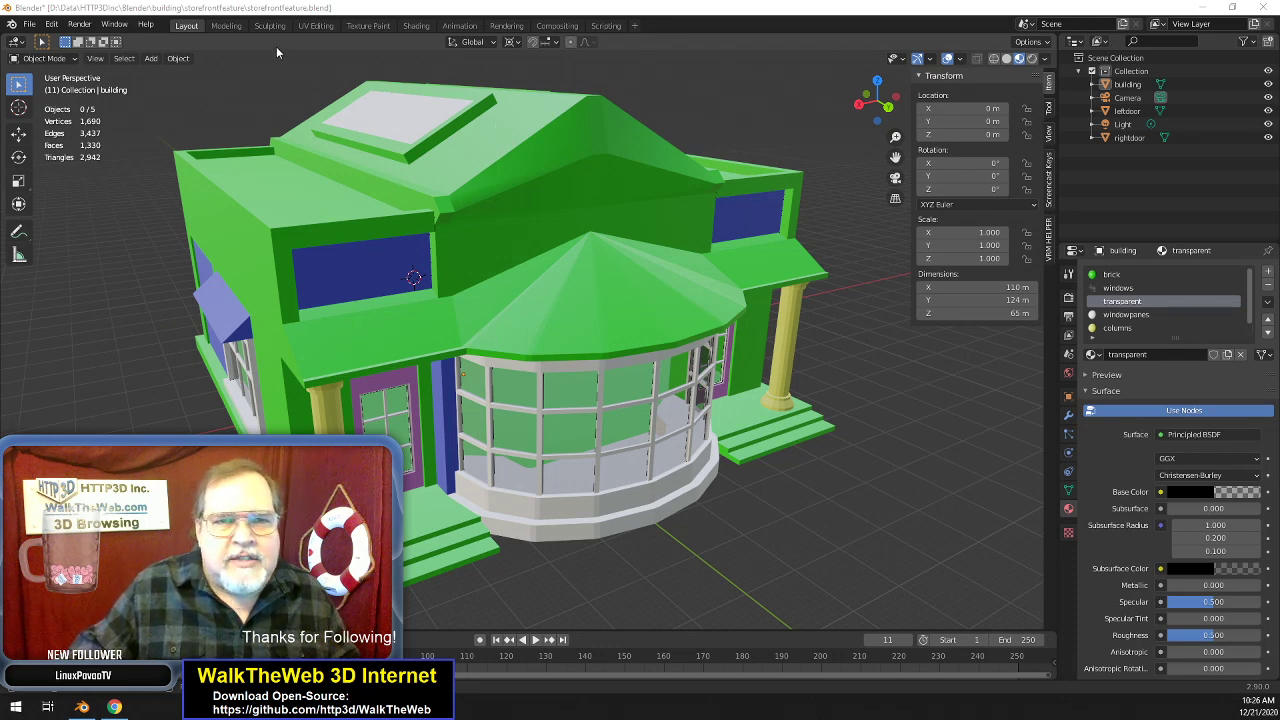
- Set up the UV Editing workspace with a narrower UV editor, a wider 3D viewport framing the building, and UV sync selection on
click(314, 25)
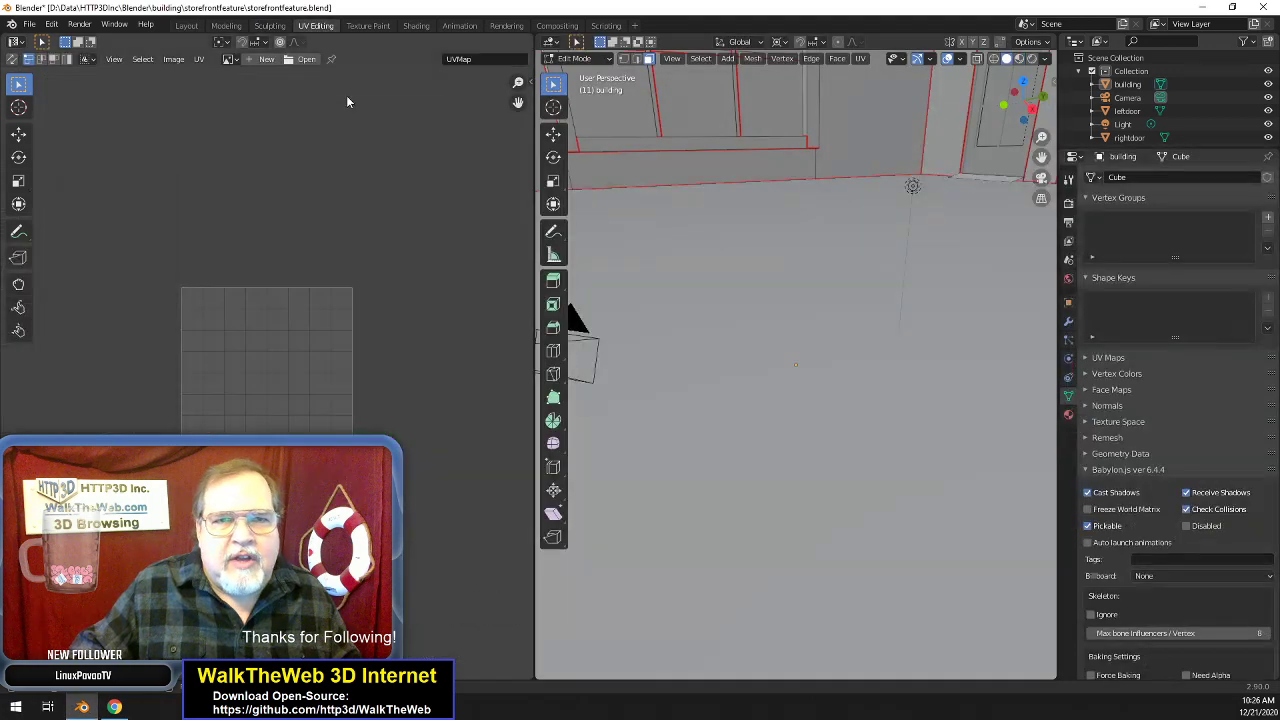
scroll(737, 334, down, 3)
scroll(694, 326, up, 3)
drag(1015, 126, 928, 314)
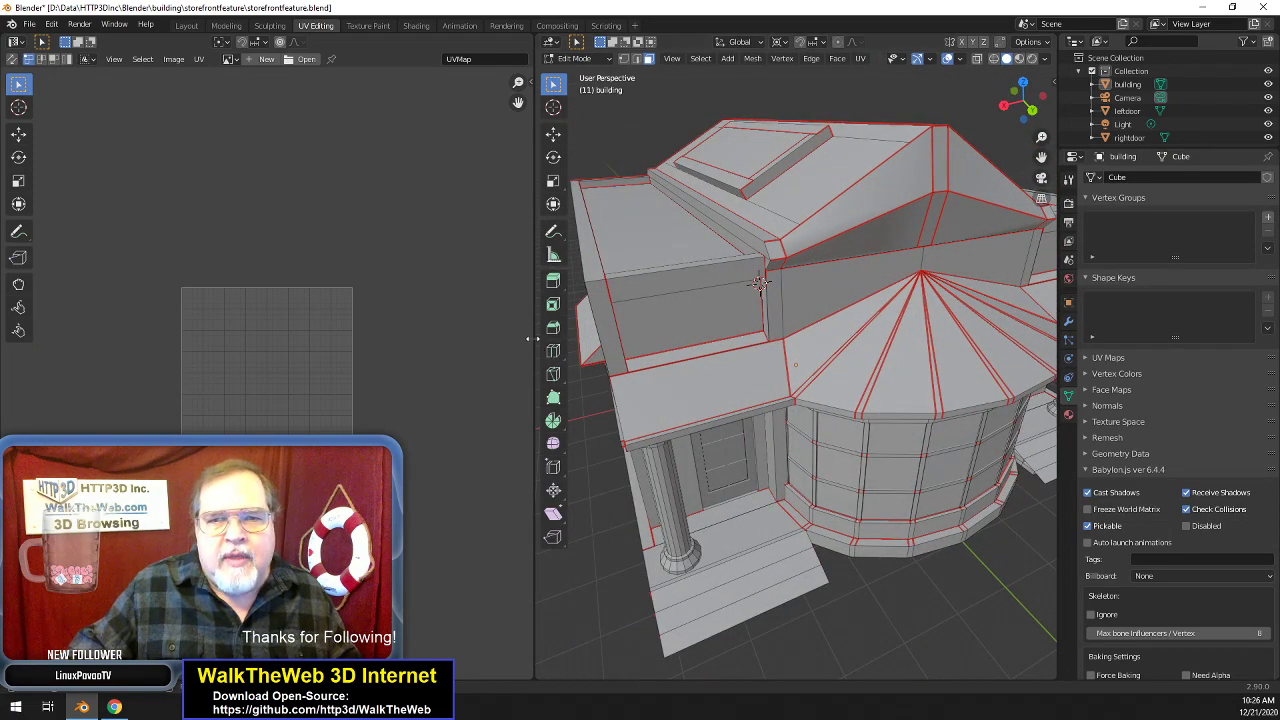
drag(493, 338, 334, 318)
scroll(366, 318, down, 4)
scroll(416, 328, up, 6)
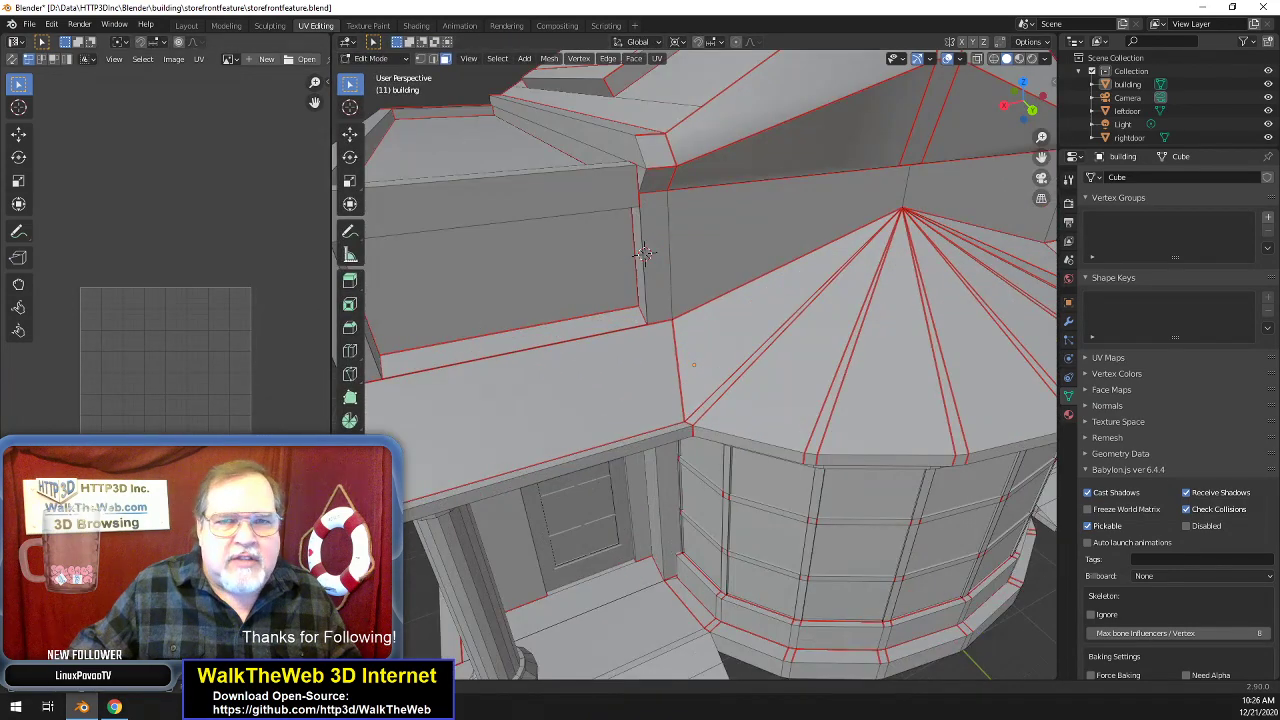
click(12, 59)
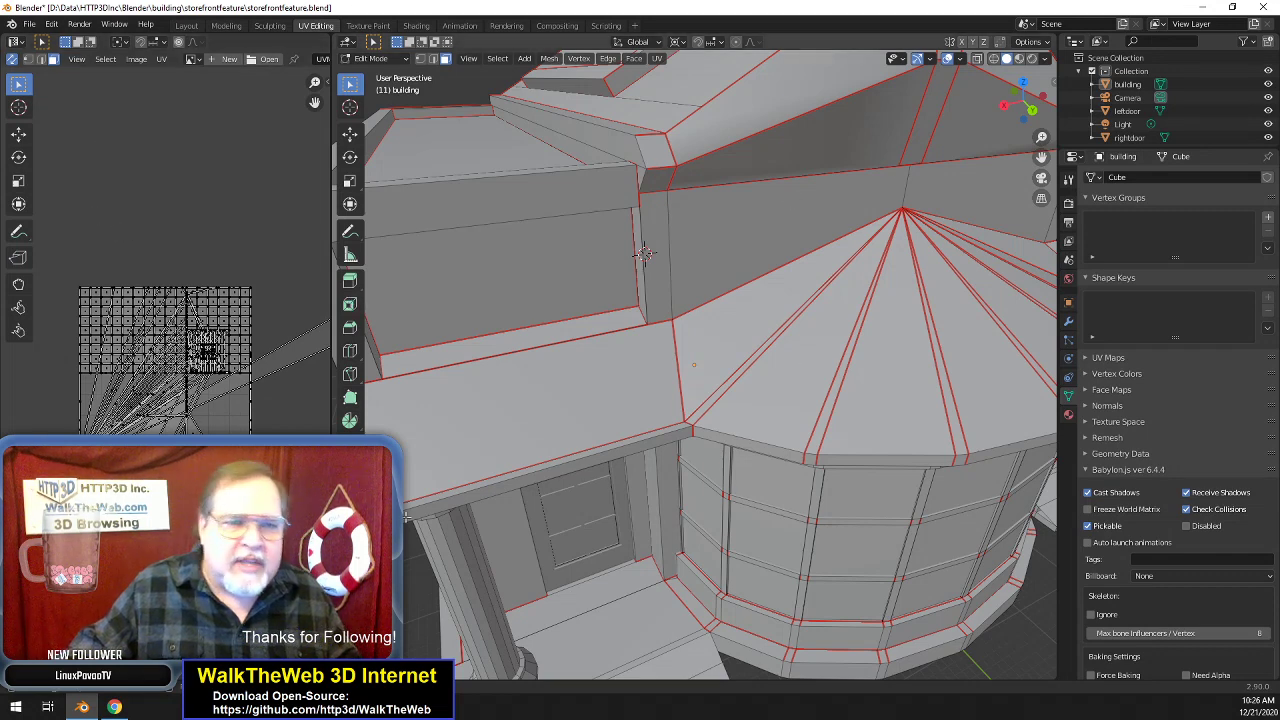
- Unwrap all faces of the building mesh and clear the selection
scroll(617, 357, down, 5)
scroll(600, 300, up, 2)
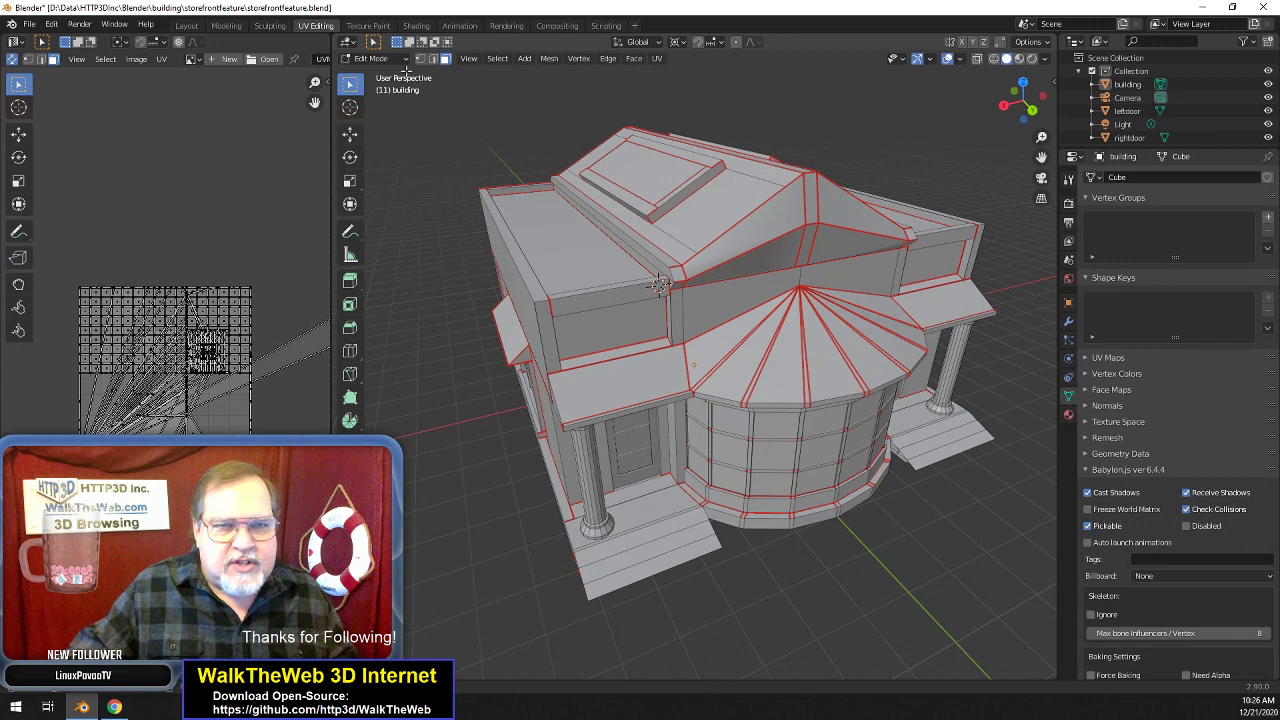
key(a)
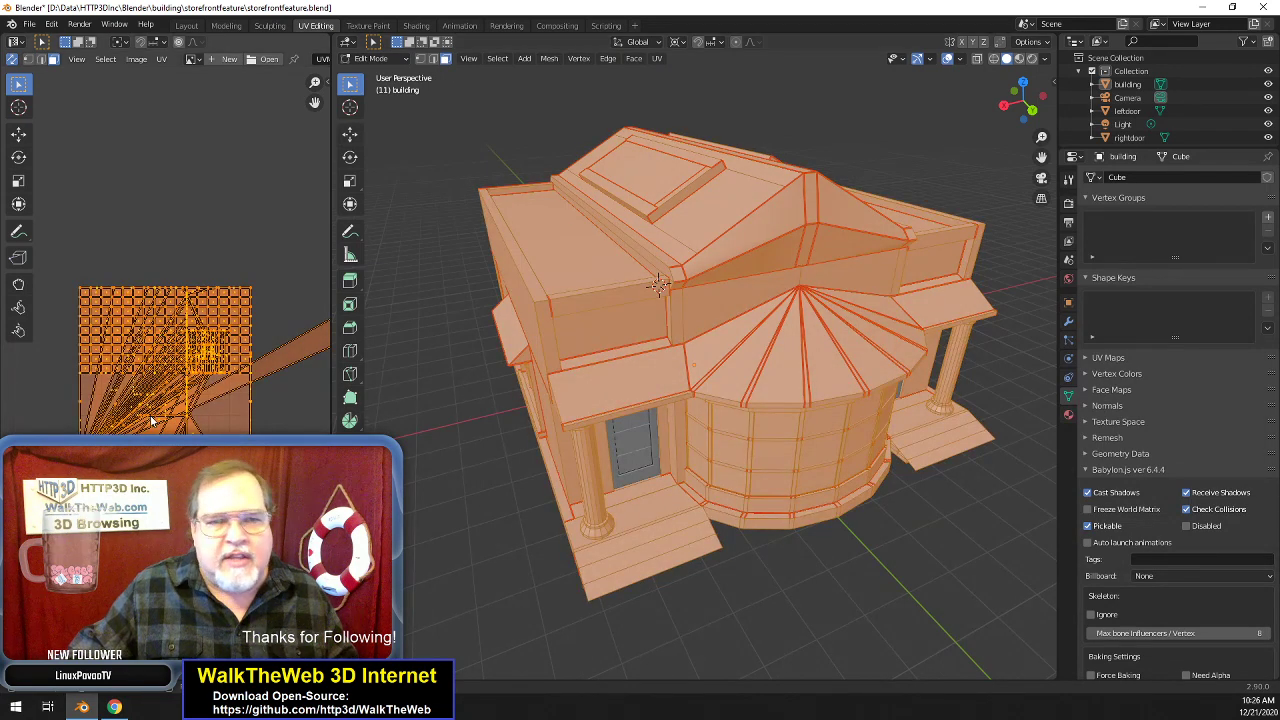
click(662, 60)
click(679, 75)
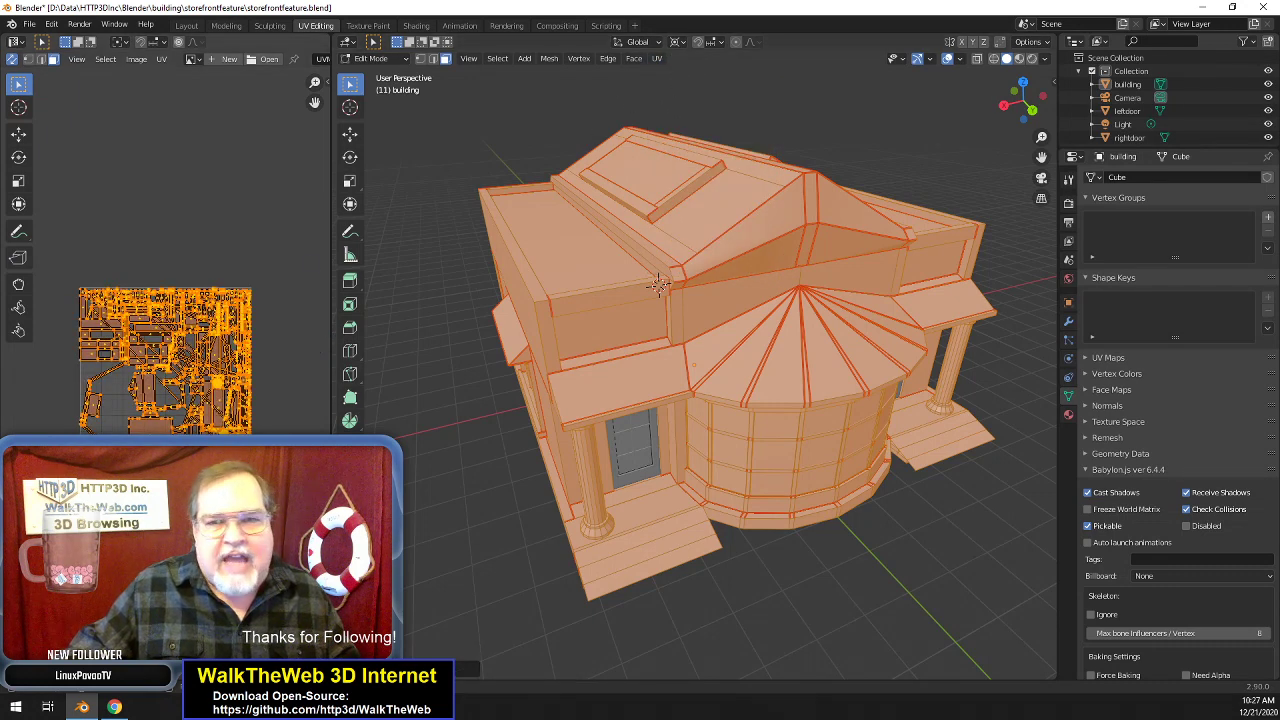
scroll(187, 314, up, 4)
scroll(187, 314, down, 4)
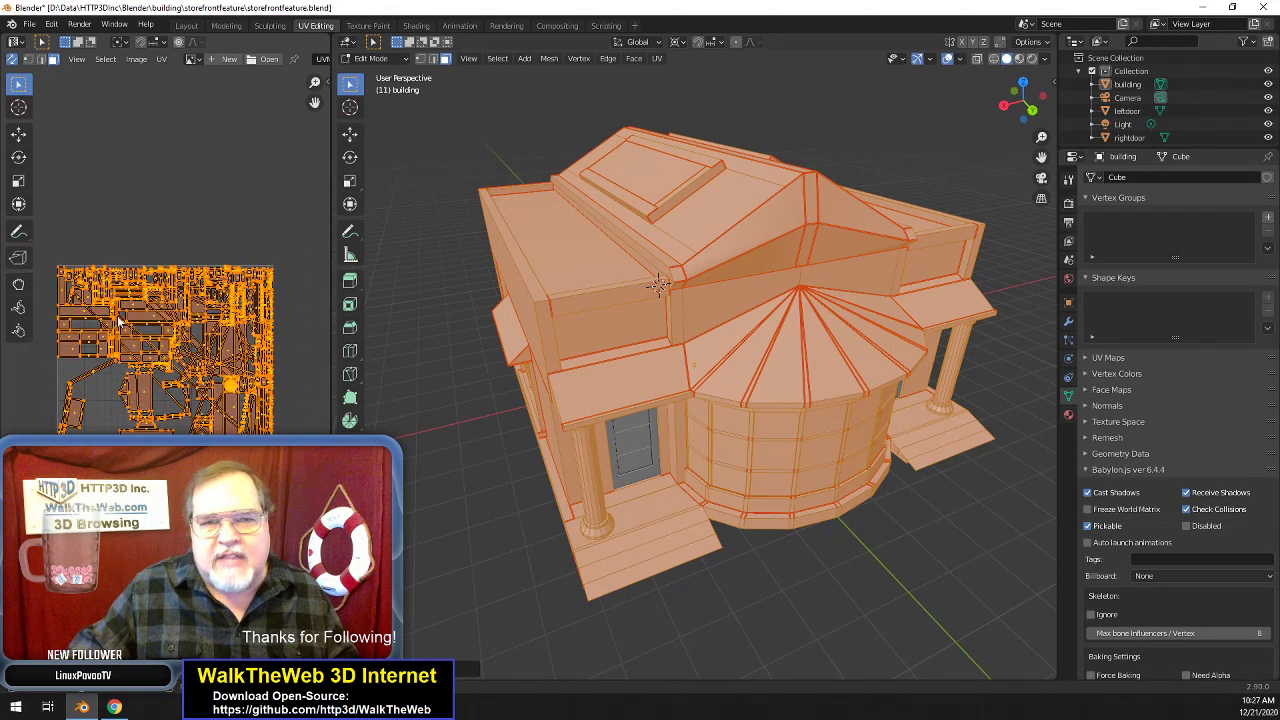
click(470, 430)
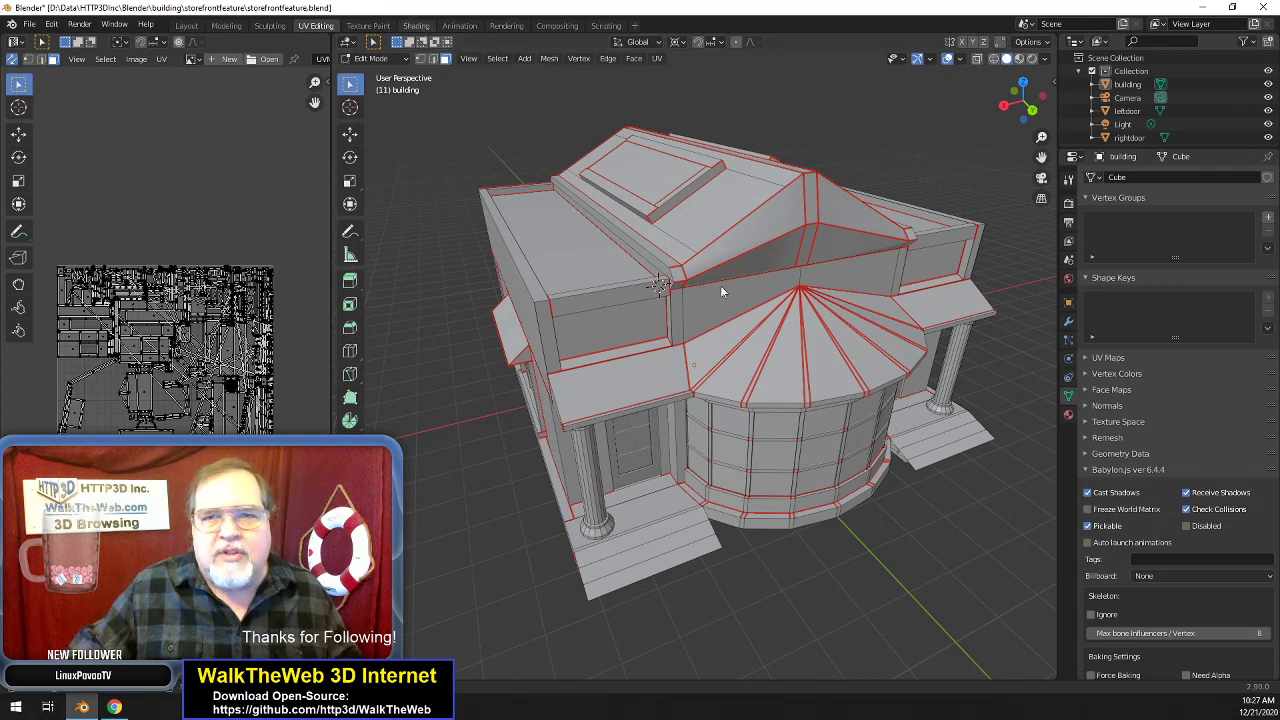
- Switch to the Shading workspace and frame the front of the building in the 3D viewport
scroll(799, 288, down, 12)
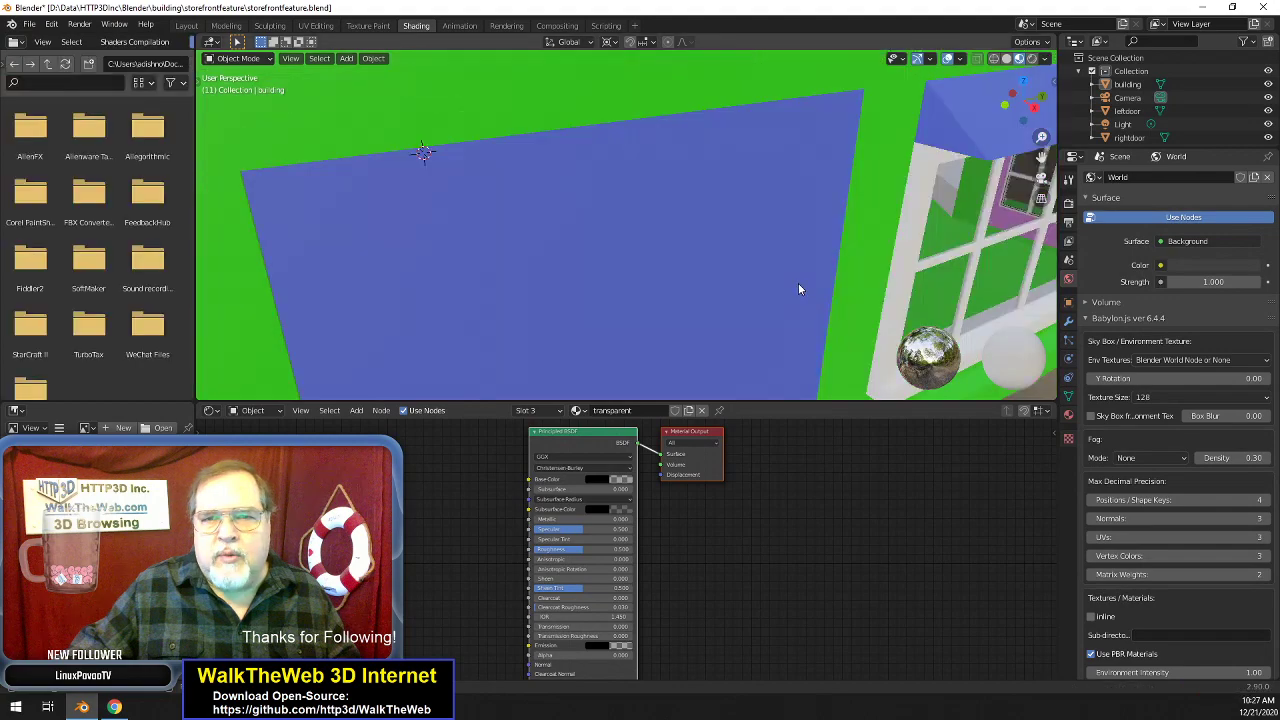
scroll(799, 288, up, 1)
drag(1018, 112, 867, 112)
- Point the workspace's file browser to the Blender folder inside D:\Data\HTTP3DInc
click(137, 63)
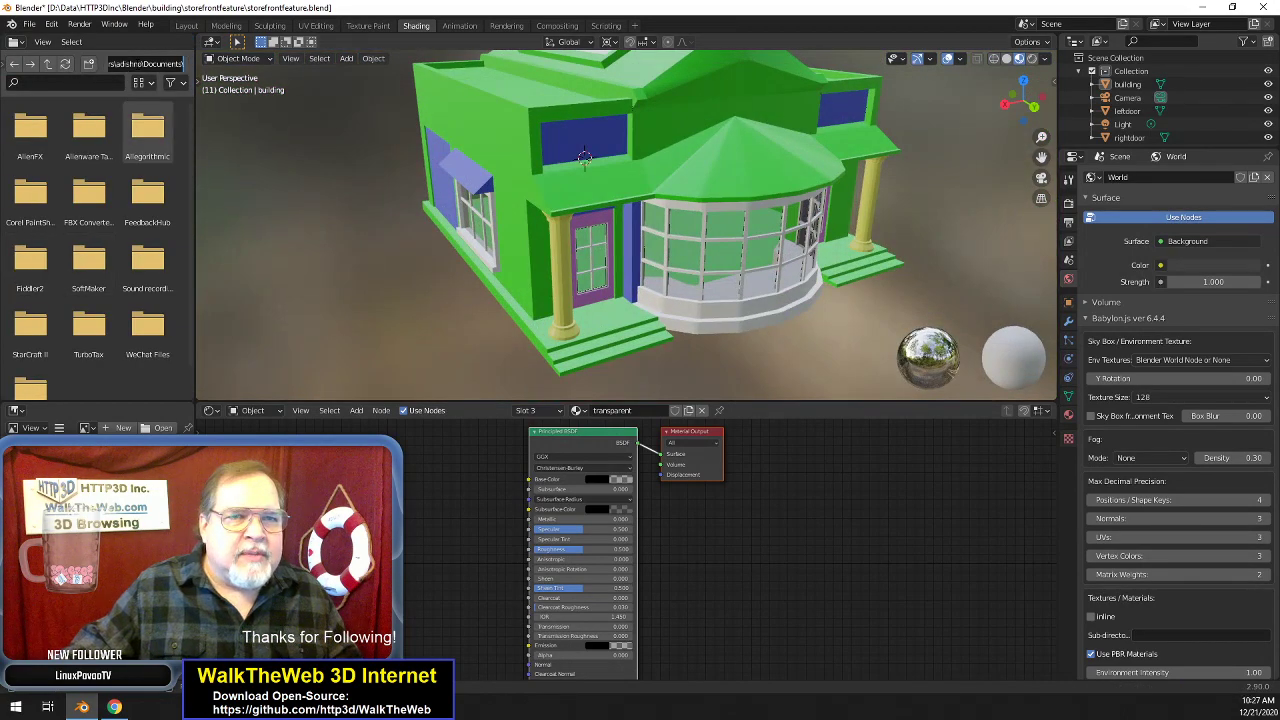
text(d:)
key(Return)
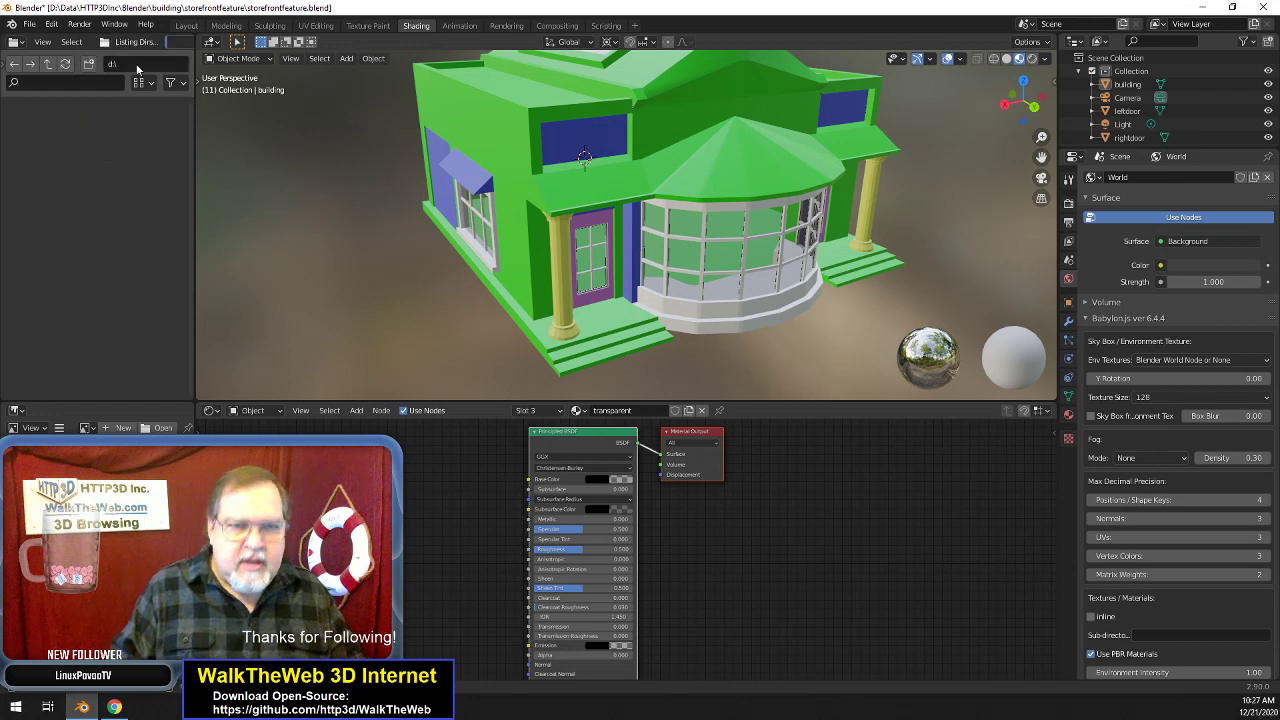
double_click(30, 136)
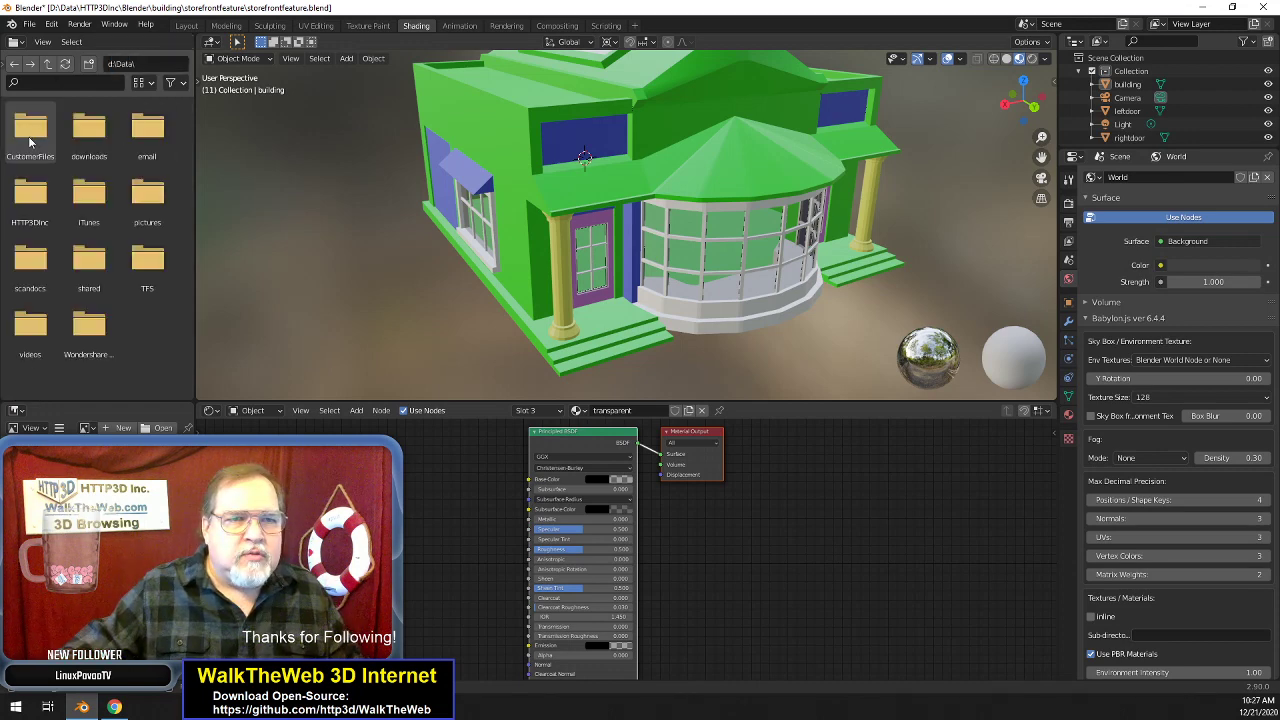
double_click(37, 200)
double_click(80, 146)
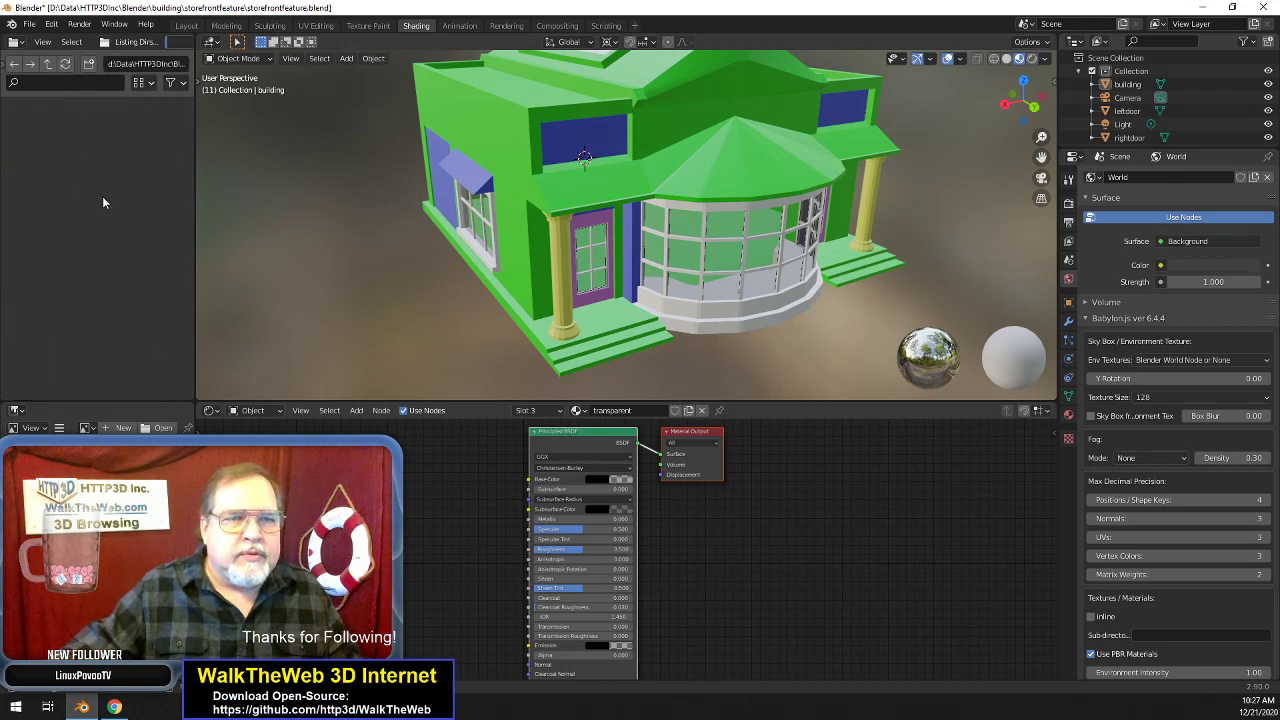
- Open the building folder and its storefrontfeature subfolder in the file browser
scroll(110, 257, down, 2)
scroll(110, 257, down, 1)
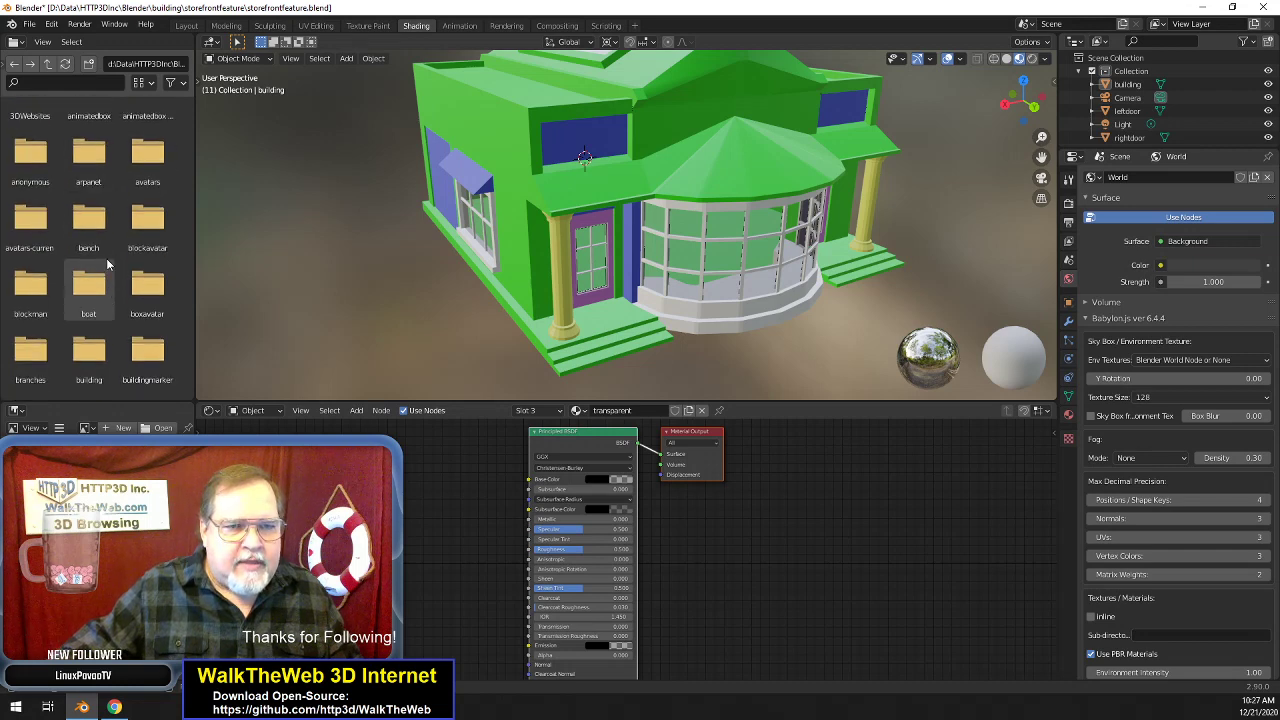
scroll(75, 295, down, 1)
click(88, 310)
double_click(88, 310)
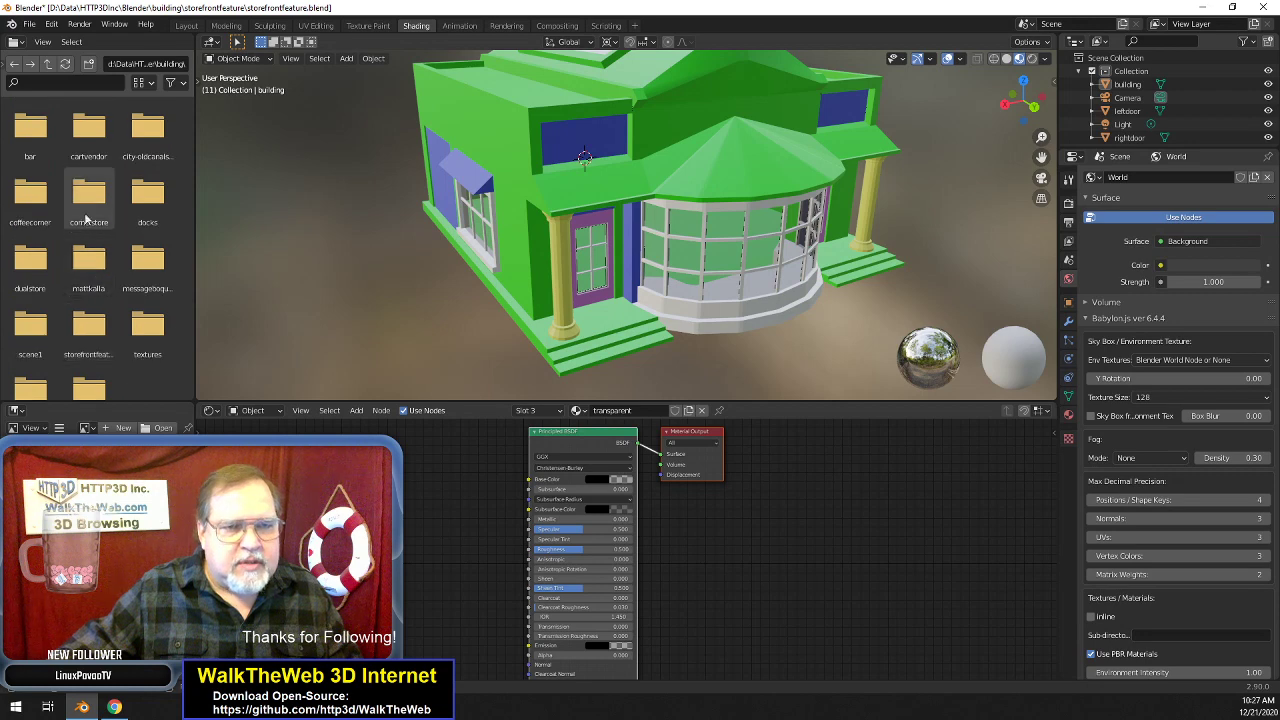
click(96, 333)
double_click(96, 333)
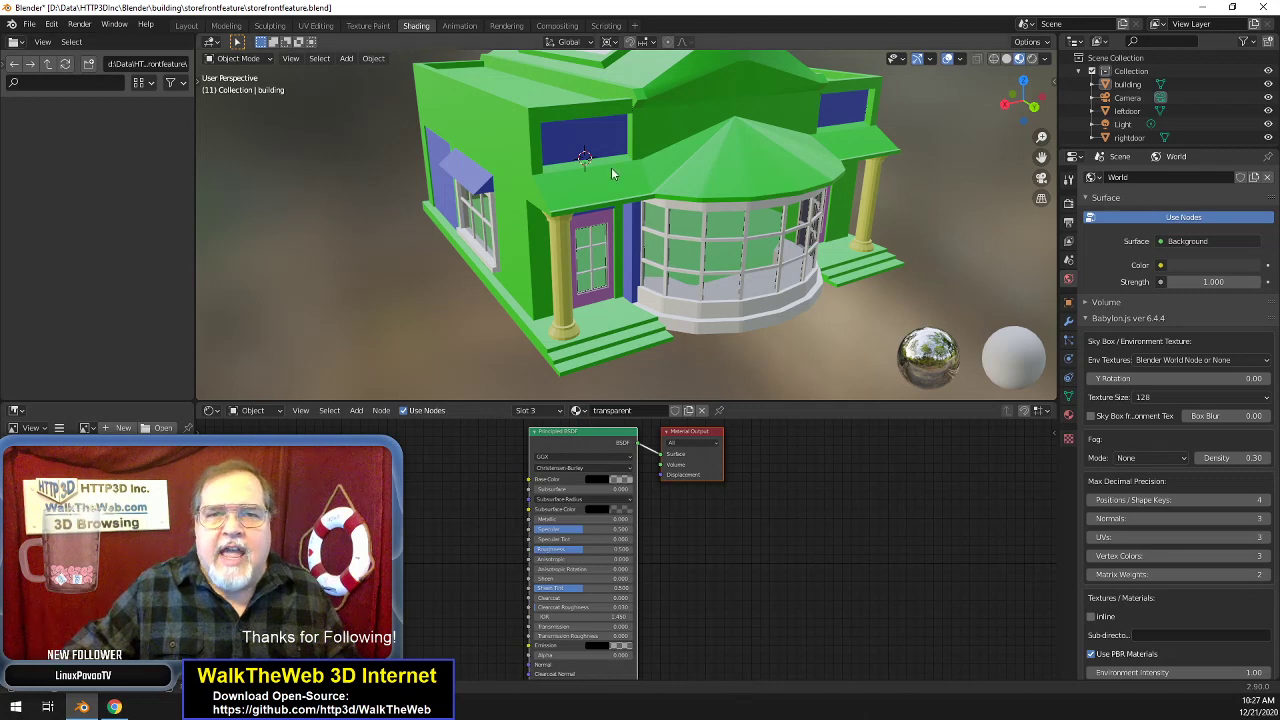
- Select the building object and enter Edit Mode
middle_drag(612, 183, 497, 147)
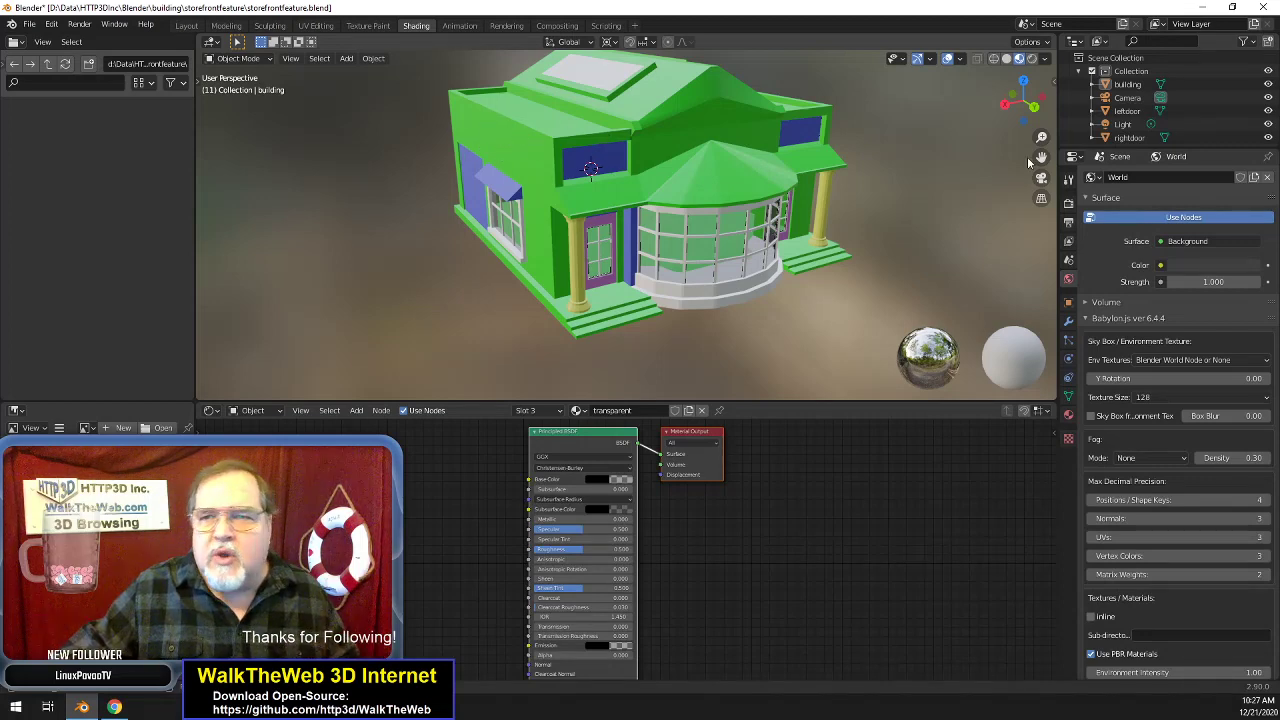
click(516, 150)
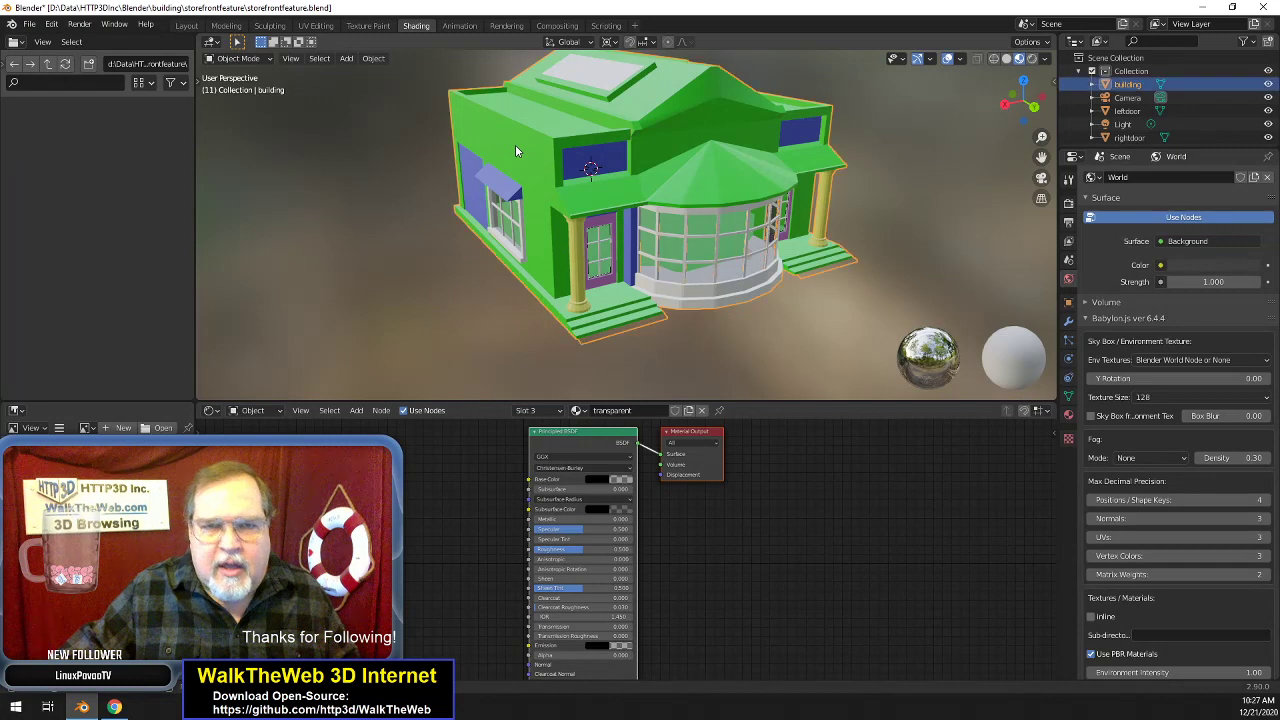
key(Tab)
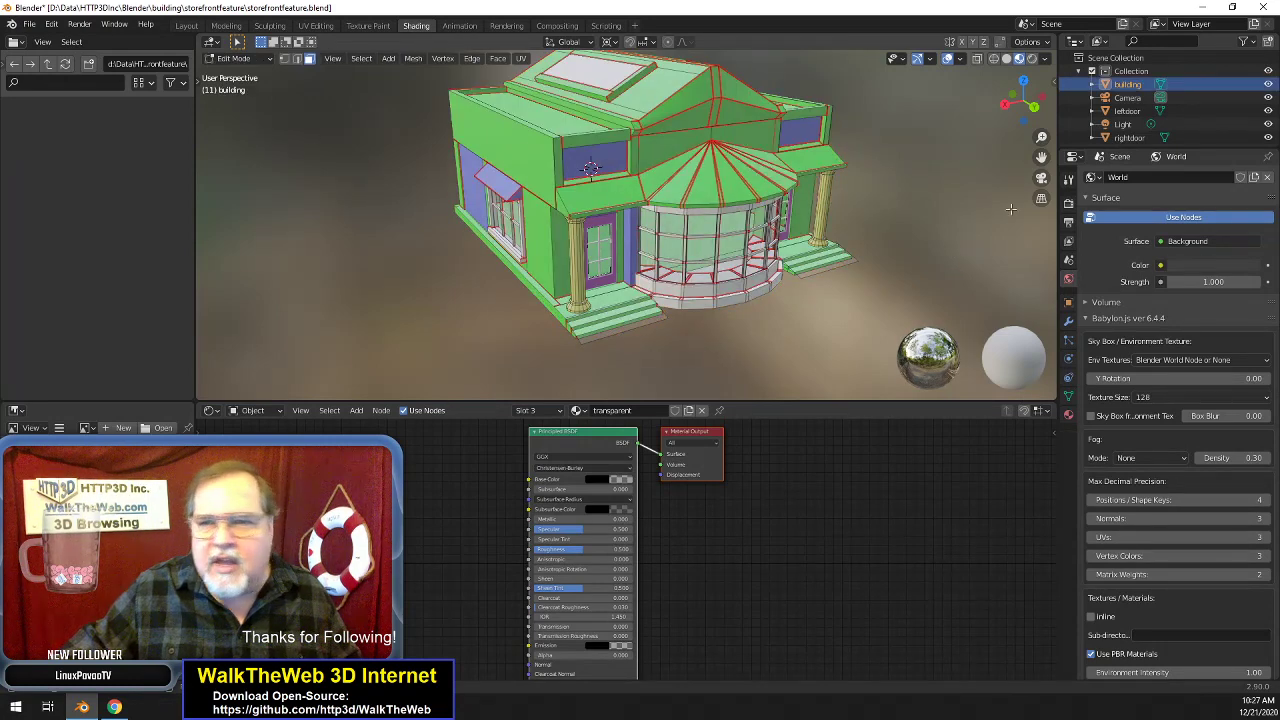
- Turn on the Screencast Keys display for the 3D viewport and return to the Transform properties
click(1050, 74)
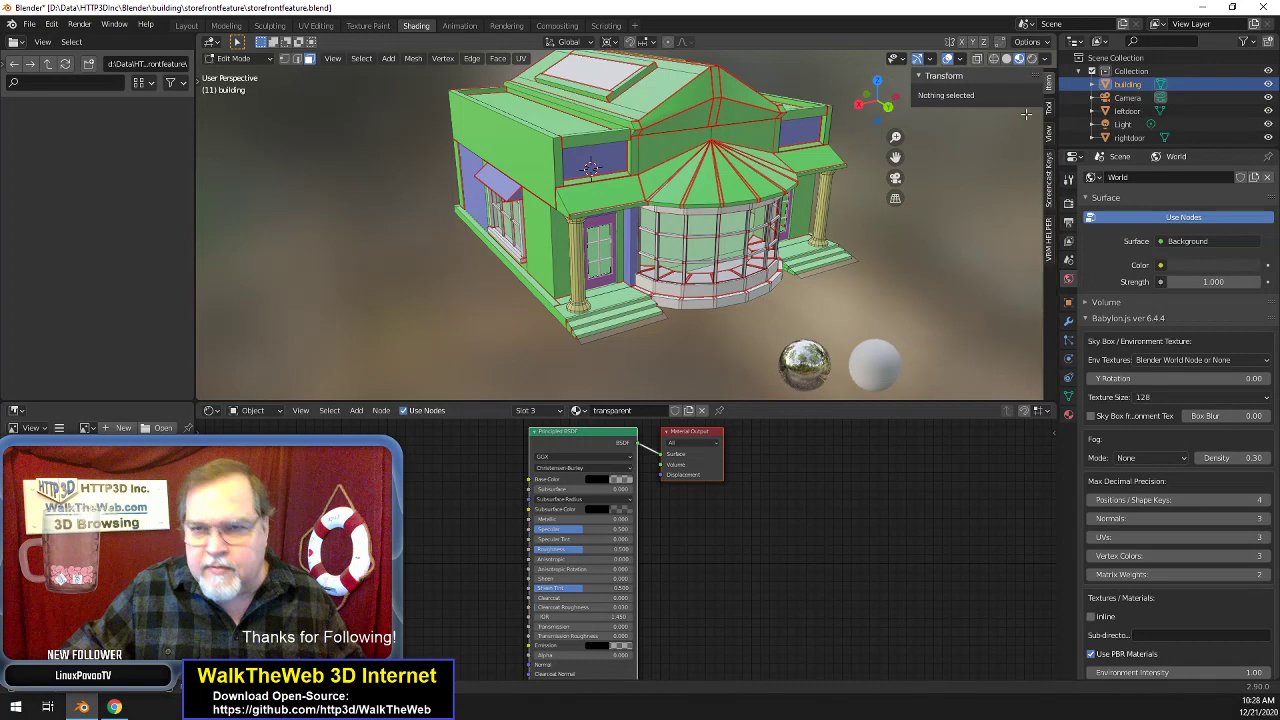
click(1049, 238)
click(1049, 175)
click(928, 76)
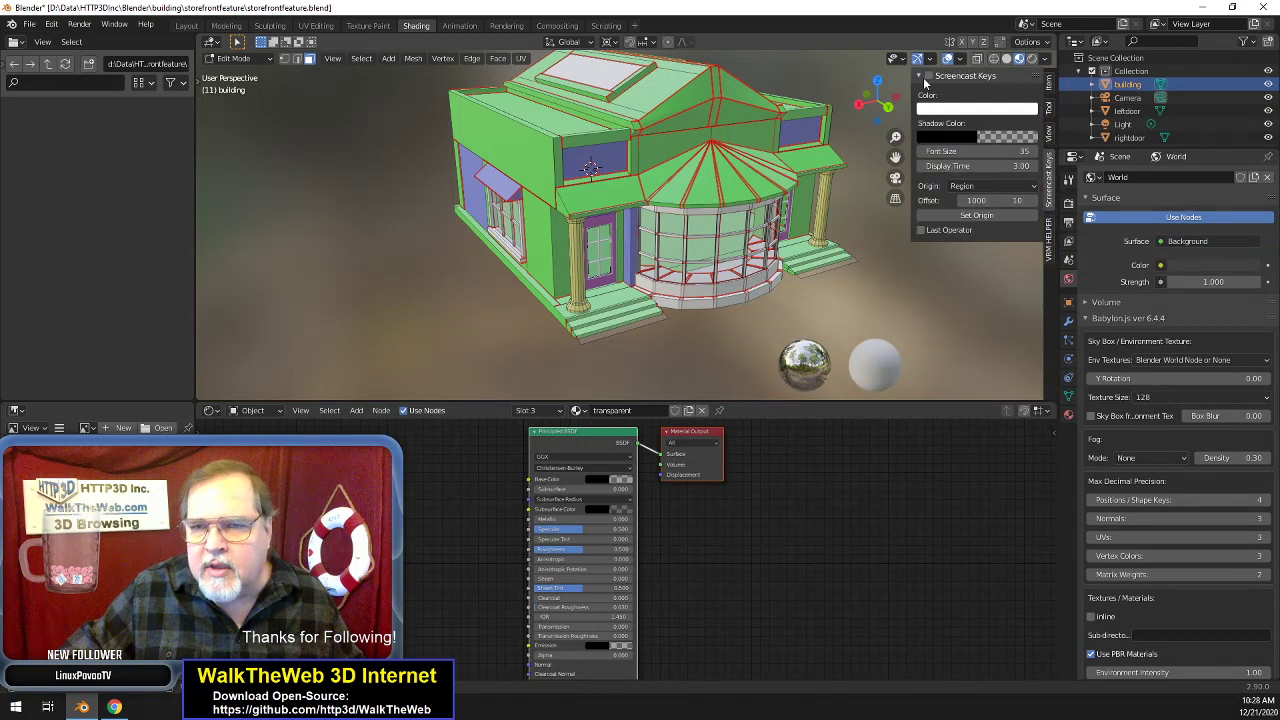
click(953, 308)
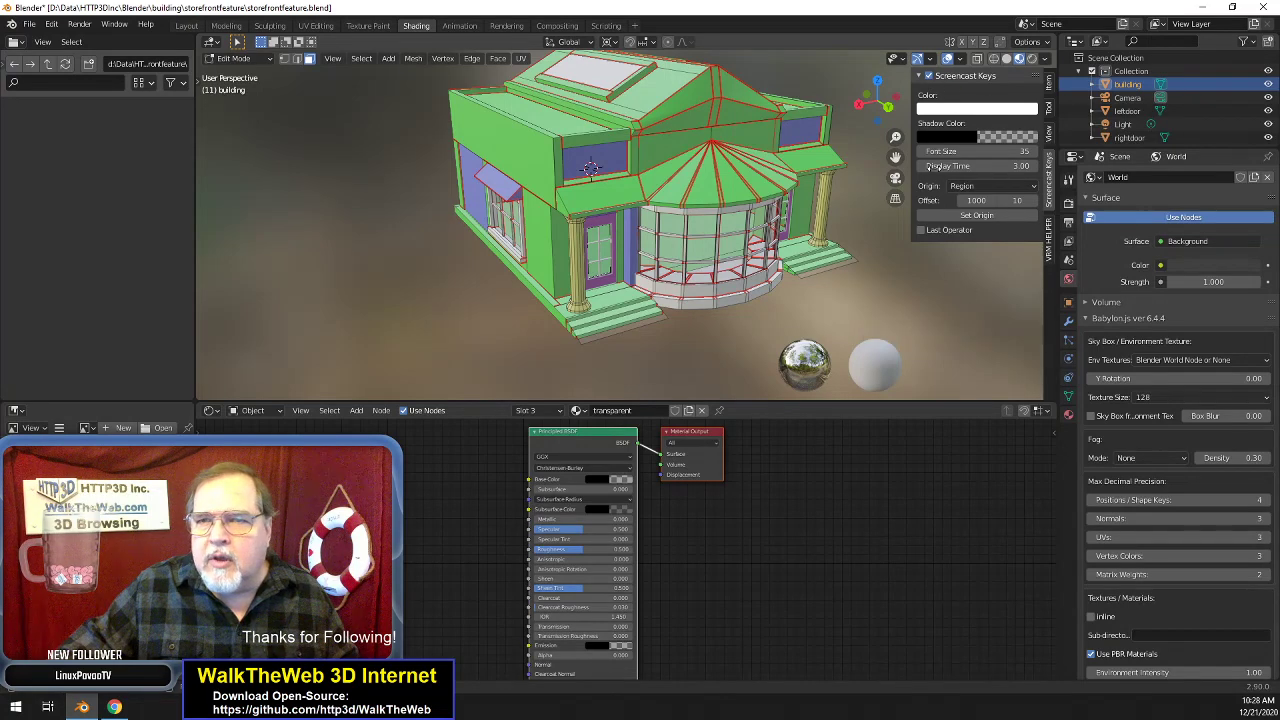
click(1050, 90)
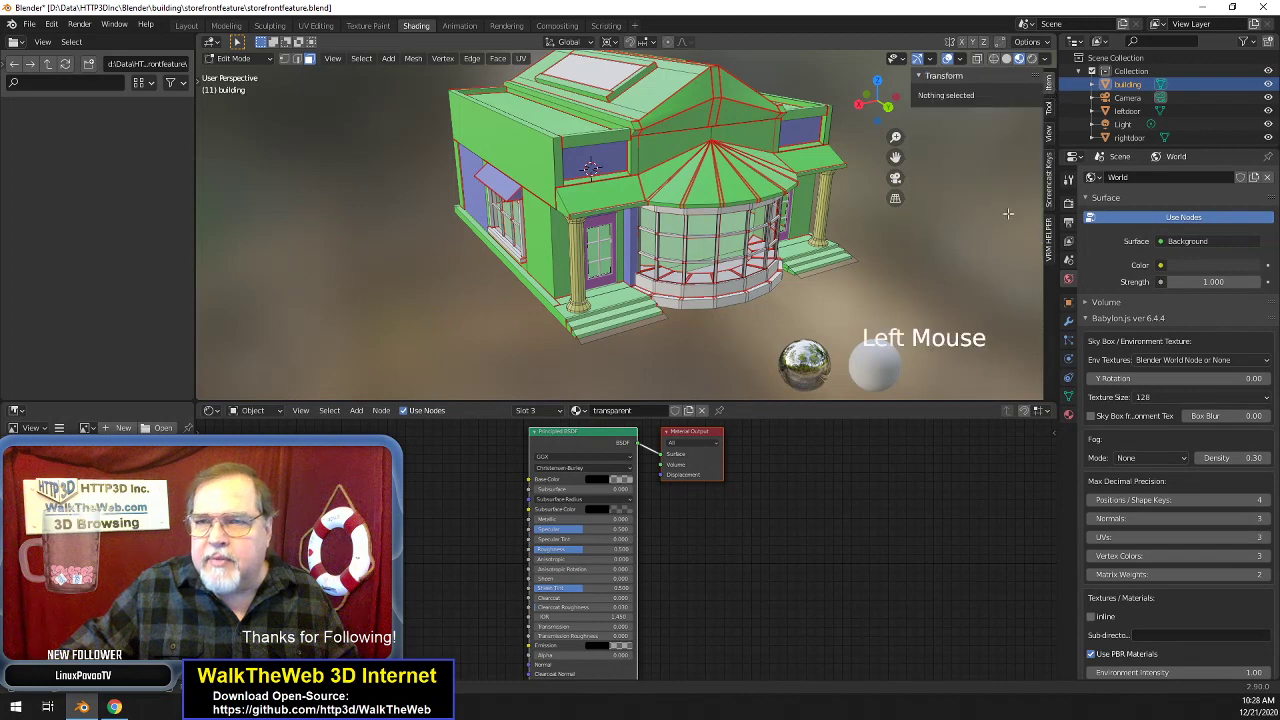
scroll(705, 185, up, 1)
scroll(728, 208, down, 1)
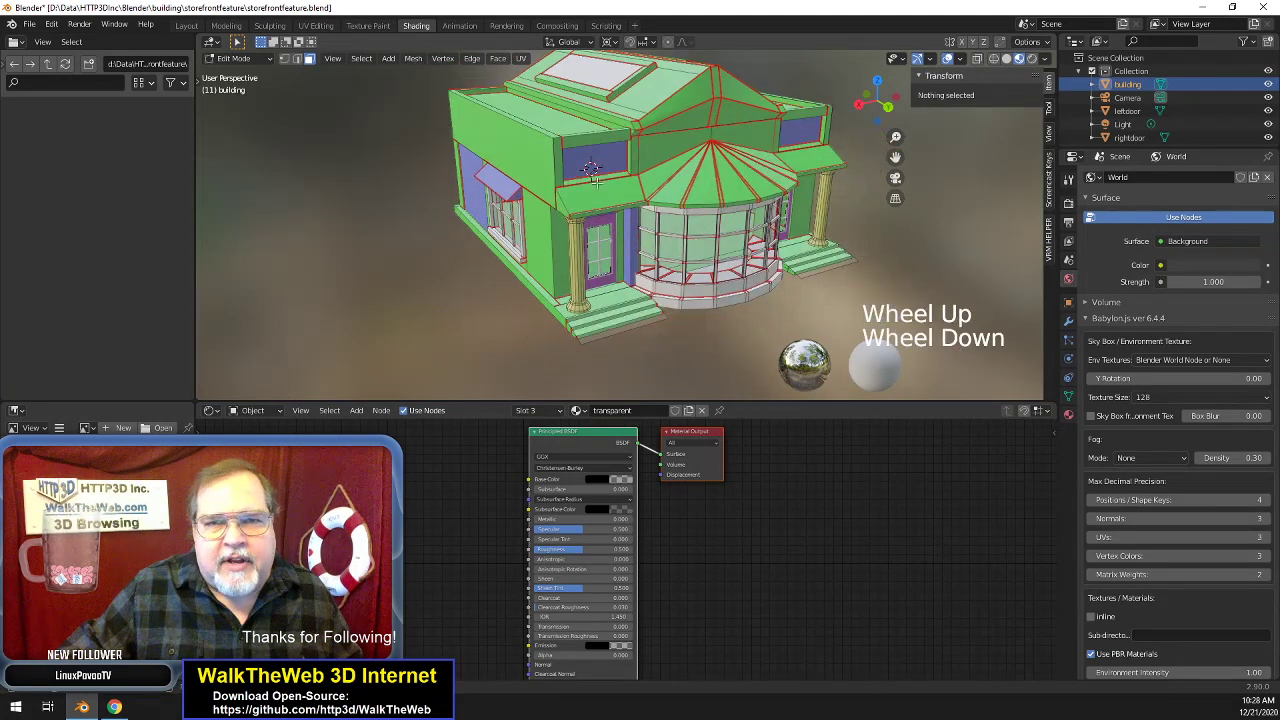
- Select the face of the building's upper side wall and show the settings of its brick material
click(545, 165)
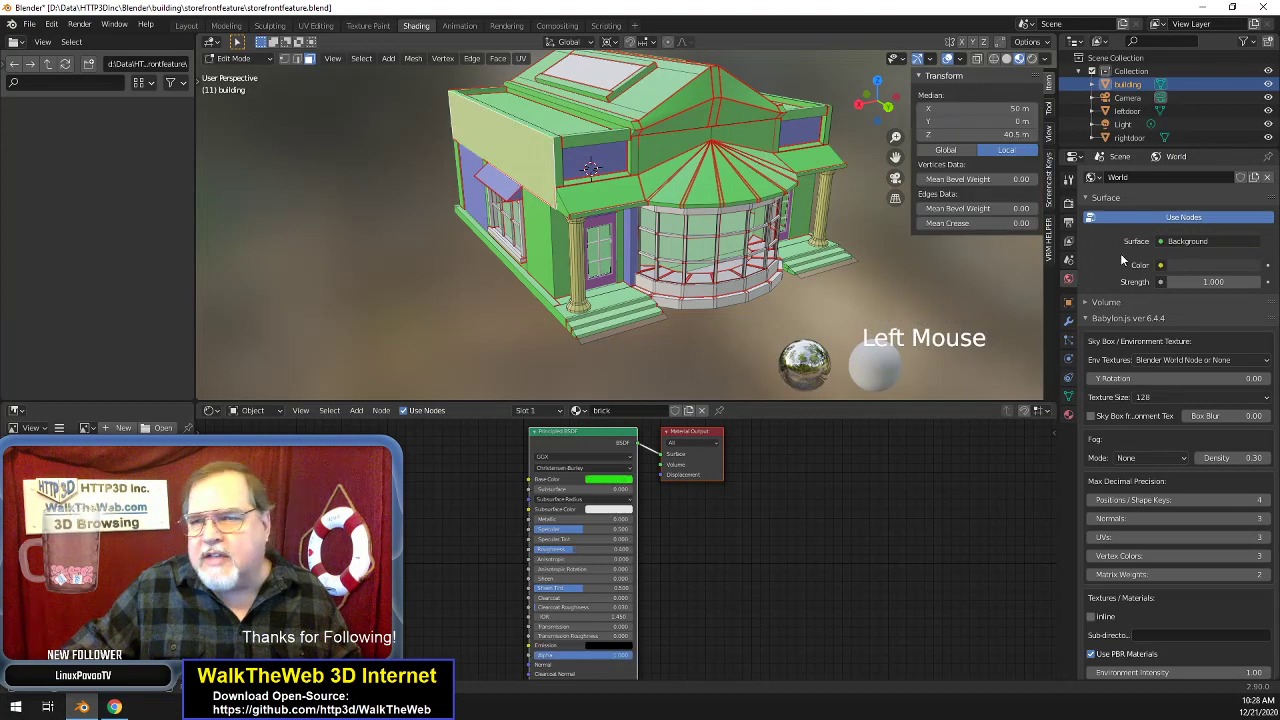
click(1070, 415)
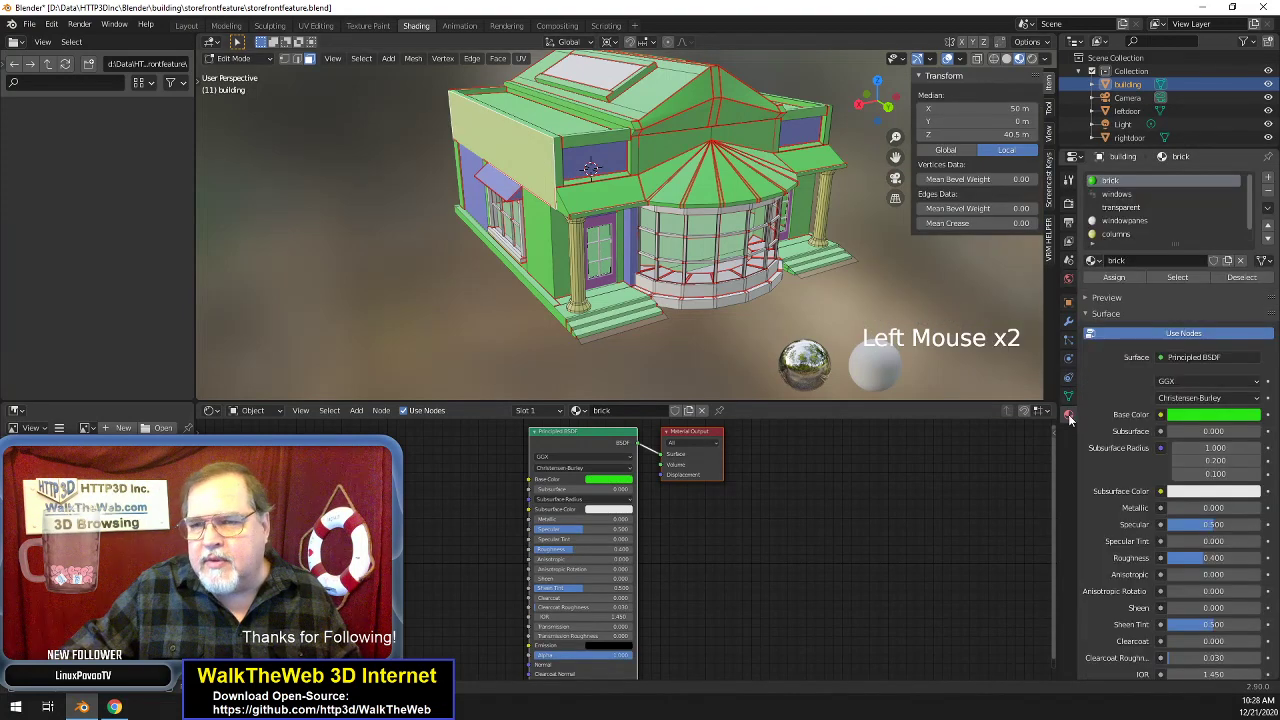
scroll(1160, 214, up, 1)
click(1116, 184)
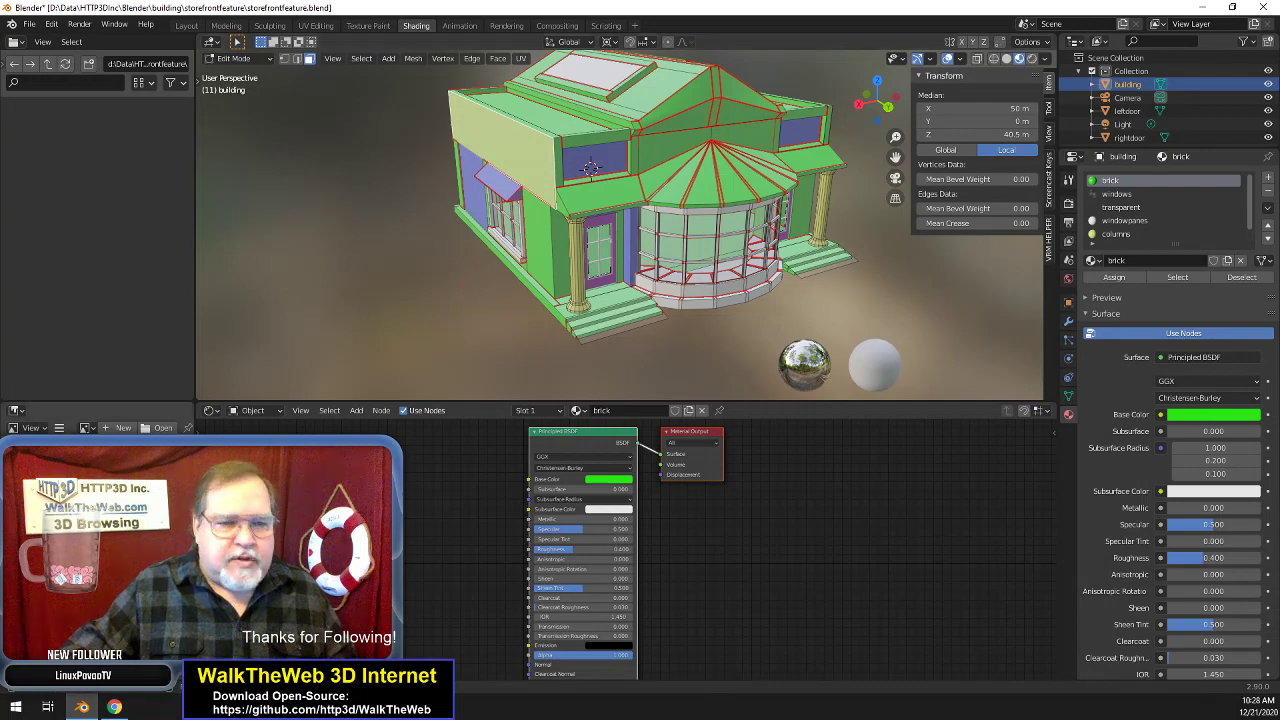
- Switch to Chrome and look through the texture categories on cc0textures.com
click(114, 707)
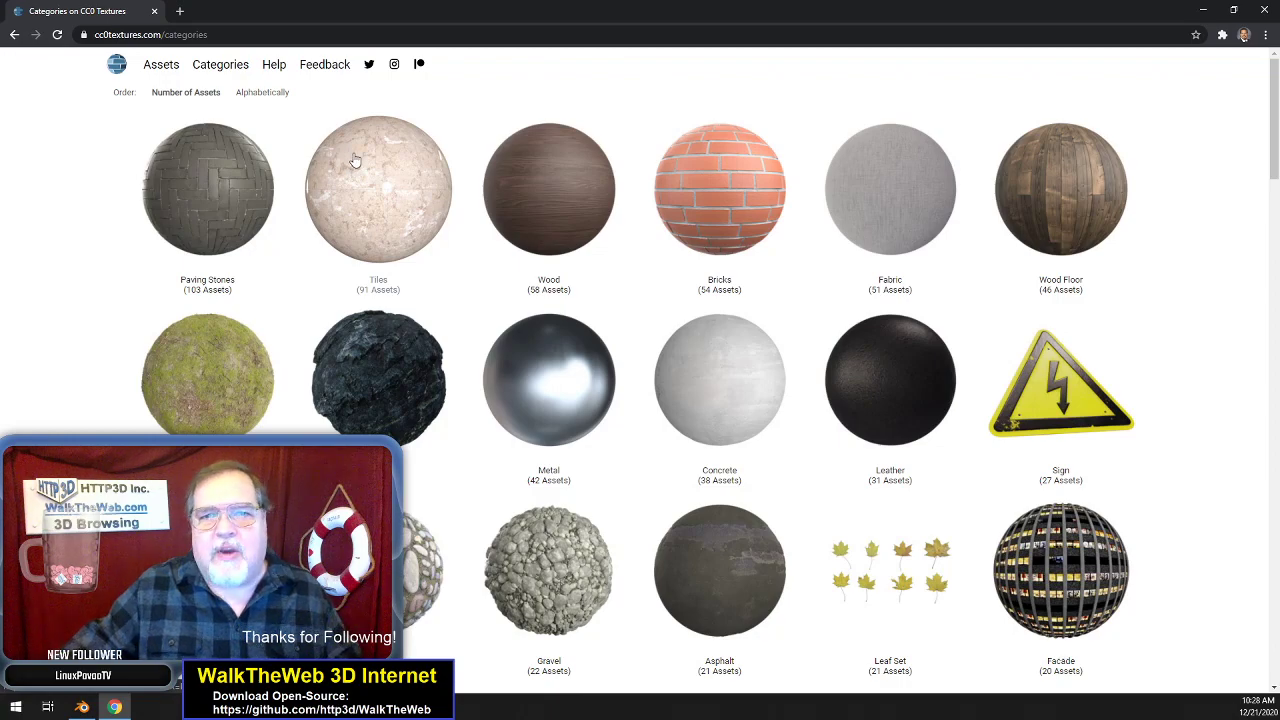
scroll(674, 363, down, 9)
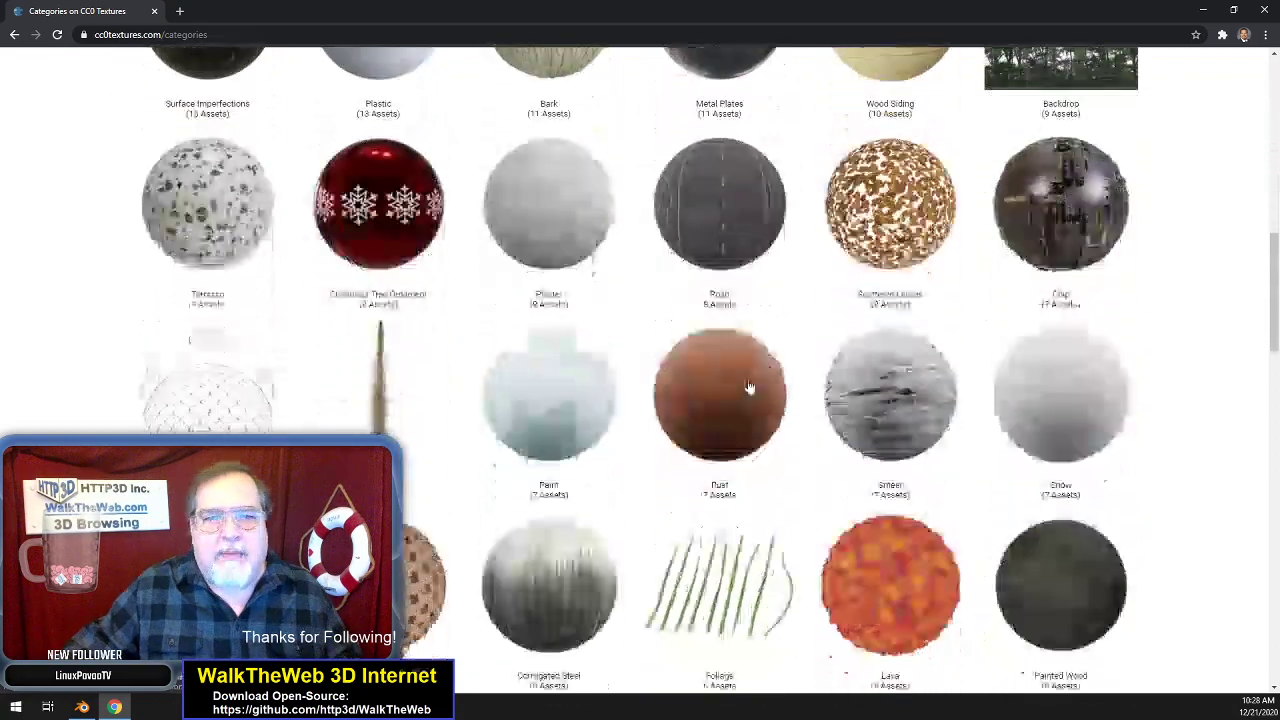
scroll(749, 386, down, 12)
scroll(749, 386, down, 5)
scroll(749, 386, up, 7)
scroll(749, 386, up, 20)
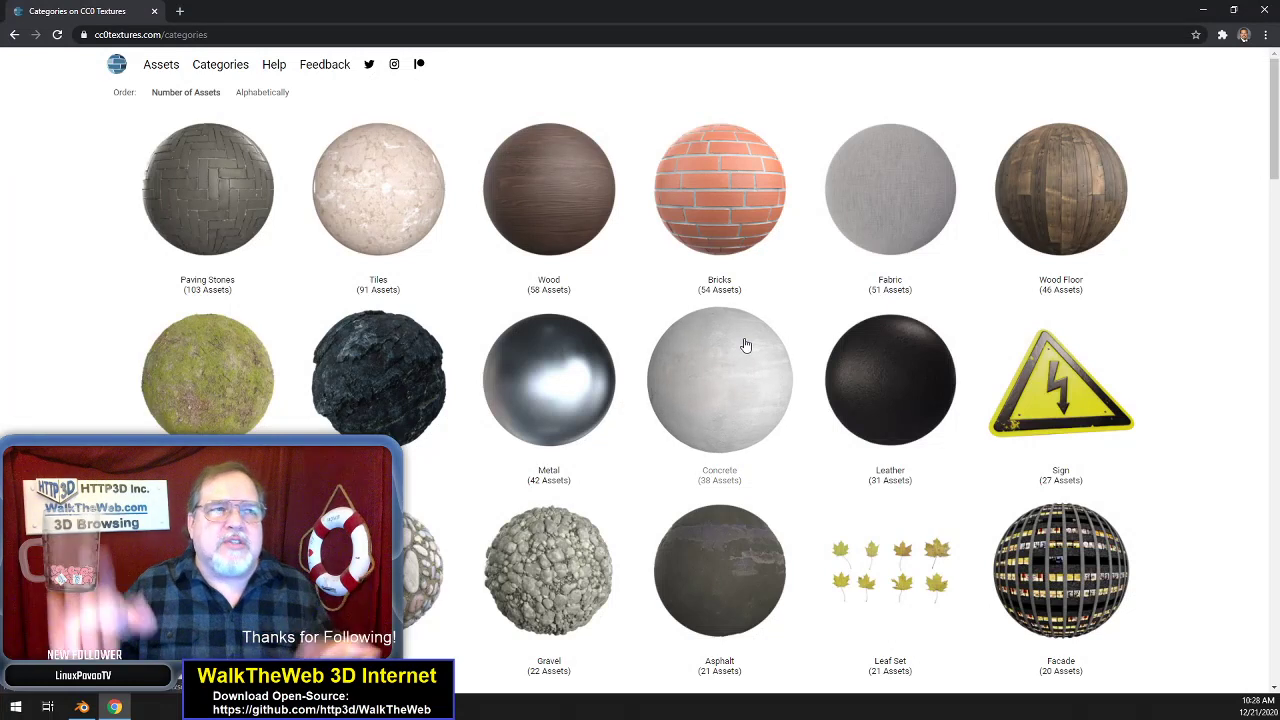
- Open the Bricks category on CC0 Textures and look through its brick textures
click(730, 206)
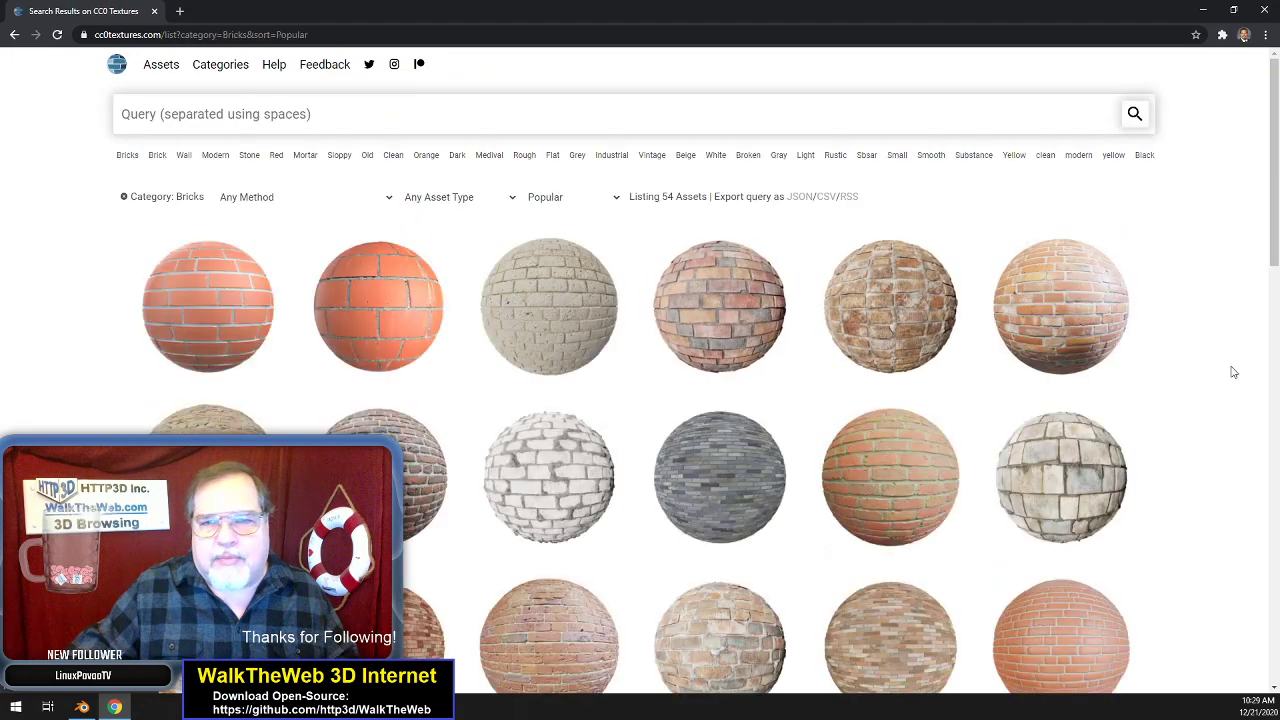
scroll(1192, 386, down, 3)
scroll(1192, 386, down, 8)
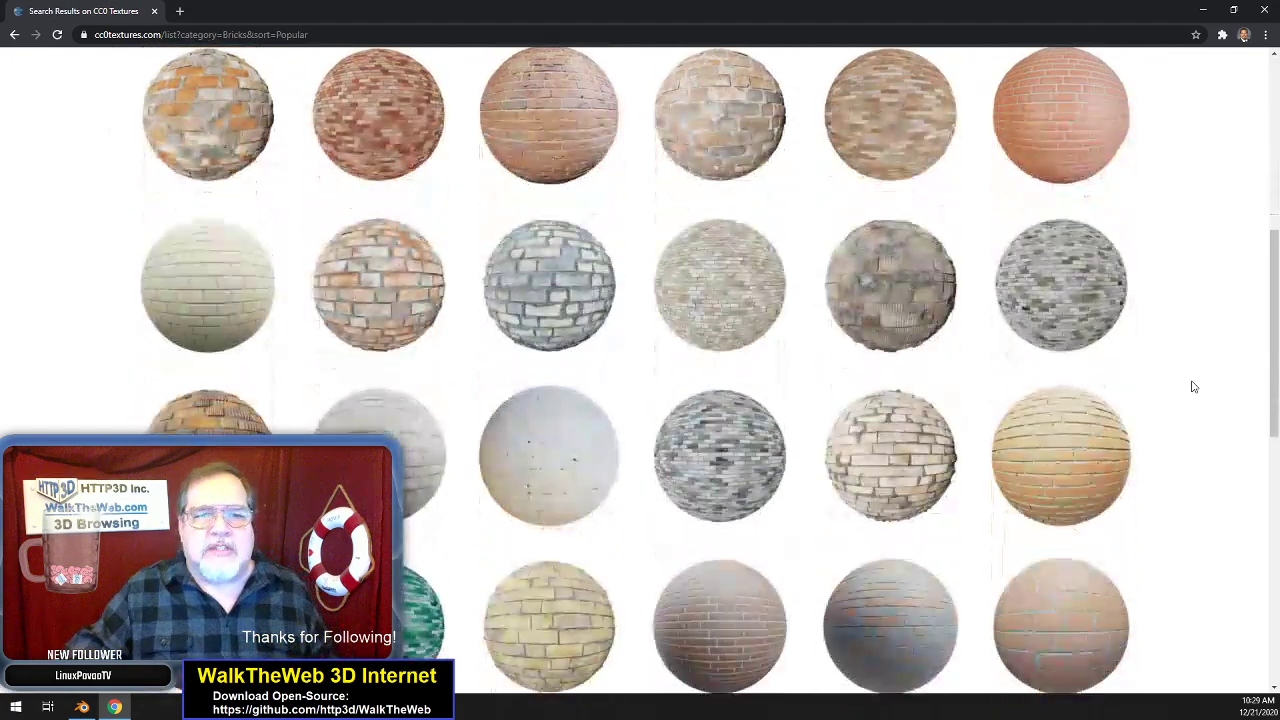
scroll(1192, 386, down, 3)
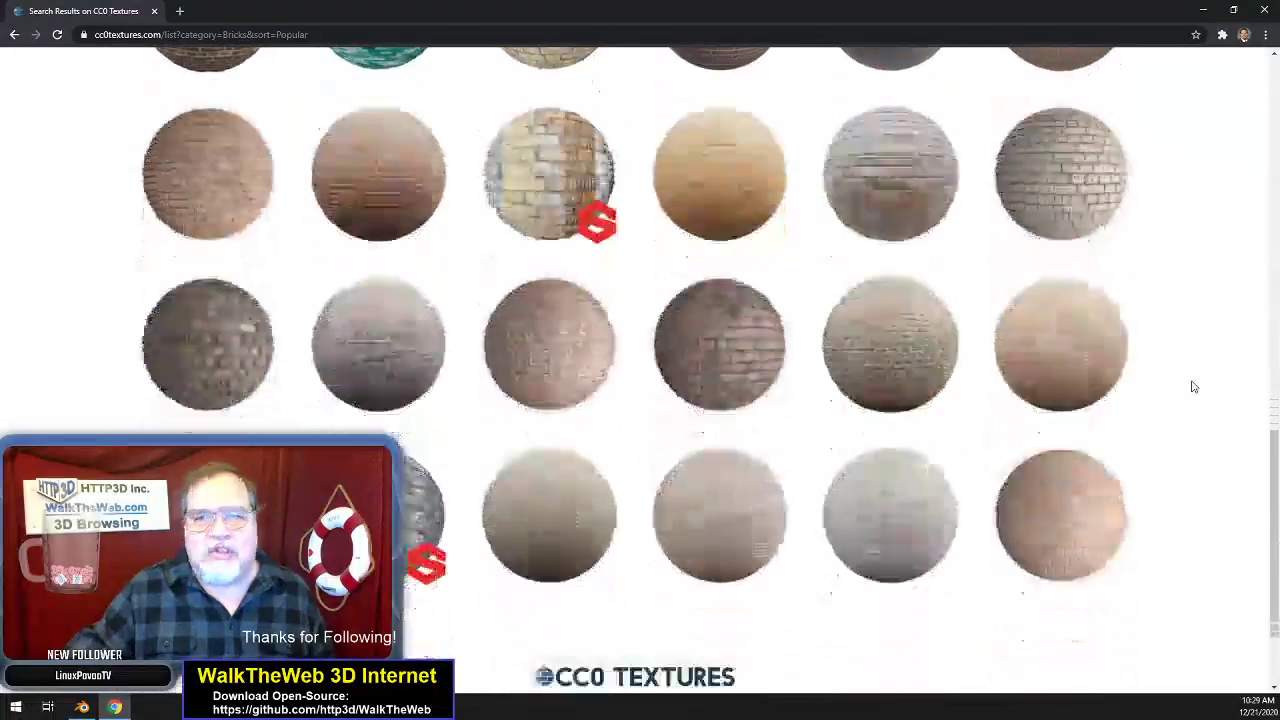
scroll(1192, 386, up, 2)
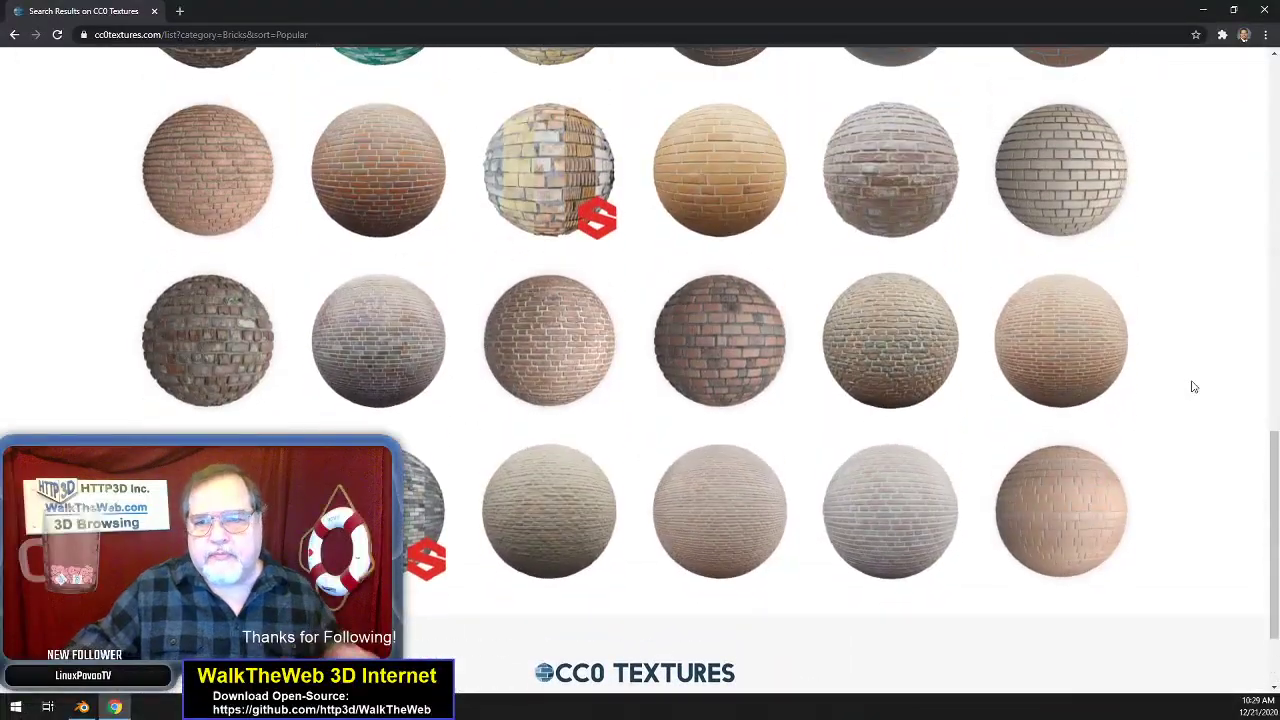
- Open the page of the white Bricks 048 texture from the brick texture results
scroll(1192, 386, up, 3)
scroll(1192, 386, up, 6)
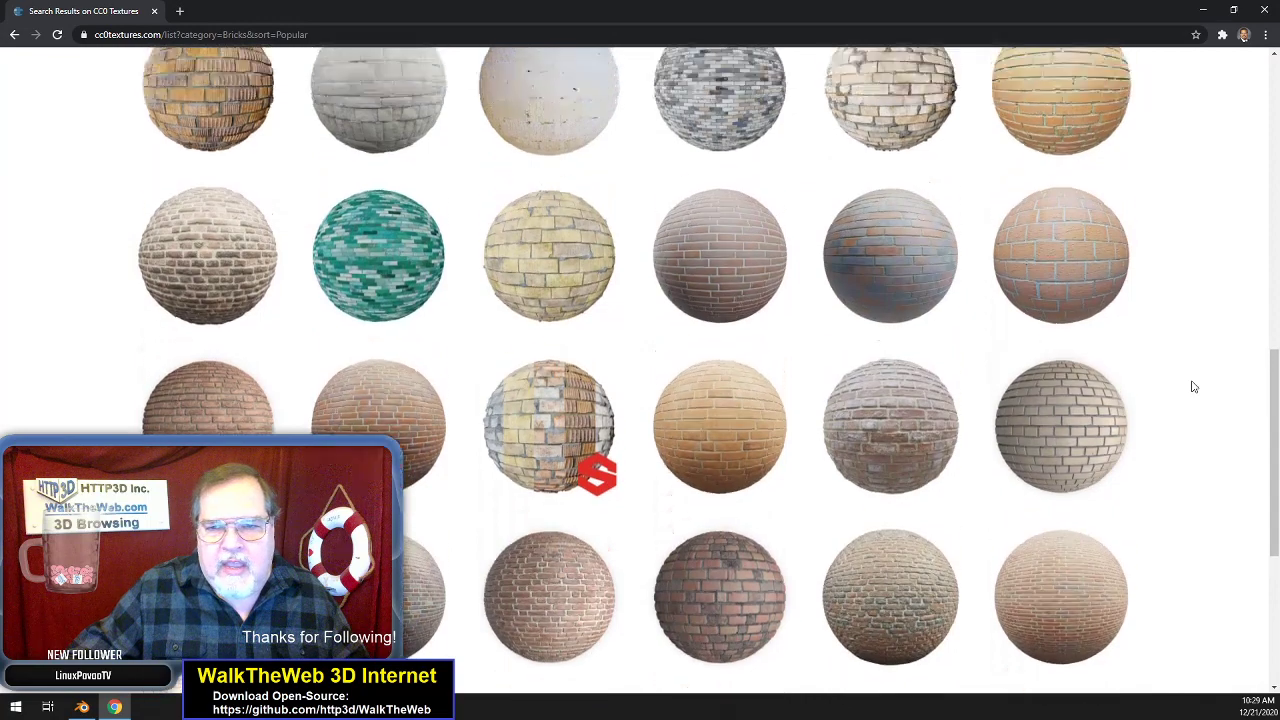
scroll(1192, 386, up, 5)
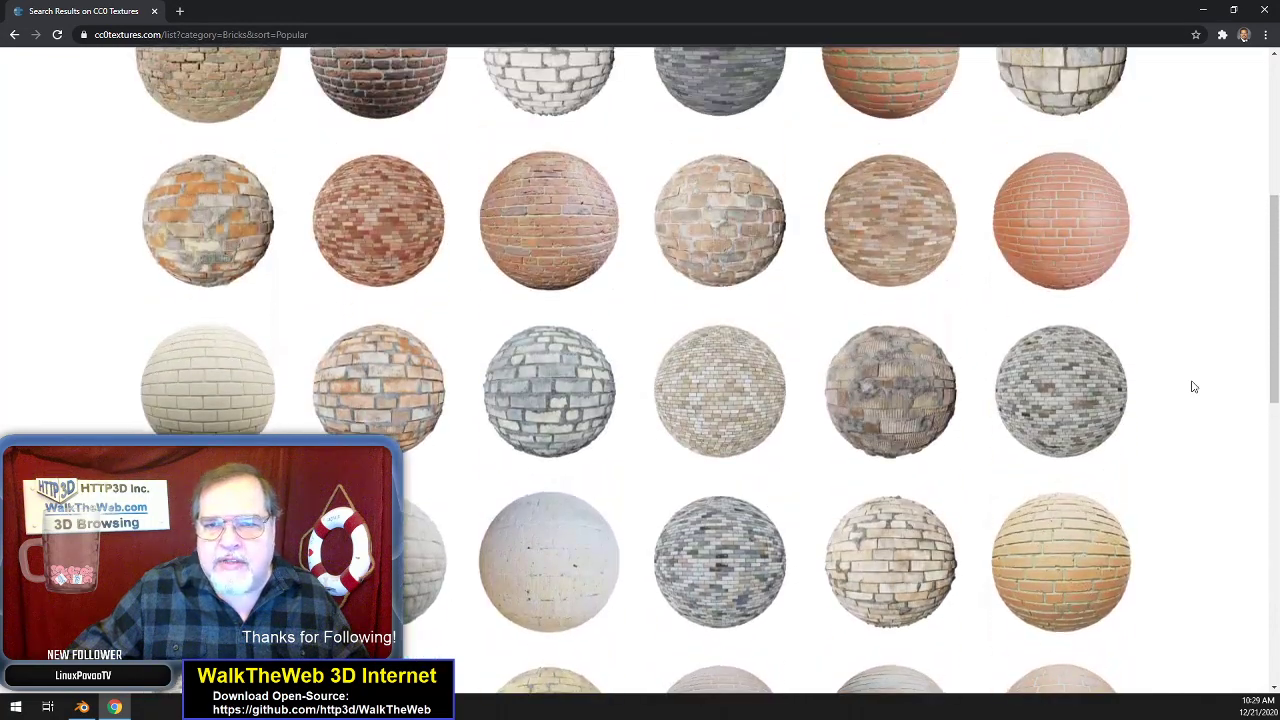
scroll(1192, 386, up, 1)
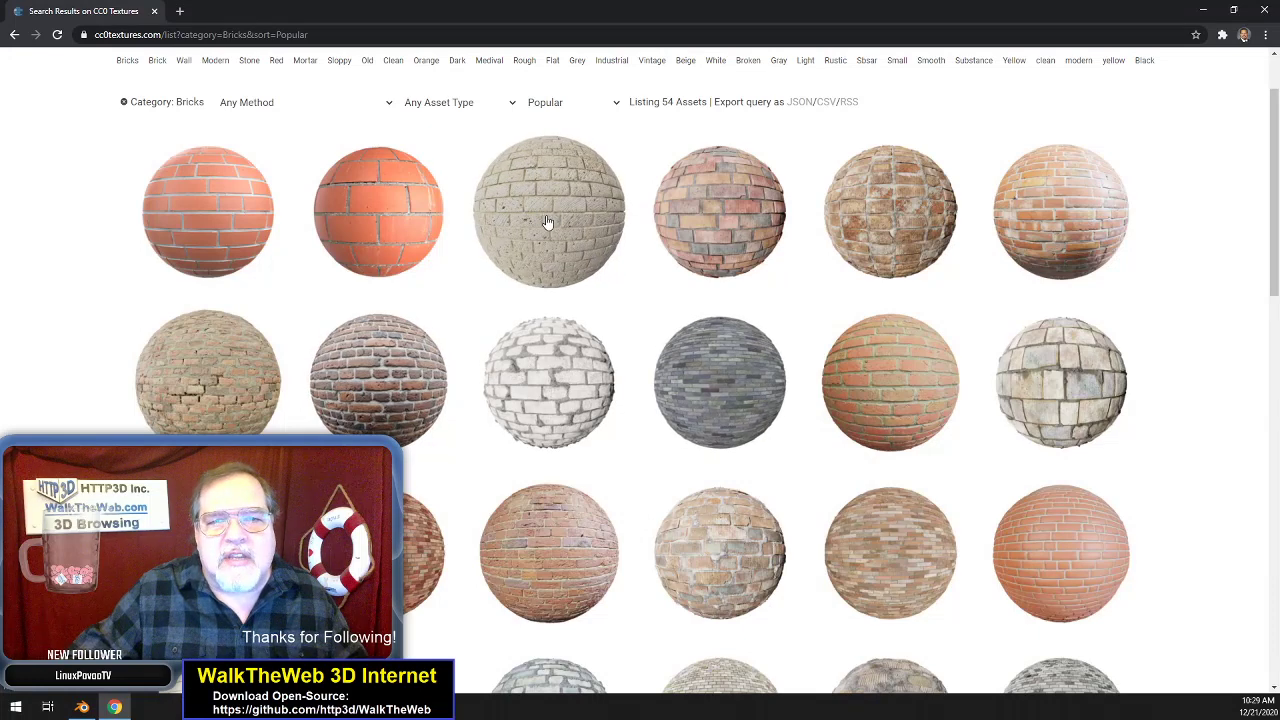
click(548, 383)
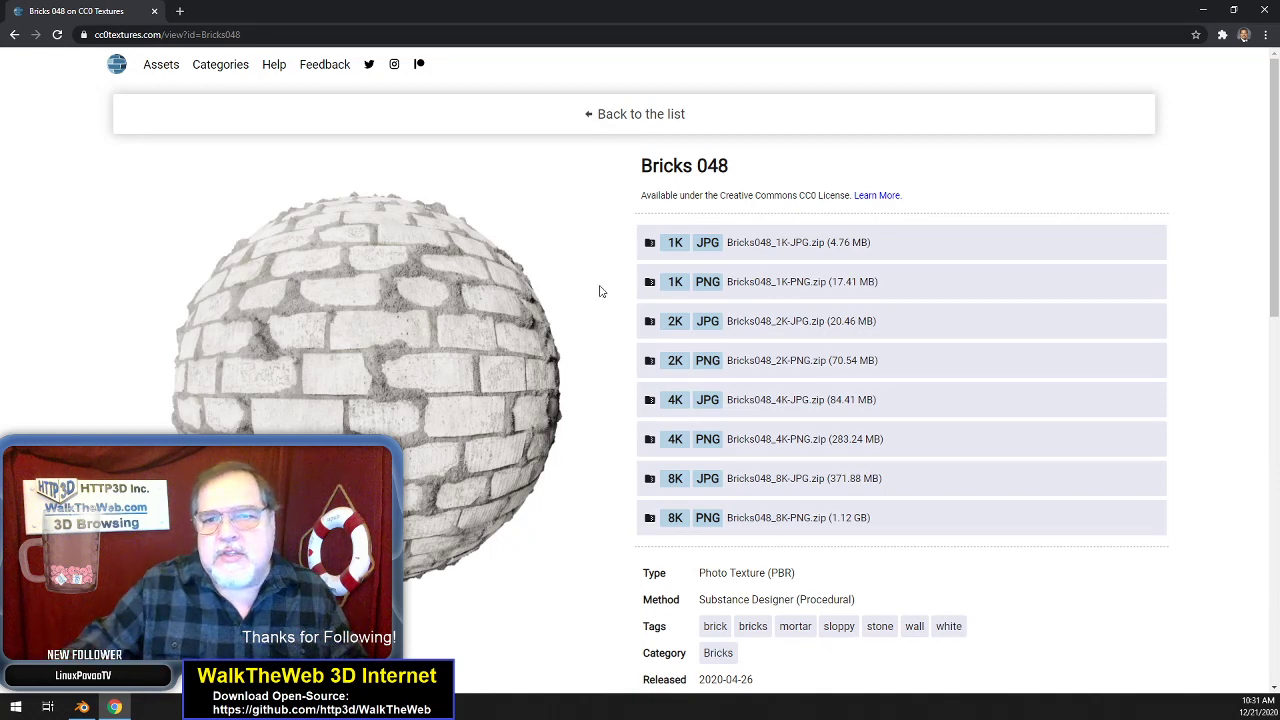
- Download Bricks048_1K-JPG.zip into the storefrontfeature folder inside Blender's building folder
click(670, 249)
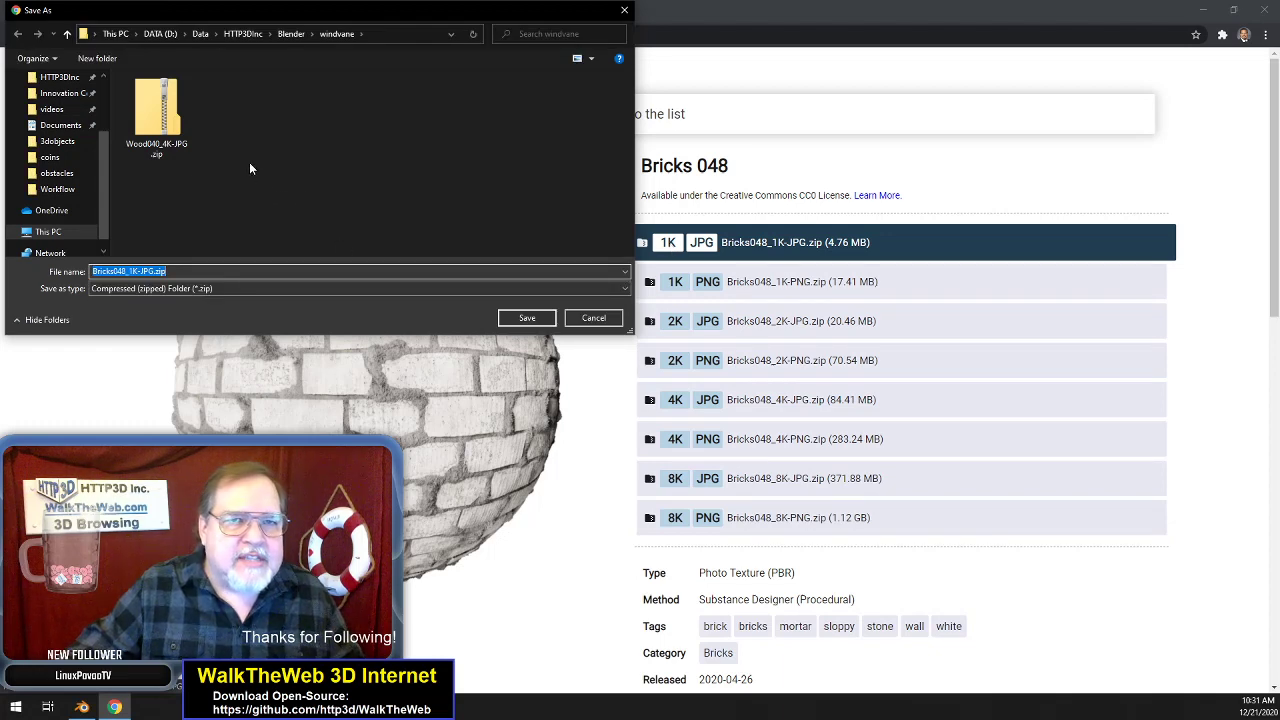
click(291, 33)
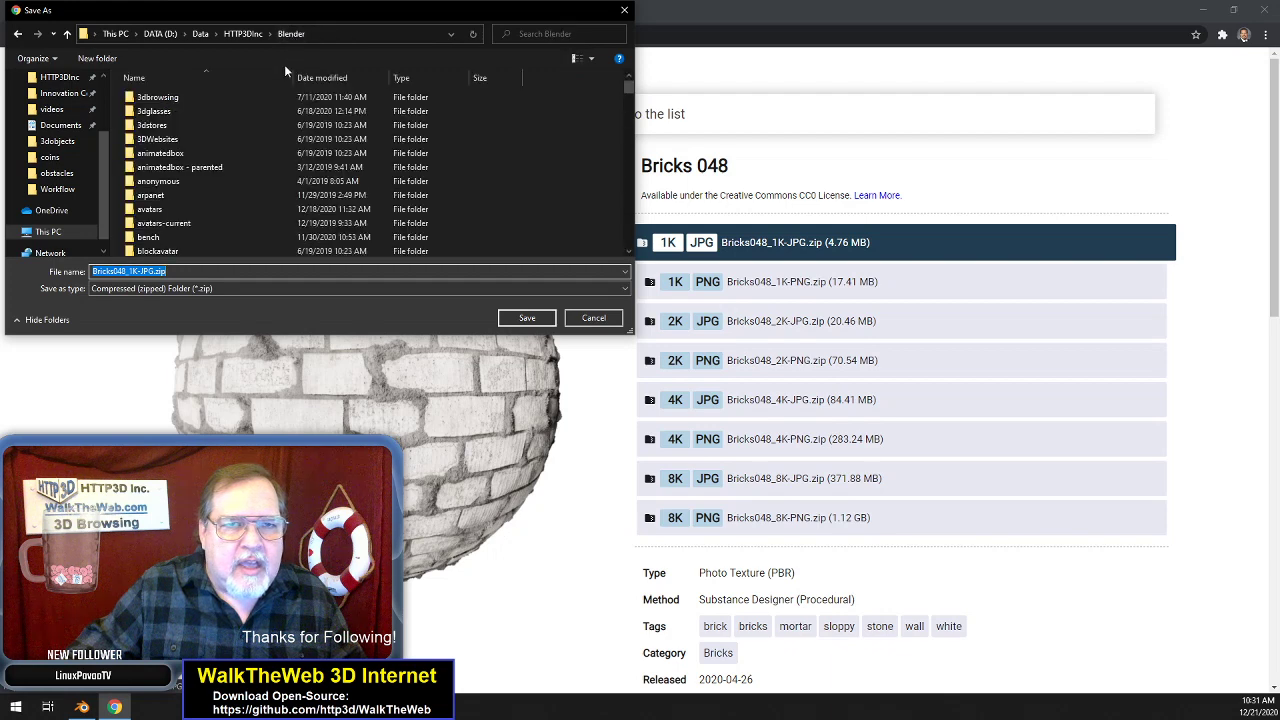
scroll(199, 206, down, 3)
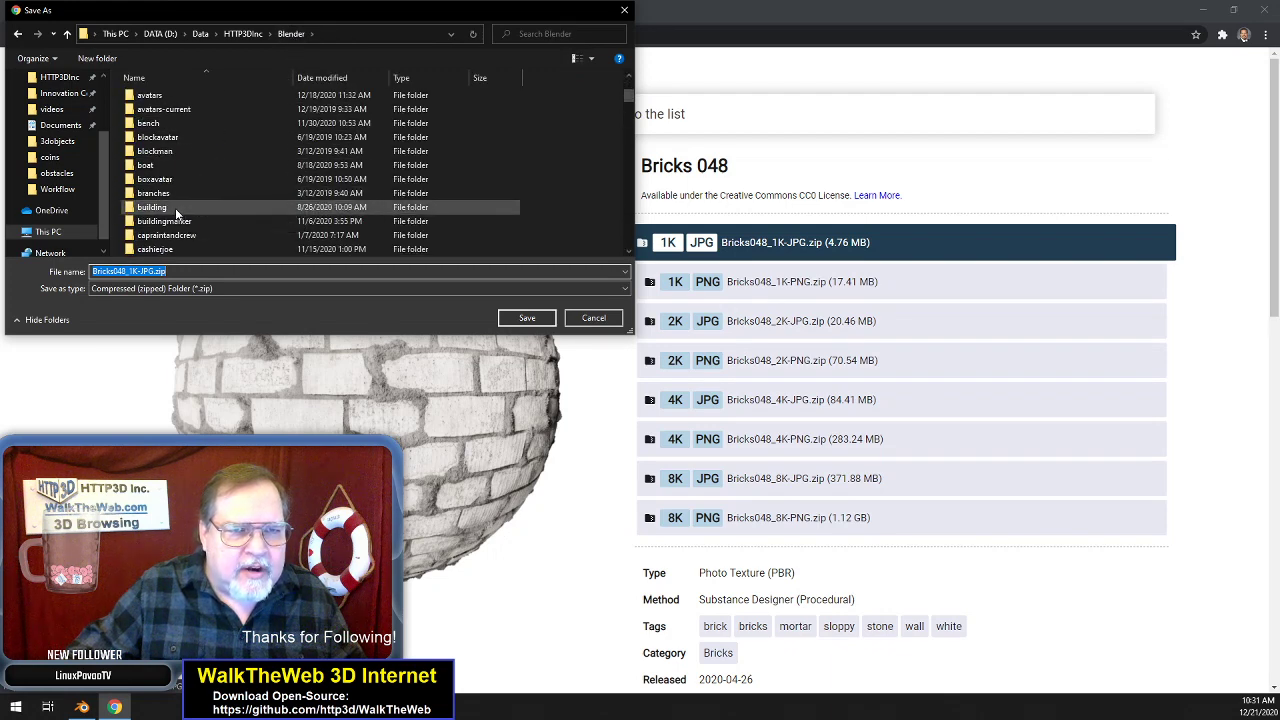
double_click(175, 209)
scroll(195, 170, down, 1)
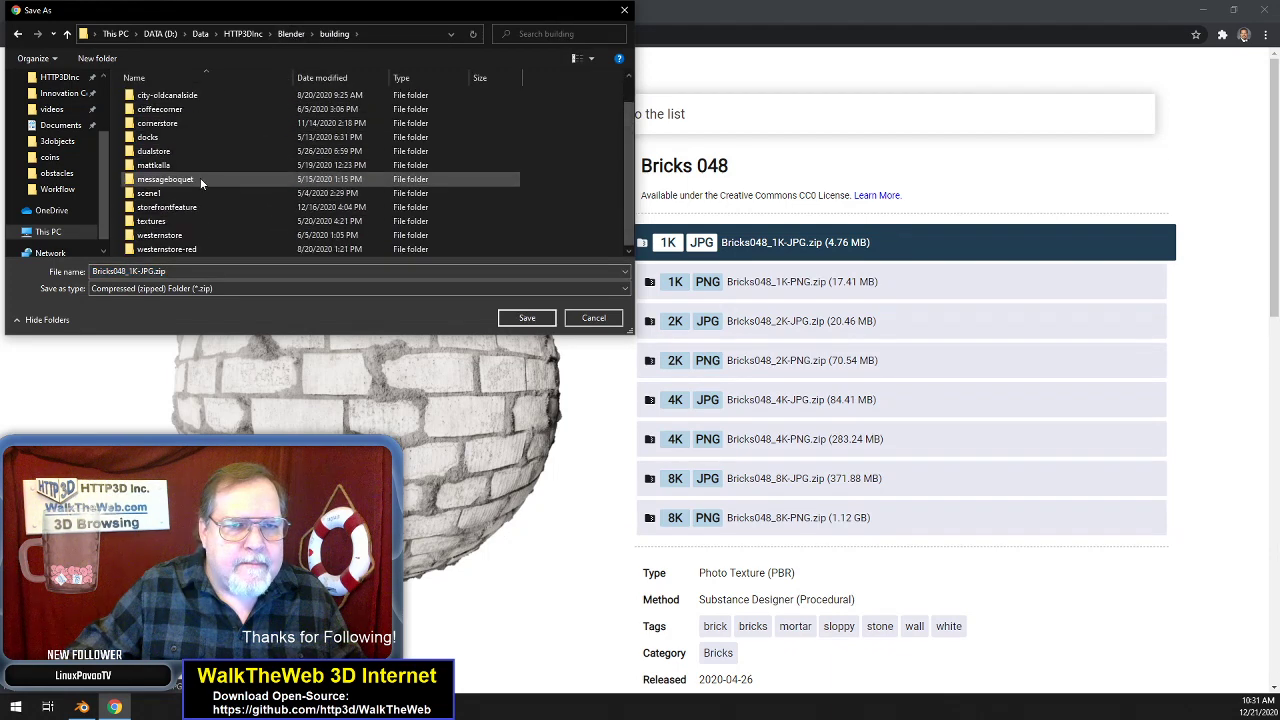
double_click(197, 206)
click(522, 319)
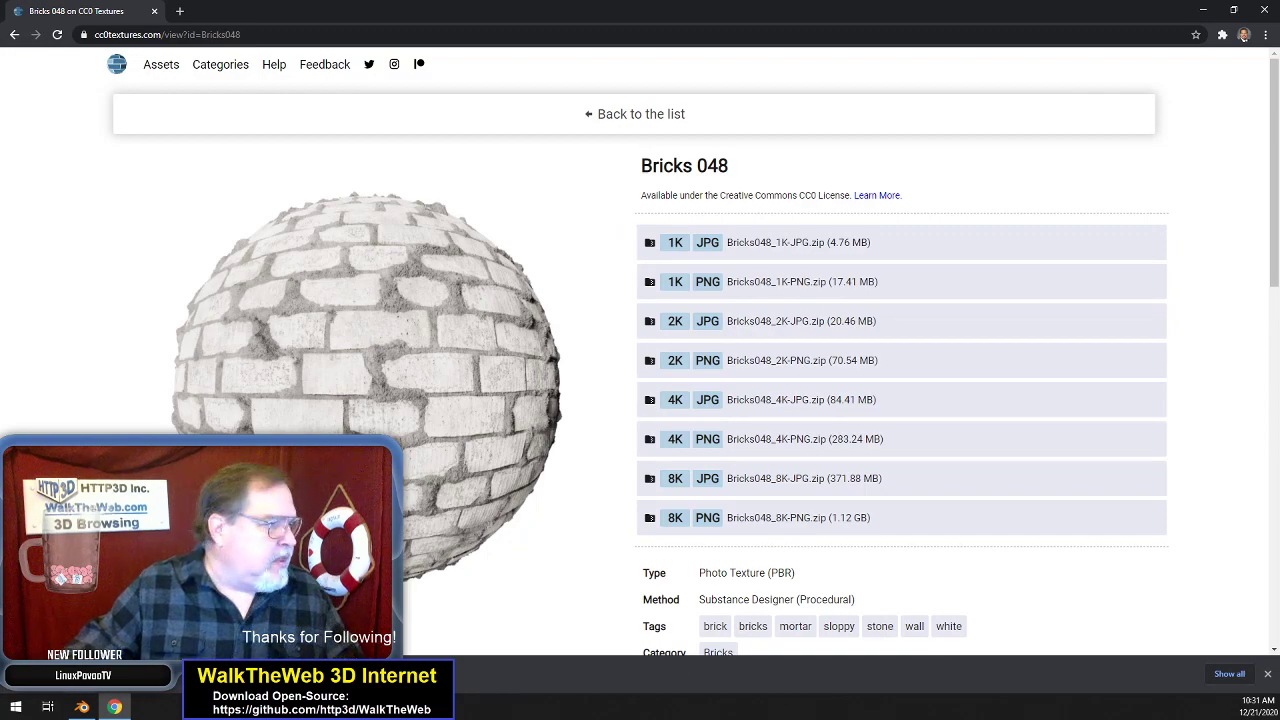
- Copy all five JPG images out of Bricks048_1K-JPG.zip into the storefrontfeature folder
drag(0, 112, 1002, 161)
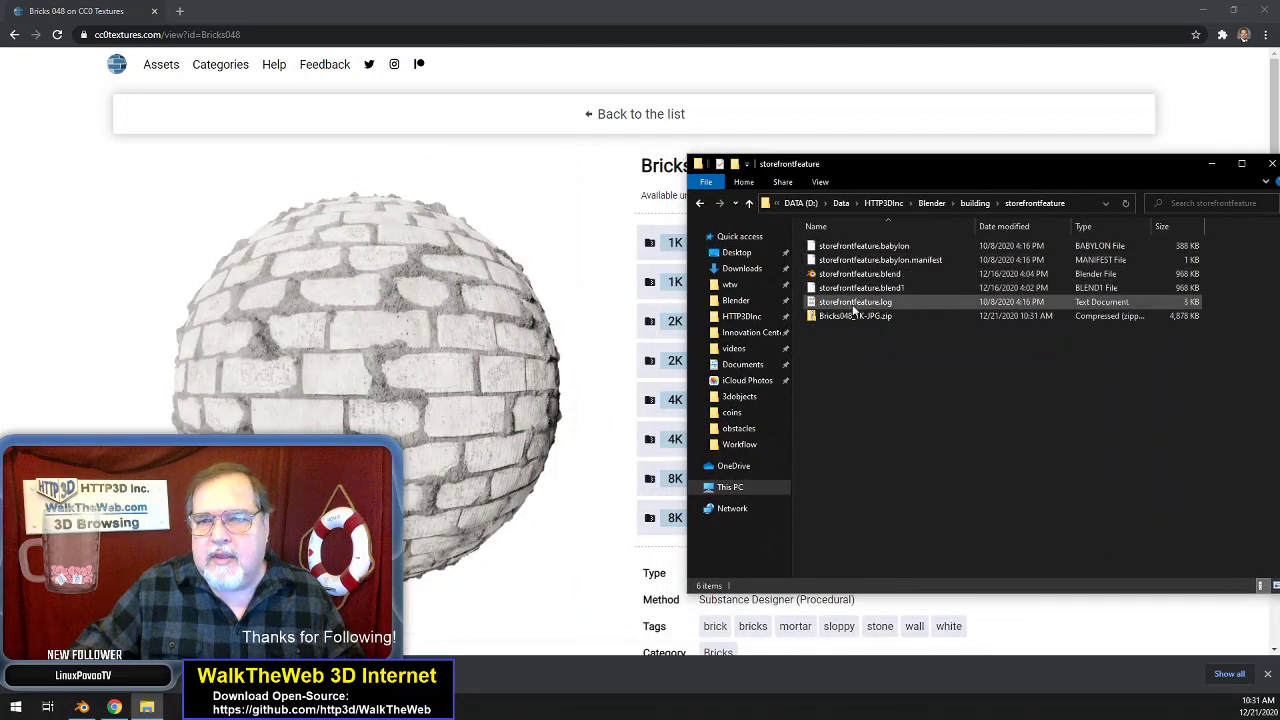
double_click(844, 316)
click(866, 254)
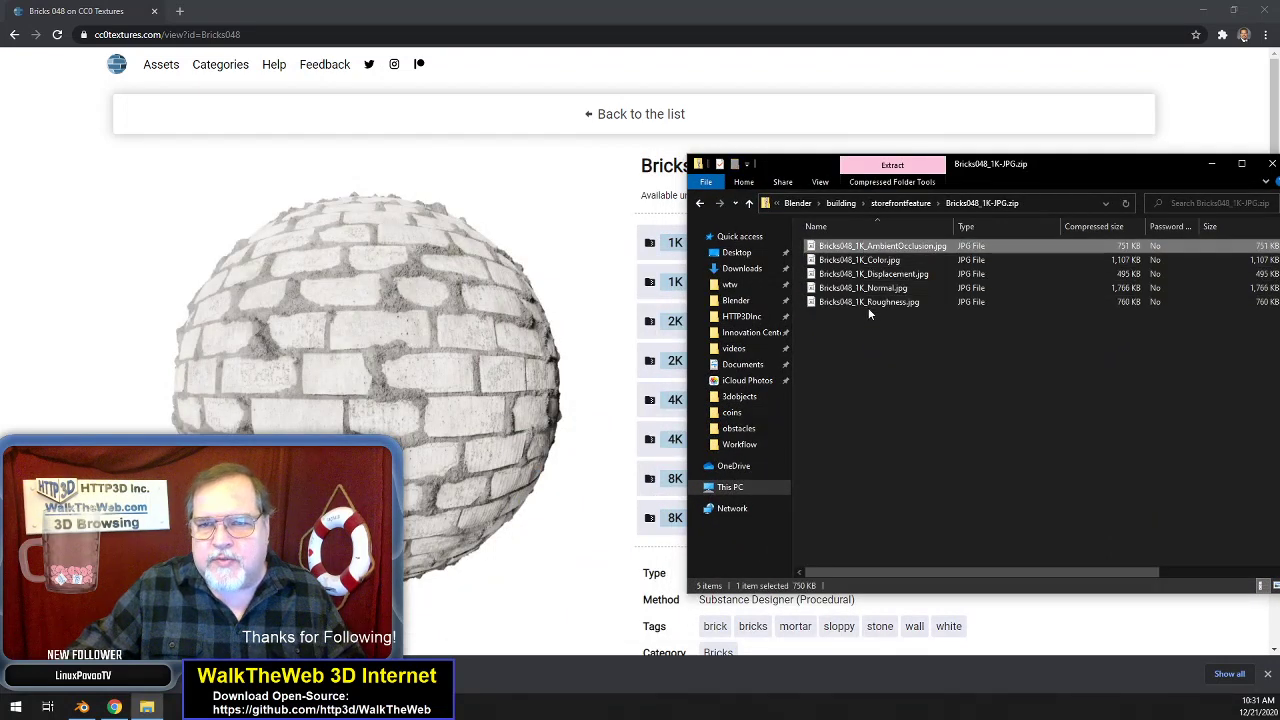
shift+click(868, 302)
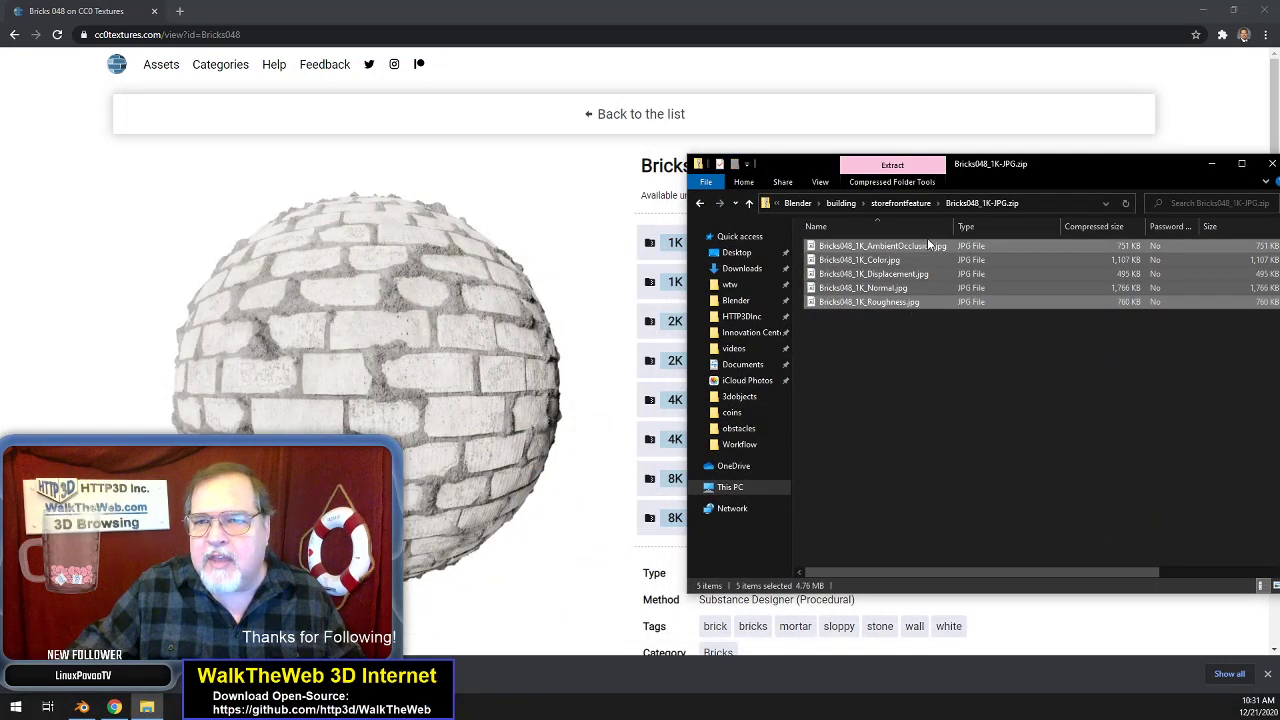
click(905, 204)
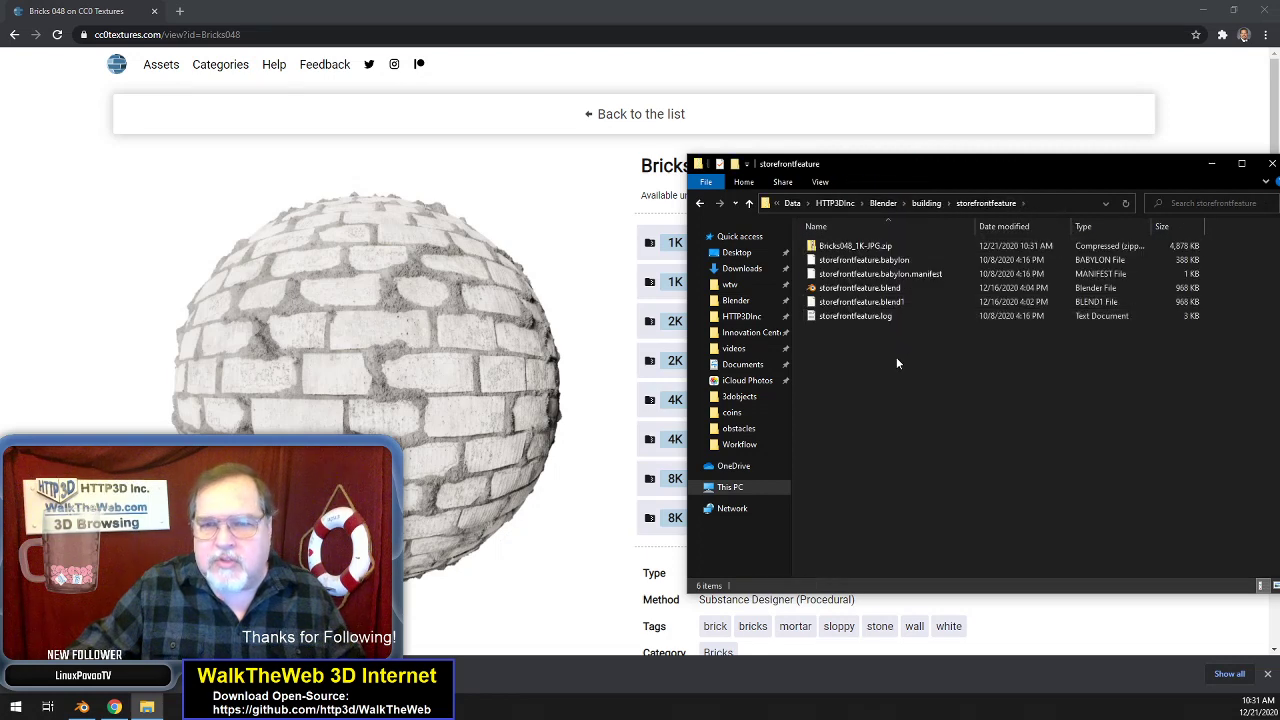
key(ctrl+v)
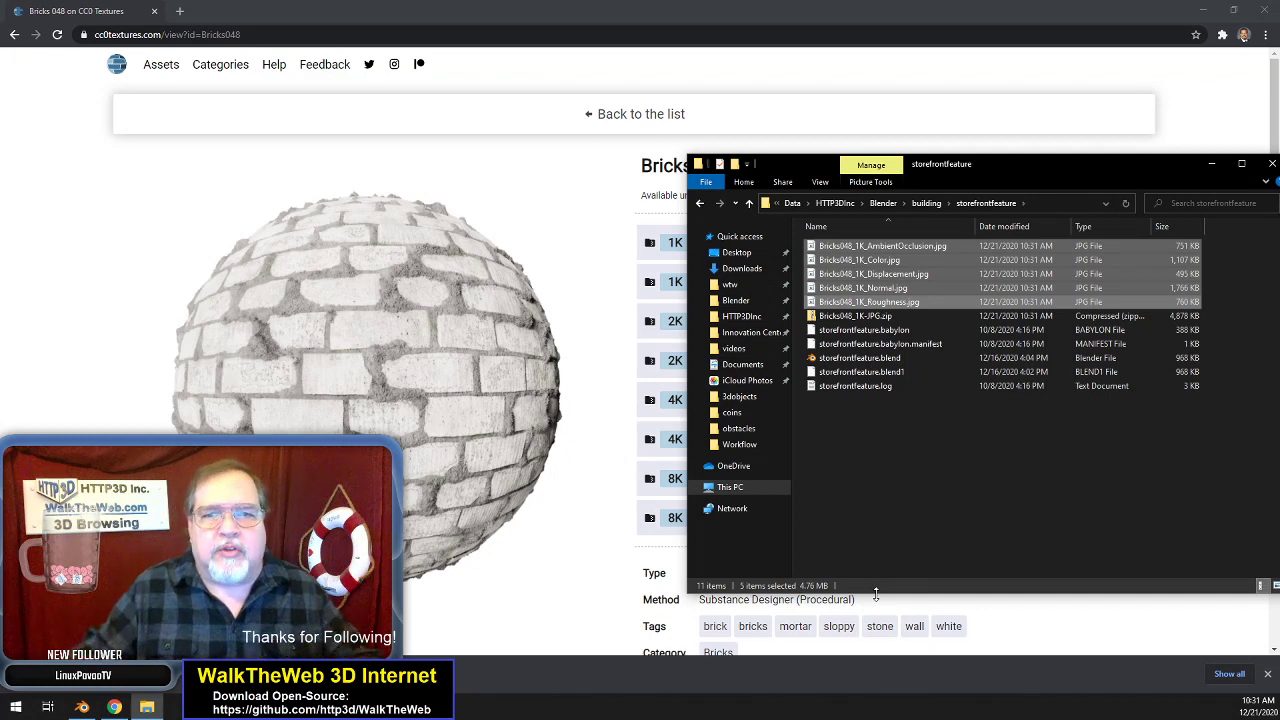
click(907, 489)
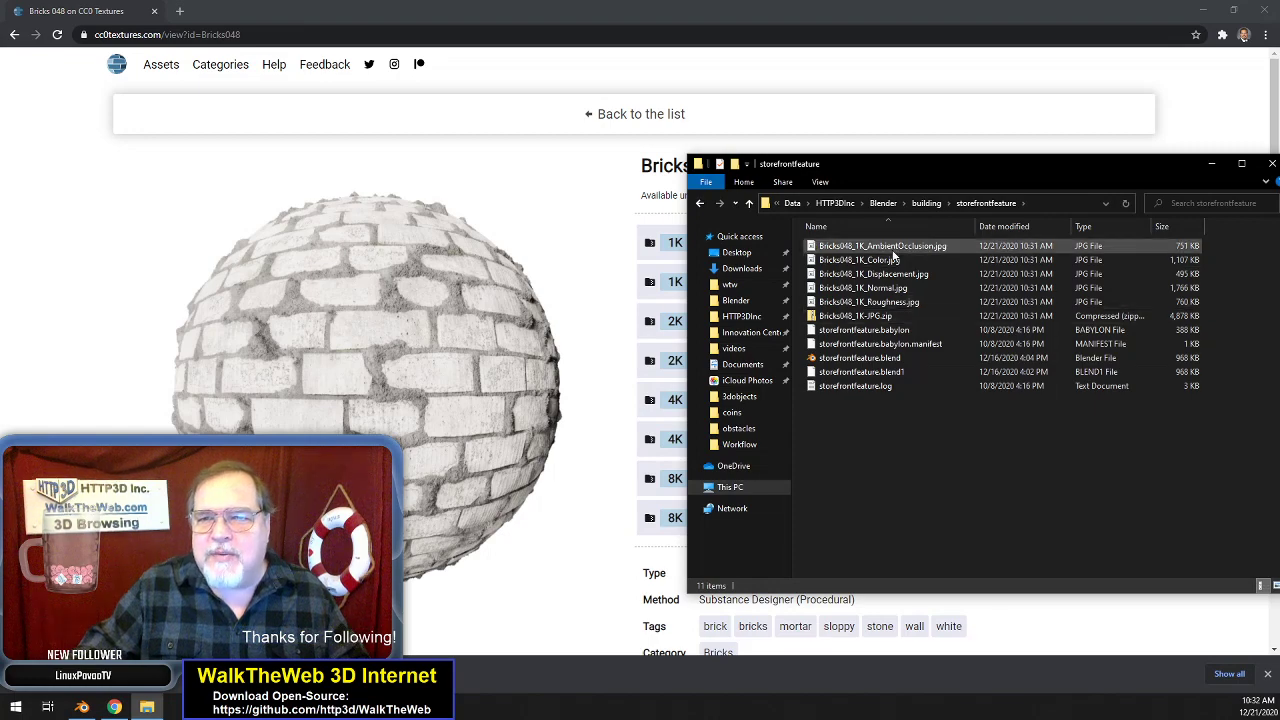
- Switch to Blender and refresh the file browser showing the storefrontfeature folder
click(82, 707)
click(122, 146)
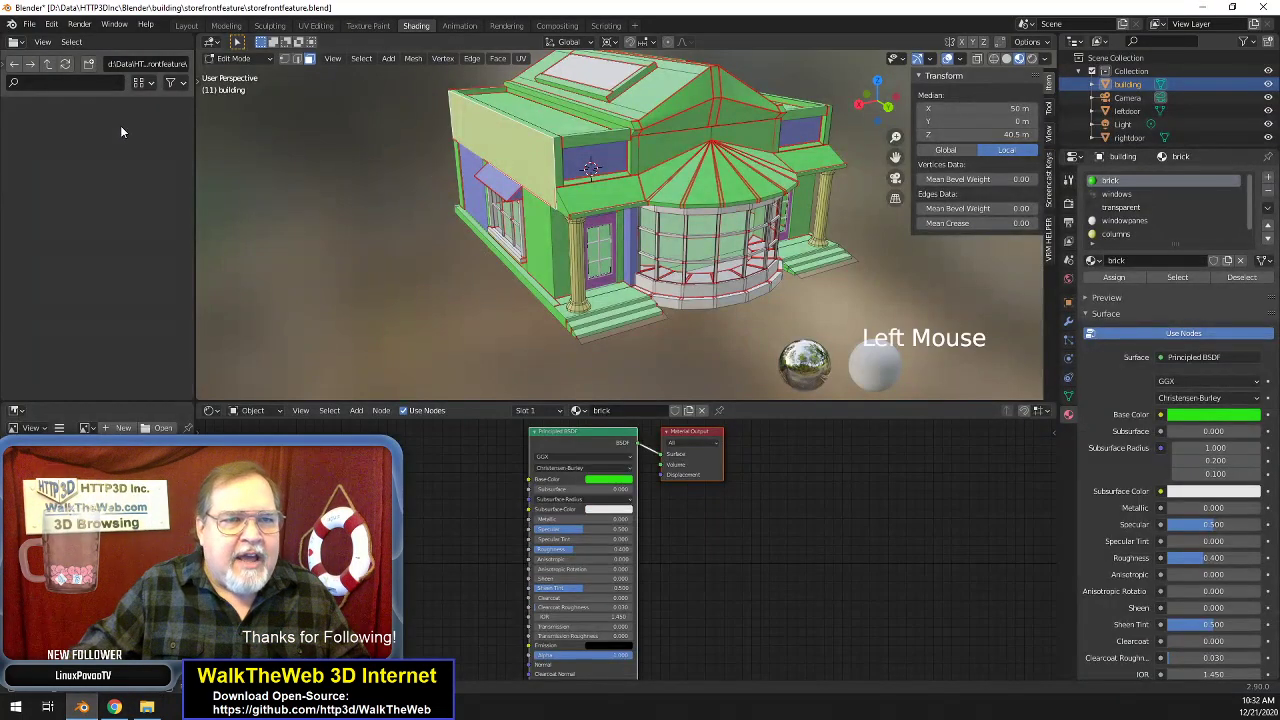
click(66, 67)
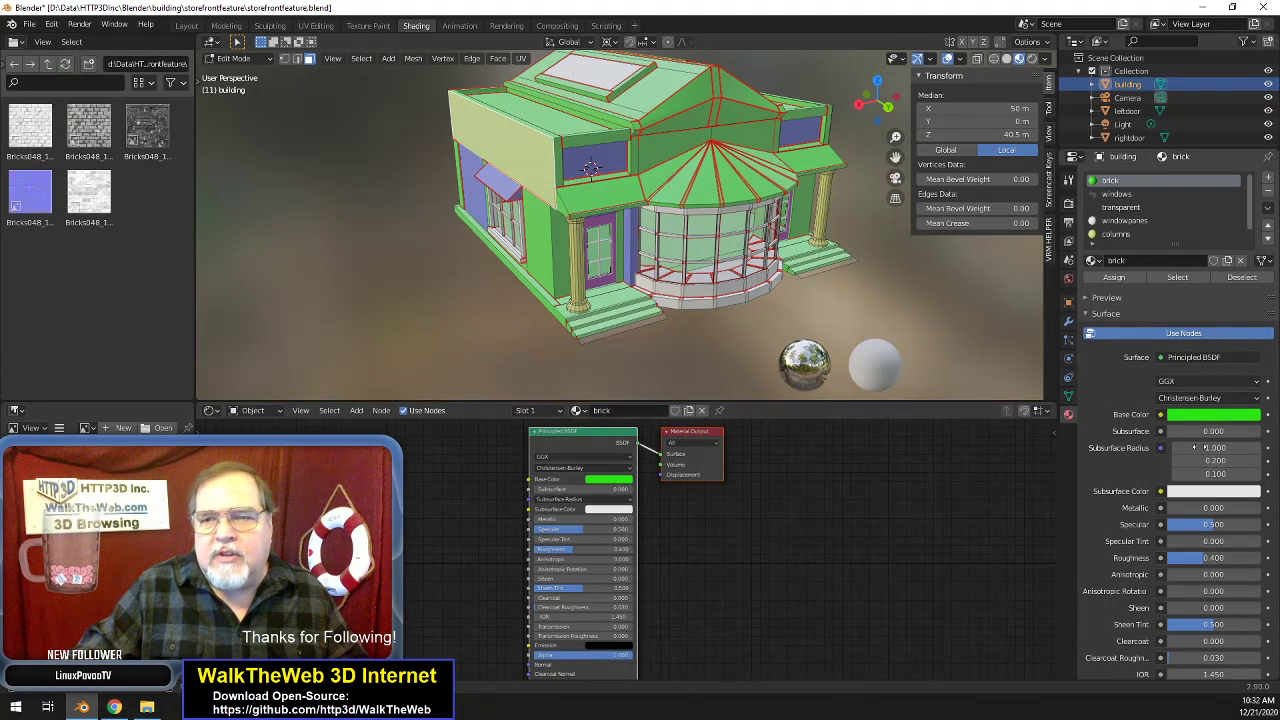
- Add Bricks048_1K_AmbientOcclusion.jpg as an image node in the brick material and connect its Color to the Principled BSDF's Specular
click(573, 446)
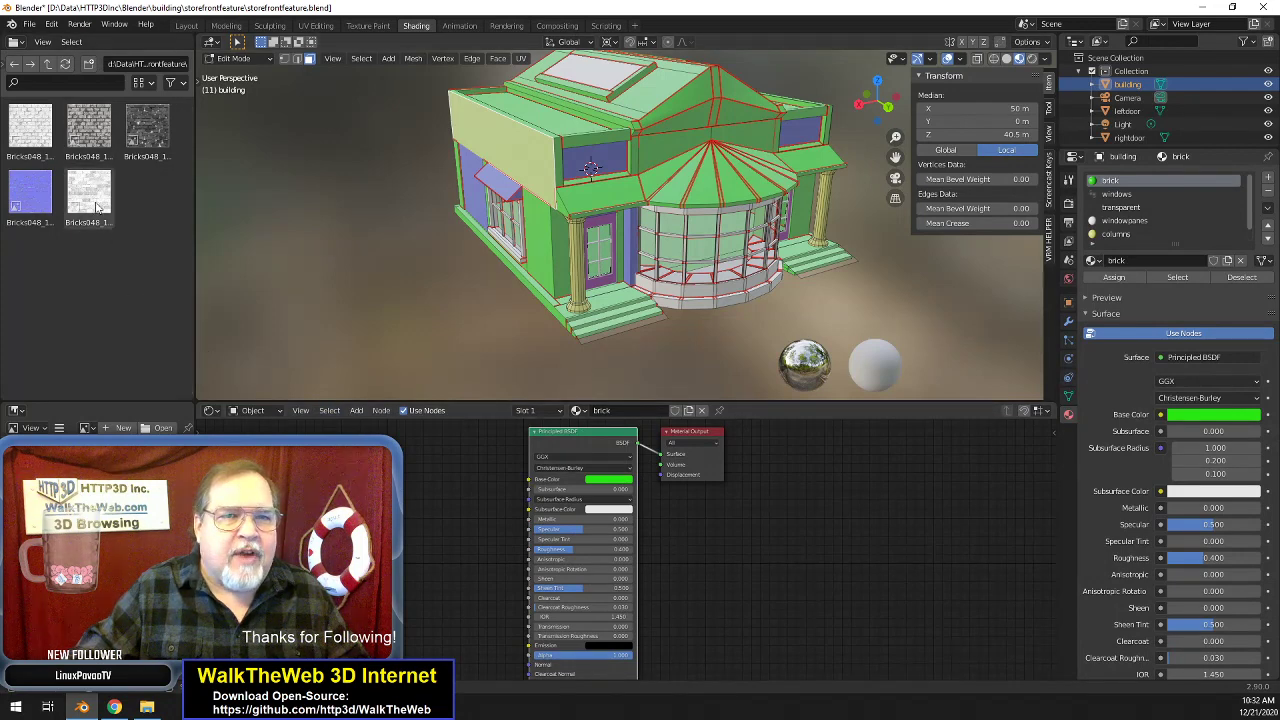
click(40, 139)
drag(40, 139, 302, 492)
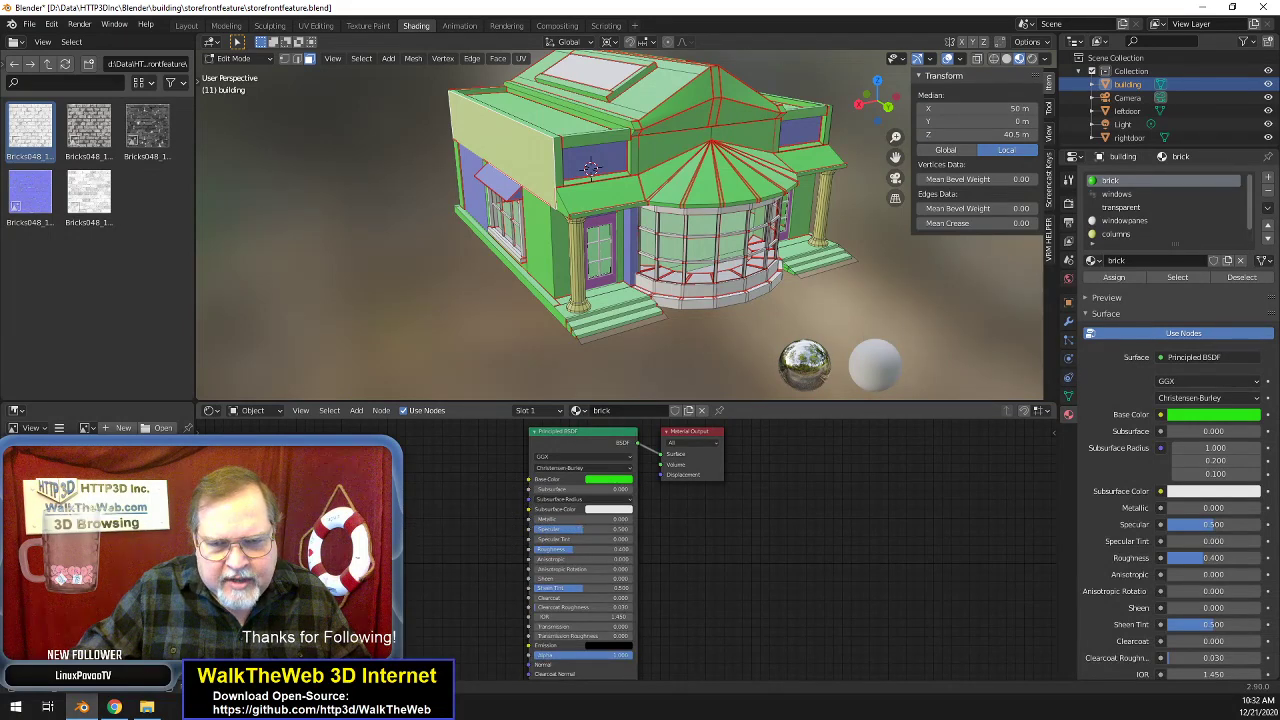
drag(403, 518, 529, 529)
drag(322, 497, 308, 482)
- Add Bricks048_1K_Color.jpg as an image node and connect its Color to the Principled BSDF's Base Color
click(99, 145)
drag(93, 128, 453, 488)
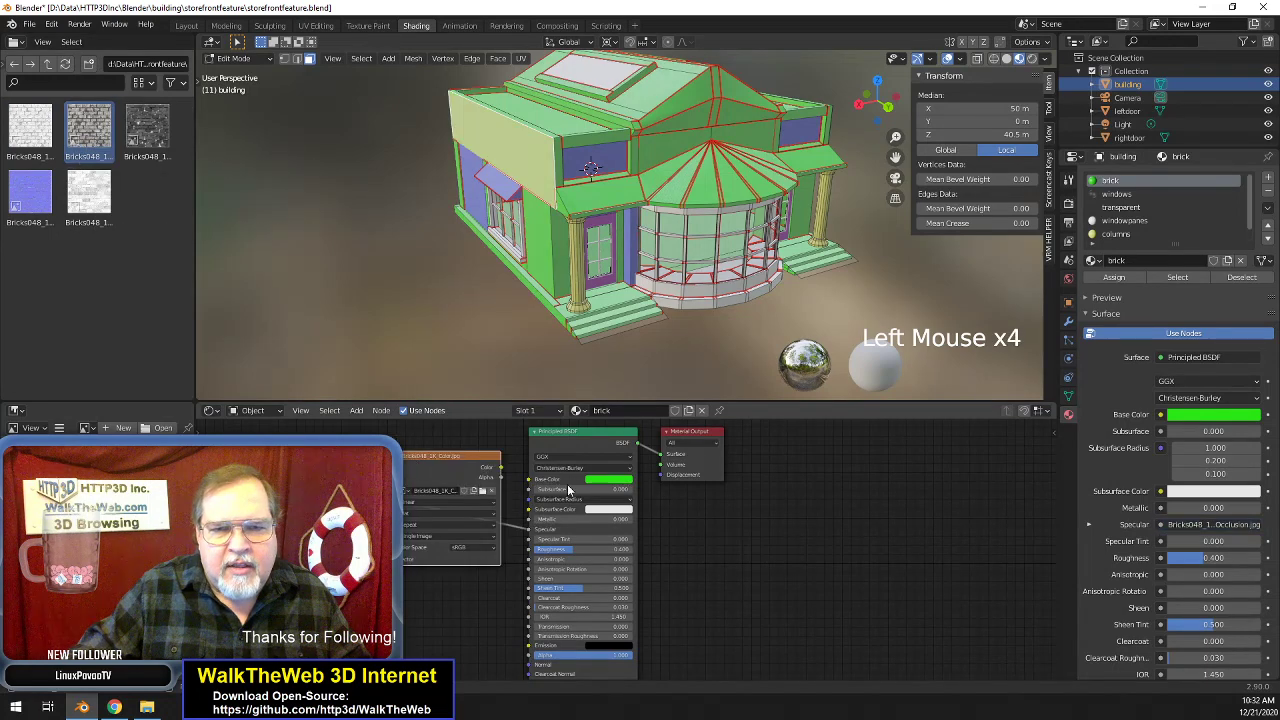
middle_drag(790, 530, 837, 580)
scroll(601, 556, up, 1)
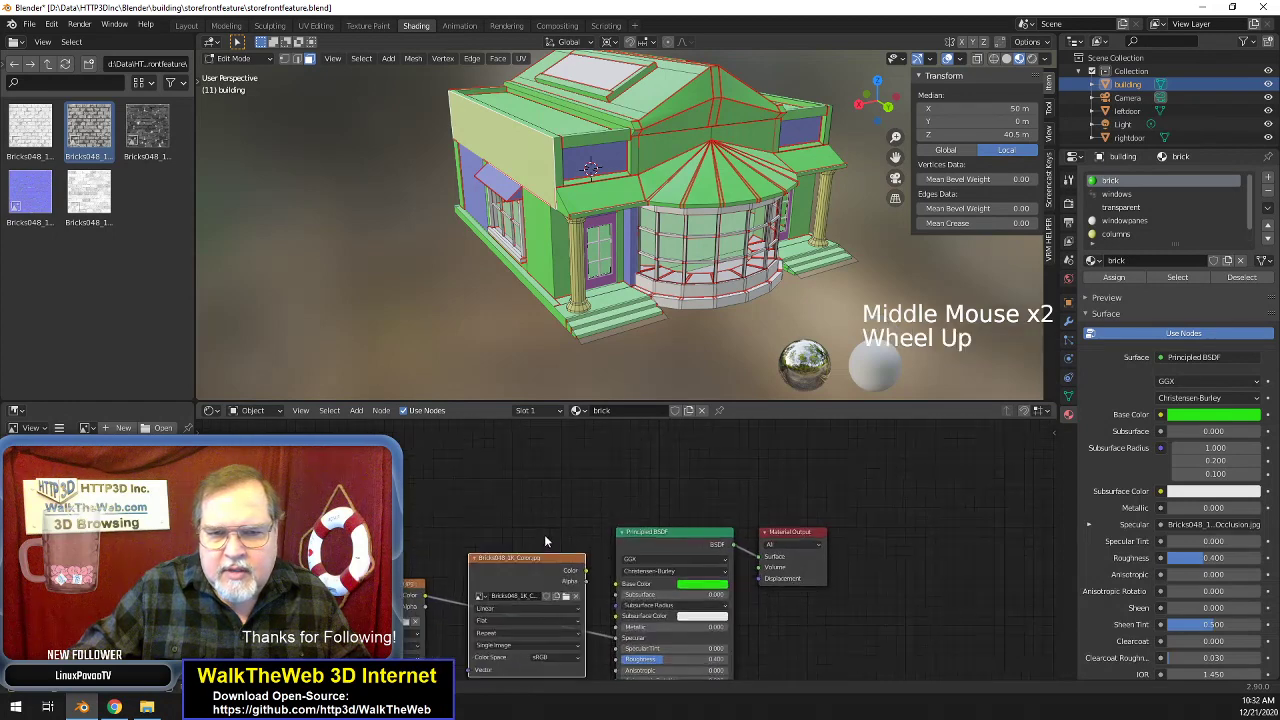
drag(543, 560, 617, 585)
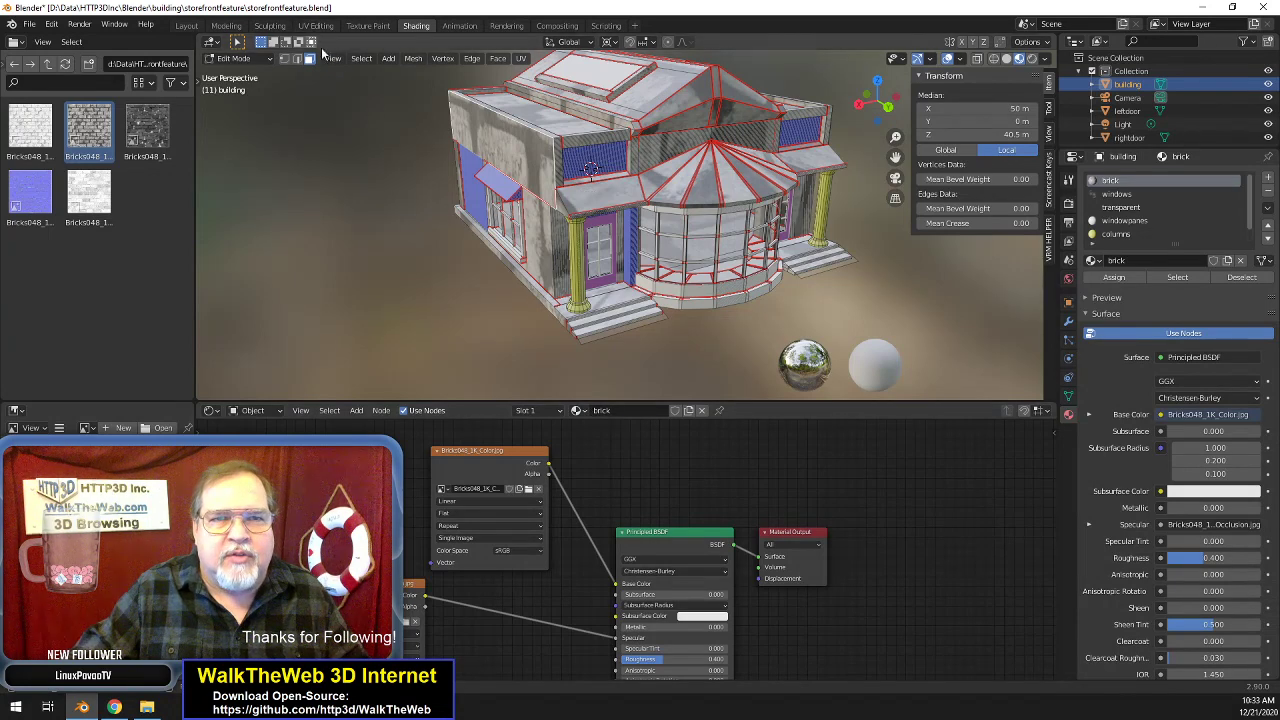
- Add Bricks048_1K_Displacement.jpg as an image node beside the Principled BSDF, and view and close its image file selection
middle_drag(930, 533, 932, 533)
scroll(932, 533, up, 1)
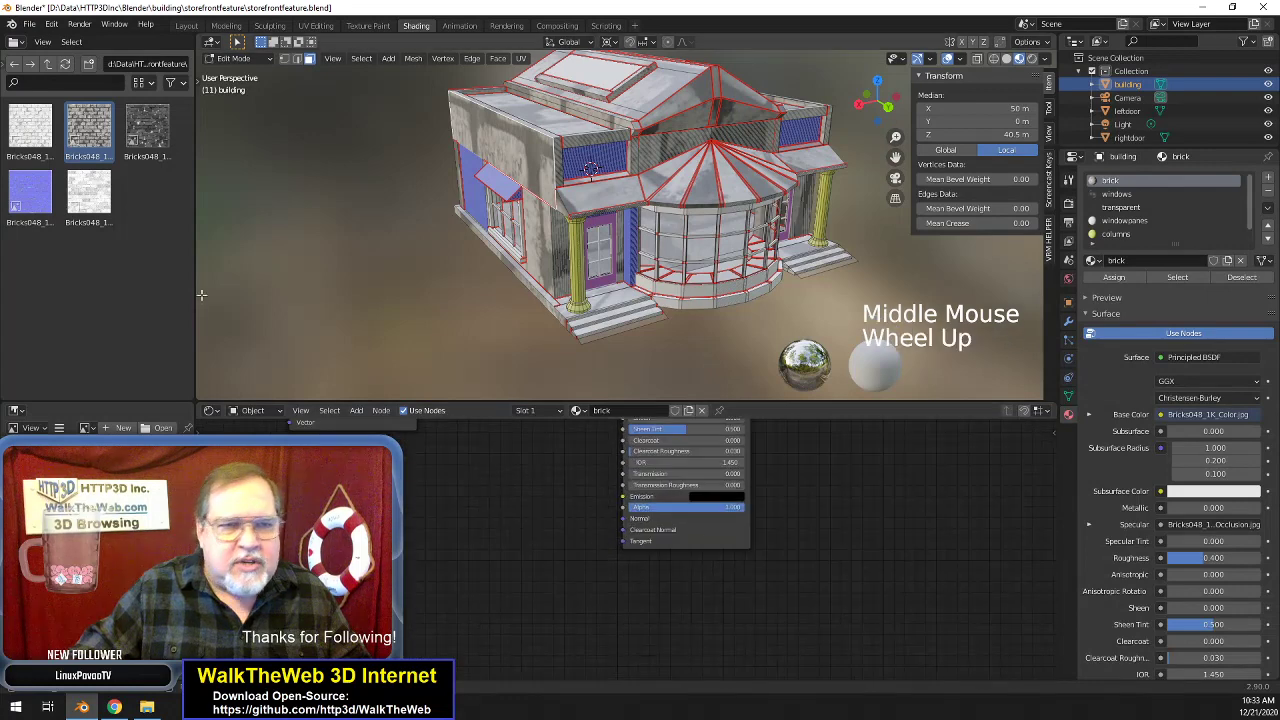
click(149, 130)
drag(149, 130, 812, 485)
scroll(873, 502, up, 2)
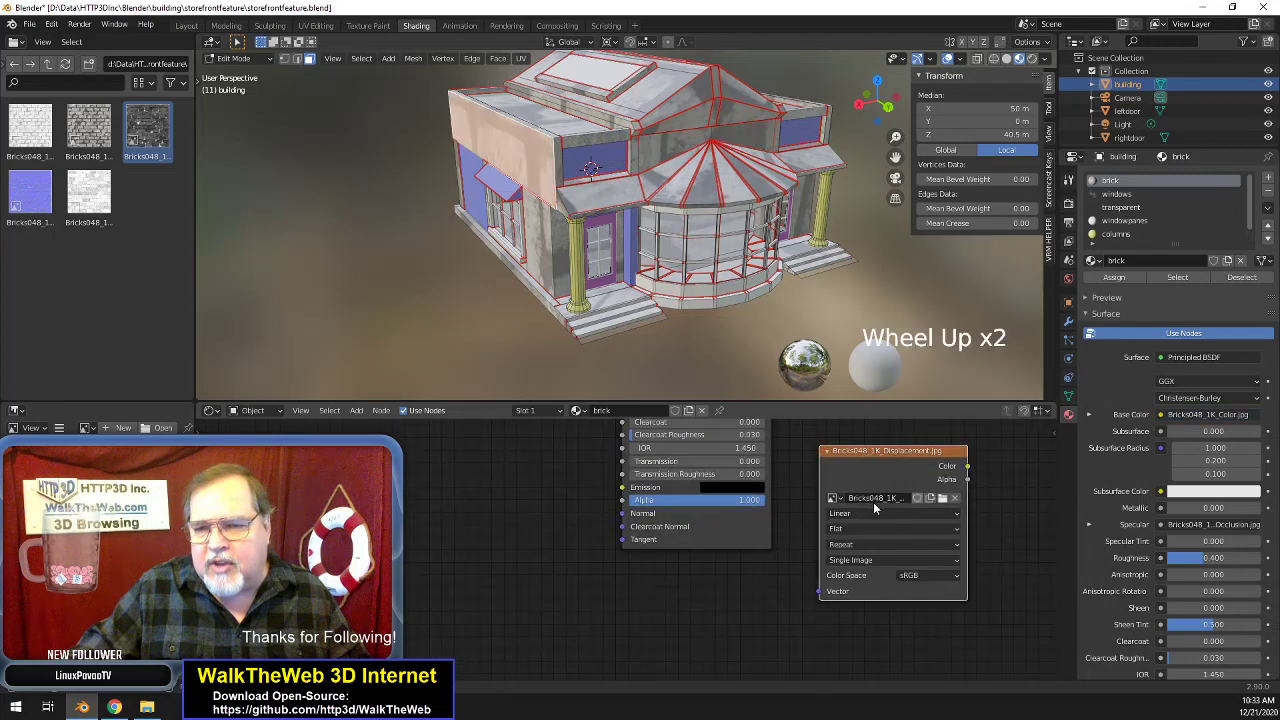
scroll(873, 502, up, 1)
click(967, 495)
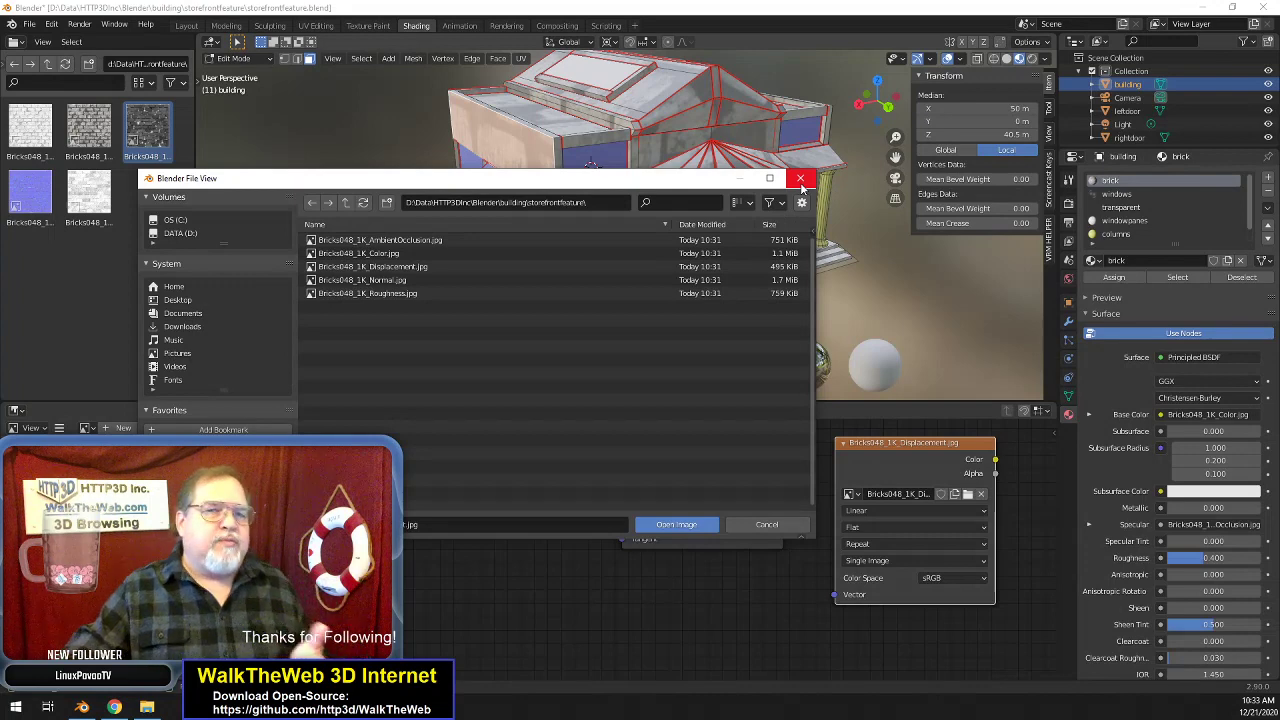
click(805, 183)
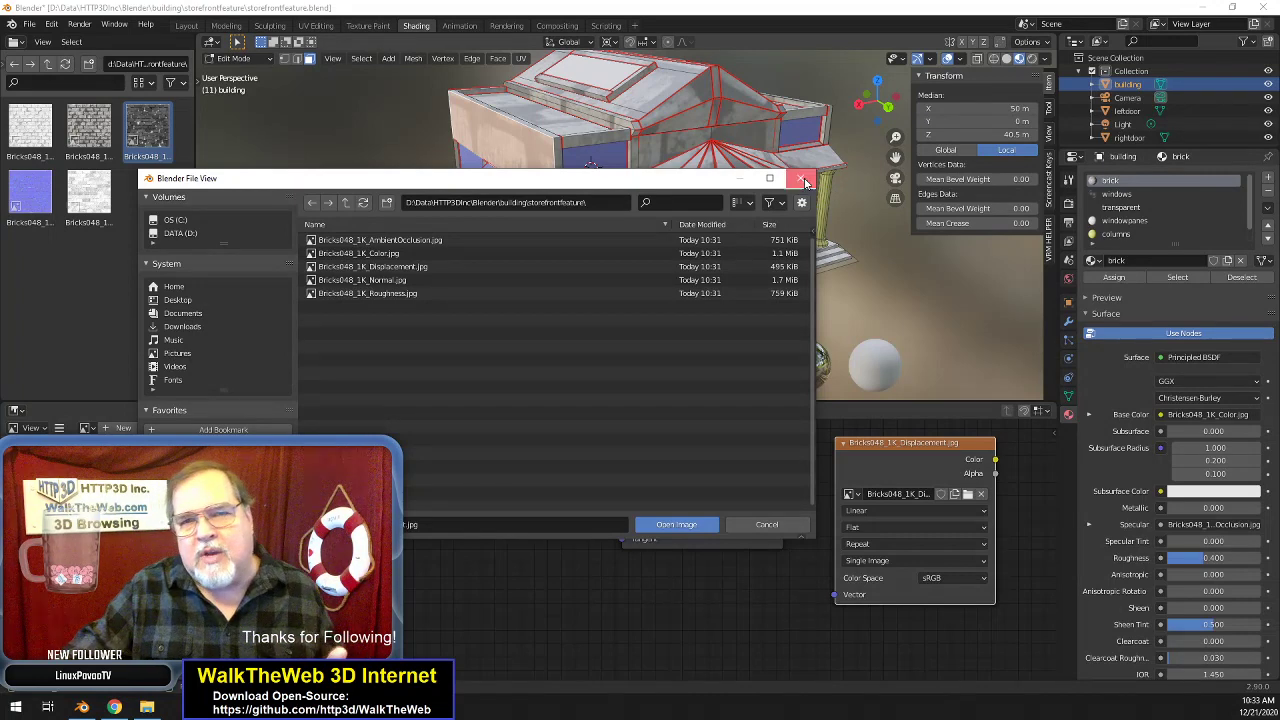
- Connect the displacement image's Color to the Displacement input of the Material Output
middle_drag(1019, 490, 1006, 625)
scroll(1003, 624, up, 1)
drag(921, 595, 914, 456)
scroll(919, 542, down, 6)
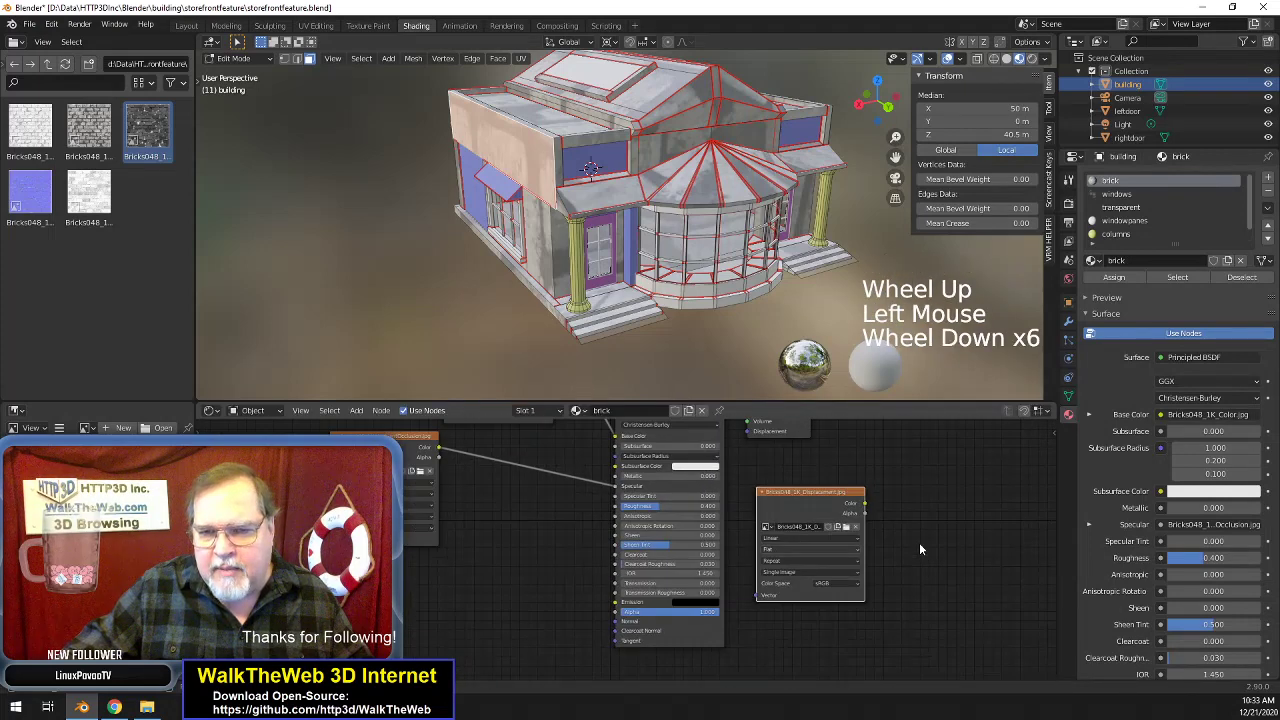
scroll(919, 542, down, 1)
drag(846, 508, 738, 445)
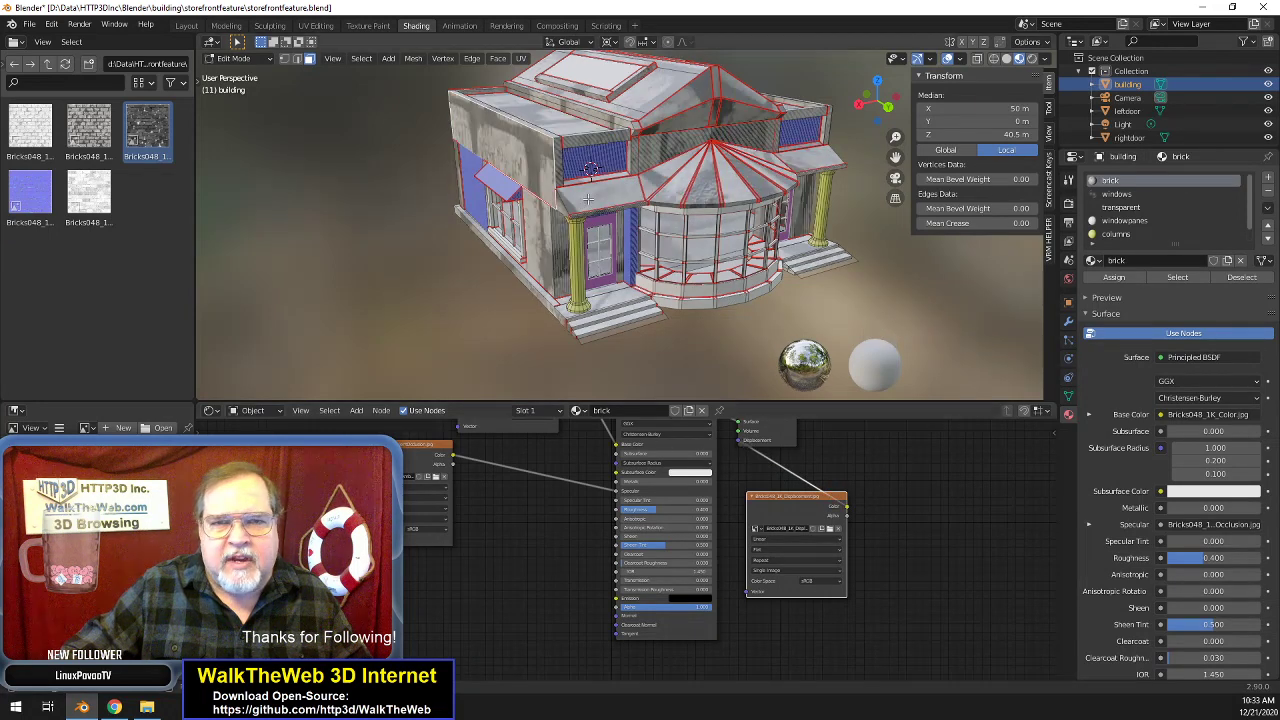
- Add Bricks048_1K_Normal.jpg as an image node and connect its Color to the Principled BSDF's Normal
drag(30, 195, 518, 624)
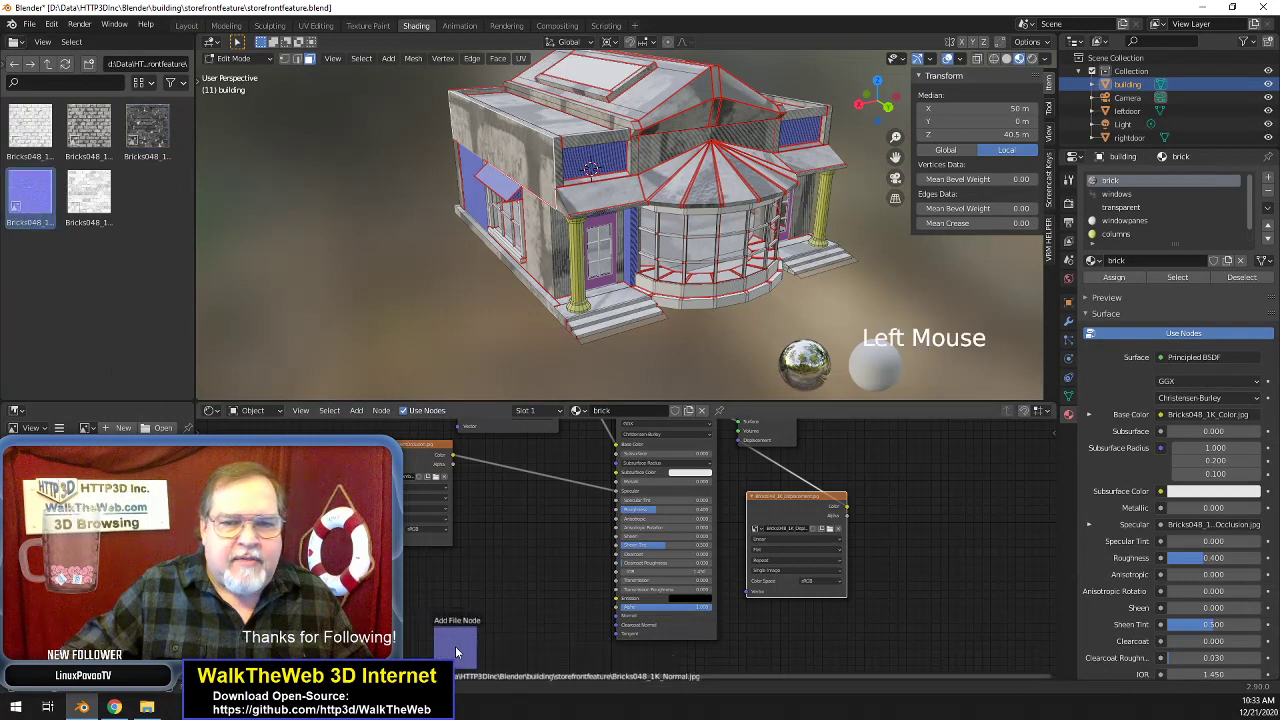
click(518, 624)
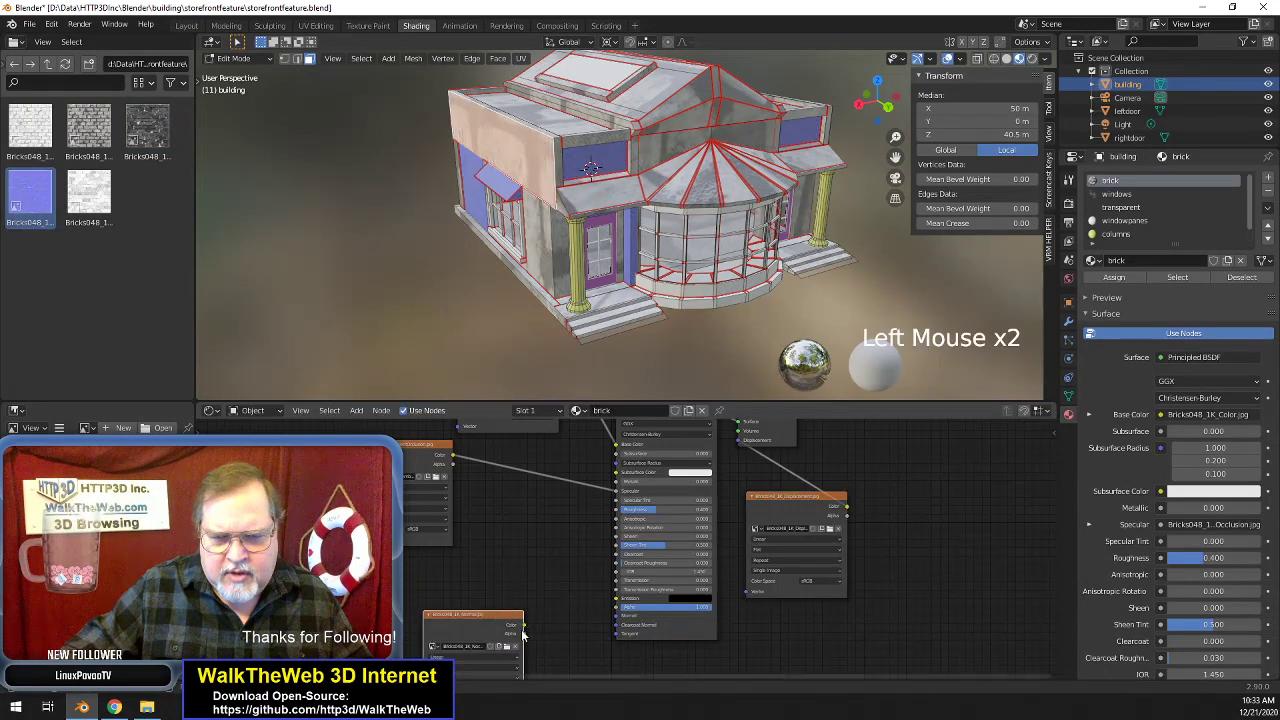
drag(523, 627, 616, 618)
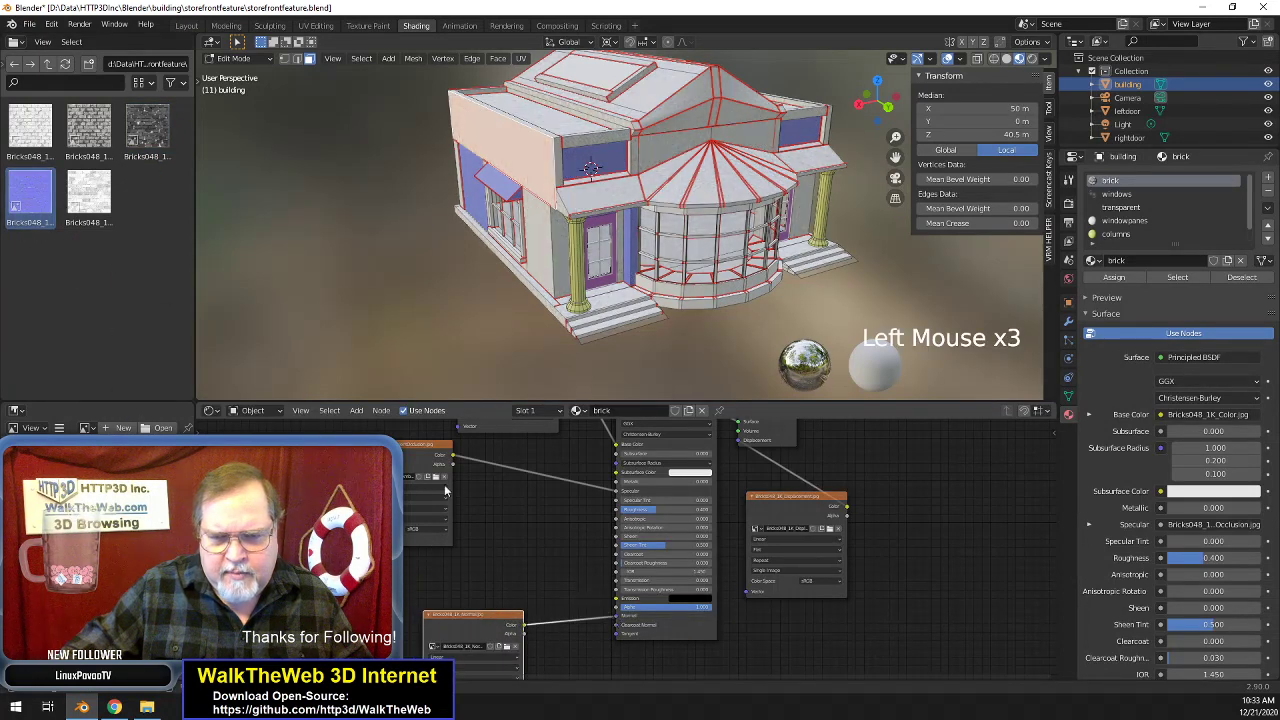
- Add Bricks048_1K_Roughness.jpg as an image node and connect its Color to the Principled BSDF's Roughness
click(89, 195)
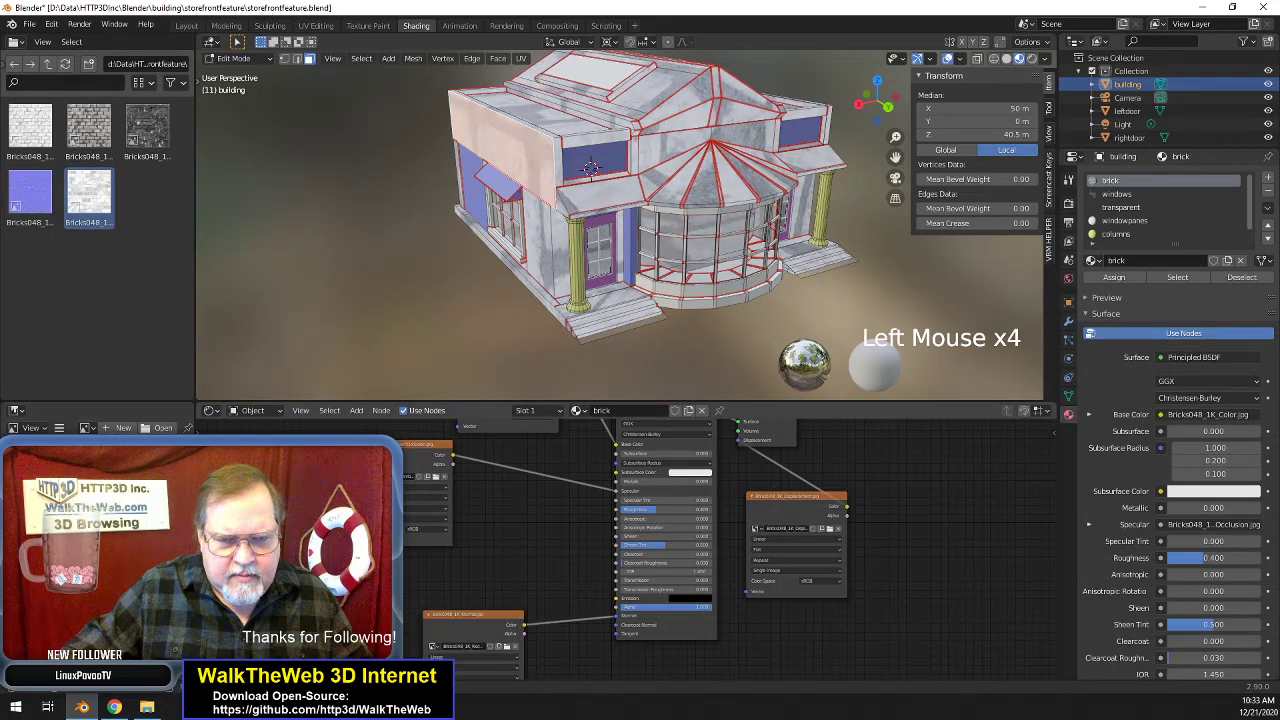
mouse_move(343, 596)
mouse_down()
mouse_move(462, 579)
mouse_move(617, 514)
mouse_up()
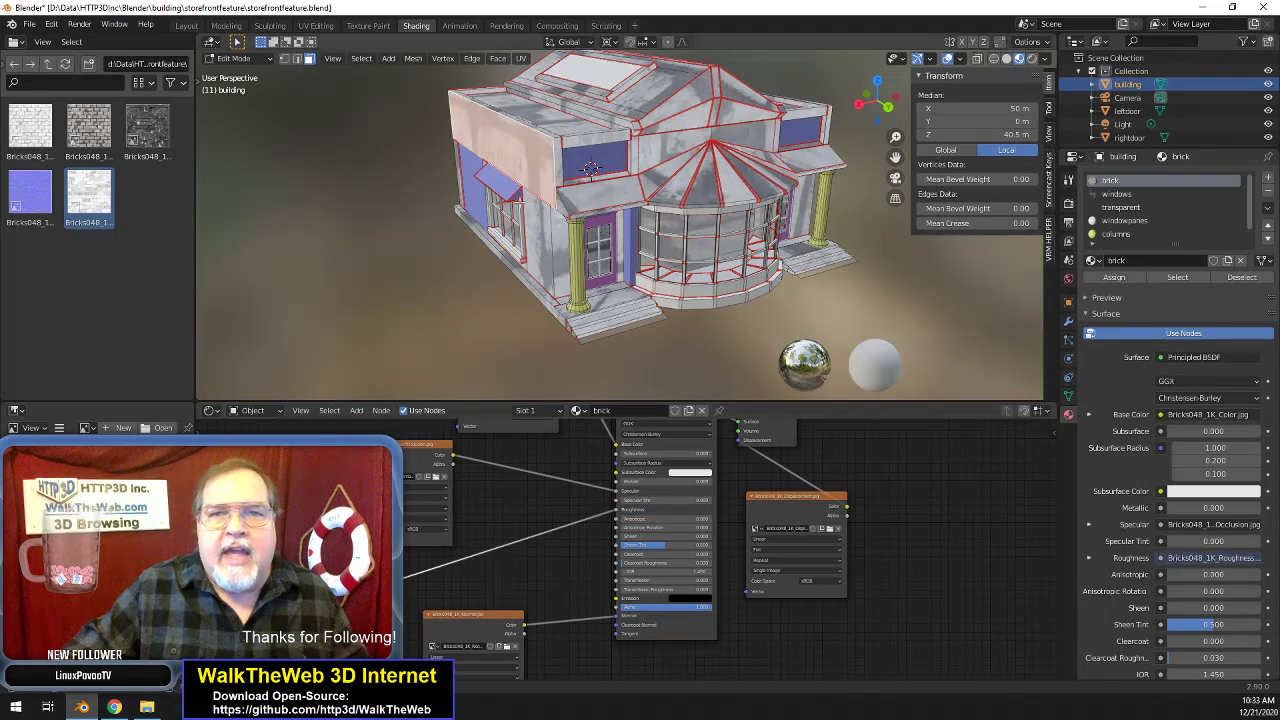
scroll(655, 170, up, 3)
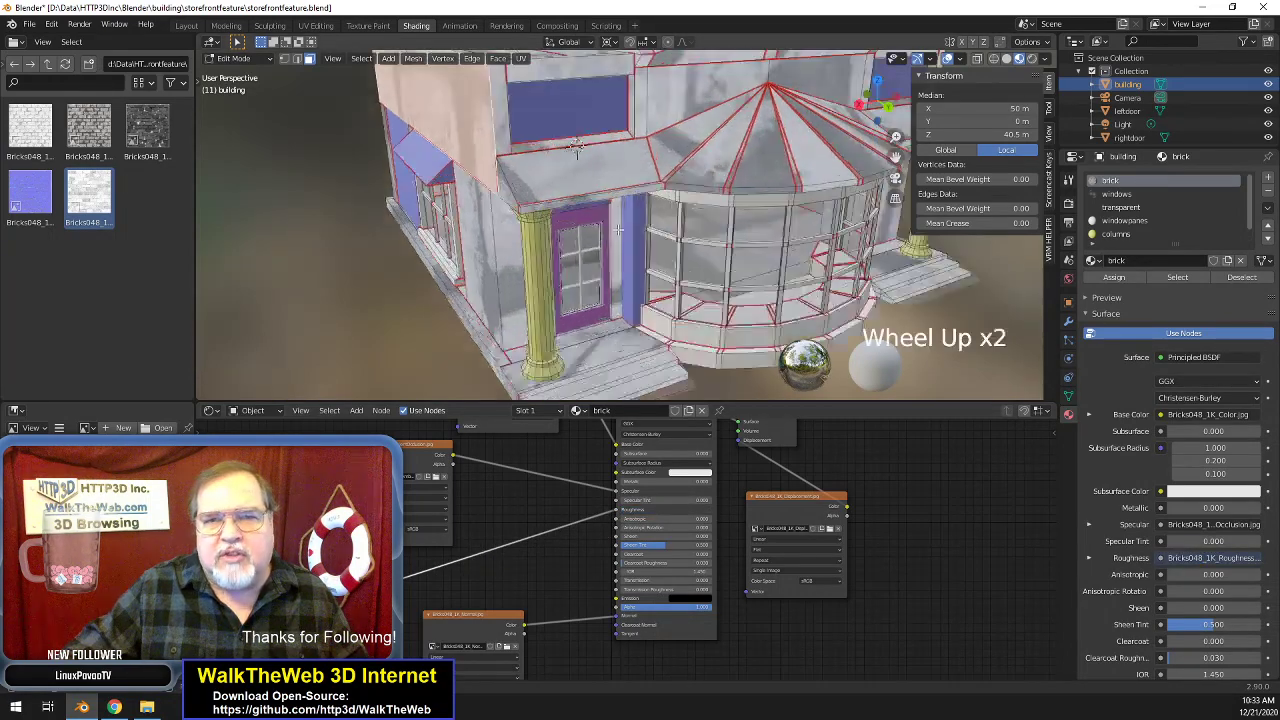
scroll(655, 170, down, 2)
scroll(693, 118, down, 1)
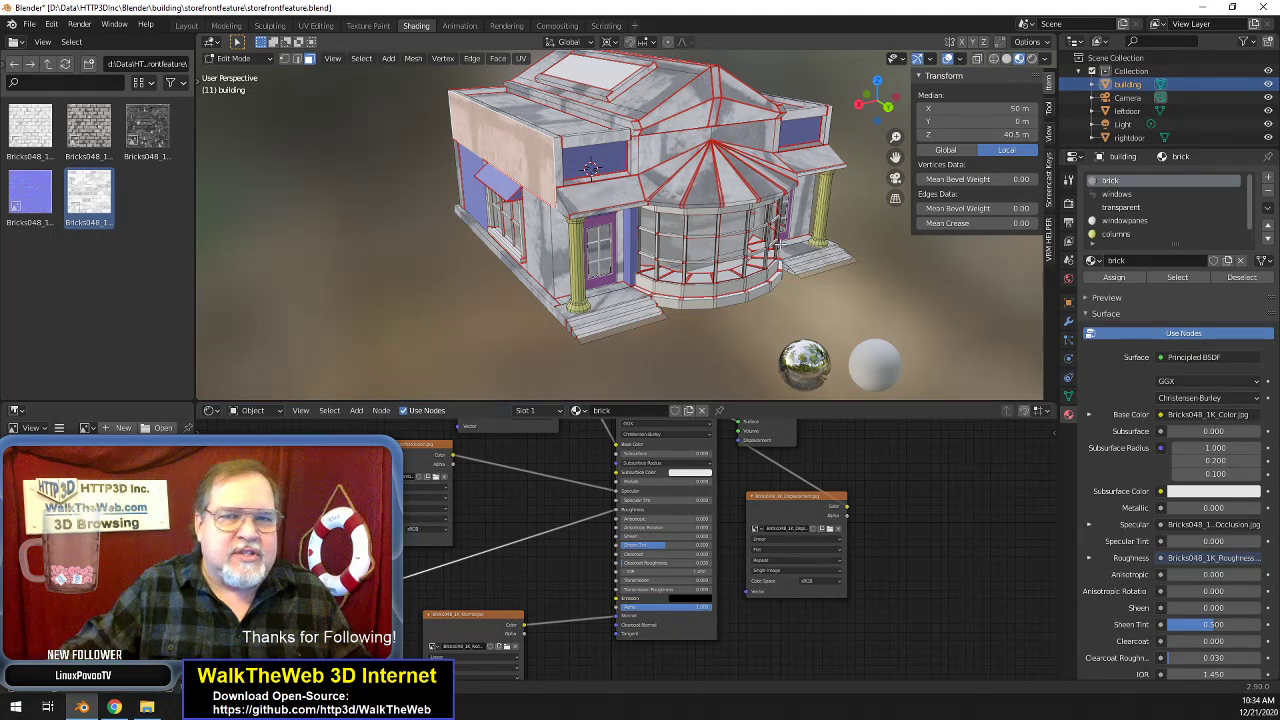
- Switch to the UV Editing workspace and show the building in Material Preview shading
scroll(780, 244, up, 2)
drag(898, 155, 946, 217)
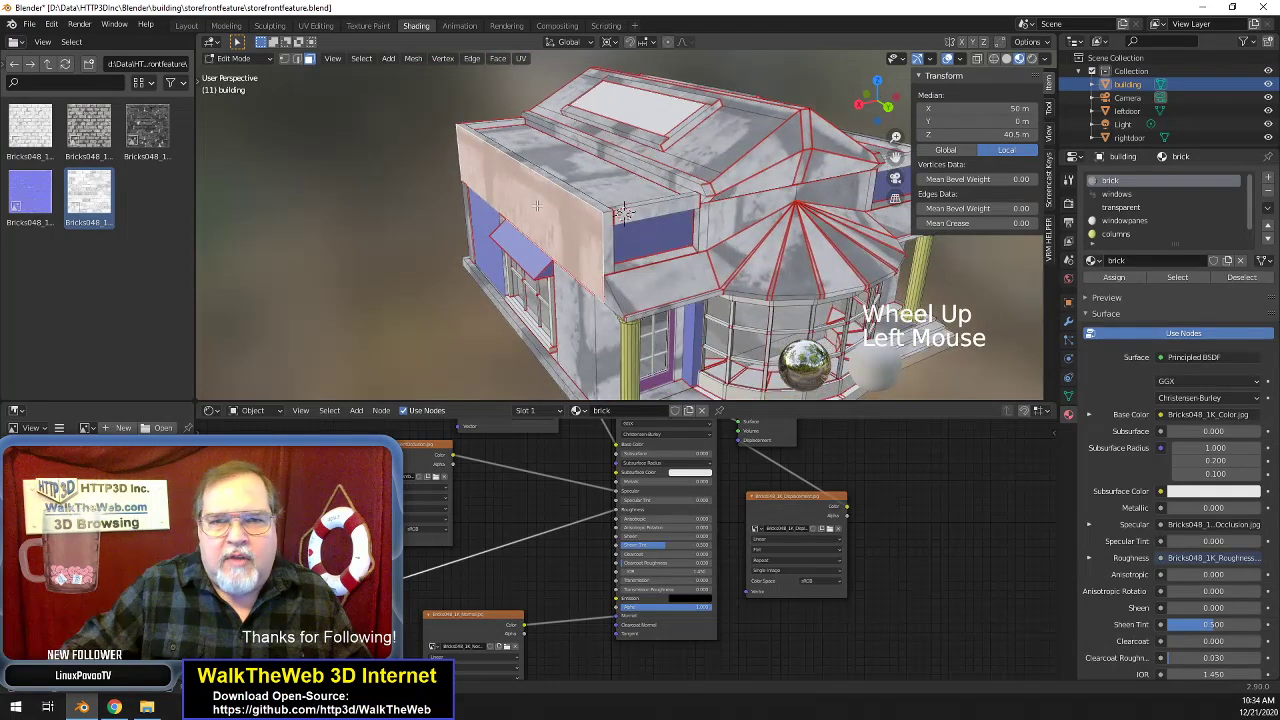
click(316, 25)
key(z)
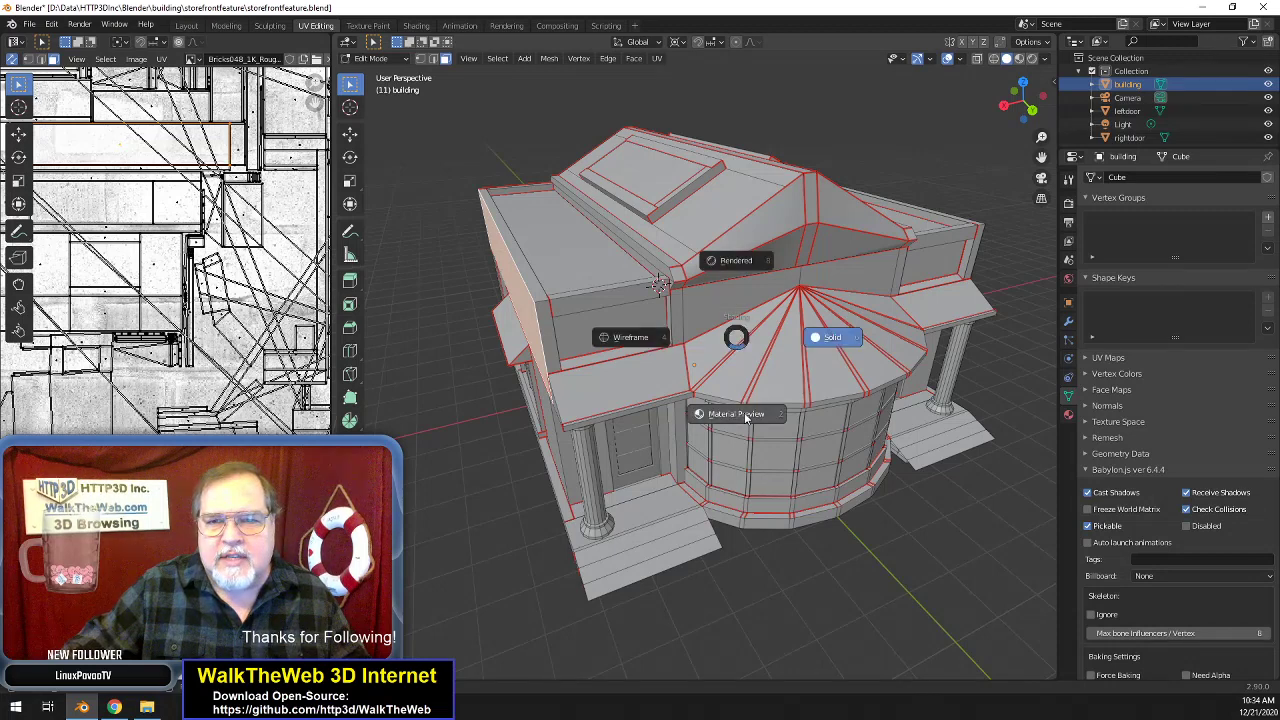
click(745, 418)
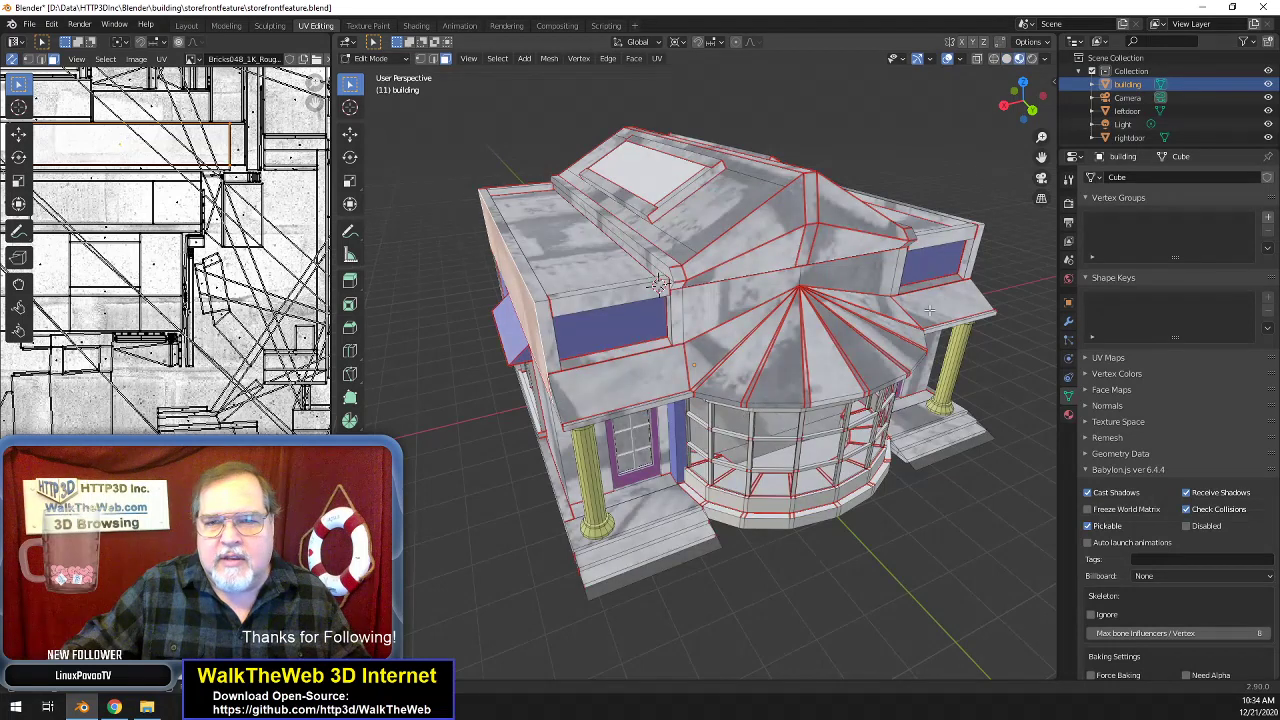
click(1056, 84)
click(1052, 178)
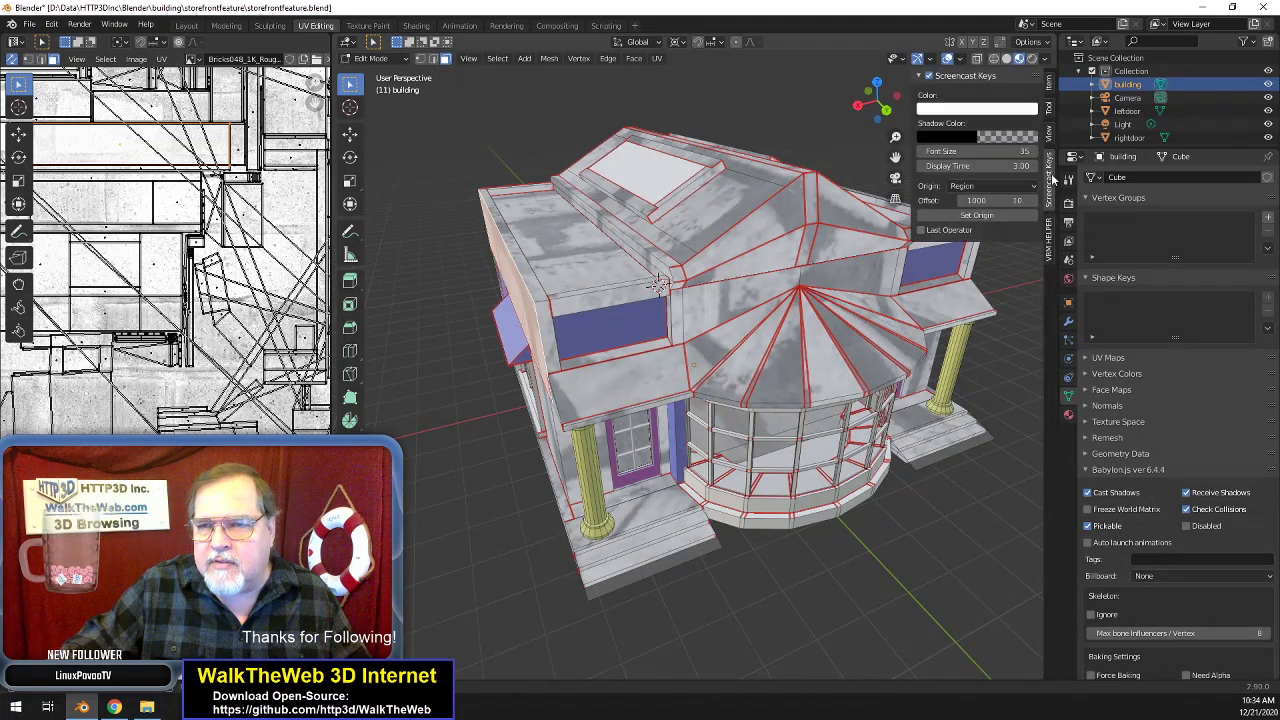
click(1048, 90)
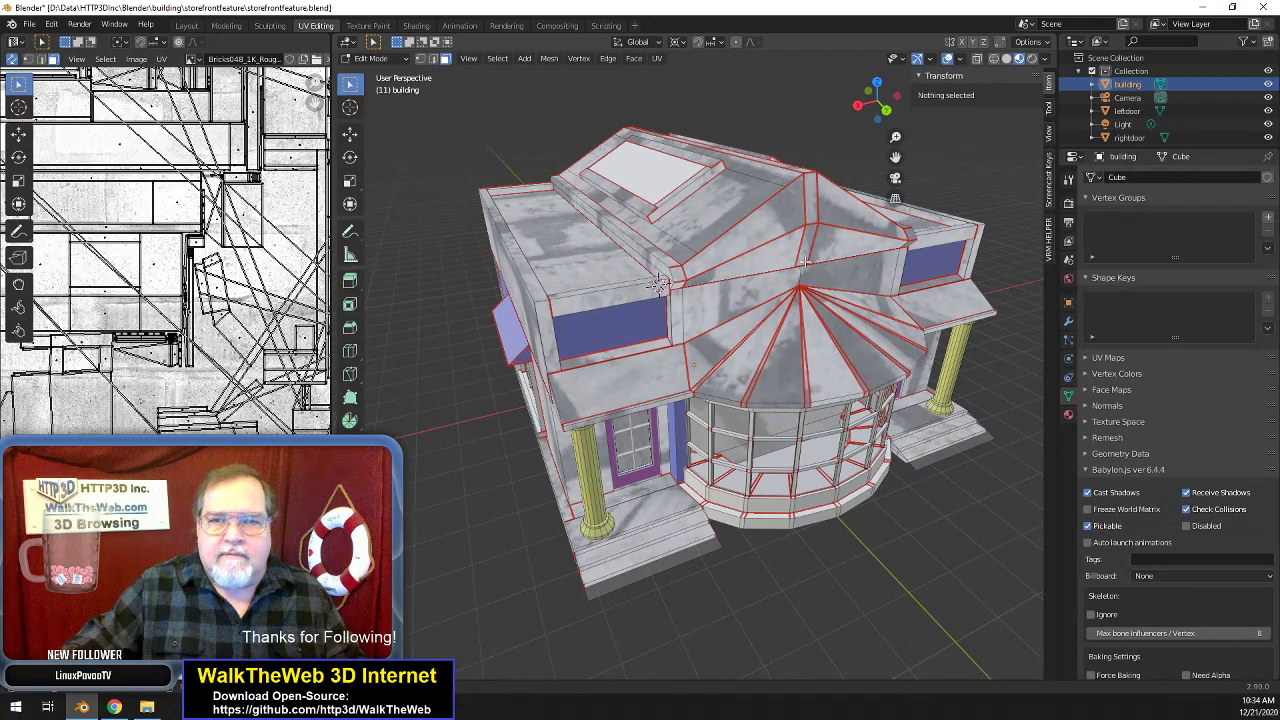
key(n)
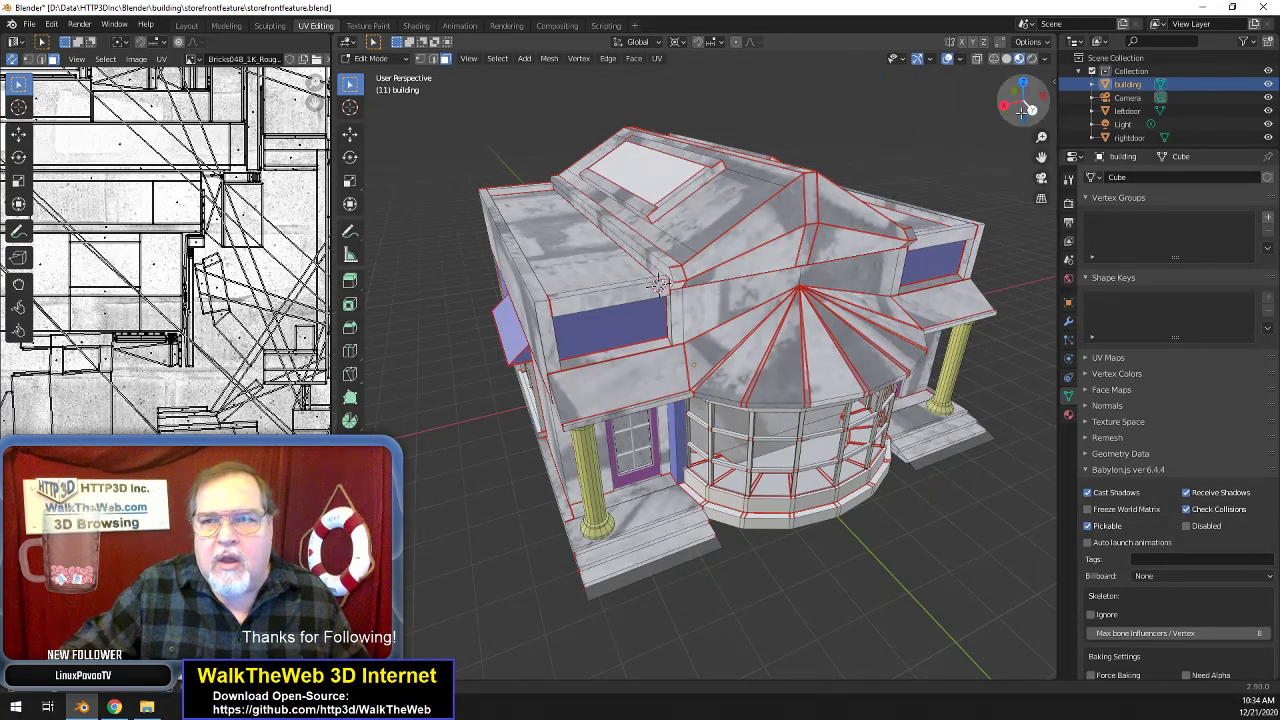
- Select the faces of the upper side wall band above the window and awning, including its adjoining edge faces
drag(1028, 108, 959, 99)
click(625, 222)
shift+click(543, 296)
shift+click(739, 406)
shift+click(908, 269)
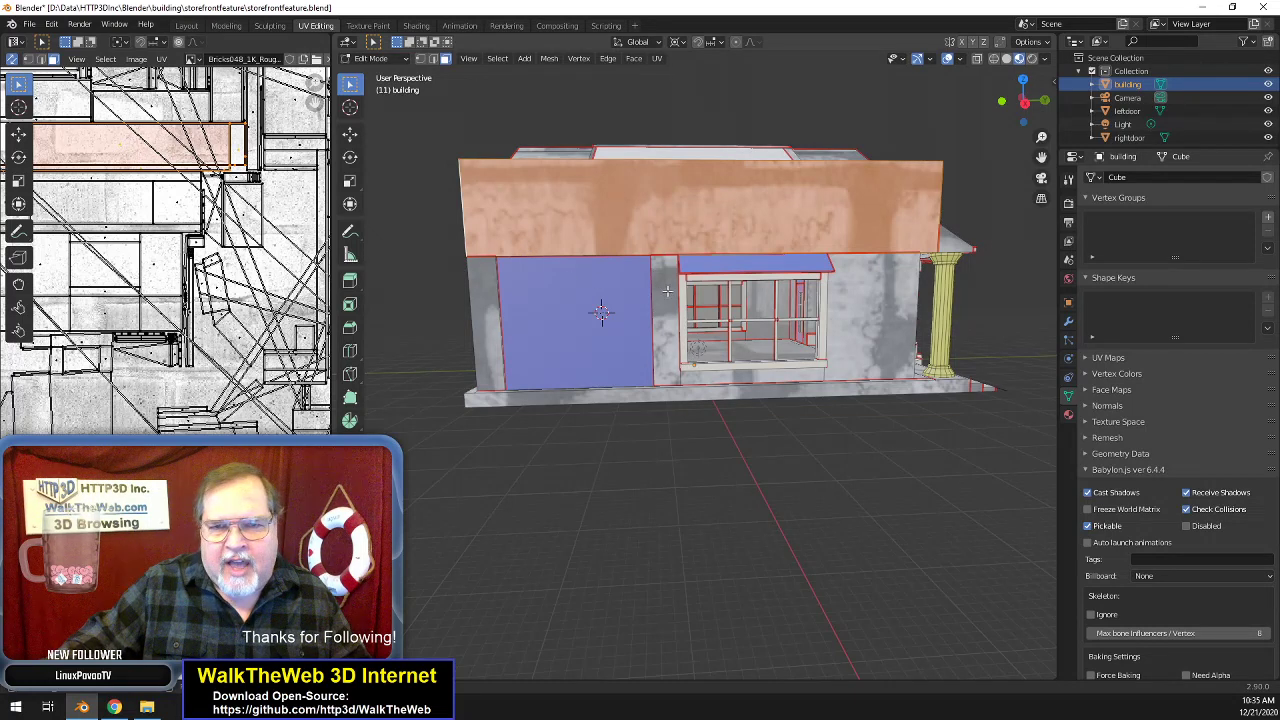
- Inspect the selected upper wall band from below, the side and above, and view the whole UV layout
drag(1022, 108, 1021, 66)
scroll(950, 170, up, 2)
middle_drag(950, 170, 940, 237)
click(940, 237)
scroll(940, 237, up, 4)
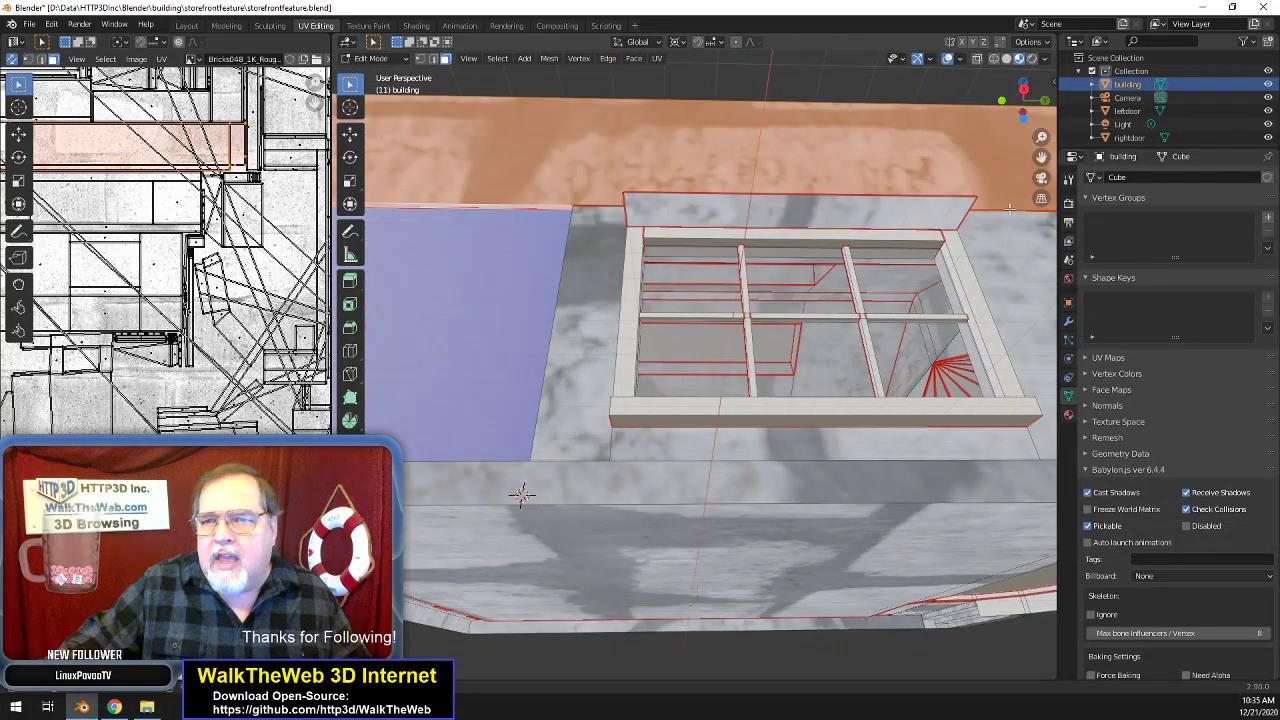
drag(1042, 157, 874, 192)
drag(1024, 100, 1024, 165)
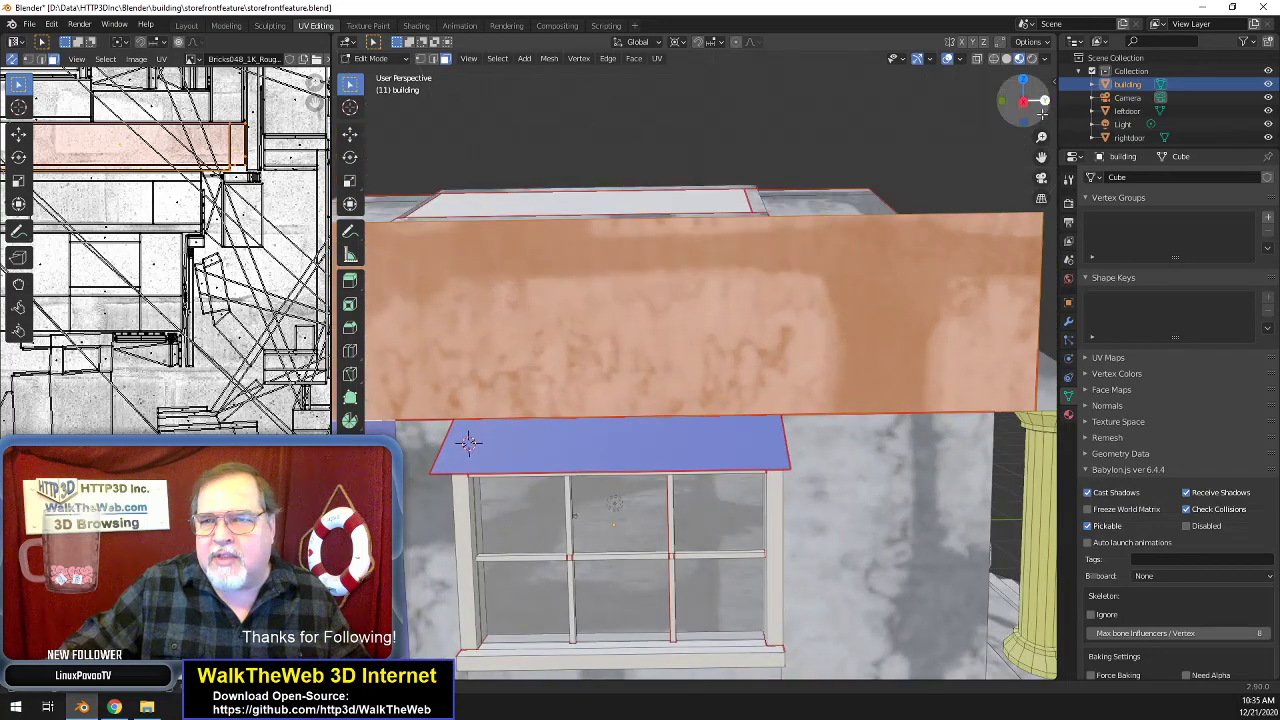
drag(1038, 110, 1010, 110)
middle_drag(510, 432, 540, 553)
drag(1024, 101, 915, 101)
scroll(966, 249, down, 4)
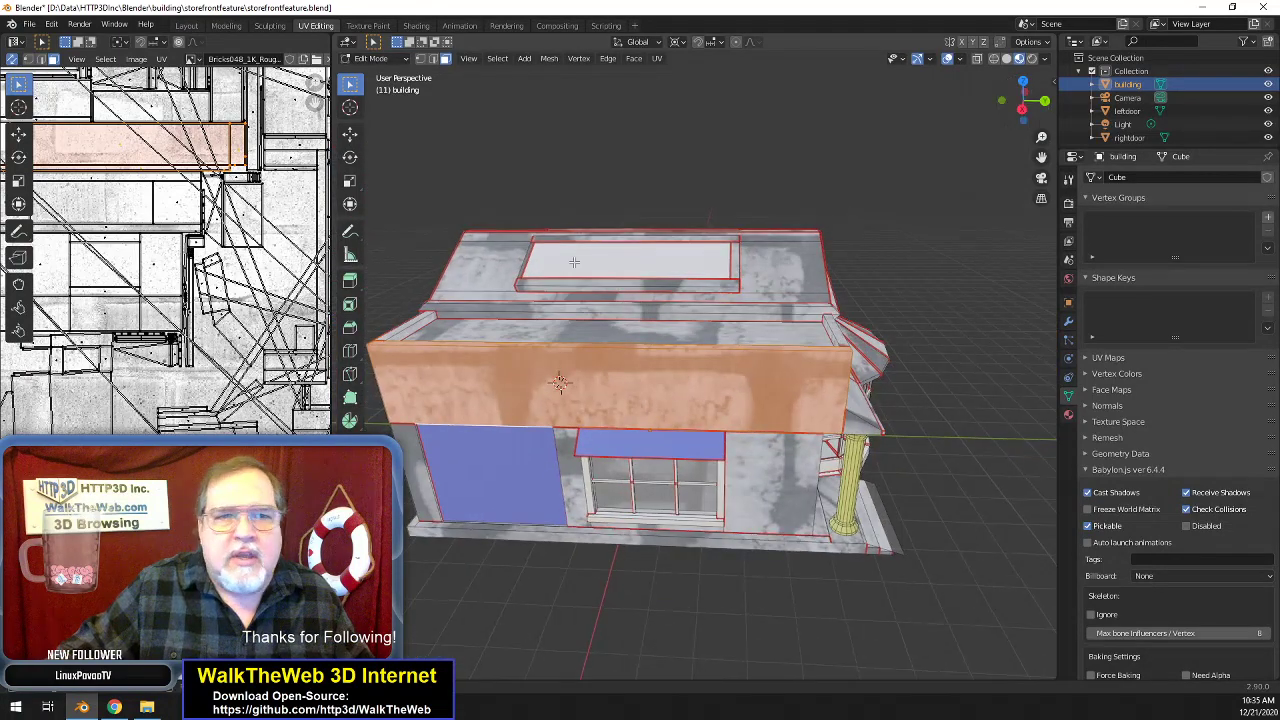
scroll(107, 348, down, 7)
scroll(33, 244, up, 2)
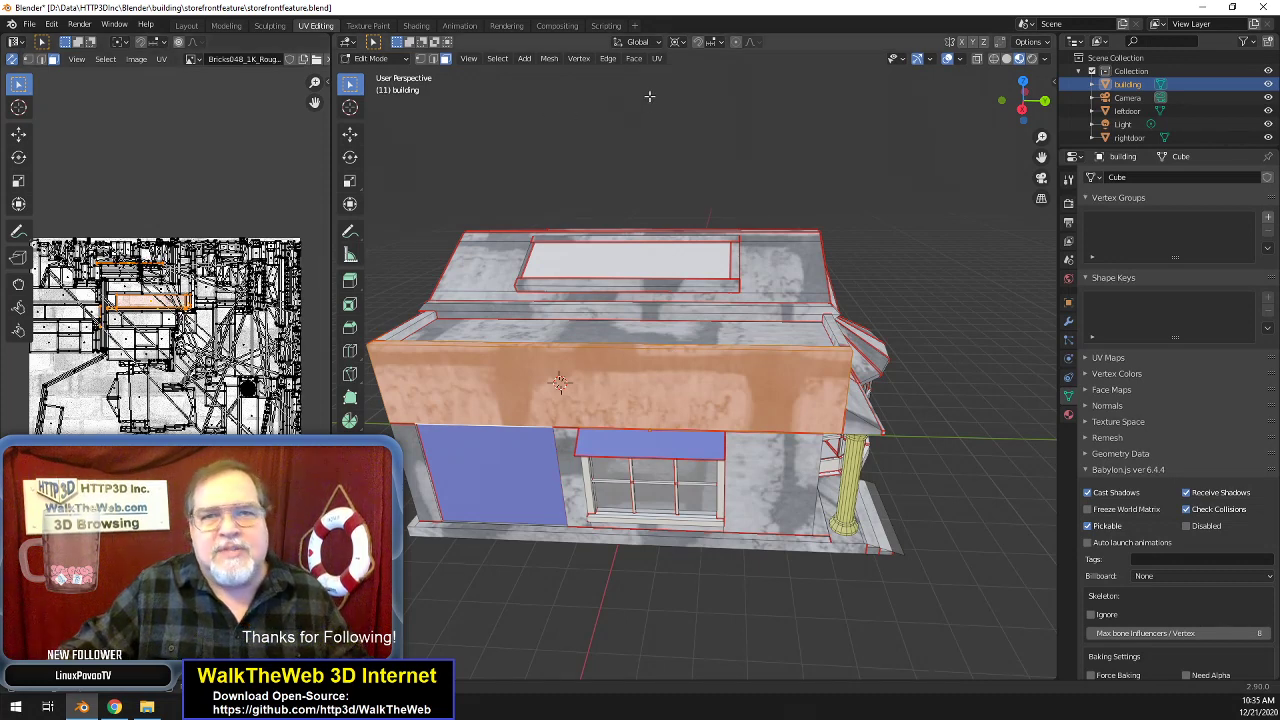
- Unwrap the UVs of the selected upper side wall band and check the brick pattern on it
click(657, 58)
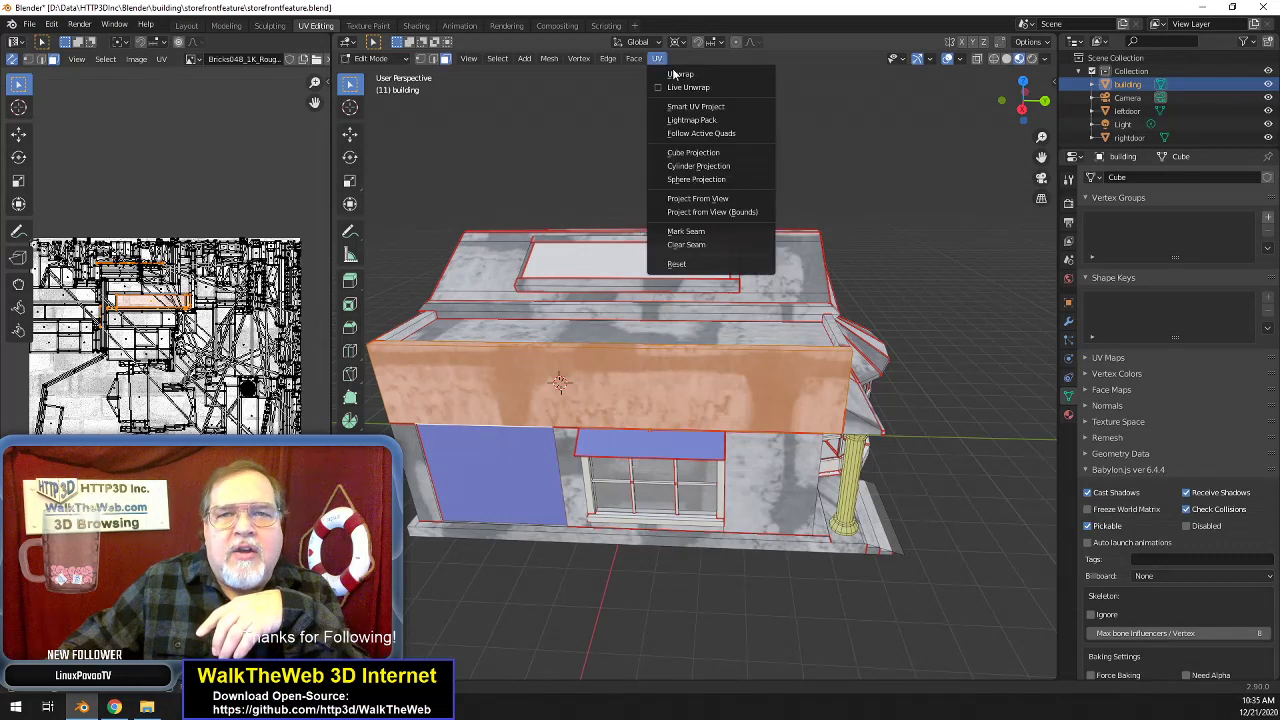
click(680, 74)
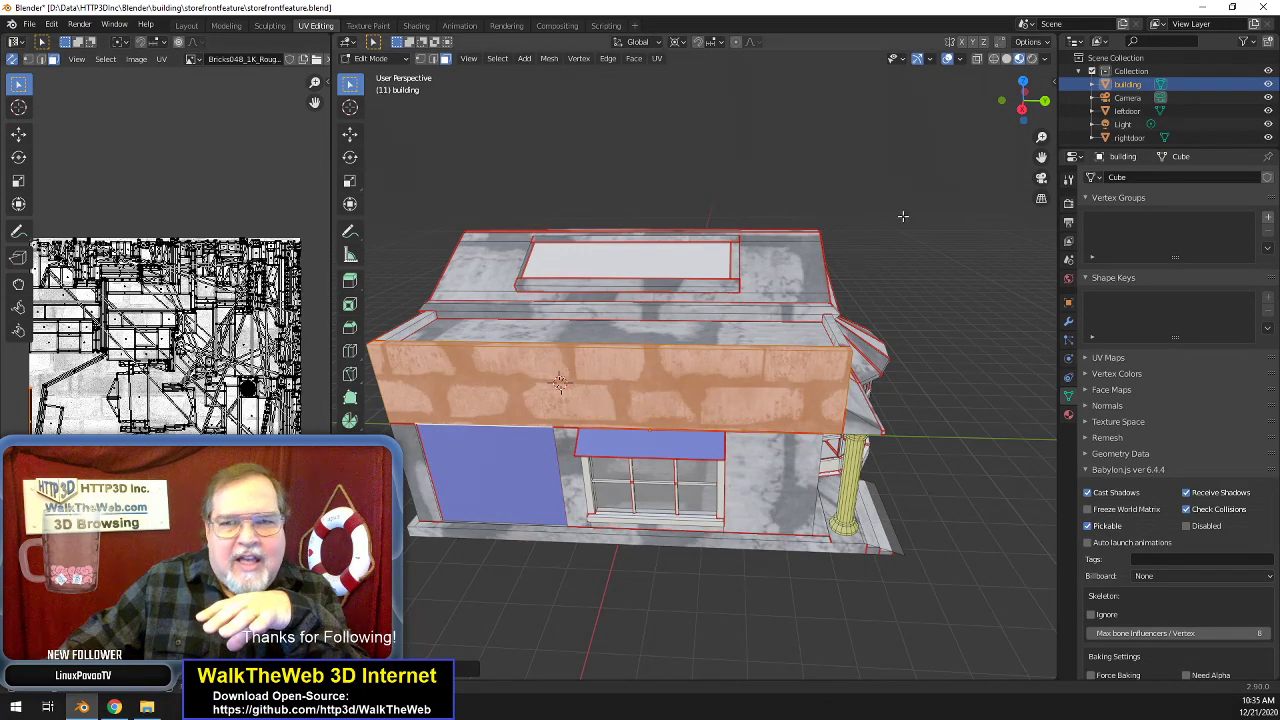
drag(1022, 112, 975, 124)
middle_drag(536, 494, 573, 363)
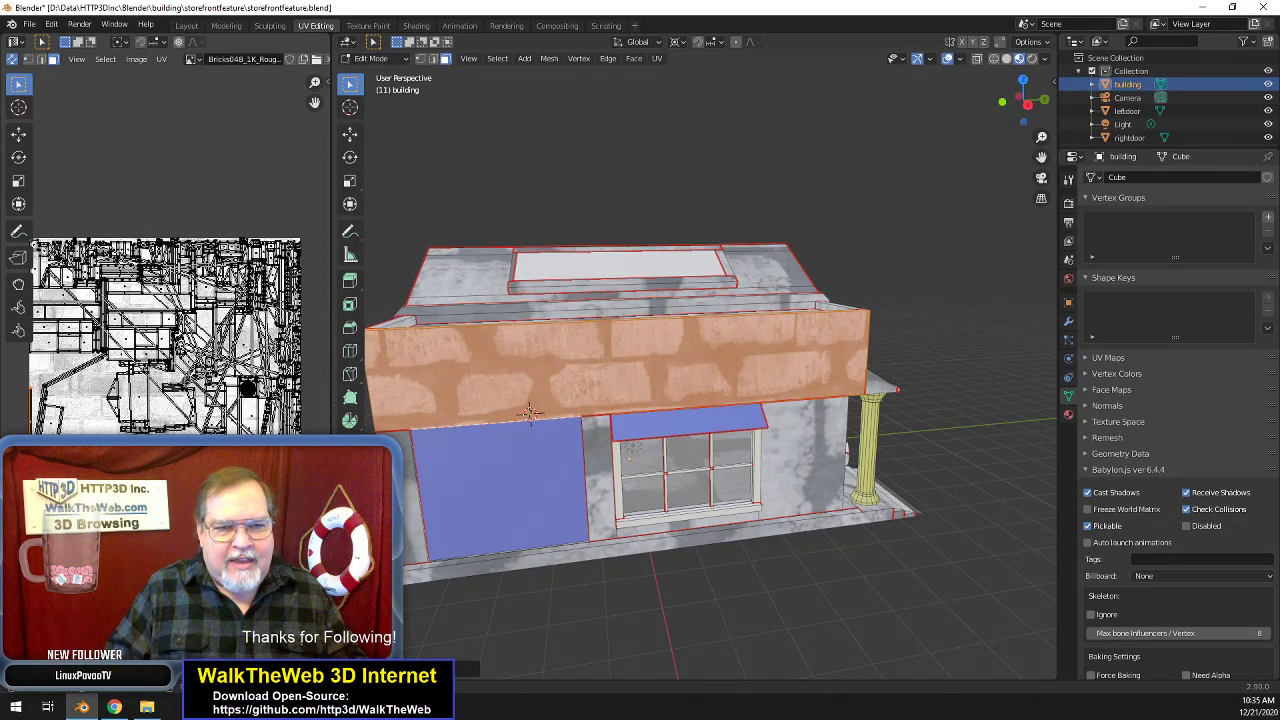
- Try scaling the upper wall band's UVs by 4, check the brick size, and undo the scaling
text(s4)
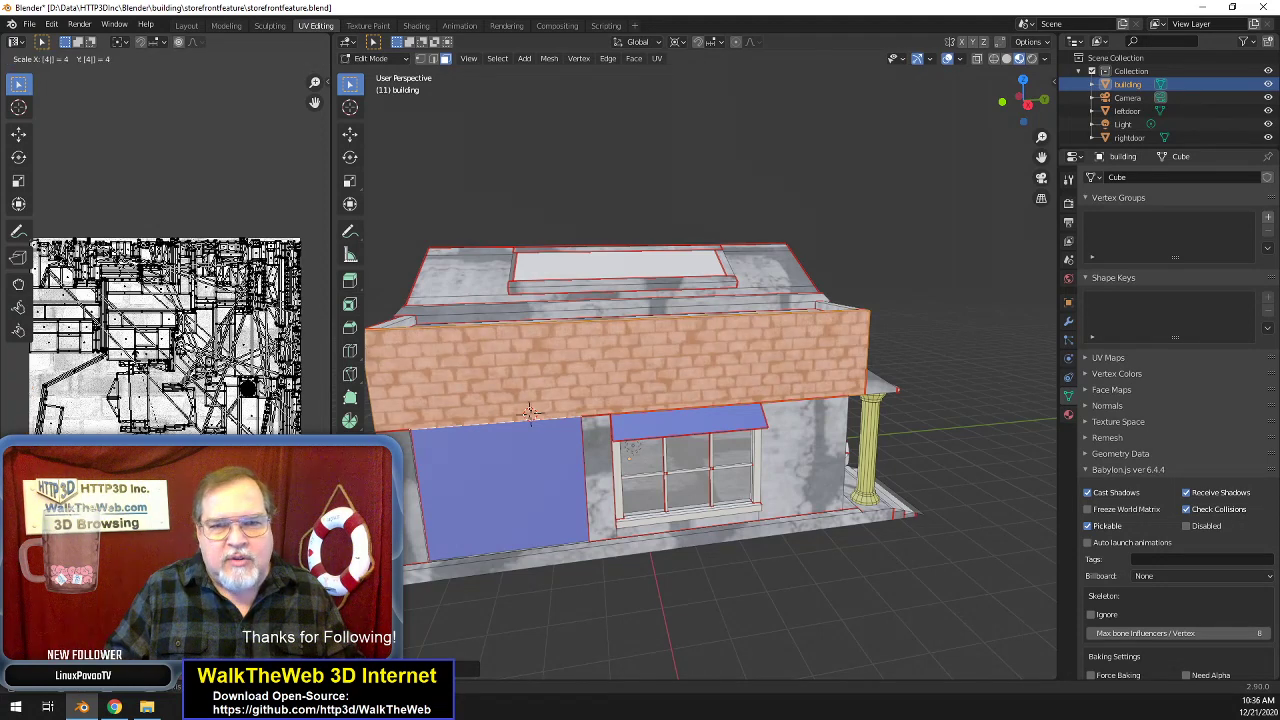
key(Return)
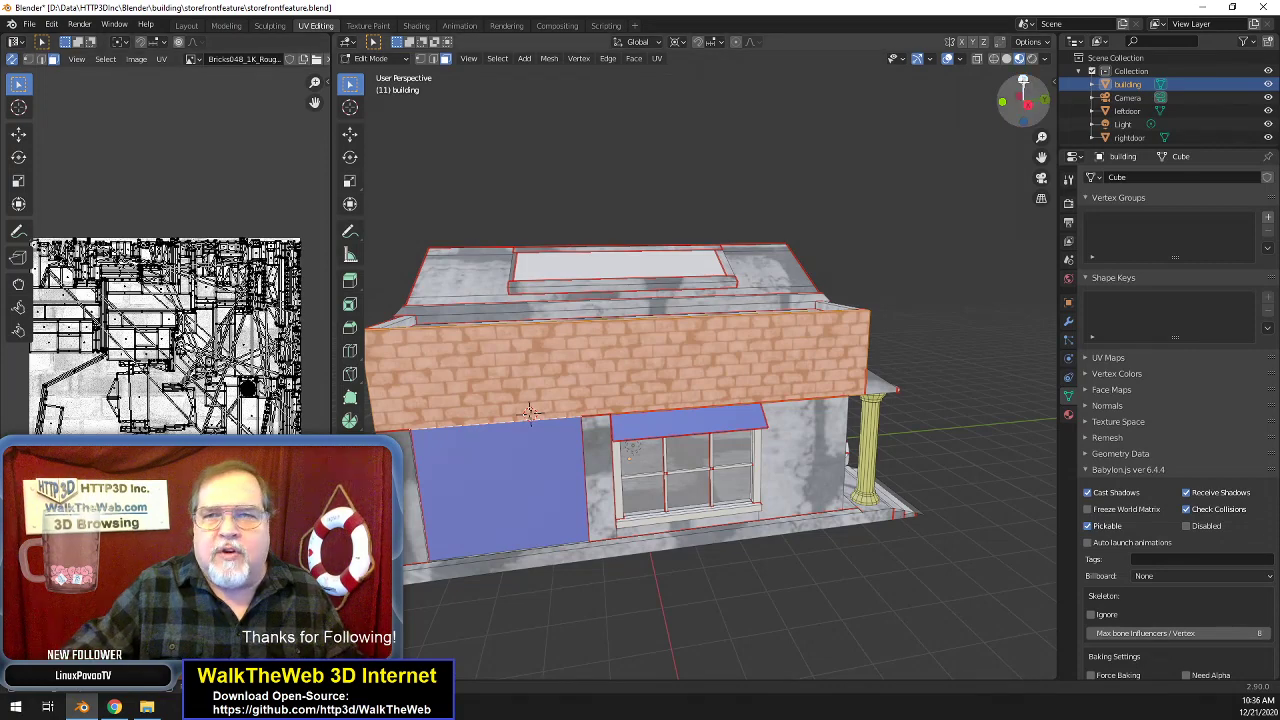
drag(1028, 105, 1078, 106)
middle_drag(521, 477, 626, 380)
drag(1023, 101, 1062, 94)
key(ctrl+z)
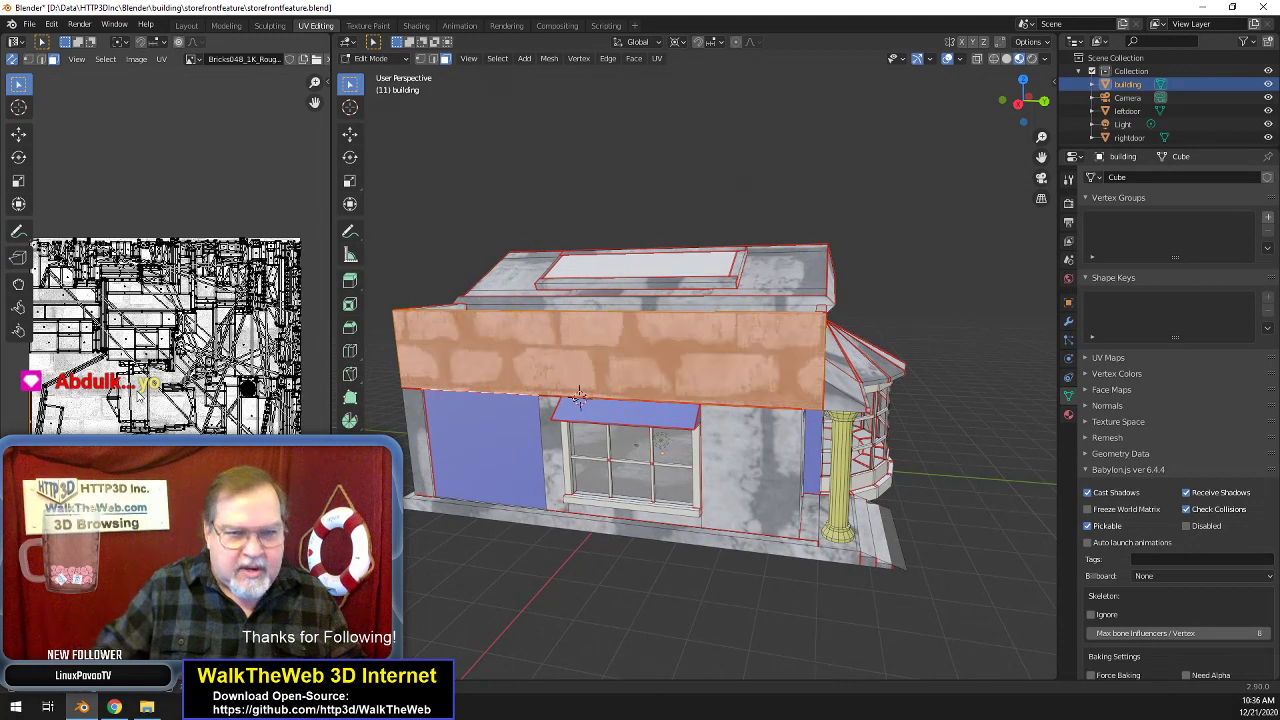
- Scale the upper wall band's UVs by 6, deselect its faces and check the brick texture
key(s)
key(6)
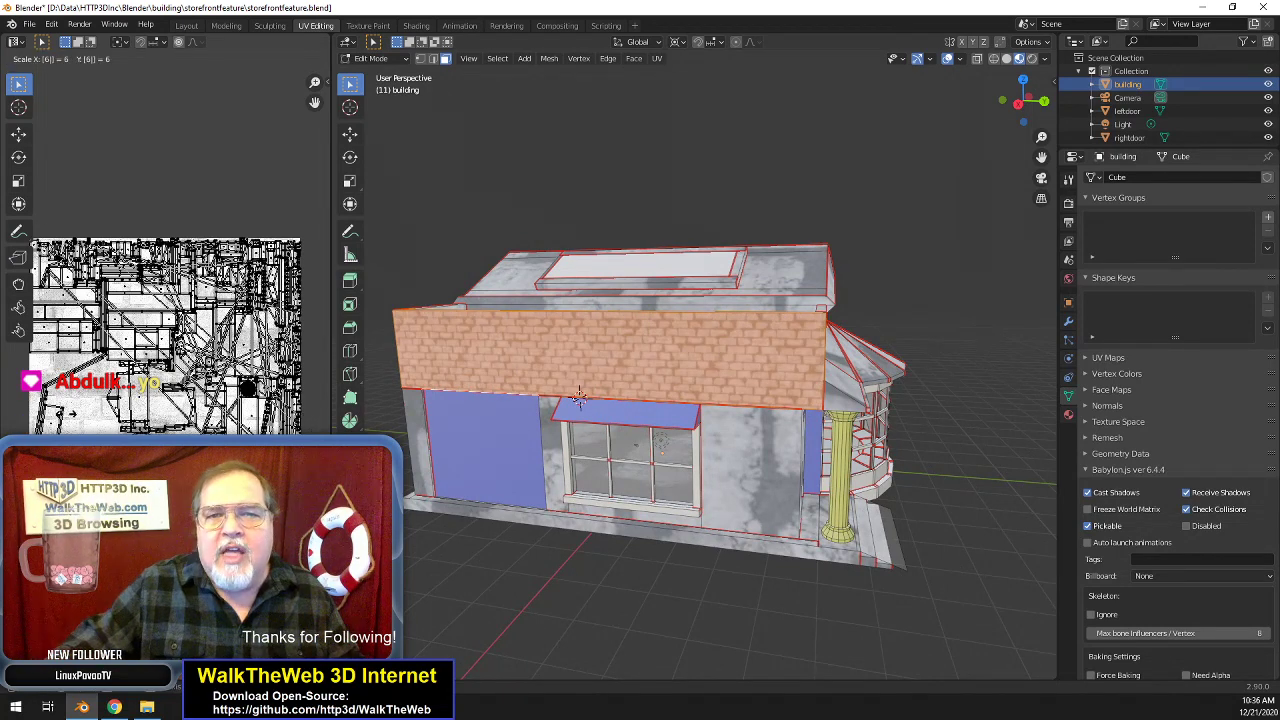
key(Return)
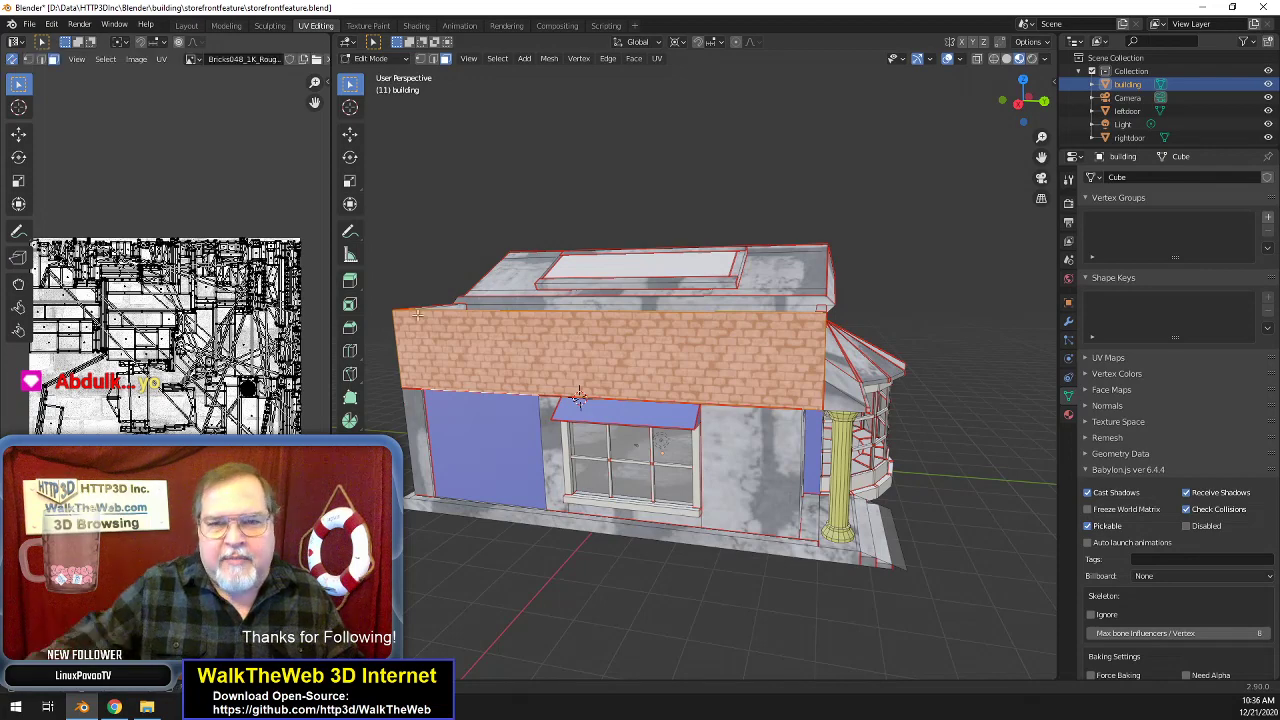
drag(1018, 100, 950, 108)
middle_drag(763, 355, 645, 345)
drag(1022, 100, 1004, 104)
click(931, 220)
scroll(996, 346, up, 3)
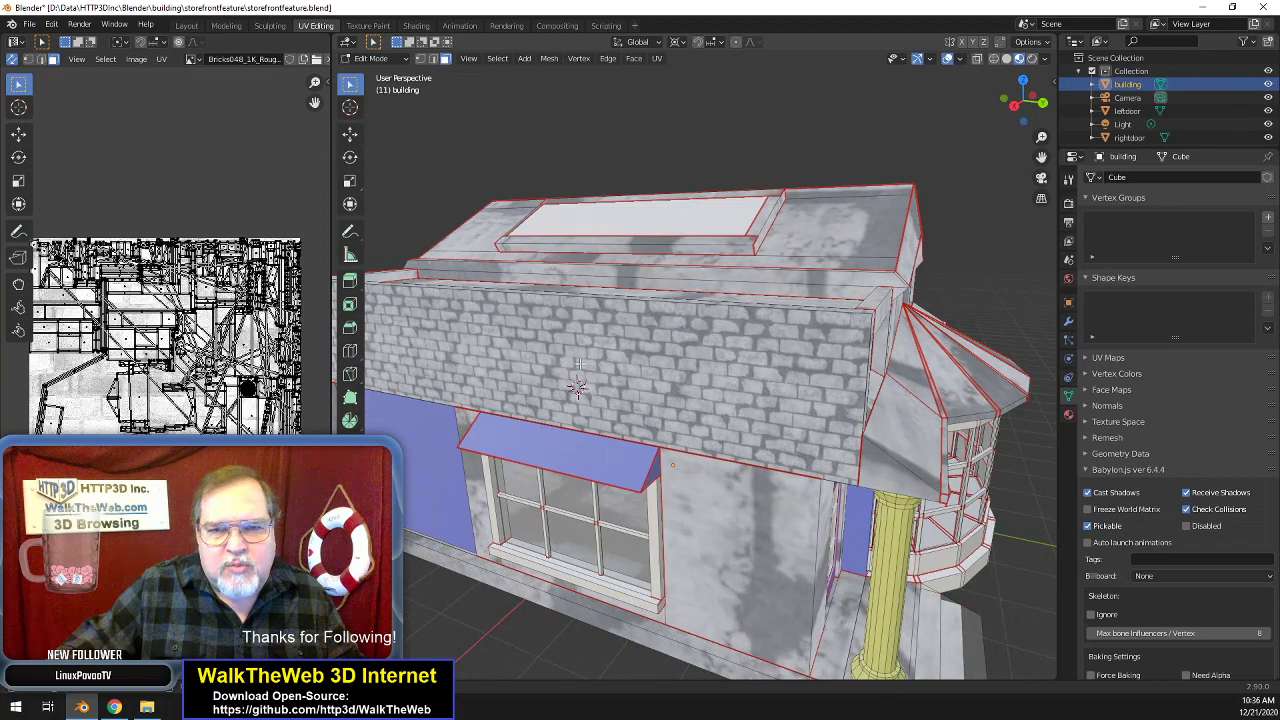
scroll(564, 338, down, 1)
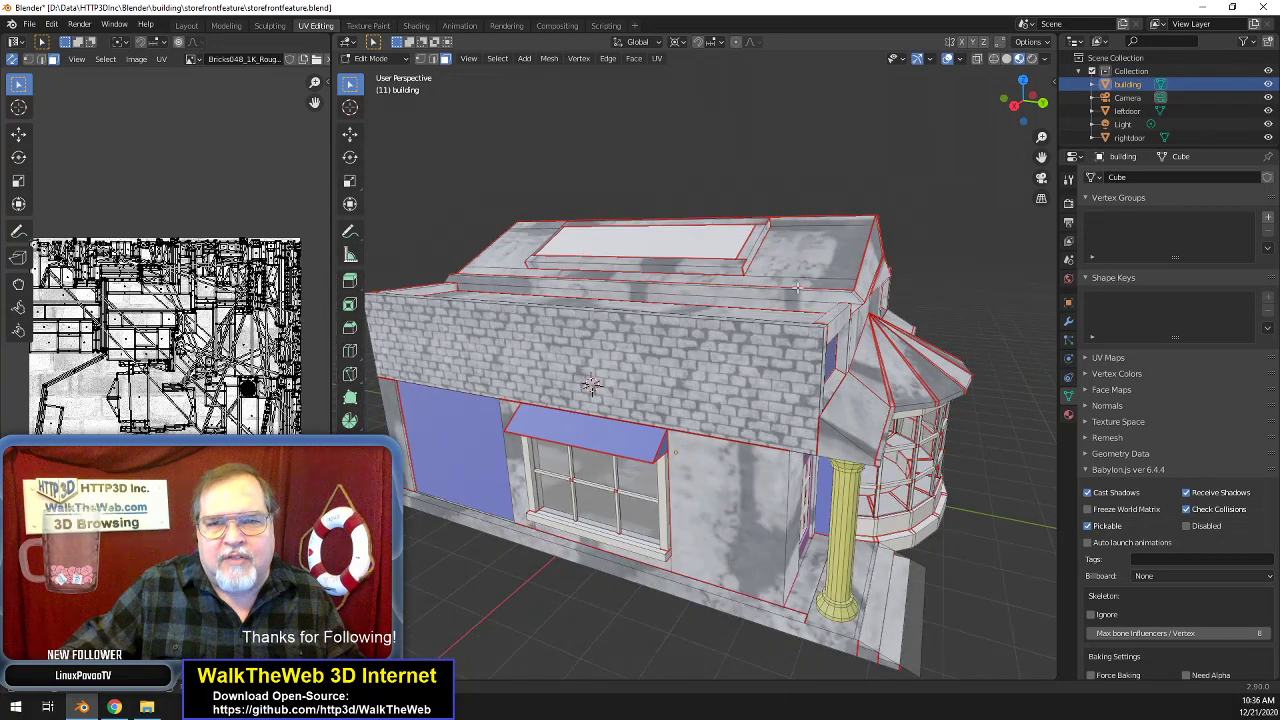
- Select the lower side wall faces beside and below the window
mouse_move(1042, 107)
mouse_down()
mouse_move(962, 122)
mouse_move(958, 165)
mouse_move(1206, 98)
mouse_move(1040, 108)
mouse_up()
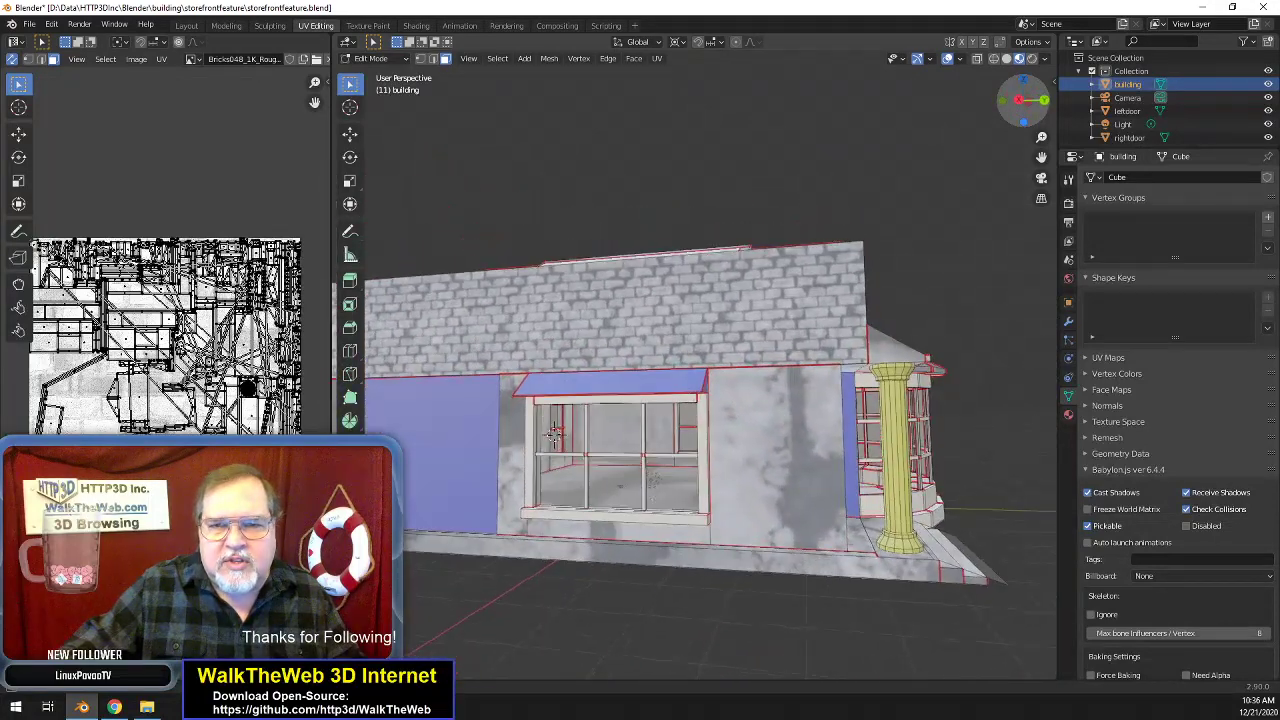
click(783, 440)
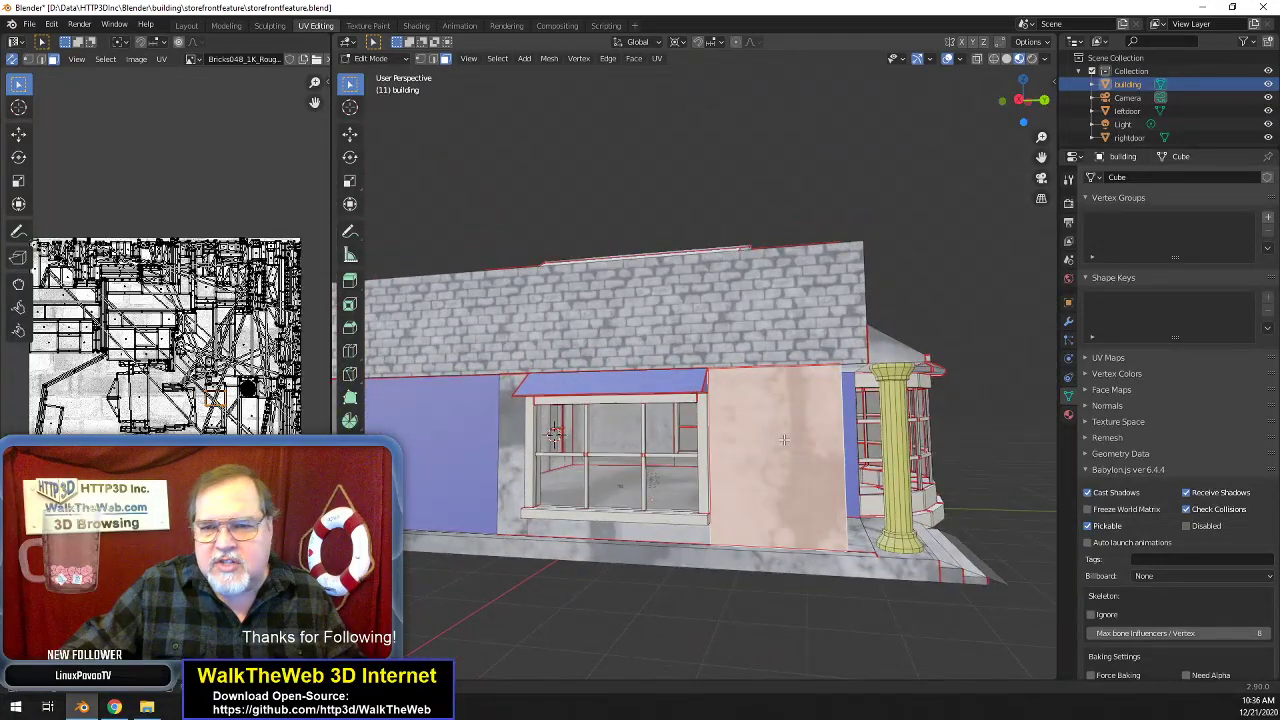
shift+click(695, 538)
shift+click(509, 497)
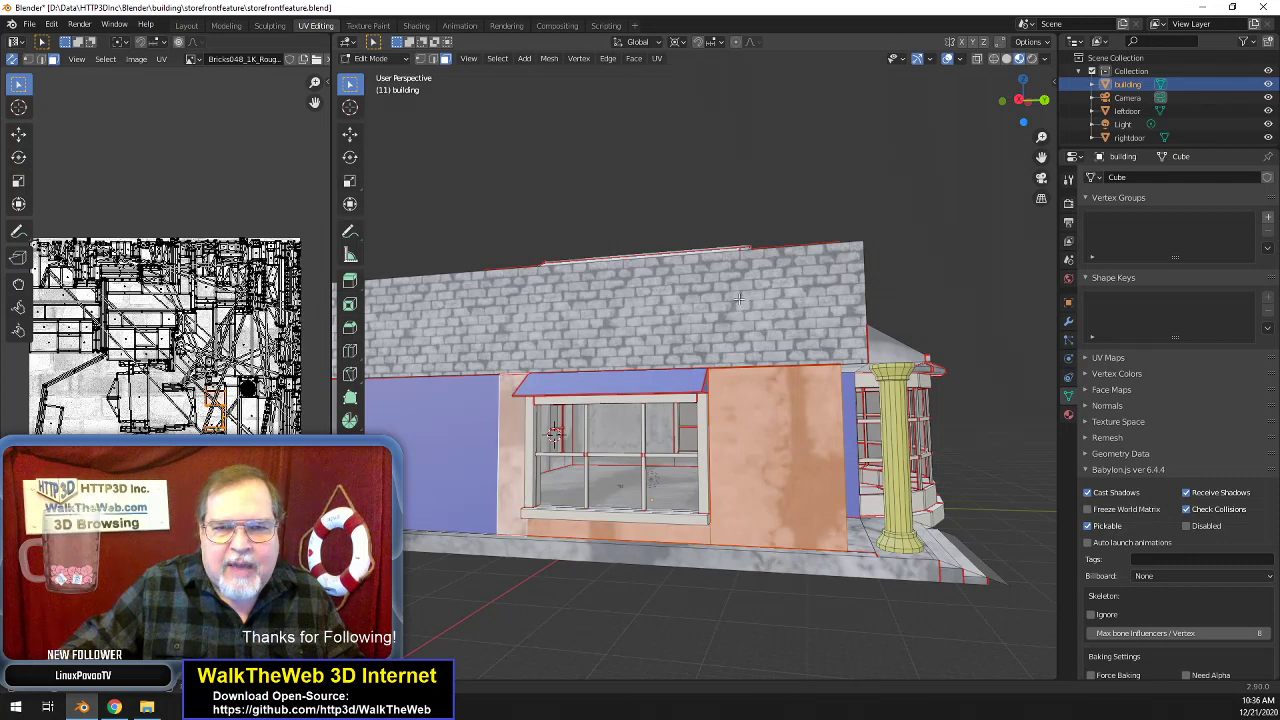
- Try adding the thin edge face between the large blue panel and the window wall to the selection
drag(1020, 101, 1045, 100)
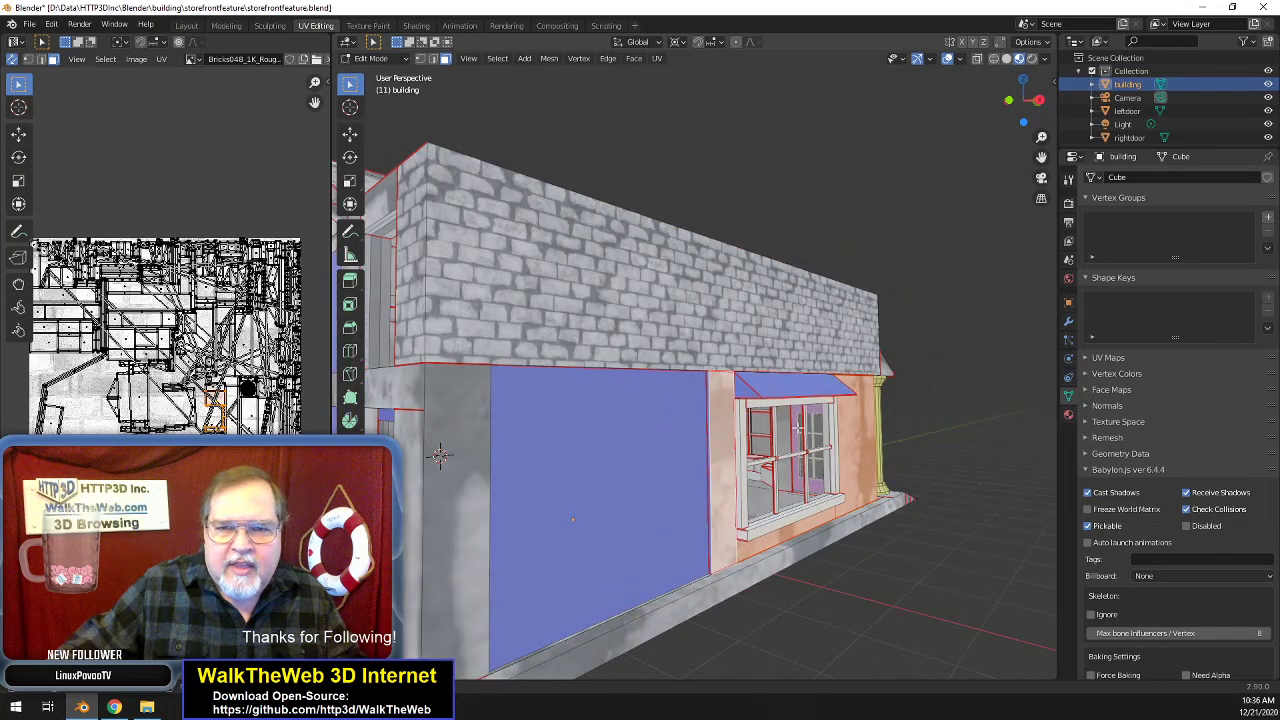
shift+click(709, 469)
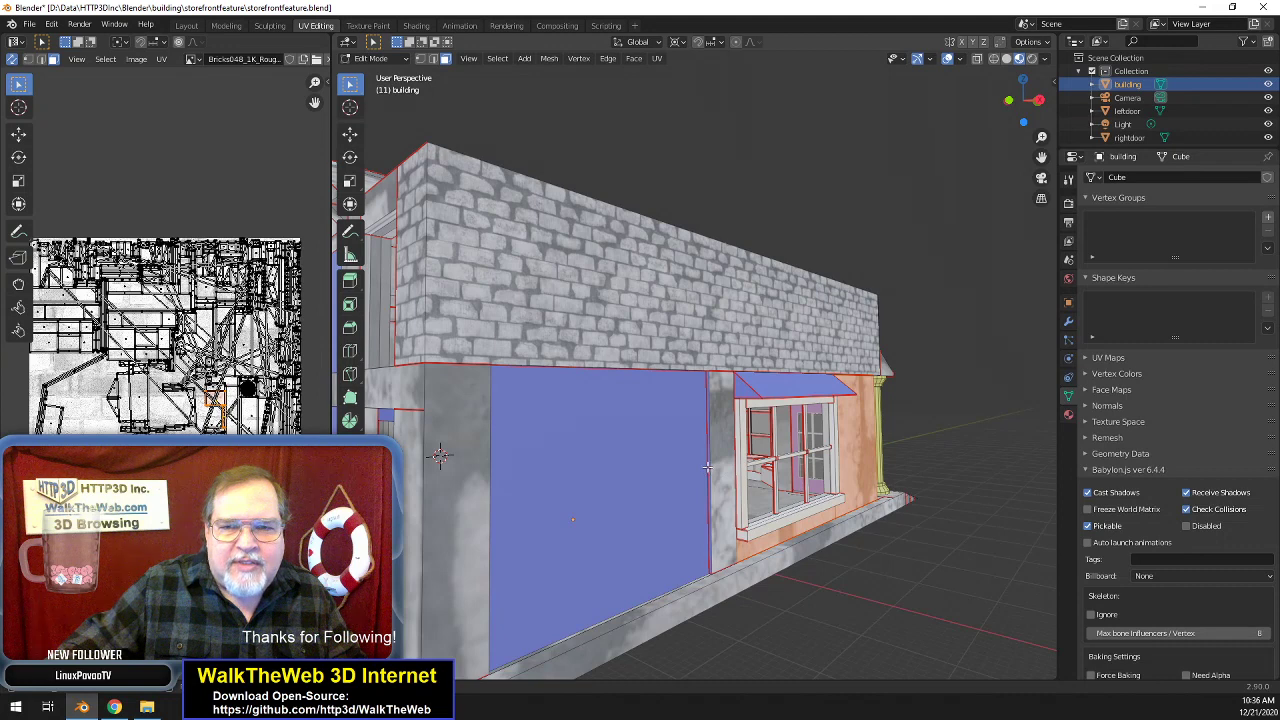
shift+click(706, 467)
shift+click(707, 475)
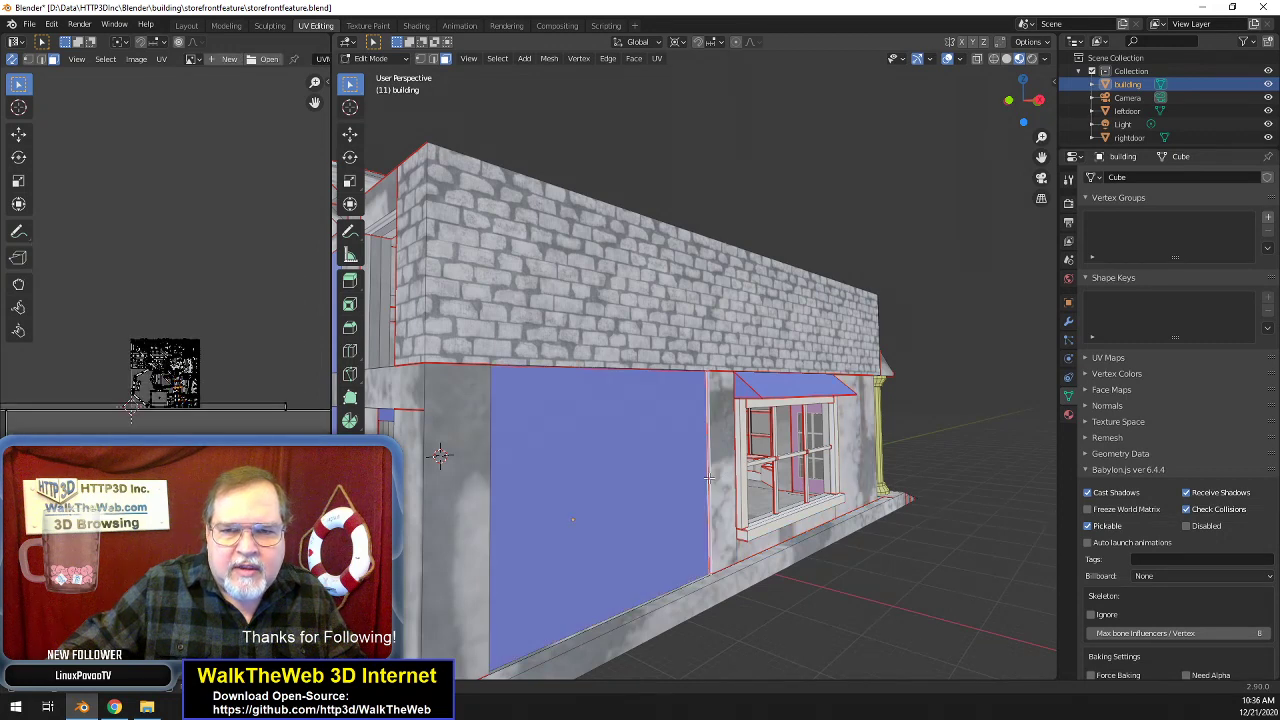
shift+click(719, 463)
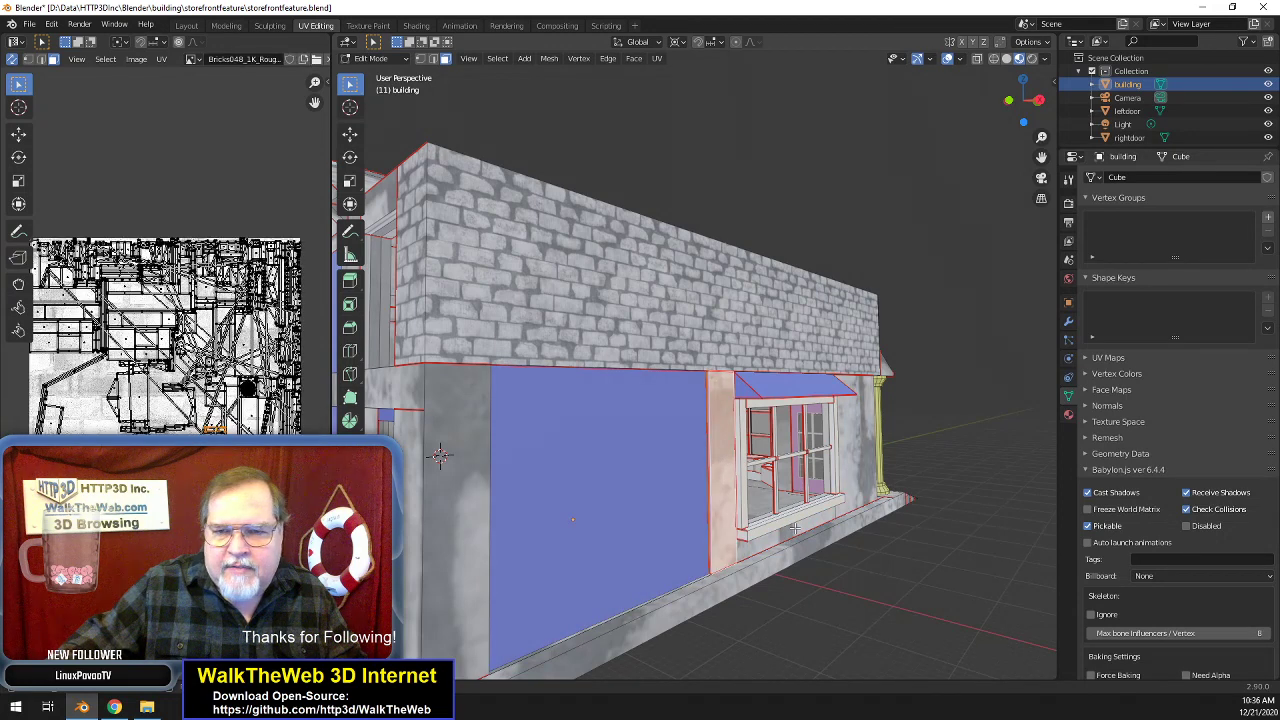
- Add the front wall face between the column and the door and the narrow faces bordering the door opening to the selection
drag(1016, 102, 1024, 104)
middle_drag(488, 434, 637, 469)
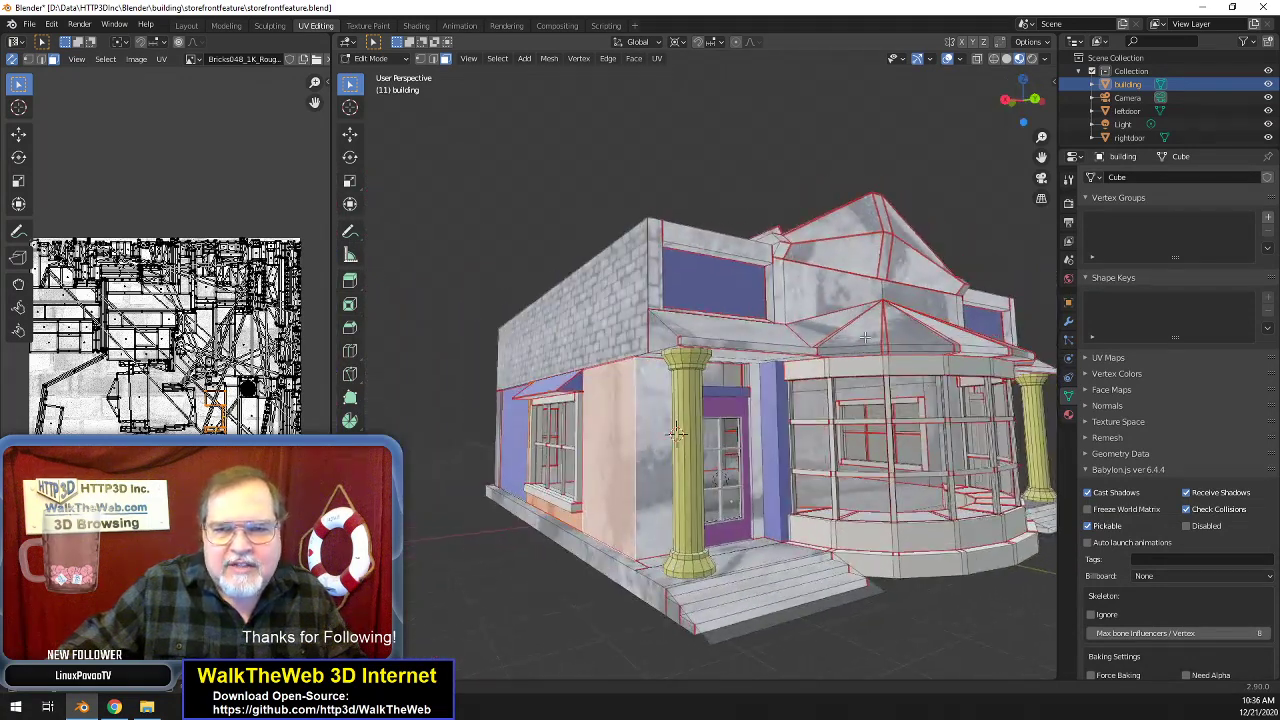
shift+click(650, 470)
drag(1040, 102, 952, 105)
drag(1041, 137, 1049, 260)
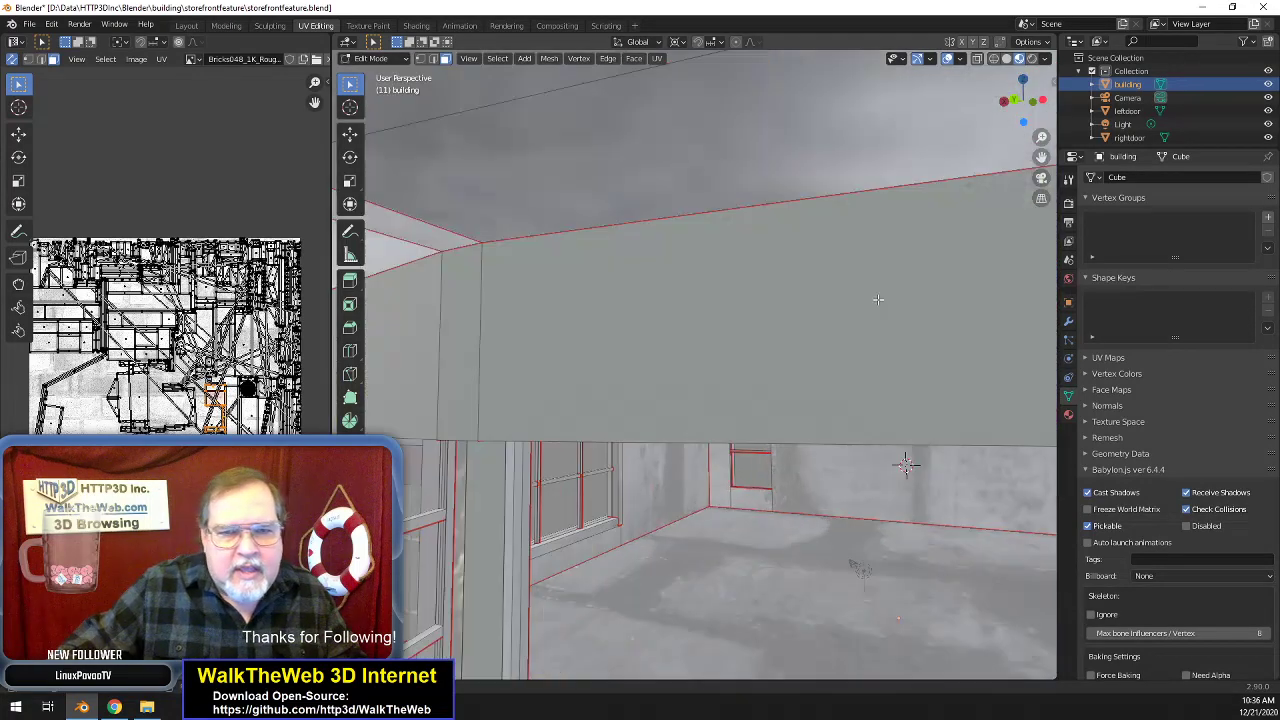
drag(1041, 157, 1155, 115)
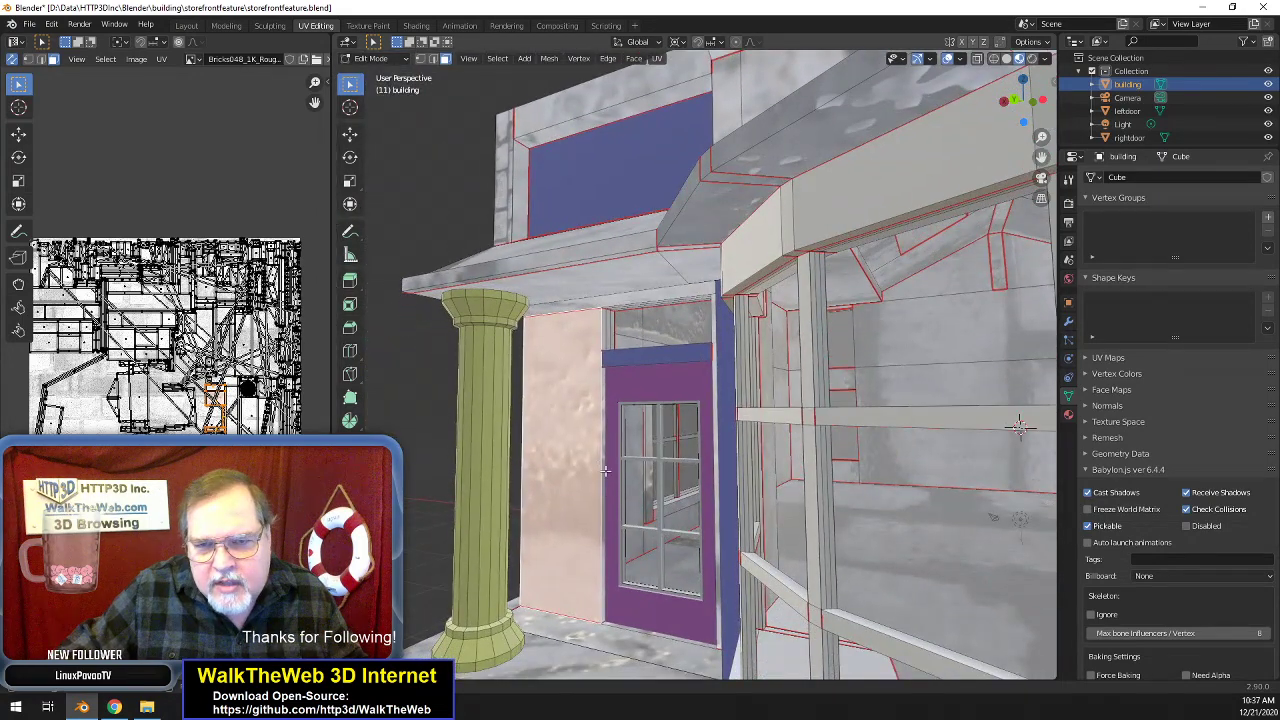
click(604, 472)
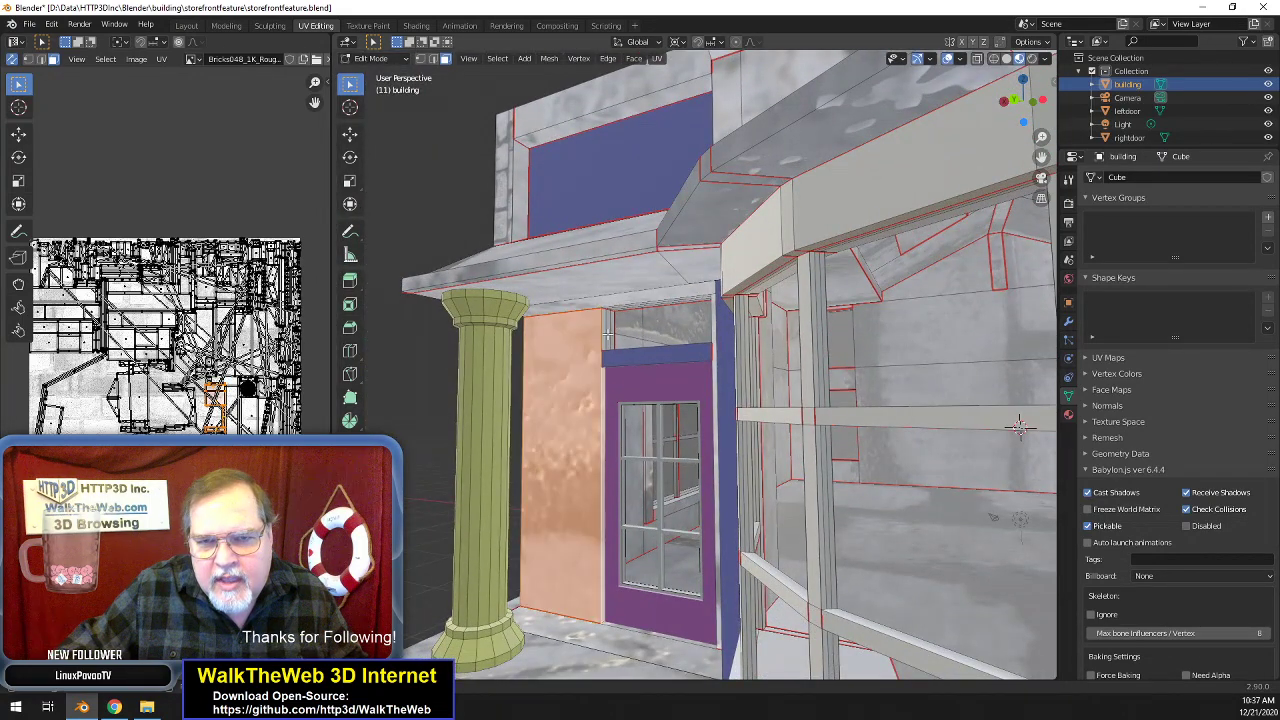
shift+click(606, 334)
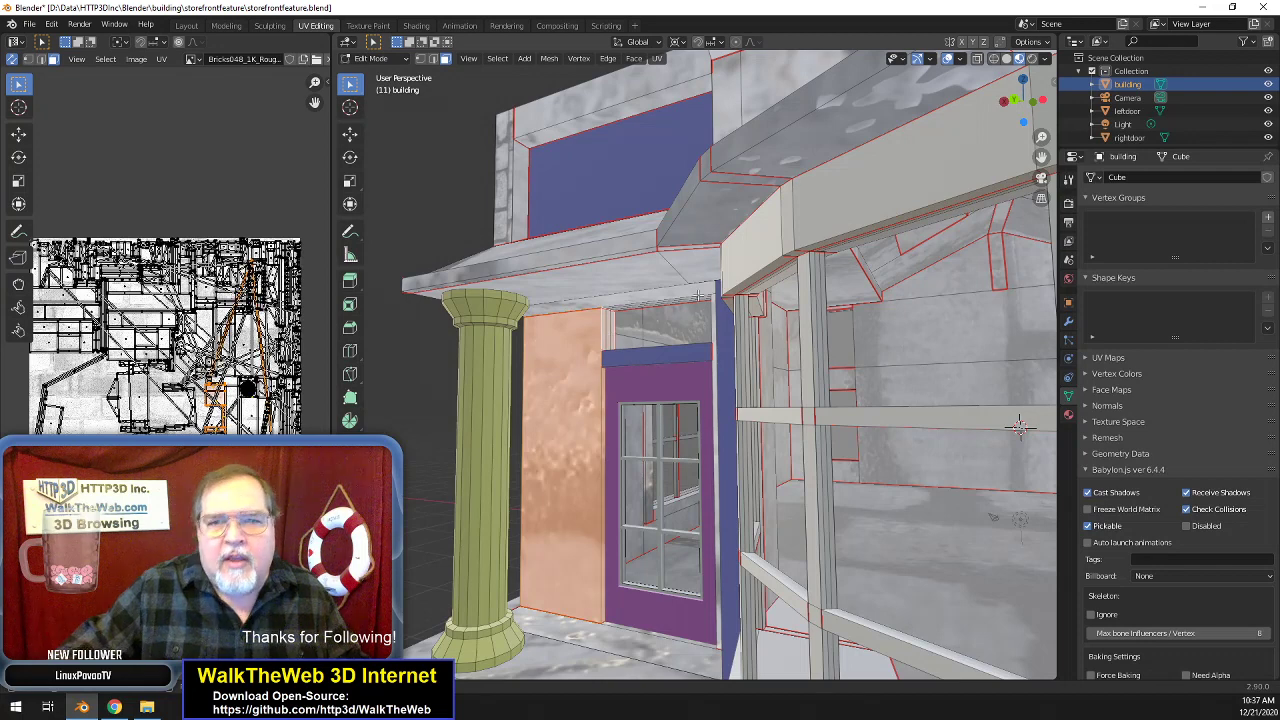
- Unwrap the UVs of the selected lower wall faces and check the brick pattern around the side window
click(658, 59)
click(681, 74)
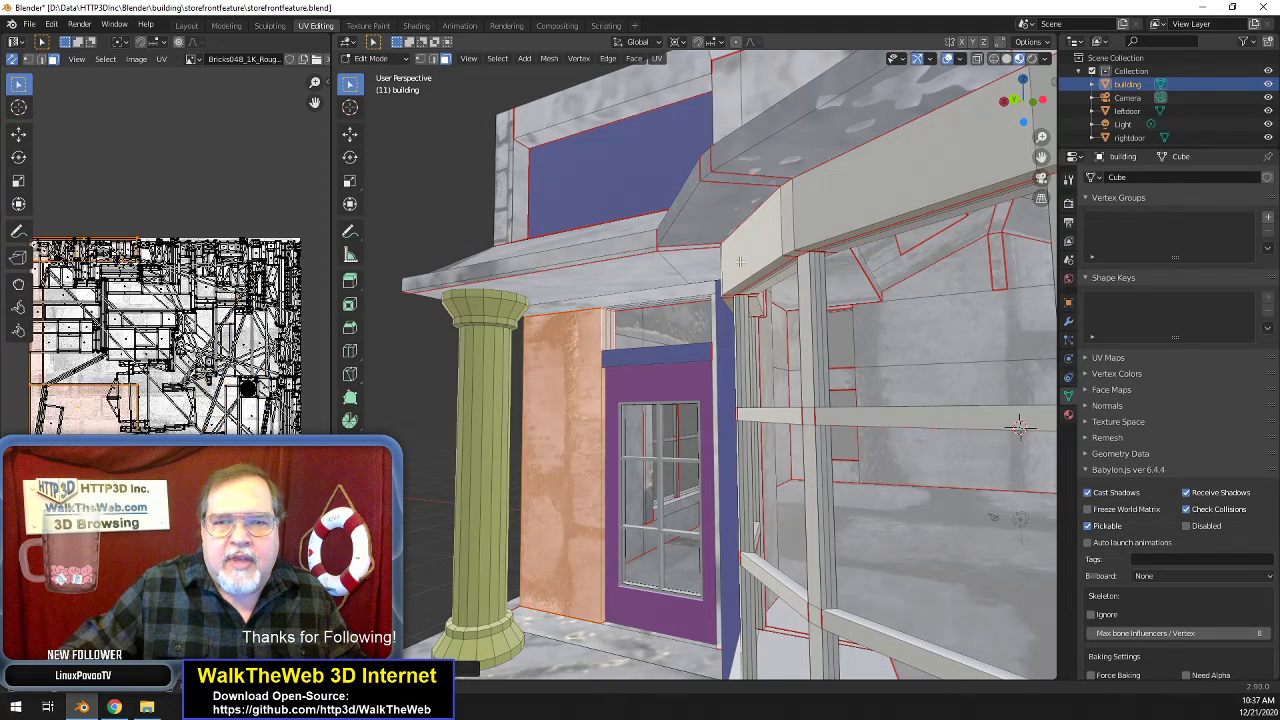
drag(1036, 114, 980, 118)
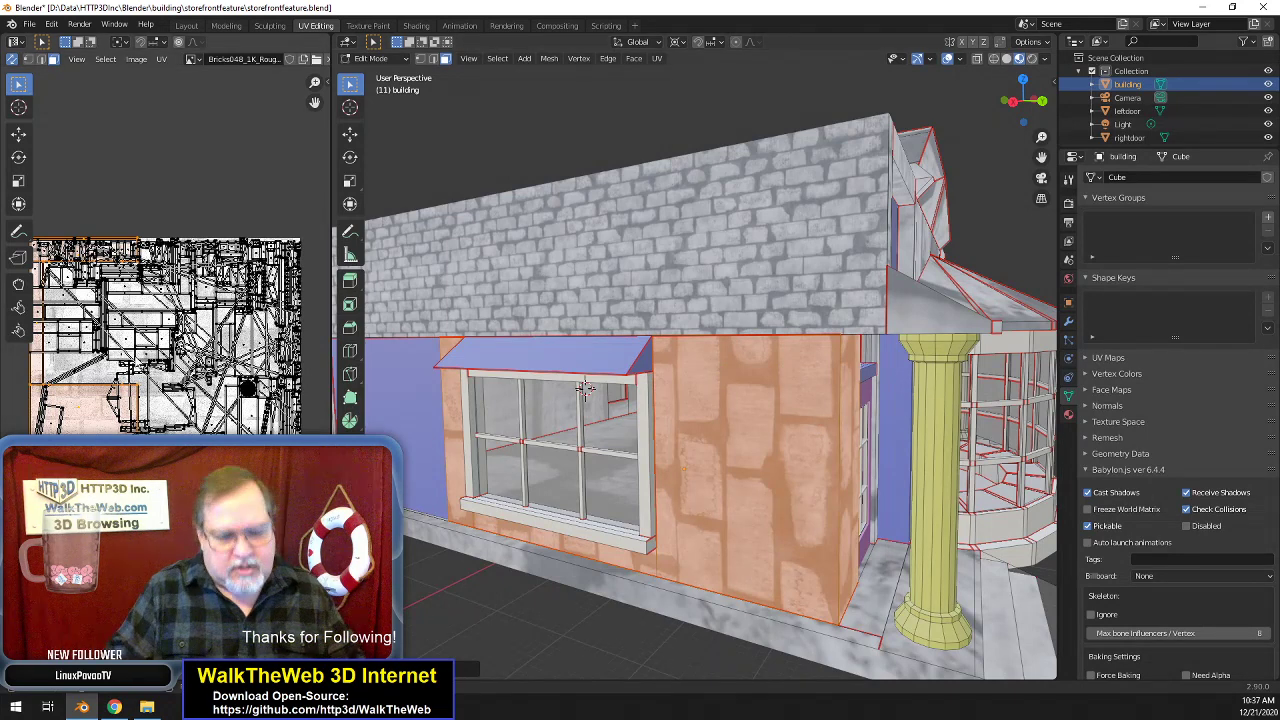
- Rotate the UVs of the selected lower wall faces by 90 degrees so the brick courses run horizontally
text(r90)
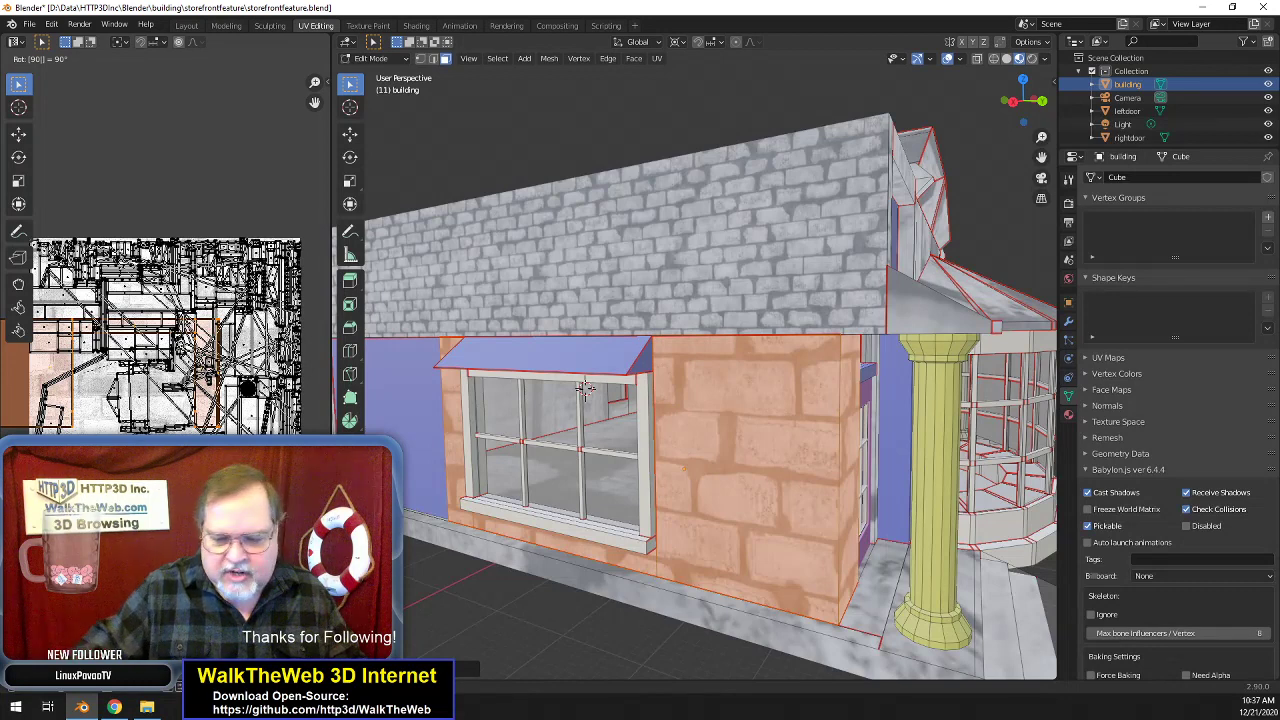
key(Return)
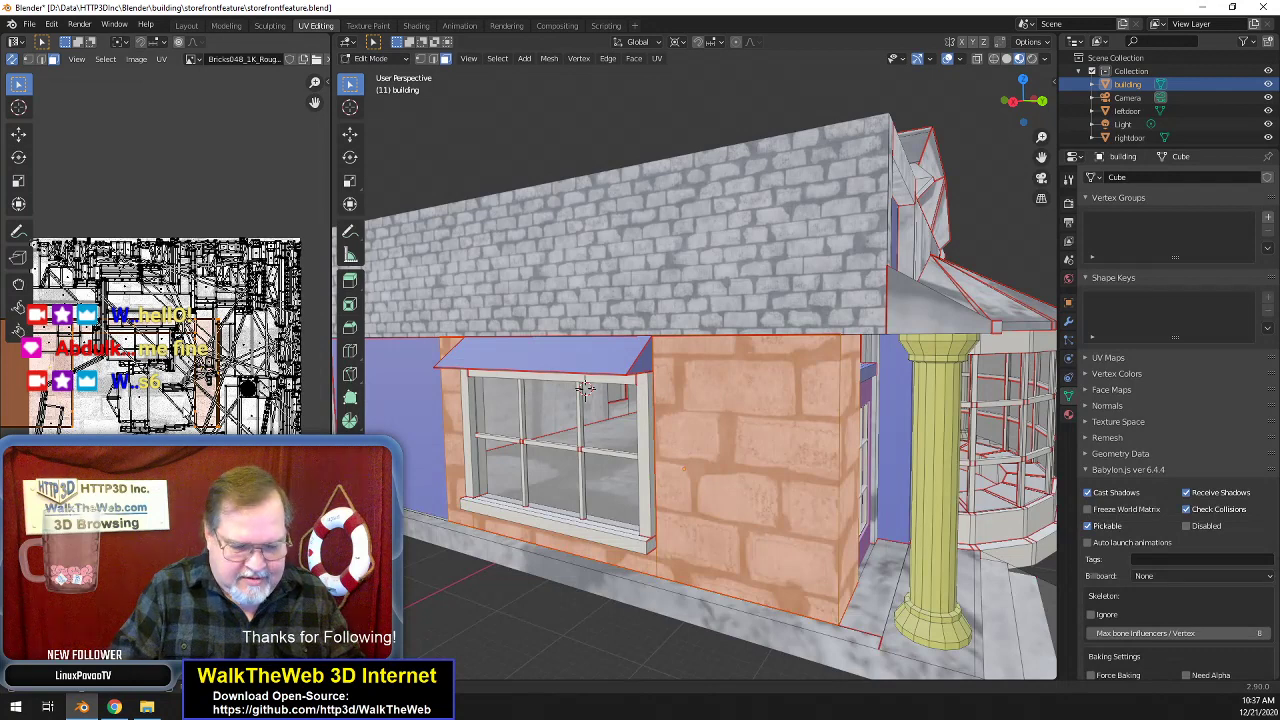
- Try scaling the lower wall UVs by a factor of 6, and undo that scaling
key(s)
key(6)
key(Return)
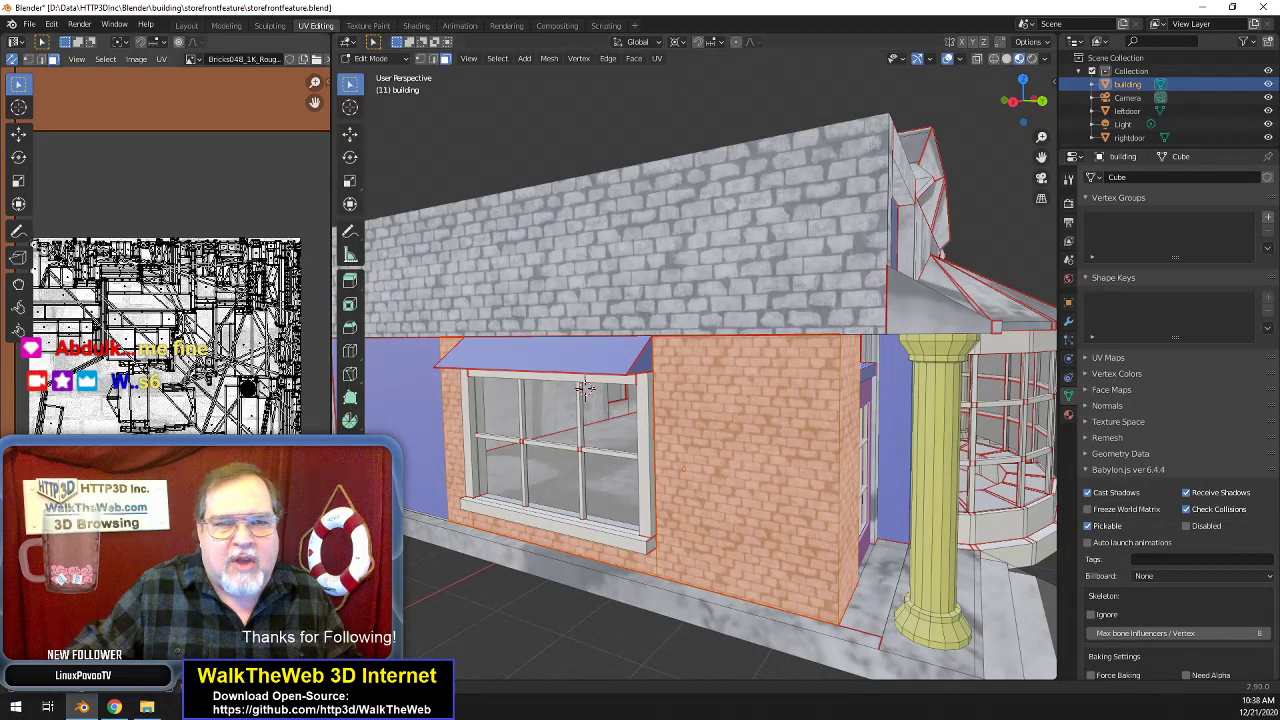
key(ctrl+z)
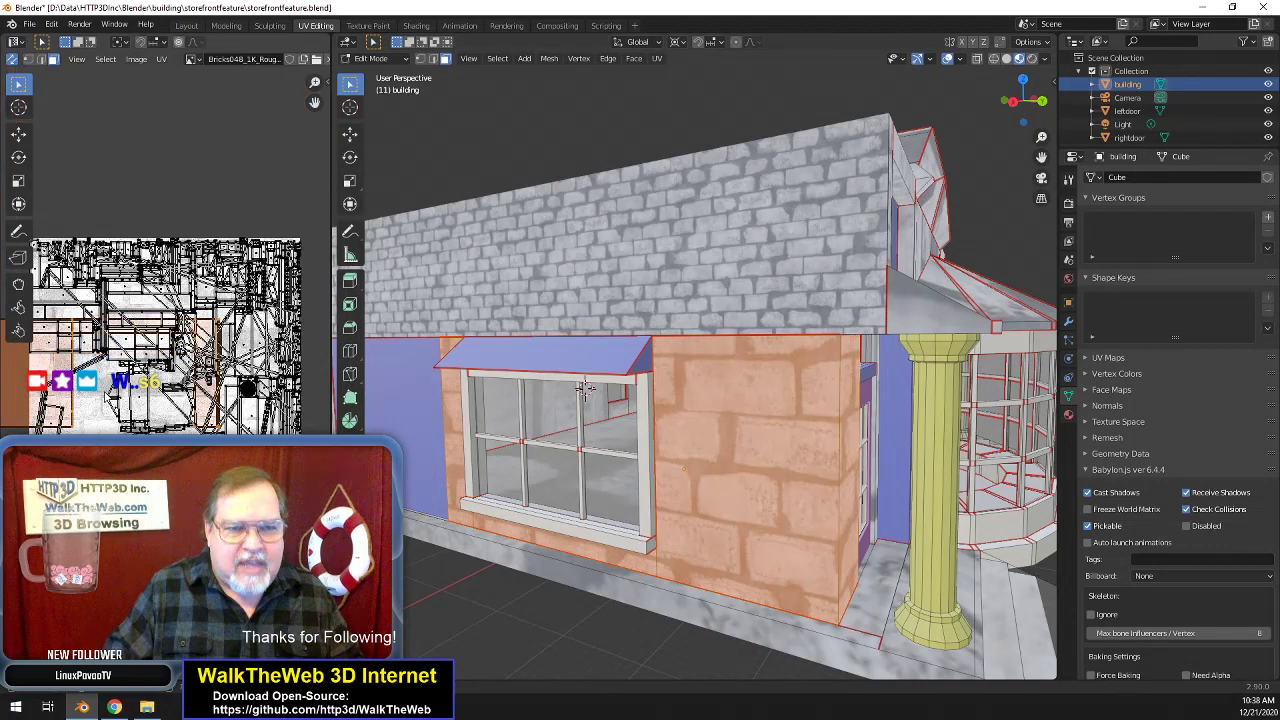
- Scale the lower wall UVs by a factor of 4 and compare the brick size with the upper wall
text(s4)
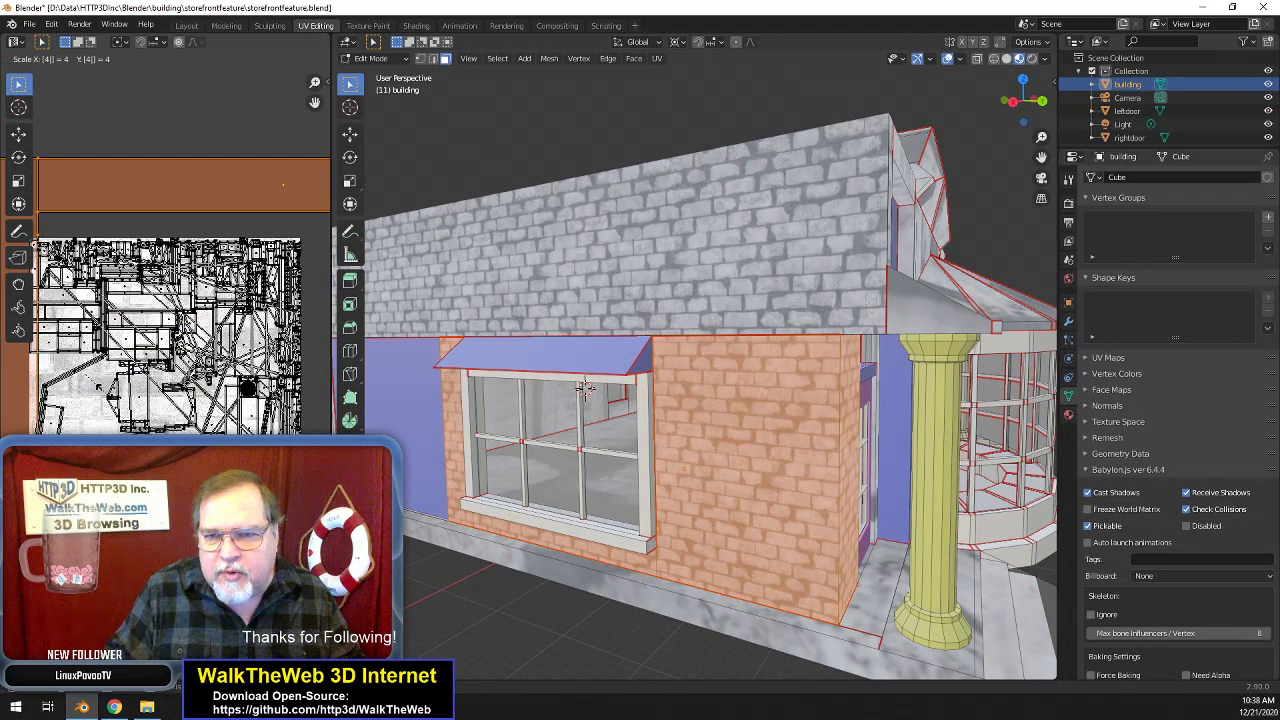
key(Return)
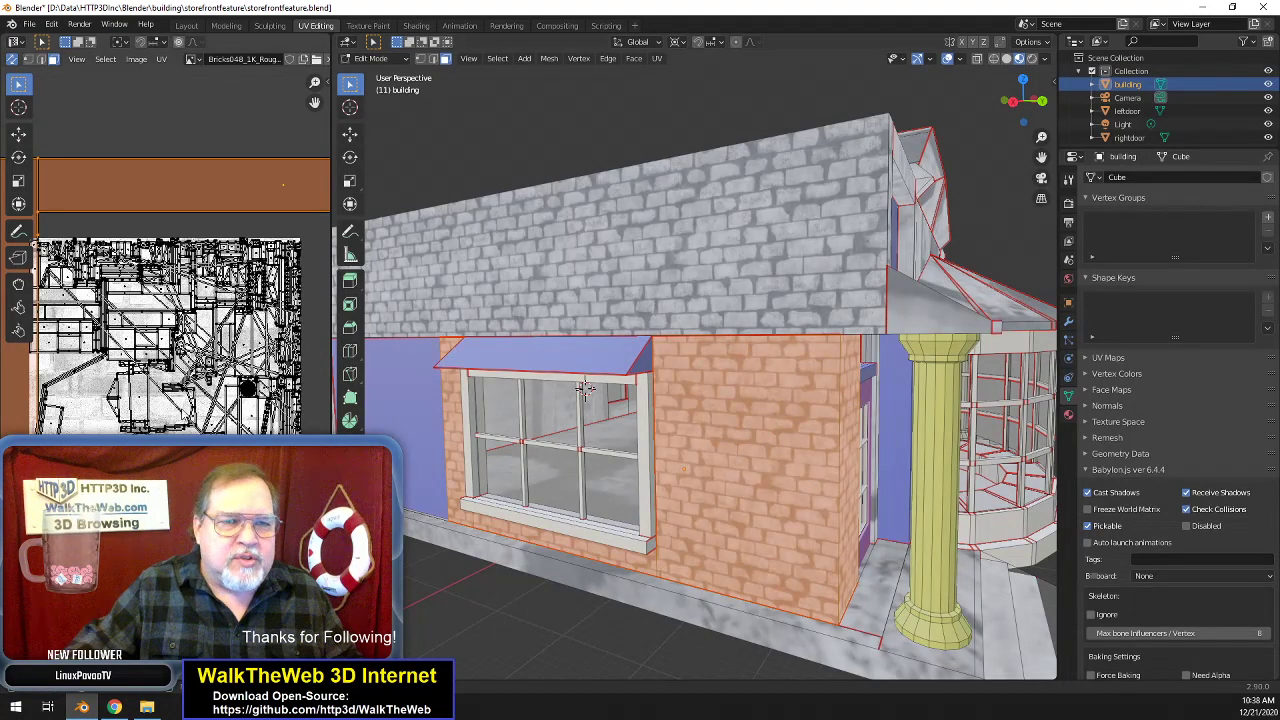
scroll(788, 392, up, 2)
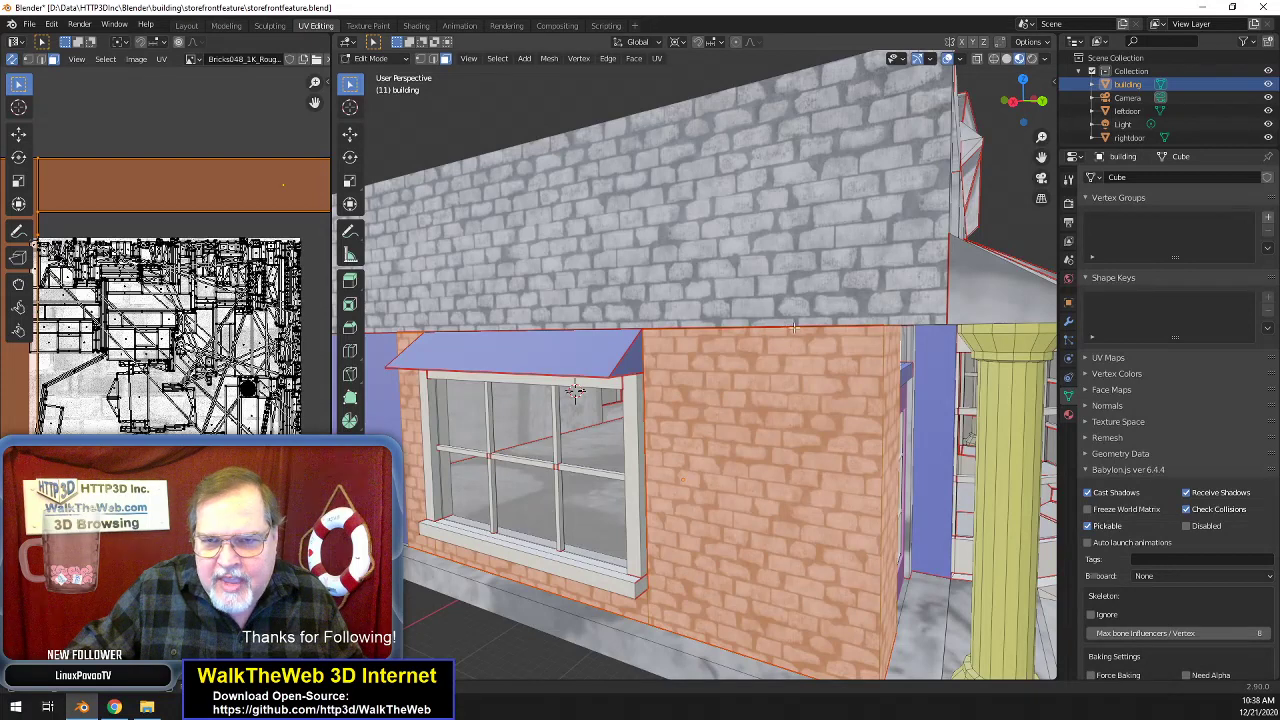
drag(1024, 103, 1023, 105)
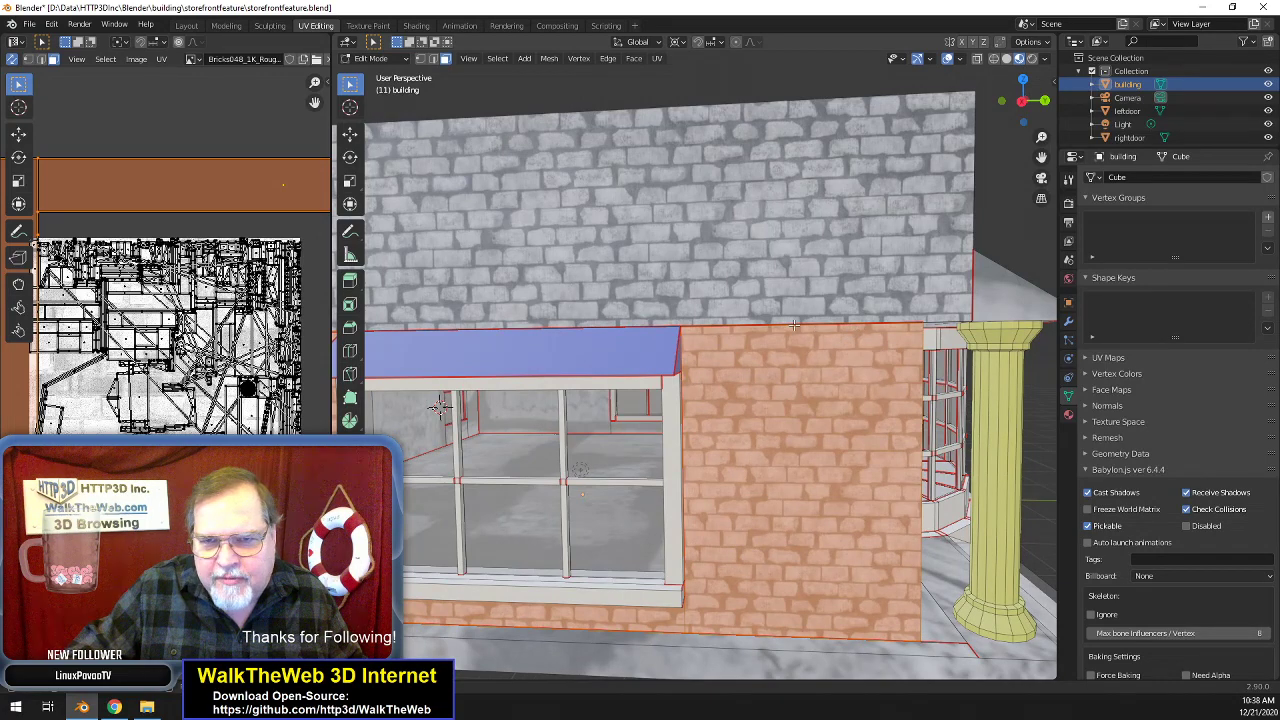
scroll(222, 380, up, 4)
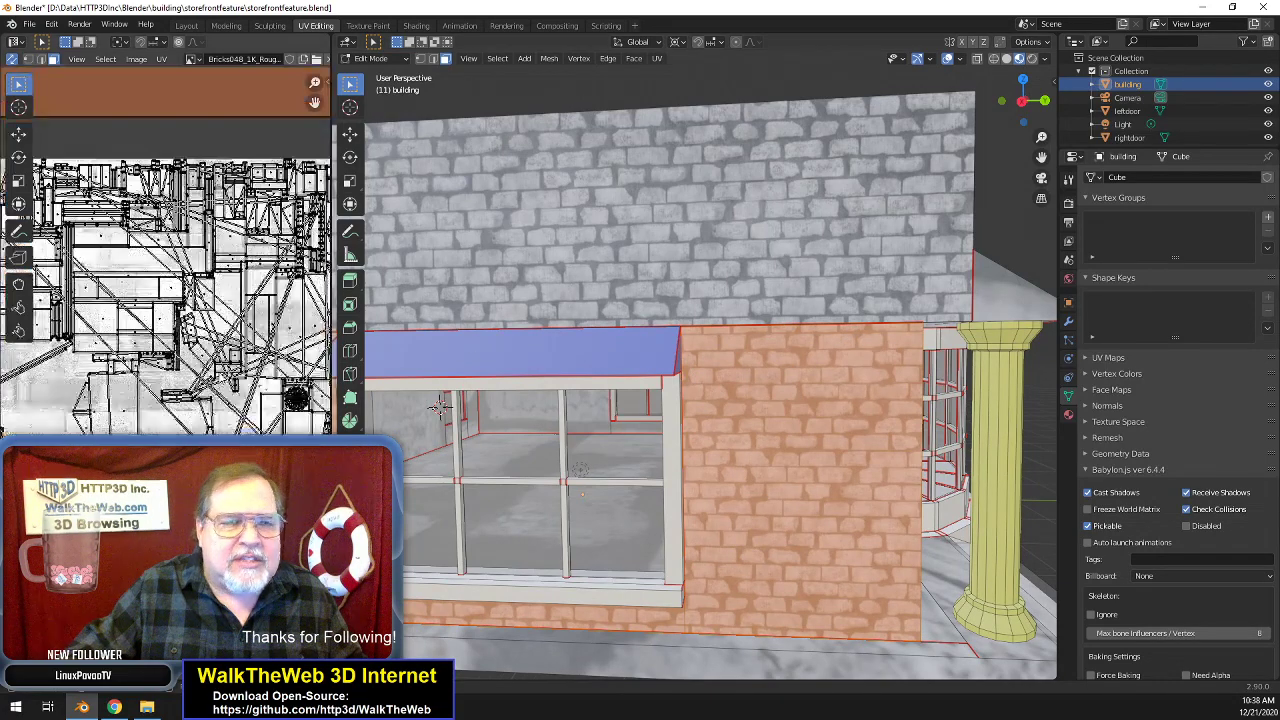
scroll(222, 380, down, 5)
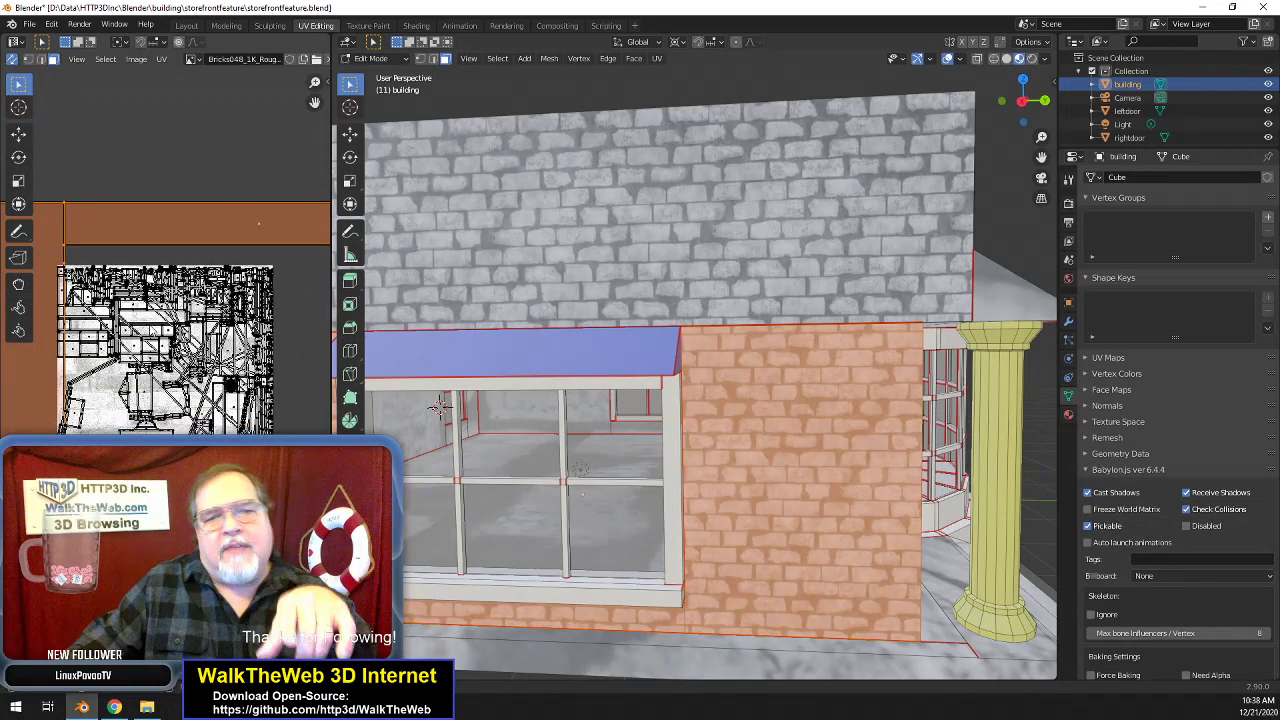
scroll(168, 380, down, 5)
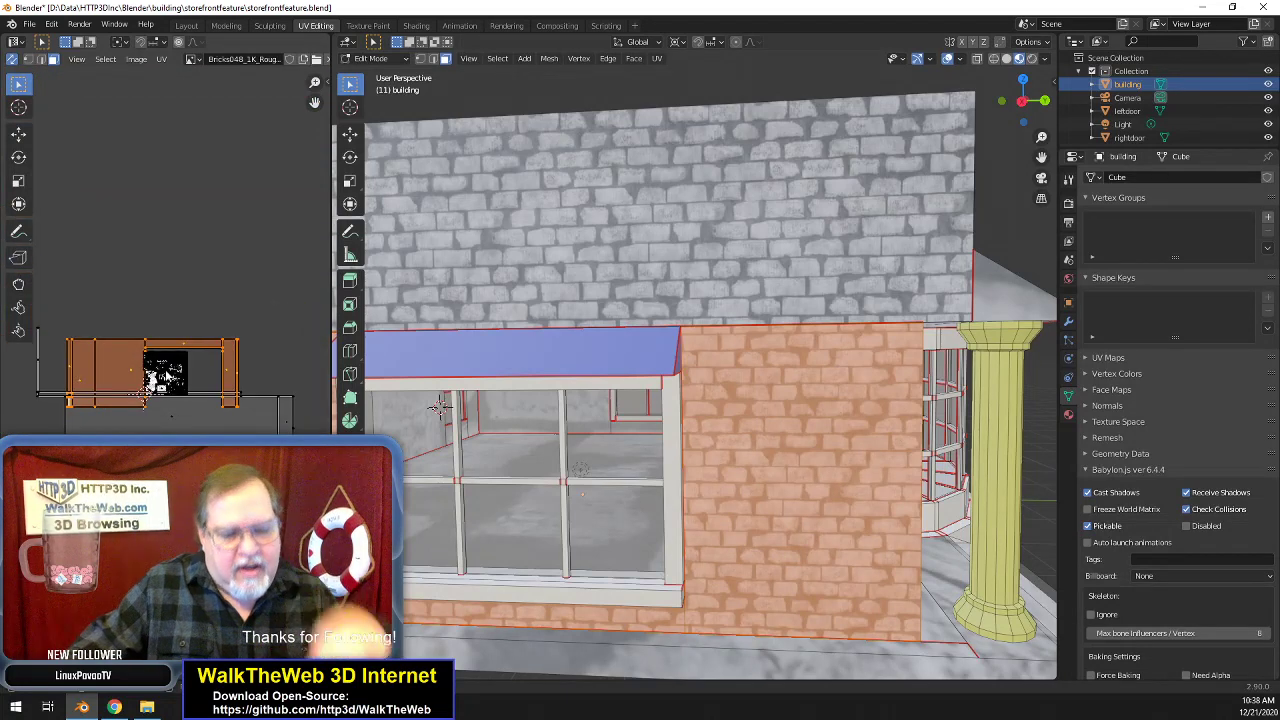
key(g)
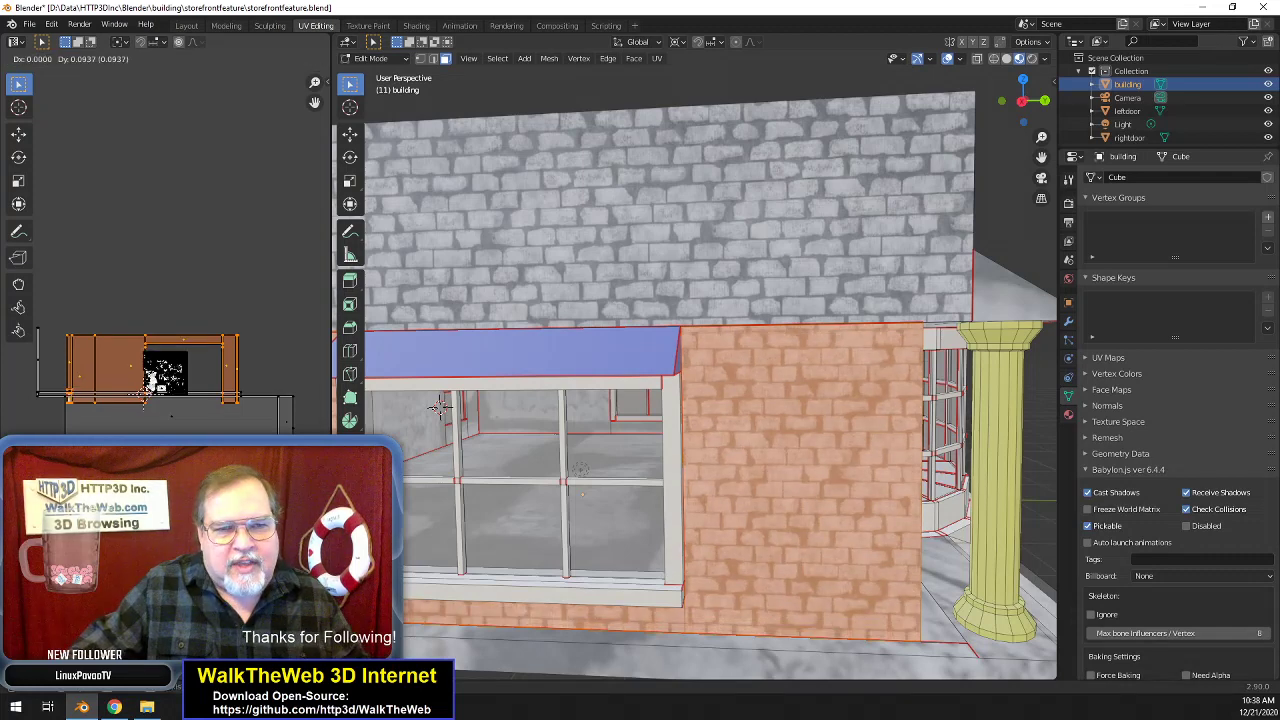
right_click(169, 377)
right_click(169, 377)
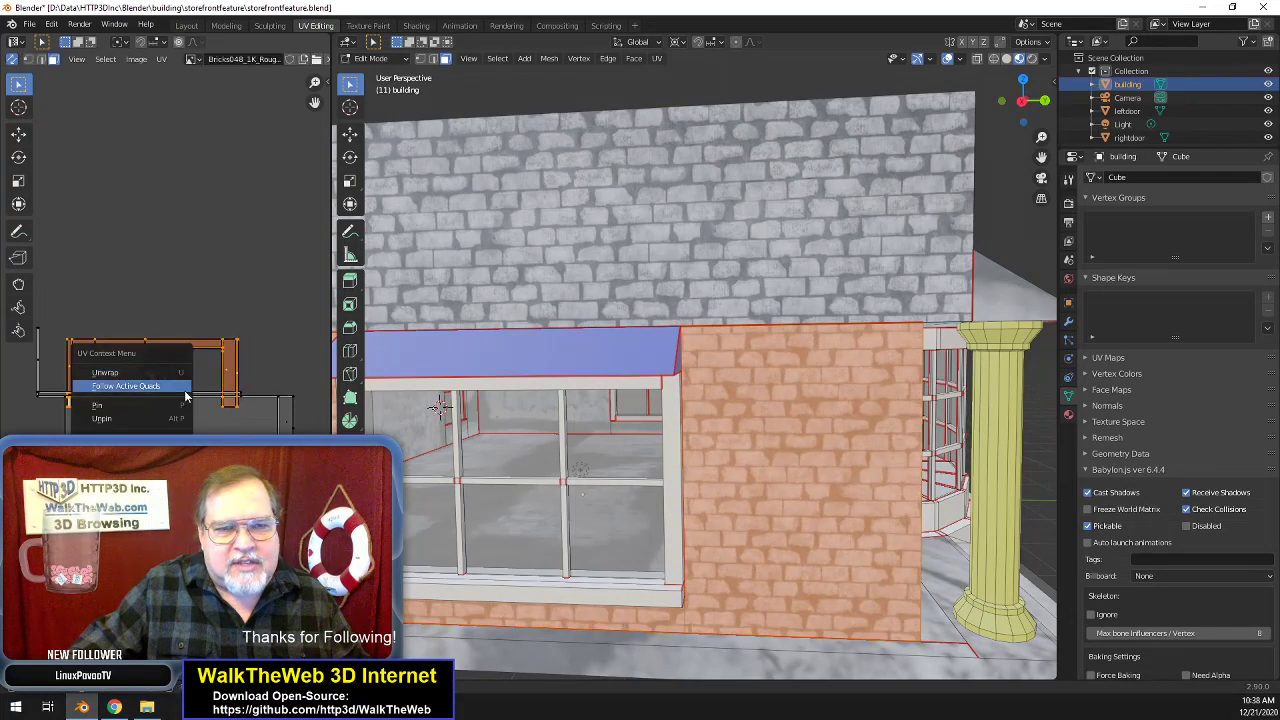
- Nudge the lower wall UVs about -0.024 in X and 0.037 in Y, and clear the face selection
scroll(163, 376, up, 10)
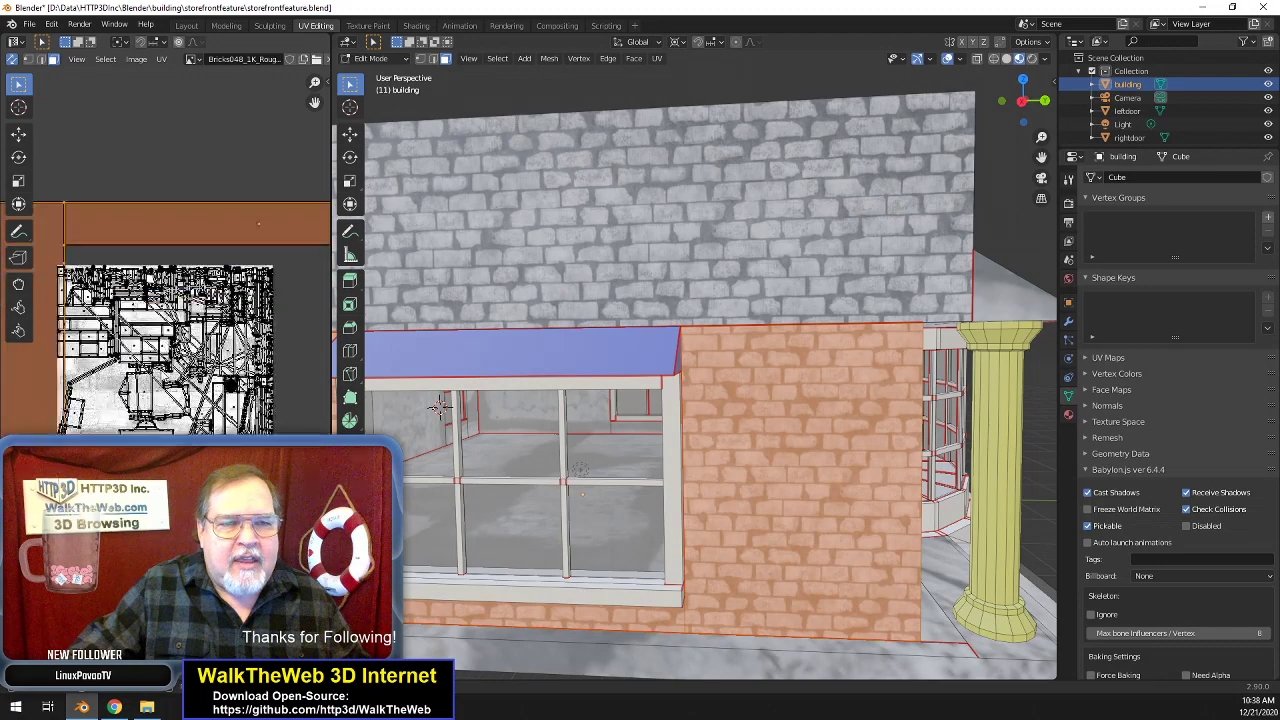
key(g)
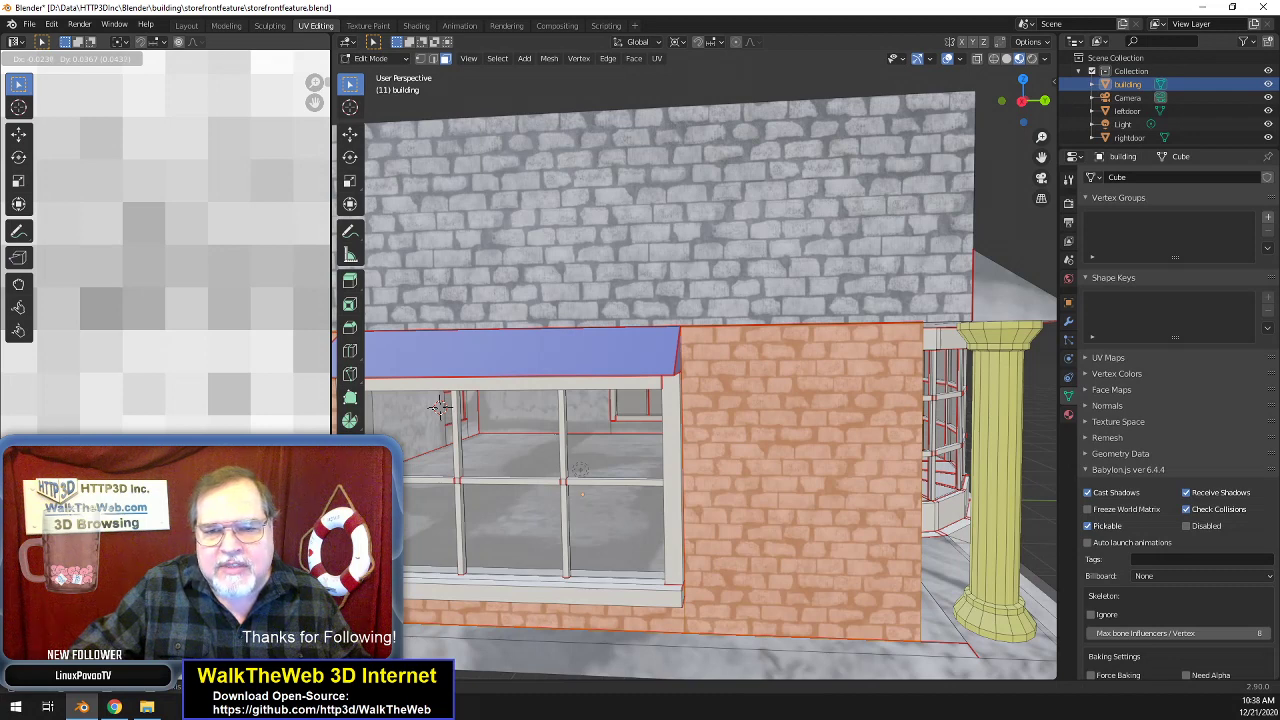
key(Return)
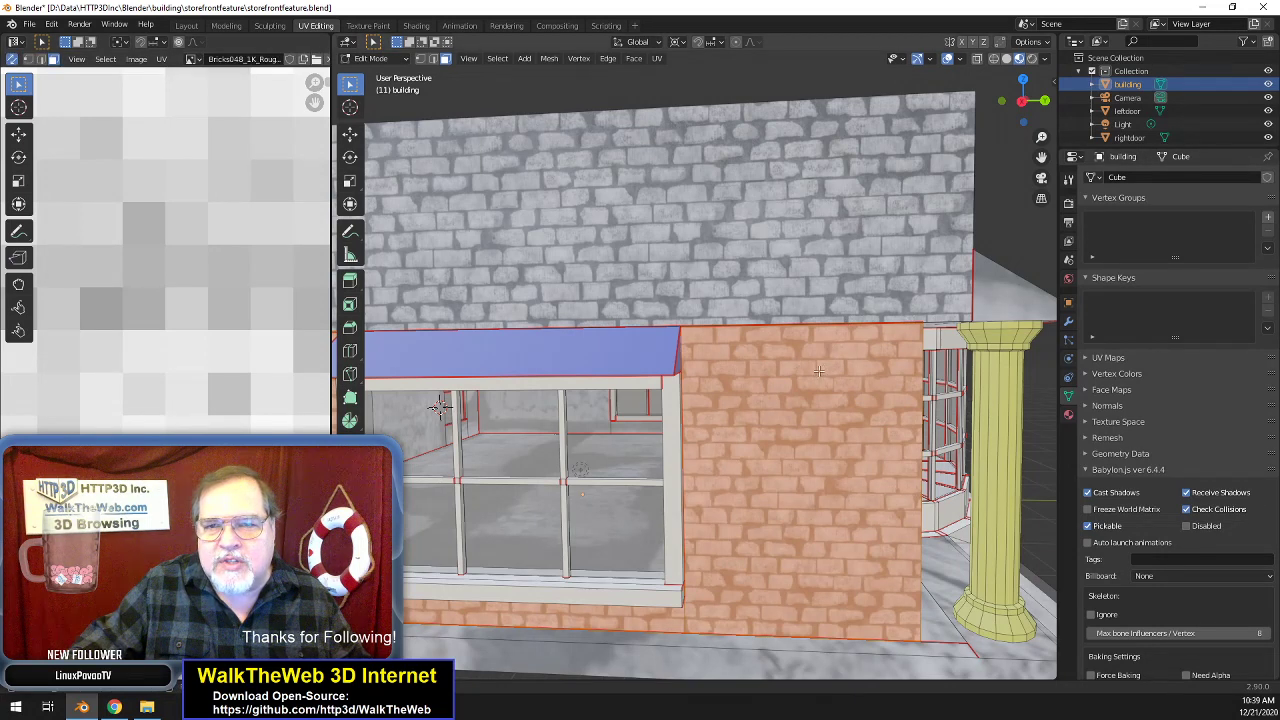
scroll(181, 334, down, 4)
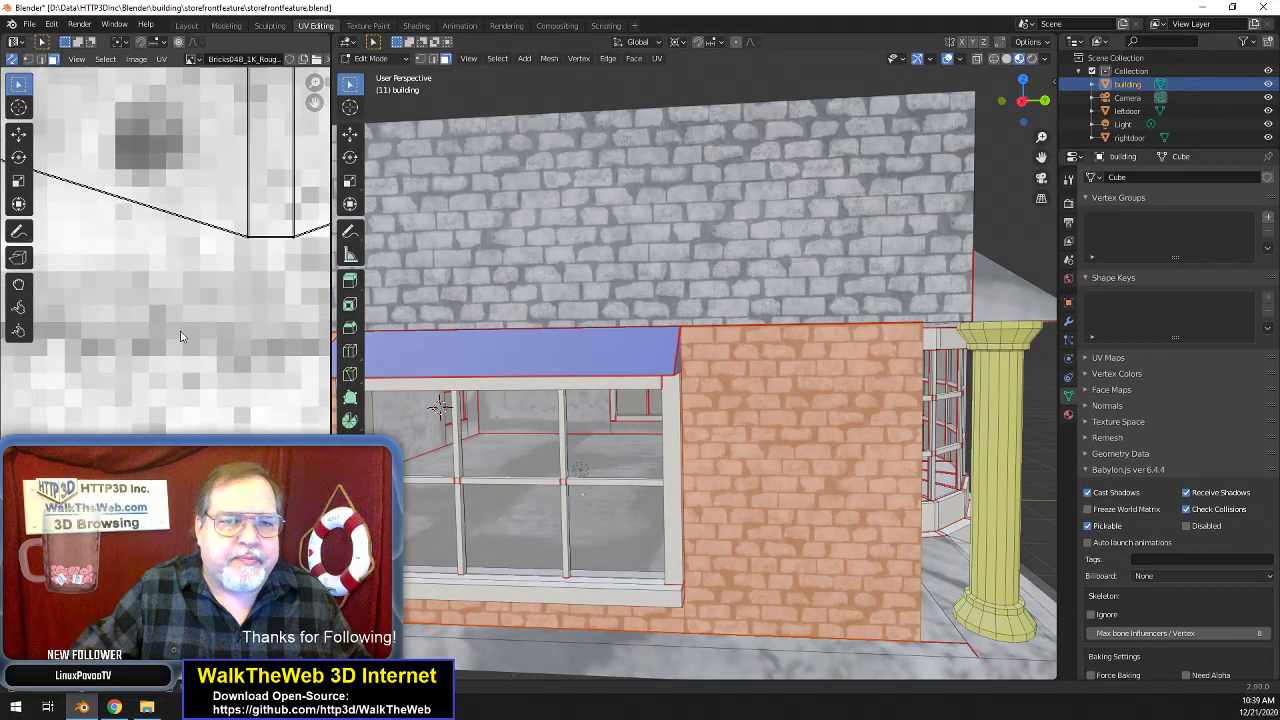
scroll(912, 527, down, 5)
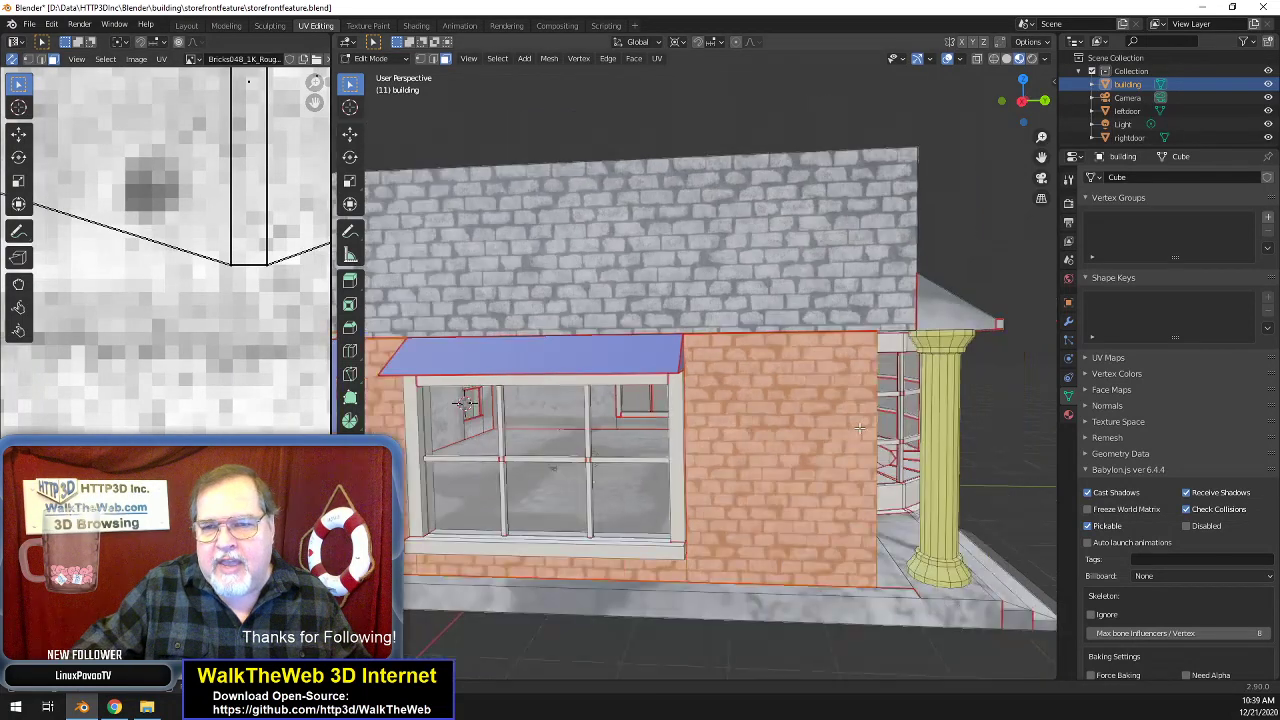
click(888, 615)
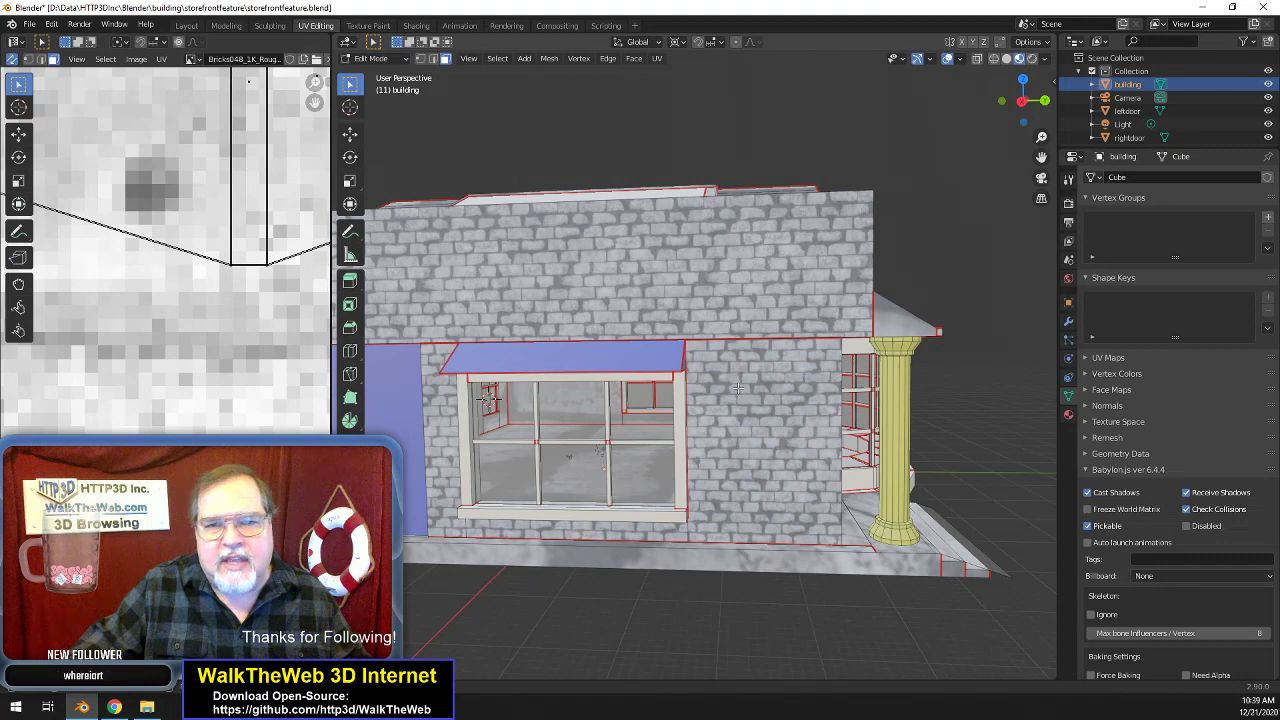
- Select the upper side wall face together with the narrow front face at its corner
click(778, 291)
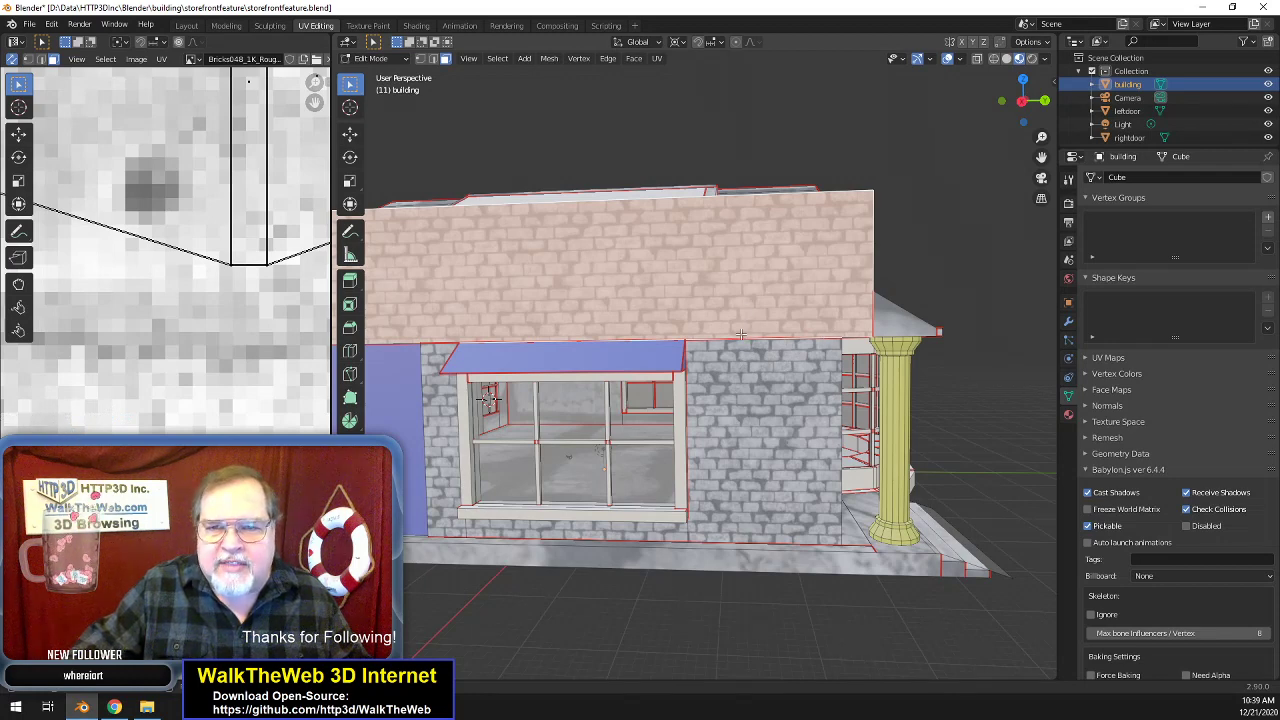
scroll(760, 340, up, 2)
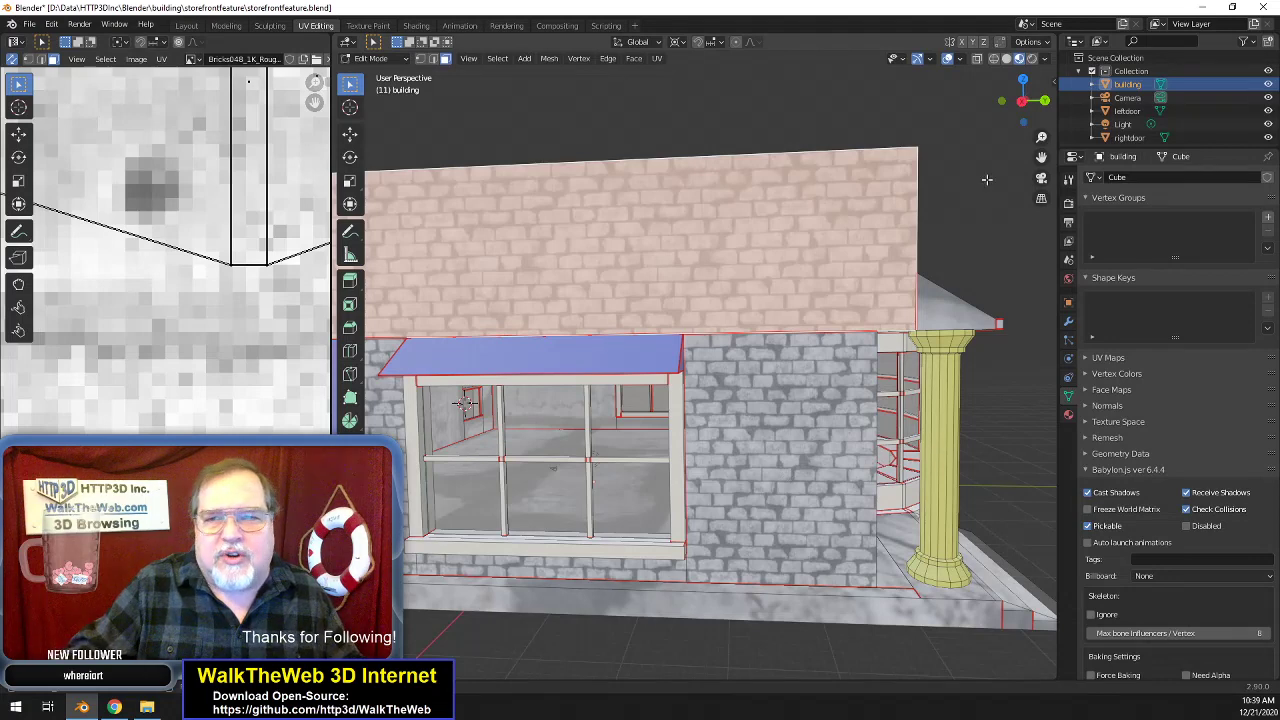
drag(1034, 108, 934, 150)
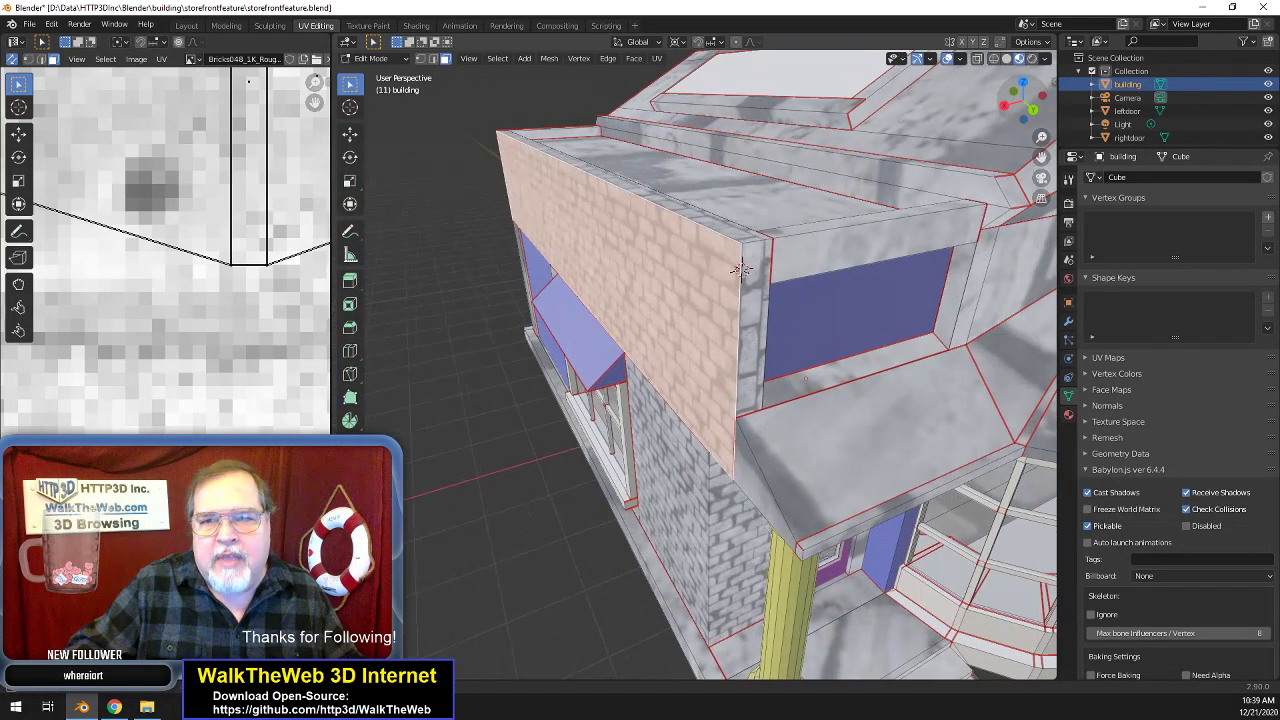
shift+click(752, 359)
drag(1029, 110, 956, 108)
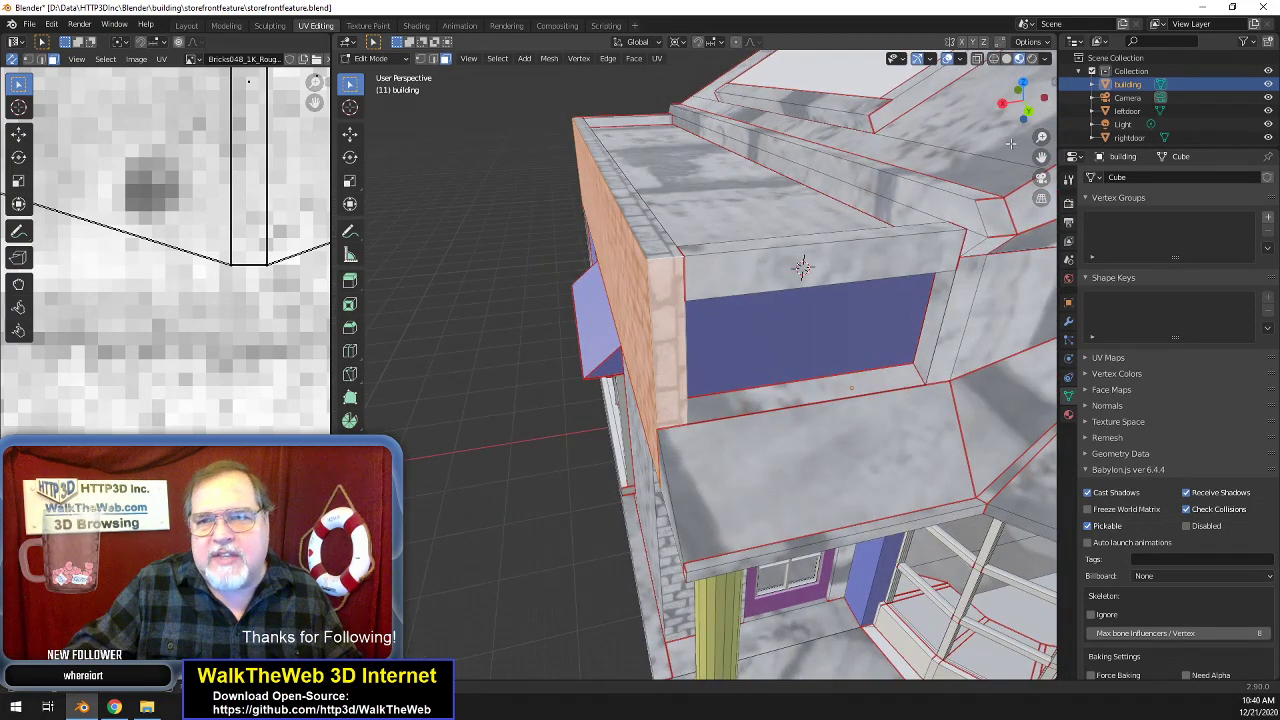
drag(1050, 133, 1075, 113)
click(706, 264)
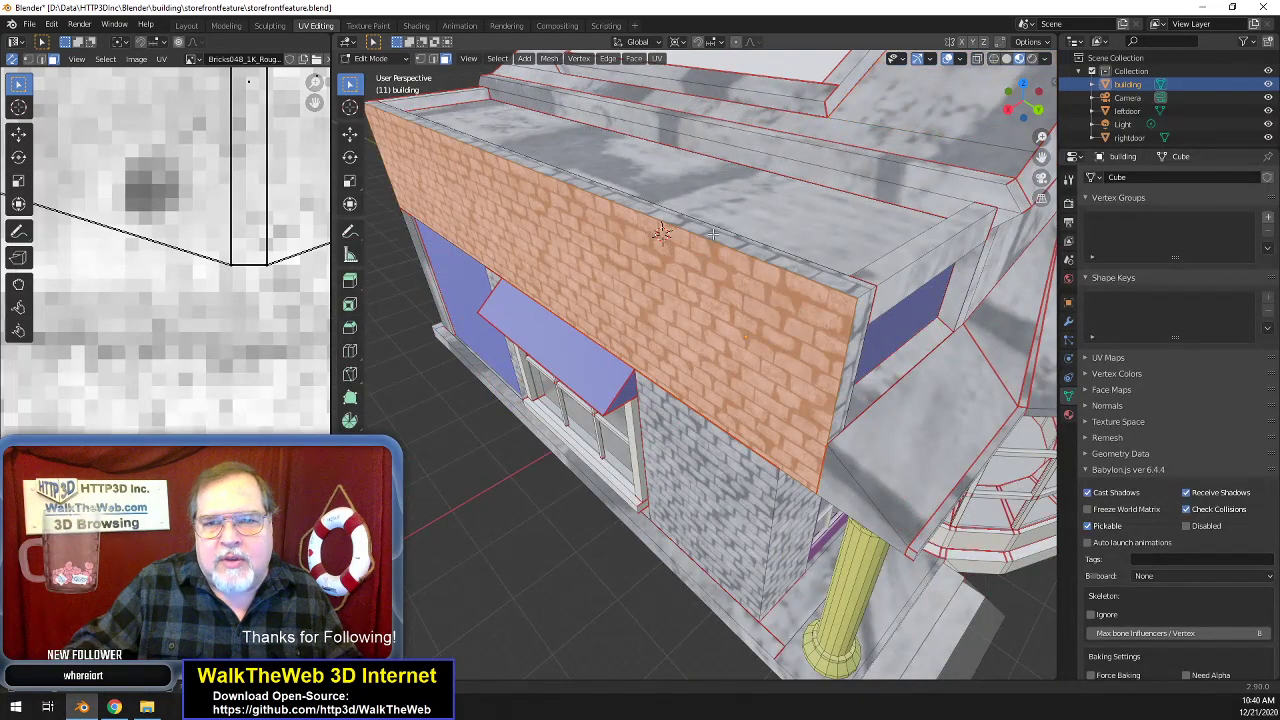
- Add the upper wall's top strip, inner parapet face and rear corner brick face to the selection
shift+click(712, 234)
drag(1020, 125, 956, 138)
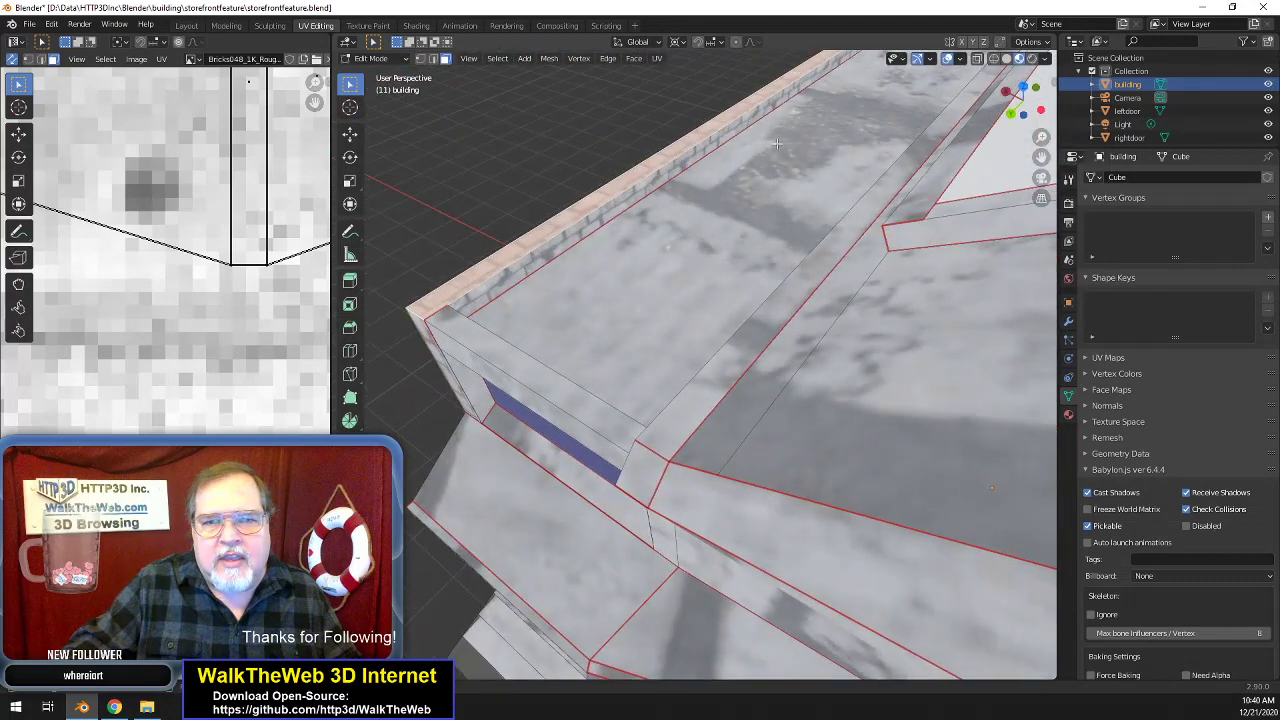
shift+click(693, 156)
drag(1019, 104, 1150, 95)
scroll(834, 246, down, 5)
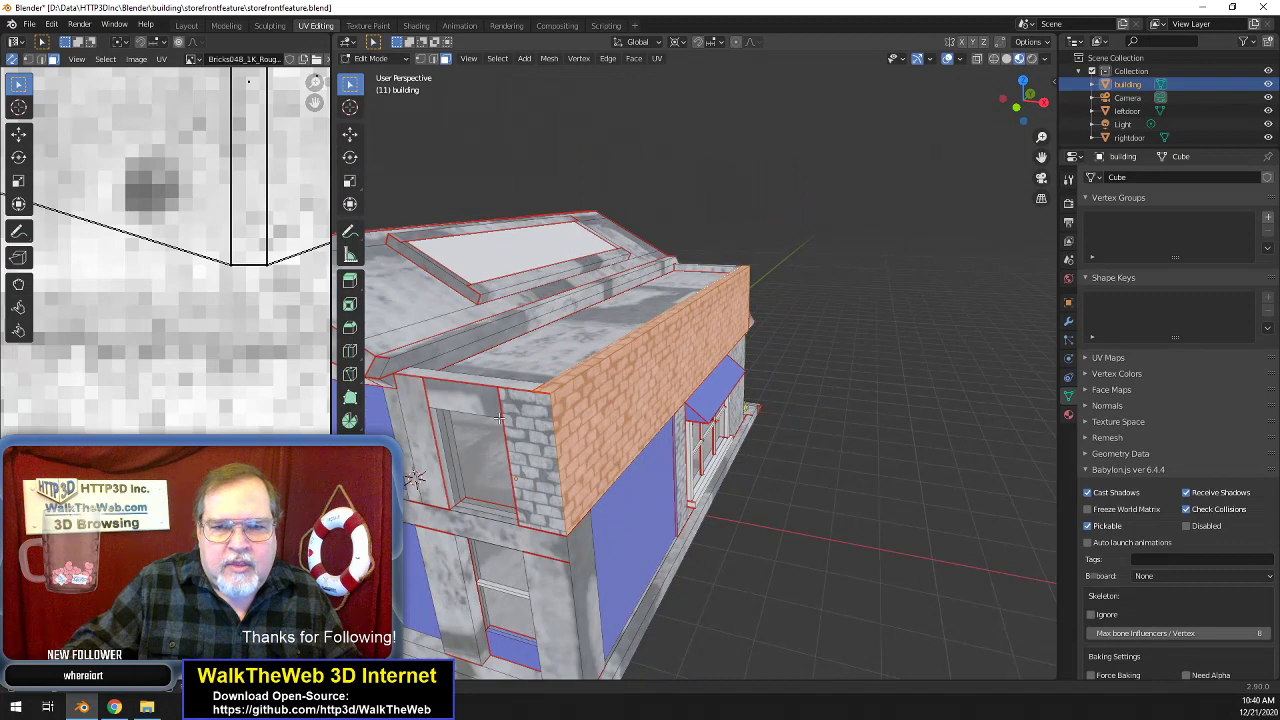
shift+click(525, 432)
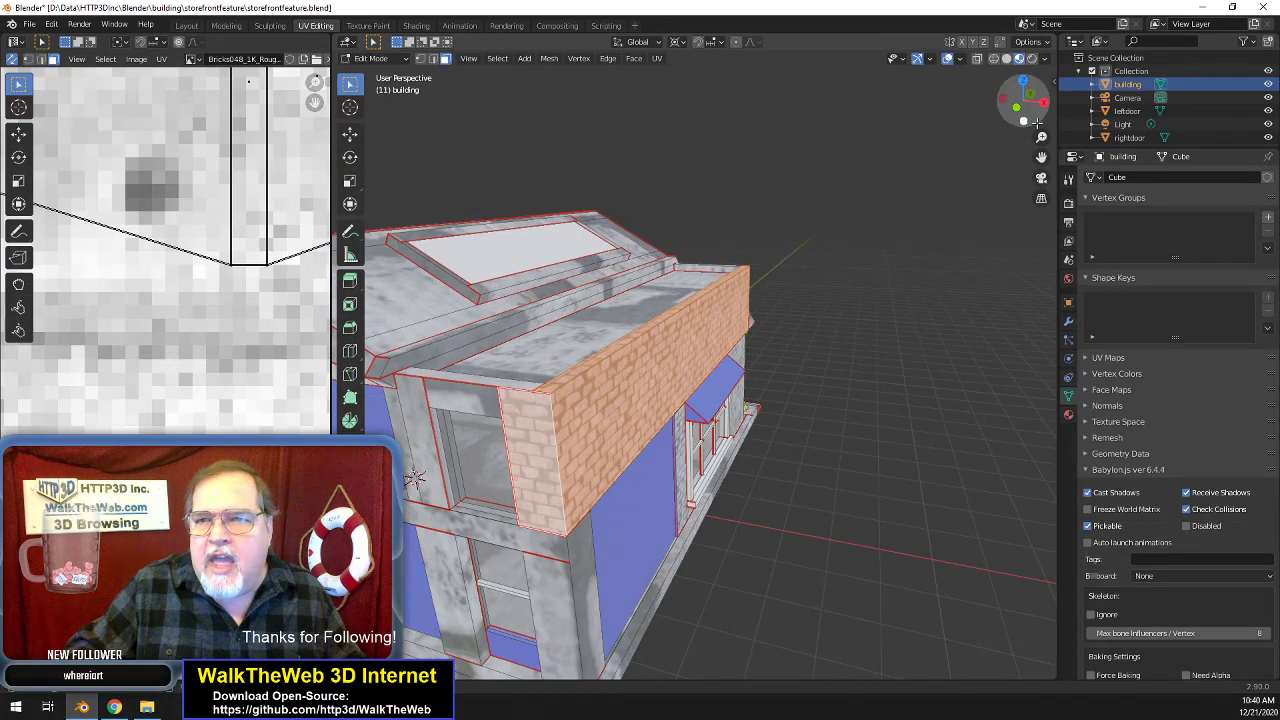
- Shift the upper wall UVs about 0.21 along X, deselect the faces and inspect the brick joint with the lower wall
drag(1025, 102, 990, 104)
scroll(954, 265, up, 4)
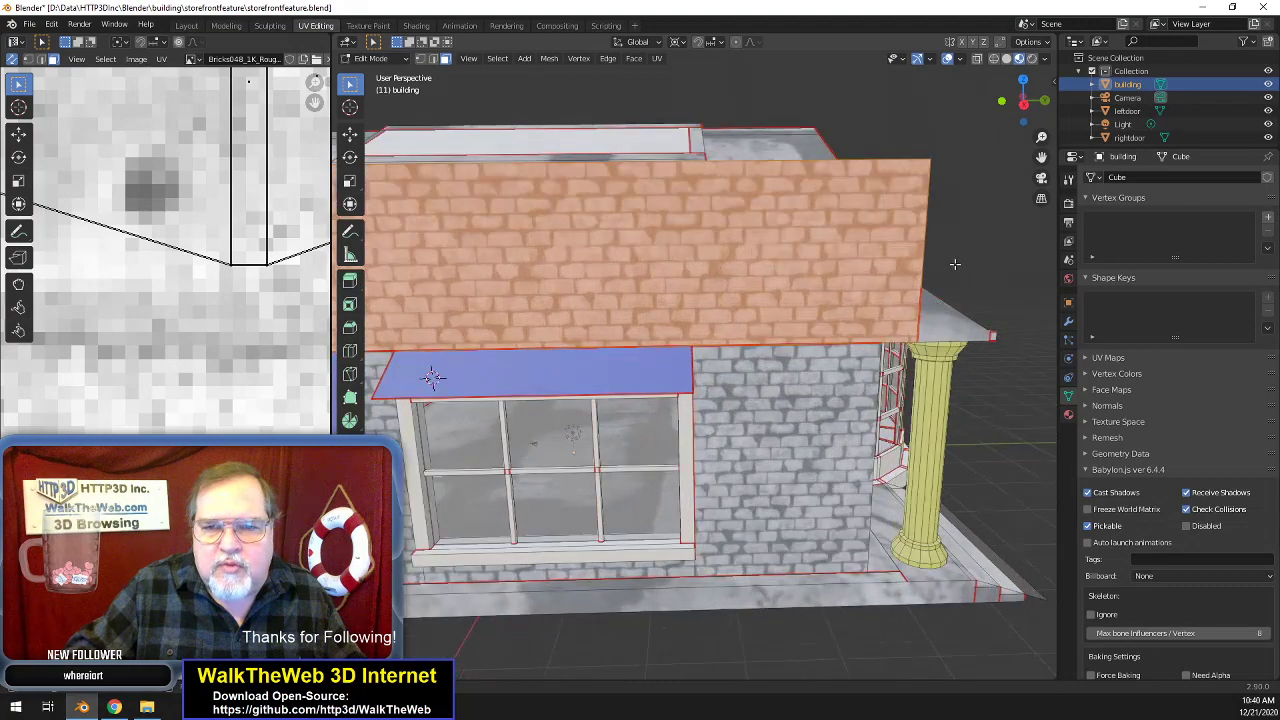
scroll(954, 265, up, 1)
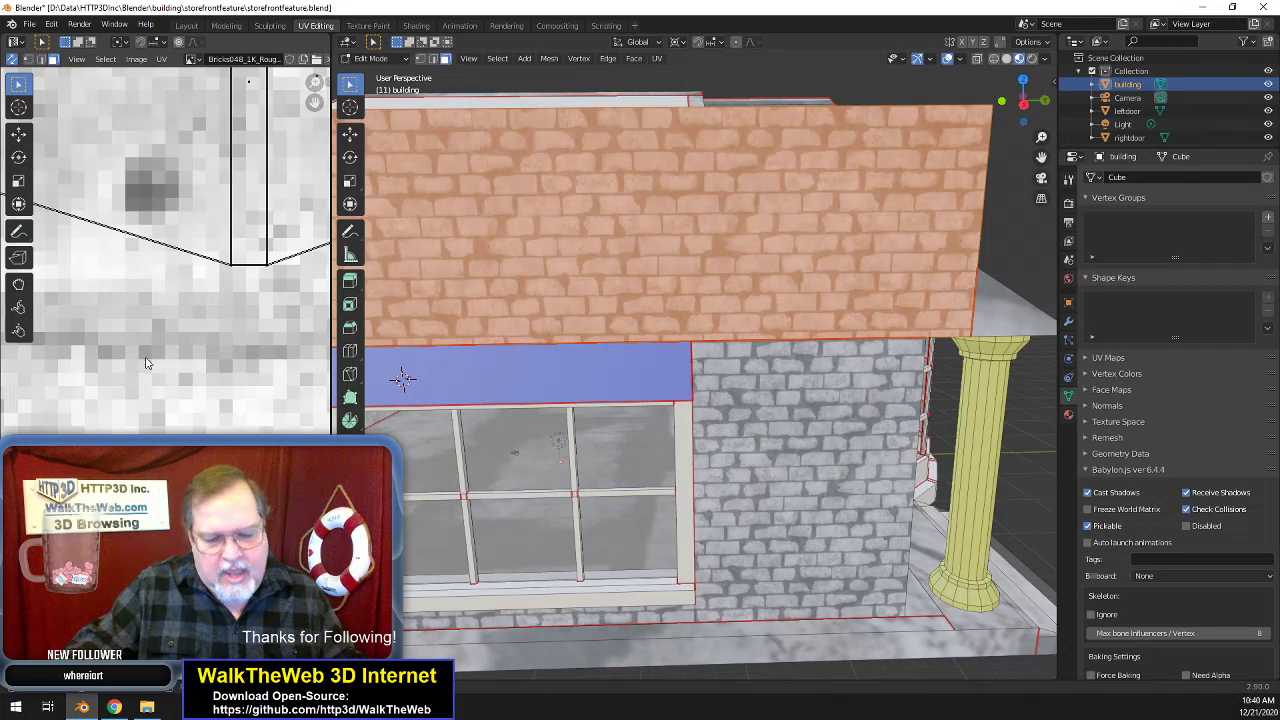
key(g)
key(y)
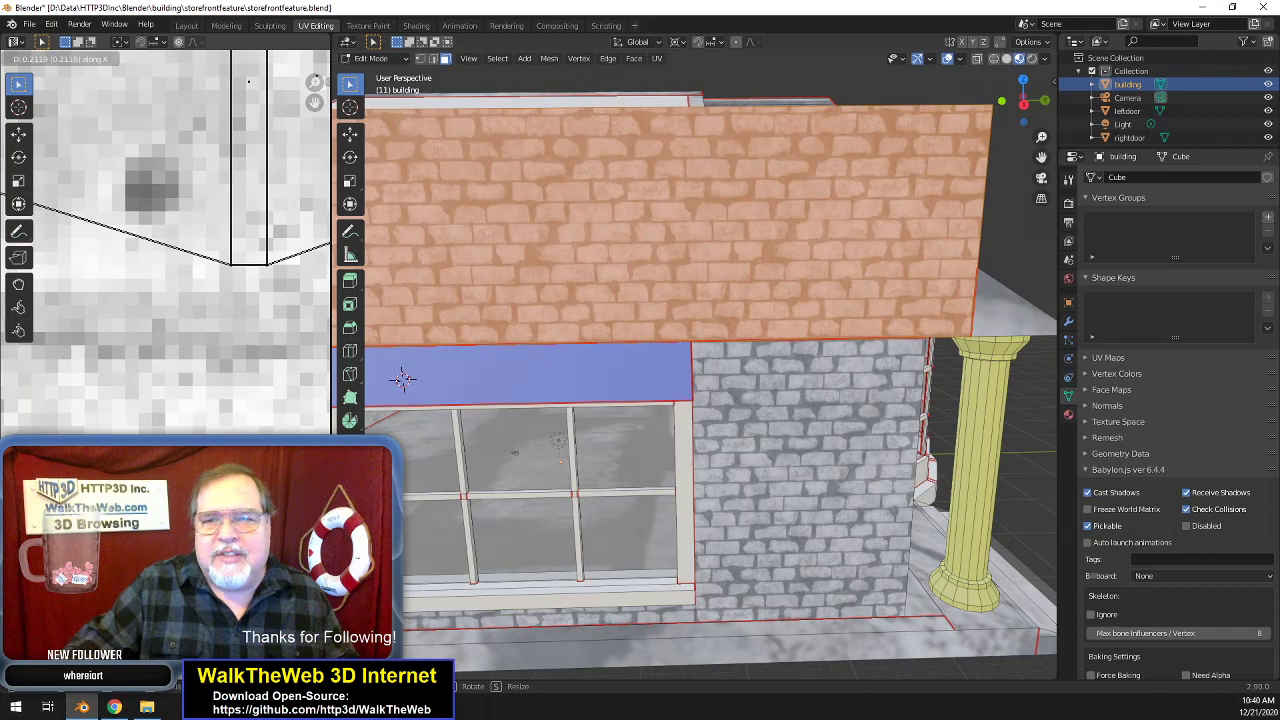
click(972, 531)
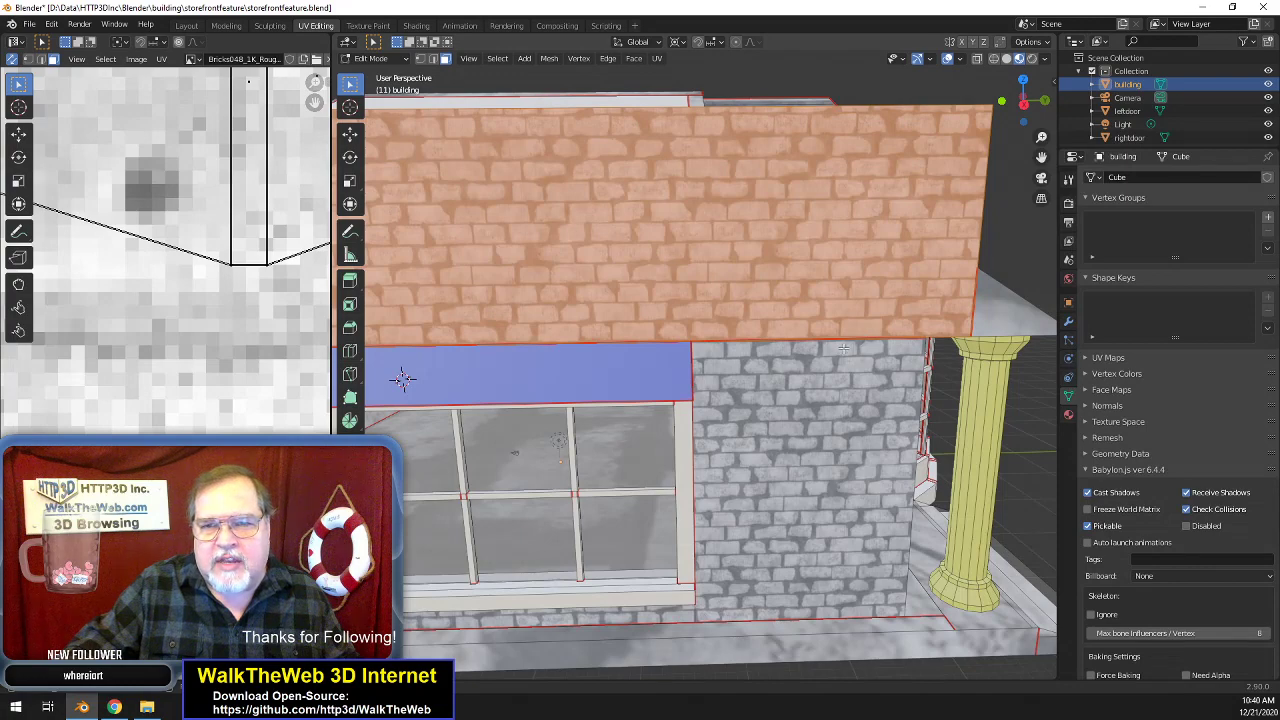
click(1030, 534)
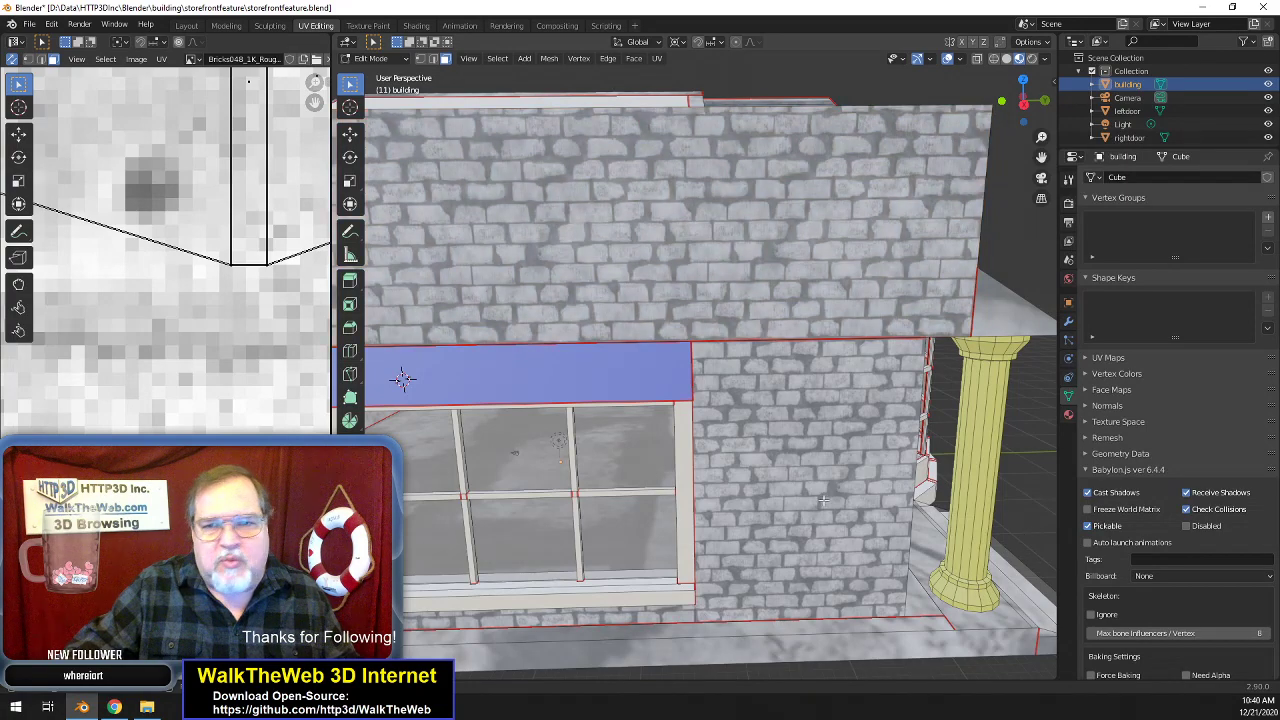
scroll(855, 436, up, 4)
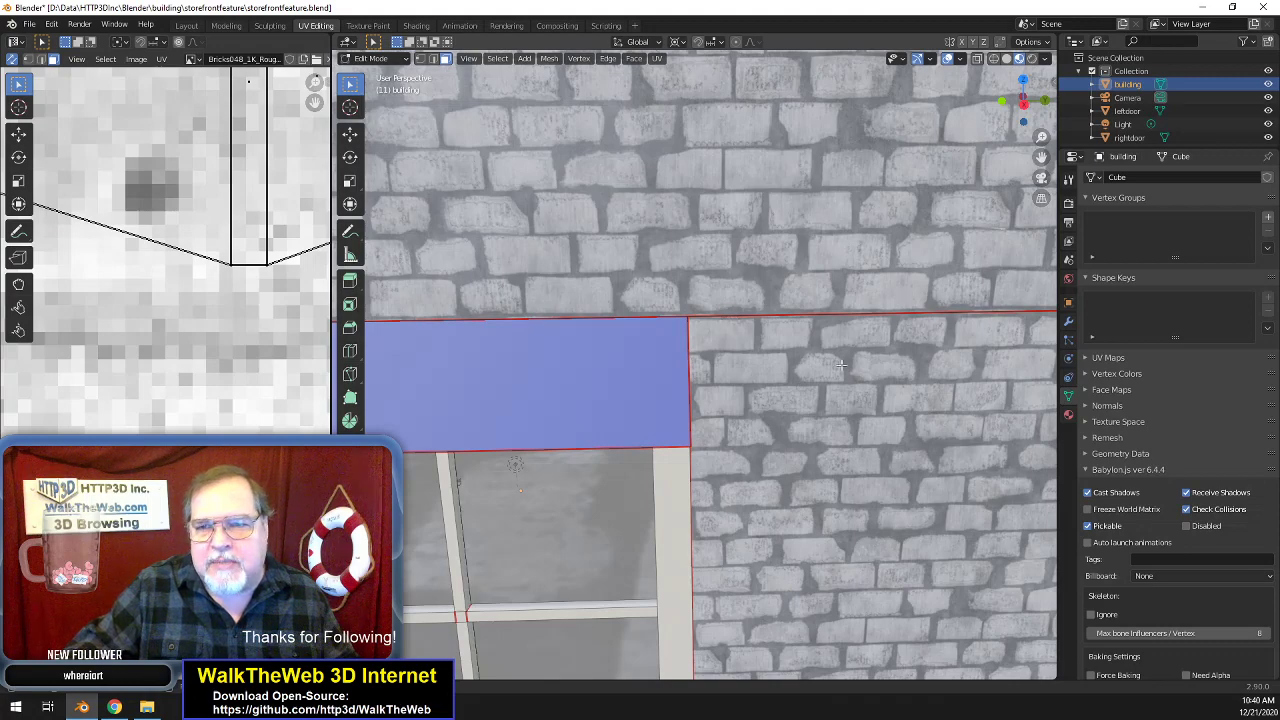
scroll(858, 378, down, 4)
- Select the narrow front face at the upper wall's corner and the thin adjoining face beside the blue panel
drag(1026, 107, 945, 80)
middle_drag(697, 427, 745, 298)
middle_drag(975, 128, 952, 145)
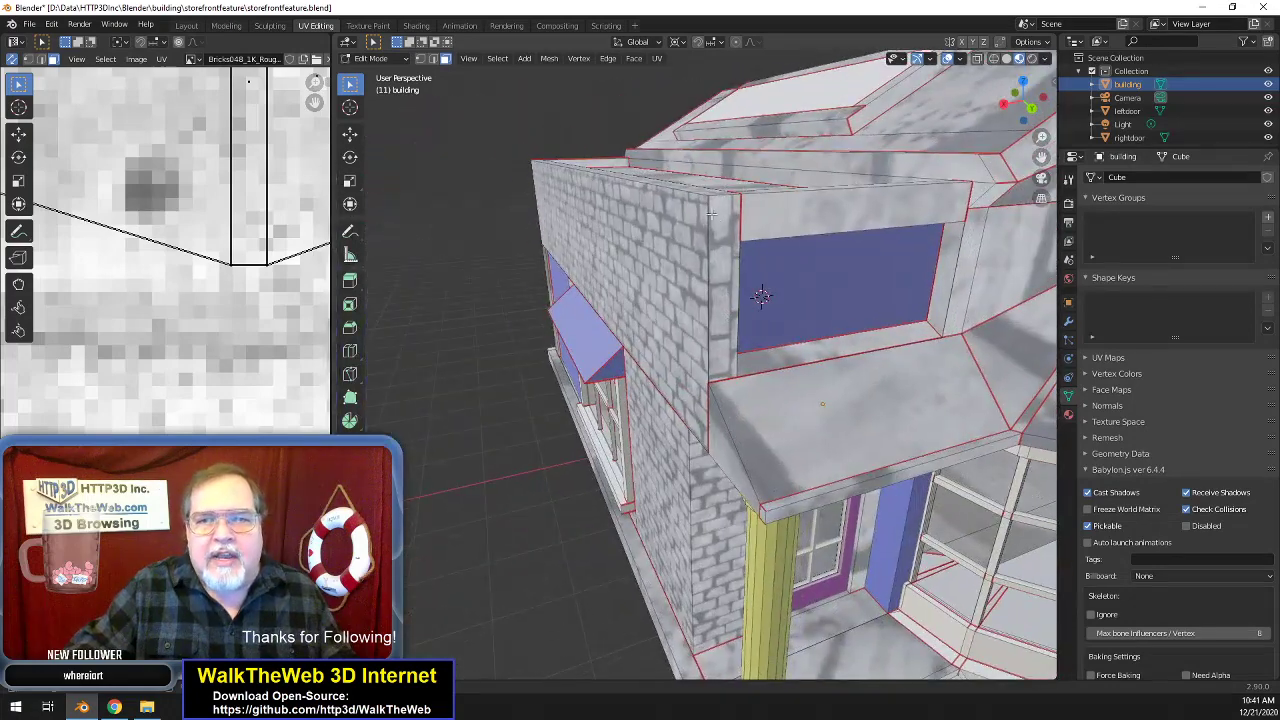
click(718, 282)
middle_drag(850, 228, 591, 267)
shift+click(531, 313)
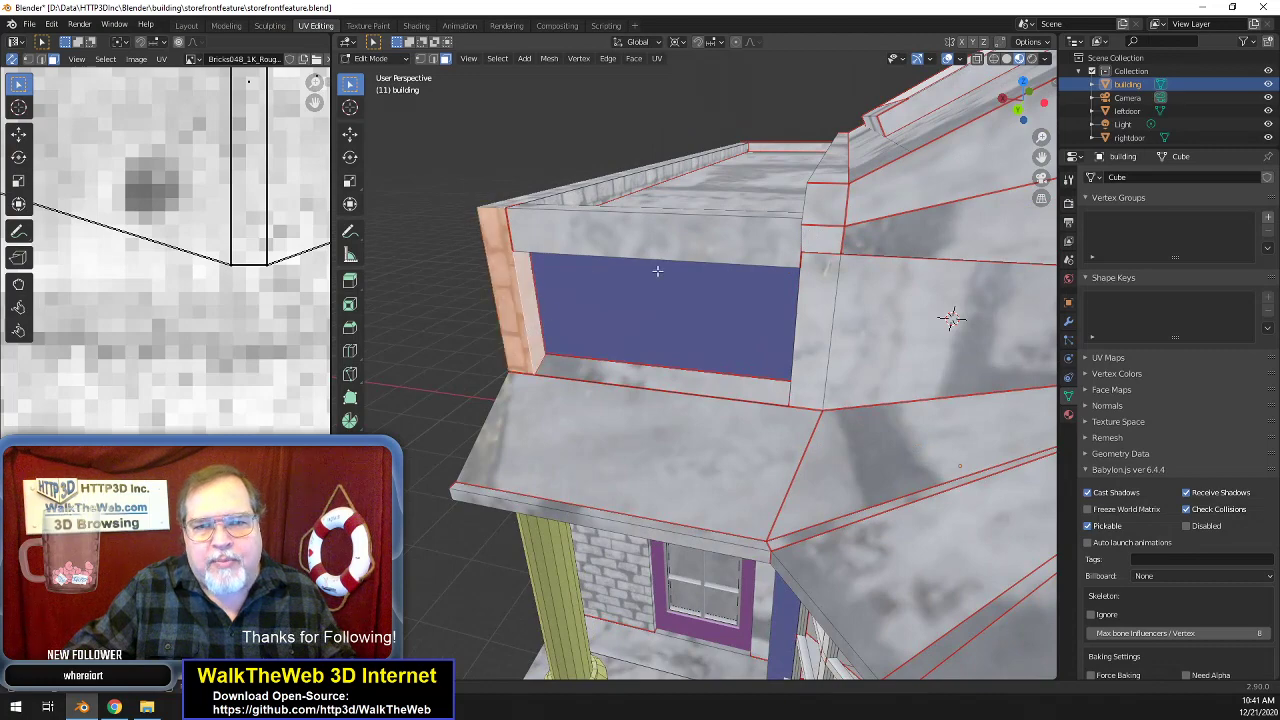
- Unwrap only the thin face between the upper wall's brick corner and the blue panel
middle_drag(952, 318, 850, 97)
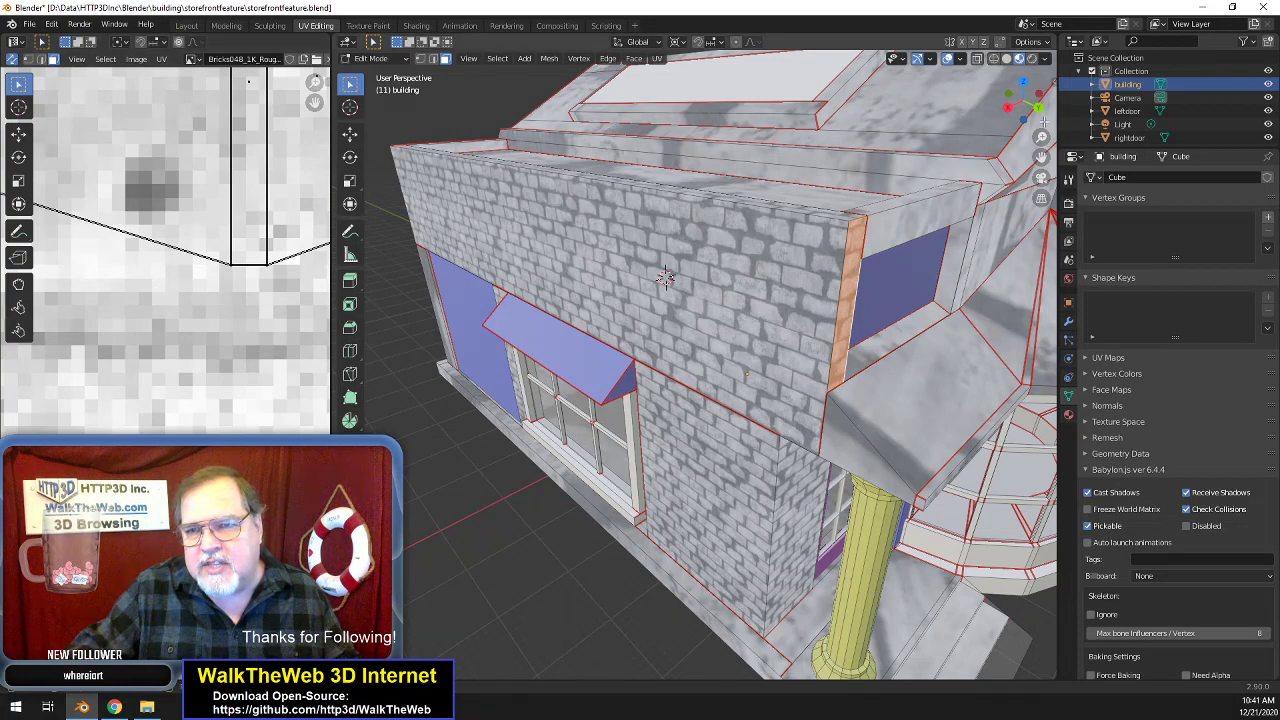
drag(1029, 110, 903, 105)
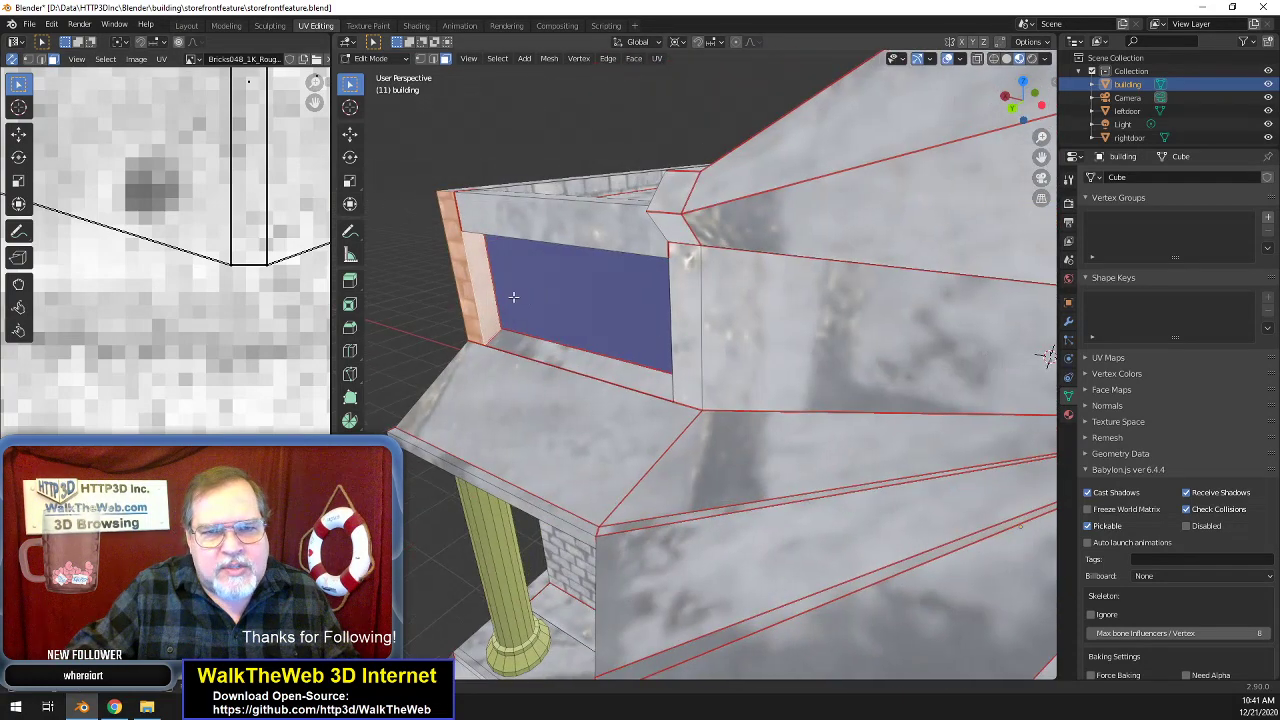
click(493, 326)
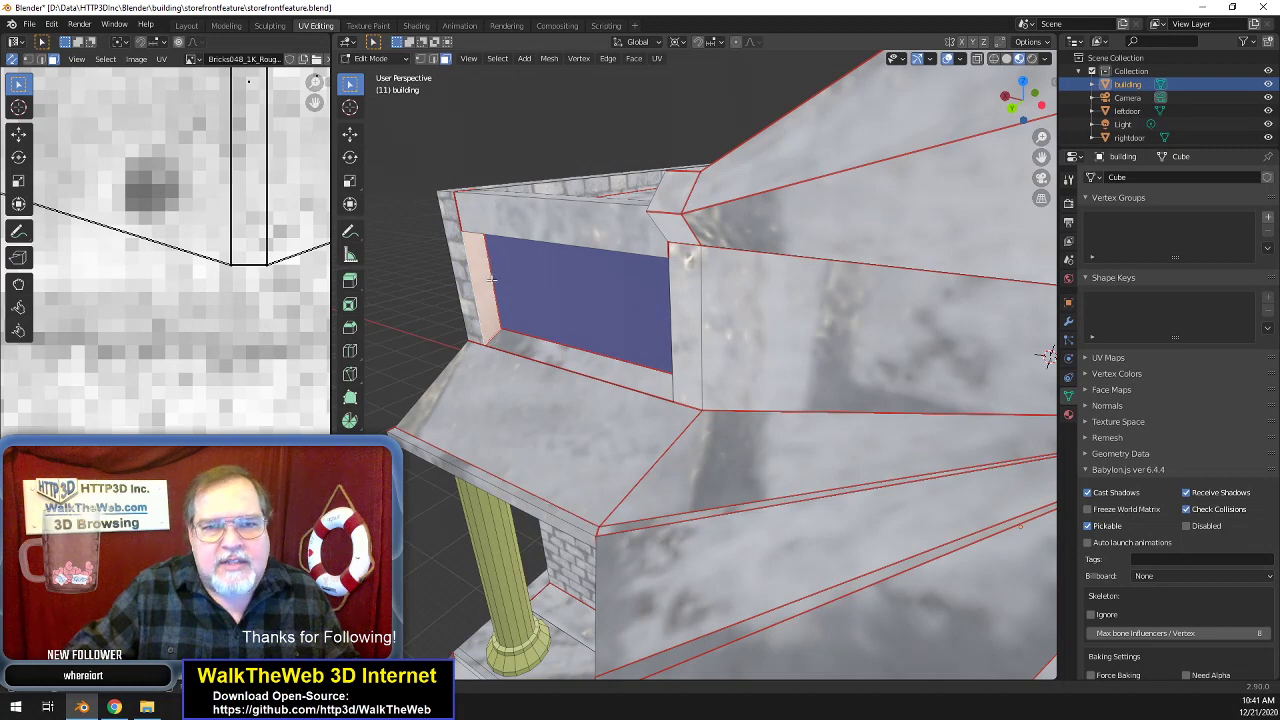
click(657, 58)
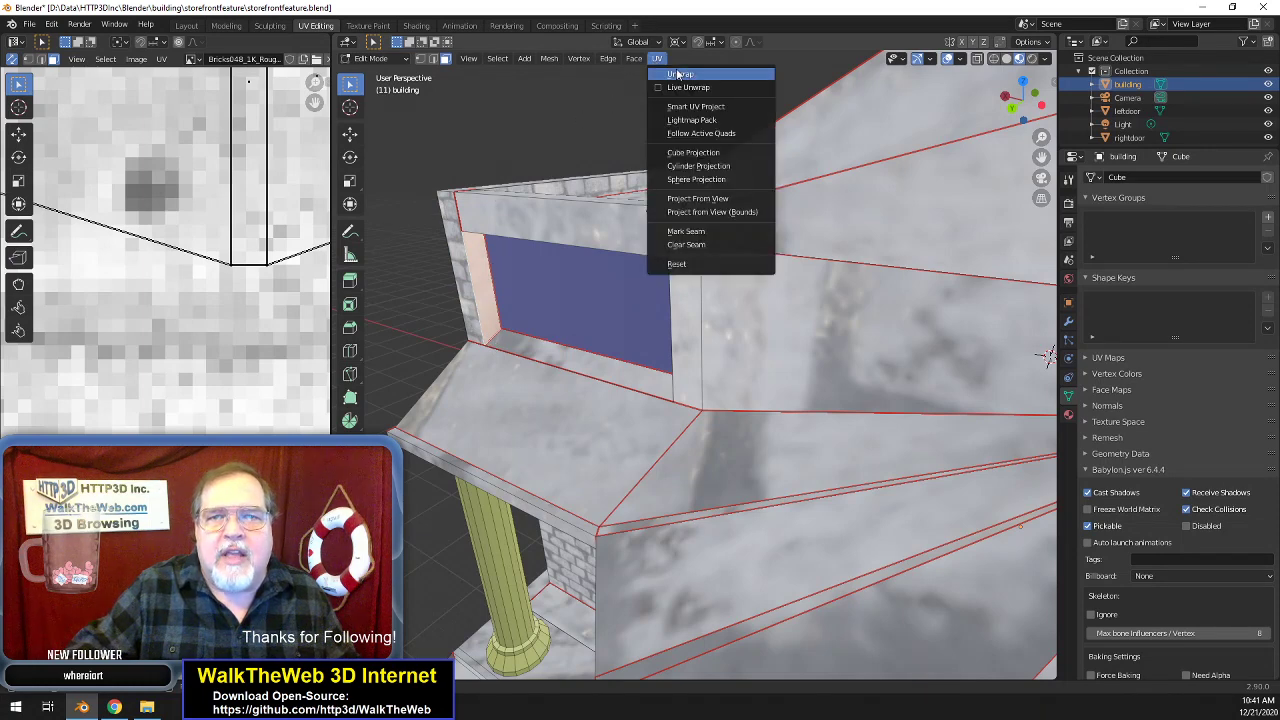
click(679, 74)
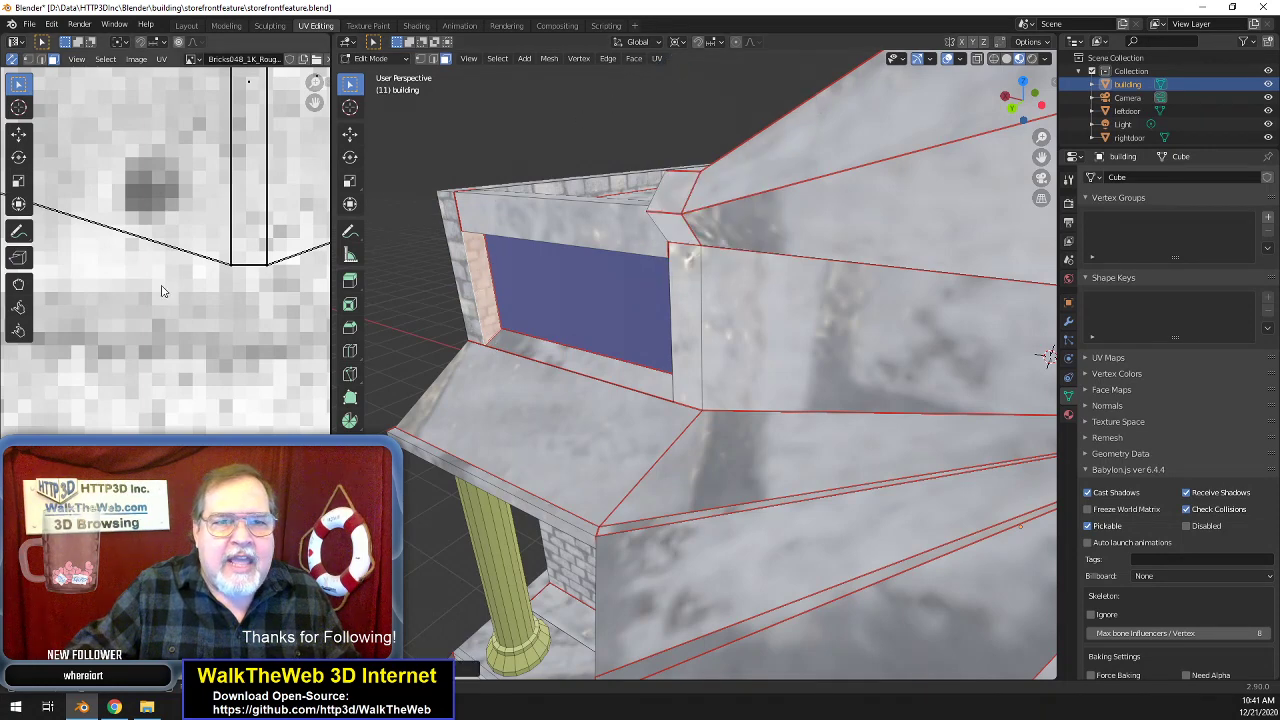
- Scale the thin face's UVs, shift them along Y to match the adjoining bricks, and deselect the face
key(s)
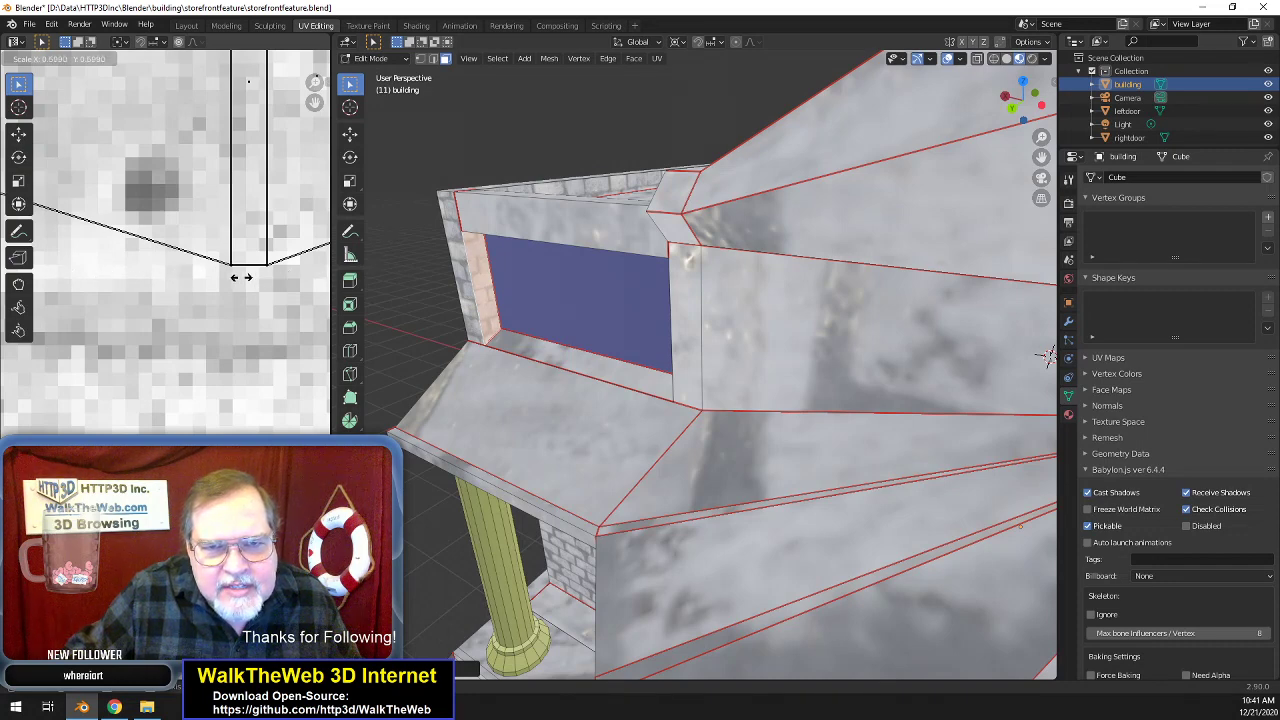
click(210, 278)
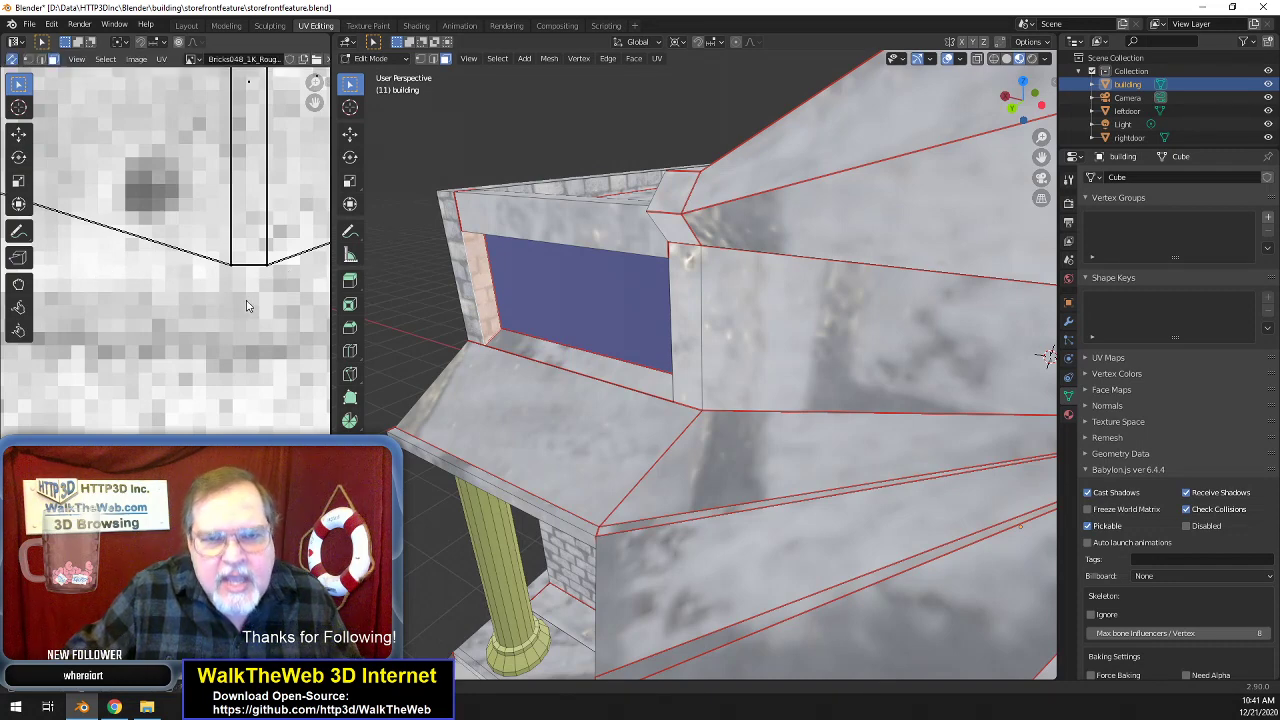
key(g)
key(y)
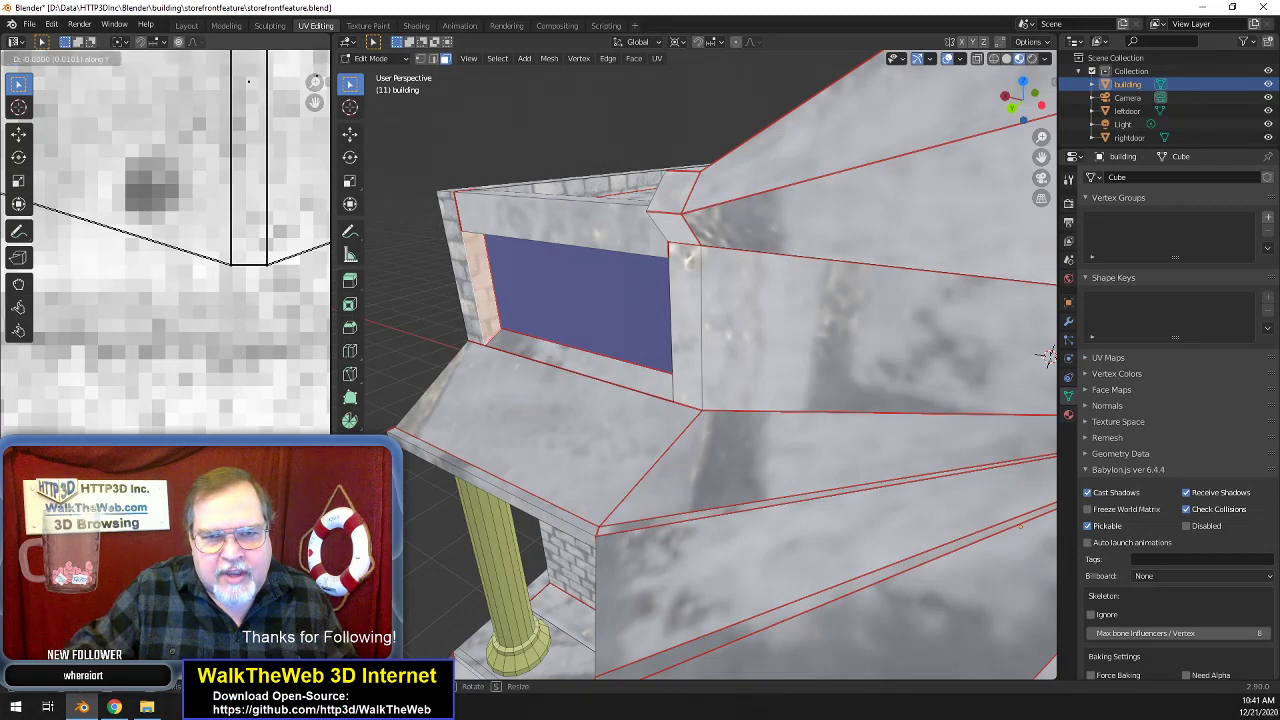
click(241, 340)
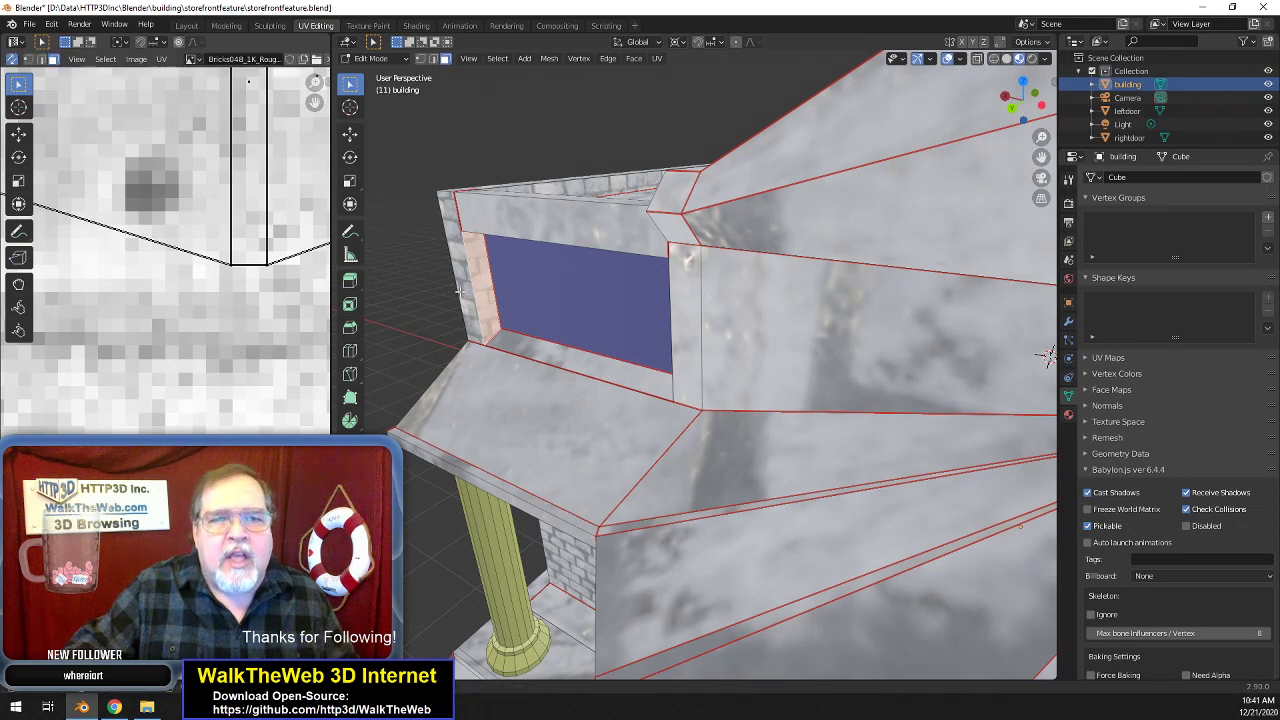
click(530, 123)
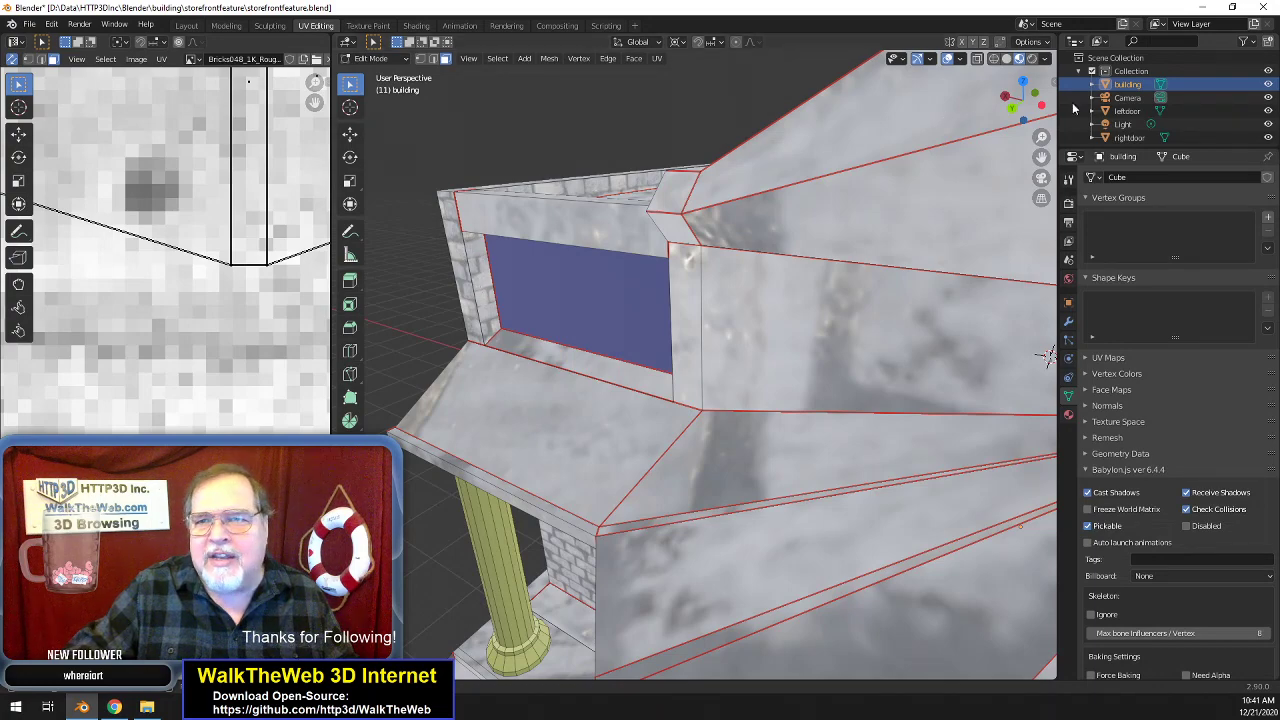
- Reselect the thin face beside the blue panel, rotate its UVs 180° and rescale them
mouse_move(1024, 106)
mouse_down()
mouse_move(1114, 84)
mouse_move(1000, 108)
mouse_up()
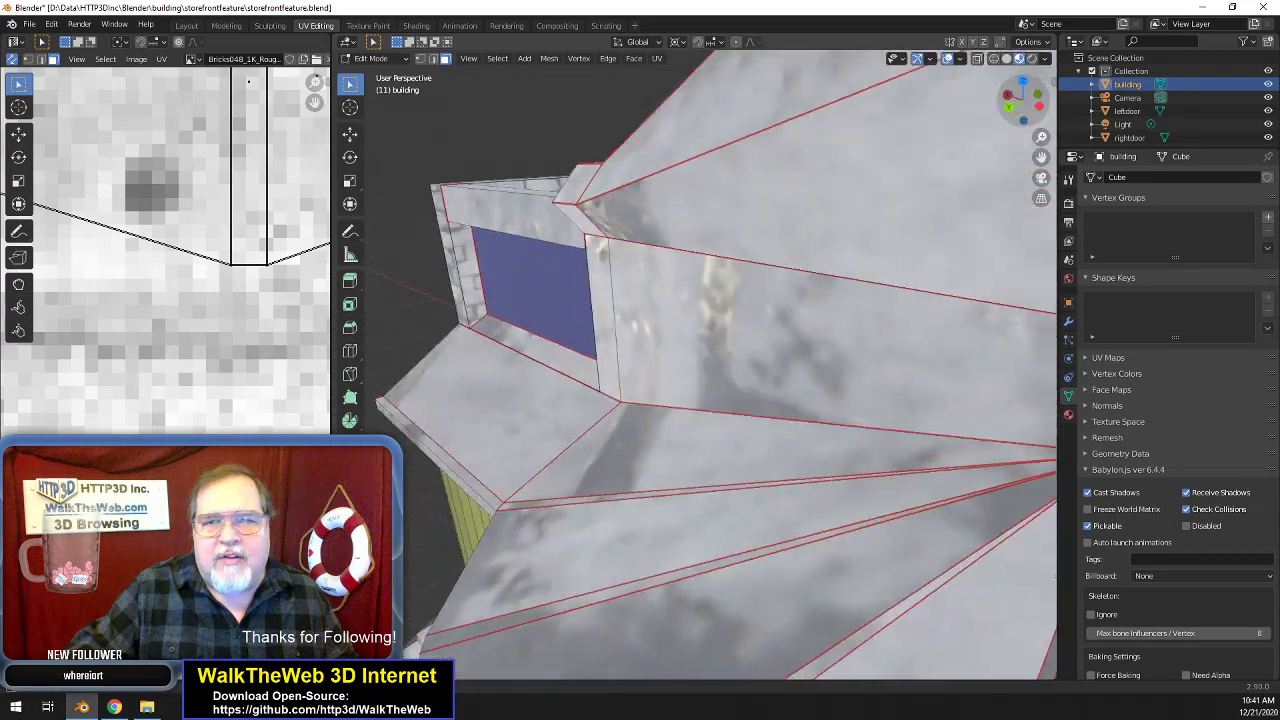
click(473, 286)
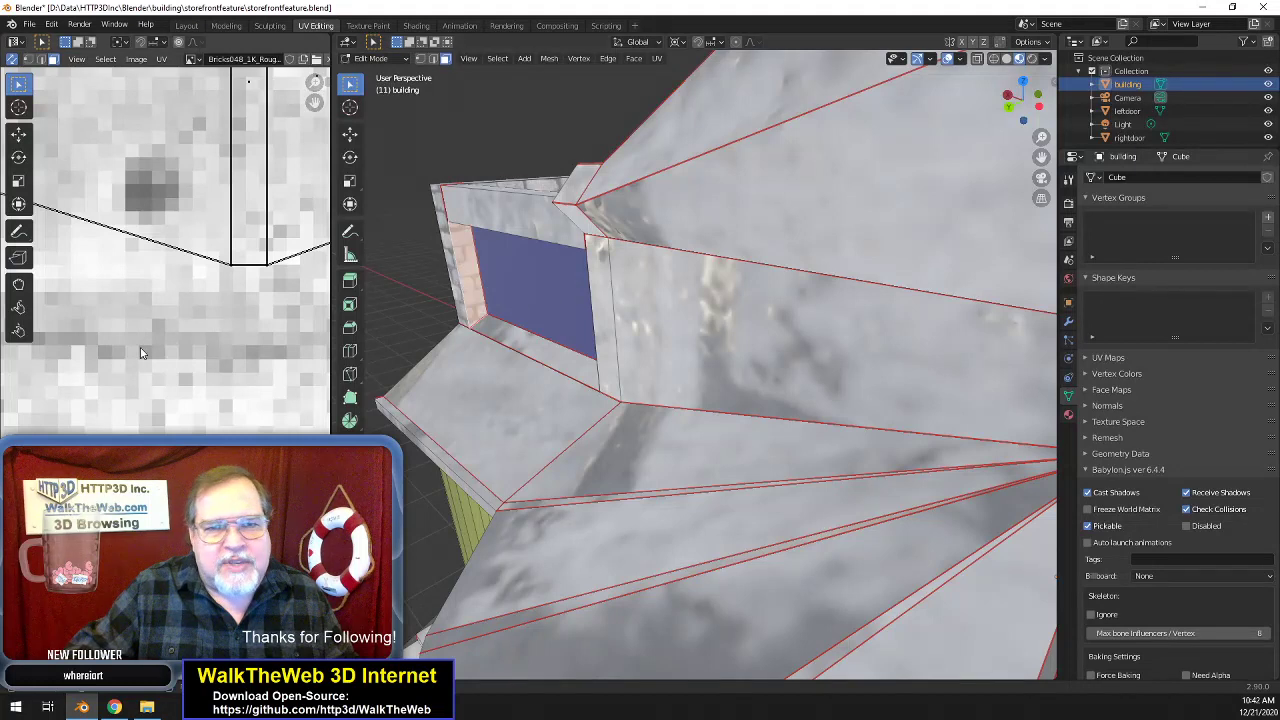
text(r1)
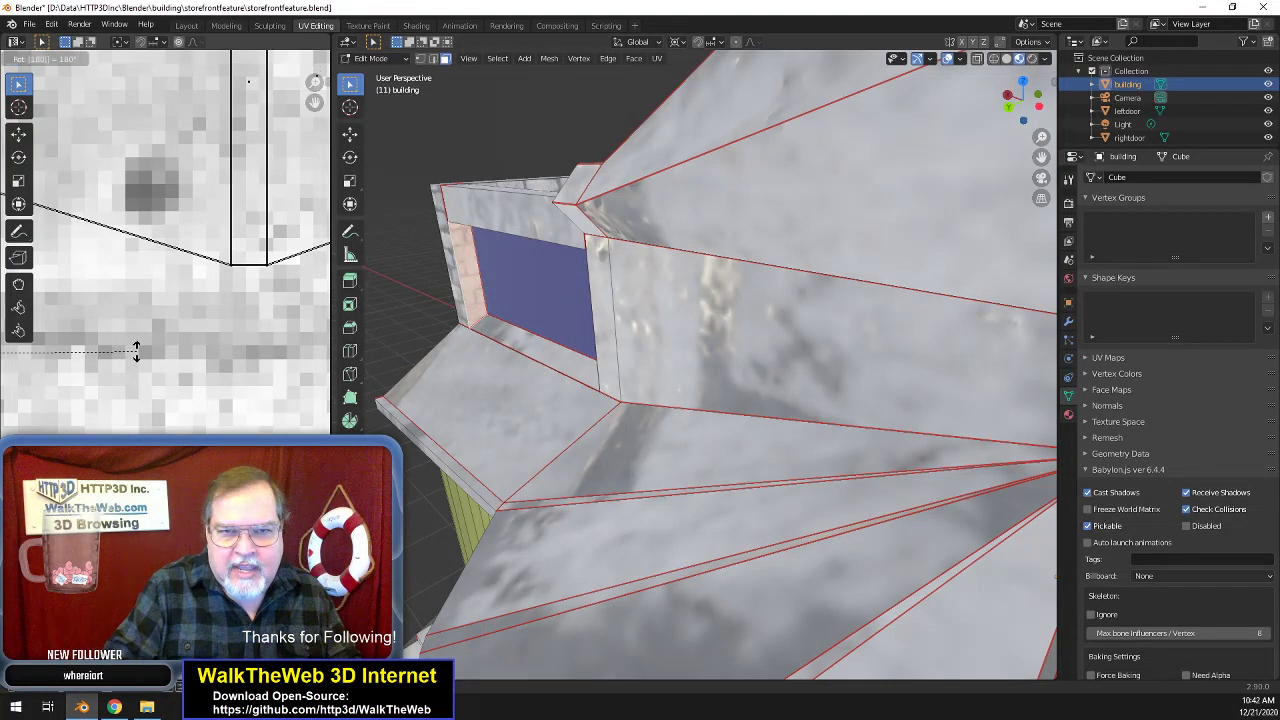
key(Return)
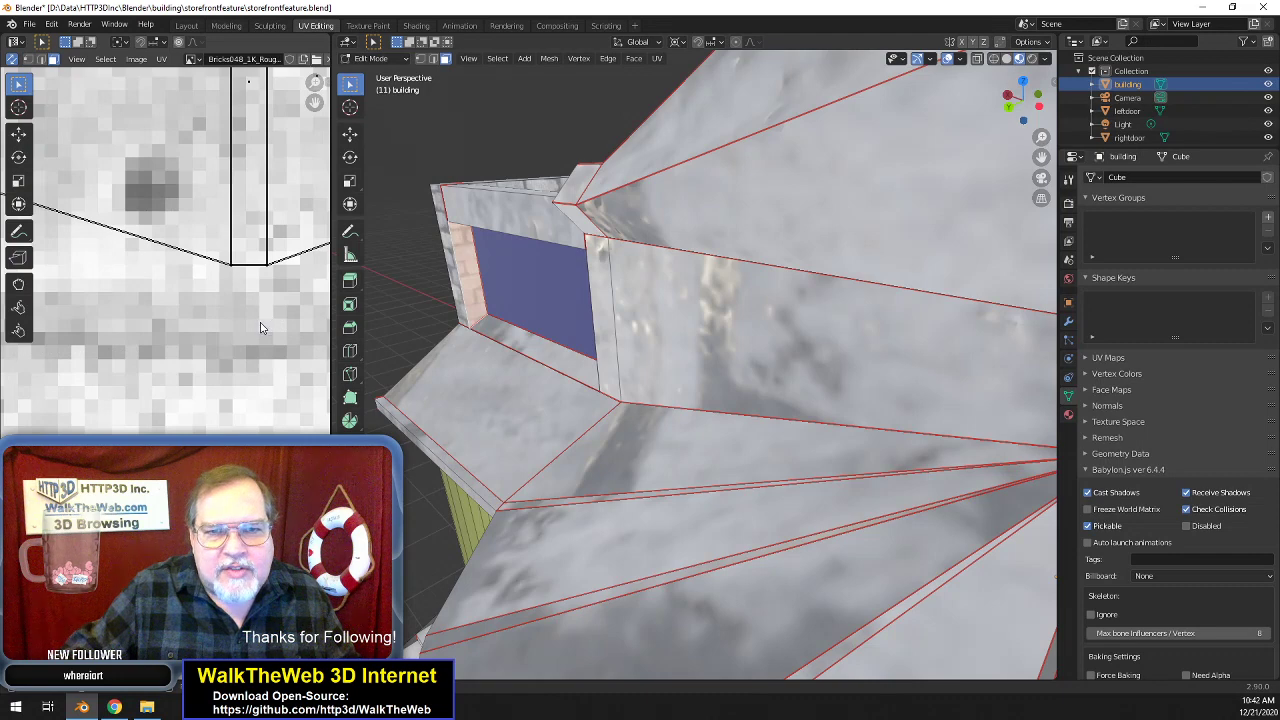
key(s)
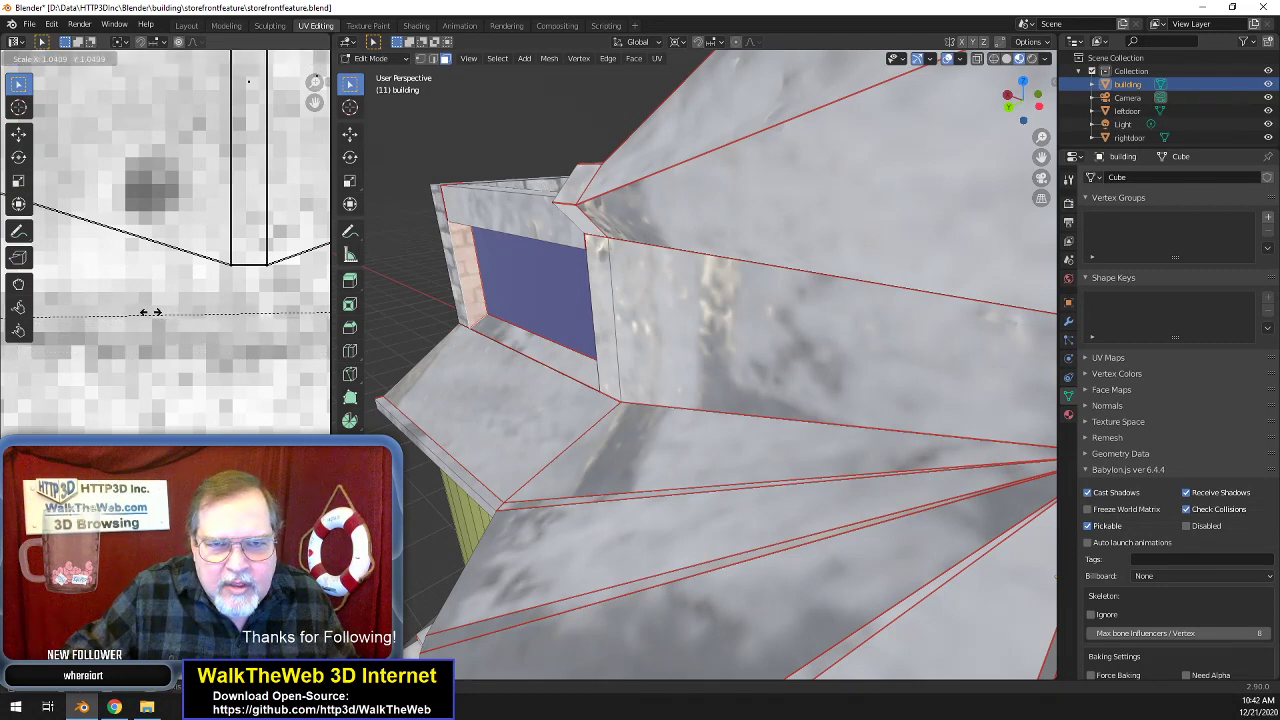
click(74, 340)
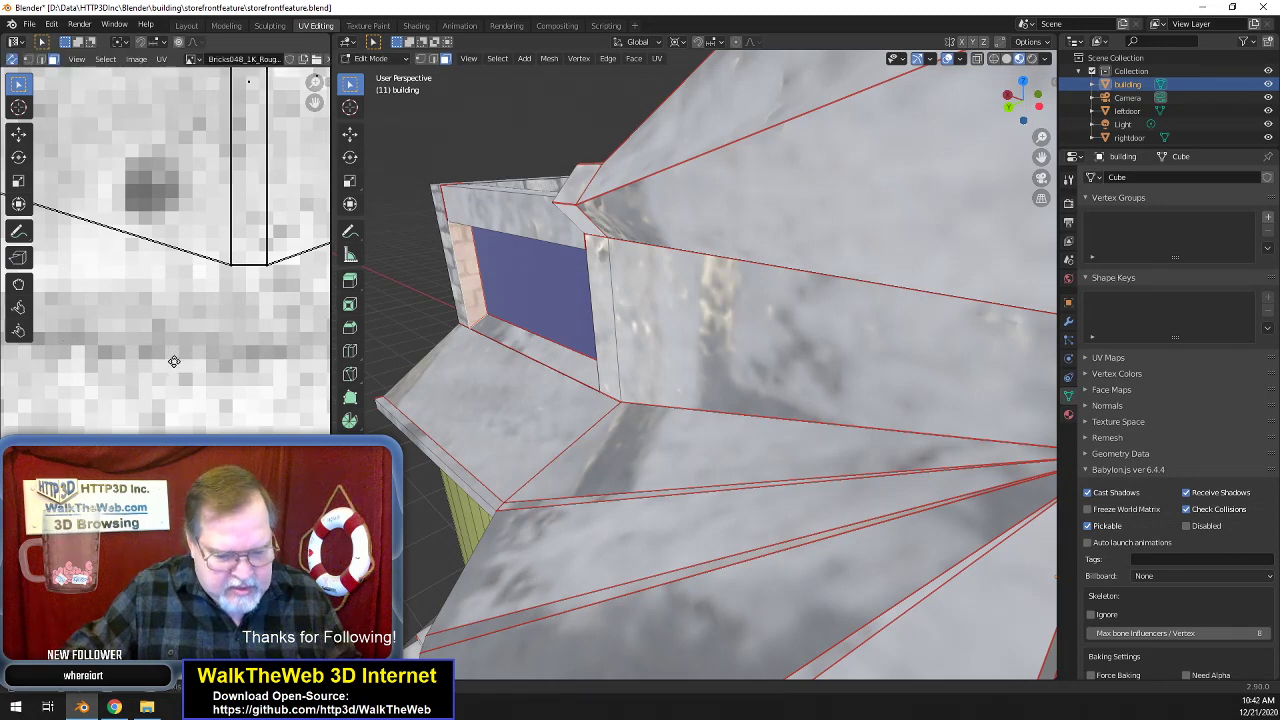
- Shift the thin face's UVs along X and Y to line up its bricks with the corner face
key(g)
key(x)
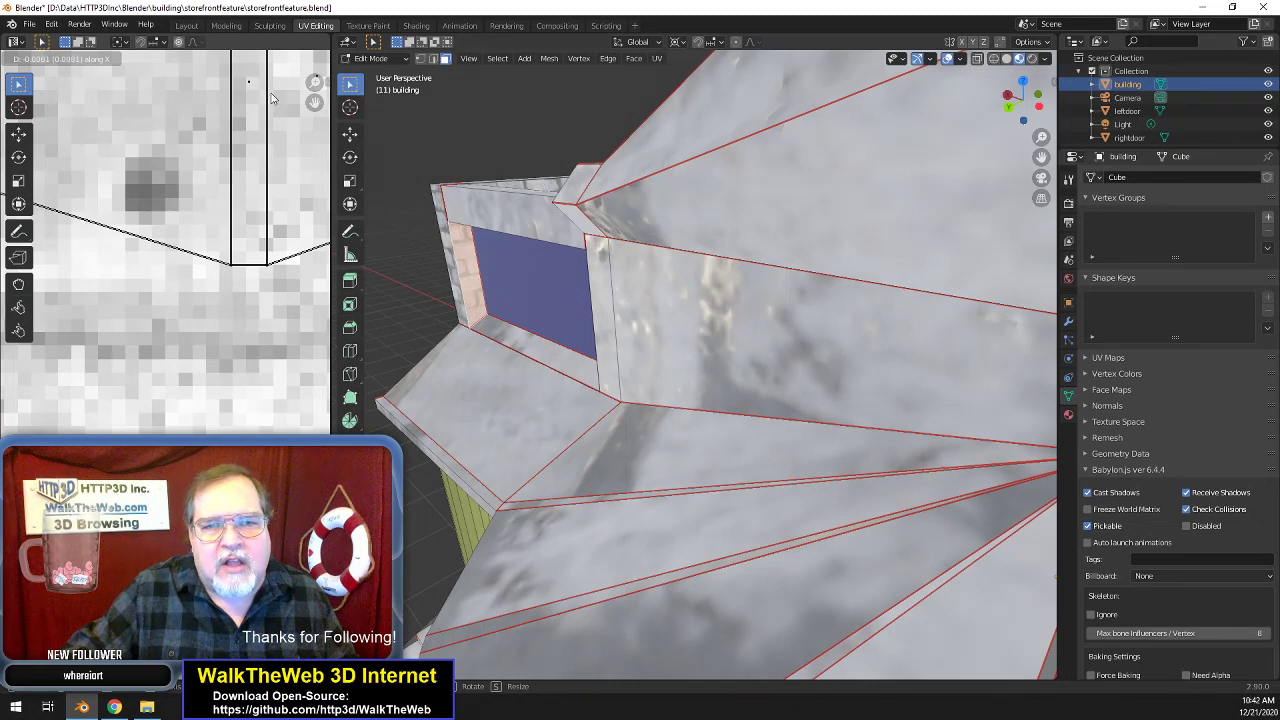
click(267, 173)
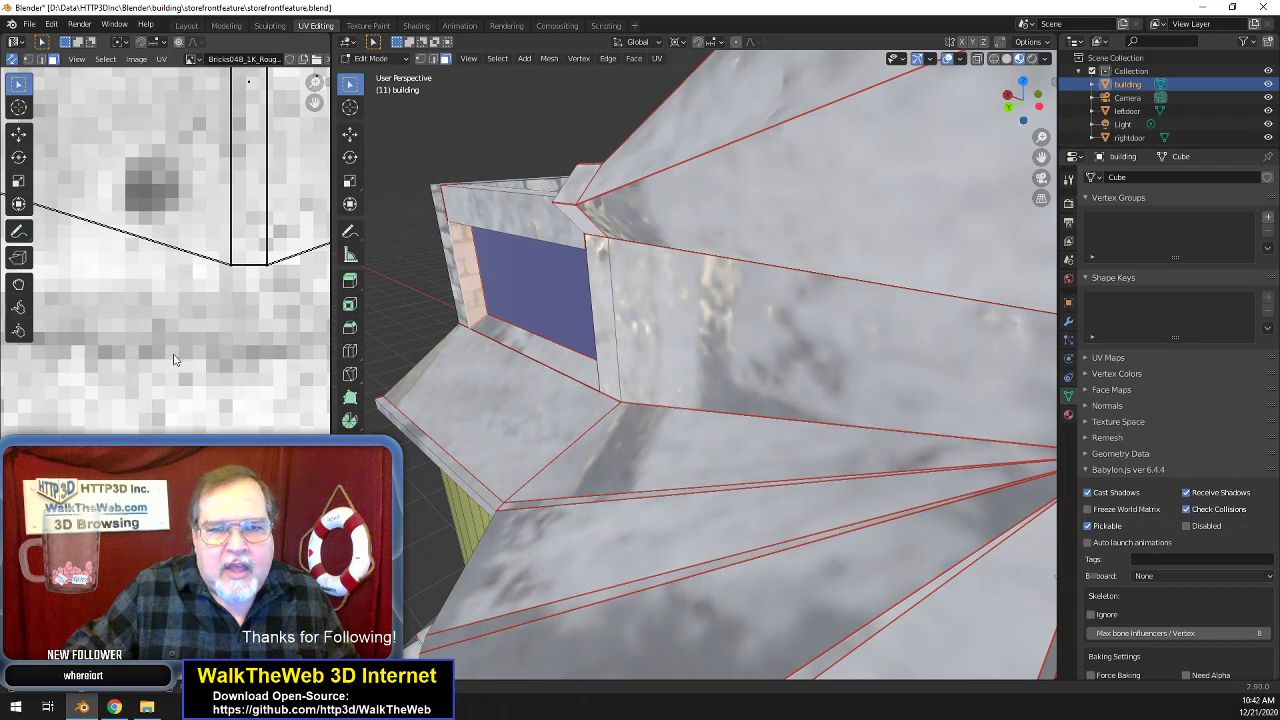
scroll(168, 370, down, 5)
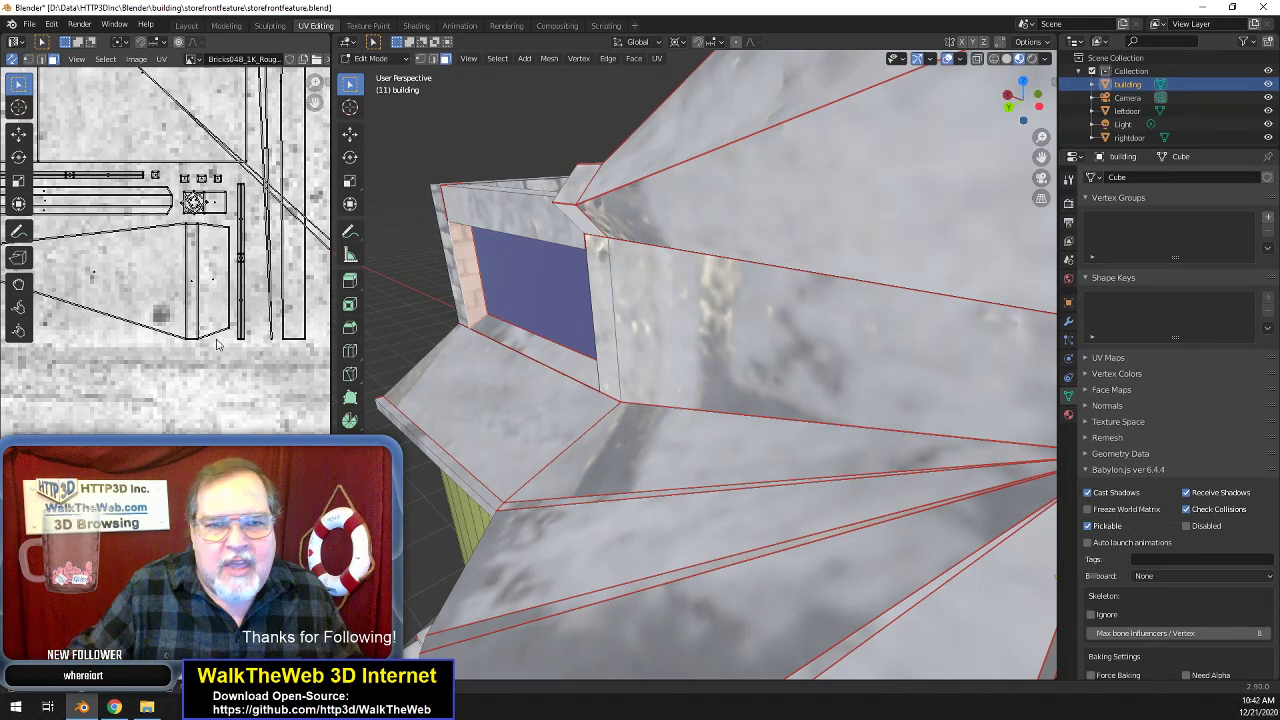
key(g)
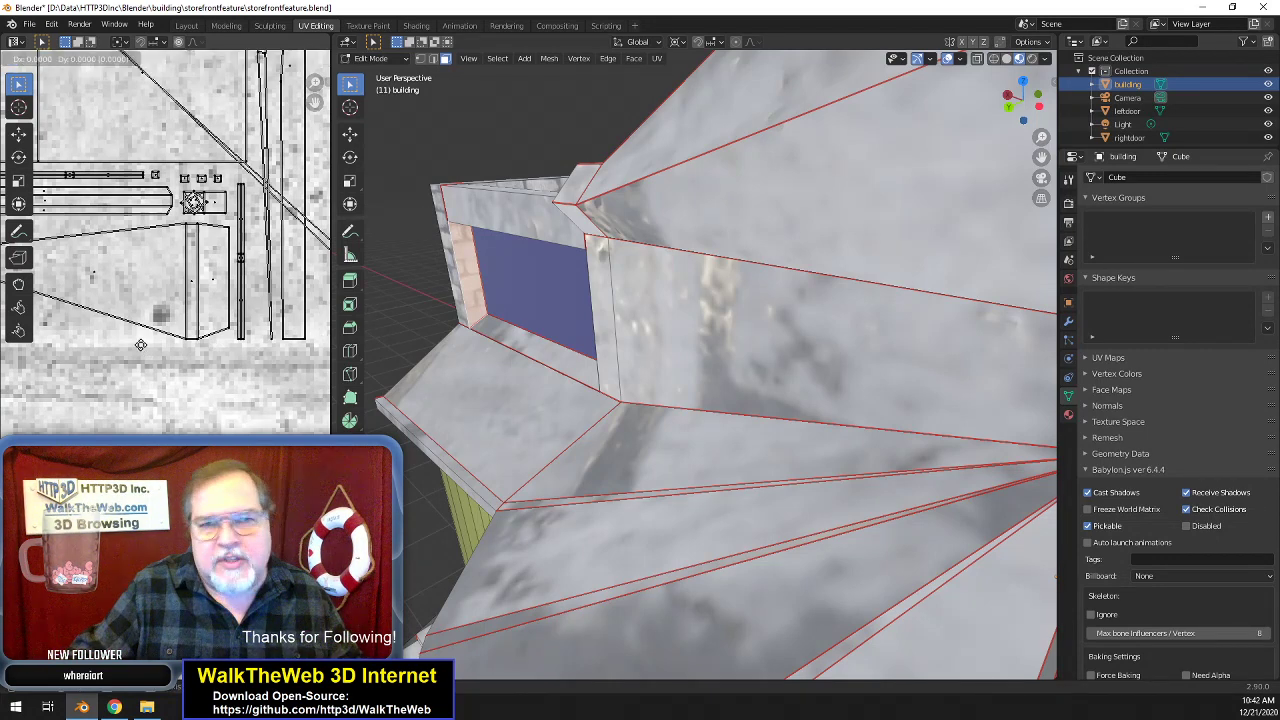
key(y)
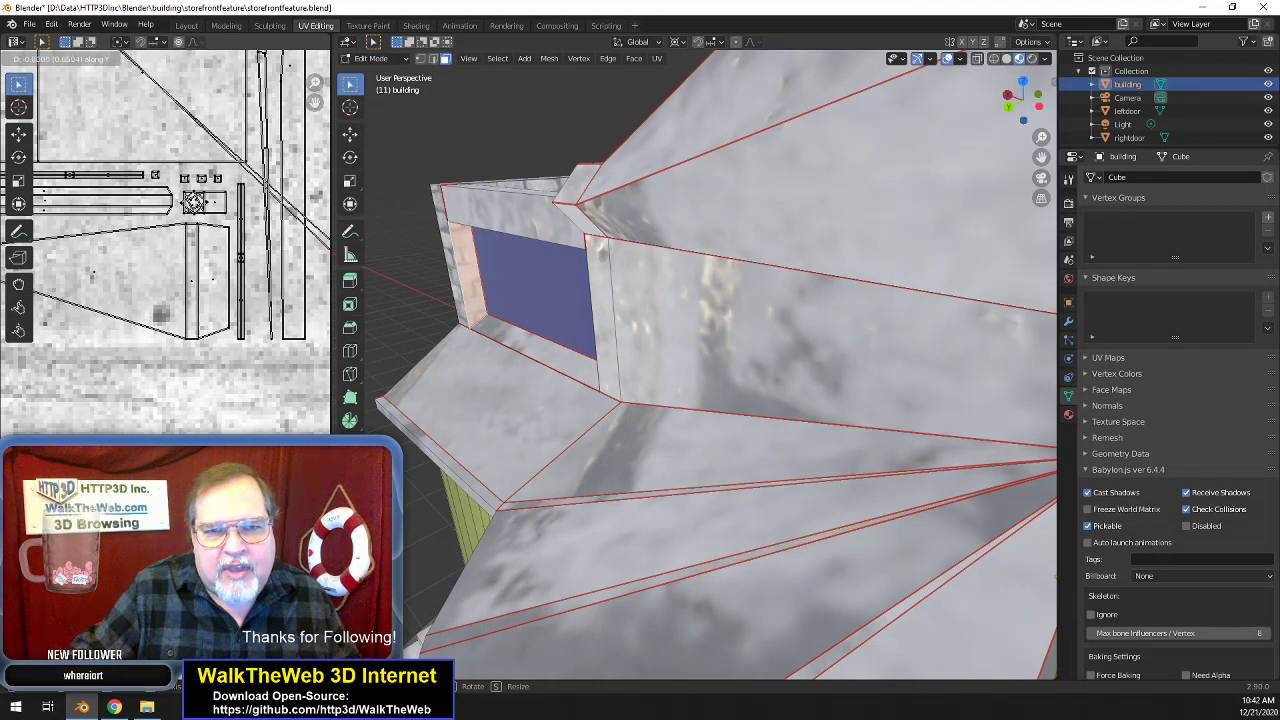
click(200, 500)
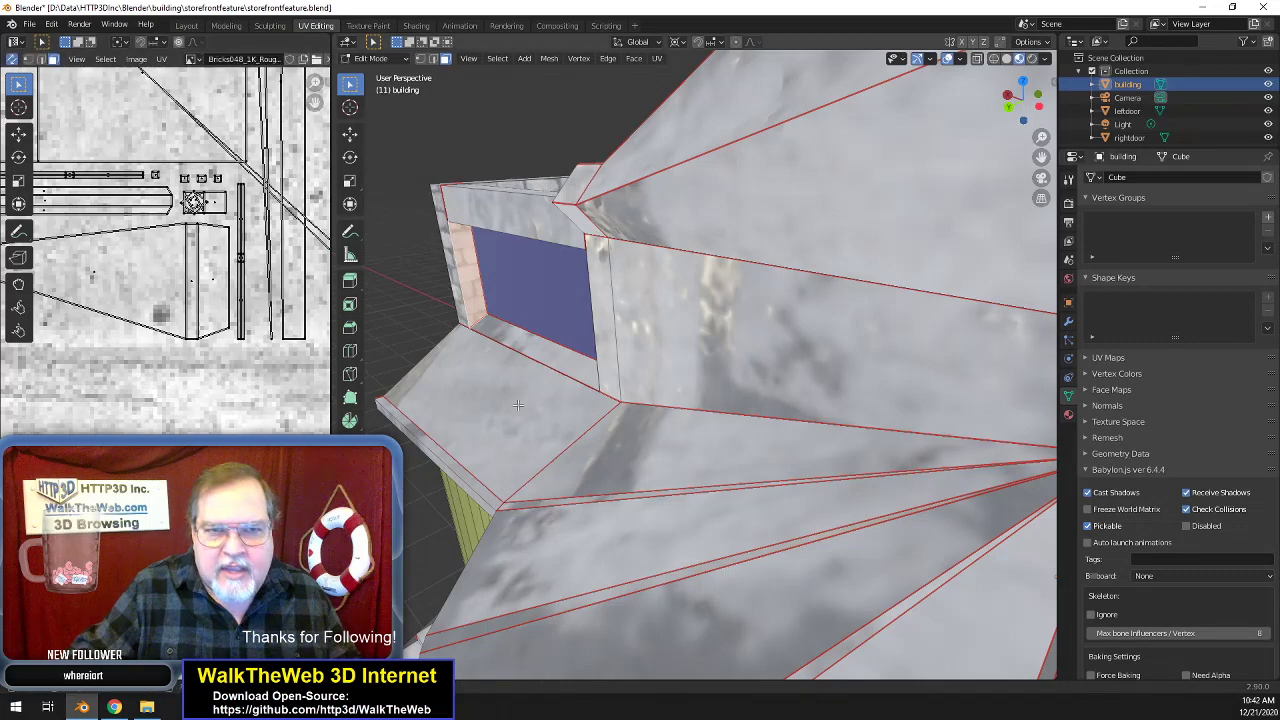
- Select the side, rear and window-side faces of the lower corner pillar beneath the brick upper wall
drag(1029, 106, 1262, 90)
drag(1041, 158, 1279, 140)
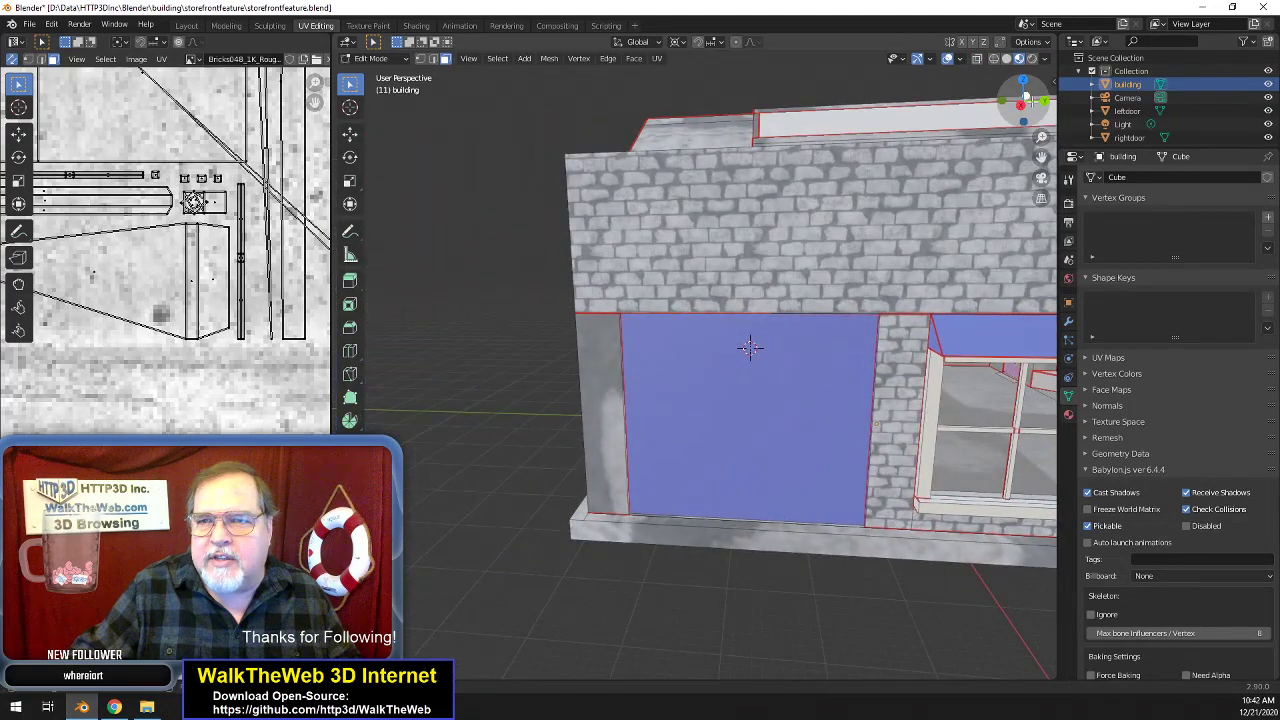
drag(1032, 99, 975, 98)
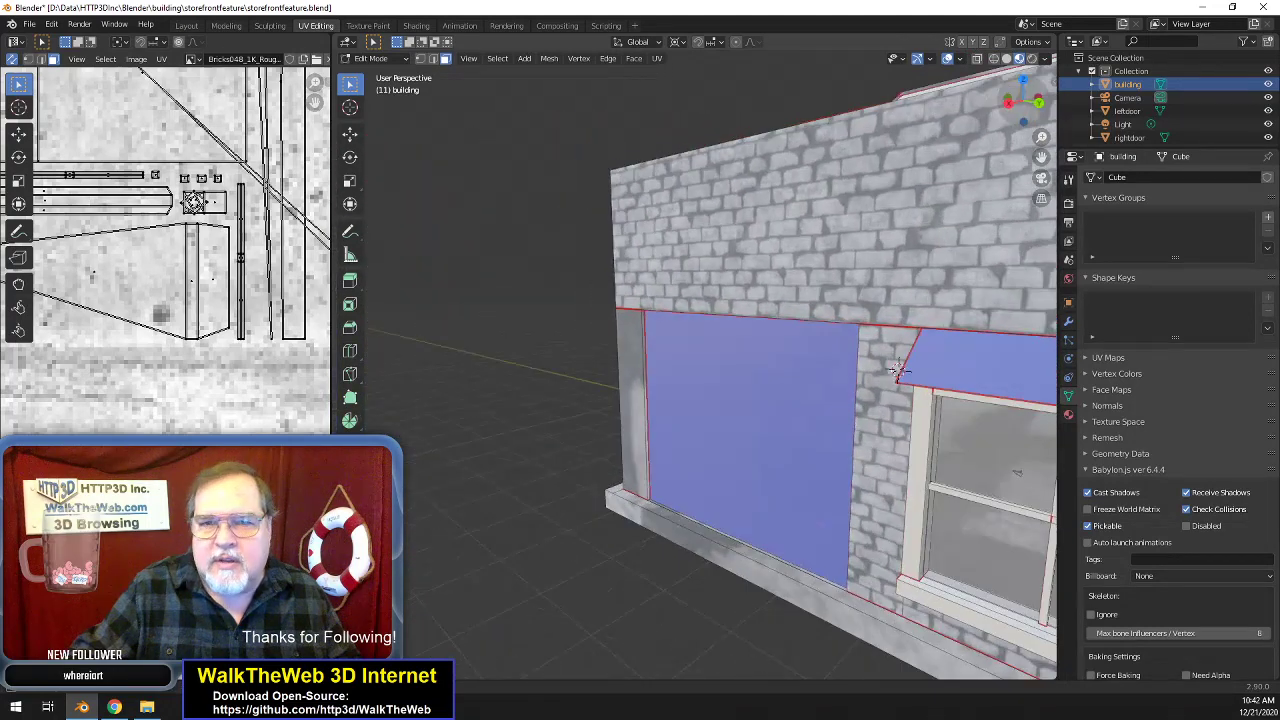
click(630, 405)
drag(1026, 106, 1010, 102)
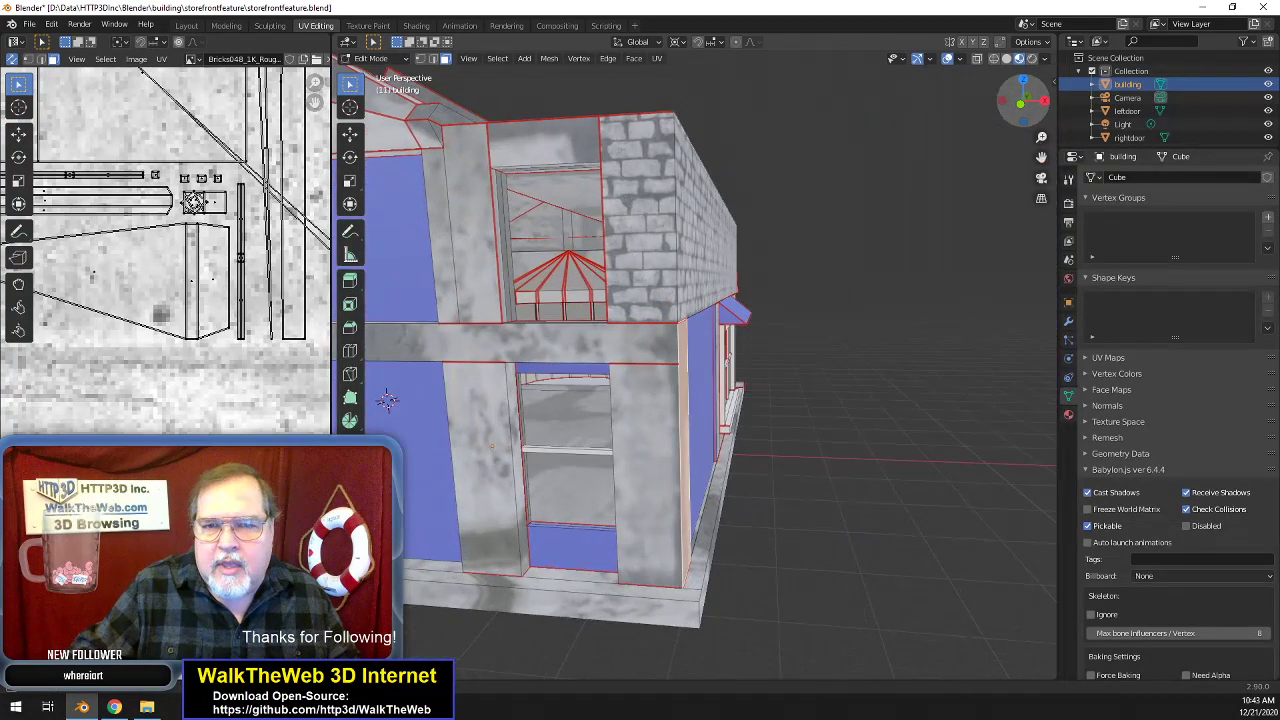
click(661, 410)
drag(1022, 100, 1020, 104)
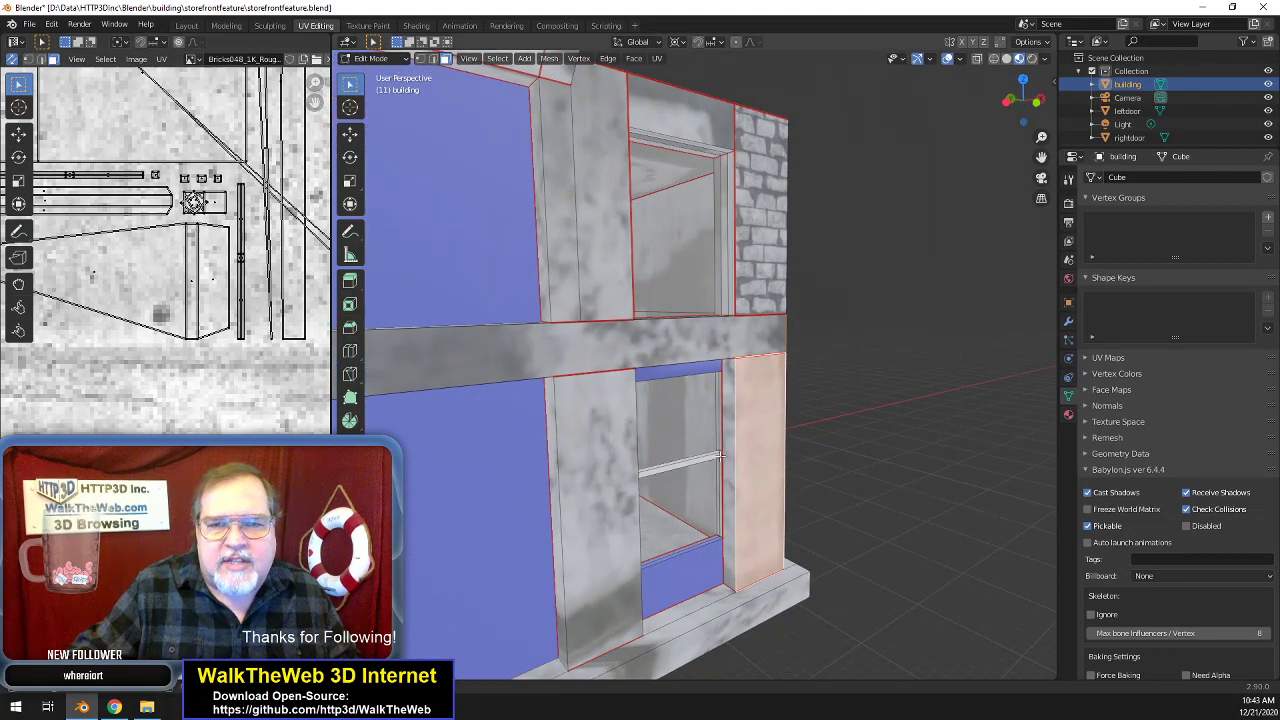
click(724, 456)
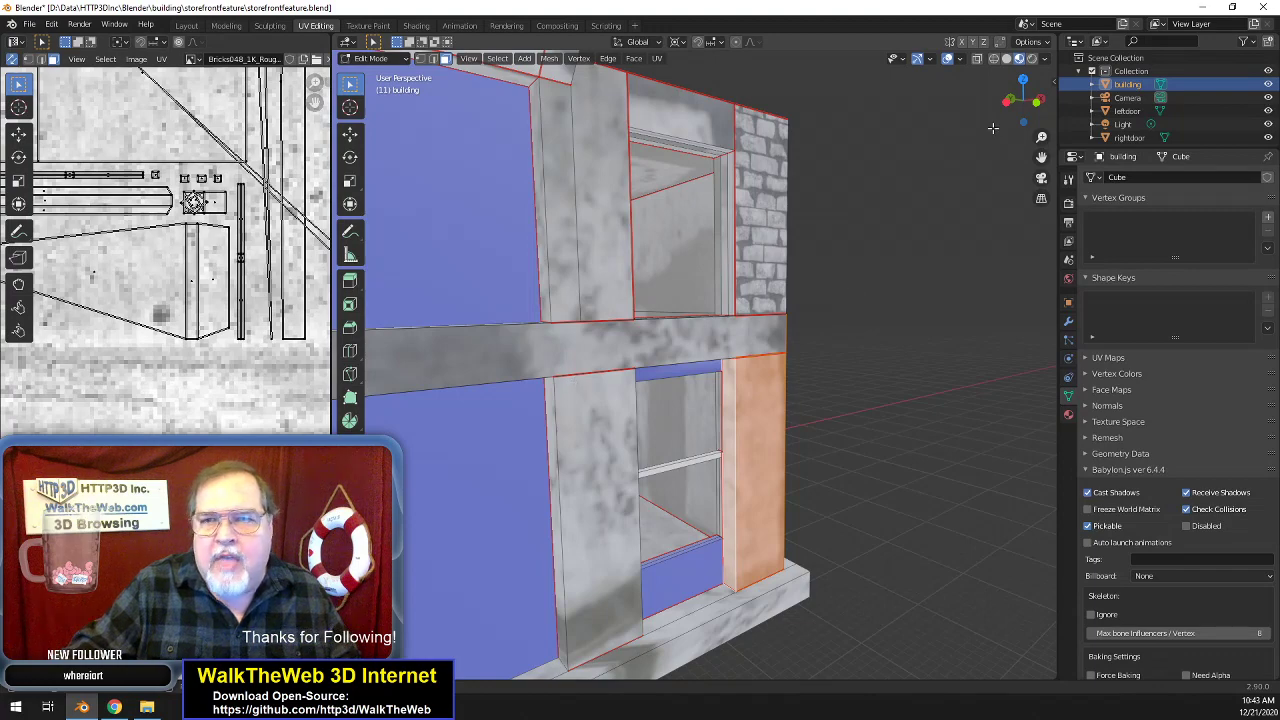
- Add the three exposed faces of the pillar on the other side of the lower rear window to the selection
drag(1037, 105, 955, 114)
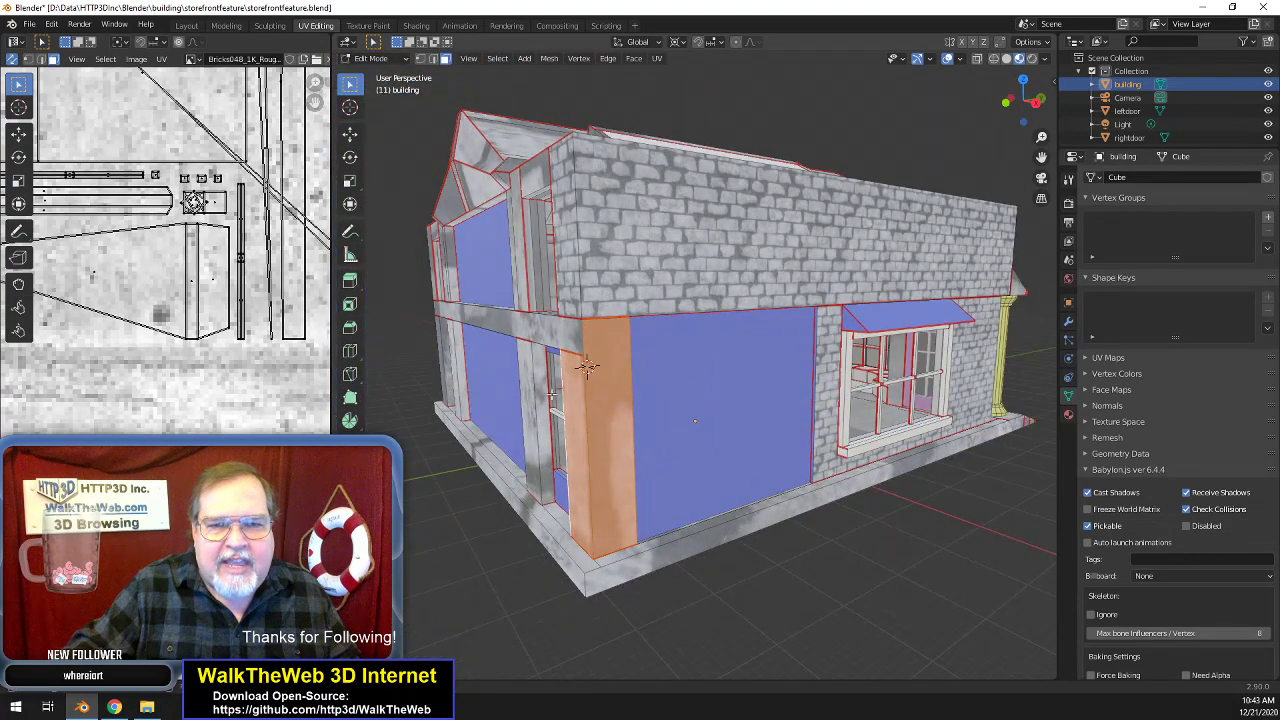
shift+click(545, 416)
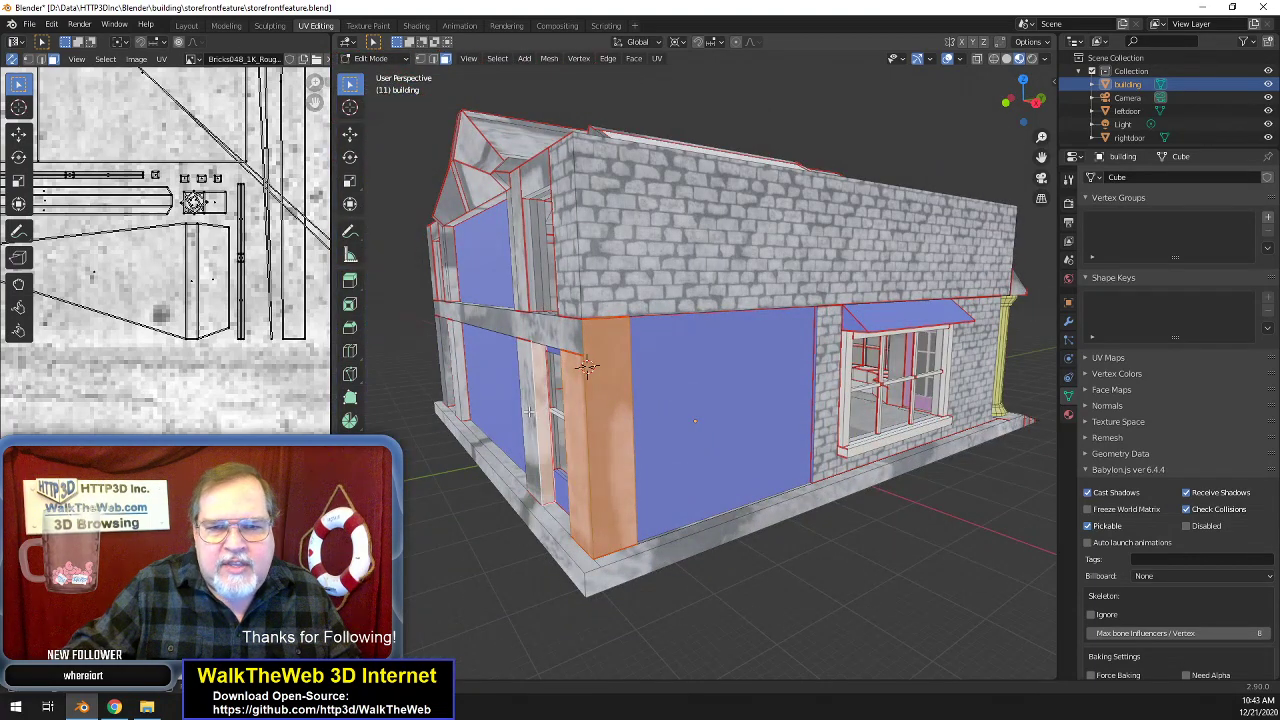
key(KP_Decimal)
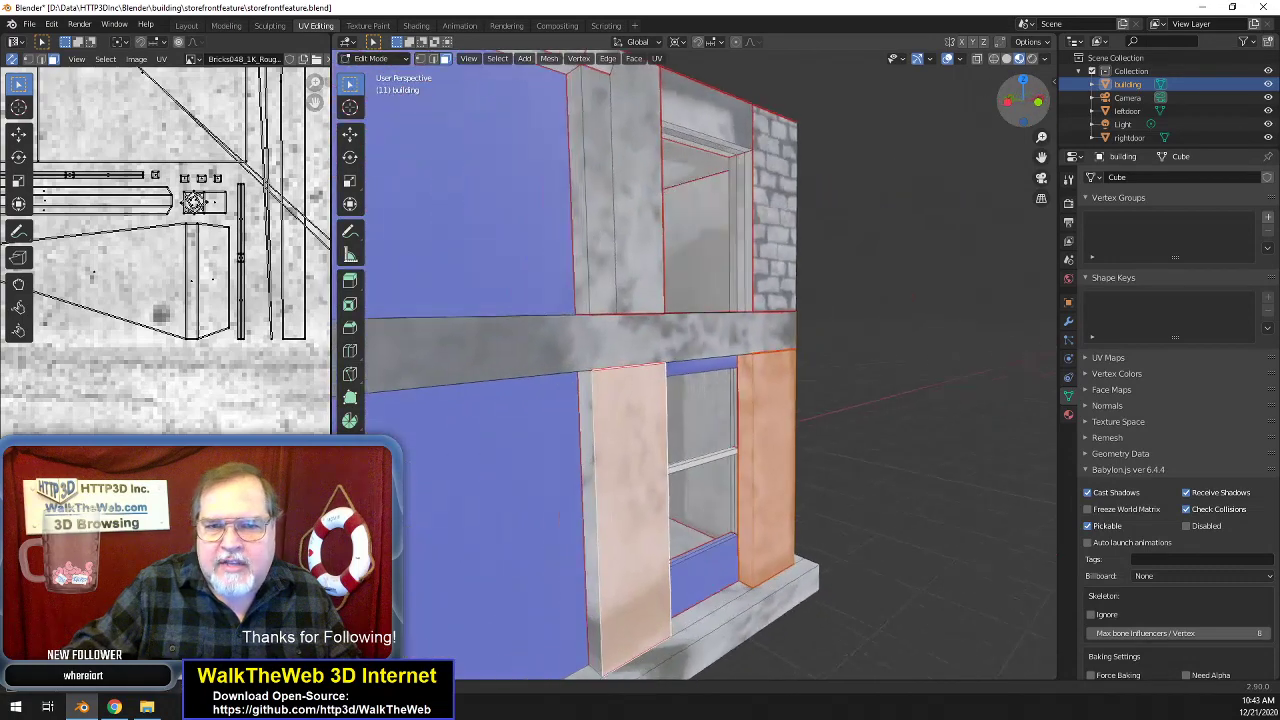
shift+click(617, 550)
scroll(690, 497, down, 4)
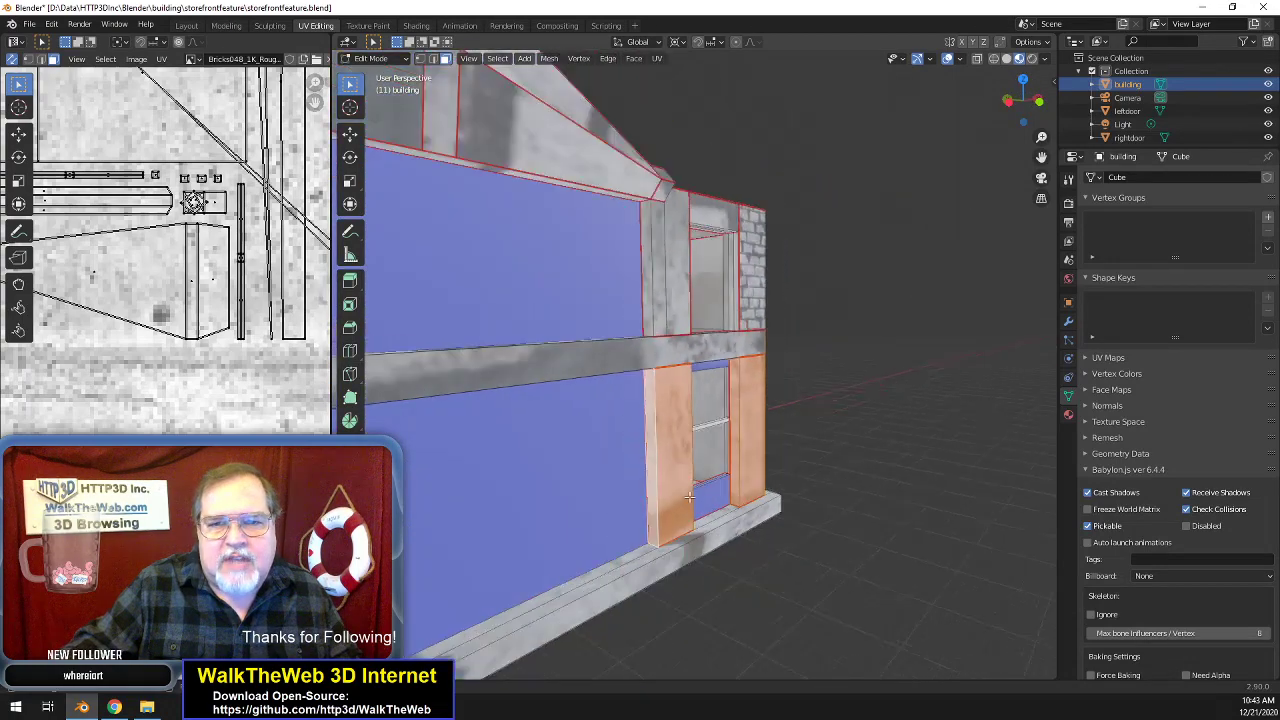
- Add the faces of the pillar beside the opposite lower rear window and of that end's corner pillar to the selection
drag(1041, 157, 735, 361)
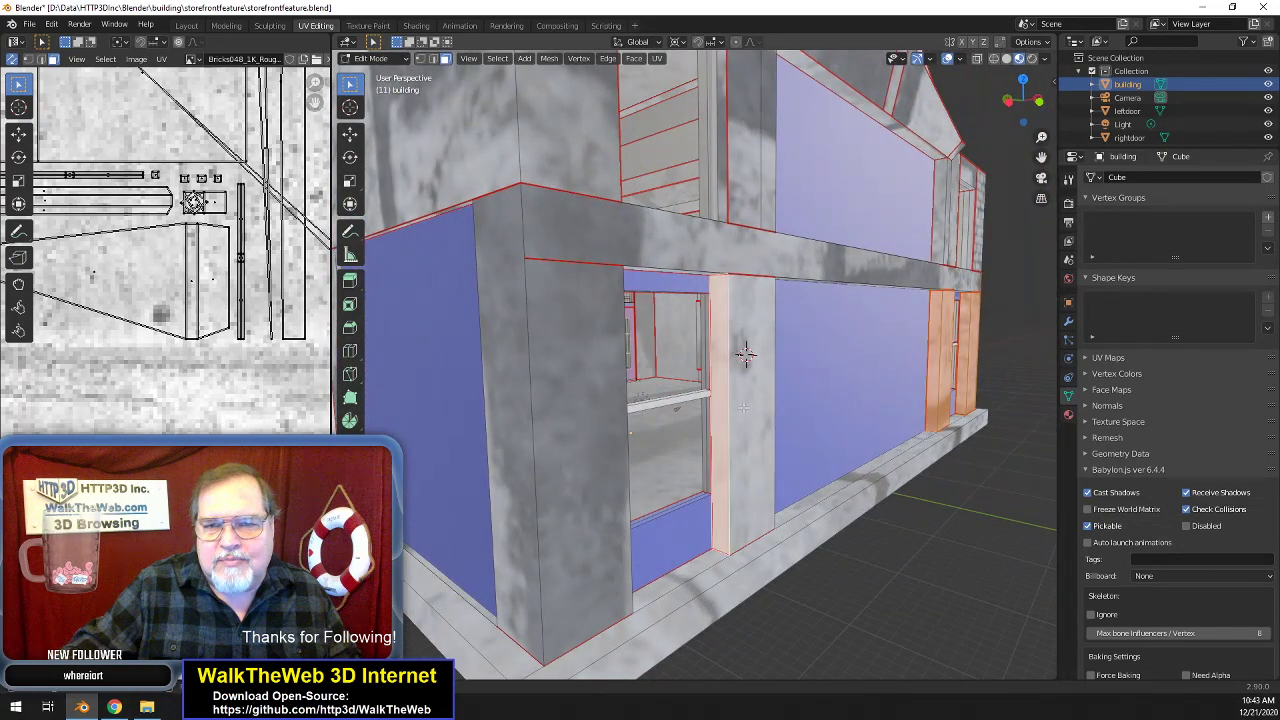
shift+click(733, 404)
shift+click(600, 432)
shift+click(529, 424)
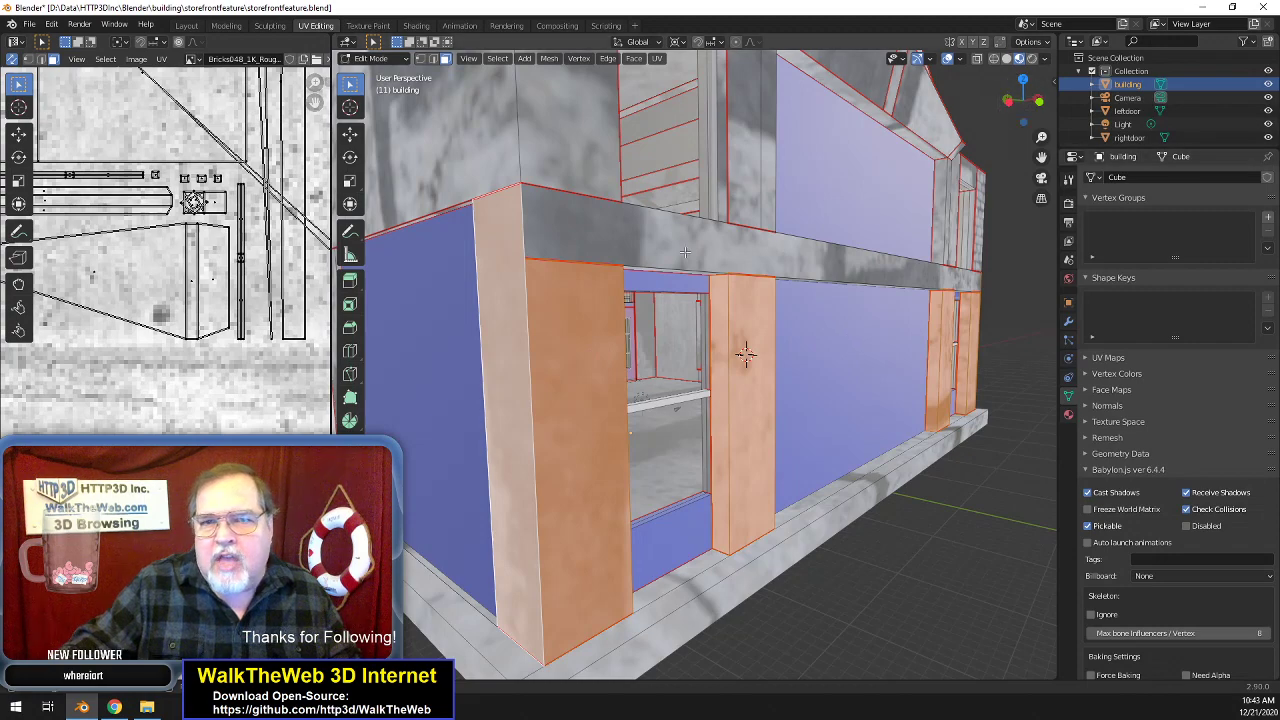
drag(1023, 100, 895, 118)
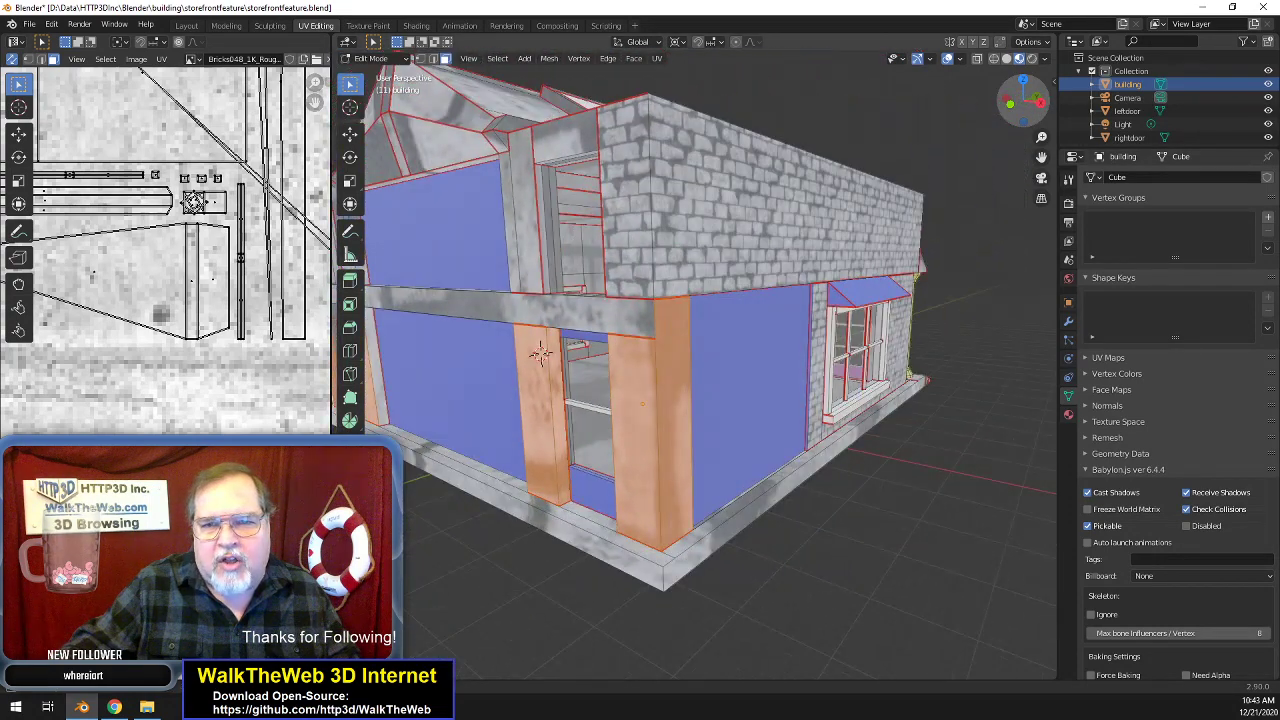
drag(1041, 158, 1270, 153)
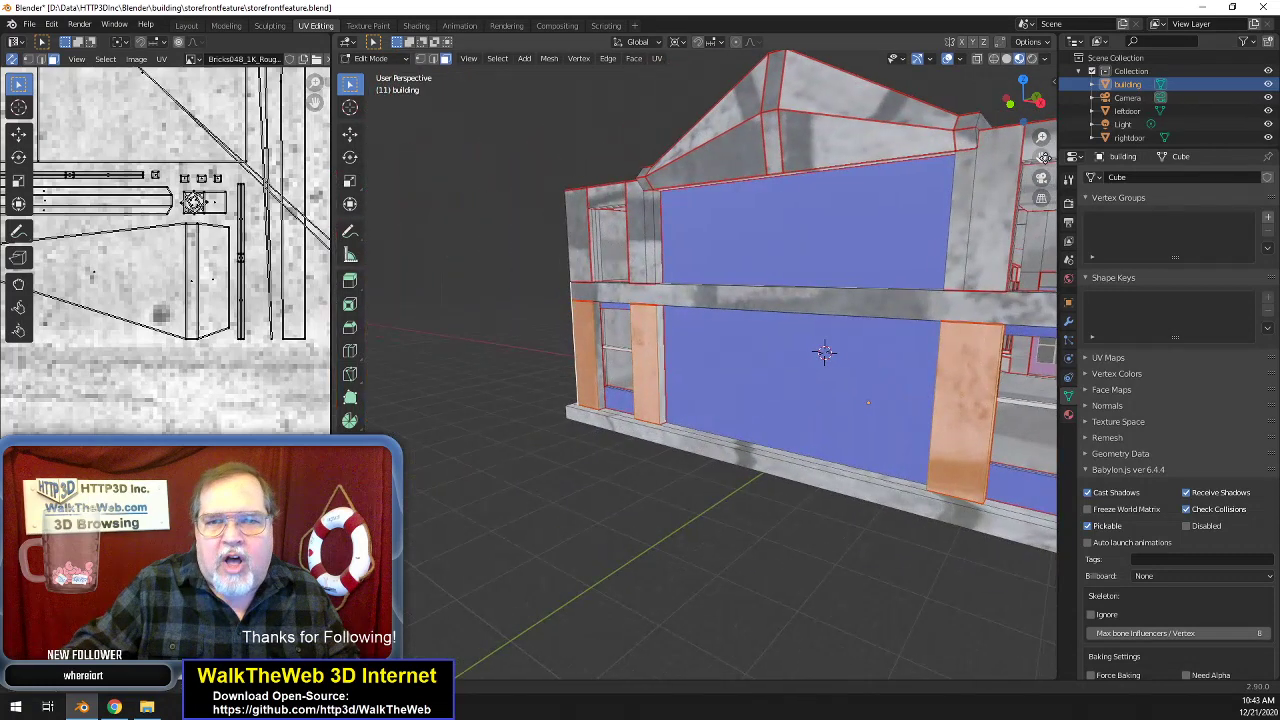
- Add the remaining window-facing sides of the lower rear pillars around the window opening to the selection
scroll(826, 308, up, 3)
shift+click(634, 364)
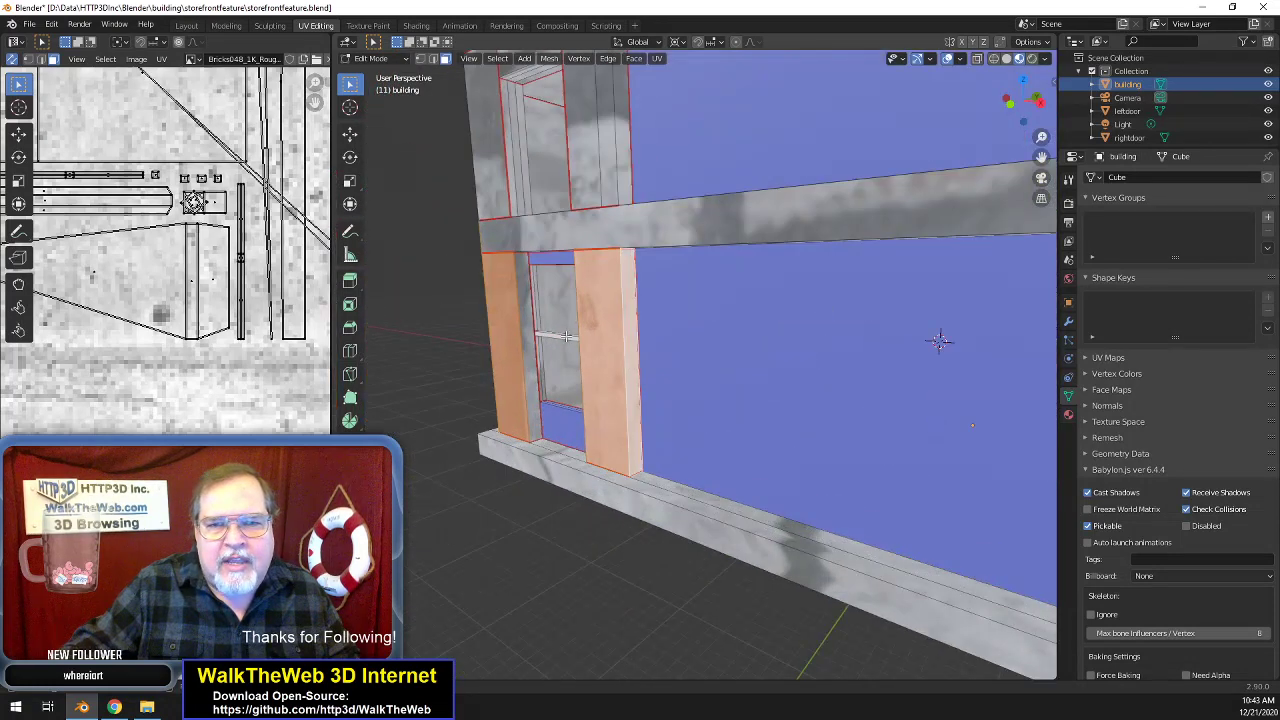
shift+click(534, 357)
drag(1028, 115, 1181, 118)
scroll(1002, 157, down, 1)
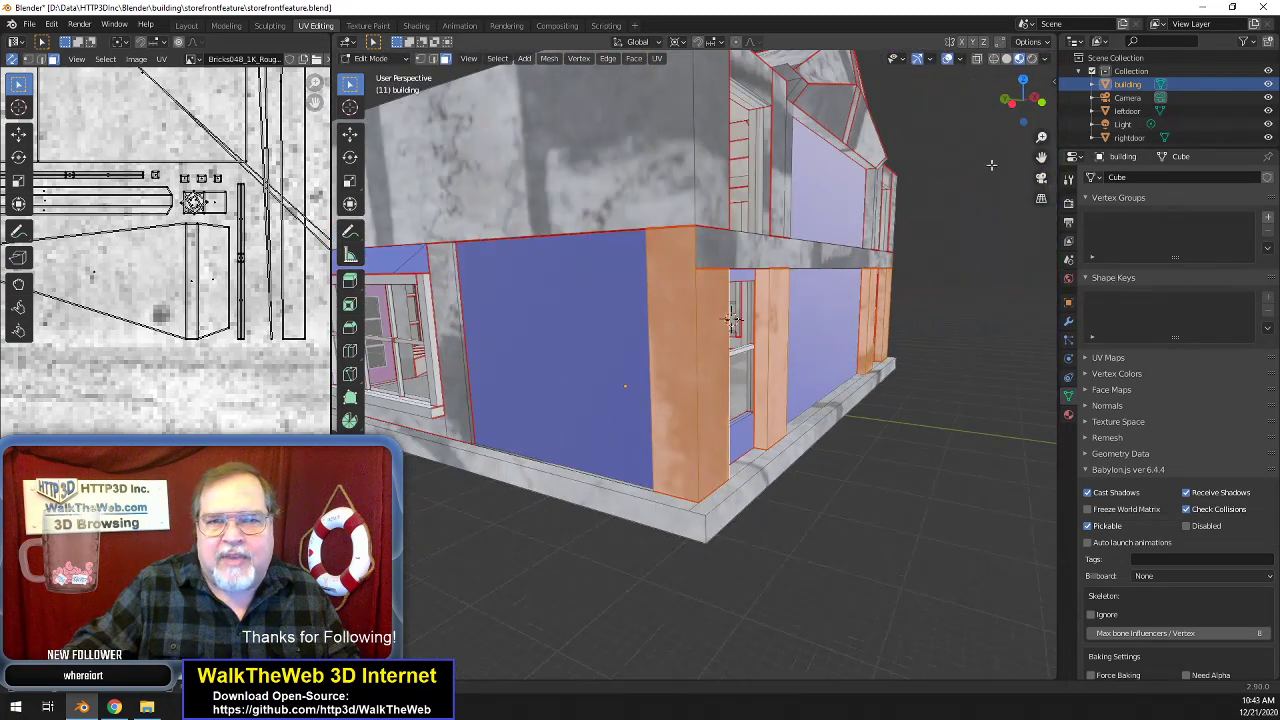
- Reset the UVs of all selected lower pillar faces
drag(1047, 99, 910, 102)
scroll(1024, 190, down, 2)
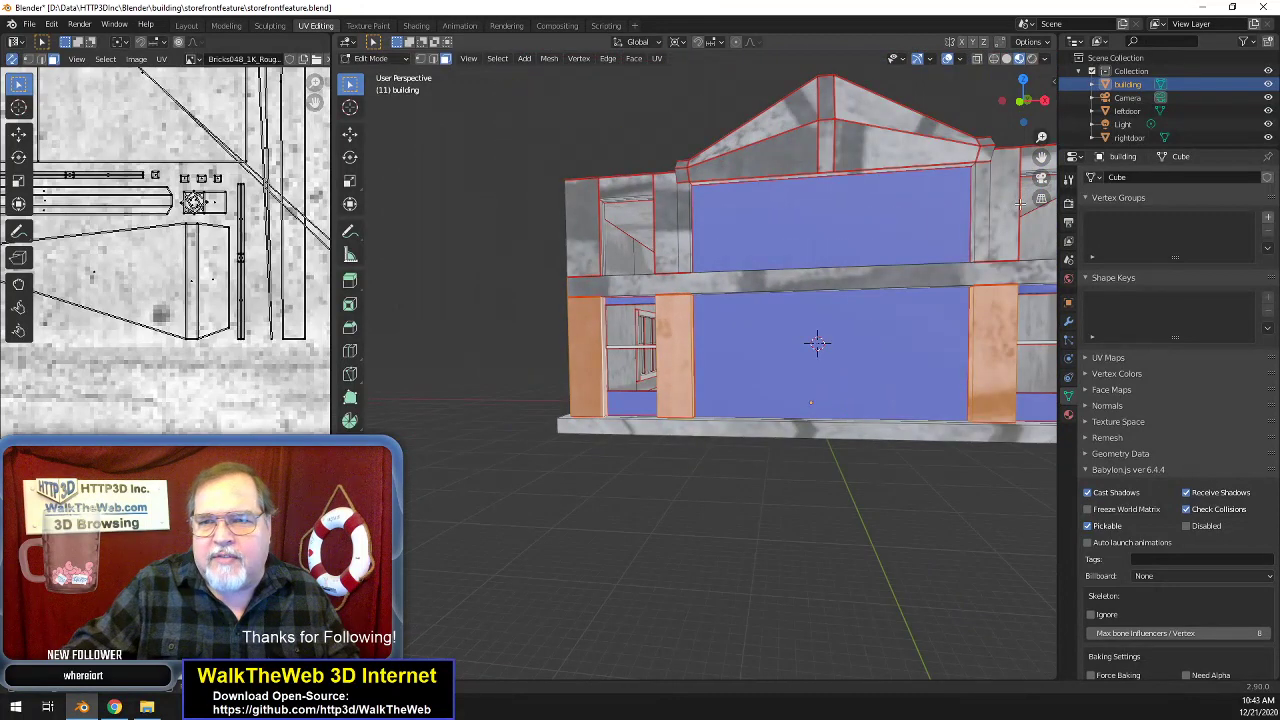
click(657, 58)
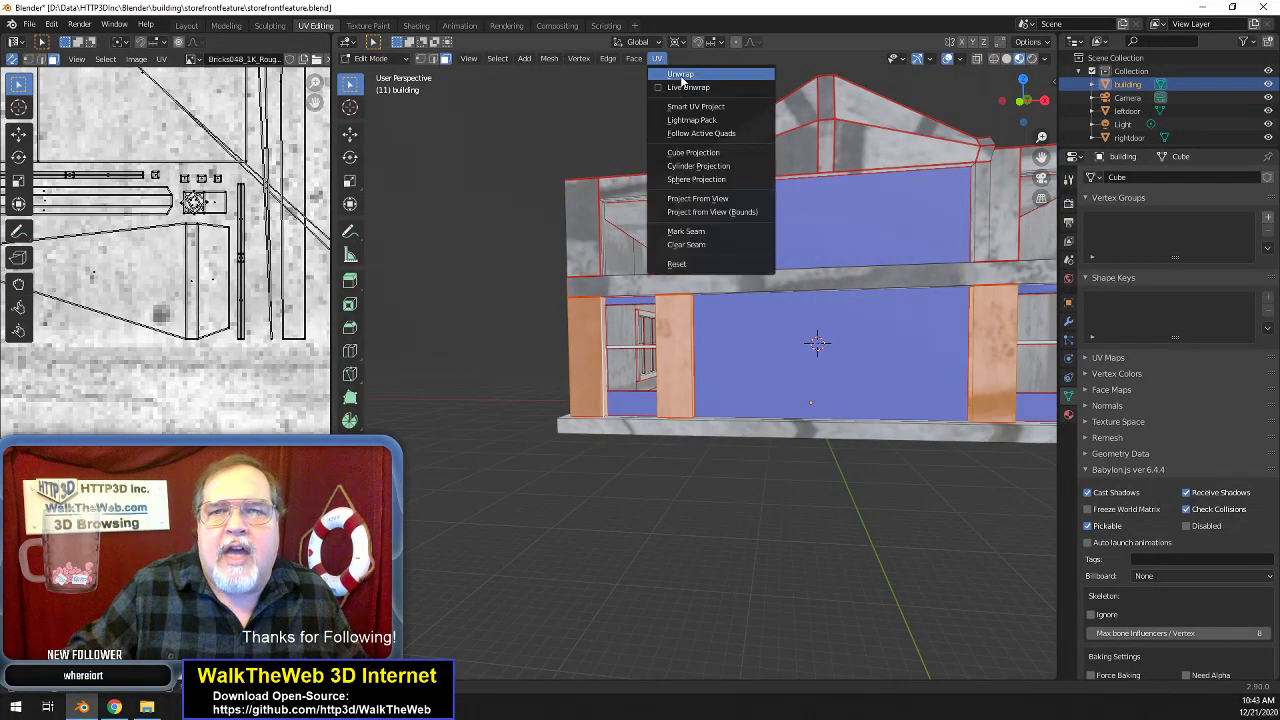
click(680, 255)
scroll(850, 360, up, 1)
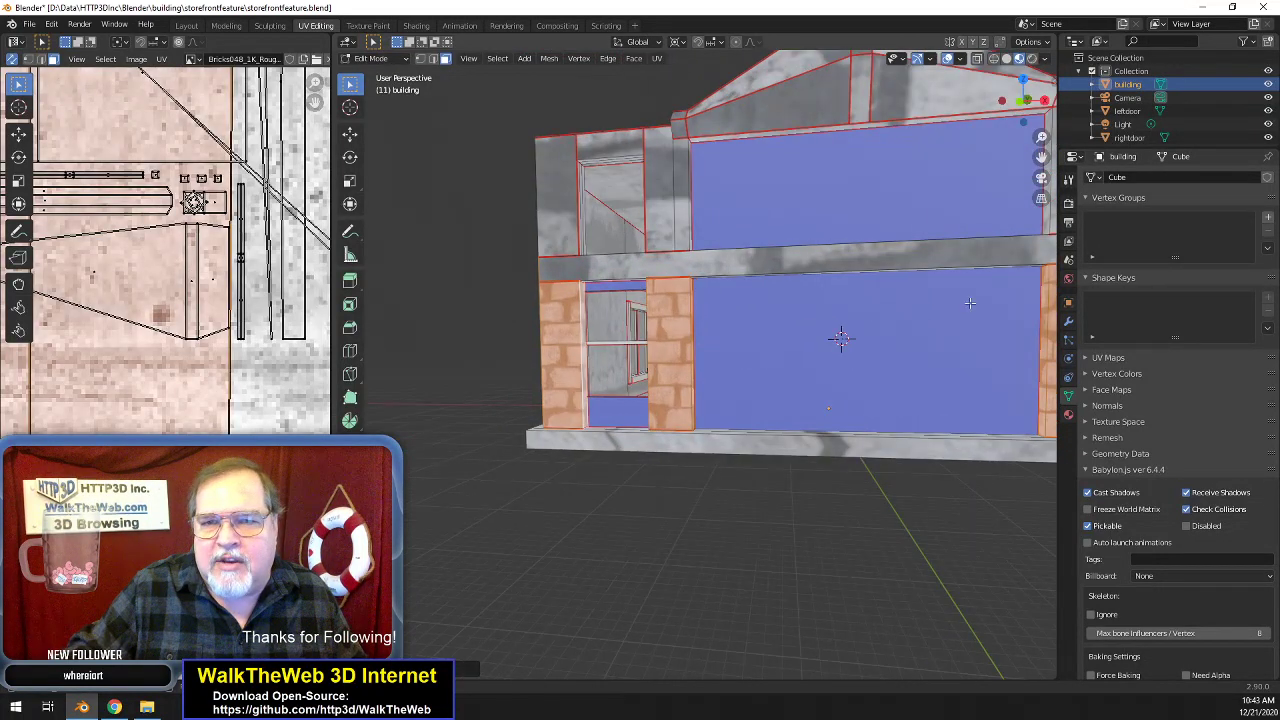
- Select the lower corner pillar's side, rear and window-side faces and rotate their UVs so the bricks run horizontally
drag(1041, 157, 595, 185)
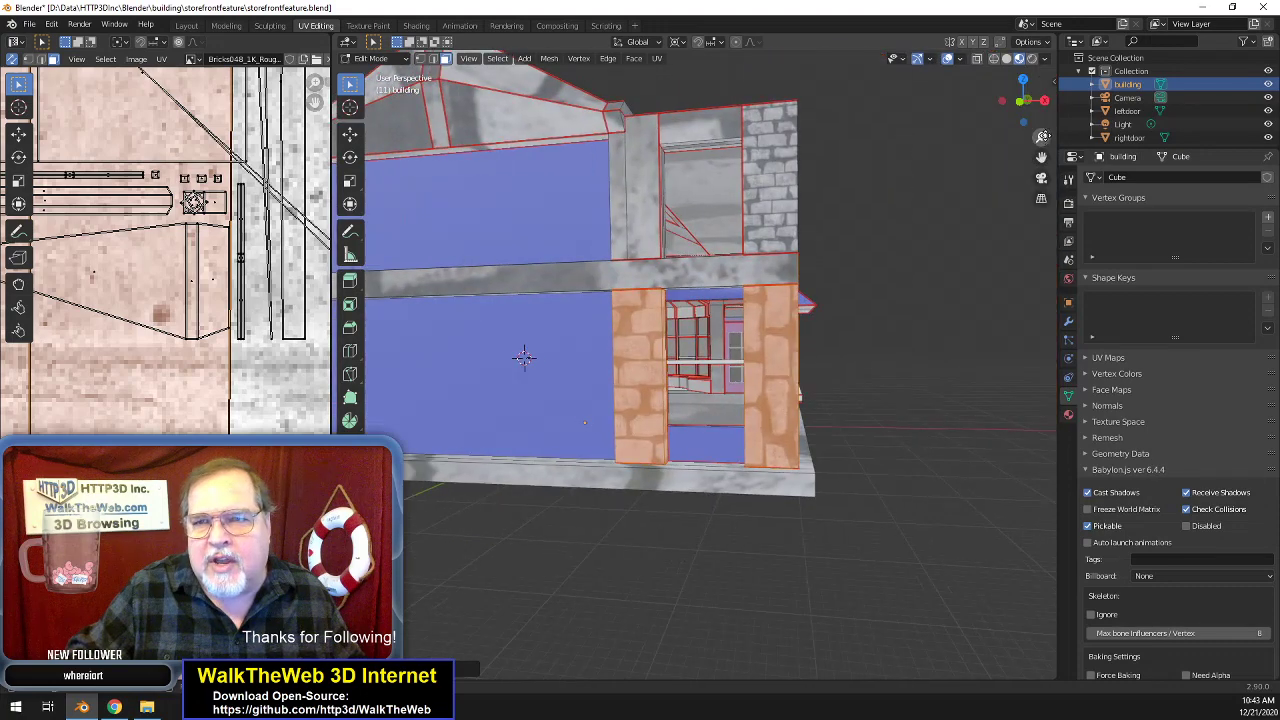
drag(1038, 113, 966, 116)
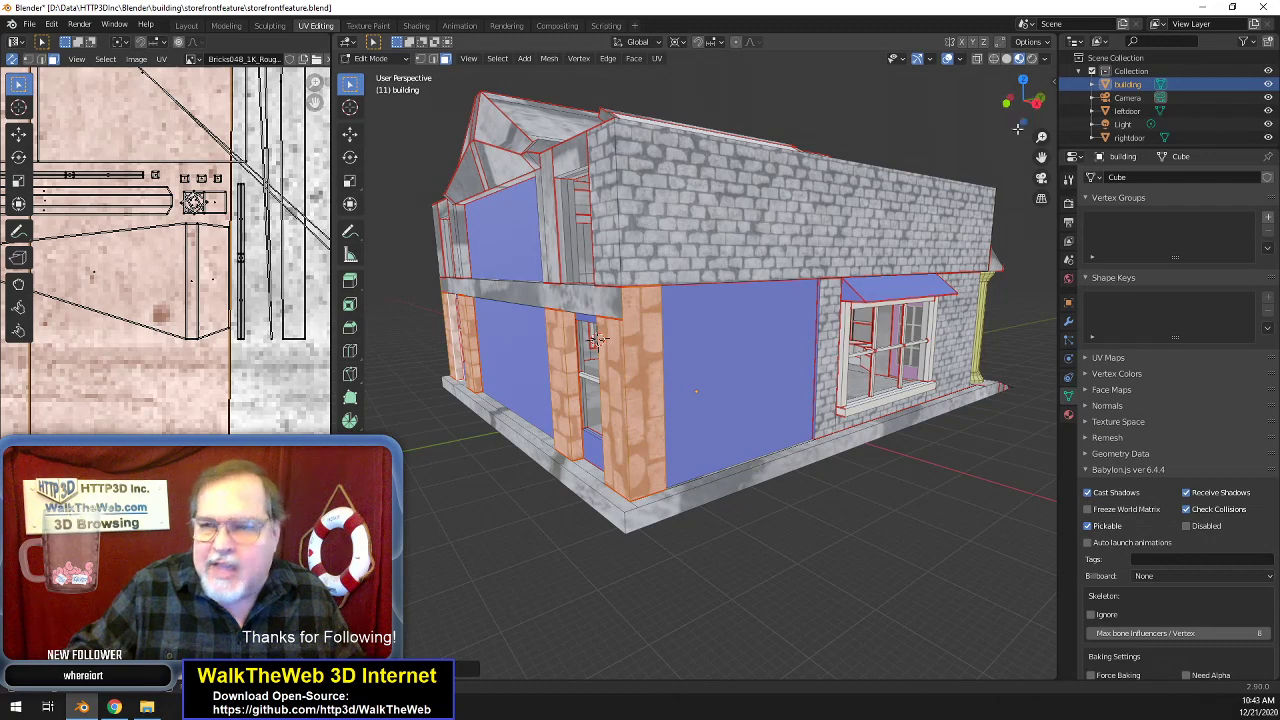
drag(1024, 114, 1064, 115)
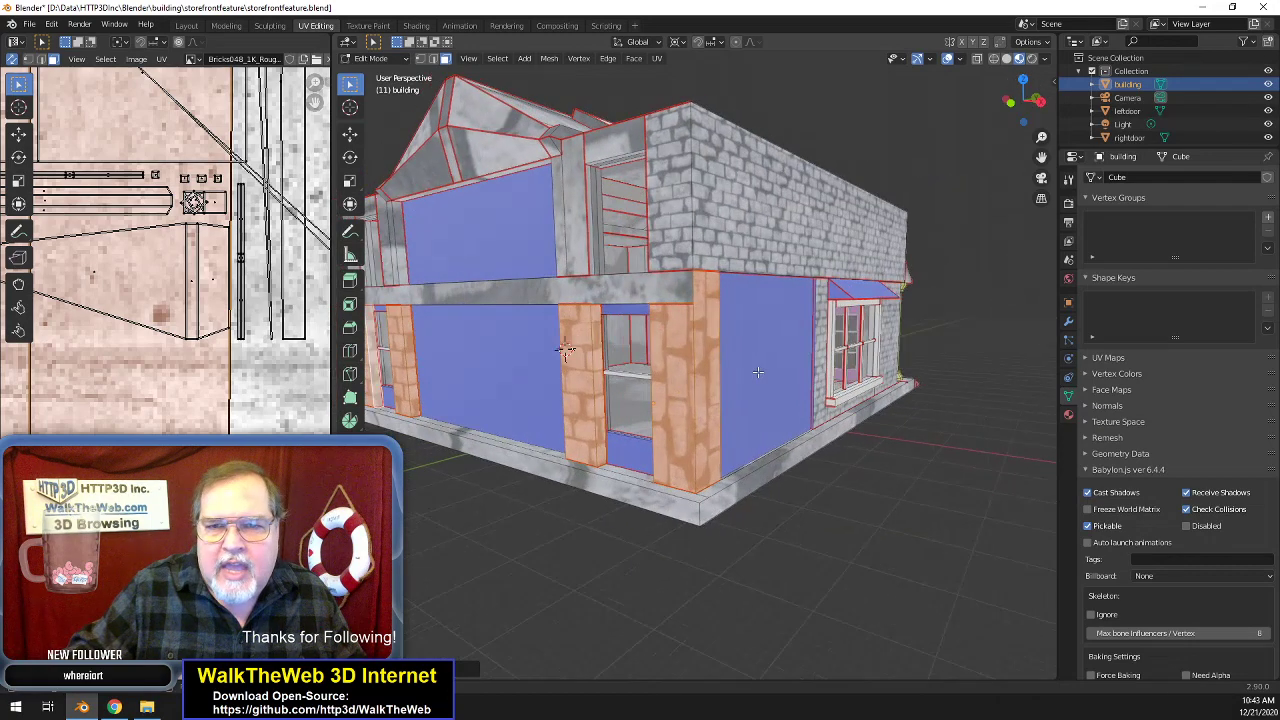
click(710, 388)
shift+click(683, 391)
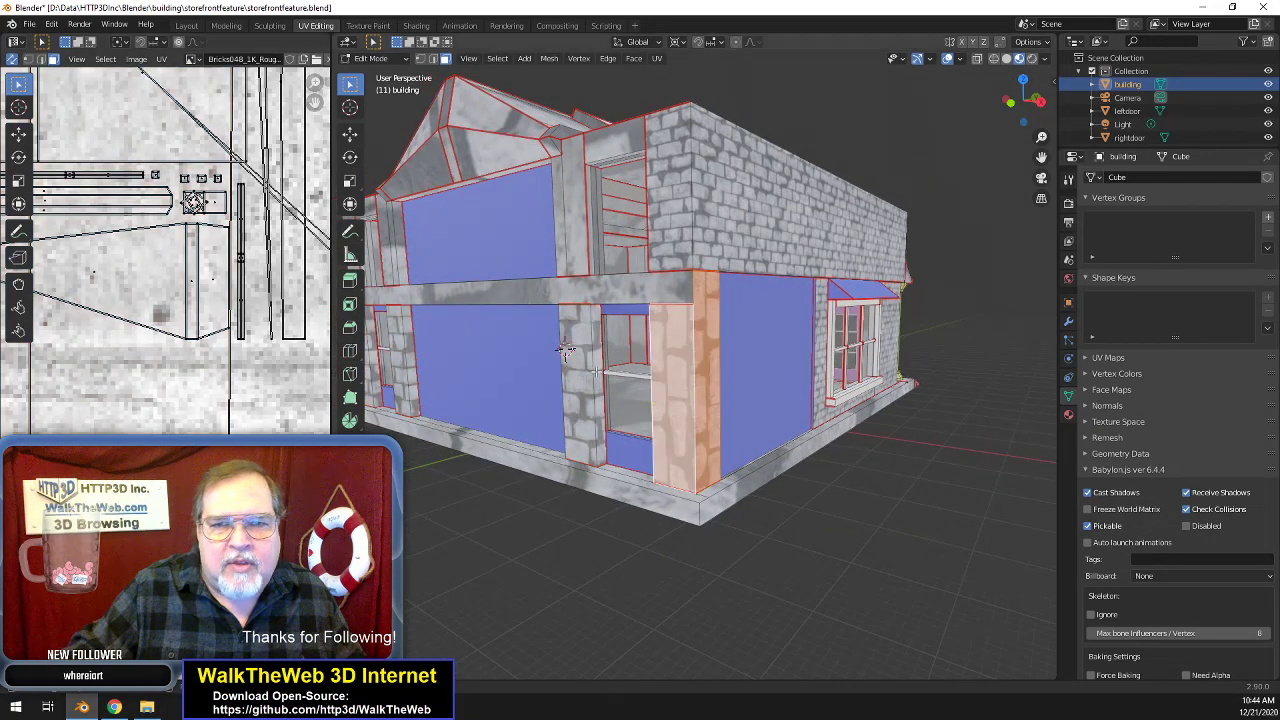
drag(1020, 114, 1114, 114)
shift+click(829, 381)
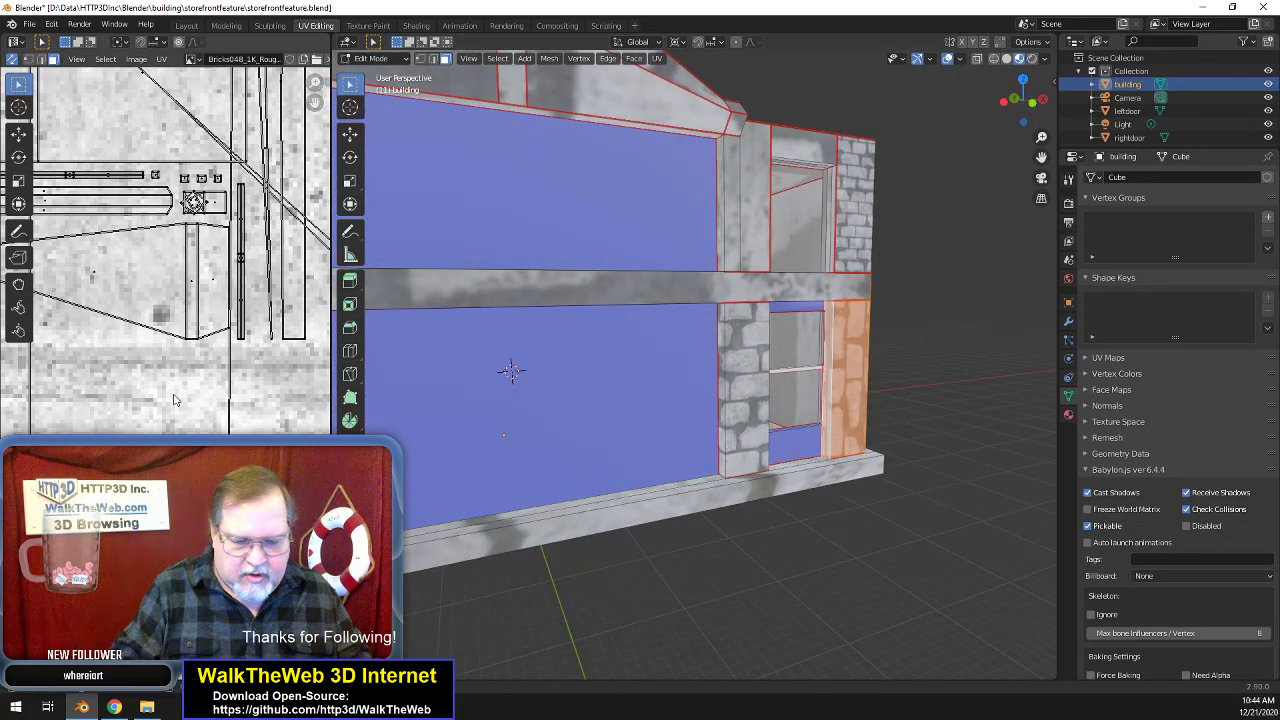
text(s2)
key(Return)
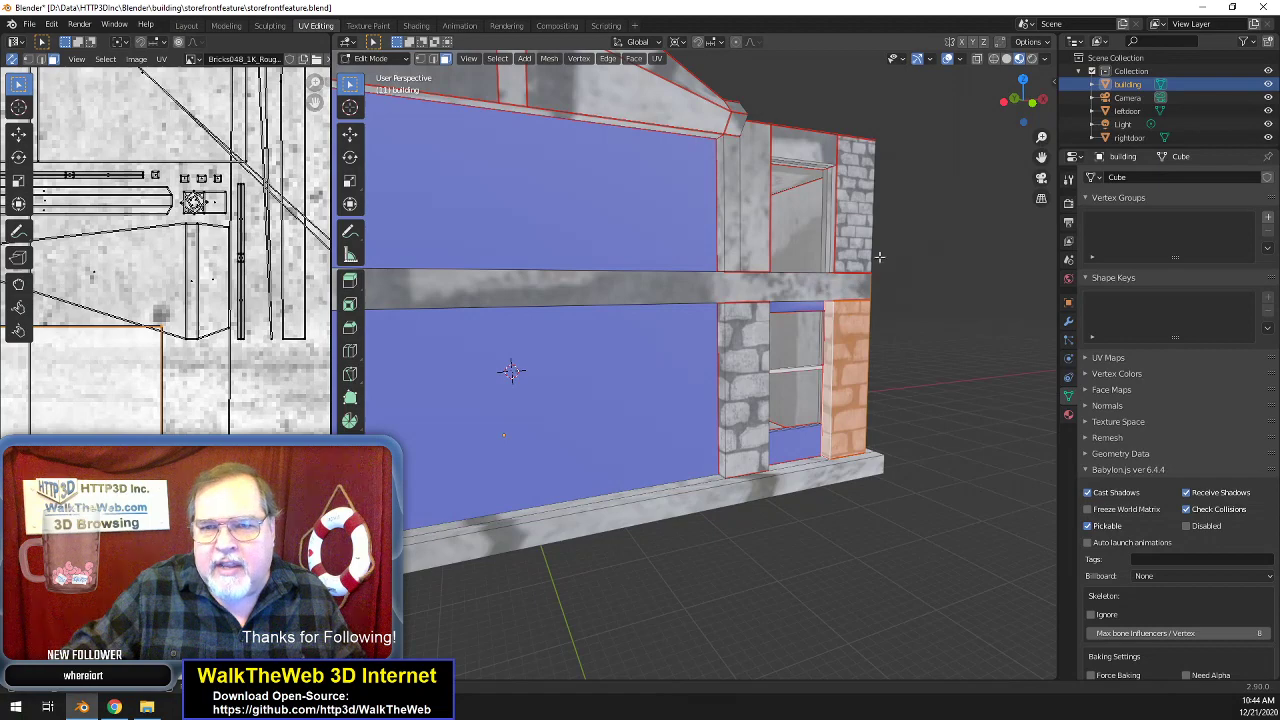
- Add the faces of the pillar on the other side of the lower rear window to the selection
shift+click(724, 389)
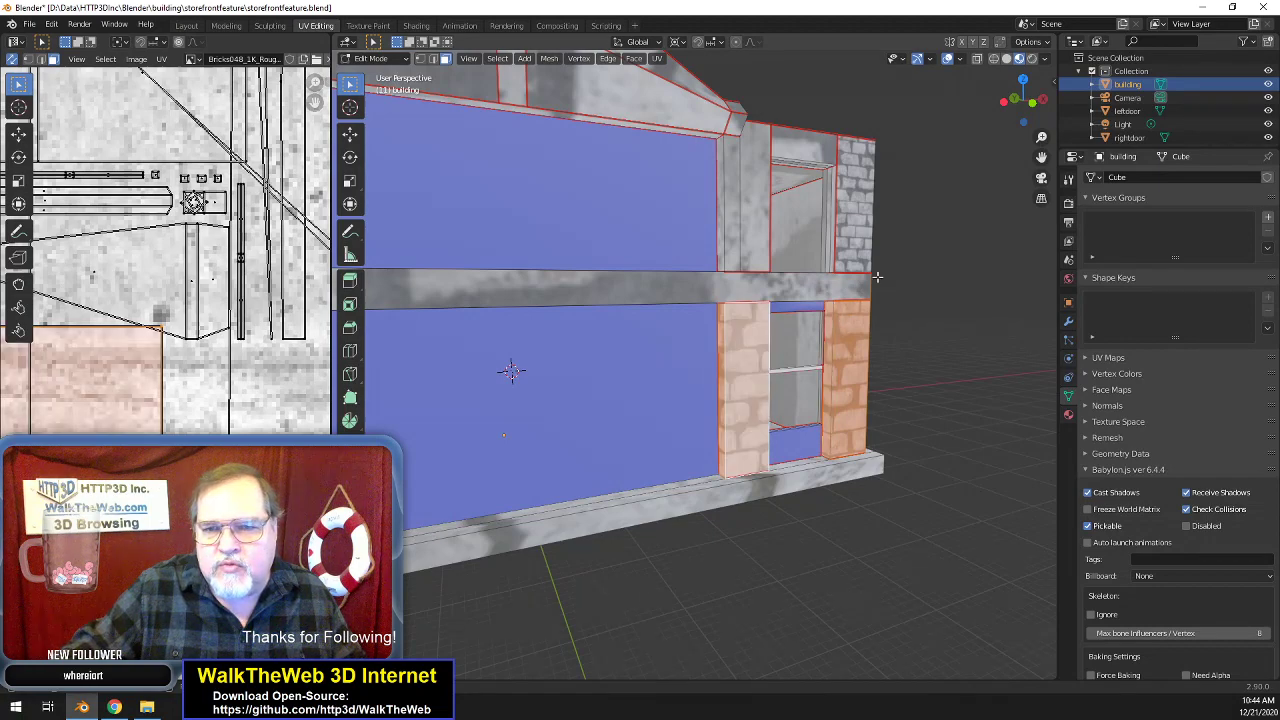
drag(1033, 103, 896, 111)
shift+click(570, 412)
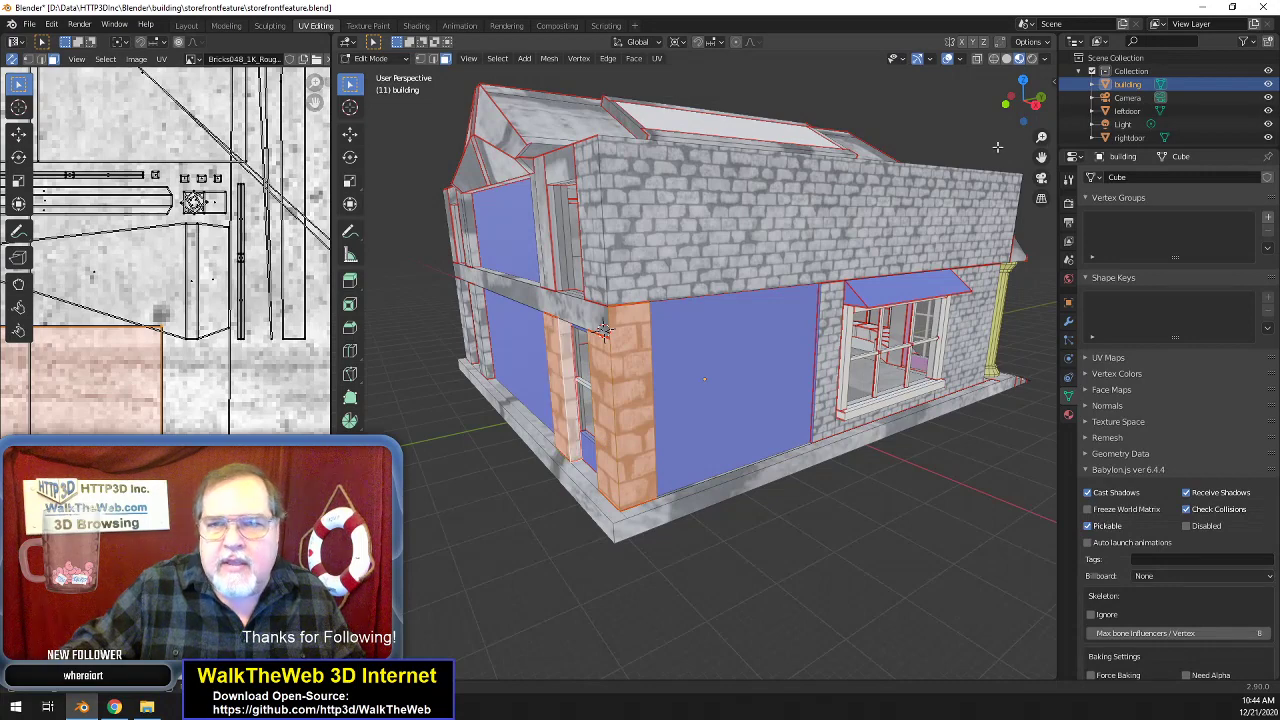
drag(1004, 116, 1046, 118)
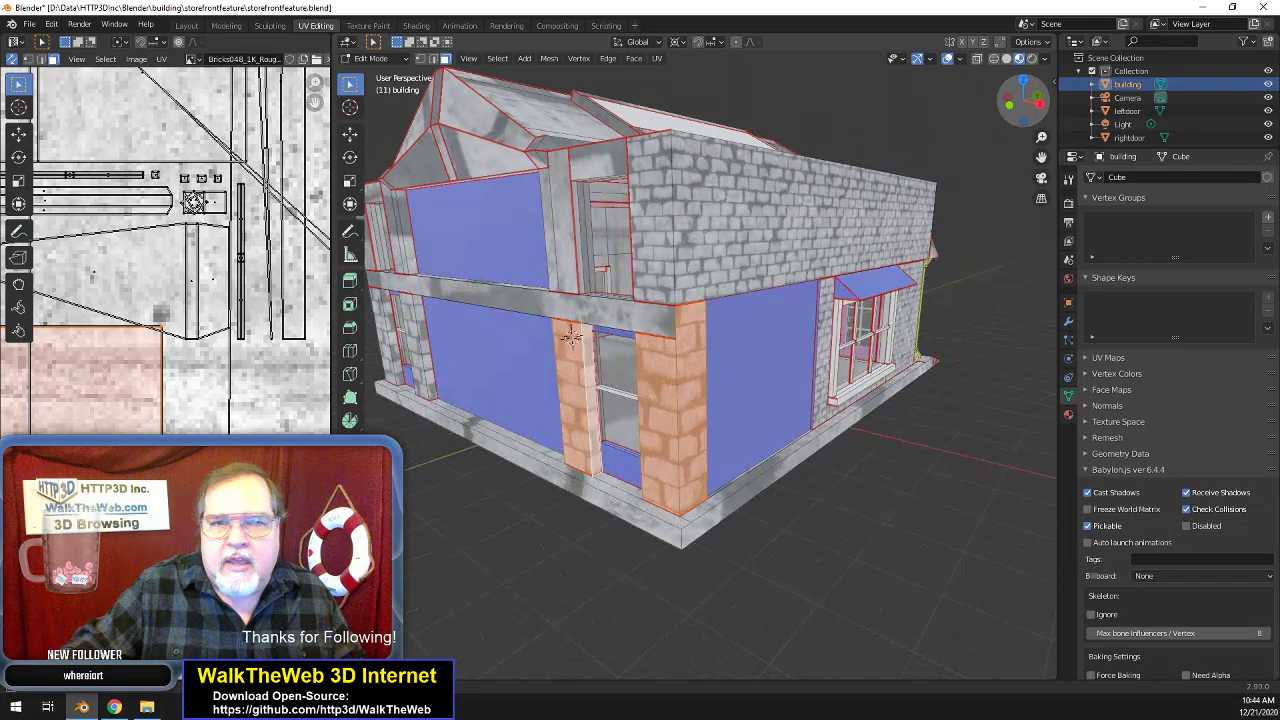
- Add the visible faces of the two lower pillars at the opposite end of the rear wall to the selection
shift+click(422, 357)
shift+click(416, 358)
shift+click(394, 353)
shift+click(385, 350)
- Add the window-side pillar face and the opposite corner pillar's outer side face to the selection
drag(1014, 112, 1060, 116)
scroll(956, 206, down, 2)
scroll(956, 206, down, 2)
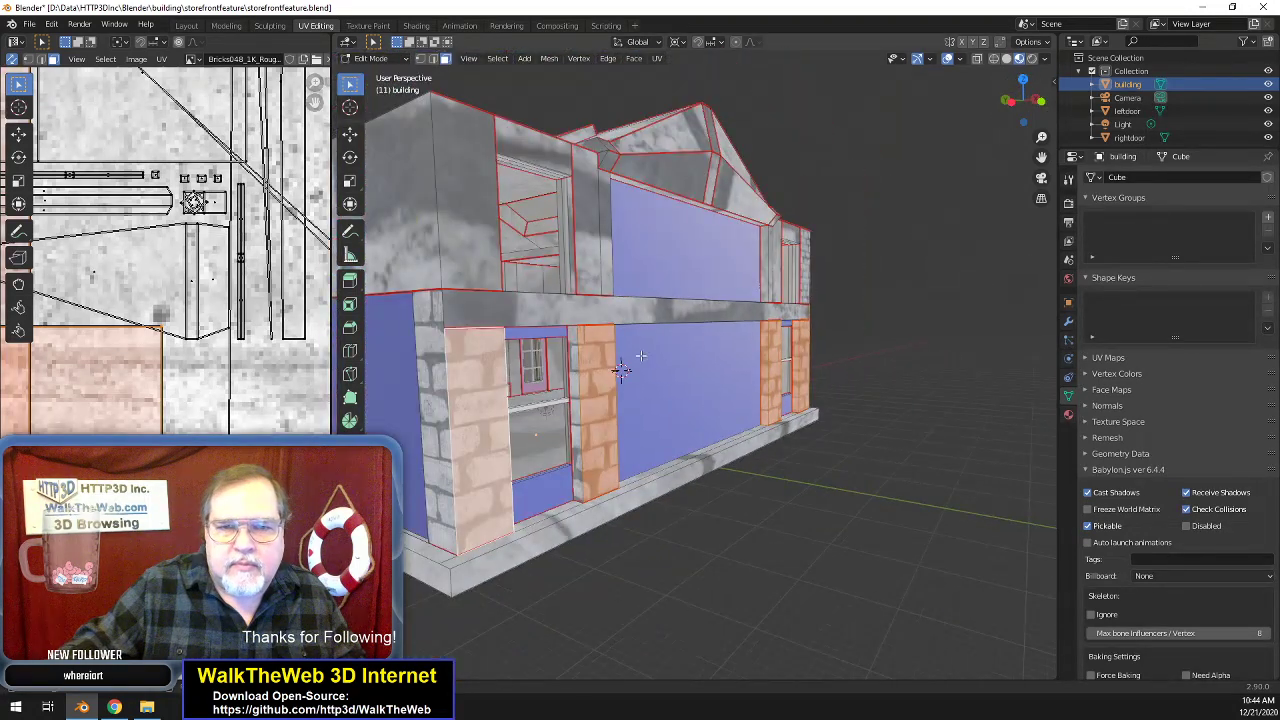
shift+click(456, 398)
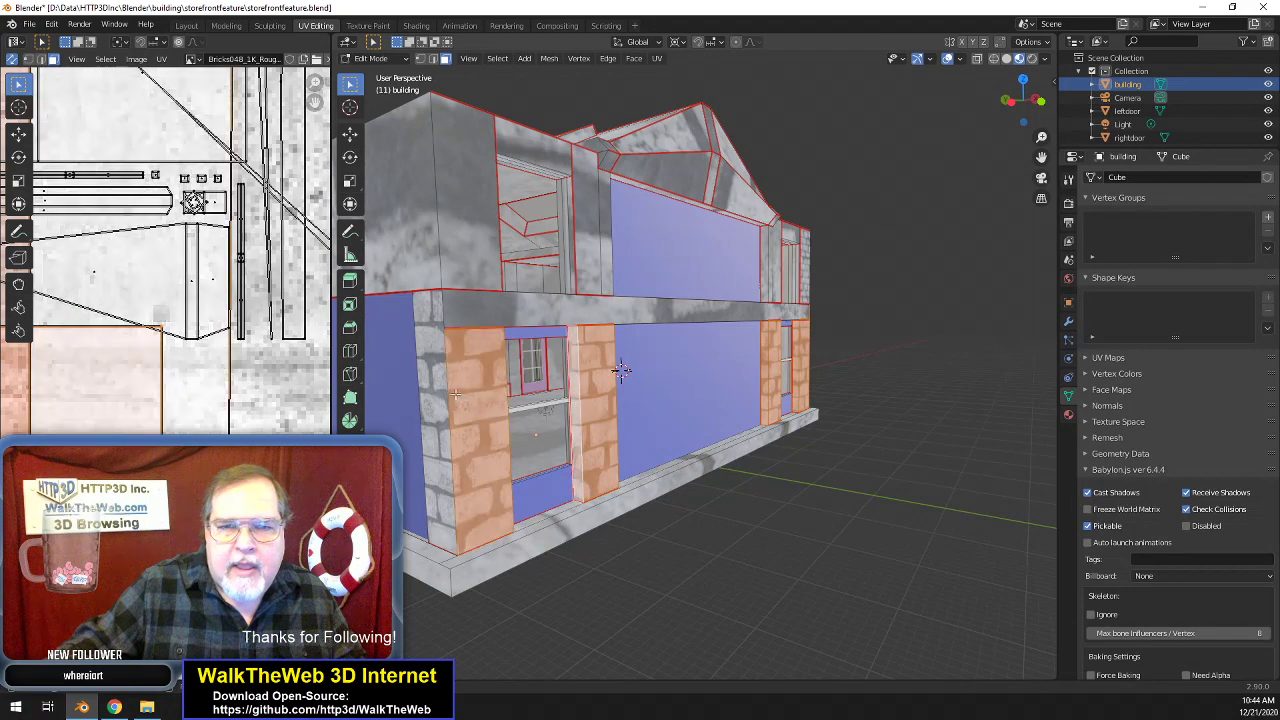
shift+click(435, 383)
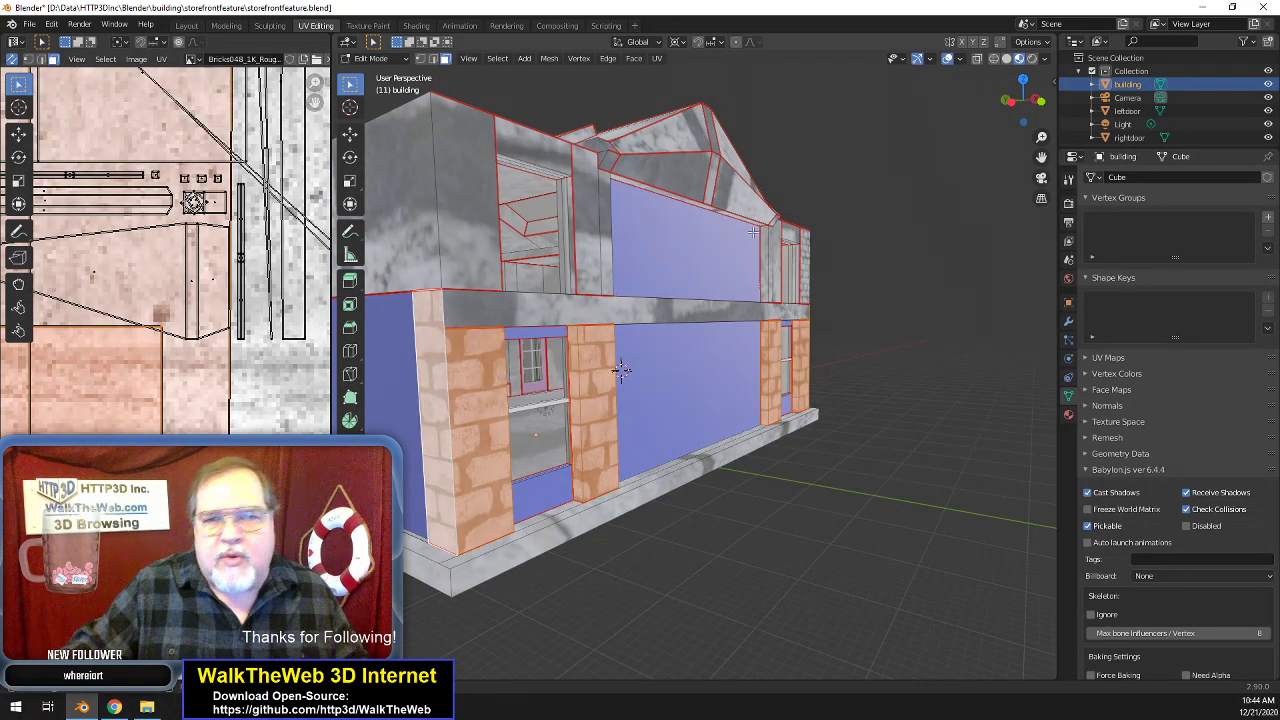
- Scale the UVs of all selected lower pillar faces by 3
drag(1030, 117, 920, 126)
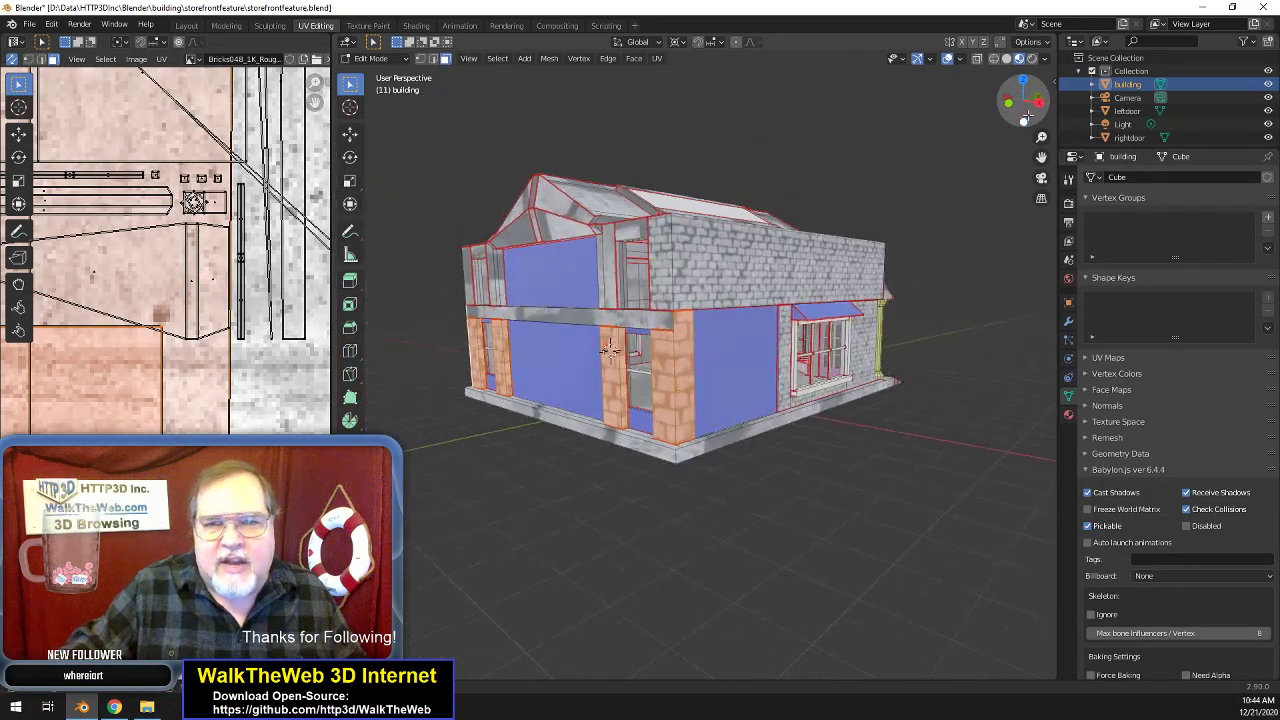
click(1028, 119)
drag(1016, 106, 1024, 100)
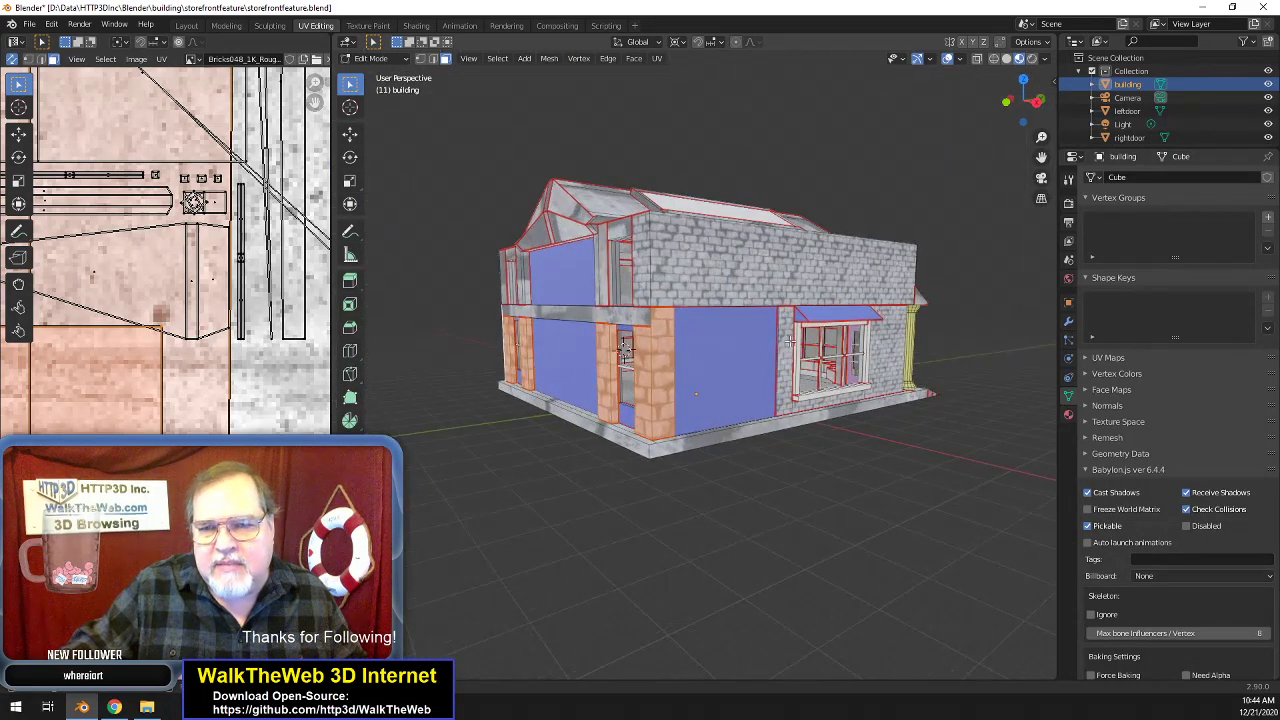
scroll(742, 404, up, 3)
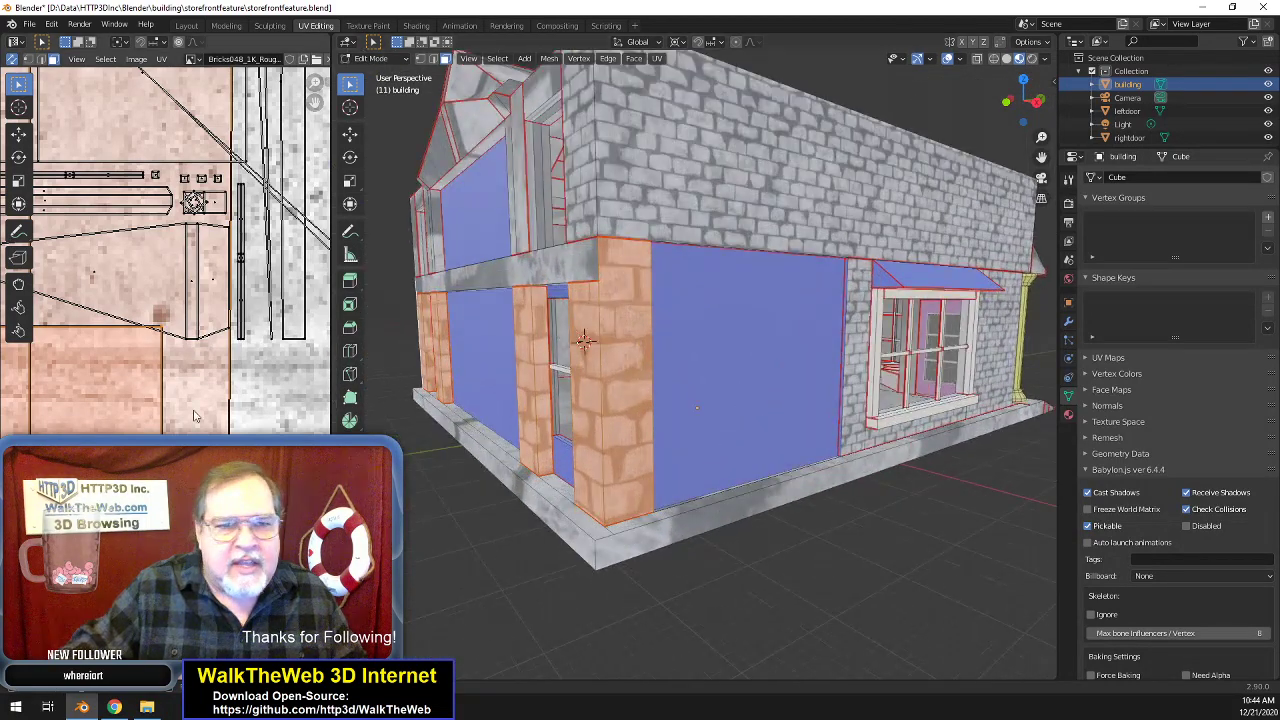
text(s6)
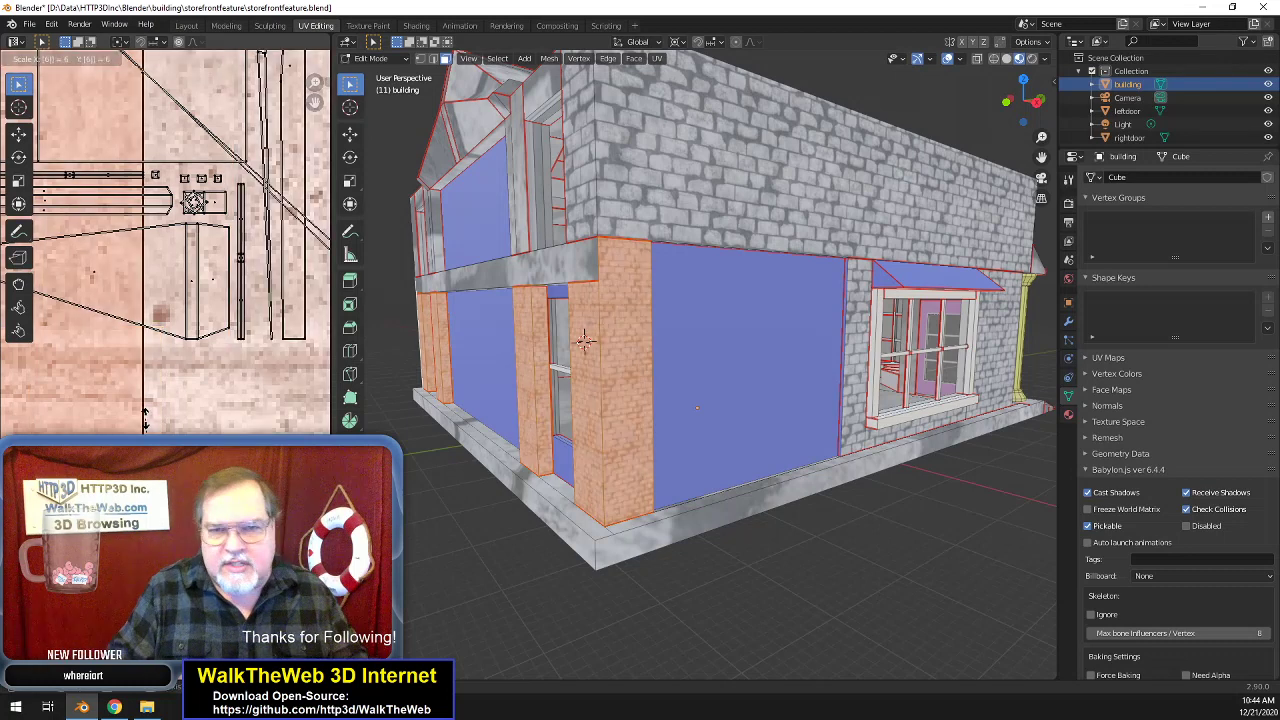
key(BackSpace)
text(4)
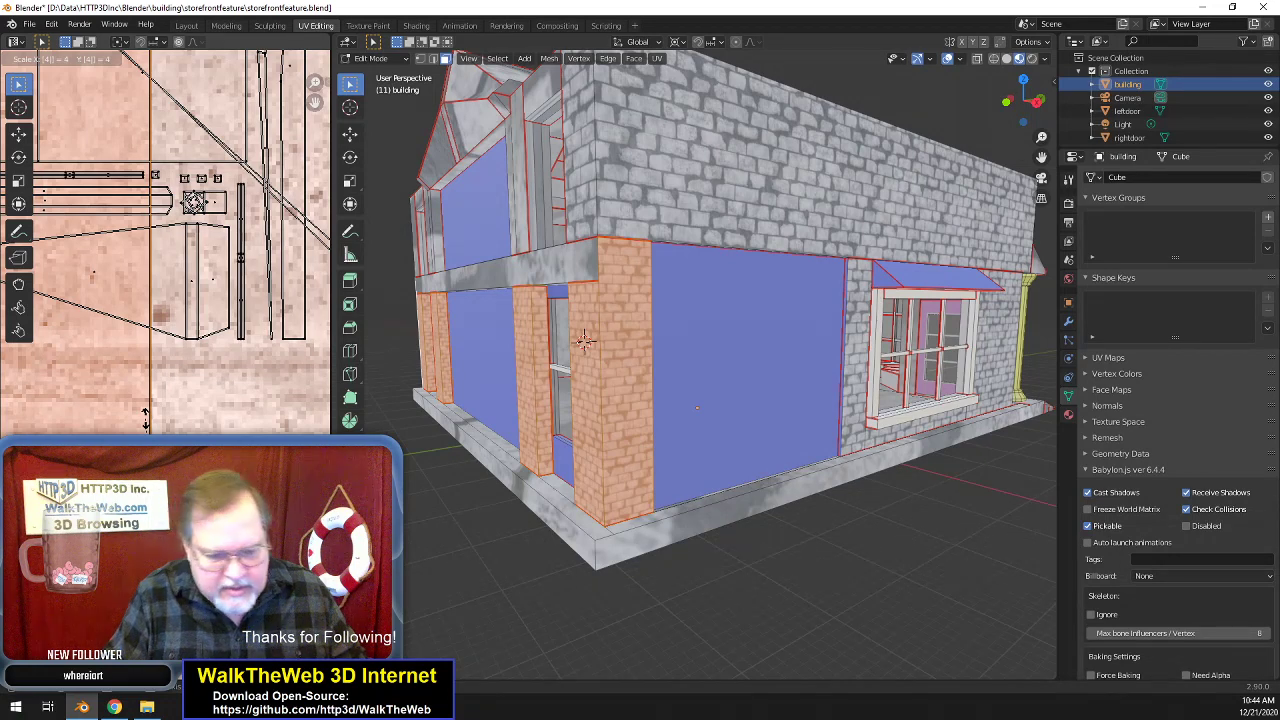
key(BackSpace)
text(3)
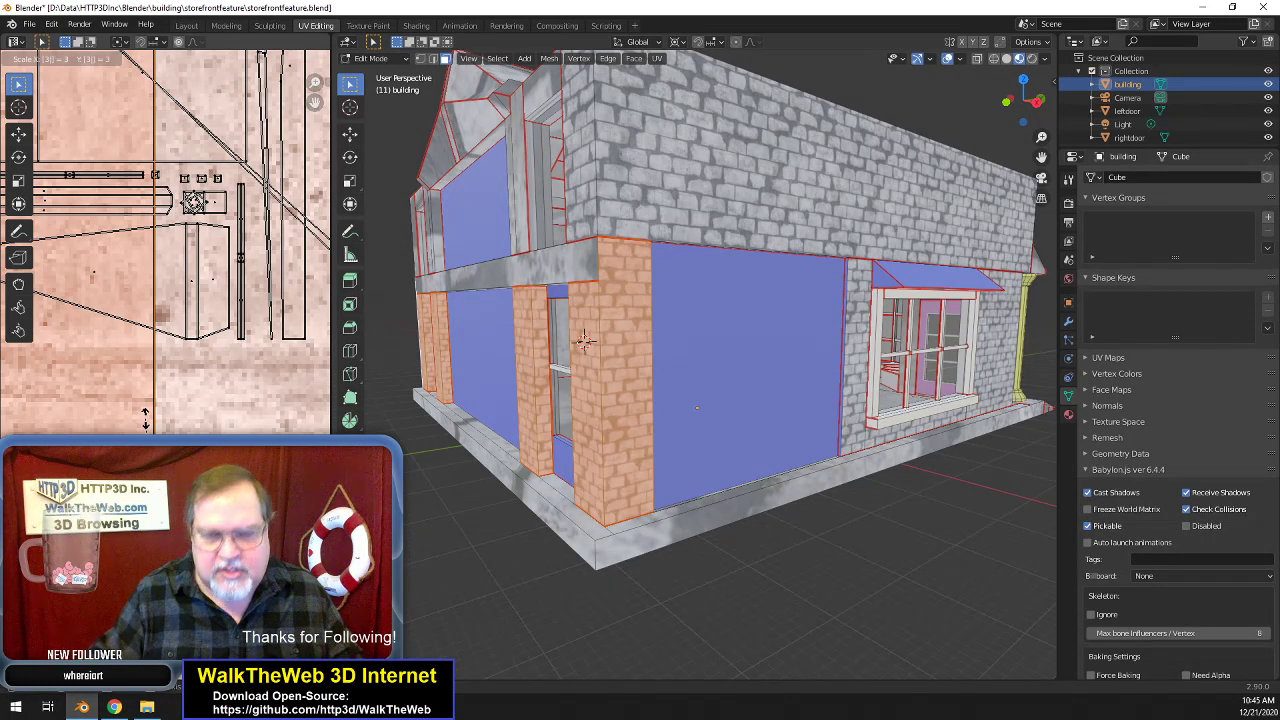
key(Return)
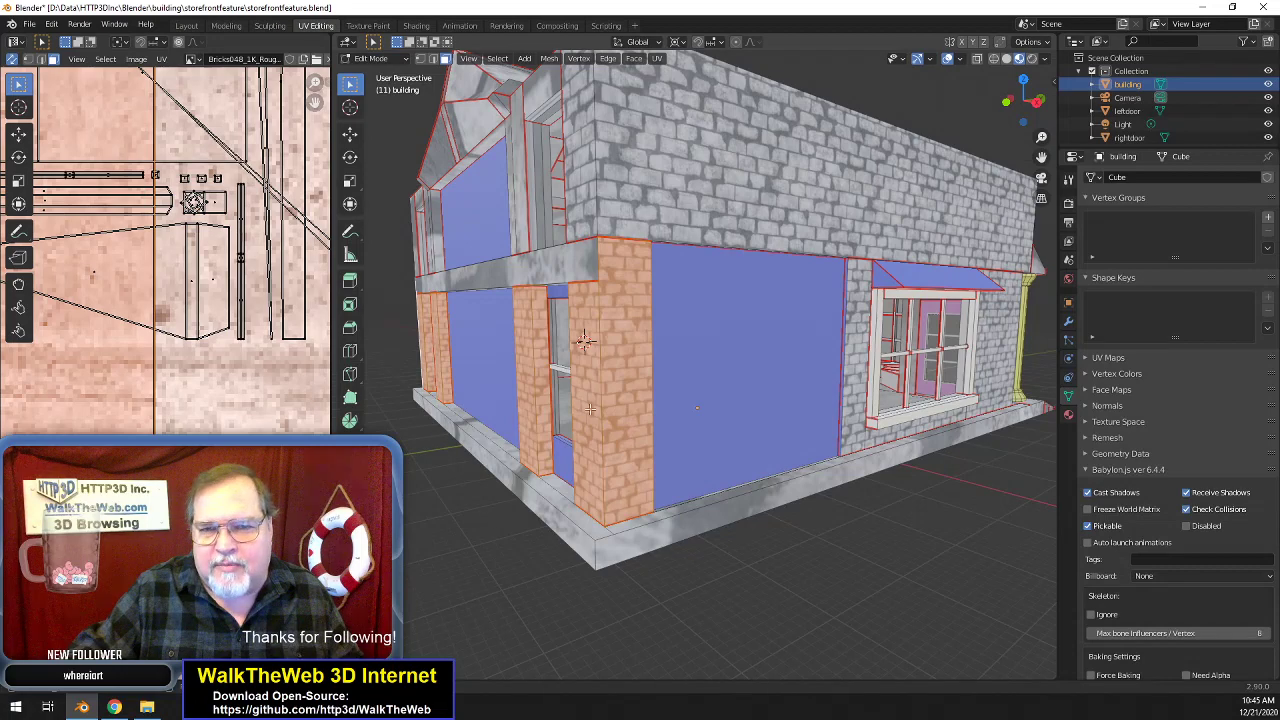
- Shift the selected pillar faces' UVs slightly along Y to adjust the brick rows
scroll(663, 367, up, 2)
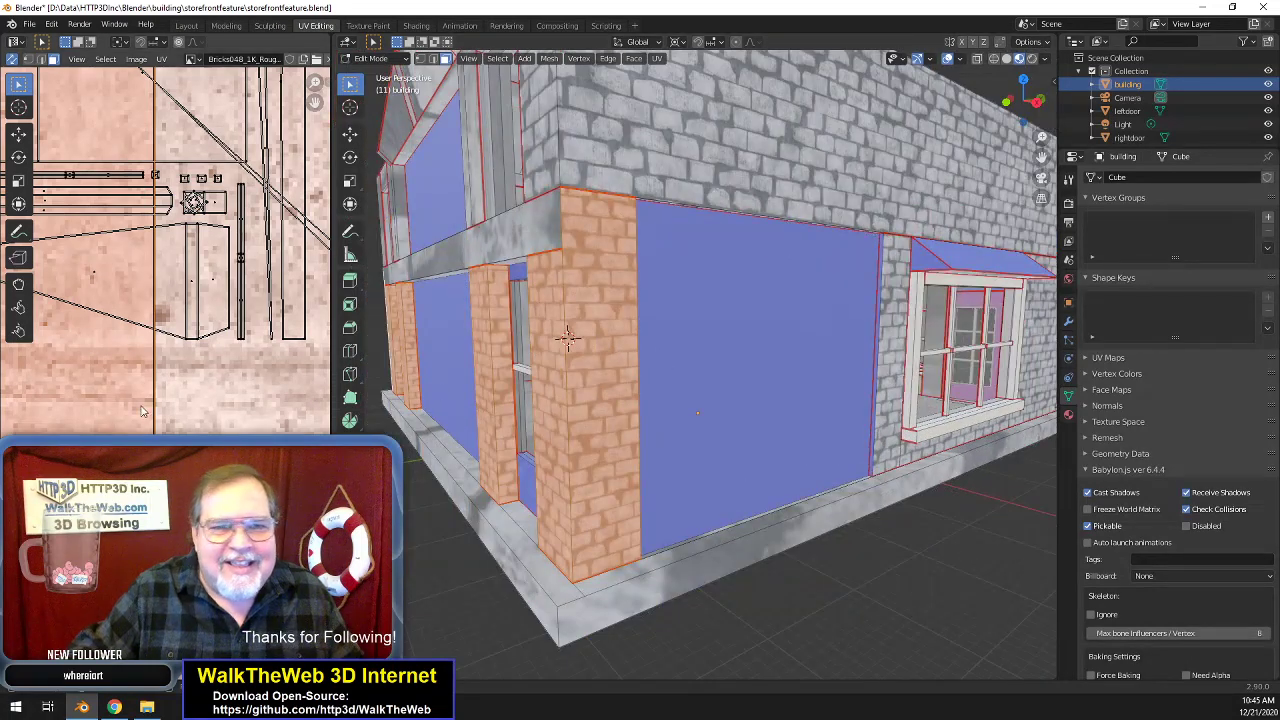
key(g)
key(y)
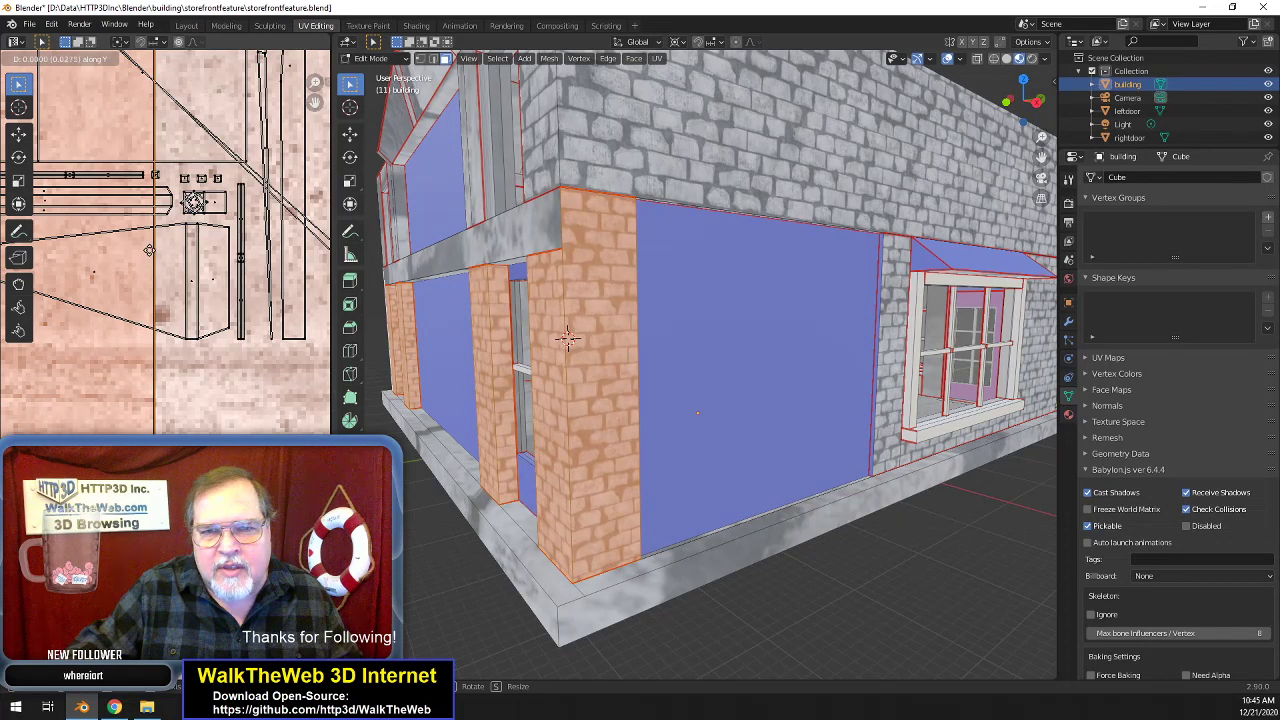
click(150, 243)
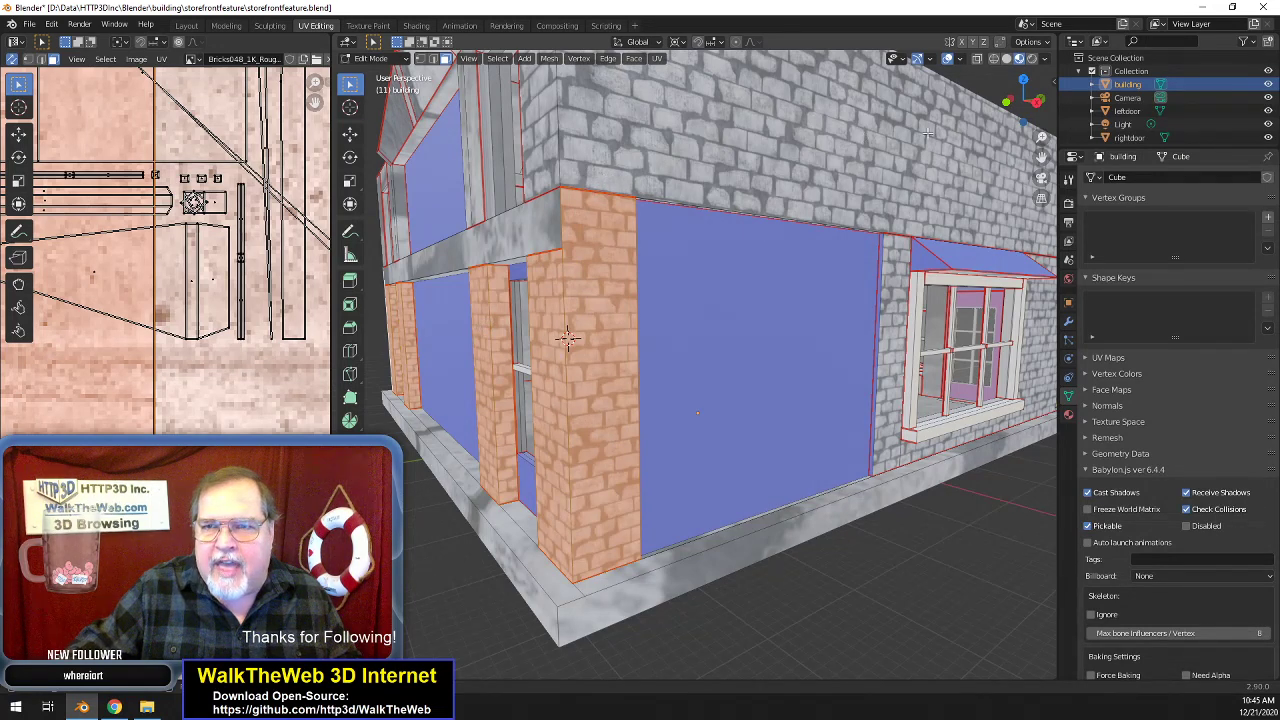
- Select the window-side, rear and outer side faces of the lower corner pillar beneath the brick upper wall
drag(1030, 108, 1078, 108)
middle_drag(505, 344, 446, 349)
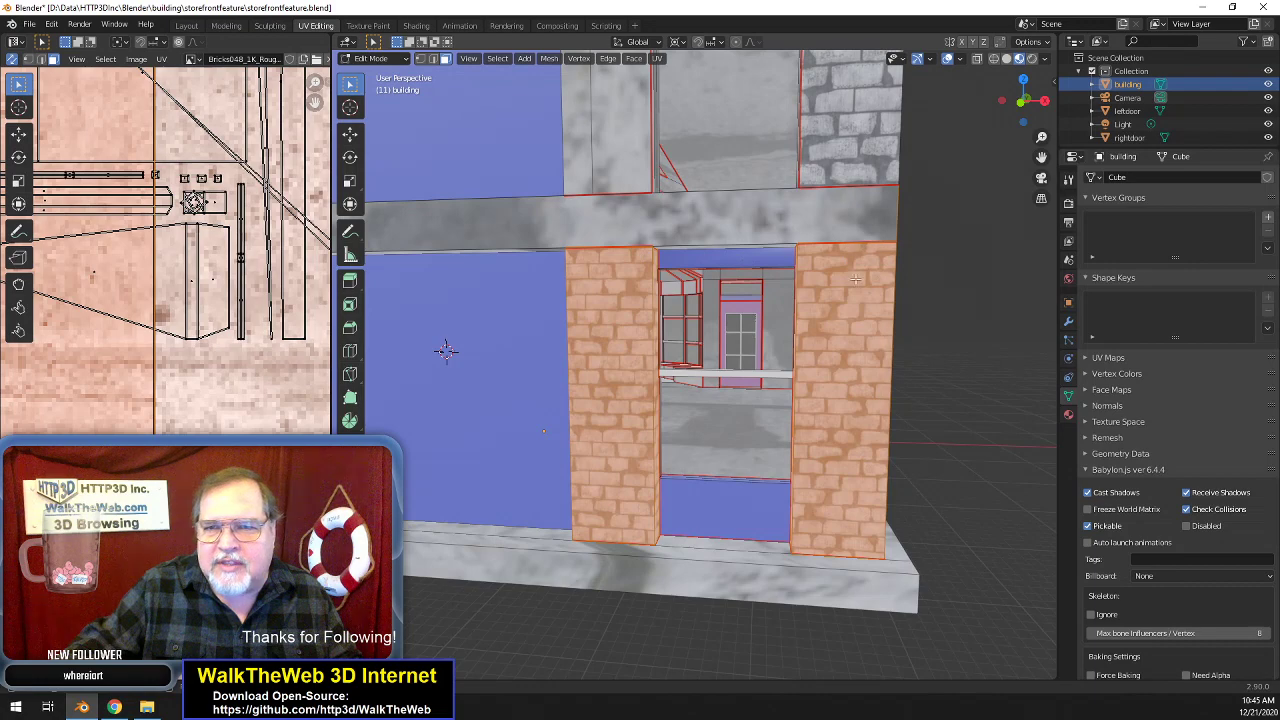
drag(1042, 111, 1088, 111)
click(893, 304)
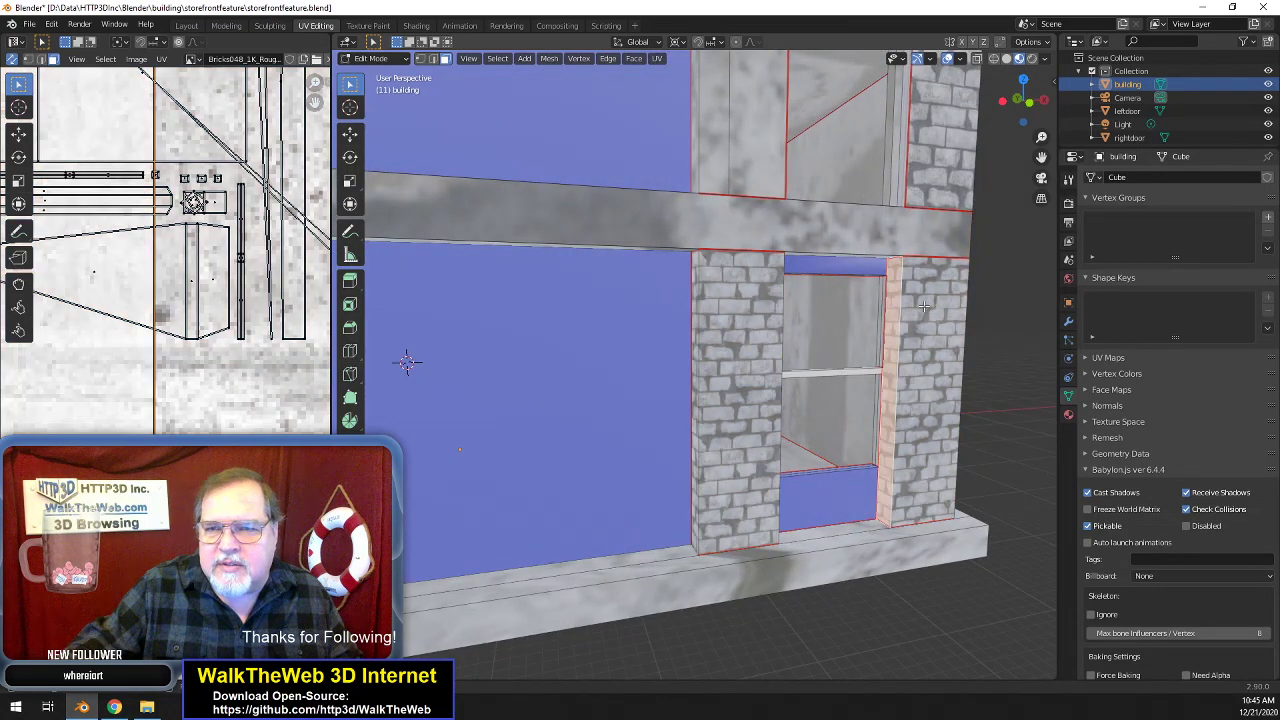
drag(1036, 114, 990, 96)
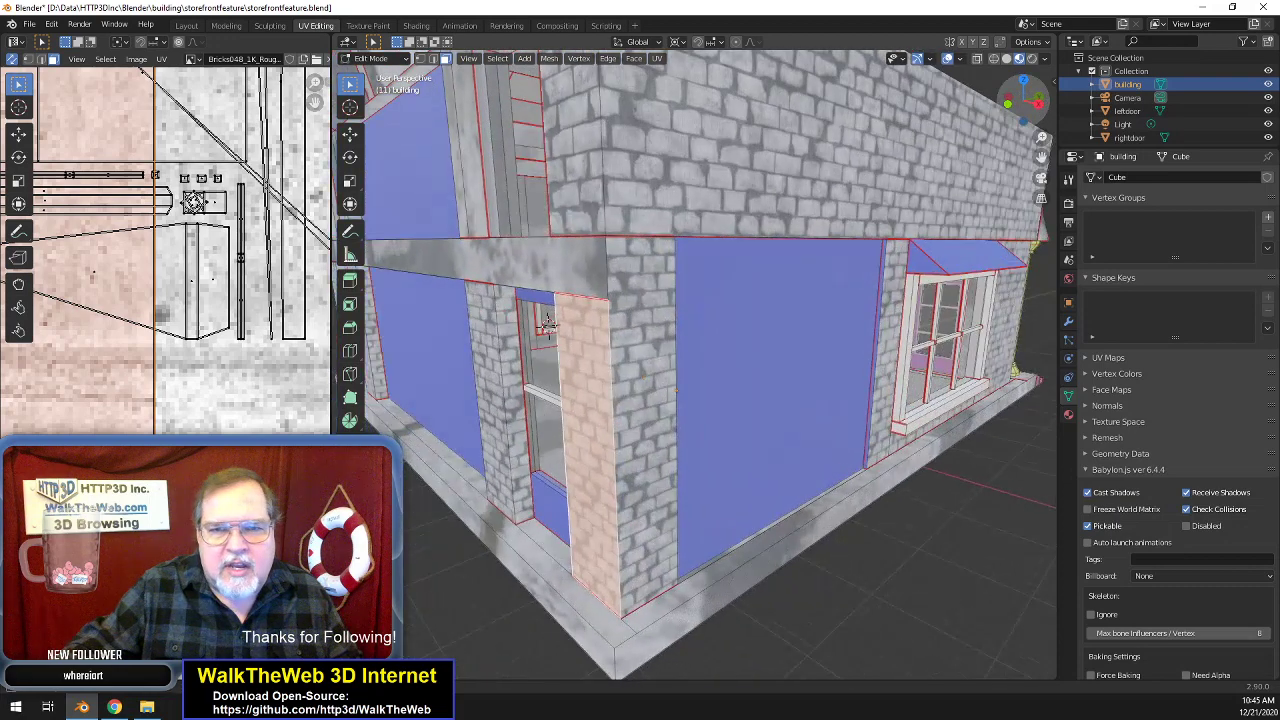
shift+click(645, 385)
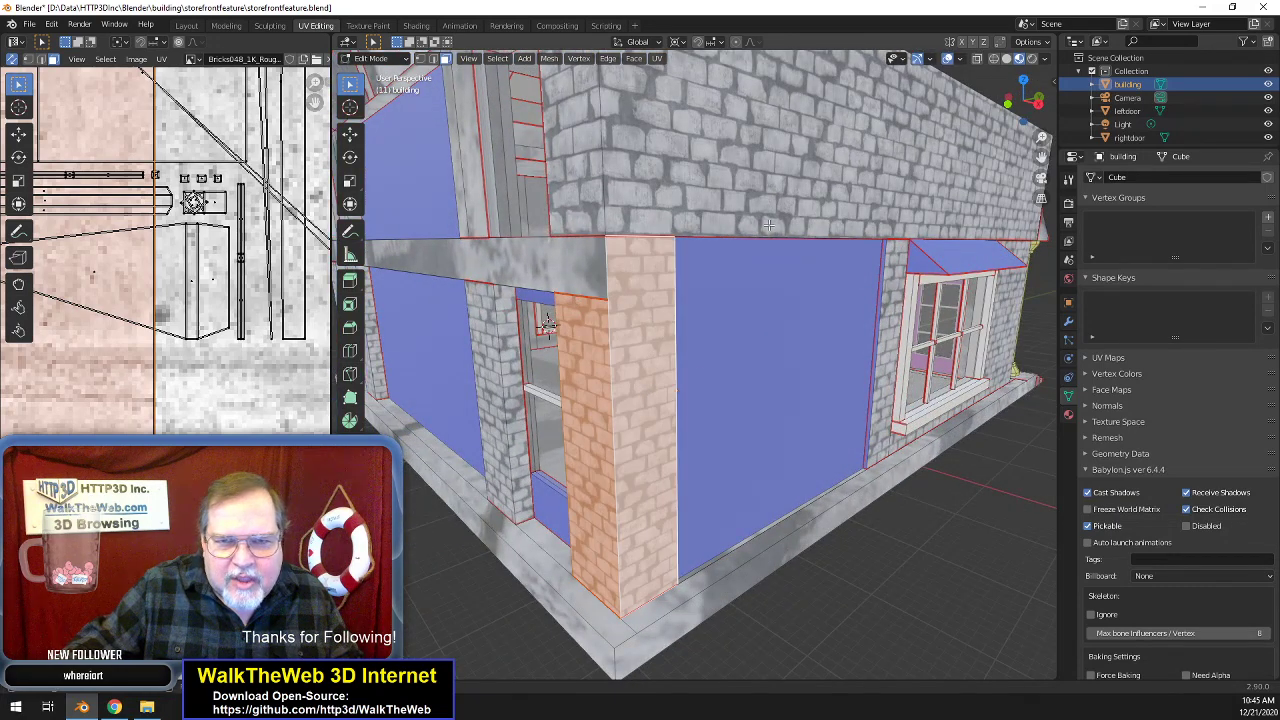
mouse_move(1023, 111)
mouse_down()
mouse_move(1065, 107)
mouse_move(1017, 114)
mouse_up()
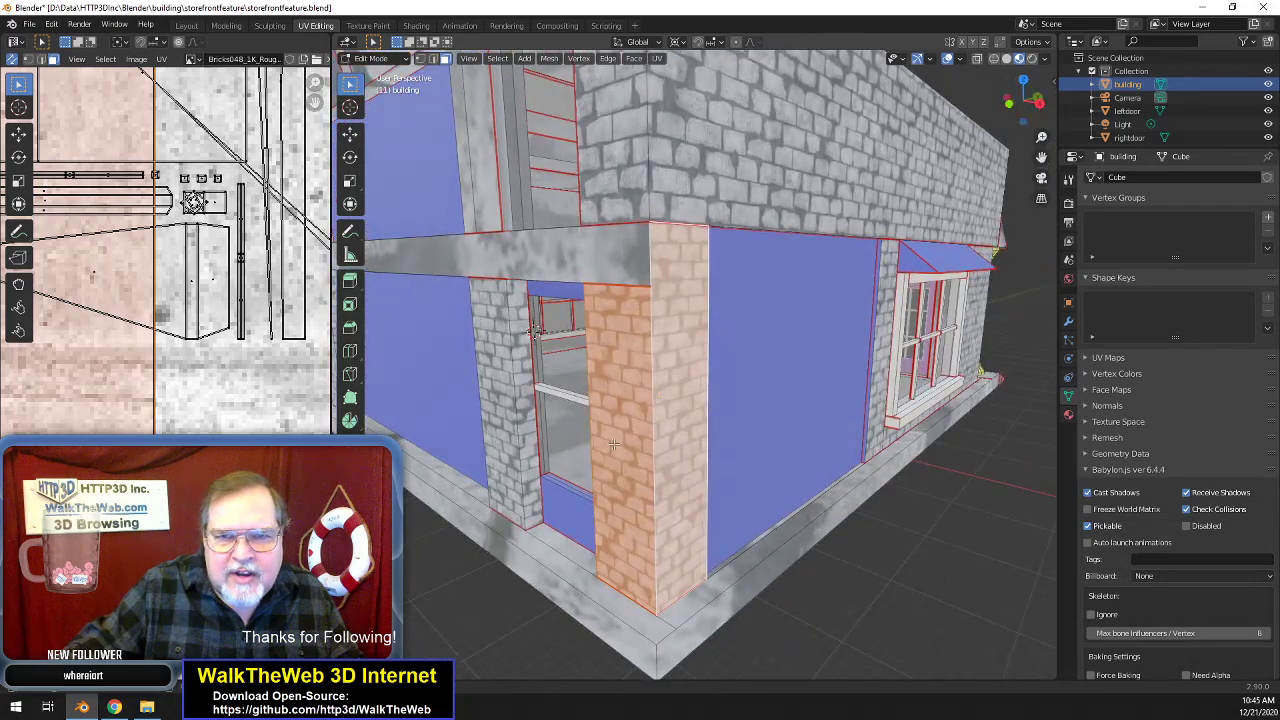
key(g)
key(y)
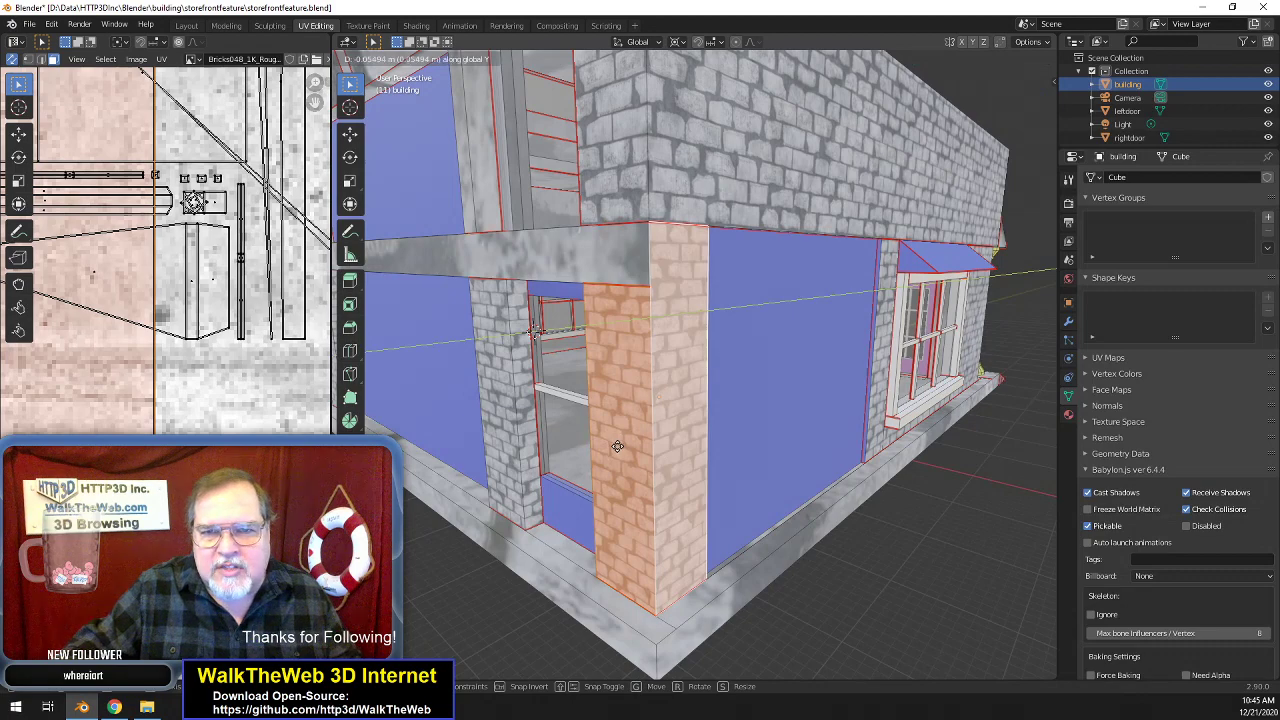
click(615, 452)
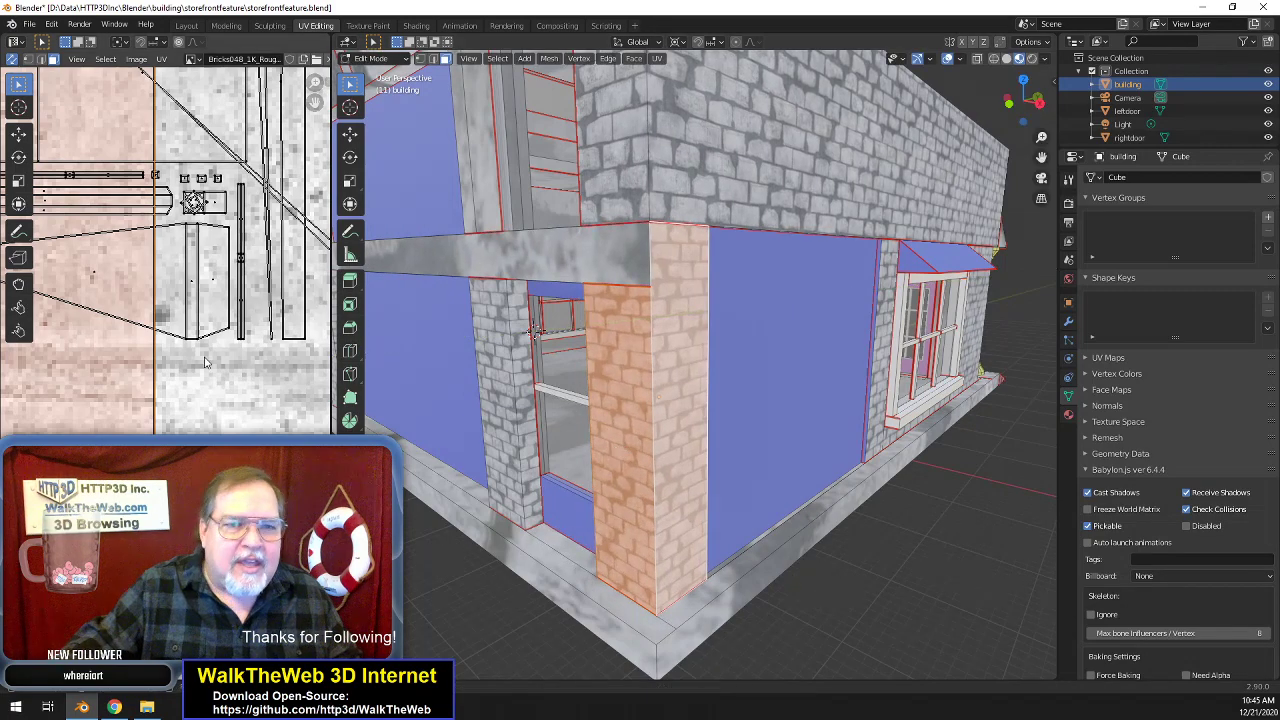
- Shift the selected corner pillar faces' UVs slightly along Y to align their brick rows with the adjoining wall
key(g)
key(y)
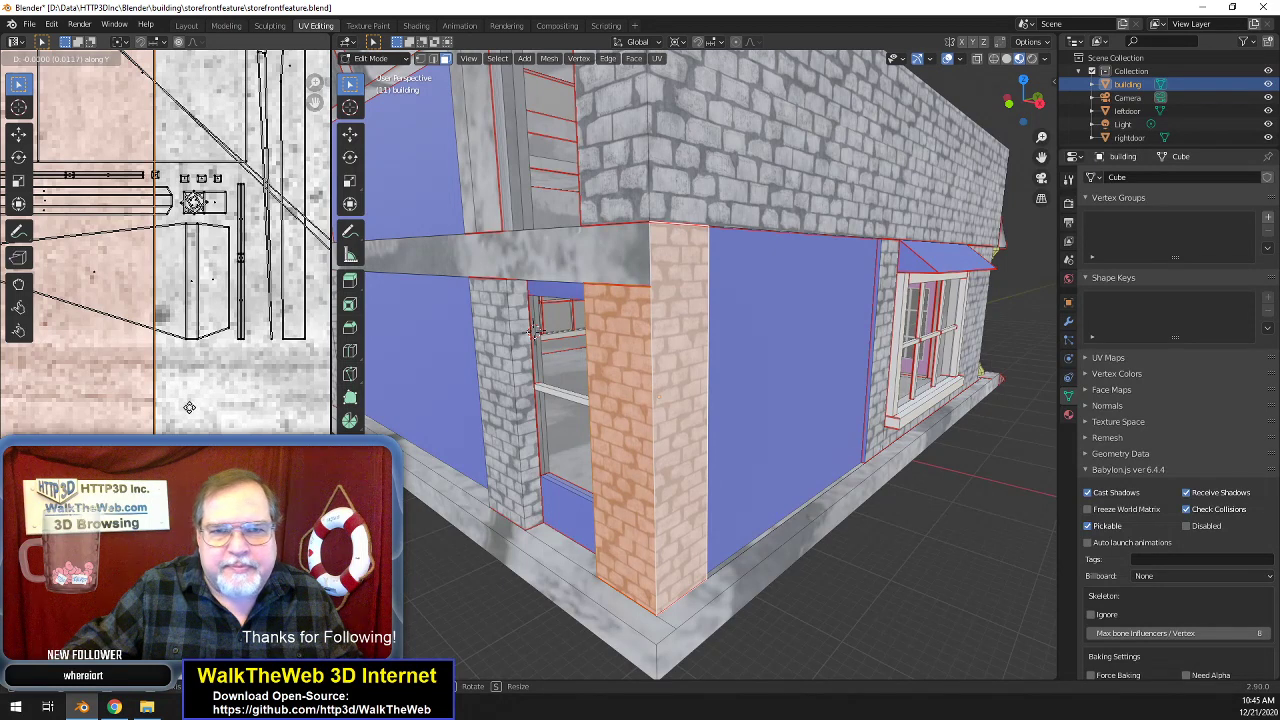
click(189, 407)
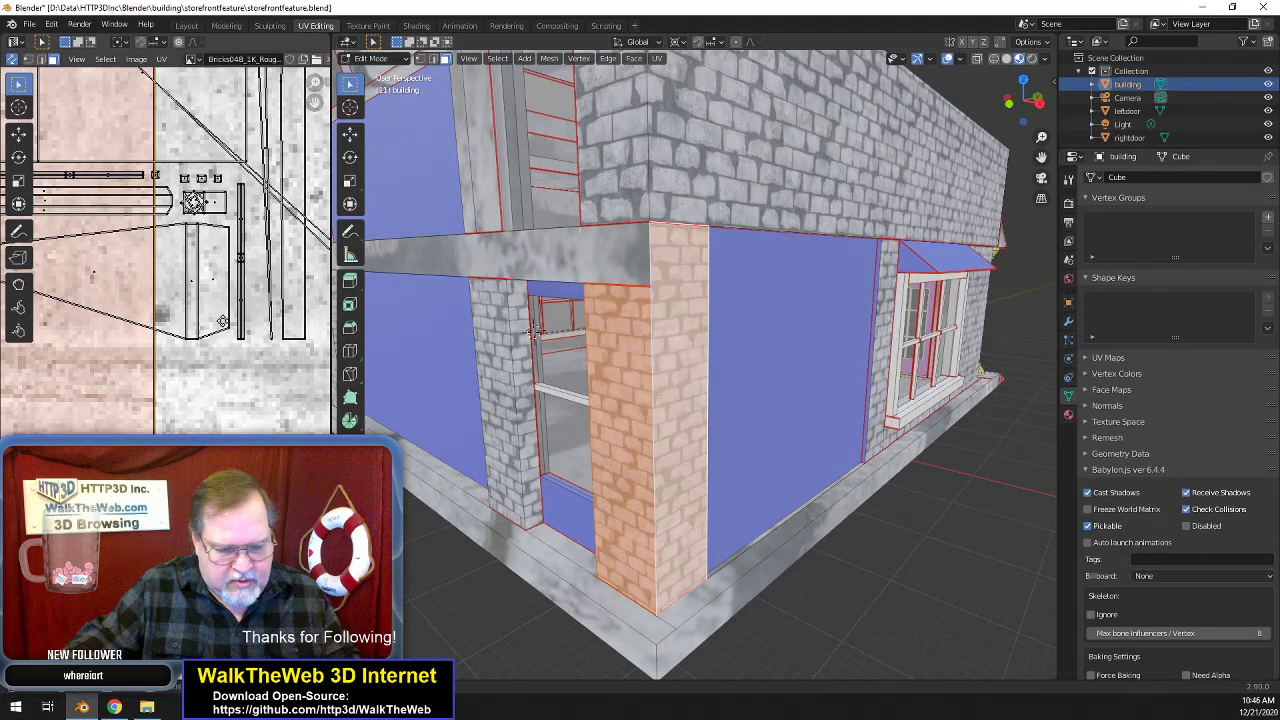
key(g)
key(y)
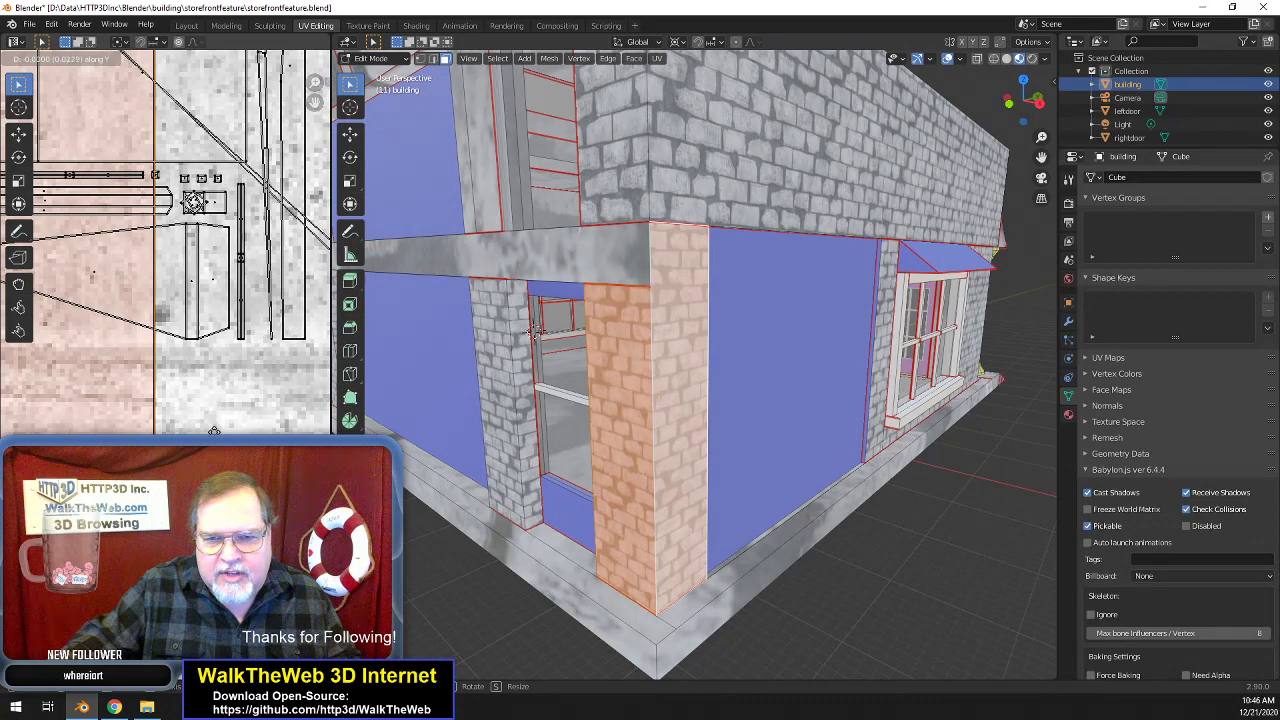
click(216, 409)
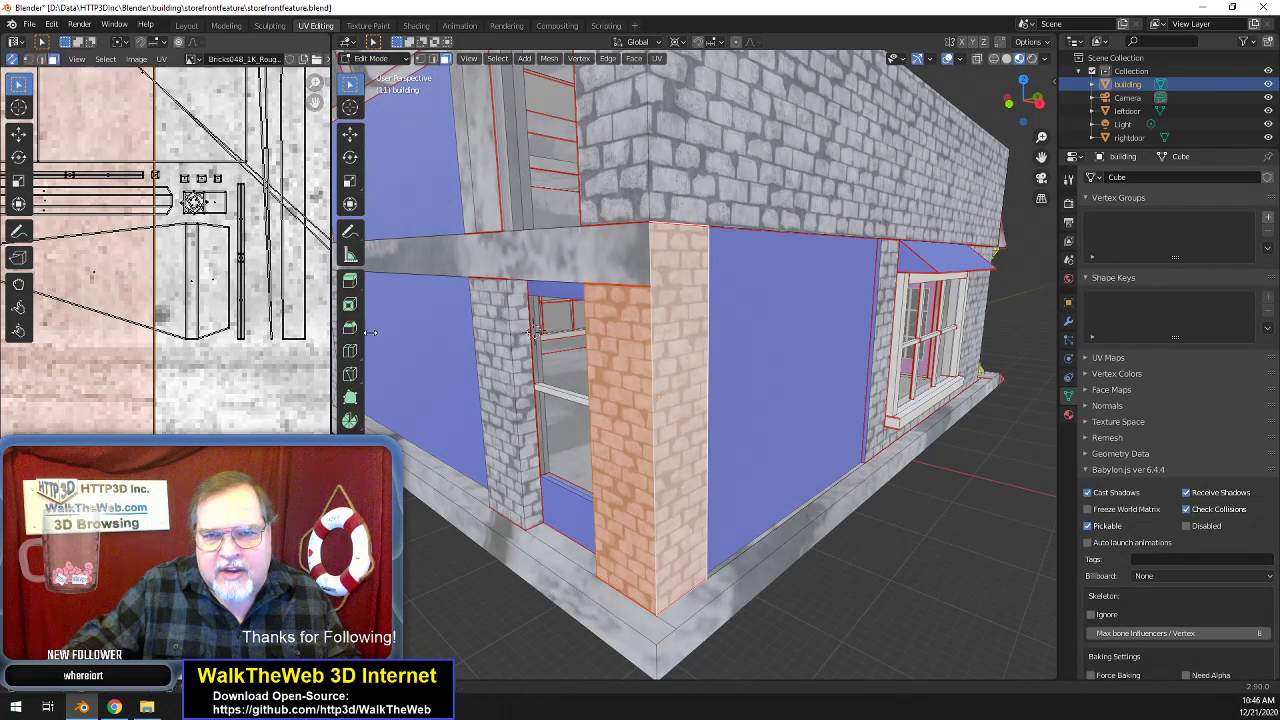
- Select only the rear and outer side faces of the lower corner pillar
click(866, 502)
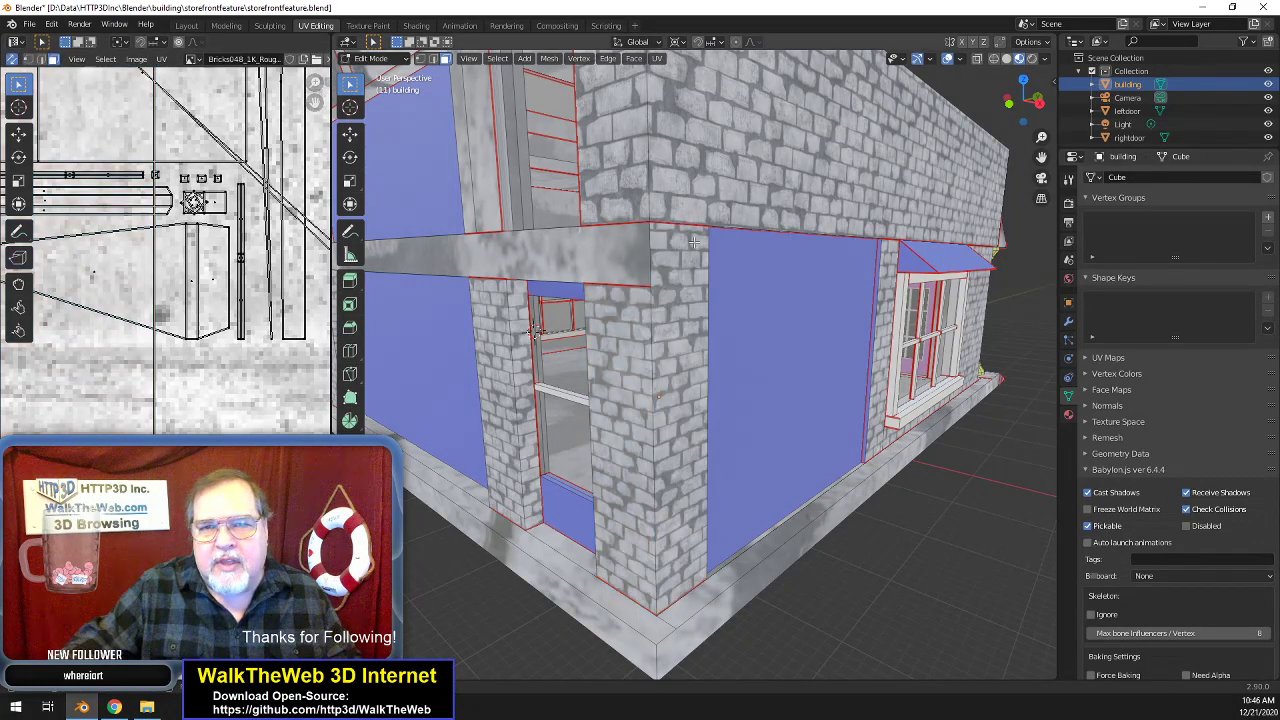
click(660, 408)
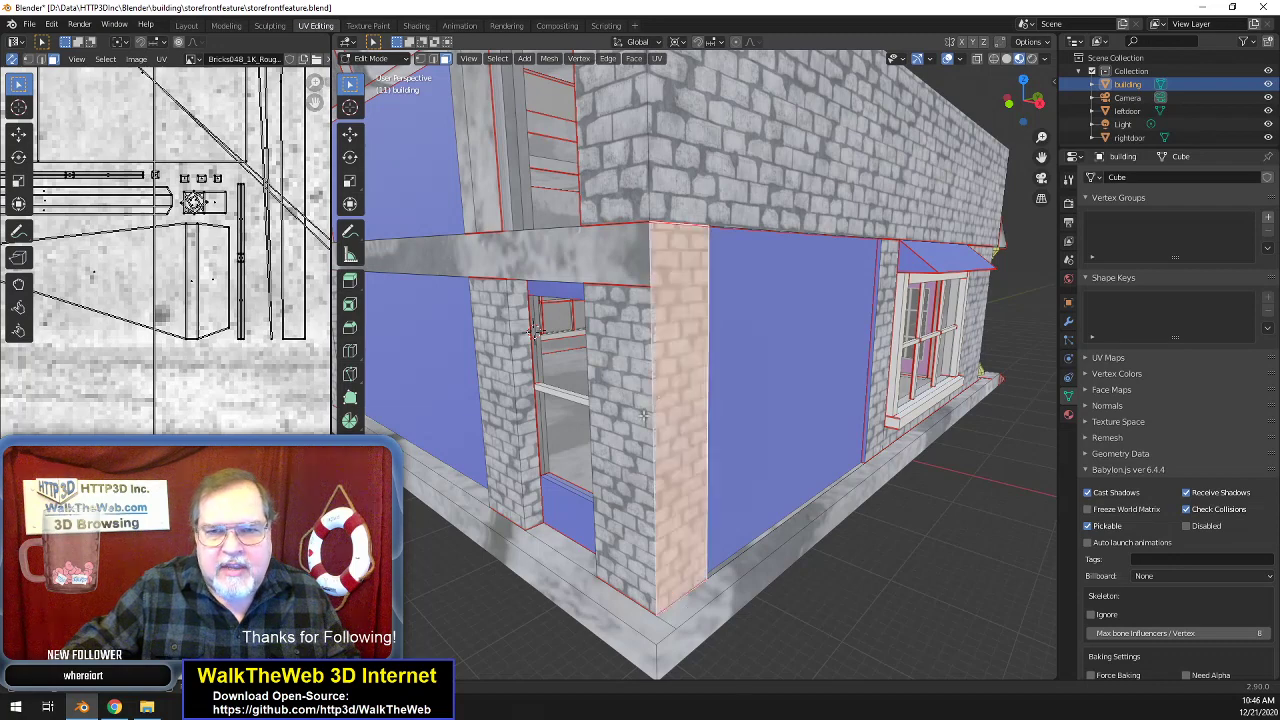
shift+click(633, 414)
drag(1040, 104, 972, 202)
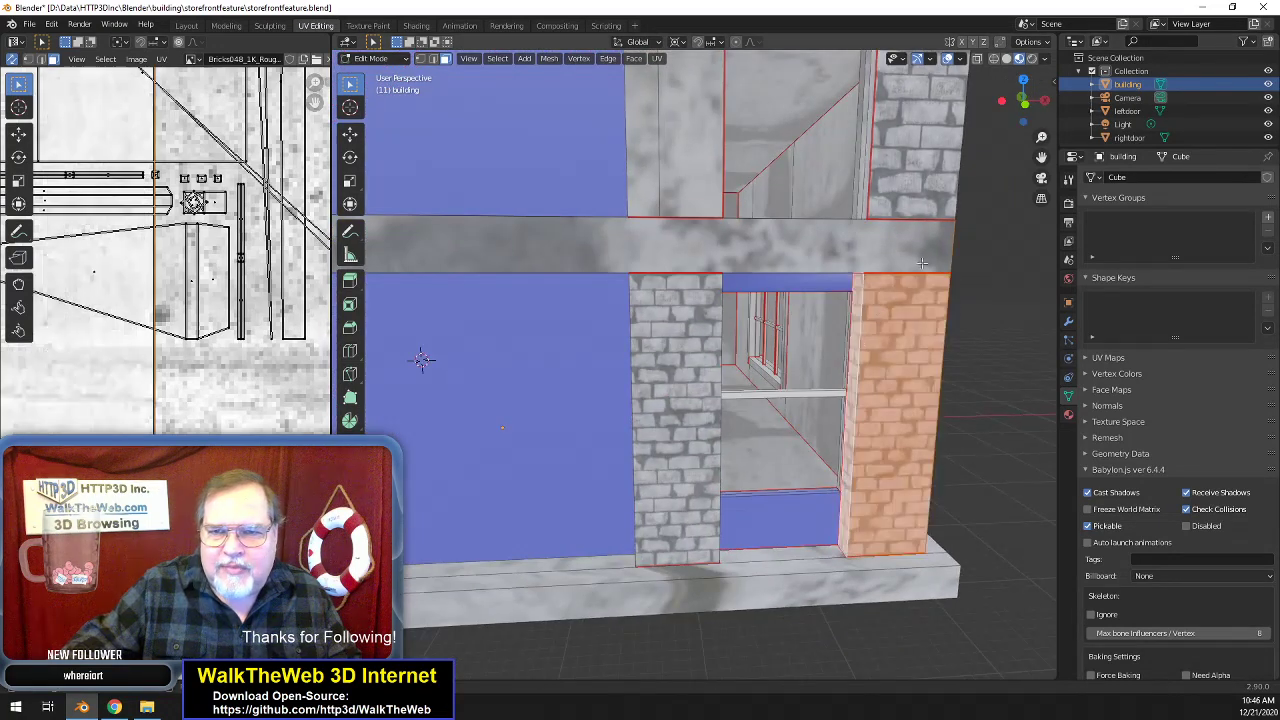
drag(1024, 110, 1008, 108)
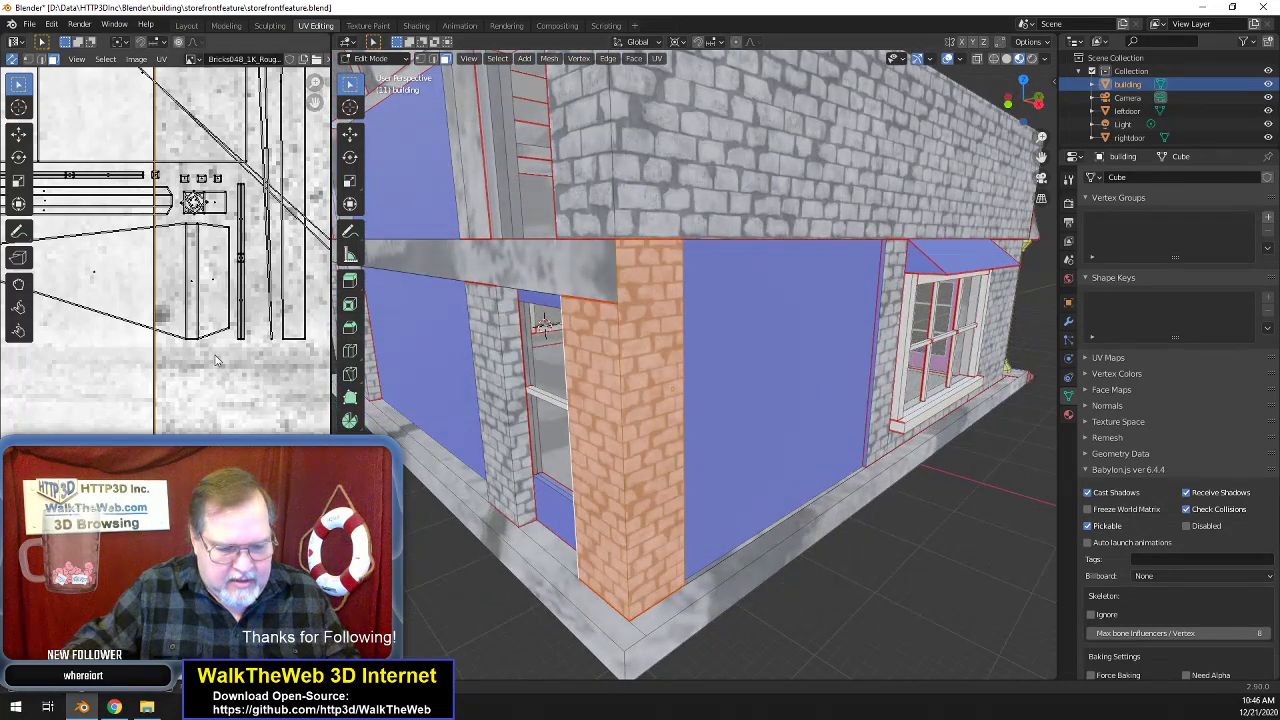
- Scale the two corner pillar faces' UVs slightly along Y, and shift them along Y to fine-tune the brick rows
key(s)
key(y)
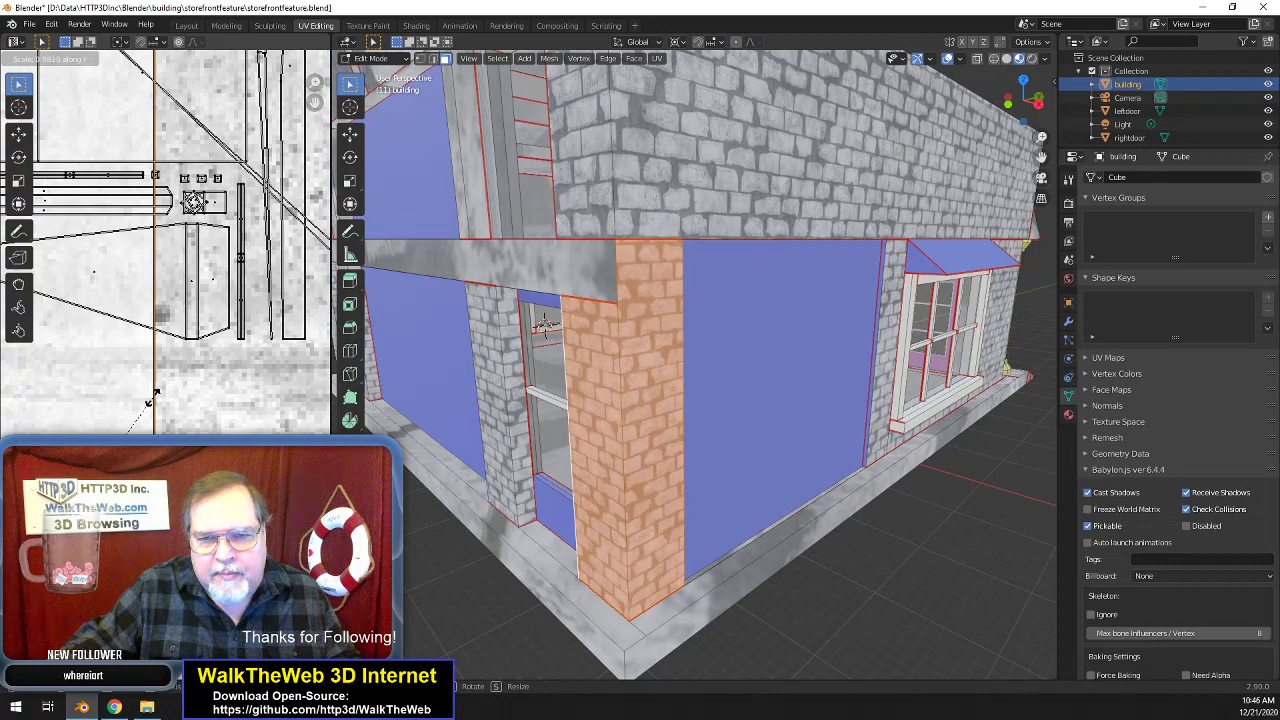
click(153, 399)
key(g)
key(y)
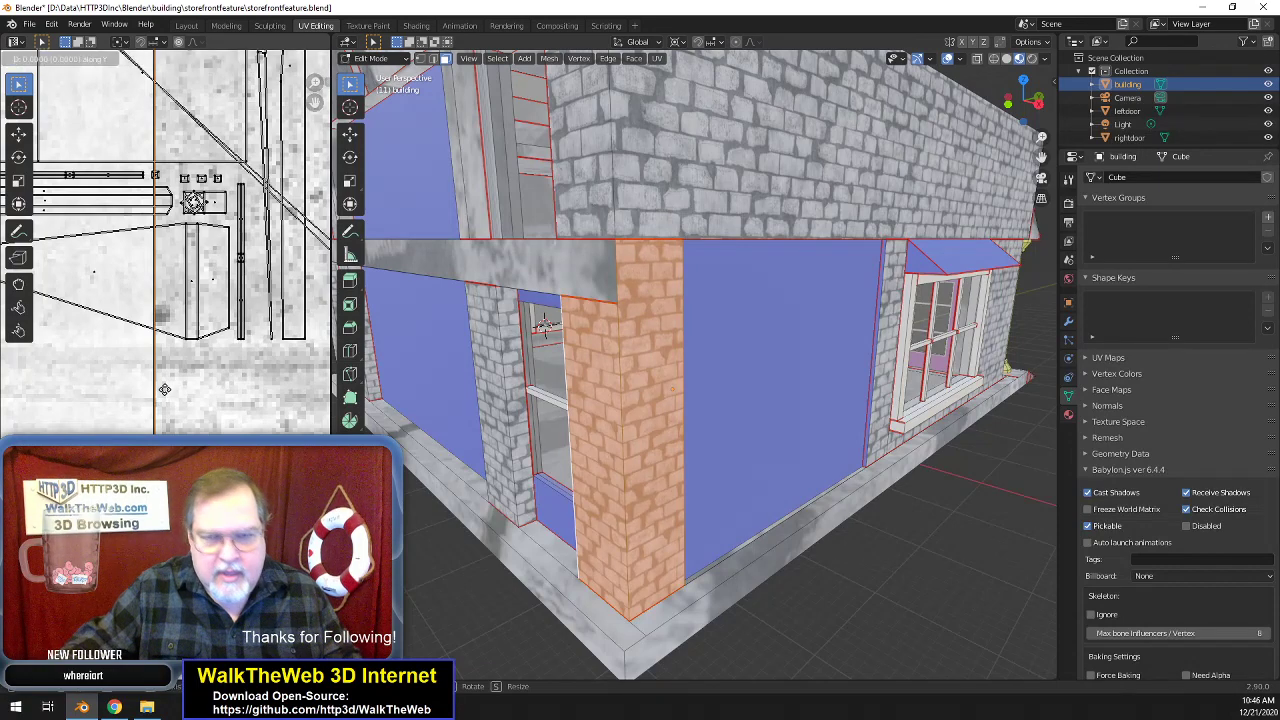
click(167, 317)
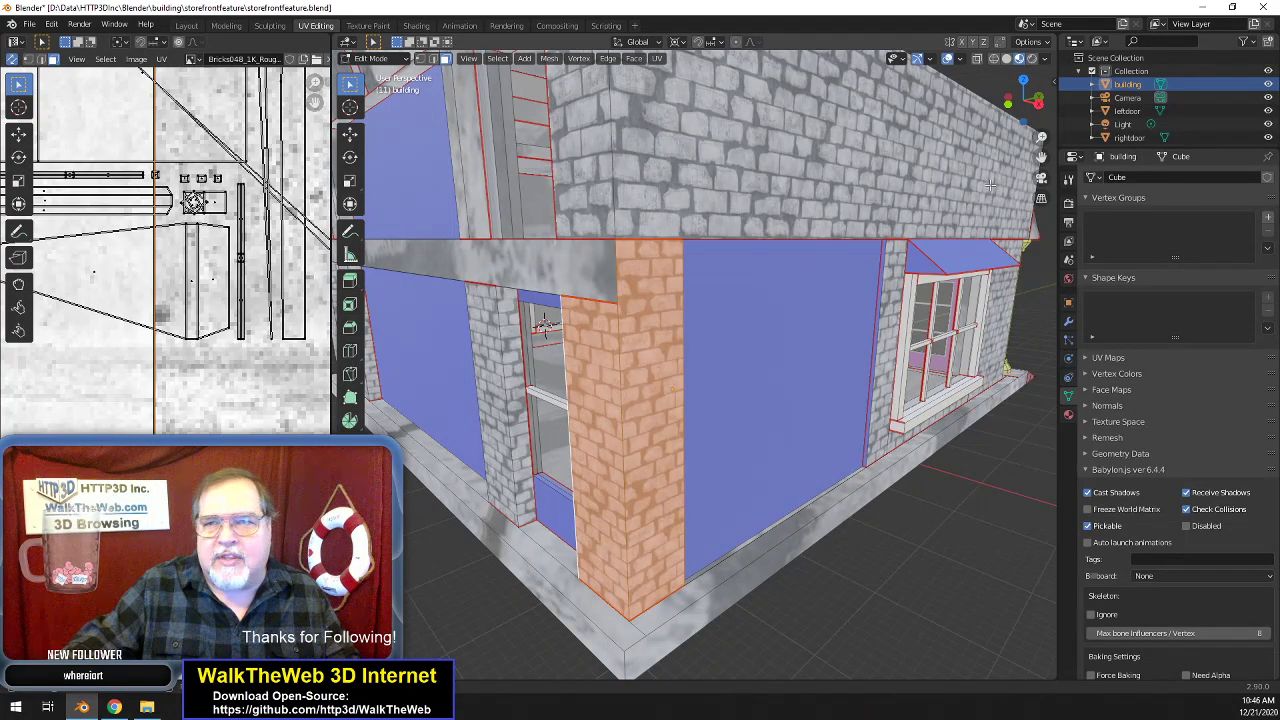
- Deselect the pillar and select the opposite side's lower wall faces on both sides of the window and beneath it
drag(1033, 108, 1087, 93)
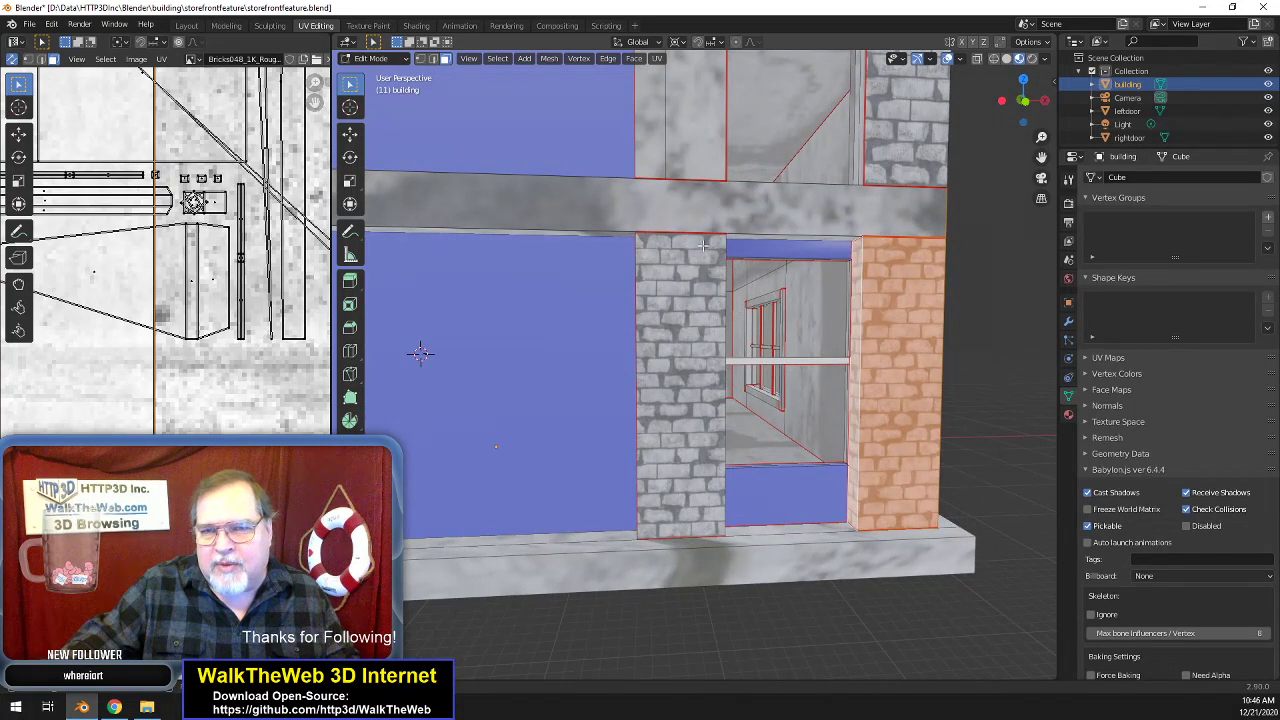
key(alt+a)
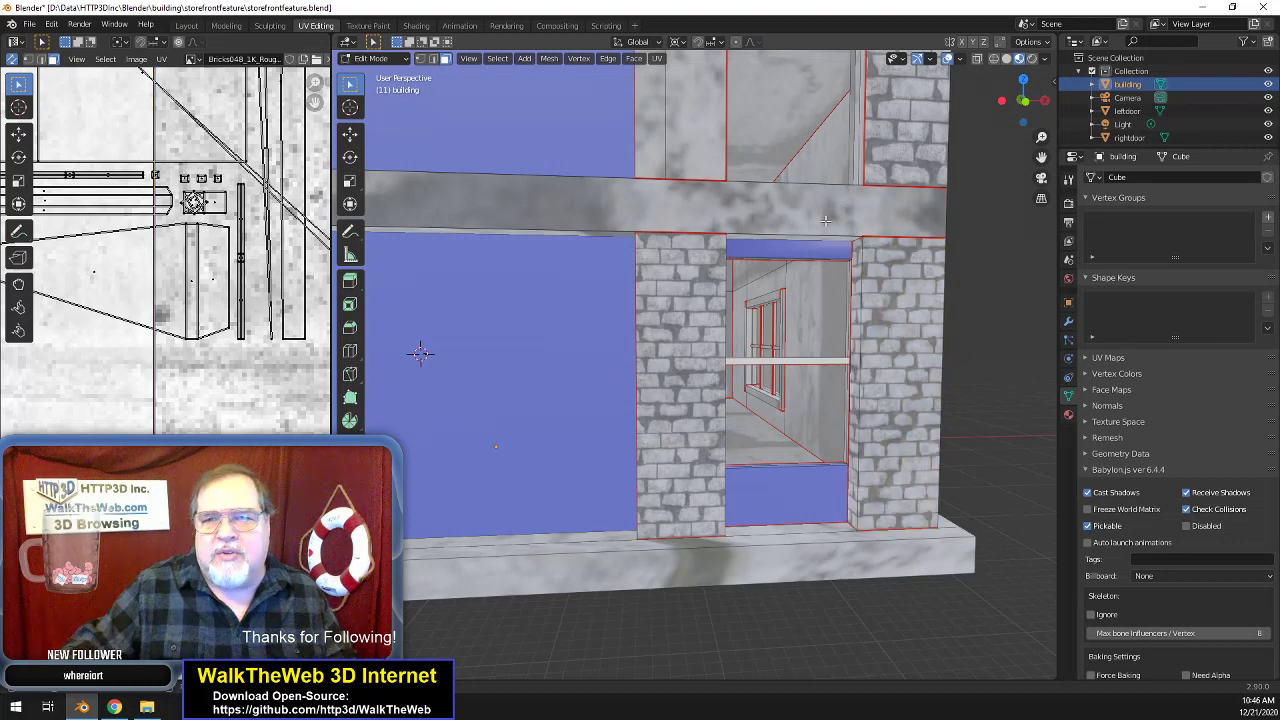
drag(1041, 157, 1252, 182)
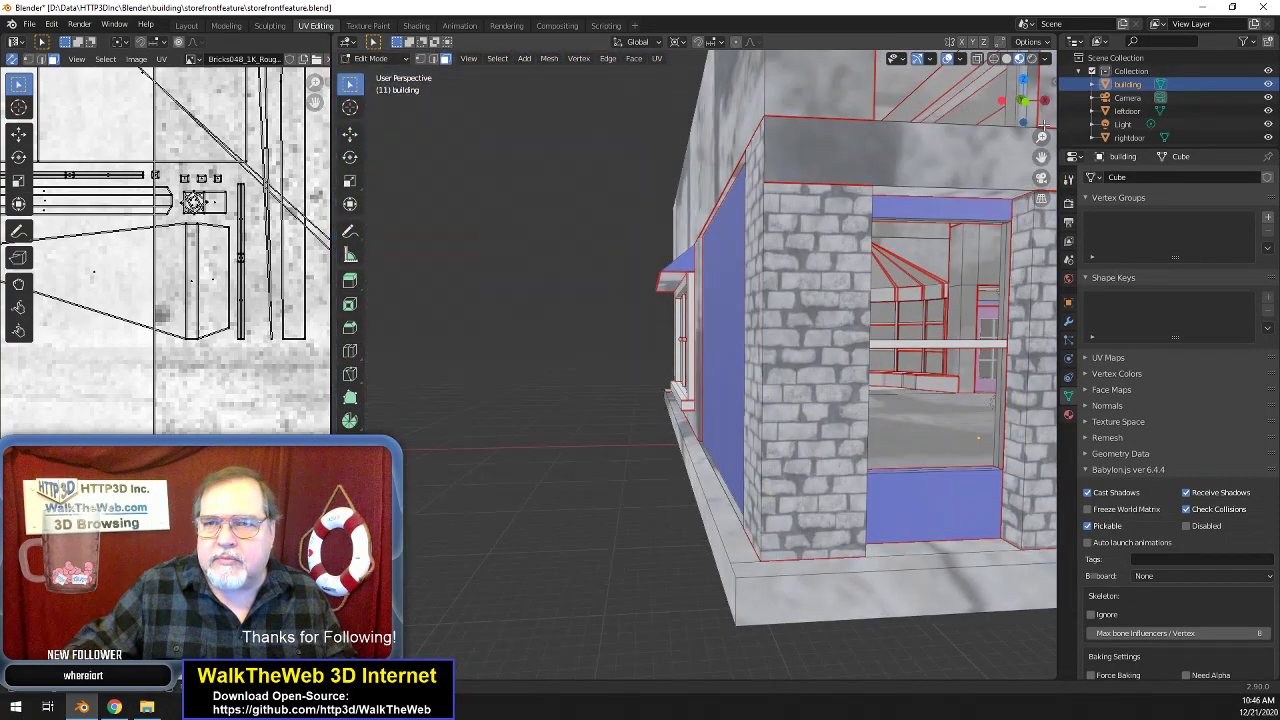
drag(1043, 125, 1150, 115)
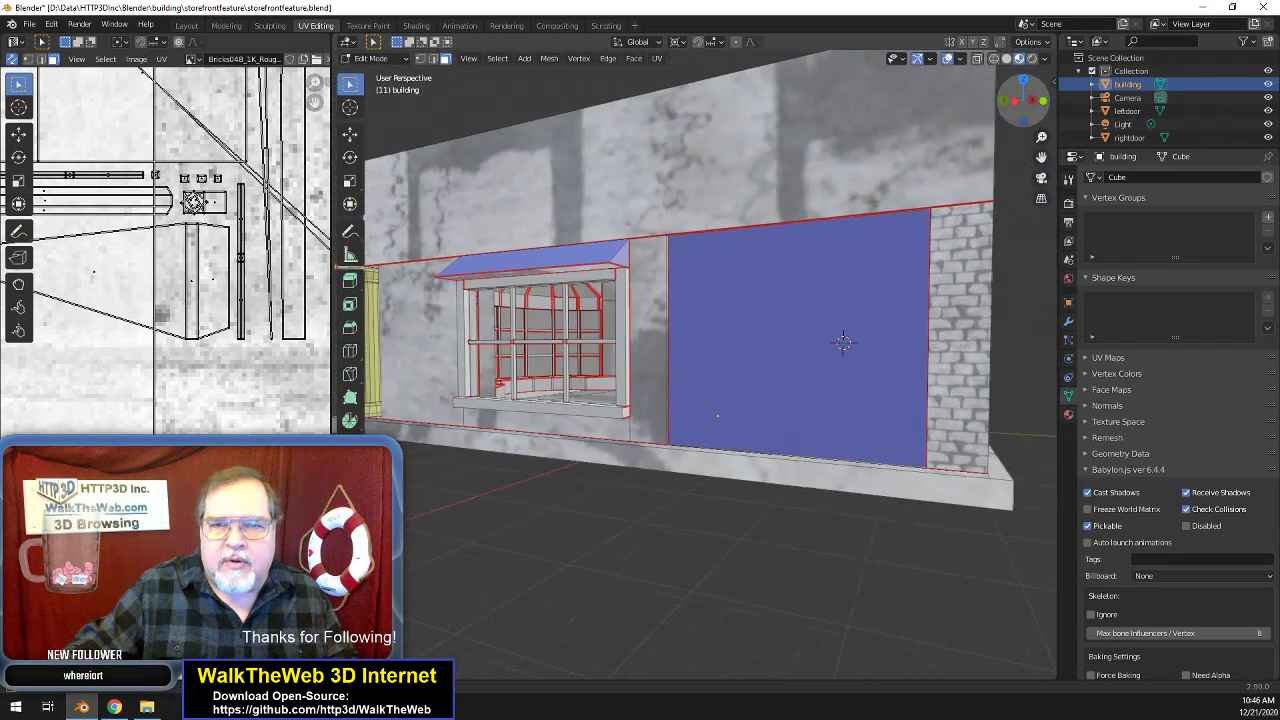
click(655, 365)
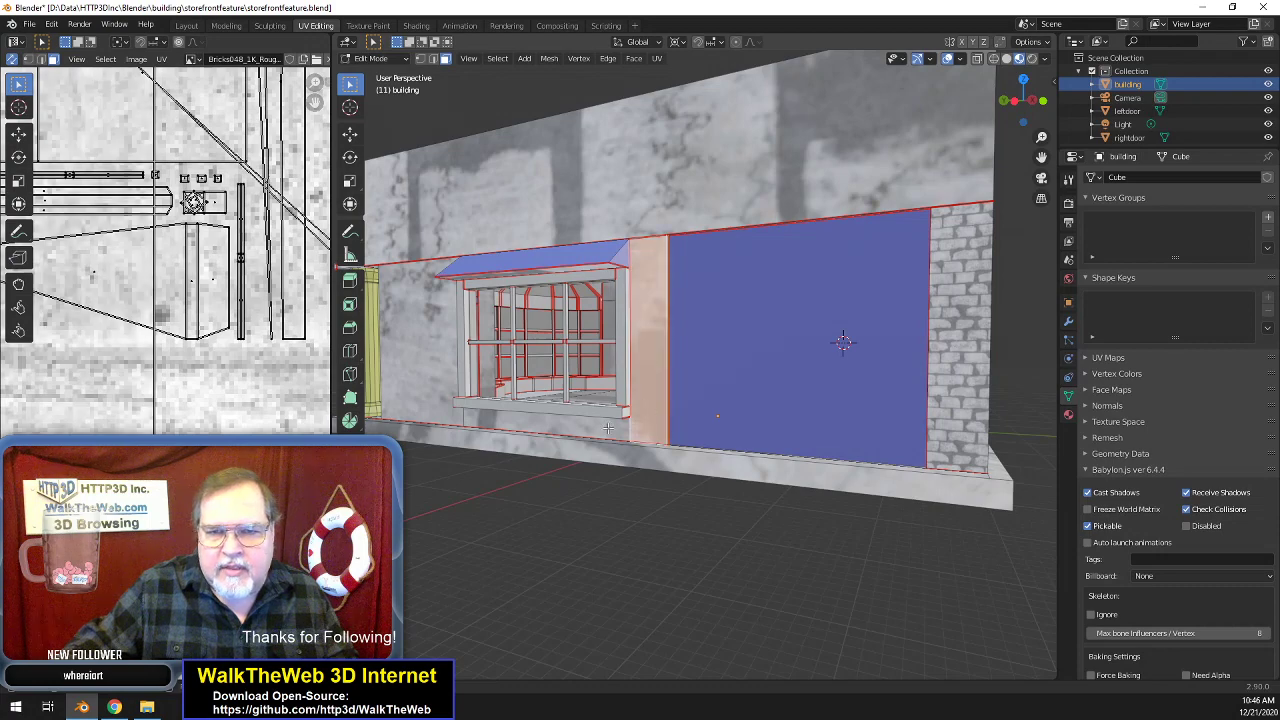
shift+click(497, 418)
shift+click(416, 361)
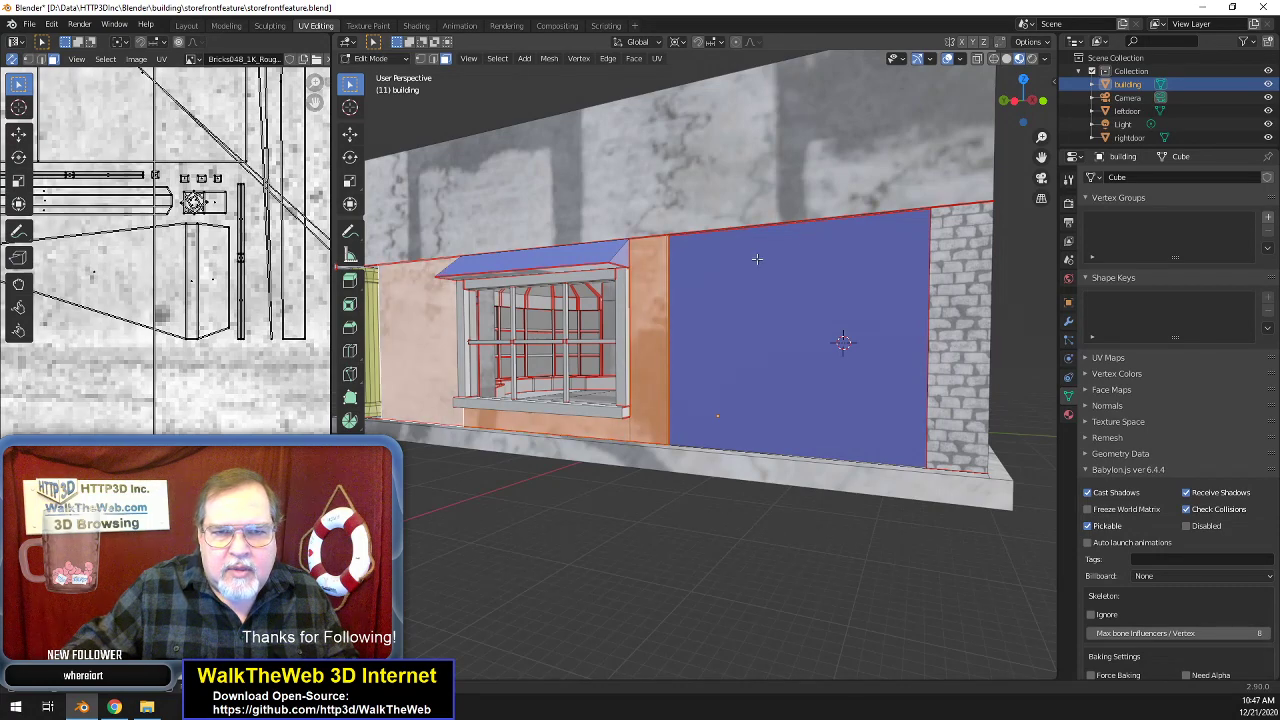
- Add the front wall face between the entrance door and the column to the selection
drag(1016, 120, 913, 232)
drag(1041, 157, 1143, 176)
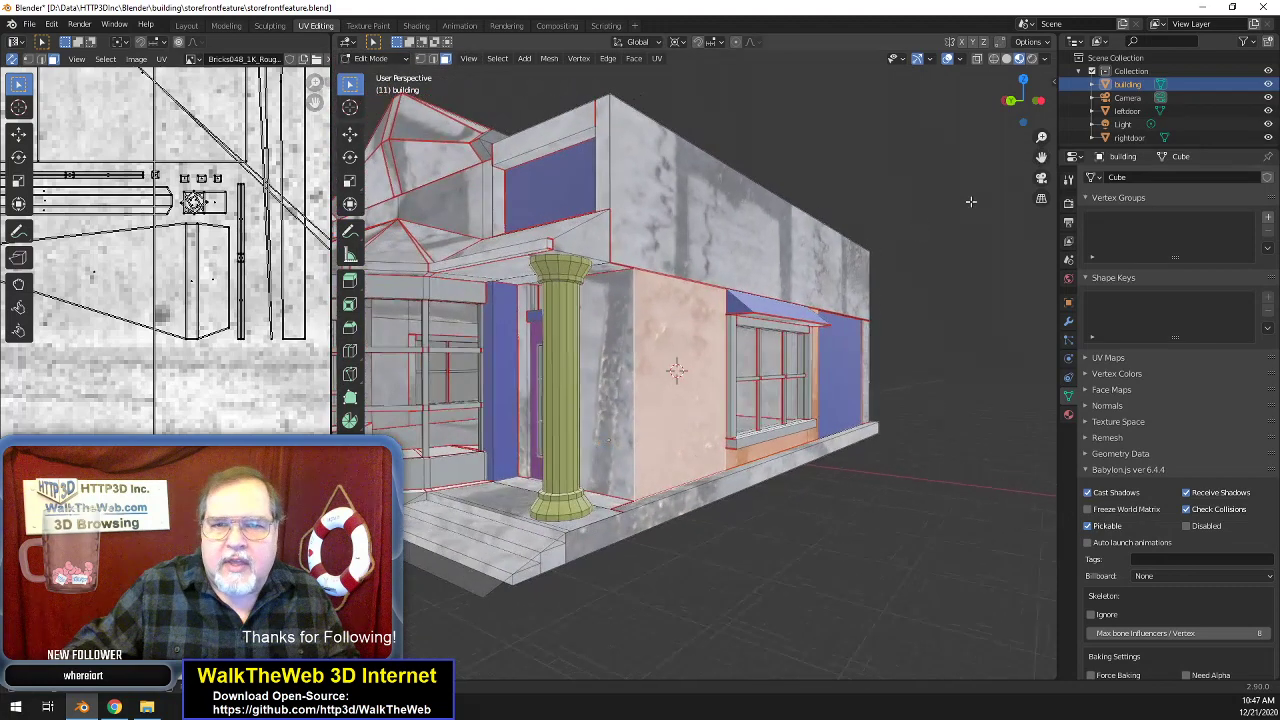
drag(1030, 100, 985, 108)
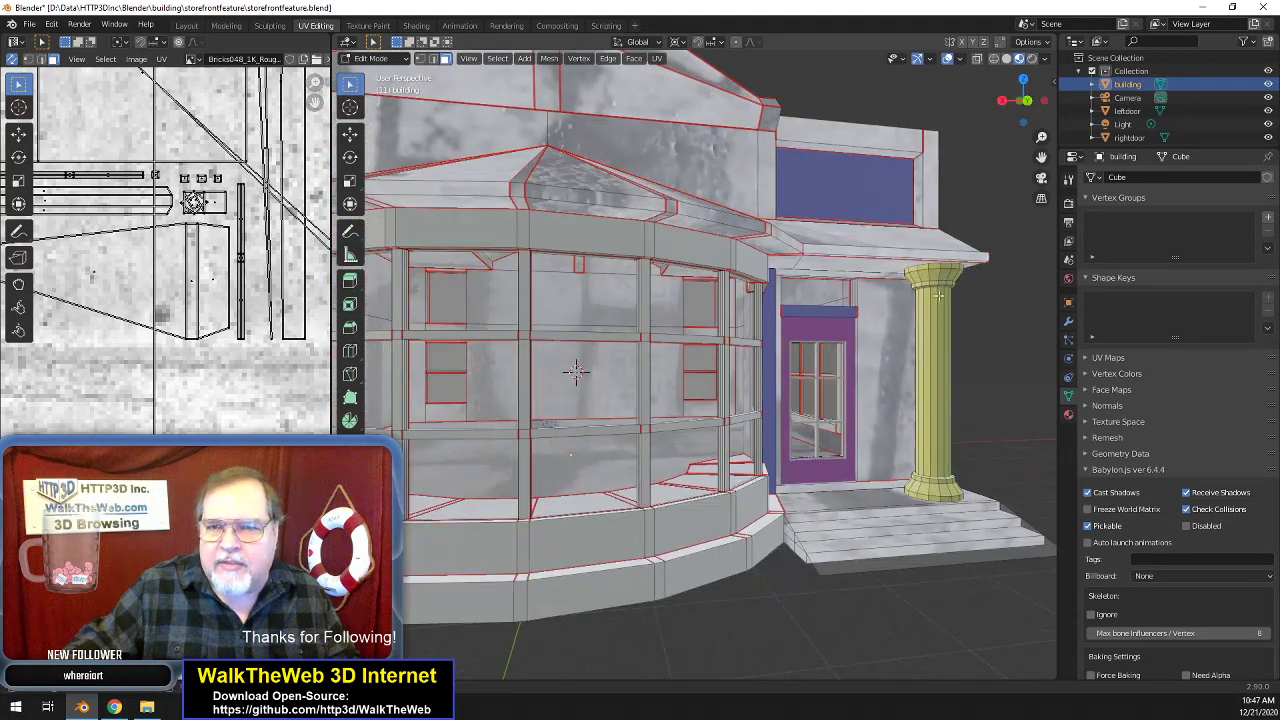
click(890, 373)
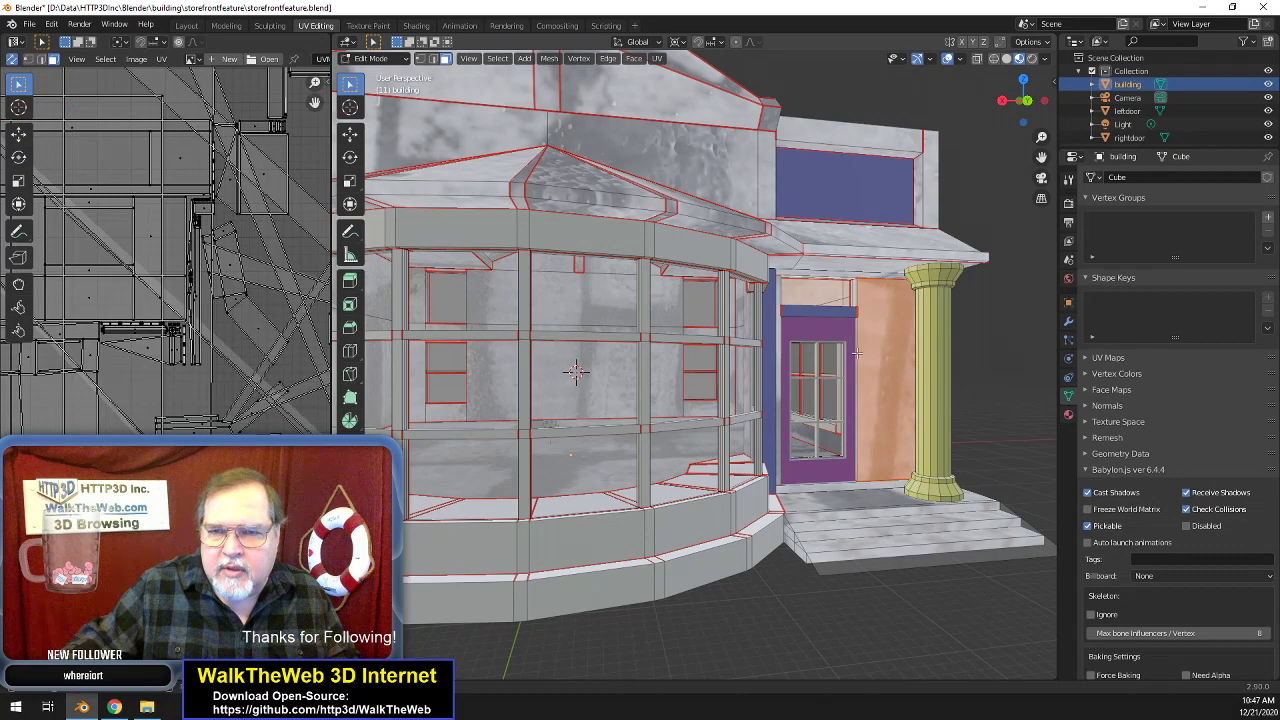
shift+click(849, 294)
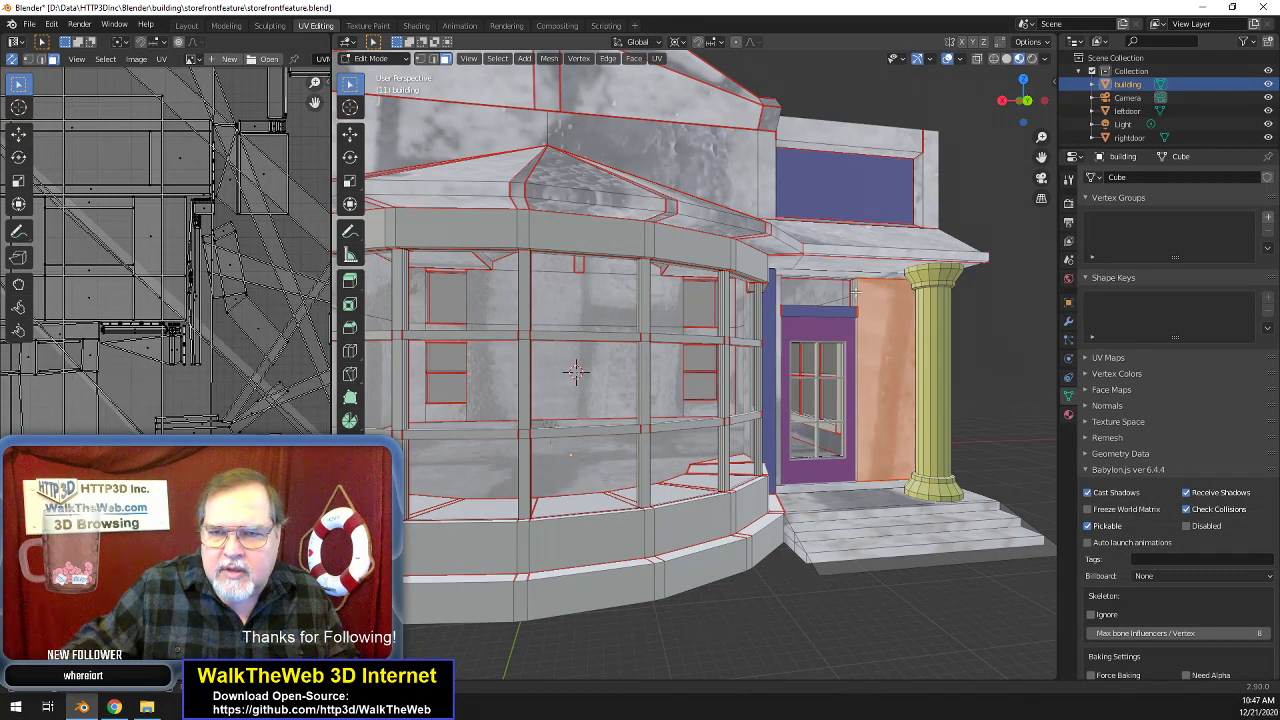
shift+click(856, 293)
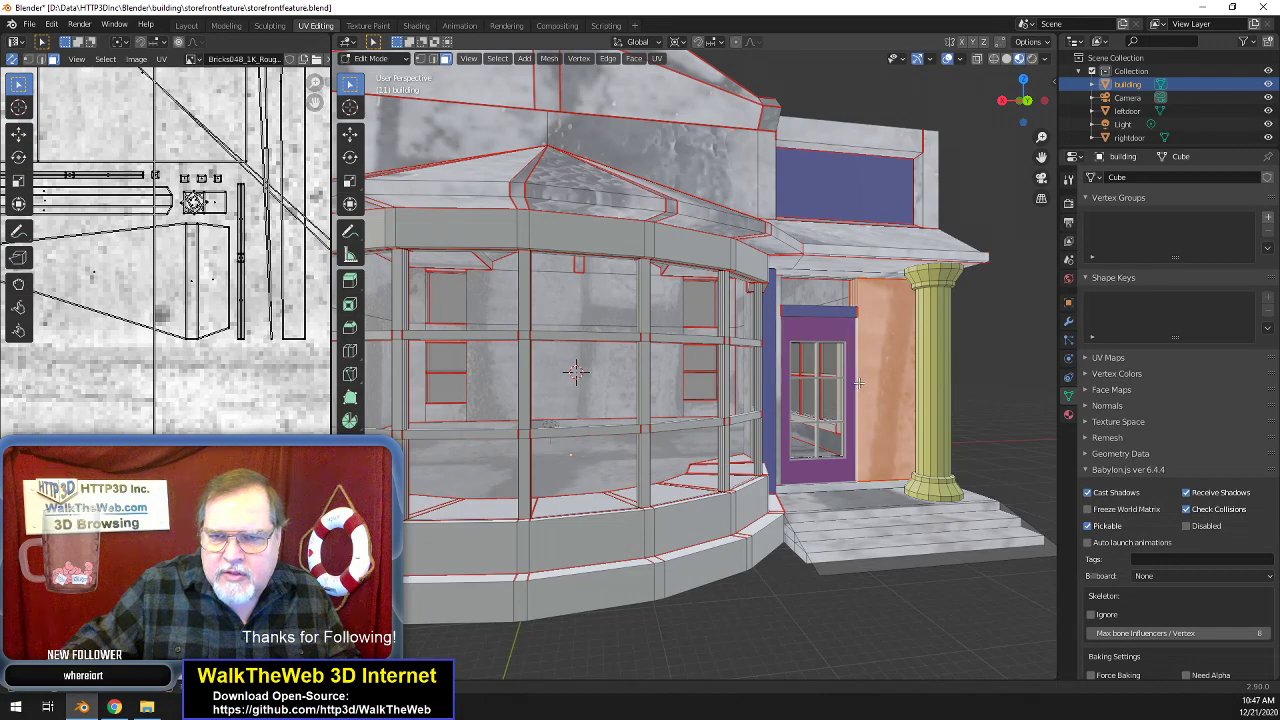
drag(1020, 100, 1080, 84)
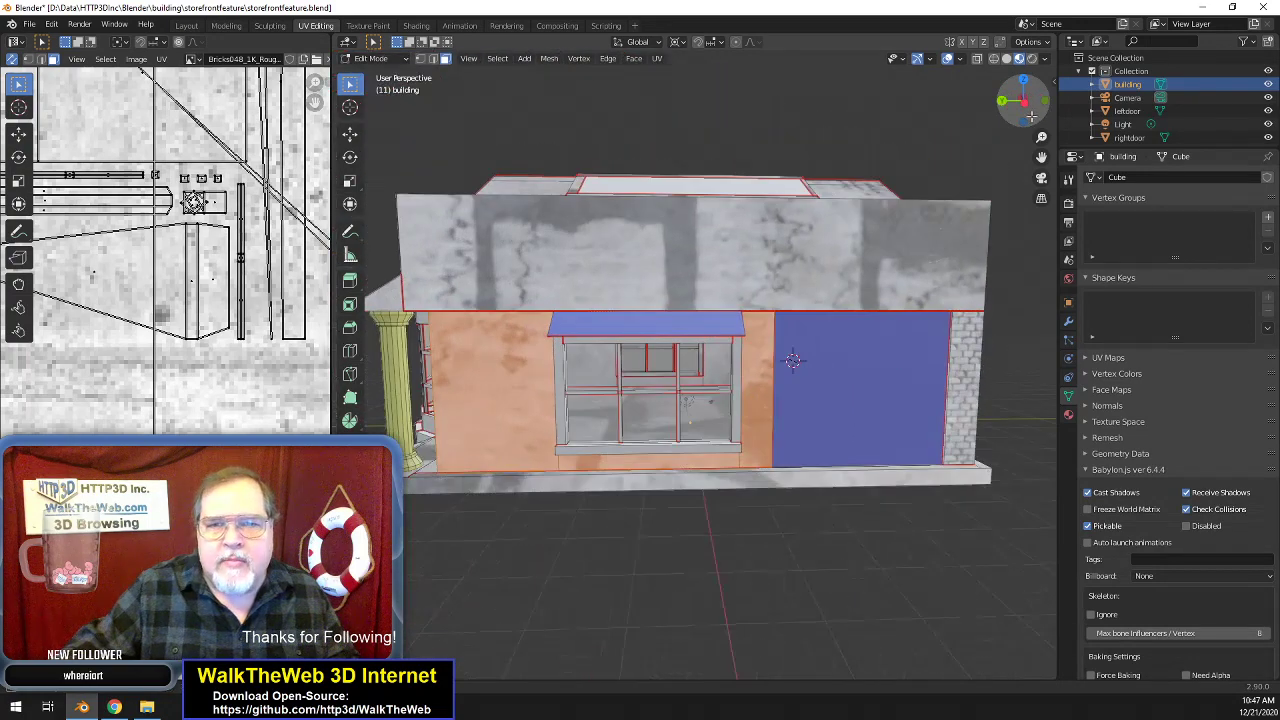
- Unwrap the selected lower wall faces and rotate their UVs by 90 degrees
scroll(943, 260, up, 2)
click(656, 58)
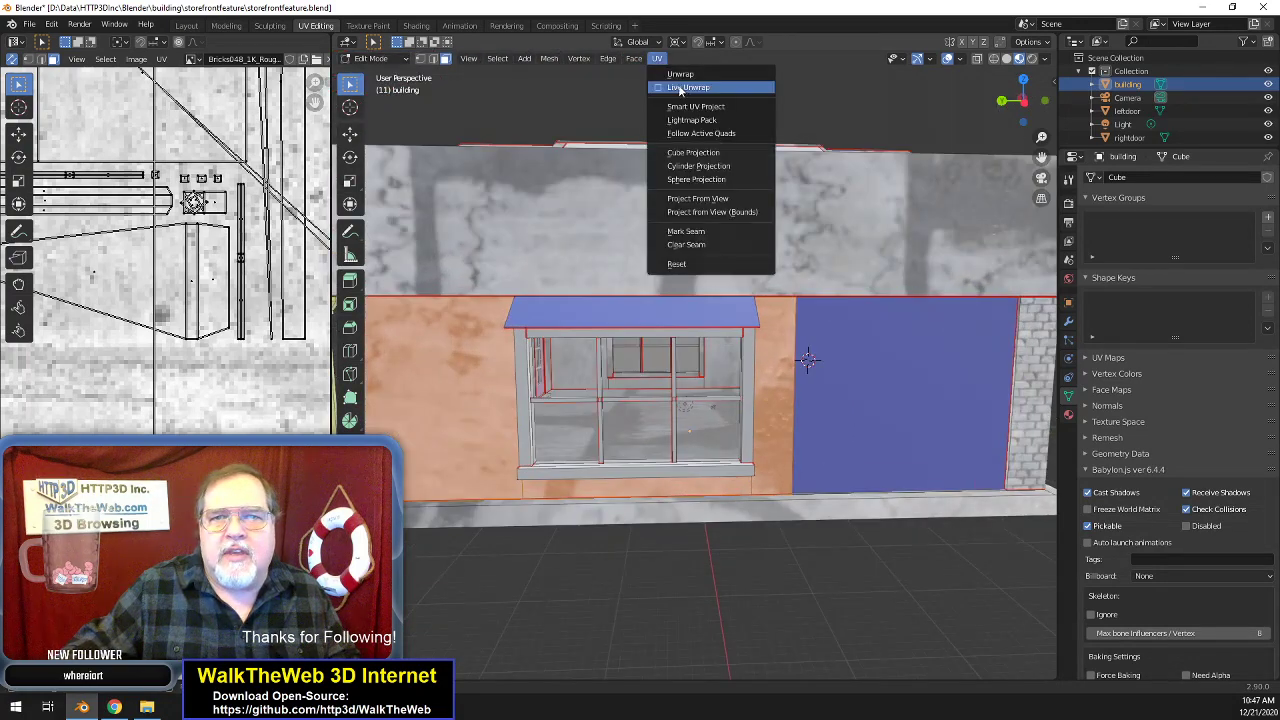
click(686, 80)
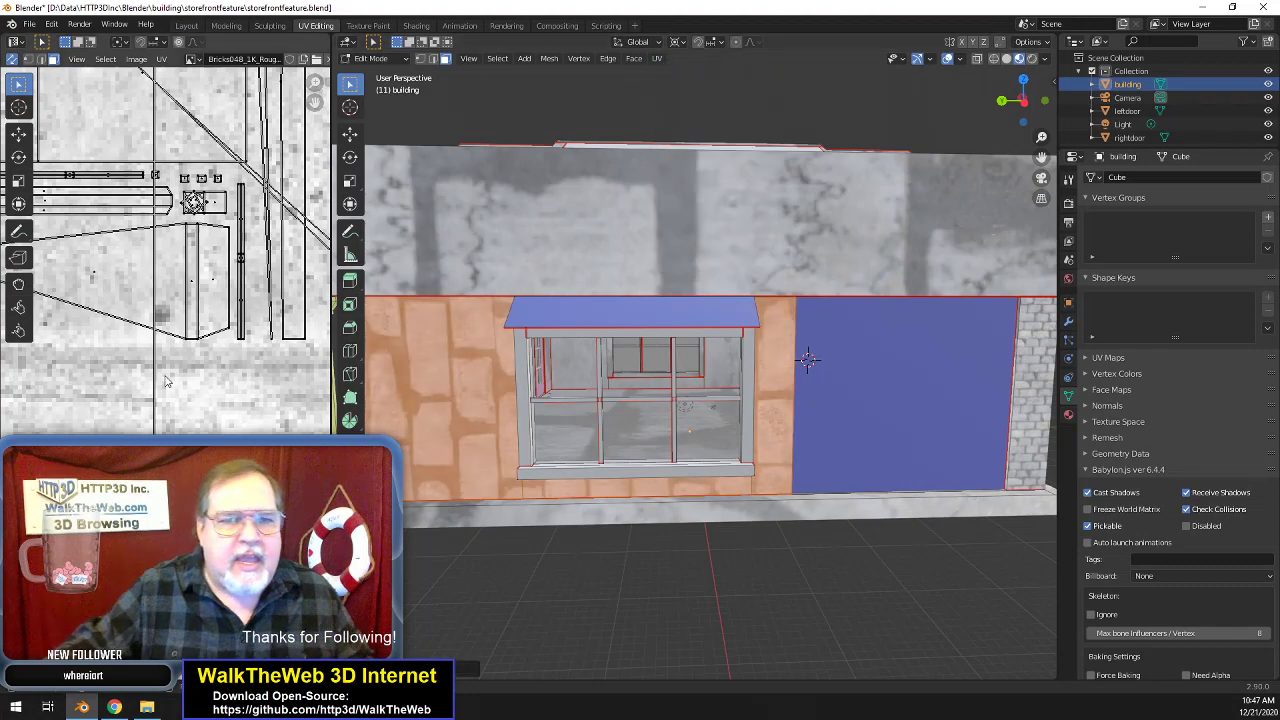
text(r90)
key(Return)
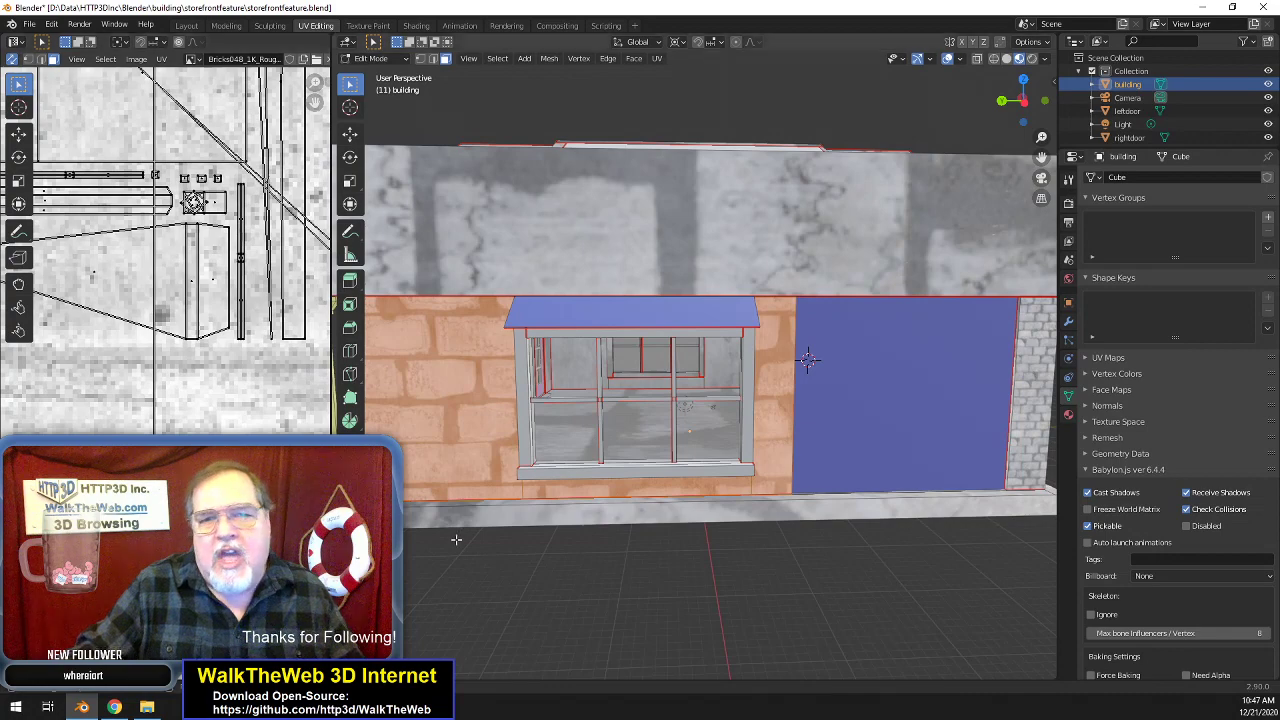
- Try scaling the selected lower wall faces' UVs by 6
scroll(157, 360, down, 3)
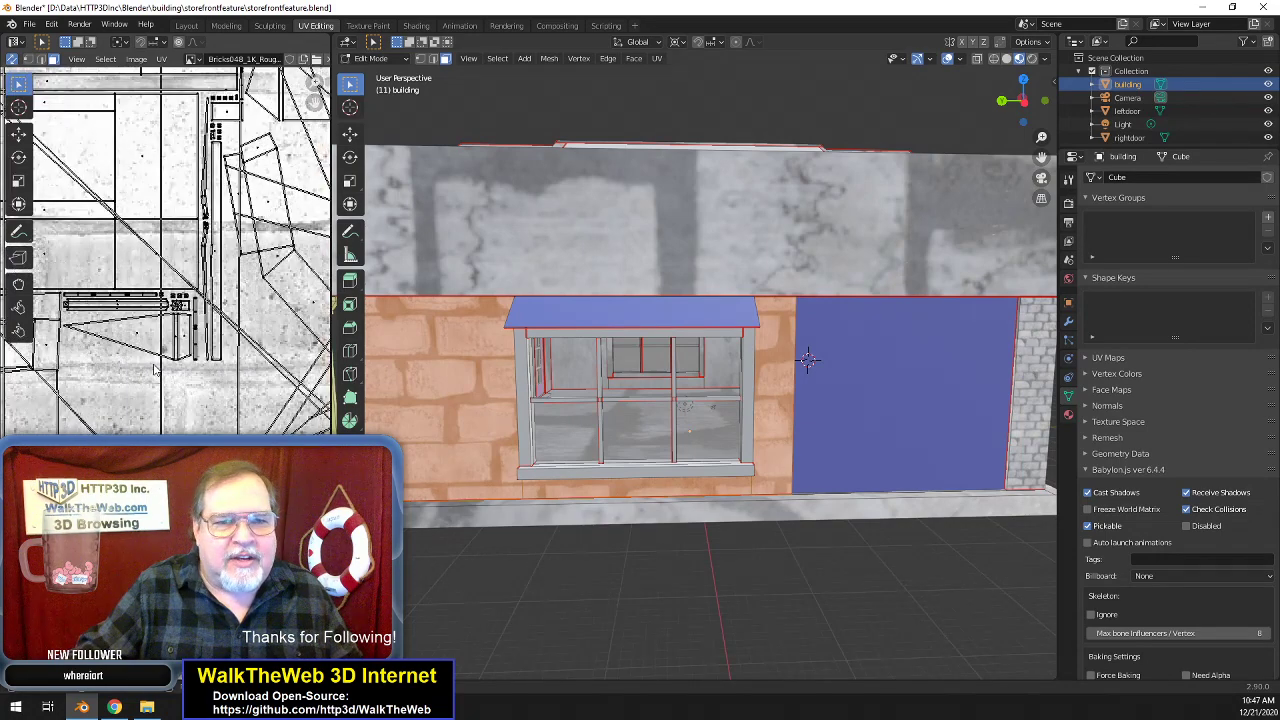
scroll(155, 370, up, 2)
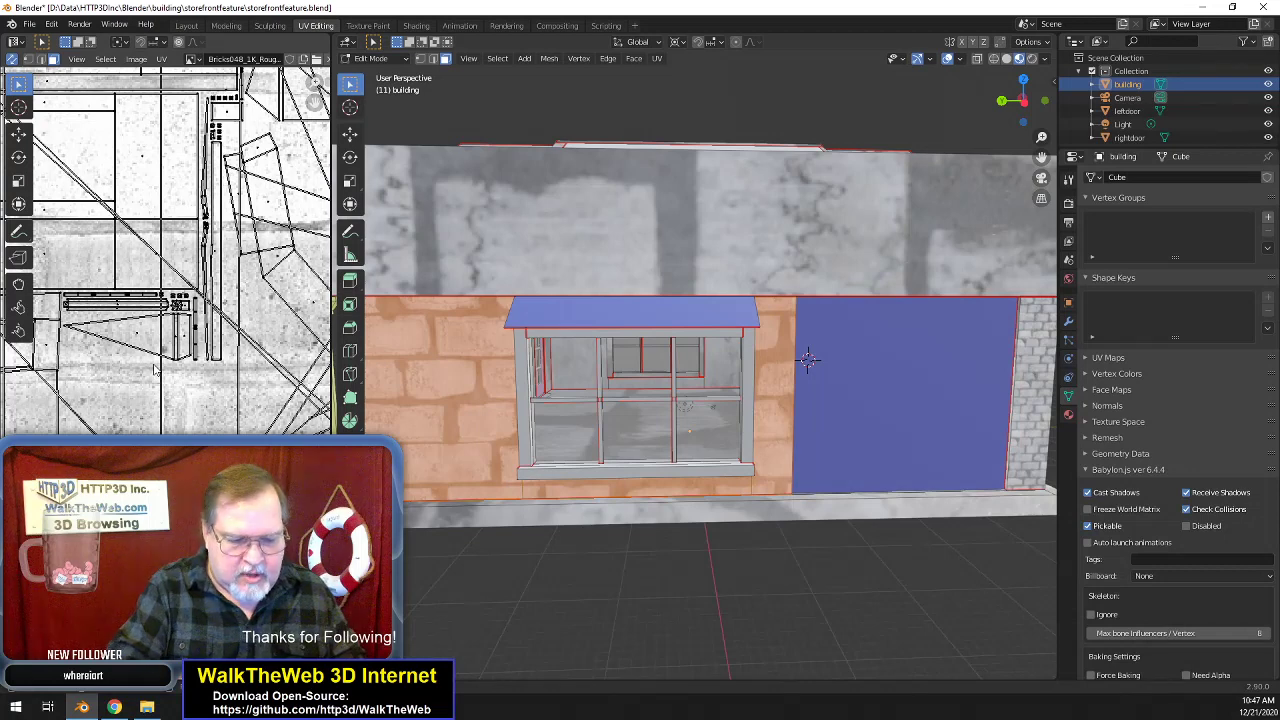
key(s)
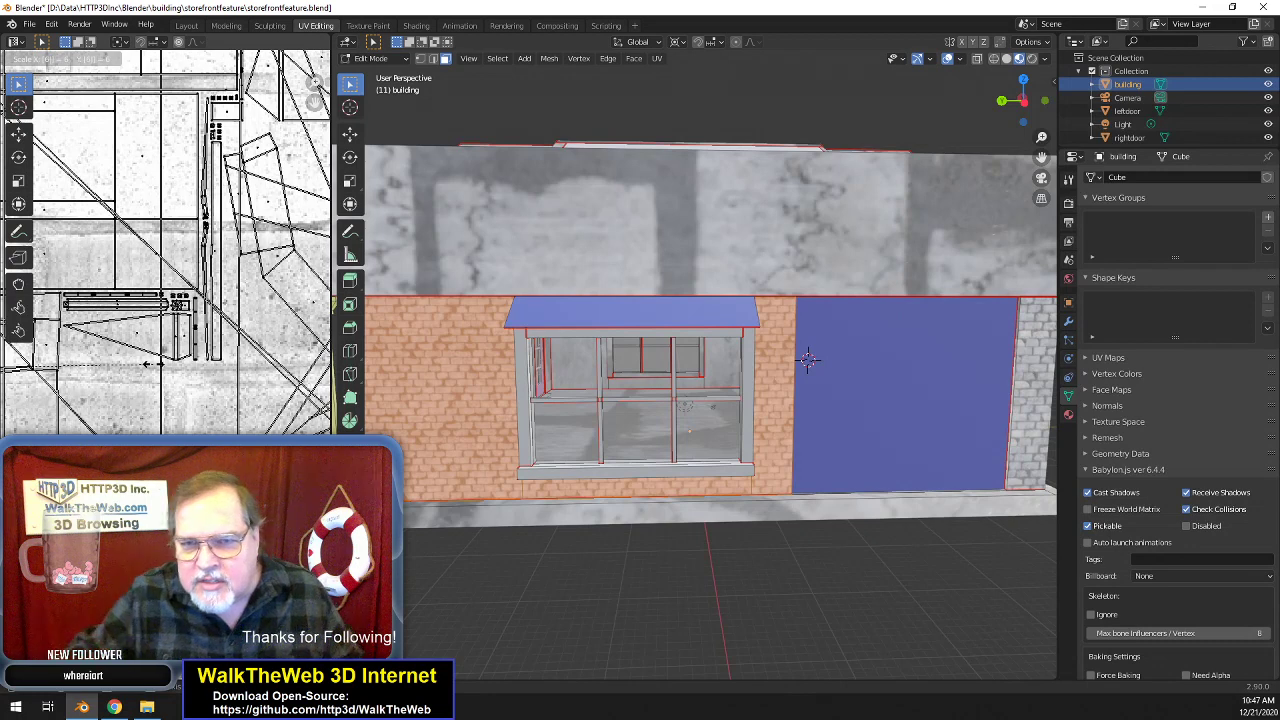
click(245, 378)
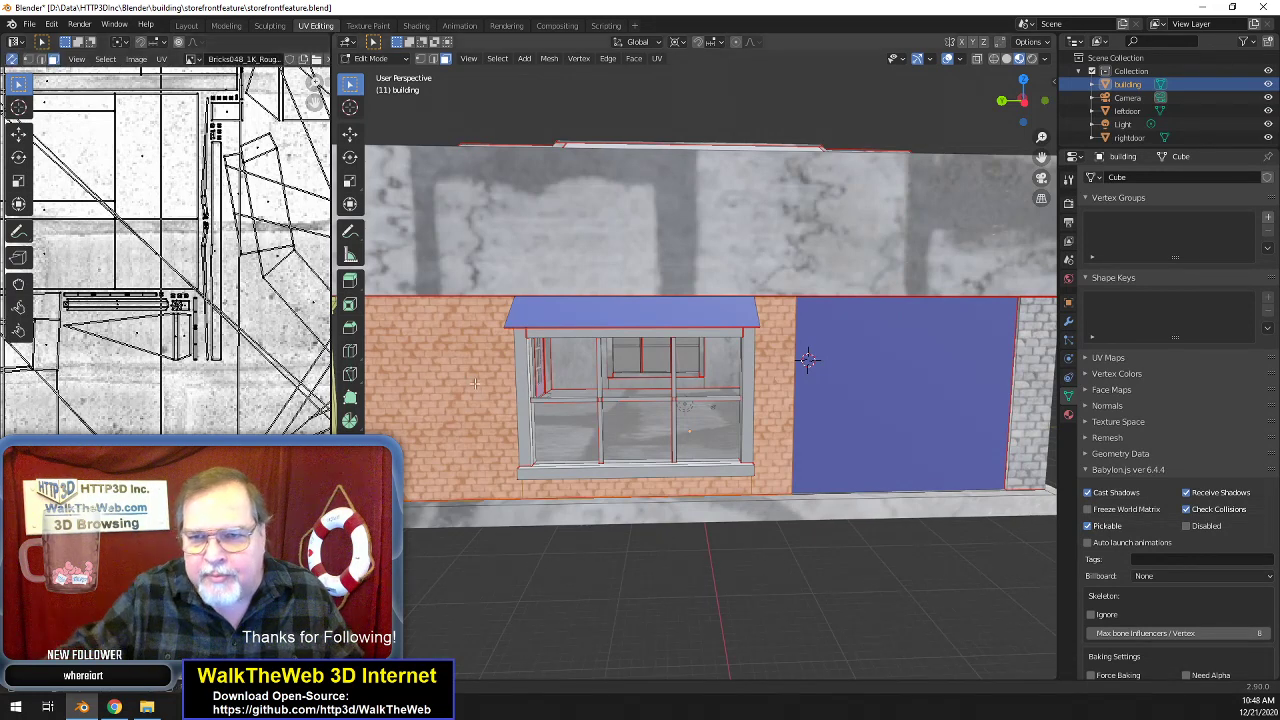
- Compare the wall bricks beside the window with the corner pillar's bricks, and undo the last UV scaling
click(850, 190)
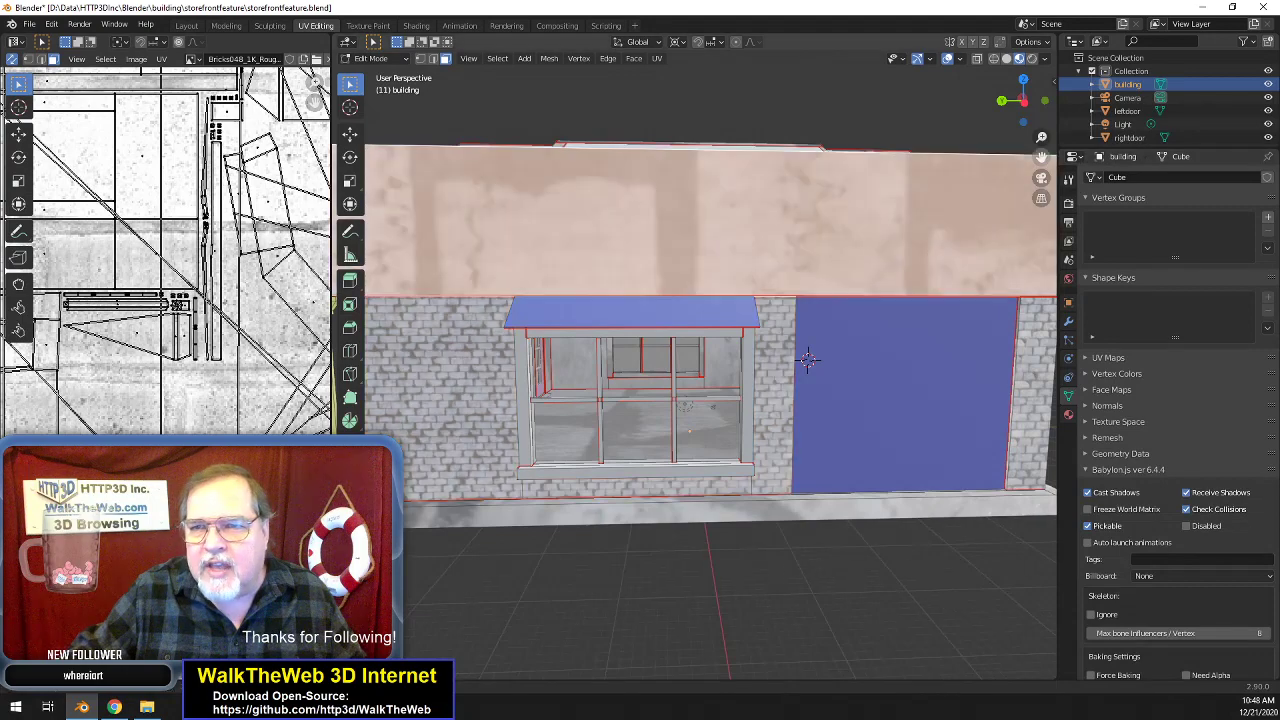
middle_drag(850, 190, 842, 188)
drag(1041, 157, 822, 99)
scroll(1004, 254, up, 3)
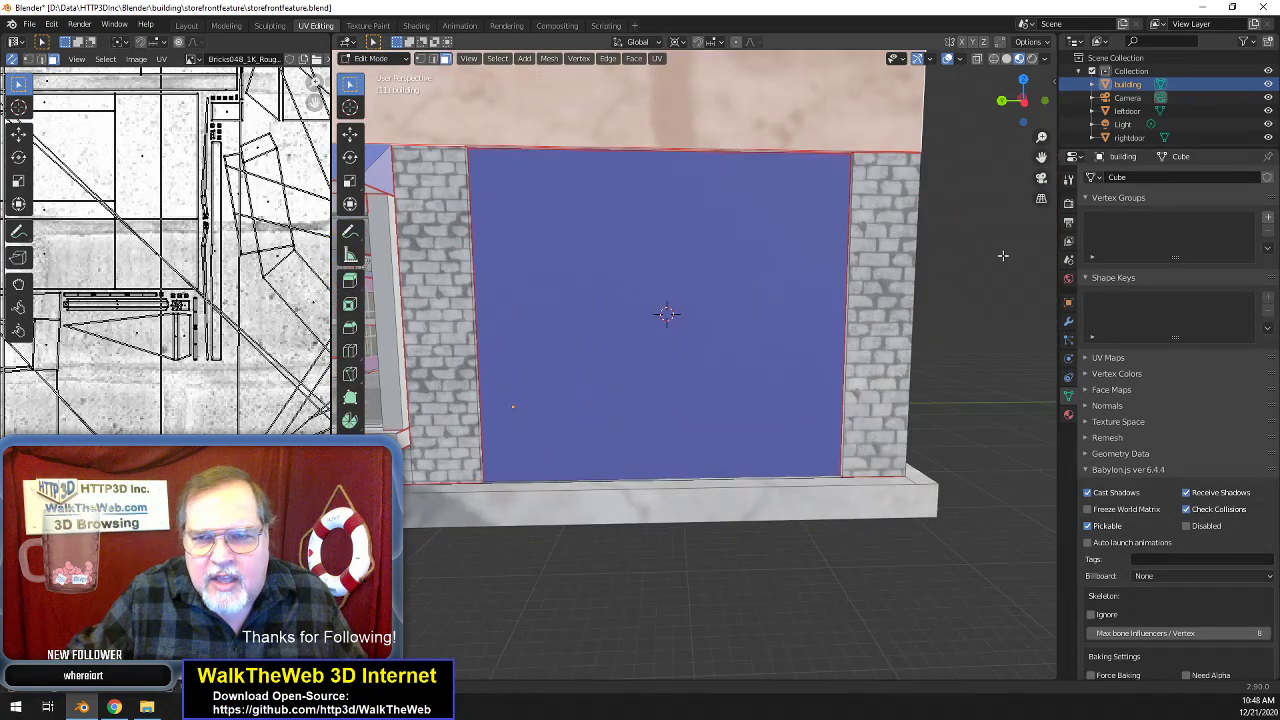
drag(1041, 157, 1128, 162)
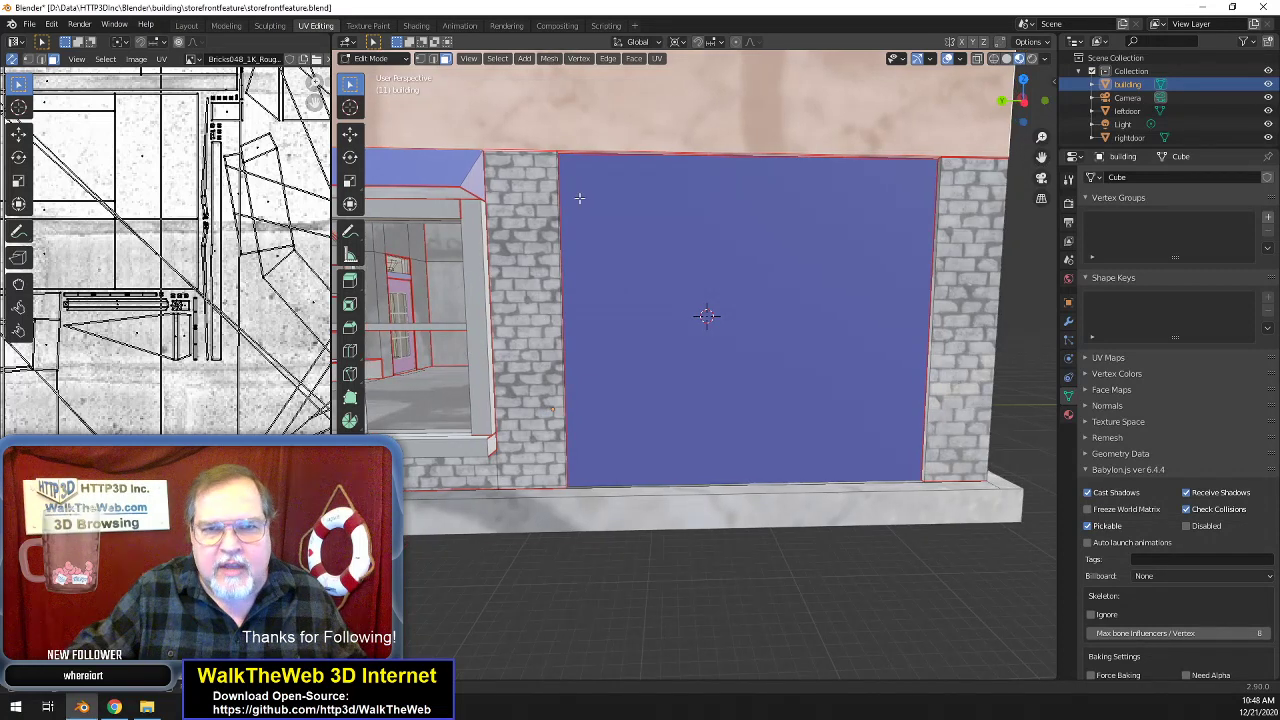
click(528, 375)
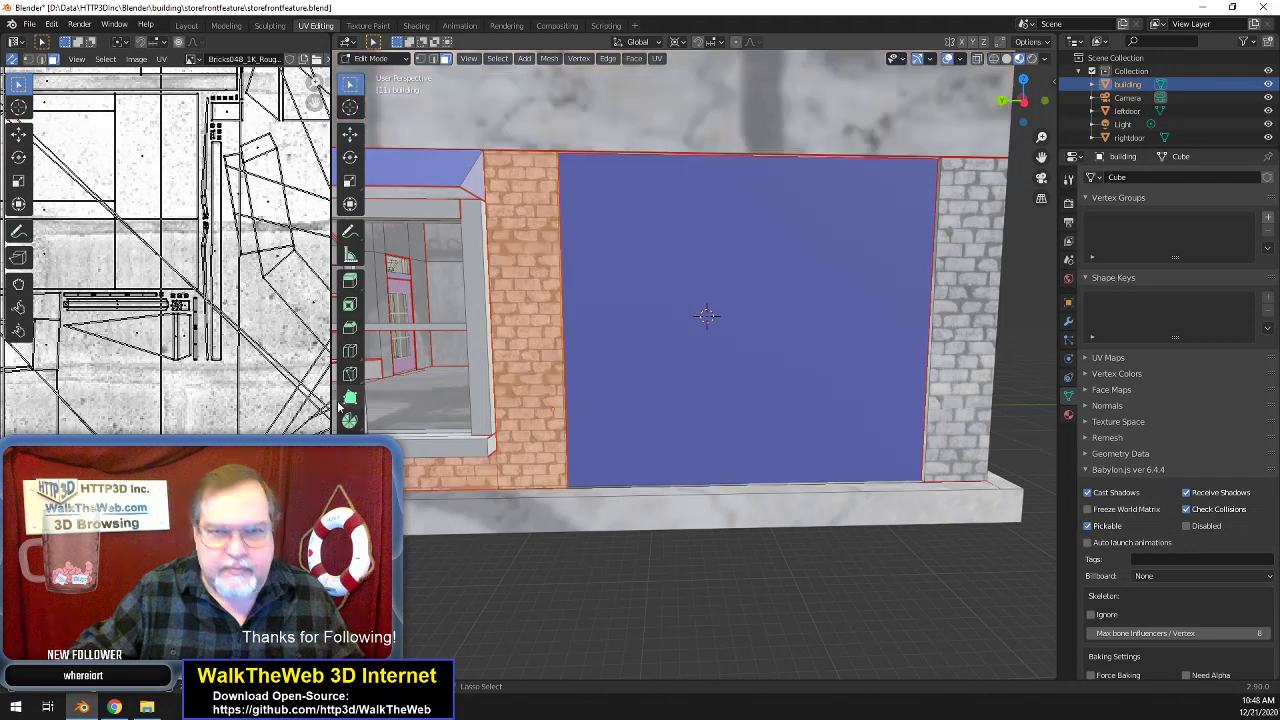
key(ctrl+z)
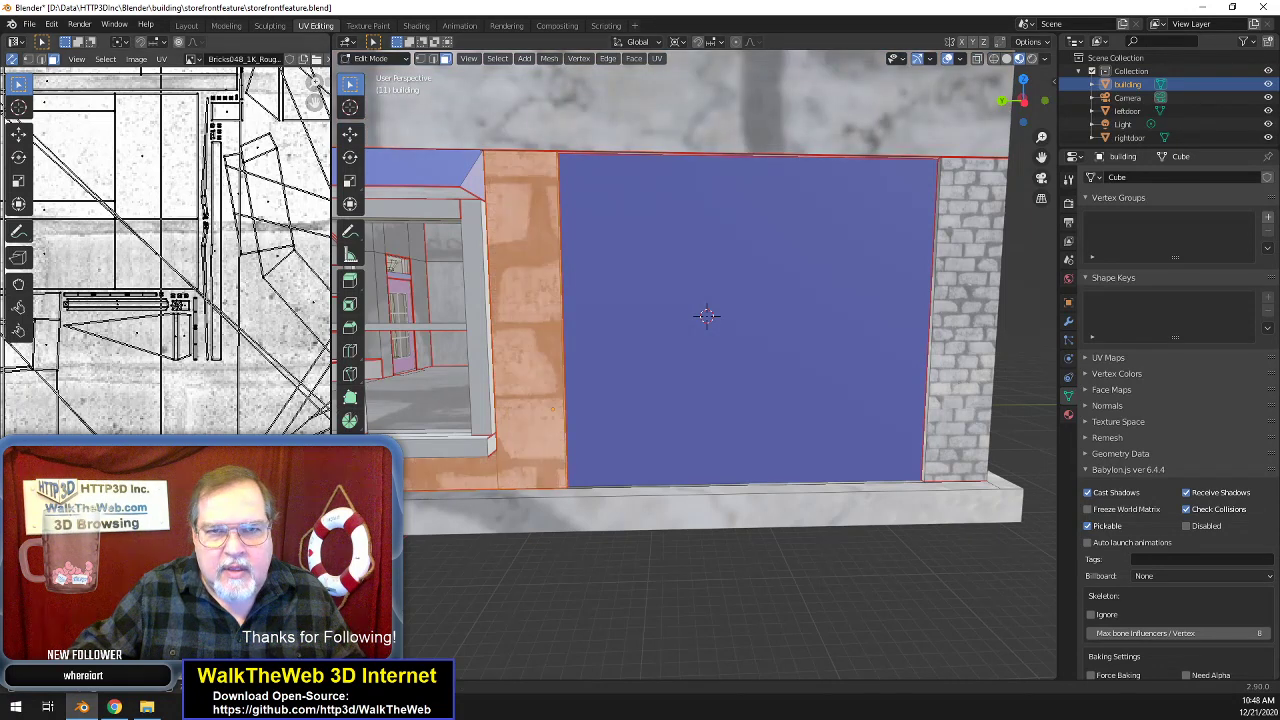
- Scale the selected lower wall faces' UVs by 4 and shift them slightly along Y
key(s)
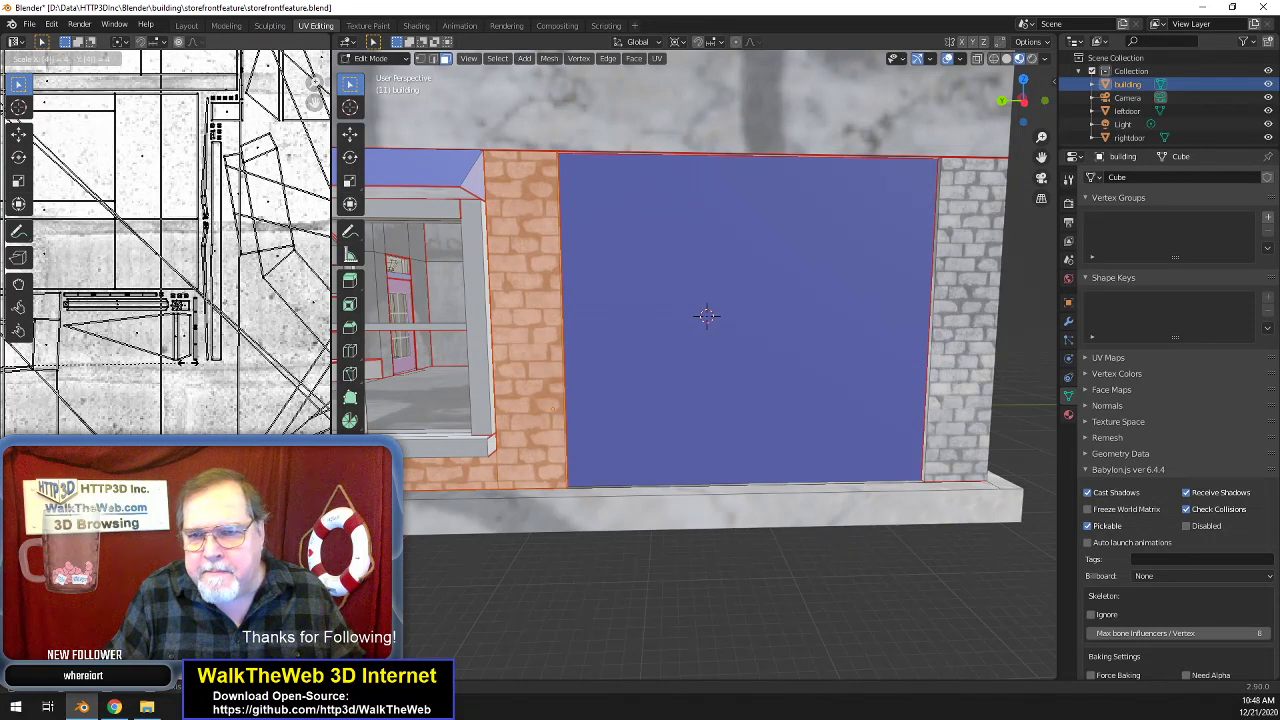
click(190, 367)
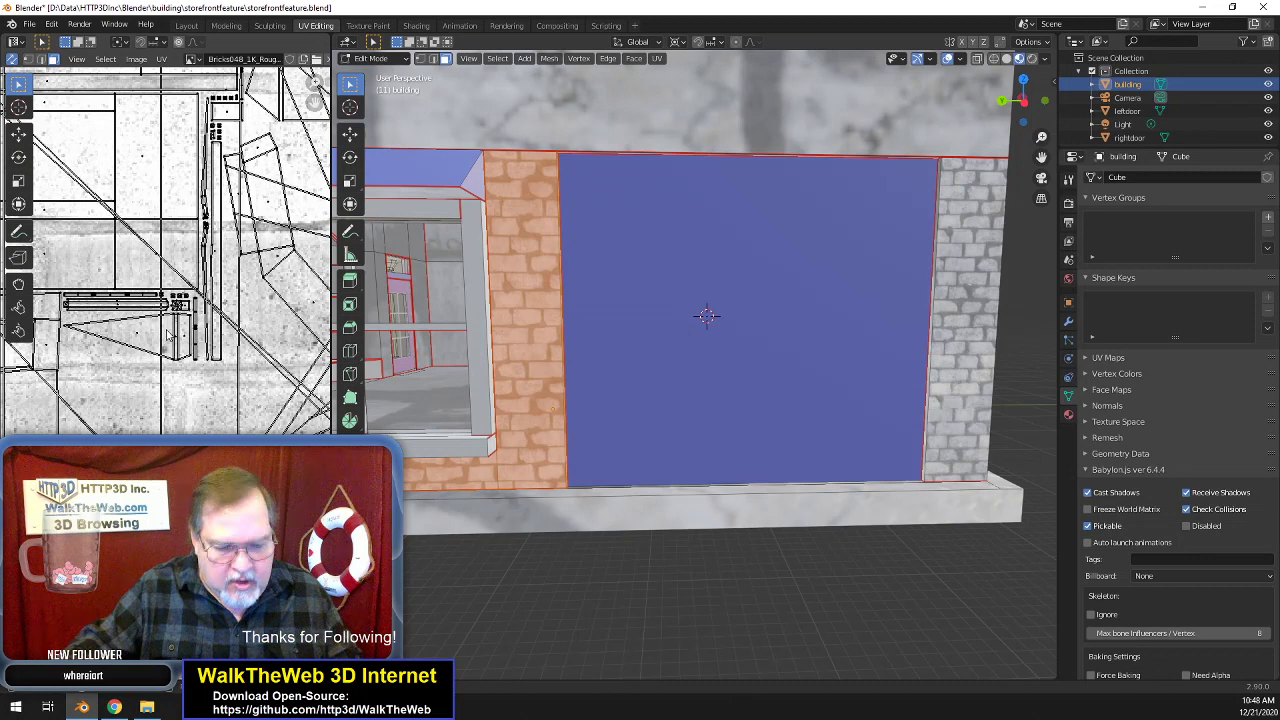
key(g)
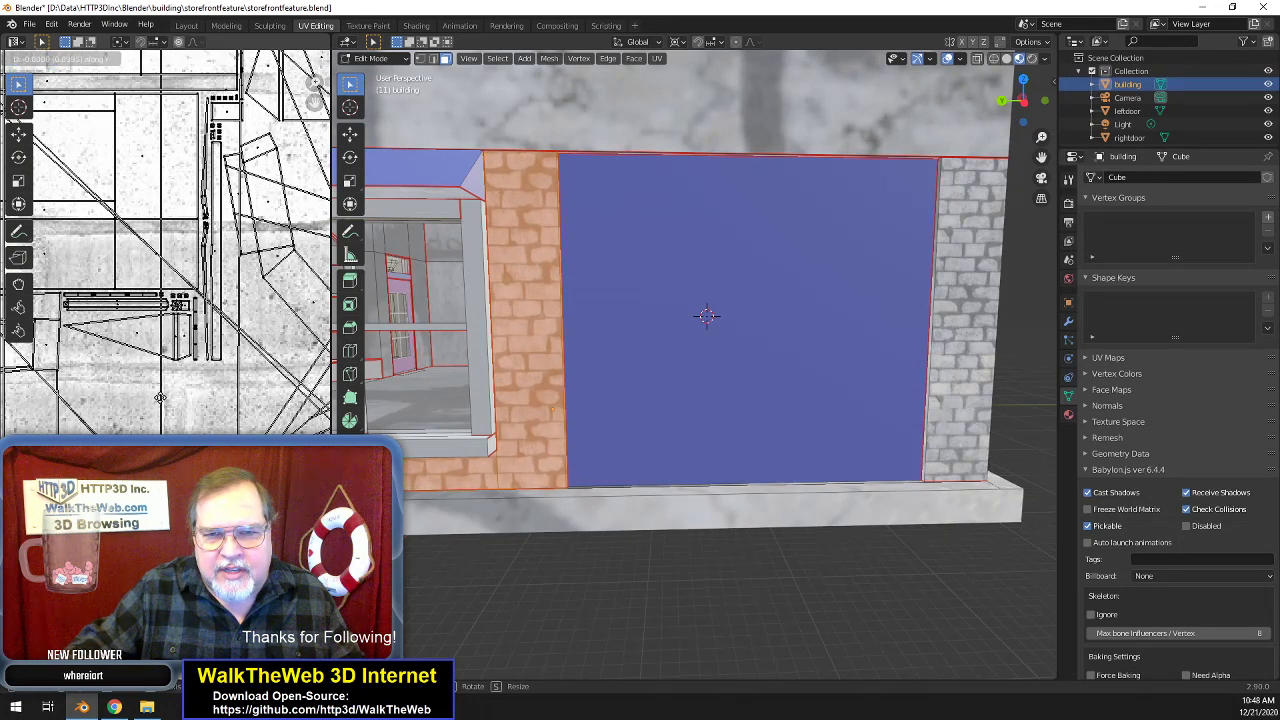
click(160, 397)
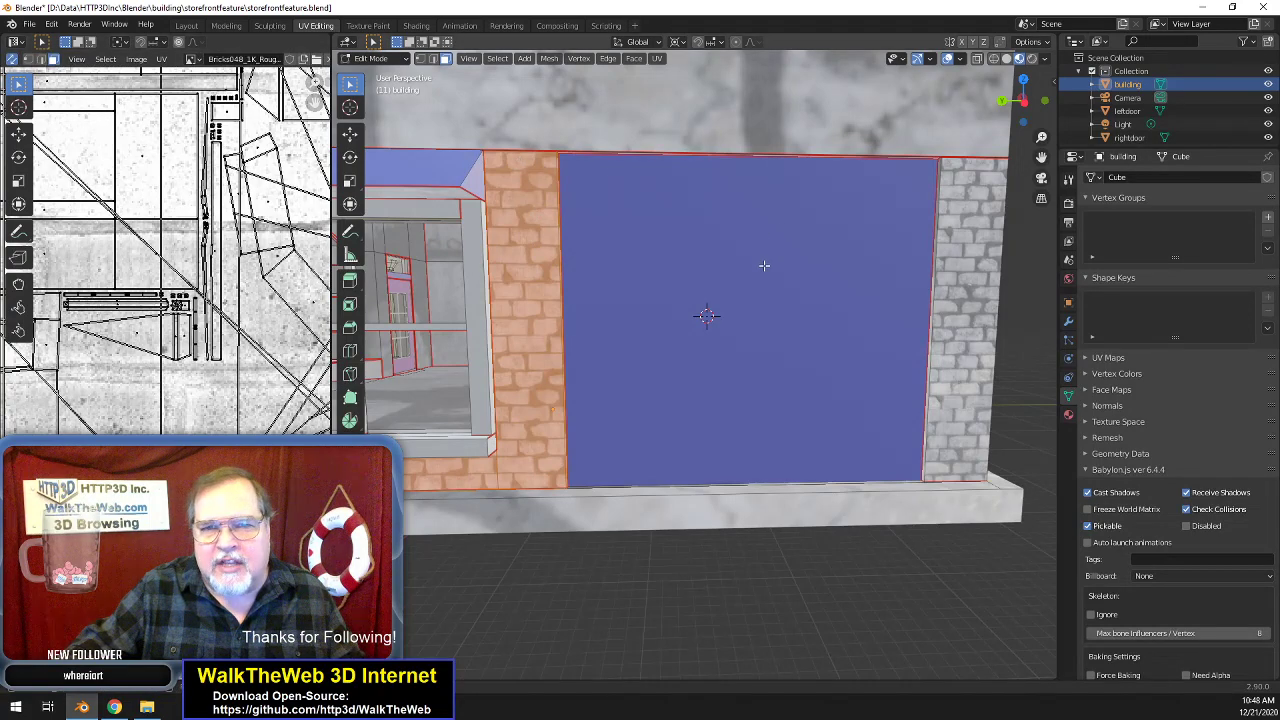
- Select the faces of the horizontal band between the floors on the side wall, including its top ledge above the large lower opening
scroll(763, 266, down, 3)
drag(1014, 121, 1070, 104)
middle_drag(581, 332, 736, 290)
drag(1030, 104, 930, 110)
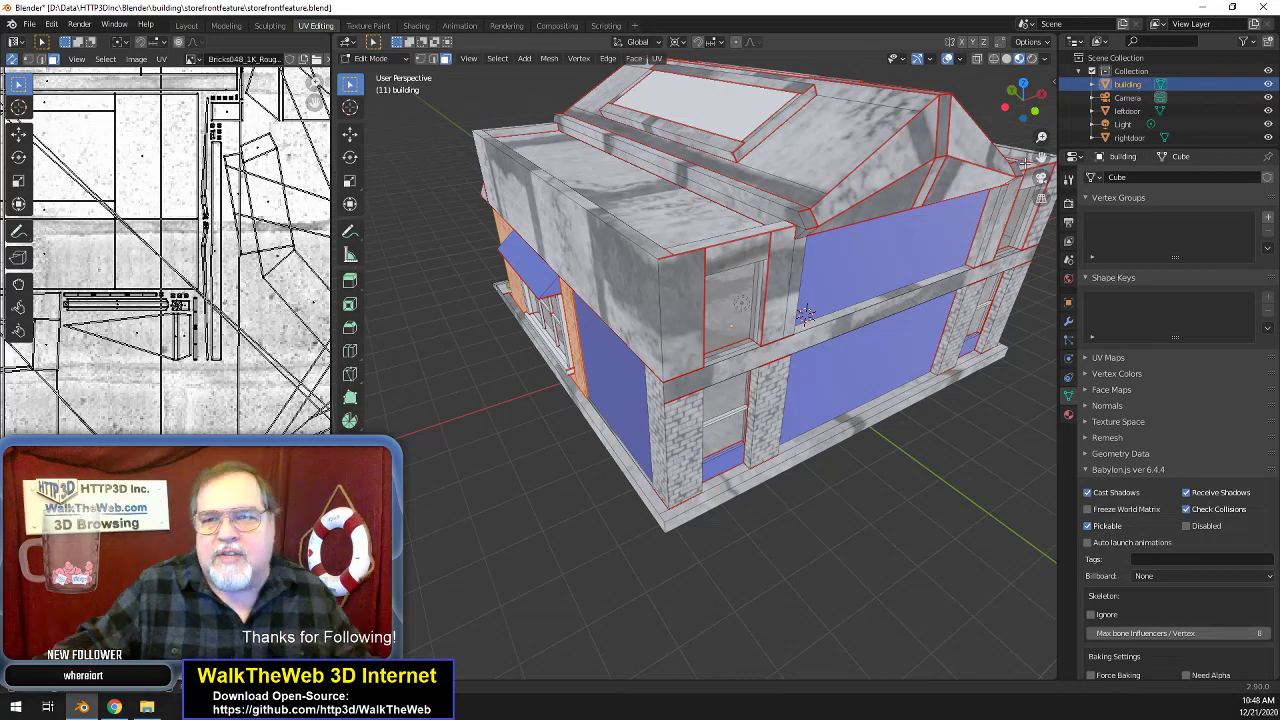
drag(1028, 108, 967, 24)
scroll(1008, 238, up, 1)
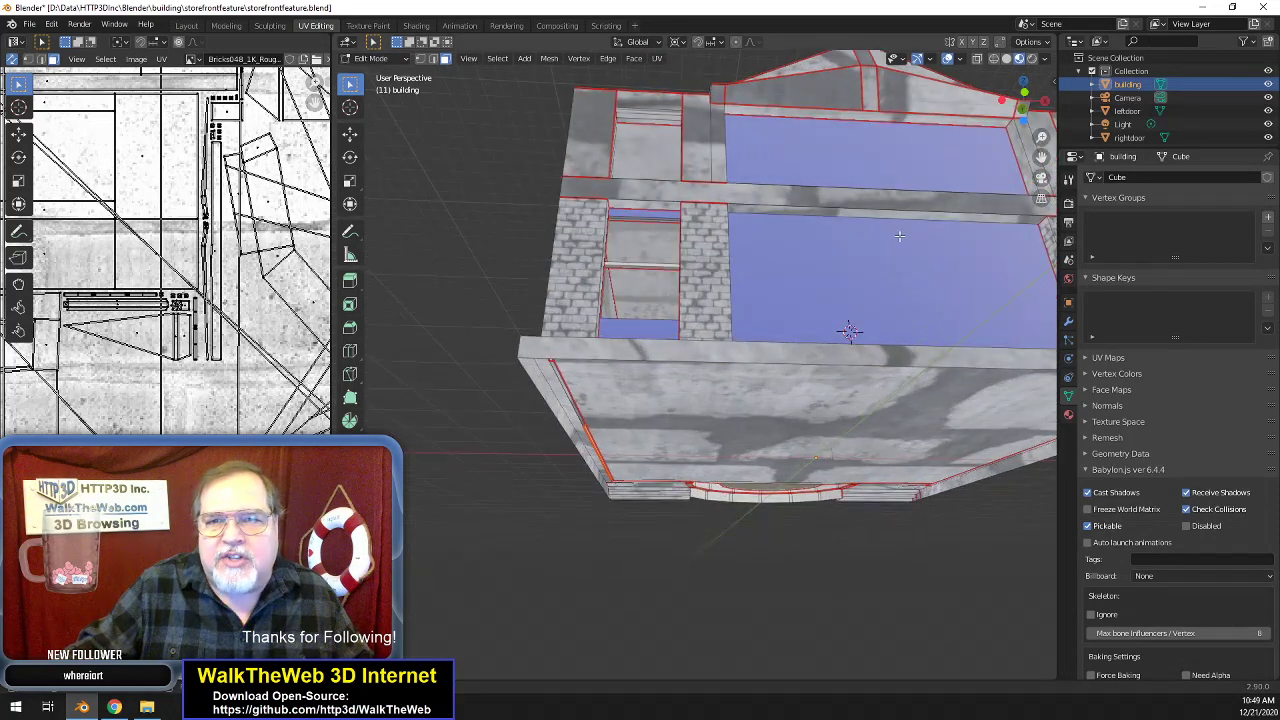
alt+click(634, 204)
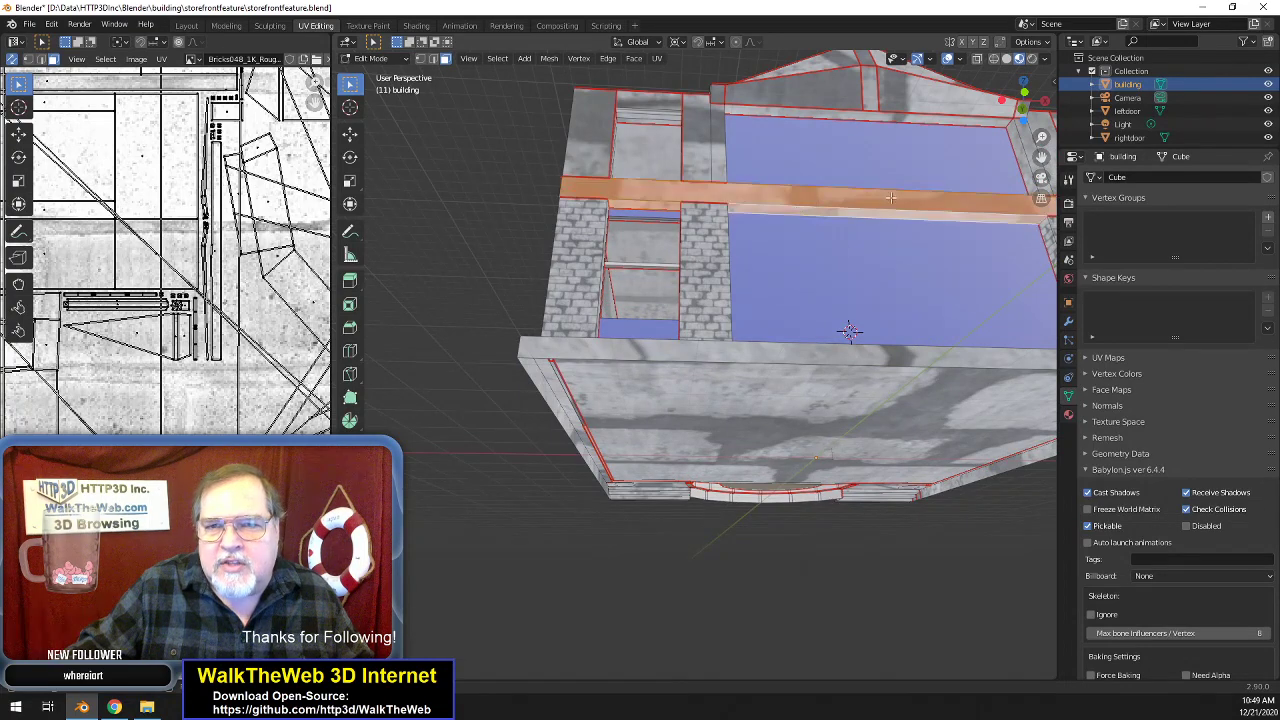
drag(1041, 157, 832, 187)
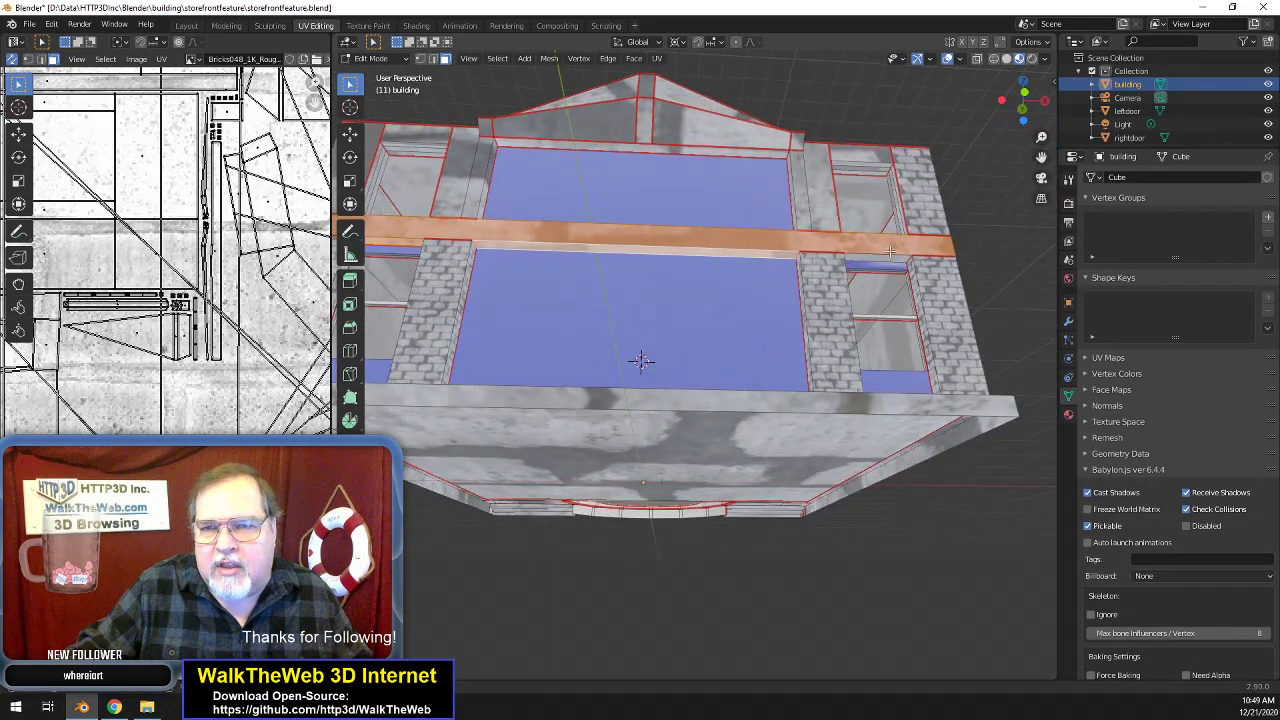
drag(1022, 100, 970, 387)
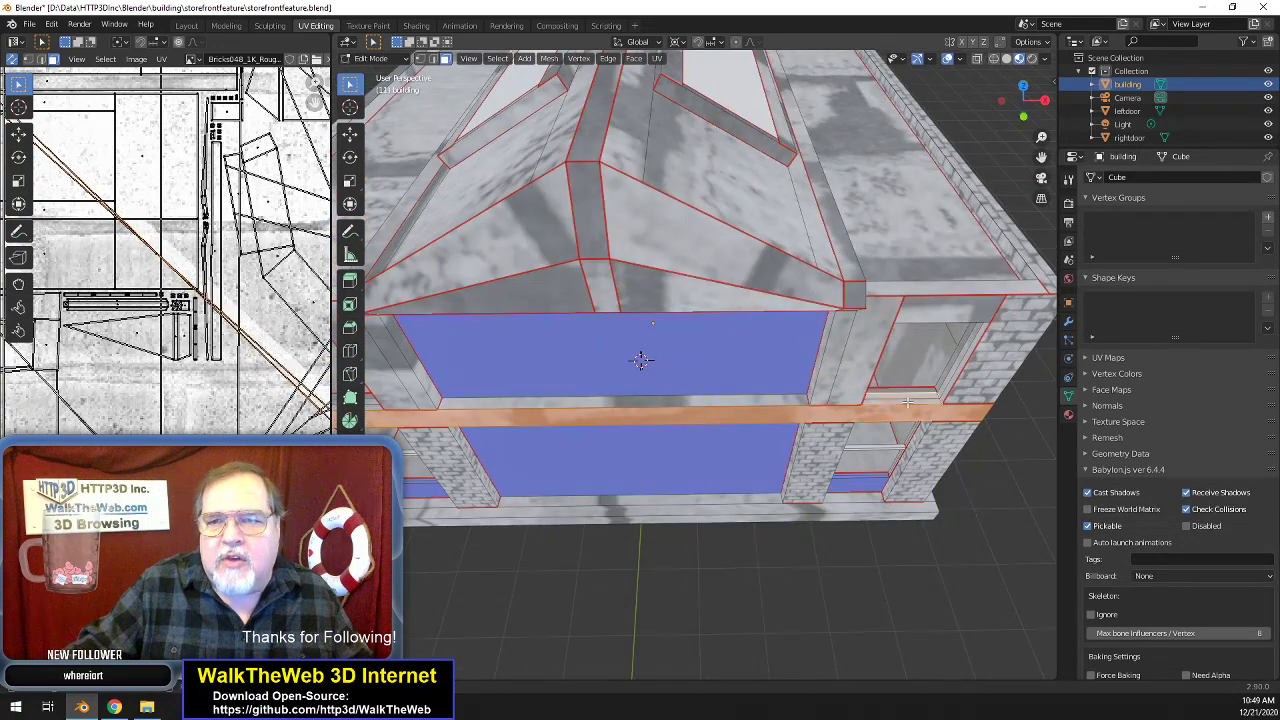
shift+click(779, 399)
drag(1041, 157, 1199, 158)
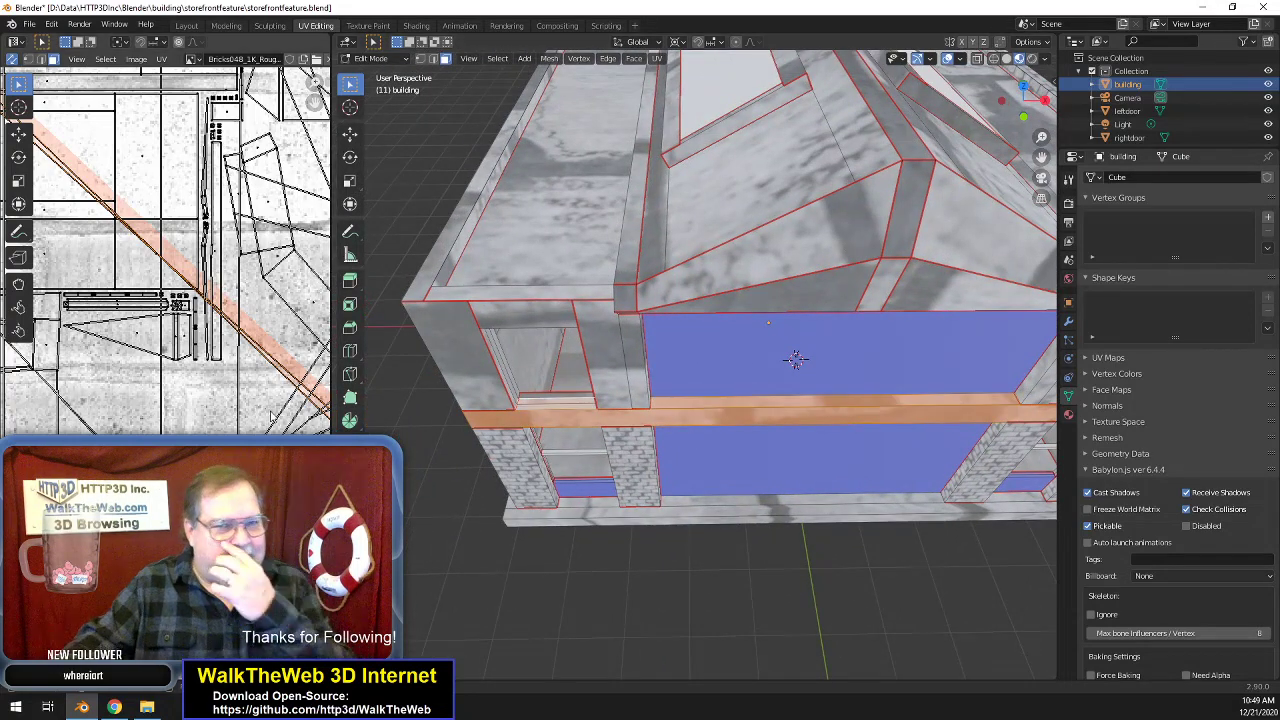
- Unwrap the selected faces of the horizontal band
scroll(170, 300, down, 6)
scroll(220, 376, up, 1)
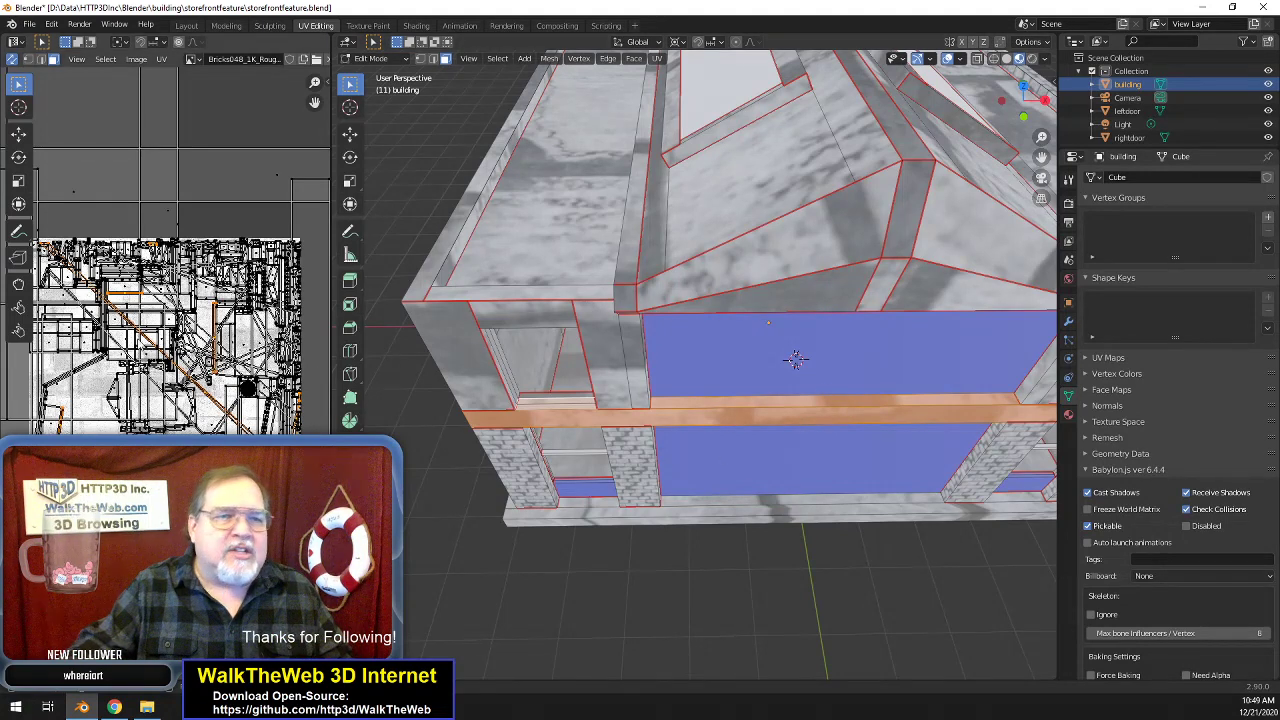
click(657, 58)
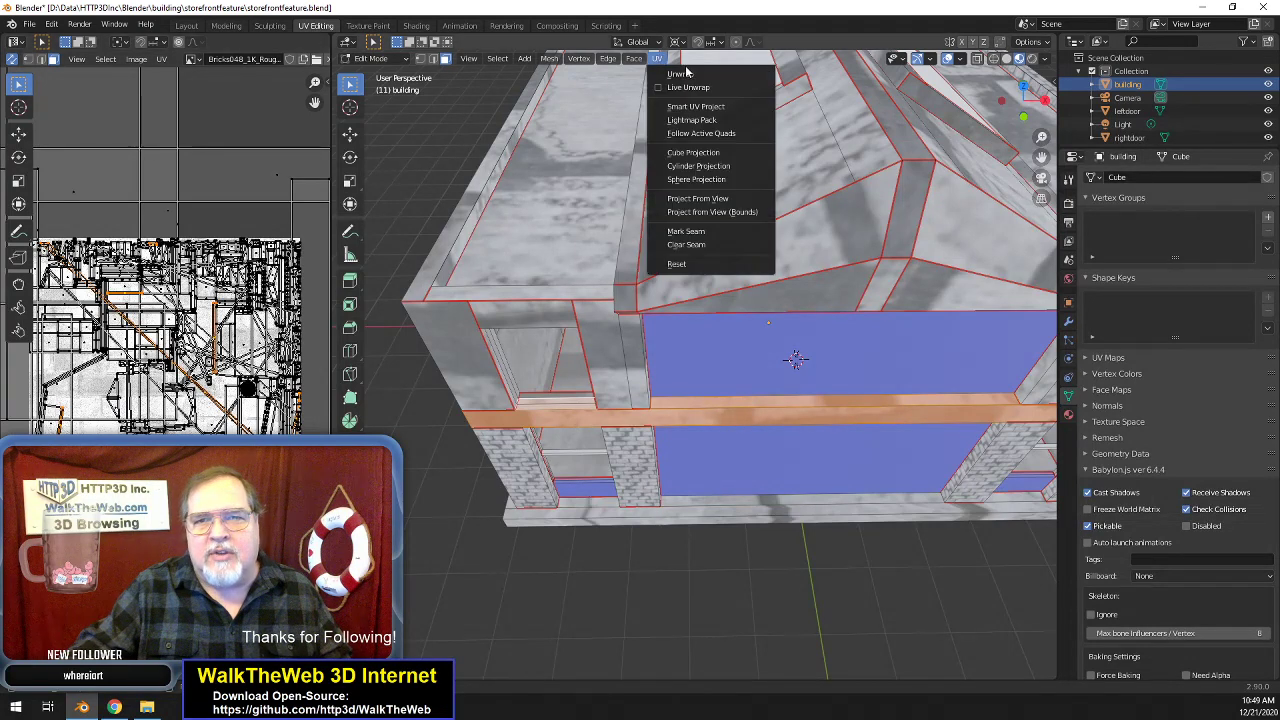
click(690, 74)
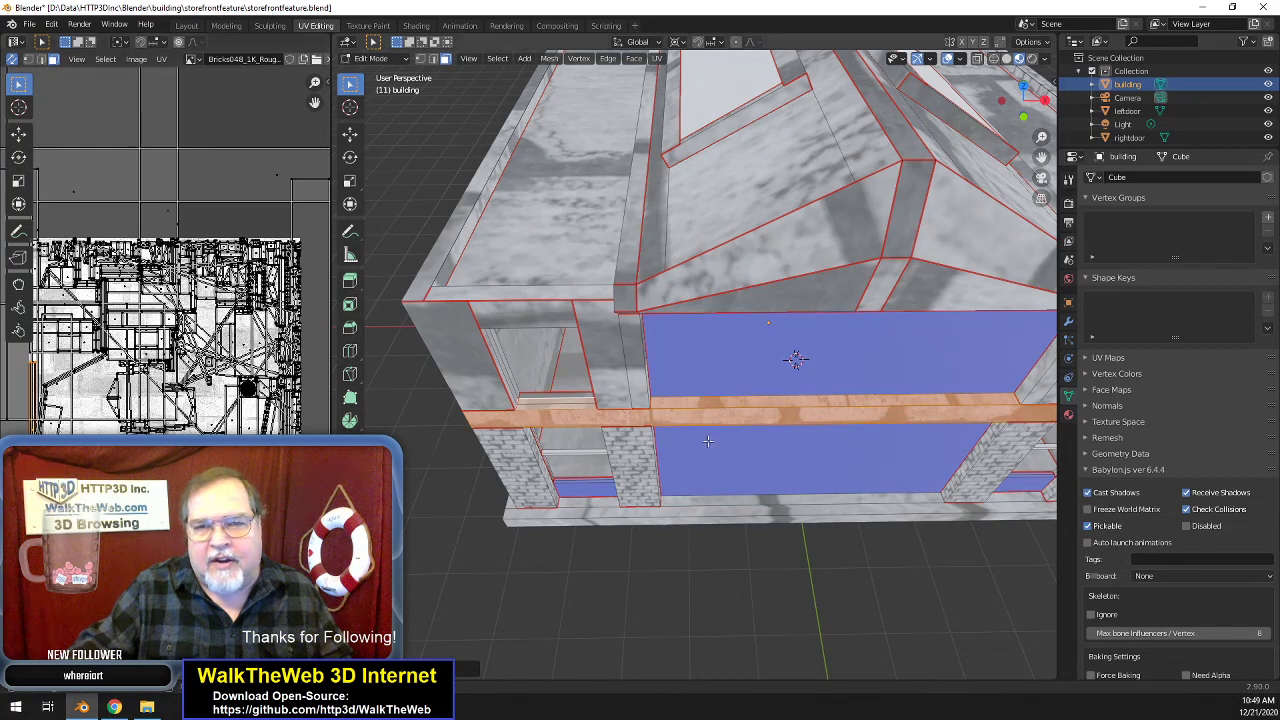
- Try UV scale factors of 4 and 5 on the horizontal band, and scale its UVs by 6
drag(1028, 111, 994, 163)
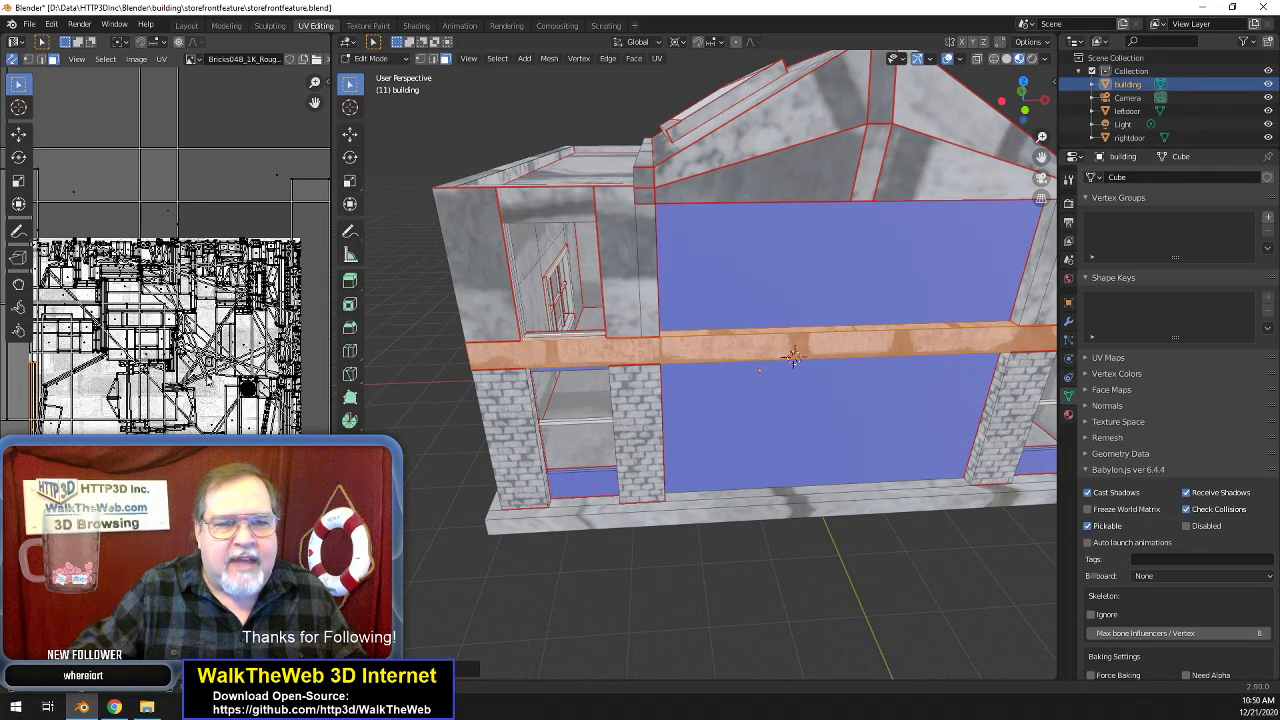
key(s)
key(4)
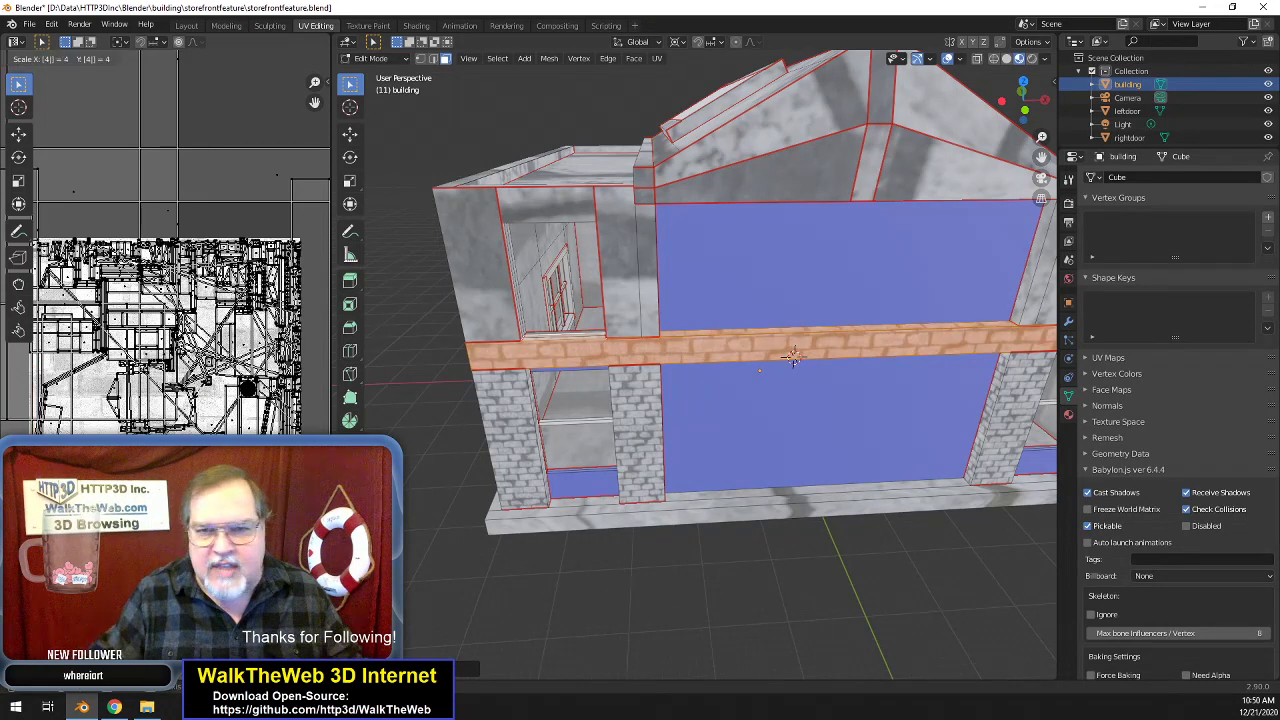
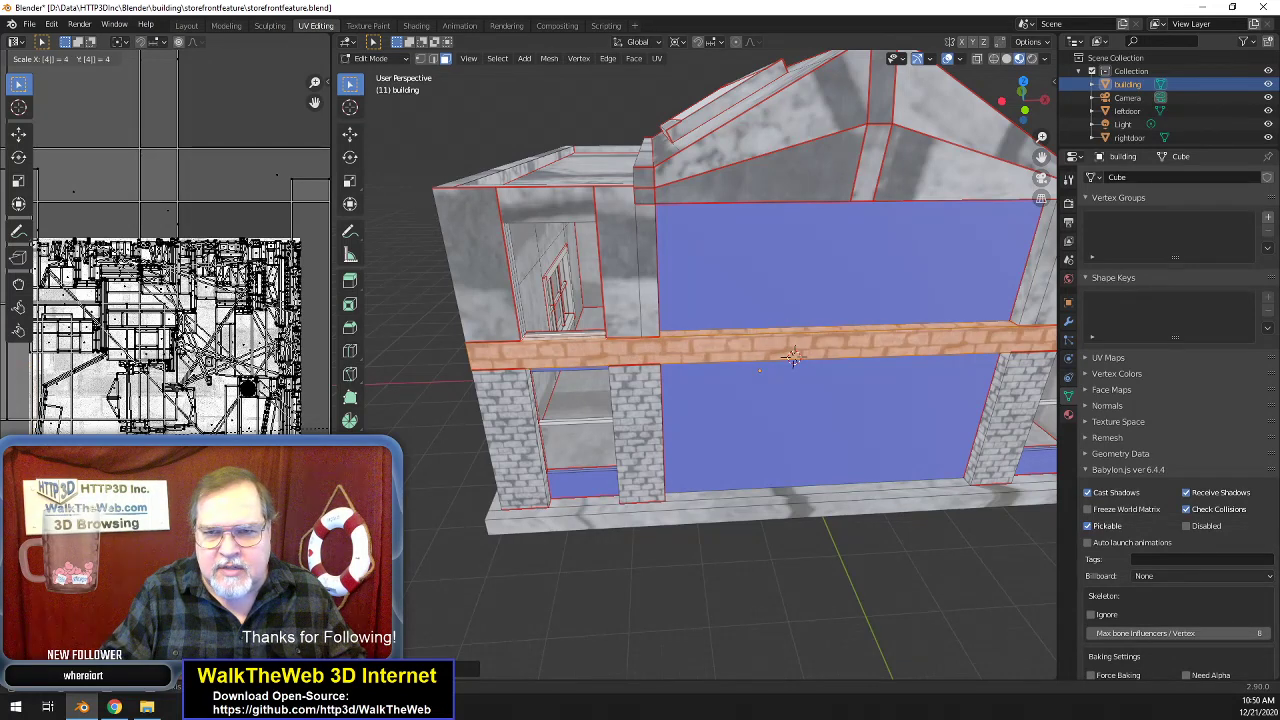
key(BackSpace)
text(5)
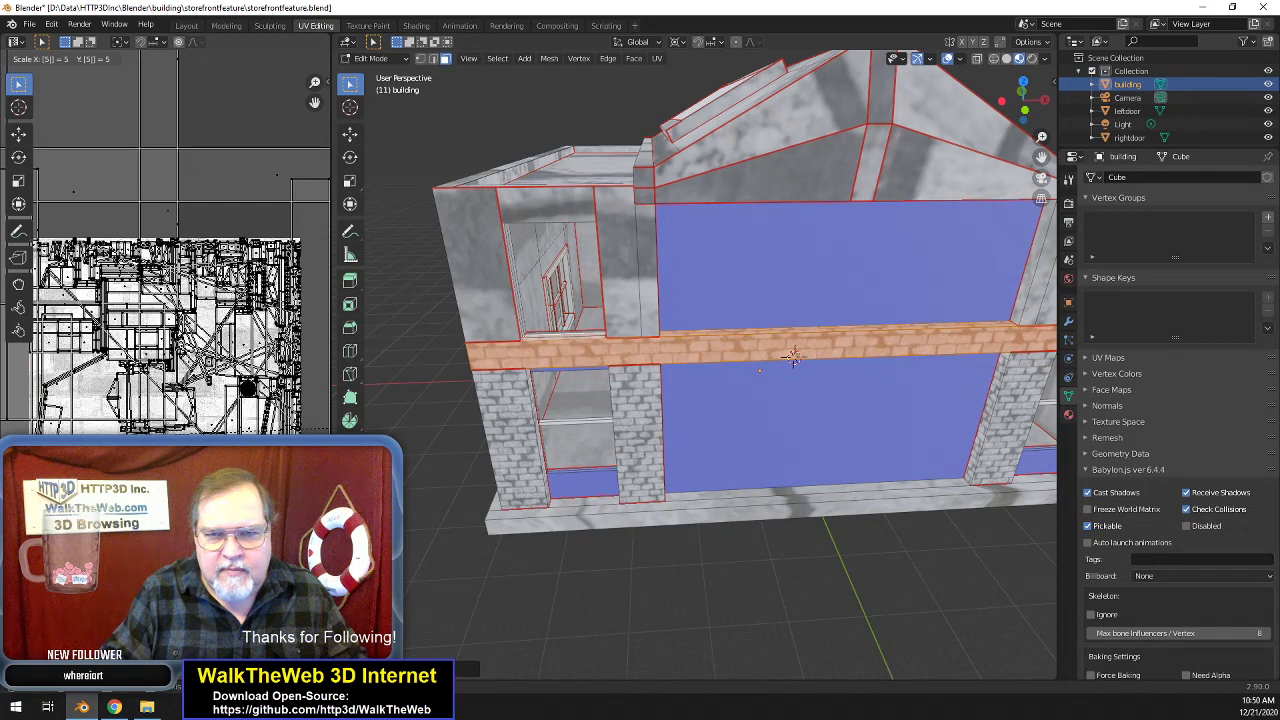
key(BackSpace)
text(6)
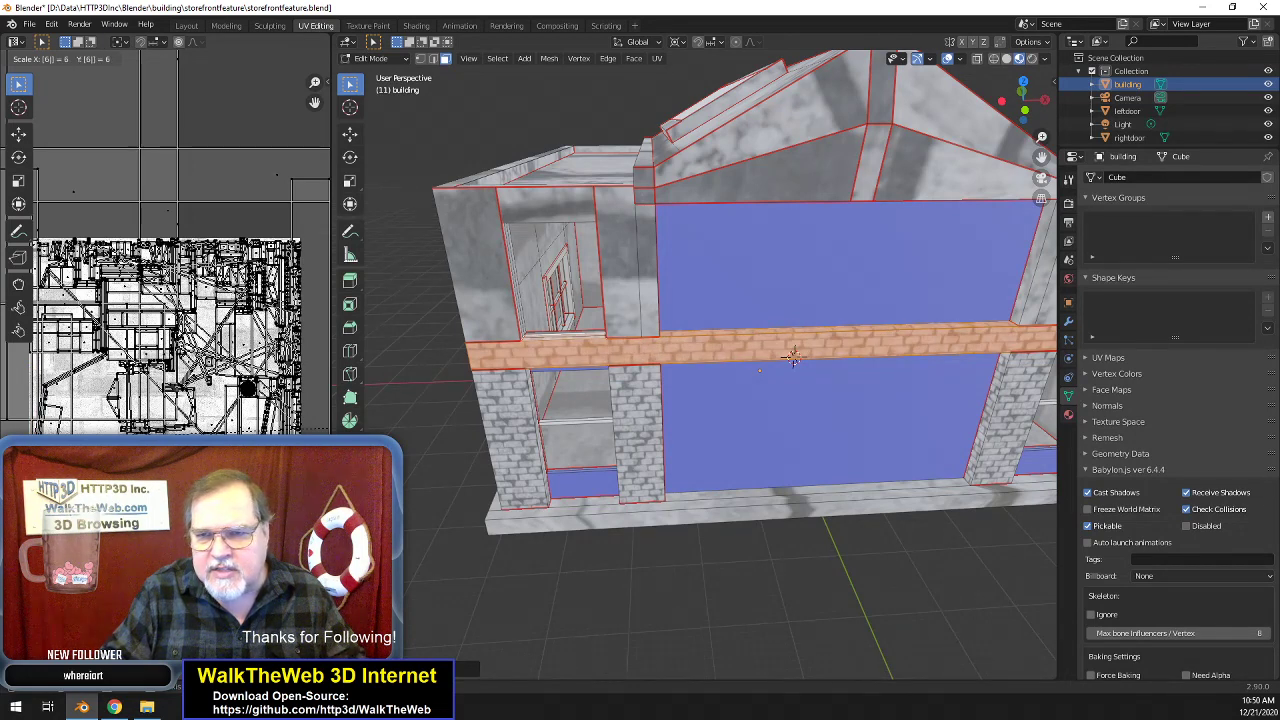
key(Return)
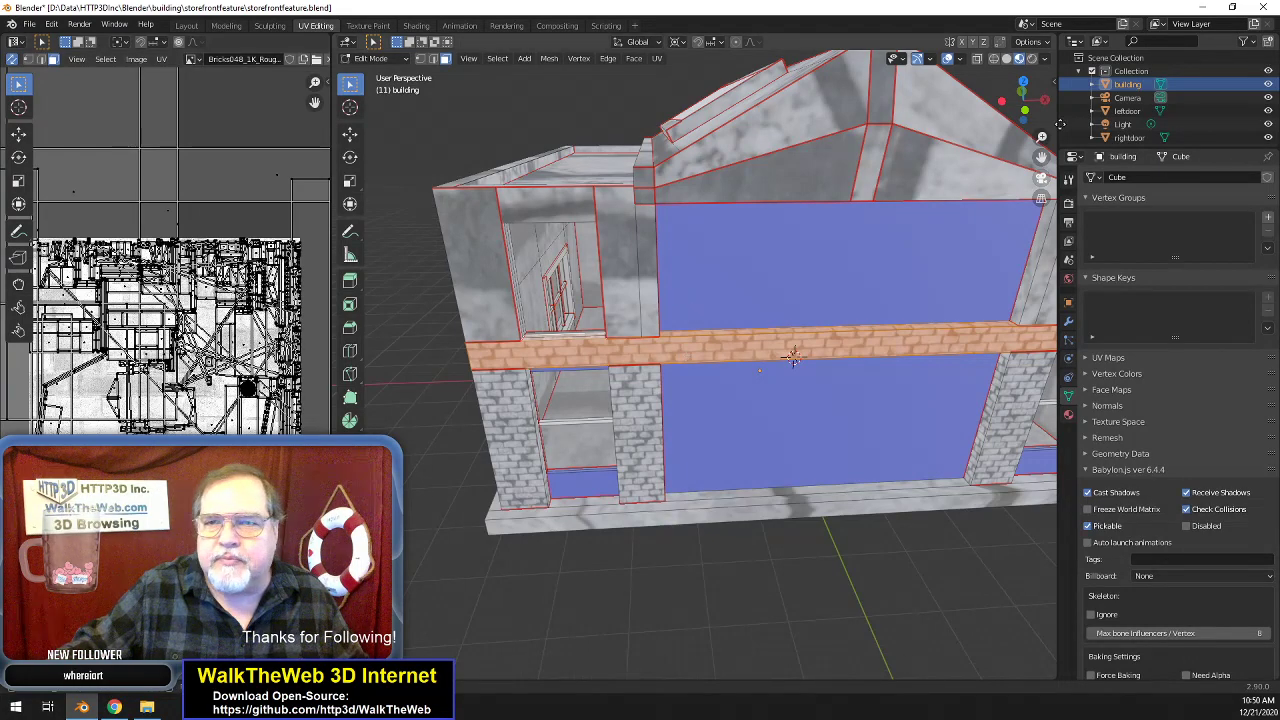
- Compare the band's bricks with those of the corner pillar, and adjust the band's UV scale slightly along Y
drag(1030, 112, 902, 89)
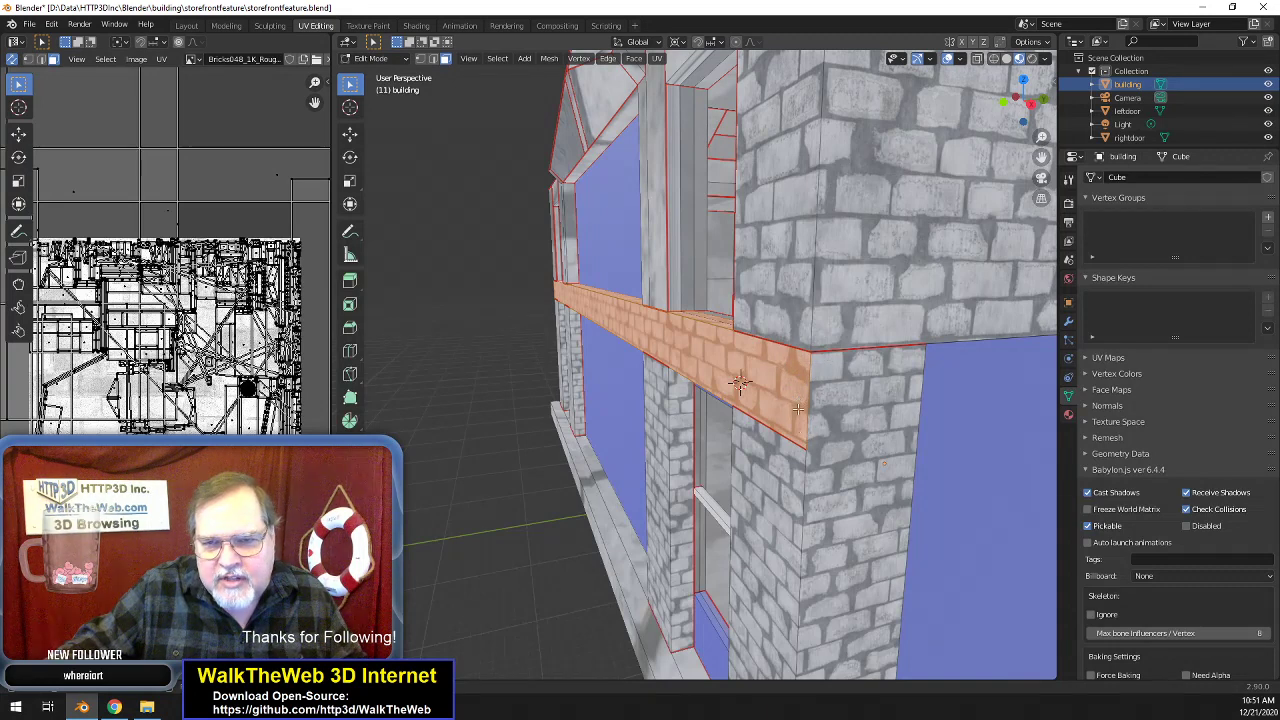
drag(1027, 108, 1025, 92)
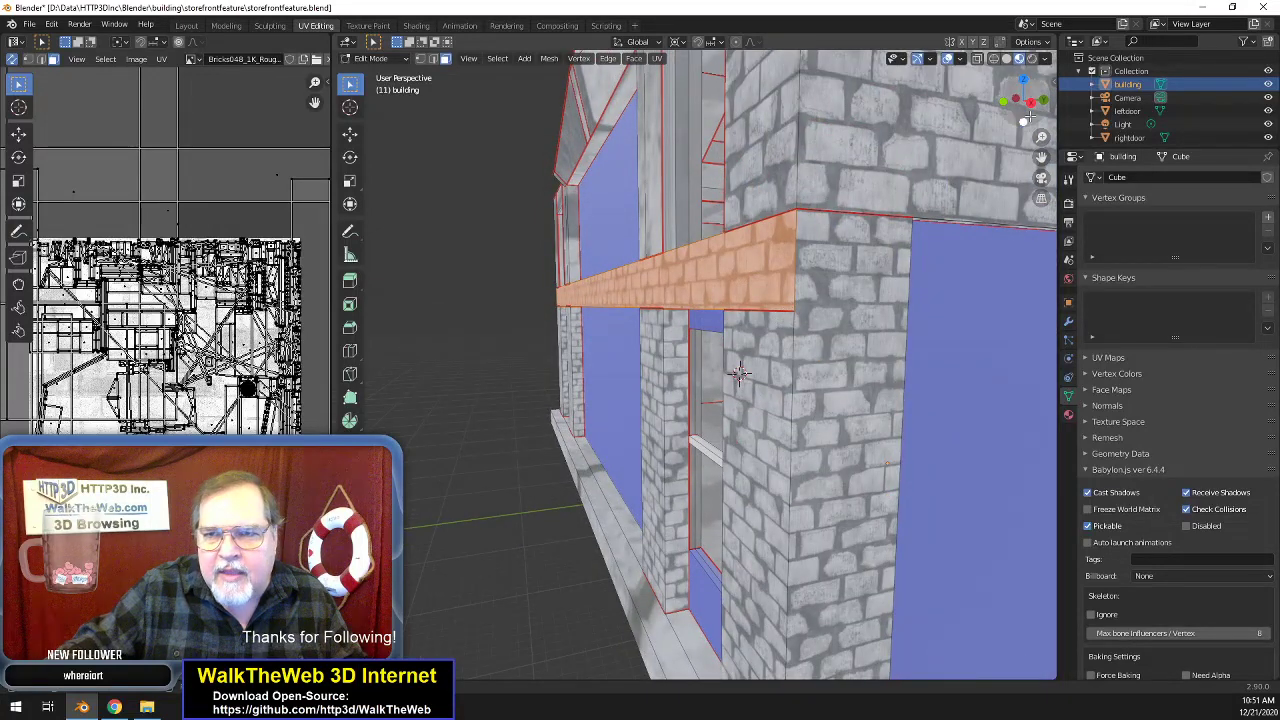
drag(1027, 118, 1022, 121)
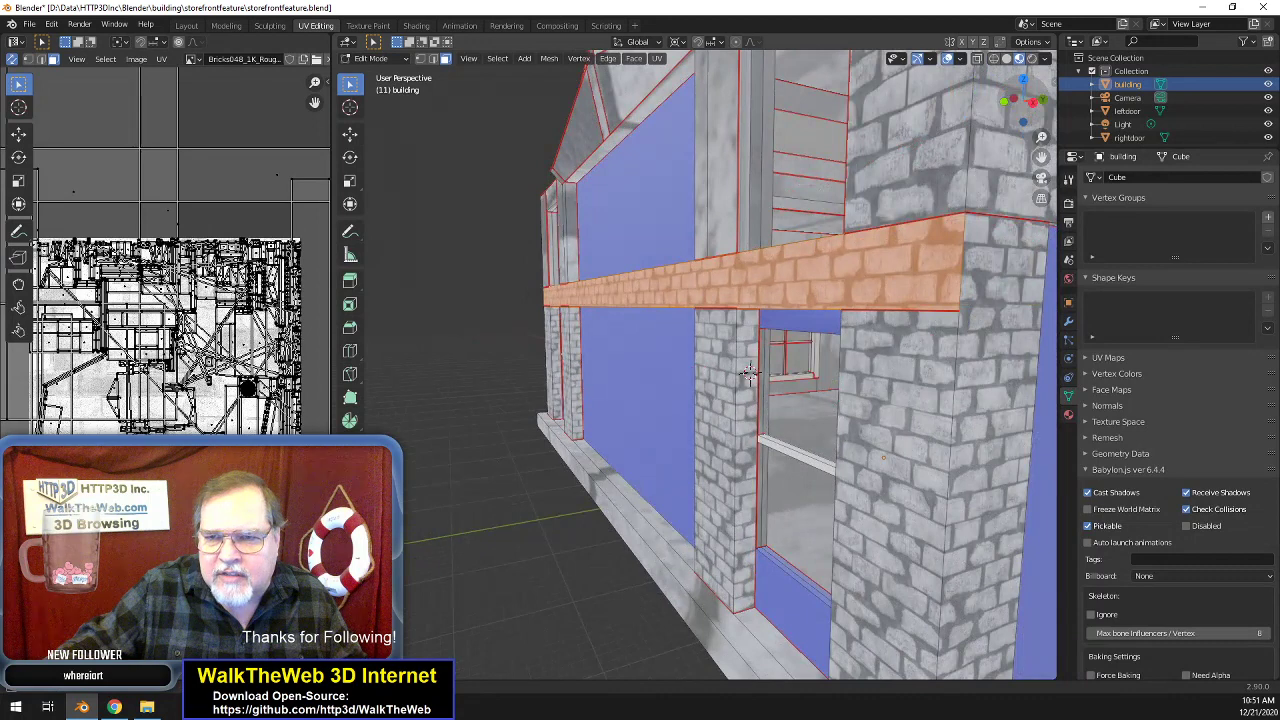
shift+middle_drag(750, 372, 749, 373)
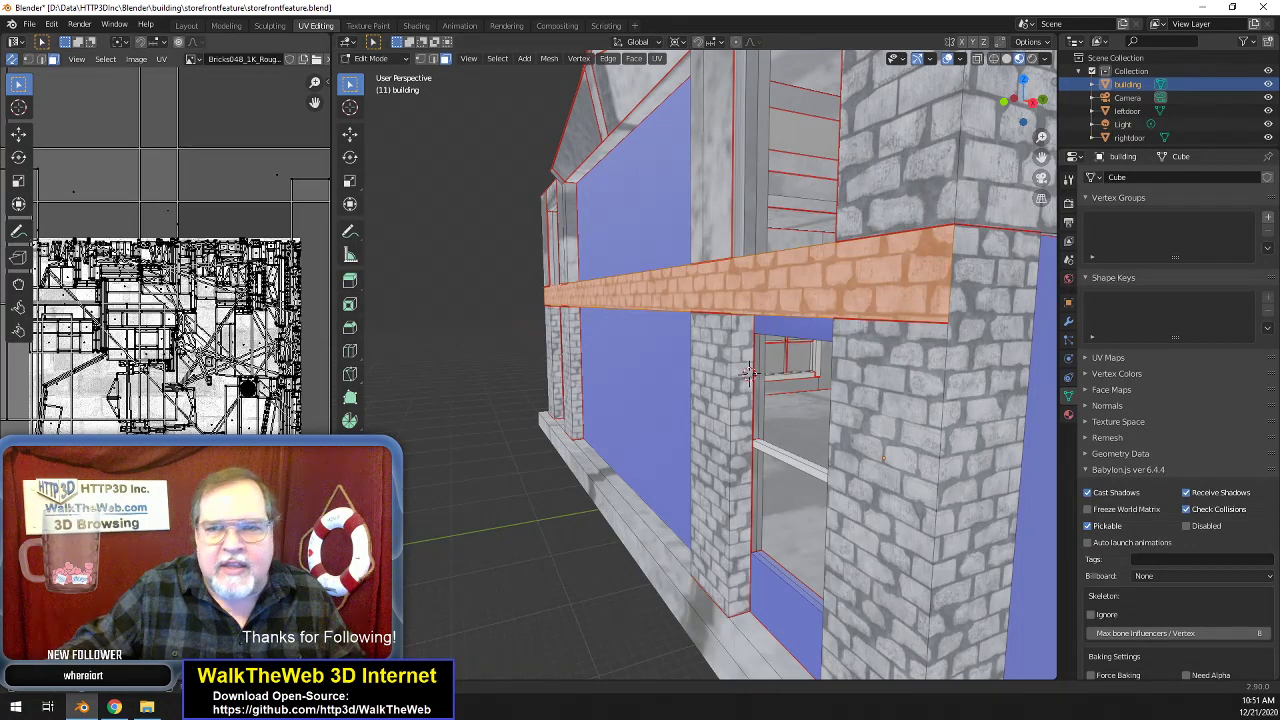
key(s)
key(y)
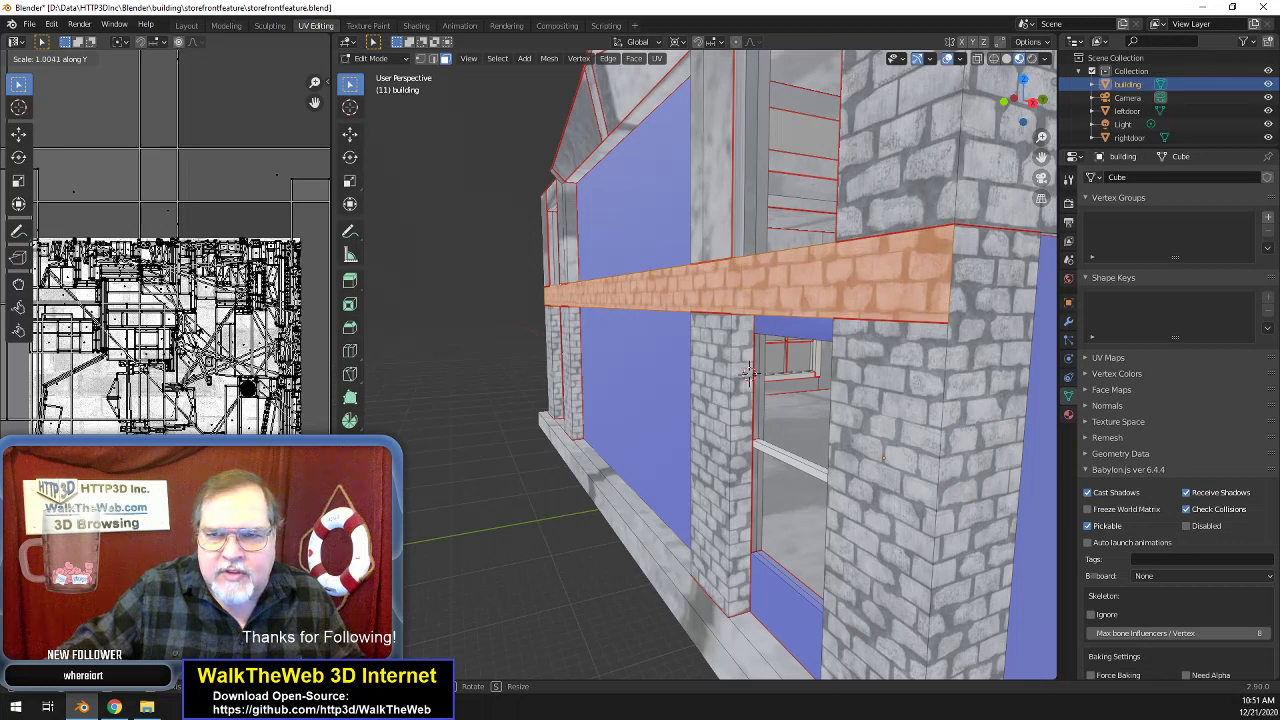
click(201, 347)
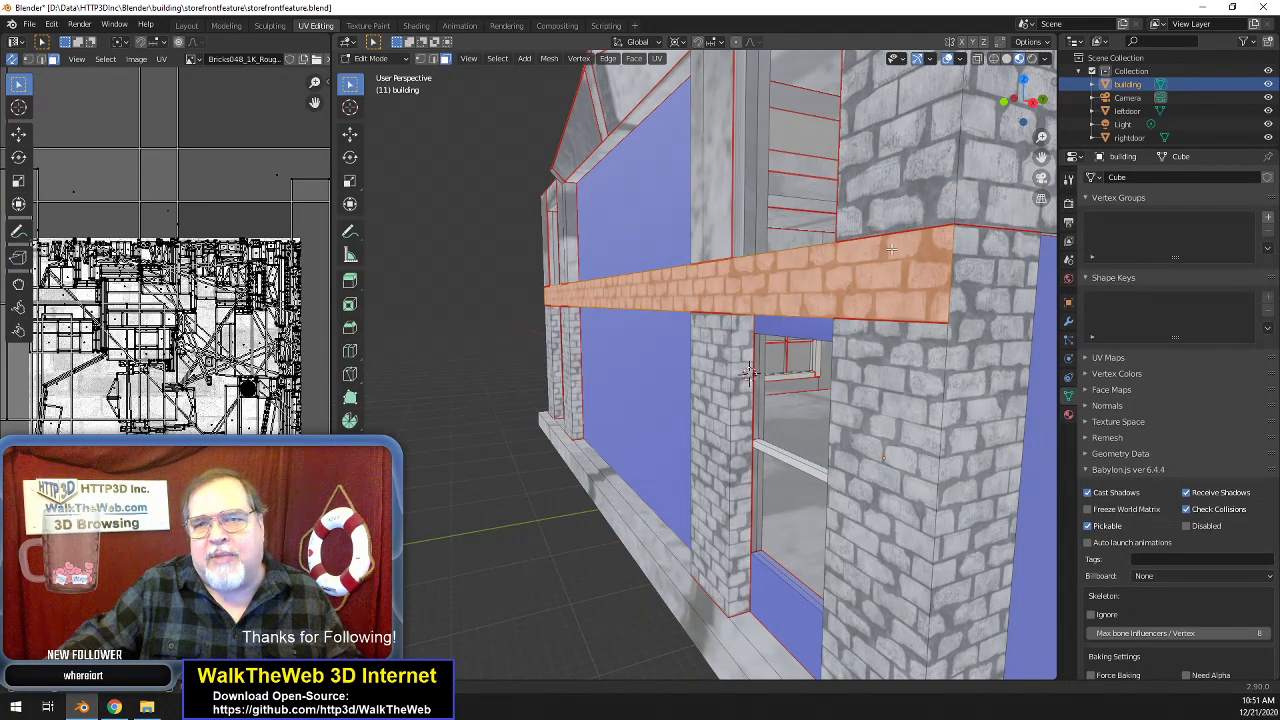
- Select only the underside face of the horizontal band and move its UVs by about -0.21 along X
middle_drag(749, 373, 785, 335)
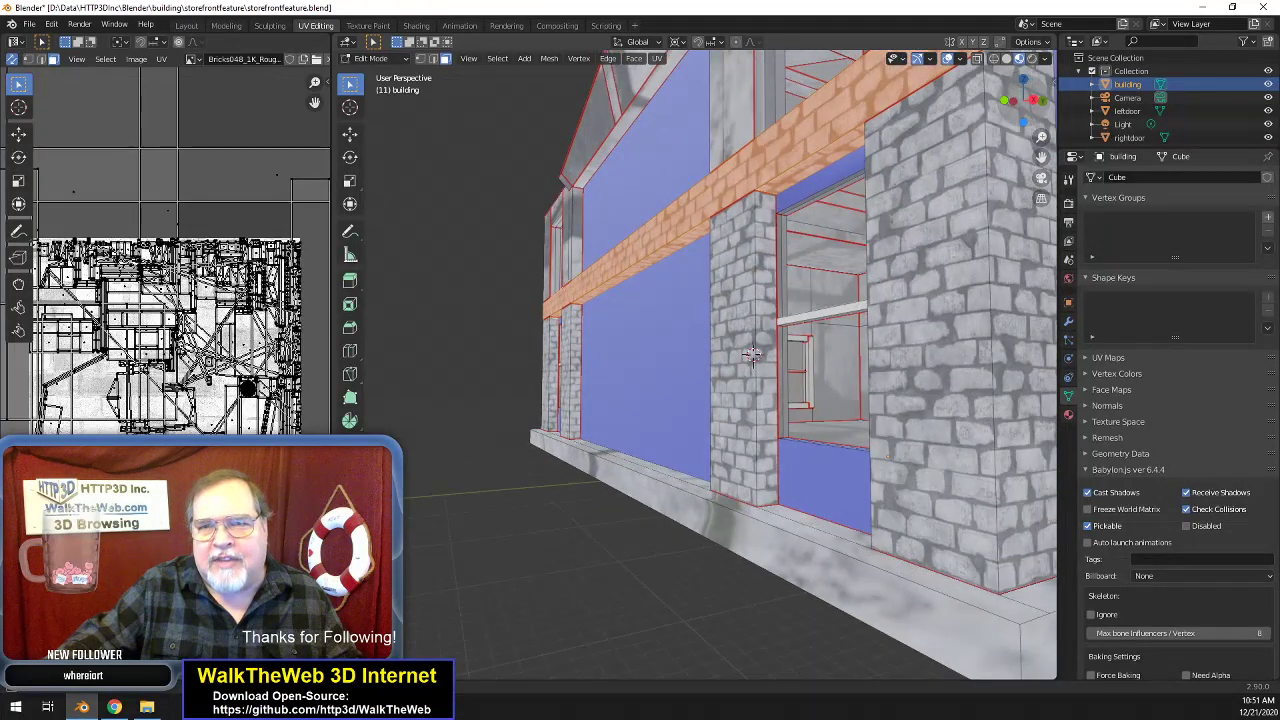
click(824, 163)
scroll(828, 203, up, 2)
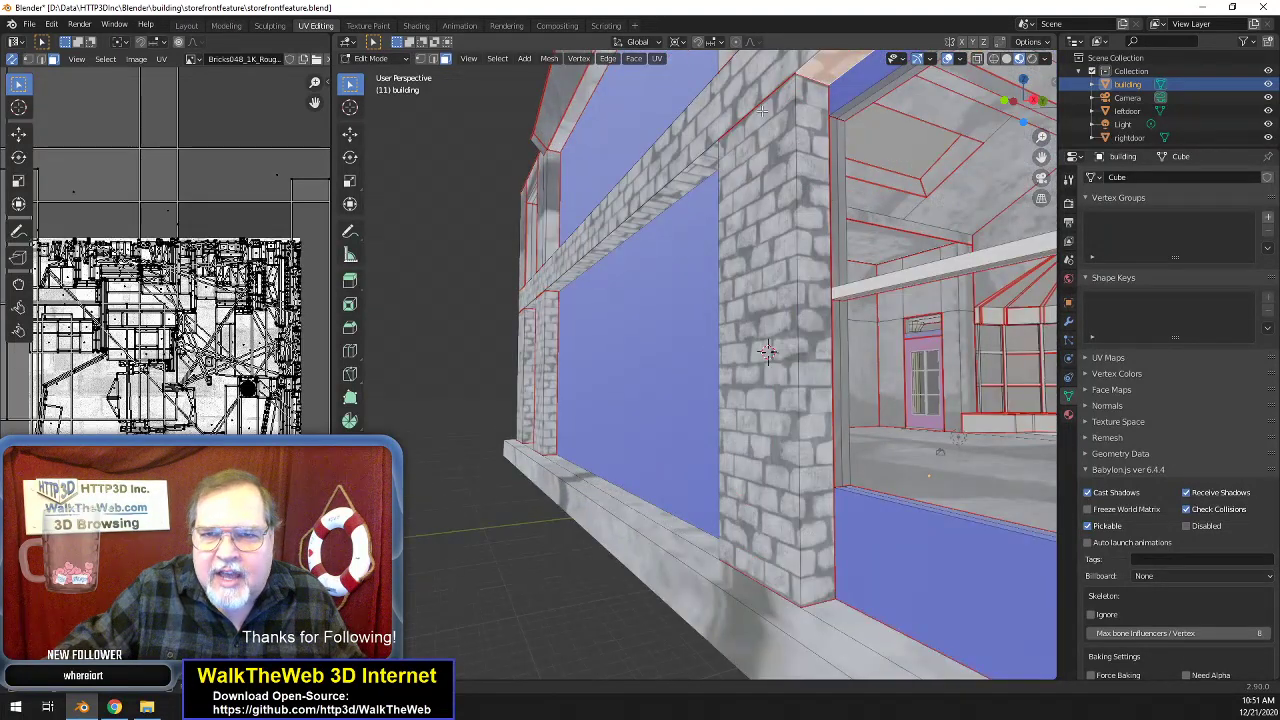
middle_drag(767, 351, 803, 349)
drag(1042, 157, 784, 188)
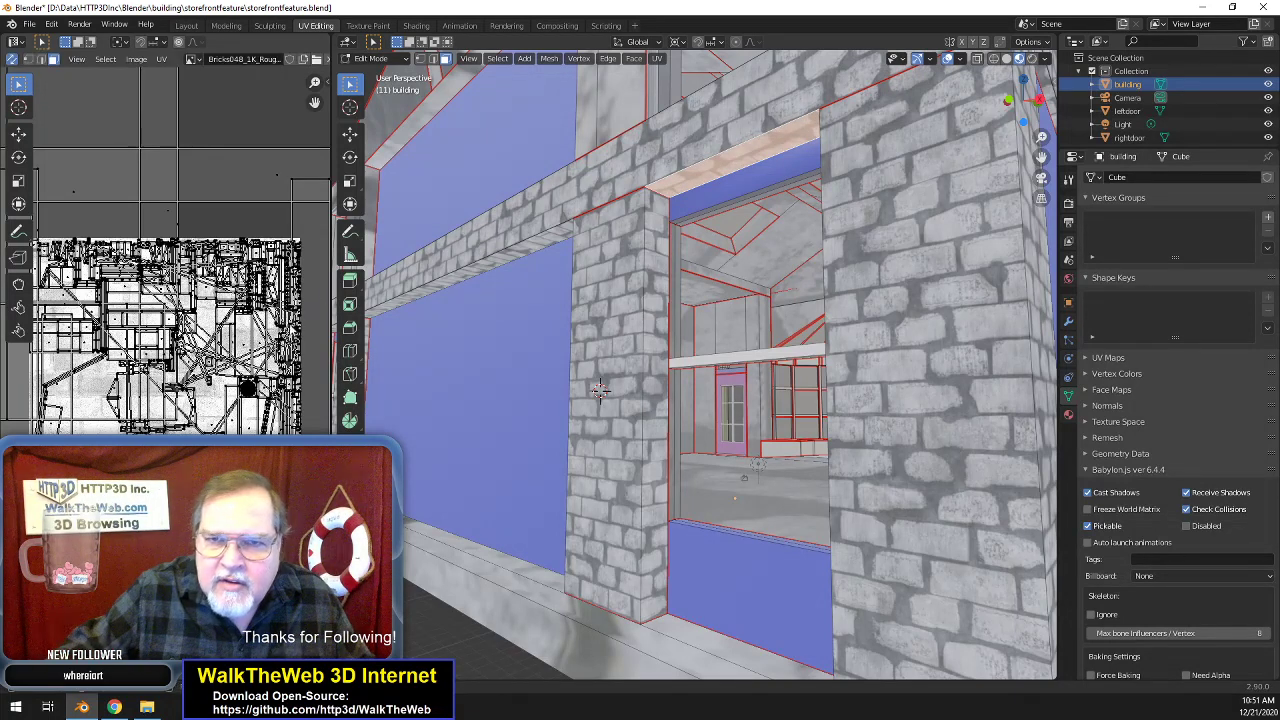
key(g)
key(x)
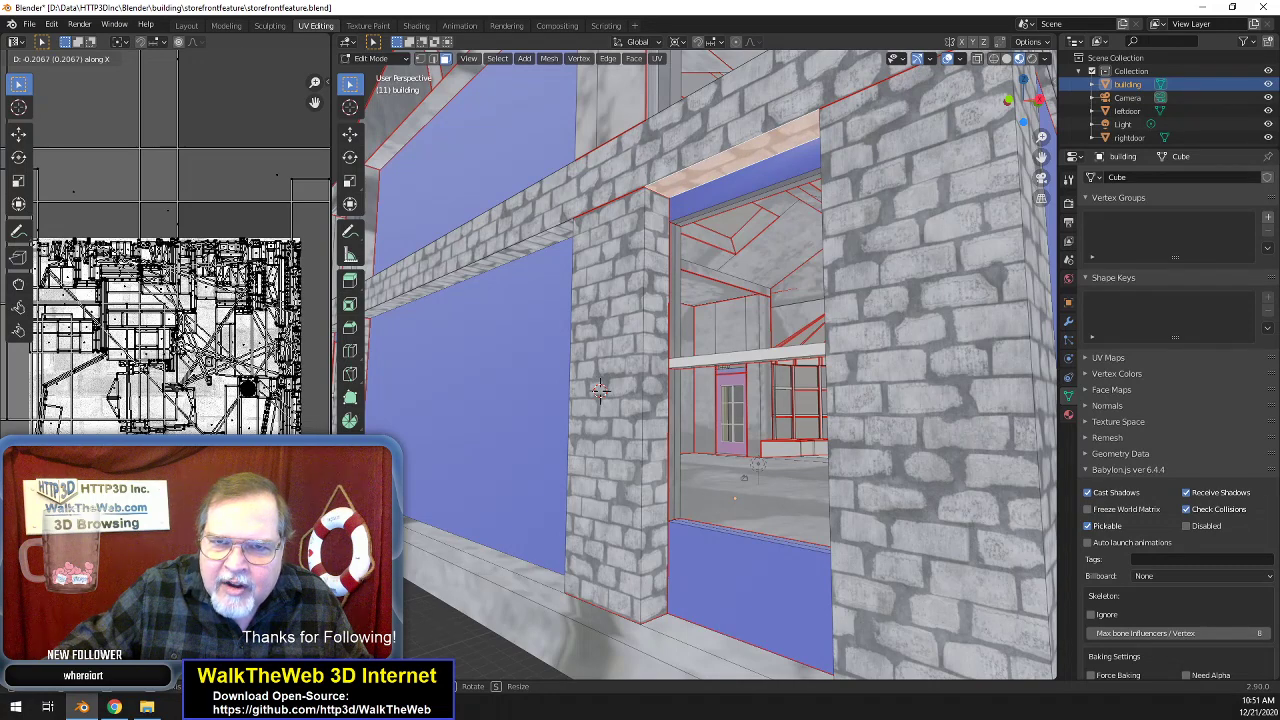
key(Return)
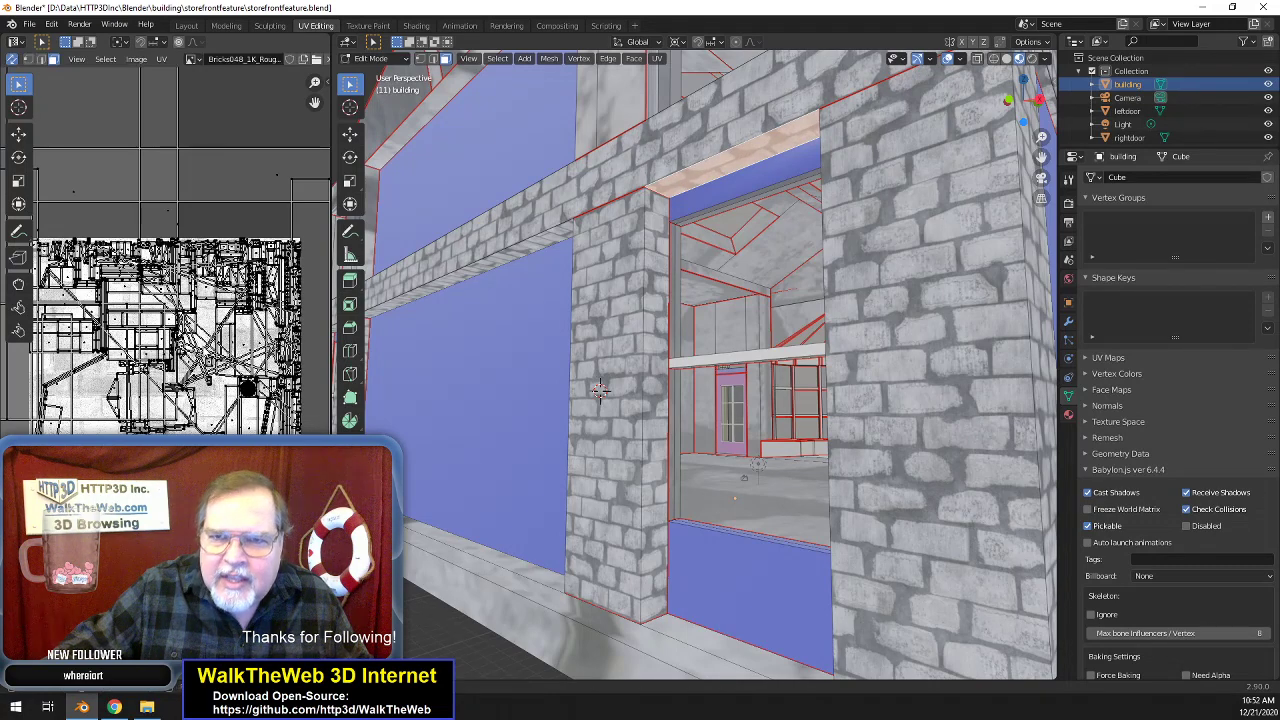
- Rotate the UVs of the band's underside face above the large lower wall opening by 90 degrees
middle_drag(757, 463, 829, 181)
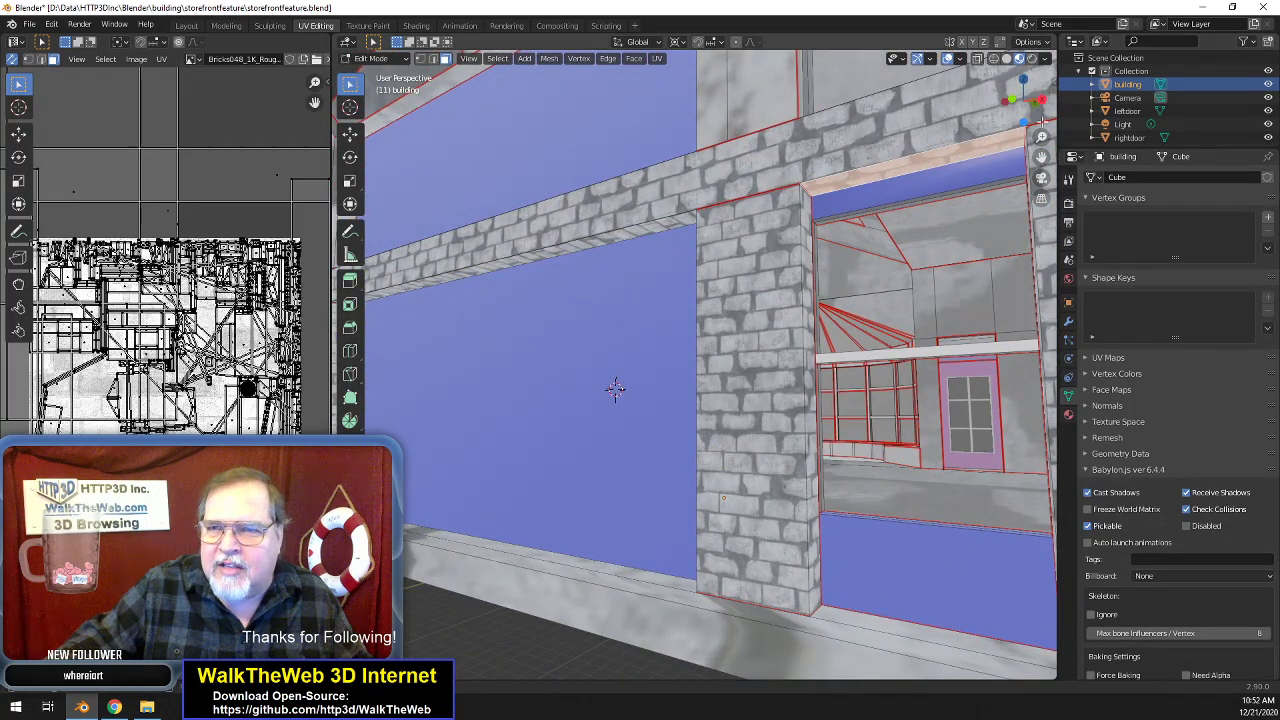
middle_drag(614, 386, 686, 360)
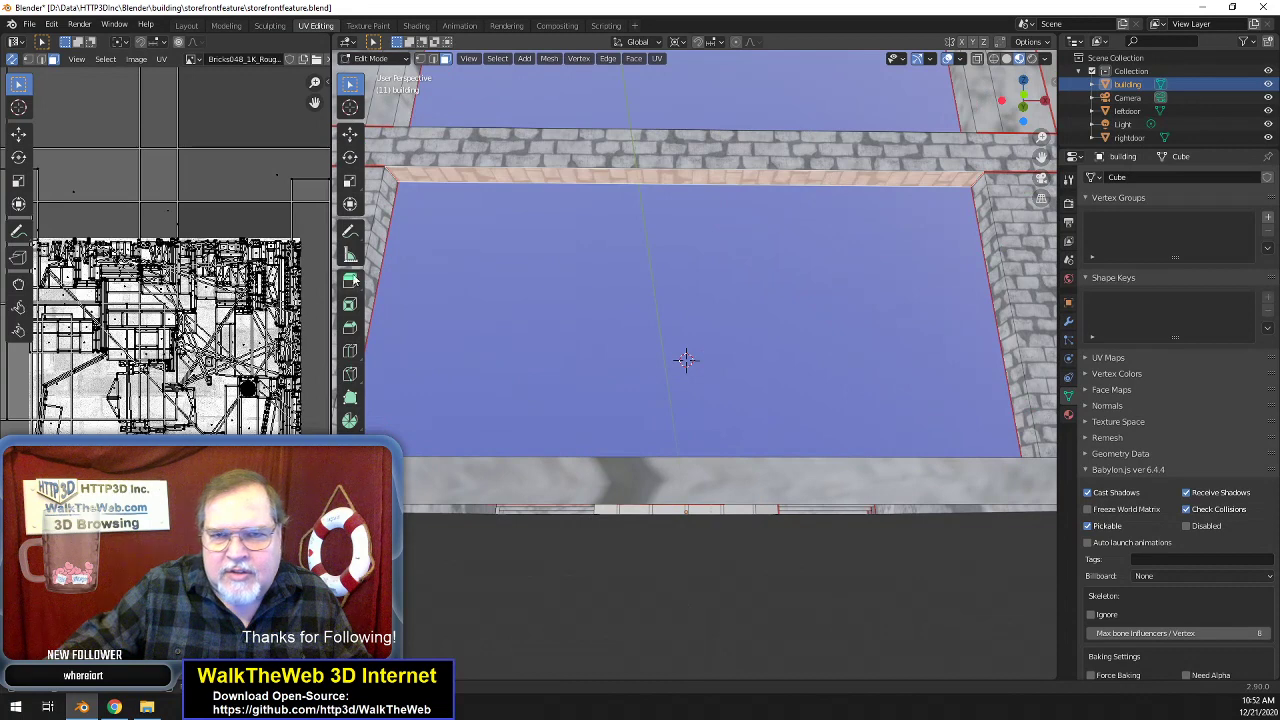
text(r90)
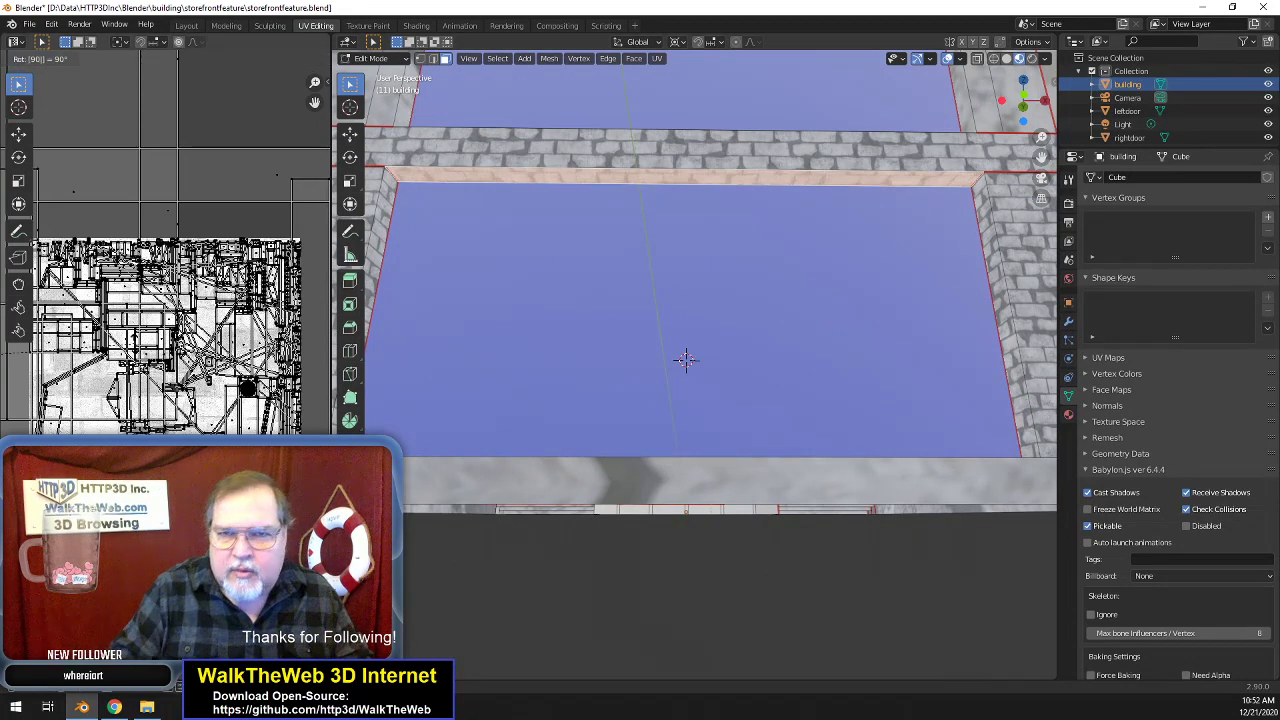
key(BackSpace)
key(BackSpace)
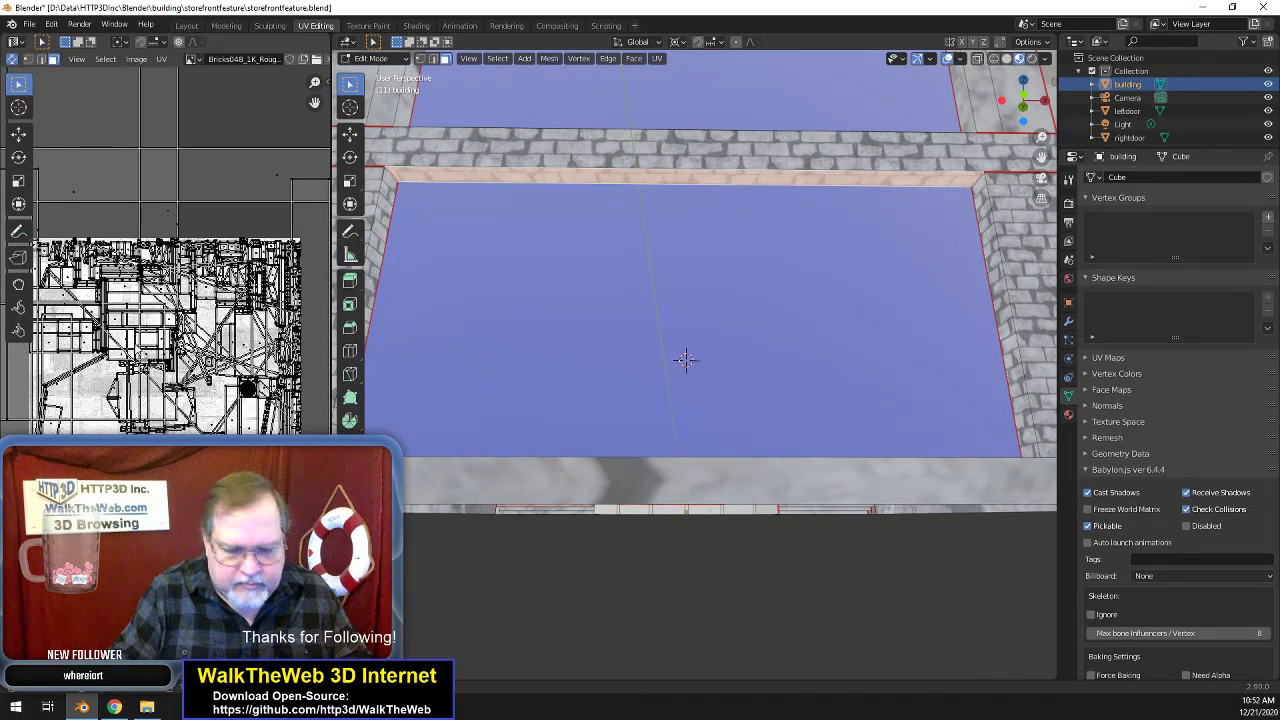
text(180)
key(Return)
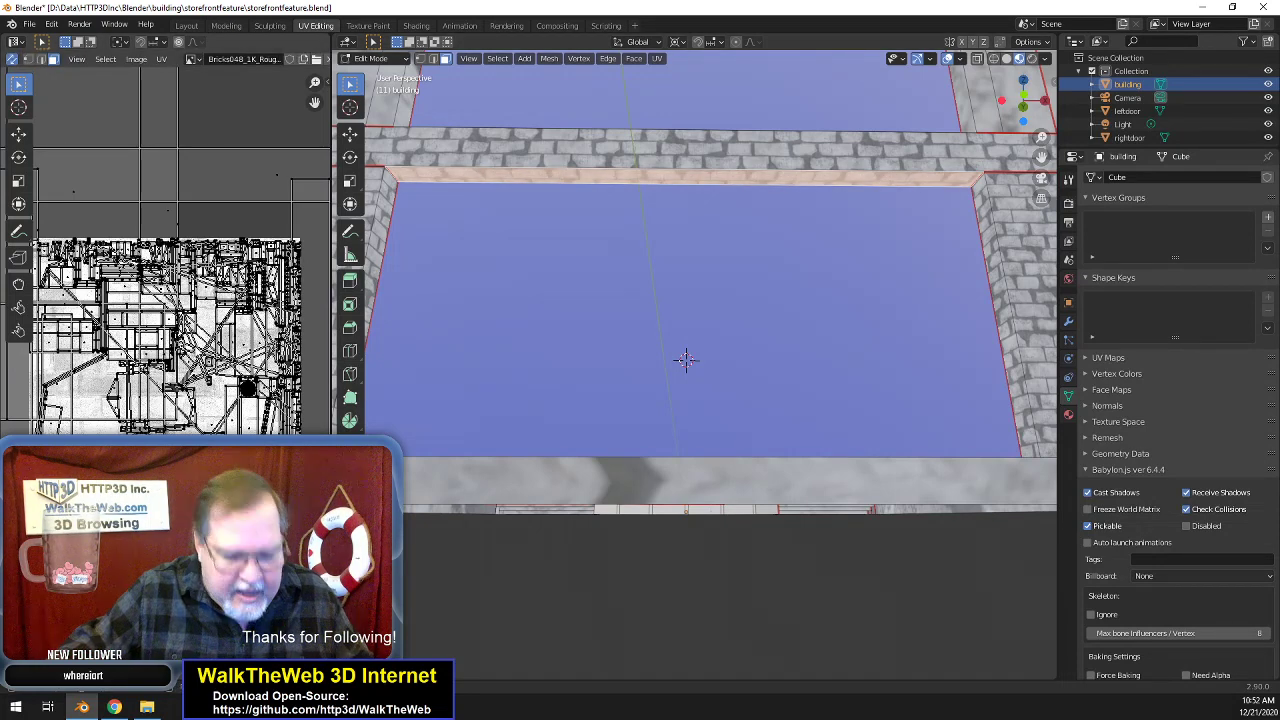
- Shift the UVs of the band's underside face slightly along Y and by about 0.22 along X
key(g)
key(y)
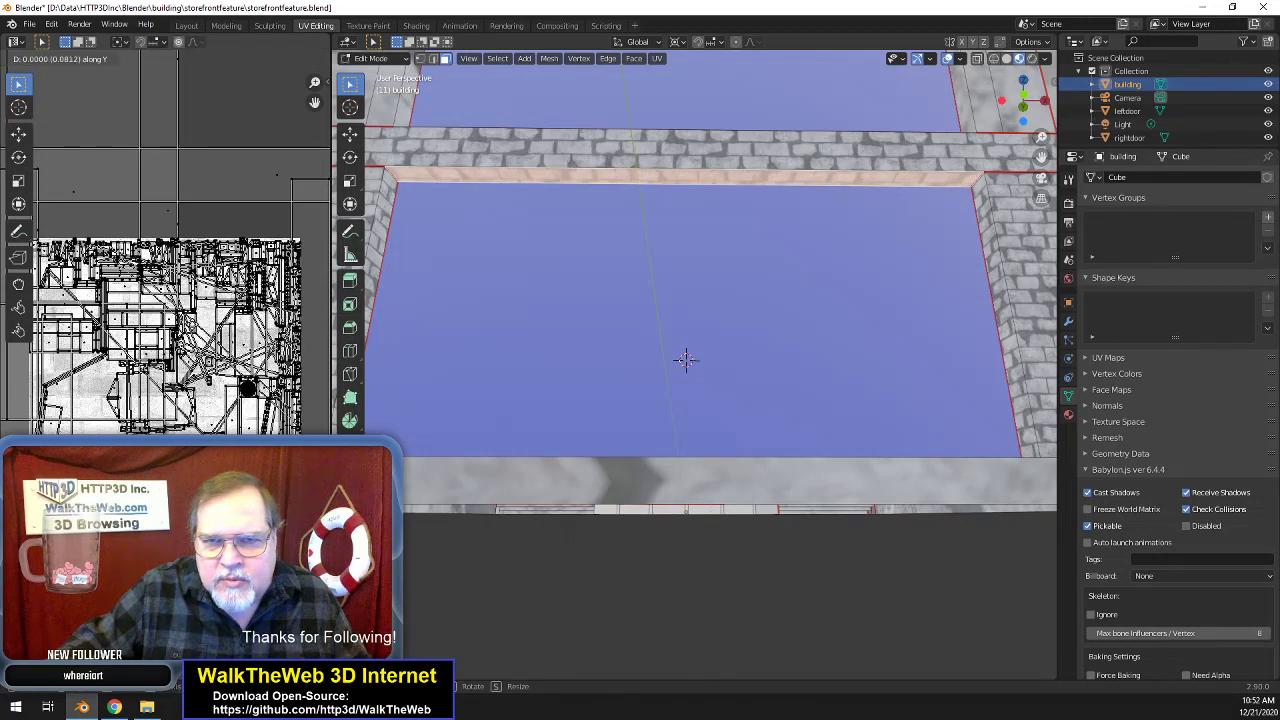
key(Return)
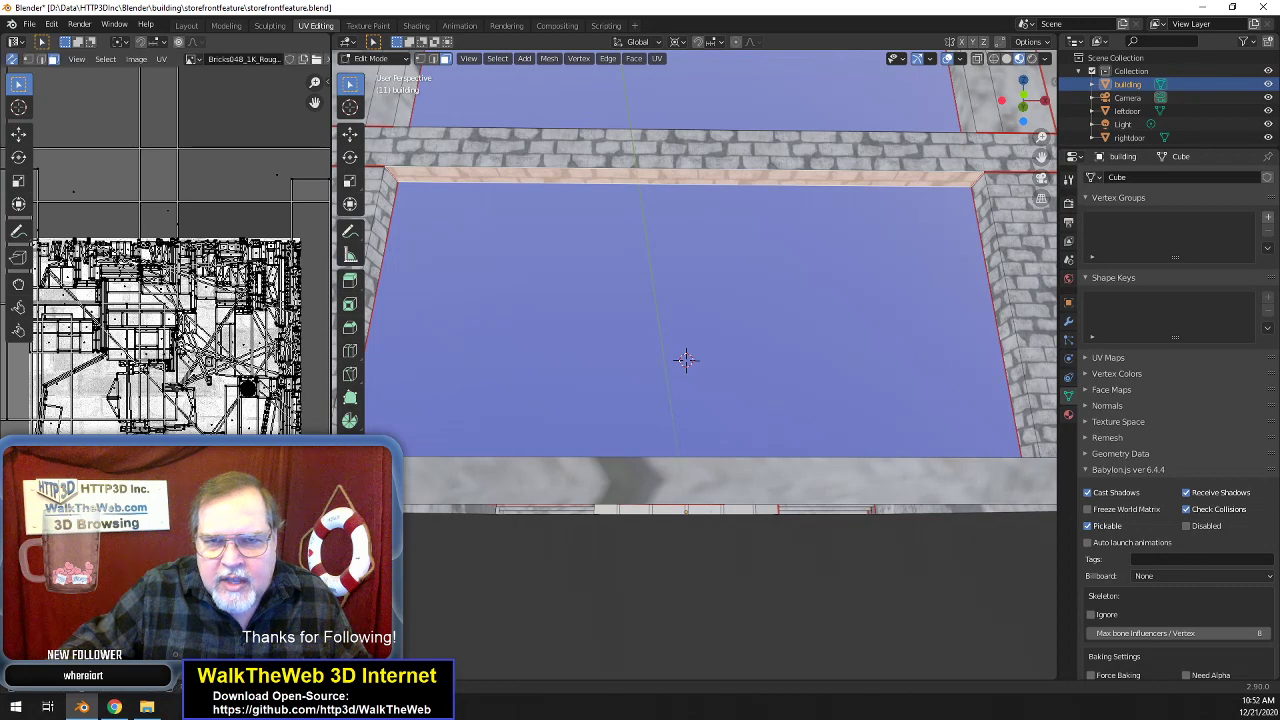
key(g)
key(x)
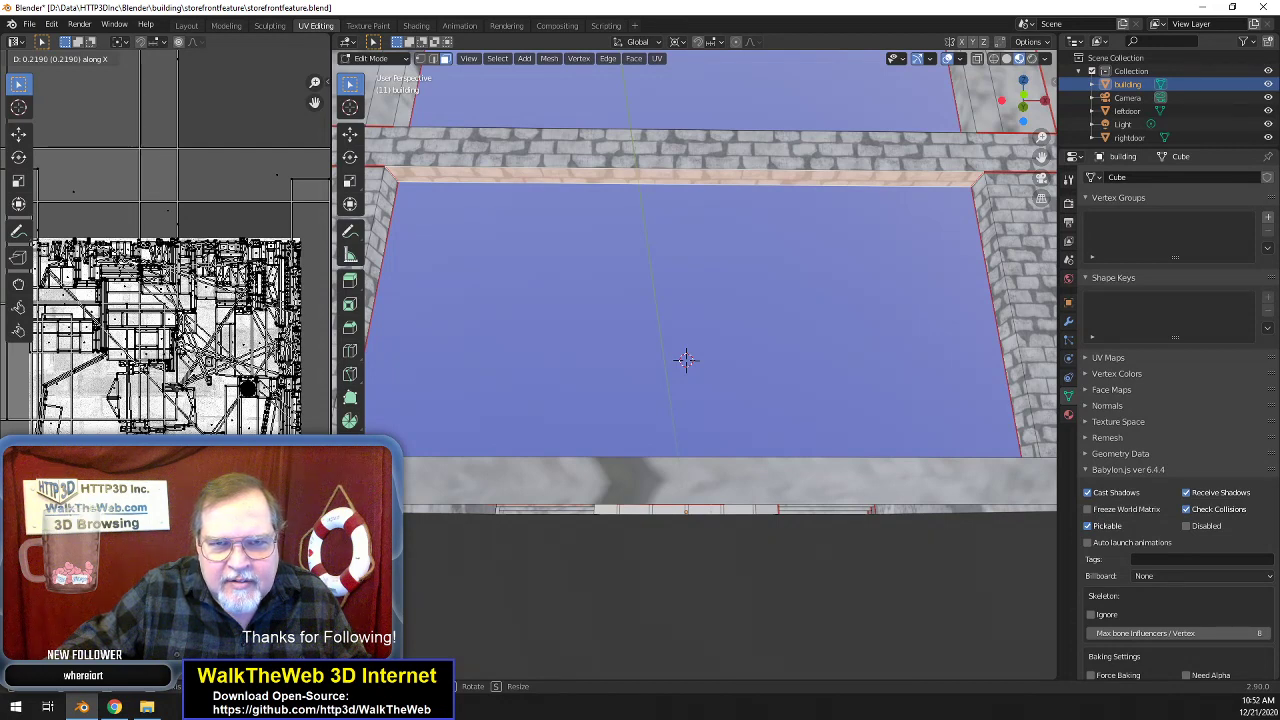
click(205, 361)
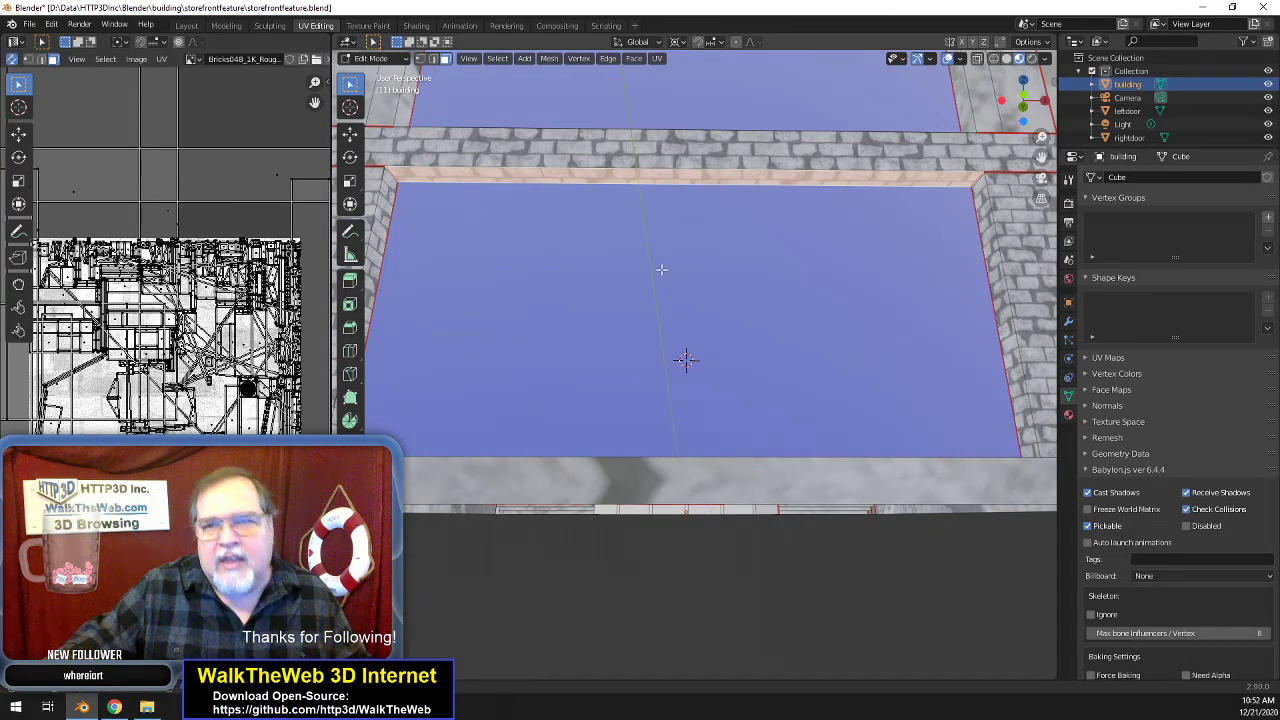
- Select the band's top face below the upper wall opening and move its UVs by about 0.04 along Y
middle_drag(685, 360, 669, 458)
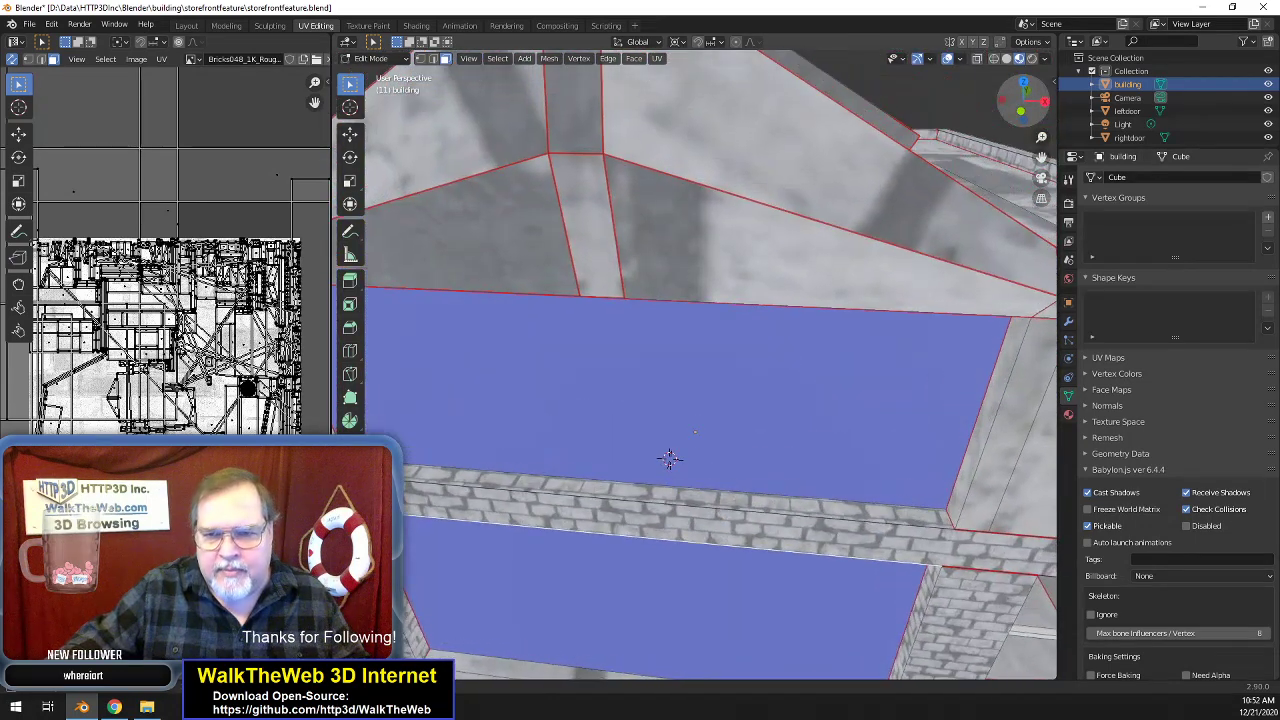
click(765, 507)
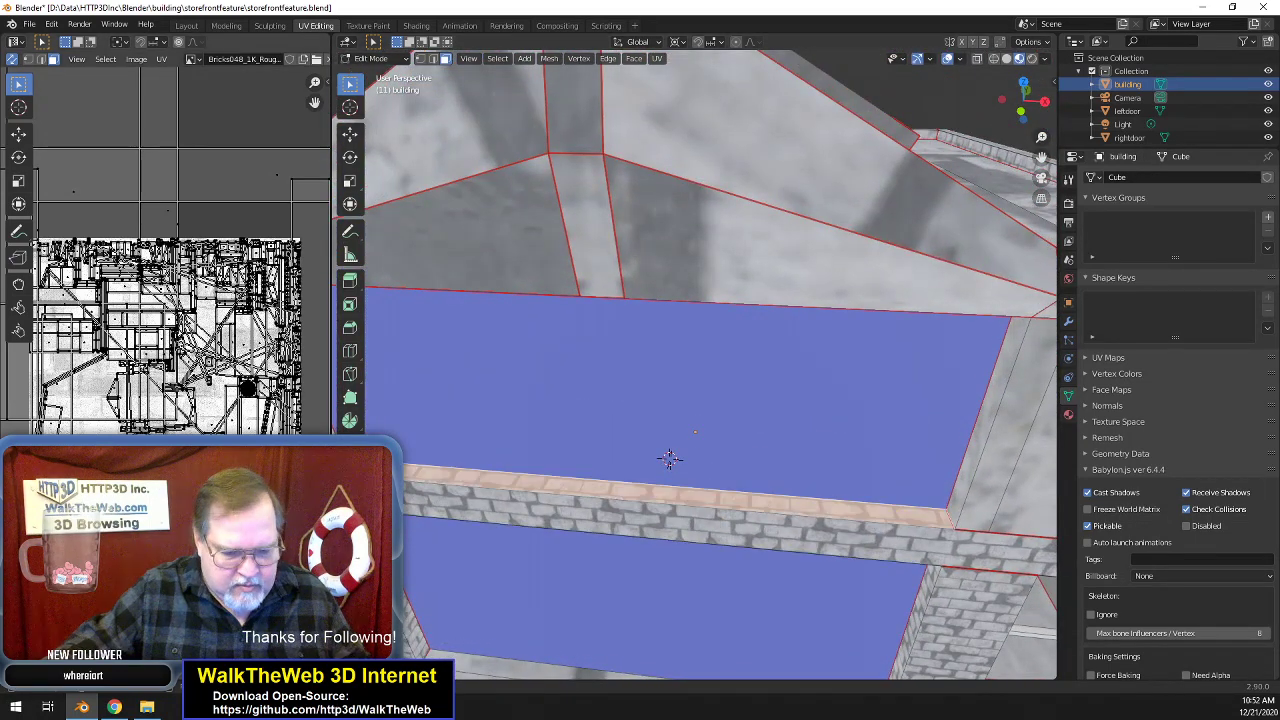
key(g)
key(y)
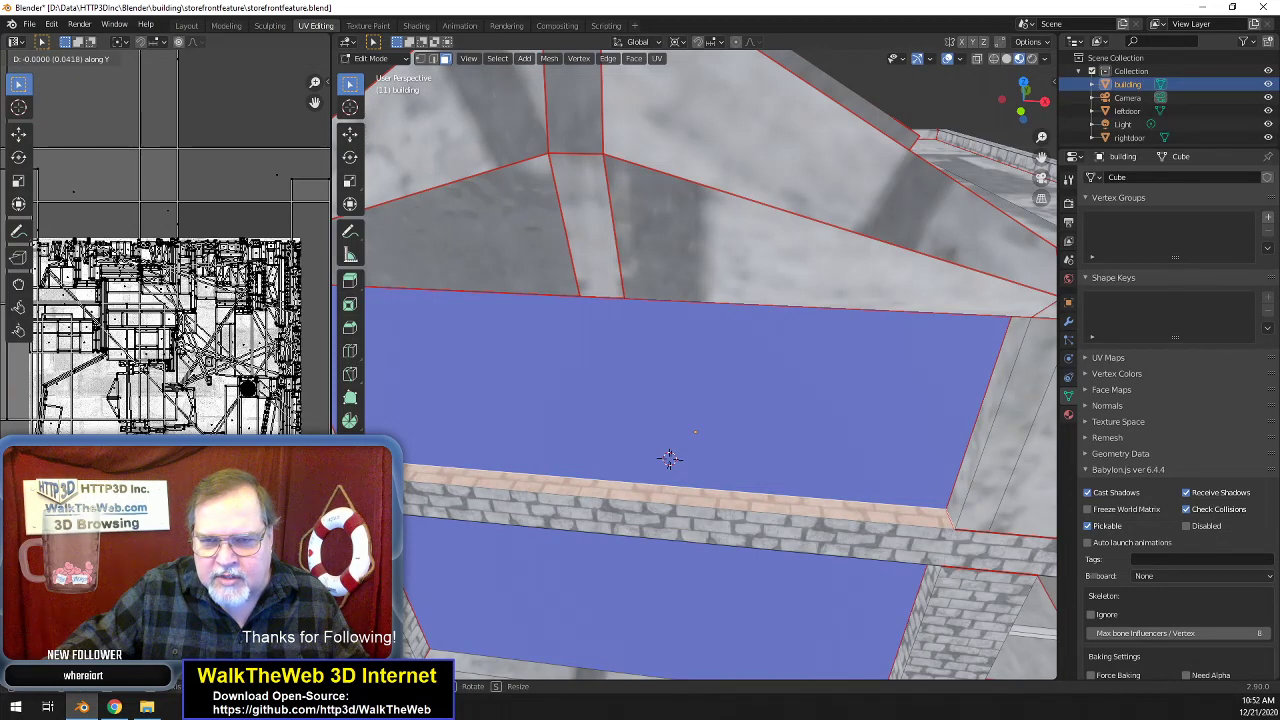
click(240, 460)
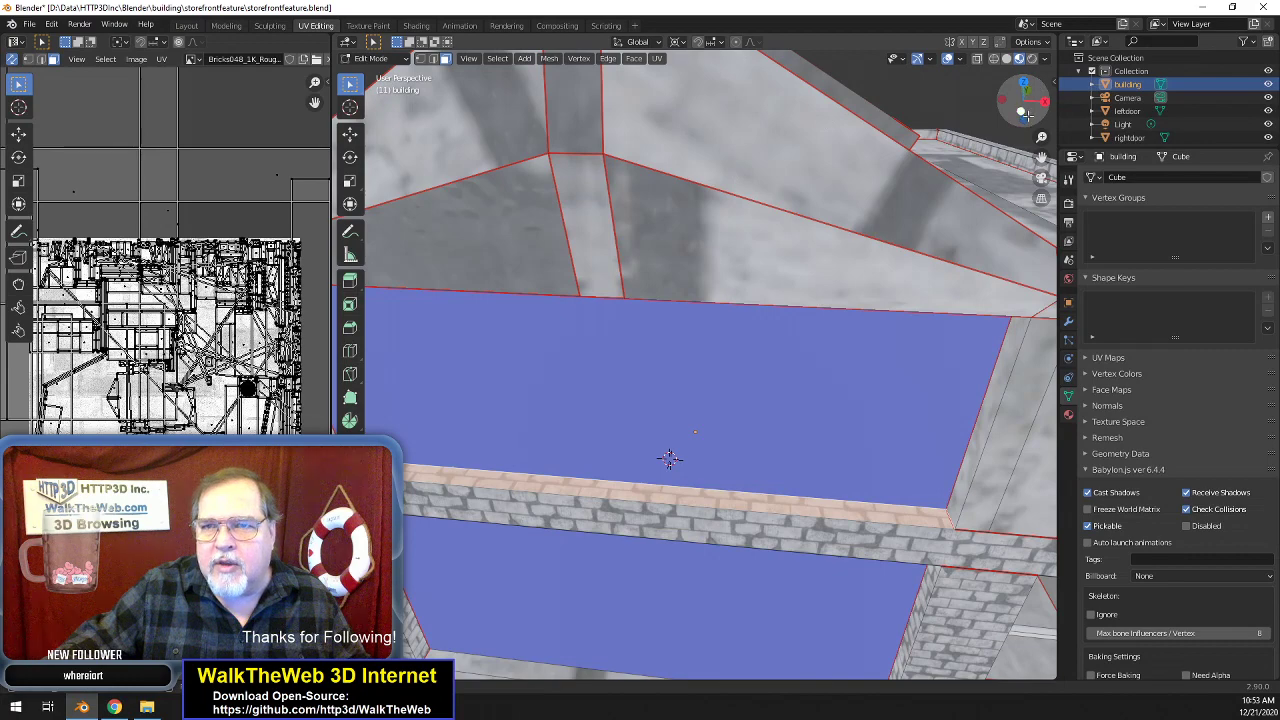
- Select the upper corner faces at the building's rear end together with the long upper side wall above the awning
drag(1029, 108, 1038, 52)
middle_drag(685, 371, 668, 441)
drag(1046, 157, 1265, 157)
drag(1024, 118, 1087, 123)
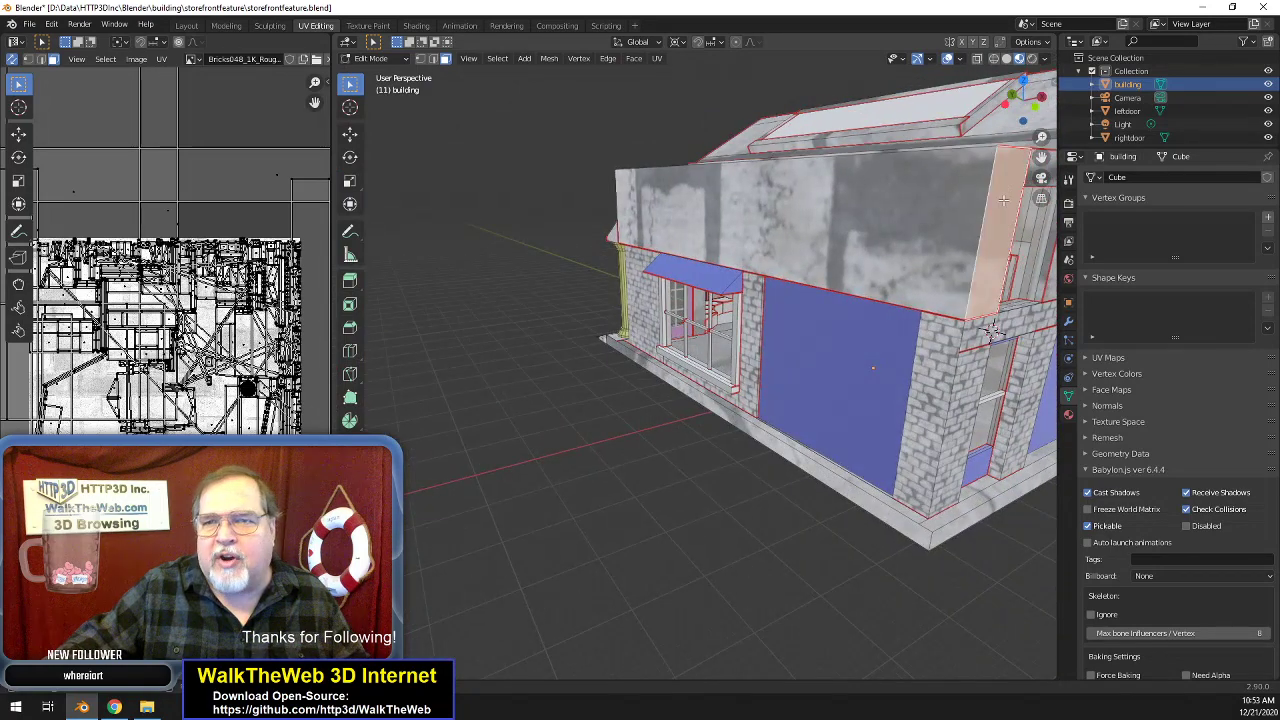
scroll(1003, 184, up, 6)
drag(1024, 104, 1008, 104)
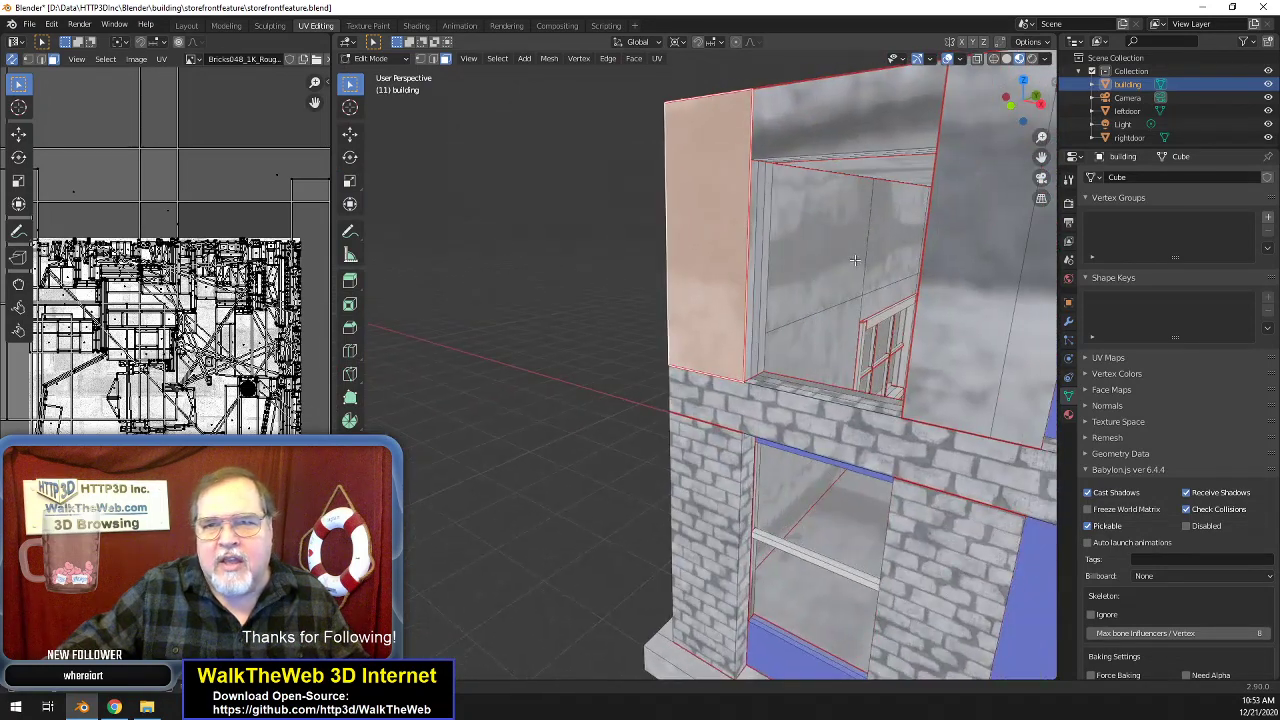
shift+click(756, 281)
drag(1018, 104, 1134, 106)
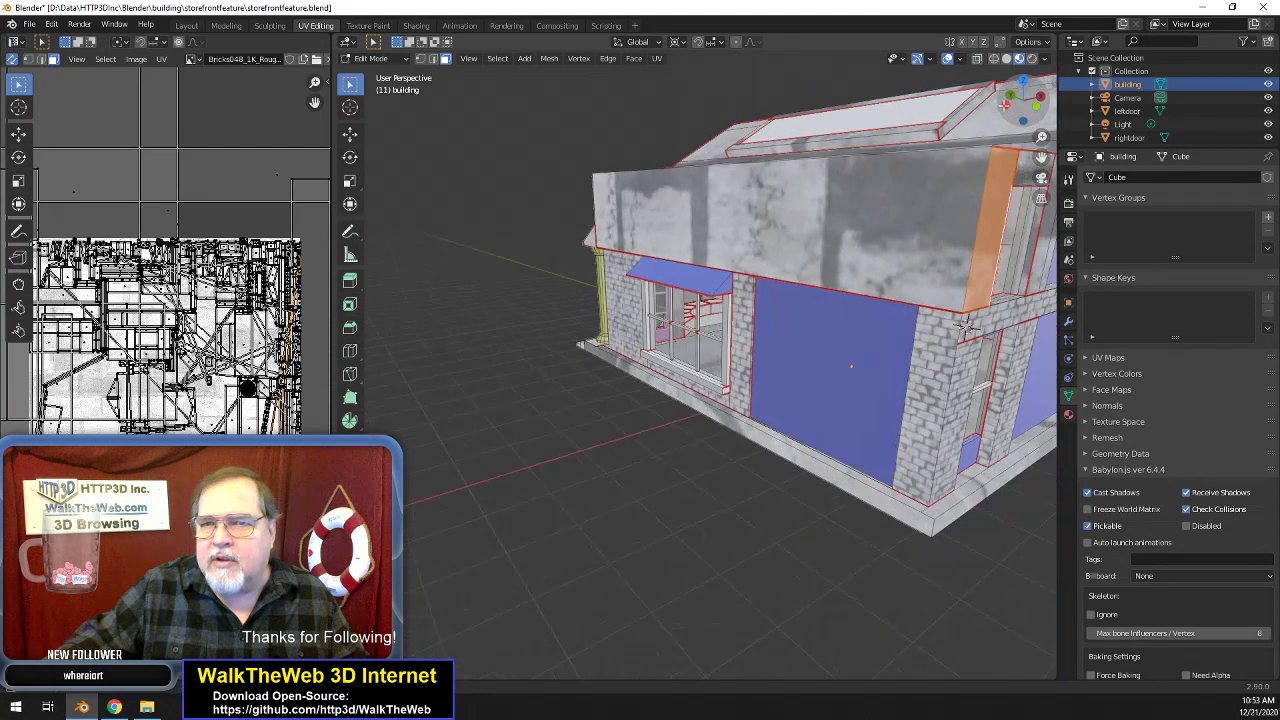
shift+click(841, 192)
drag(1018, 112, 1193, 102)
- Add the upper front corner faces and the side wall's top edge face to the selection and unwrap them all
scroll(936, 220, down, 2)
middle_drag(507, 345, 640, 355)
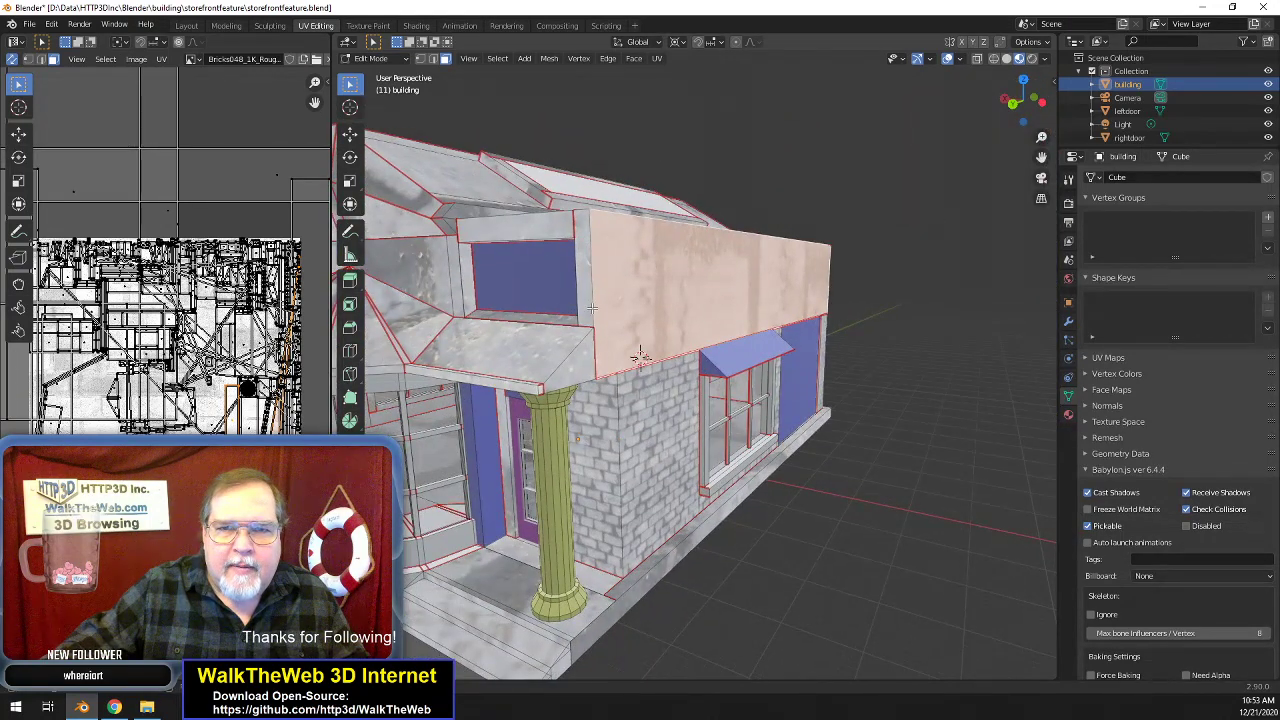
shift+click(588, 308)
drag(1032, 108, 1110, 111)
shift+click(909, 292)
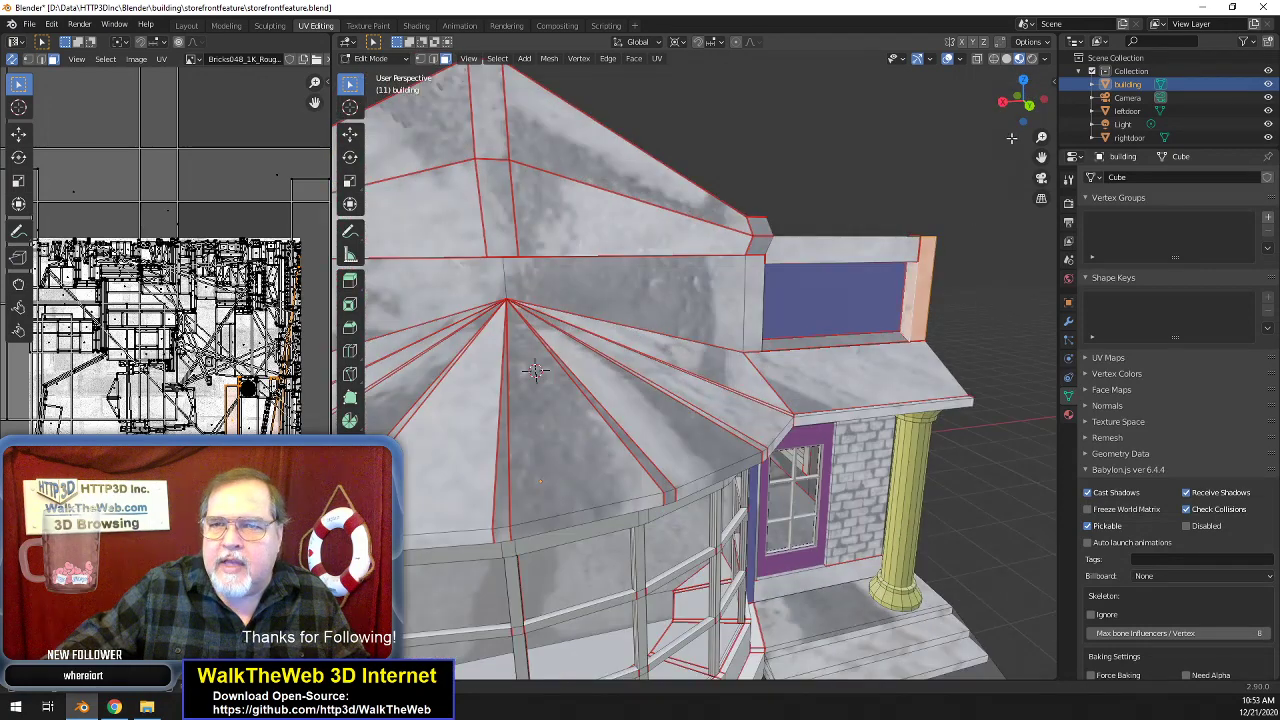
drag(1021, 120, 980, 195)
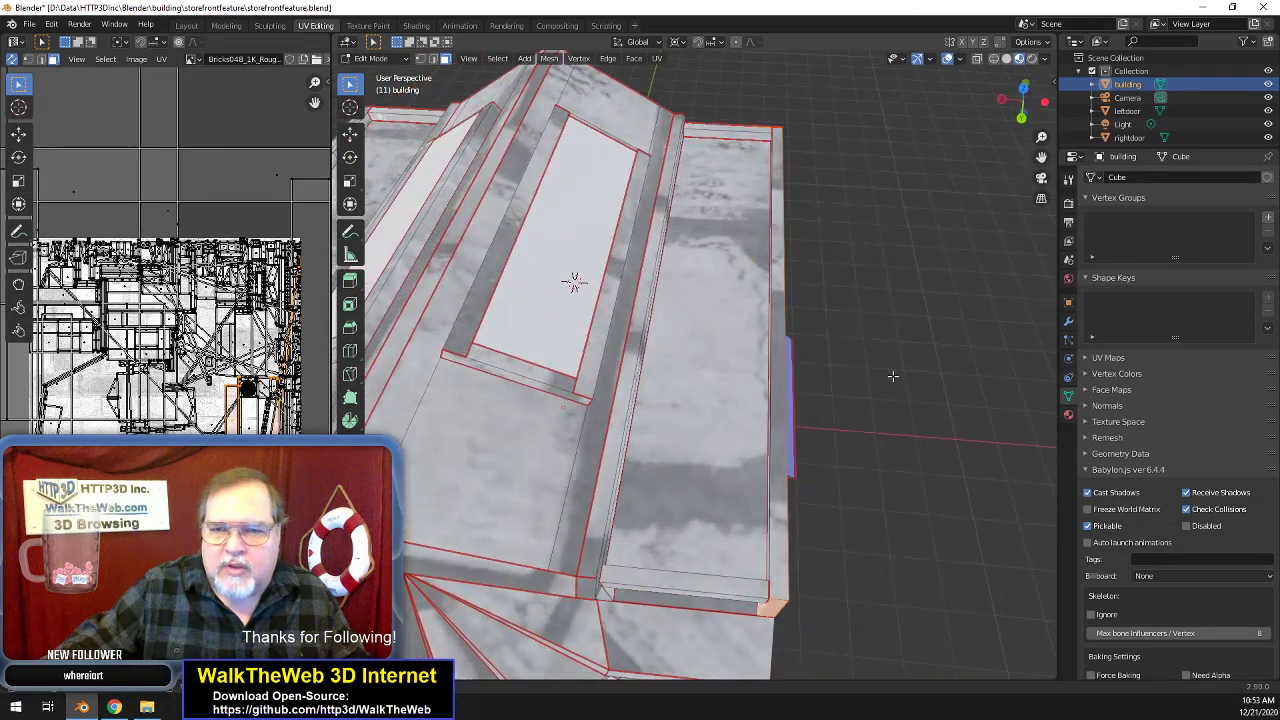
shift+click(777, 417)
drag(1028, 122, 1094, 123)
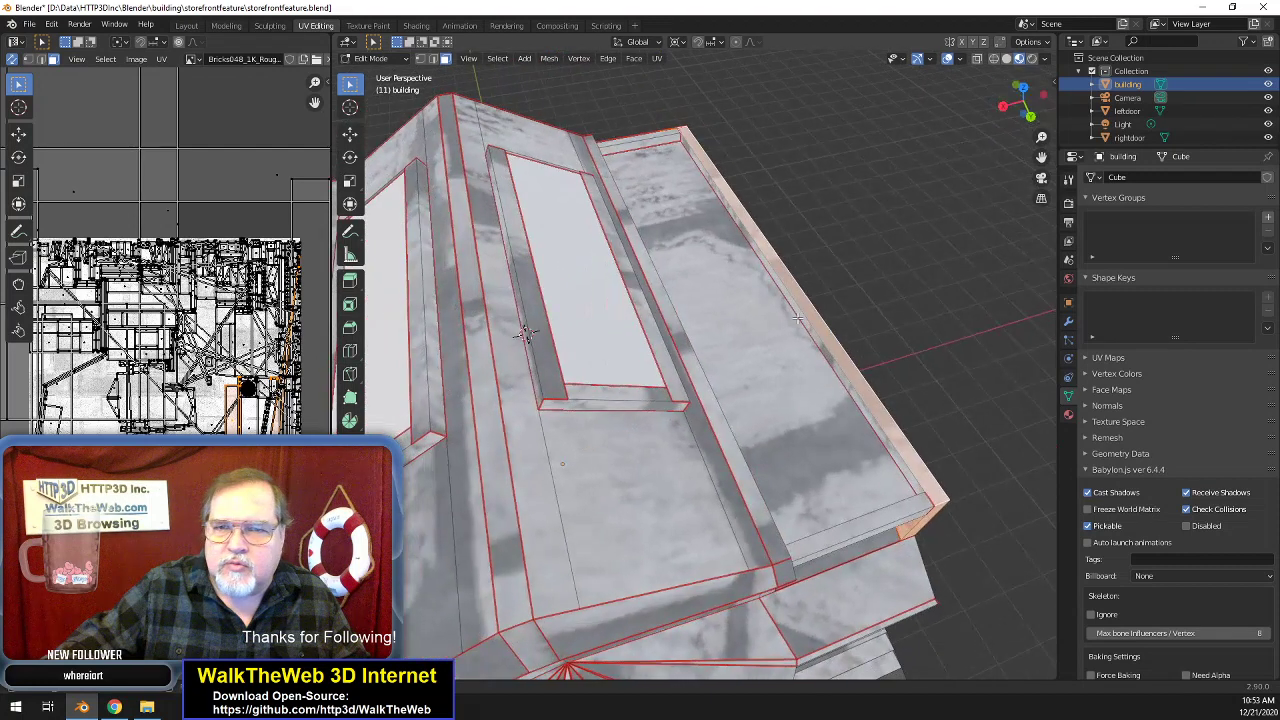
click(657, 58)
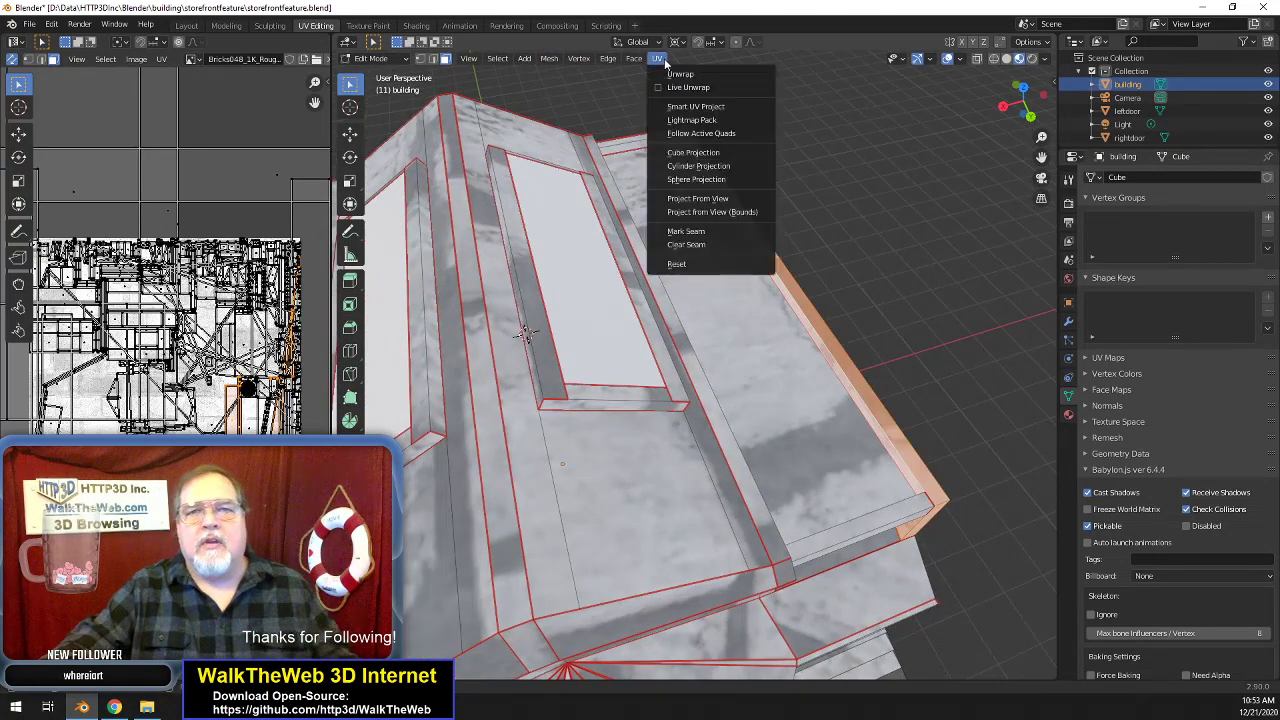
click(668, 76)
- Rotate the UVs of the selected upper wall faces by 90 degrees and scale them by 8
drag(1022, 110, 1020, 107)
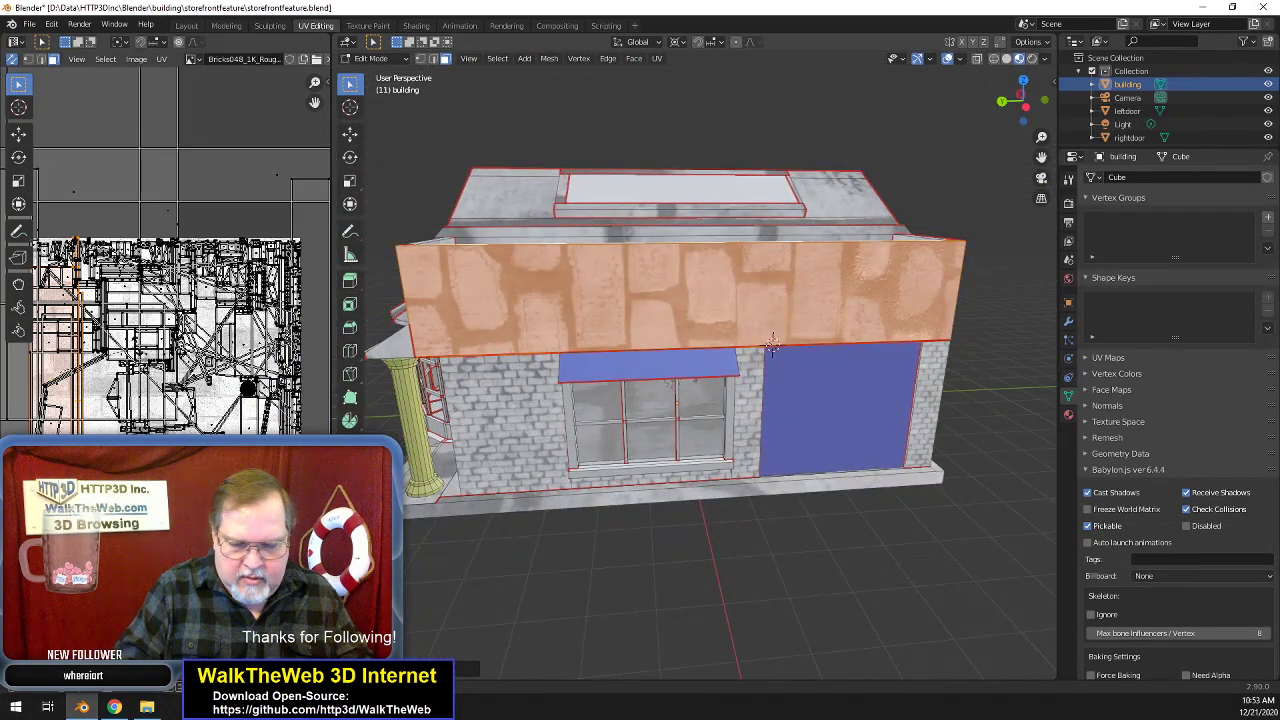
text(r90)
key(Return)
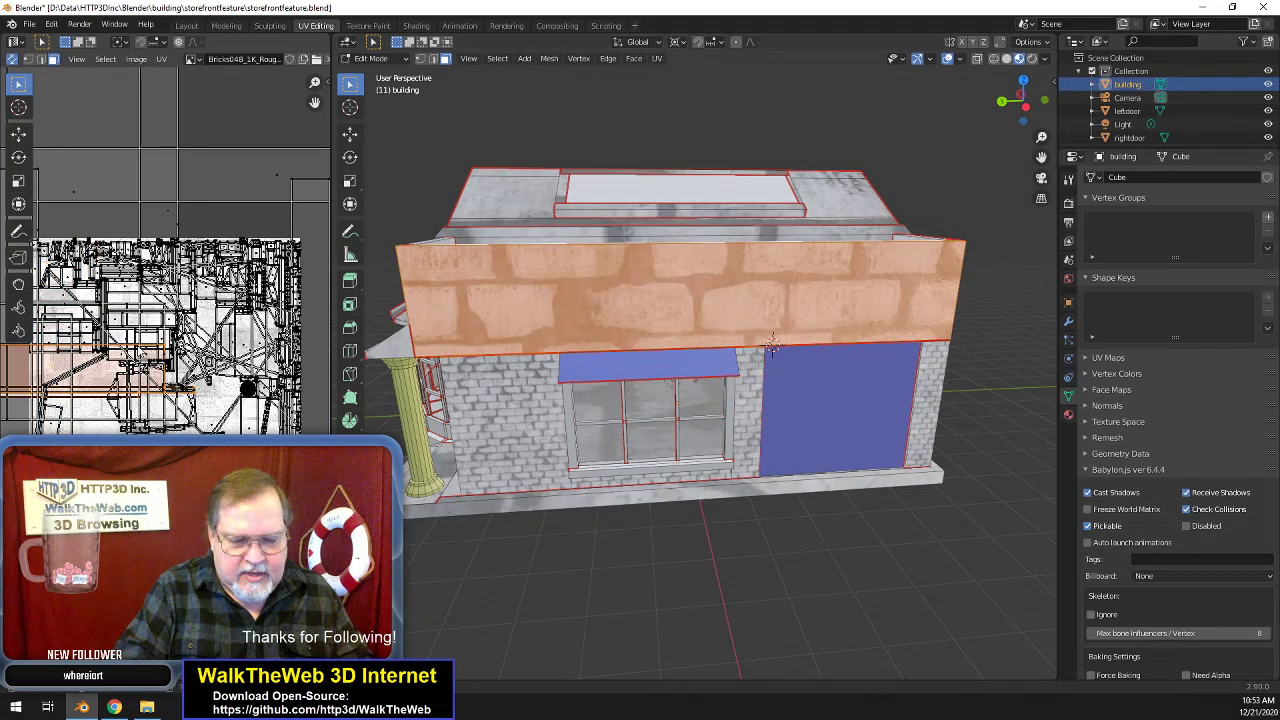
text(s8)
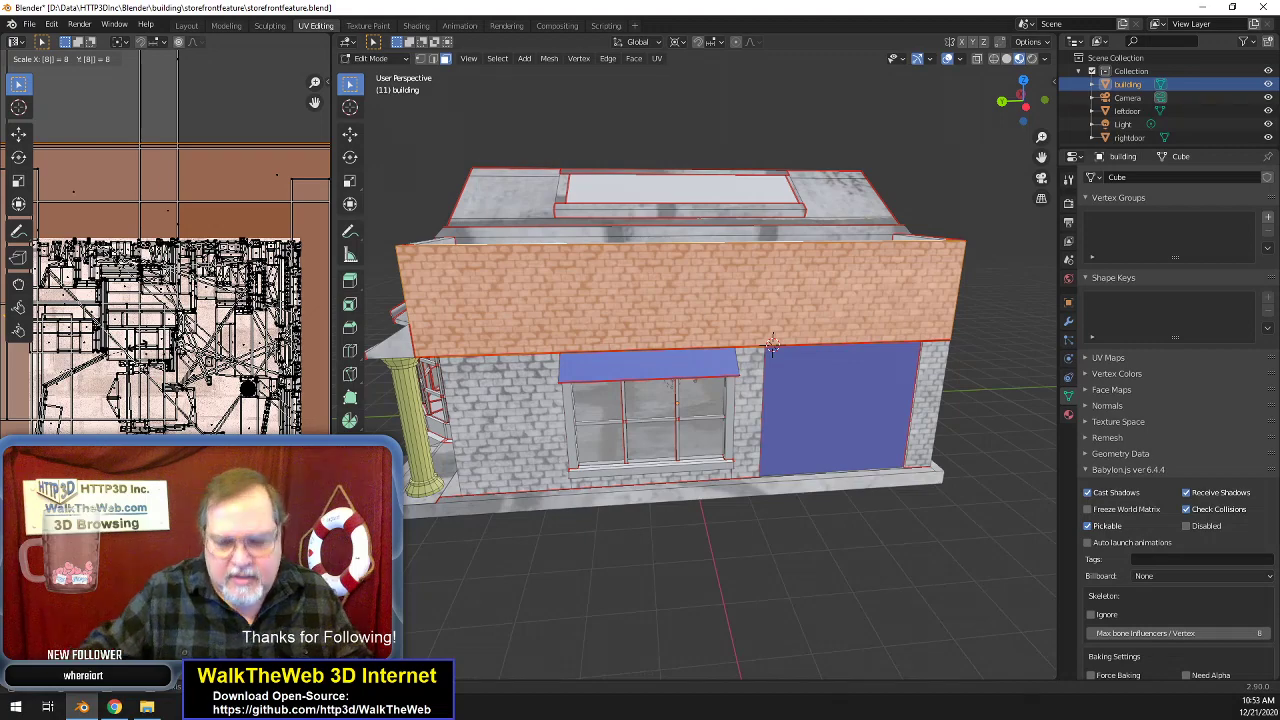
key(Return)
- Compare the brick size on the upper side wall with that of the lower wall around the awning window
scroll(252, 388, up, 1)
scroll(252, 388, down, 1)
scroll(555, 367, up, 2)
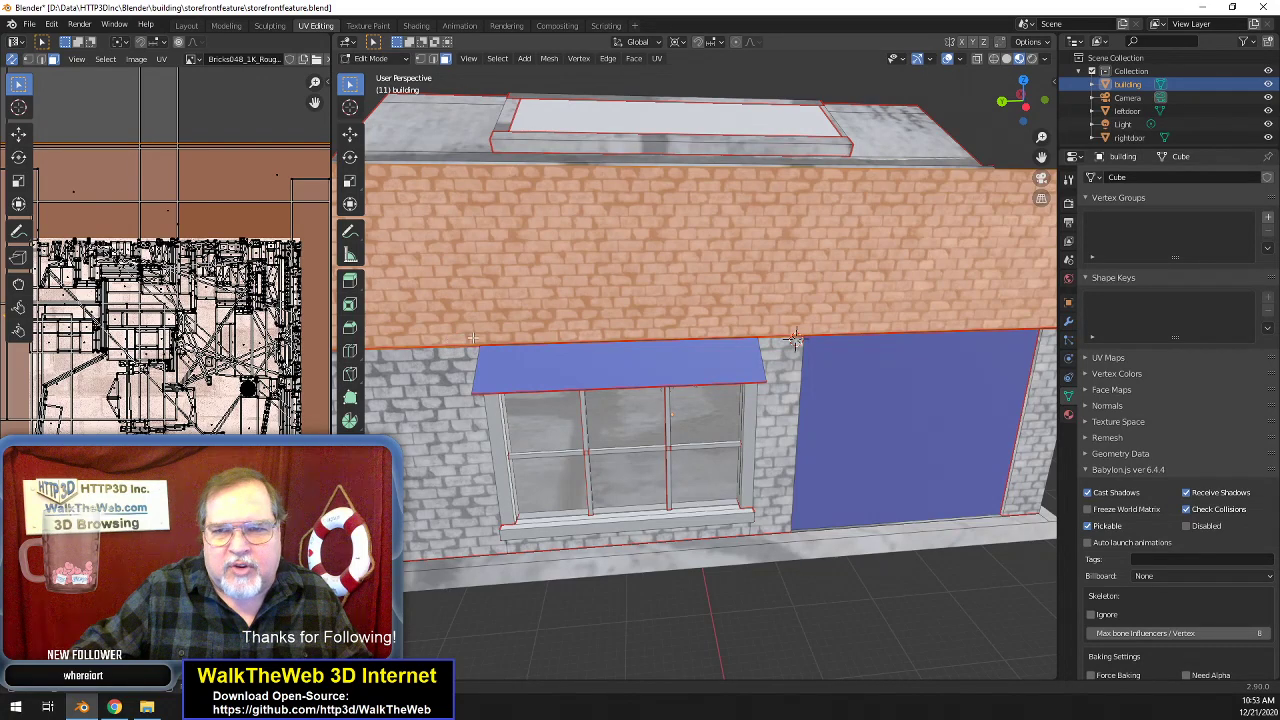
scroll(634, 323, up, 1)
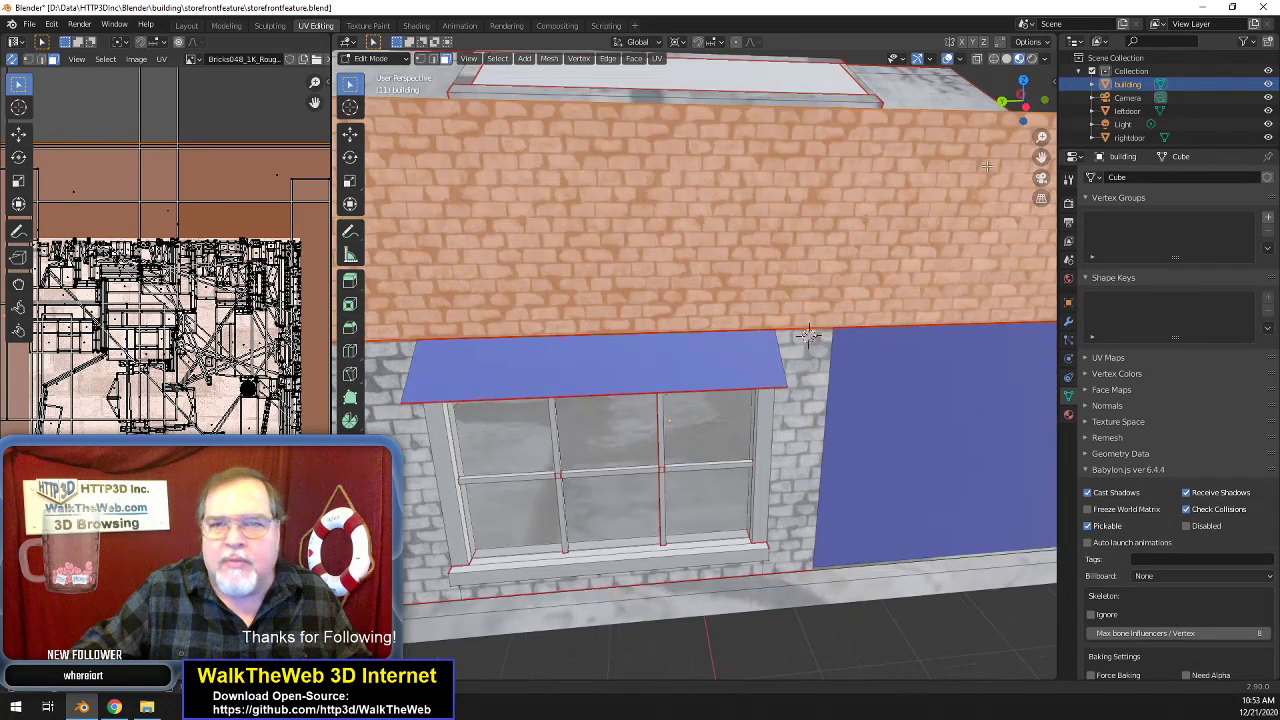
middle_drag(808, 335, 955, 375)
middle_drag(1036, 158, 1041, 151)
scroll(901, 235, up, 1)
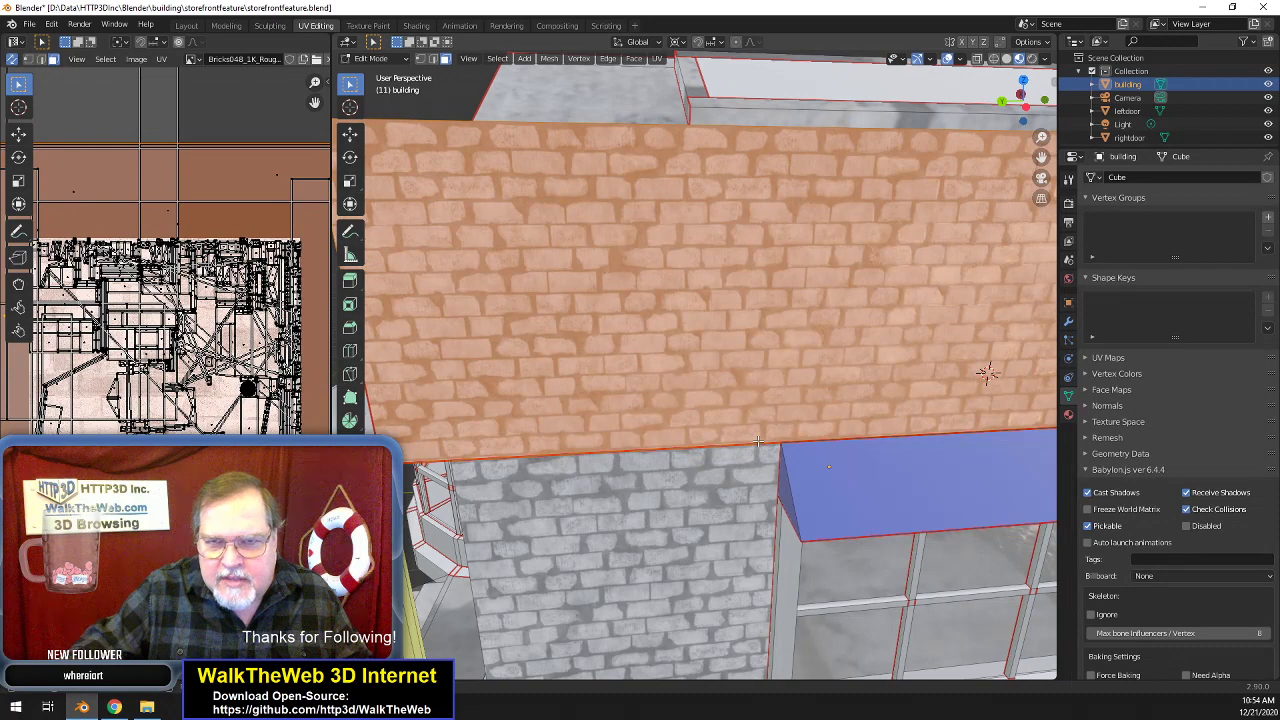
scroll(965, 228, down, 3)
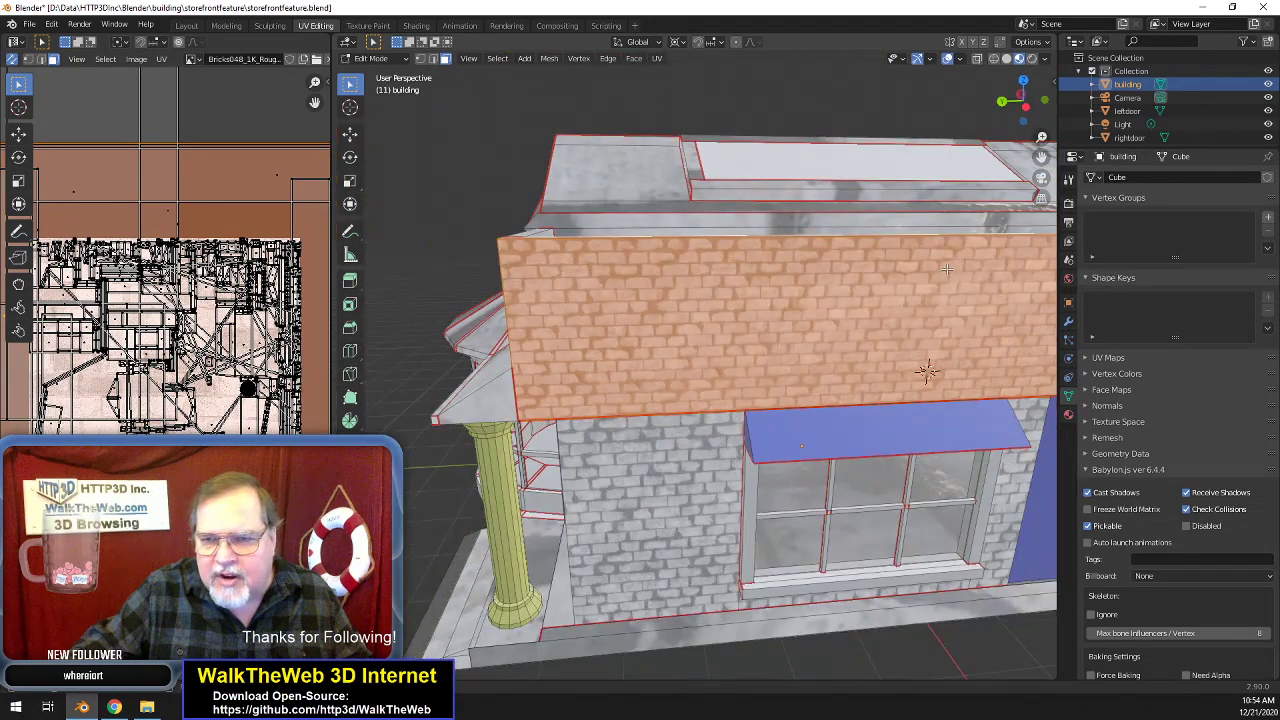
- Select the narrow upper front corner face, rotate its UVs by 90 degrees and move them by about 0.02 along Y
drag(1025, 105, 1150, 106)
click(897, 298)
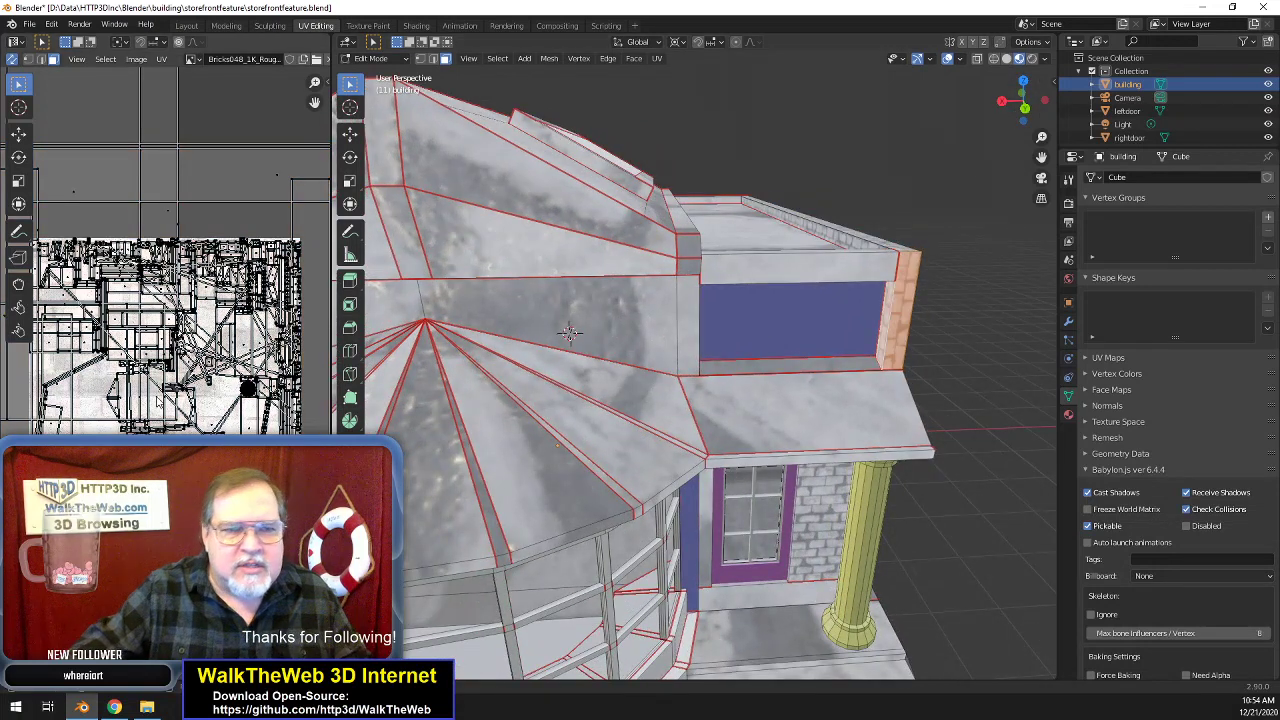
text(r90)
key(Return)
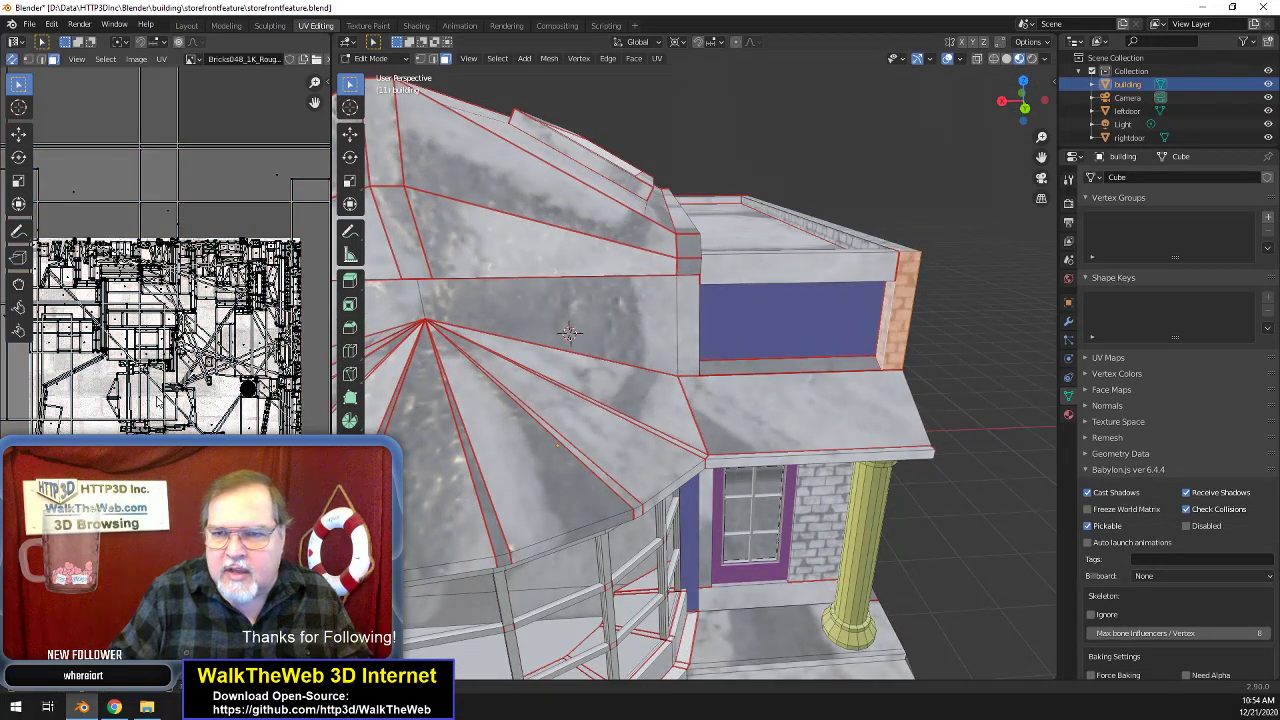
drag(1025, 107, 940, 100)
scroll(825, 288, up, 3)
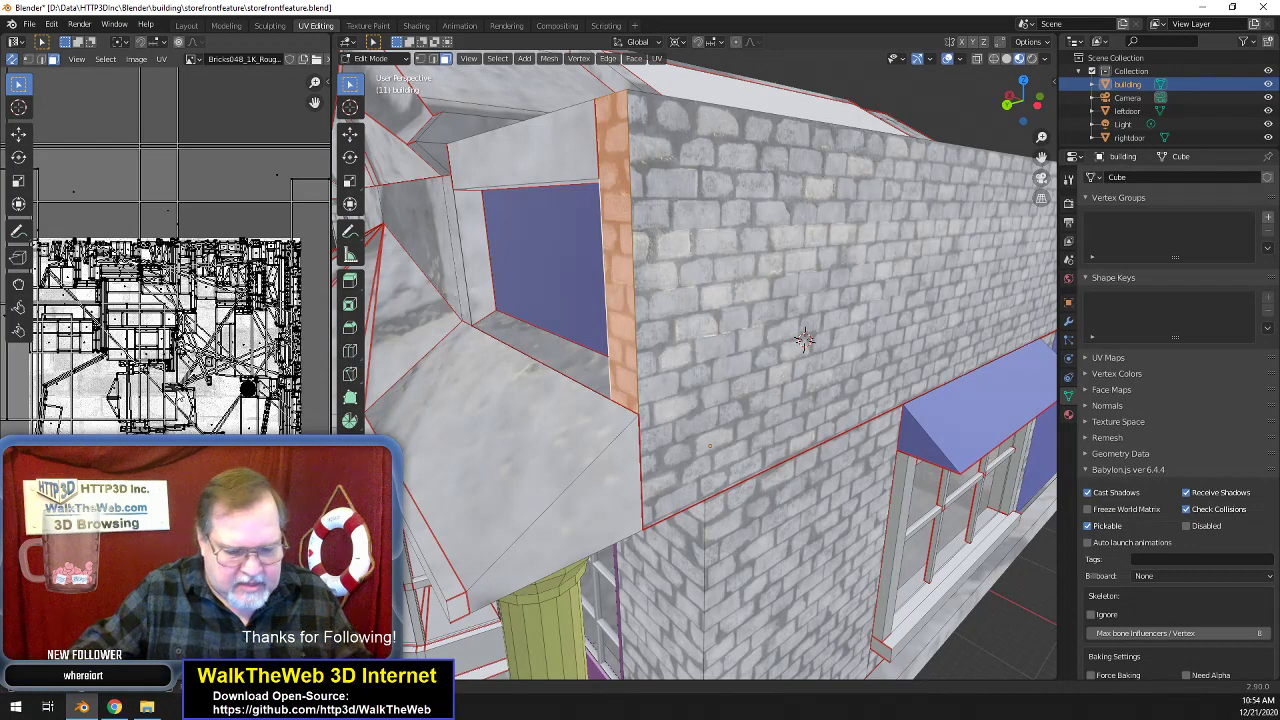
key(g)
key(y)
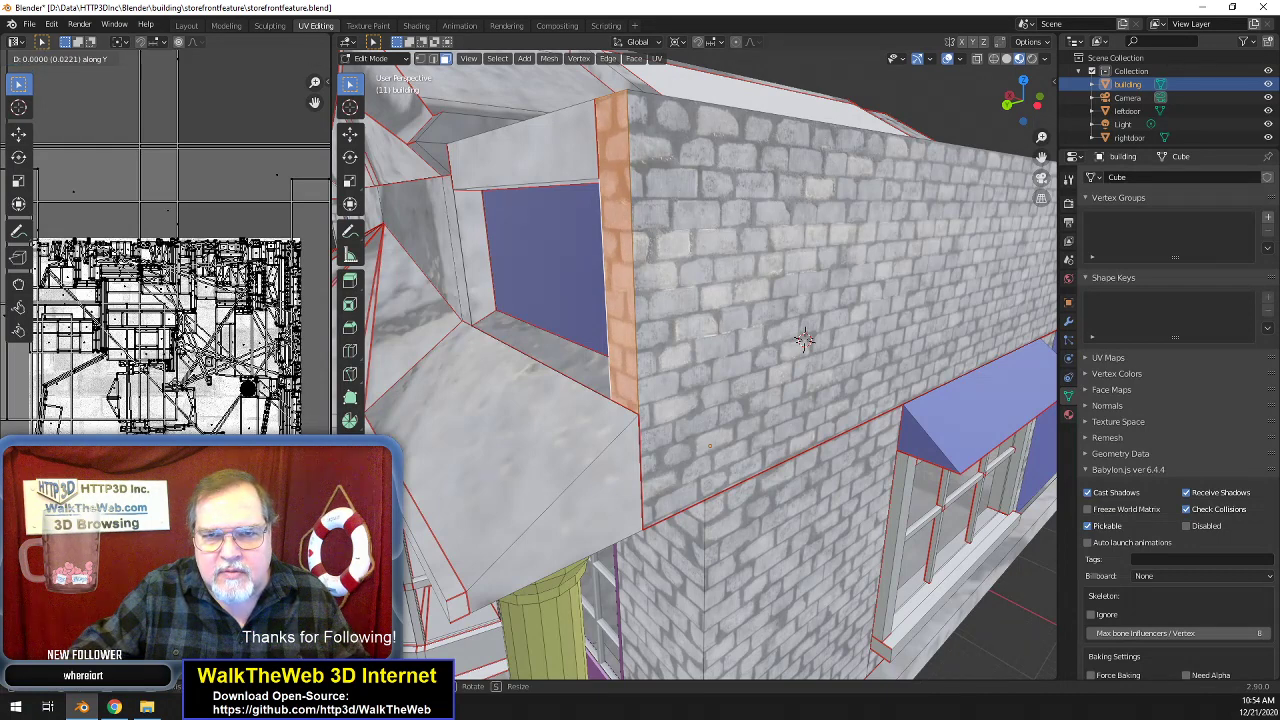
key(Return)
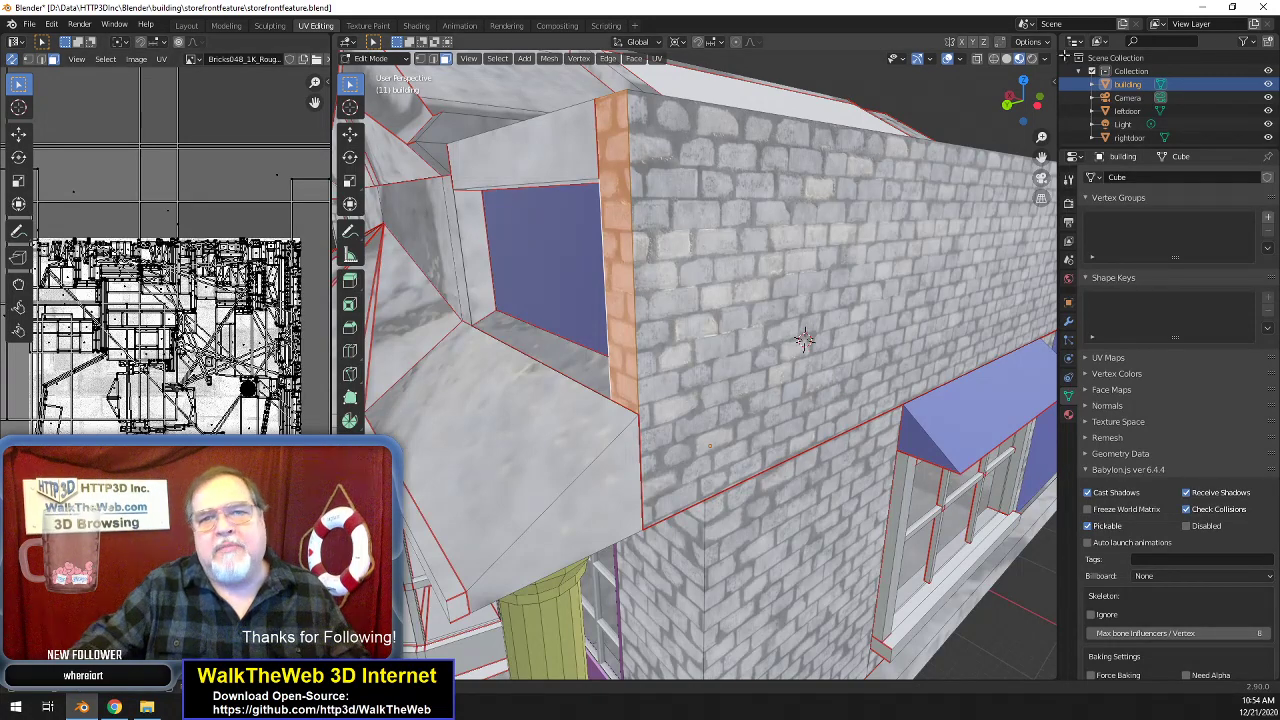
- Examine the roof, the rear side and the front facade for wall faces that still lack the brick texture
middle_drag(687, 217, 430, 232)
middle_drag(912, 176, 966, 171)
scroll(966, 171, down, 8)
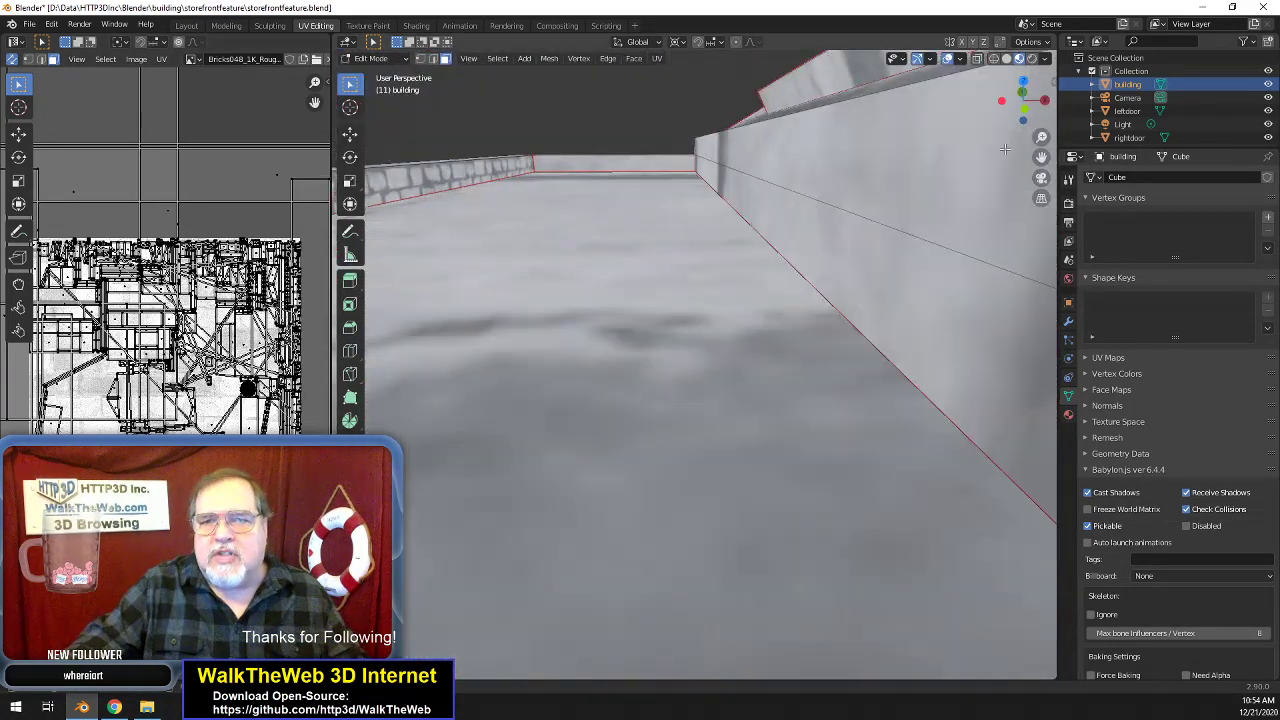
drag(1024, 102, 1052, 98)
middle_drag(944, 487, 797, 598)
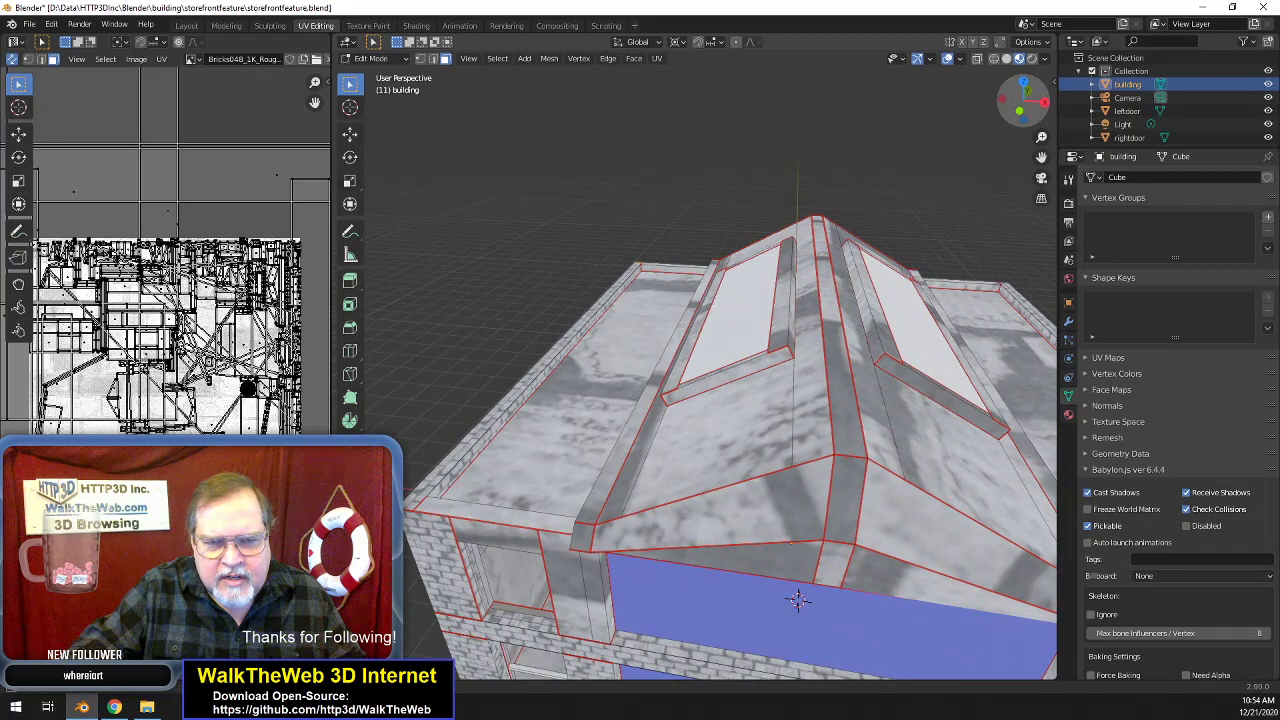
middle_drag(797, 598, 617, 375)
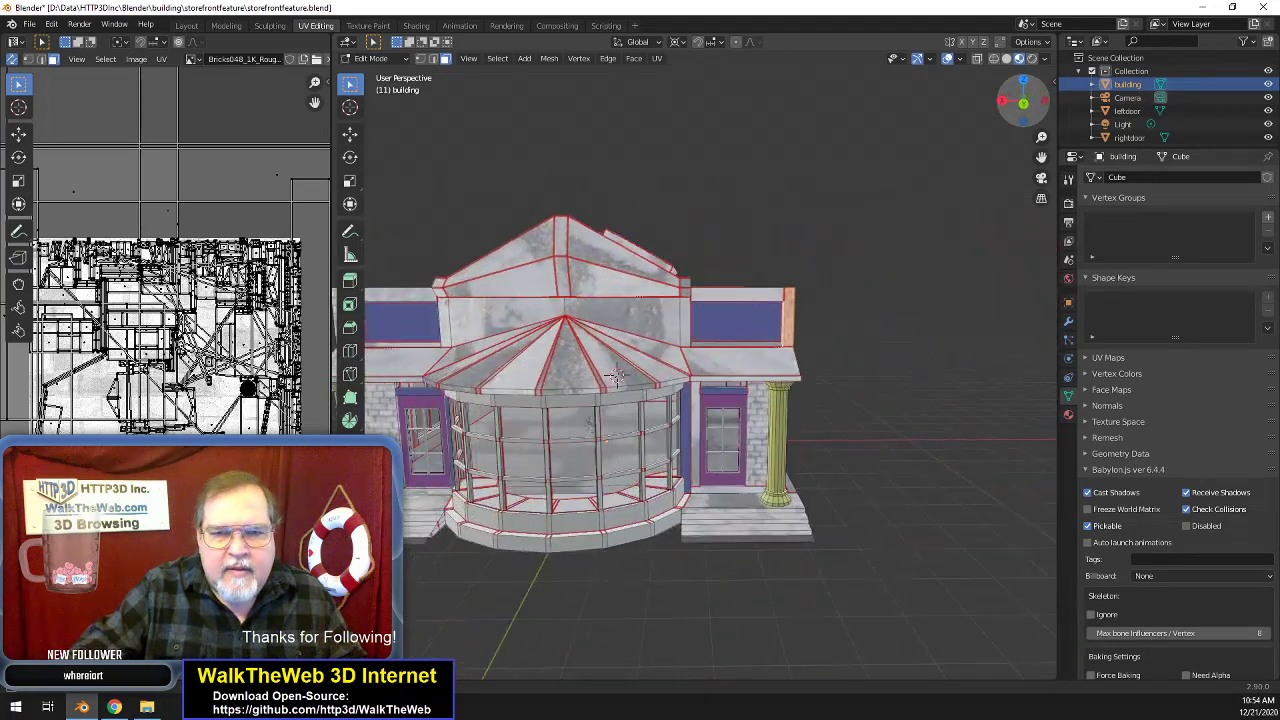
scroll(1014, 150, up, 4)
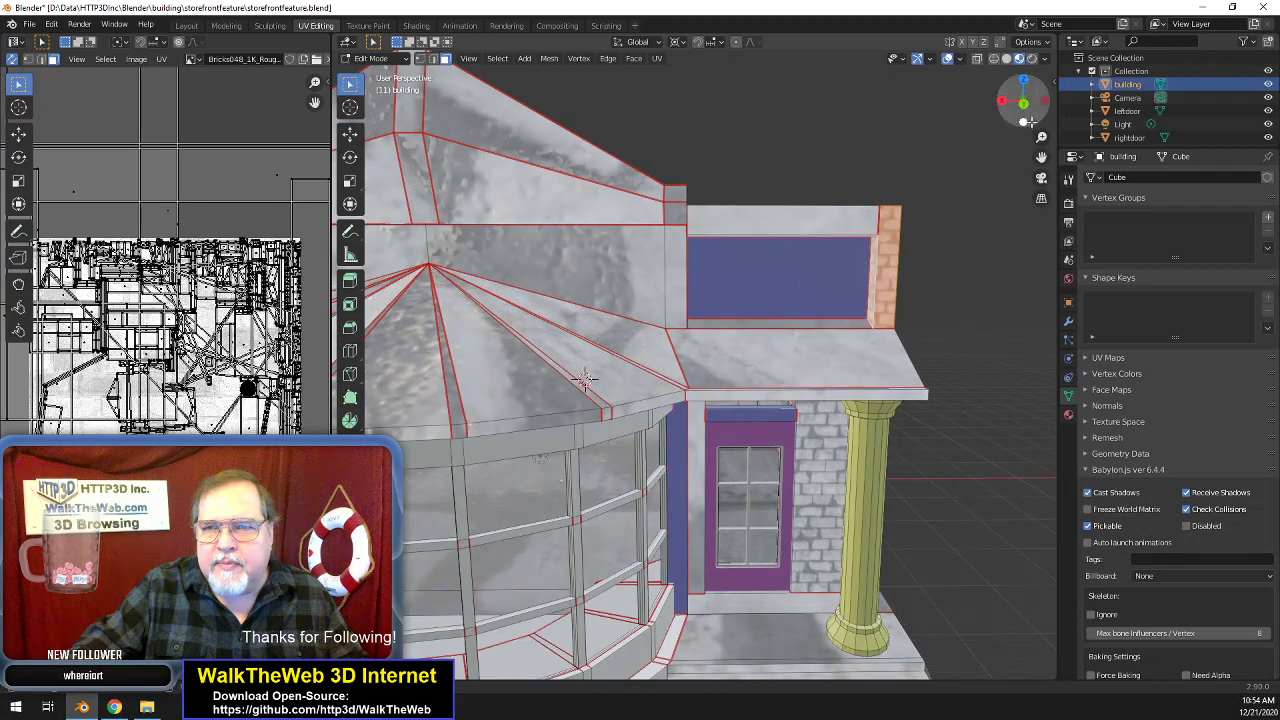
drag(1044, 155, 1145, 174)
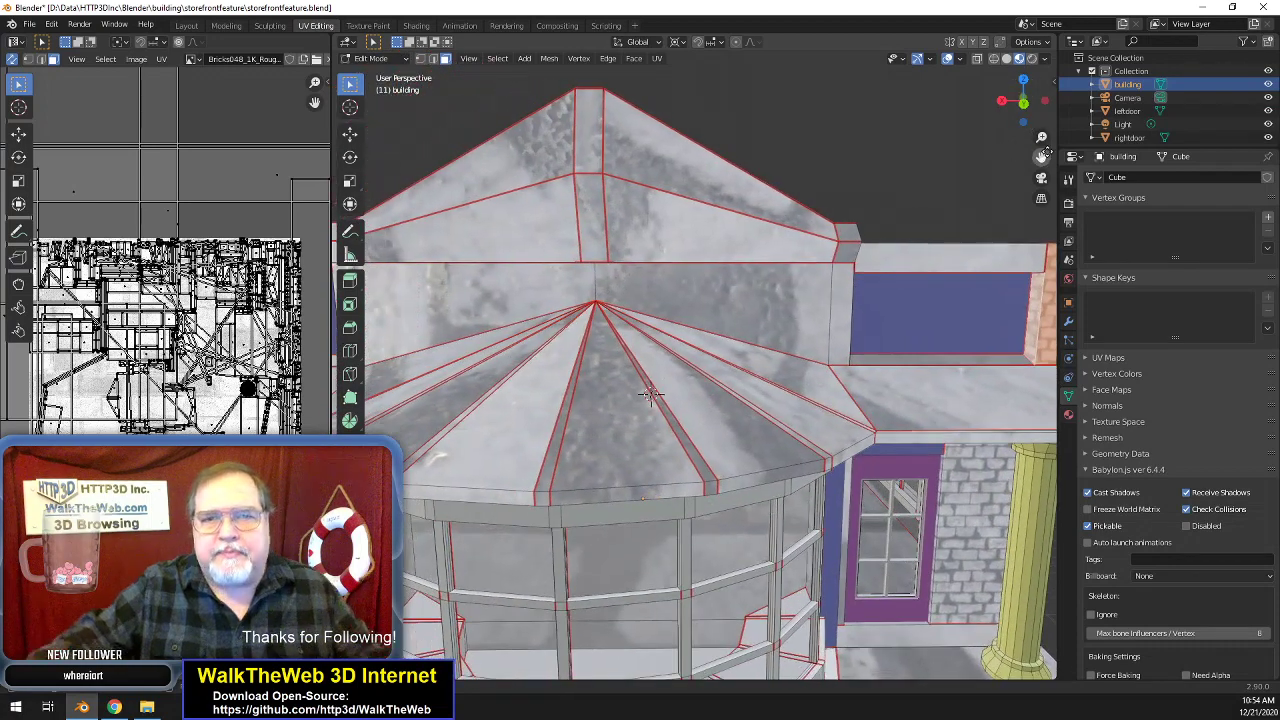
scroll(857, 234, down, 4)
- Select the upper front wall faces behind the conical bay roof, including the adjoining narrow corner face, and unwrap them
drag(1020, 100, 677, 348)
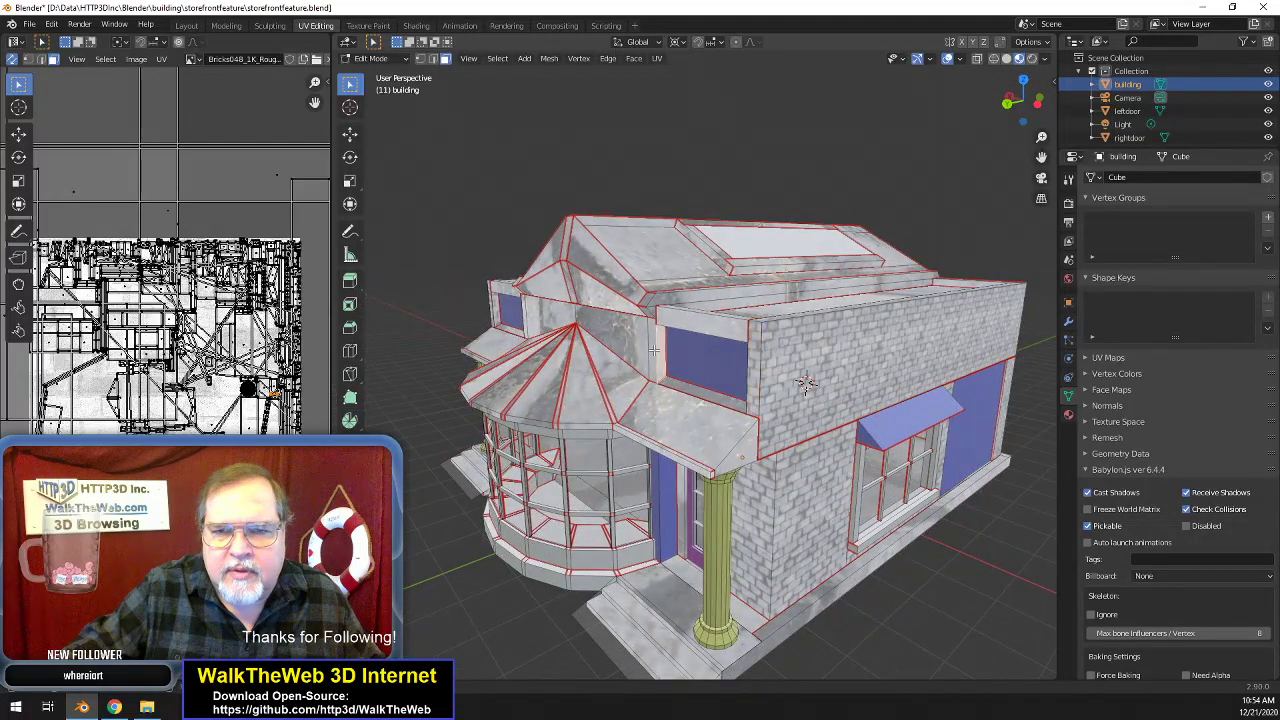
click(652, 350)
drag(1015, 100, 722, 330)
shift+click(708, 330)
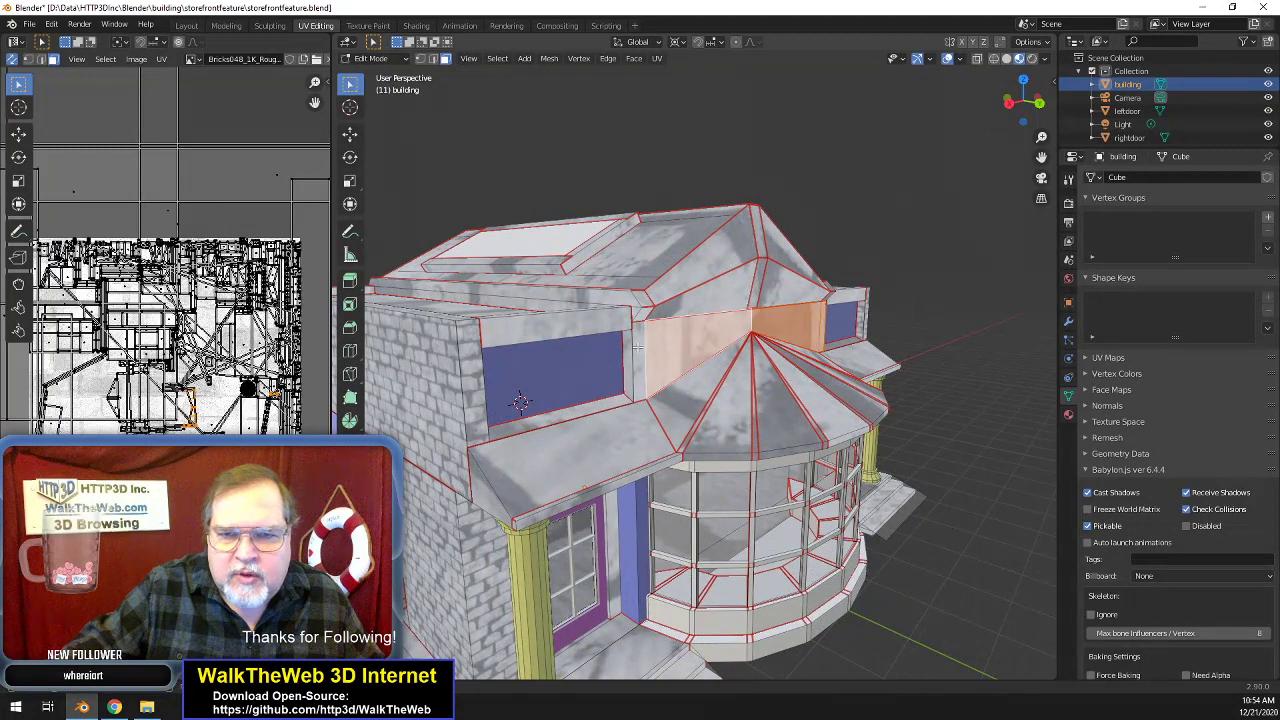
shift+click(624, 356)
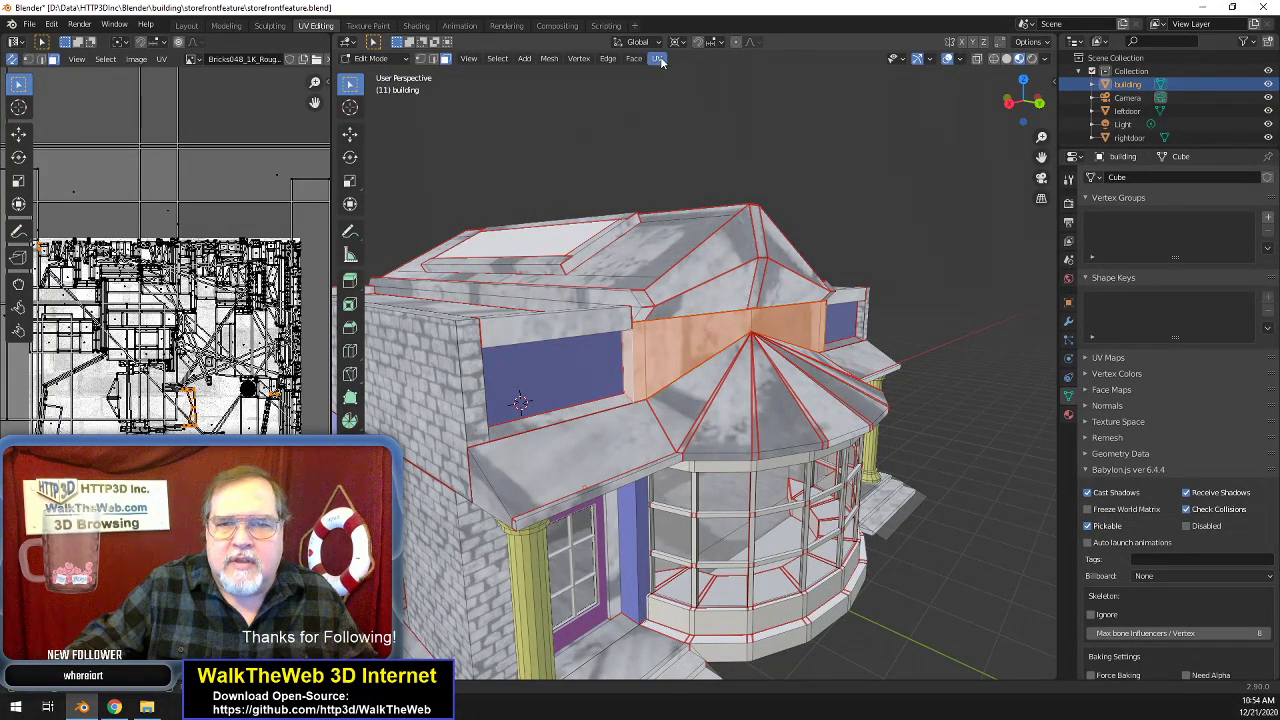
click(660, 59)
click(681, 77)
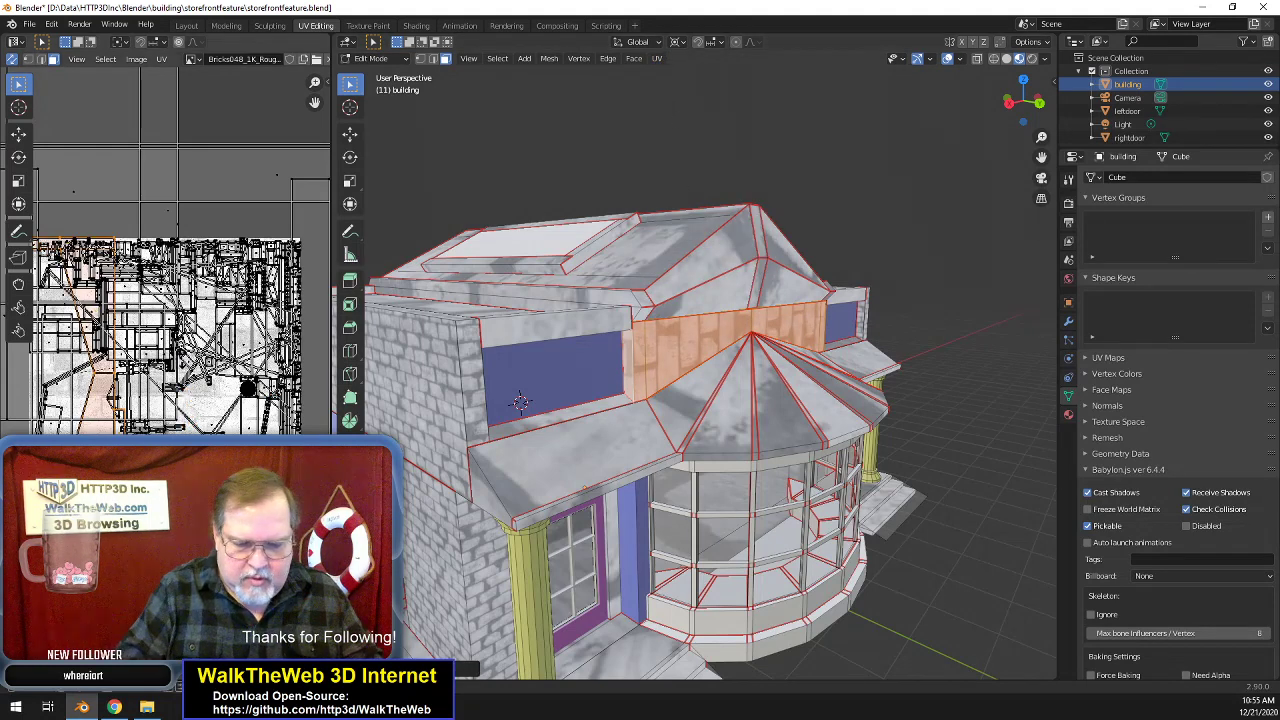
- Rotate the UVs of the selected upper front wall faces by 90 degrees and again by 180 degrees
text(r90)
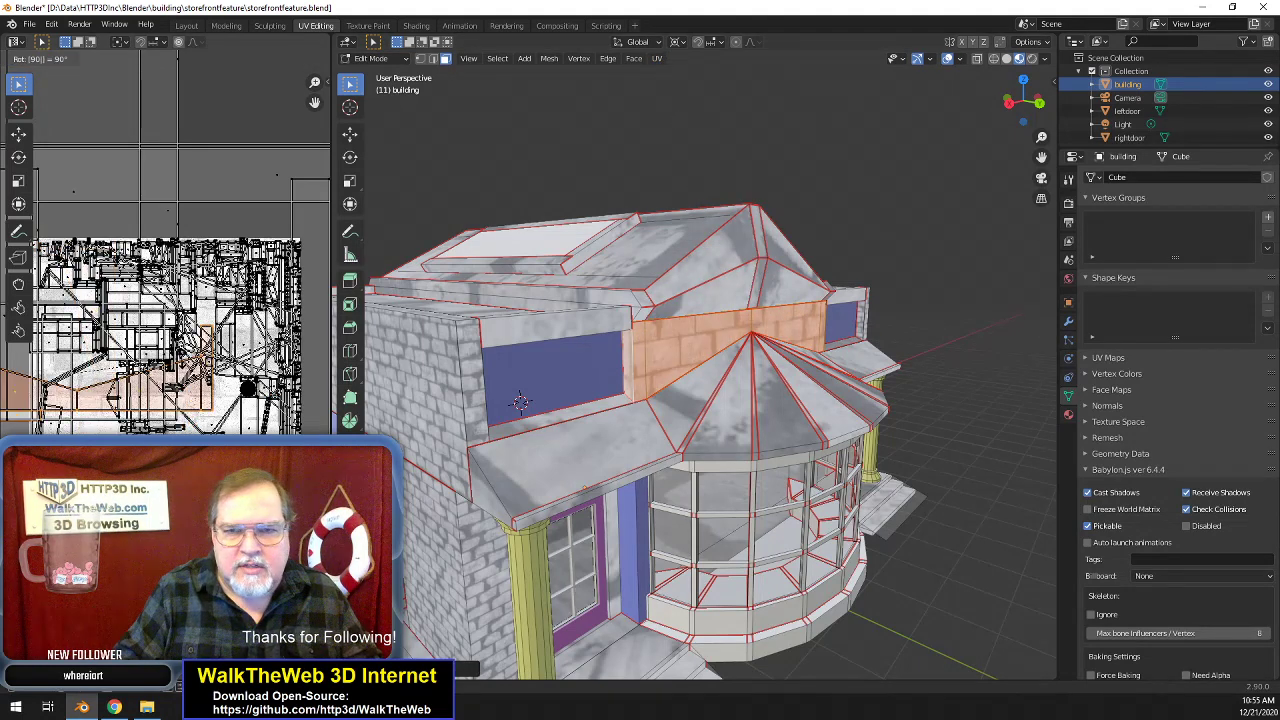
key(Return)
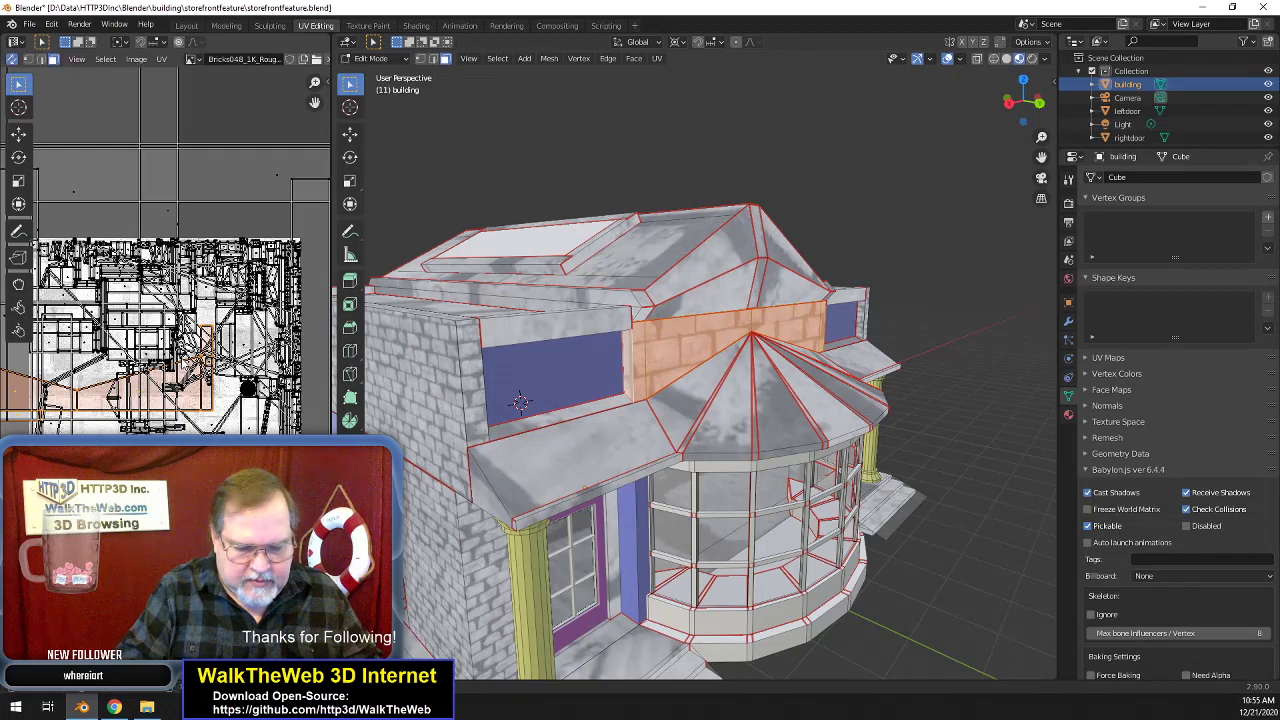
text(r180)
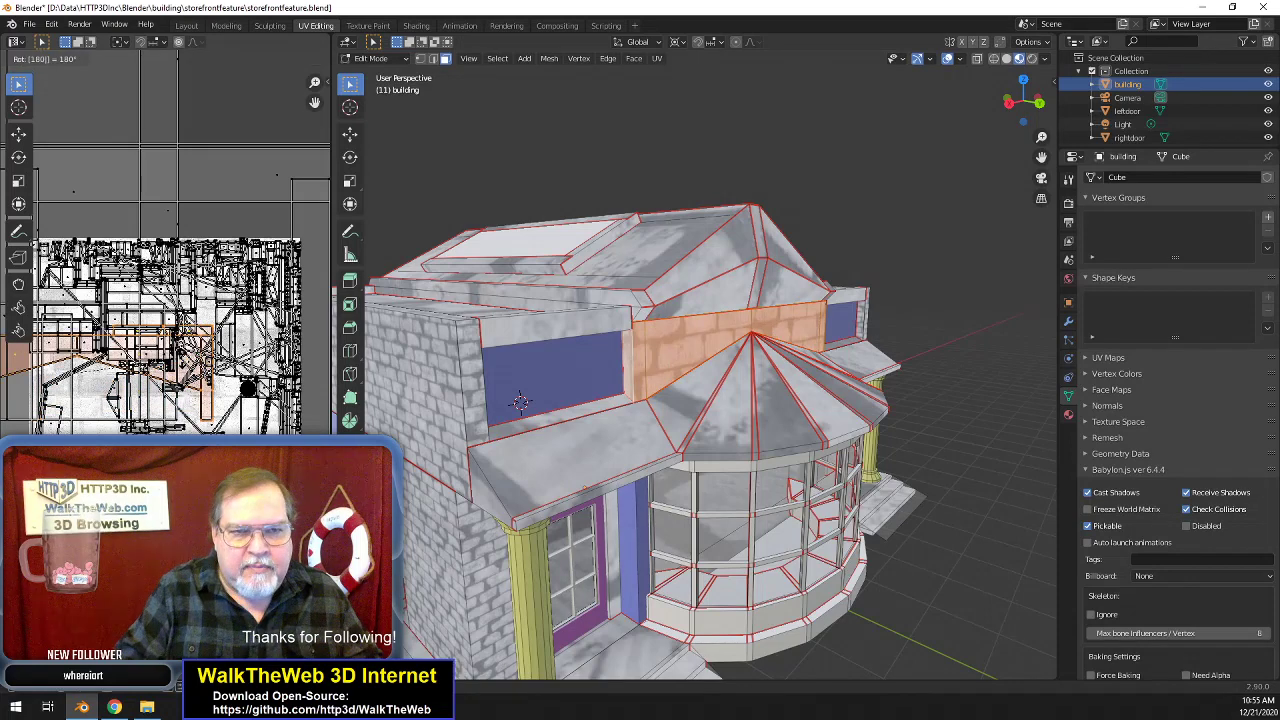
key(Return)
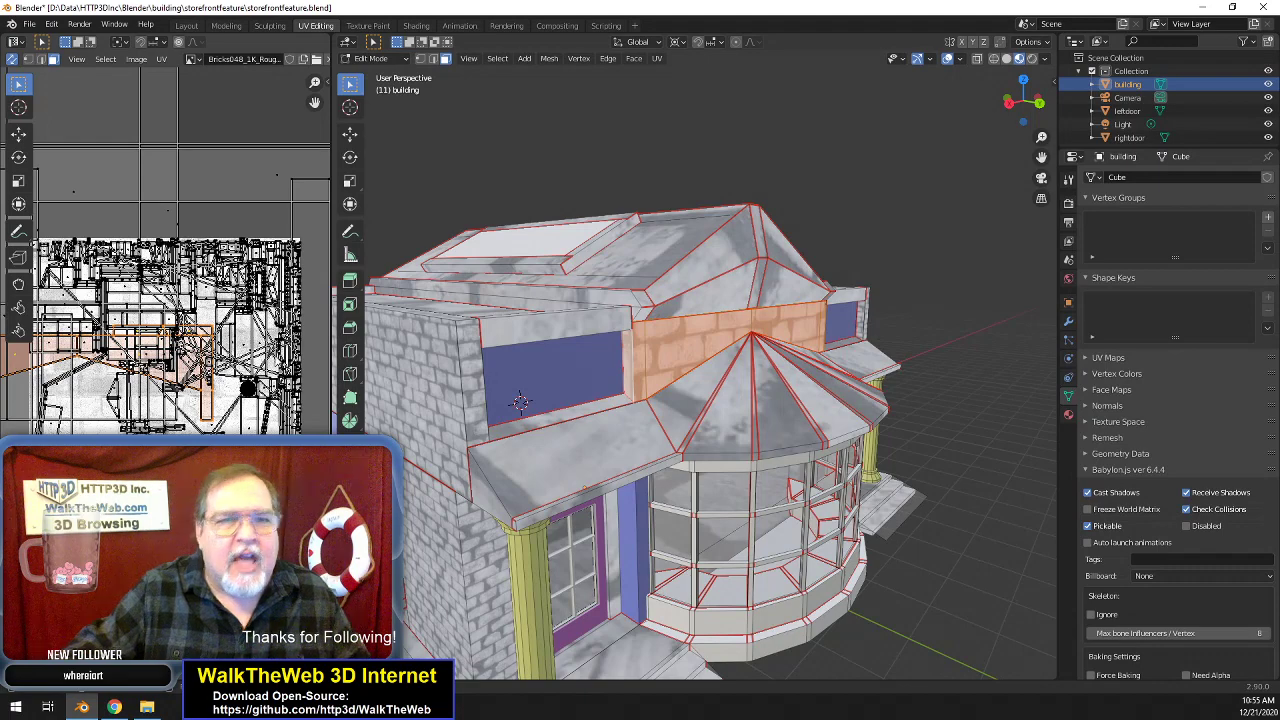
- Scale the UVs of the upper front wall faces behind the conical roof by 3
scroll(272, 370, down, 4)
scroll(270, 365, down, 2)
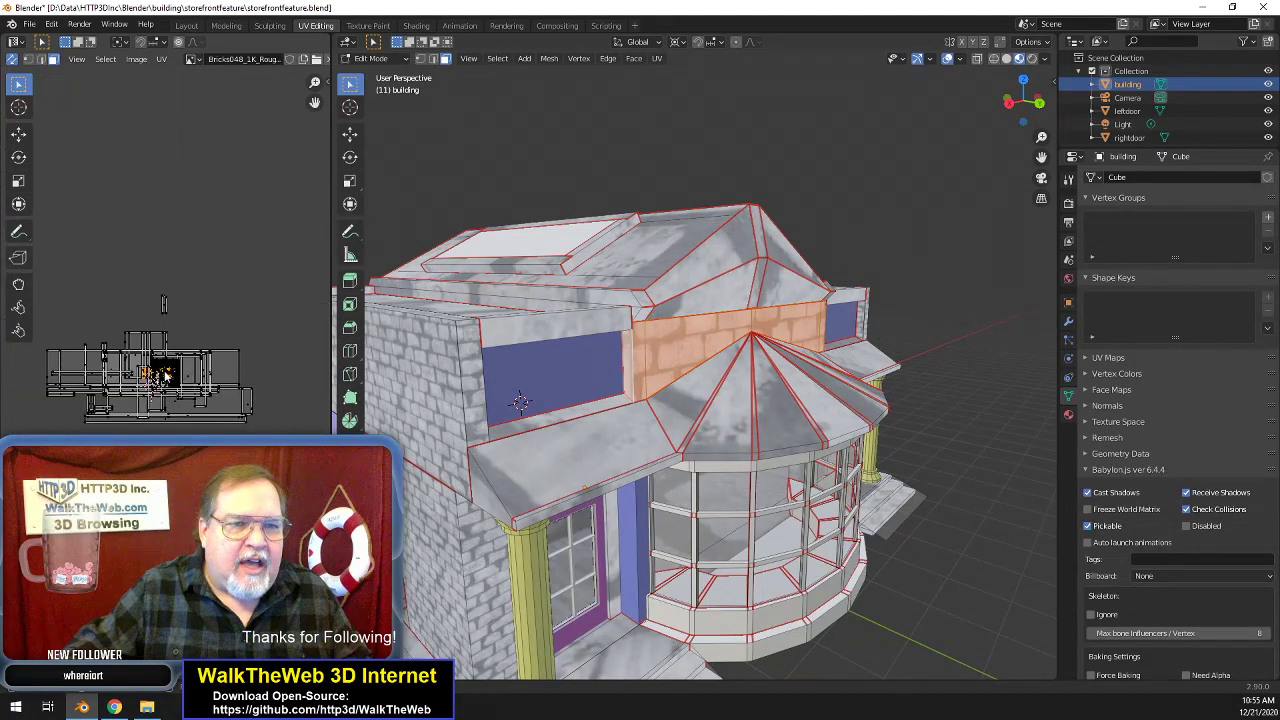
scroll(266, 365, up, 4)
scroll(170, 385, up, 1)
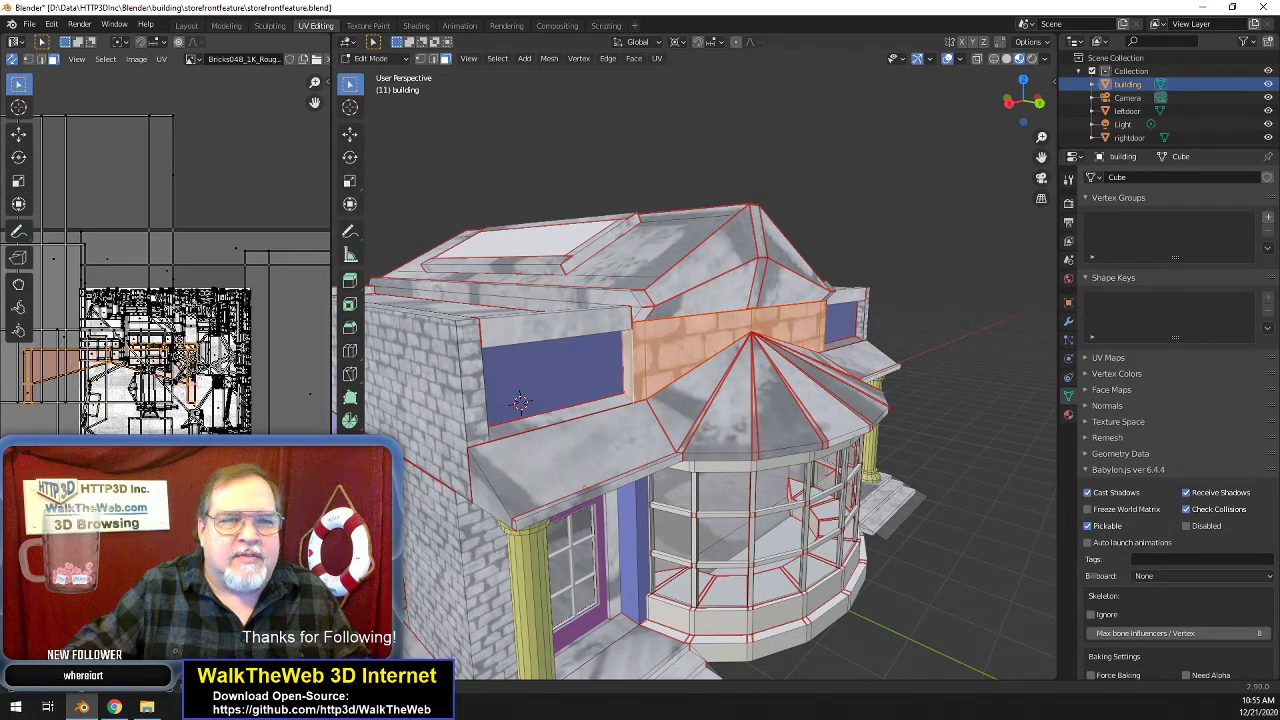
scroll(160, 380, down, 6)
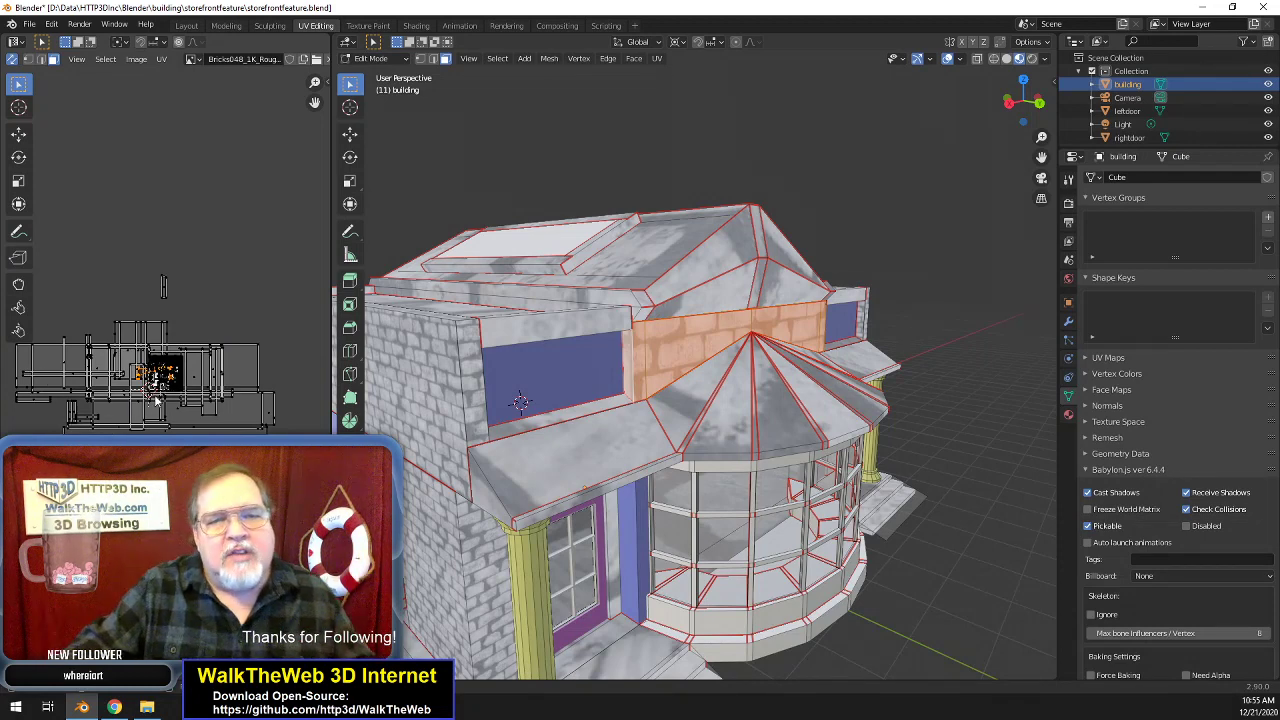
scroll(157, 398, up, 3)
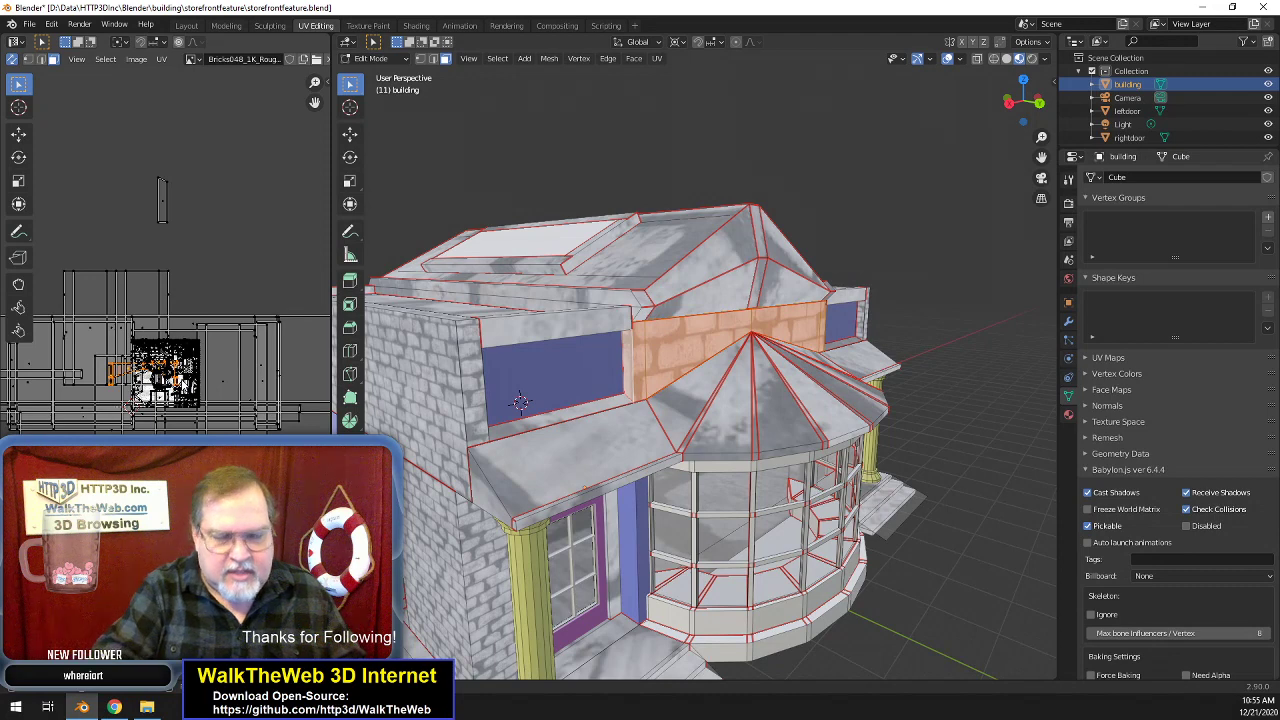
key(s)
key(6)
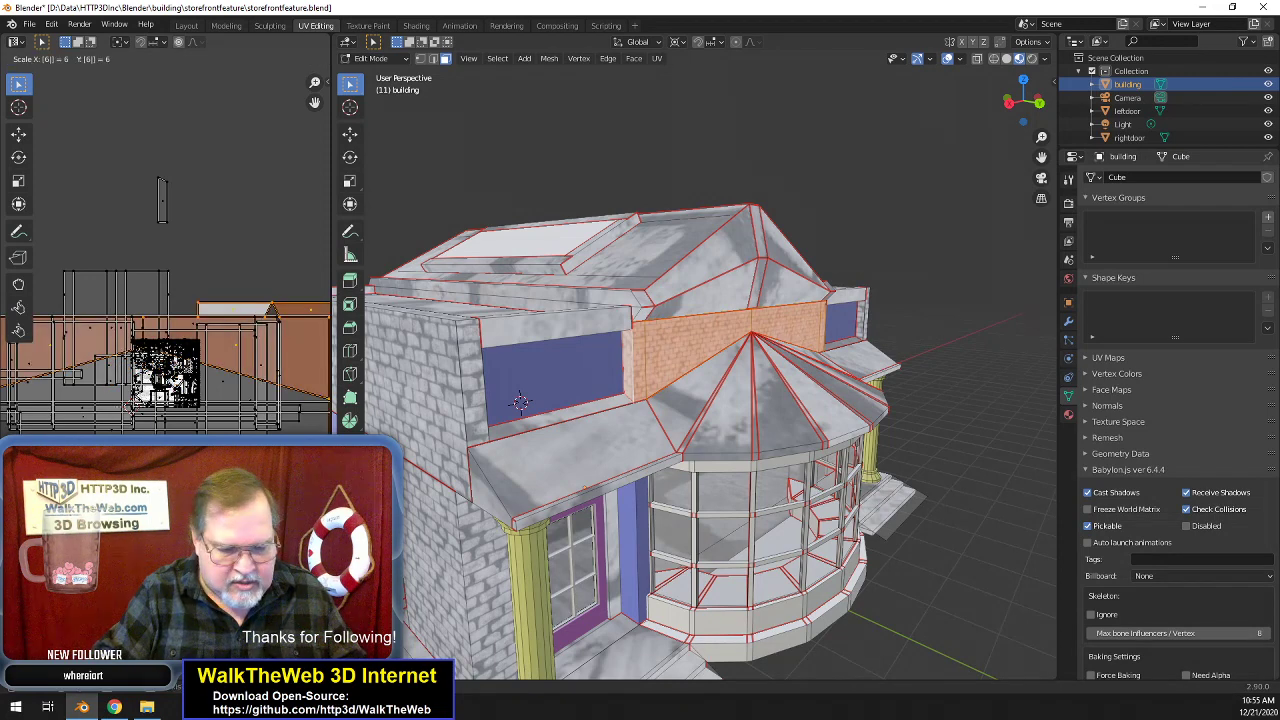
key(BackSpace)
key(4)
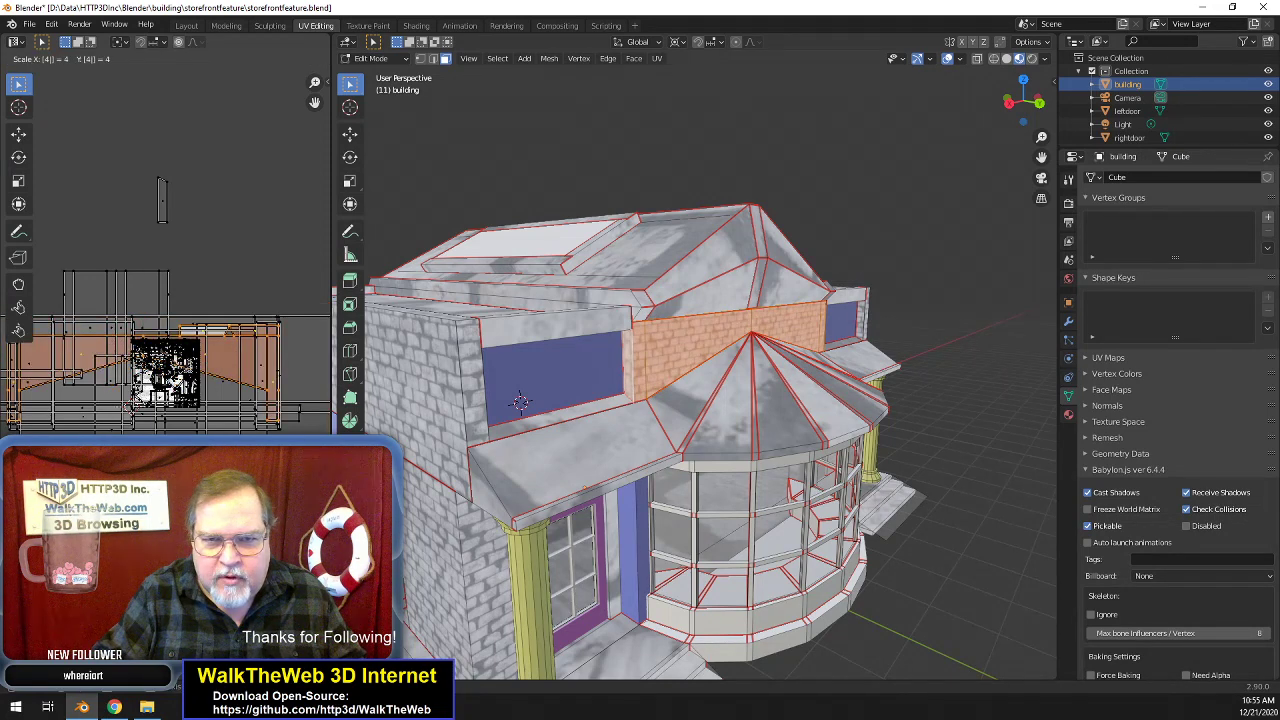
key(BackSpace)
key(3)
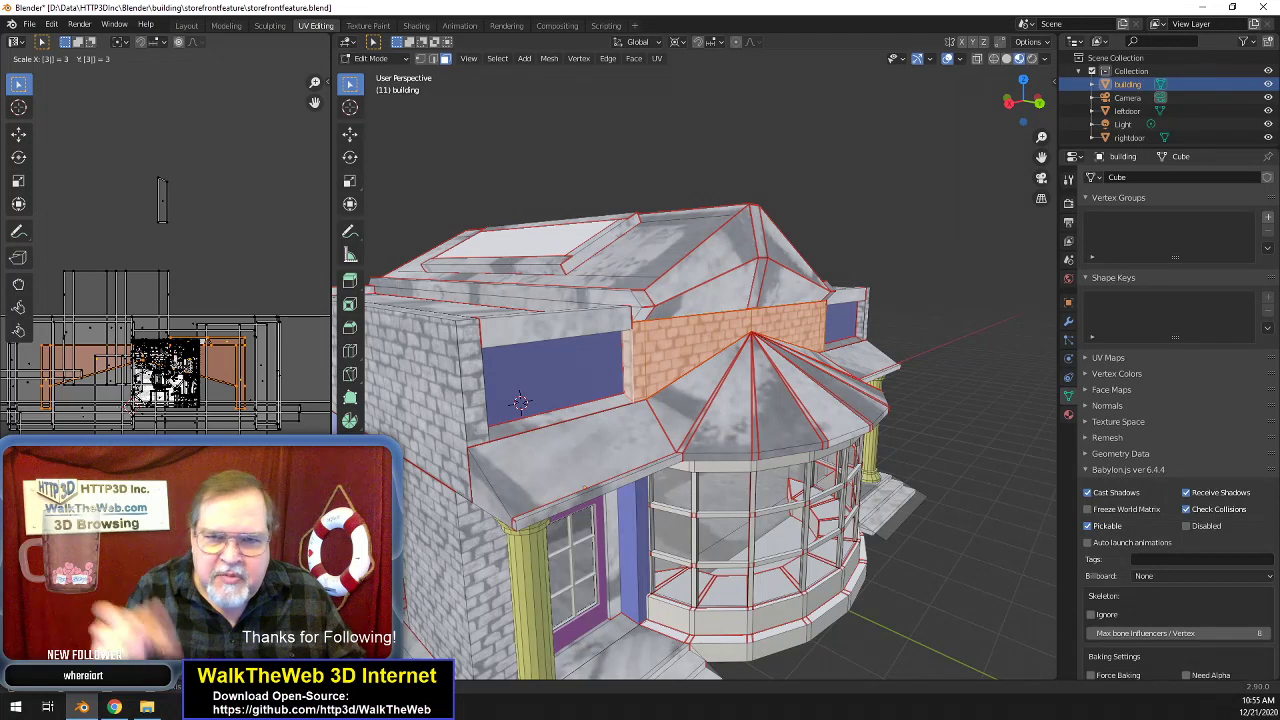
key(Return)
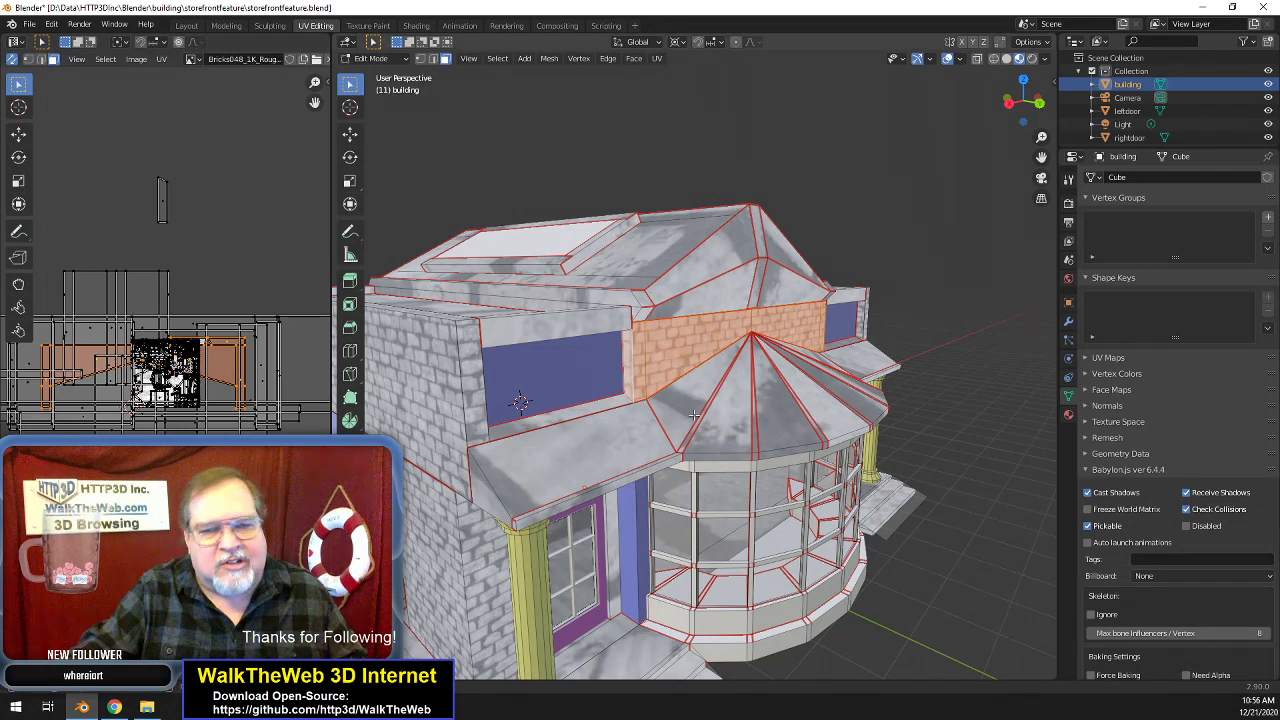
- Select the narrow wall strips beneath both blue upper front windows and unwrap them
scroll(939, 327, up, 2)
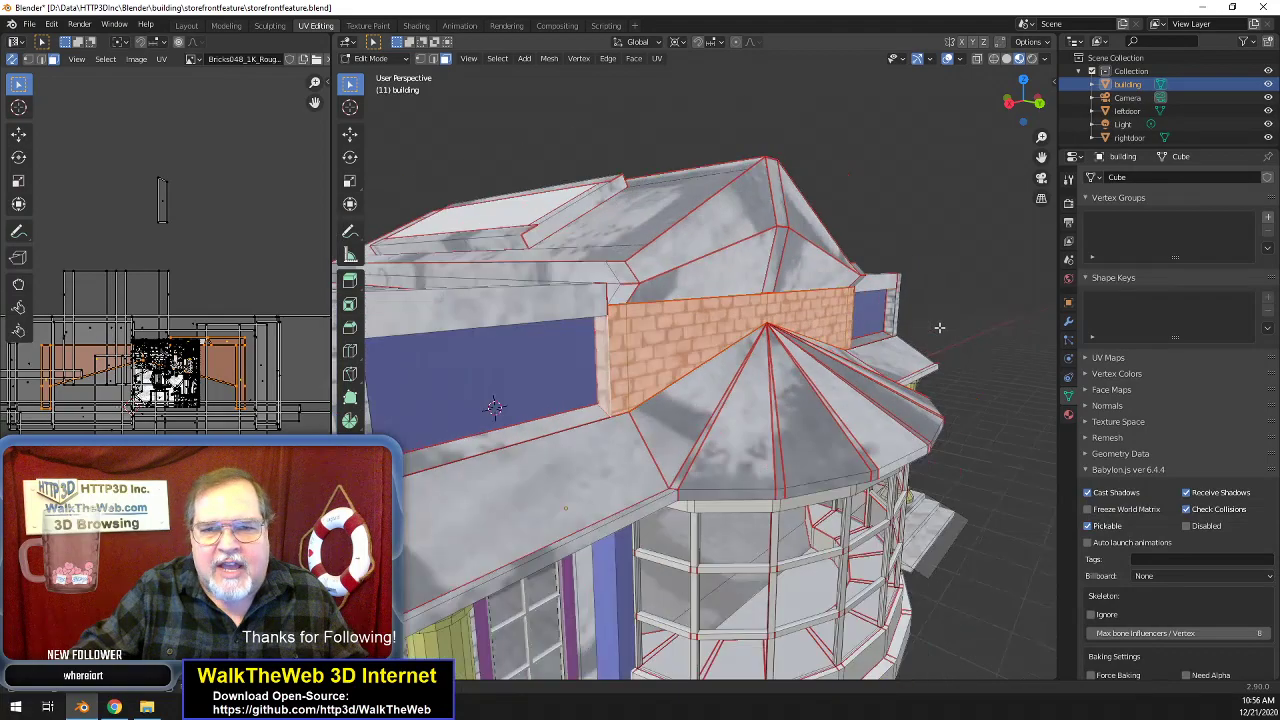
drag(1022, 103, 906, 270)
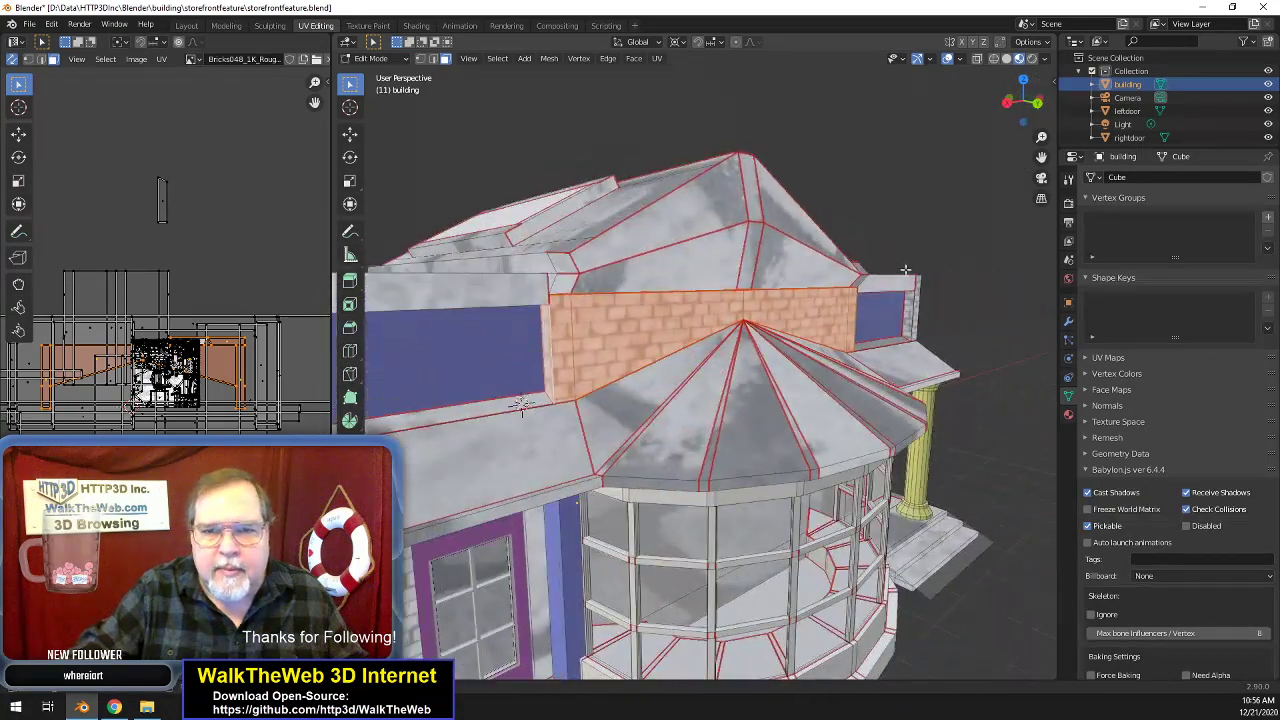
drag(1025, 118, 930, 137)
drag(705, 347, 846, 412)
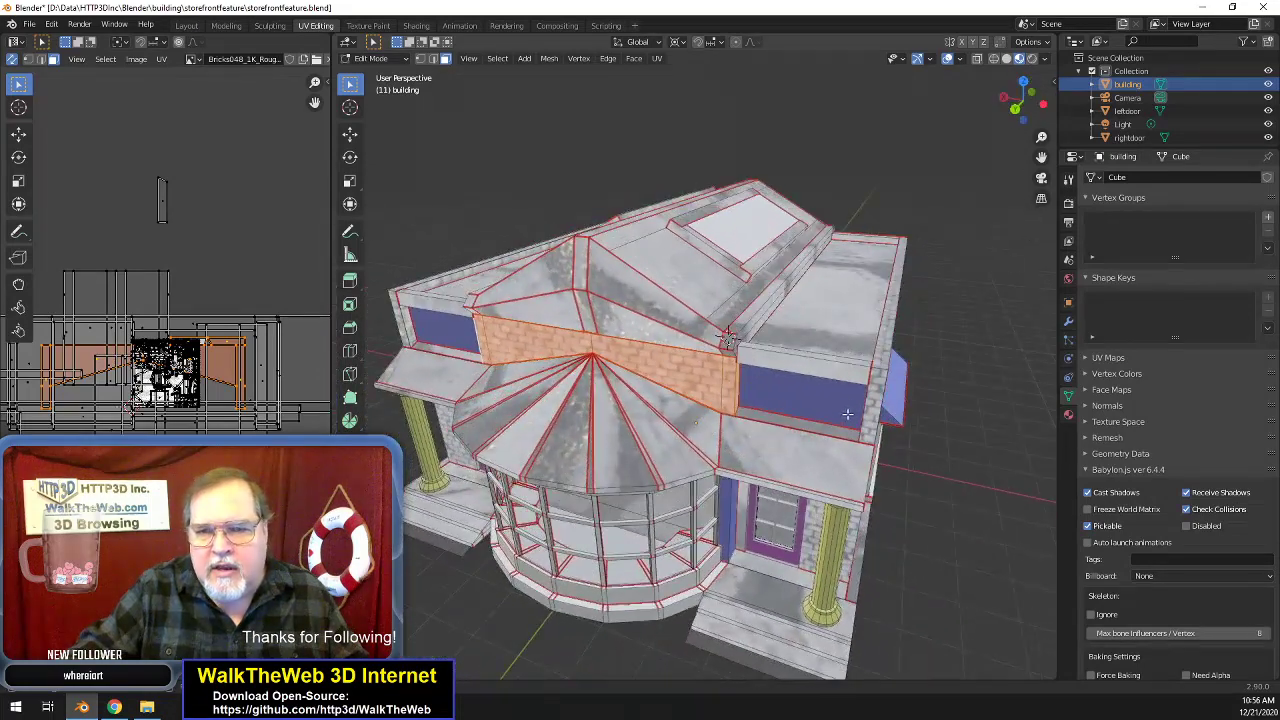
click(810, 428)
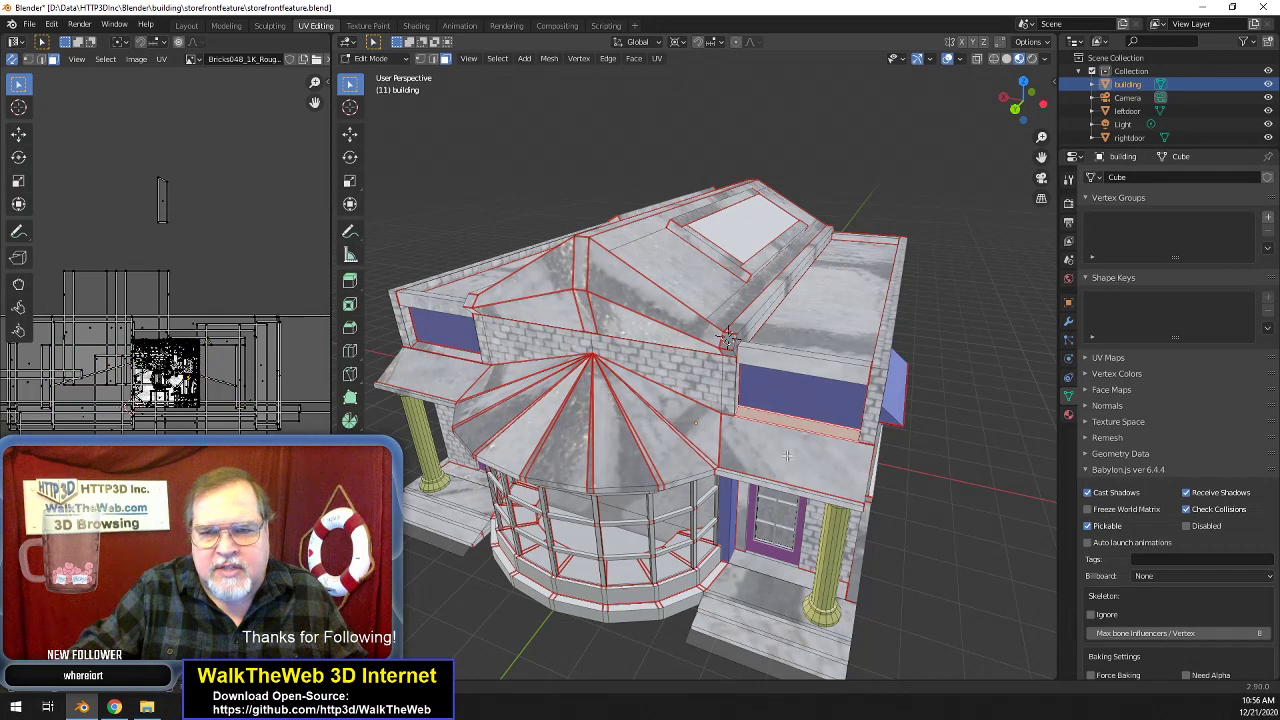
click(787, 456)
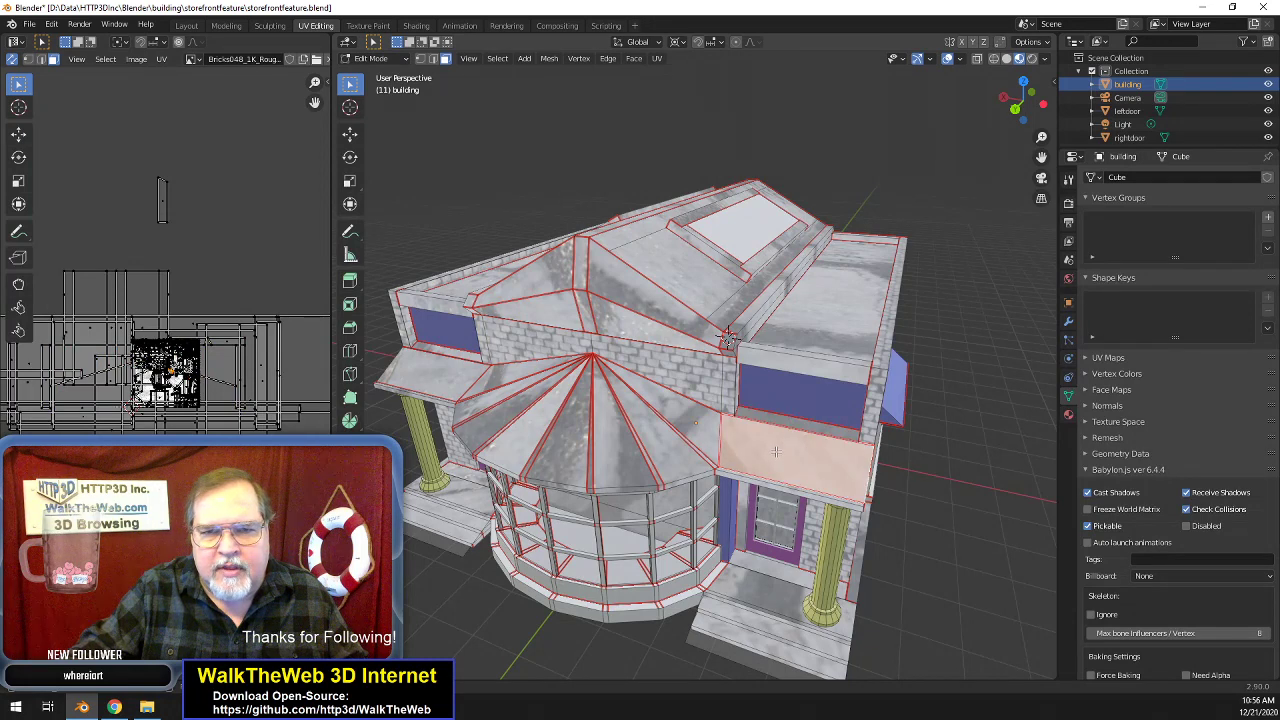
click(808, 424)
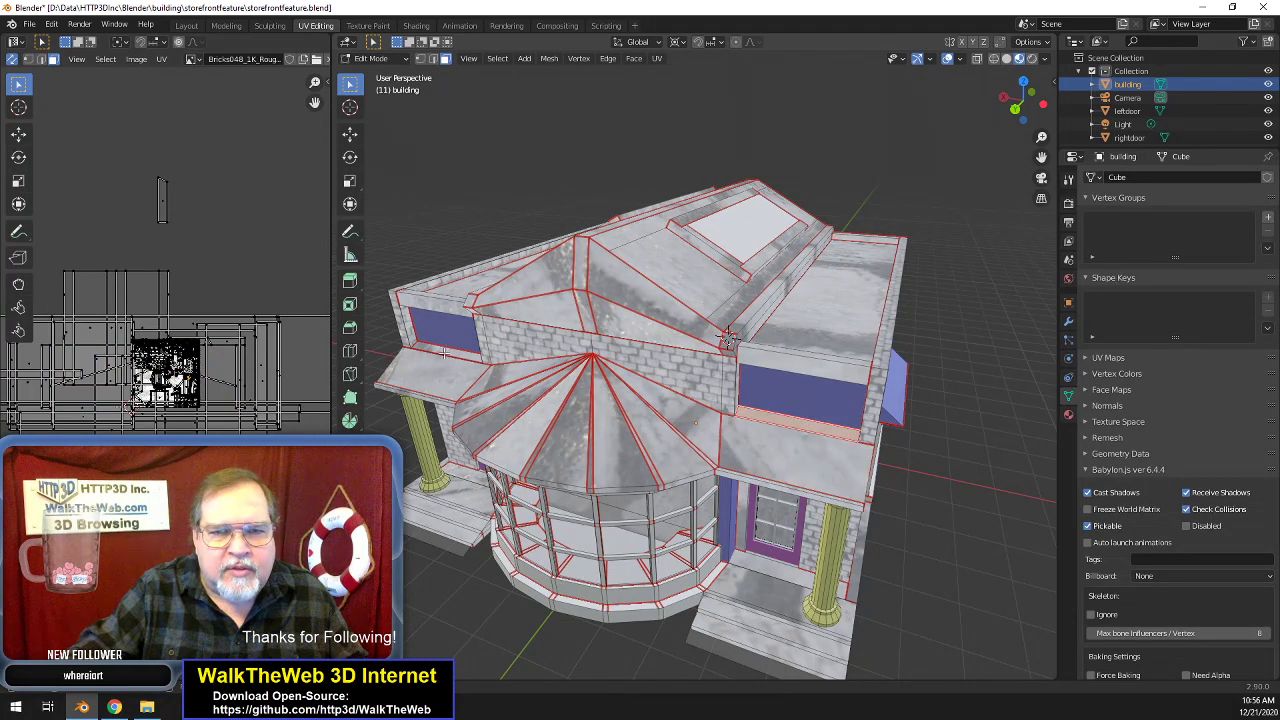
shift+click(448, 352)
click(657, 58)
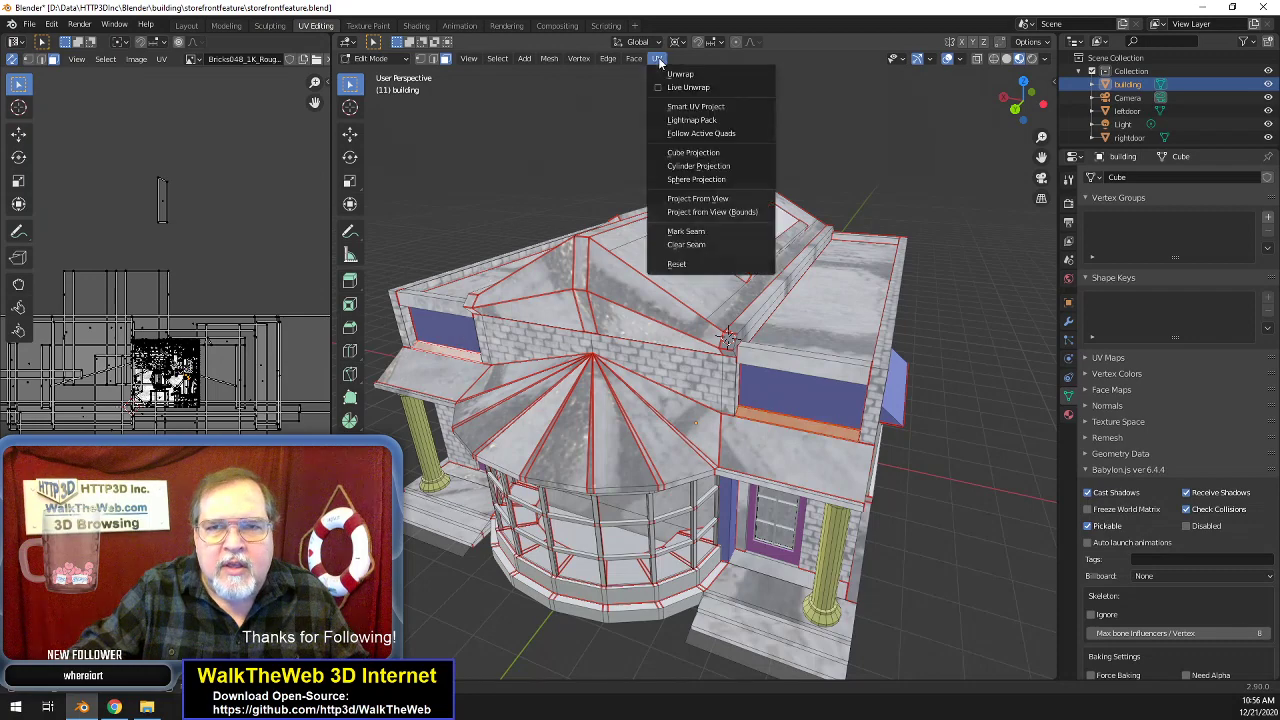
click(662, 80)
- Select only the strip beneath the upper front window on the awning side and rotate its UVs by 90 degrees
scroll(581, 339, up, 2)
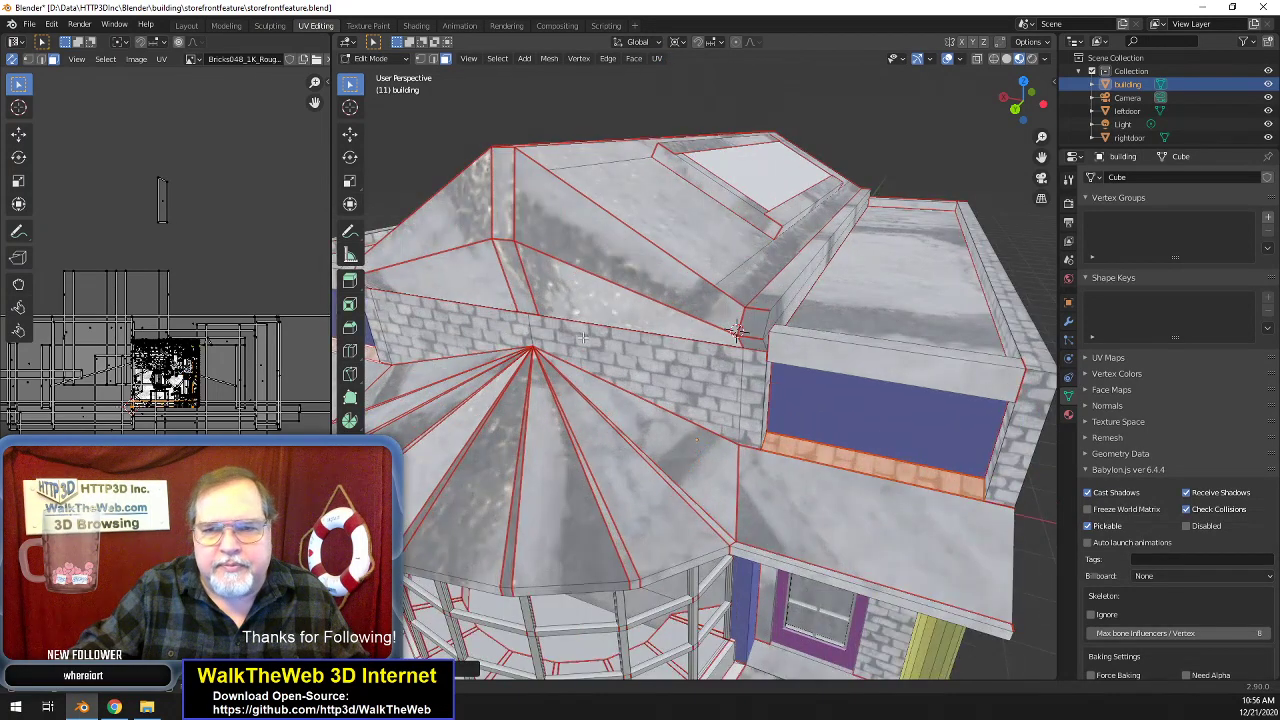
middle_drag(337, 421, 473, 388)
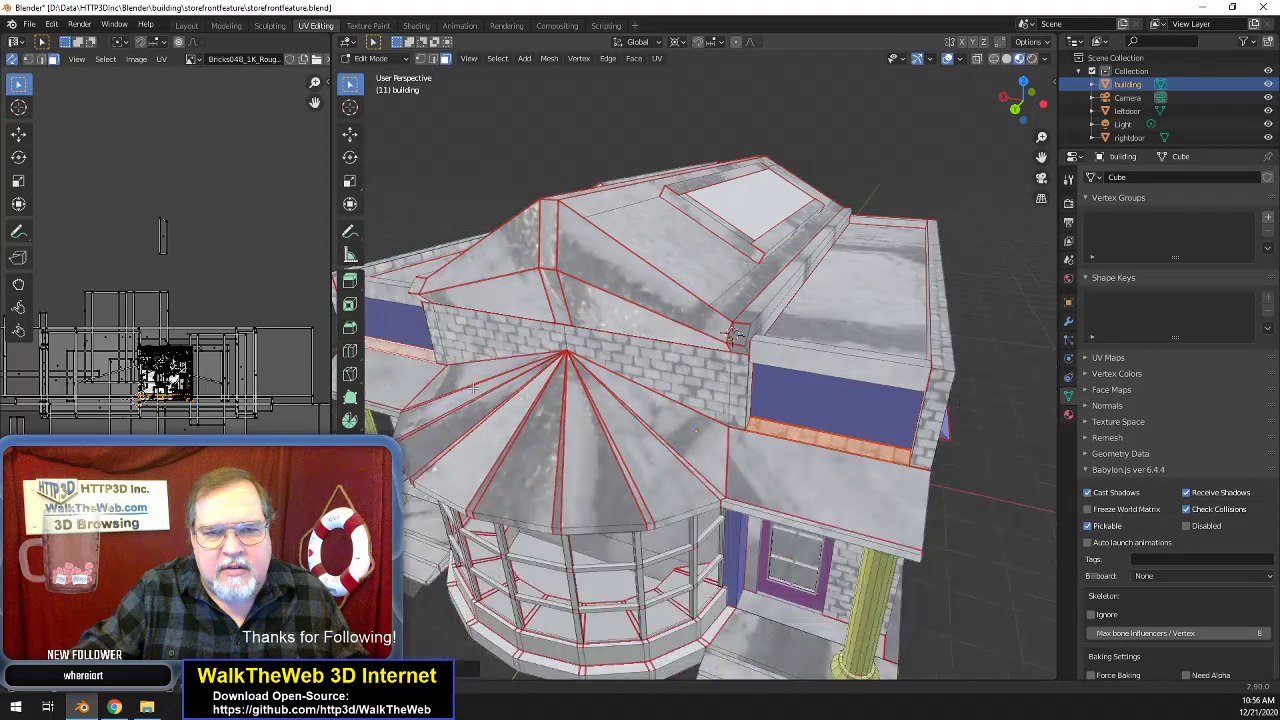
click(804, 437)
text(r90)
key(Return)
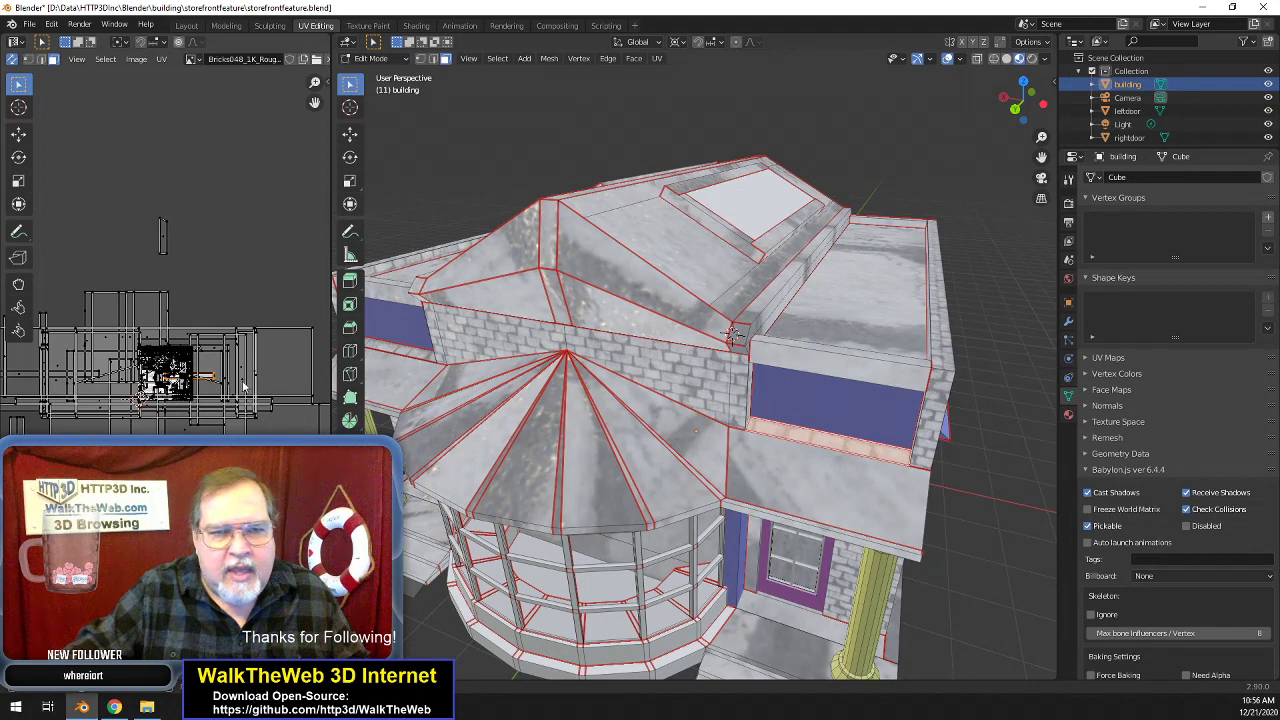
- Add the strip beneath the other upper front window to the selection and scale the UVs of both by 1.5
shift+click(411, 350)
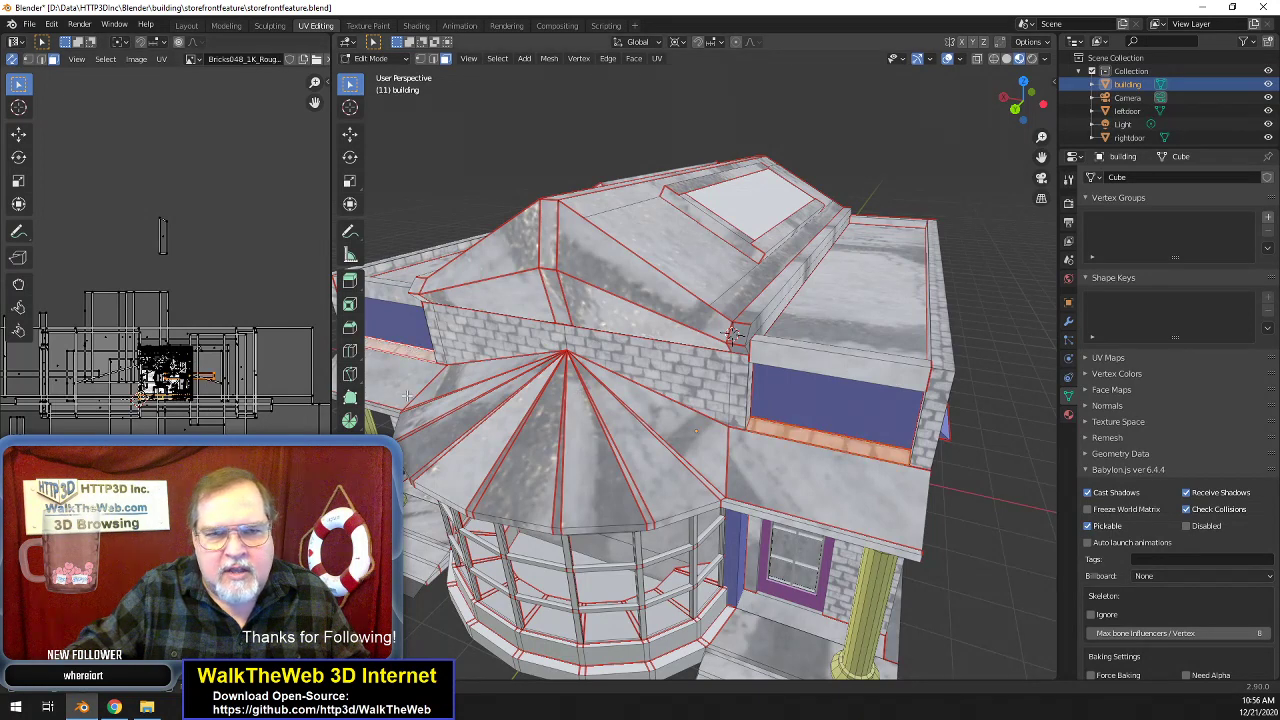
text(s2)
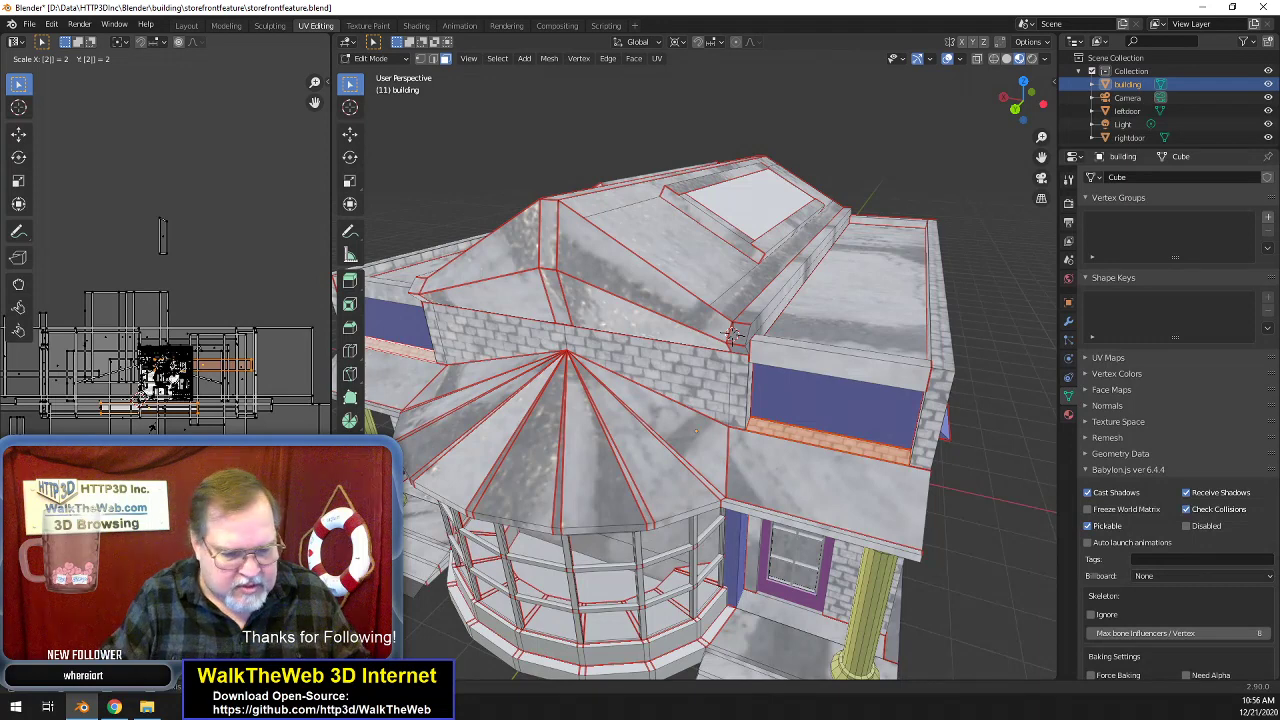
key(BackSpace)
text(1.5)
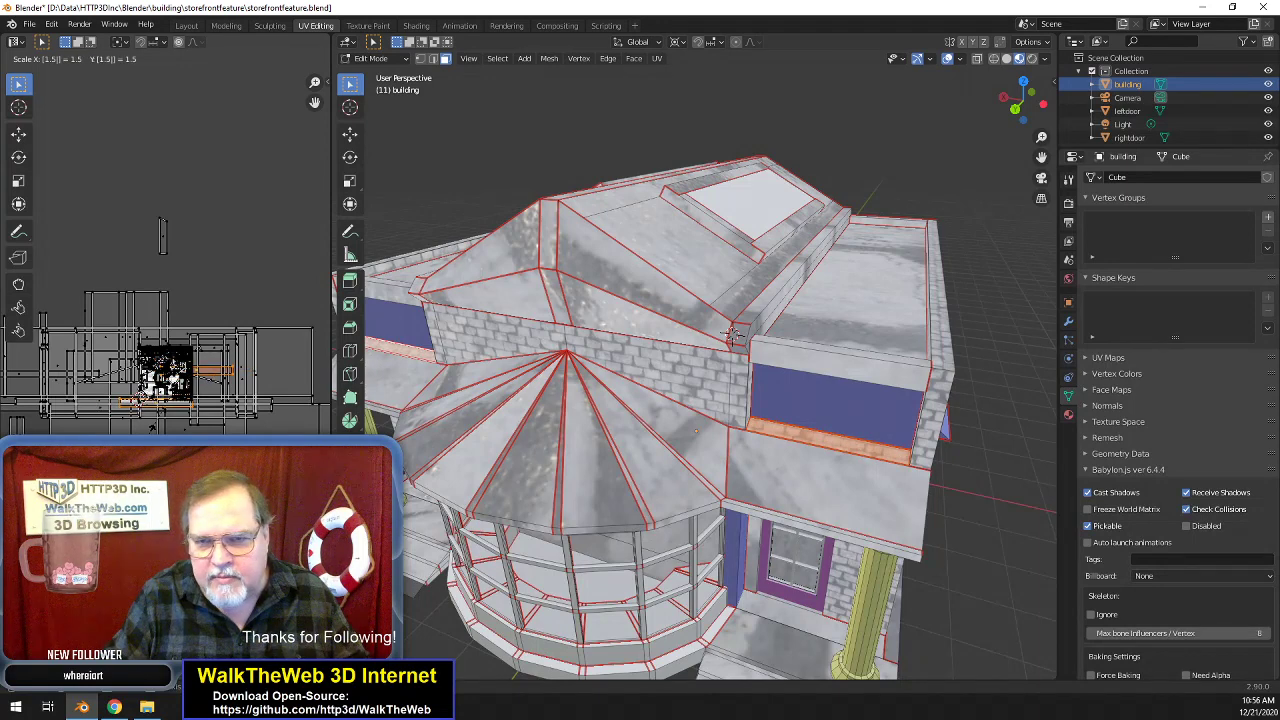
key(Return)
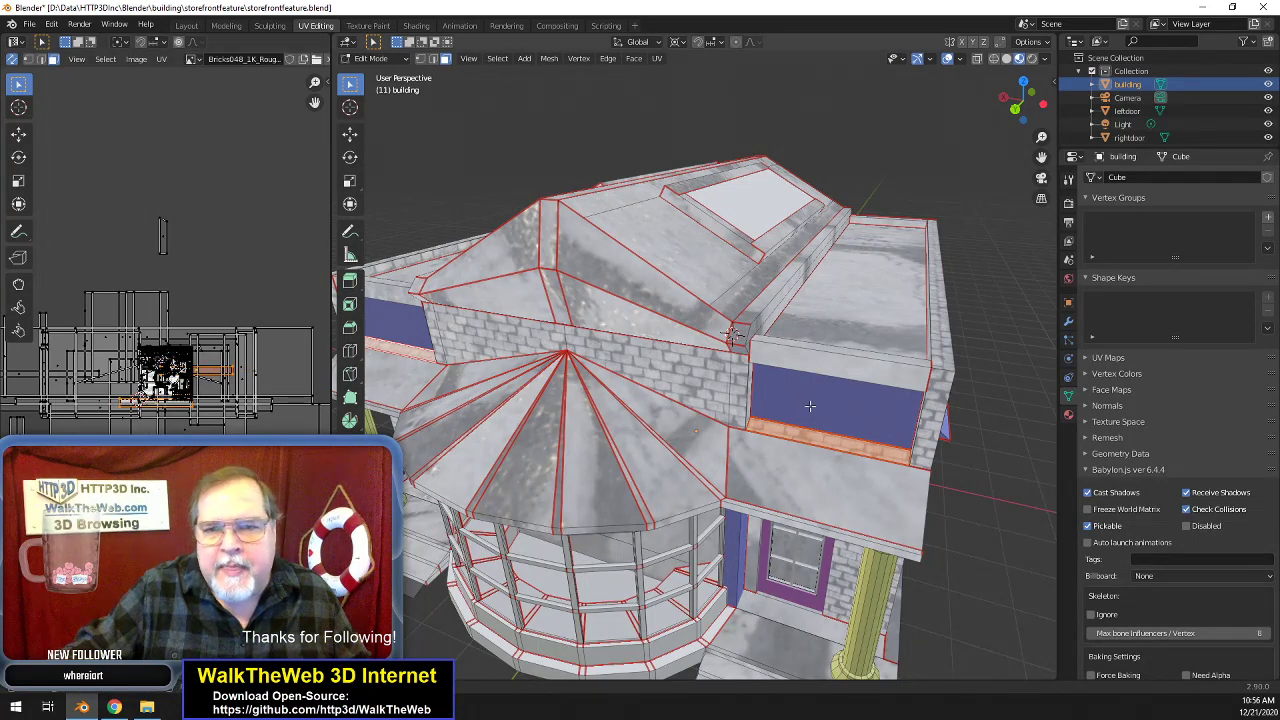
- Select only the strip beneath the upper front window right of the conical roof and shift its UVs along Y to align the brick rows
drag(1036, 112, 1023, 106)
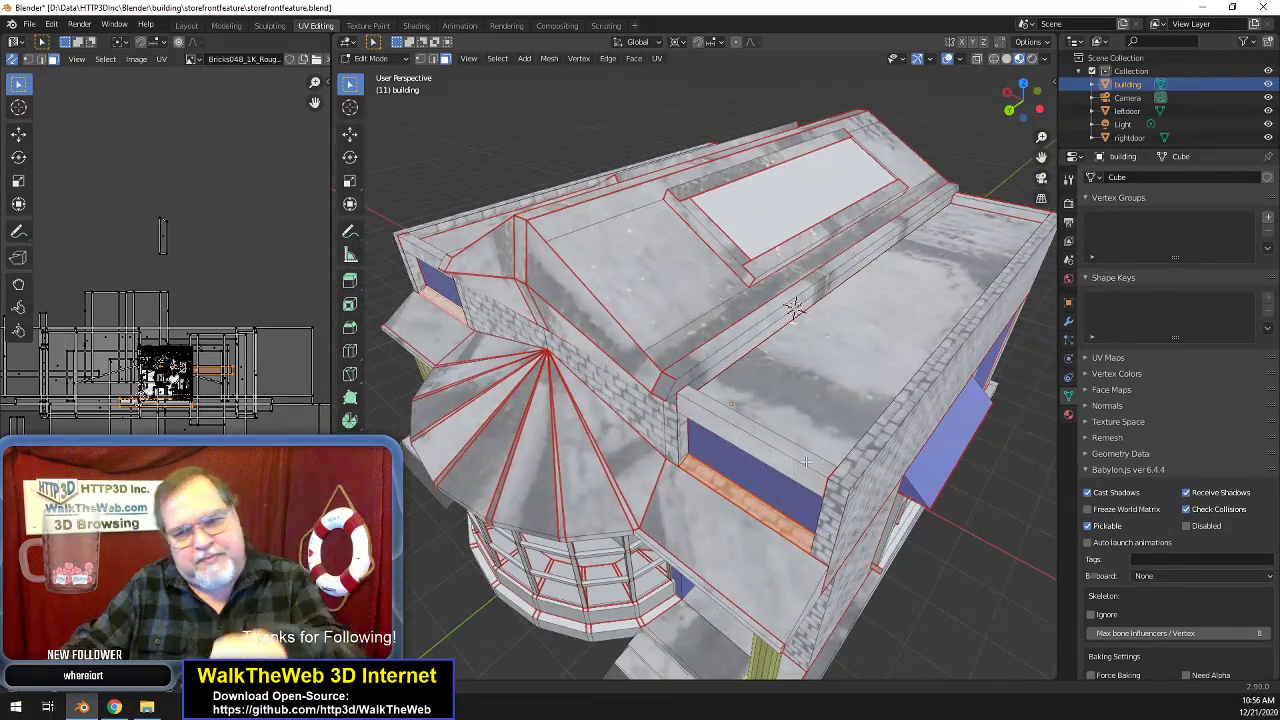
scroll(839, 494, up, 2)
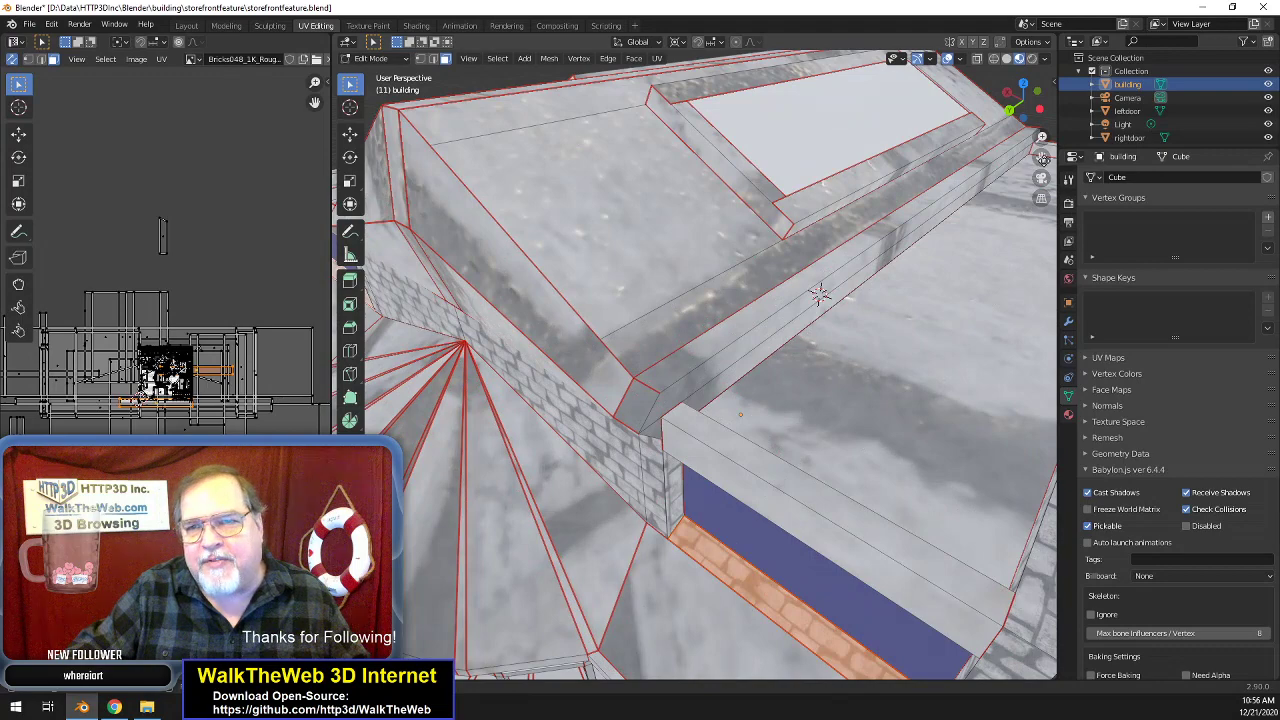
drag(1031, 112, 1030, 103)
drag(1041, 157, 1040, 58)
scroll(930, 413, up, 1)
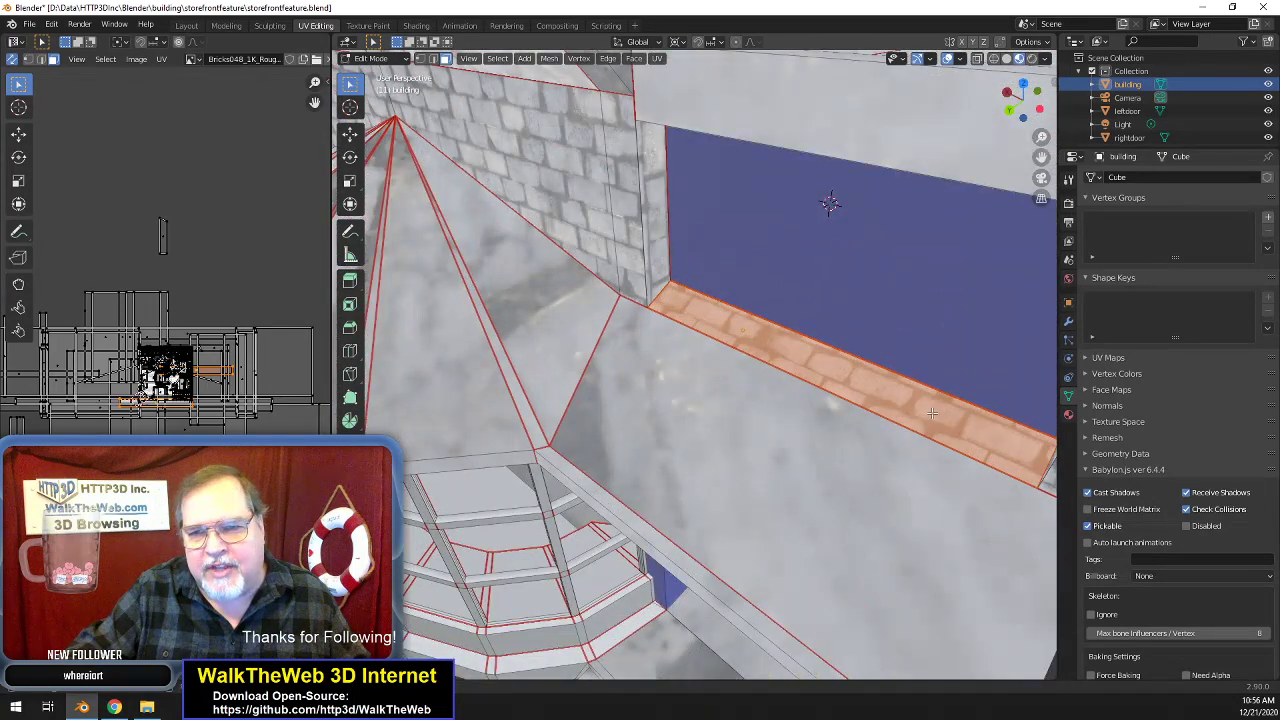
click(880, 393)
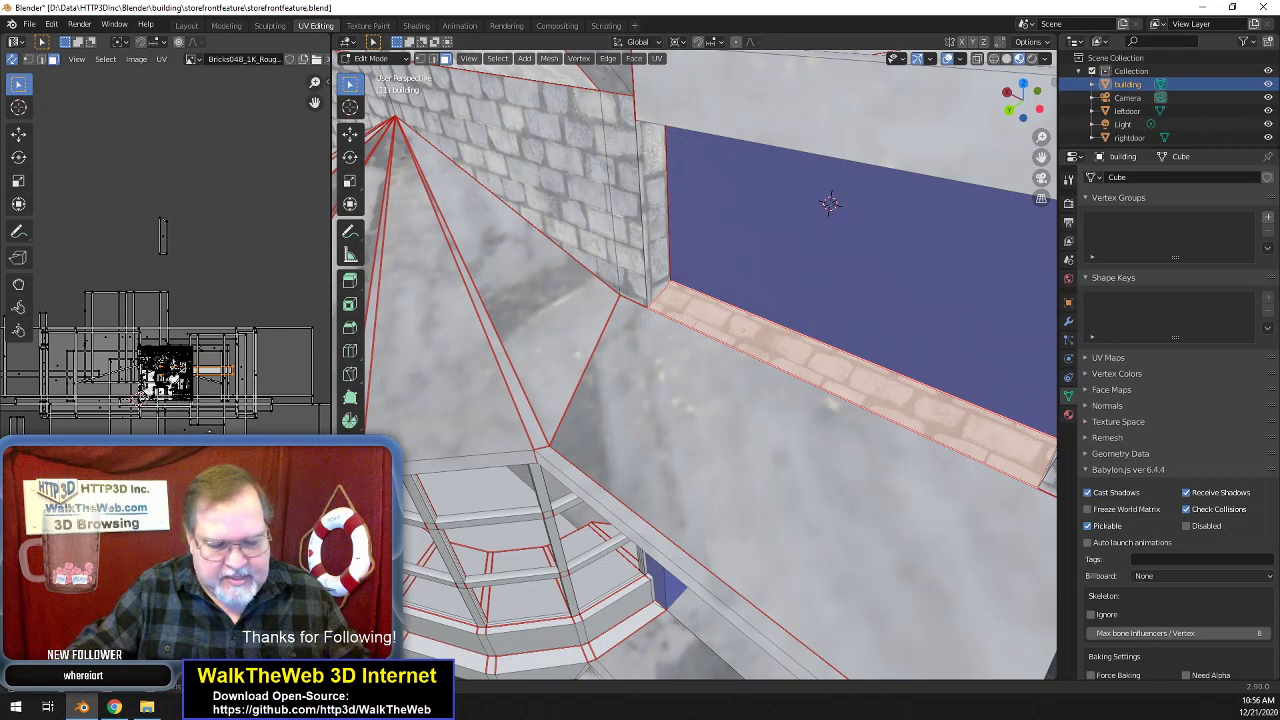
key(g)
key(y)
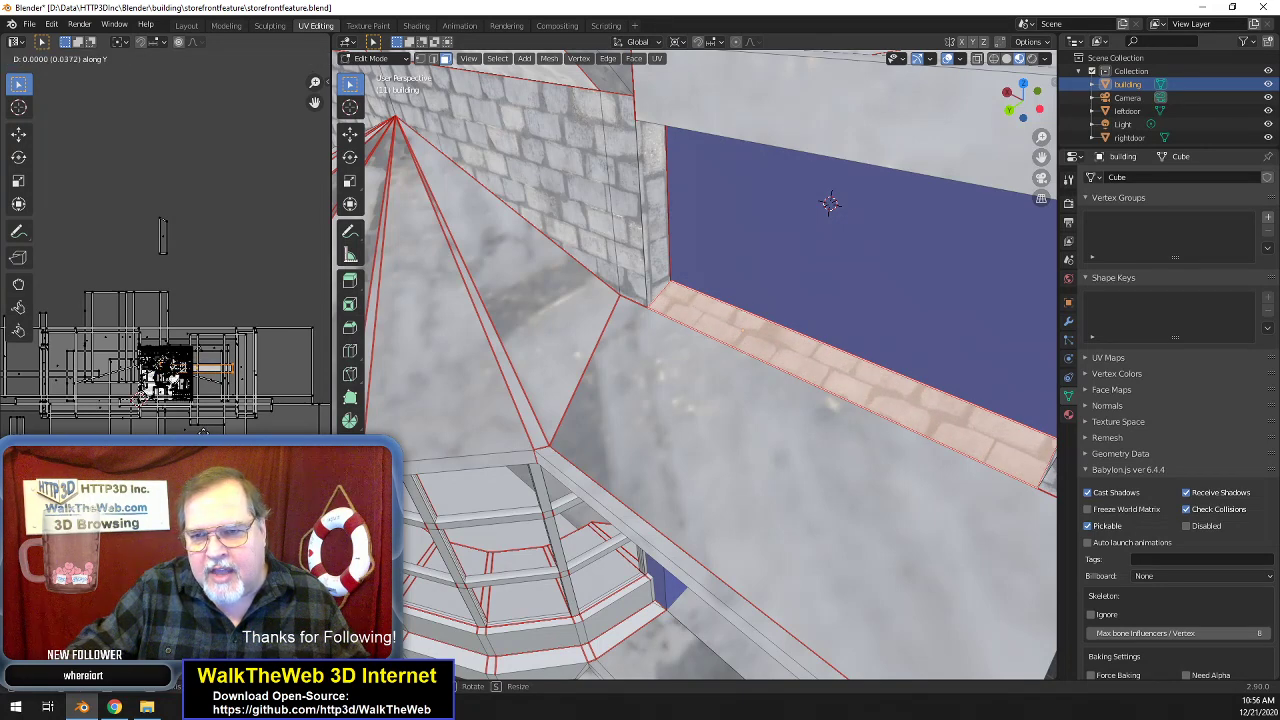
click(203, 433)
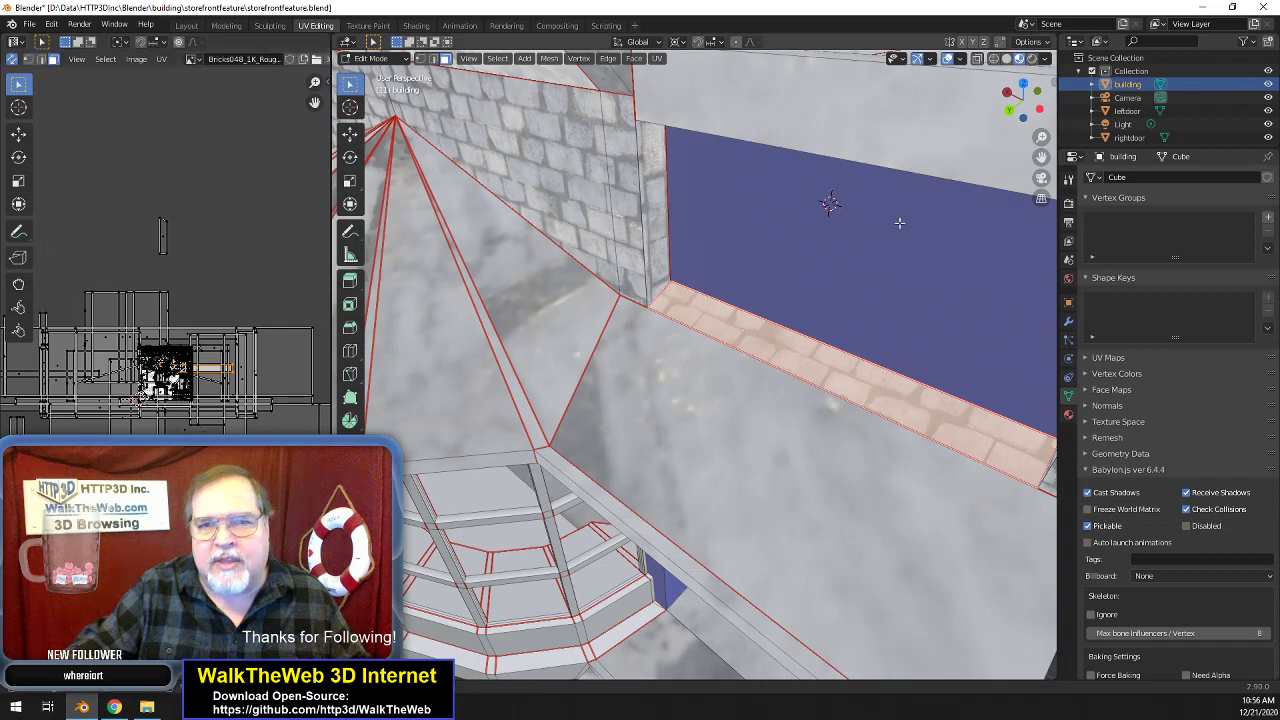
- Select the strip beneath the other upper front window and shift its UVs along Y until the brick rows fit
drag(1026, 110, 1124, 108)
drag(1043, 153, 1238, 121)
click(667, 358)
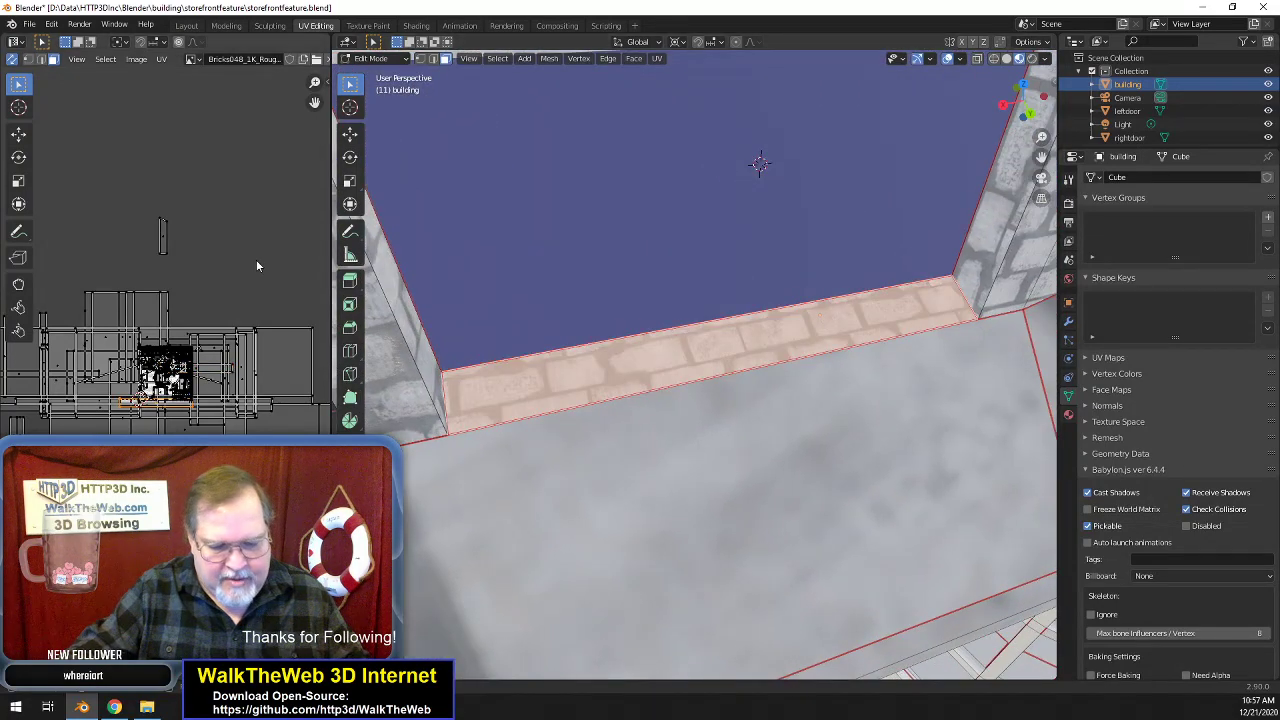
key(g)
key(y)
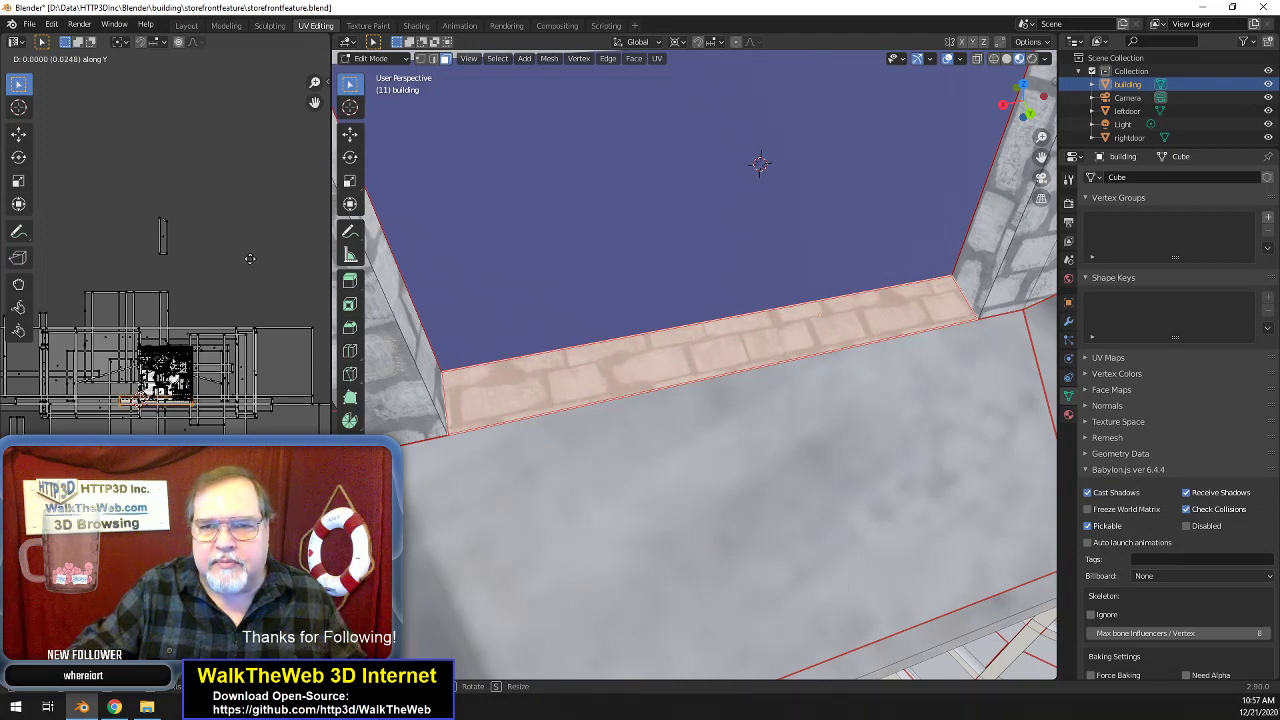
click(250, 264)
scroll(166, 371, up, 8)
key(g)
key(y)
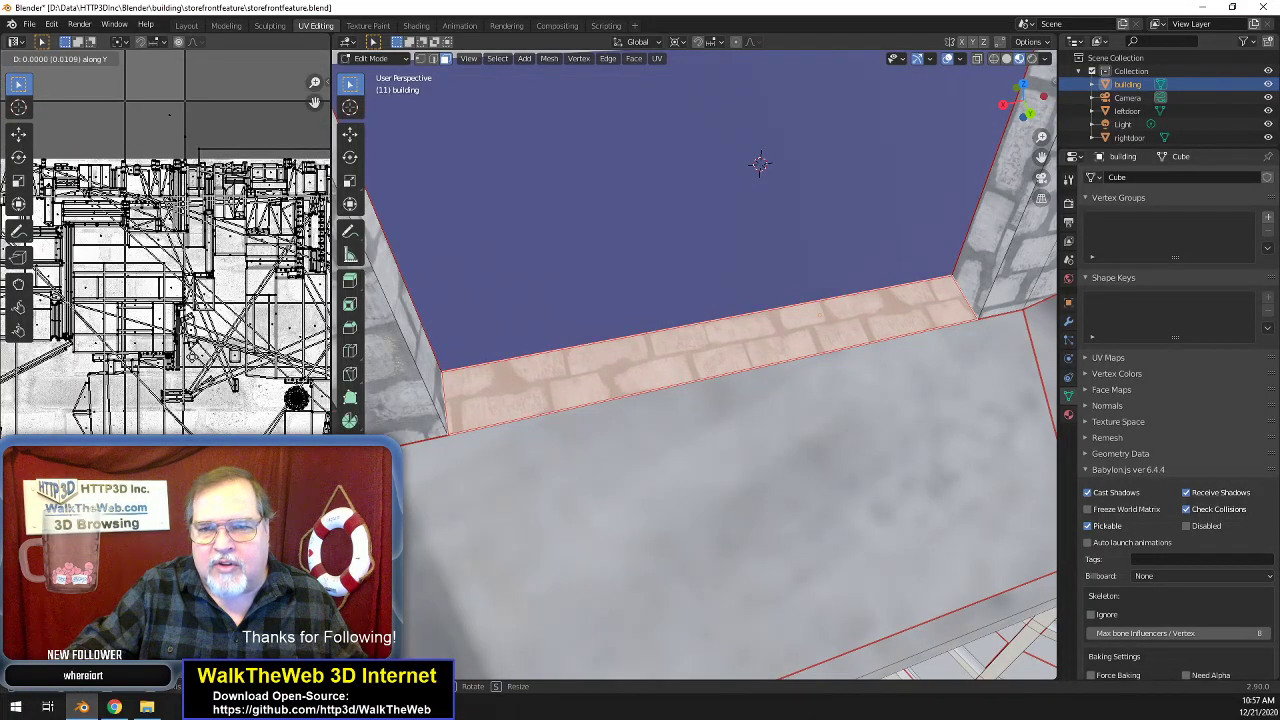
click(192, 357)
- Shift the same window strip's UVs by about 0.02 along X to adjust the brick columns
scroll(713, 385, down, 5)
scroll(713, 385, up, 5)
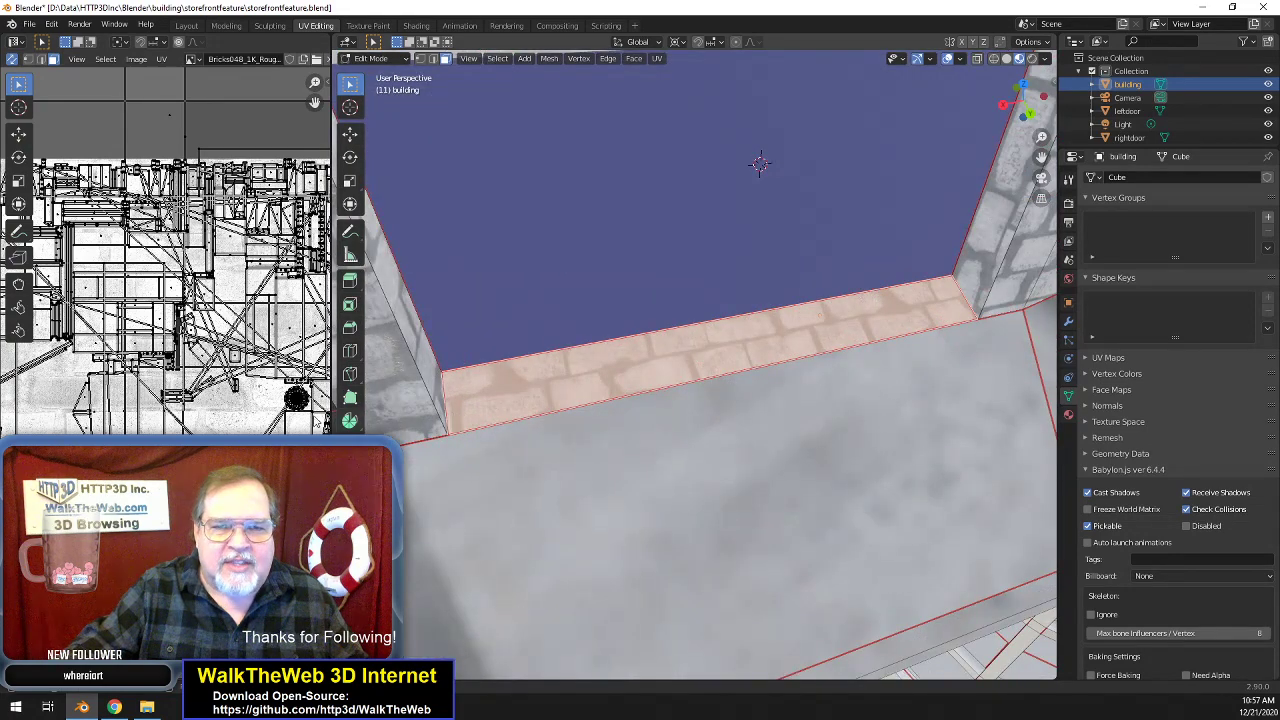
key(g)
key(x)
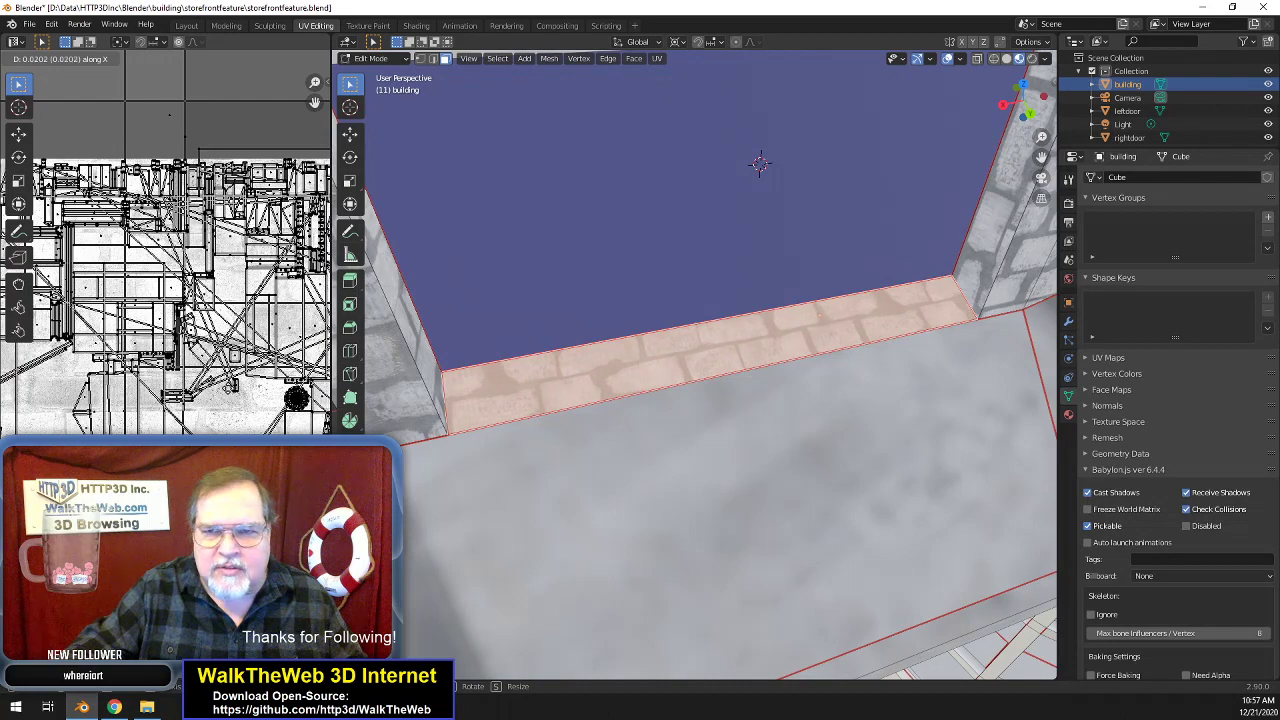
click(224, 389)
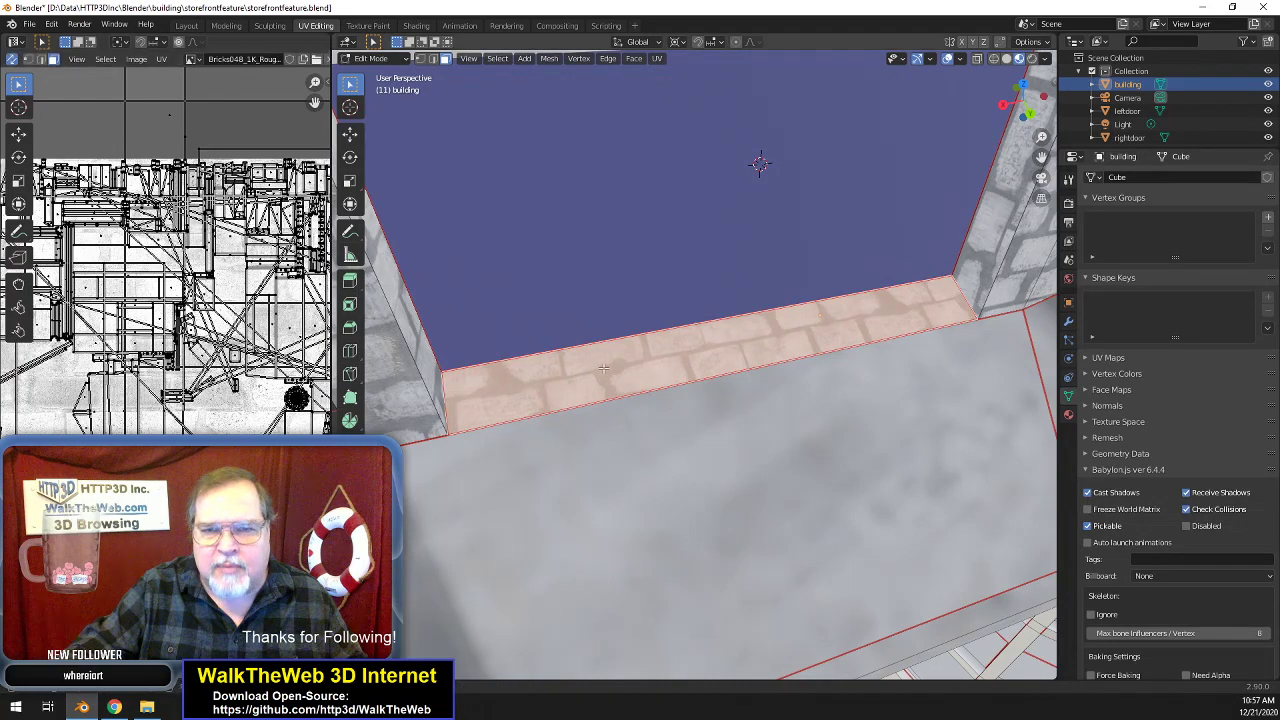
- Select the front, top and back parapet faces above both blue upper front windows
scroll(933, 320, down, 6)
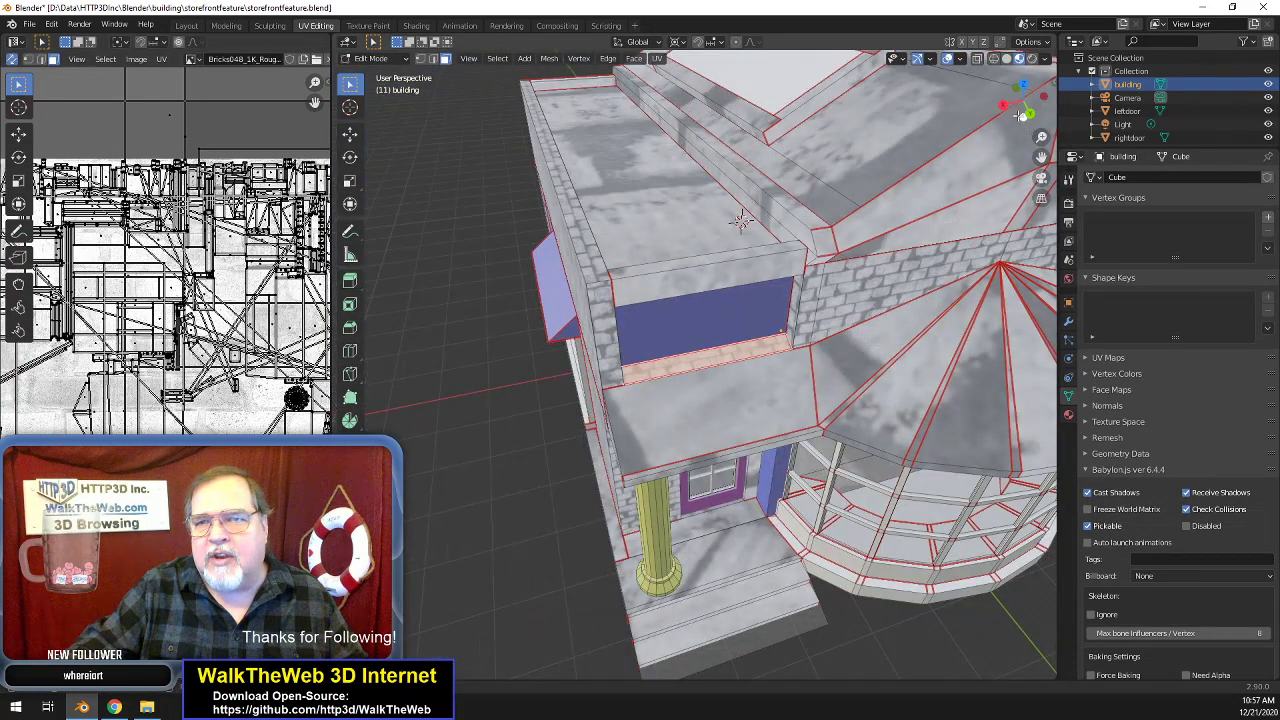
drag(1015, 110, 995, 44)
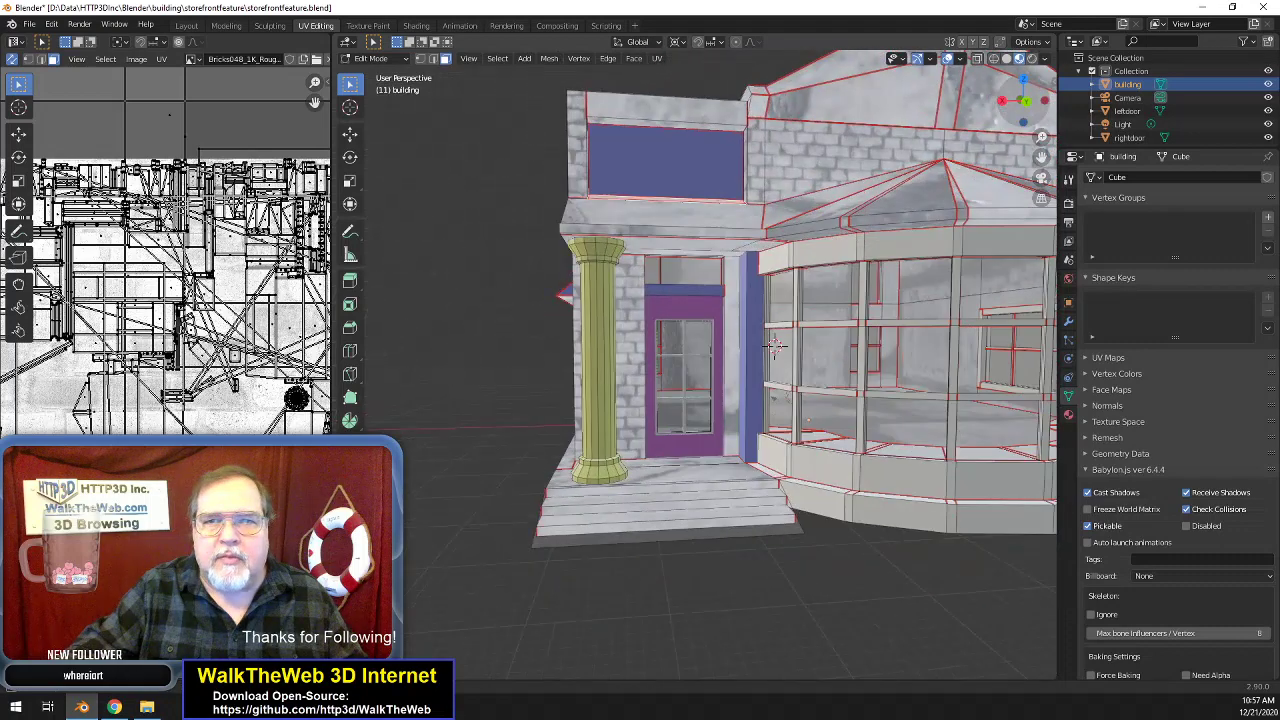
click(706, 128)
click(709, 113)
drag(1028, 113, 1168, 222)
click(921, 311)
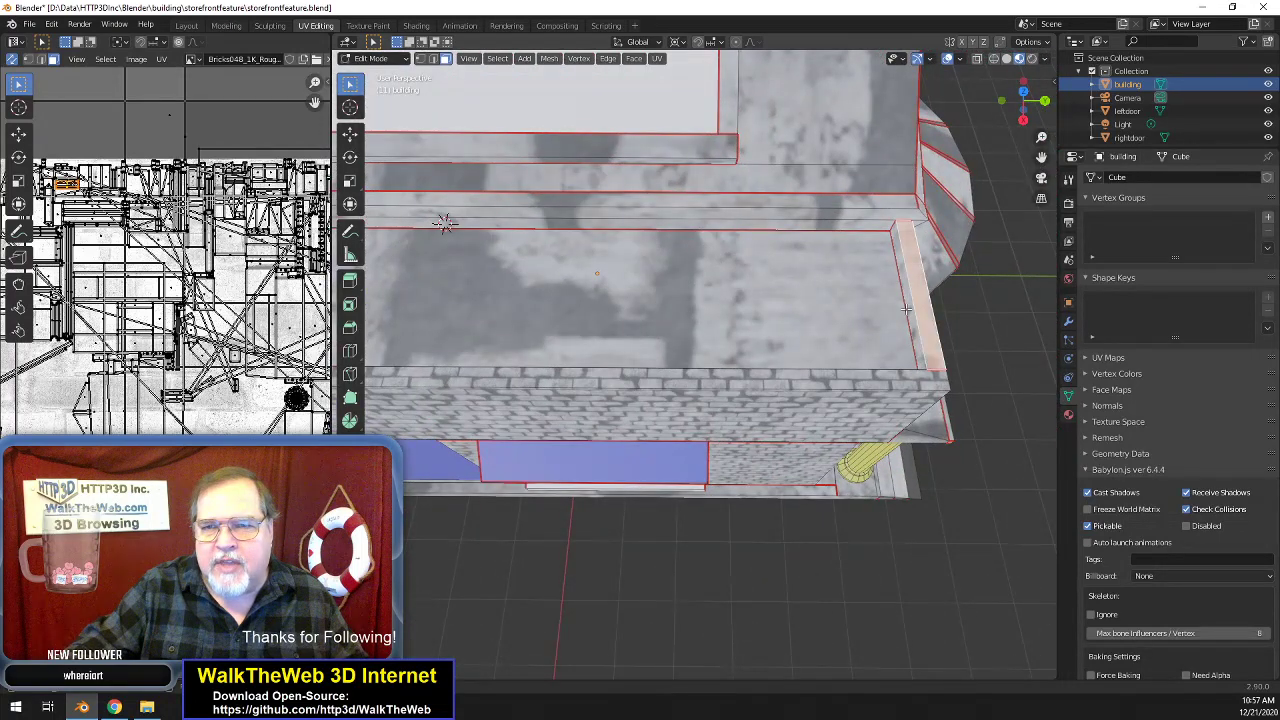
drag(1032, 112, 1014, 80)
drag(1041, 138, 741, 156)
shift+click(843, 376)
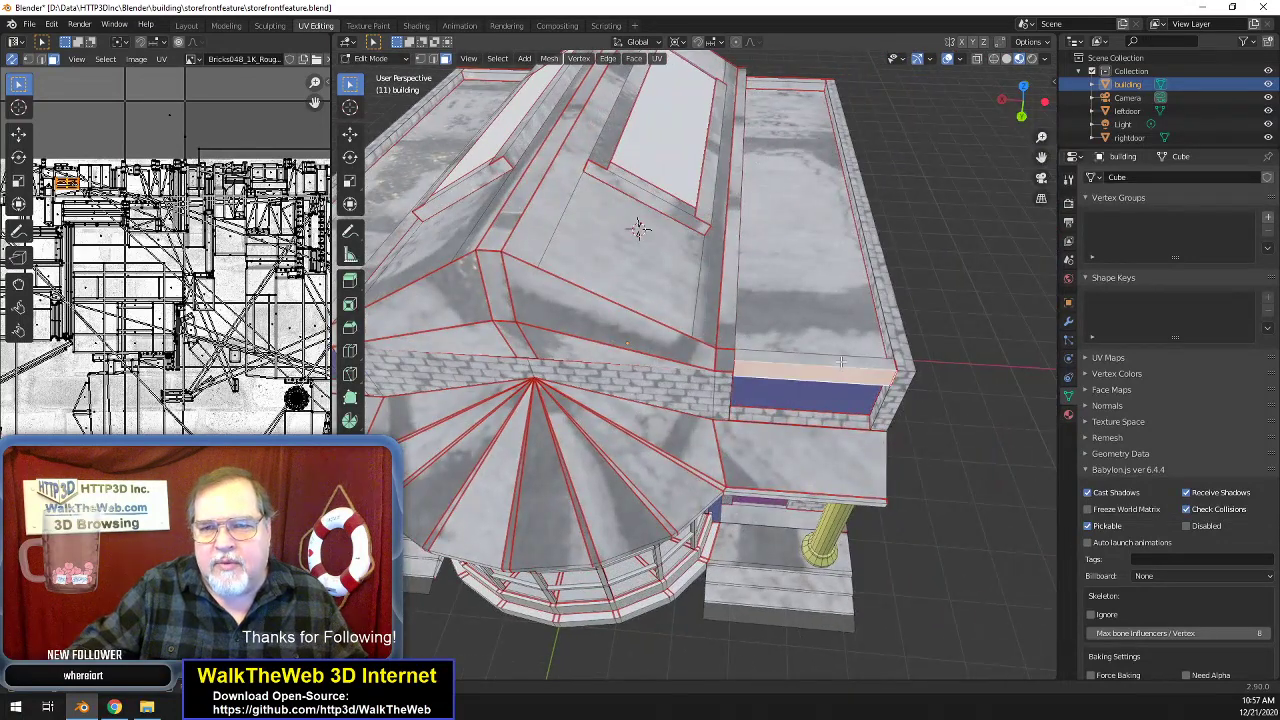
shift+click(858, 354)
drag(1031, 113, 842, 158)
shift+click(498, 289)
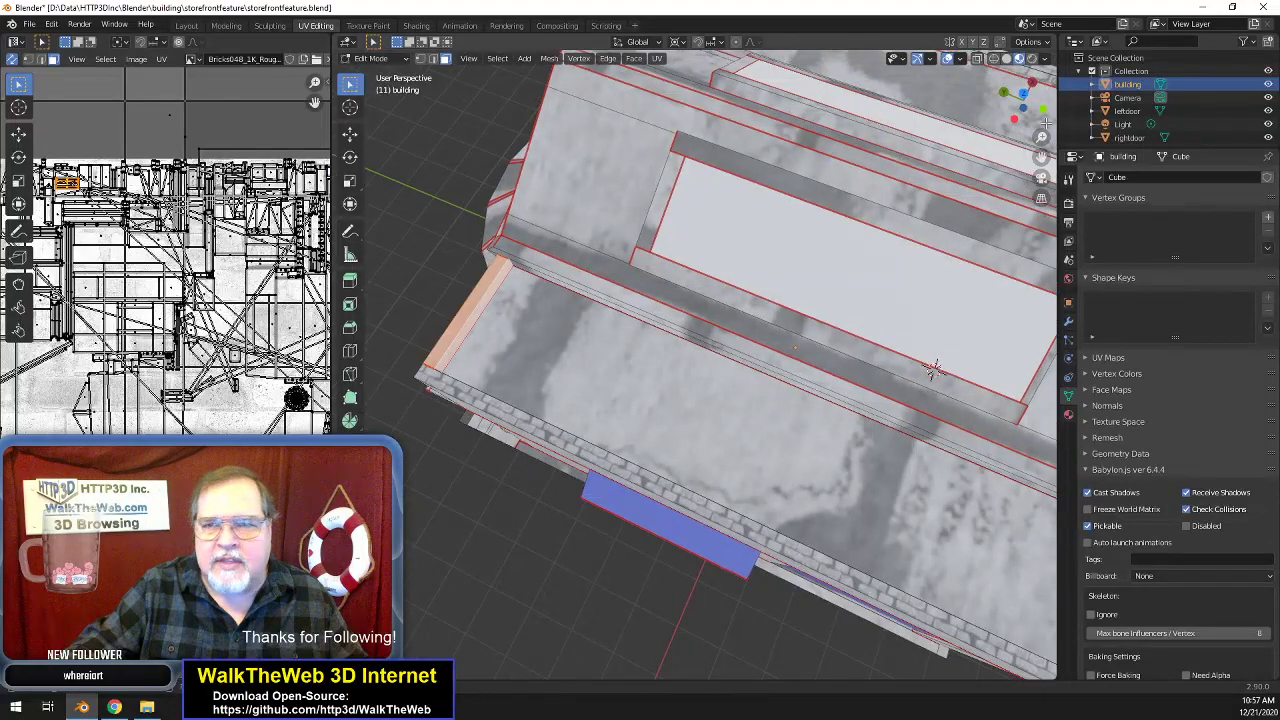
drag(1024, 114, 1205, 2)
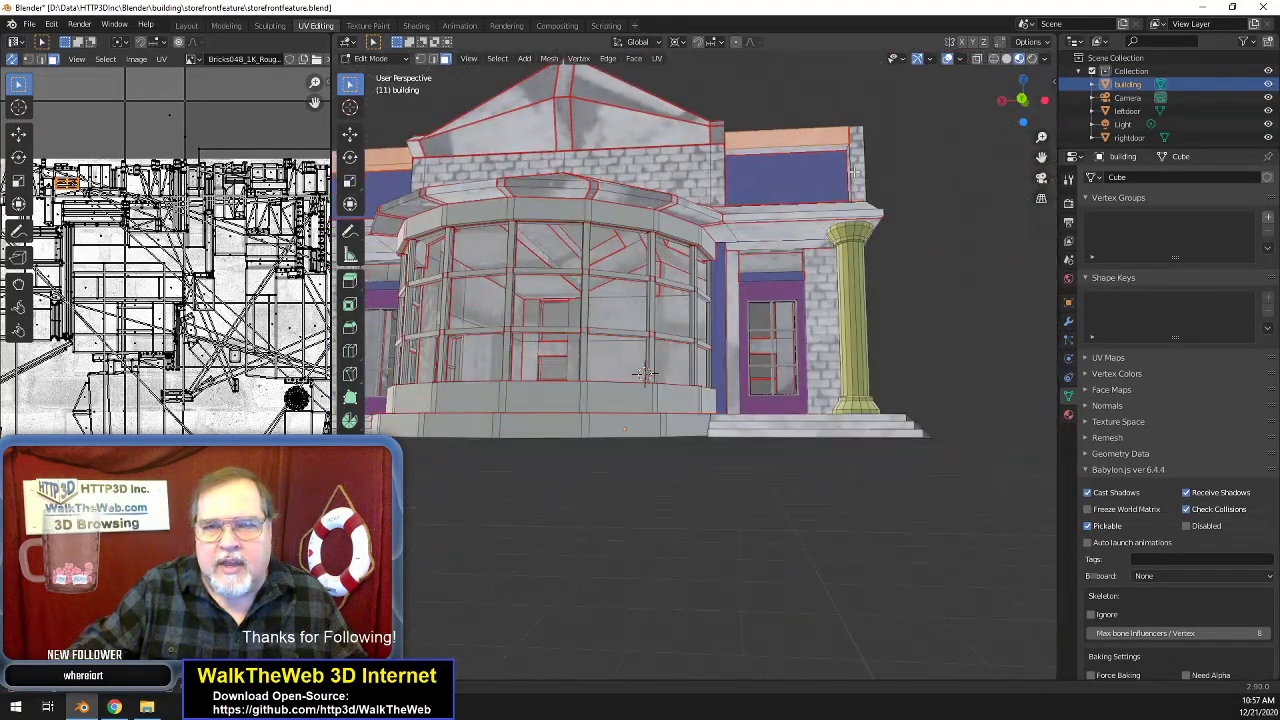
- Unwrap the selected parapet faces and rotate their UVs by 90 degrees
click(657, 58)
click(665, 80)
scroll(181, 293, down, 3)
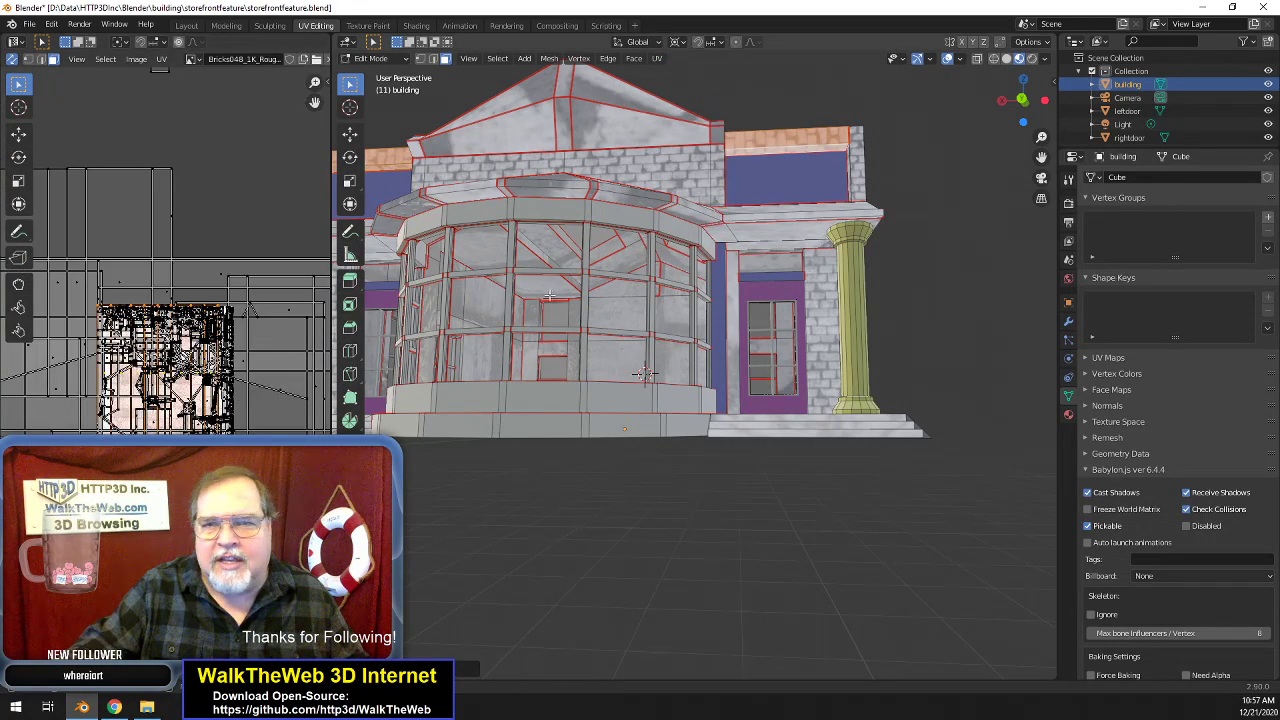
text(r90)
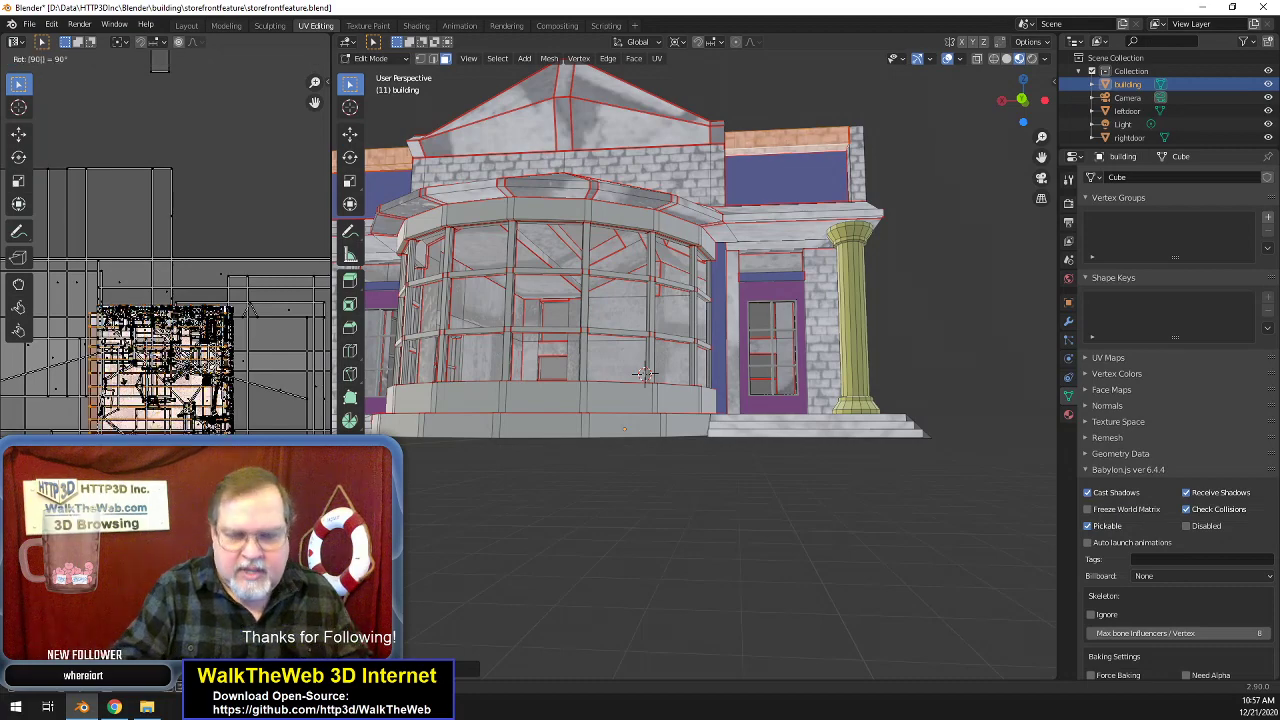
key(Return)
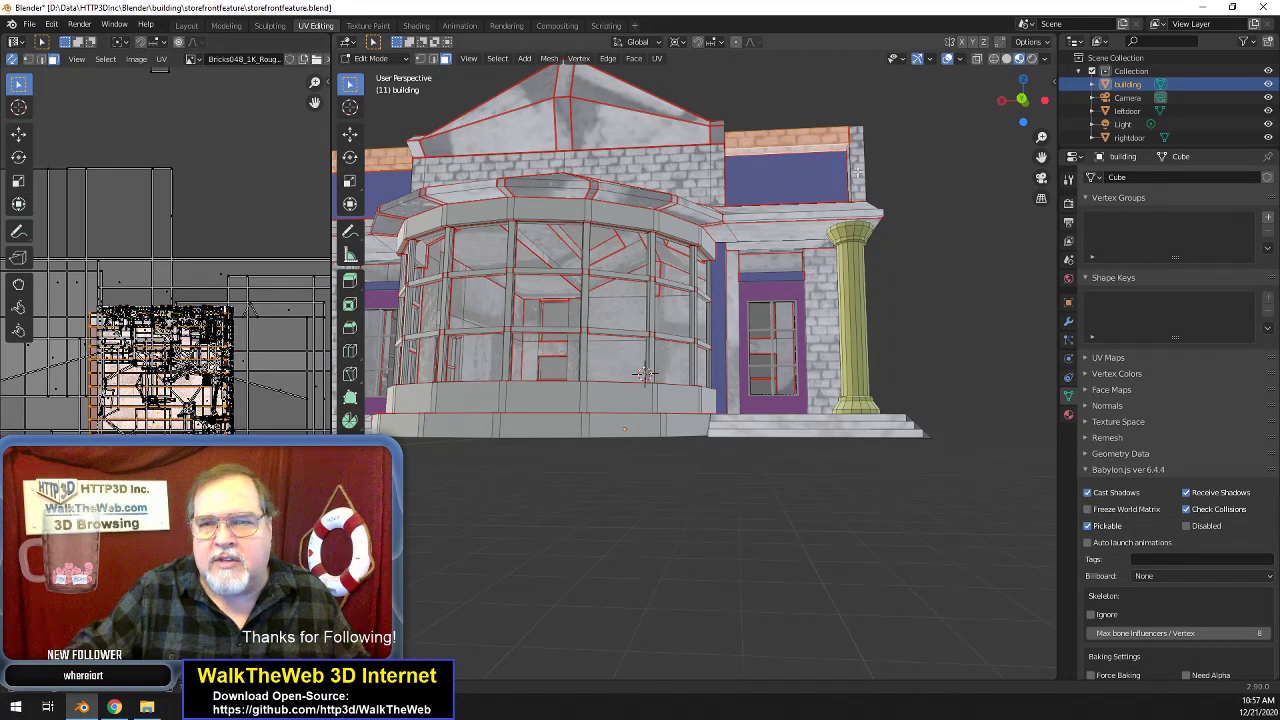
- Examine the brick direction and size on the parapets and upper front wall from close up and from several angles
scroll(645, 374, up, 3)
drag(1042, 157, 988, 362)
drag(1034, 108, 1022, 150)
middle_drag(683, 240, 521, 360)
drag(1022, 102, 1008, 106)
drag(1041, 156, 1275, 118)
drag(1020, 103, 1008, 35)
middle_drag(785, 462, 828, 470)
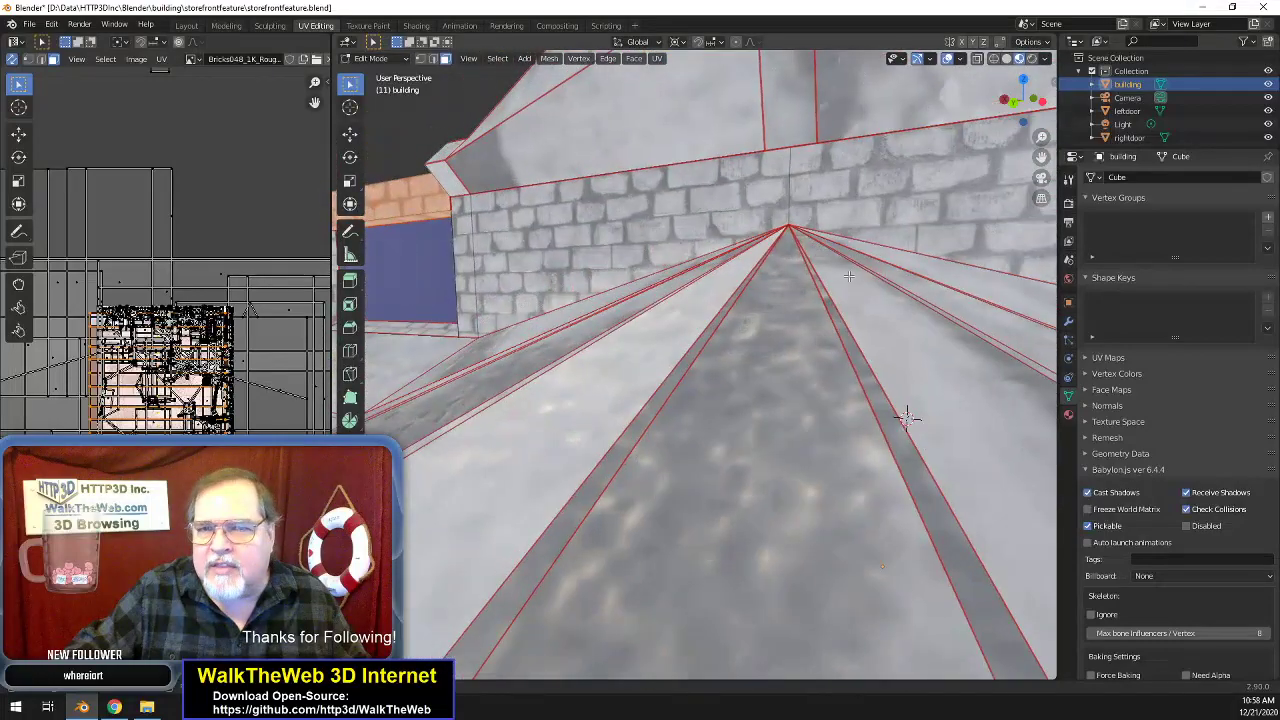
scroll(828, 470, down, 5)
drag(1024, 98, 998, 88)
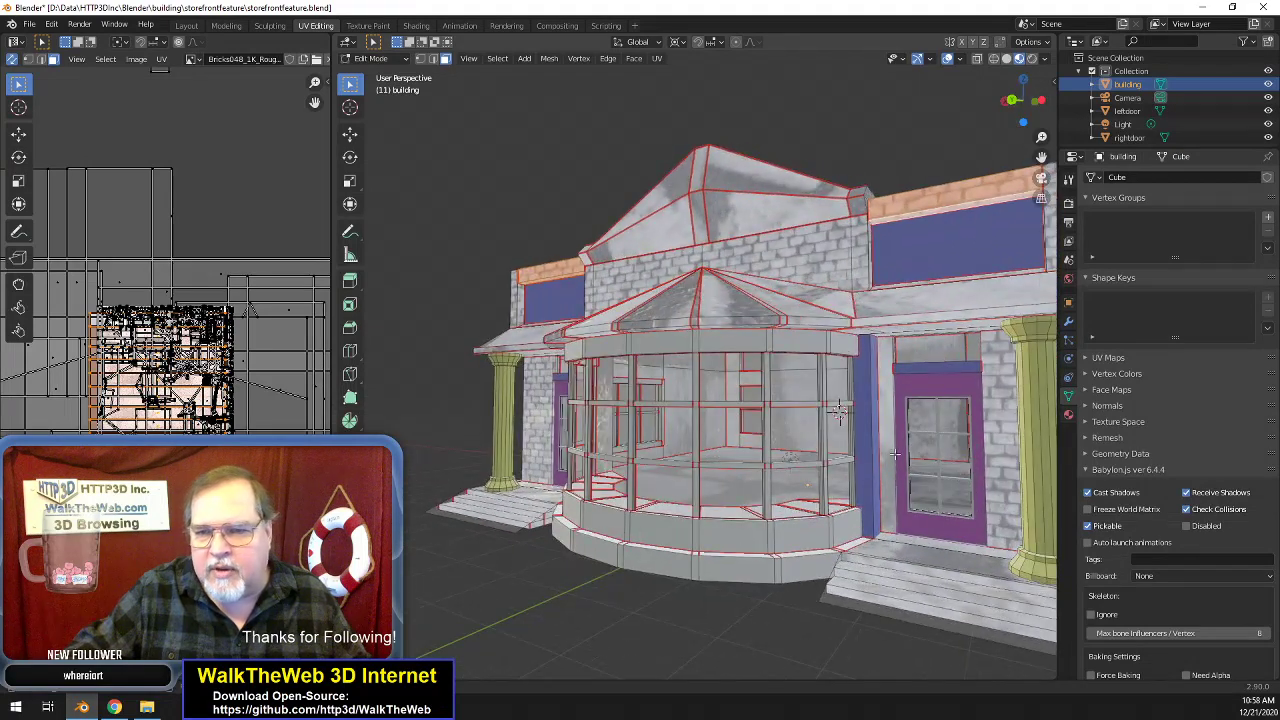
- Select the narrow wall faces between the purple front door right of the bay window and the adjacent blue pillar
scroll(838, 410, up, 2)
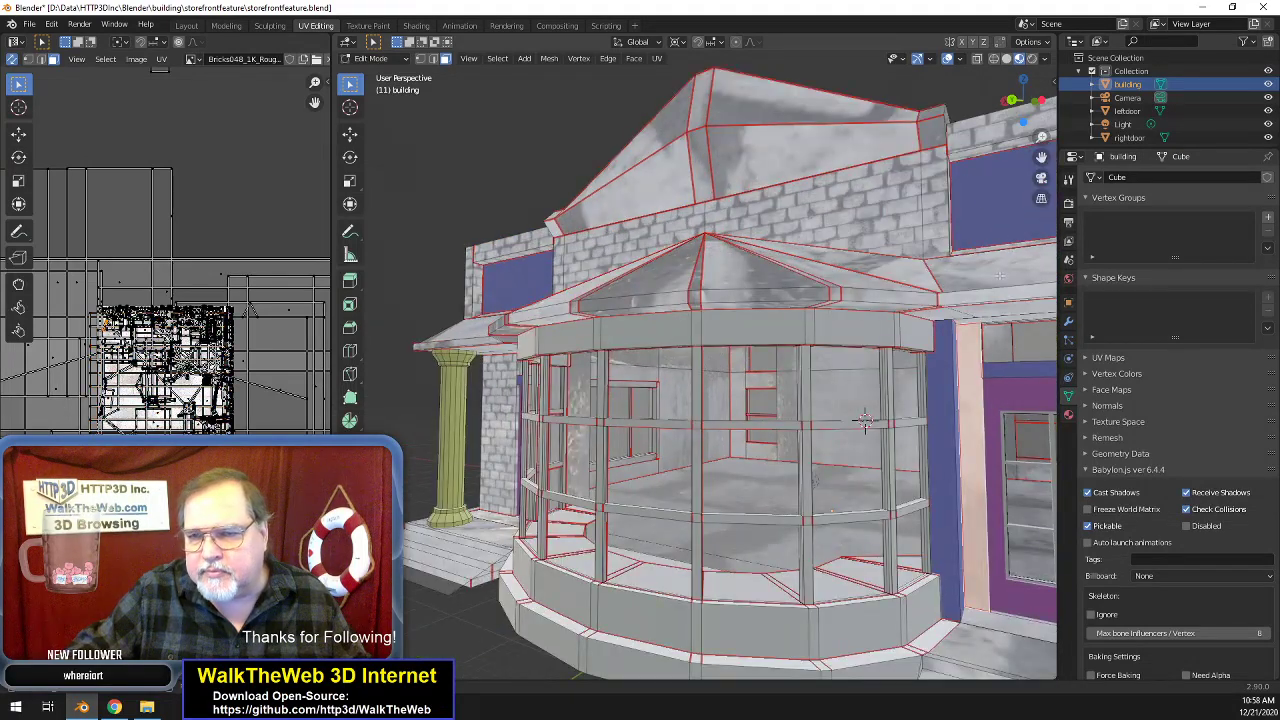
drag(1030, 104, 1002, 105)
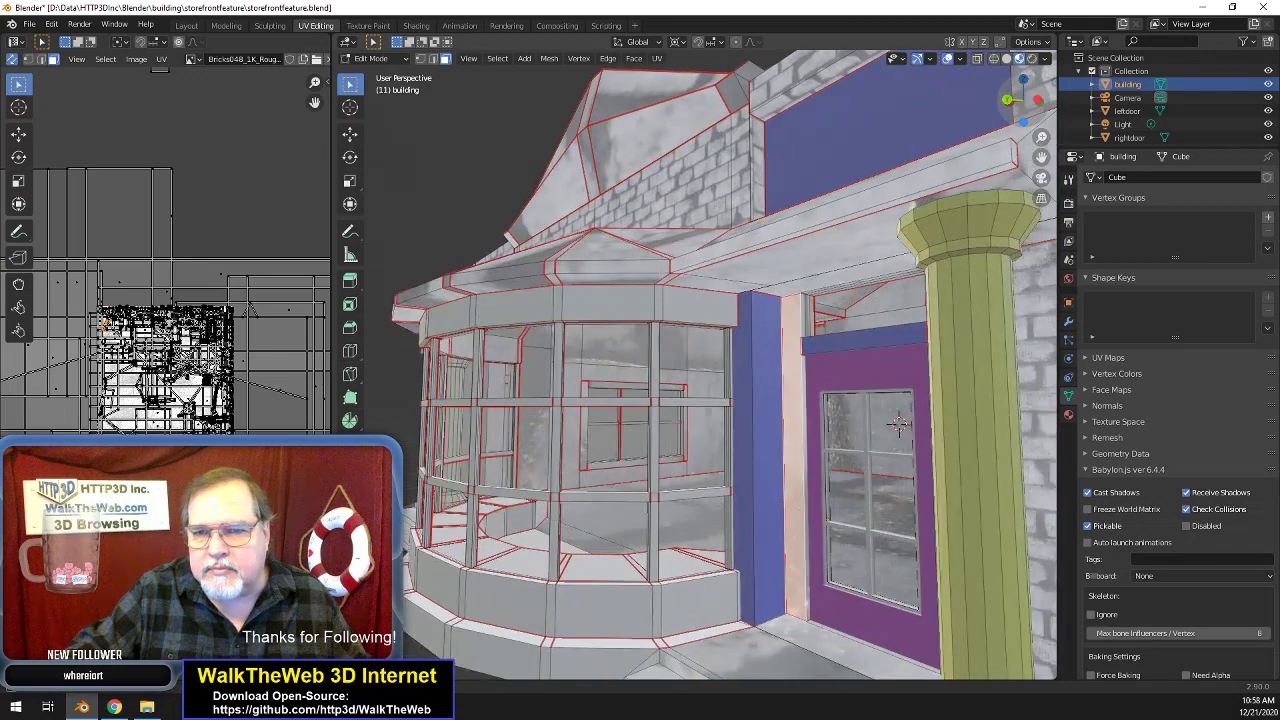
click(802, 374)
shift+click(802, 327)
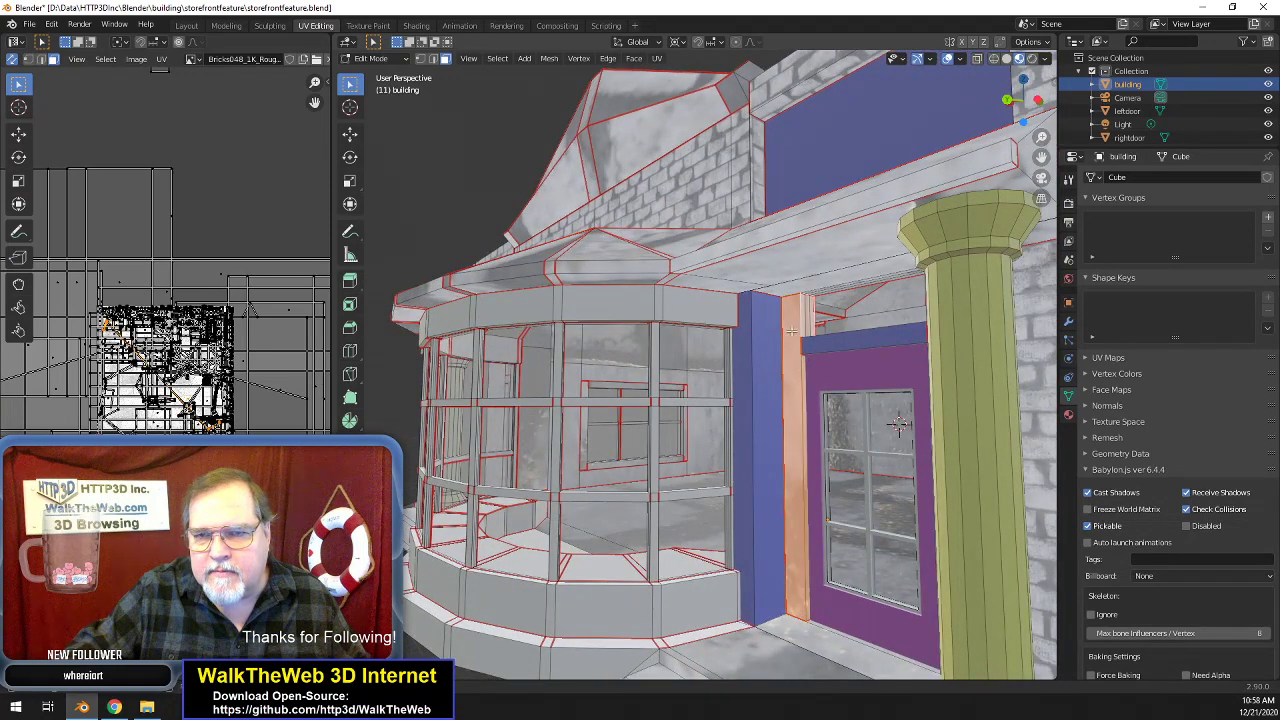
- Add the matching narrow wall faces beside the front door on the other side of the bay window to the selection
drag(1028, 104, 1136, 104)
scroll(964, 338, up, 2)
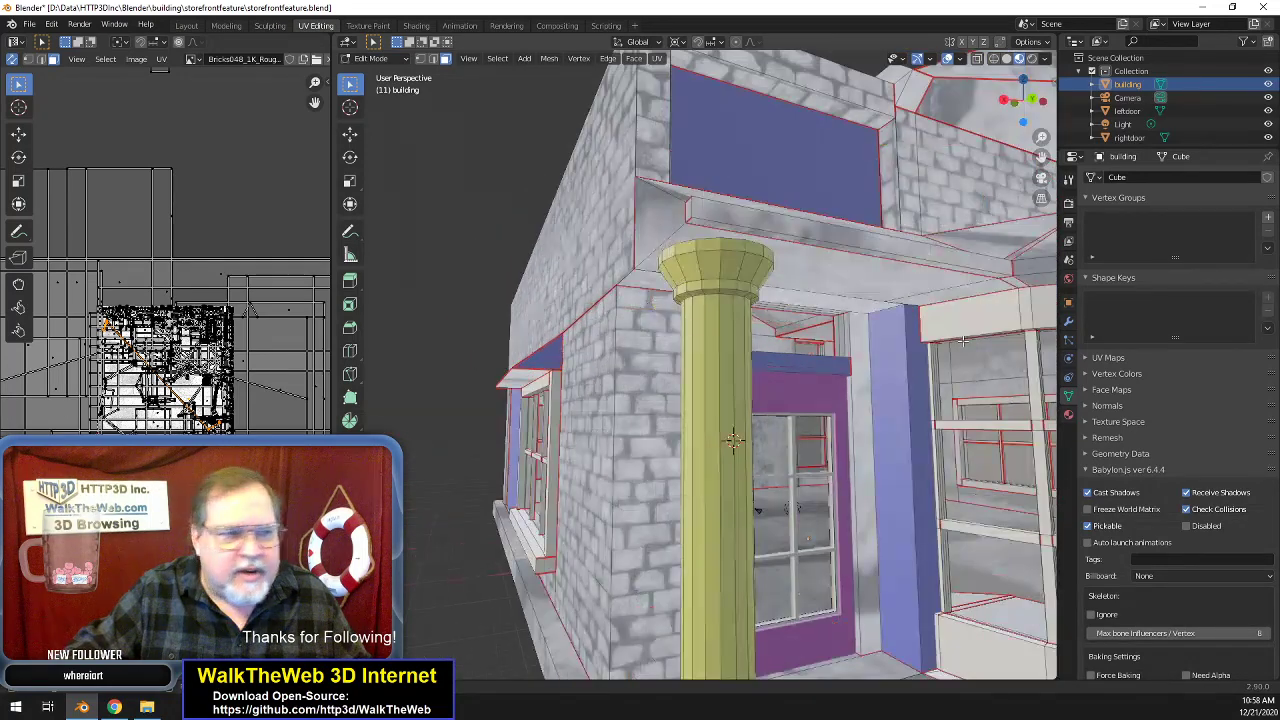
shift+click(867, 353)
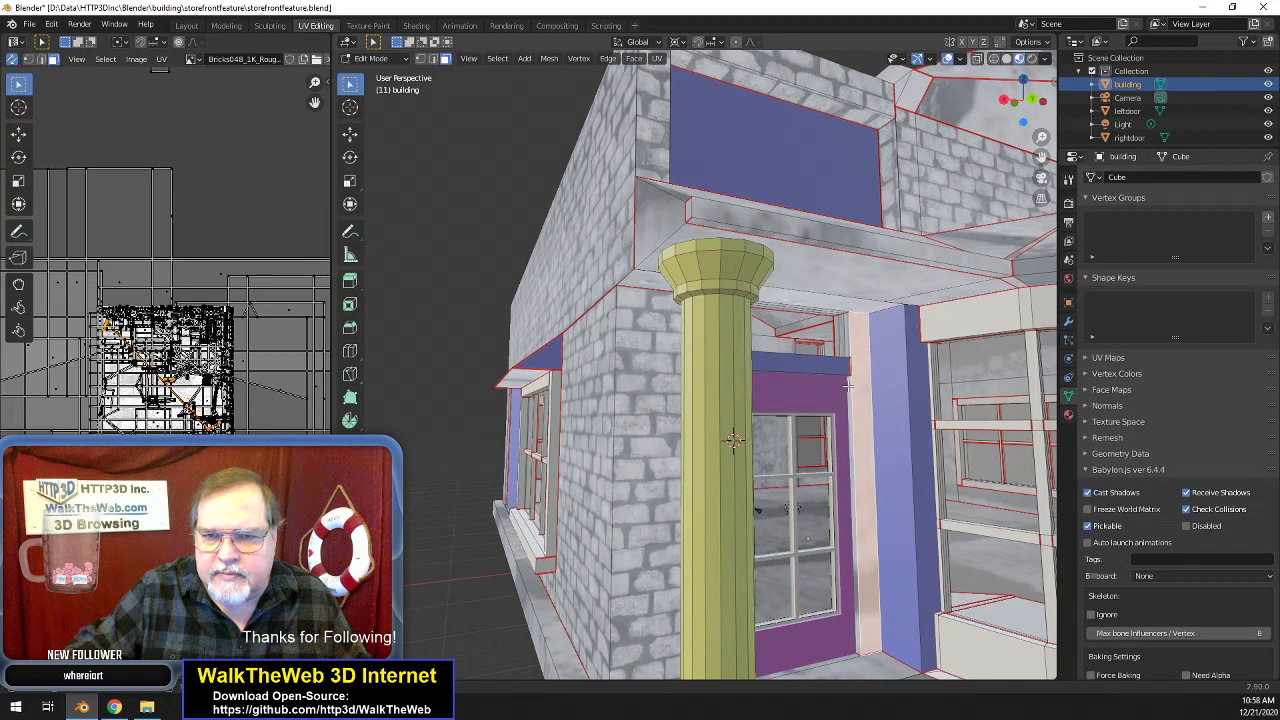
shift+click(849, 385)
shift+click(848, 366)
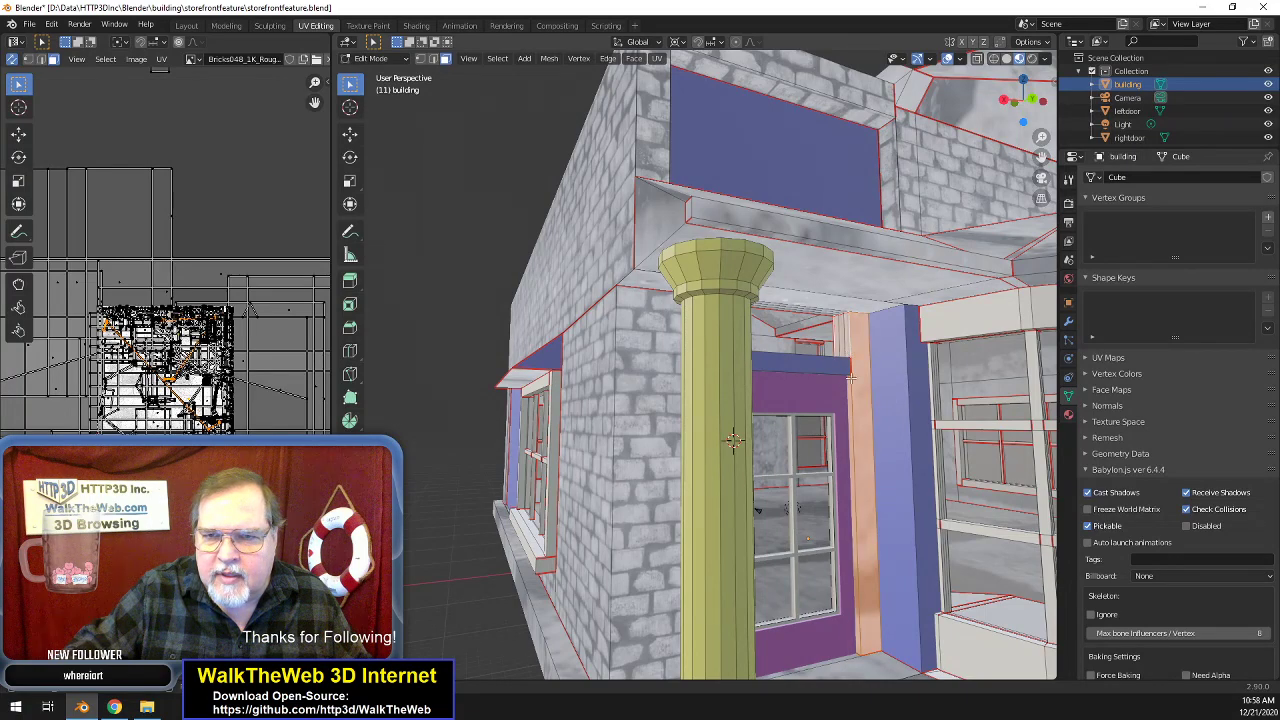
- Add the narrow wall faces above the transom openings of both front doors to the selection
scroll(884, 428, down, 1)
scroll(880, 373, up, 2)
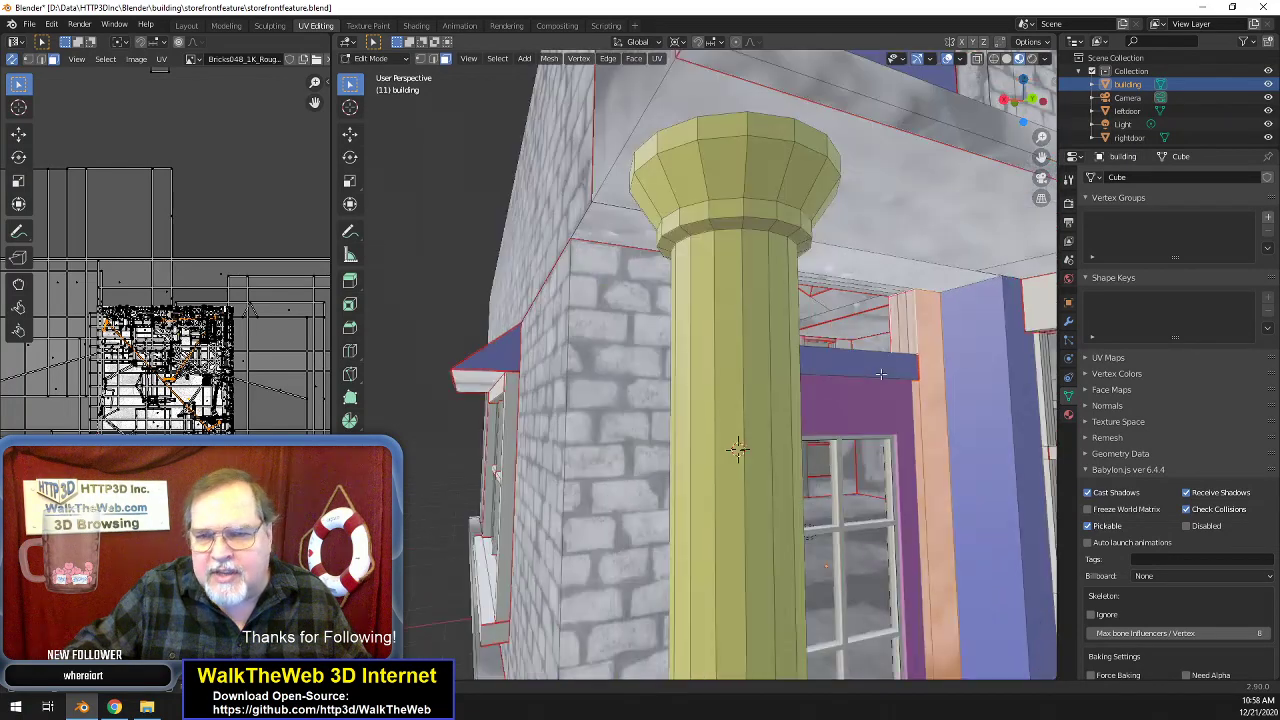
shift+click(900, 289)
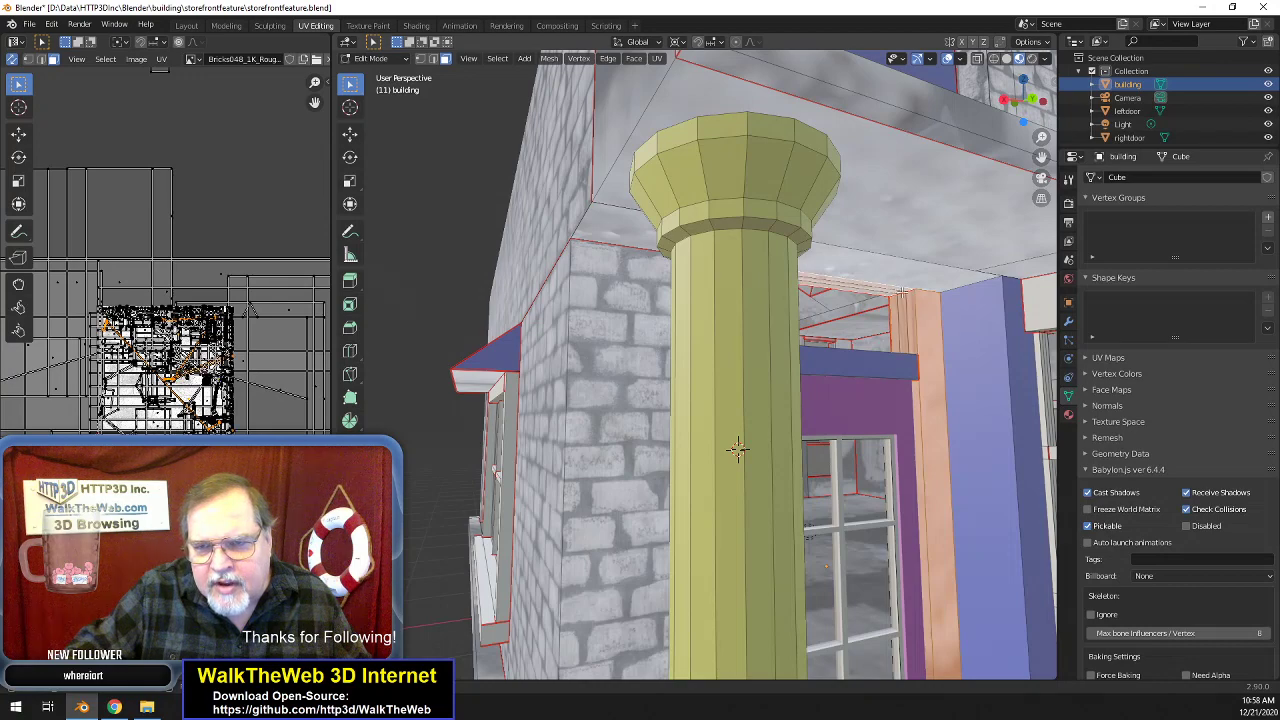
shift+click(901, 285)
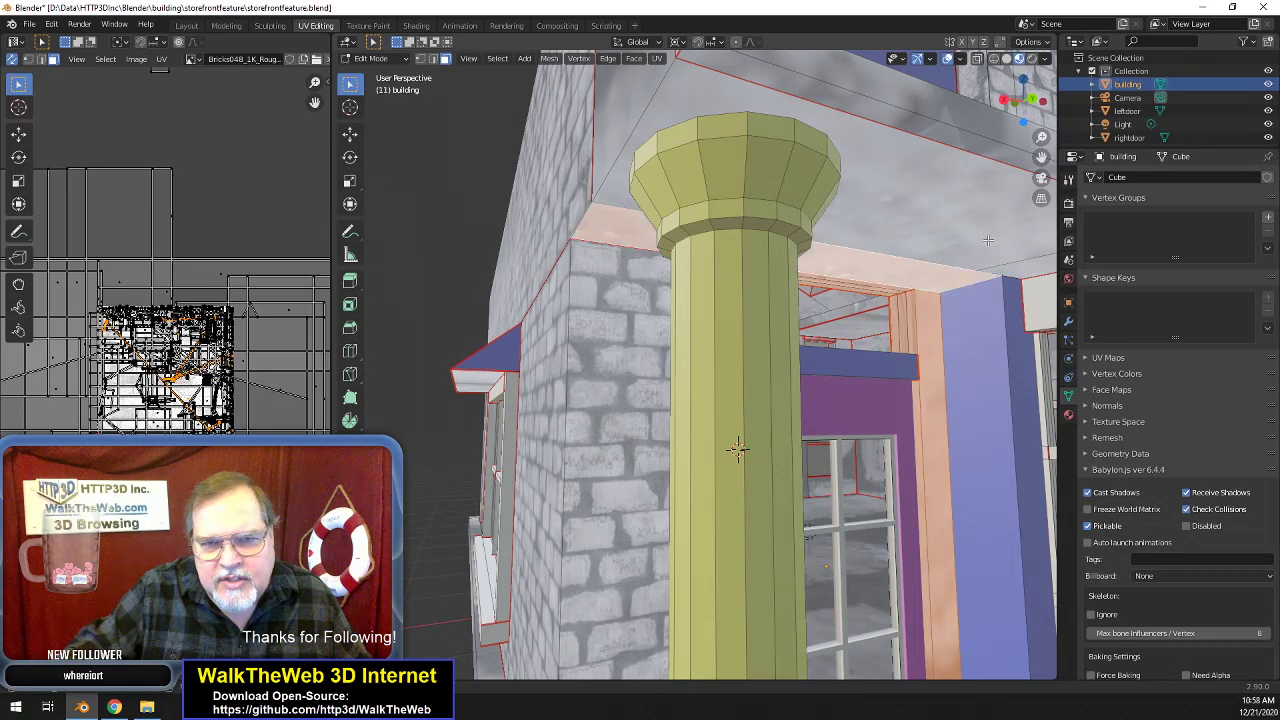
drag(1032, 106, 975, 90)
scroll(862, 297, down, 5)
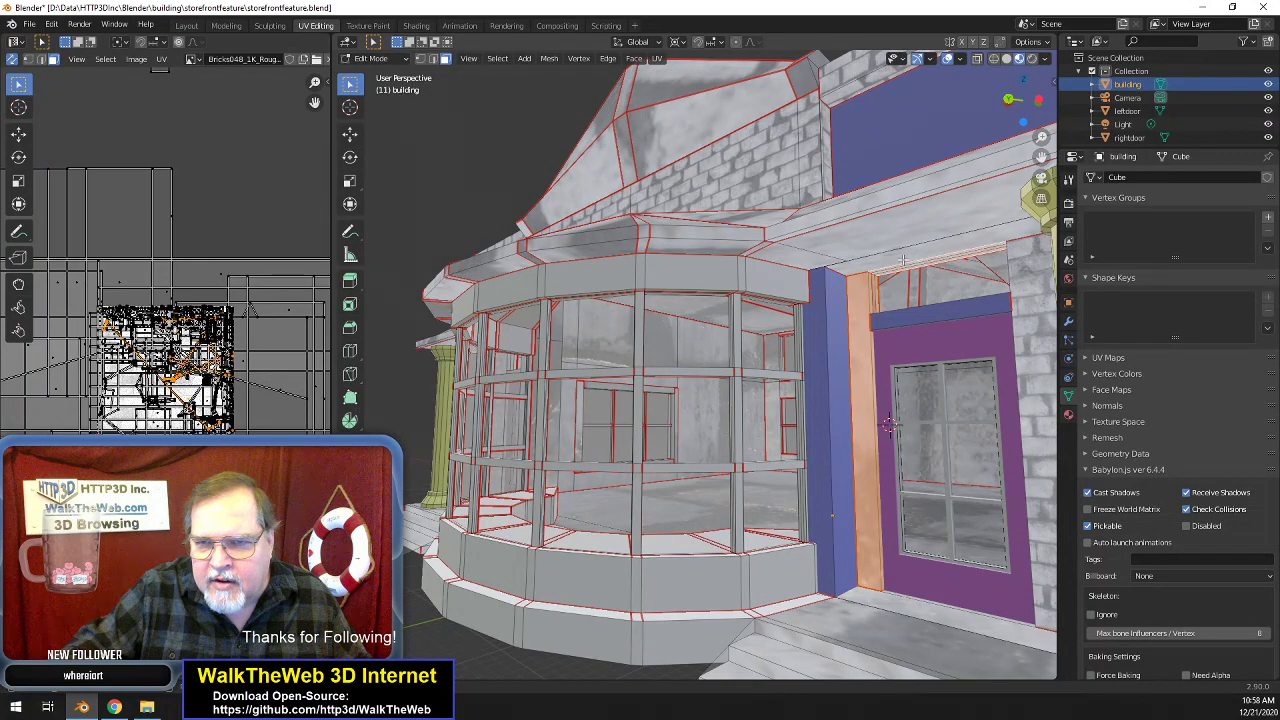
scroll(898, 318, down, 3)
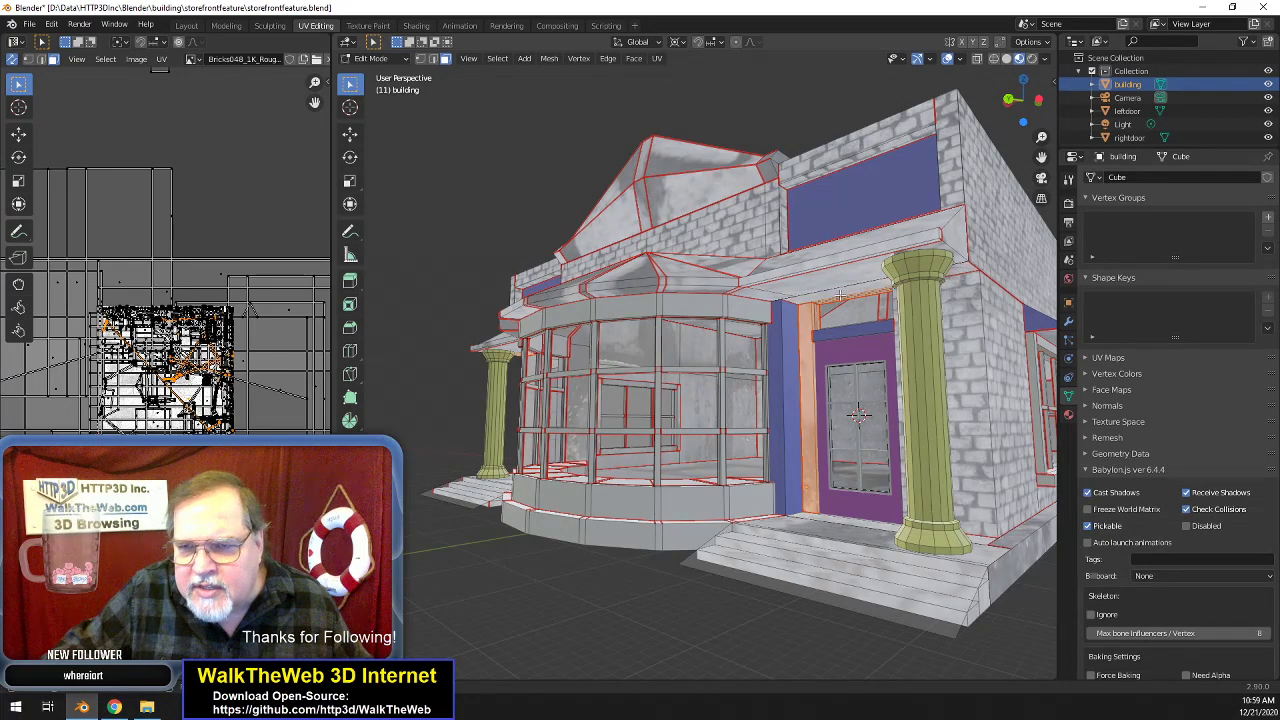
drag(1038, 114, 1132, 87)
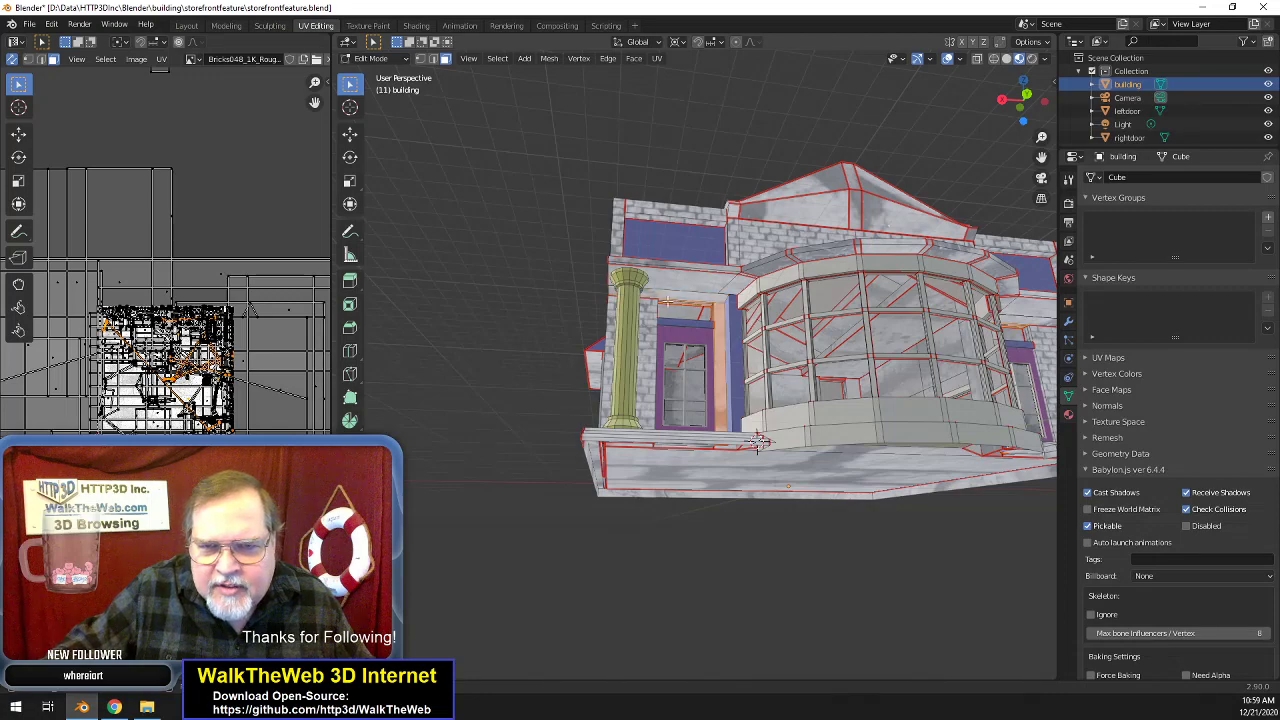
drag(1029, 113, 936, 140)
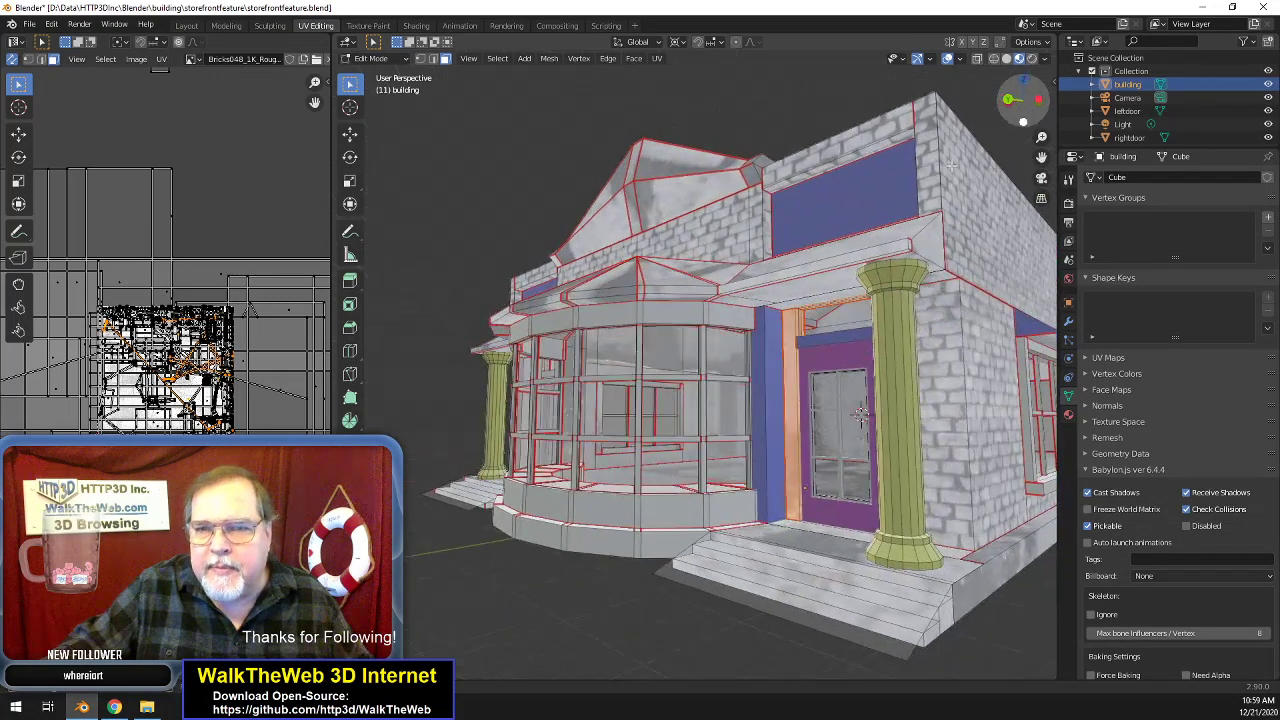
- Unwrap the selected narrow faces beside and above both front doors
click(657, 58)
click(666, 86)
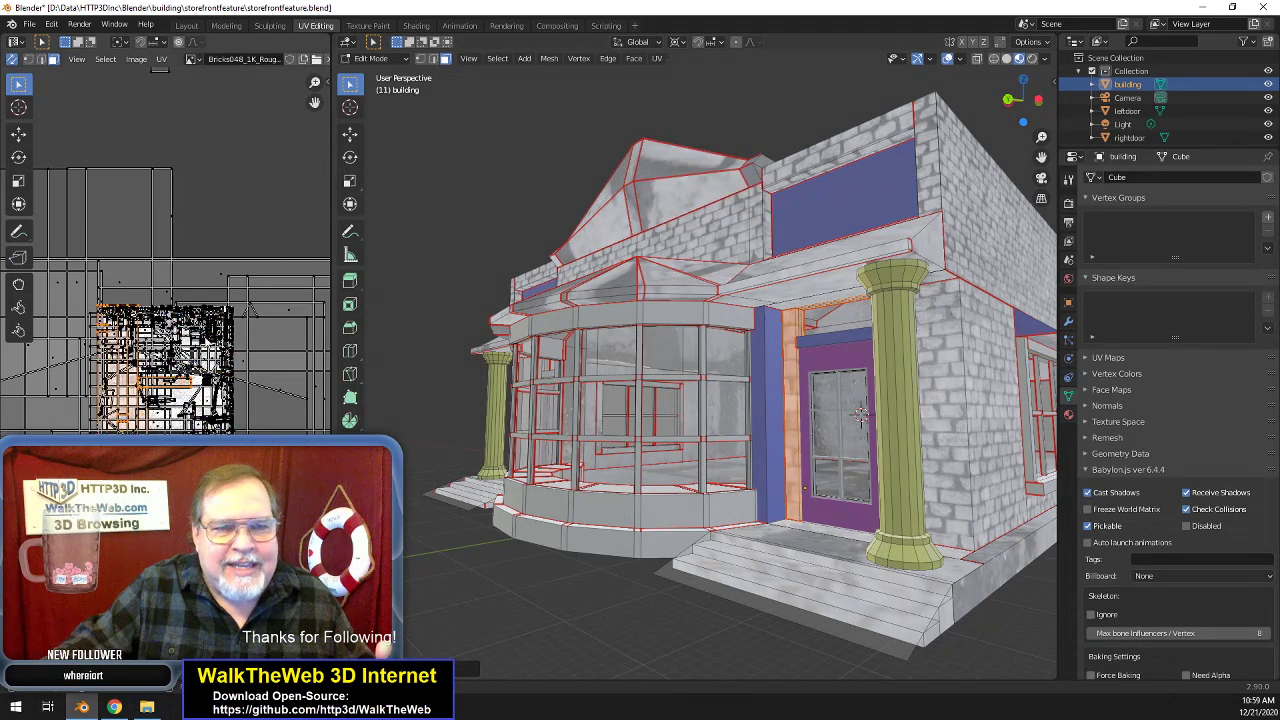
scroll(827, 432, up, 3)
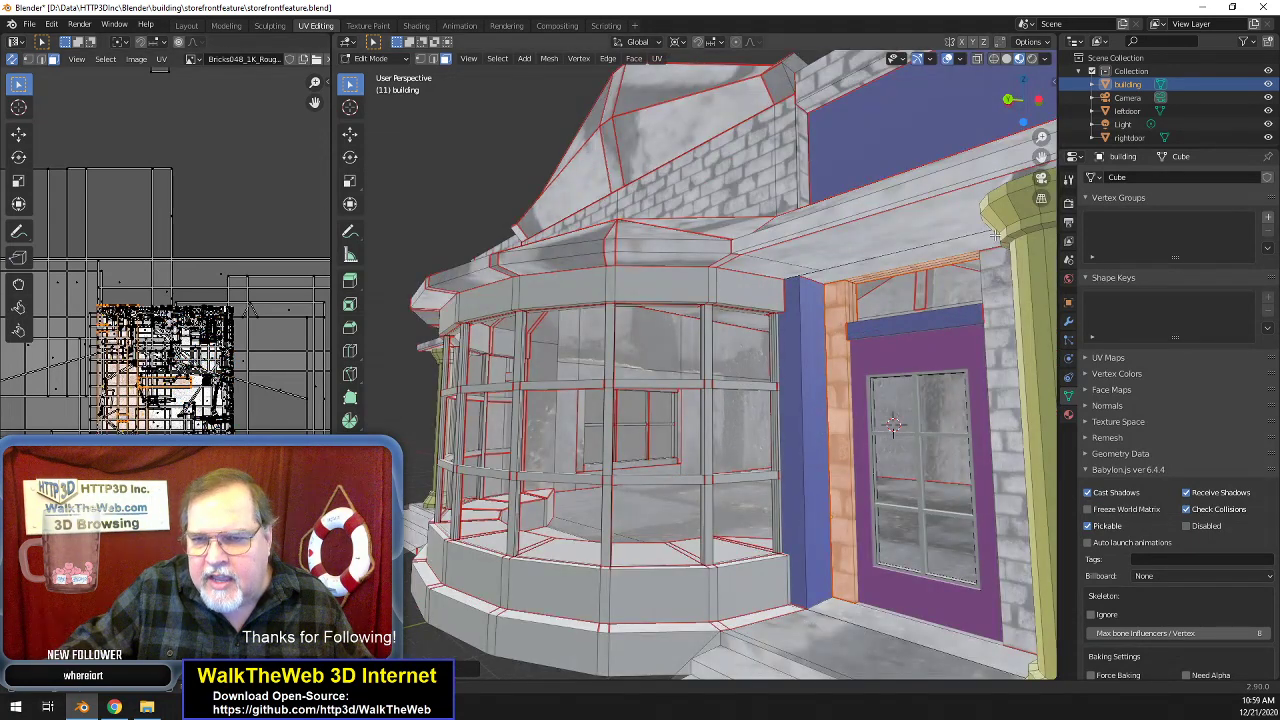
drag(1042, 157, 860, 161)
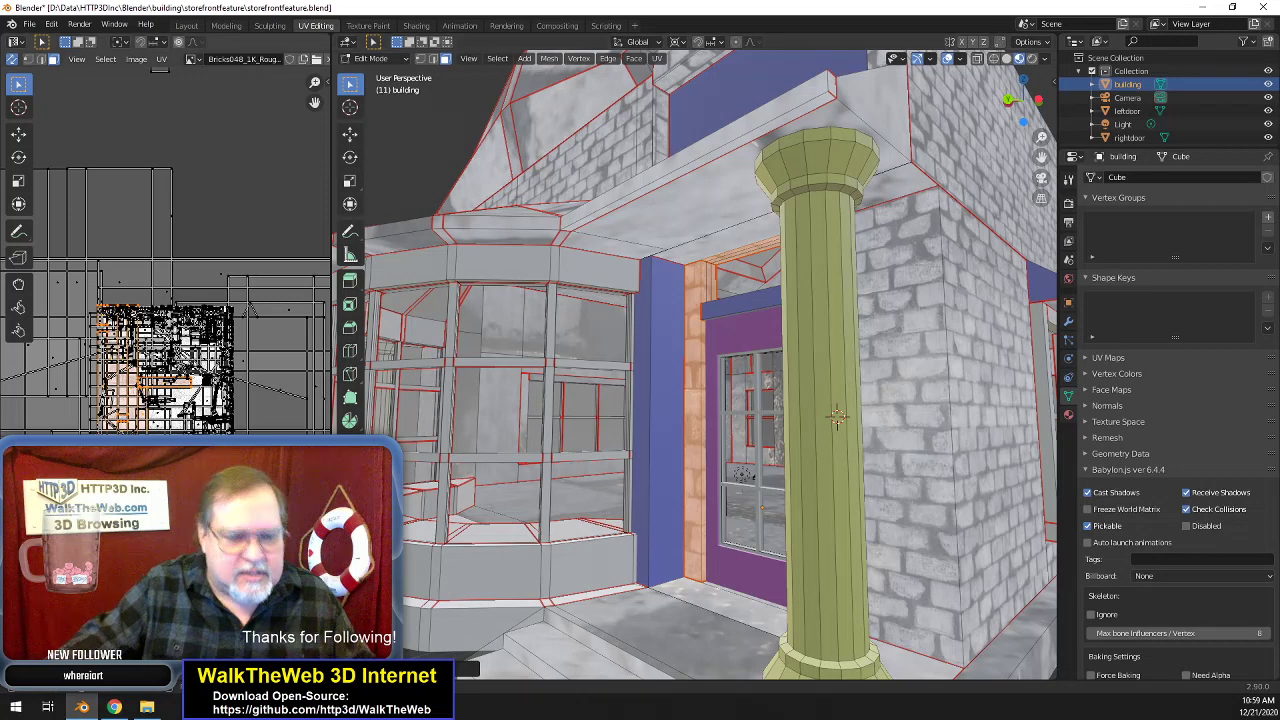
- Try scaling the UVs of the selected doorway faces by a factor of 2
key(s)
key(2)
key(Return)
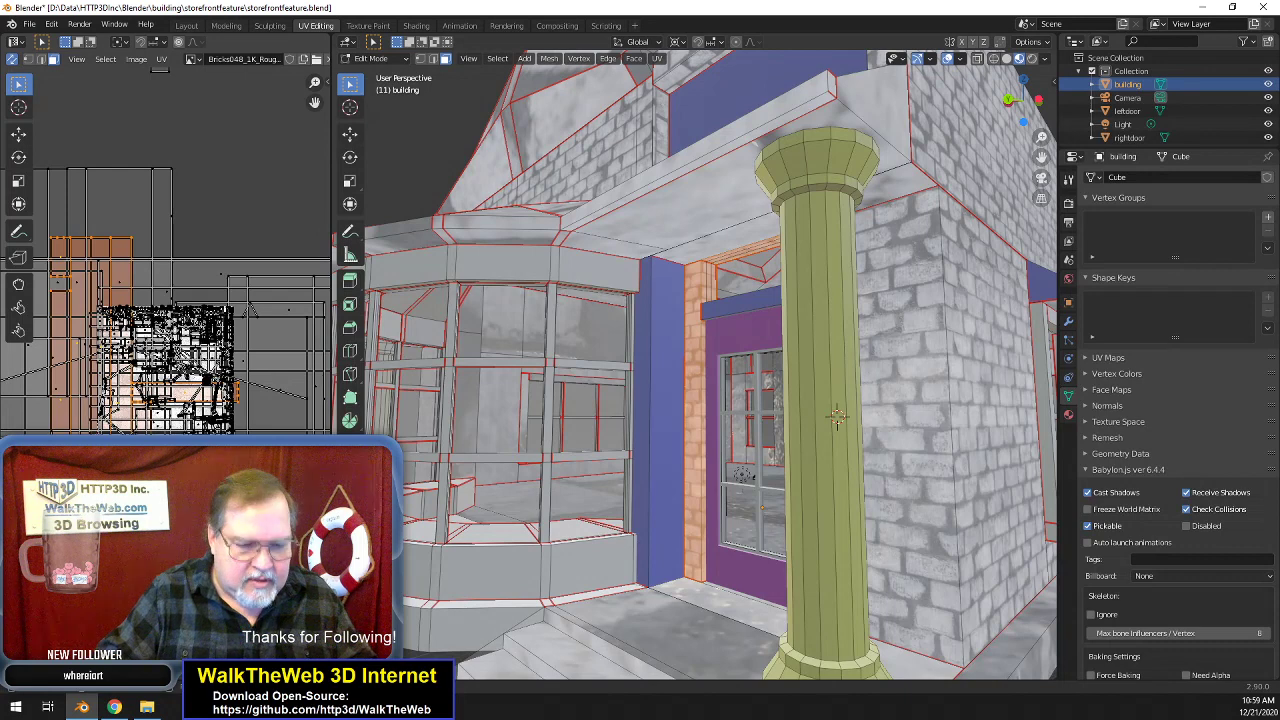
key(ctrl+z)
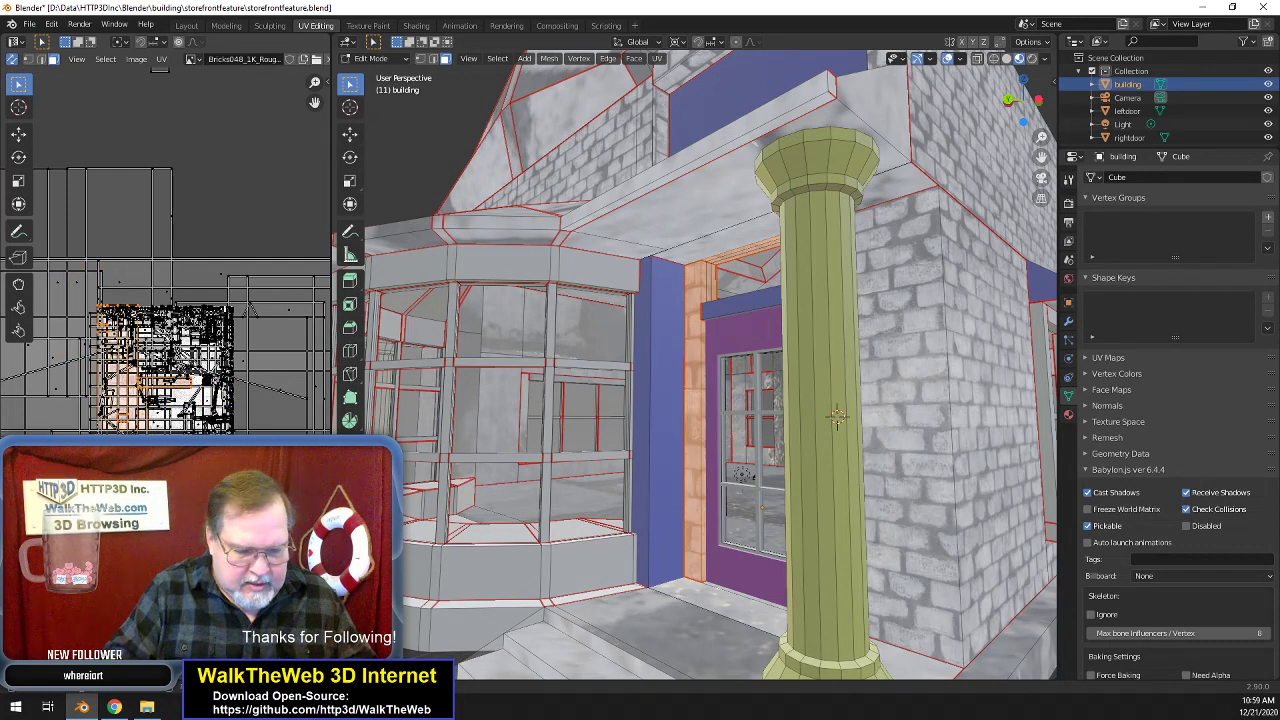
- Scale the UVs of the selected doorway faces by 1.5 and check the brick size beside the door
text(s1.5)
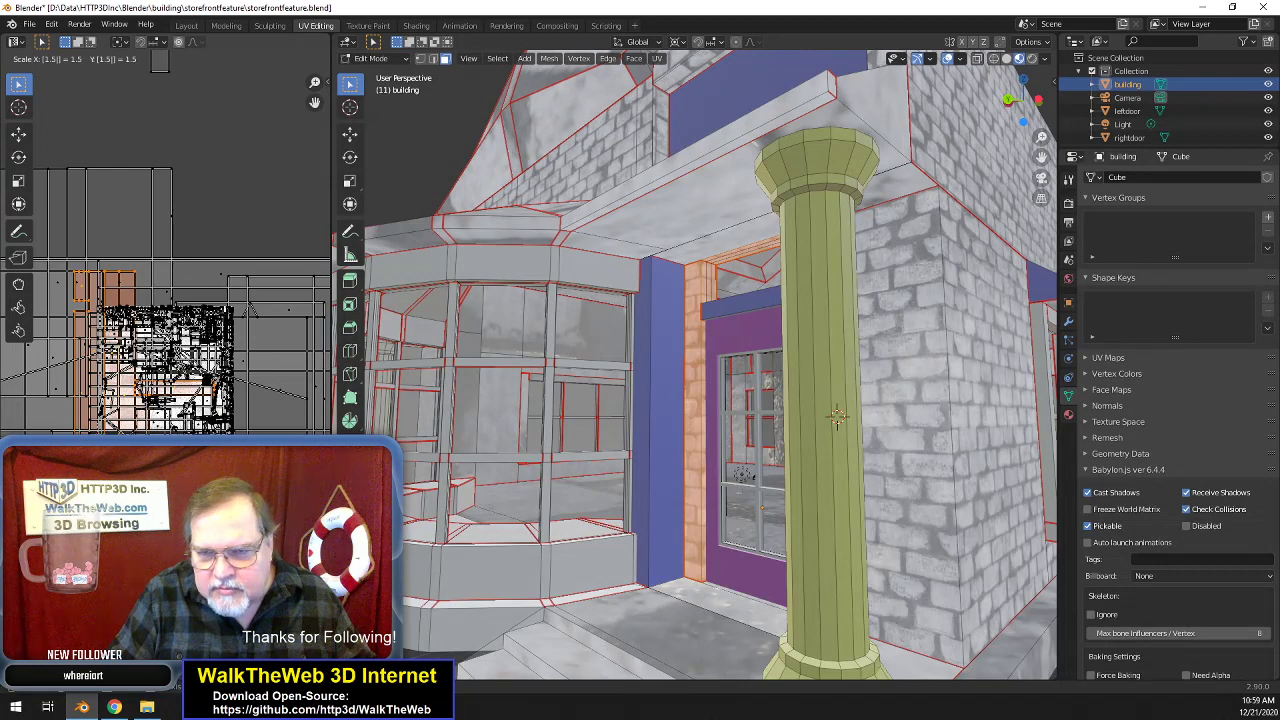
key(Return)
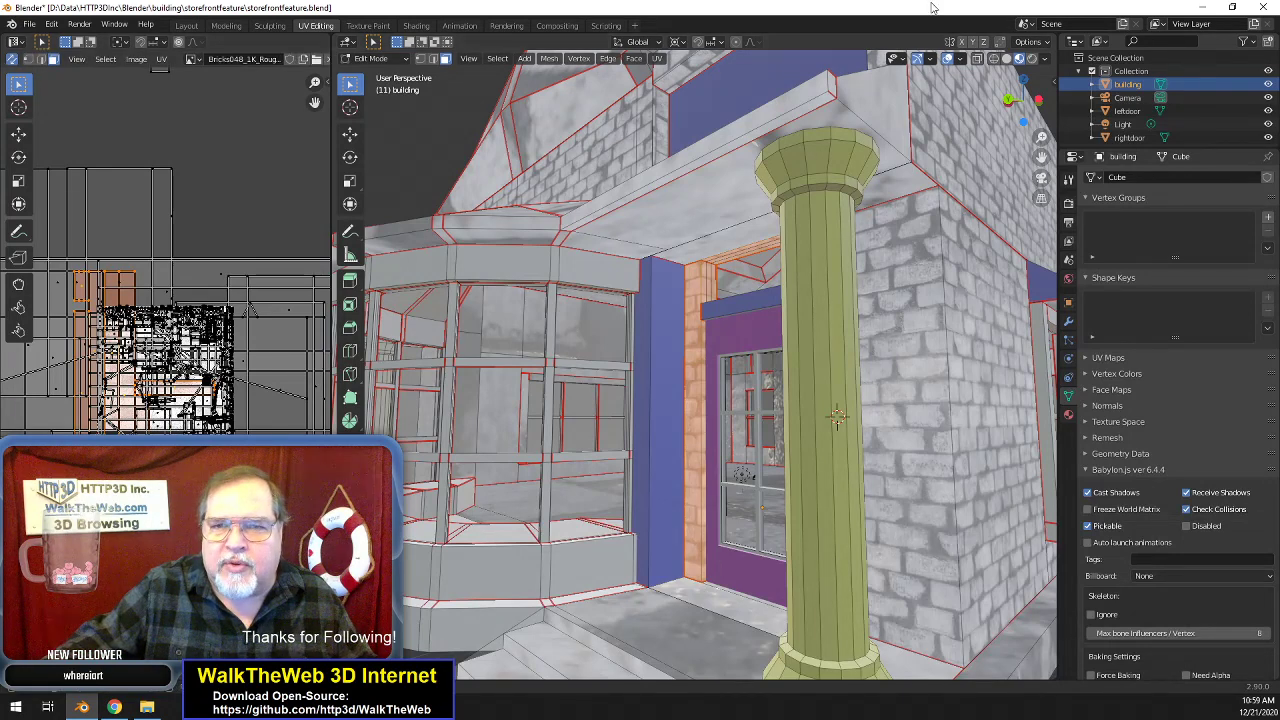
drag(1014, 74, 1016, 104)
scroll(855, 157, up, 5)
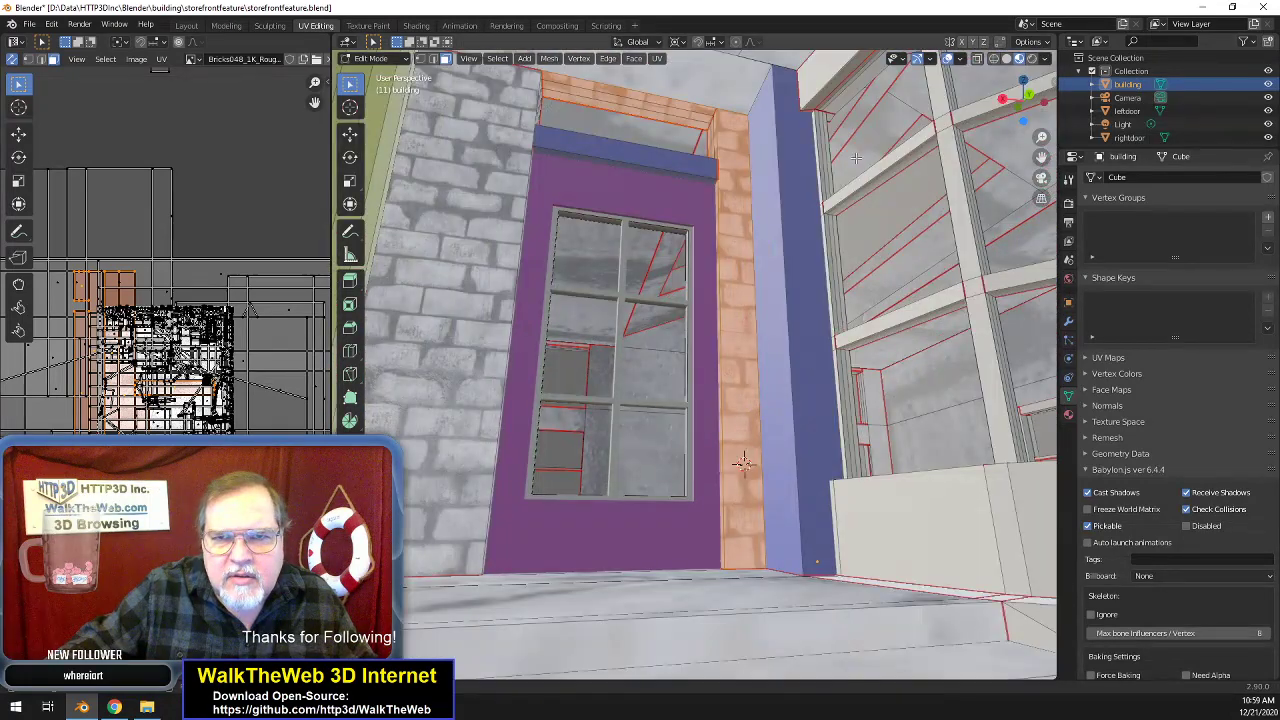
- Rotate the UVs of the brick face at the top of the doorway opening by 90 degrees
click(701, 107)
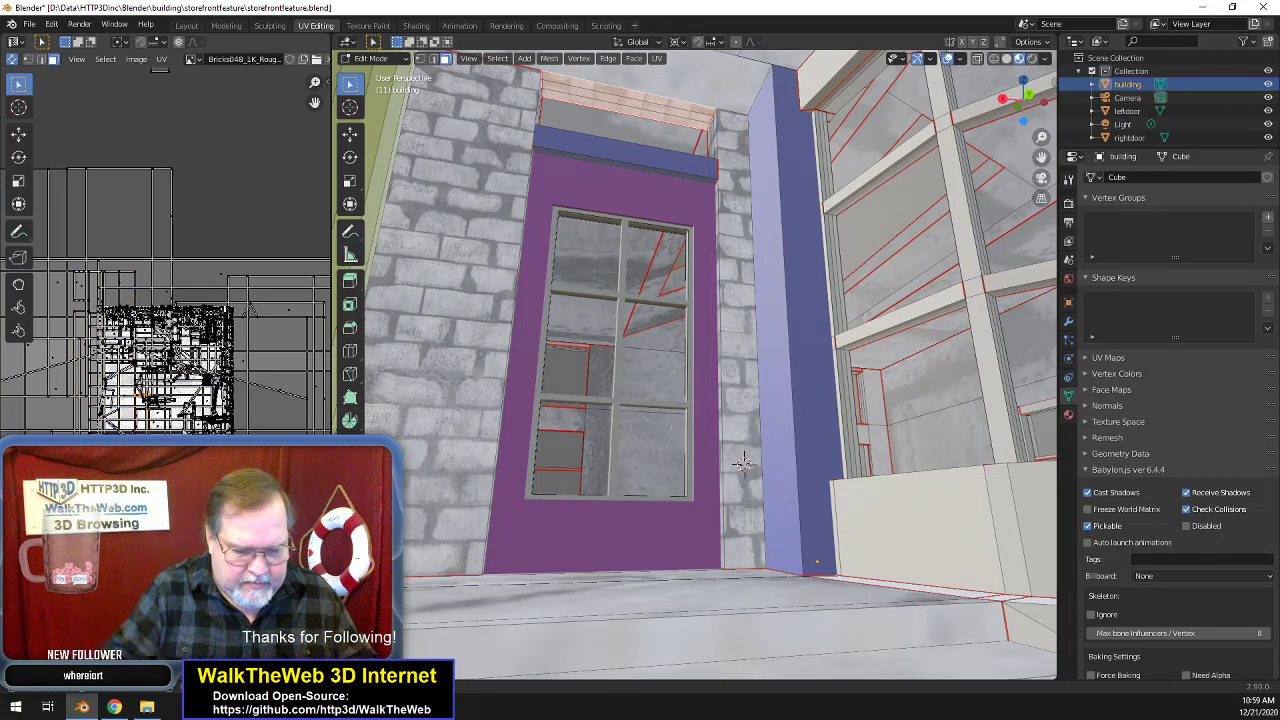
text(r90)
key(Return)
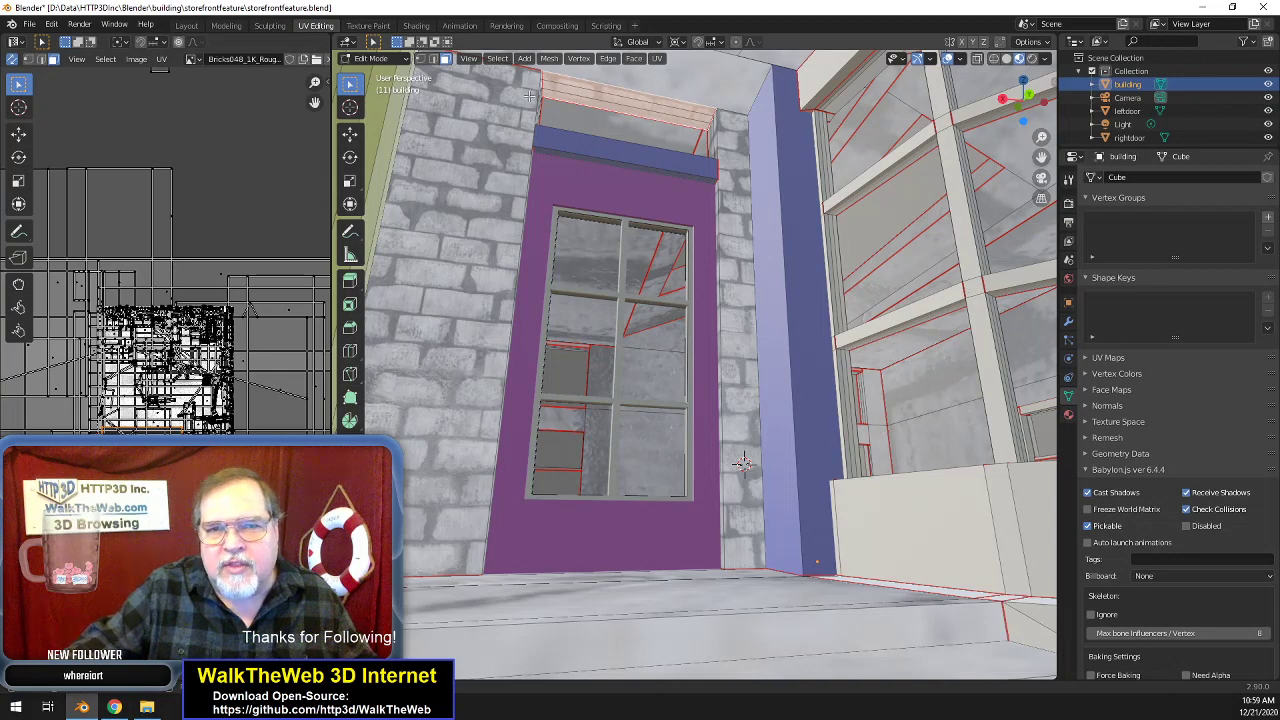
- Inspect the building's other doorway, side walls, roof and front to check how the brick texture is mapped
mouse_move(1029, 115)
mouse_down()
mouse_move(1057, 177)
mouse_move(1020, 125)
mouse_move(1028, 118)
mouse_up()
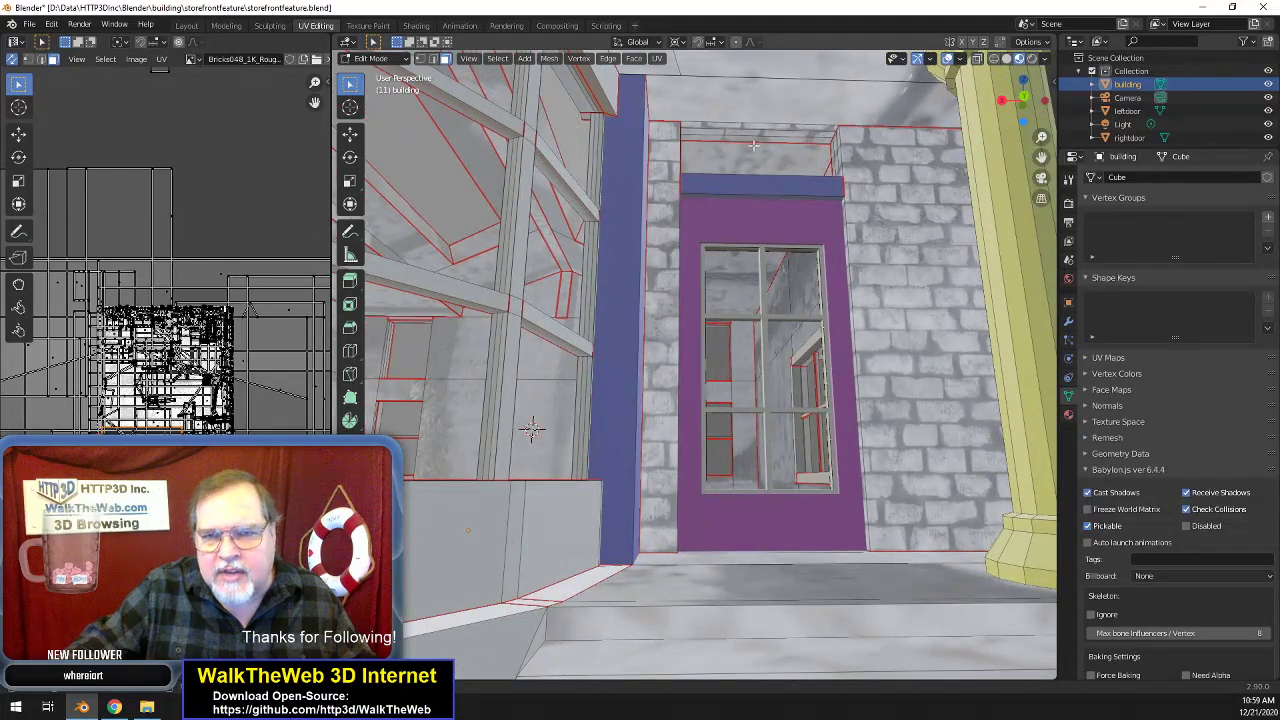
scroll(930, 225, down, 4)
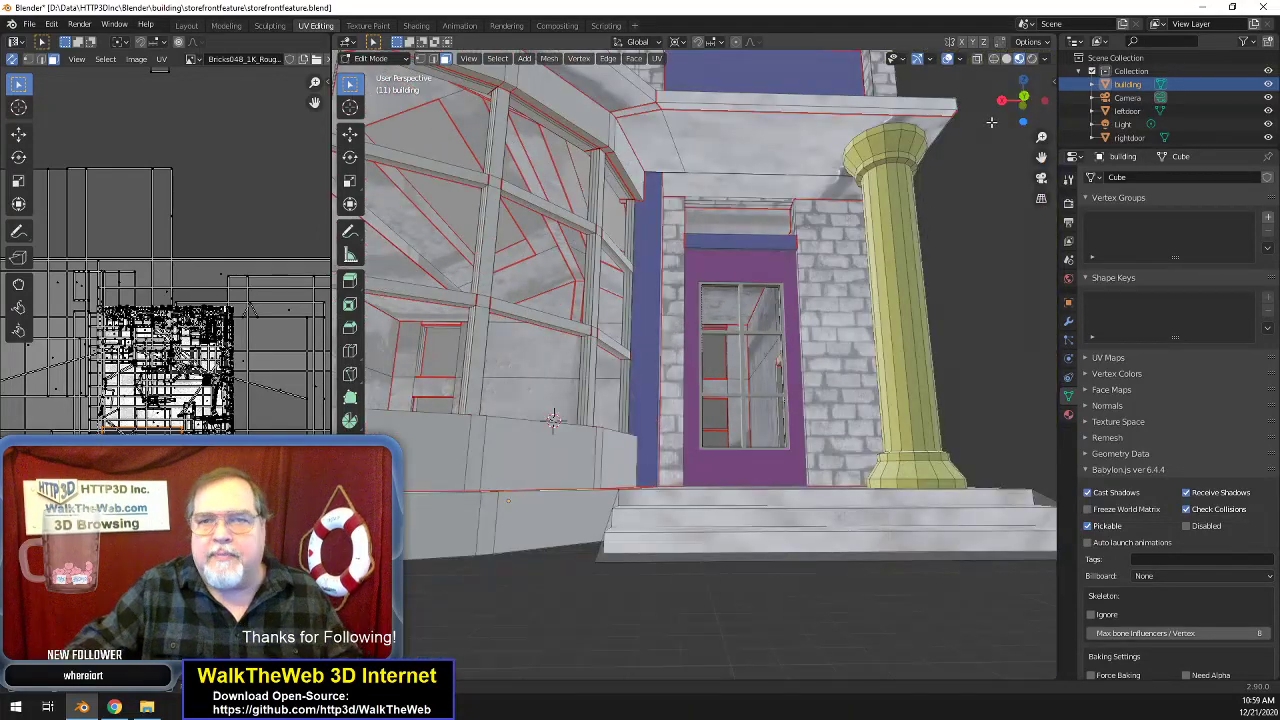
drag(1022, 100, 995, 104)
scroll(906, 220, down, 3)
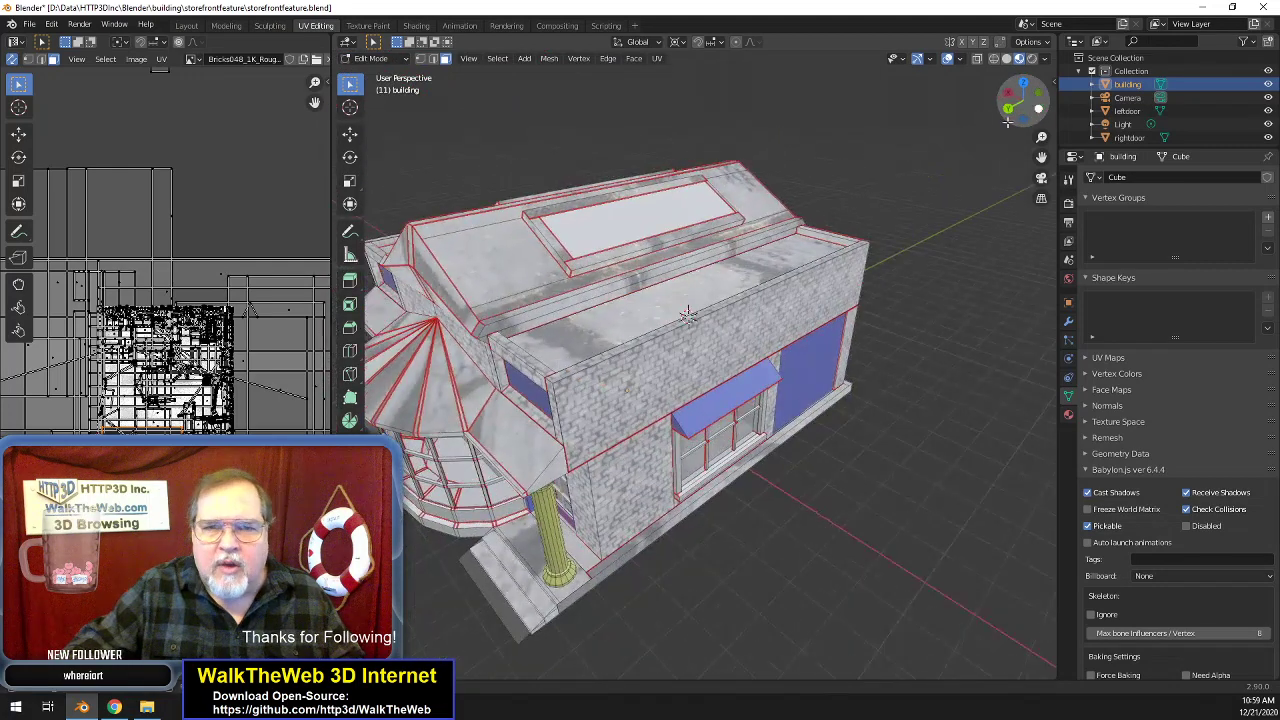
scroll(710, 273, up, 3)
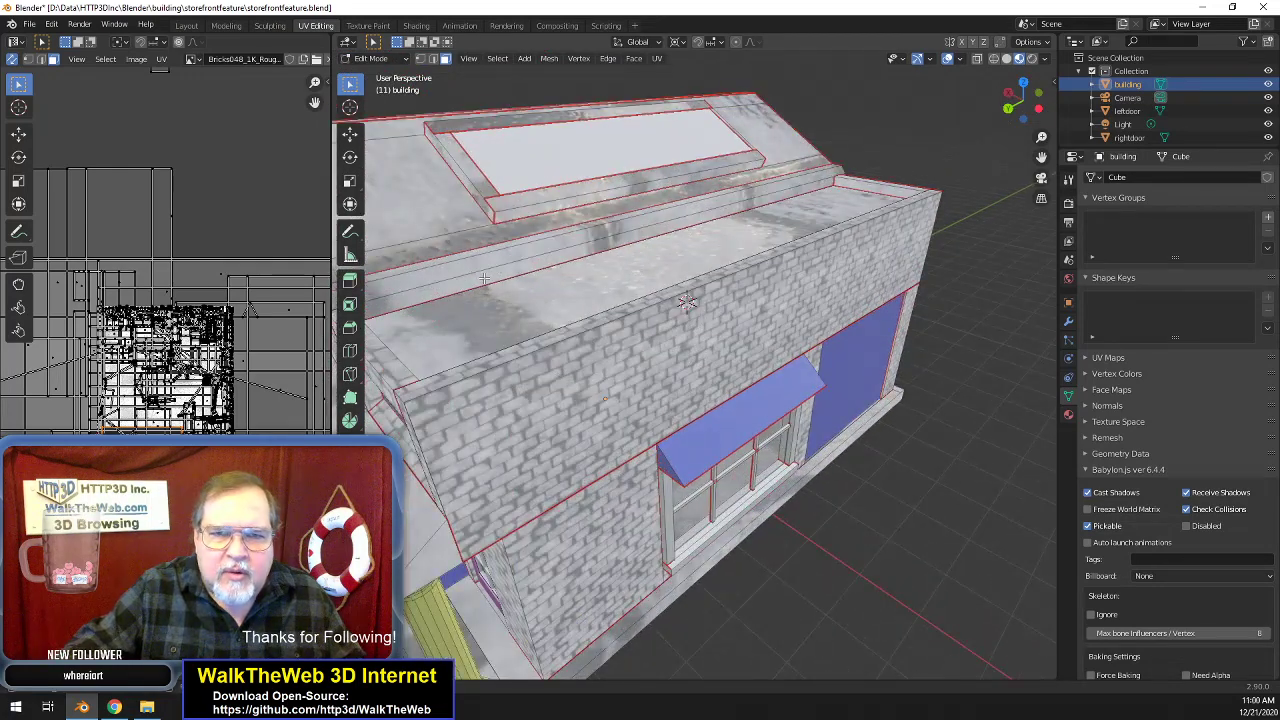
click(680, 259)
drag(1033, 112, 1104, 97)
middle_drag(570, 340, 685, 300)
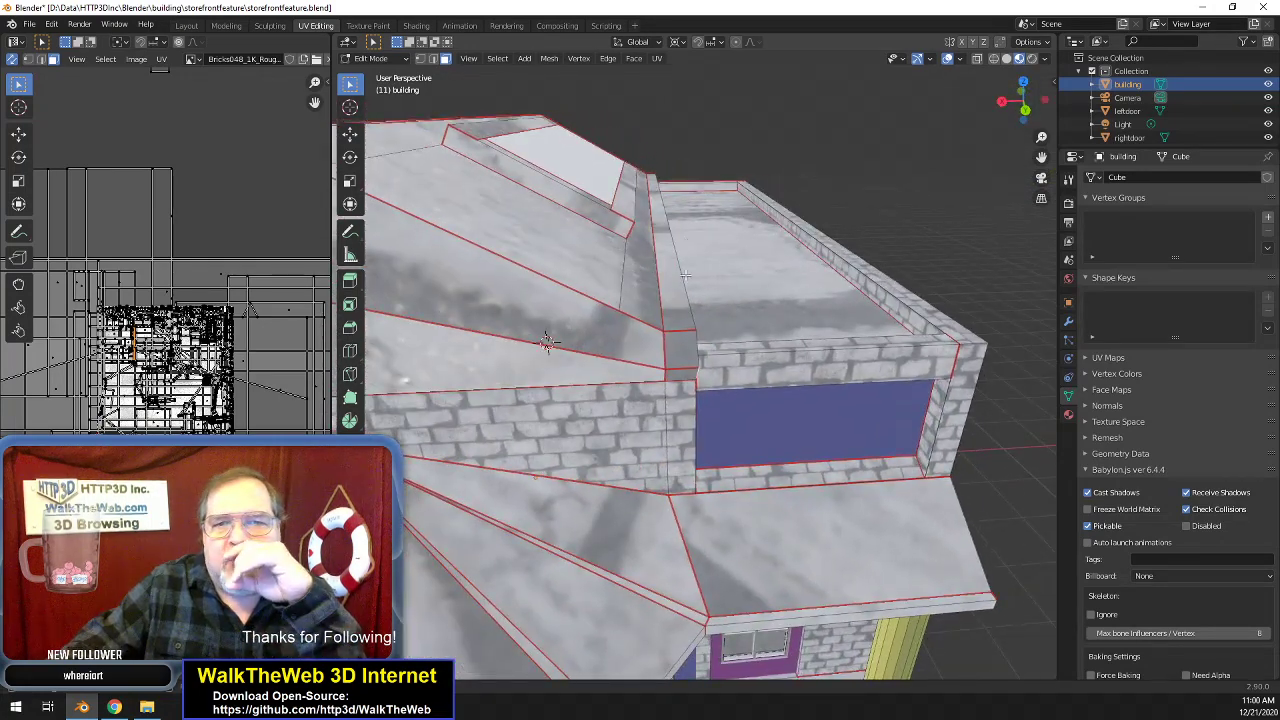
scroll(476, 212, down, 4)
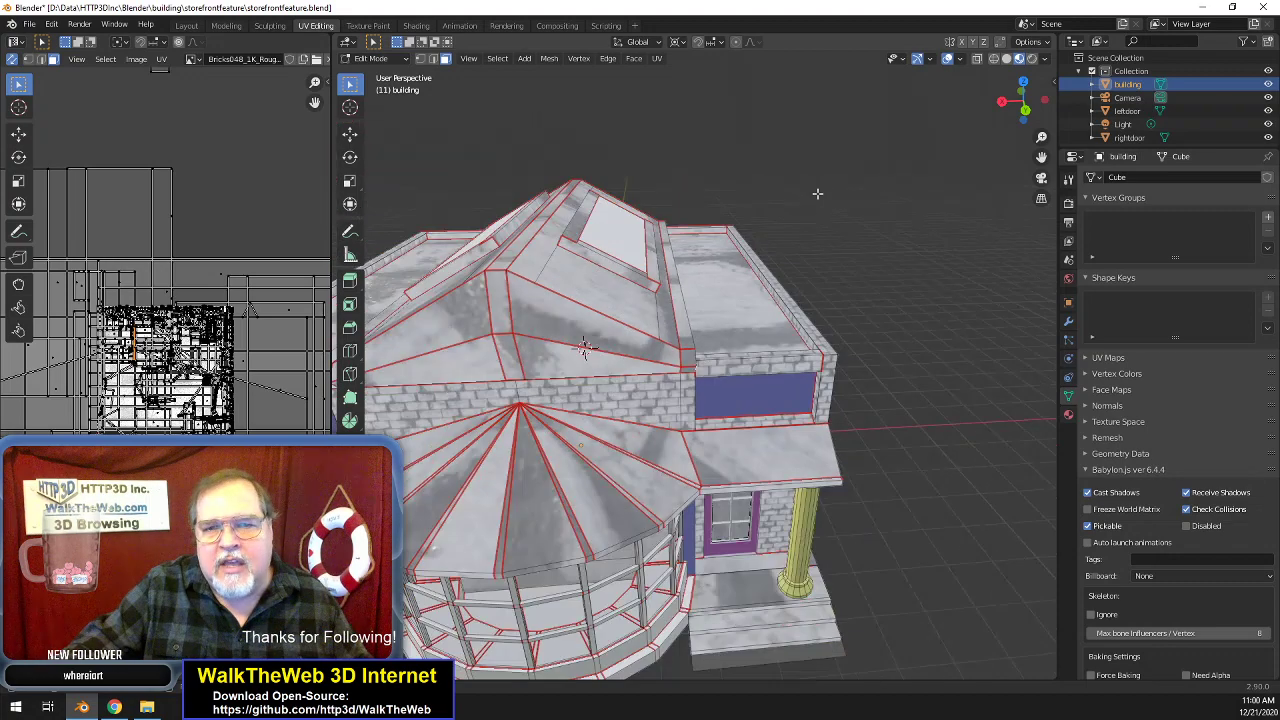
drag(1025, 112, 1112, 98)
scroll(904, 201, down, 4)
scroll(904, 201, up, 1)
scroll(904, 201, up, 2)
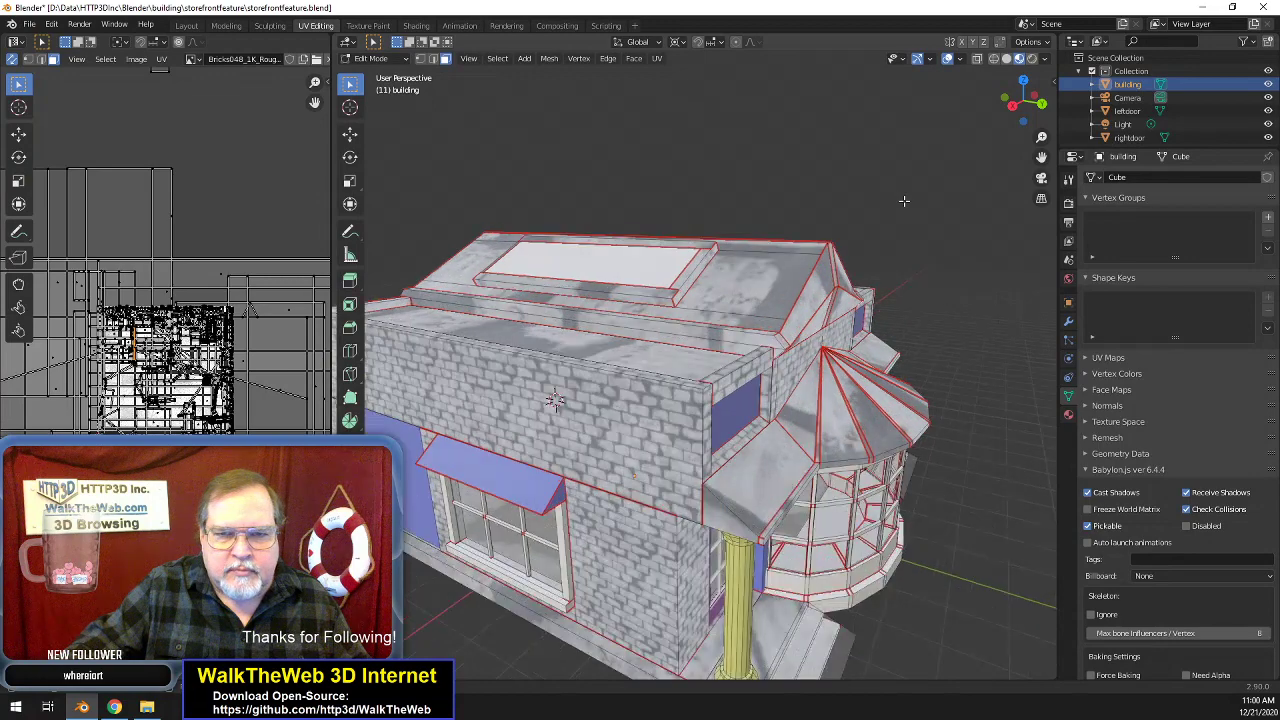
drag(1025, 121, 994, 88)
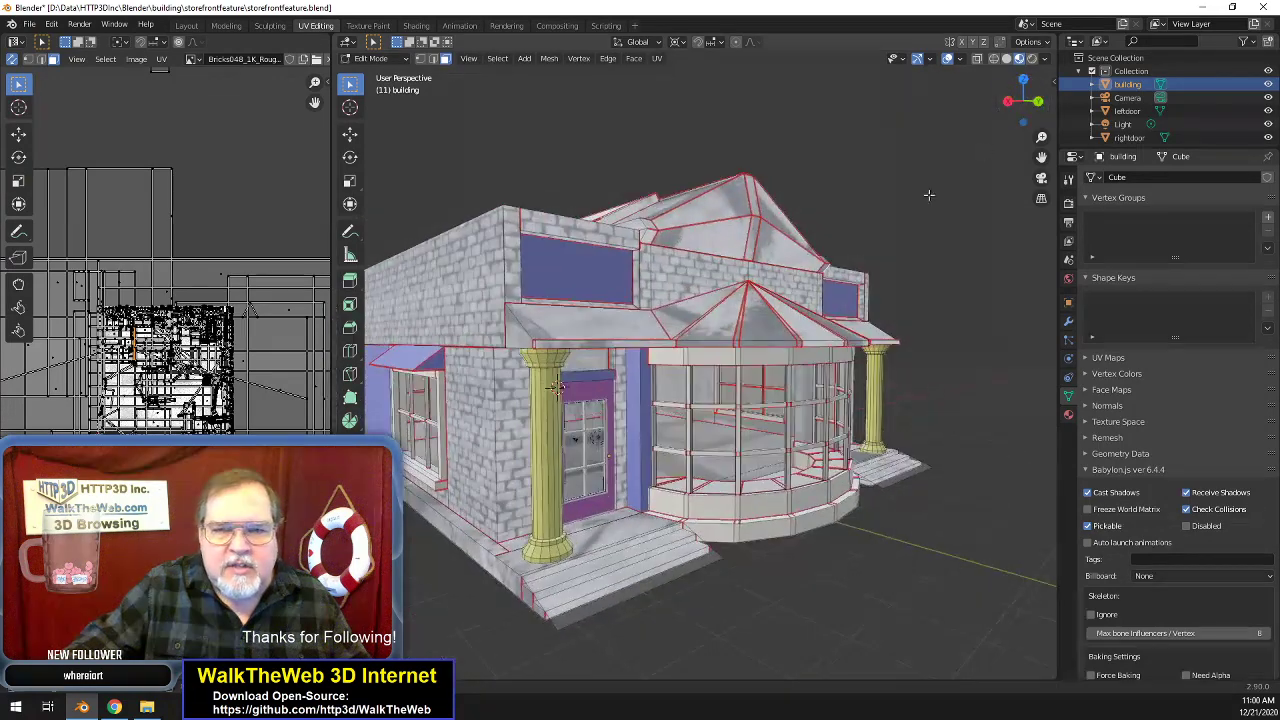
- Select the blue panel on the upper front wall and open the Painted Plaster category on CC0 Textures in Chrome
click(564, 261)
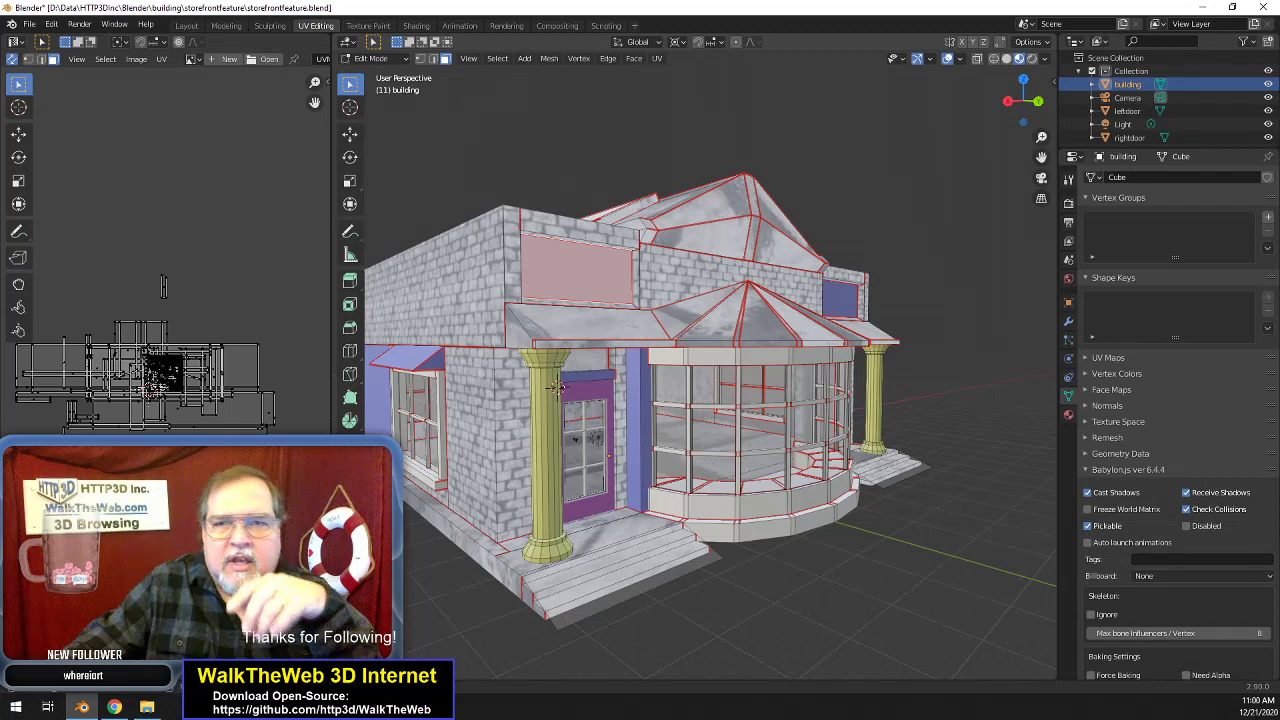
click(114, 707)
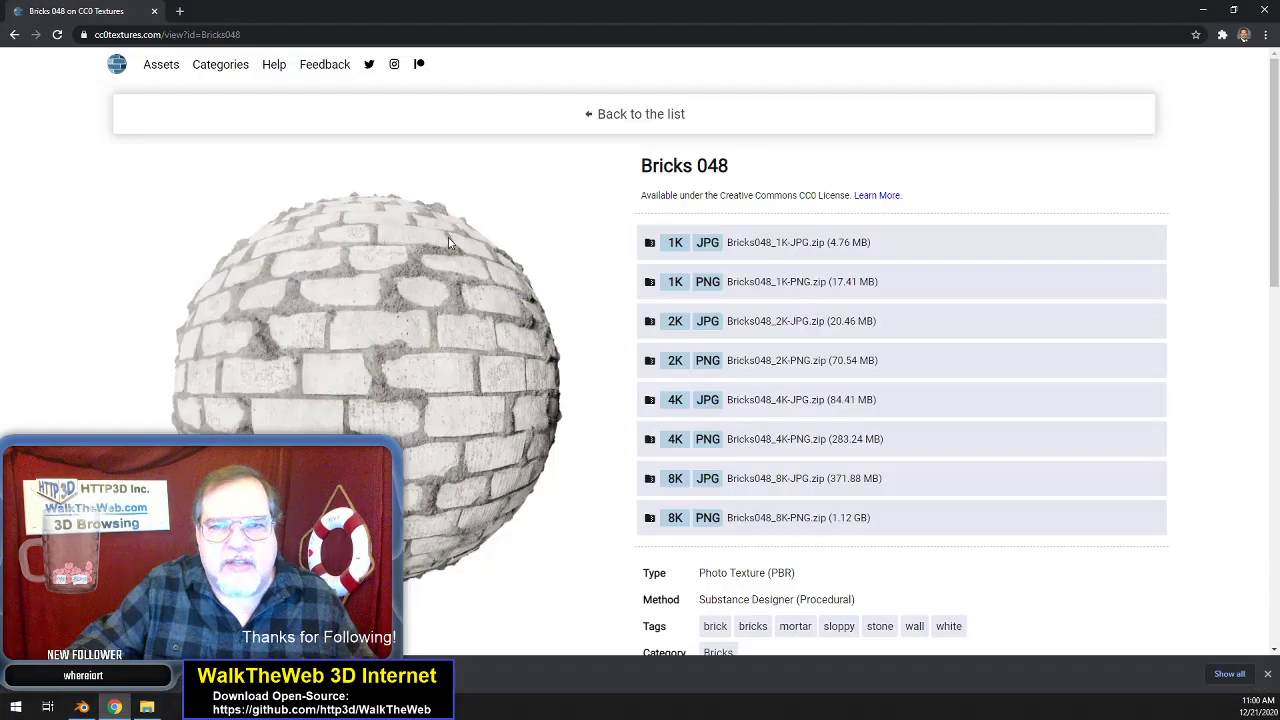
click(14, 34)
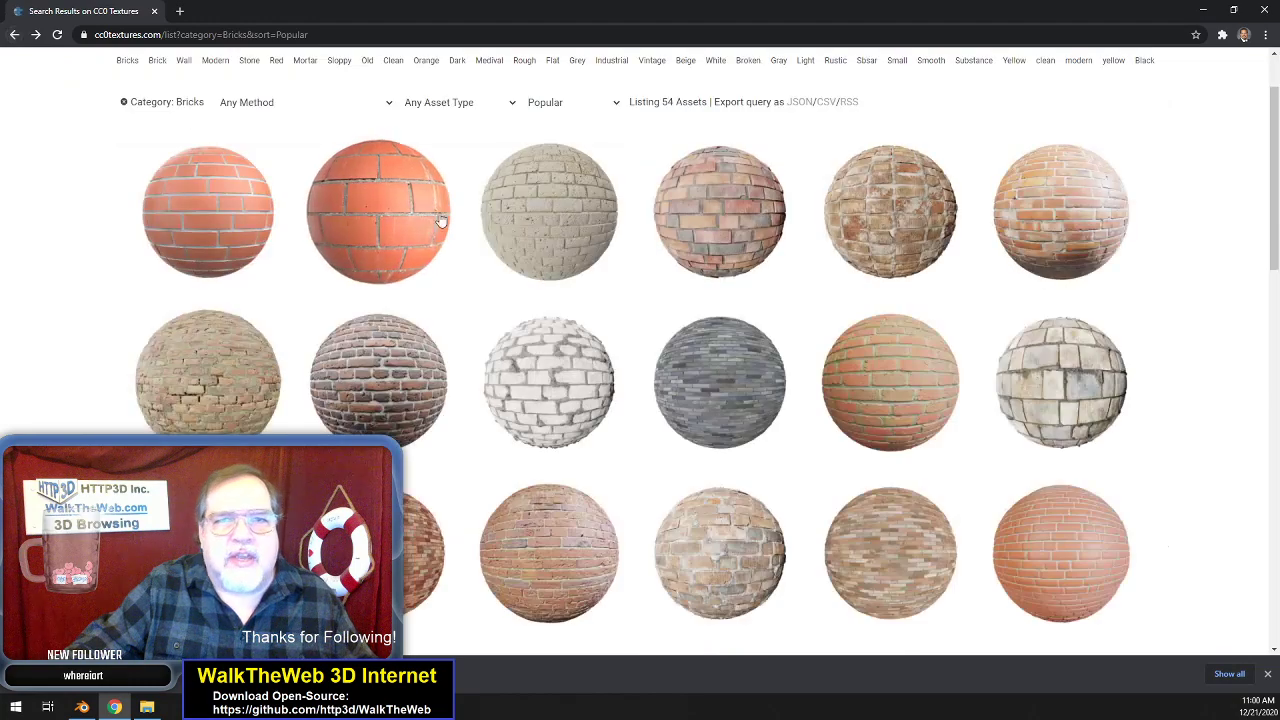
scroll(848, 286, up, 1)
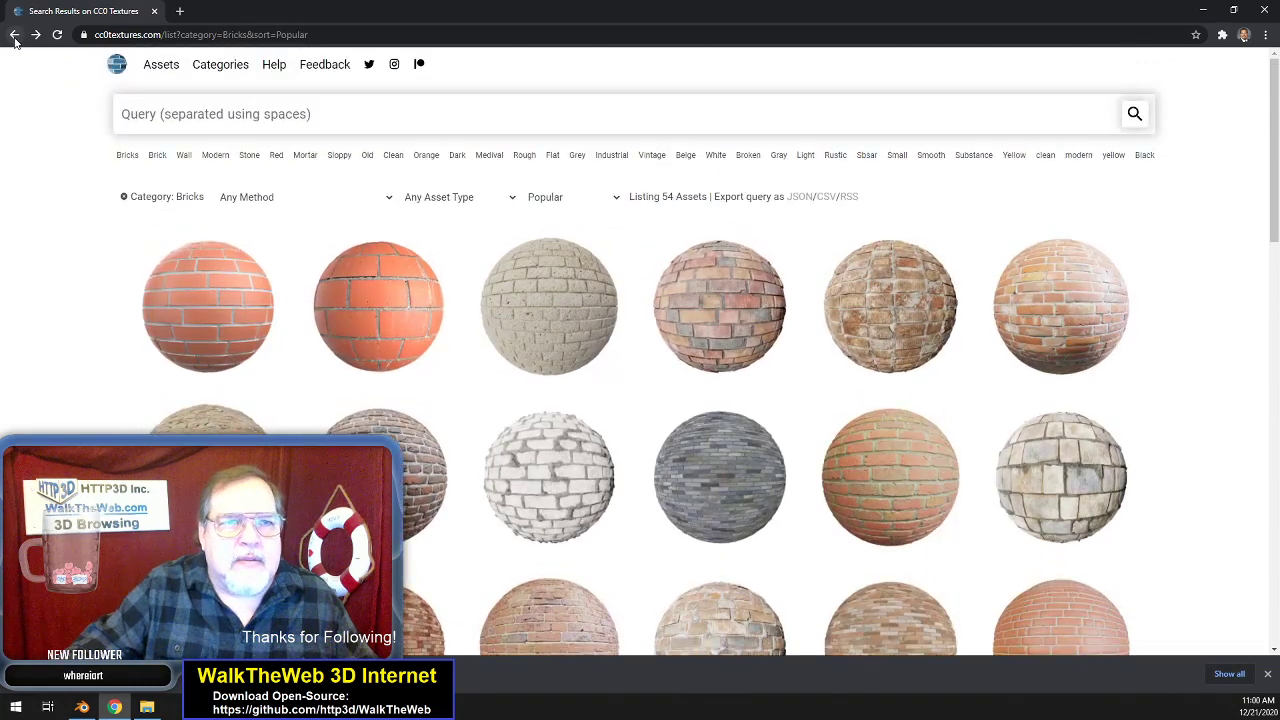
click(14, 35)
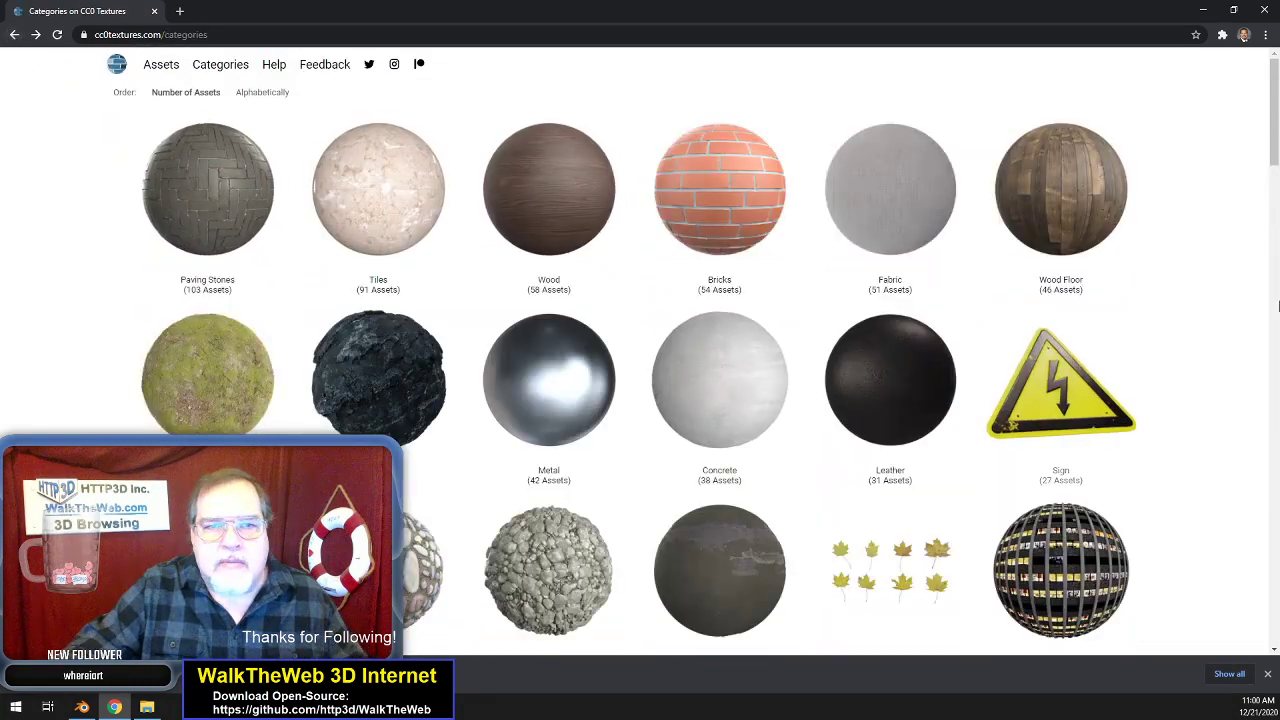
scroll(1220, 362, down, 3)
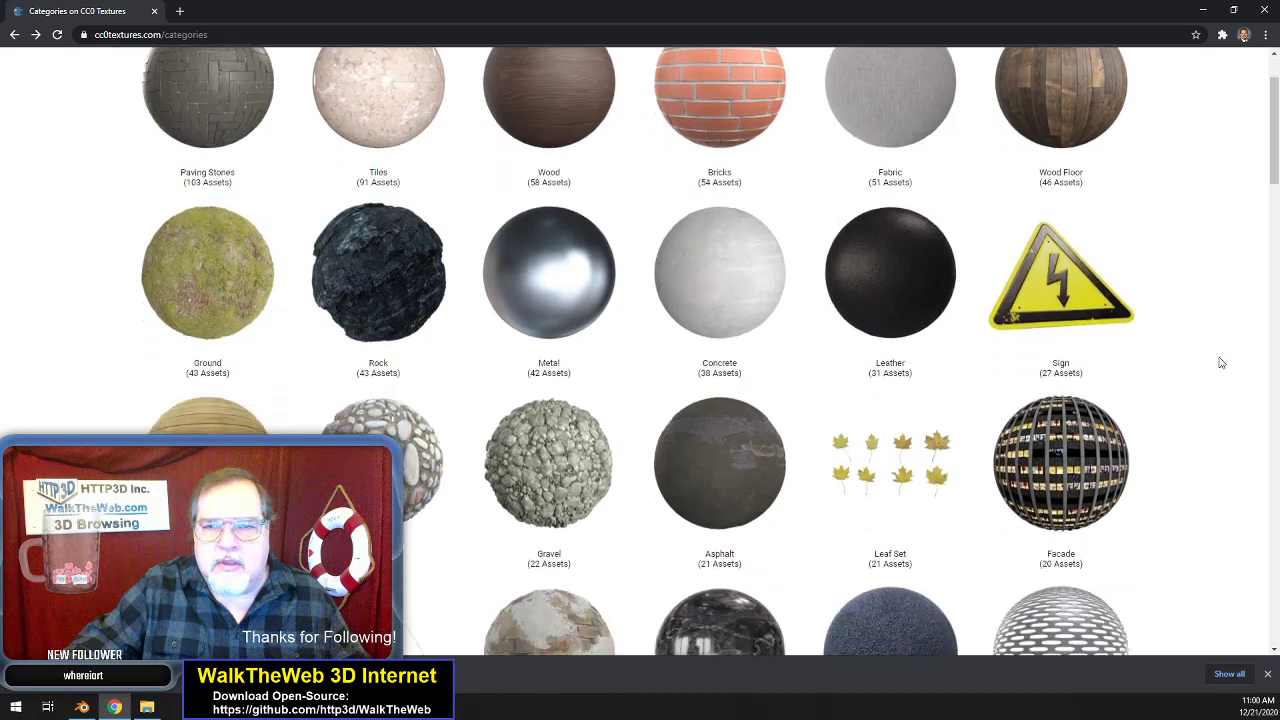
scroll(1220, 362, down, 2)
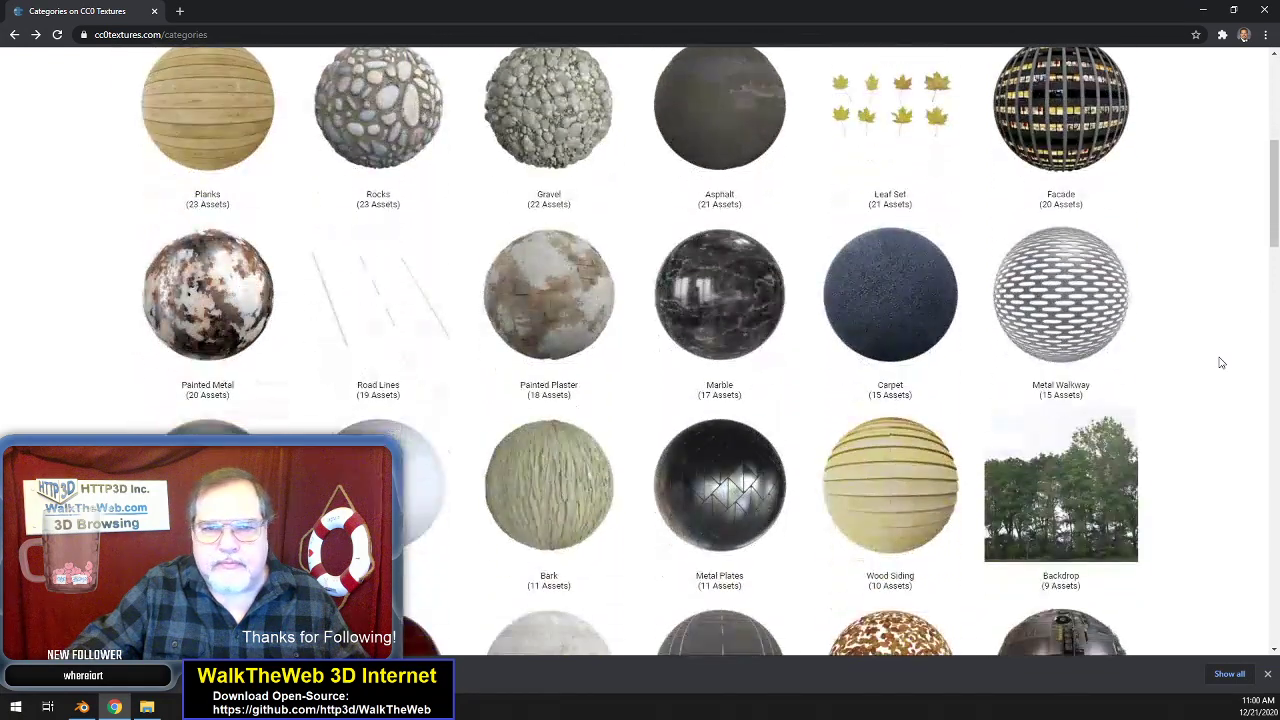
scroll(1220, 362, down, 1)
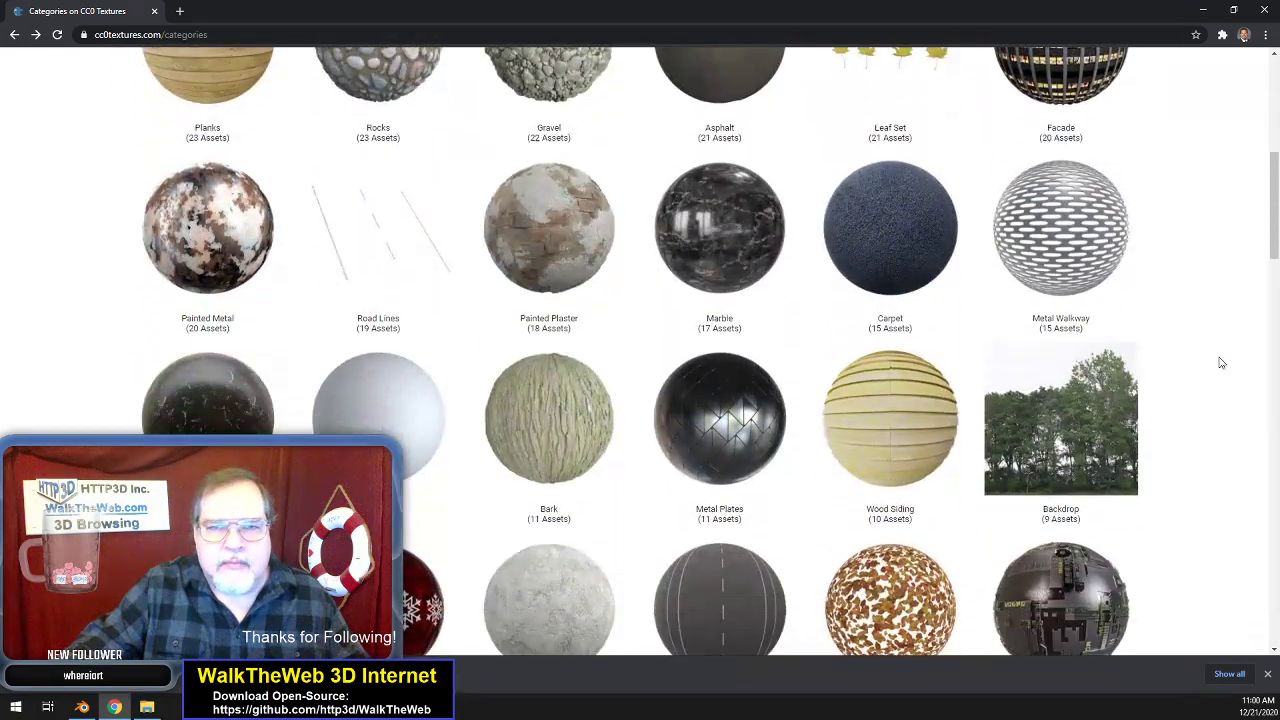
click(557, 261)
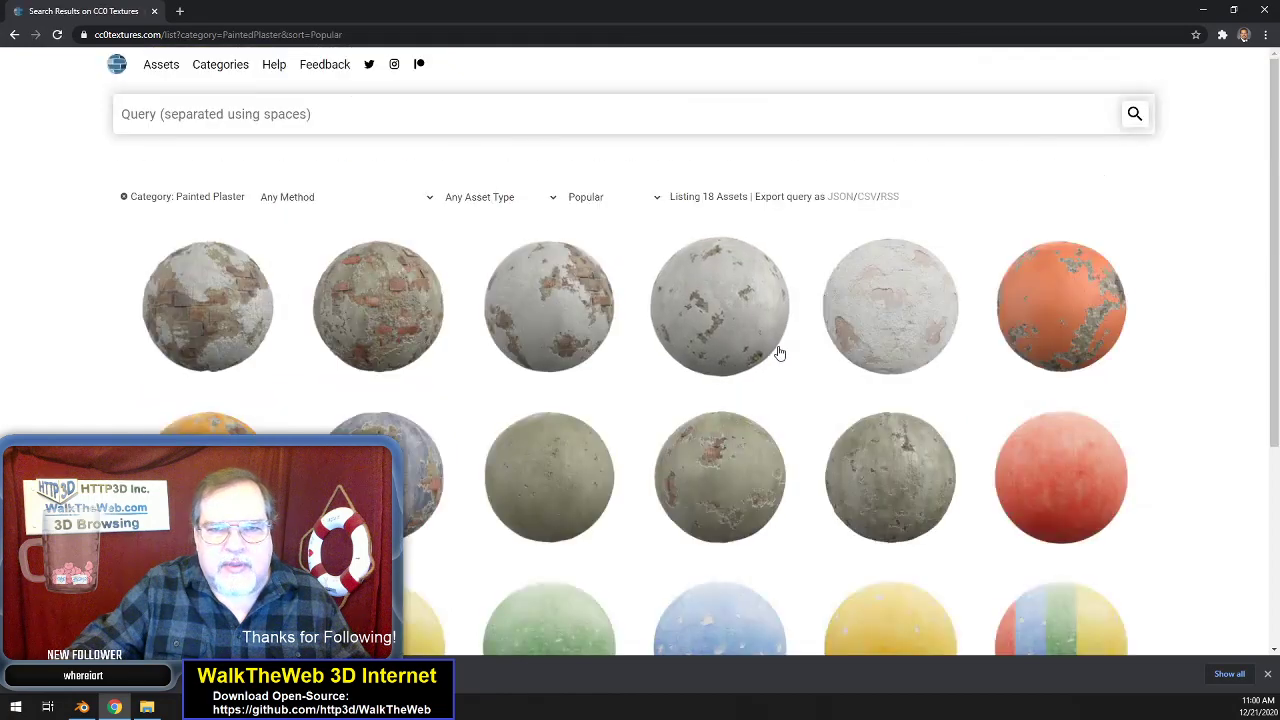
- Look through the painted plaster textures and open the page of Painted Plaster 006
scroll(1191, 363, down, 2)
scroll(1195, 368, up, 1)
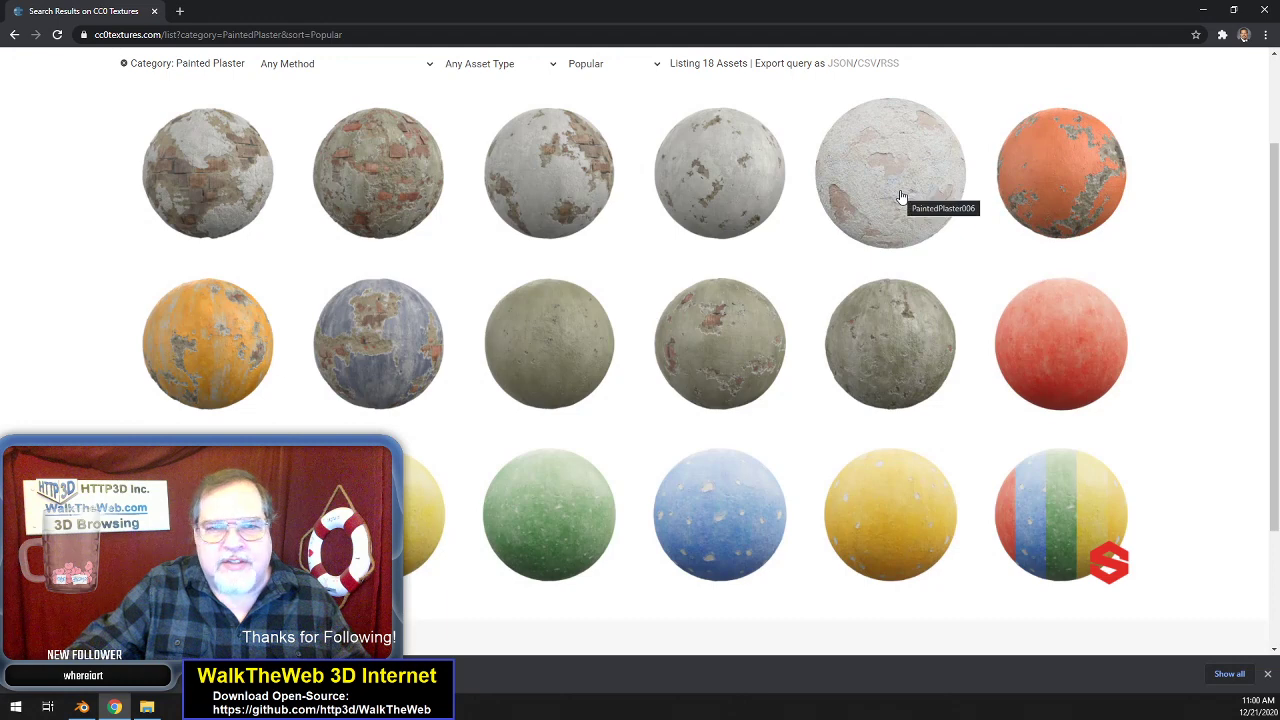
scroll(1163, 331, down, 2)
scroll(1165, 333, up, 1)
scroll(1165, 333, up, 2)
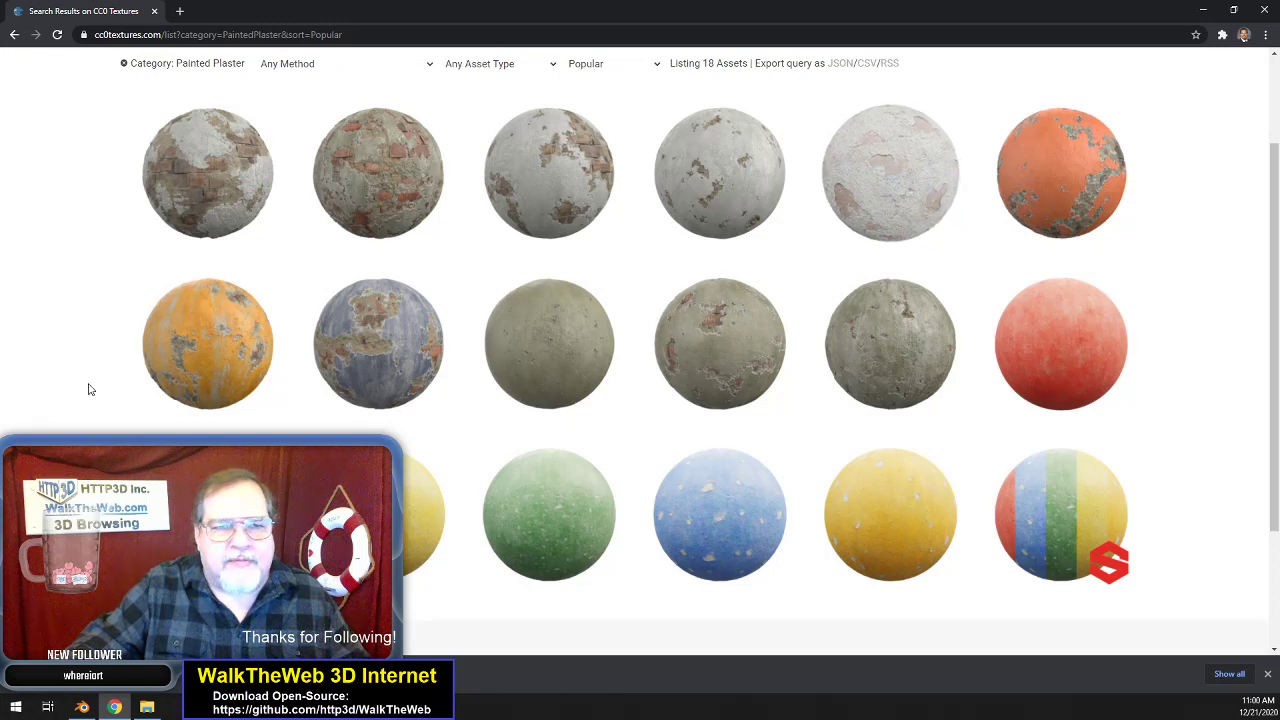
click(902, 185)
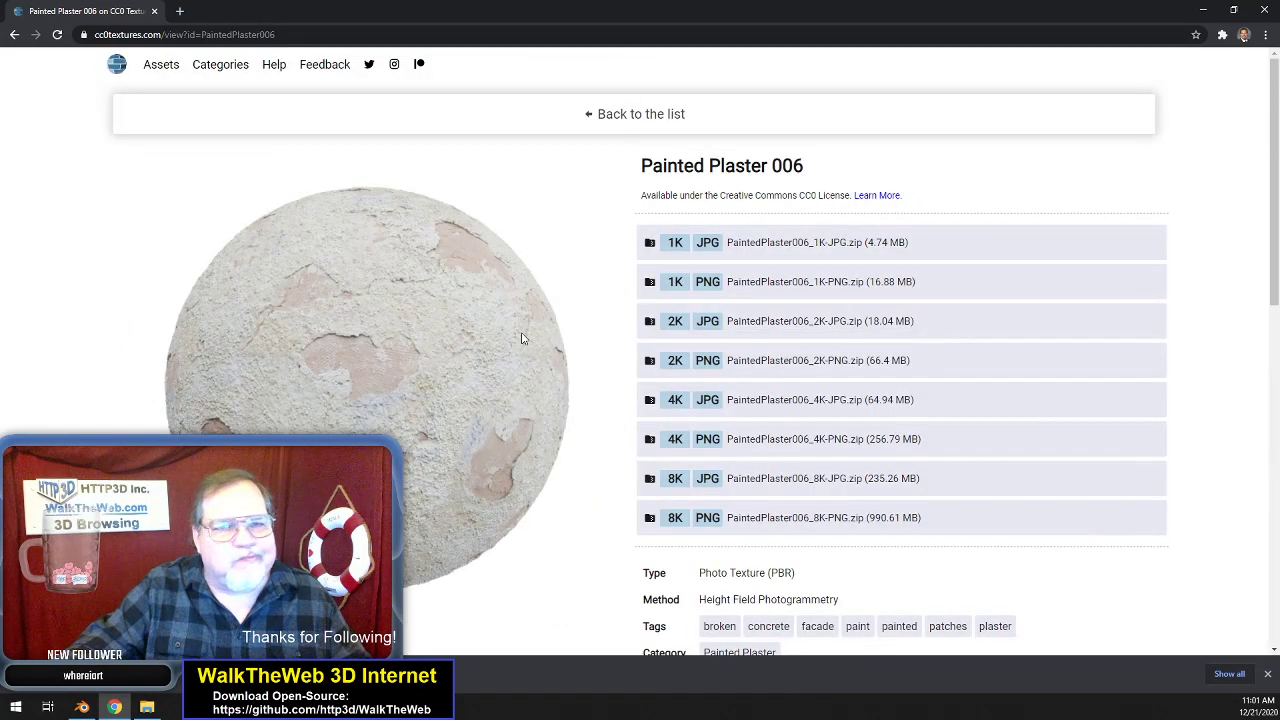
- Check the Painted Plaster 006 surface preview and download PaintedPlaster006_1K-JPG.zip to the storefrontfeature folder
scroll(777, 471, down, 5)
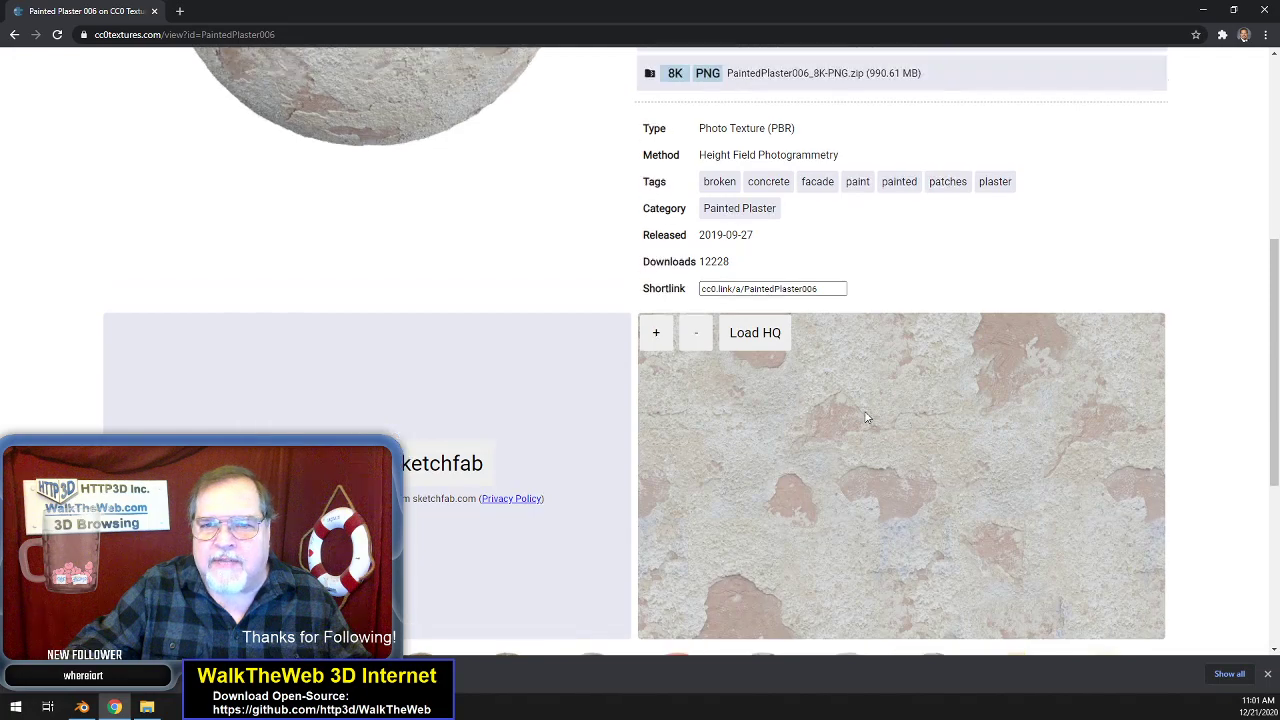
scroll(866, 414, up, 5)
click(668, 247)
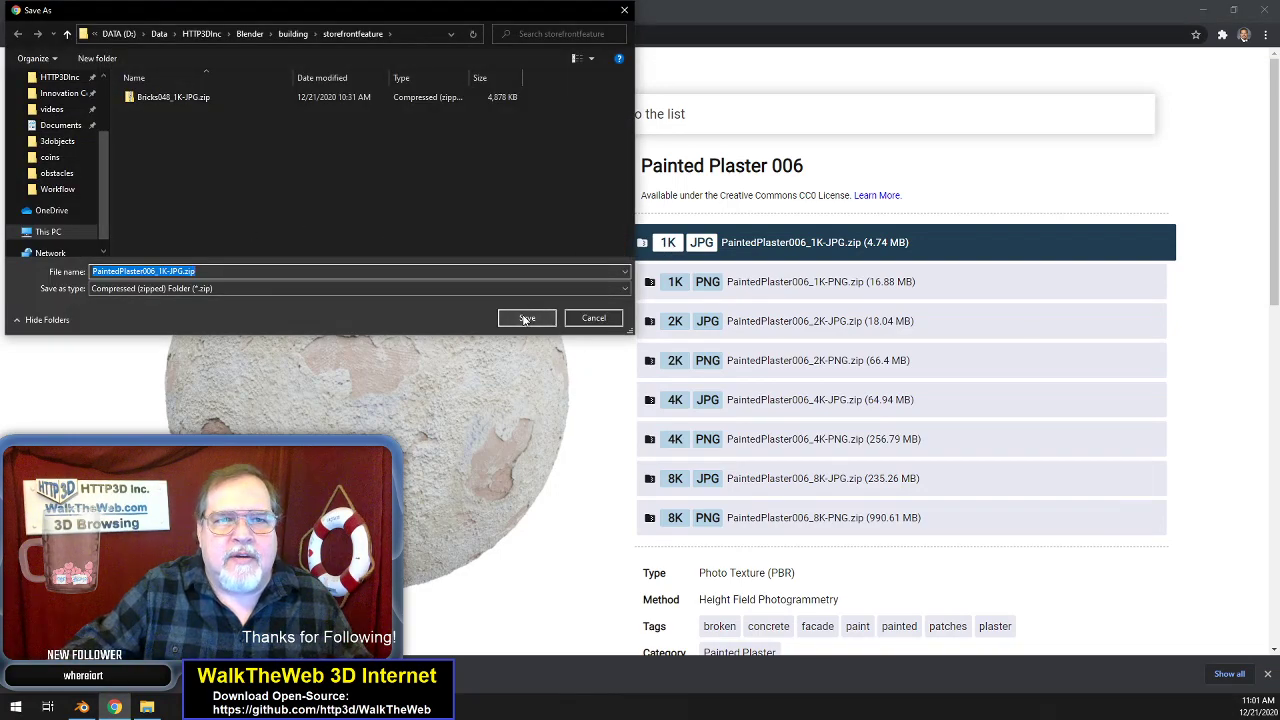
click(526, 318)
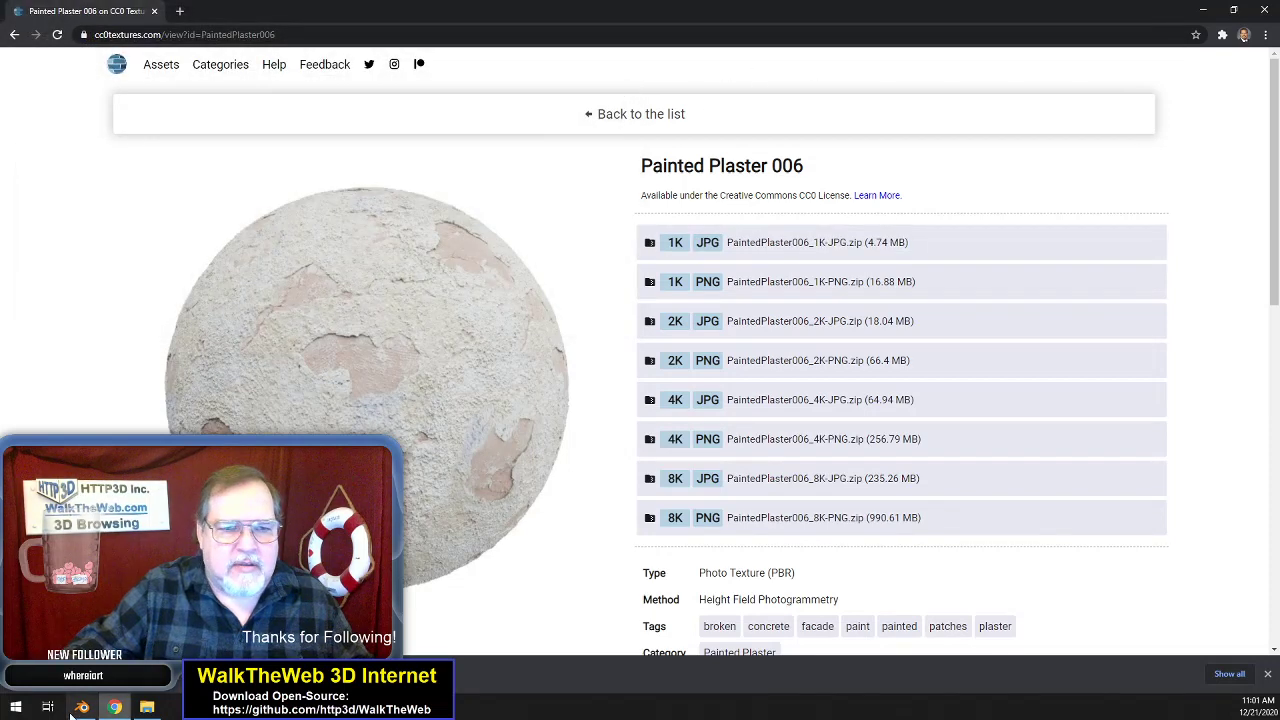
- In File Explorer, copy all the JPG maps from PaintedPlaster006_1K-JPG.zip into the storefrontfeature folder
click(147, 707)
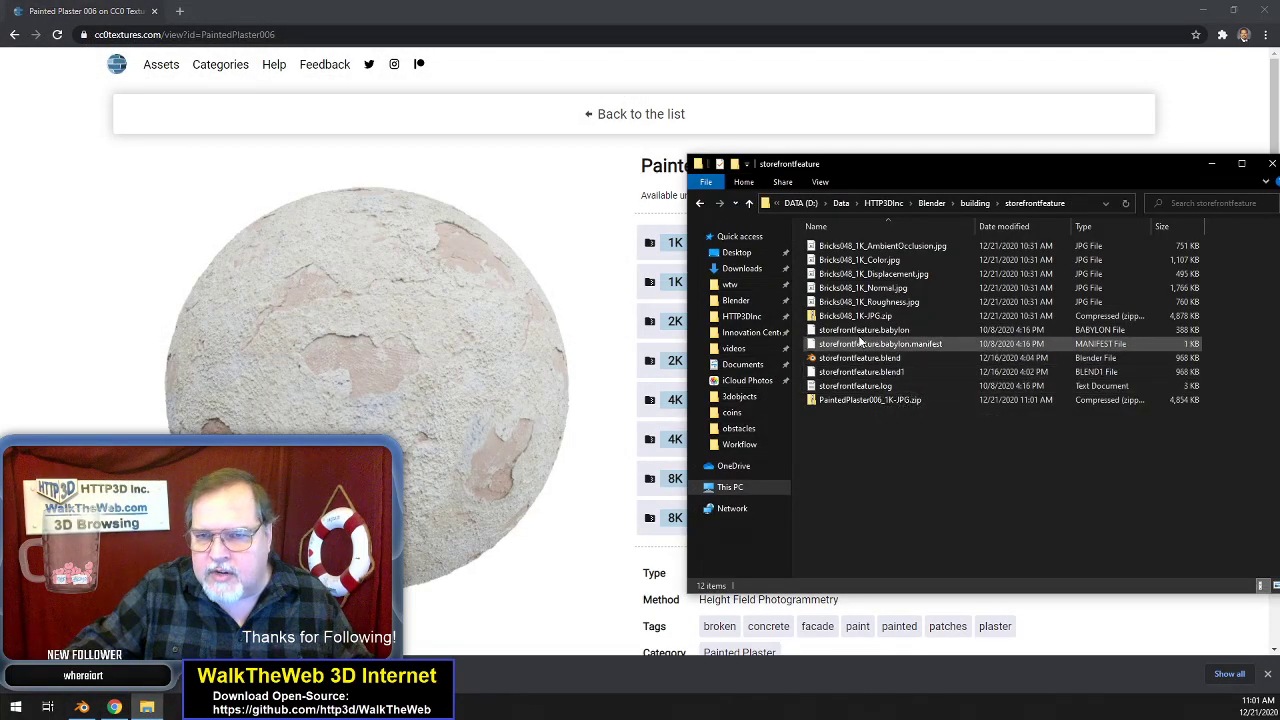
double_click(860, 401)
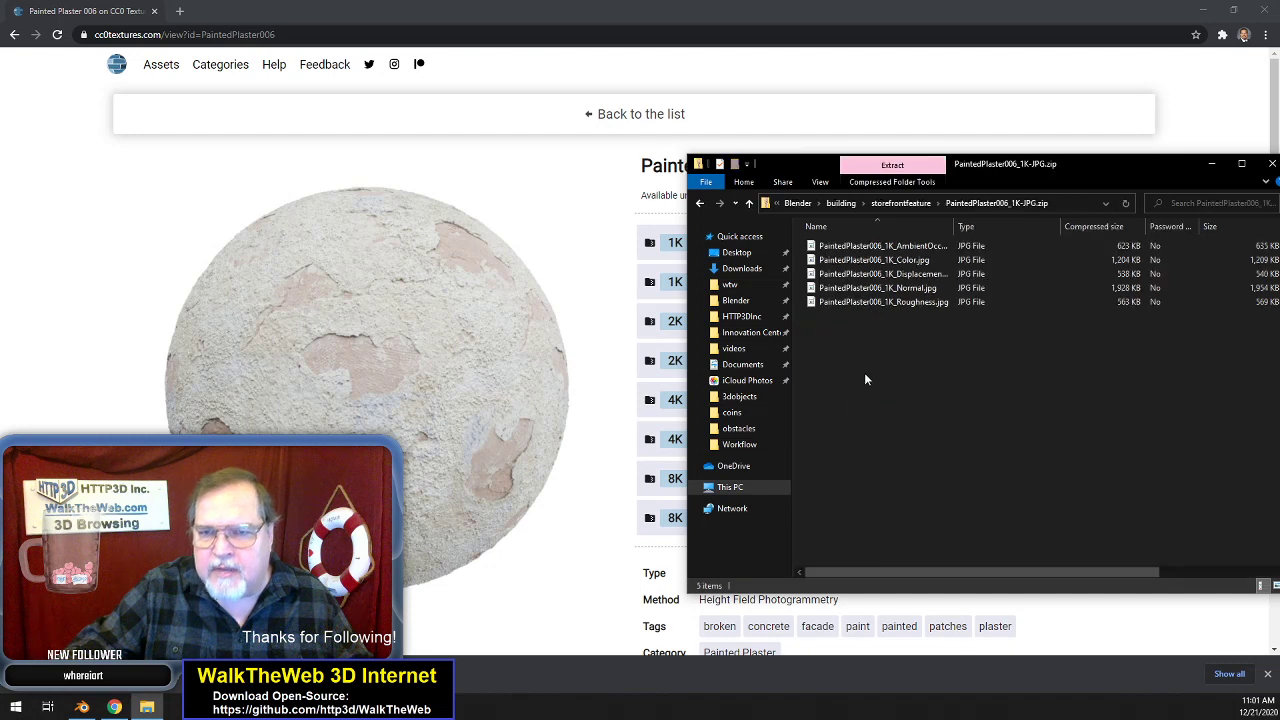
key(ctrl+a)
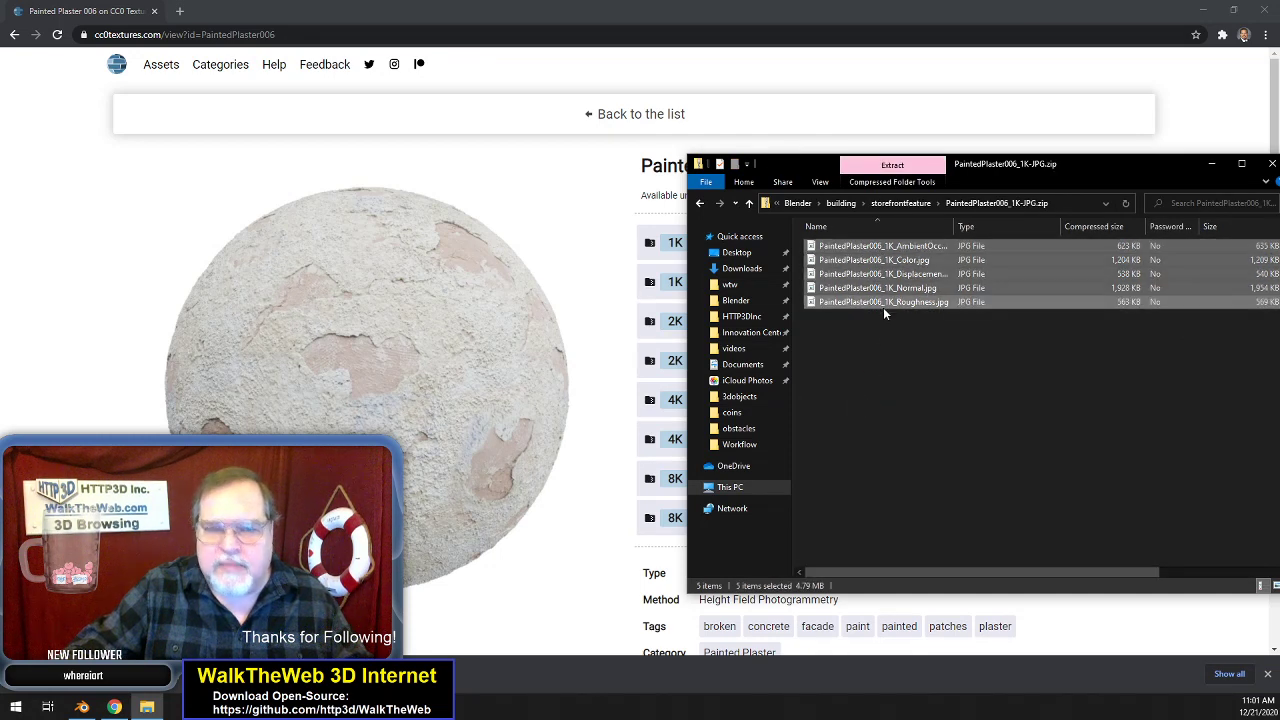
click(900, 203)
key(ctrl+v)
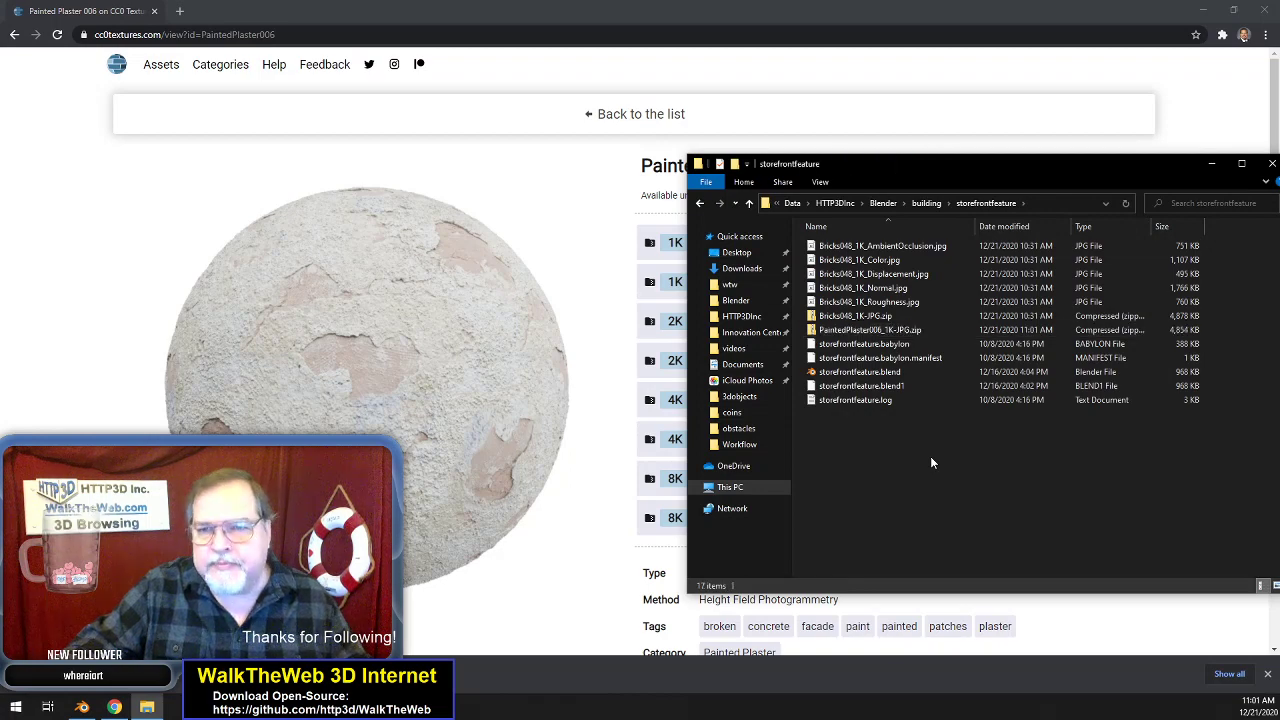
click(920, 517)
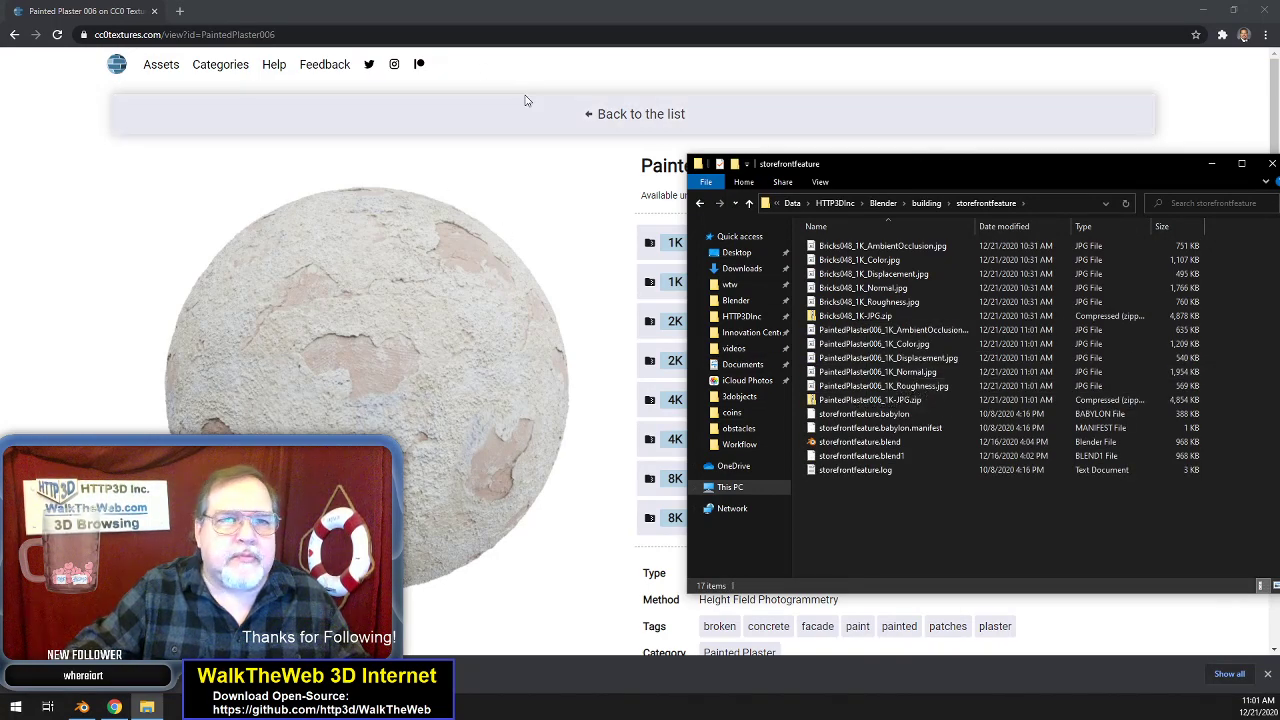
- Switch to Blender's Shading workspace with the building in Edit Mode, showing the outterwalls material nodes and a refreshed texture file list
click(83, 707)
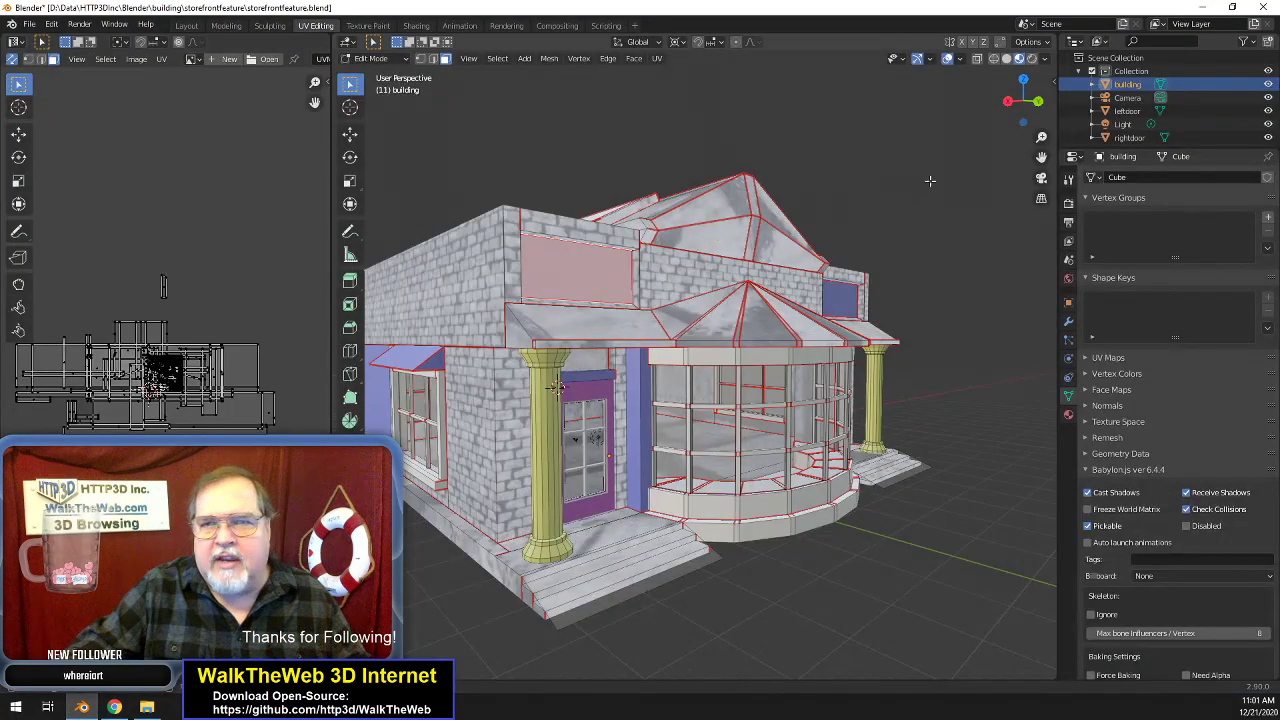
click(416, 25)
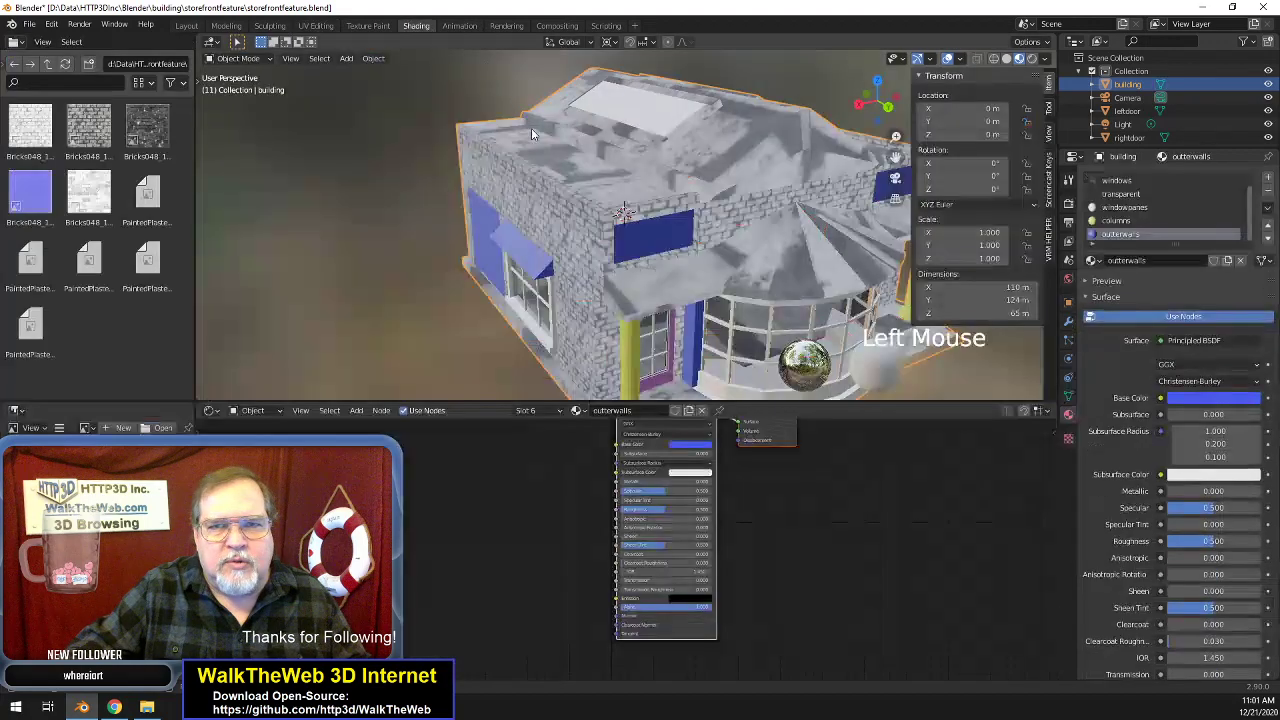
key(Tab)
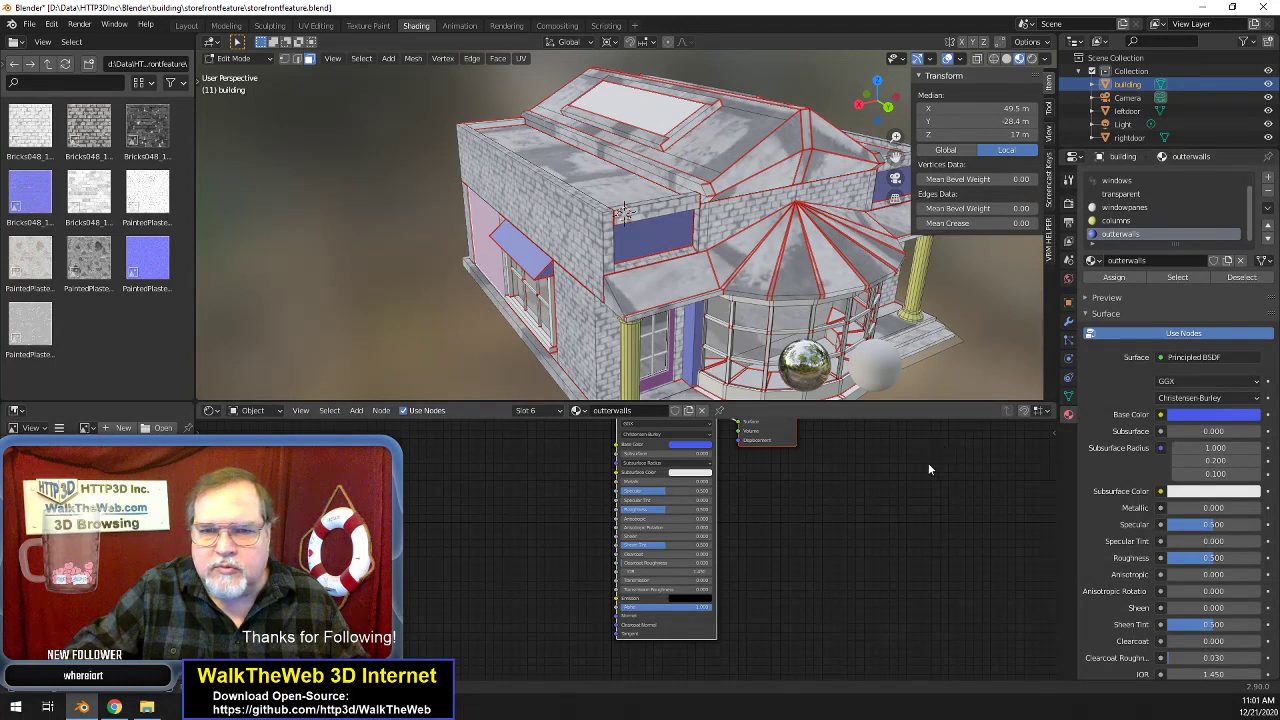
middle_drag(889, 482, 920, 514)
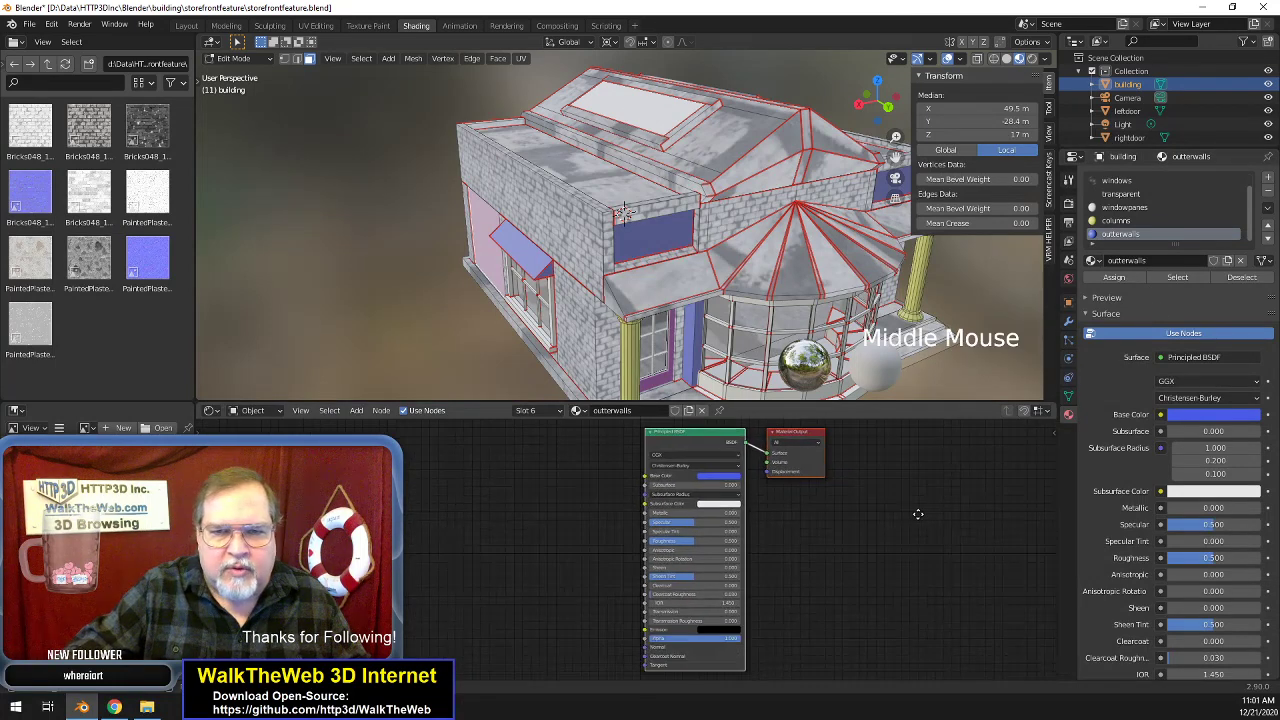
scroll(920, 514, up, 1)
click(63, 64)
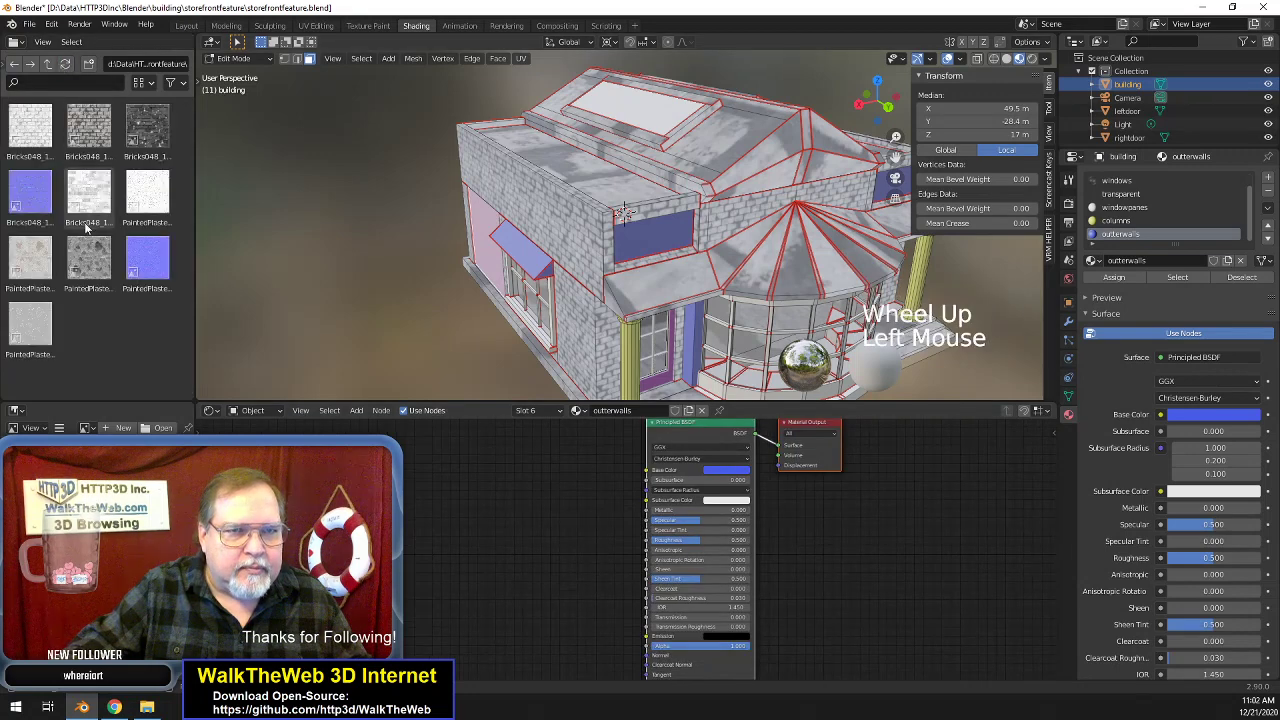
- Add the Painted Plaster 006 ambient occlusion and color maps to the outterwalls nodes, linking them to Specular and Base Color
mouse_move(146, 203)
mouse_down()
mouse_move(345, 500)
mouse_move(345, 520)
mouse_up()
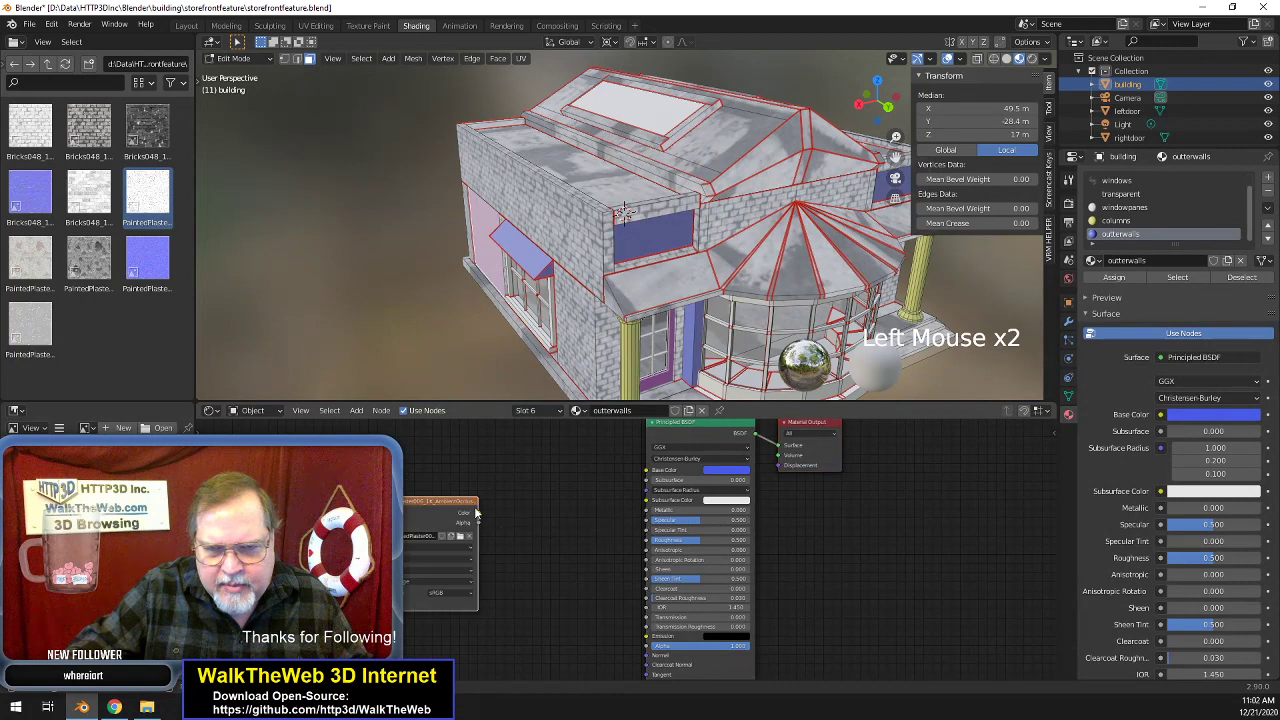
drag(620, 522, 646, 520)
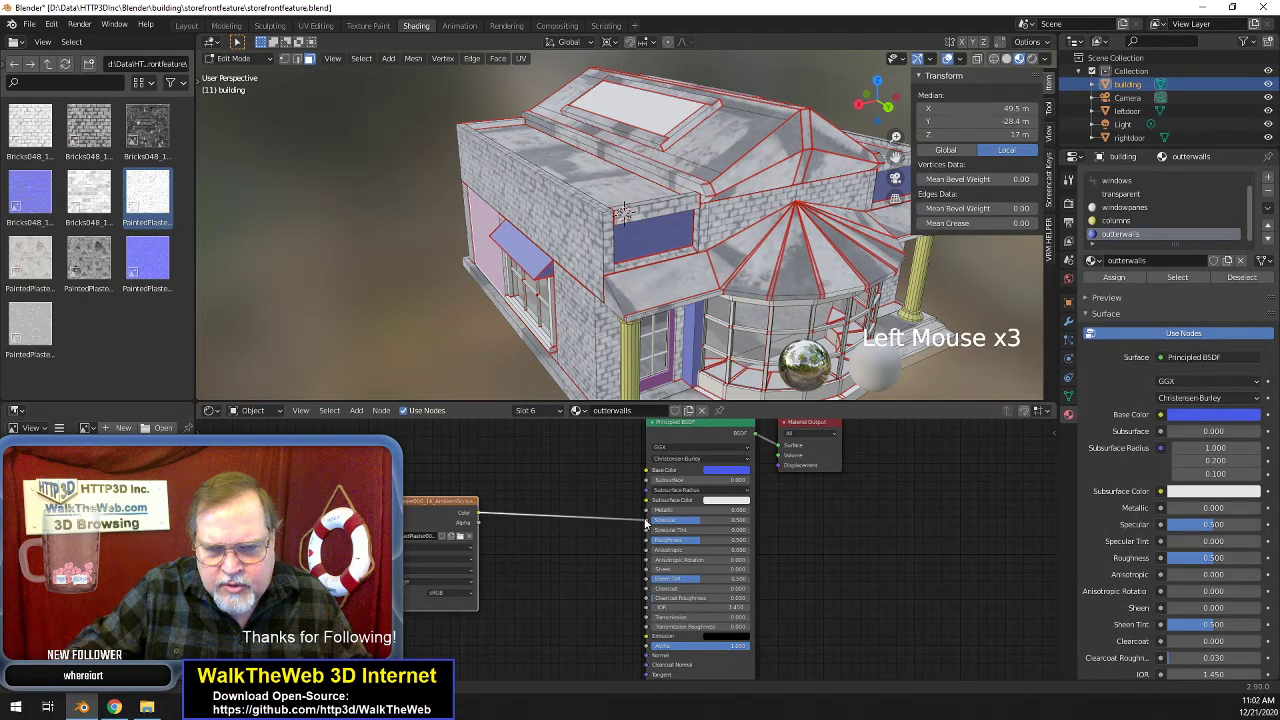
click(30, 262)
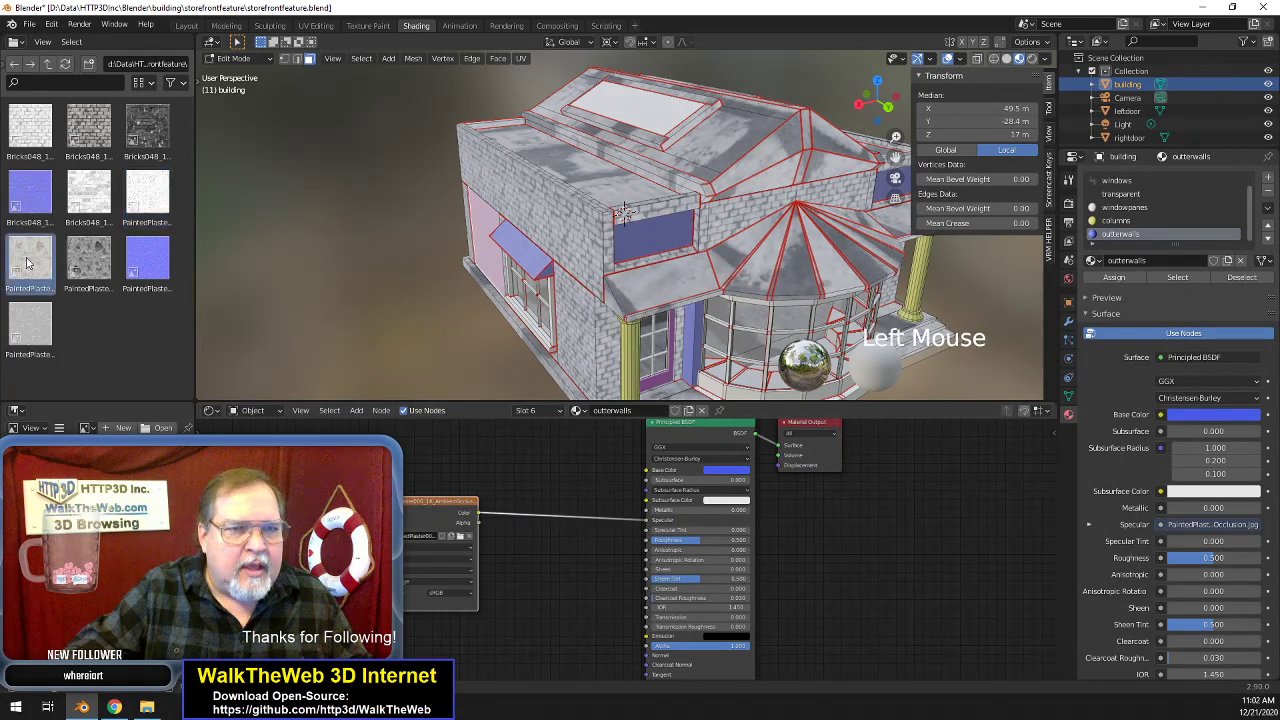
mouse_move(30, 262)
mouse_down()
mouse_move(527, 481)
mouse_move(485, 438)
mouse_move(493, 447)
mouse_up()
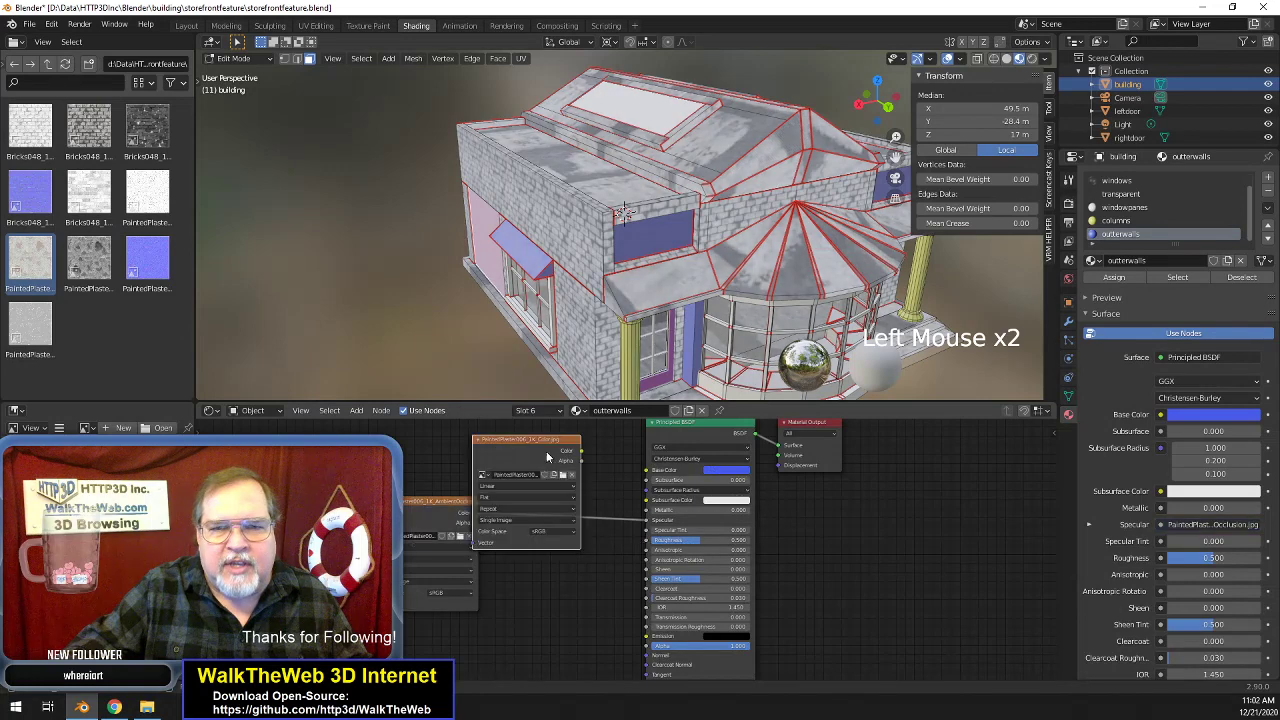
middle_drag(629, 468, 590, 515)
scroll(570, 530, up, 1)
mouse_move(554, 540)
mouse_down()
mouse_move(540, 458)
mouse_move(655, 572)
mouse_up()
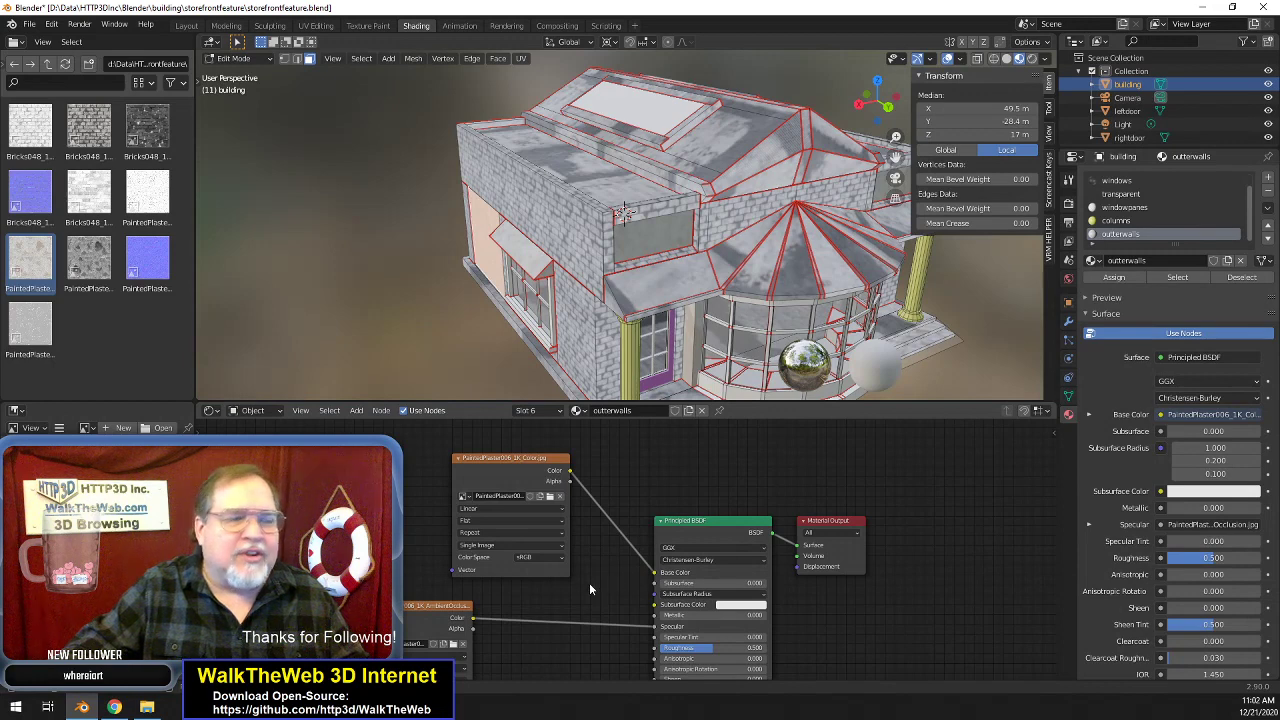
- Add the Painted Plaster 006 displacement map and link its Color output to the Material Output's Displacement
middle_drag(983, 552, 974, 583)
scroll(974, 583, up, 1)
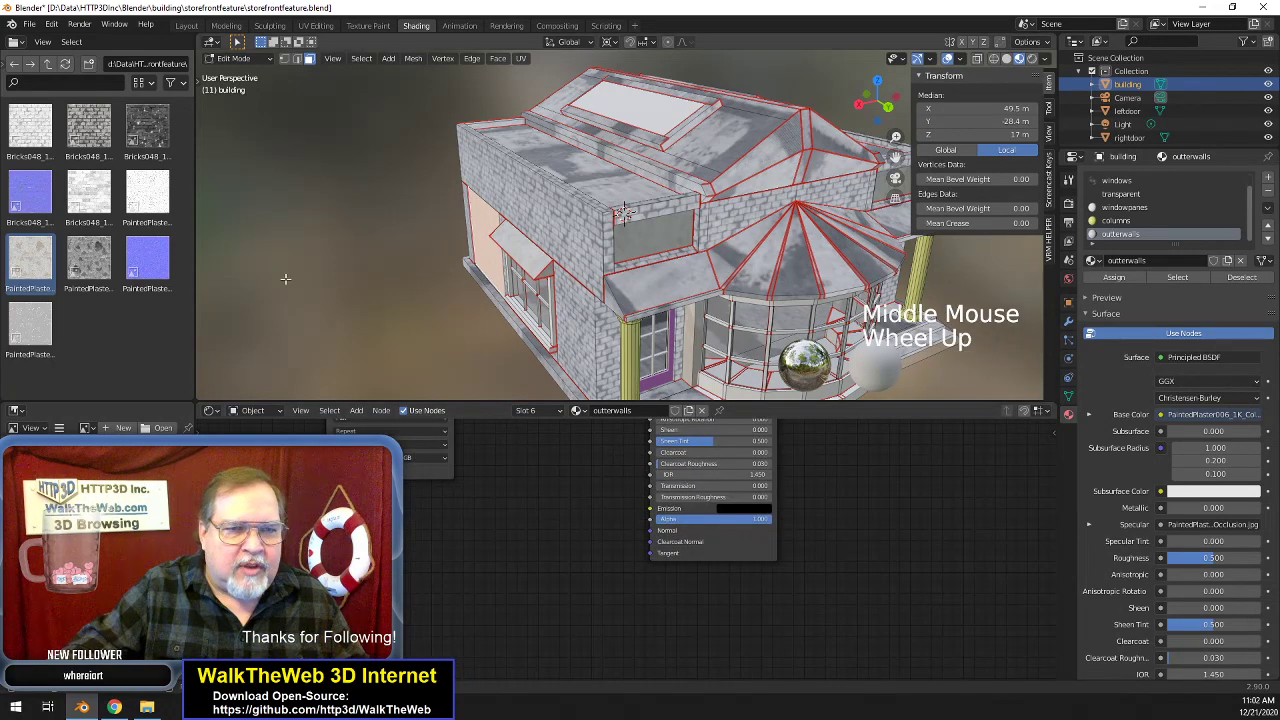
mouse_move(89, 262)
mouse_down()
mouse_move(433, 459)
mouse_move(873, 492)
mouse_up()
middle_drag(1002, 462, 988, 596)
mouse_move(934, 624)
mouse_down()
mouse_move(860, 476)
mouse_move(794, 437)
mouse_up()
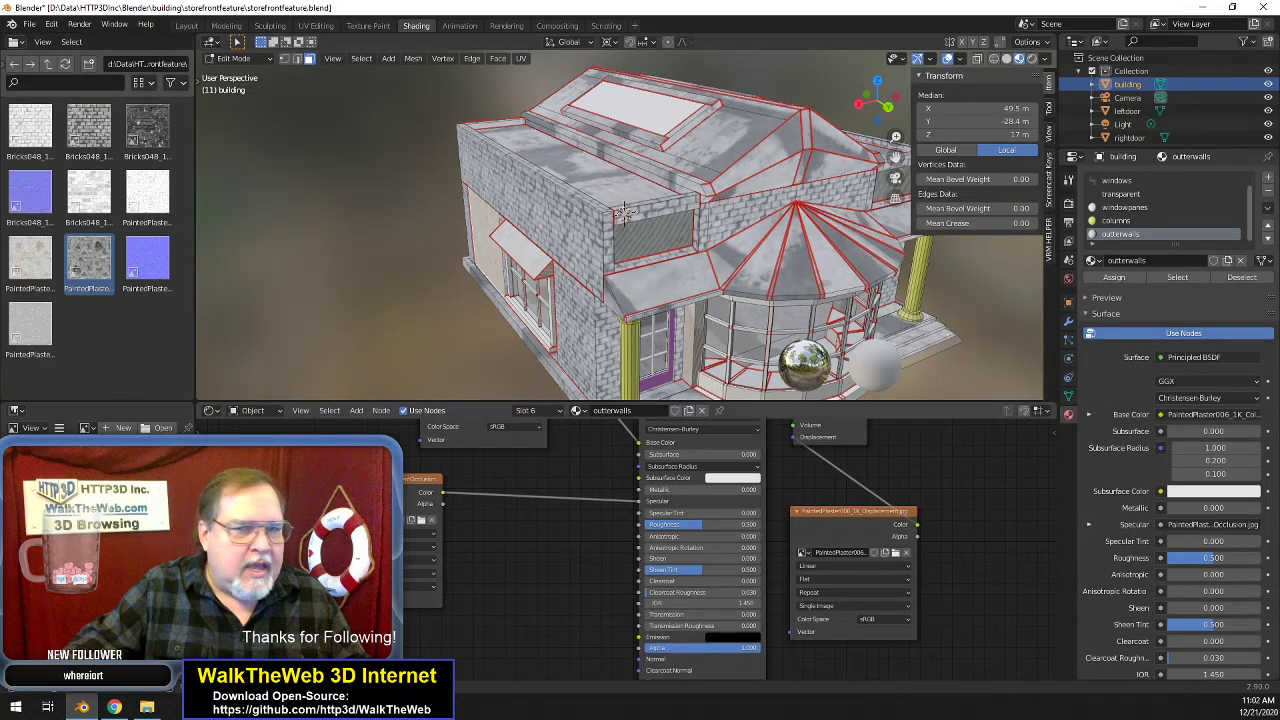
- Add the Painted Plaster 006 normal and roughness maps and link them to the Principled BSDF's Normal and Roughness inputs
middle_drag(544, 527, 539, 438)
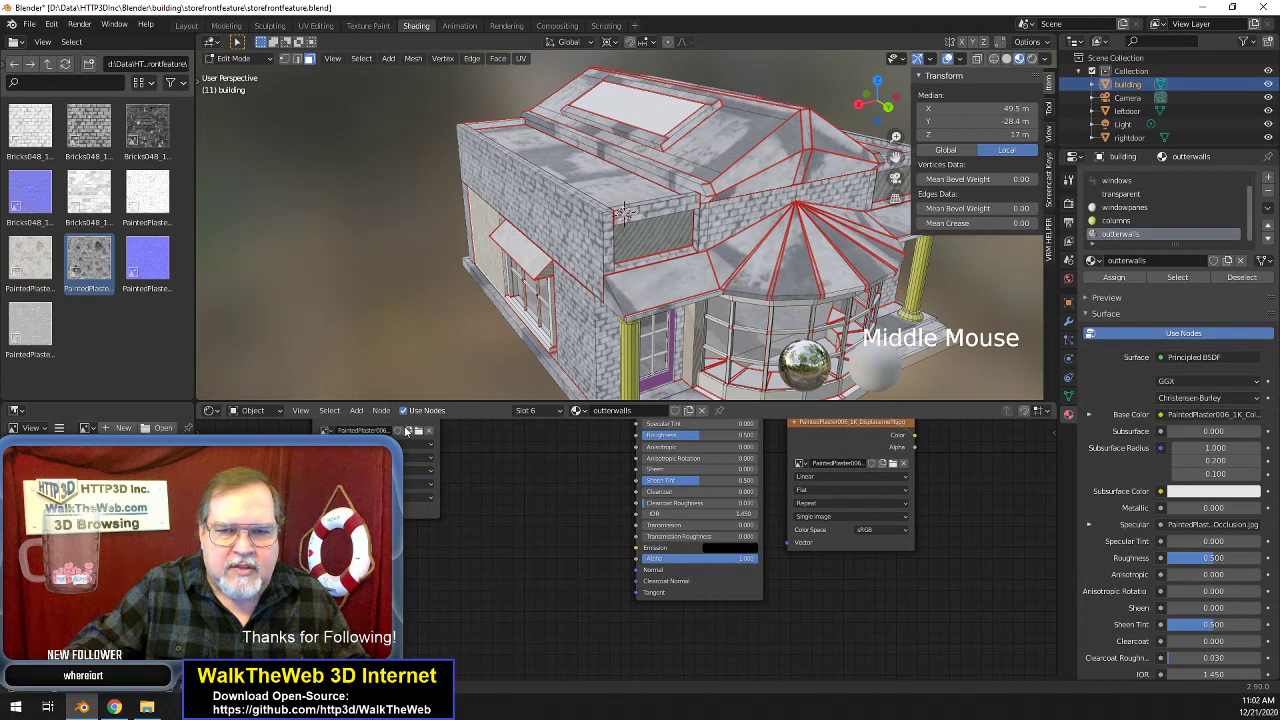
mouse_move(148, 262)
mouse_down()
mouse_move(142, 290)
mouse_move(512, 575)
mouse_move(490, 640)
mouse_up()
drag(599, 642, 636, 570)
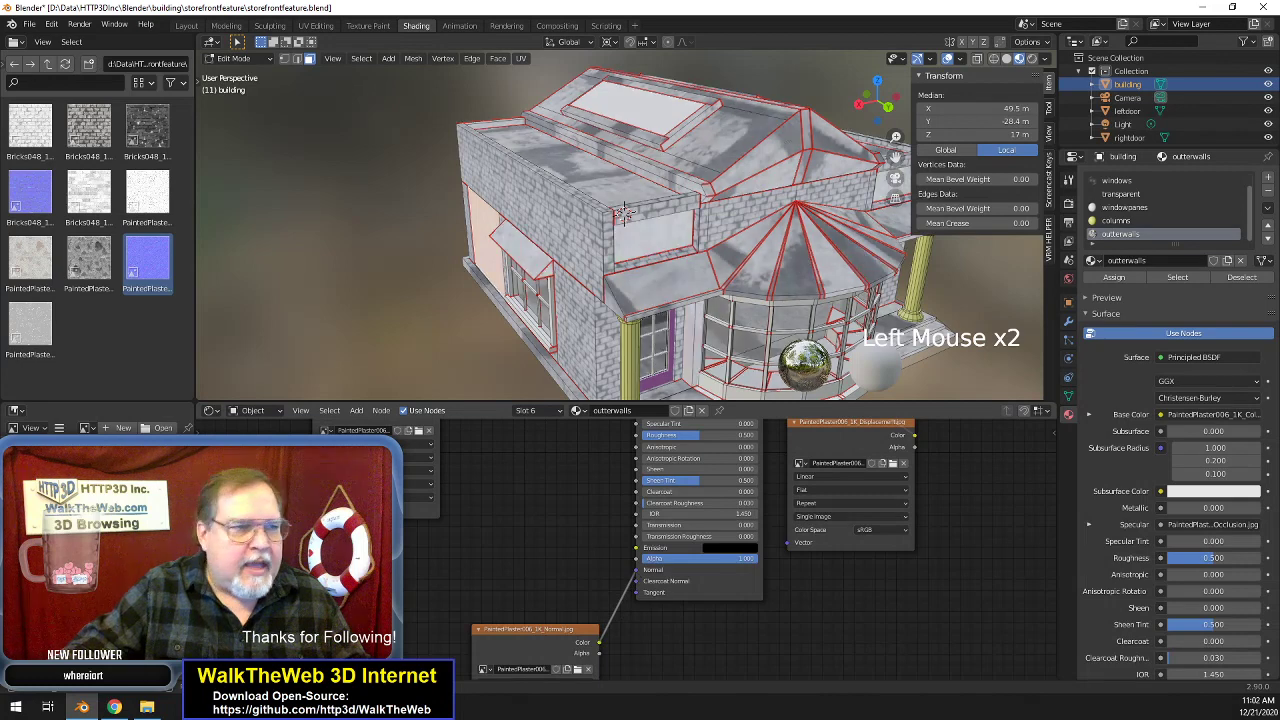
mouse_move(30, 325)
mouse_down()
mouse_move(113, 346)
mouse_move(433, 506)
mouse_up()
drag(398, 546, 636, 436)
- Inspect the plaster on the side wall, switch to the UV Editing workspace facing that wall, and deselect its face
scroll(646, 248, up, 2)
scroll(646, 248, up, 1)
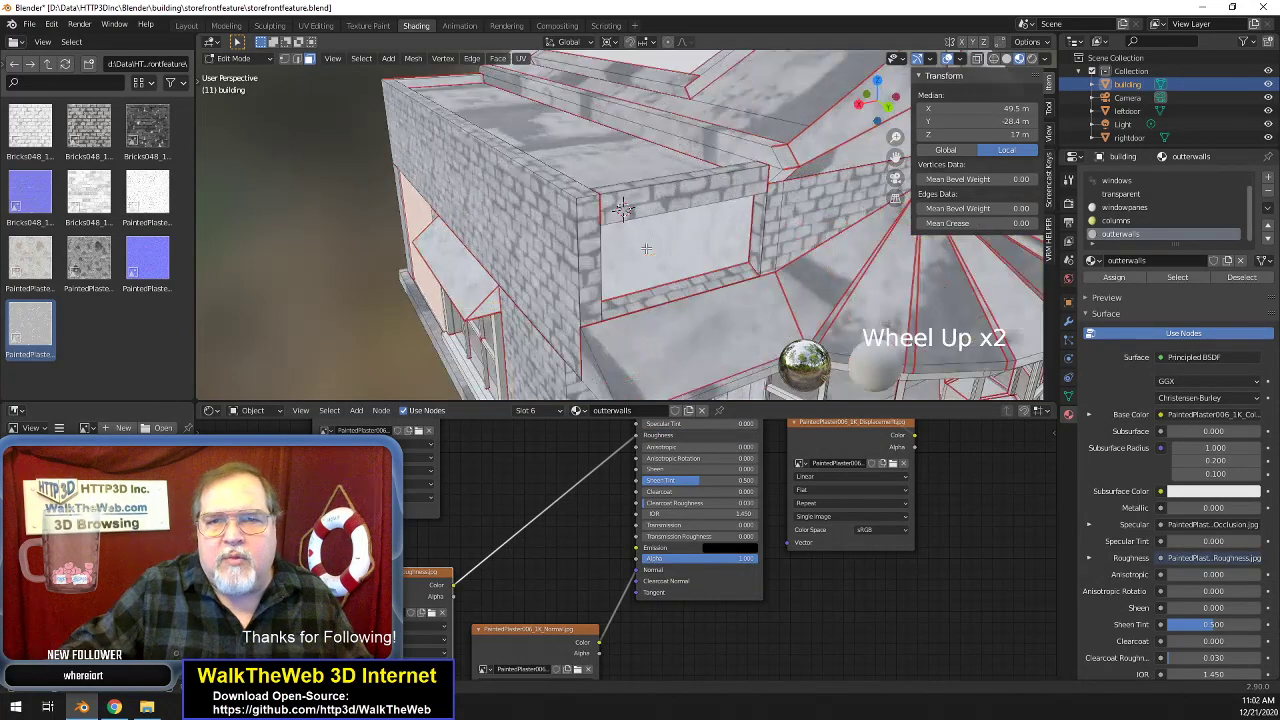
drag(882, 108, 974, 84)
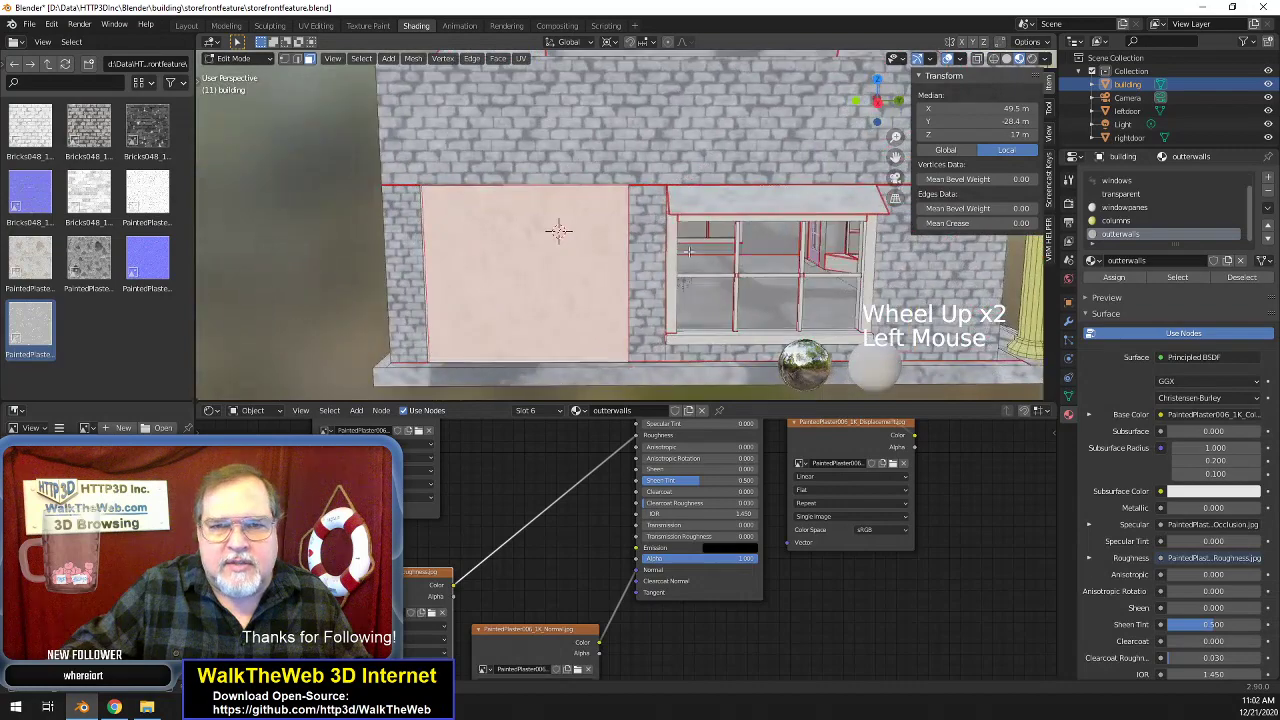
scroll(624, 278, up, 1)
scroll(624, 278, down, 1)
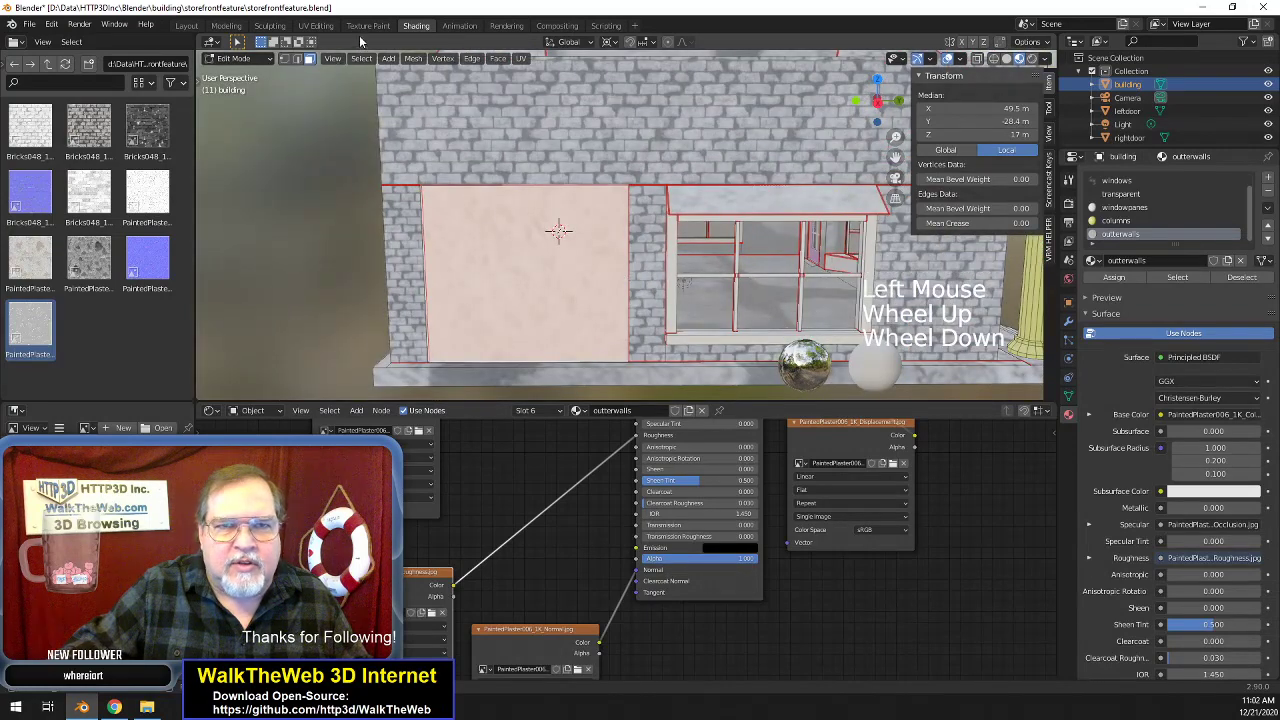
click(315, 25)
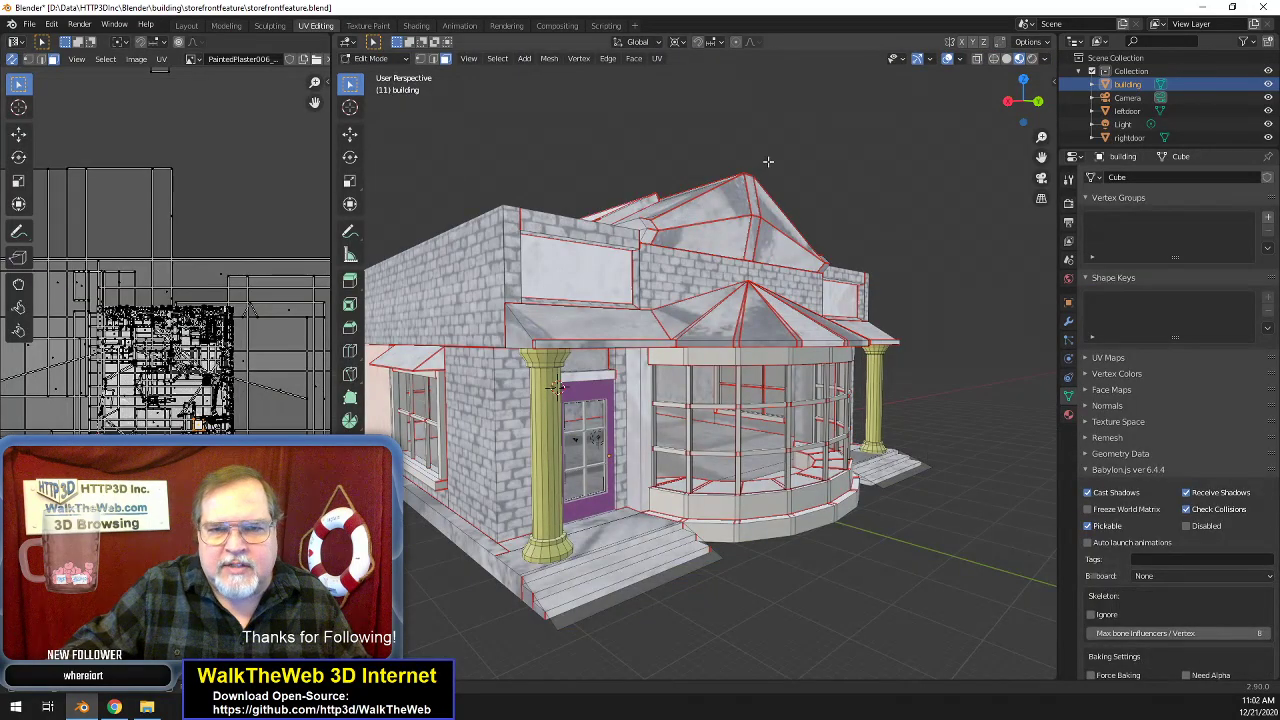
drag(1010, 117, 1092, 114)
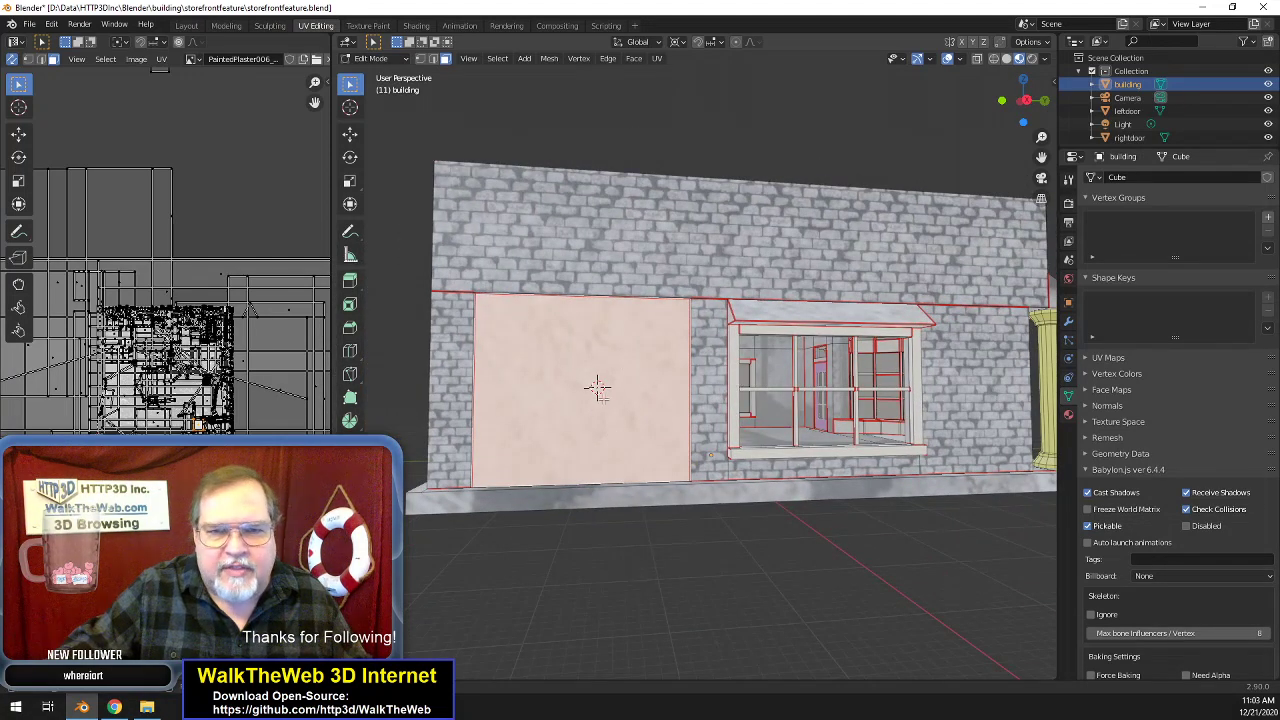
key(z)
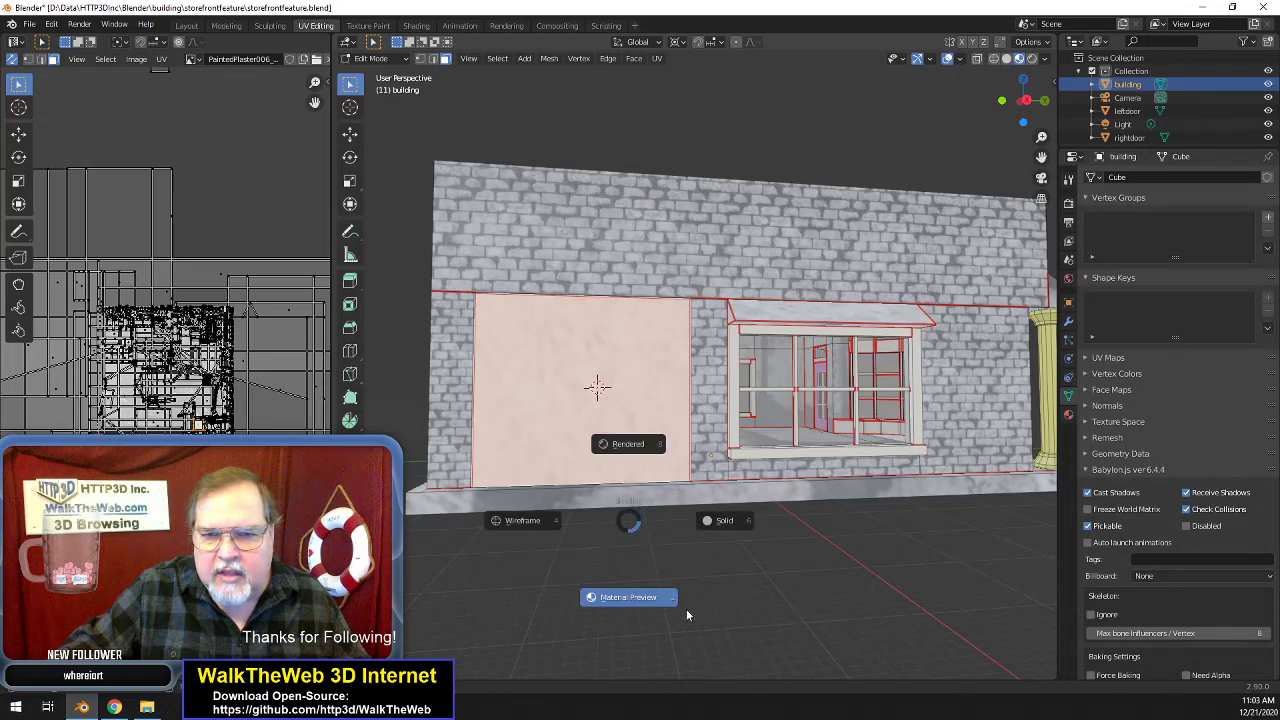
click(801, 613)
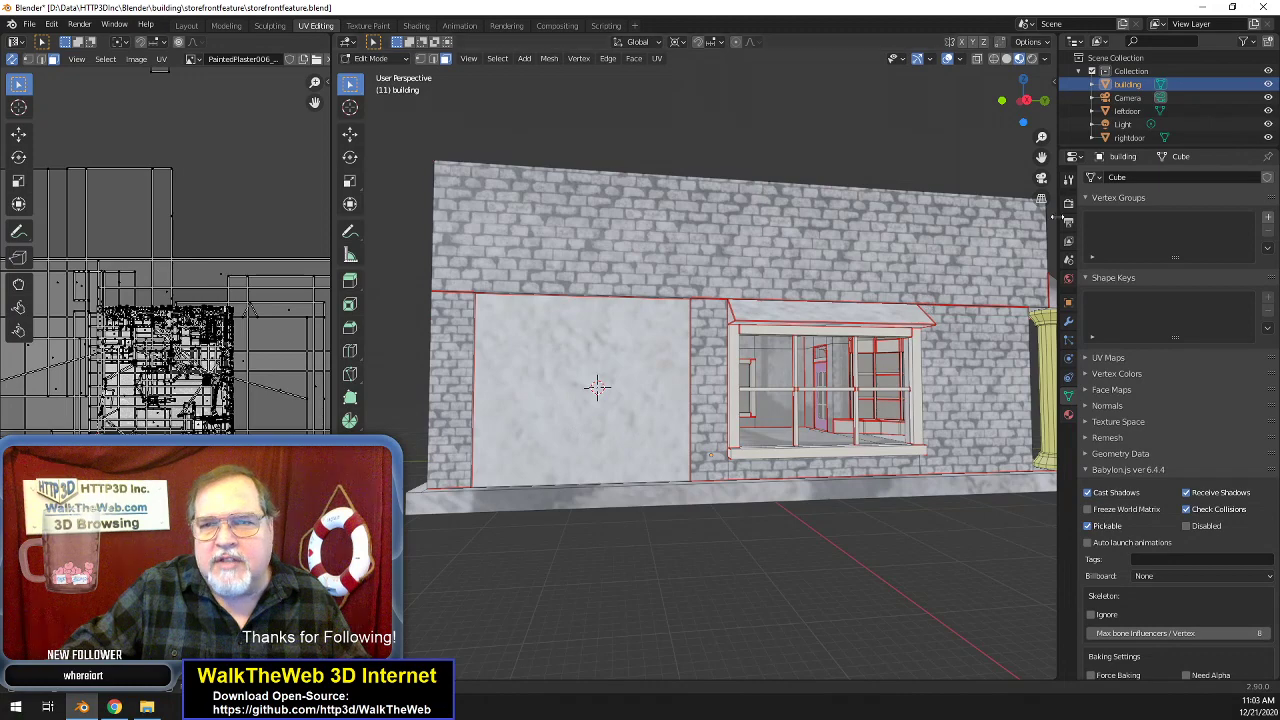
- Unwrap the large plaster panel beside the side window and deselect it to check the texture
mouse_move(1039, 101)
mouse_down()
mouse_move(985, 118)
mouse_move(1046, 114)
mouse_up()
click(690, 498)
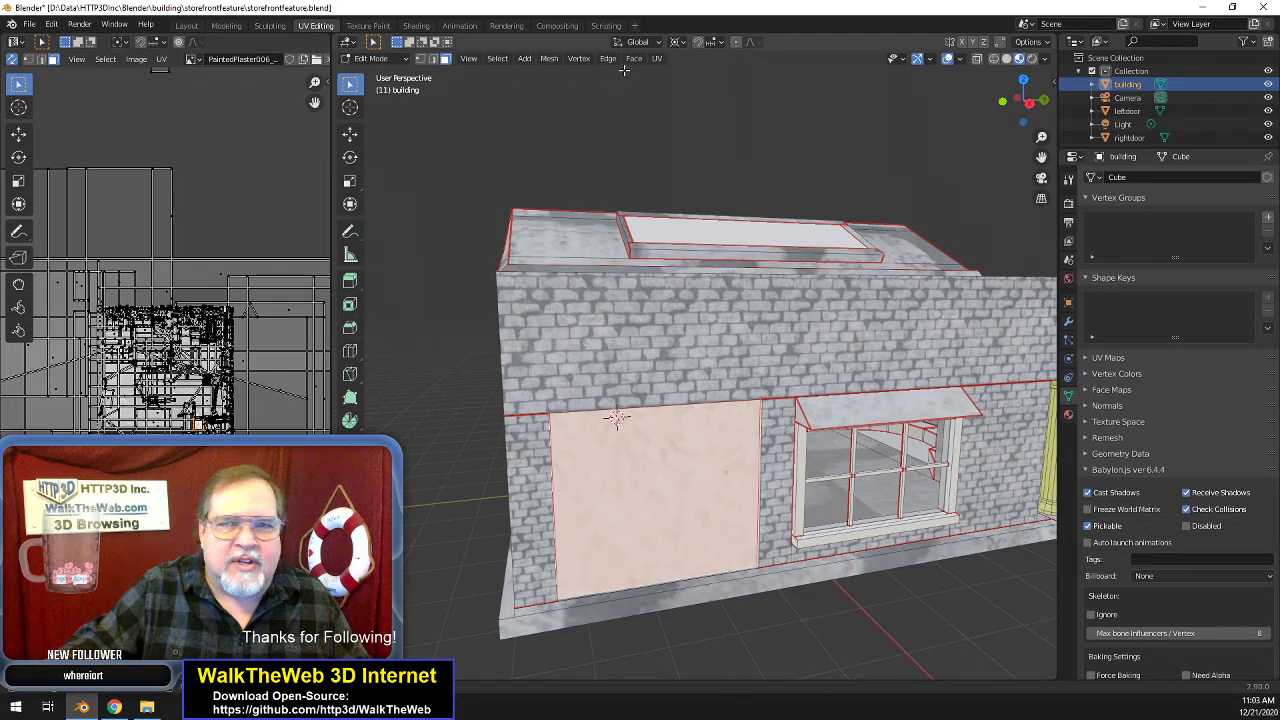
click(657, 58)
click(678, 74)
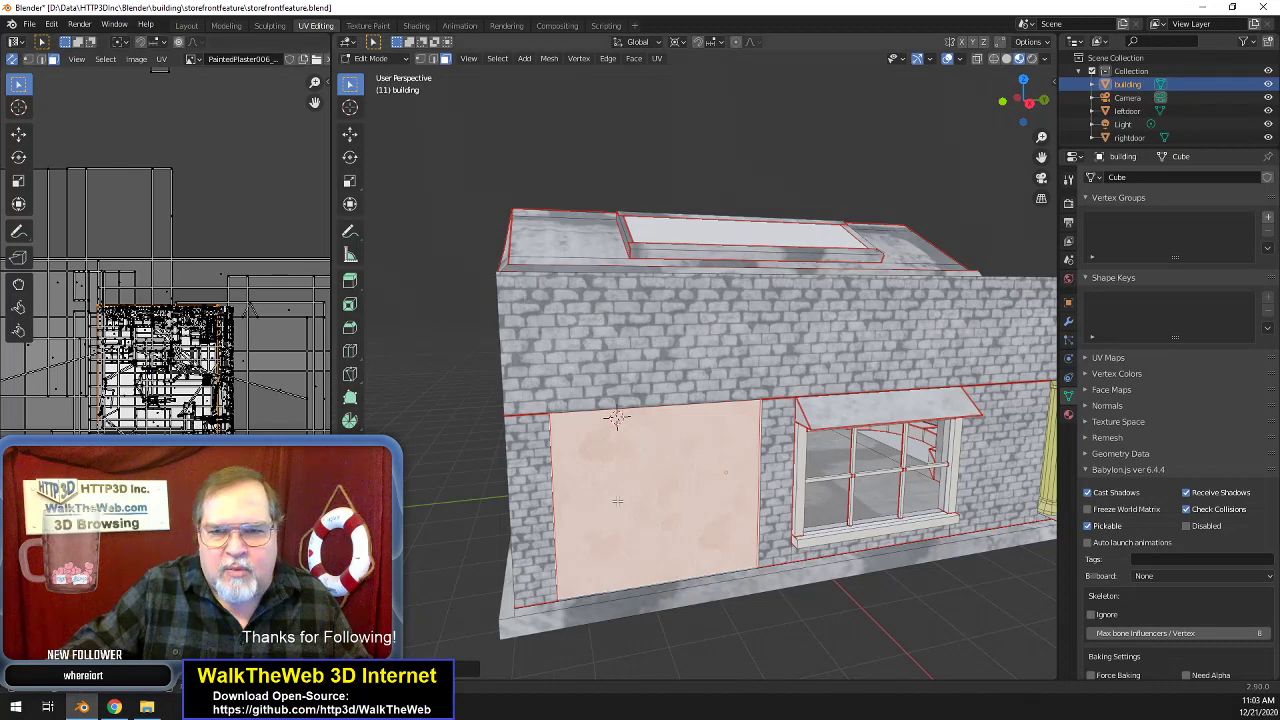
click(731, 380)
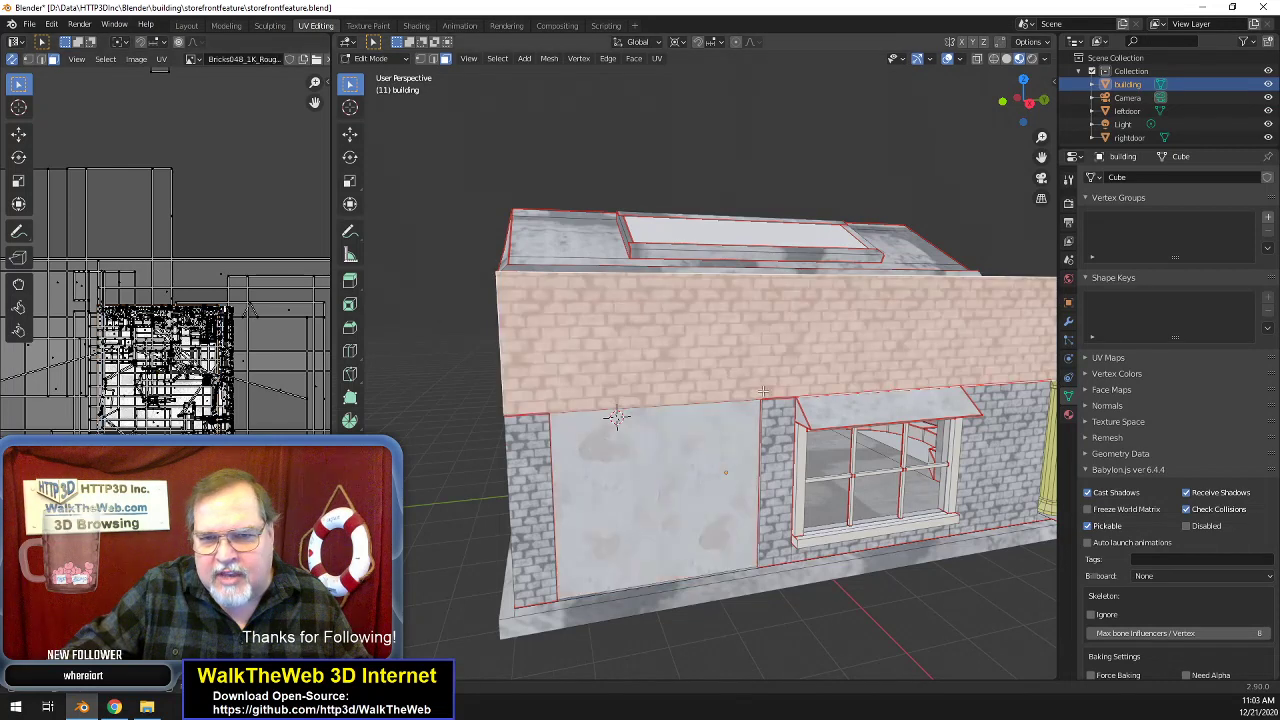
click(795, 628)
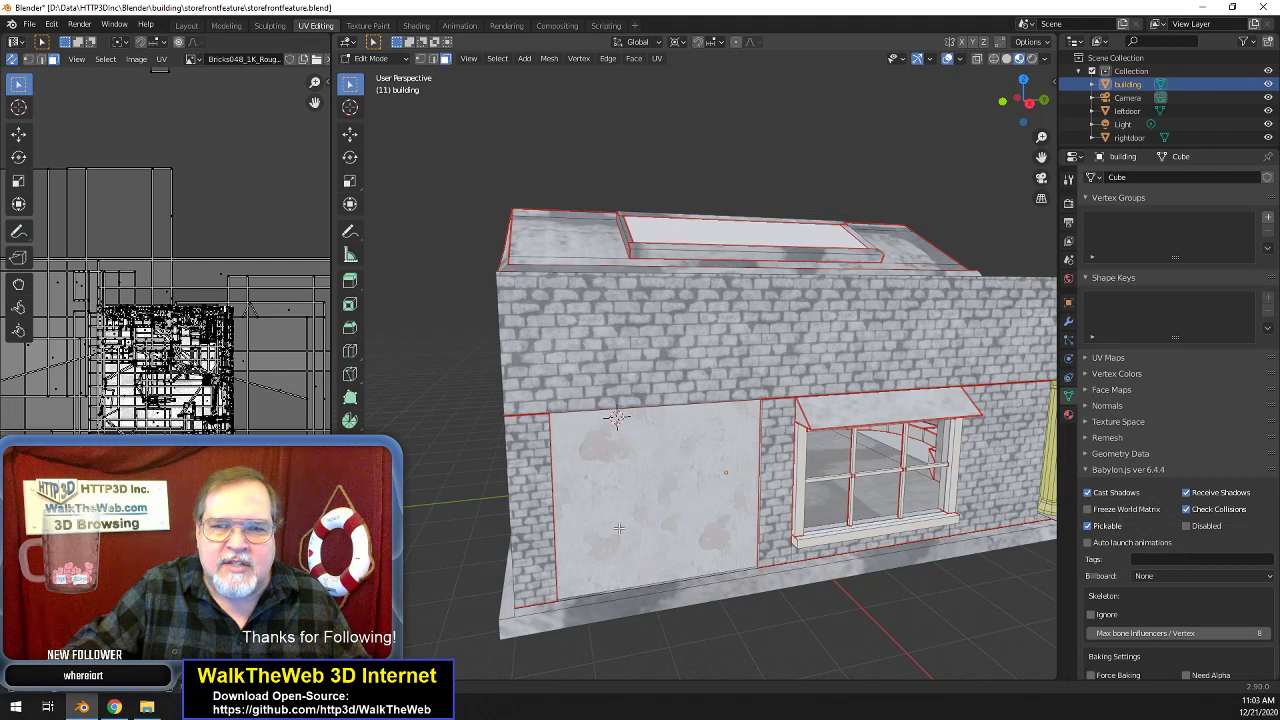
- Try scaling the side plaster panel's UVs by 2 and check how the texture tiles
click(651, 509)
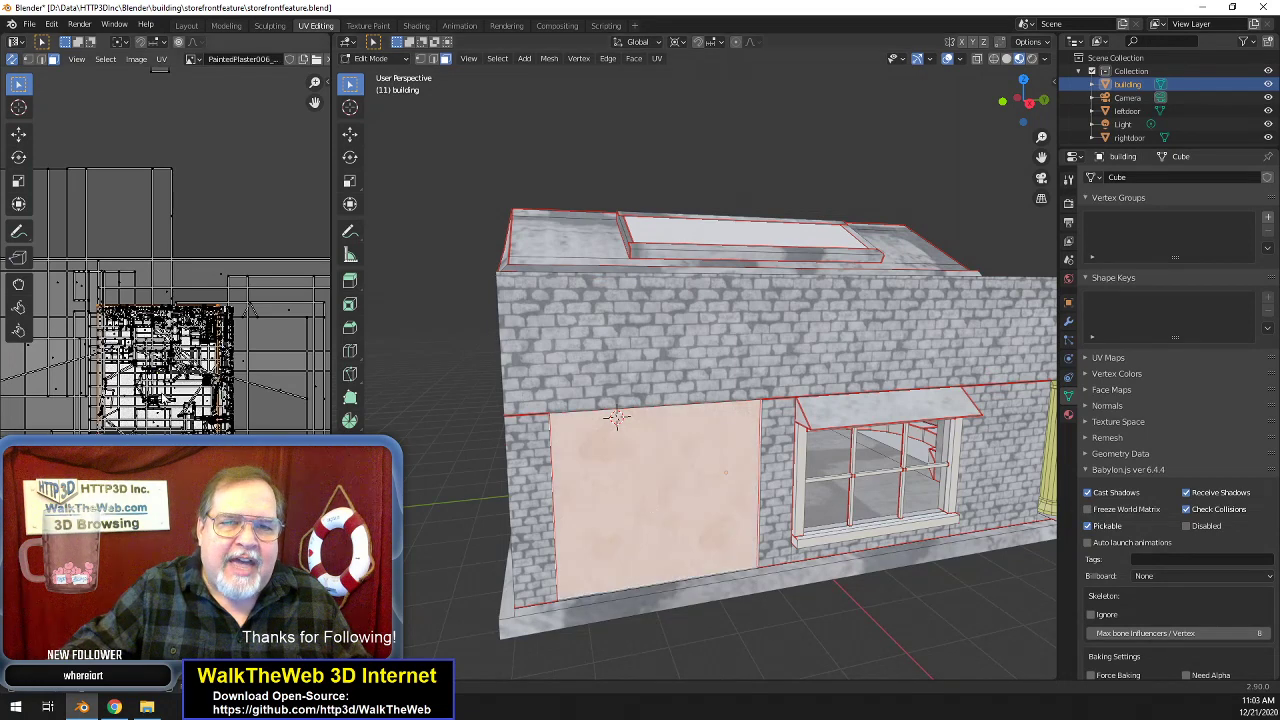
key(s)
key(2)
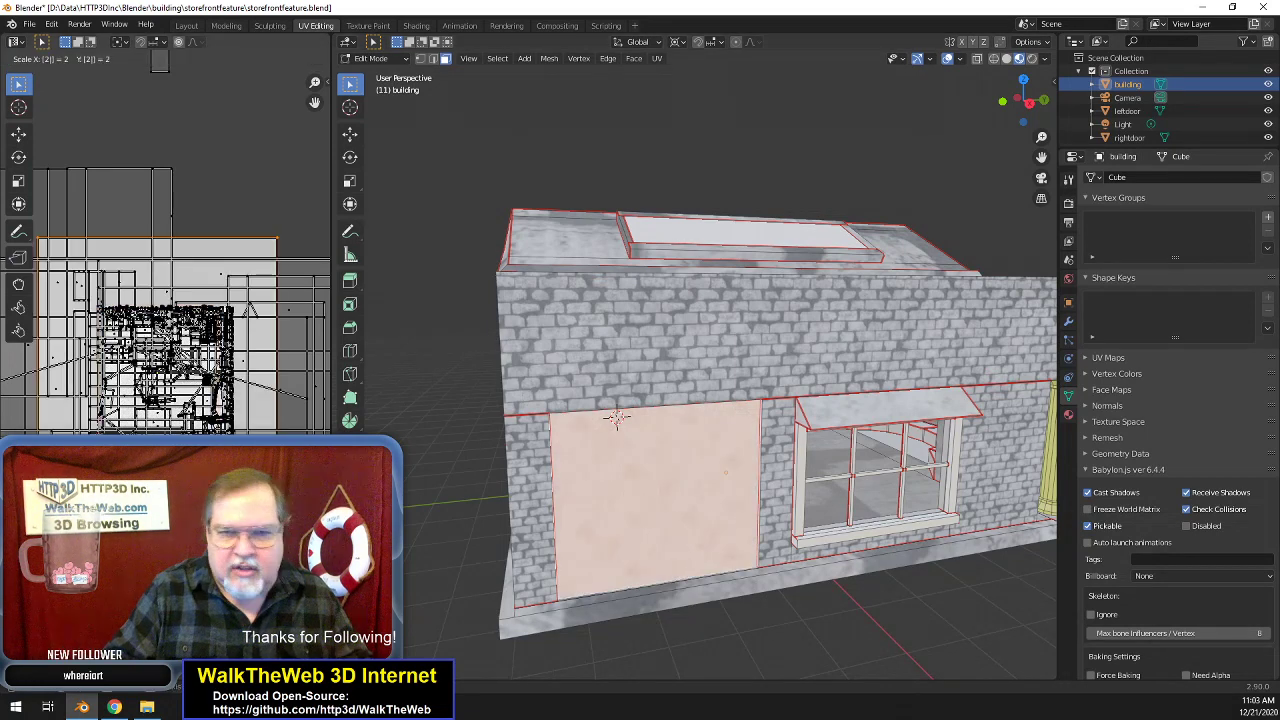
key(Return)
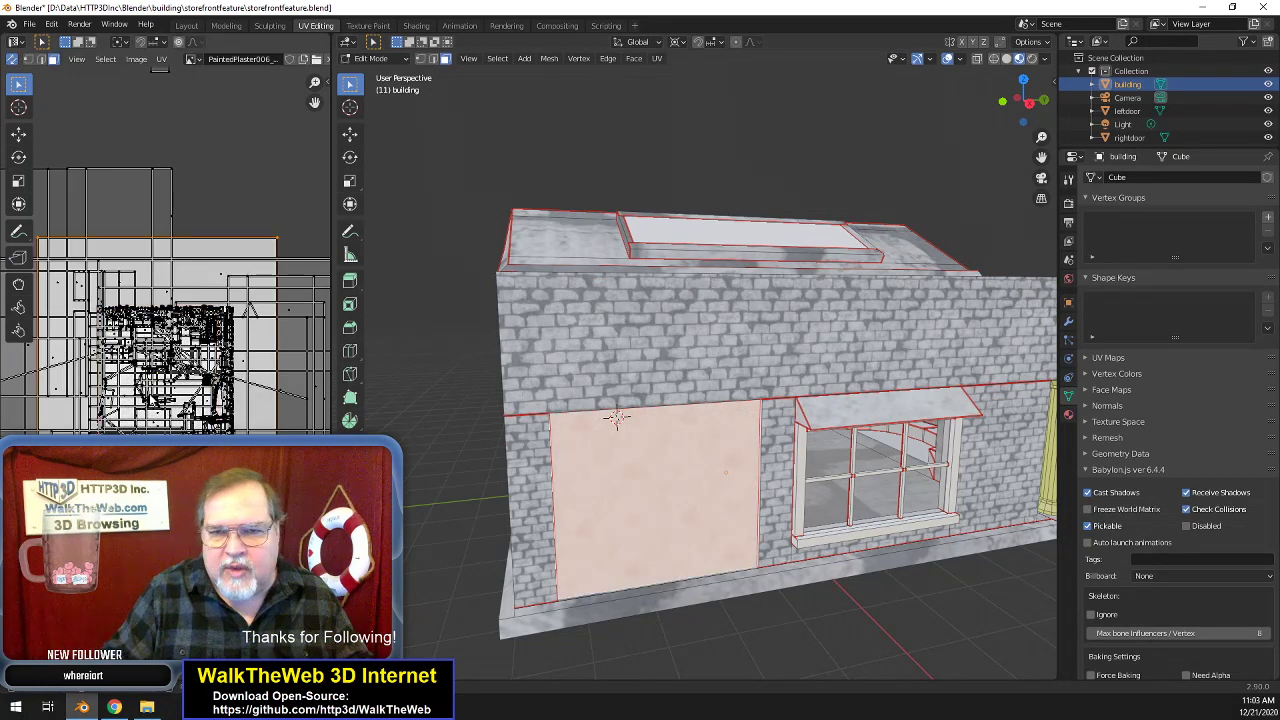
click(695, 613)
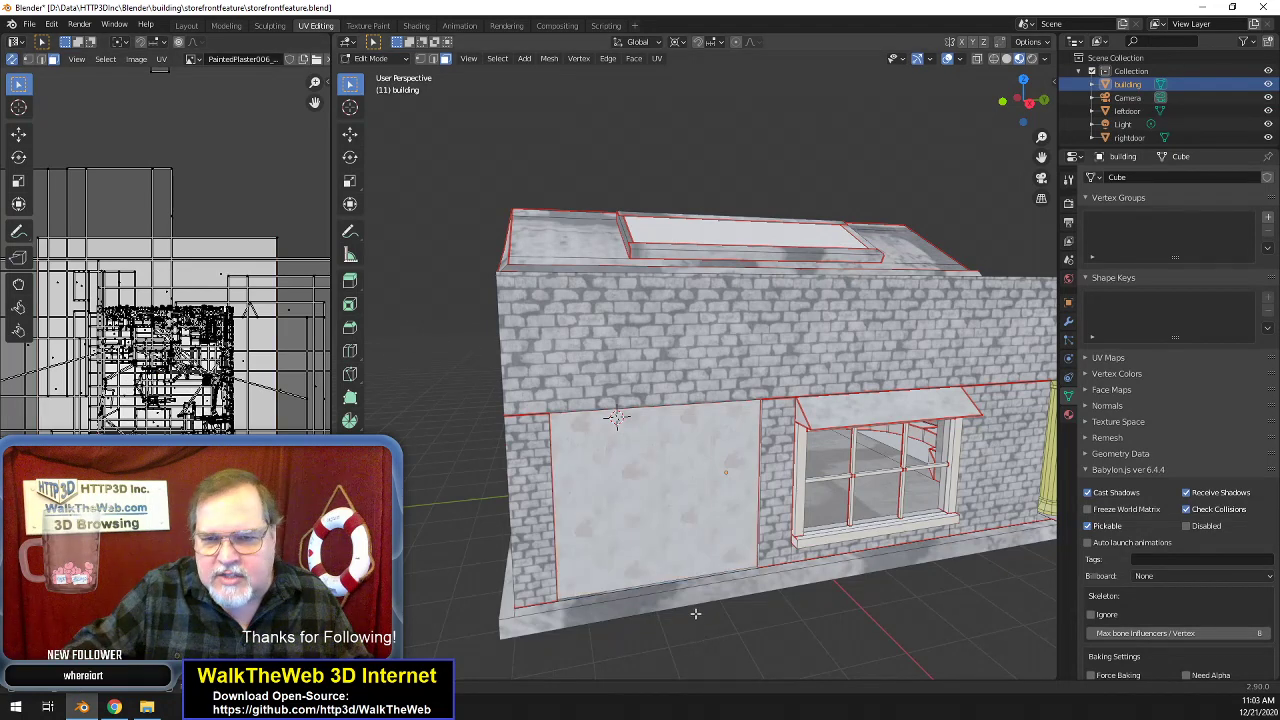
click(708, 521)
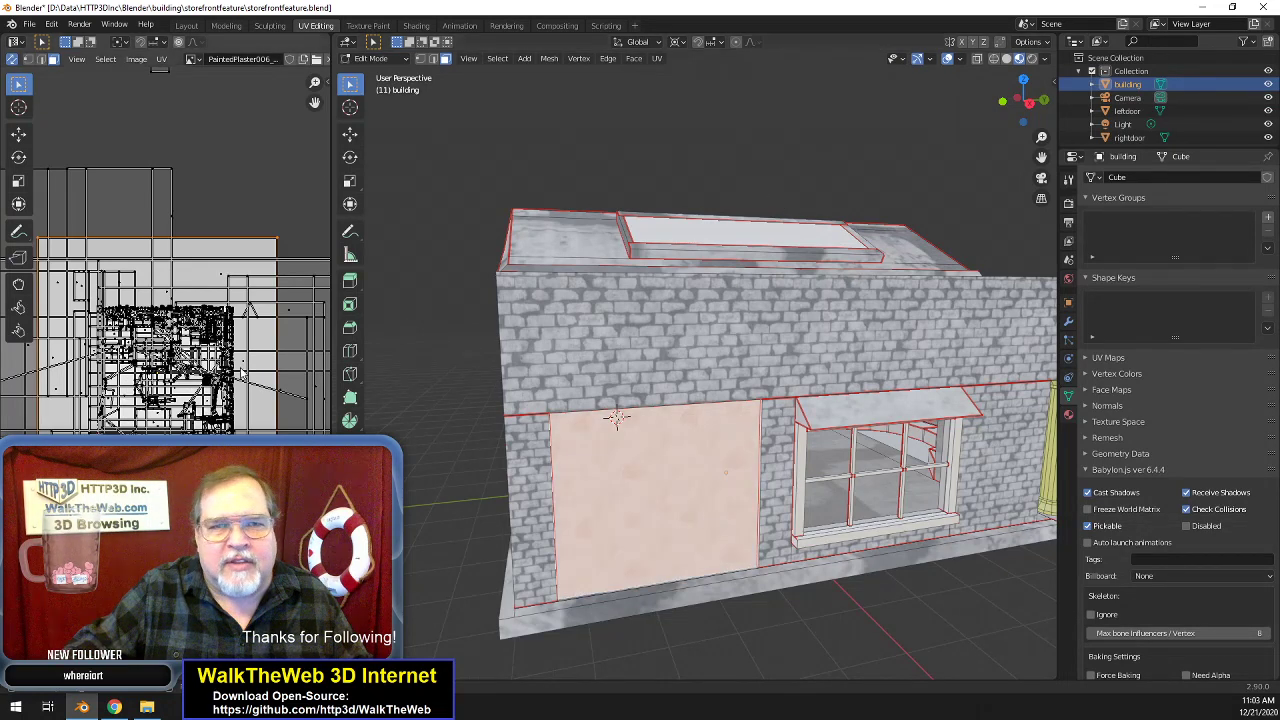
- Undo the UV scaling of the side plaster panel and deselect the face
key(ctrl+z)
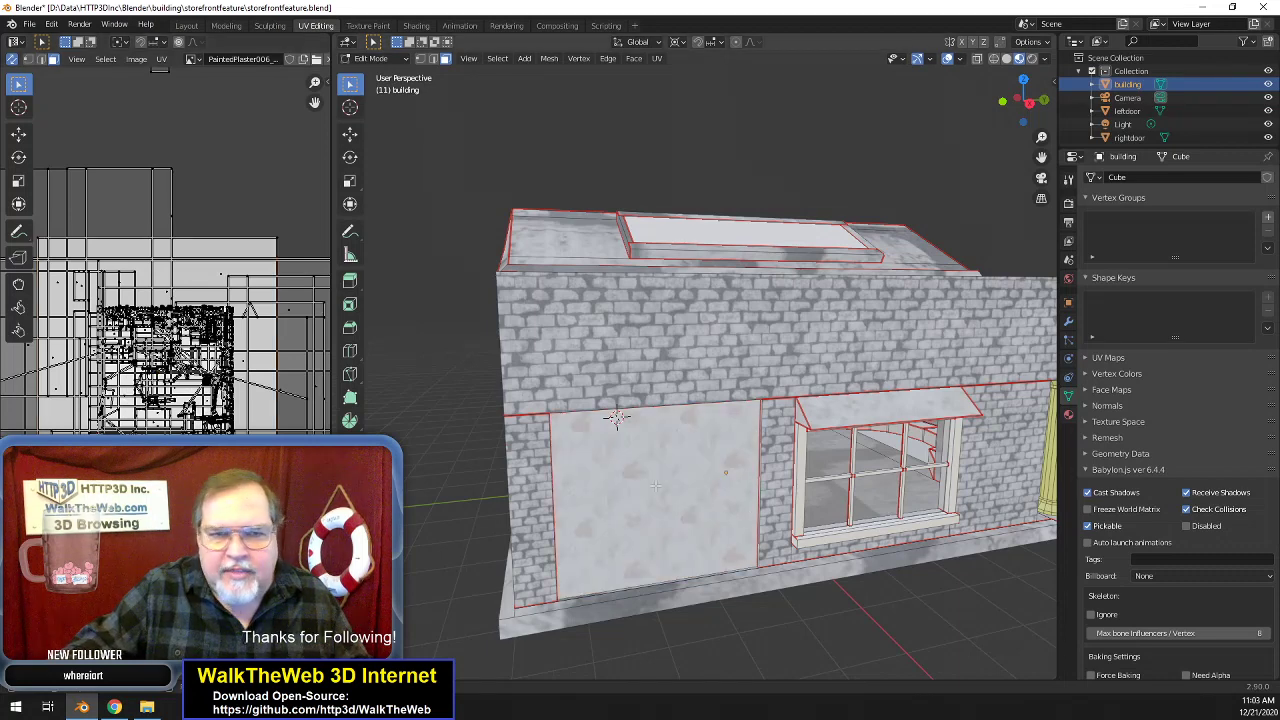
click(678, 524)
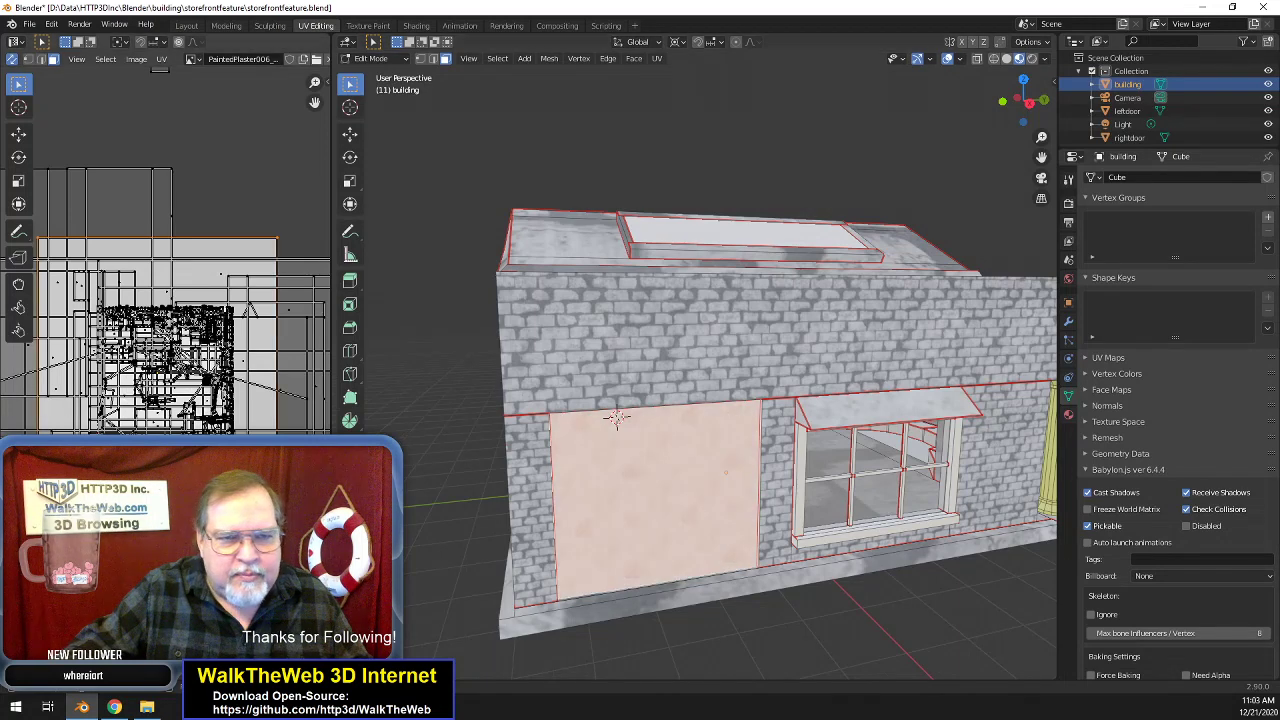
key(ctrl+z)
key(ctrl+z)
key(ctrl+z)
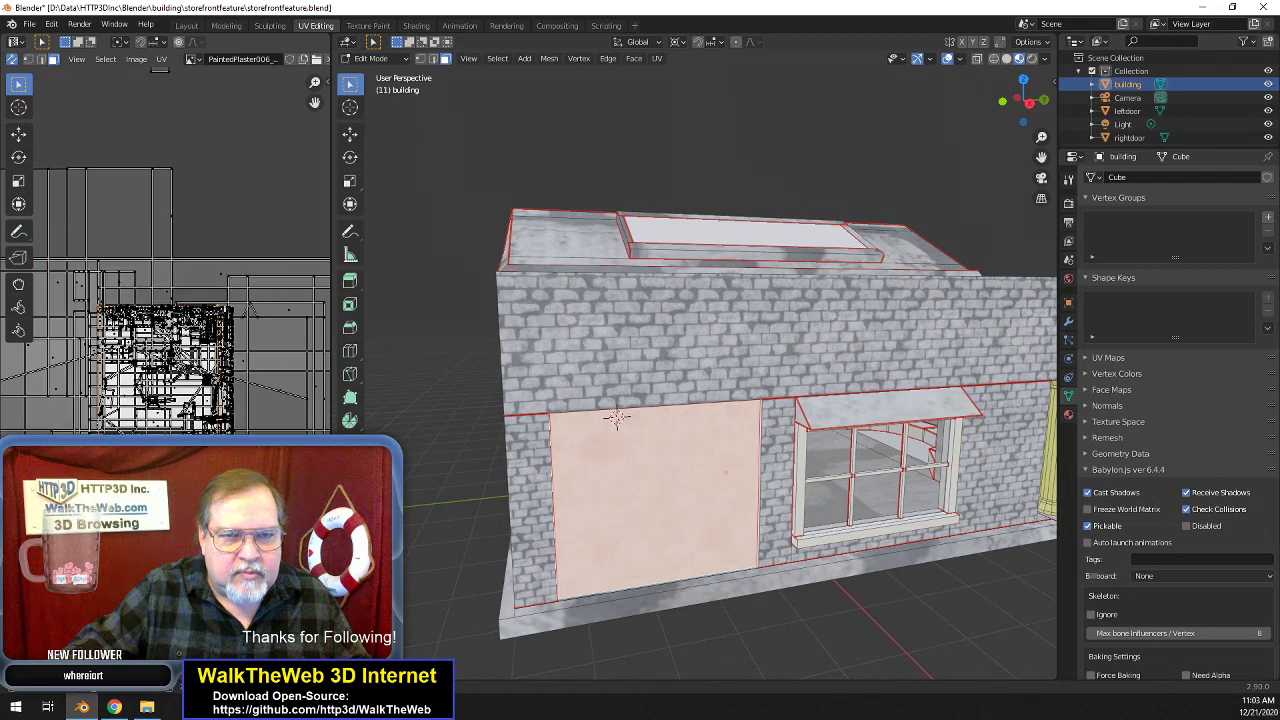
click(816, 620)
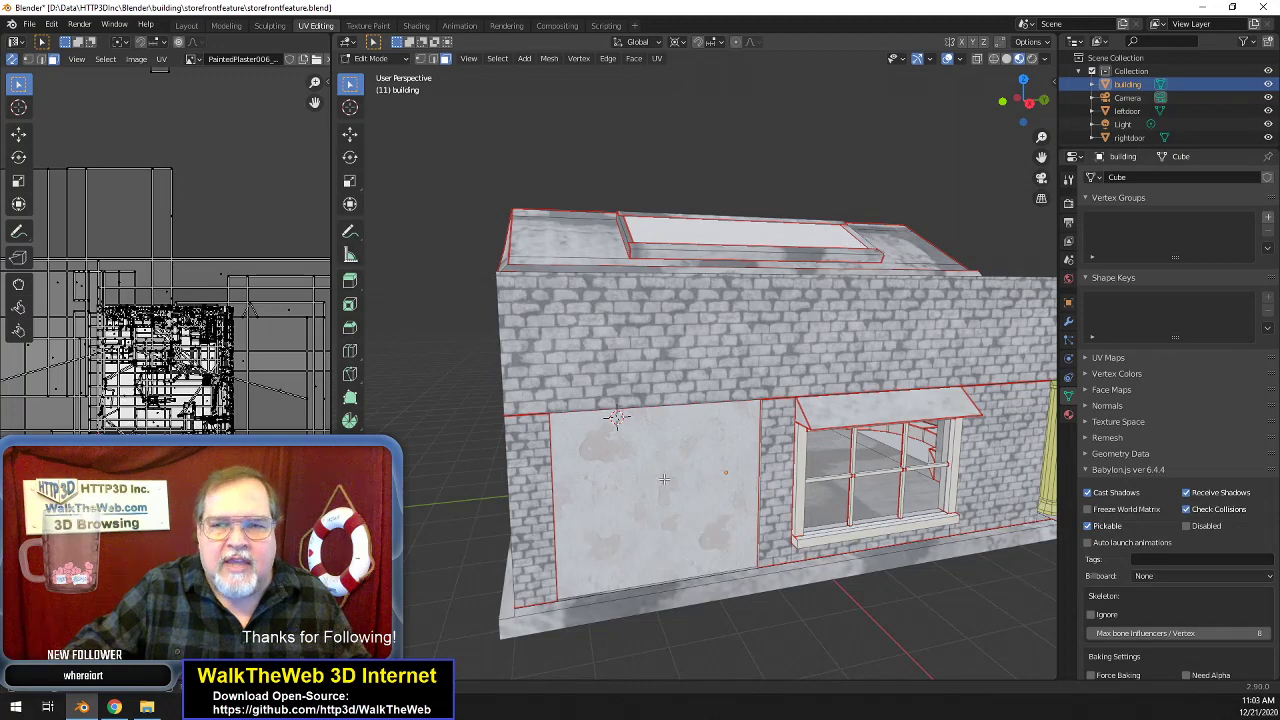
- Unwrap the matching large plaster panel on the building's opposite side wall
drag(1022, 100, 940, 112)
click(787, 403)
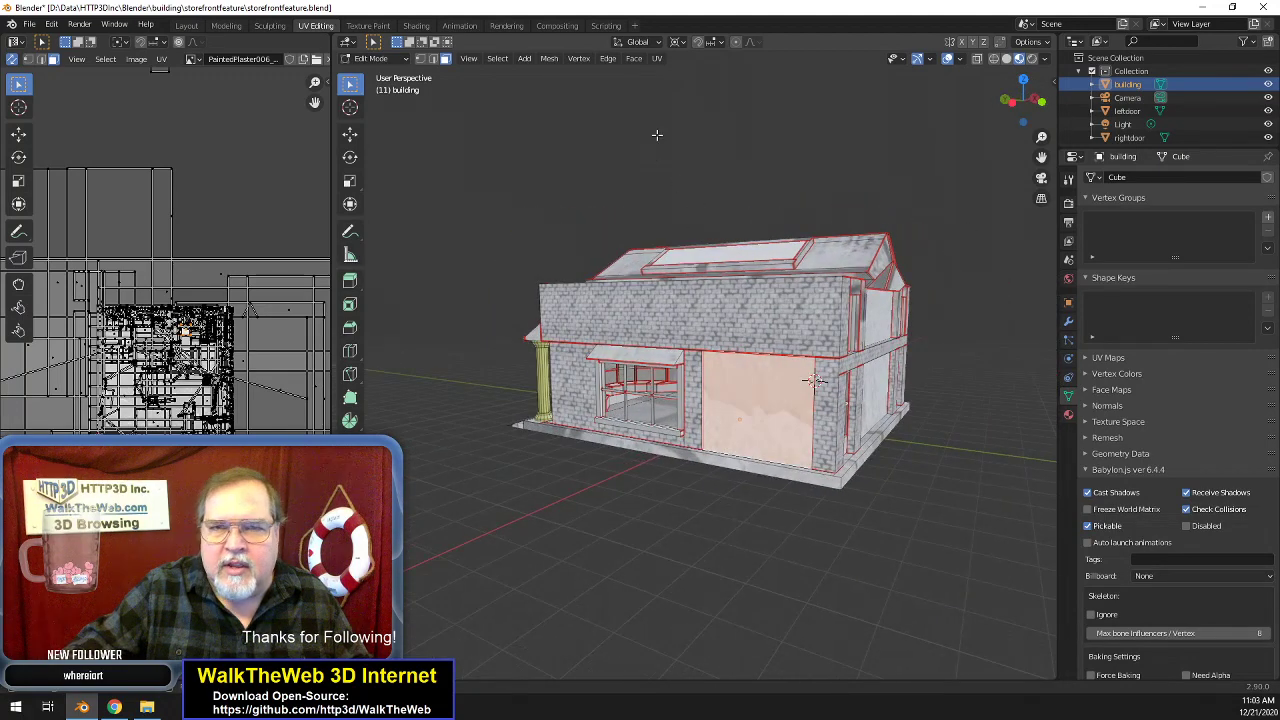
click(657, 60)
click(669, 78)
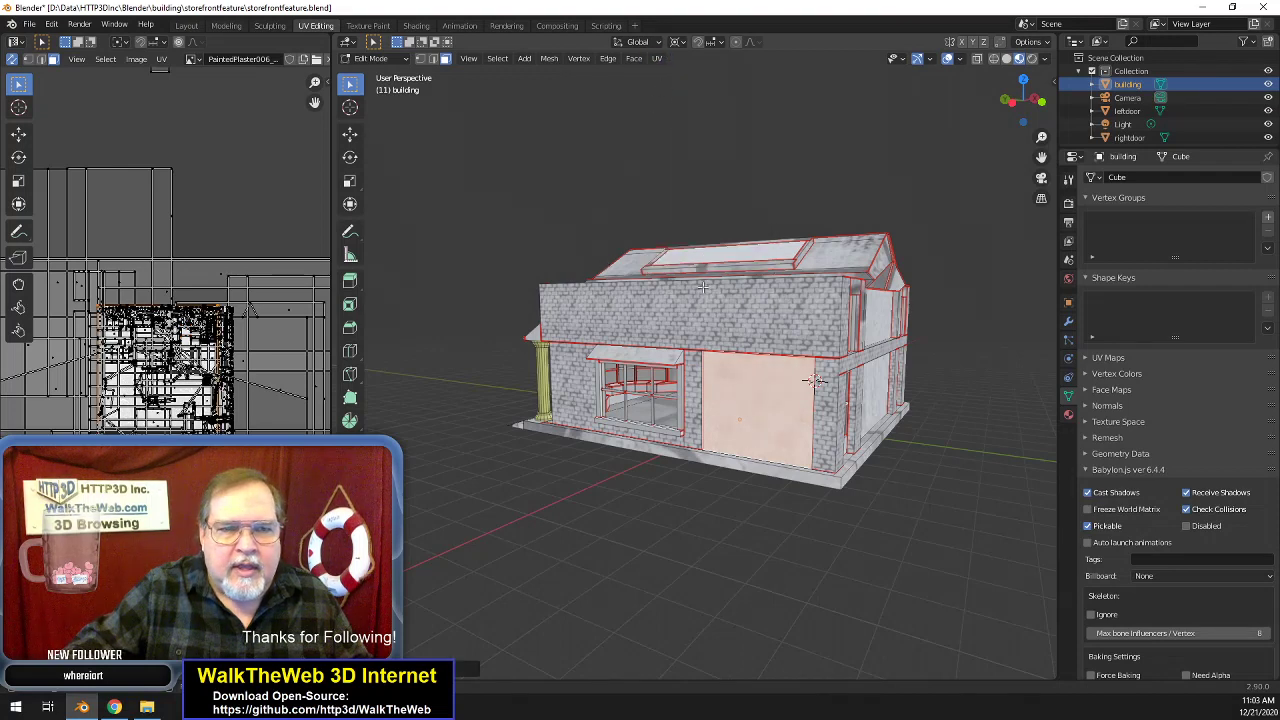
- Select the upper and lower plaster panels on the rear wall, unwrap them together, and scale their UVs by 2
drag(1023, 100, 980, 104)
click(875, 441)
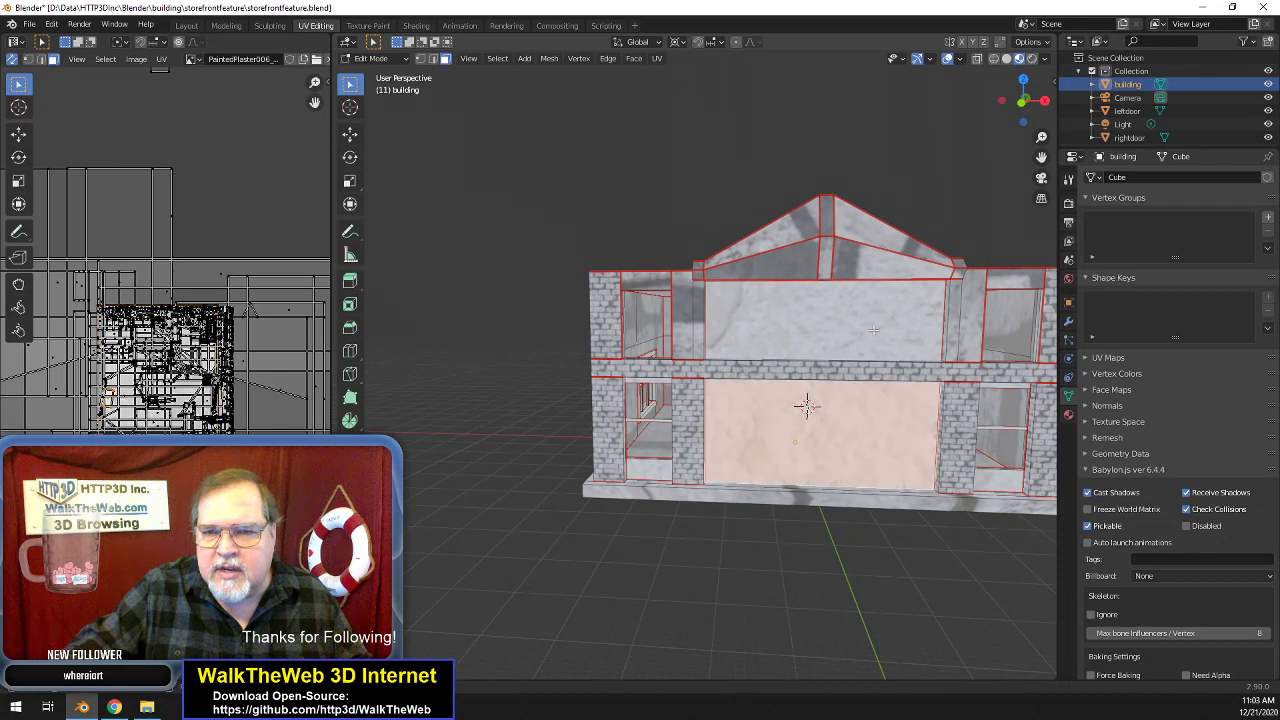
shift+click(873, 305)
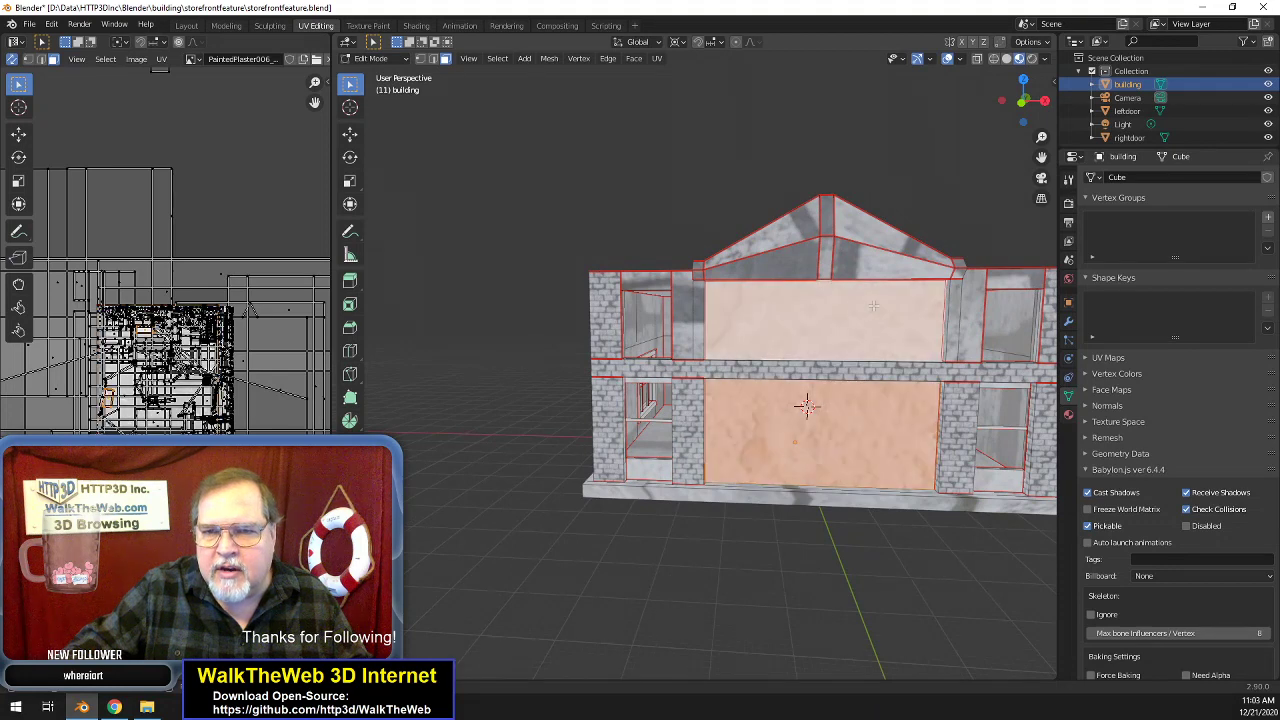
click(657, 58)
click(667, 76)
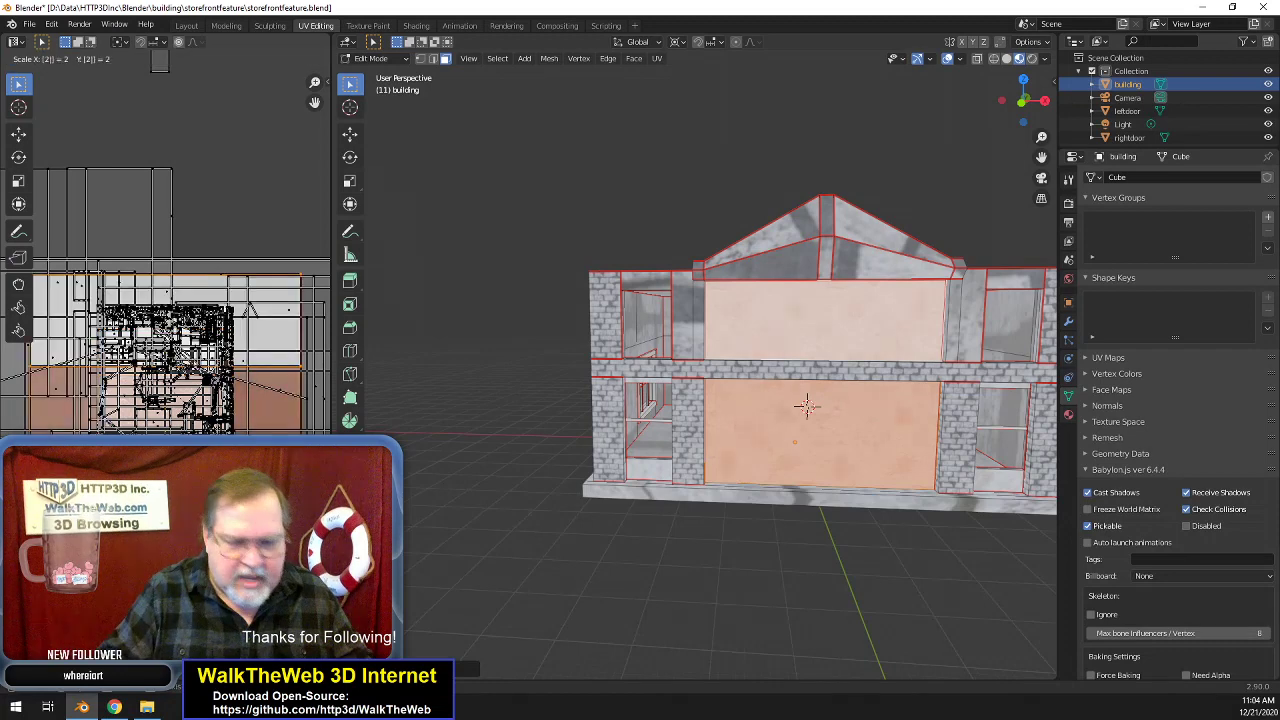
key(a)
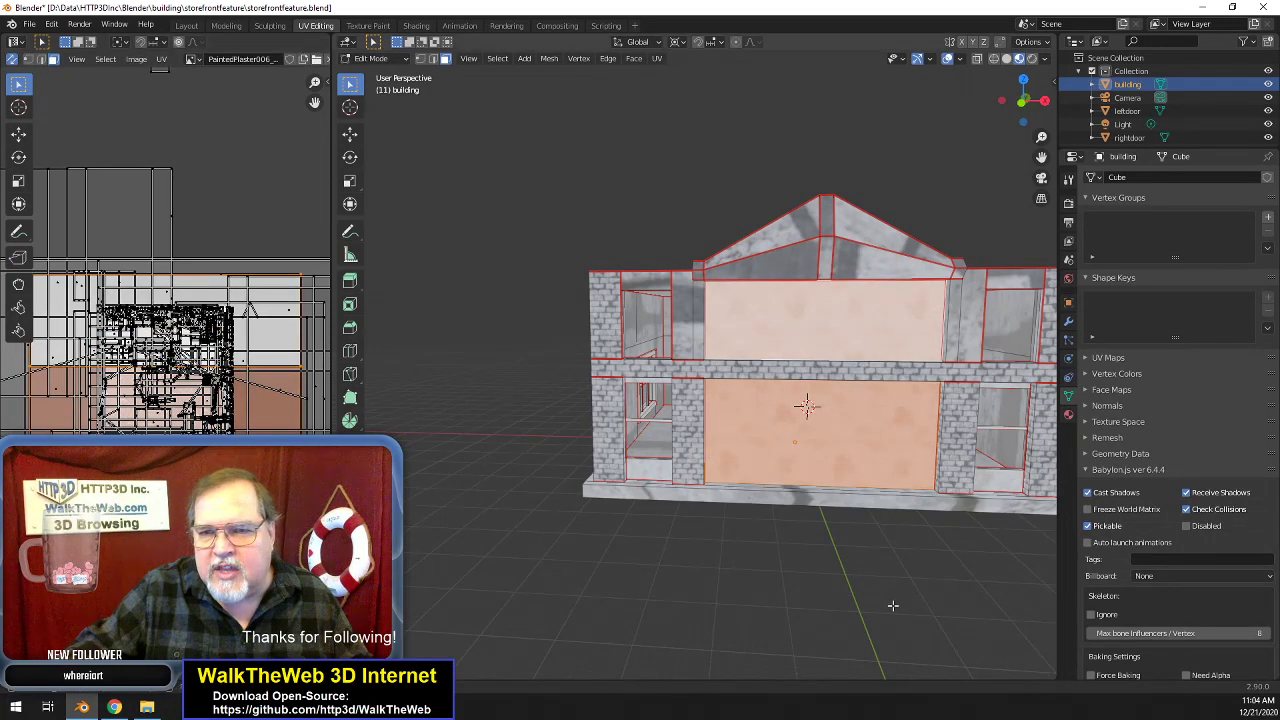
- Select the two plaster panels high on the front facade, one above each door, unwrap them together, and deselect them
key(alt+a)
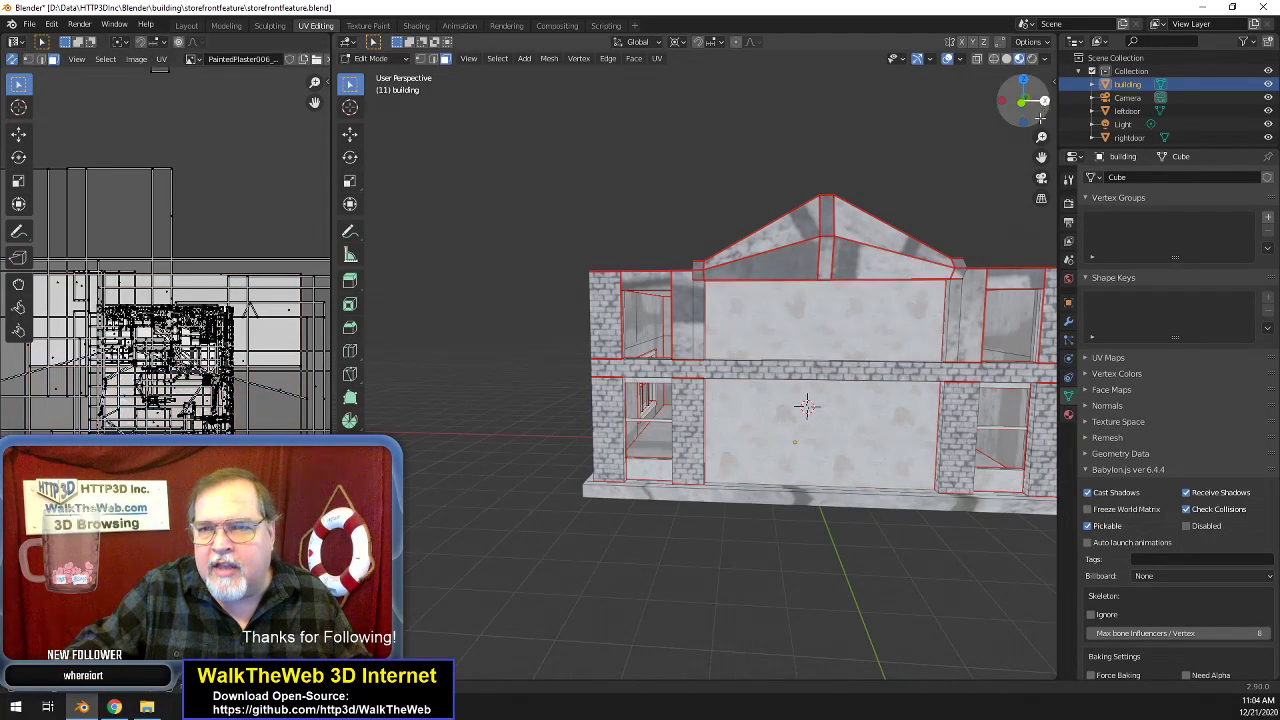
drag(1022, 100, 1038, 108)
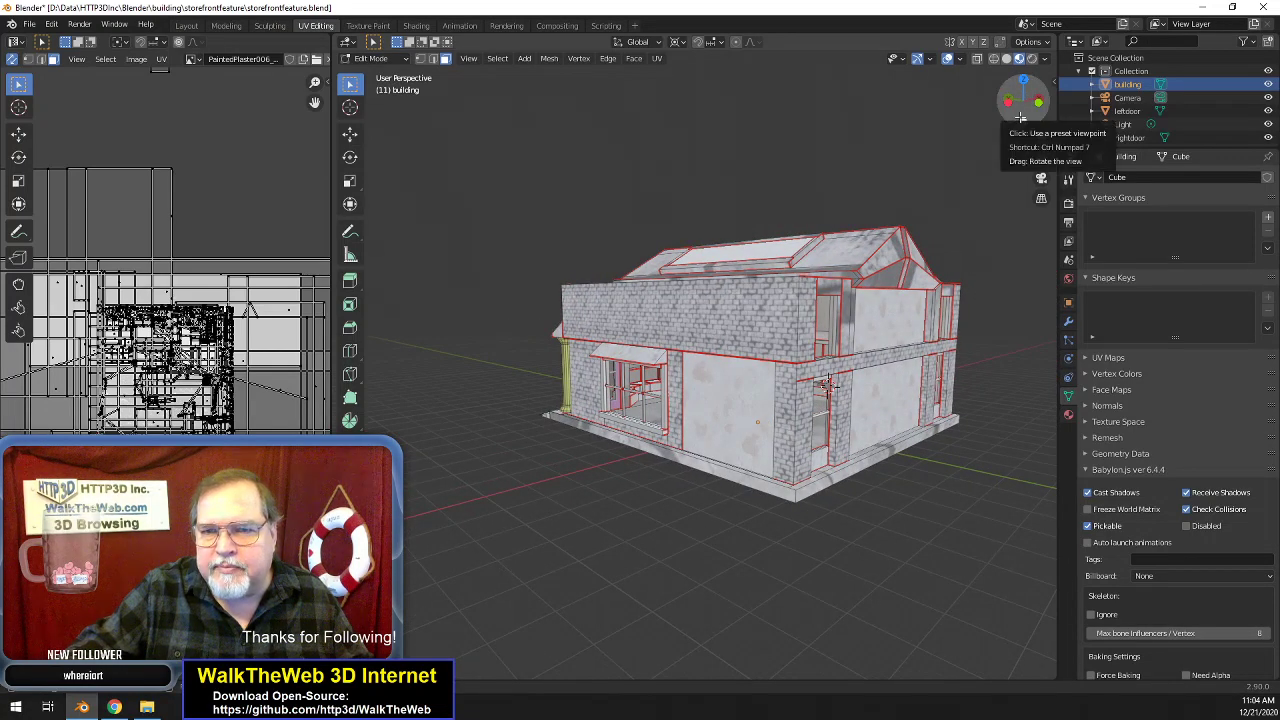
drag(1014, 100, 1024, 104)
middle_drag(830, 390, 605, 378)
click(722, 298)
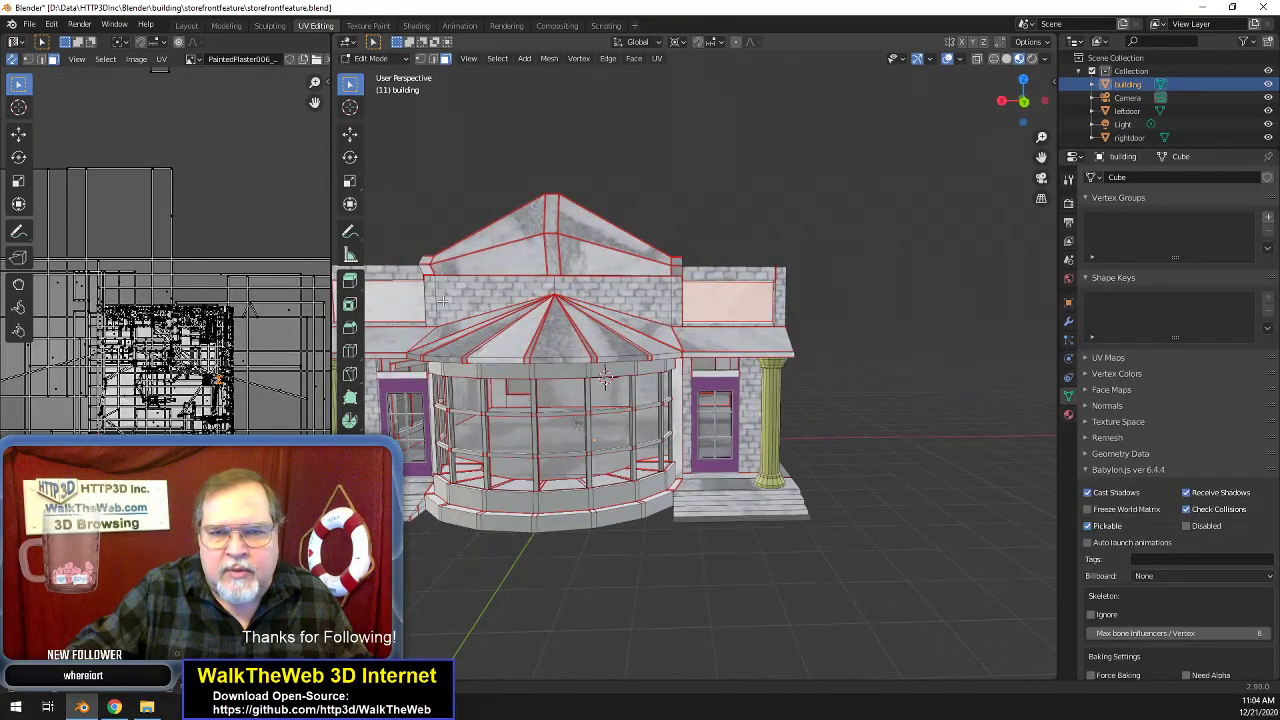
shift+click(392, 302)
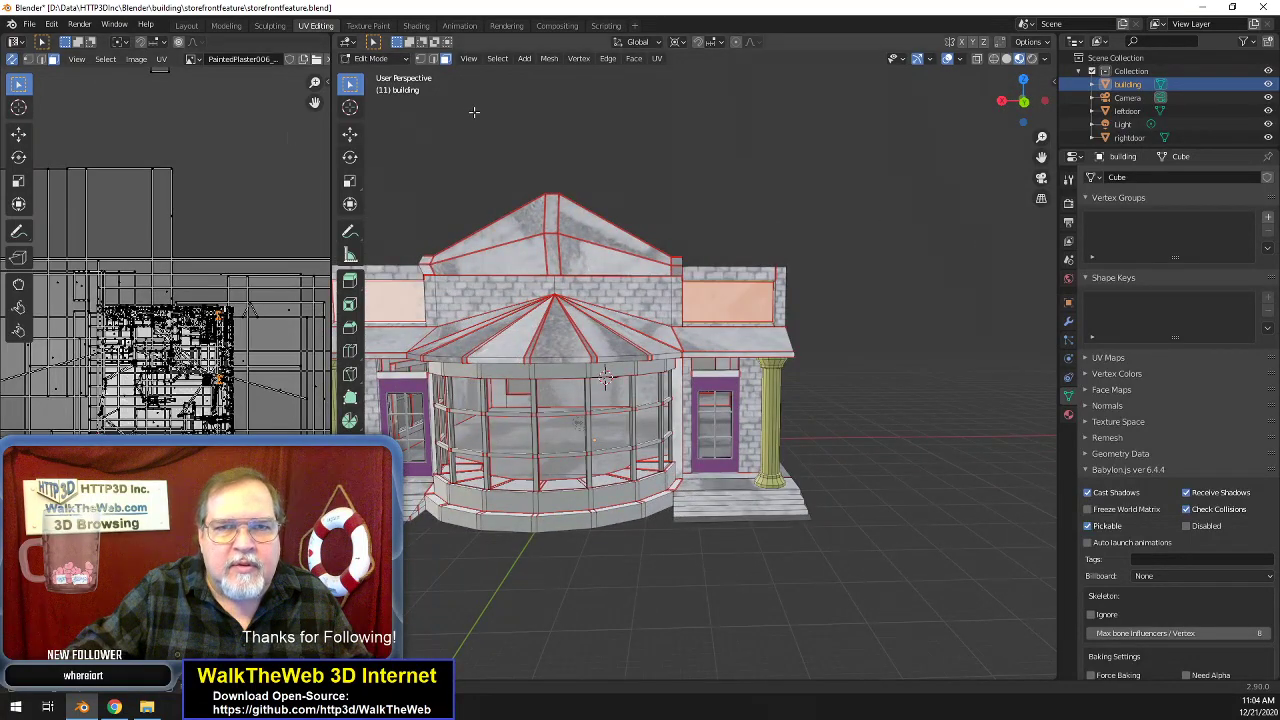
click(657, 60)
click(670, 75)
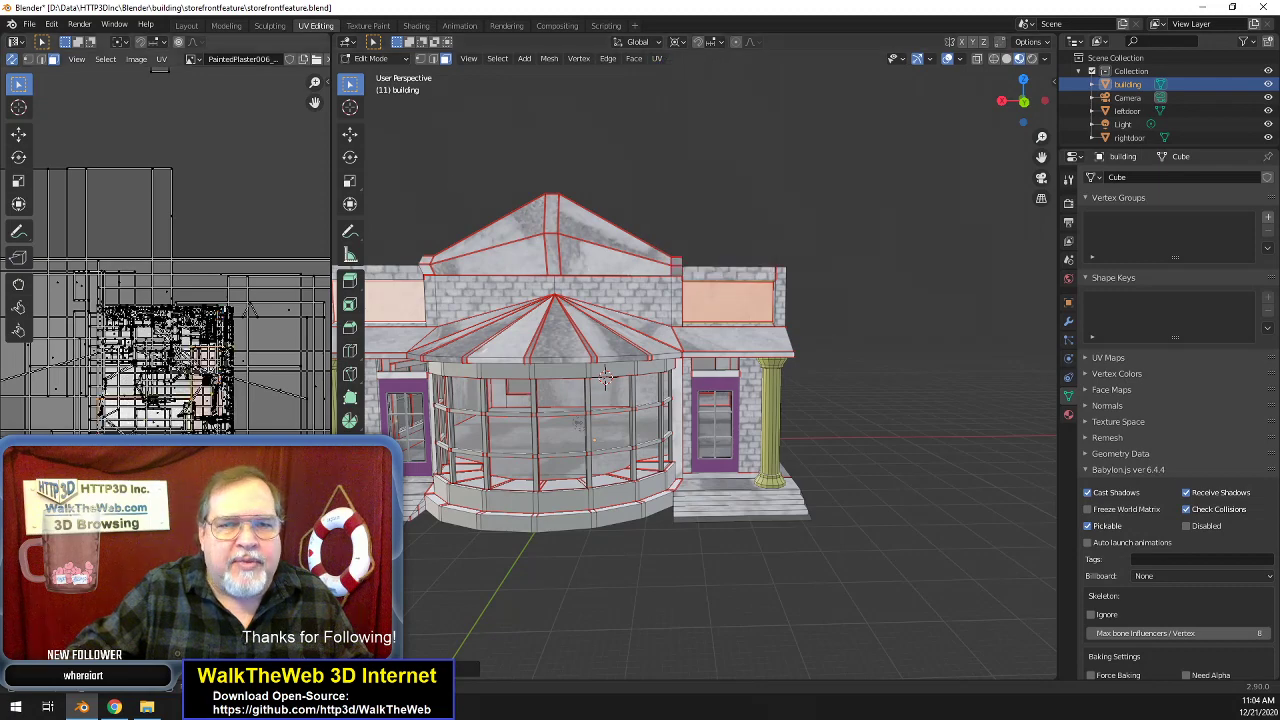
scroll(704, 366, up, 5)
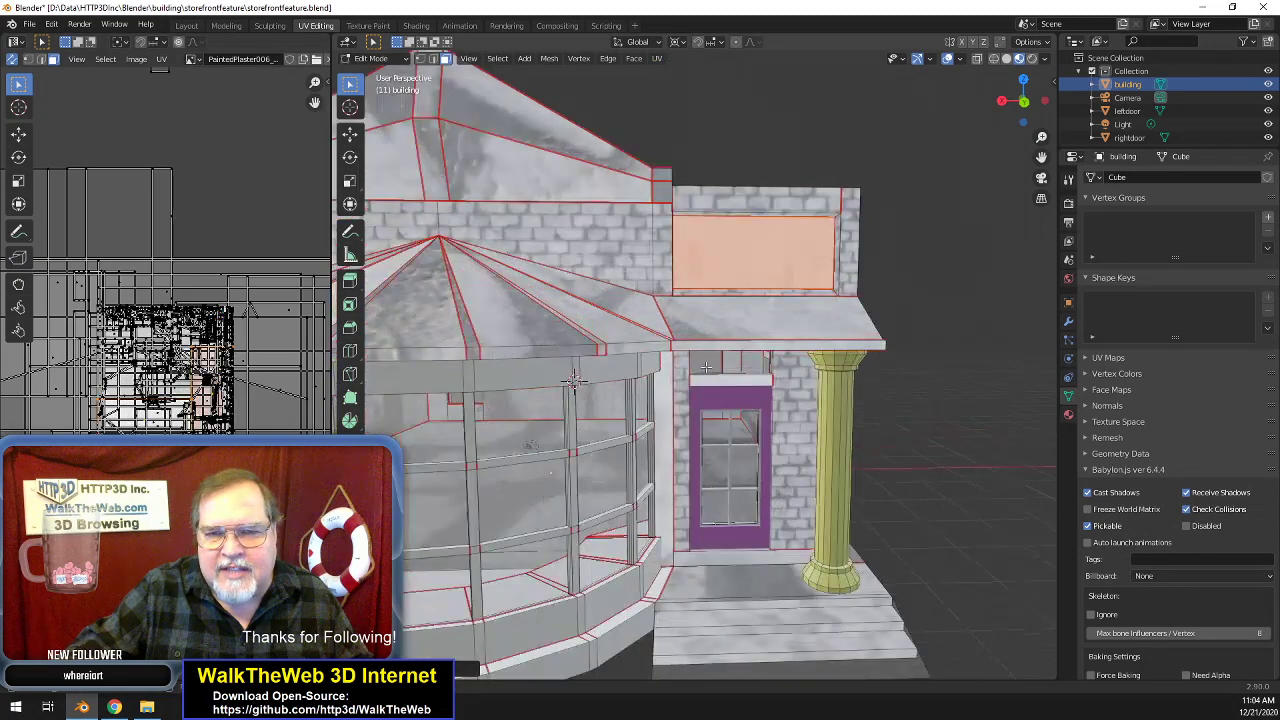
scroll(742, 361, down, 2)
drag(1041, 157, 1208, 175)
drag(662, 118, 583, 120)
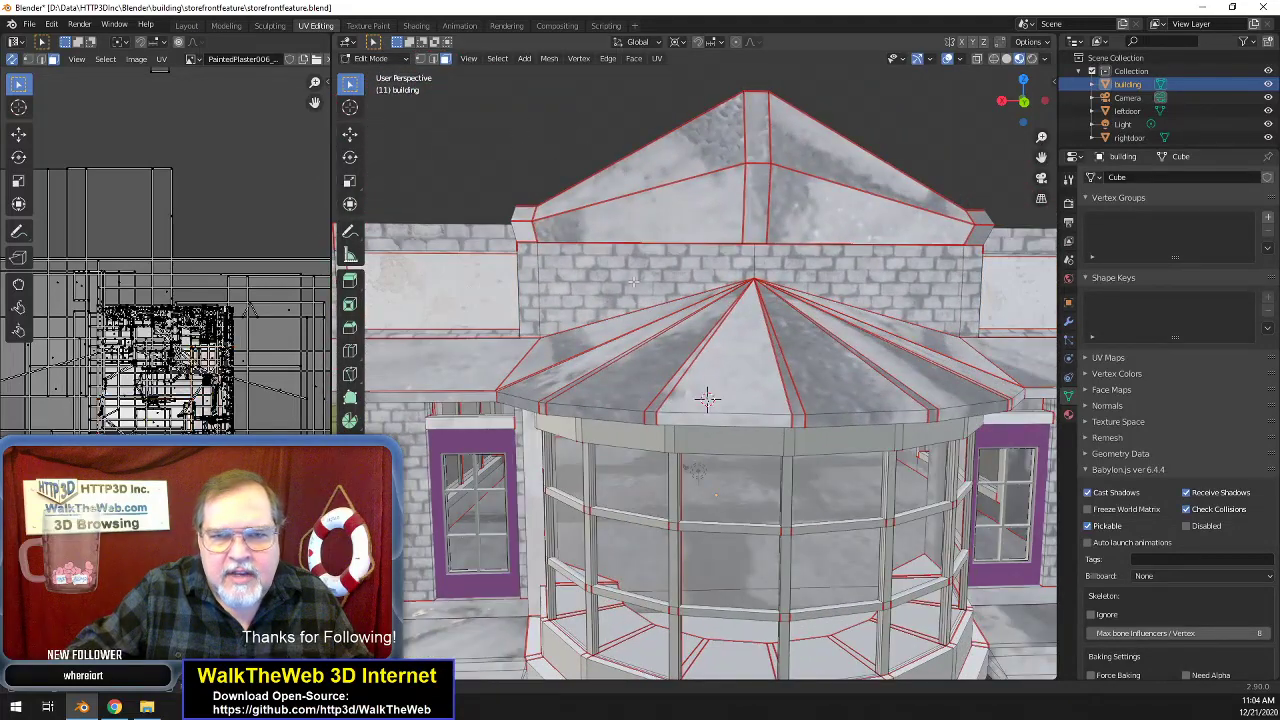
scroll(549, 284, down, 3)
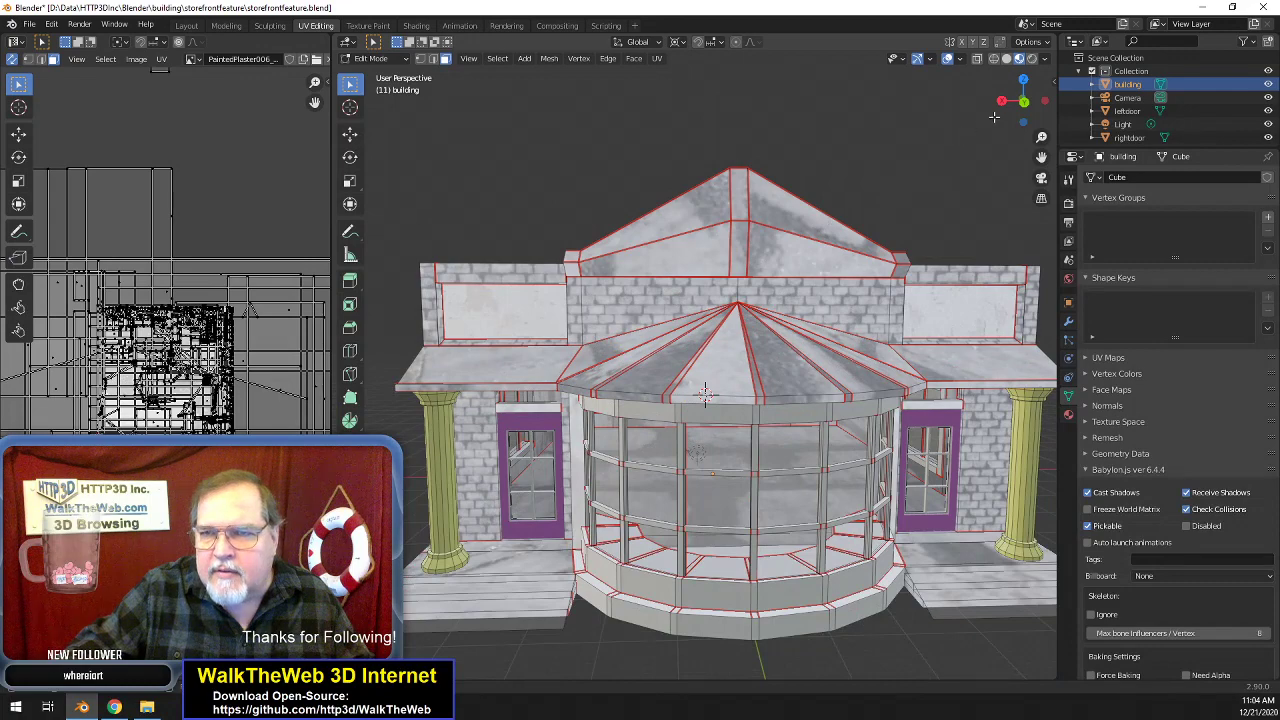
- Select the narrow plaster wall strips between the bay window and each front door, and unwrap them together
drag(1023, 100, 1048, 108)
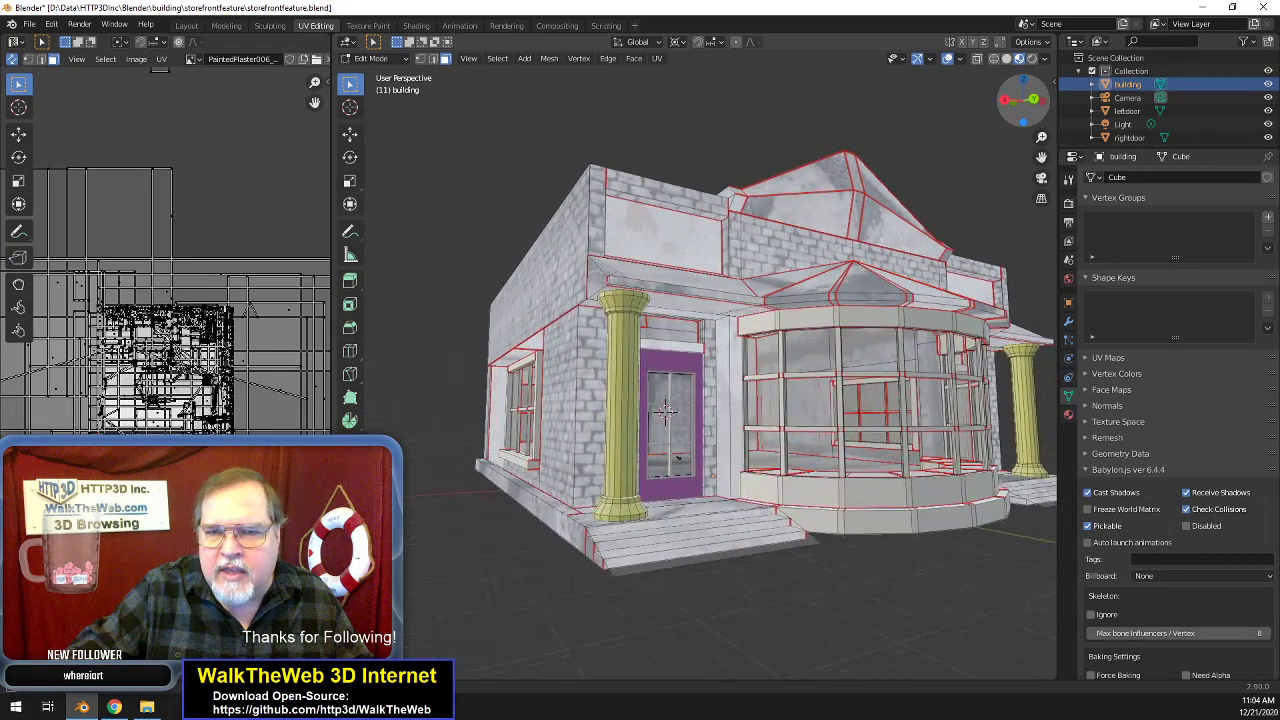
click(730, 403)
click(726, 356)
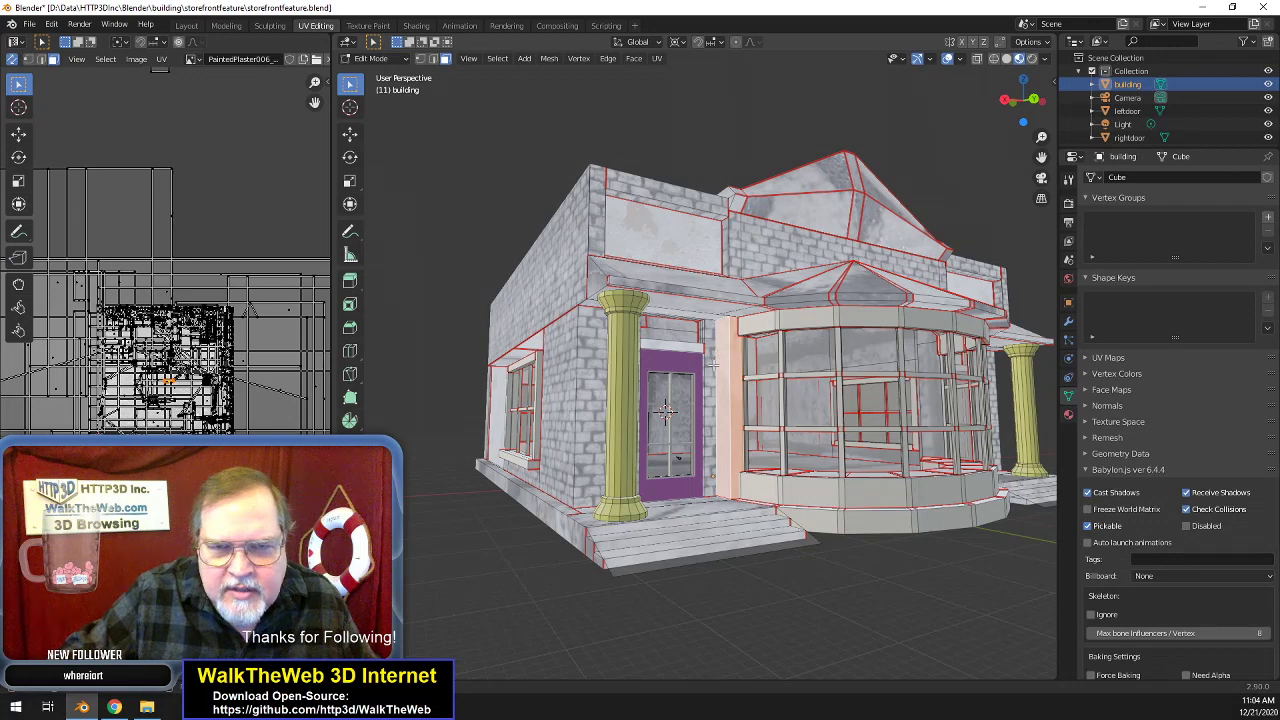
drag(1041, 111, 1040, 113)
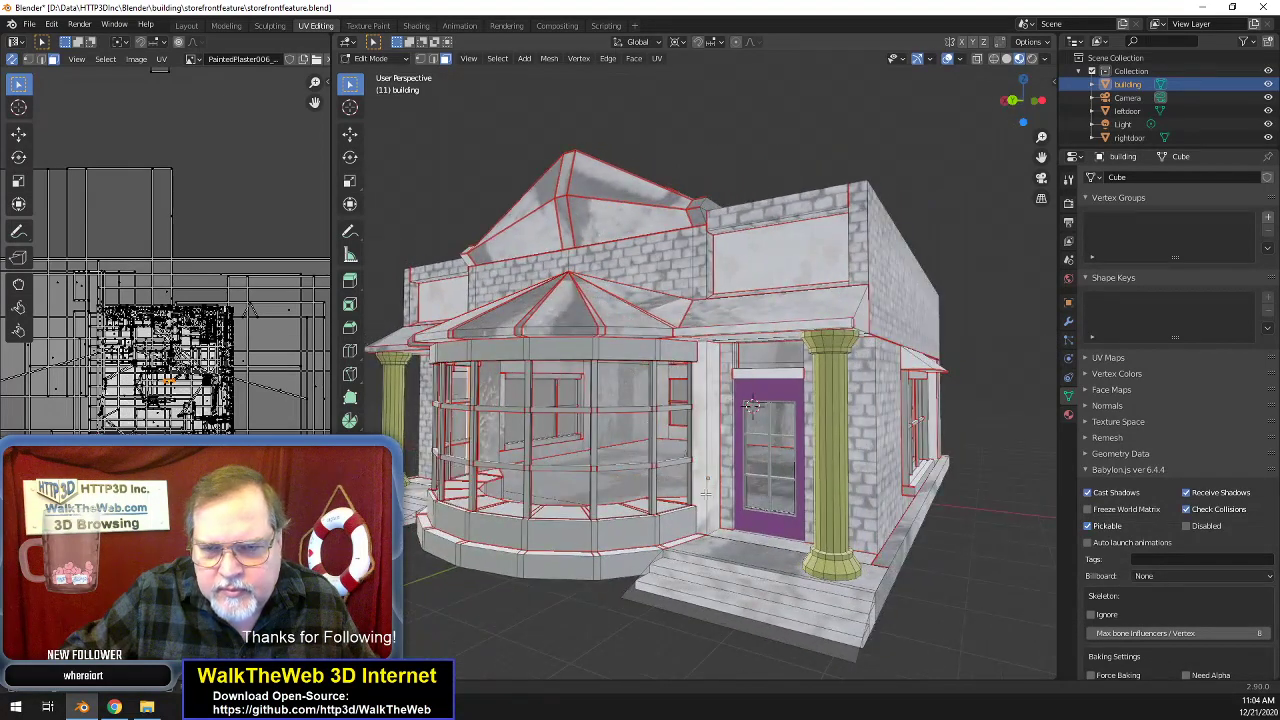
shift+click(714, 490)
shift+click(705, 453)
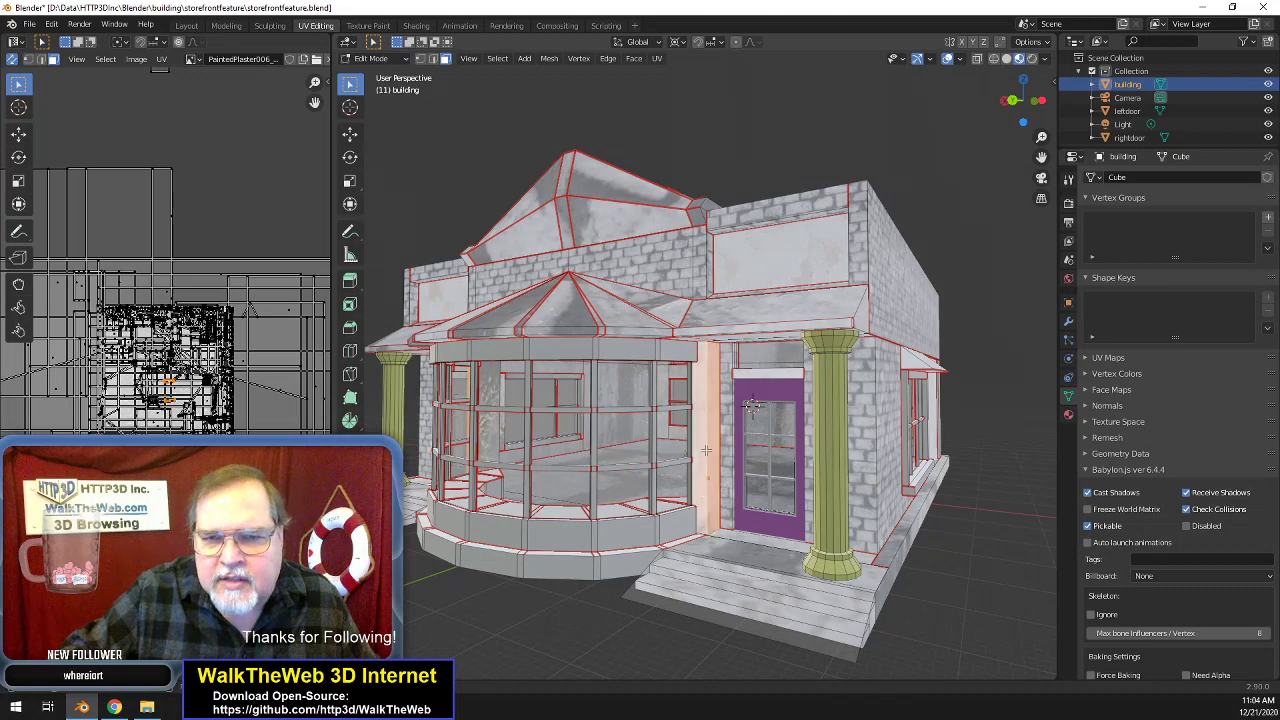
click(657, 59)
click(673, 74)
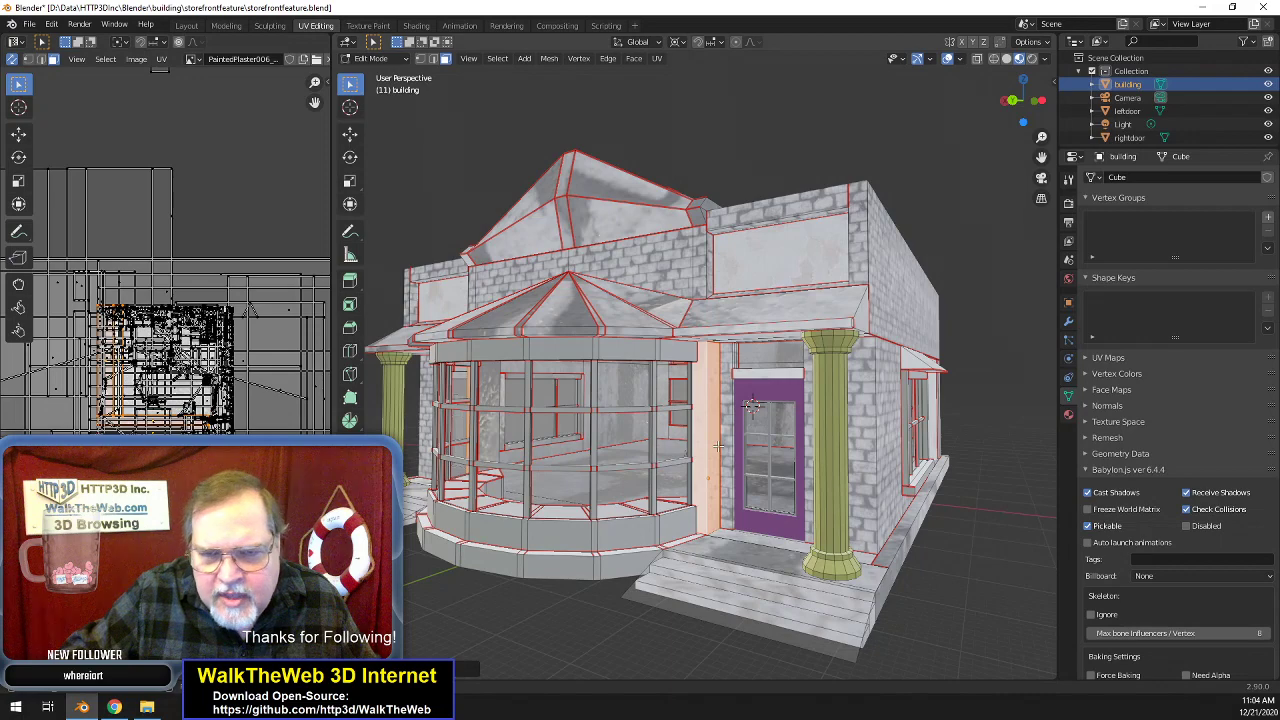
- Examine the plaster texture on the wall strips on both sides of the bay window and clear the face selection
scroll(717, 446, up, 2)
scroll(732, 460, down, 1)
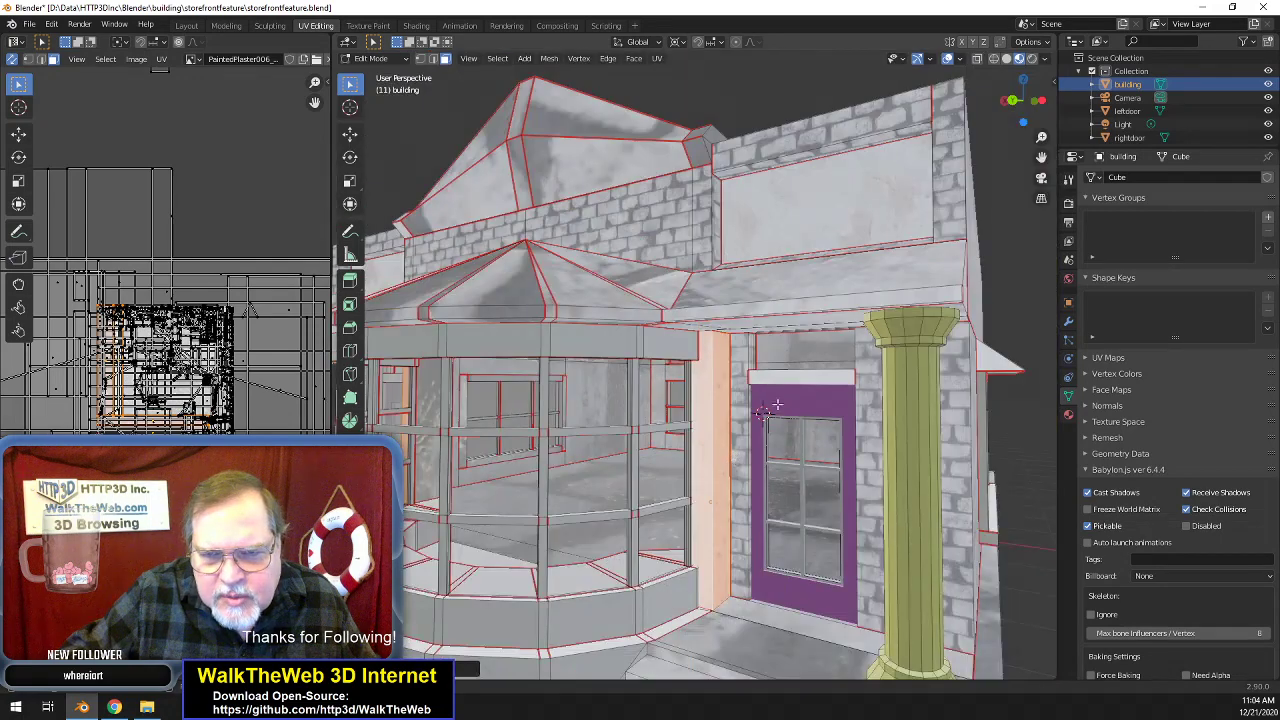
drag(1017, 109, 1108, 103)
scroll(873, 352, up, 2)
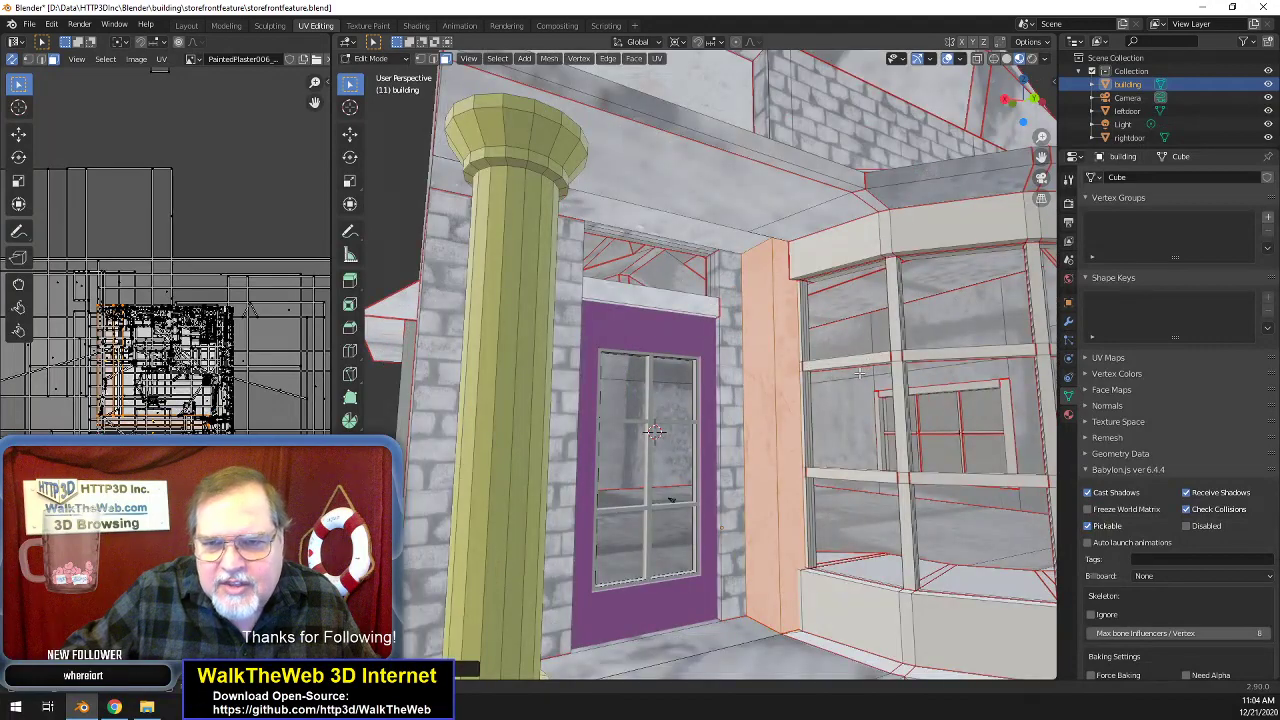
scroll(850, 366, down, 4)
scroll(848, 370, up, 2)
scroll(848, 367, down, 4)
scroll(844, 363, up, 4)
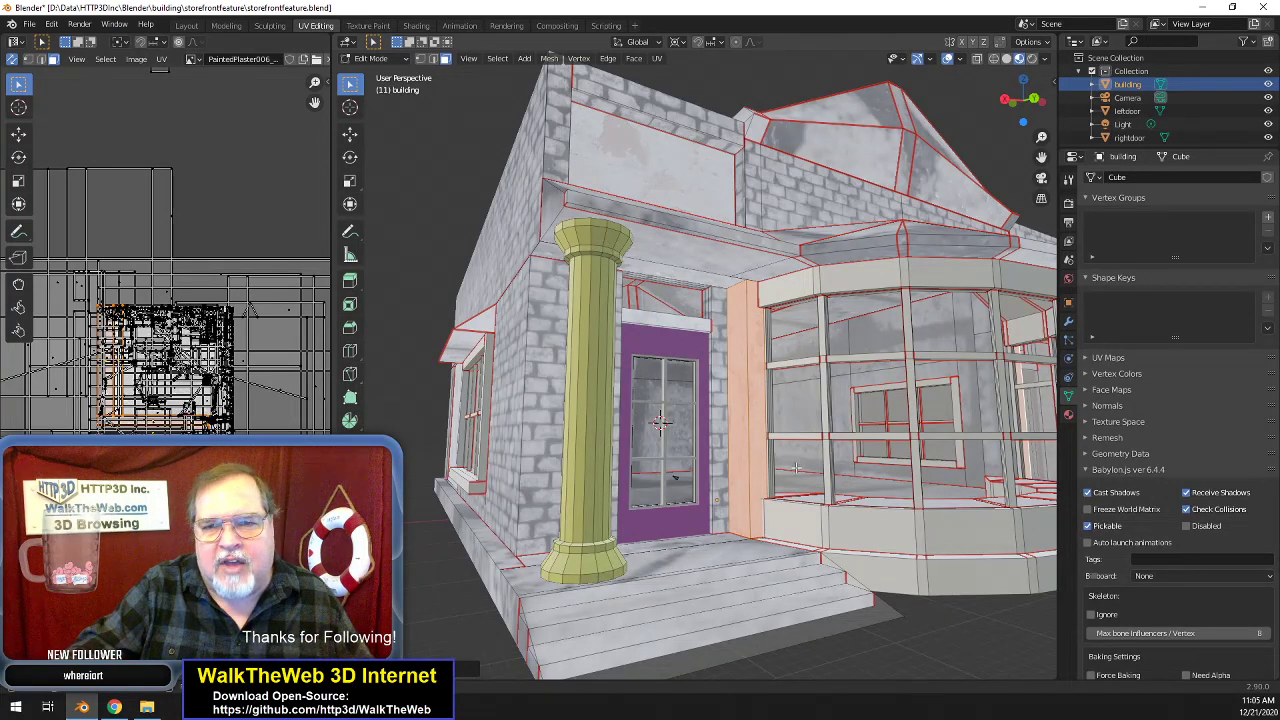
click(1004, 632)
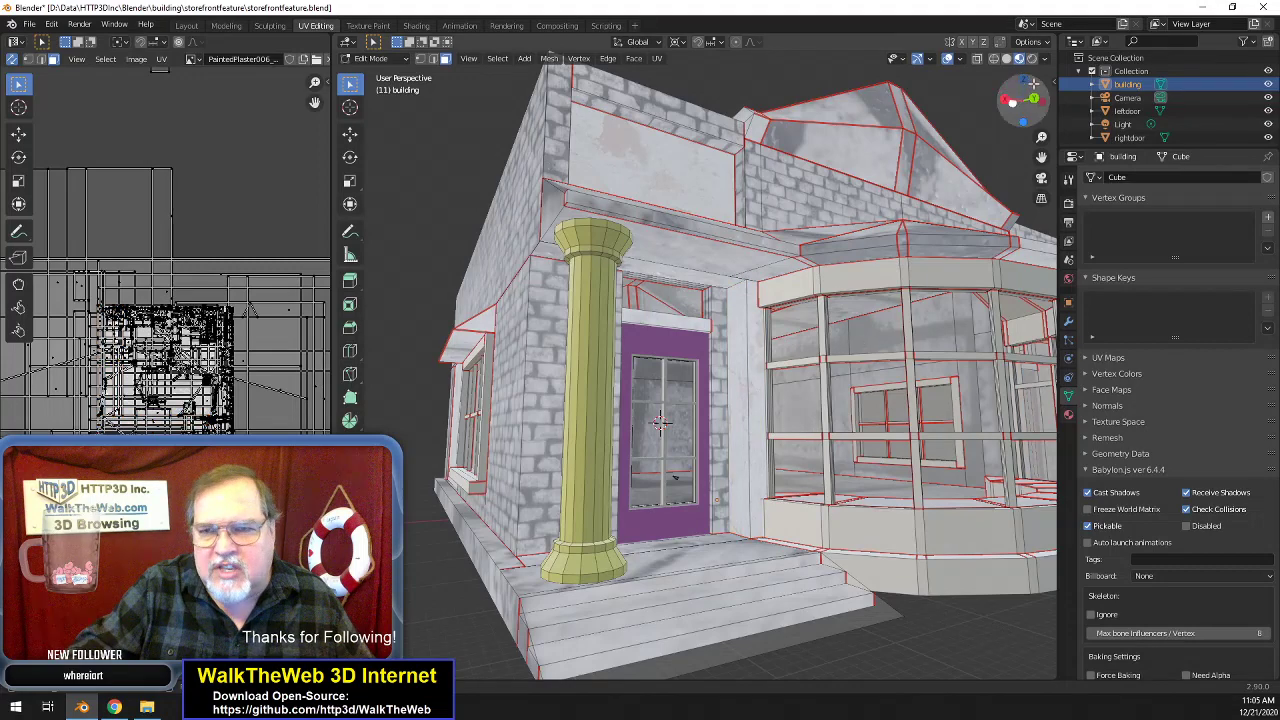
drag(1035, 100, 928, 102)
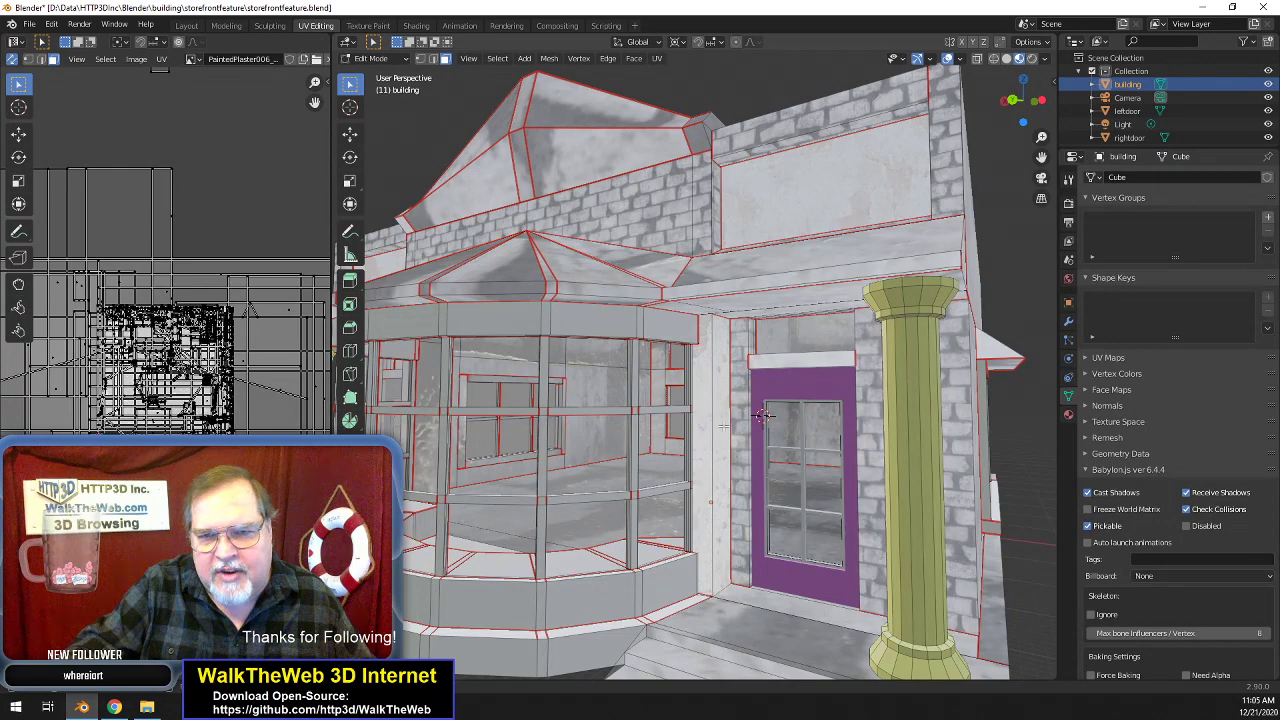
drag(1020, 101, 1065, 101)
scroll(863, 345, down, 2)
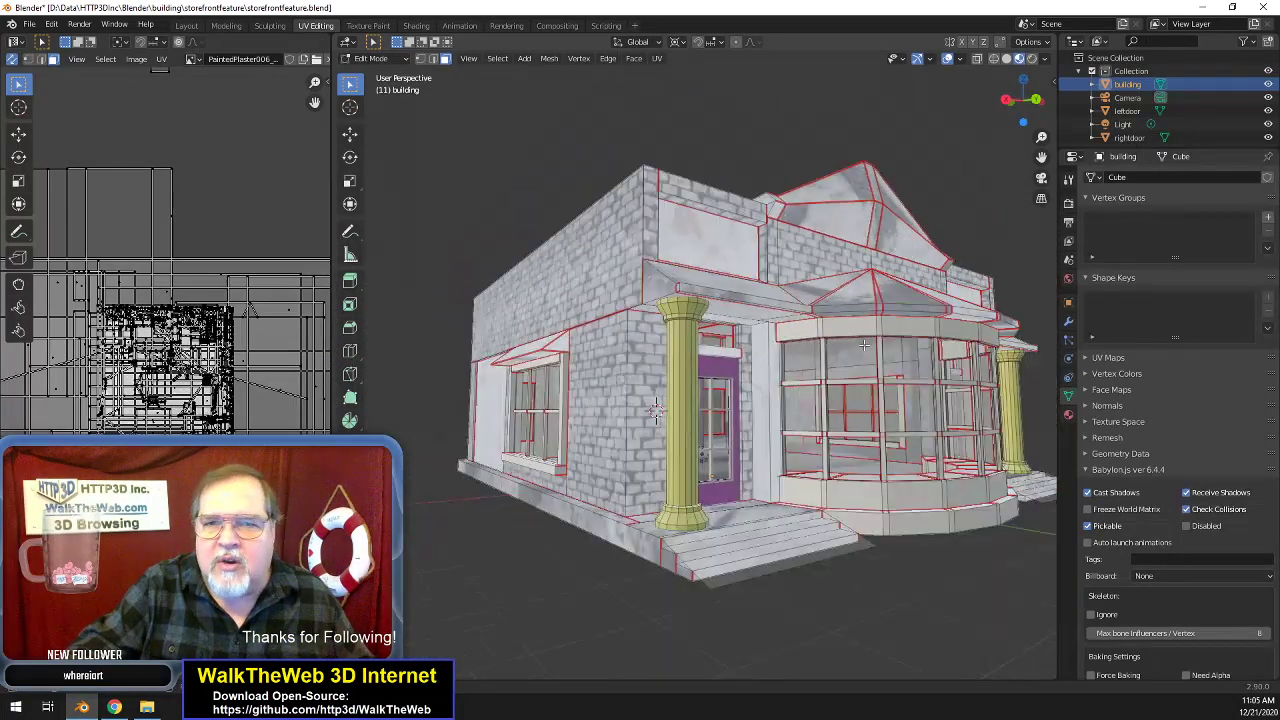
- Select the plaster lintel faces above one front door, leaving the adjoining brick wall and interior walls out of the selection
drag(1020, 101, 975, 110)
scroll(946, 284, up, 2)
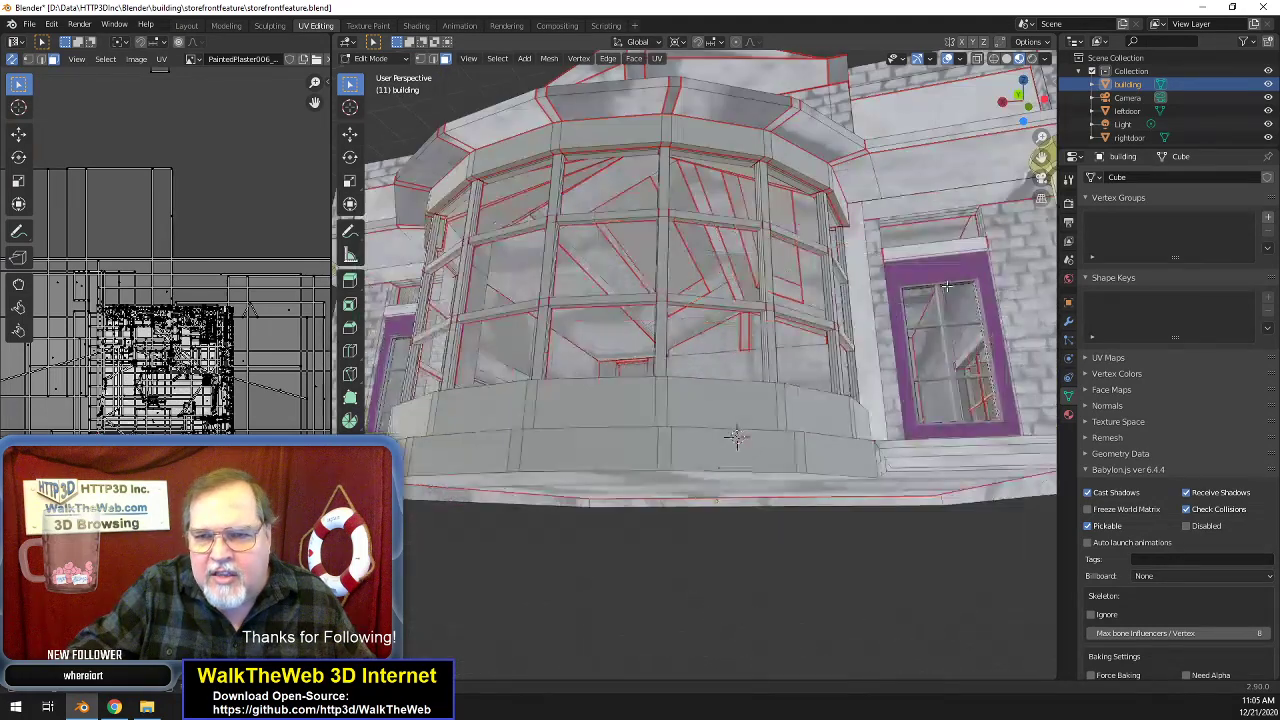
click(950, 252)
drag(1020, 104, 998, 102)
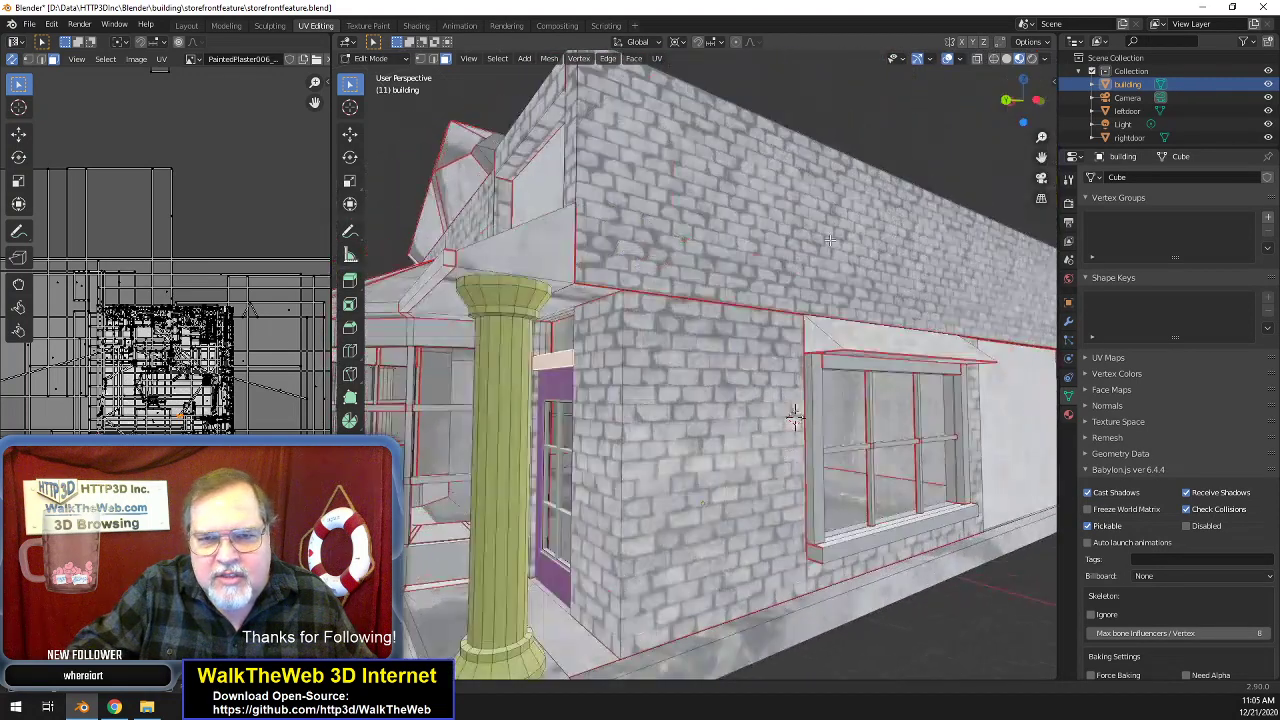
shift+click(575, 357)
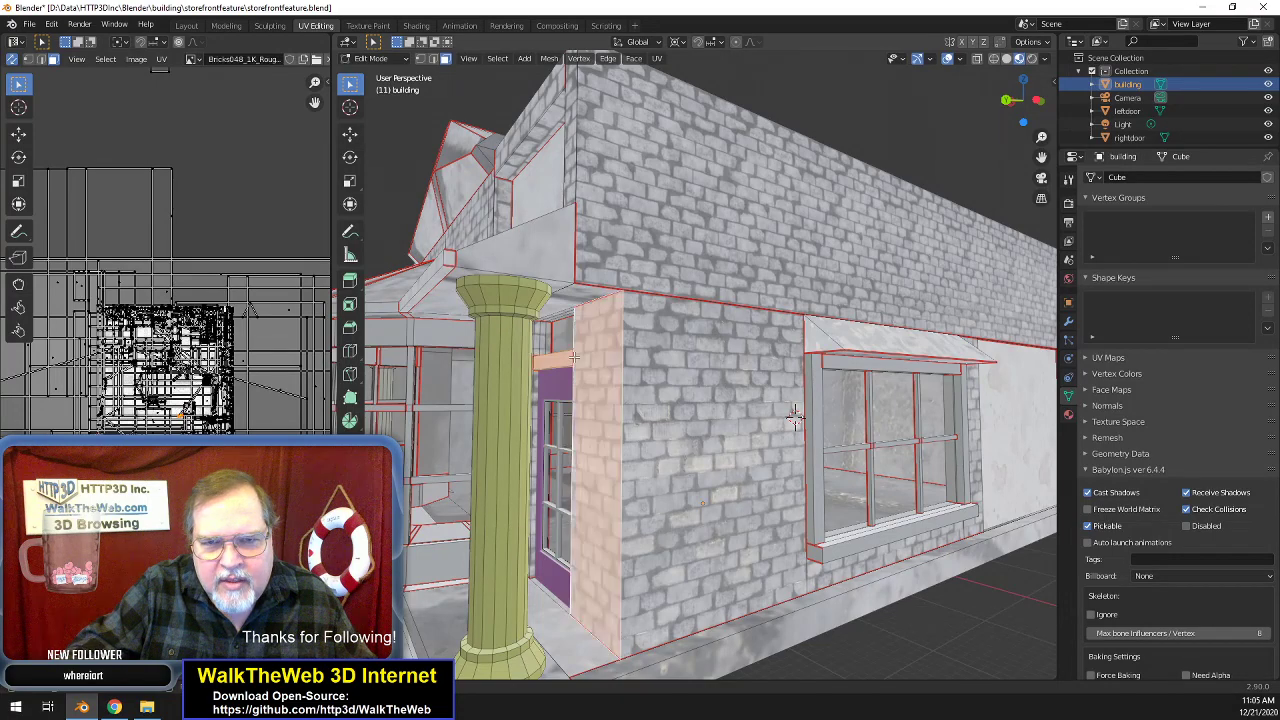
scroll(602, 374, up, 2)
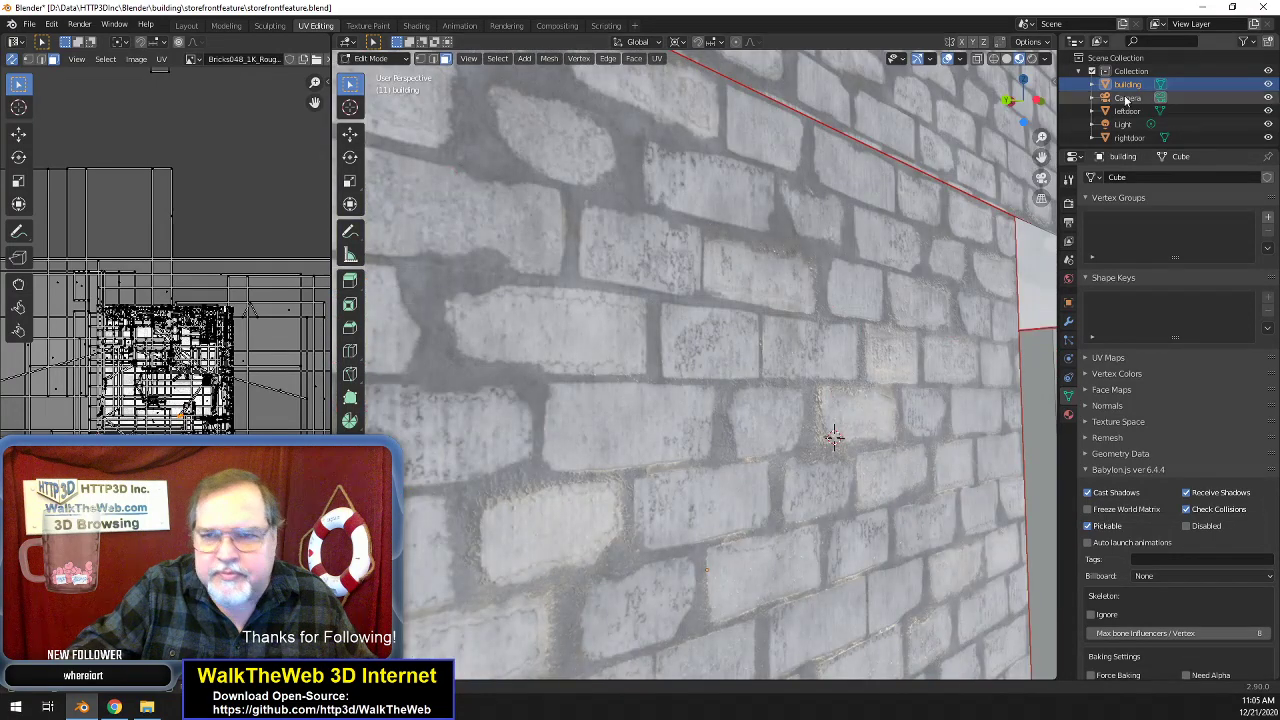
drag(1041, 157, 1104, 154)
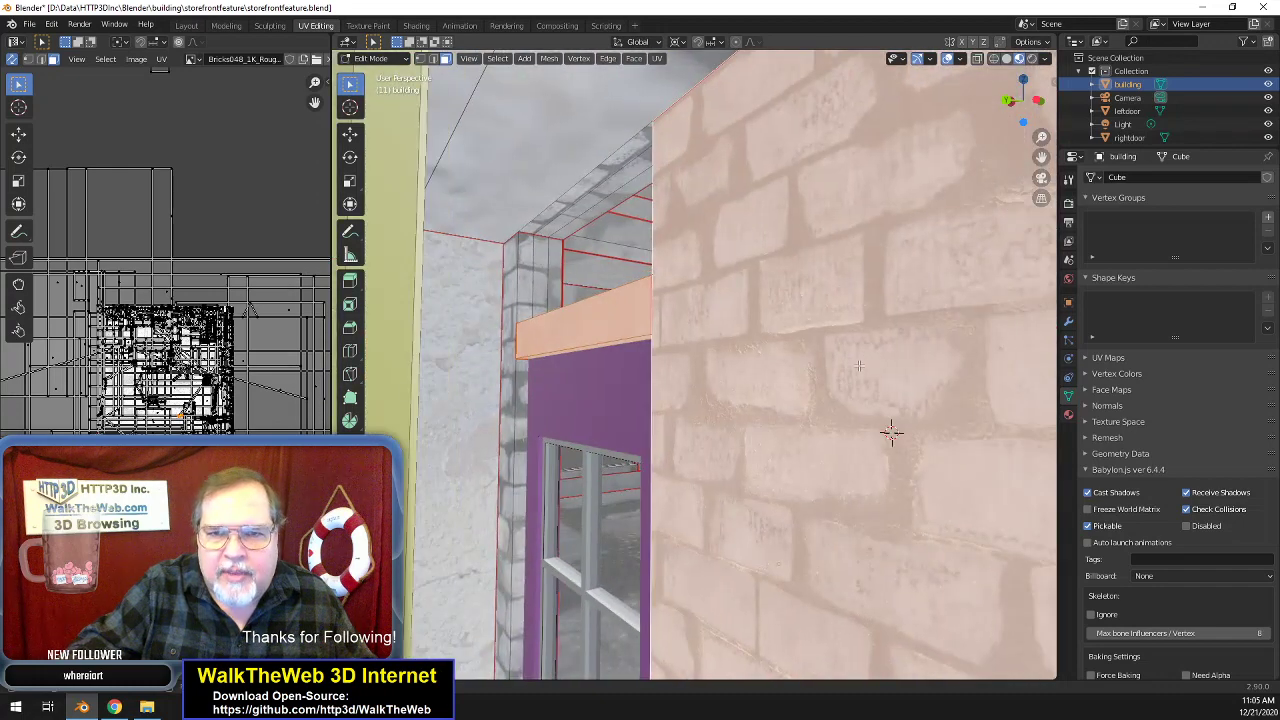
shift+click(679, 332)
middle_drag(891, 432, 818, 432)
drag(1023, 121, 1054, 116)
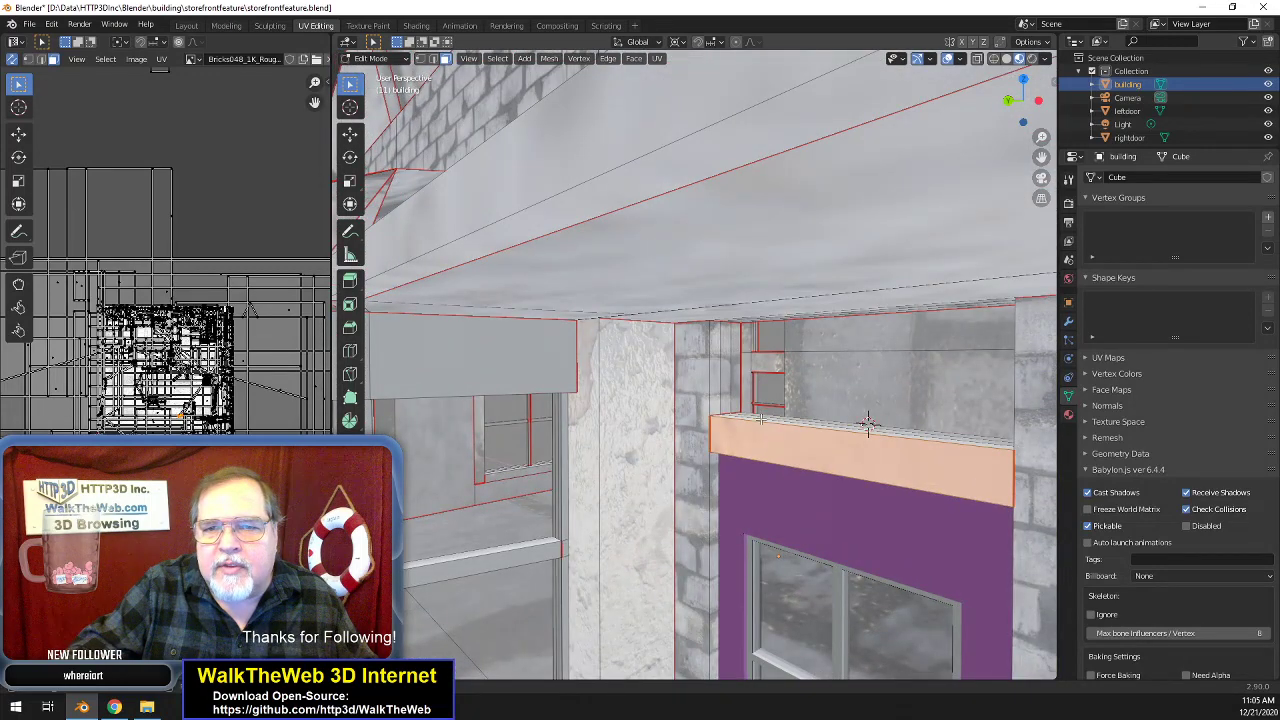
shift+click(868, 425)
shift+click(761, 420)
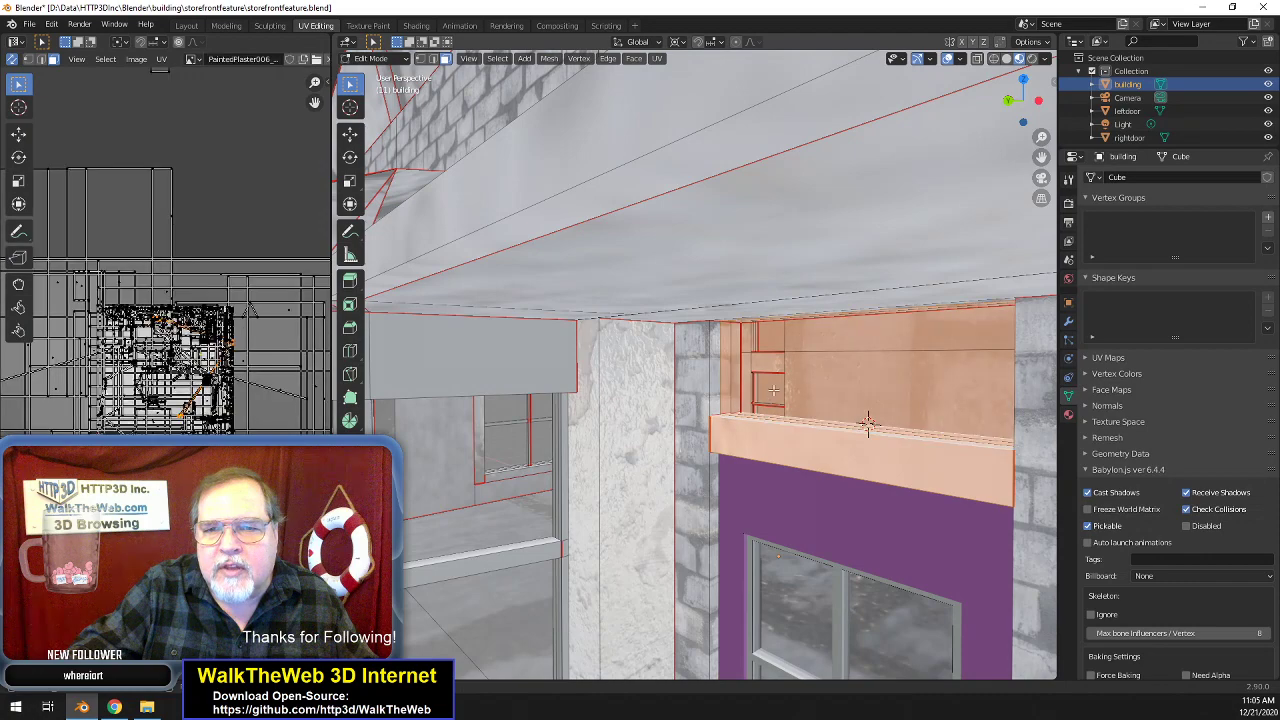
shift+click(763, 398)
drag(1034, 110, 1164, 114)
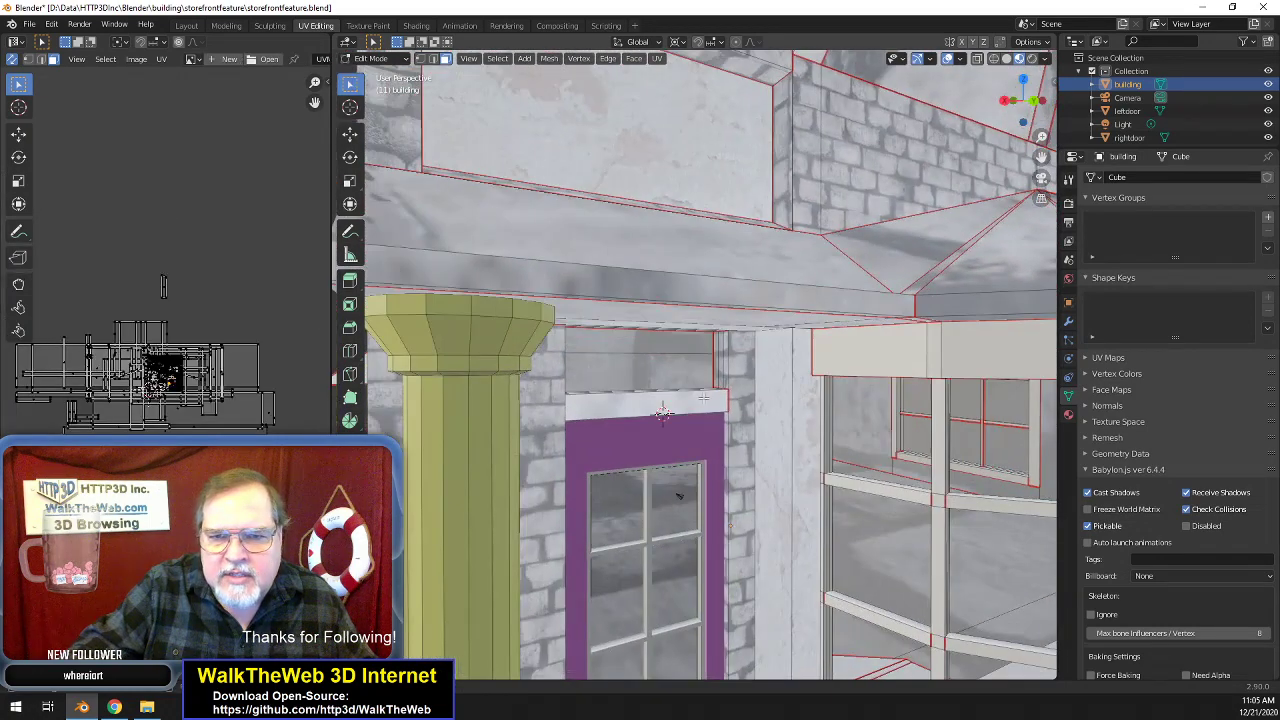
- Add the plaster lintel faces above the other front door to the selection, including the underside
click(702, 397)
drag(1026, 117, 1041, 148)
middle_drag(684, 378, 695, 343)
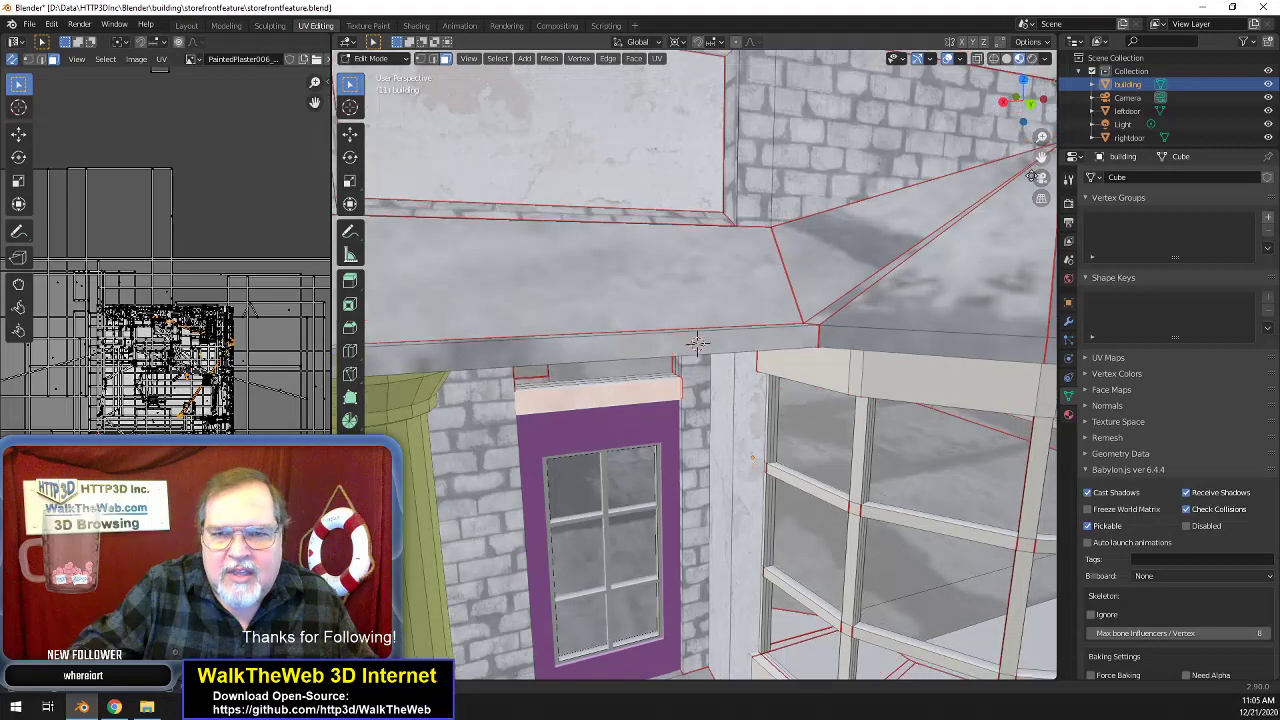
click(666, 376)
shift+click(666, 379)
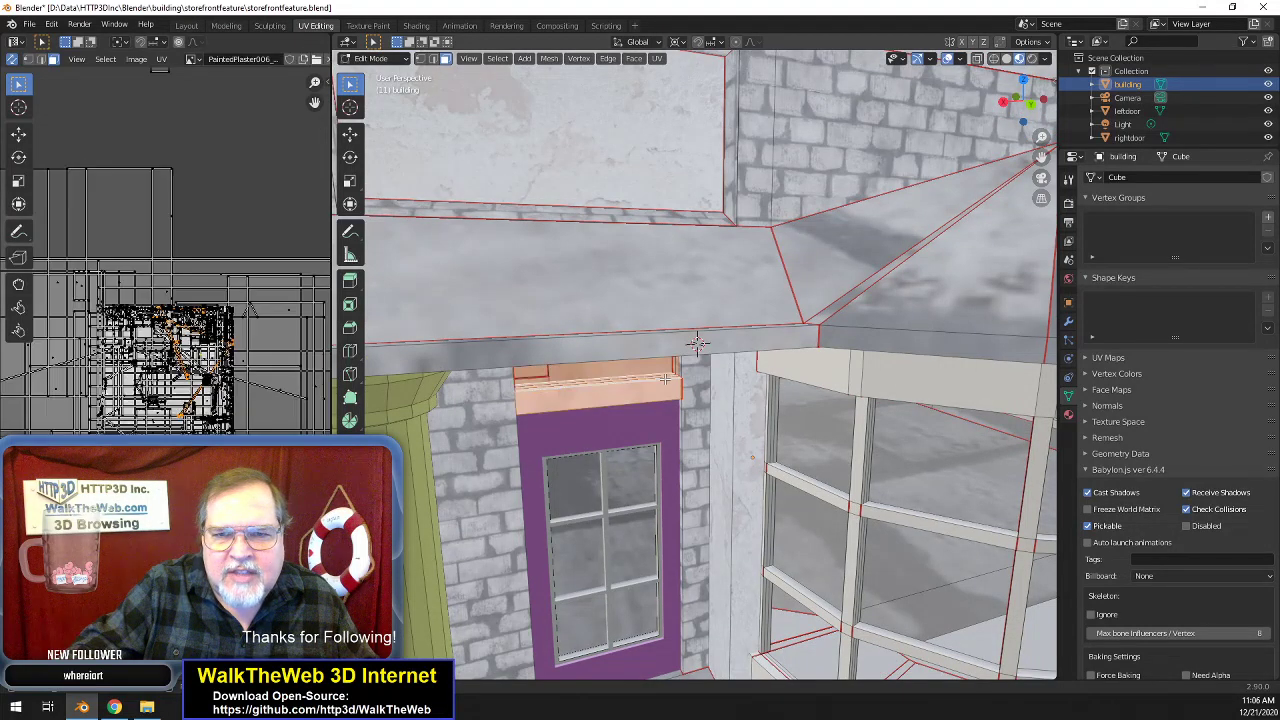
shift+click(652, 369)
drag(1019, 106, 1020, 56)
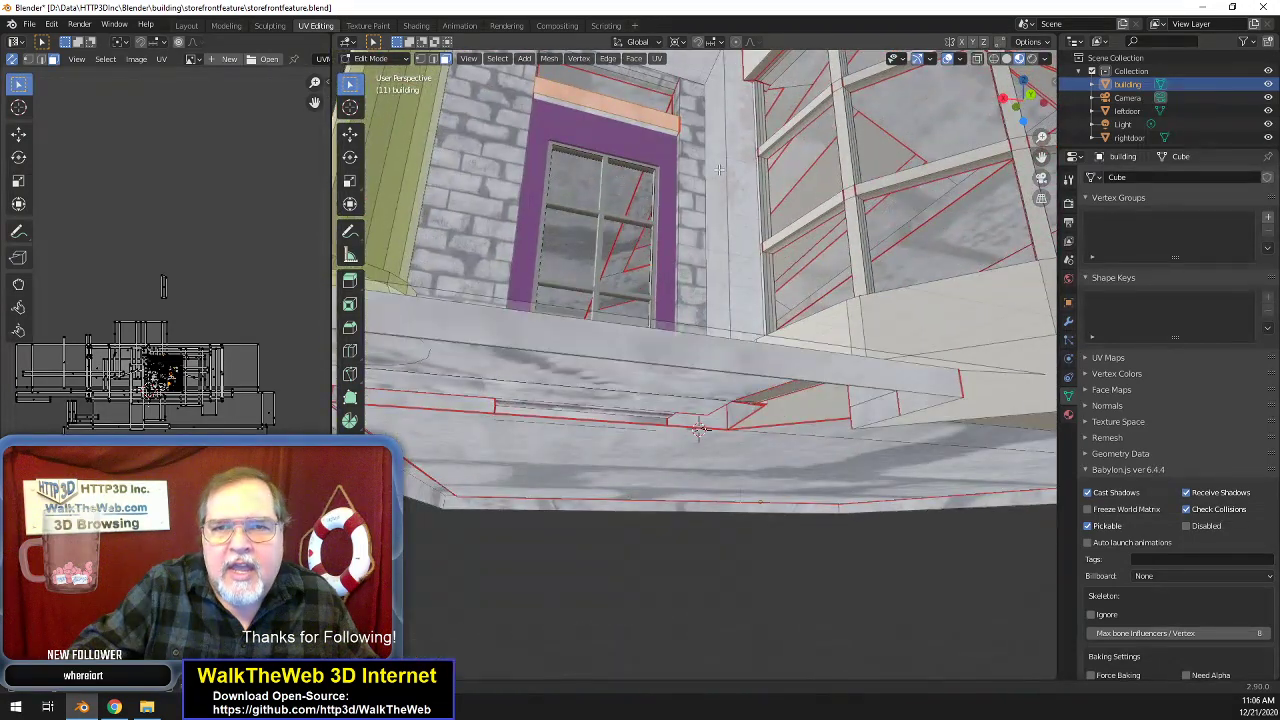
shift+click(668, 128)
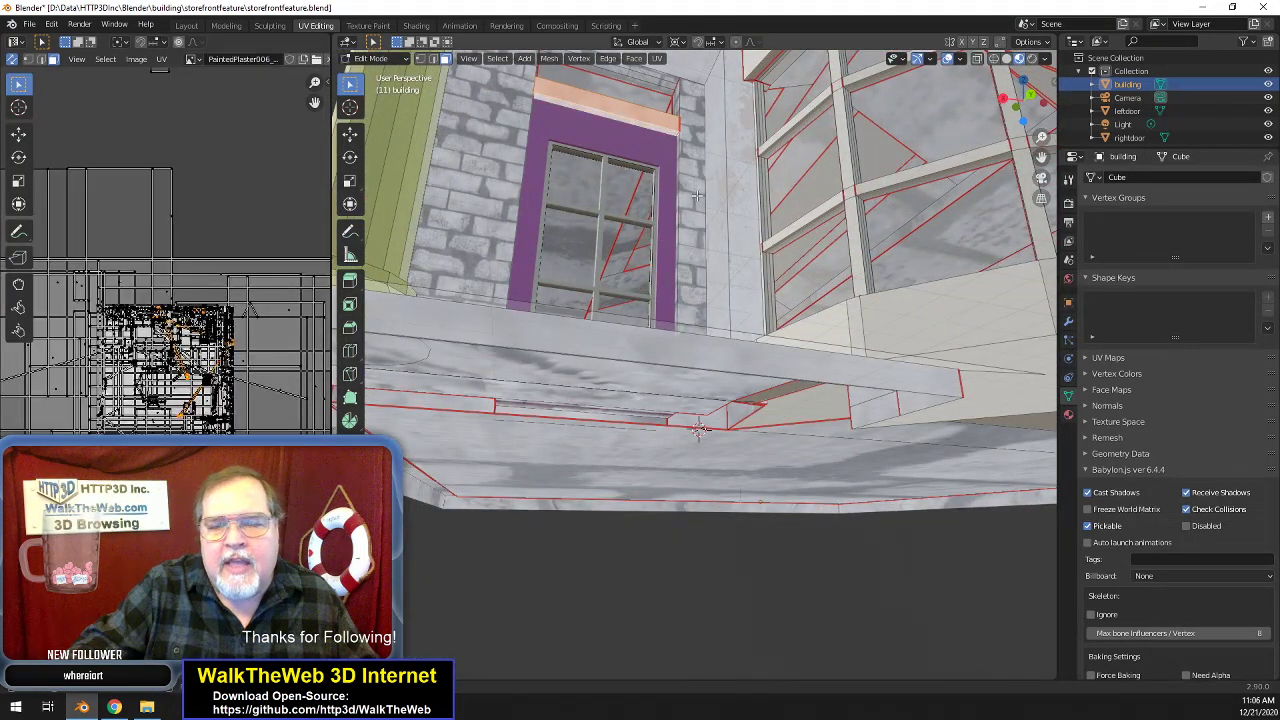
- Unwrap the selected lintel faces above both front doors, deselect them, and check the facade from below
scroll(702, 198, down, 3)
drag(1029, 115, 1014, 157)
scroll(983, 215, down, 2)
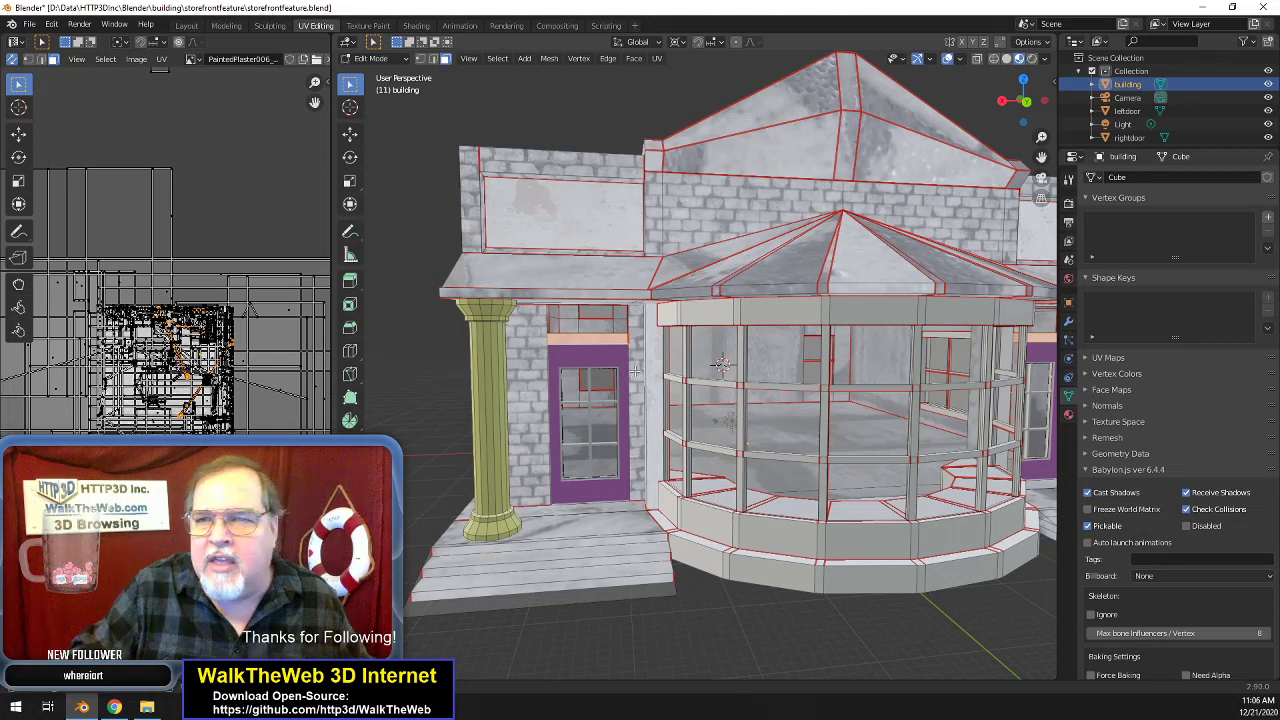
click(657, 58)
click(681, 74)
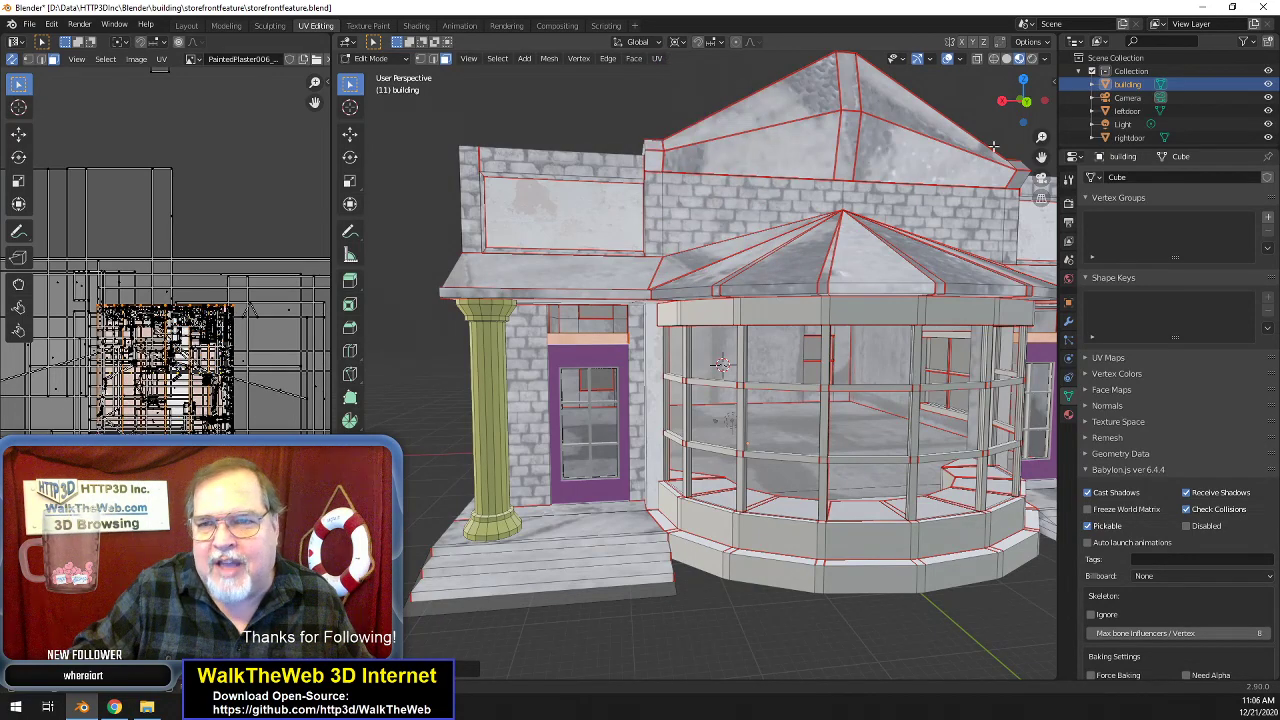
drag(1019, 123, 1000, 65)
scroll(953, 274, up, 3)
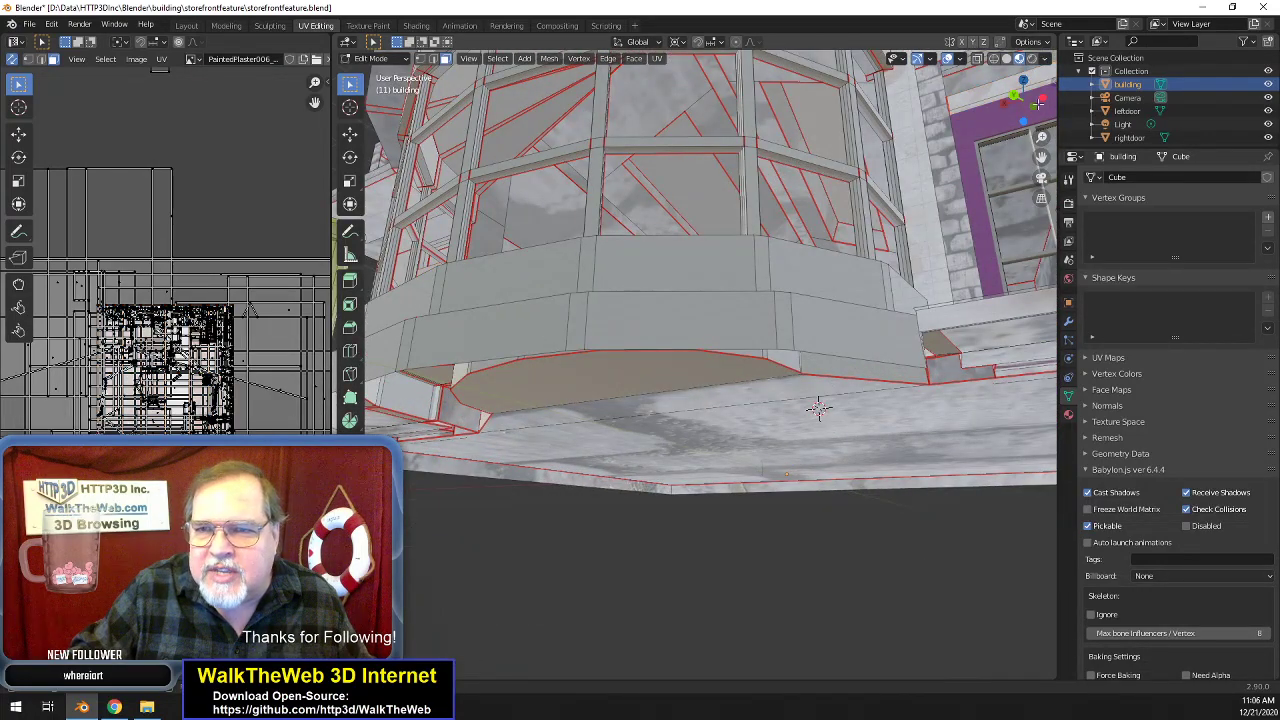
scroll(975, 145, down, 2)
mouse_move(1024, 118)
mouse_down()
mouse_move(1130, 108)
mouse_move(1040, 118)
mouse_up()
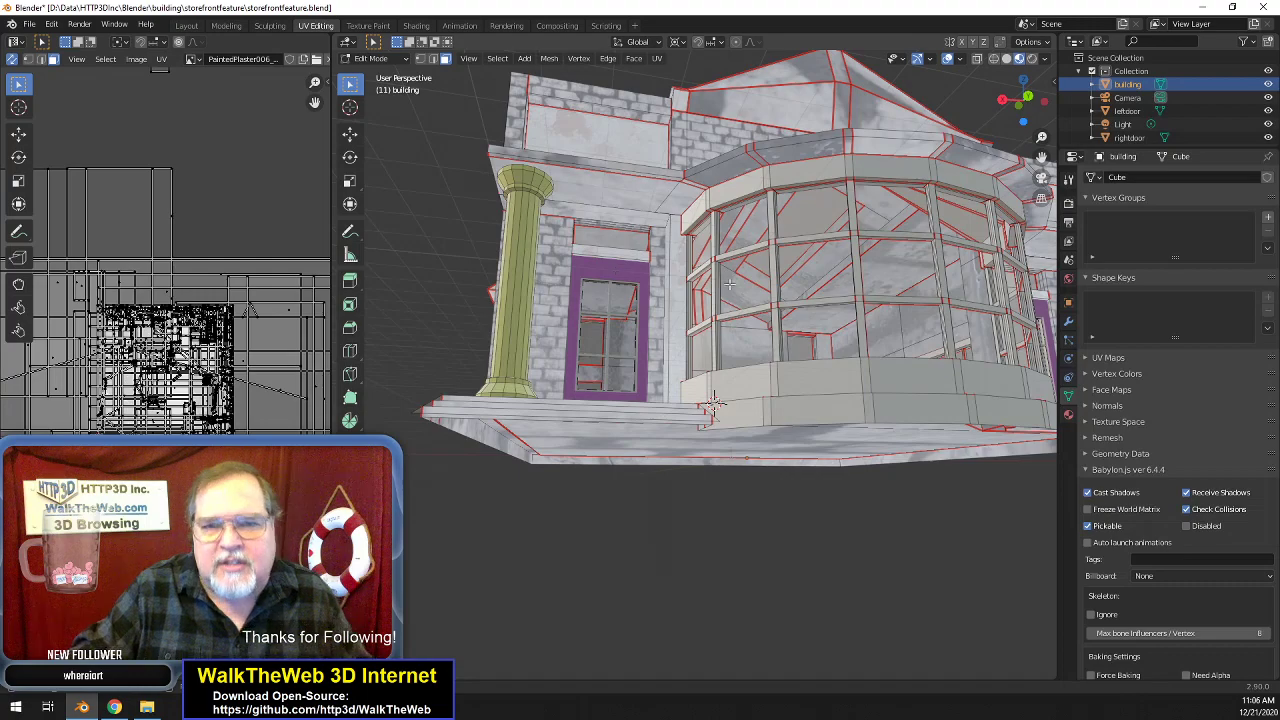
- Select the pillar and lintel faces around both upper openings of the building's rear wall and unwrap them
drag(1023, 100, 958, 182)
scroll(466, 397, down, 2)
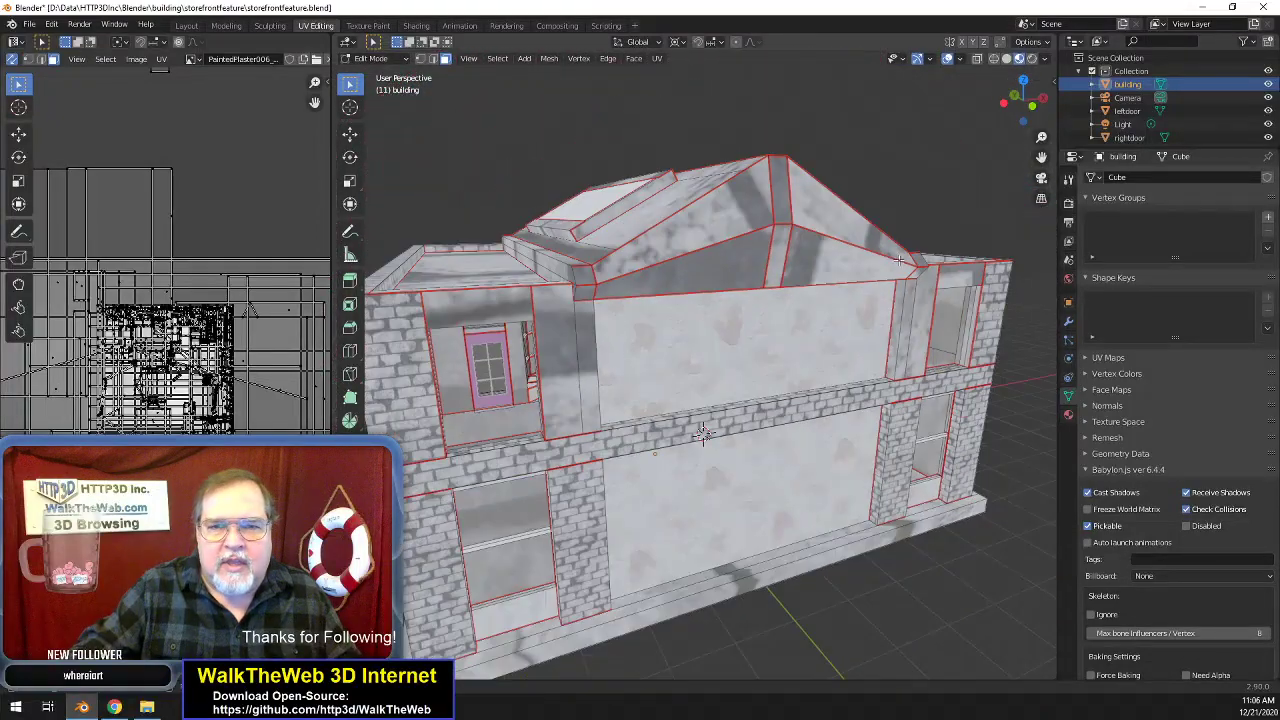
click(576, 360)
shift+click(581, 360)
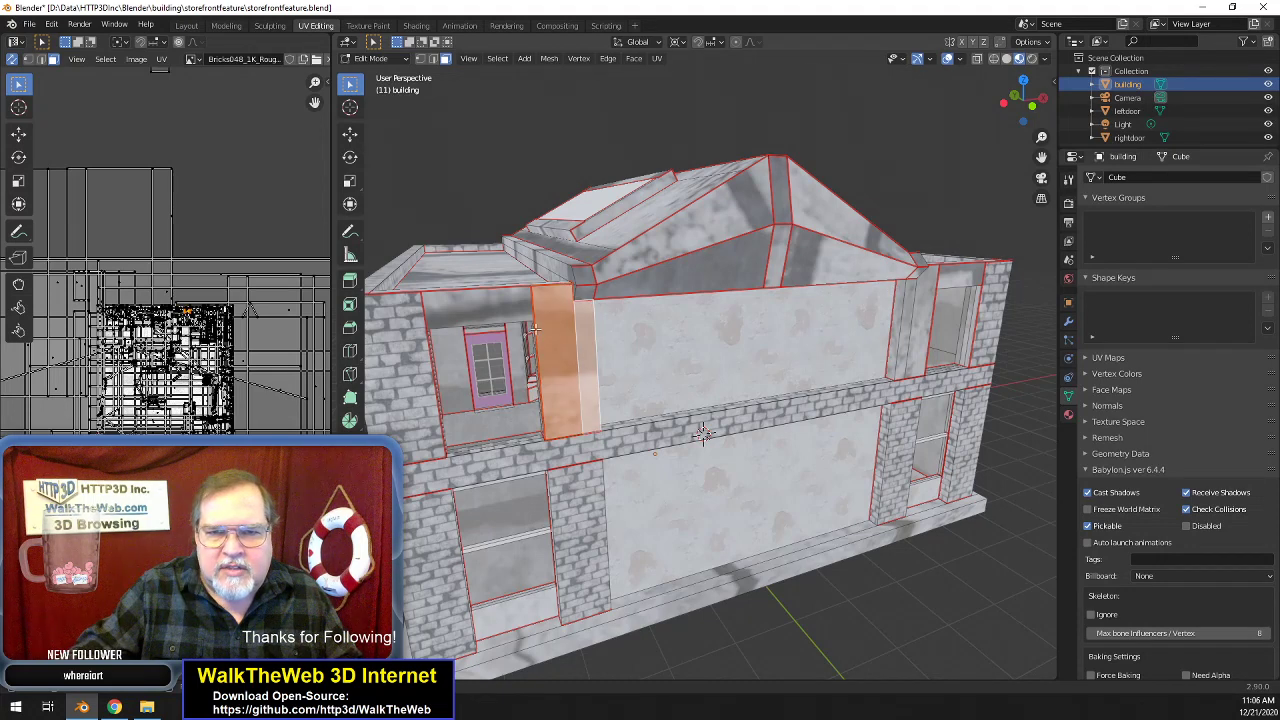
shift+click(511, 310)
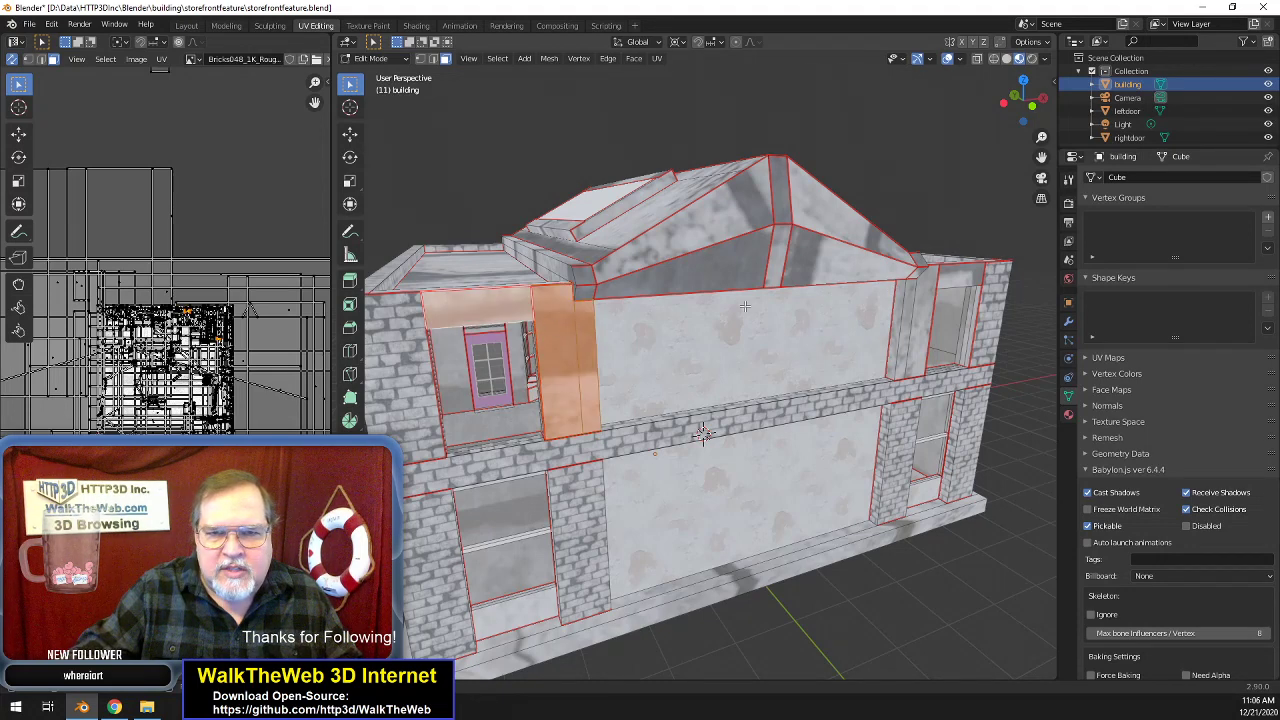
shift+click(920, 300)
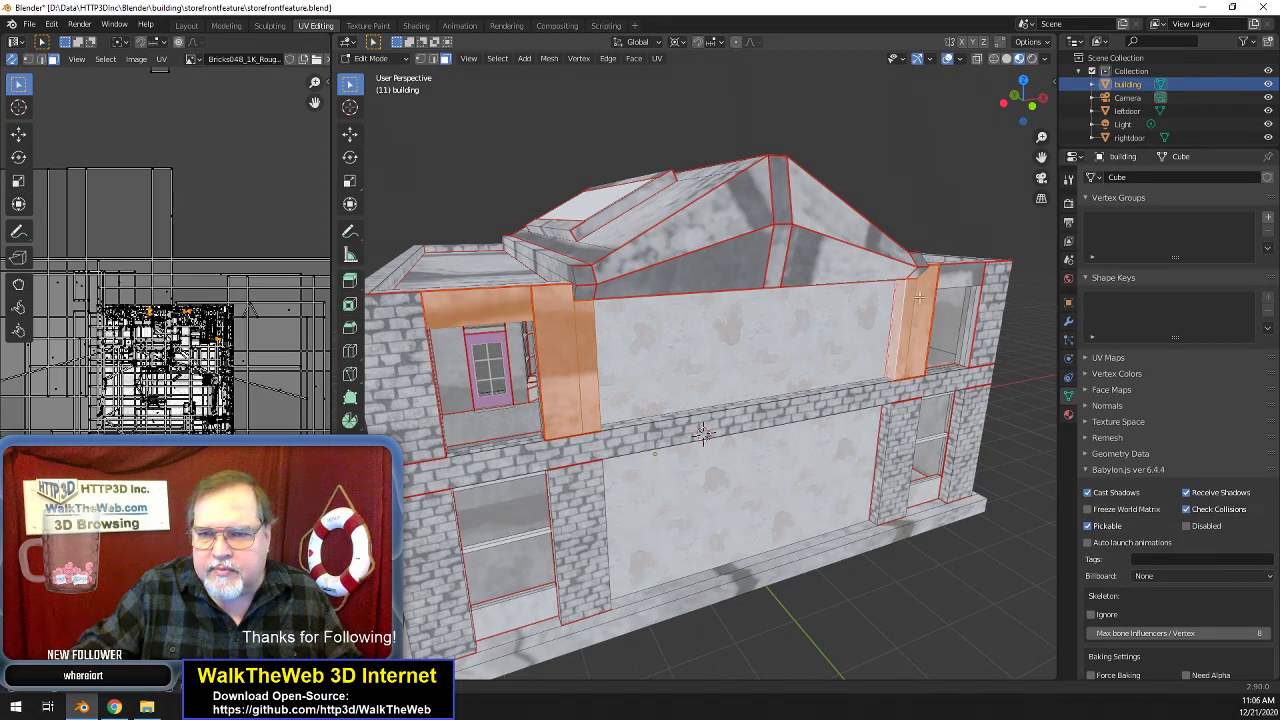
shift+click(947, 277)
drag(1025, 105, 952, 106)
shift+click(378, 332)
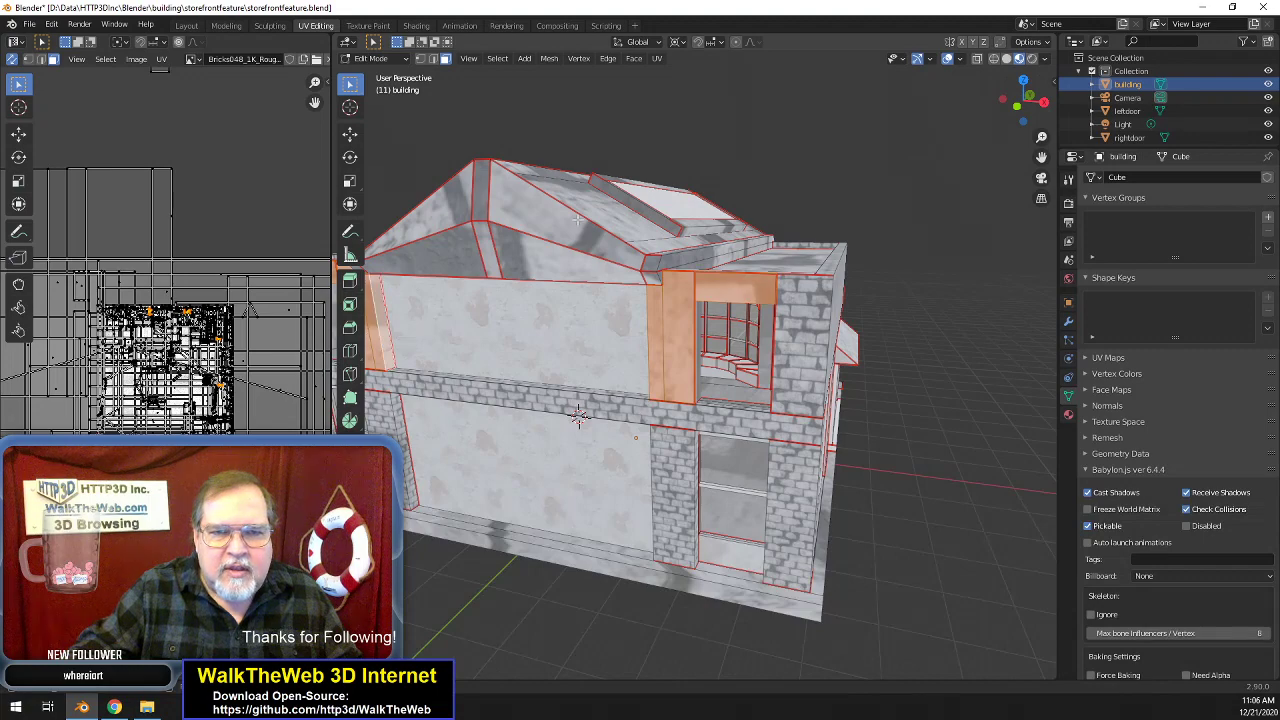
drag(1022, 102, 1052, 103)
click(656, 58)
click(665, 74)
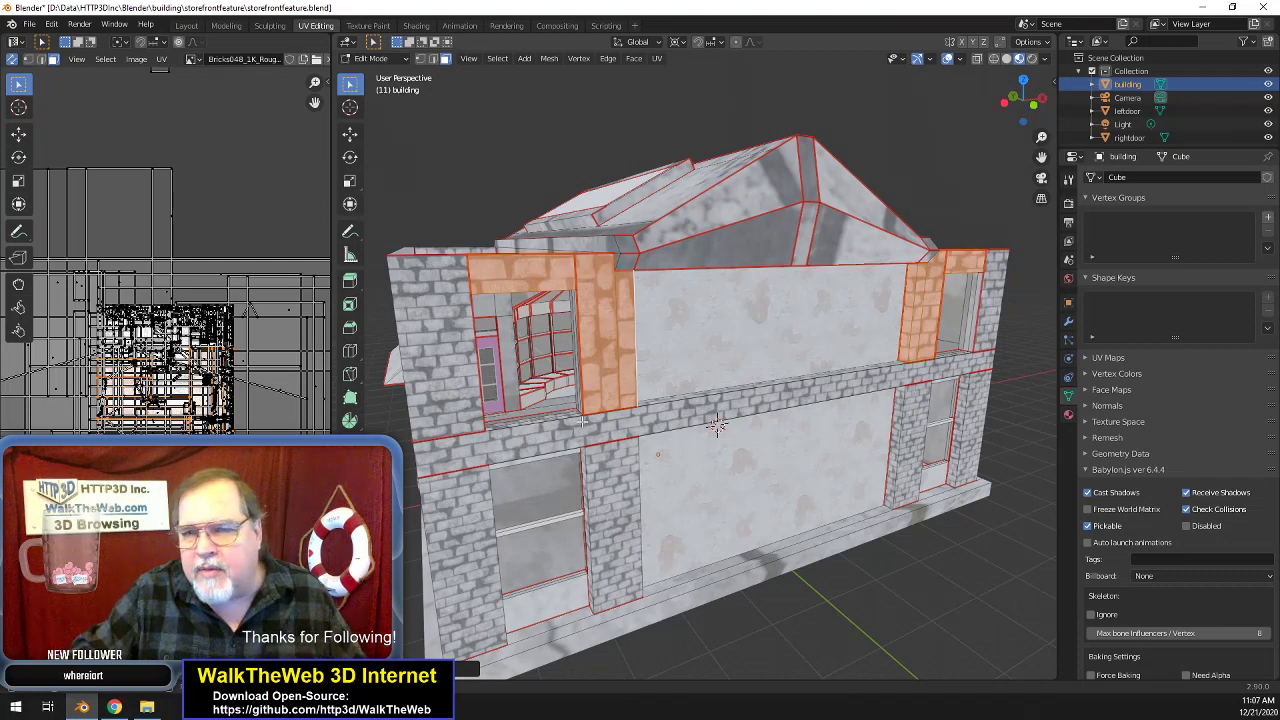
- Select the pillar faces beside one upper rear opening, including the opening's side, and rotate their UVs by 90 degrees
click(618, 358)
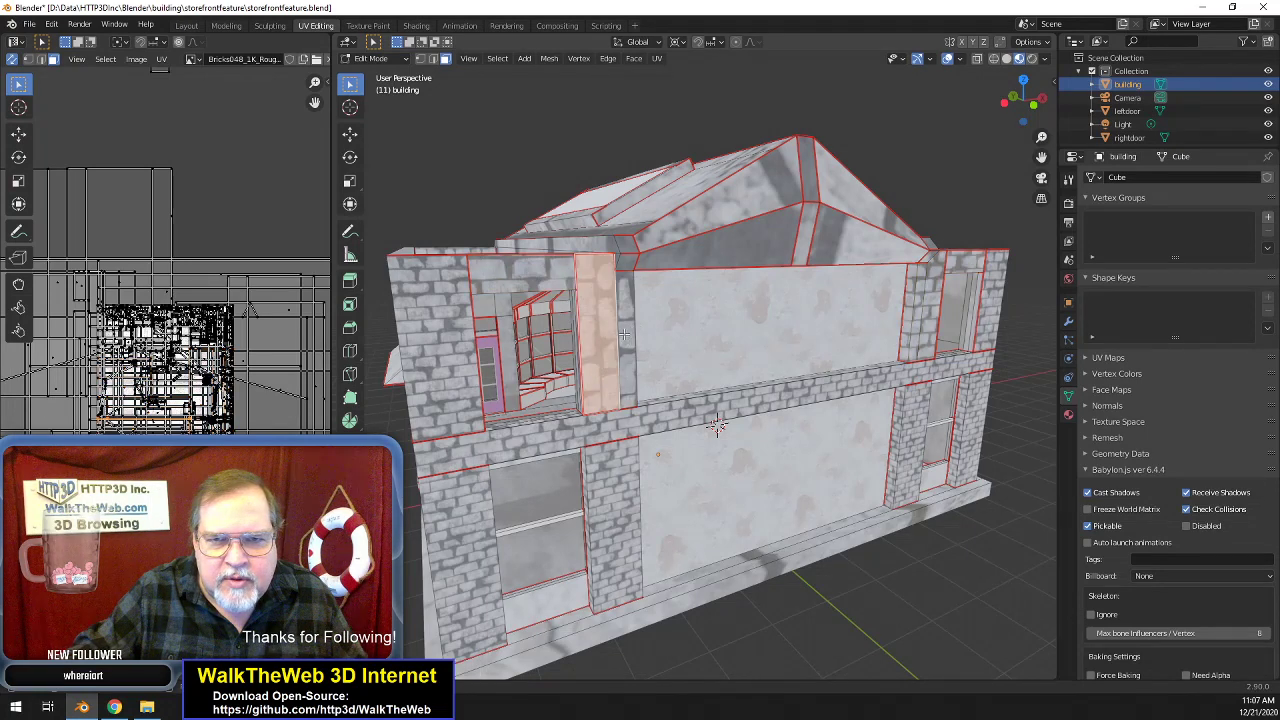
shift+click(627, 340)
drag(1022, 100, 1036, 102)
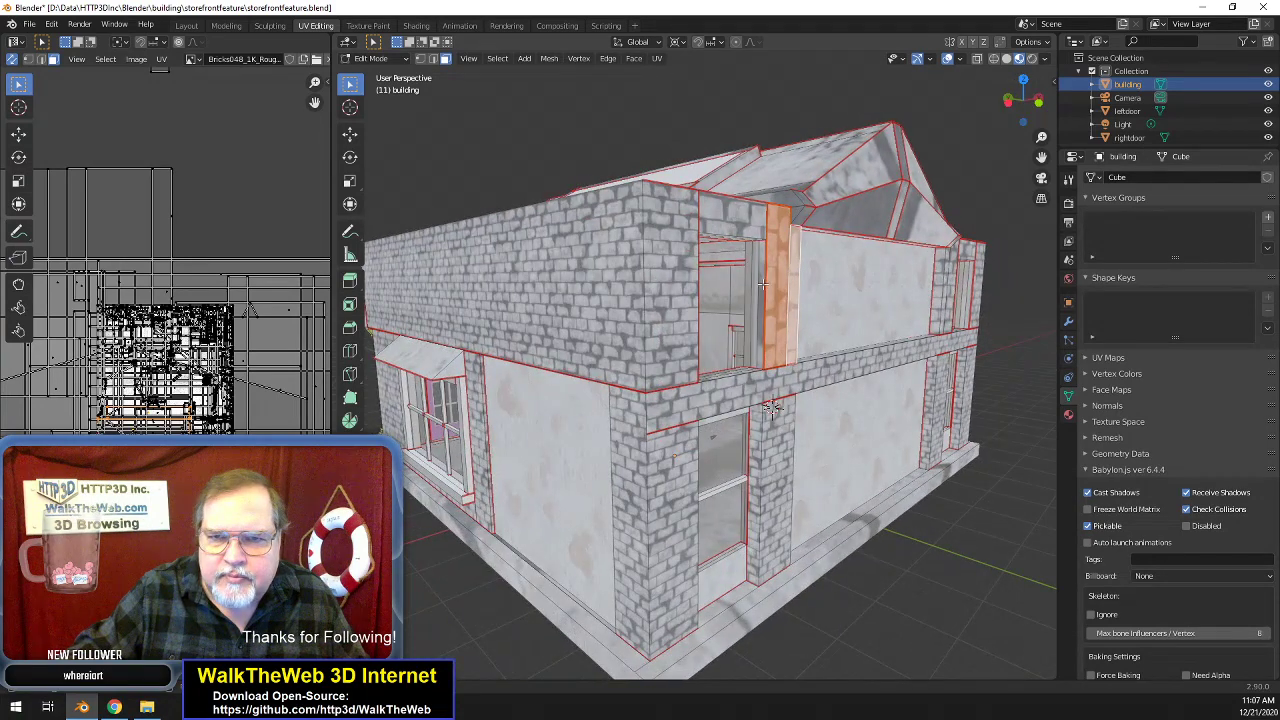
key(r)
key(9)
key(0)
key(Return)
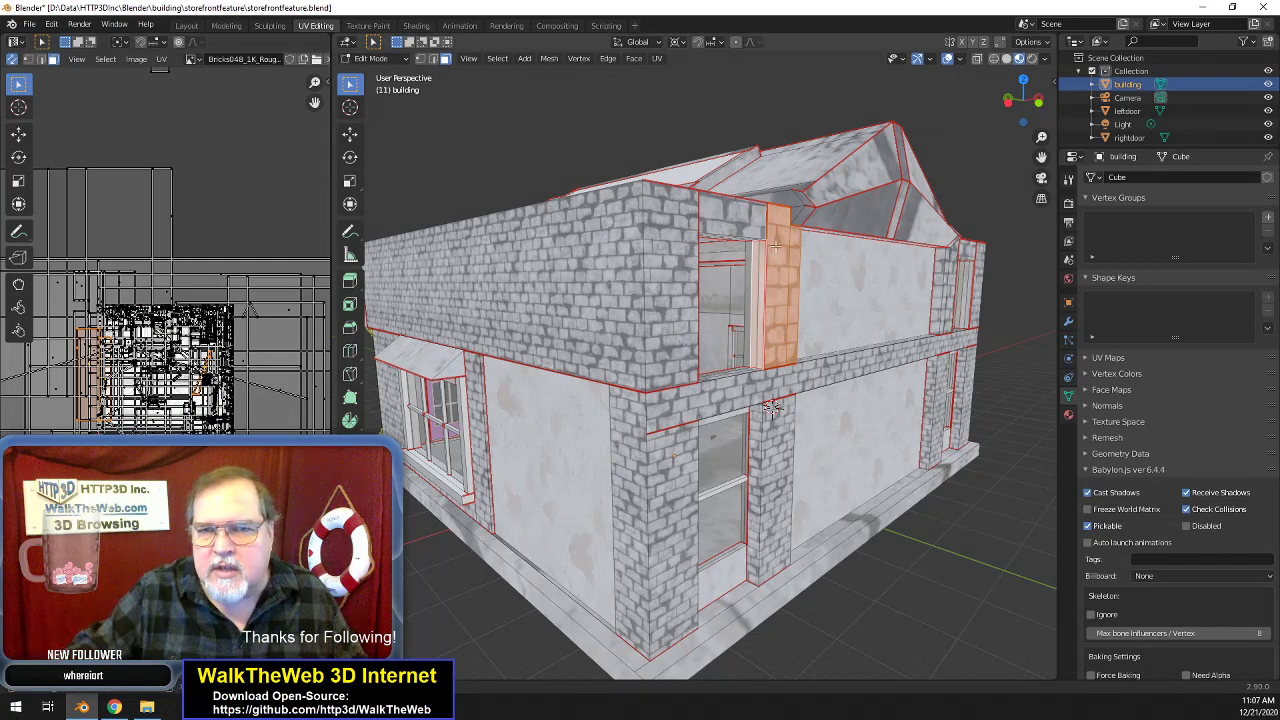
- Extend the selection to the lintels over both upper rear openings and the pillar faces beside the other opening
drag(1022, 100, 1038, 102)
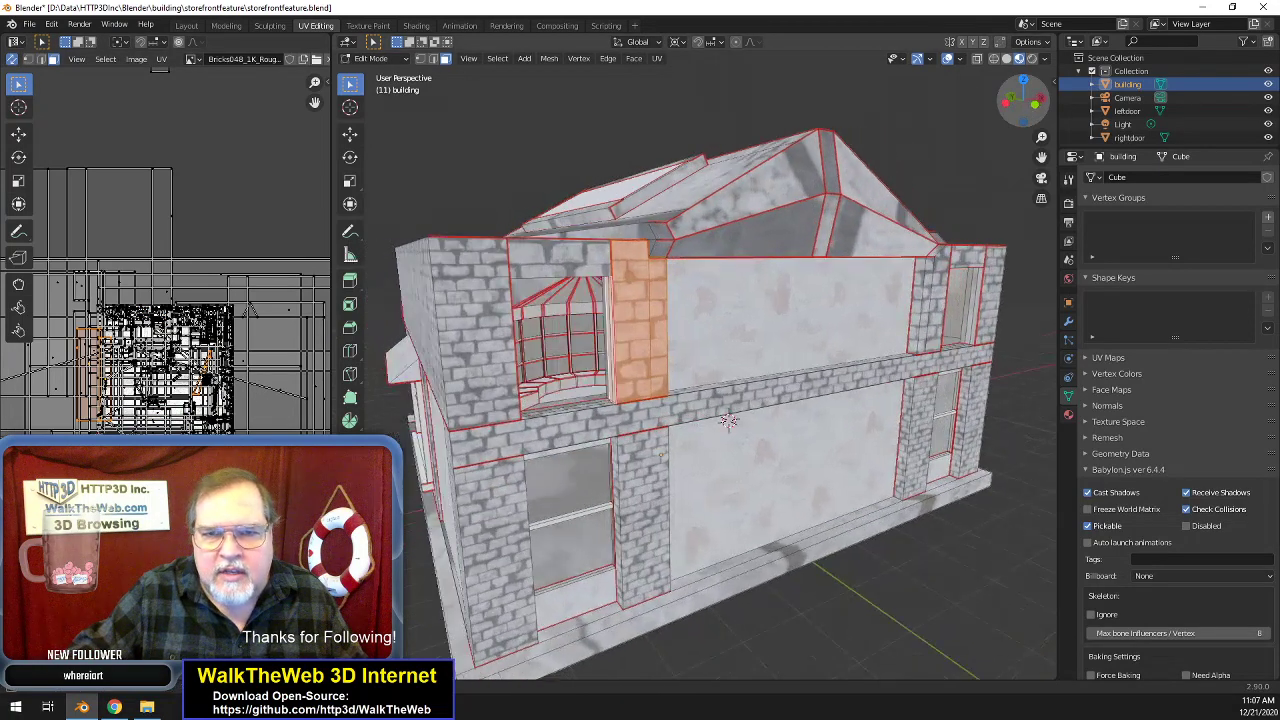
shift+click(591, 259)
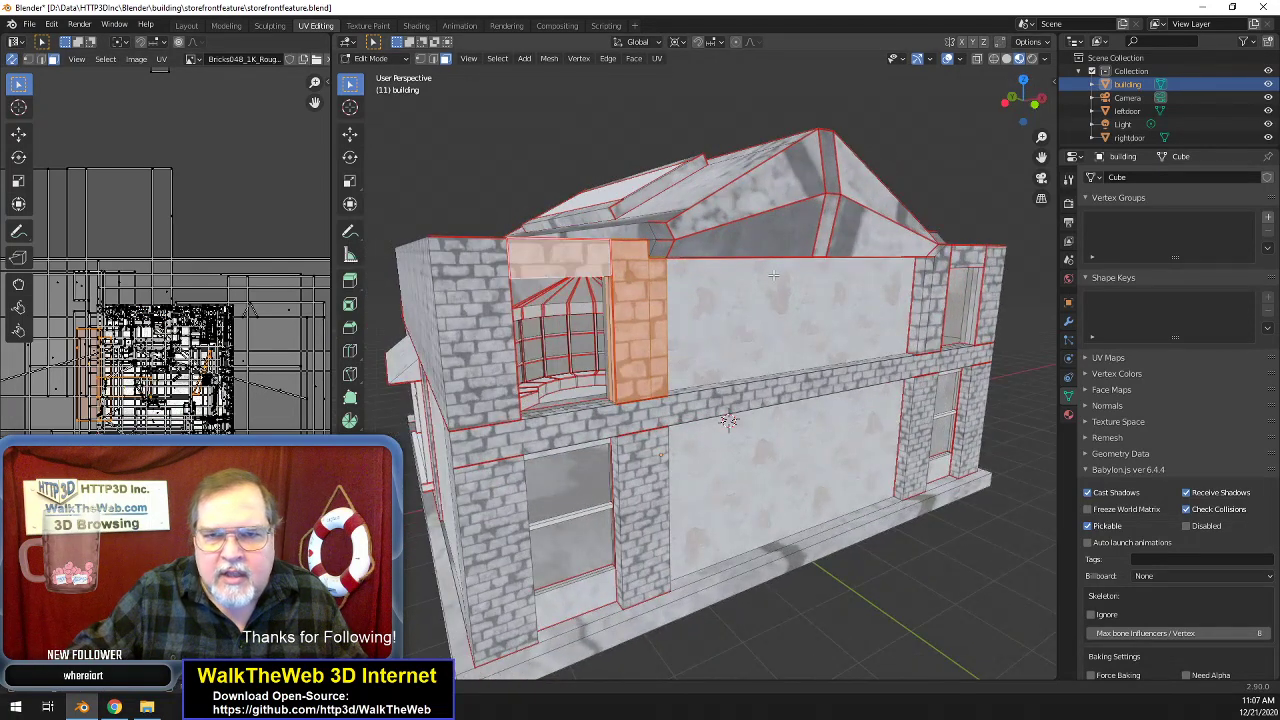
shift+click(917, 318)
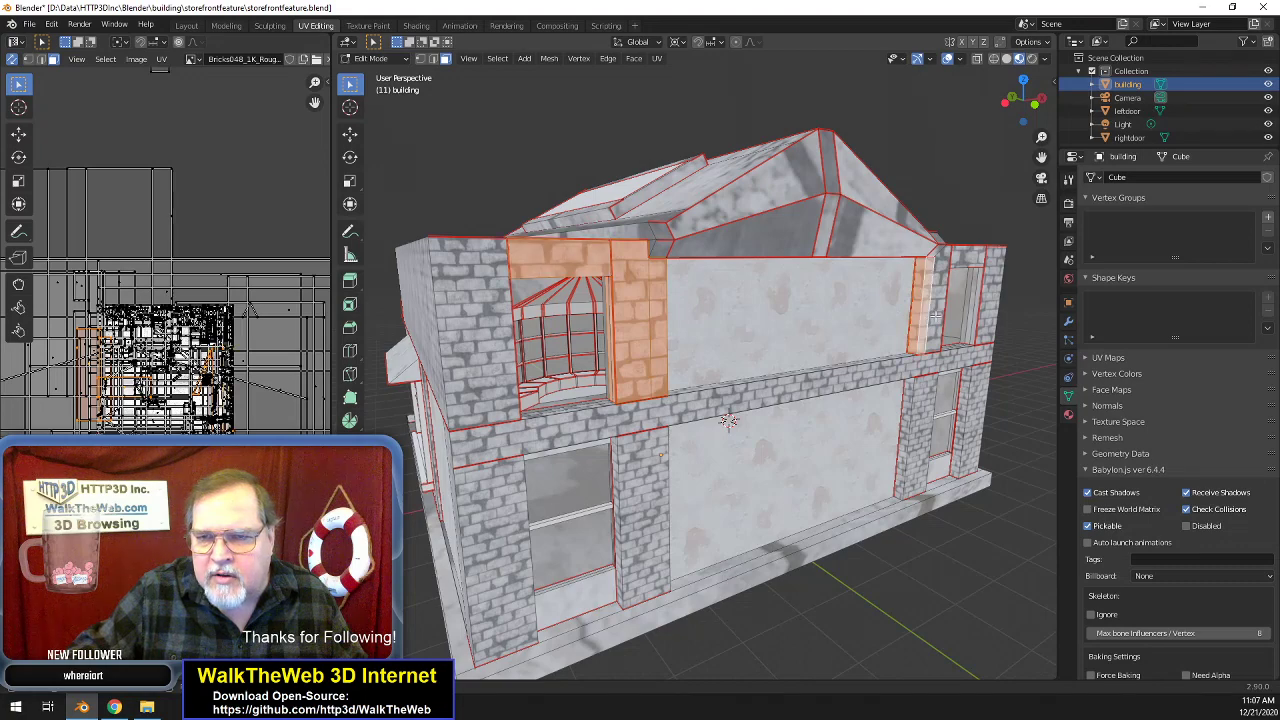
drag(1020, 100, 985, 102)
shift+click(760, 242)
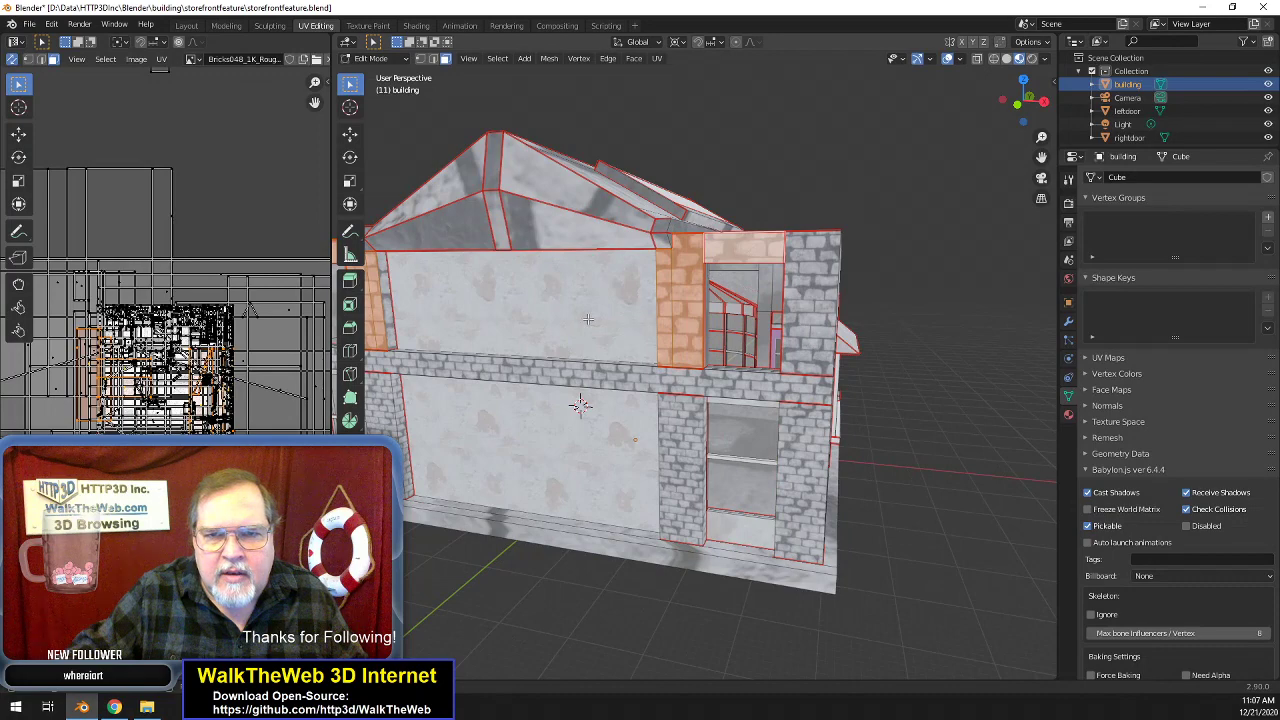
shift+click(385, 302)
- Add the inner side and underside faces of the upper rear openings to the selection and unwrap everything selected again
drag(1015, 105, 832, 184)
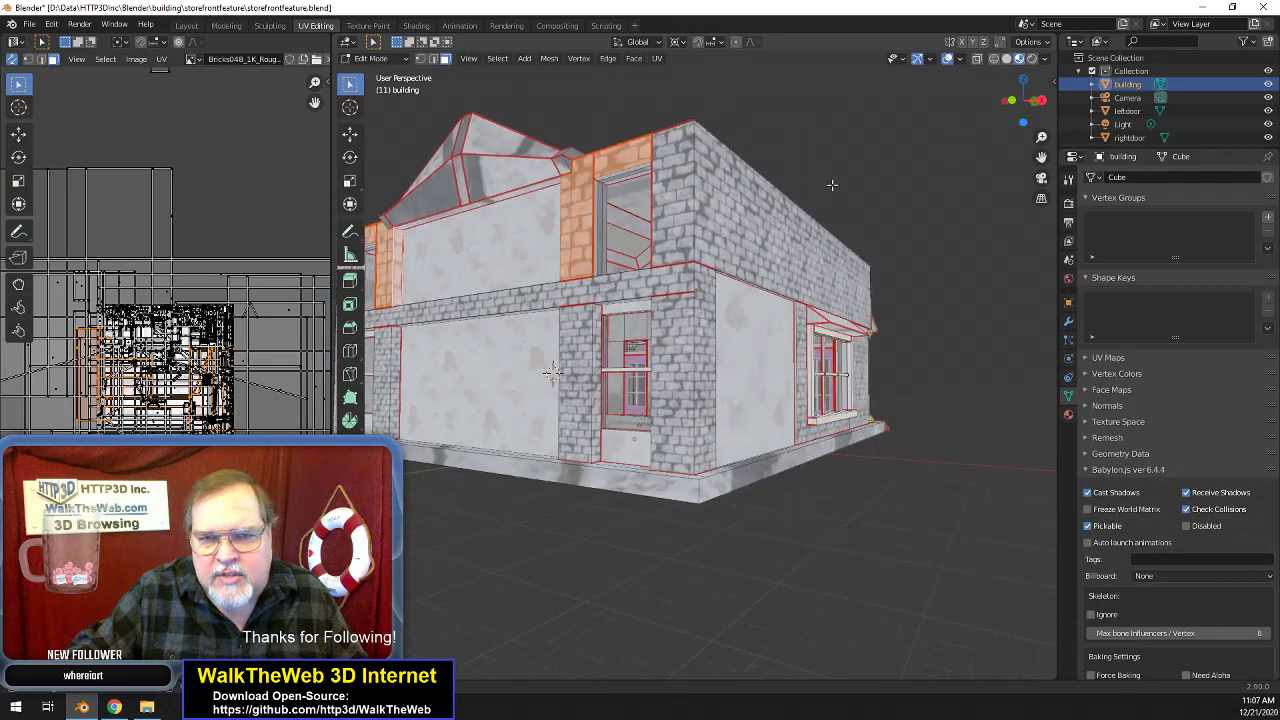
shift+click(598, 222)
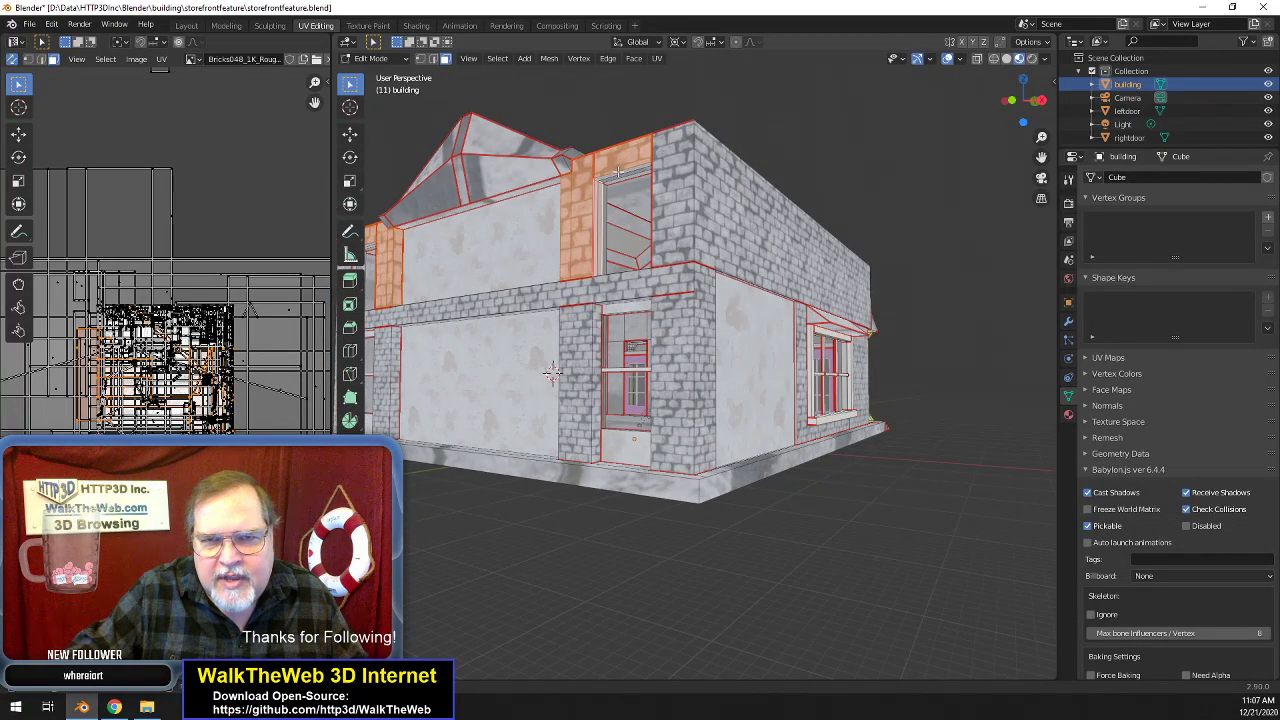
drag(1015, 100, 508, 57)
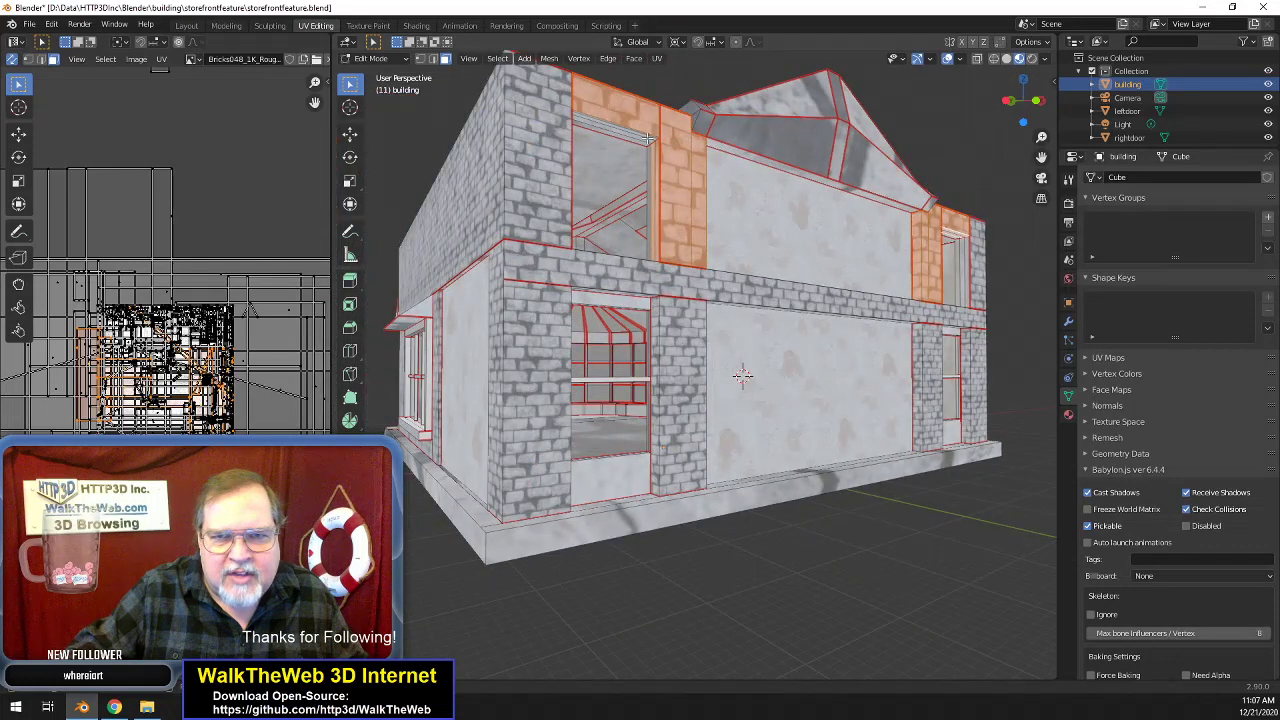
shift+click(648, 138)
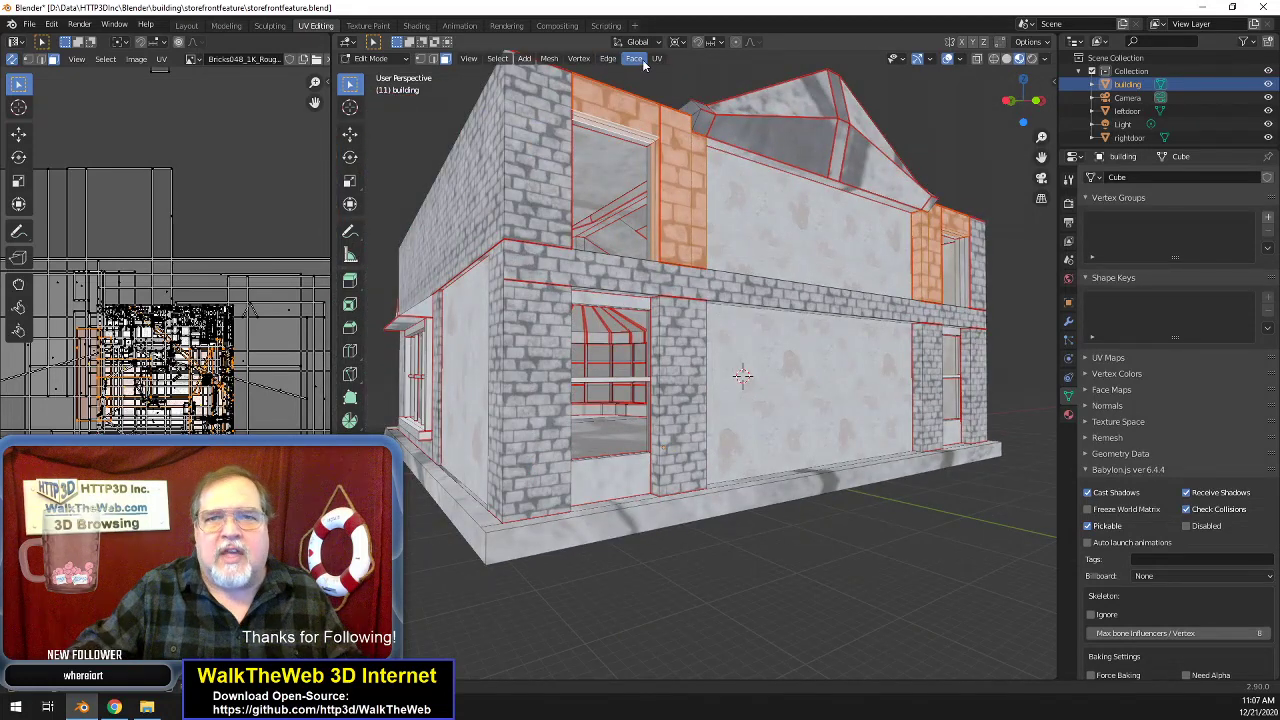
click(657, 58)
click(680, 113)
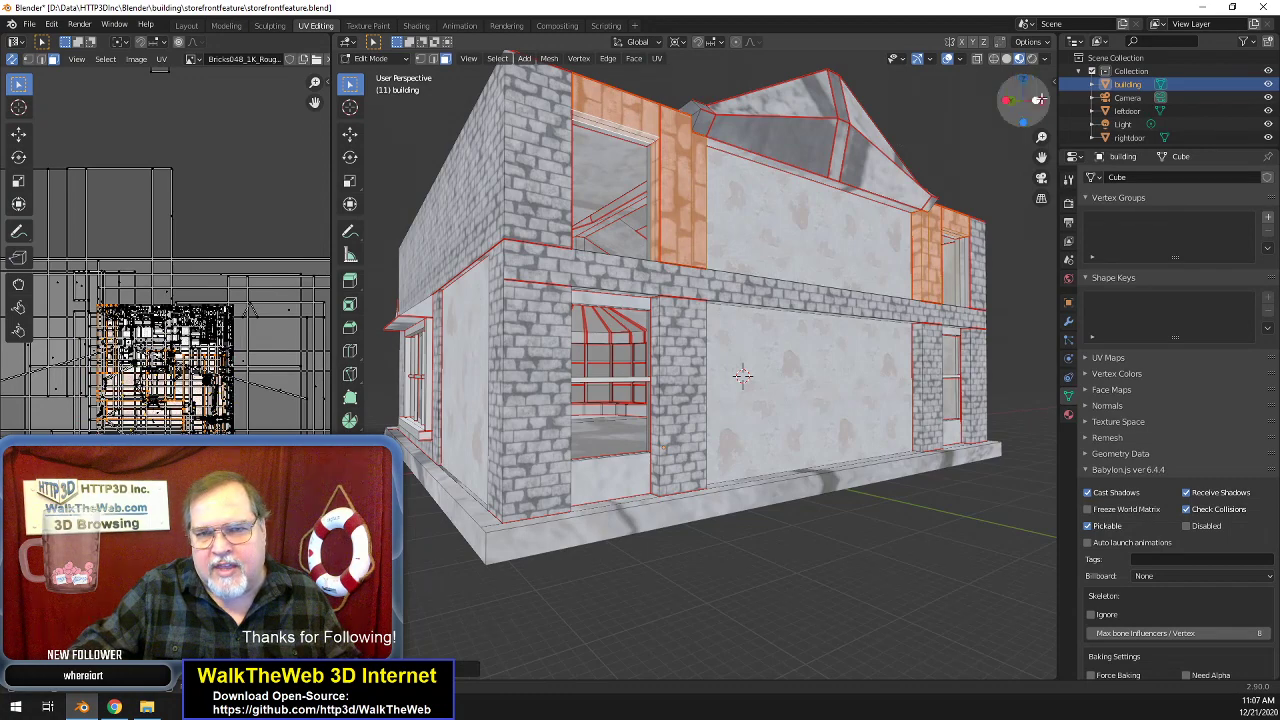
- Reselect only the pillar, inner side and lintel of one upper rear opening and rotate their UVs by 90 degrees
drag(1037, 107, 967, 180)
middle_drag(610, 300, 648, 296)
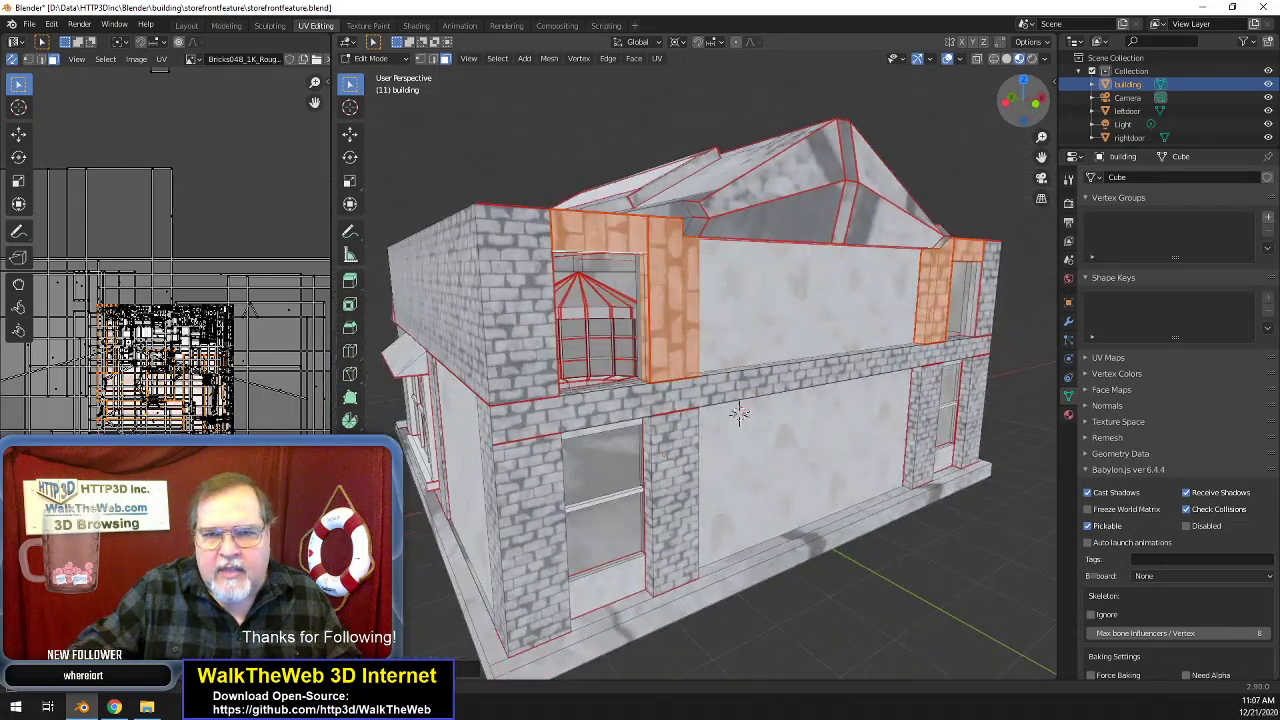
key(alt+a)
click(653, 311)
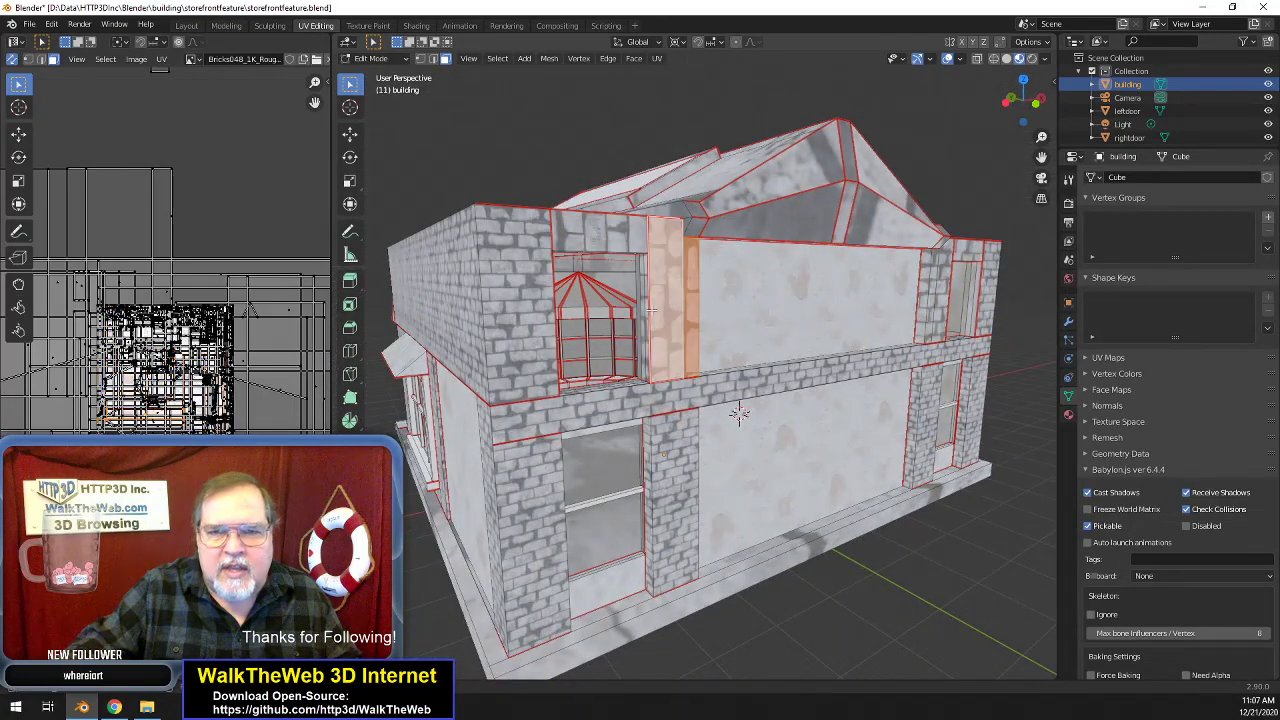
shift+click(645, 311)
shift+click(631, 222)
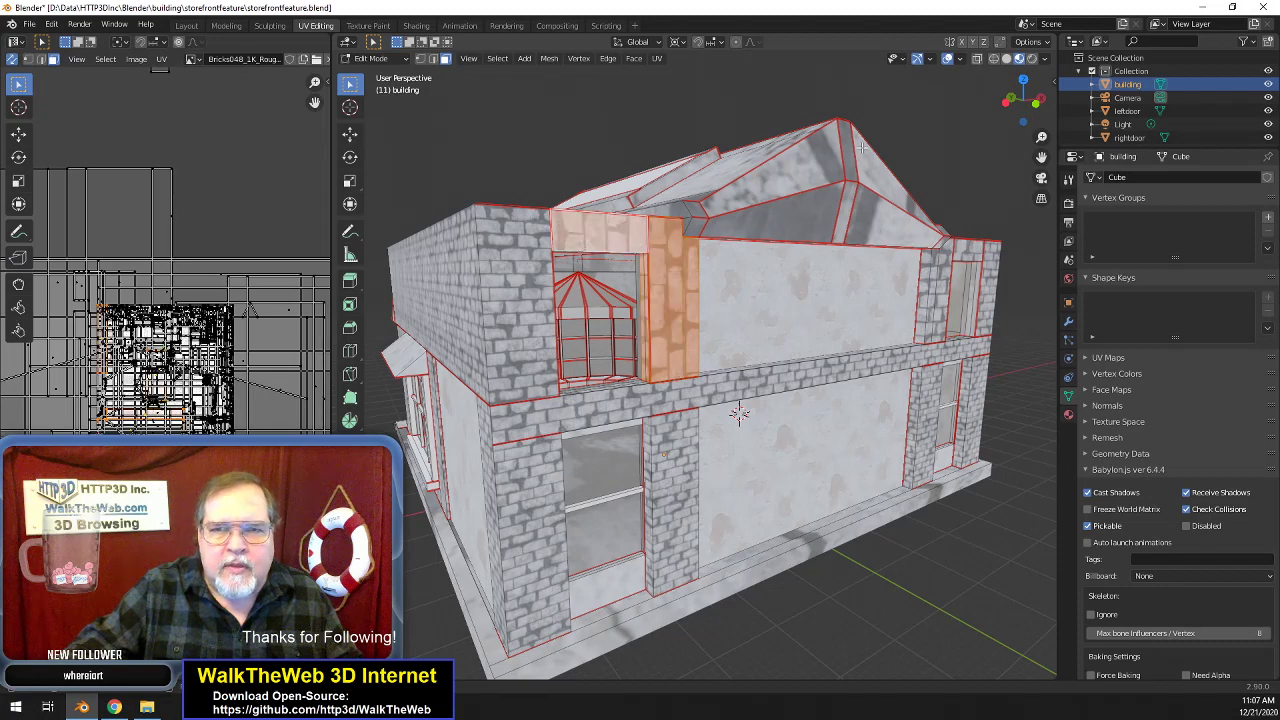
drag(1024, 115, 790, 148)
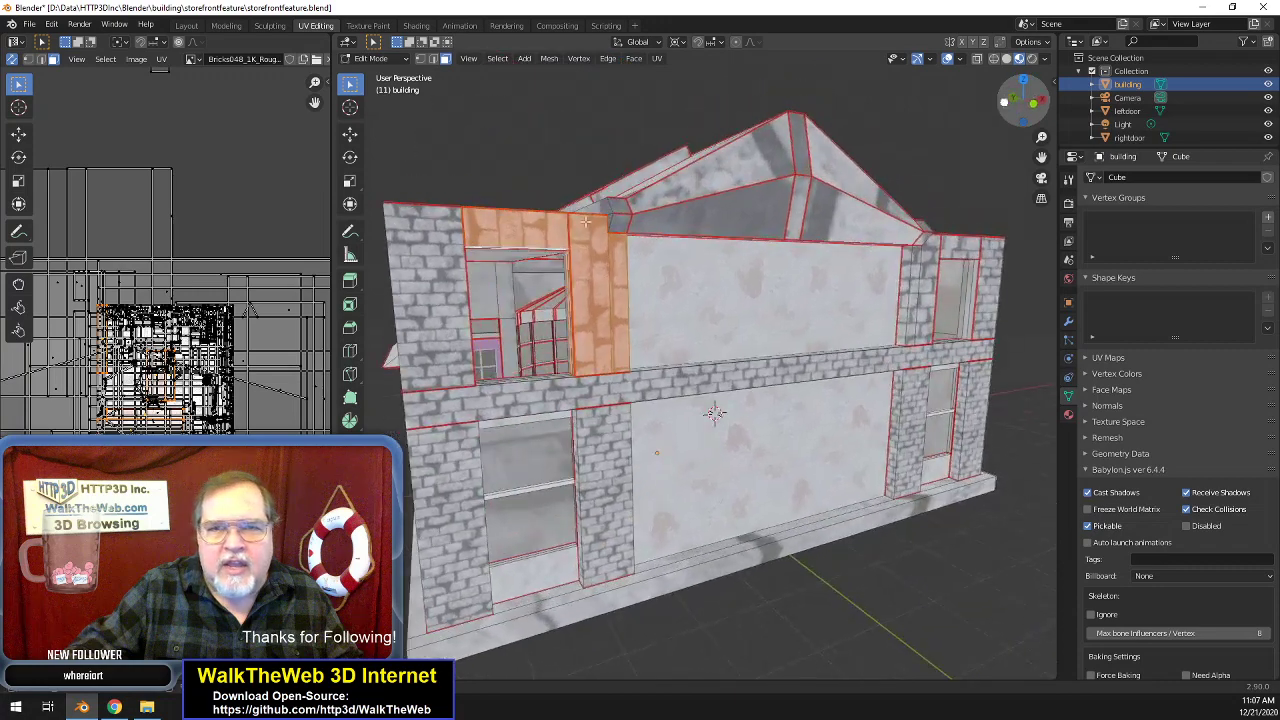
text(r90)
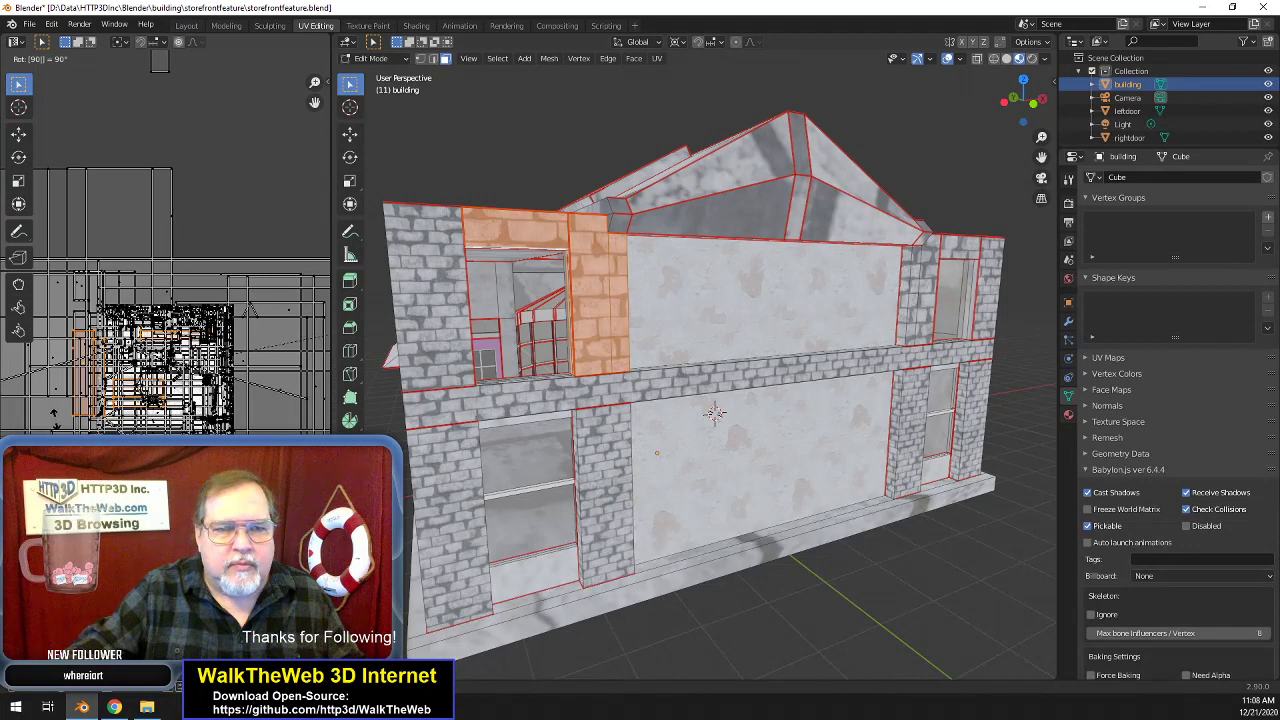
key(Return)
- Add the pillar, lintel and inner faces of the other upper rear opening to the selection
drag(1029, 114, 998, 112)
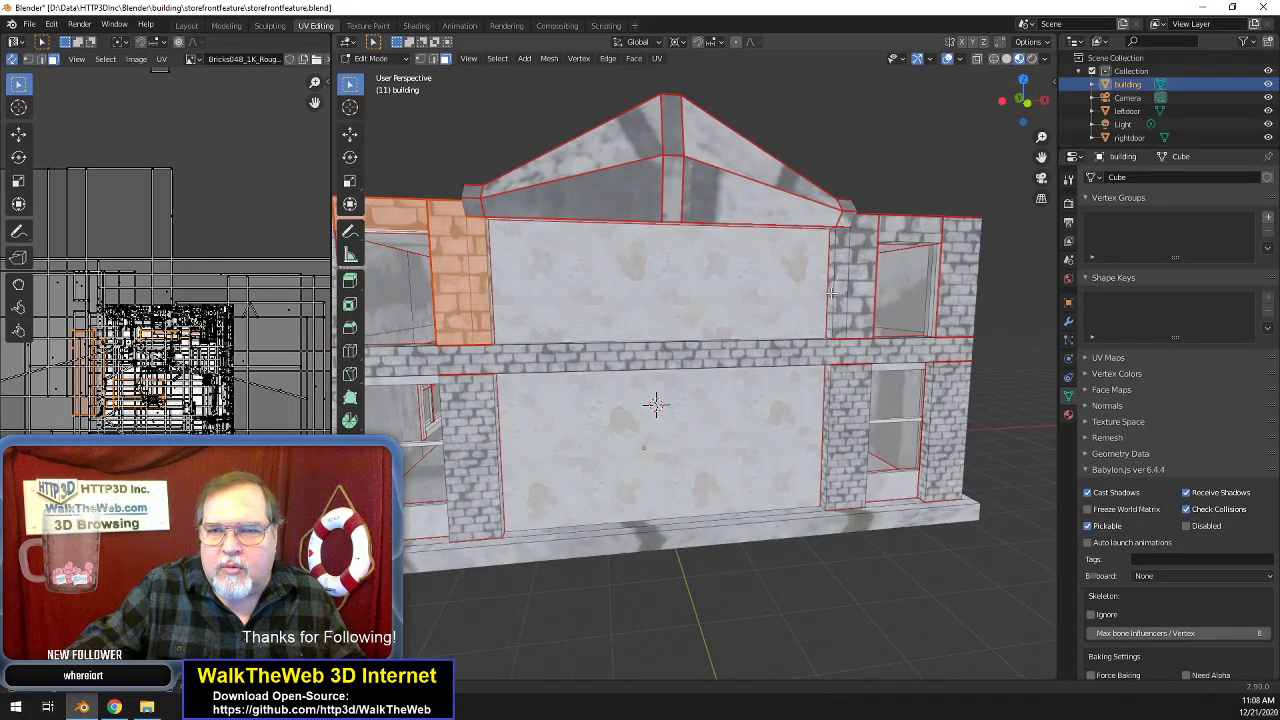
shift+click(856, 290)
shift+click(918, 229)
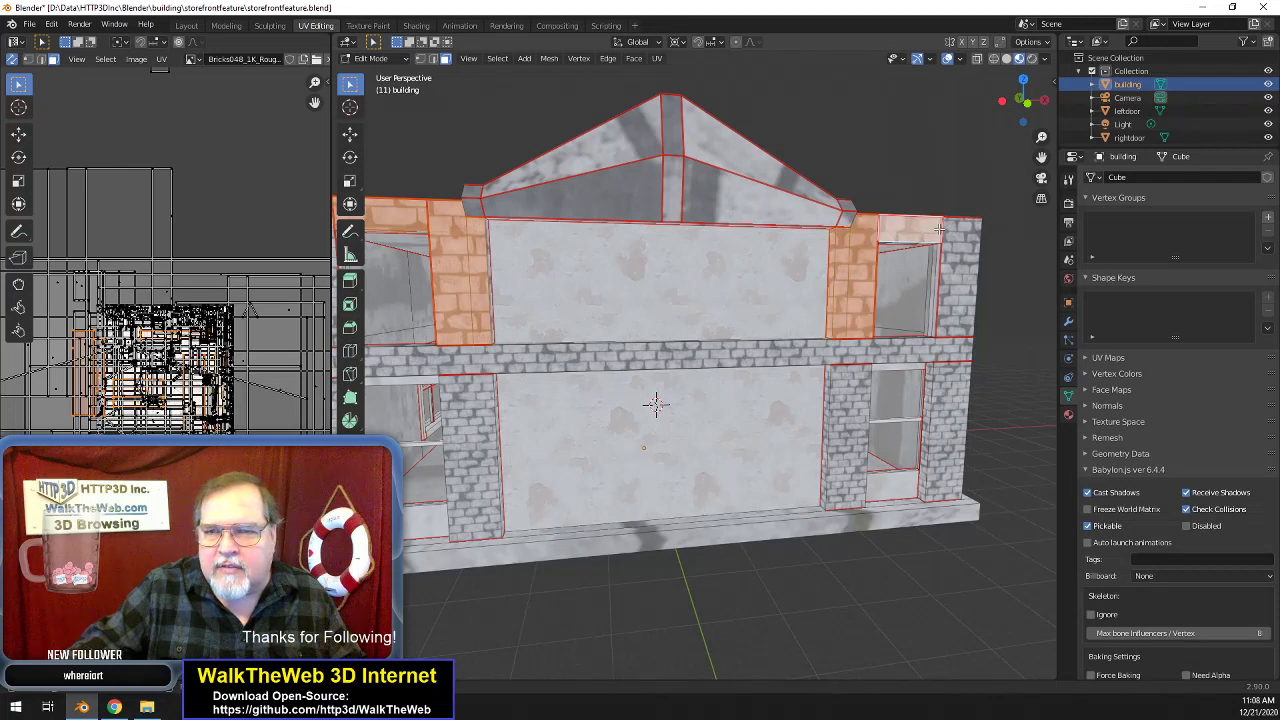
drag(1022, 104, 955, 158)
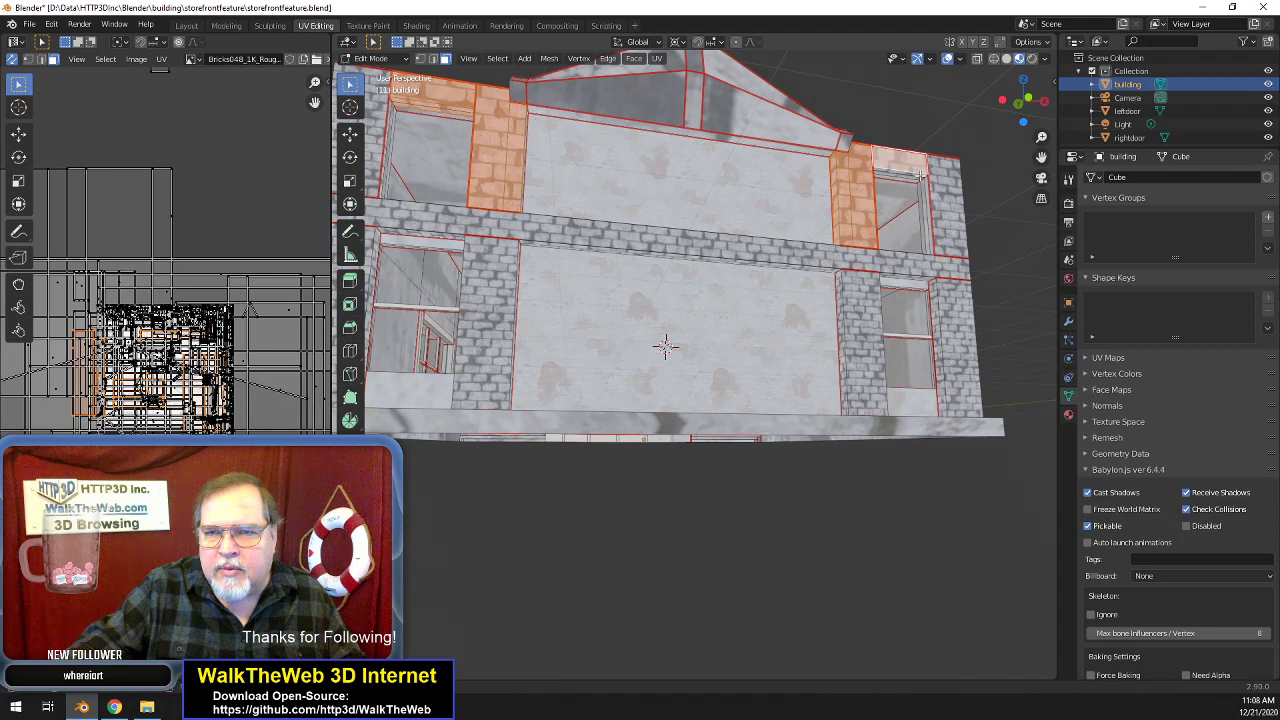
shift+click(920, 176)
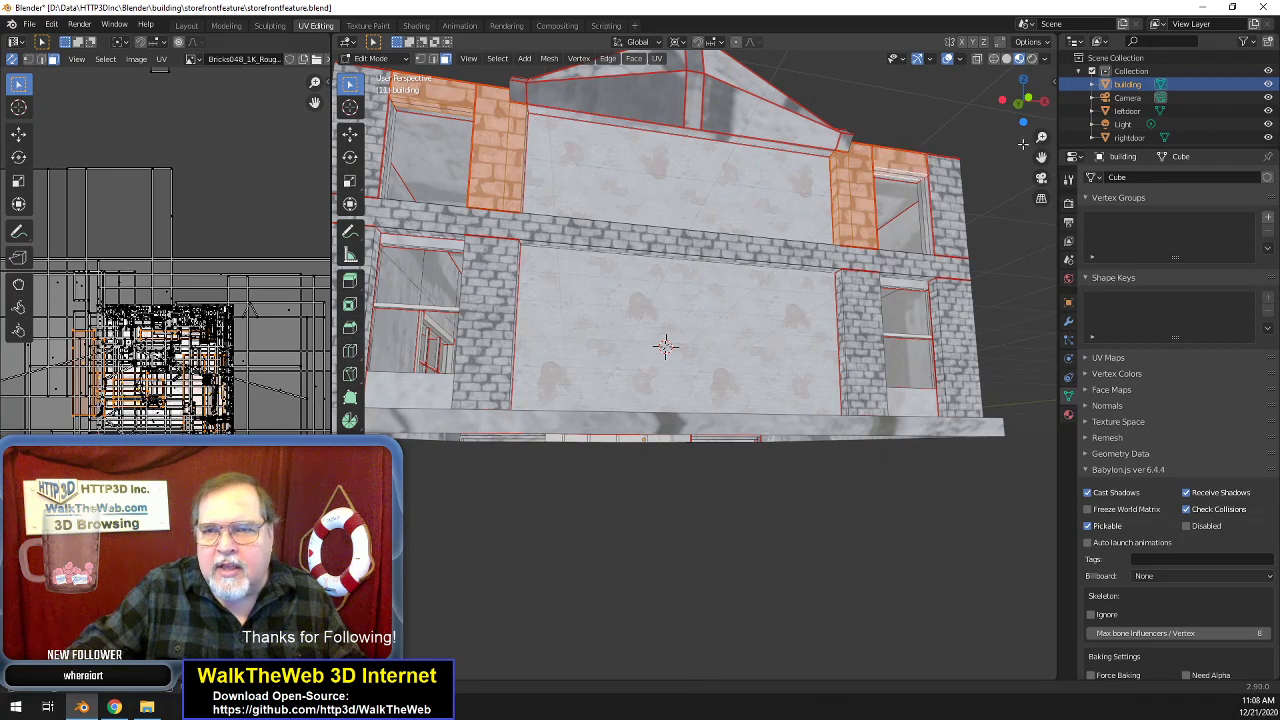
- Scale the UVs of the selected brick faces around both upper rear openings by 1.5
mouse_move(1027, 113)
mouse_down()
mouse_move(1066, 126)
mouse_move(1020, 112)
mouse_up()
scroll(929, 209, up, 3)
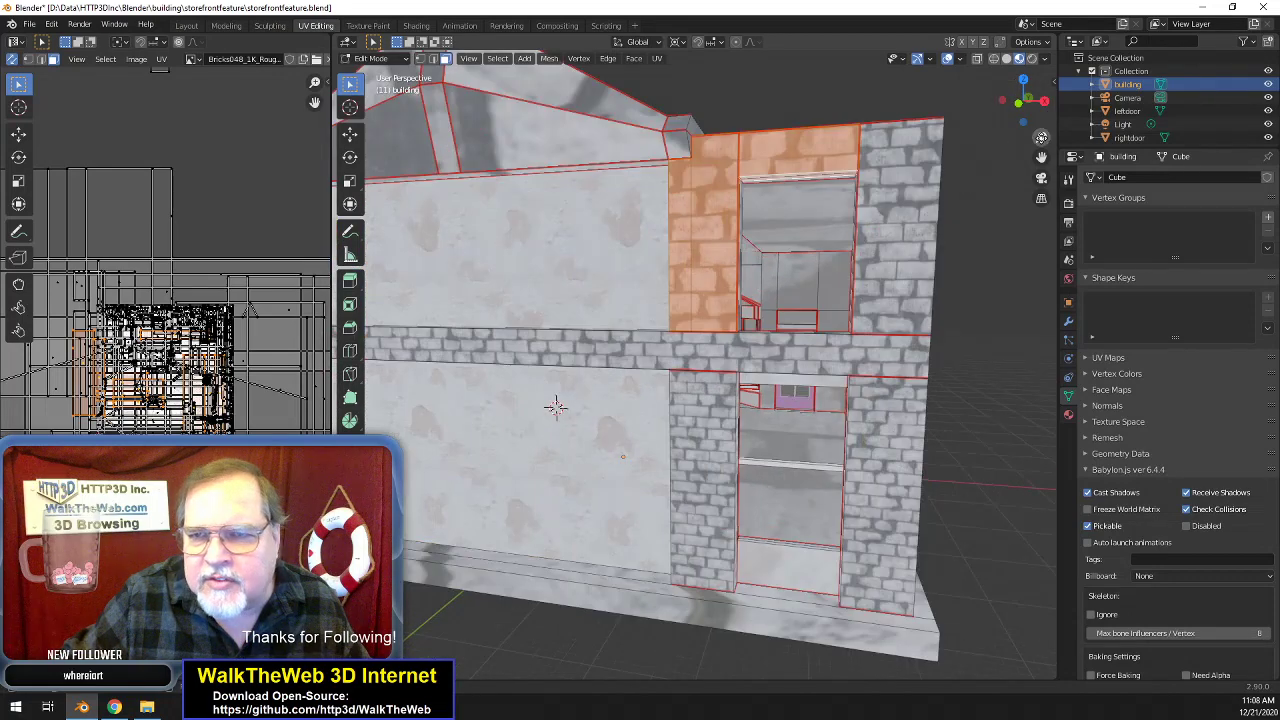
drag(1041, 157, 949, 233)
scroll(949, 234, up, 2)
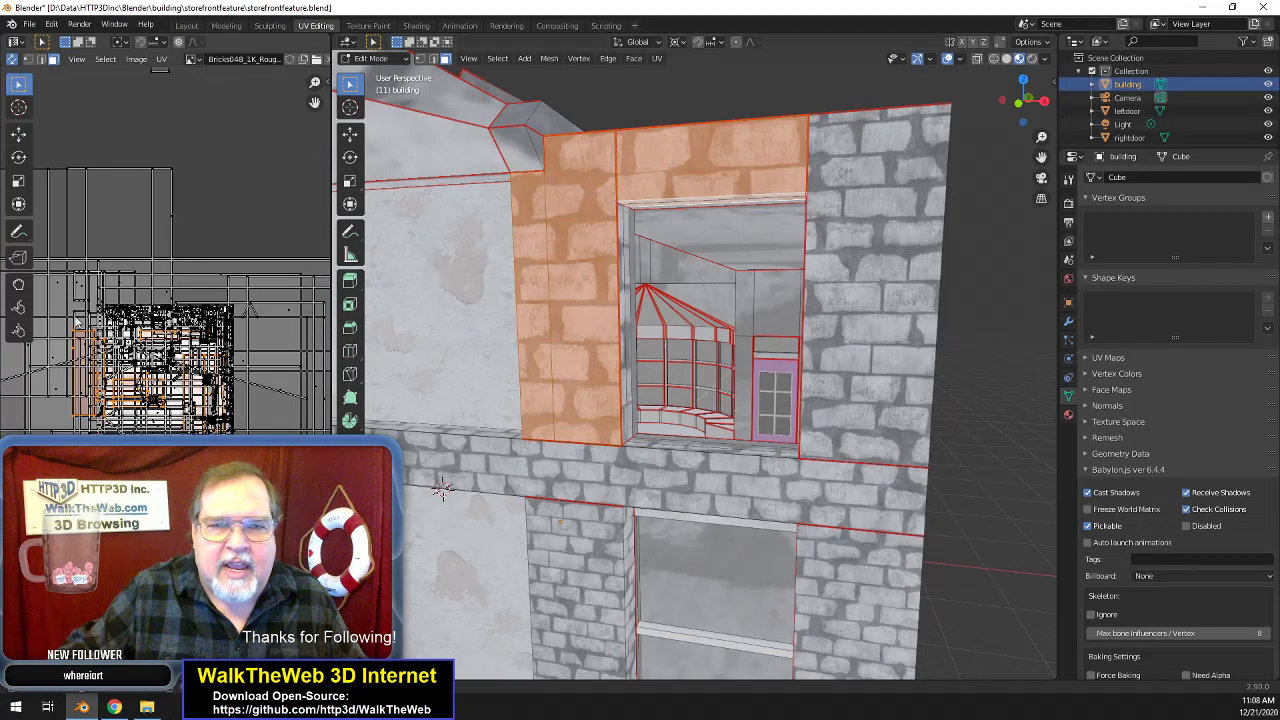
text(s)
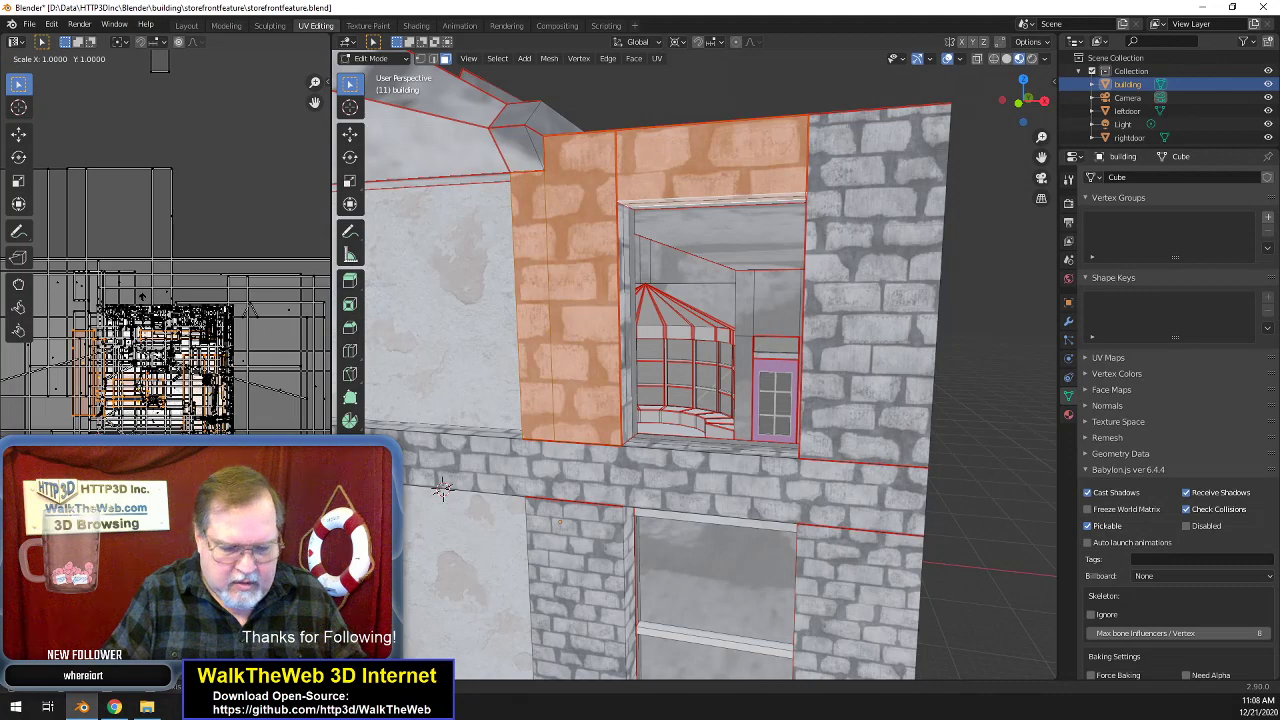
text(1.5)
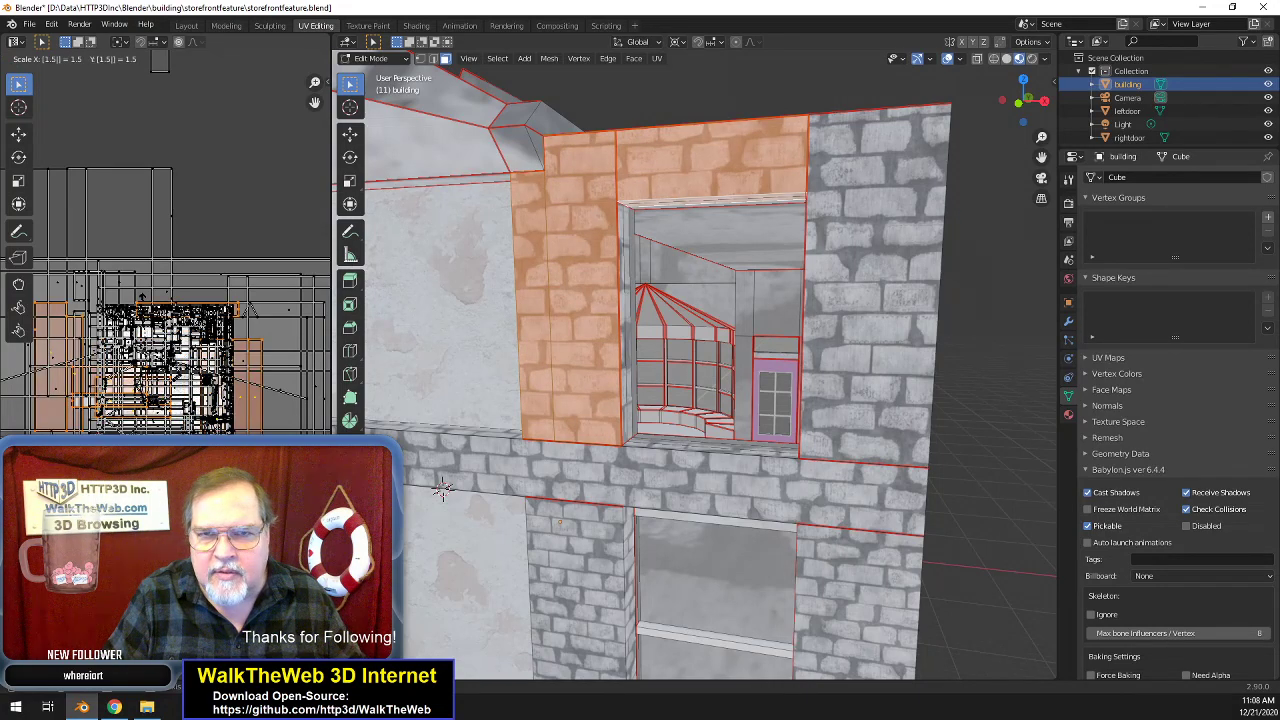
key(Return)
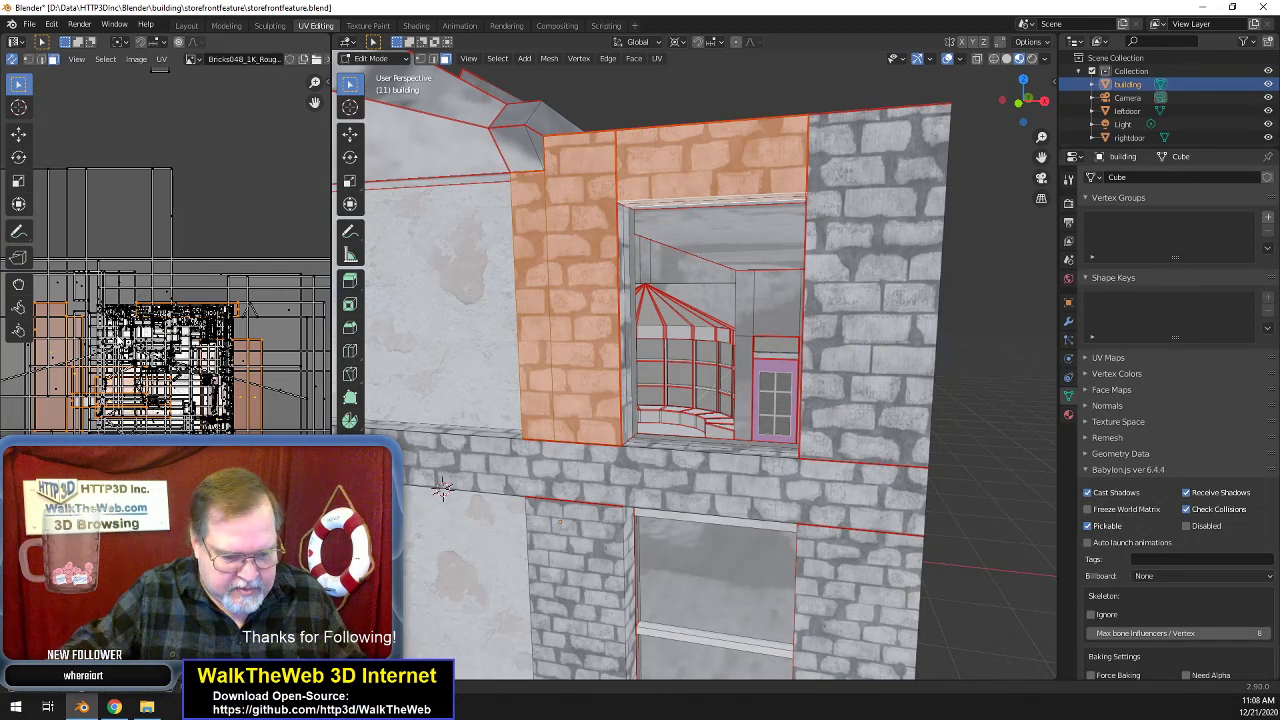
- Scale the selected brick UVs slightly along the Y axis and view the UV layout up close
key(s)
key(y)
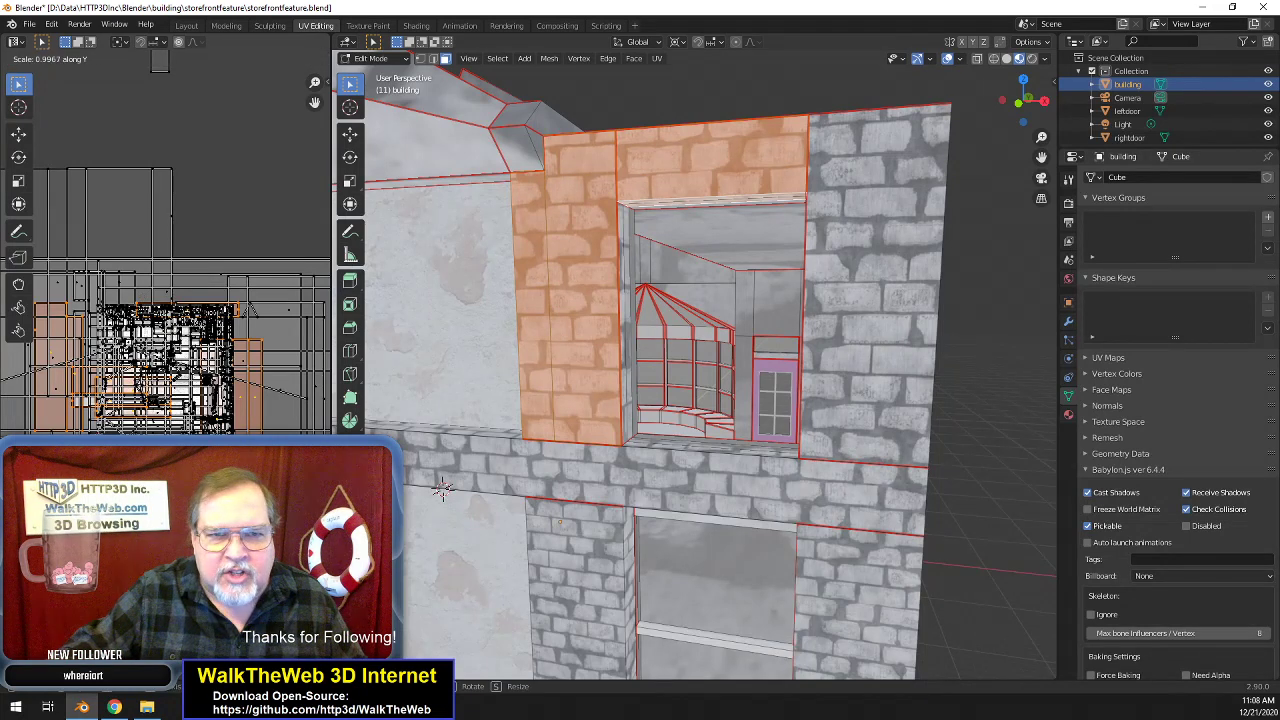
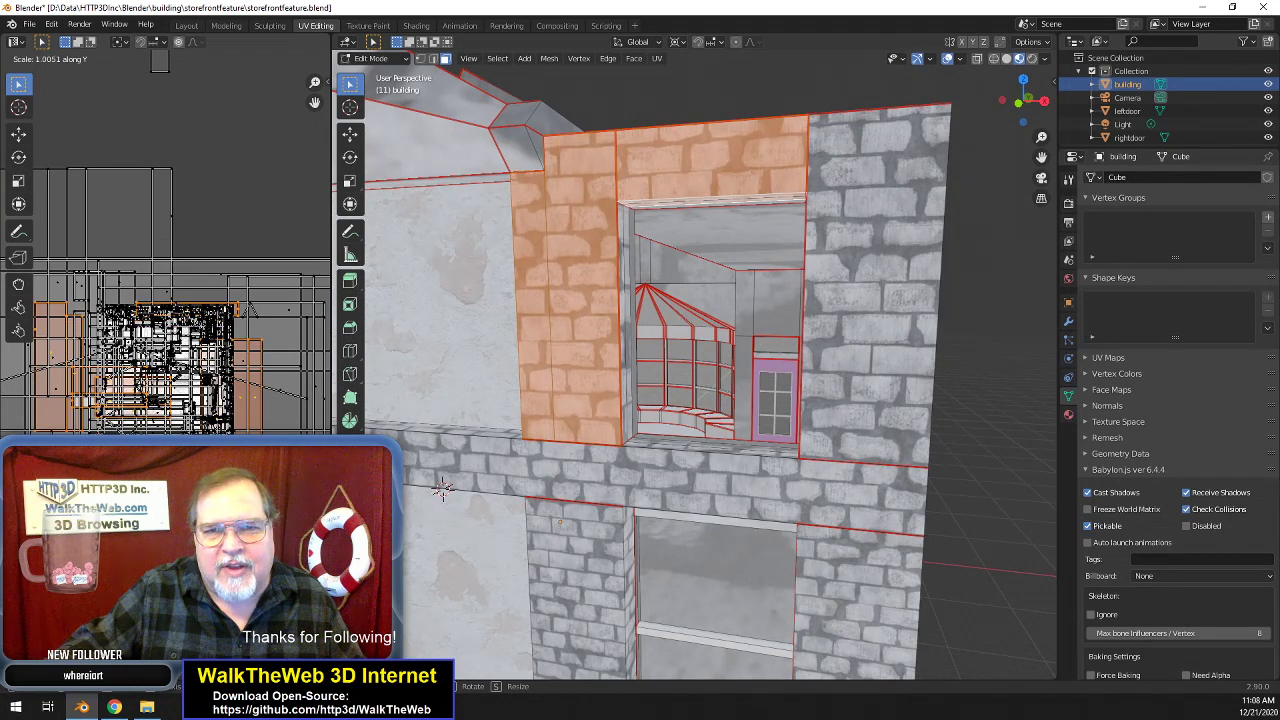
click(115, 344)
scroll(186, 378, up, 5)
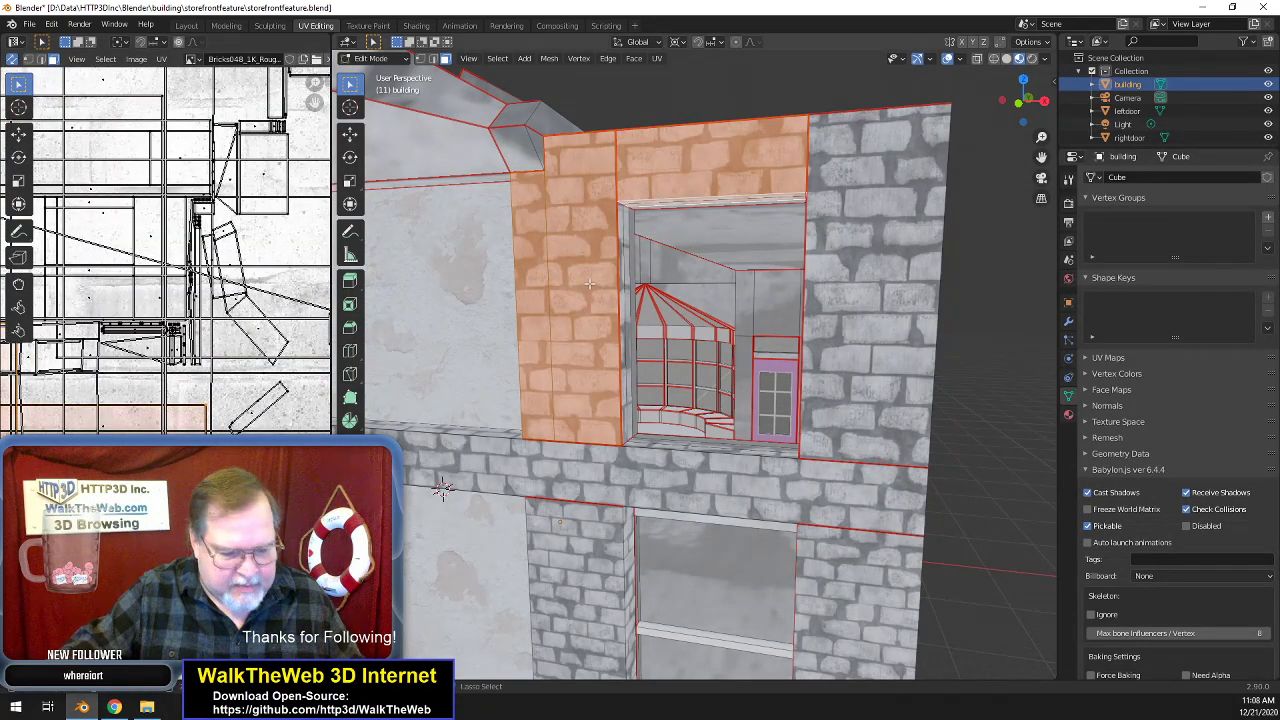
- Undo the last UV scaling and add the opening's inner side and the opposite pillar's narrow side to the brick selection
key(ctrl+z)
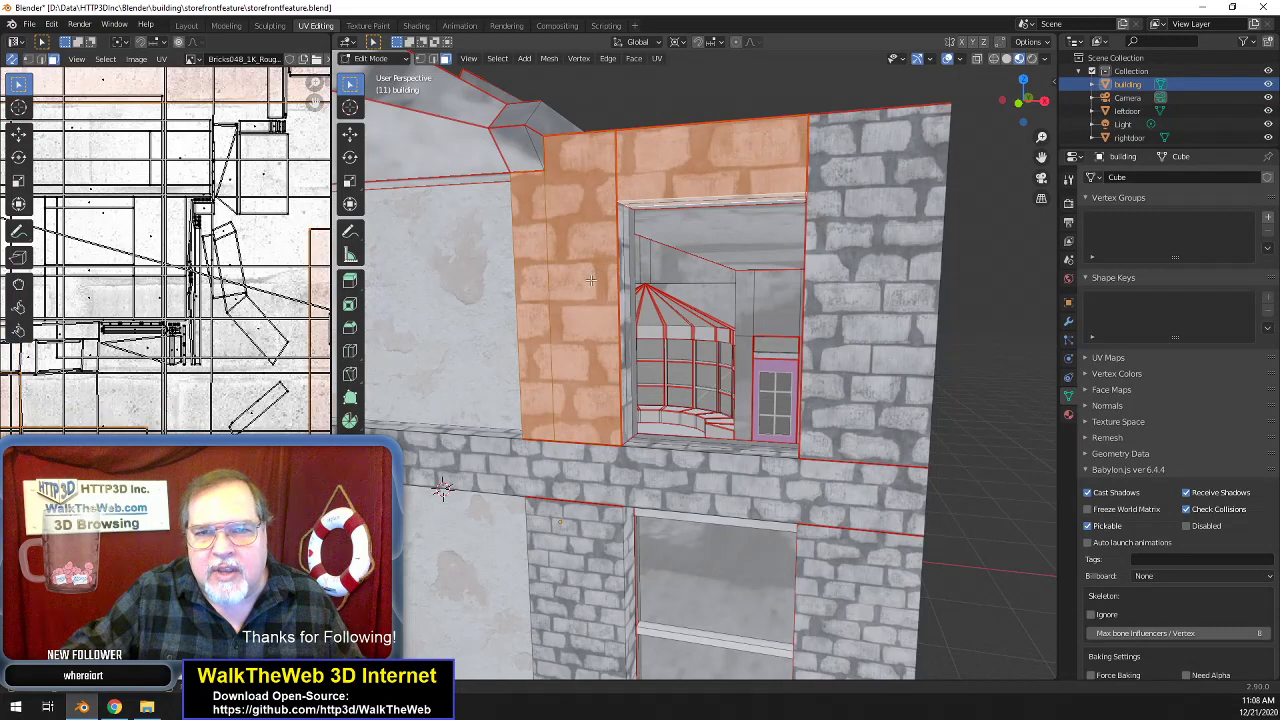
shift+click(620, 271)
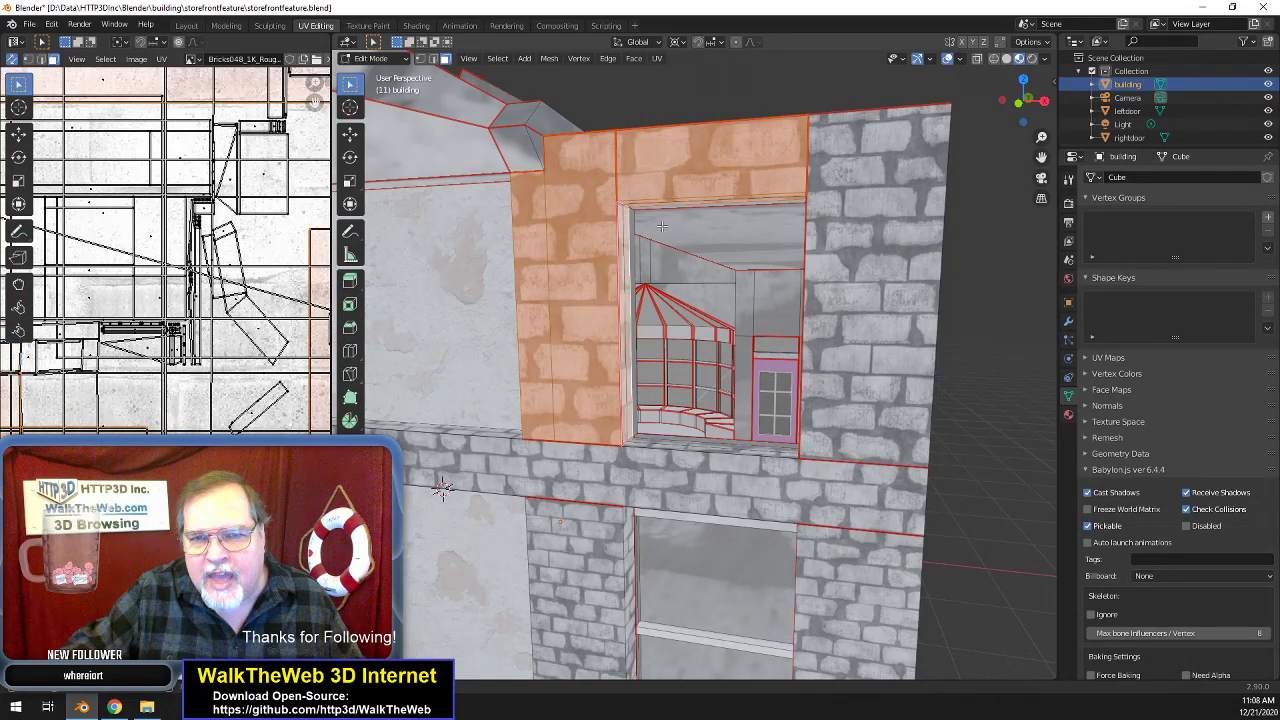
drag(1023, 101, 1126, 103)
scroll(954, 157, down, 6)
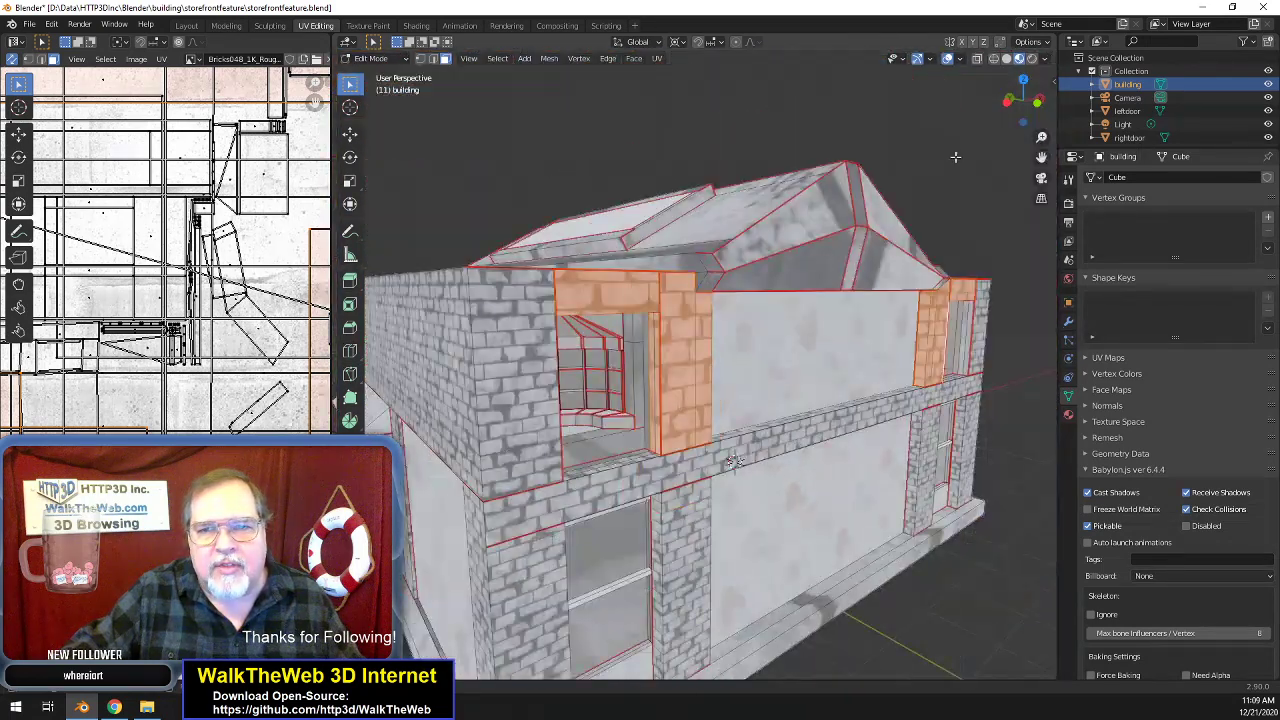
scroll(951, 157, up, 3)
drag(1045, 106, 1172, 156)
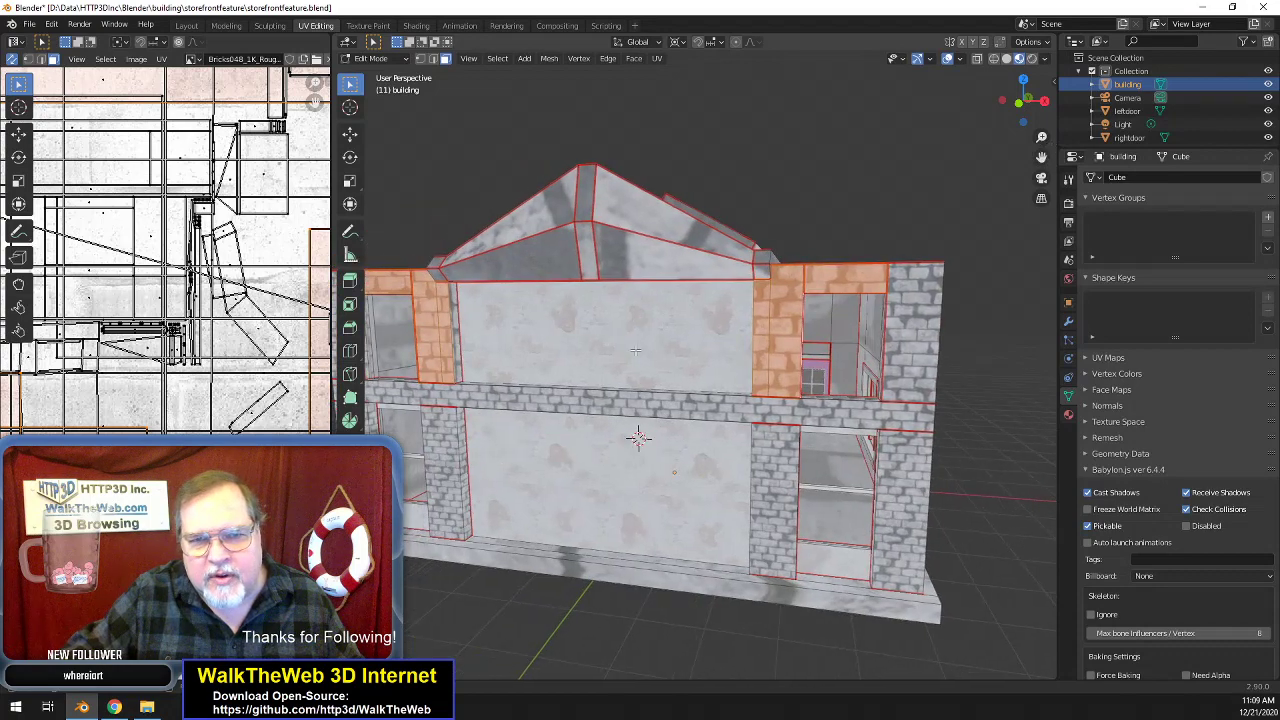
click(456, 350)
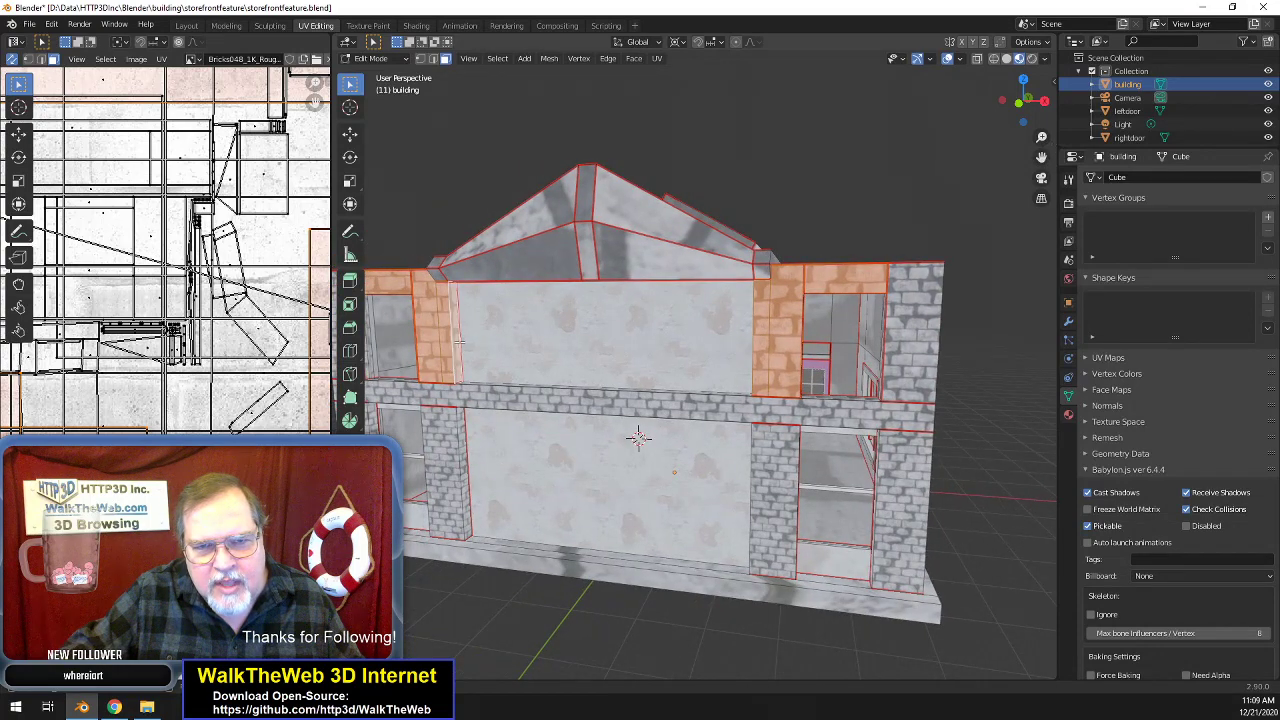
- Select only the pillar's narrow side face beside the upper plaster wall and rotate its UVs by 90 degrees
click(453, 351)
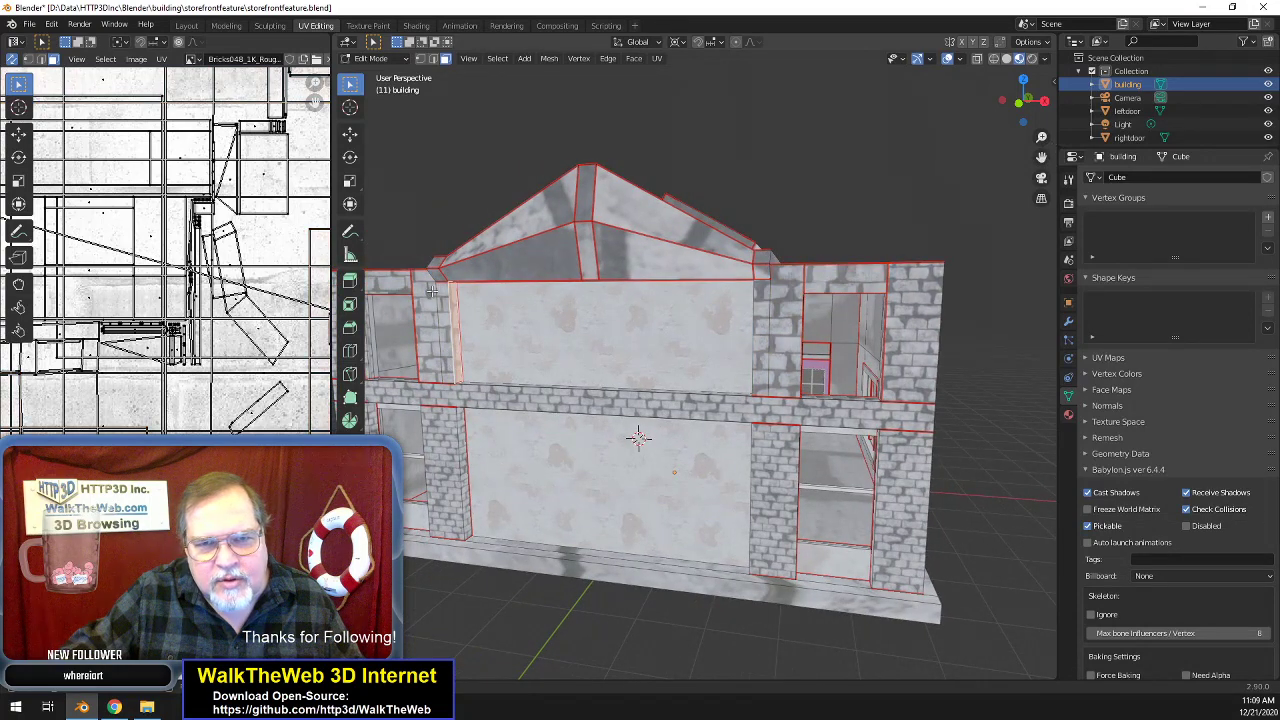
text(r90)
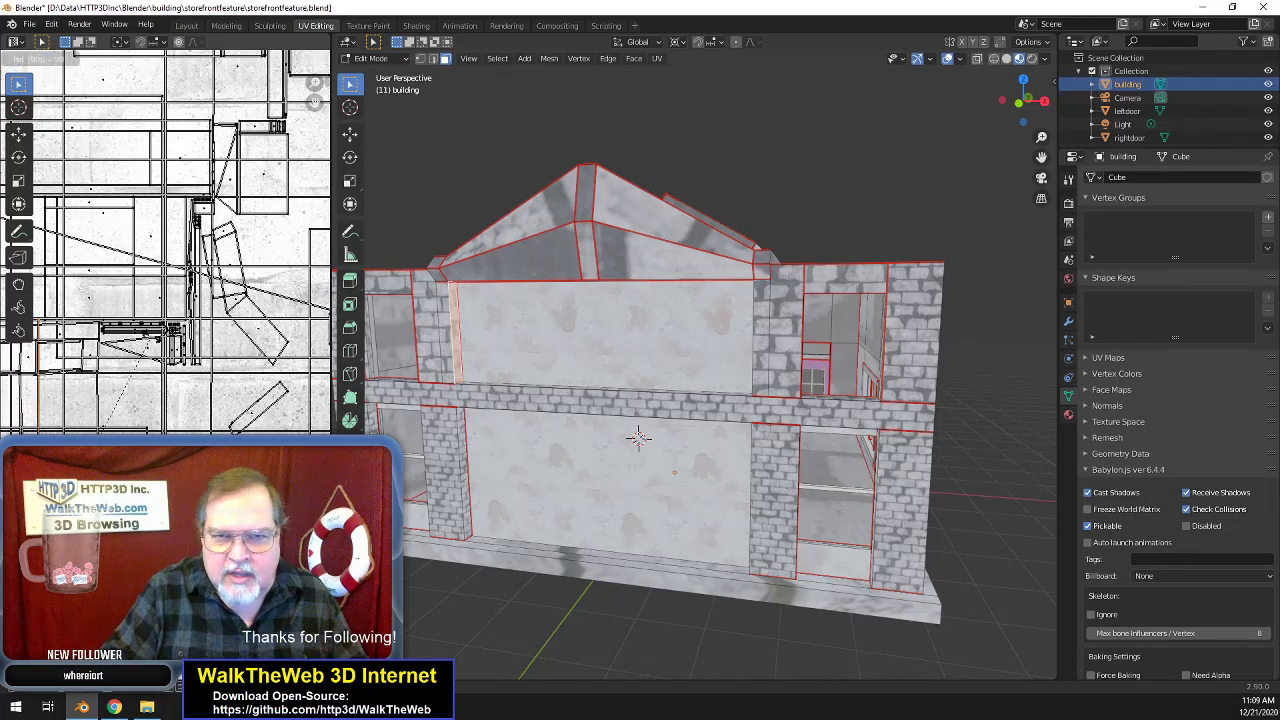
key(Return)
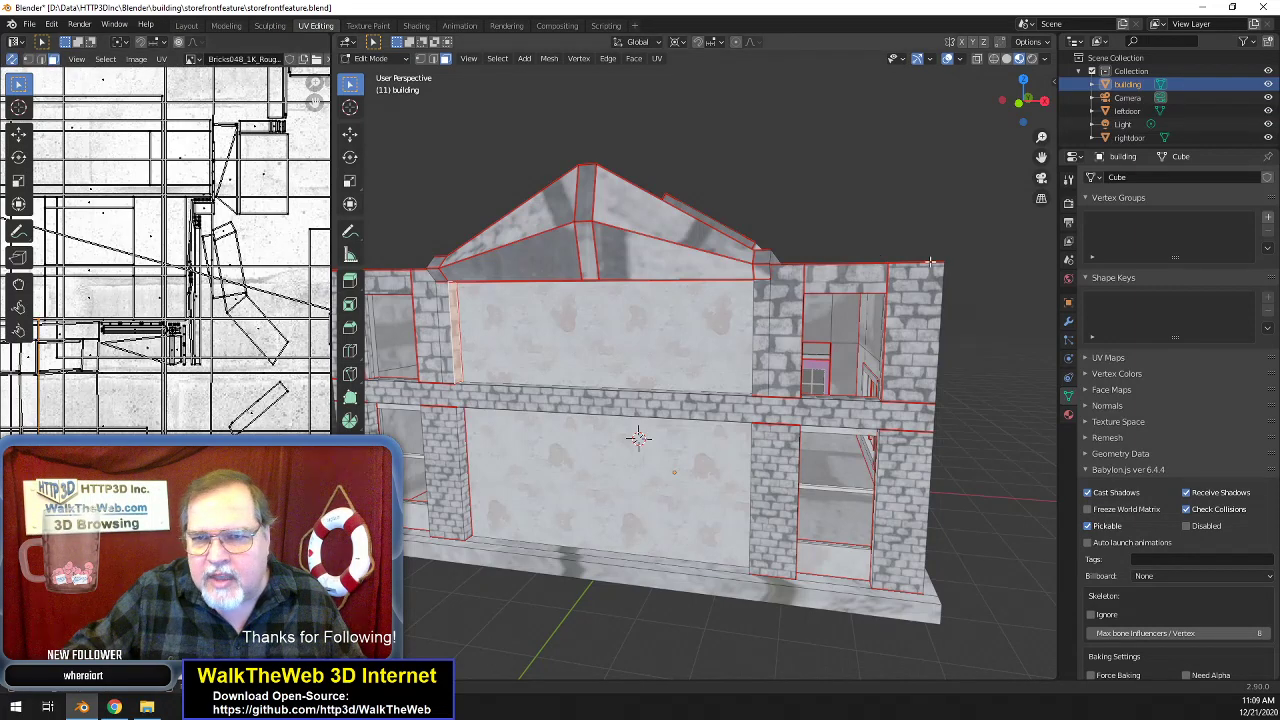
- Select the pillar, its narrow side, the lintel, the lintel underside and the inner jamb of one upper rear opening
scroll(930, 262, up, 4)
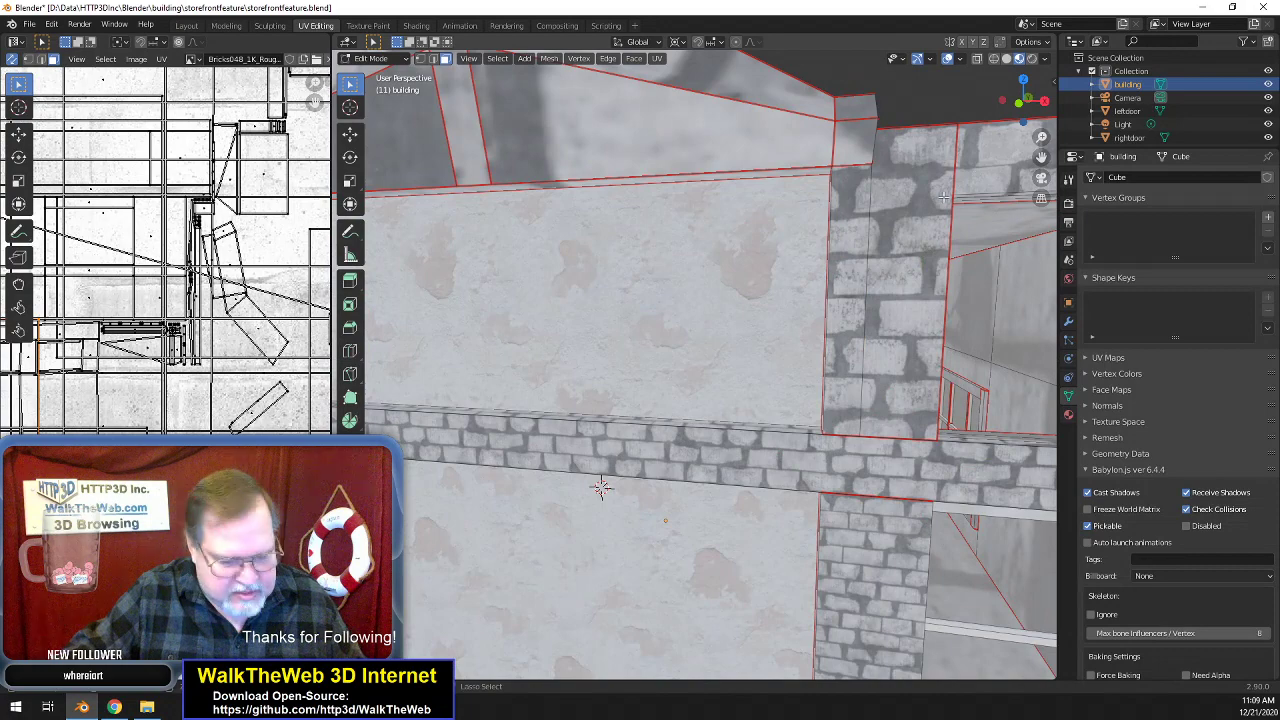
click(977, 172)
shift+click(855, 211)
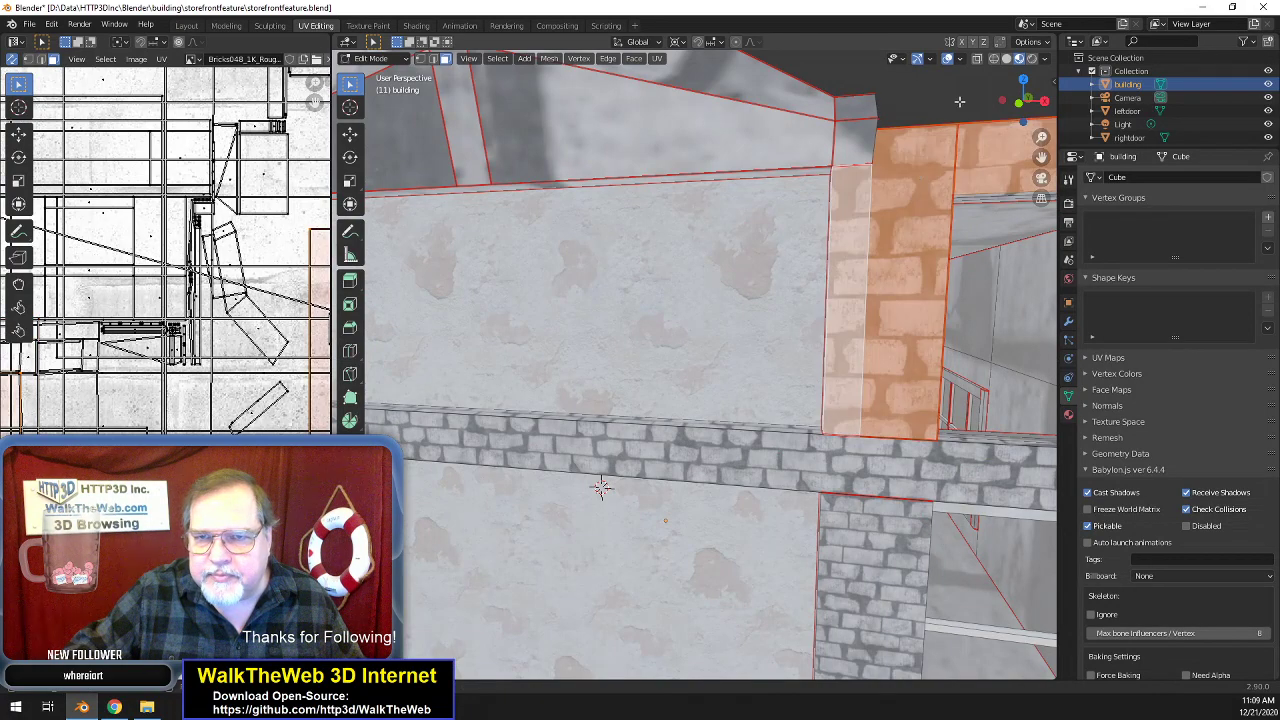
drag(1022, 104, 995, 105)
drag(1041, 157, 878, 170)
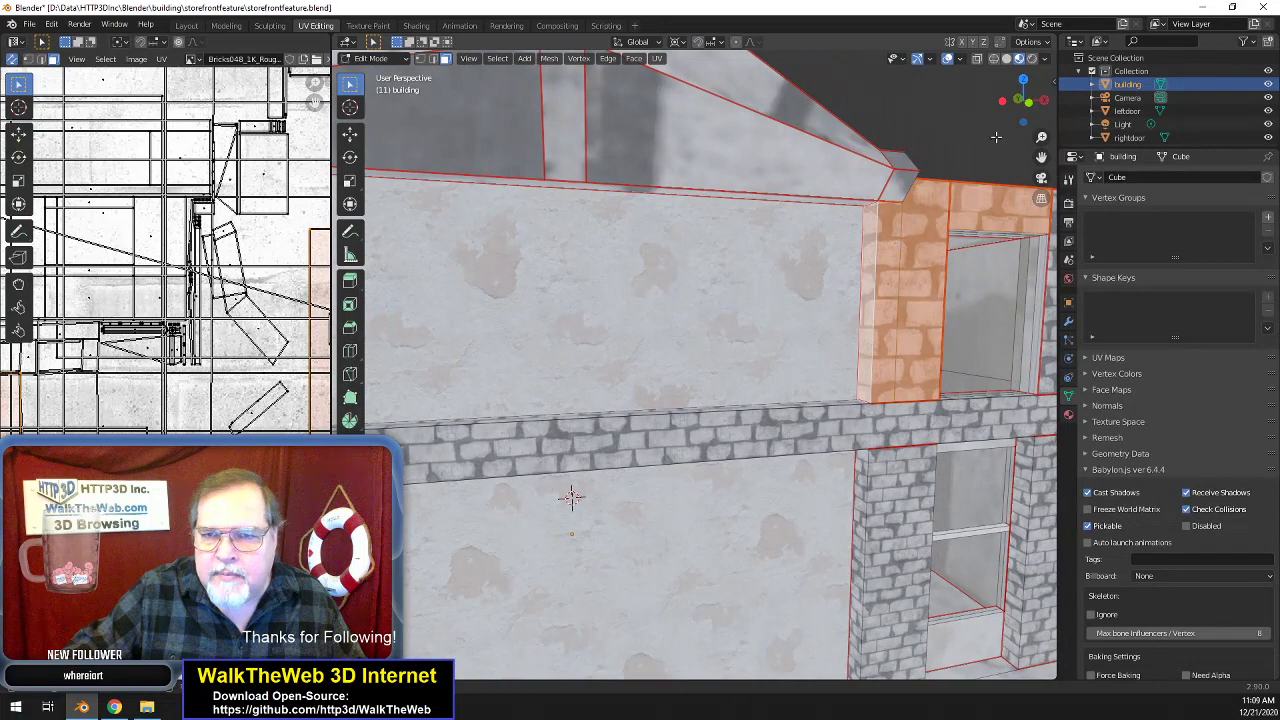
drag(1022, 100, 830, 205)
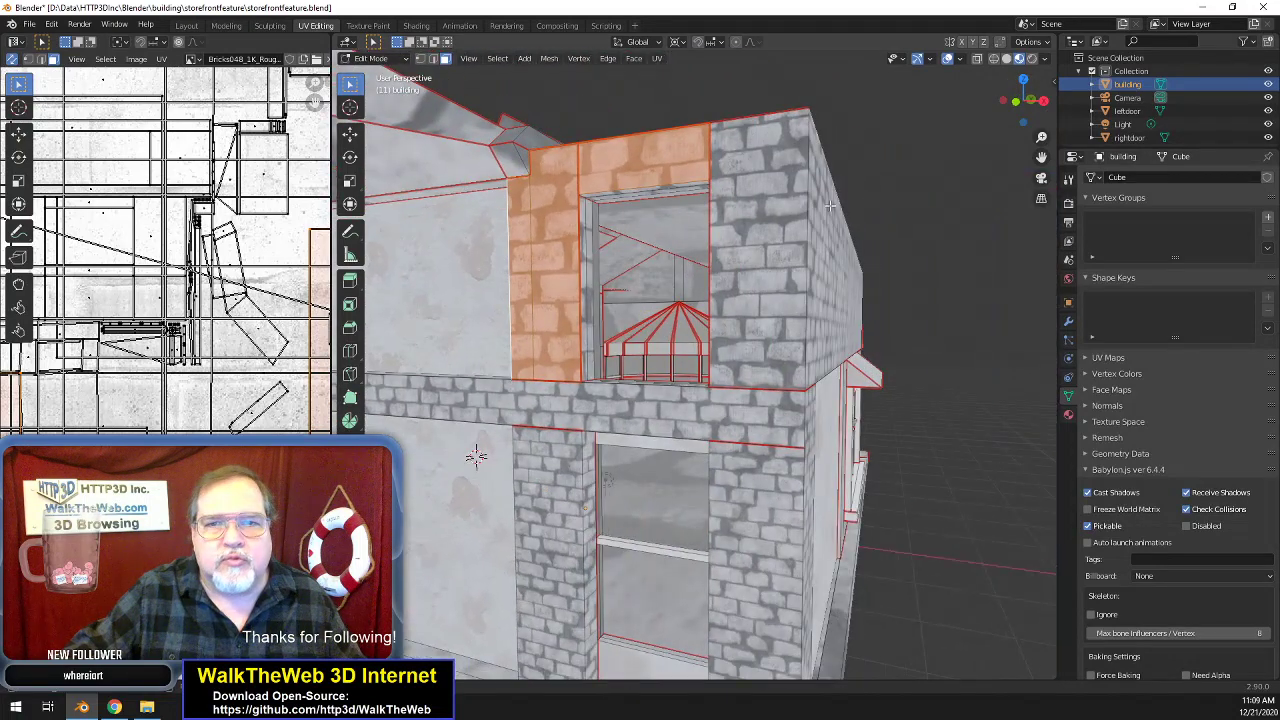
shift+click(582, 296)
shift+click(633, 190)
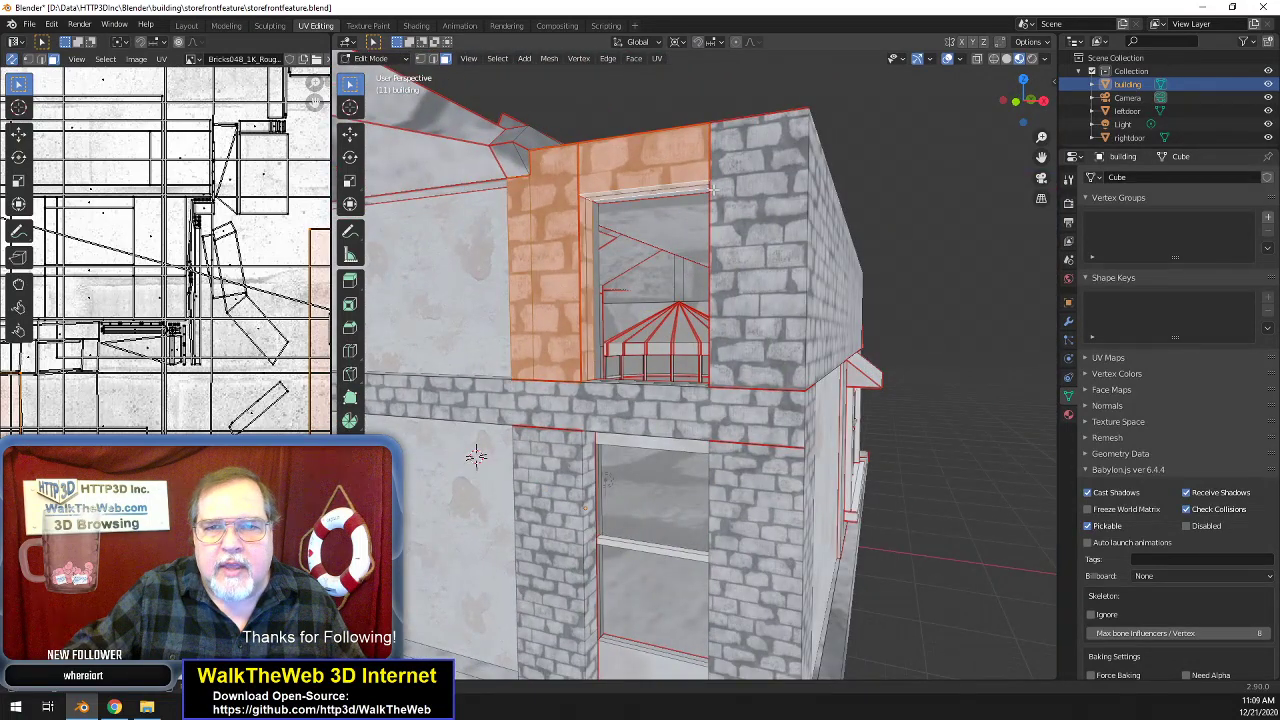
- Add the inner jamb, lintel, lintel underside and all pillar faces of the other upper rear opening to the selection
drag(1018, 109, 1090, 110)
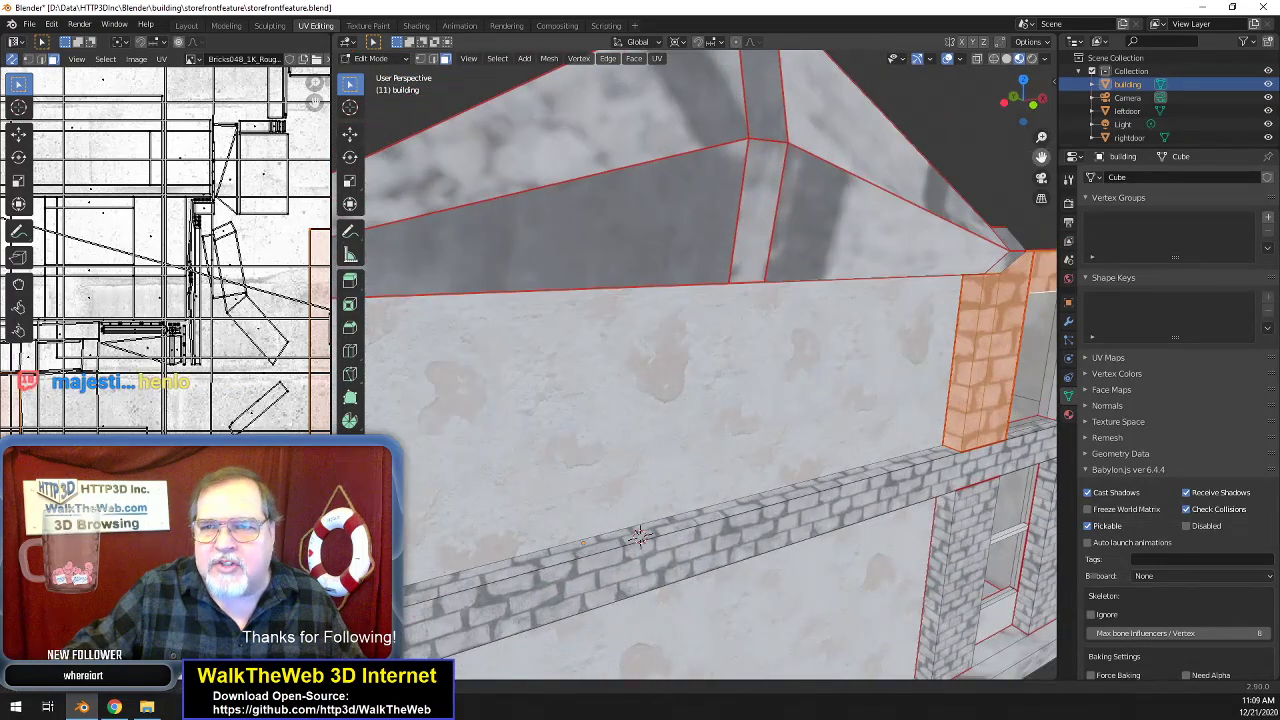
drag(1041, 157, 1245, 60)
drag(582, 327, 582, 334)
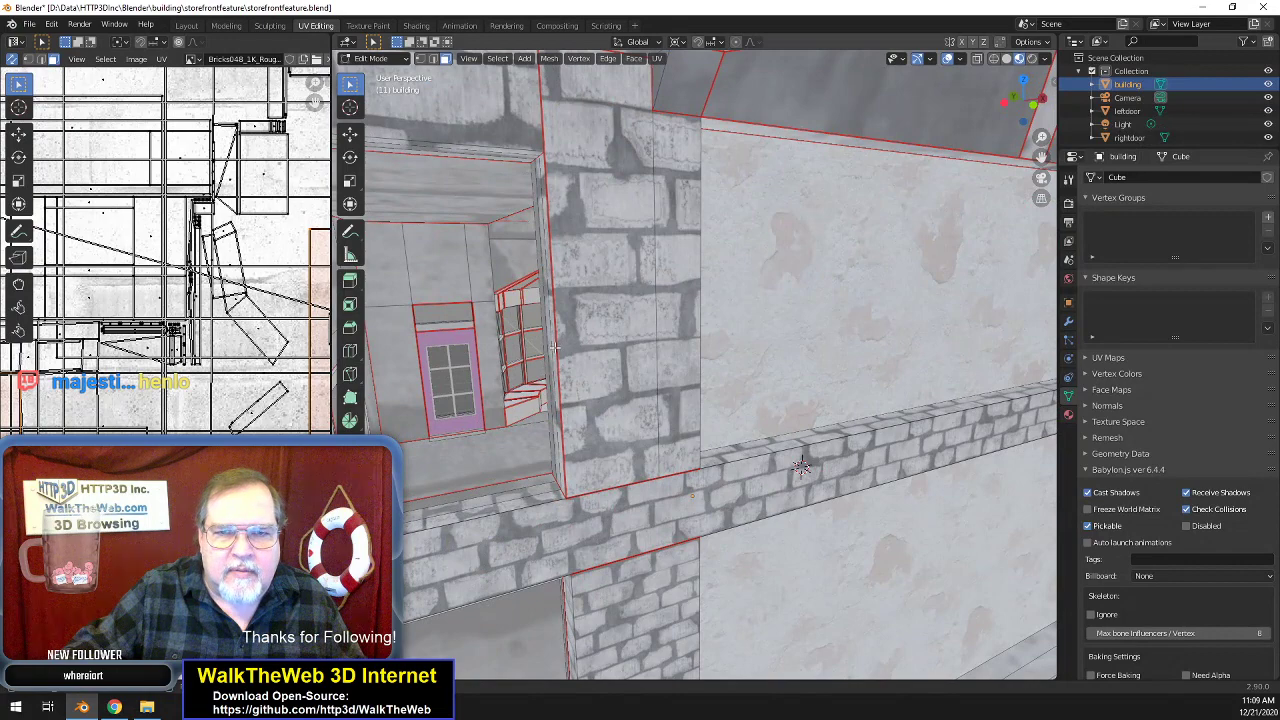
click(552, 350)
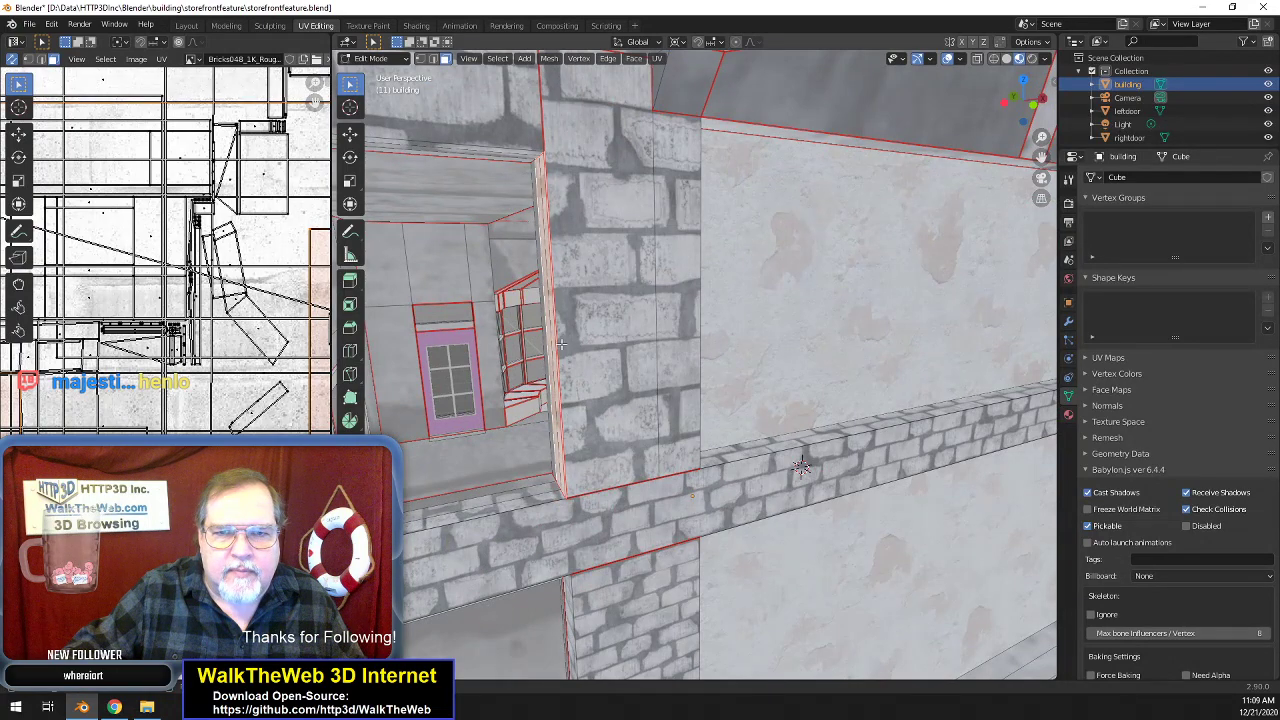
shift+click(513, 152)
shift+click(520, 120)
shift+click(598, 155)
shift+click(648, 222)
shift+click(664, 242)
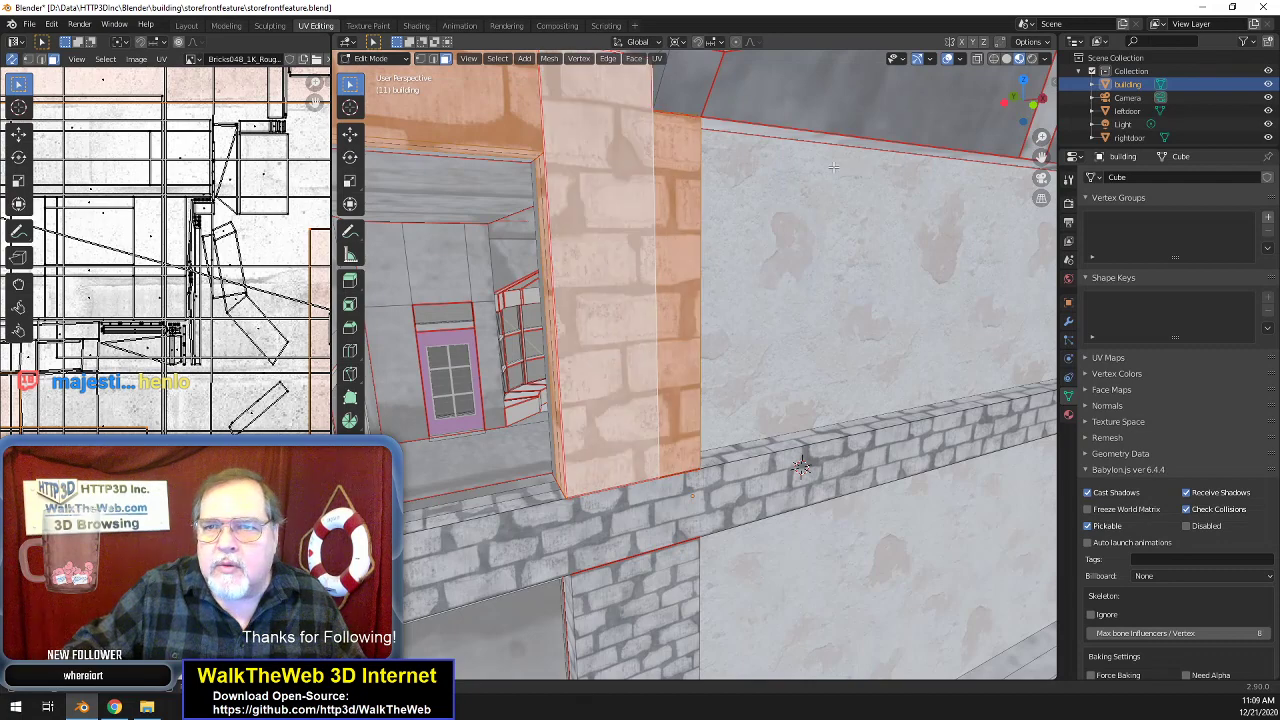
drag(1018, 100, 985, 108)
drag(1041, 157, 514, 272)
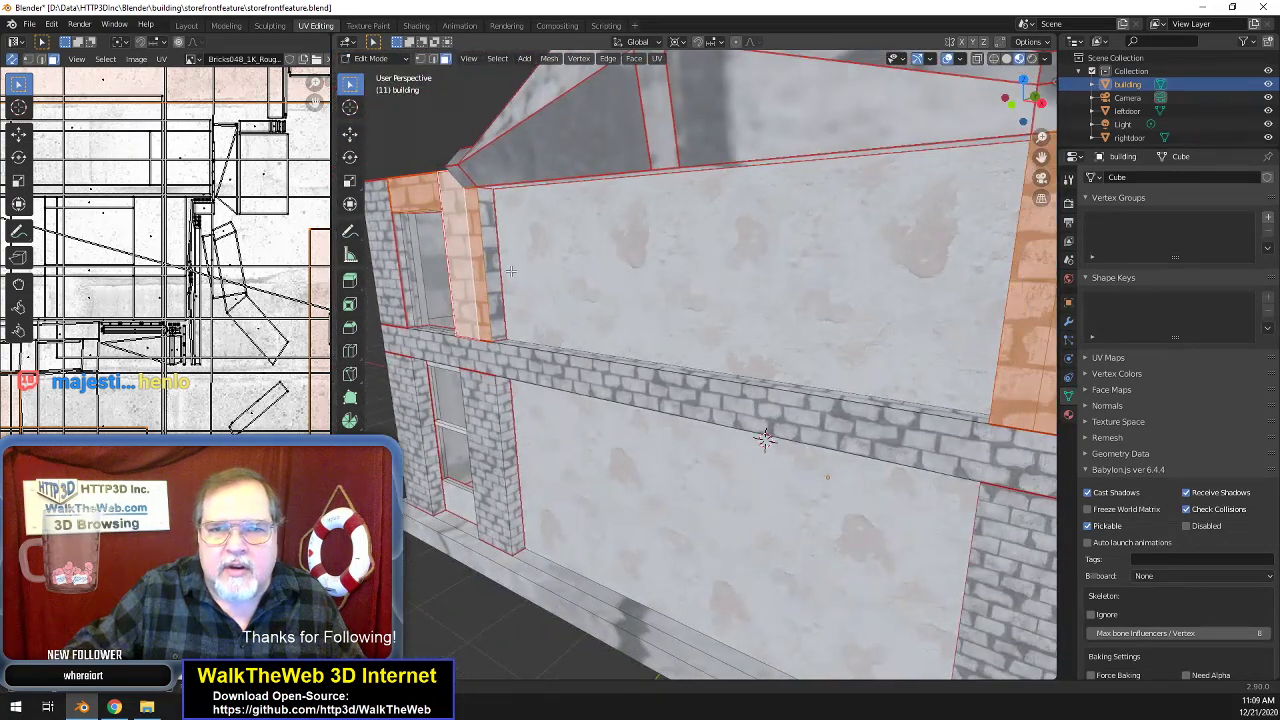
shift+click(495, 282)
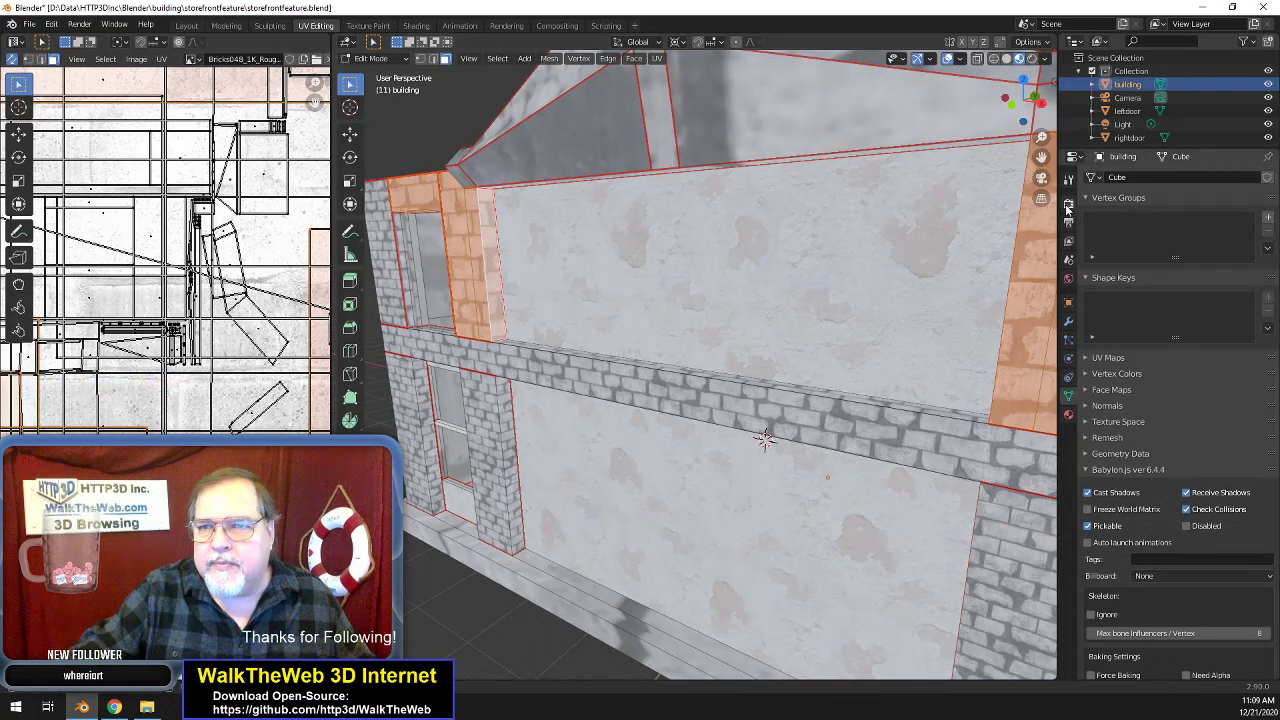
- Scale the UVs of the selected brick faces around both upper rear openings by 1.8
drag(1040, 158, 452, 228)
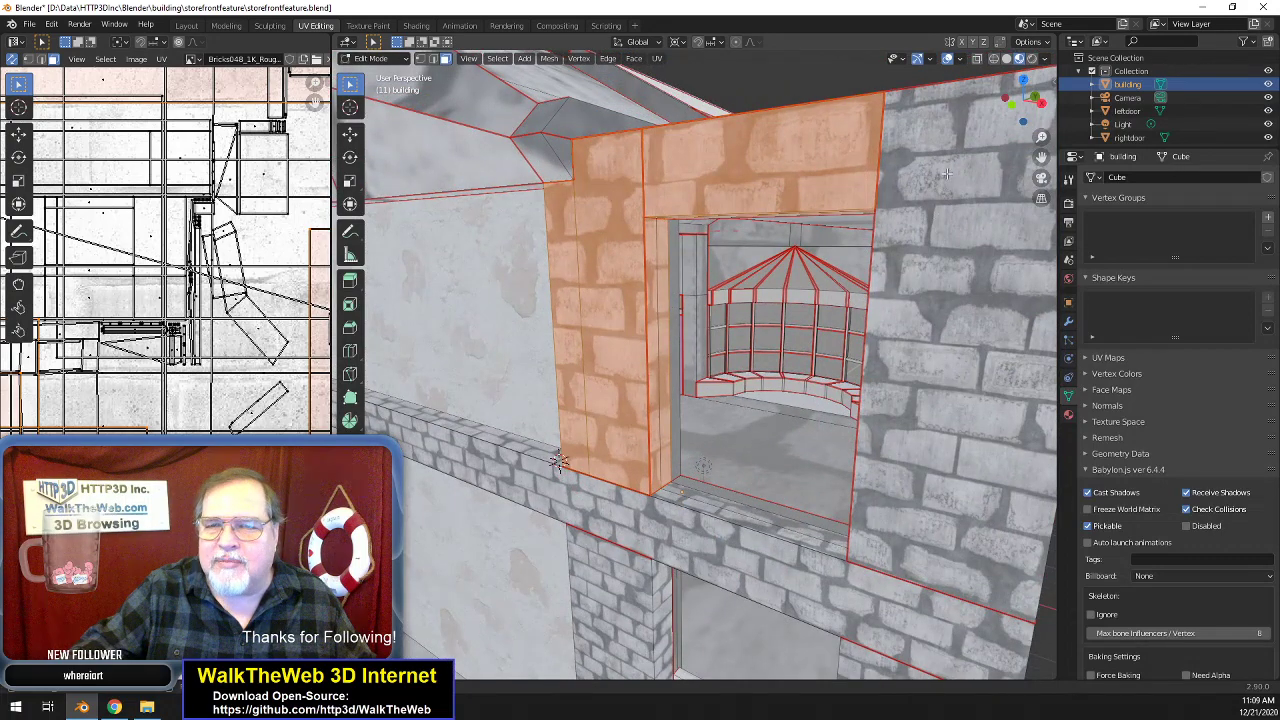
scroll(945, 352, down, 3)
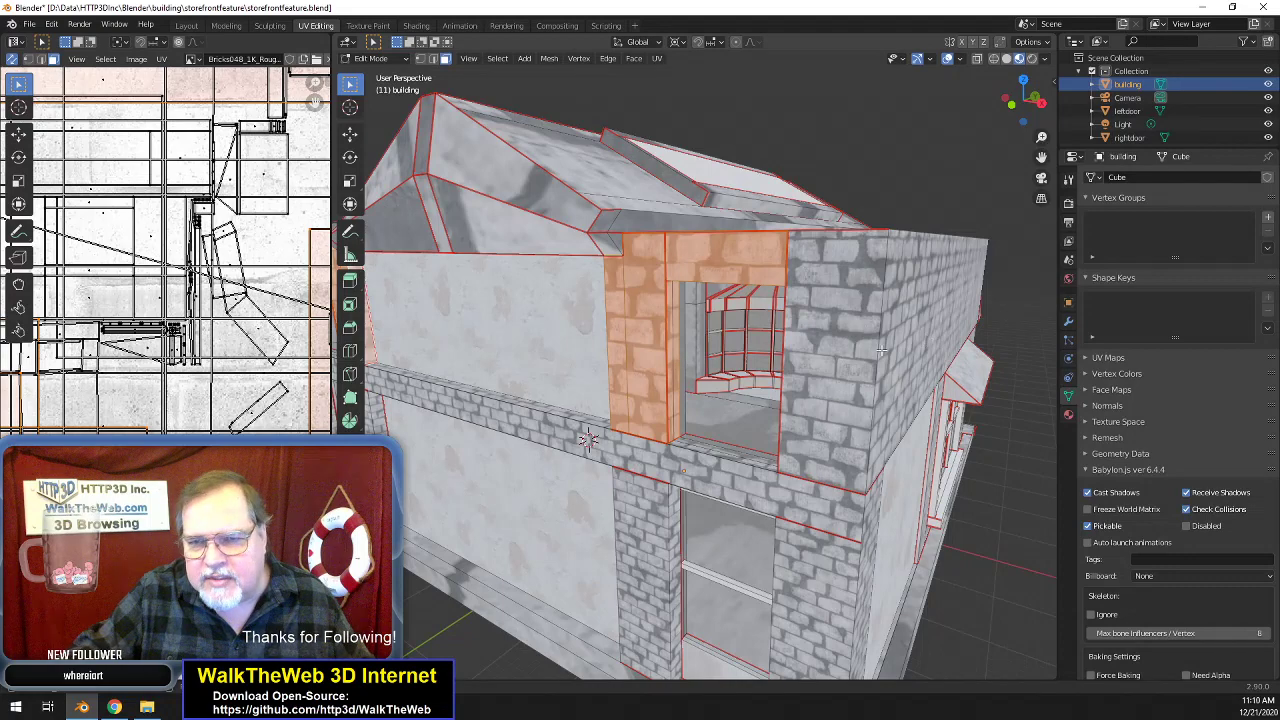
mouse_move(1031, 104)
mouse_down()
mouse_move(976, 107)
mouse_move(1062, 110)
mouse_move(1022, 109)
mouse_up()
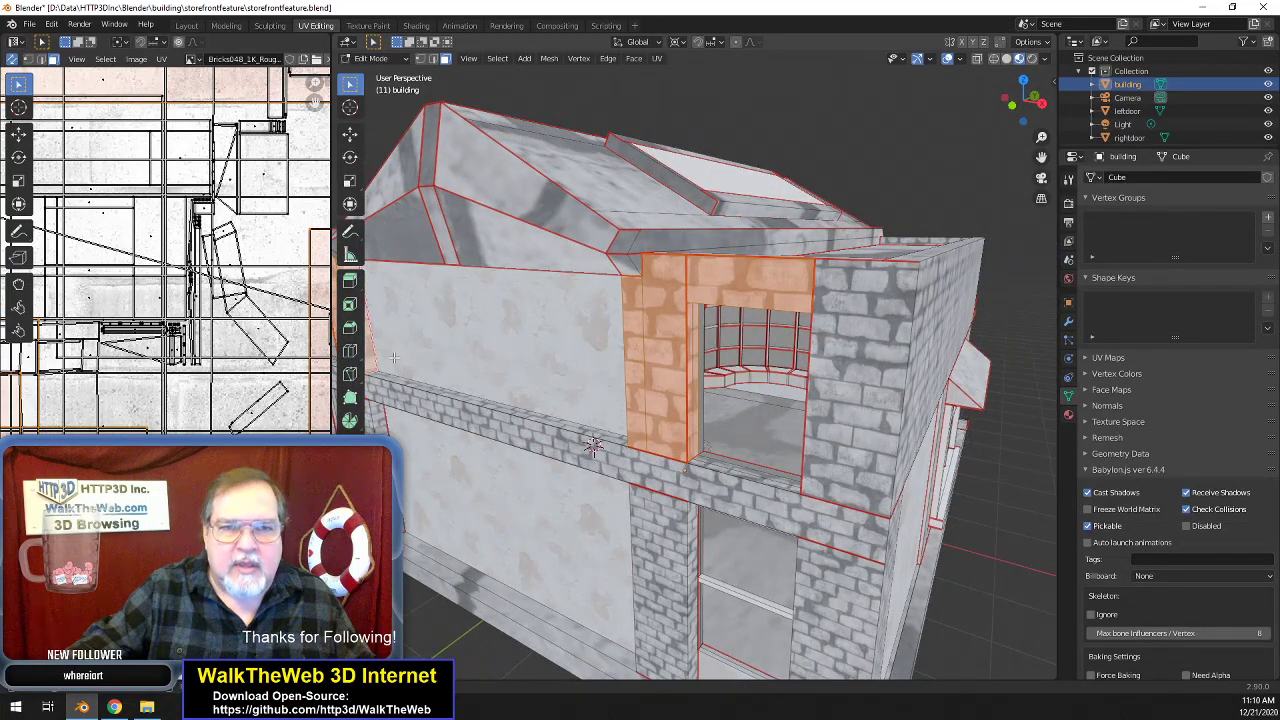
text(s1.5)
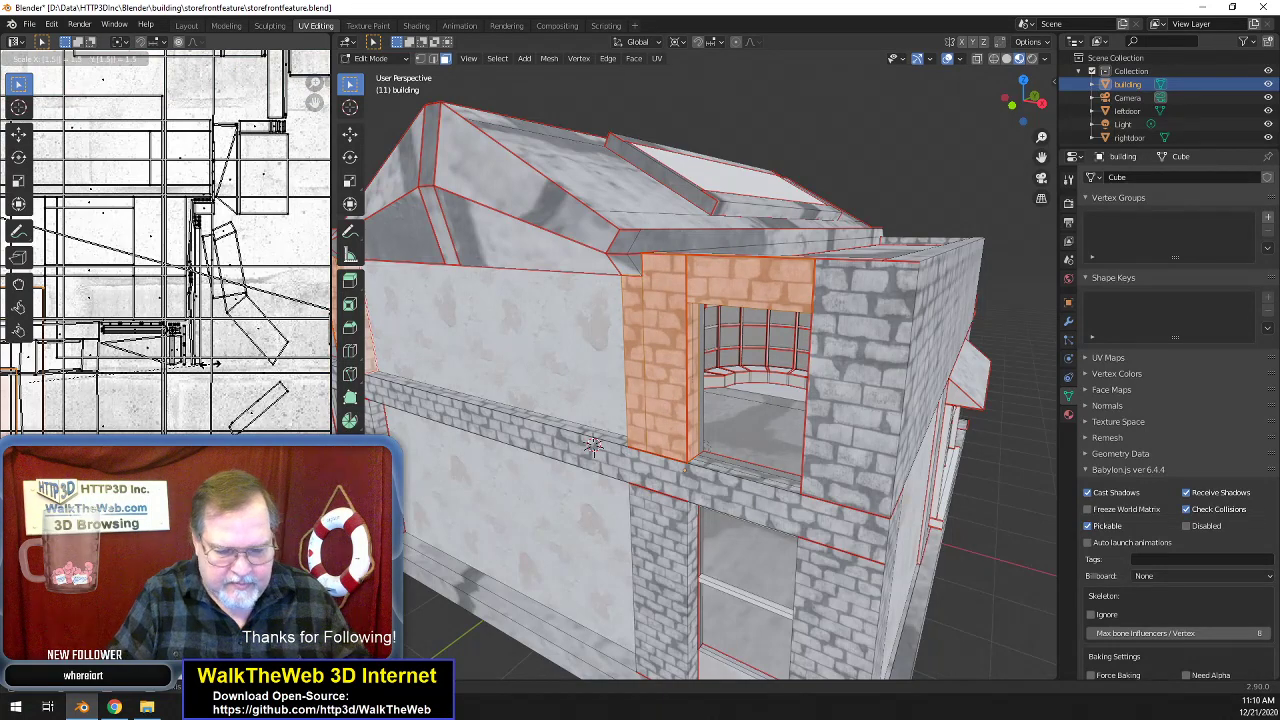
key(BackSpace)
text(8)
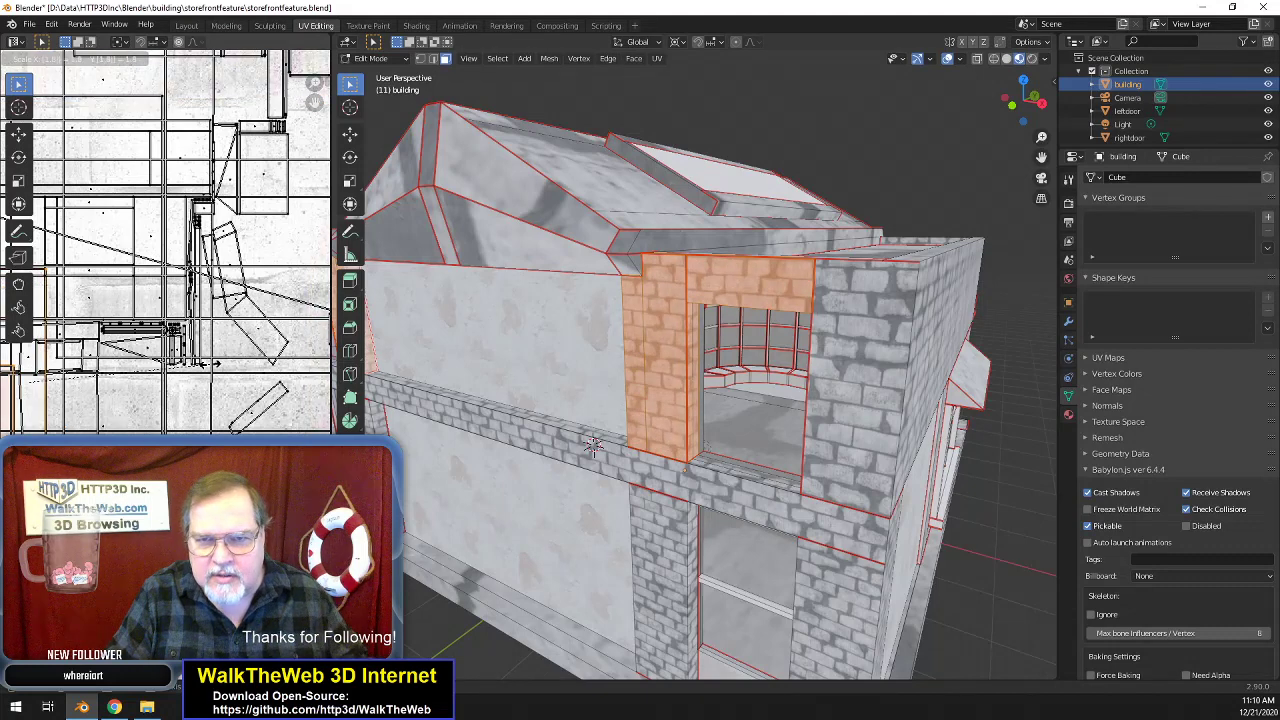
key(Return)
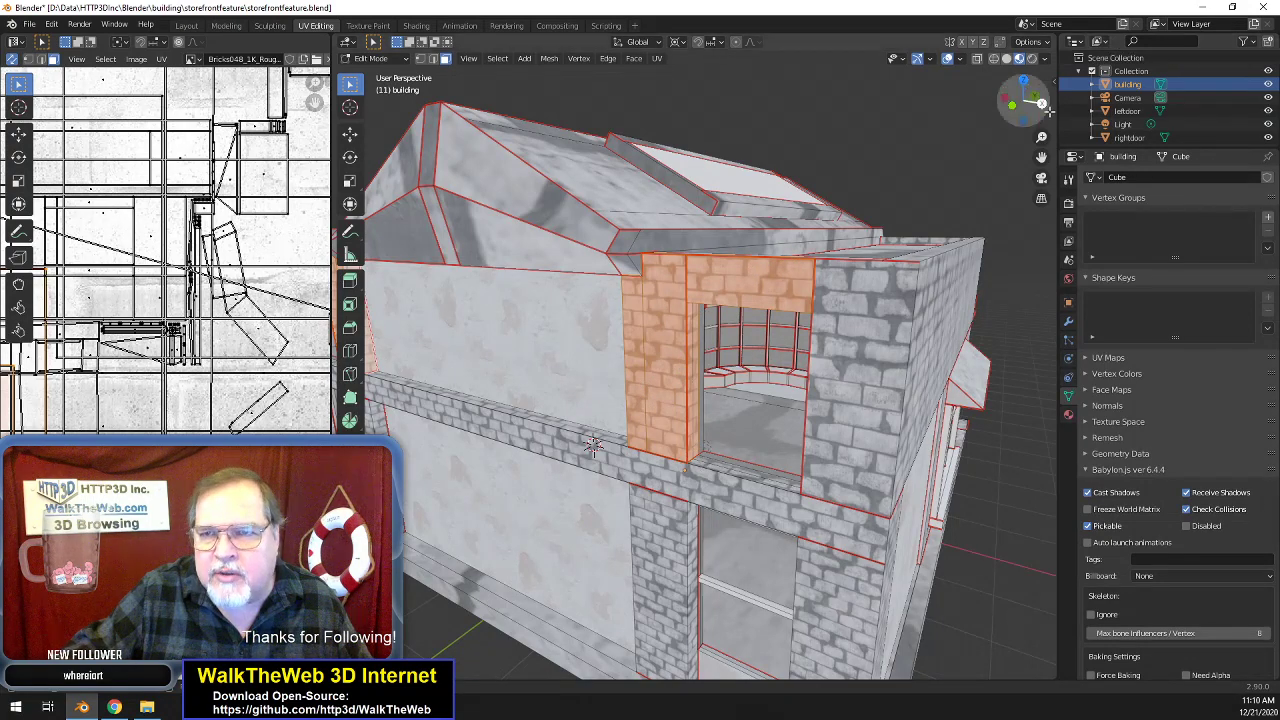
- Select only the pillar's narrow side face beside the upper plaster wall and move its UVs along the Y axis
drag(1034, 110, 1111, 110)
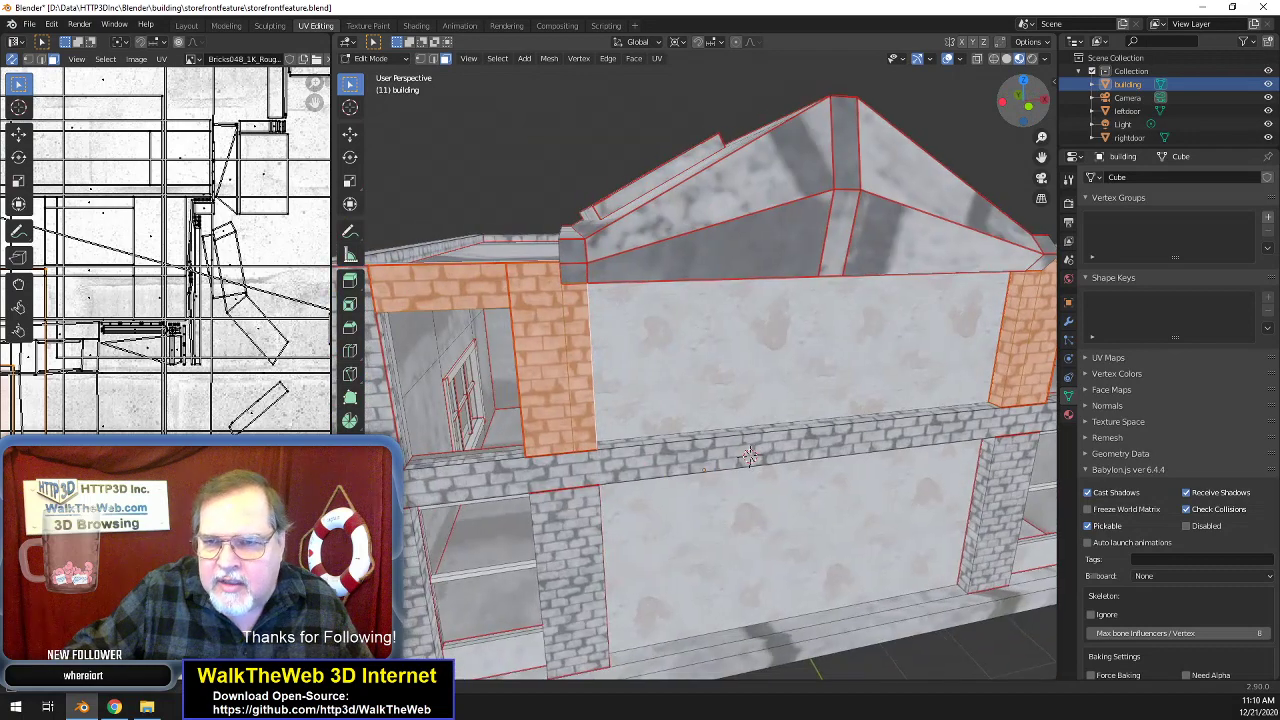
middle_drag(749, 455, 686, 451)
click(443, 336)
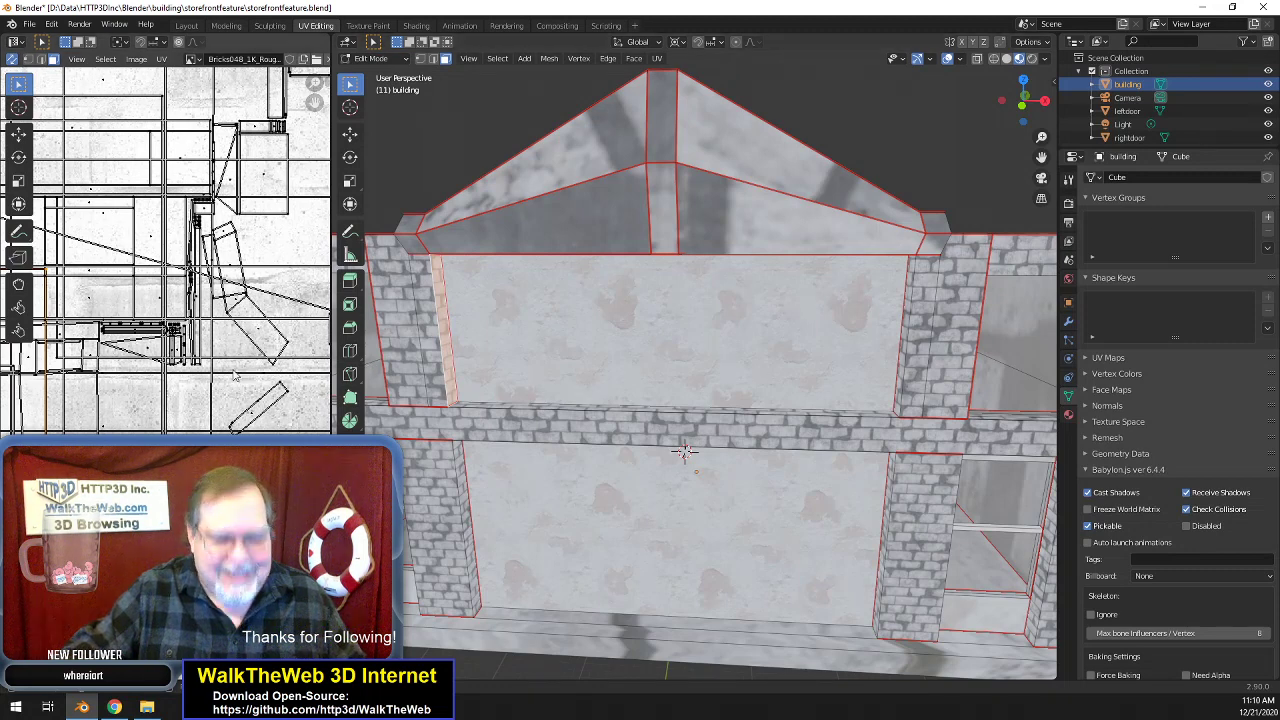
key(g)
key(y)
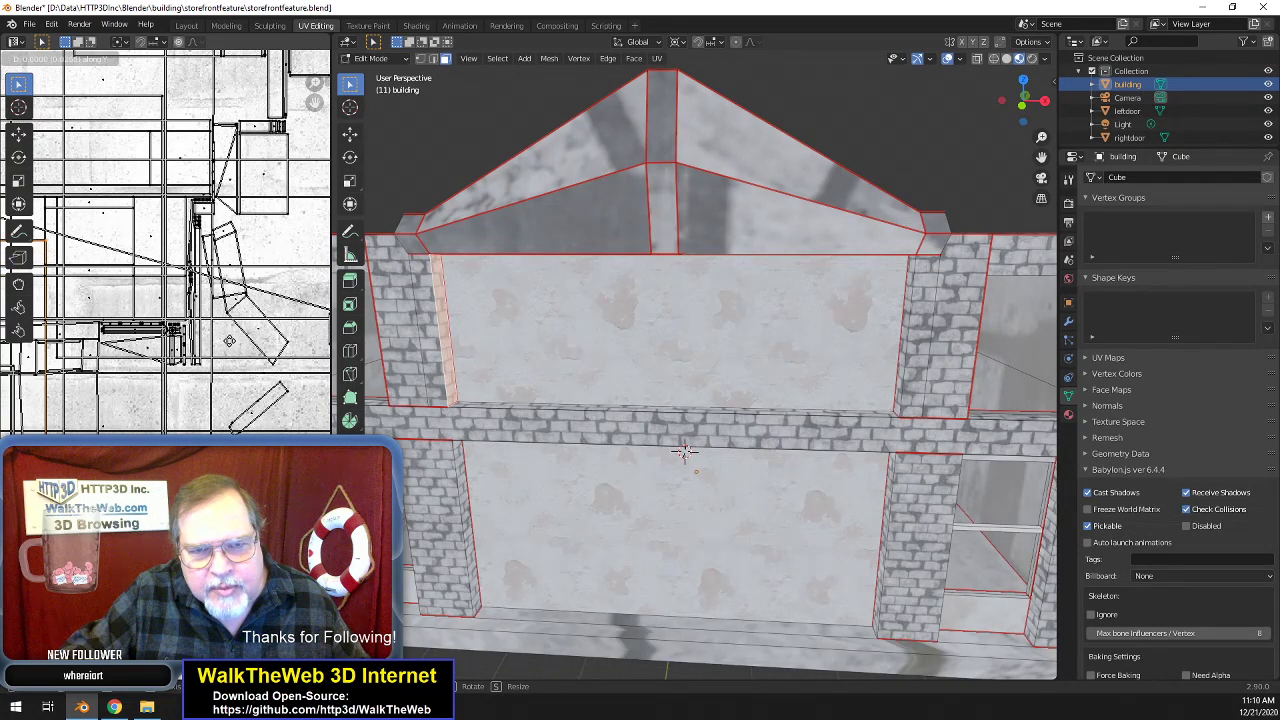
click(230, 345)
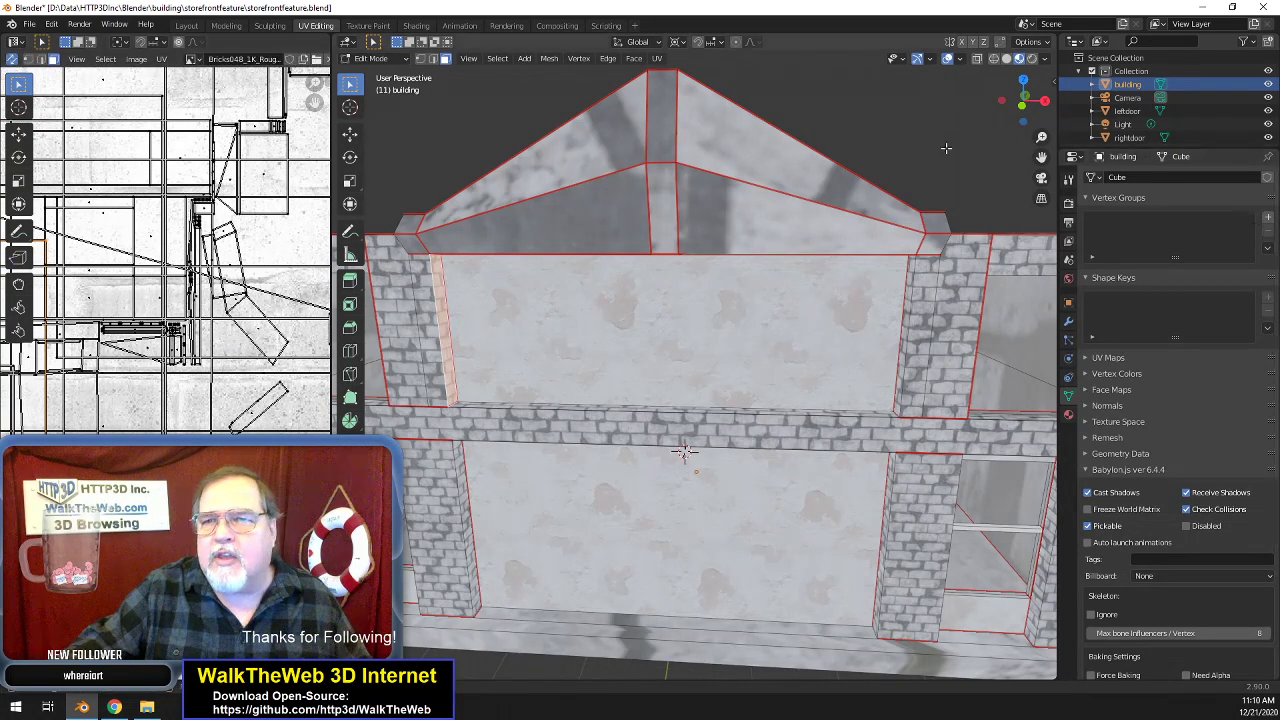
- Select the rear end, long side, front end and top faces of the upper brick side wall
drag(1042, 113, 964, 114)
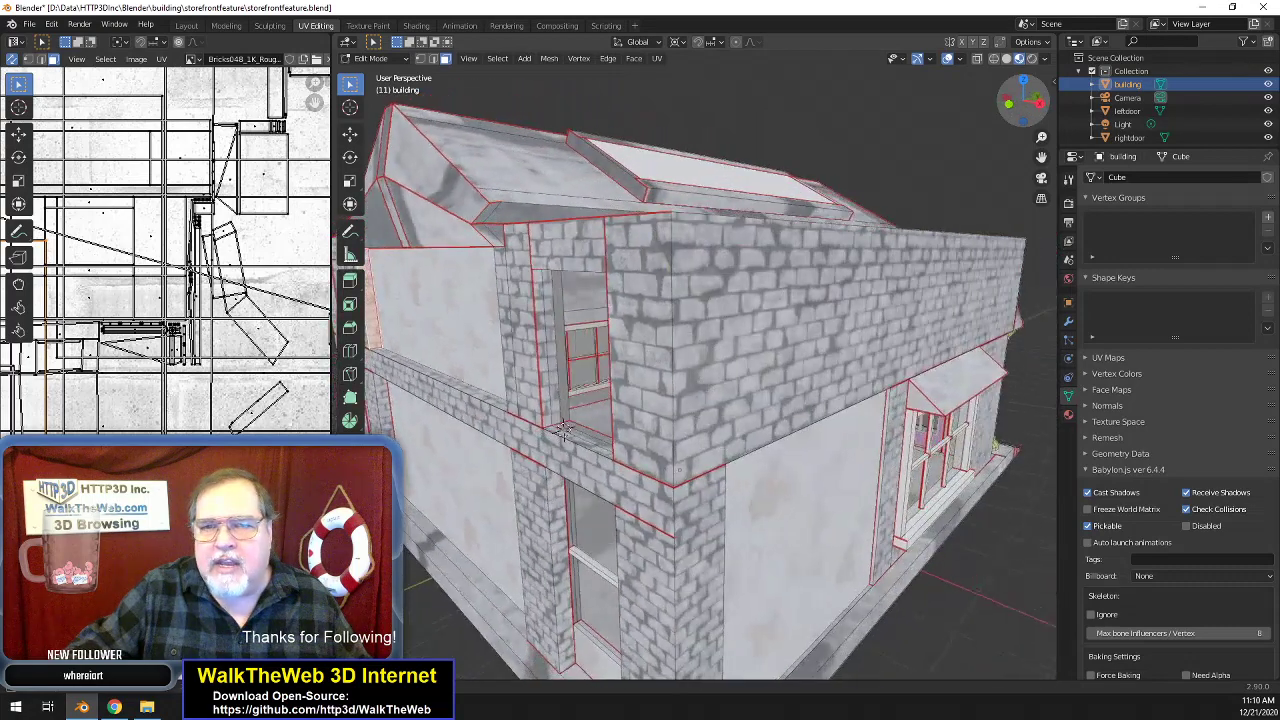
click(660, 344)
shift+click(712, 342)
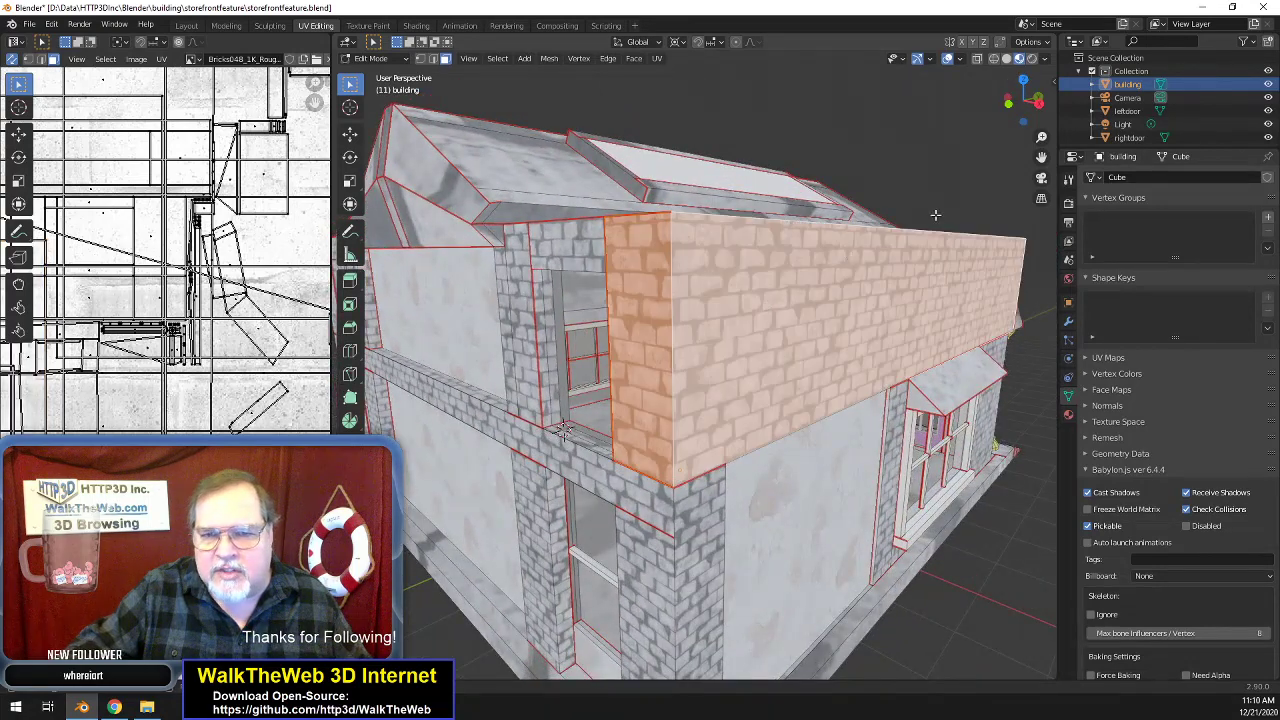
drag(1036, 108, 904, 124)
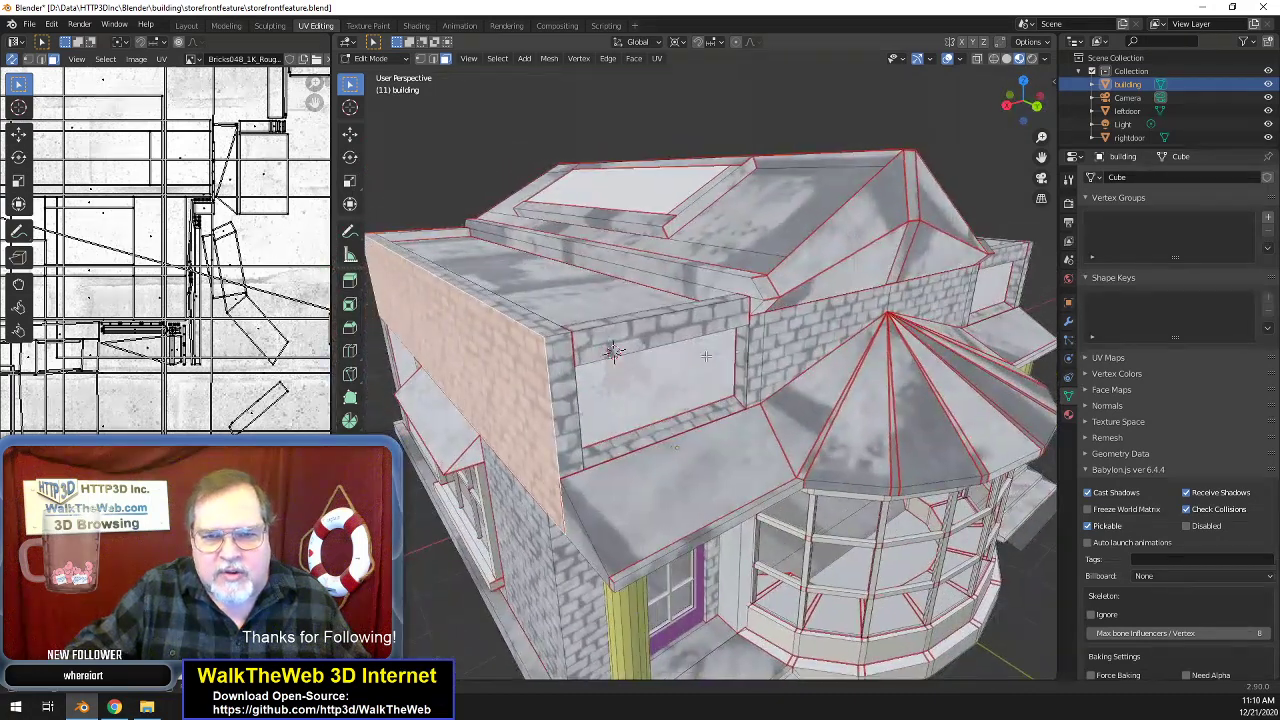
shift+click(566, 413)
shift+click(538, 326)
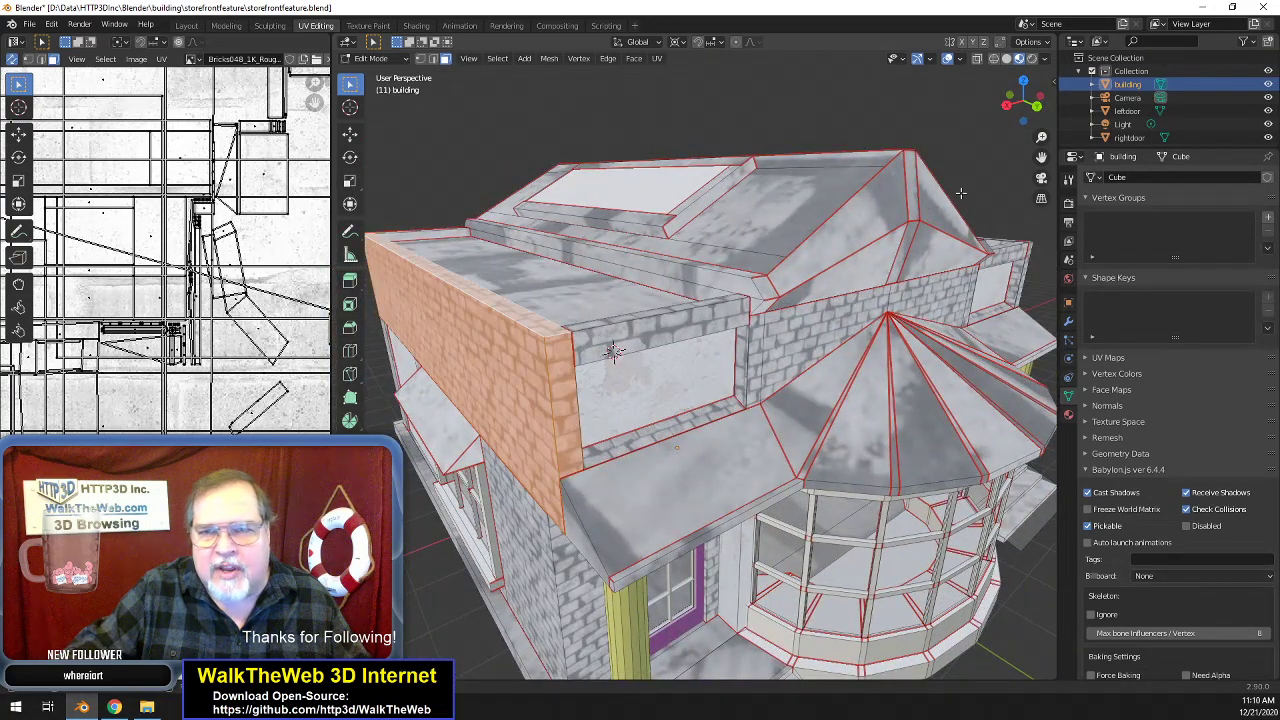
middle_drag(613, 352, 648, 353)
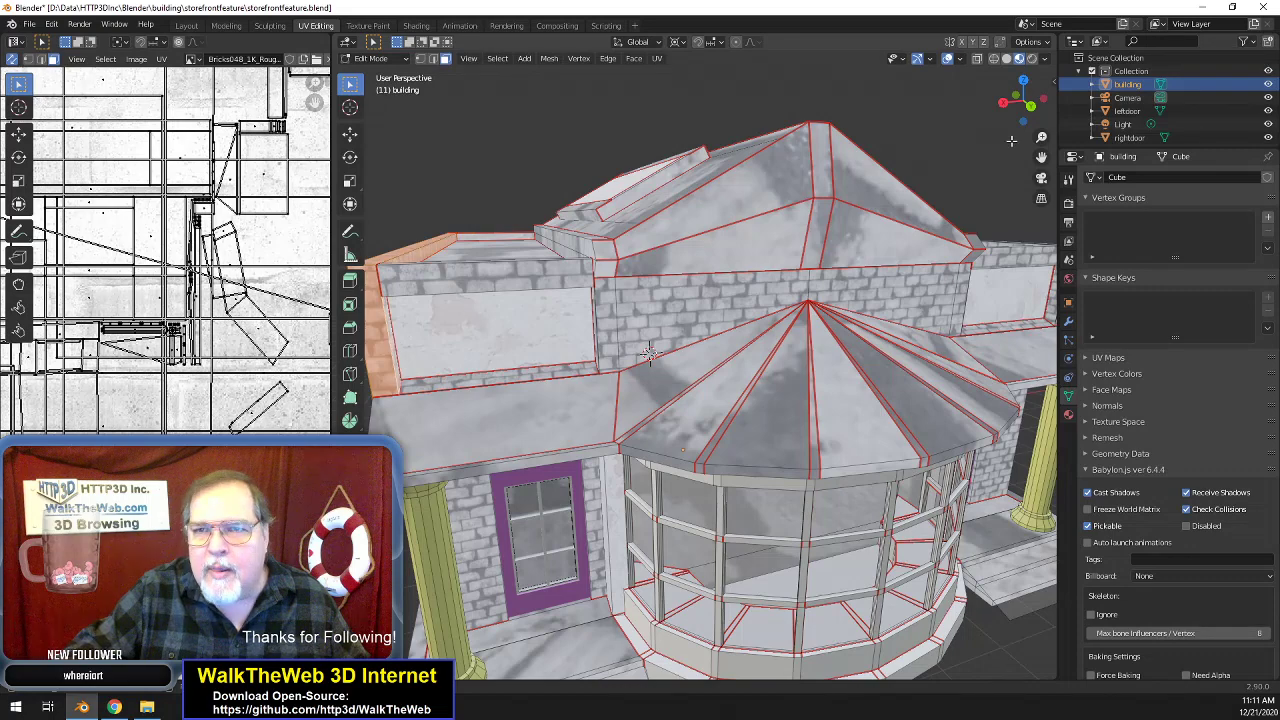
drag(1020, 100, 545, 385)
middle_drag(545, 385, 667, 452)
drag(1041, 158, 840, 173)
drag(1029, 108, 1055, 109)
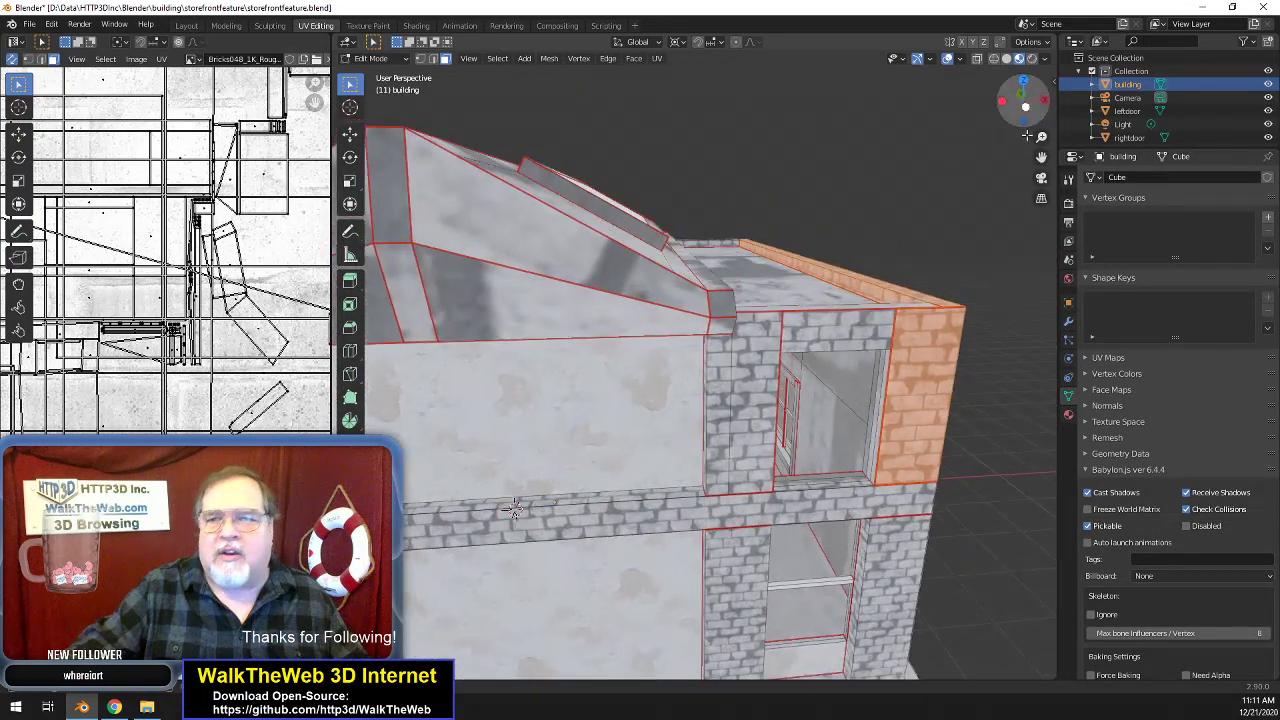
- Scale the UVs of the selected upper brick side wall faces by 1.2
shift+click(880, 410)
drag(1023, 100, 971, 188)
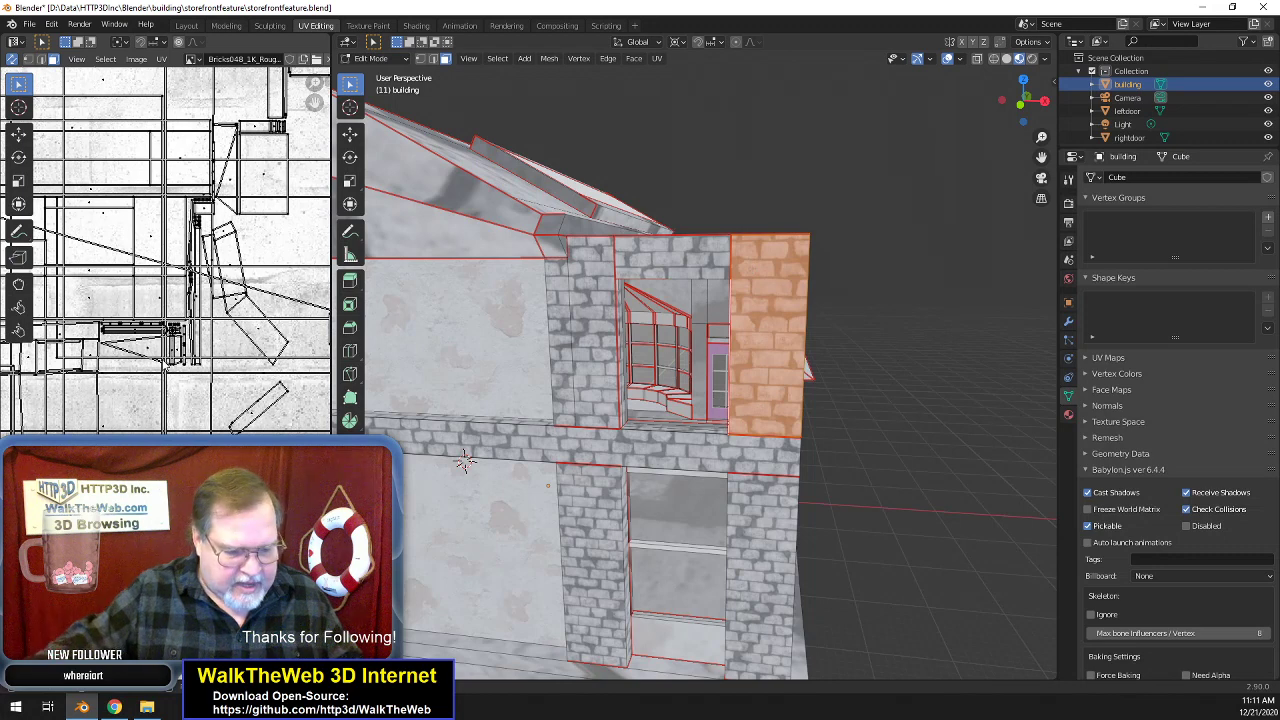
key(s)
text(1.3)
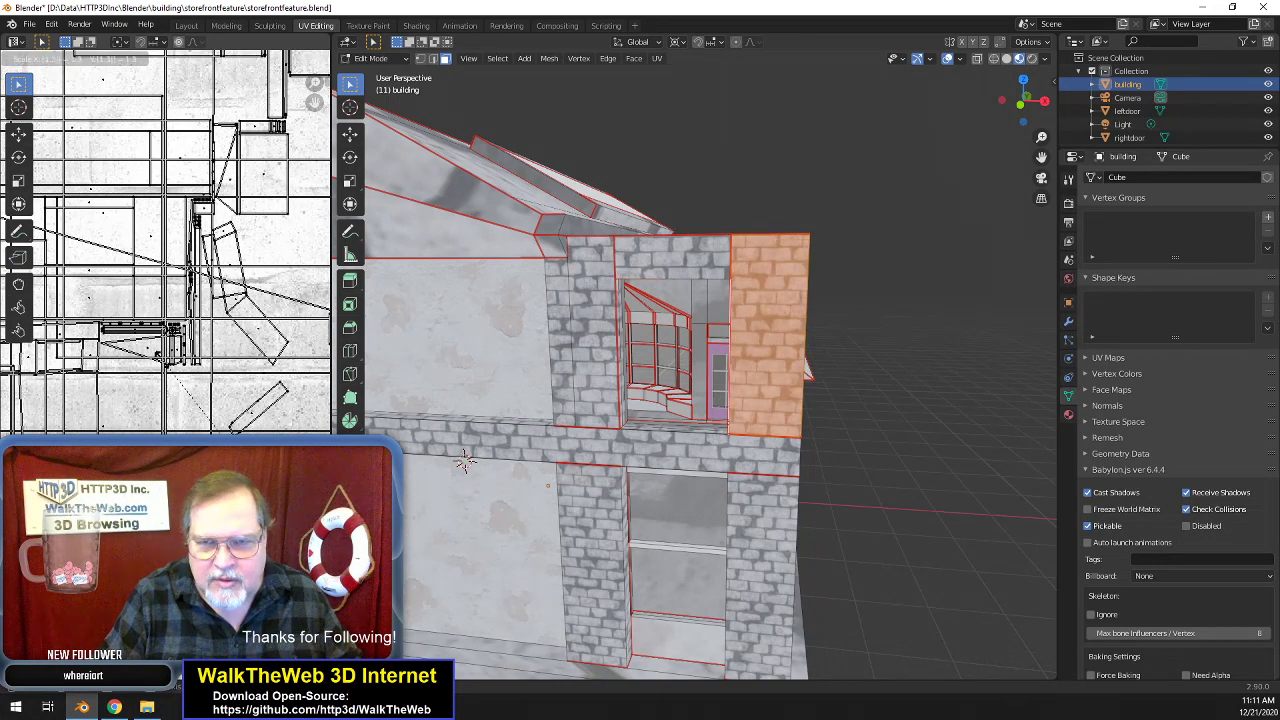
key(BackSpace)
text(2)
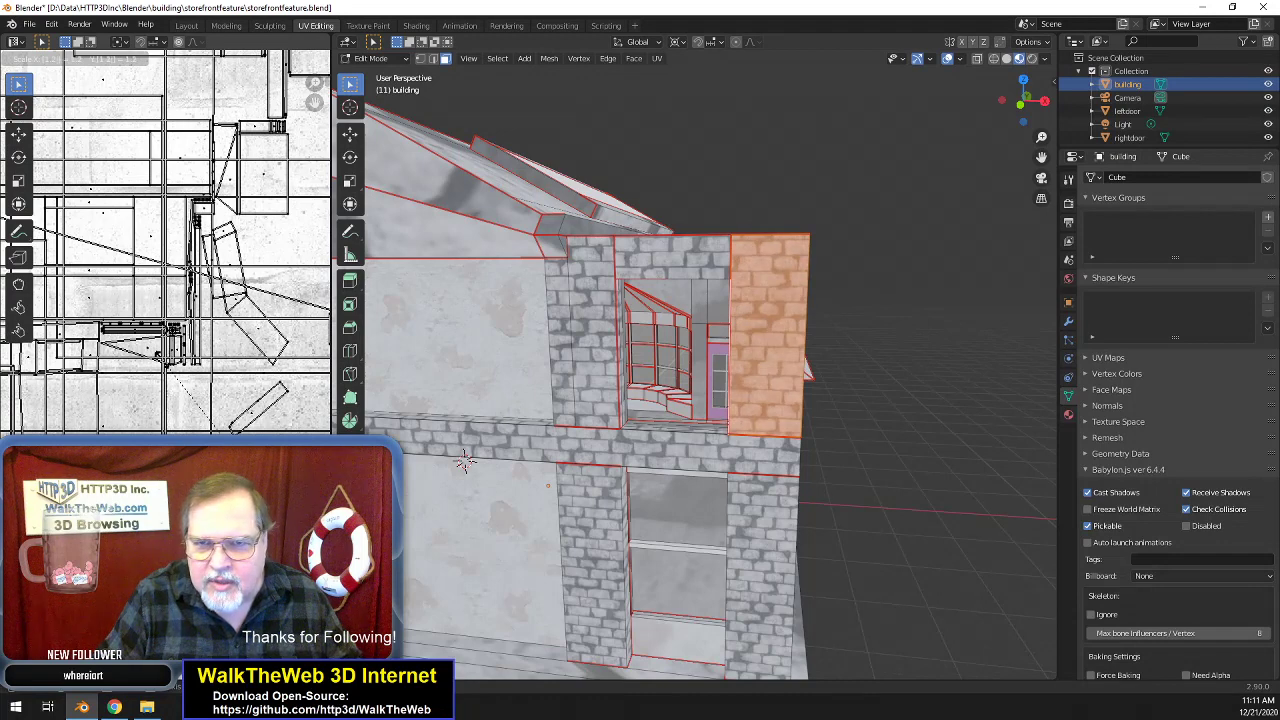
key(Return)
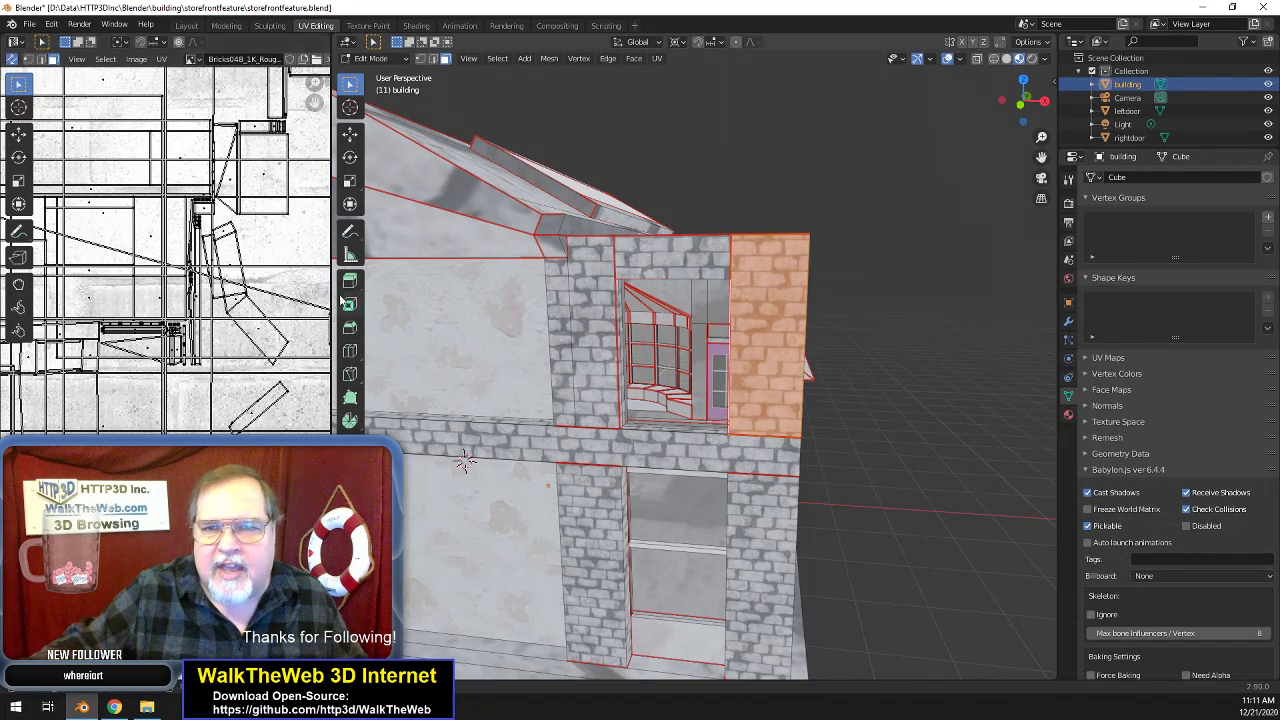
- Shift the upper side wall's UVs along the Y axis and scale them slightly to line the bricks up with the adjoining lintel
key(g)
key(y)
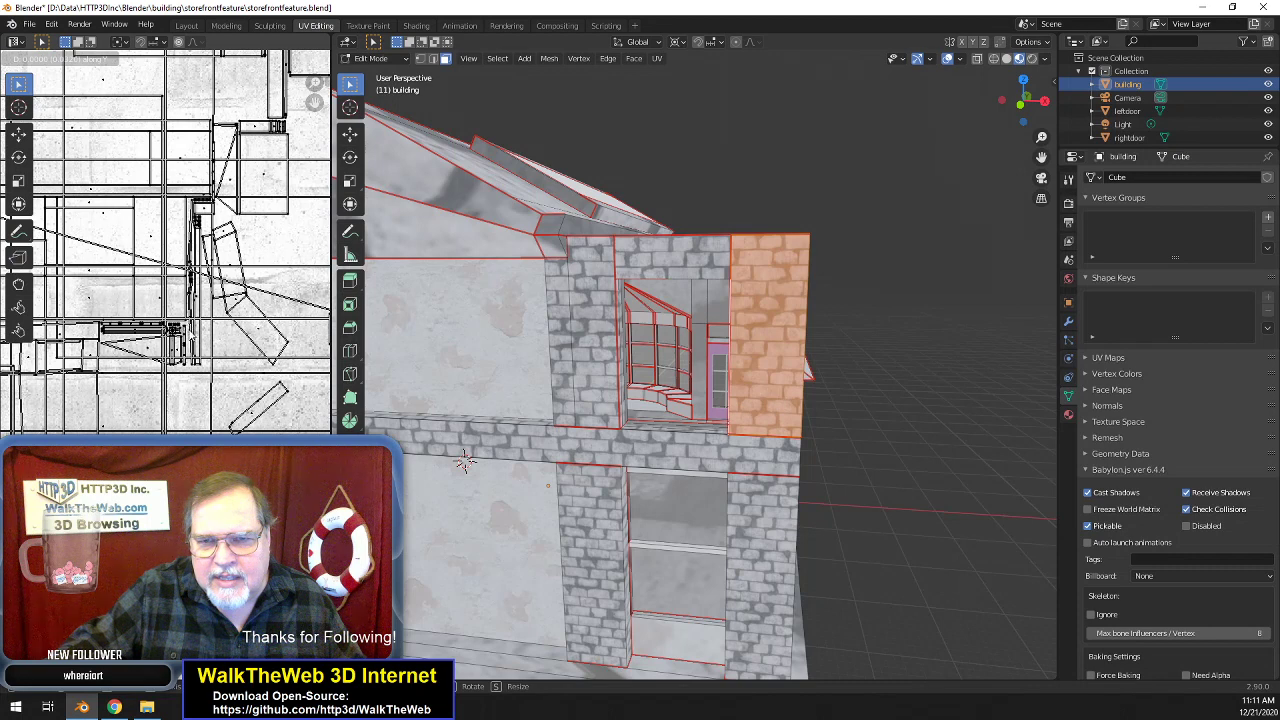
click(191, 333)
key(s)
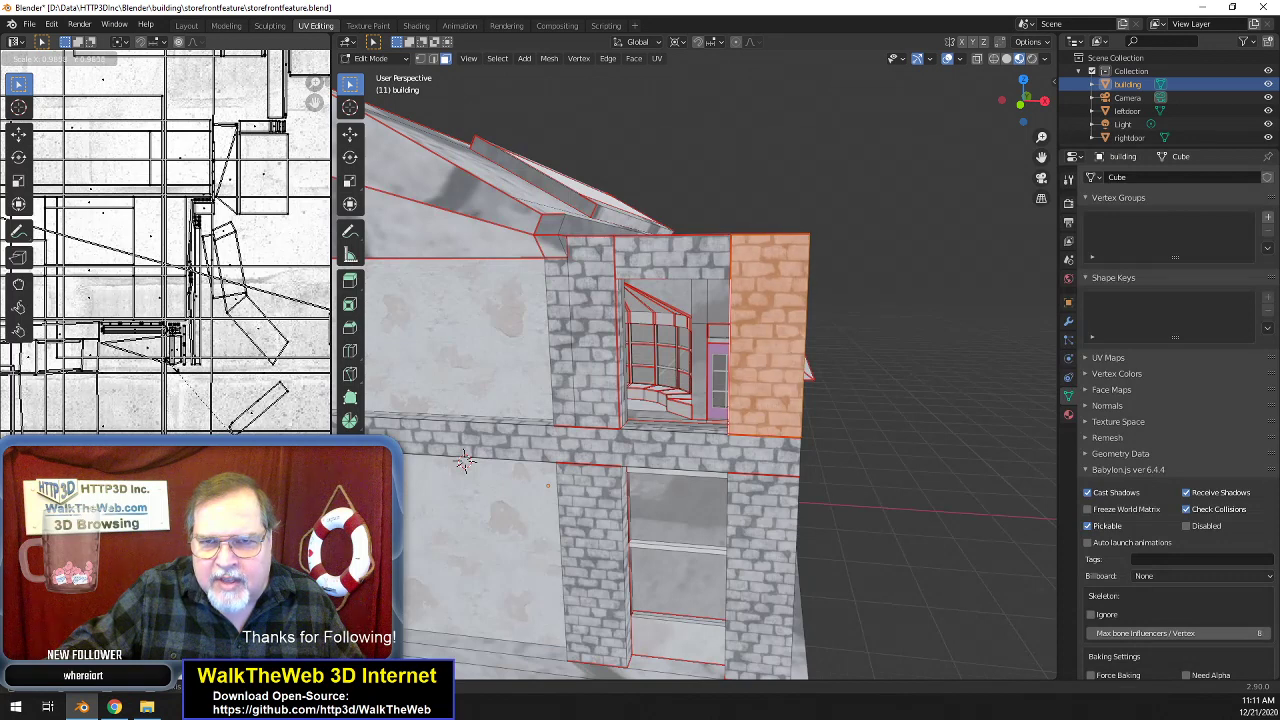
click(172, 370)
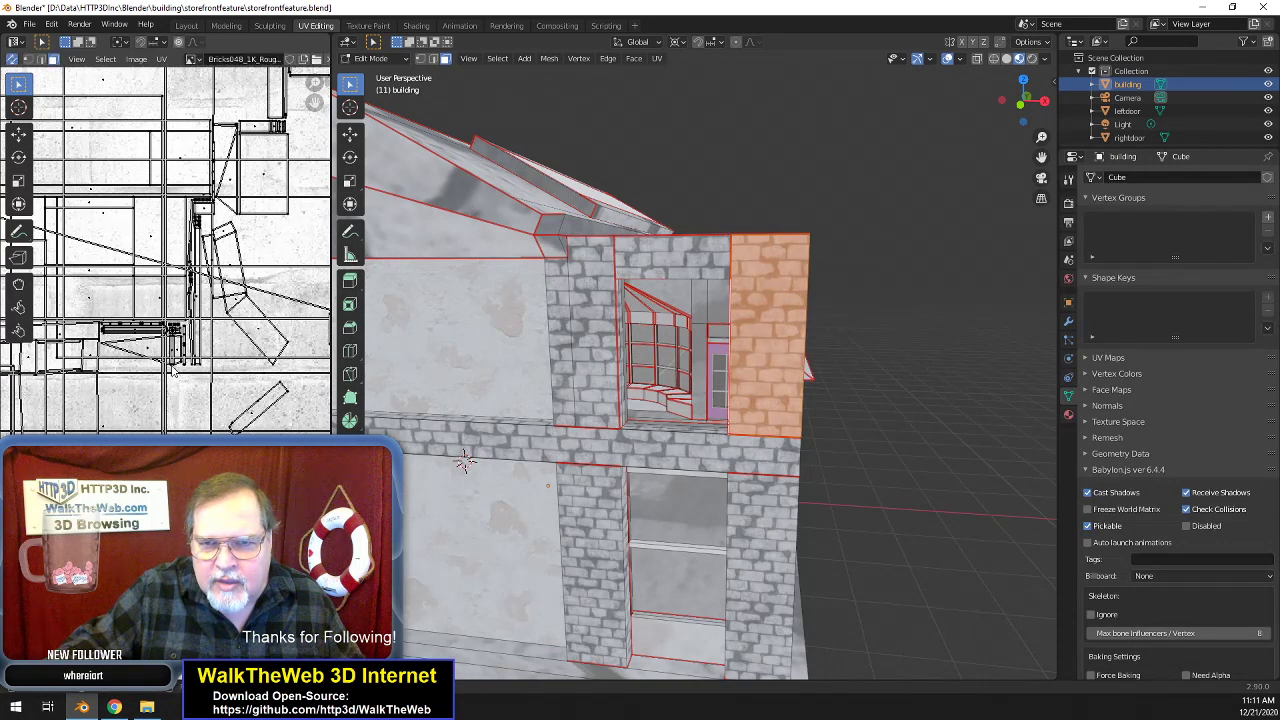
key(g)
key(y)
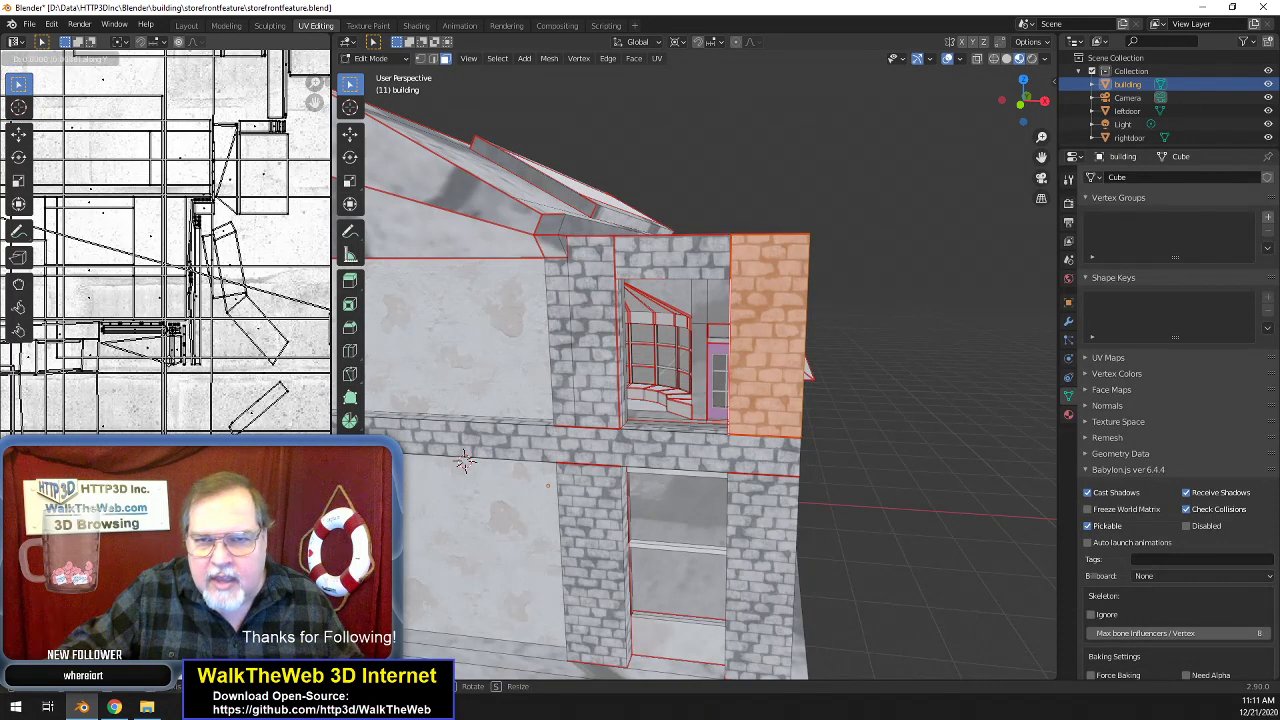
click(163, 408)
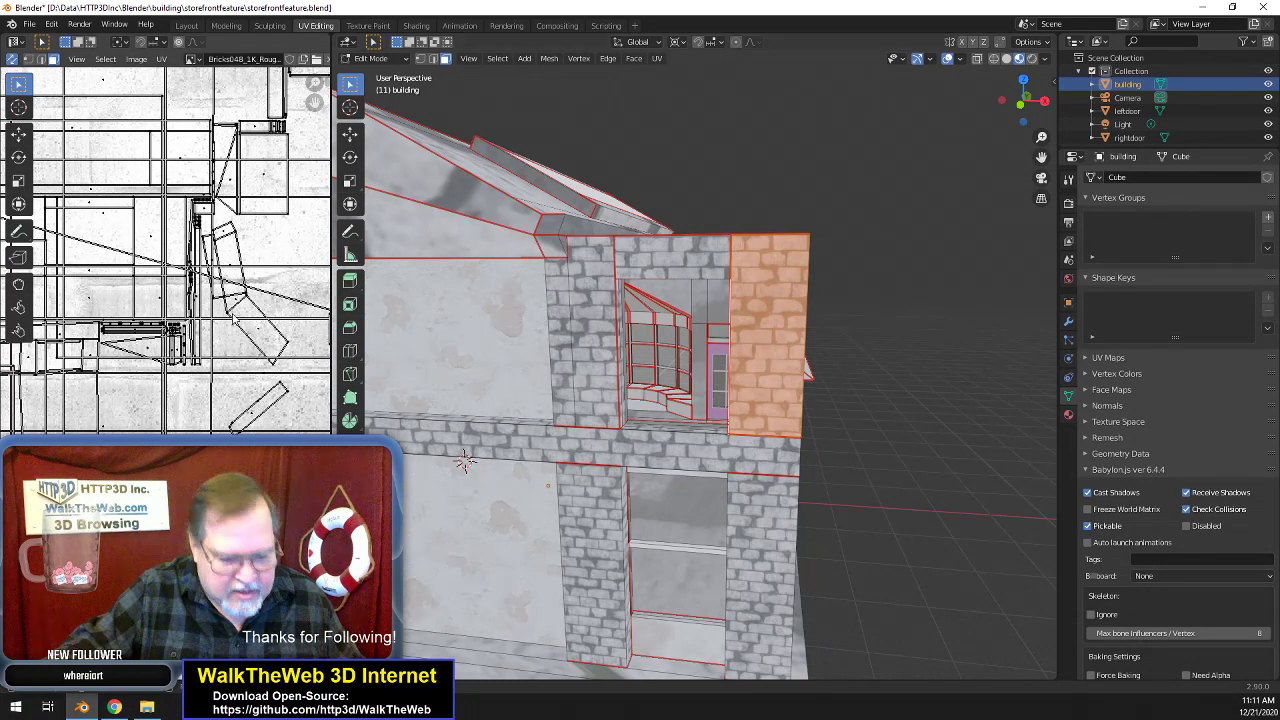
- Fine-tune the upper side wall's UVs with a small free move and rescale, plus shifts along the Y and X axes
key(g)
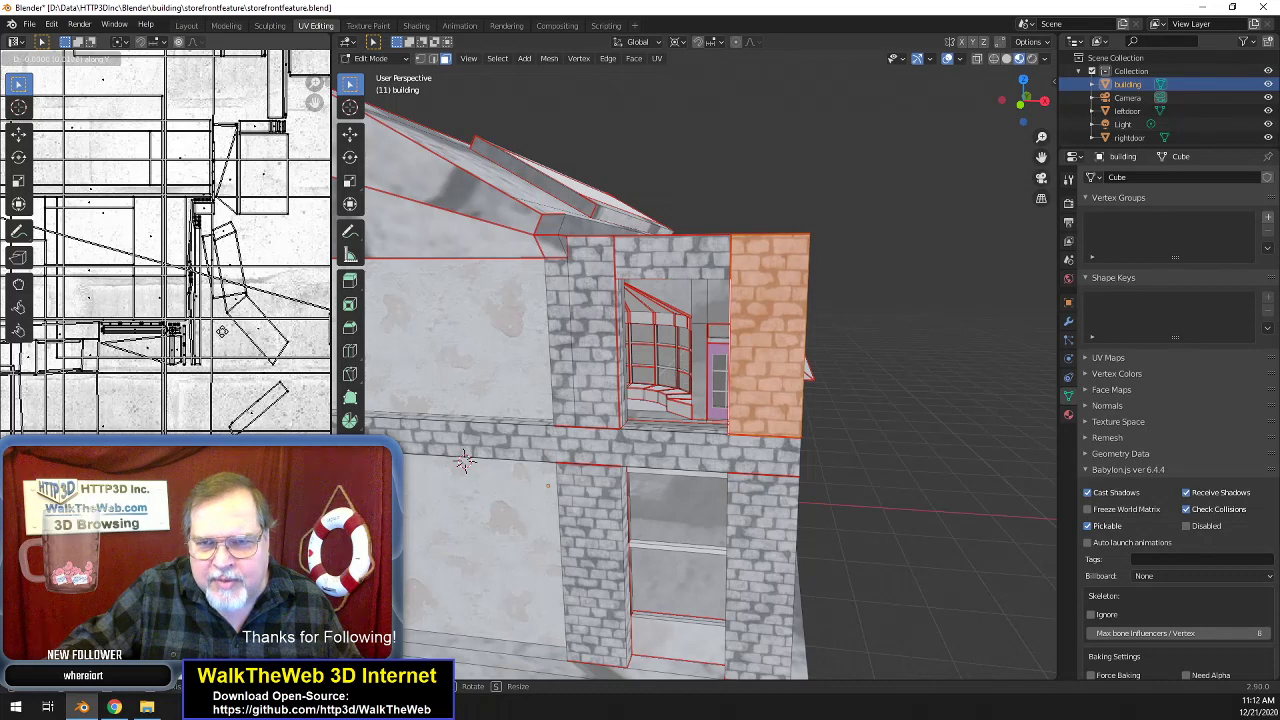
click(225, 338)
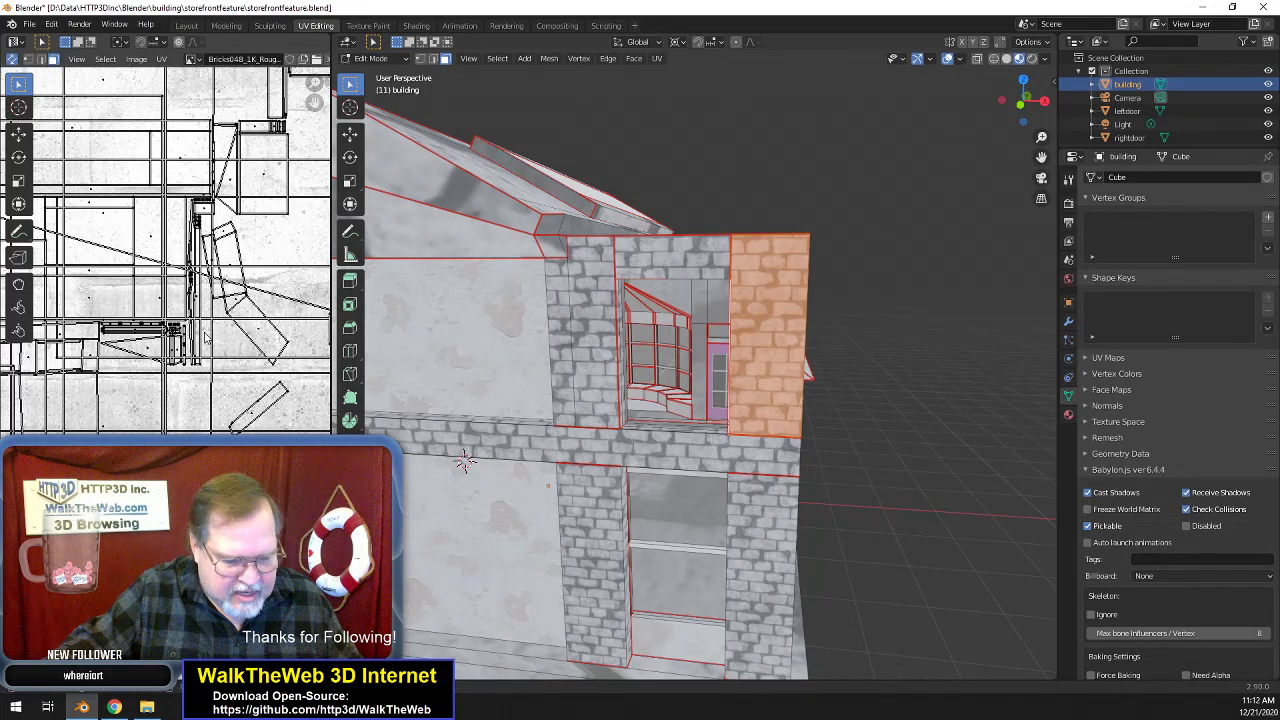
key(s)
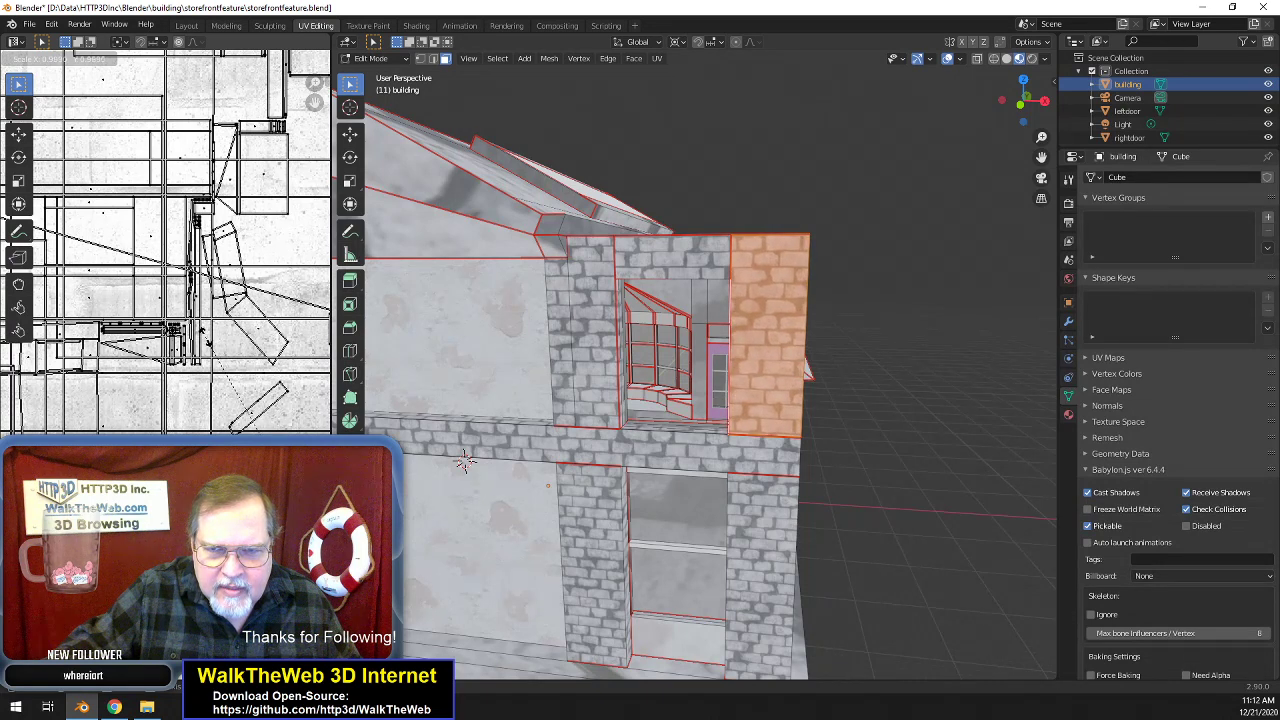
click(205, 340)
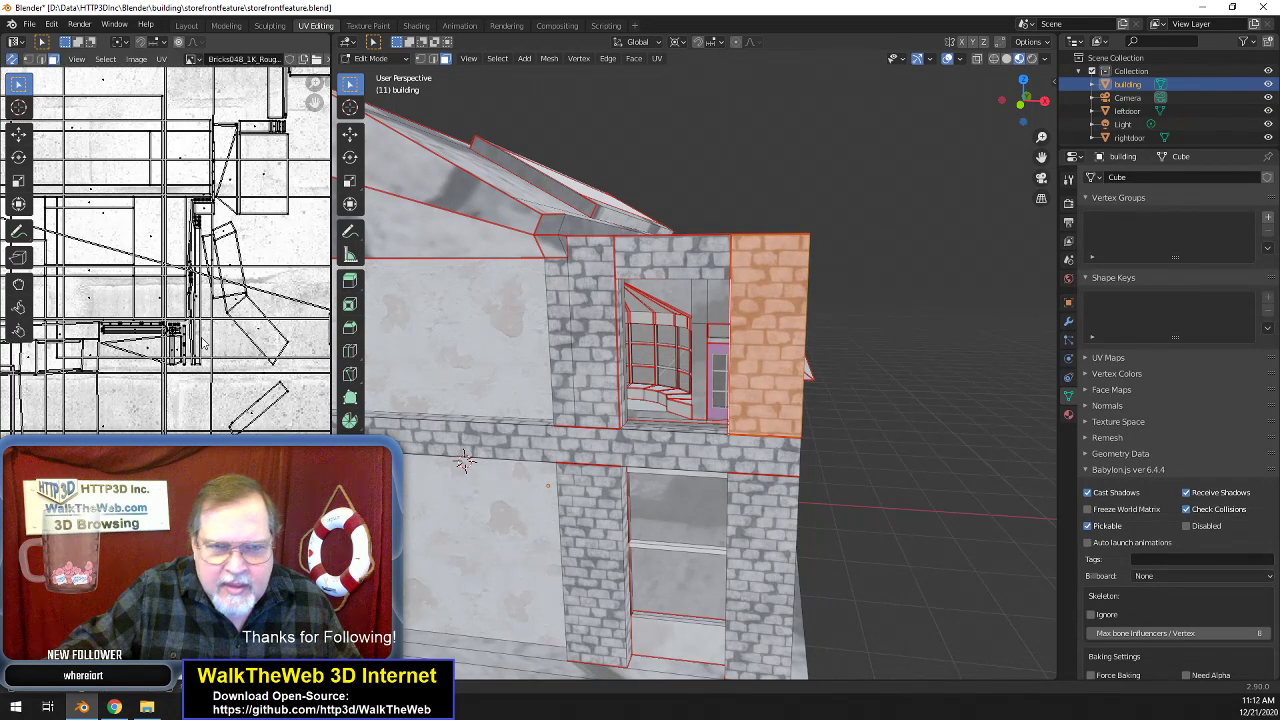
key(g)
key(y)
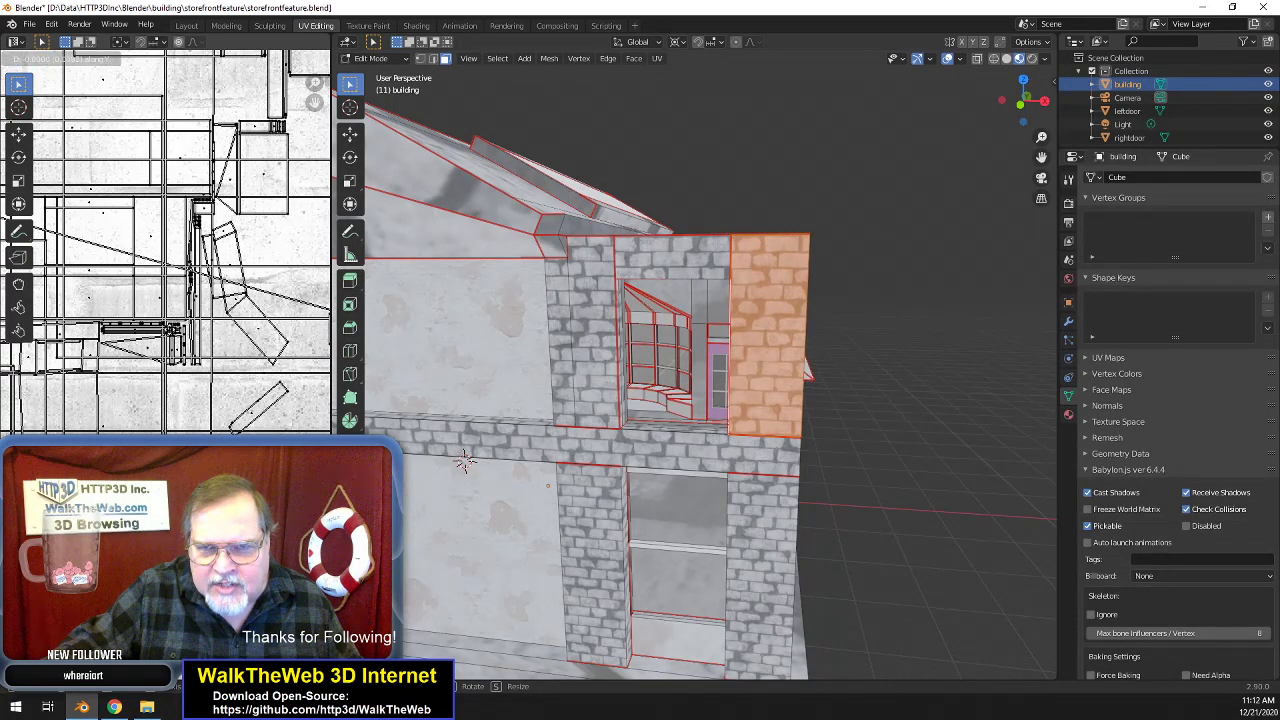
click(171, 332)
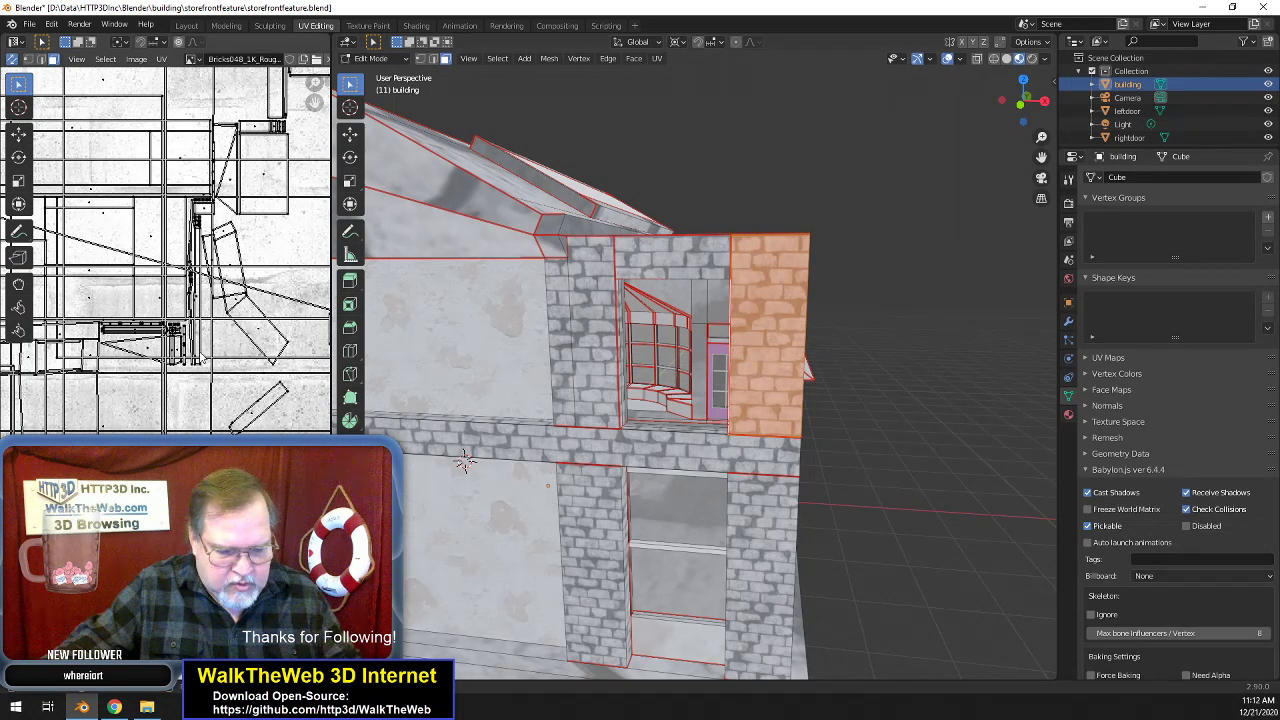
key(g)
key(x)
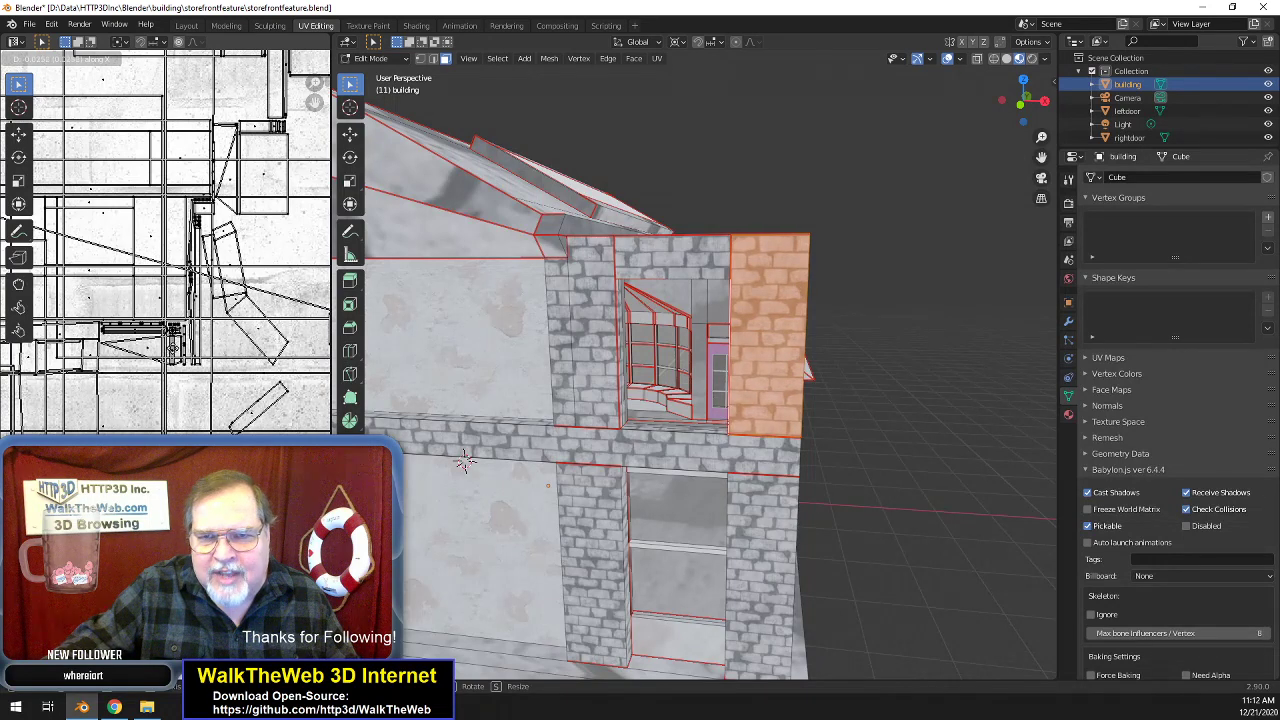
click(173, 349)
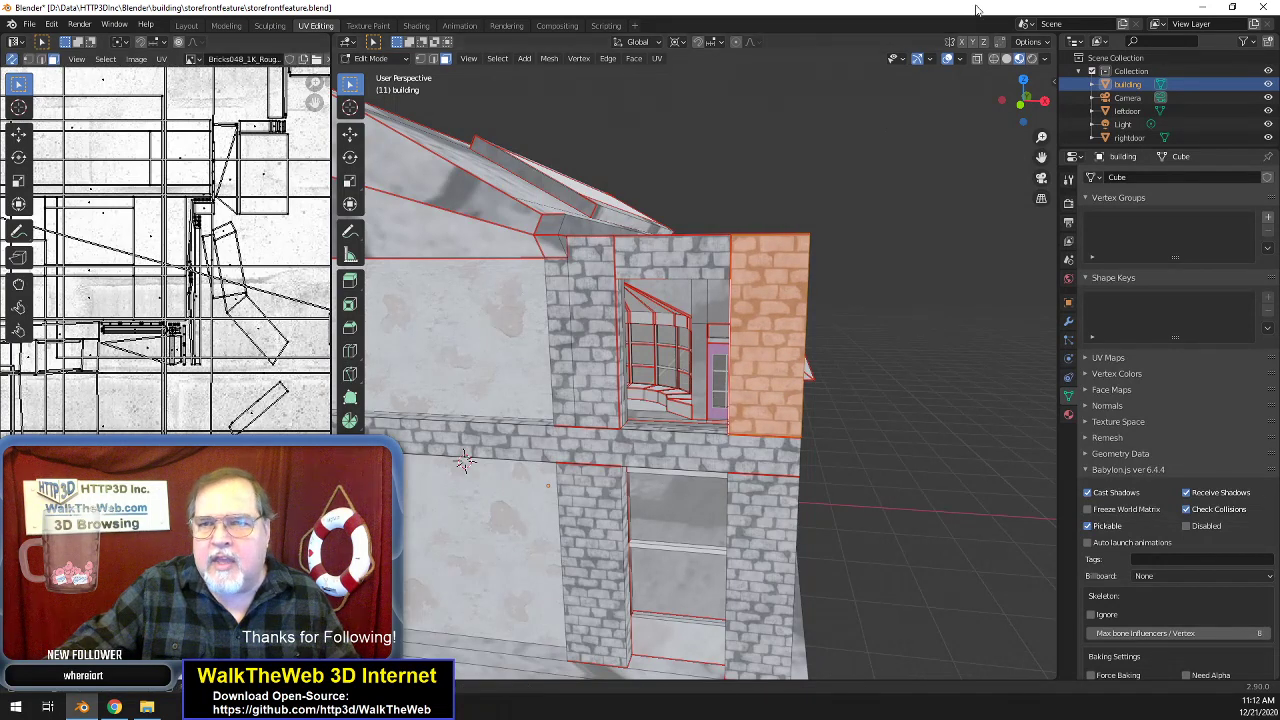
- Select the brick lintel above the upper front plaster panel over the purple door and move its UVs along the Y axis
drag(990, 107, 920, 112)
middle_drag(595, 370, 693, 374)
drag(1010, 104, 1048, 104)
middle_drag(495, 390, 940, 200)
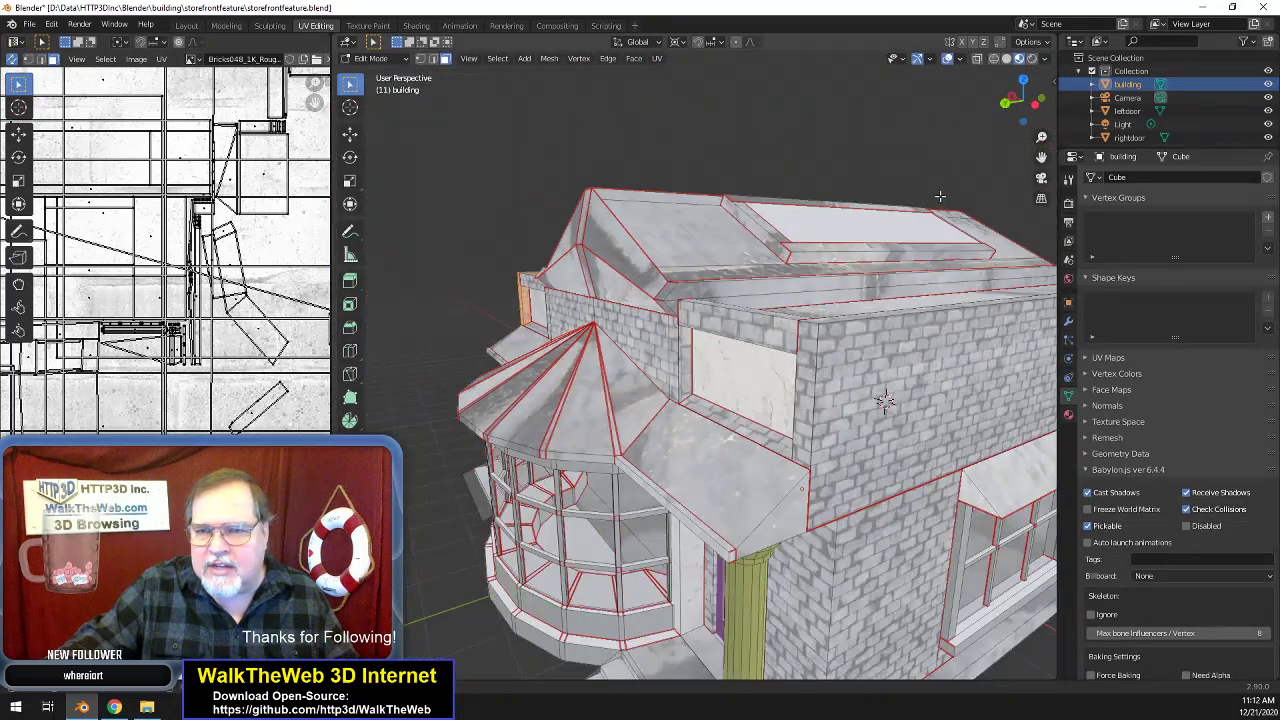
drag(1026, 105, 1121, 88)
middle_drag(791, 372, 931, 206)
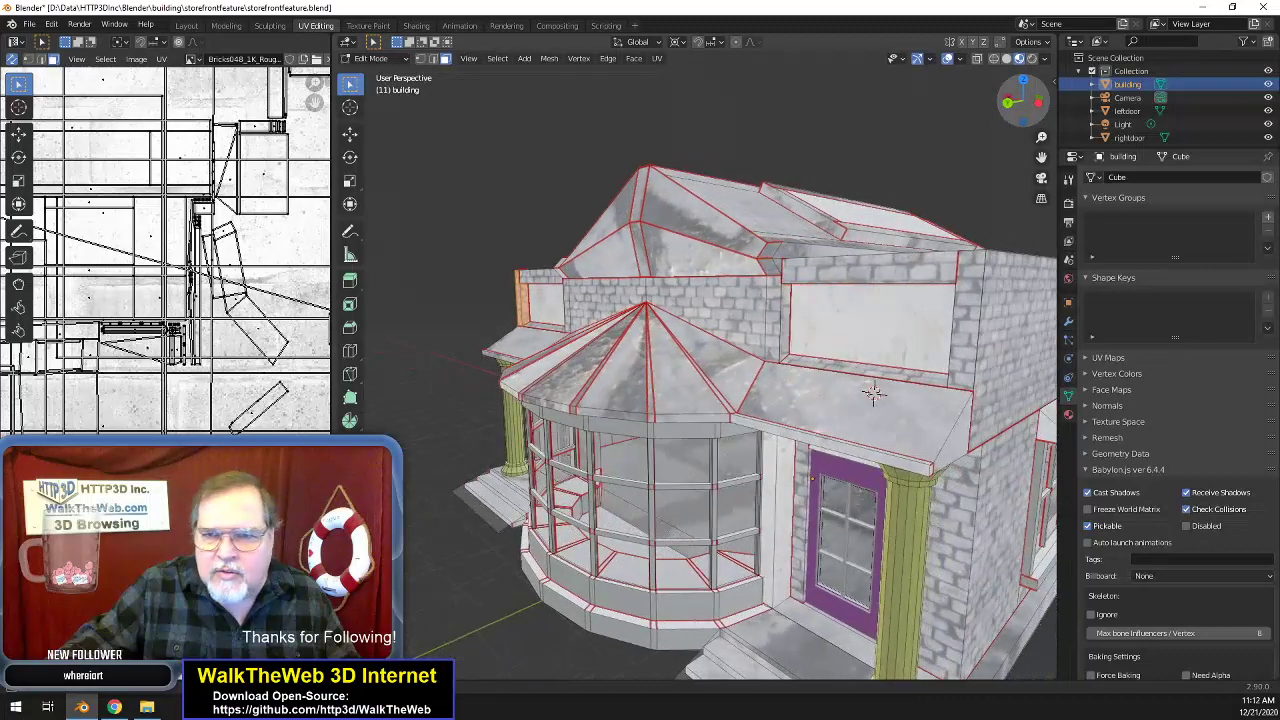
click(869, 270)
mouse_move(1028, 108)
mouse_down()
mouse_move(1026, 72)
mouse_move(1022, 128)
mouse_up()
middle_drag(885, 410, 885, 416)
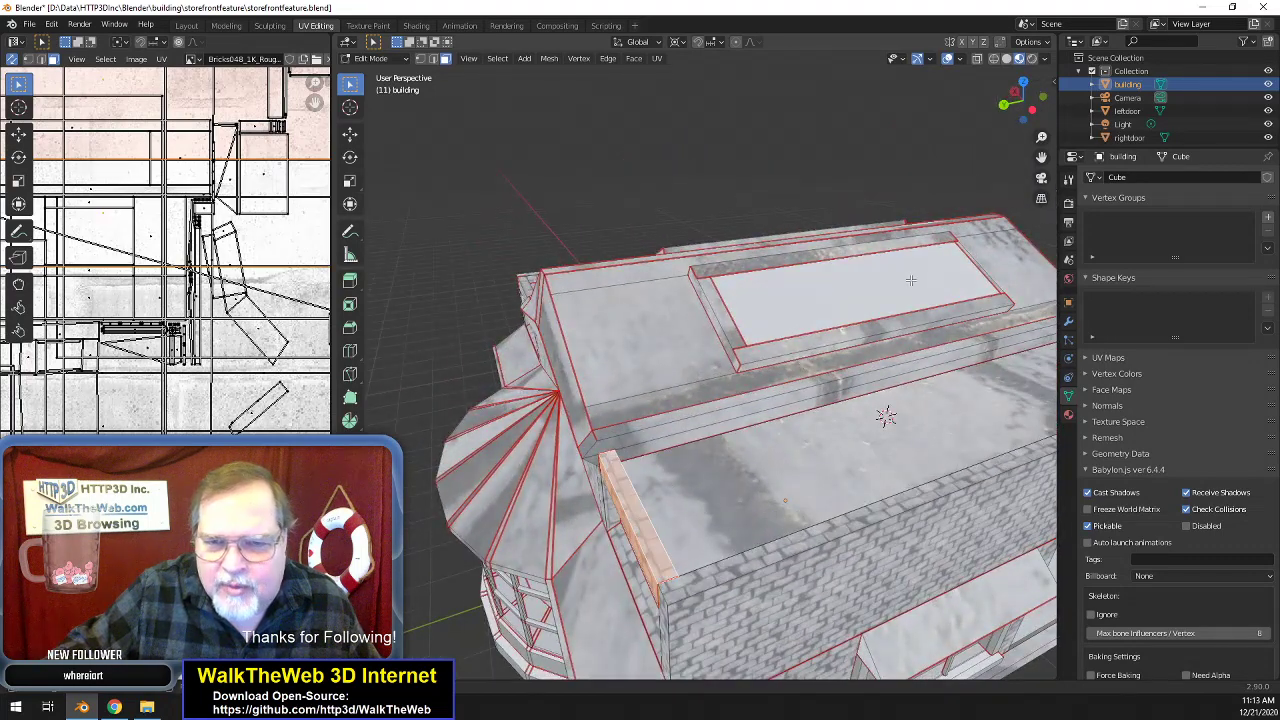
drag(1028, 110, 966, 112)
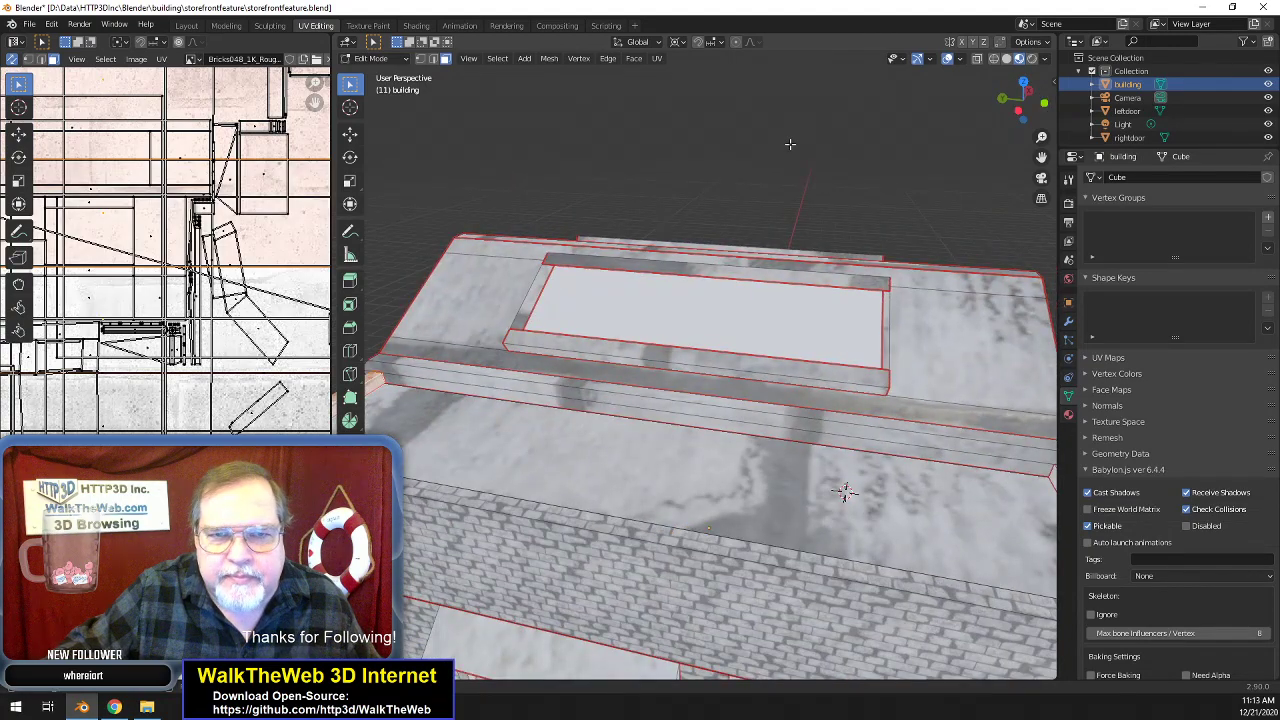
drag(1039, 108, 1128, 76)
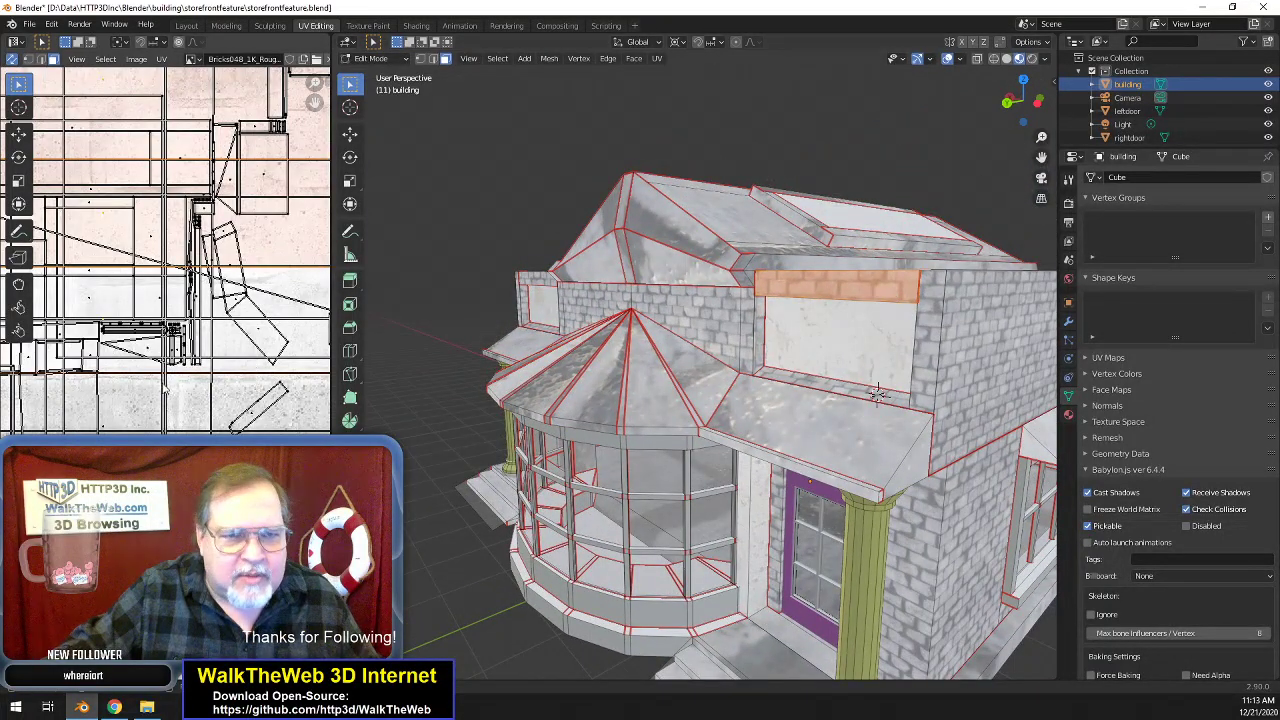
key(g)
key(y)
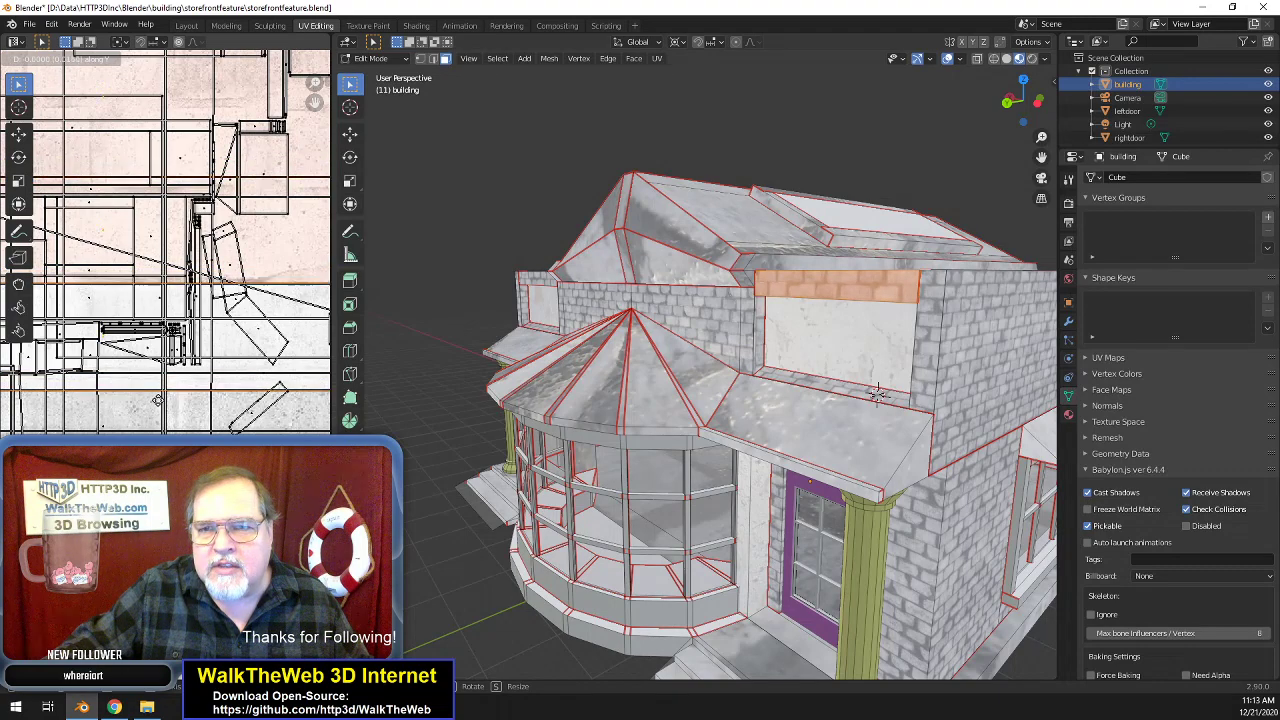
click(157, 400)
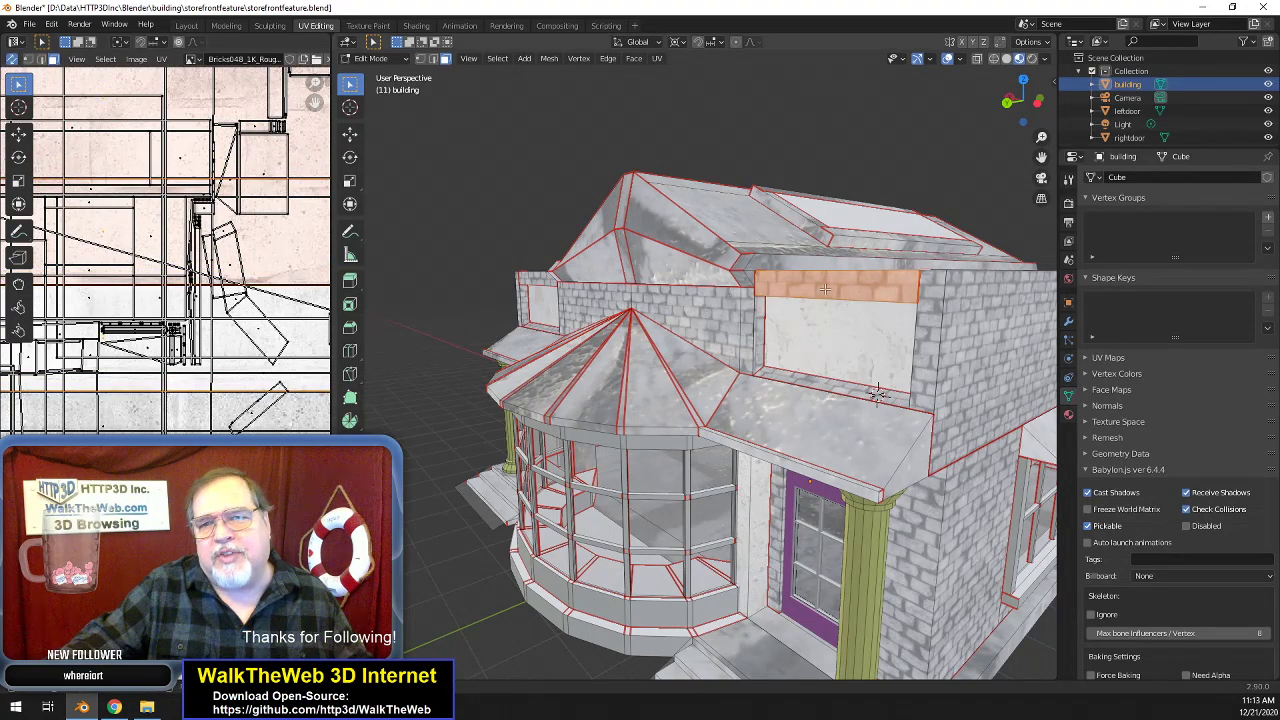
- Select the narrow brick pillar face between the upper front plaster panel and the building's corner
mouse_move(877, 393)
middle_down()
mouse_move(860, 396)
mouse_move(877, 398)
middle_up()
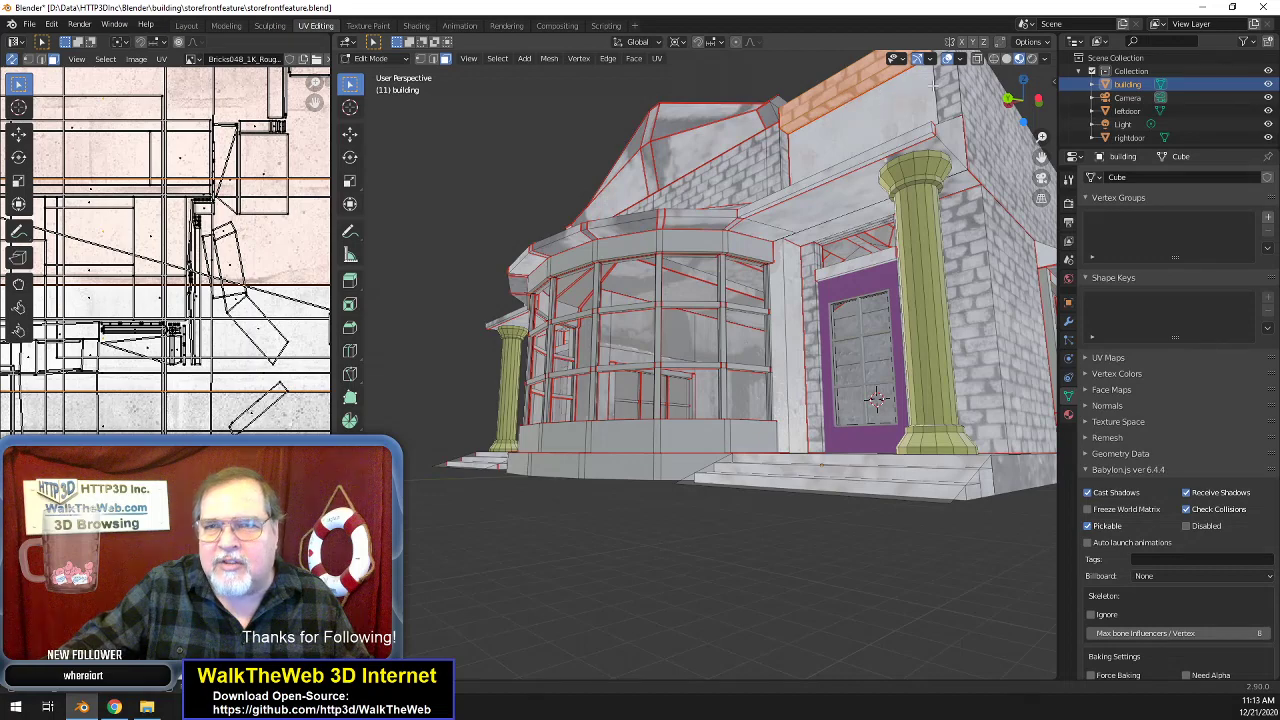
drag(1022, 104, 985, 112)
middle_drag(890, 405, 900, 297)
click(880, 382)
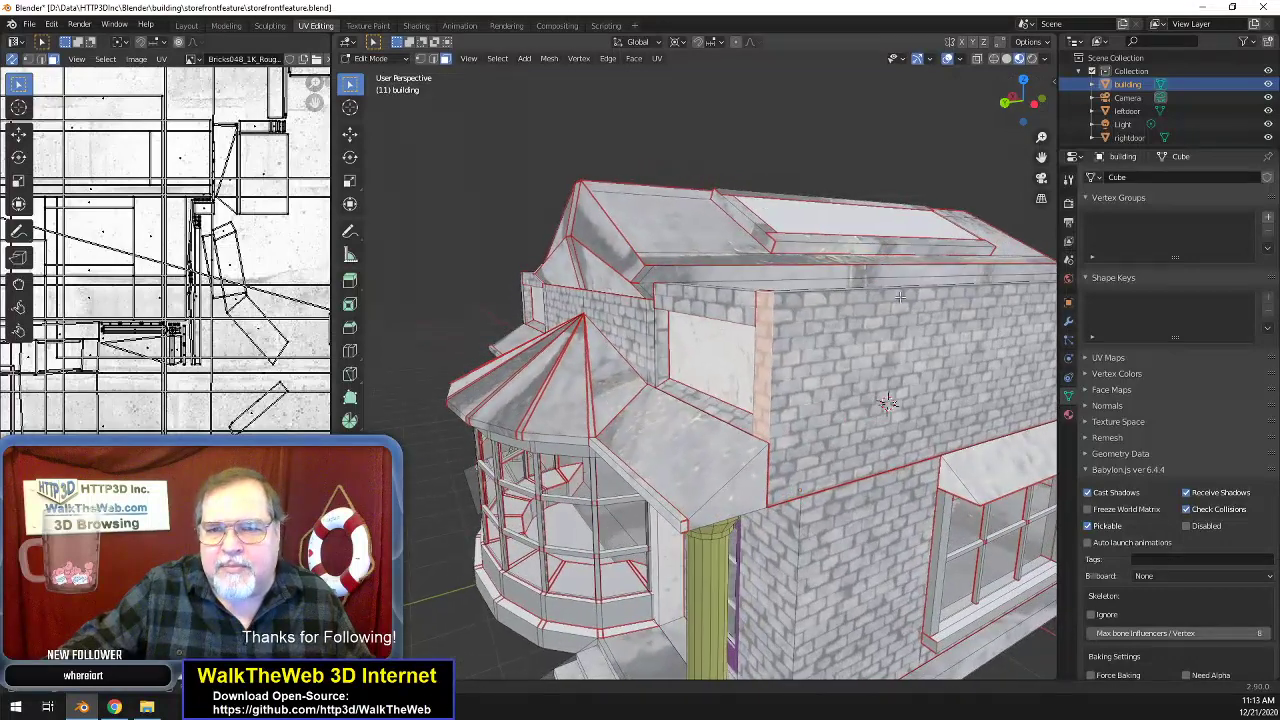
drag(1018, 110, 1195, 114)
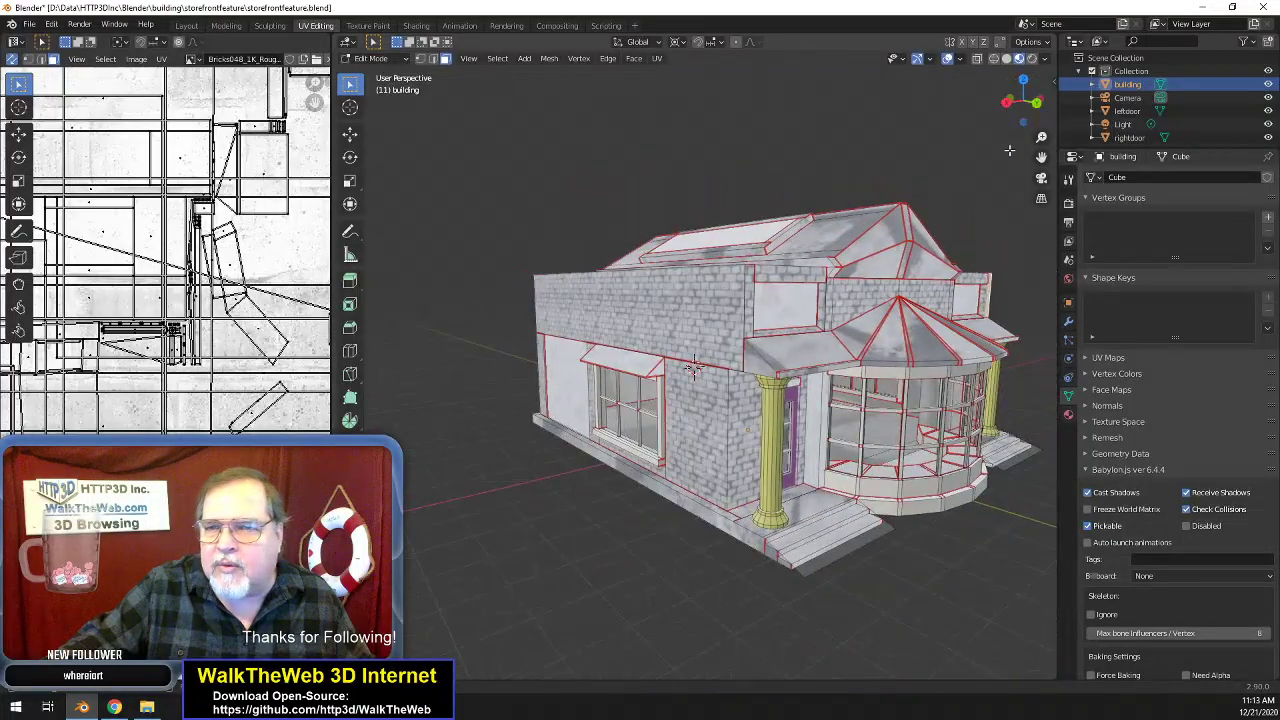
click(982, 298)
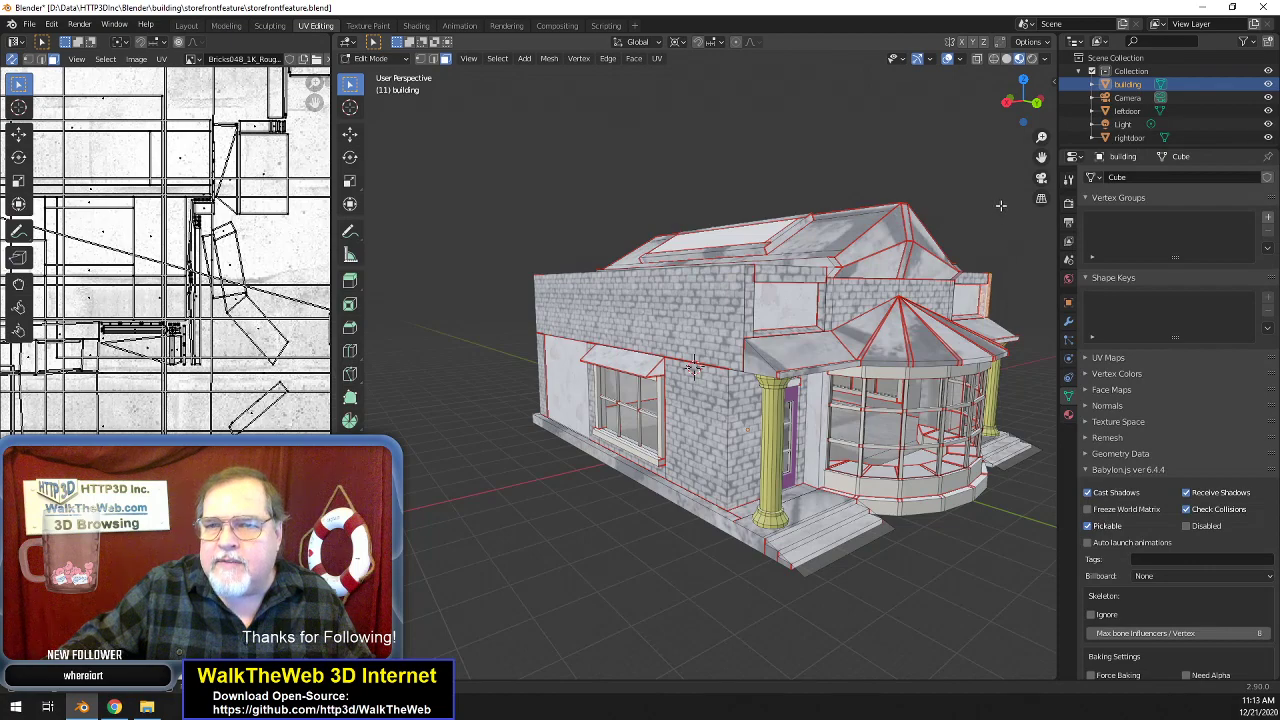
drag(1022, 106, 840, 112)
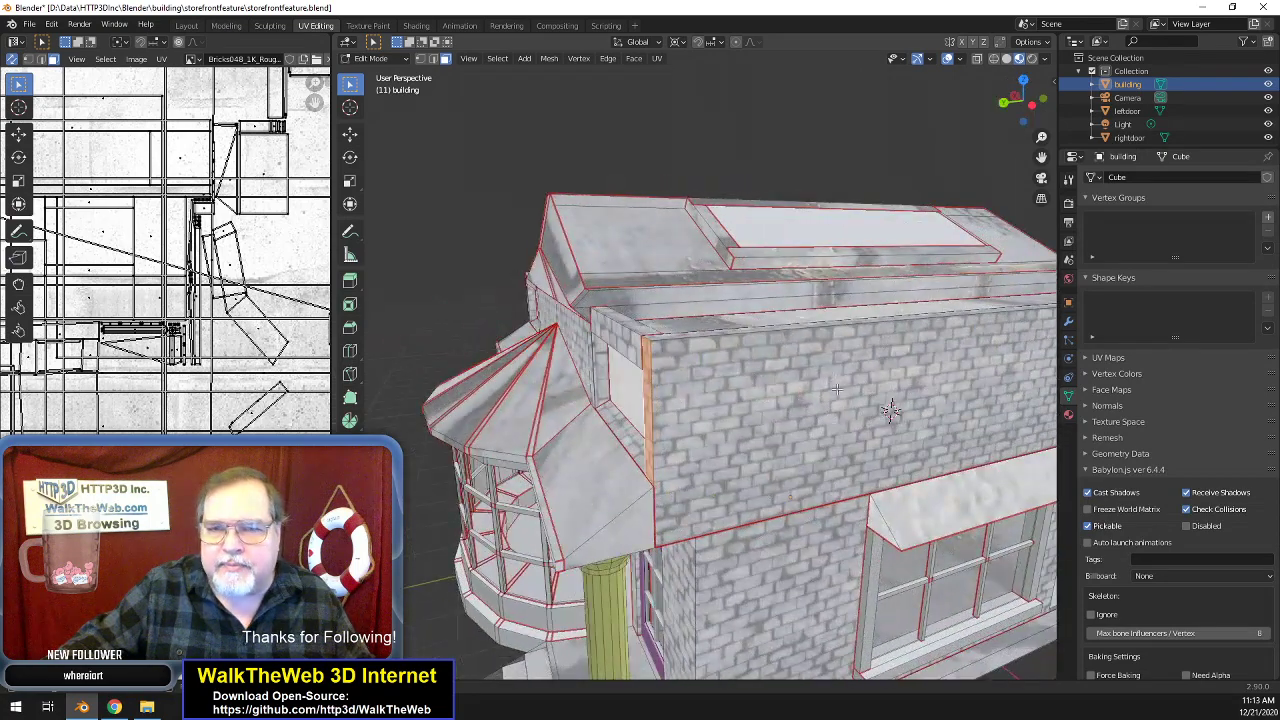
- Select the long side, rear end and top faces of the upper brick side wall adjoining that front pillar
click(833, 395)
drag(1028, 106, 886, 112)
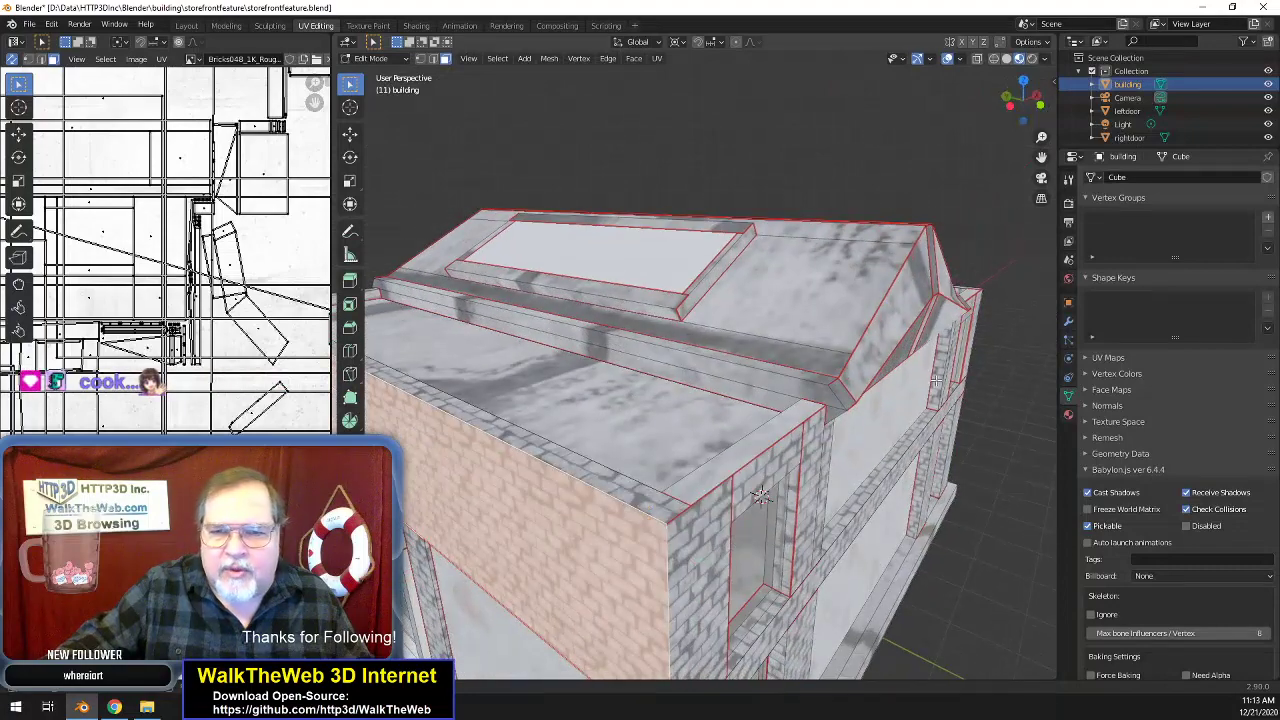
shift+click(706, 580)
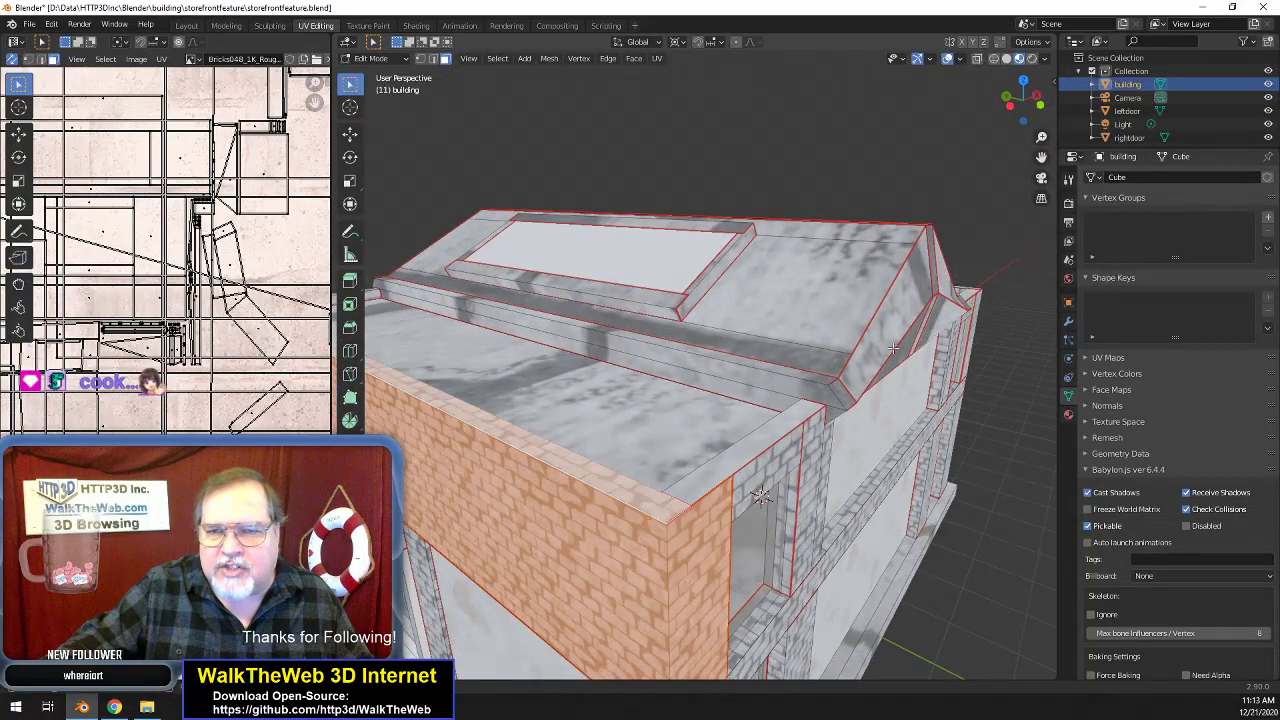
drag(1038, 104, 918, 104)
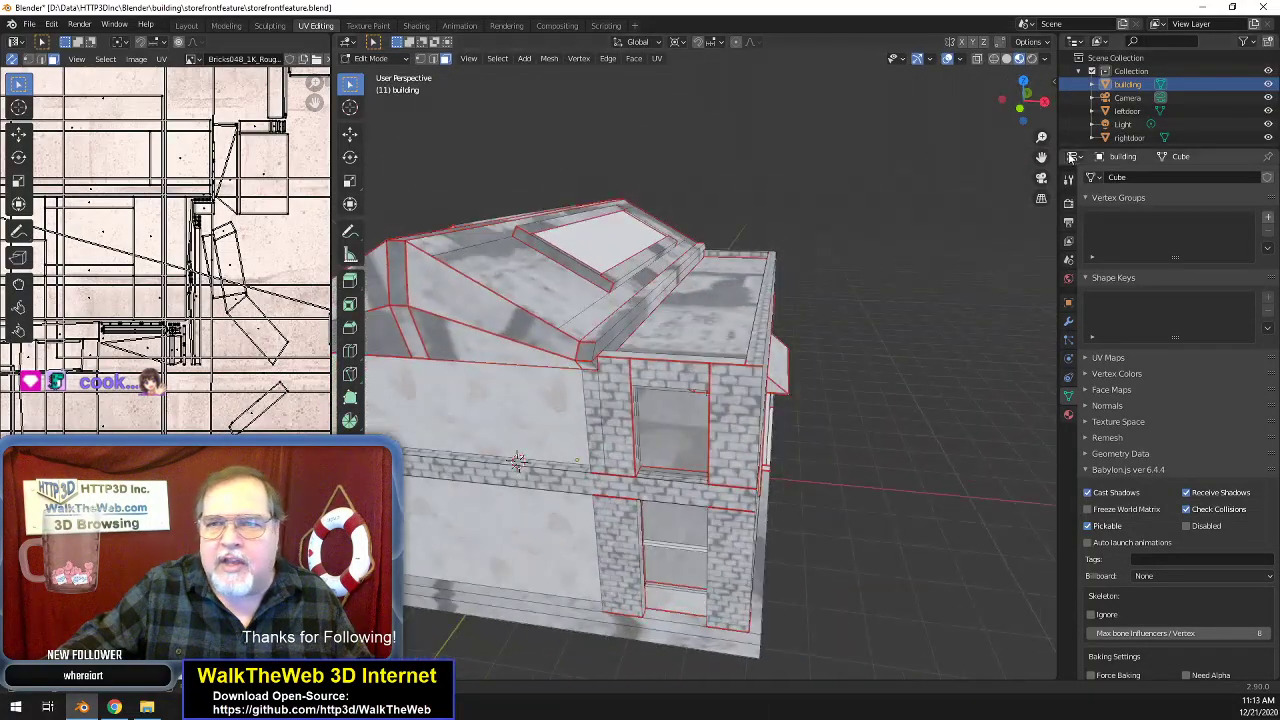
drag(1041, 157, 1205, 204)
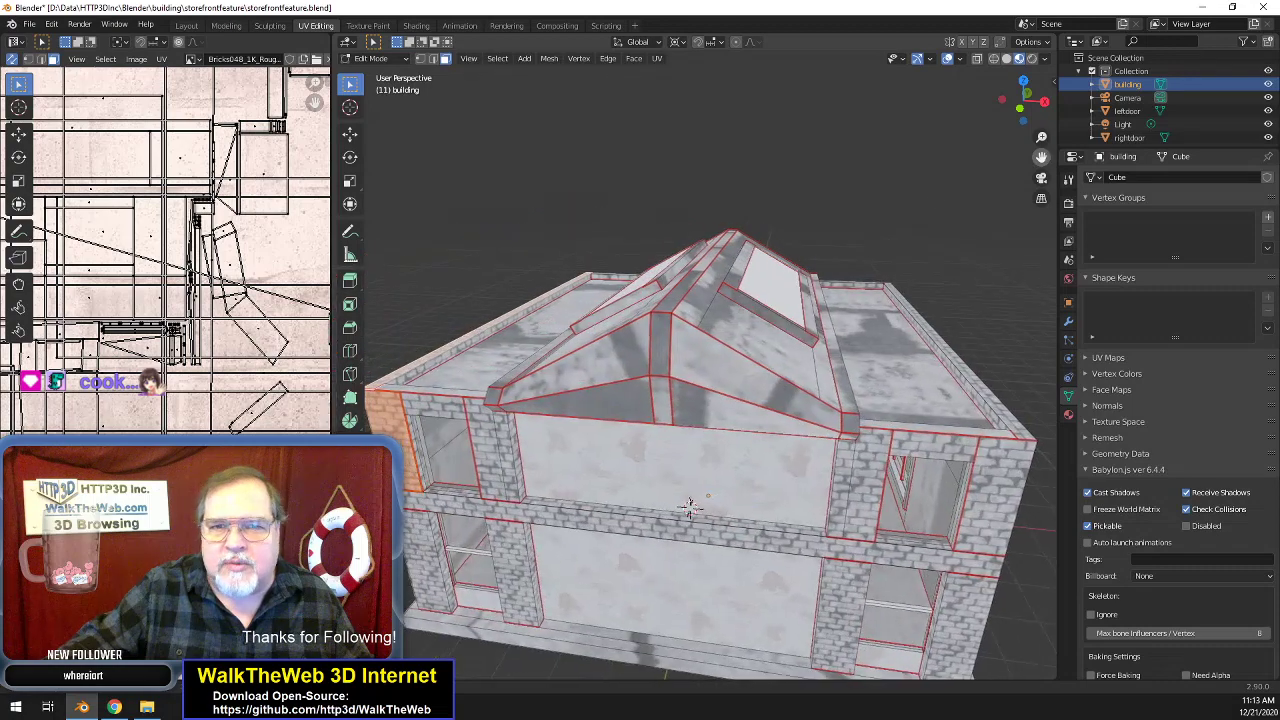
shift+click(467, 373)
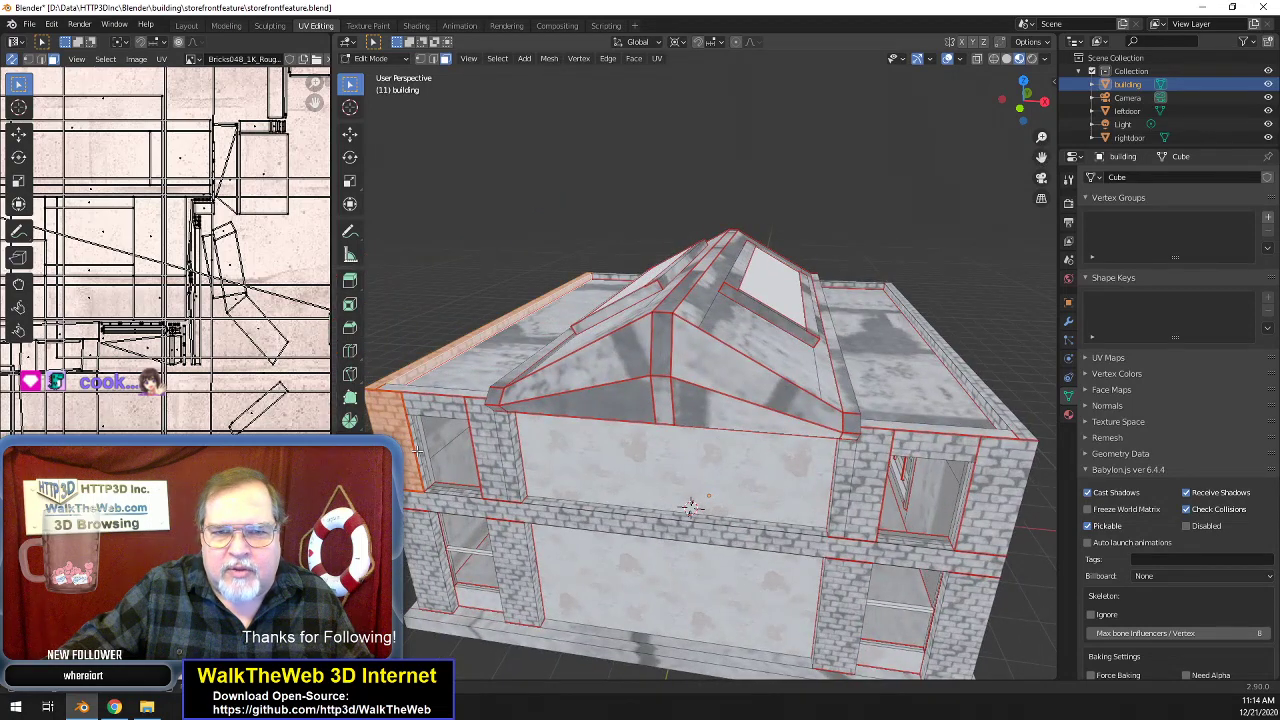
drag(1030, 103, 1180, 10)
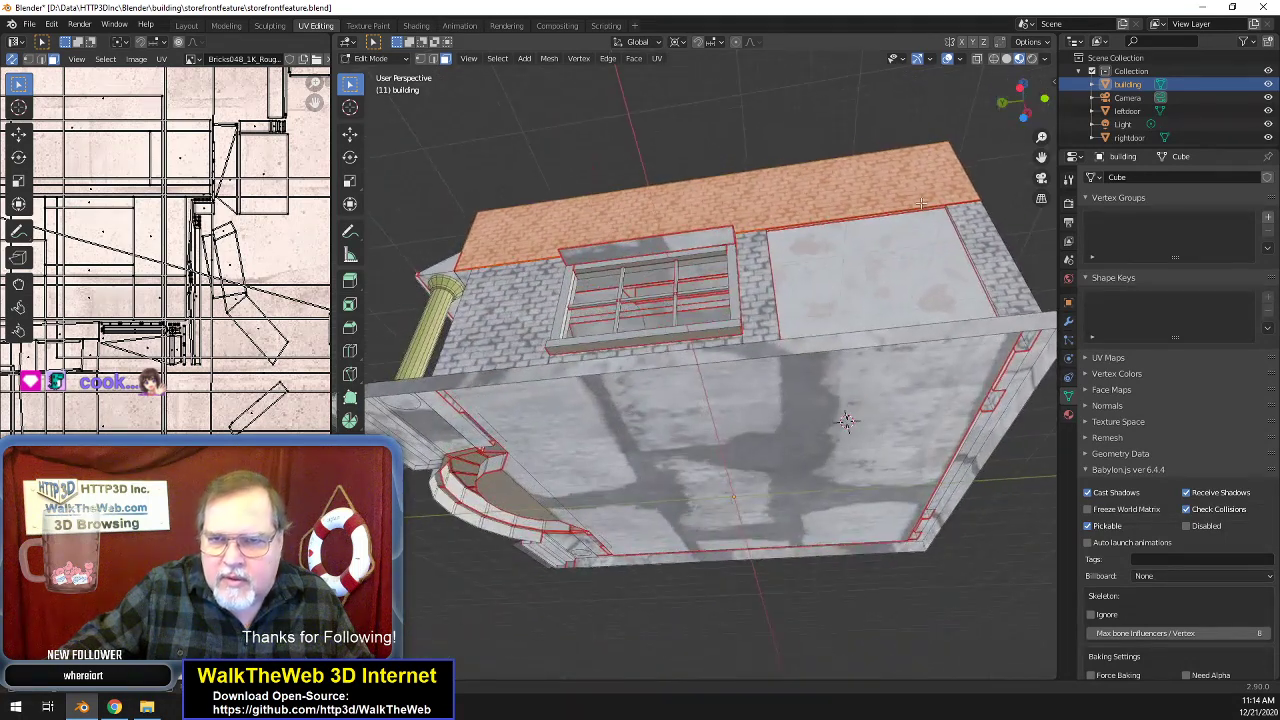
- Scale the selected UVs of the upper brick side wall and its front pillar along the Y axis
mouse_move(1026, 109)
mouse_down()
mouse_move(1014, 160)
mouse_move(1050, 108)
mouse_up()
middle_drag(835, 437, 741, 397)
drag(1023, 101, 900, 104)
scroll(944, 198, up, 2)
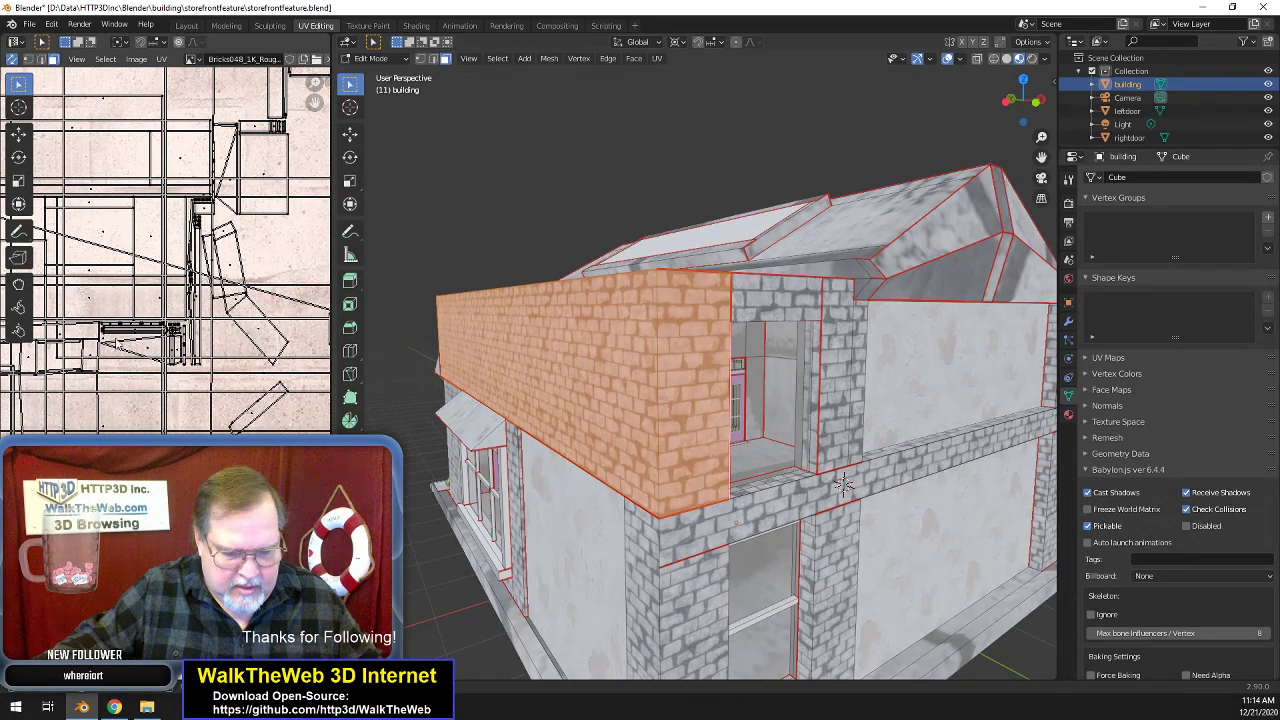
key(s)
key(y)
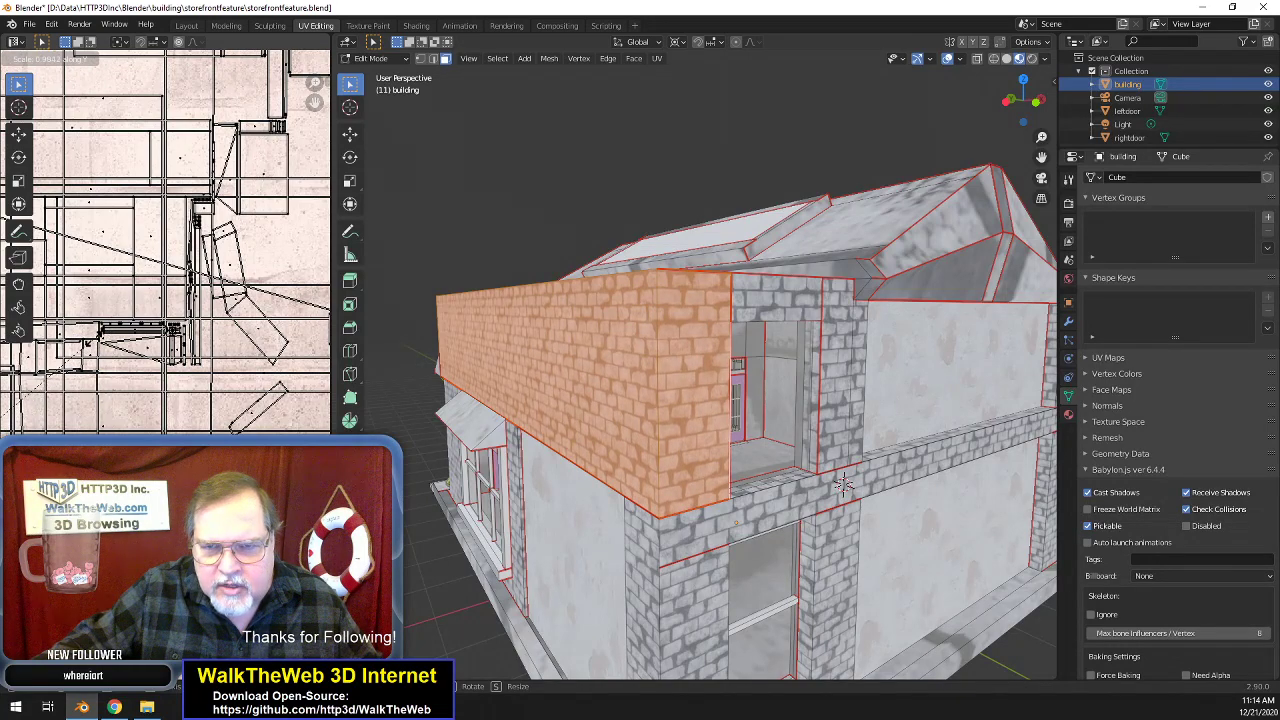
click(91, 343)
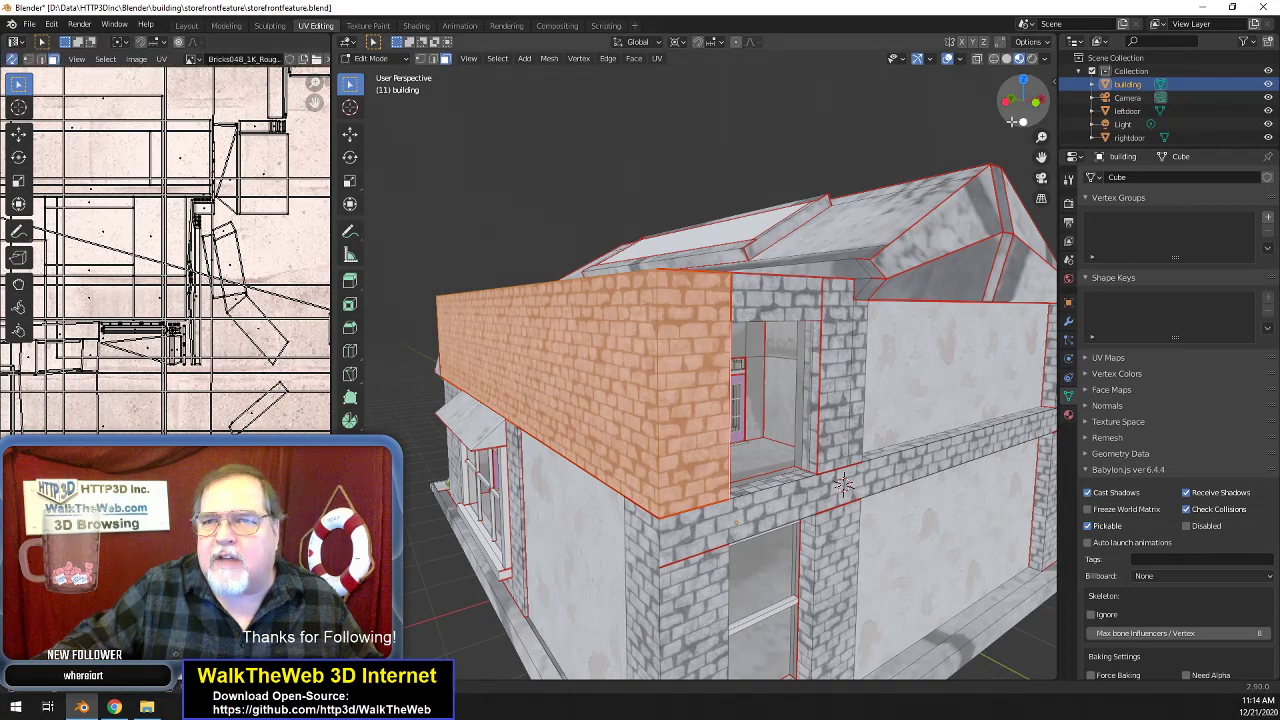
- Compare the brick courses at the building's front corners, rescale the selected side wall and pillar UVs uniformly and shift them along Y
drag(1023, 101, 1105, 103)
middle_drag(819, 421, 740, 405)
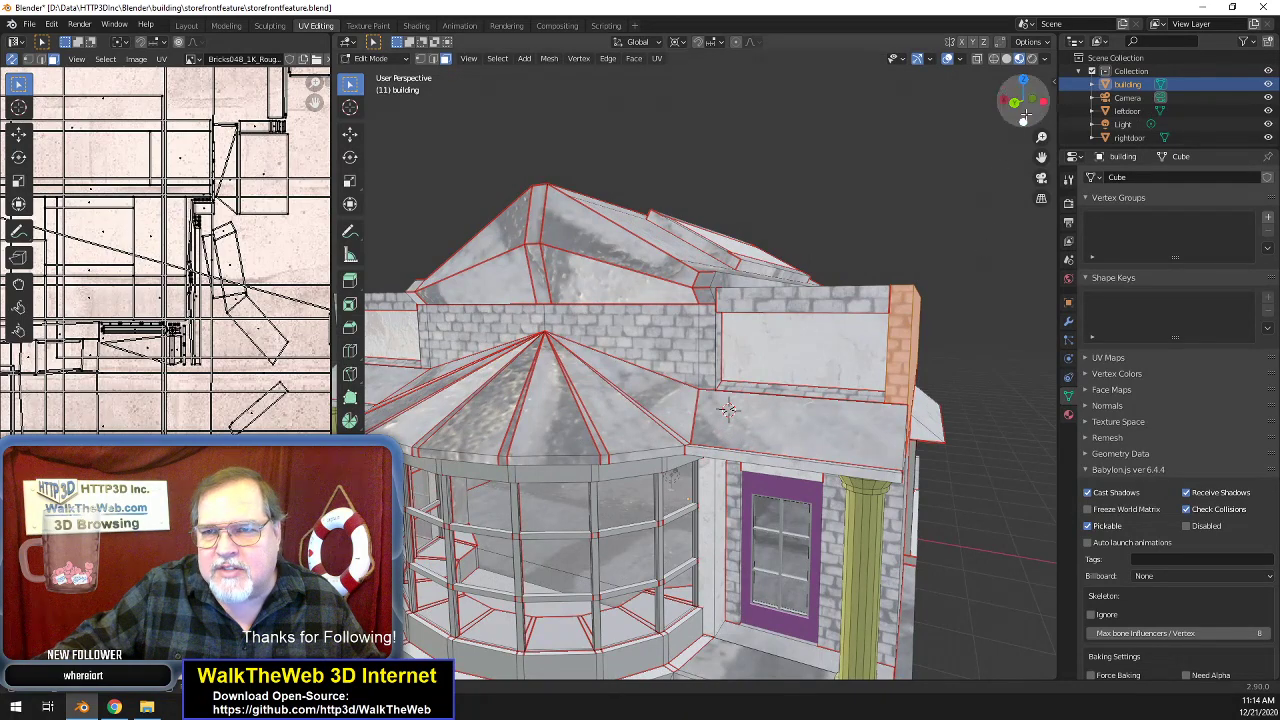
drag(1020, 104, 855, 322)
scroll(803, 342, up, 2)
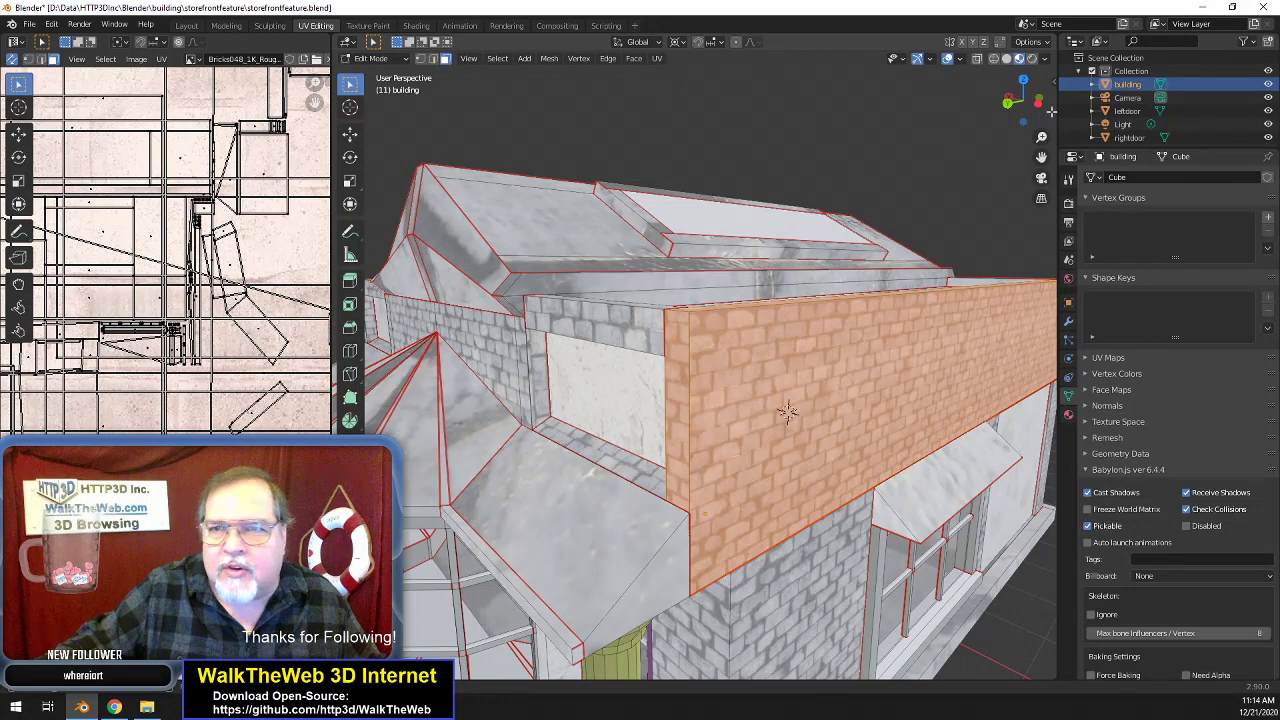
mouse_move(1022, 102)
mouse_down()
mouse_move(960, 110)
mouse_move(1046, 102)
mouse_up()
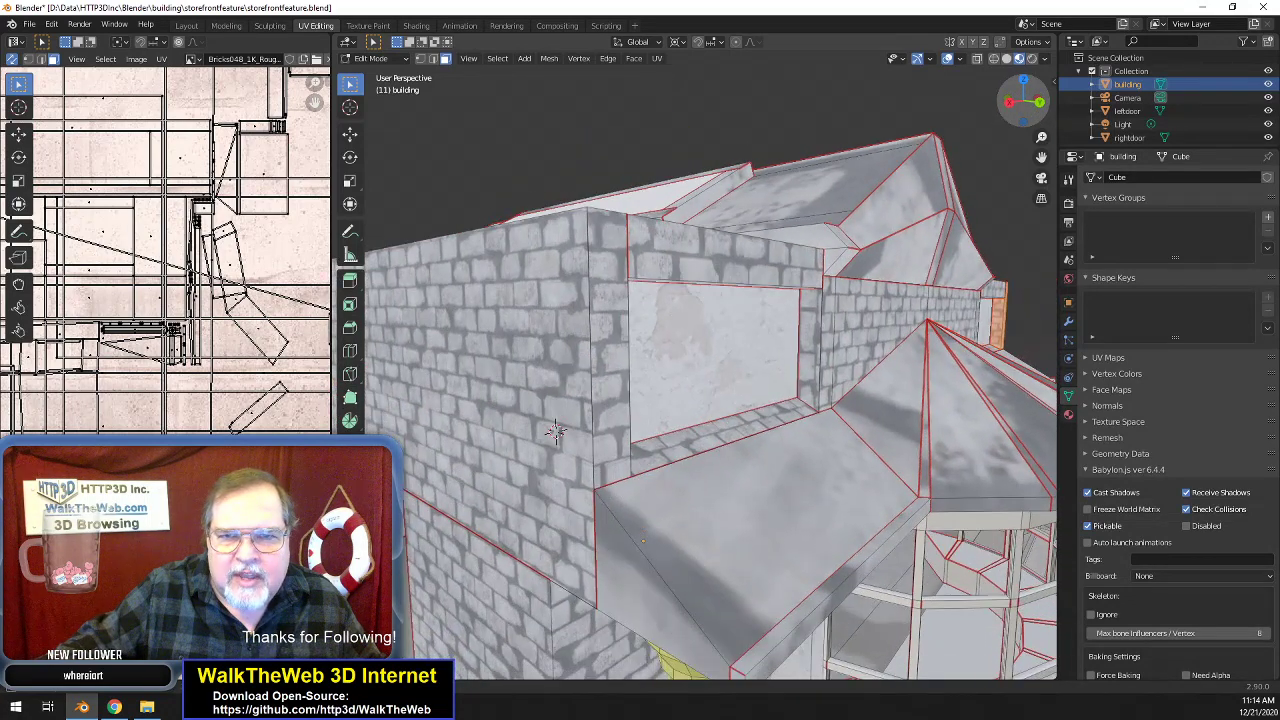
middle_drag(555, 432, 787, 412)
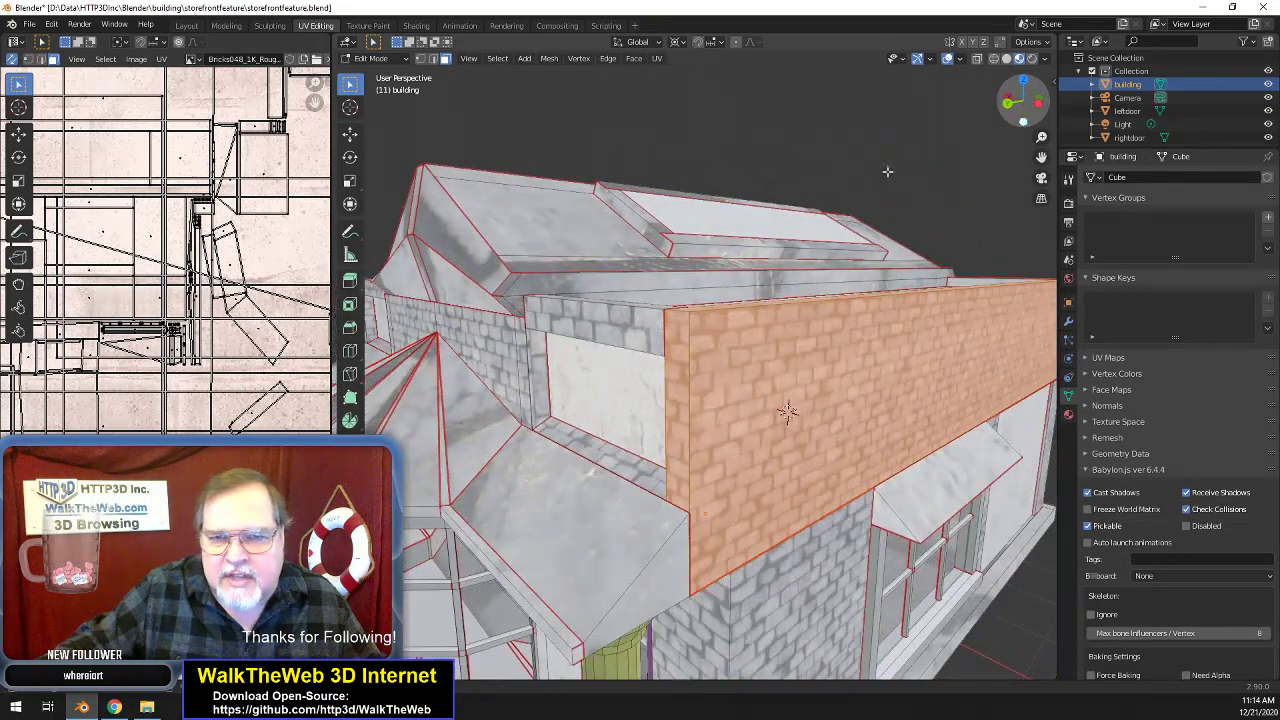
key(s)
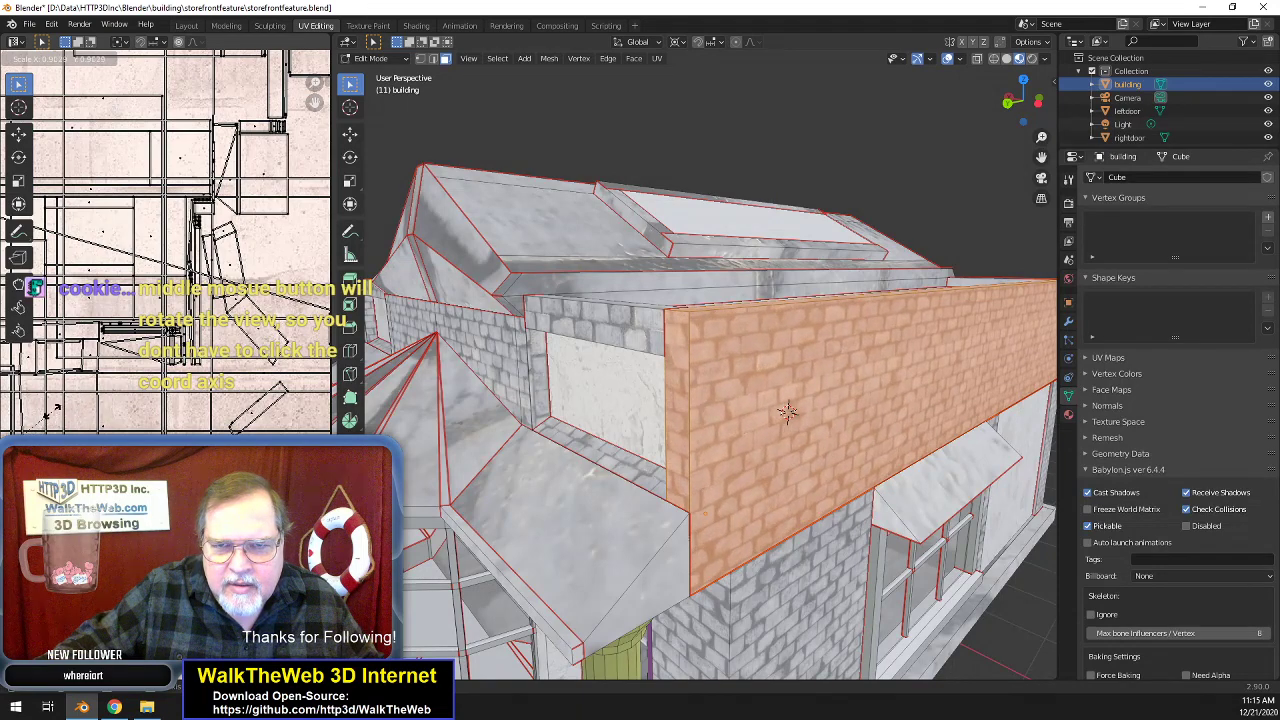
click(51, 413)
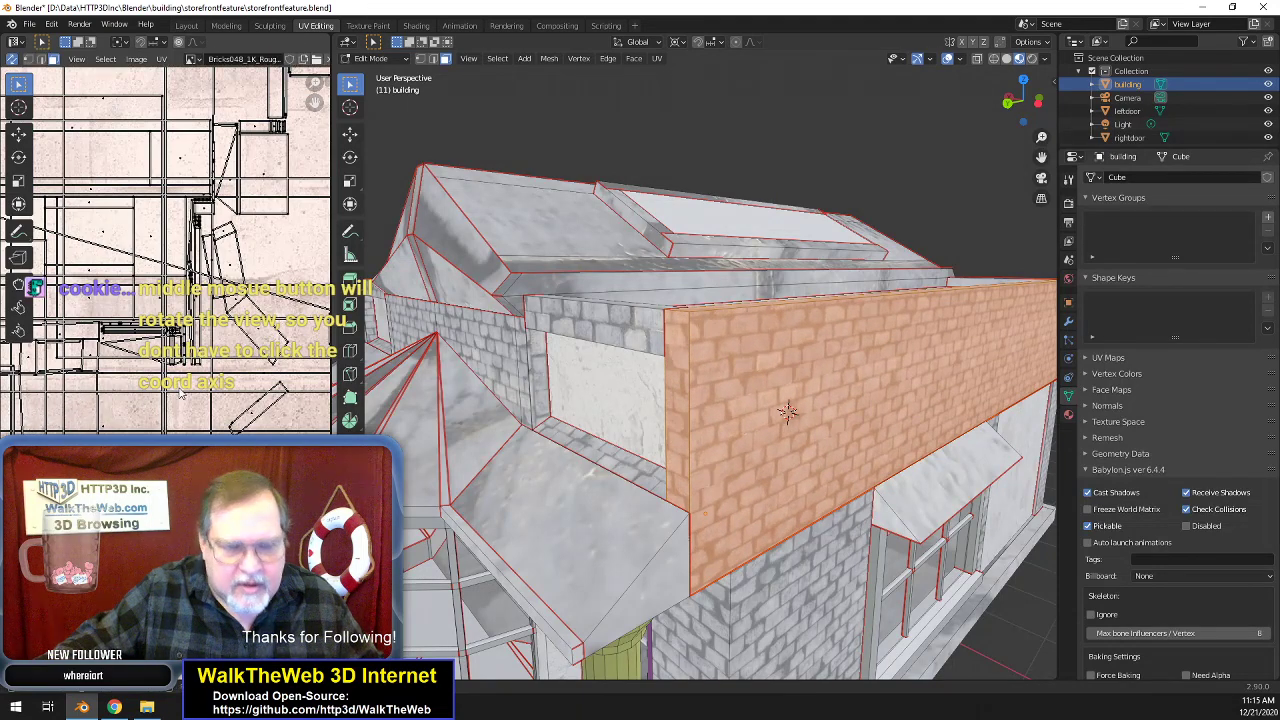
key(g)
key(y)
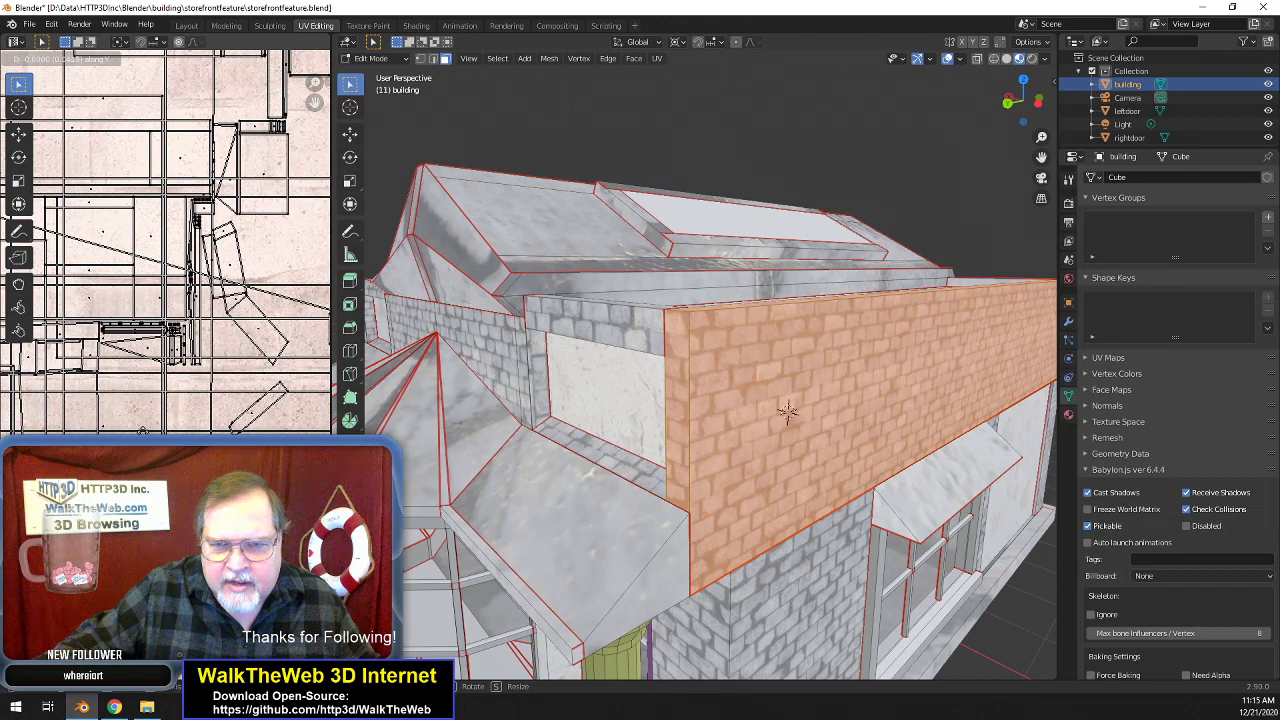
click(143, 432)
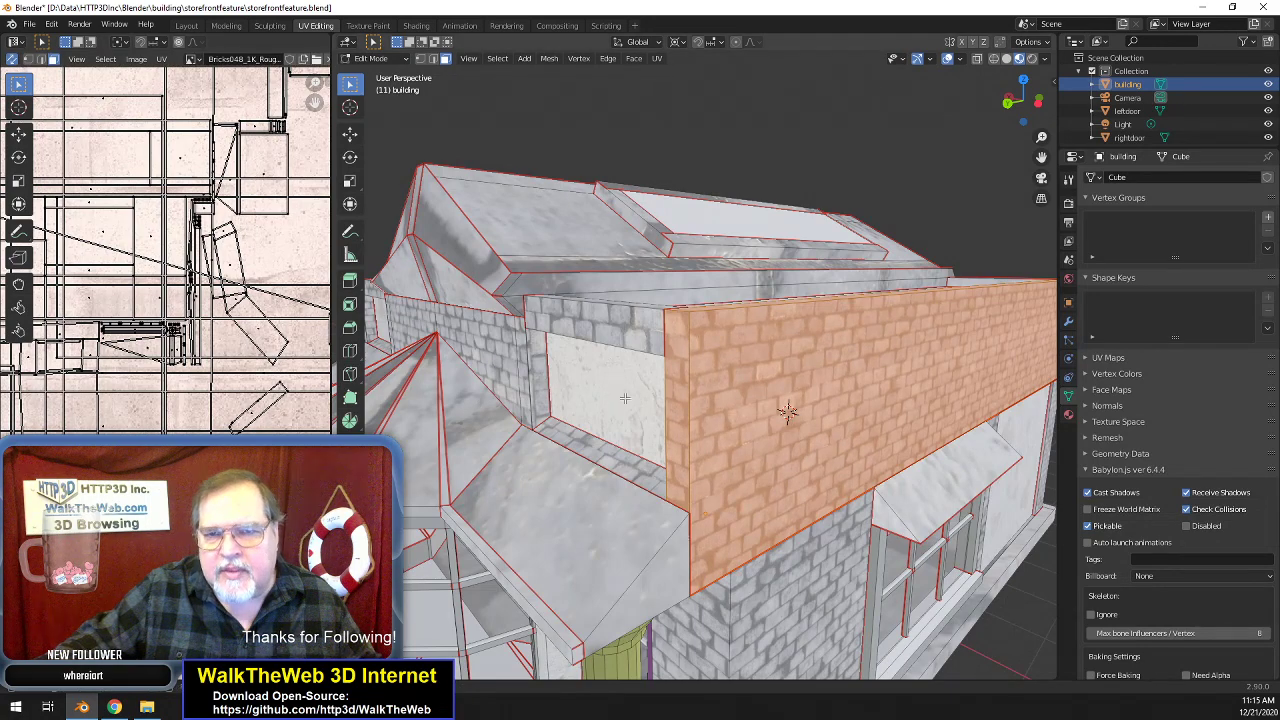
shift+click(676, 394)
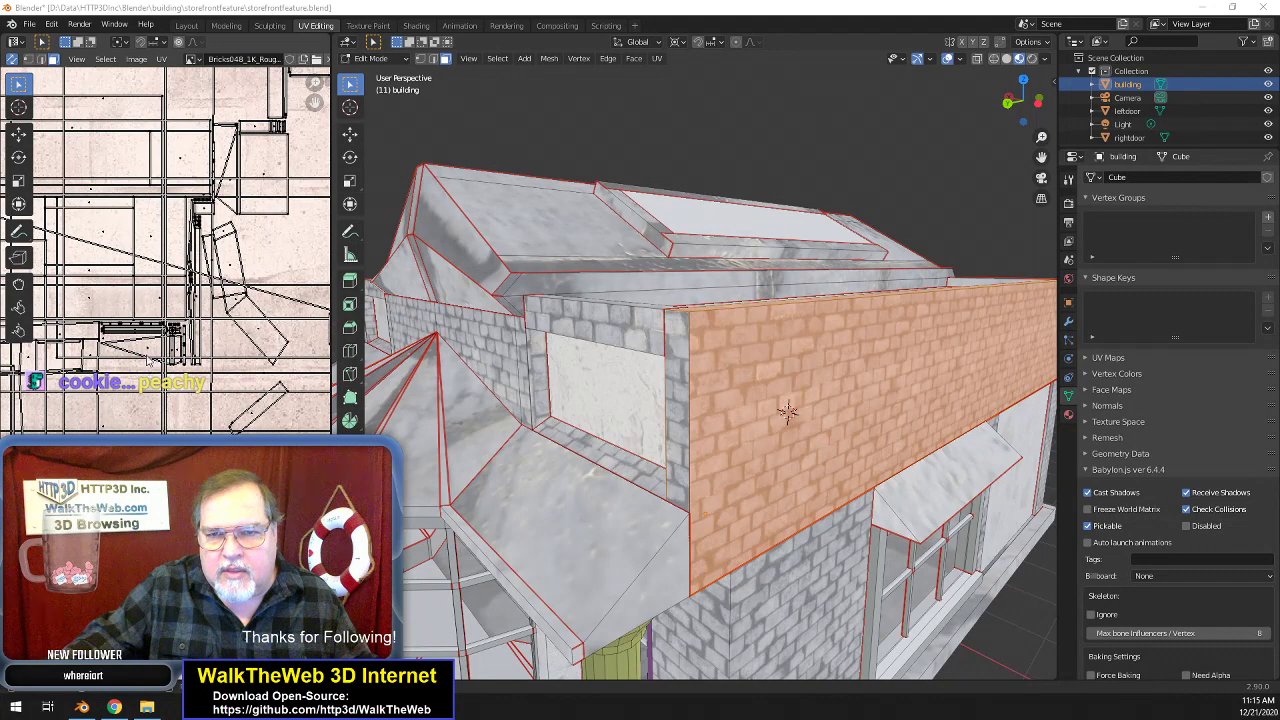
click(195, 330)
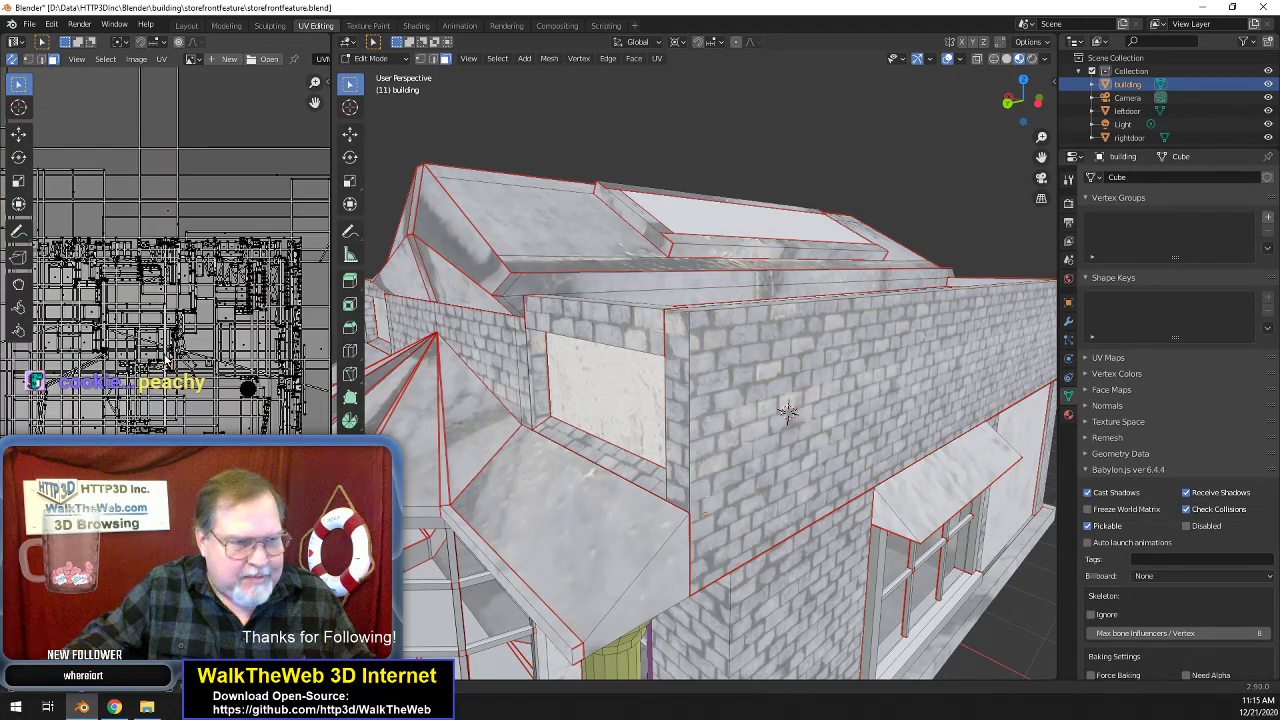
key(g)
key(y)
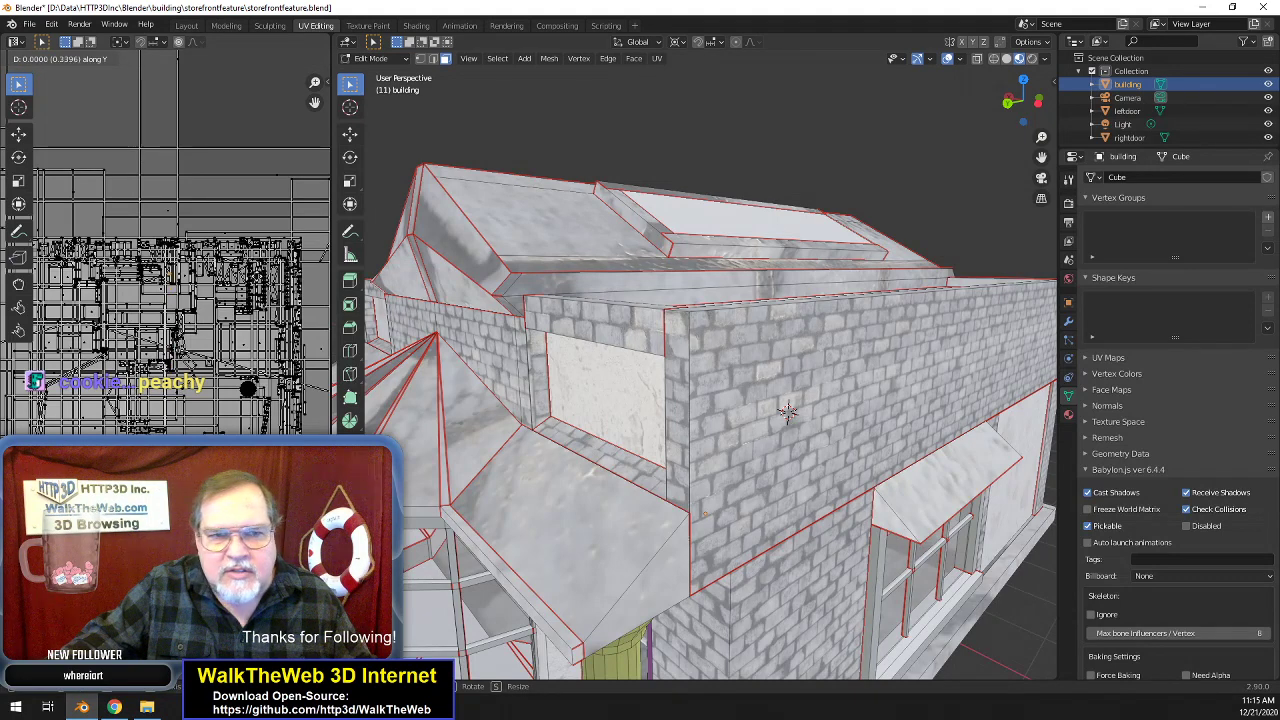
key(Escape)
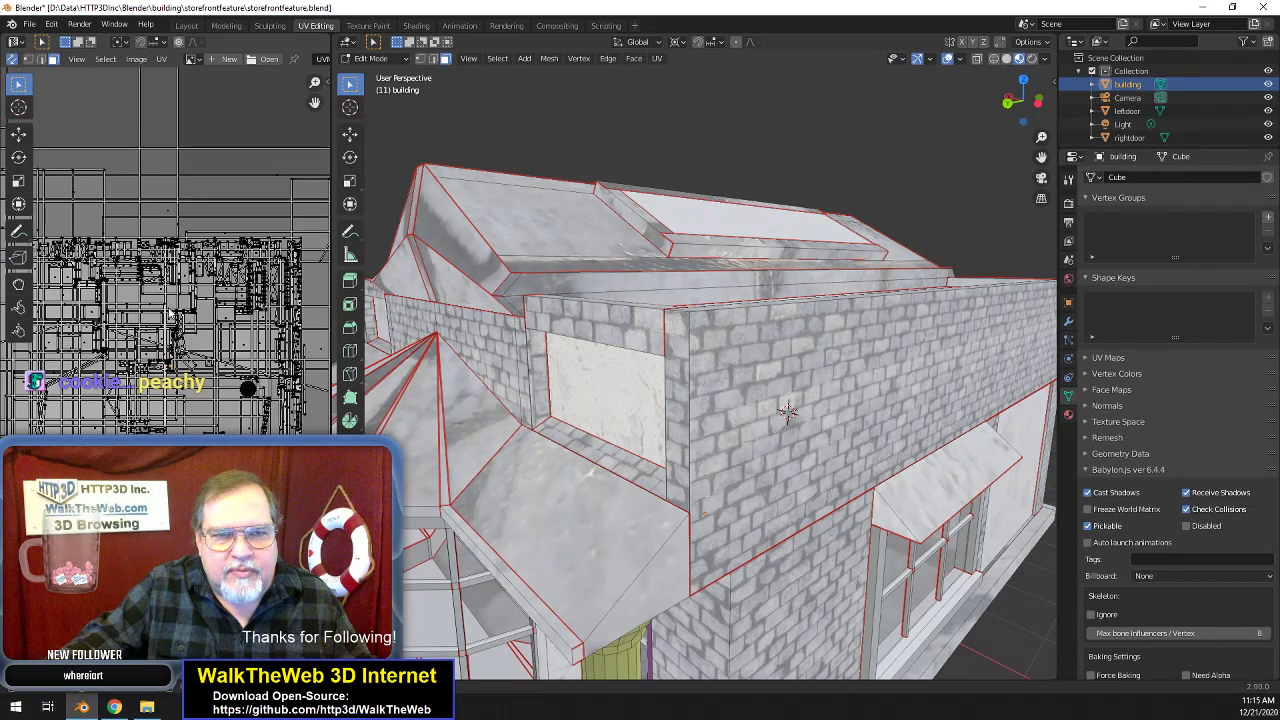
- Select only the long side face of the upper brick wall and move its UVs along the Y axis
click(694, 380)
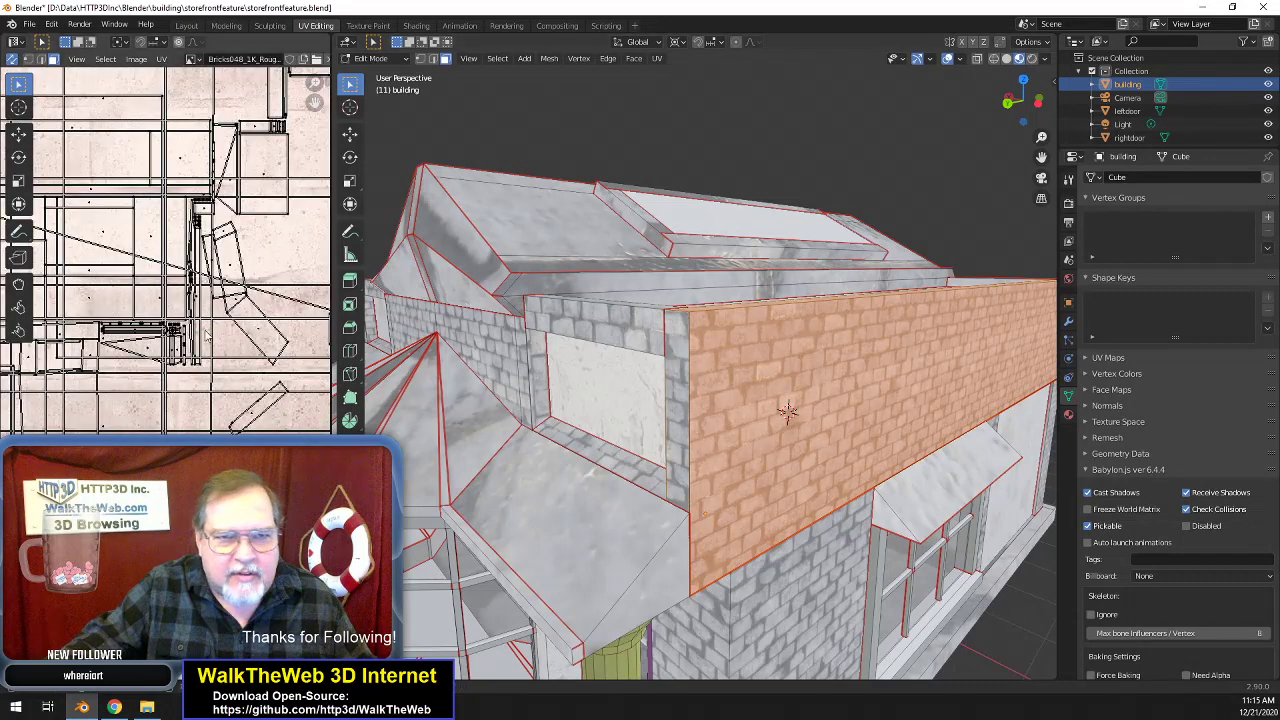
key(g)
key(y)
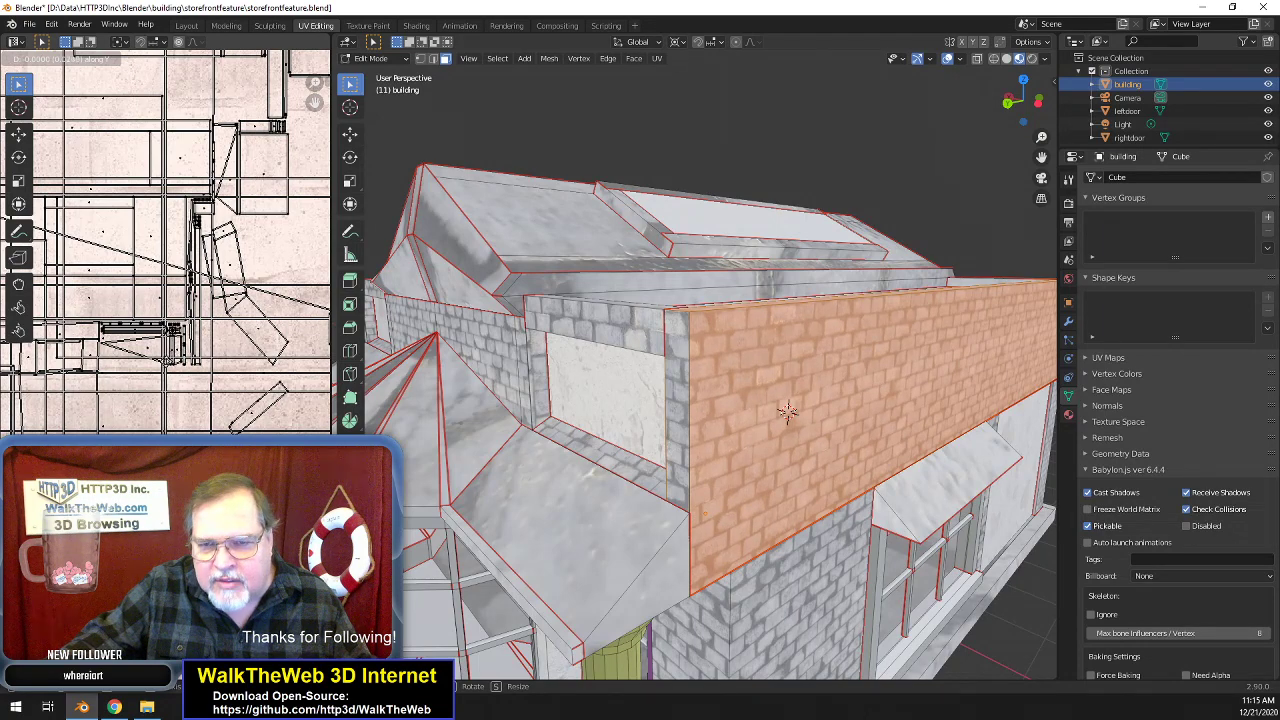
click(155, 365)
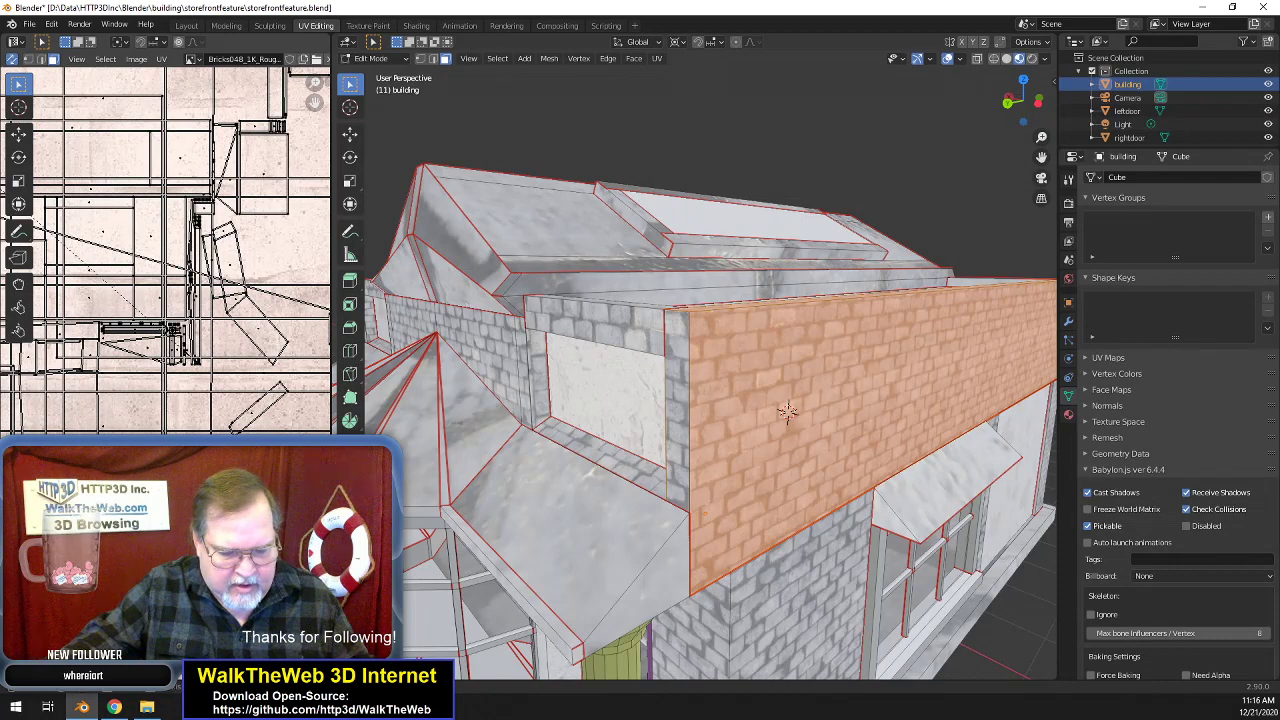
- Scale the long side face's UVs uniformly and shift them along Y to line up with the front pillar's bricks
key(s)
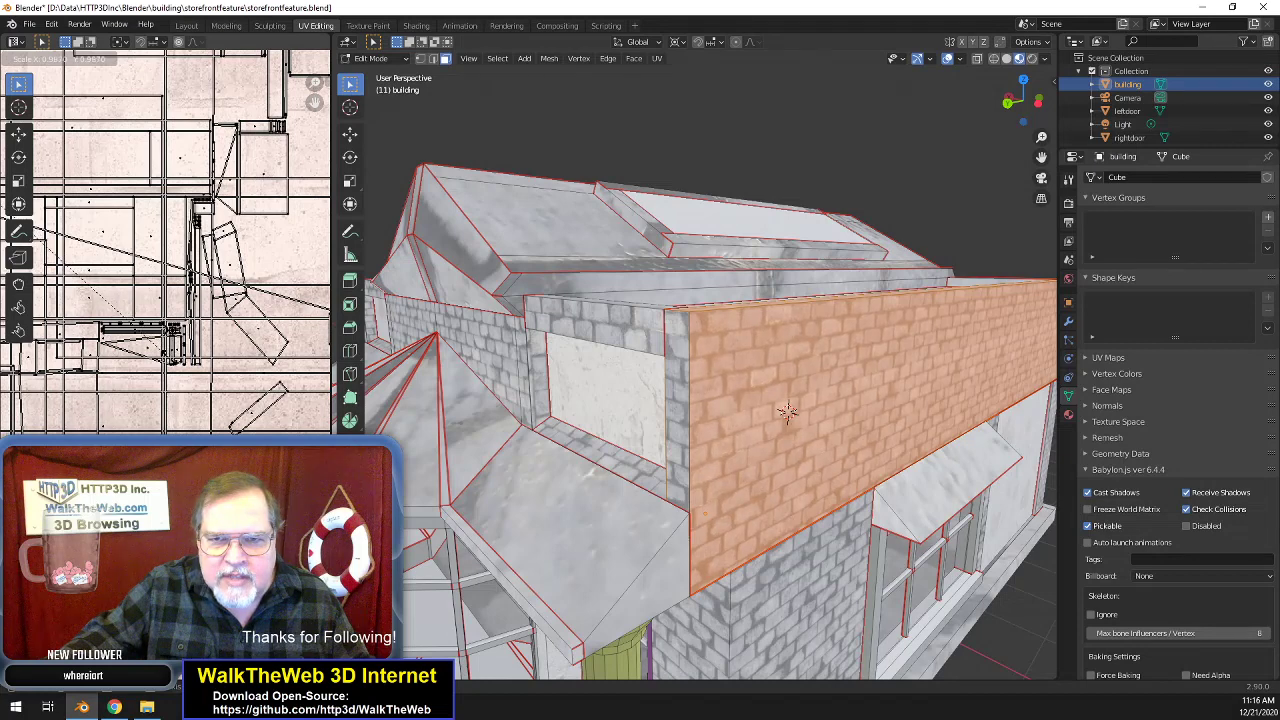
click(168, 364)
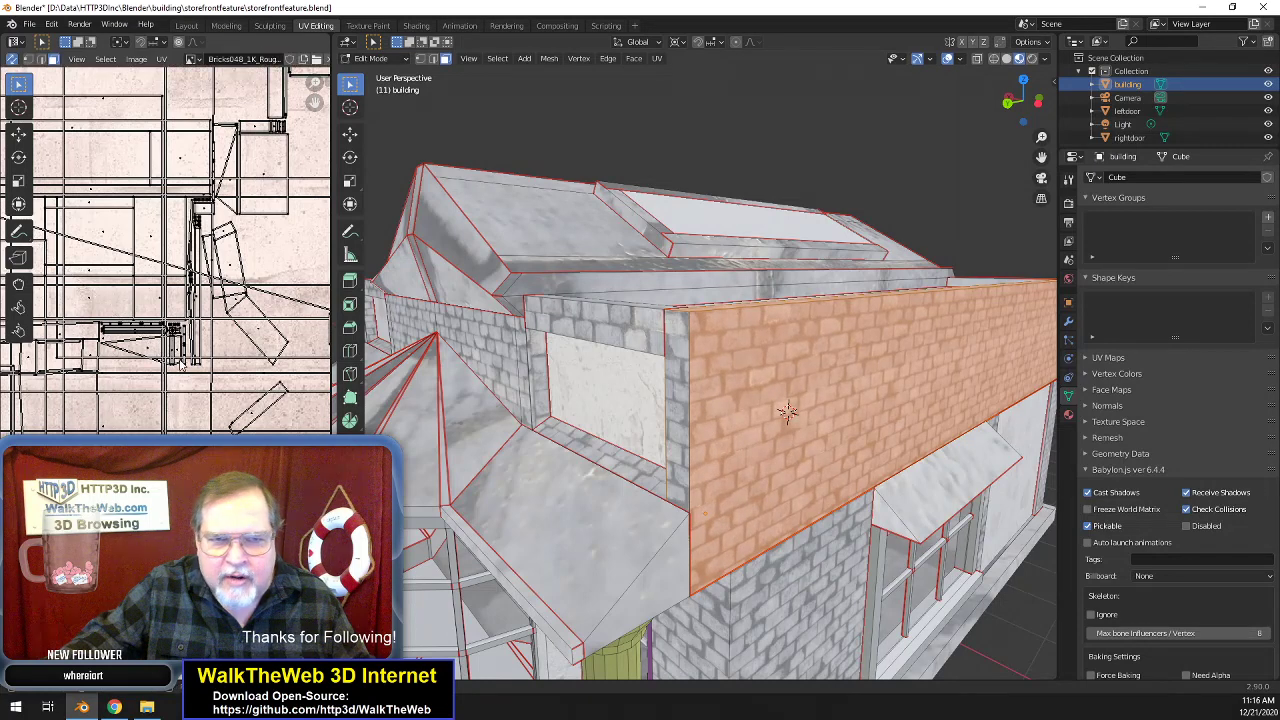
key(g)
key(y)
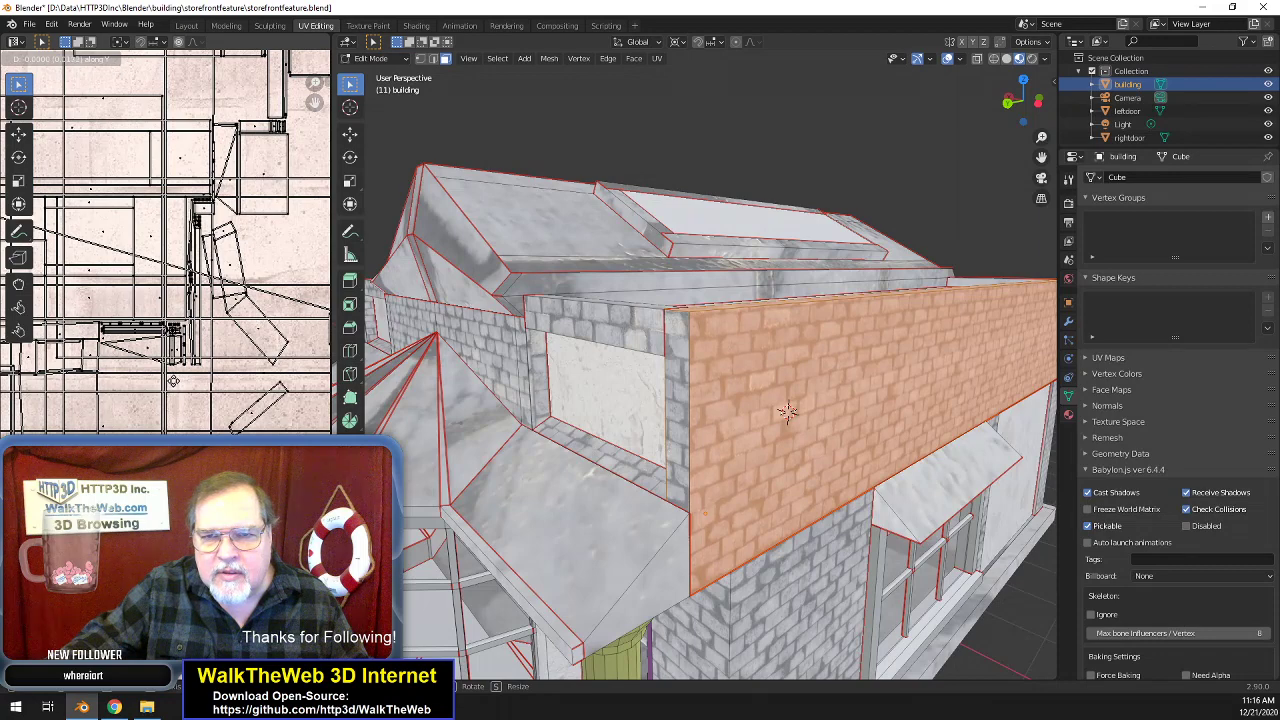
click(173, 381)
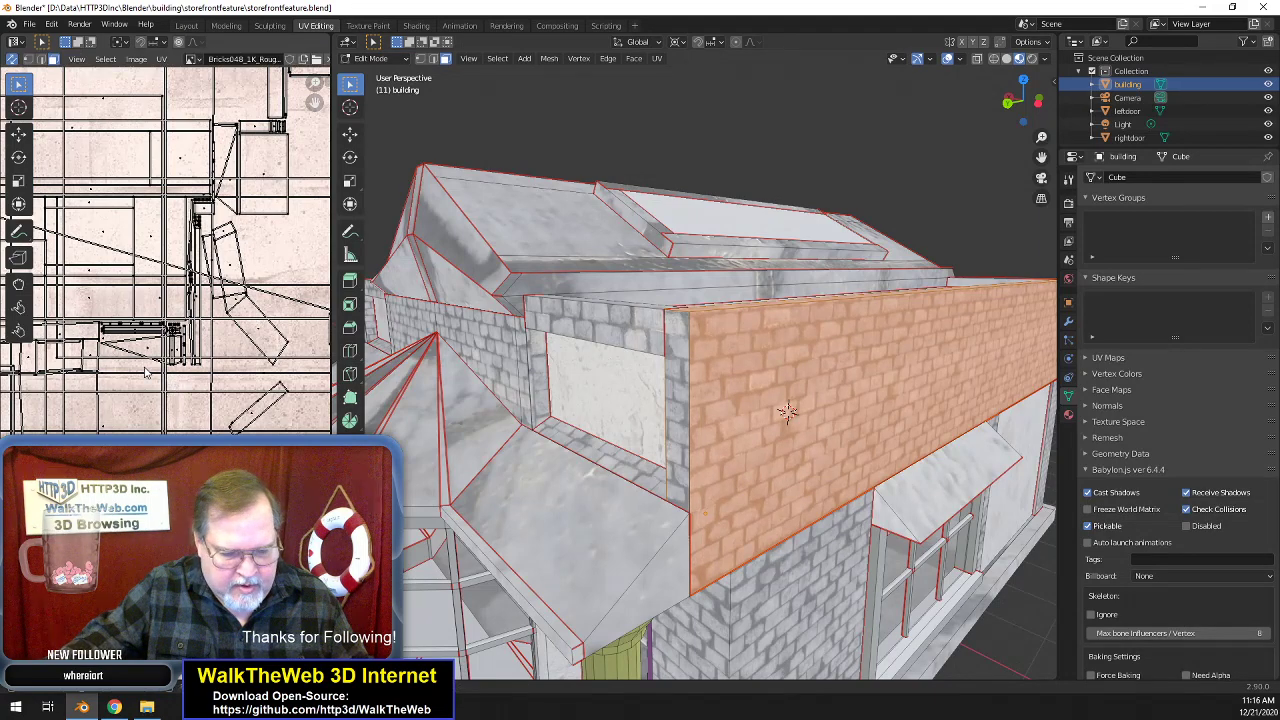
- Fine-tune the long side face's UVs with a scale and a small move, both constrained to the Y axis
key(s)
key(y)
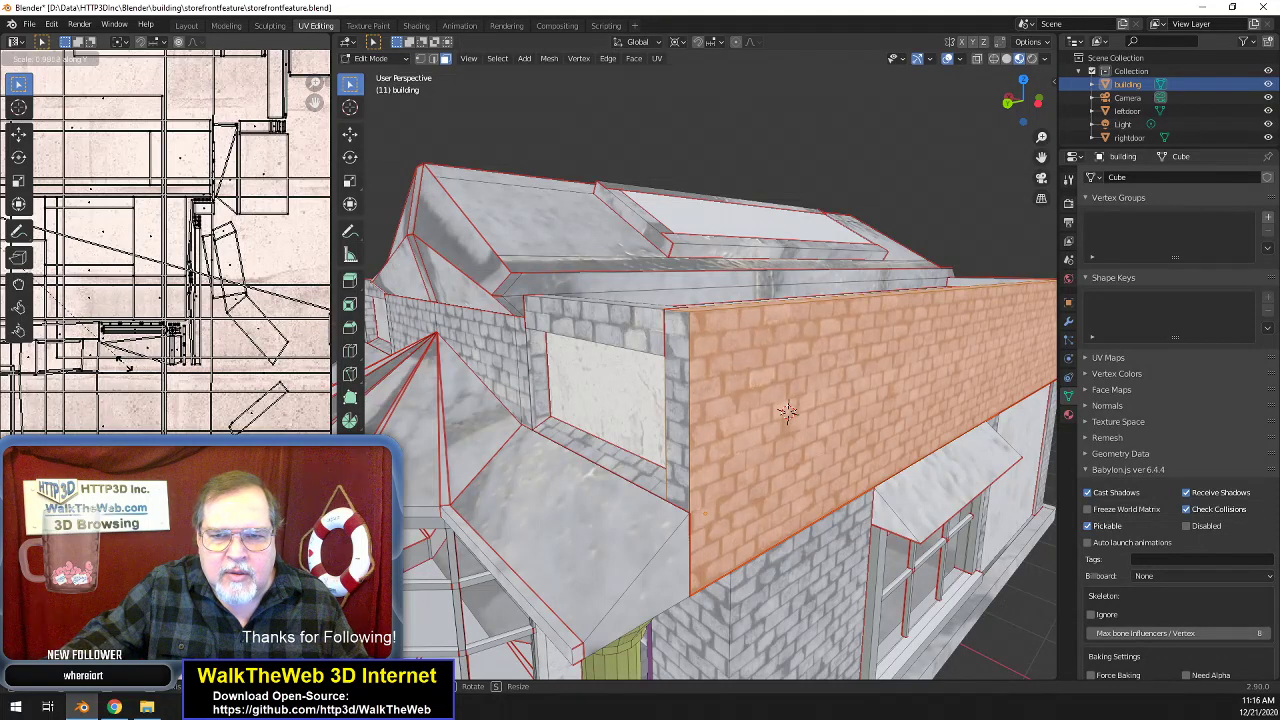
click(117, 366)
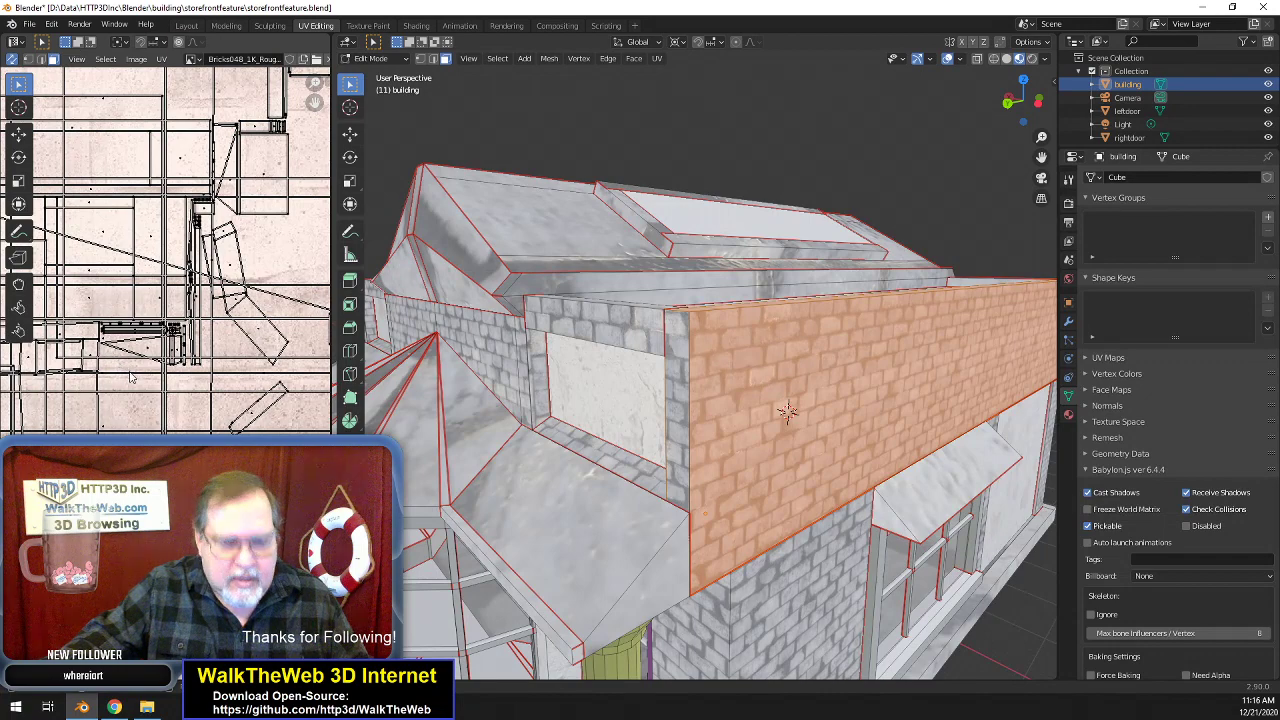
key(g)
key(y)
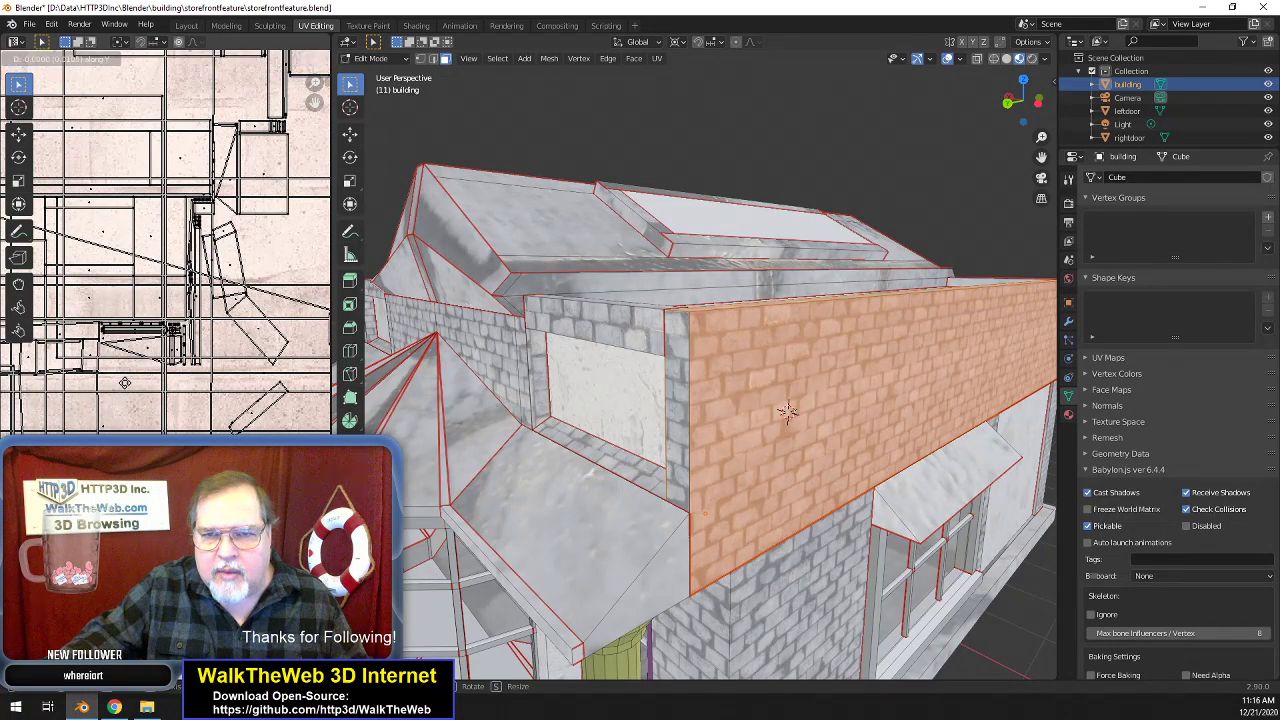
click(124, 385)
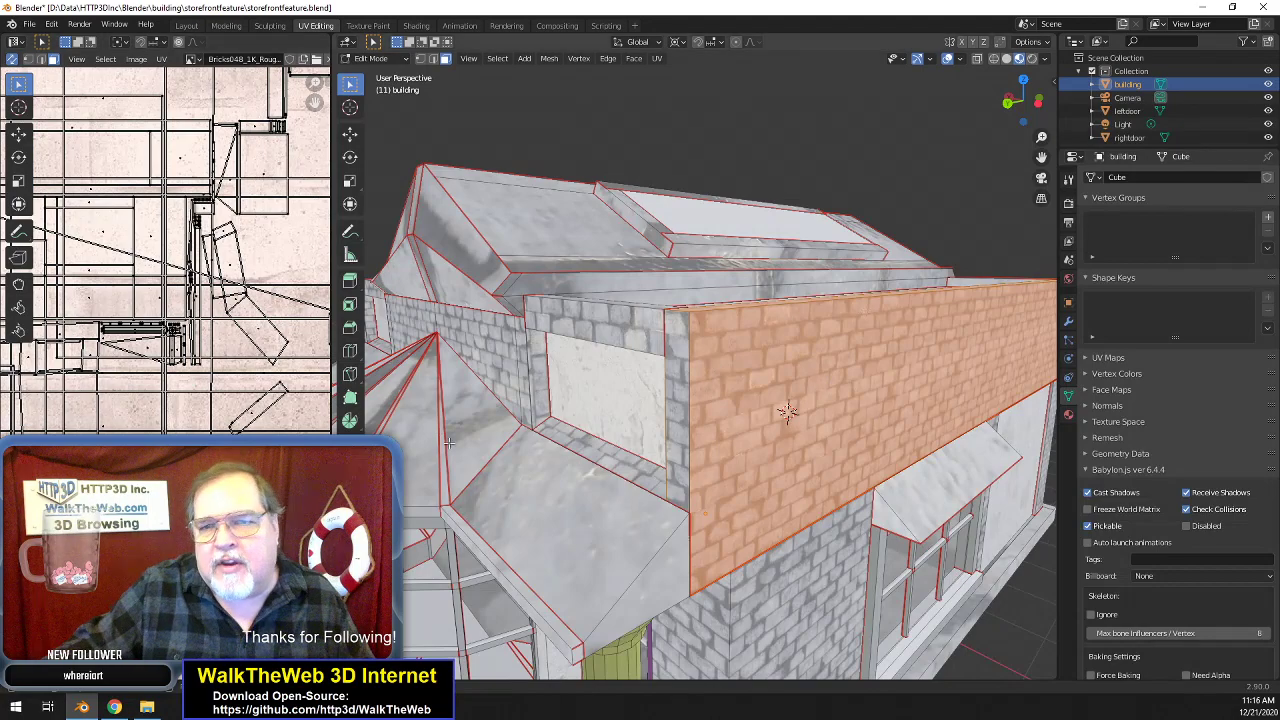
- Clear the wall selection and select one triangular panel of the conical roof above the round bay window
click(856, 117)
drag(1026, 119, 1066, 98)
scroll(810, 257, down, 5)
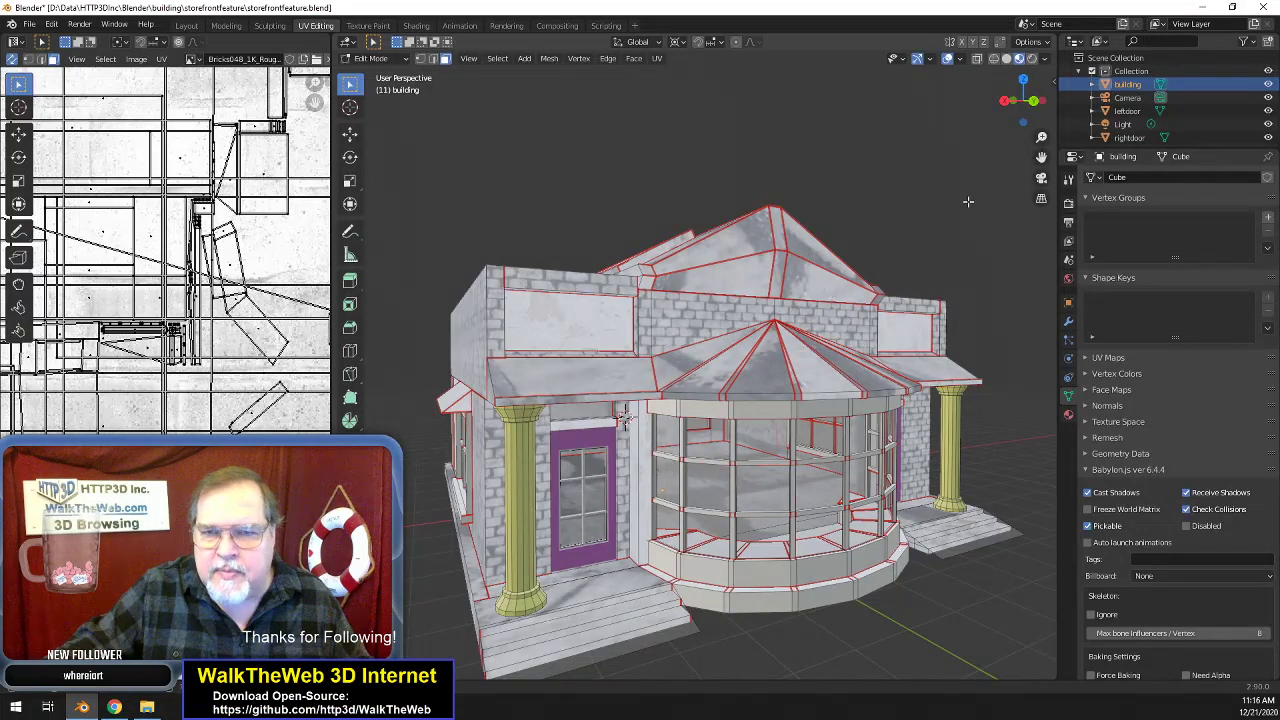
drag(1031, 101, 1016, 134)
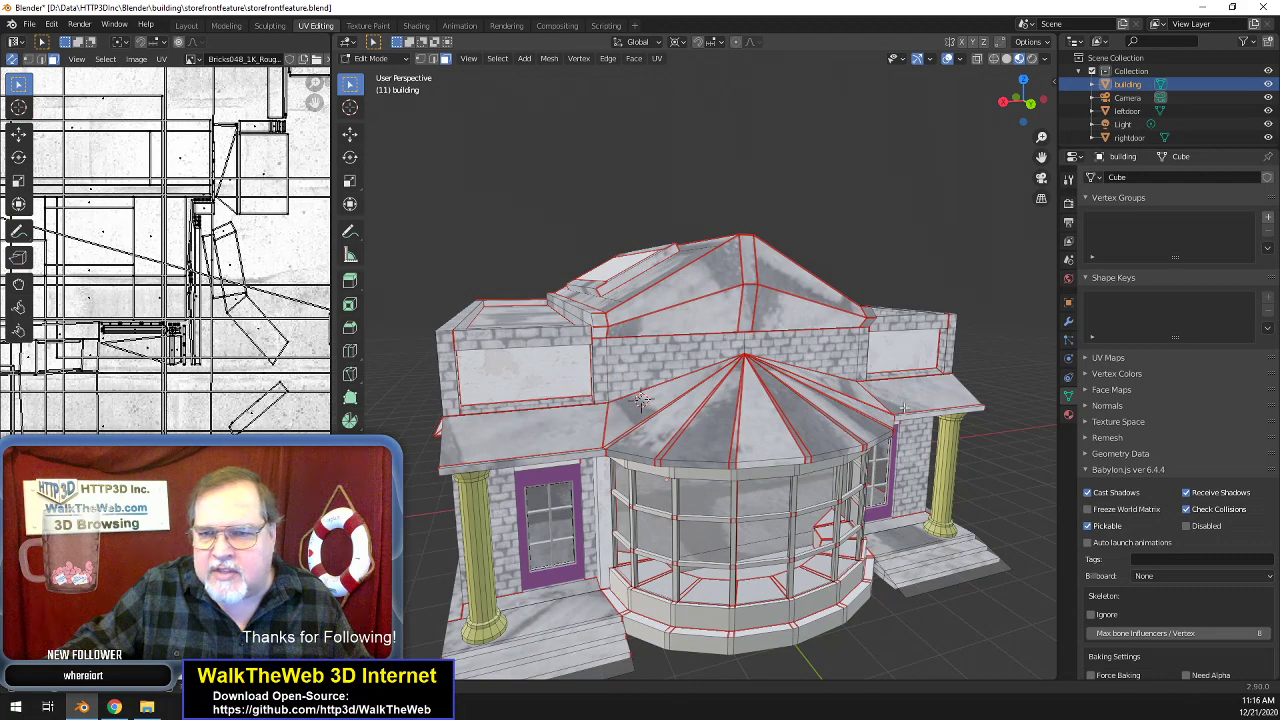
click(707, 423)
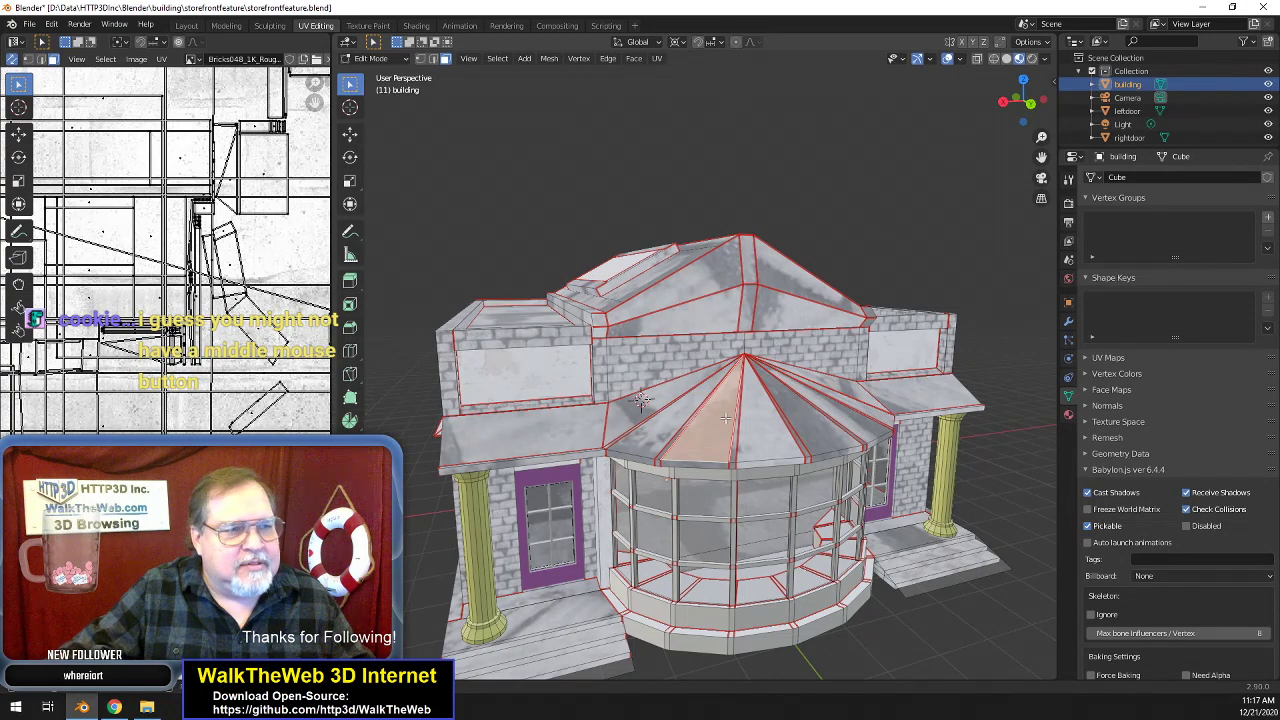
mouse_move(1020, 116)
mouse_down()
mouse_move(1034, 66)
mouse_move(1022, 116)
mouse_up()
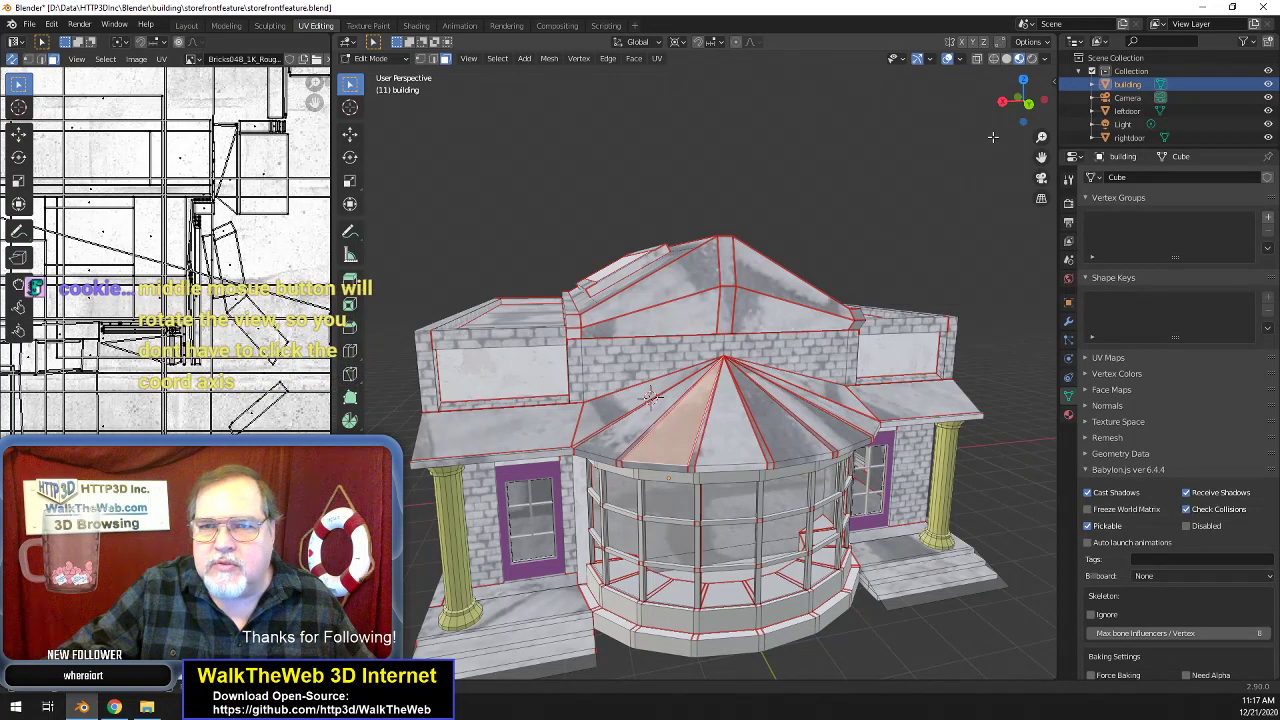
drag(1014, 112, 1016, 82)
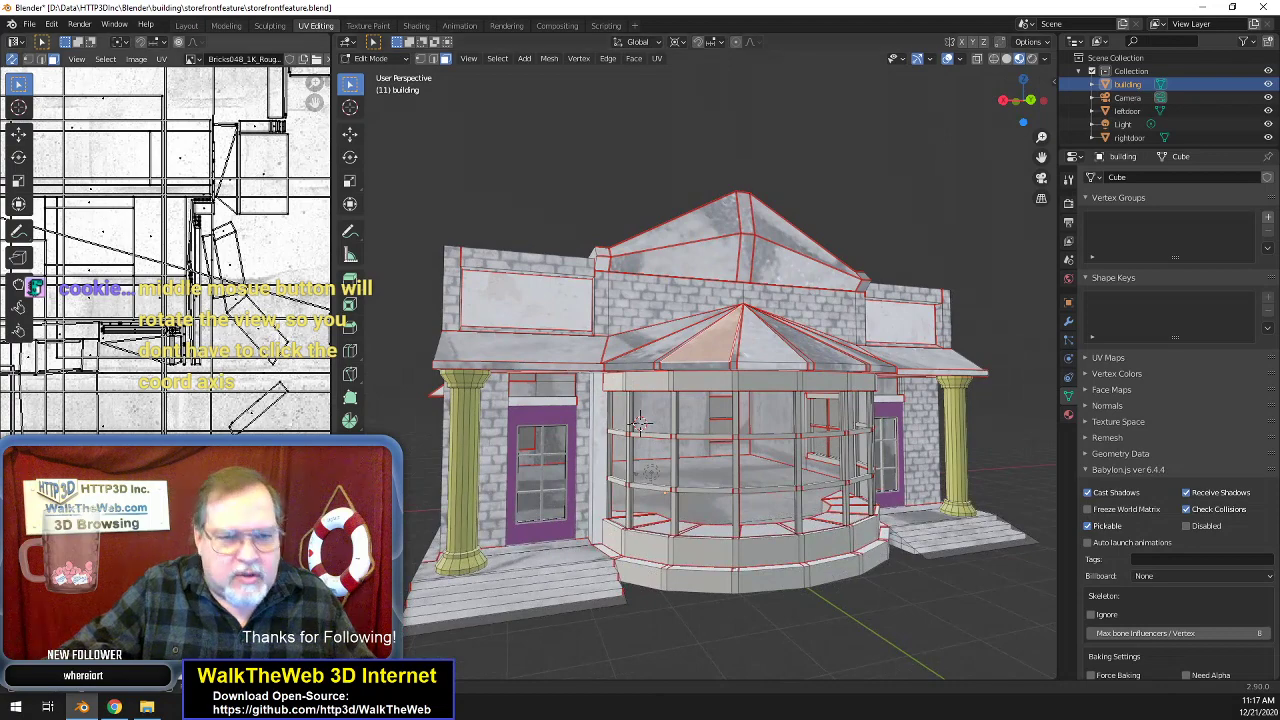
- Switch to the CC0 Textures site in Chrome and return from the Painted Plaster 006 page to the top of the category list
click(147, 707)
click(114, 707)
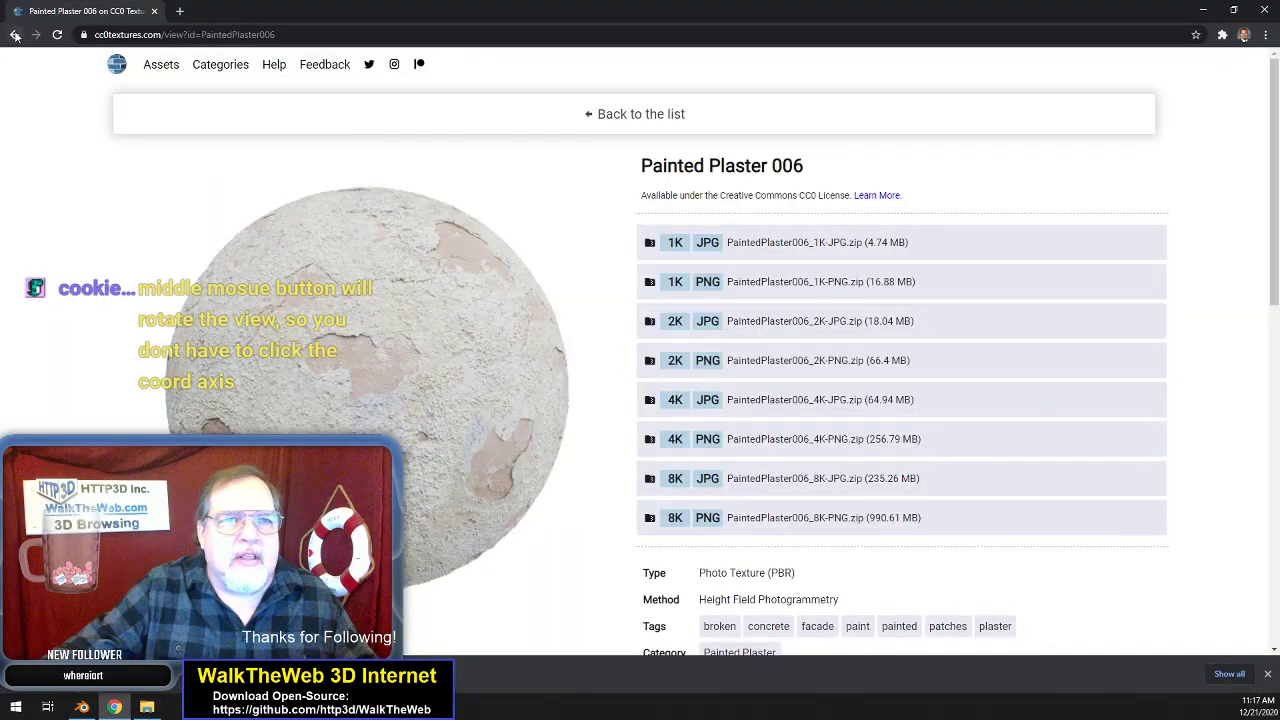
click(15, 35)
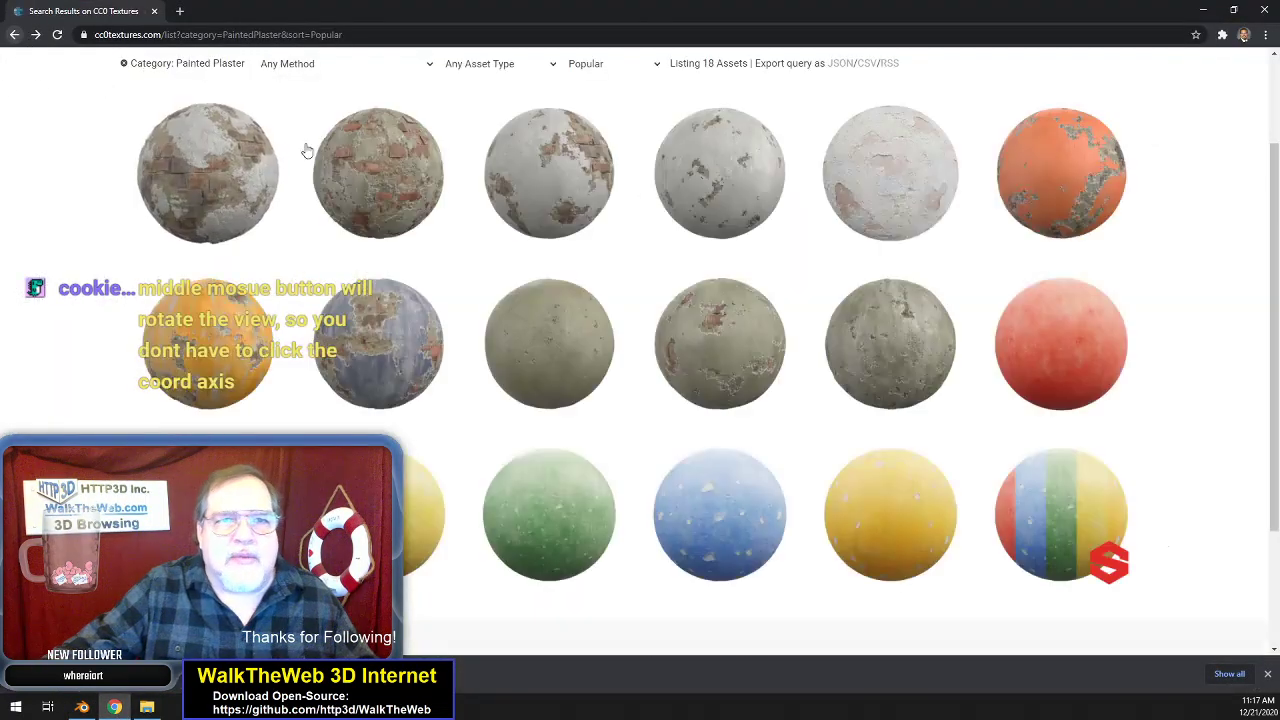
click(15, 35)
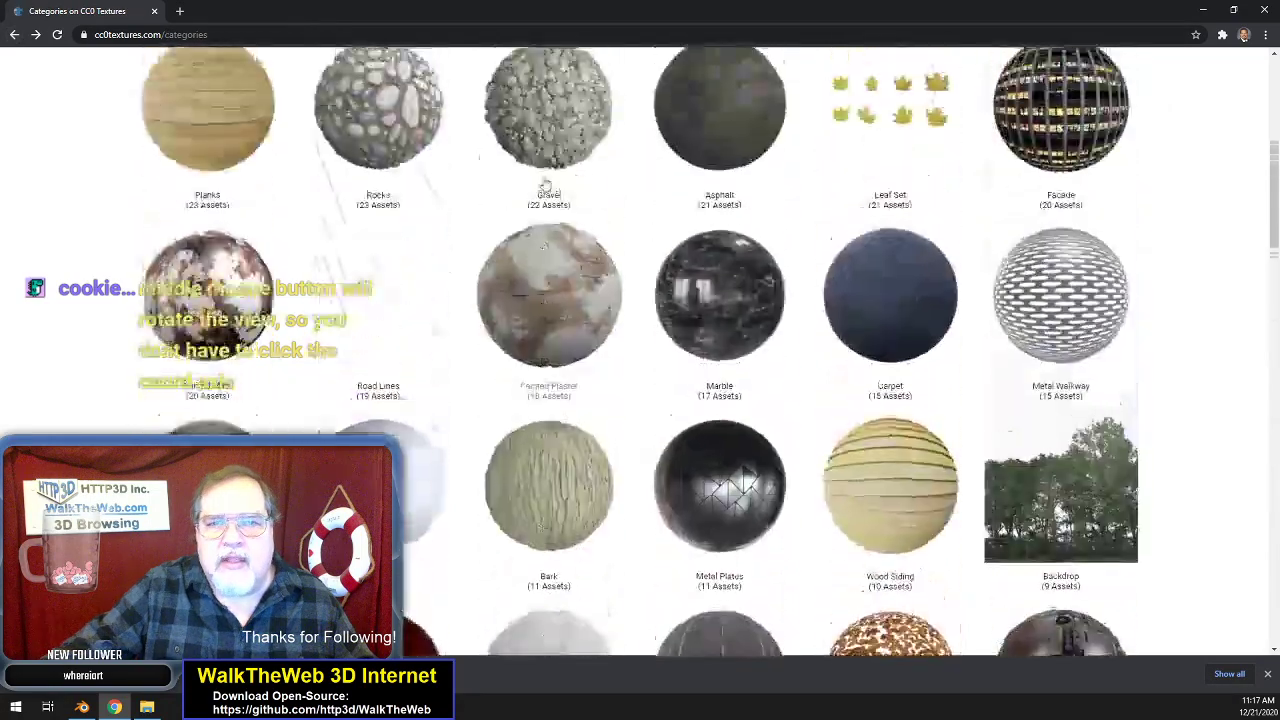
scroll(545, 187, up, 7)
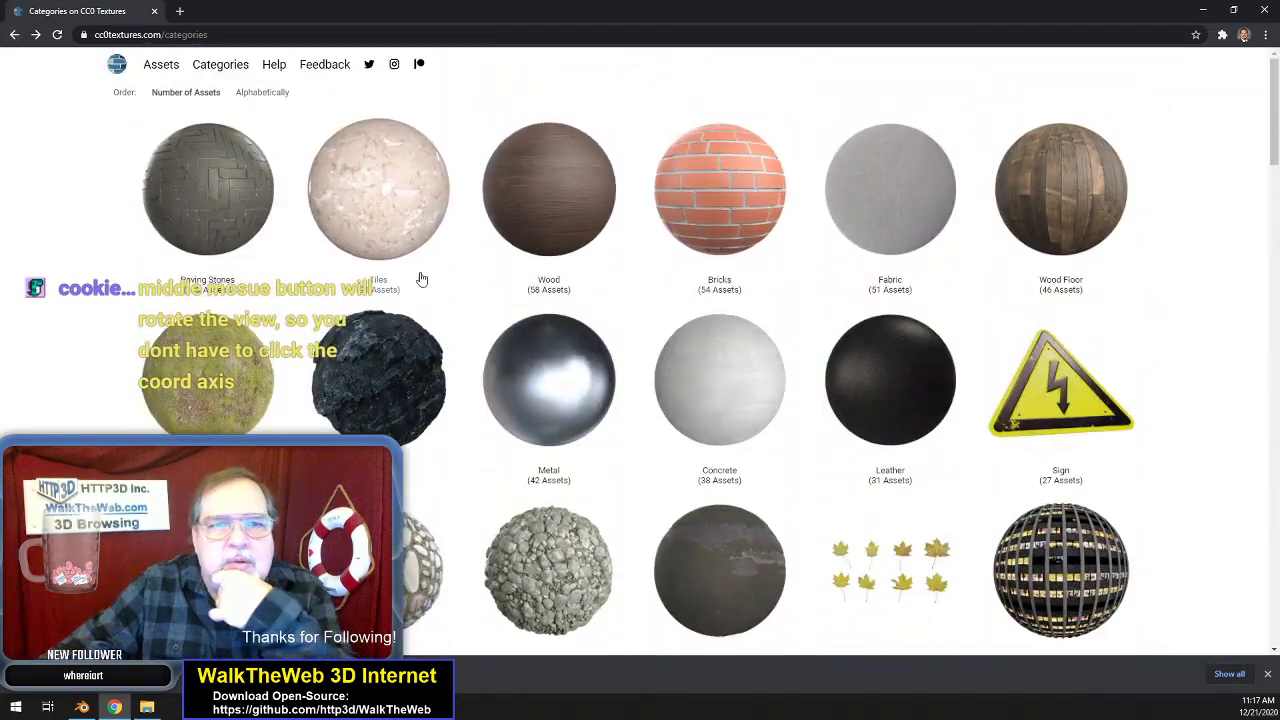
- Look through the CC0 texture categories for a roof material and open the Roofing Tiles category
scroll(1234, 314, down, 2)
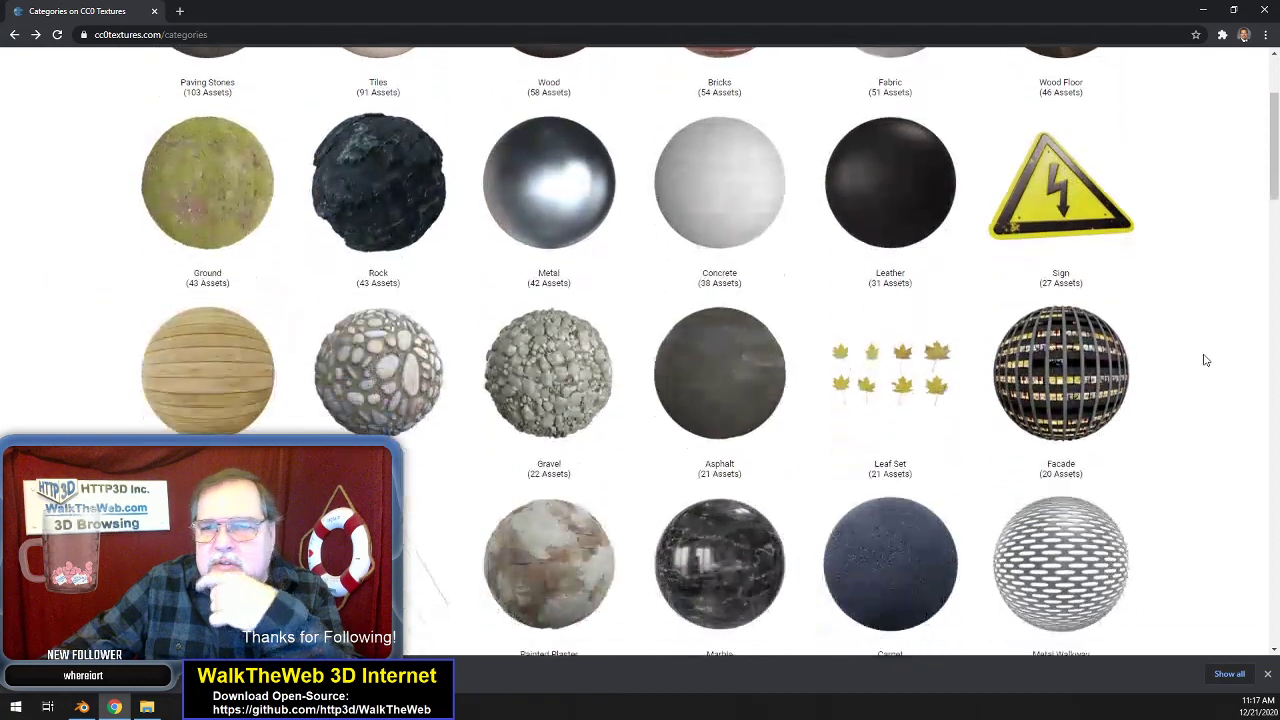
scroll(1205, 360, down, 4)
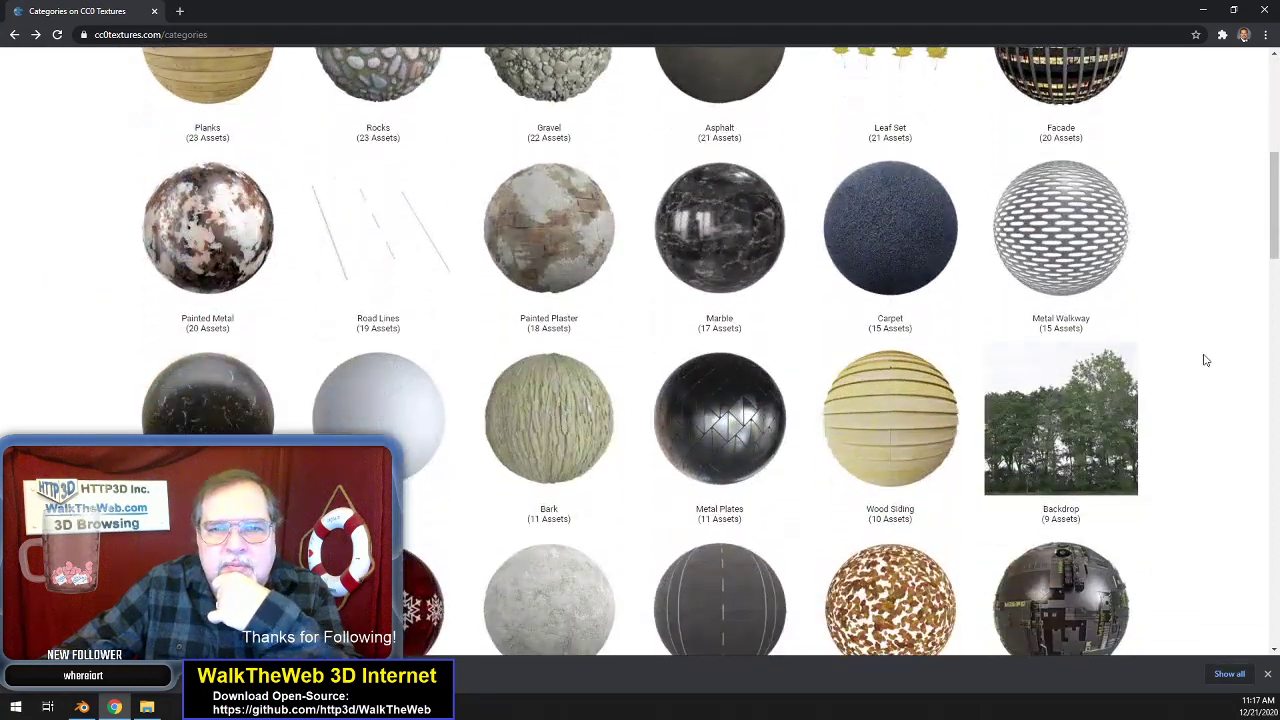
scroll(1205, 360, down, 3)
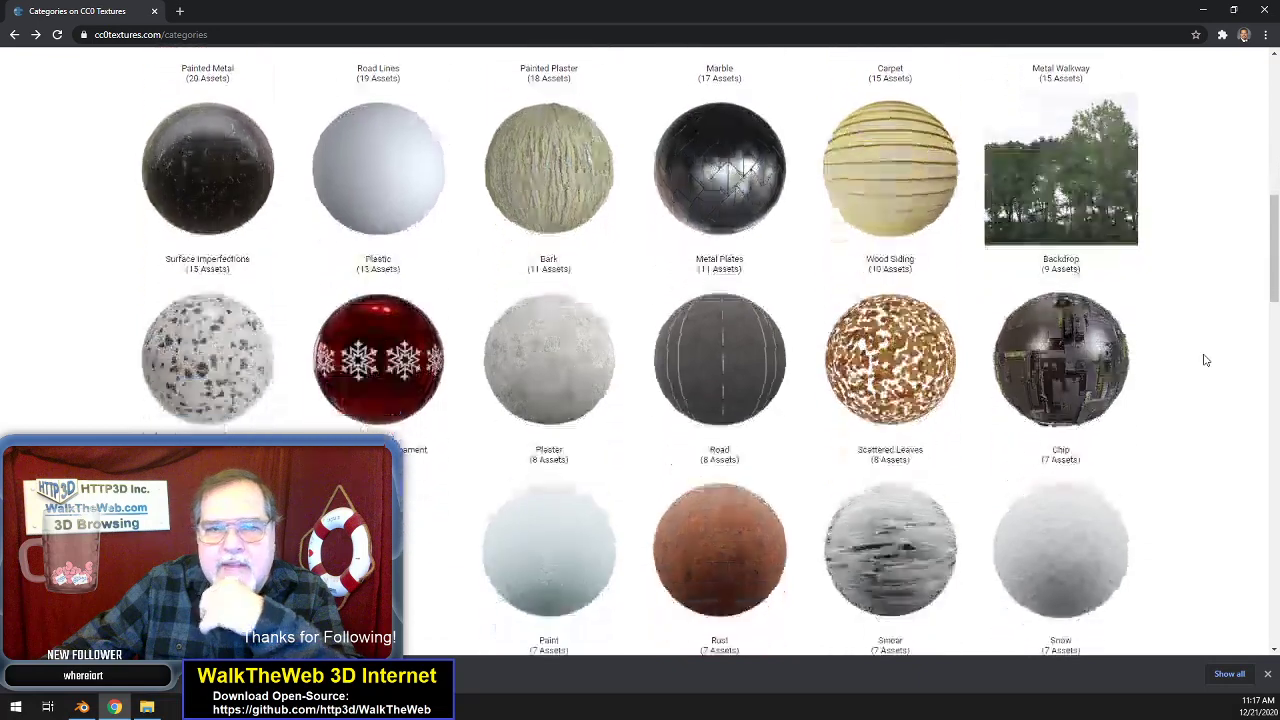
scroll(1205, 360, down, 3)
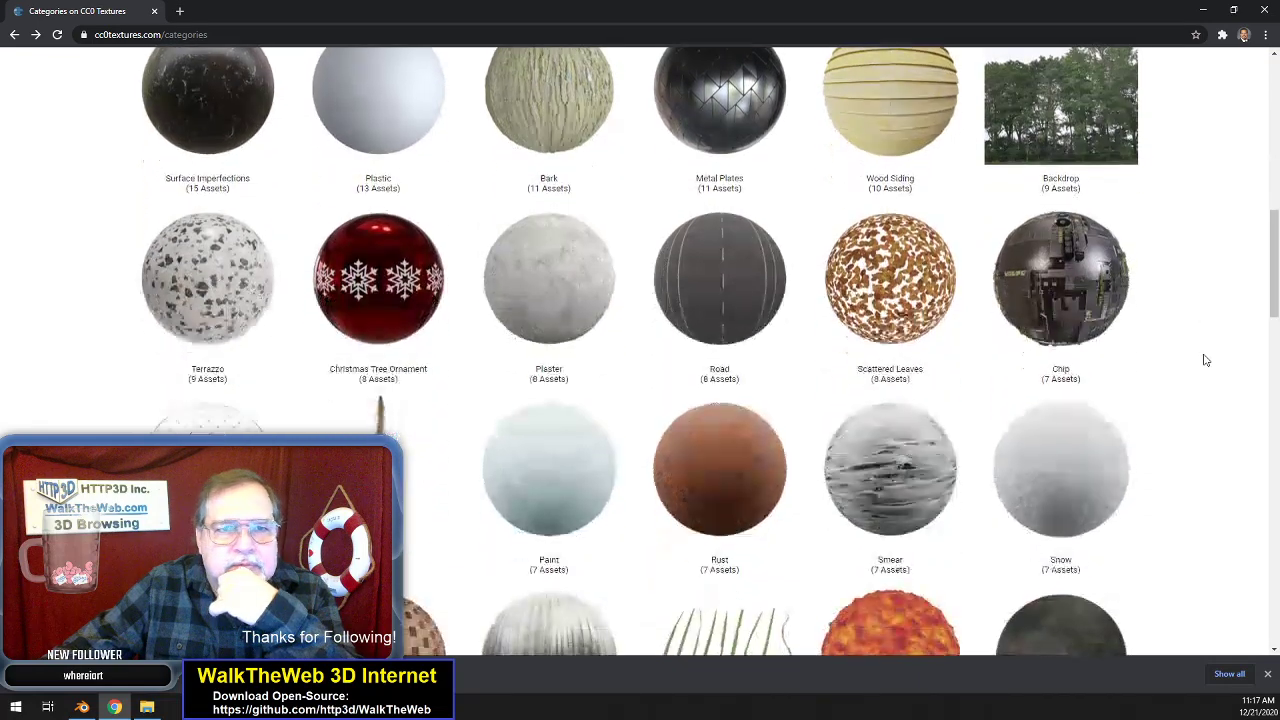
scroll(1205, 360, down, 1)
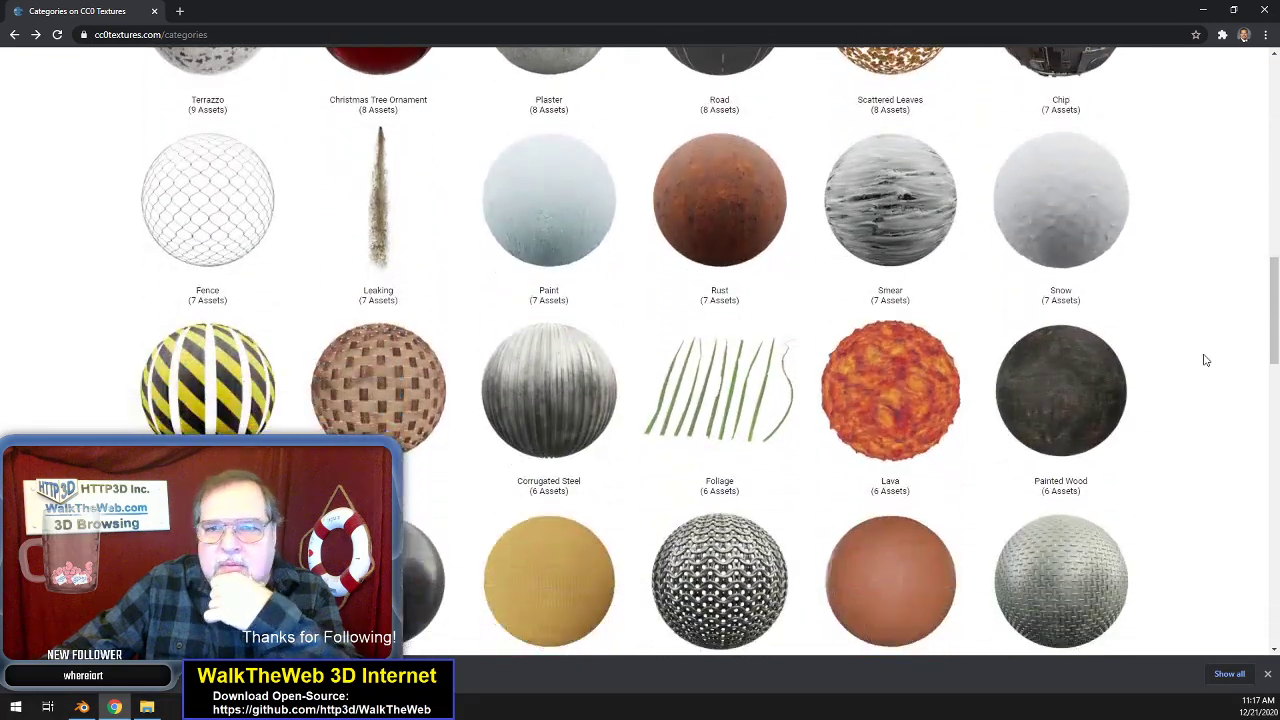
scroll(1205, 360, down, 1)
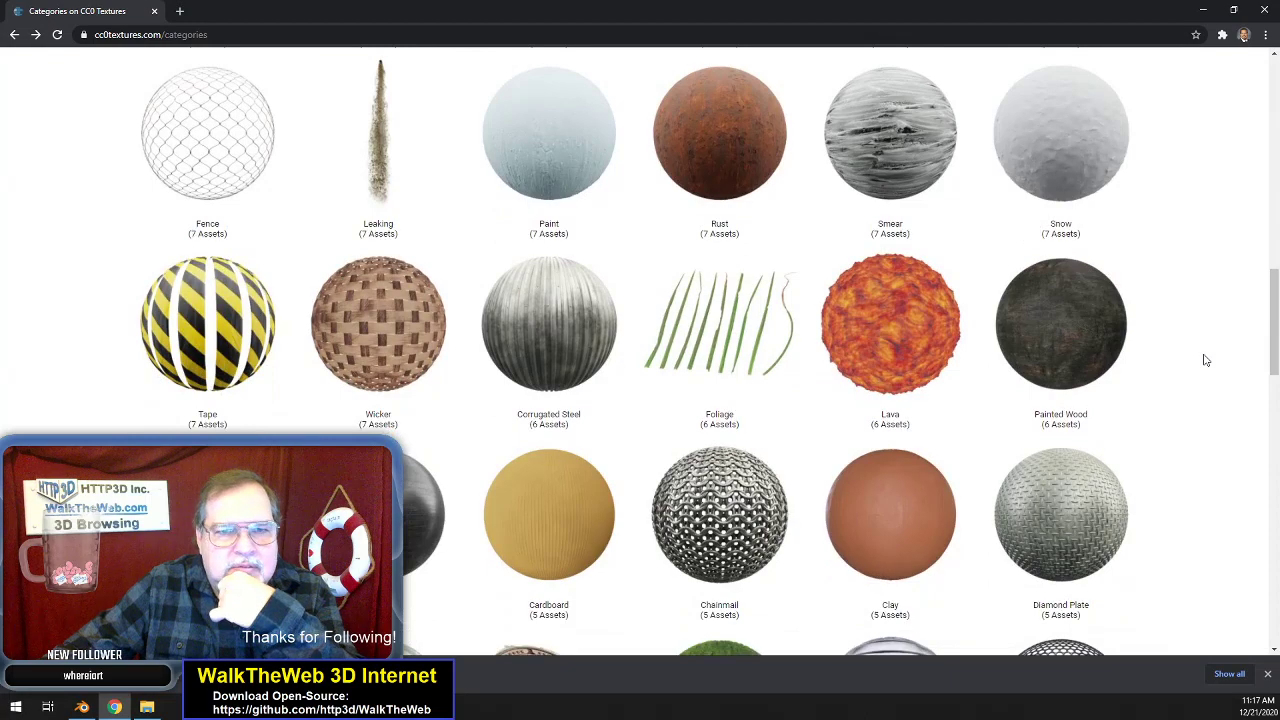
scroll(1205, 360, down, 1)
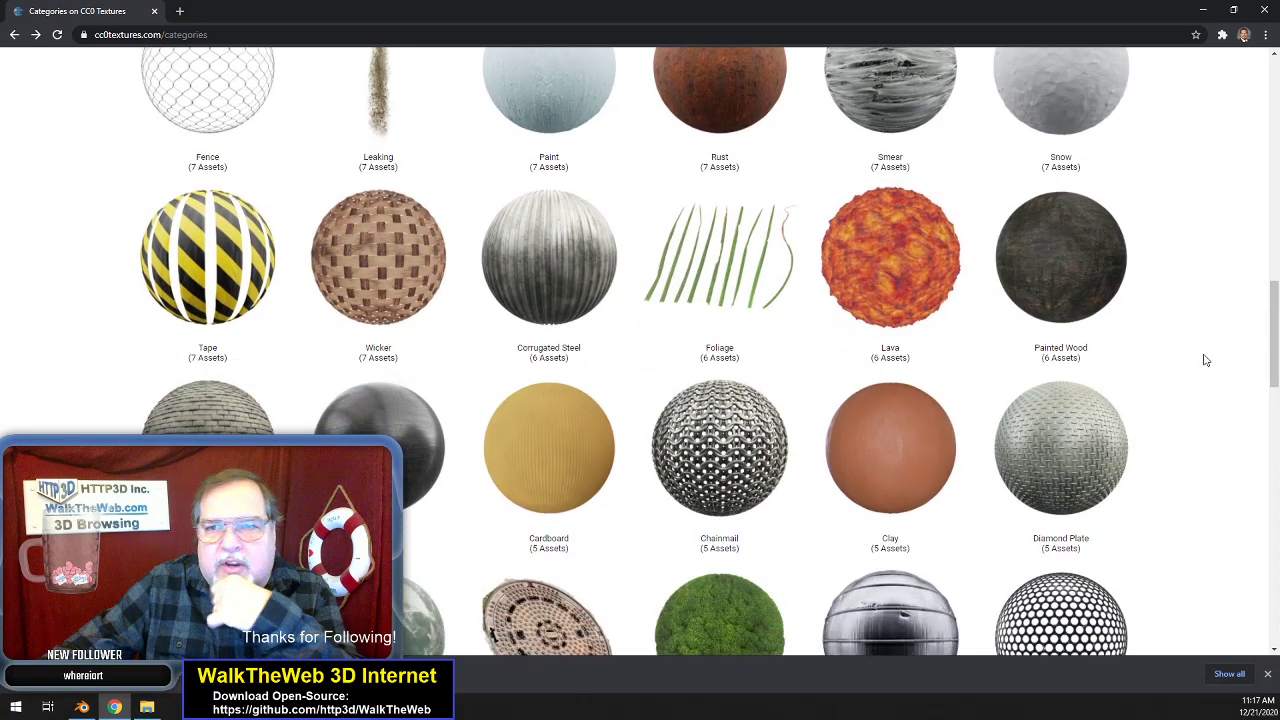
scroll(1205, 360, down, 3)
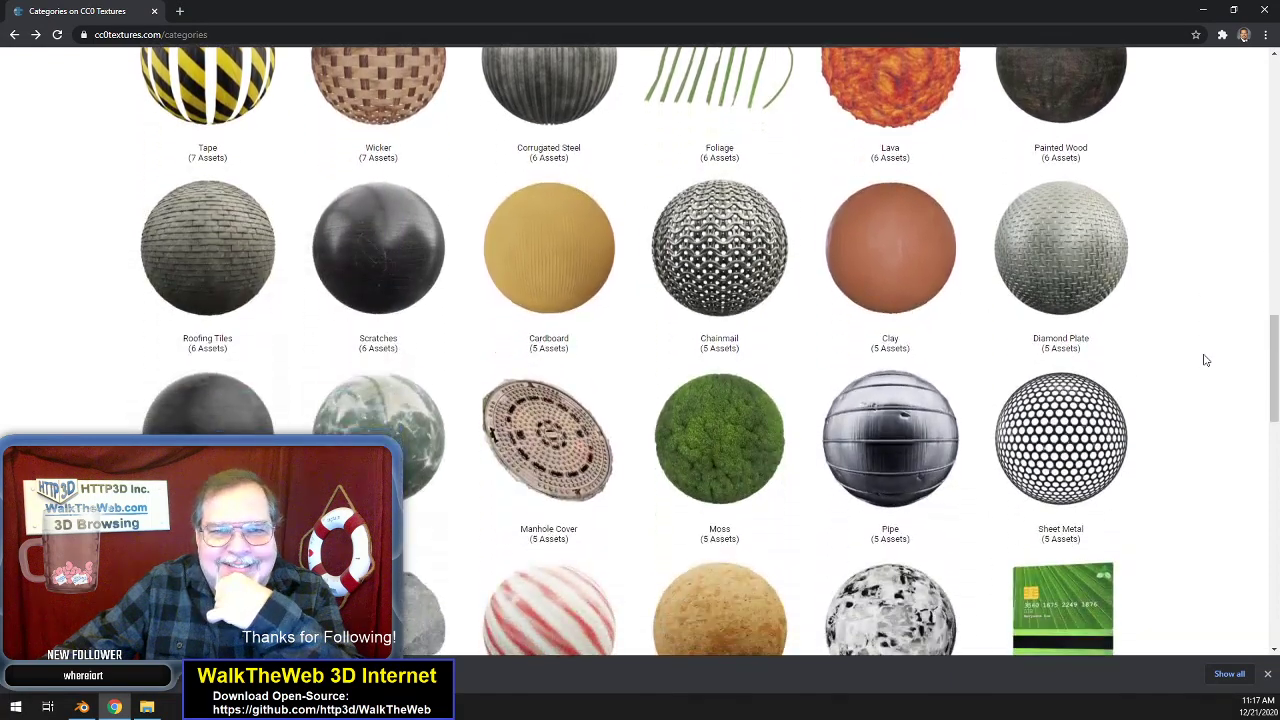
scroll(1205, 360, down, 1)
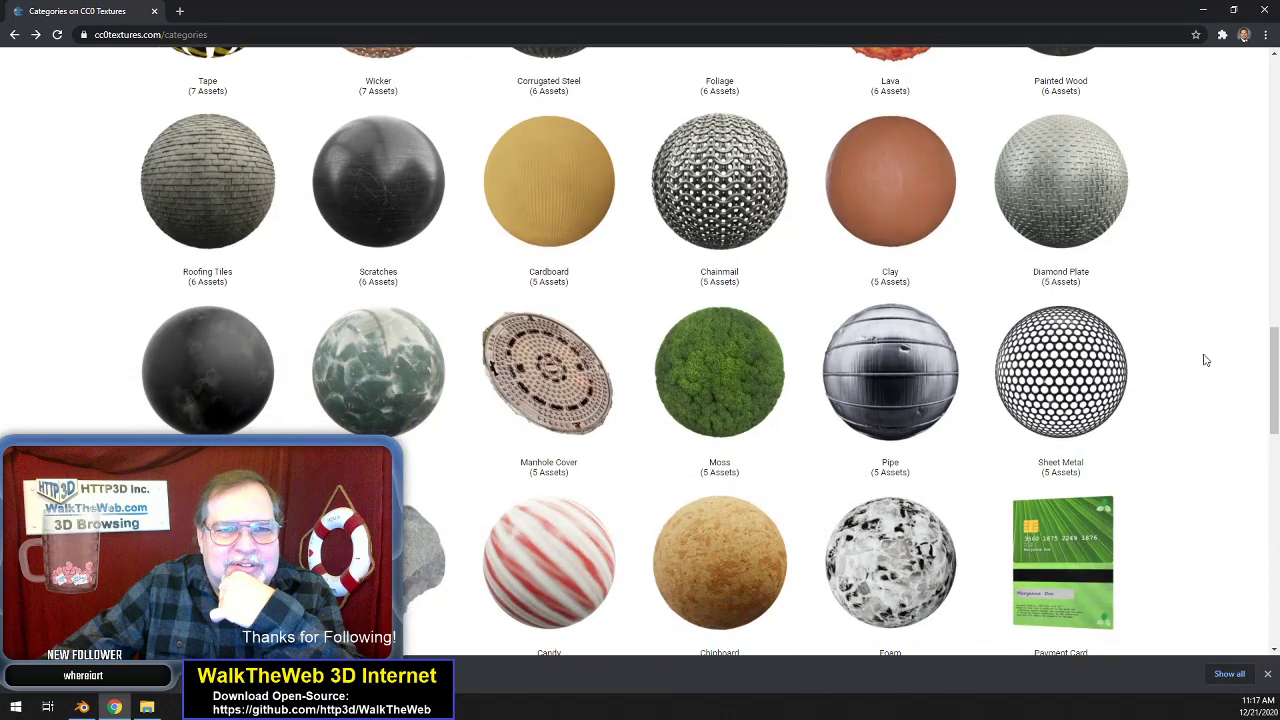
click(175, 200)
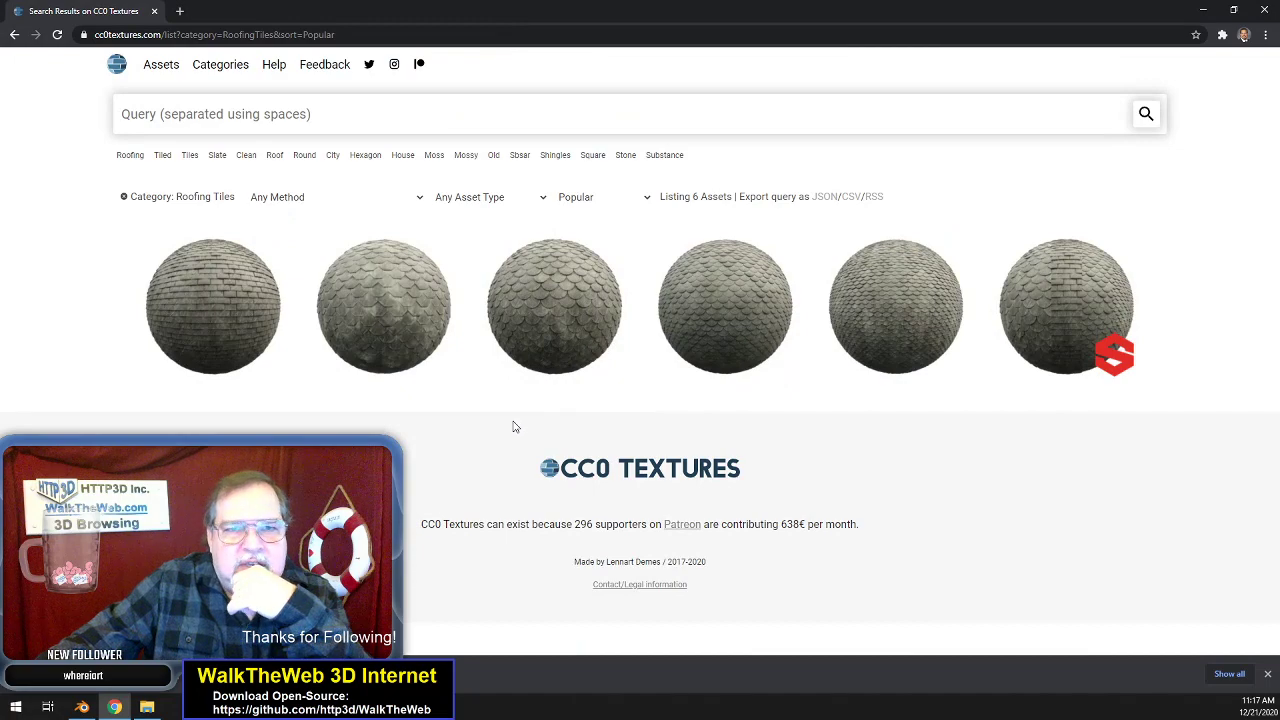
- Return to the category list, check the categories beyond Roofing Tiles for alternatives, and reopen Roofing Tiles
click(16, 36)
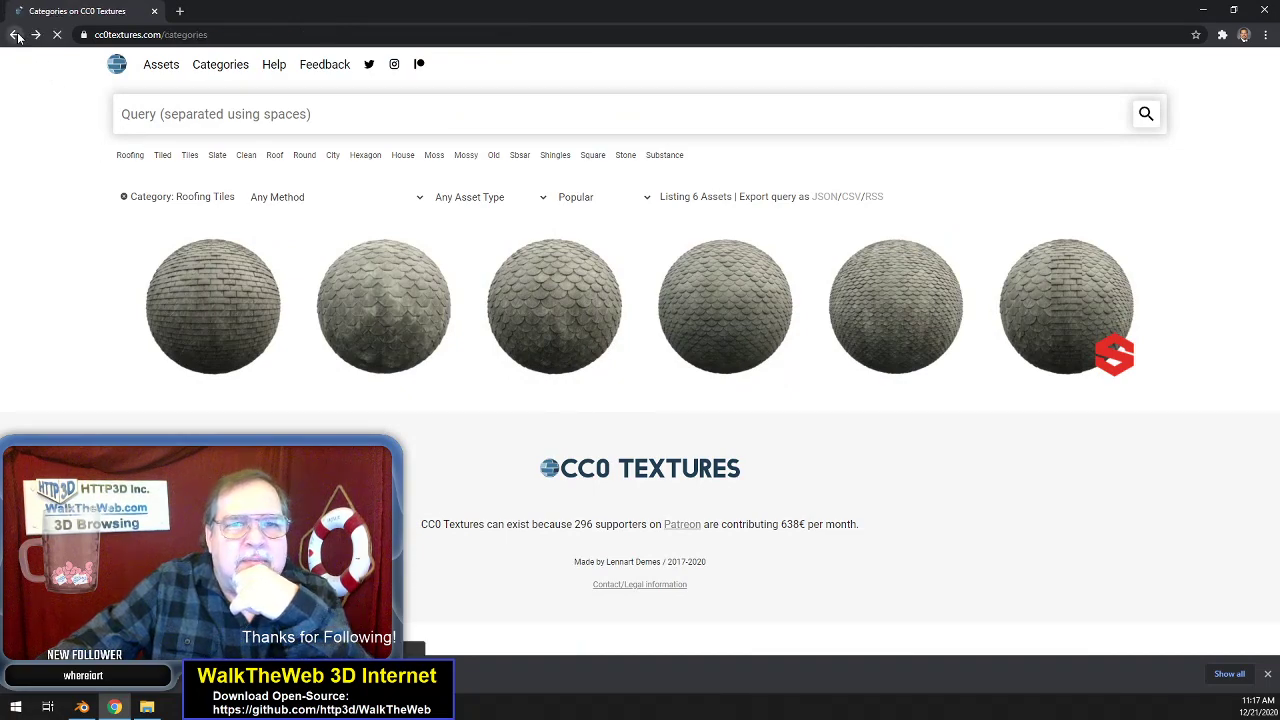
scroll(645, 375, down, 1)
scroll(649, 380, down, 2)
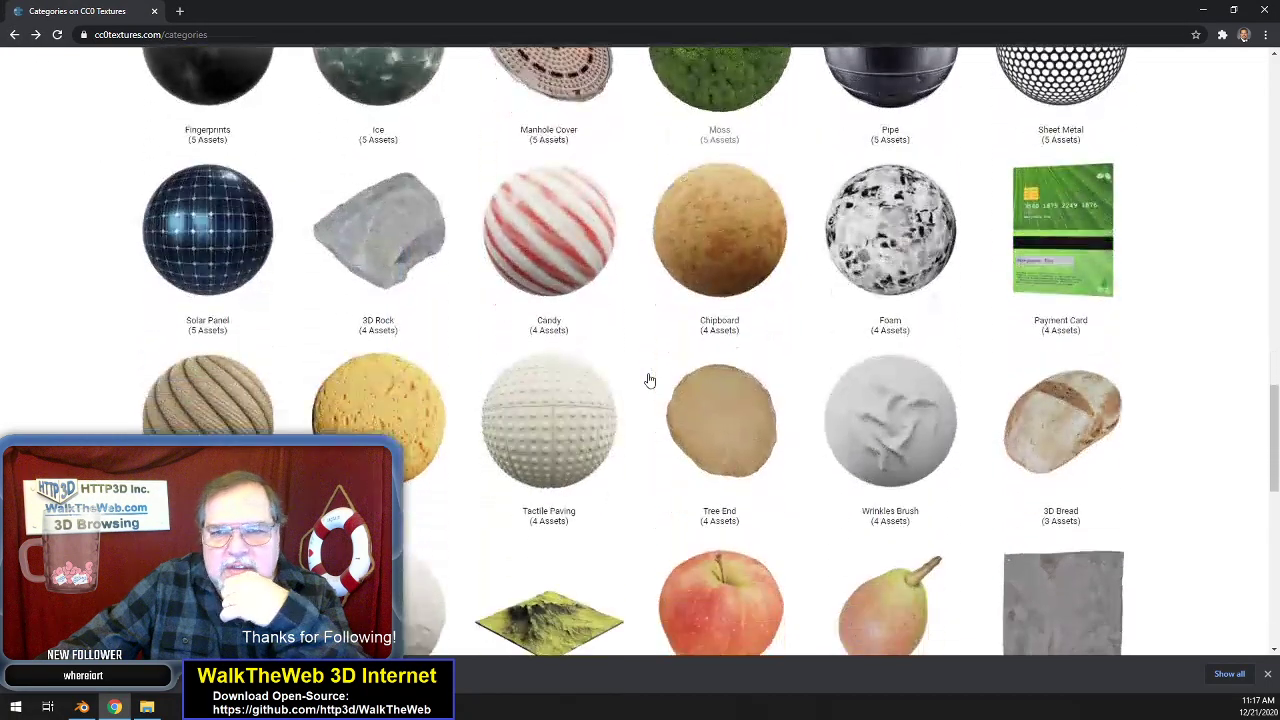
scroll(651, 383, down, 1)
scroll(651, 383, up, 5)
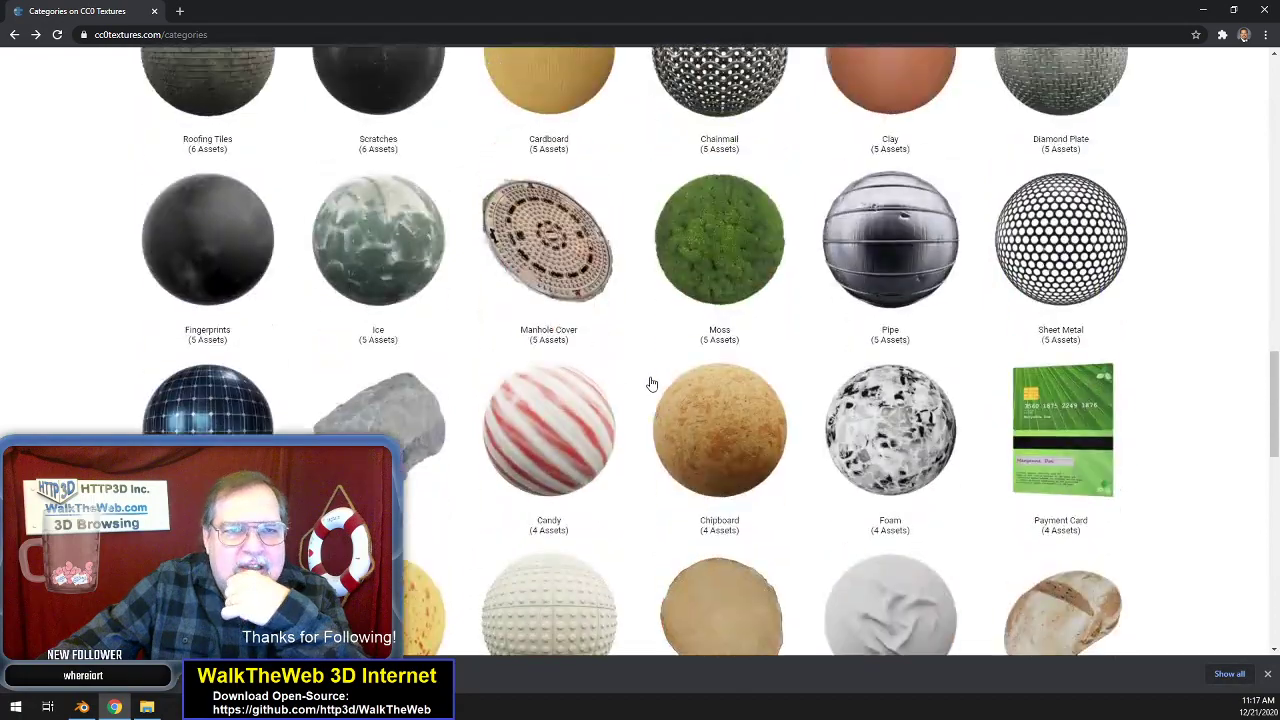
scroll(651, 383, down, 2)
scroll(651, 383, down, 3)
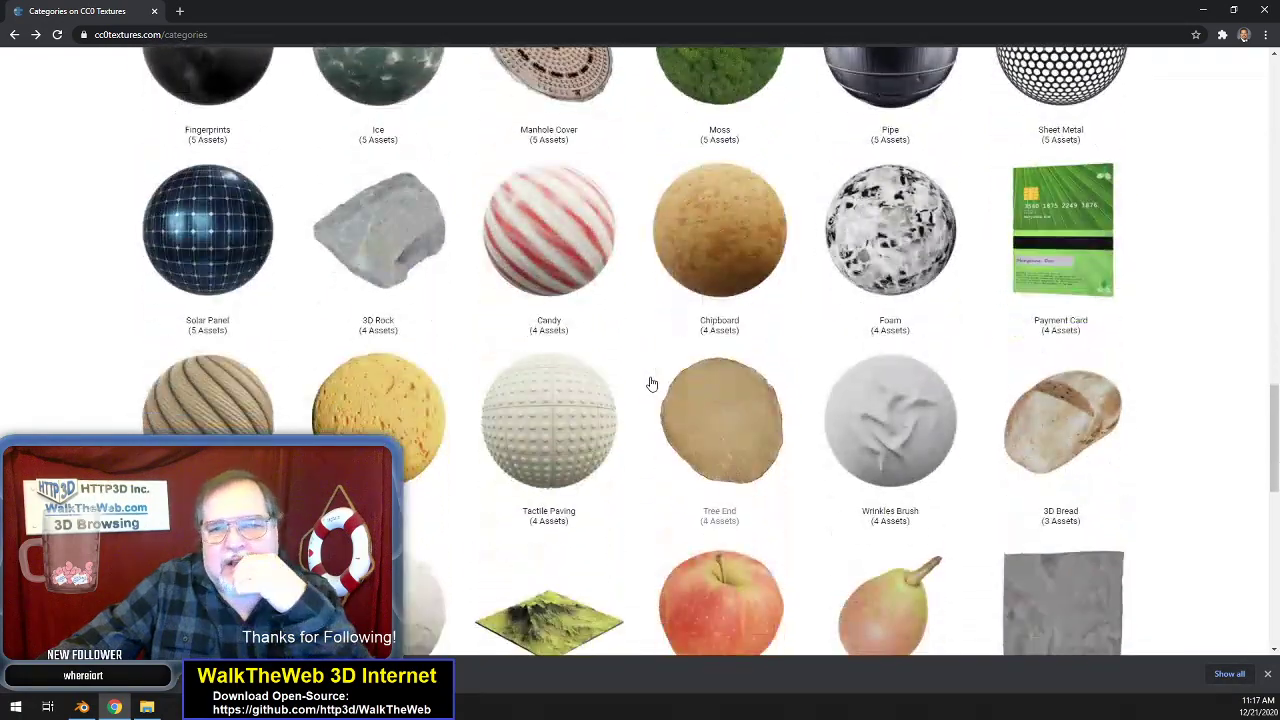
scroll(651, 383, up, 4)
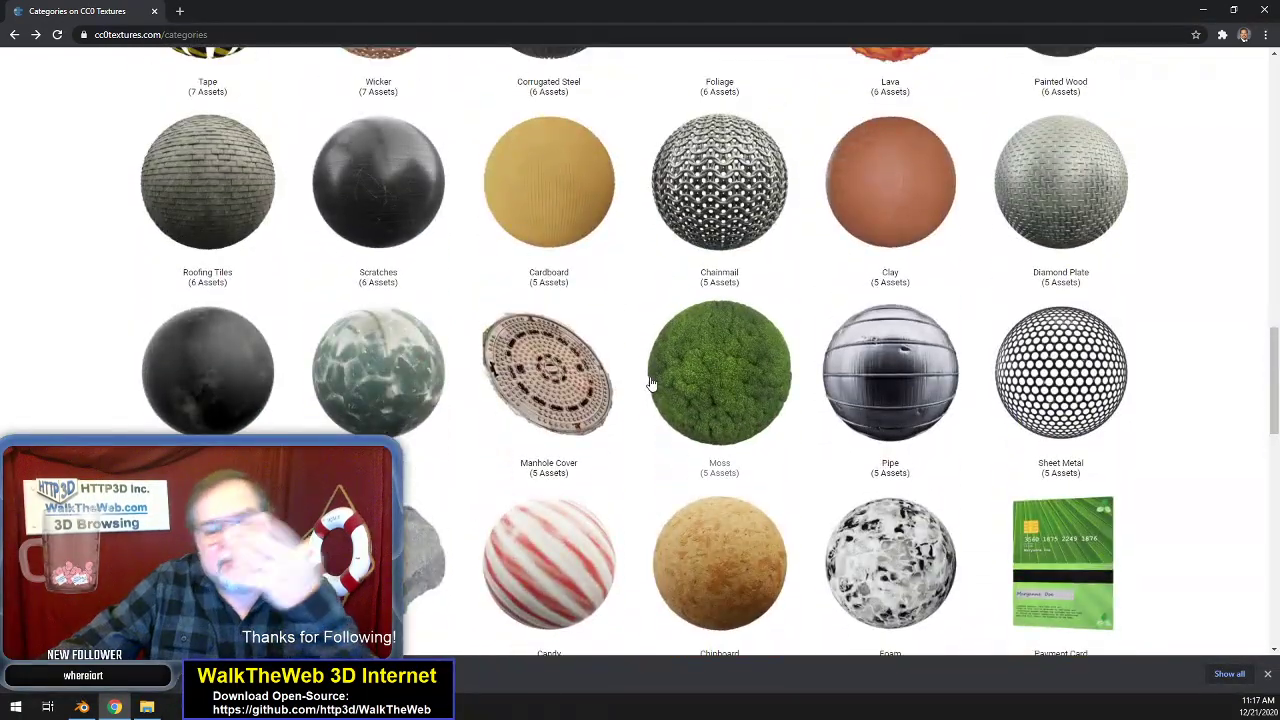
scroll(651, 383, down, 1)
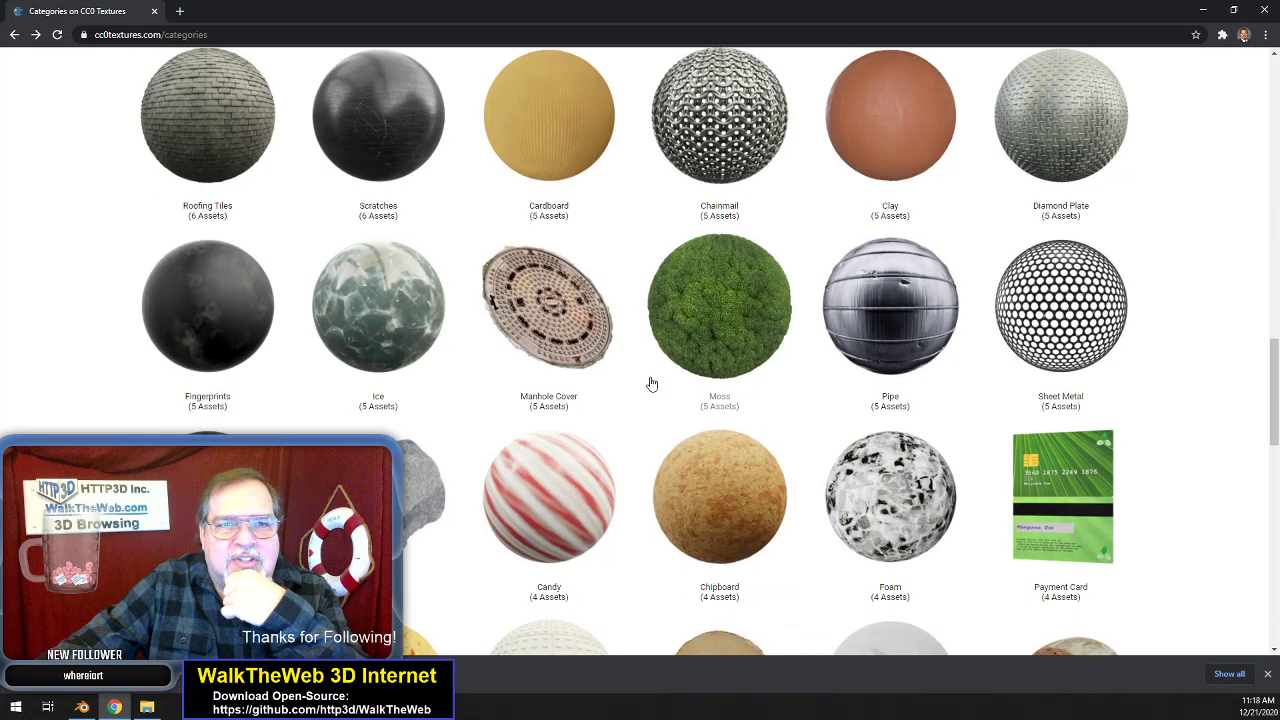
click(234, 126)
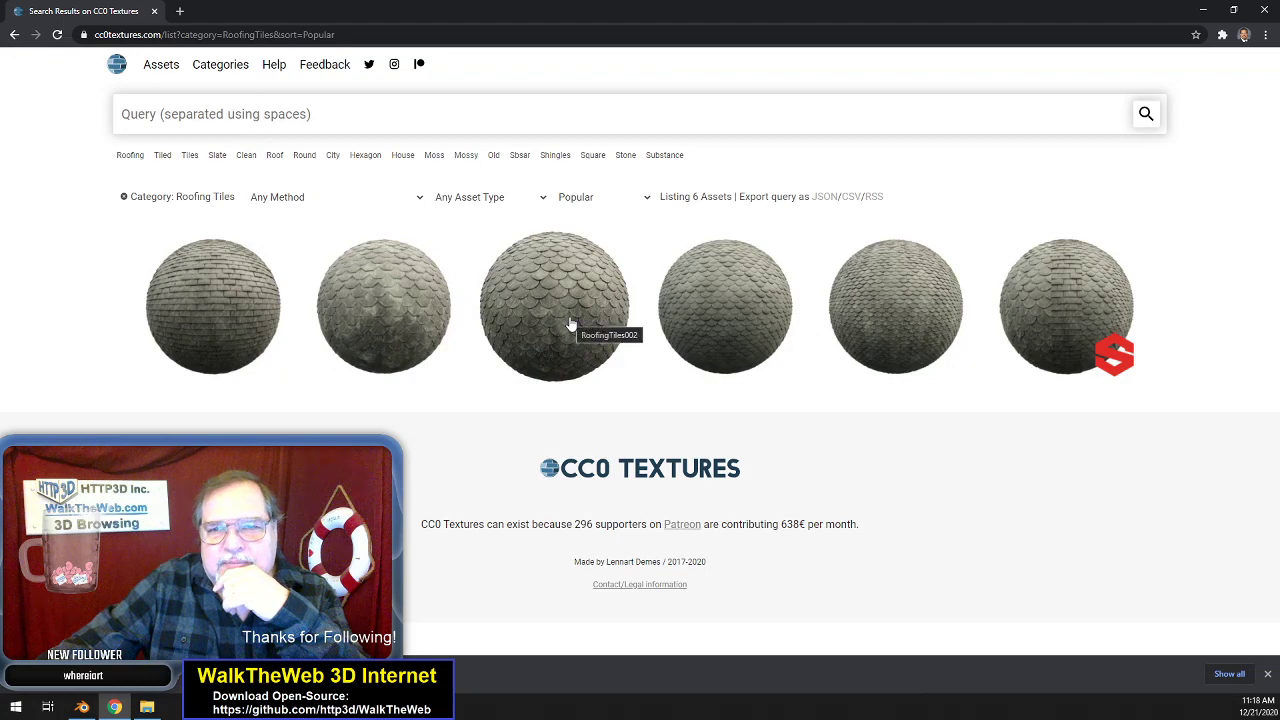
- Go back from Roofing Tiles and examine the remaining texture categories to the end of the list
click(14, 34)
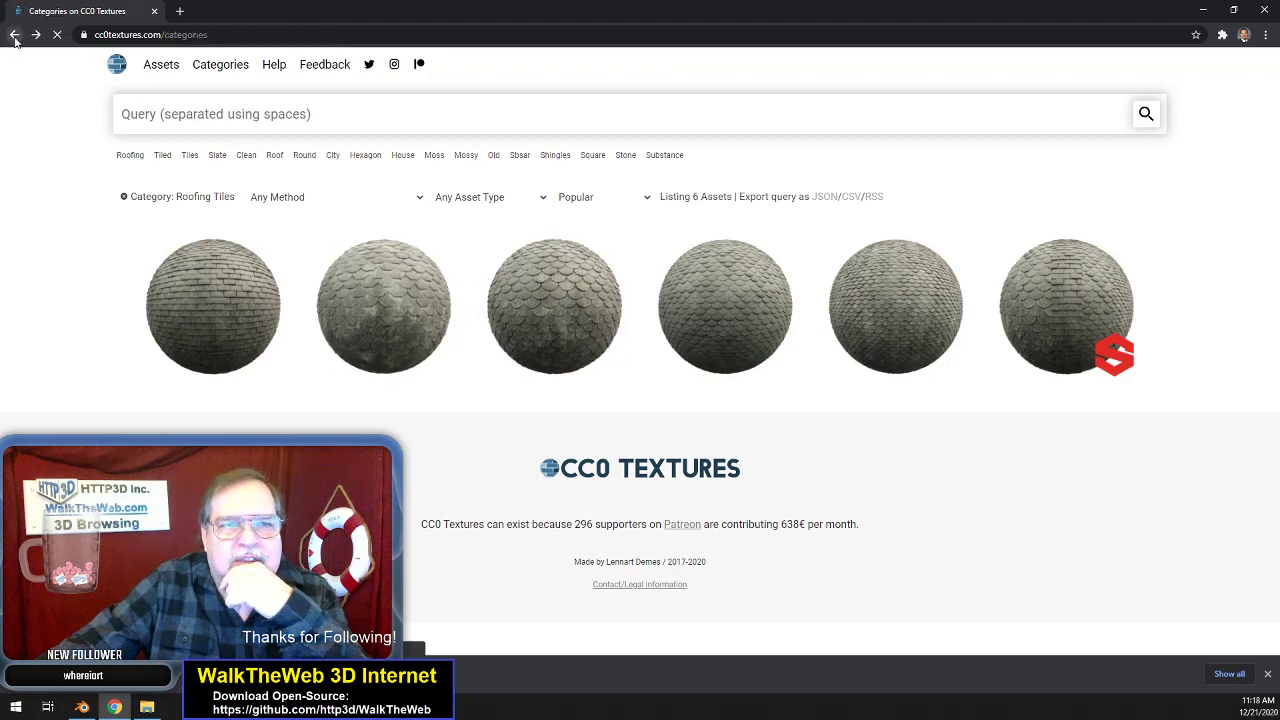
scroll(1204, 449, down, 8)
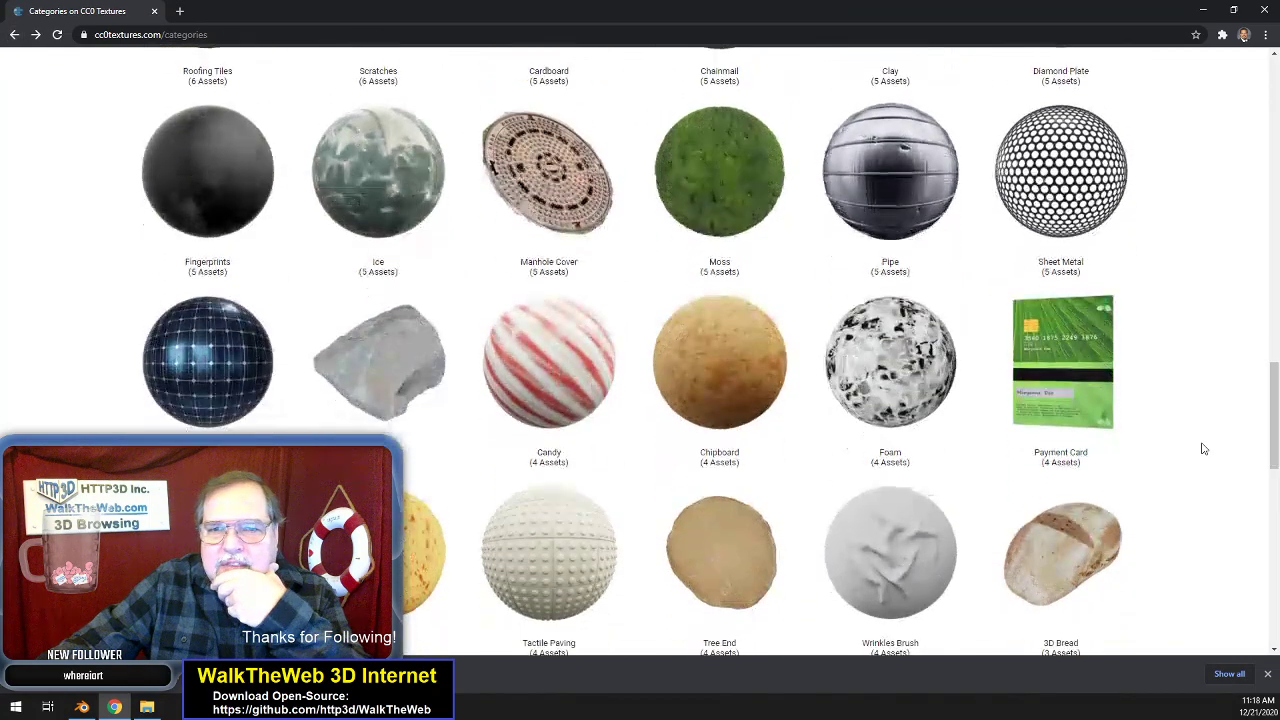
scroll(1204, 449, down, 3)
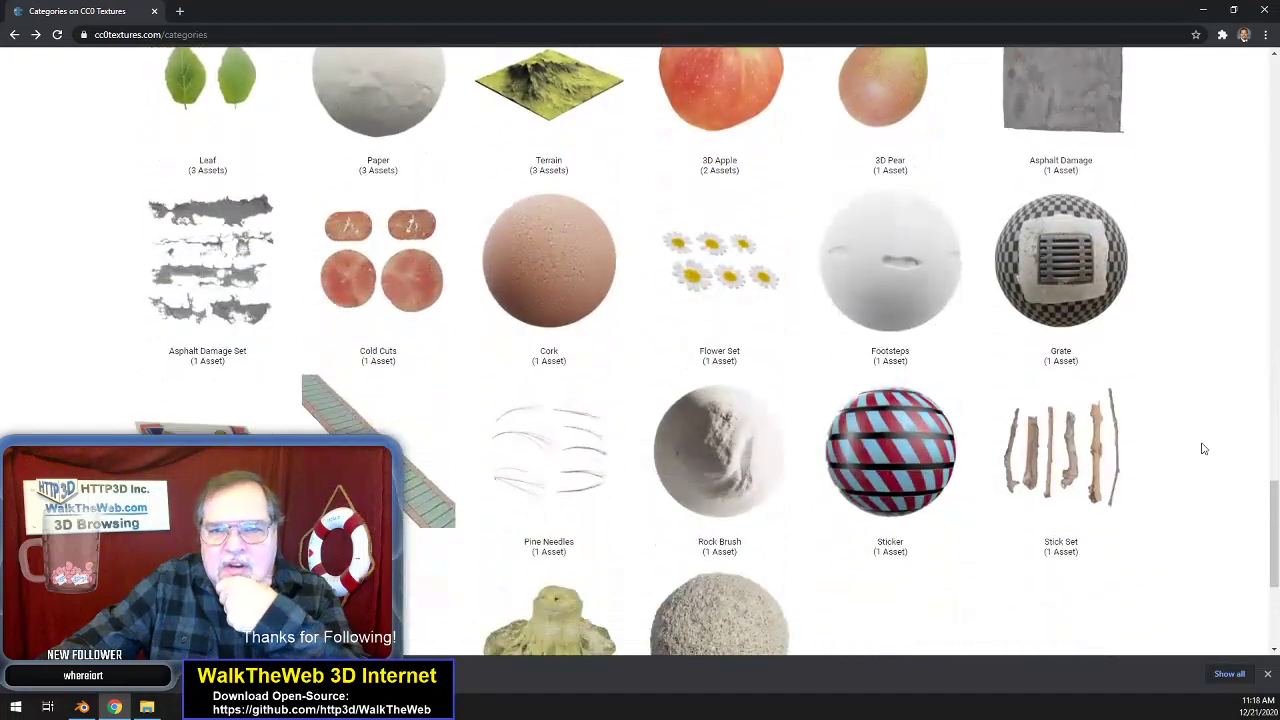
scroll(1204, 449, down, 2)
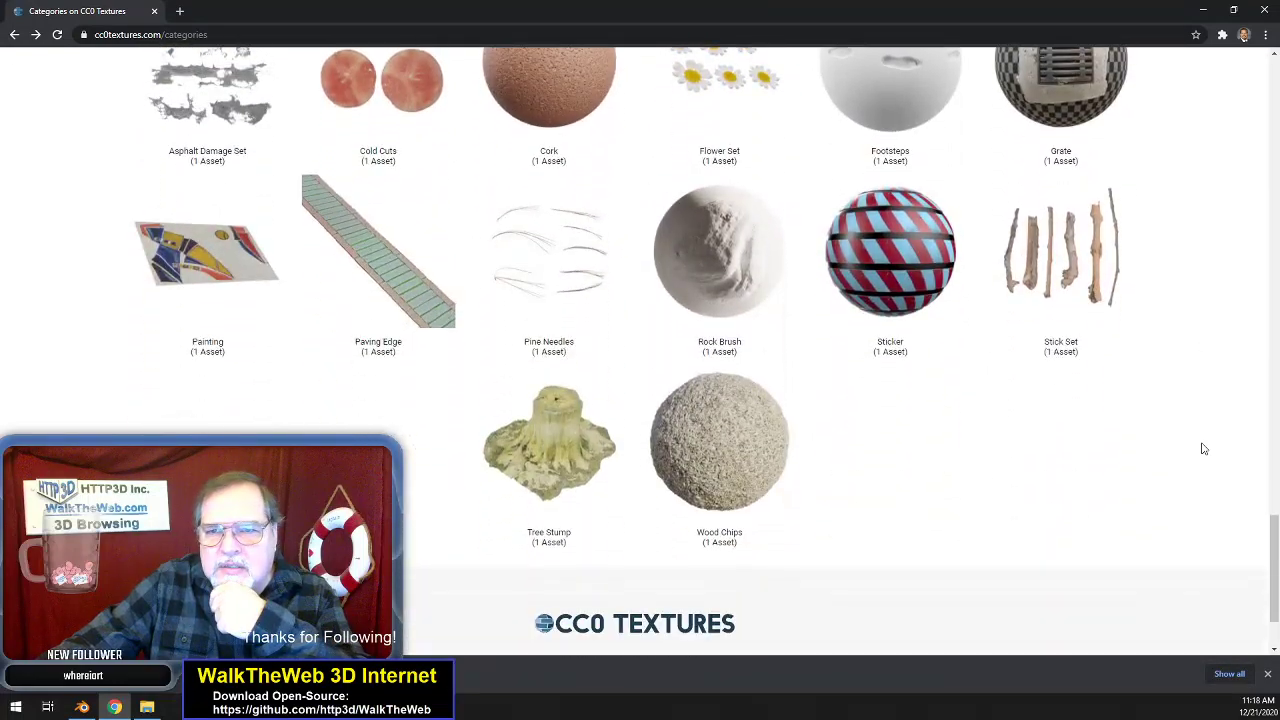
- Review the categories again from the end of the list upward and open the Painted Wood category
scroll(1204, 449, up, 3)
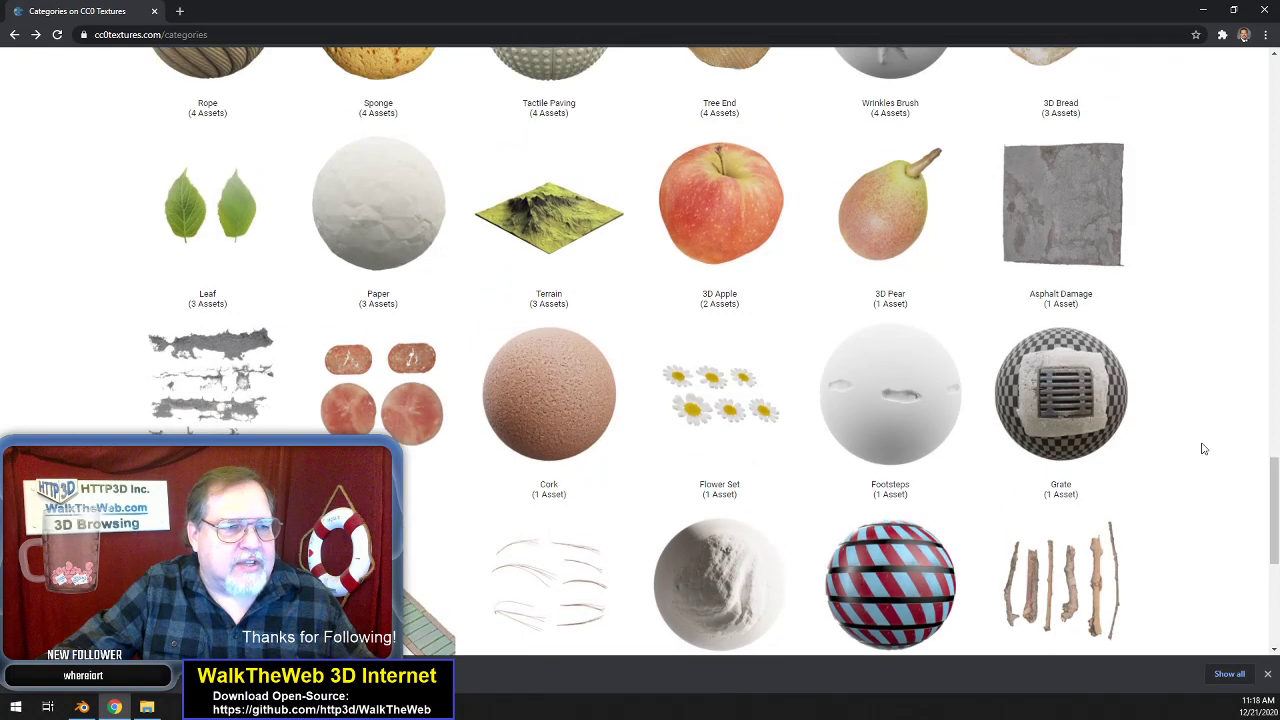
scroll(1212, 443, up, 2)
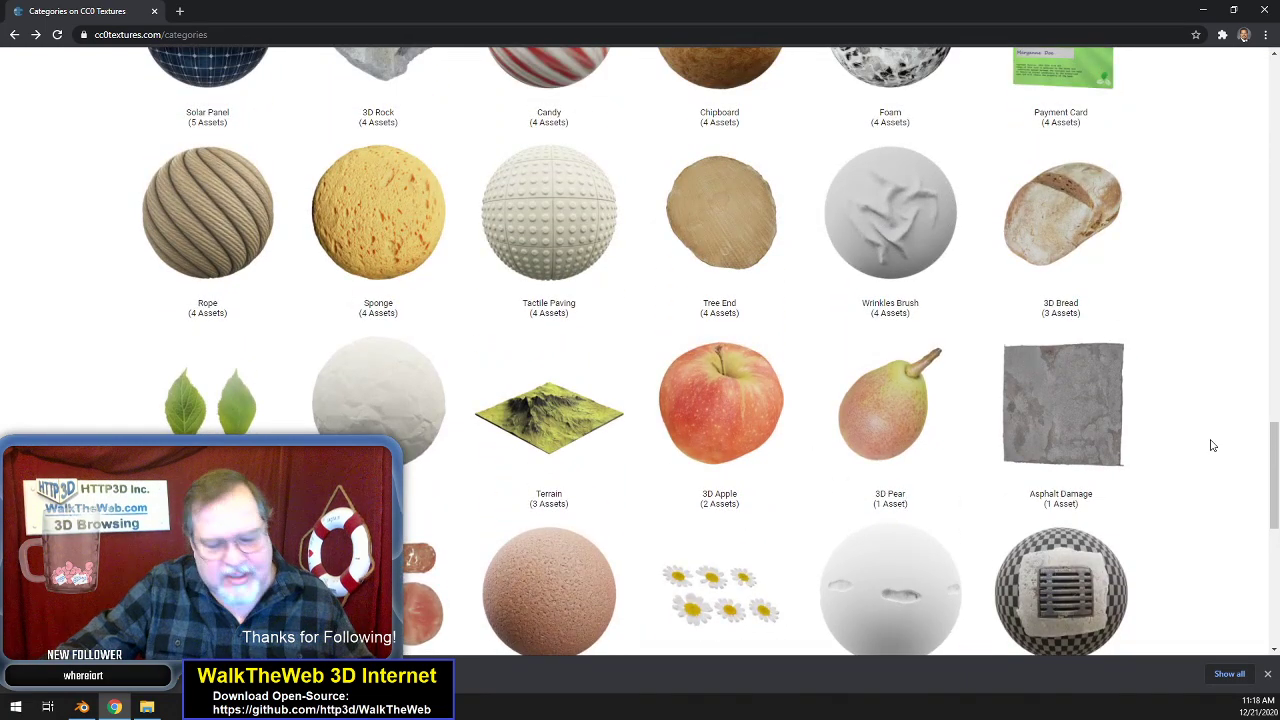
scroll(1198, 410, up, 2)
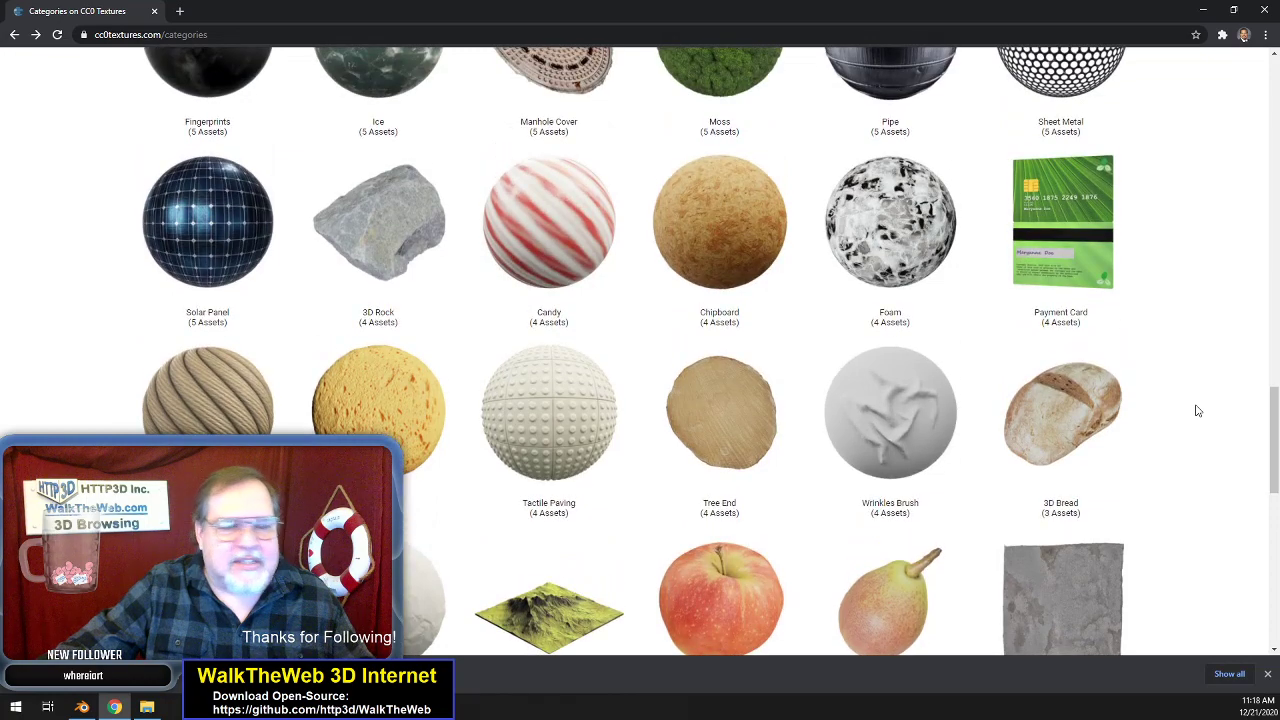
scroll(1198, 410, up, 2)
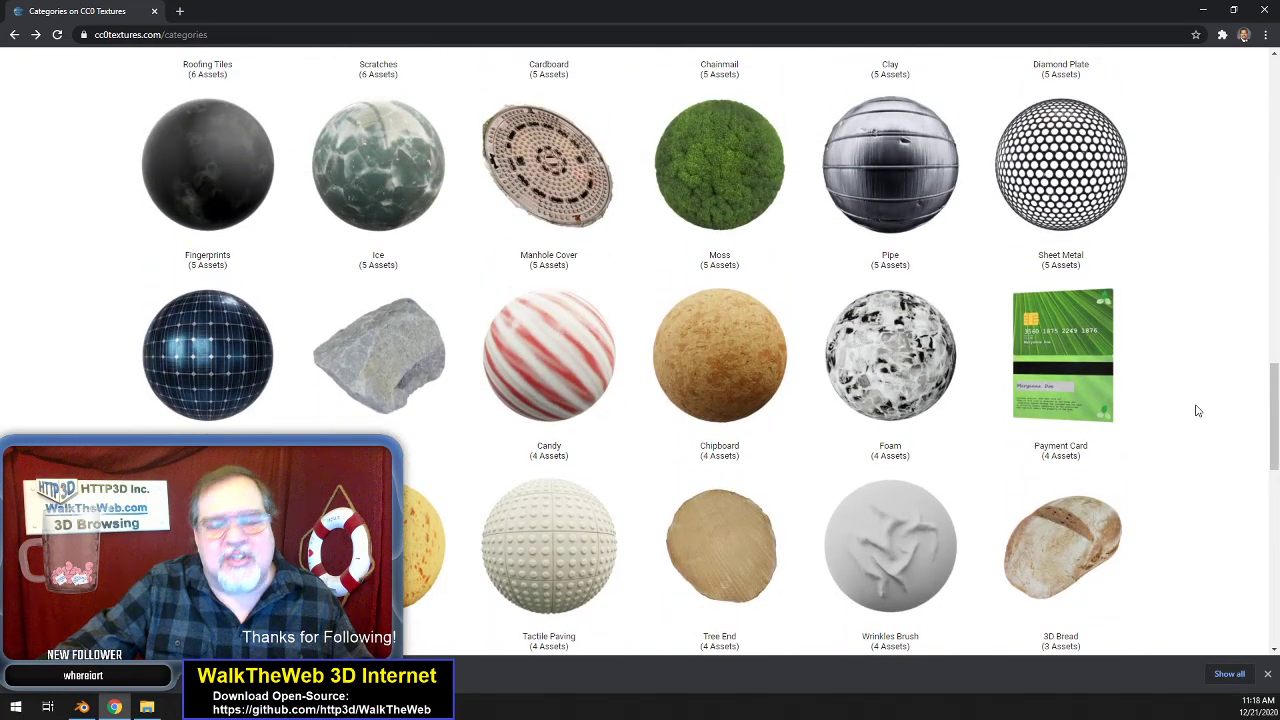
scroll(1198, 410, up, 1)
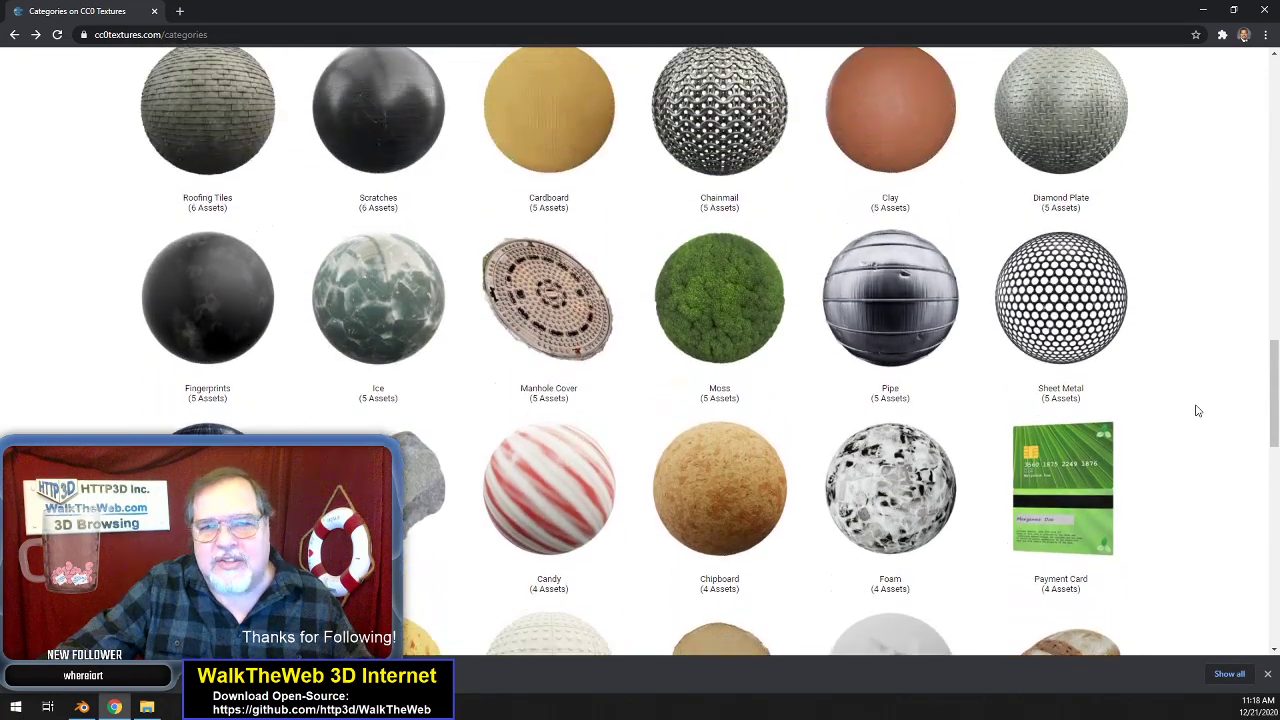
scroll(1198, 410, up, 1)
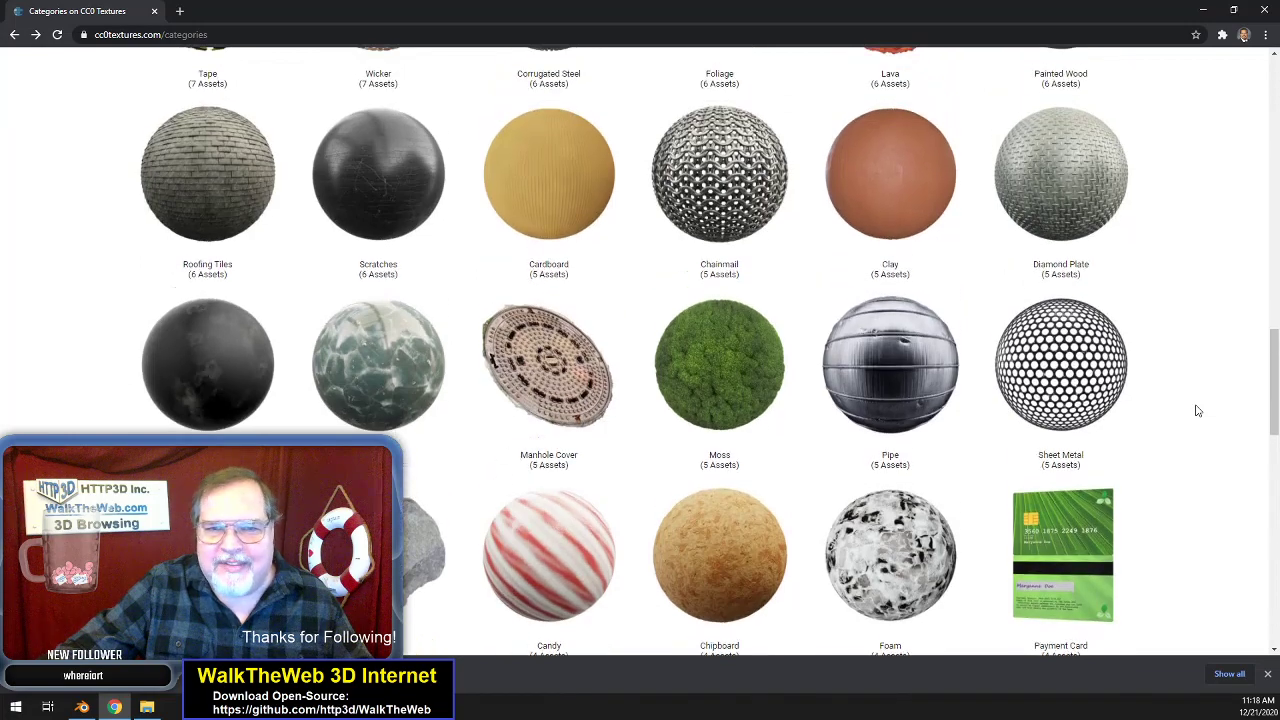
scroll(1198, 410, up, 1)
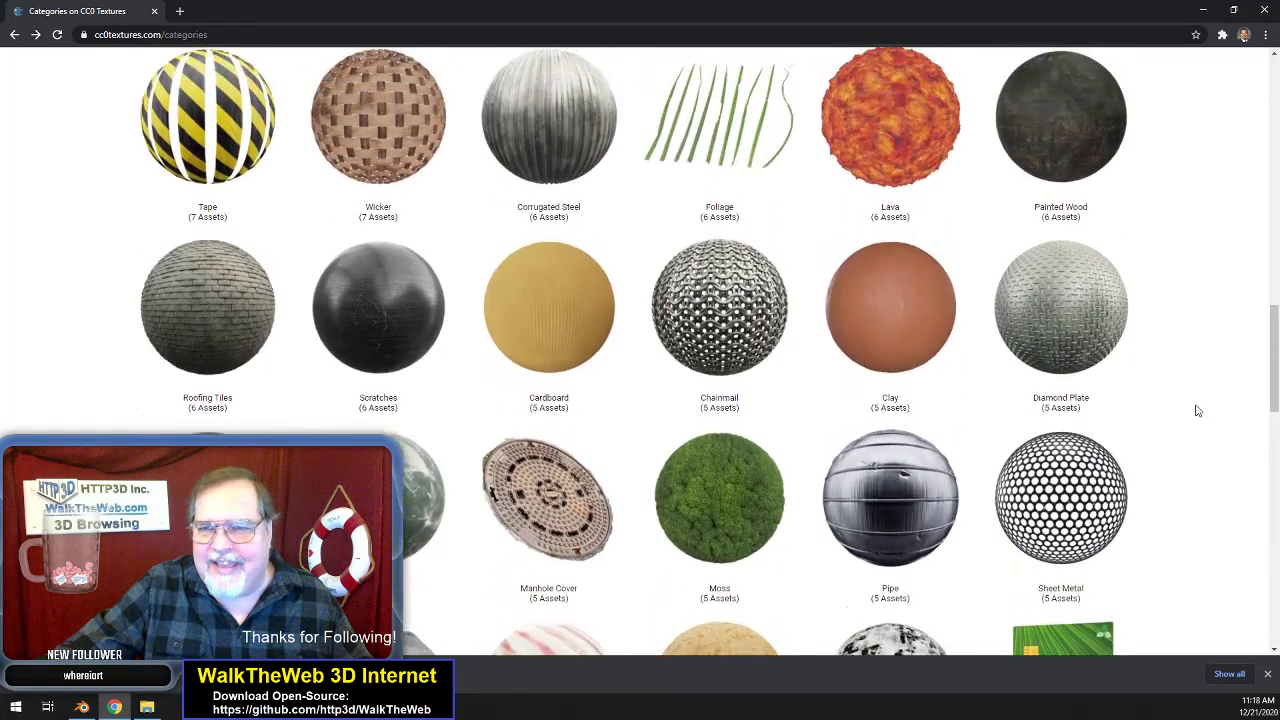
scroll(1198, 410, up, 1)
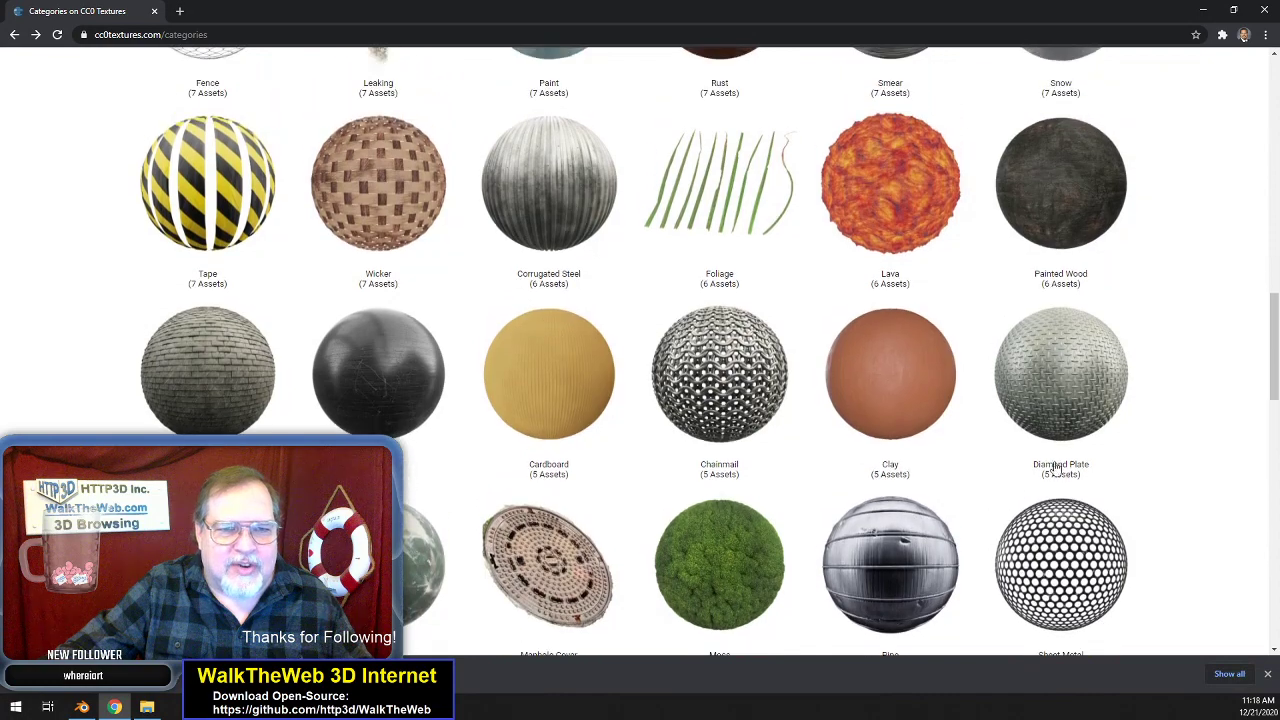
scroll(595, 405, up, 3)
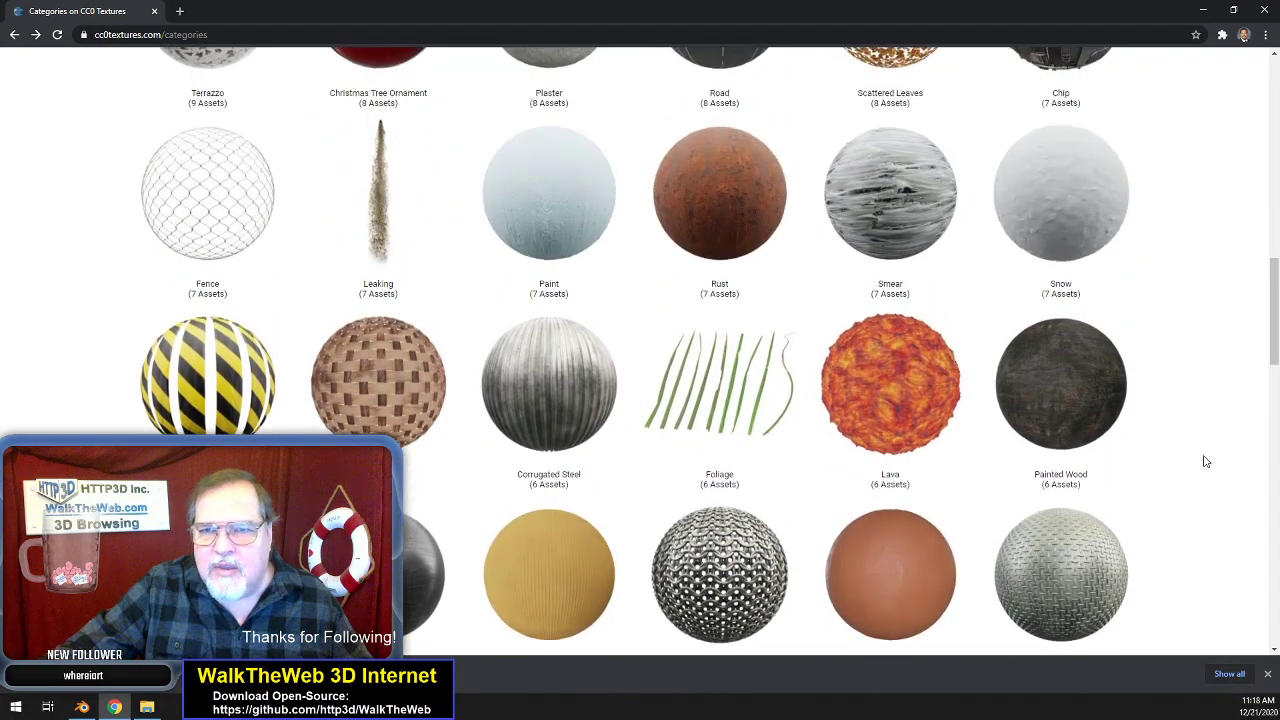
scroll(1130, 465, up, 1)
scroll(1131, 460, up, 3)
scroll(1130, 462, down, 2)
click(1113, 508)
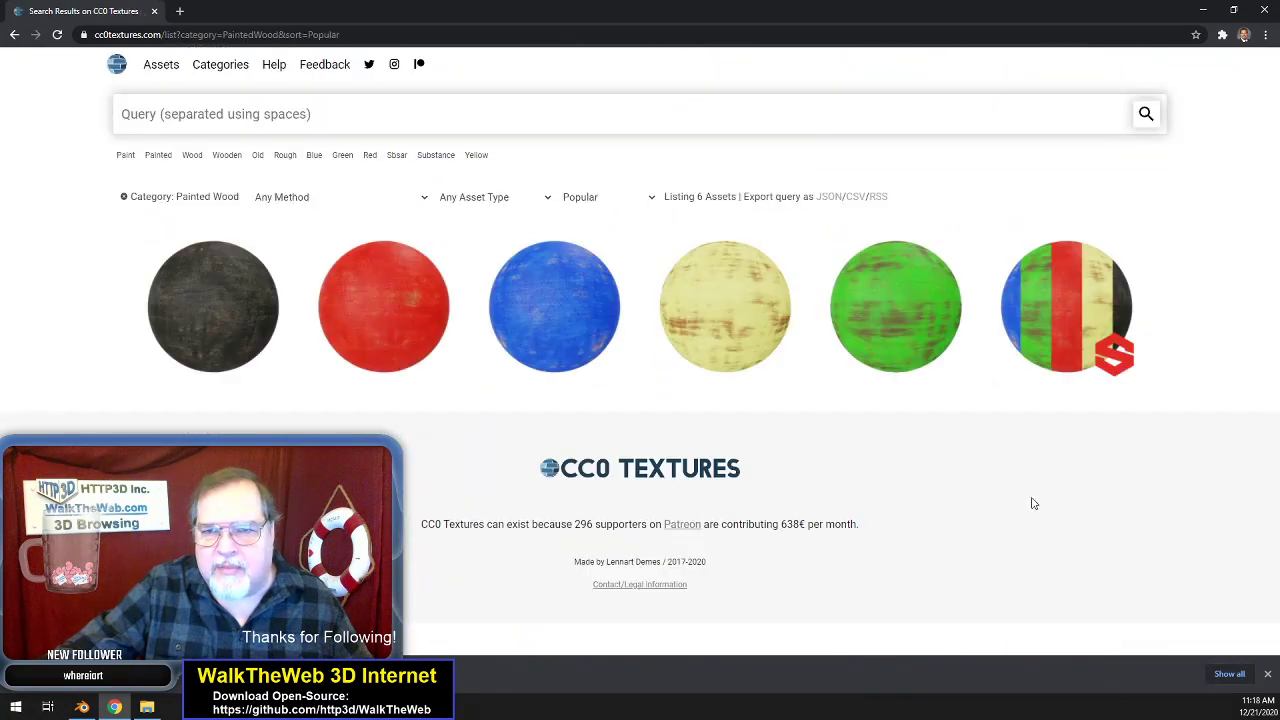
- Leave Painted Wood, open the Wood Floor category and look through its textures
click(14, 34)
scroll(922, 398, up, 3)
scroll(922, 398, up, 5)
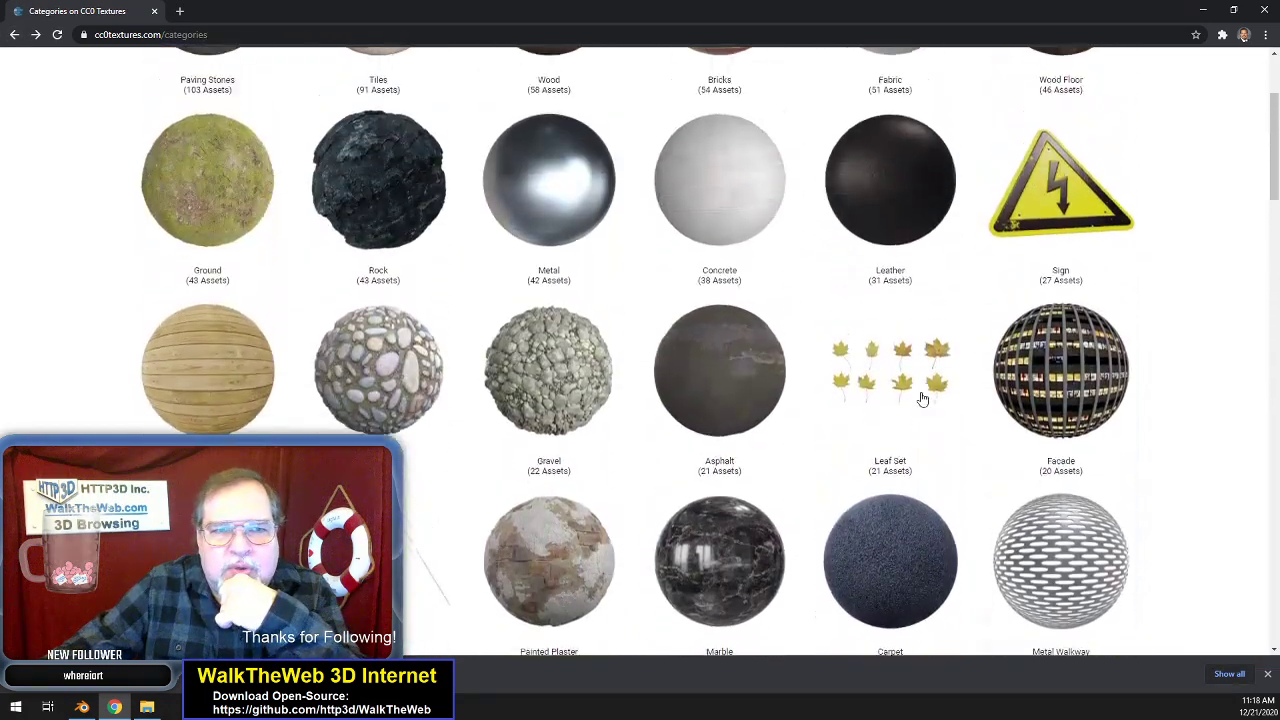
scroll(215, 396, up, 2)
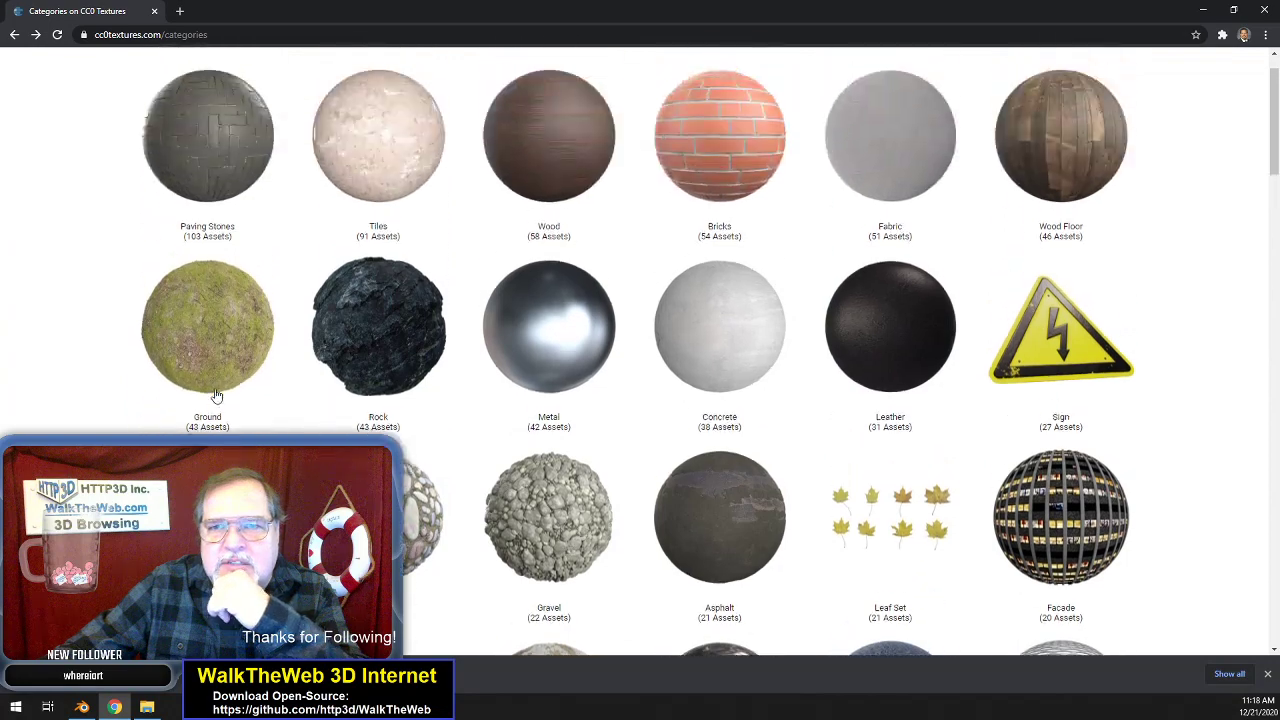
click(1058, 198)
scroll(1095, 395, down, 2)
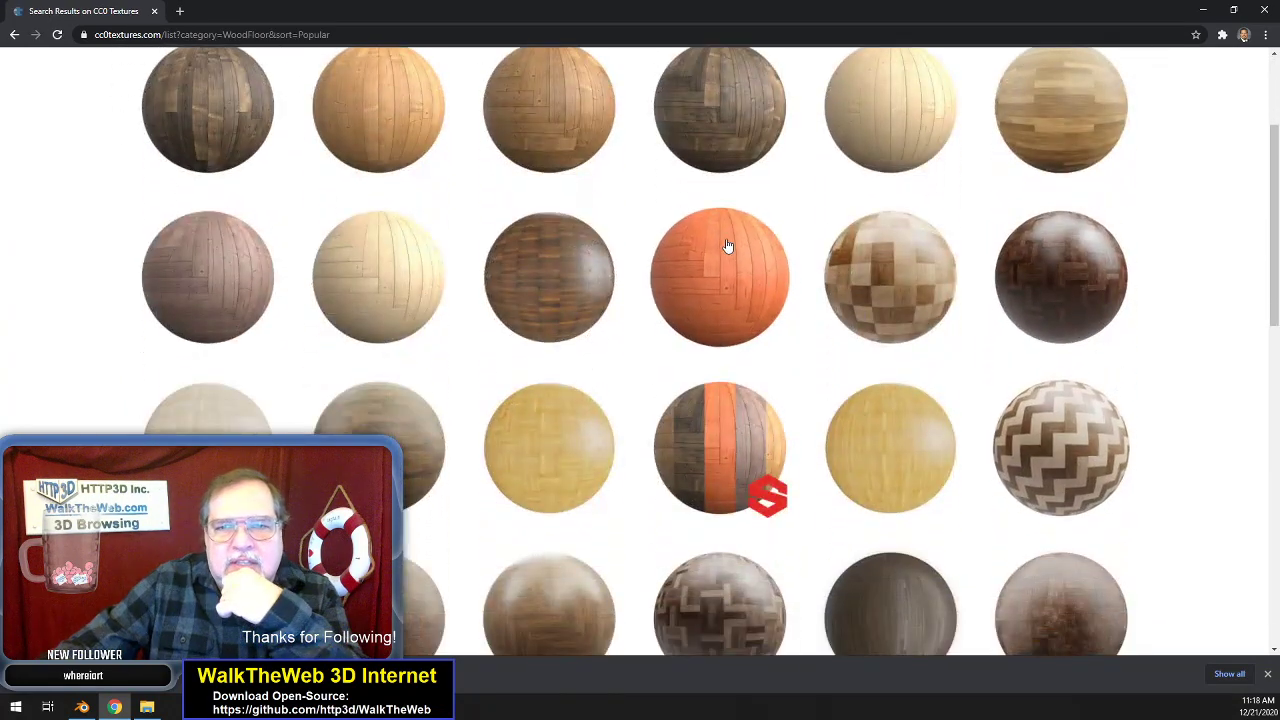
scroll(1195, 318, down, 10)
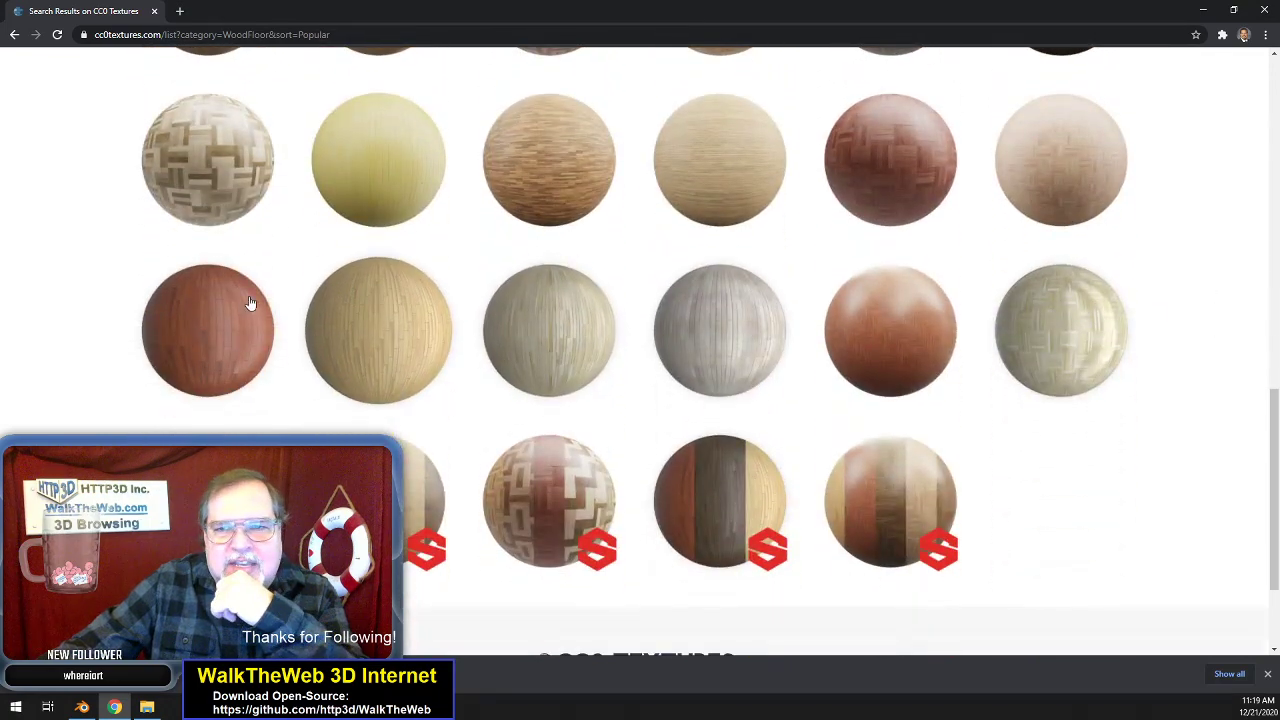
- Open the reddish-brown Wood Floor 004 texture and save its 1K JPG archive in the storefrontfeature folder
click(208, 330)
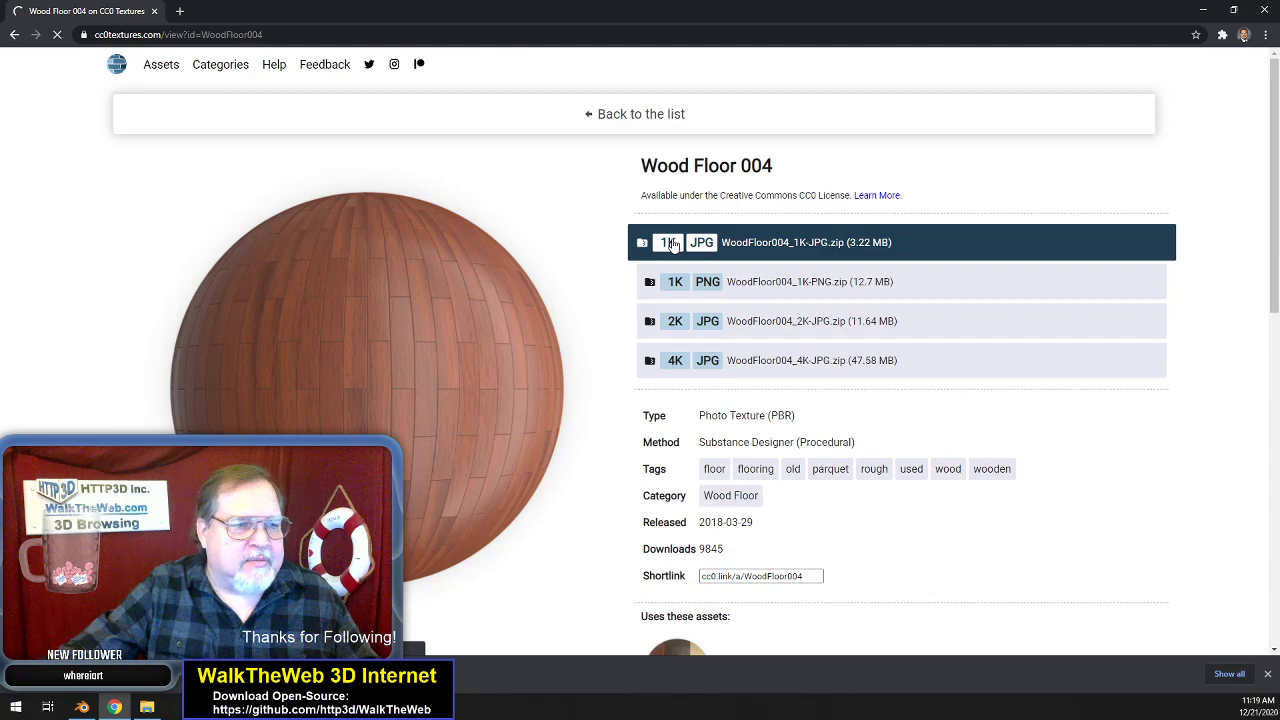
click(674, 245)
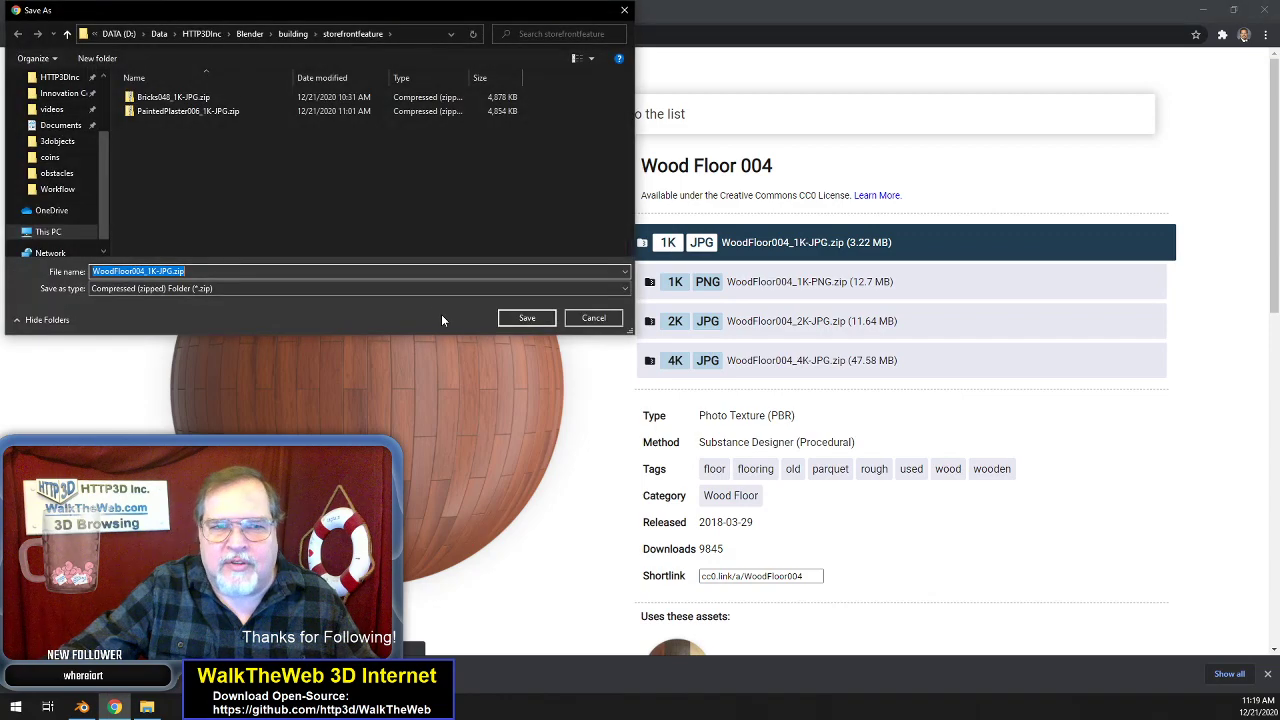
click(527, 319)
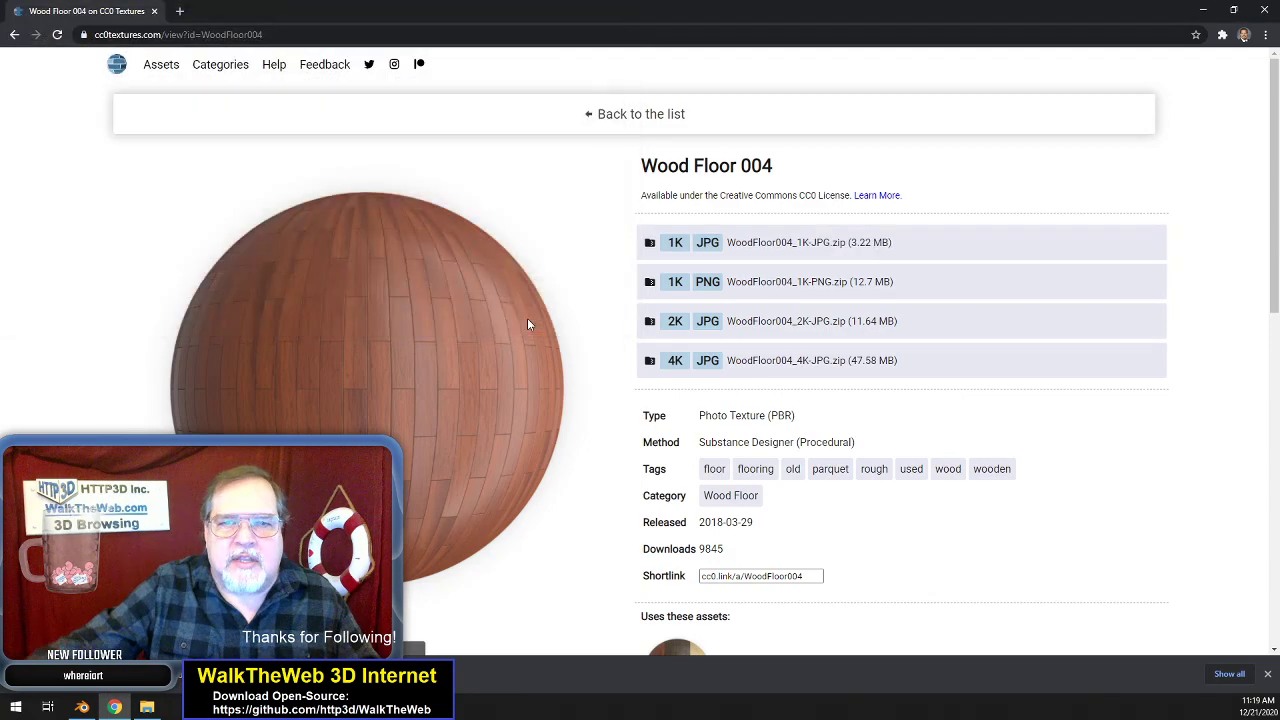
- In File Explorer, copy all four texture images from WoodFloor004_1K-JPG.zip into the storefrontfeature folder
click(147, 707)
double_click(890, 487)
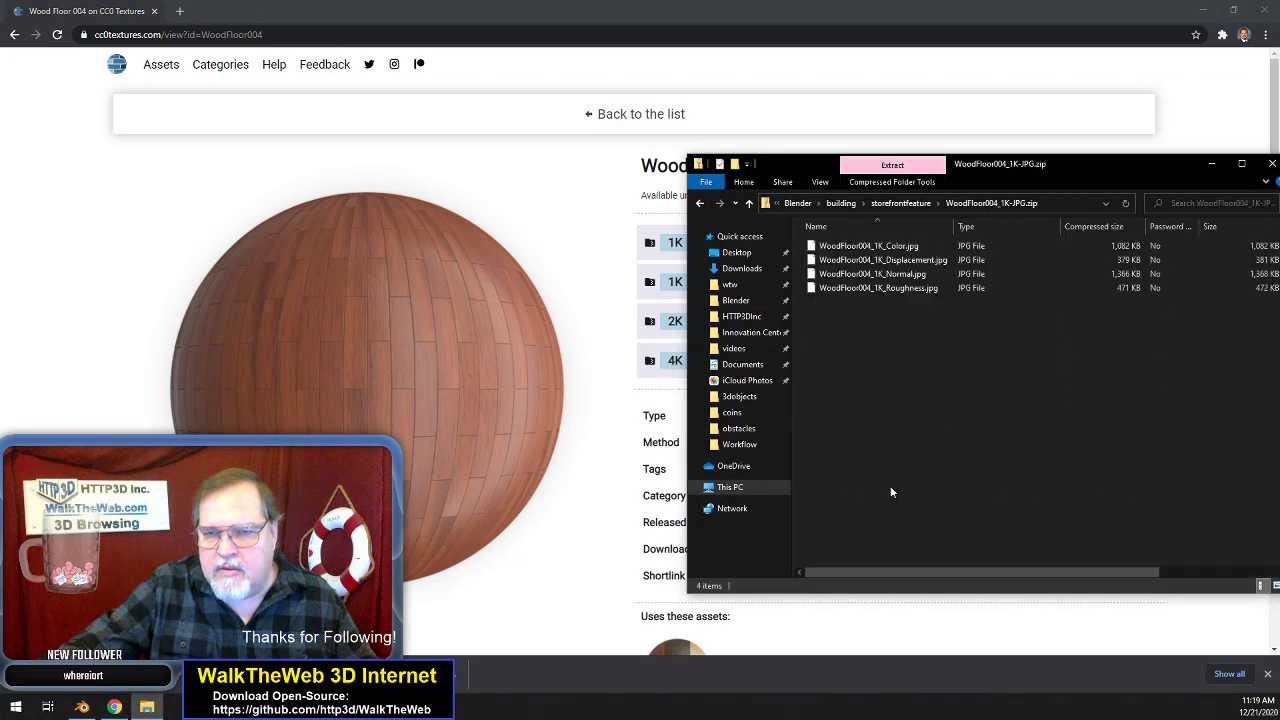
click(868, 248)
shift+click(862, 292)
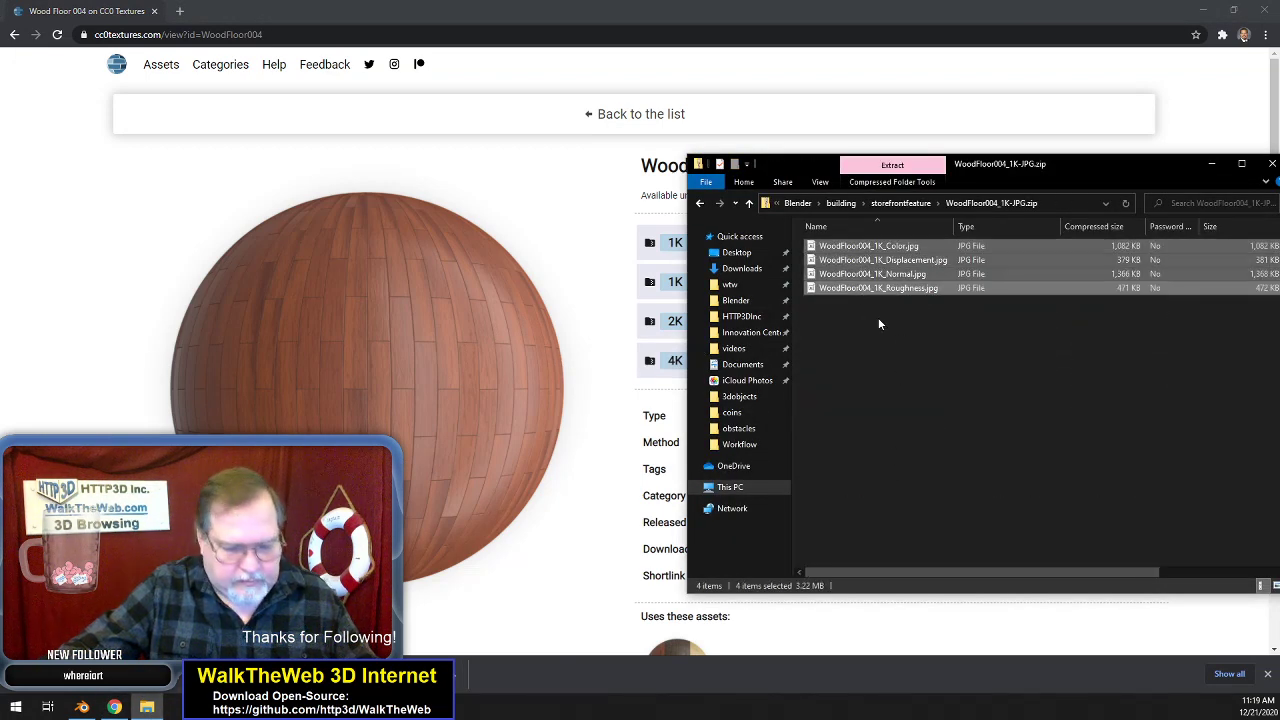
click(928, 205)
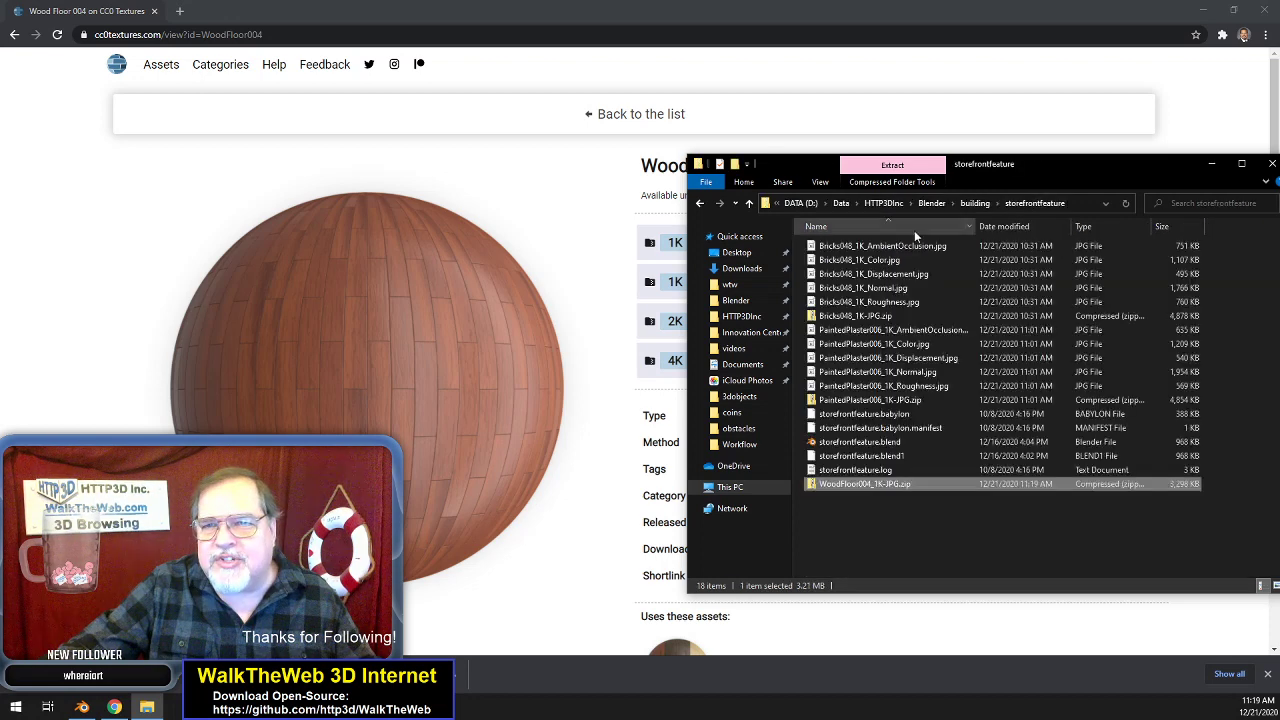
click(931, 536)
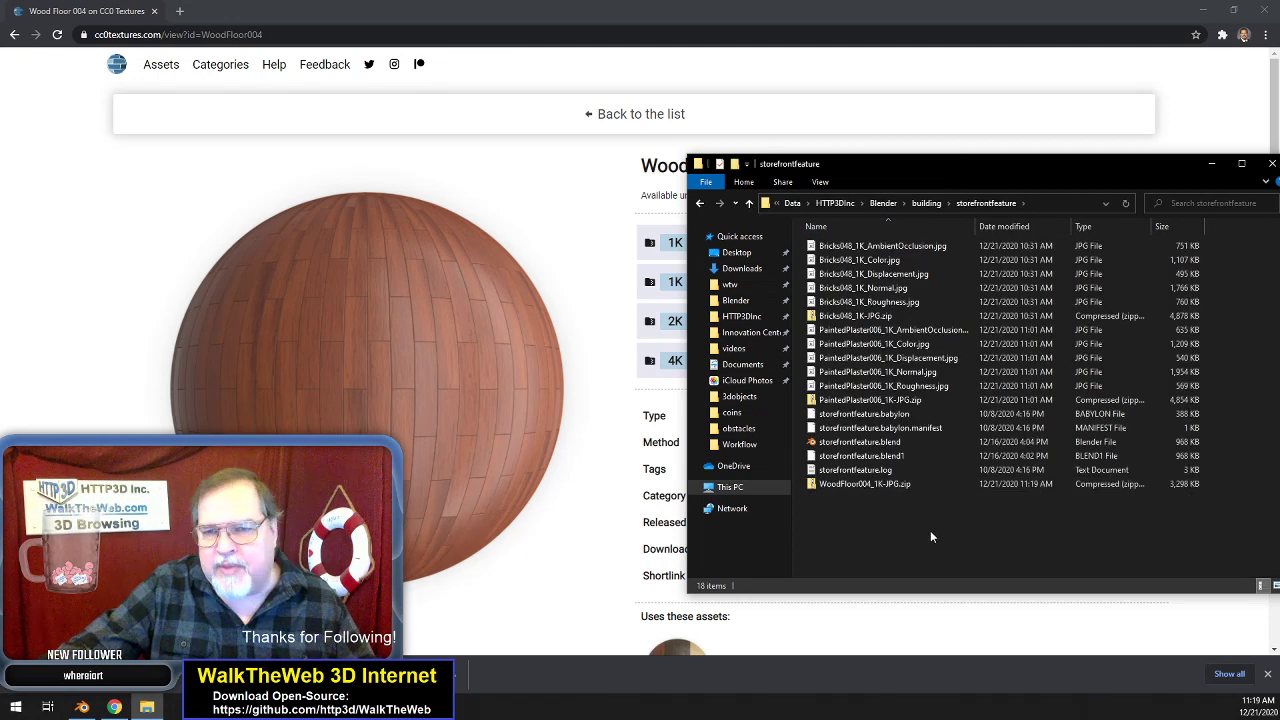
key(ctrl+v)
click(900, 562)
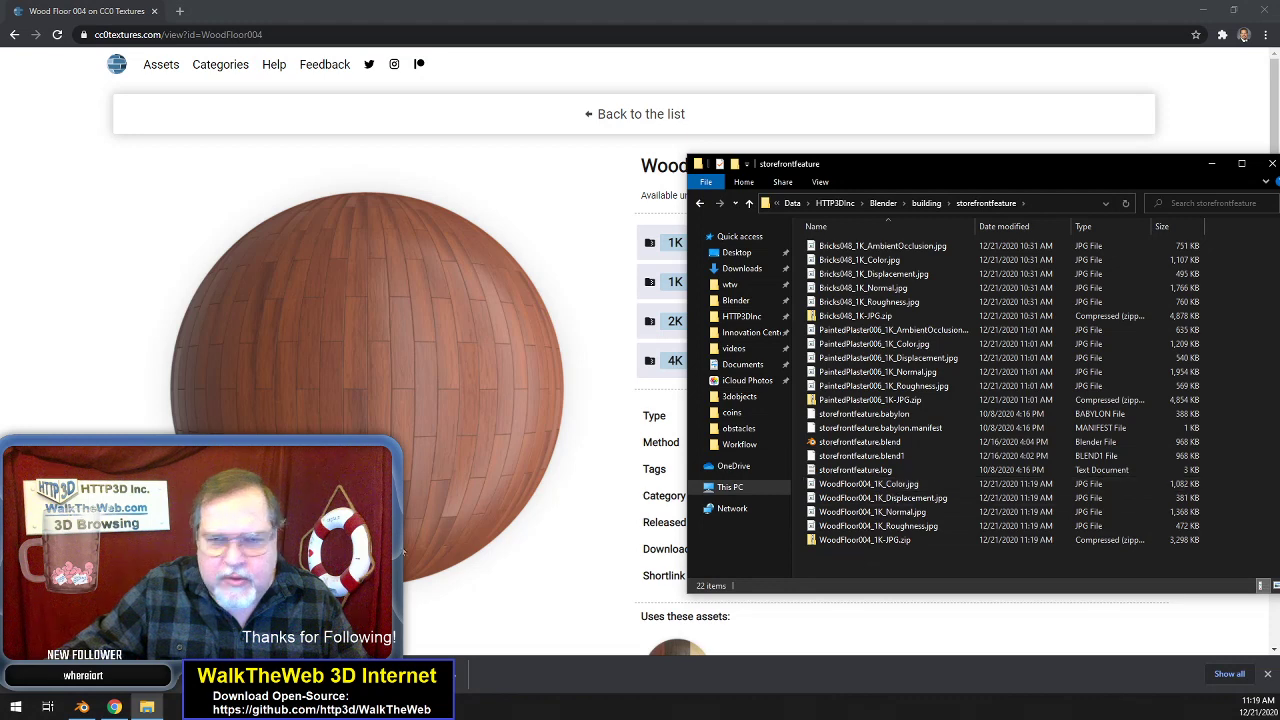
- Switch to Blender, open the Shading workspace, and put the building in Edit Mode with the conical roof in view
click(83, 708)
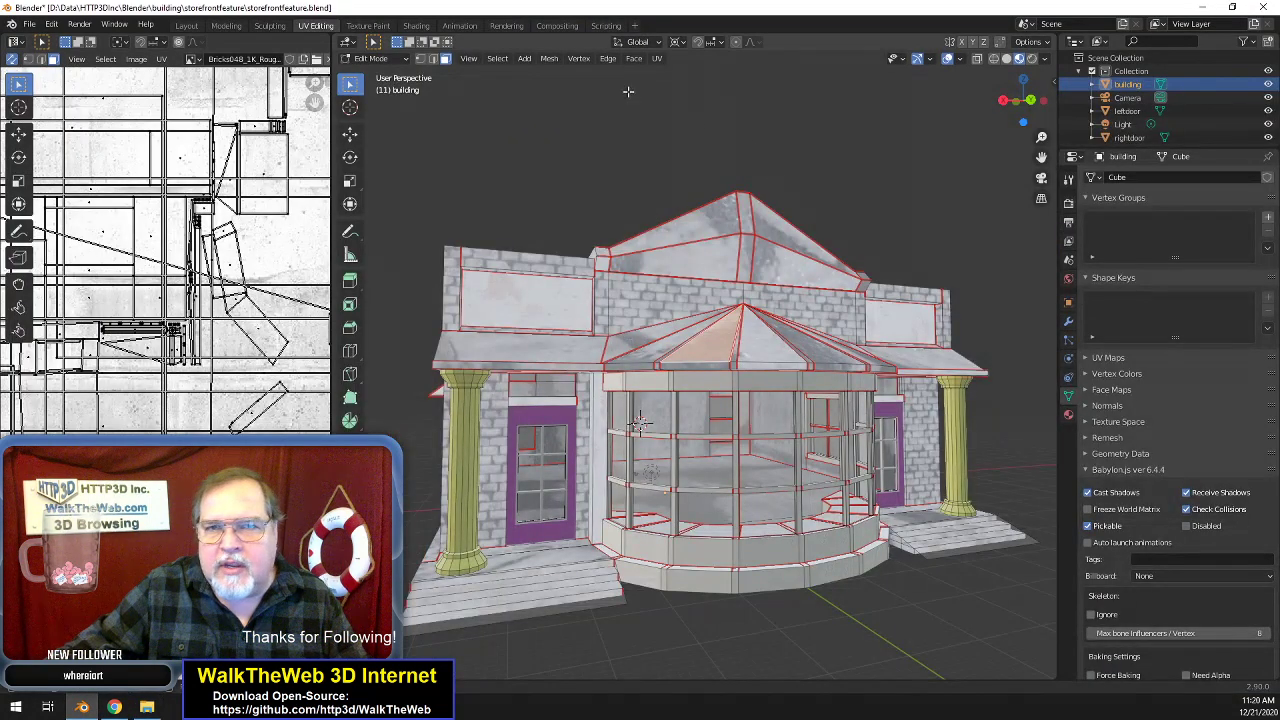
click(417, 25)
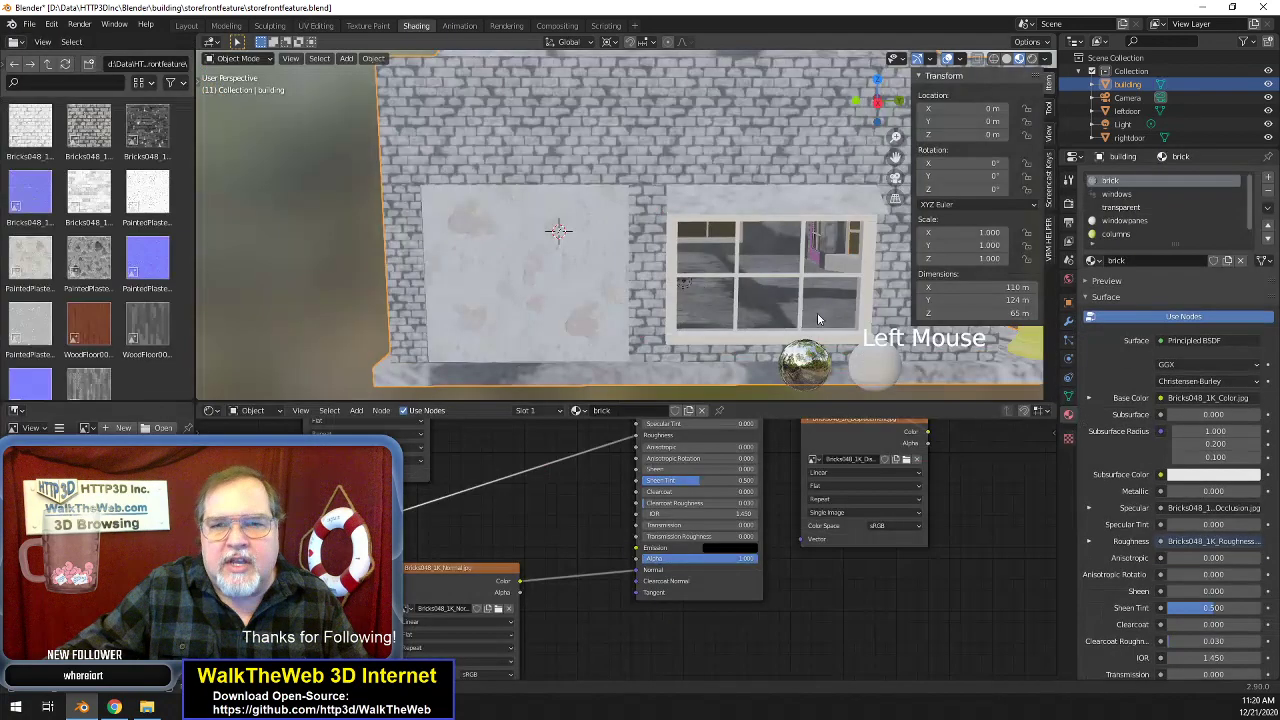
scroll(835, 217, down, 2)
drag(888, 106, 714, 250)
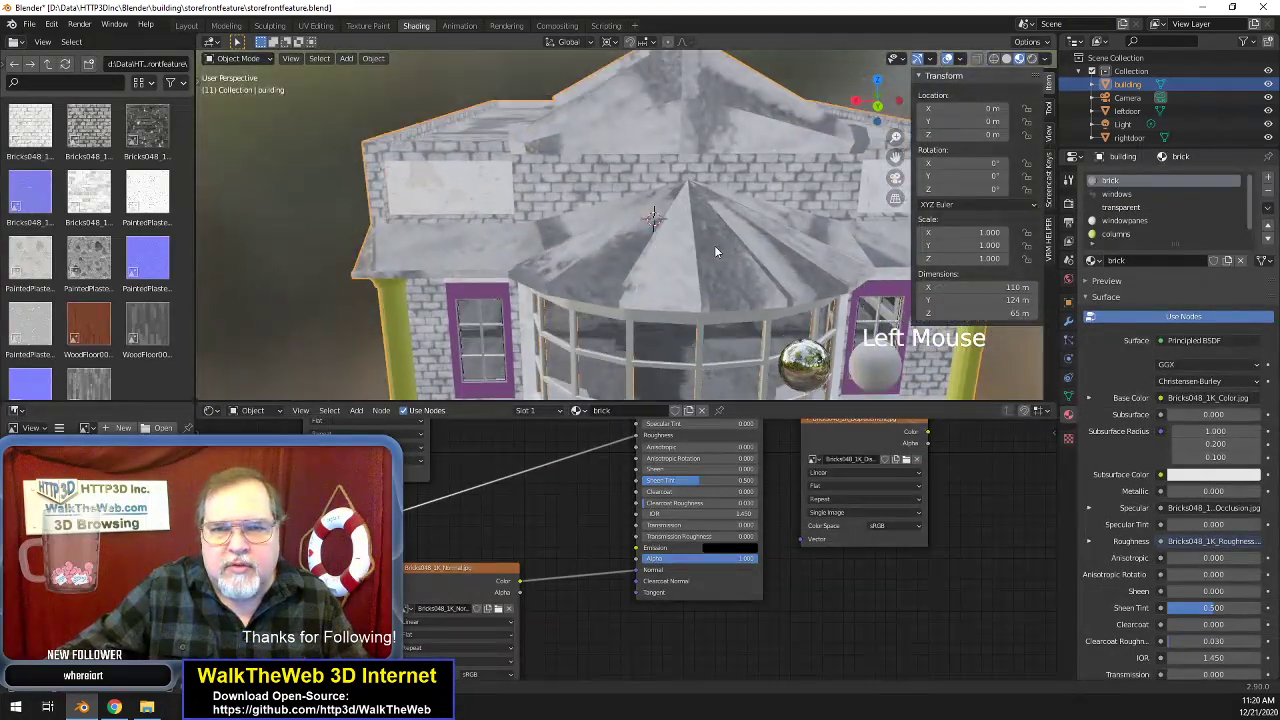
click(582, 247)
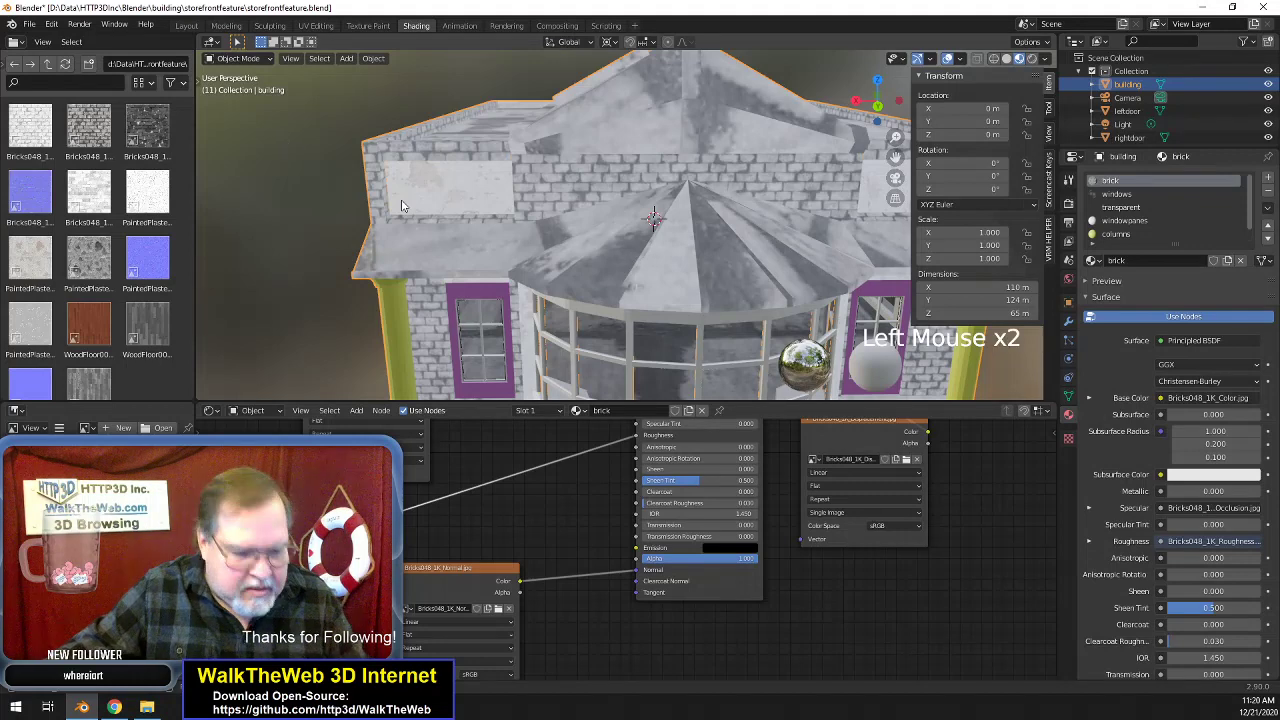
key(Tab)
- Select all the sloped panels of the conical roof above the bay window, from one side to the other
click(564, 235)
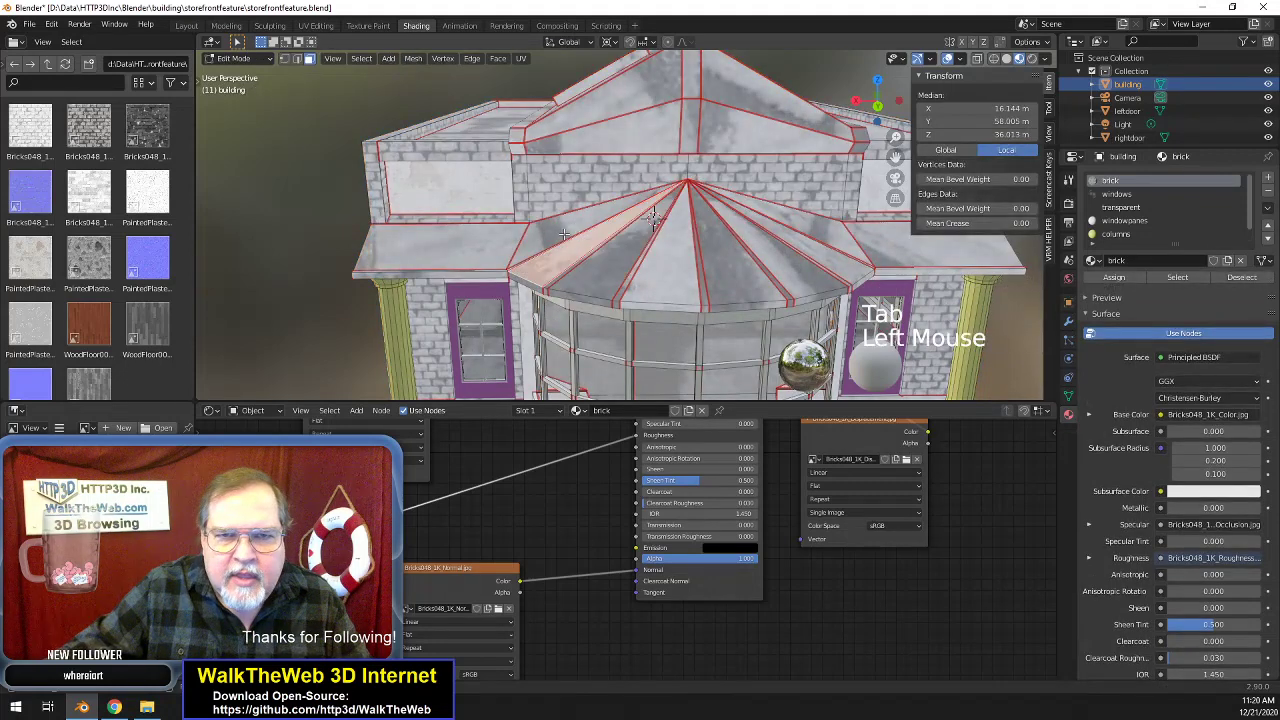
click(572, 236)
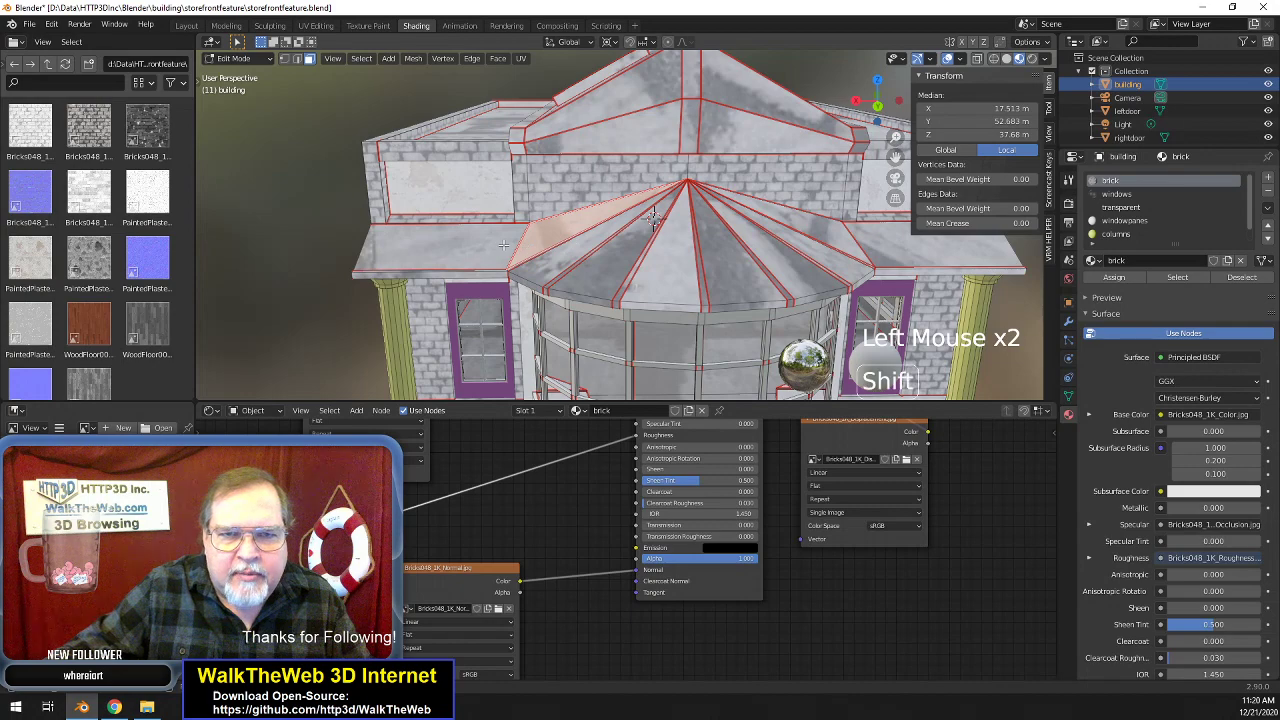
shift+click(547, 260)
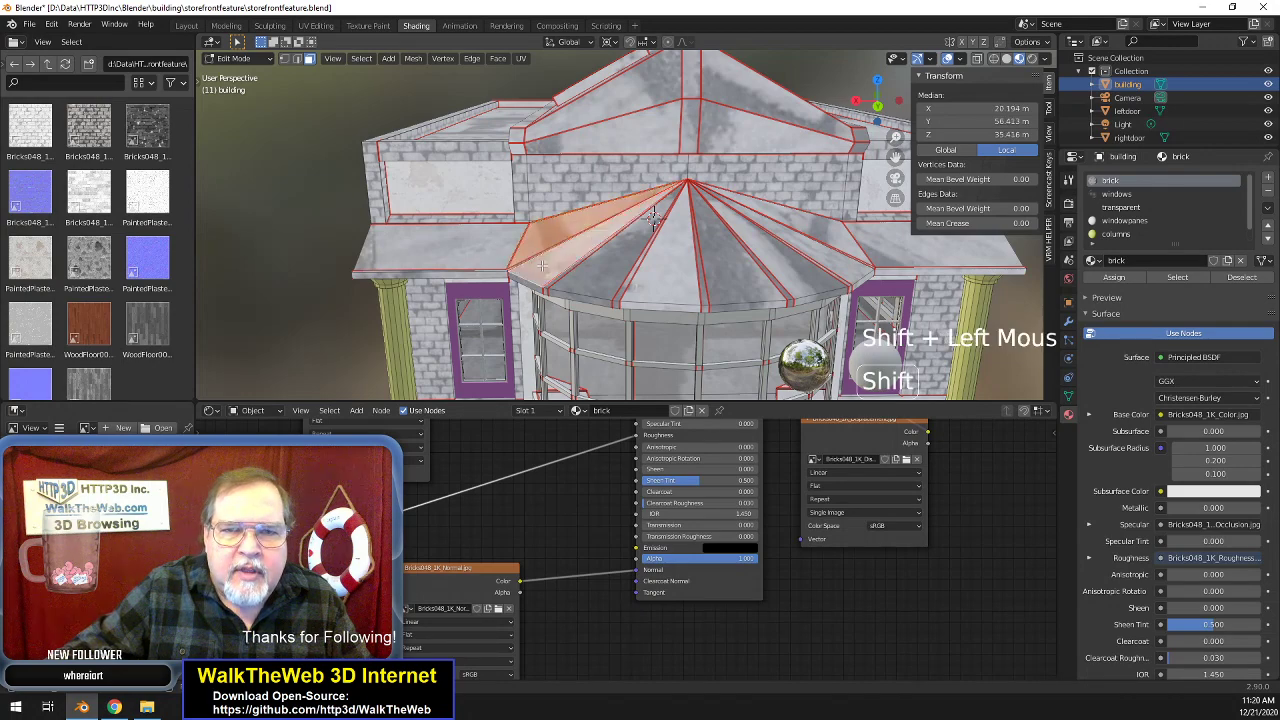
shift+click(594, 289)
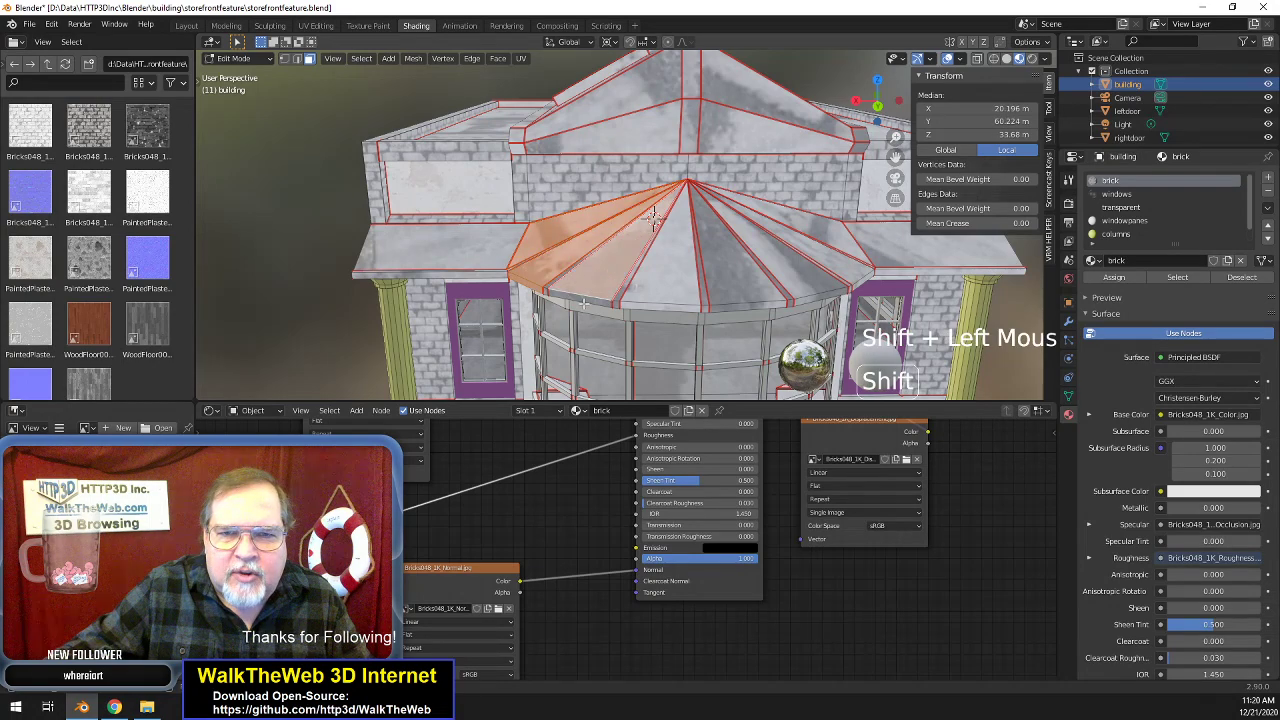
key(ctrl+z)
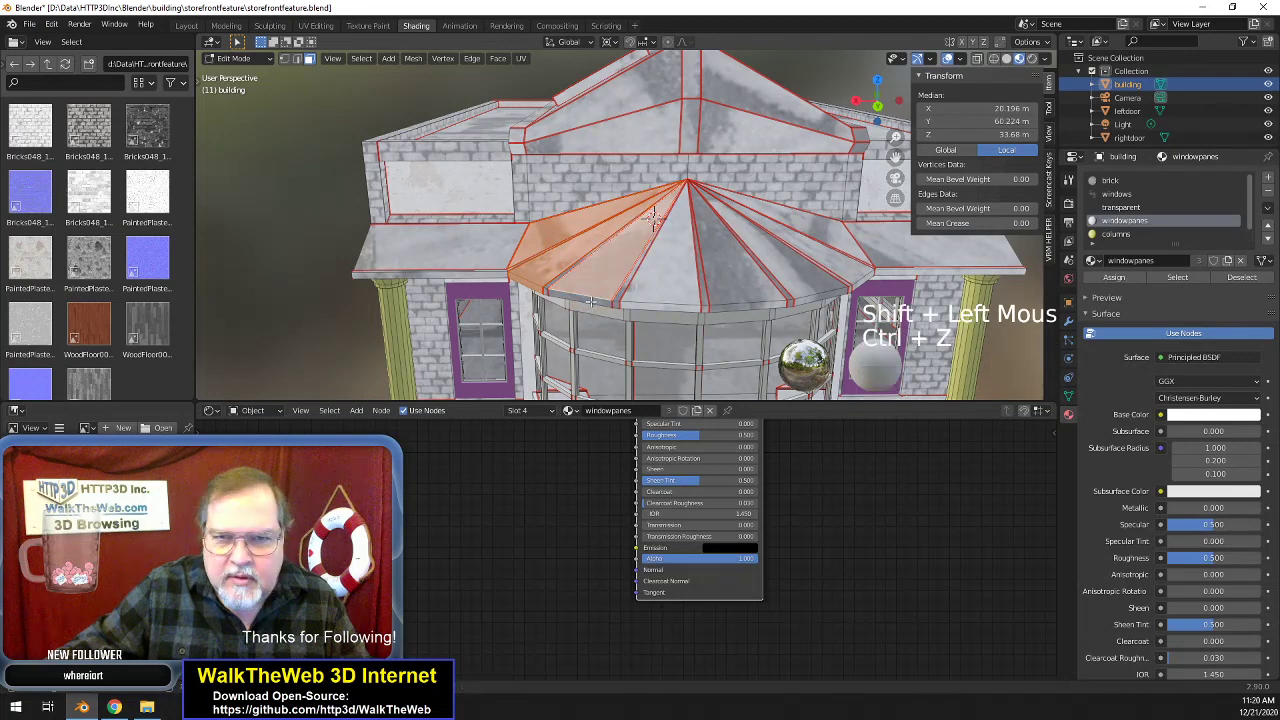
shift+click(600, 300)
shift+click(677, 303)
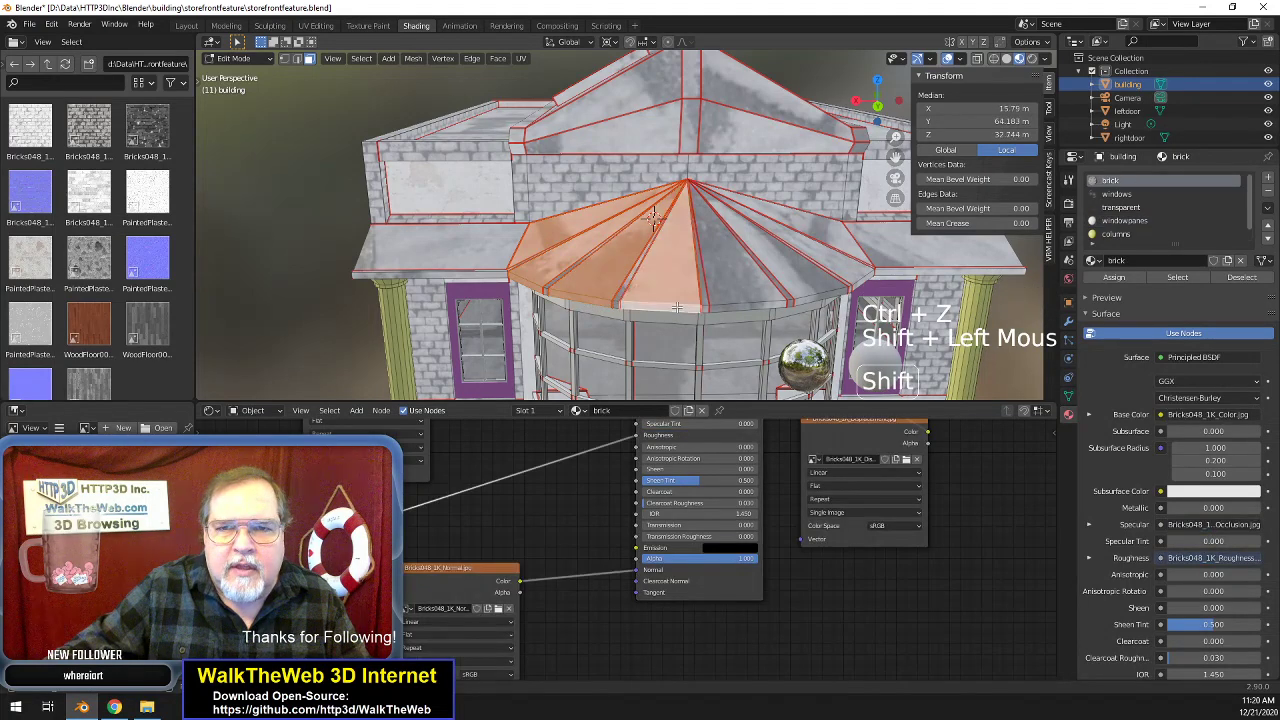
shift+click(734, 296)
shift+click(739, 306)
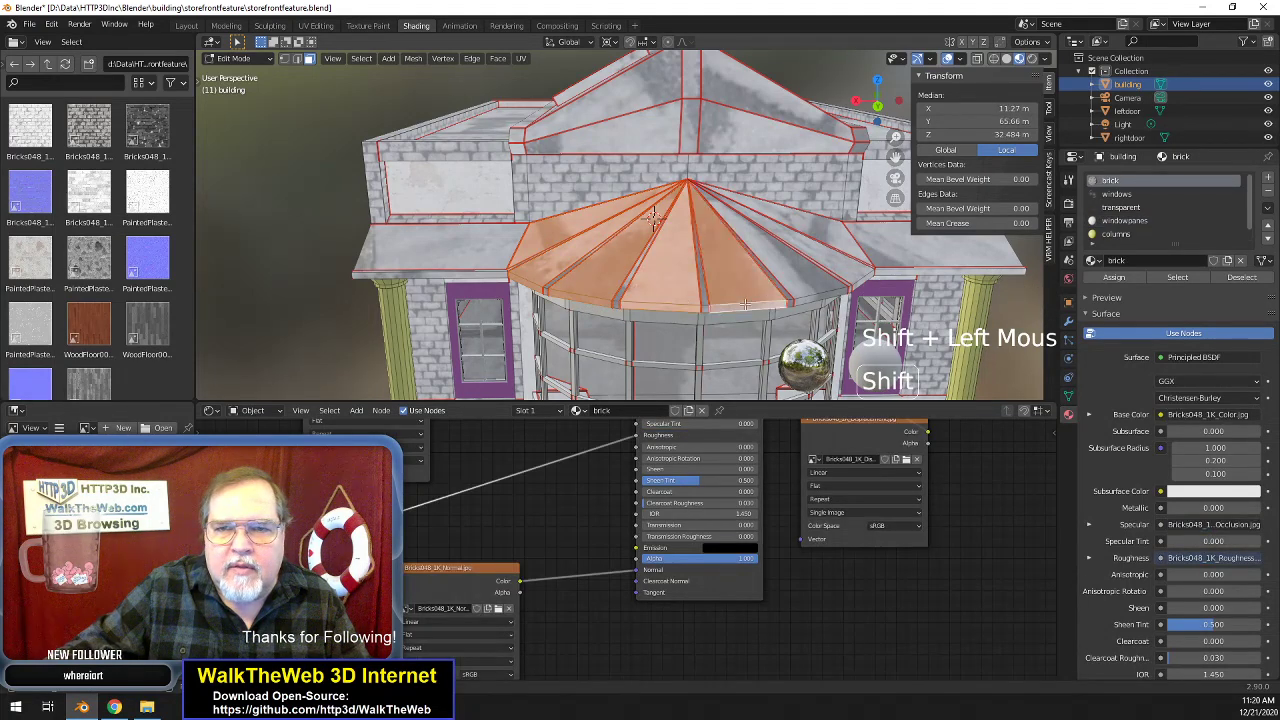
shift+click(828, 266)
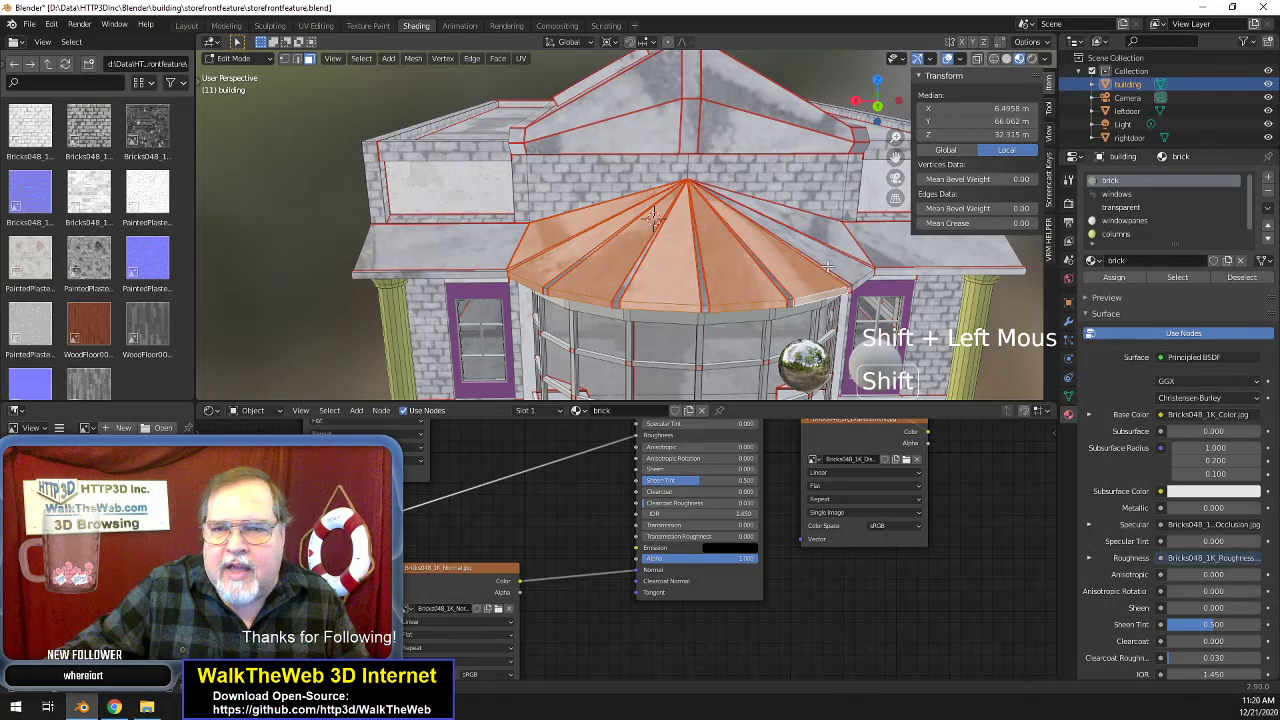
shift+click(848, 270)
shift+click(860, 273)
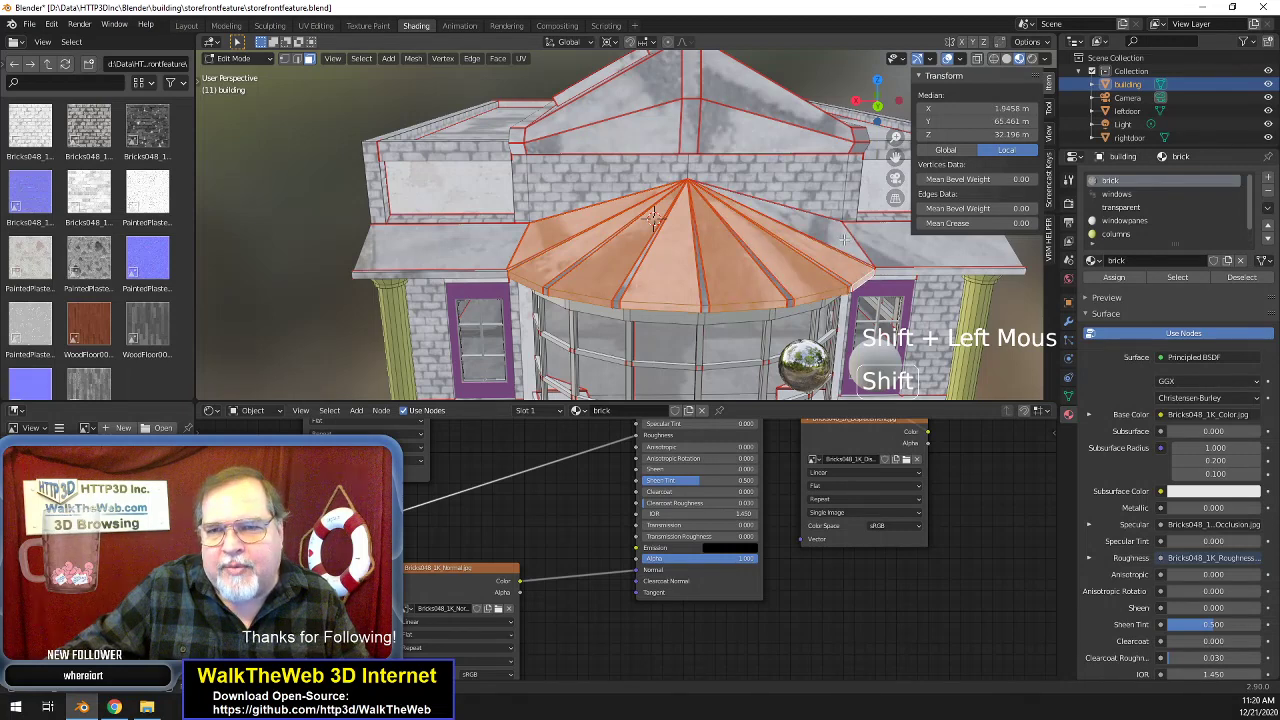
shift+click(836, 233)
- Add the underside faces of the conical roof's overhang to the selection
click(877, 107)
drag(877, 107, 886, 252)
drag(878, 124, 878, 80)
drag(897, 158, 881, 228)
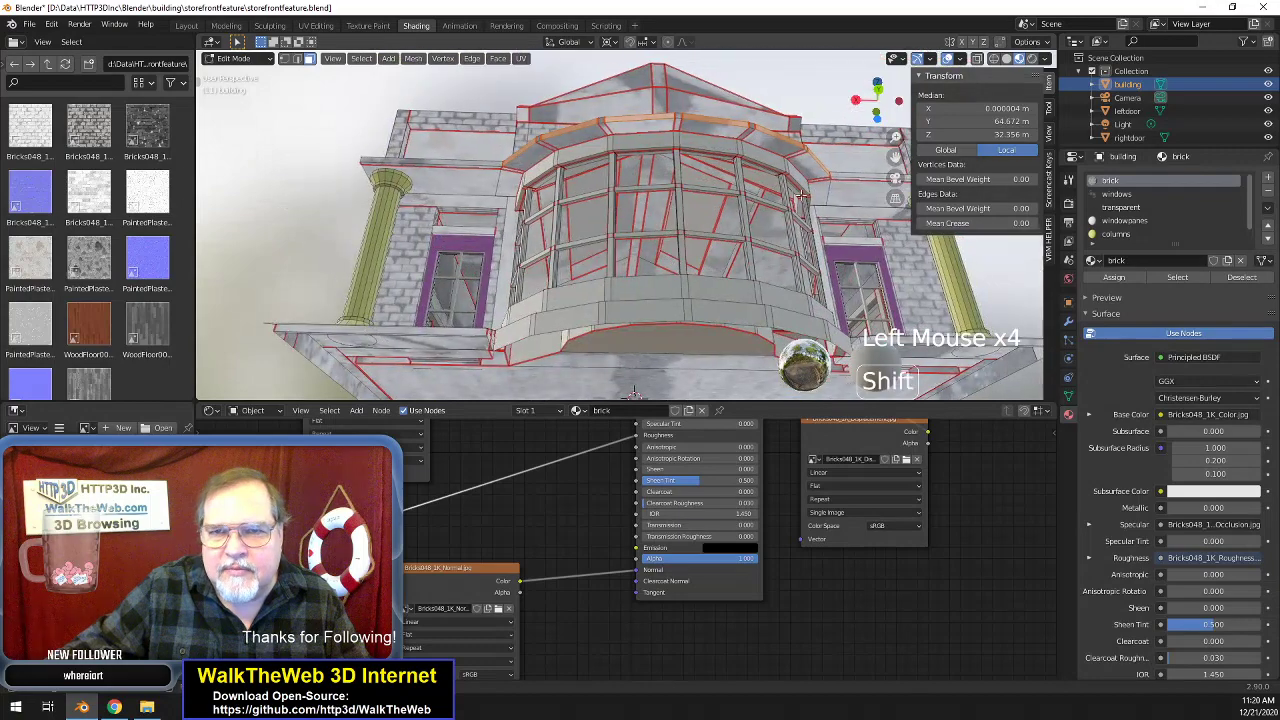
shift+click(814, 165)
shift+click(820, 193)
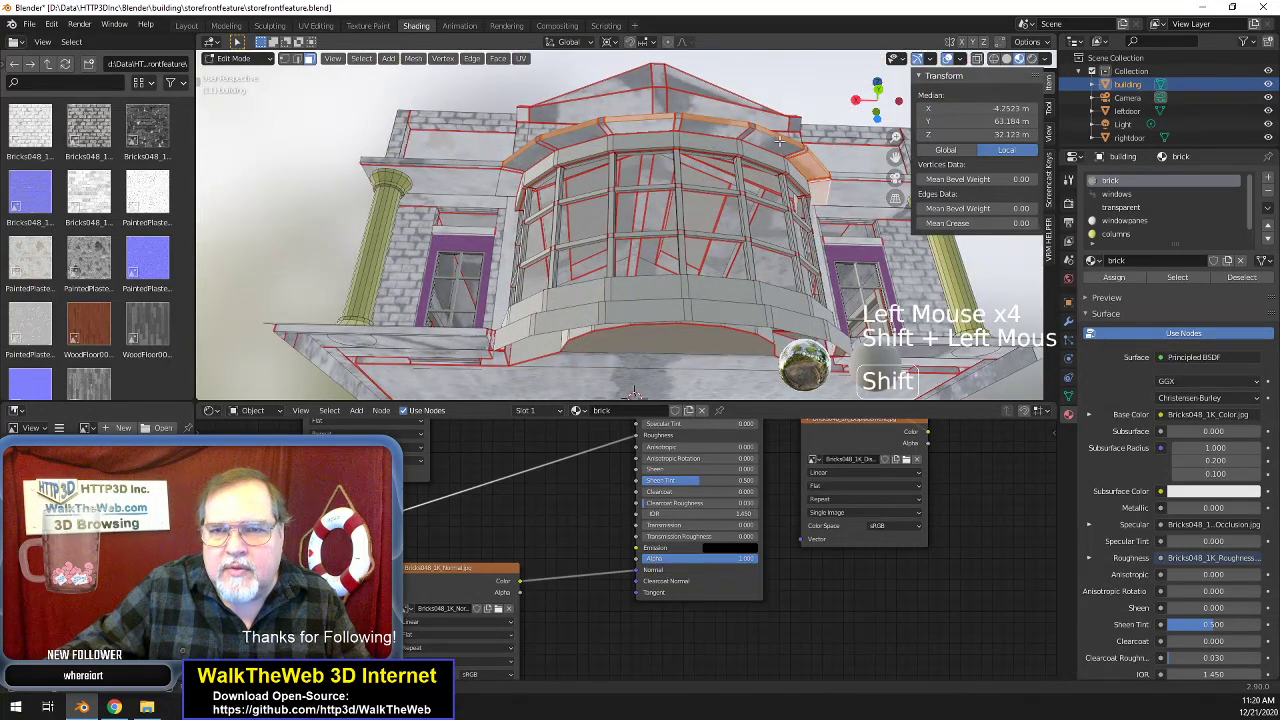
shift+click(772, 148)
shift+click(708, 130)
shift+click(650, 126)
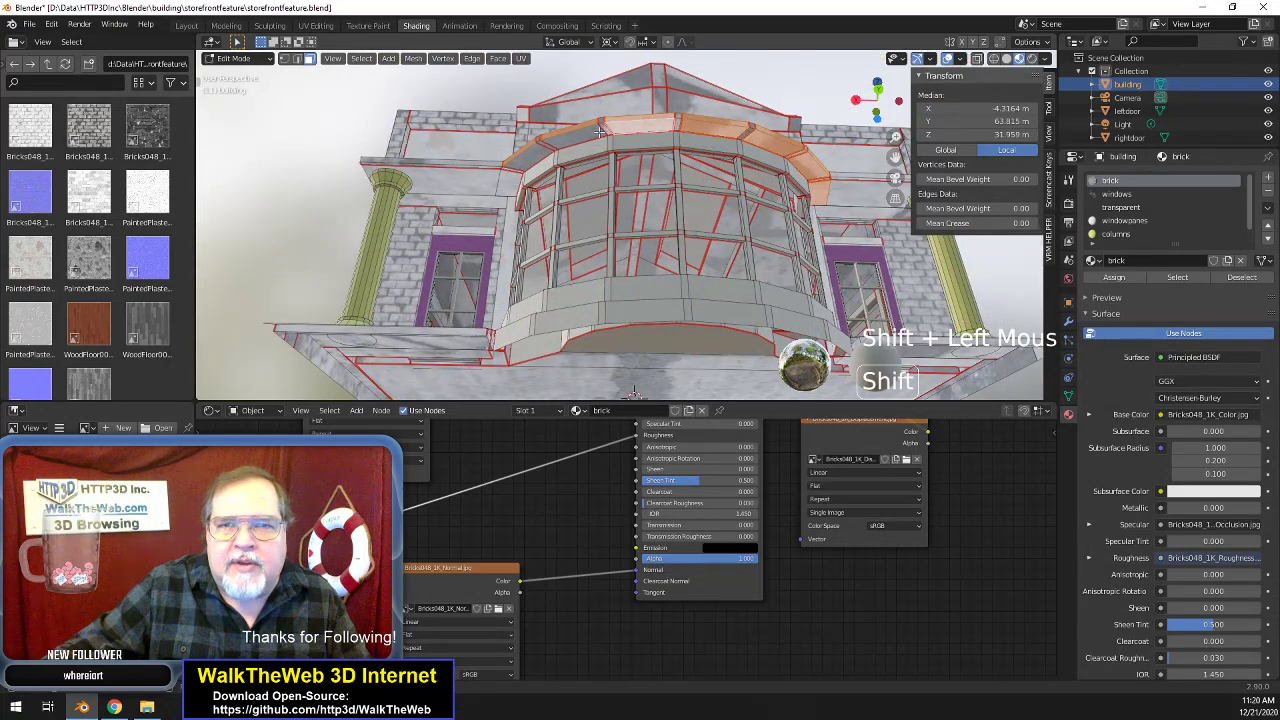
shift+click(573, 139)
shift+click(530, 155)
- Unwrap the UVs of the selected conical roof faces
drag(877, 100, 805, 124)
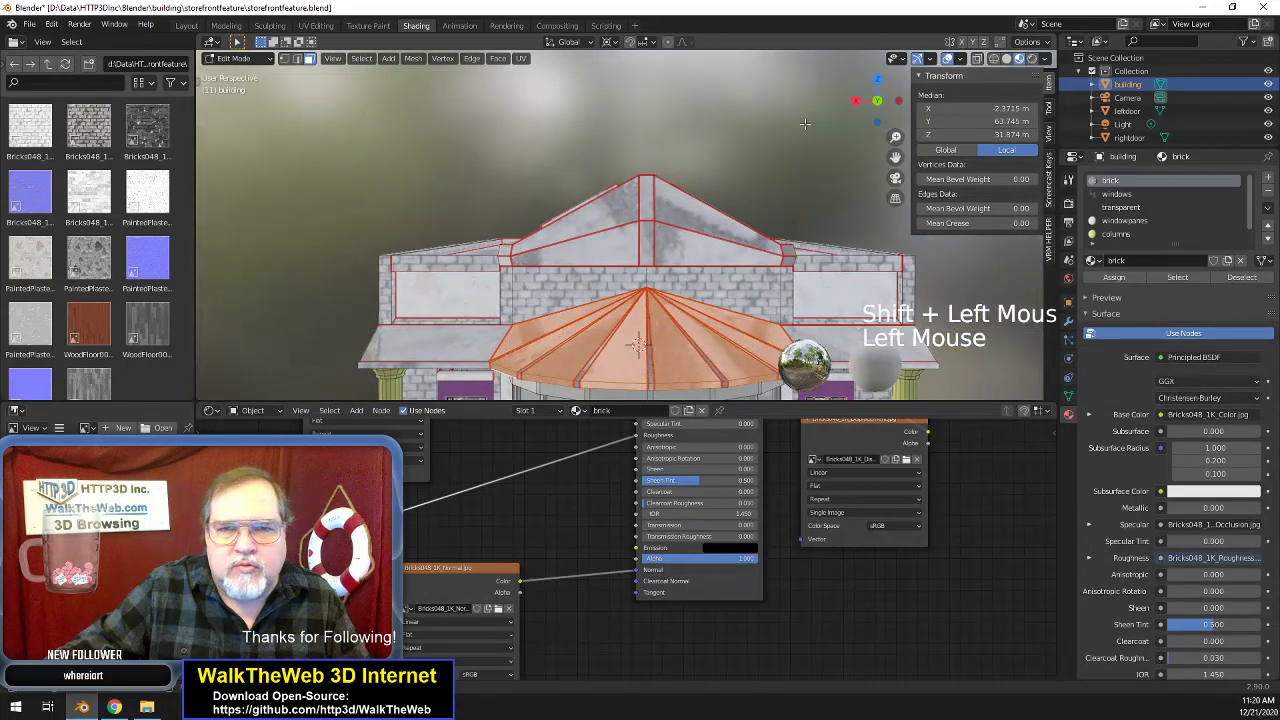
click(522, 58)
click(540, 86)
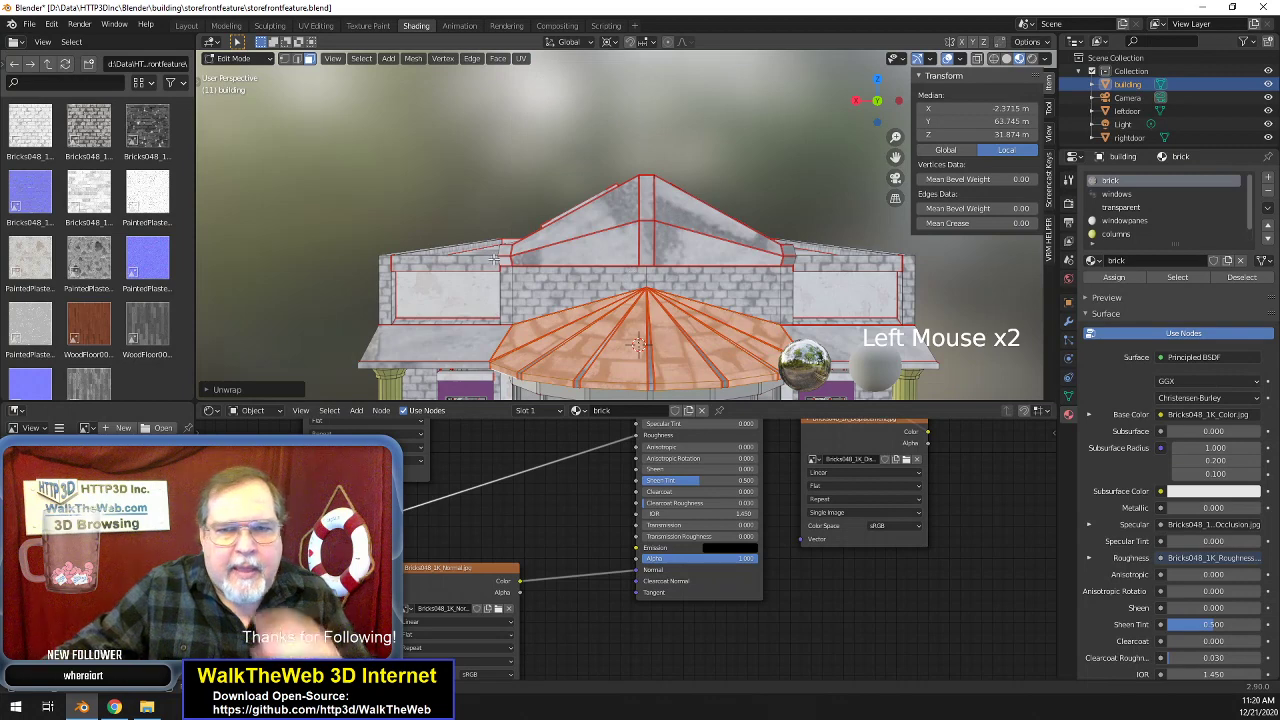
scroll(1148, 230, up, 2)
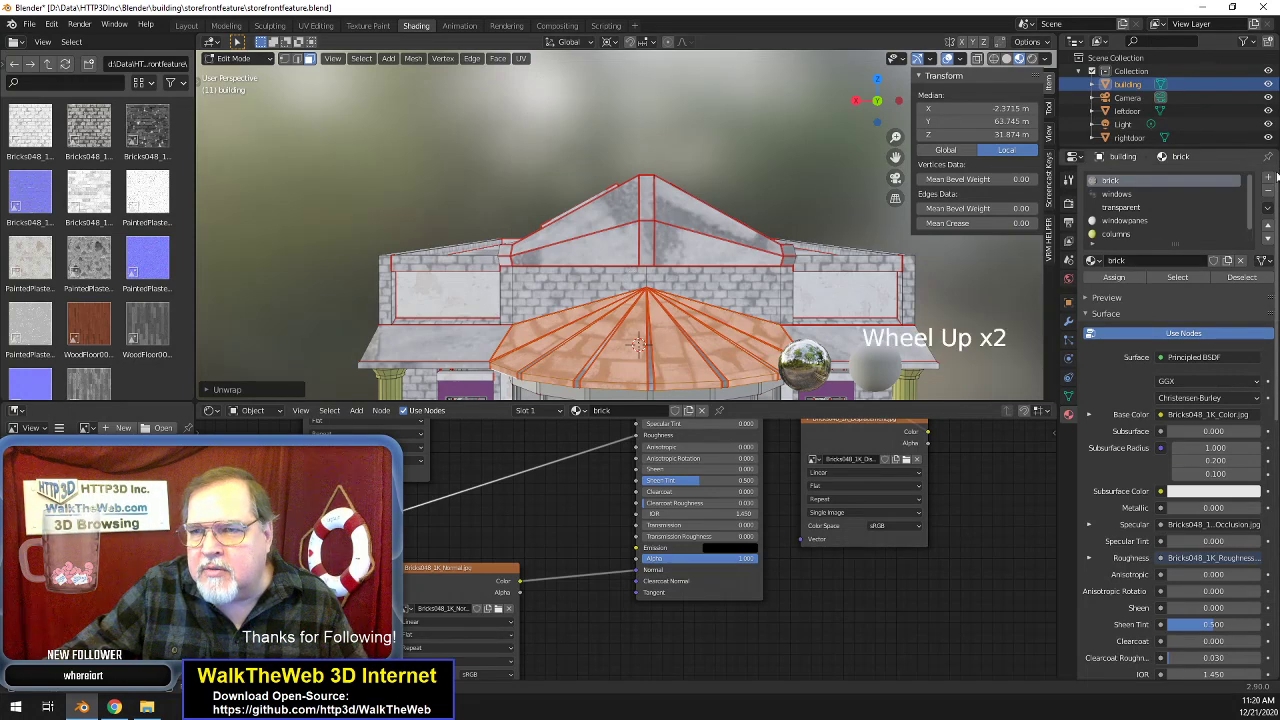
- Add a material slot to the building and create a new material named redroof in it
click(1268, 178)
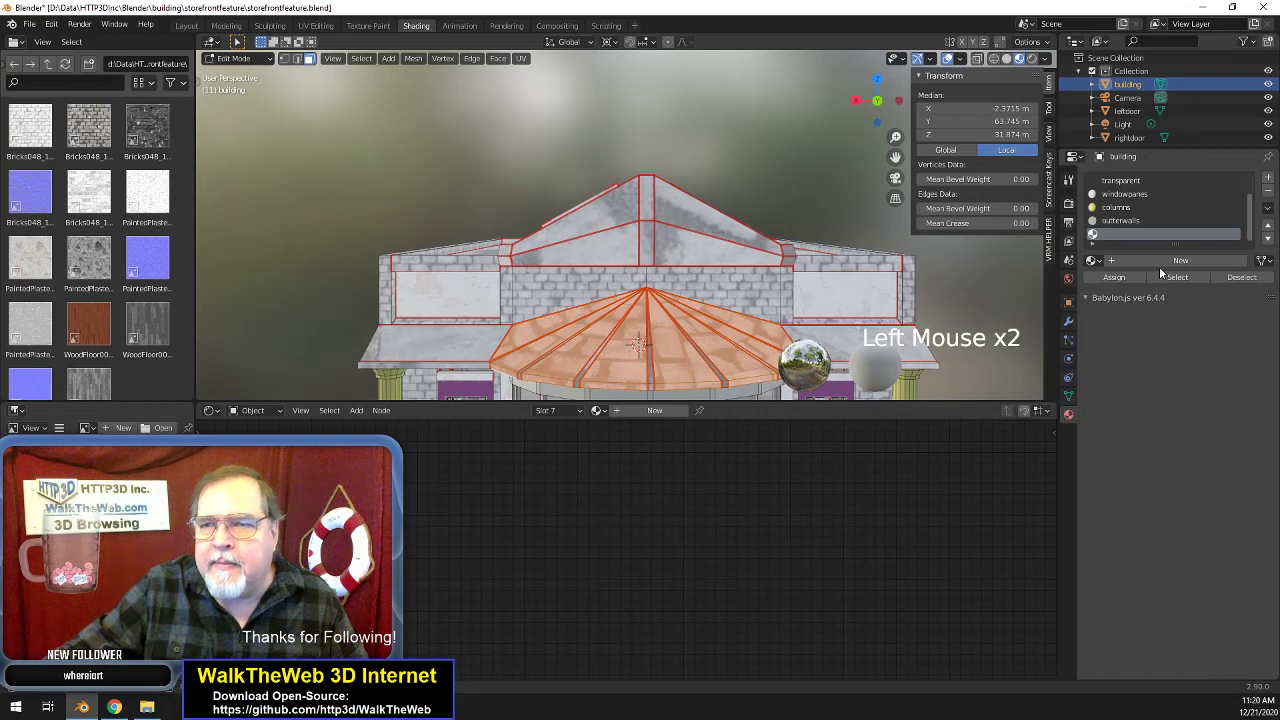
click(1160, 260)
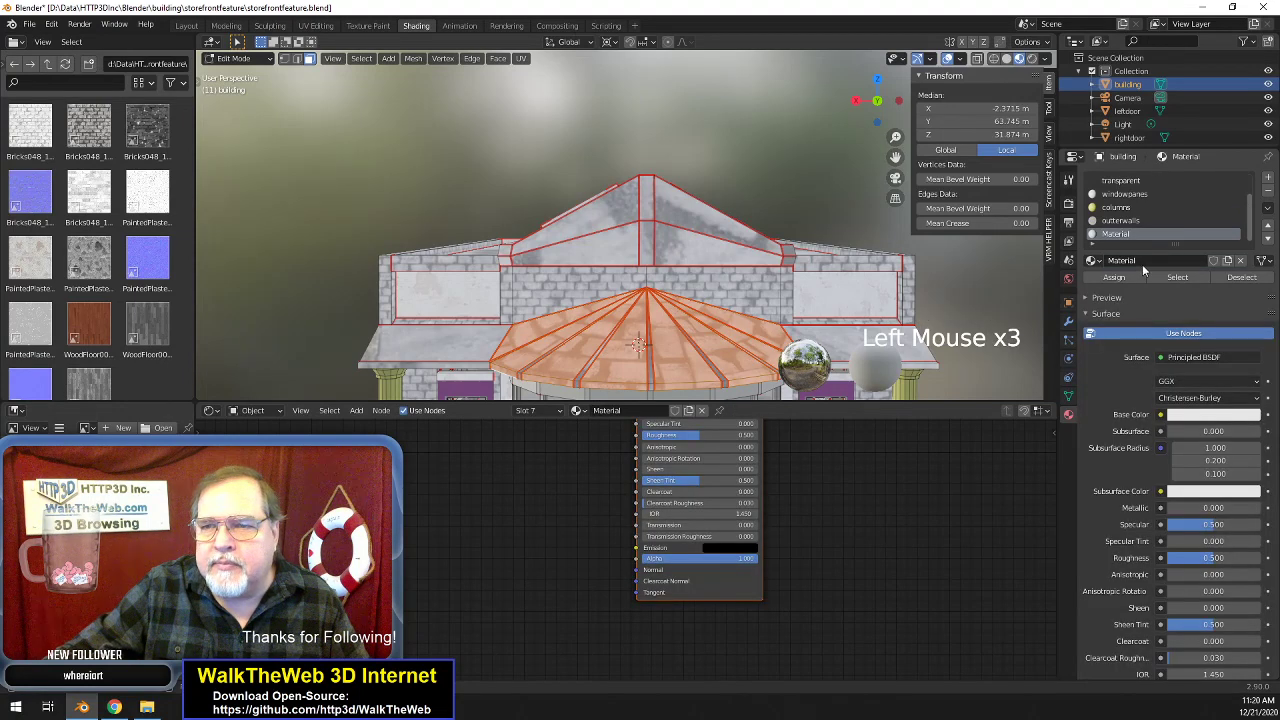
click(1142, 258)
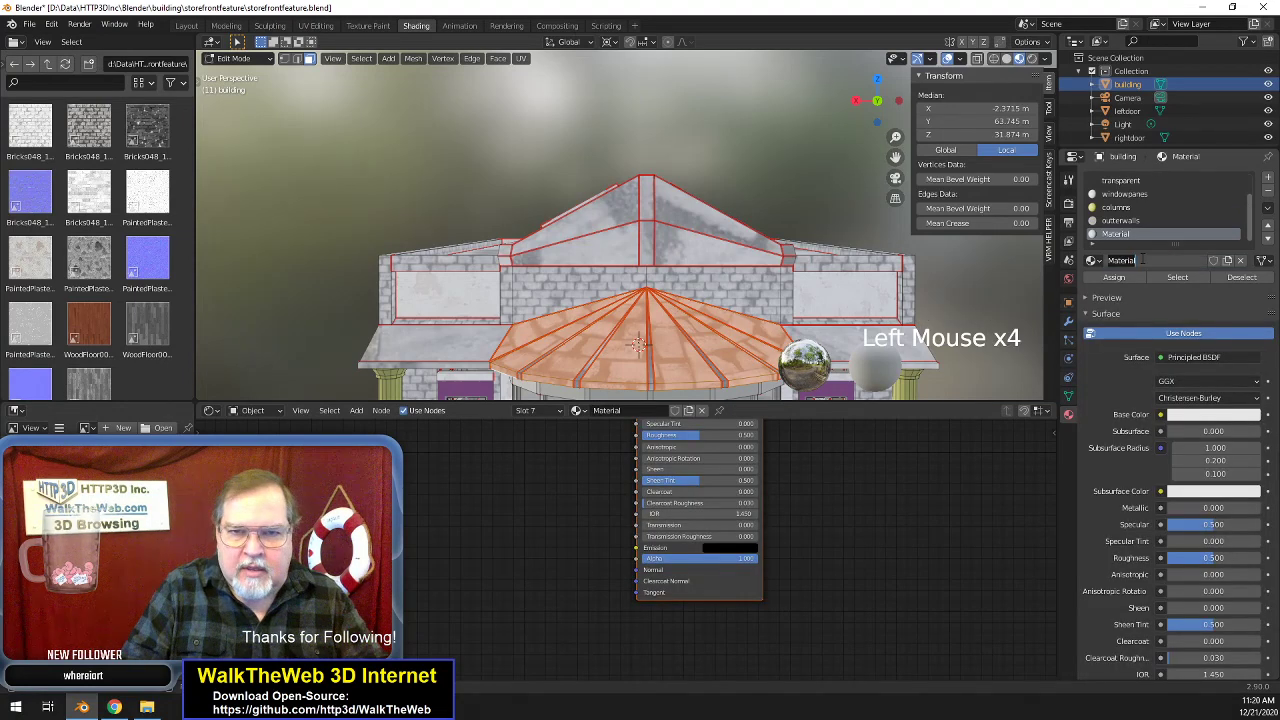
text(roof)
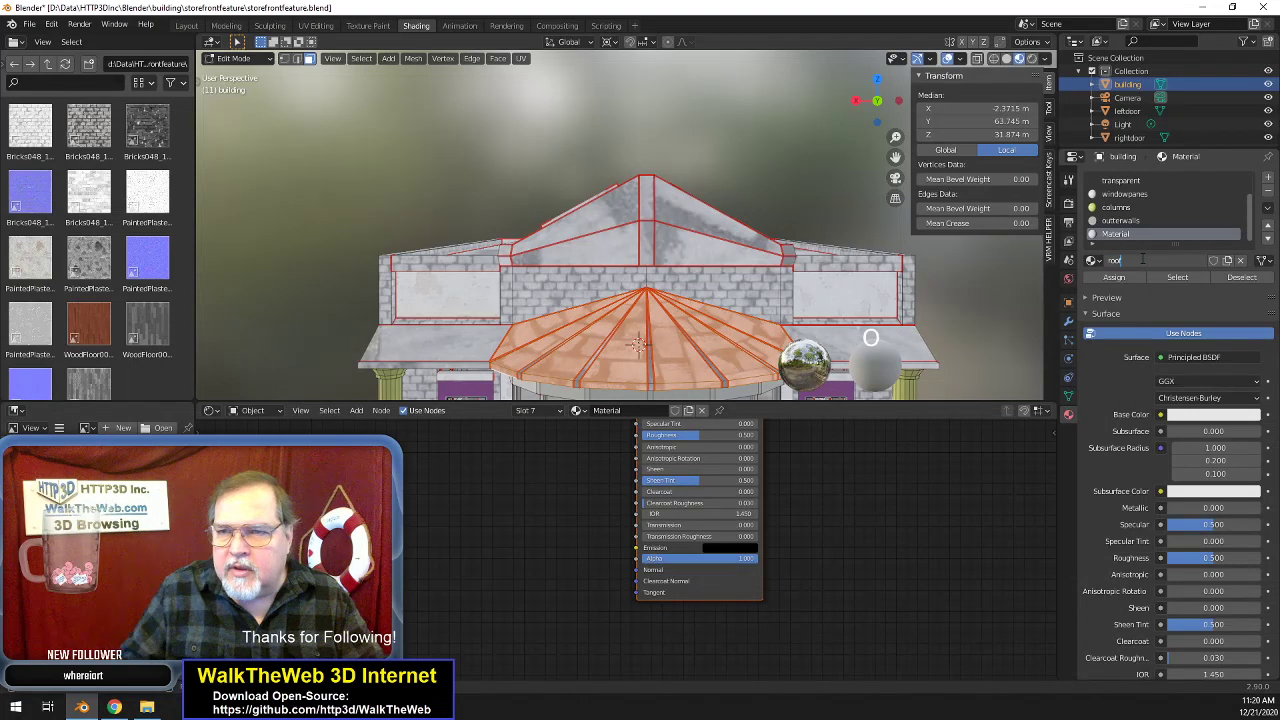
key(Left)
text(red)
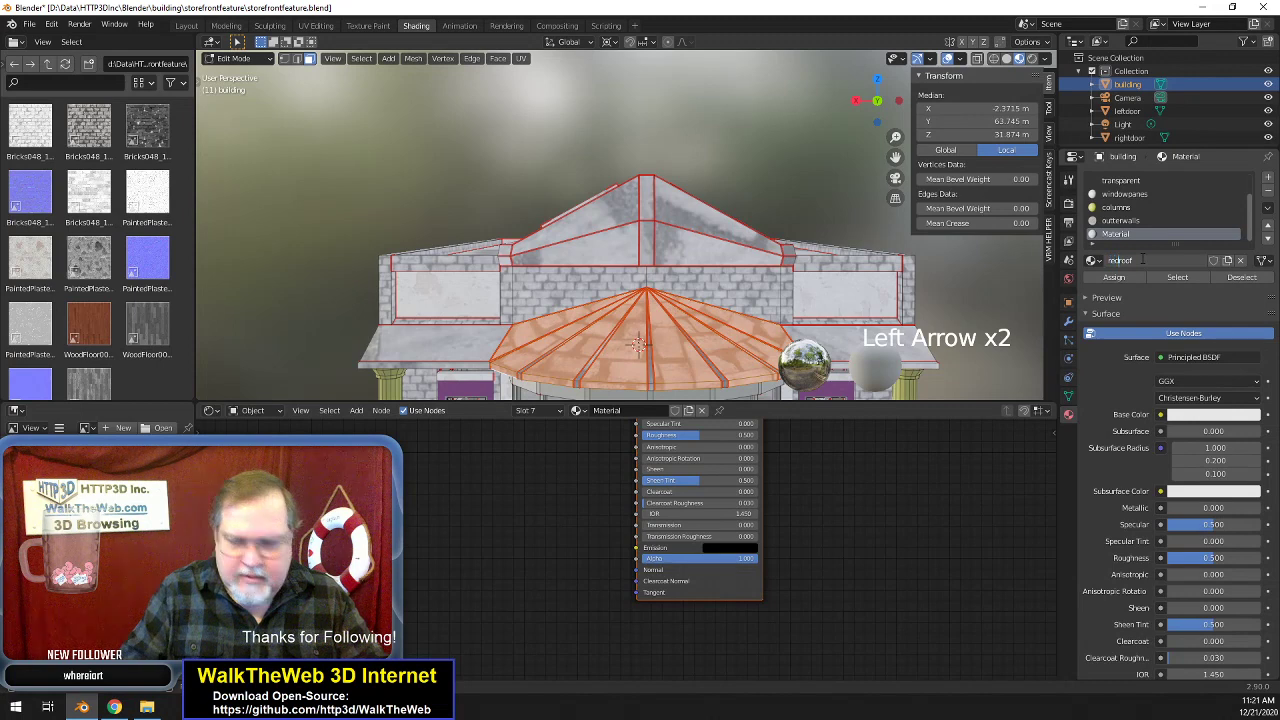
key(Return)
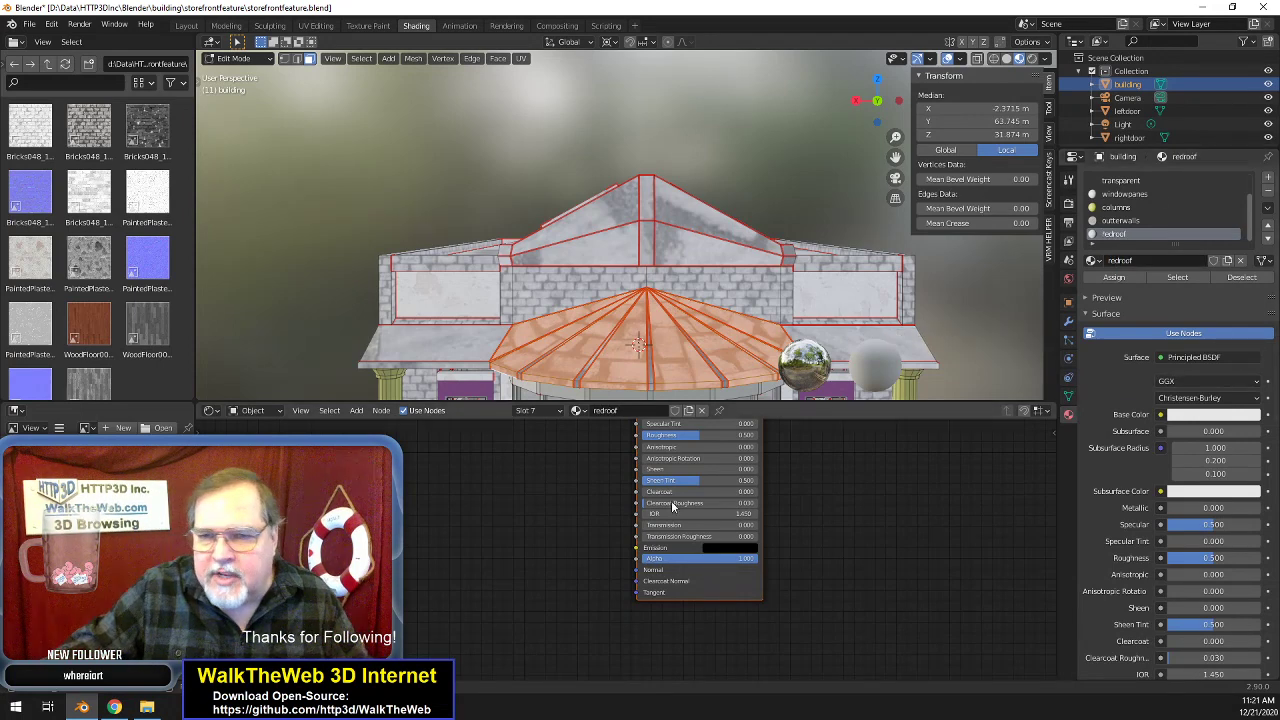
- Add the WoodFloor004_1K_Color image to the redroof material's nodes and connect its color output to Base Color
middle_drag(905, 505, 938, 620)
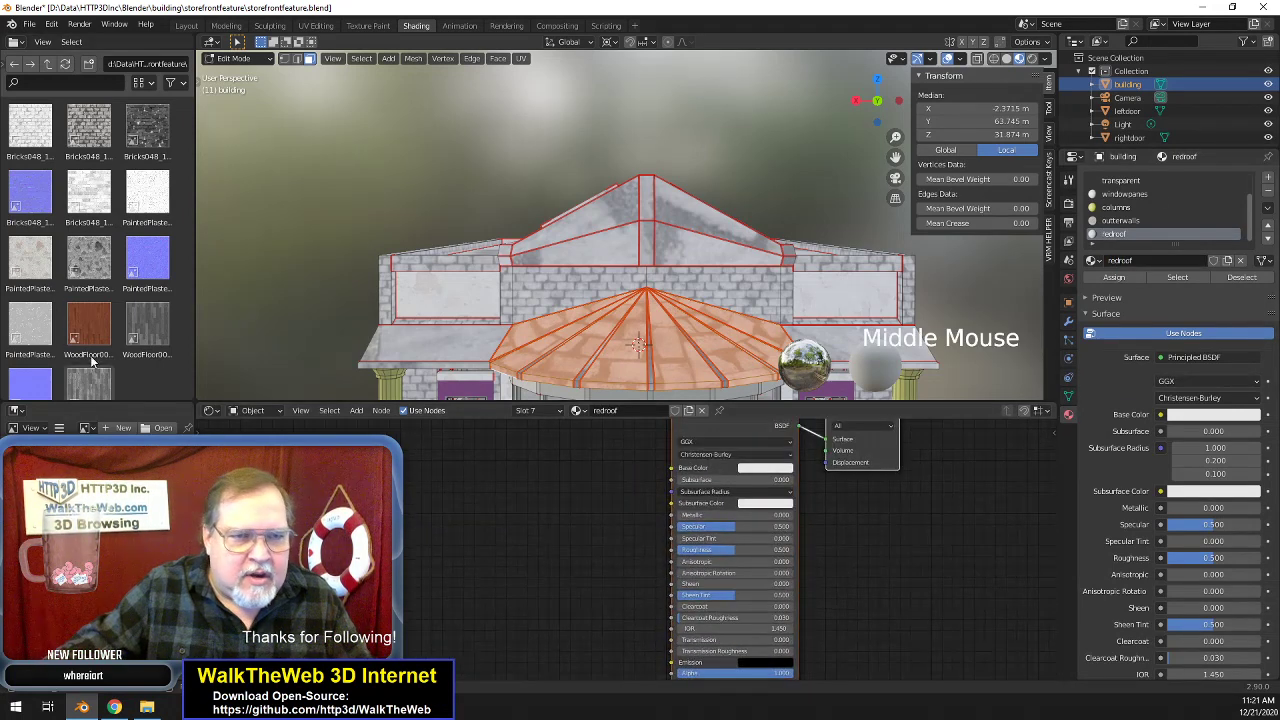
click(85, 335)
drag(85, 335, 443, 471)
drag(425, 474, 671, 469)
click(586, 365)
click(521, 475)
drag(519, 474, 562, 621)
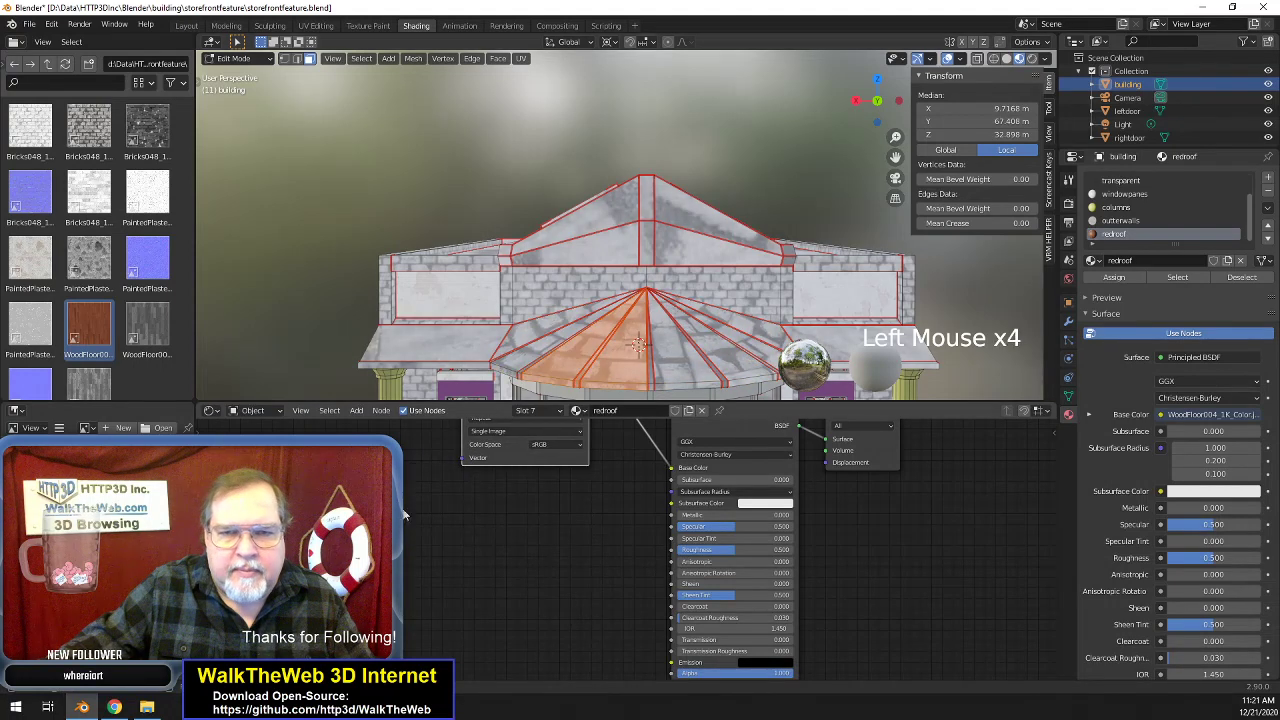
- Undo the last face selection changes to restore the full conical roof selection
key(ctrl+z)
key(ctrl+z)
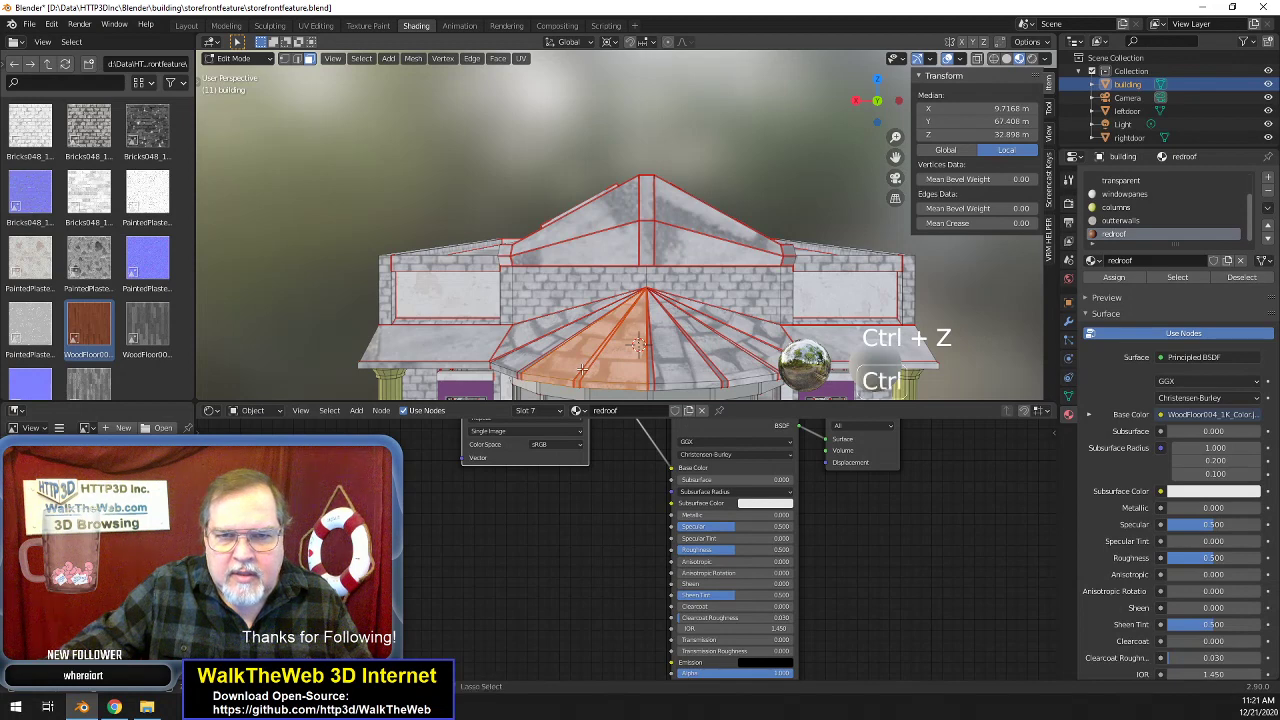
key(ctrl+z)
key(ctrl+z)
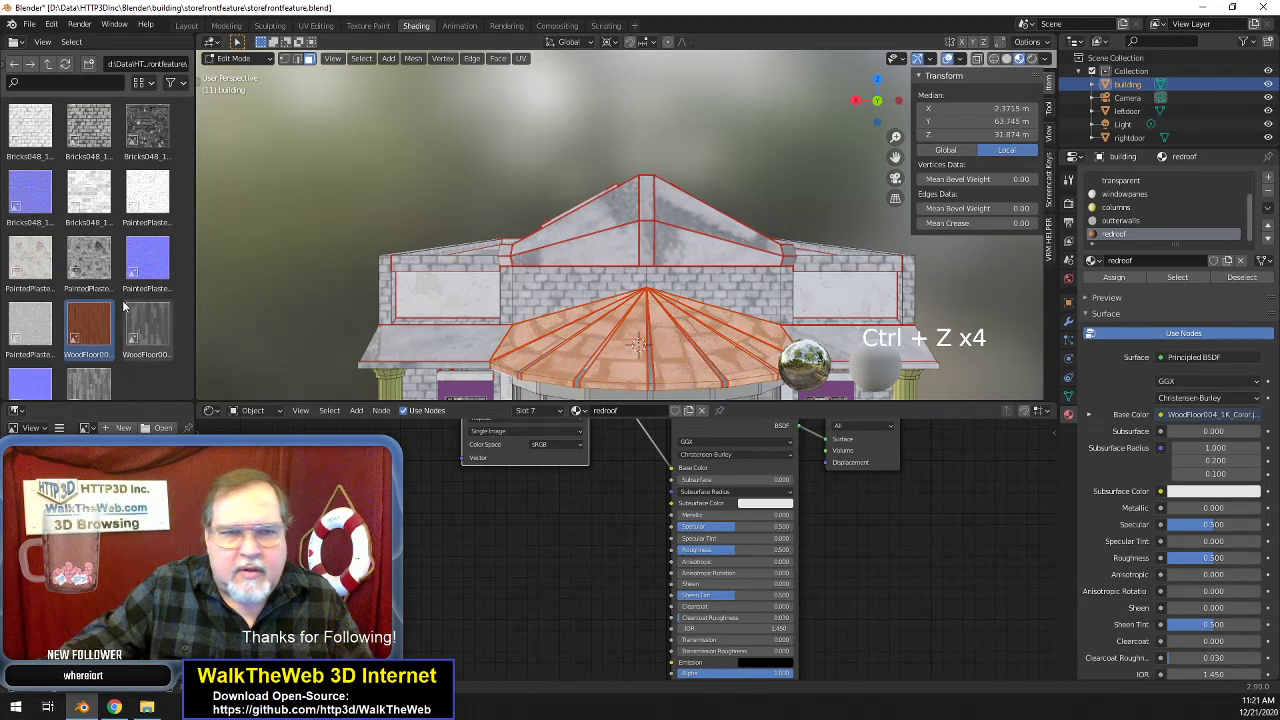
- Add the WoodFloor004_1K_Displacement image to the redroof nodes and connect its color output to the Material Output's Displacement
click(147, 328)
drag(147, 328, 868, 545)
drag(999, 563, 825, 463)
- Add the WoodFloor004 Normal and Roughness images and connect their color outputs to the shader's Normal and Roughness inputs
drag(52, 387, 500, 618)
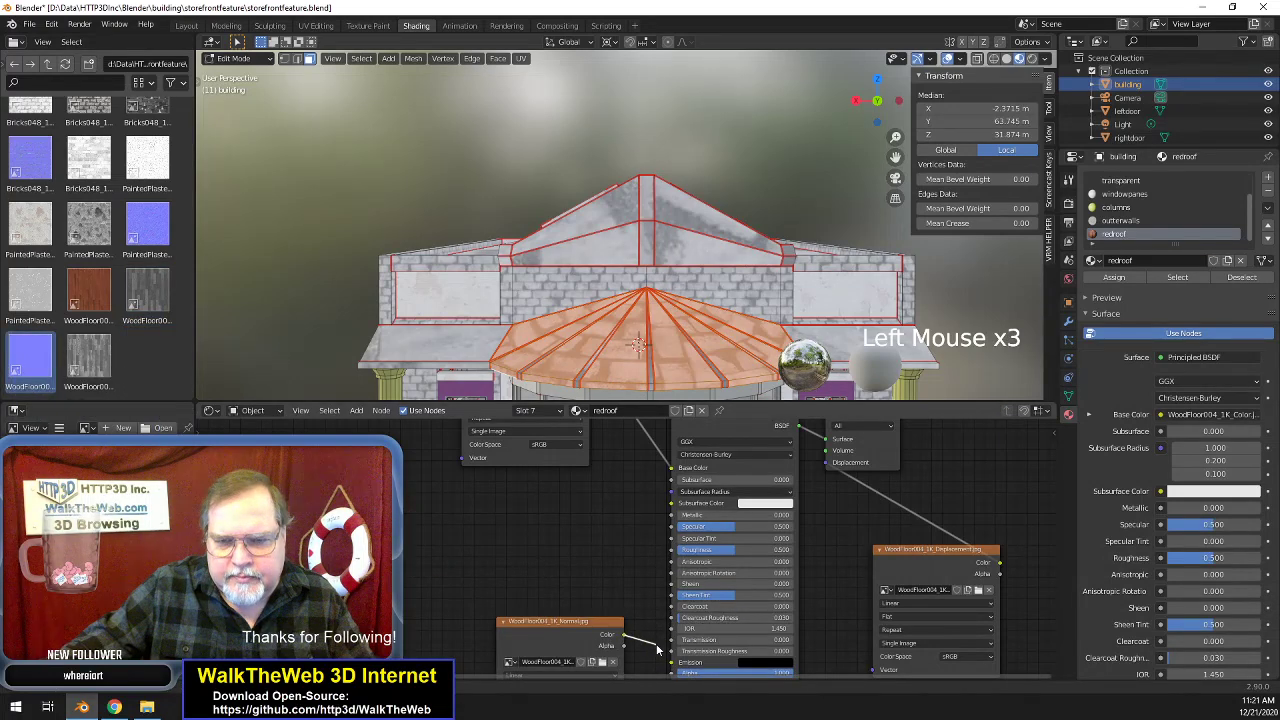
drag(658, 657, 652, 645)
scroll(646, 636, down, 2)
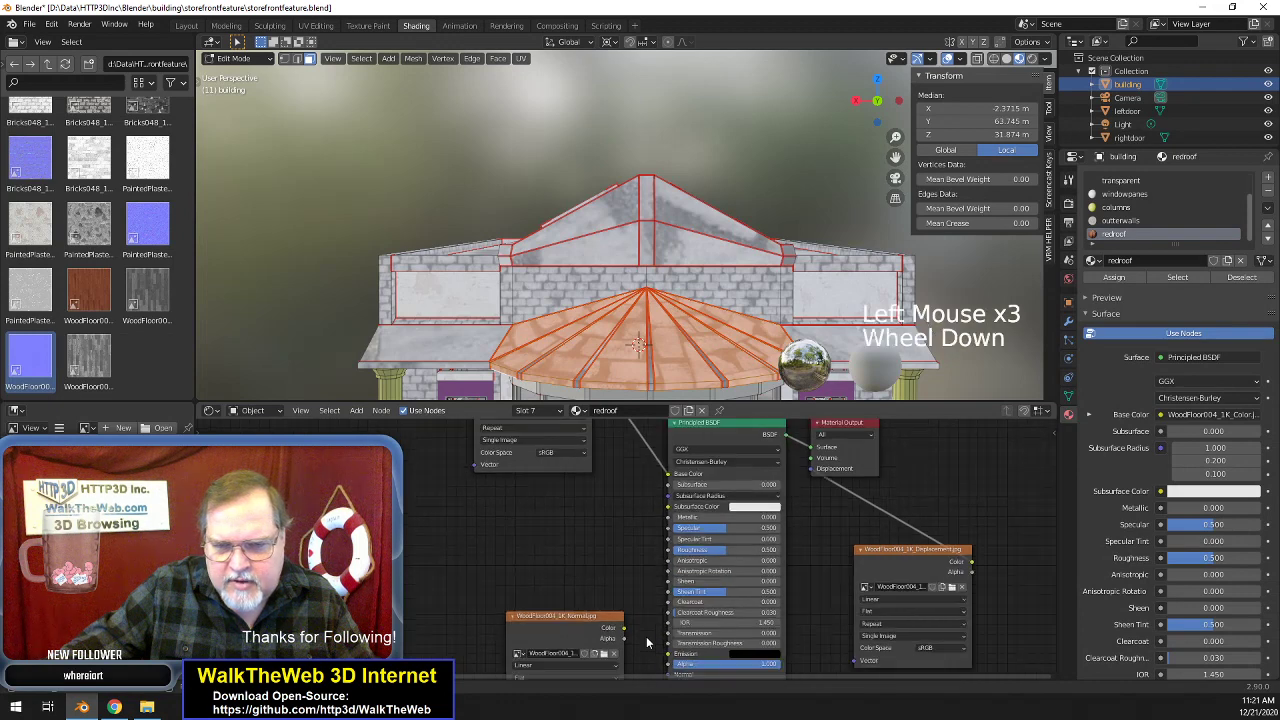
scroll(646, 636, down, 2)
drag(624, 612, 652, 655)
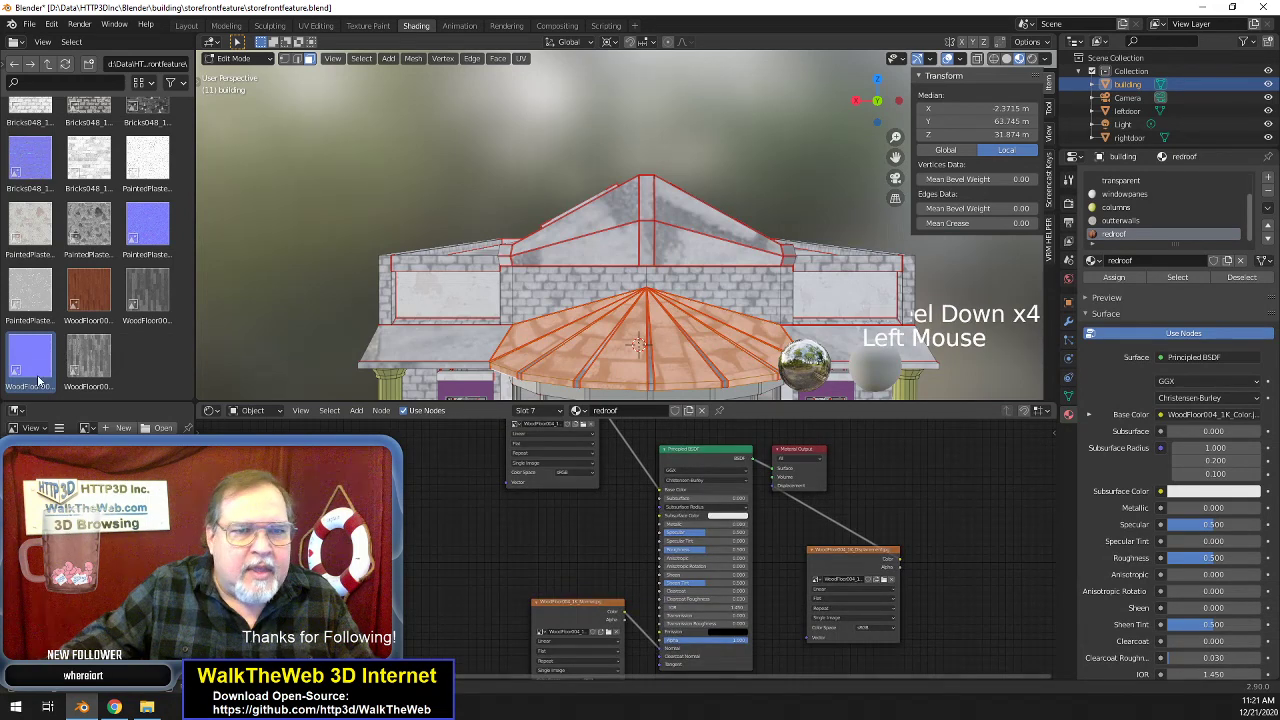
click(90, 366)
drag(88, 369, 660, 549)
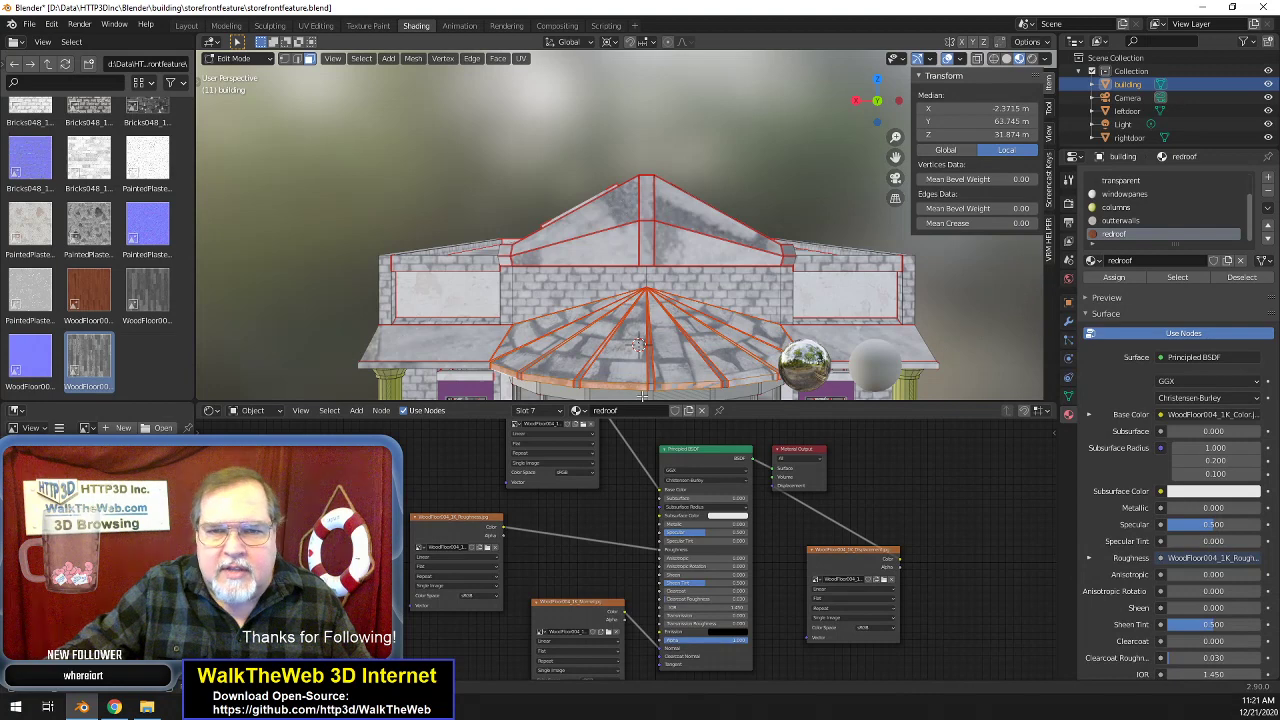
- Assign the redroof material to all the selected faces of the conical roof
ctrl+click(728, 360)
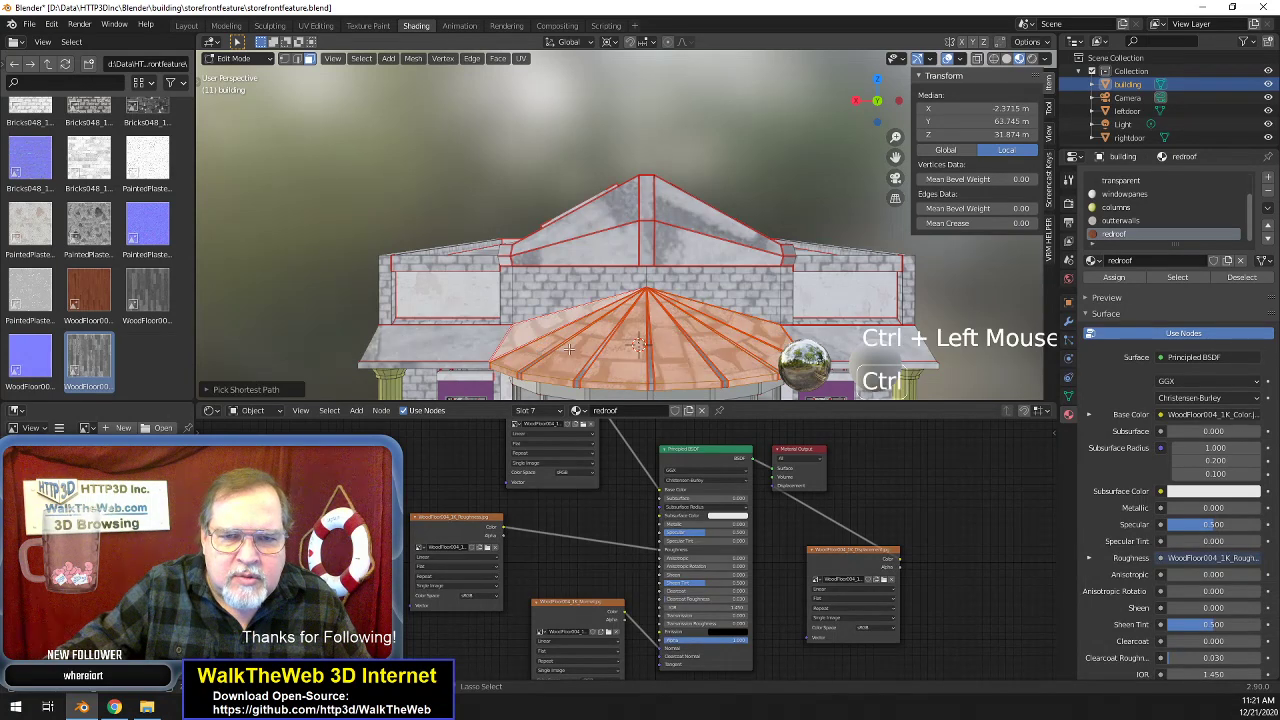
click(1117, 278)
click(637, 348)
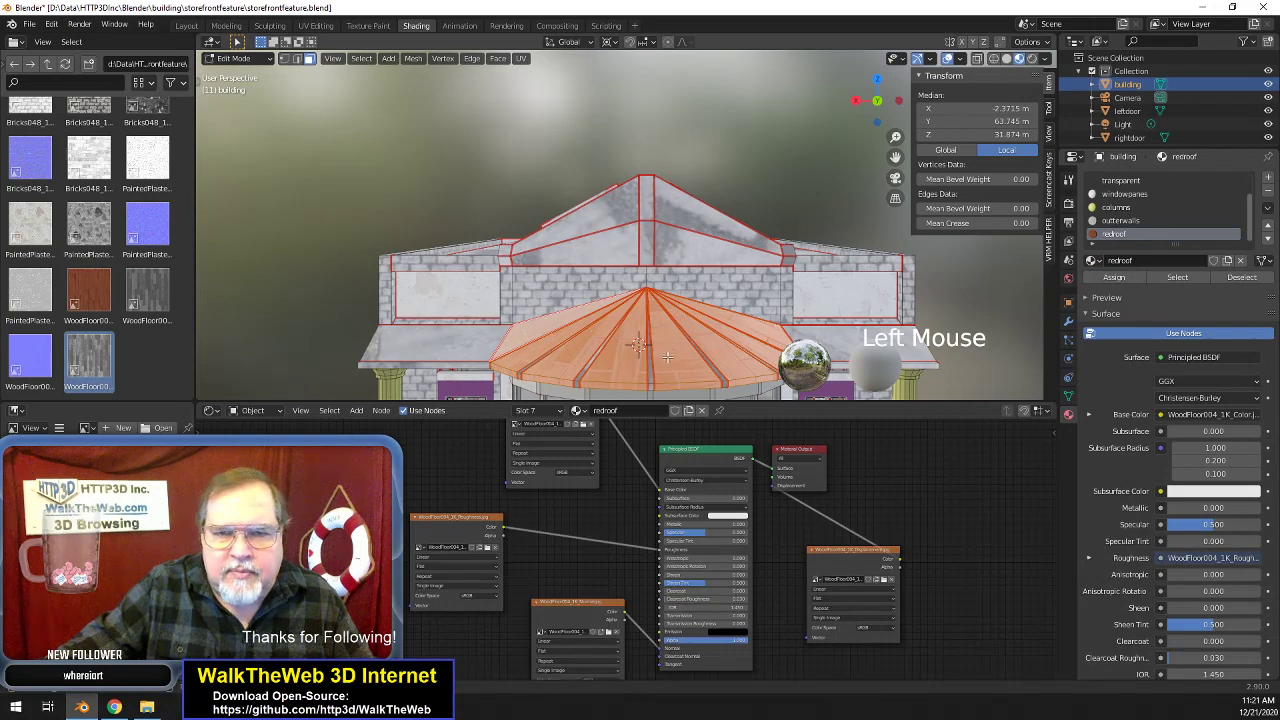
scroll(668, 351, down, 2)
scroll(671, 340, up, 1)
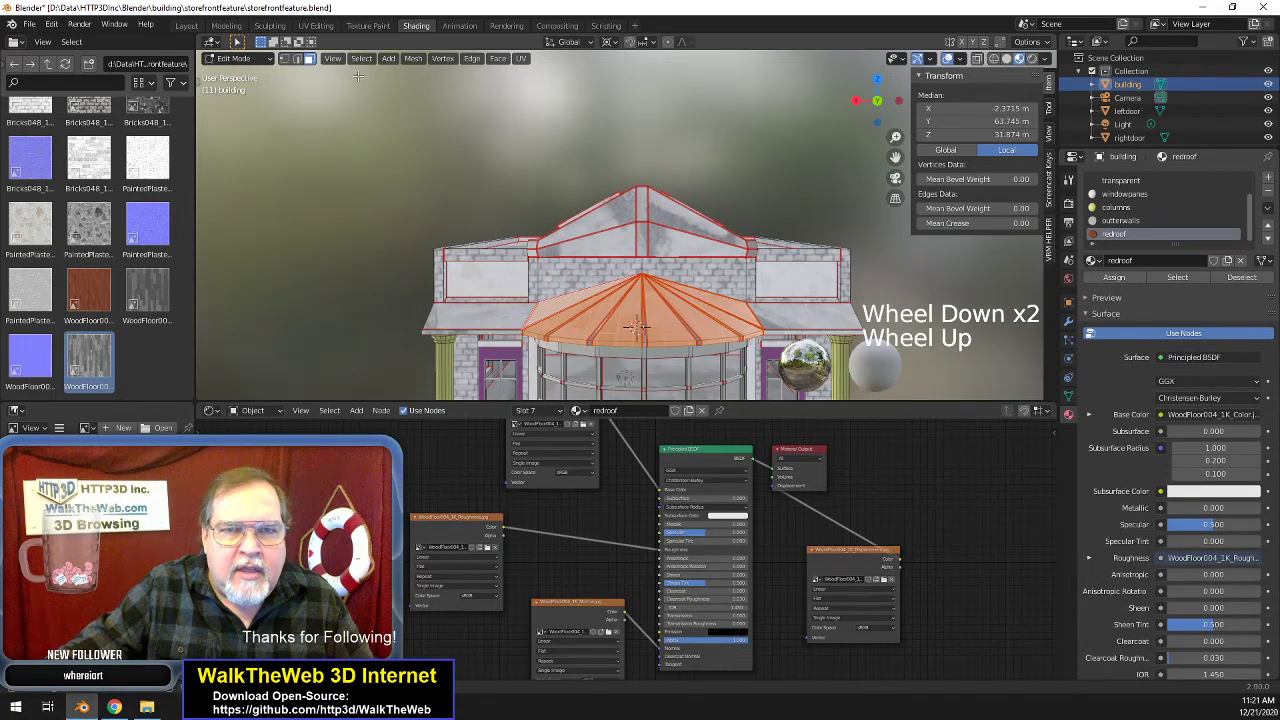
- Scale the conical roof's UVs by 2 in the UV Editing workspace, and deselect the faces to inspect the roof
click(315, 25)
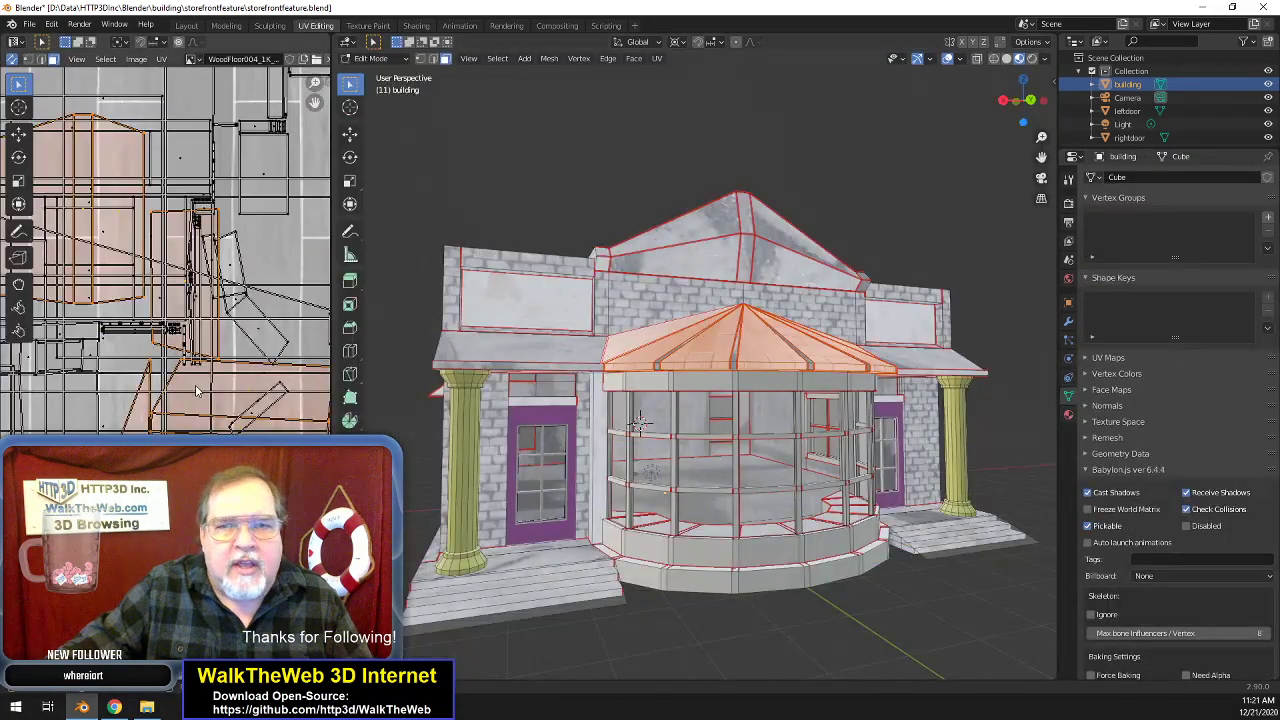
scroll(197, 383, down, 3)
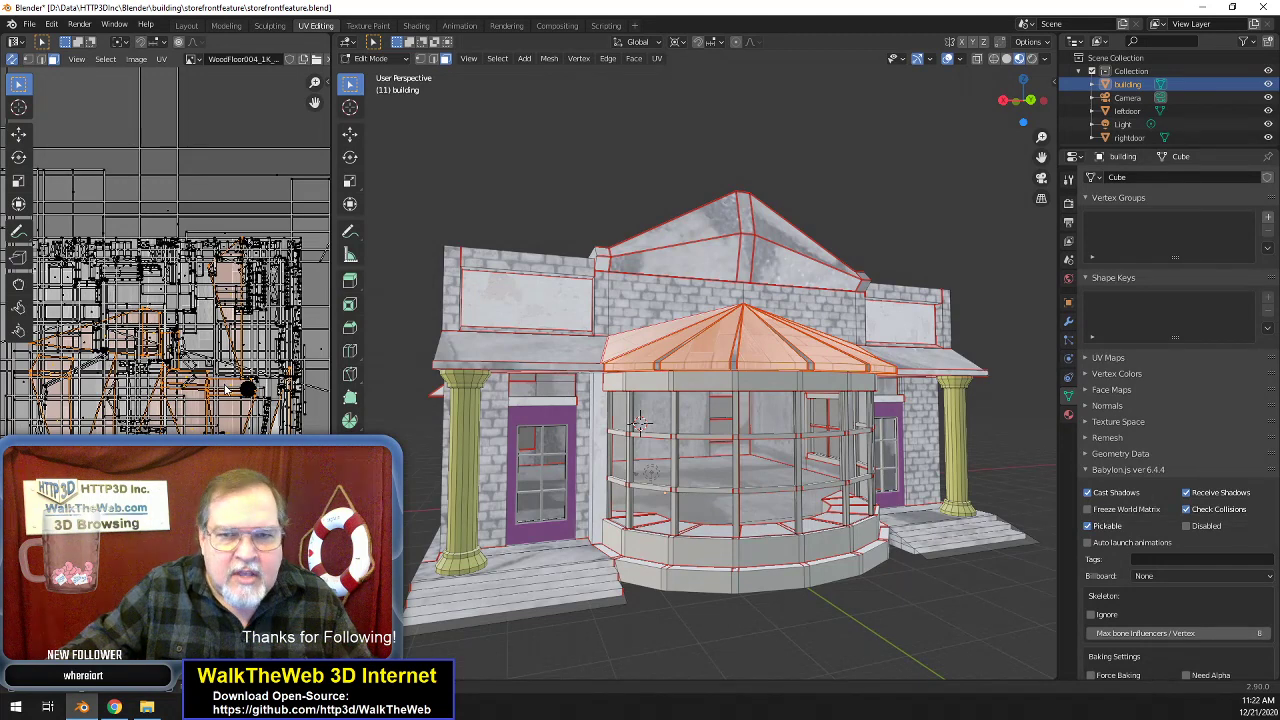
key(s)
key(2)
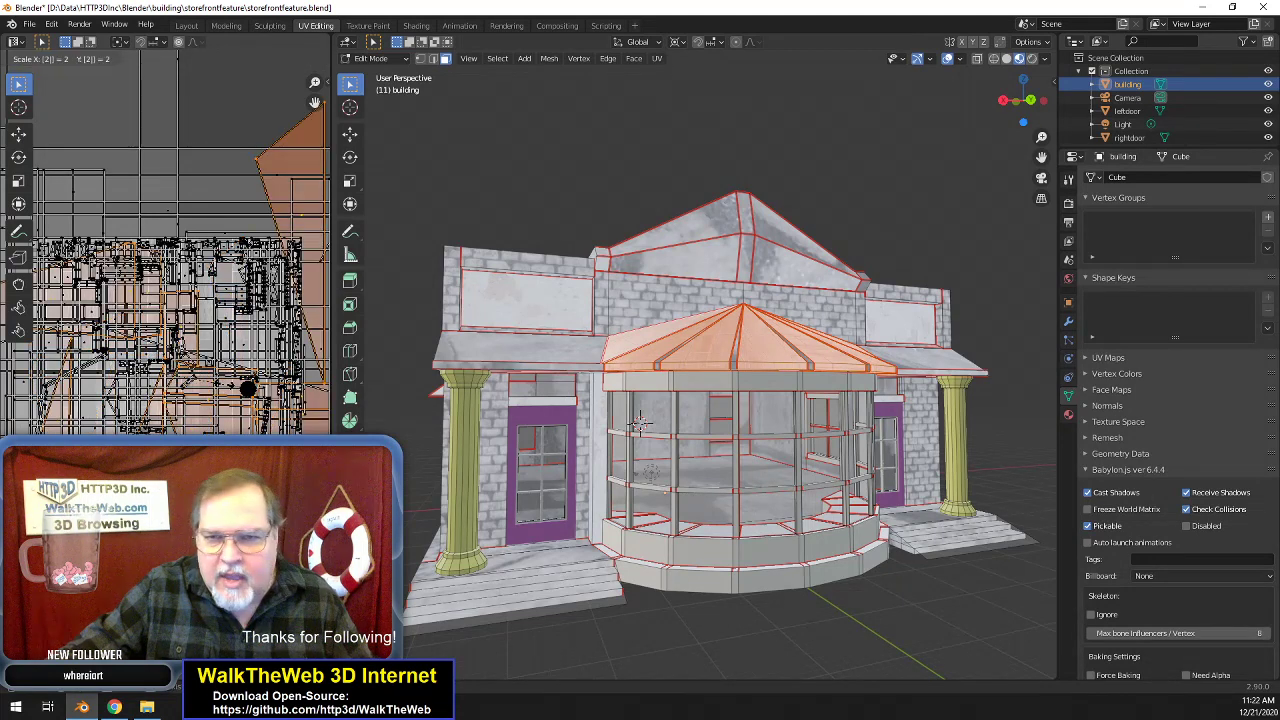
key(Return)
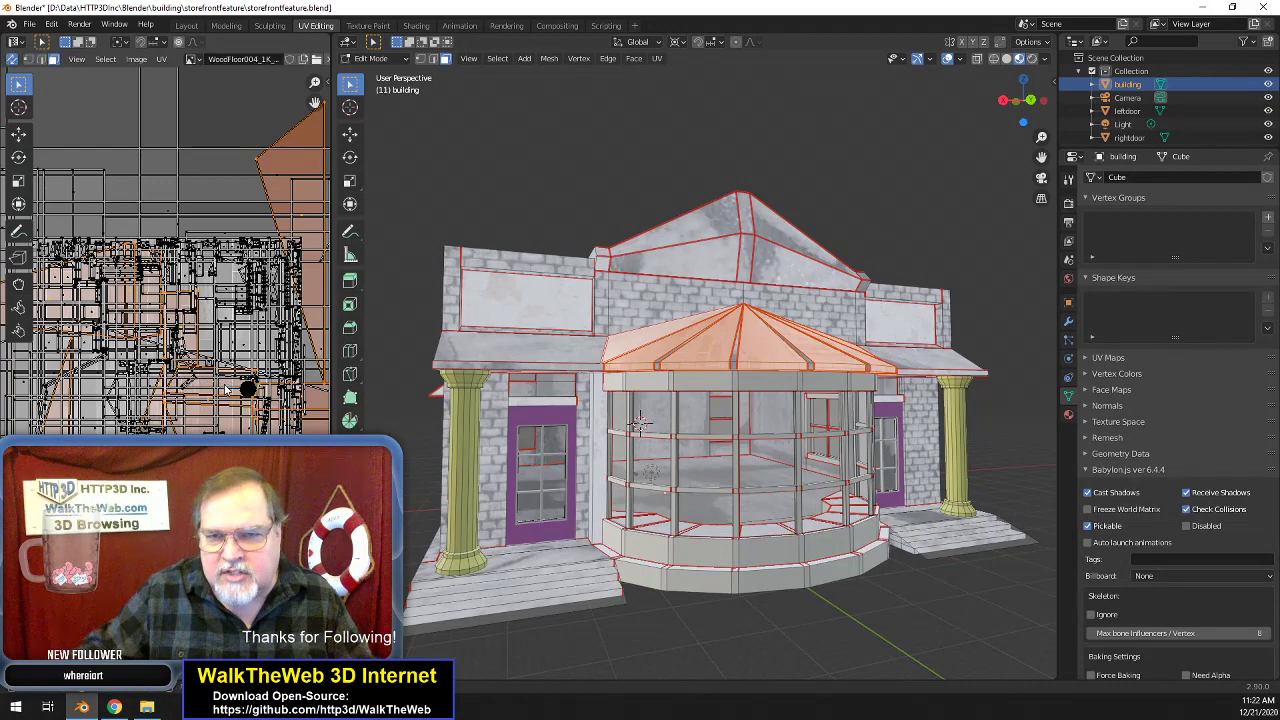
mouse_move(1022, 118)
mouse_down()
mouse_move(989, 143)
mouse_move(1026, 106)
mouse_move(1063, 122)
mouse_move(1038, 80)
mouse_move(1005, 70)
mouse_move(1014, 122)
mouse_move(1058, 127)
mouse_move(1028, 108)
mouse_up()
click(914, 207)
mouse_move(1041, 157)
mouse_down()
mouse_move(978, 110)
mouse_move(1022, 110)
mouse_move(1026, 148)
mouse_up()
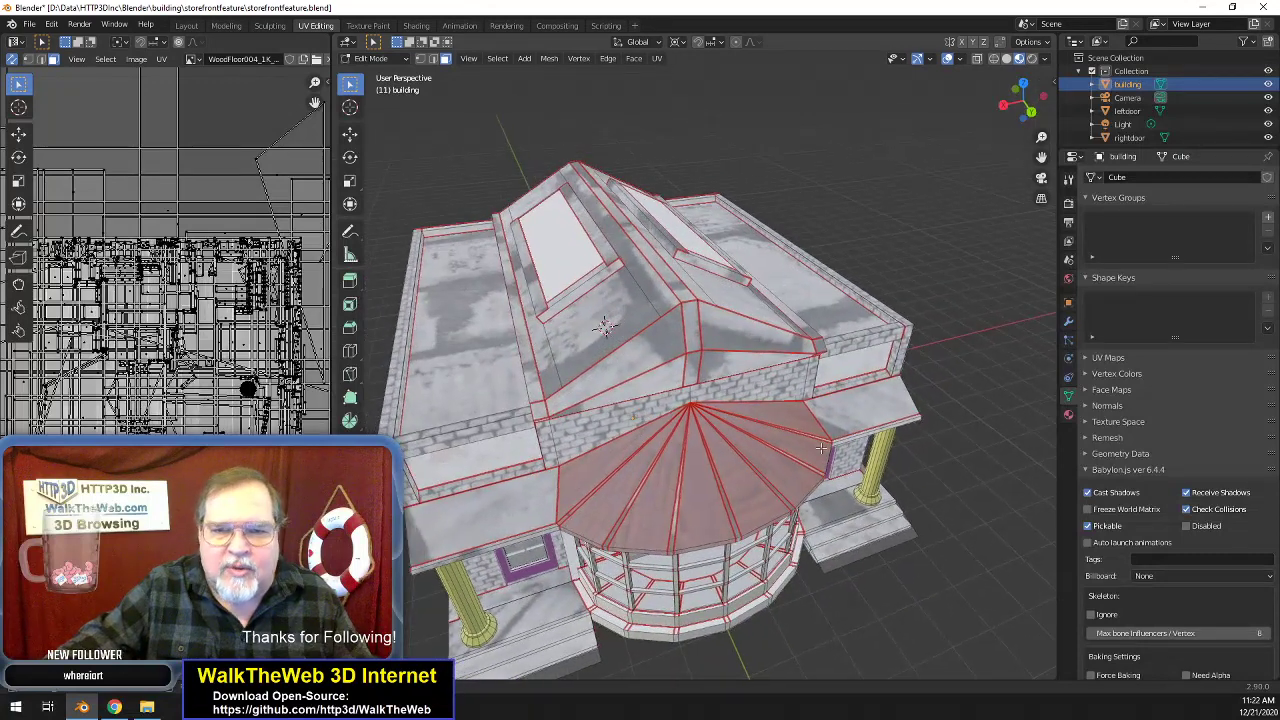
- Select a few faces on one side of the conical roof, rotate their UVs, and clear the selection
shift+click(759, 505)
drag(1022, 104, 1020, 78)
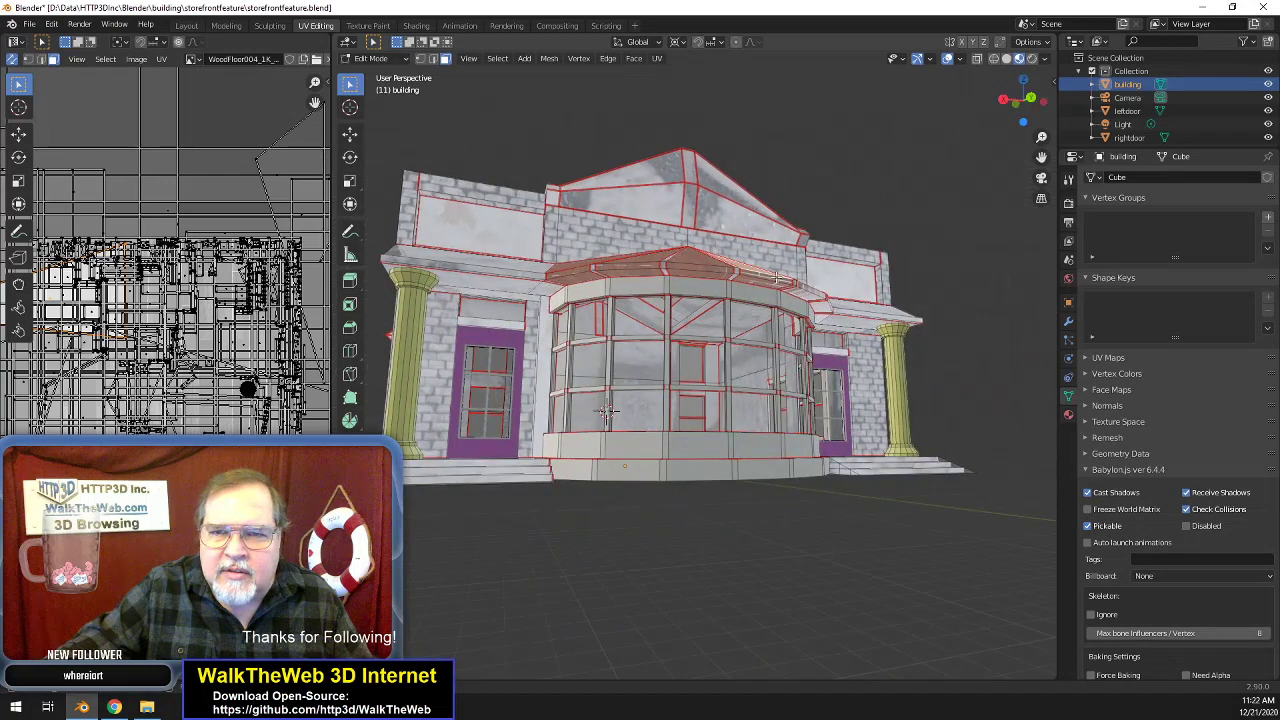
shift+click(772, 281)
shift+click(765, 284)
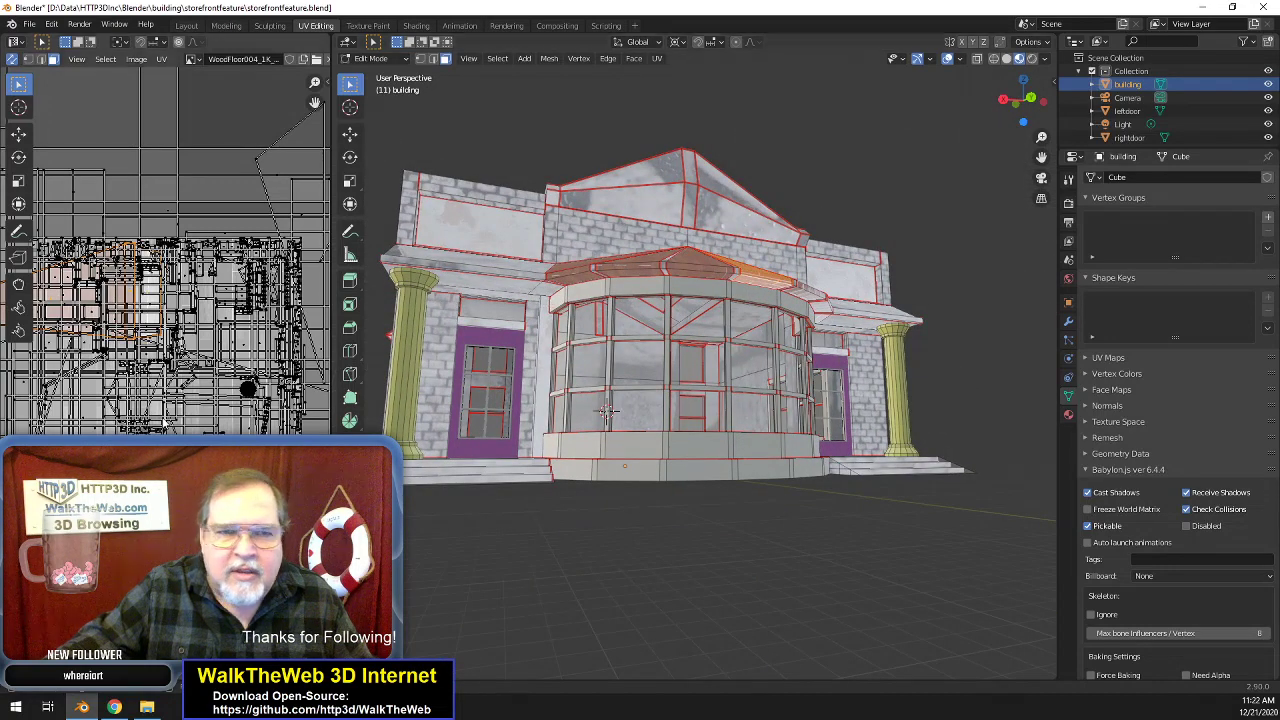
key(r)
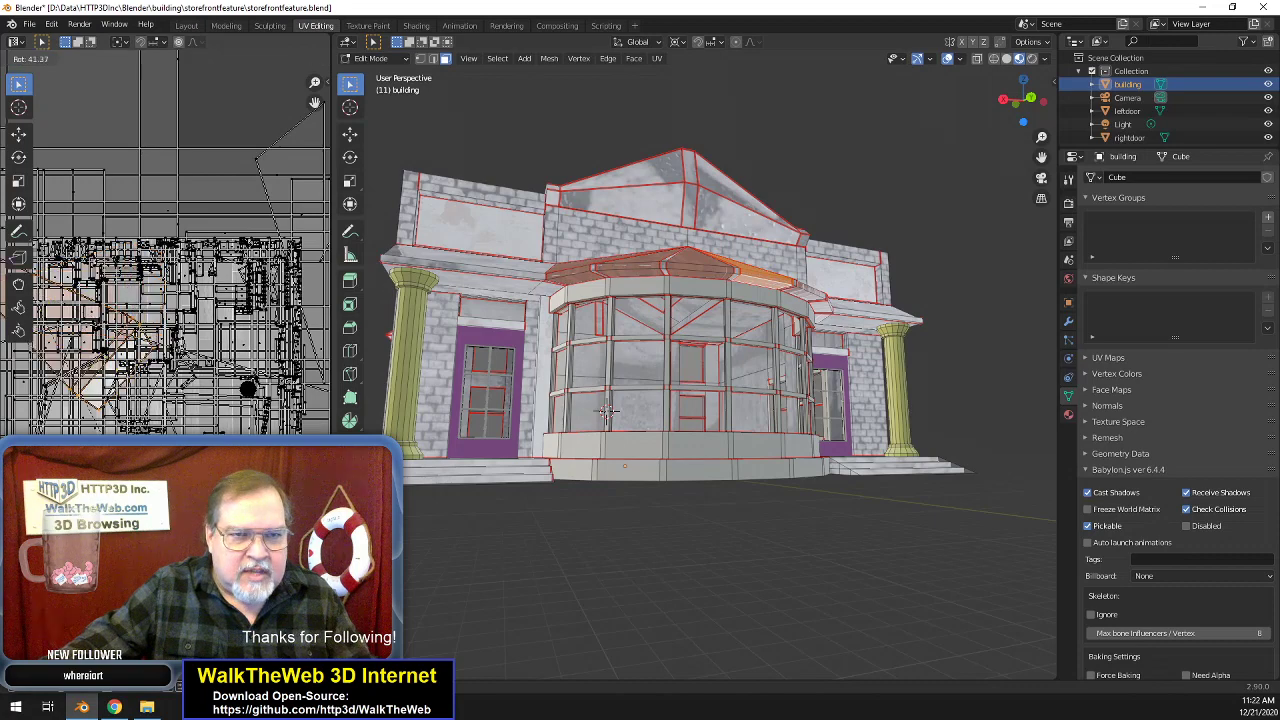
click(64, 573)
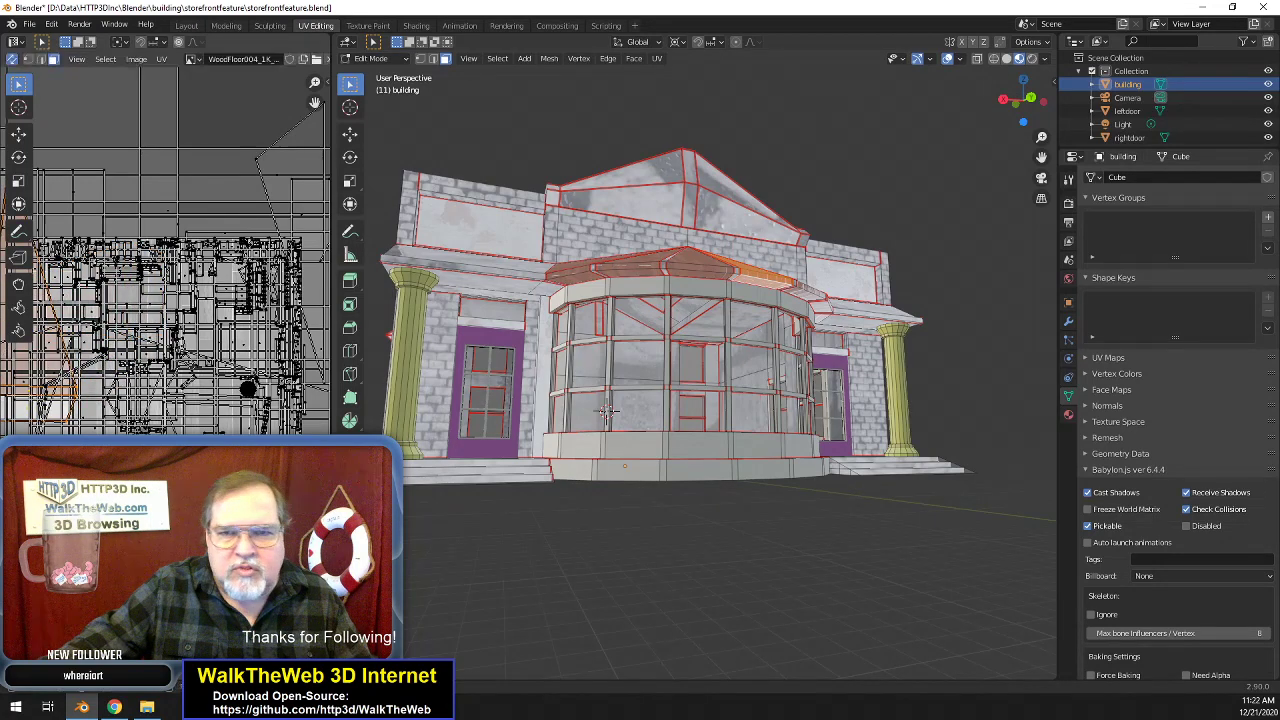
click(795, 531)
- Select the sloped top and outer end faces of the small porch roofs above both doors
middle_drag(607, 410, 802, 313)
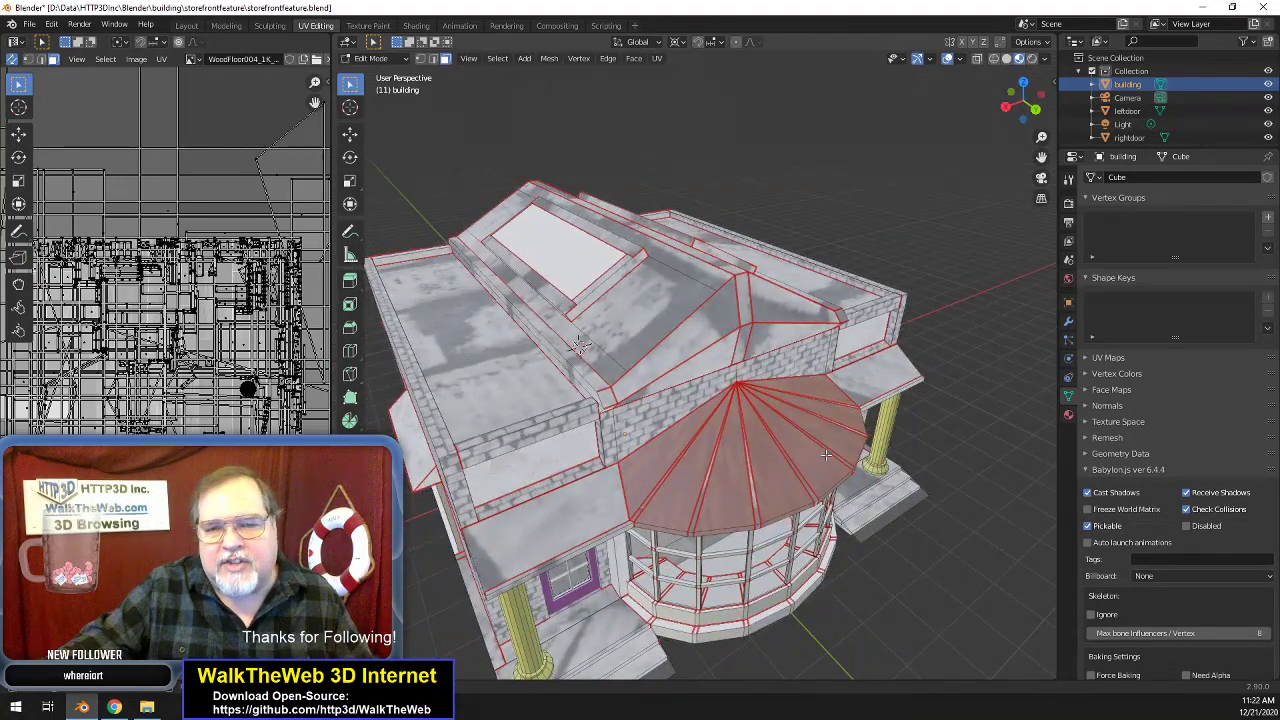
middle_drag(580, 345, 625, 447)
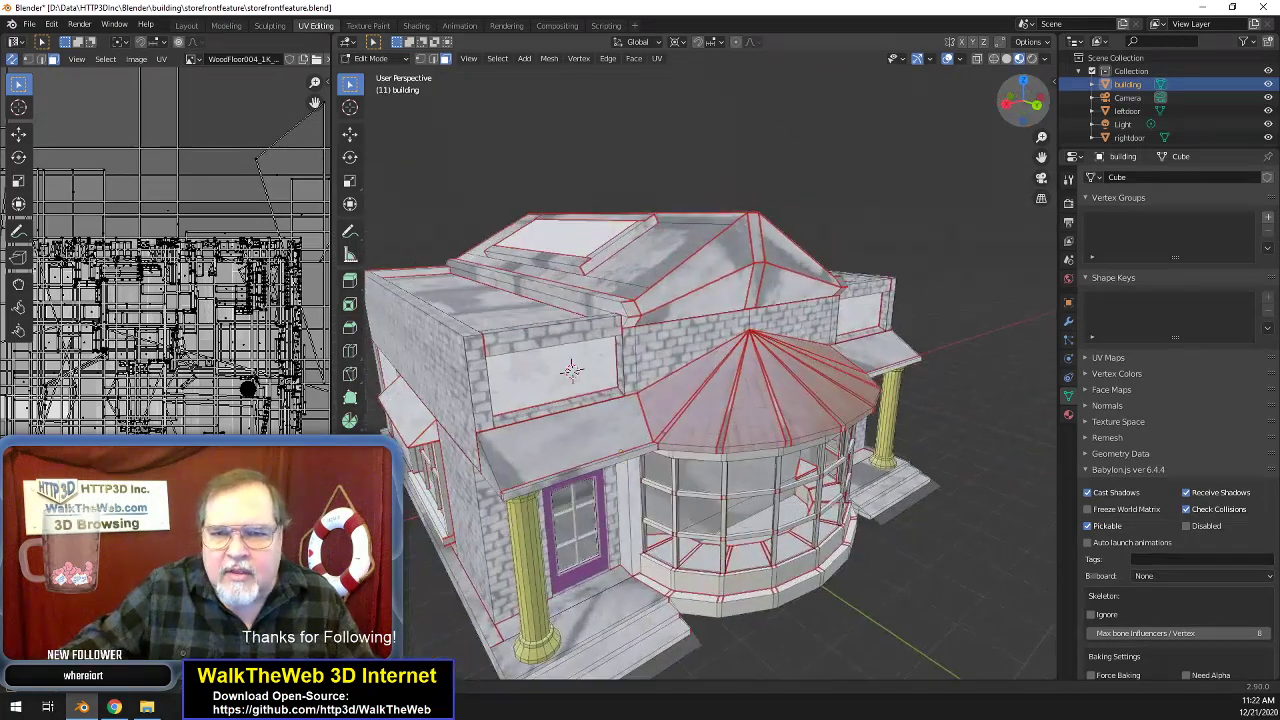
click(621, 444)
drag(1026, 116, 1060, 107)
shift+click(736, 418)
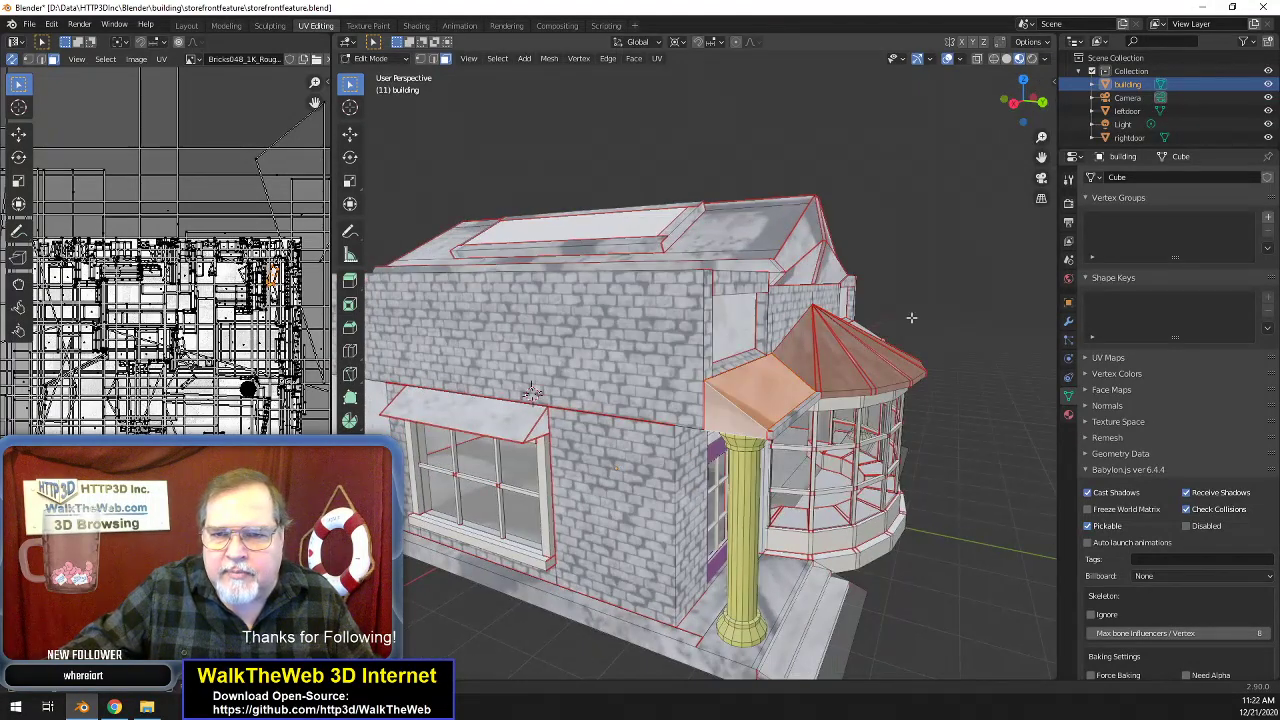
drag(1040, 116, 1008, 100)
shift+click(700, 426)
shift+click(719, 436)
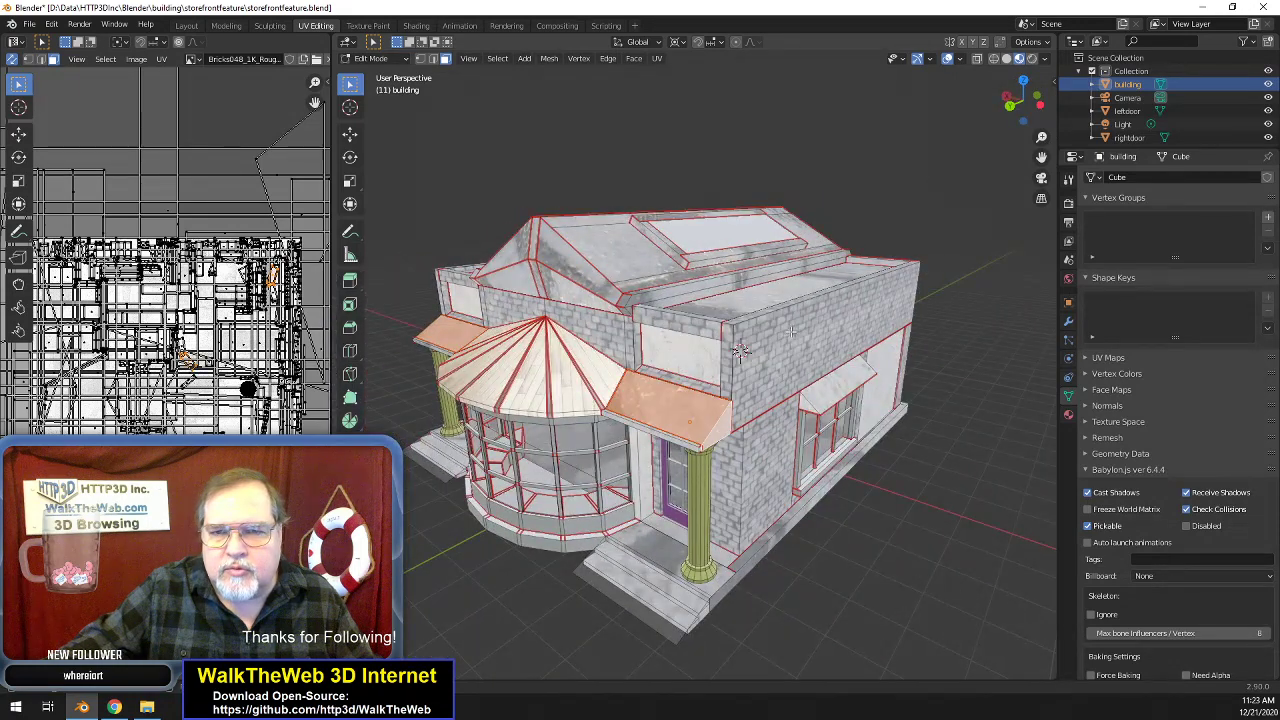
- Add the underside faces of both porch roofs to the selection
drag(1027, 127, 1015, 100)
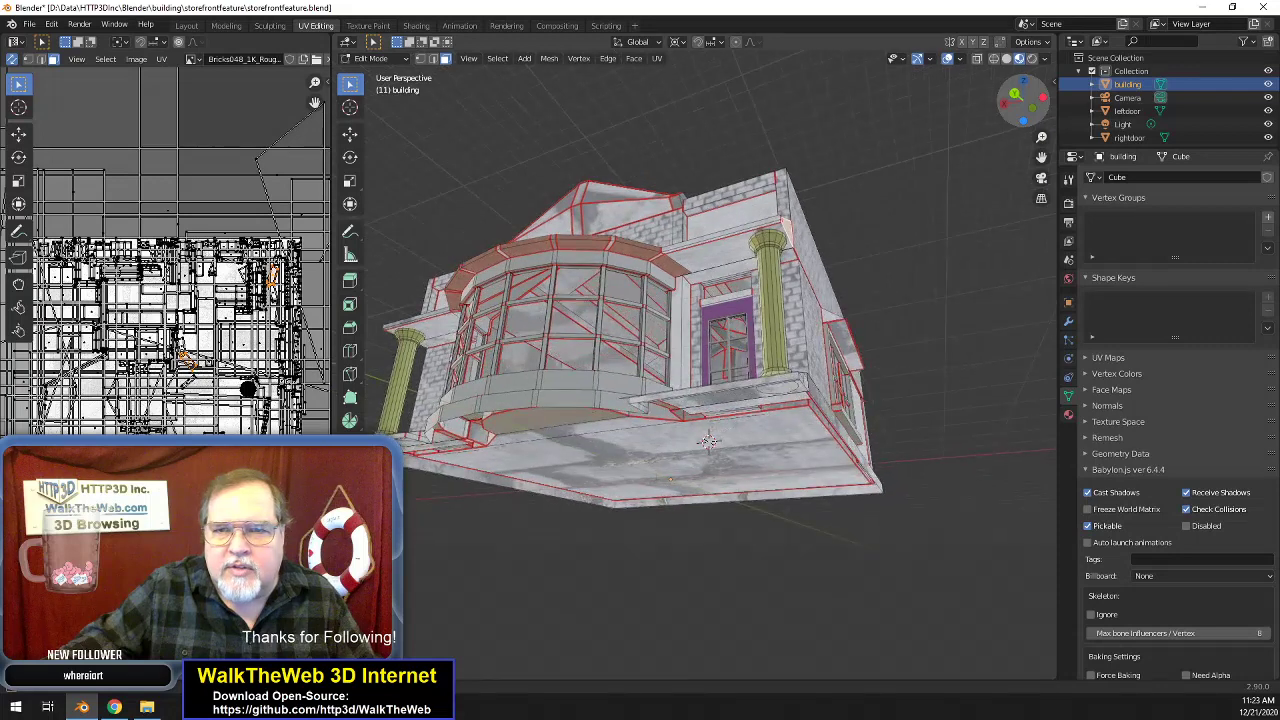
shift+click(717, 259)
shift+click(439, 326)
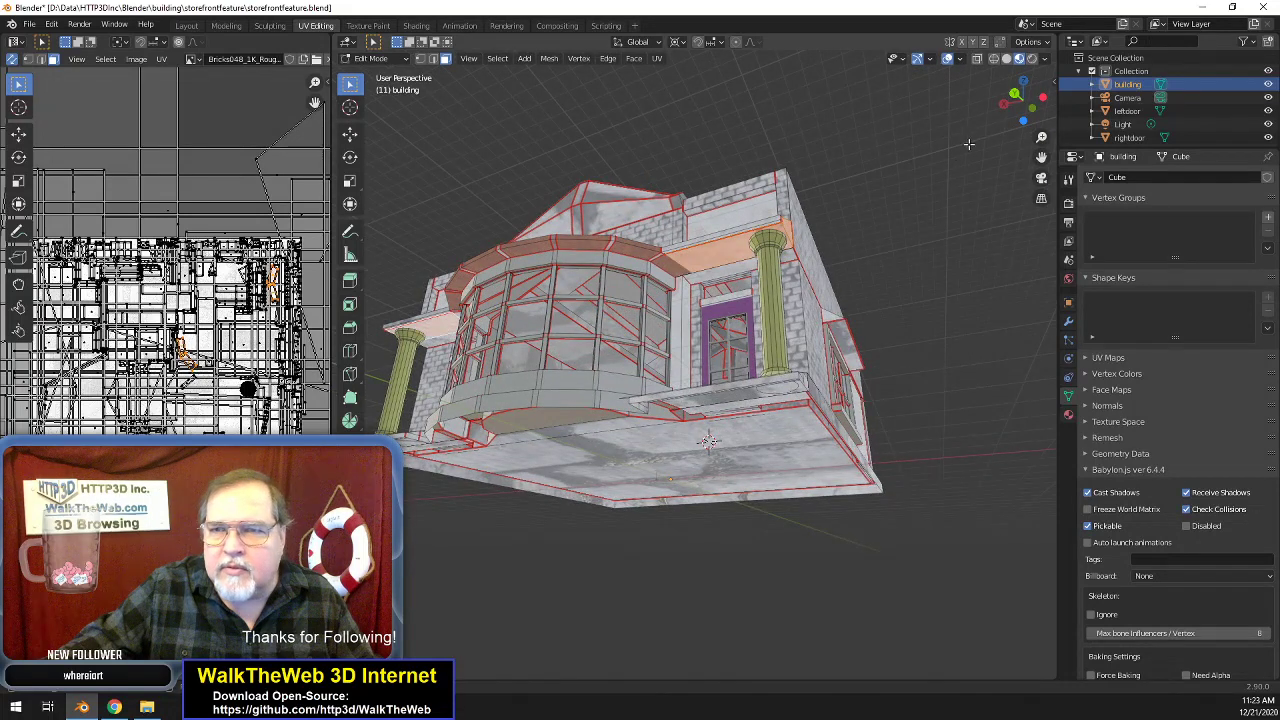
shift+click(725, 267)
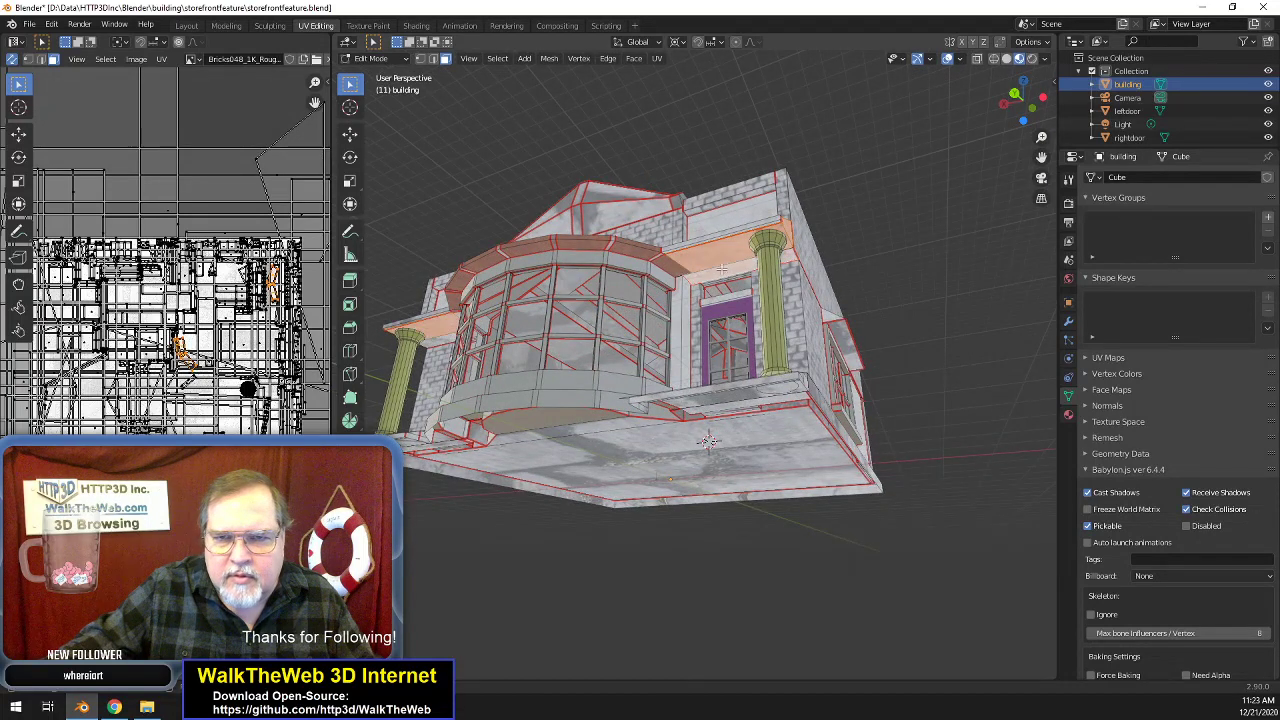
shift+click(460, 336)
drag(1020, 100, 610, 176)
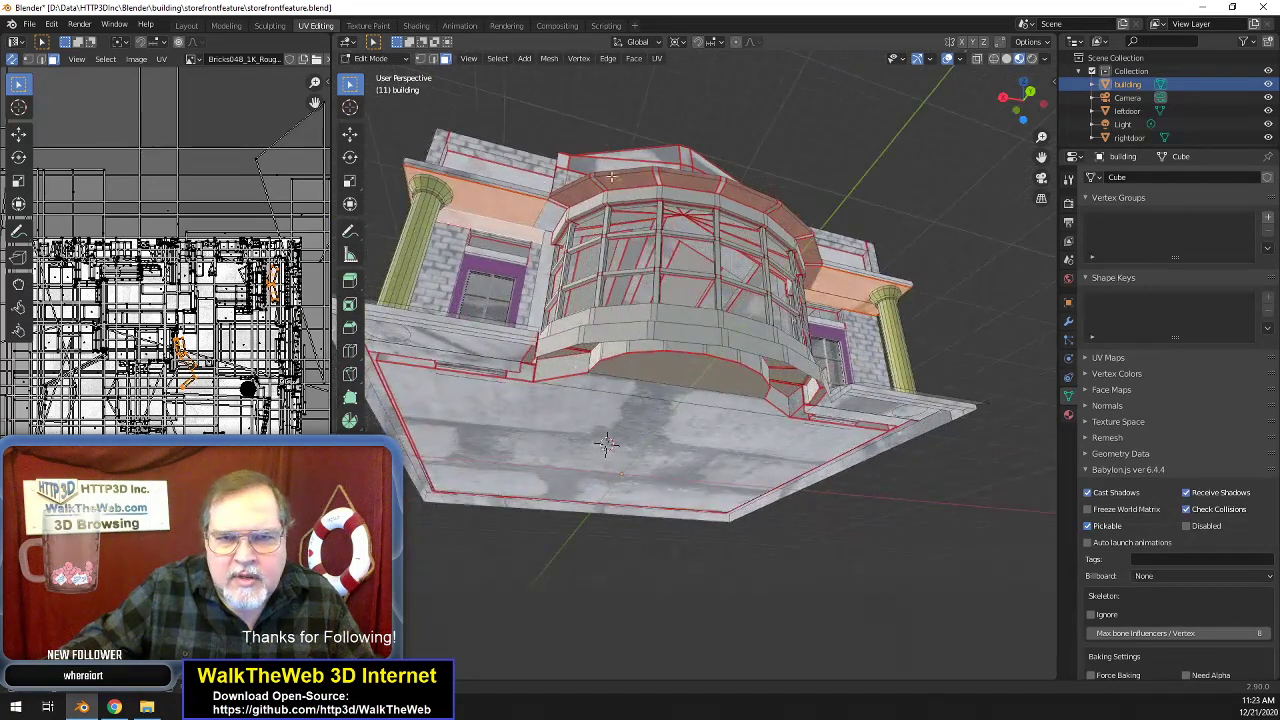
shift+click(547, 212)
middle_drag(607, 444, 637, 446)
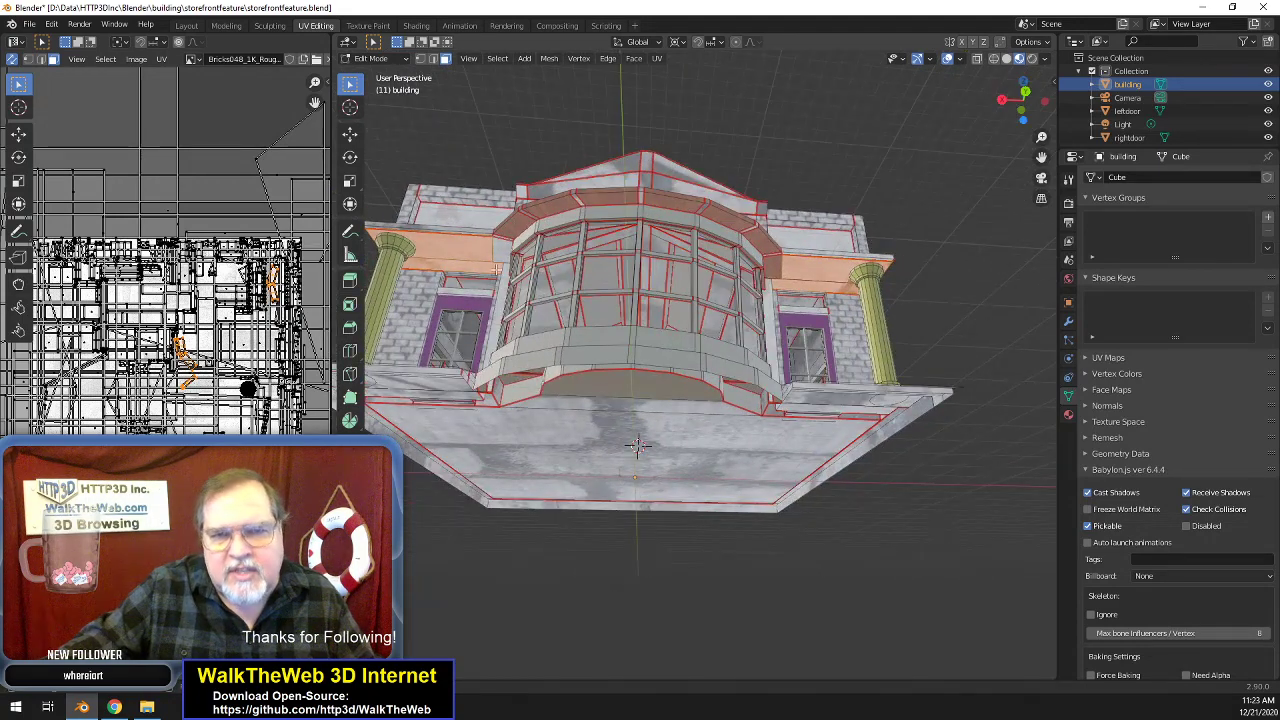
middle_drag(496, 269, 500, 310)
middle_drag(645, 427, 577, 372)
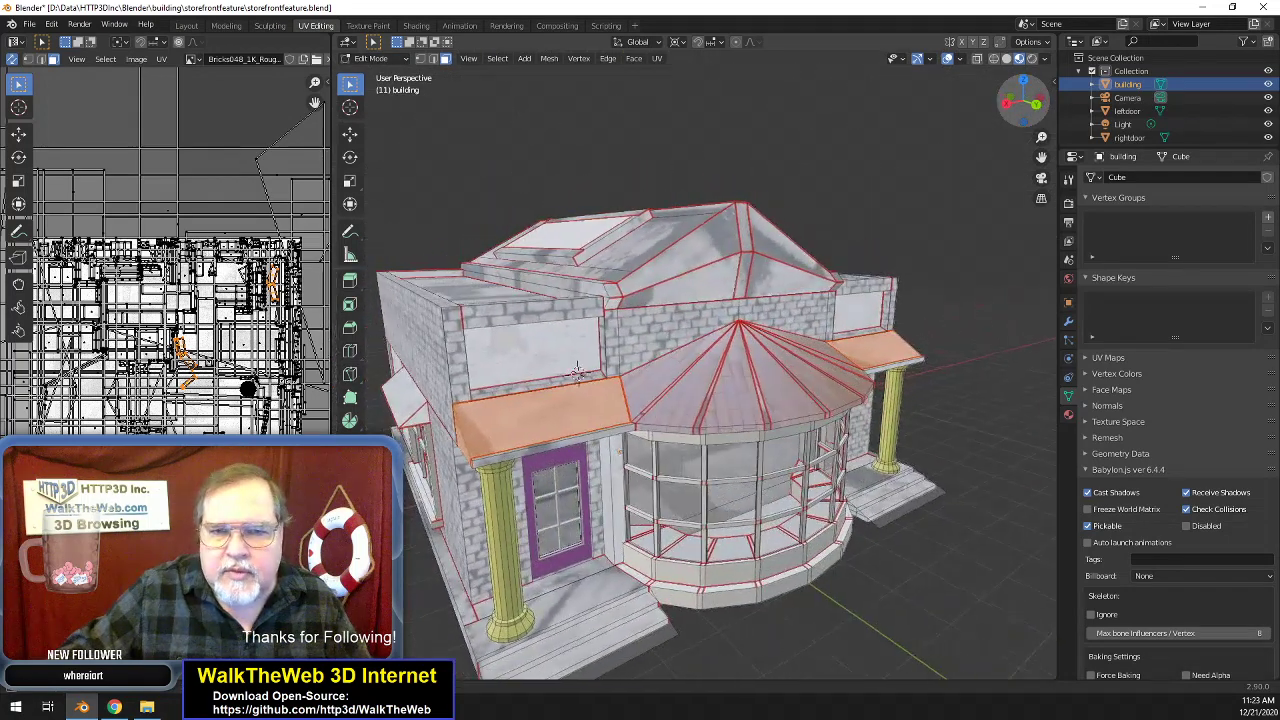
- Unwrap the UVs of the selected porch roof faces
mouse_move(1022, 102)
mouse_down()
mouse_move(978, 125)
mouse_move(1030, 75)
mouse_move(1018, 112)
mouse_up()
click(657, 58)
click(676, 86)
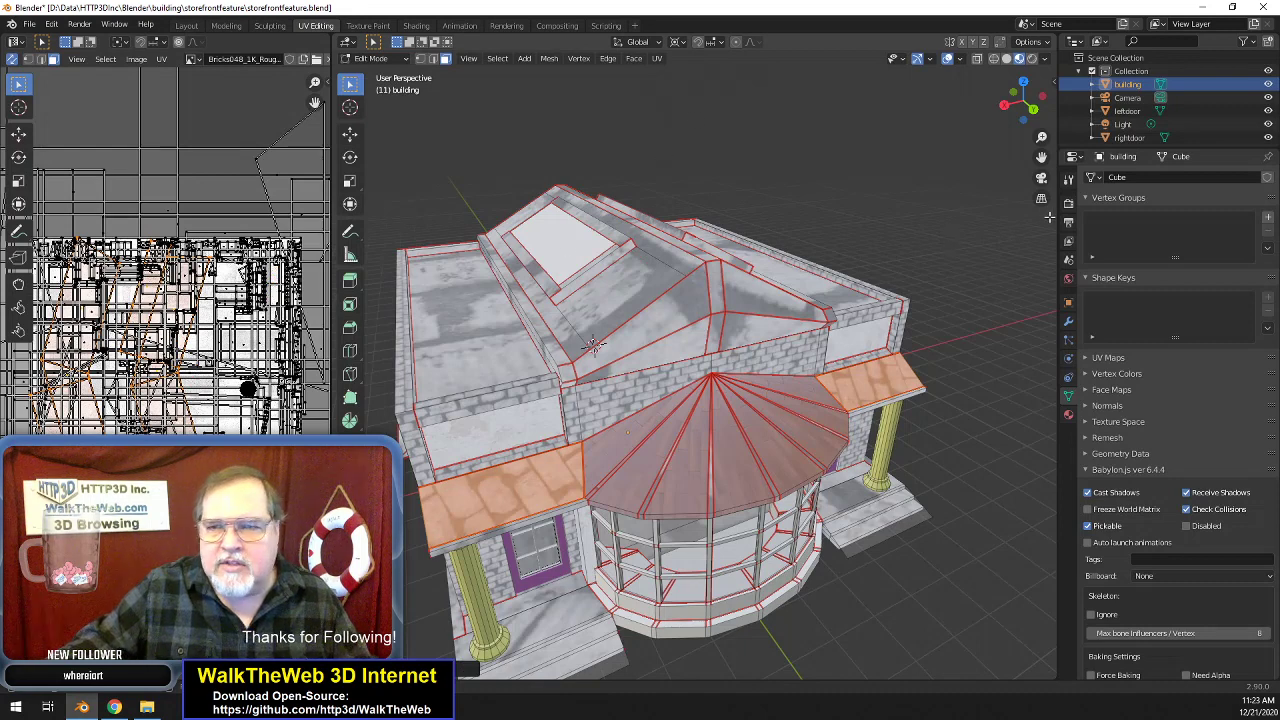
- Assign the redroof material to the selected porch roof faces and check the undersides
click(1068, 415)
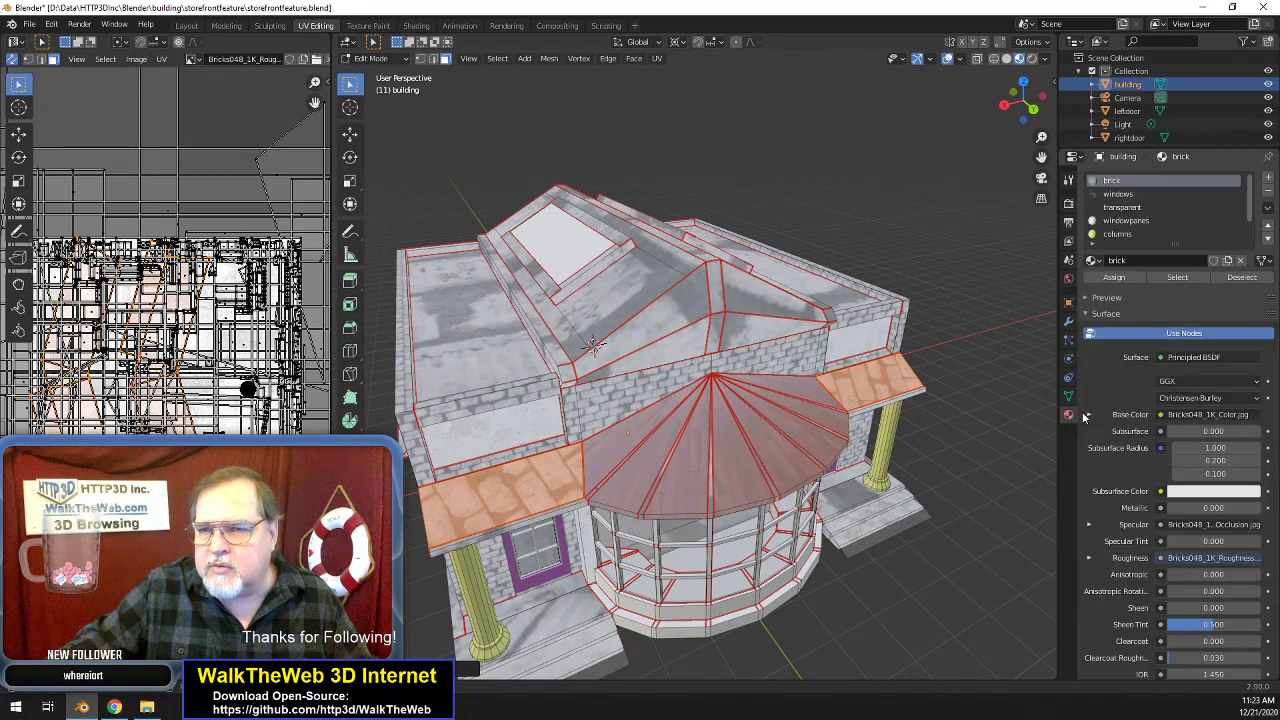
scroll(1129, 240, down, 2)
click(1116, 234)
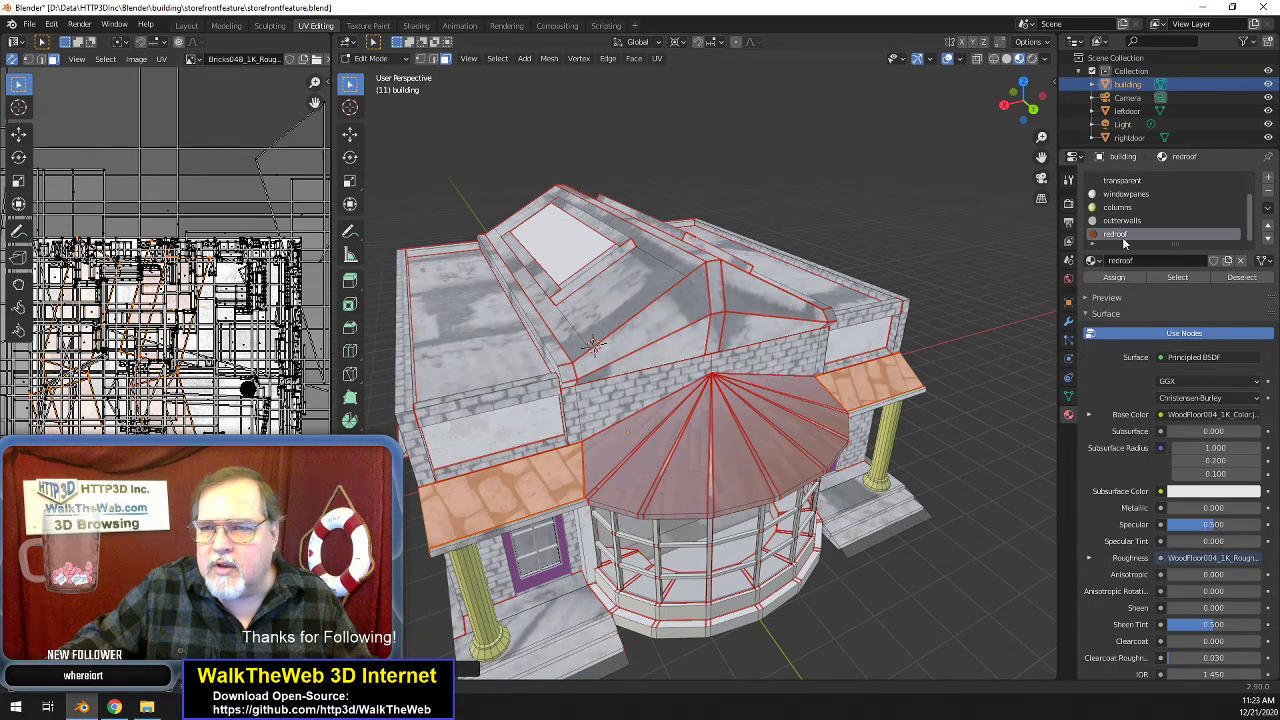
click(1114, 277)
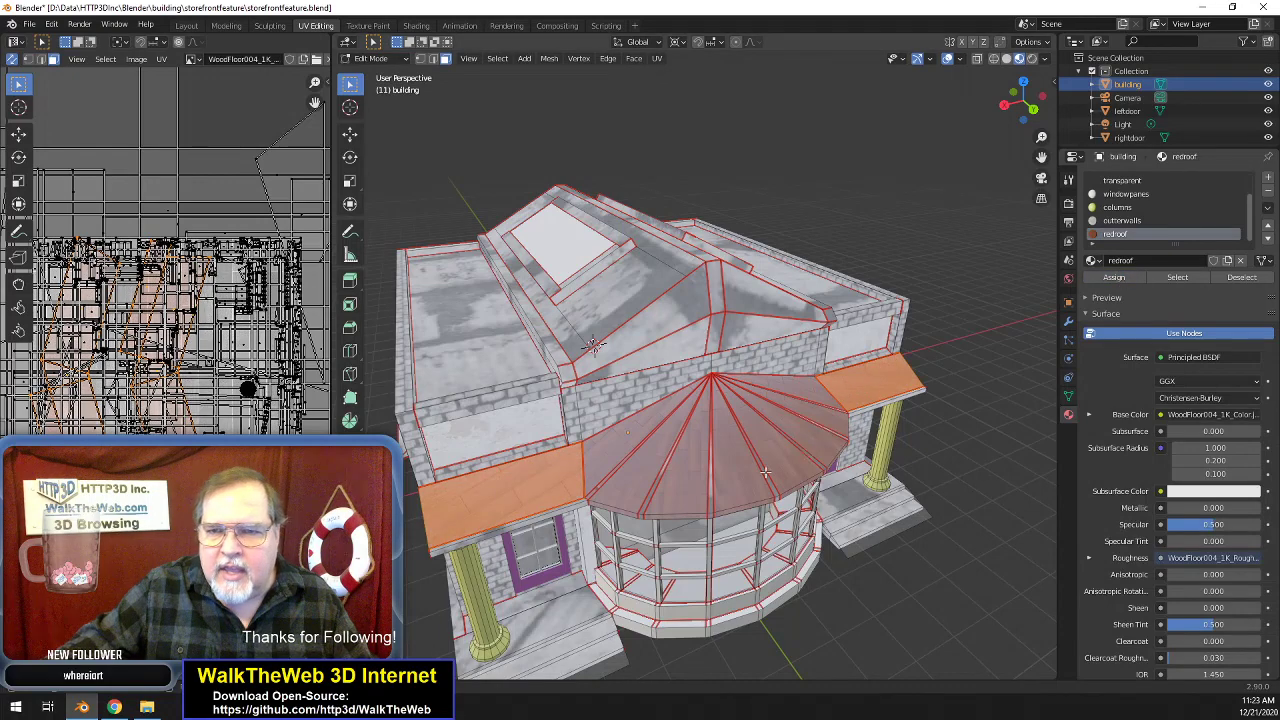
drag(1028, 112, 1018, 42)
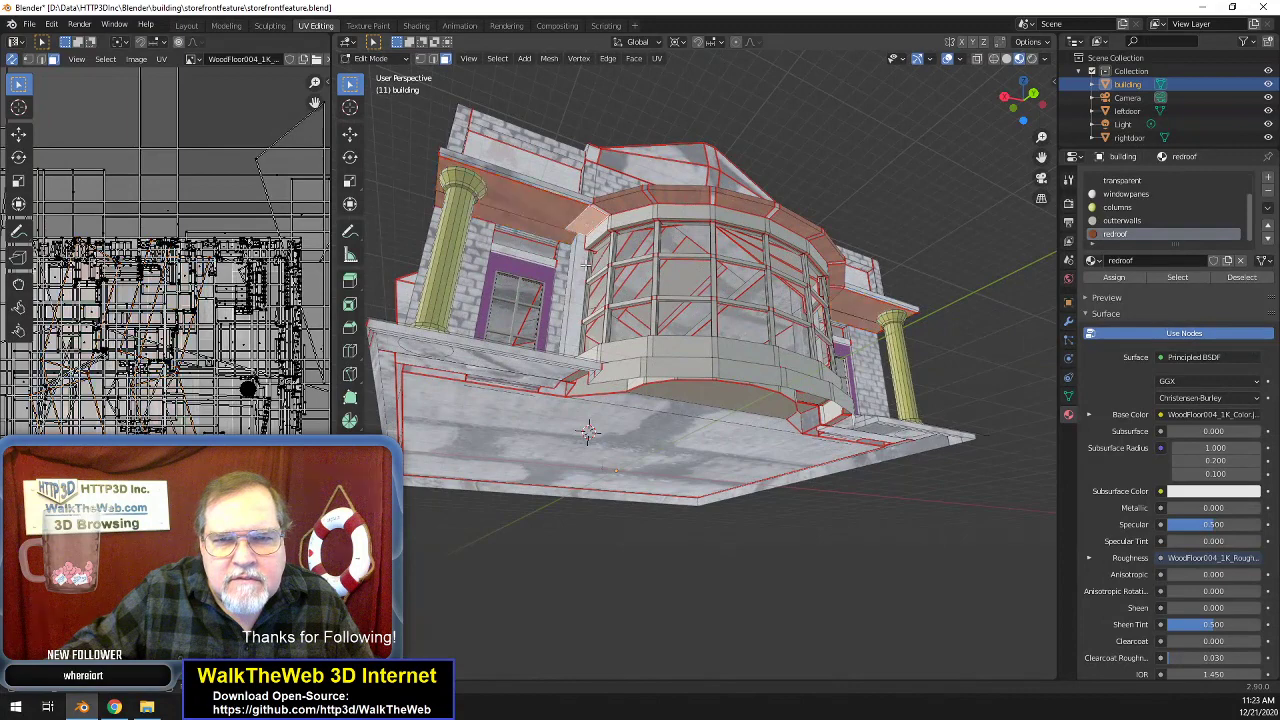
scroll(717, 232, up, 4)
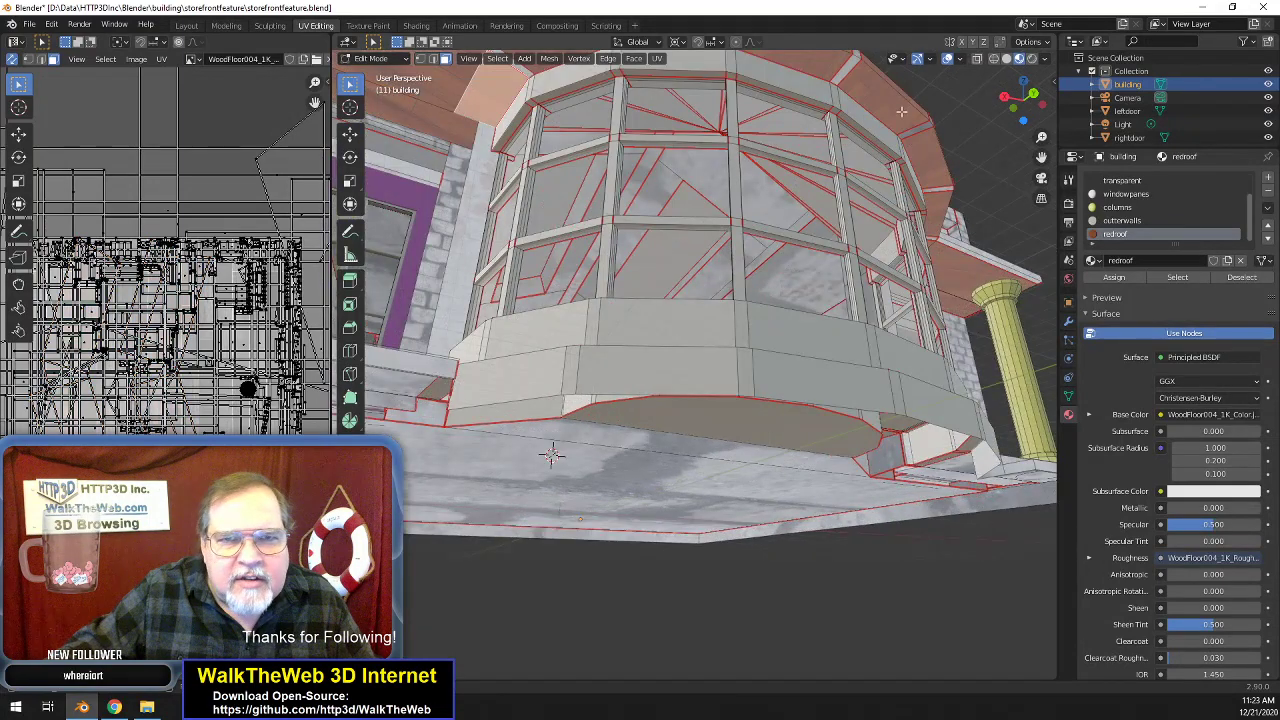
scroll(929, 145, down, 5)
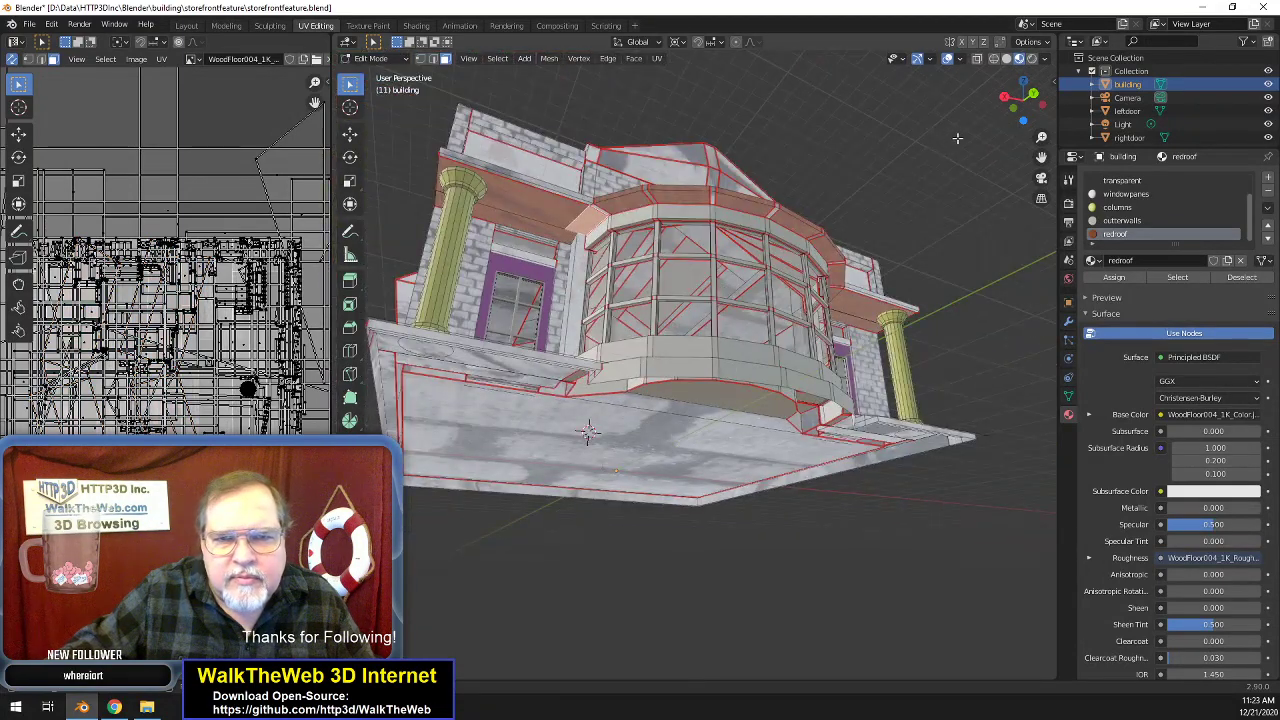
- Restore the selection of the porch roof faces and scale their UVs by 2
mouse_move(1040, 108)
mouse_down()
mouse_move(1030, 150)
mouse_move(1054, 128)
mouse_move(1048, 110)
mouse_up()
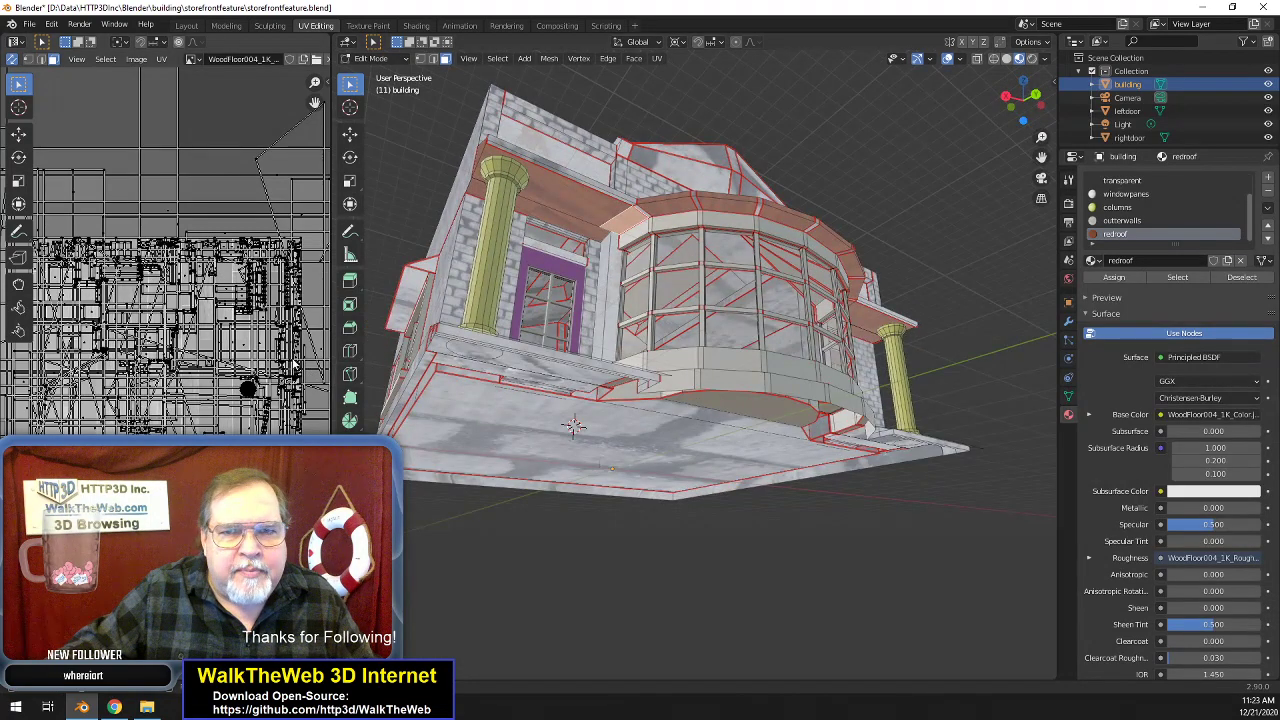
key(ctrl+z)
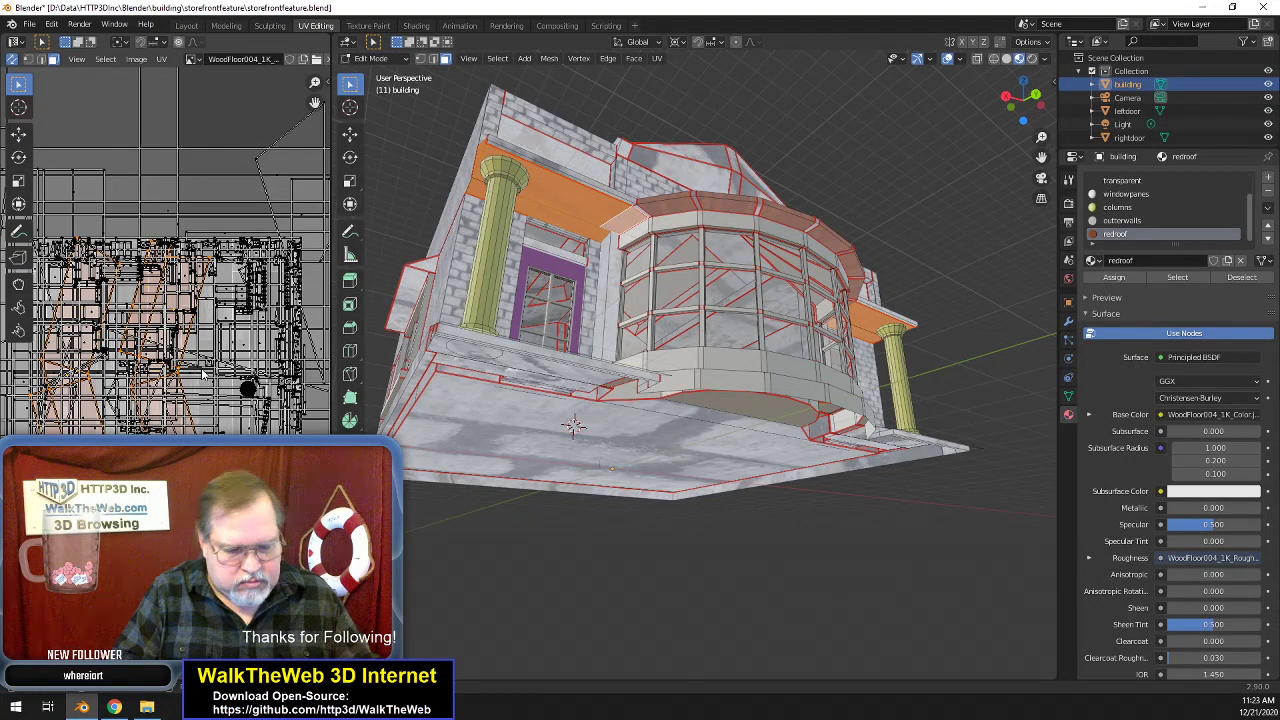
key(s)
key(2)
key(Return)
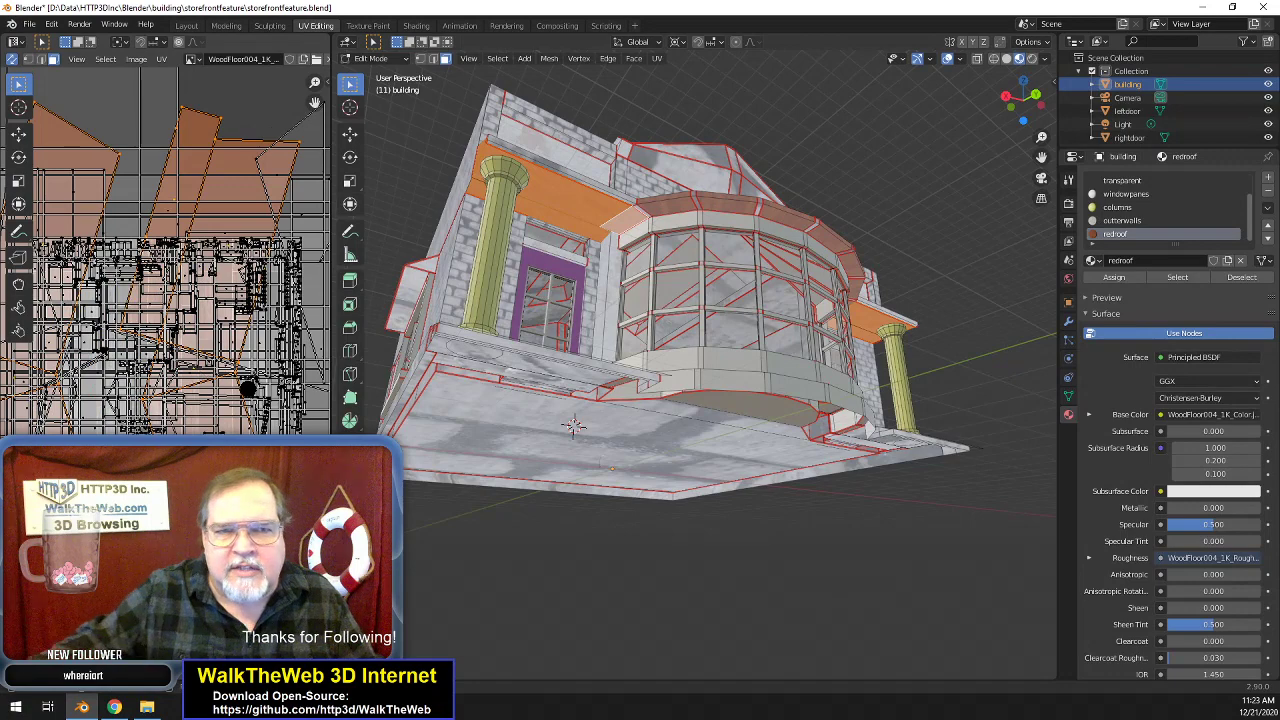
drag(1027, 117, 776, 322)
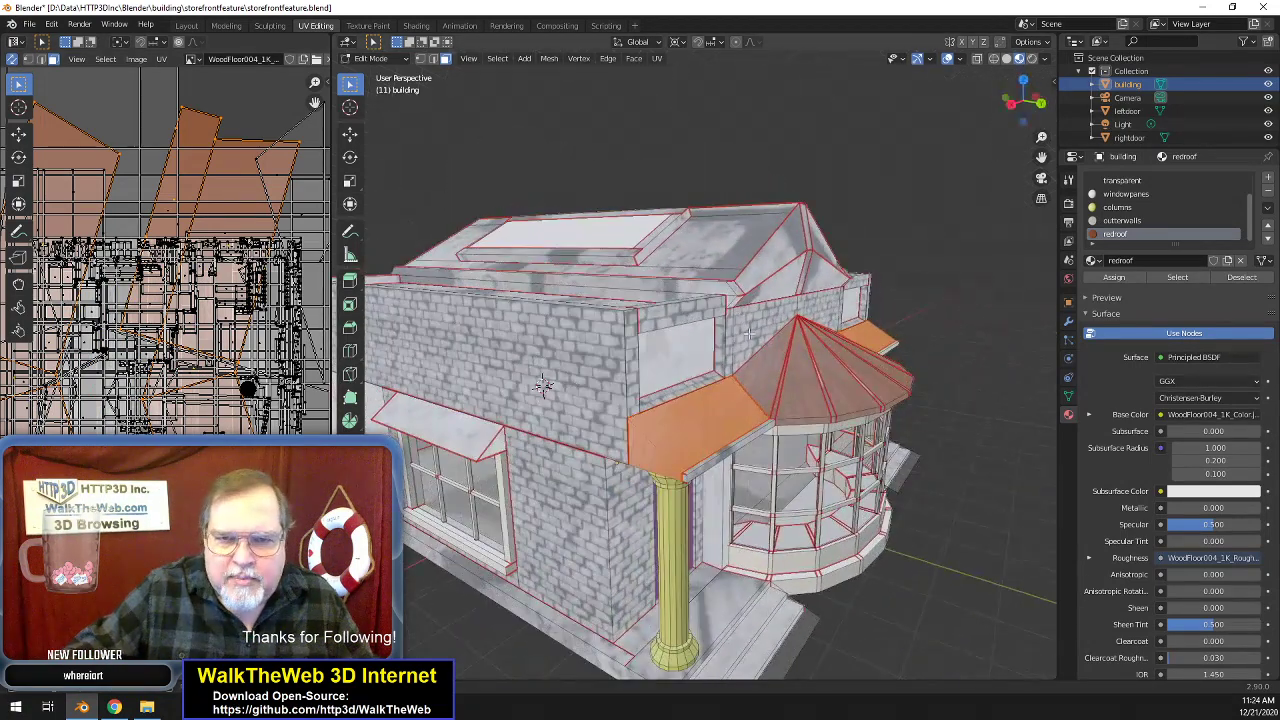
click(705, 422)
shift+click(637, 453)
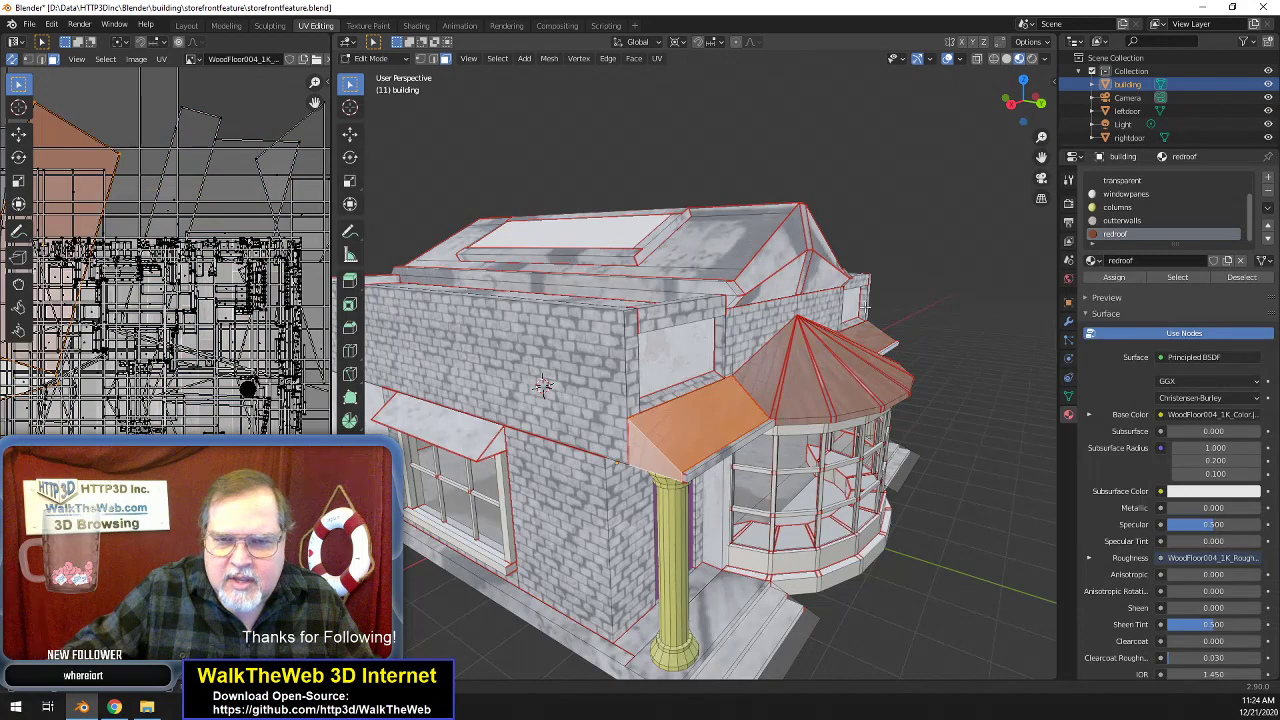
drag(1030, 112, 755, 180)
shift+click(684, 213)
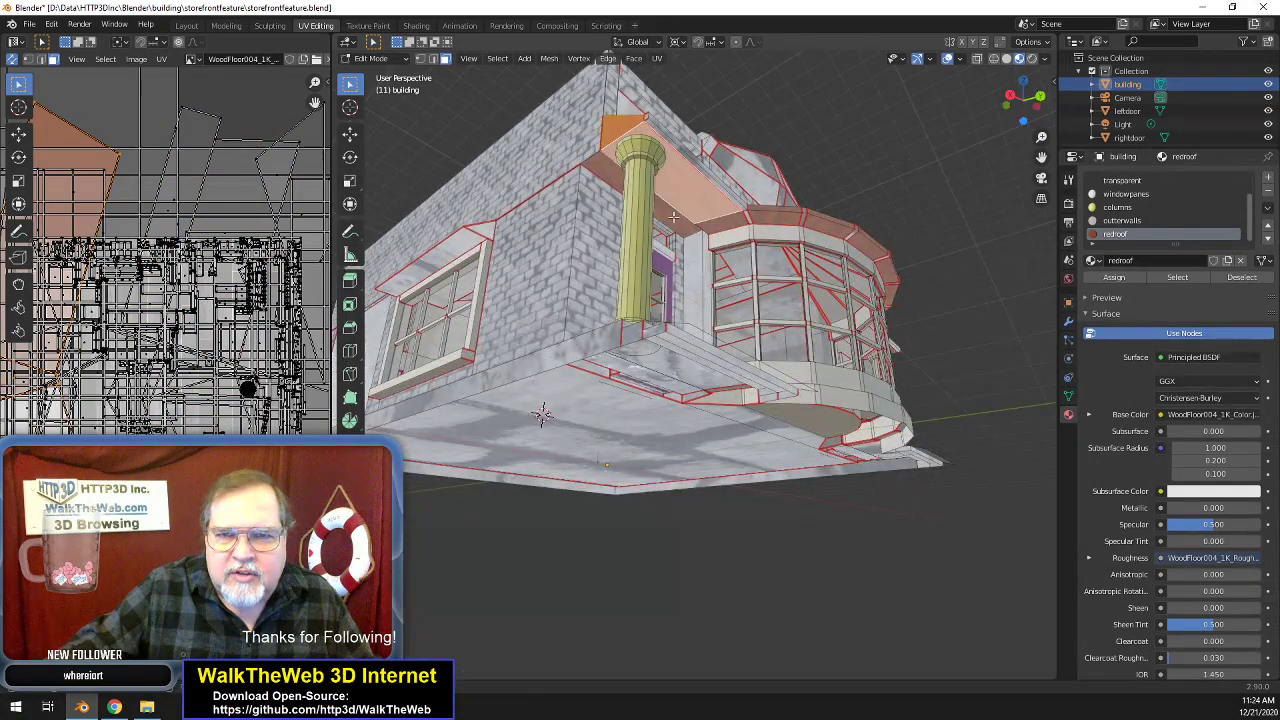
shift+click(714, 229)
drag(1032, 108, 1002, 178)
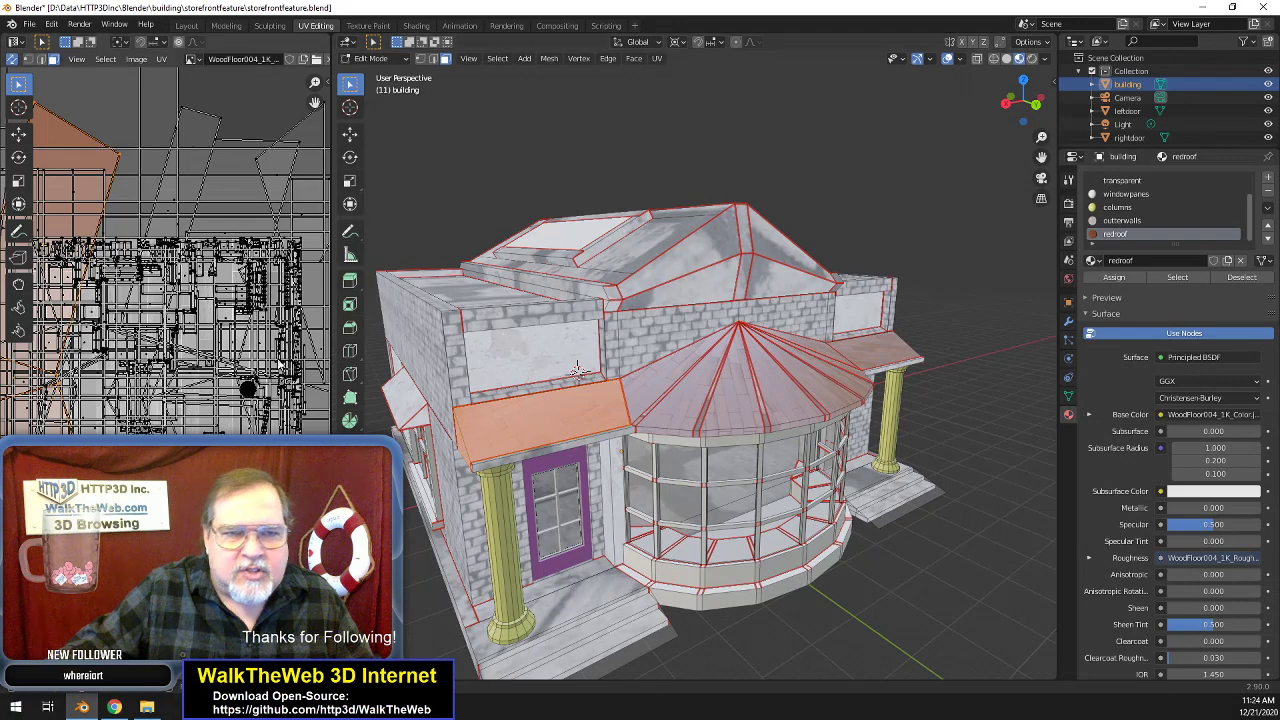
scroll(170, 312, down, 1)
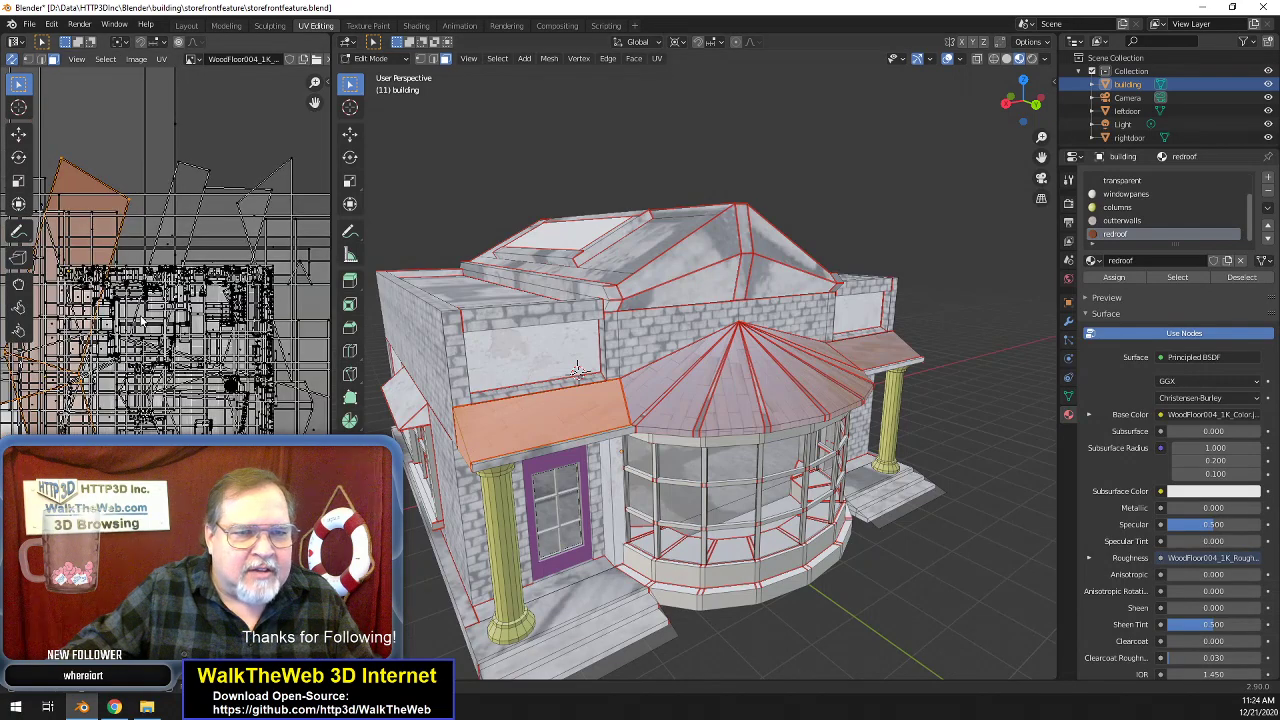
- Select the sloped top and underside faces of the porch roof above the left door and unwrap their UVs
click(543, 427)
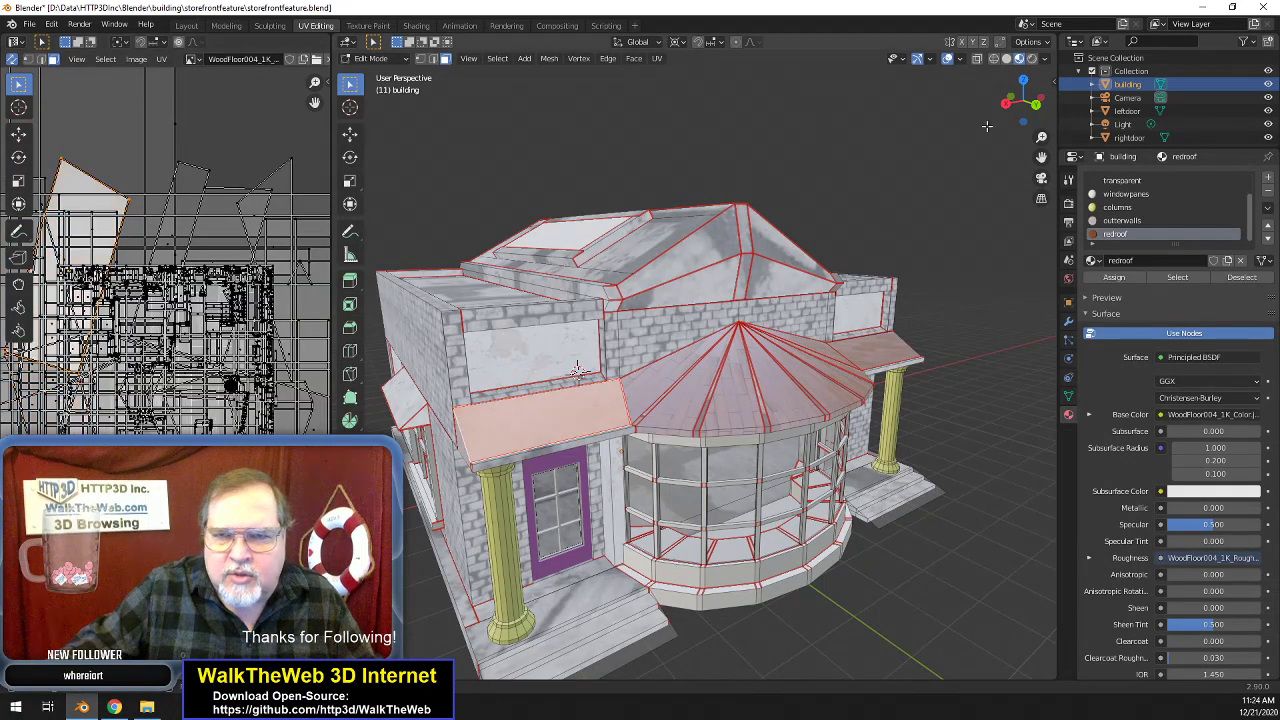
drag(1034, 107, 1034, 62)
click(645, 207)
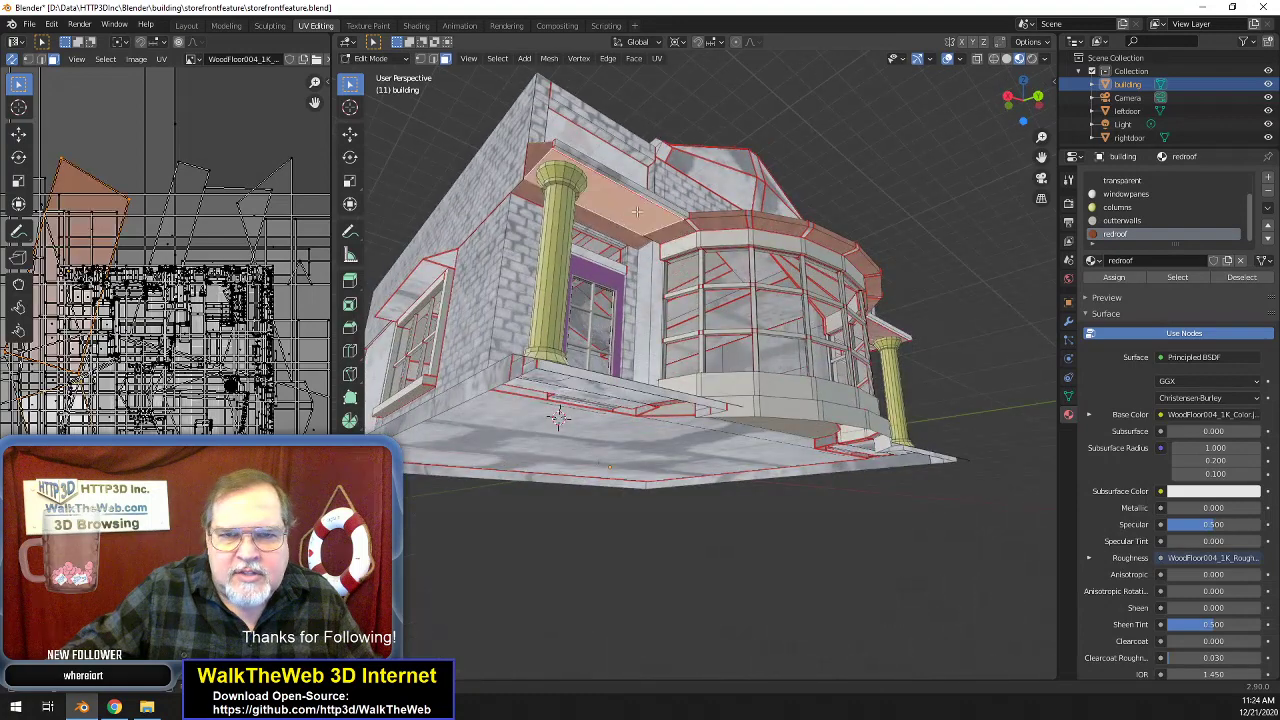
drag(1030, 110, 796, 128)
click(657, 58)
click(686, 83)
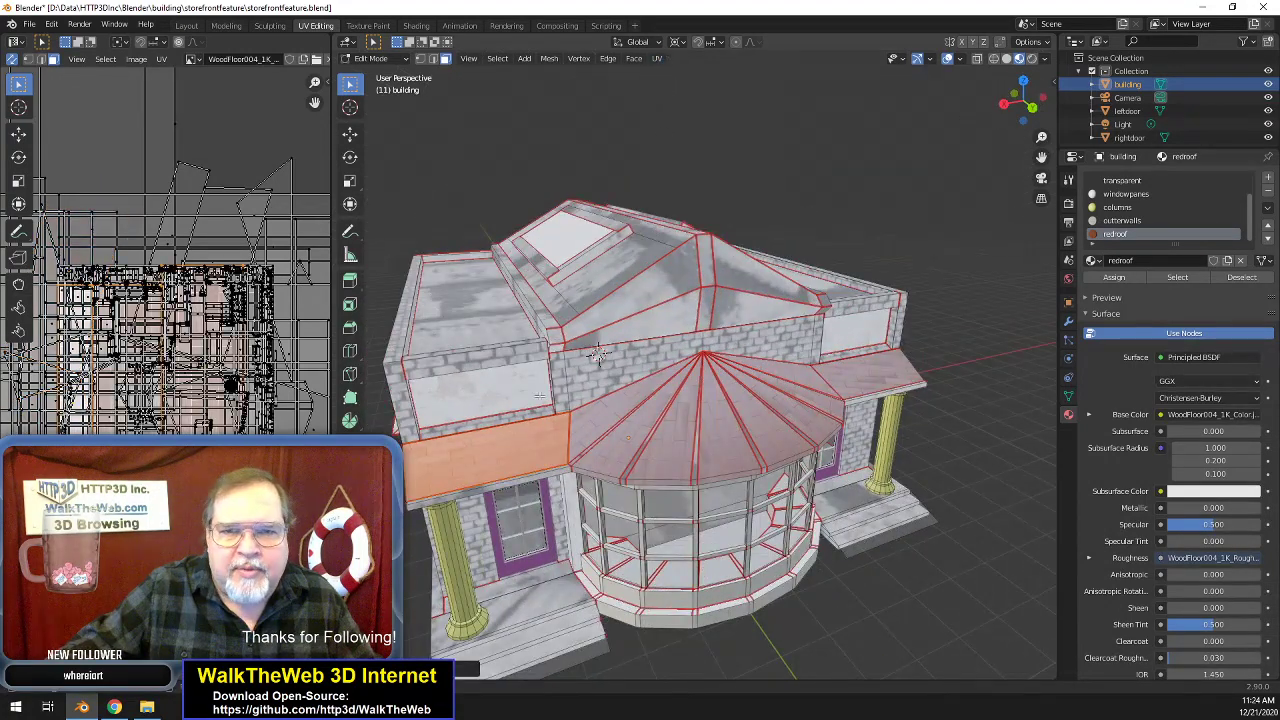
- Select the outer end face of the left porch roof and unwrap its UVs
drag(1021, 107, 1092, 73)
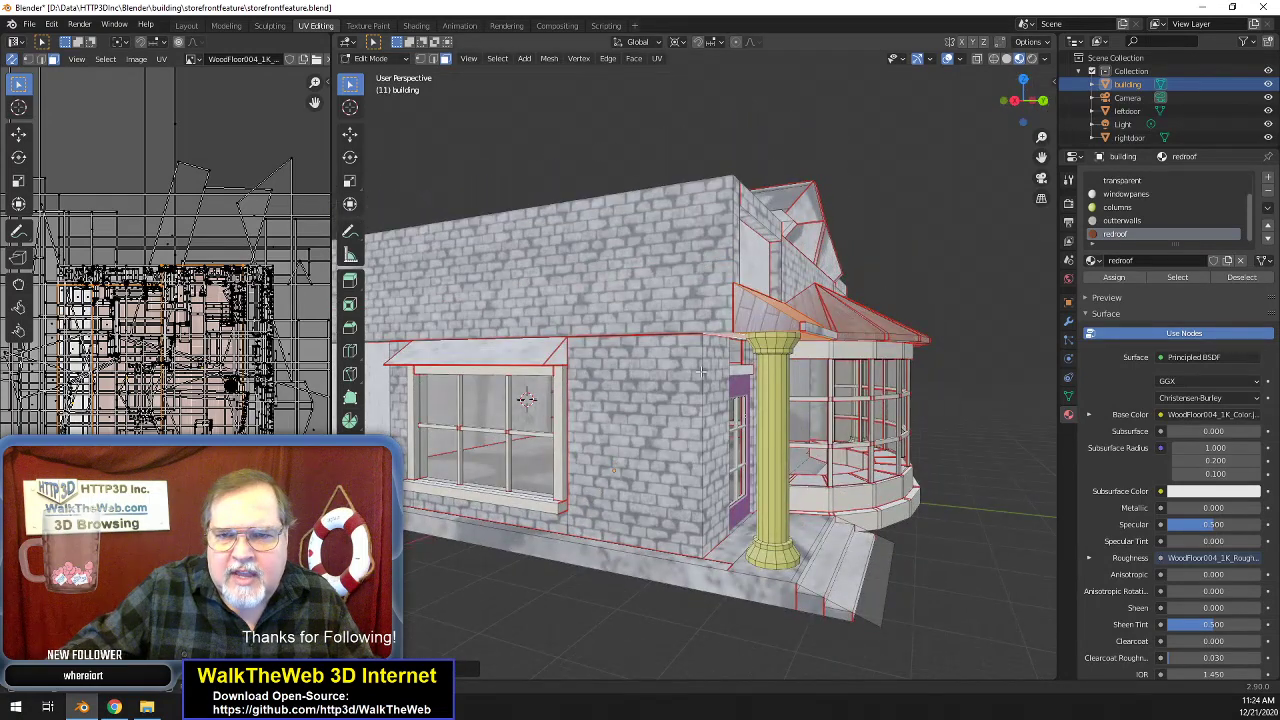
click(757, 323)
click(657, 58)
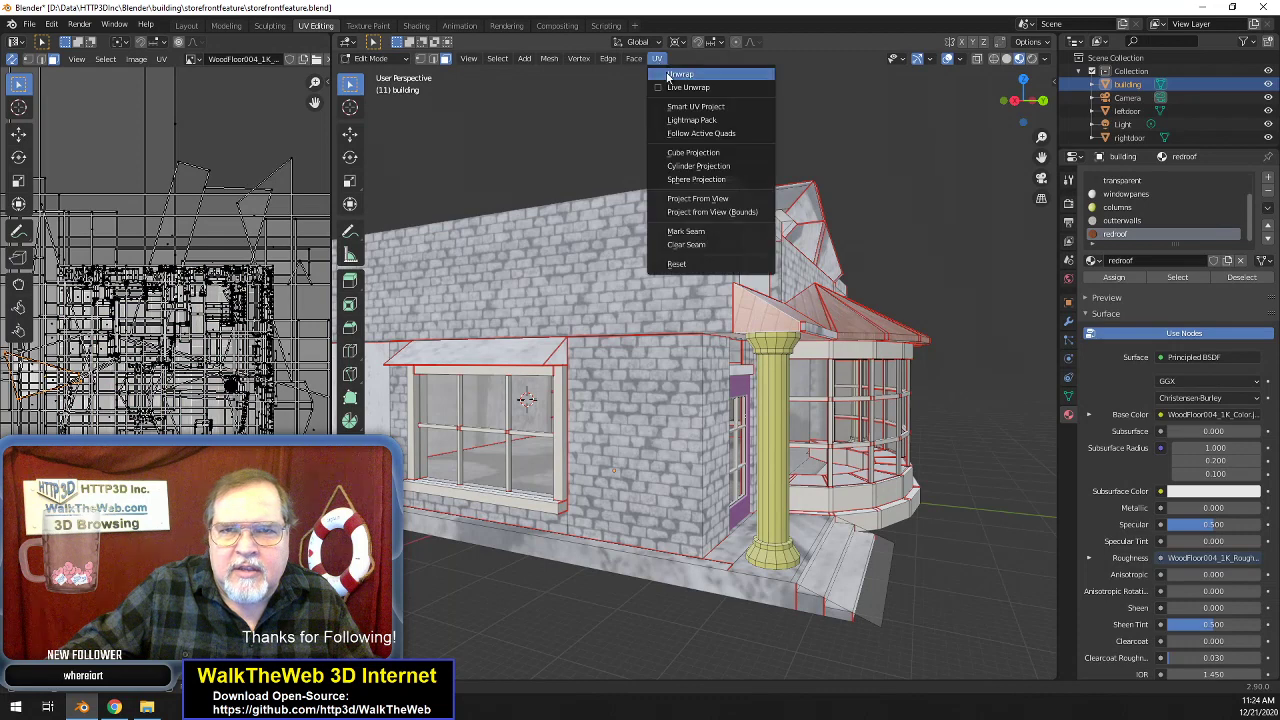
click(690, 112)
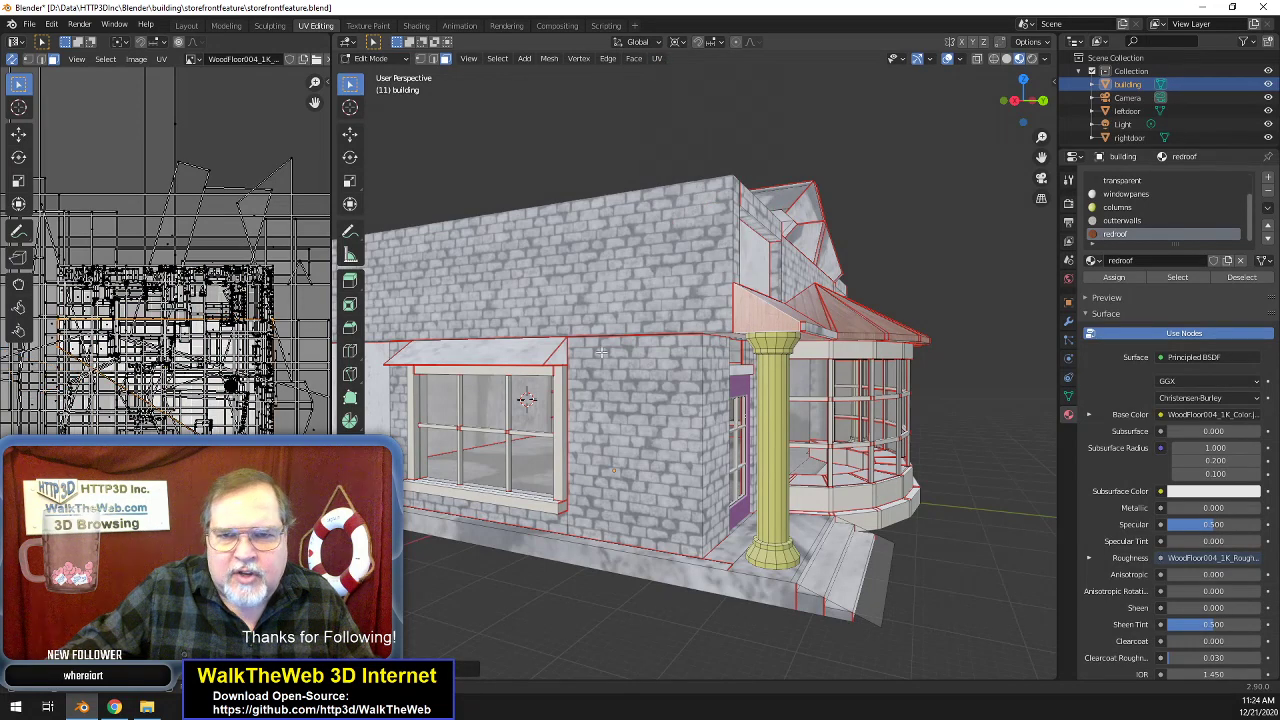
- Scale the UVs of the left porch roof's end face by 0.3
key(s)
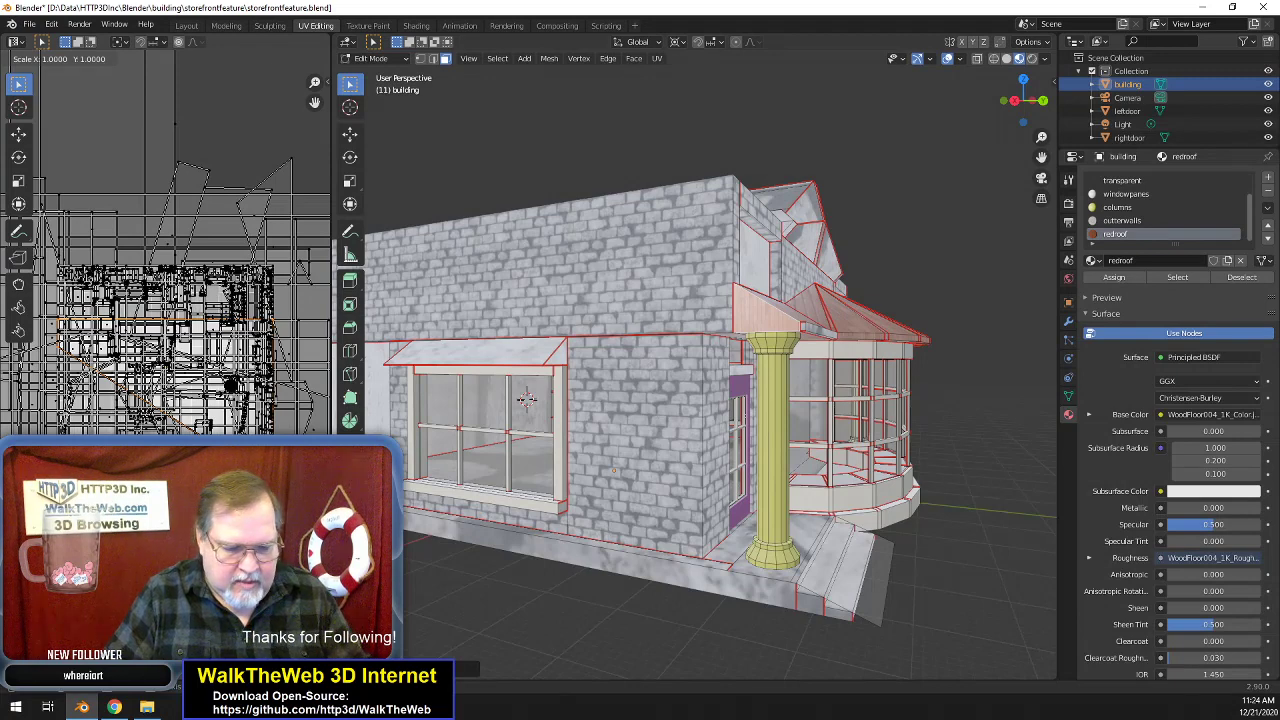
text(.25)
key(BackSpace)
key(BackSpace)
text(3)
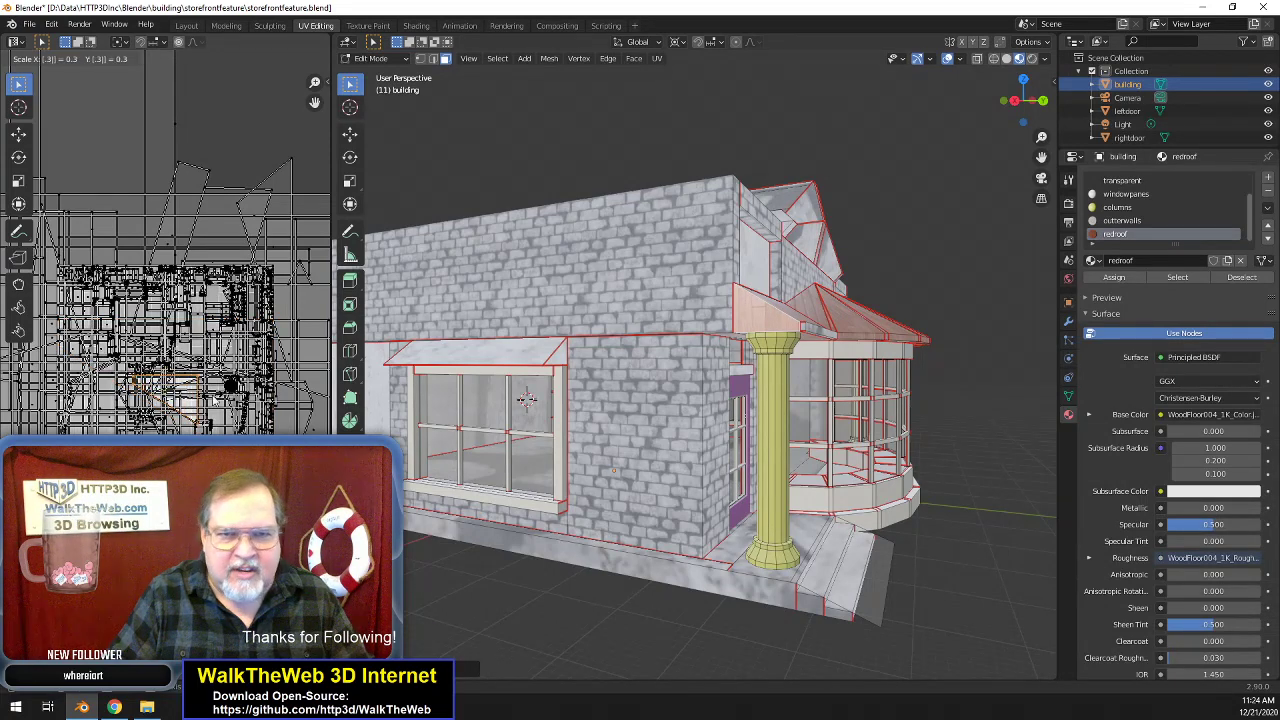
key(Return)
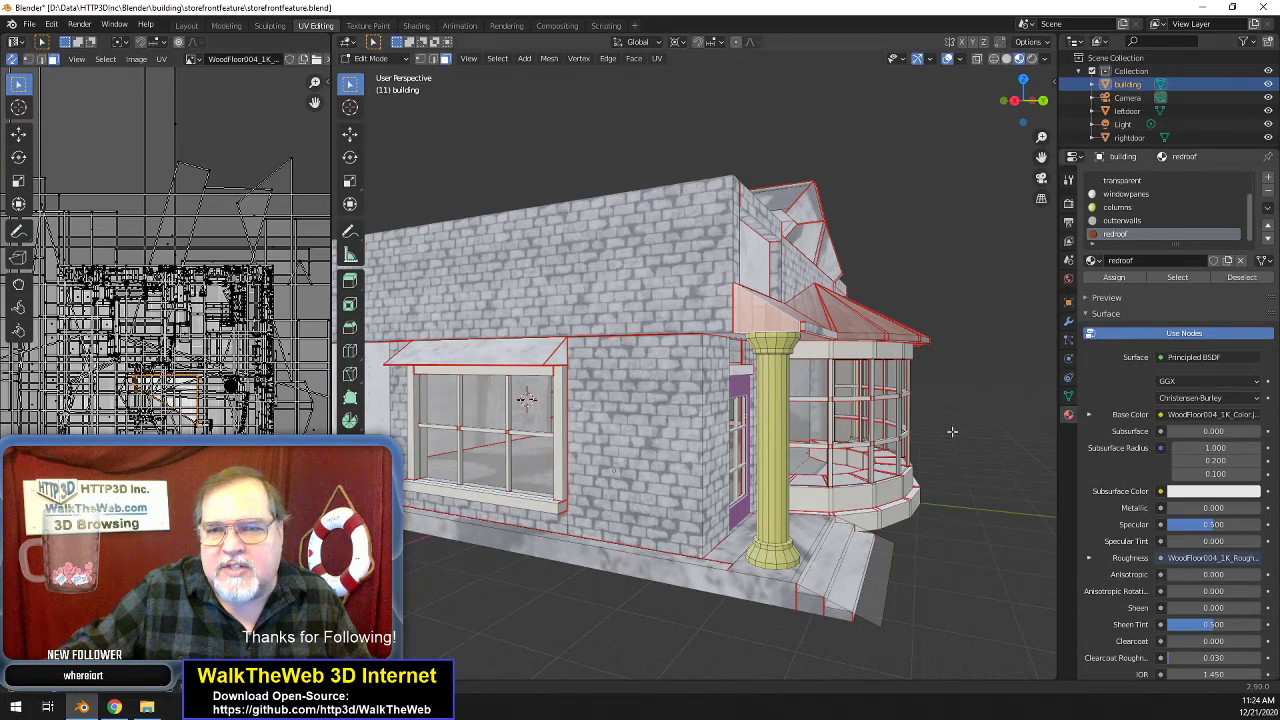
- Select the underside and sloped top faces of the porch roof above the right door and unwrap their UVs
drag(1022, 102, 1032, 100)
middle_drag(549, 380, 678, 355)
drag(1028, 101, 994, 70)
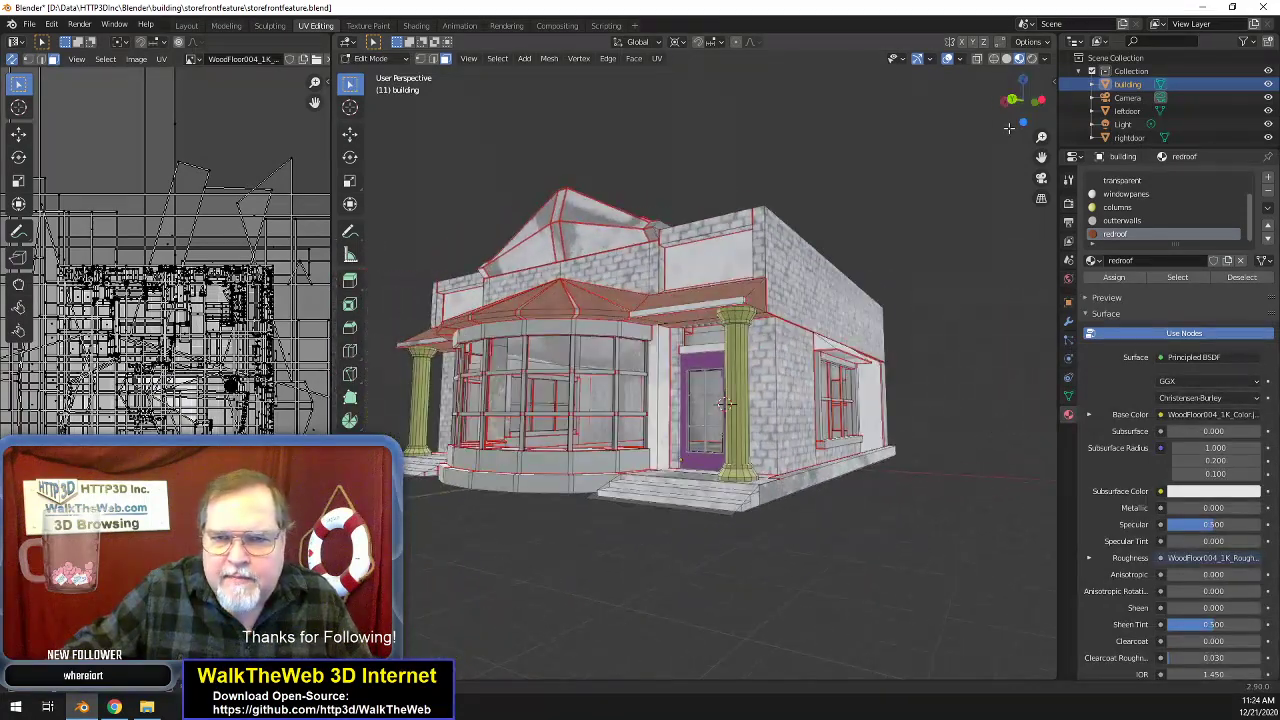
click(735, 286)
click(727, 290)
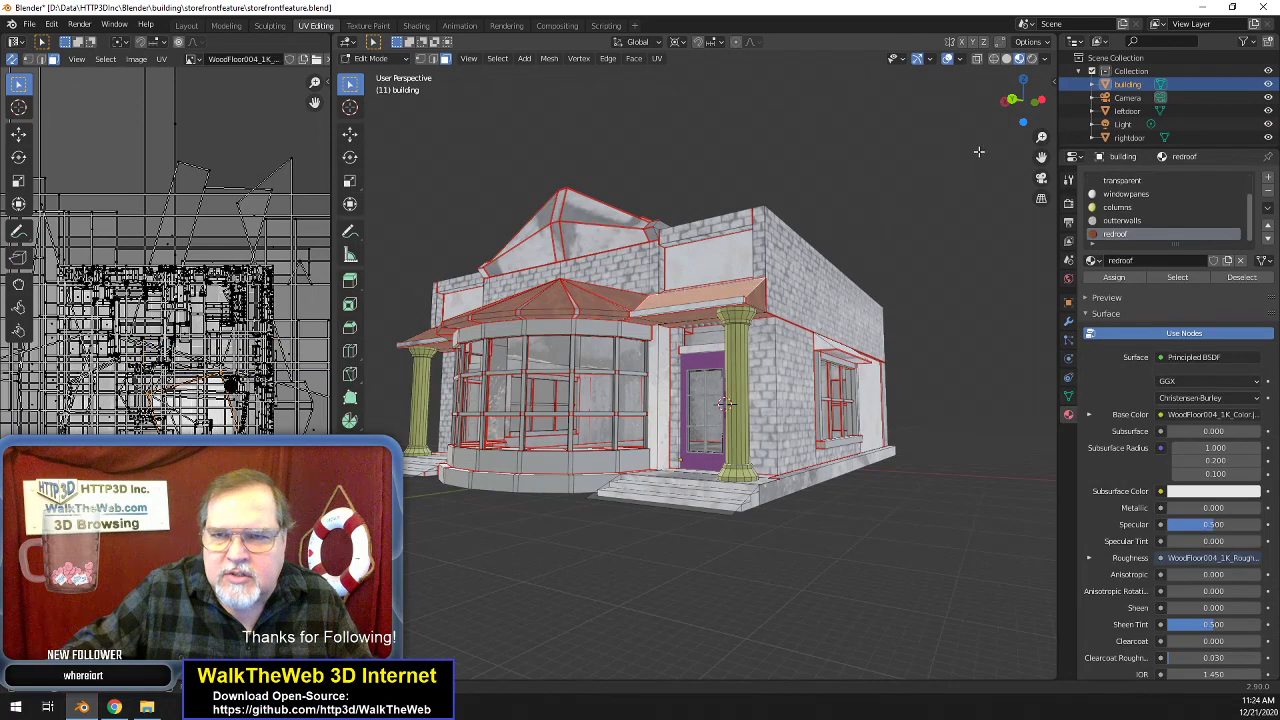
mouse_move(1028, 115)
mouse_down()
mouse_move(1016, 86)
mouse_move(1014, 130)
mouse_up()
click(707, 262)
shift+click(715, 265)
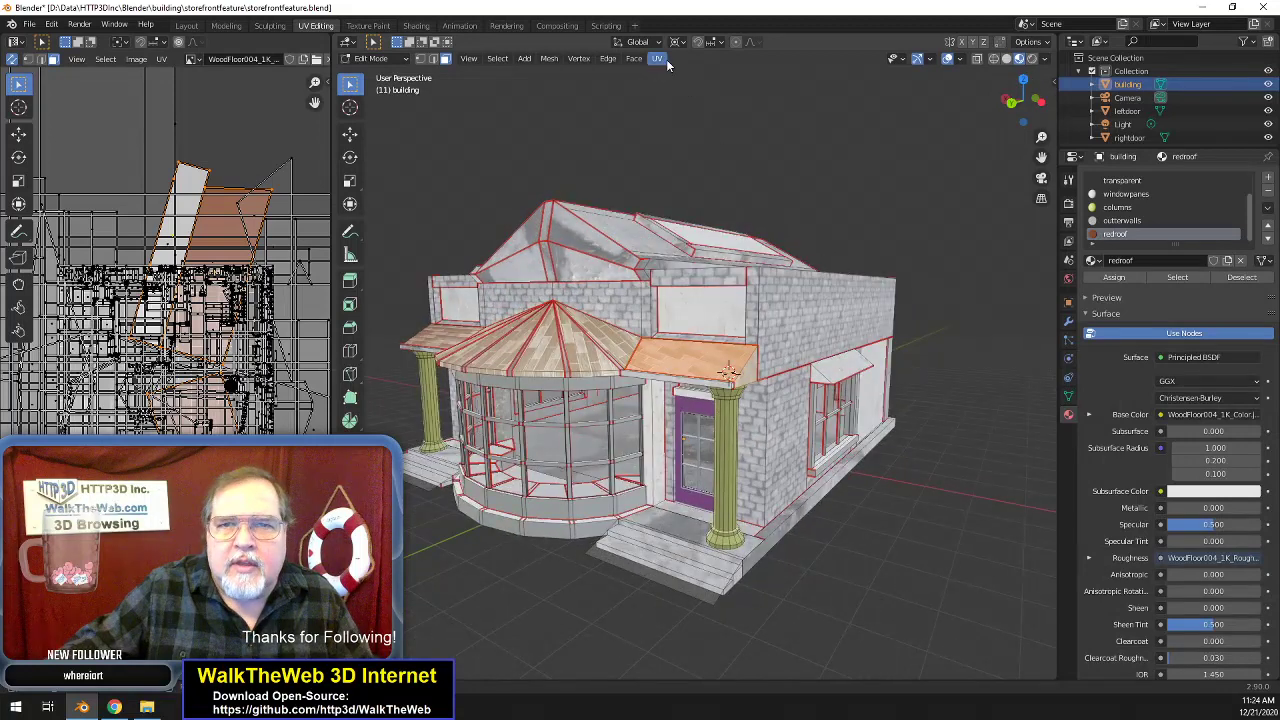
click(660, 59)
click(700, 77)
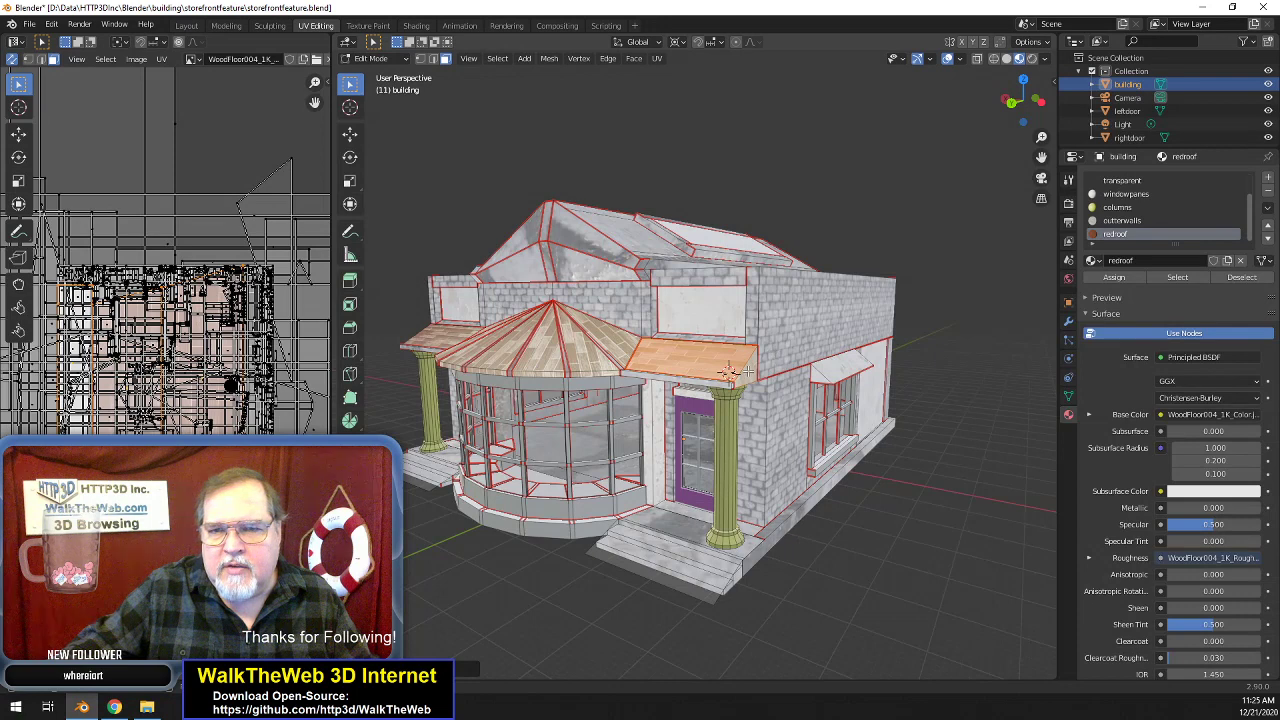
- Unwrap the outer end face of the right porch roof and scale its UVs down to match the left one
click(659, 59)
click(669, 97)
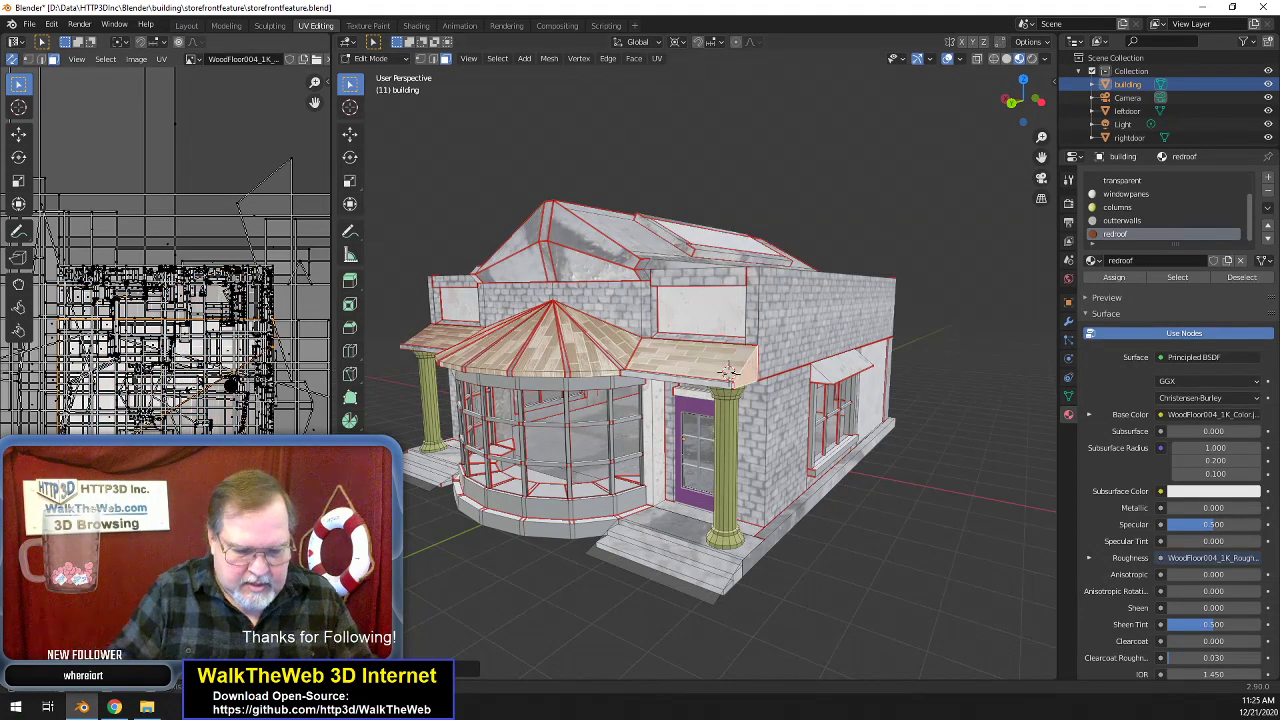
key(s)
click(197, 390)
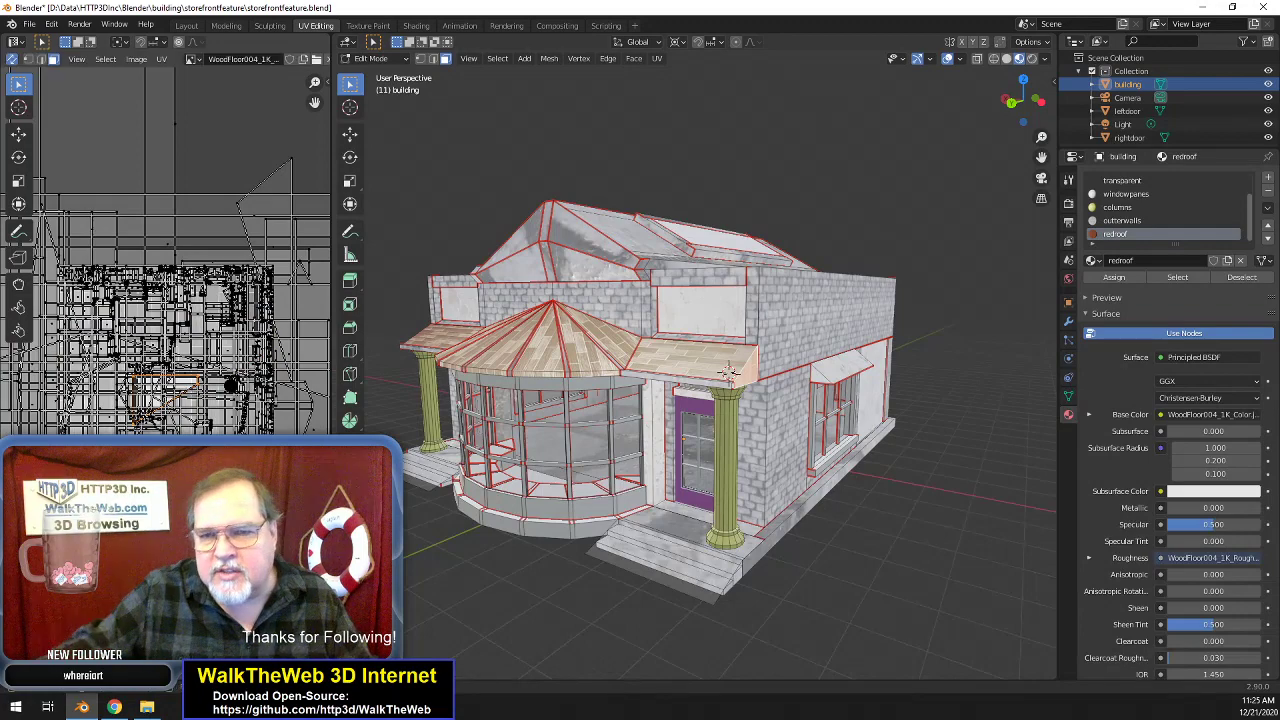
scroll(932, 448, up, 5)
scroll(932, 448, down, 3)
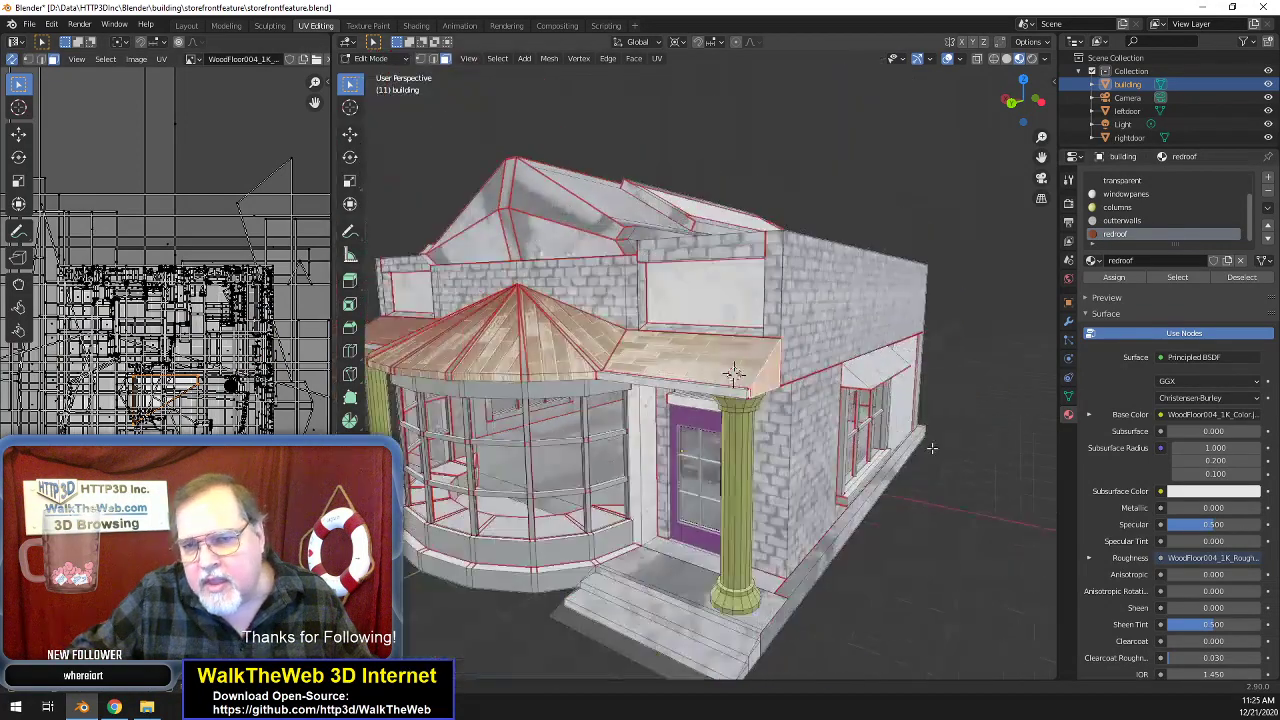
scroll(932, 448, down, 2)
drag(1022, 102, 1180, 103)
mouse_move(547, 390)
middle_down()
mouse_move(627, 420)
mouse_move(562, 384)
middle_up()
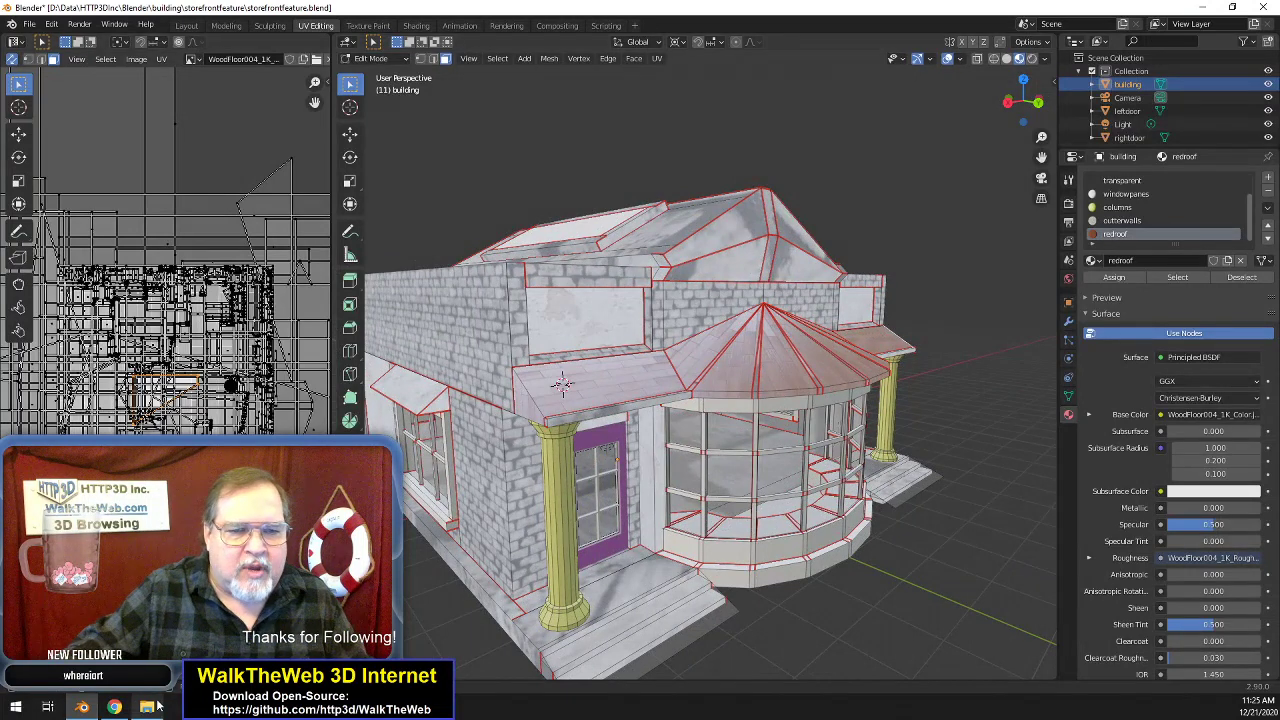
- Switch to Chrome and look through the Wood Floor textures on the CC0 Textures site
click(116, 707)
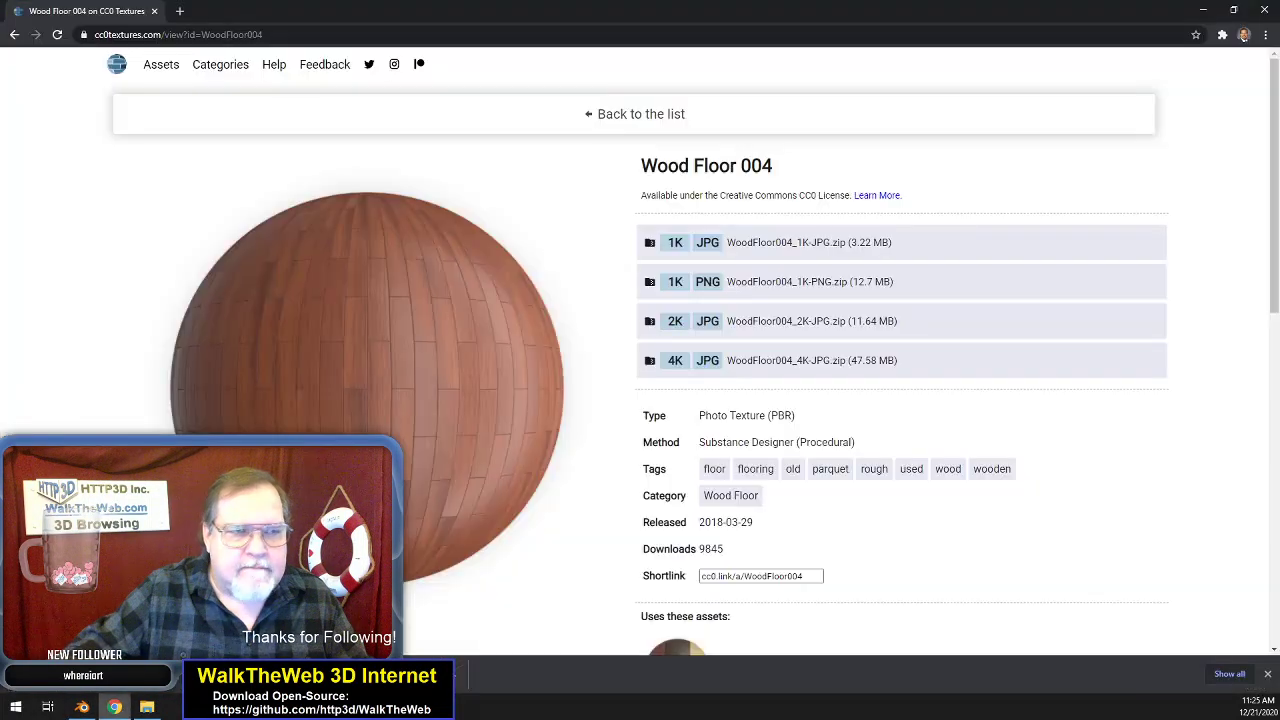
click(14, 34)
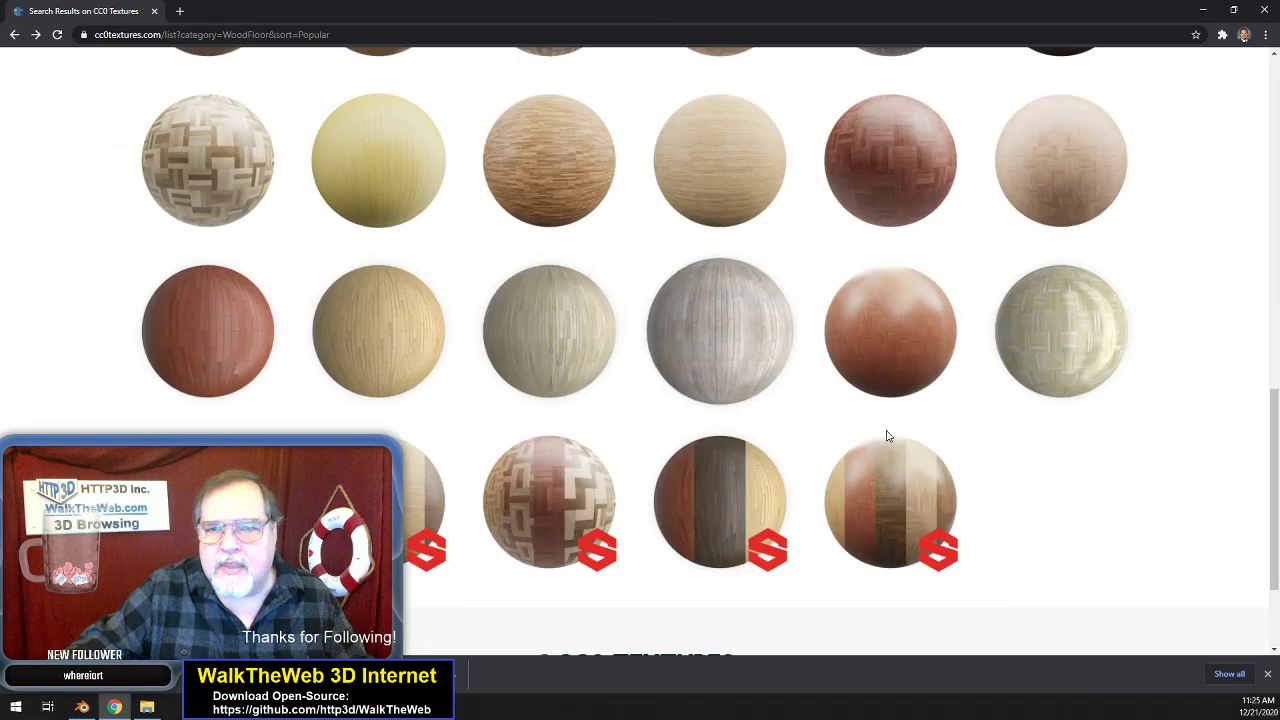
scroll(1040, 457, down, 2)
scroll(1041, 457, up, 3)
scroll(1040, 457, up, 7)
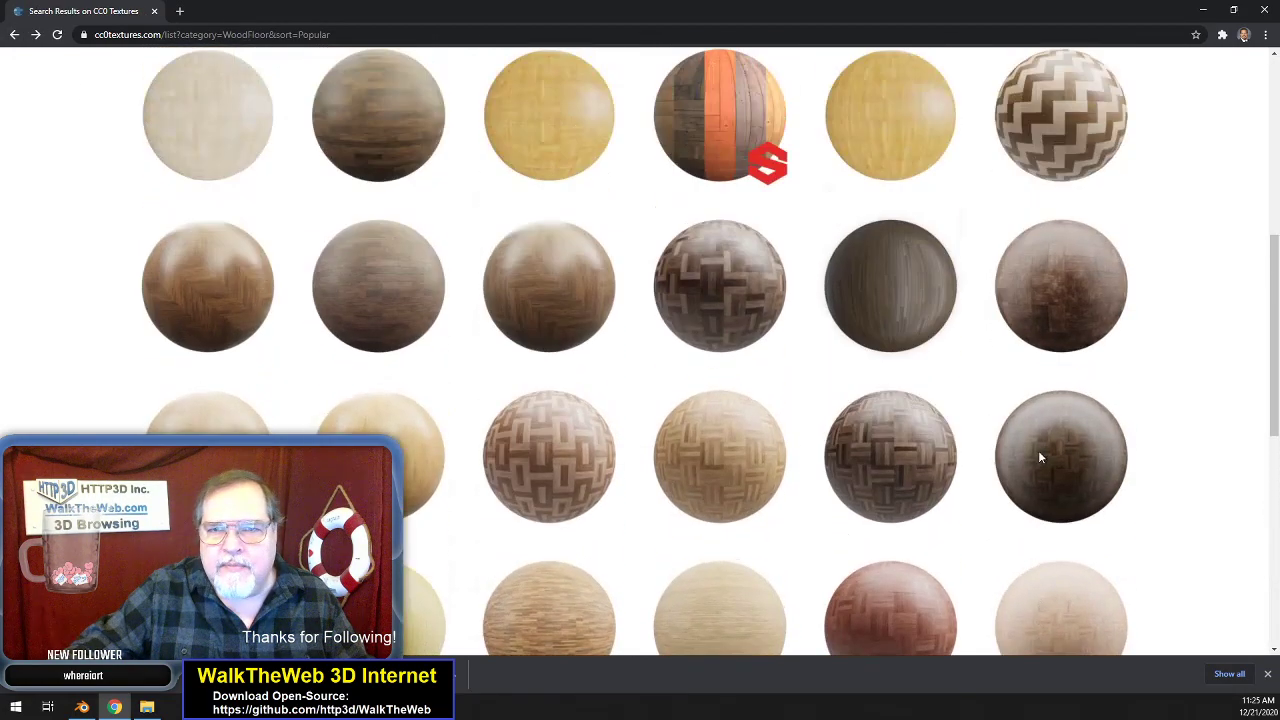
scroll(1040, 457, up, 3)
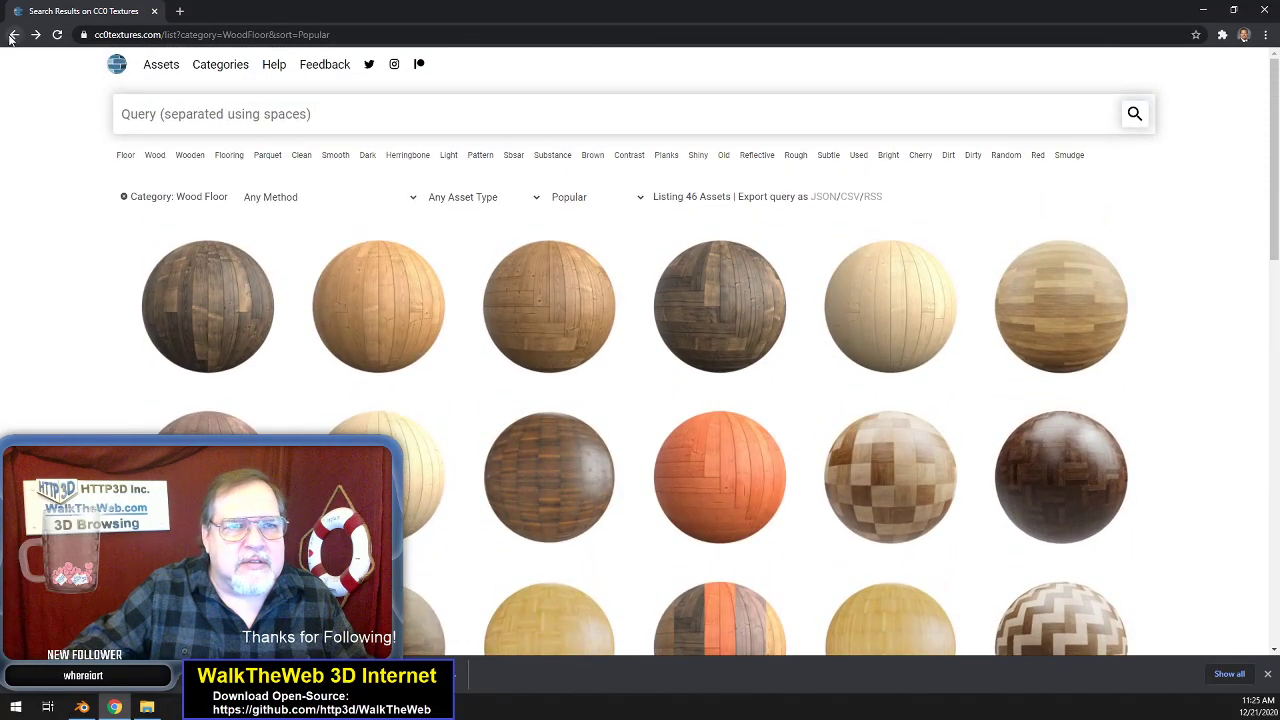
- Look through the Planks category on CC0 Textures for another material and switch back to Blender
click(13, 35)
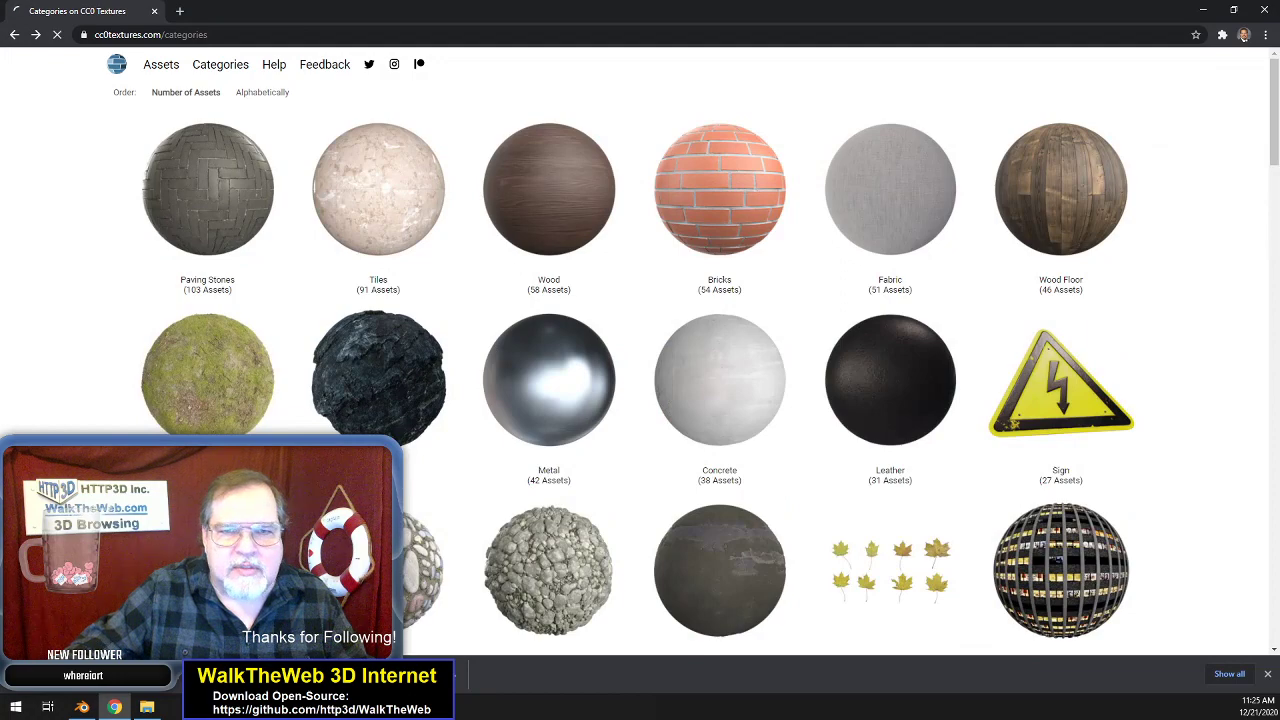
scroll(908, 508, down, 5)
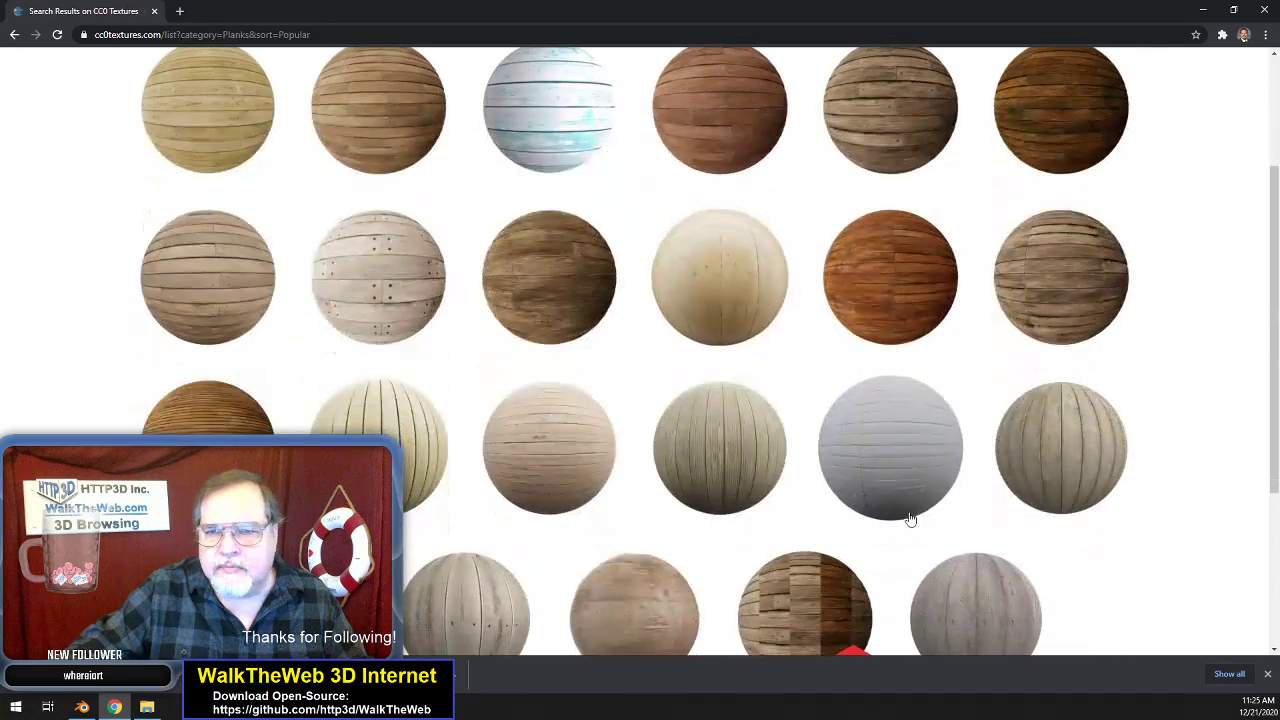
scroll(973, 451, down, 1)
scroll(1060, 422, up, 1)
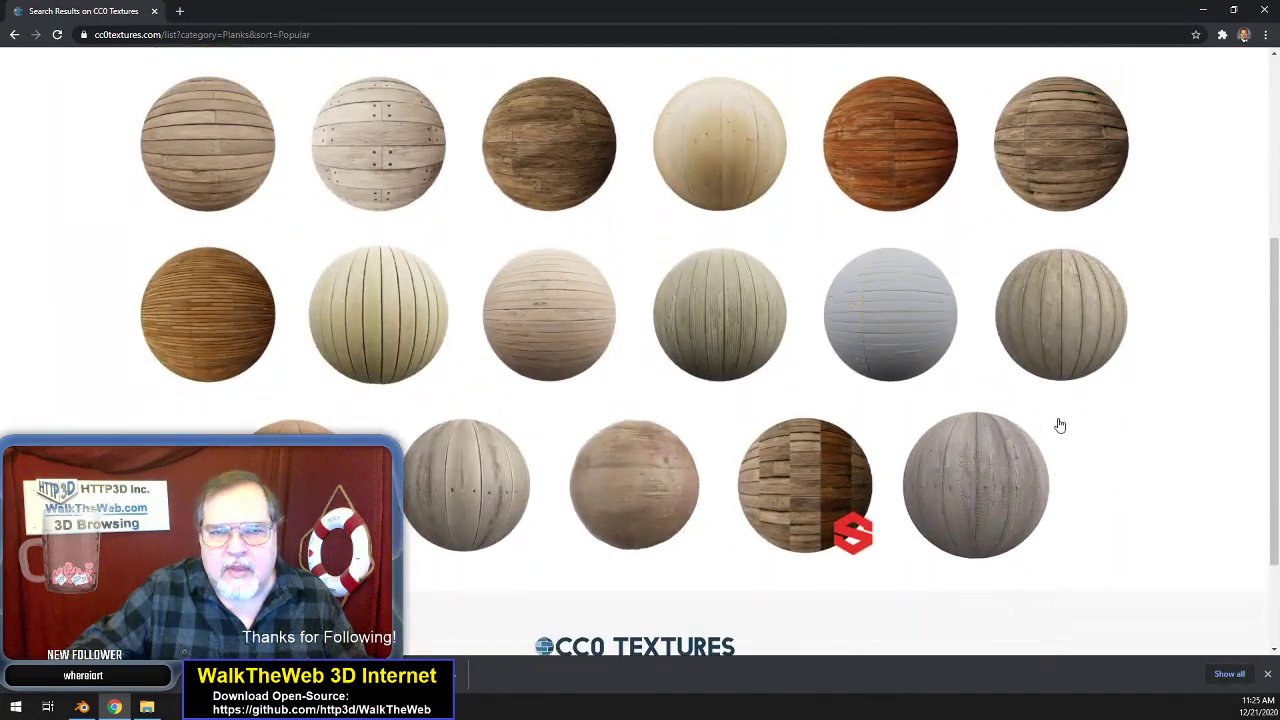
scroll(899, 334, up, 1)
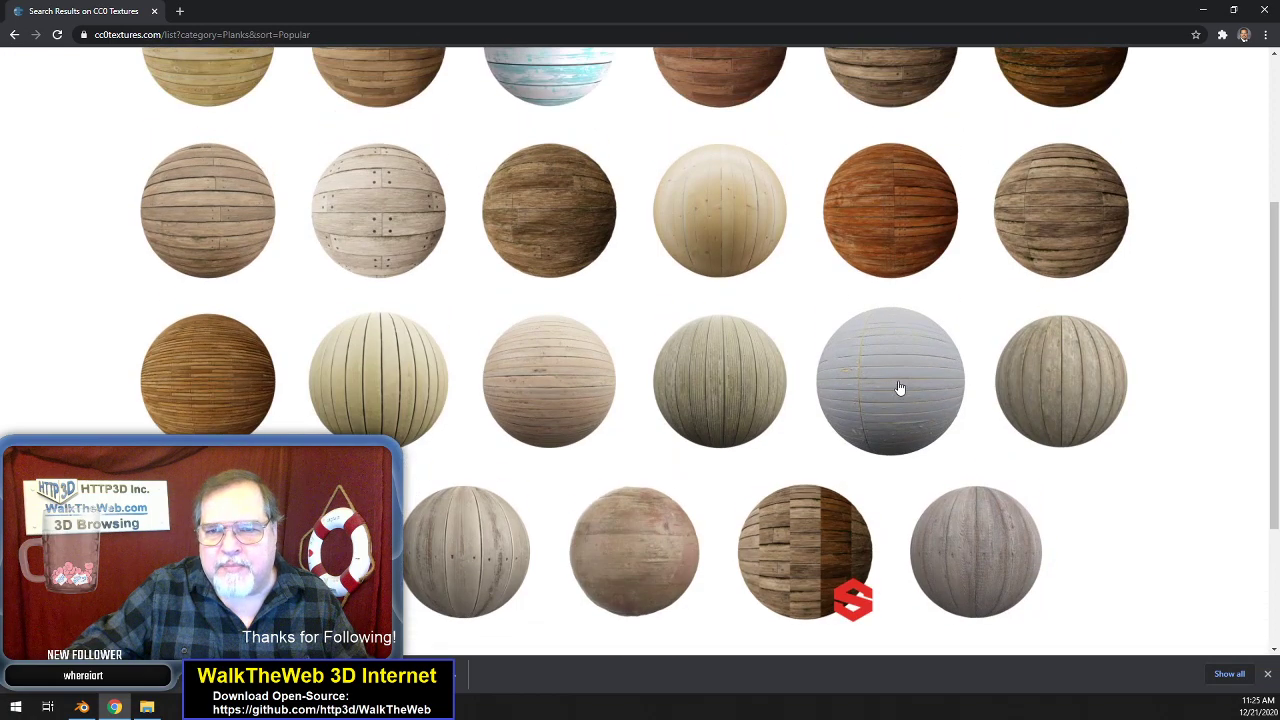
scroll(908, 400, up, 2)
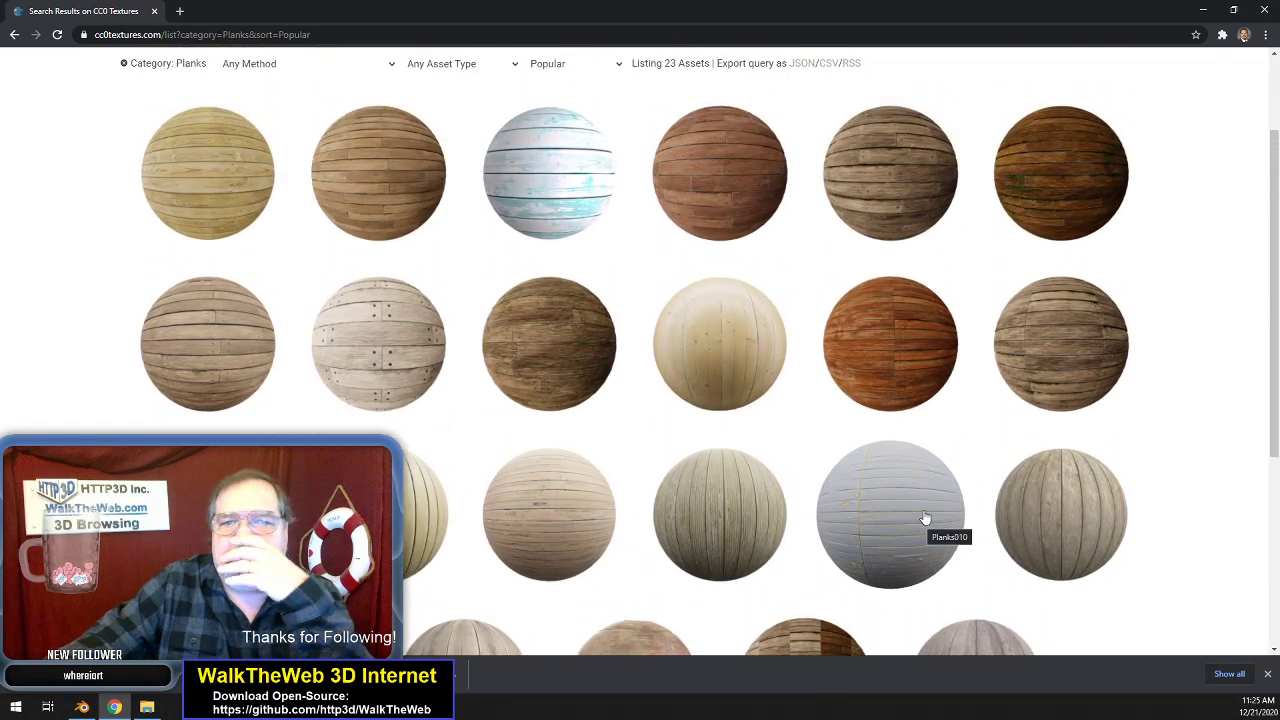
scroll(925, 517, down, 1)
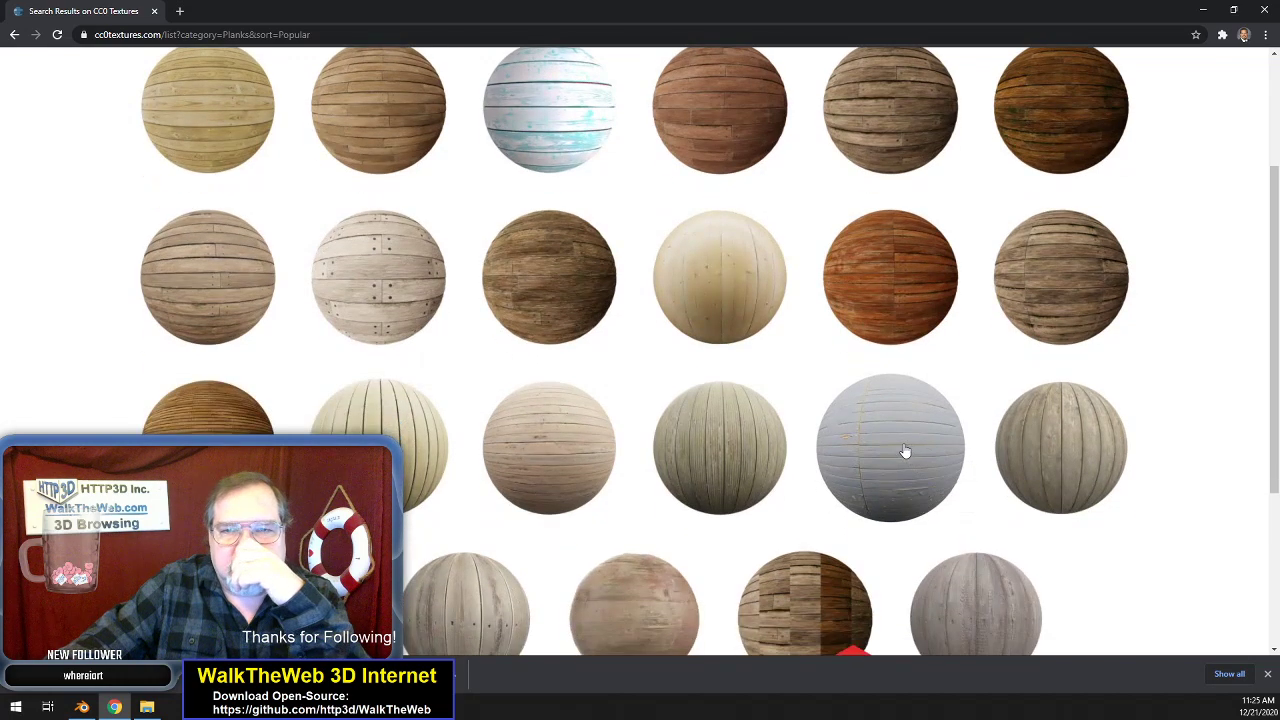
click(83, 708)
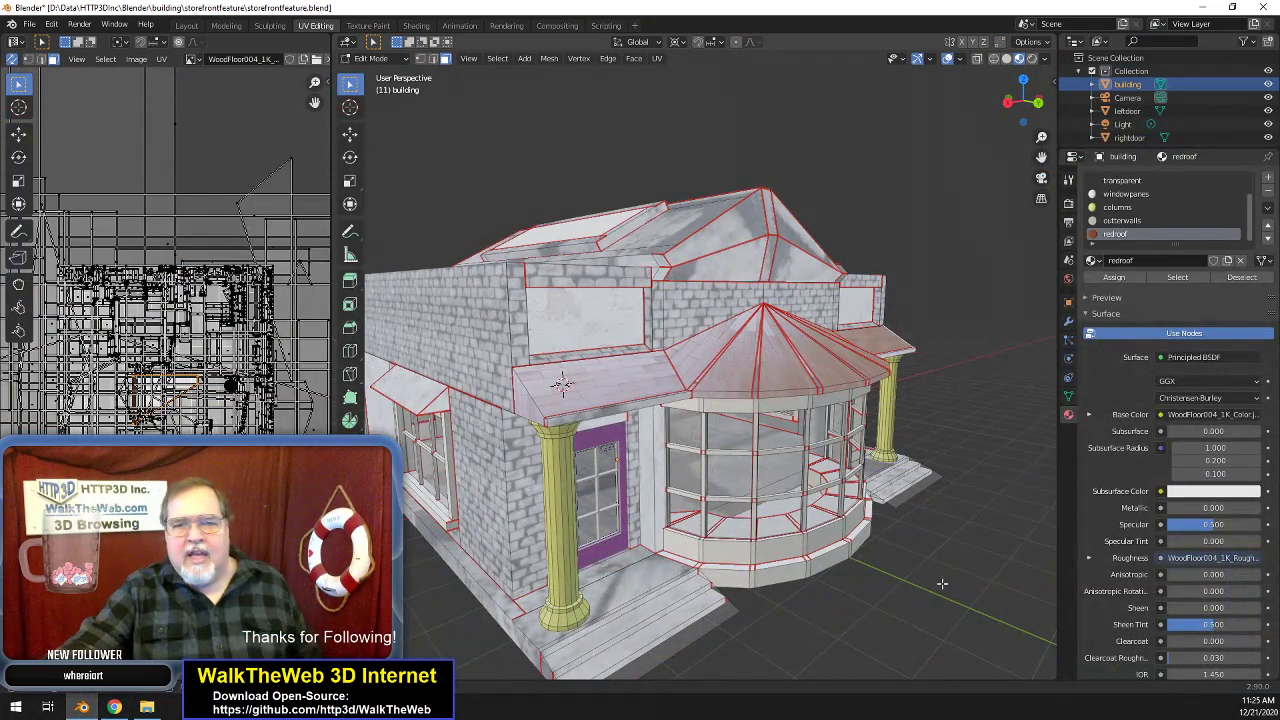
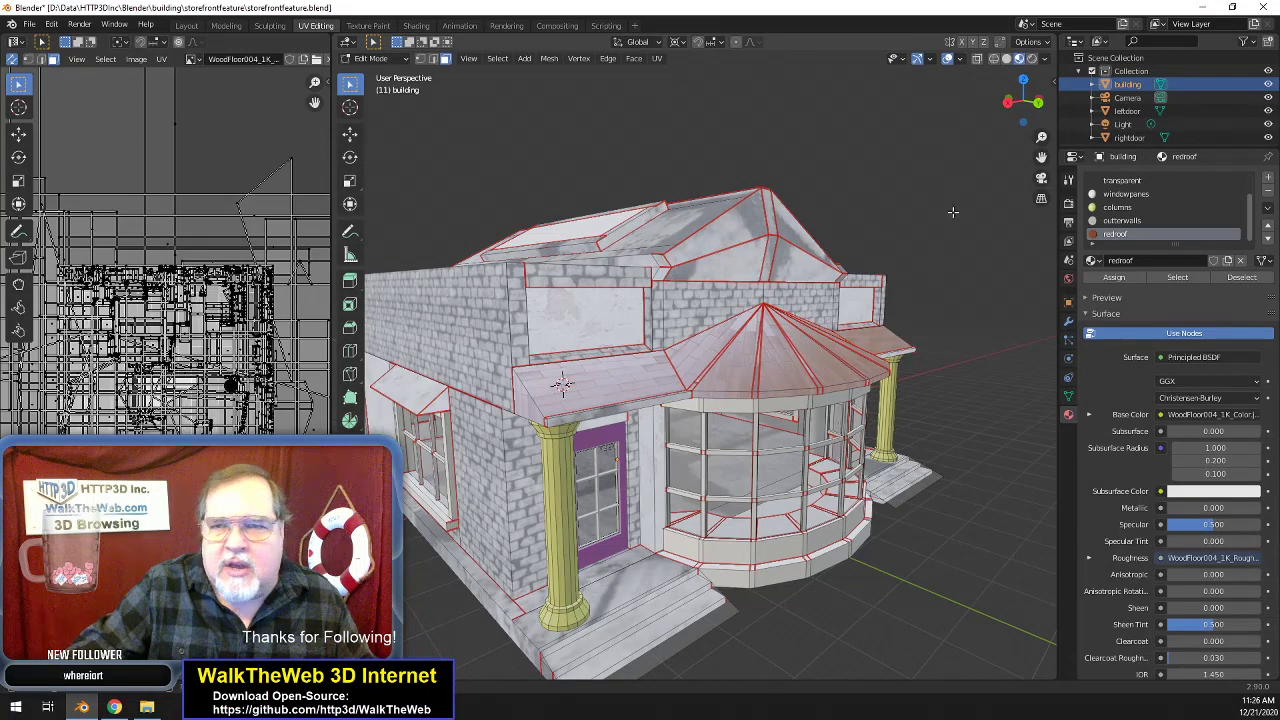
- Select all faces of the building that use the windowpanes material
middle_drag(562, 383, 660, 430)
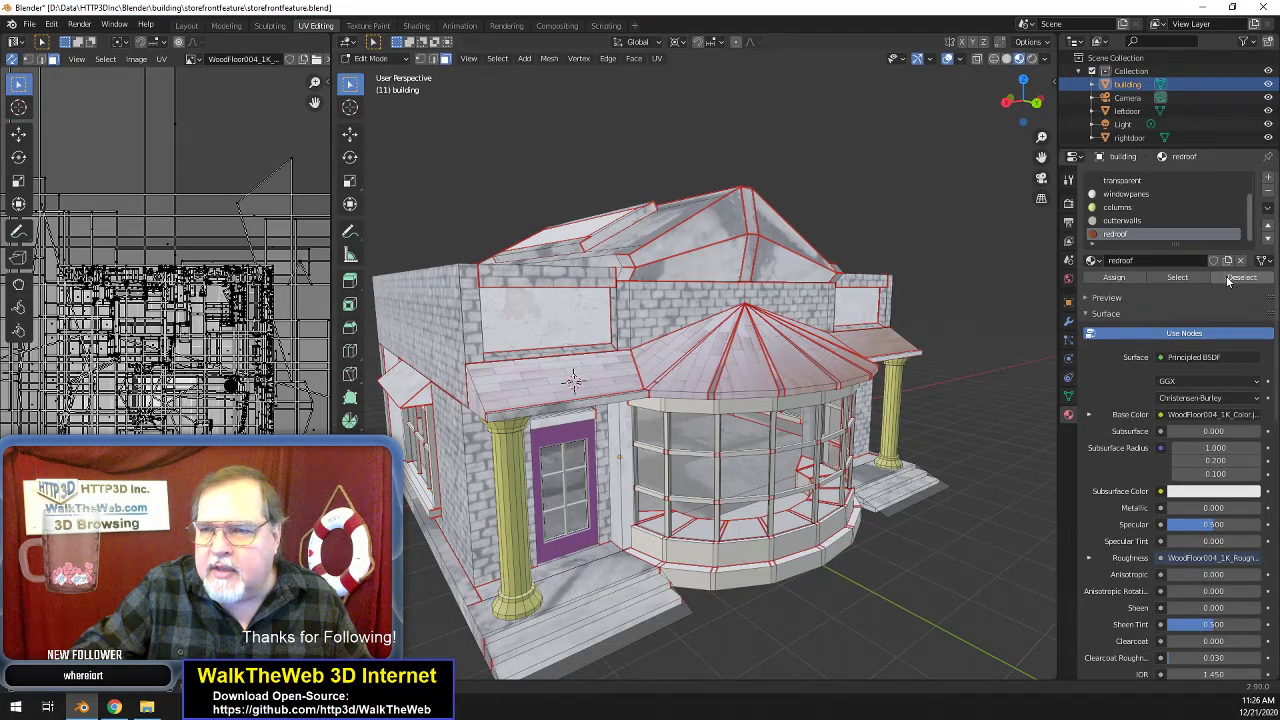
click(1135, 194)
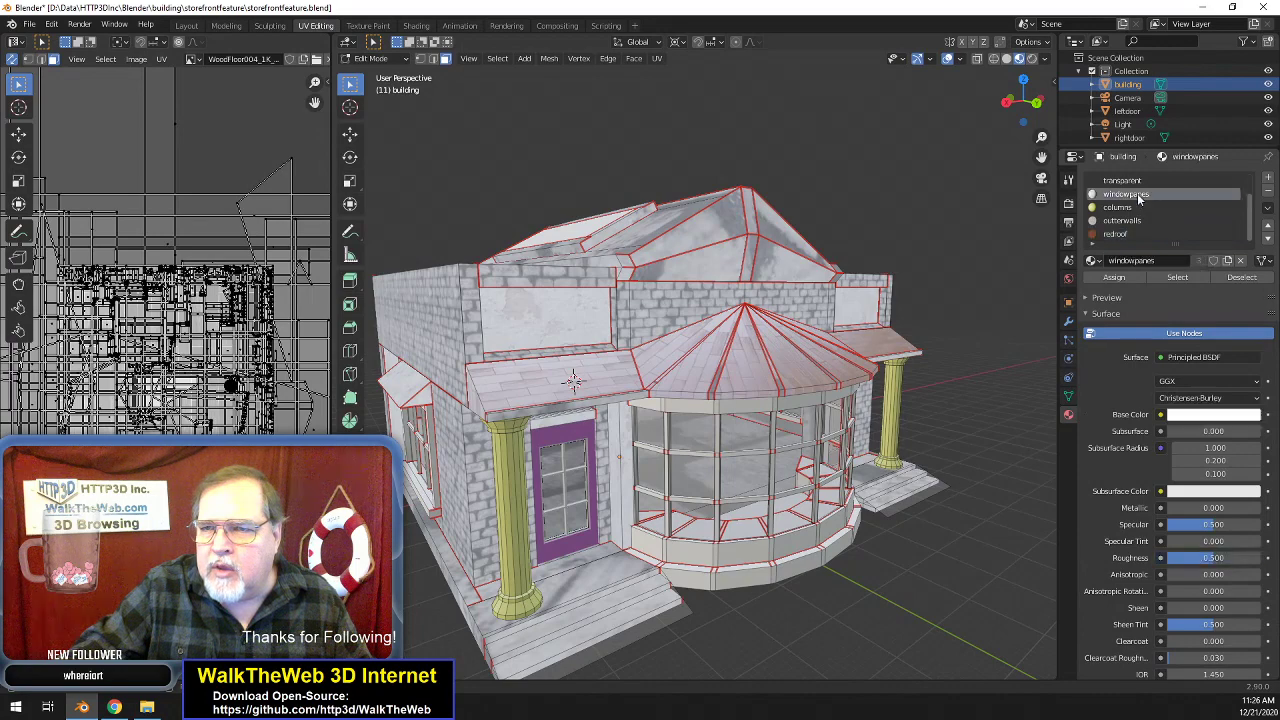
click(1182, 278)
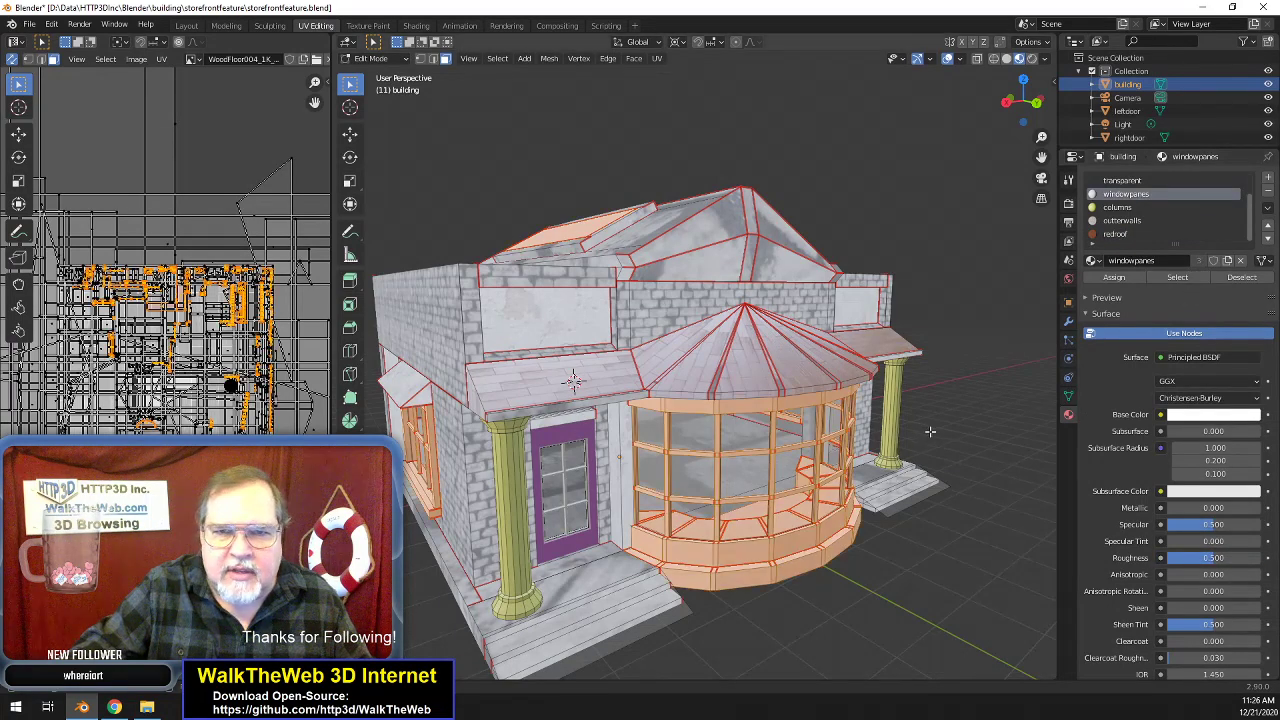
drag(1023, 100, 1005, 190)
middle_drag(535, 470, 615, 390)
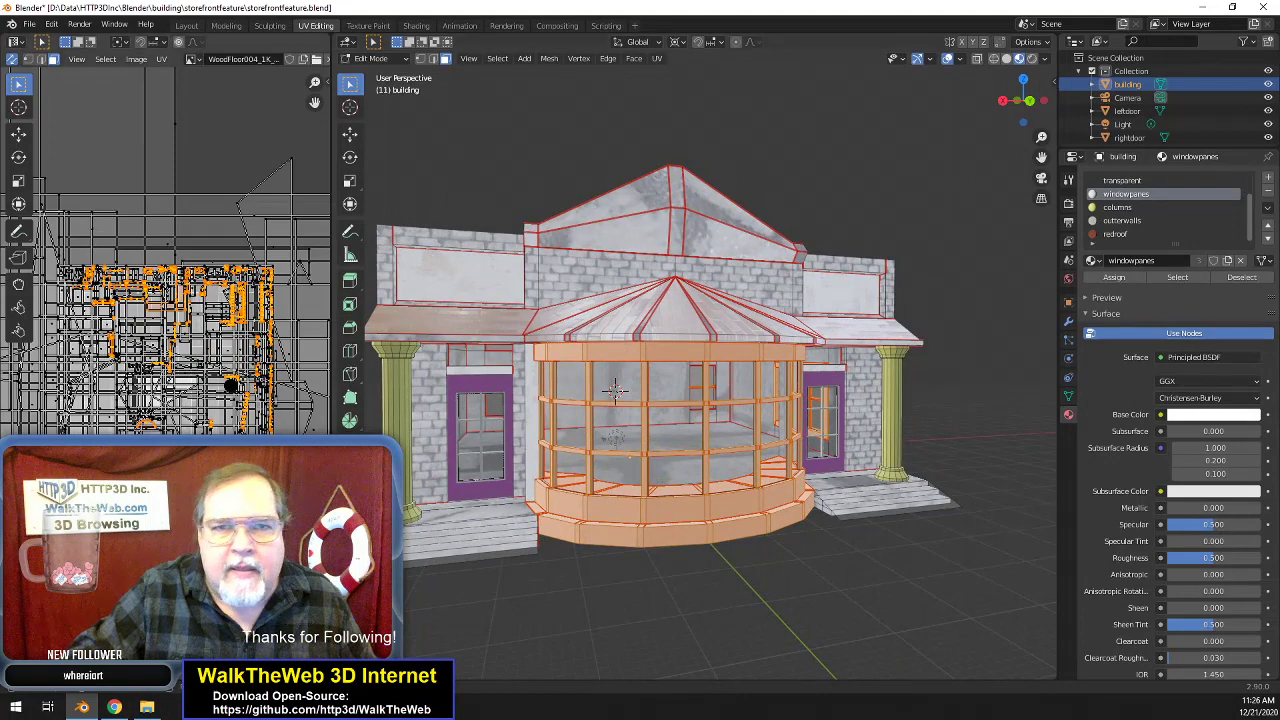
- Switch to Chrome and download the Planks 010 texture as Planks010_1K-JPG.zip into the storefrontfeature folder
click(114, 712)
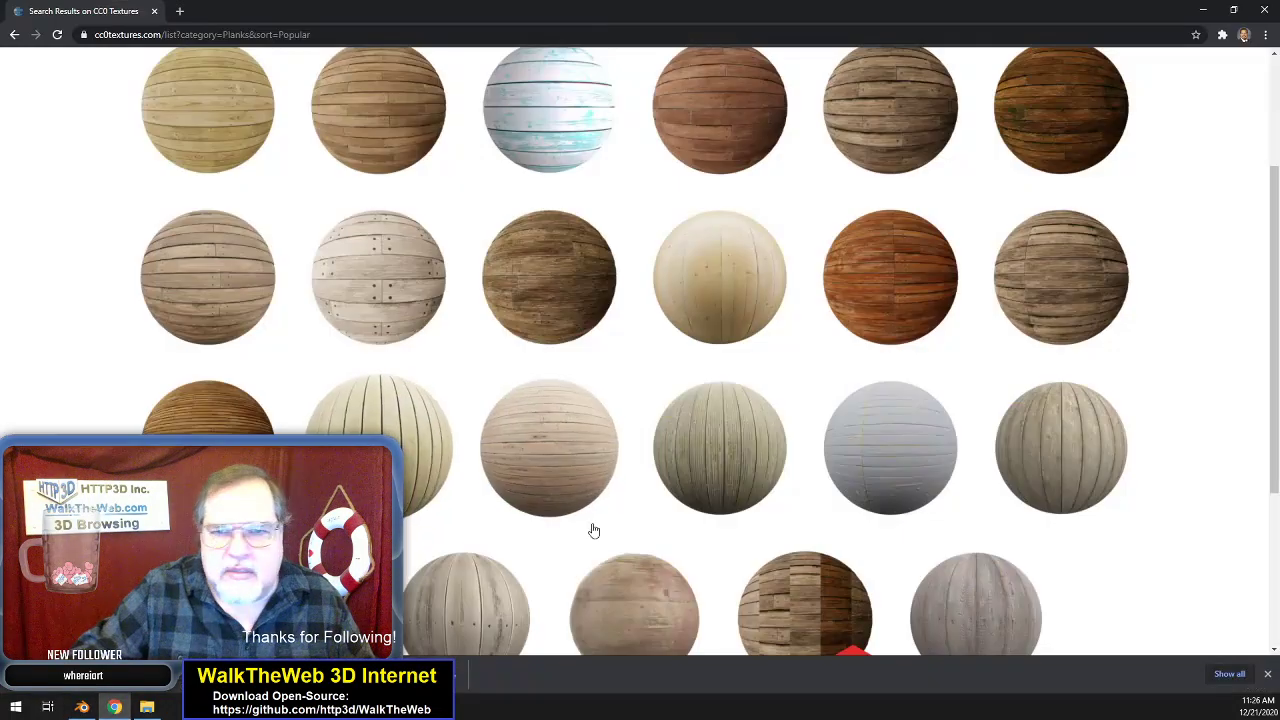
scroll(880, 535, down, 2)
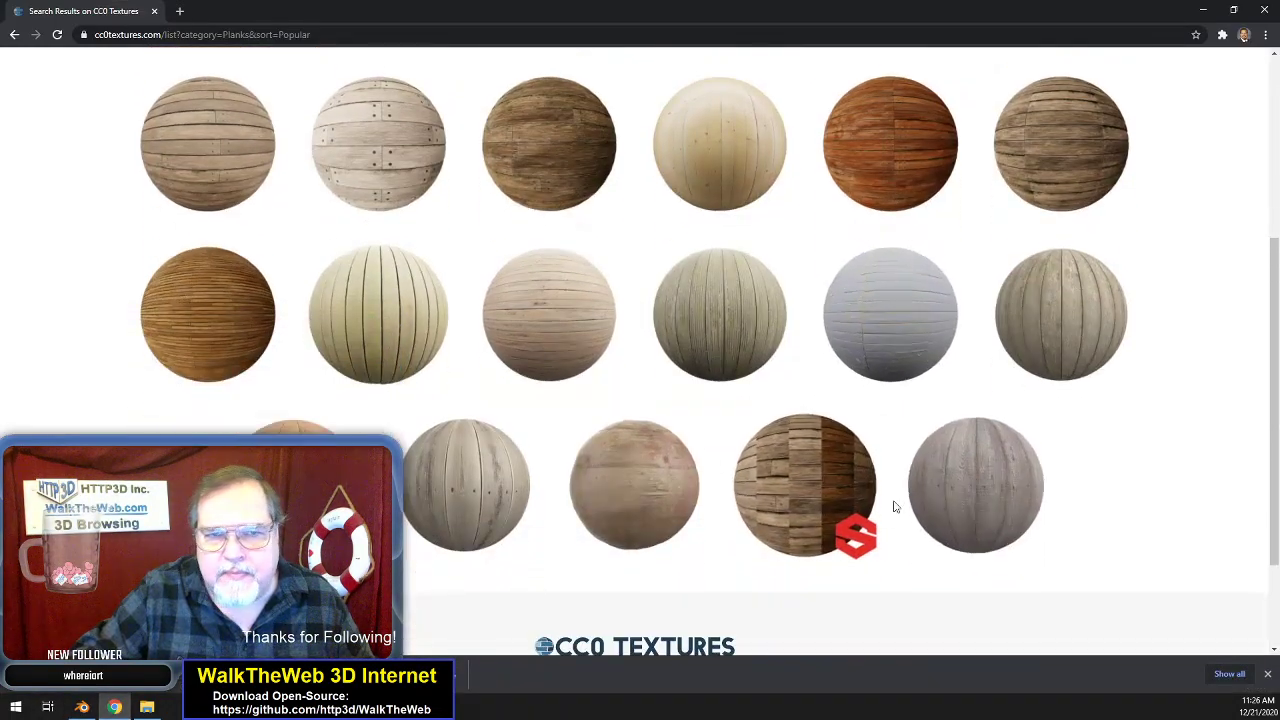
scroll(894, 506, up, 3)
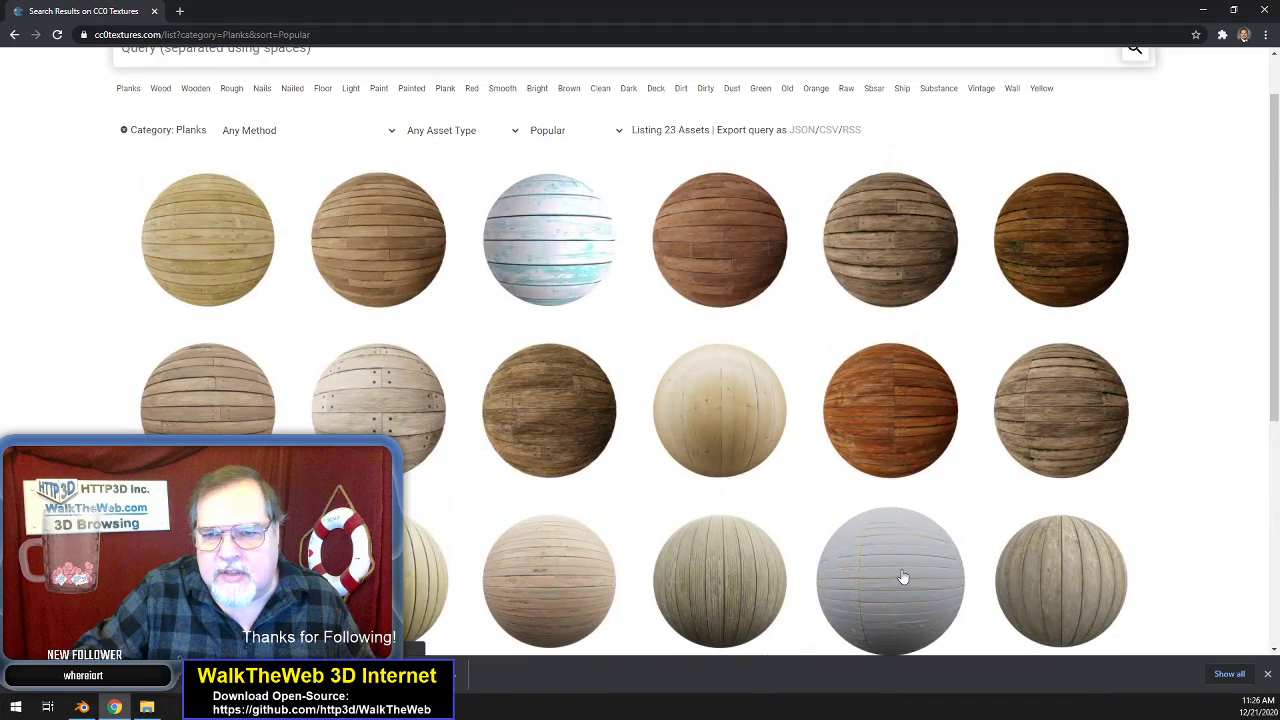
click(903, 577)
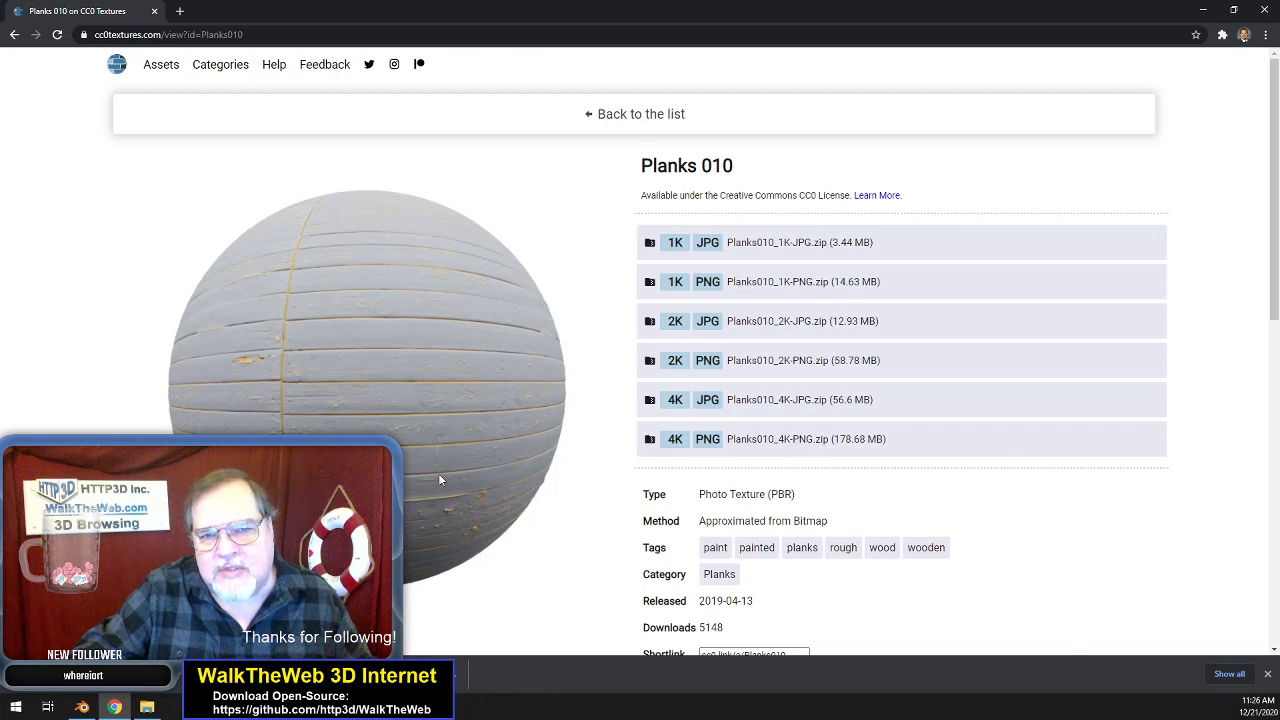
click(670, 246)
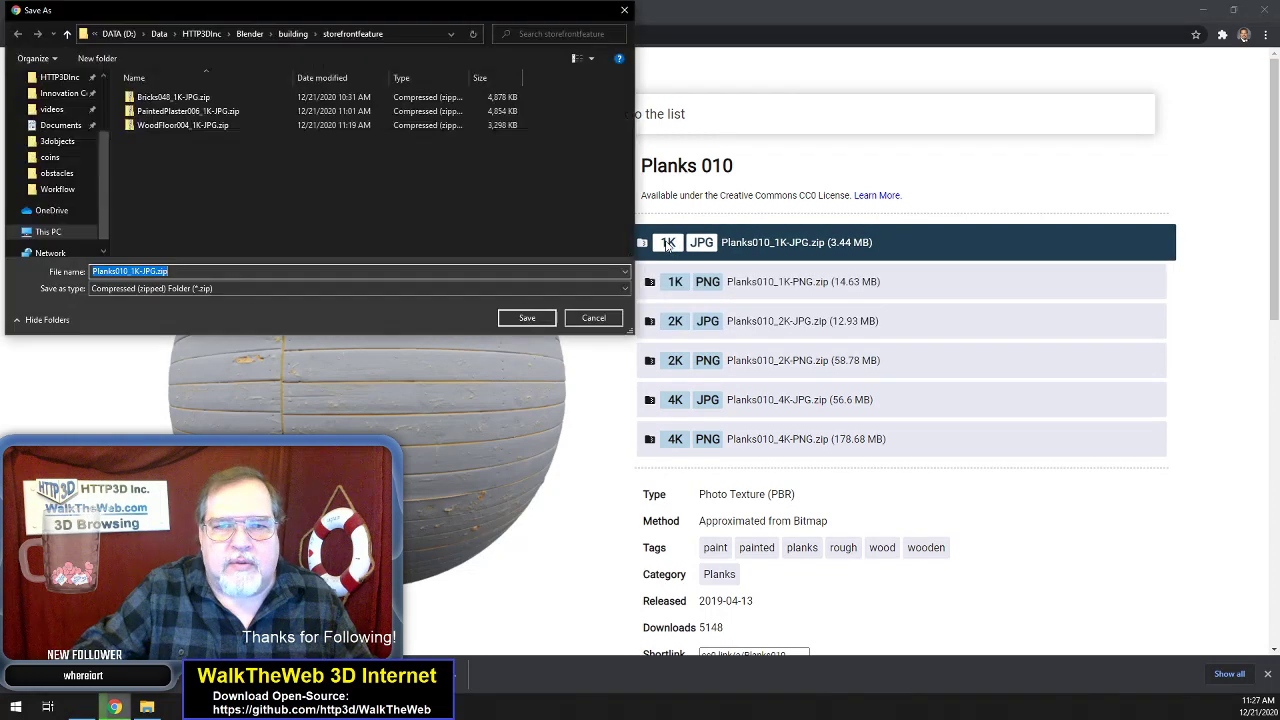
click(506, 320)
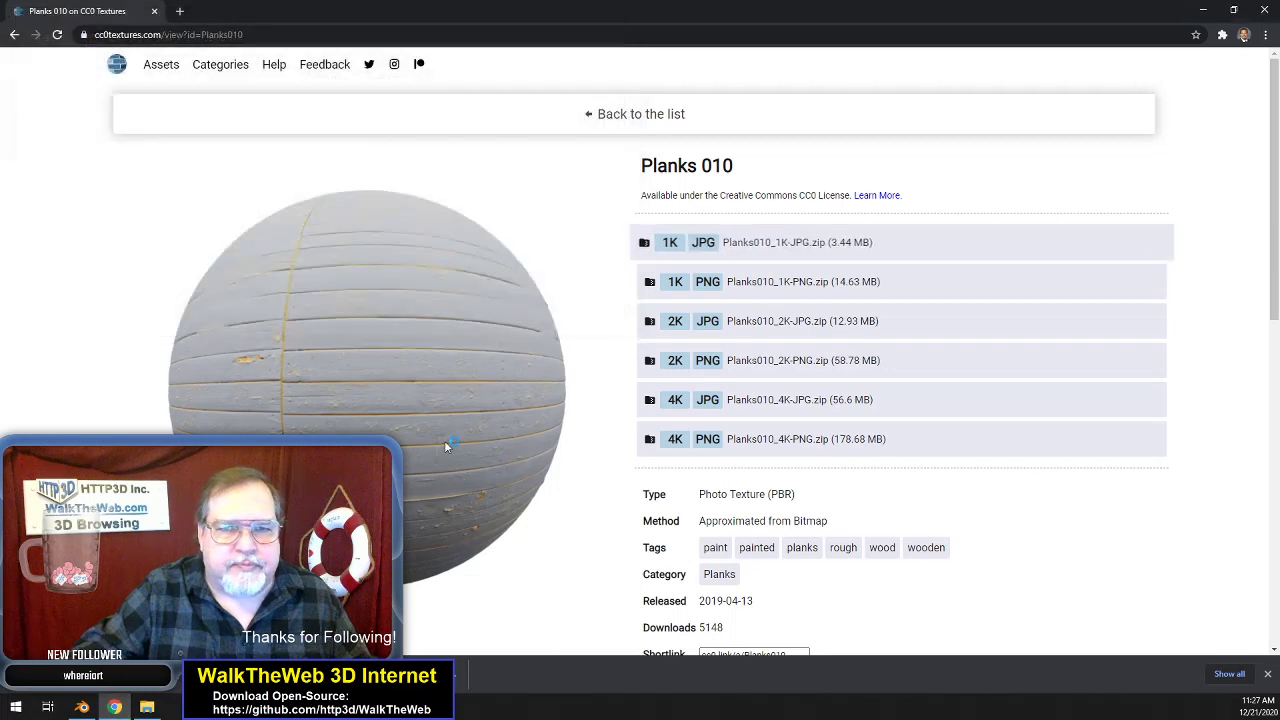
- In File Explorer, copy all five Planks010 images out of Planks010_1K-JPG.zip into the storefrontfeature folder
click(148, 708)
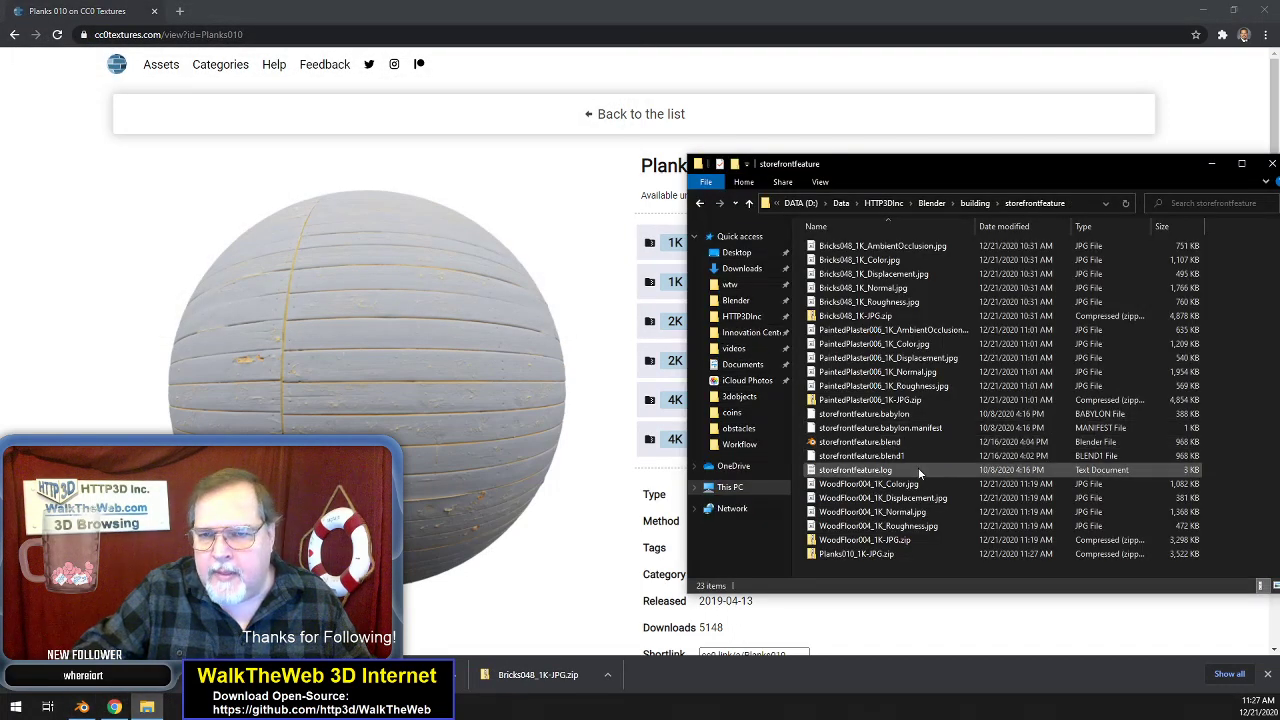
double_click(860, 553)
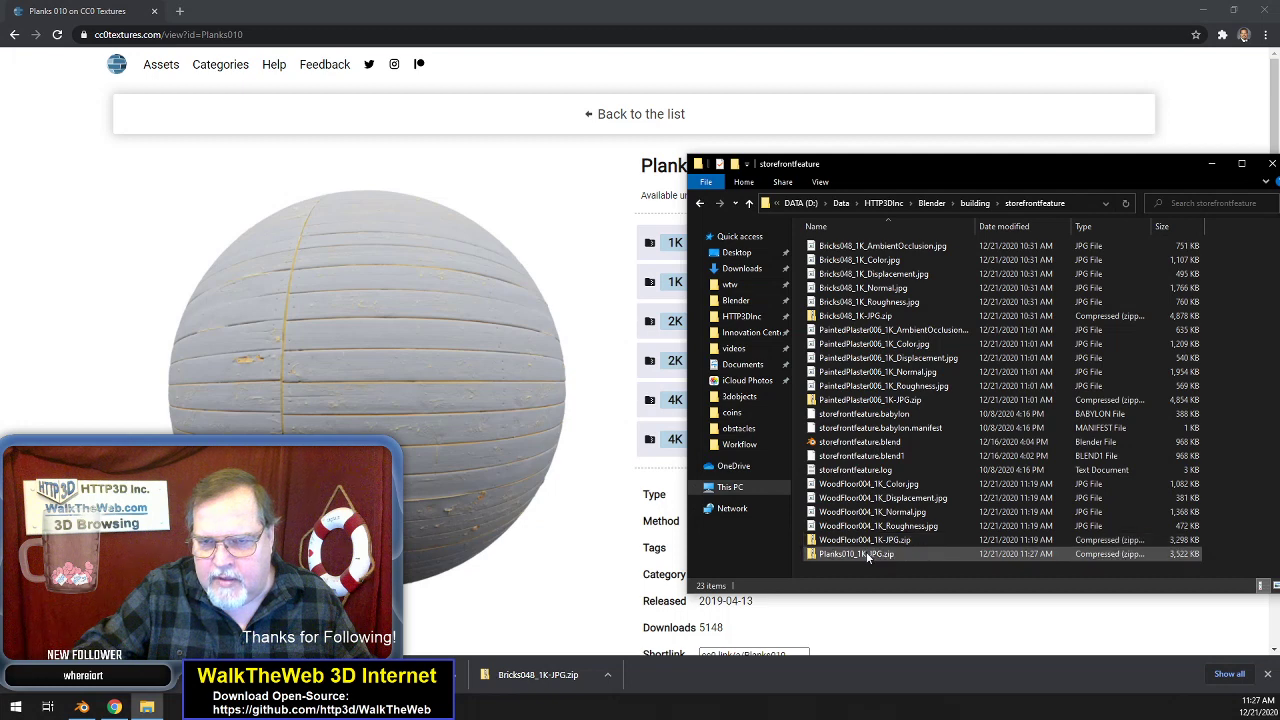
click(865, 246)
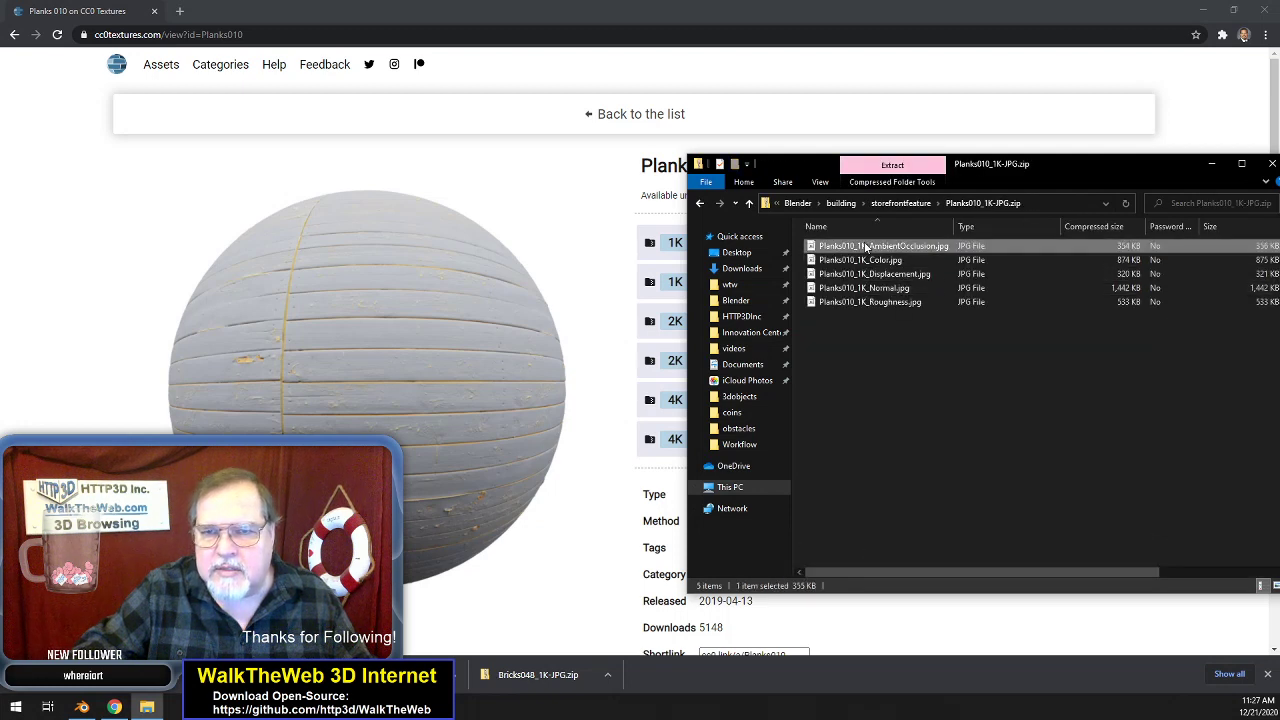
shift+click(859, 302)
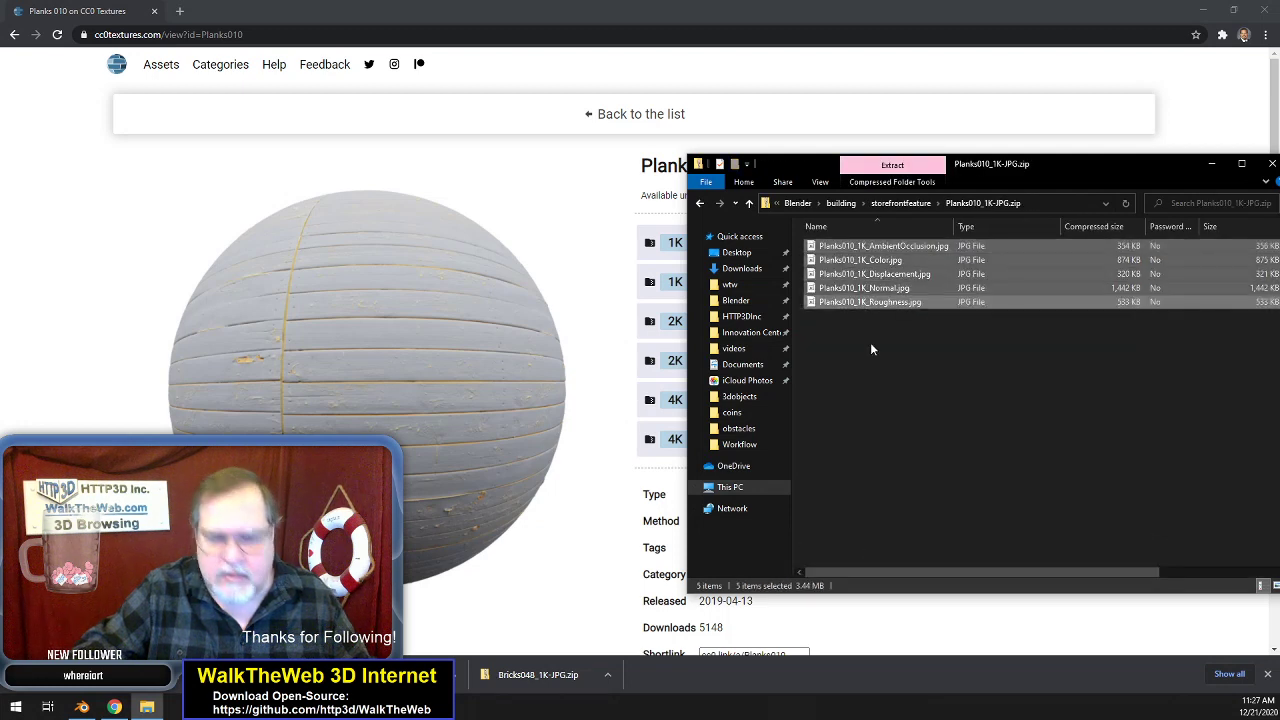
click(900, 203)
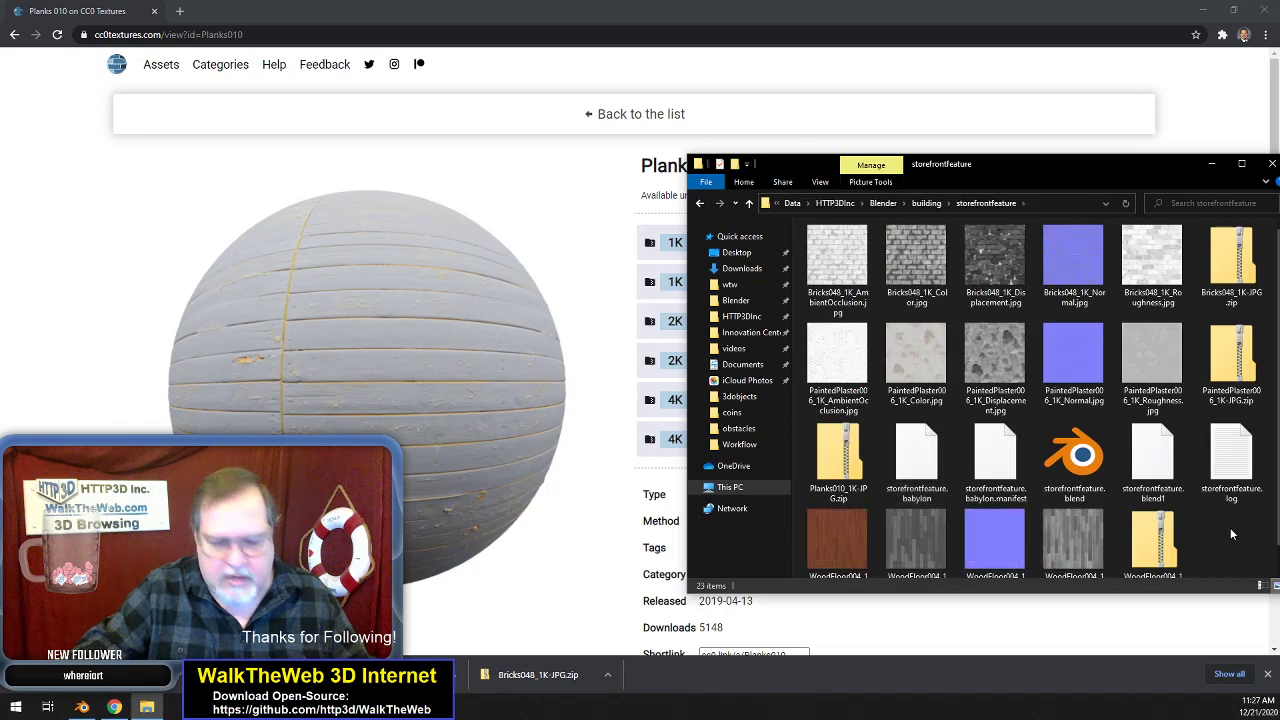
key(ctrl+v)
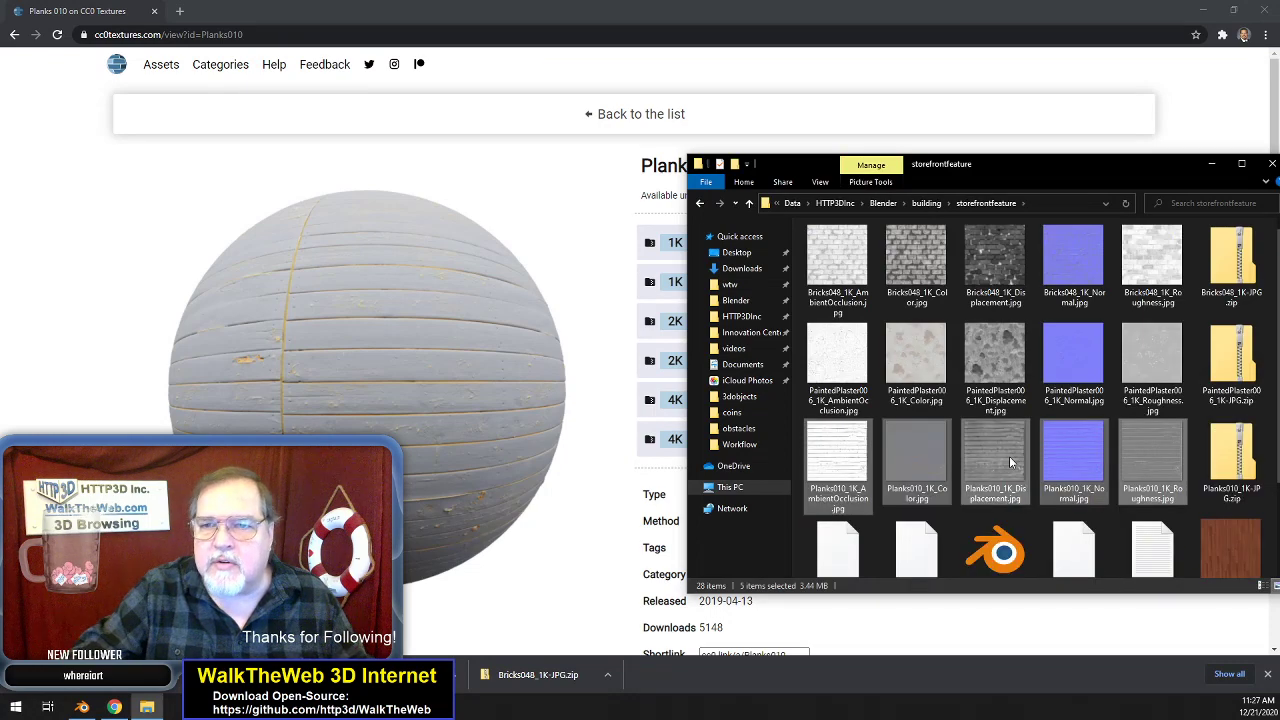
- Back in Blender's Shading workspace, add the Planks010 AmbientOcclusion image to the windowpanes material and connect its Color to Specular
click(82, 707)
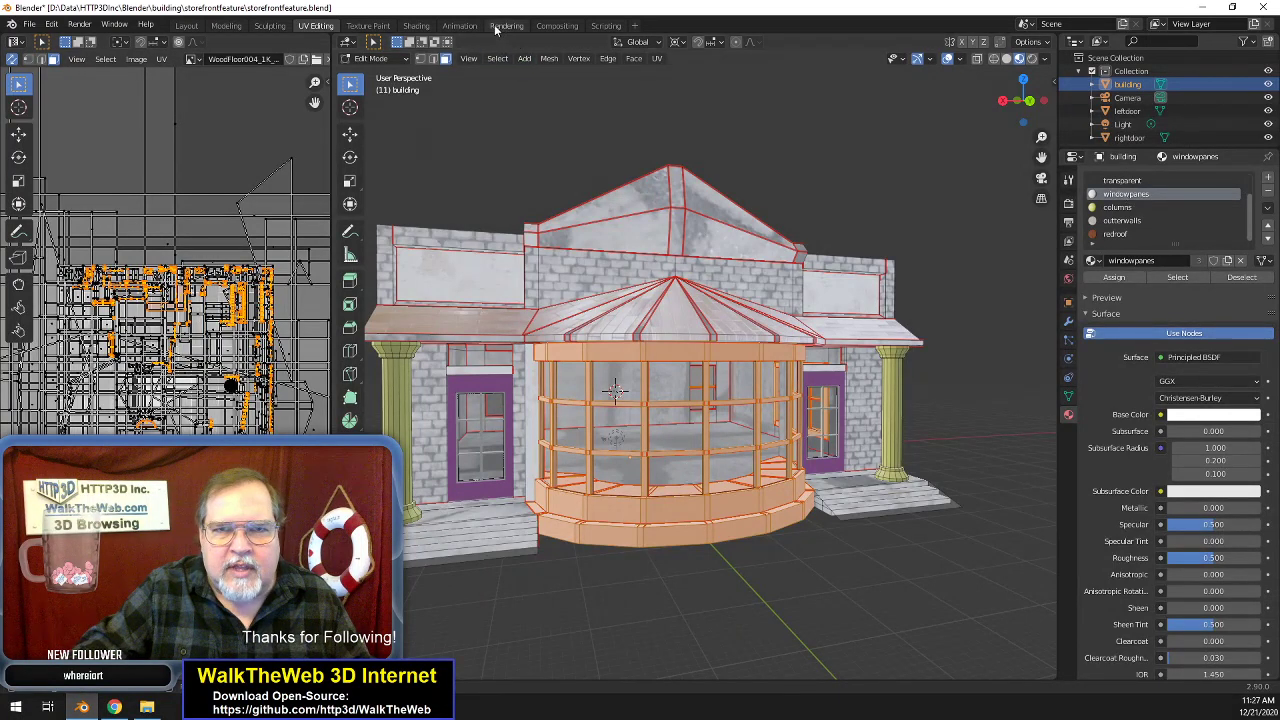
click(415, 26)
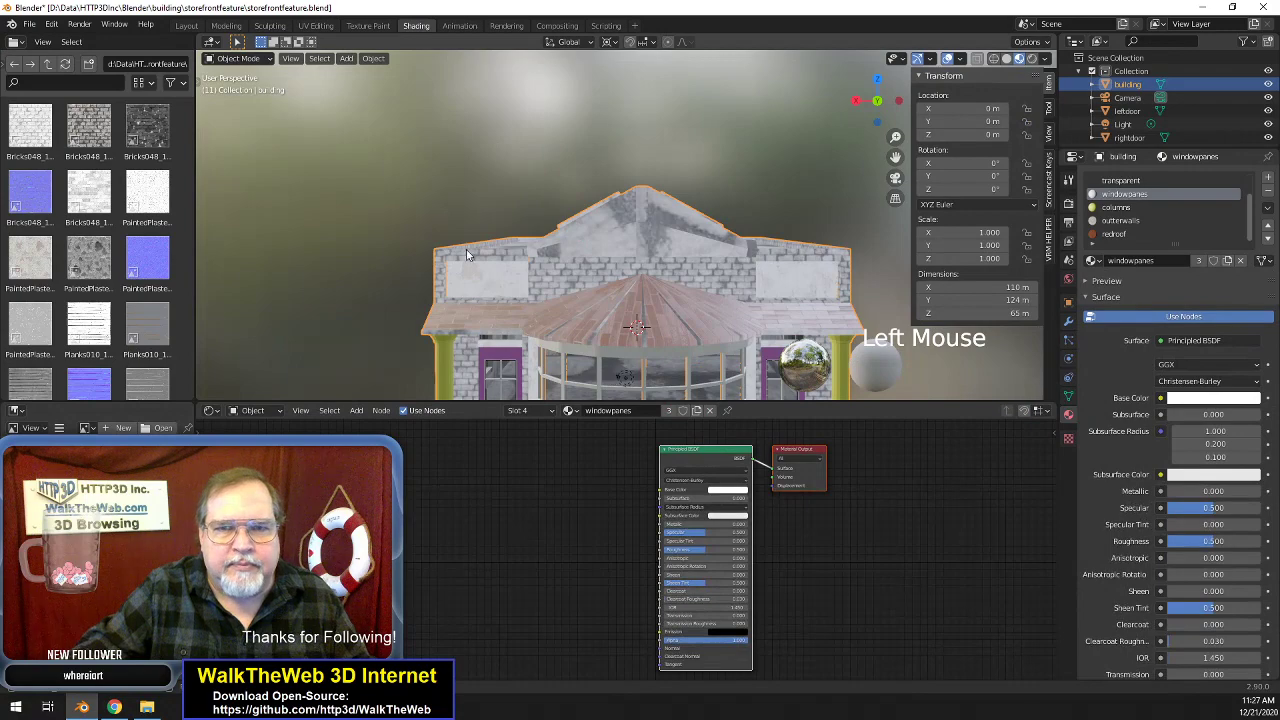
drag(878, 102, 895, 68)
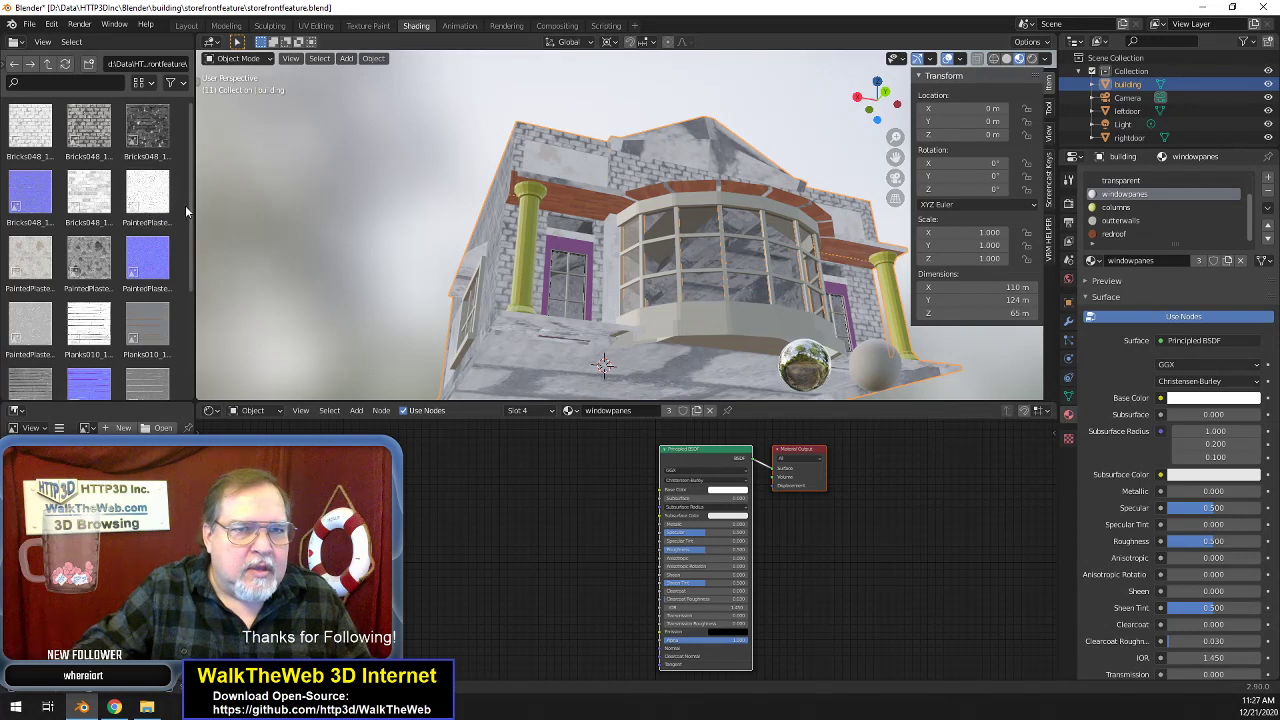
scroll(122, 292, down, 3)
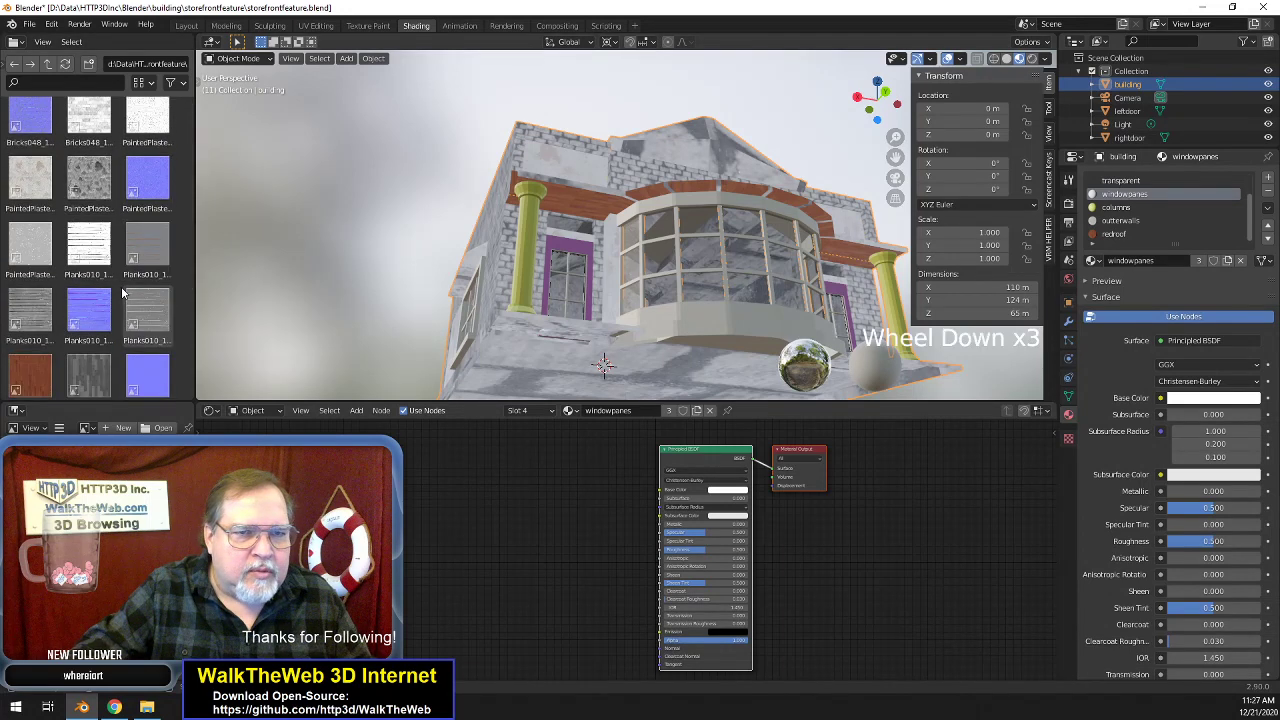
click(82, 252)
drag(82, 252, 447, 516)
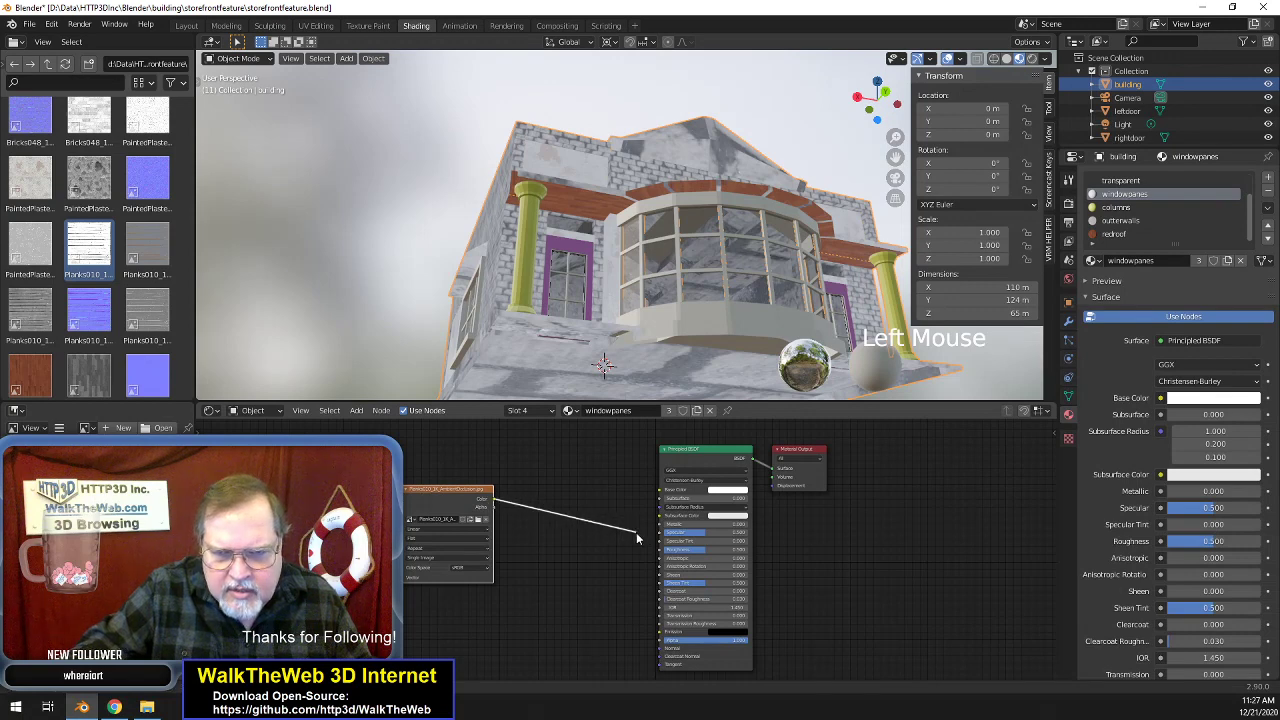
drag(656, 536, 644, 530)
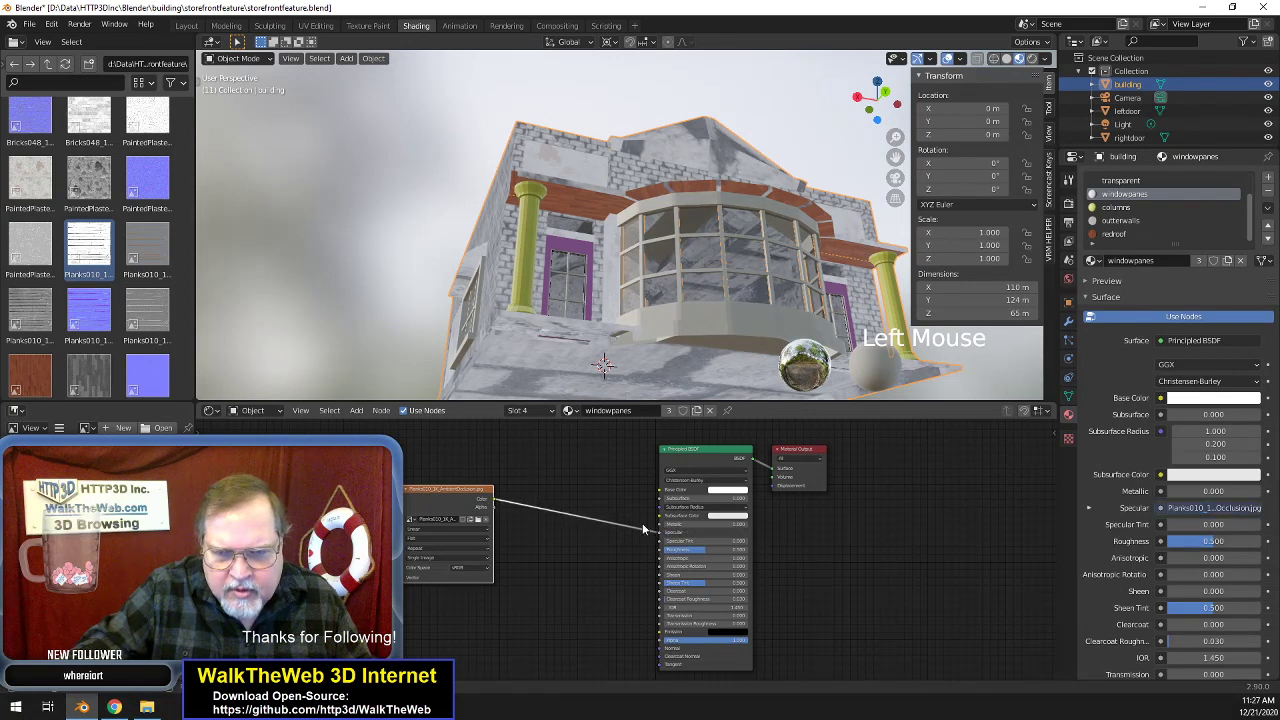
- Add the Planks010_1K_Color image as a texture node and connect its Color to the shader's Base Color
click(147, 245)
drag(147, 245, 591, 658)
middle_drag(588, 636, 606, 451)
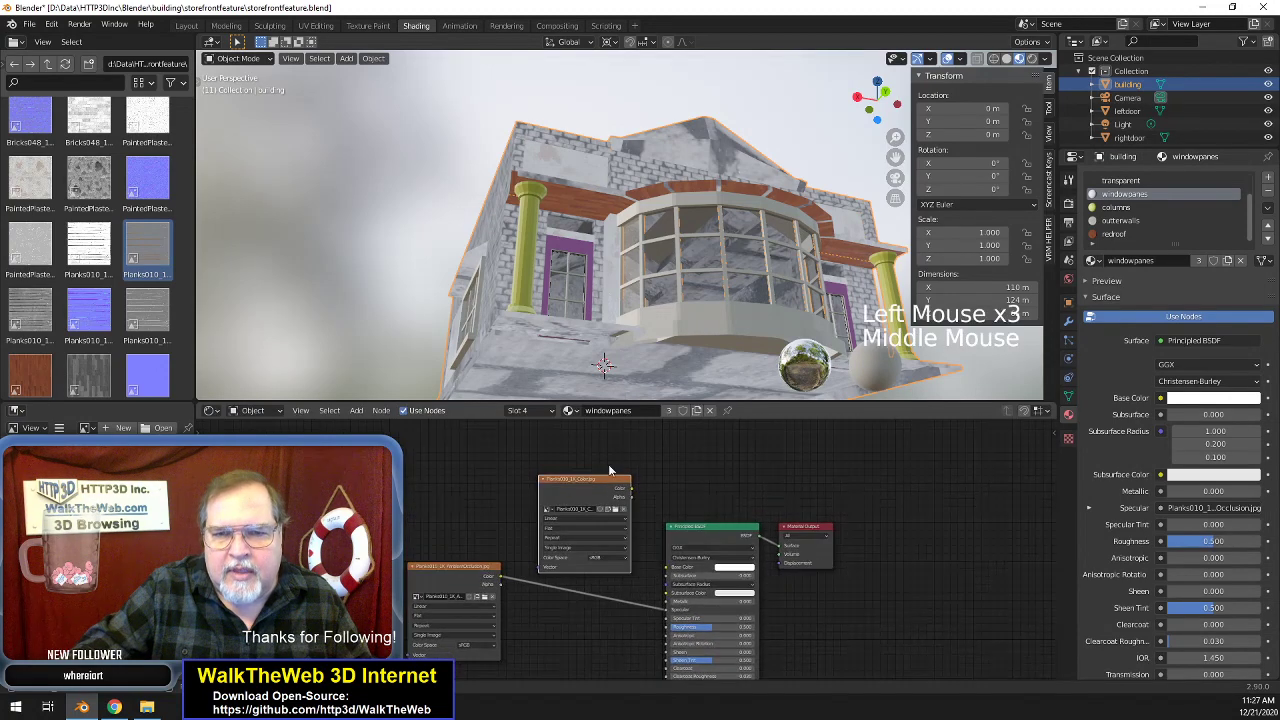
drag(631, 488, 666, 567)
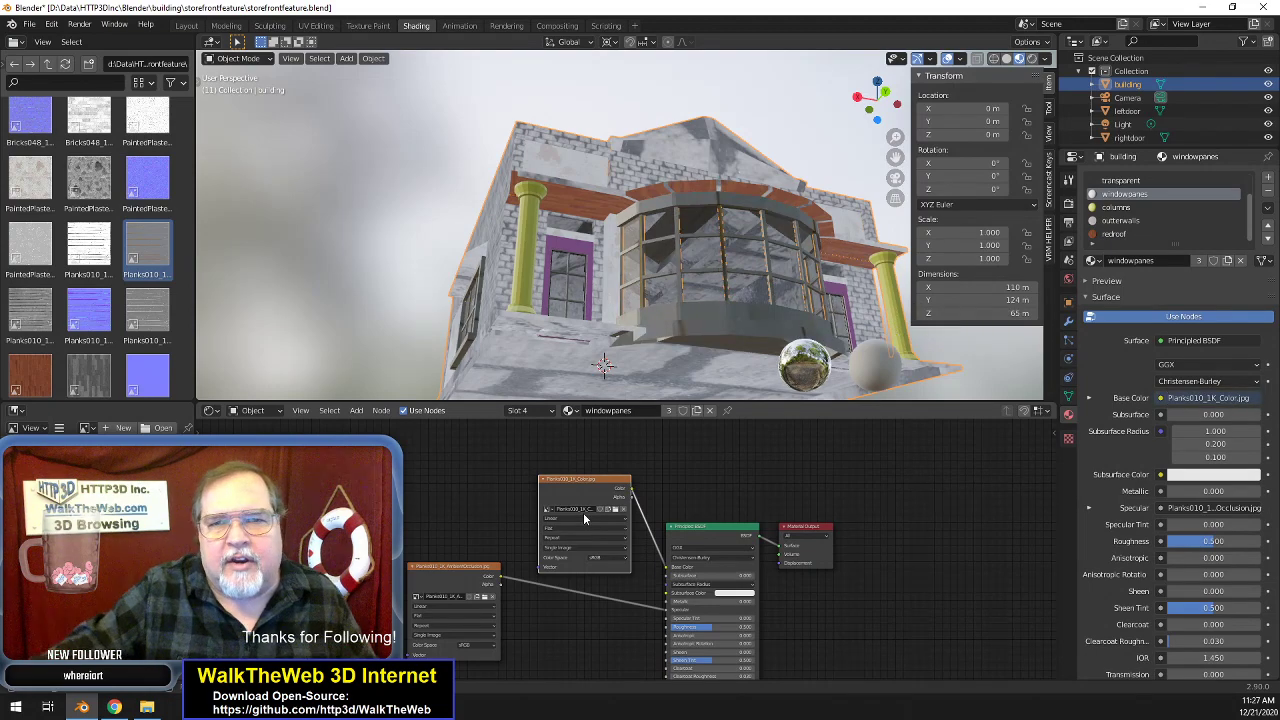
- Add the Planks010 Displacement image as a texture node and connect its Color to the Material Output's Displacement
middle_drag(940, 575, 883, 435)
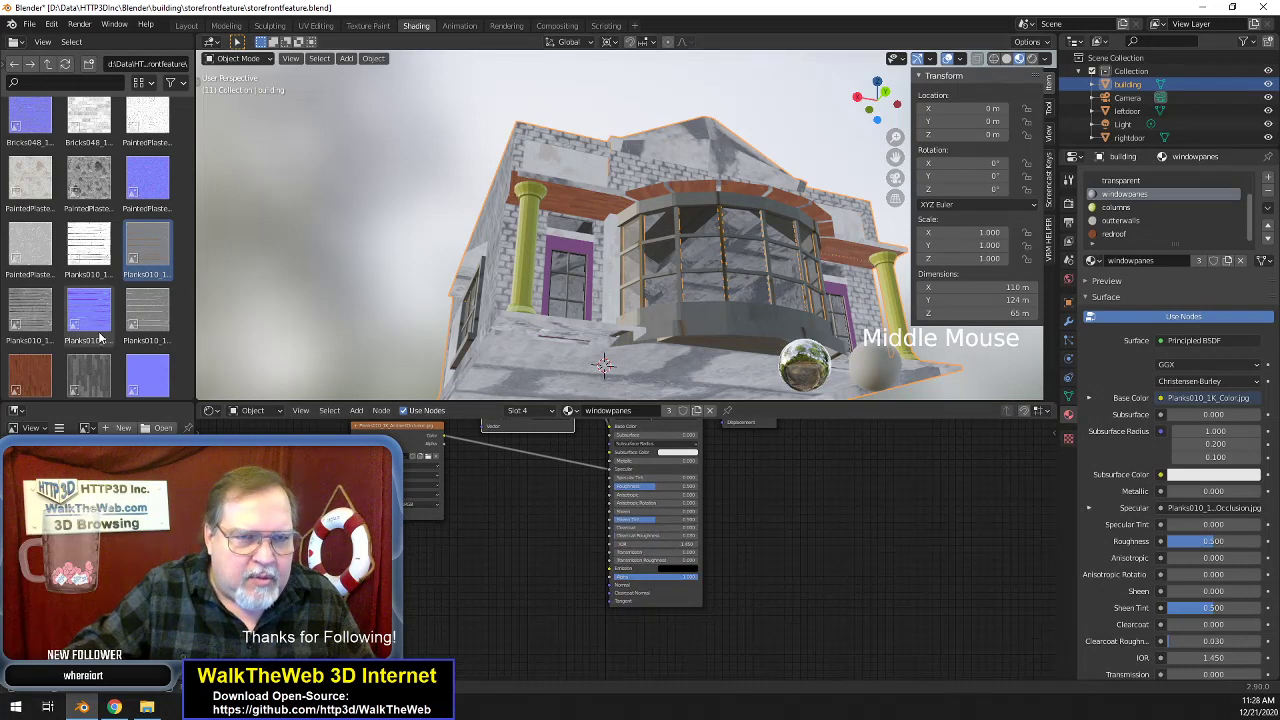
drag(30, 310, 228, 568)
drag(400, 575, 782, 514)
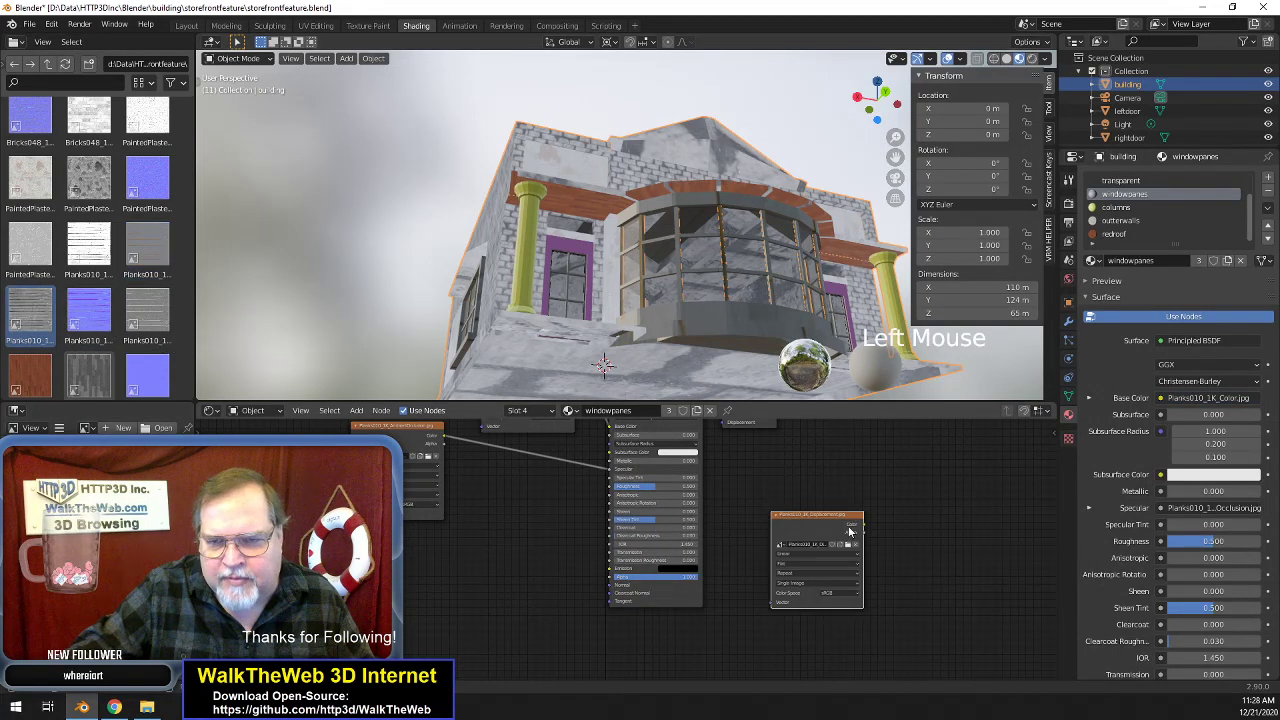
drag(864, 526, 726, 422)
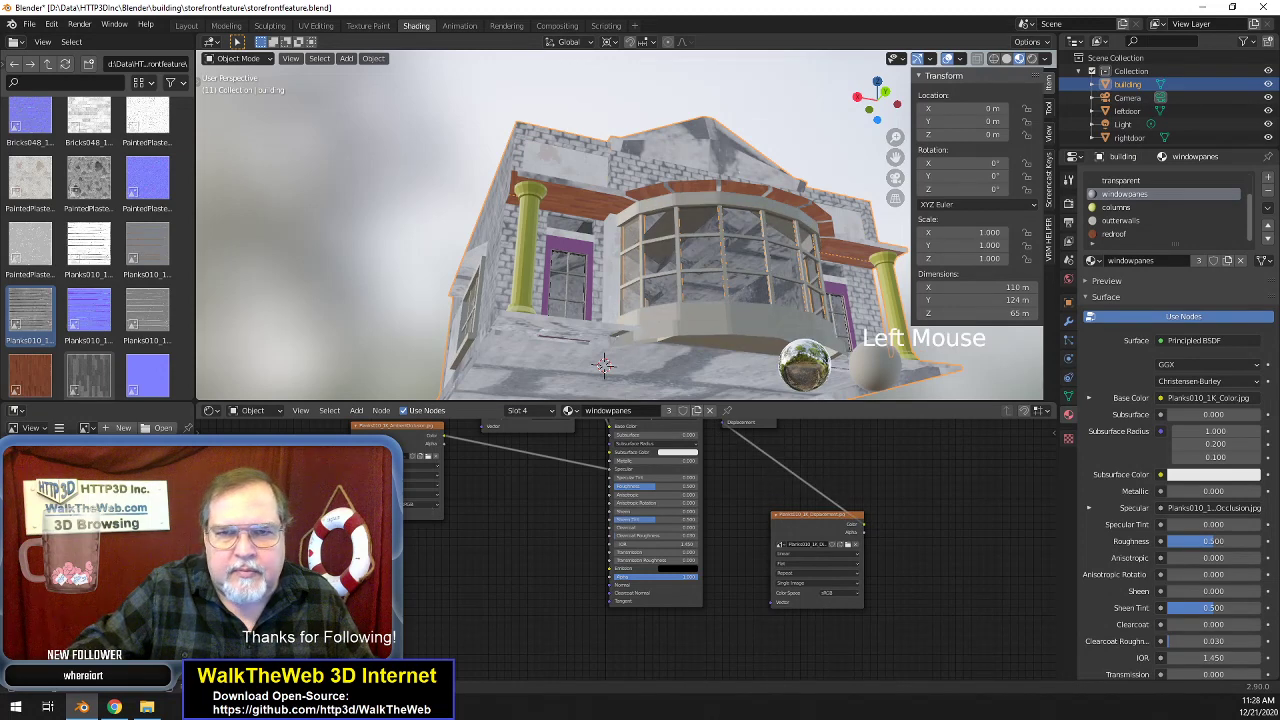
- Add the Planks010 Normal image as a texture node and connect its Color to the shader's Normal input
click(89, 315)
drag(89, 315, 462, 608)
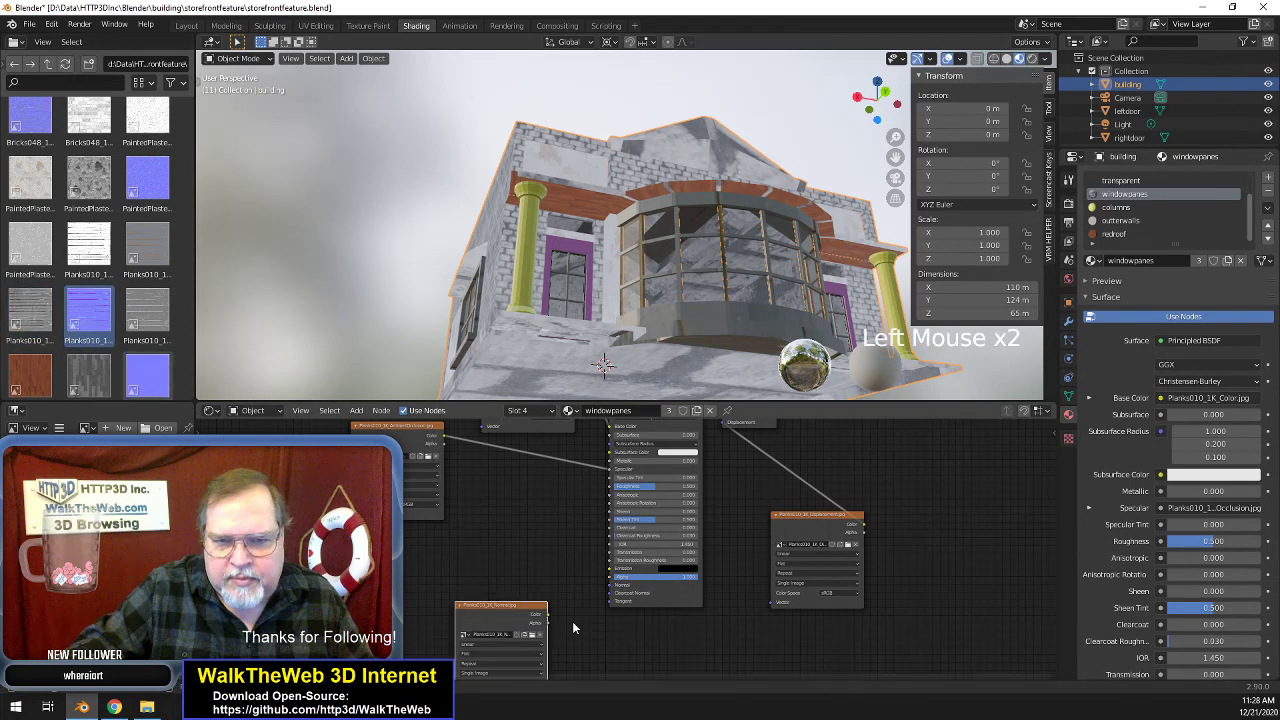
mouse_move(548, 614)
mouse_down()
mouse_move(590, 607)
mouse_move(610, 586)
mouse_up()
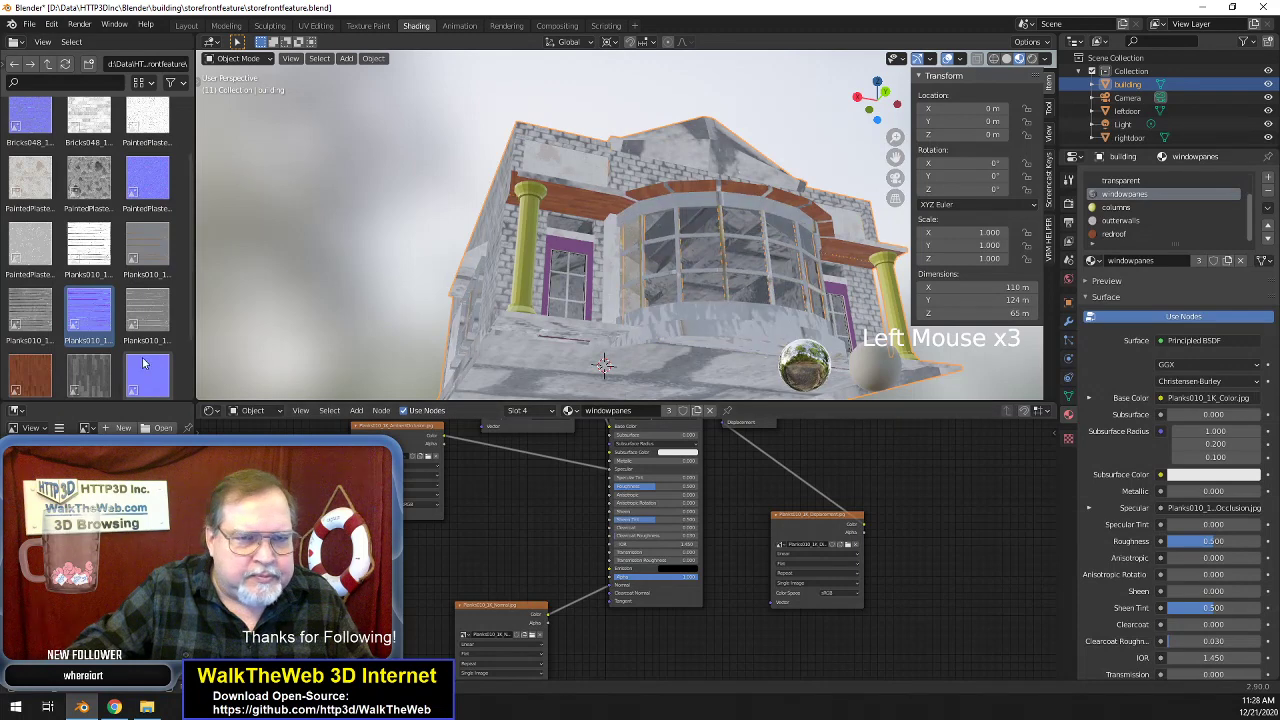
- Add the Planks010 Roughness image as a texture node and connect its Color to the shader's Roughness input
scroll(156, 378, down, 1)
drag(156, 287, 320, 564)
mouse_move(410, 578)
mouse_down()
mouse_move(526, 543)
mouse_move(615, 490)
mouse_up()
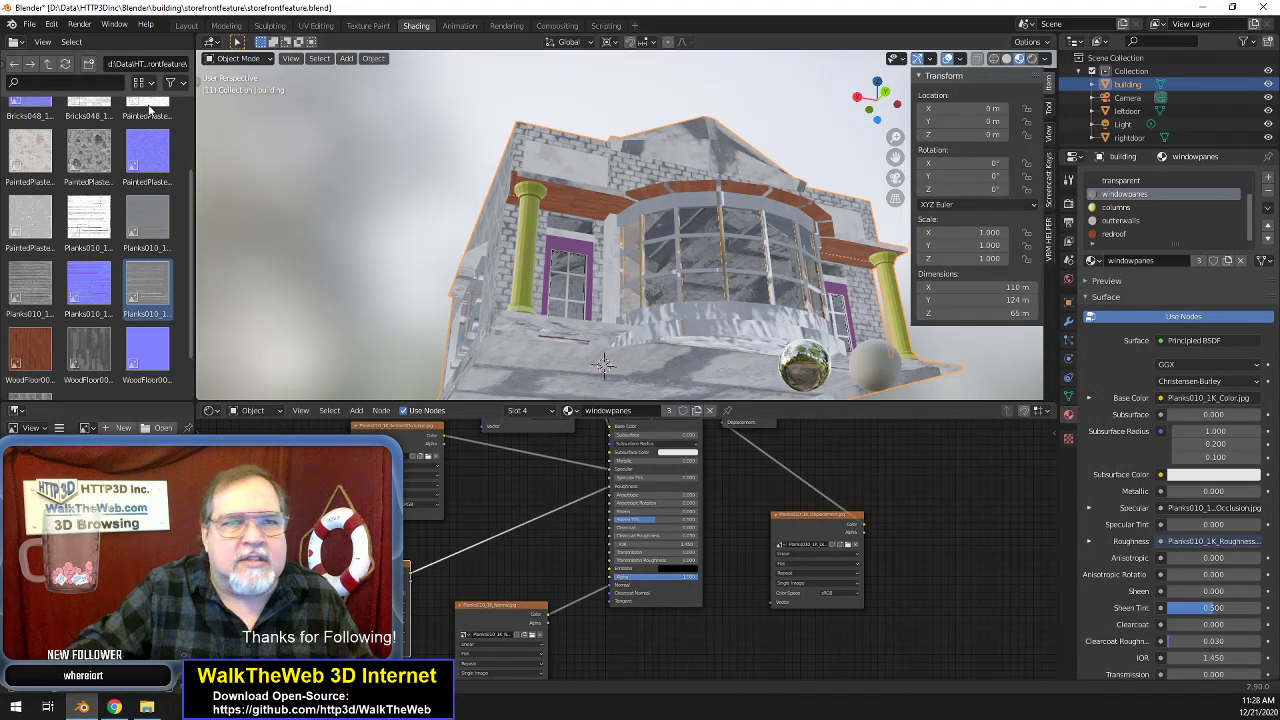
- Save the storefrontfeature.blend file and view the textured building from the front
click(29, 24)
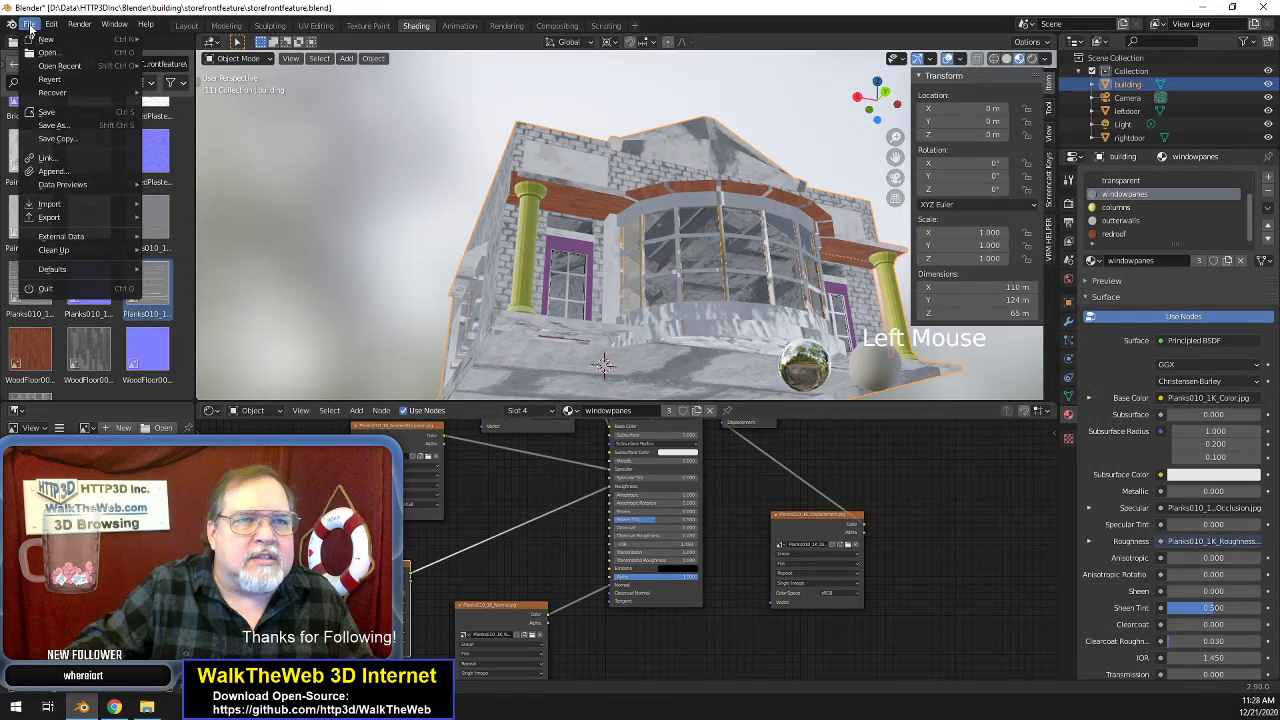
click(47, 112)
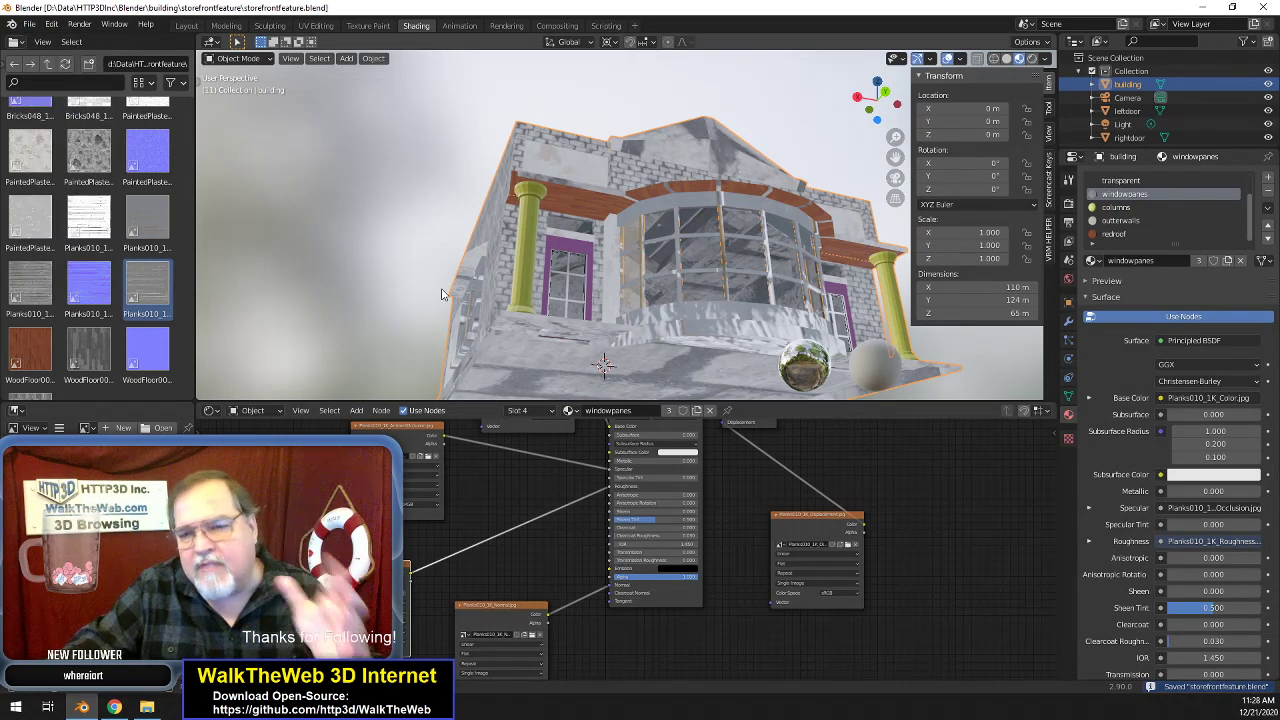
mouse_move(893, 110)
mouse_down()
mouse_move(880, 100)
mouse_move(880, 128)
mouse_move(870, 112)
mouse_move(885, 105)
mouse_move(881, 127)
mouse_up()
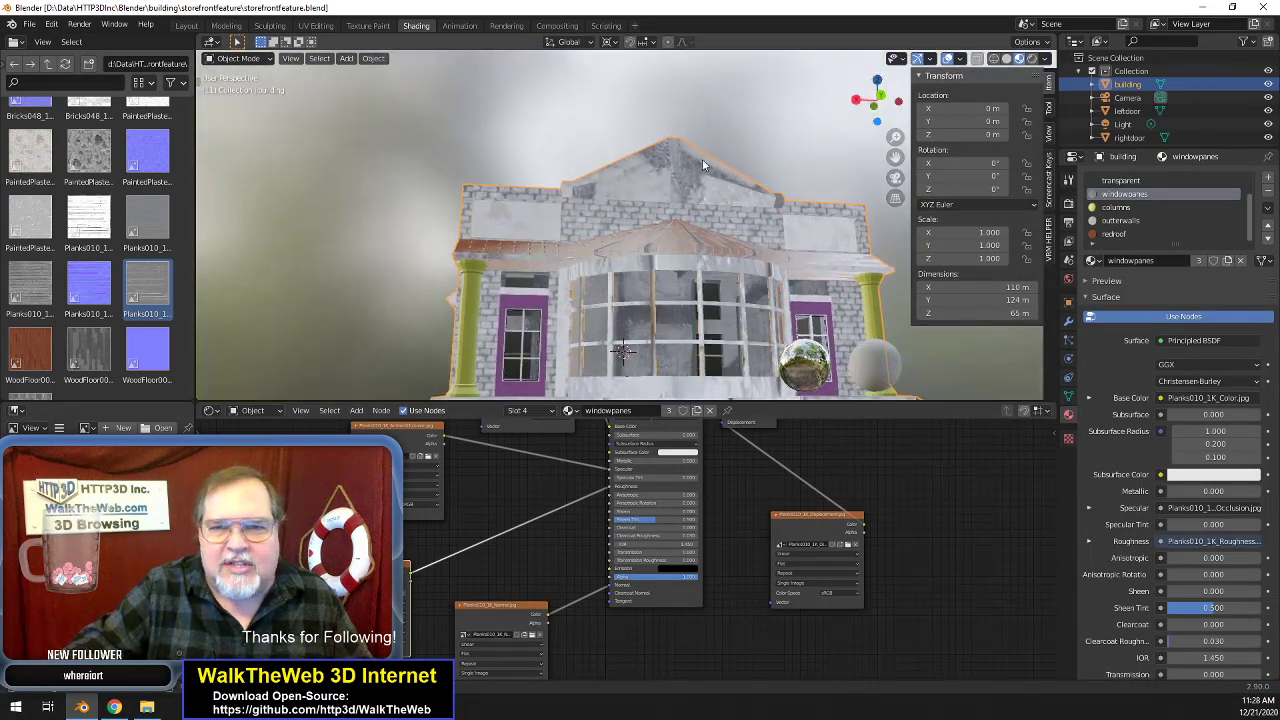
scroll(613, 204, down, 2)
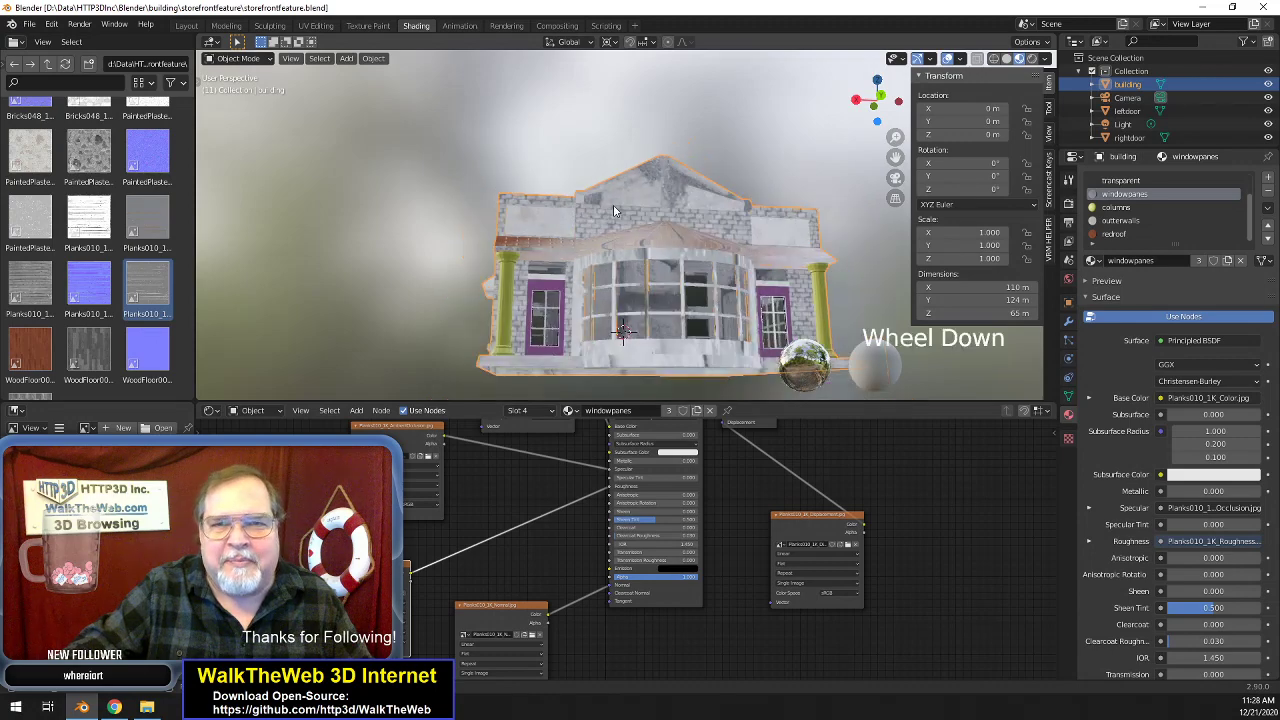
- Unwrap the selected windowpanes faces in the UV Editing workspace and clear the selection
click(316, 27)
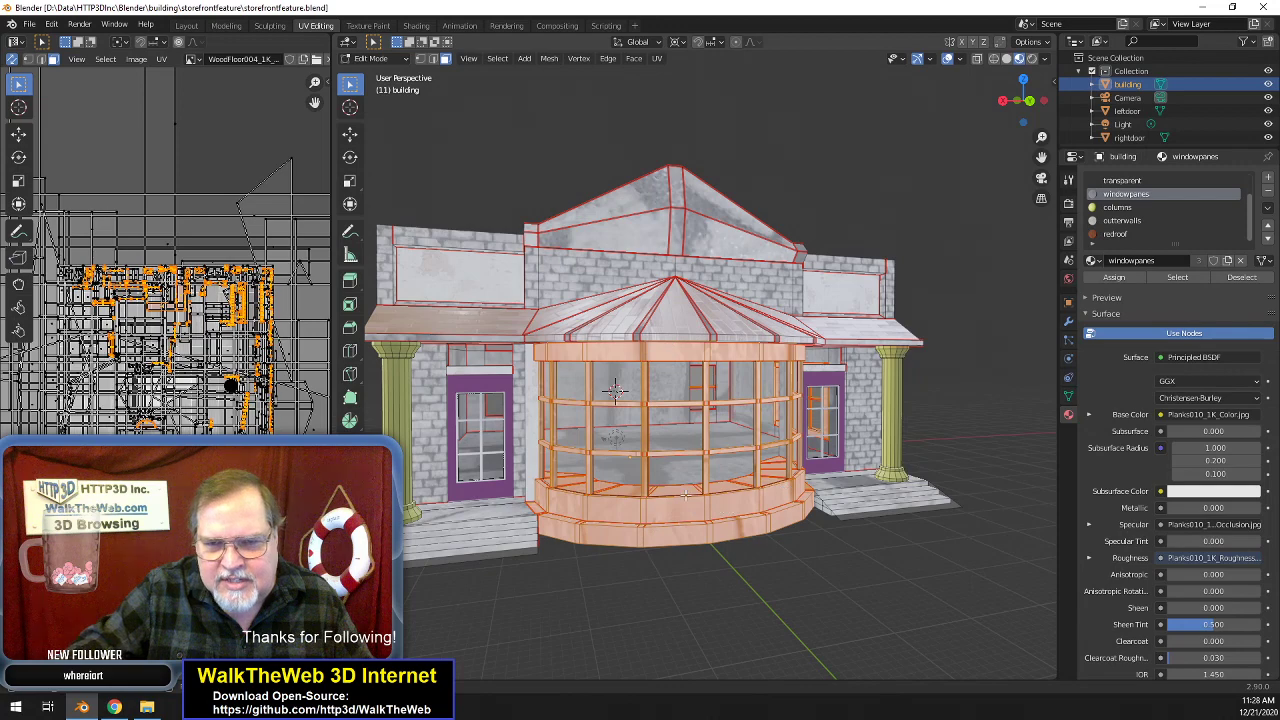
click(657, 59)
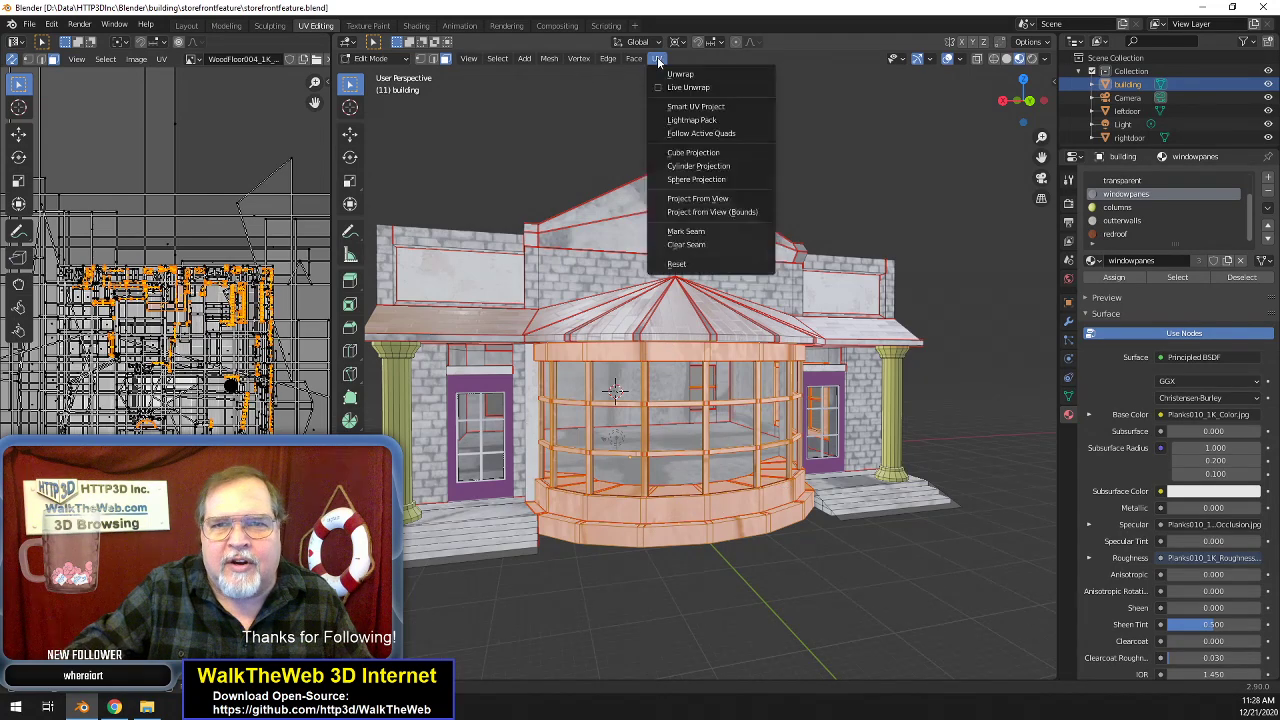
click(681, 74)
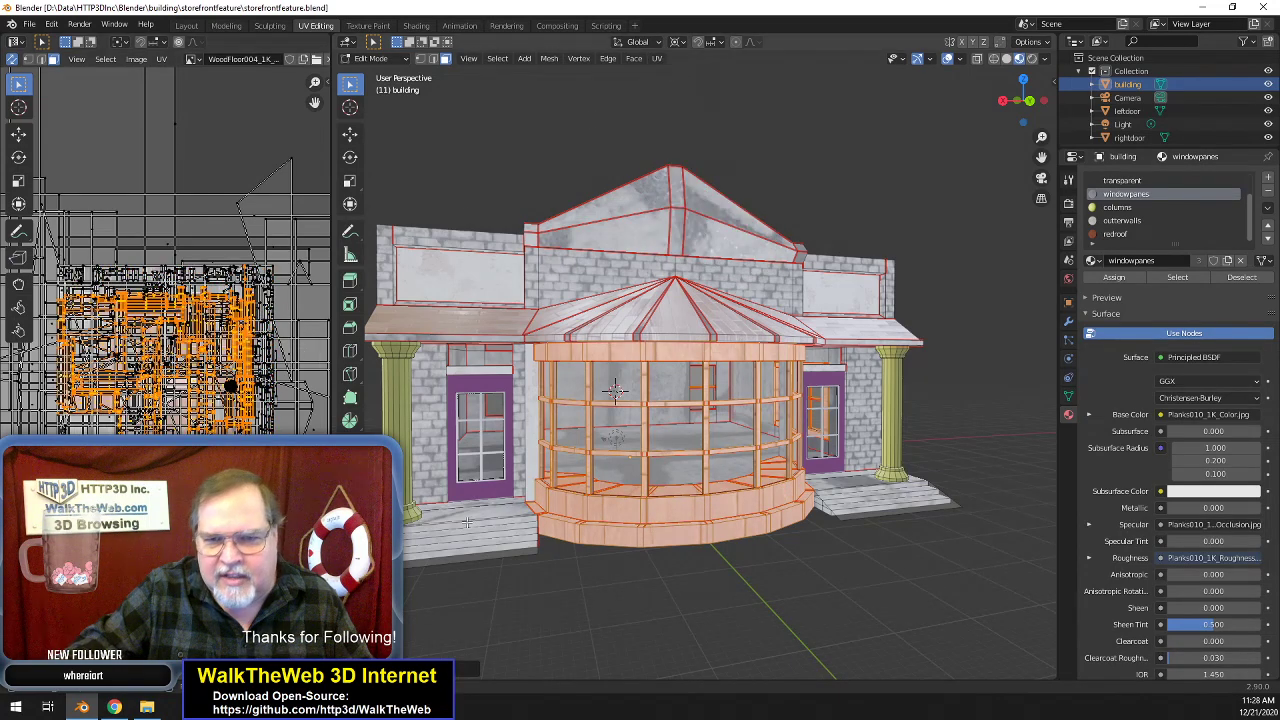
key(alt+a)
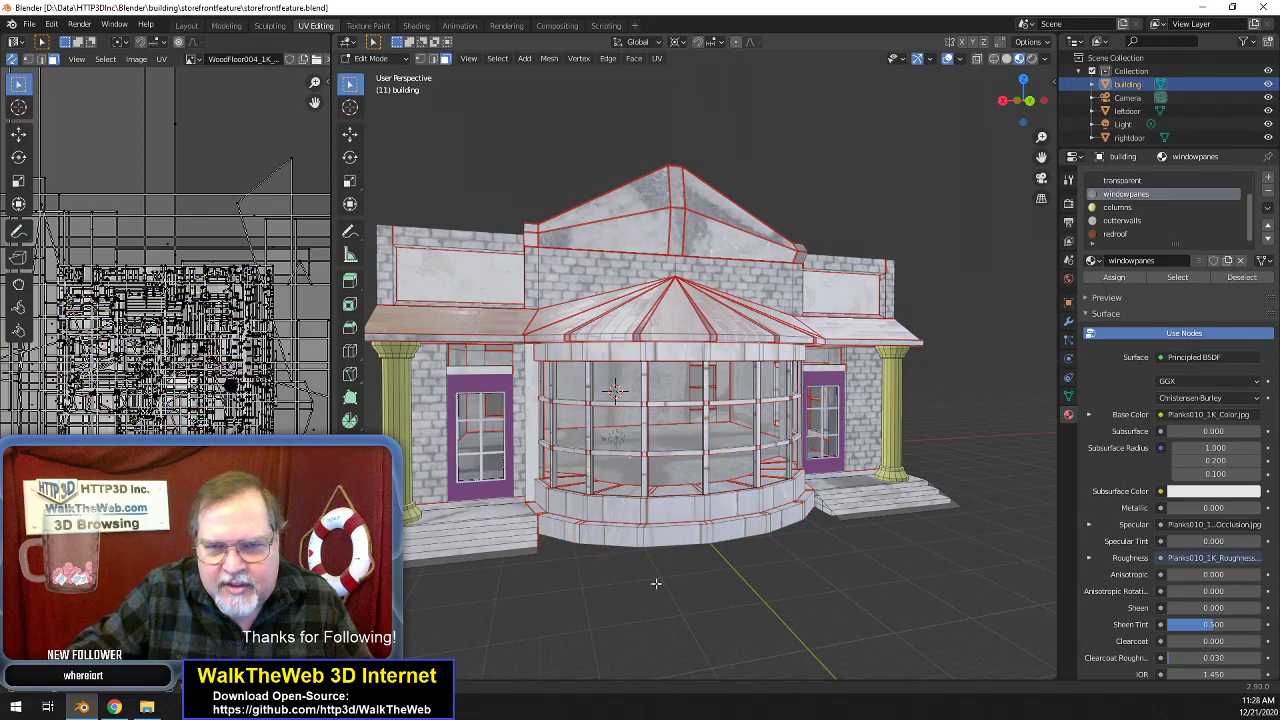
- Examine the plank texture on the bay window's frame and base from close up, above and below
scroll(695, 562, up, 3)
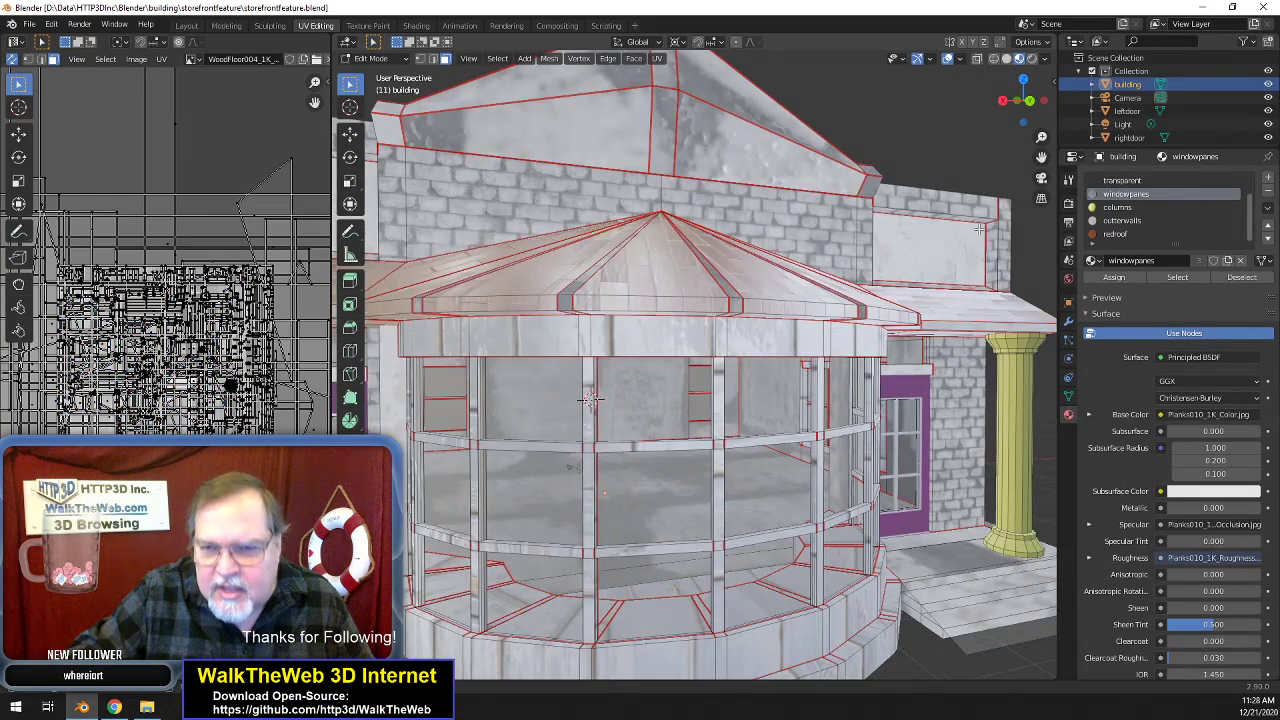
mouse_move(1040, 112)
mouse_down()
mouse_move(1039, 84)
mouse_move(1039, 98)
mouse_up()
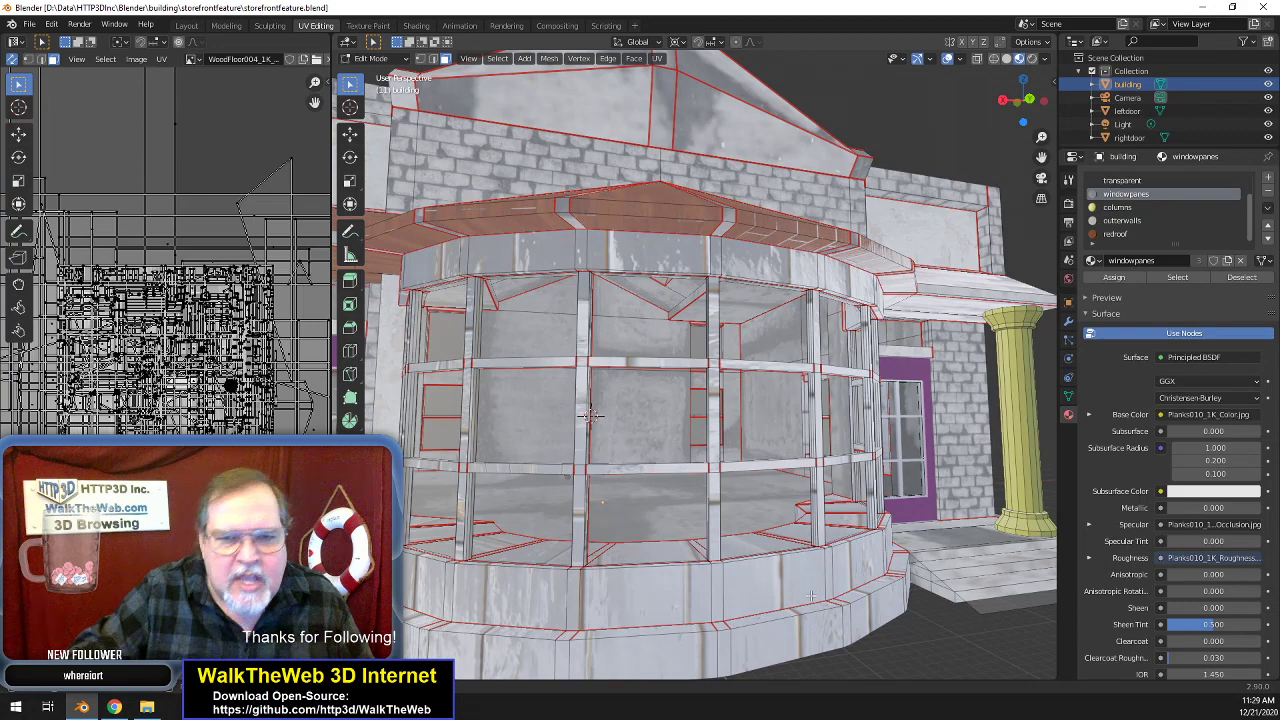
scroll(598, 410, down, 3)
scroll(758, 553, up, 2)
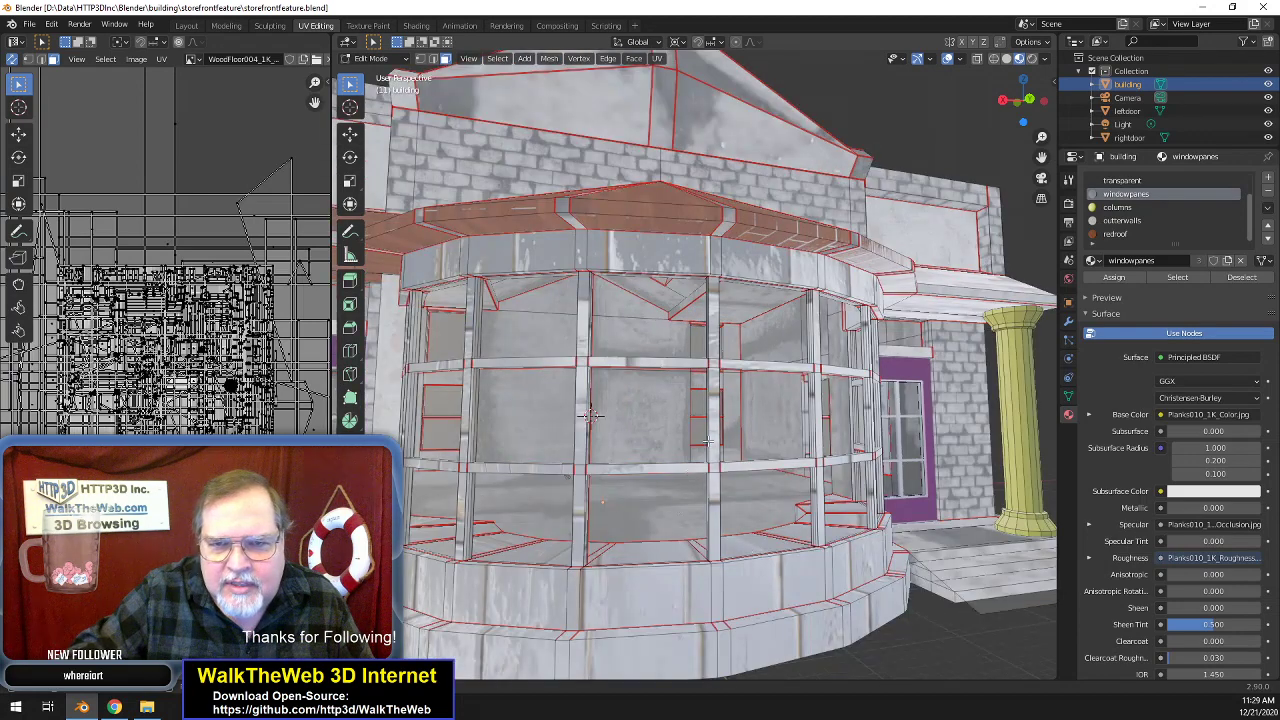
scroll(716, 455, down, 2)
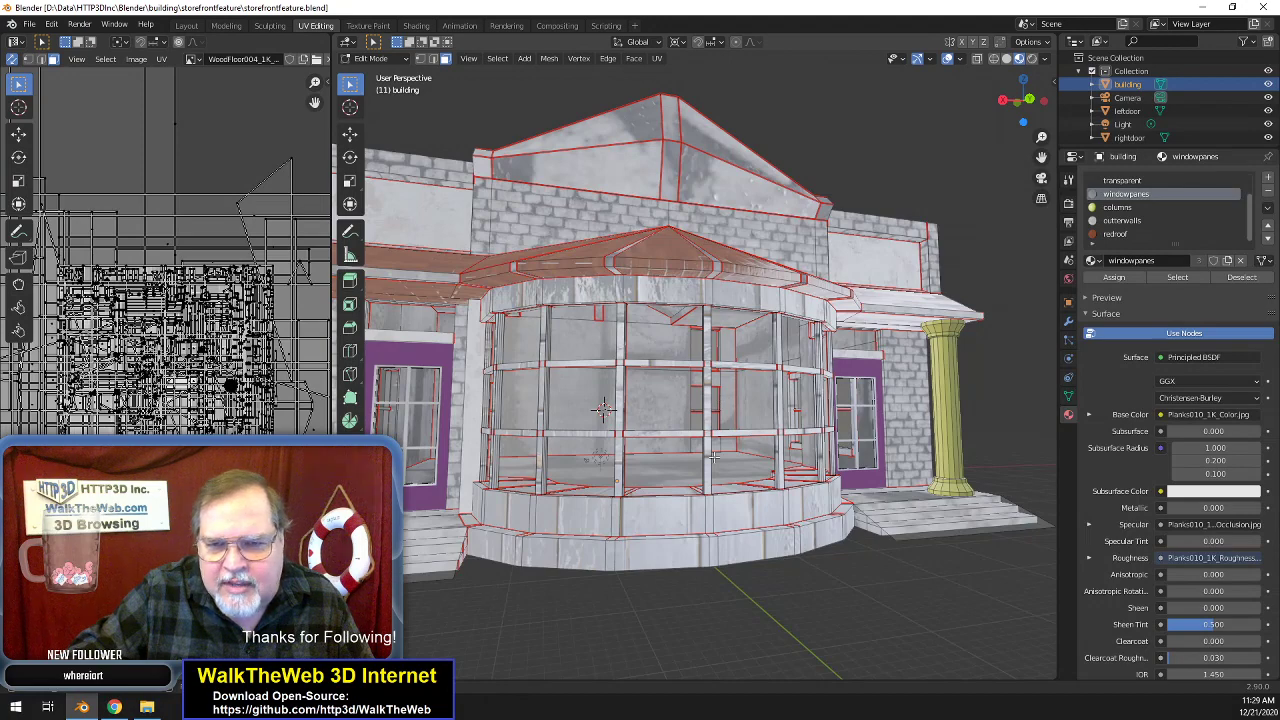
scroll(745, 497, up, 2)
scroll(745, 497, down, 2)
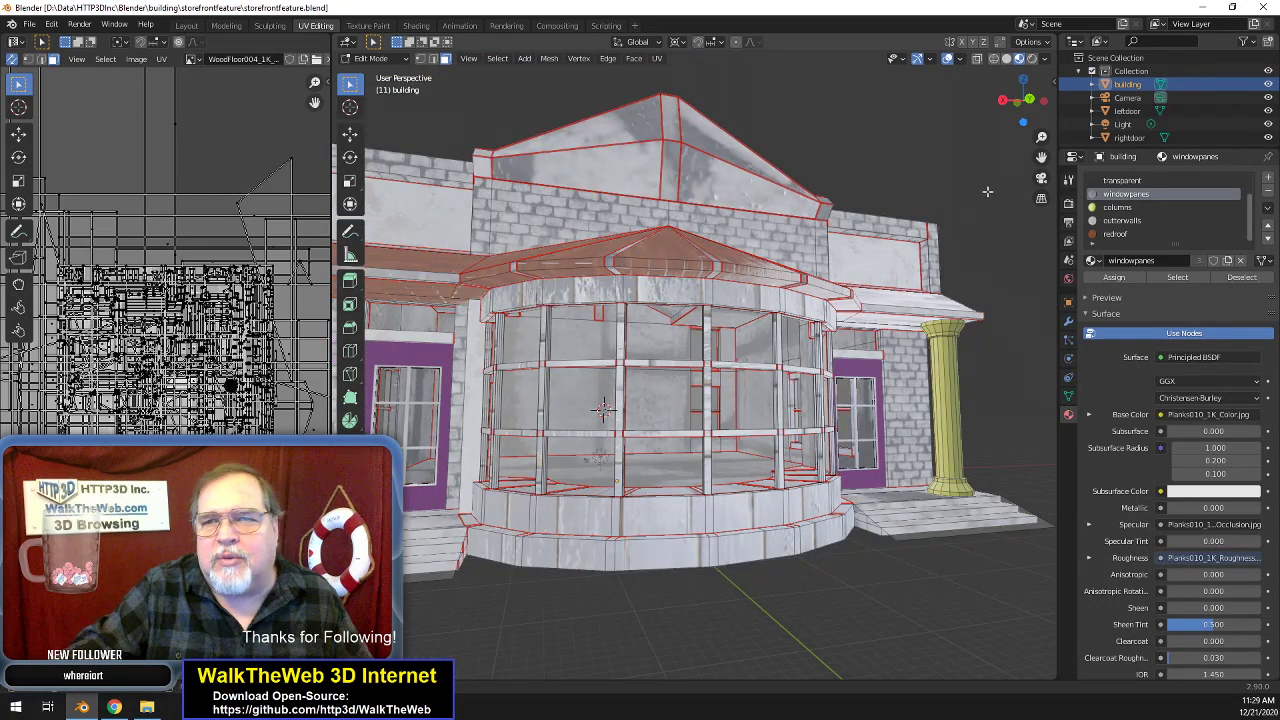
drag(1031, 118, 992, 140)
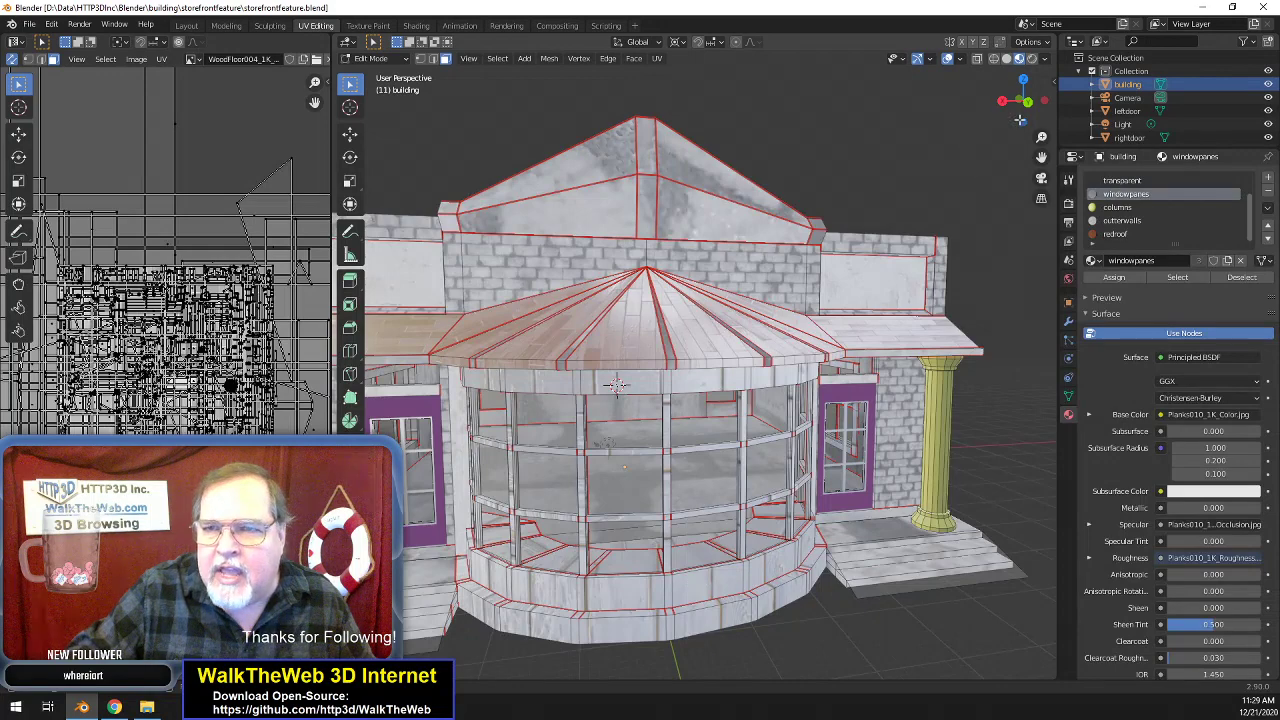
drag(1025, 116, 1043, 98)
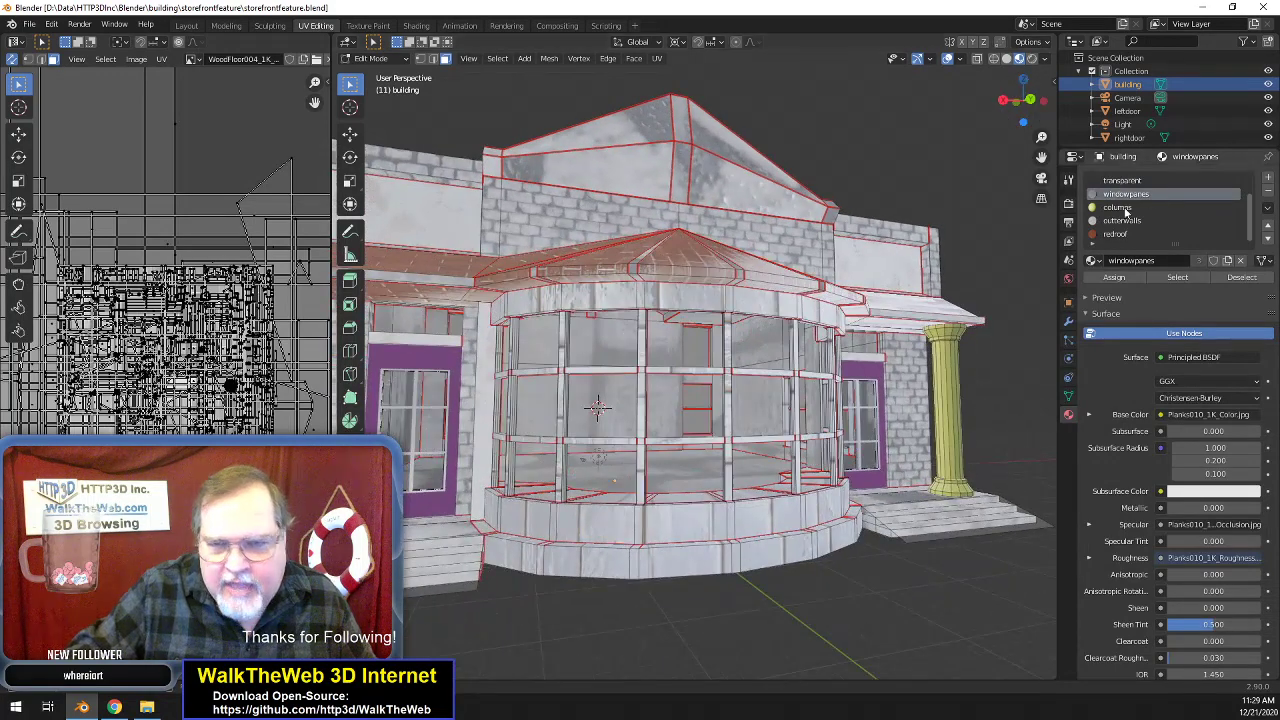
- Select all faces of the windowpanes material, scale their UVs by 2 and clear the selection
click(1177, 277)
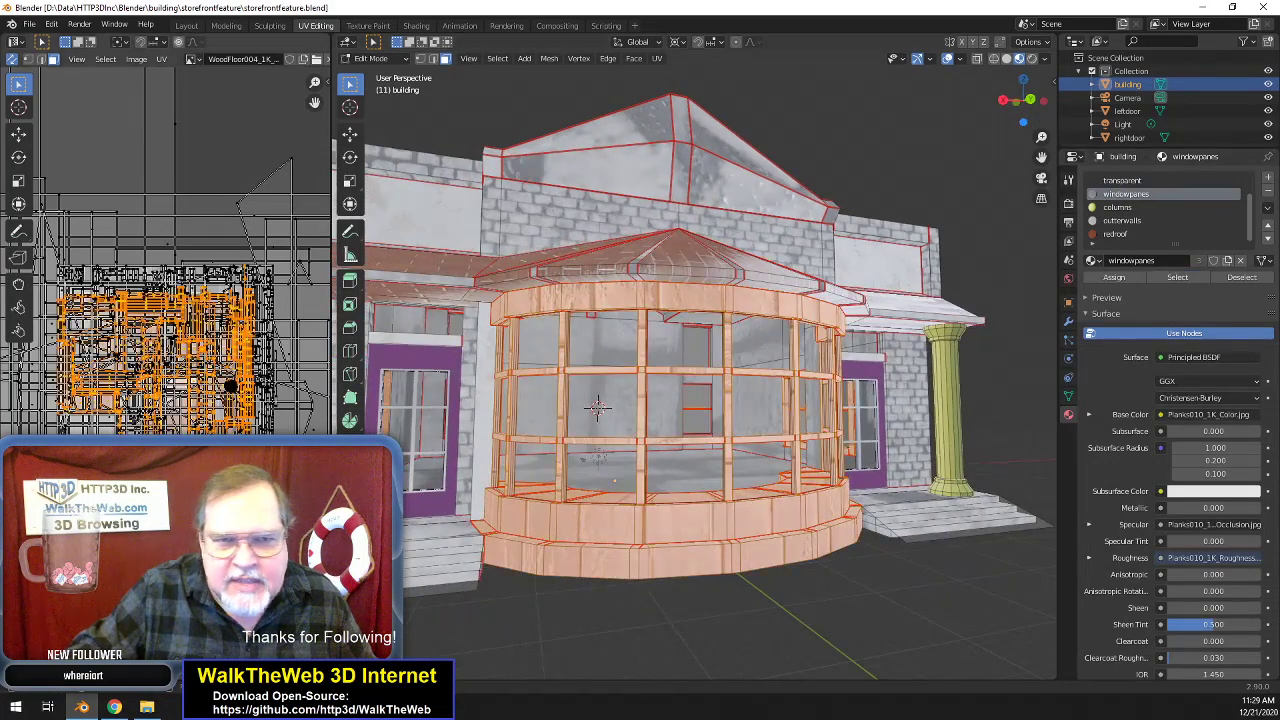
key(s)
key(2)
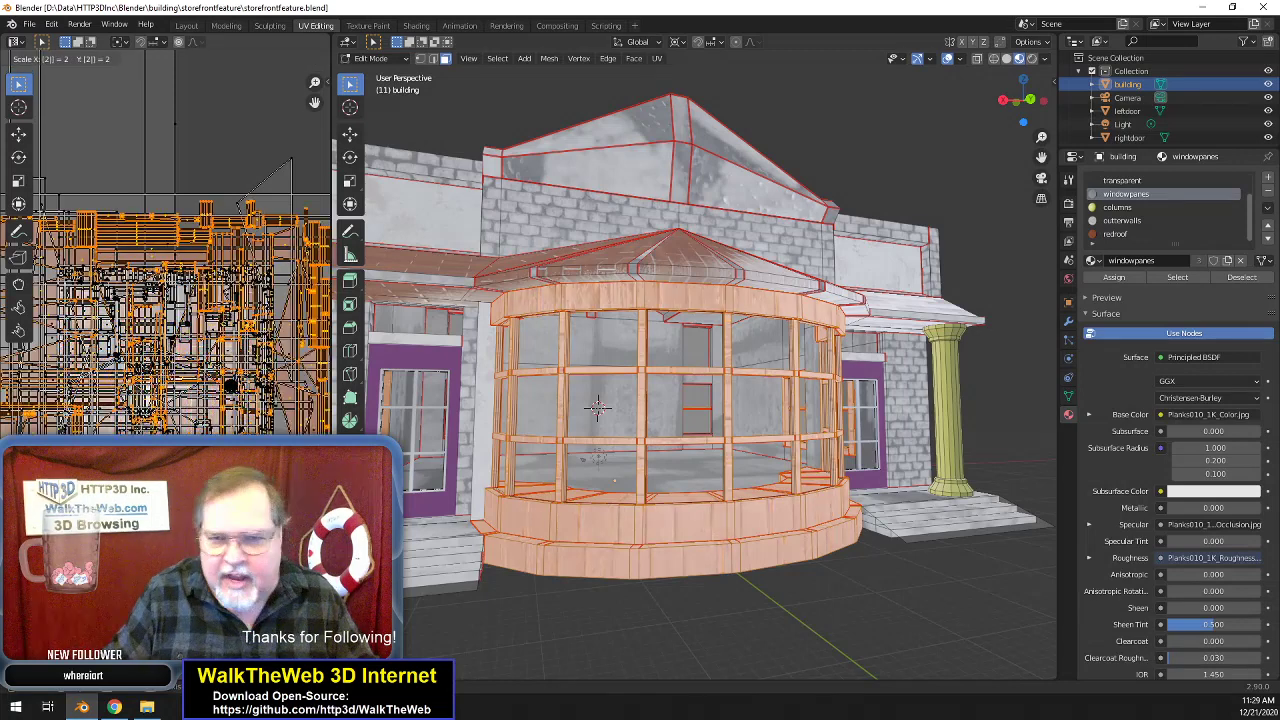
key(Return)
key(alt+a)
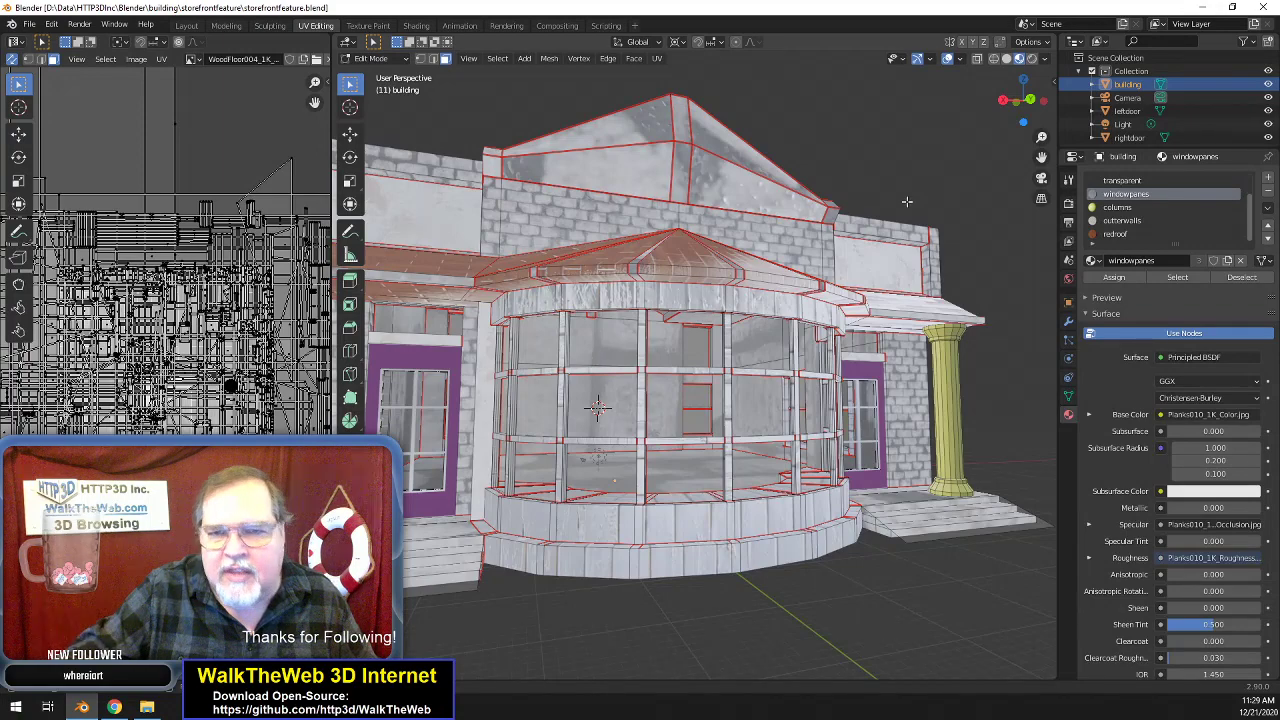
- Examine the plank texture along a vertical bay window mullion and view the storefront from both sides
drag(1051, 119, 788, 516)
click(694, 464)
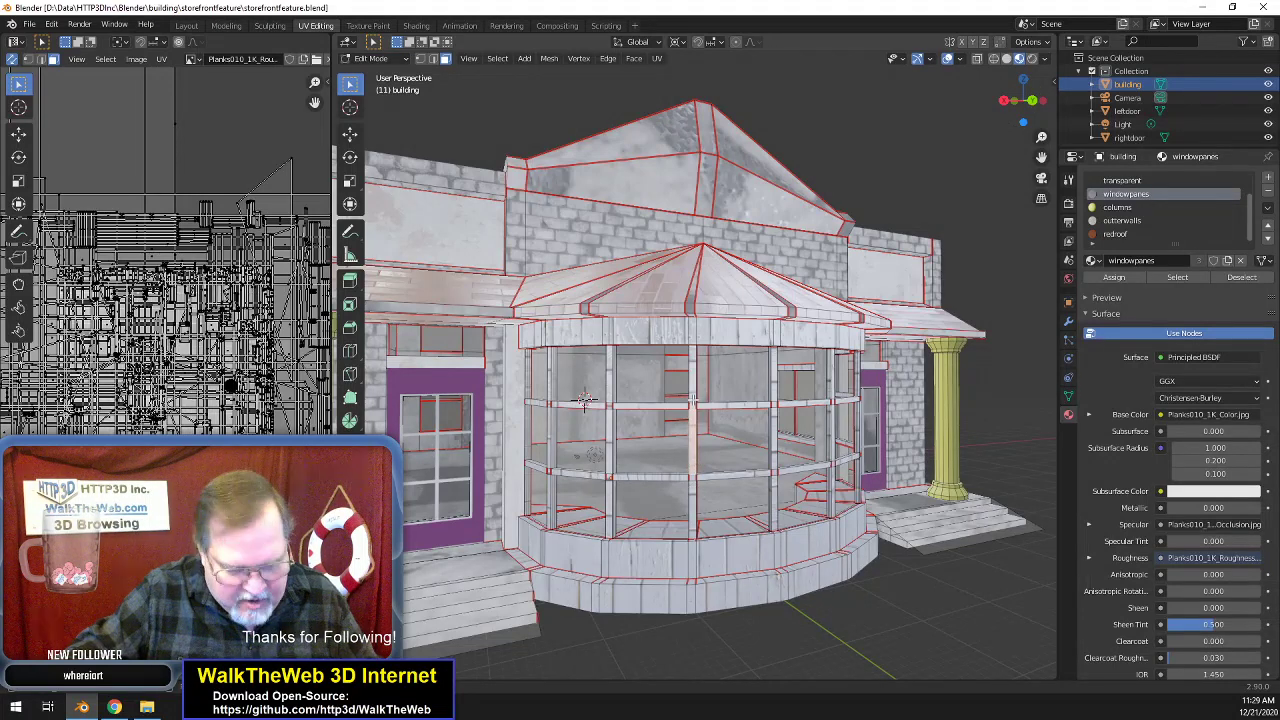
click(692, 404)
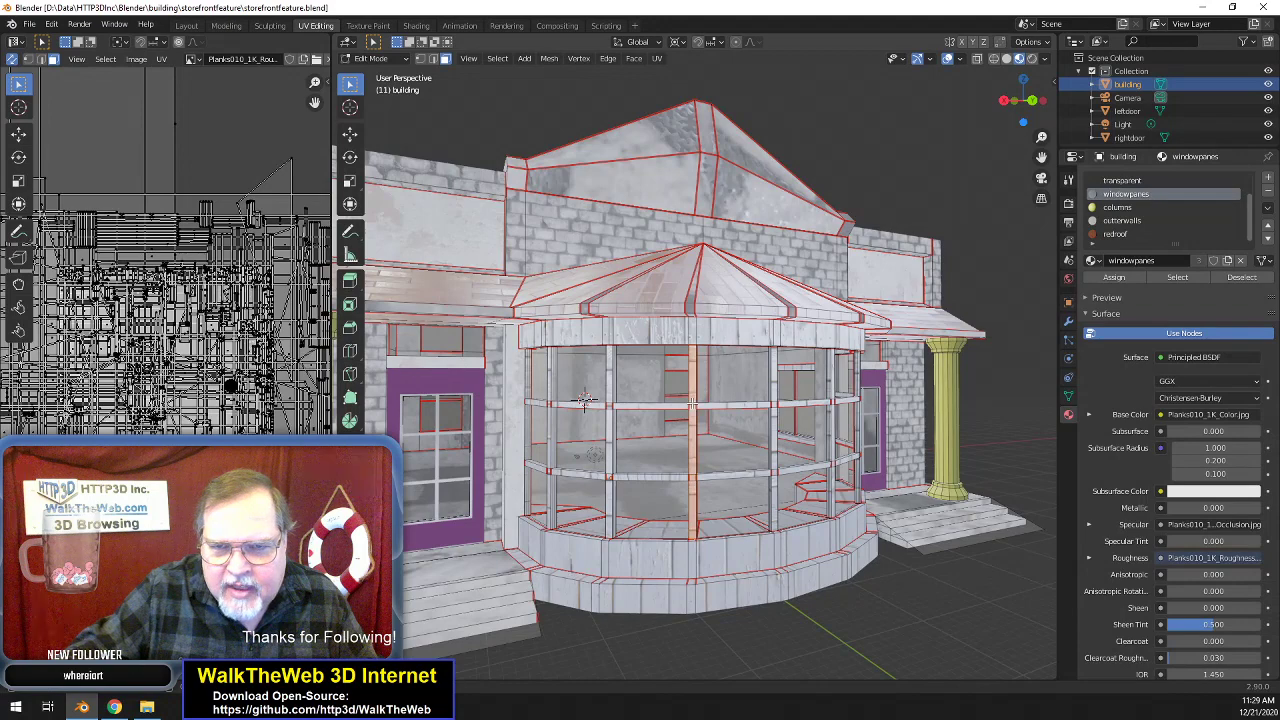
drag(1019, 110, 1044, 114)
mouse_move(563, 396)
middle_down()
mouse_move(533, 400)
mouse_move(547, 398)
middle_up()
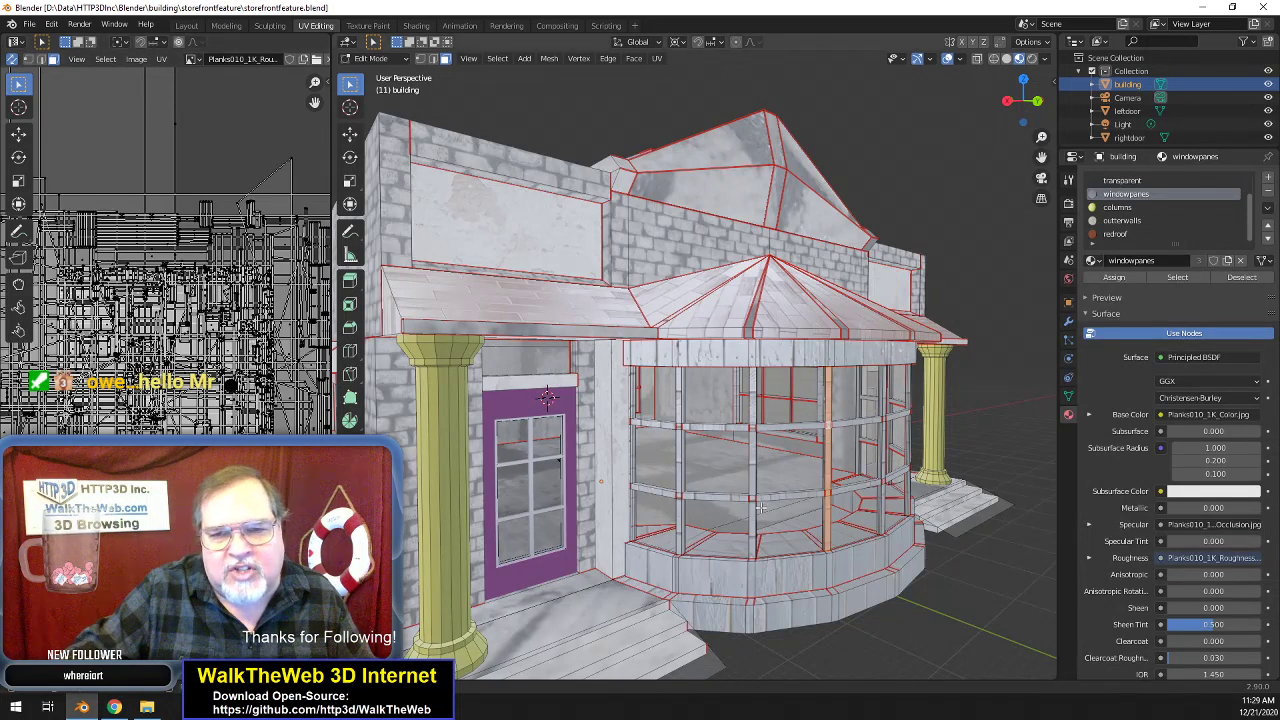
scroll(838, 478, up, 2)
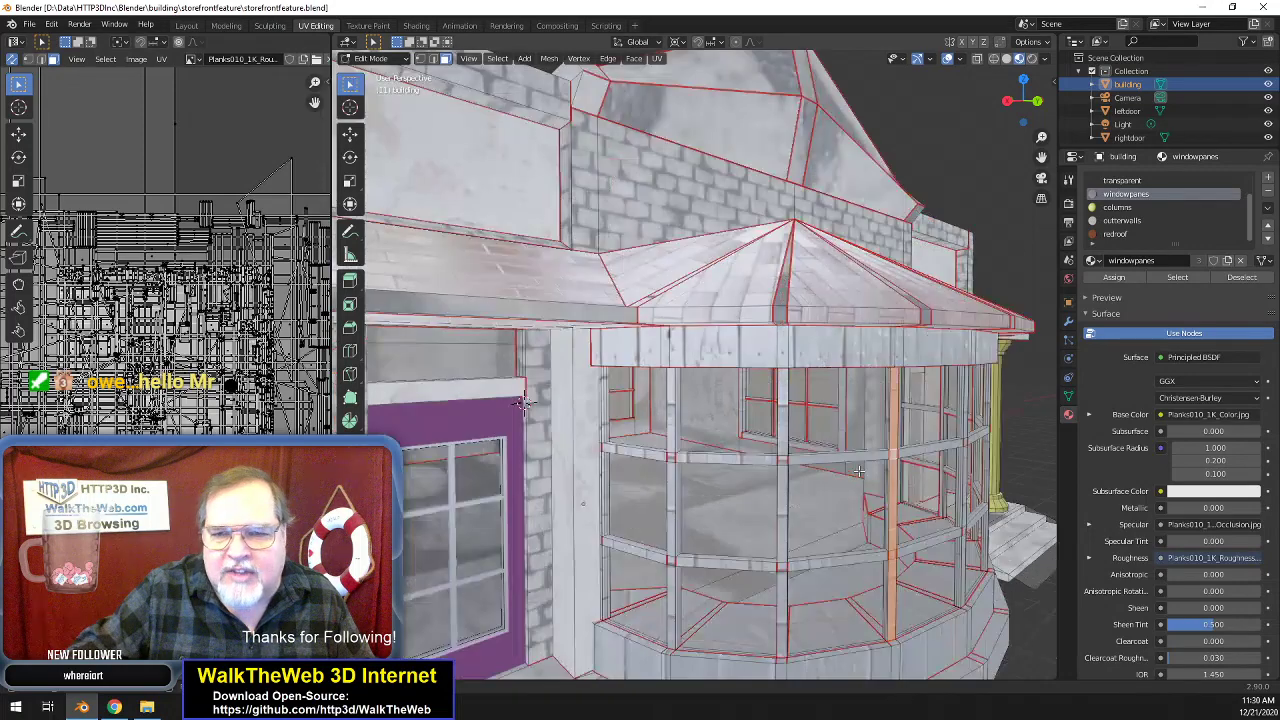
scroll(858, 470, down, 4)
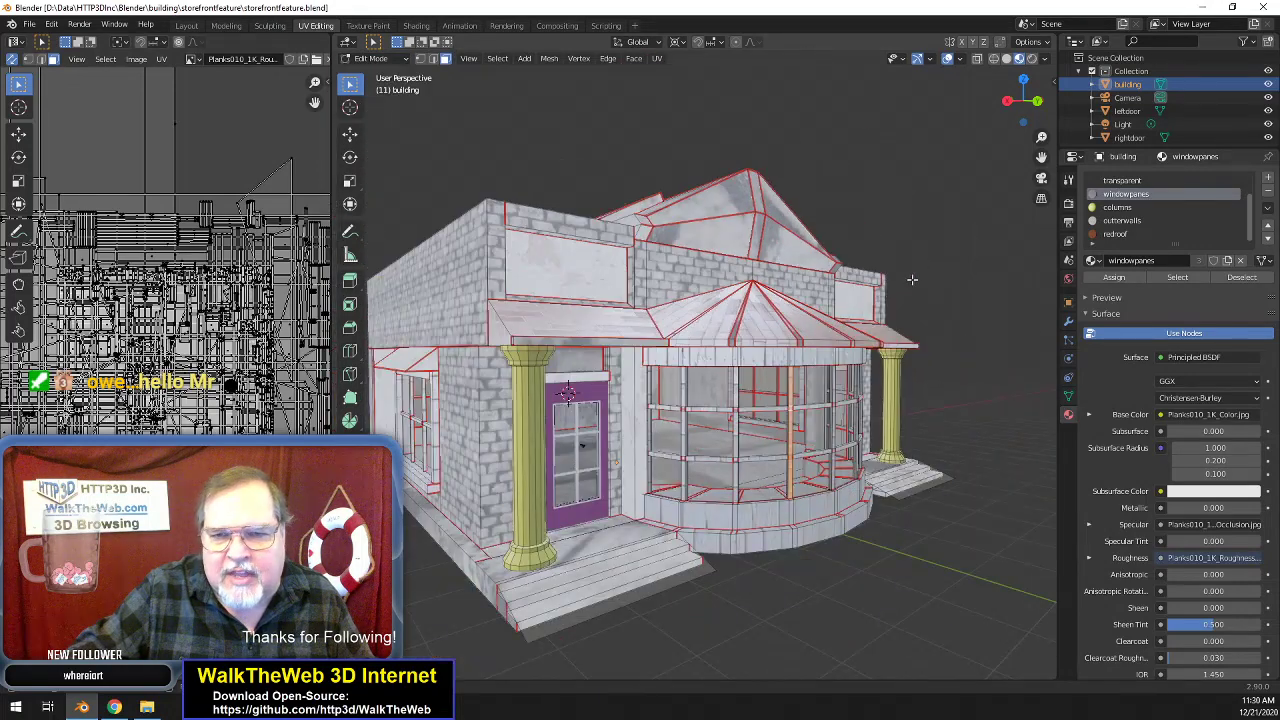
drag(1021, 110, 967, 119)
middle_drag(634, 374, 929, 375)
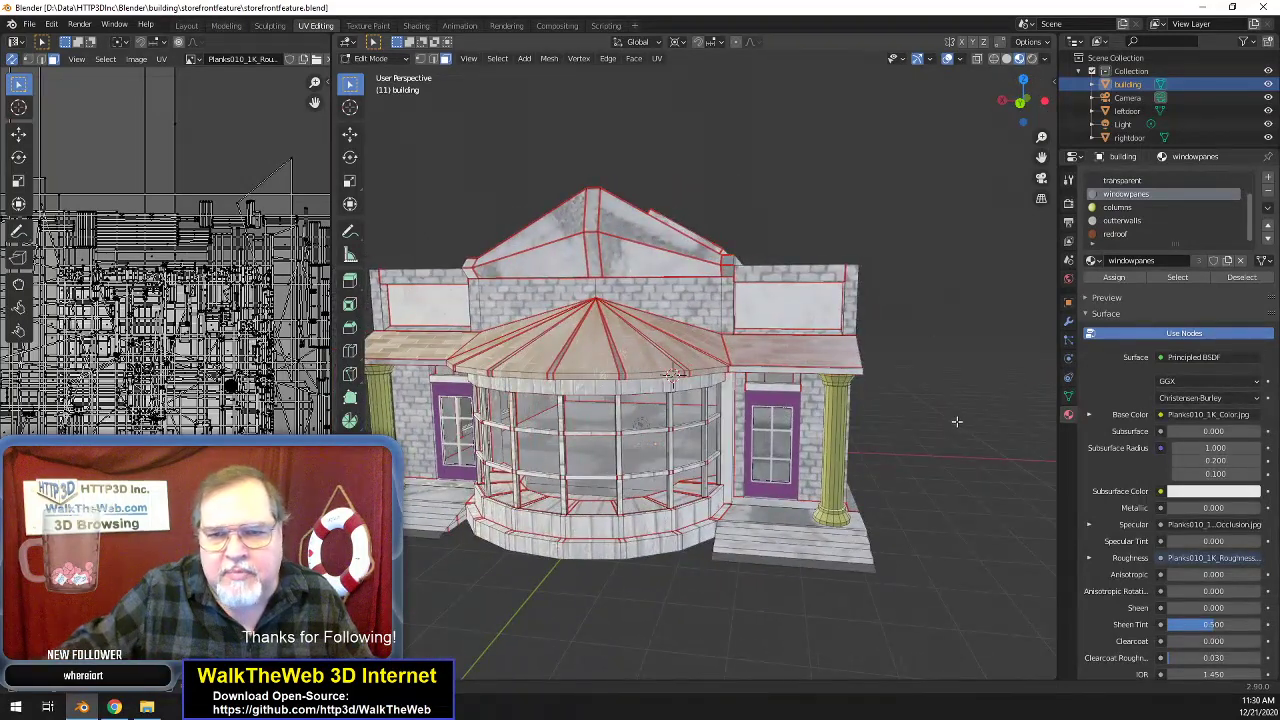
click(770, 560)
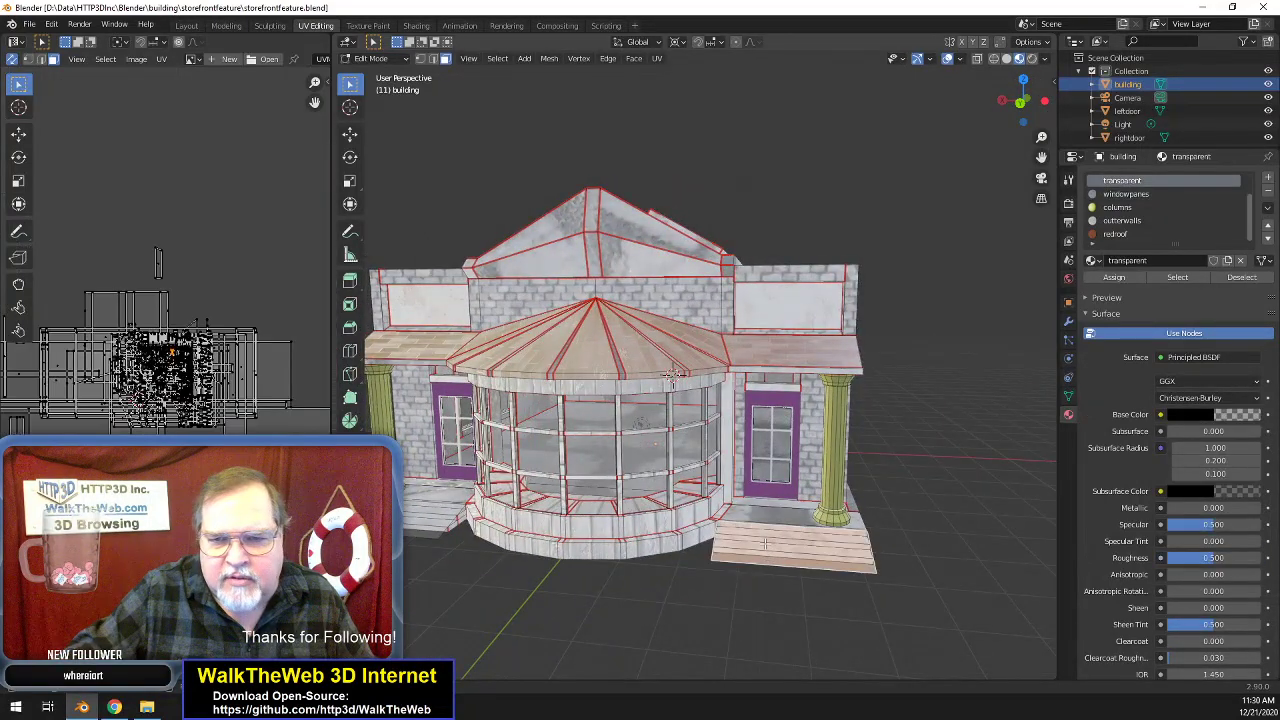
shift+click(406, 520)
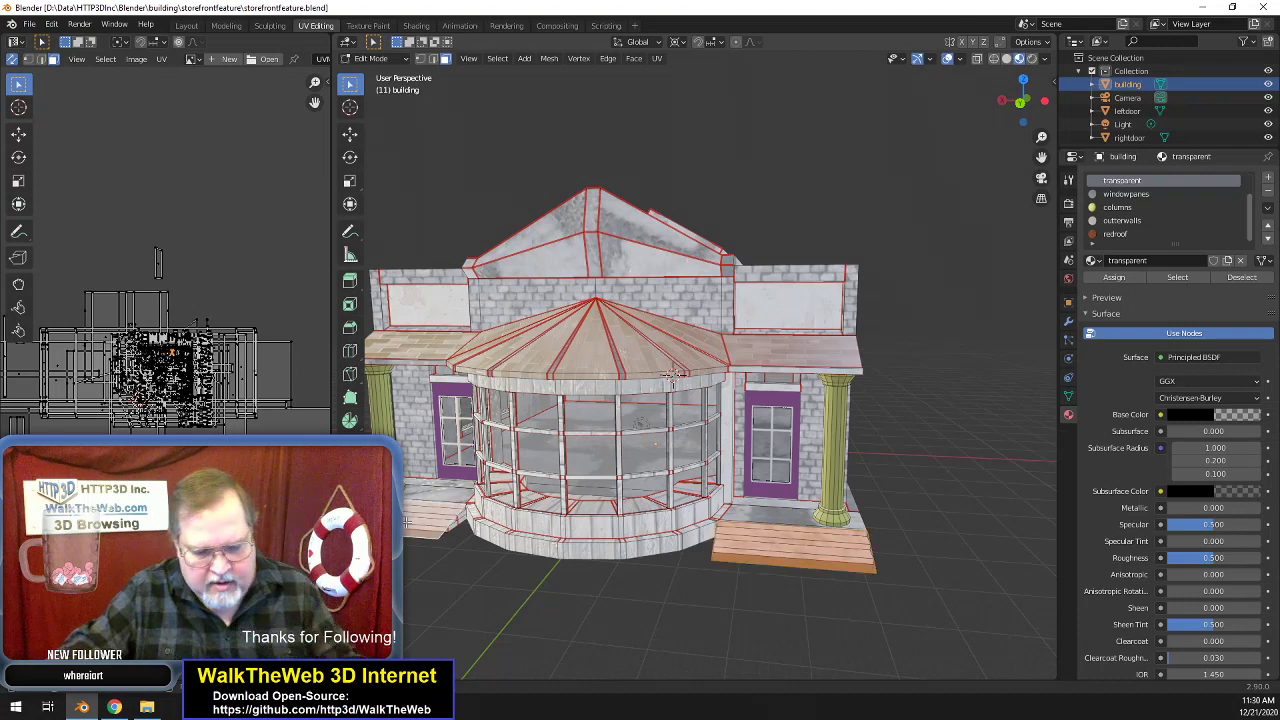
key(alt+a)
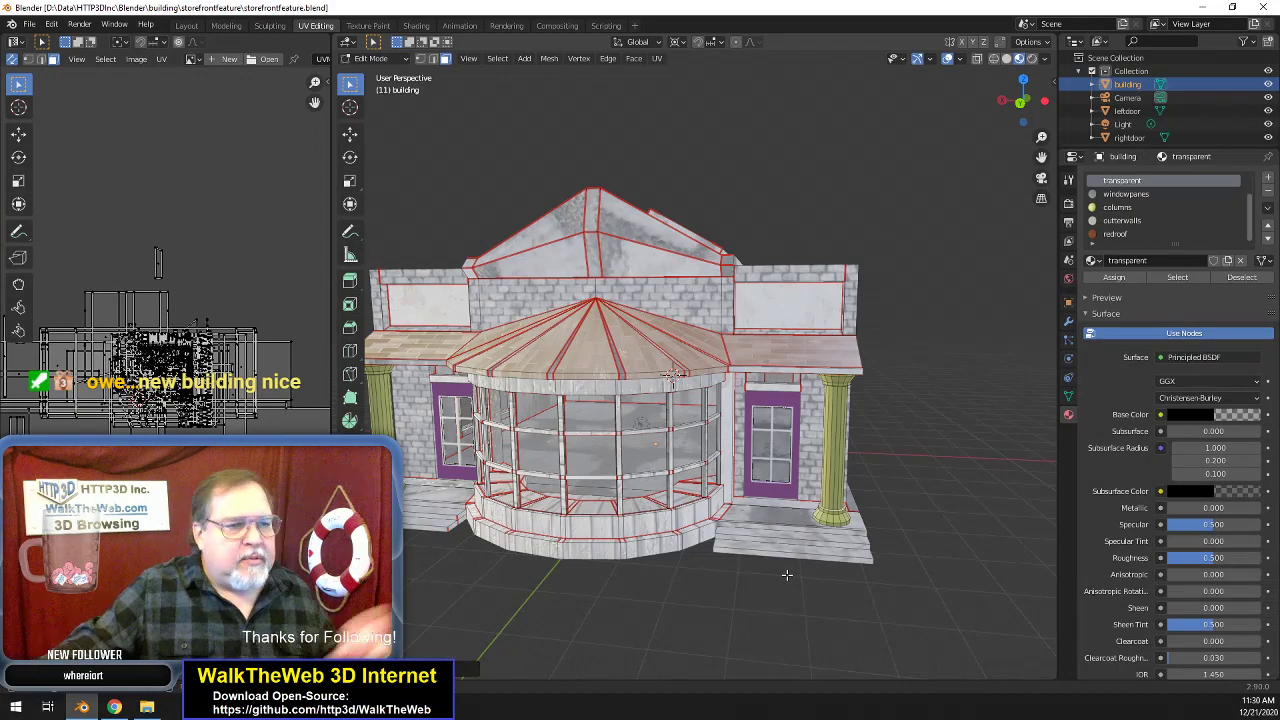
scroll(843, 620, up, 2)
scroll(843, 620, up, 1)
scroll(835, 610, down, 3)
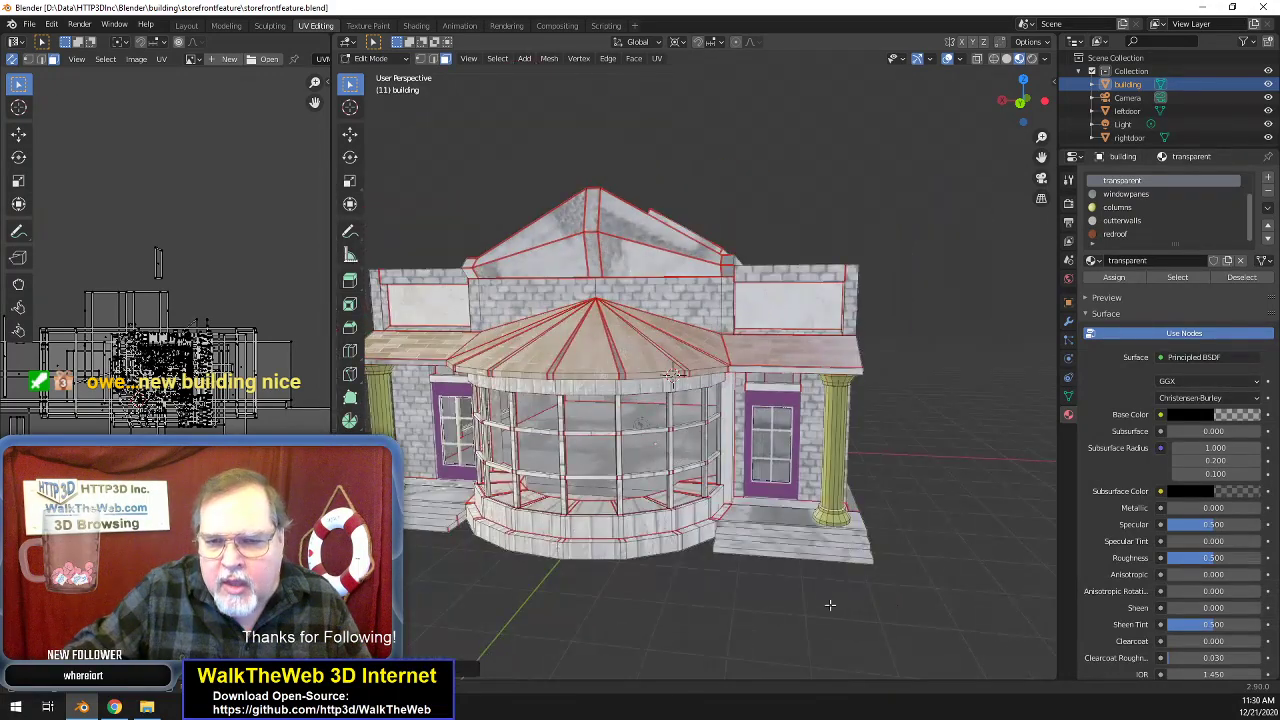
- Select the faces of the right entrance's steps and the porch floor in front of its door
click(792, 555)
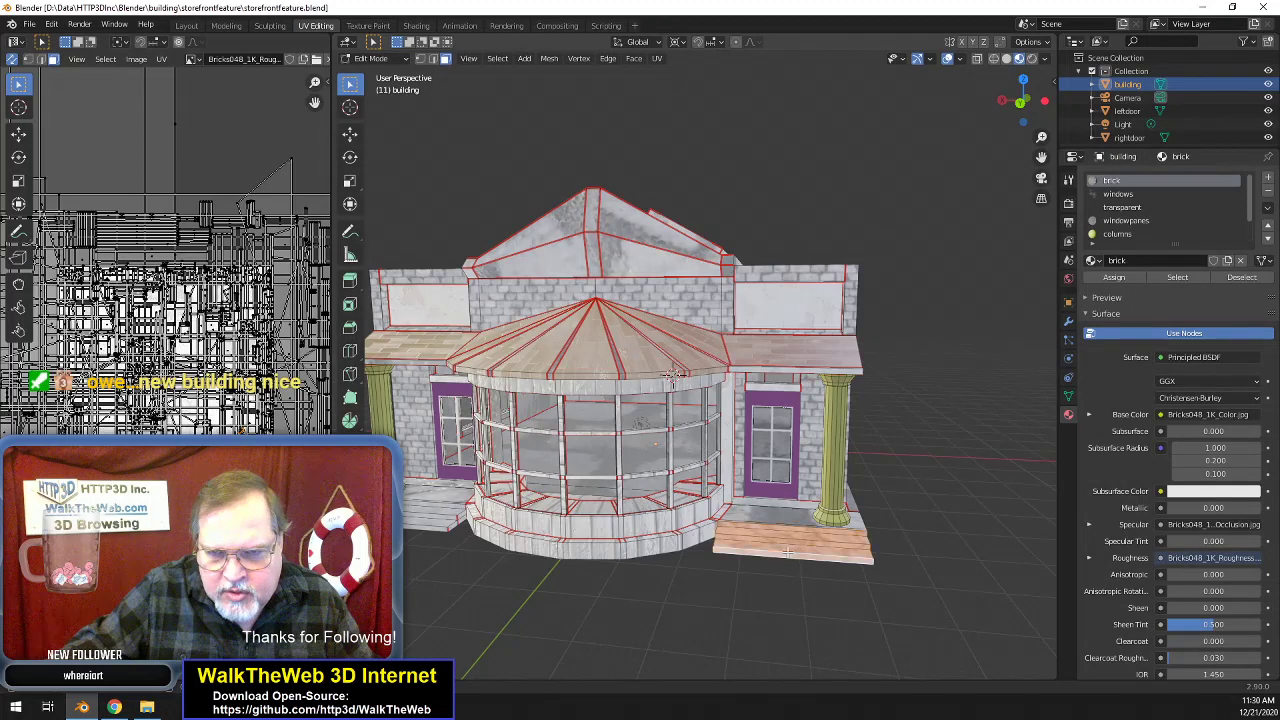
scroll(790, 526, up, 3)
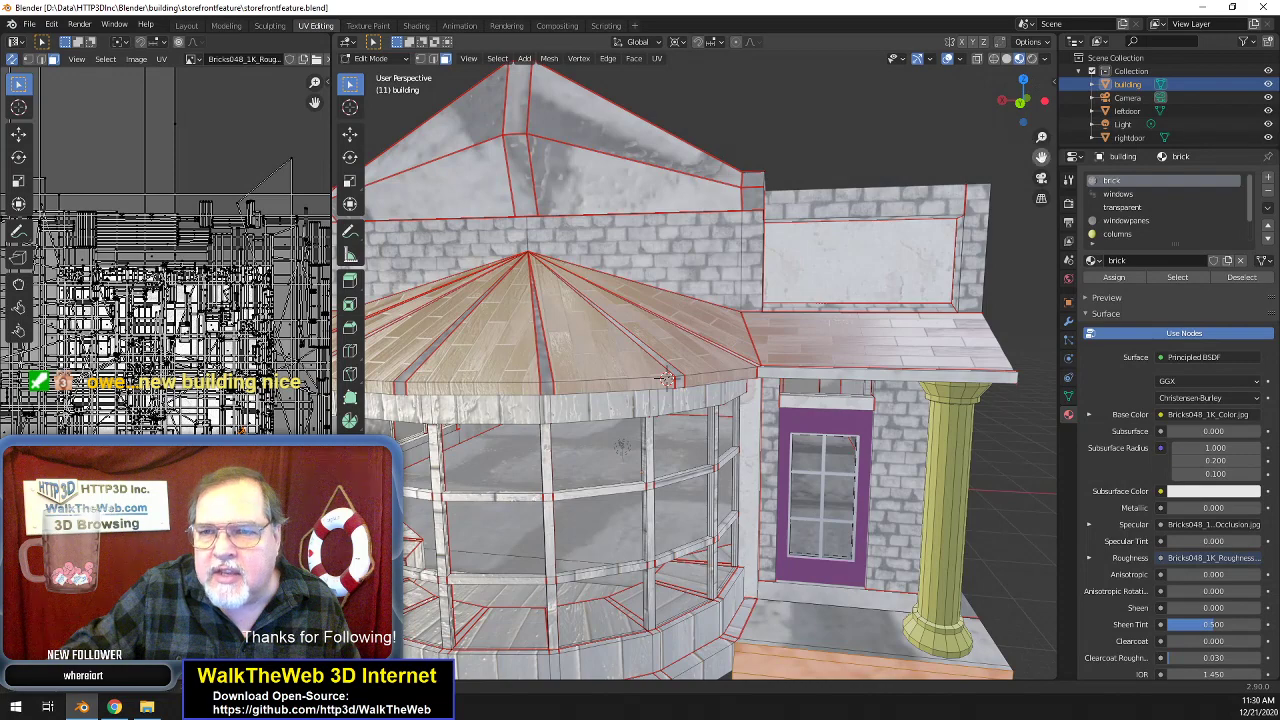
drag(1042, 157, 1008, 57)
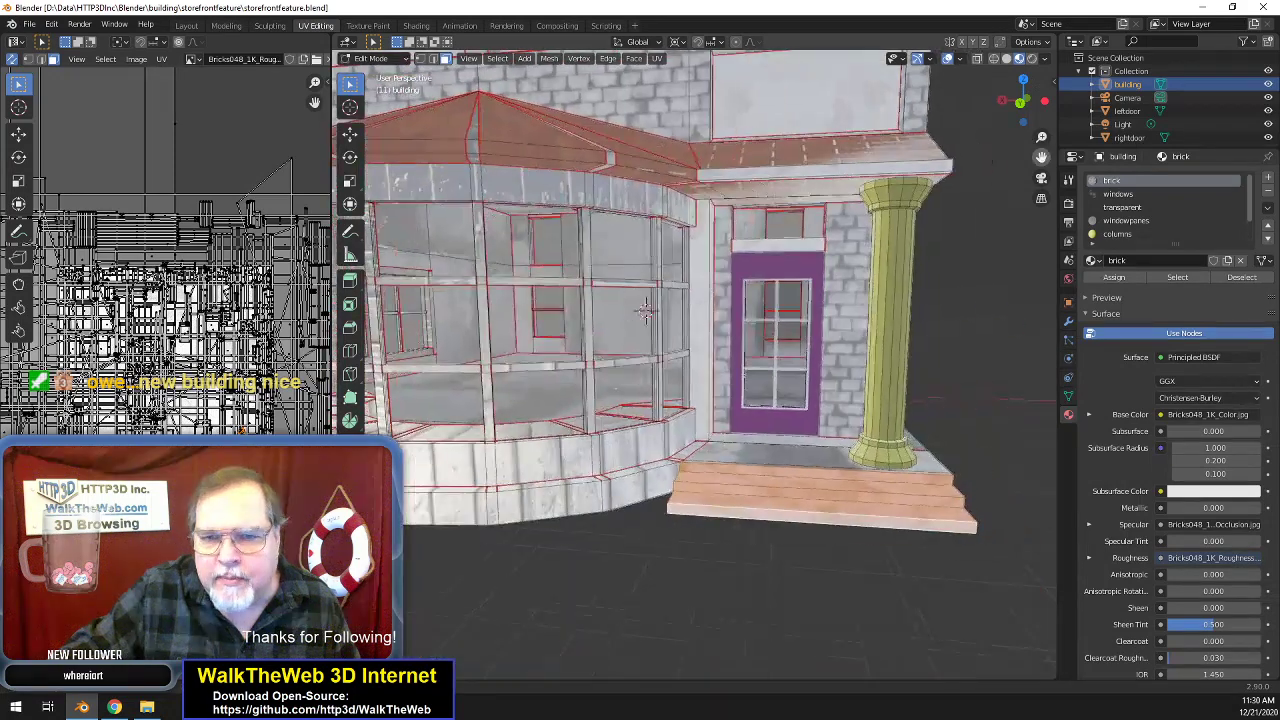
click(790, 464)
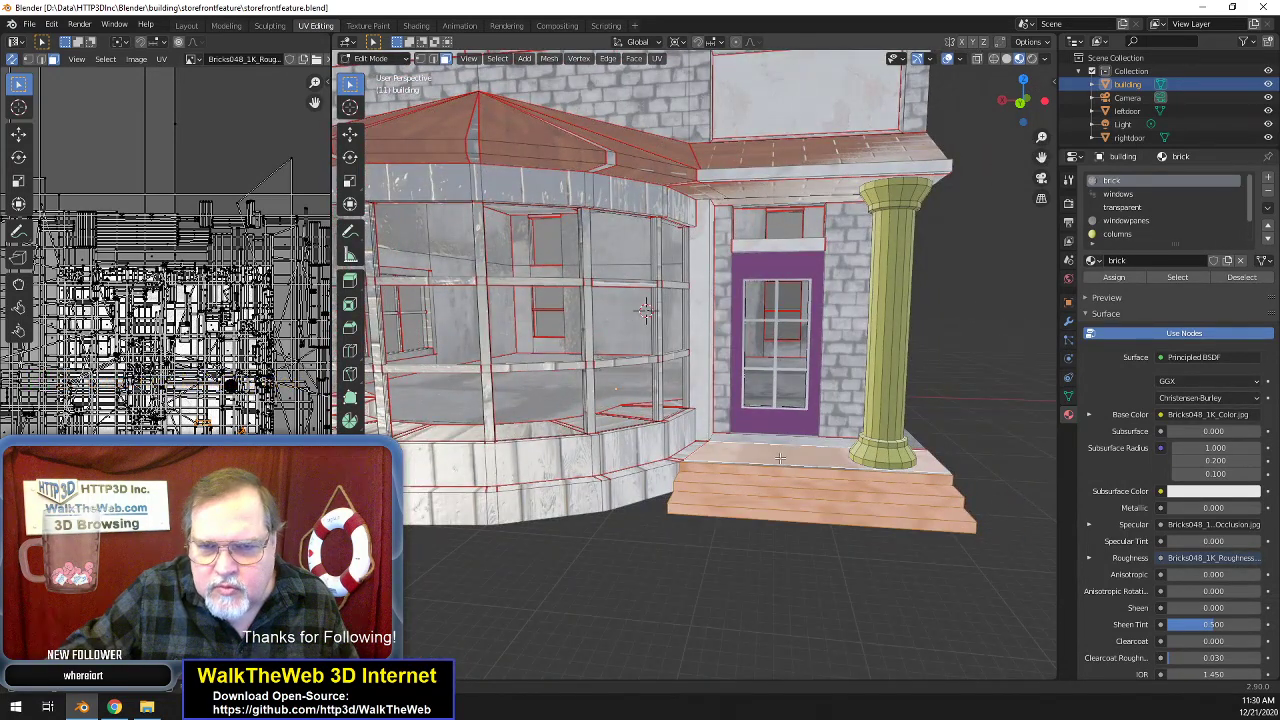
scroll(778, 457, up, 4)
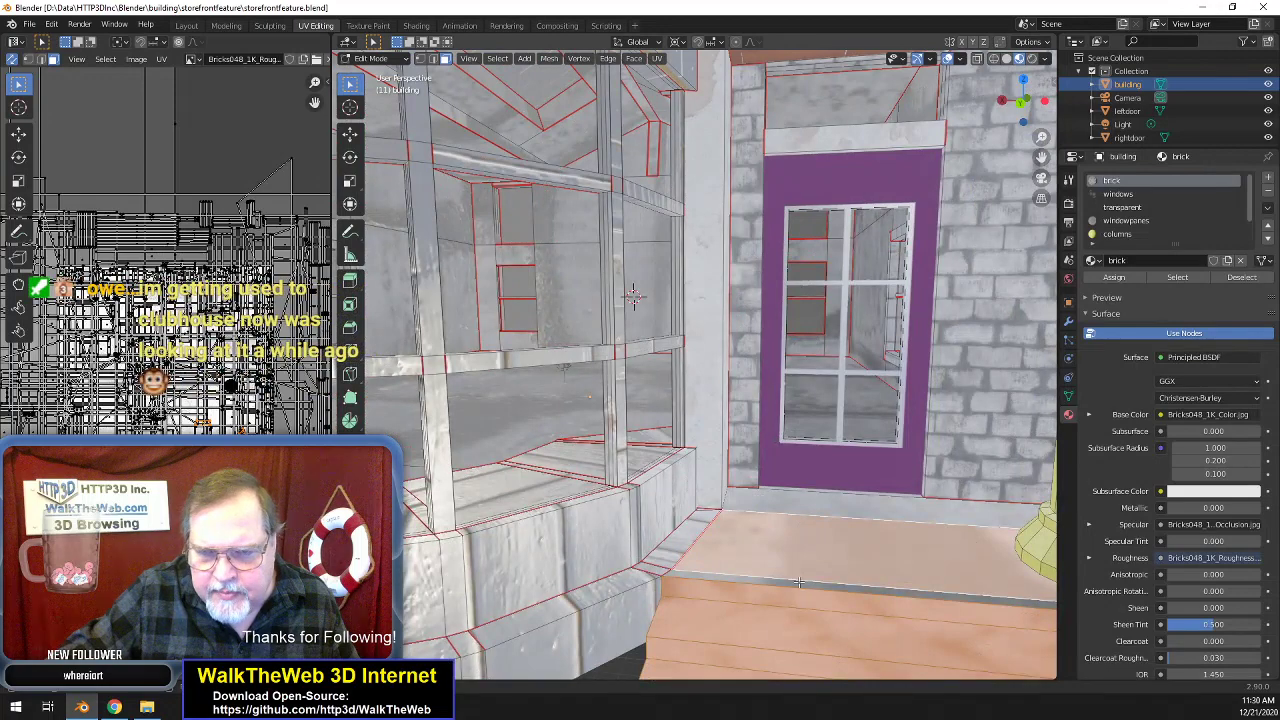
shift+click(856, 510)
- Add the foundation ledge's top and outer faces along the right side wall and the step end faces to the selection
drag(1041, 157, 907, 367)
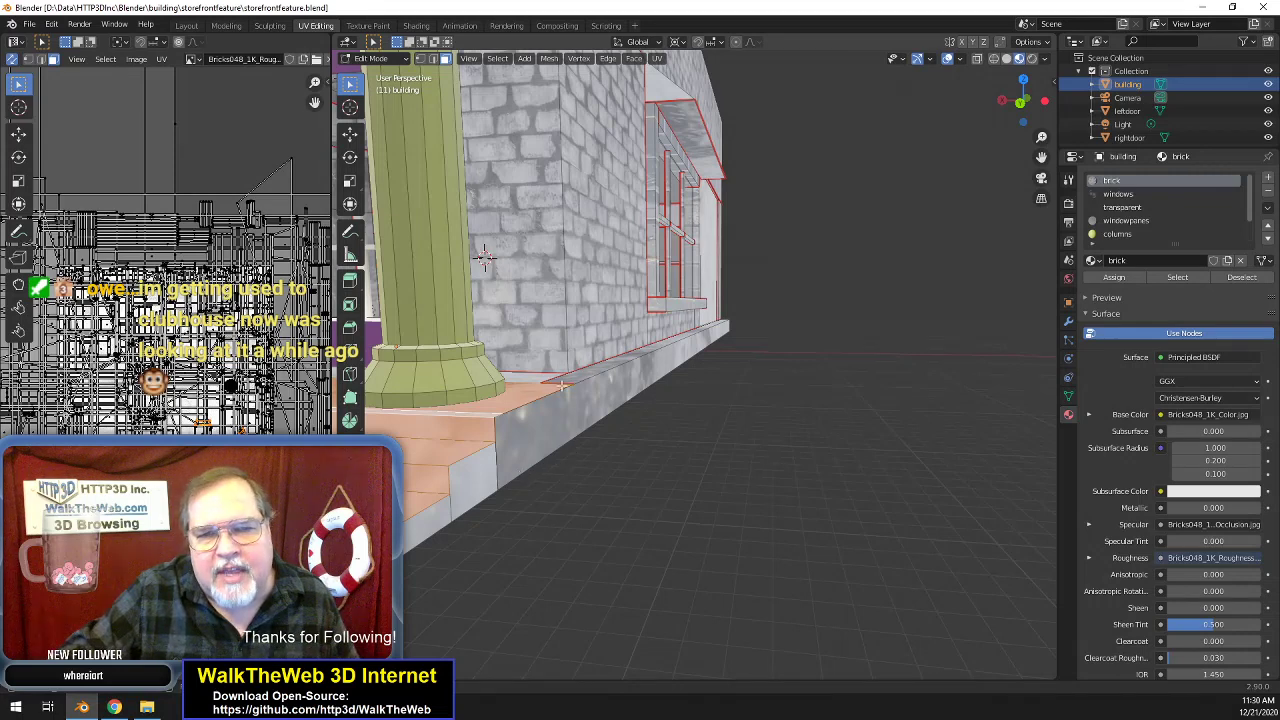
shift+click(593, 372)
shift+click(548, 452)
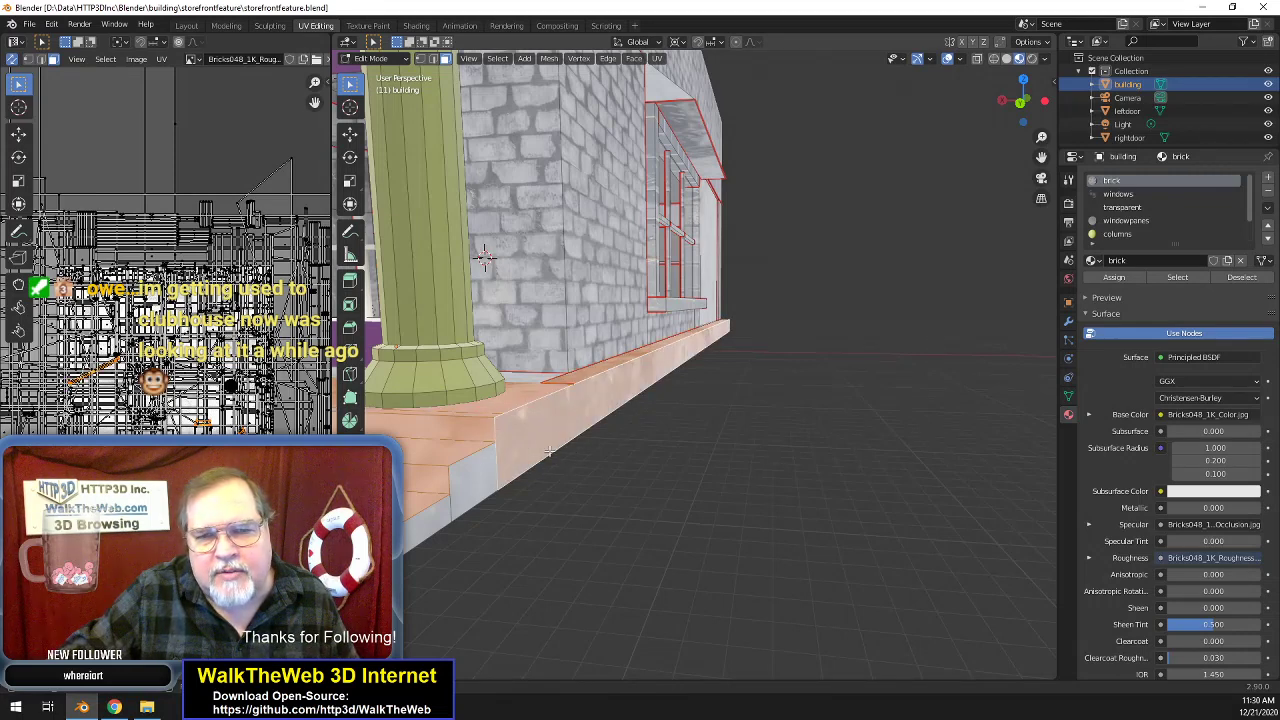
shift+click(469, 487)
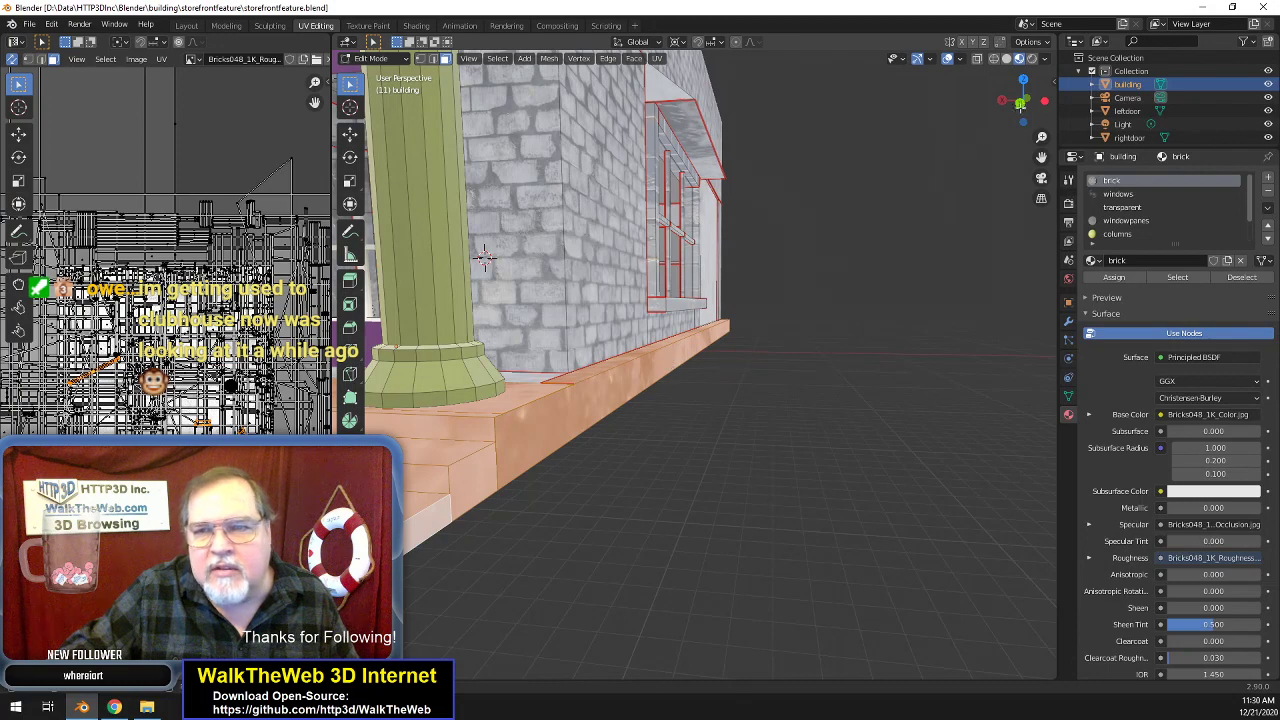
- Add the foundation ledge's outer and top faces along the back wall, including the strip below the plain wall section, to the selection
drag(1022, 100, 945, 108)
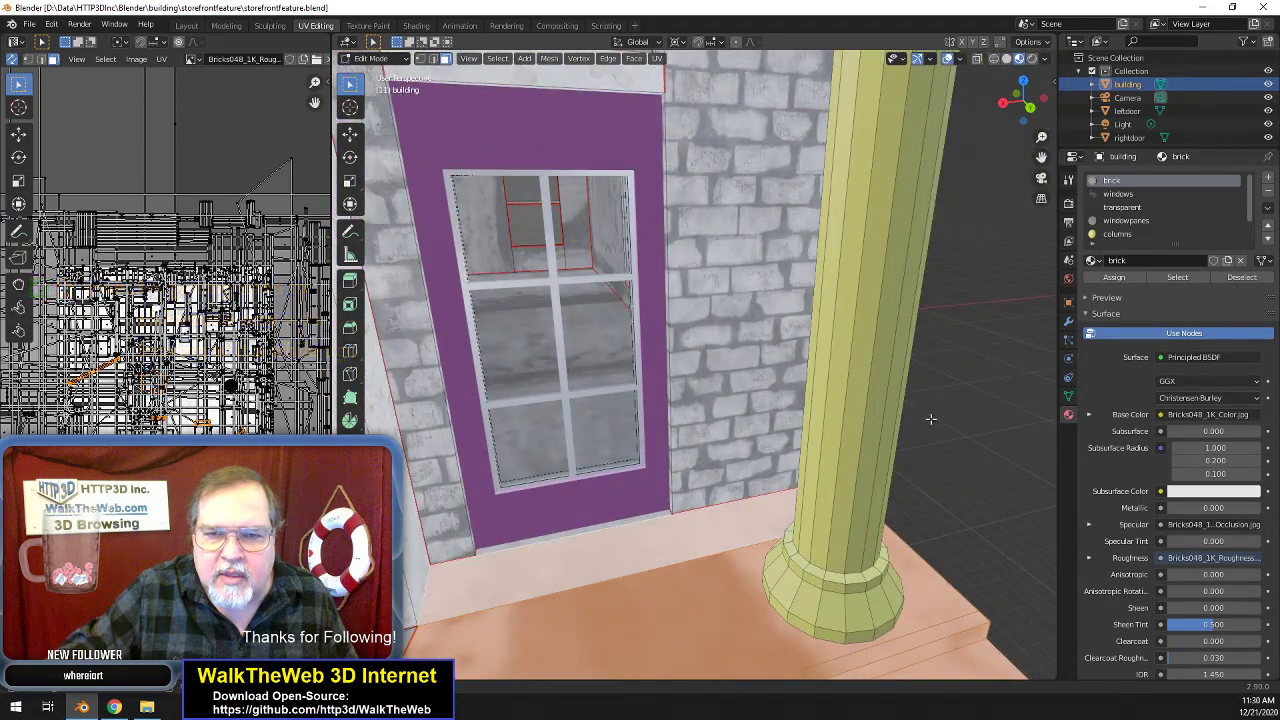
scroll(933, 395, down, 5)
drag(1022, 100, 730, 125)
click(1025, 110)
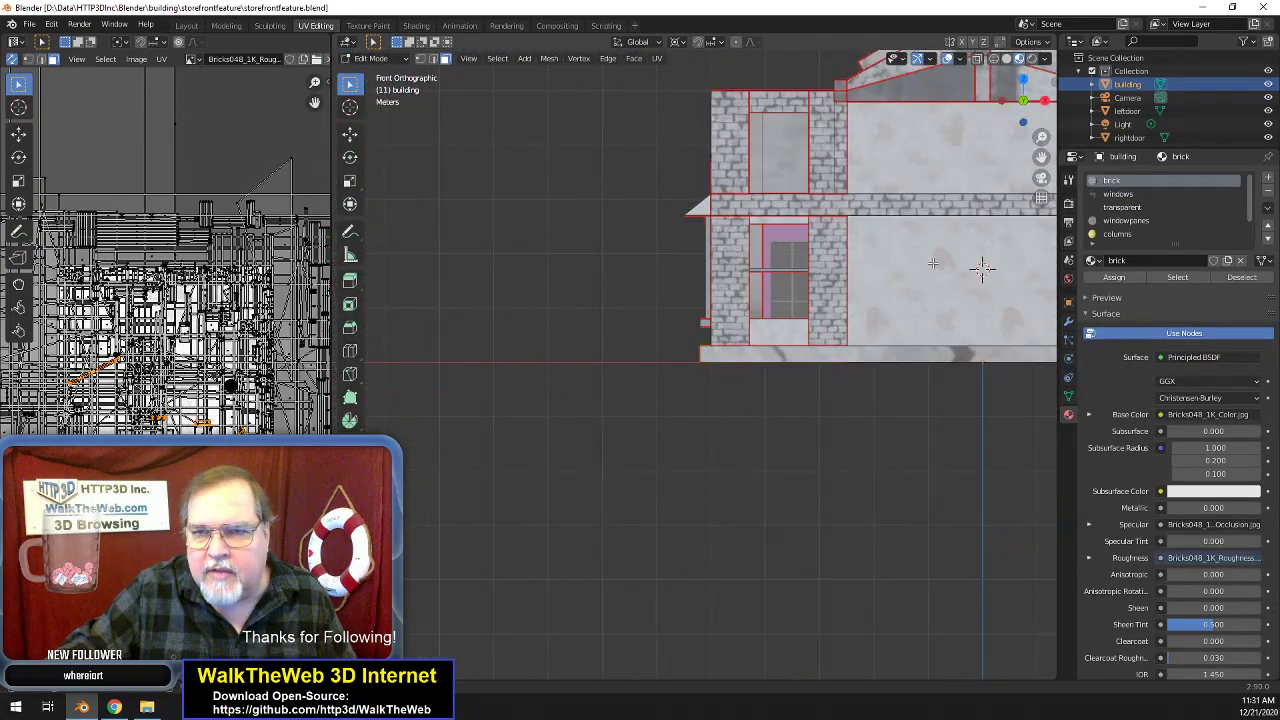
middle_drag(934, 285, 849, 467)
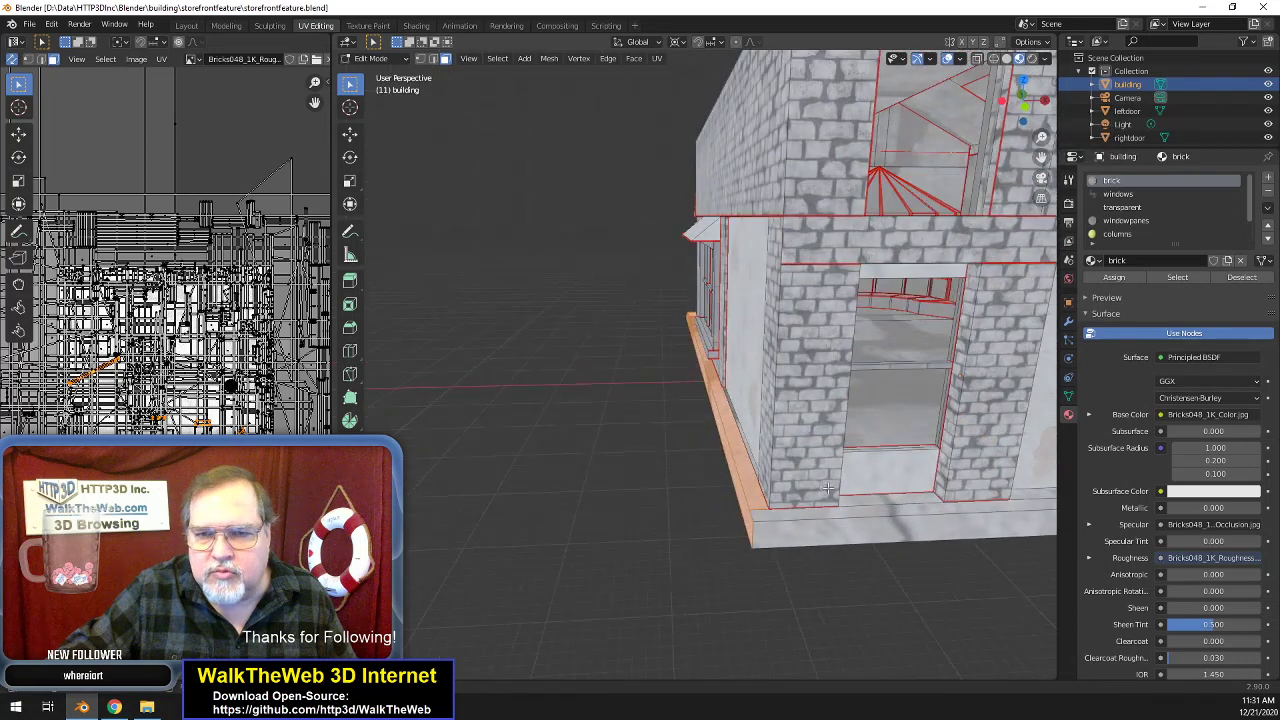
click(811, 524)
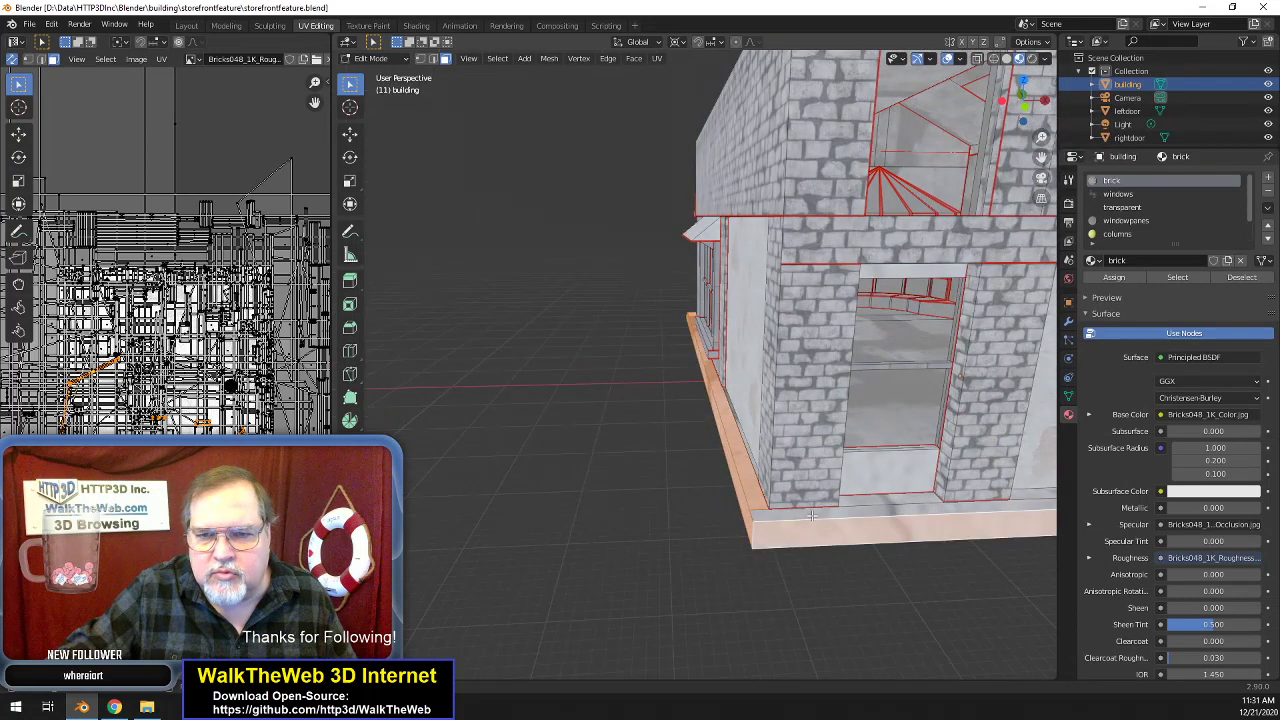
shift+click(928, 499)
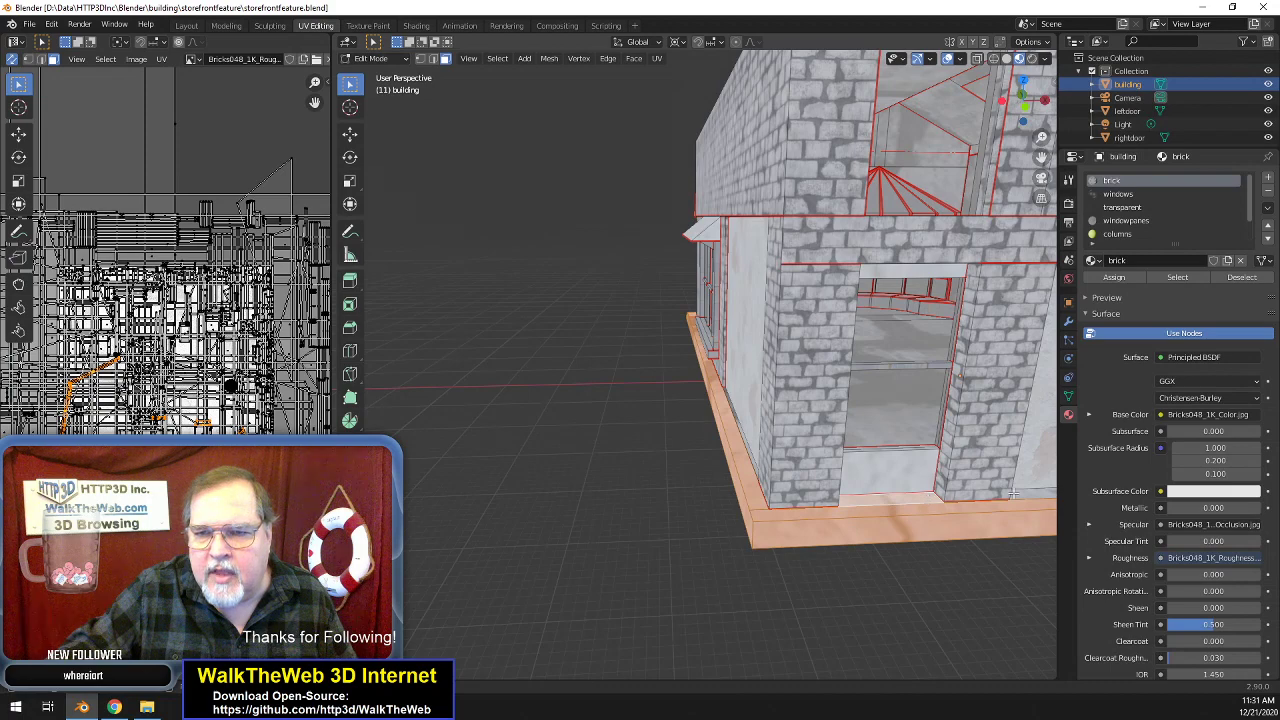
shift+click(1031, 493)
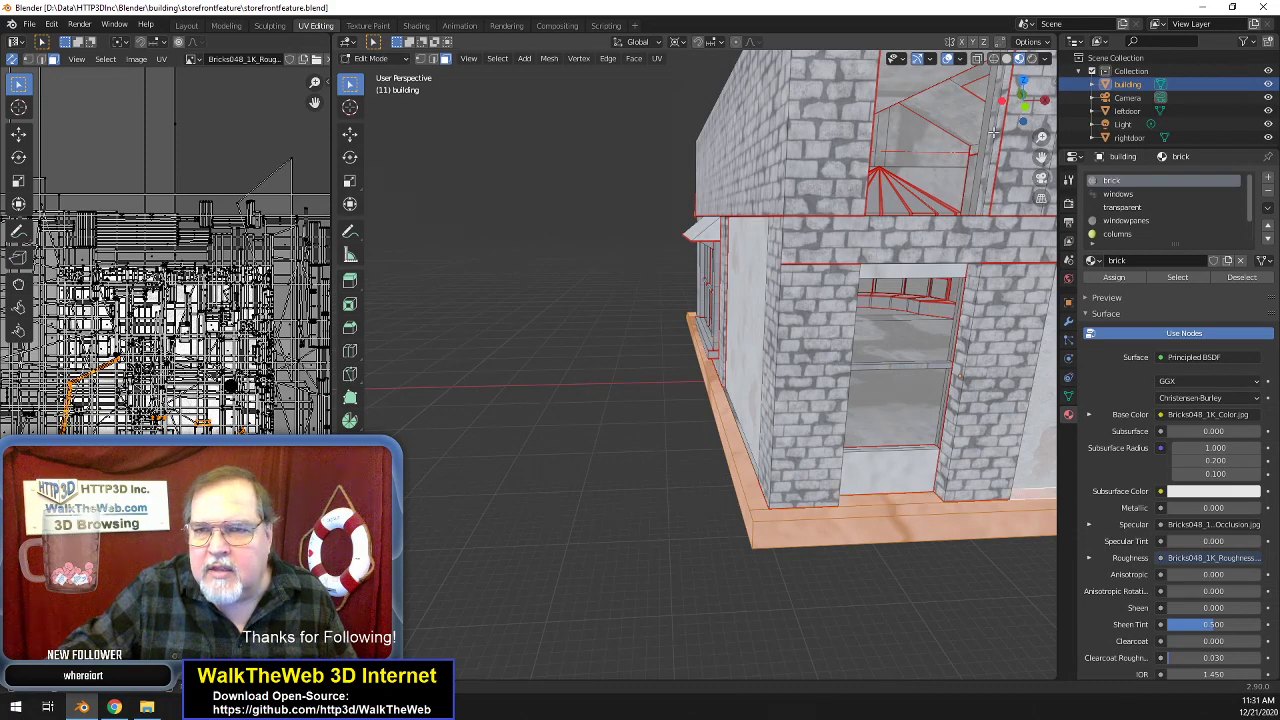
- Add the foundation ledge's top and outer faces along the left side wall to the selection
drag(1038, 117, 974, 112)
scroll(630, 401, down, 4)
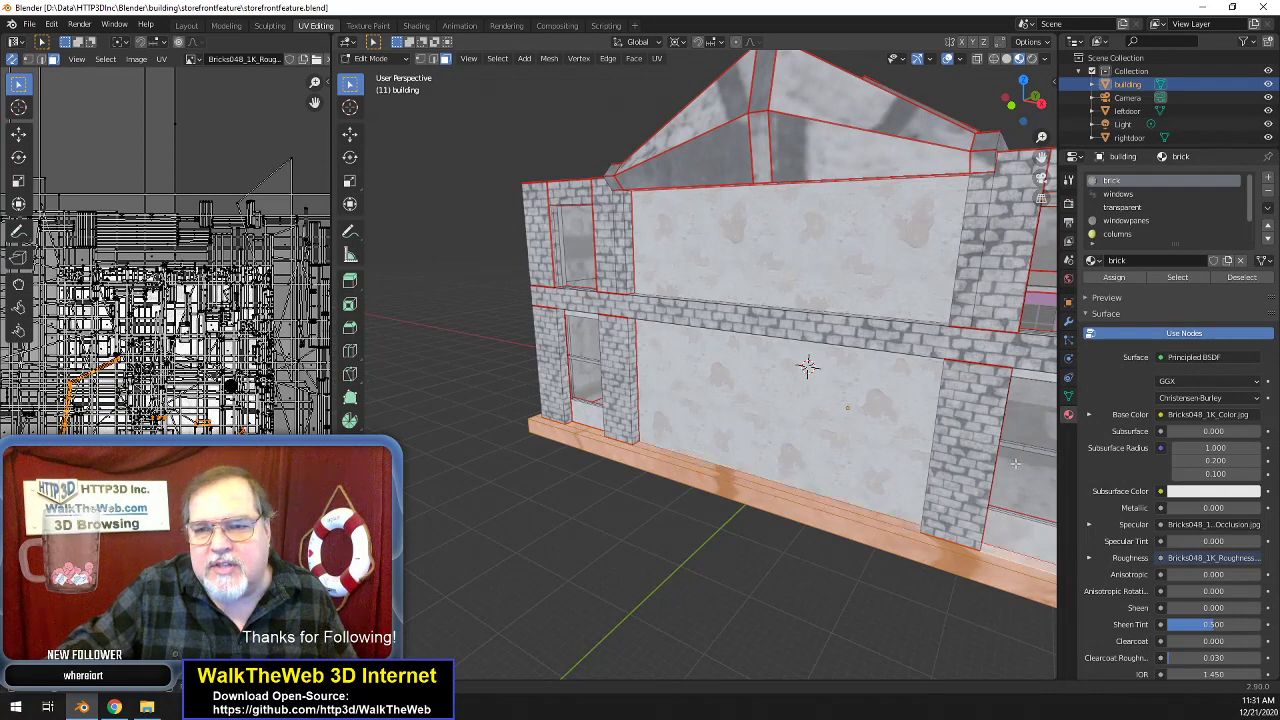
drag(1024, 104, 974, 103)
shift+click(638, 550)
shift+click(642, 573)
- Add the left entrance's step ends, treads, risers, porch floor and the strip at its door to the selection
drag(1033, 106, 929, 108)
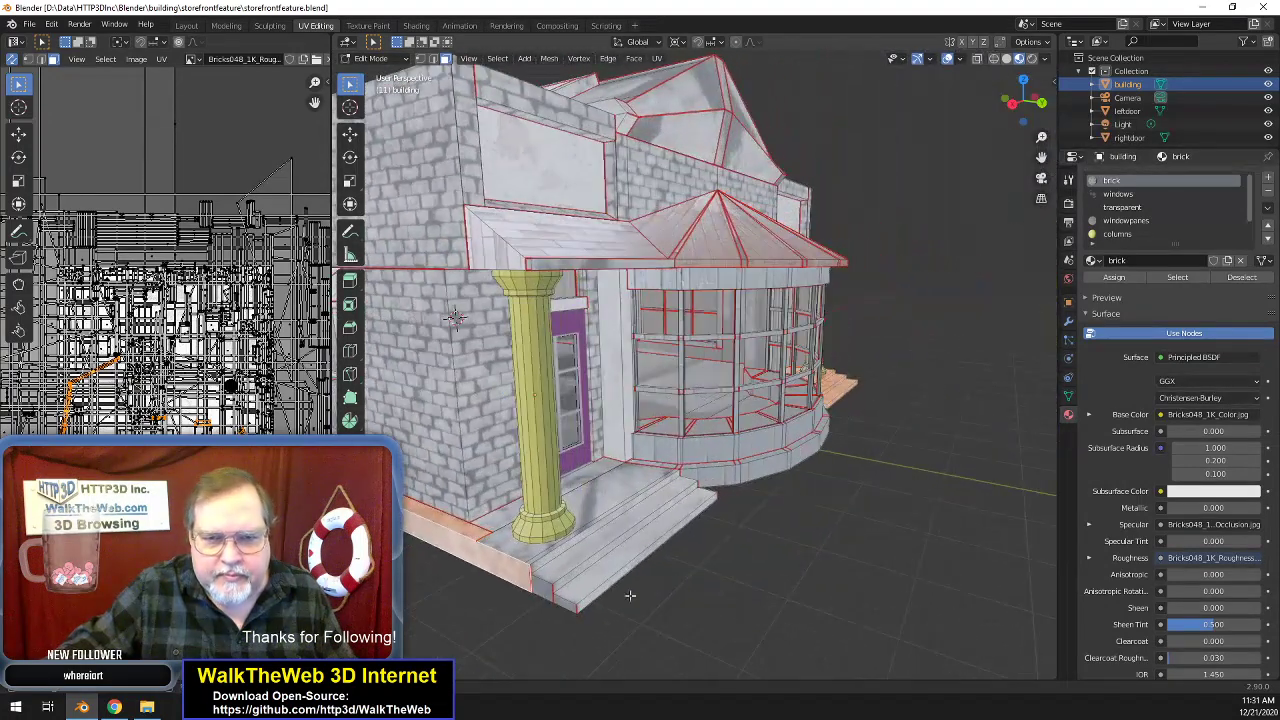
shift+click(567, 601)
shift+click(543, 594)
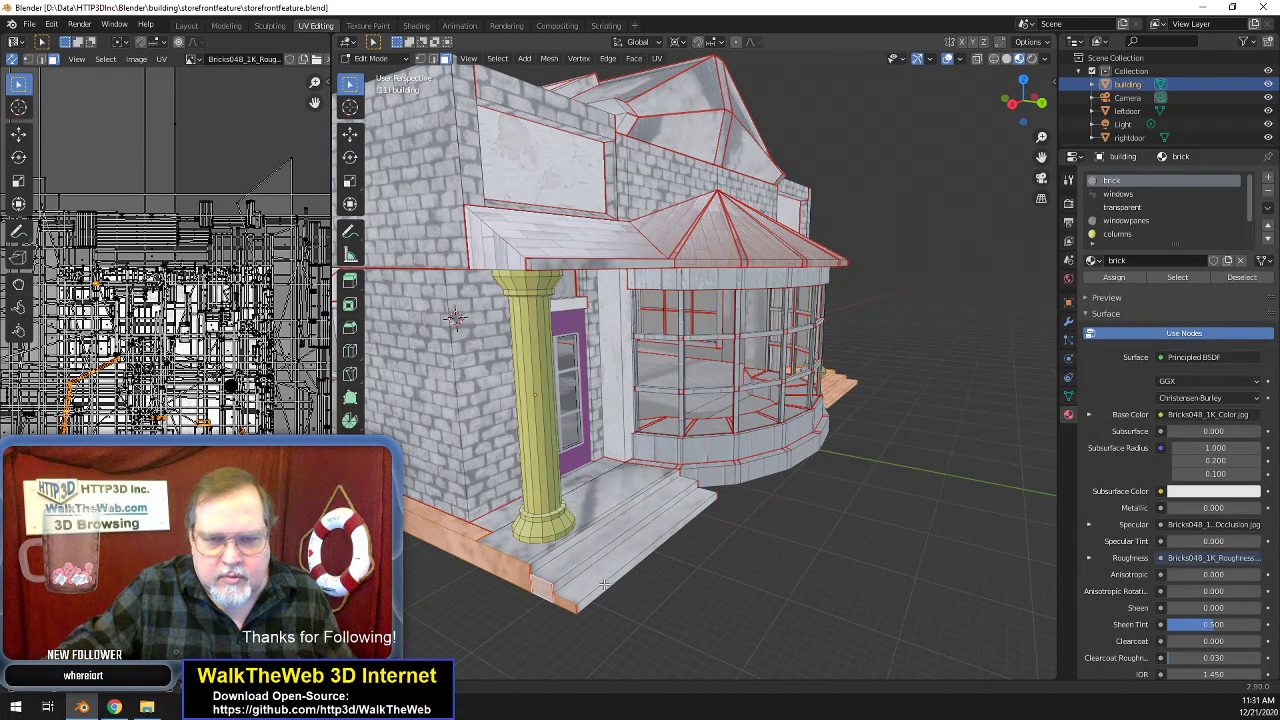
shift+click(594, 558)
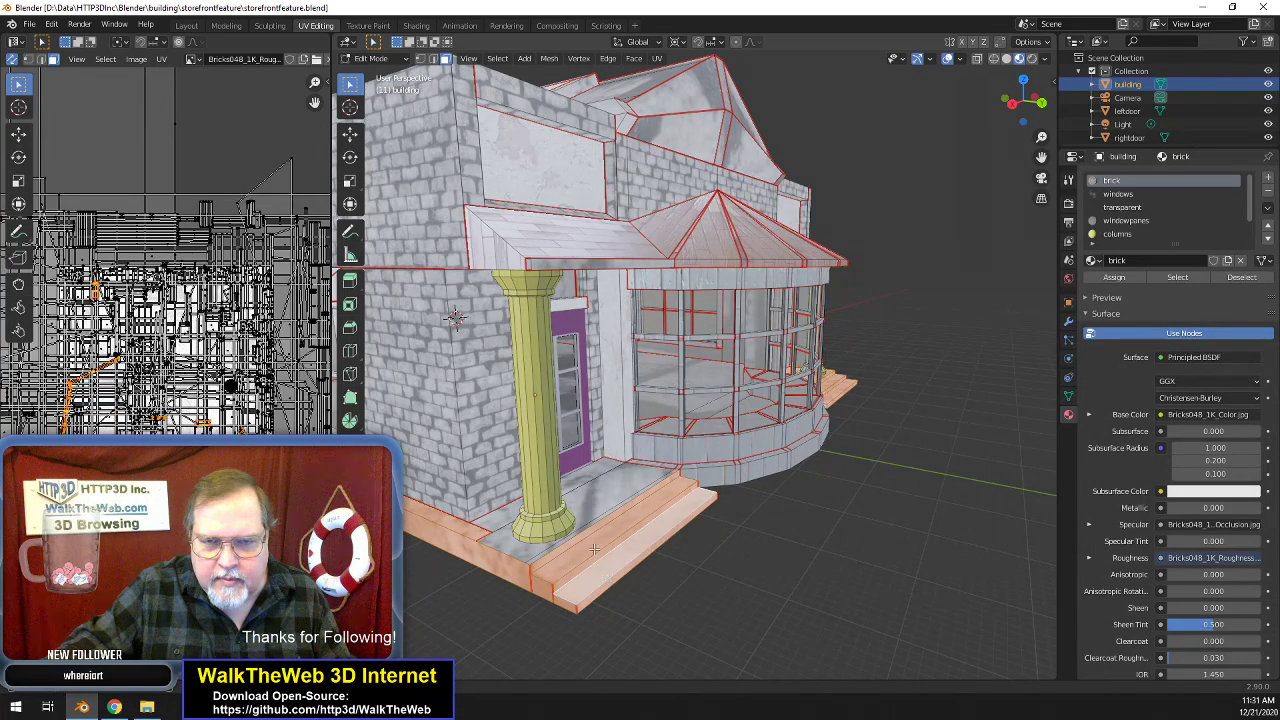
shift+click(592, 518)
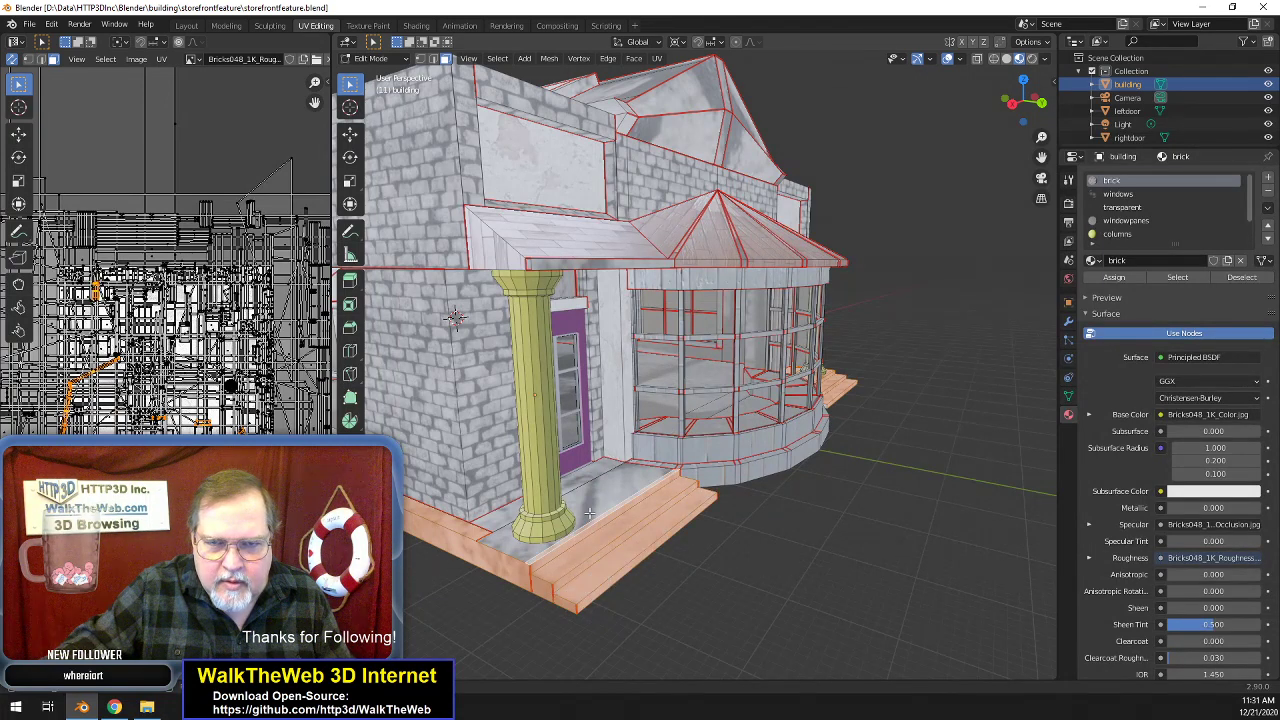
shift+click(581, 478)
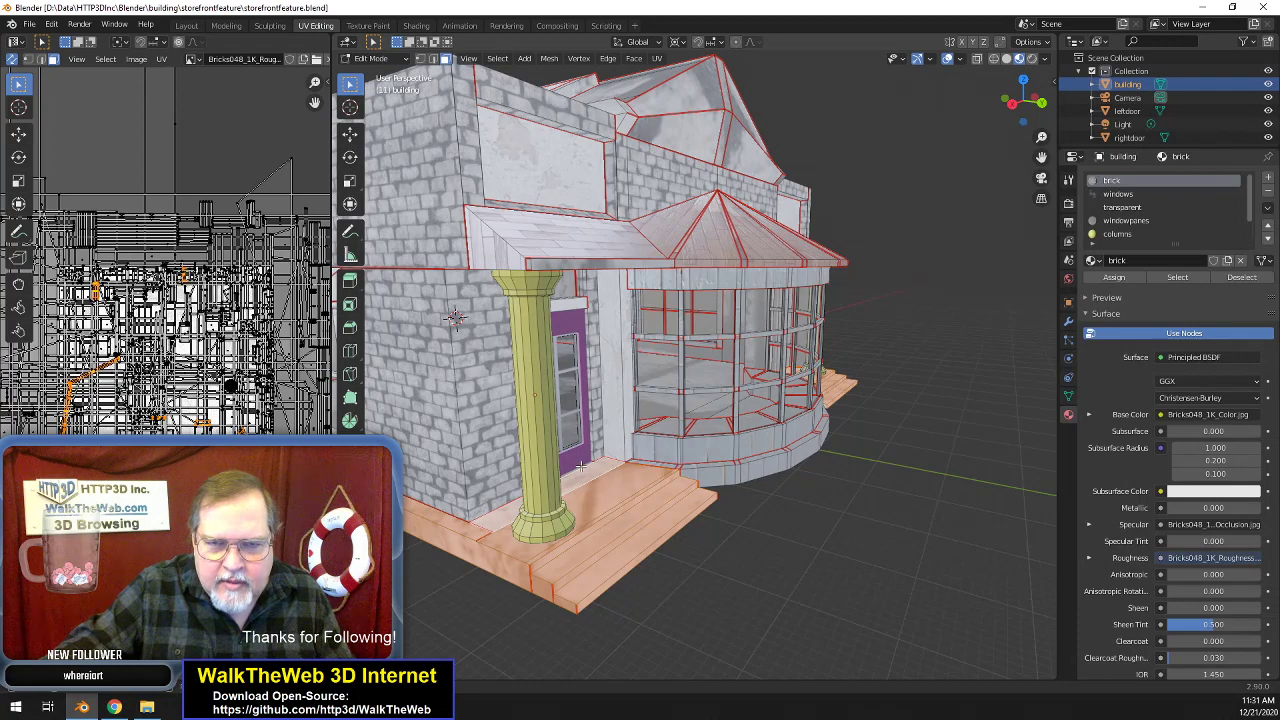
shift+click(581, 466)
- Add the porch floor strip directly below the right entrance's purple door to the selection
drag(1016, 103, 834, 402)
key(KP_Decimal)
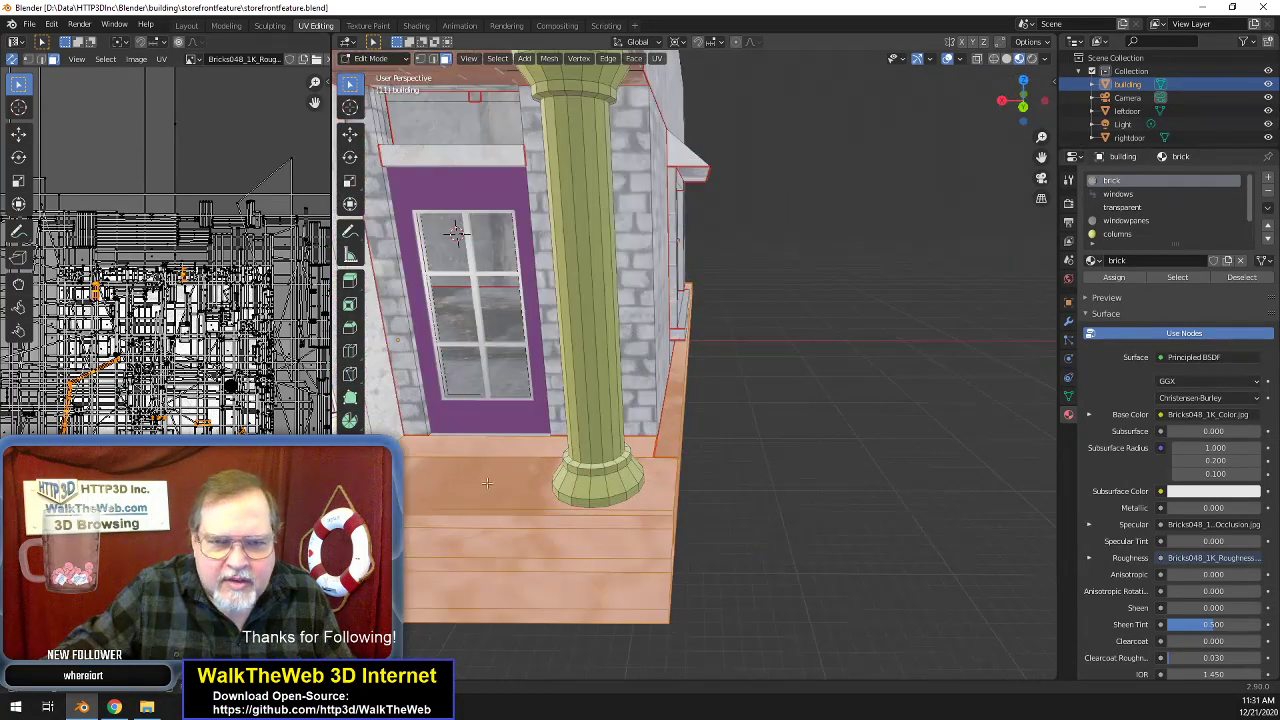
shift+click(516, 433)
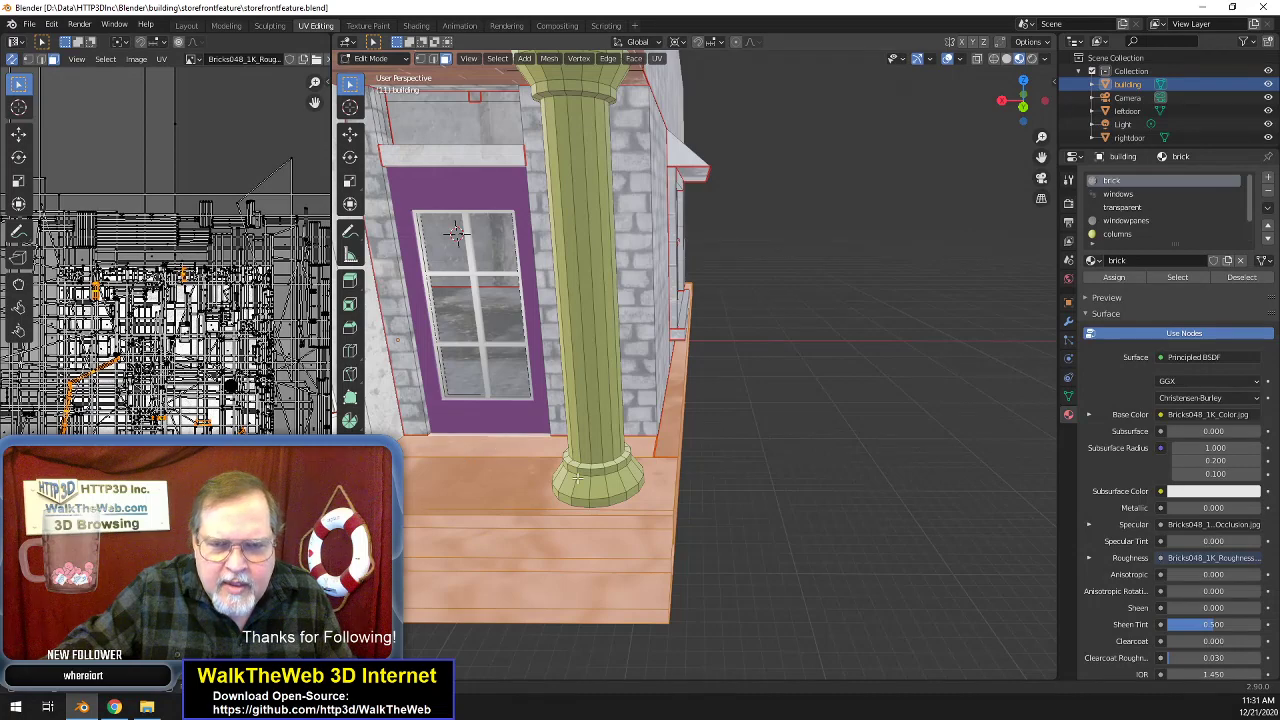
- Examine the selected foundation faces along the right side wall, below the side window and around the right entrance
scroll(777, 434, down, 4)
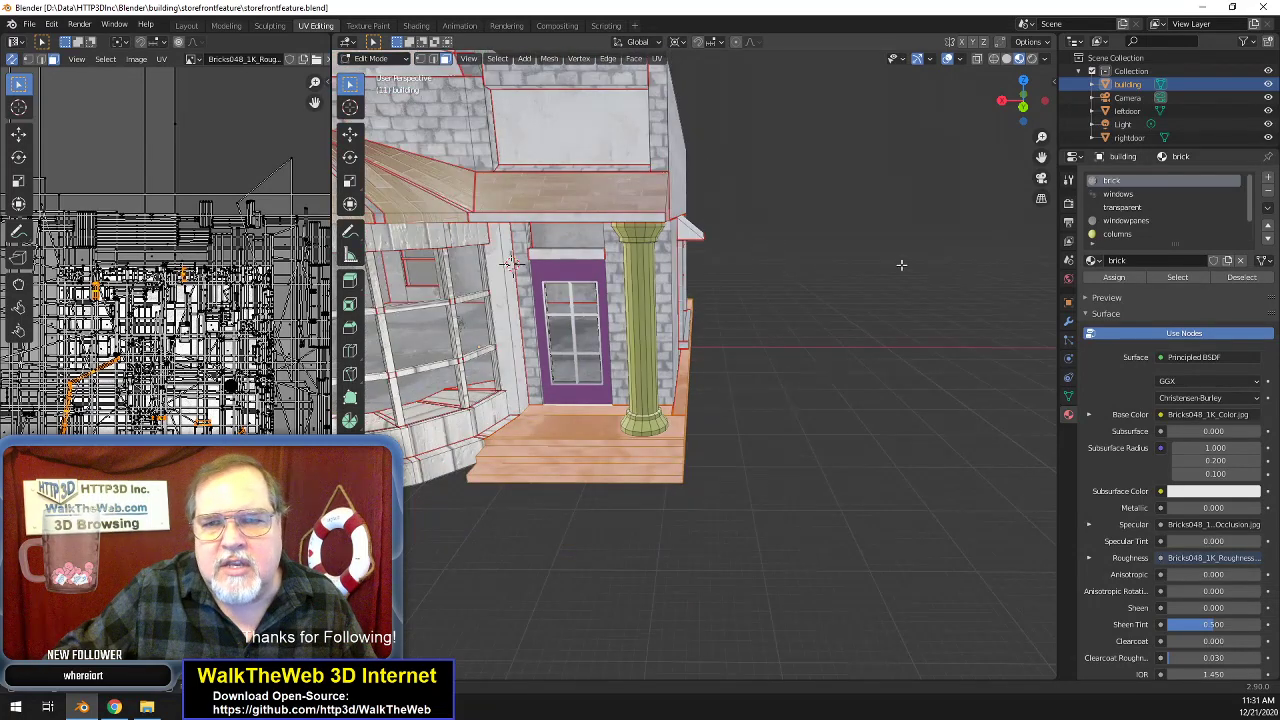
middle_drag(742, 284, 845, 266)
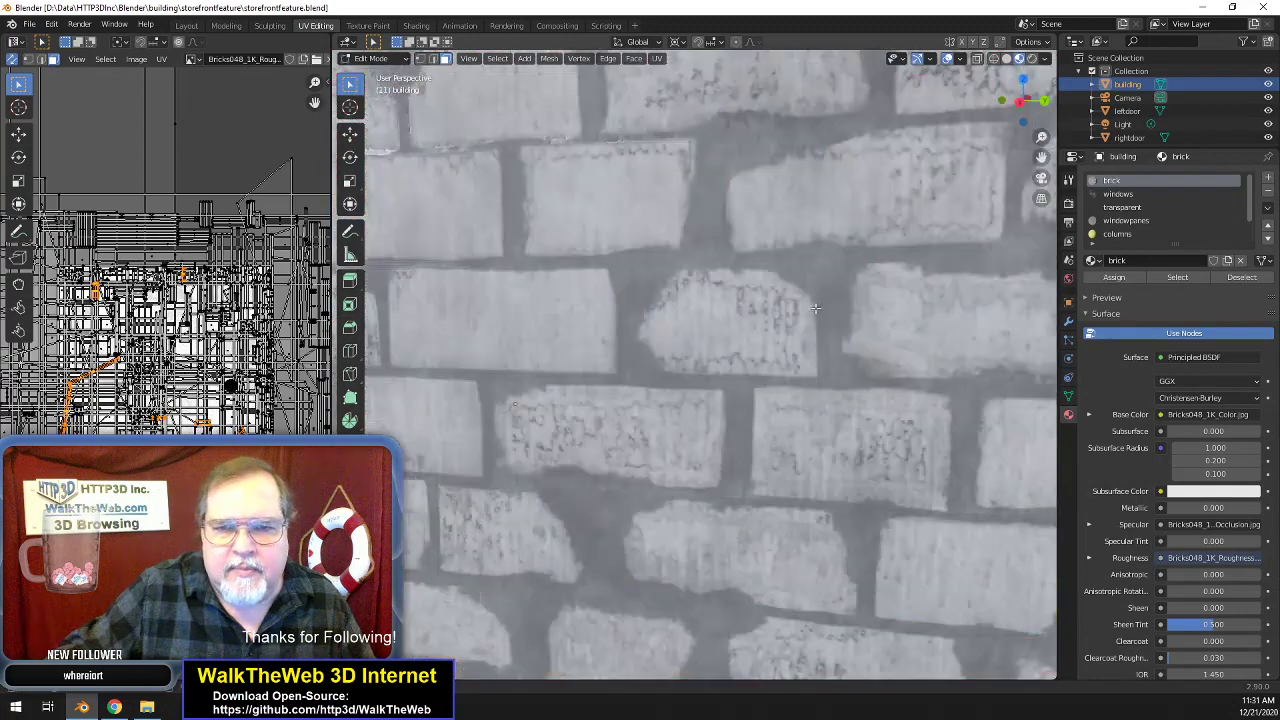
scroll(845, 266, down, 3)
drag(1037, 118, 1038, 130)
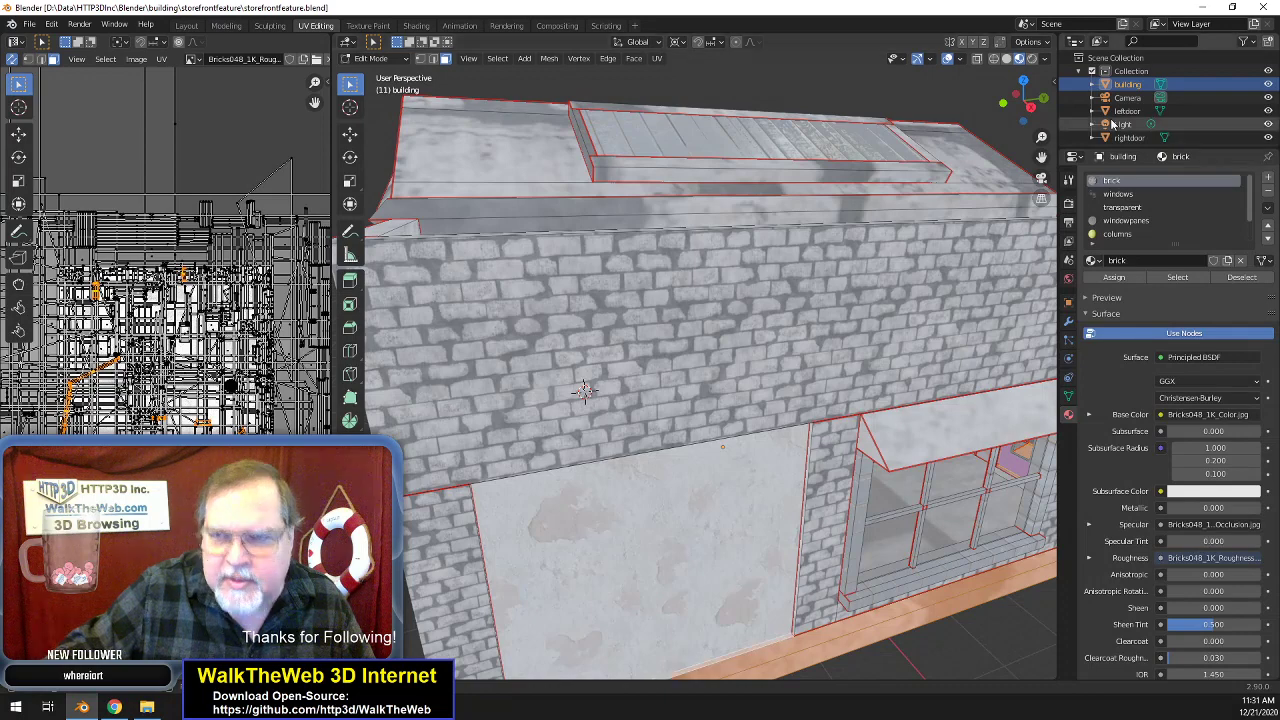
drag(1035, 106, 728, 146)
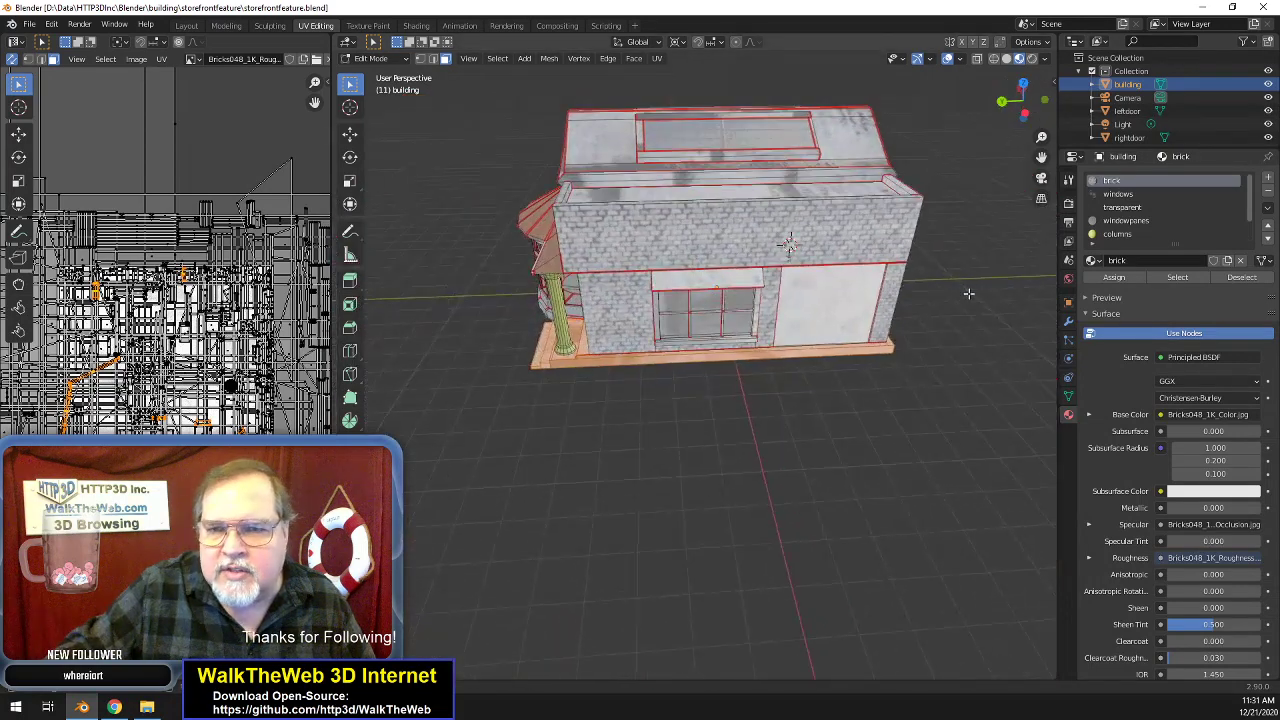
scroll(969, 291, up, 5)
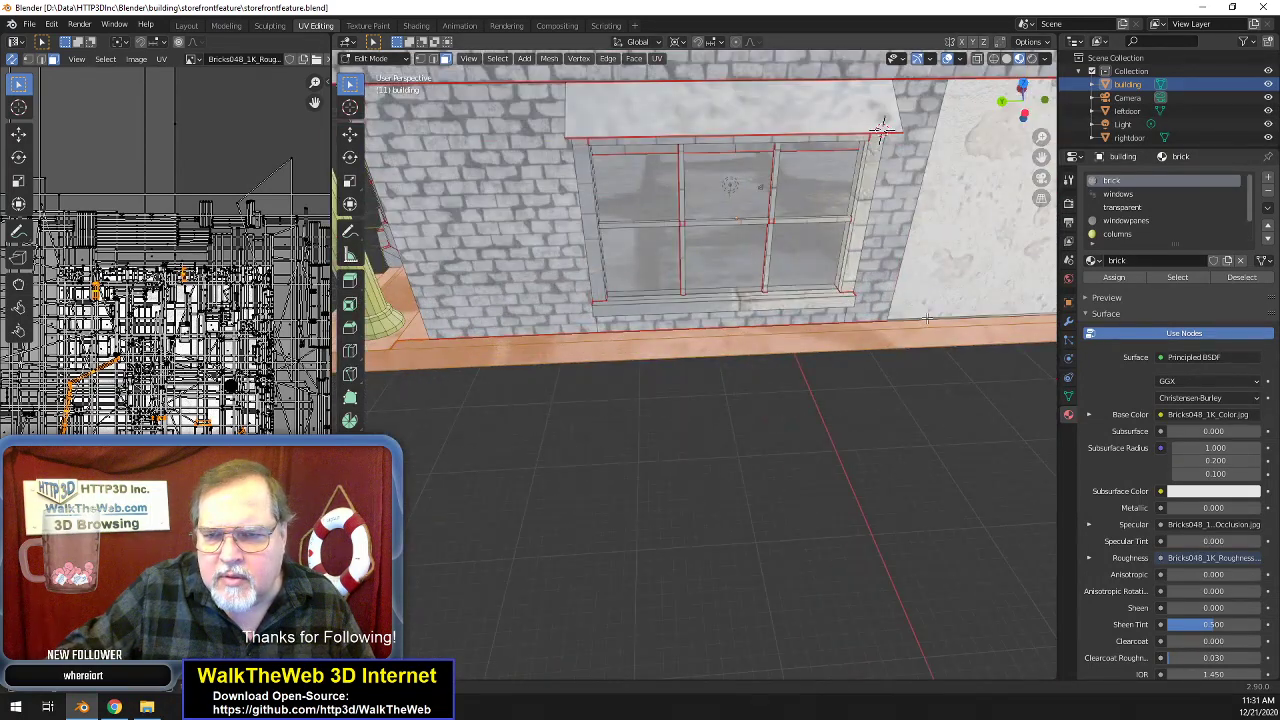
drag(1024, 110, 1160, 96)
scroll(908, 238, down, 6)
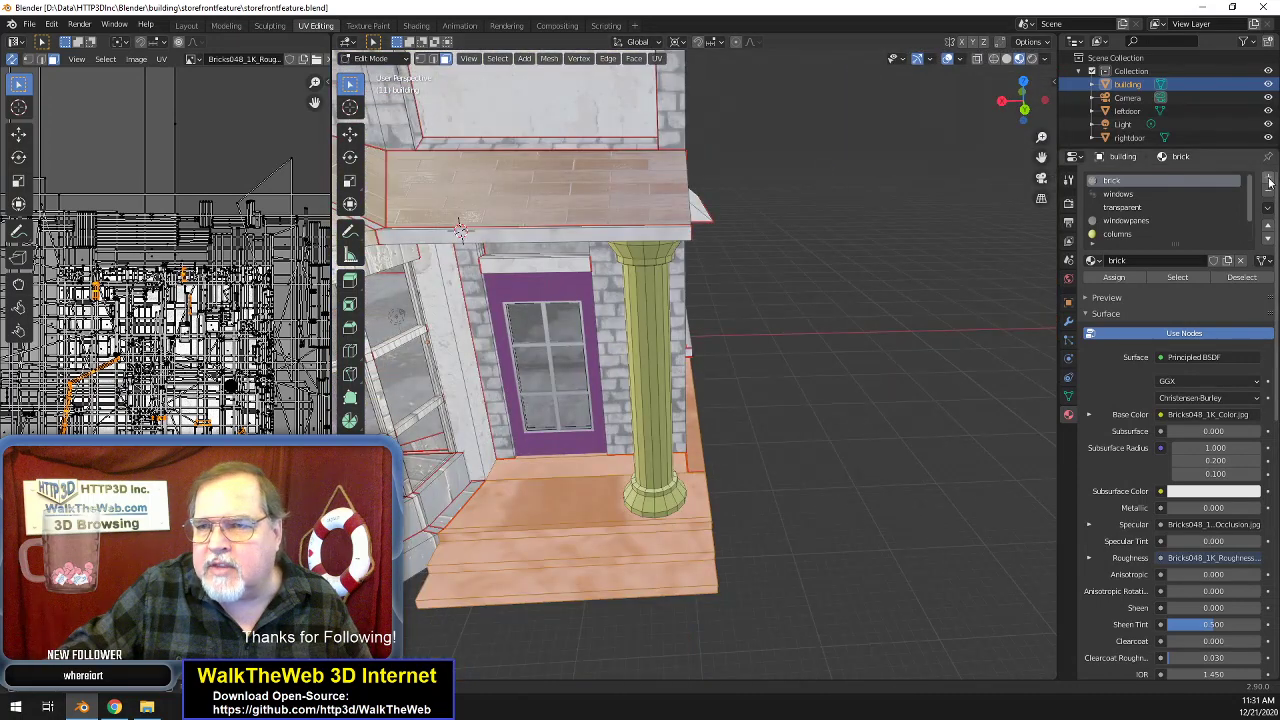
- Add a new material named foundation to the building and assign it to the selected step and ledge faces
click(1270, 181)
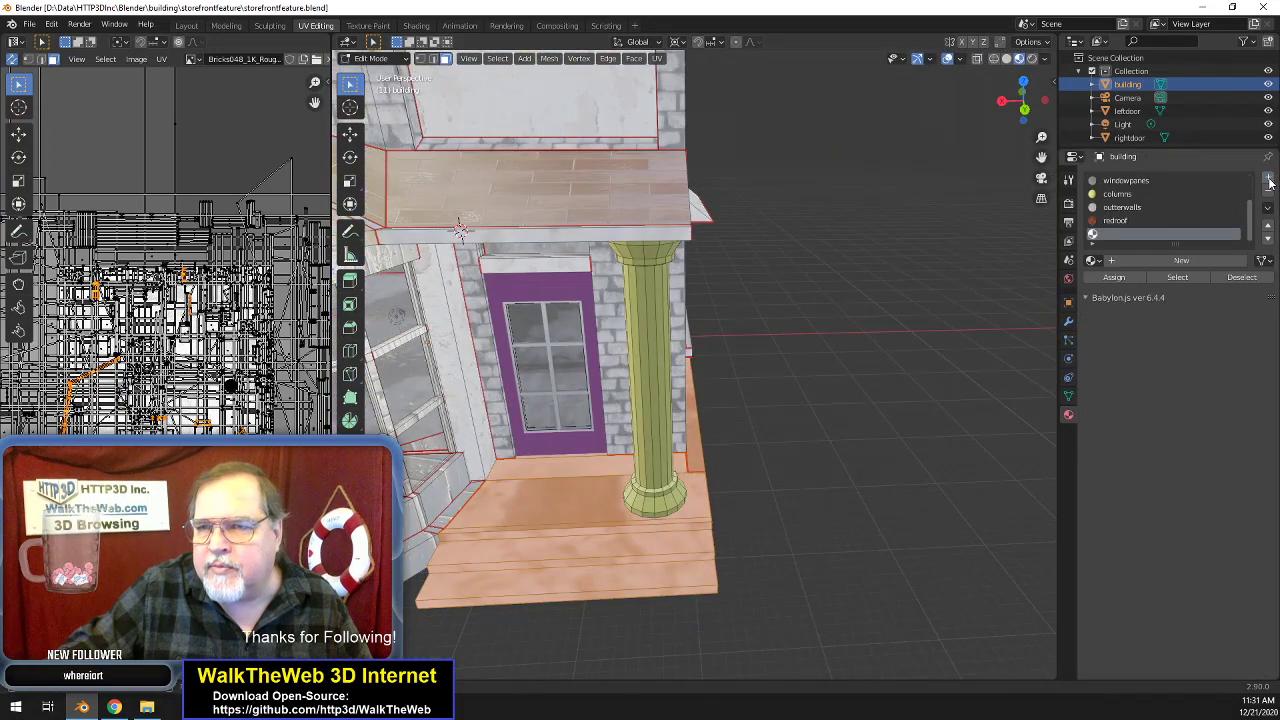
click(1138, 261)
double_click(1139, 261)
text(foundation)
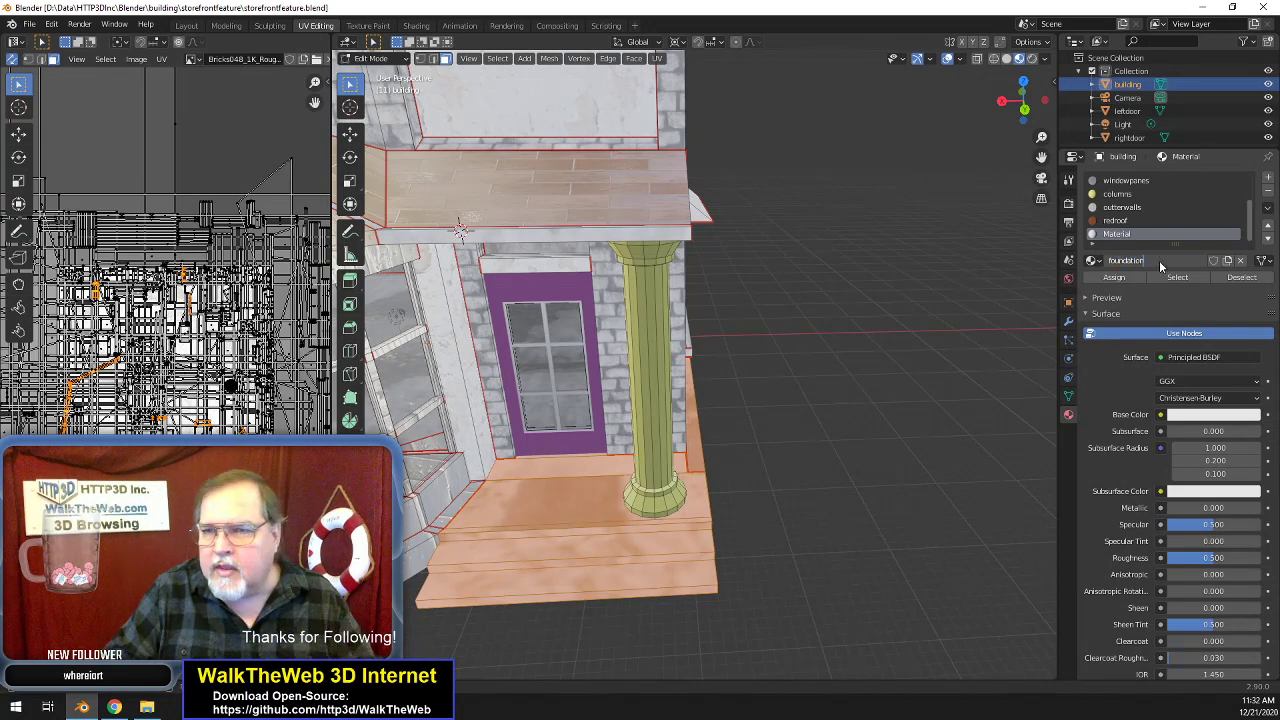
key(Return)
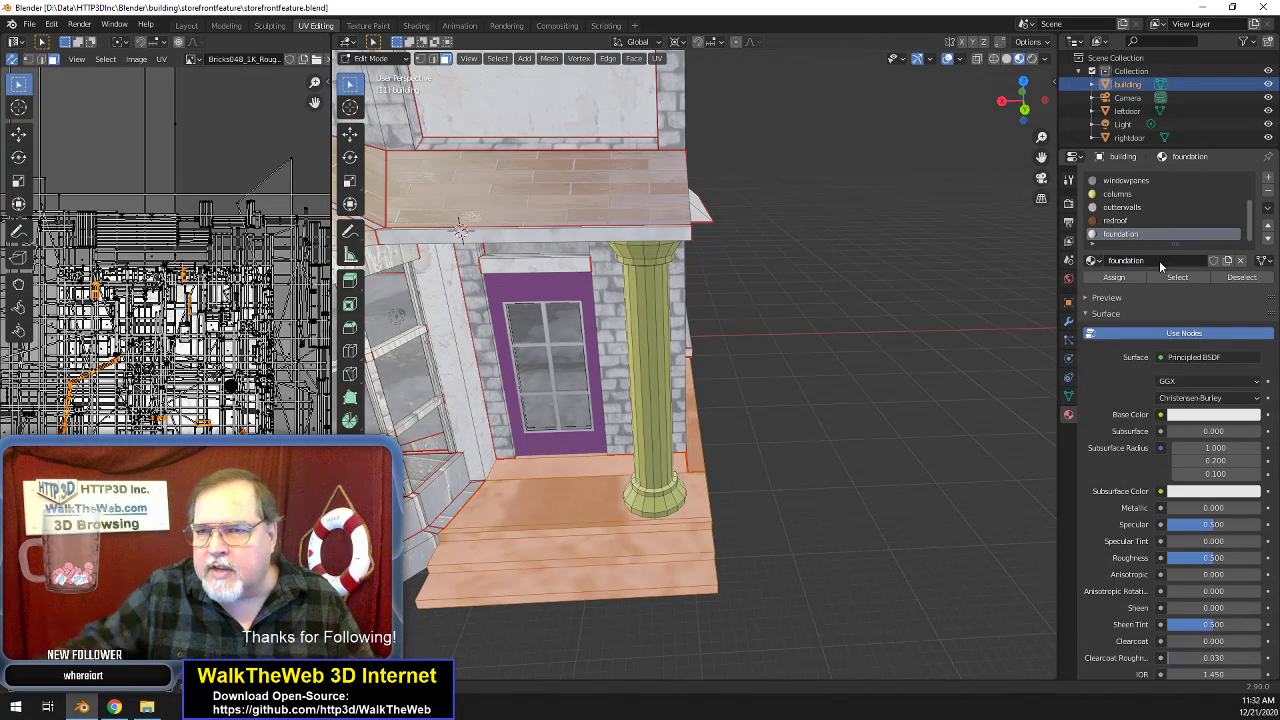
click(1128, 281)
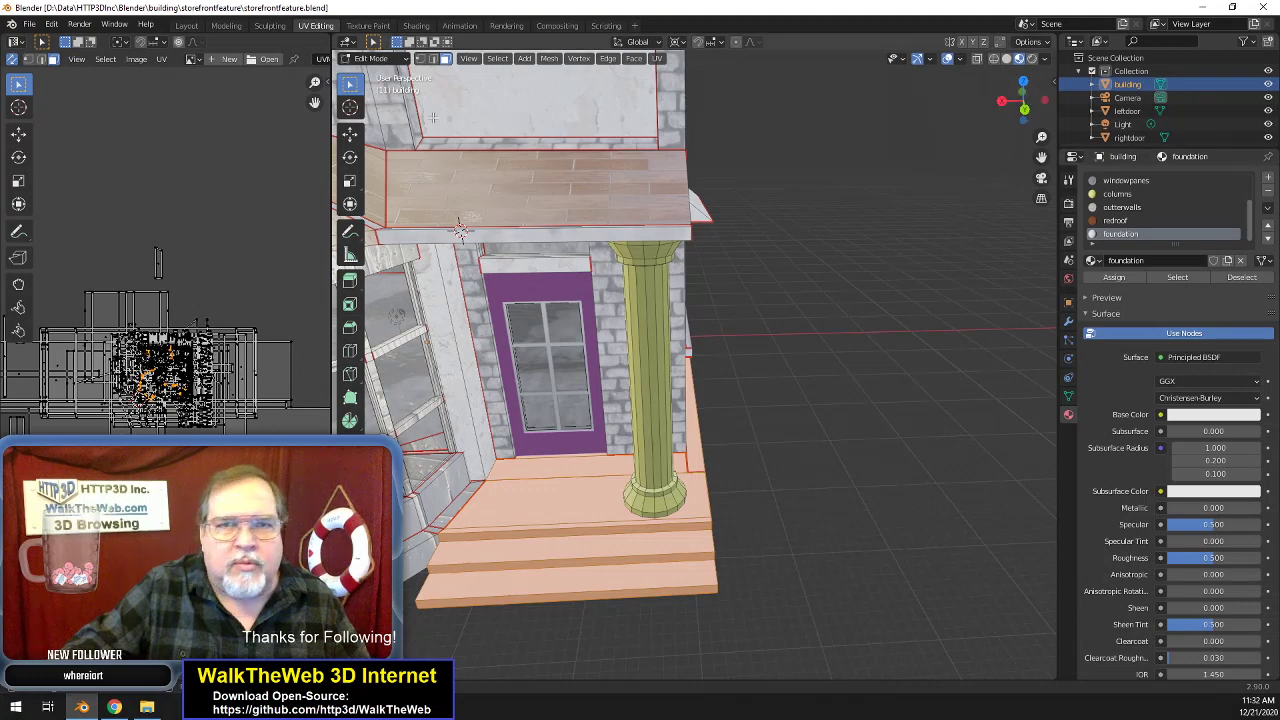
- Open the Shading workspace for the foundation material and frame the whole storefront from the front
click(416, 25)
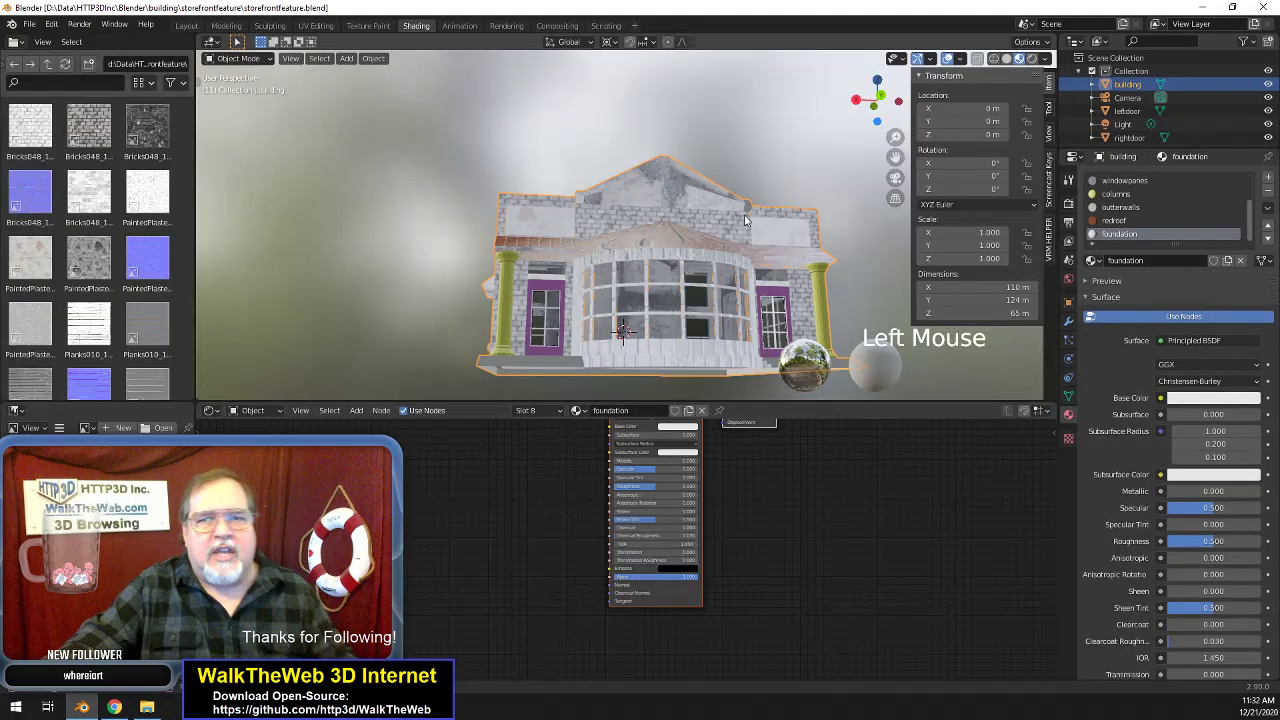
drag(886, 106, 891, 110)
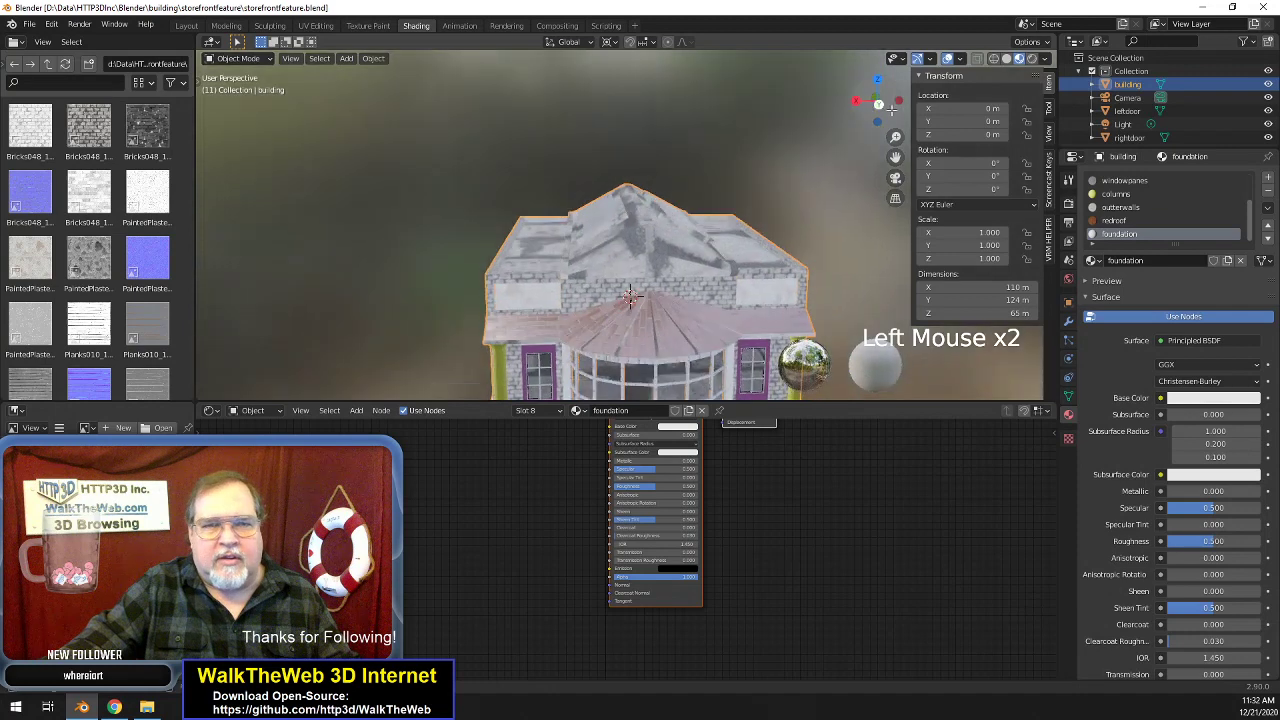
drag(896, 158, 902, 118)
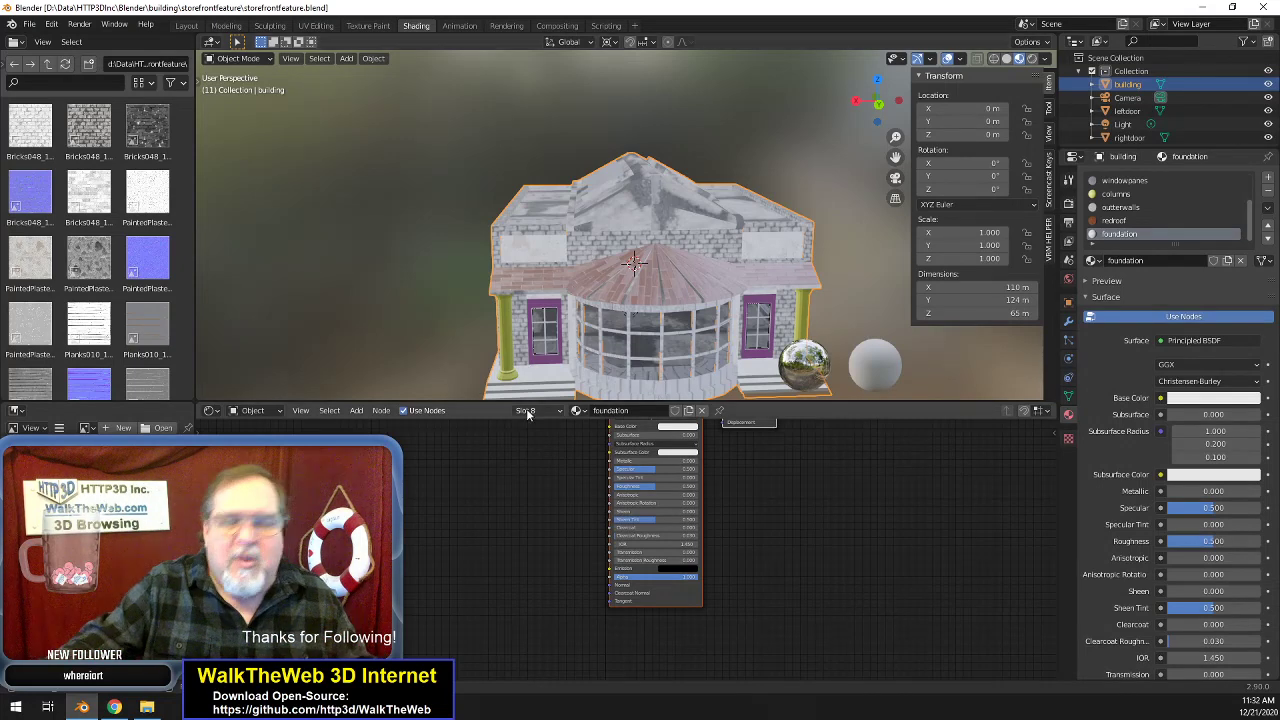
drag(896, 157, 874, 120)
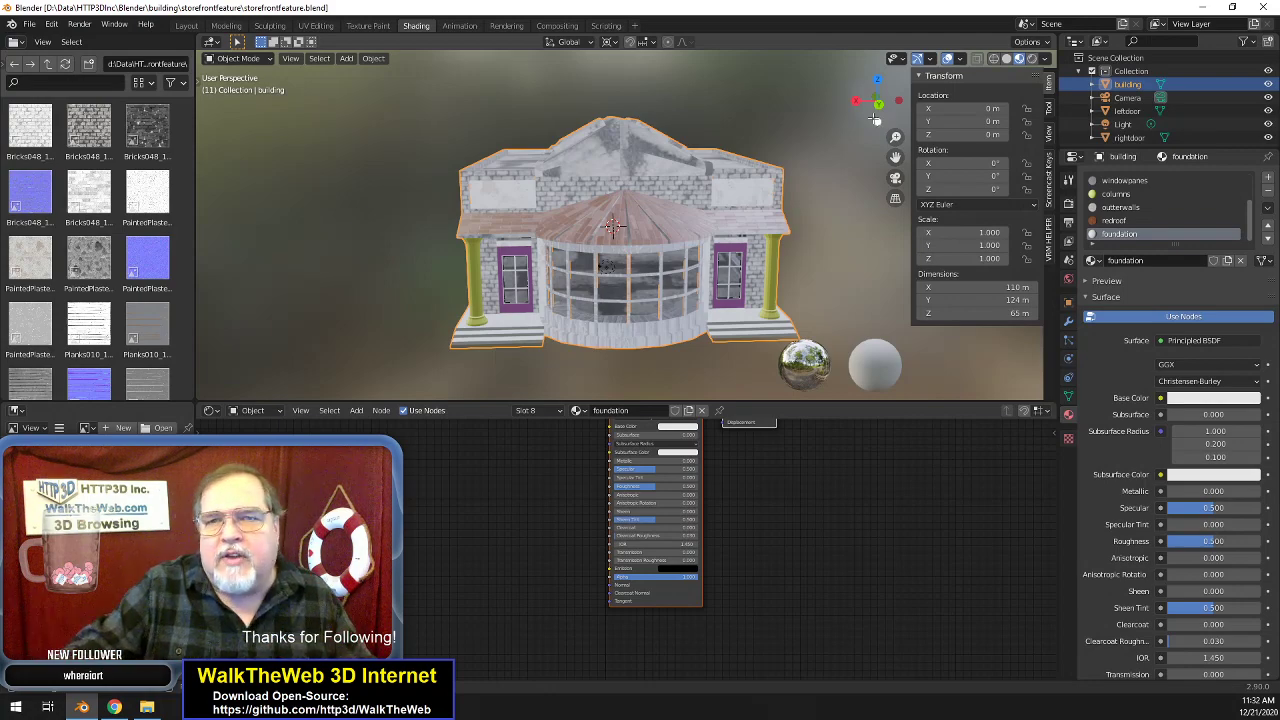
drag(879, 105, 430, 280)
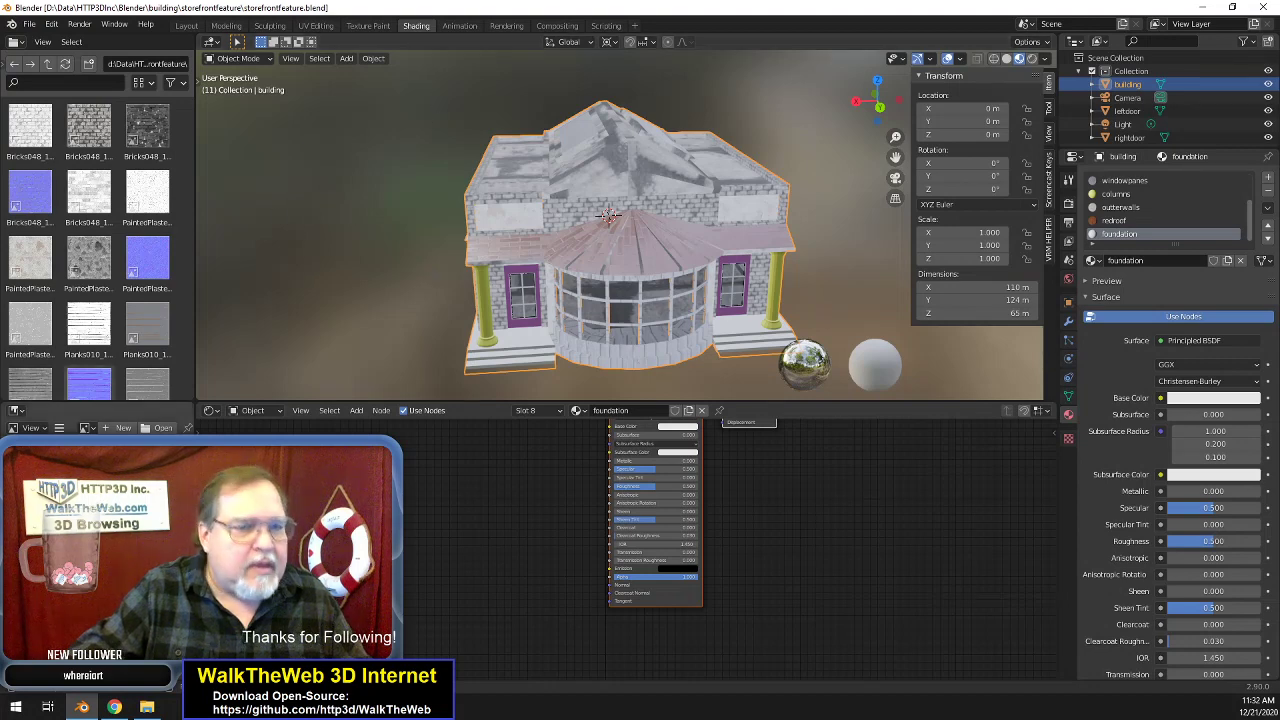
- Switch to the CC0 Textures site in Chrome and return from the Planks 010 page to the categories overview
click(118, 707)
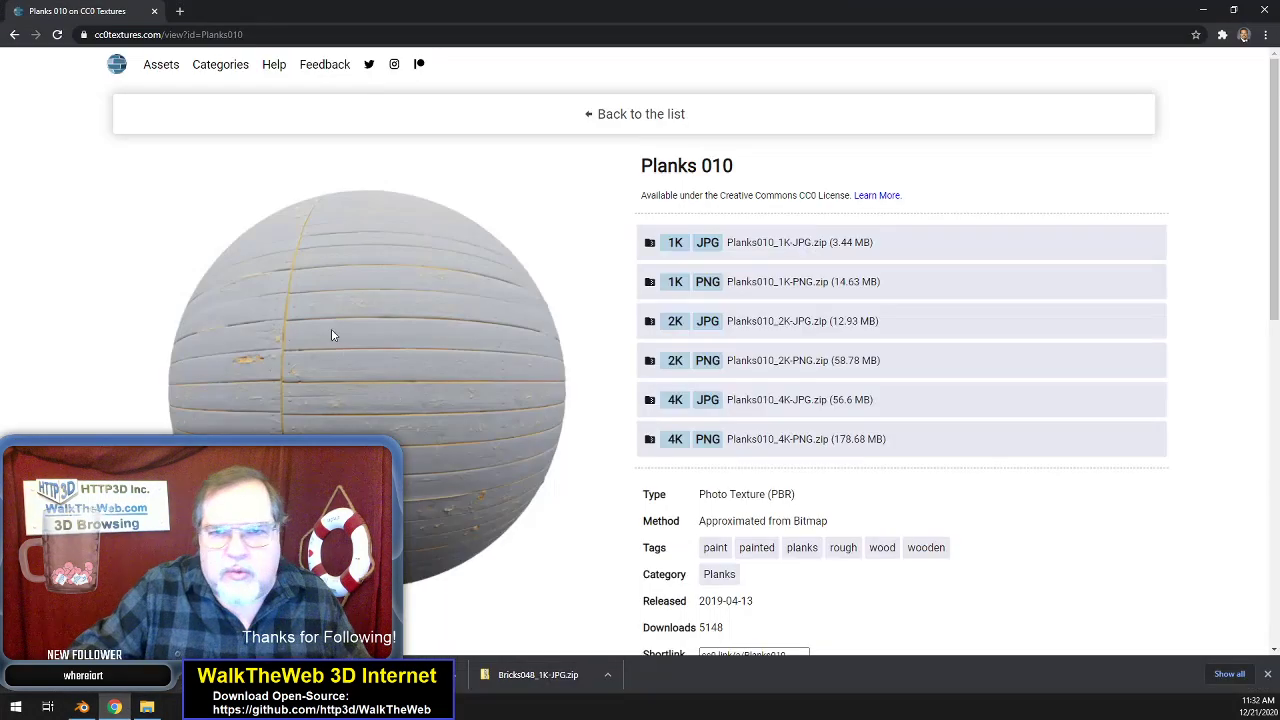
click(15, 35)
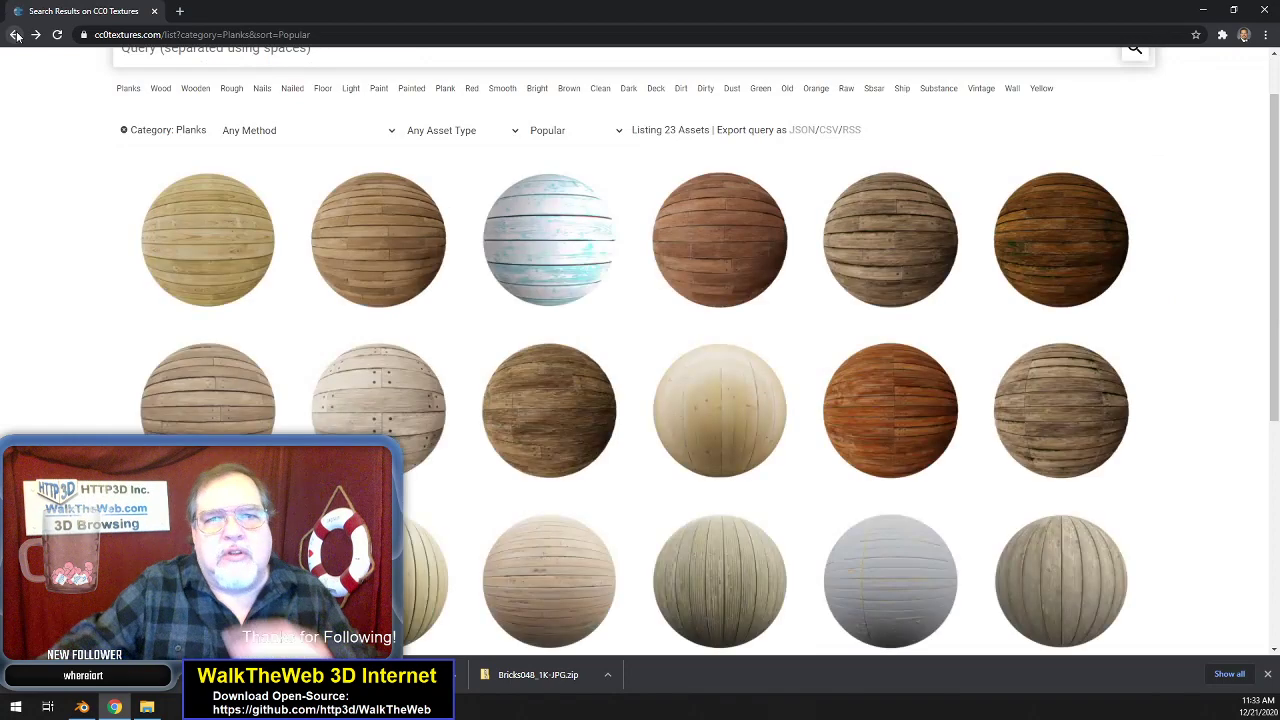
click(15, 35)
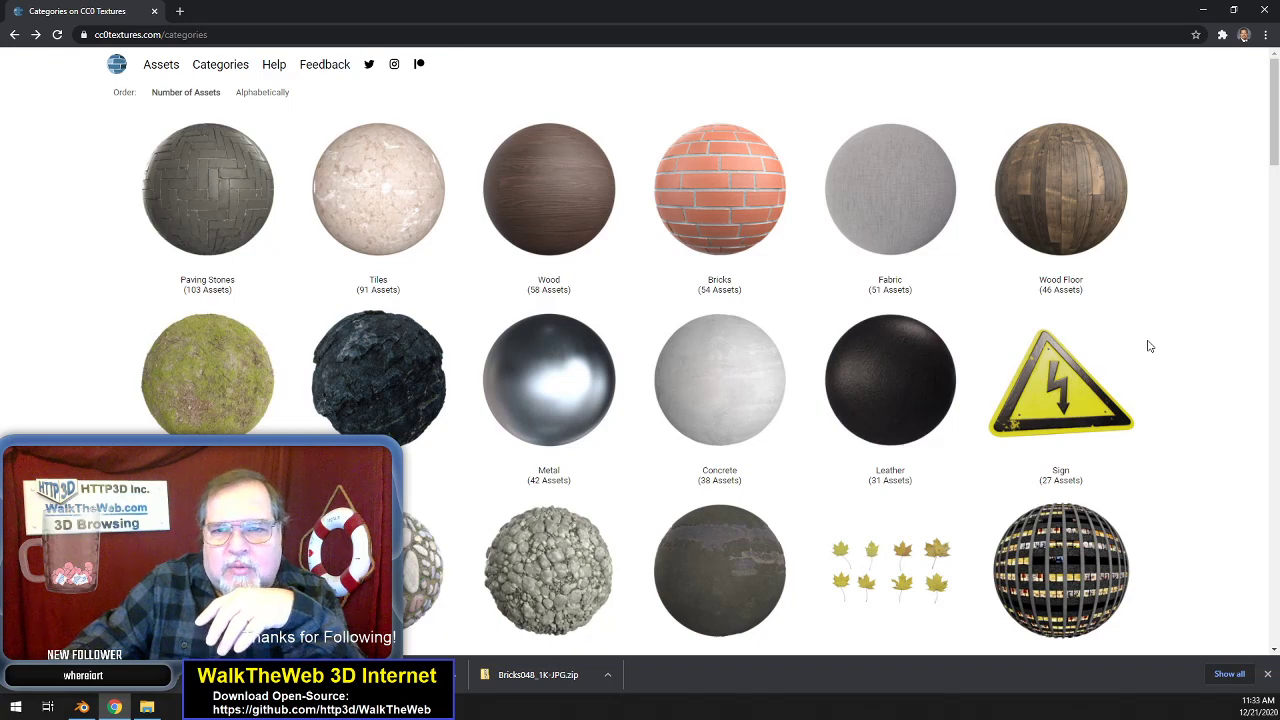
- Look through the whole texture category overview for a surface that suits the building's foundation
scroll(1149, 346, down, 2)
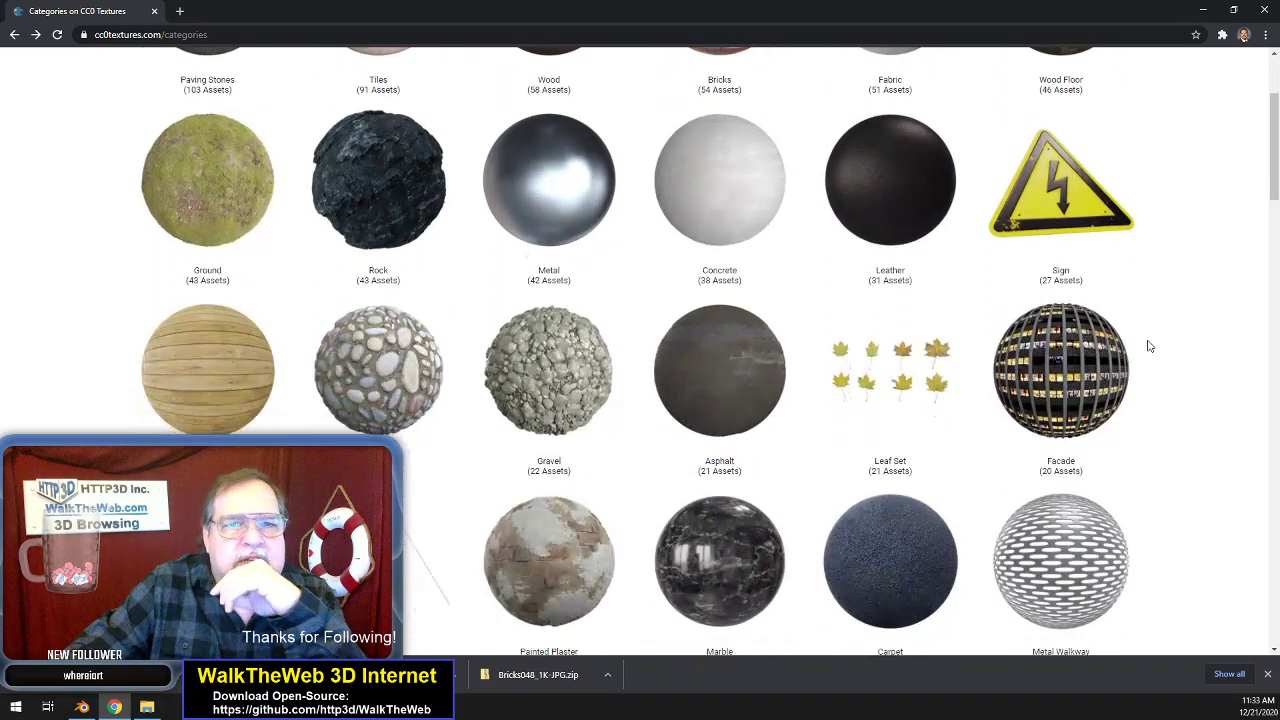
scroll(1149, 346, down, 3)
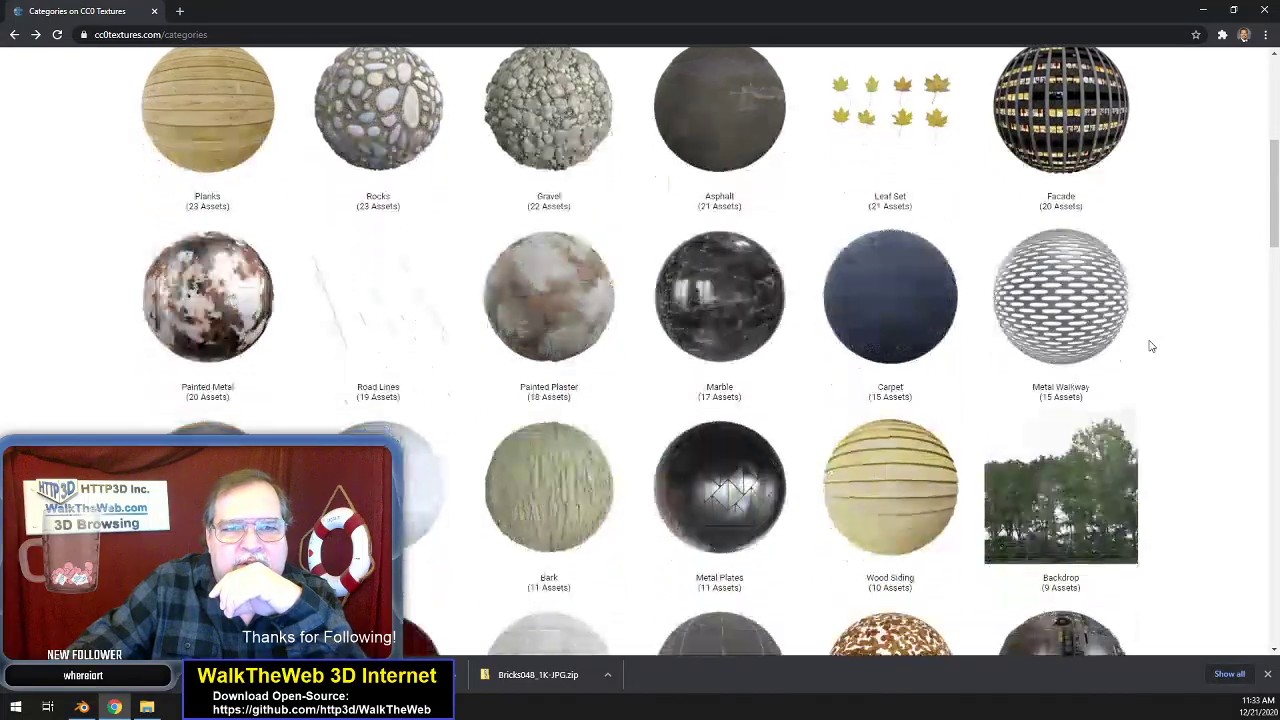
scroll(1149, 346, down, 5)
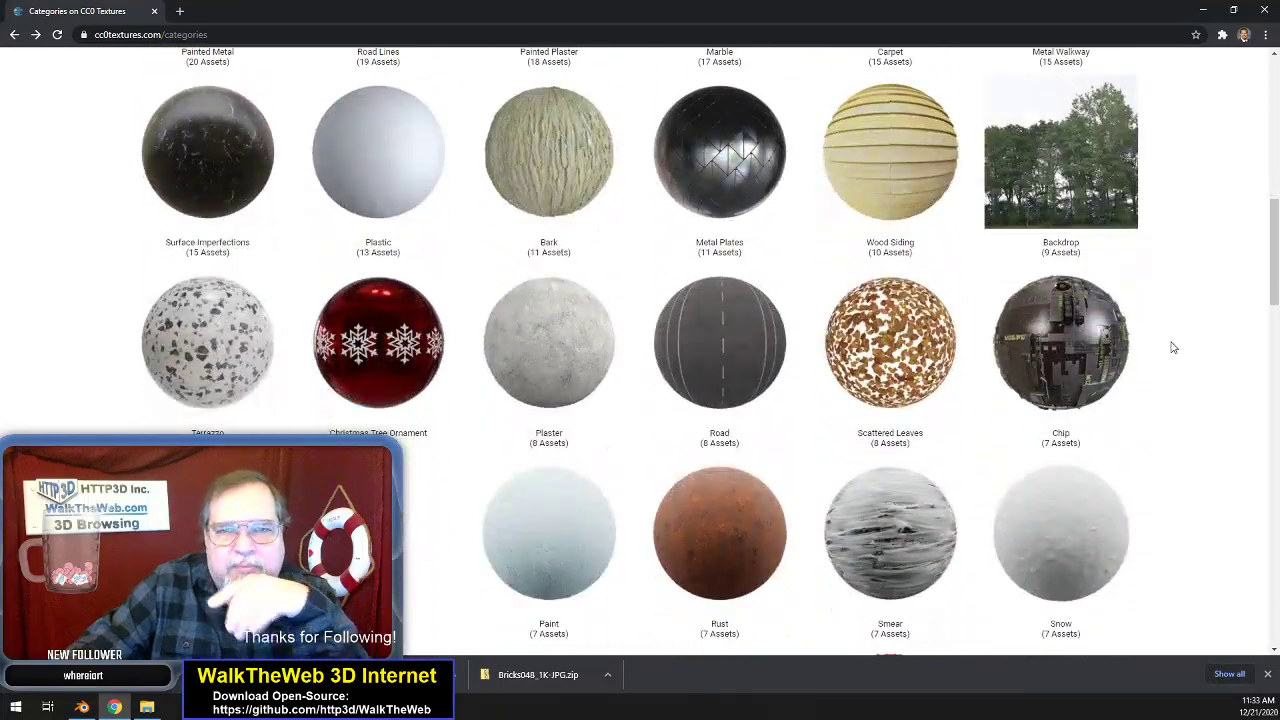
scroll(1173, 347, down, 6)
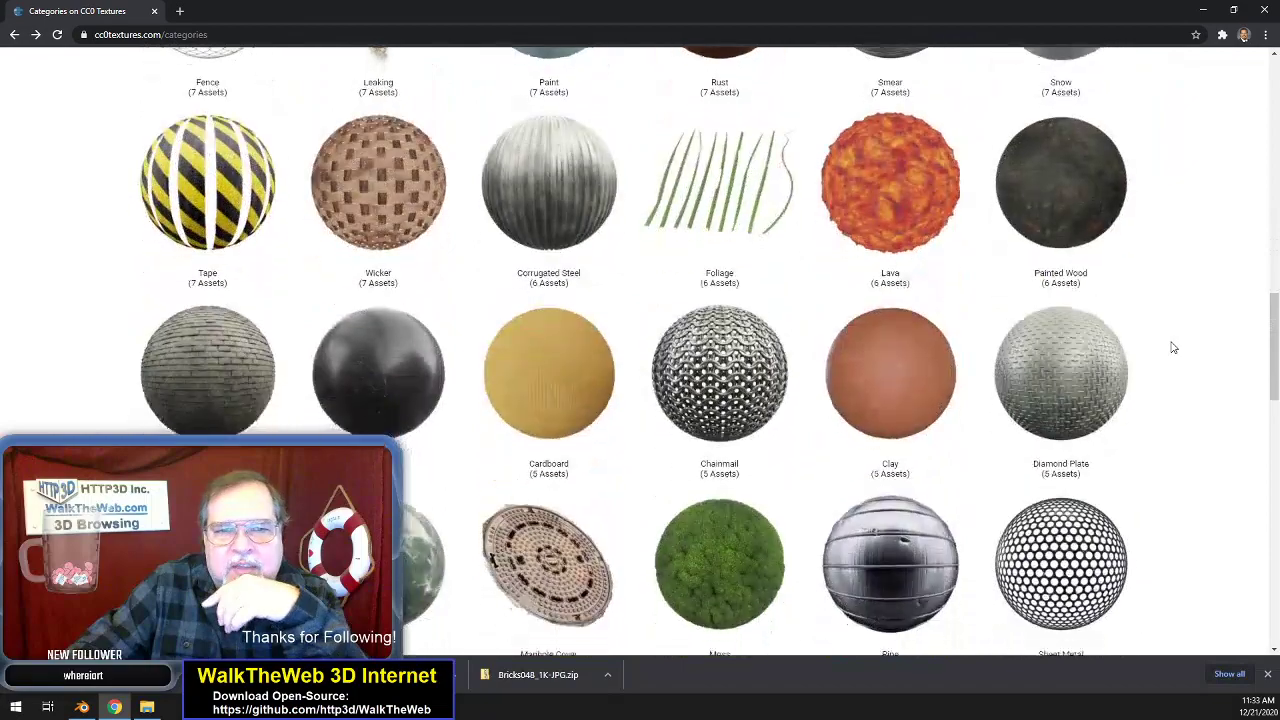
scroll(1173, 347, down, 4)
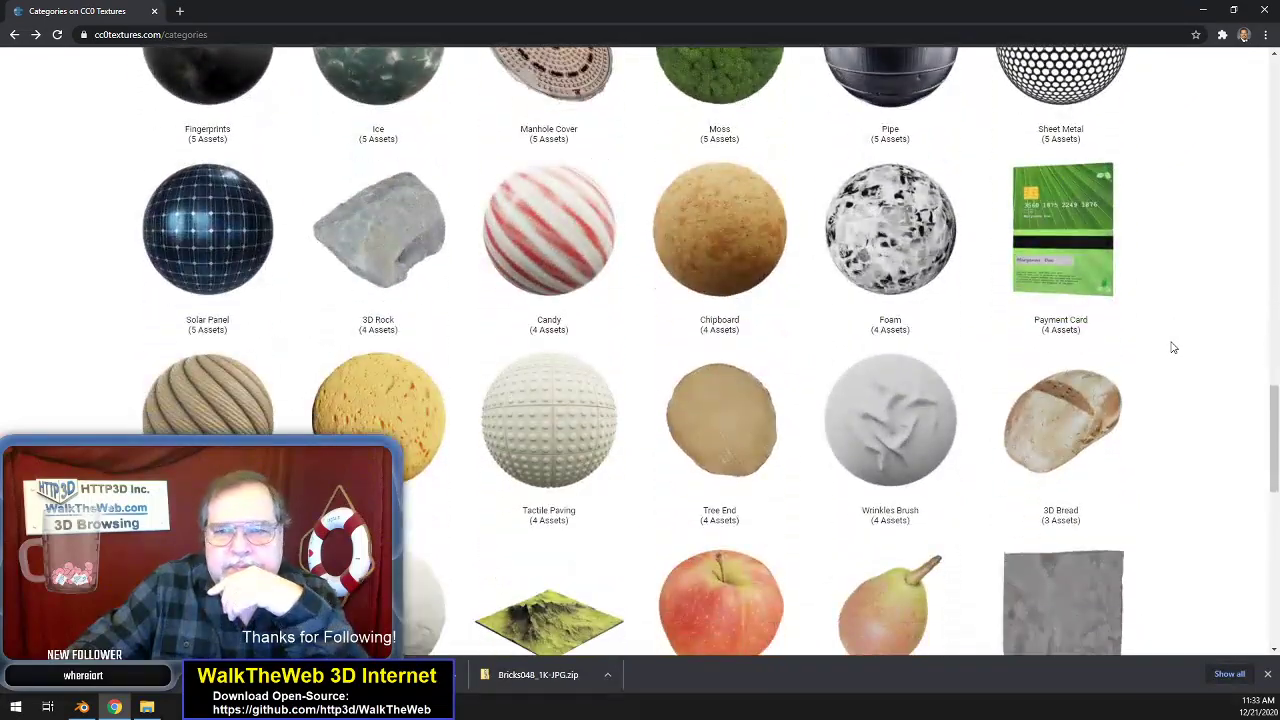
scroll(1173, 347, down, 4)
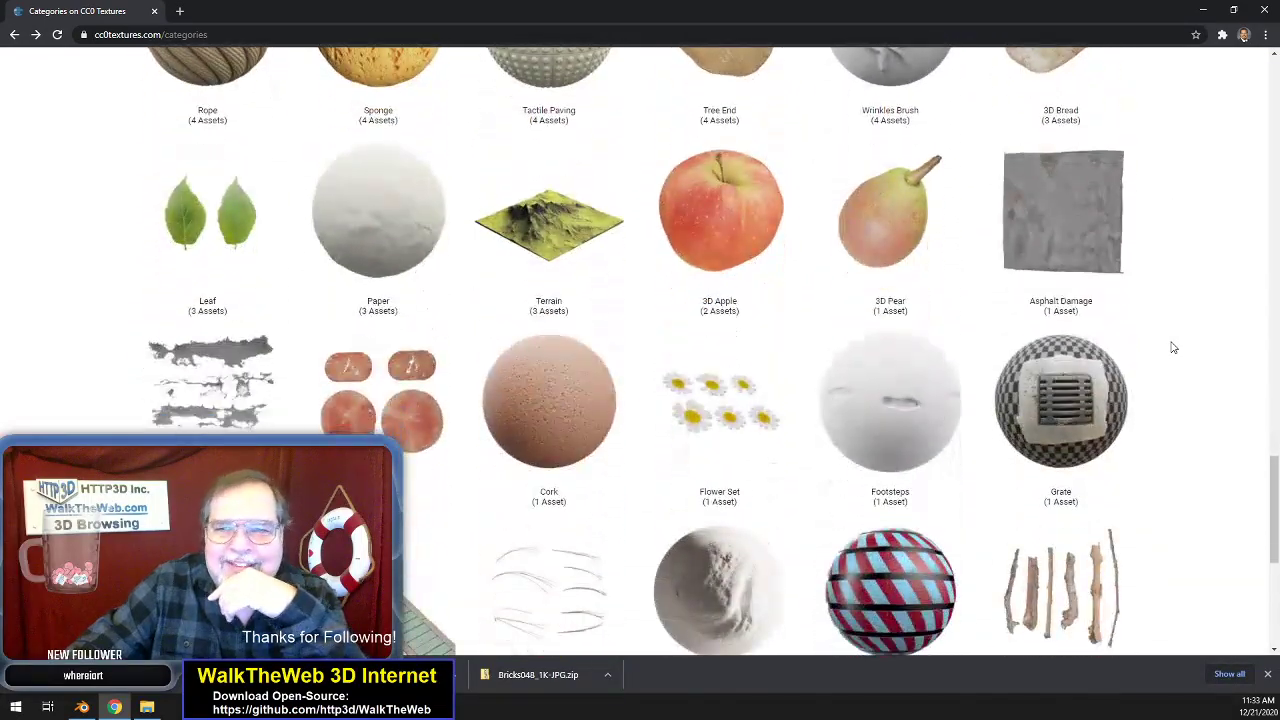
scroll(1173, 347, up, 1)
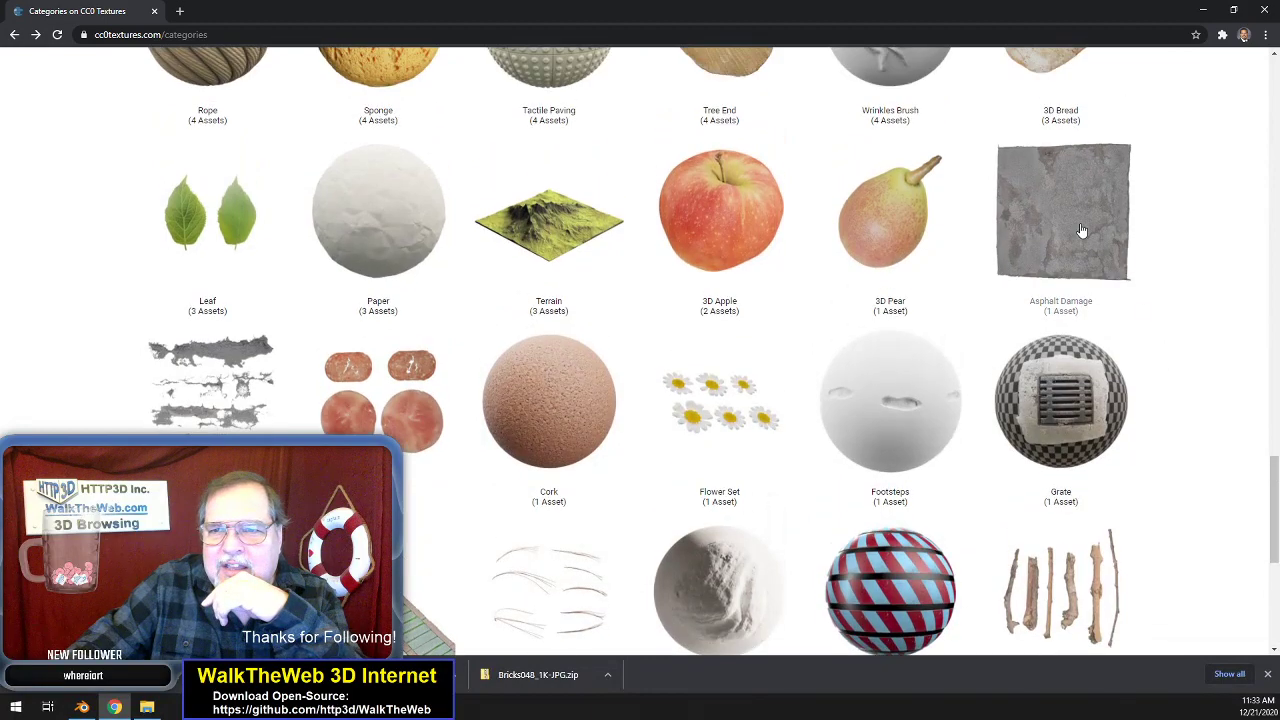
scroll(1183, 392, down, 3)
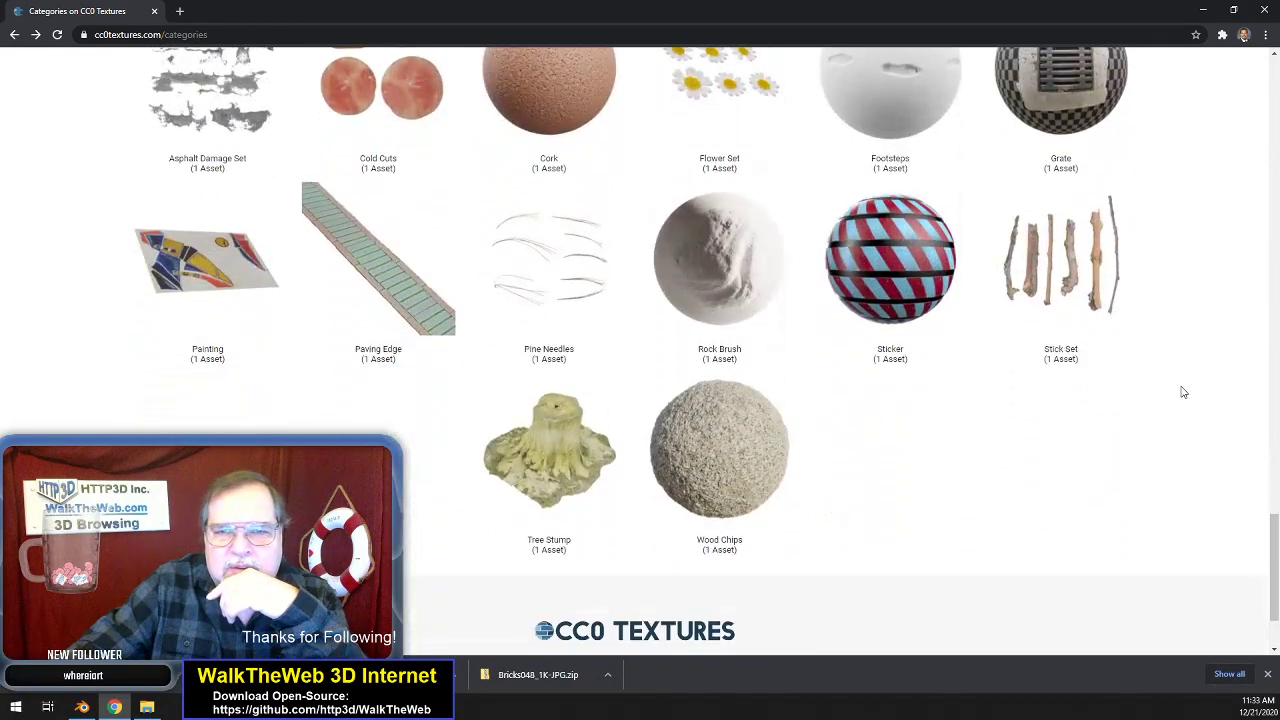
scroll(1183, 392, up, 8)
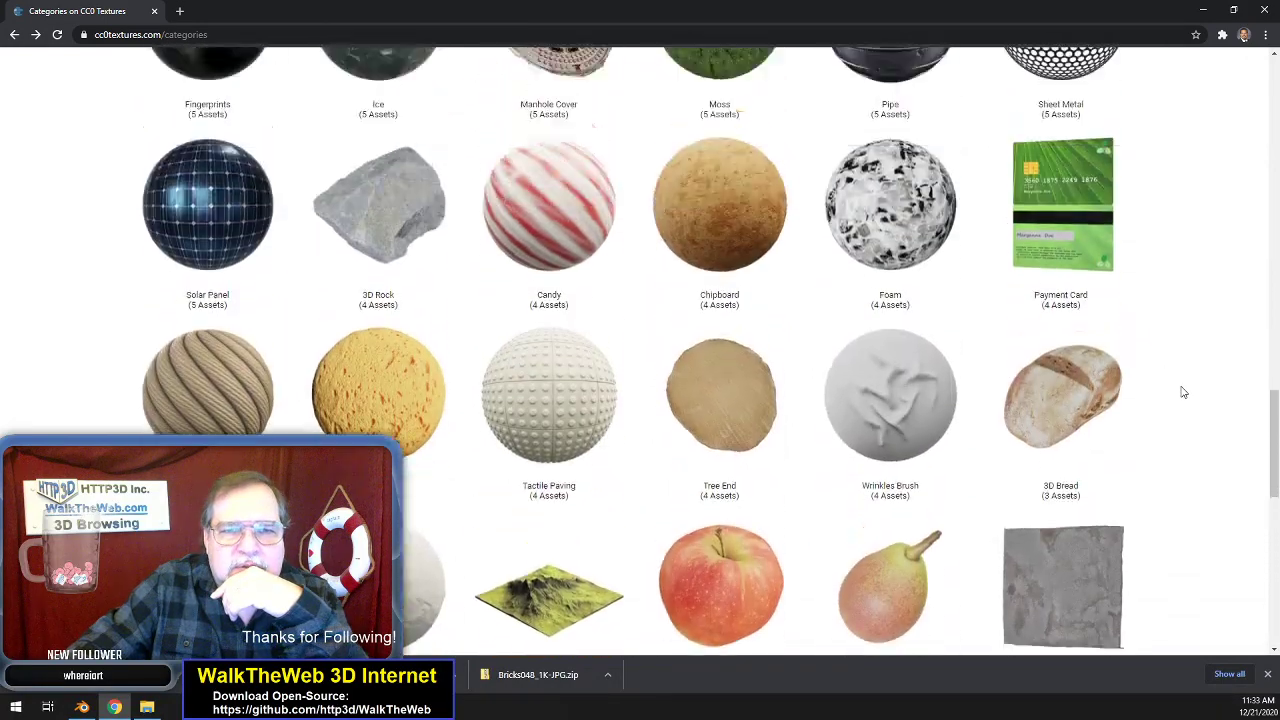
scroll(1183, 392, up, 9)
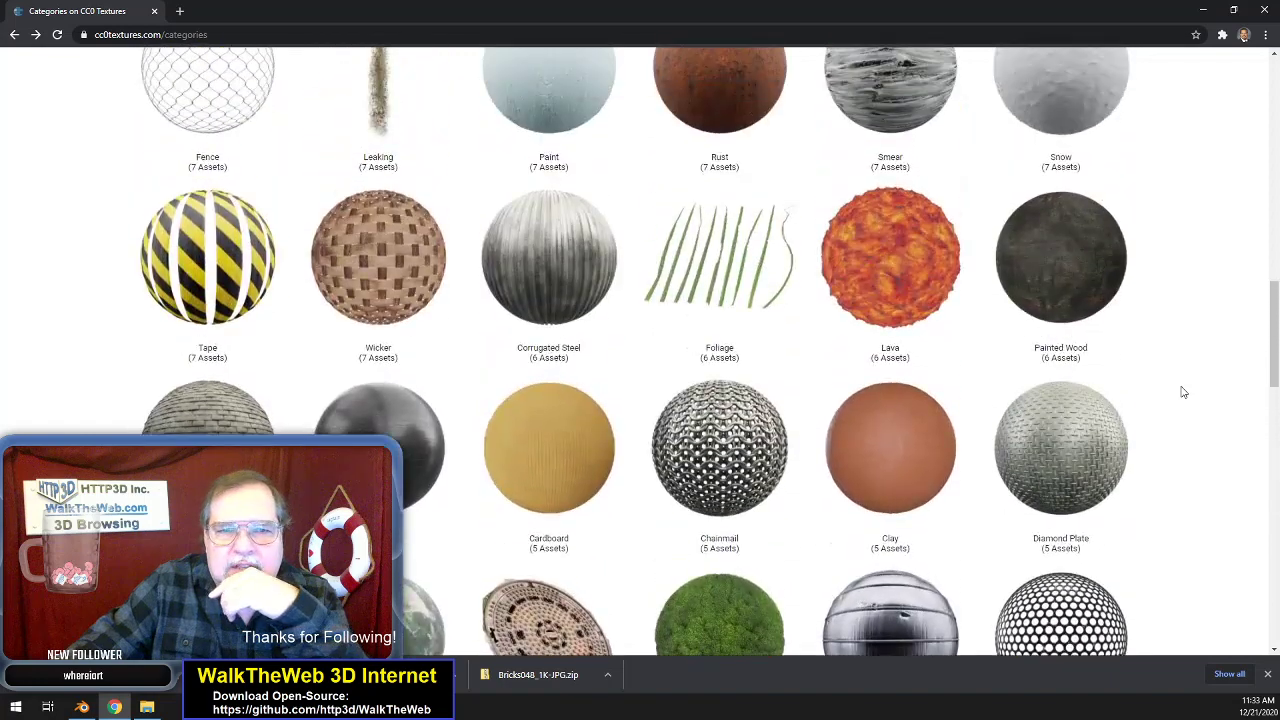
scroll(1183, 392, up, 5)
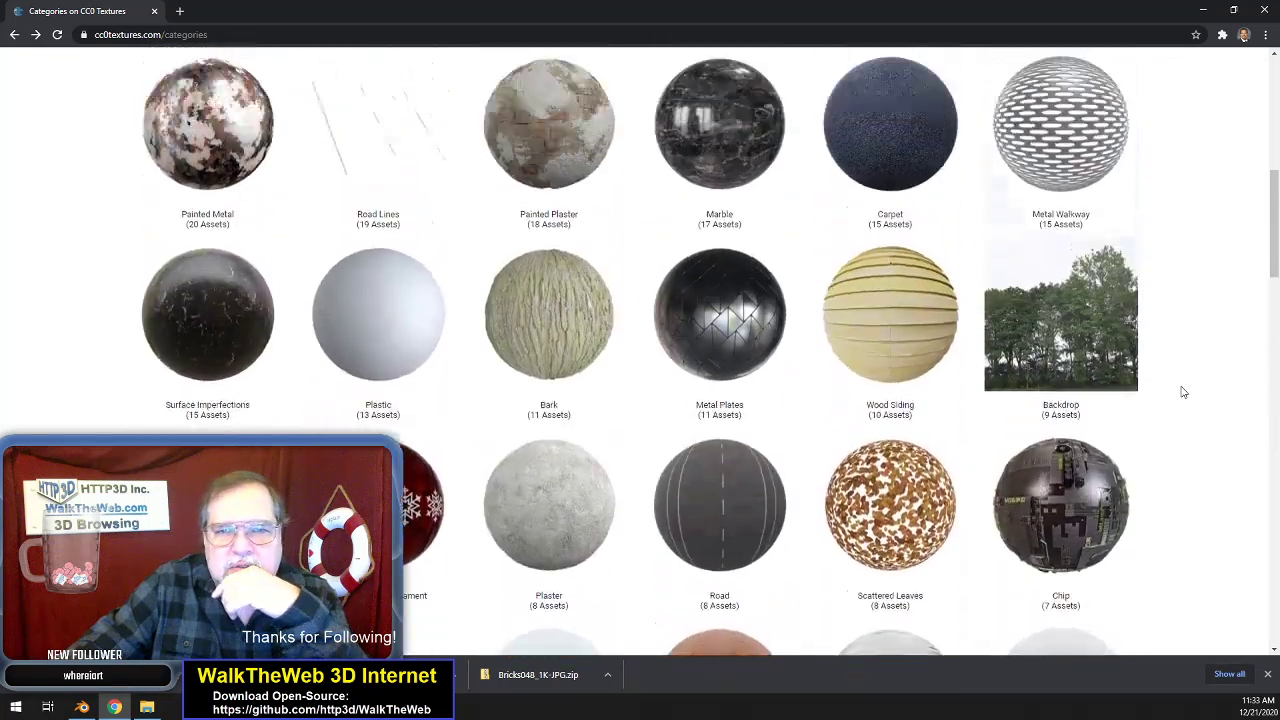
scroll(1183, 392, up, 2)
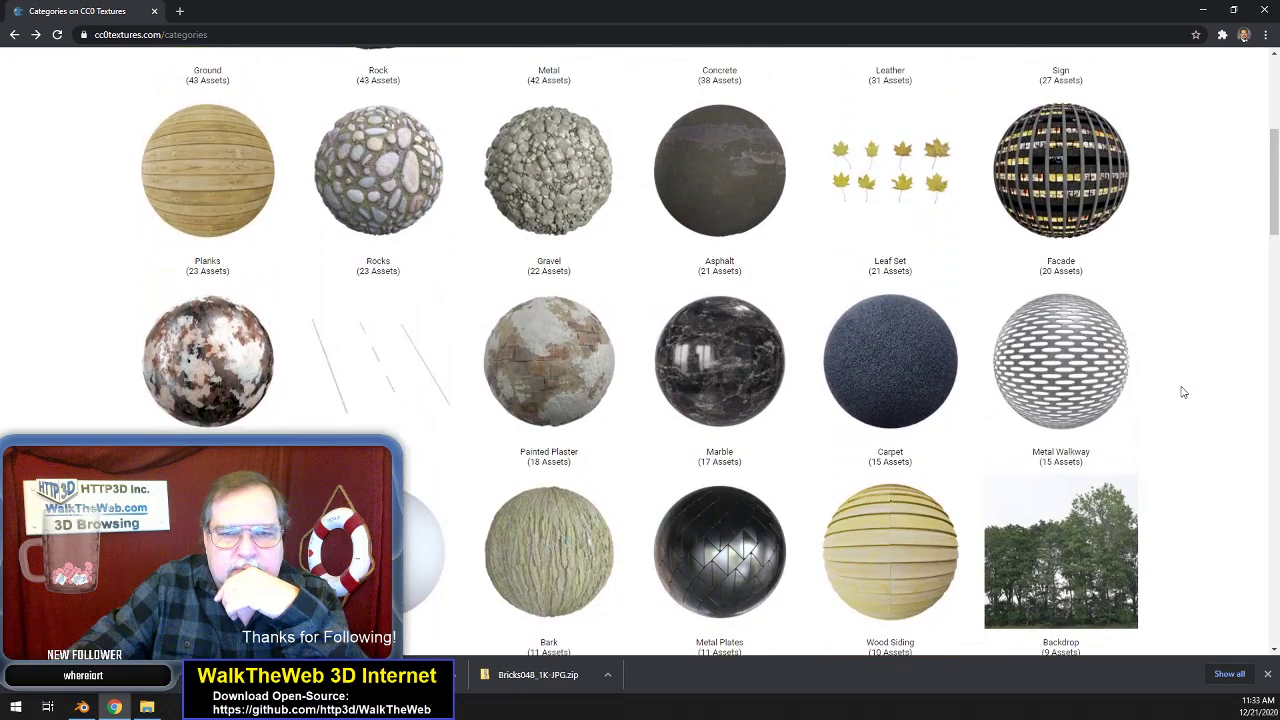
scroll(1181, 390, up, 2)
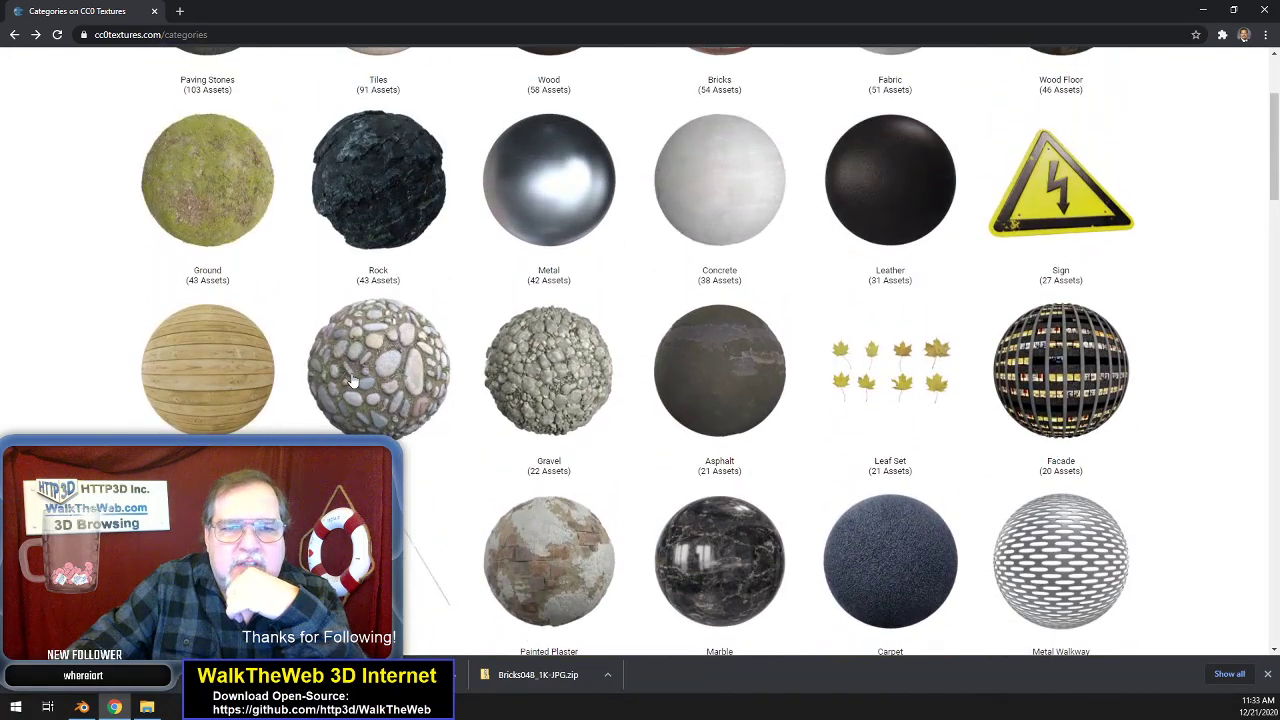
- Open the Rocks category, look over its textures and open the Rocks 001 texture page
click(352, 380)
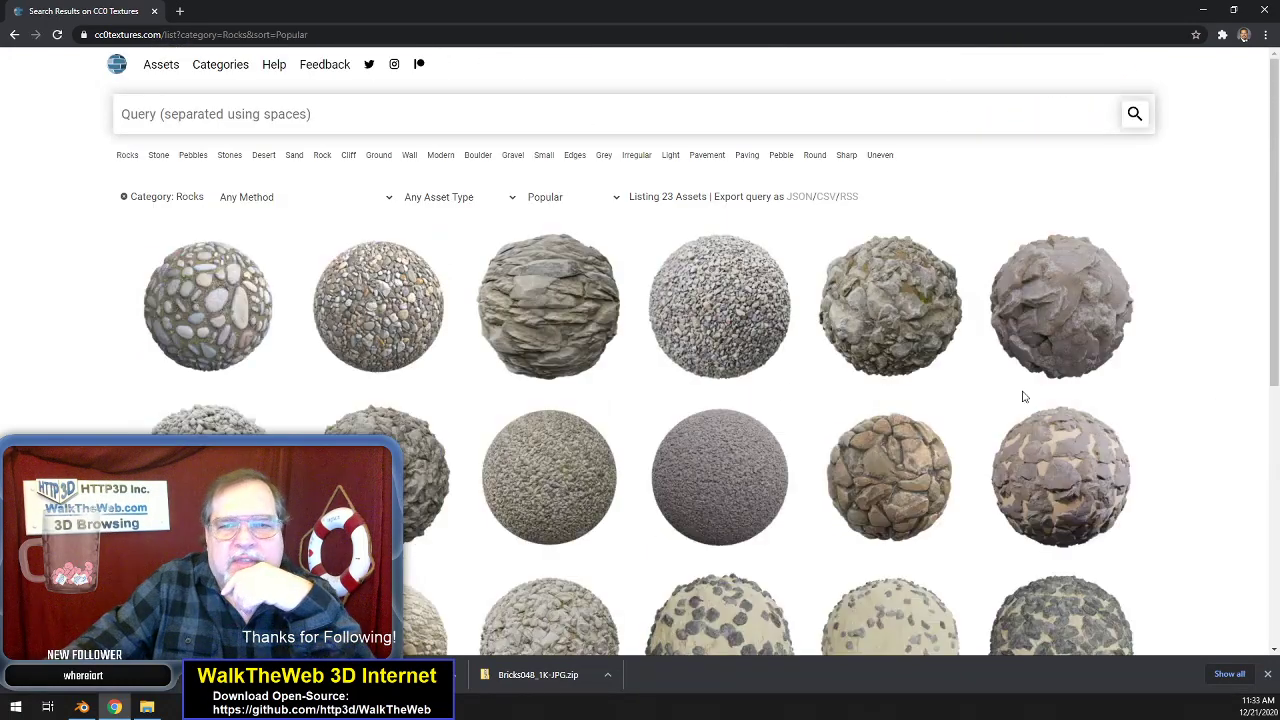
scroll(1216, 406, down, 3)
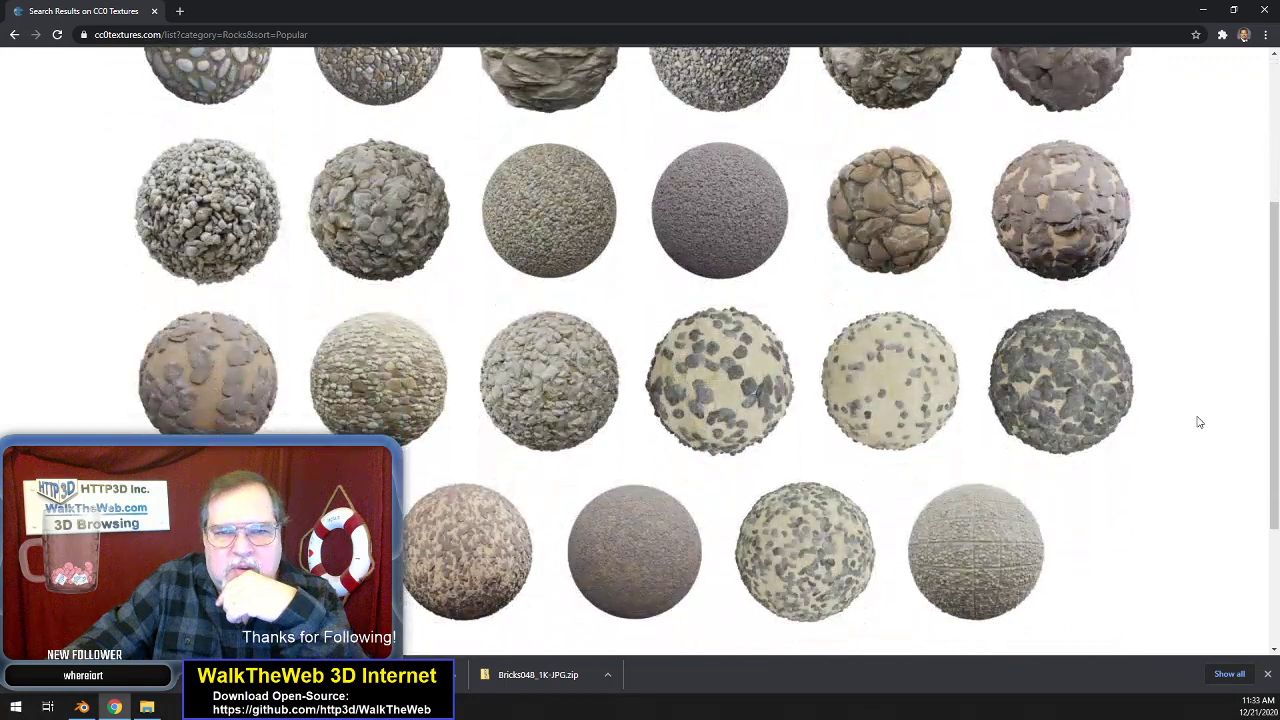
scroll(1199, 422, down, 1)
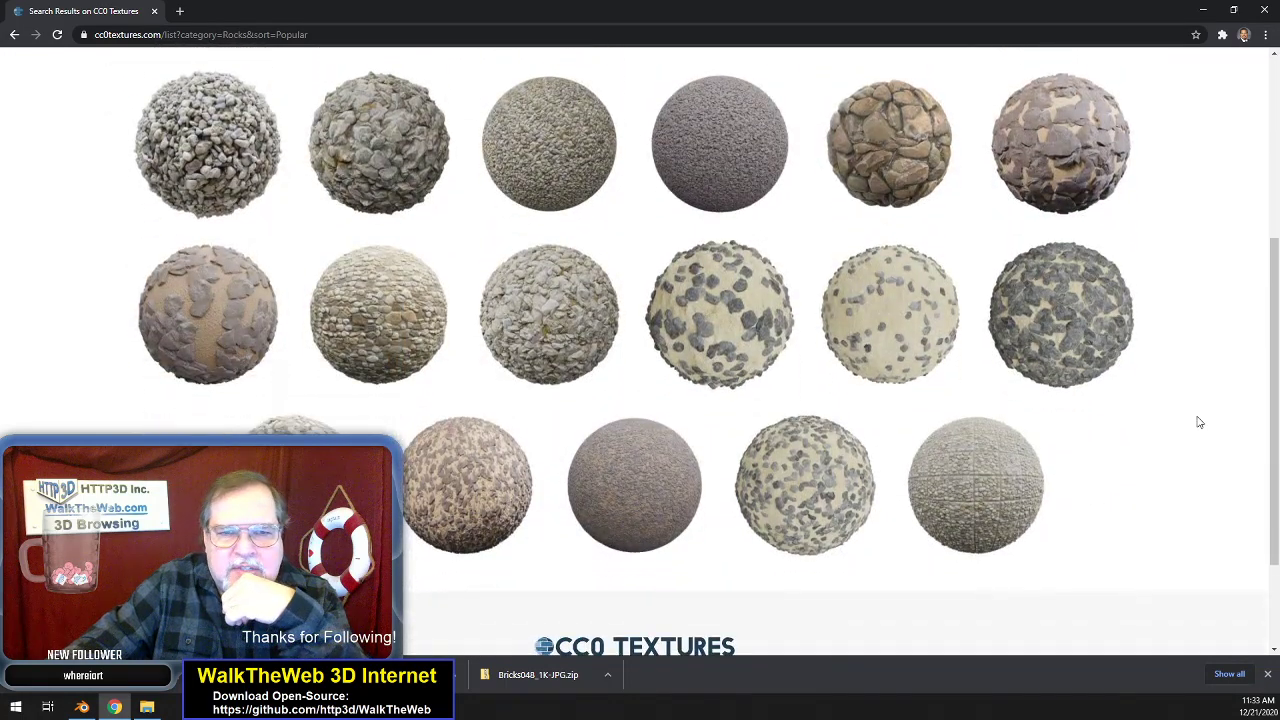
scroll(1199, 422, up, 1)
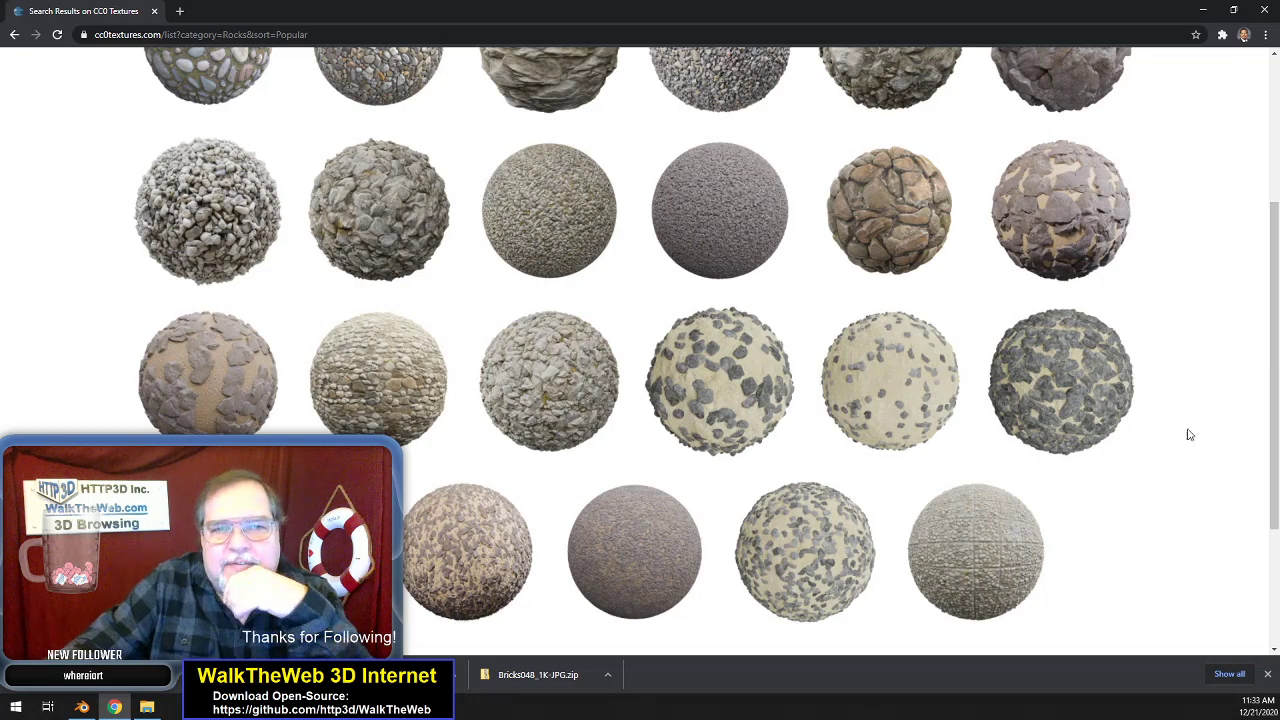
scroll(1209, 450, up, 1)
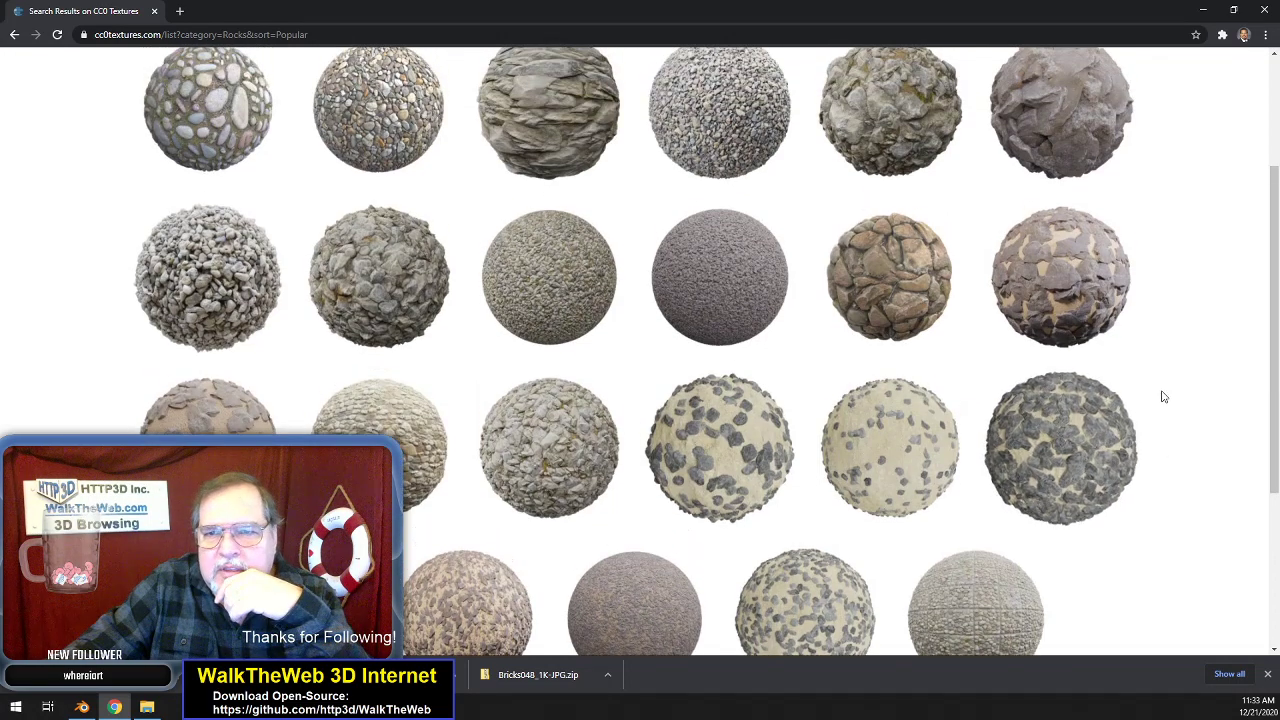
scroll(1100, 390, up, 1)
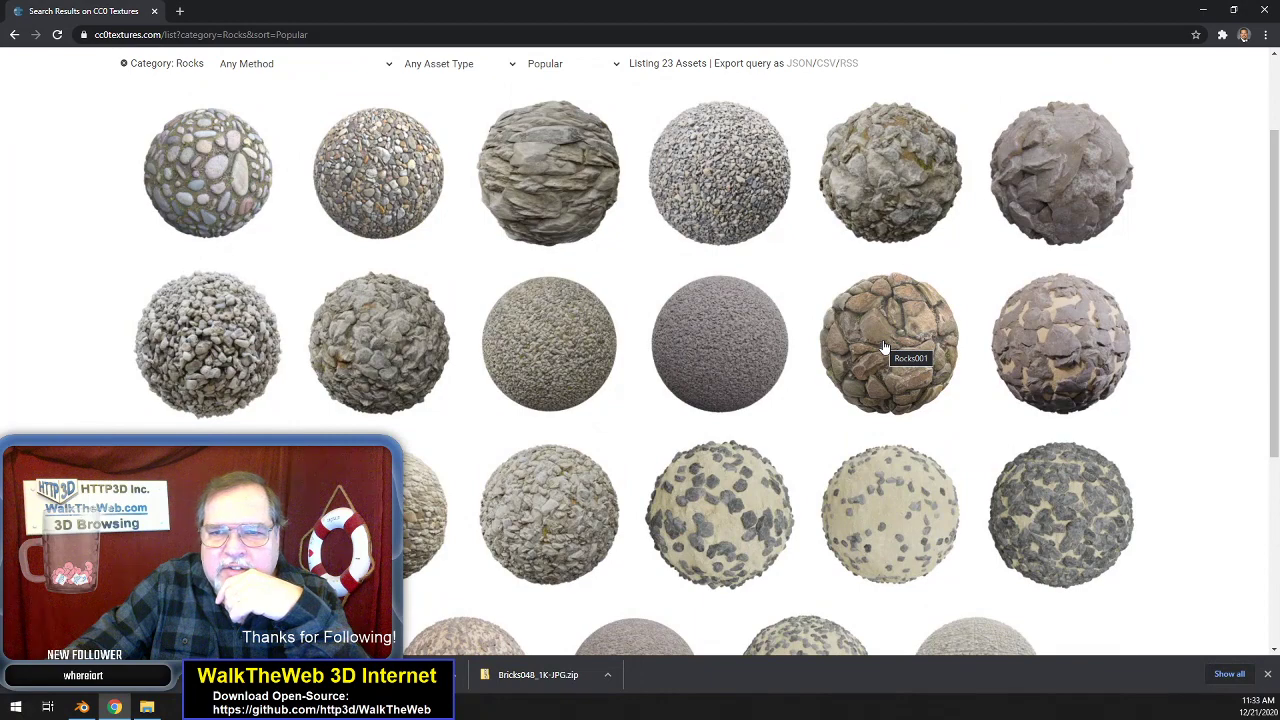
click(884, 347)
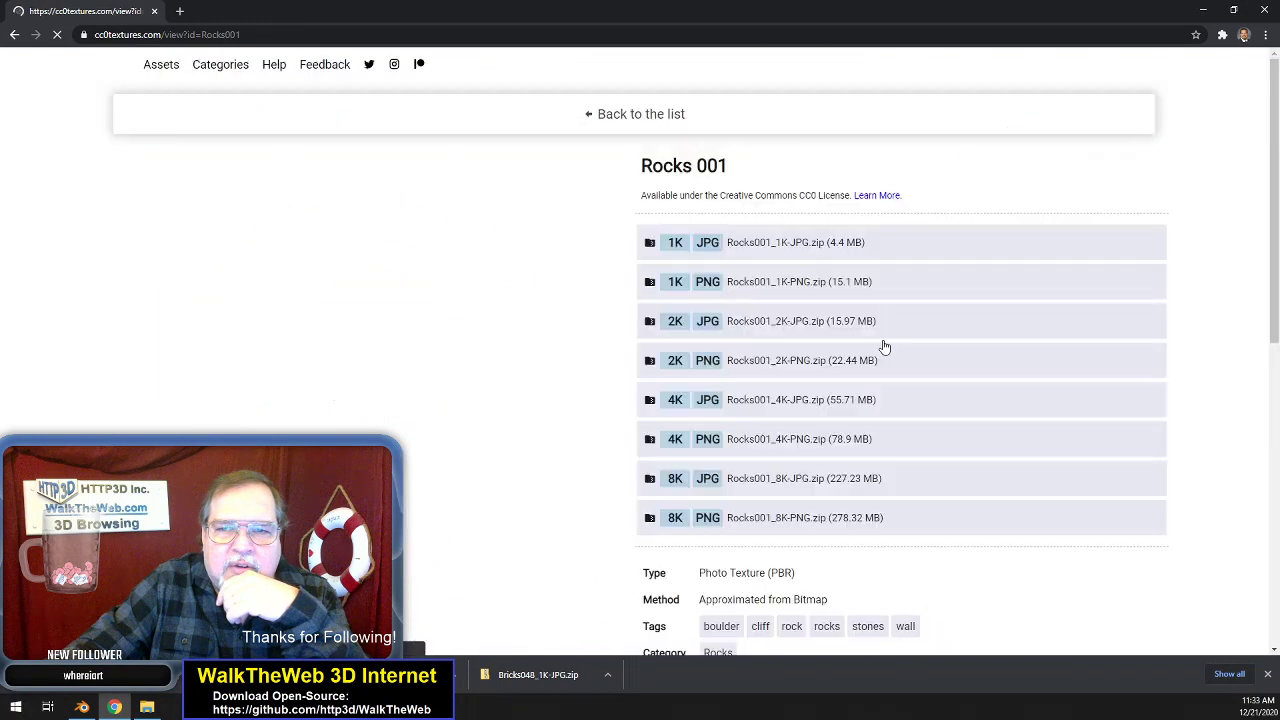
- Check the flat preview of Rocks 001 and save Rocks001_1K-JPG.zip in the storefrontfeature folder
scroll(623, 443, down, 4)
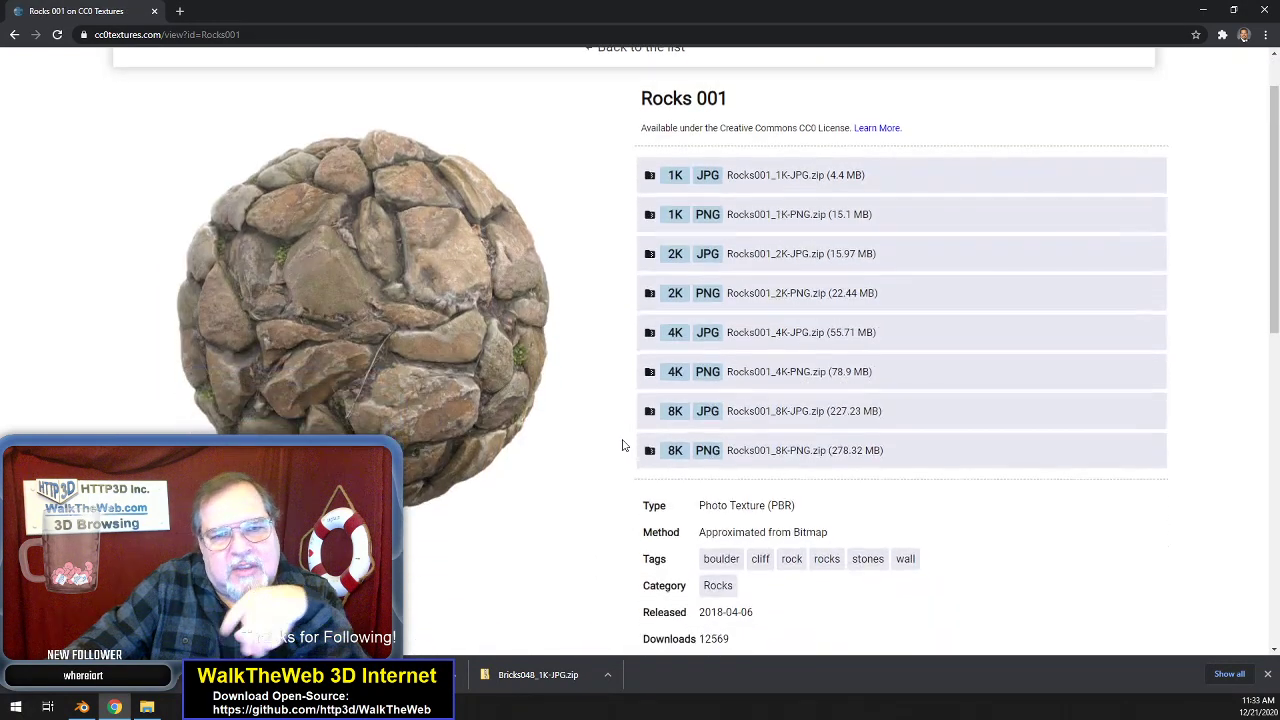
scroll(950, 470, down, 1)
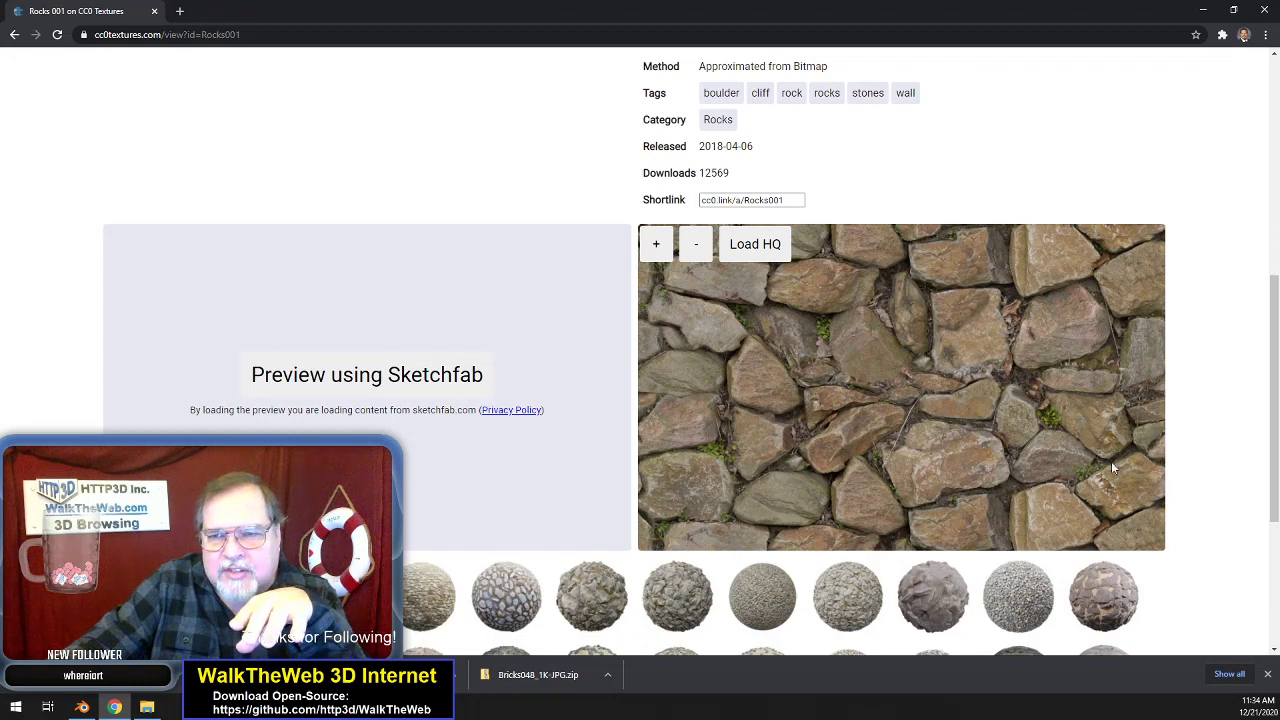
scroll(985, 428, down, 1)
scroll(985, 428, up, 6)
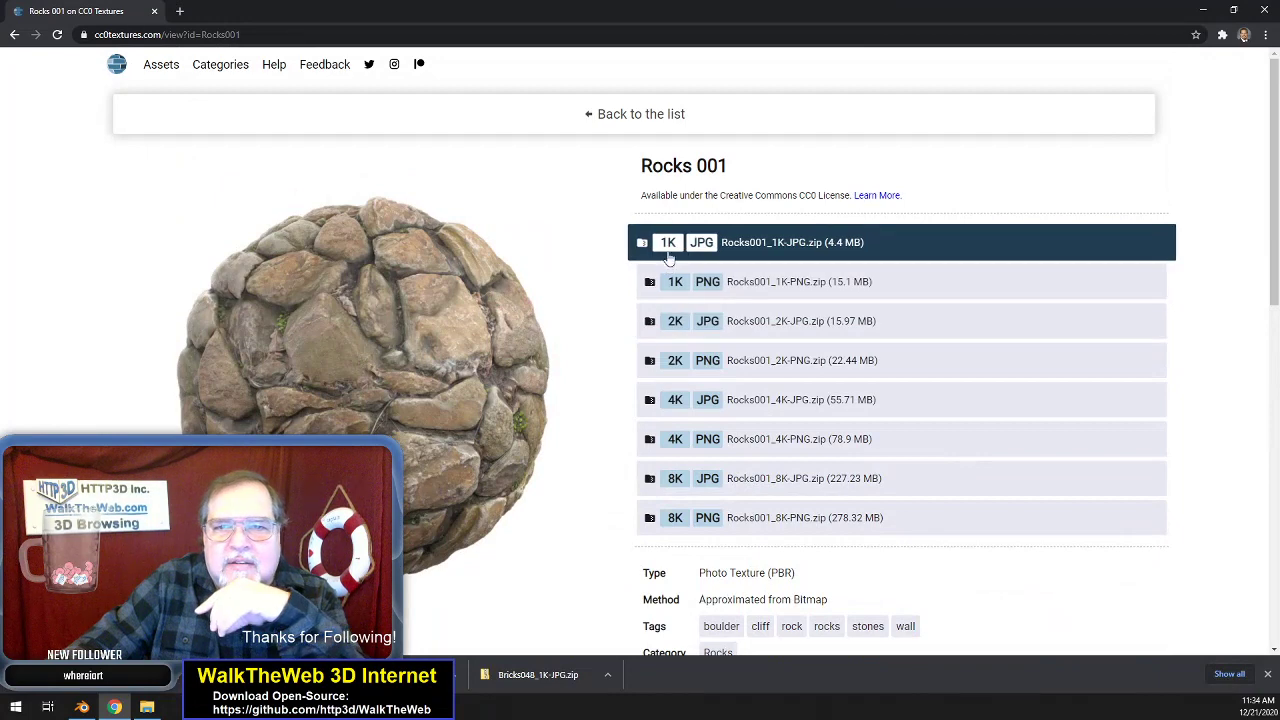
click(668, 254)
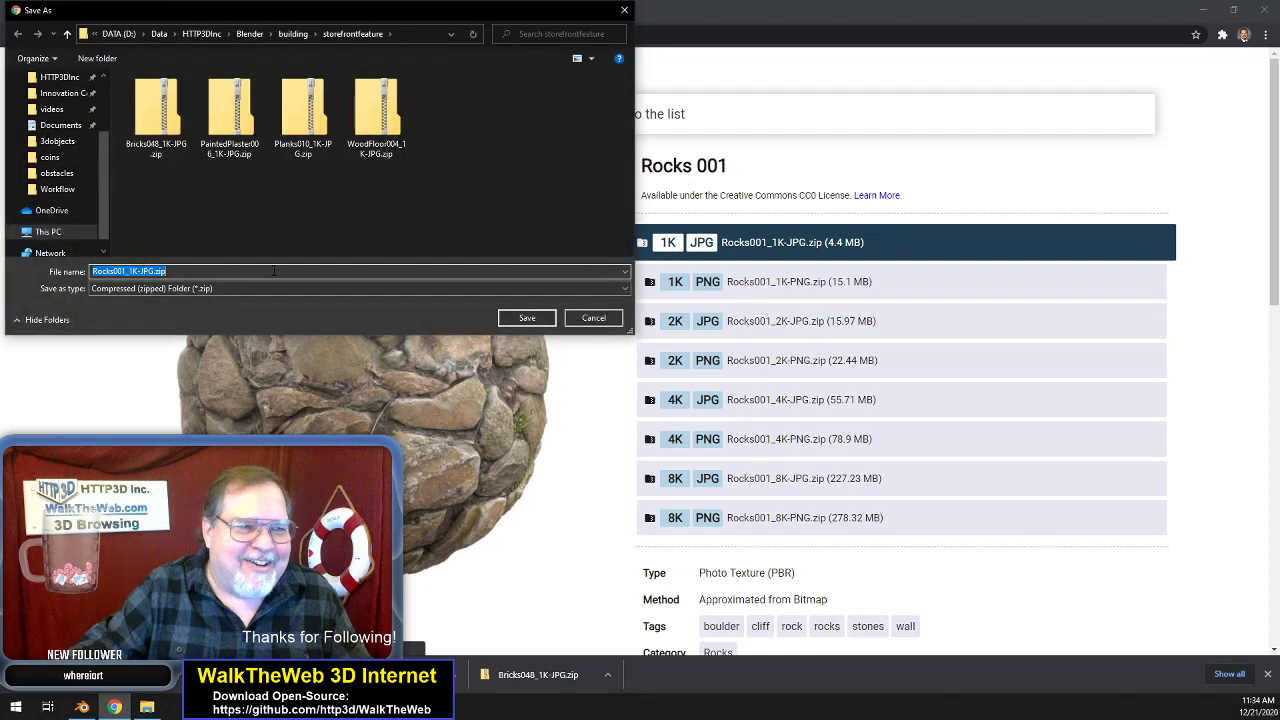
click(528, 318)
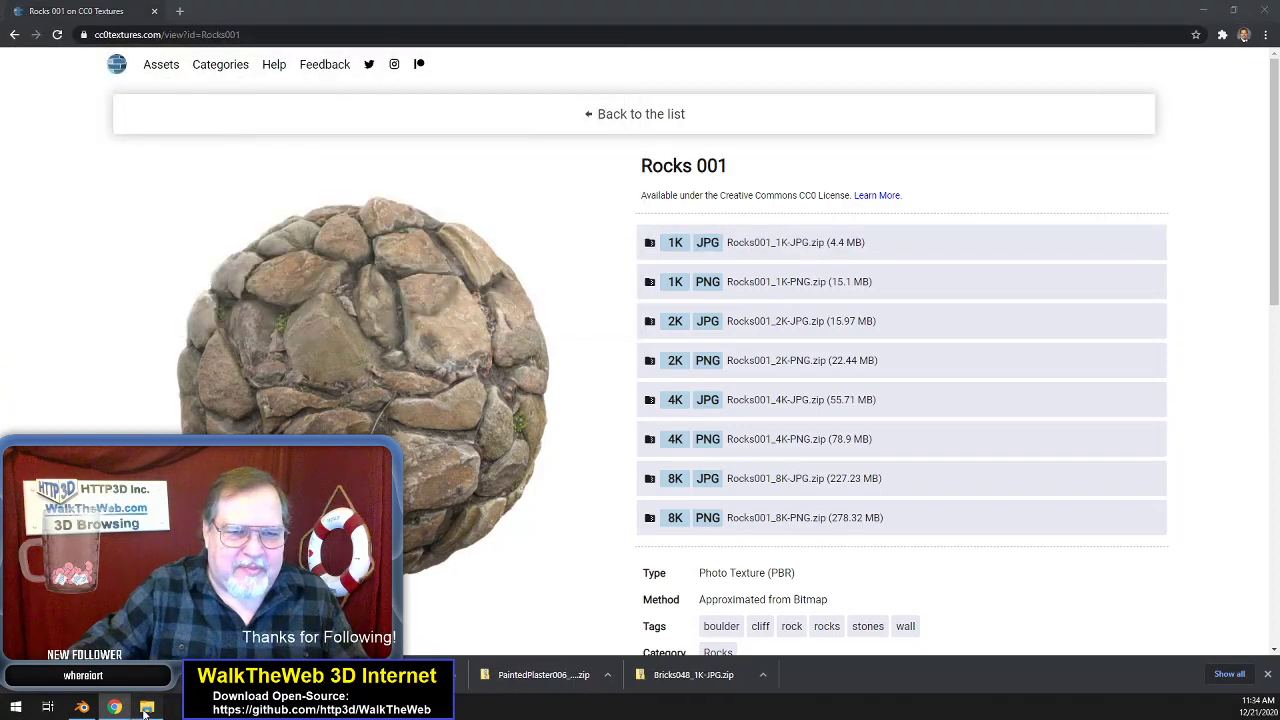
- Switch to the storefrontfeature folder in File Explorer and change its large thumbnails to a detailed file list
click(146, 708)
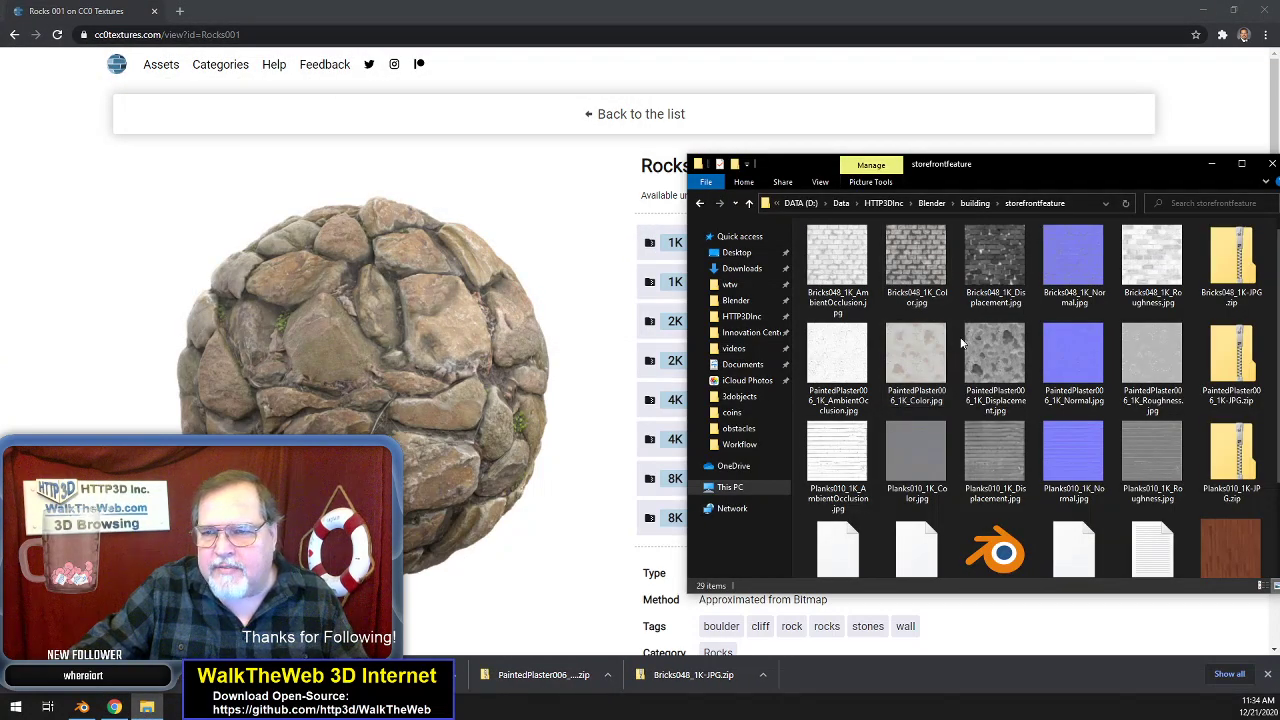
ctrl+scroll(1077, 325, down, 2)
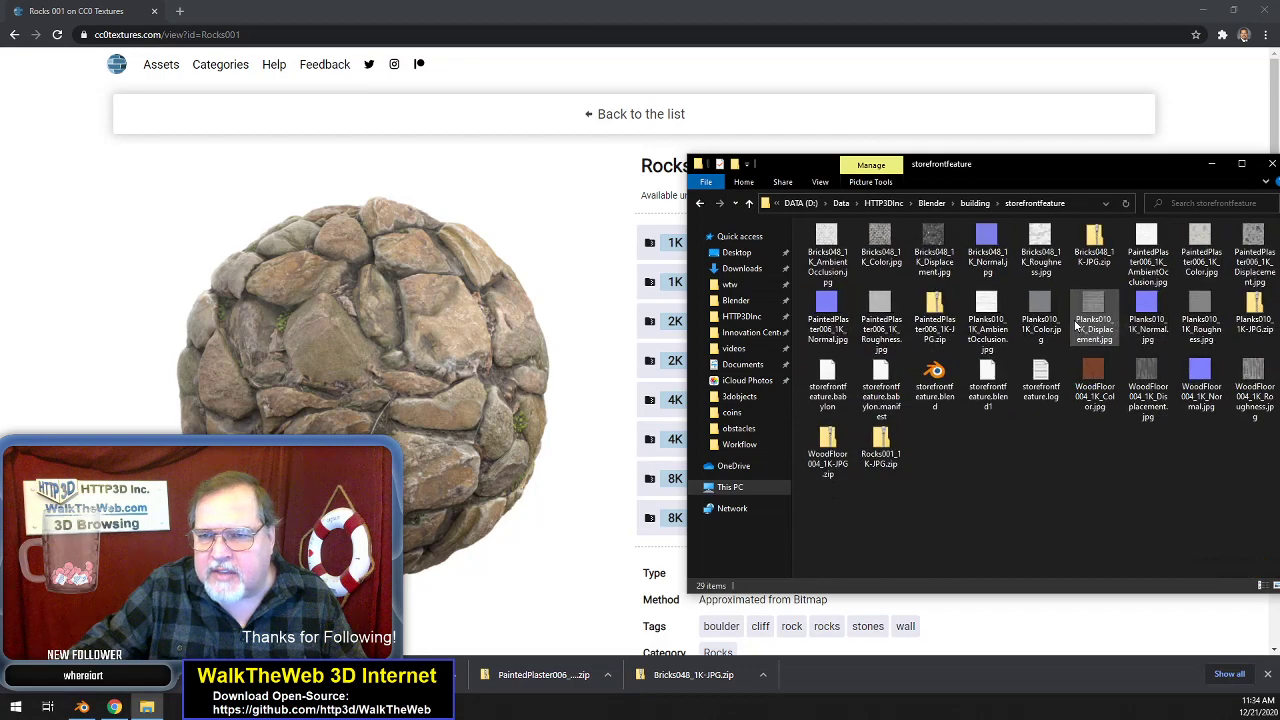
ctrl+scroll(1077, 325, down, 3)
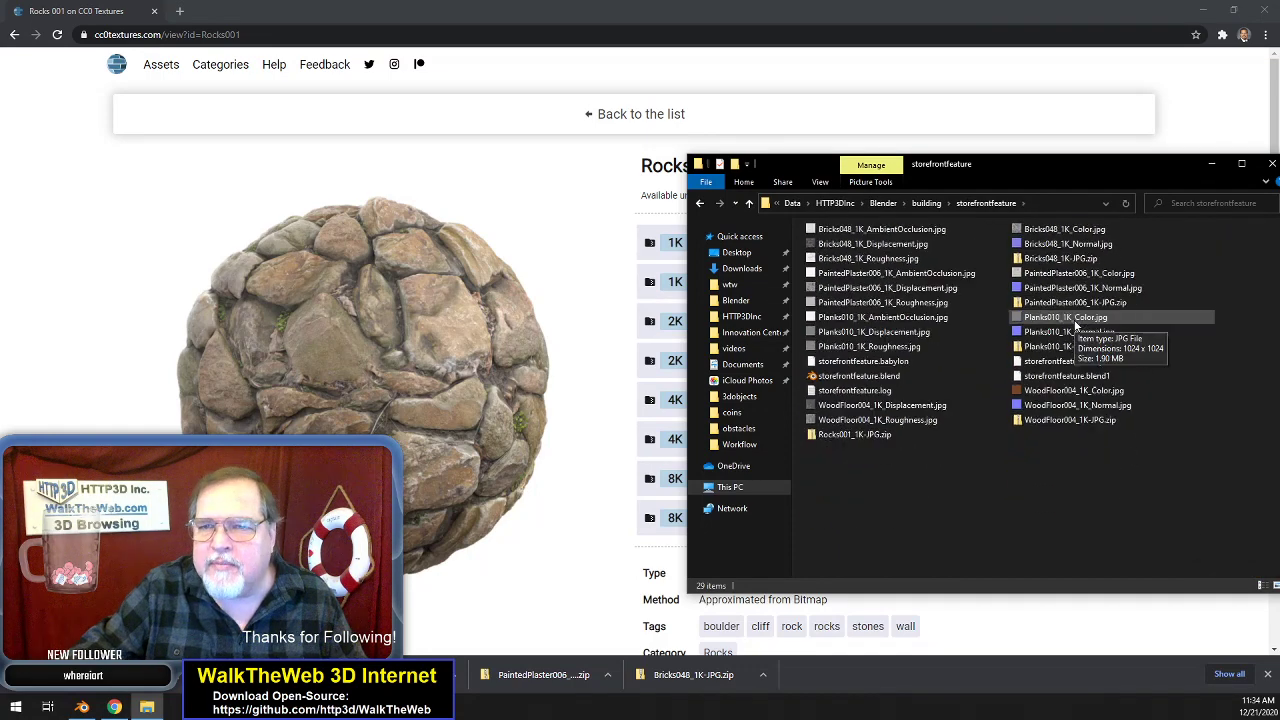
ctrl+scroll(1077, 325, down, 2)
scroll(905, 470, down, 2)
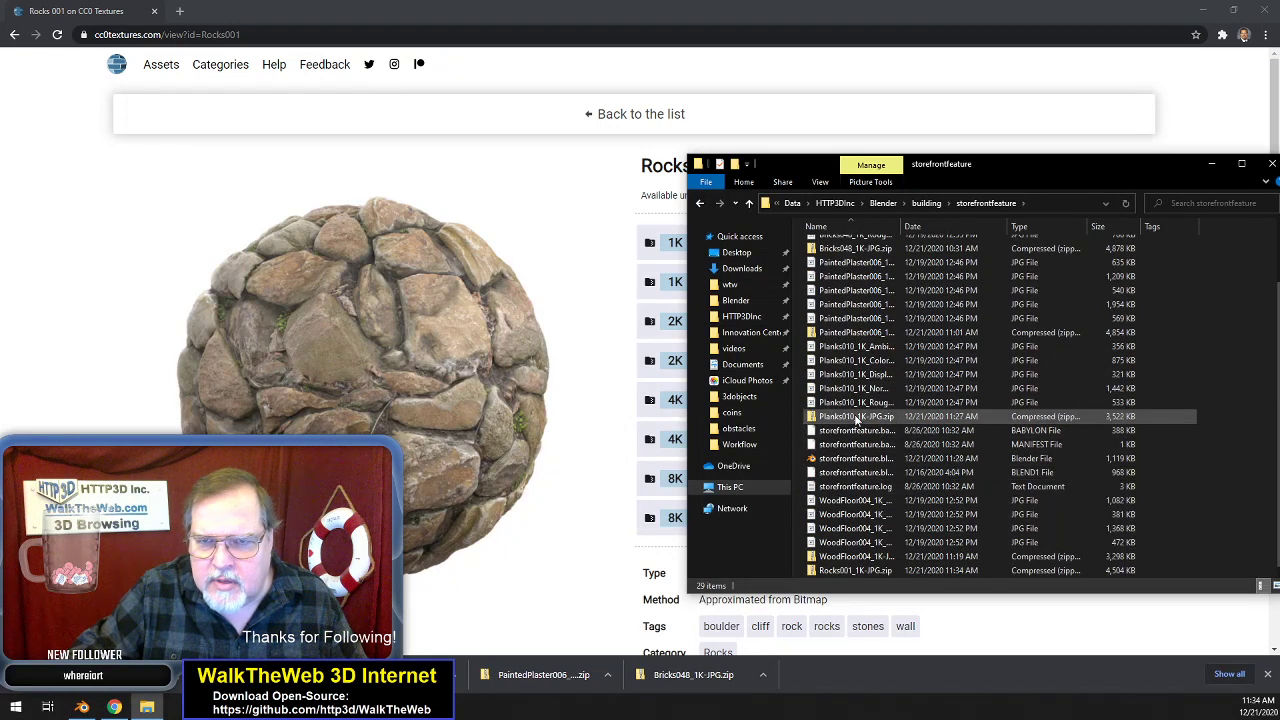
- Copy the five Rocks001 texture images out of Rocks001_1K-JPG.zip into the storefrontfeature folder
double_click(856, 570)
click(855, 302)
drag(860, 232, 898, 234)
click(900, 203)
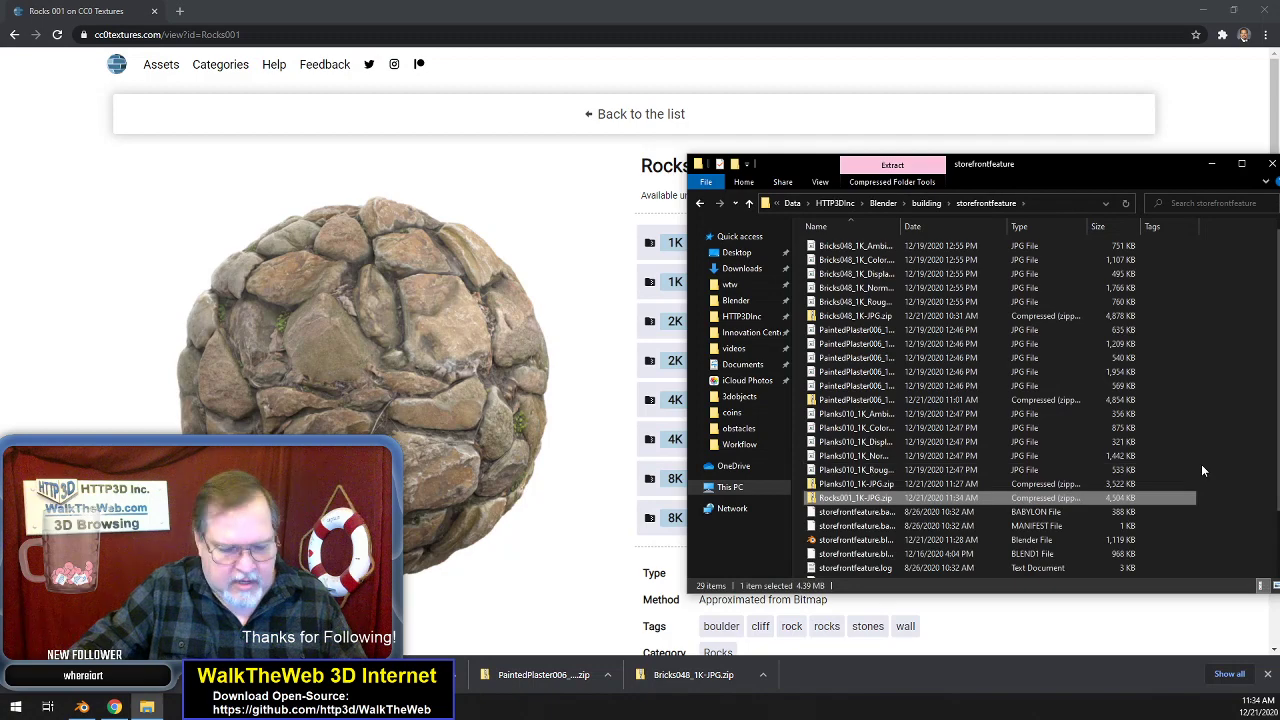
key(ctrl+v)
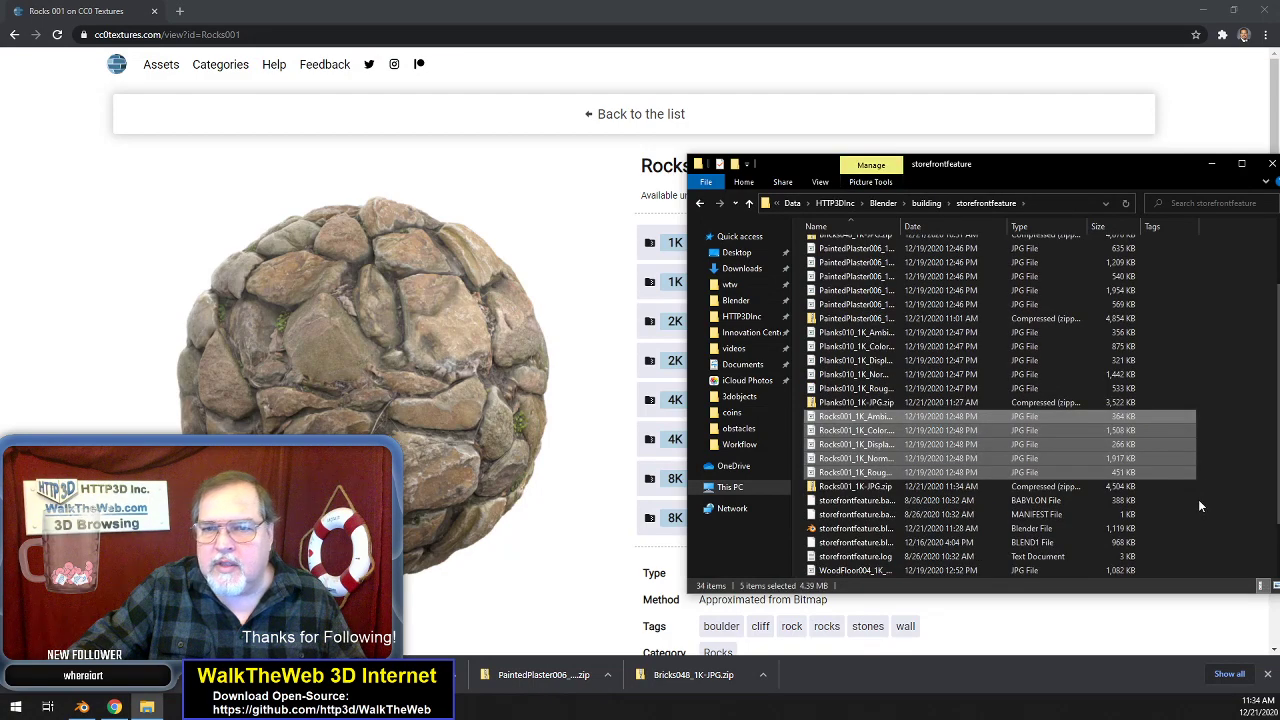
click(1198, 496)
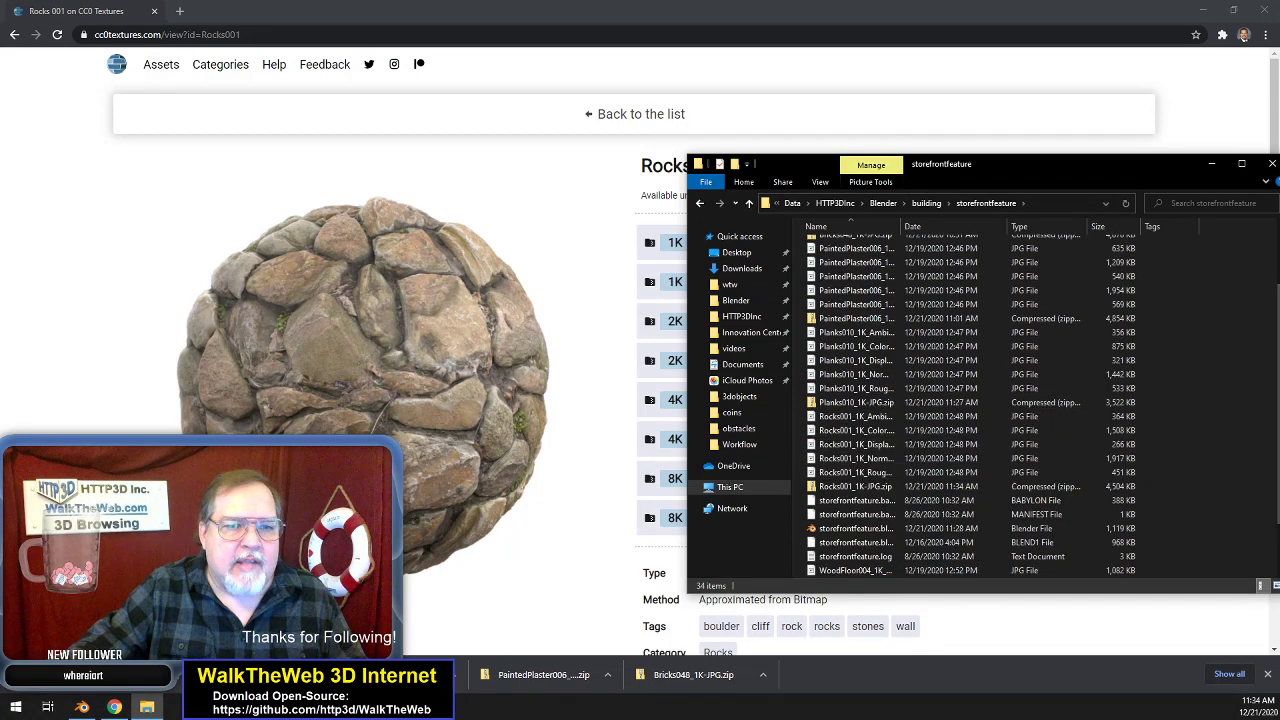
- Switch to Blender, refresh the texture folder listing, and connect the Rocks001 ambient occlusion image to the foundation shader's Specular input
click(82, 707)
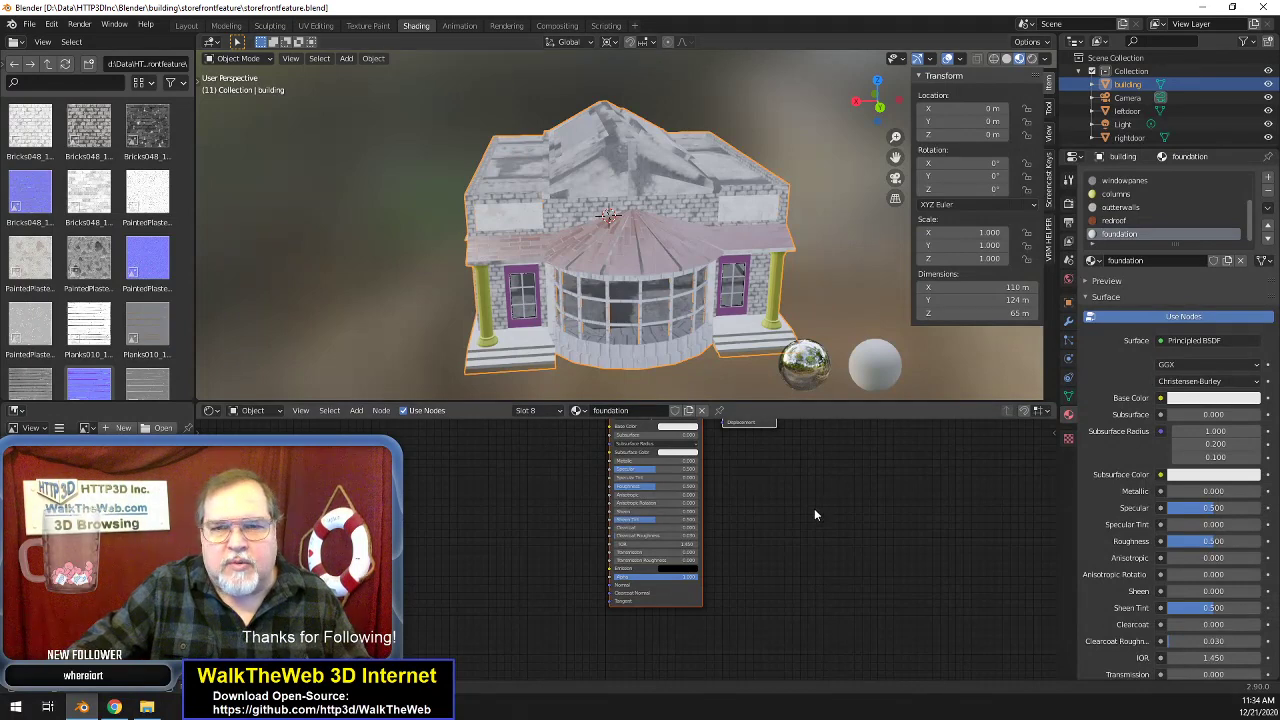
click(66, 67)
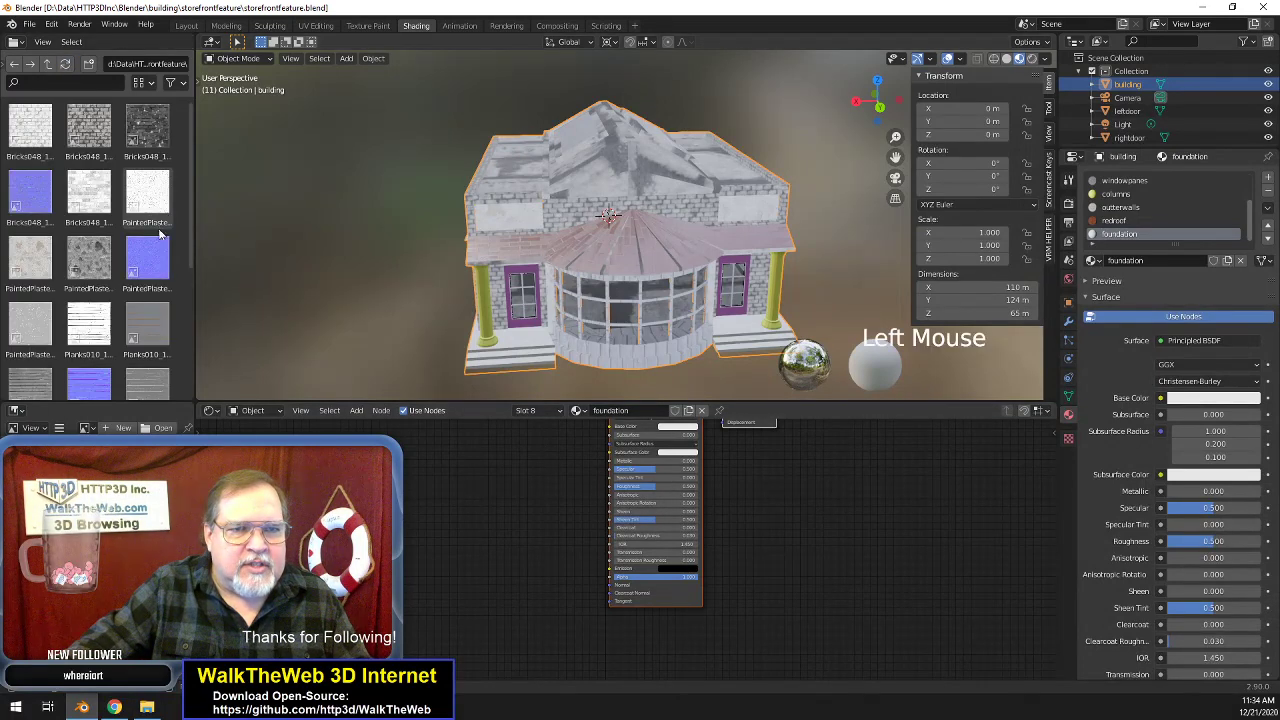
scroll(137, 248, down, 8)
drag(30, 240, 360, 520)
scroll(543, 530, up, 3)
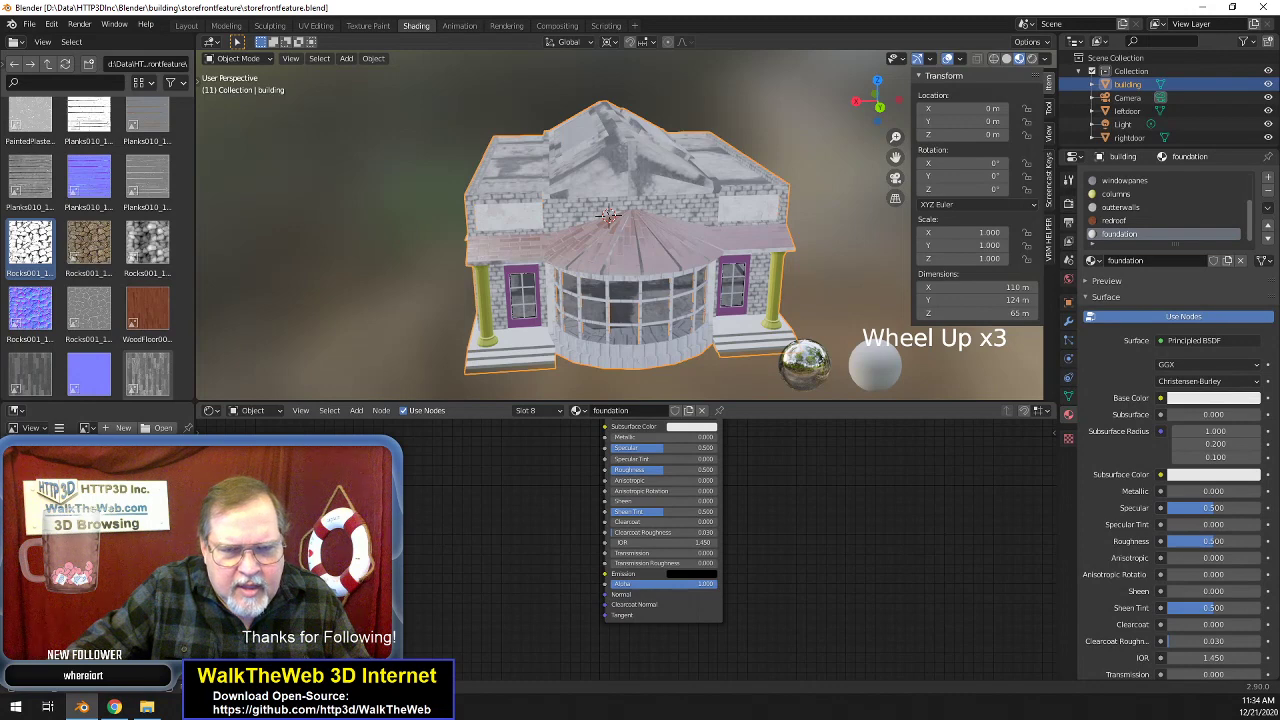
click(330, 530)
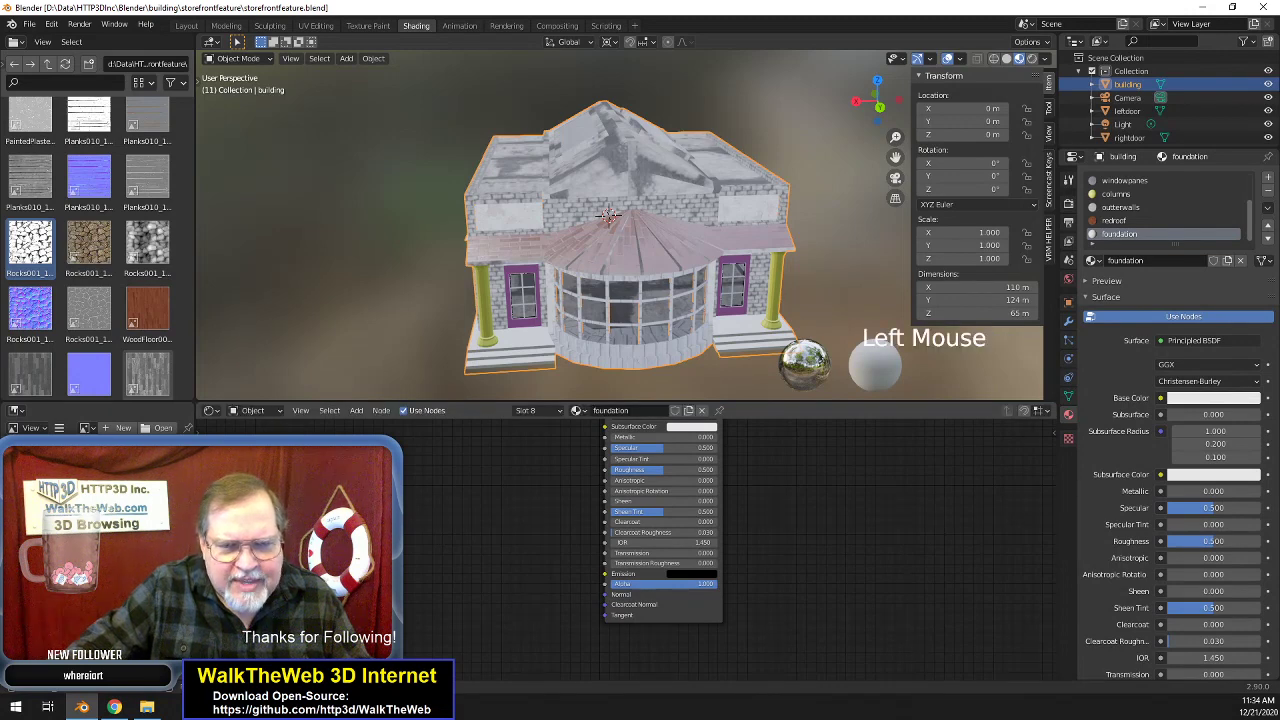
drag(340, 474, 605, 449)
- Add Rocks001_1K_Color.jpg to the foundation node graph and connect its color output to the Principled BSDF's Base Color
drag(93, 256, 465, 555)
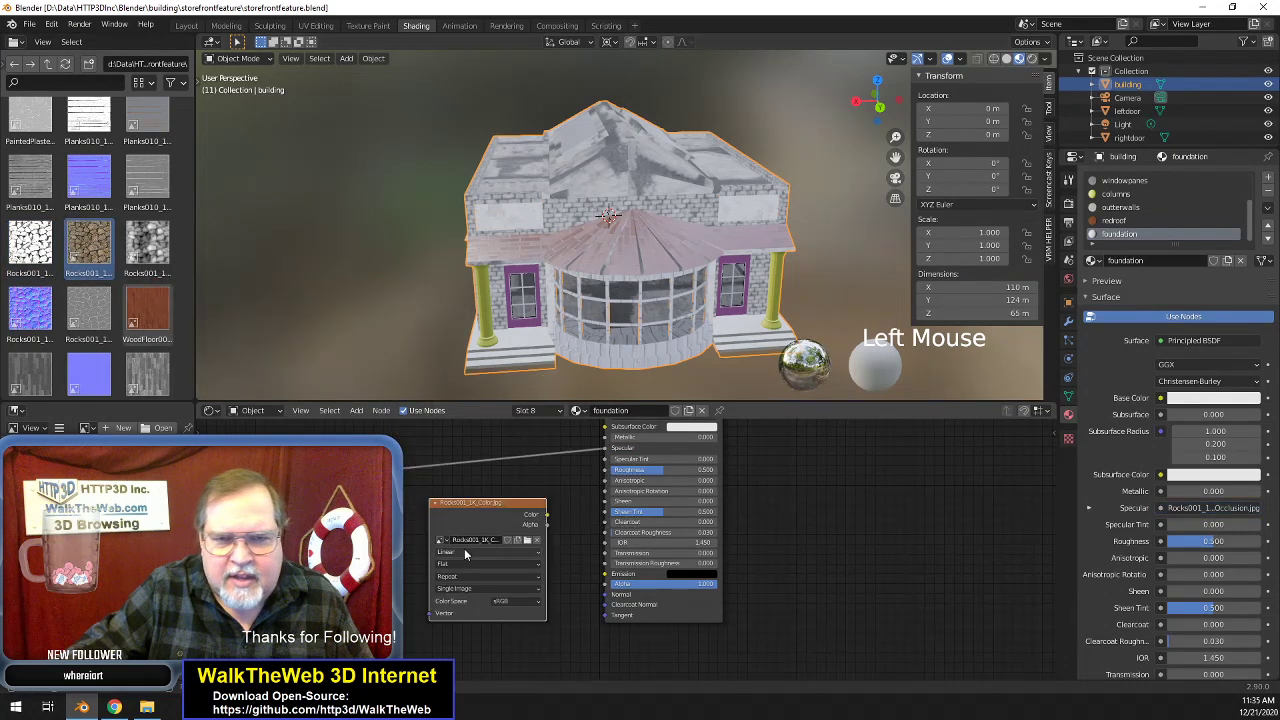
middle_drag(674, 509, 692, 423)
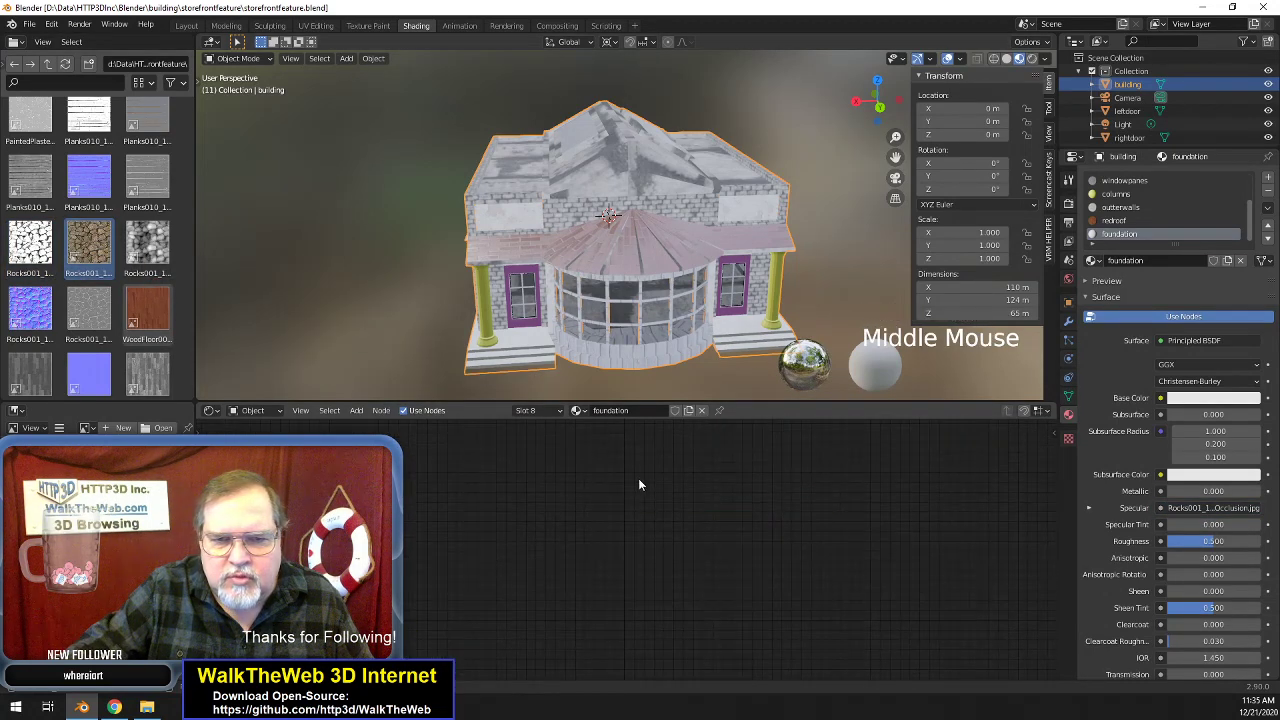
scroll(650, 504, down, 12)
middle_drag(650, 504, 611, 402)
drag(570, 615, 556, 498)
mouse_move(811, 580)
middle_down()
mouse_move(791, 483)
mouse_move(763, 489)
mouse_move(797, 580)
middle_up()
scroll(799, 517, up, 1)
scroll(790, 510, up, 3)
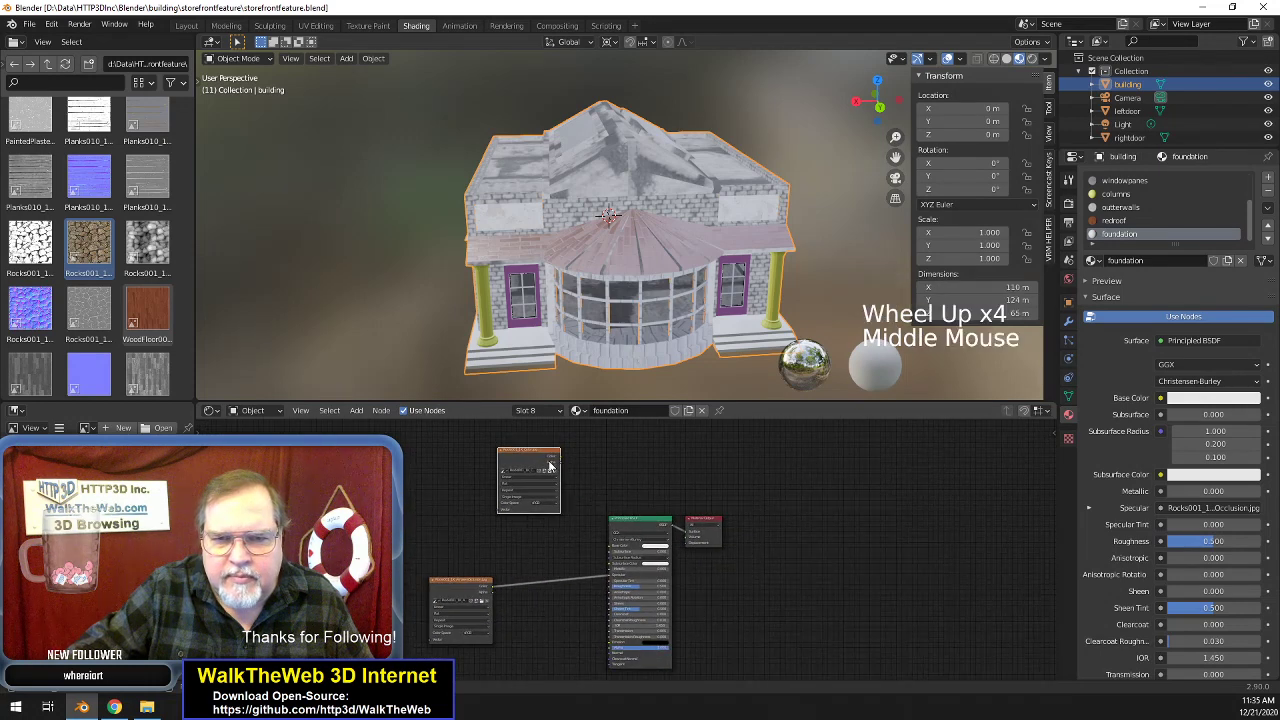
drag(546, 454, 615, 571)
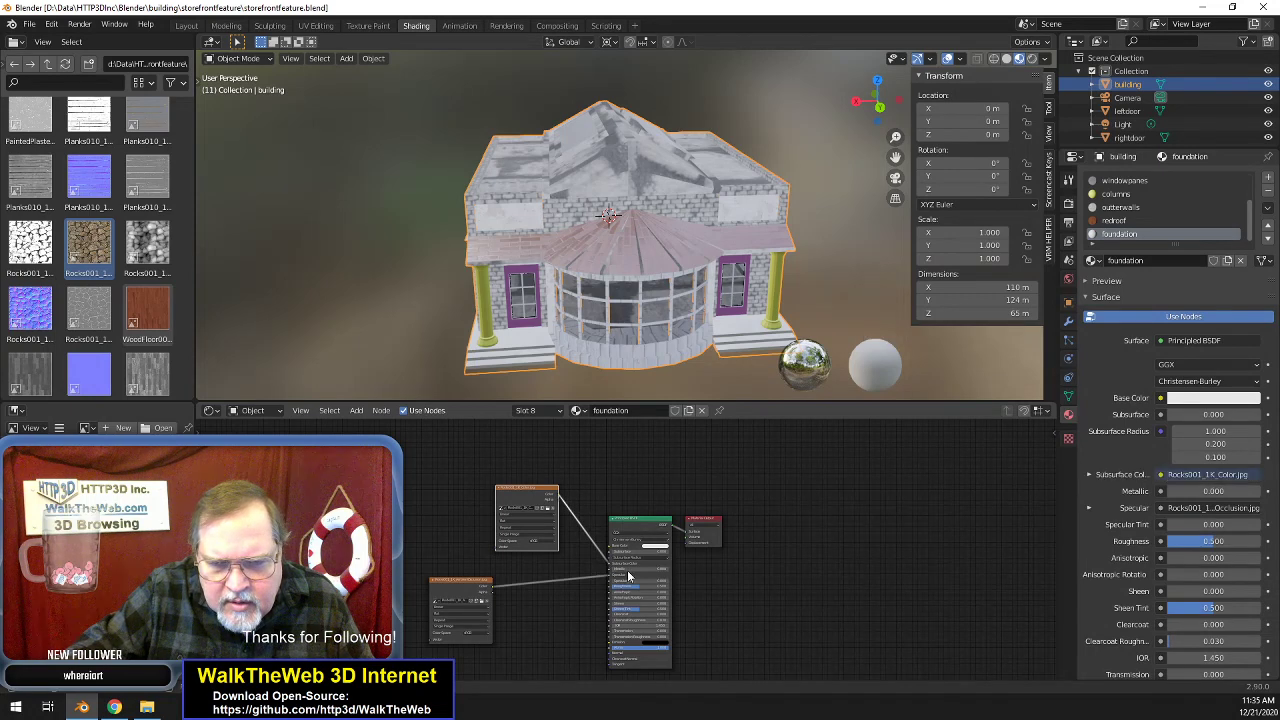
scroll(782, 571, up, 5)
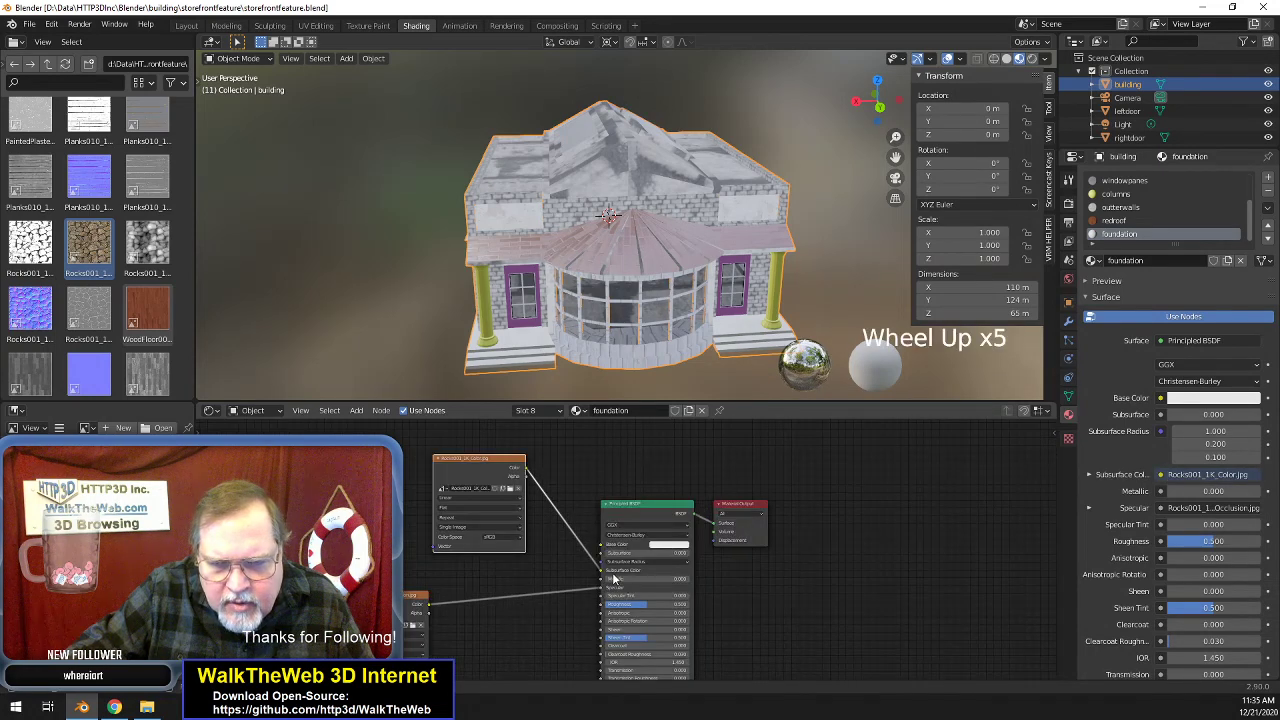
drag(603, 574, 601, 545)
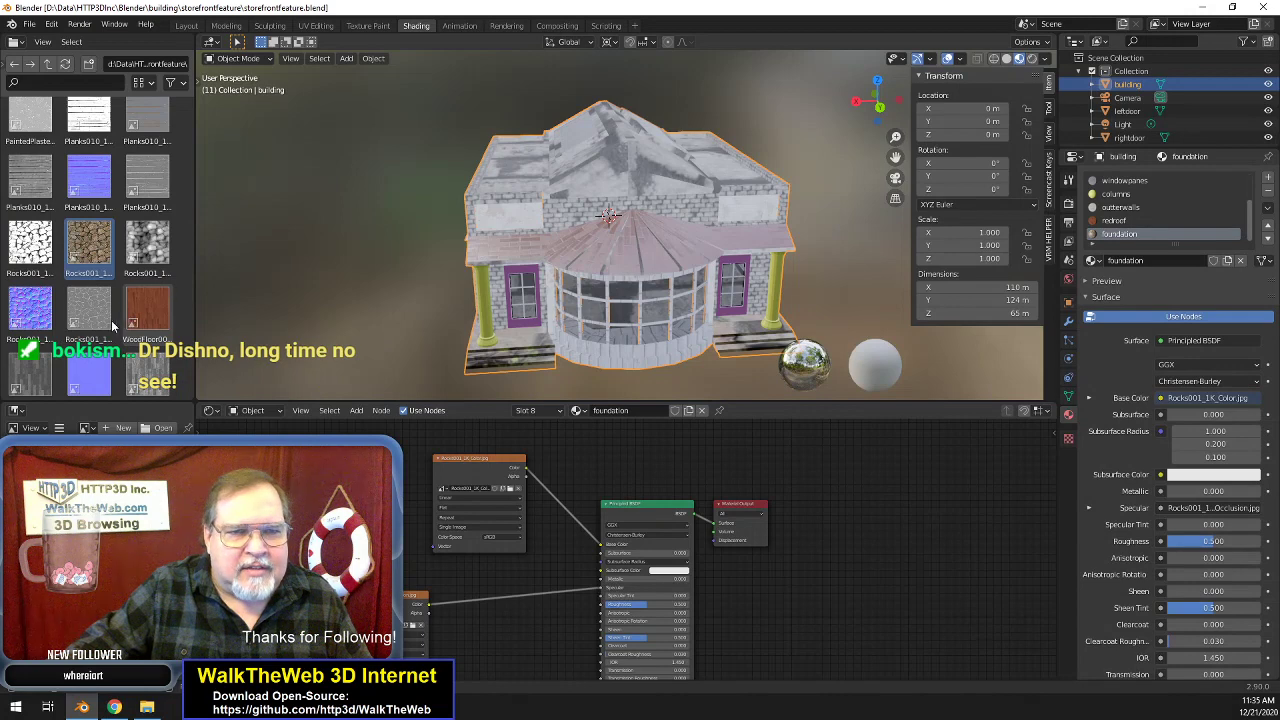
- Add the Rocks001 displacement image and connect its color output to the Material Output's Displacement input
drag(147, 245, 763, 605)
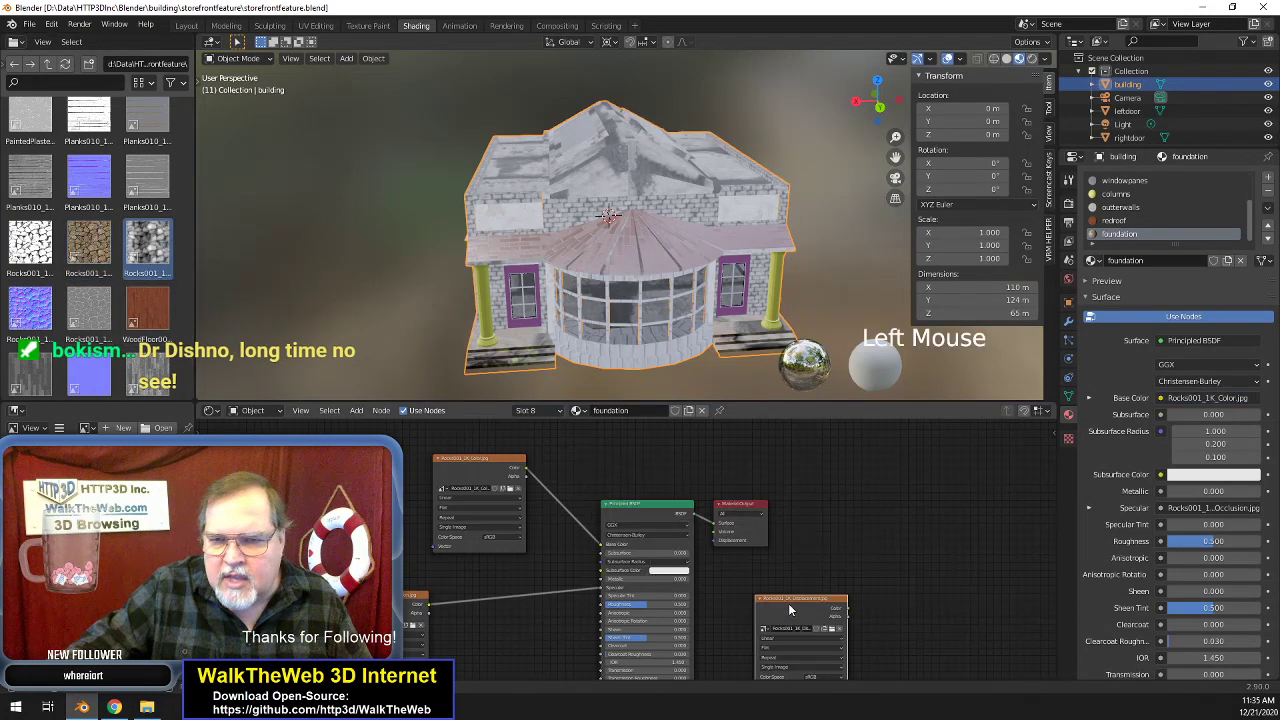
drag(847, 608, 716, 542)
middle_drag(856, 532, 866, 672)
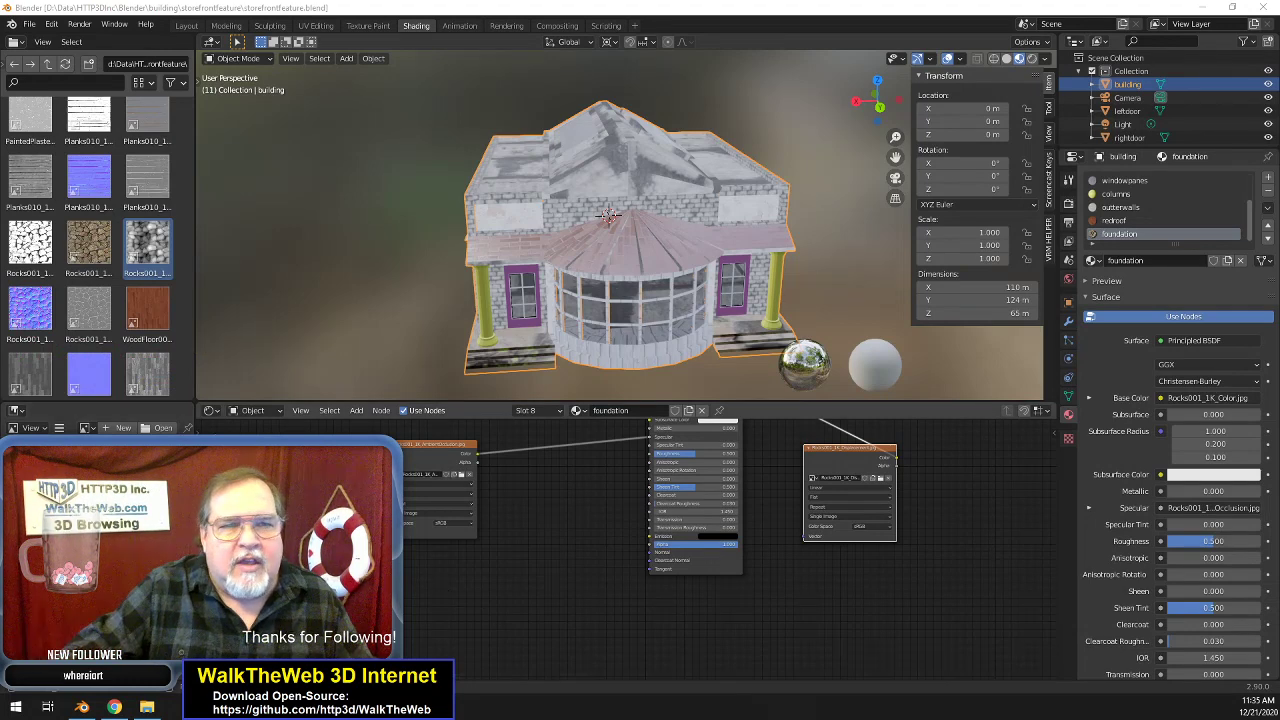
- Connect the Rocks001 normal image to the Principled BSDF's Normal input and move the ambient occlusion node up to make room
scroll(145, 367, down, 2)
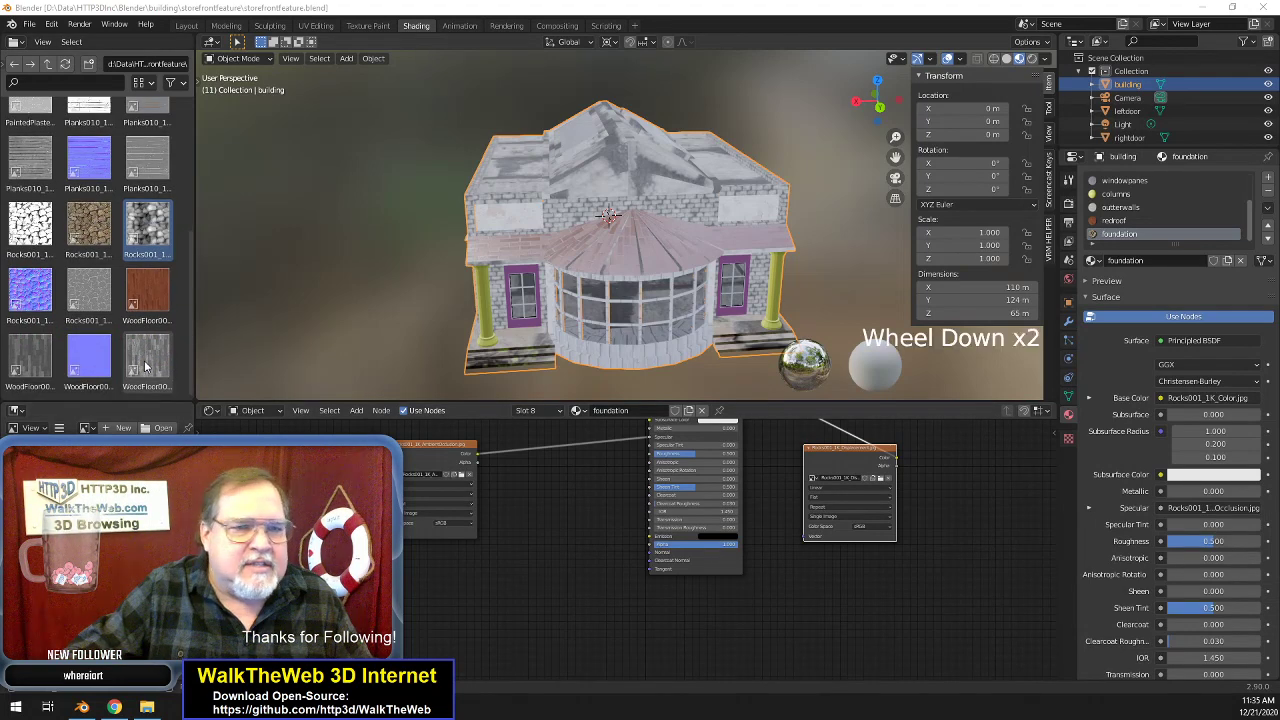
drag(30, 290, 650, 553)
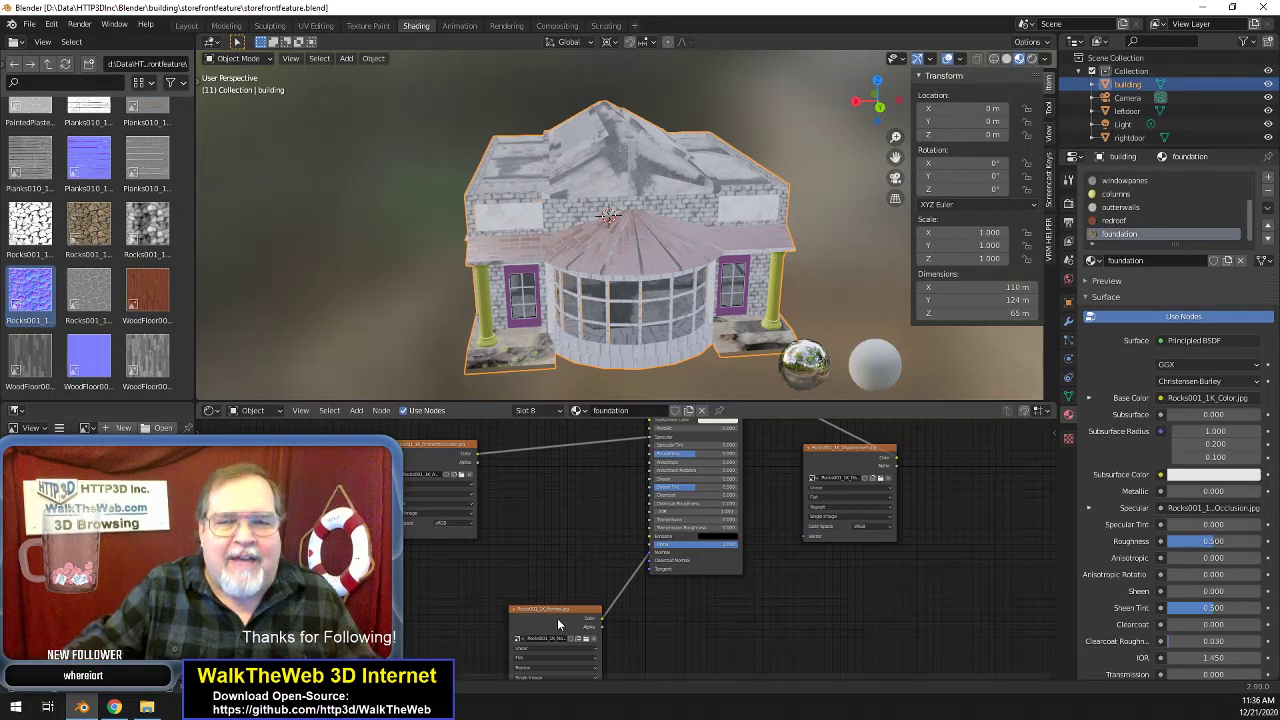
click(450, 447)
drag(451, 431, 438, 410)
drag(148, 225, 435, 567)
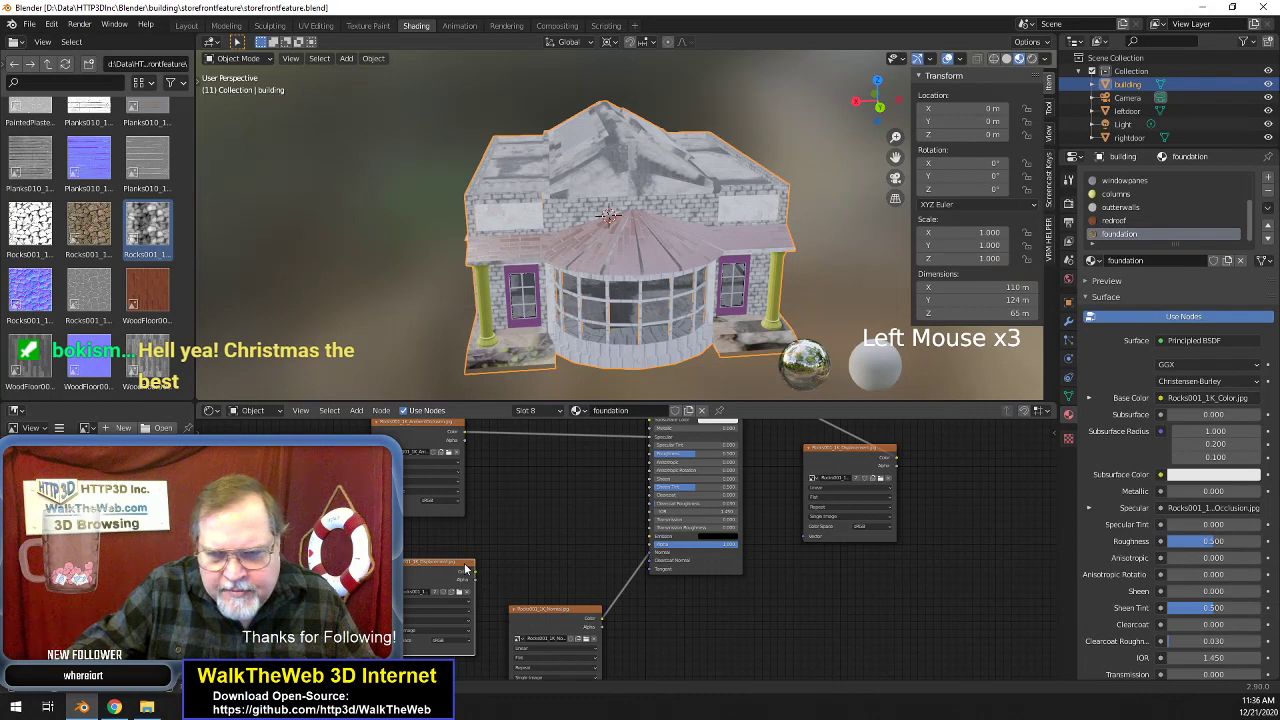
click(441, 562)
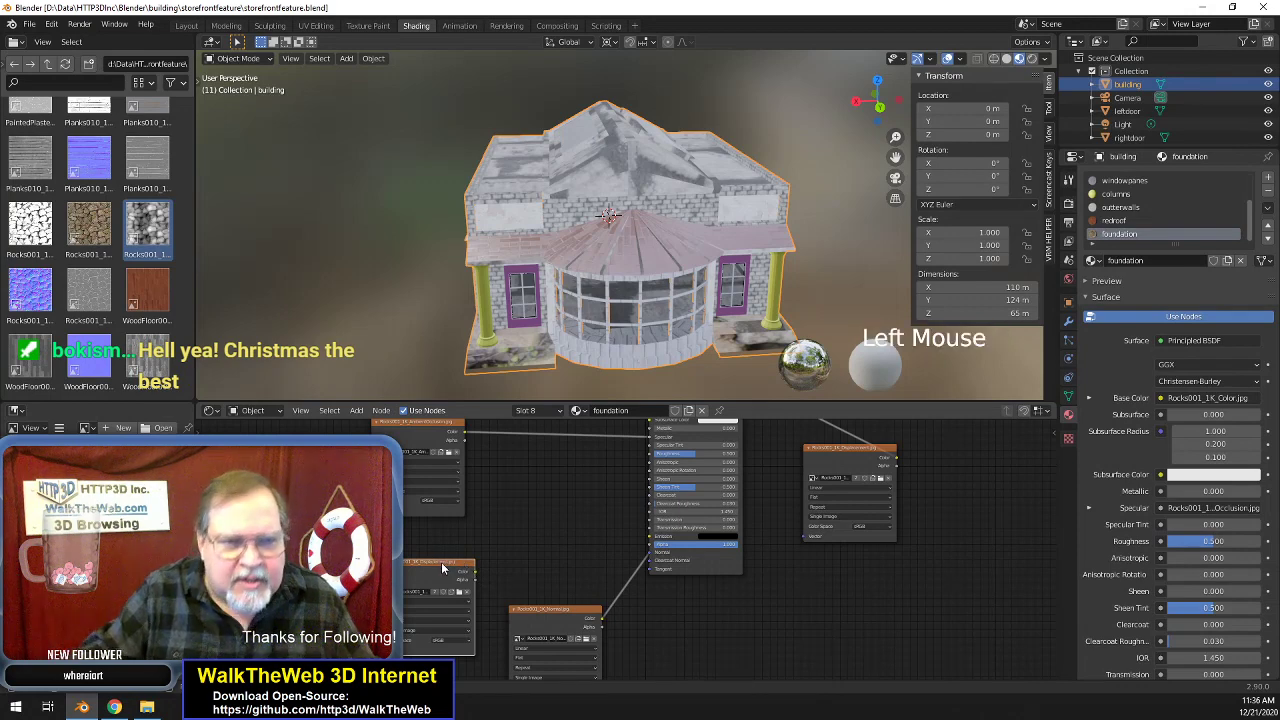
key(Delete)
- Add the Rocks001 roughness image, connect it to the Principled BSDF's Roughness input, and check the foundation from the building's side
drag(89, 290, 657, 462)
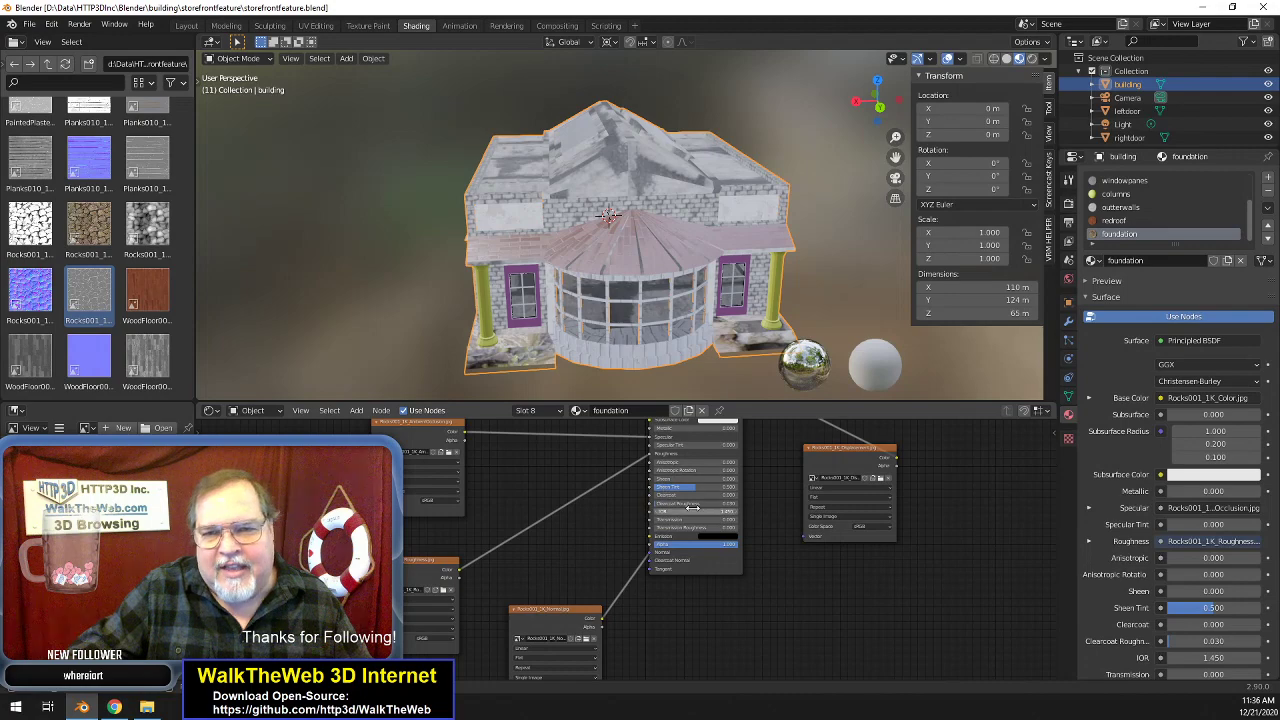
mouse_move(881, 108)
mouse_down()
mouse_move(926, 114)
mouse_move(898, 110)
mouse_up()
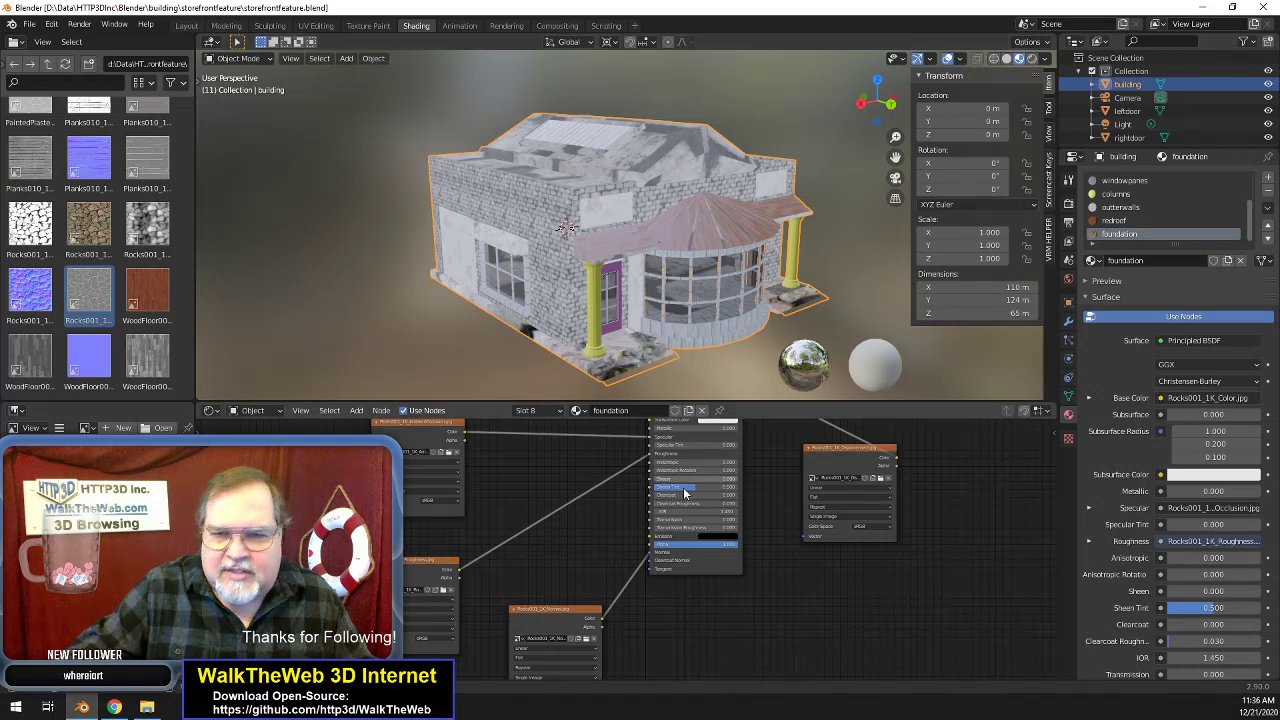
- Switch to the UV Editing workspace and unwrap the selected foundation faces
click(315, 25)
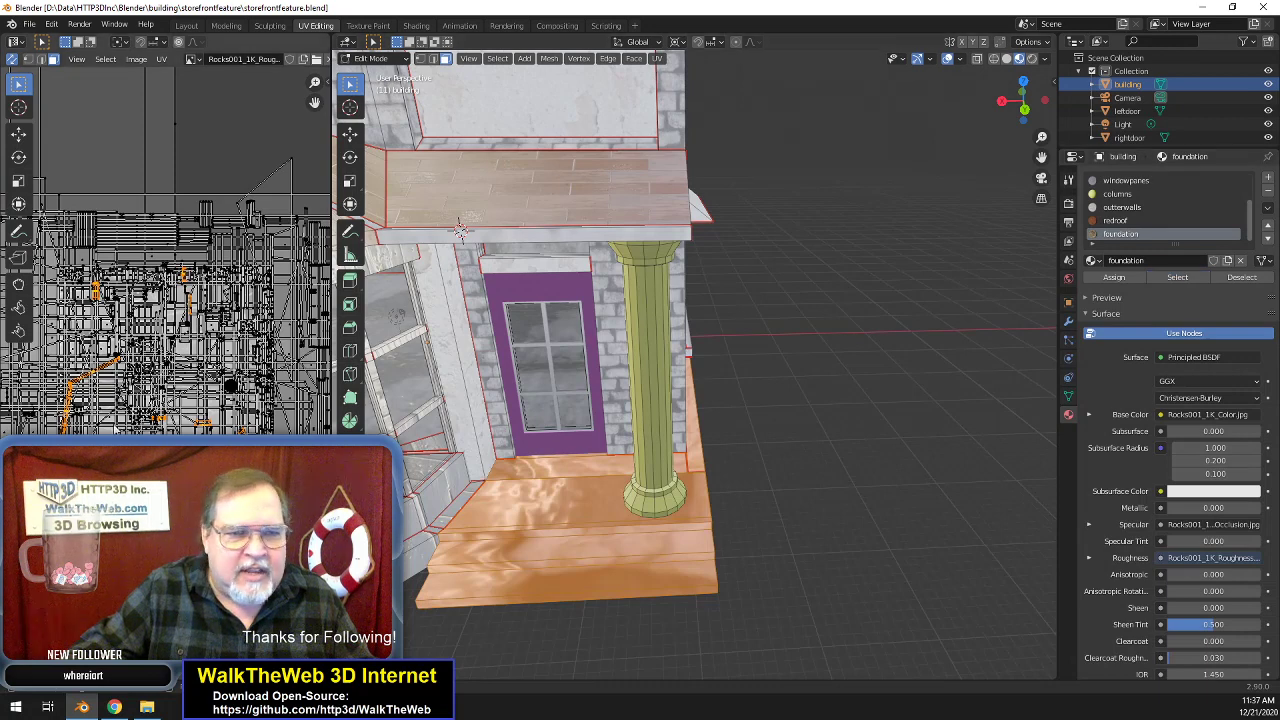
click(656, 58)
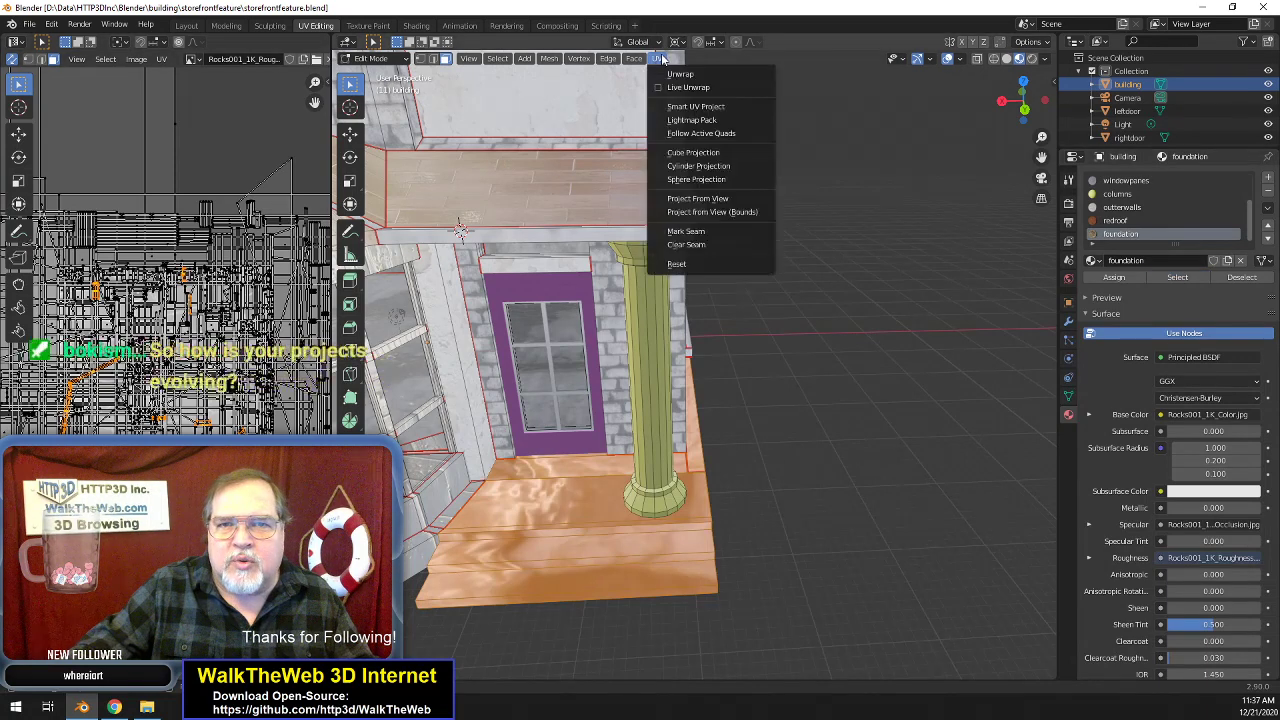
click(680, 72)
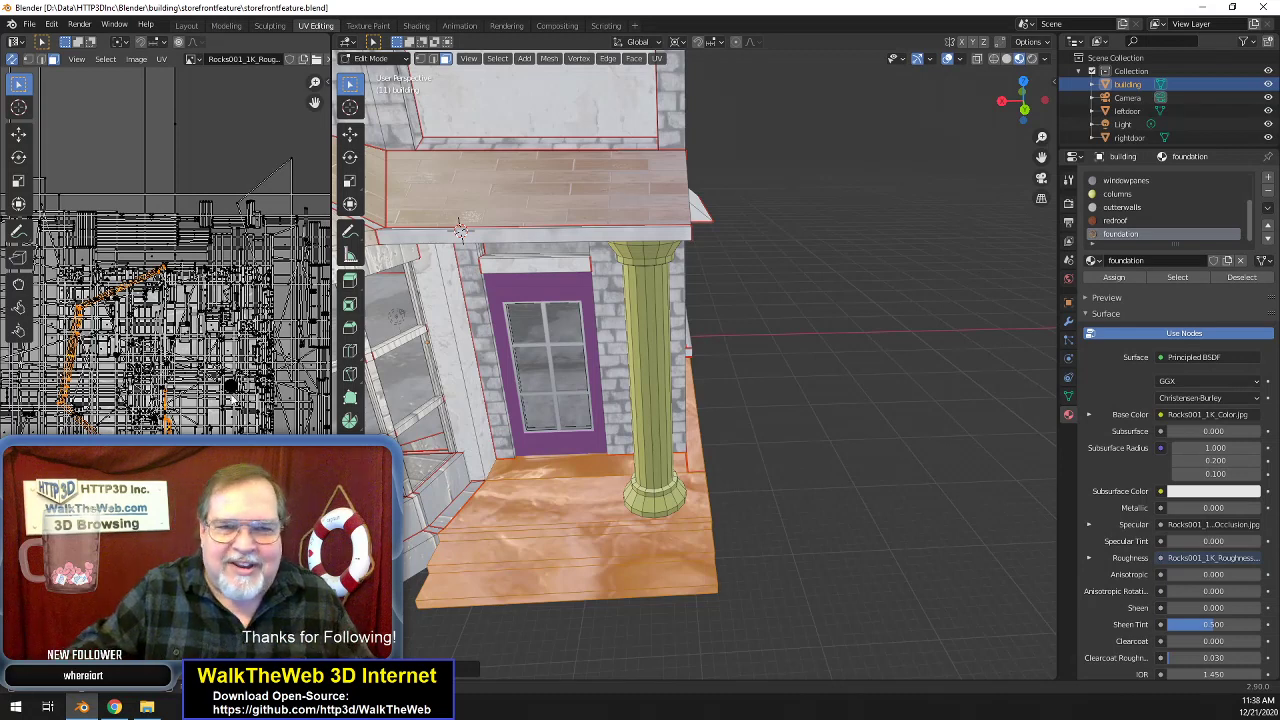
- Scale the foundation faces' UVs by 12 after trying factors of 4, 6, 8 and 10
key(s)
key(4)
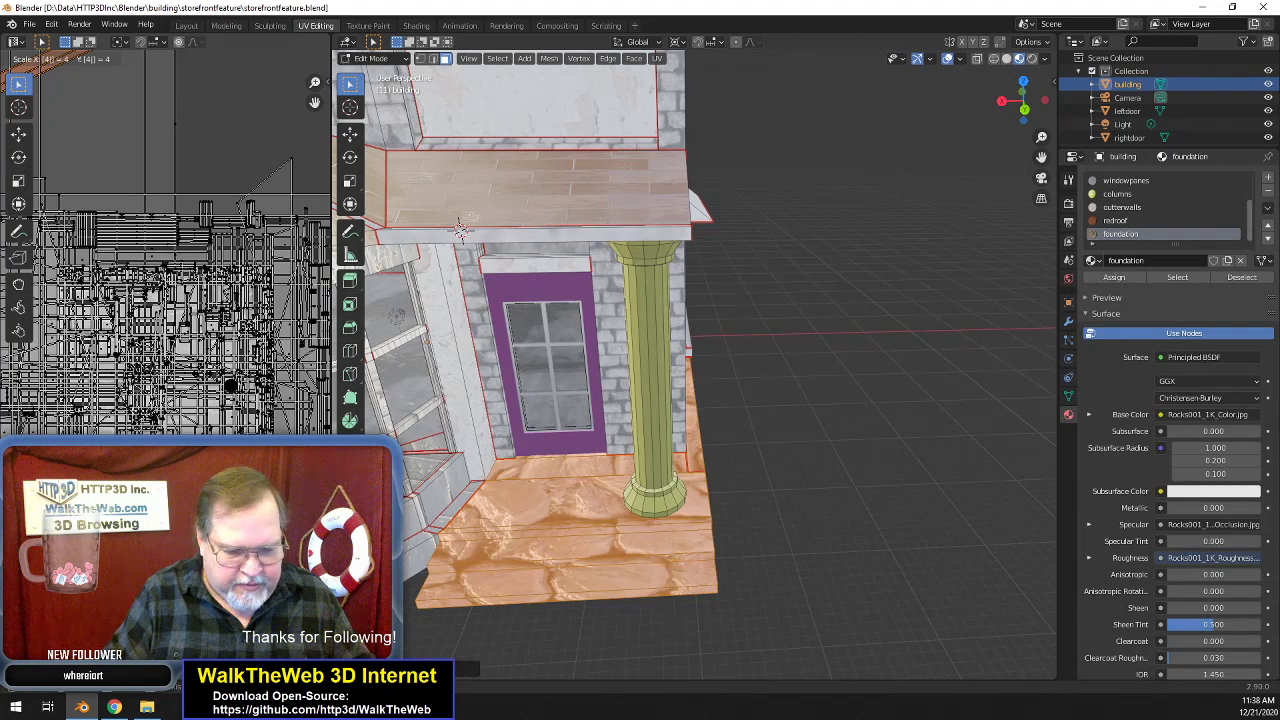
key(BackSpace)
key(6)
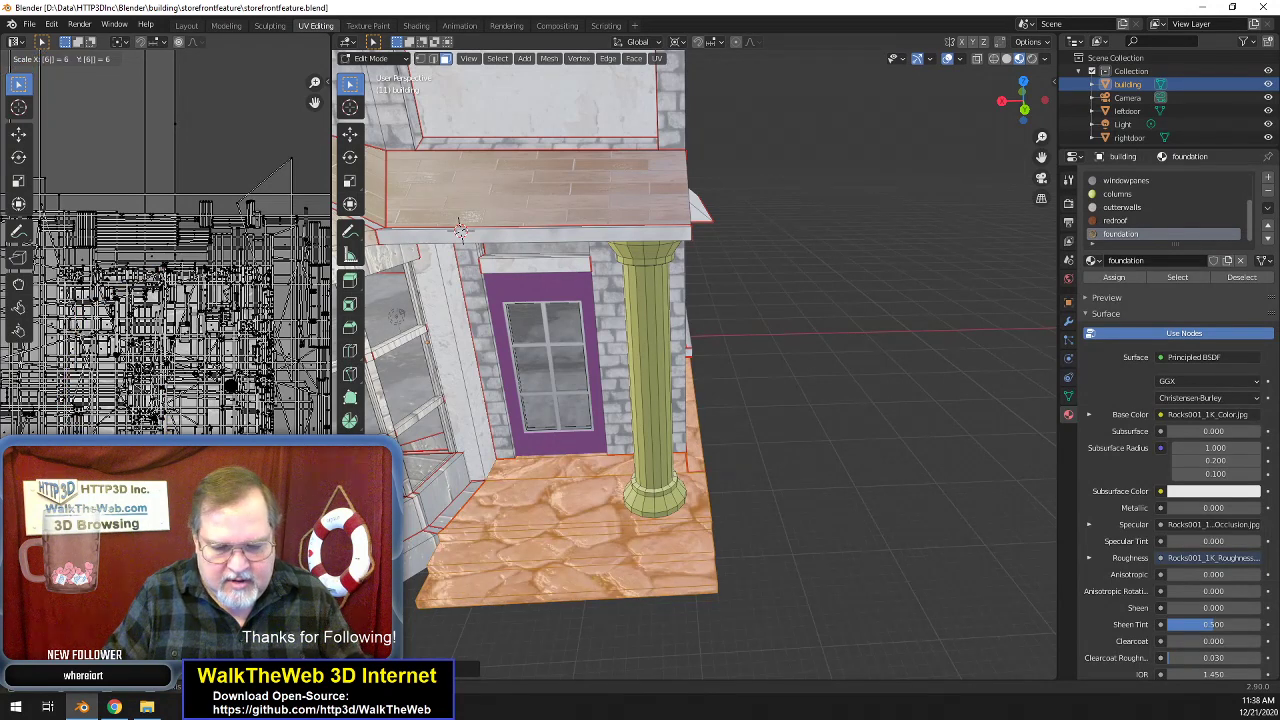
key(BackSpace)
key(8)
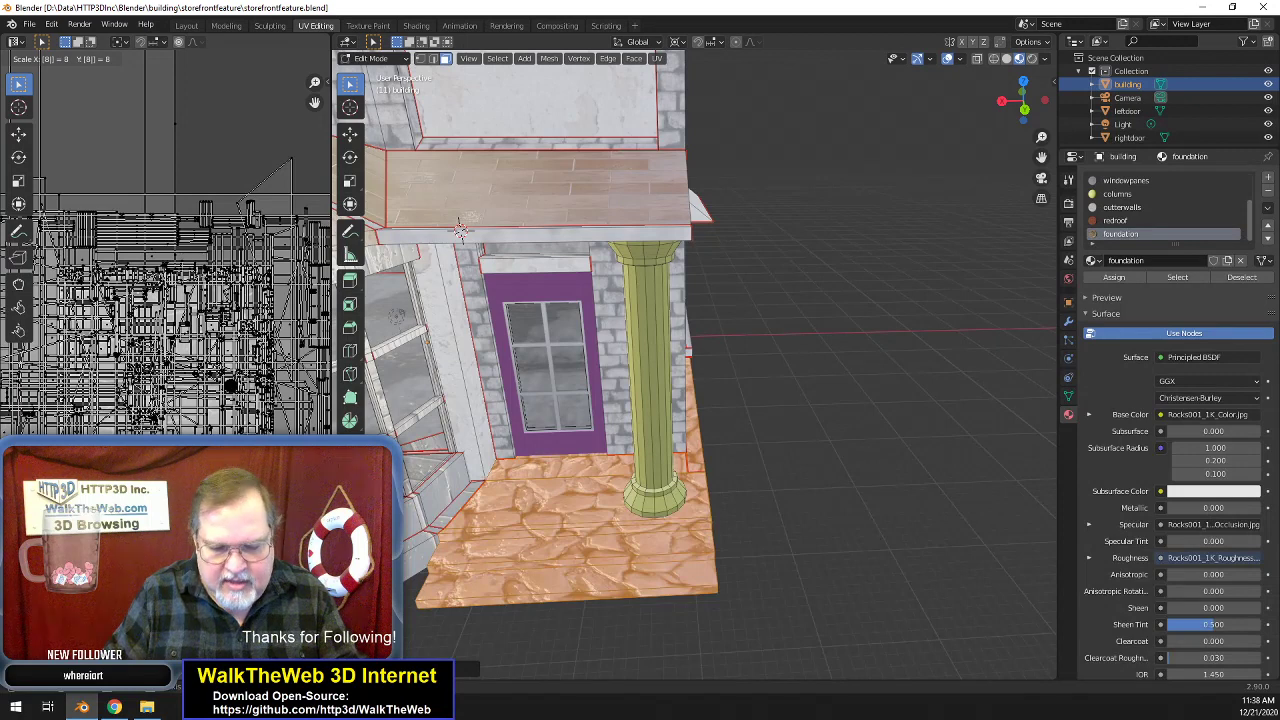
key(BackSpace)
key(1)
key(0)
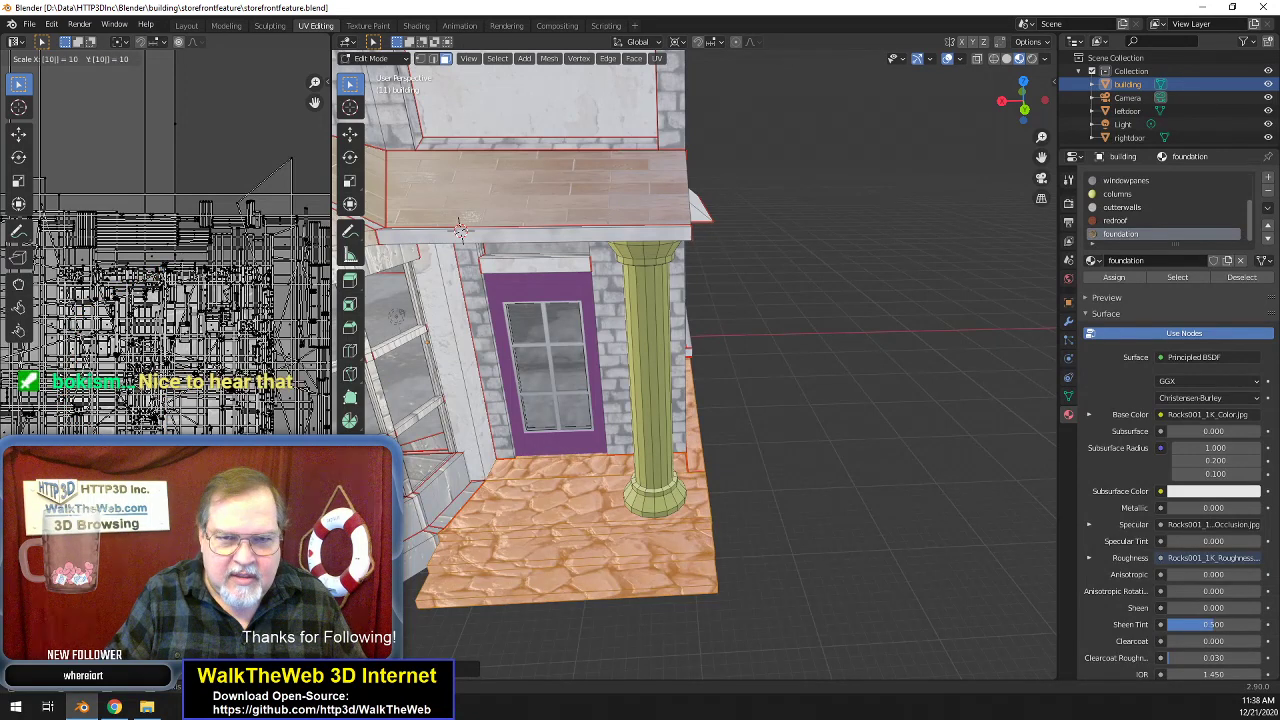
key(BackSpace)
key(2)
key(Return)
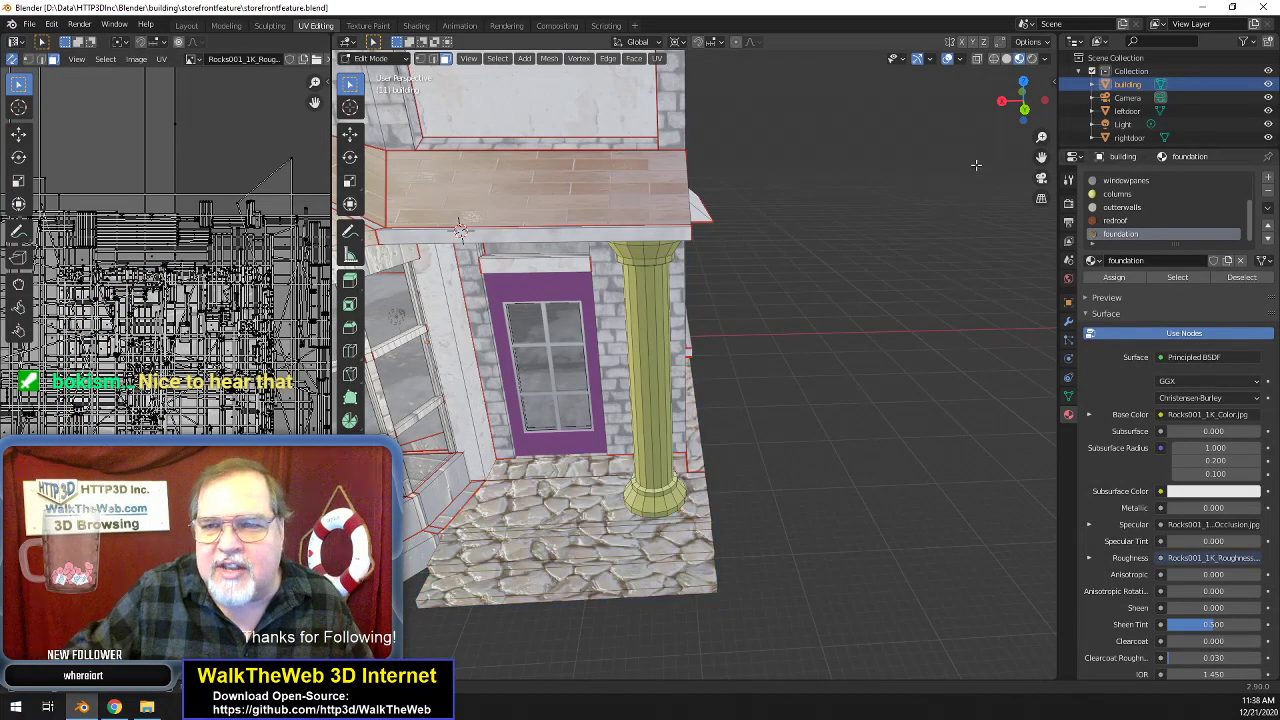
- Select the untextured side faces of the porch steps next to the bay window and assign the foundation material to them
drag(1024, 101, 952, 67)
middle_drag(656, 270, 428, 262)
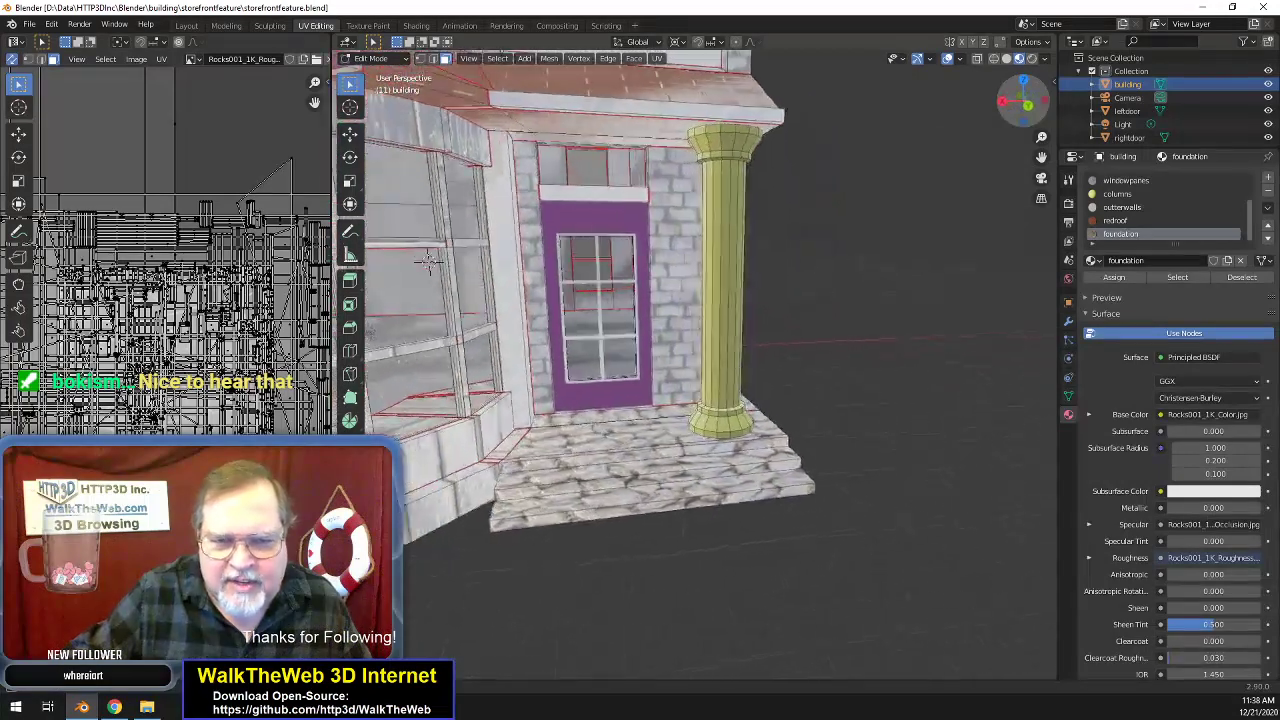
scroll(920, 314, up, 2)
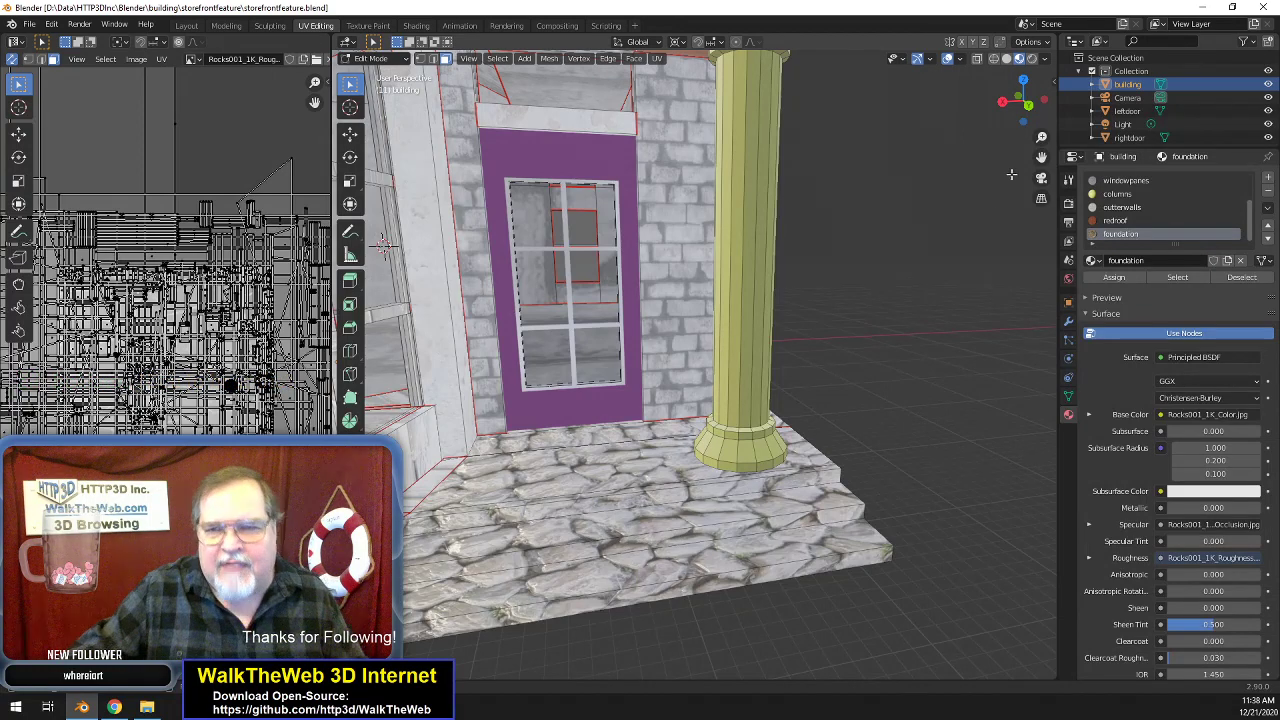
mouse_move(1021, 106)
mouse_down()
mouse_move(970, 106)
mouse_move(1050, 106)
mouse_move(1030, 106)
mouse_up()
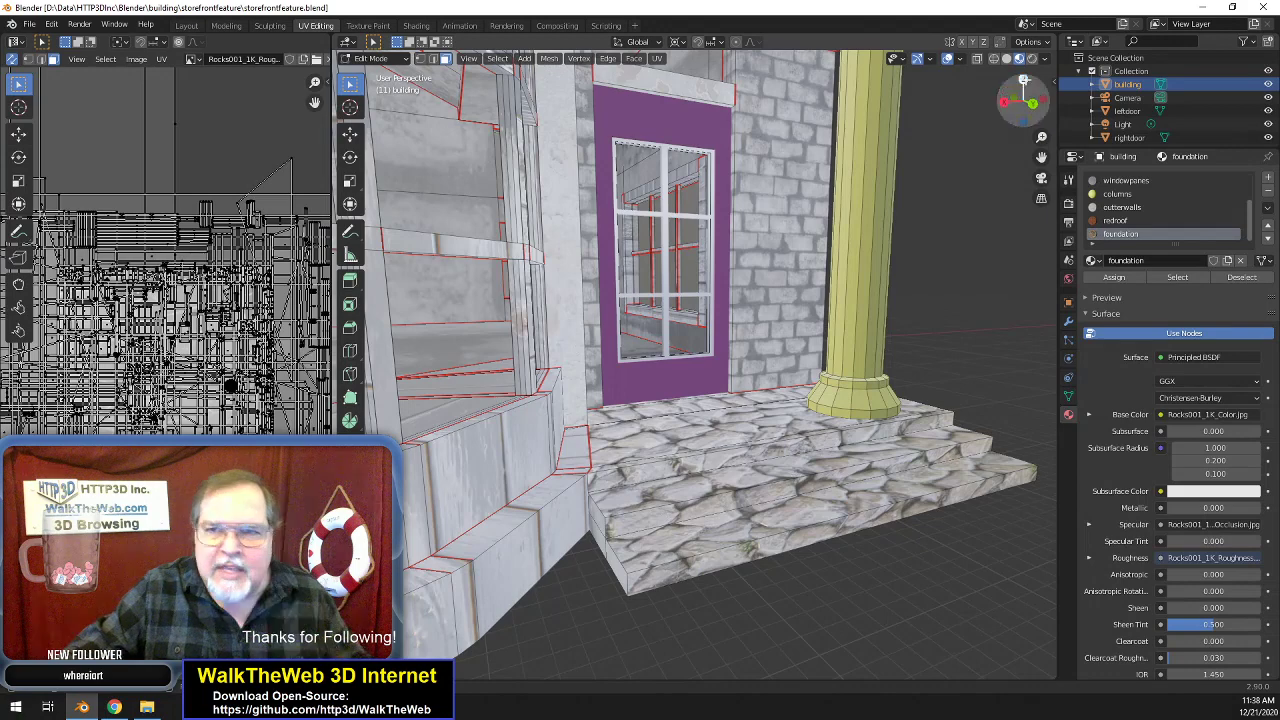
mouse_move(1033, 103)
mouse_down()
mouse_move(955, 104)
mouse_move(1023, 103)
mouse_up()
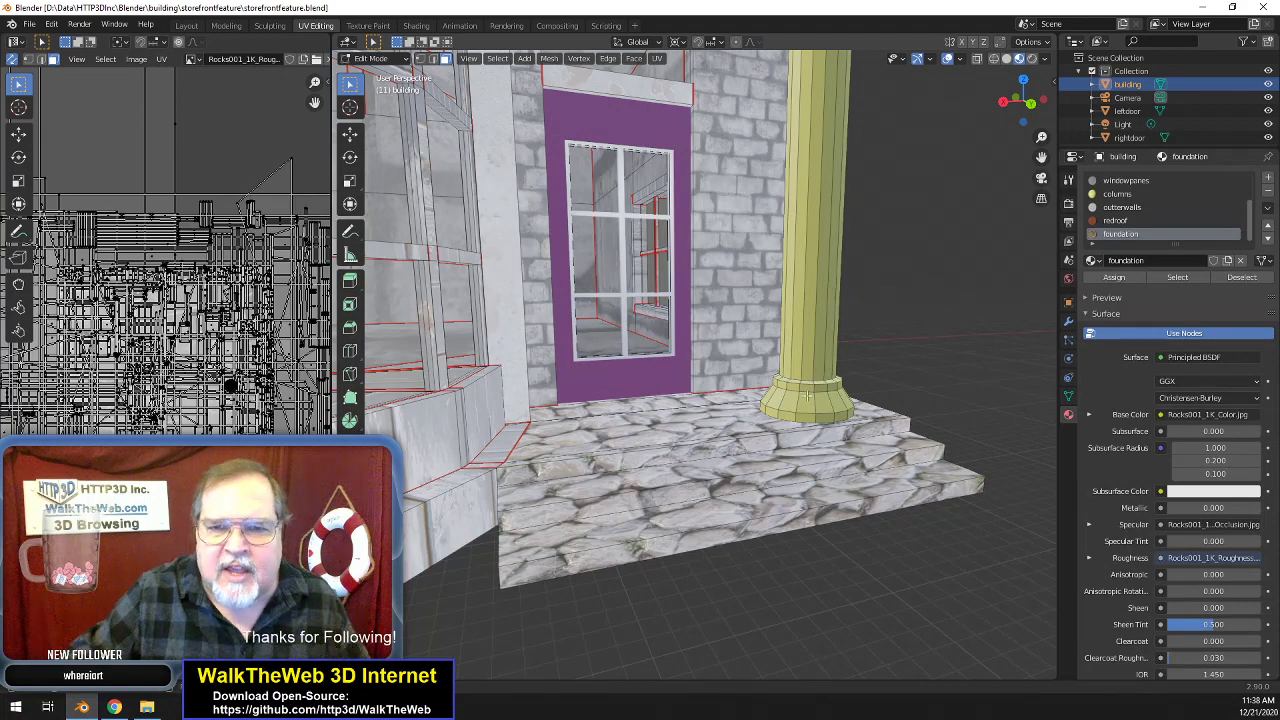
drag(1022, 104, 976, 80)
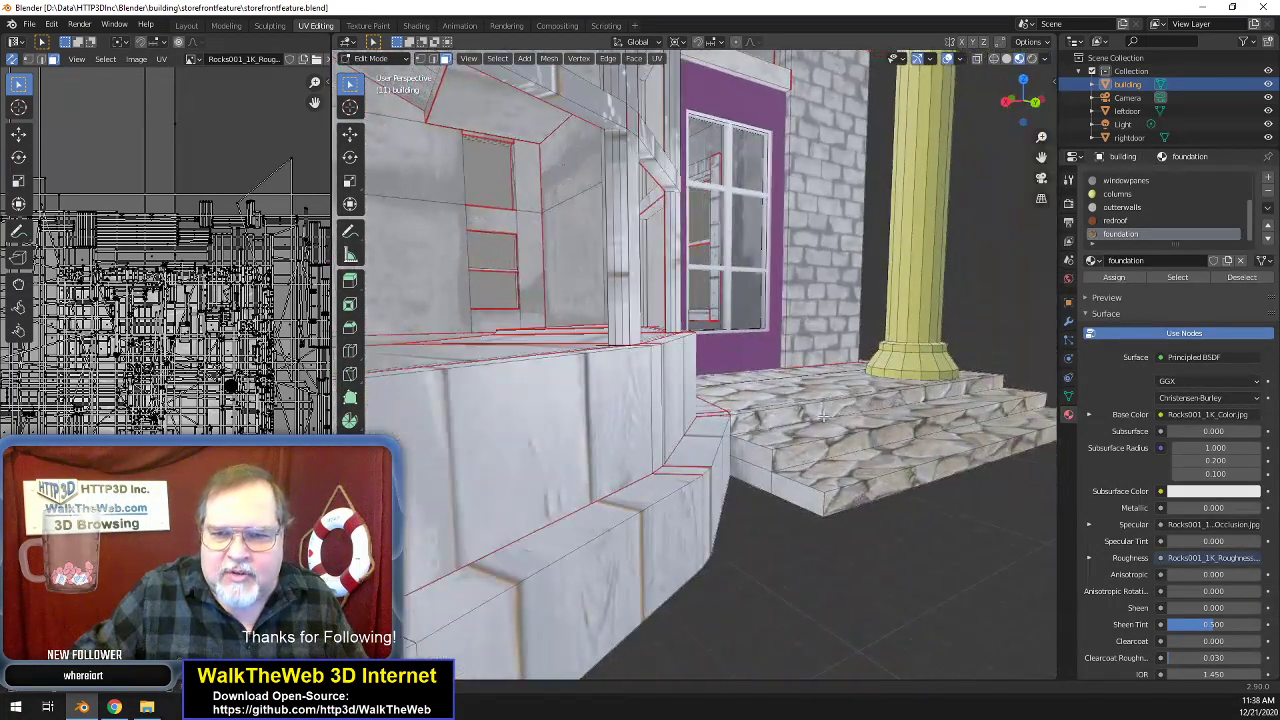
click(783, 489)
shift+click(756, 479)
shift+click(756, 456)
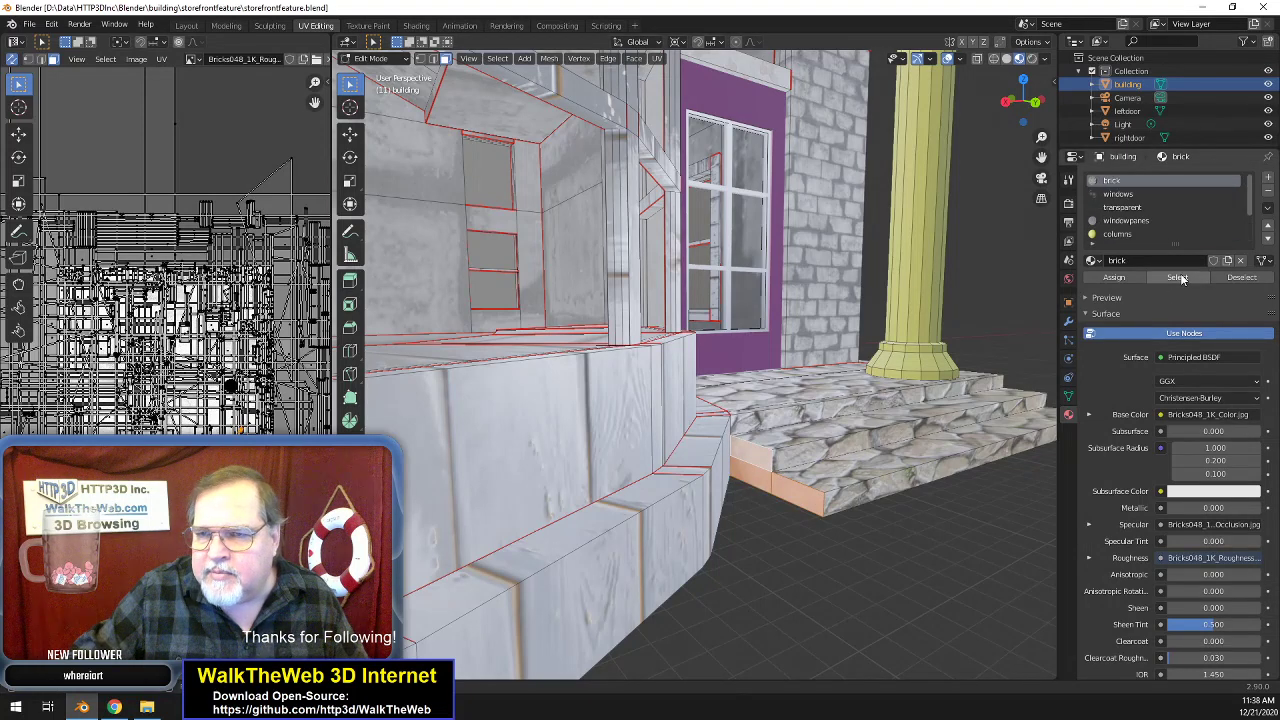
scroll(1133, 233, down, 3)
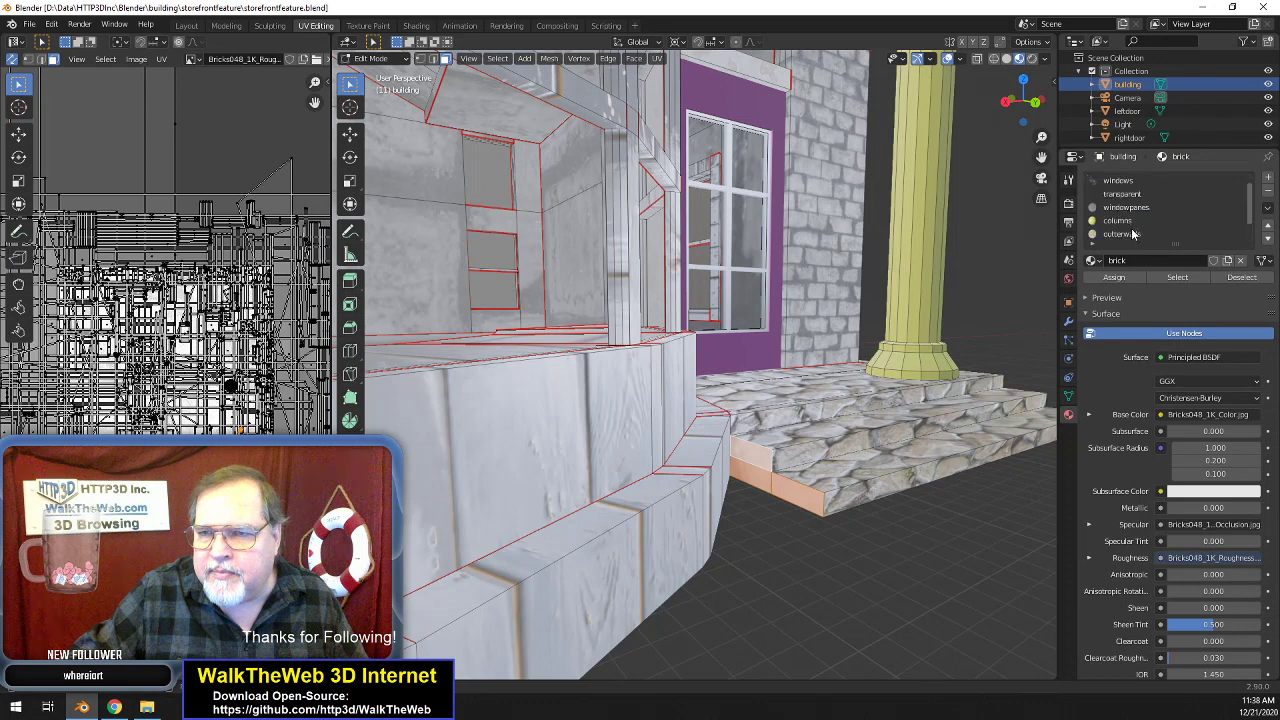
click(1135, 234)
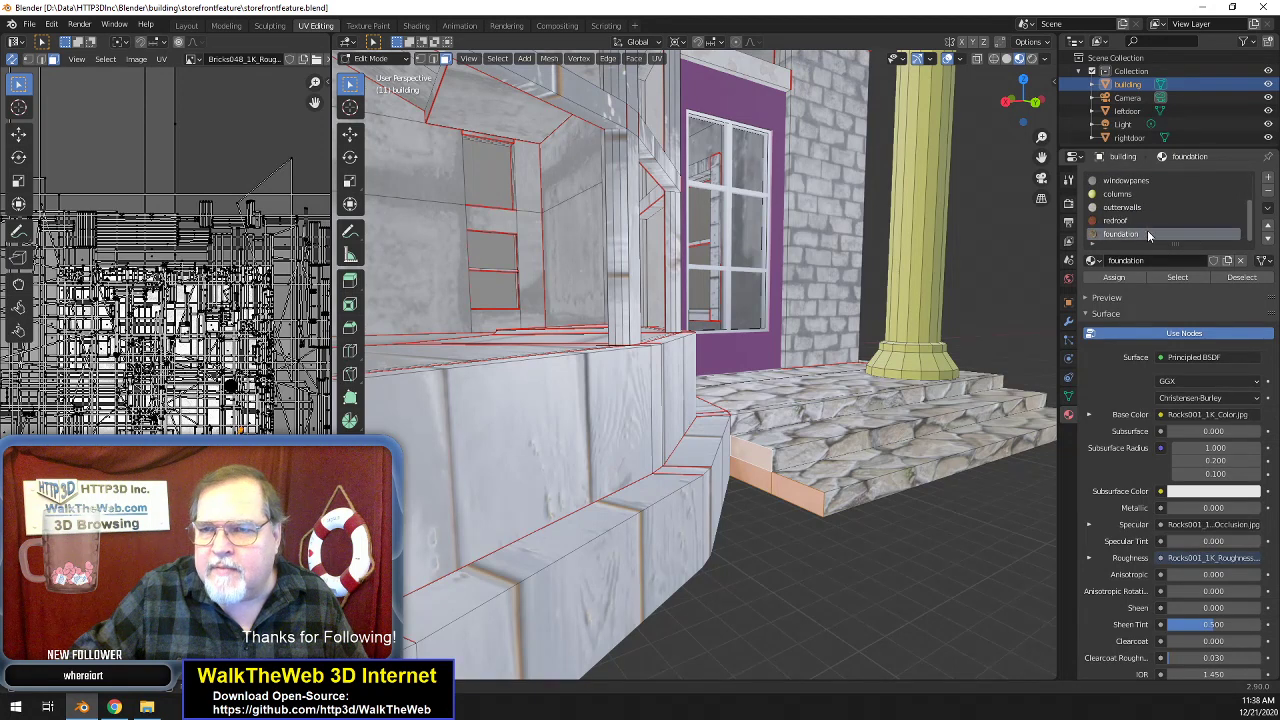
click(1176, 281)
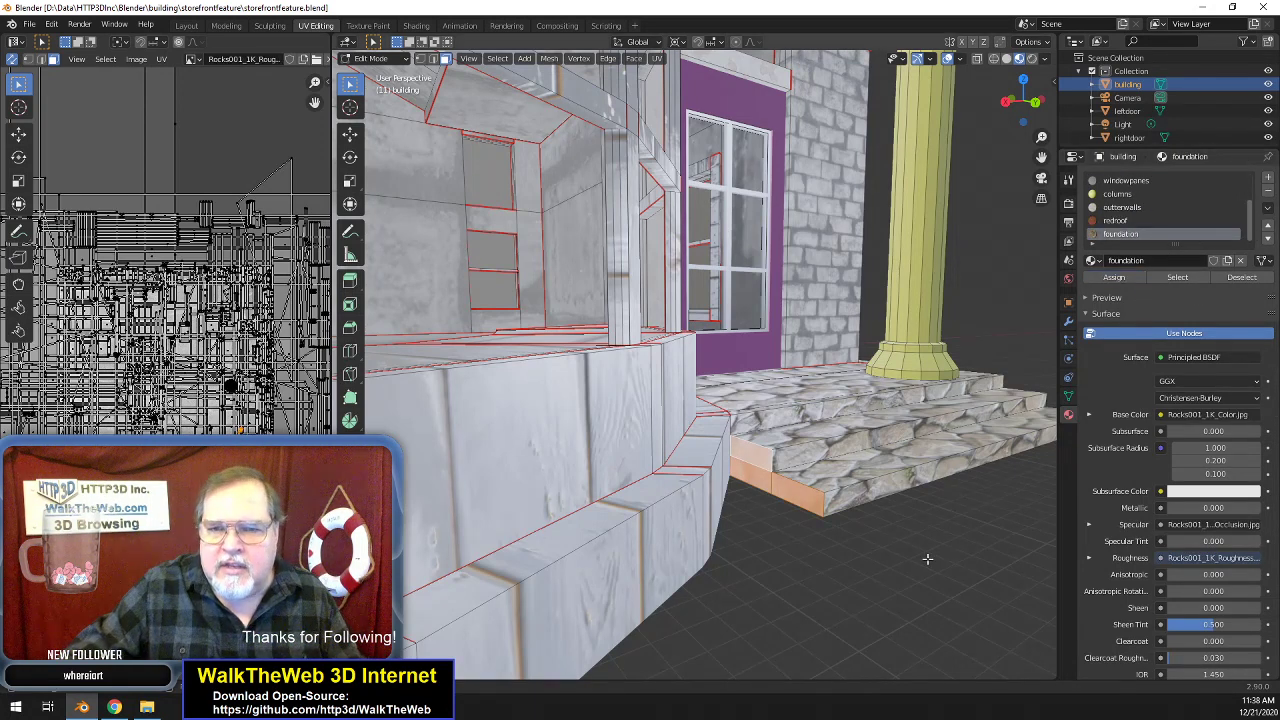
- Scale the UVs of the selected porch step side faces by 14 after trying a factor of 12
text(s)
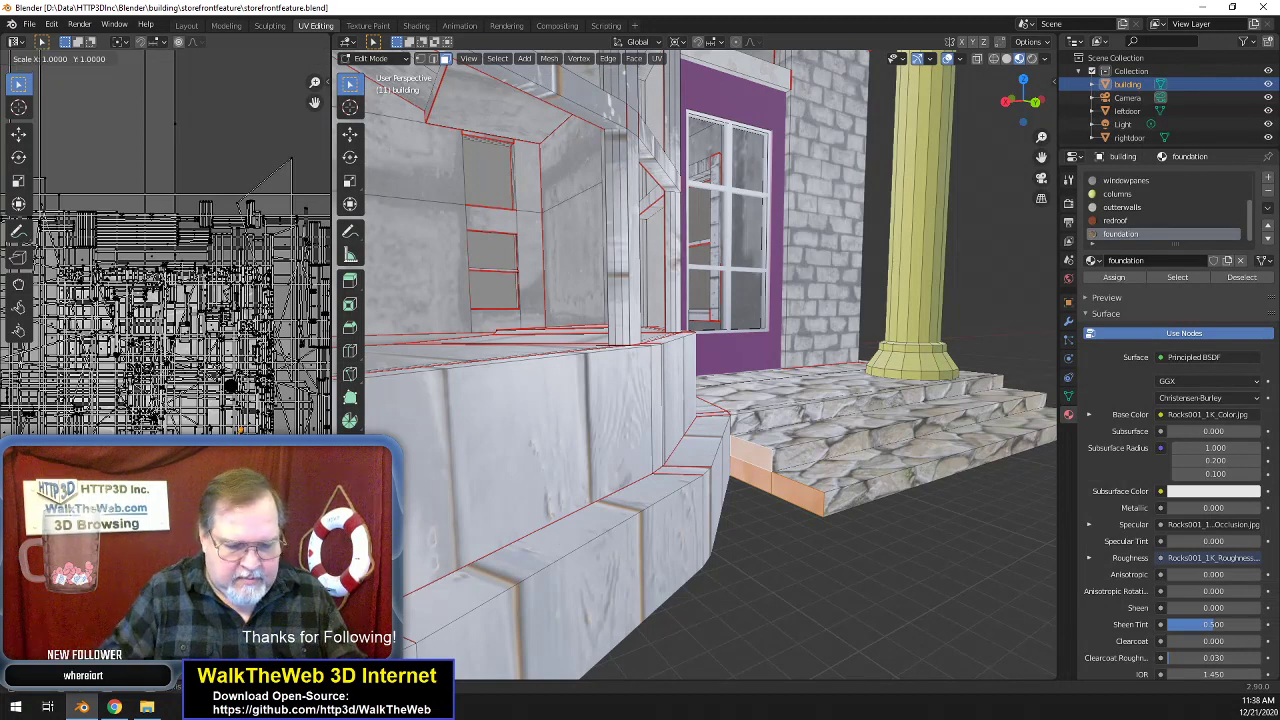
text(12)
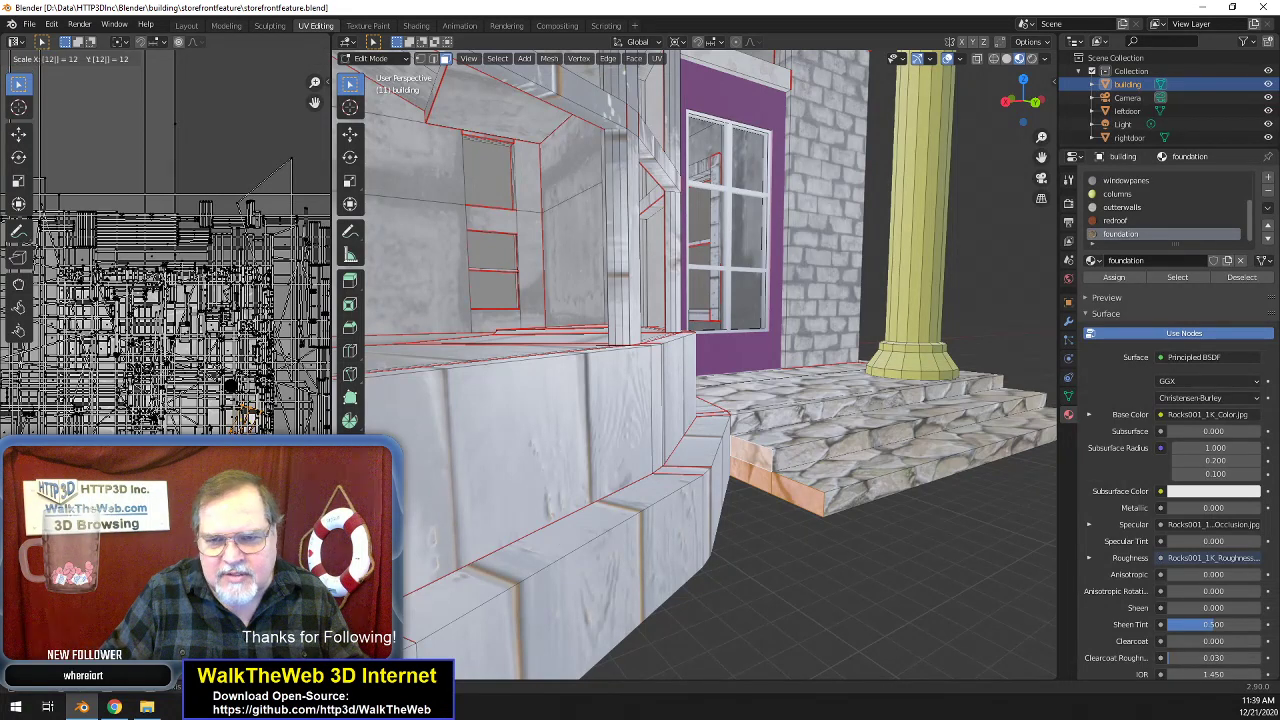
key(BackSpace)
text(4)
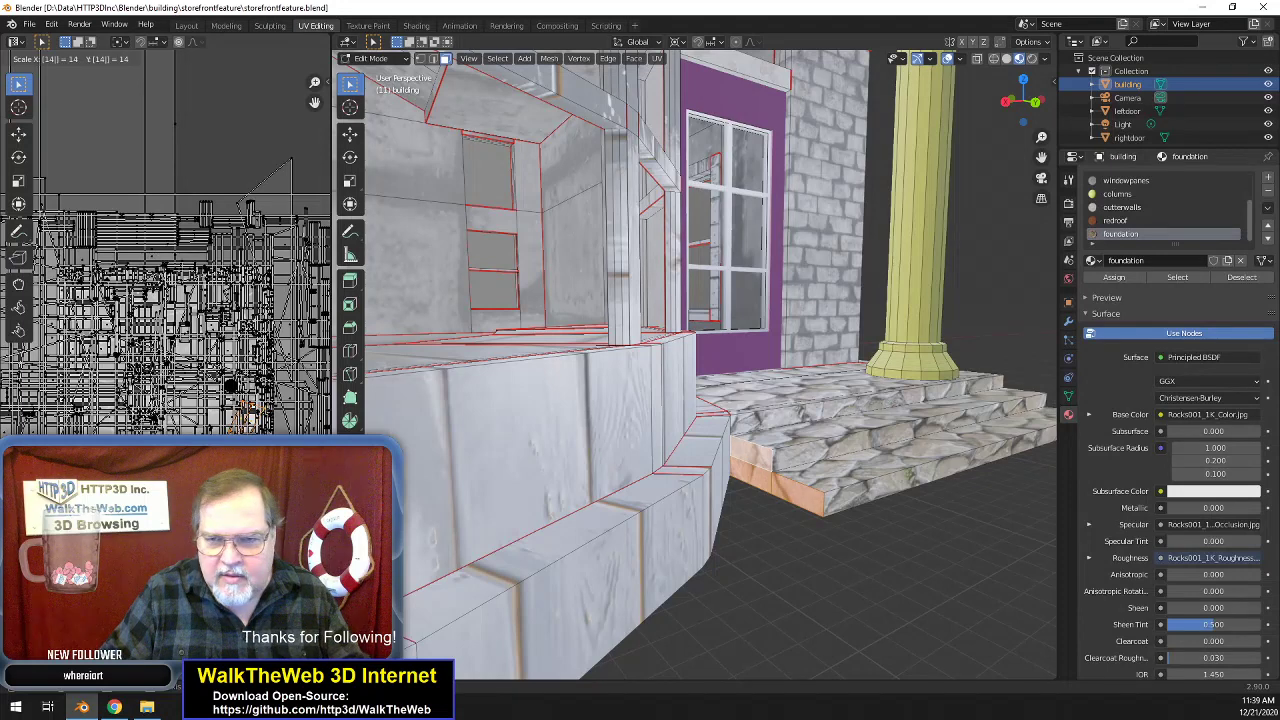
key(Return)
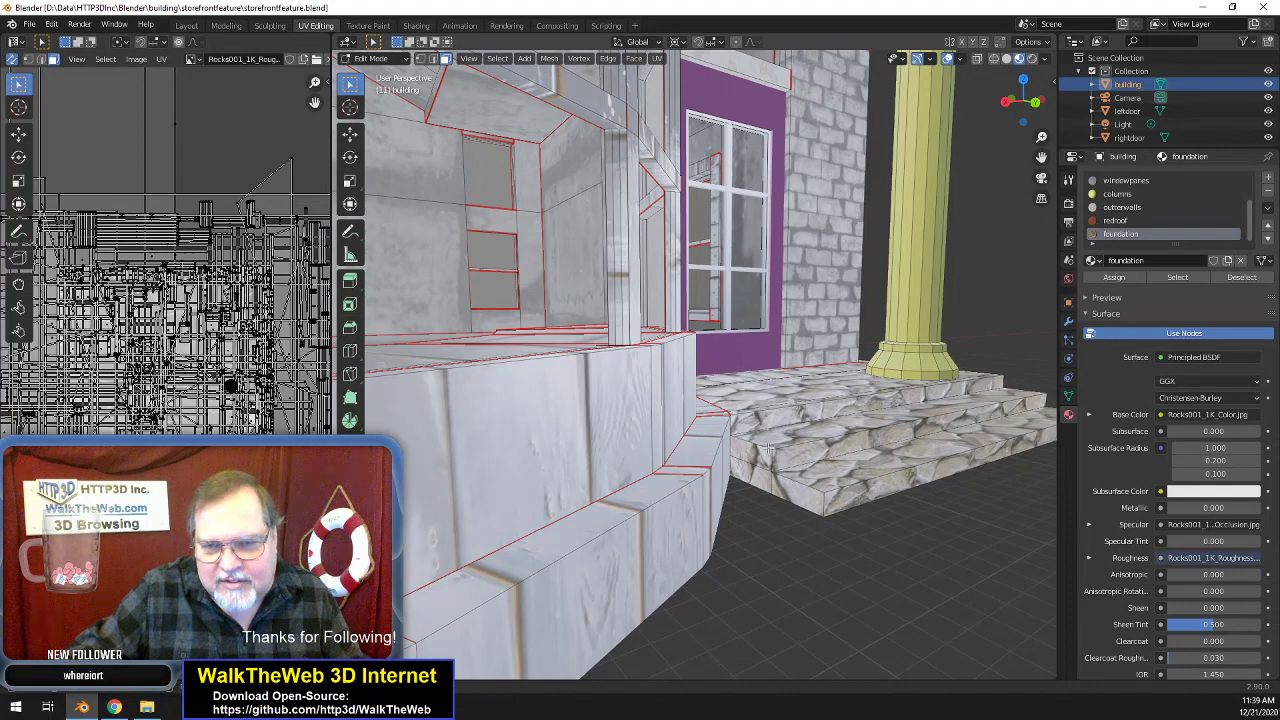
- Select the untextured side faces of the other porch's steps, across the bay window, and assign the foundation material to them
scroll(878, 524, down, 5)
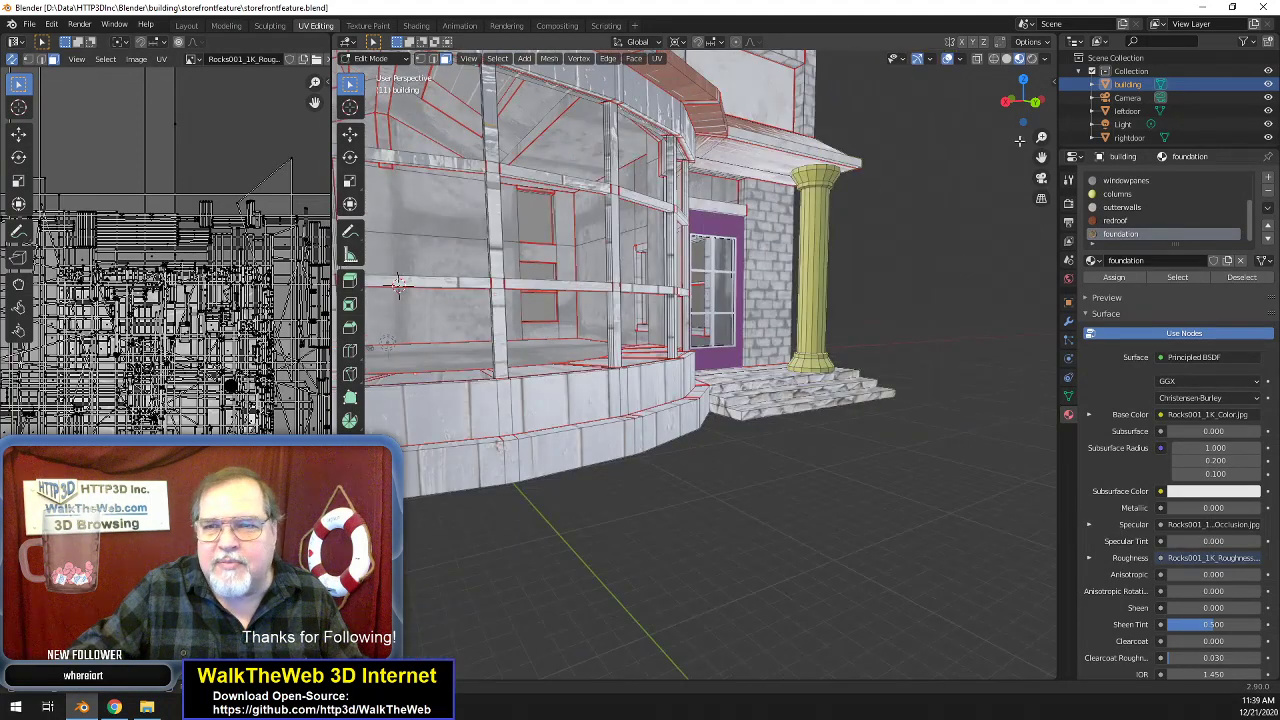
drag(1031, 102, 925, 104)
drag(1041, 158, 1075, 173)
drag(1027, 102, 1120, 102)
scroll(869, 251, up, 6)
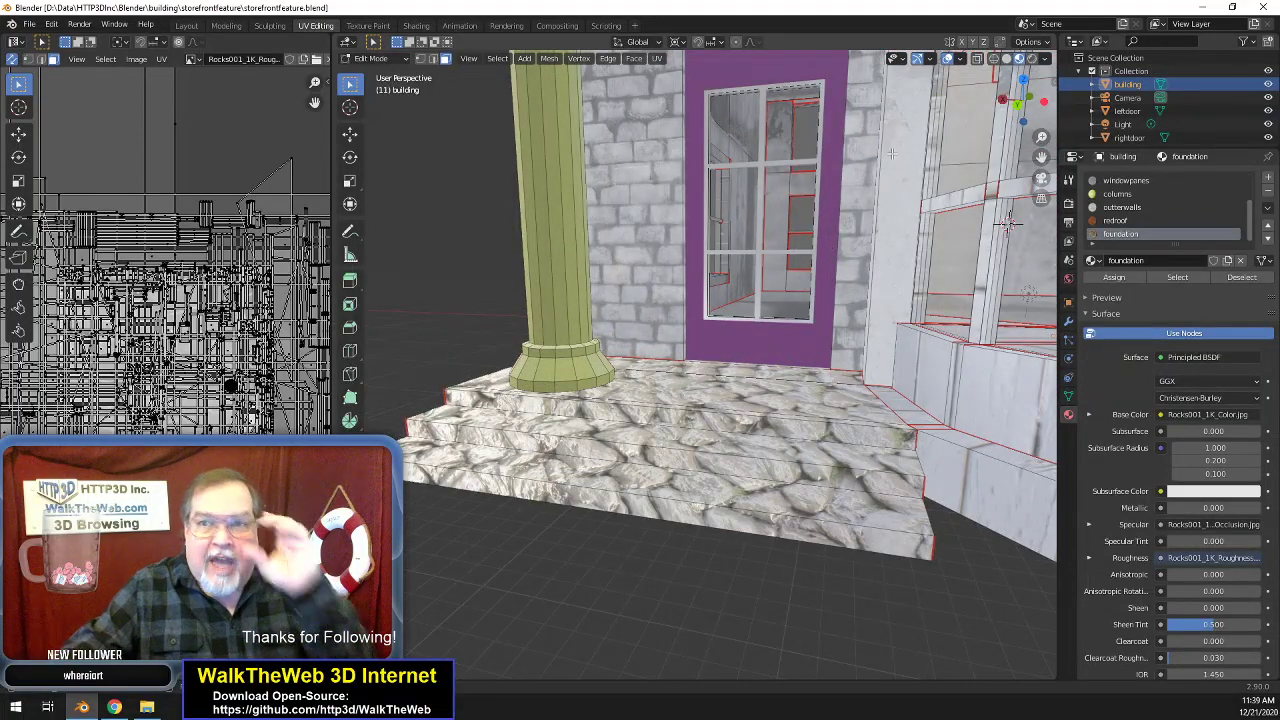
middle_drag(1010, 224, 828, 275)
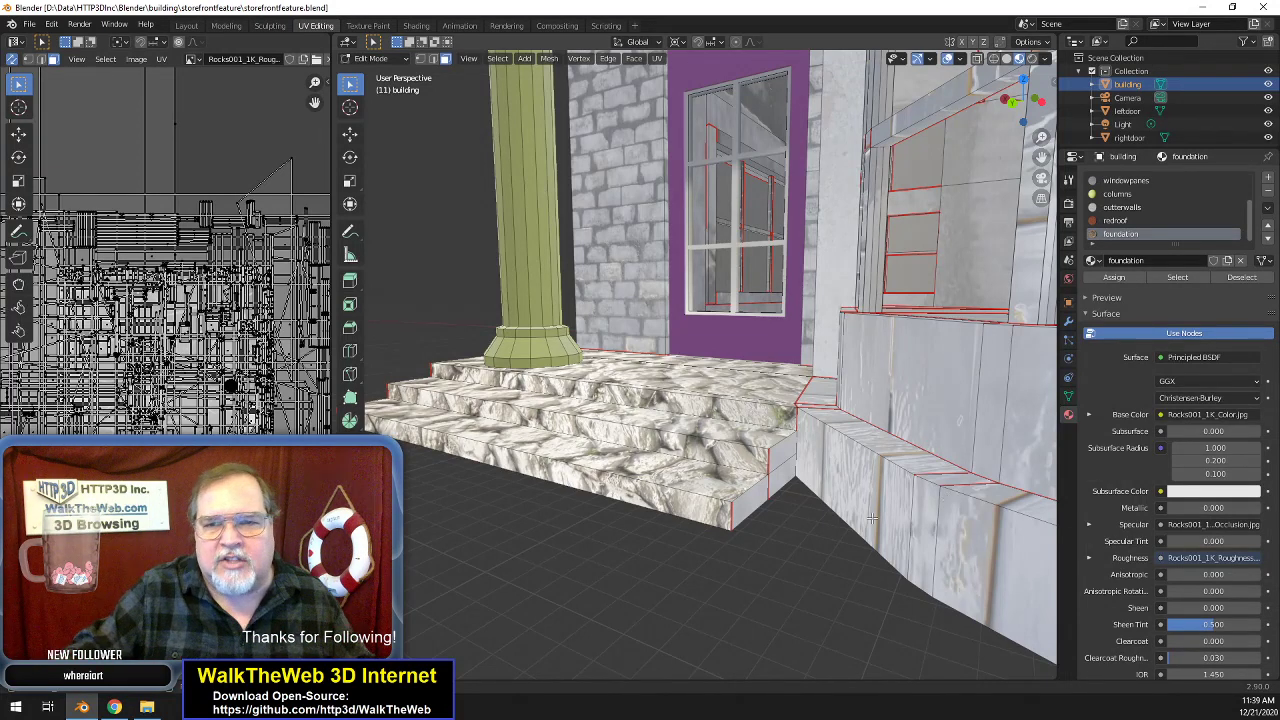
click(778, 472)
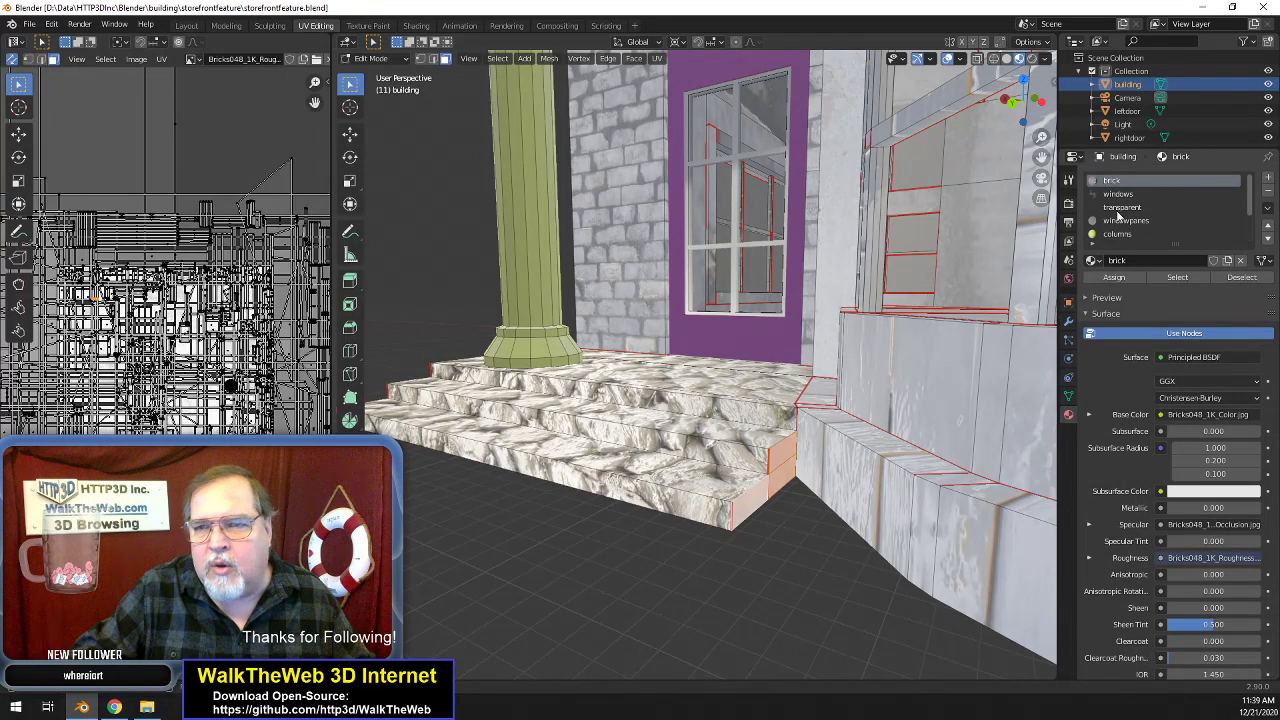
scroll(1124, 238, down, 3)
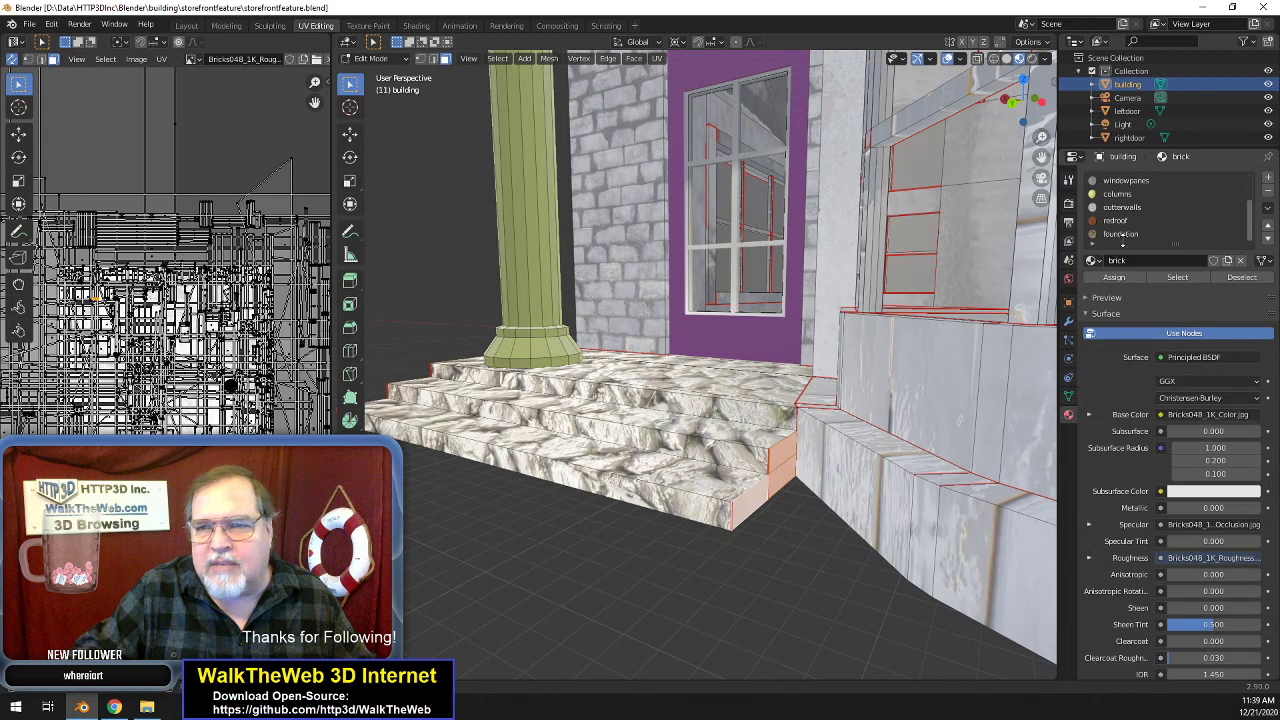
click(1122, 234)
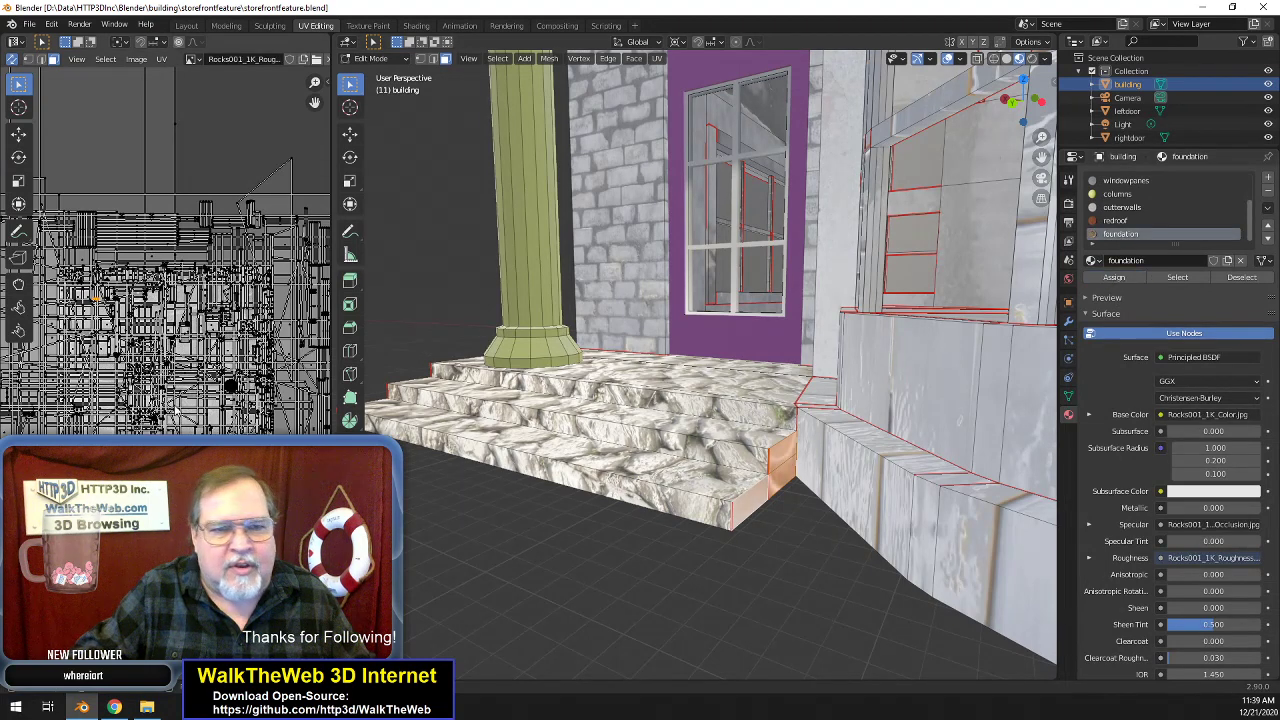
- Scale the UVs of this second set of step side faces by 14 and clear the selection
text(s10)
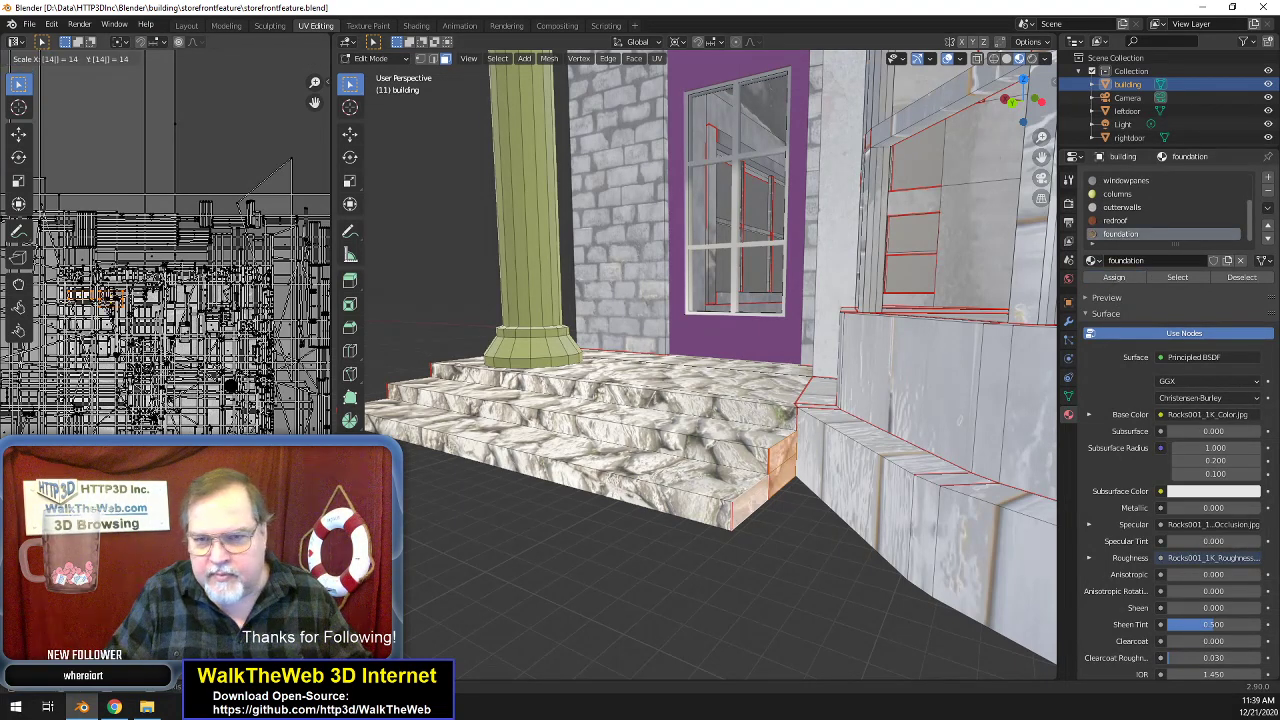
key(Return)
click(682, 534)
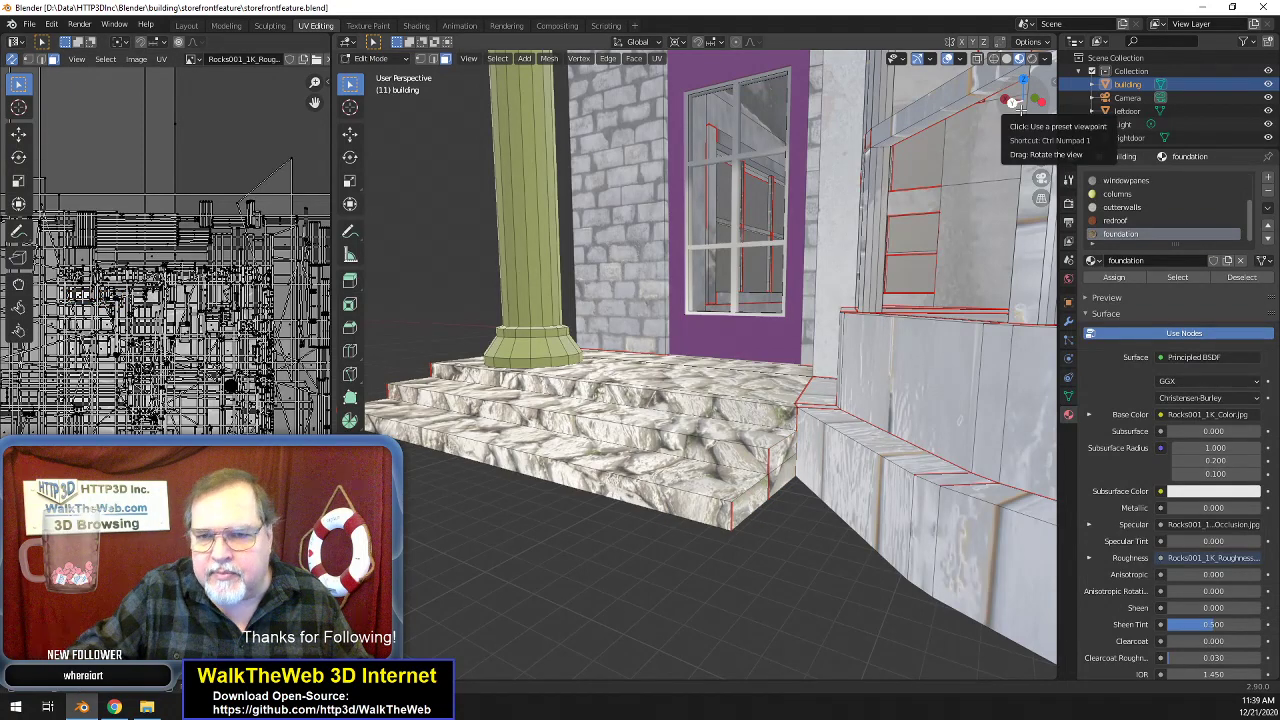
- Select all faces of the side window's sill, including its end face, and rotate their UVs by 90 degrees
drag(1020, 108, 995, 240)
middle_drag(995, 240, 850, 325)
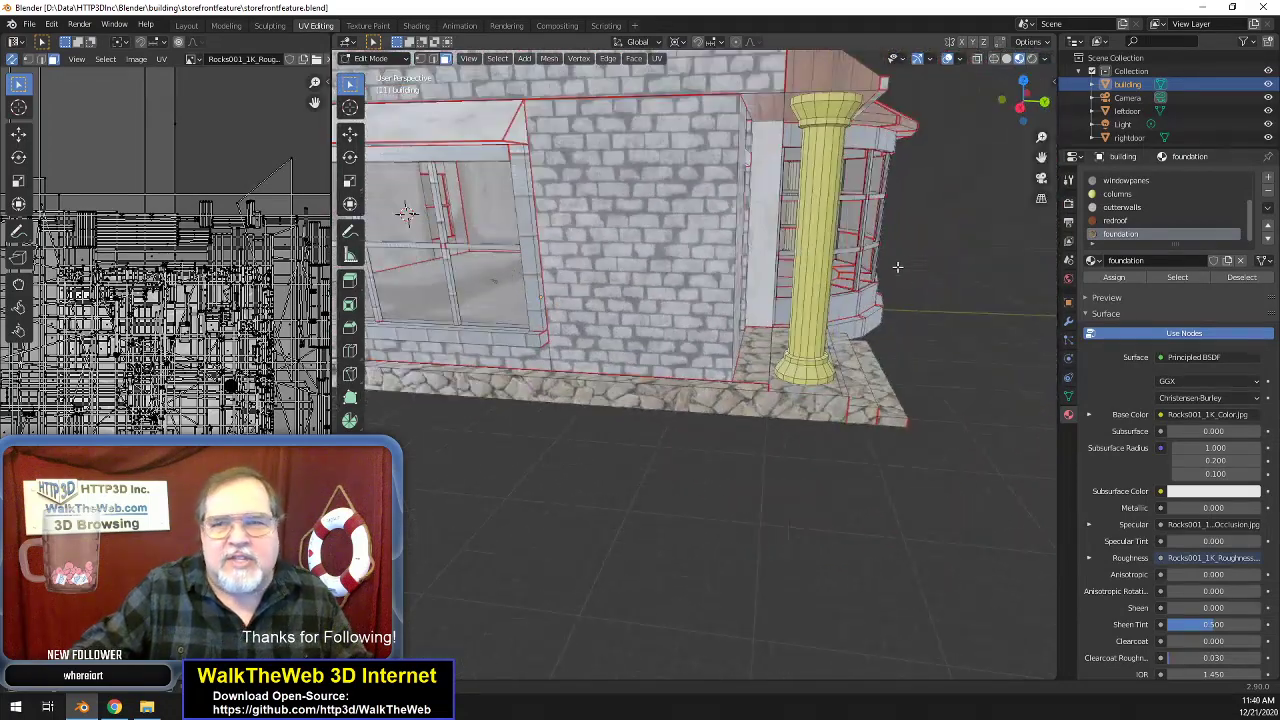
drag(1018, 92, 1026, 60)
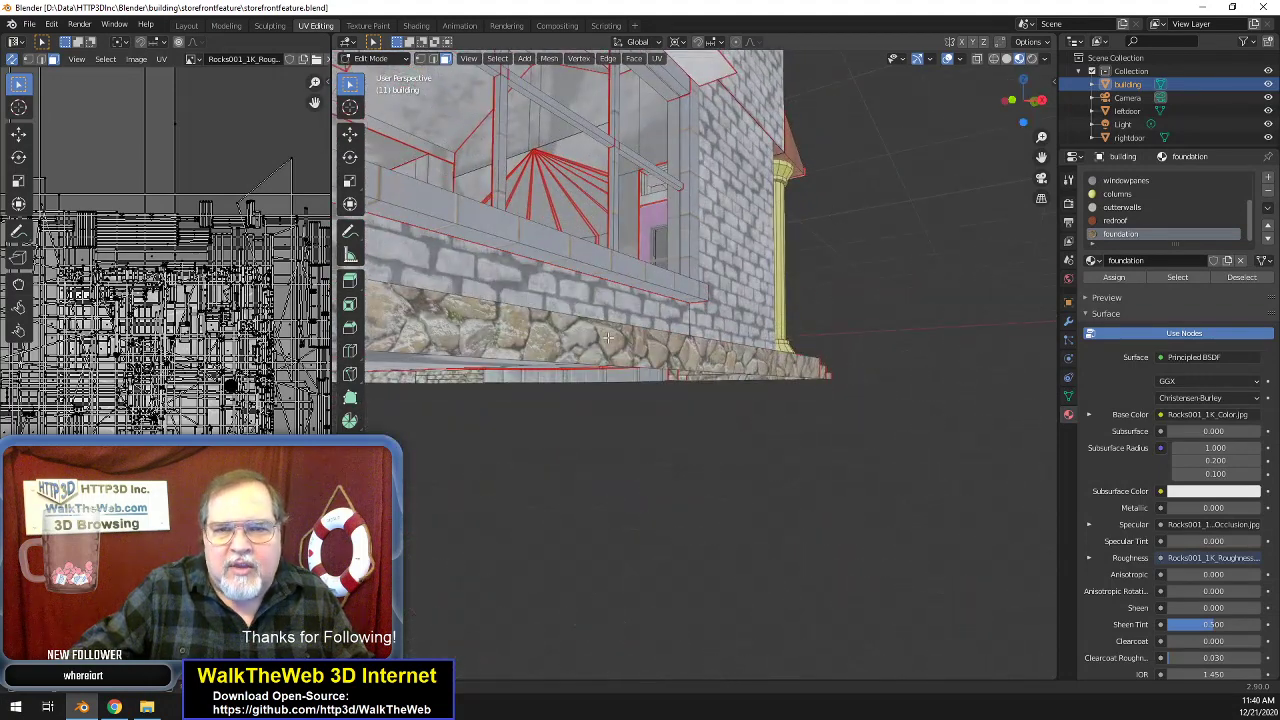
click(670, 295)
shift+click(669, 284)
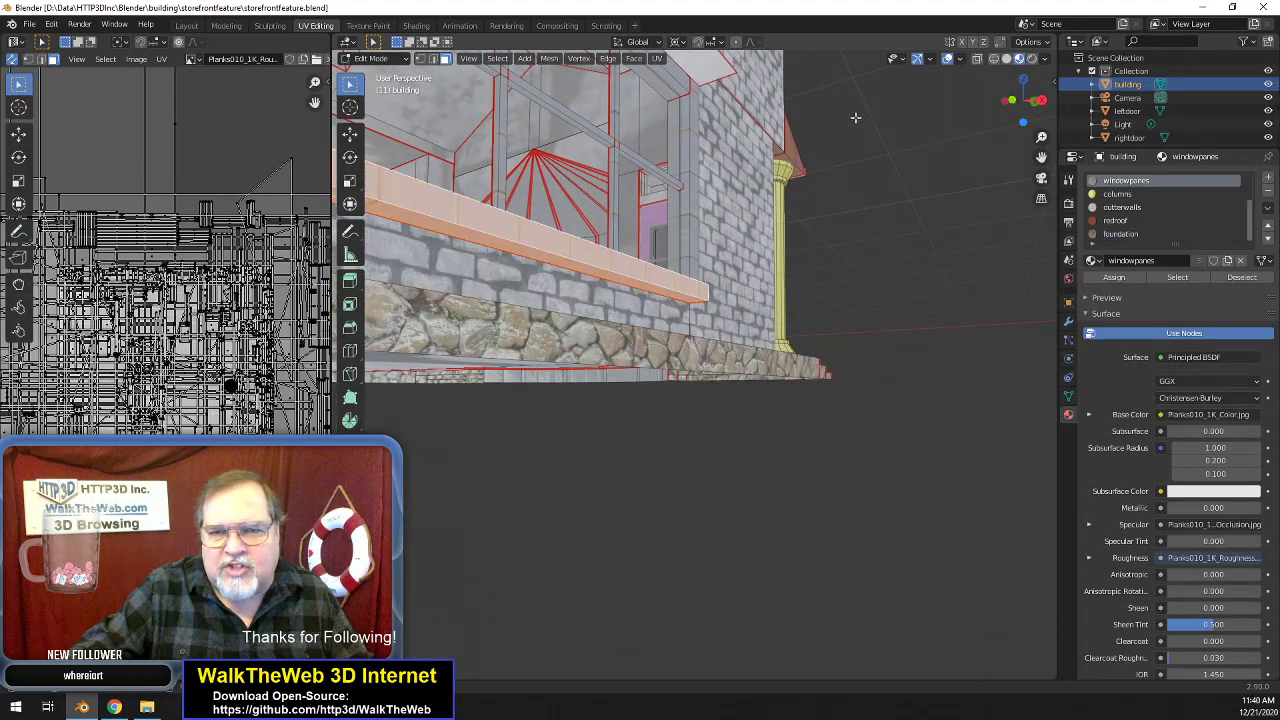
mouse_move(1023, 100)
mouse_down()
mouse_move(1024, 112)
mouse_move(1020, 95)
mouse_up()
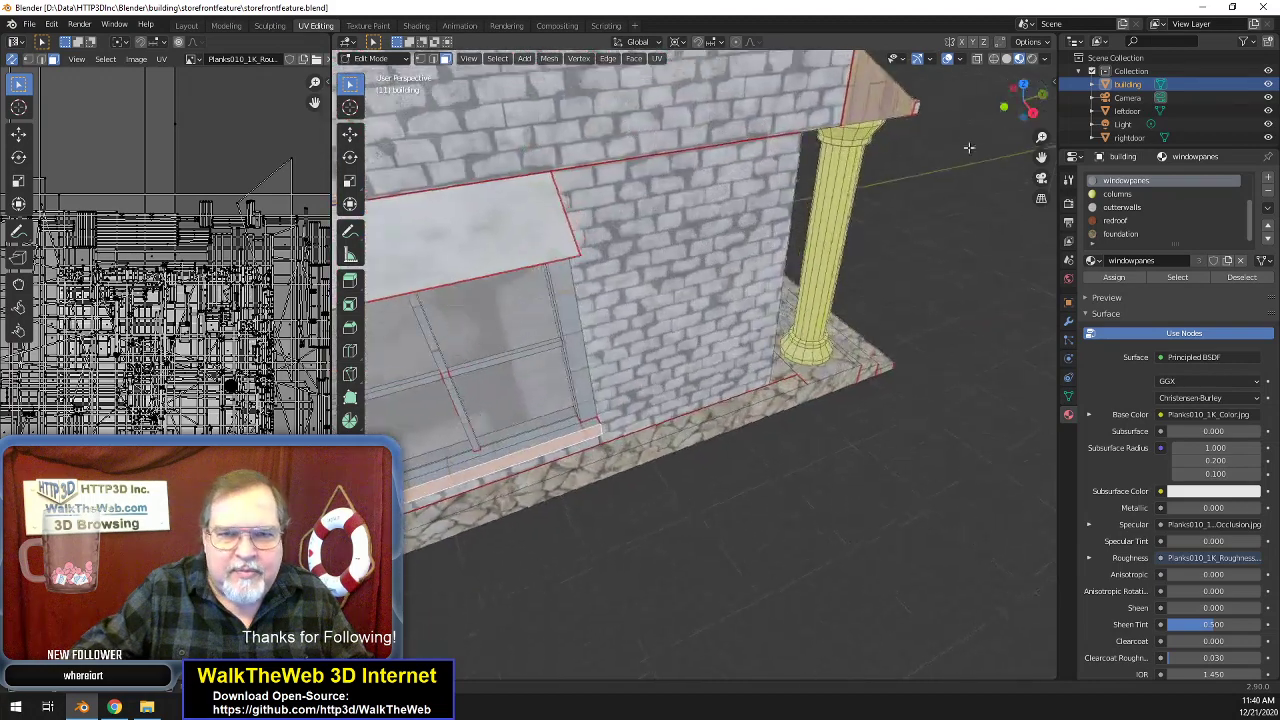
shift+click(560, 430)
shift+click(556, 424)
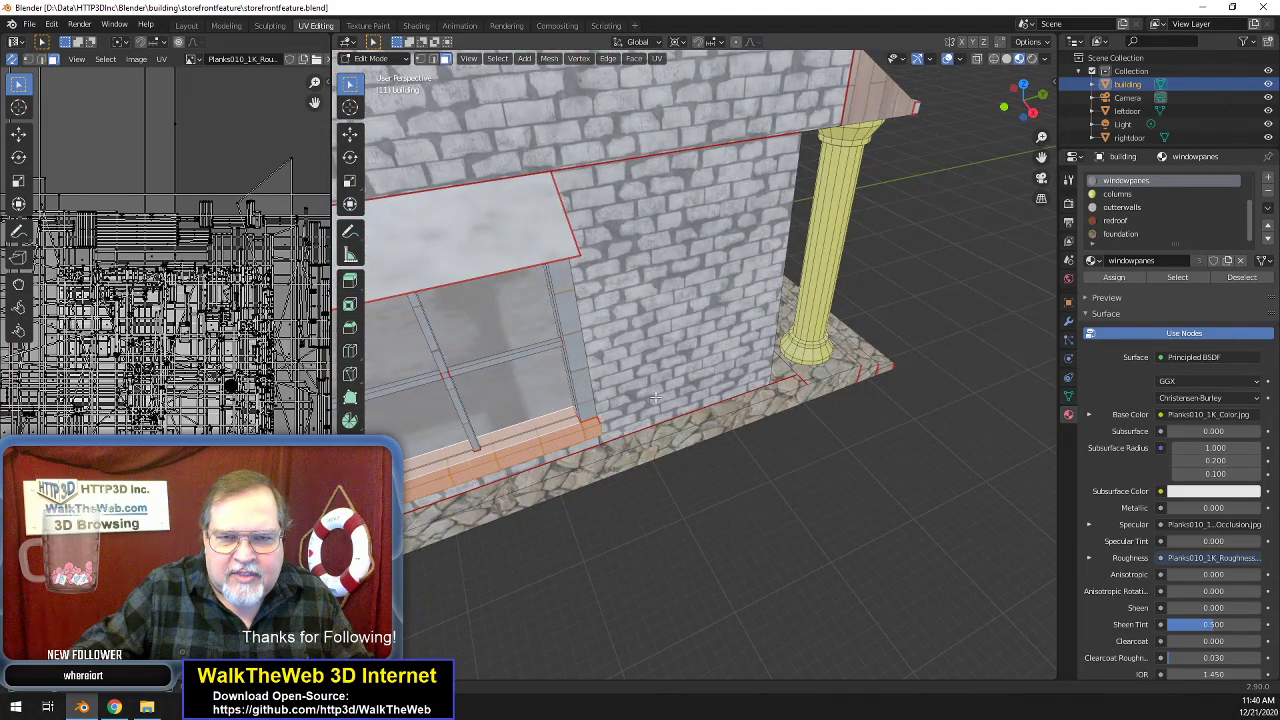
drag(1022, 106, 1078, 72)
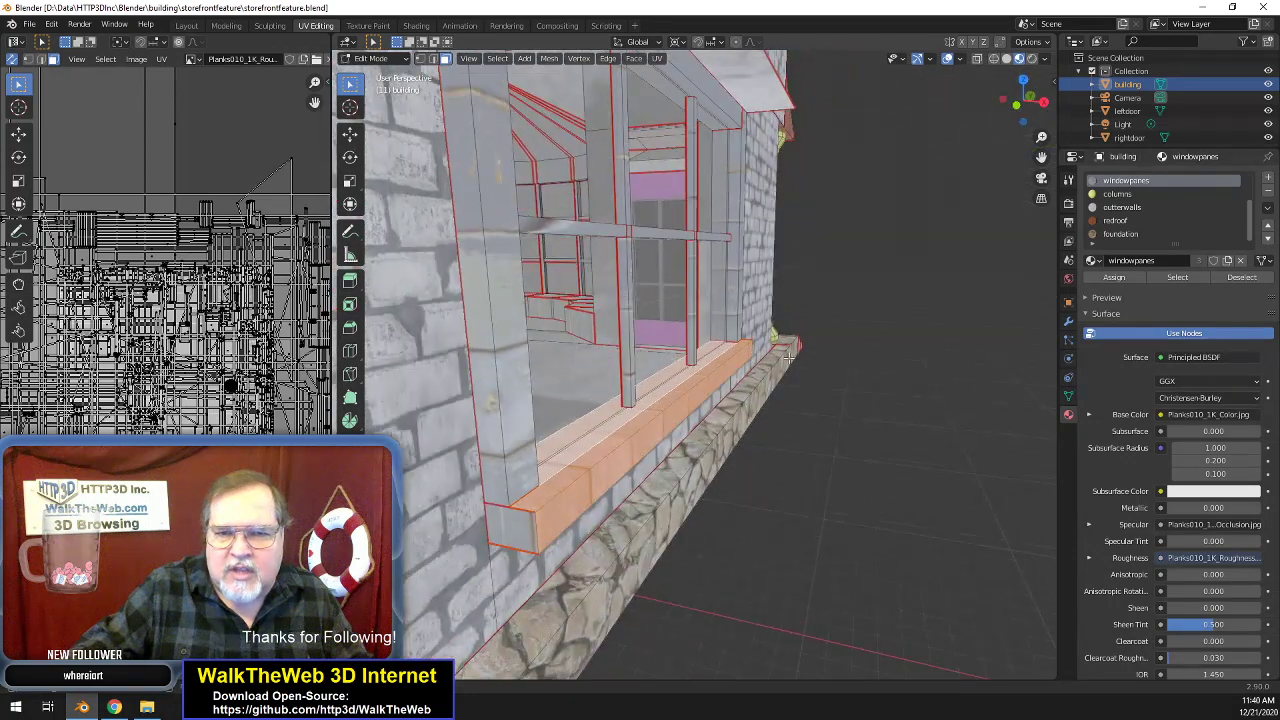
shift+click(510, 524)
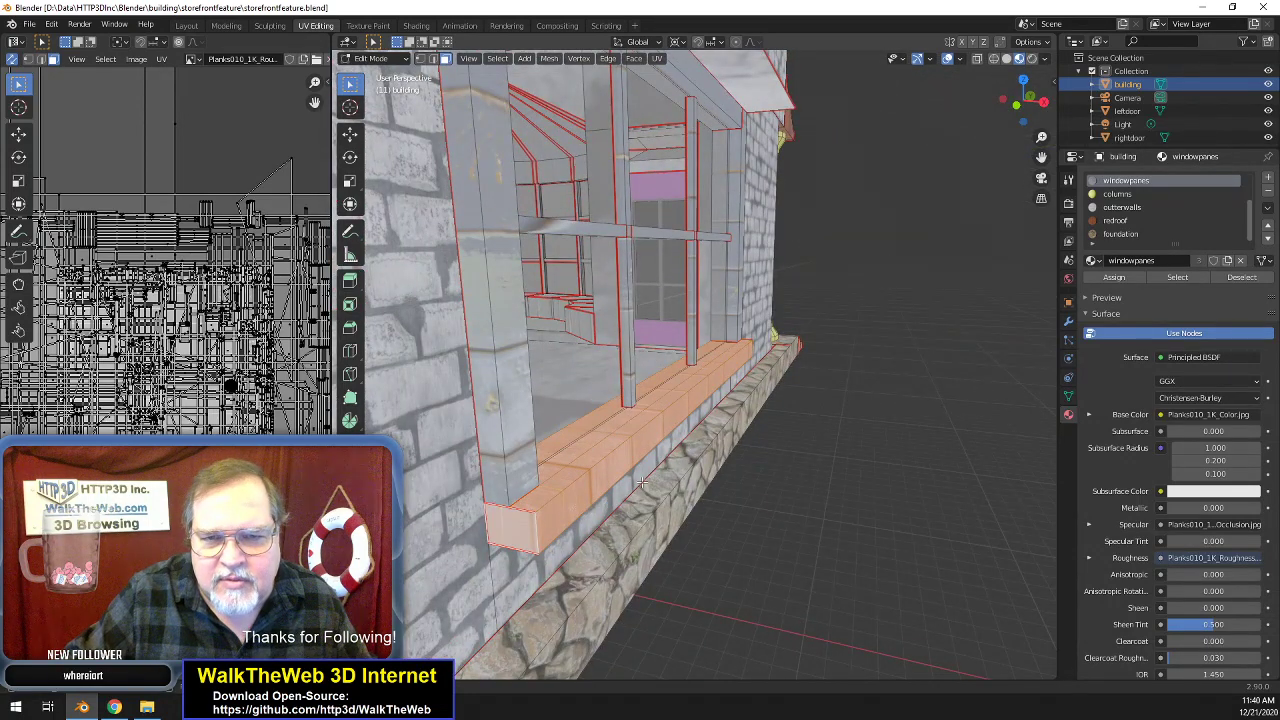
drag(1026, 104, 856, 114)
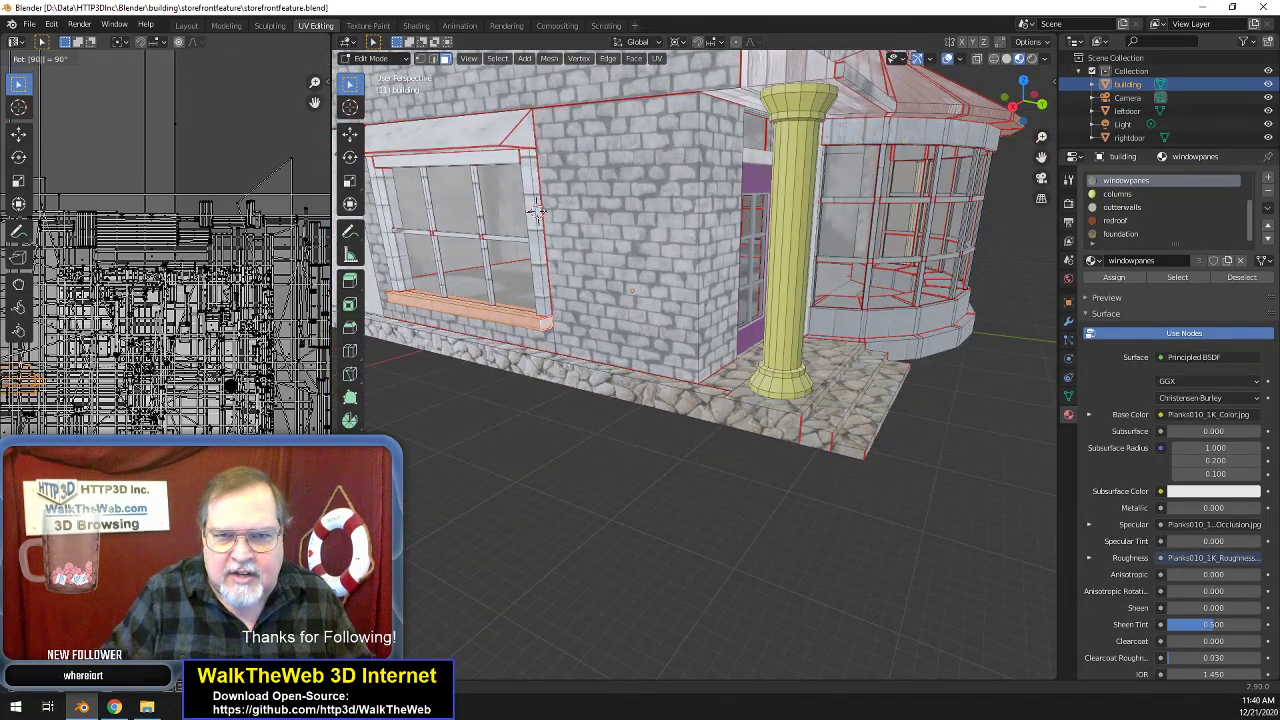
click(584, 501)
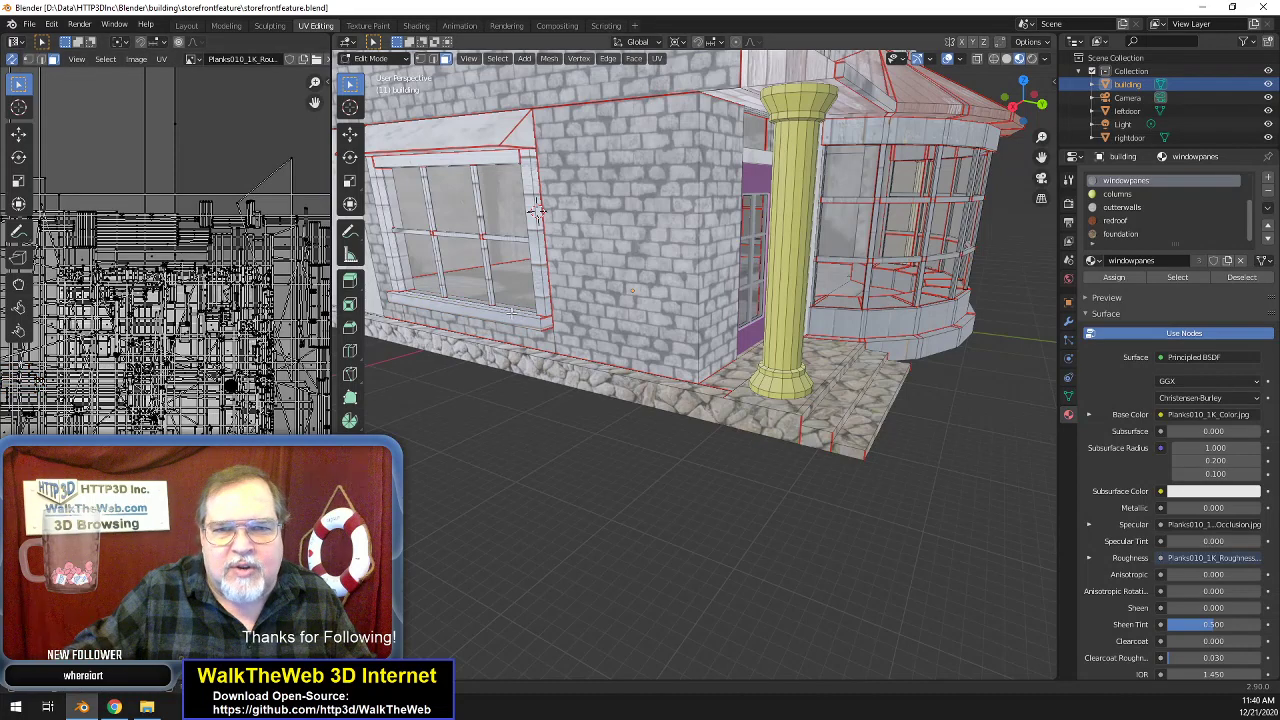
- Select the outer and inner faces of the side window's vertical frame post farthest from the porch column and rotate their UVs by 90 degrees
drag(1020, 113, 1148, 107)
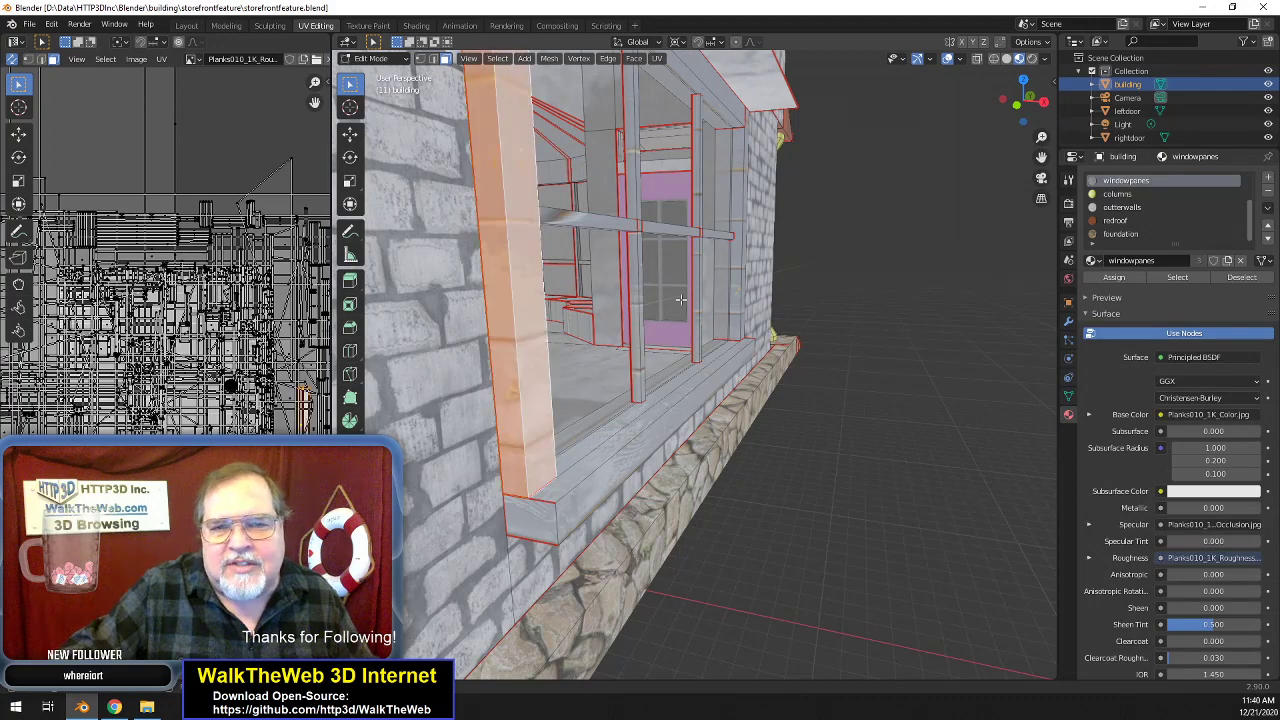
drag(1022, 106, 916, 105)
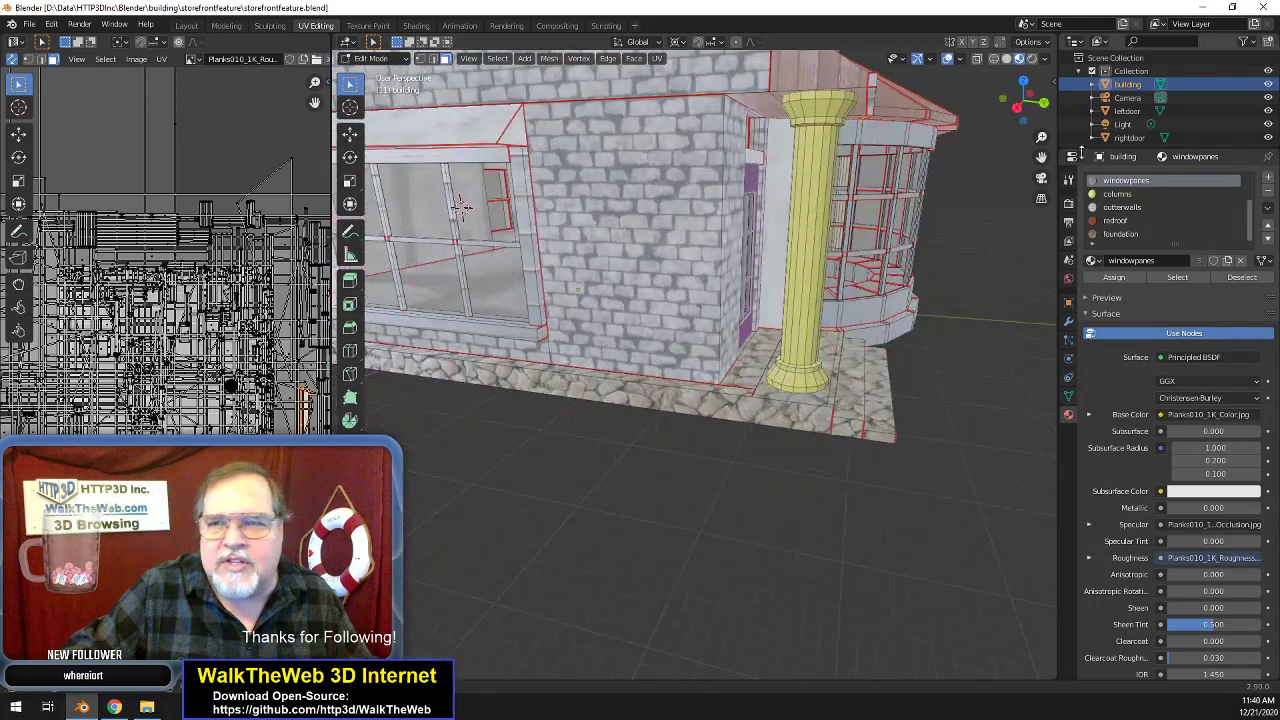
drag(1041, 157, 1230, 190)
scroll(768, 267, up, 5)
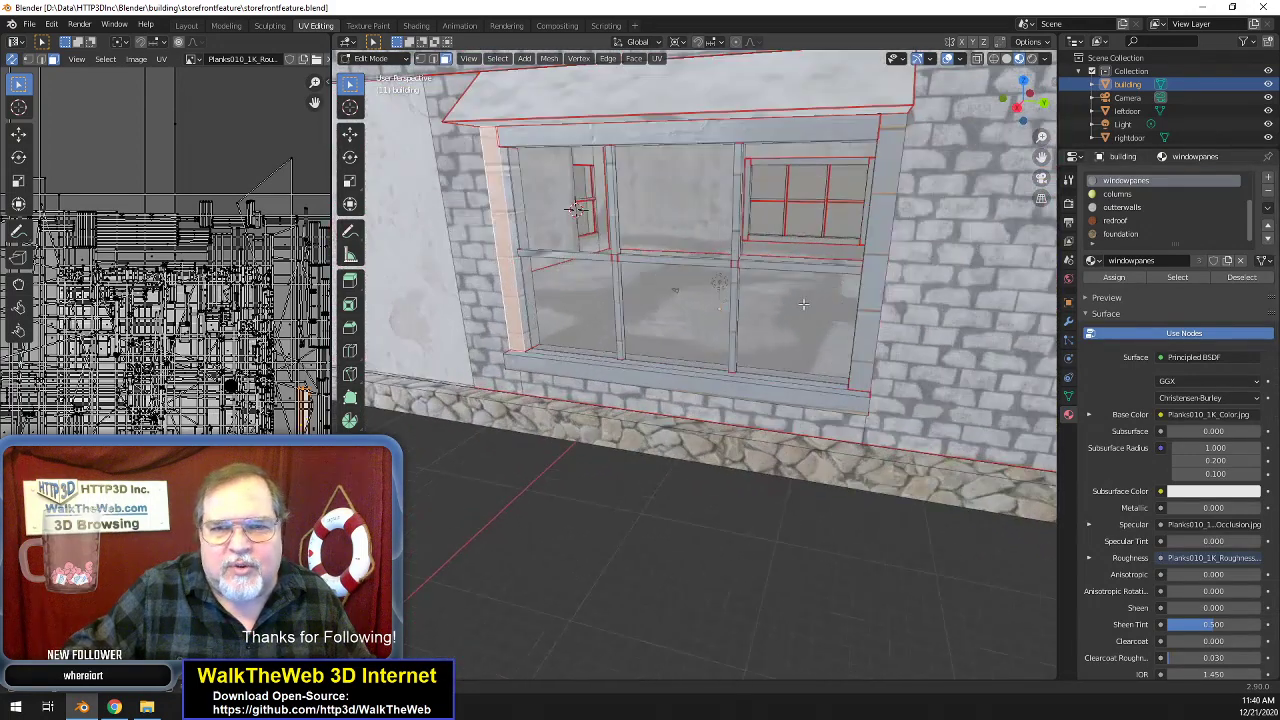
shift+click(521, 293)
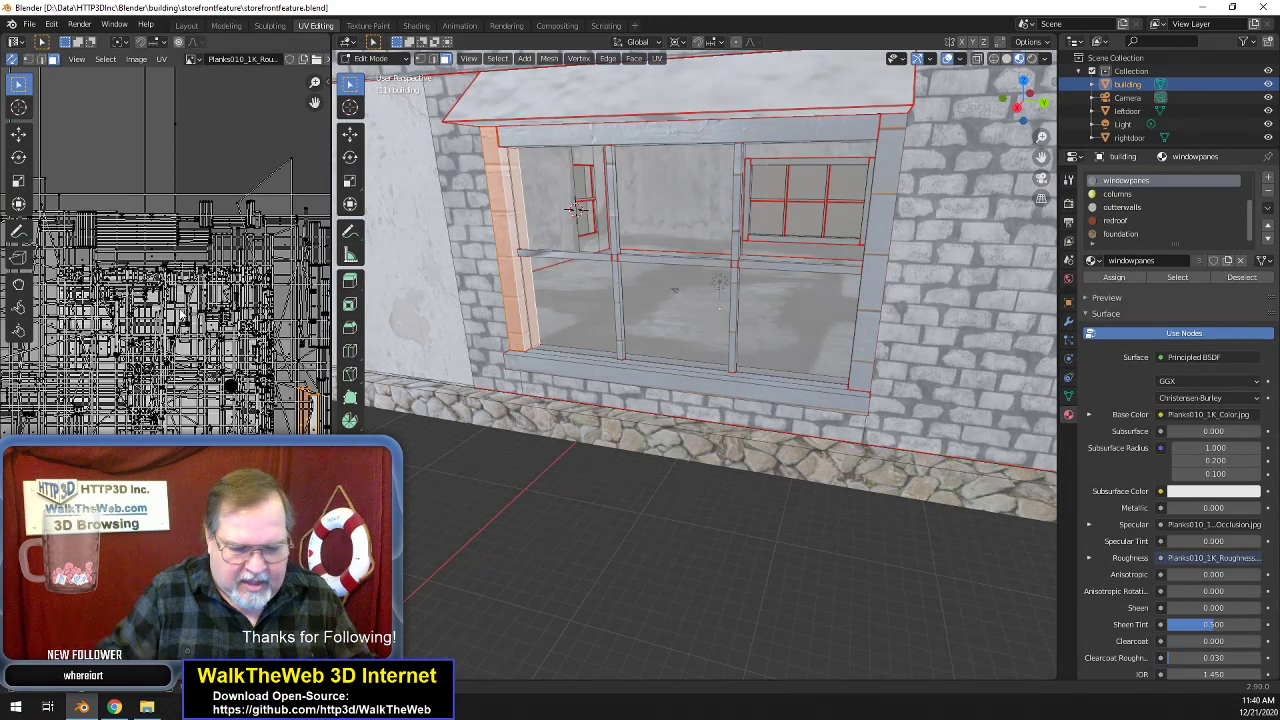
text(r90)
key(Return)
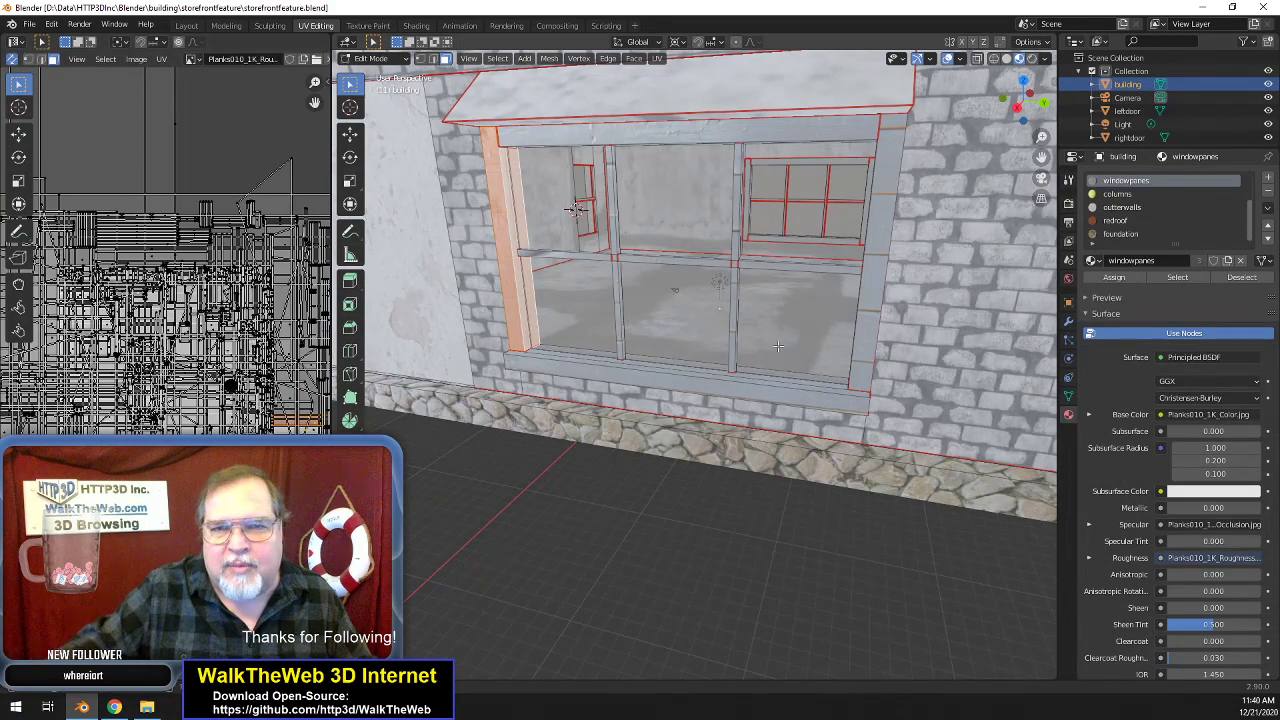
- Select the faces of the side window's vertical frame post nearest the porch column, rotate their UVs and shift them along X
click(869, 314)
drag(1022, 121, 900, 120)
shift+click(835, 241)
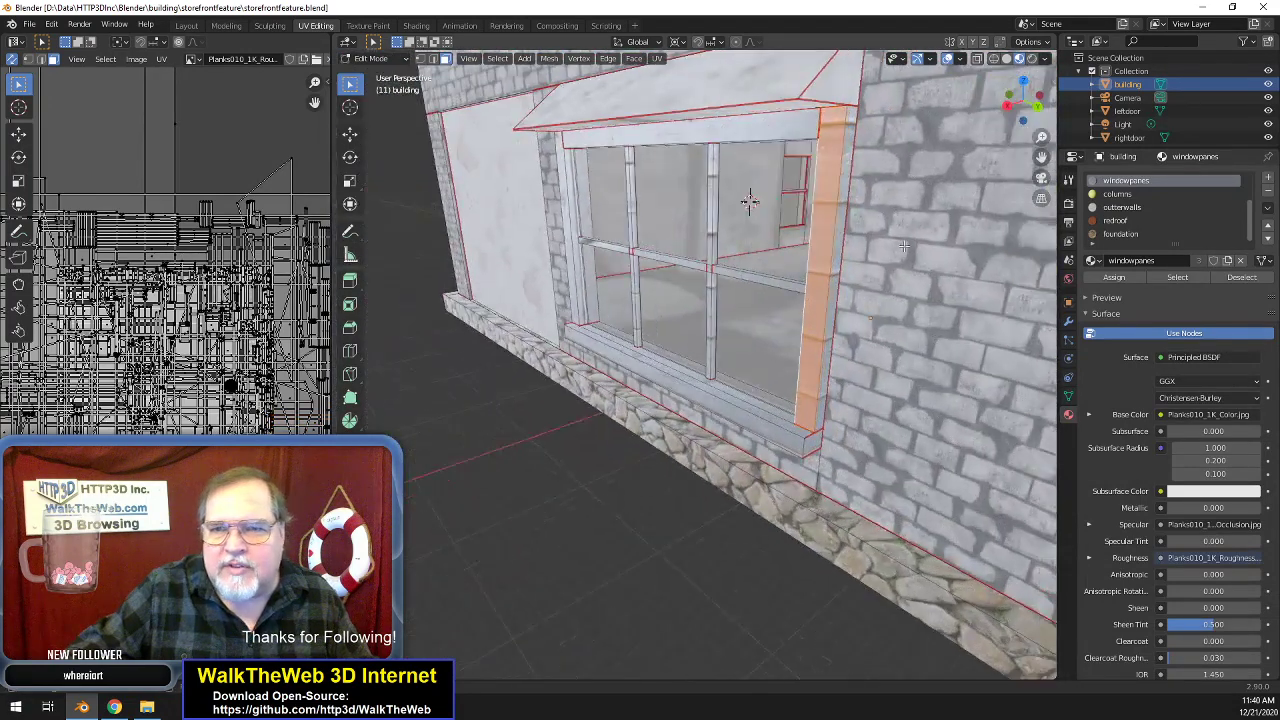
shift+click(836, 262)
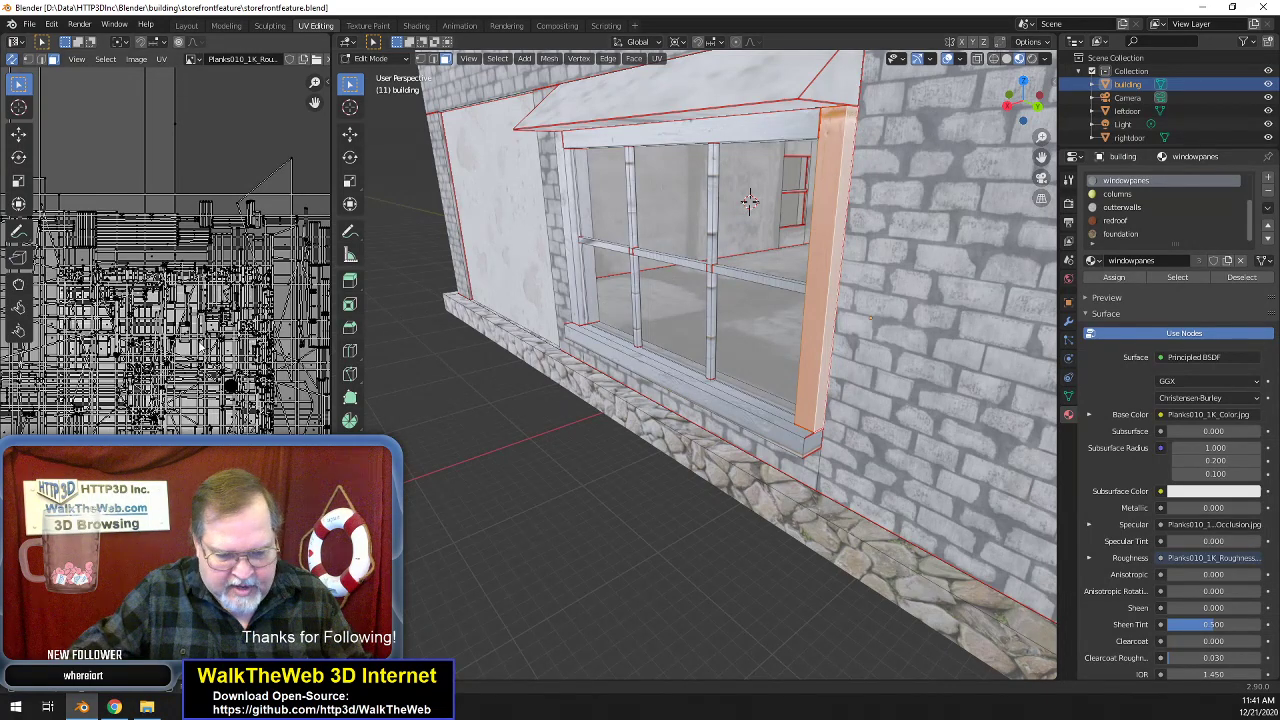
key(g)
key(x)
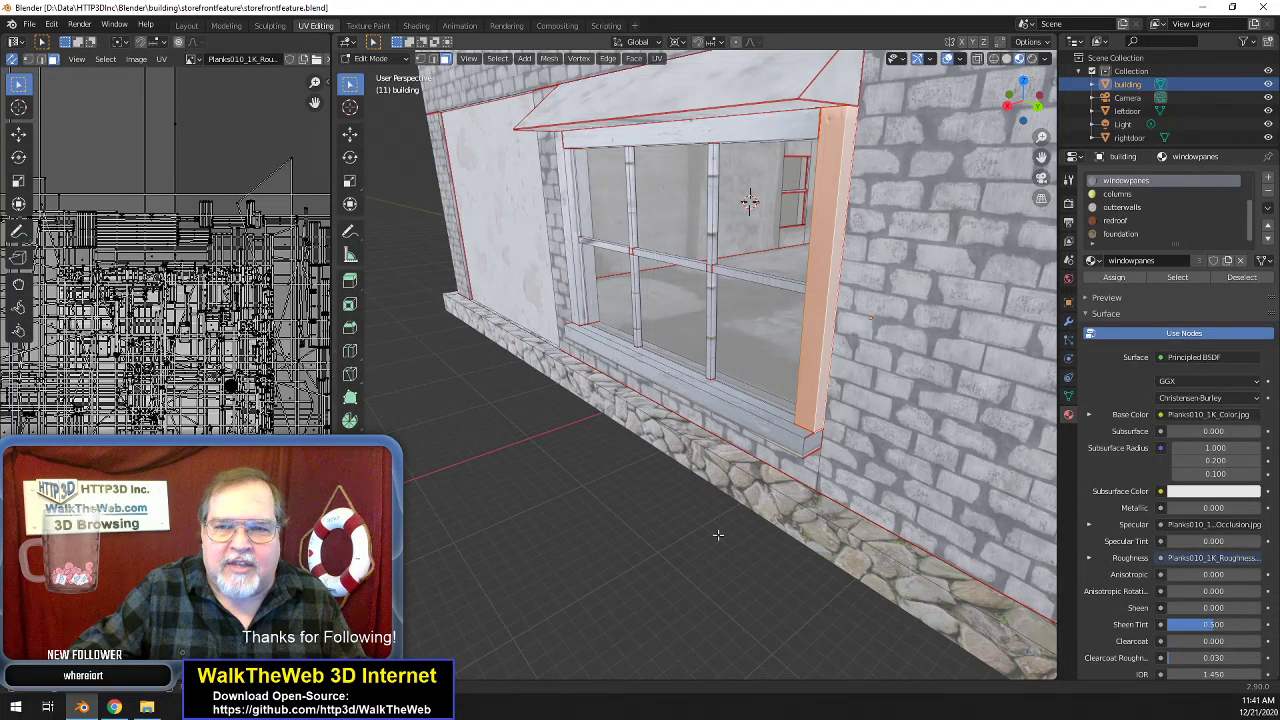
click(668, 570)
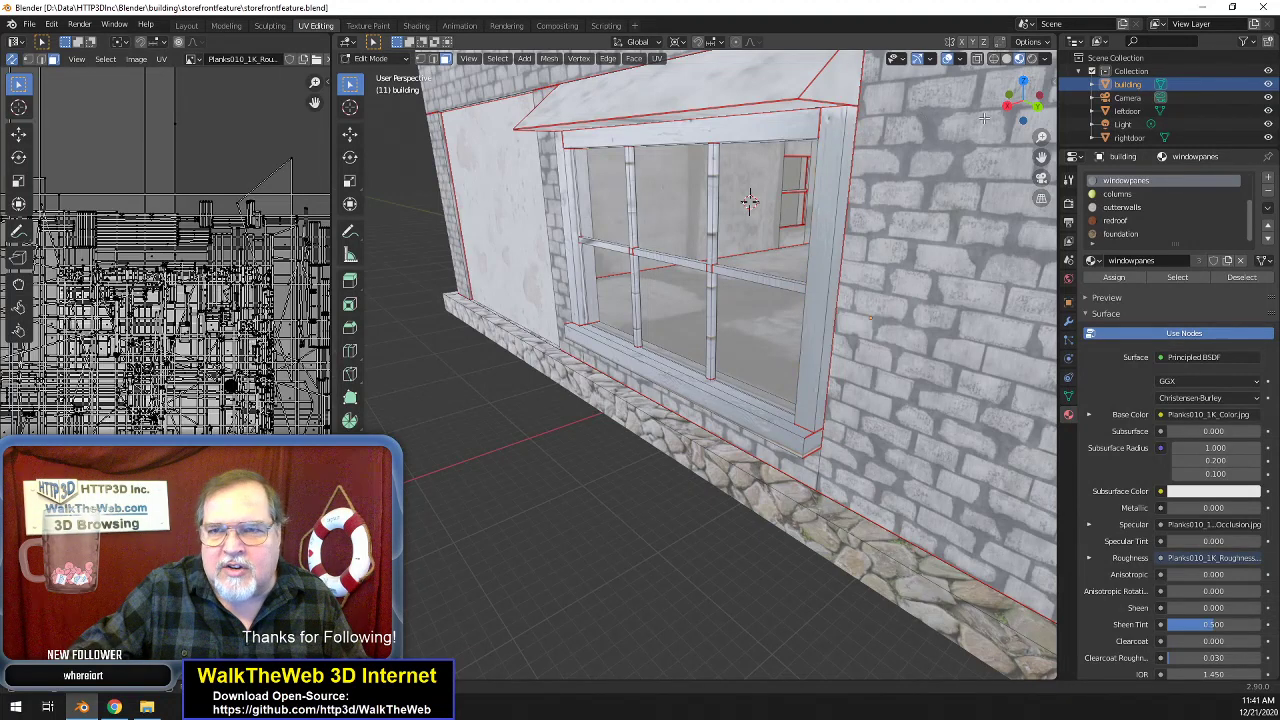
- Make columns the active material and select all faces that use it
mouse_move(1023, 116)
mouse_down()
mouse_move(1172, 113)
mouse_move(1108, 140)
mouse_move(998, 147)
mouse_move(1042, 115)
mouse_move(1122, 108)
mouse_move(968, 120)
mouse_move(1035, 102)
mouse_move(1015, 100)
mouse_up()
scroll(866, 273, down, 2)
scroll(871, 238, down, 5)
scroll(838, 285, up, 4)
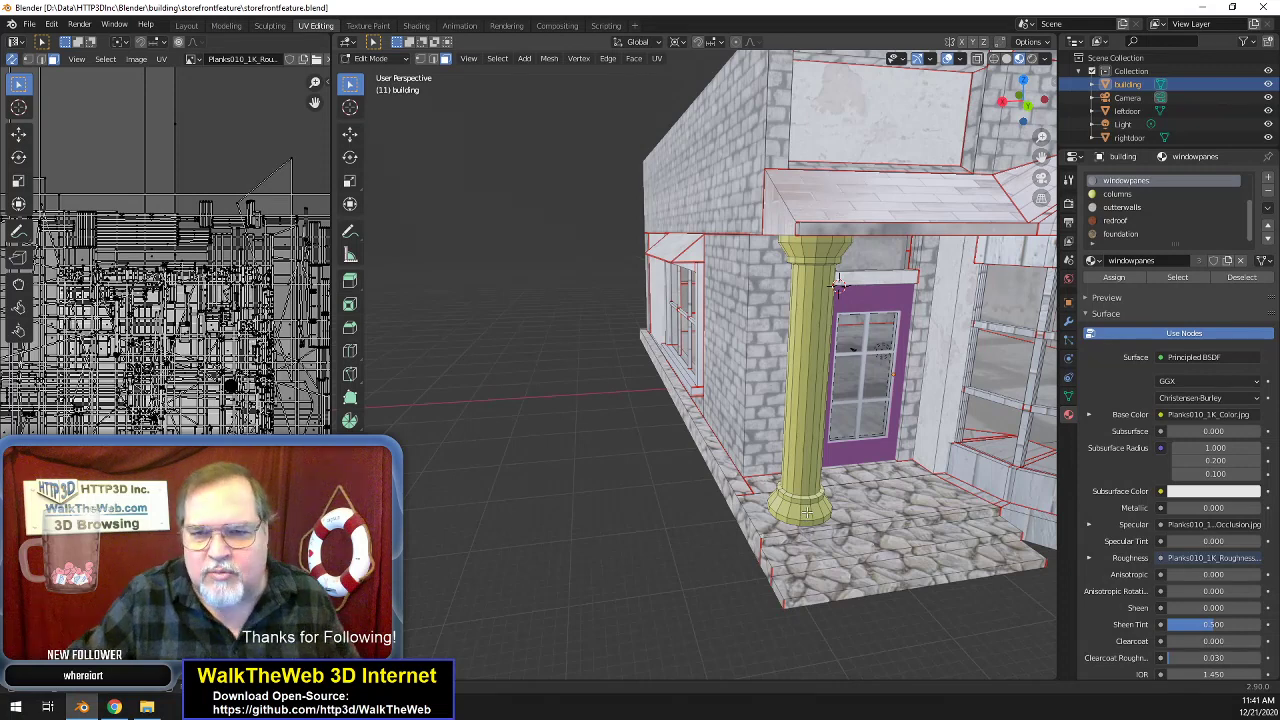
click(1117, 193)
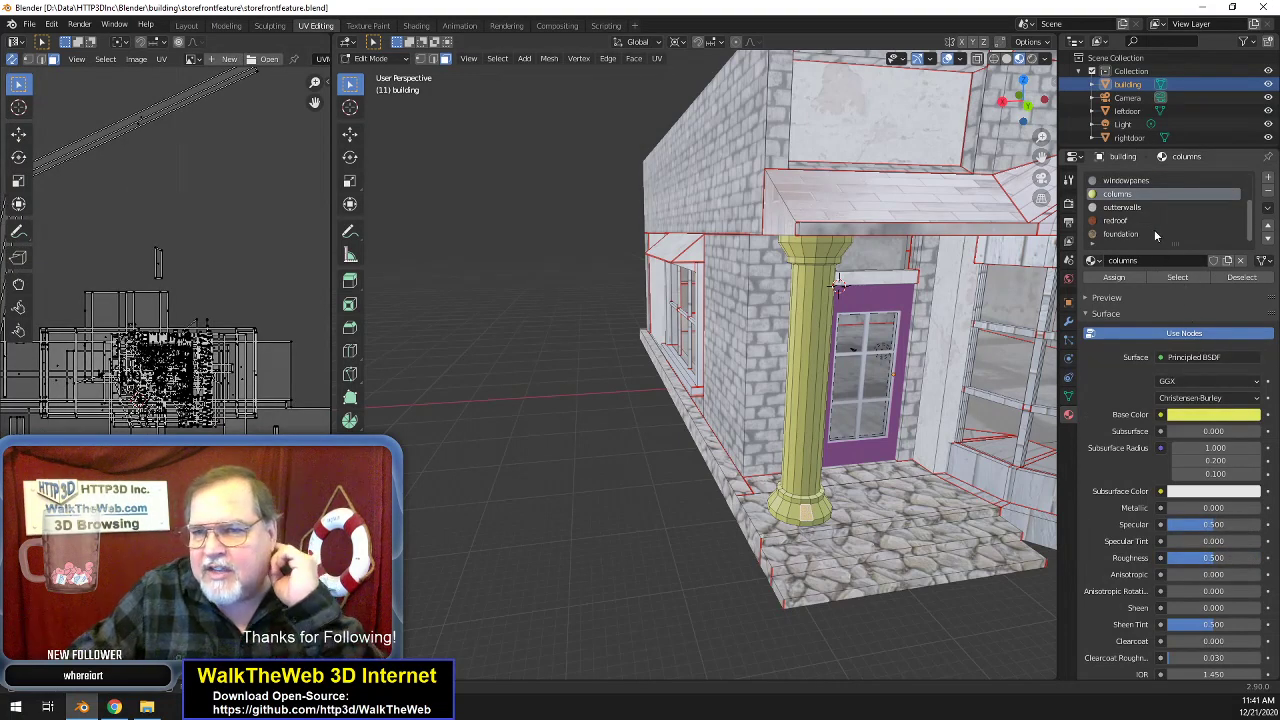
click(1177, 277)
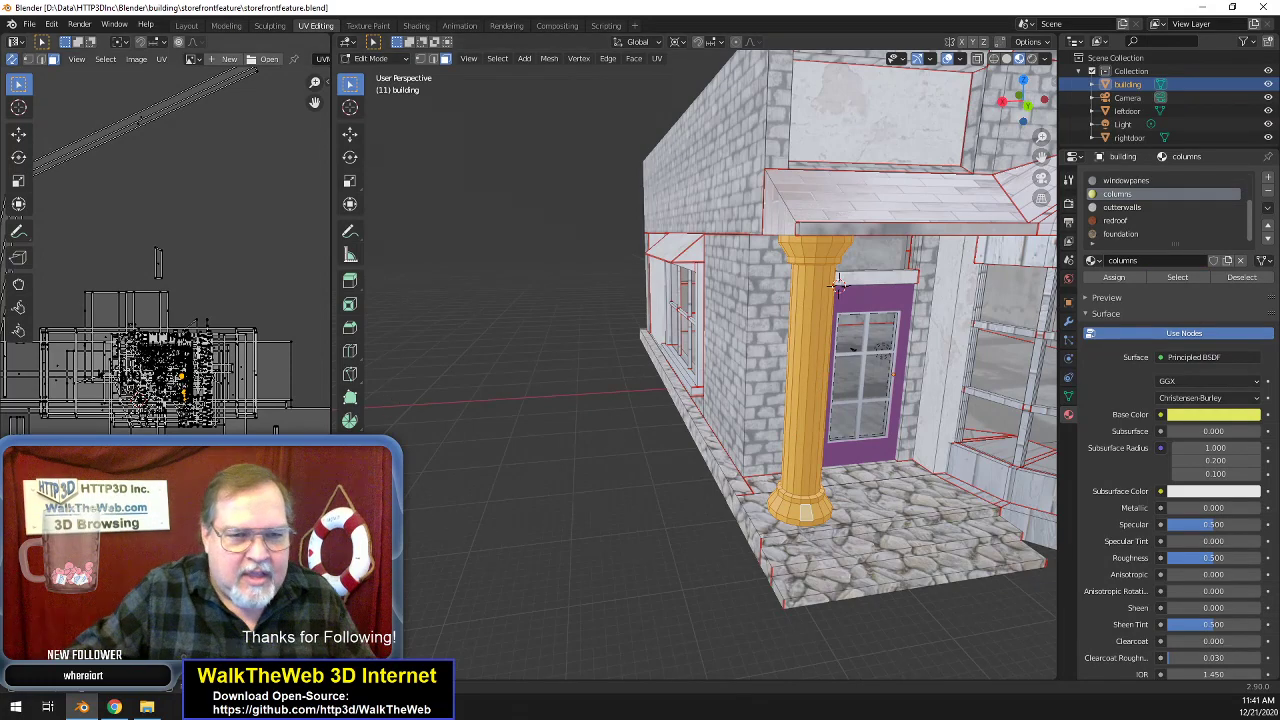
- Switch to the CC0 Textures site in the browser and look through the material categories for a texture suited to the columns
click(146, 707)
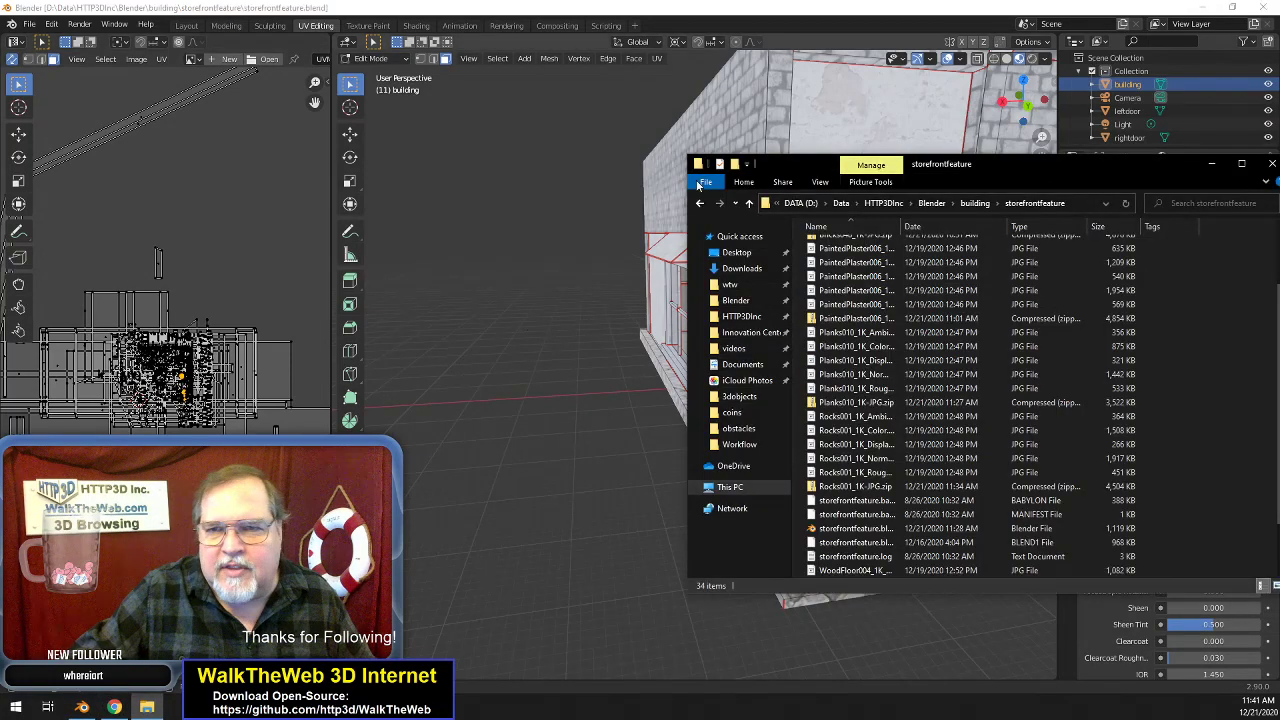
click(114, 707)
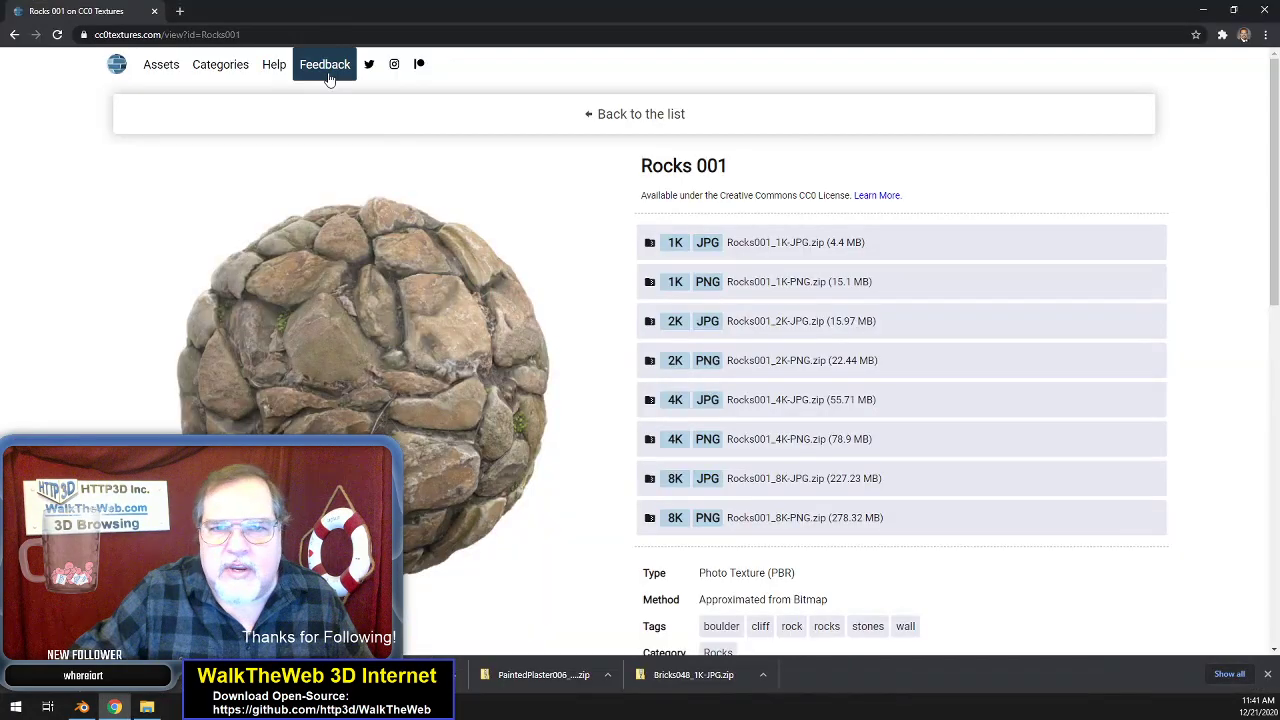
click(14, 34)
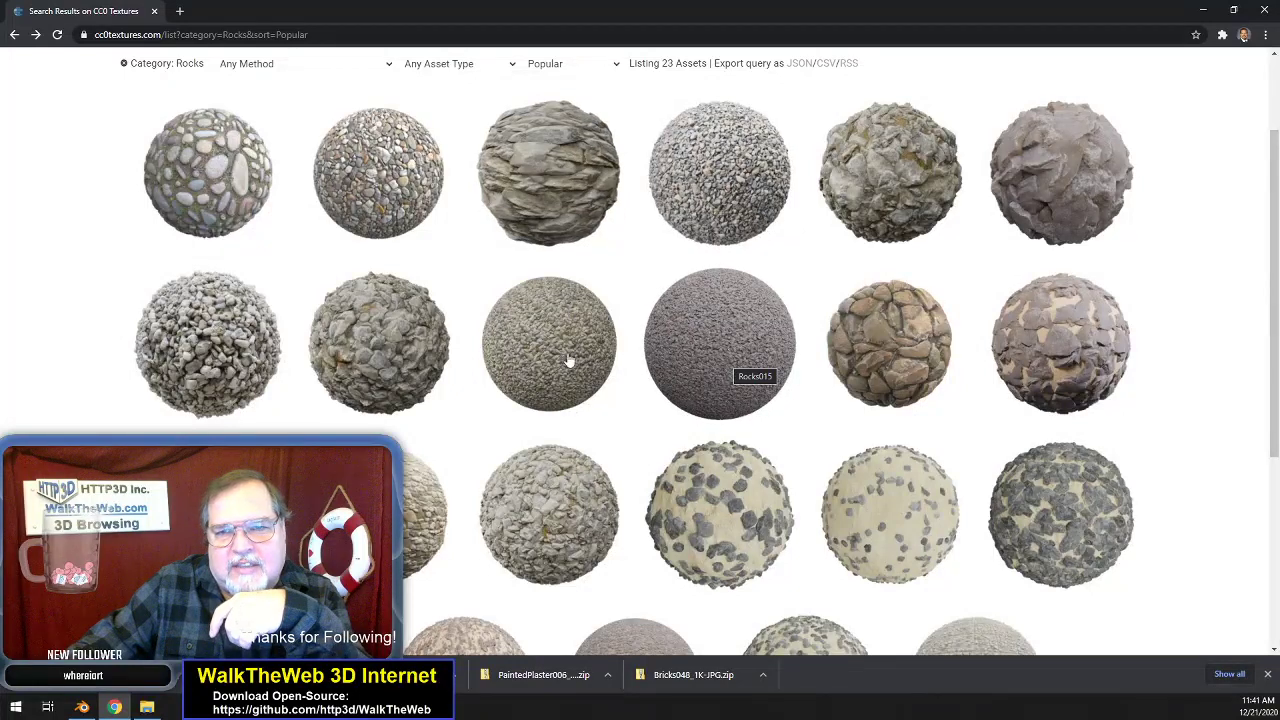
click(16, 36)
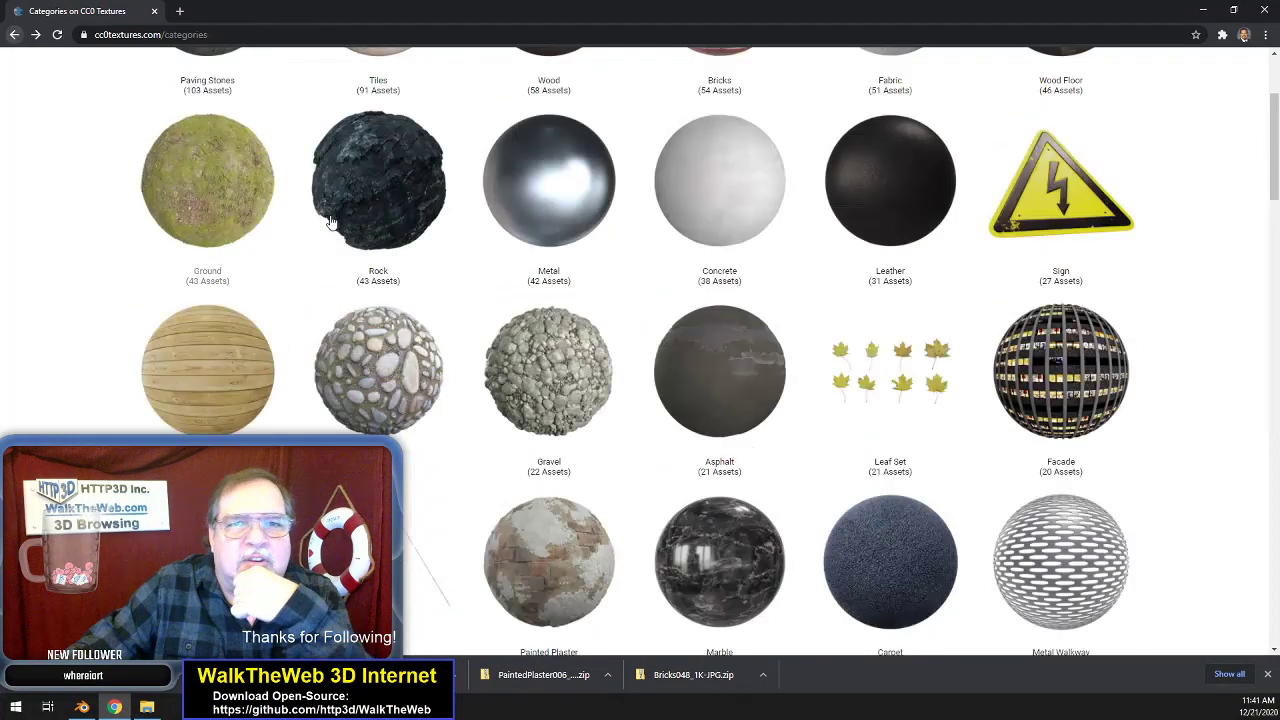
scroll(628, 382, up, 2)
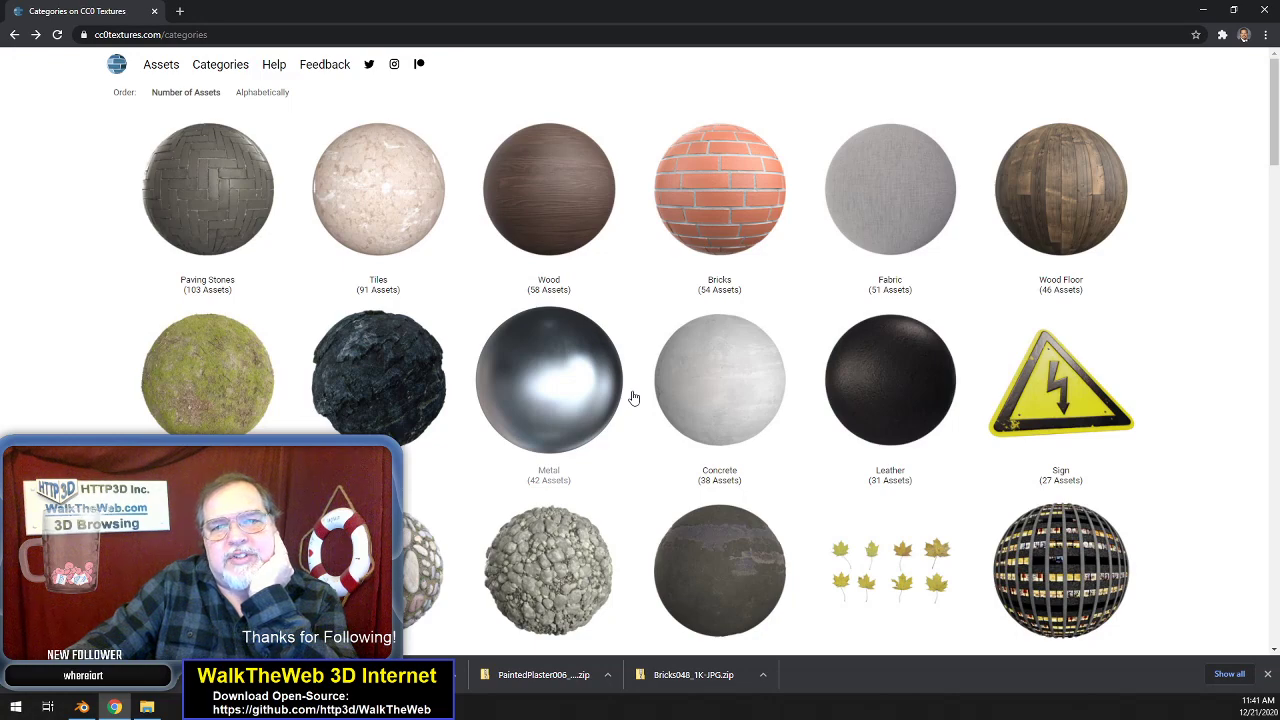
scroll(633, 398, down, 1)
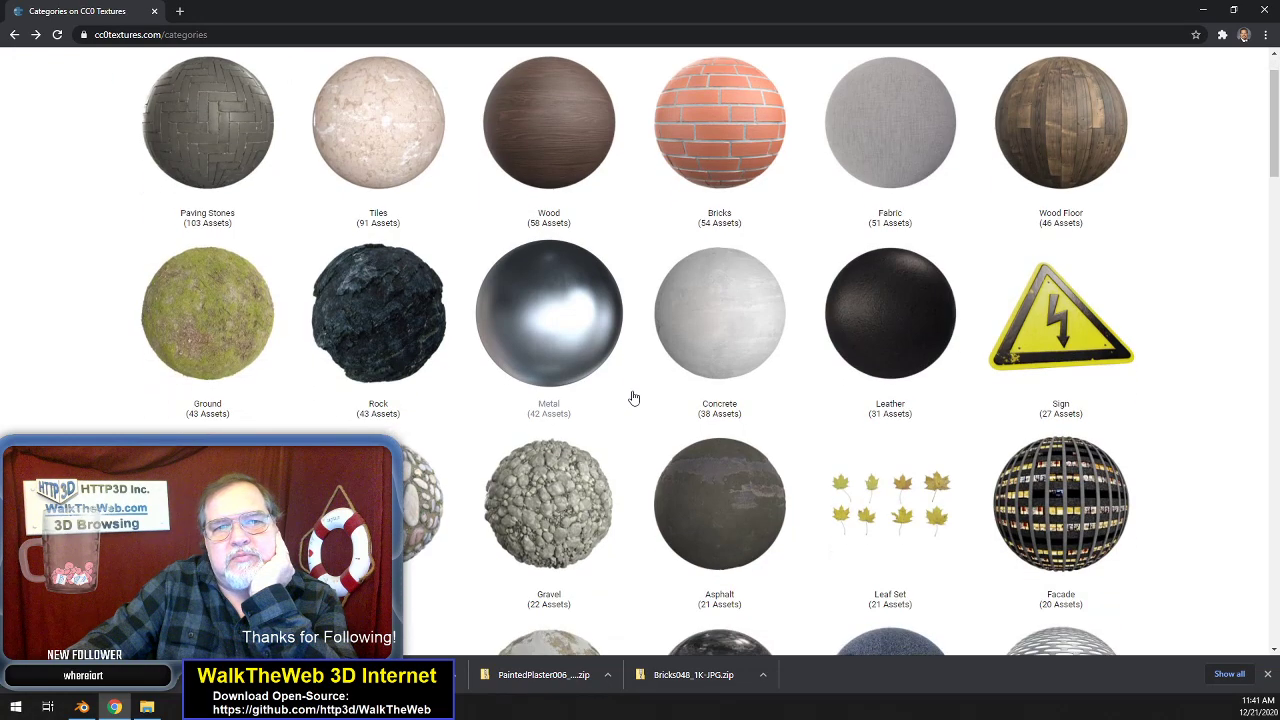
scroll(633, 398, down, 6)
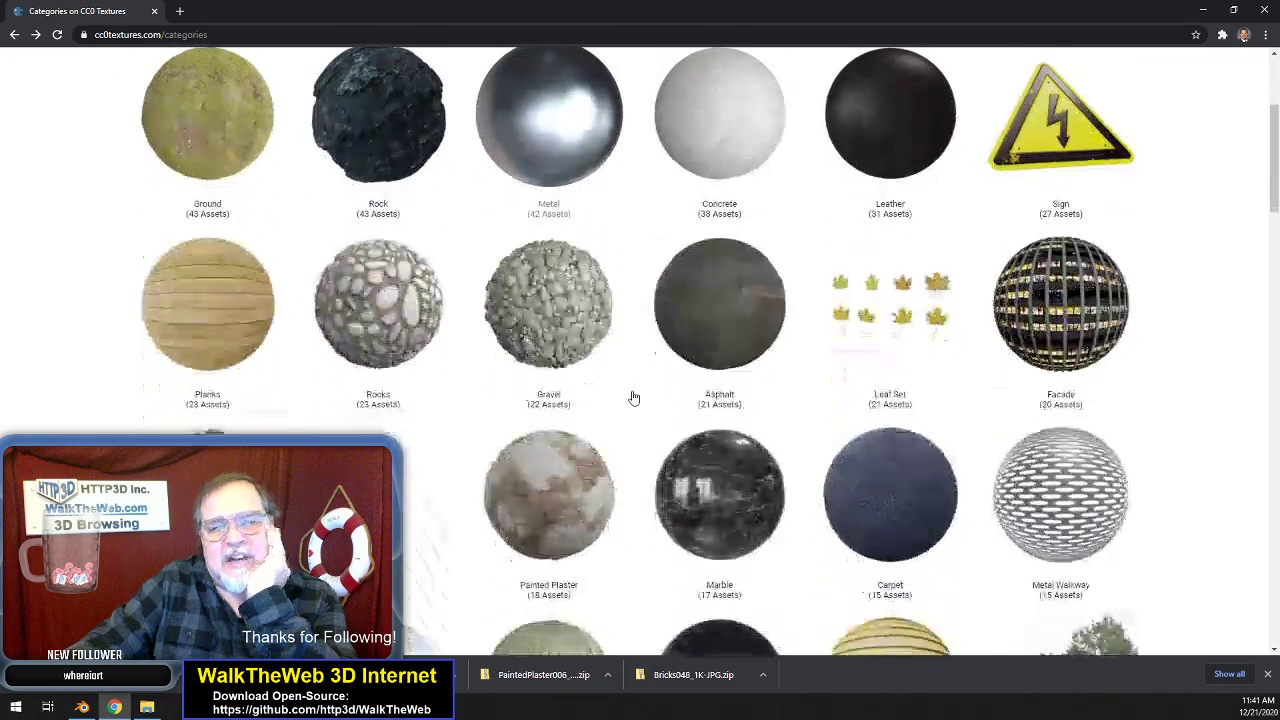
scroll(633, 398, down, 2)
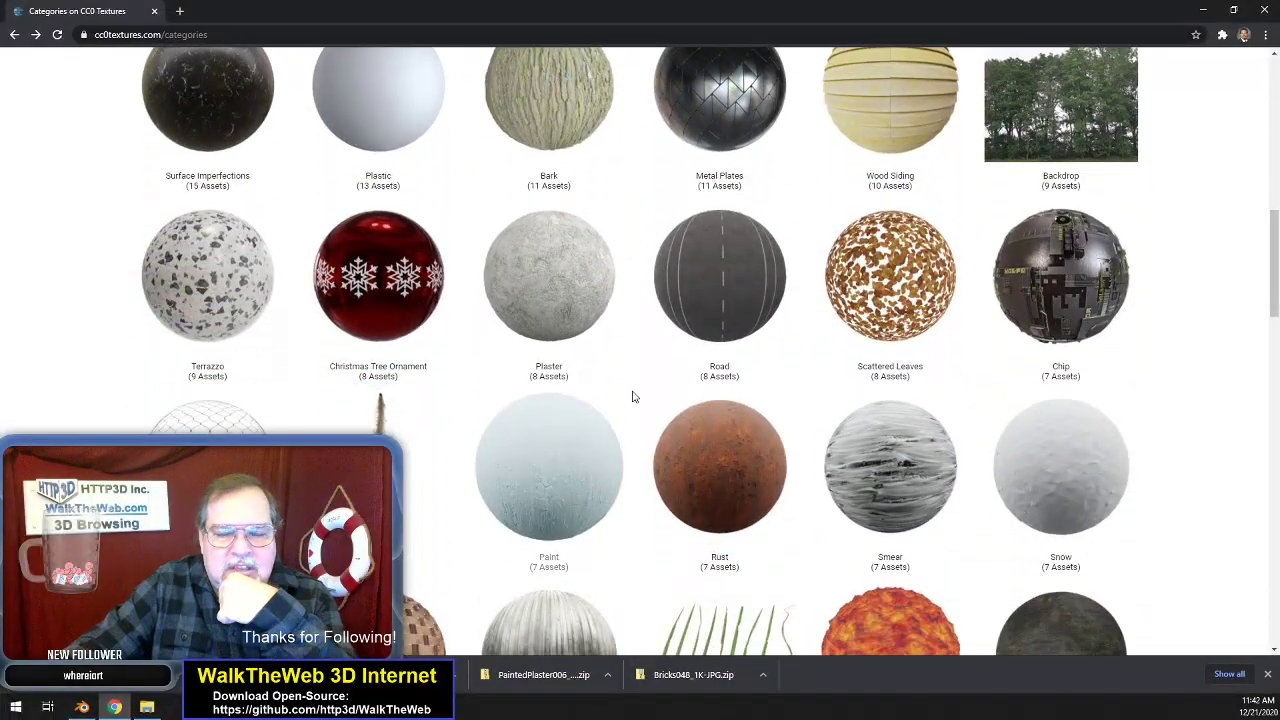
scroll(633, 398, down, 1)
scroll(633, 392, down, 4)
scroll(633, 392, down, 1)
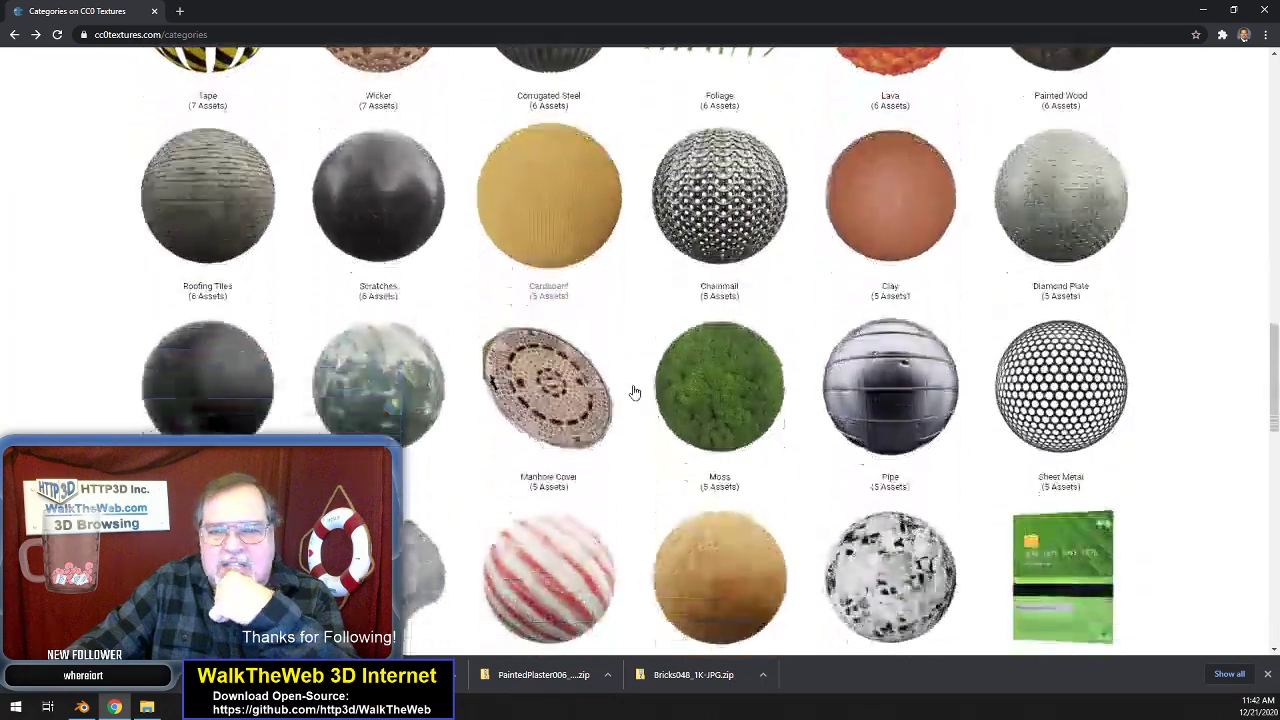
scroll(633, 392, down, 2)
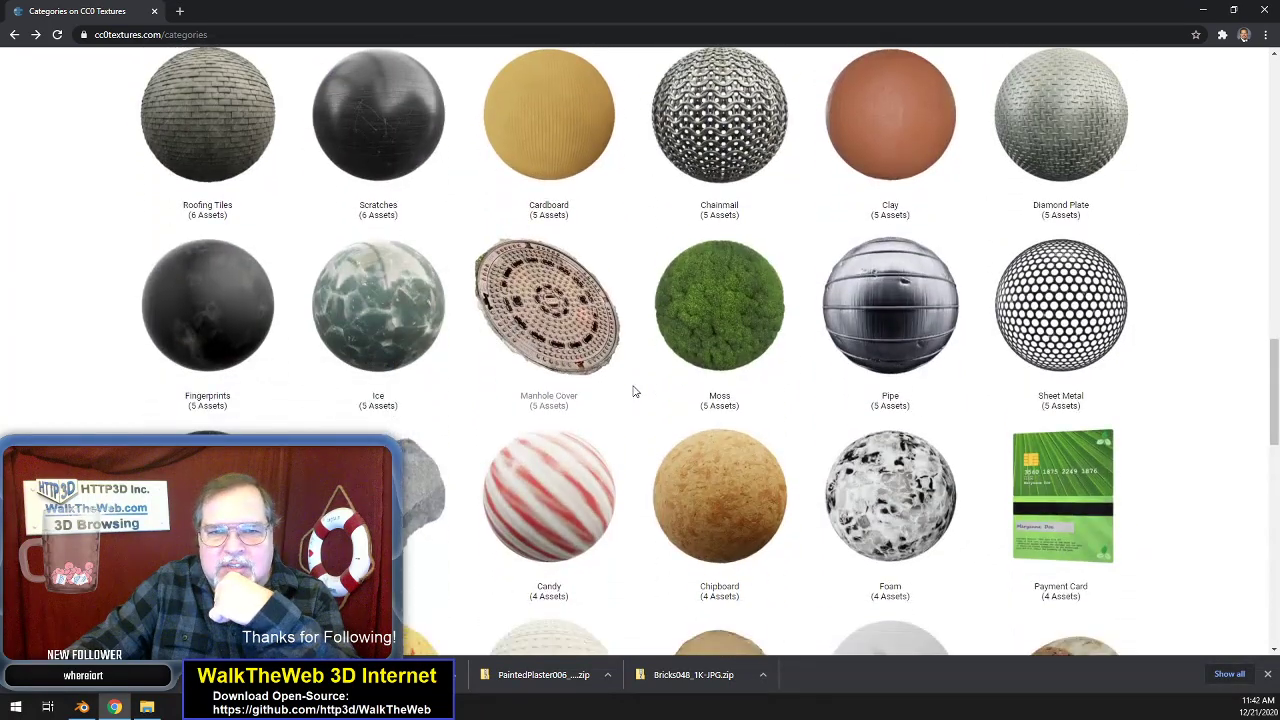
scroll(633, 392, down, 2)
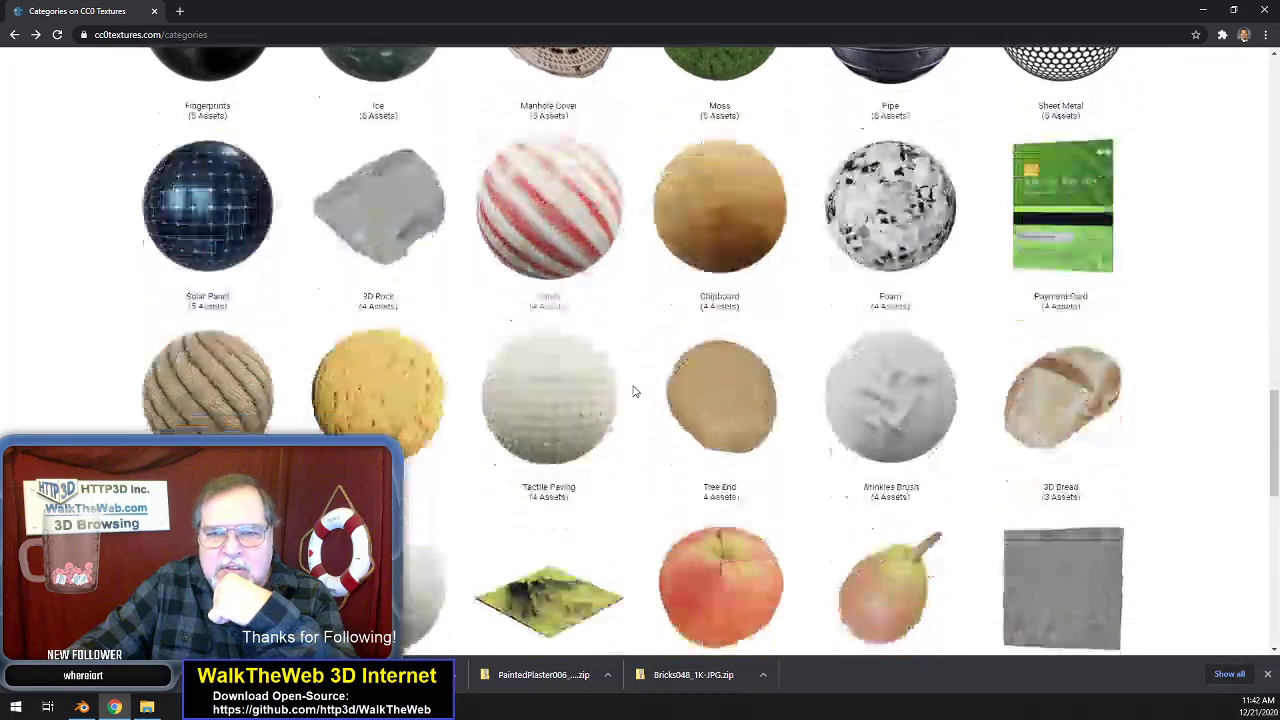
scroll(633, 392, up, 6)
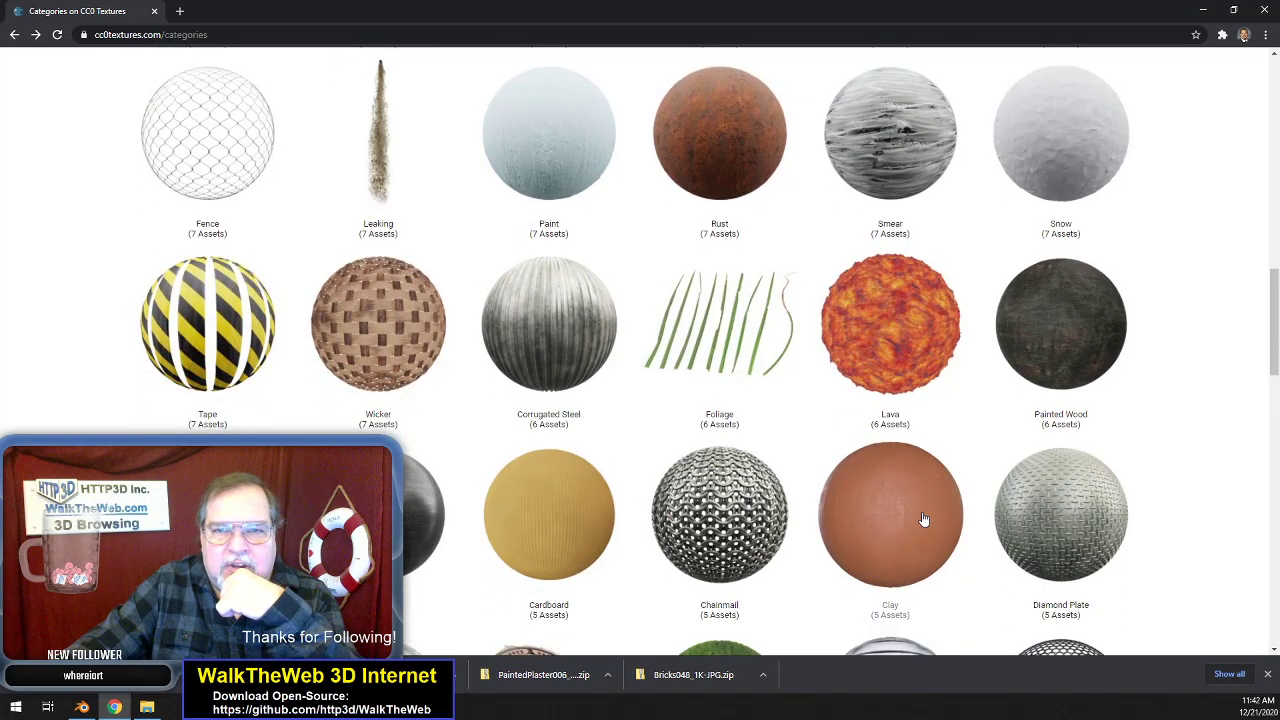
scroll(791, 409, up, 5)
scroll(793, 410, up, 6)
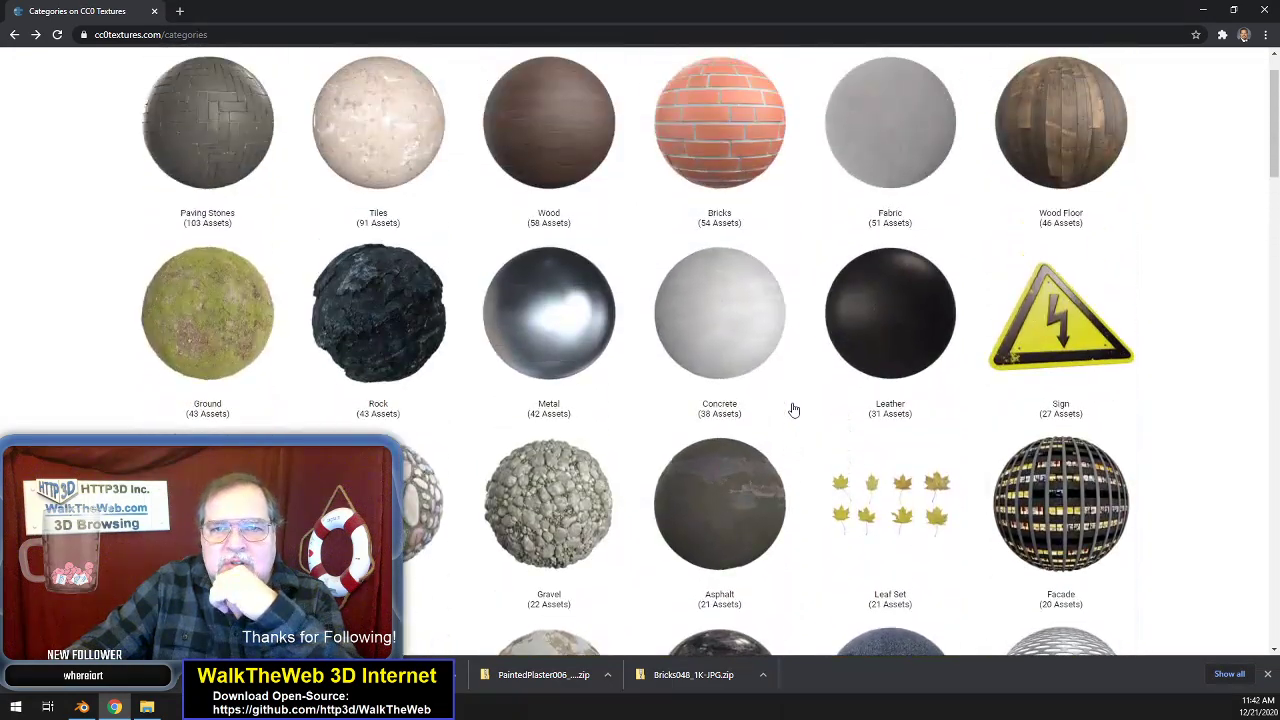
scroll(793, 410, up, 1)
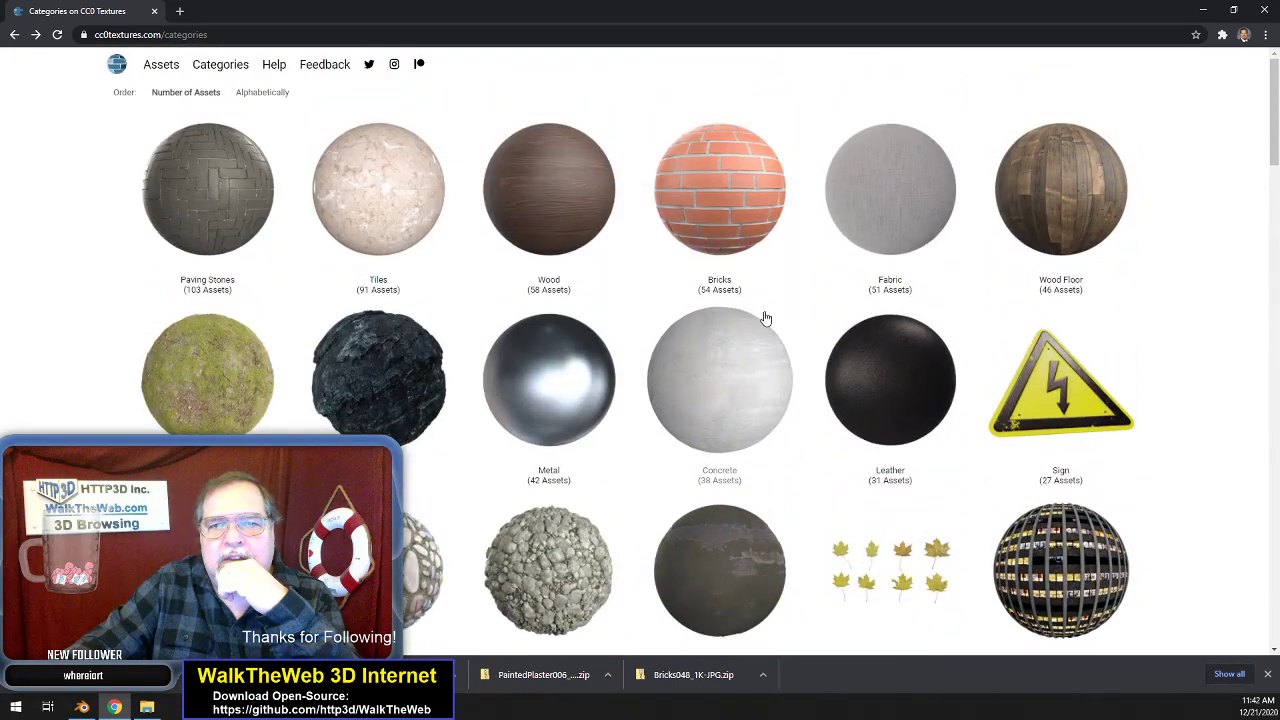
- Return to Blender and replace the material in the columns slot with the existing redroof material
click(1203, 11)
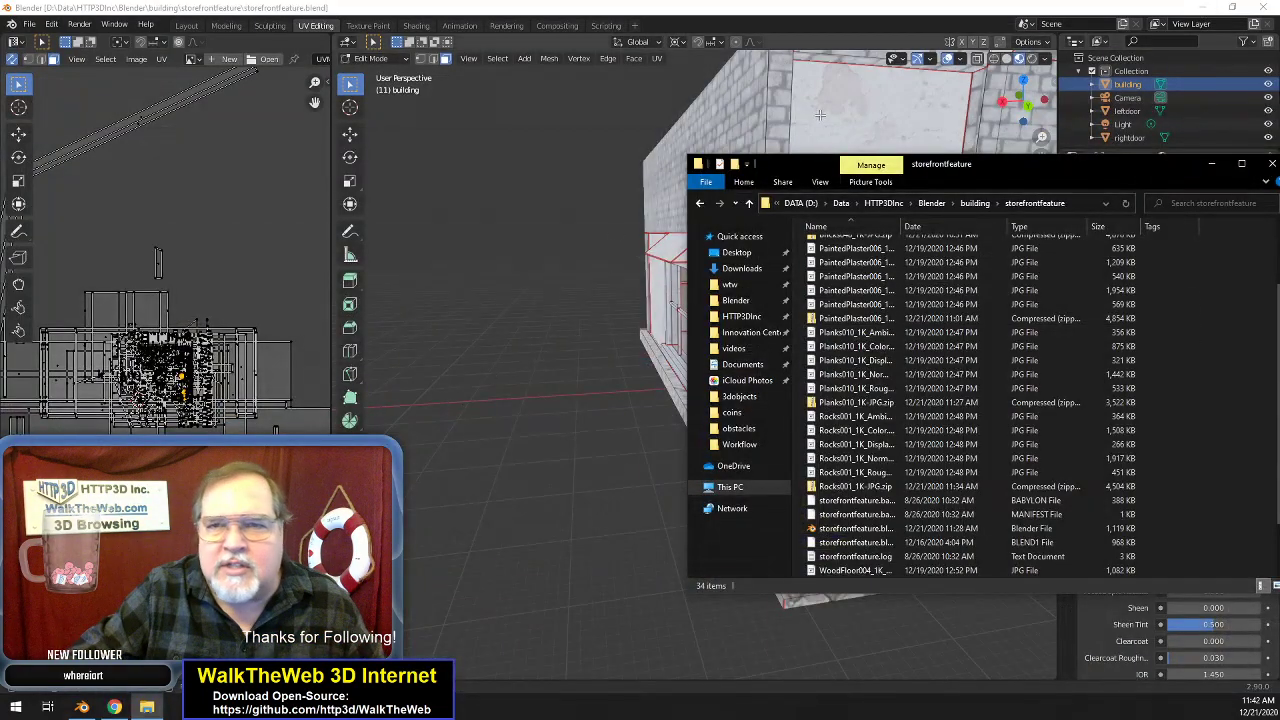
click(975, 7)
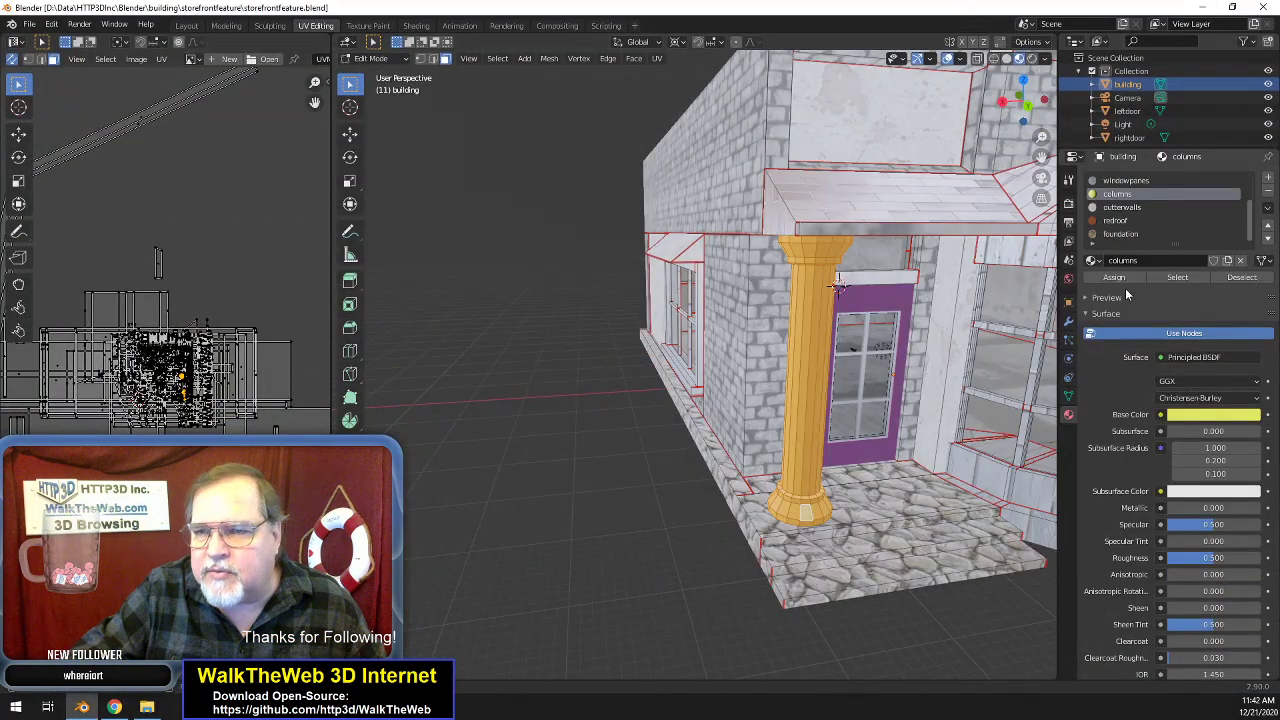
click(1093, 261)
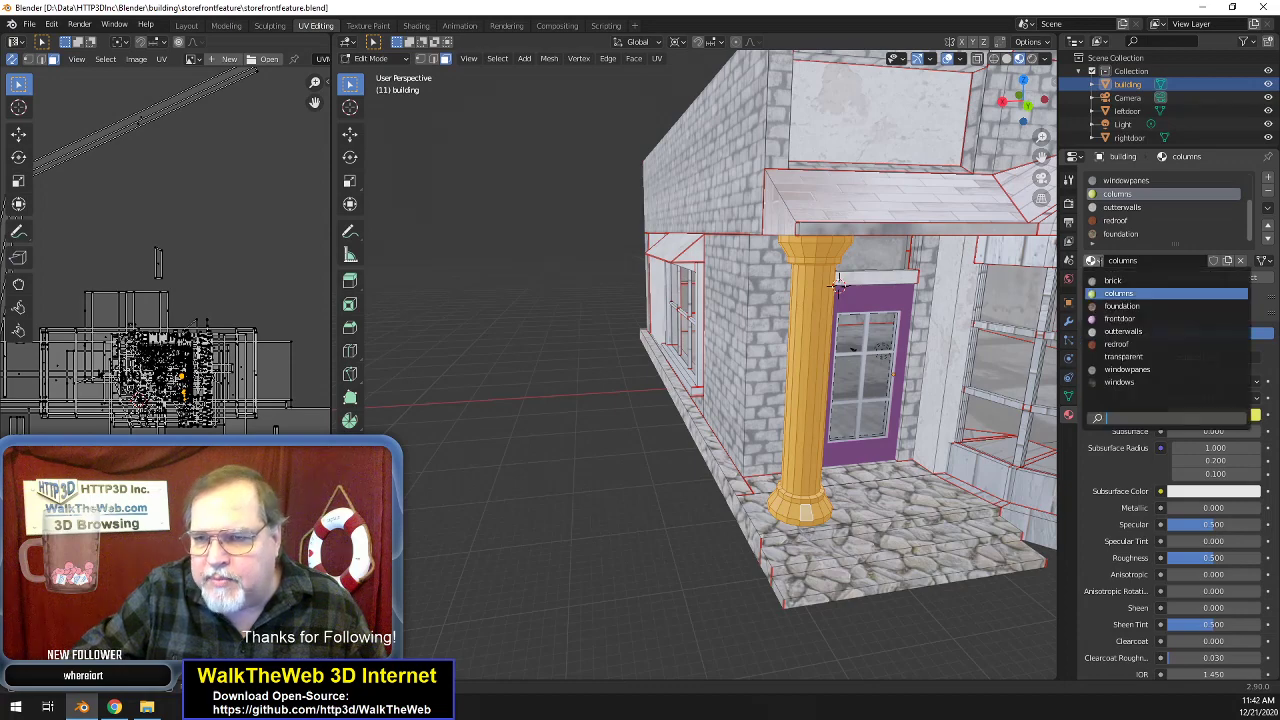
click(1136, 343)
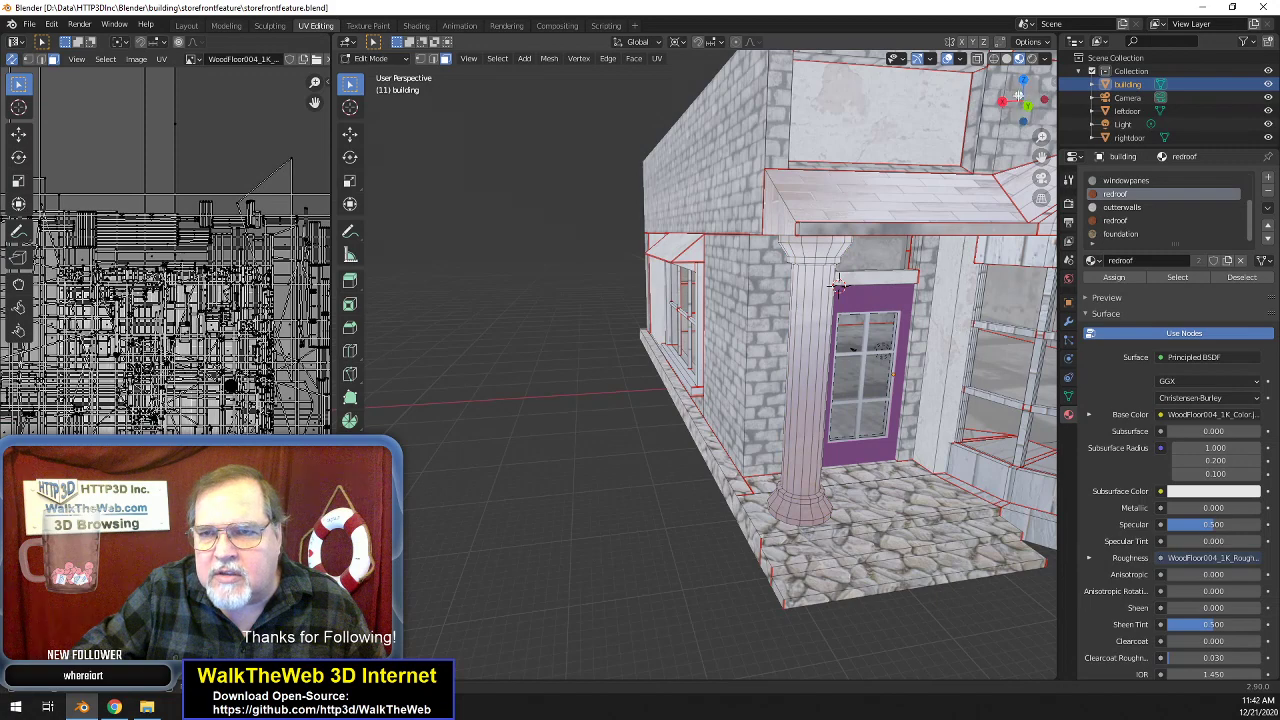
- Select all linked faces of the porch column and unwrap their UVs
mouse_move(1044, 99)
mouse_down()
mouse_move(945, 155)
mouse_move(1040, 121)
mouse_up()
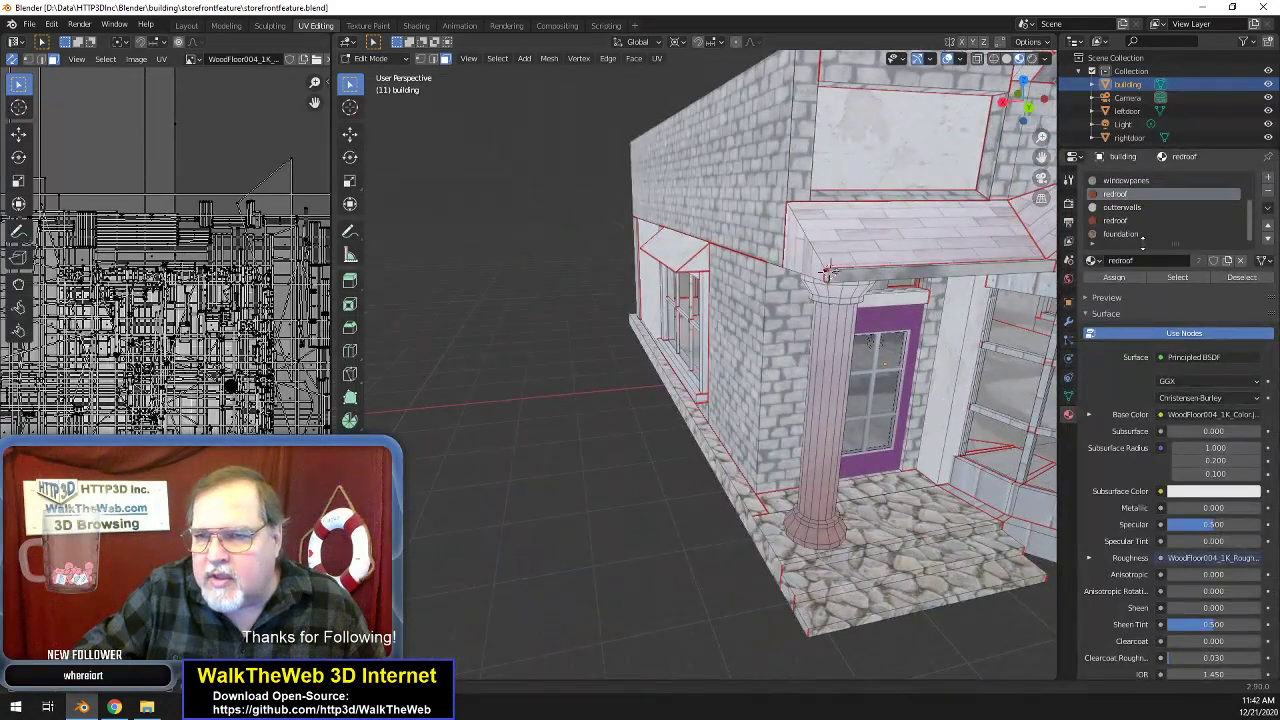
scroll(1138, 214, up, 1)
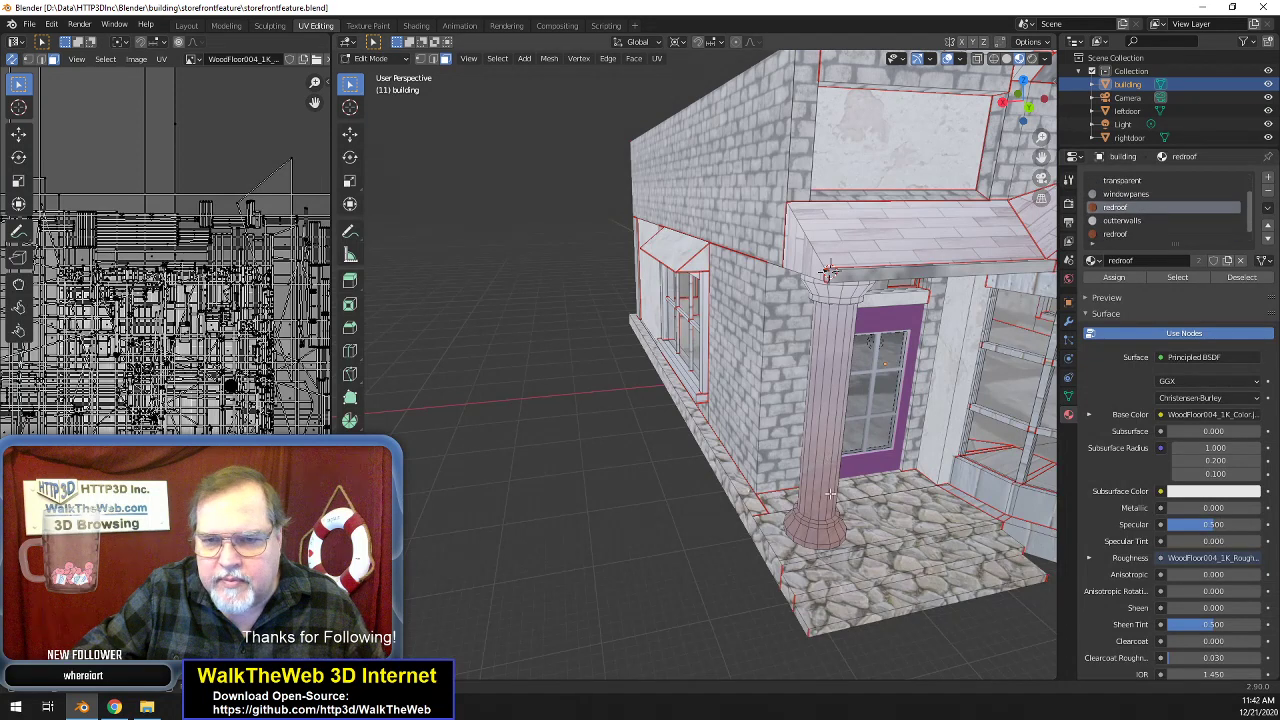
drag(1041, 157, 1027, 268)
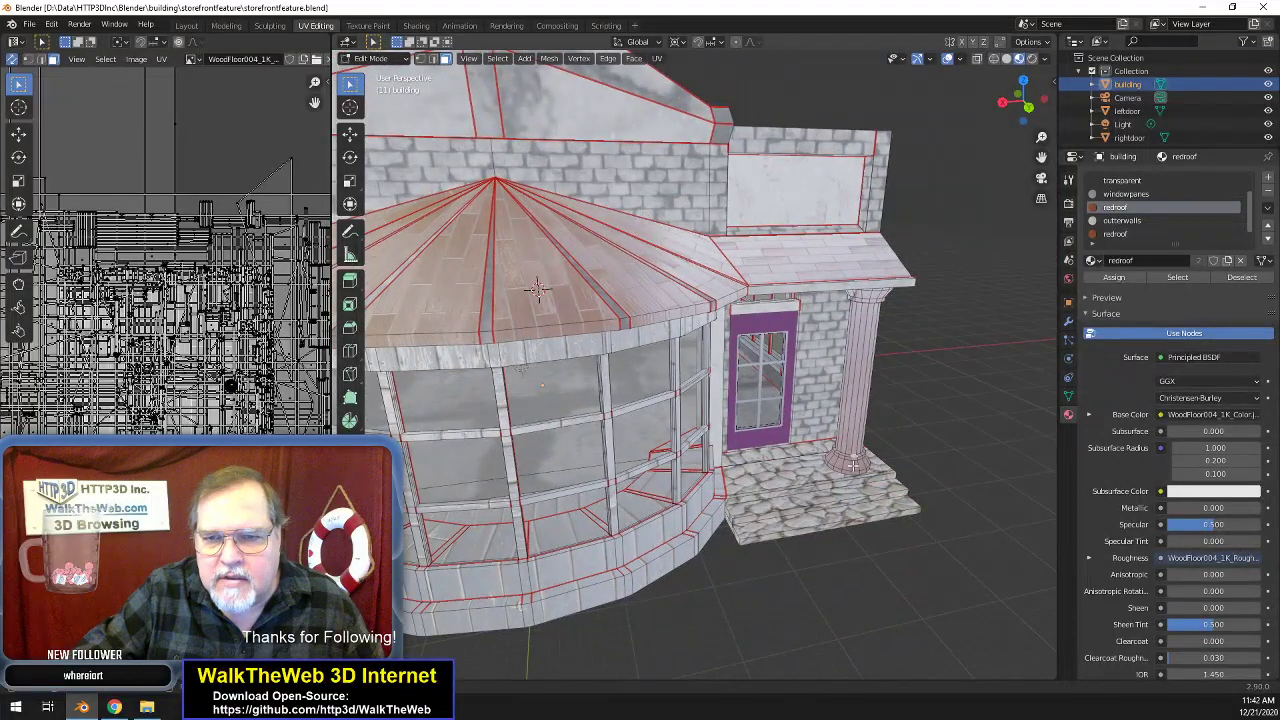
key(l)
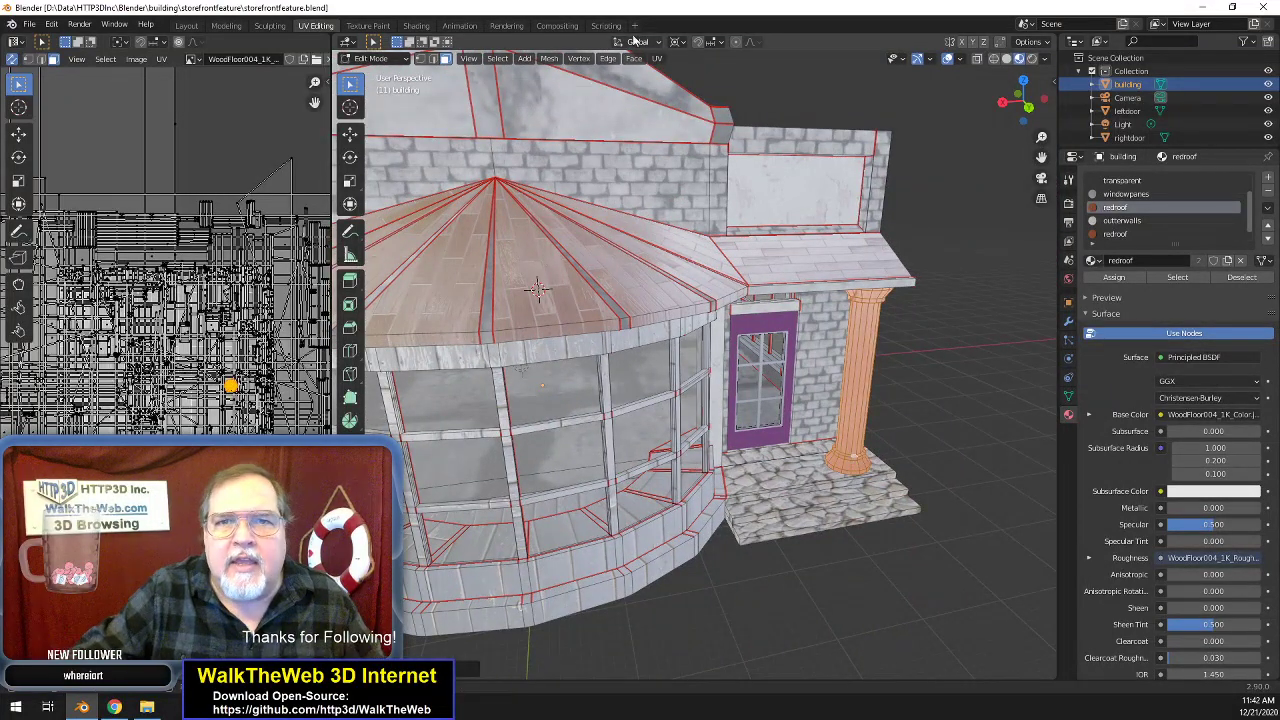
click(659, 60)
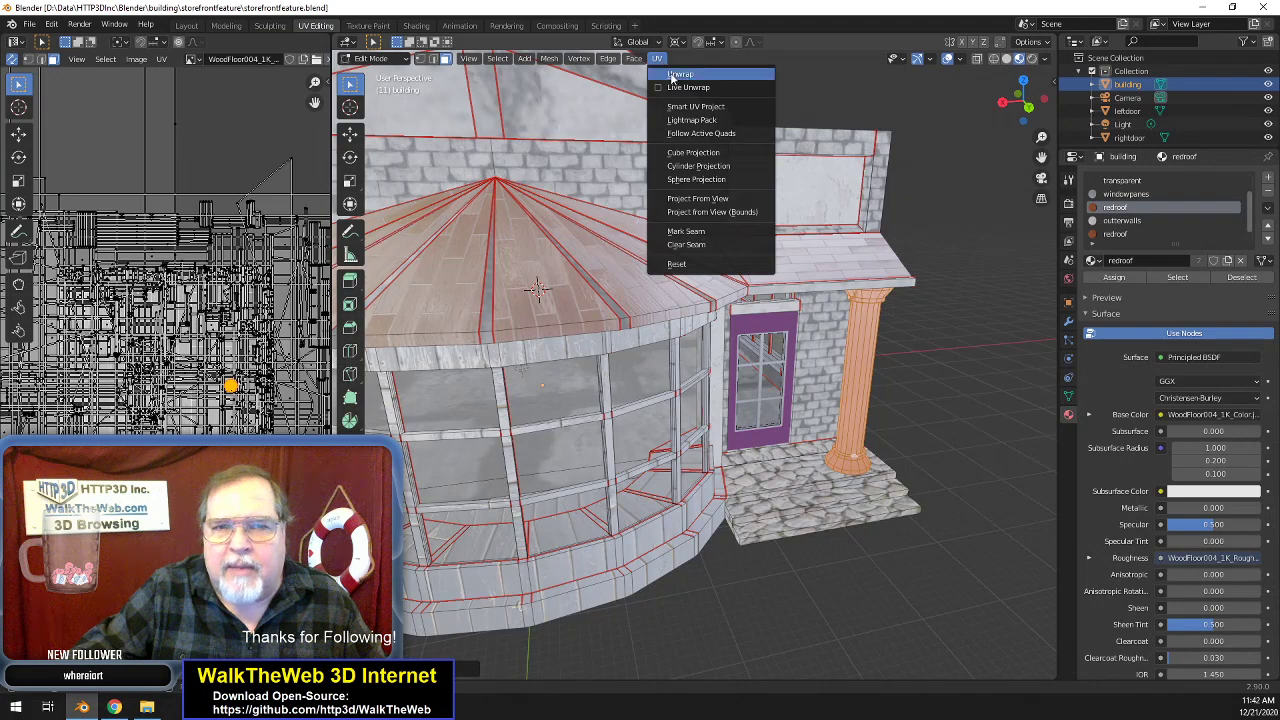
click(680, 78)
scroll(209, 380, down, 5)
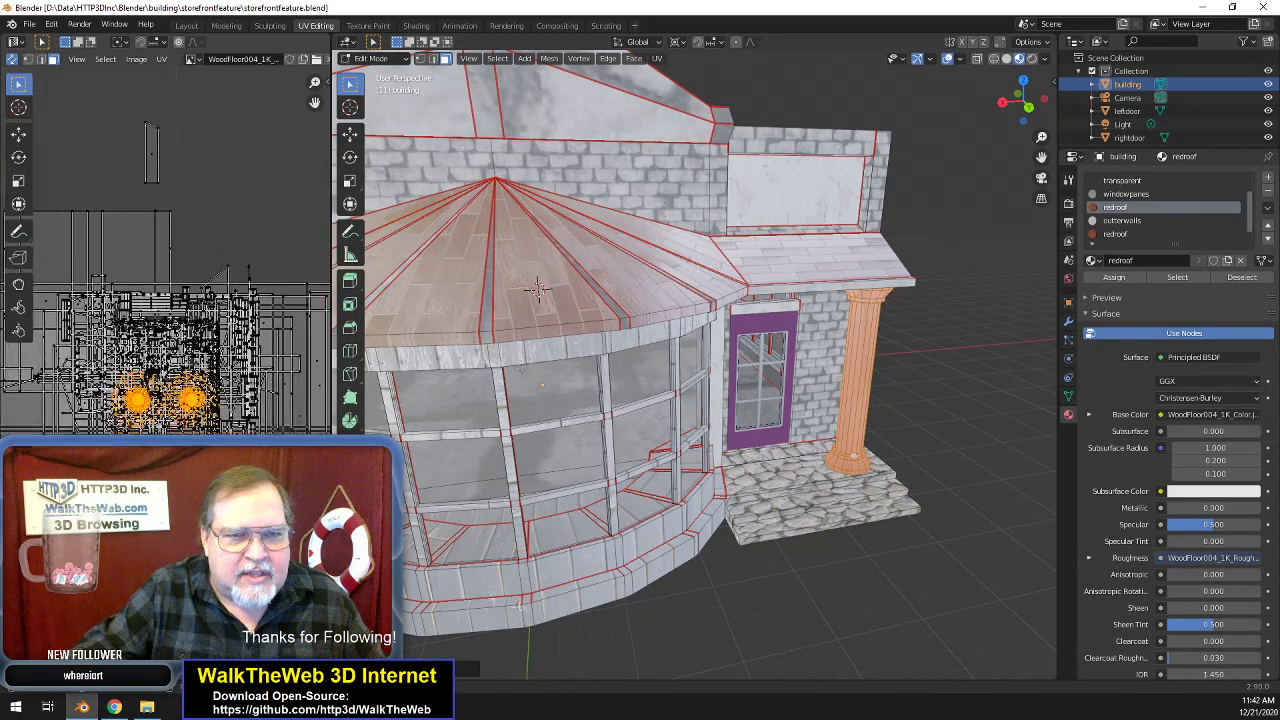
scroll(209, 391, up, 6)
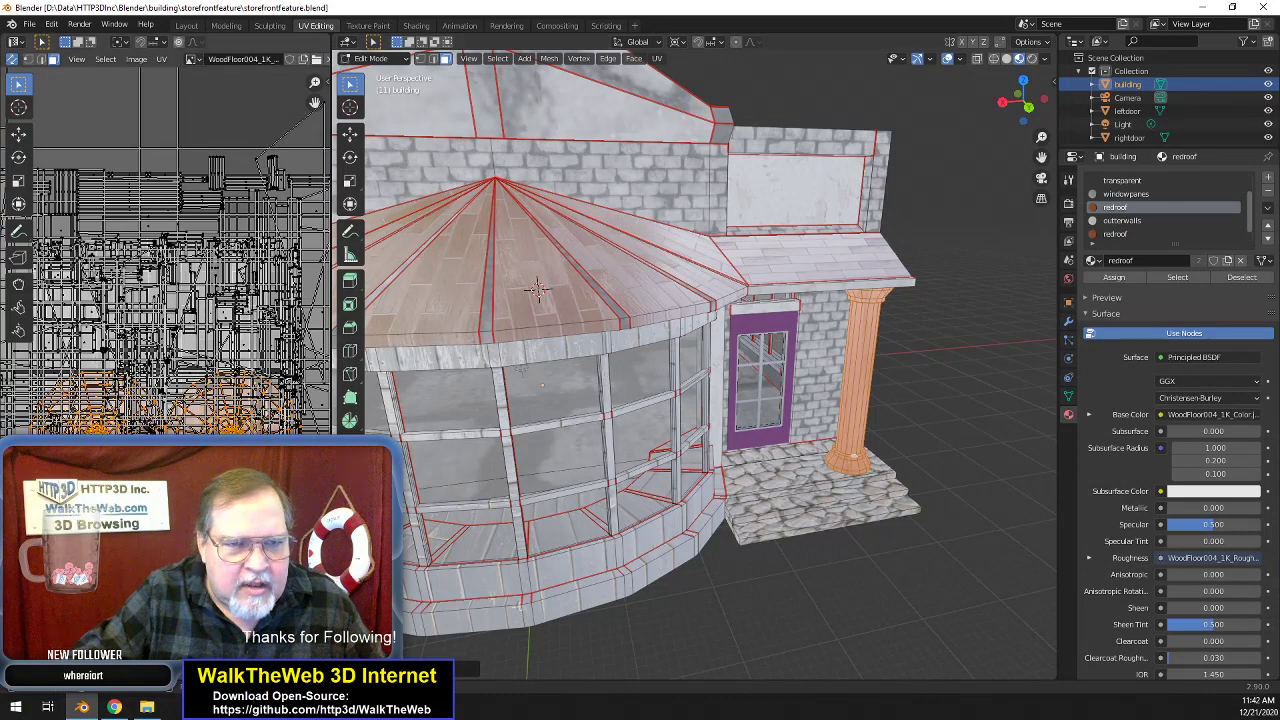
scroll(160, 381, down, 1)
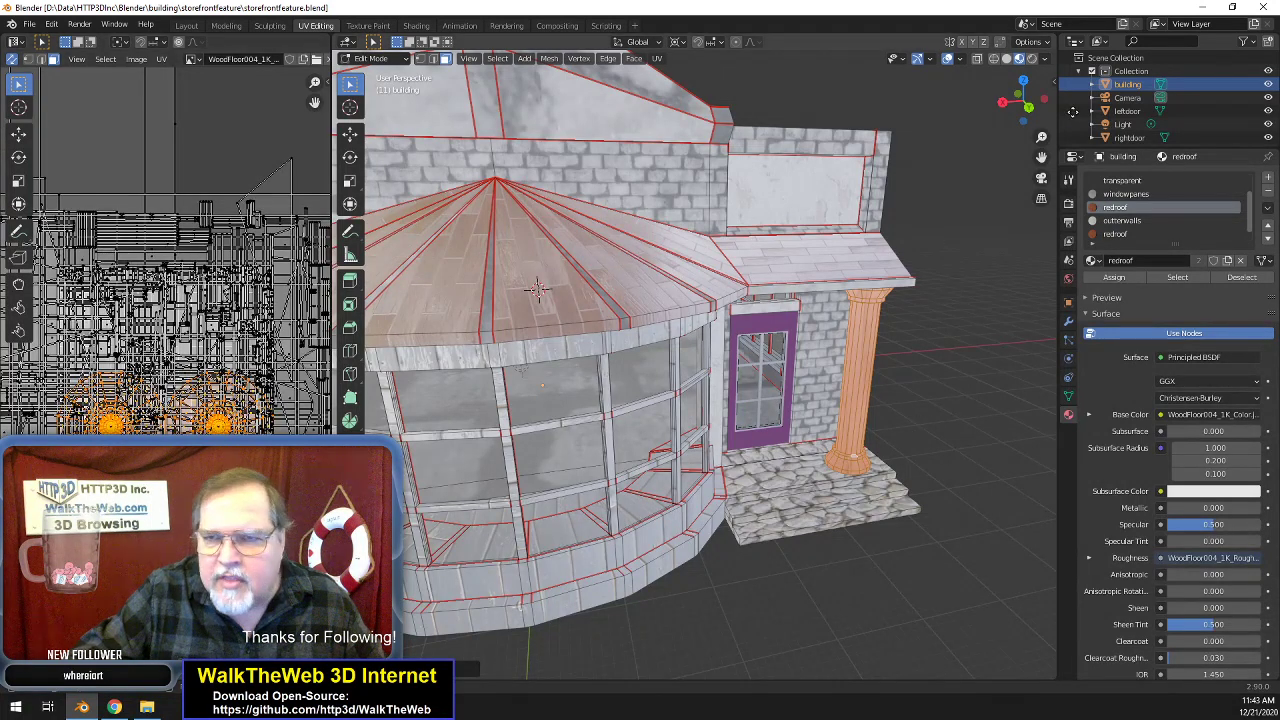
- Clear the selection and, in edge select mode, select the column's edge loops at both ends of the shaft, the capital's top and the base's bottom
drag(1031, 107, 898, 123)
middle_drag(541, 470, 796, 442)
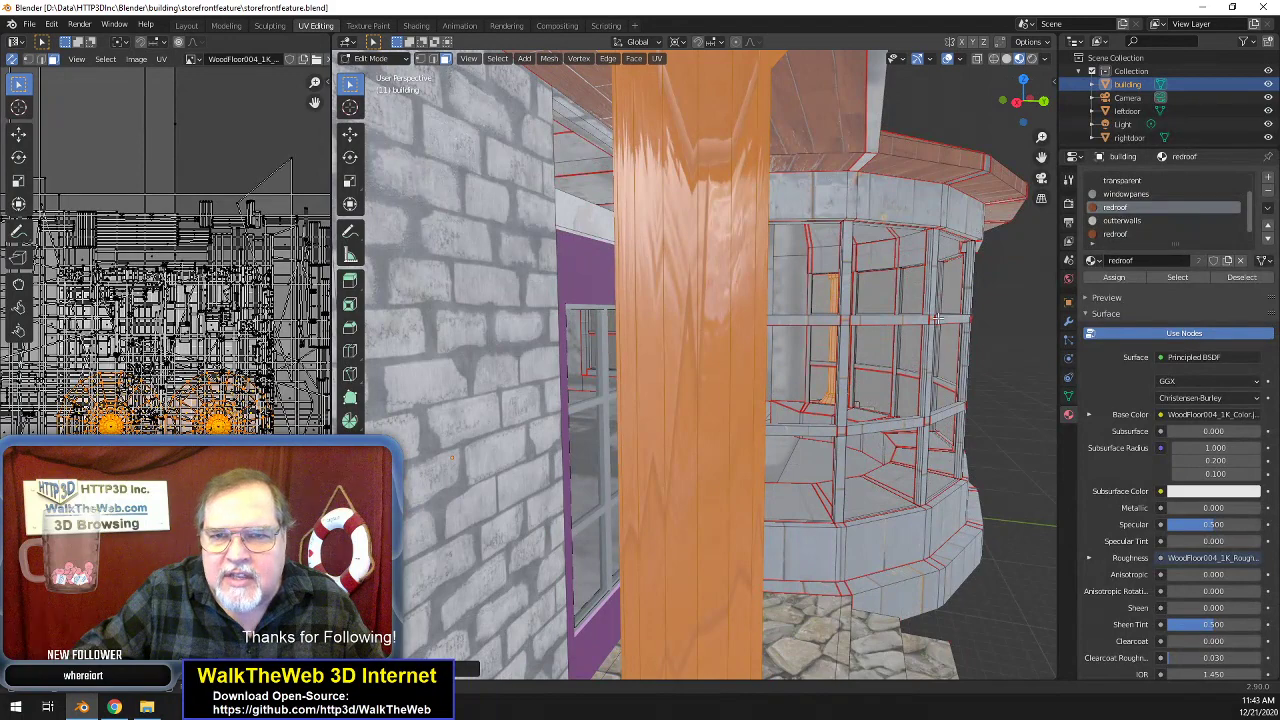
scroll(938, 318, down, 4)
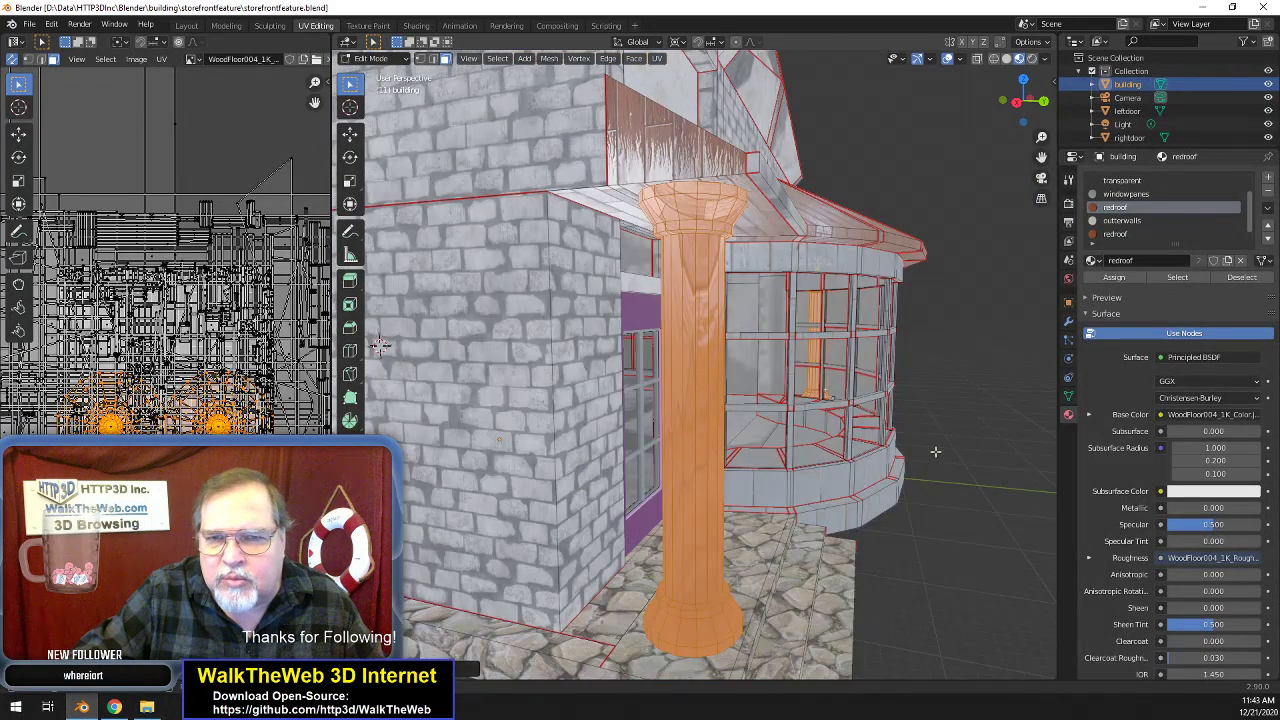
click(982, 517)
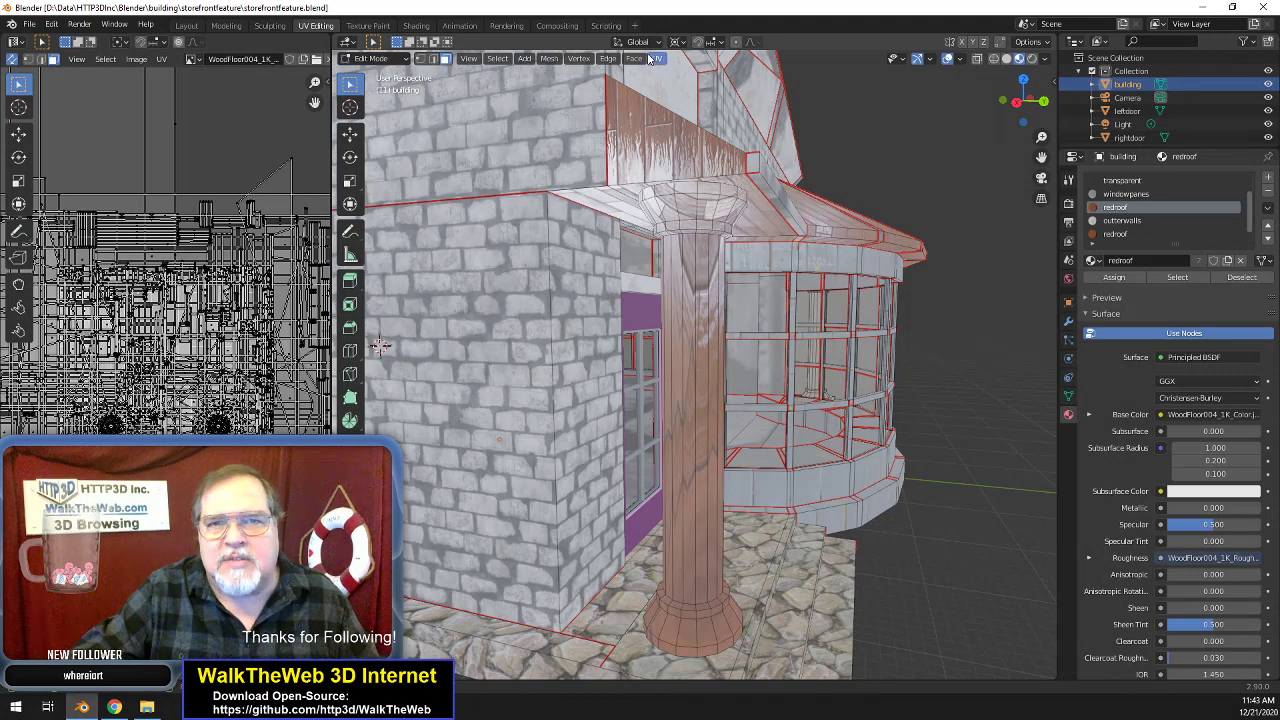
click(434, 59)
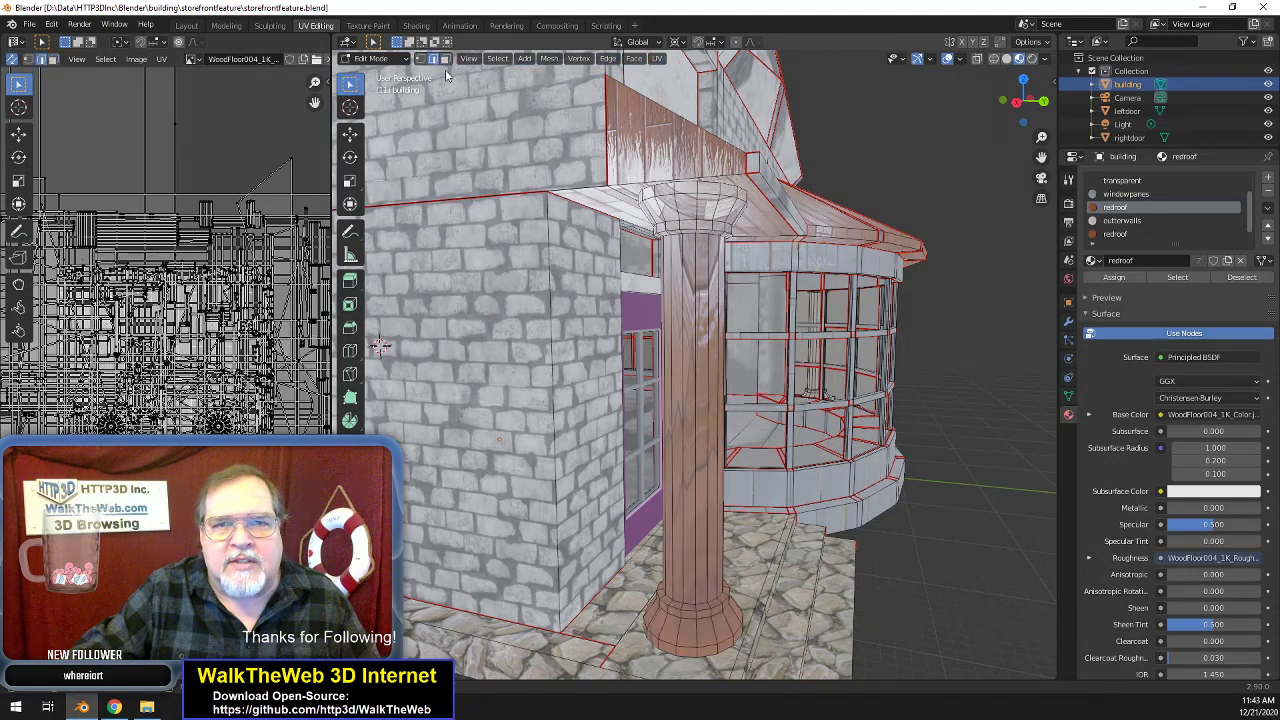
alt+click(699, 604)
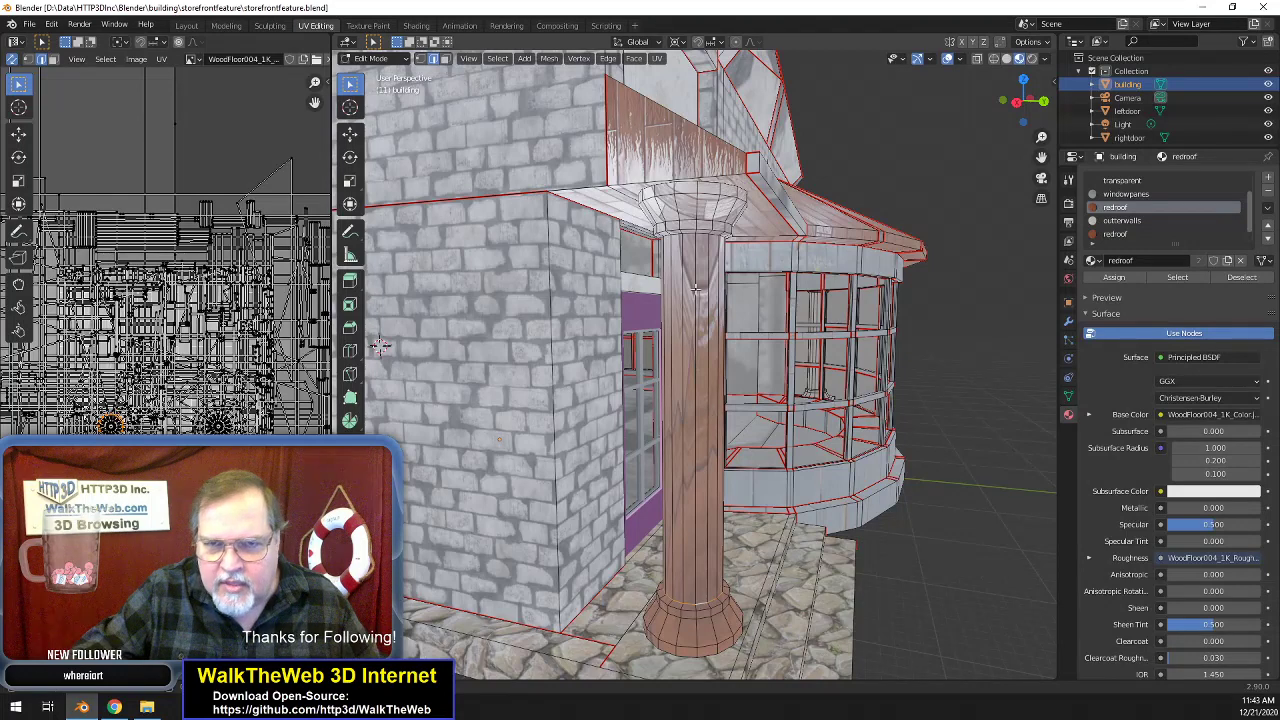
alt+click(703, 234)
alt+click(712, 183)
alt+shift+click(713, 651)
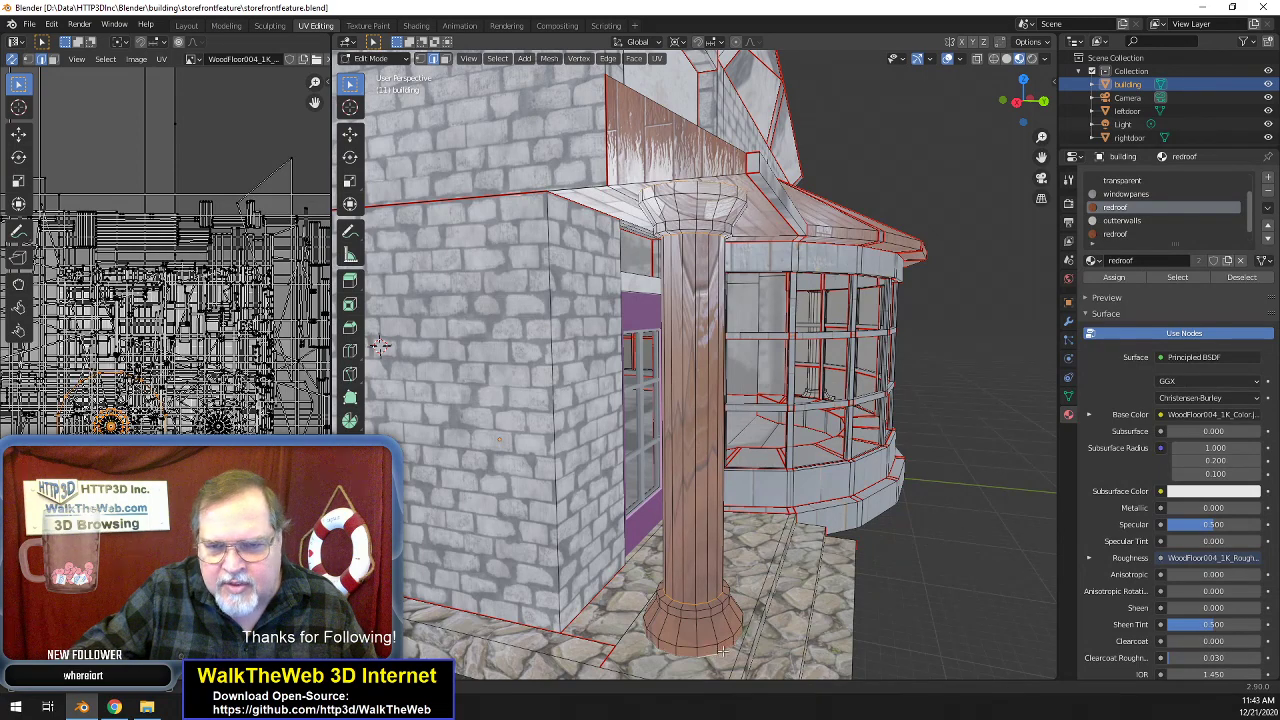
- Add the capital's top edge loop on the other porch column to the selection and mark all selected loops as seams
drag(1036, 110, 850, 145)
scroll(825, 371, up, 3)
scroll(825, 371, up, 2)
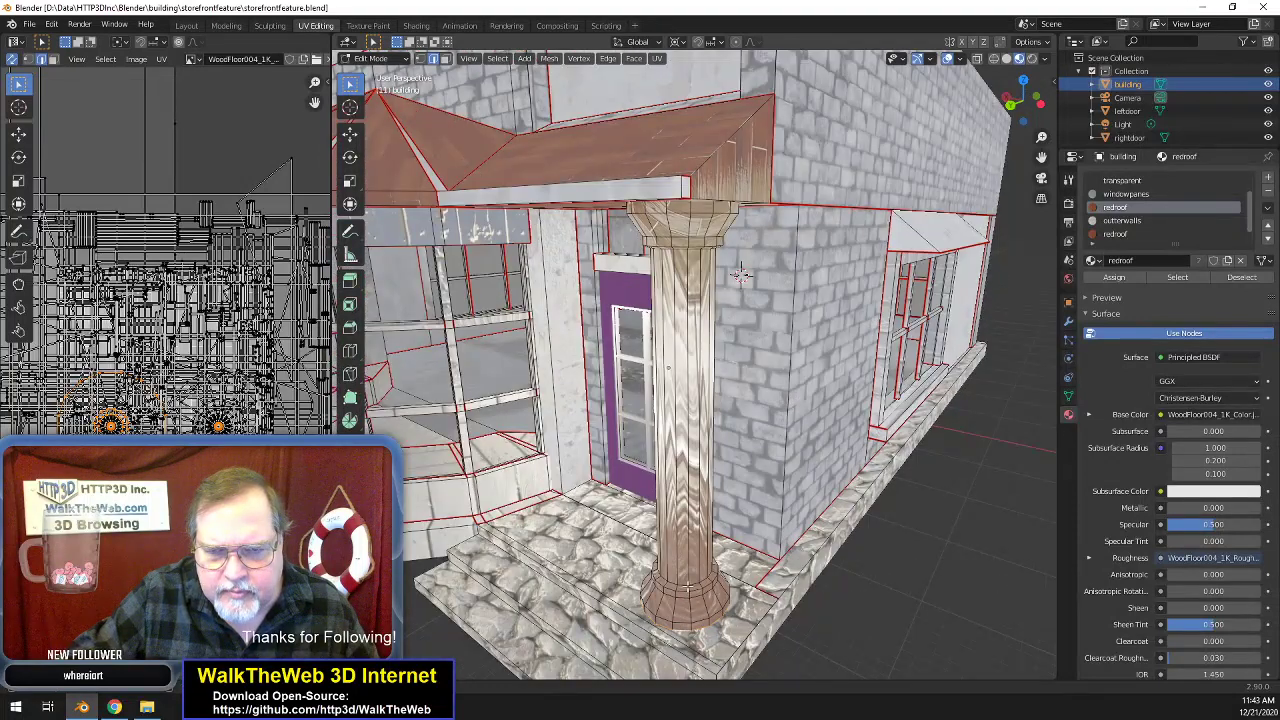
alt+shift+click(686, 251)
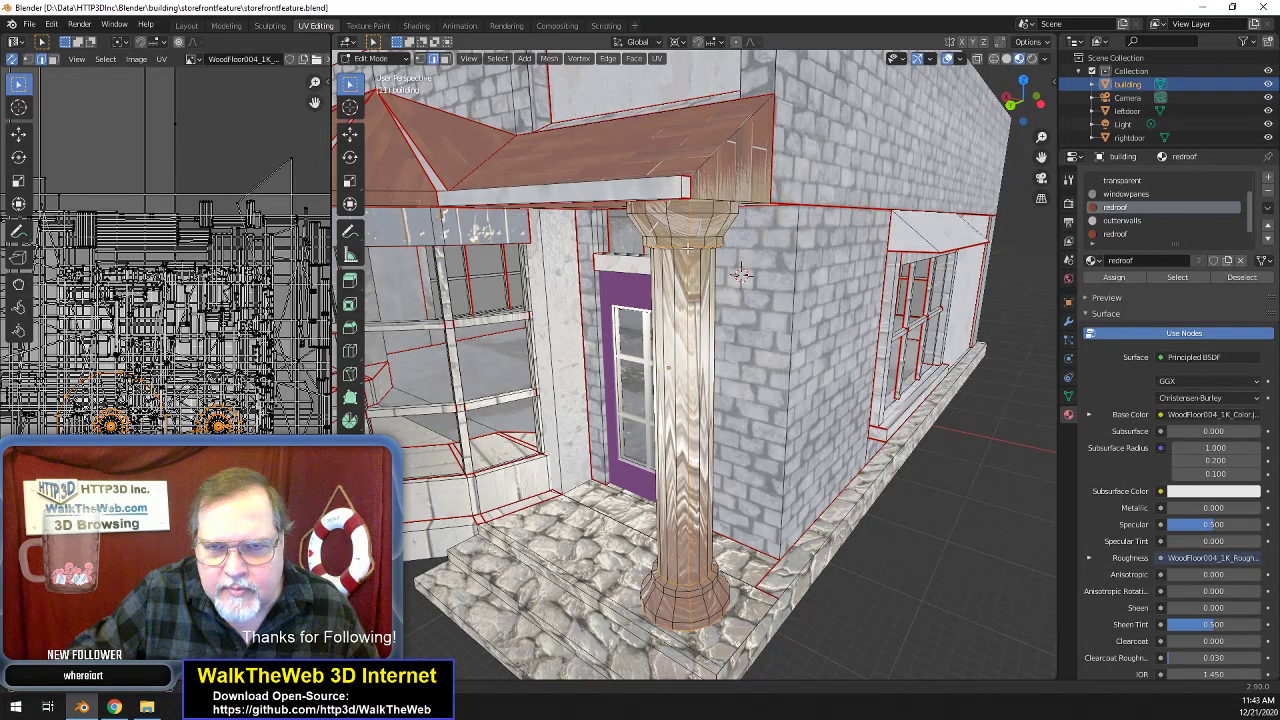
key(ctrl+z)
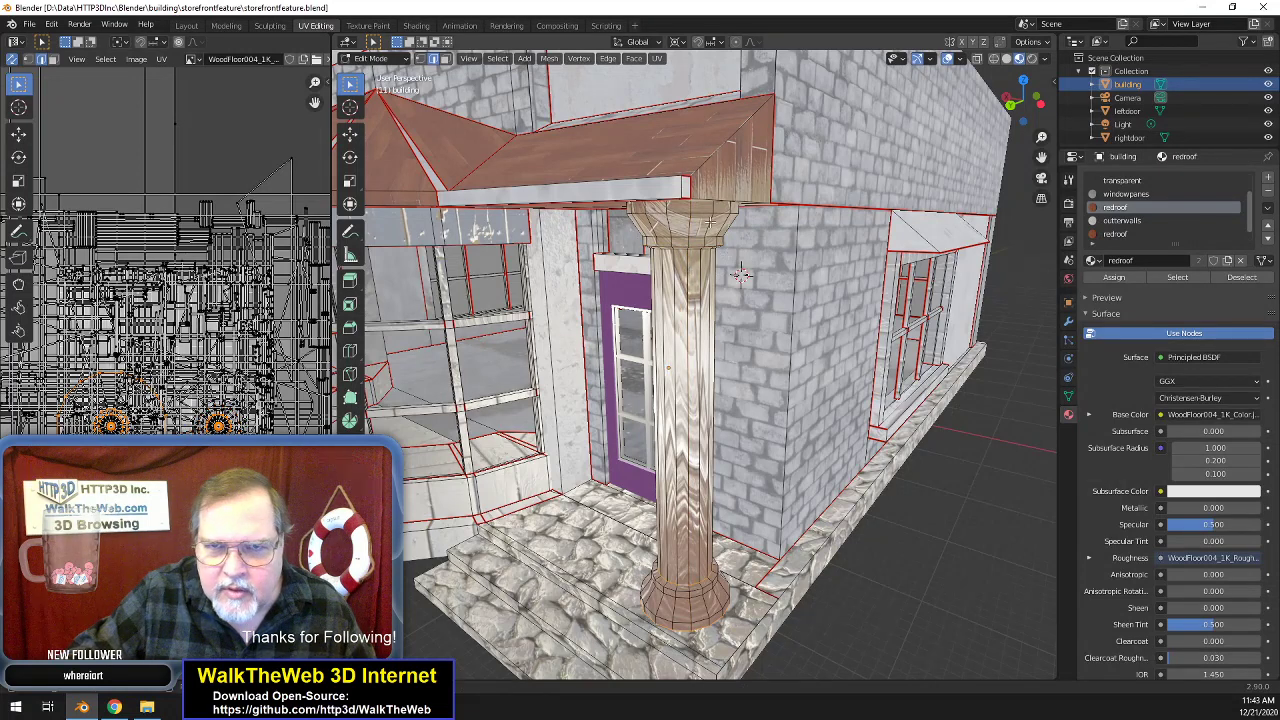
mouse_move(1021, 116)
mouse_down()
mouse_move(1025, 84)
mouse_move(1030, 95)
mouse_up()
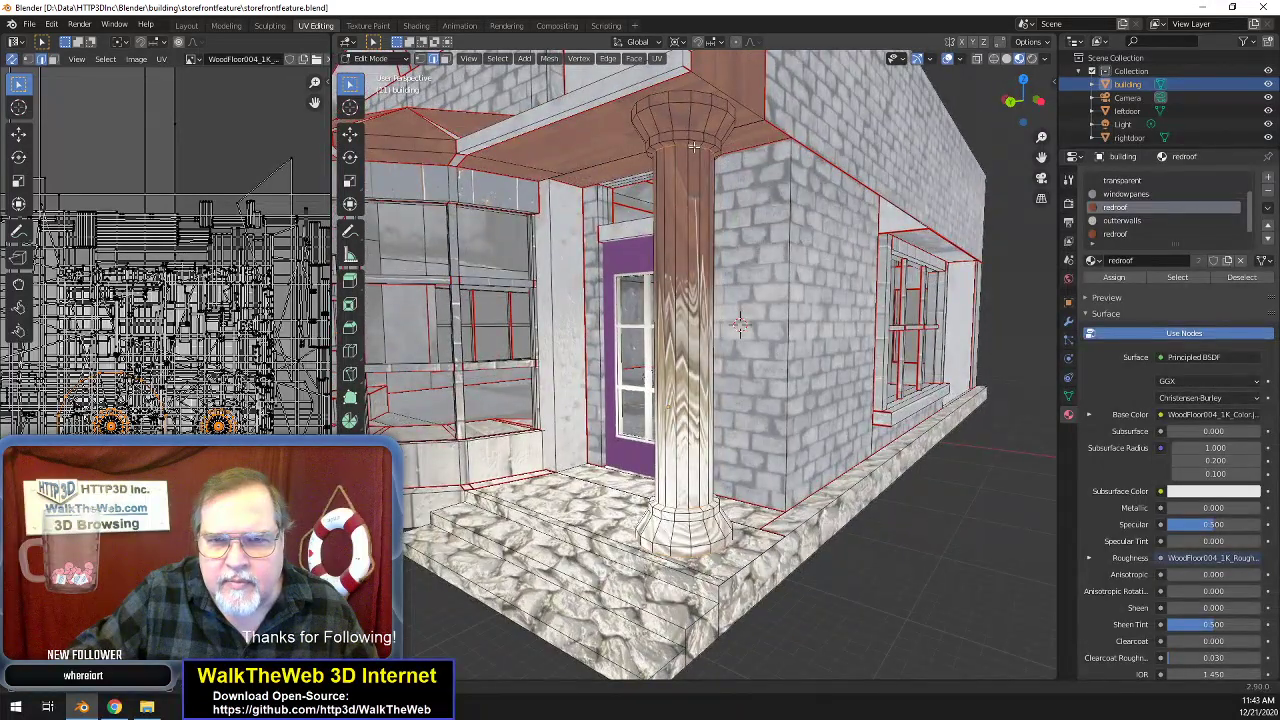
alt+shift+click(702, 94)
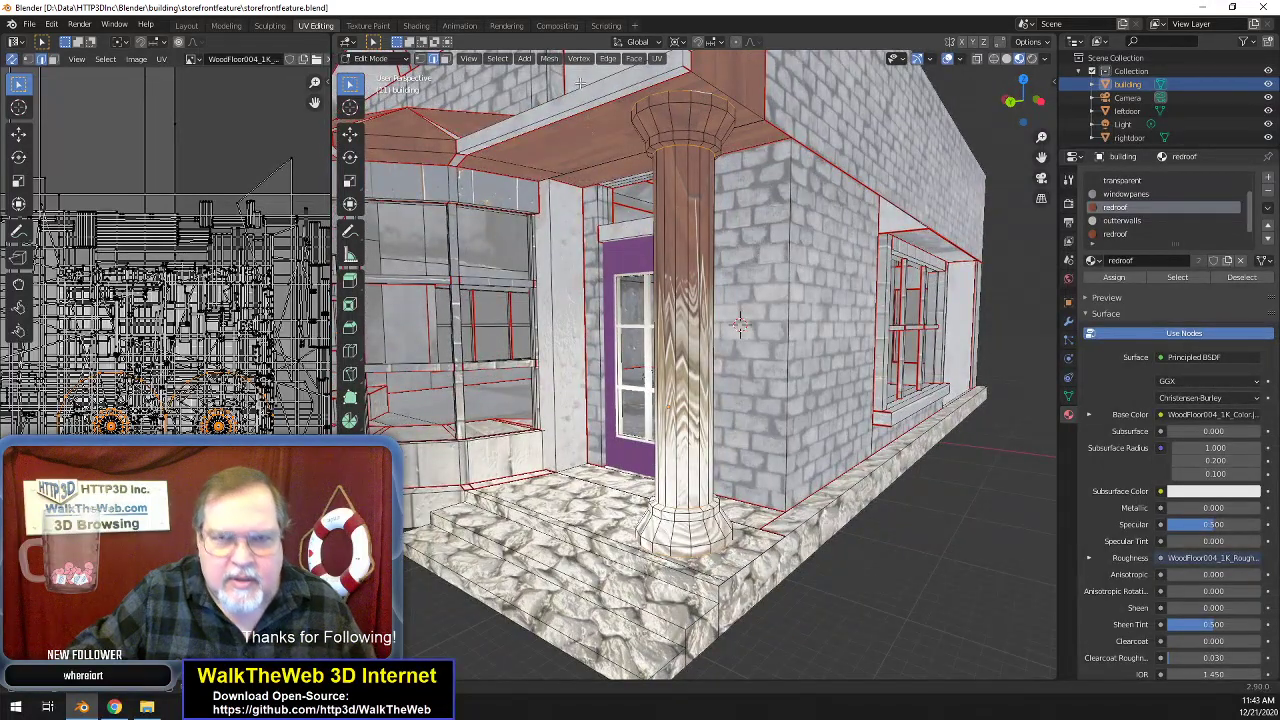
click(609, 58)
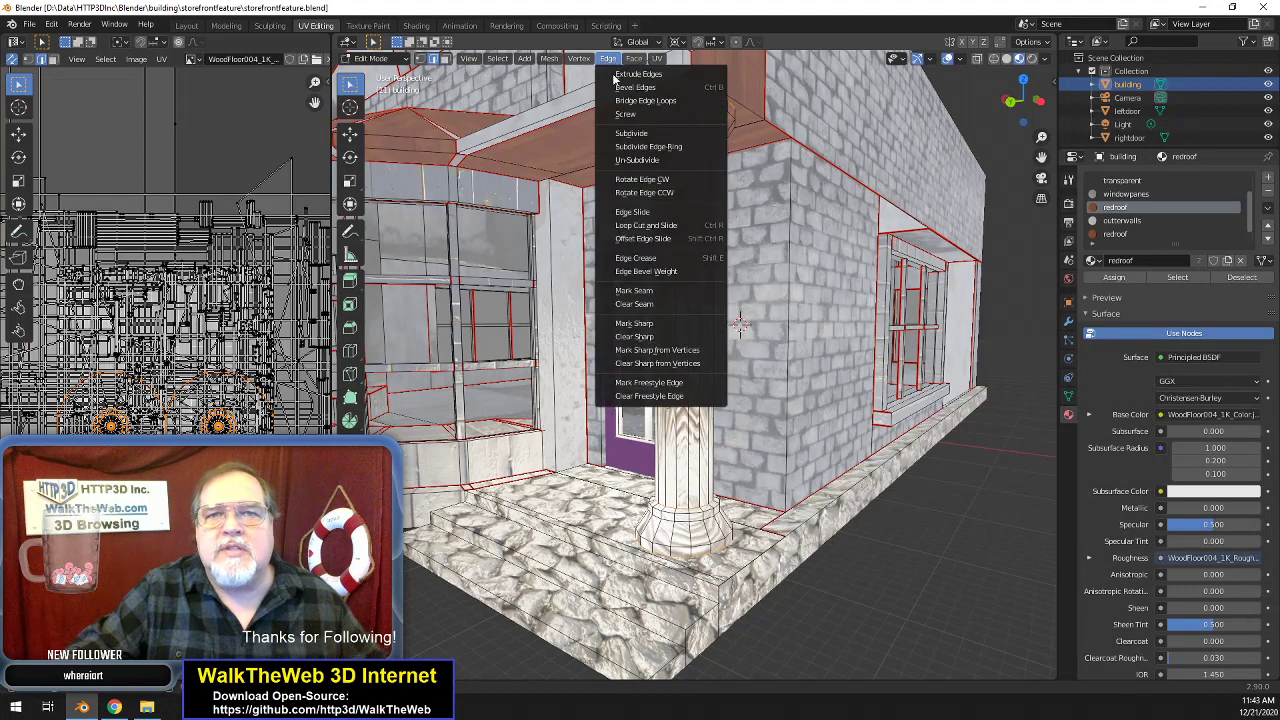
click(650, 291)
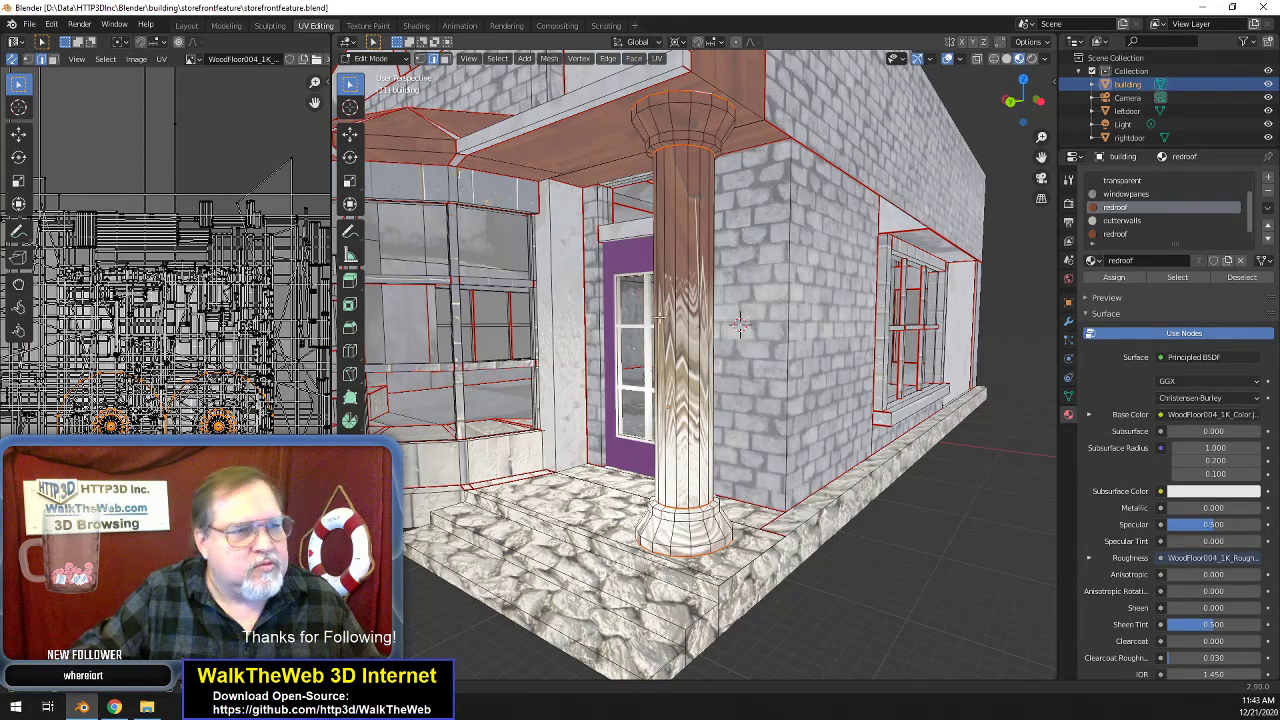
- Select a vertical line of edges down the inner side of each porch column and mark them as seams
middle_drag(740, 325, 520, 325)
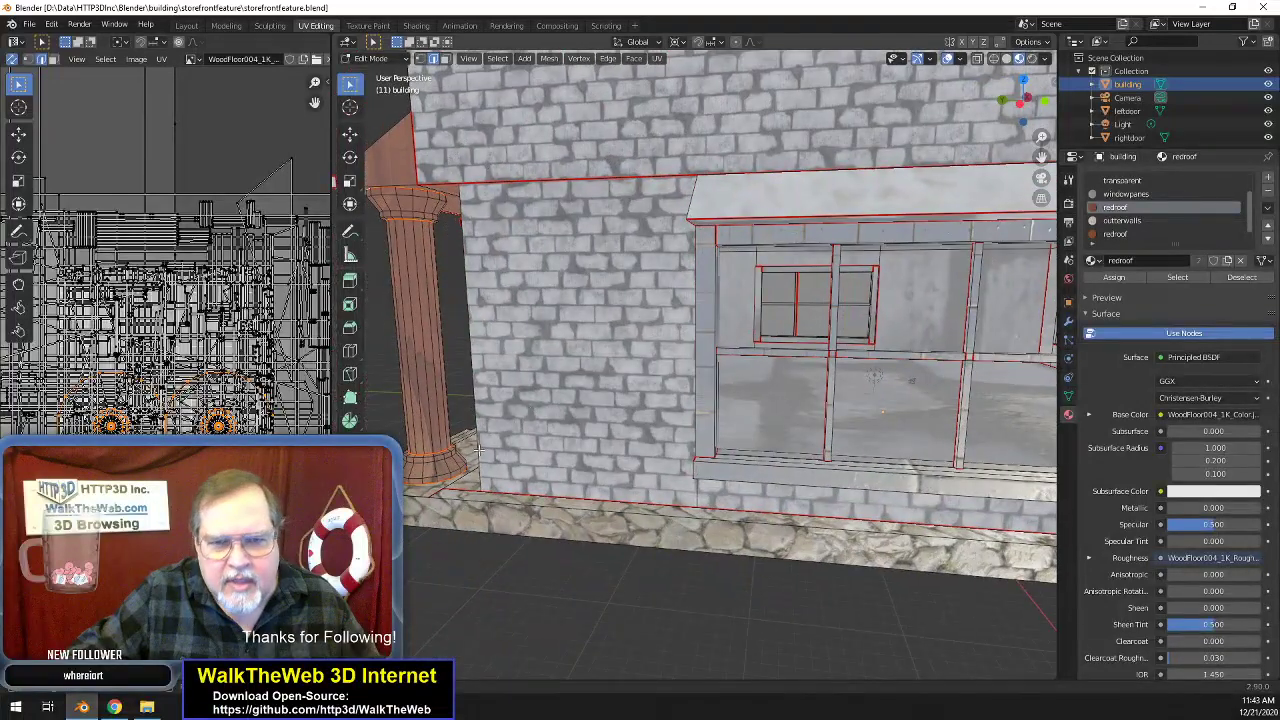
click(445, 430)
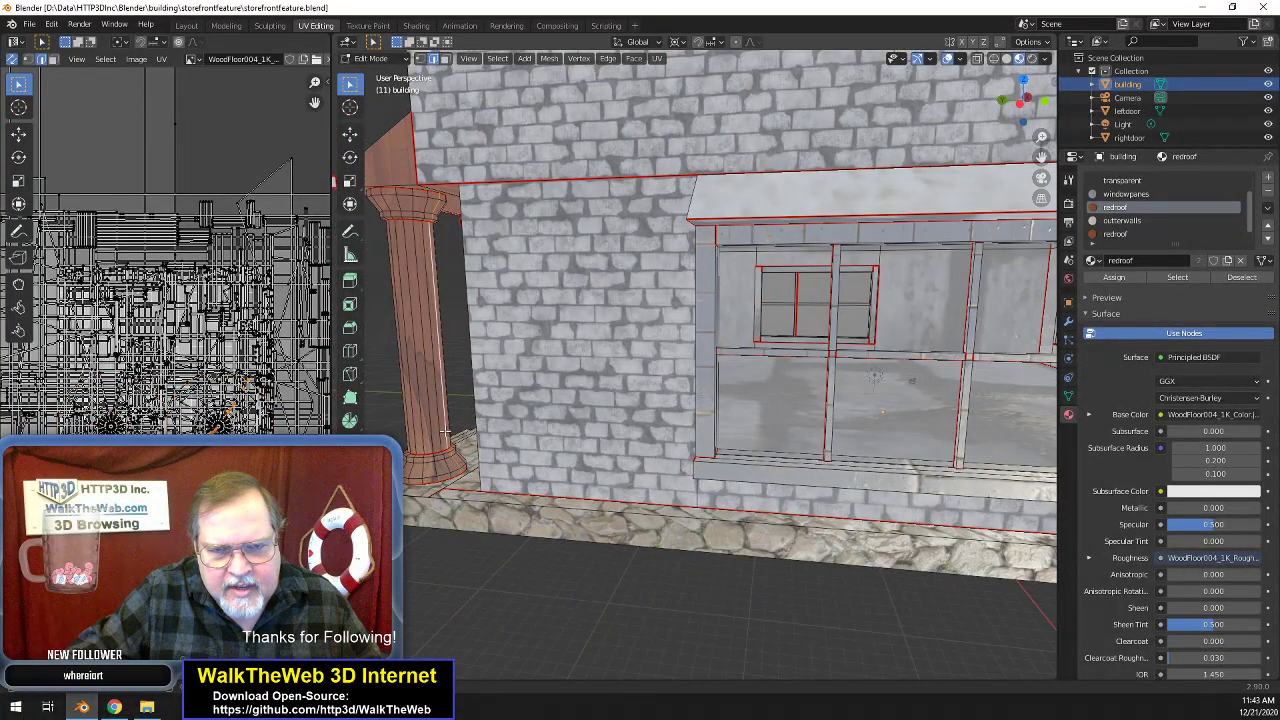
drag(1031, 102, 762, 270)
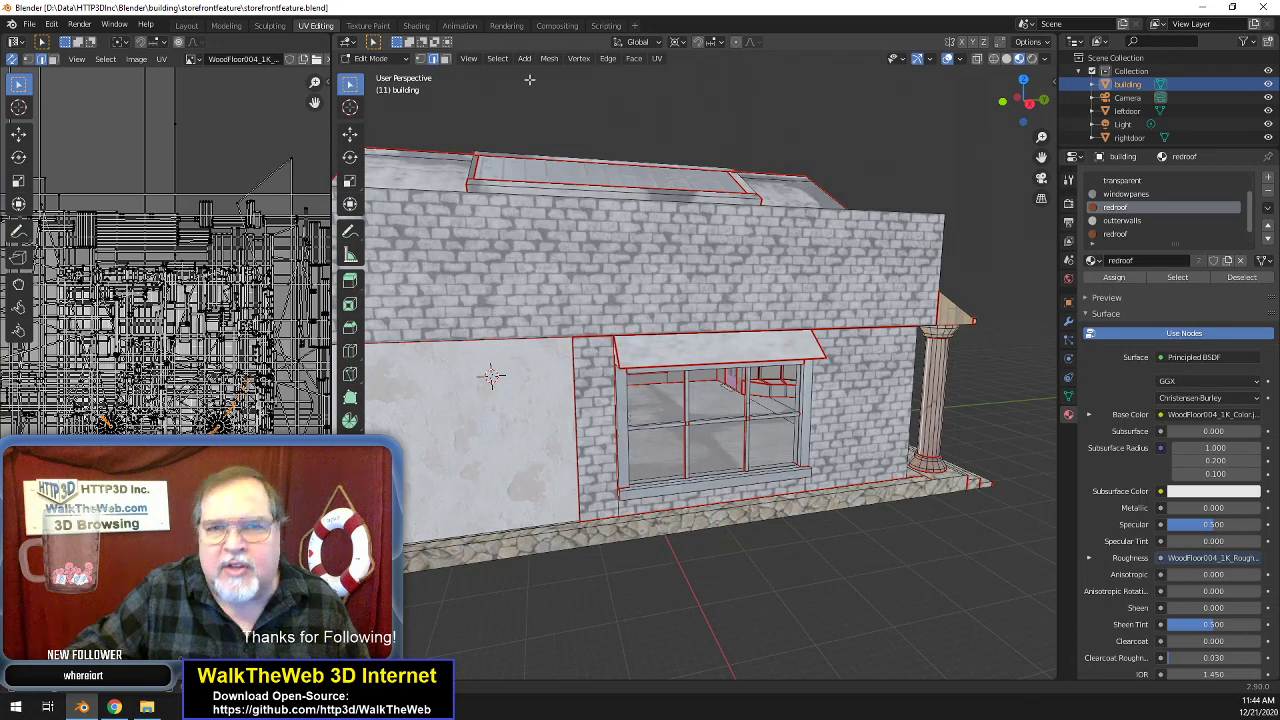
click(608, 58)
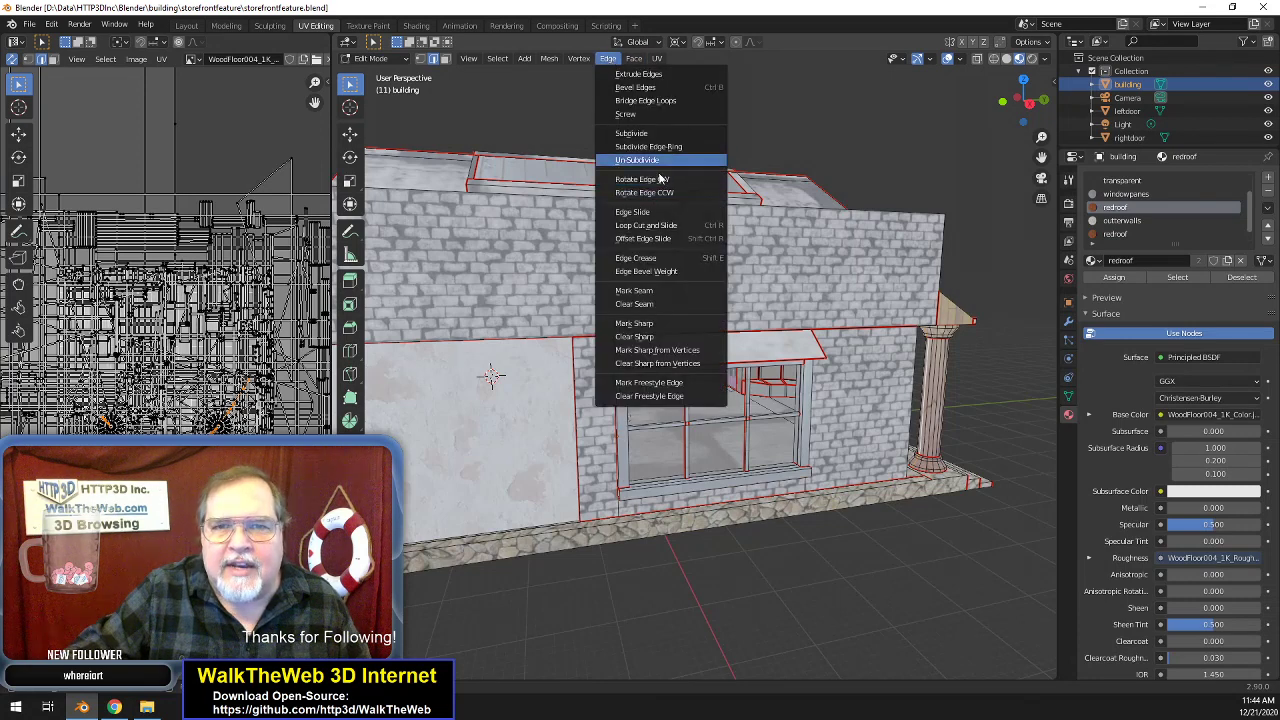
click(691, 289)
- In face select mode, select all linked faces of both porch columns and unwrap their UVs
drag(1053, 94, 820, 355)
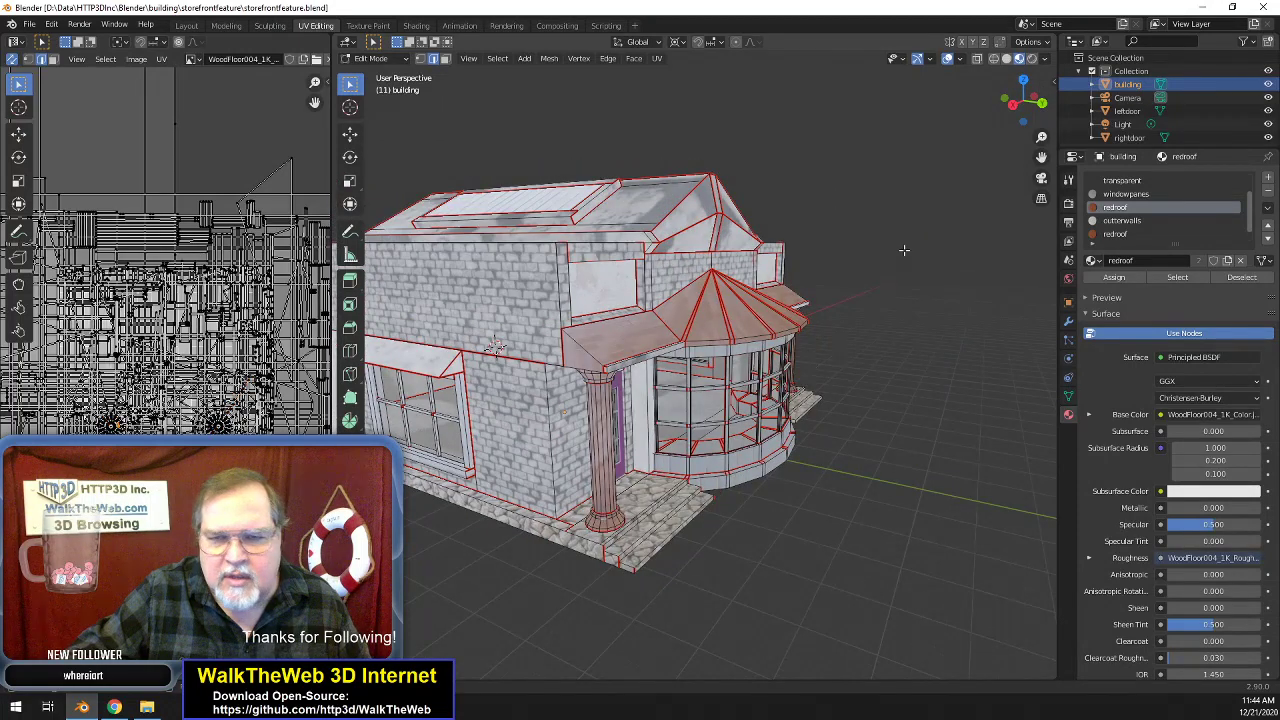
click(446, 58)
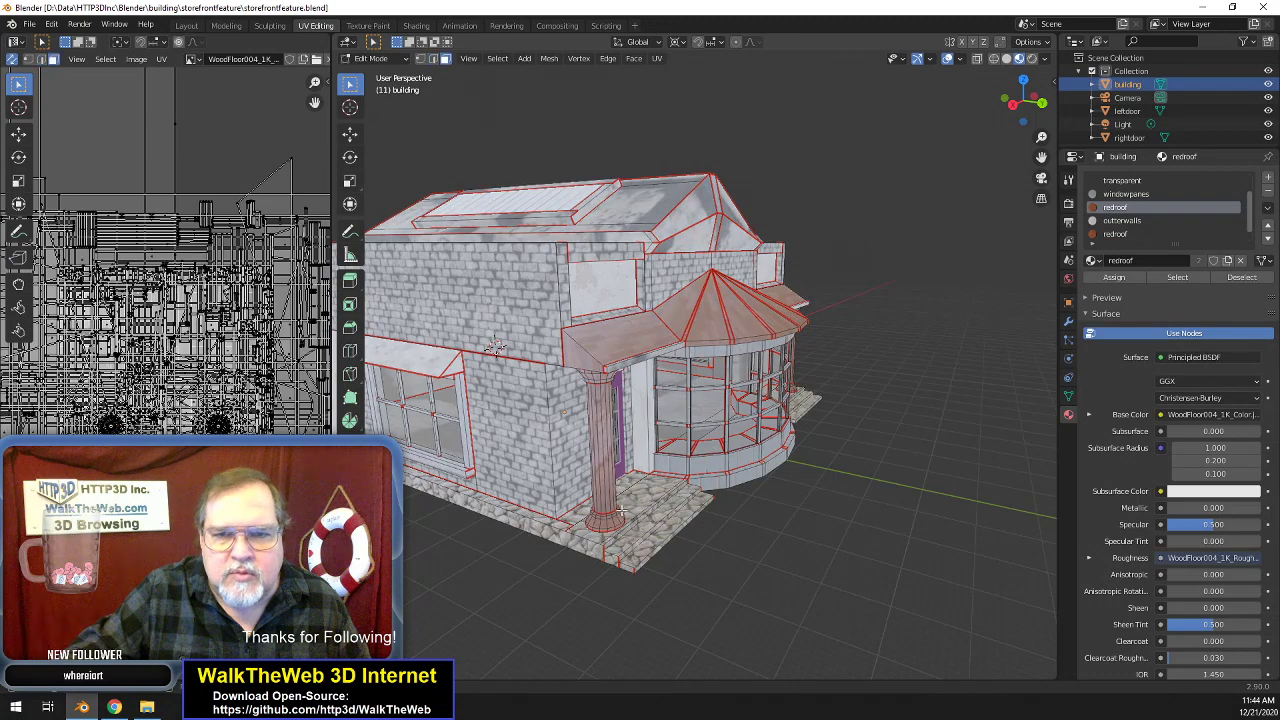
drag(1031, 98, 980, 111)
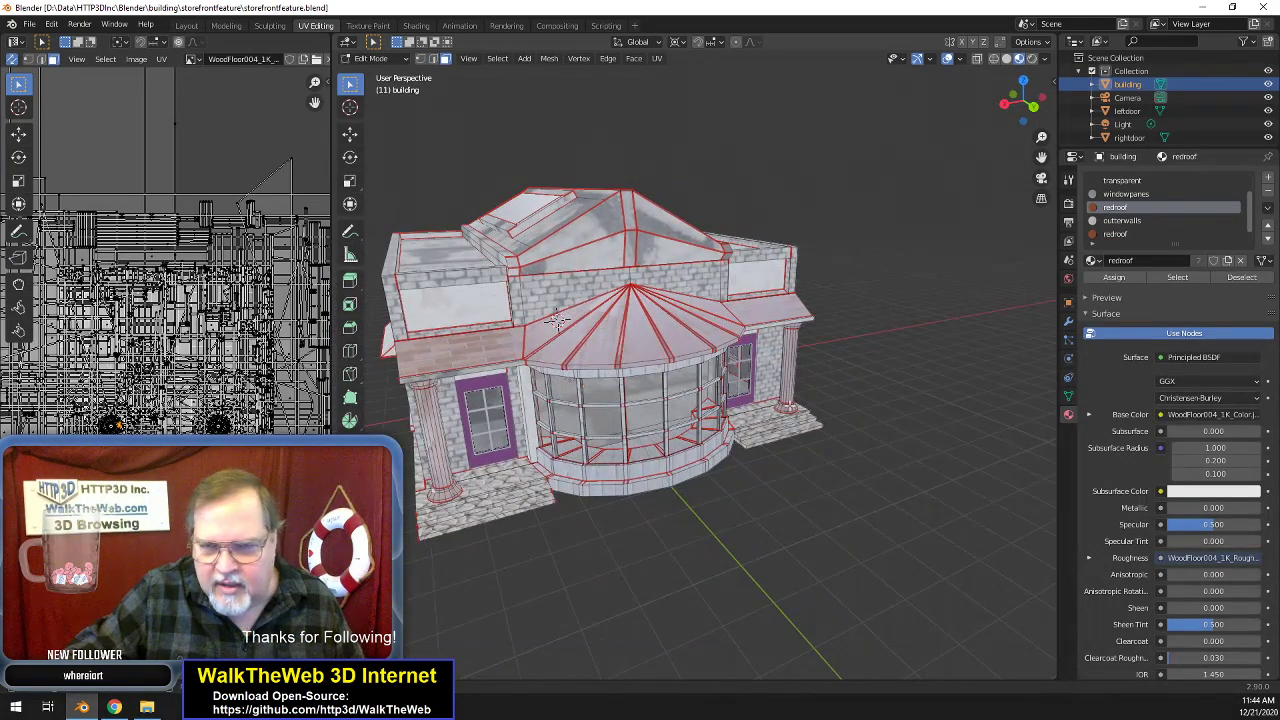
key(ctrl+l)
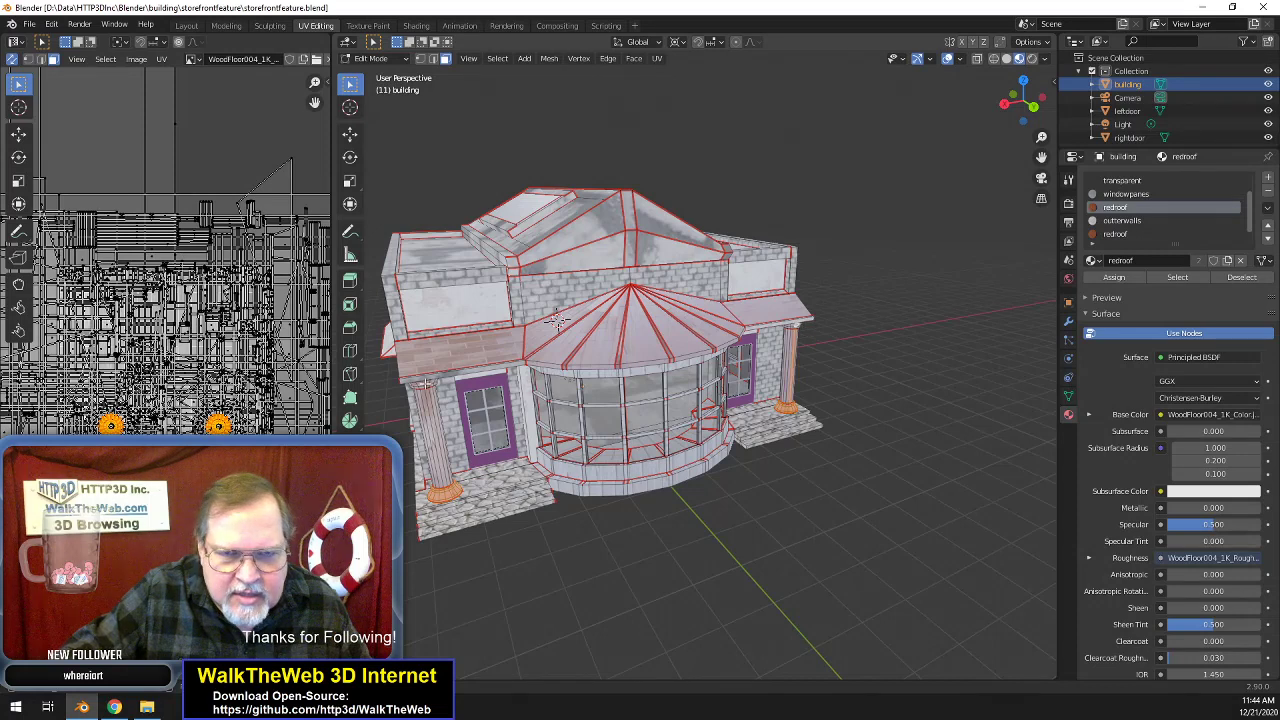
shift+click(432, 419)
key(ctrl+l)
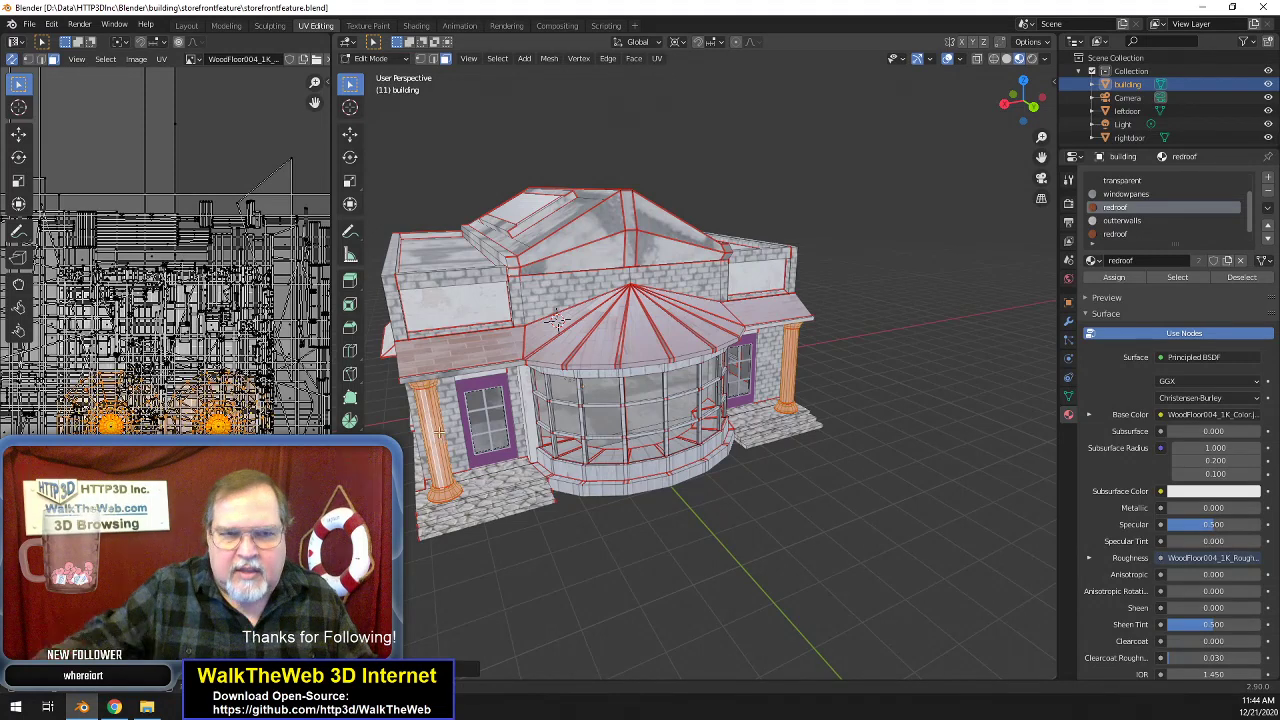
click(672, 75)
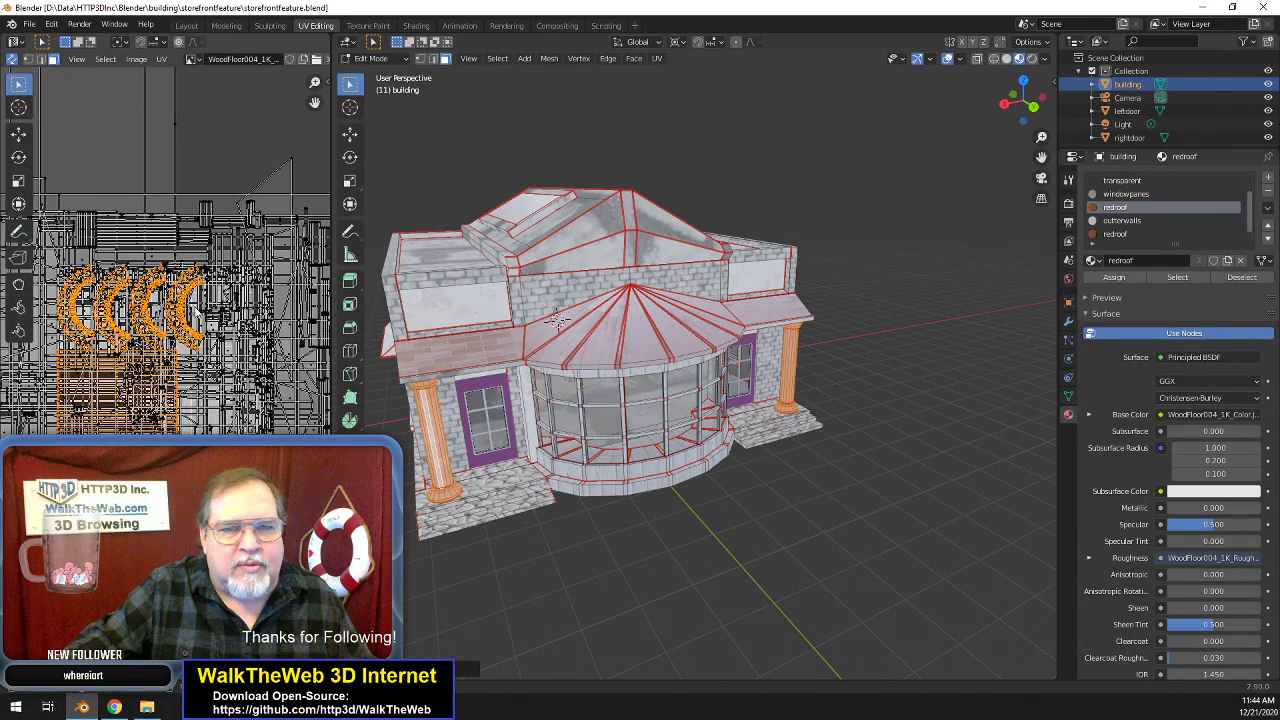
- Rotate the UVs of both porch columns by 90 degrees so the wood grain changes direction
scroll(570, 512, up, 4)
scroll(573, 512, up, 3)
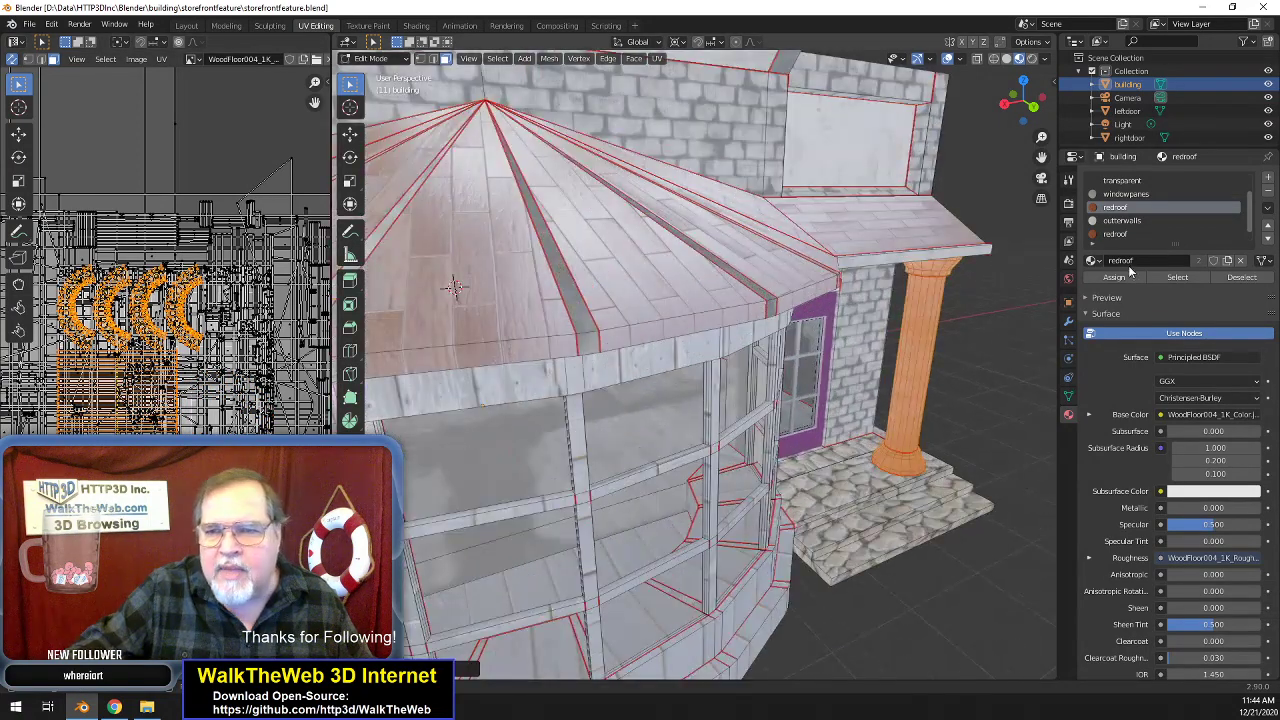
drag(1041, 156, 790, 429)
scroll(790, 429, down, 5)
scroll(790, 429, up, 5)
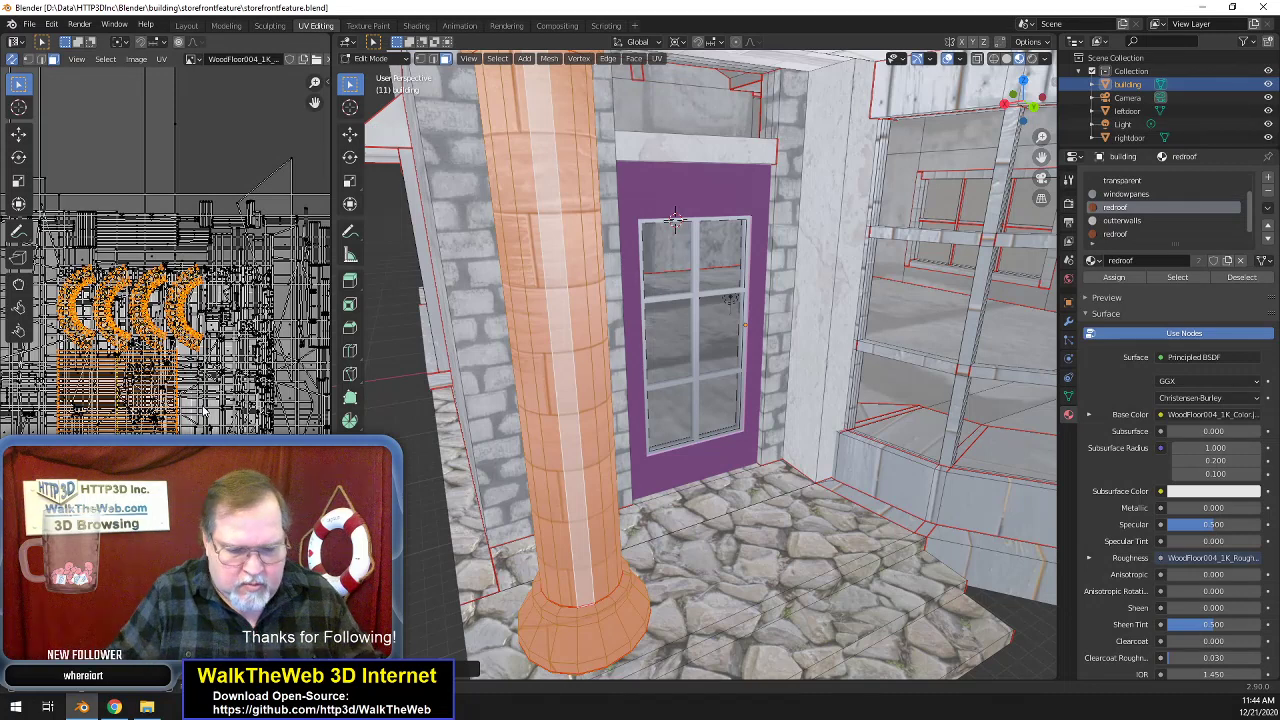
text(r90)
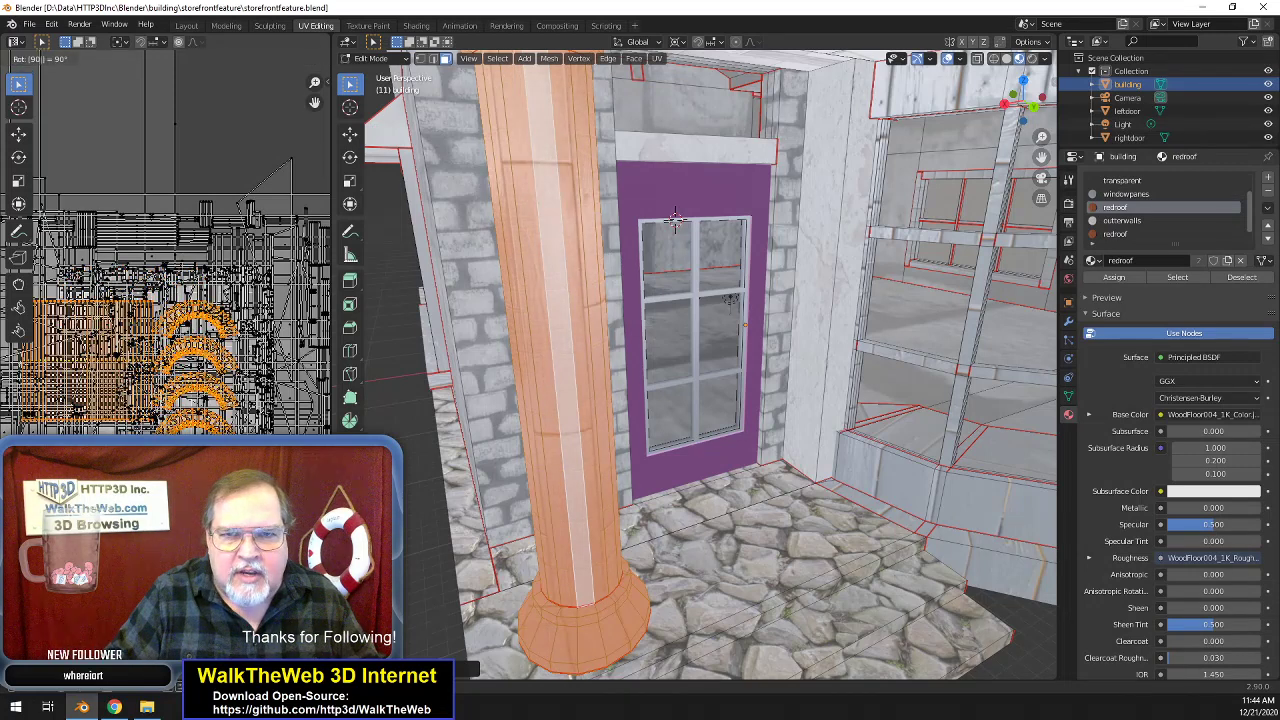
key(Return)
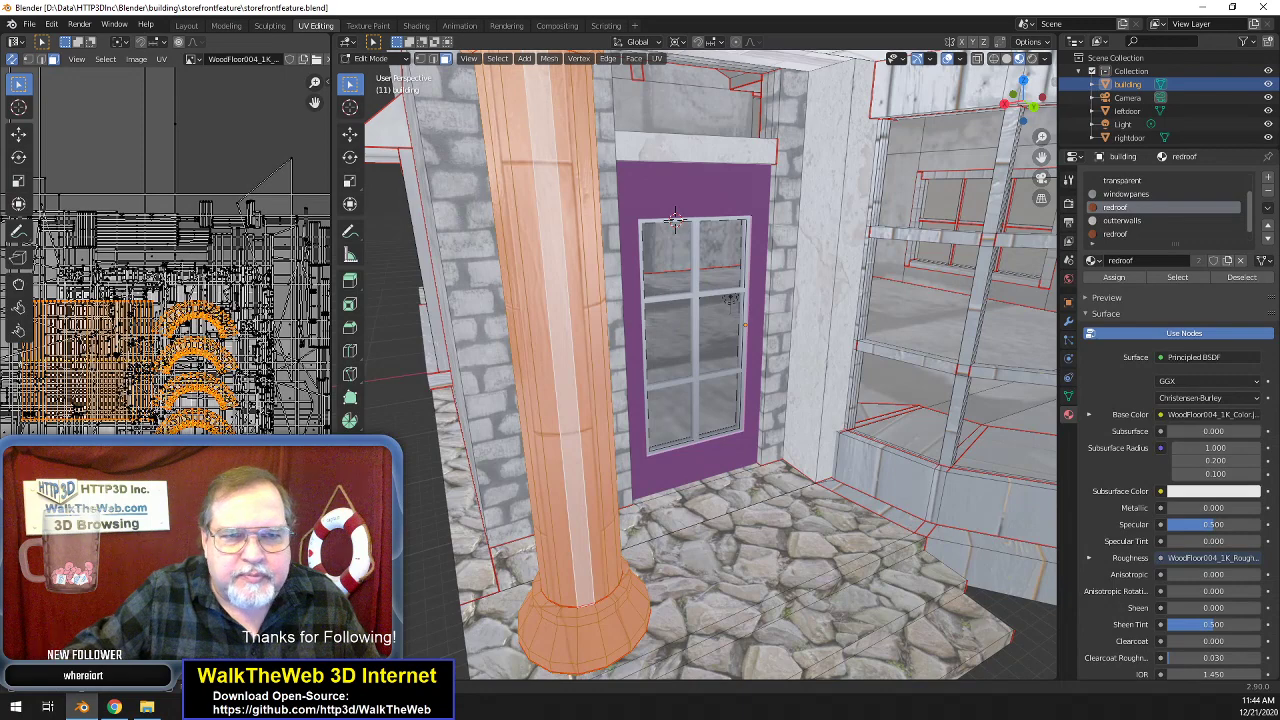
- Clear the selection and select only the shaft faces of both porch columns, leaving out the capitals and bases
key(alt+a)
drag(1042, 158, 975, 287)
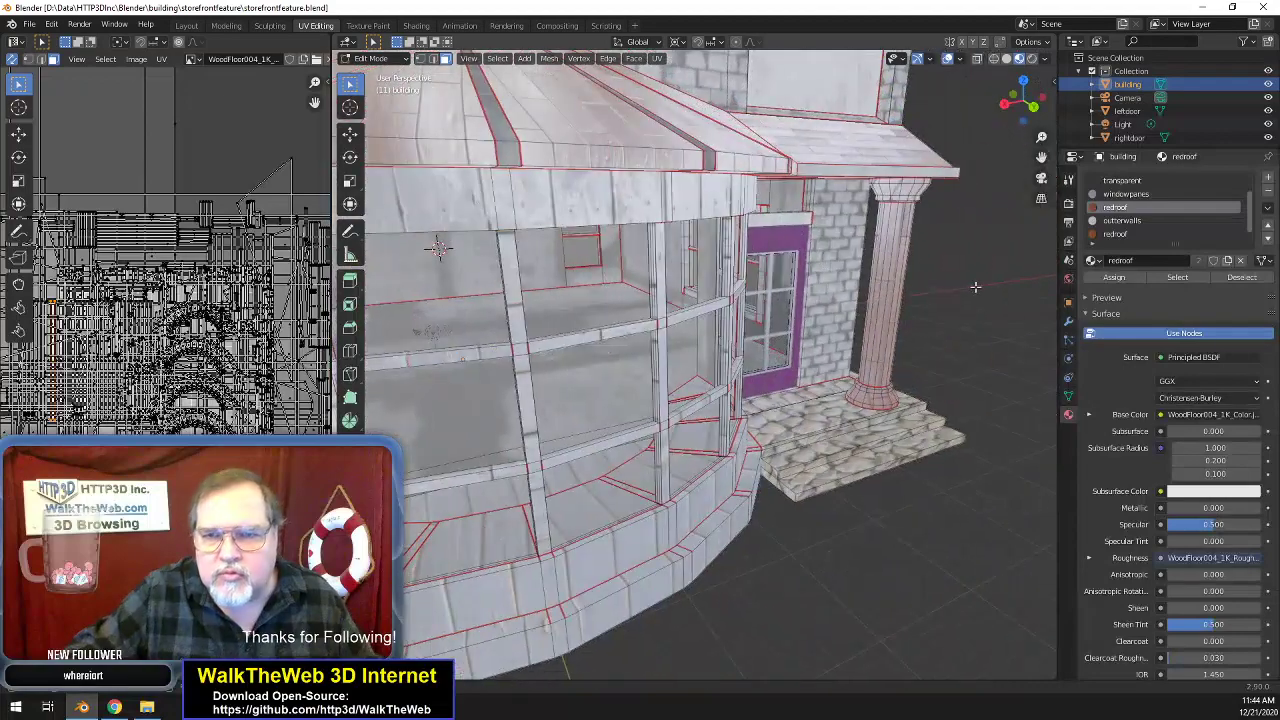
shift+click(884, 313)
drag(1040, 163, 1168, 150)
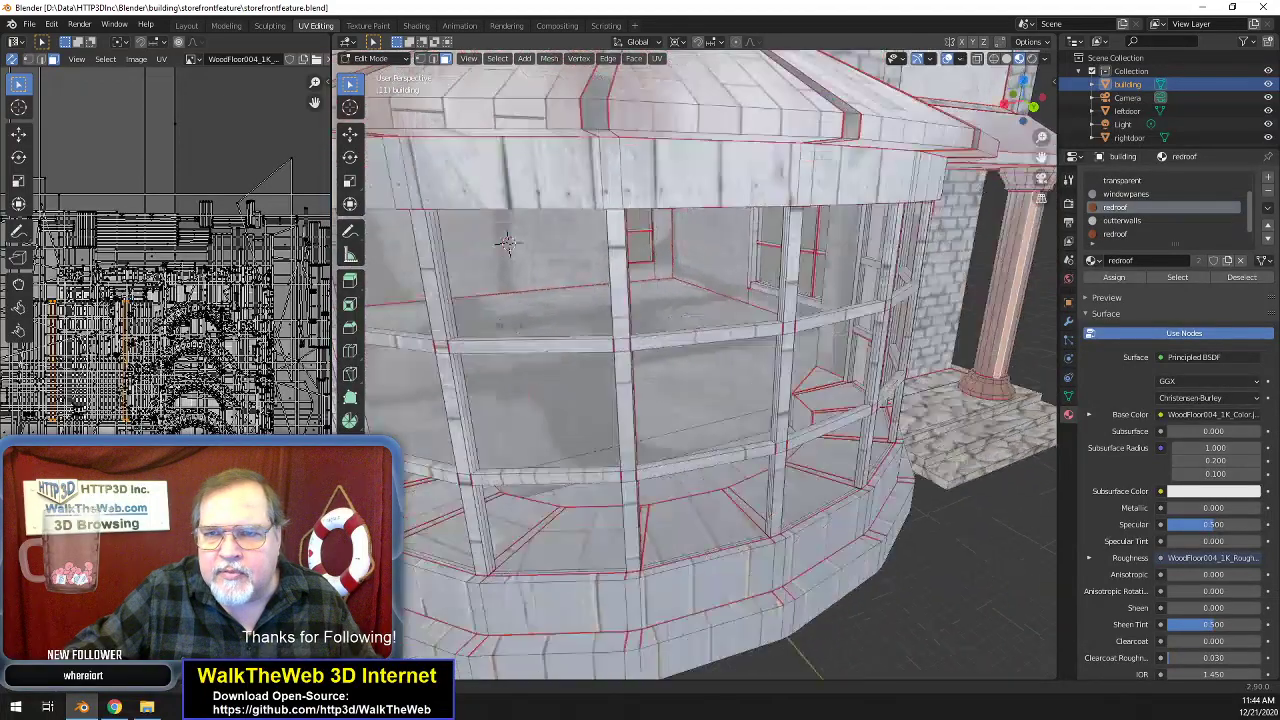
key(KP_Decimal)
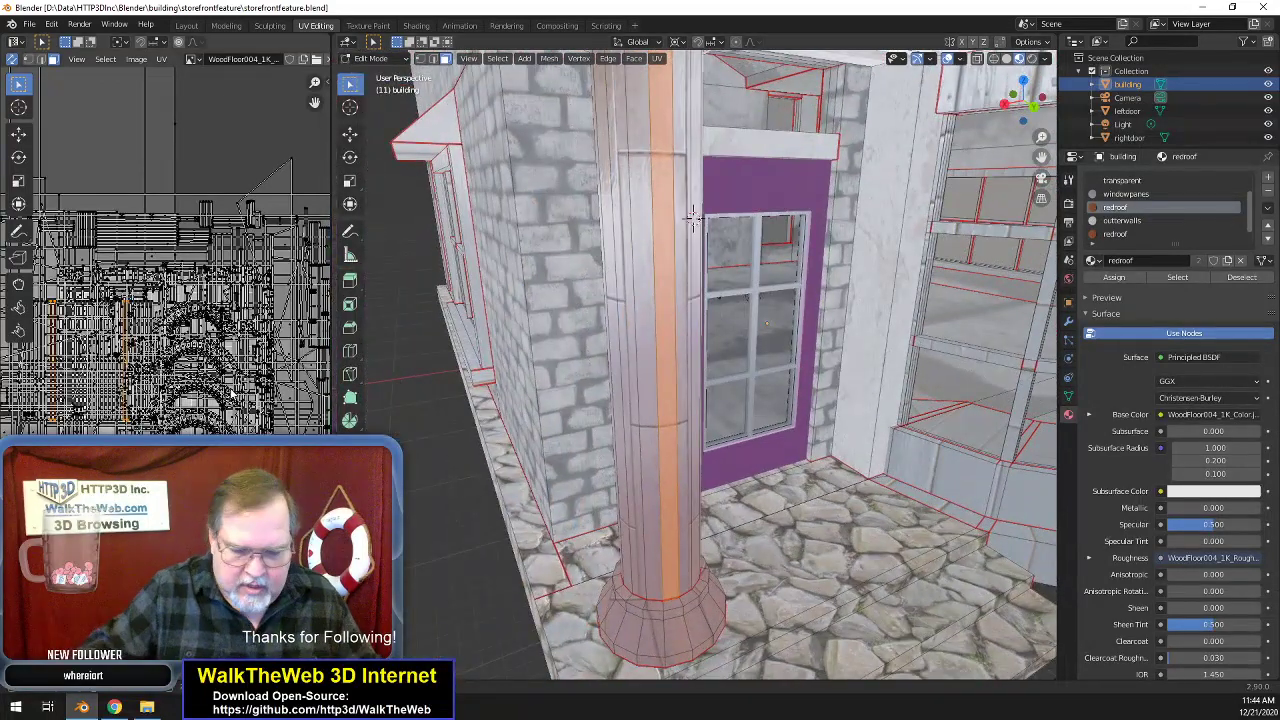
key(l)
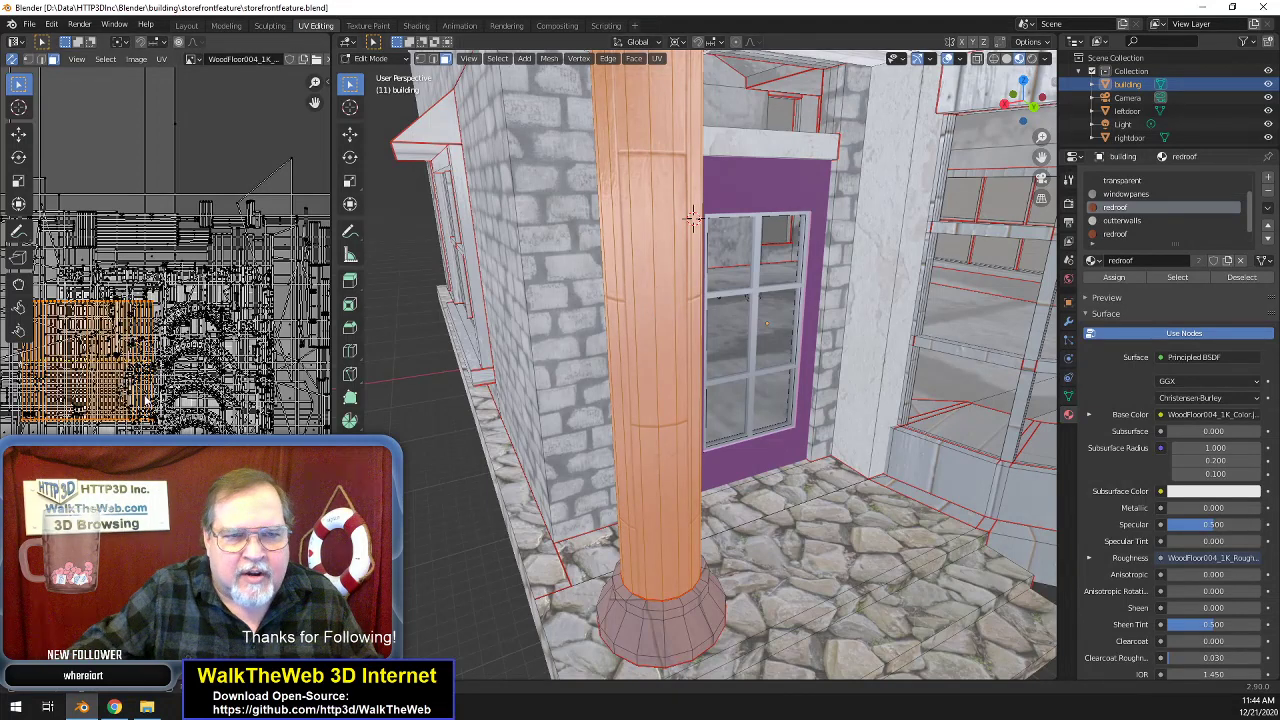
- Unwrap the selected column shafts on their own and rotate their UVs by 90 degrees
click(657, 58)
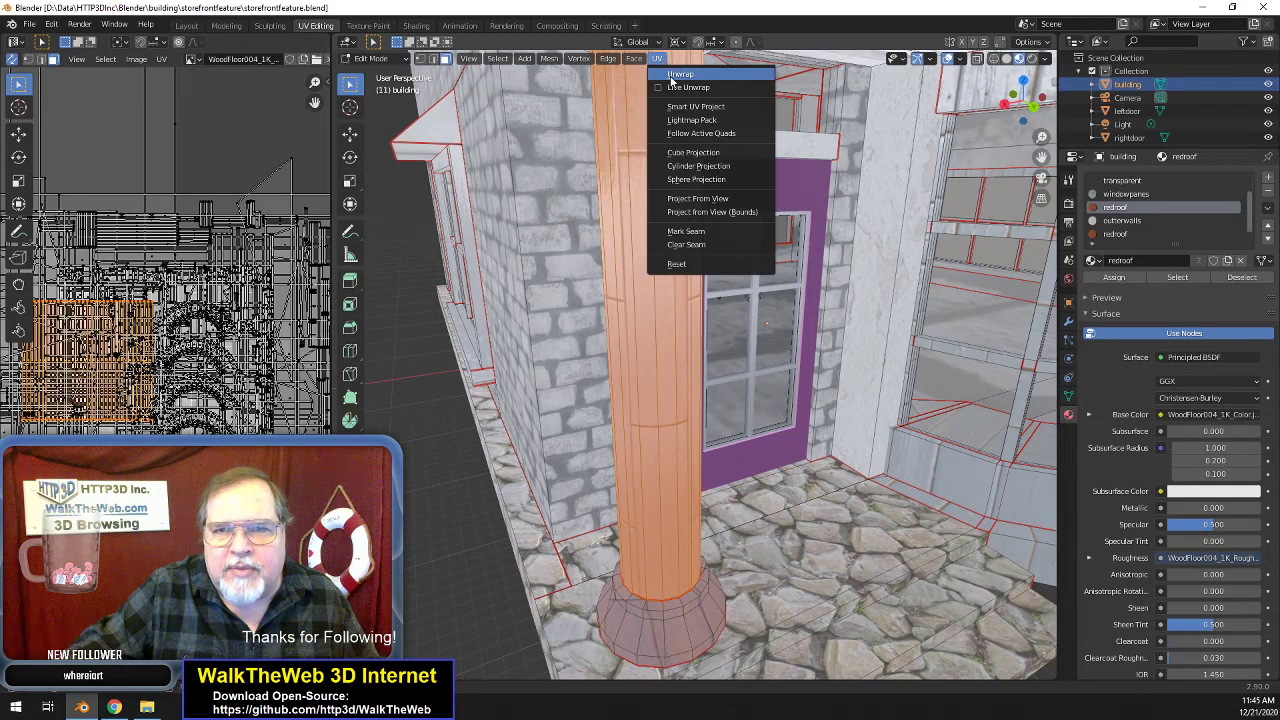
click(670, 75)
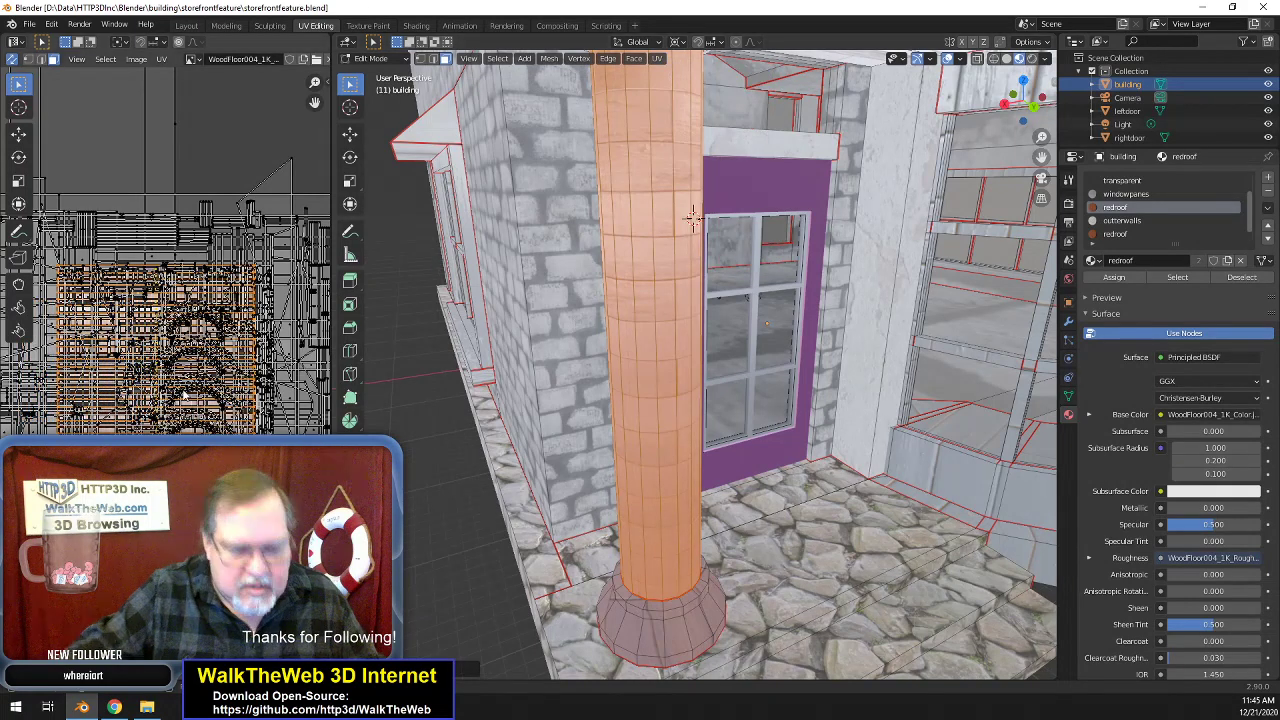
text(r90)
key(Return)
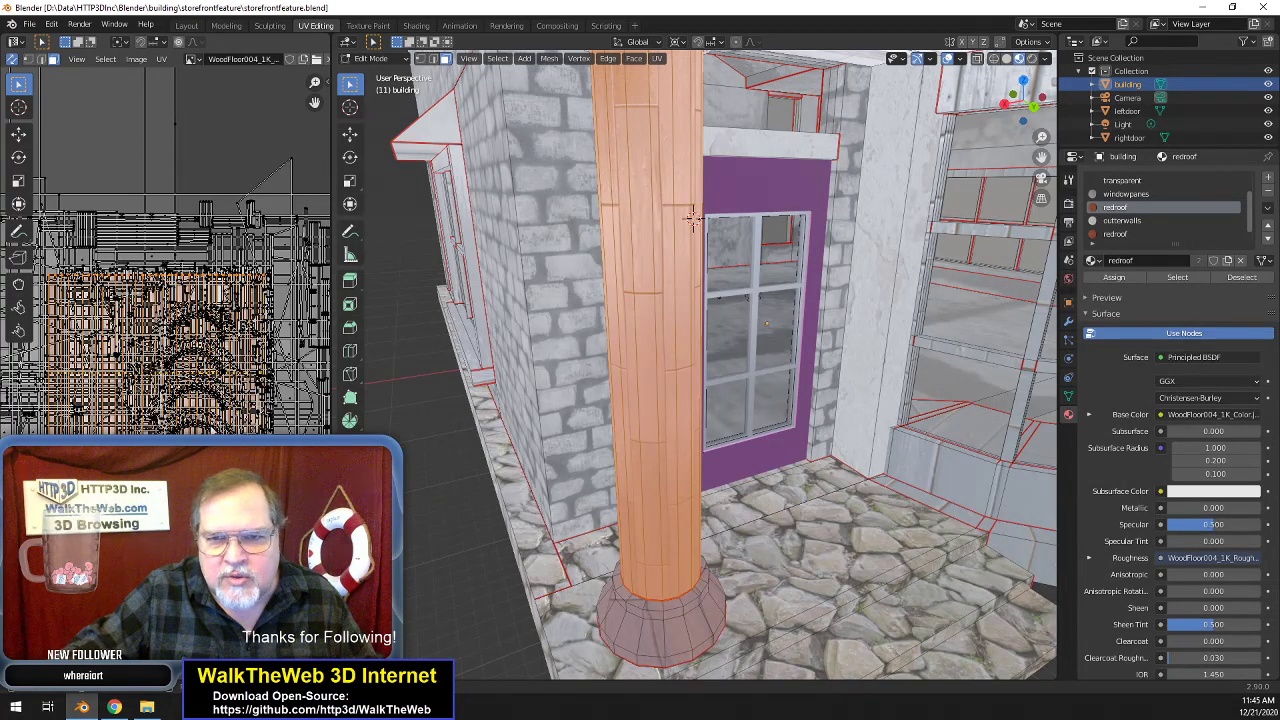
- Try scaling the column shafts' UVs to about 0.21 along Y and undo the scaling
key(s)
key(y)
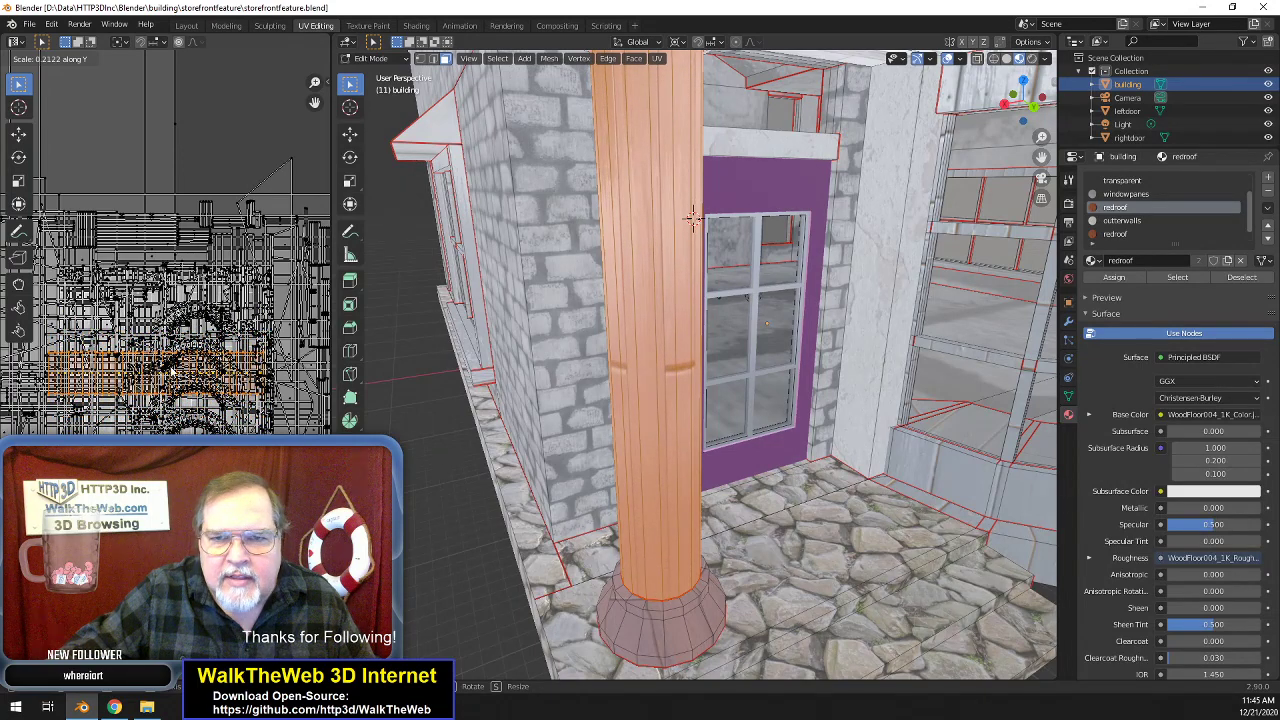
click(190, 388)
scroll(762, 396, up, 2)
scroll(762, 396, down, 3)
scroll(762, 396, up, 2)
scroll(762, 396, down, 2)
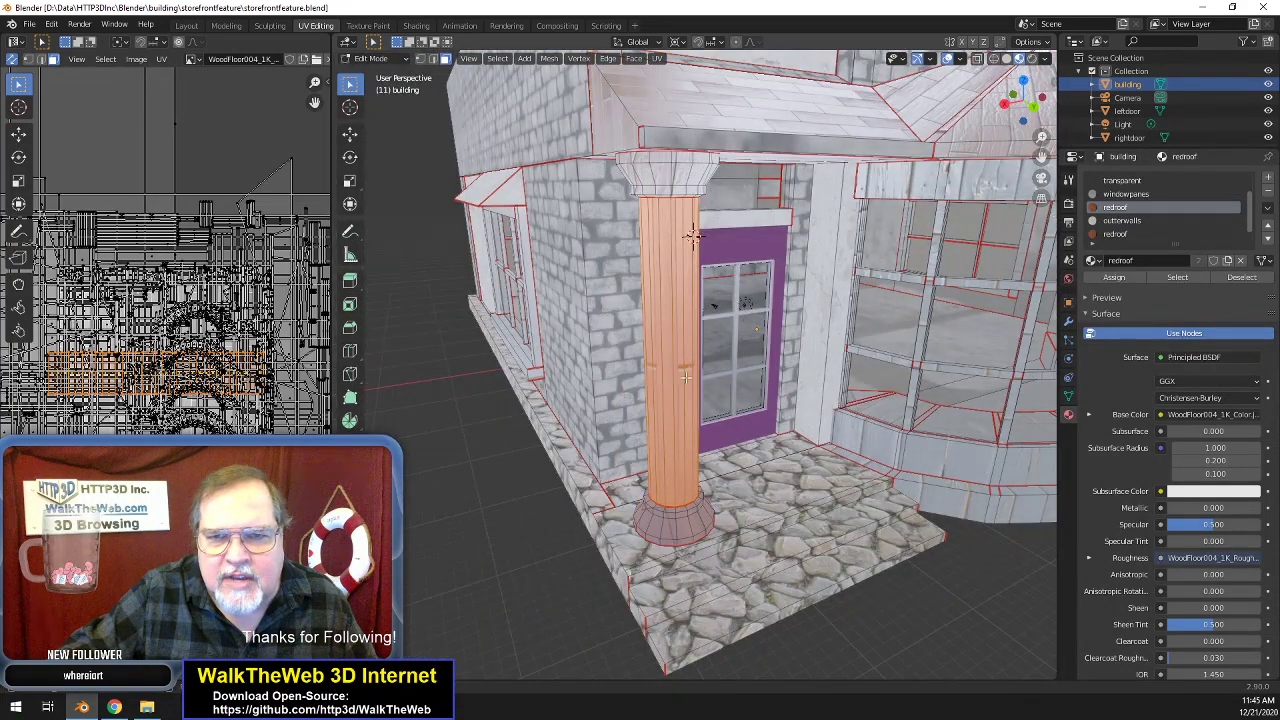
scroll(669, 403, up, 2)
scroll(751, 402, down, 2)
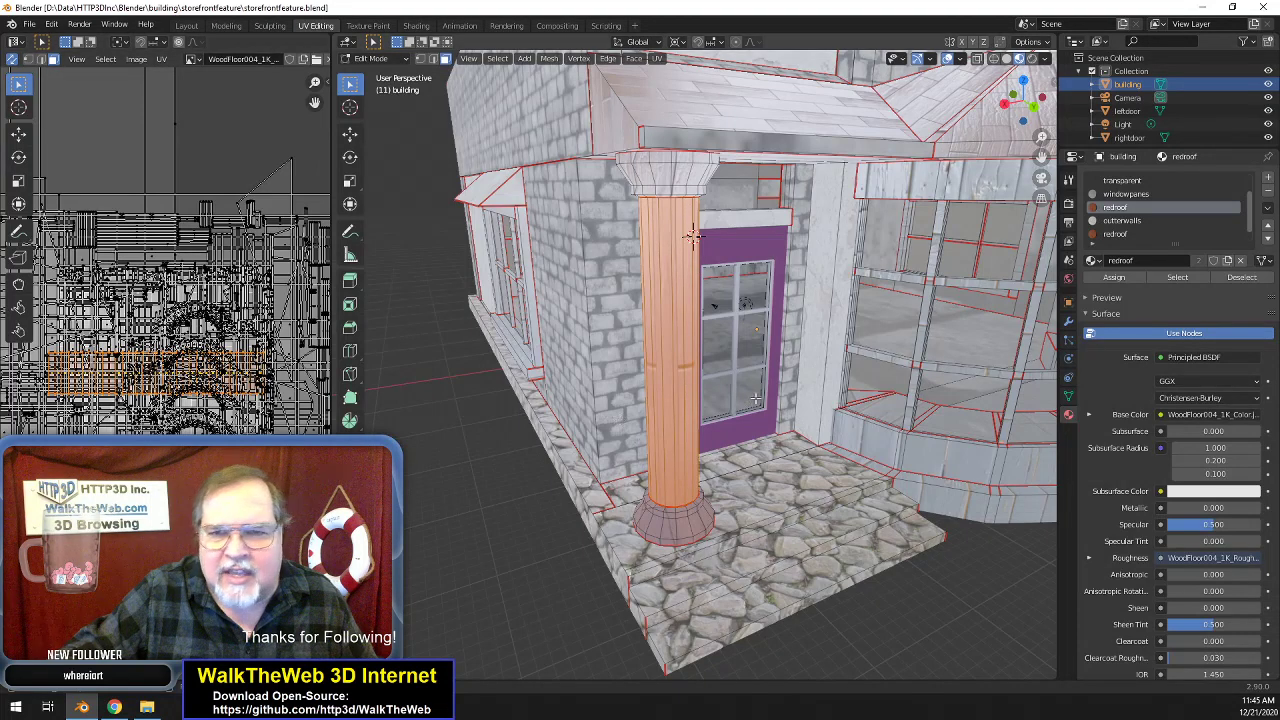
scroll(752, 402, up, 3)
scroll(693, 198, down, 3)
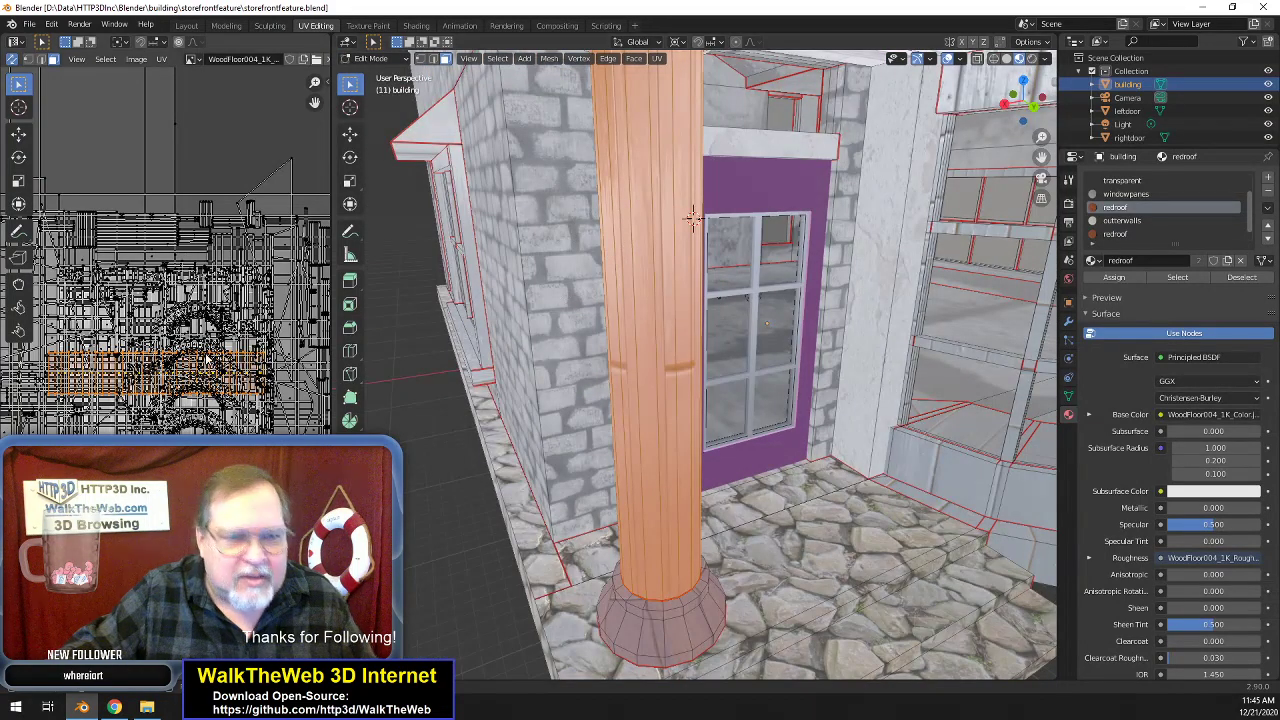
key(ctrl+z)
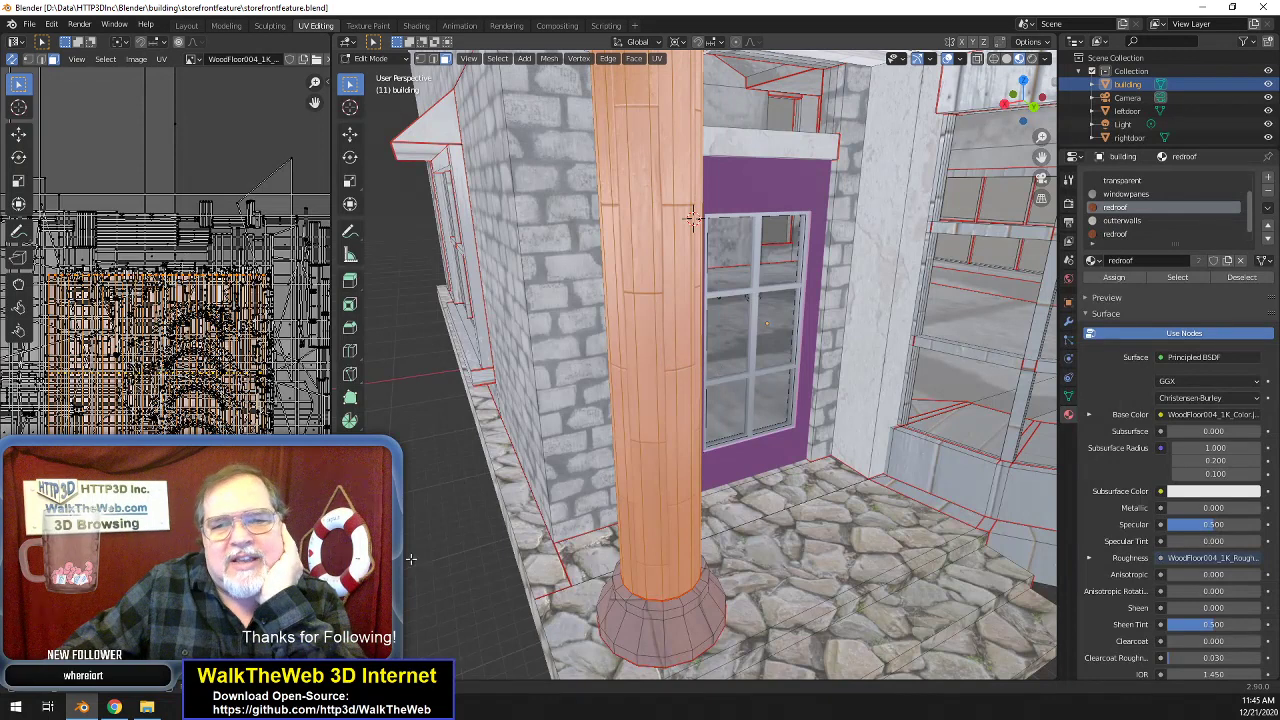
- Clear the face selection, switch to the browser and browse the Wood category on CC0 Textures
click(462, 554)
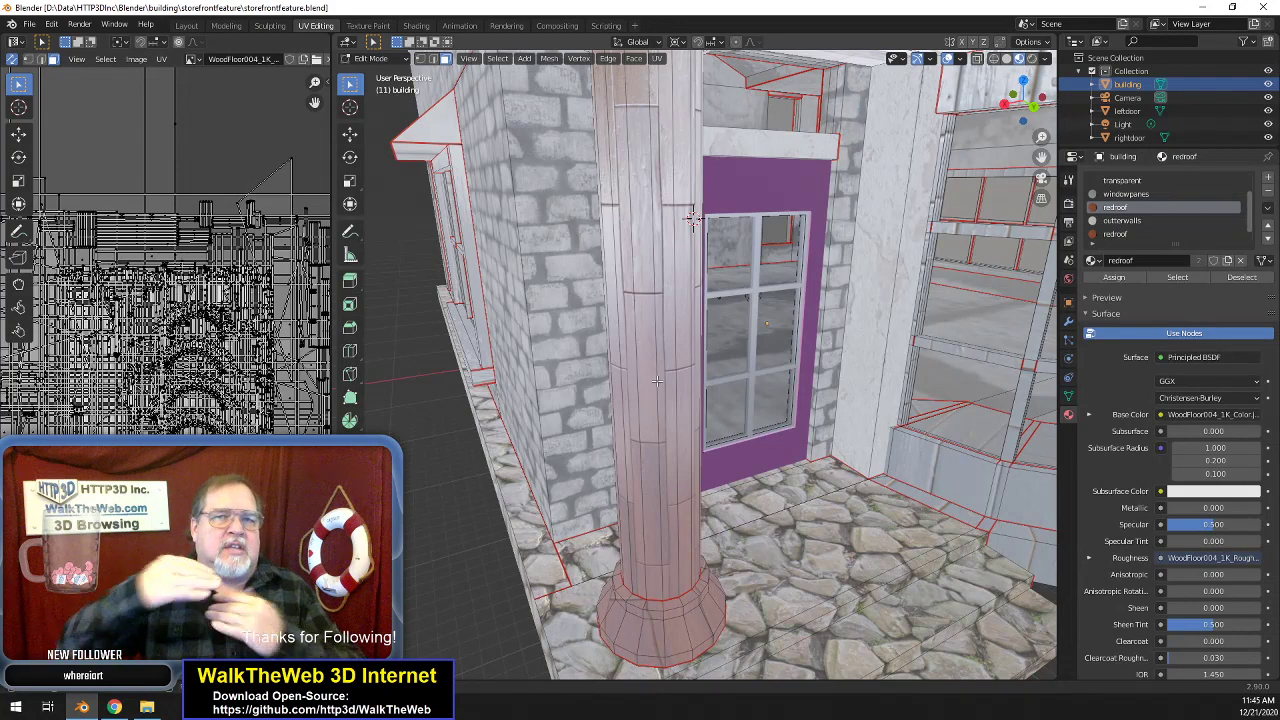
click(114, 707)
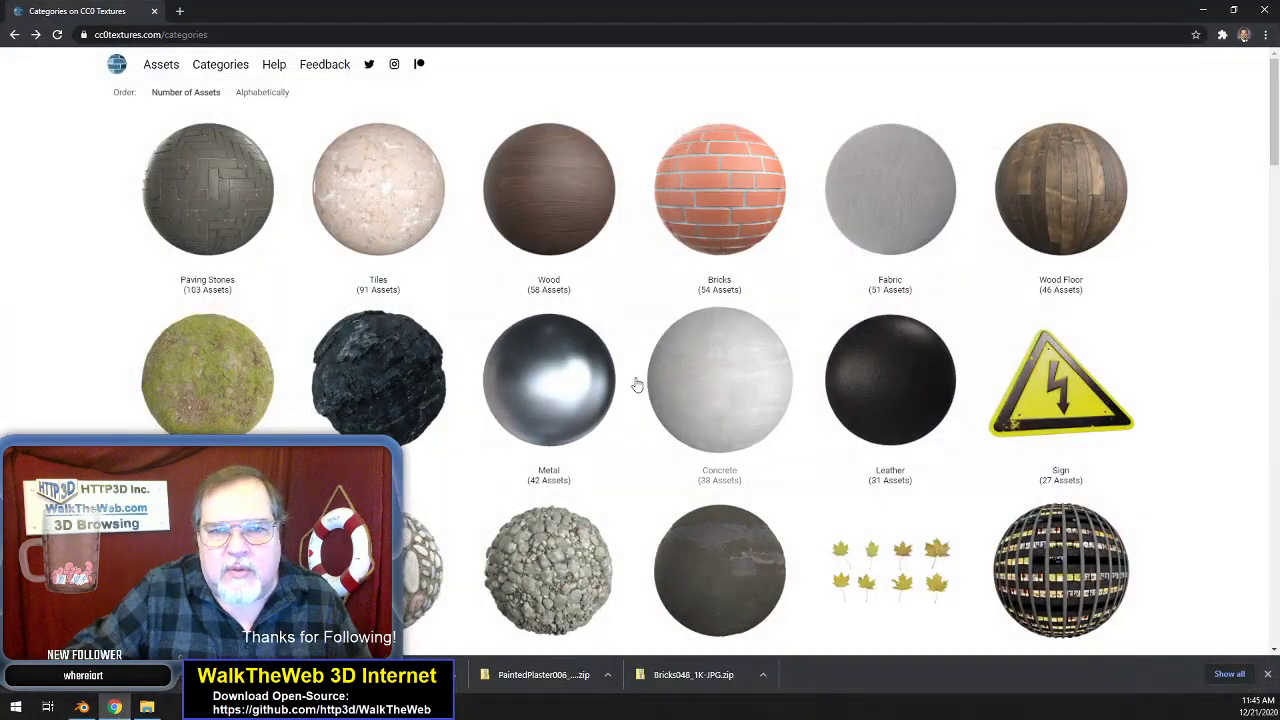
click(576, 218)
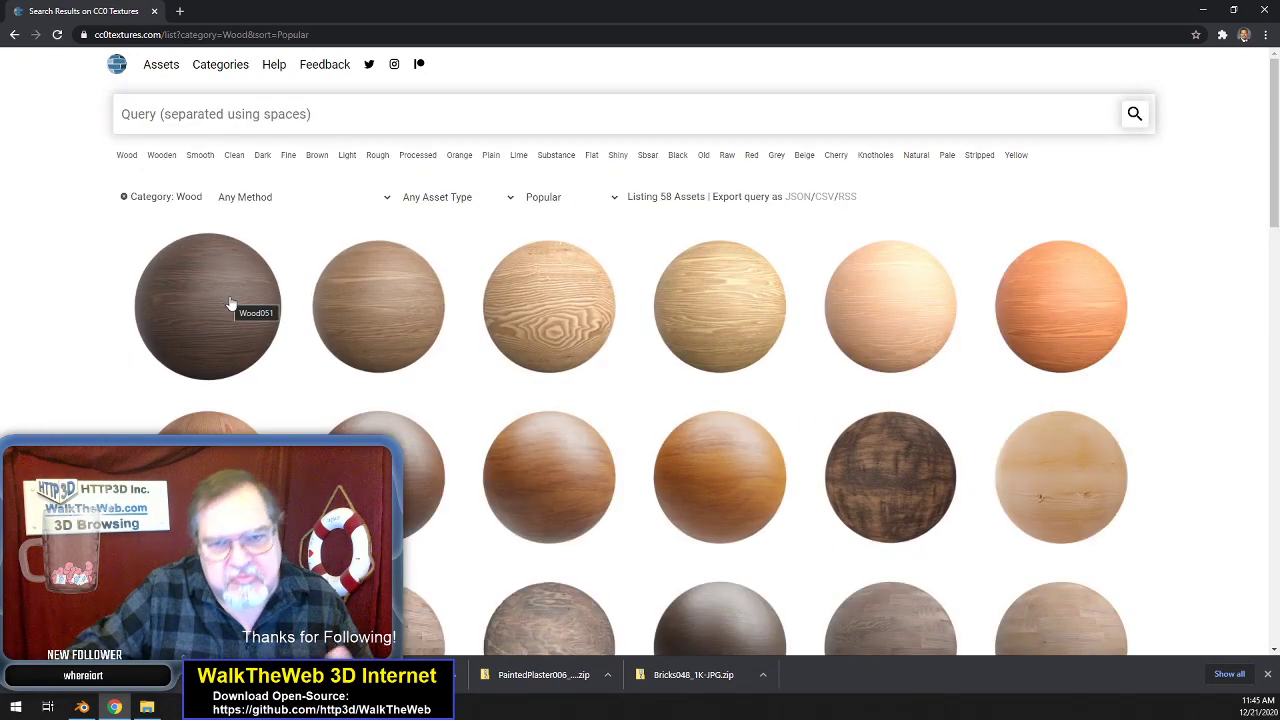
scroll(229, 302, down, 3)
scroll(229, 302, up, 3)
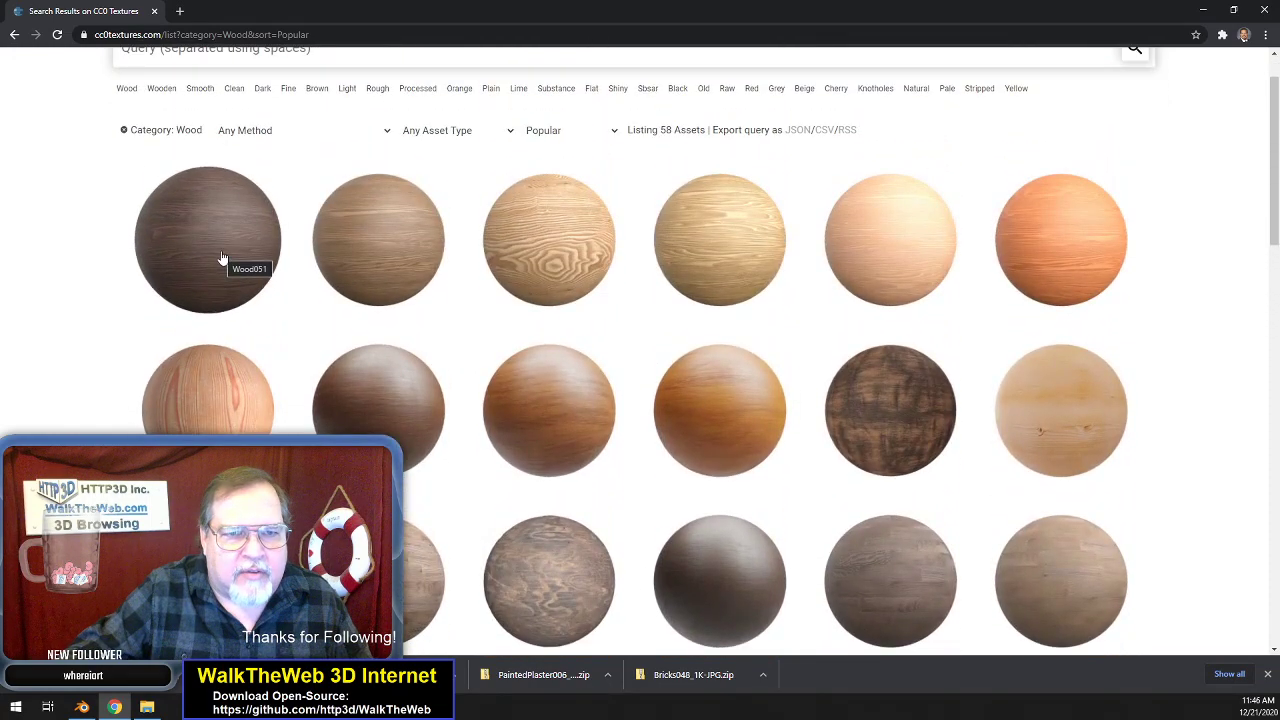
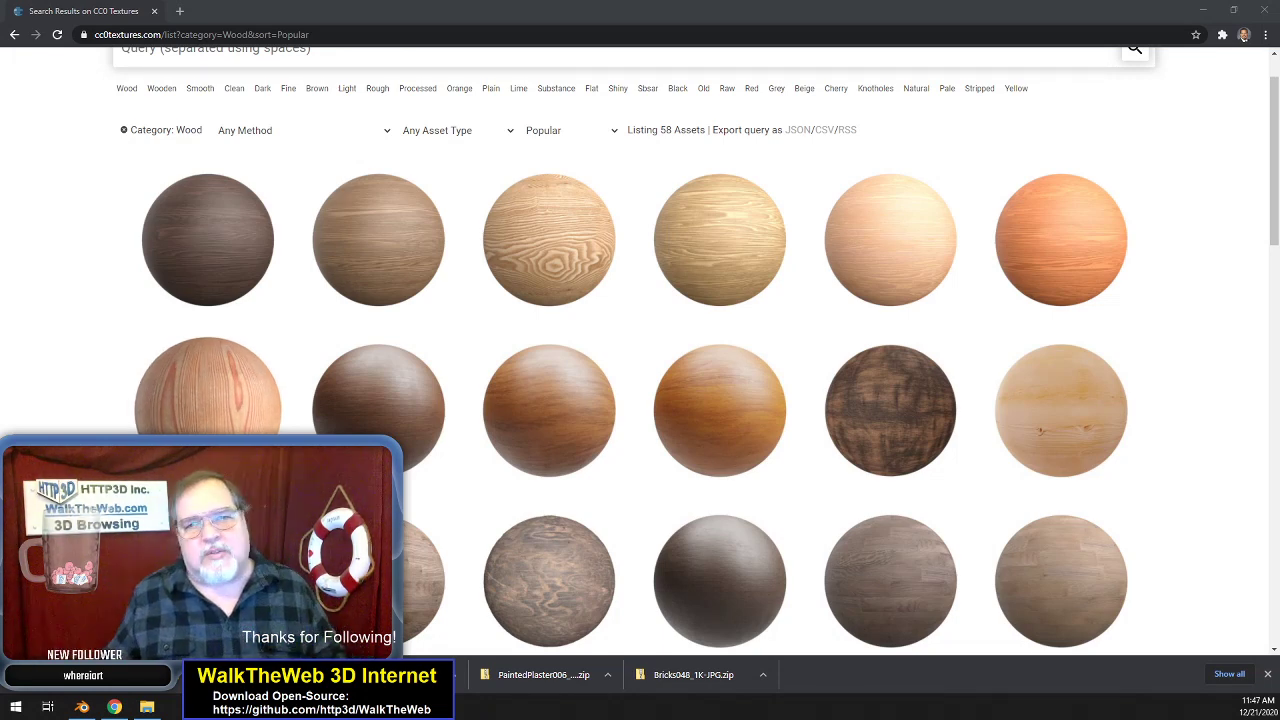
- Open the Wood 051 texture and download Wood051_1K-JPG.zip into the storefrontfeature folder
click(203, 274)
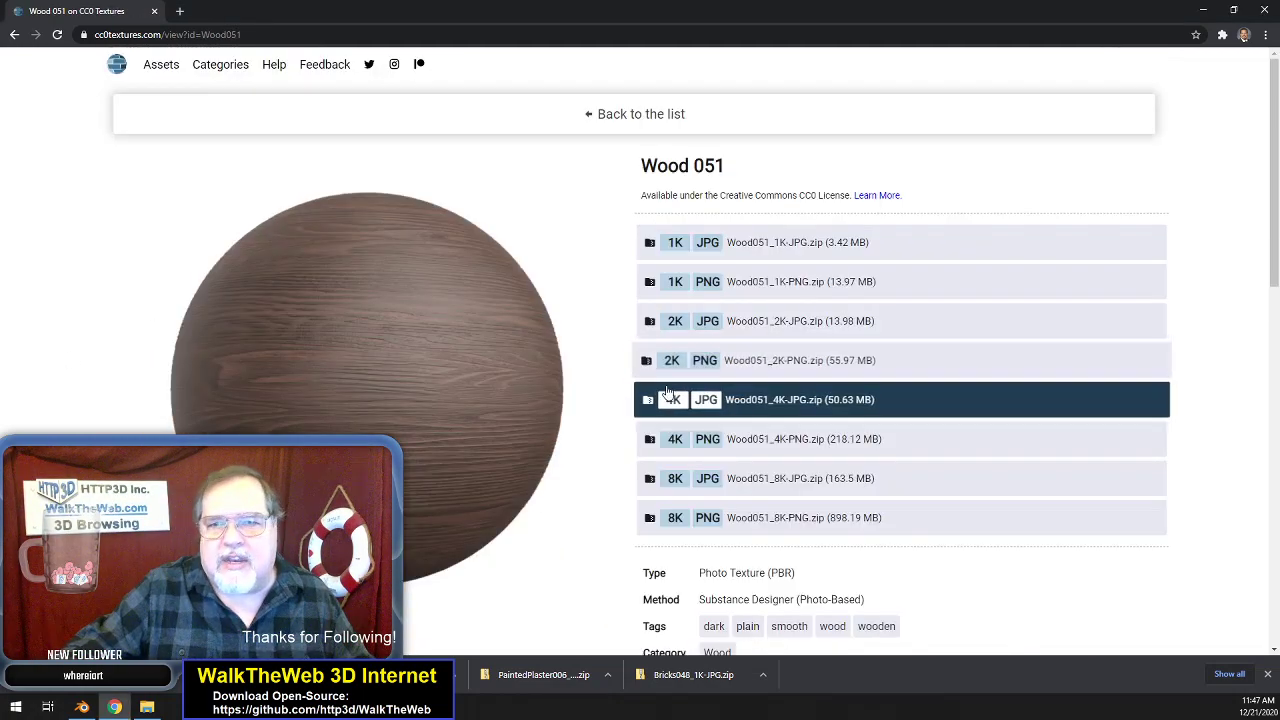
scroll(635, 395, down, 3)
scroll(630, 410, down, 1)
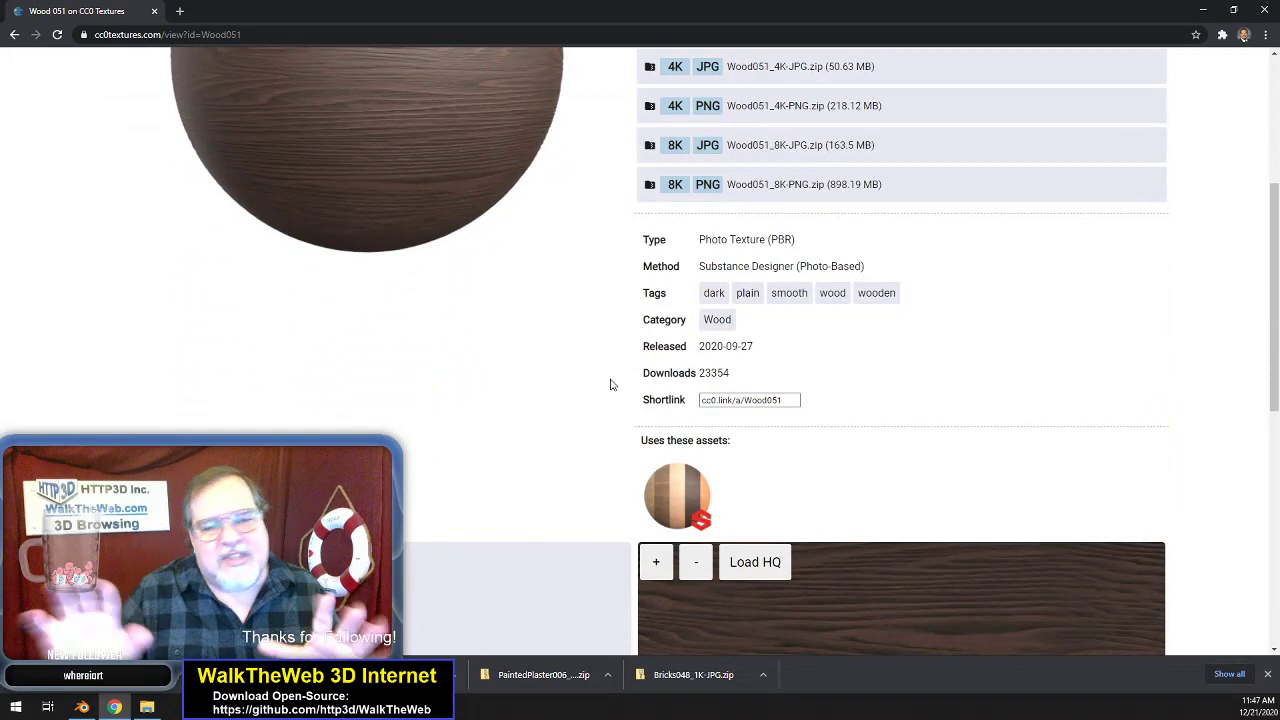
scroll(597, 300, up, 4)
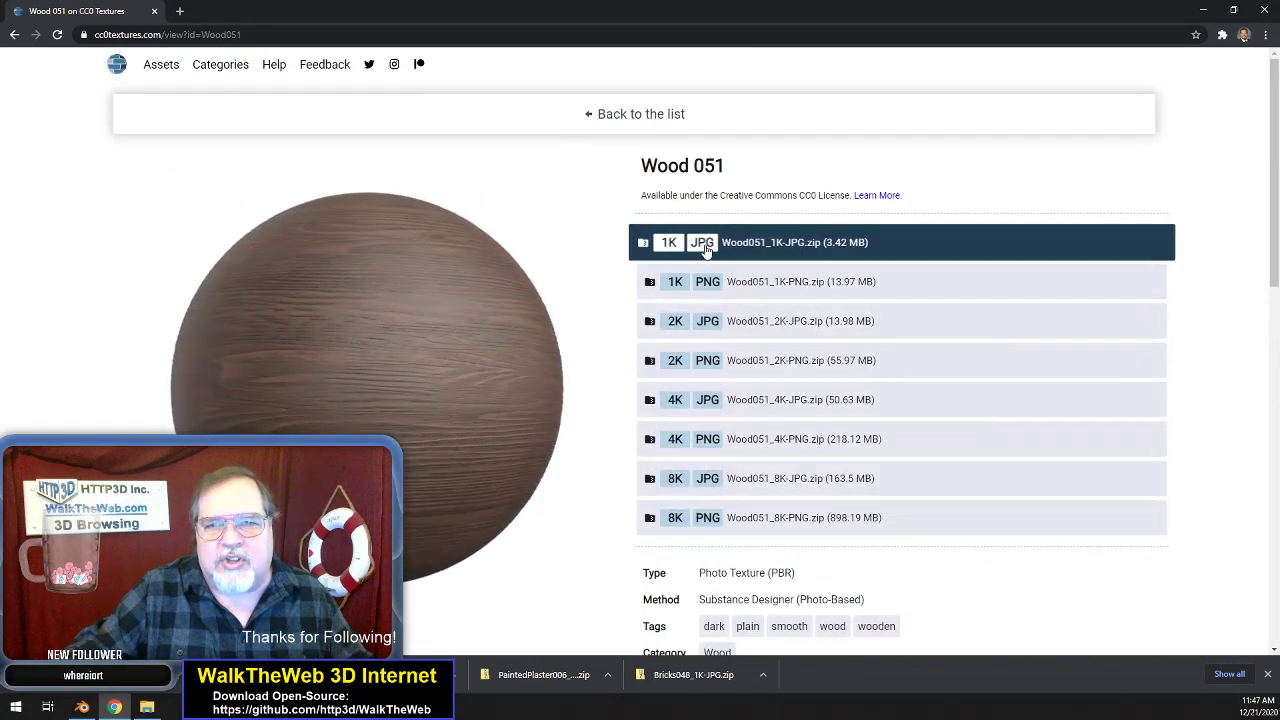
click(672, 245)
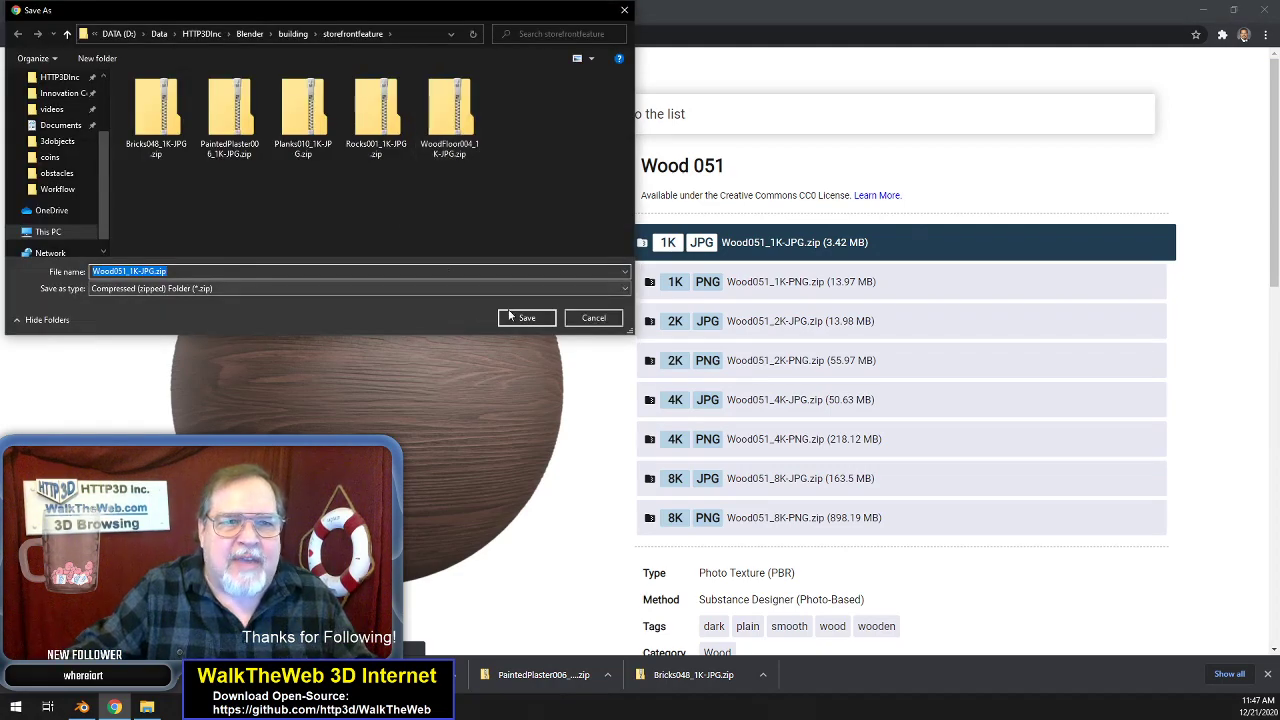
click(528, 317)
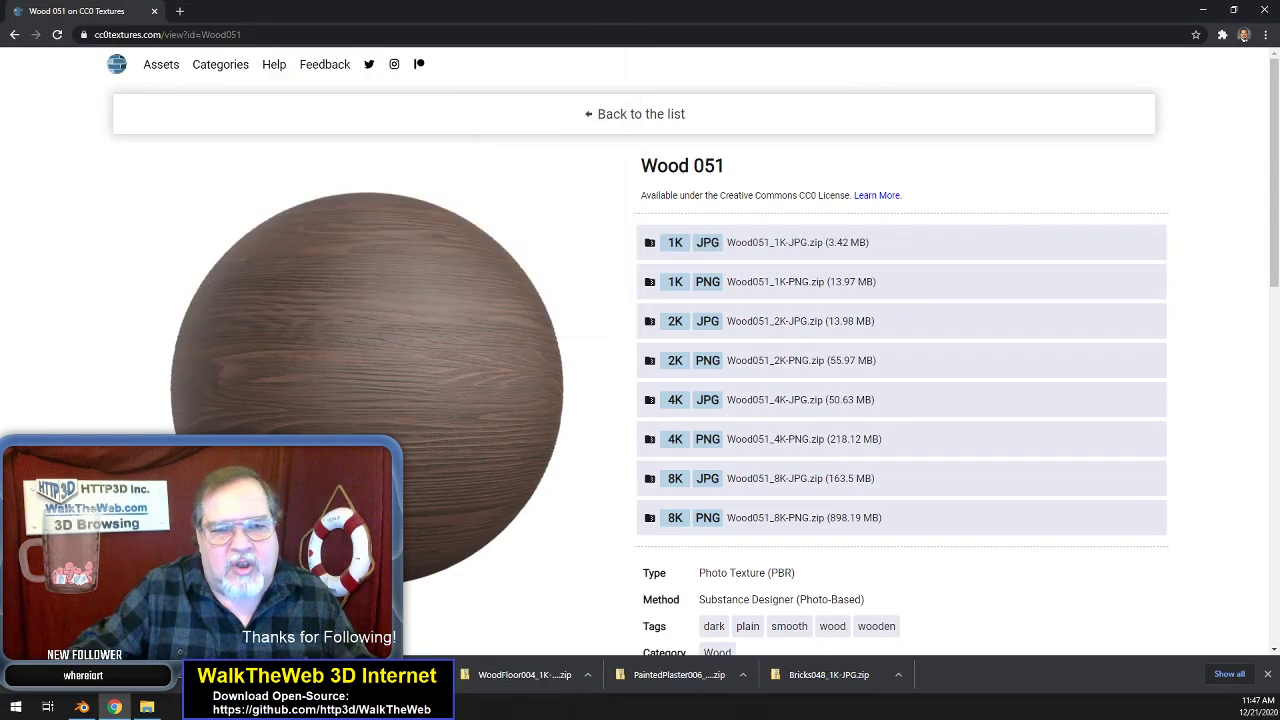
- Copy the four JPG files out of Wood051_1K-JPG.zip into the storefrontfeature folder in File Explorer
click(148, 709)
scroll(866, 449, down, 3)
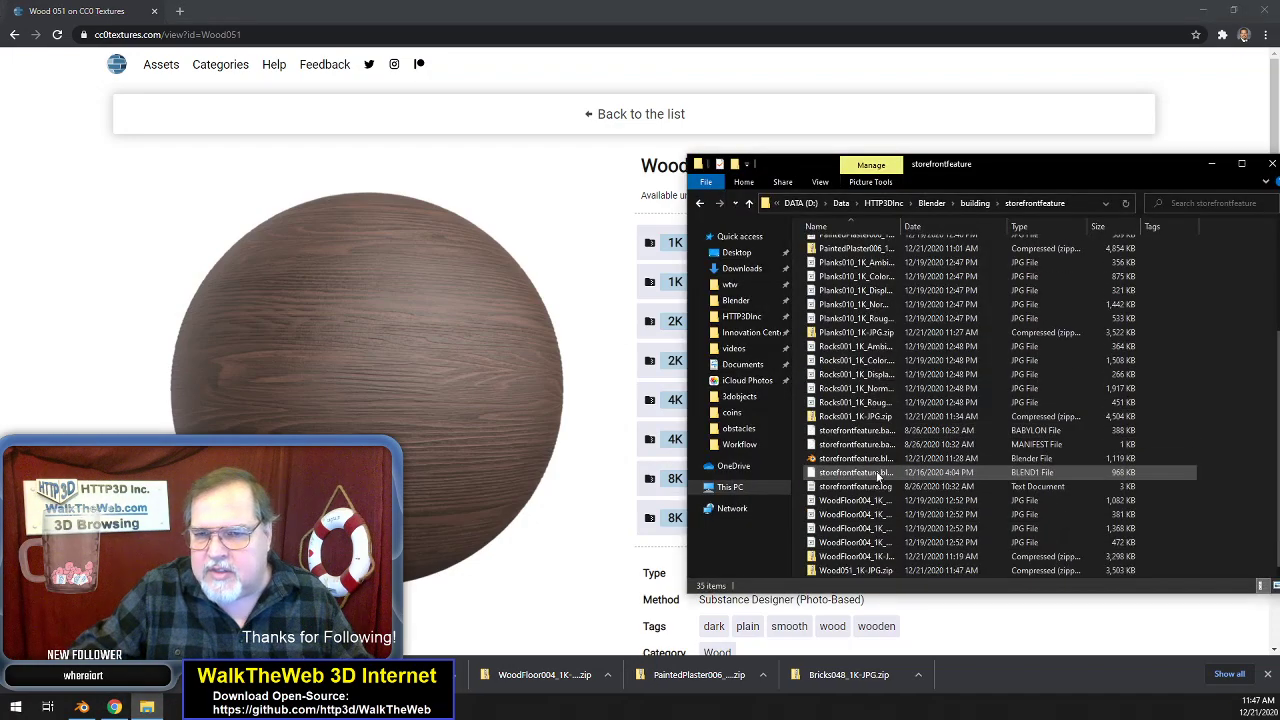
double_click(858, 570)
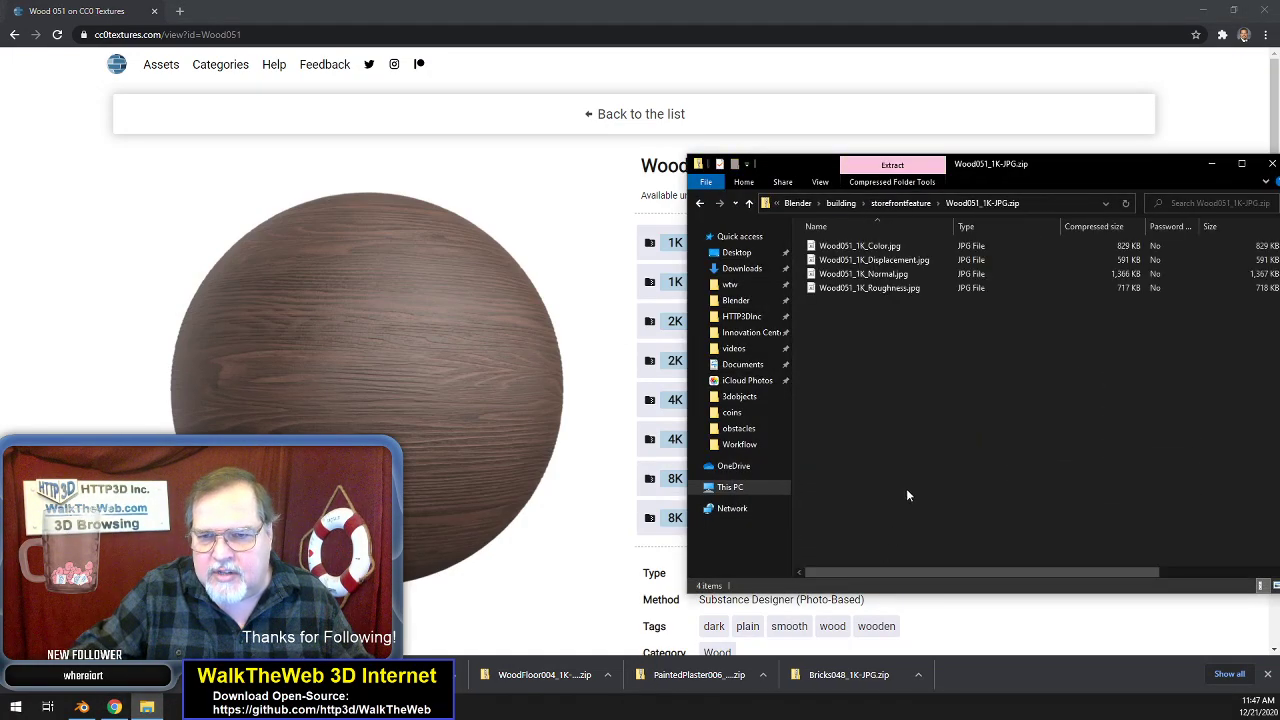
shift+click(855, 289)
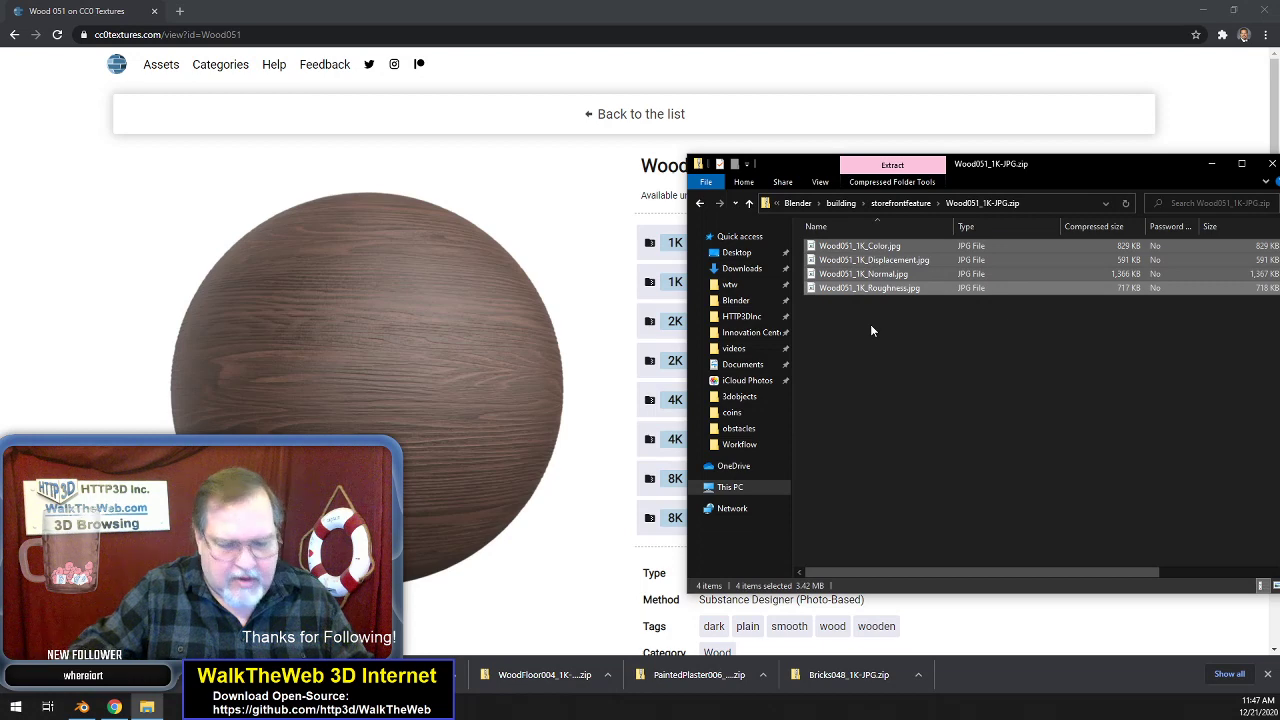
click(888, 203)
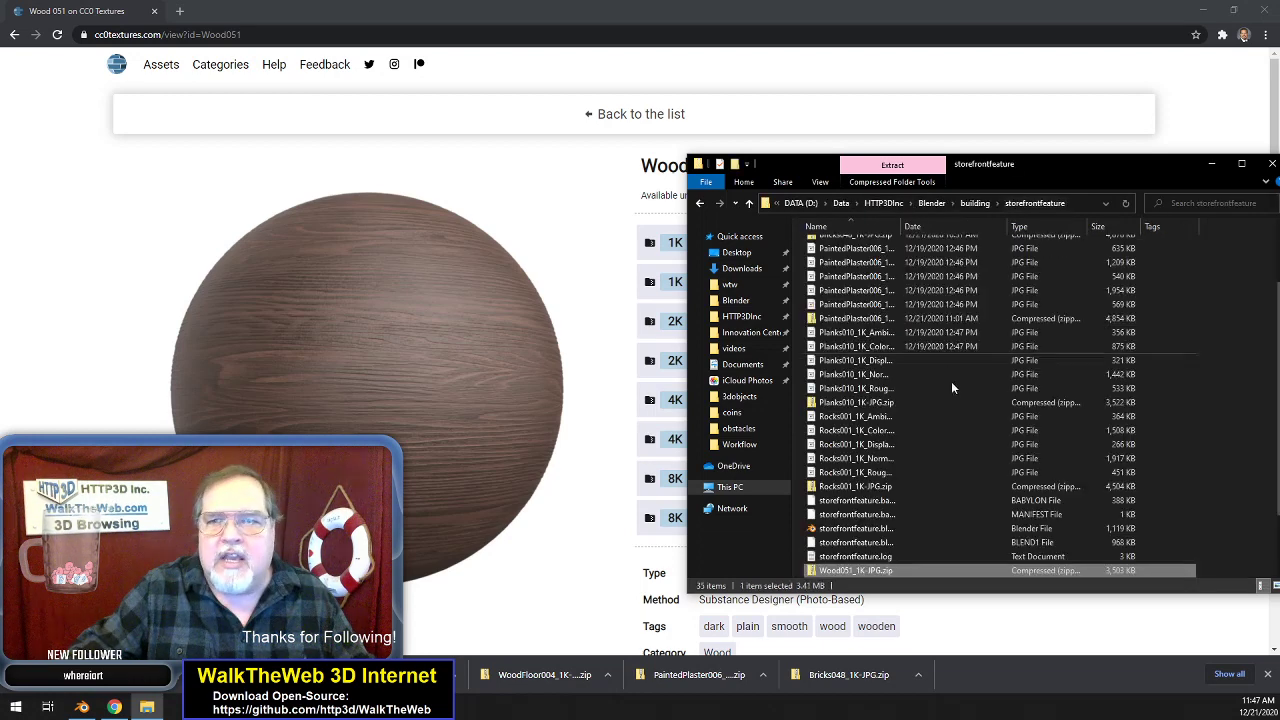
key(ctrl+v)
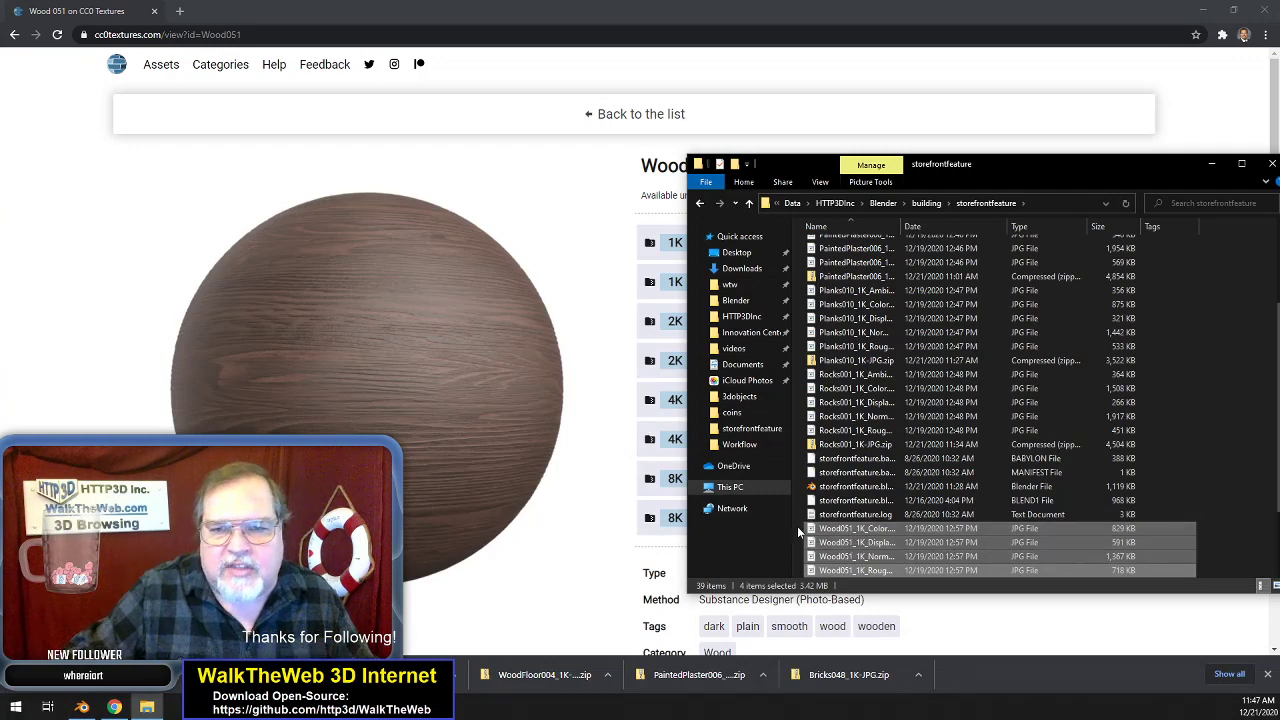
- Return to Blender and select faces on the shaft, base and capital of the porch column beside the purple door
click(82, 707)
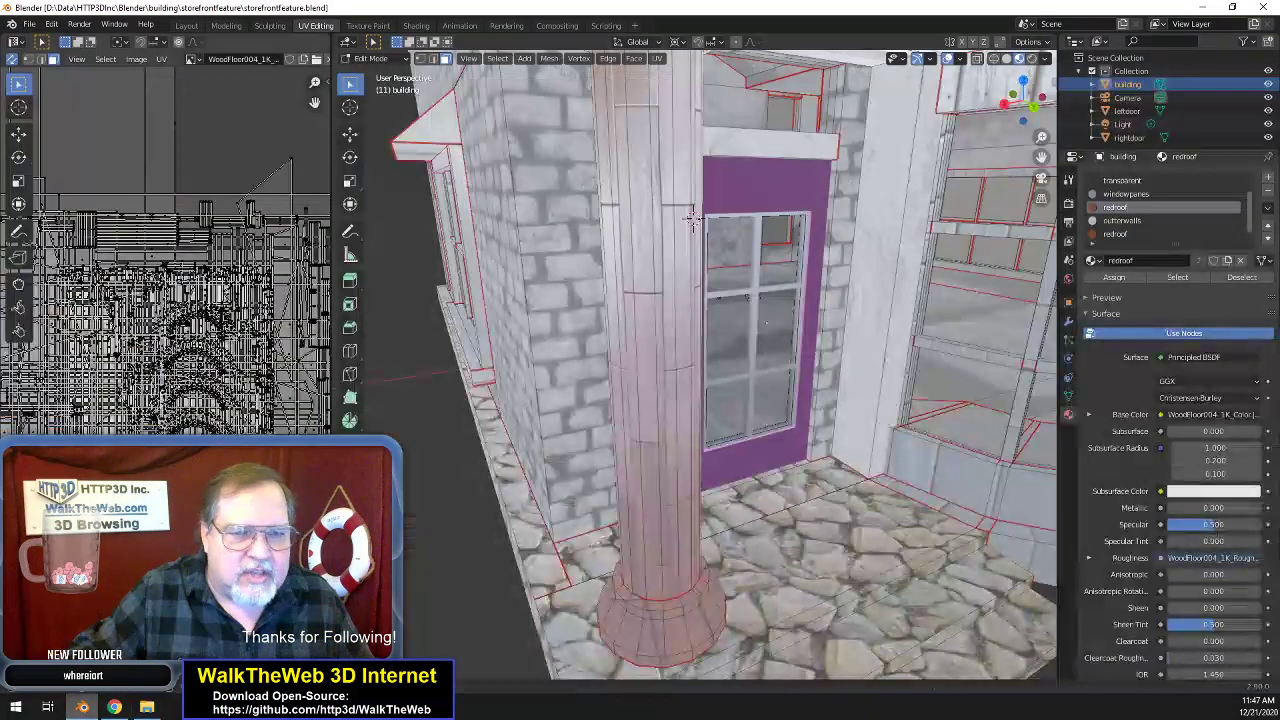
alt+click(658, 468)
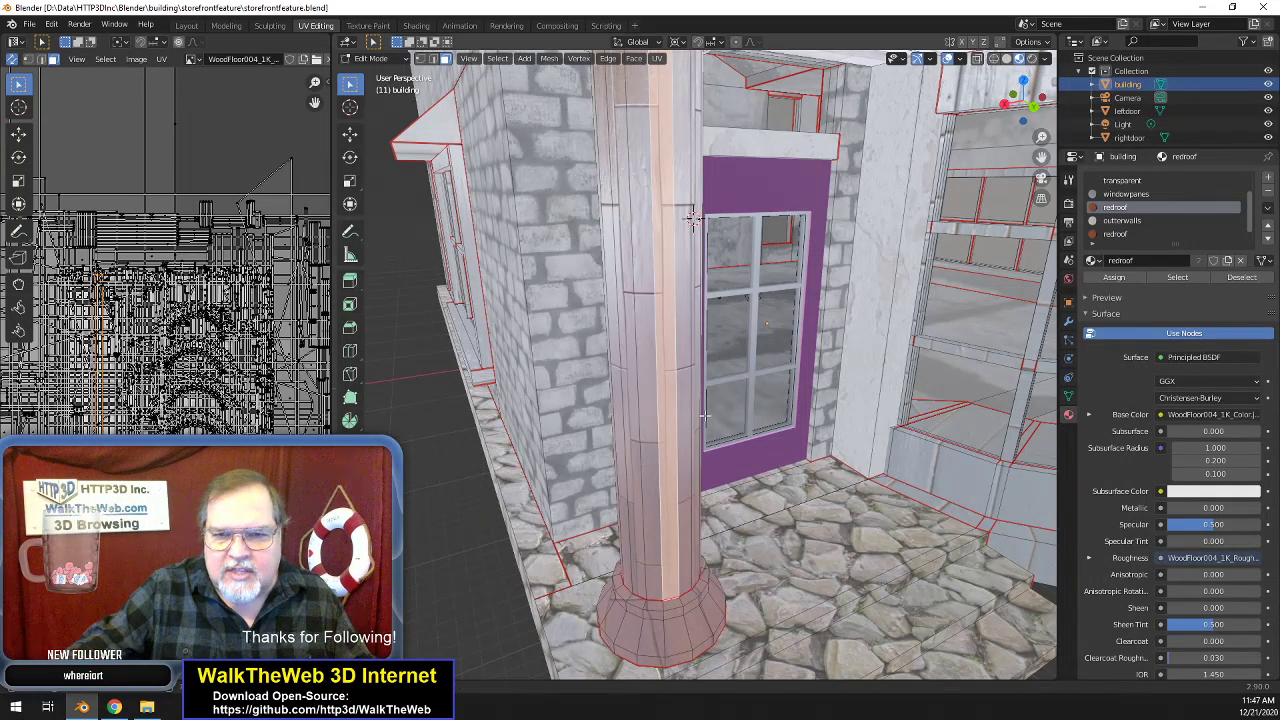
alt+click(671, 627)
scroll(690, 215, down, 3)
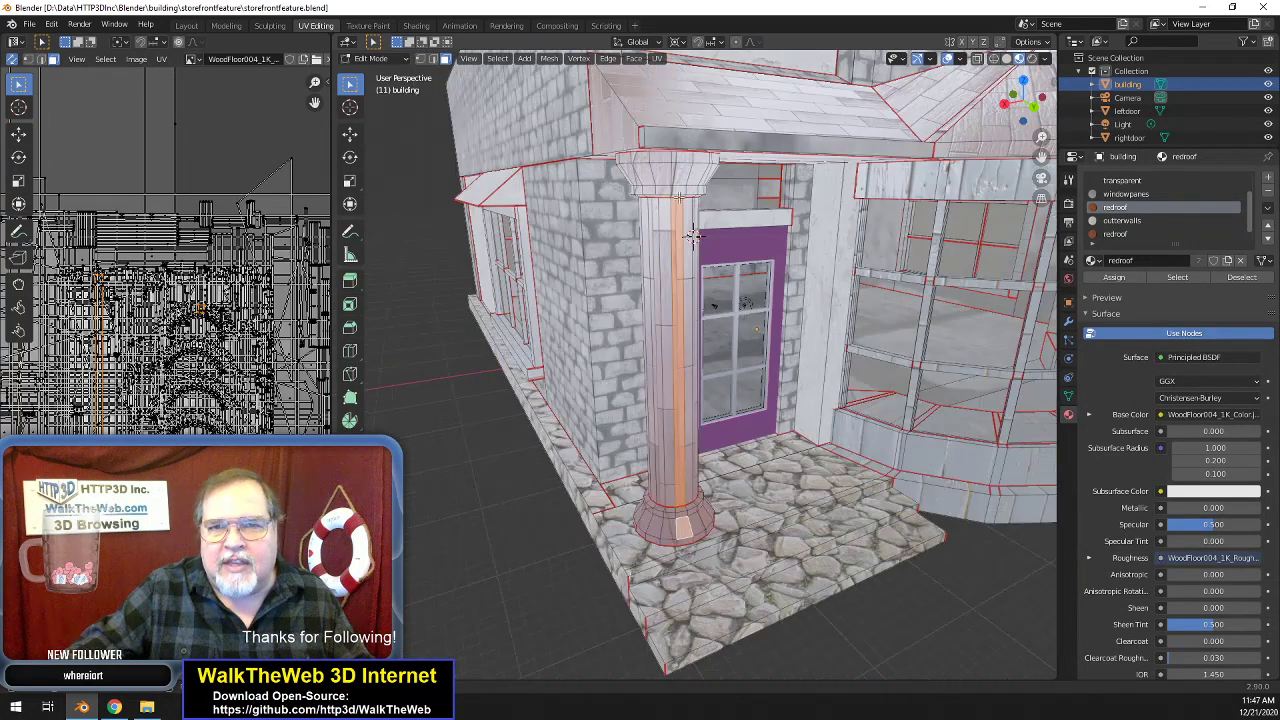
alt+shift+click(690, 235)
- Add base, shaft and capital faces of the other porch column and extend the selection to all linked faces of both columns
drag(1000, 121, 908, 123)
scroll(908, 123, down, 5)
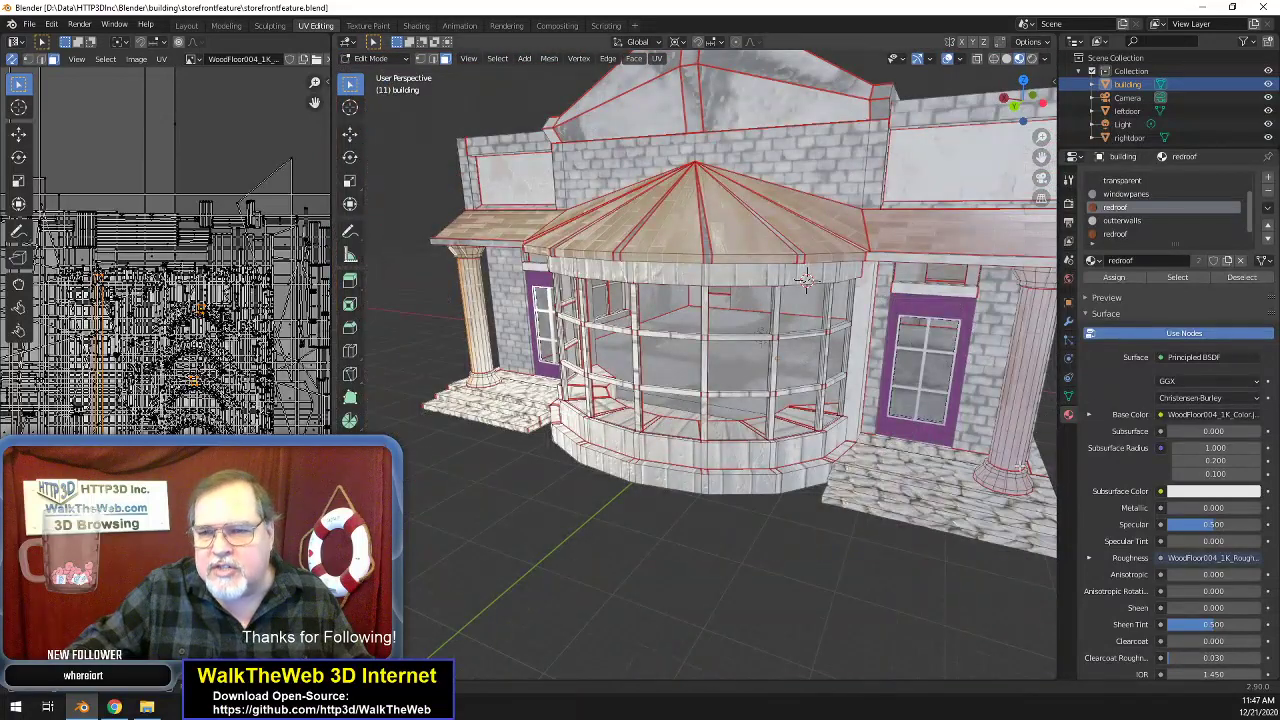
shift+click(1013, 479)
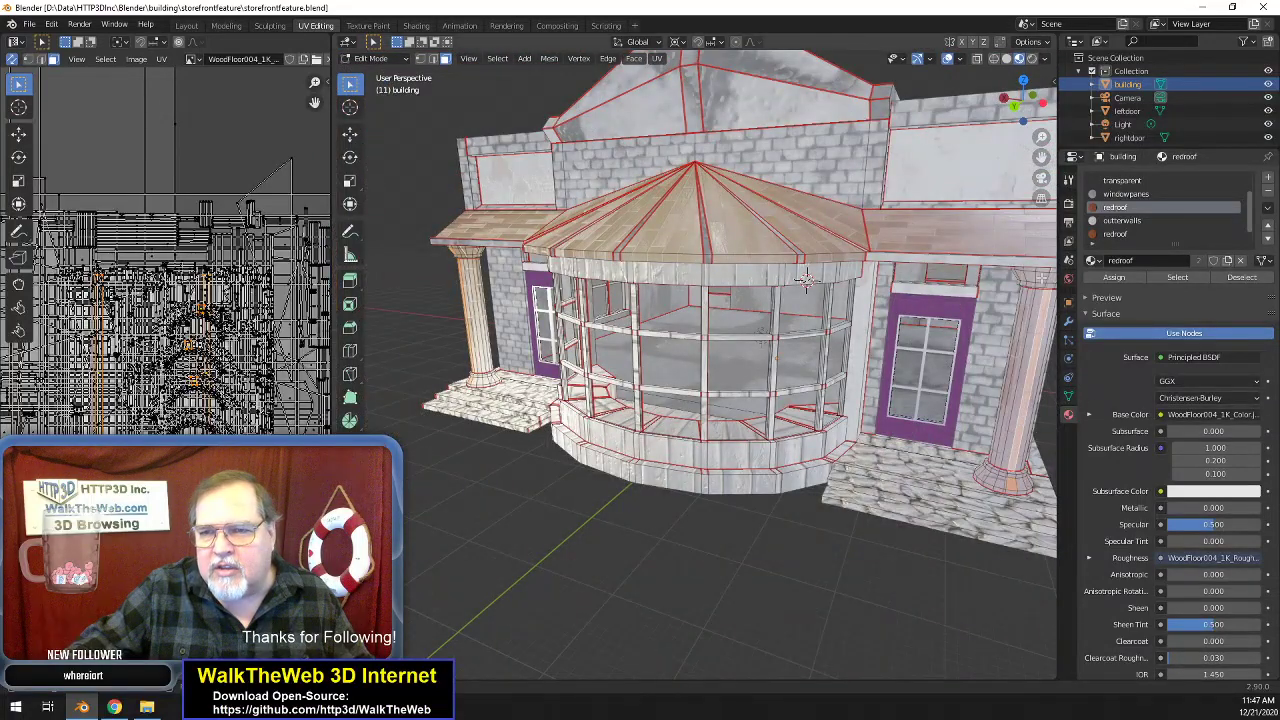
shift+click(1042, 279)
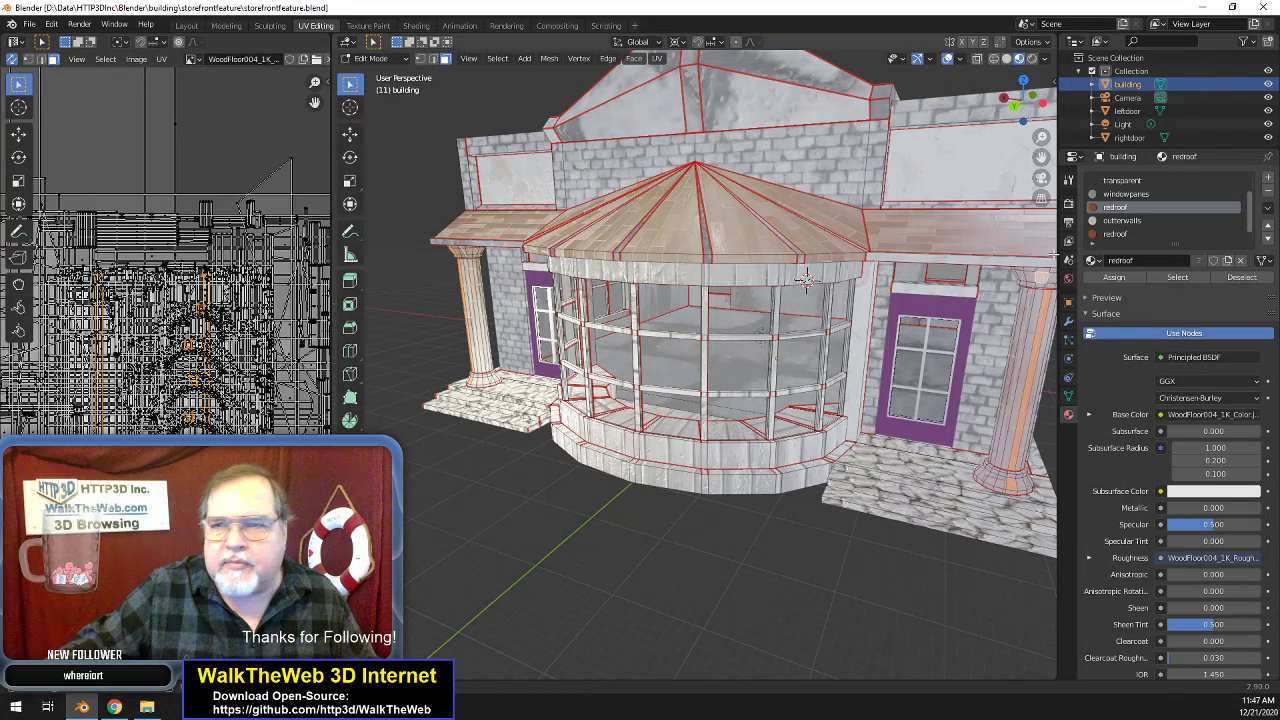
scroll(1146, 217, up, 2)
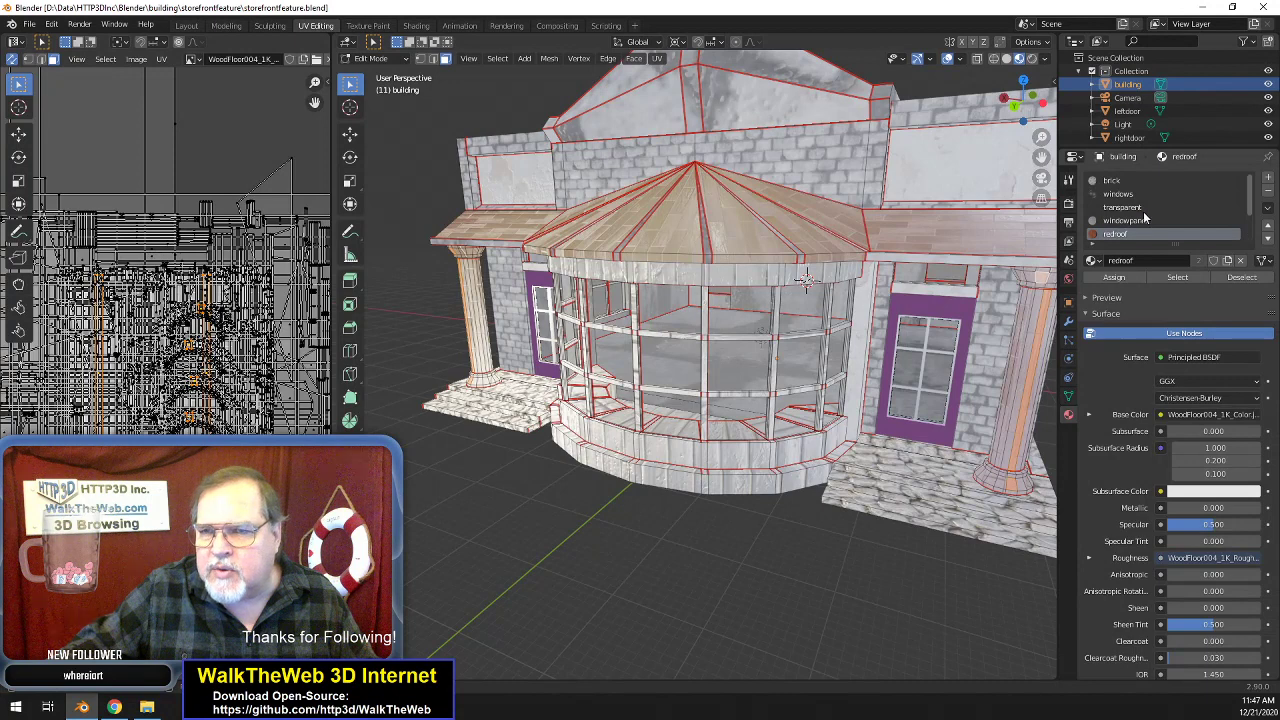
scroll(1145, 216, down, 3)
scroll(1141, 214, up, 3)
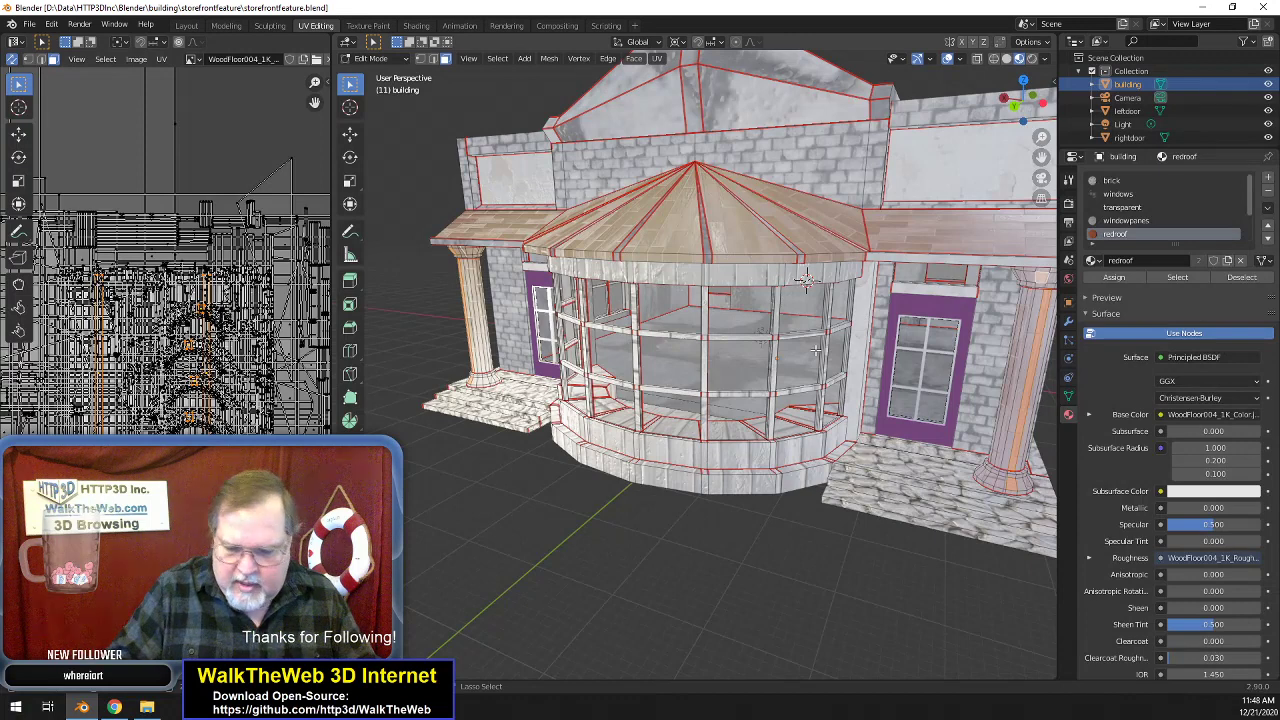
key(ctrl+l)
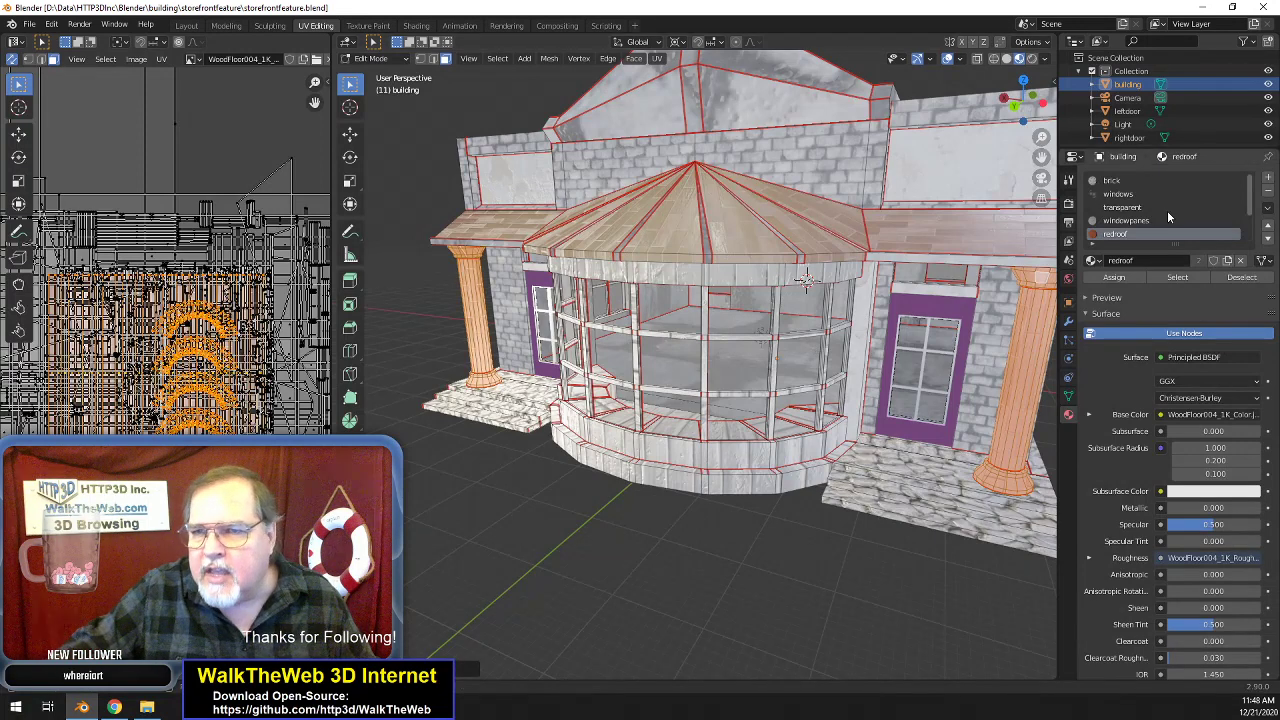
- Add a new material slot to the building and create a new material named "columns" in it
scroll(1180, 214, down, 3)
scroll(1176, 220, up, 3)
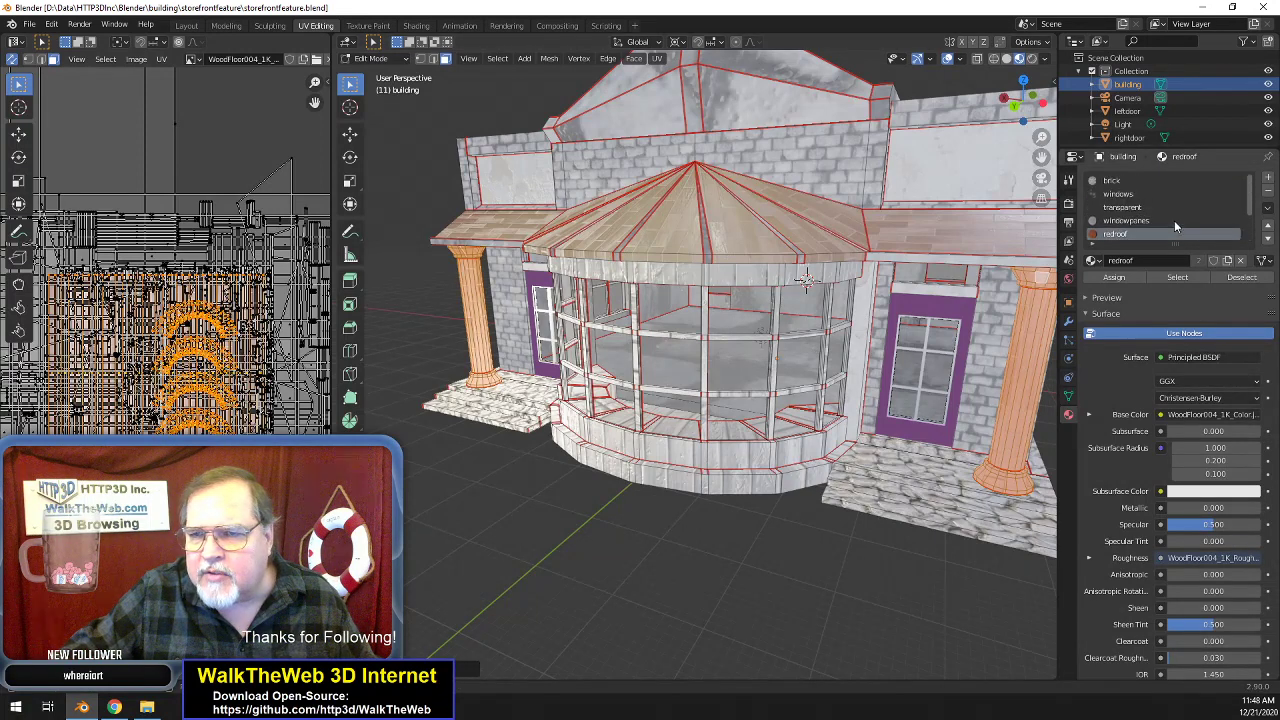
scroll(1152, 216, down, 3)
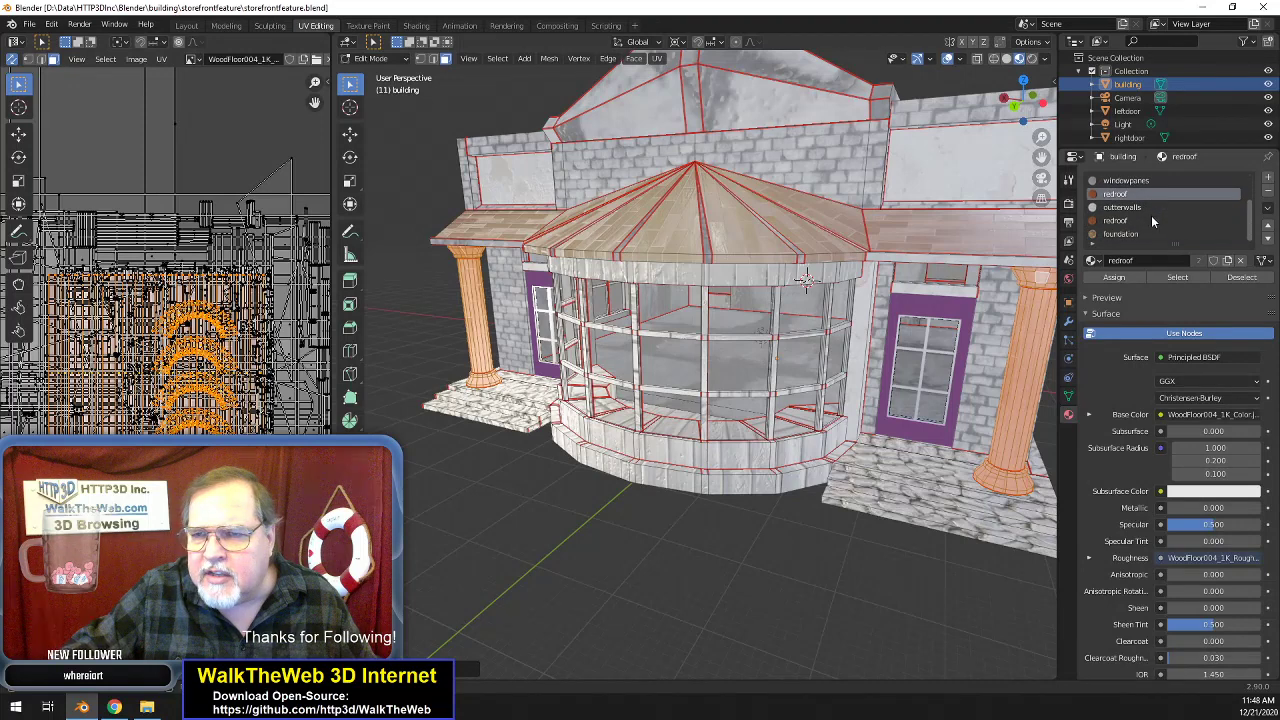
scroll(1188, 206, up, 3)
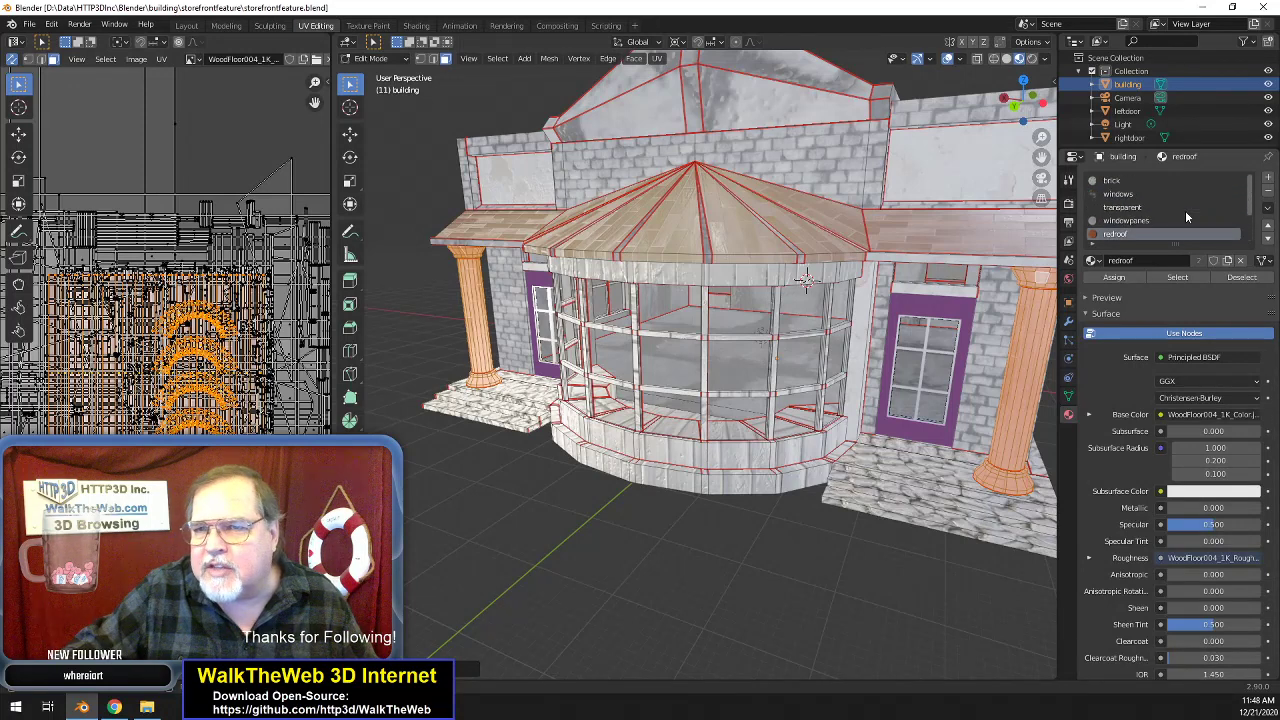
click(1268, 178)
click(1136, 262)
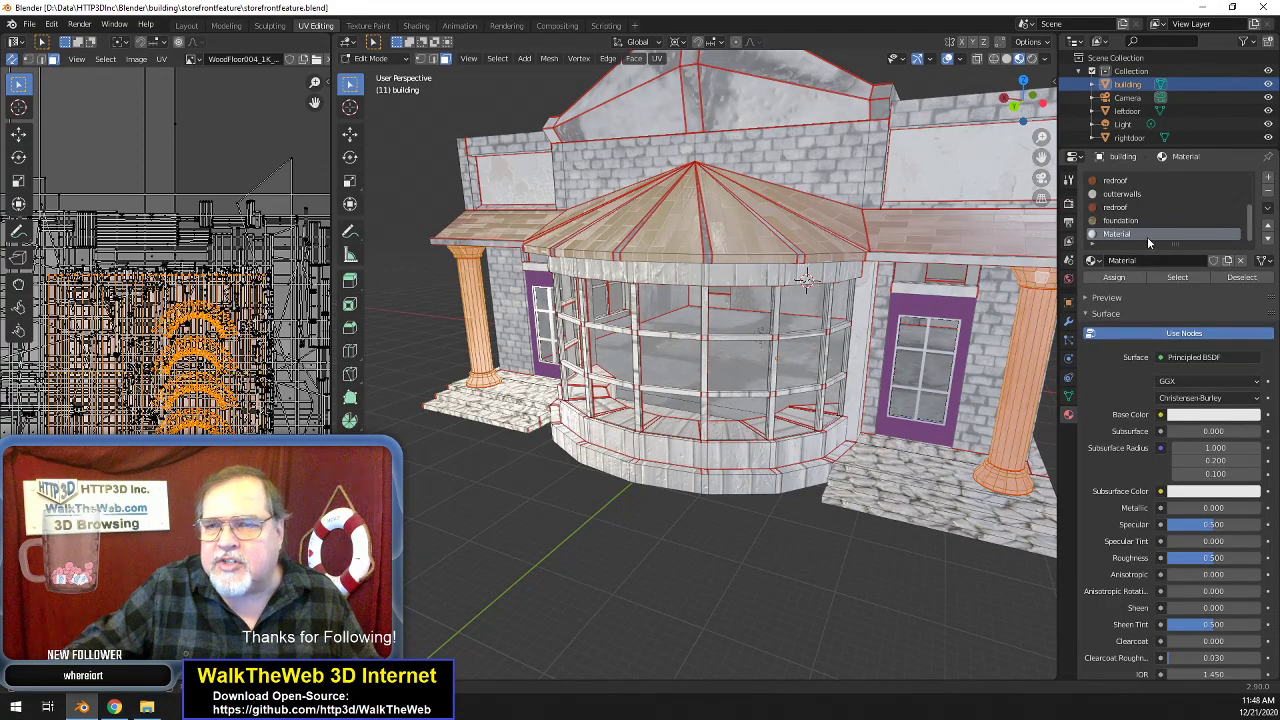
click(1145, 262)
text(columns)
key(Return)
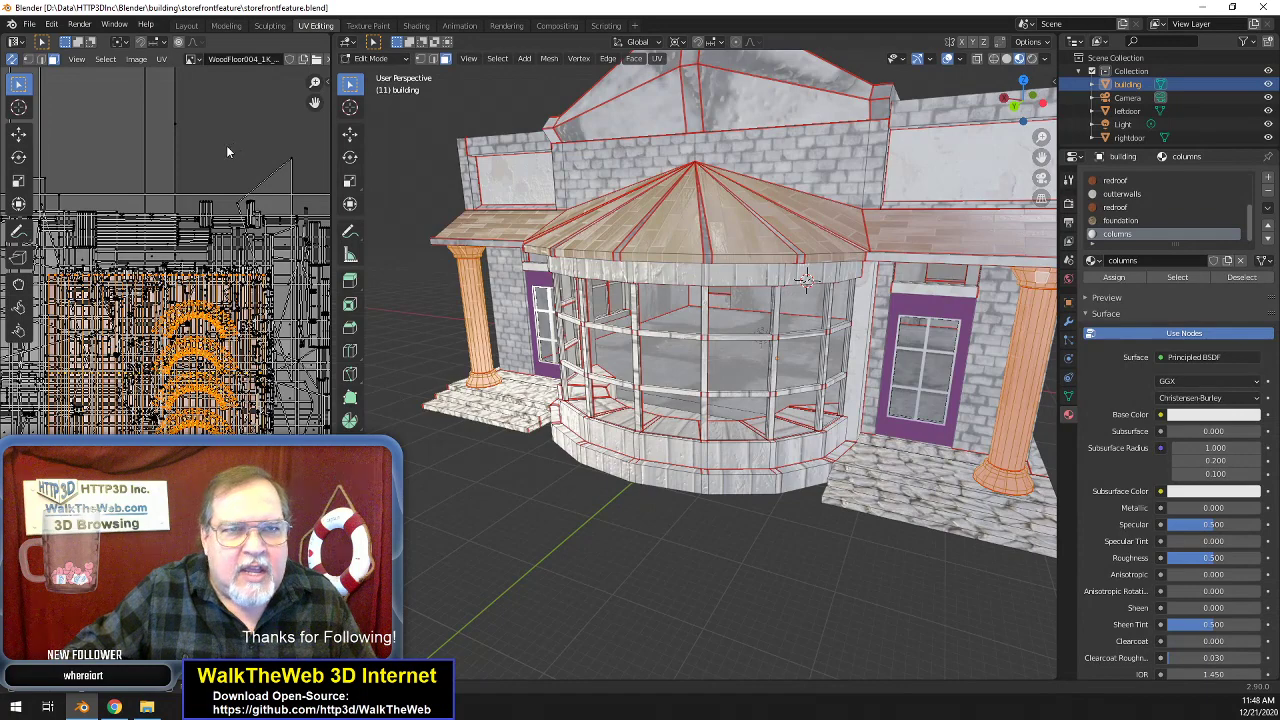
- Switch to the Shading workspace, bring the columns material's nodes into view and refresh the texture file list to find the Wood051 images
click(416, 25)
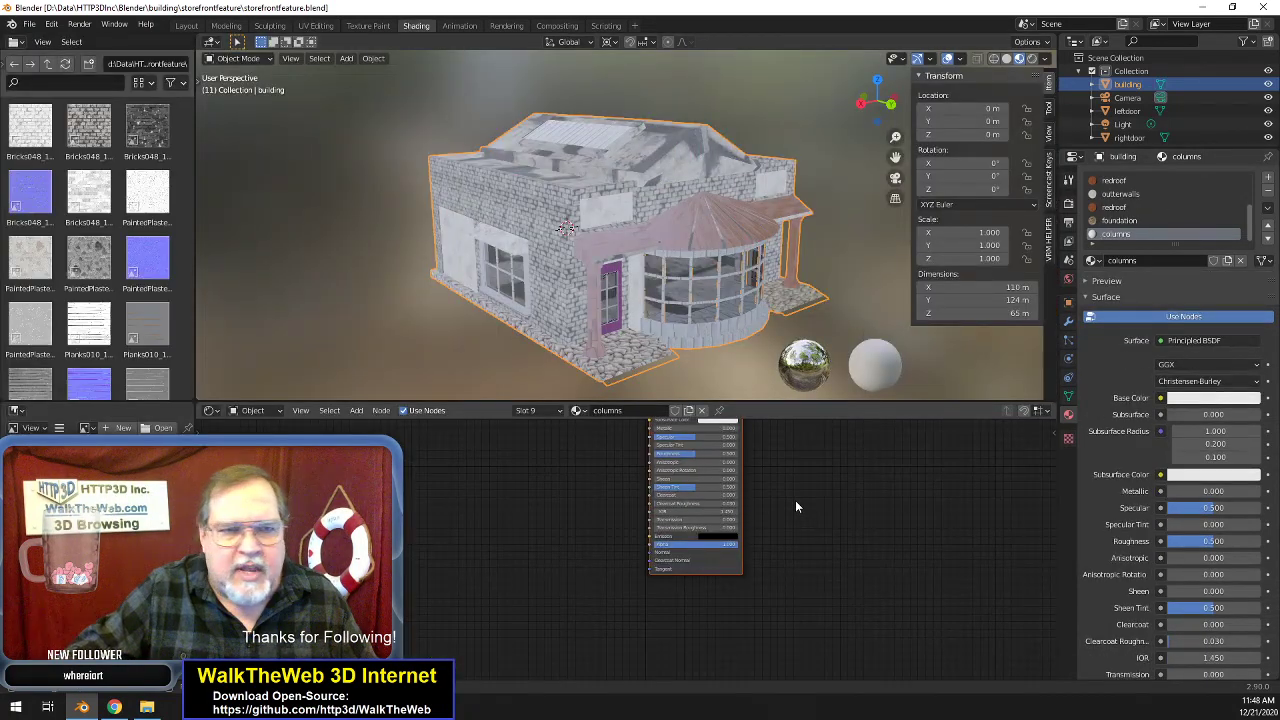
middle_drag(829, 497, 842, 602)
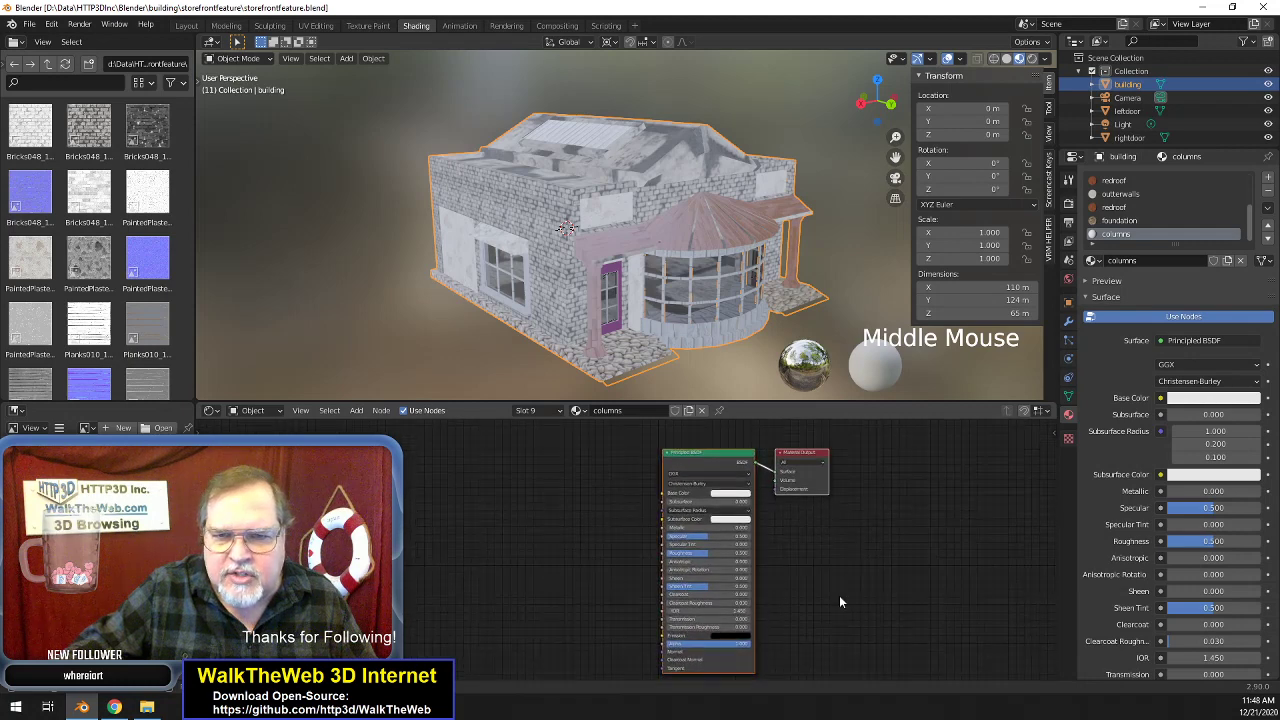
scroll(143, 313, down, 14)
scroll(143, 313, down, 4)
click(65, 64)
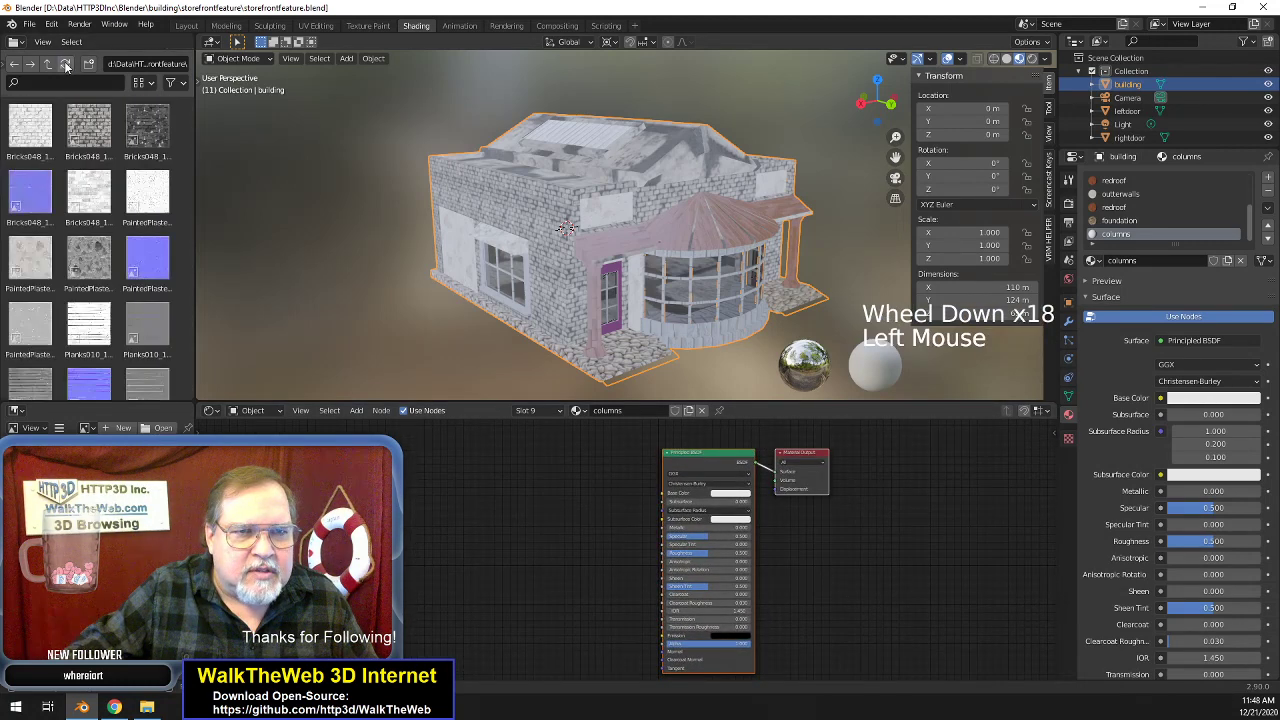
scroll(147, 234, down, 20)
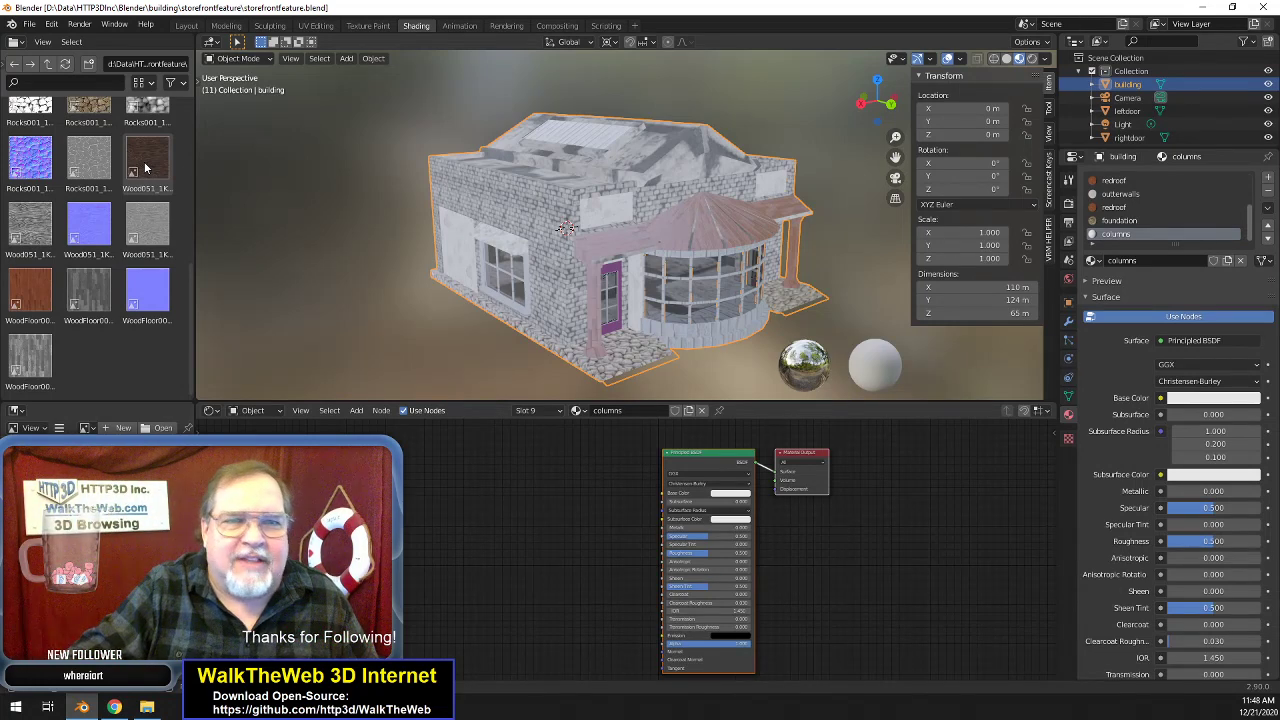
- Add Wood051_1K_Color.jpg as an image texture node, connect its Color to the Principled BSDF's Base Color and place it above the shader's inputs
drag(141, 165, 490, 485)
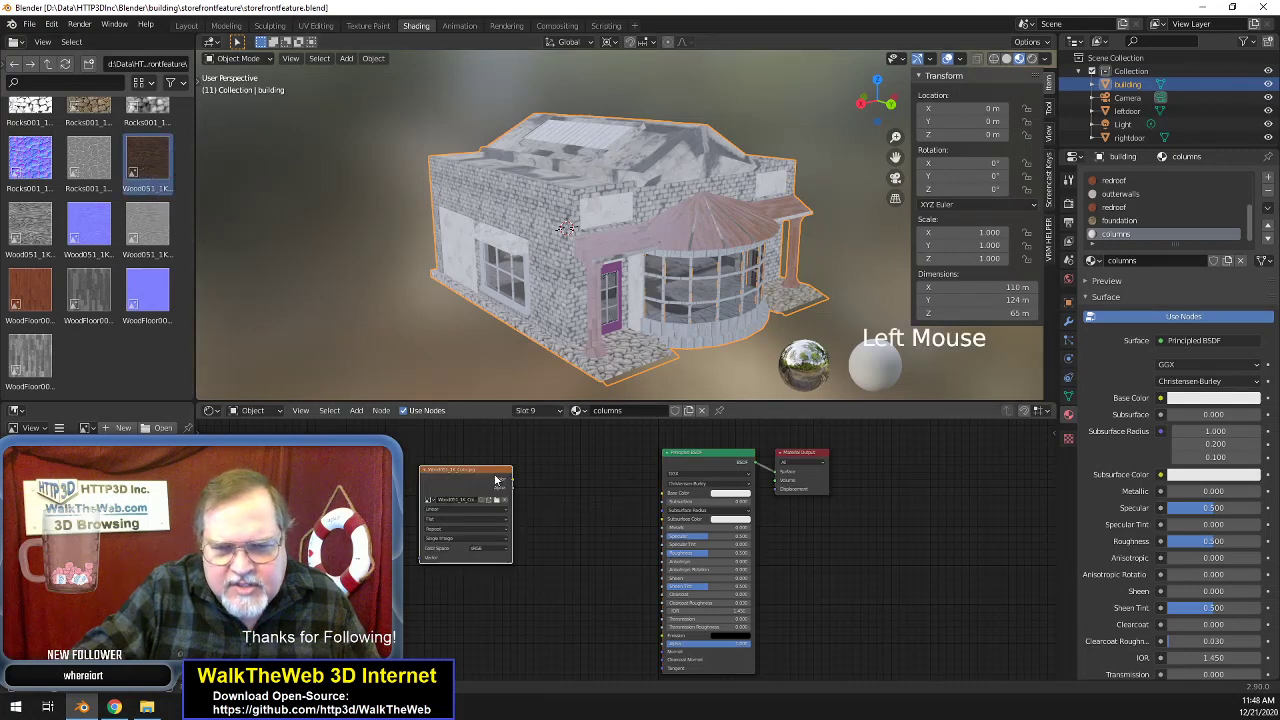
click(536, 458)
drag(550, 457, 663, 494)
drag(536, 457, 606, 435)
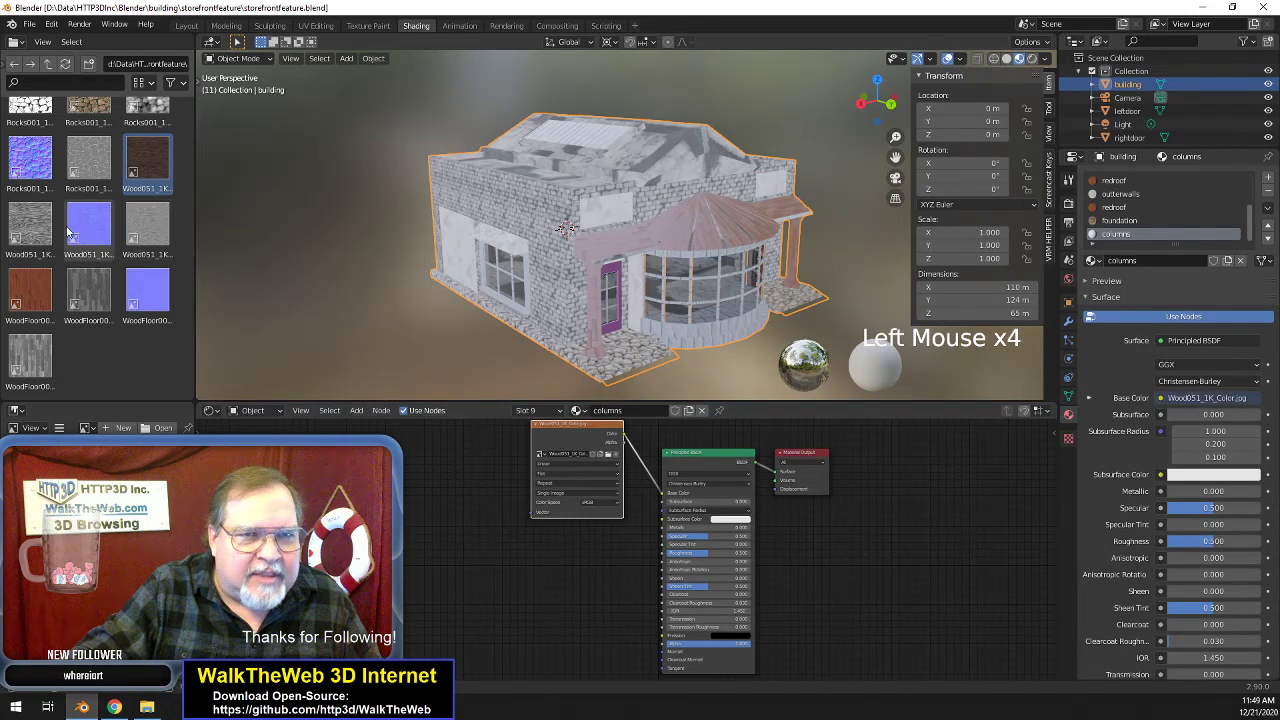
- Add Wood051_1K_Displacement.jpg as an image texture node and connect its Color to the Material Output's Displacement
click(30, 226)
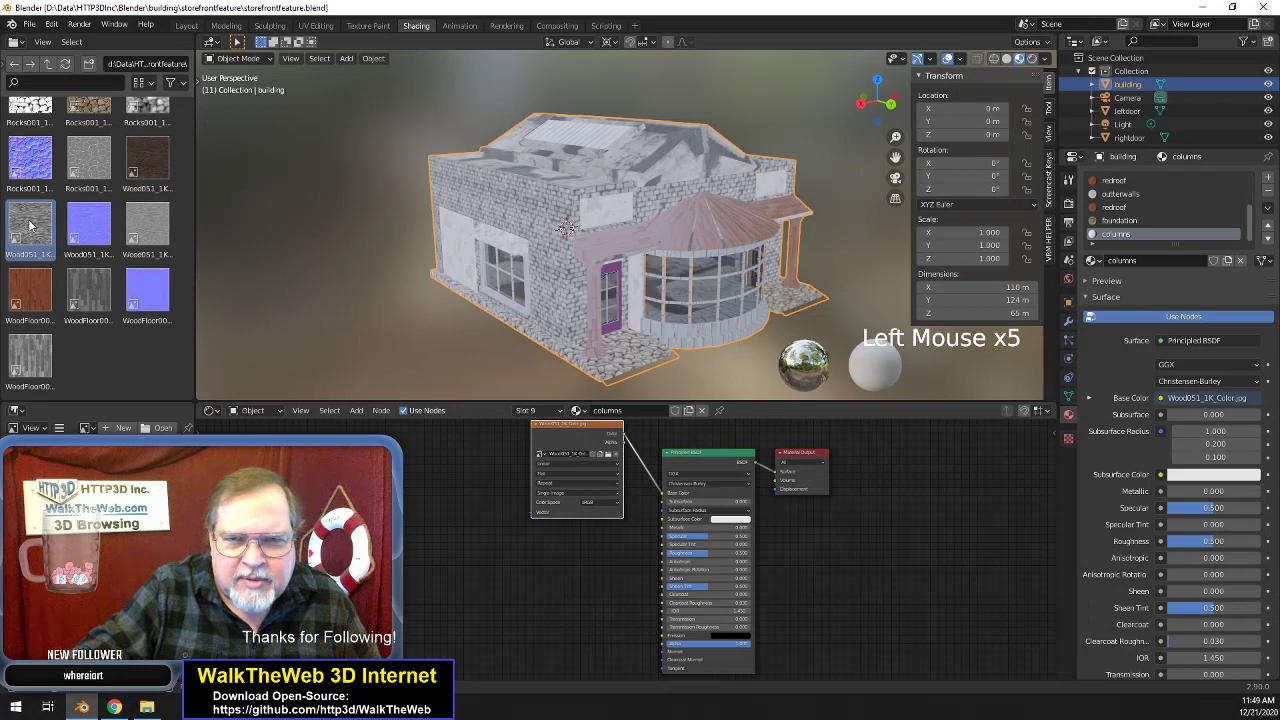
drag(30, 226, 812, 550)
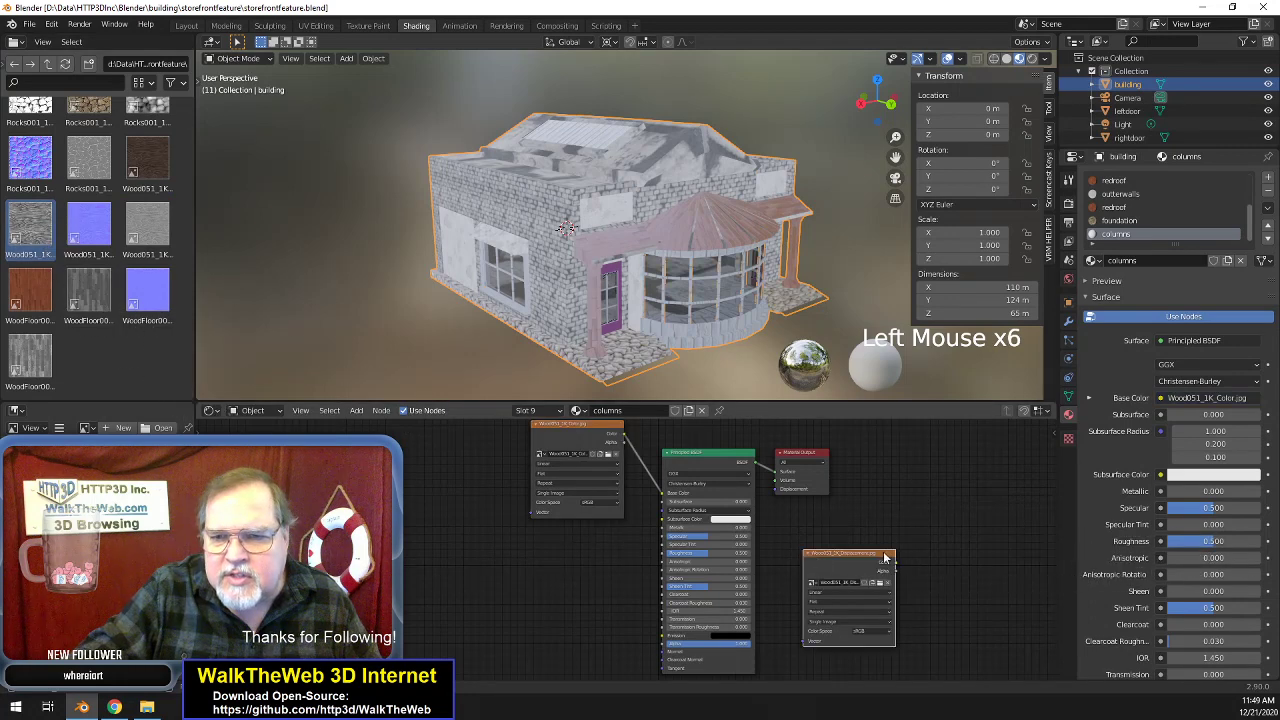
drag(895, 562, 777, 489)
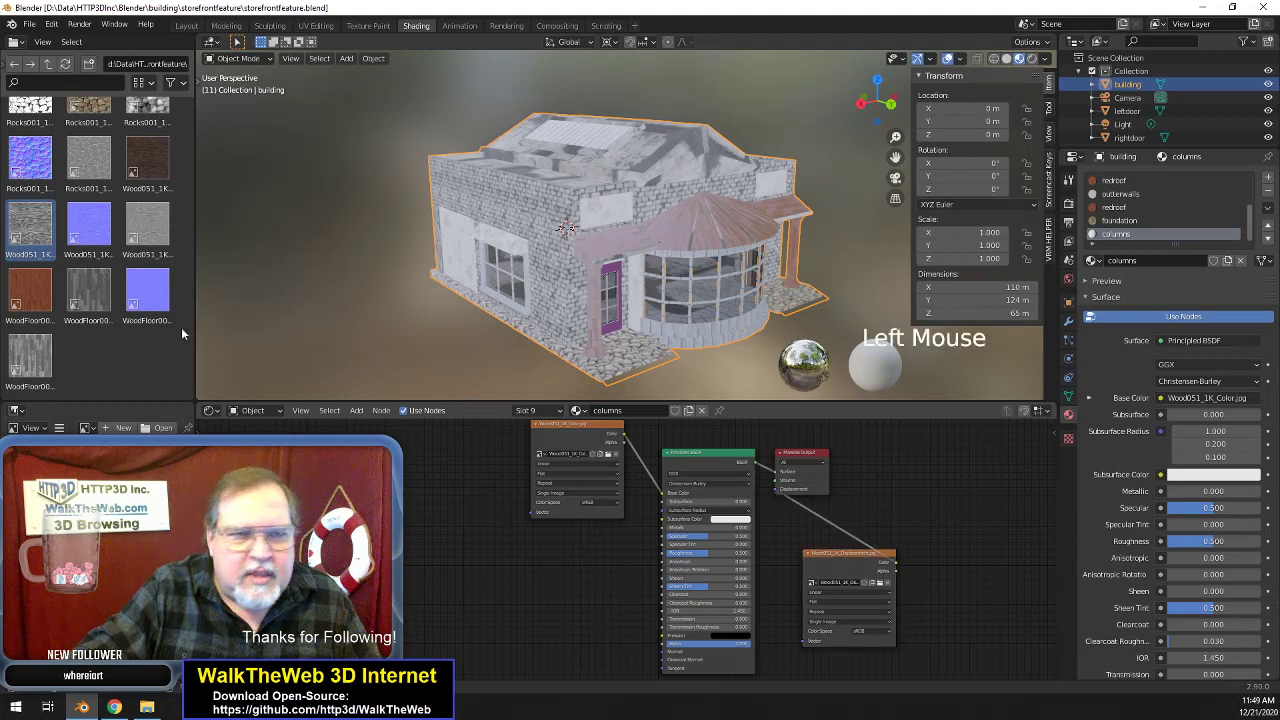
- Add Wood051_1K_Normal.jpg and Wood051_1K_Roughness.jpg as image texture nodes, connecting their Color to the Principled BSDF's Normal and Roughness
drag(89, 226, 499, 632)
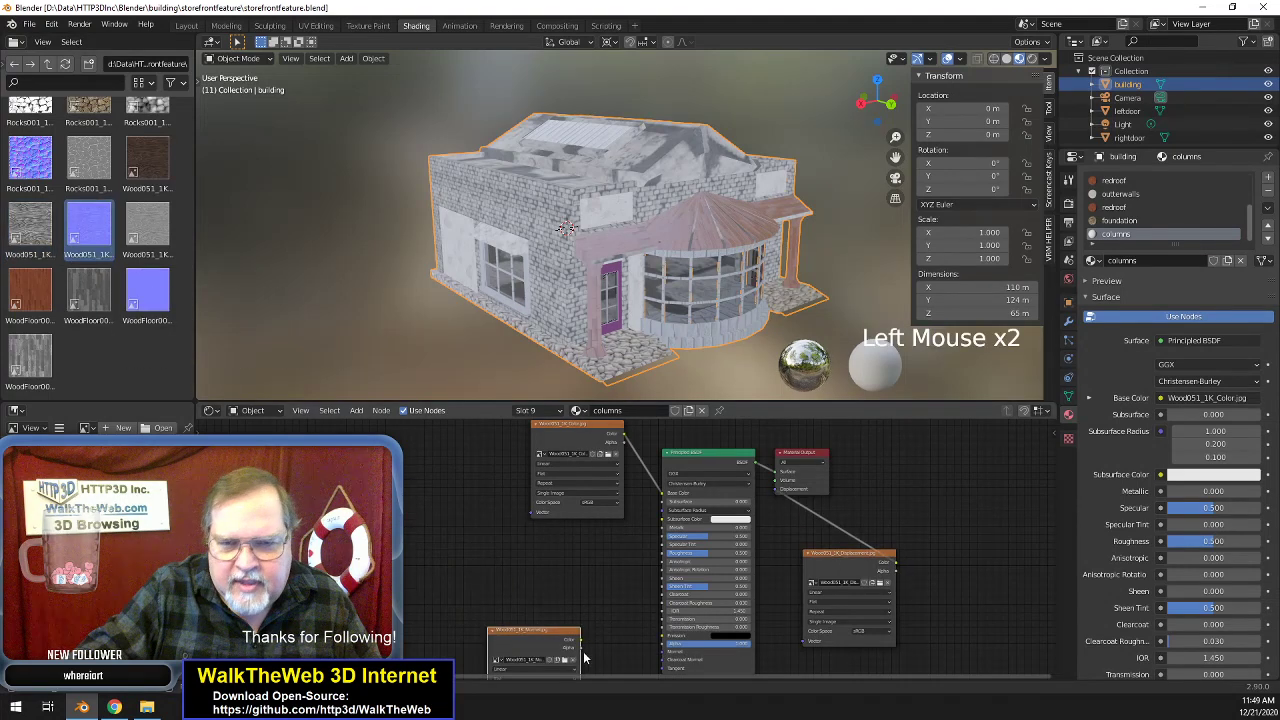
drag(580, 640, 662, 651)
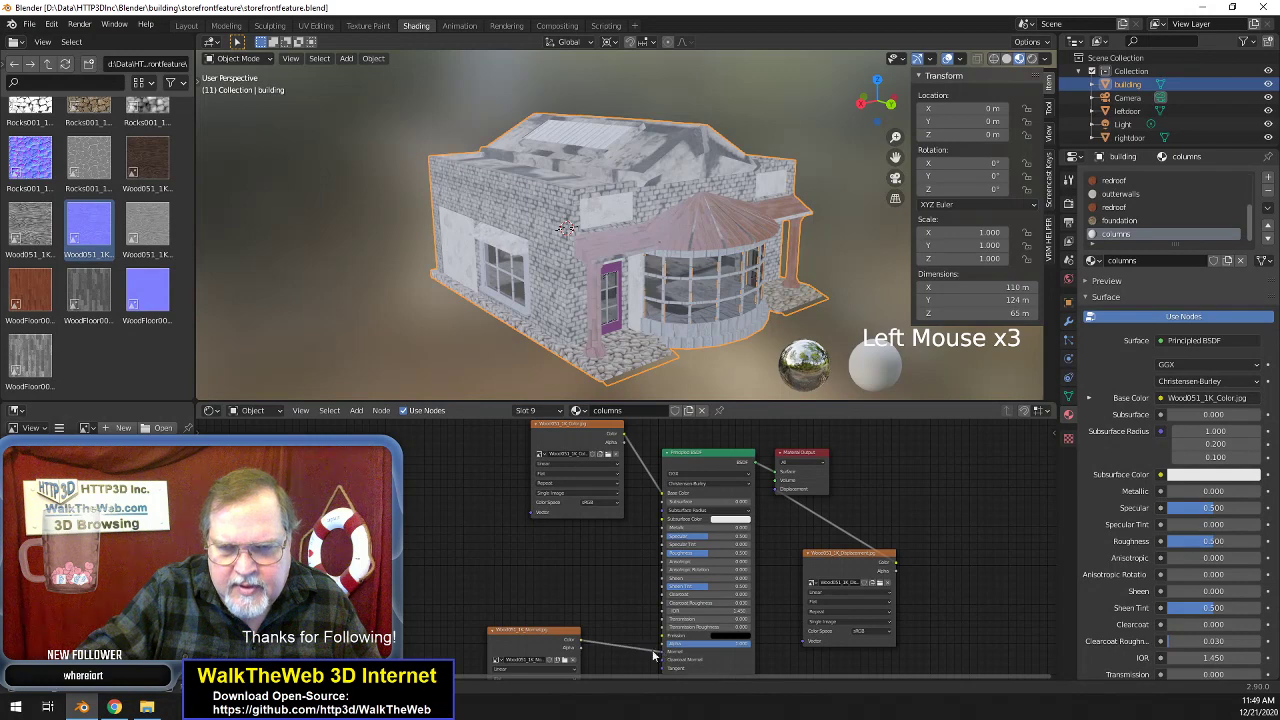
drag(152, 236, 660, 555)
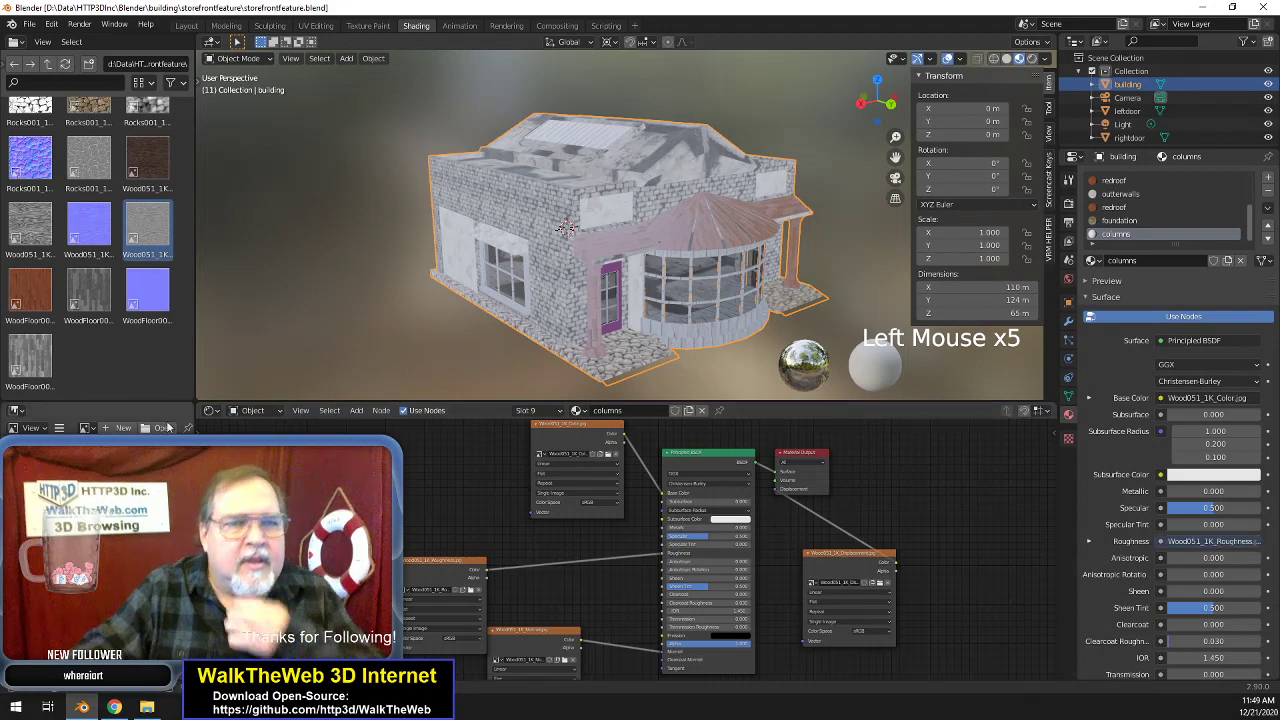
- With the viewport in Material Preview, assign the columns material to the selected faces of both porch columns in Edit Mode
scroll(767, 315, up, 3)
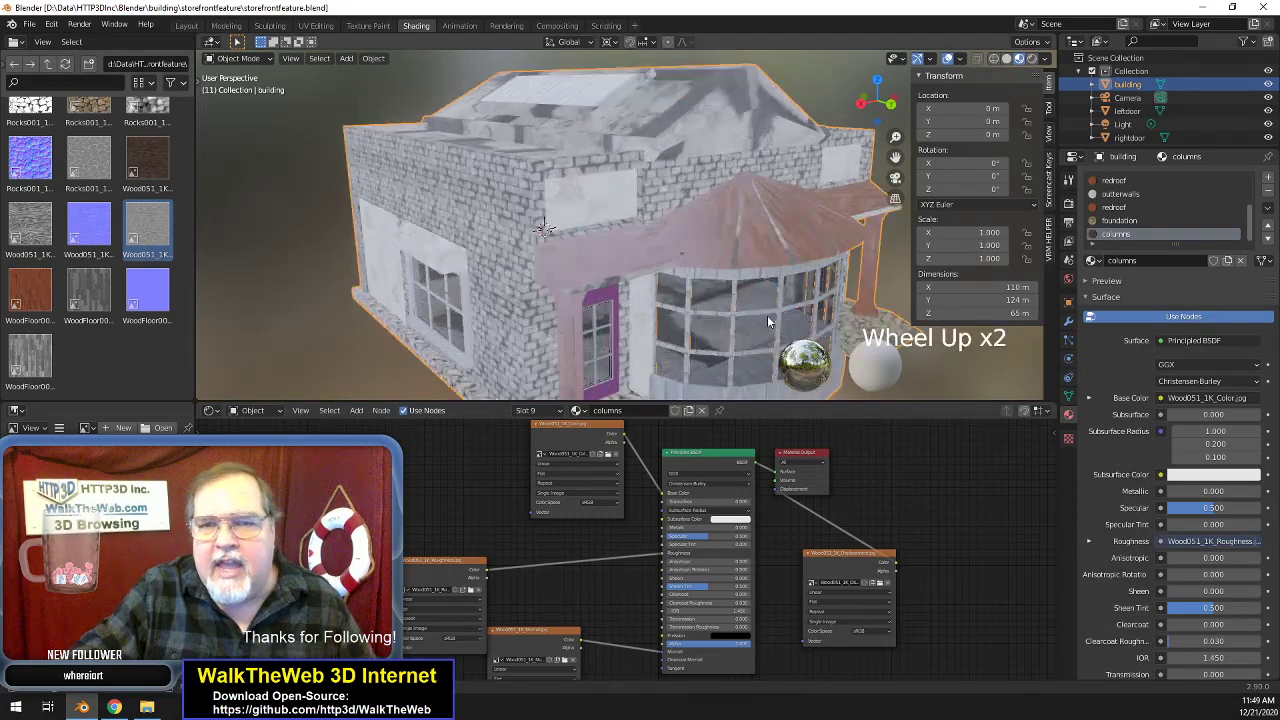
drag(896, 157, 773, 60)
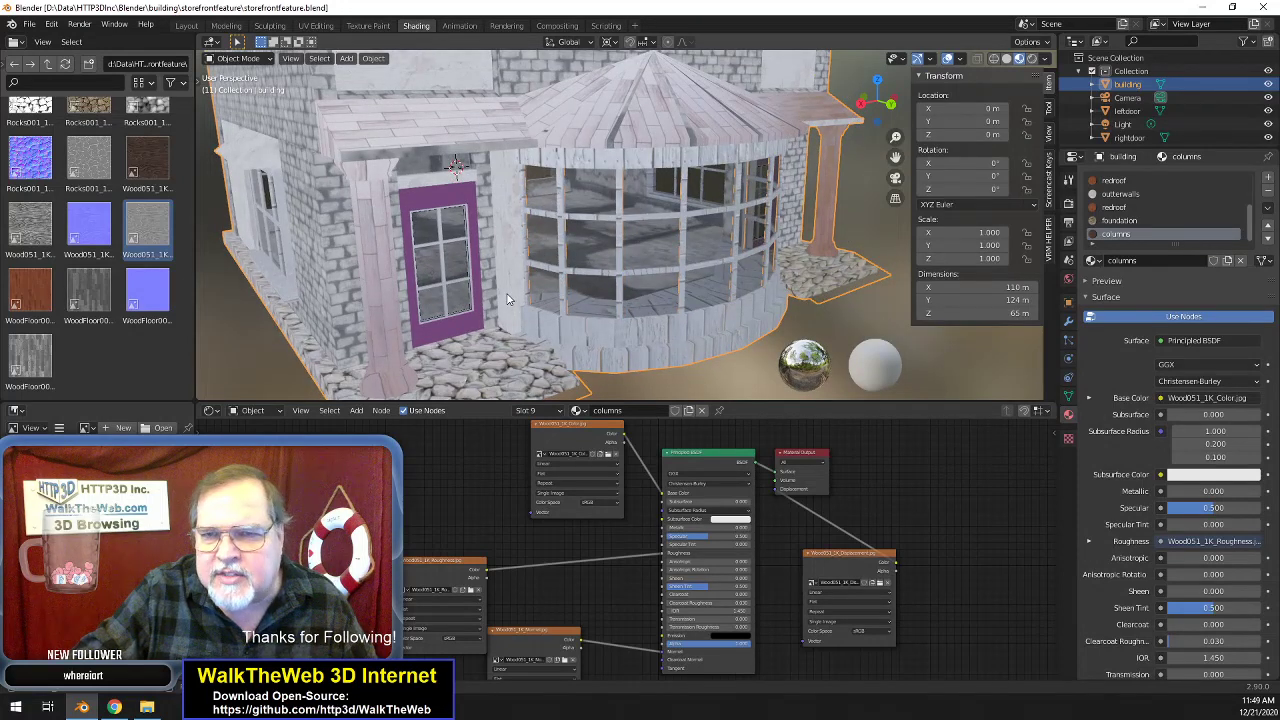
key(z)
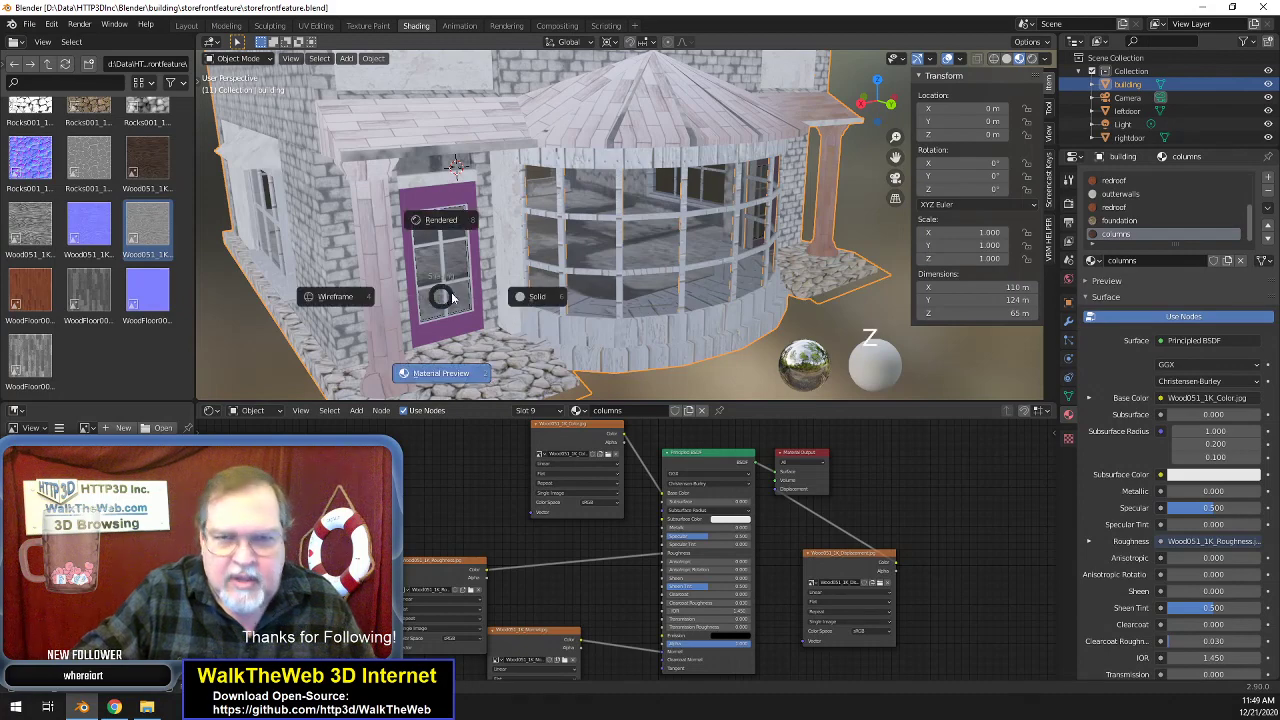
click(433, 373)
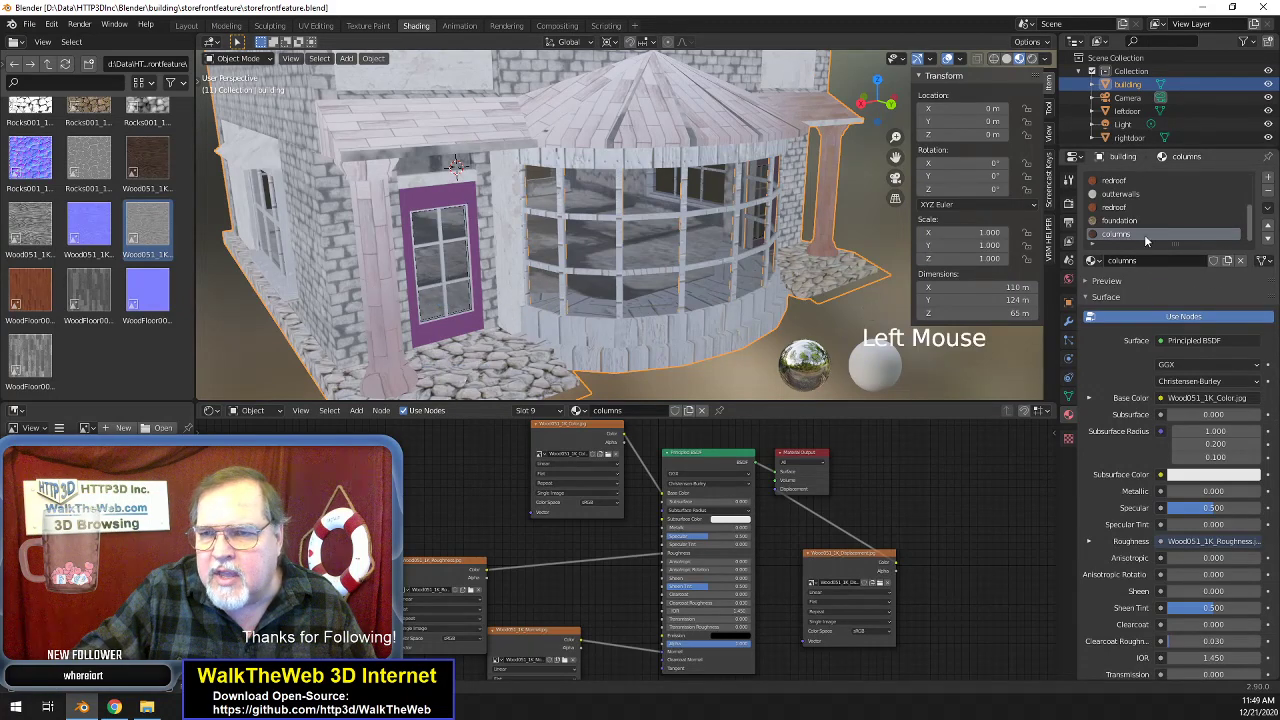
scroll(1152, 260, down, 1)
scroll(1166, 236, up, 4)
scroll(1165, 236, down, 2)
scroll(1165, 236, down, 3)
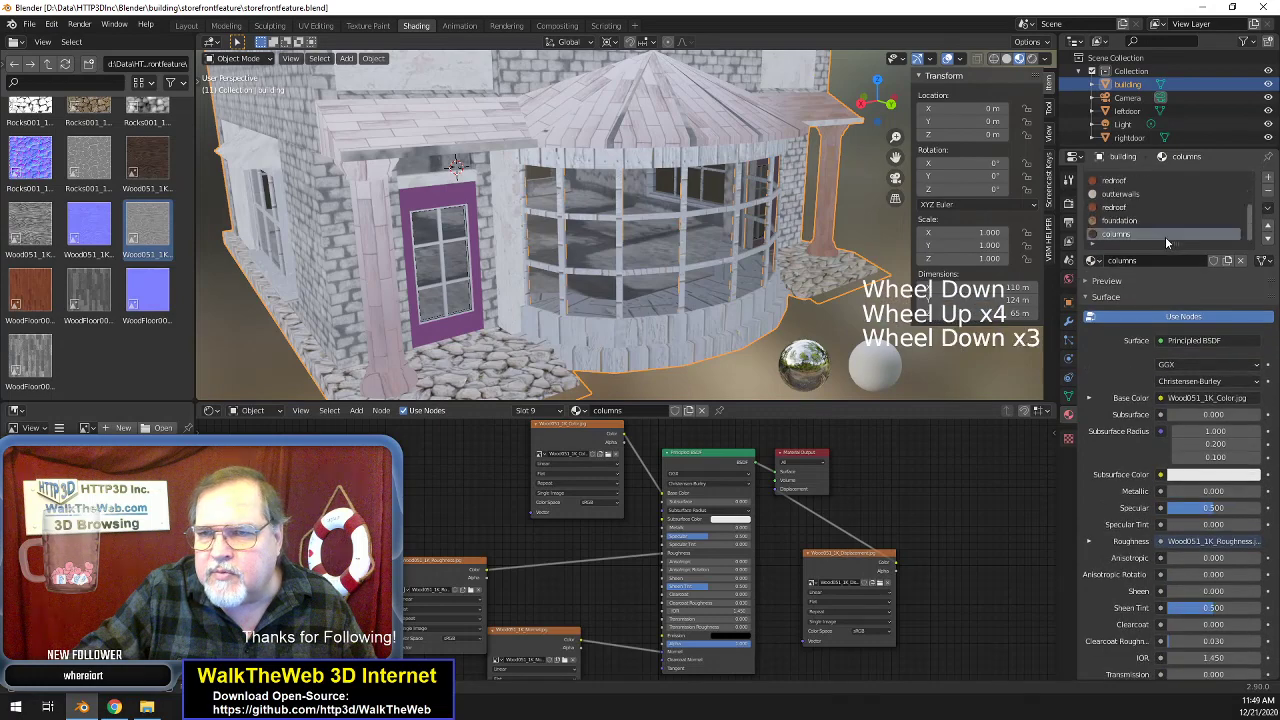
key(Tab)
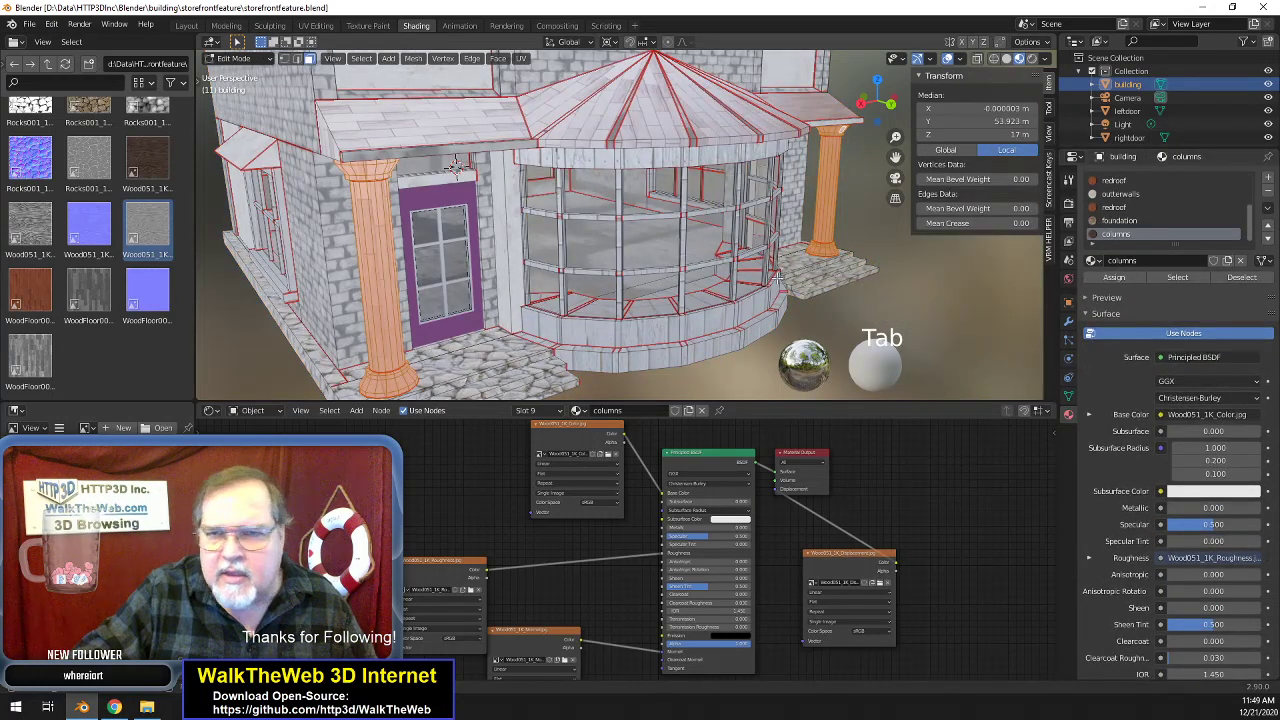
click(1131, 279)
click(1131, 279)
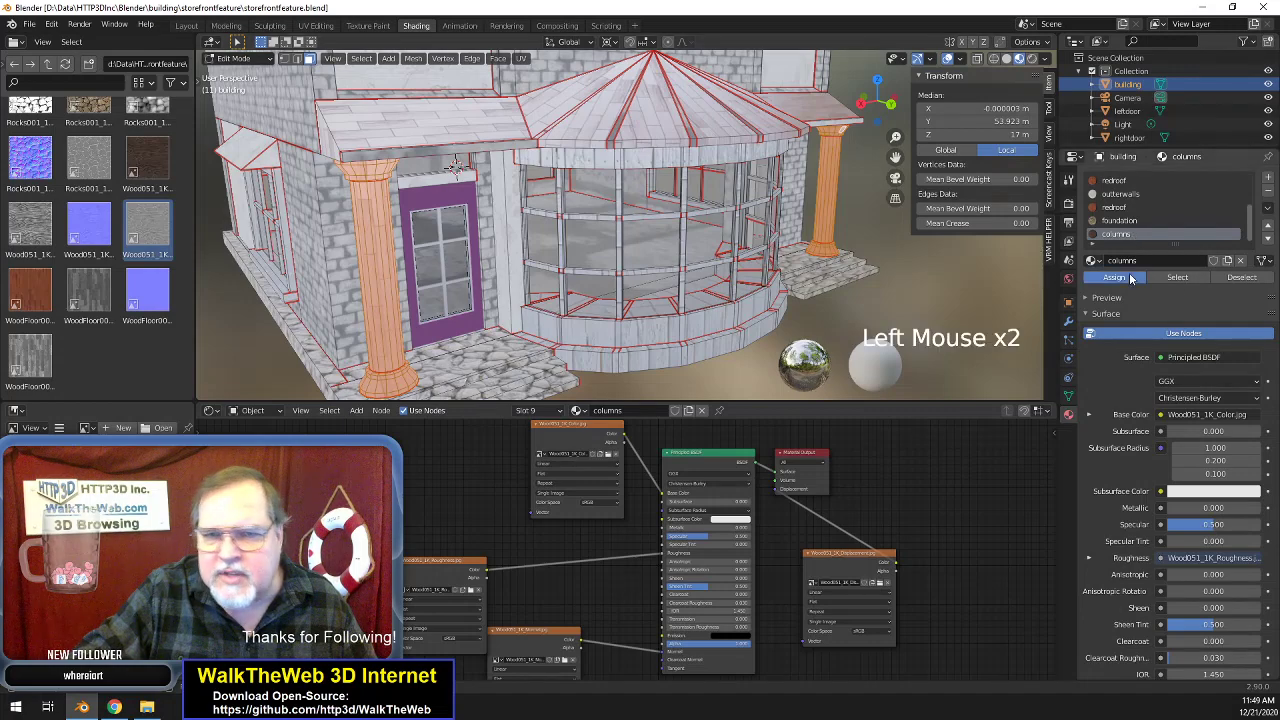
- Select one shaft face on each porch column and extend the selection to all linked shaft faces
scroll(465, 329, up, 2)
scroll(465, 329, down, 1)
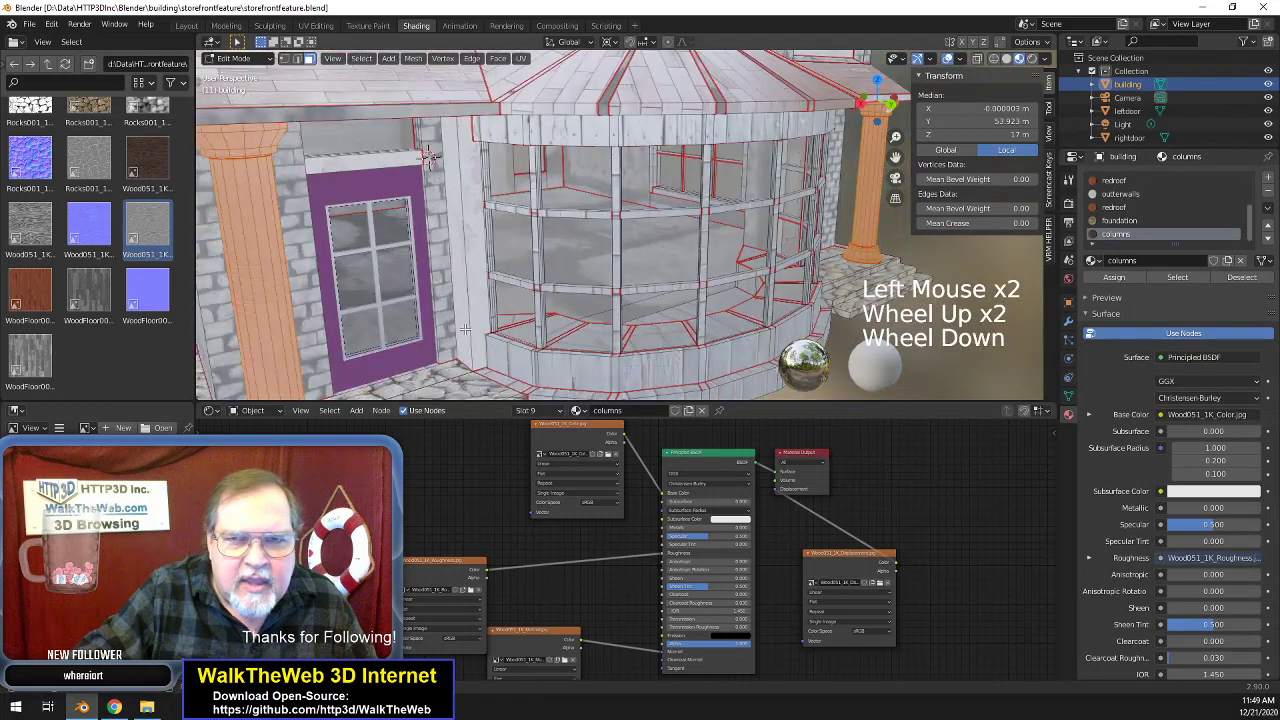
drag(896, 157, 996, 117)
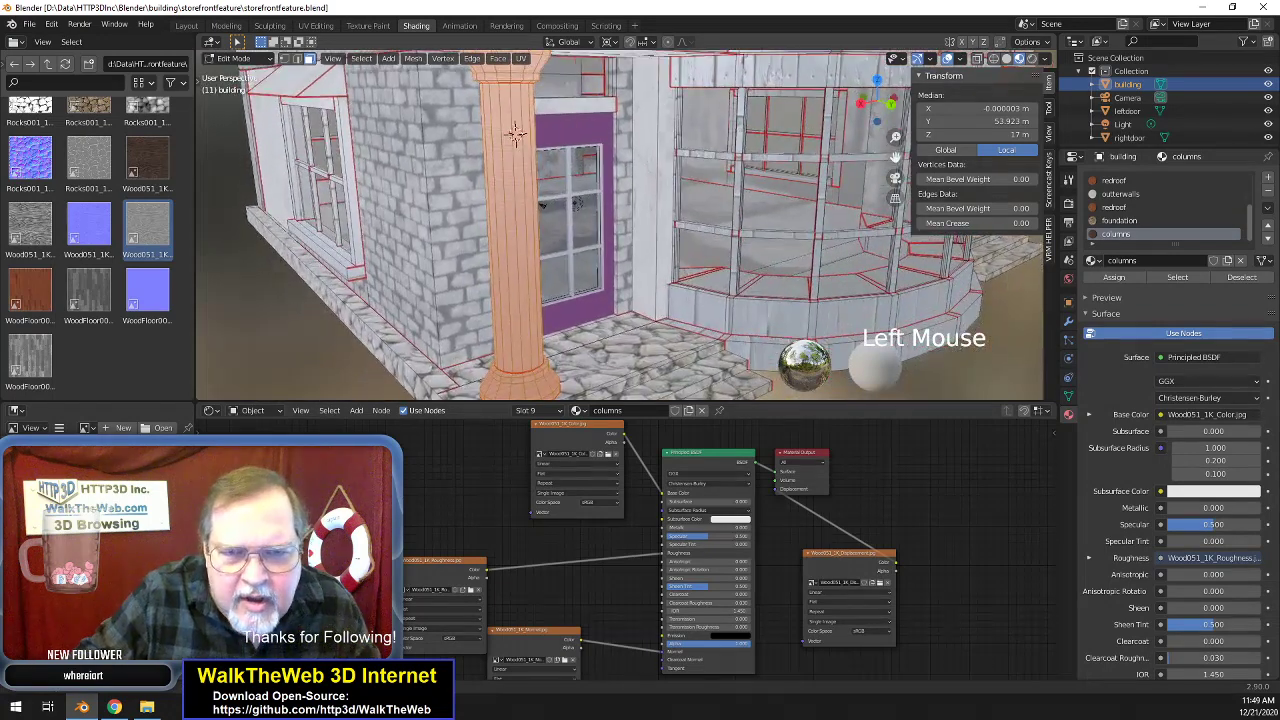
click(519, 213)
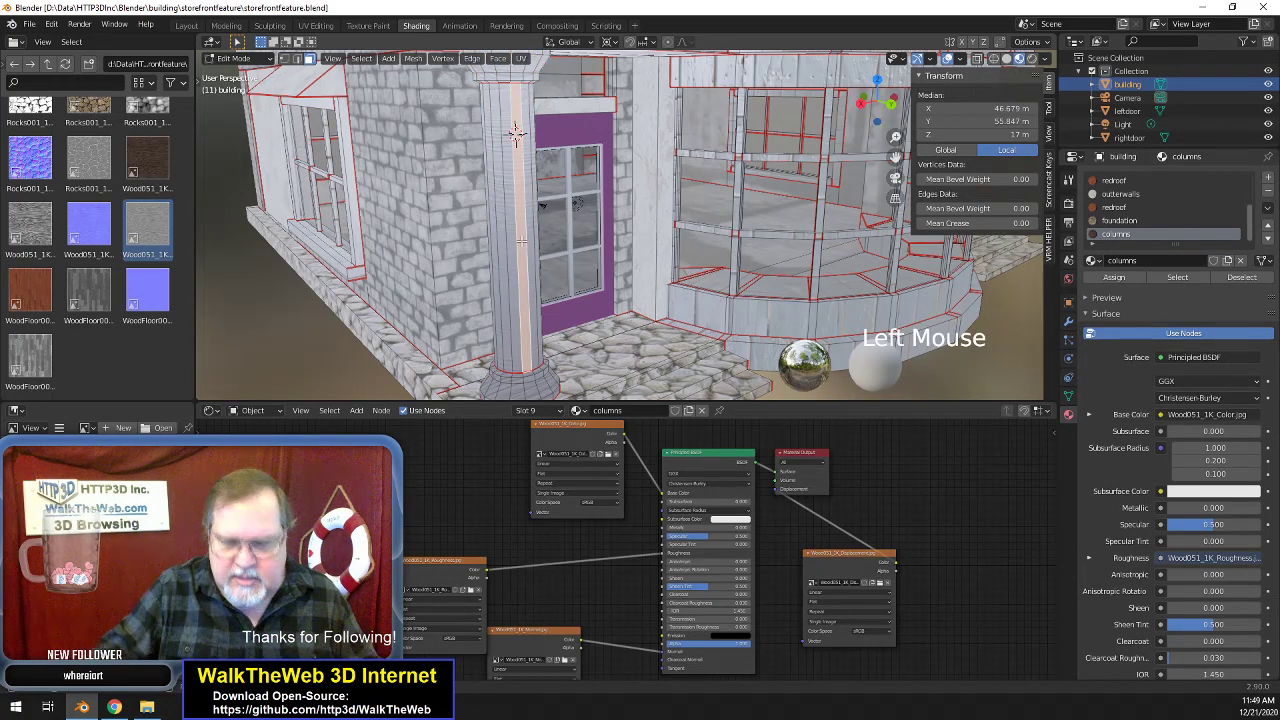
drag(895, 157, 700, 176)
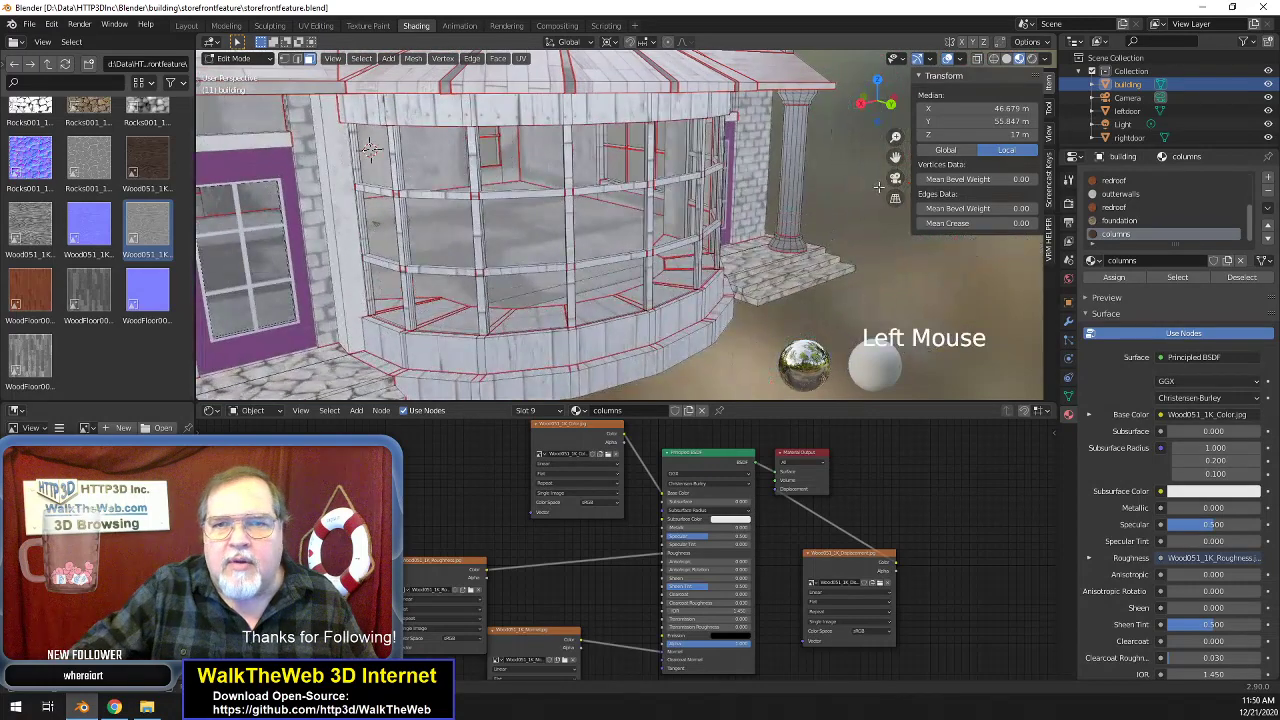
shift+click(816, 190)
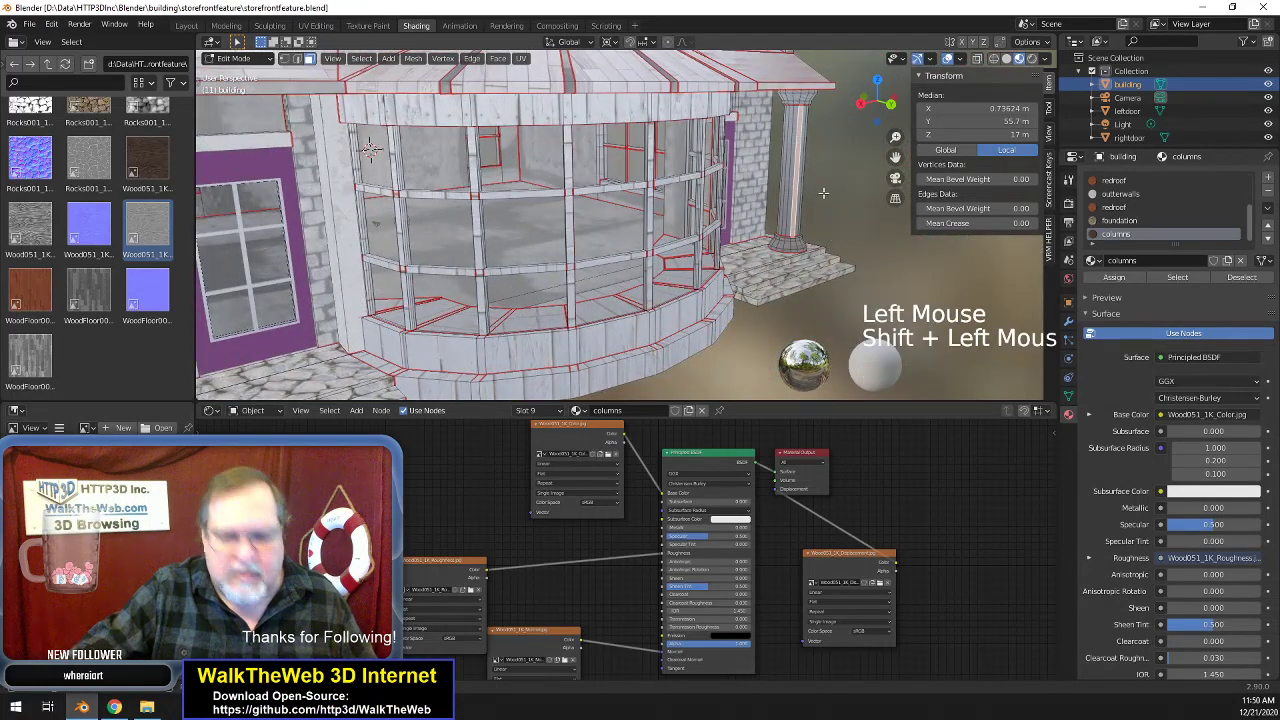
drag(895, 157, 1095, 148)
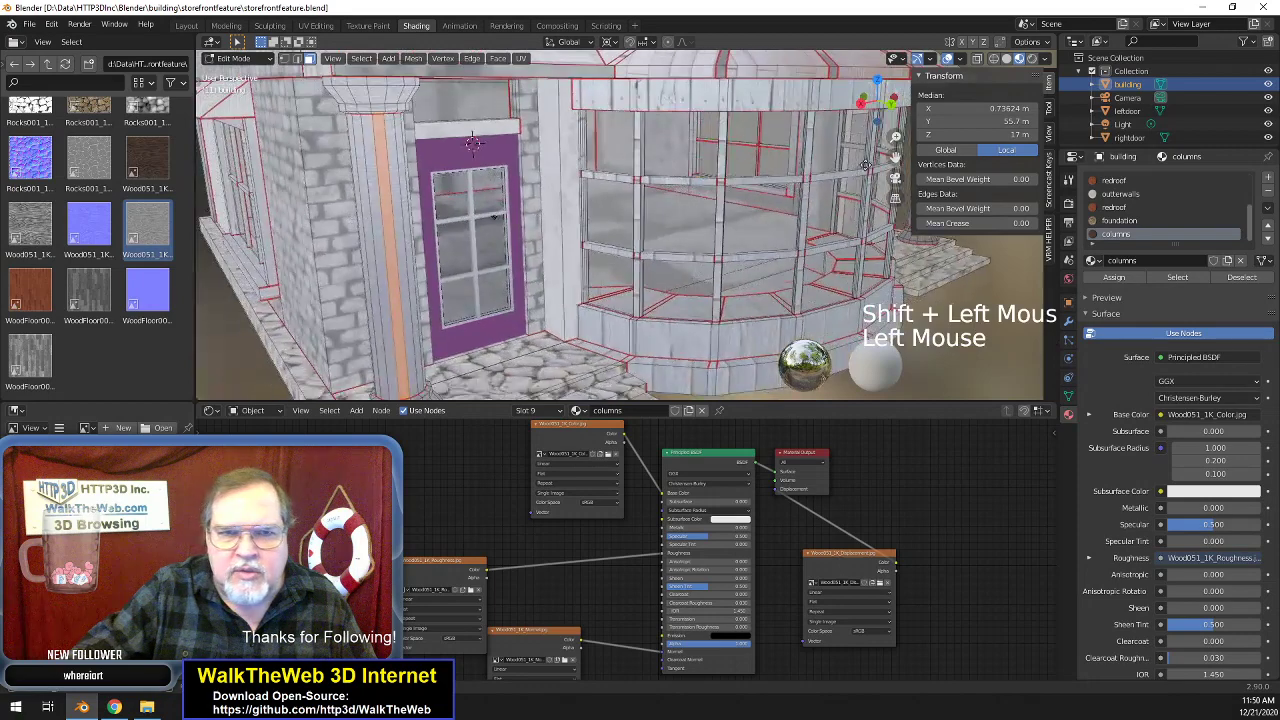
key(ctrl+l)
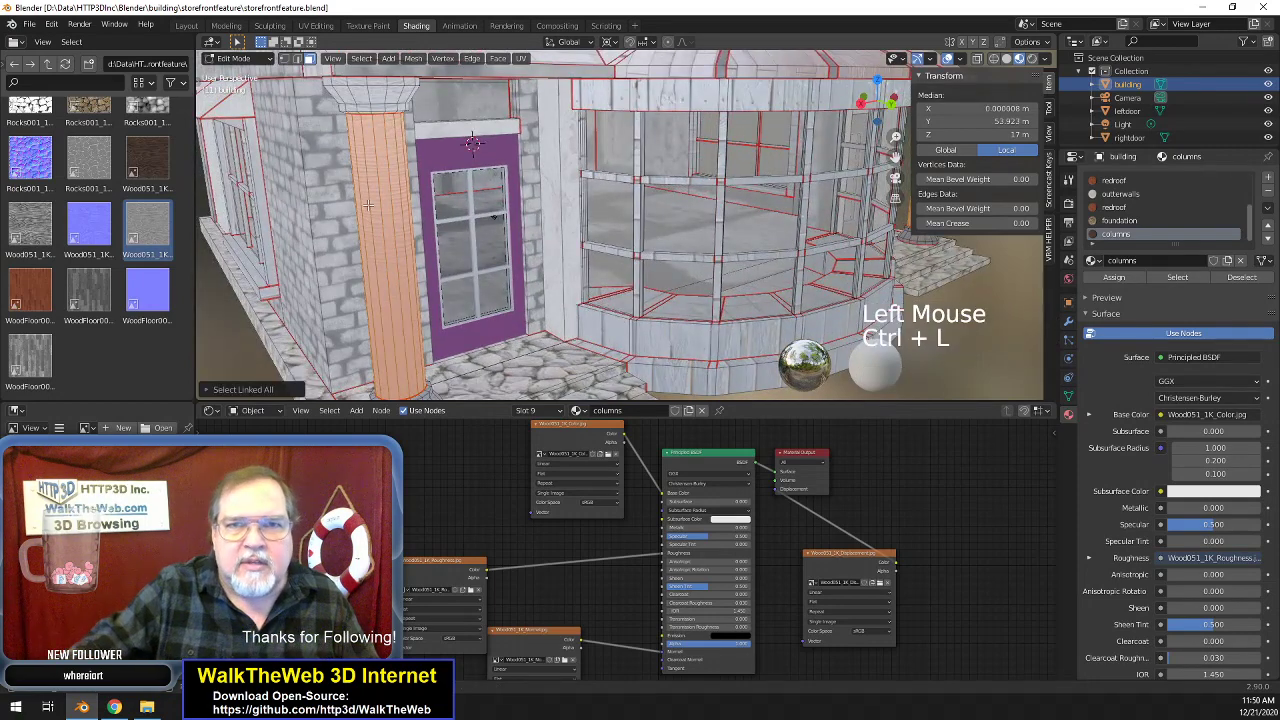
- Switch to the UV Editing workspace, unwrap the selected column shafts and deselect everything to inspect the wood grain
click(366, 26)
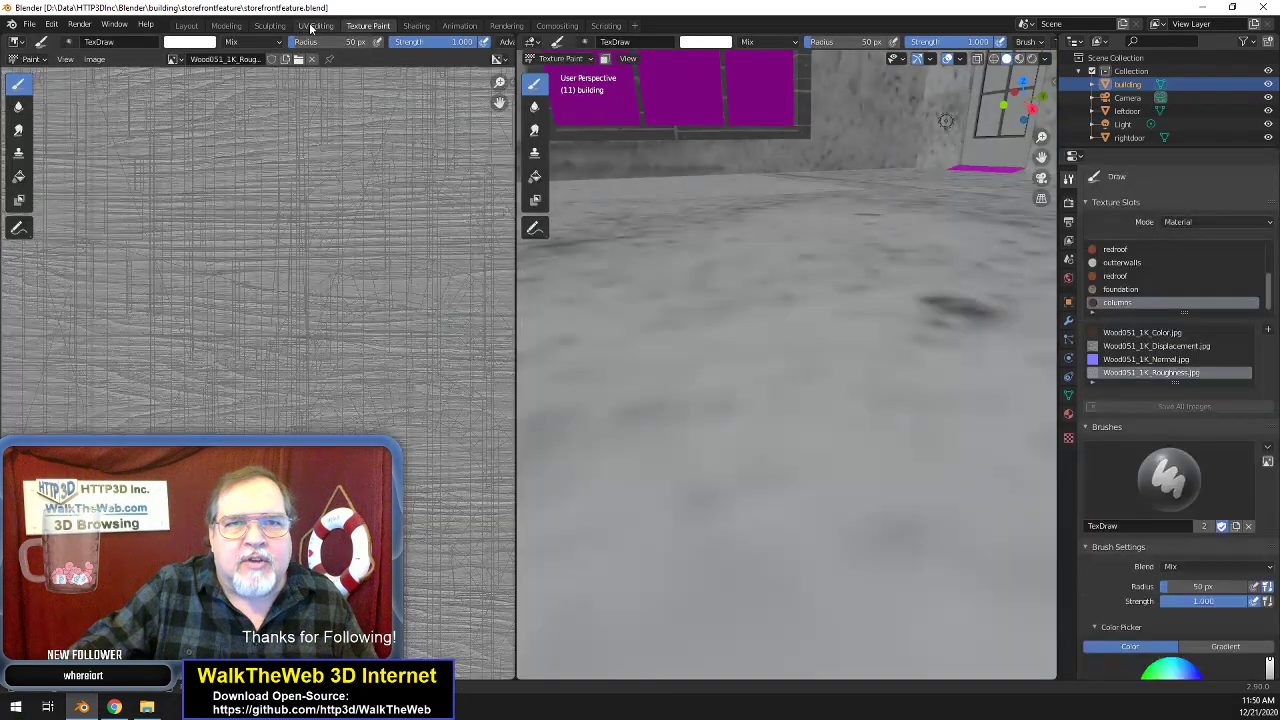
click(315, 26)
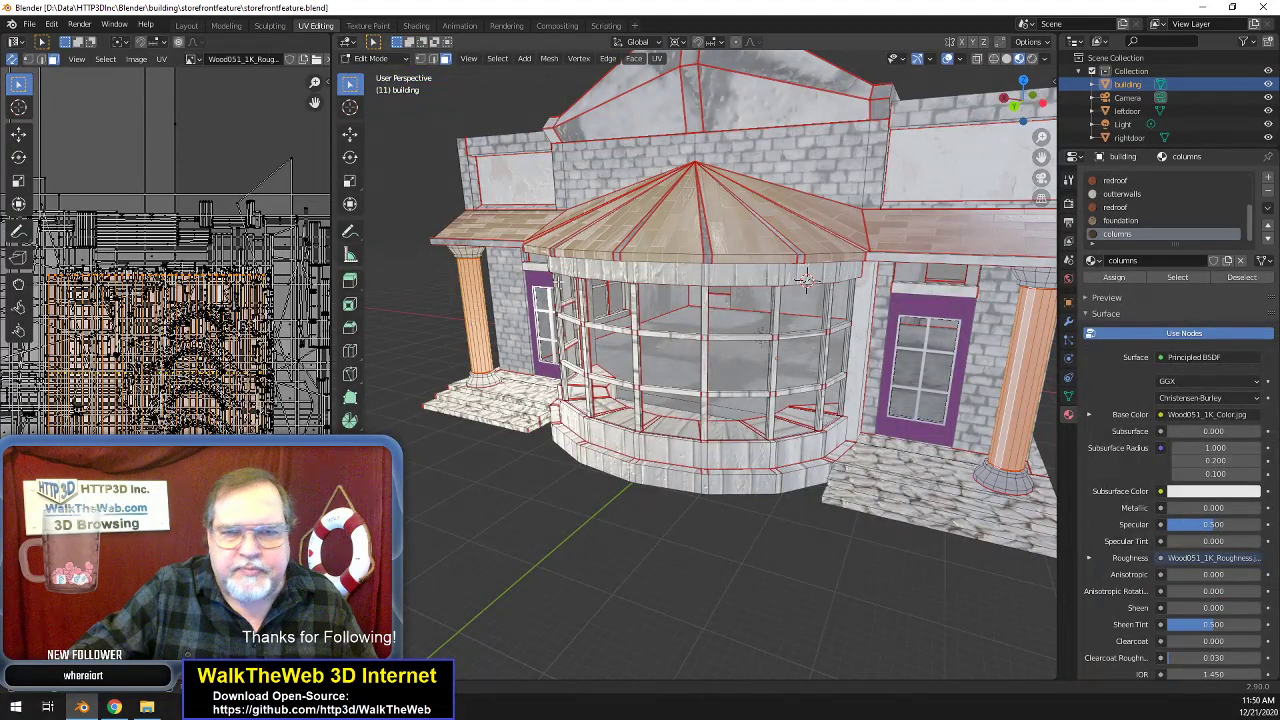
click(657, 58)
click(672, 75)
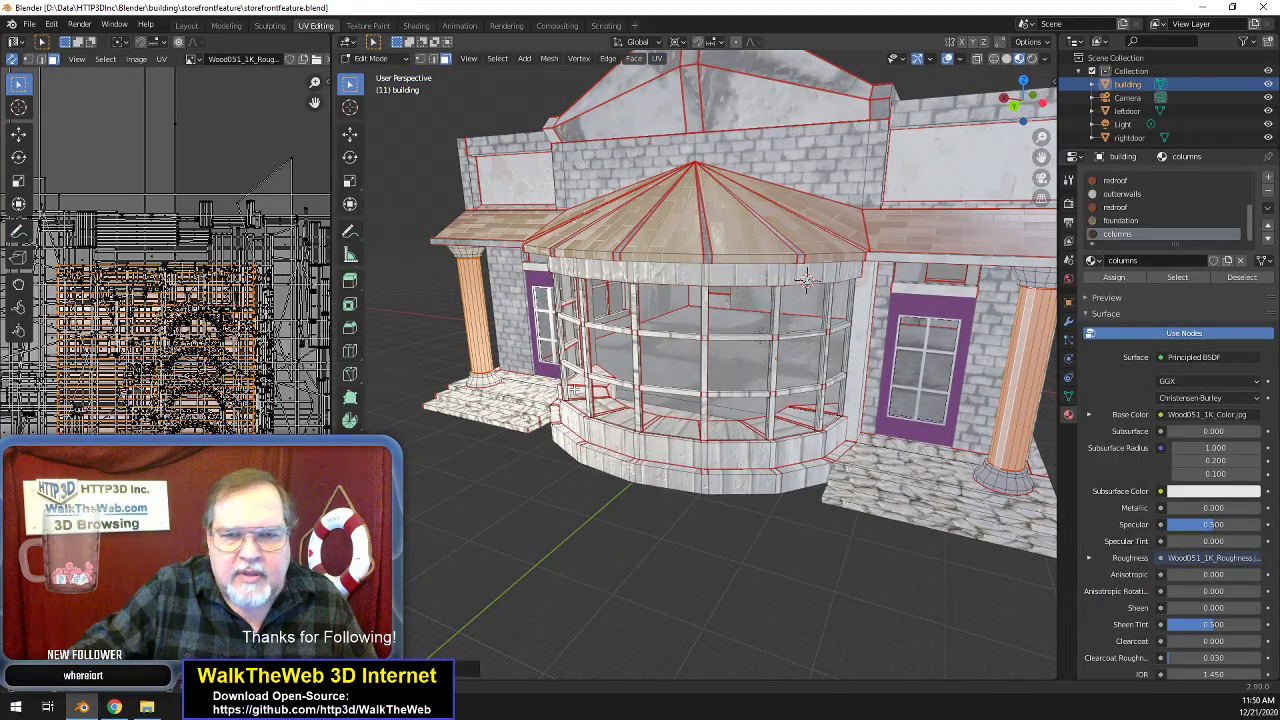
drag(1041, 157, 892, 147)
scroll(927, 310, up, 3)
scroll(926, 316, down, 5)
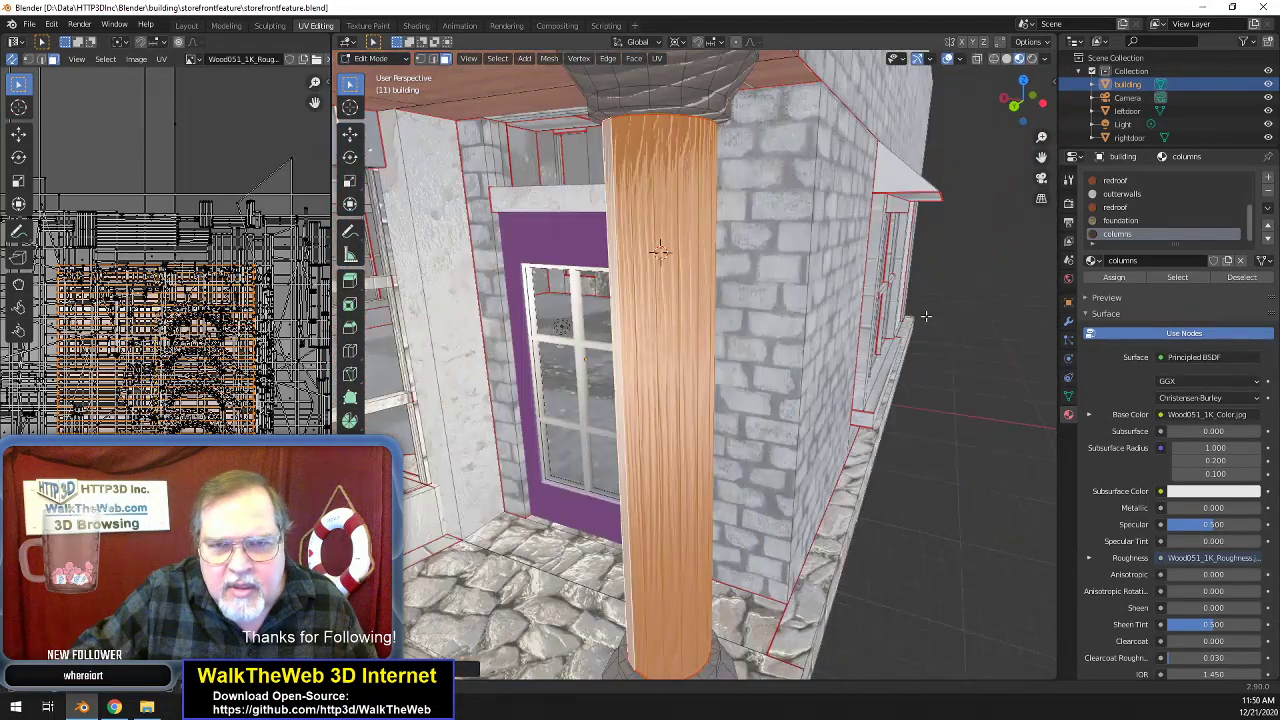
key(alt+a)
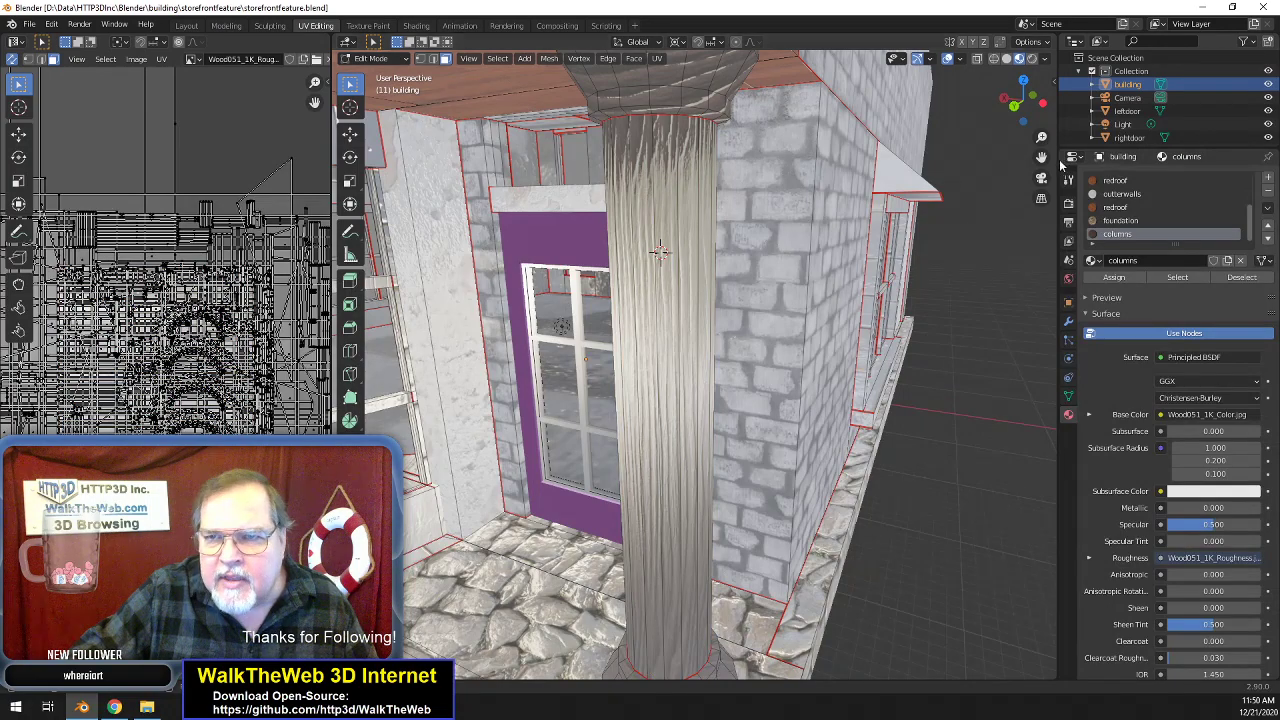
- Select a base face and a capital face on both porch columns and extend the selection to all linked faces
middle_drag(866, 252, 905, 268)
drag(1033, 112, 1058, 113)
scroll(826, 244, up, 3)
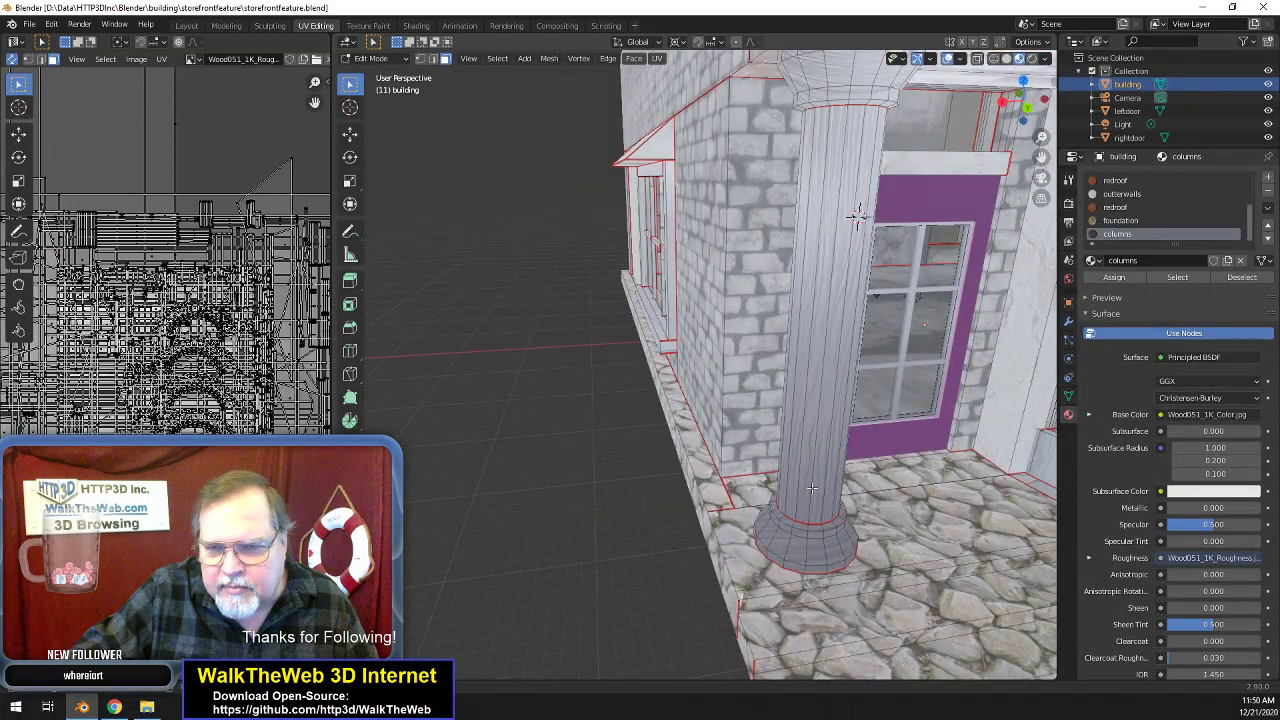
click(814, 541)
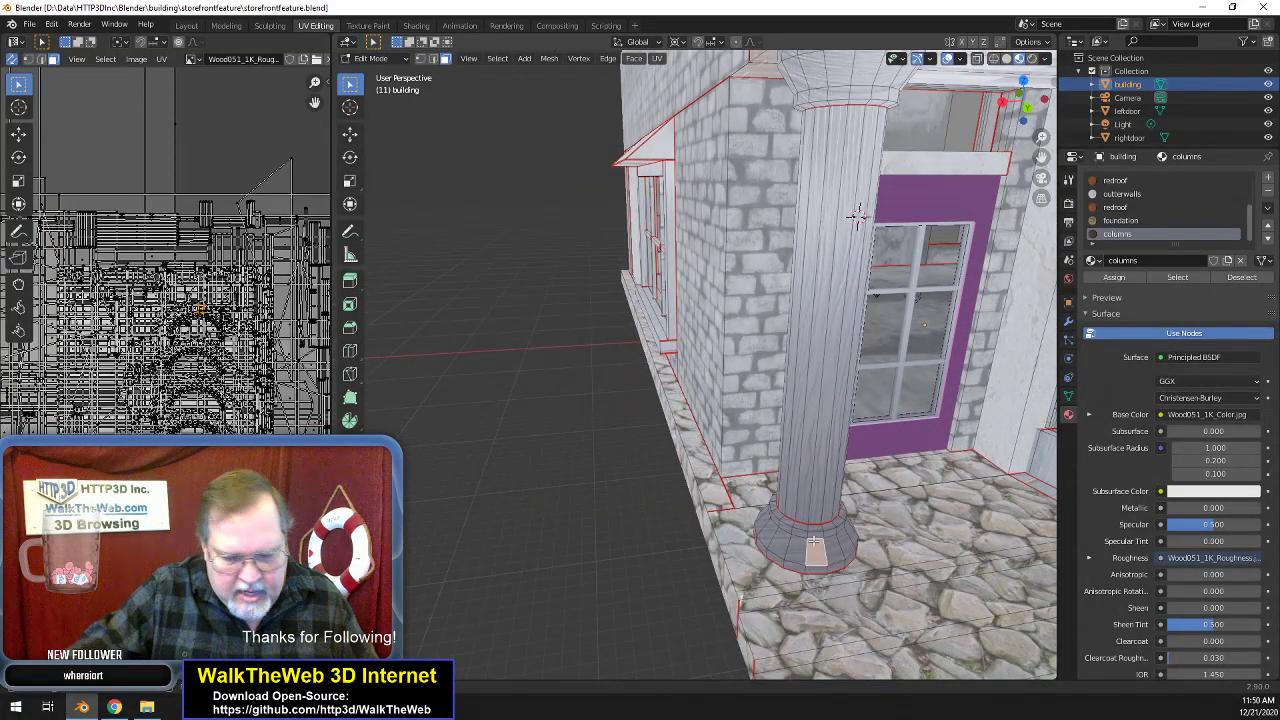
shift+click(862, 77)
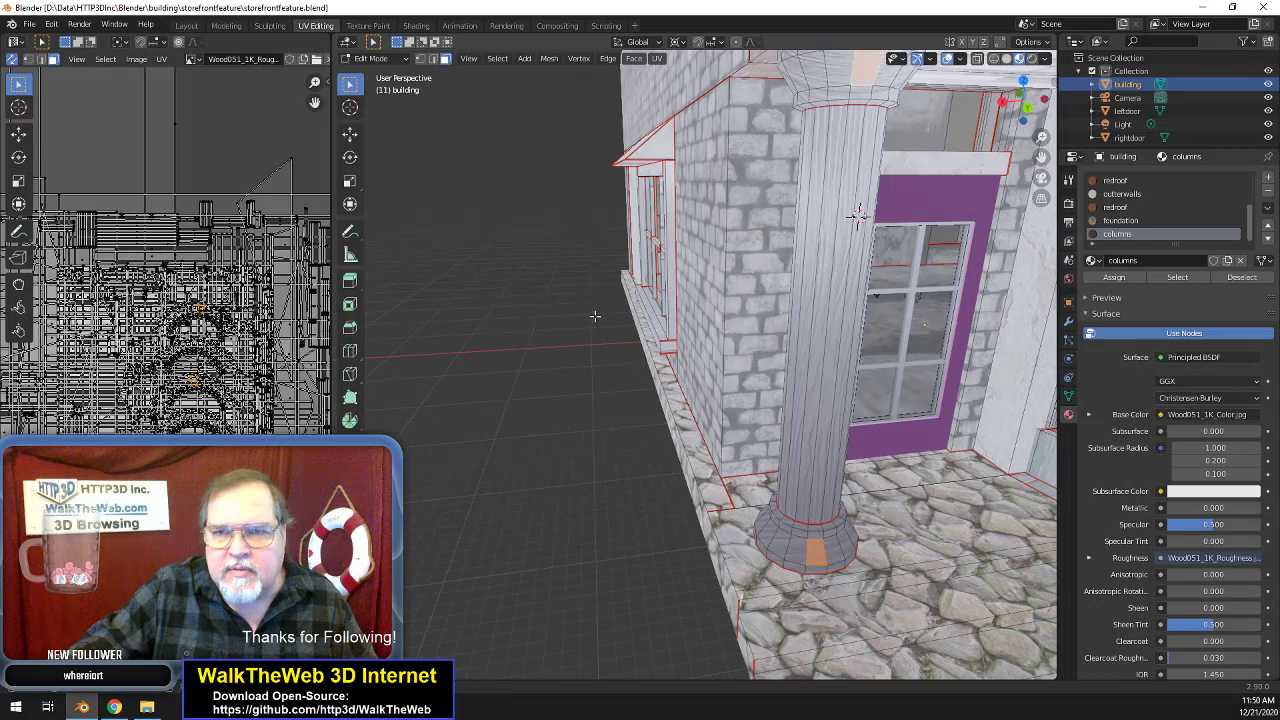
middle_drag(857, 215, 1016, 467)
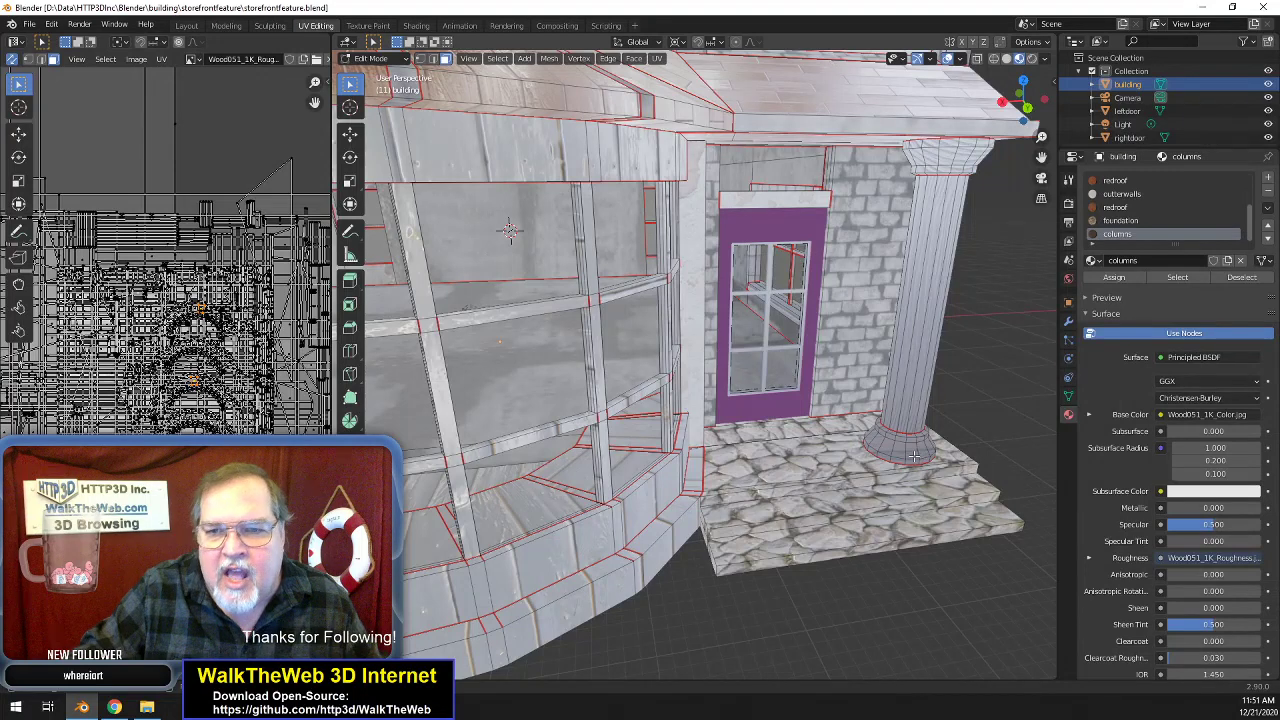
click(911, 451)
shift+click(946, 156)
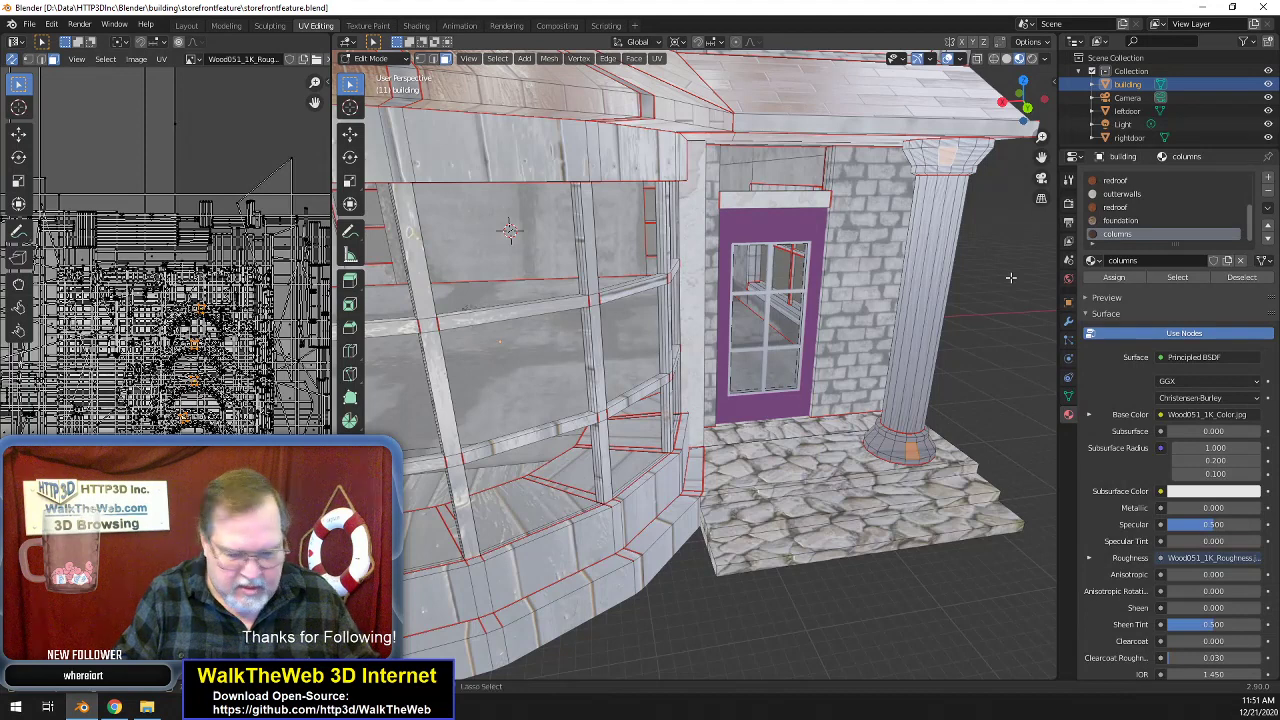
key(ctrl+l)
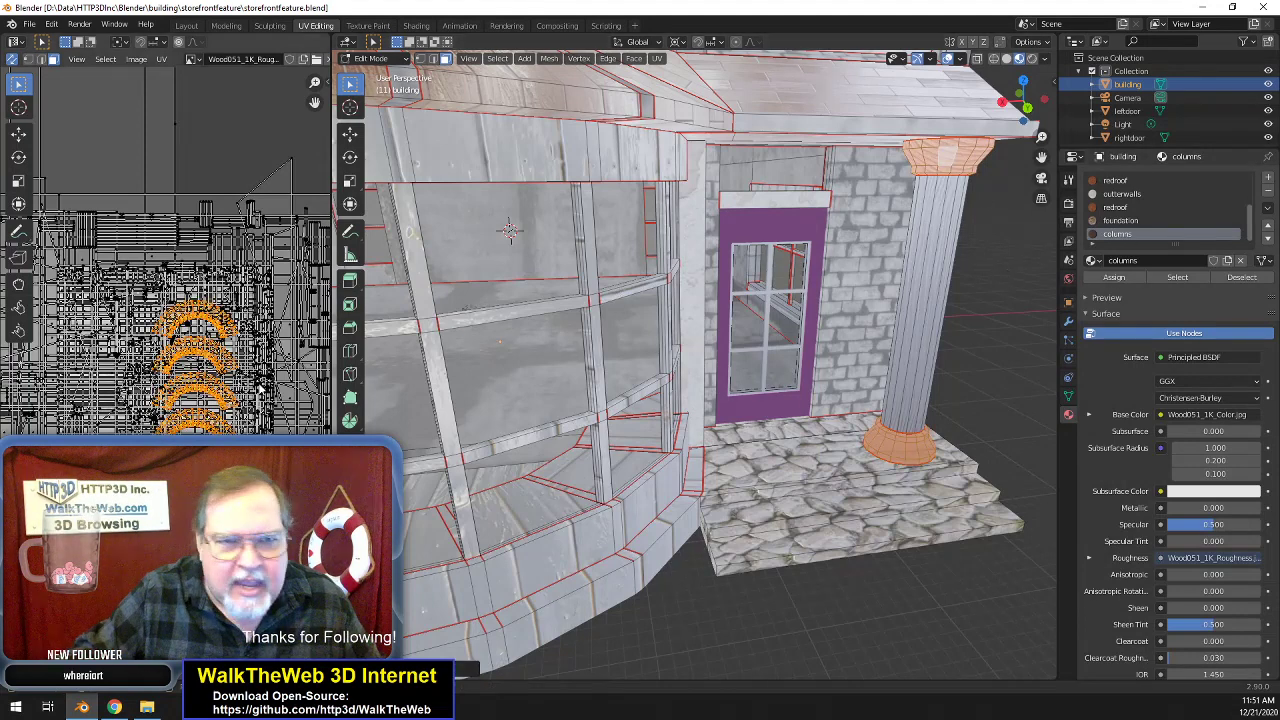
- Unwrap the selected column bases and capitals, clear the selection and inspect the texture on the columns
click(657, 58)
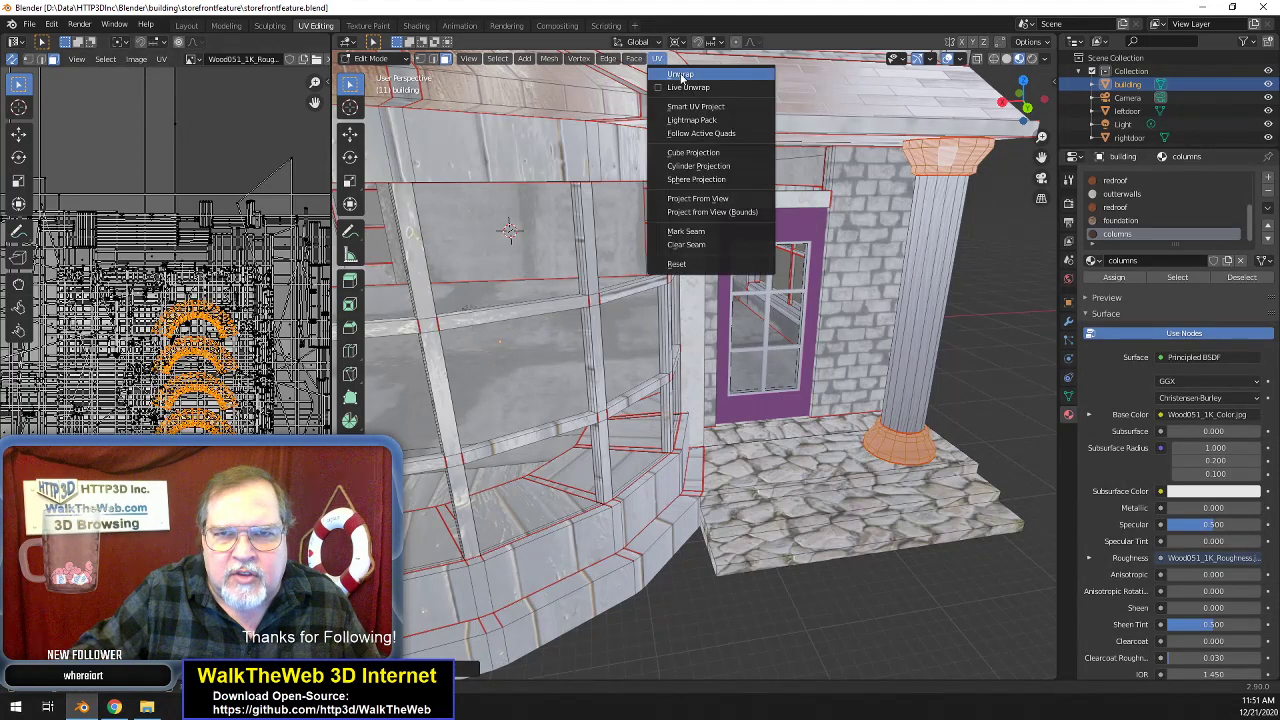
click(680, 74)
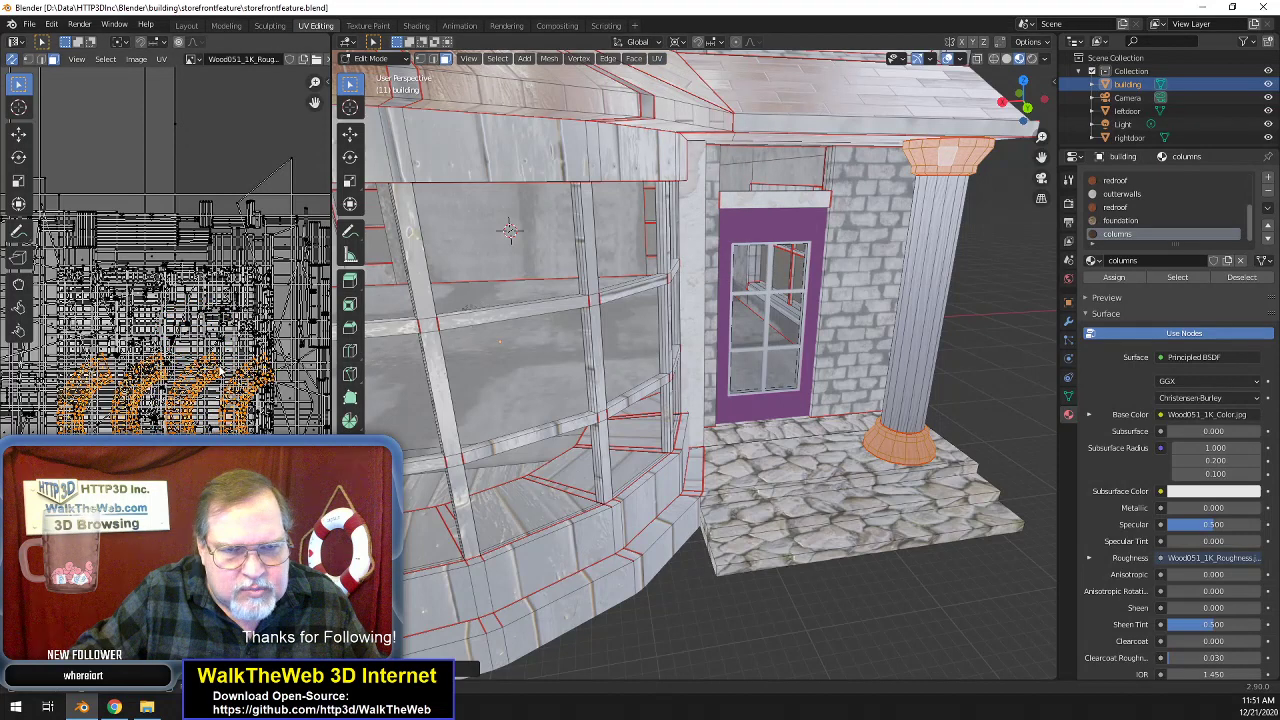
click(985, 370)
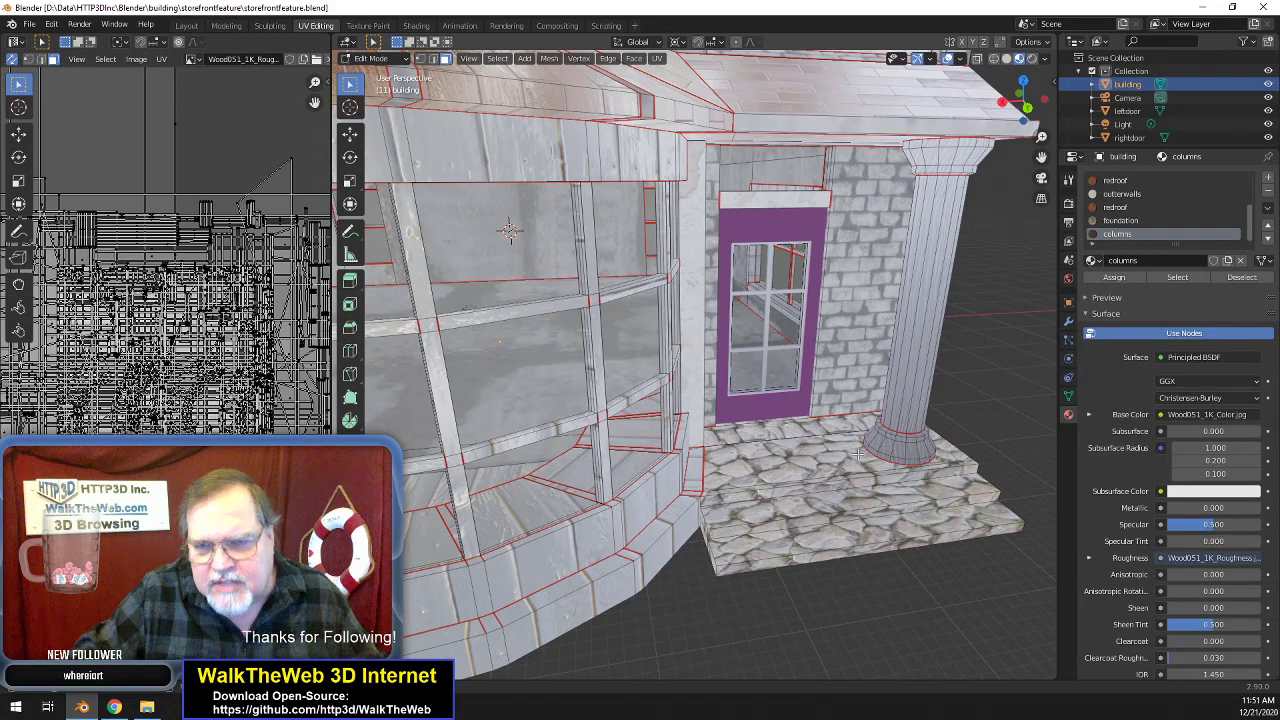
drag(1041, 158, 694, 143)
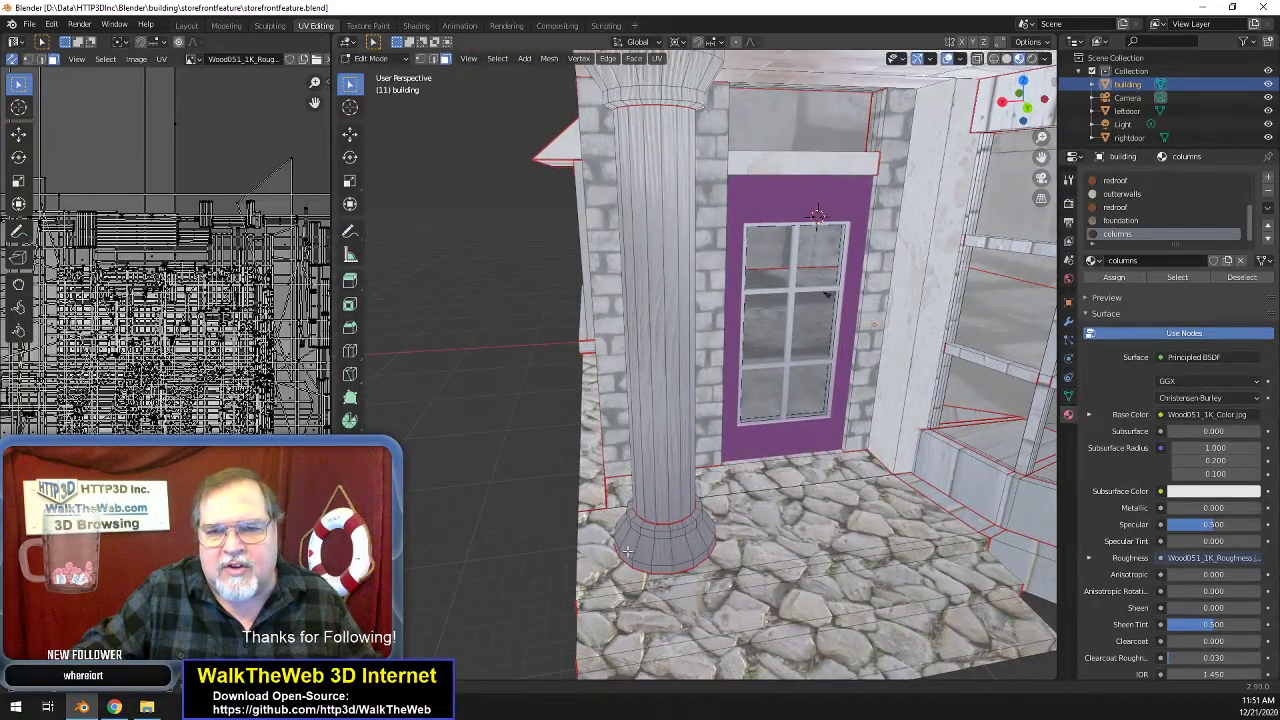
- Select the triangular faces of the front gable on both sides of the central strip on the main roof
scroll(799, 492, down, 4)
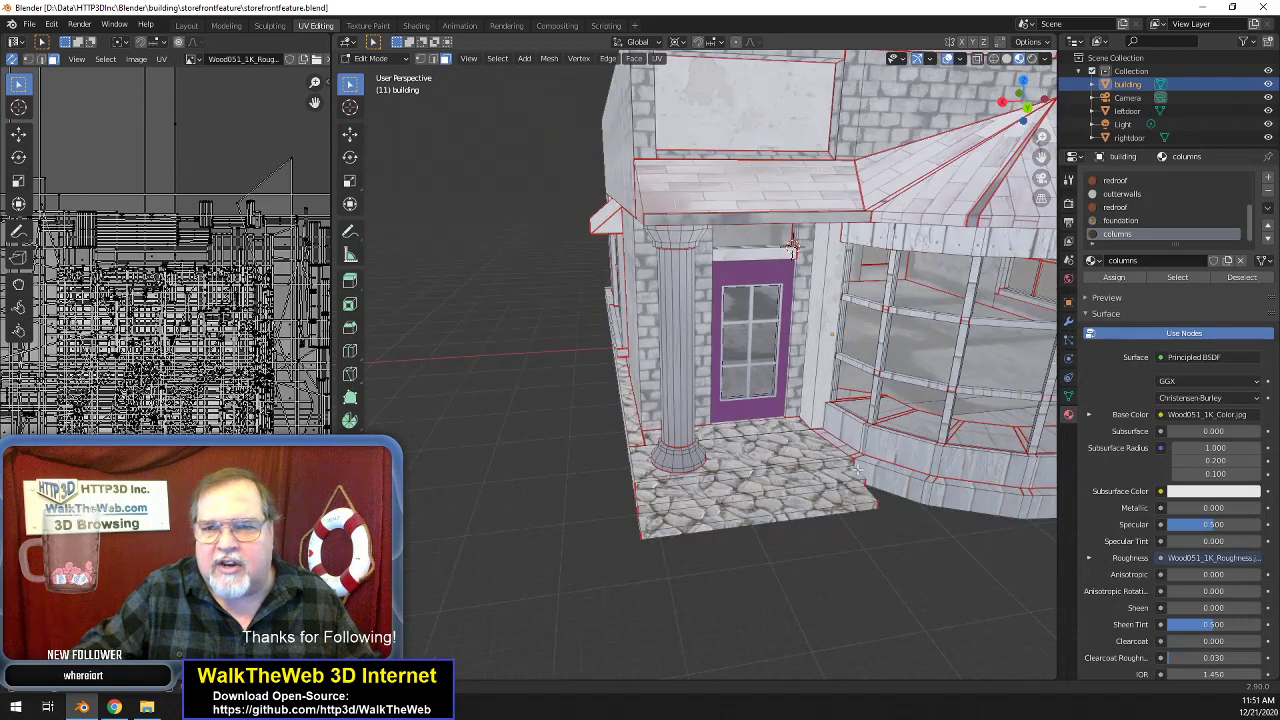
drag(1042, 157, 987, 282)
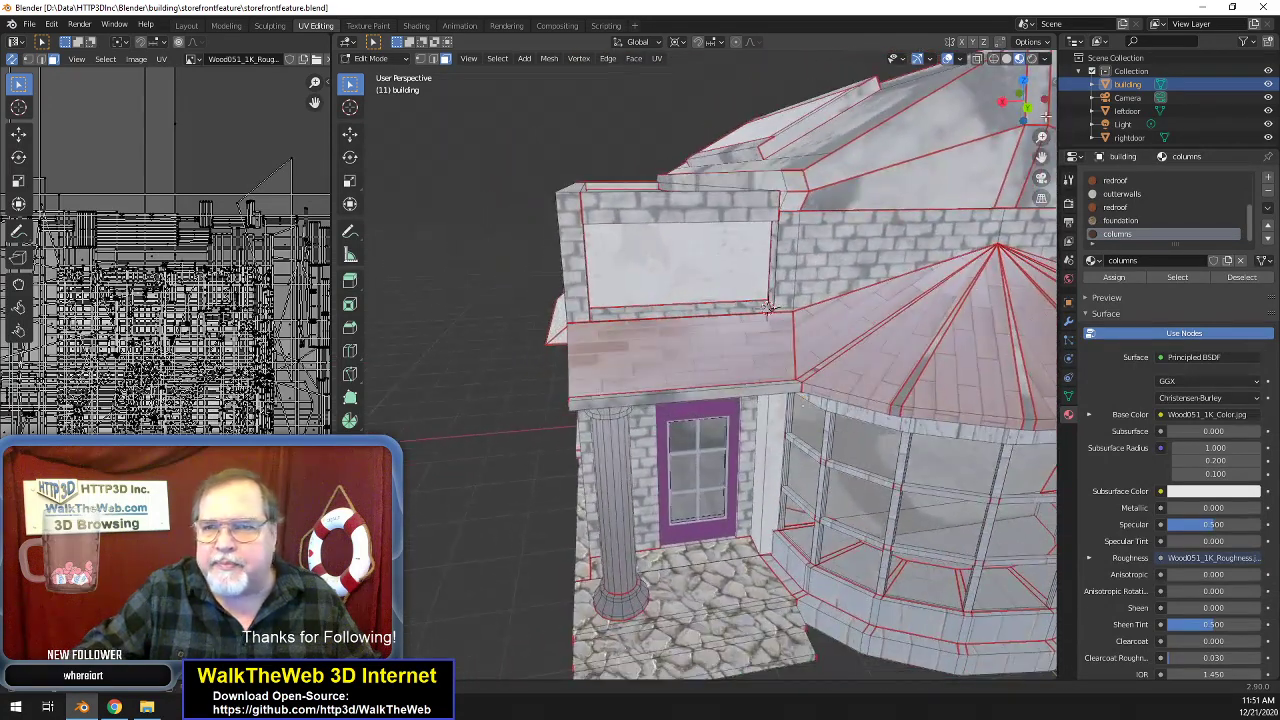
drag(1041, 158, 1054, 66)
middle_drag(775, 270, 1003, 137)
drag(1043, 157, 967, 220)
scroll(980, 227, up, 1)
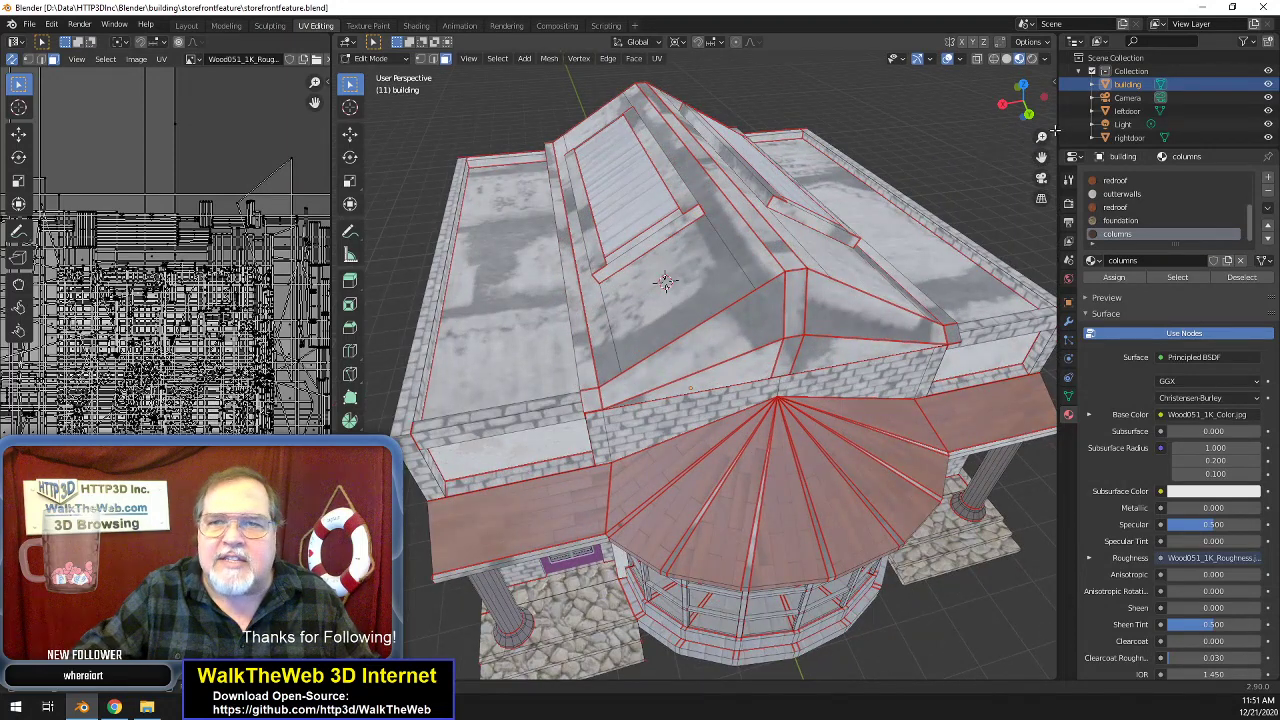
drag(1022, 106, 994, 109)
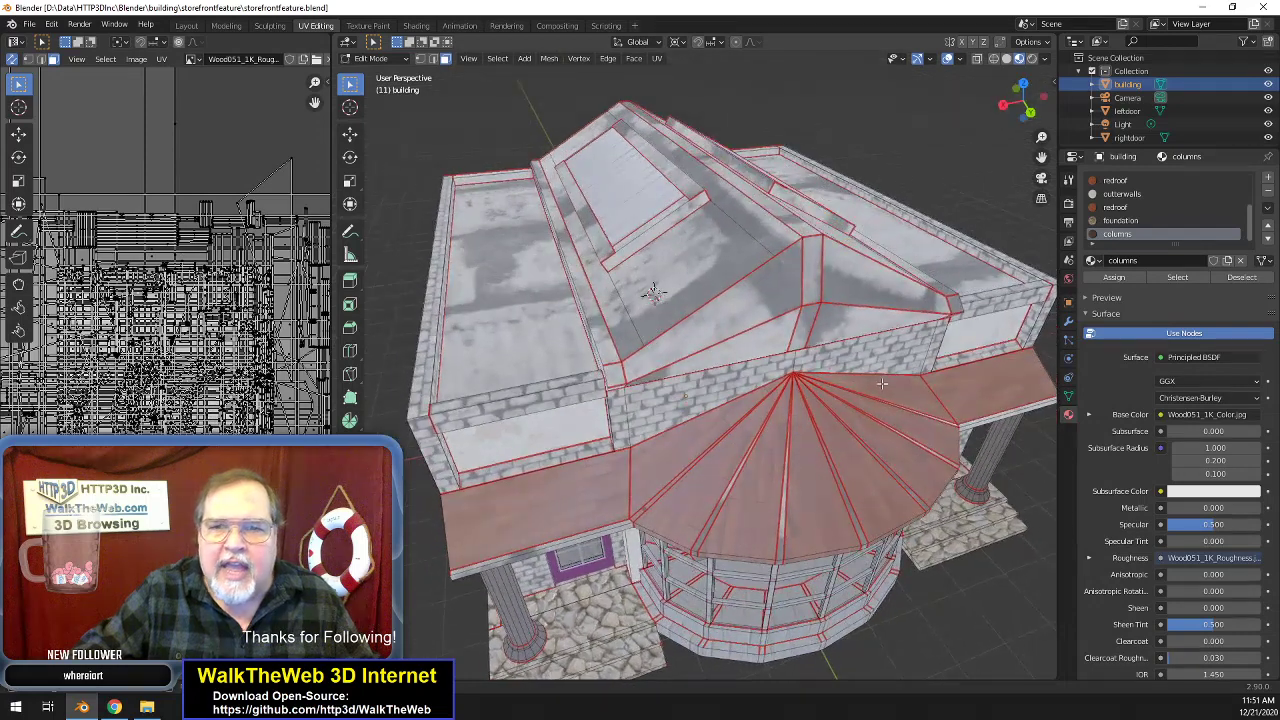
click(750, 339)
shift+click(735, 285)
shift+click(880, 323)
shift+click(853, 243)
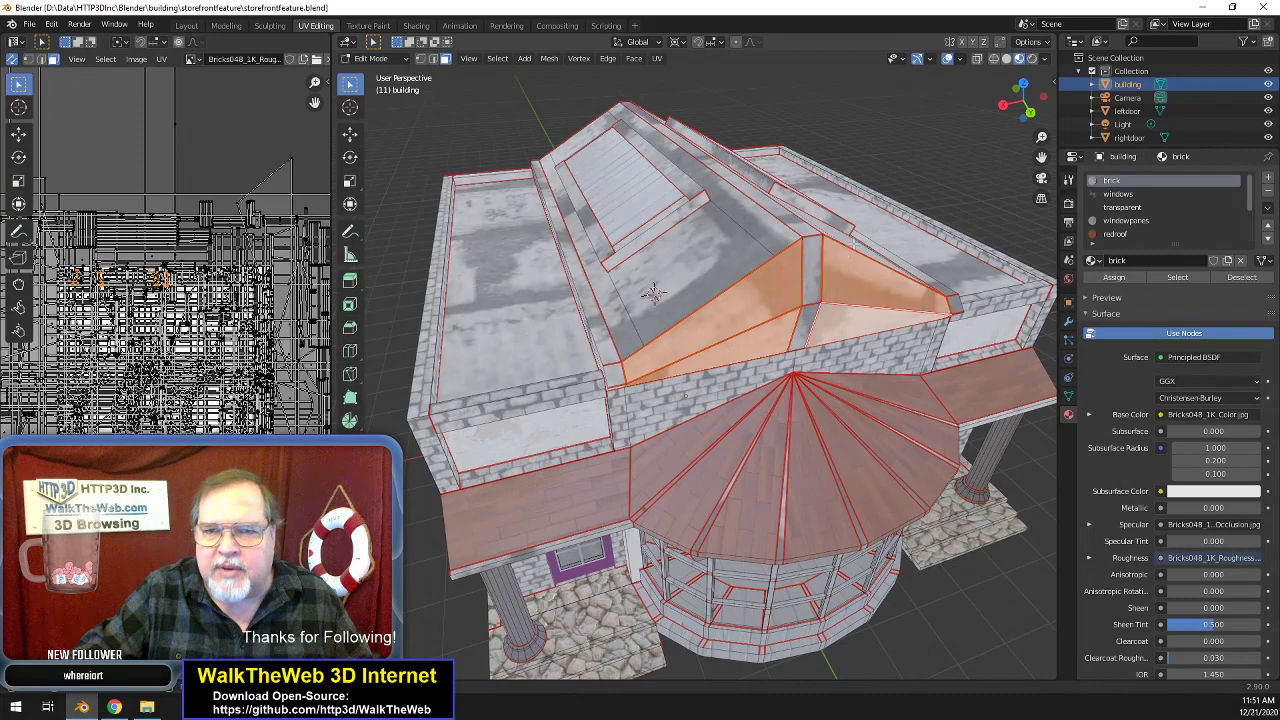
- Add the main roof's slope faces to the selection, including the strips along the ridge and the eaves beside the skylights
shift+click(843, 238)
shift+click(745, 246)
shift+click(760, 238)
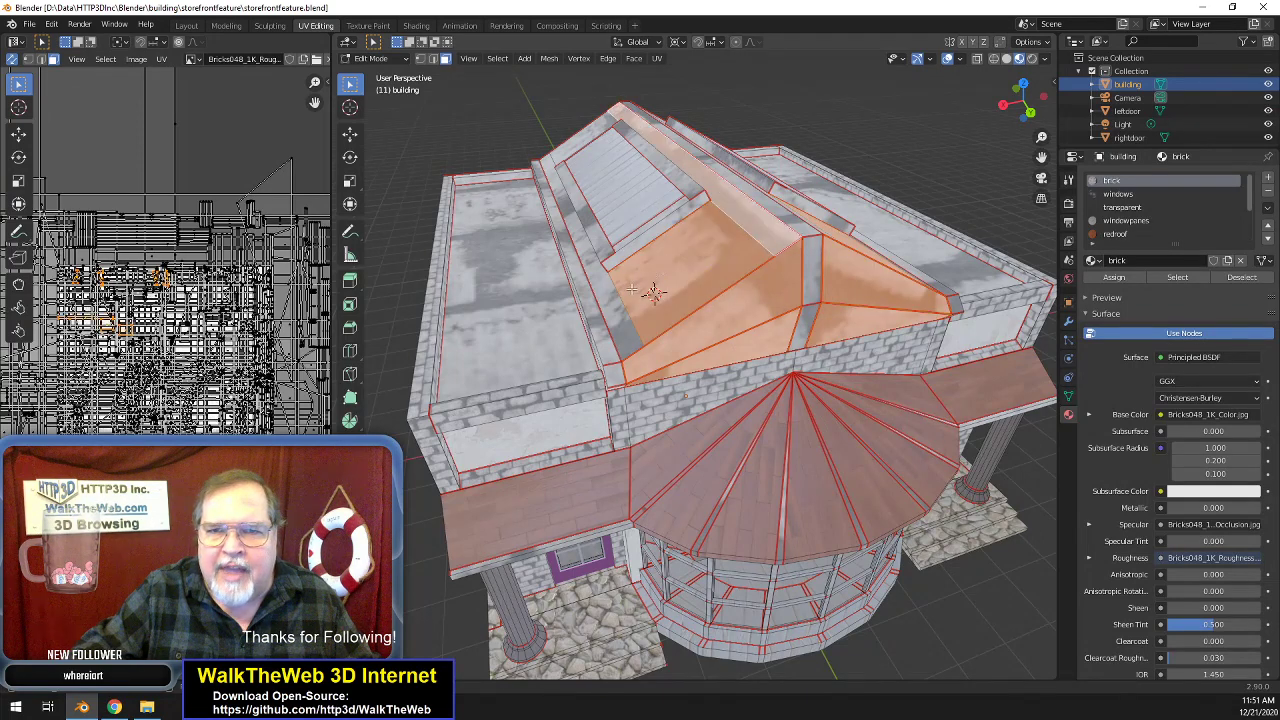
shift+click(614, 302)
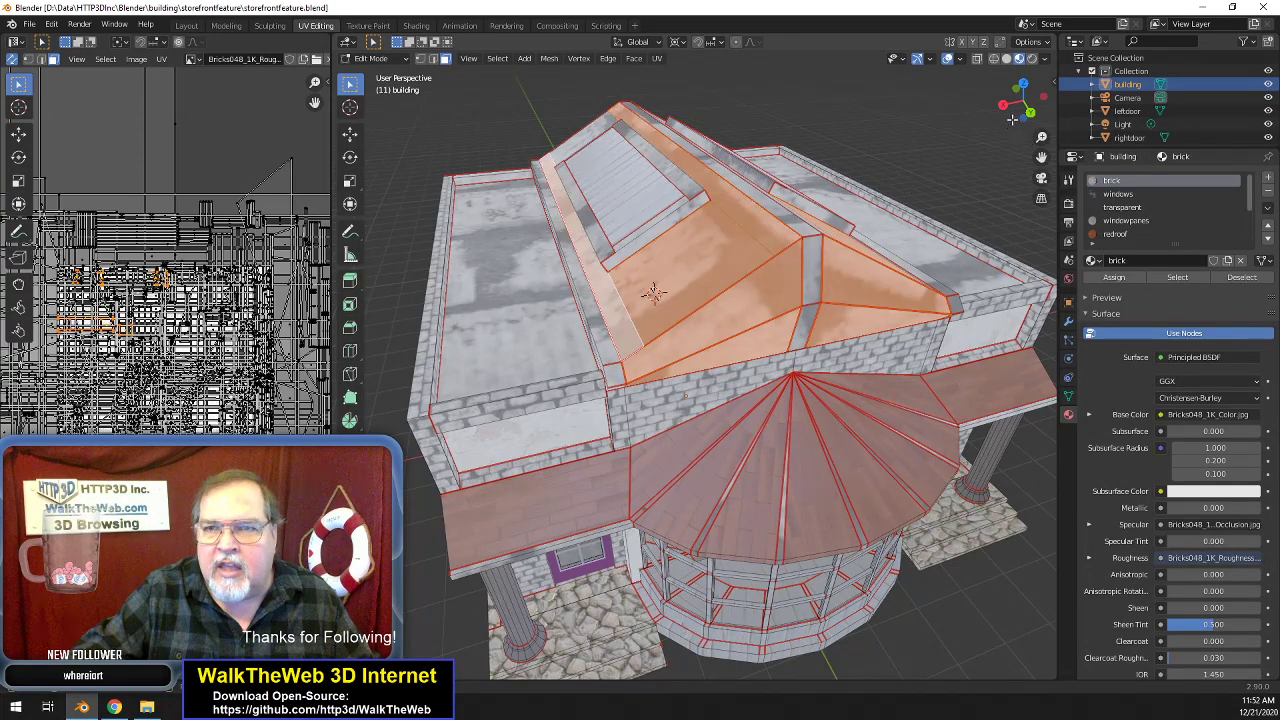
drag(1020, 118, 1012, 104)
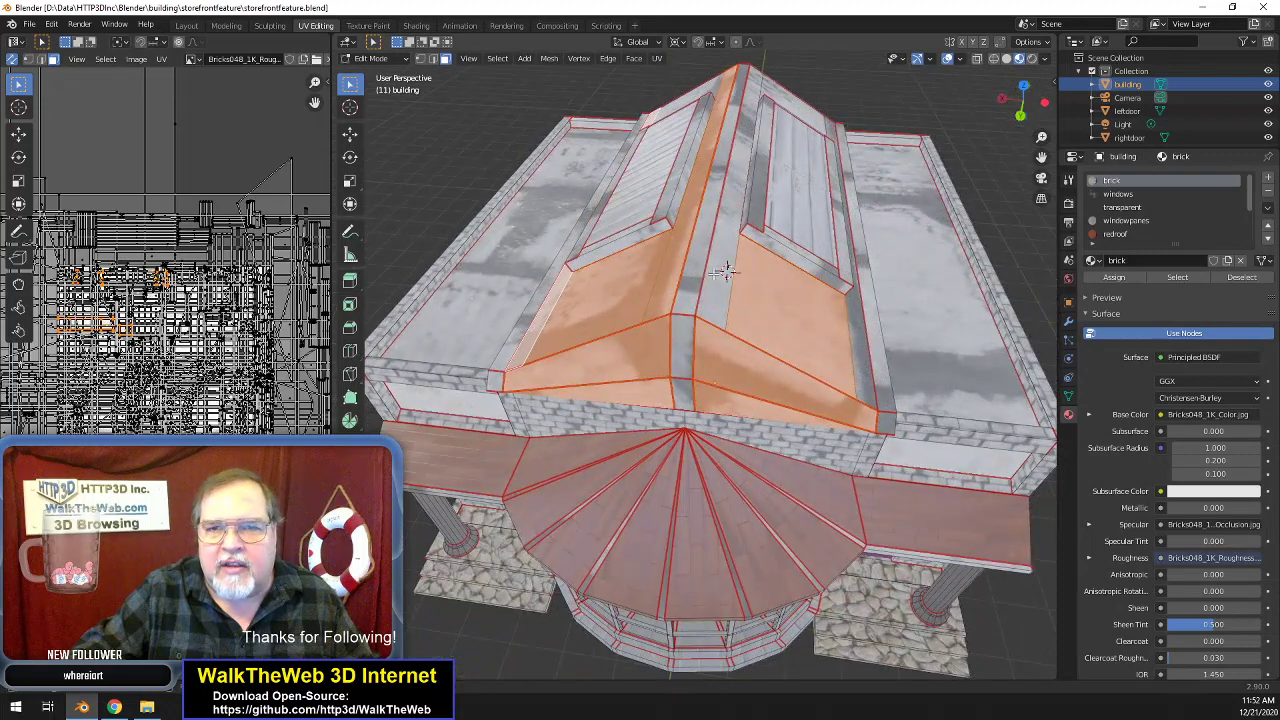
shift+click(726, 270)
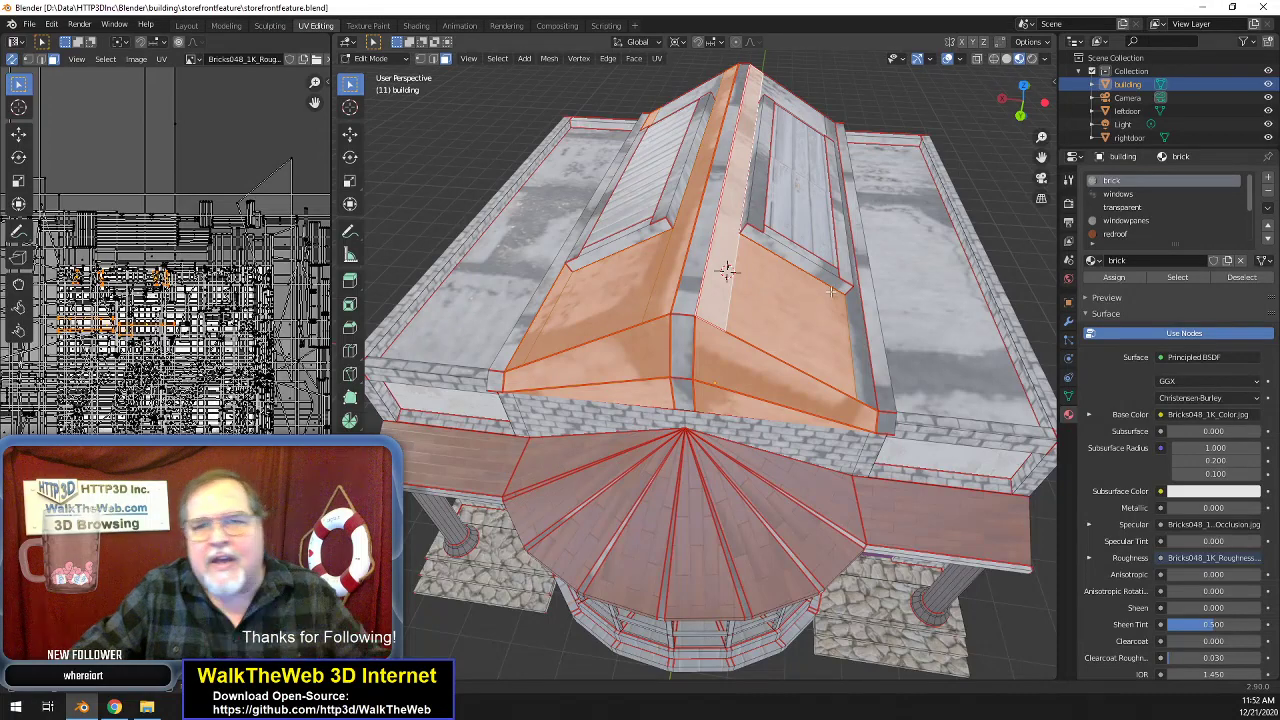
shift+click(859, 339)
- Add the rear slope face and the triangular rear gable faces of the main roof to the selection
drag(1025, 100, 895, 310)
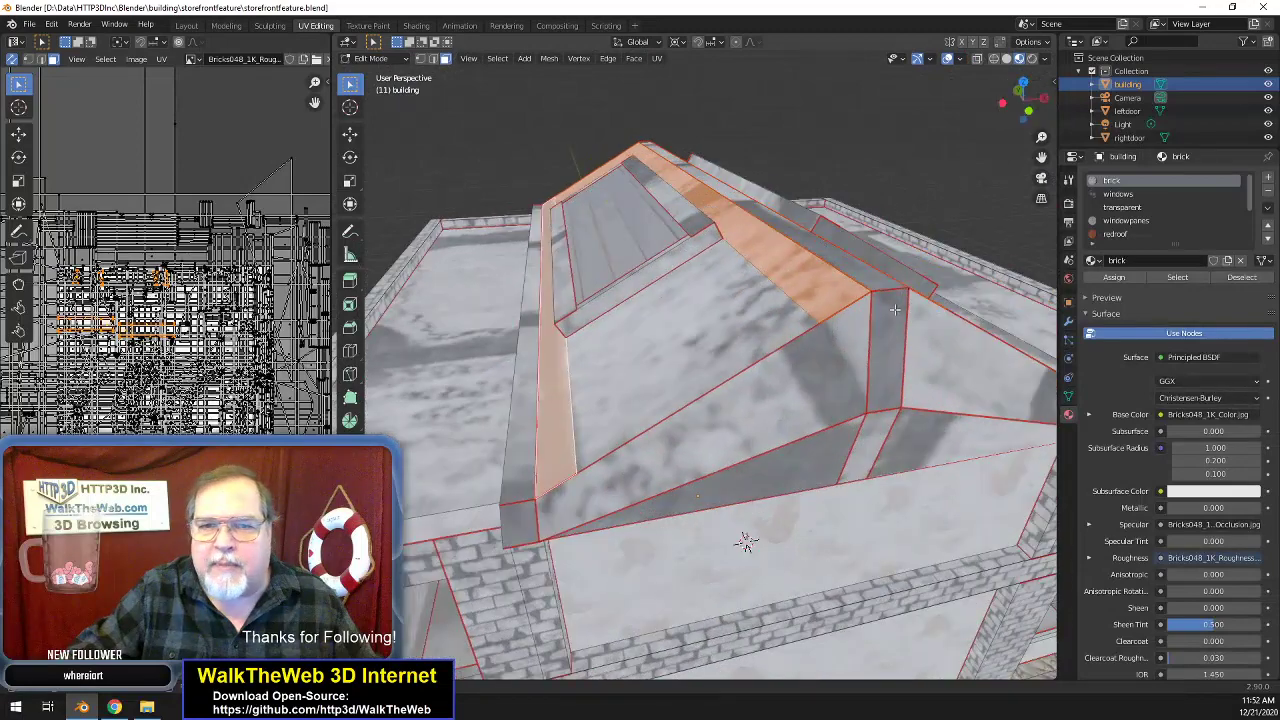
shift+click(739, 325)
shift+click(866, 370)
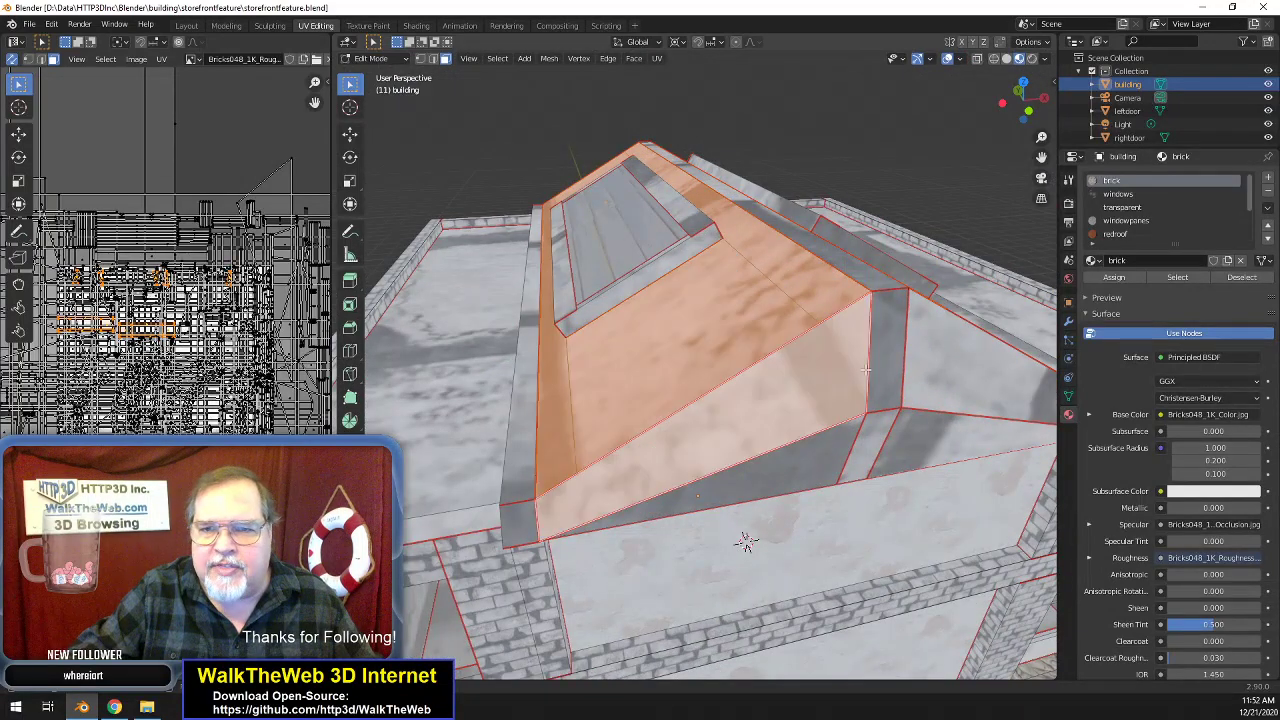
shift+click(826, 447)
shift+click(936, 426)
shift+click(956, 376)
mouse_move(1030, 112)
mouse_down()
mouse_move(995, 125)
mouse_move(1024, 112)
mouse_move(1022, 96)
mouse_move(1012, 108)
mouse_up()
shift+click(710, 456)
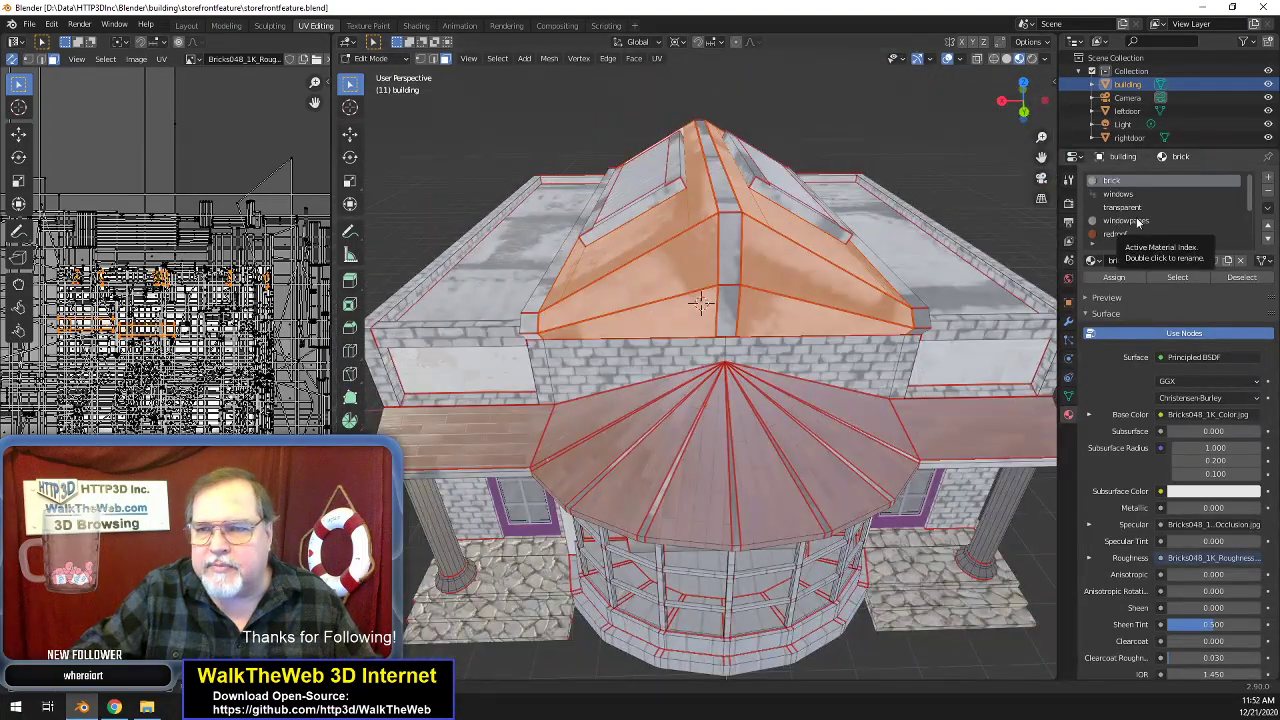
- Assign the redroof material to the selected main roof faces and unwrap them
scroll(1152, 226, down, 1)
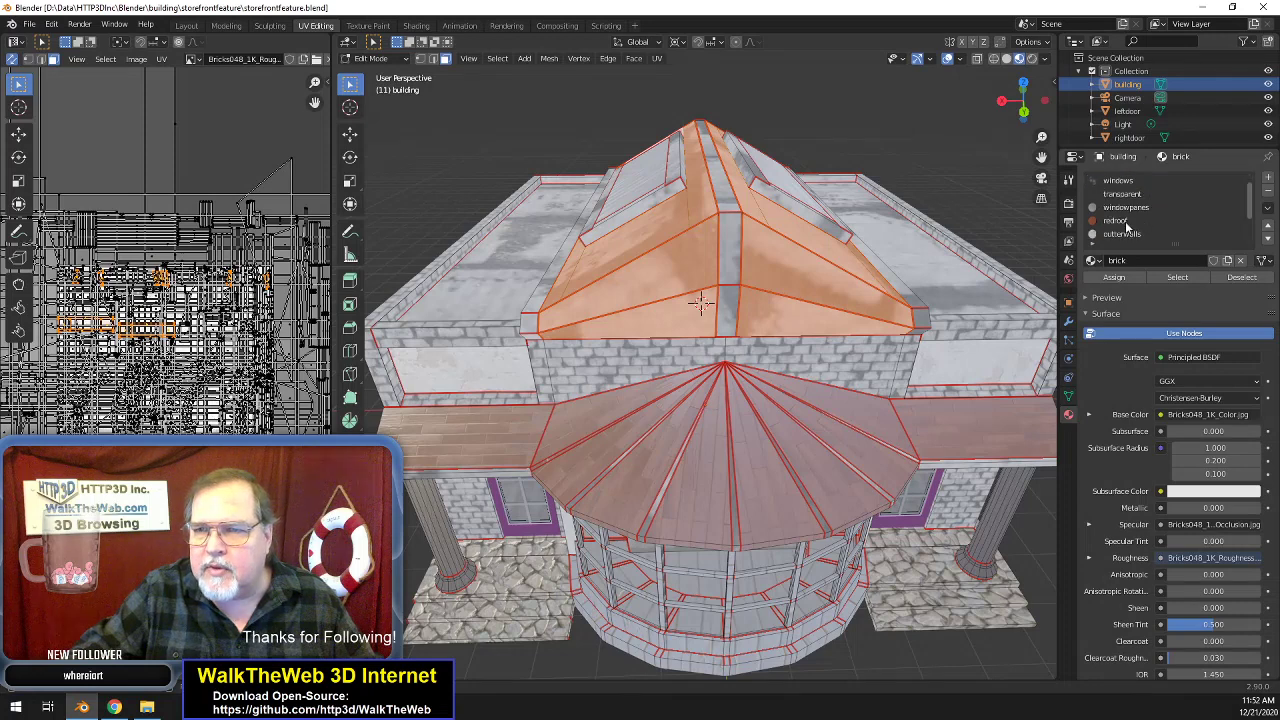
click(1118, 220)
click(1114, 277)
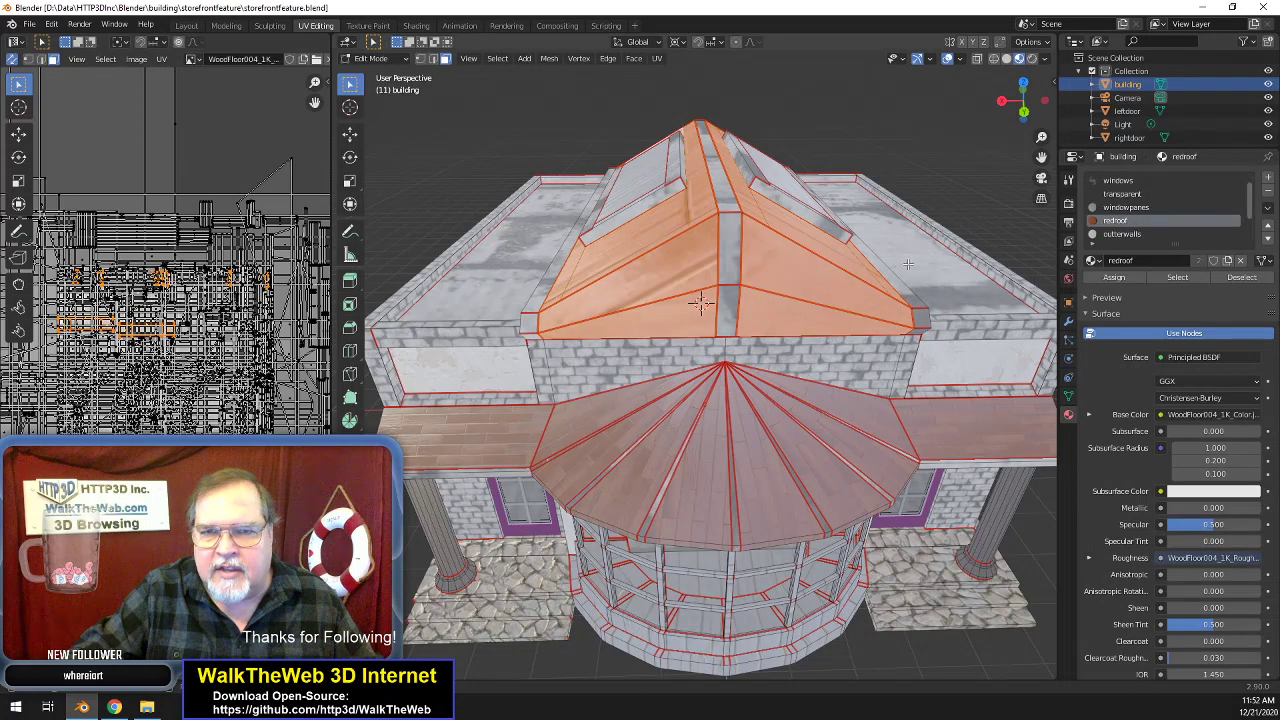
click(657, 58)
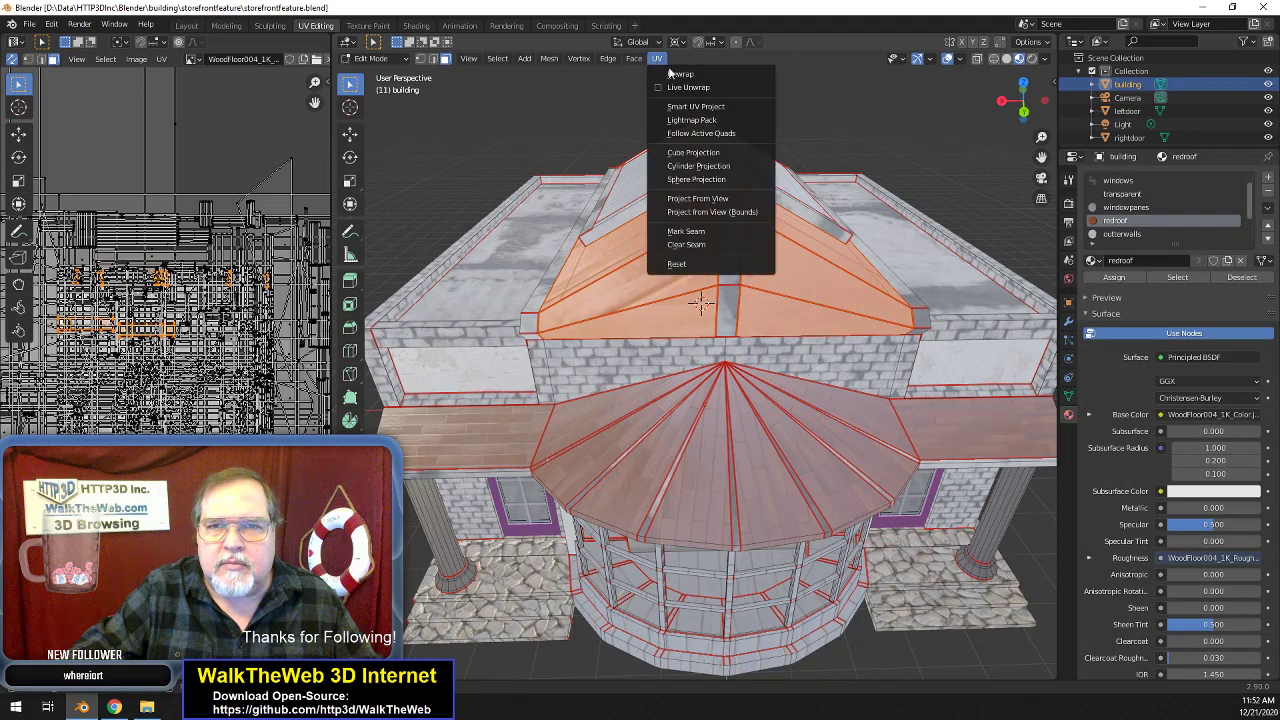
click(677, 86)
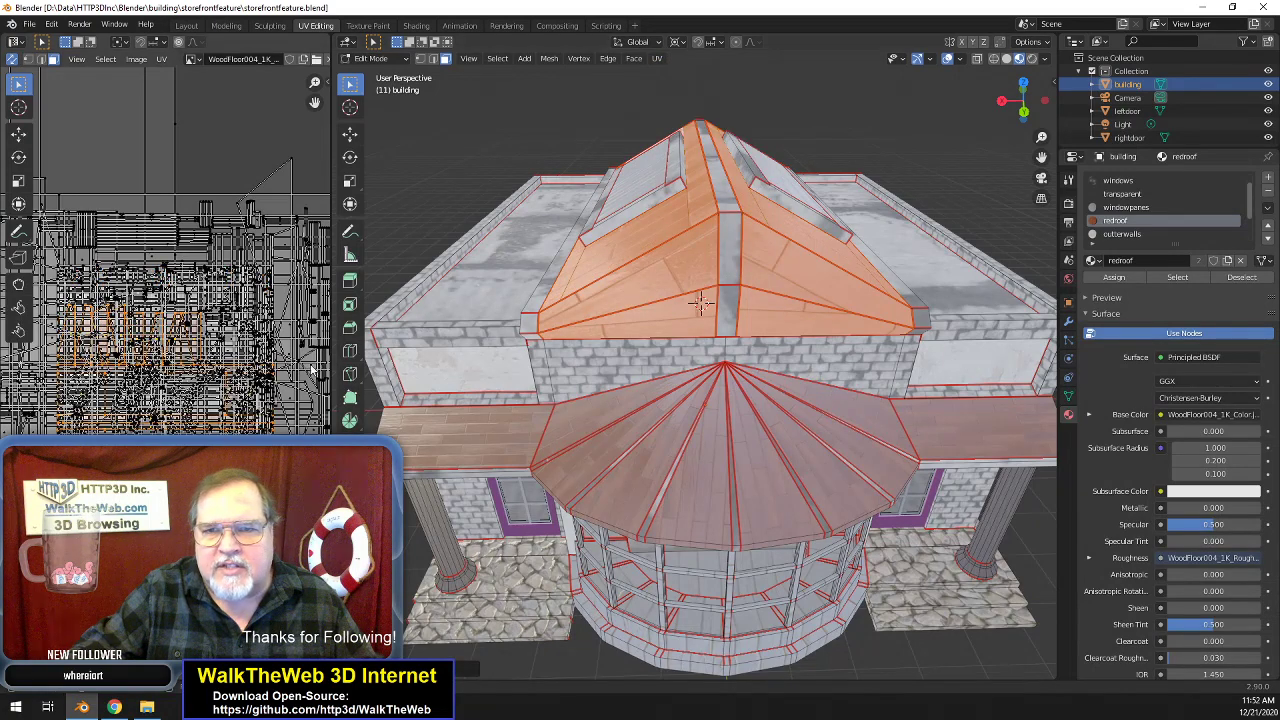
- Scale the main roof's UVs by 4 and clear the selection
text(s)
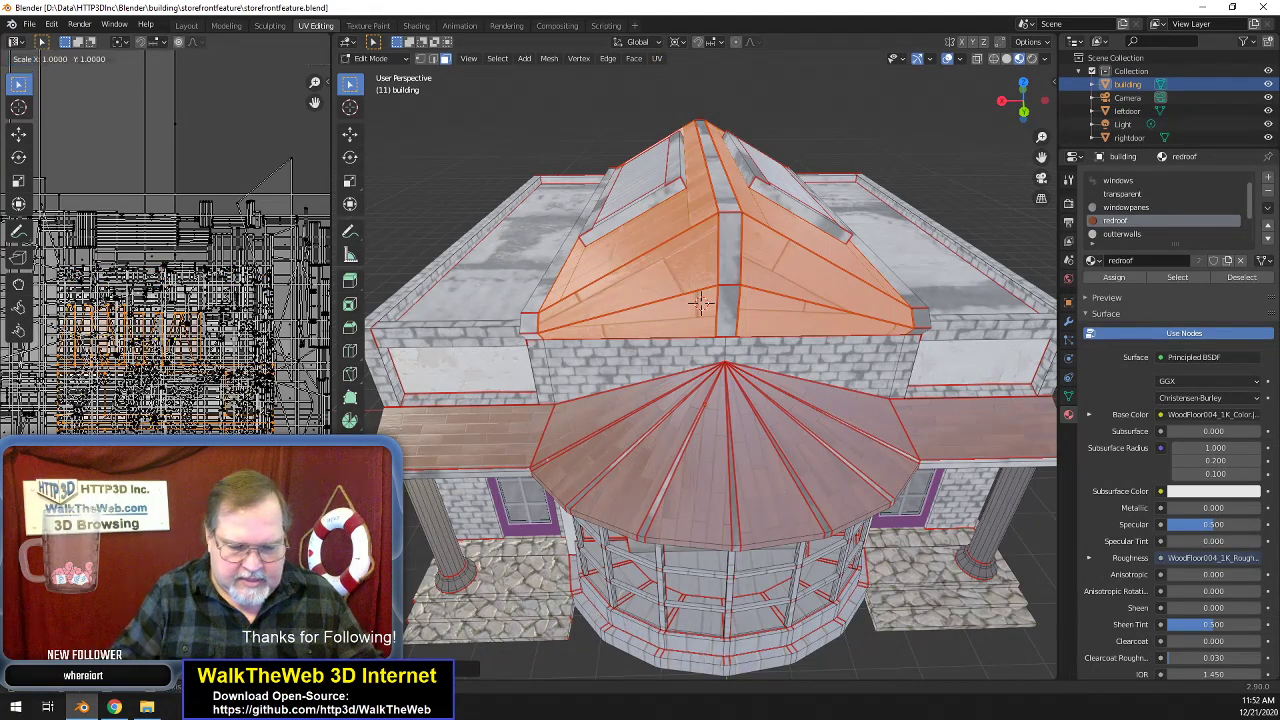
text(4)
key(Return)
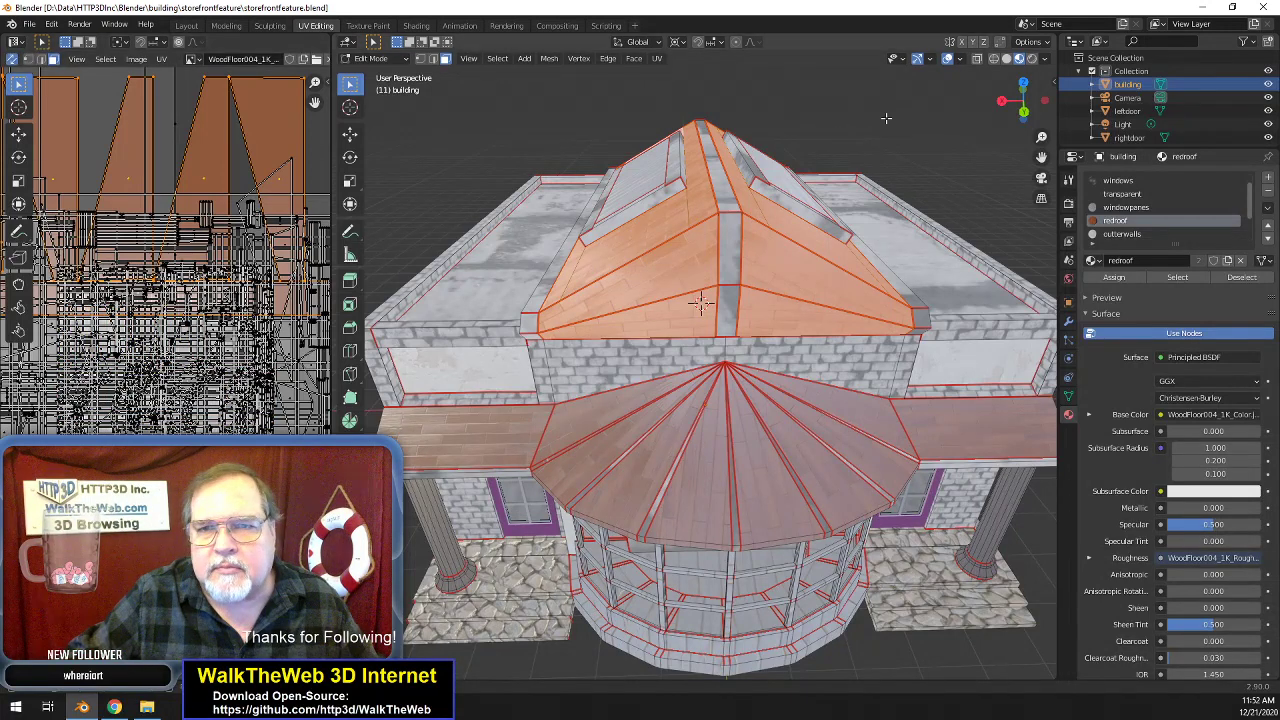
key(alt+a)
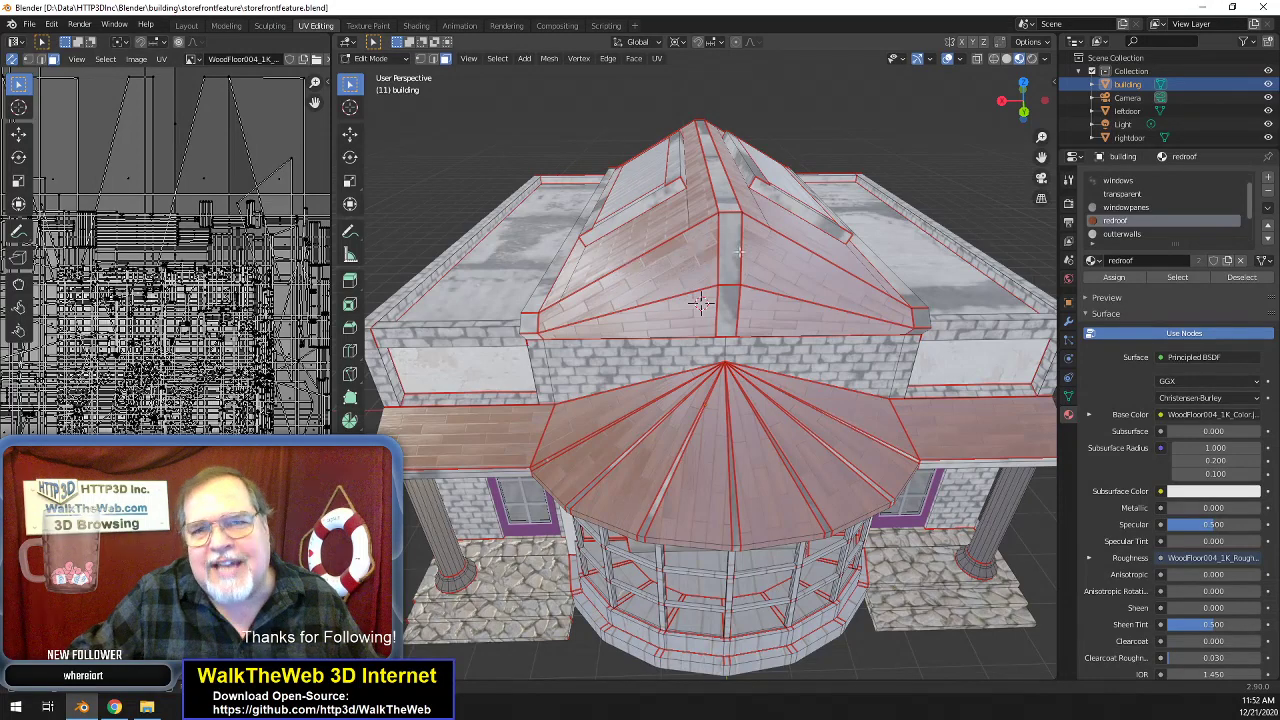
- Select the long and front-end faces of the eave trims along both sides of the main roof
drag(1010, 109, 1276, 184)
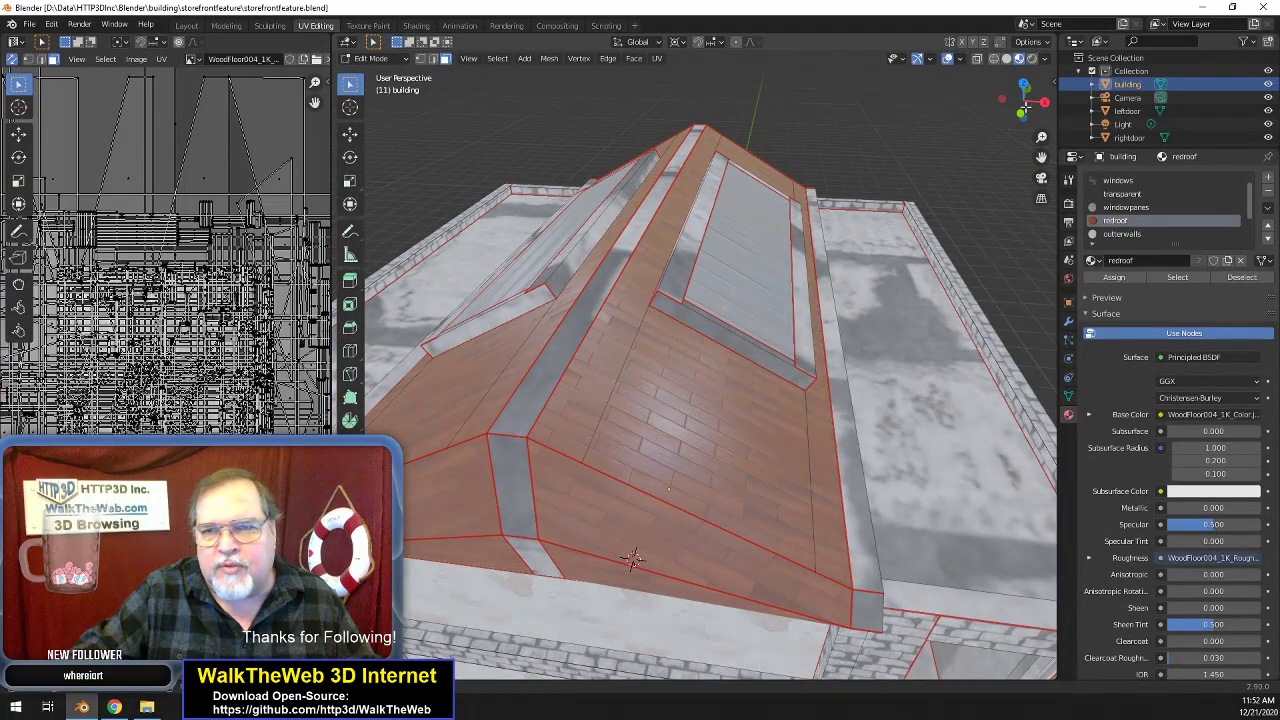
drag(1023, 110, 1040, 95)
middle_drag(675, 540, 622, 333)
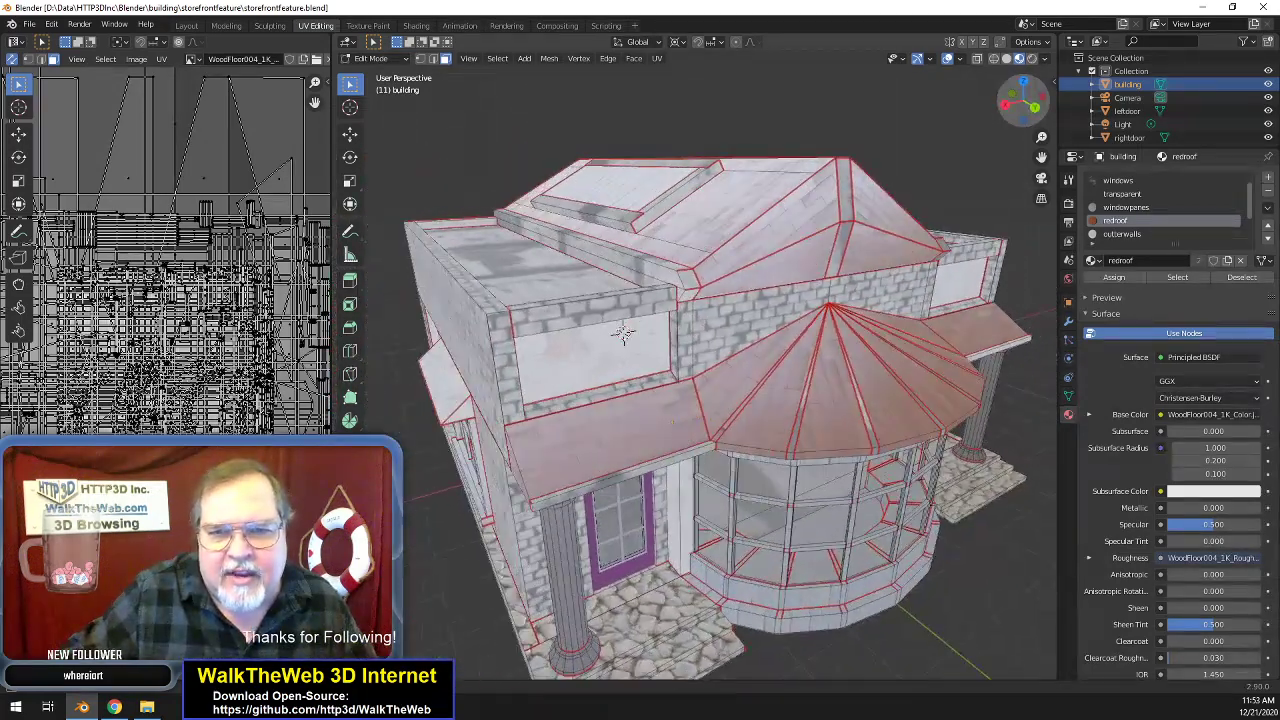
click(685, 295)
click(689, 277)
shift+click(659, 266)
shift+click(675, 261)
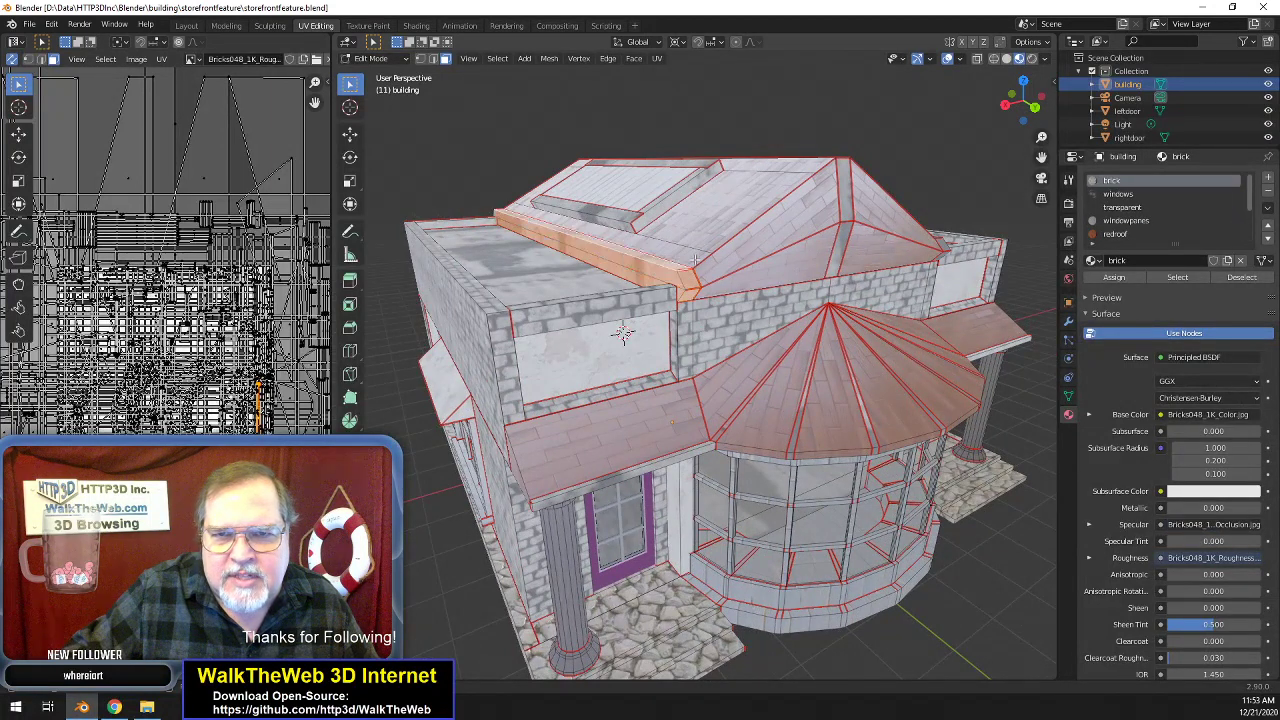
shift+click(943, 248)
drag(1024, 114, 884, 134)
shift+click(722, 331)
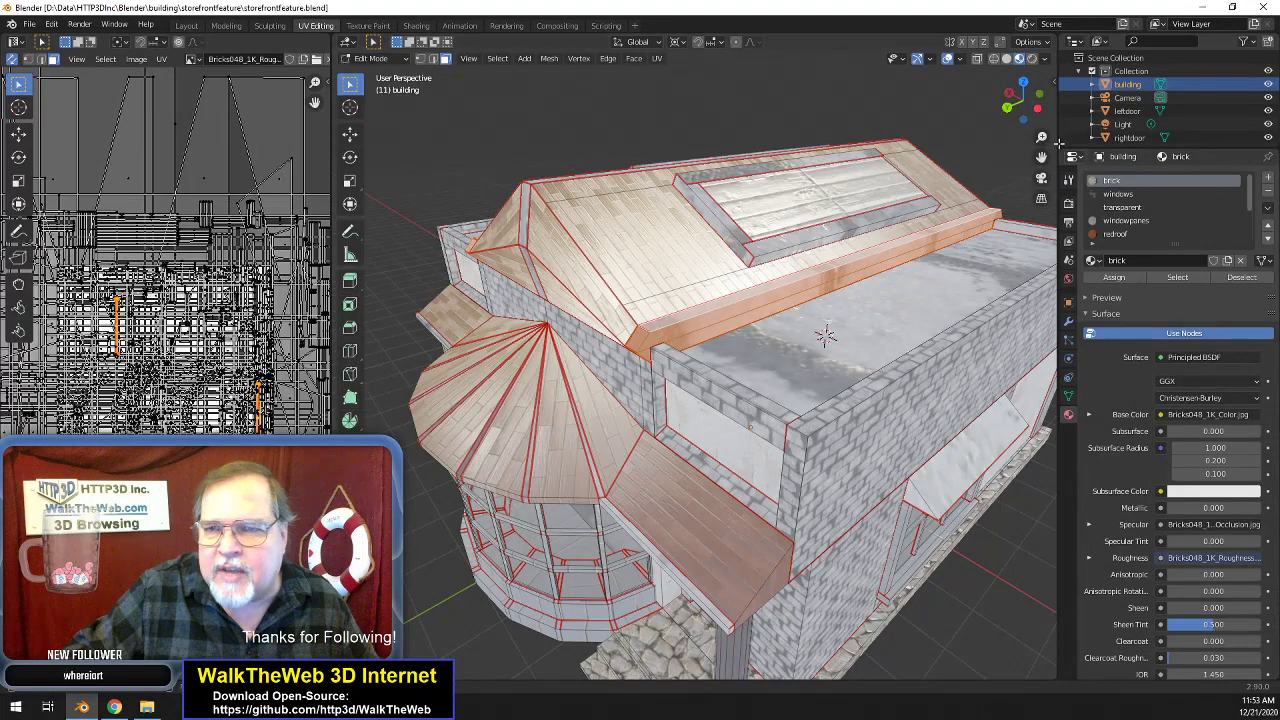
- Add the rear-end faces of both eave trims to the selection
drag(1024, 118, 840, 108)
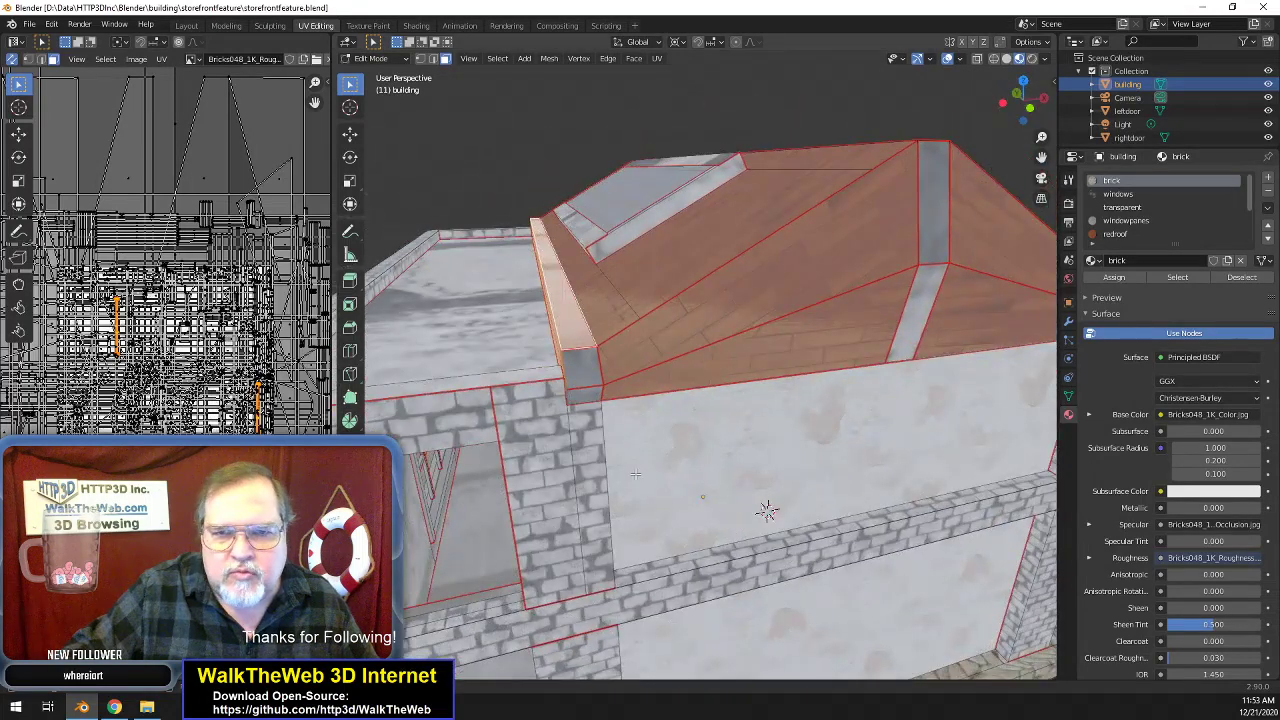
shift+click(587, 394)
shift+click(588, 375)
drag(1024, 112, 962, 113)
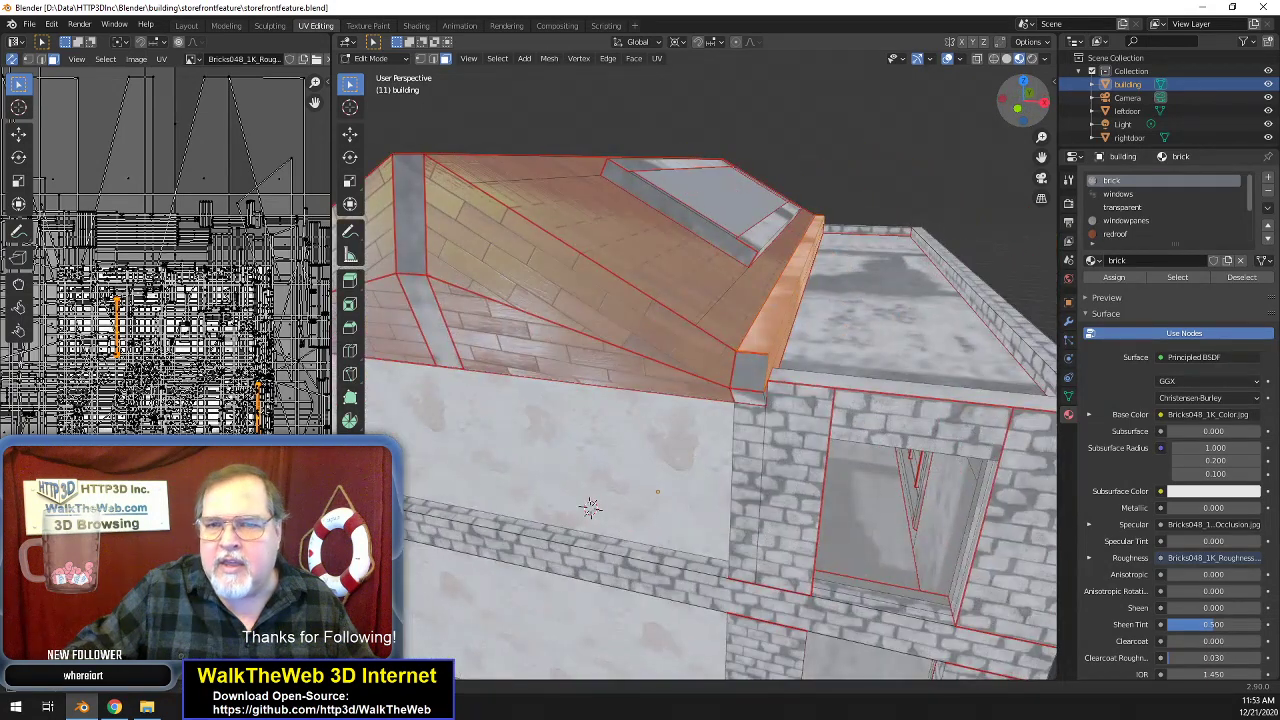
shift+click(762, 394)
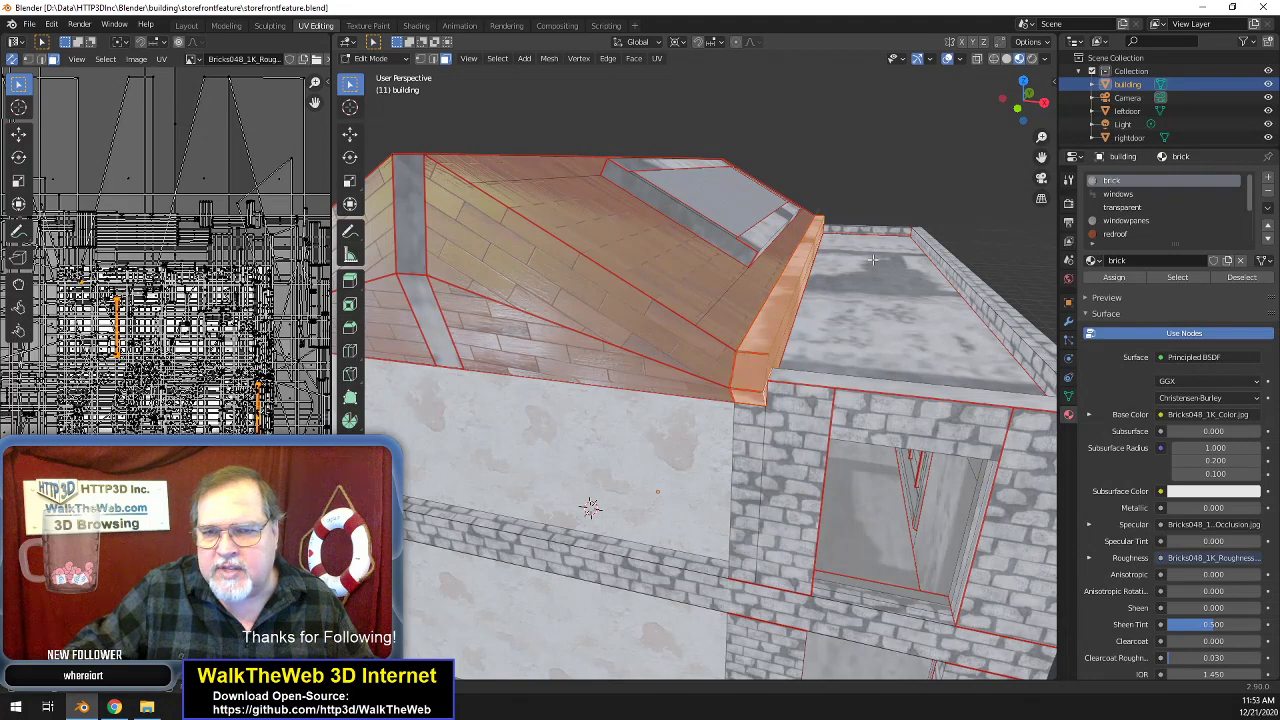
- Unwrap the selected eave trim faces
drag(1023, 105, 767, 508)
middle_drag(767, 508, 829, 370)
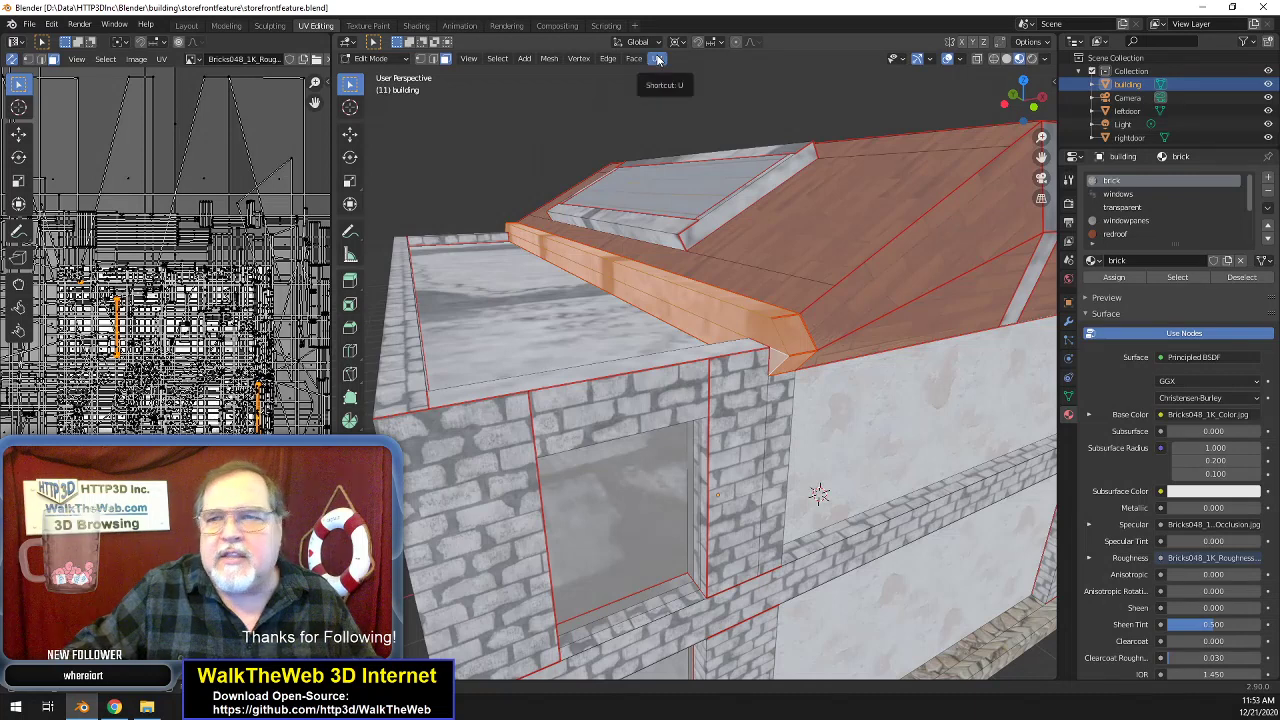
click(657, 58)
click(668, 70)
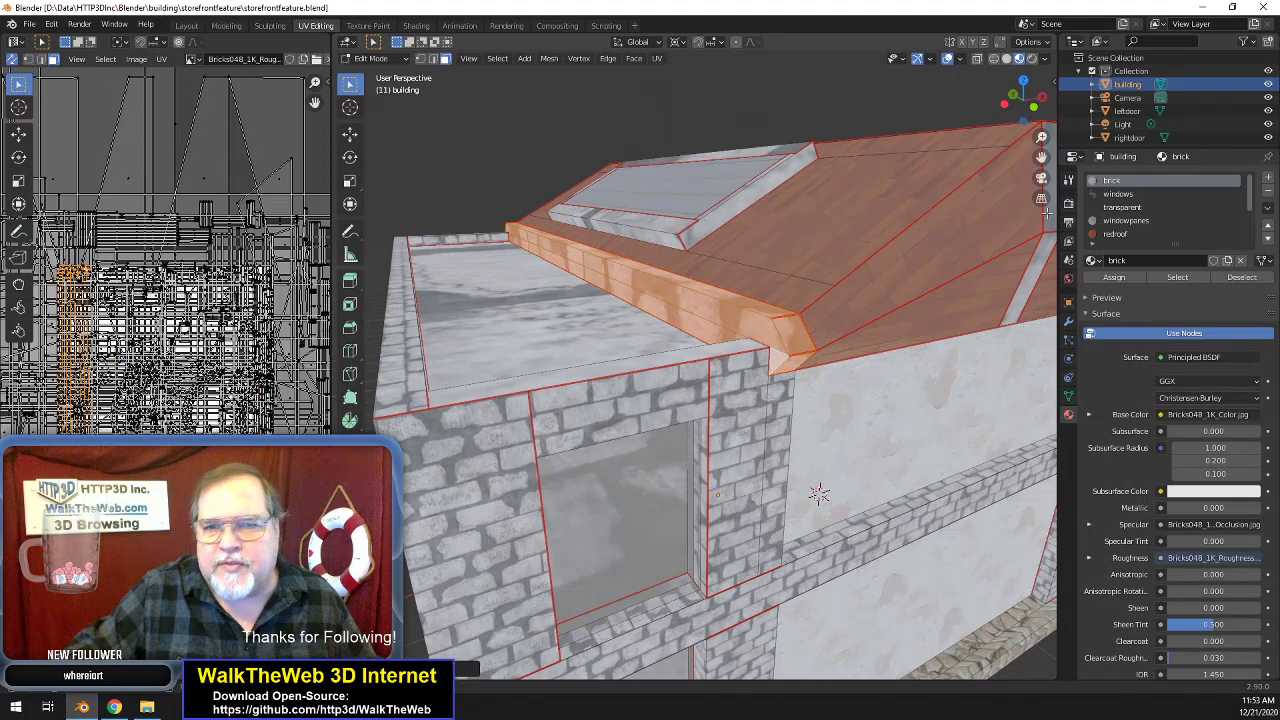
- Assign the outterwalls material to the eave trims and clear the selection
scroll(1136, 215, down, 3)
scroll(1136, 222, down, 1)
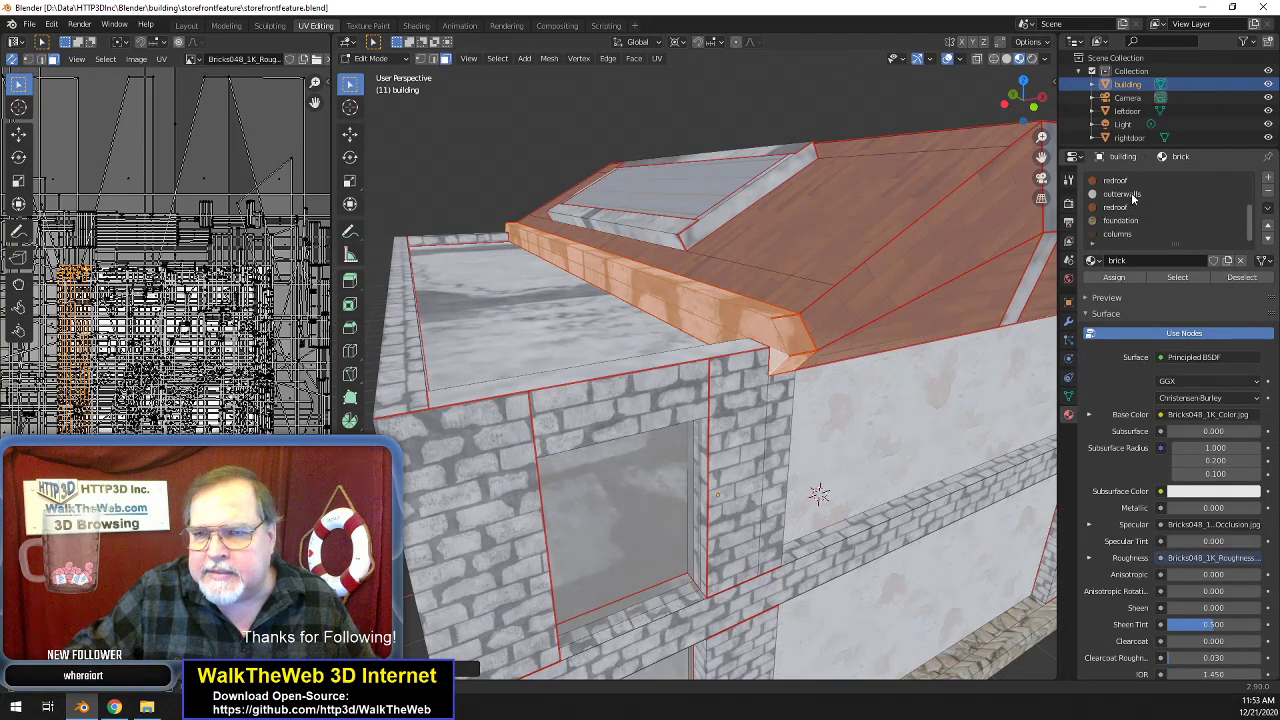
click(1133, 195)
click(1133, 278)
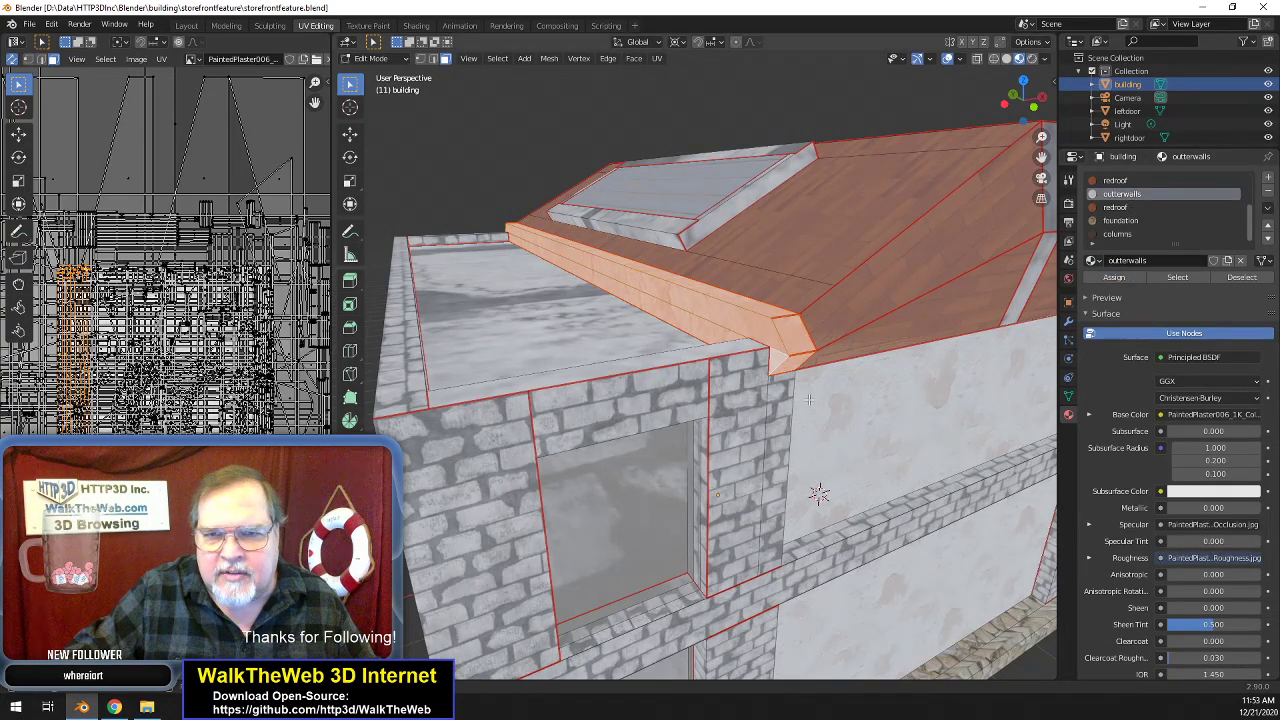
key(alt+a)
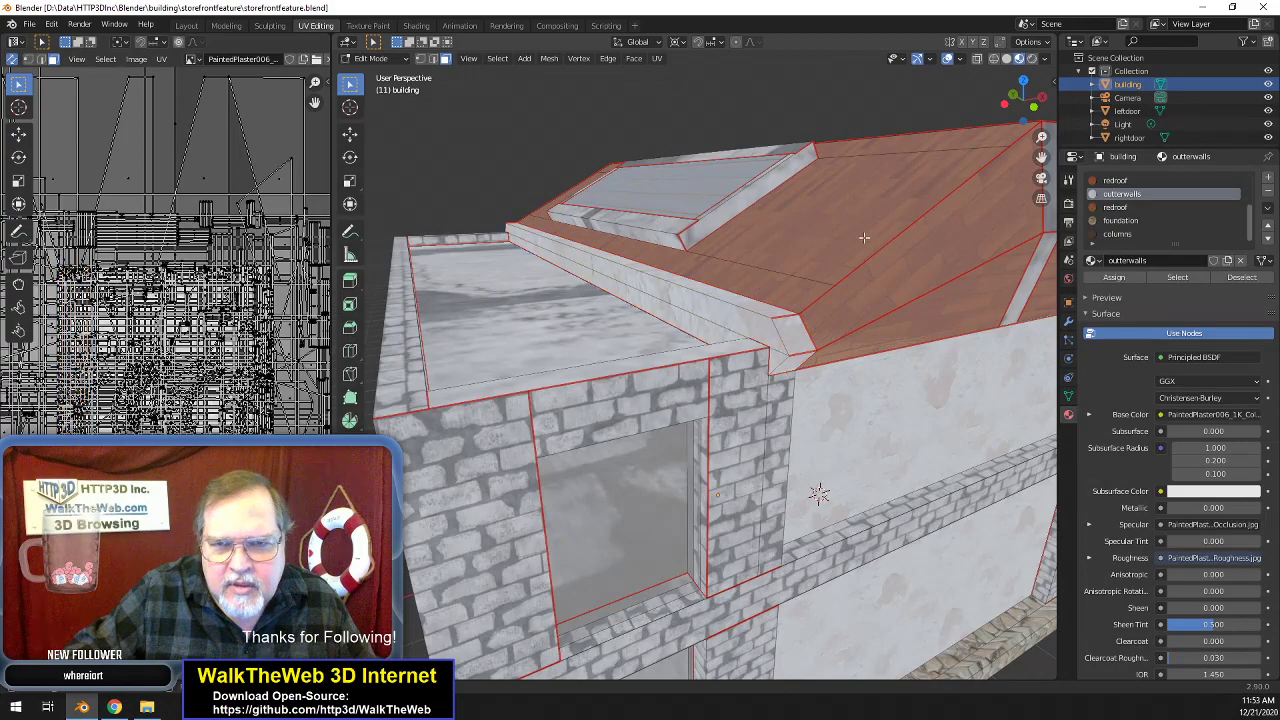
- Reselect the eave trim faces and scale their UVs by 2
mouse_move(1019, 114)
mouse_down()
mouse_move(1036, 107)
mouse_move(1008, 100)
mouse_up()
middle_drag(871, 357, 916, 178)
scroll(814, 296, up, 4)
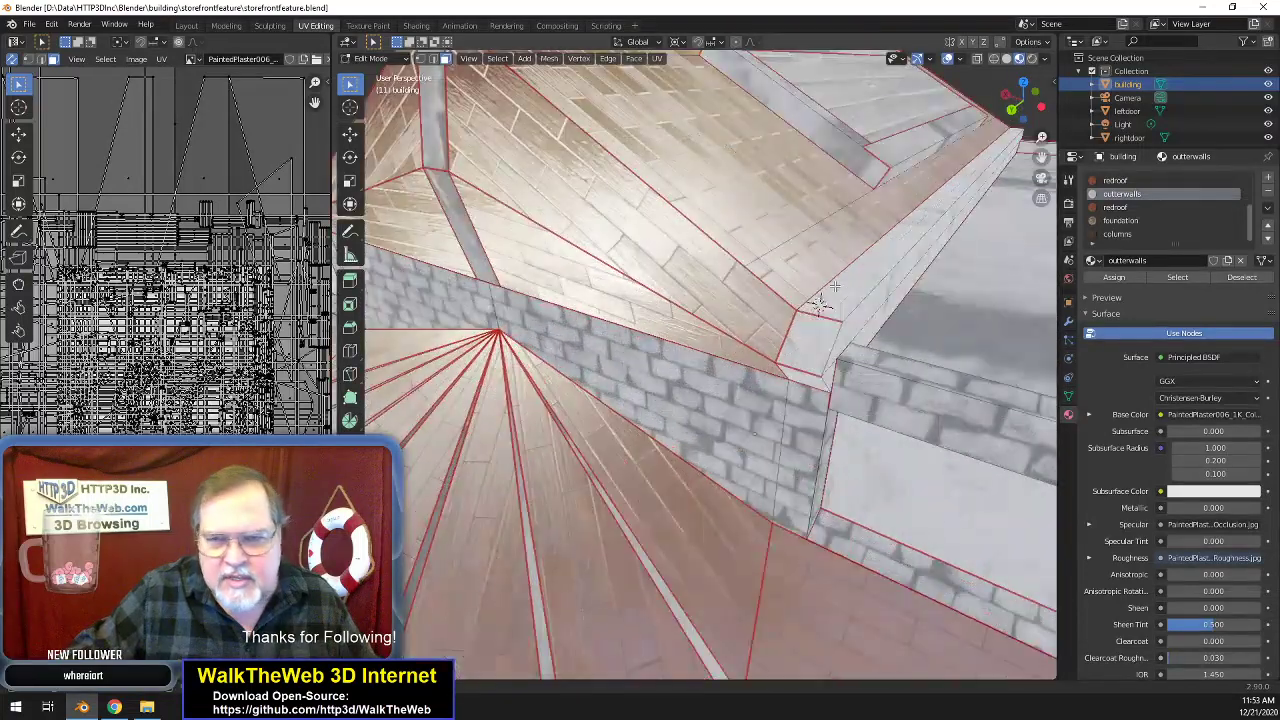
alt+click(818, 303)
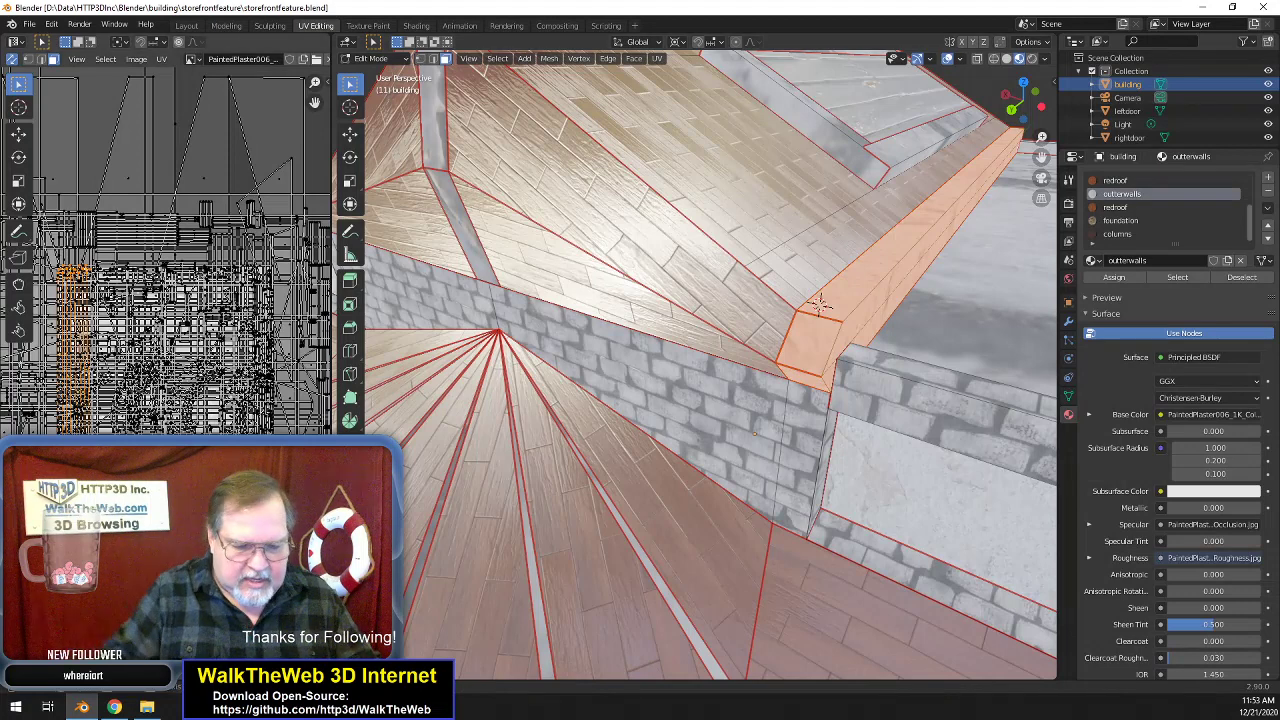
key(s)
key(2)
key(Return)
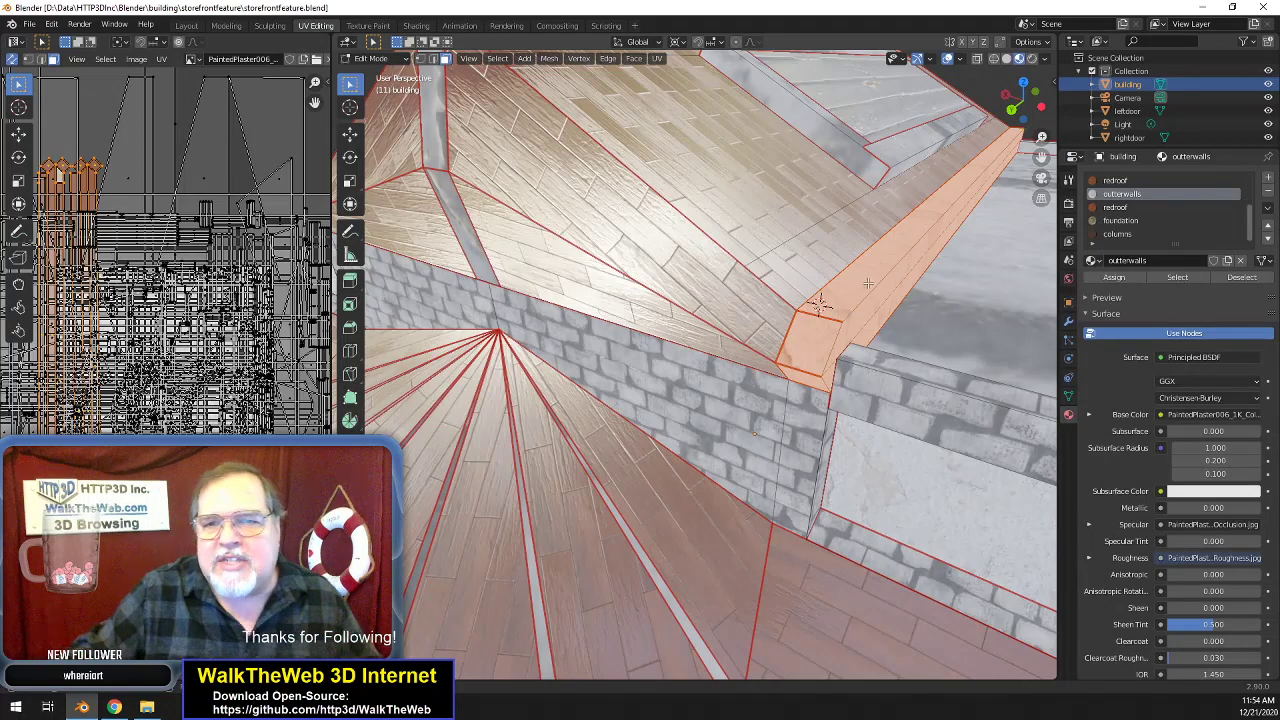
- Select the rear-end, ridge-side and eave-side frame faces of one roof skylight
scroll(877, 310, down, 5)
drag(1028, 106, 850, 91)
click(943, 262)
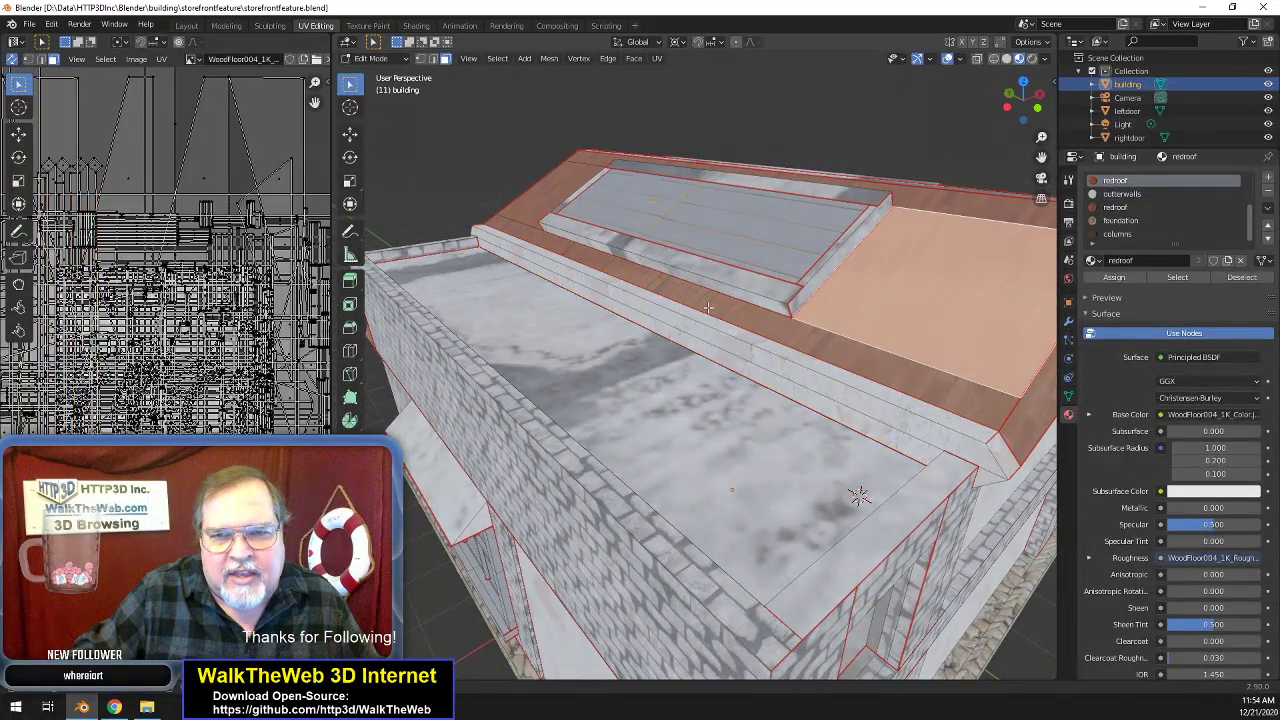
drag(1023, 100, 1056, 88)
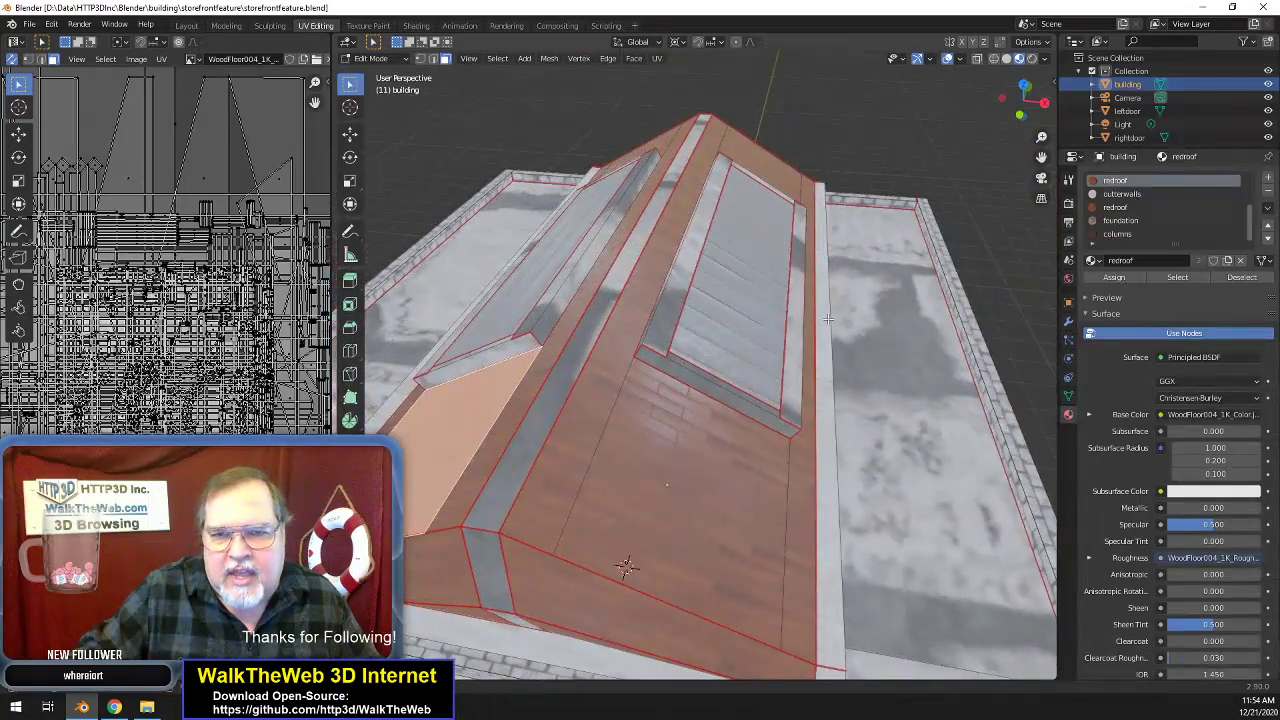
click(692, 379)
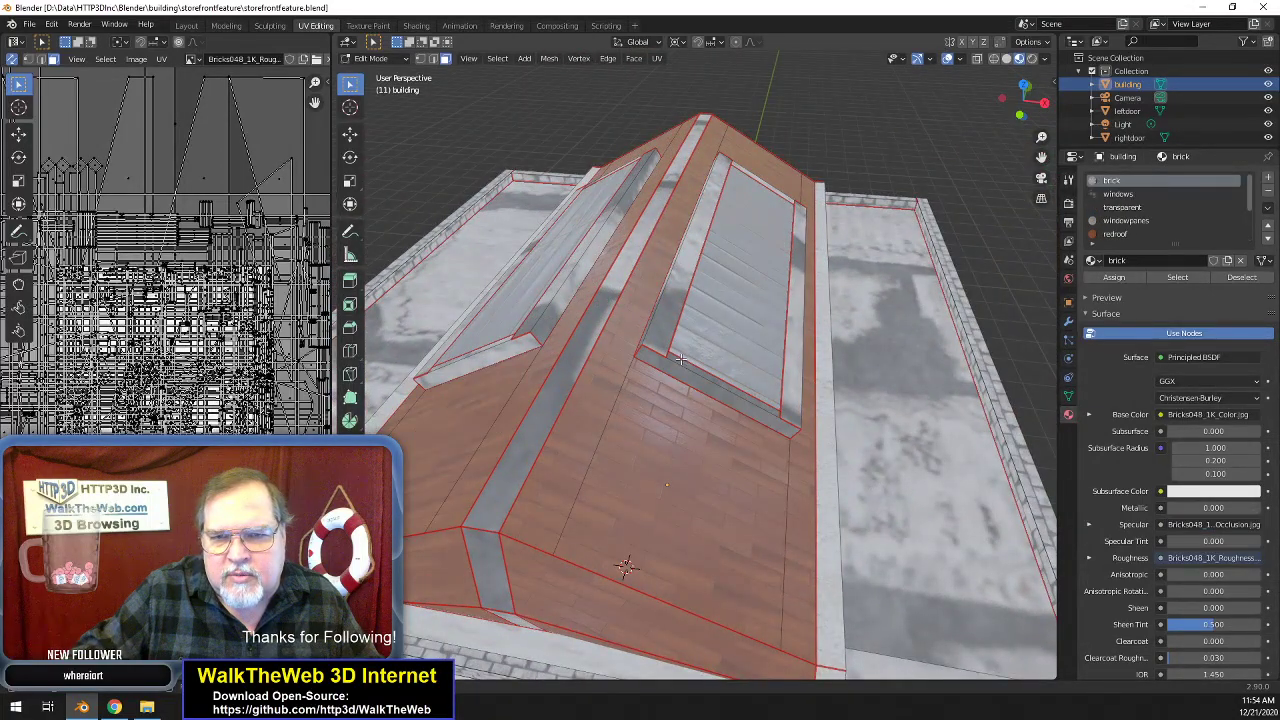
click(680, 360)
shift+click(701, 290)
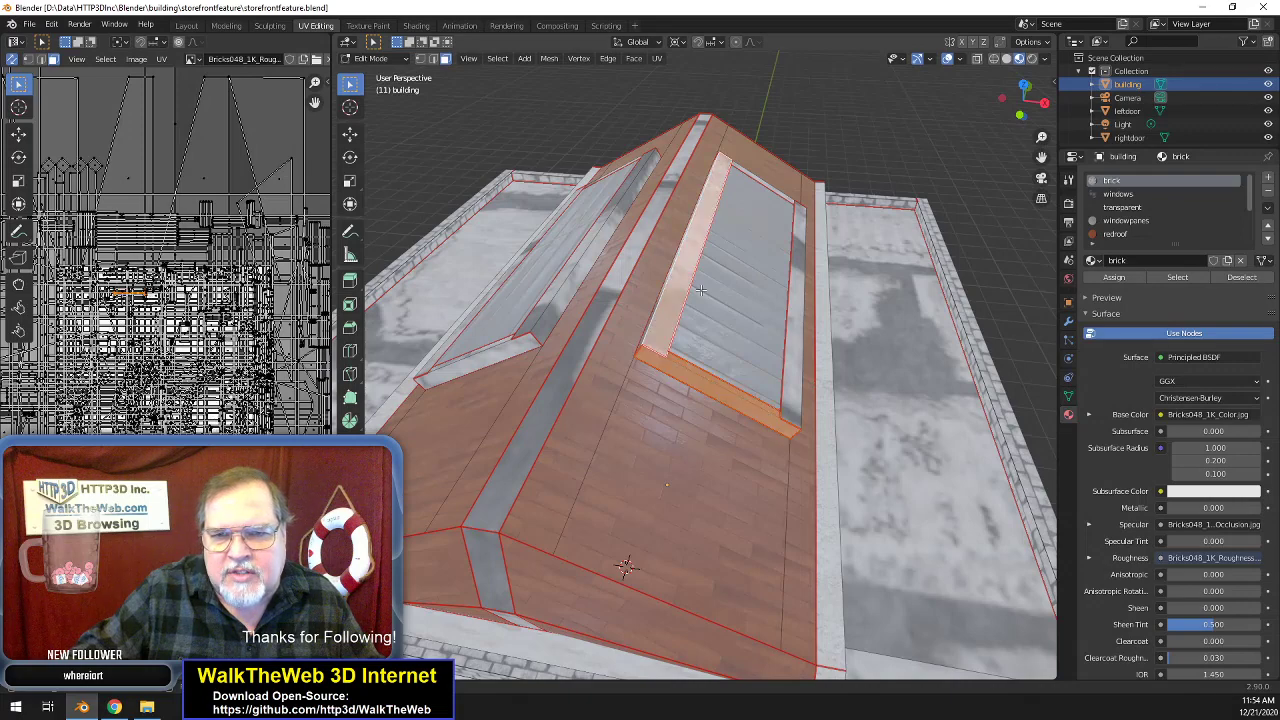
shift+click(793, 408)
drag(1017, 114, 1076, 113)
shift+click(884, 346)
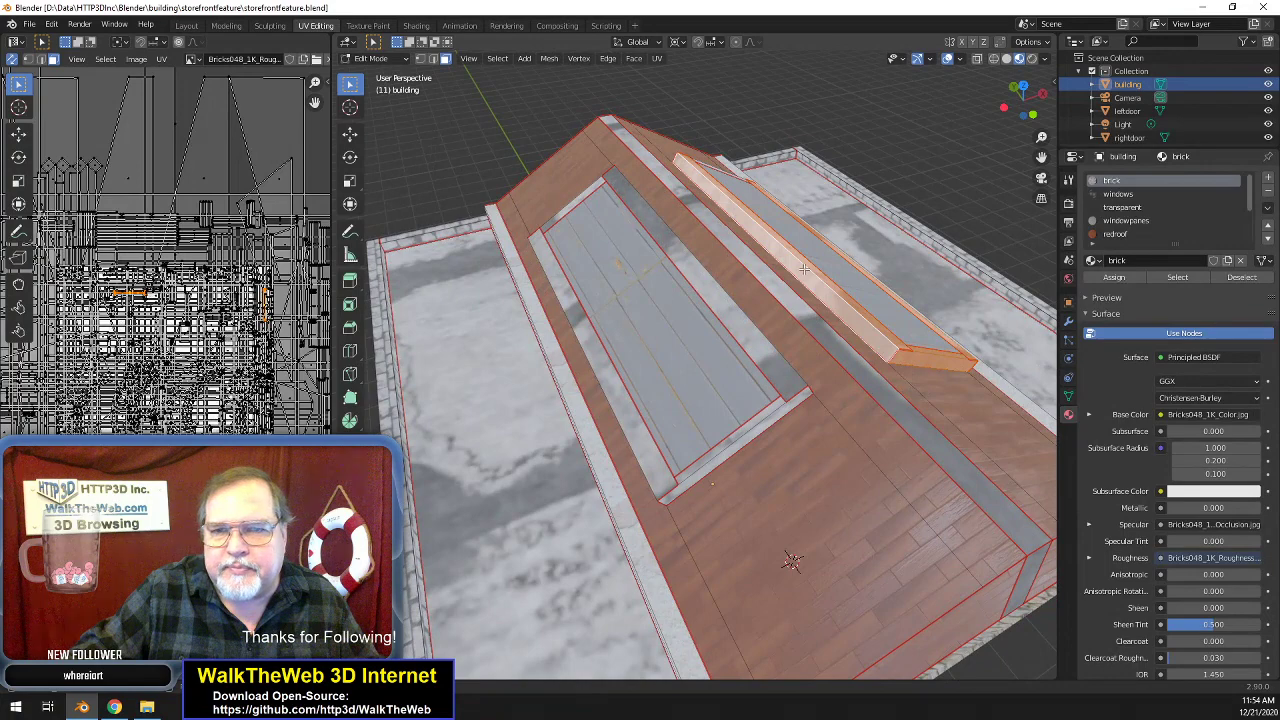
- Add the front-end frame faces of the same skylight to the selection
drag(1012, 98, 1262, 112)
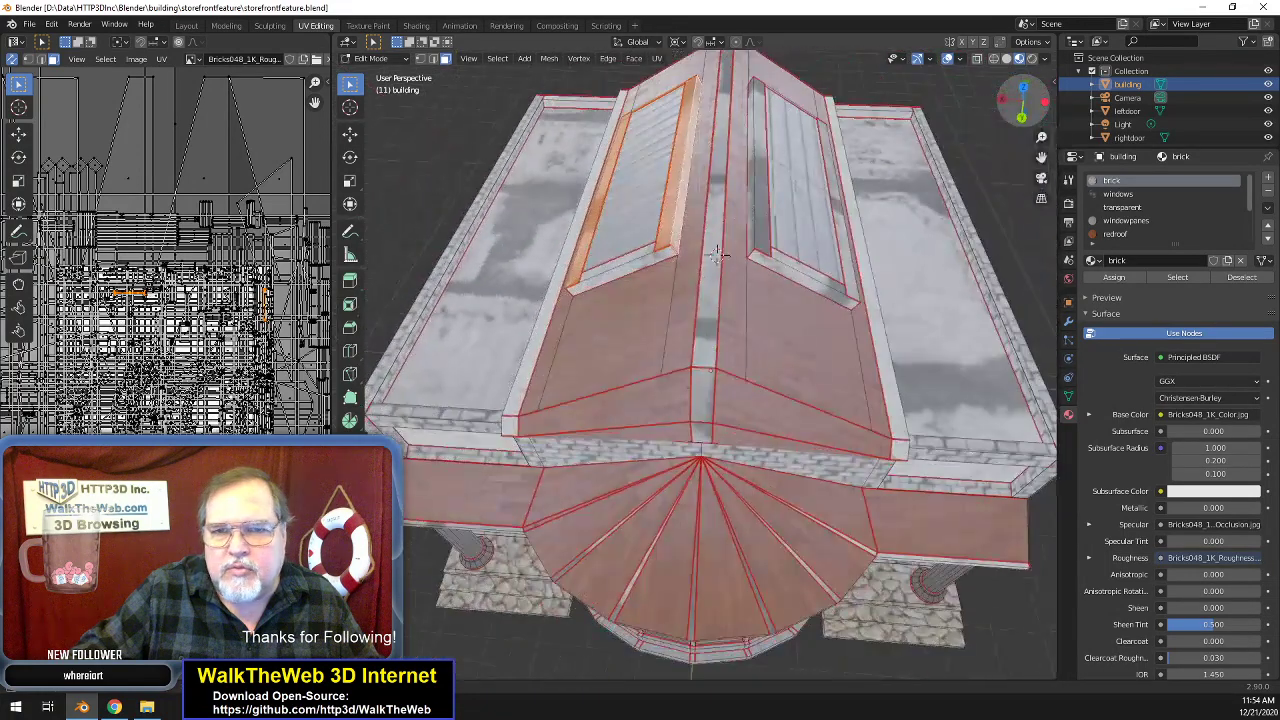
shift+click(667, 254)
shift+click(650, 250)
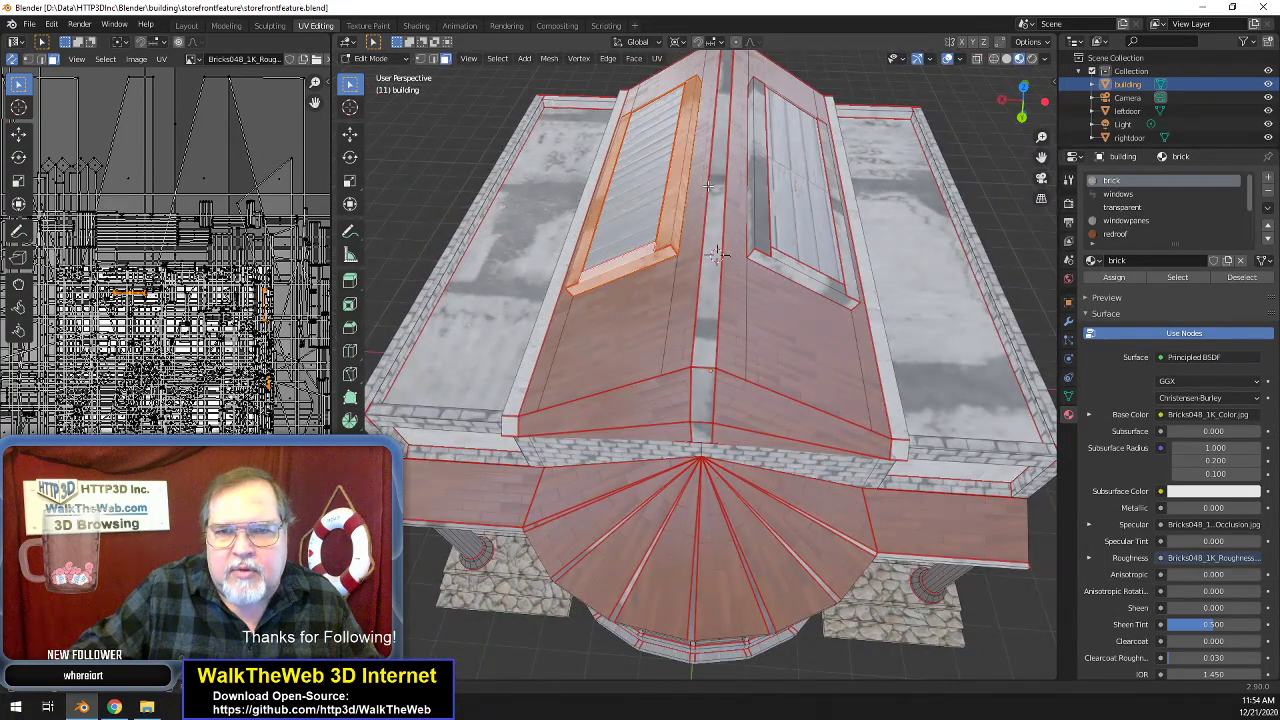
- Add all the frame faces of the skylight on the opposite roof slope to the selection
shift+click(807, 273)
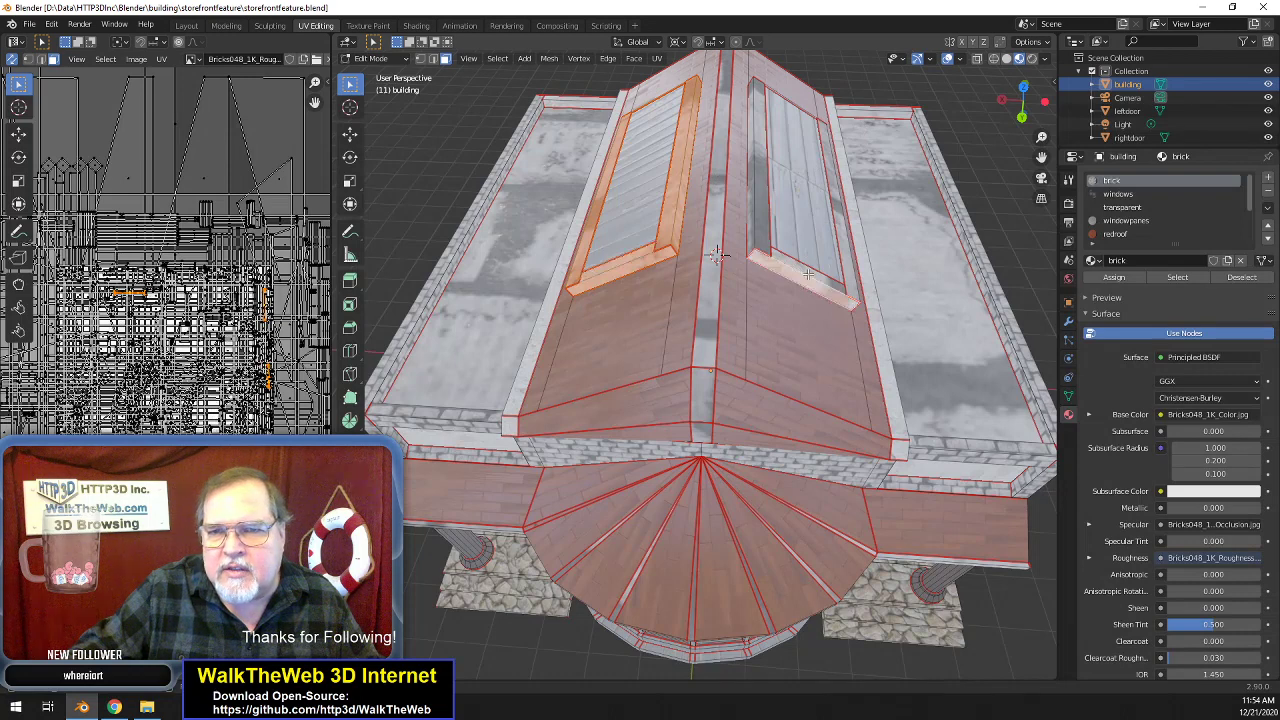
shift+click(758, 243)
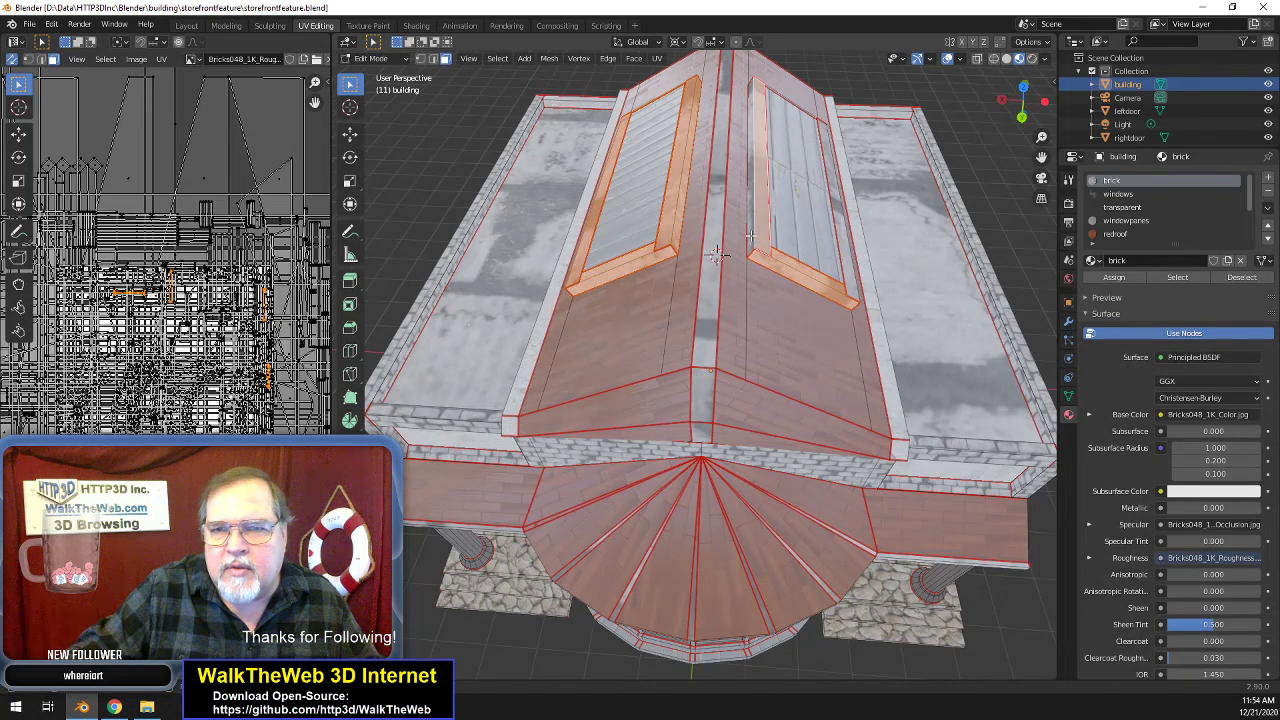
shift+click(751, 236)
shift+click(843, 263)
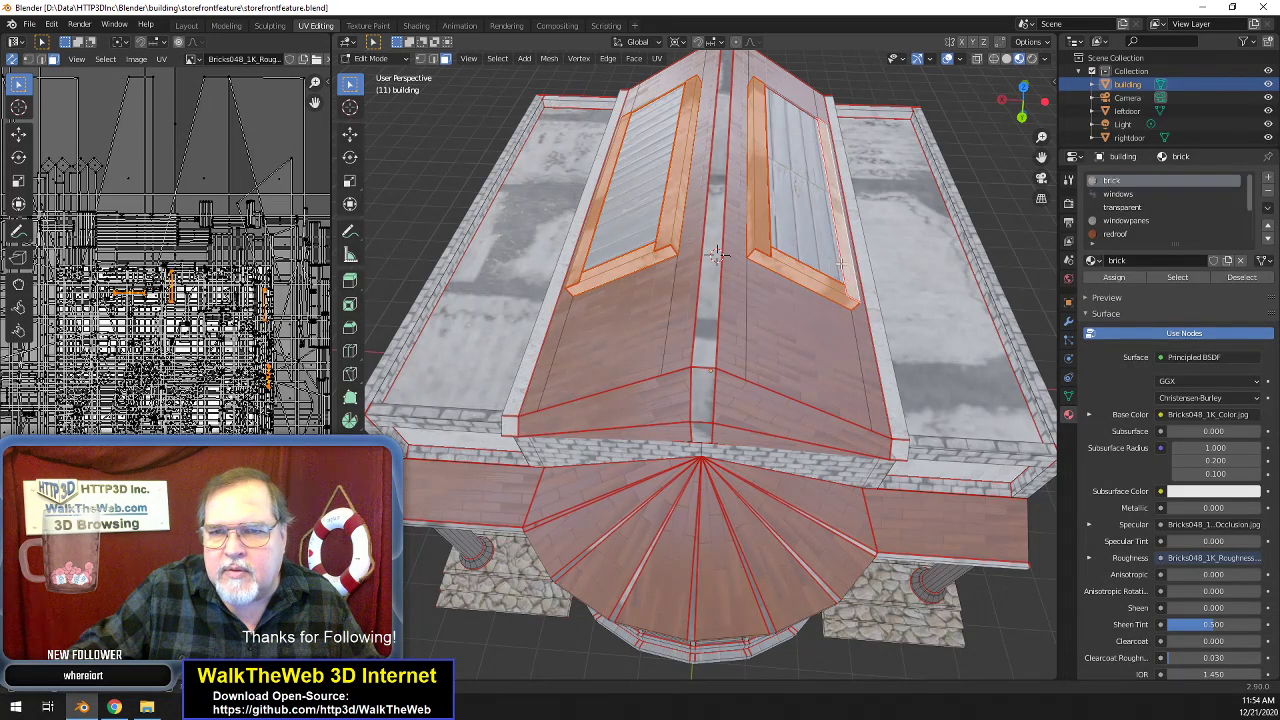
drag(1018, 104, 886, 72)
shift+click(922, 234)
drag(1035, 106, 908, 114)
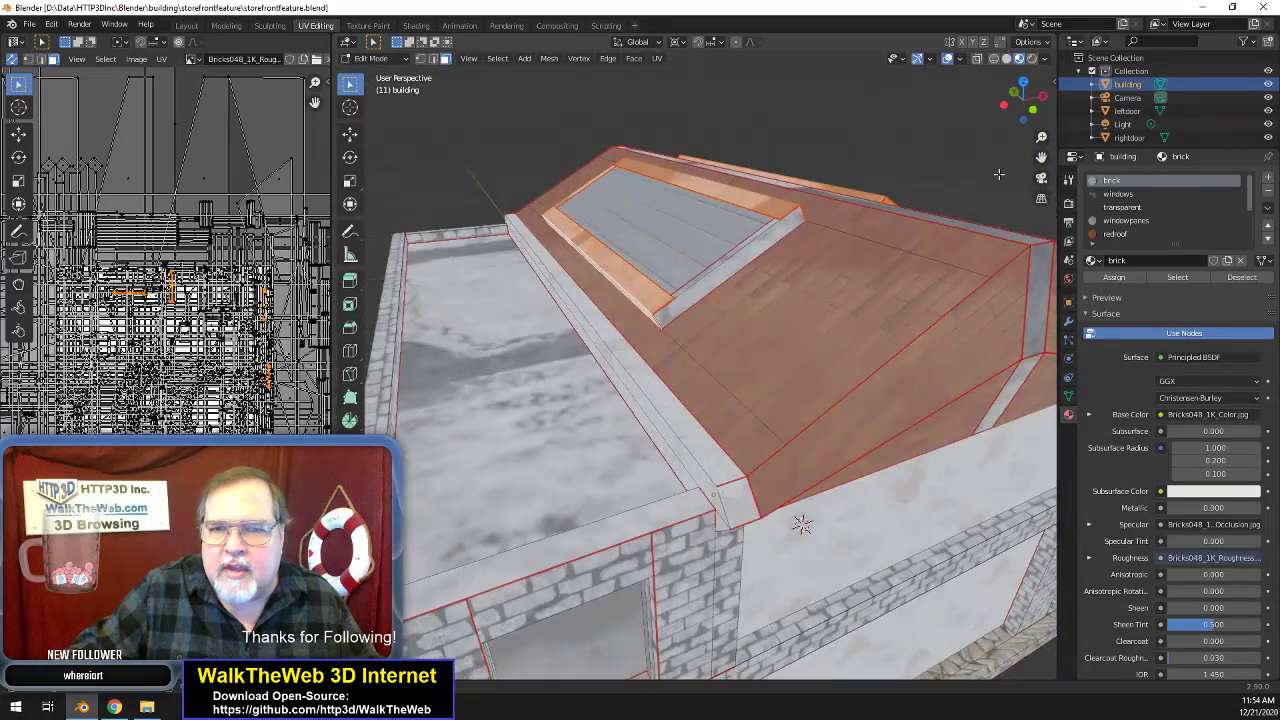
shift+click(765, 233)
shift+click(760, 231)
- Add the main roof's ridge strip and its sloping end faces at the rear and front to the selection
drag(1025, 101, 983, 158)
middle_drag(666, 587, 713, 550)
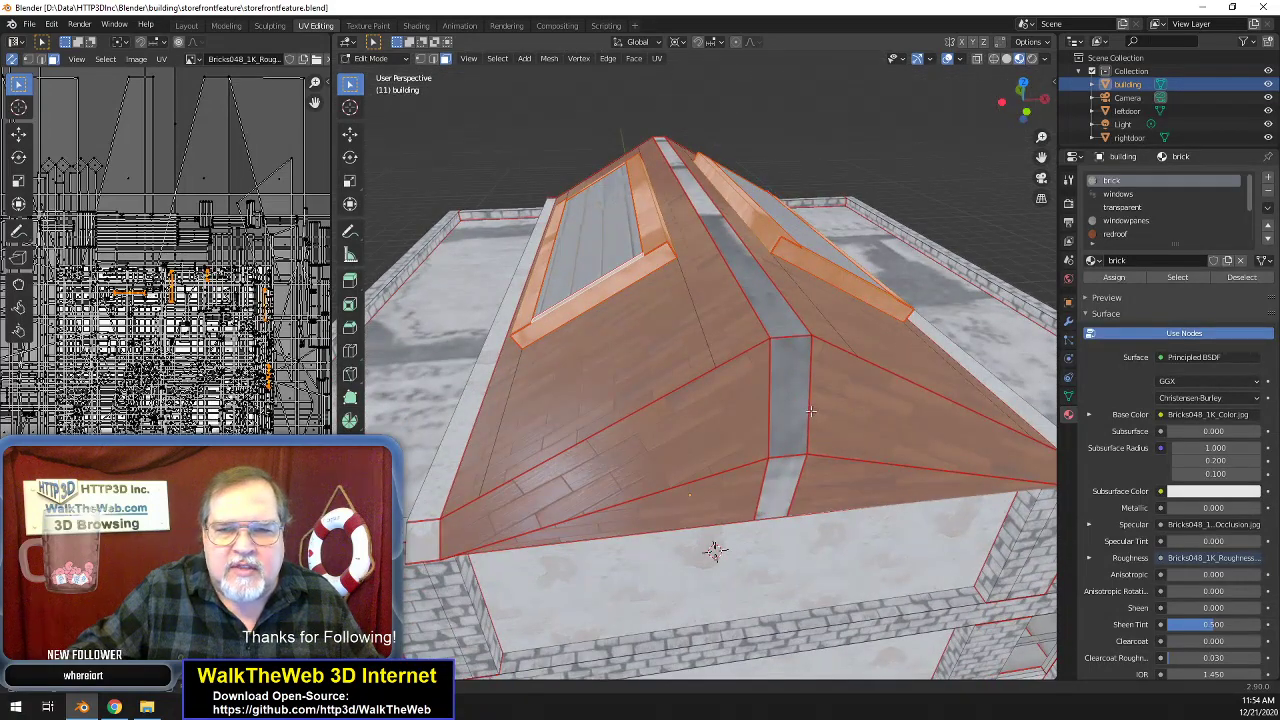
shift+click(780, 468)
shift+click(777, 328)
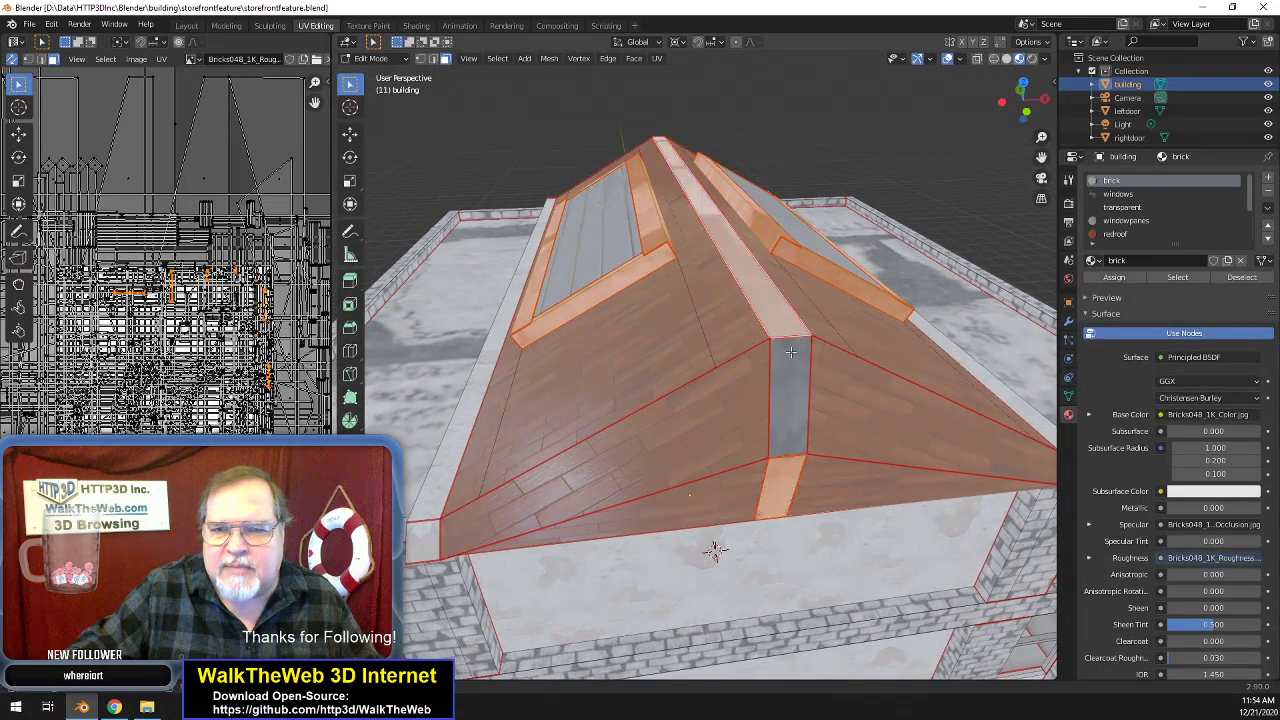
shift+click(791, 364)
drag(1017, 107, 751, 232)
shift+click(696, 252)
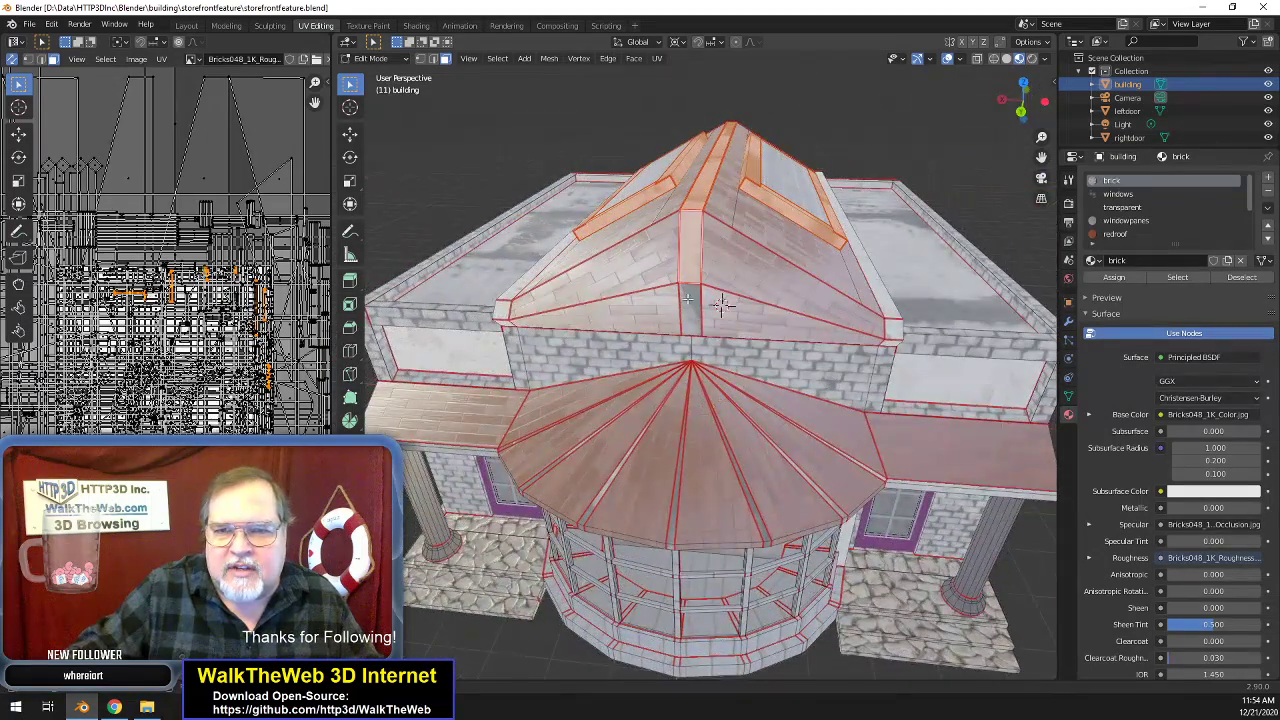
shift+click(690, 296)
- Assign the windowpanes material to the selected skylight frames and ridge strip
mouse_move(1010, 103)
mouse_down()
mouse_move(1010, 62)
mouse_move(1010, 104)
mouse_up()
middle_drag(713, 293, 700, 251)
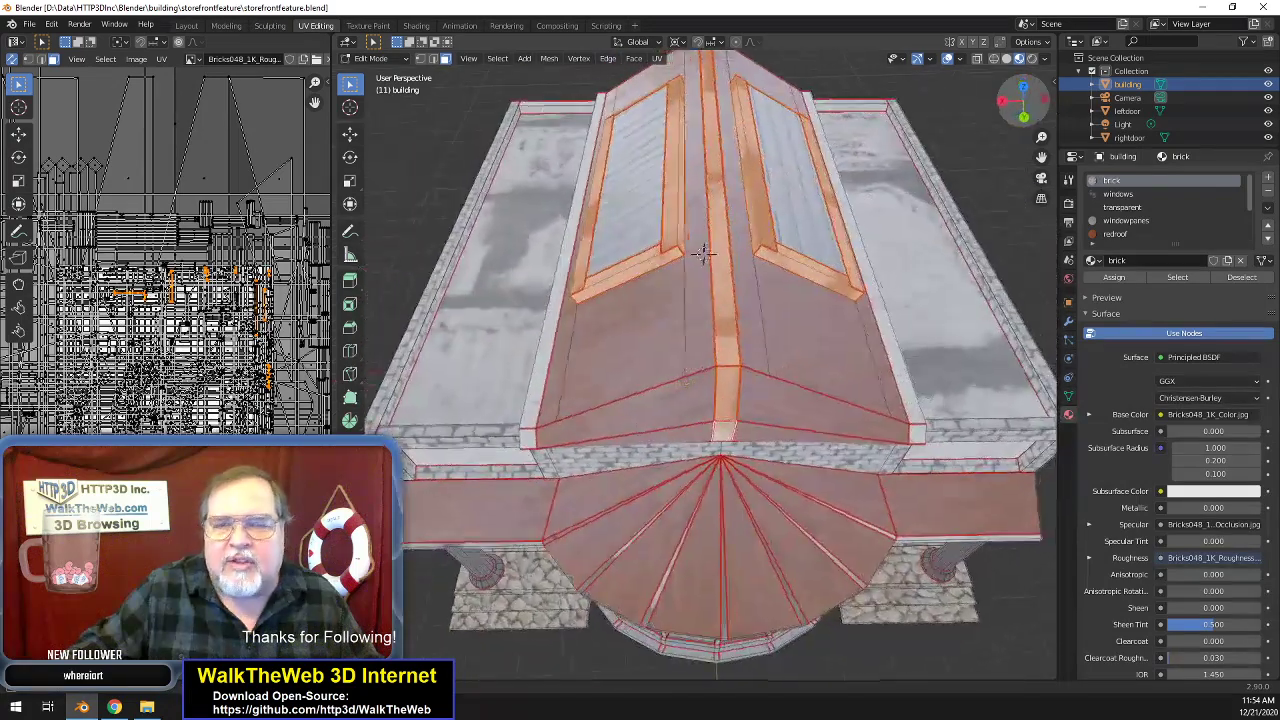
drag(1012, 104, 1012, 91)
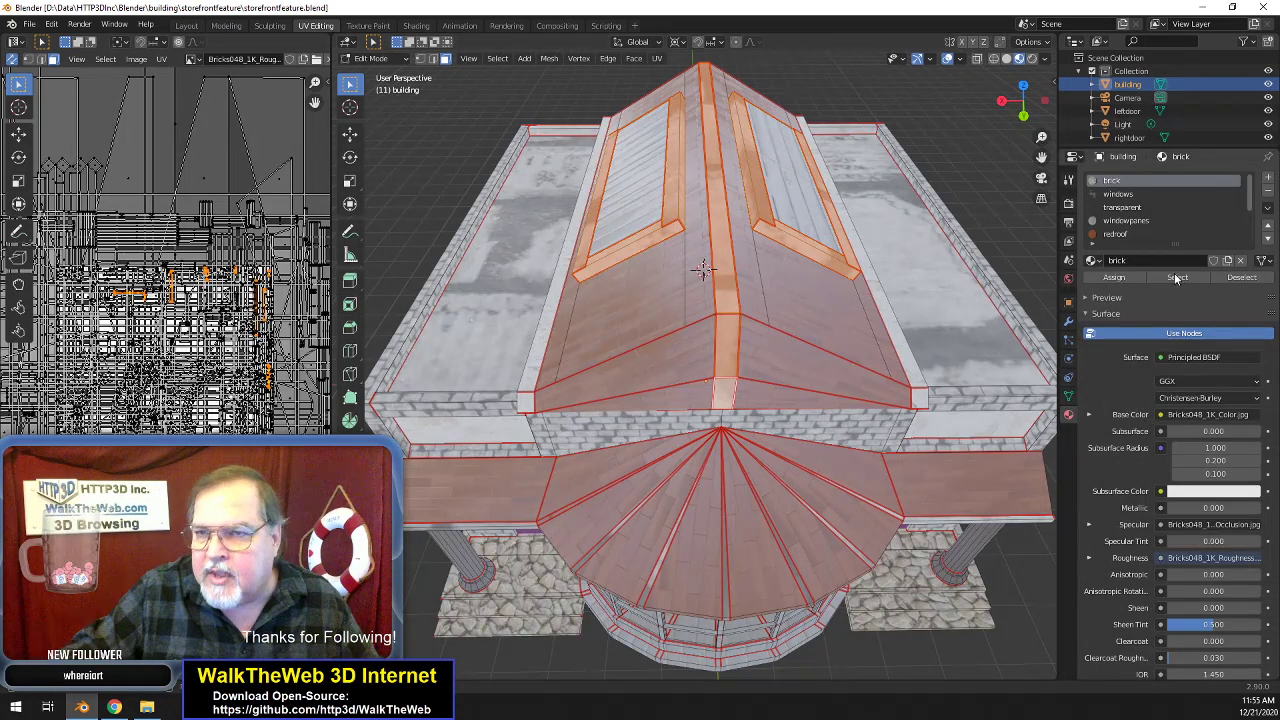
click(1145, 221)
click(1122, 278)
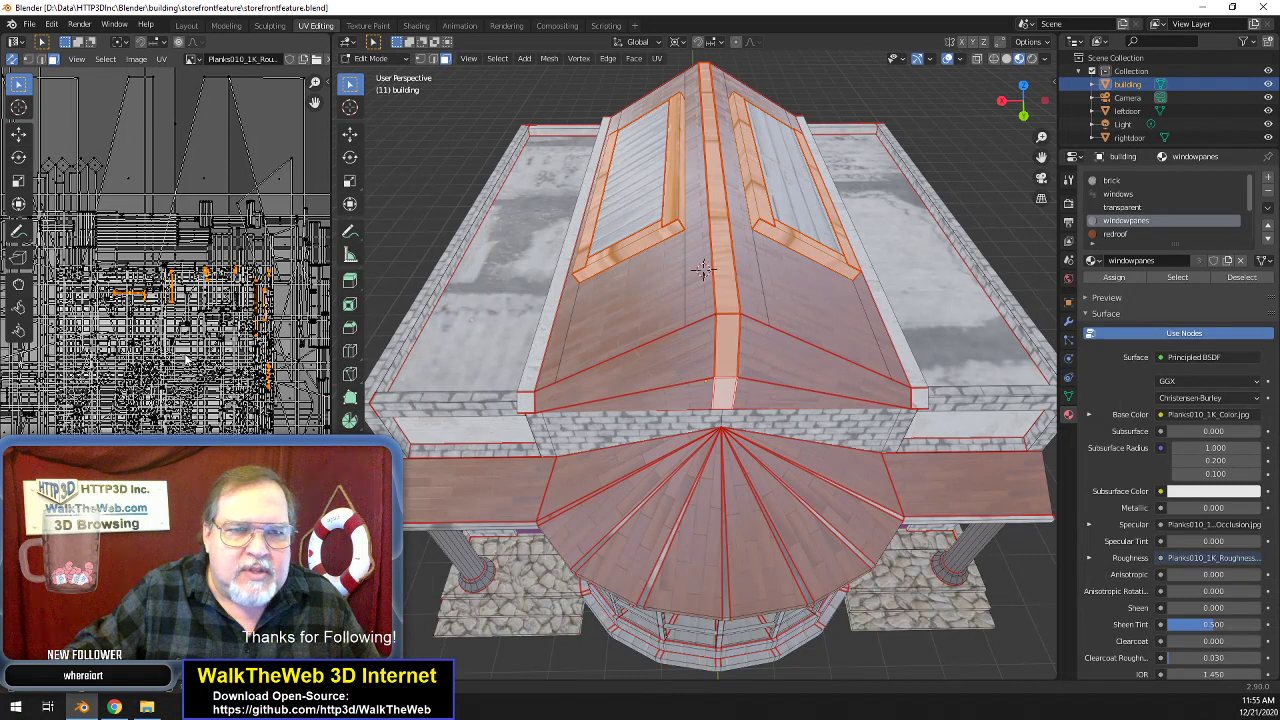
- Unwrap the selected skylight frame and ridge strip faces
click(657, 59)
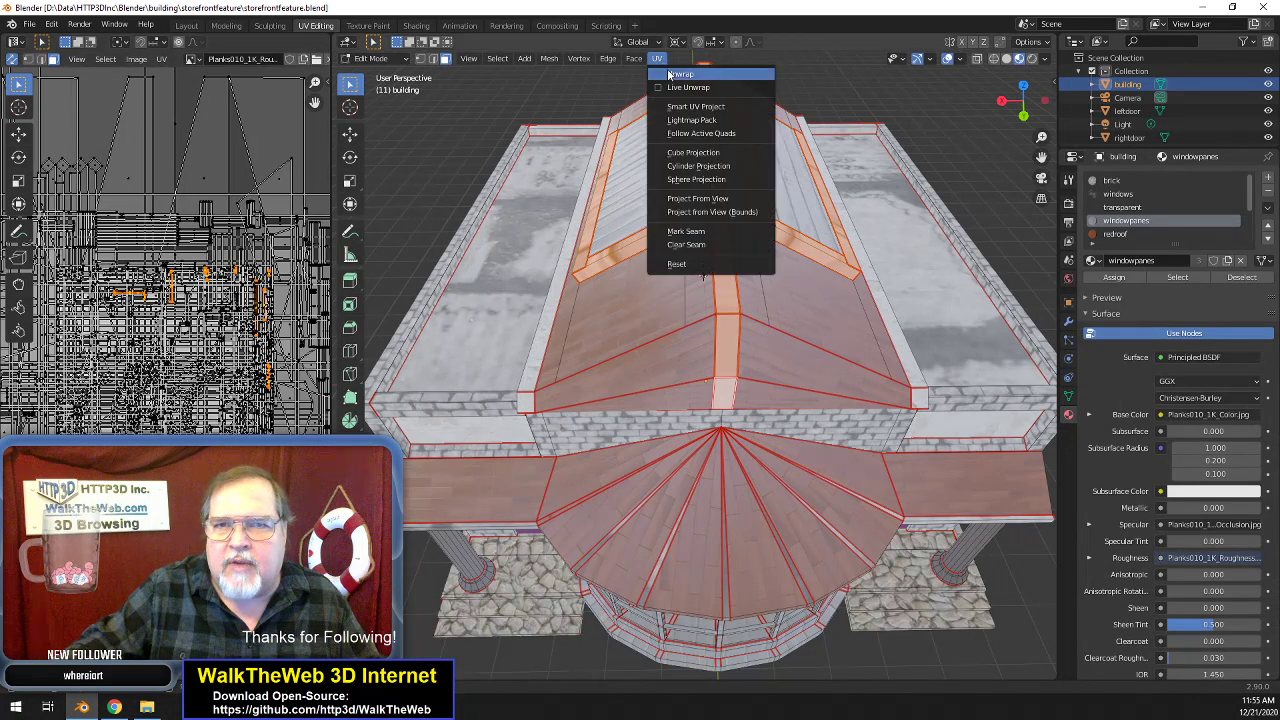
- Unwrap the selected windowpanes-material faces of the roof ridge trim and skylight frames
click(668, 73)
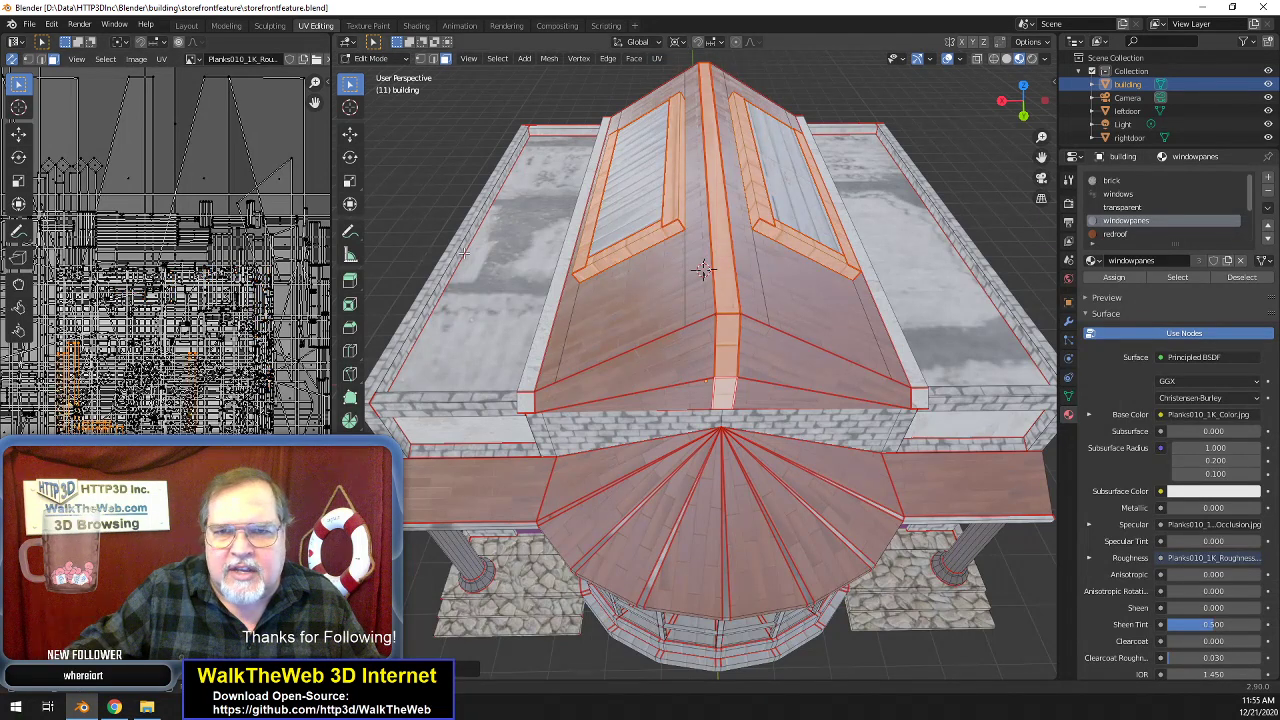
middle_drag(703, 270, 792, 297)
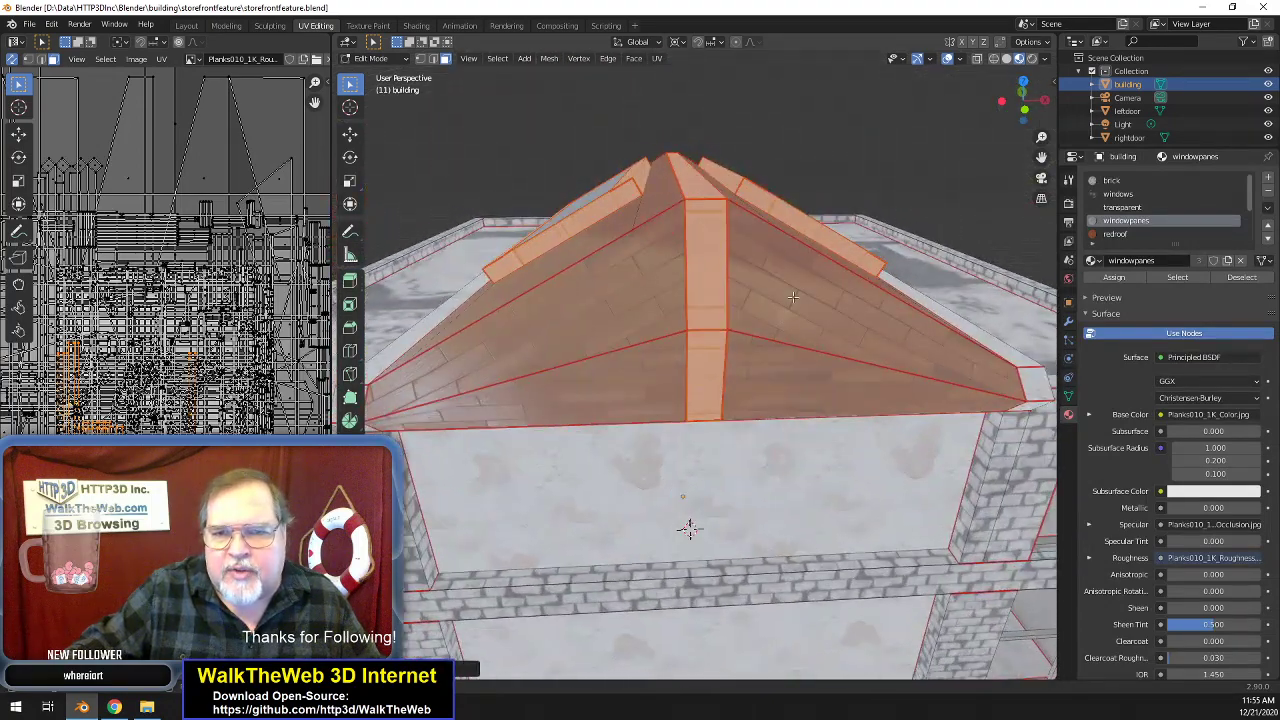
click(707, 366)
shift+click(716, 285)
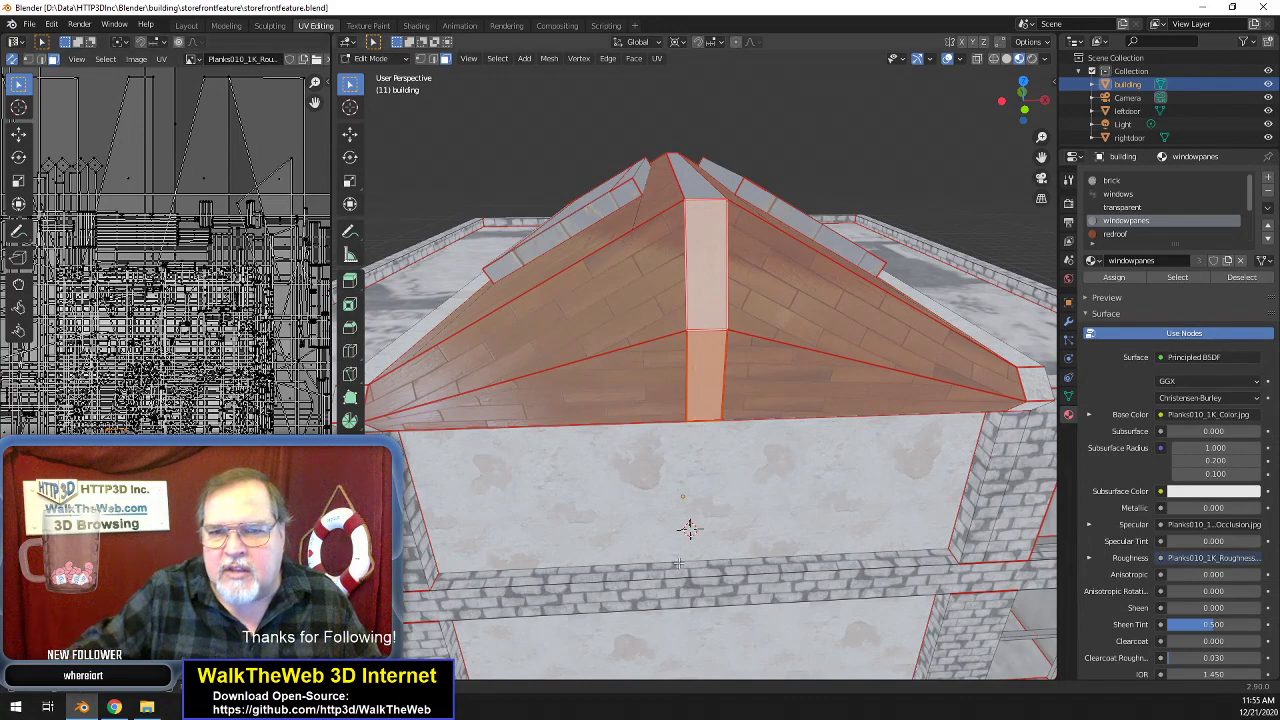
click(715, 470)
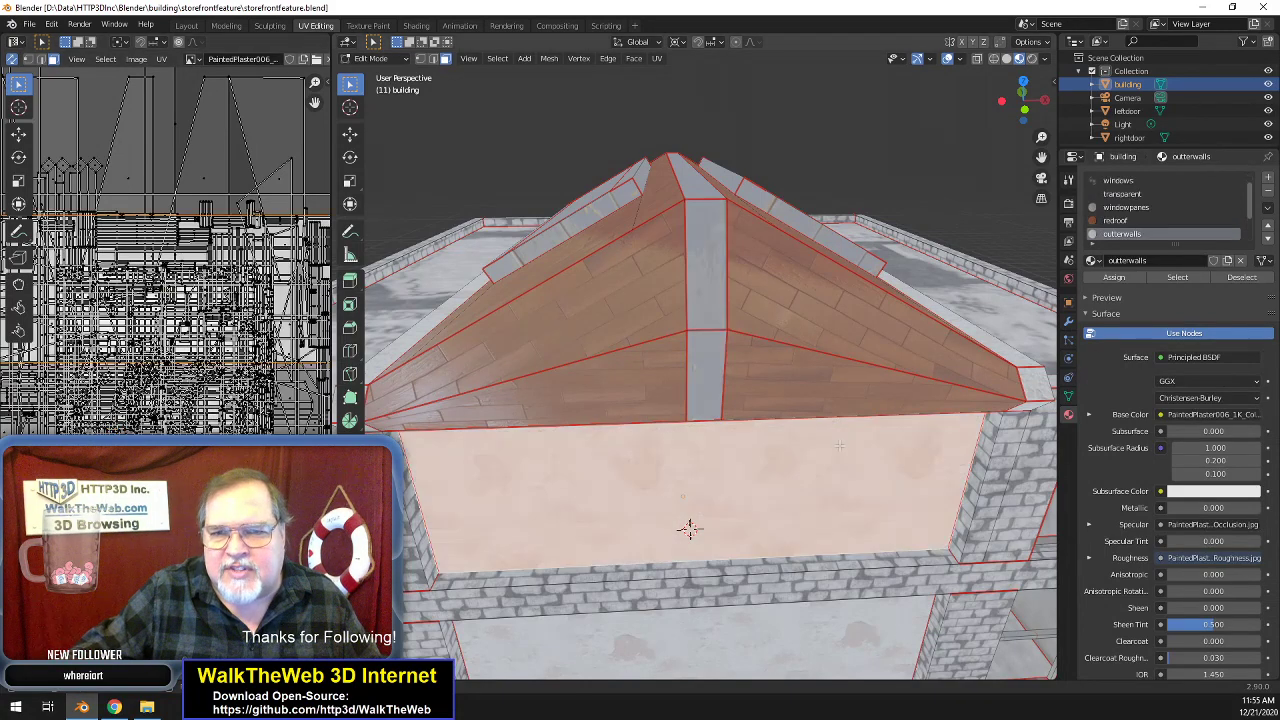
- Rotate the UVs of the lower trim face on the front gable above the conical roof by 90 degrees
drag(1023, 100, 1028, 150)
middle_drag(715, 575, 705, 315)
click(721, 283)
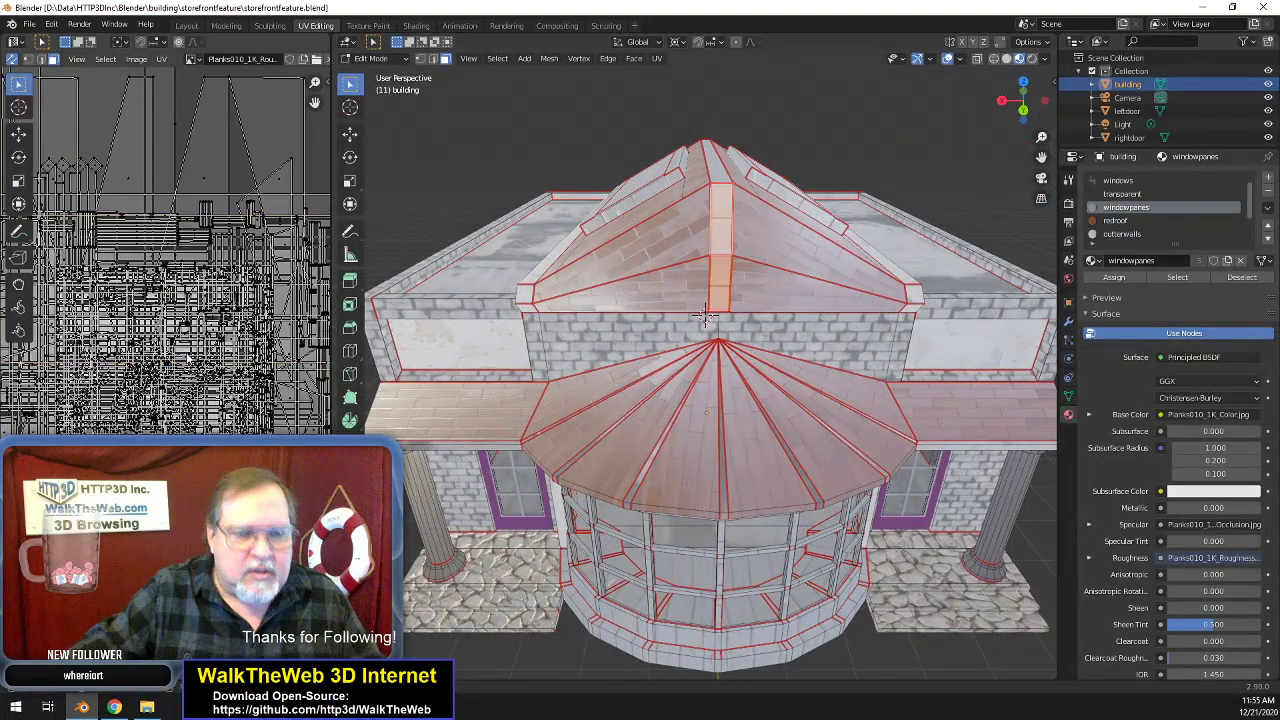
text(r90)
key(Return)
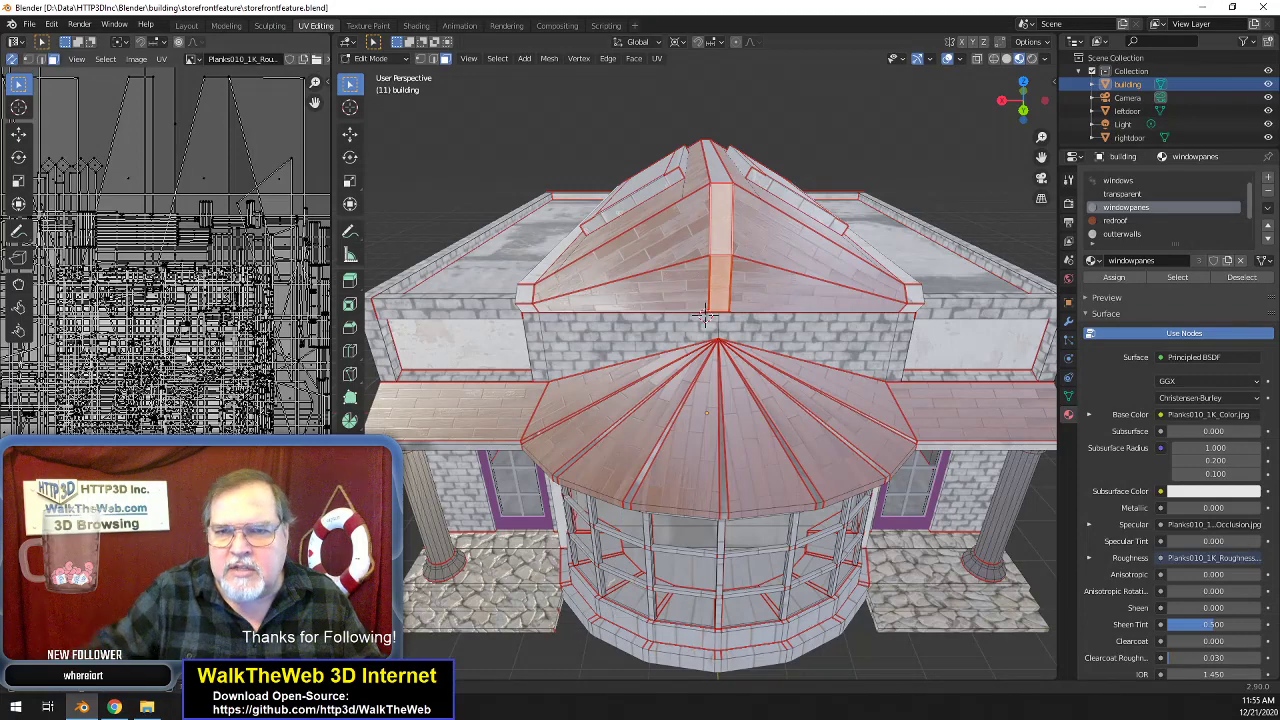
- Slide the UVs of the skylight's short front frame faces along one axis to shift their plank texture
drag(1010, 114, 771, 272)
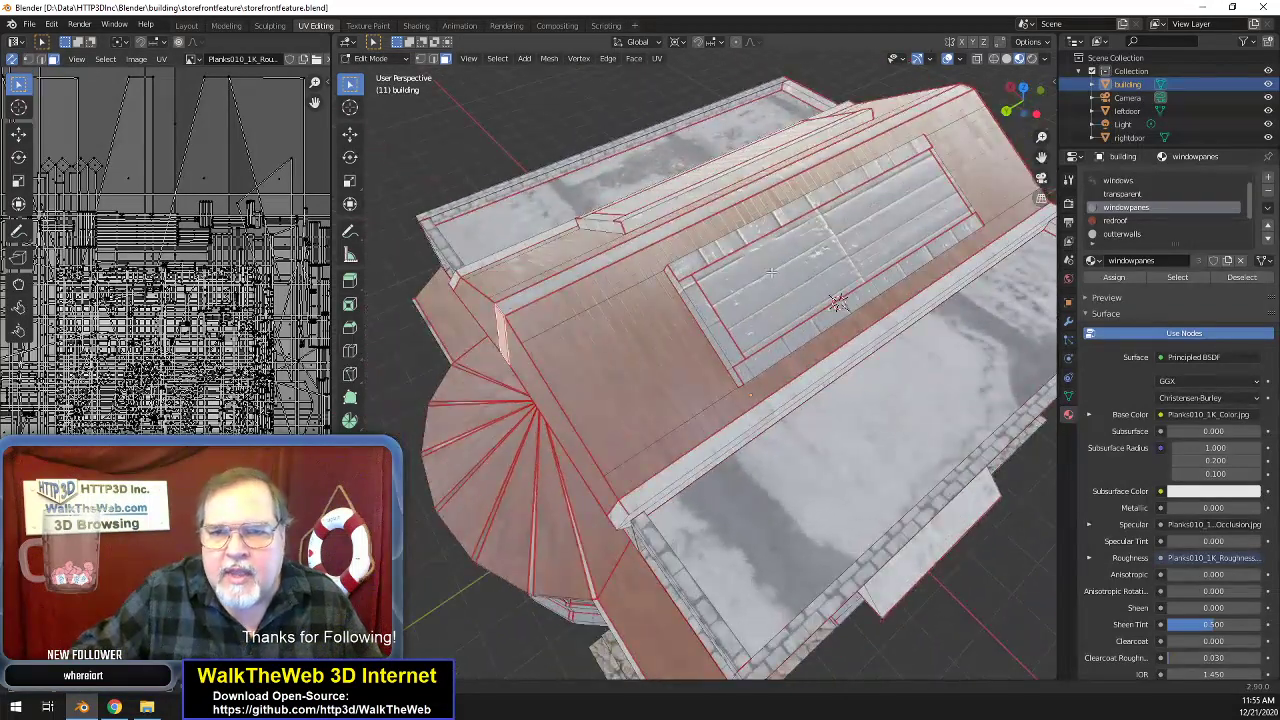
click(705, 332)
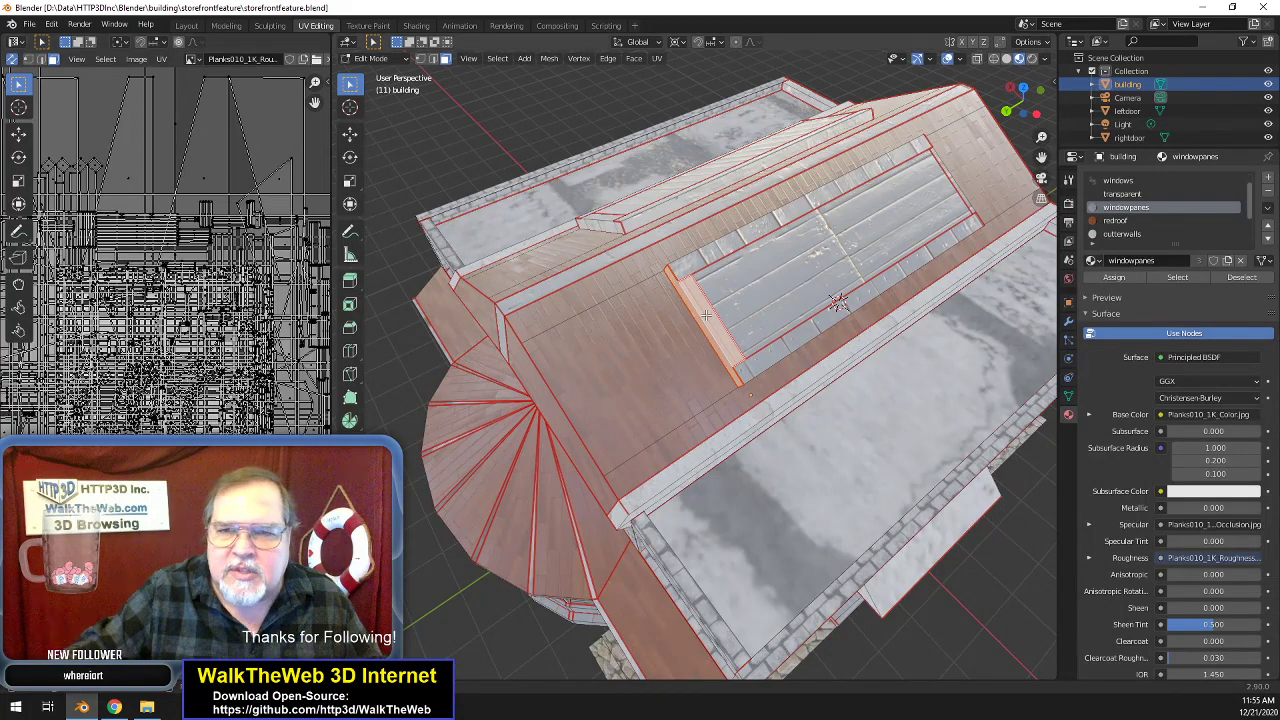
scroll(228, 378, up, 4)
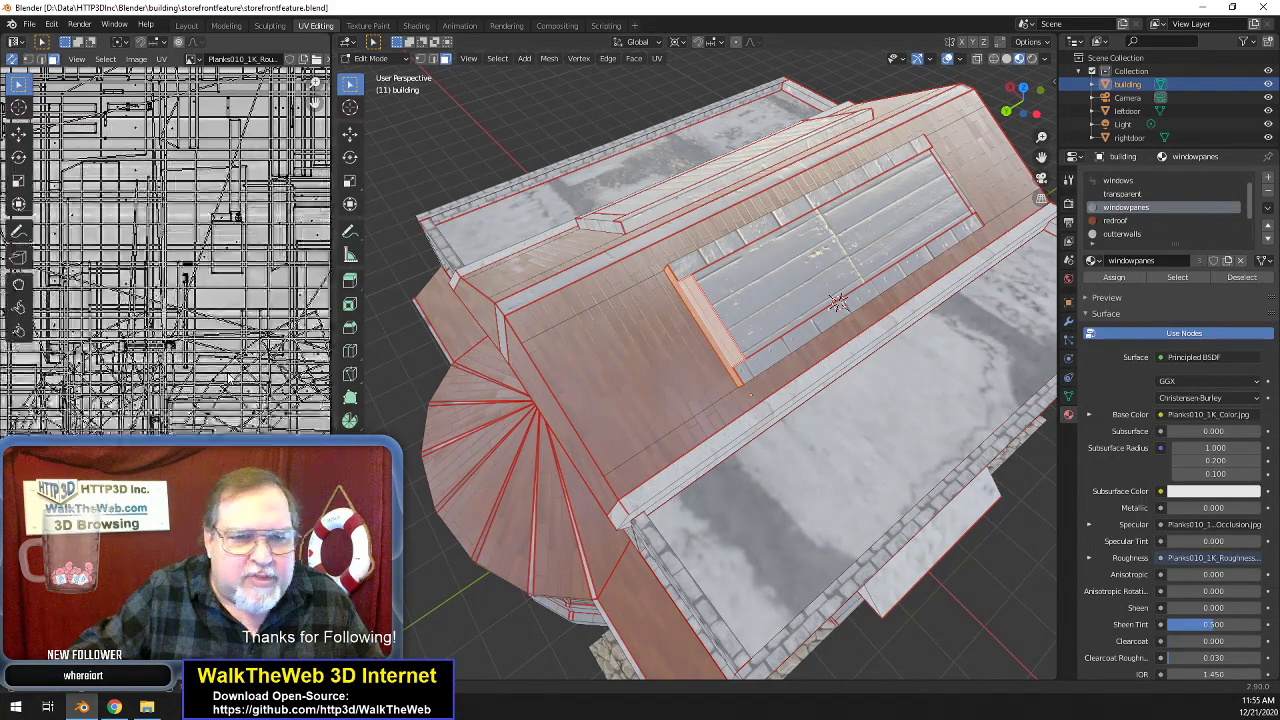
scroll(822, 291, up, 4)
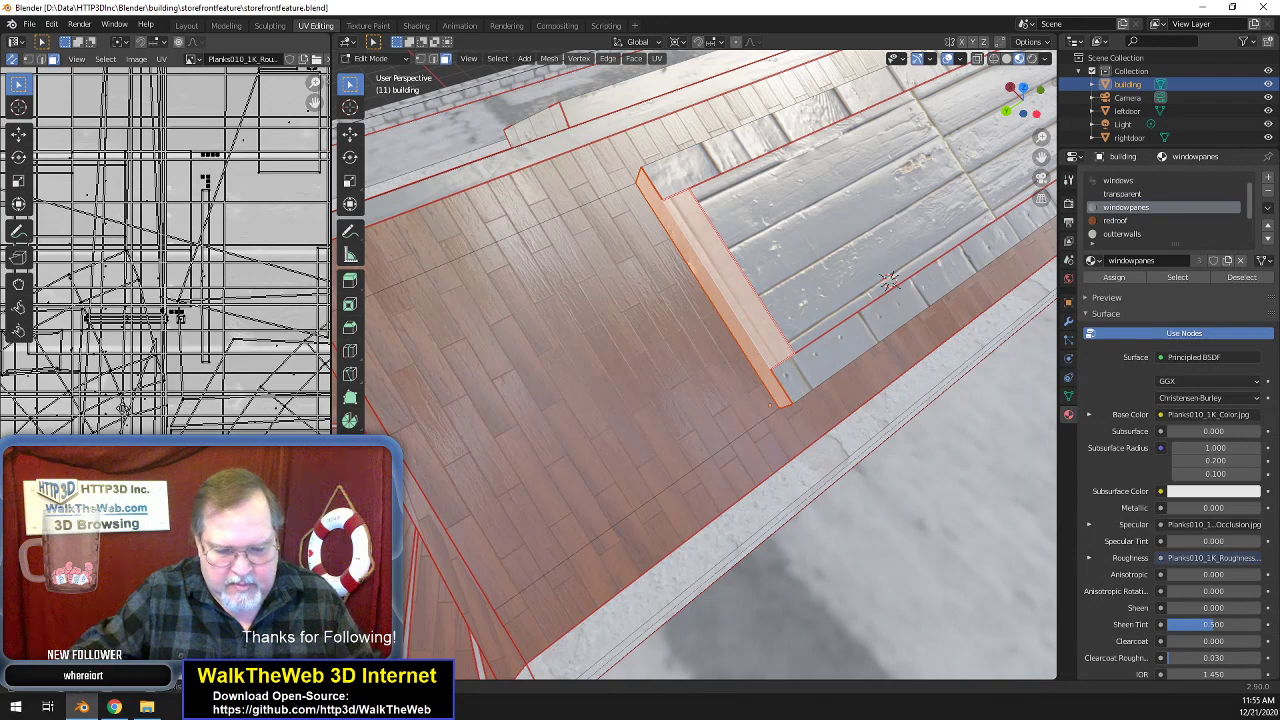
key(g)
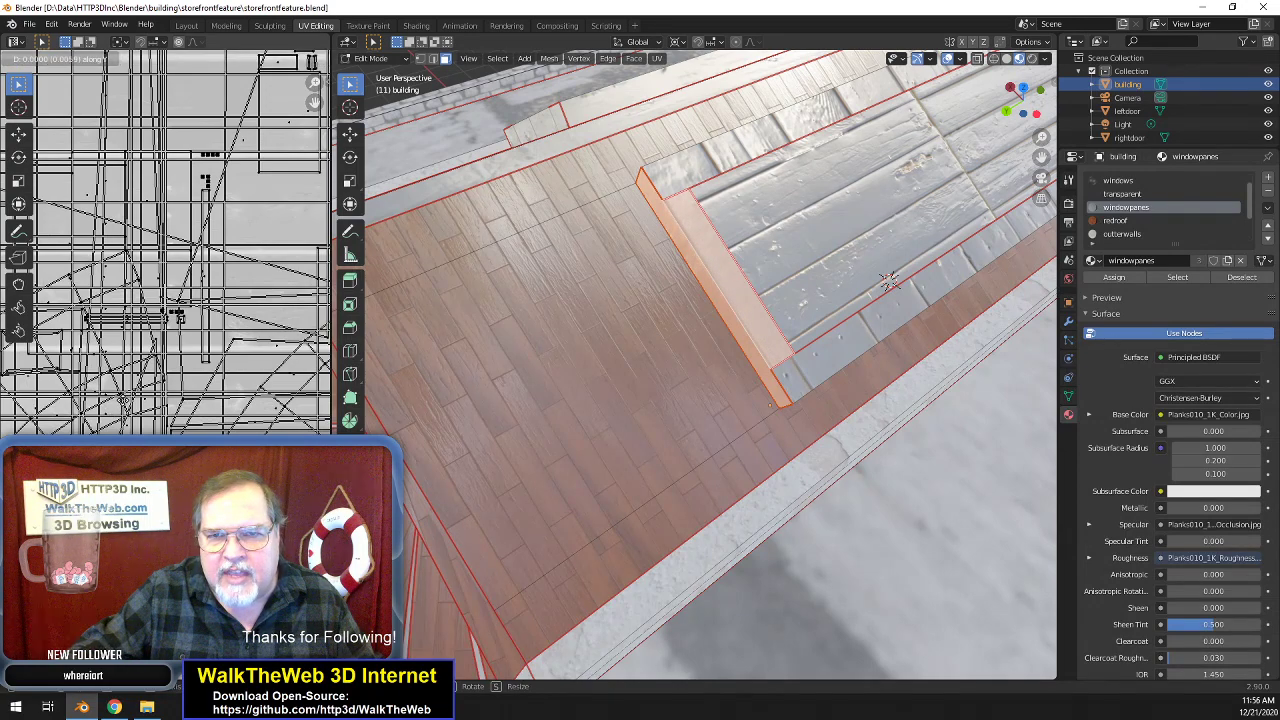
click(125, 402)
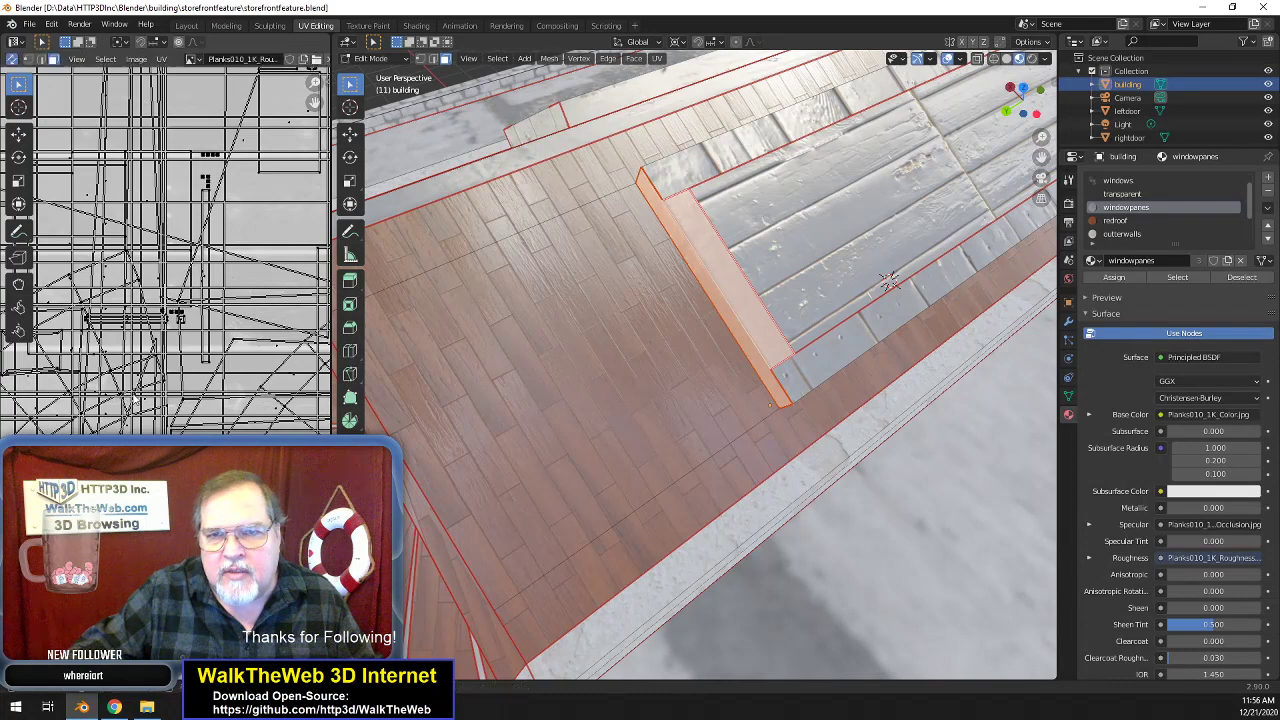
- Rotate the UVs of the skylight's long eave-side frame faces by 90 degrees
click(860, 331)
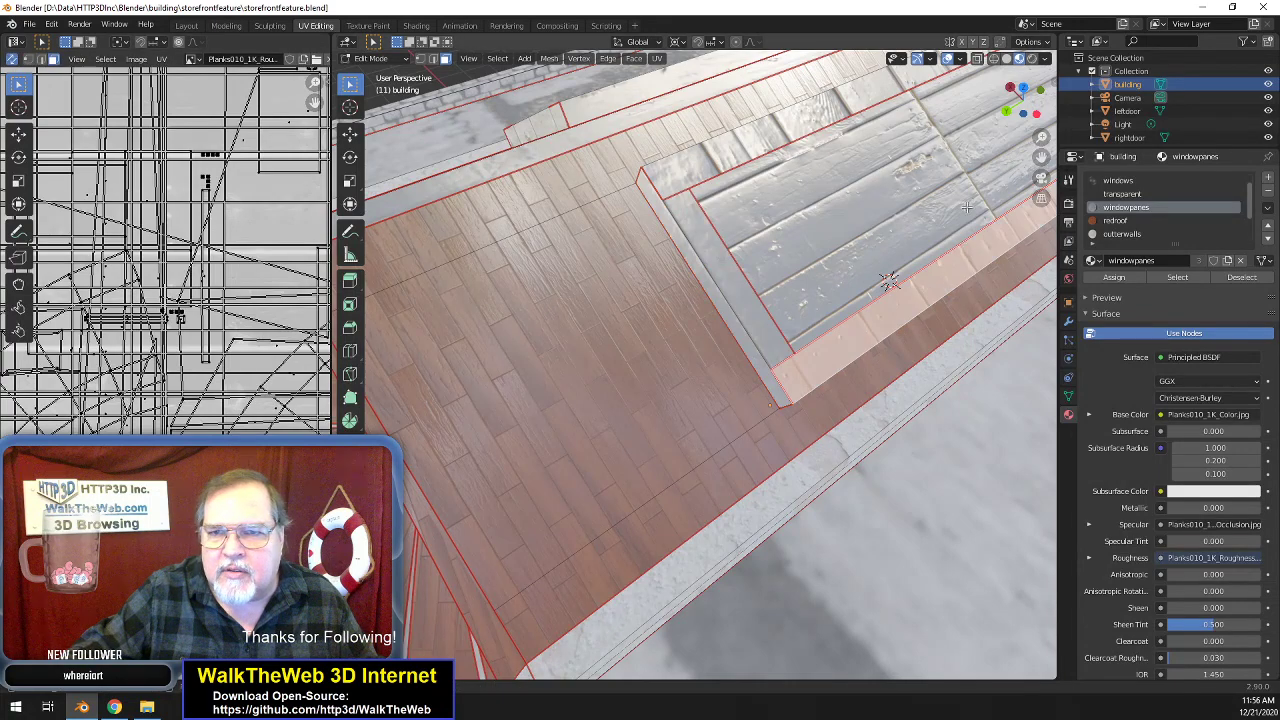
drag(1018, 104, 994, 55)
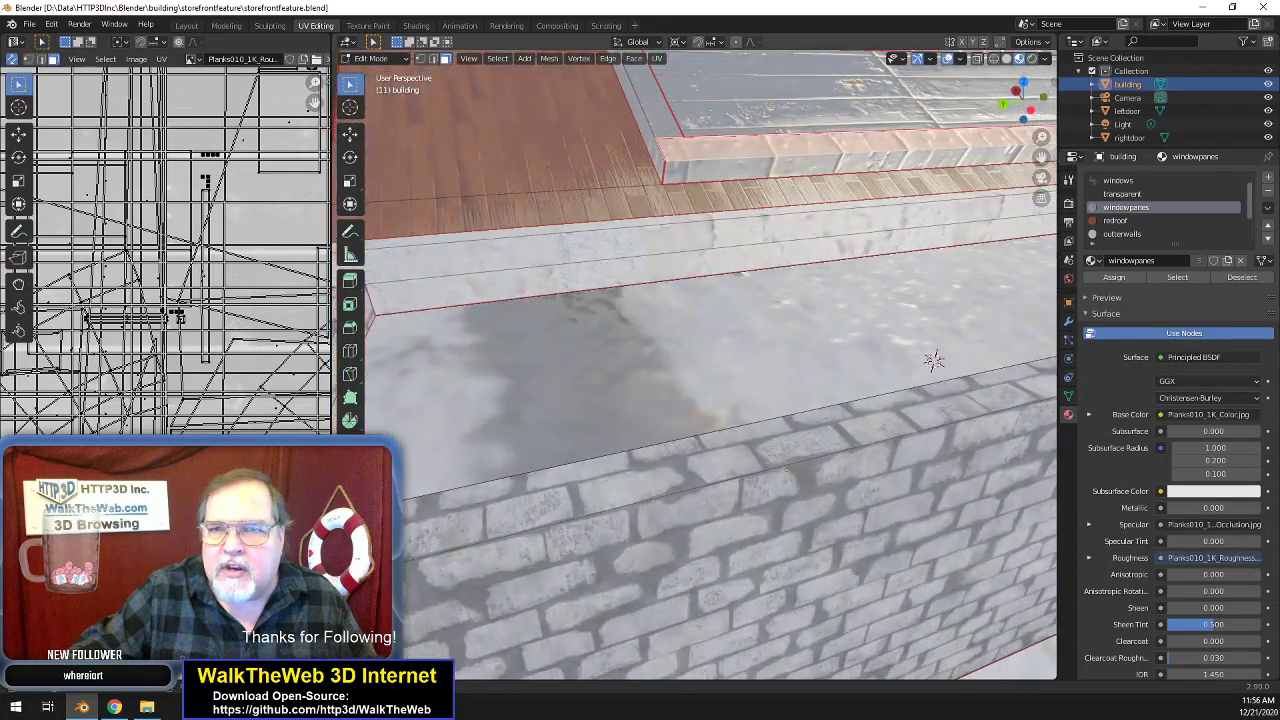
shift+click(883, 160)
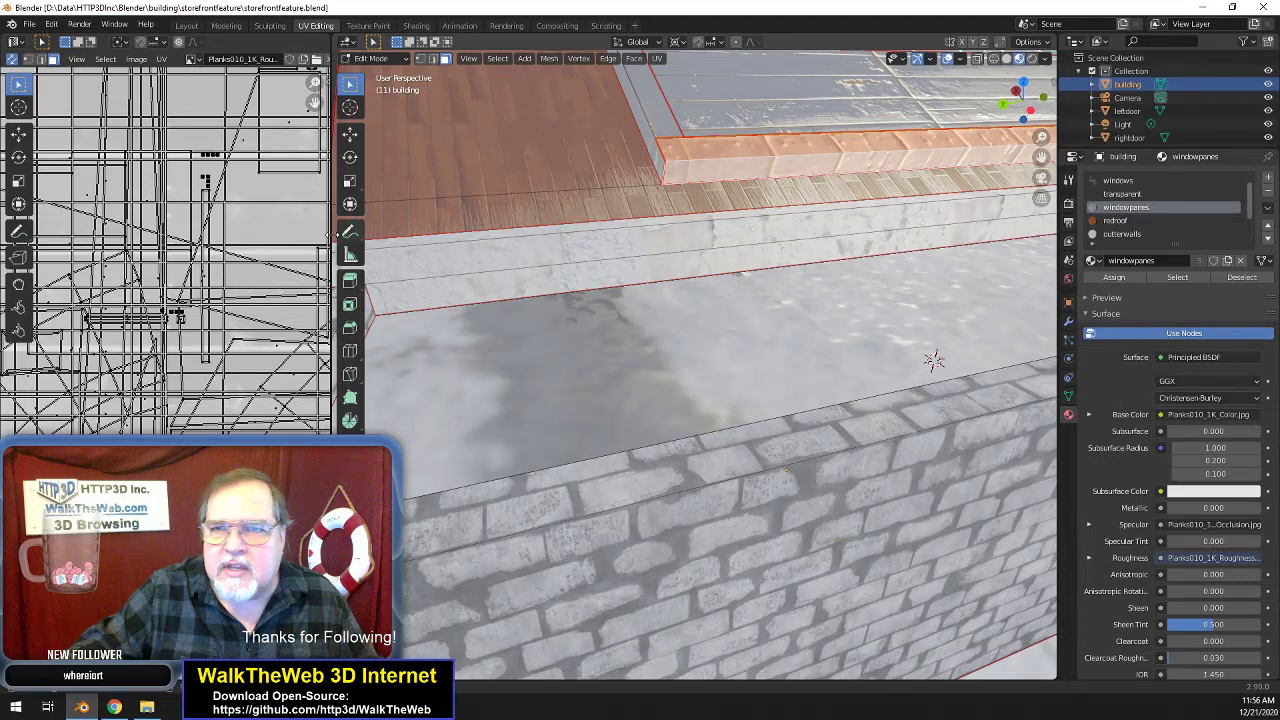
key(g)
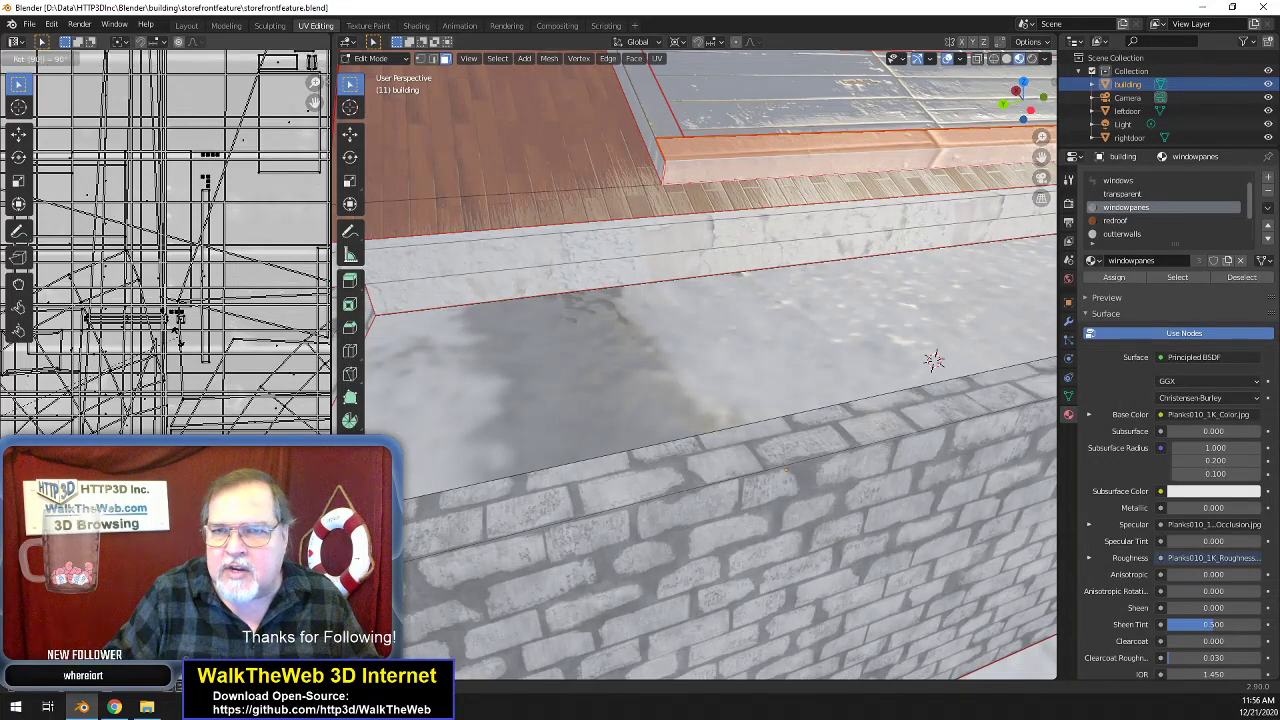
click(176, 316)
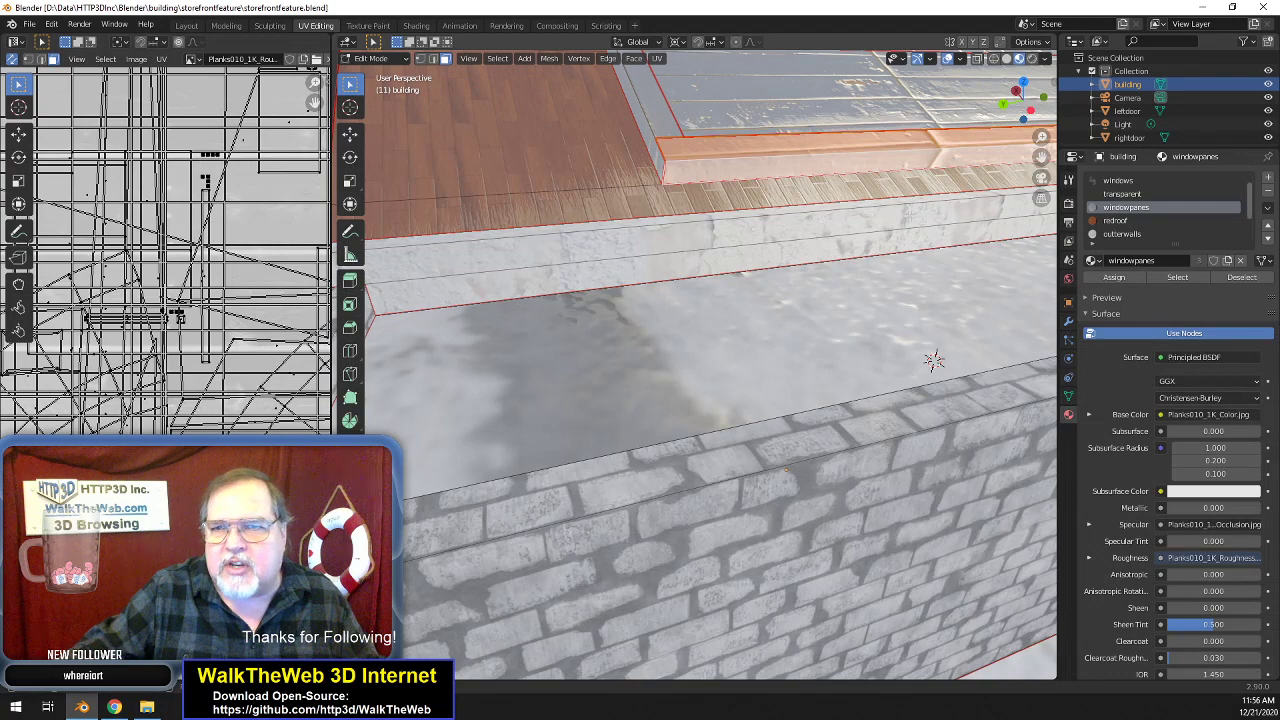
- Shift the UVs of the skylight's long eave-side frame faces along the axes to move the plank joint off the frame
scroll(893, 217, down, 2)
scroll(893, 217, down, 1)
middle_drag(818, 400, 806, 403)
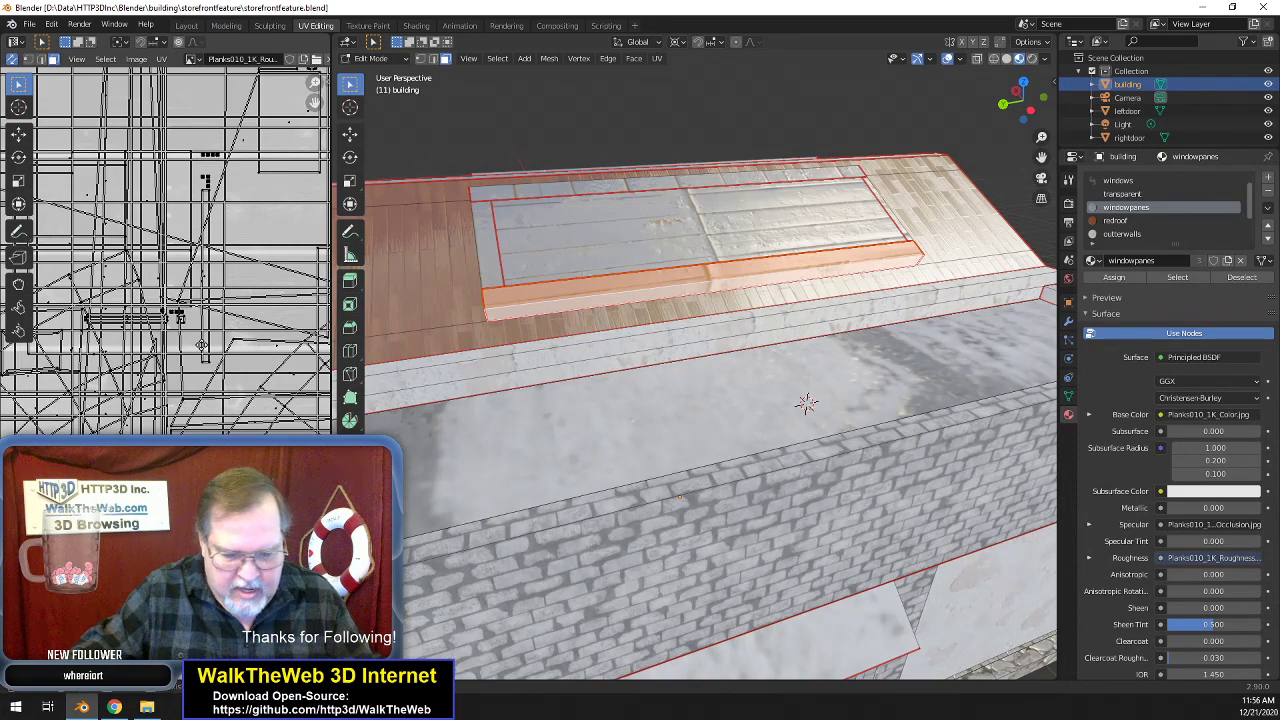
key(g)
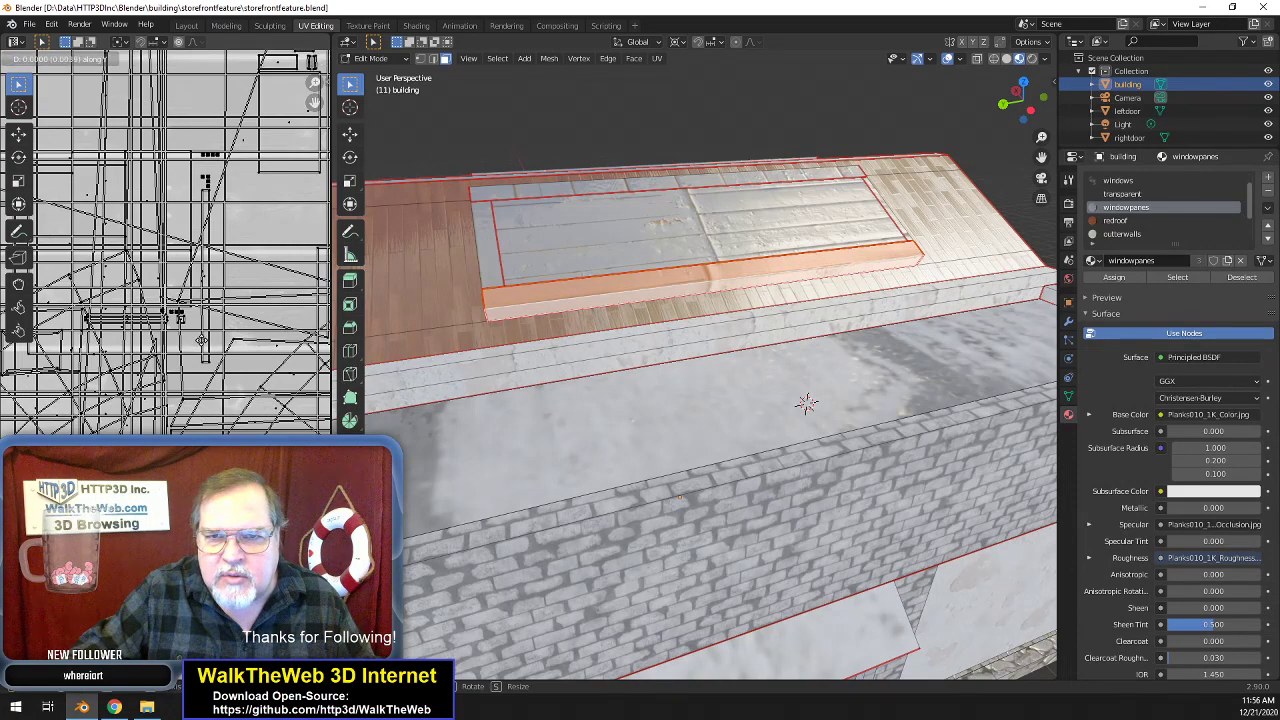
click(201, 340)
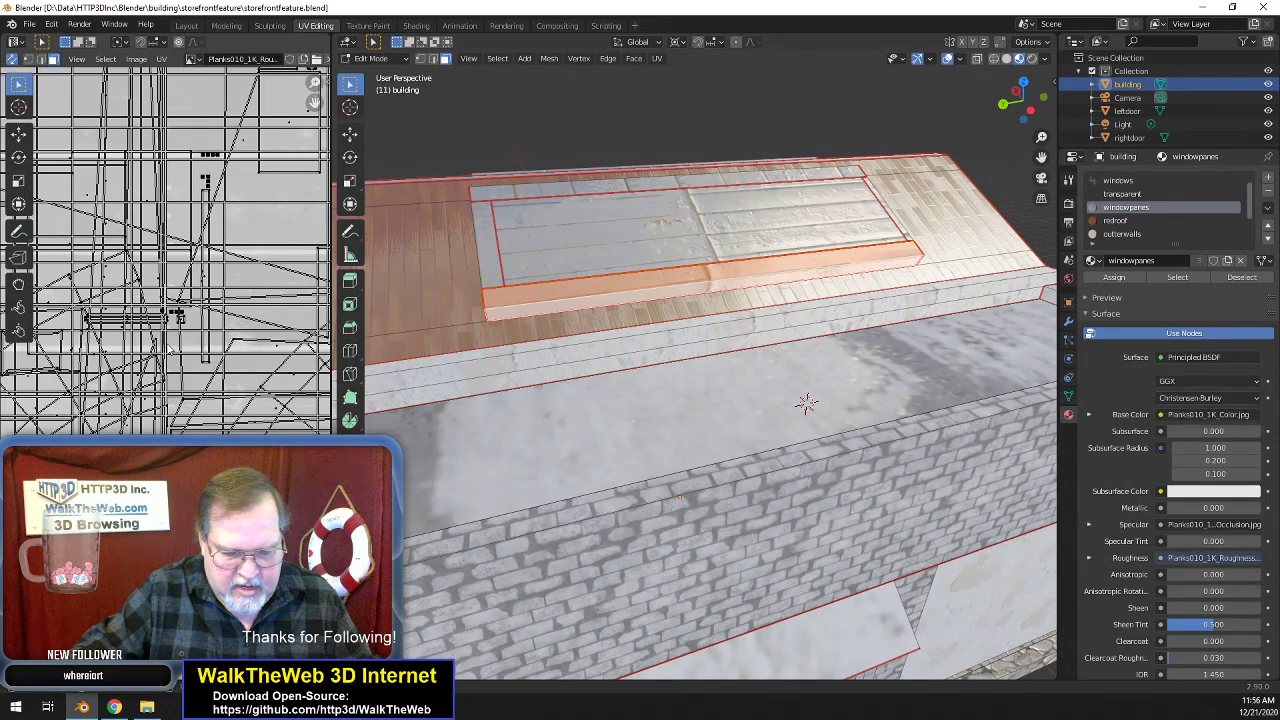
key(g)
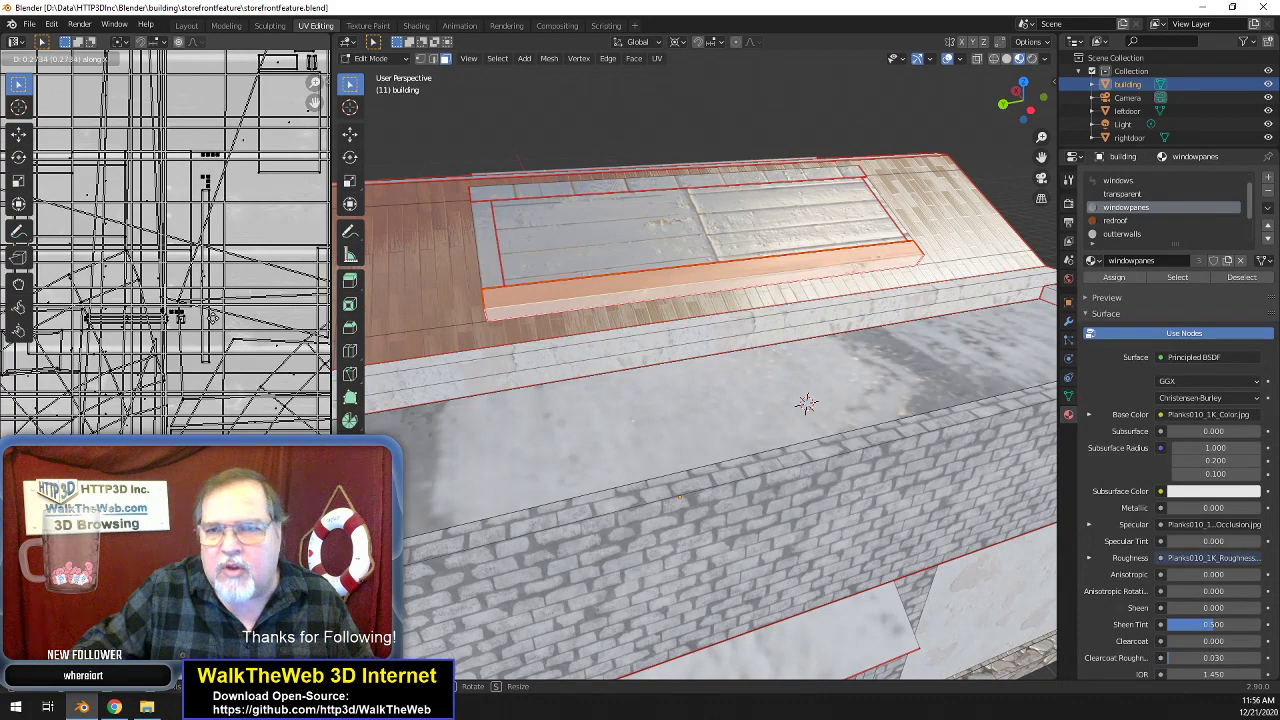
click(176, 314)
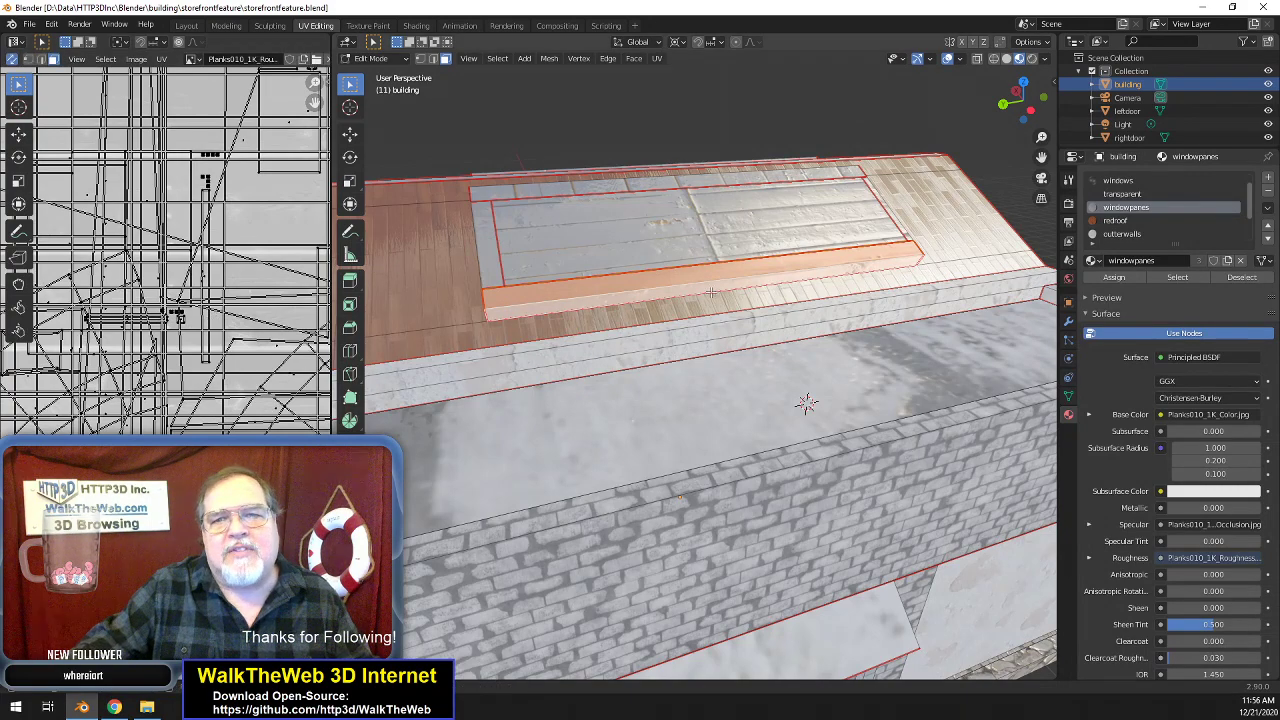
- Rotate the UVs of the same skylight's short rear frame faces by 90 degrees
drag(1024, 104, 882, 116)
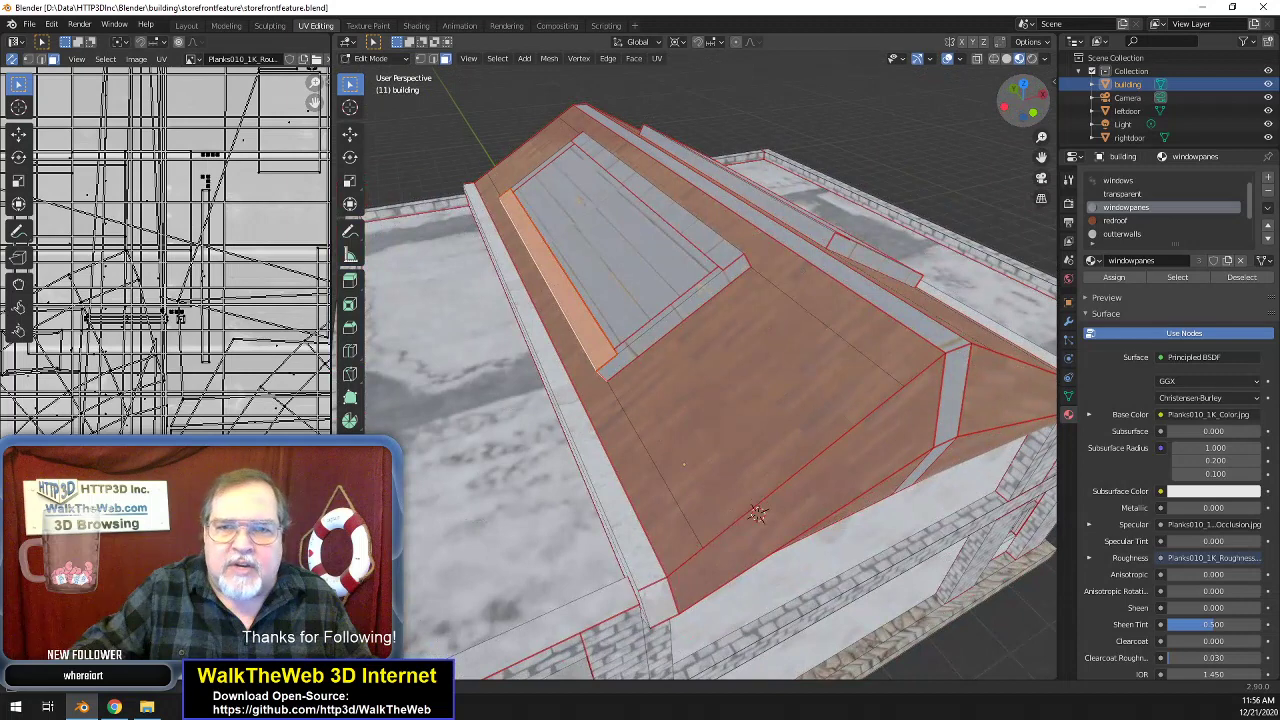
click(702, 283)
shift+click(698, 285)
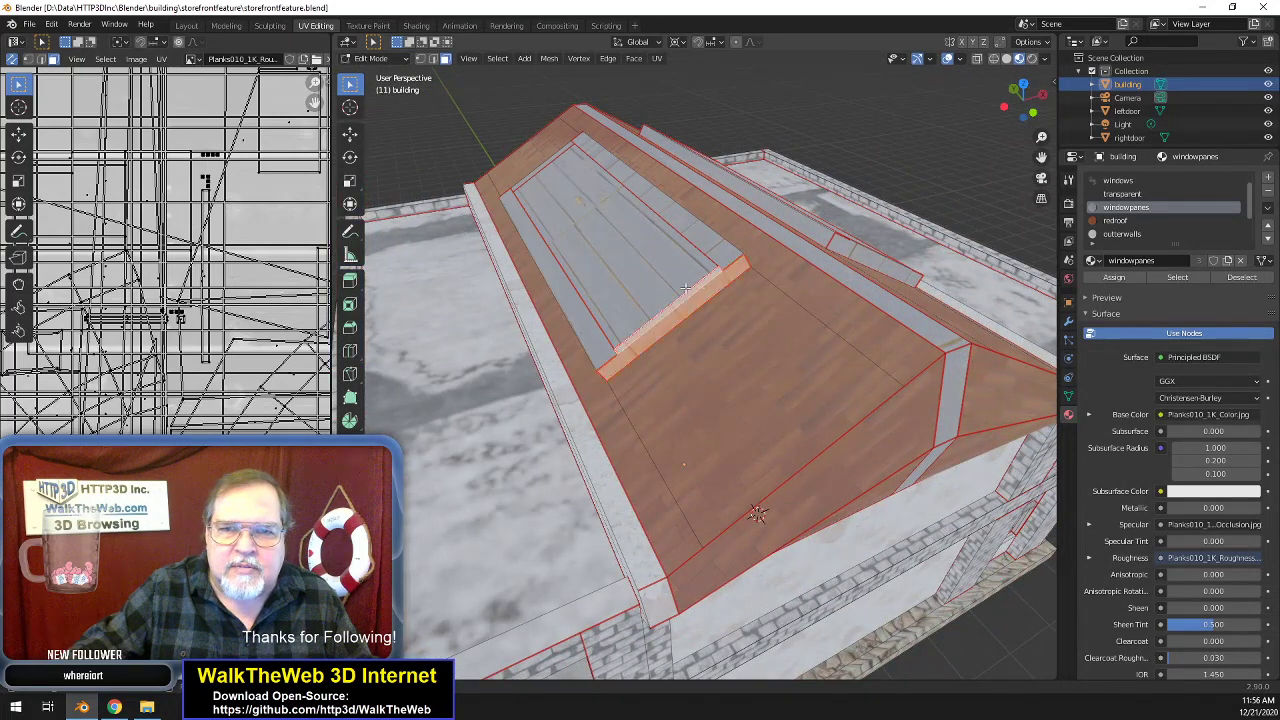
text(r90)
key(Return)
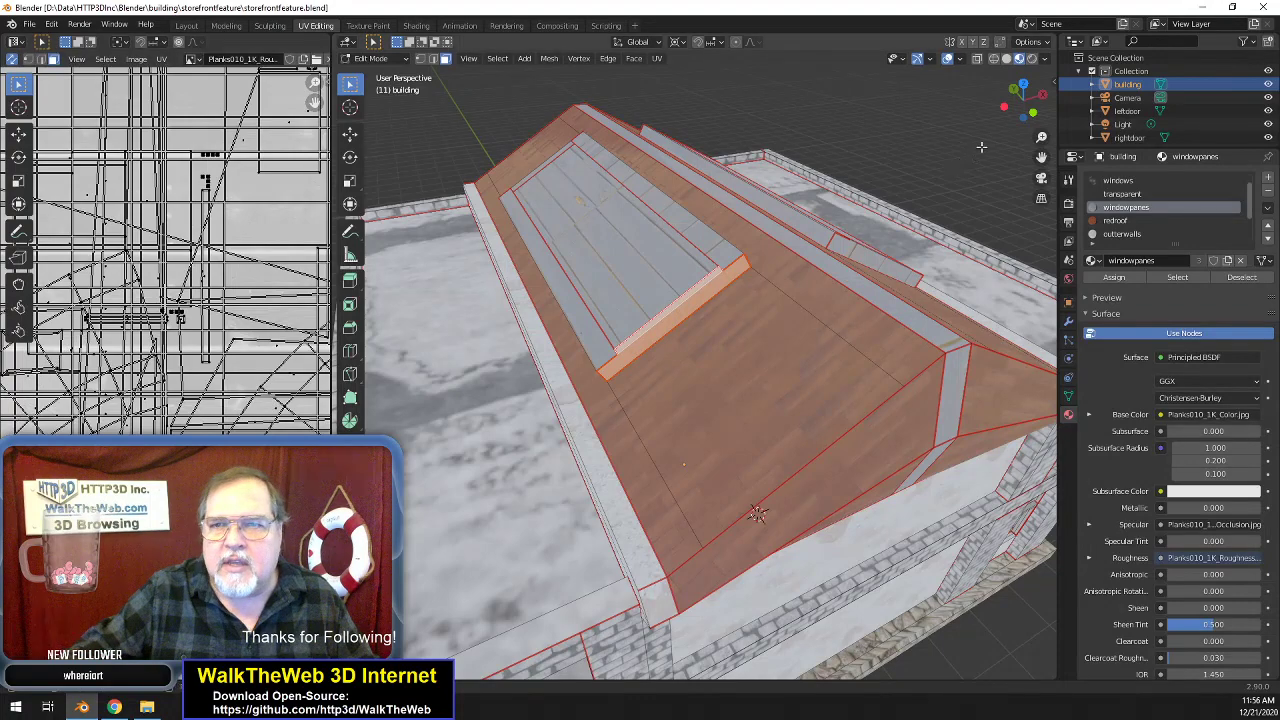
- Rotate the UVs of the same skylight's long ridge-side frame faces by 90 degrees and slide them along one axis
click(728, 245)
drag(1024, 110, 973, 141)
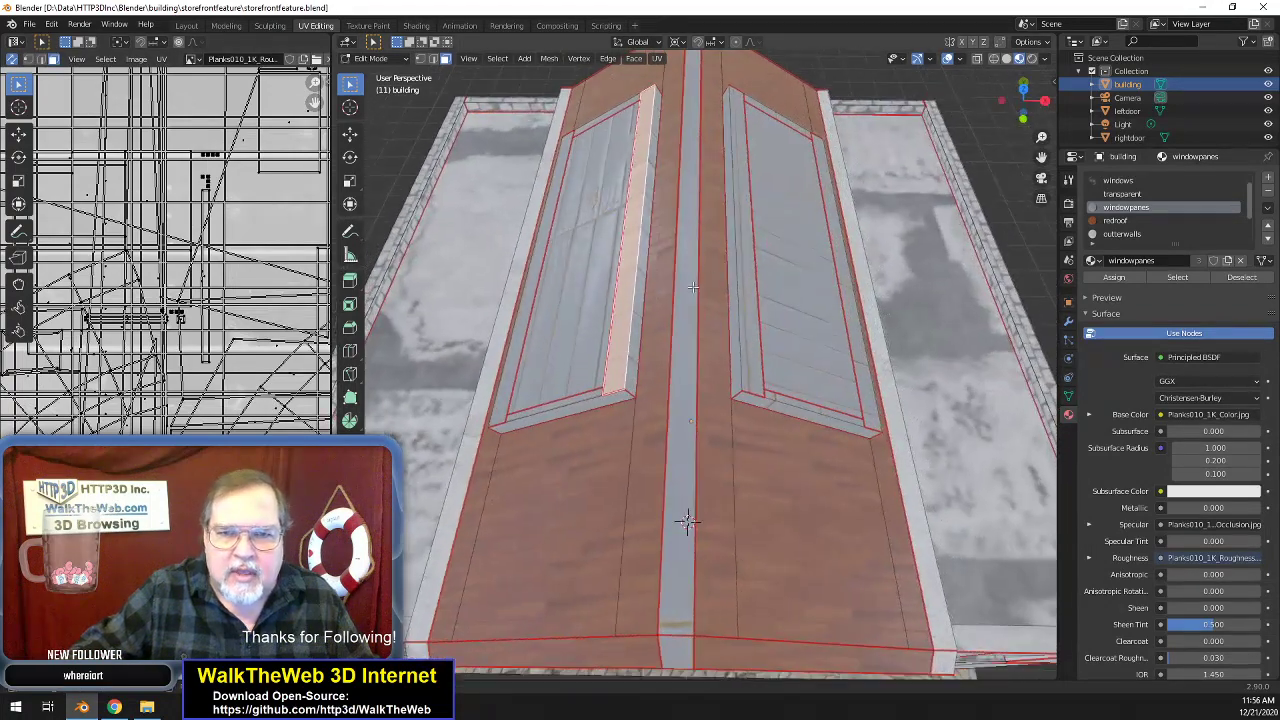
shift+click(637, 320)
text(r90)
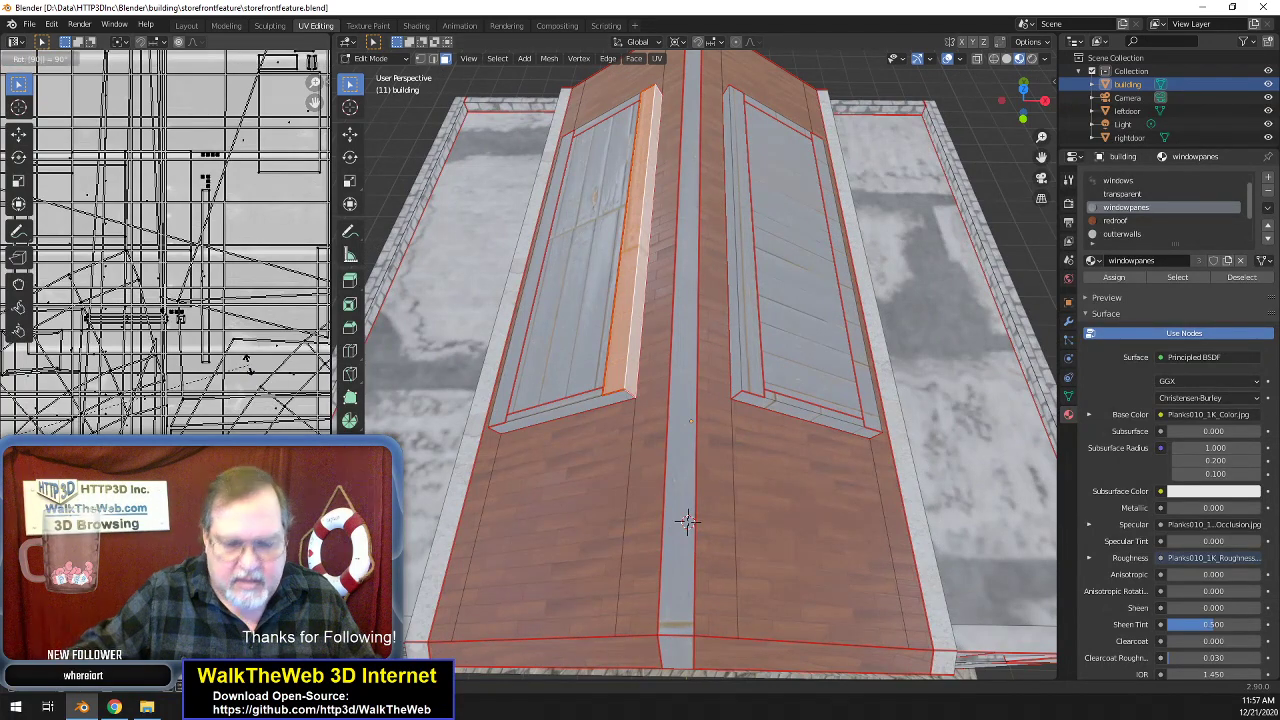
key(Return)
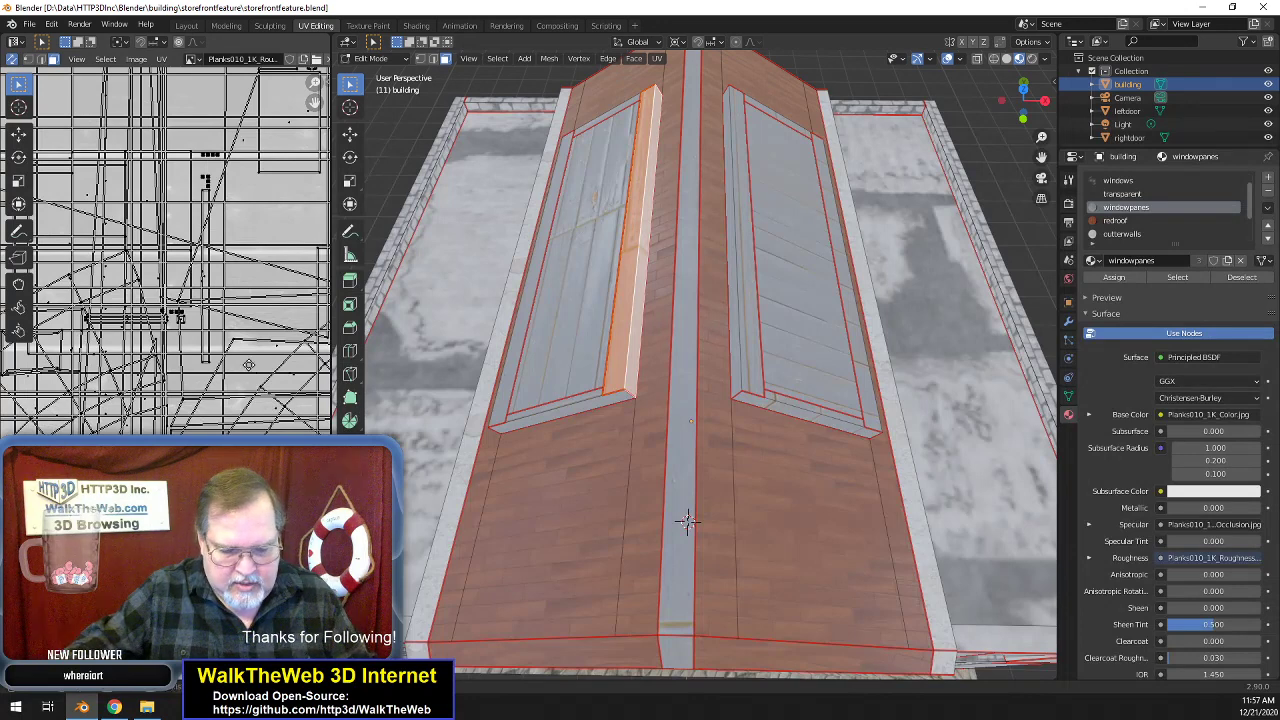
key(g)
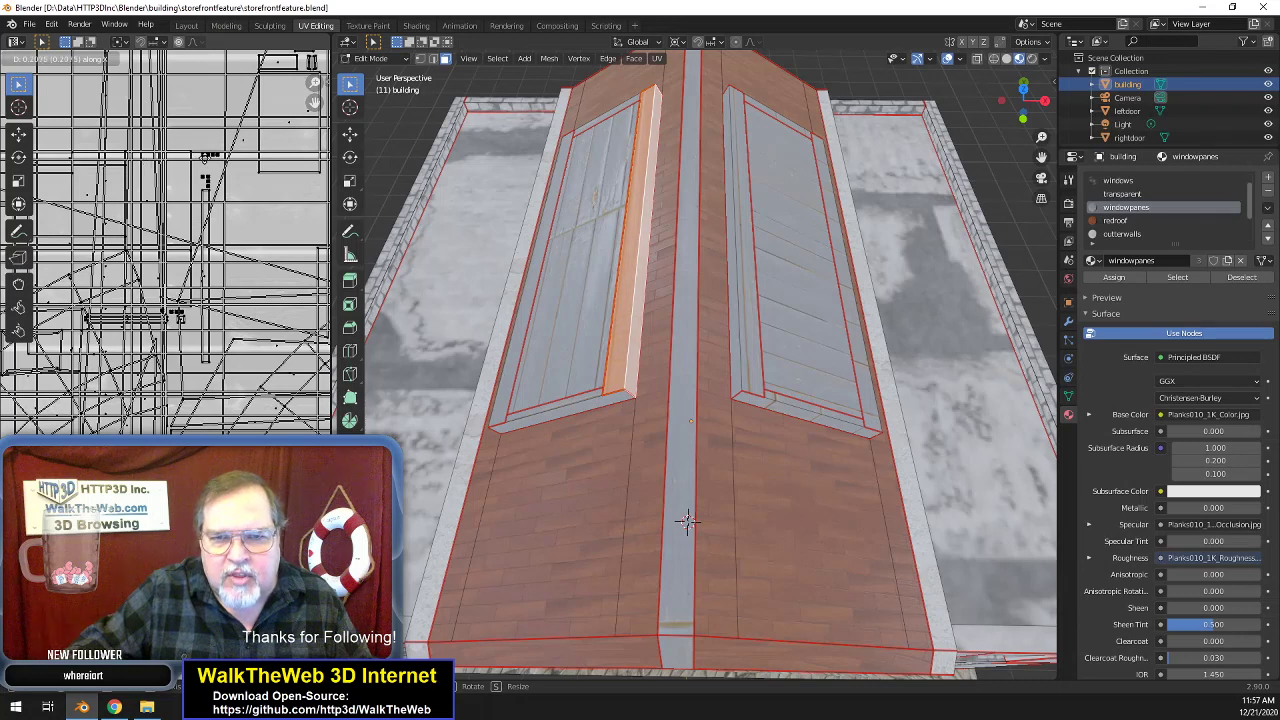
key(Return)
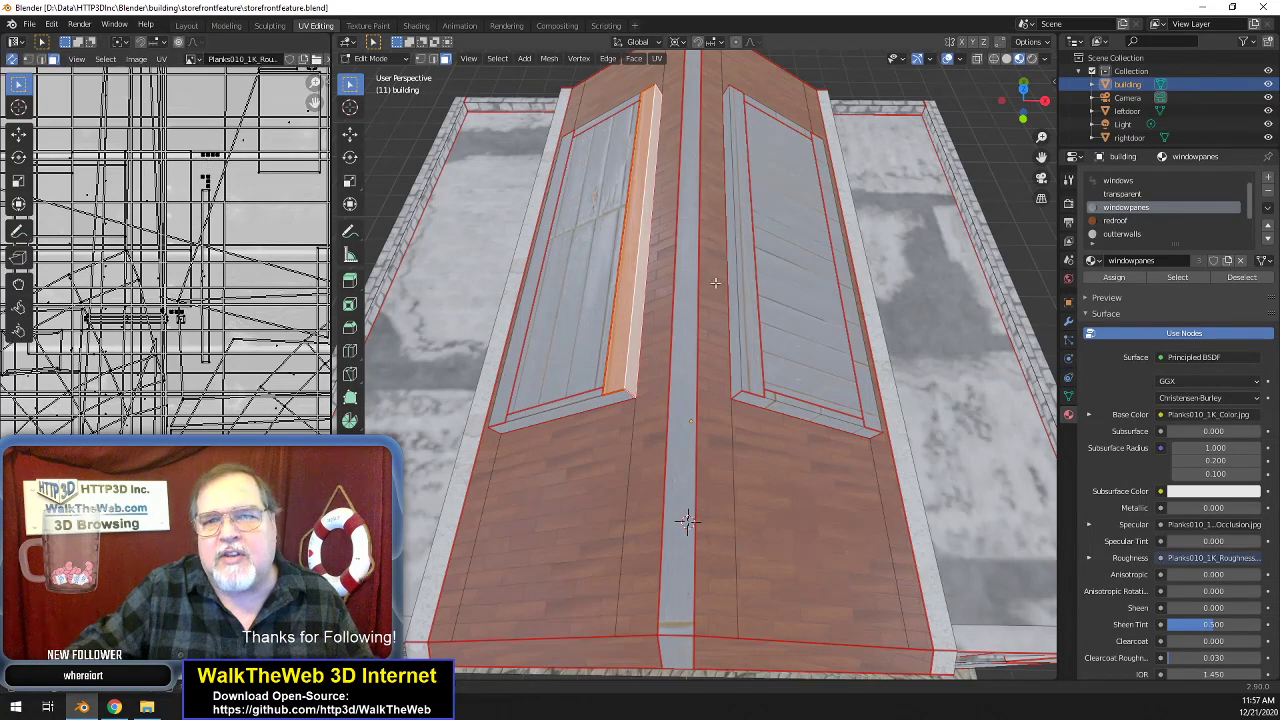
- Move the UVs of the opposite skylight's long ridge-side frame faces along X and along Y to reposition the plank texture
click(750, 356)
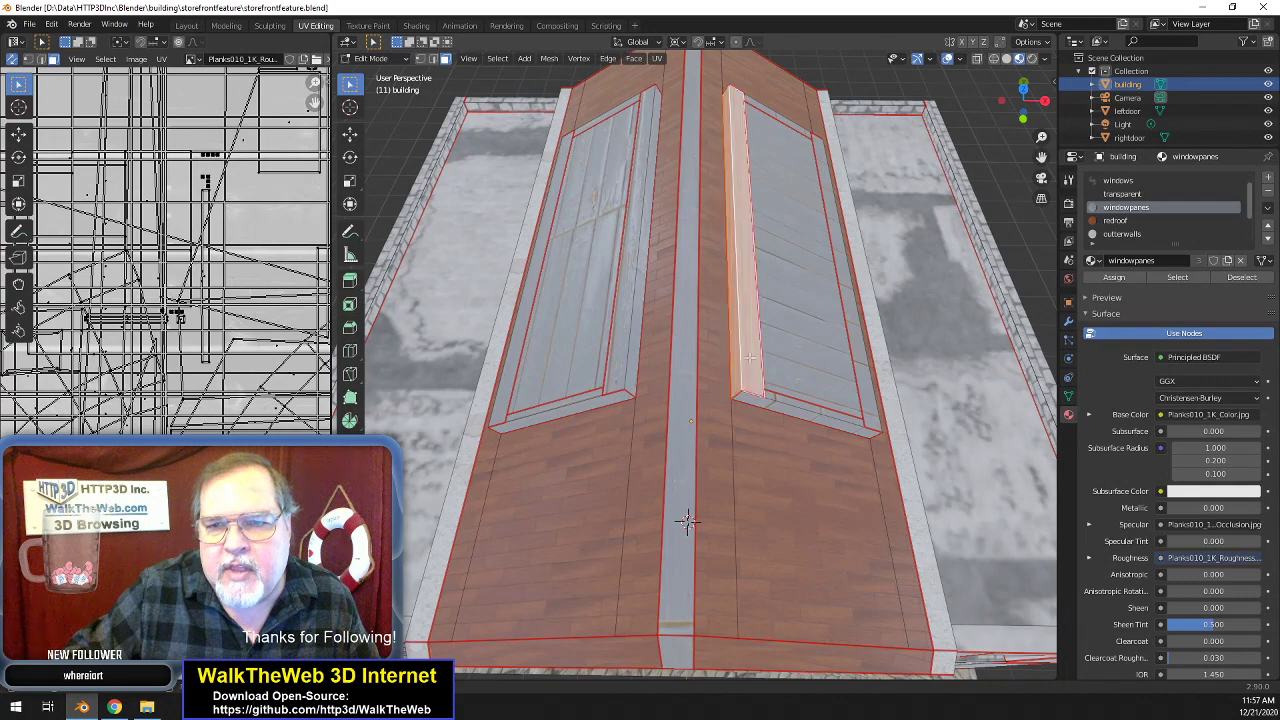
key(g)
key(x)
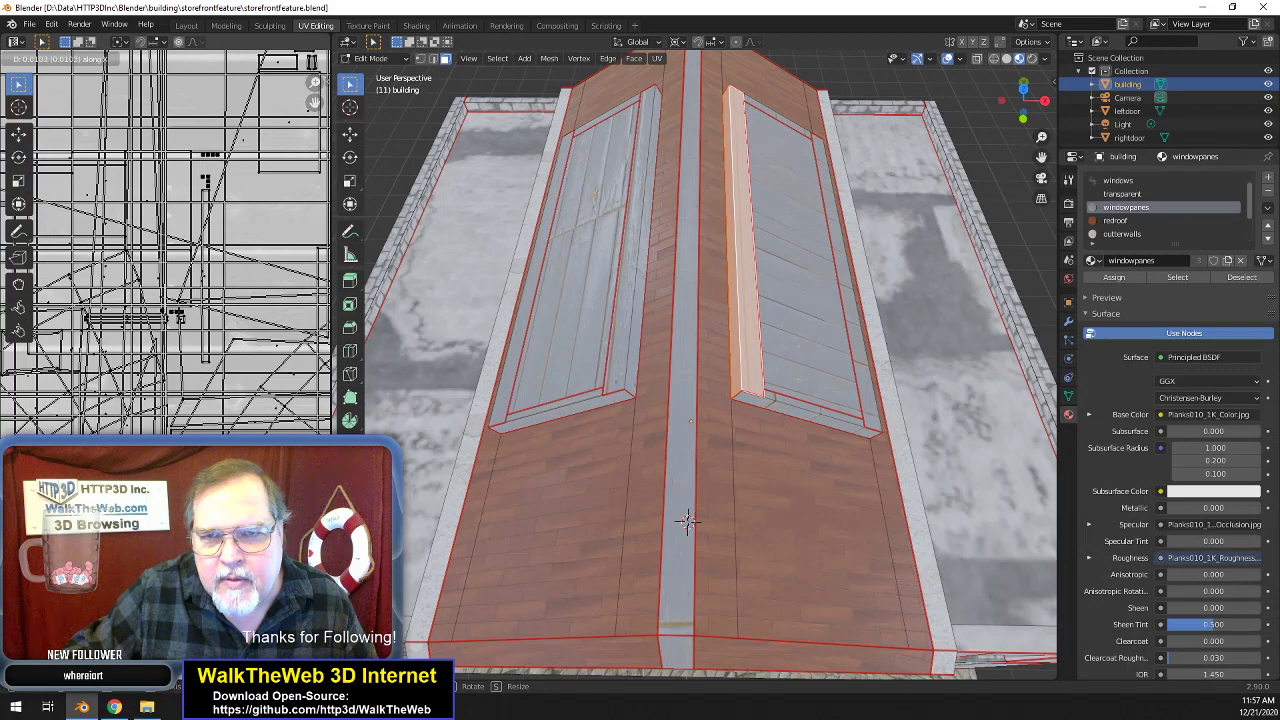
click(152, 353)
key(g)
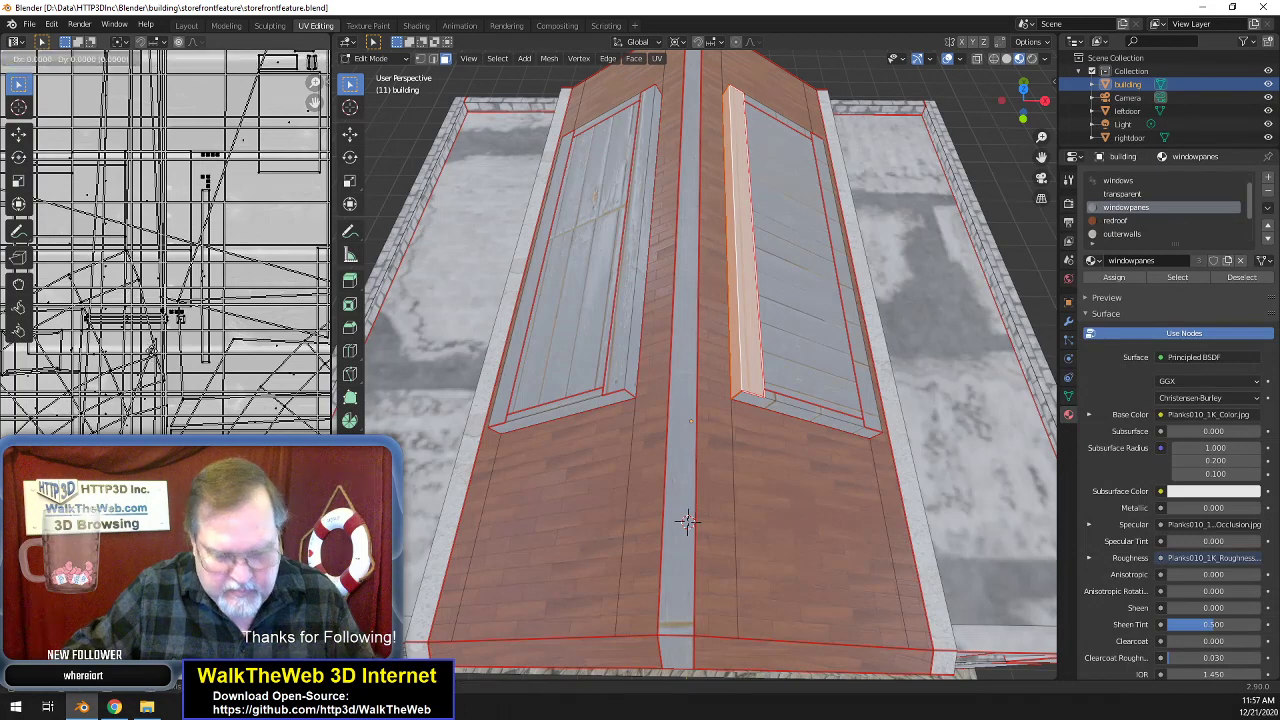
key(y)
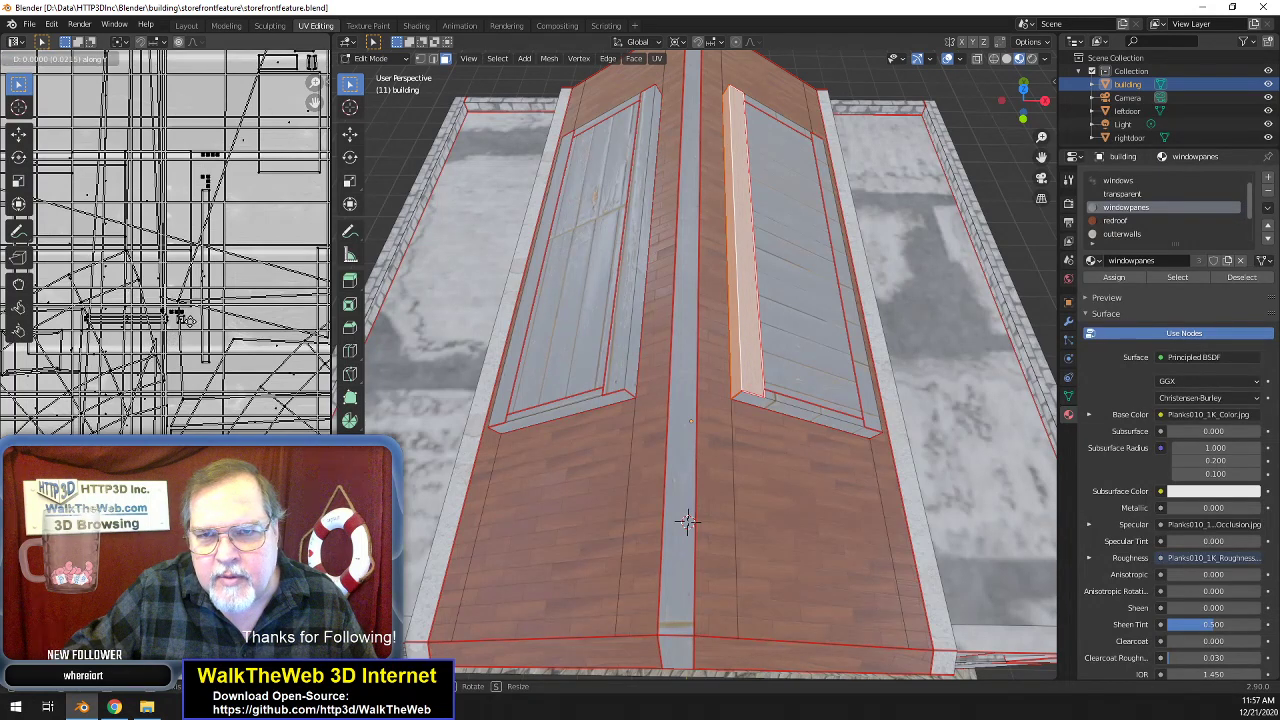
click(186, 318)
- Rotate the UVs of the opposite skylight's short rear frame faces
click(813, 402)
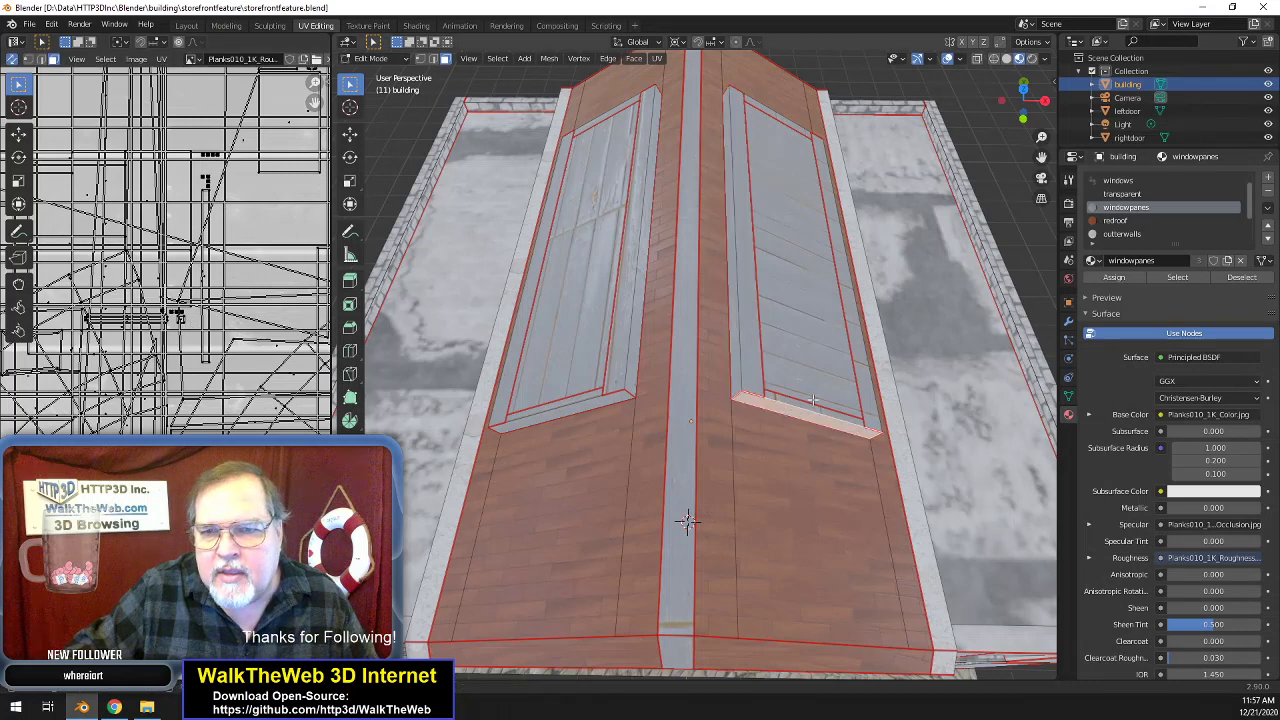
key(r)
click(190, 310)
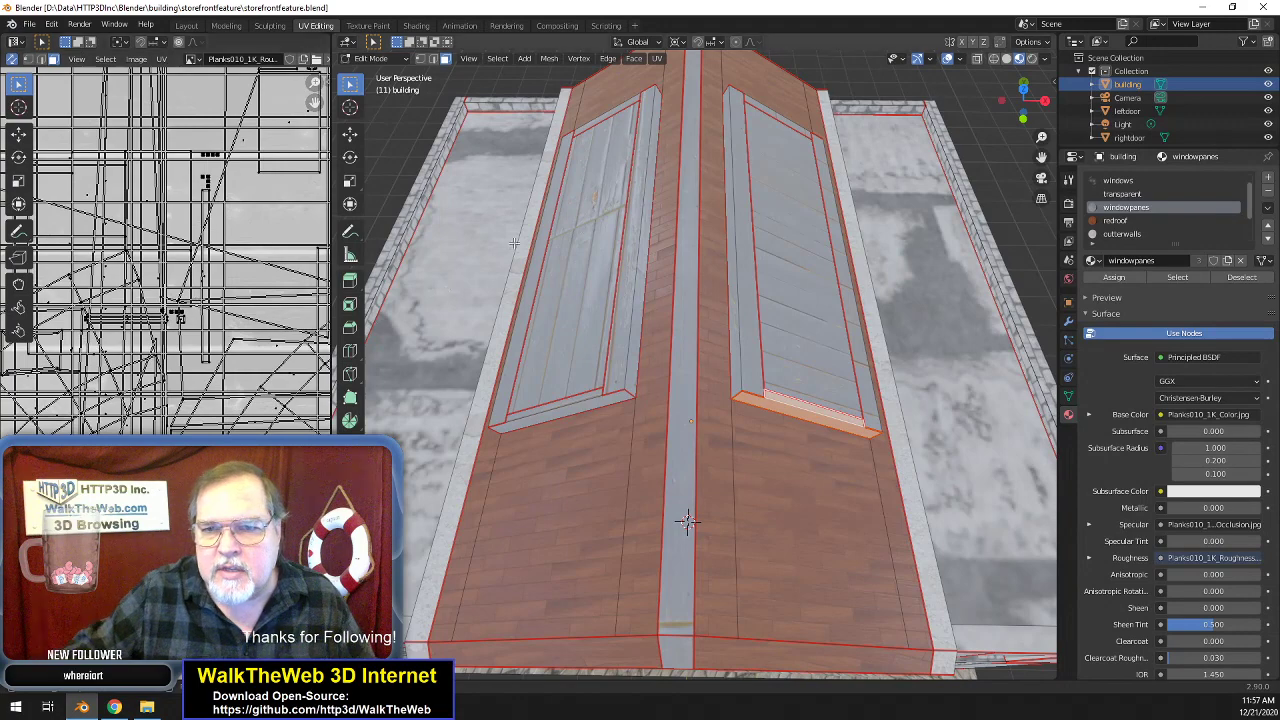
click(875, 412)
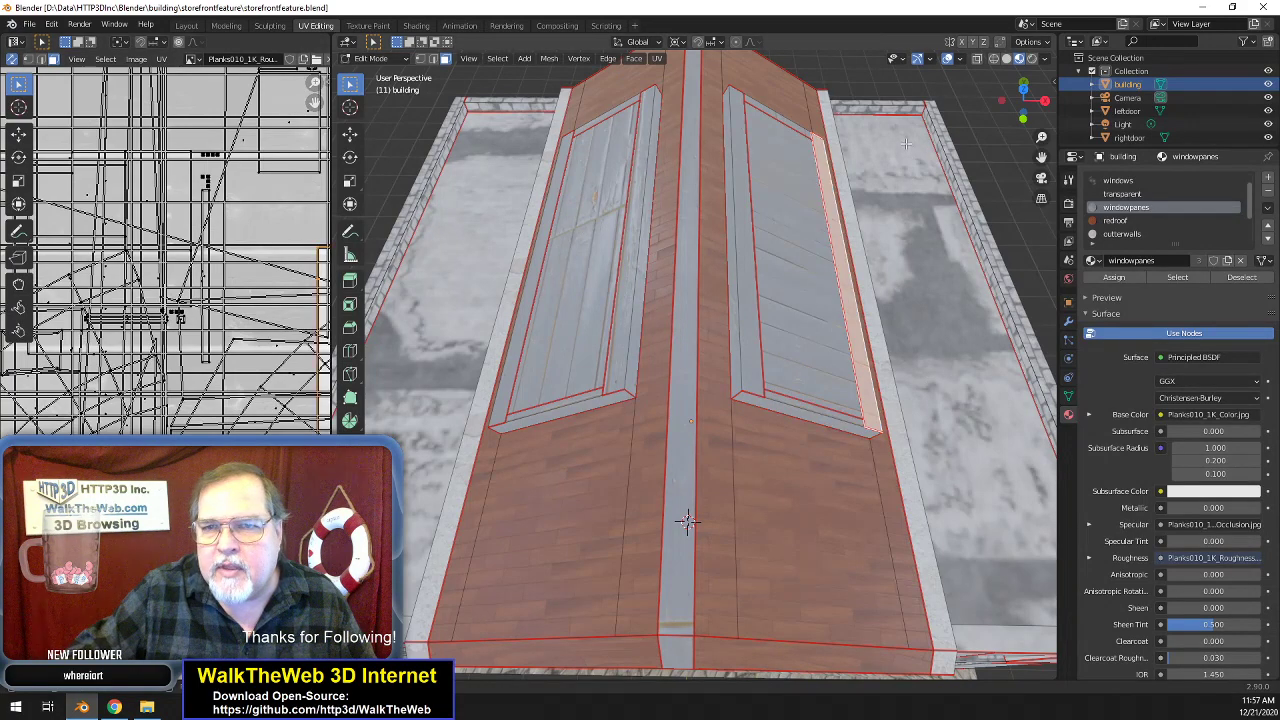
drag(1038, 106, 960, 66)
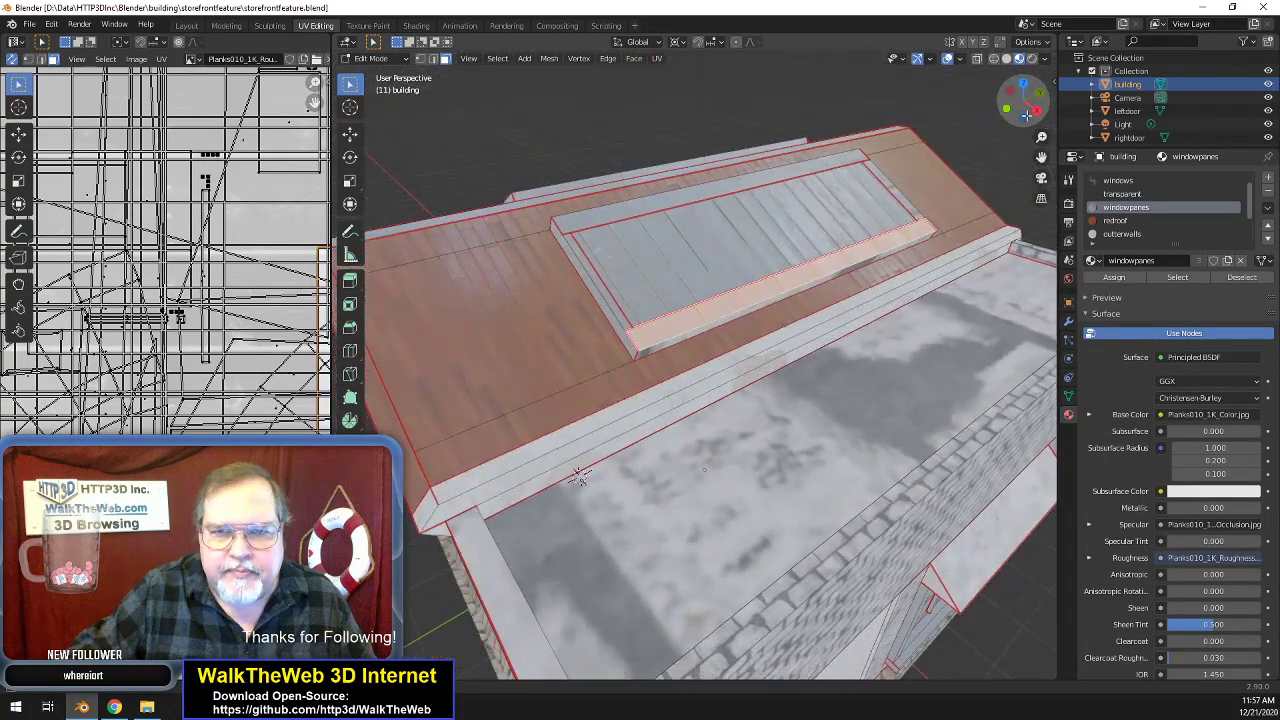
click(697, 330)
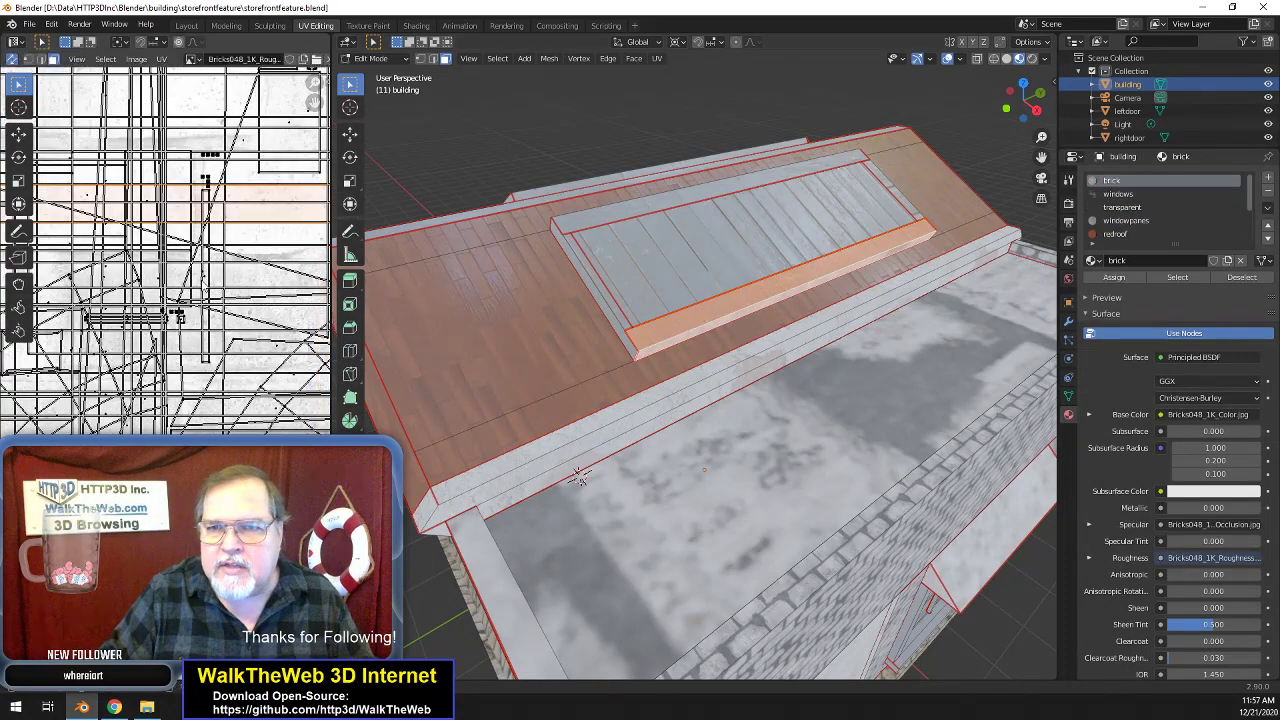
- Rotate the UVs of the same skylight's short front frame faces by 90 degrees and shift them along X
drag(1022, 104, 990, 110)
click(748, 287)
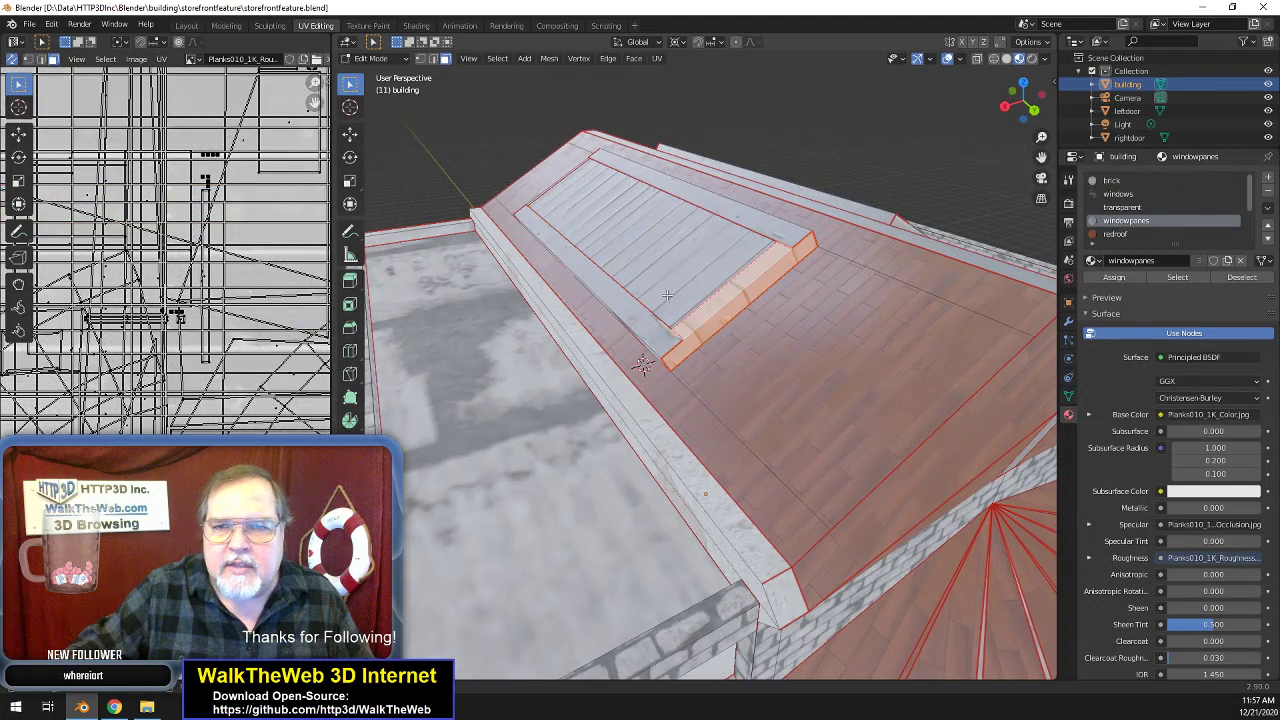
text(r-90)
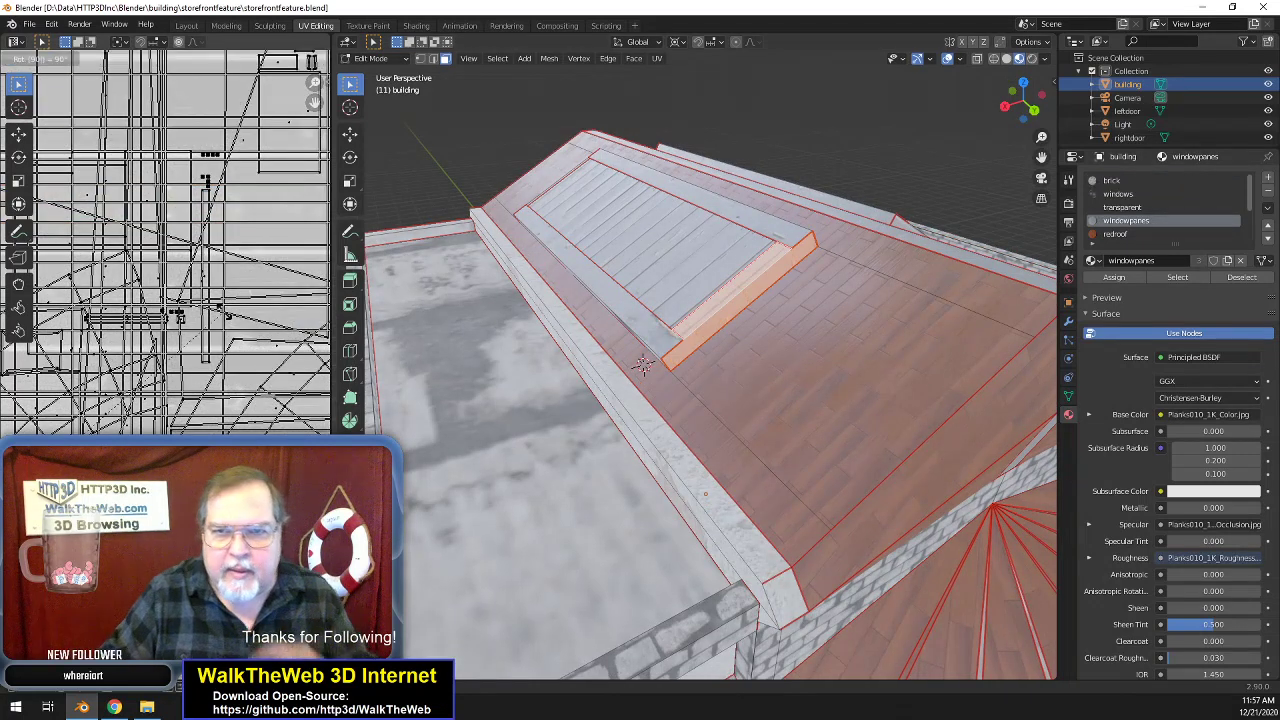
key(Return)
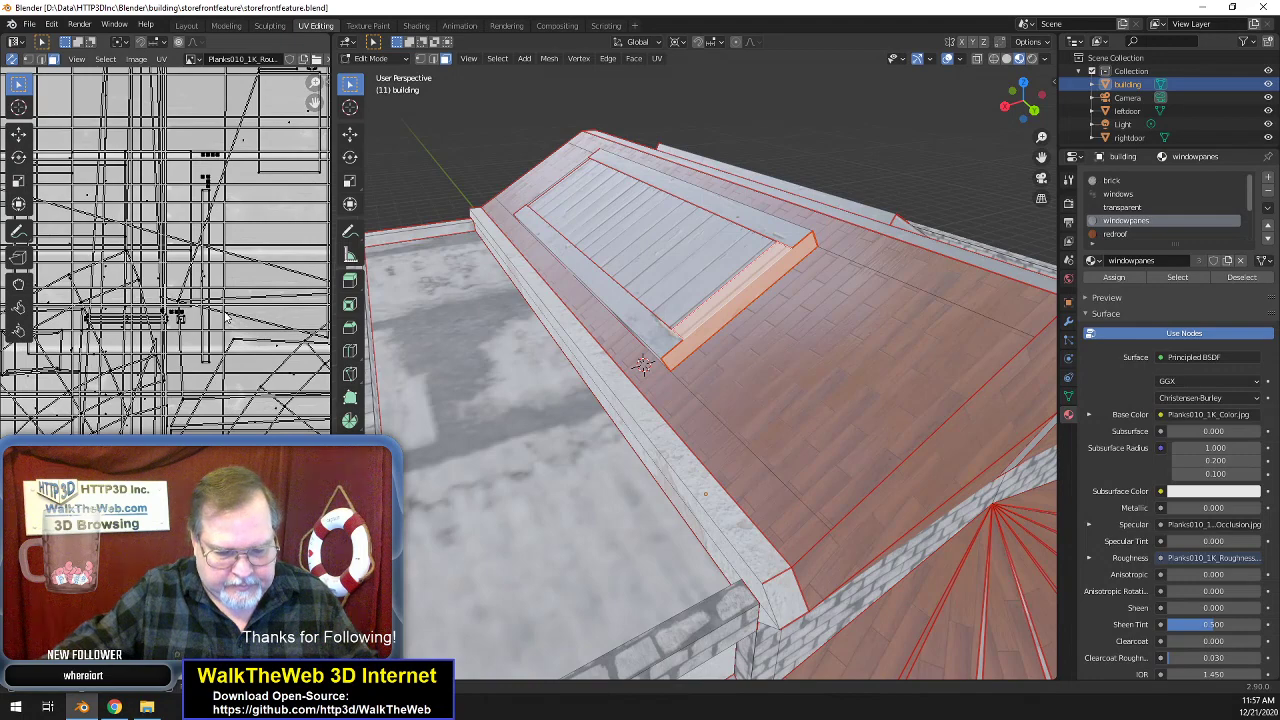
key(g)
key(x)
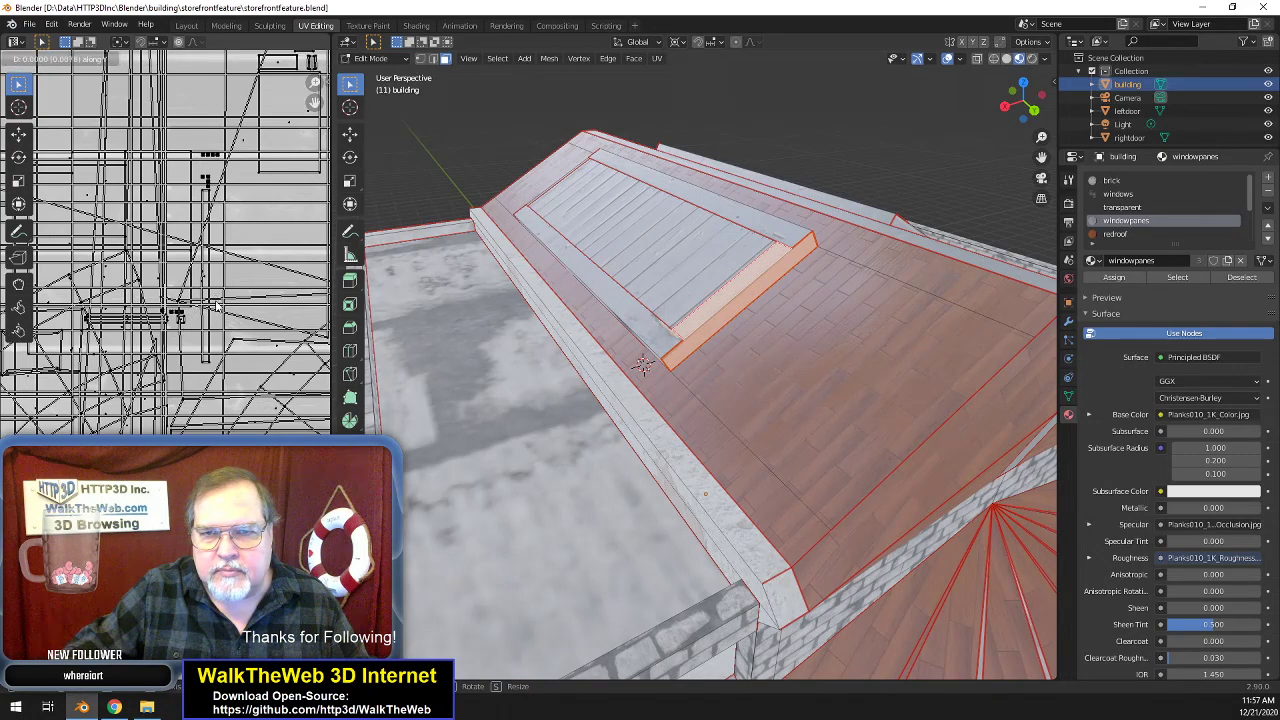
key(Return)
- Assign the windows material to the large pane faces of both roof skylights
click(700, 256)
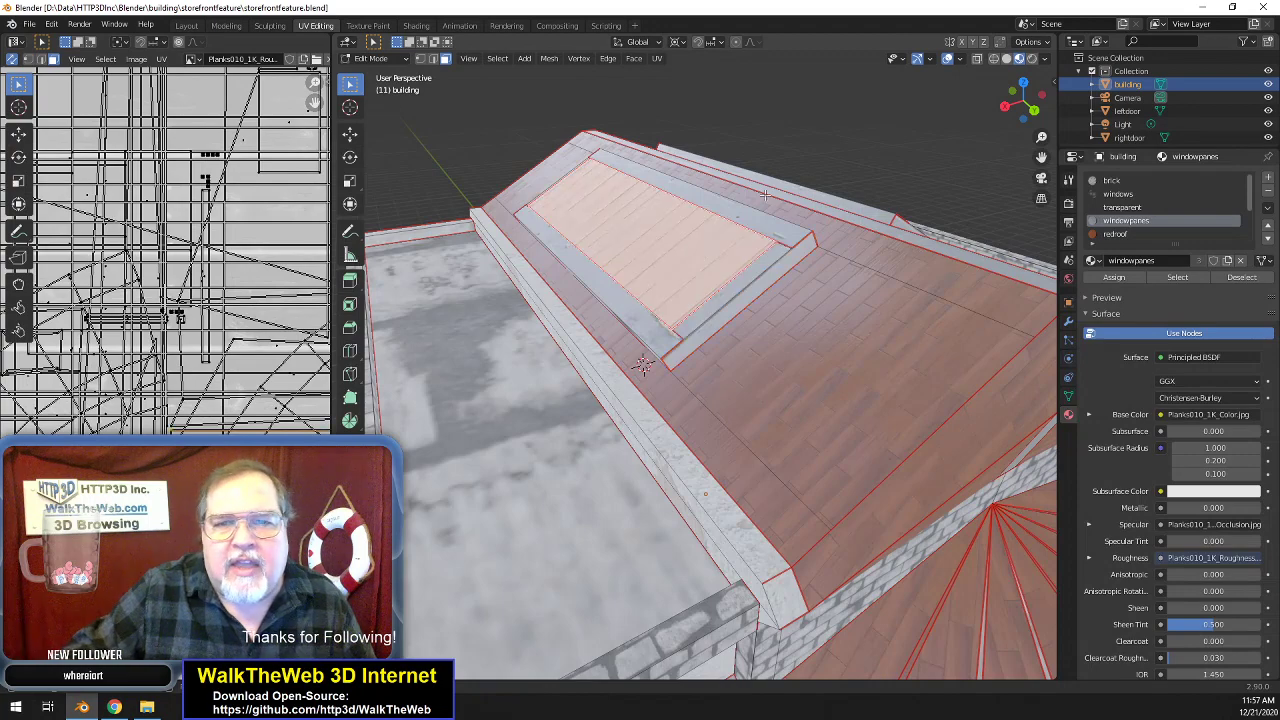
click(1118, 194)
click(1114, 277)
middle_drag(641, 364, 752, 342)
click(798, 276)
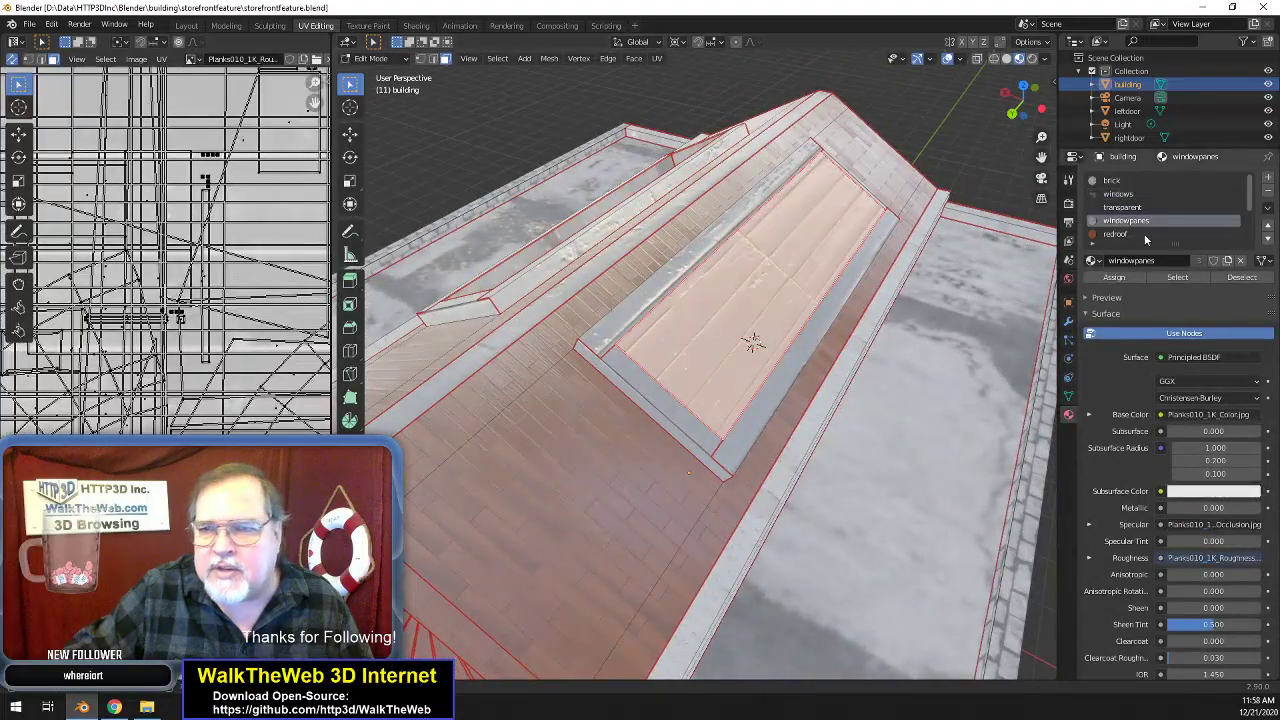
click(1120, 194)
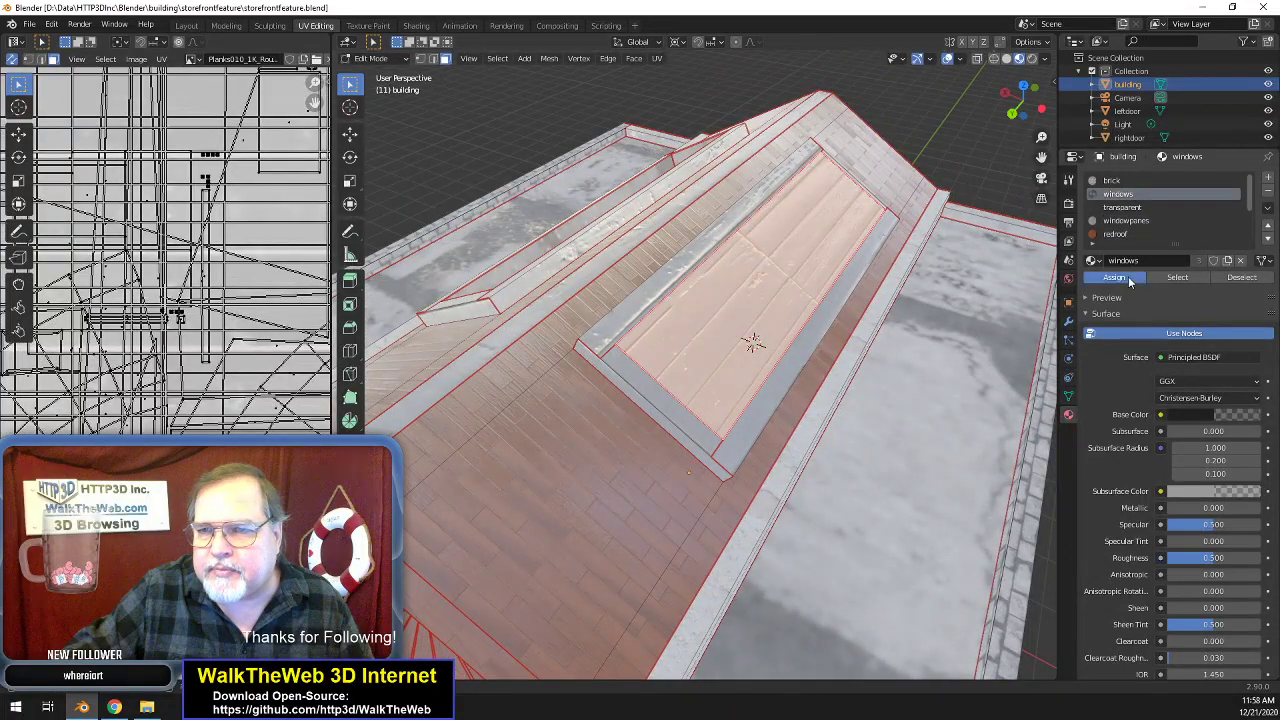
click(1130, 281)
- Assign the columns material to the flat roof surfaces on both sides of the pitched roof
middle_drag(710, 360, 692, 304)
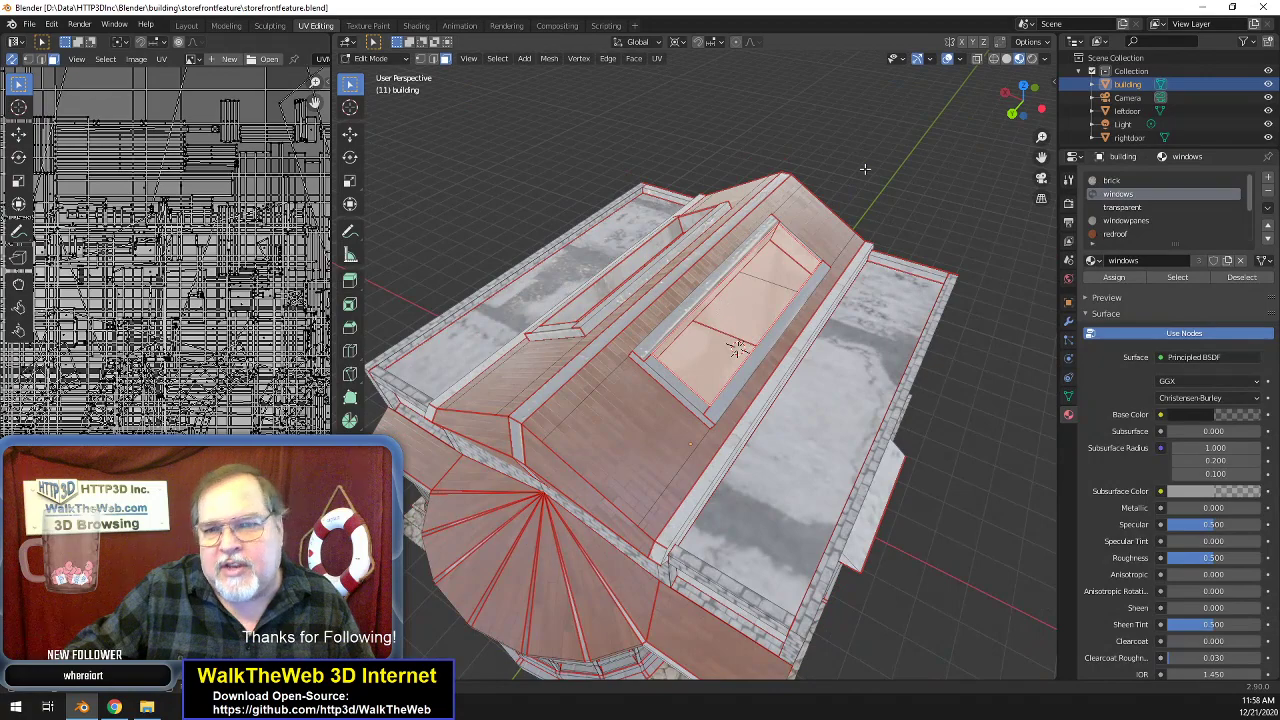
click(968, 197)
drag(1030, 105, 1148, 88)
middle_drag(637, 372, 977, 256)
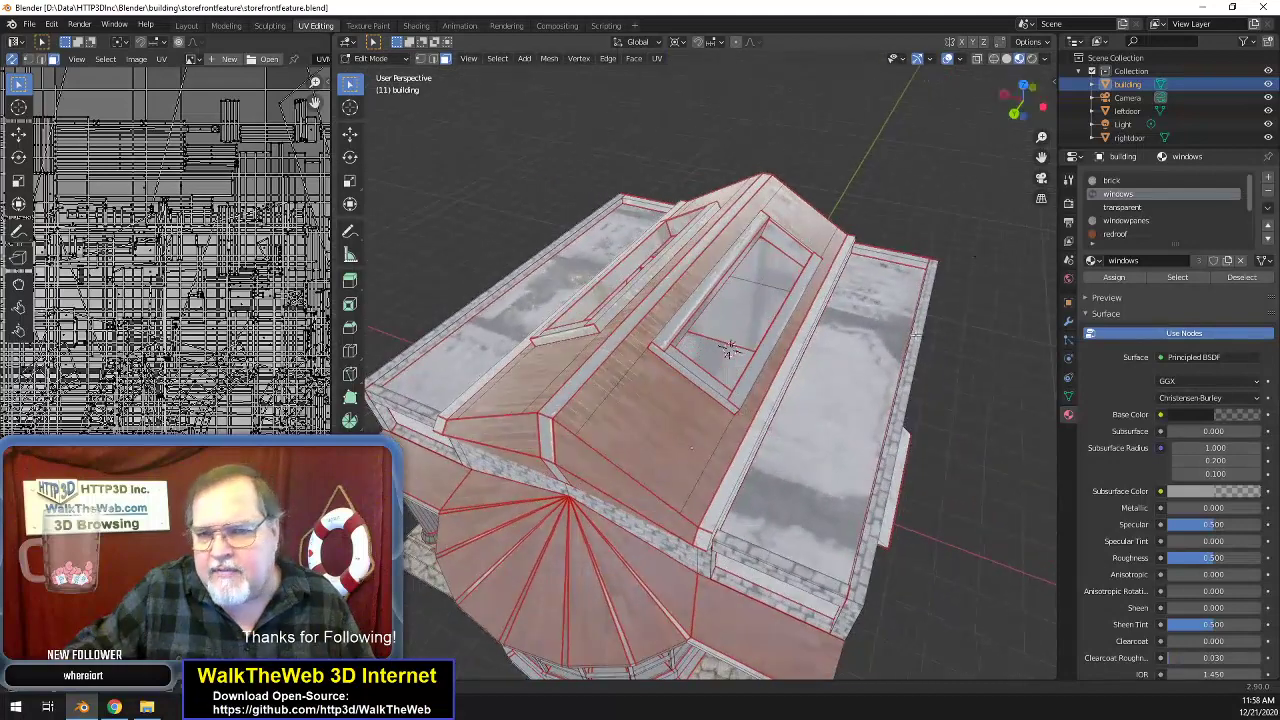
shift+click(809, 403)
shift+click(531, 303)
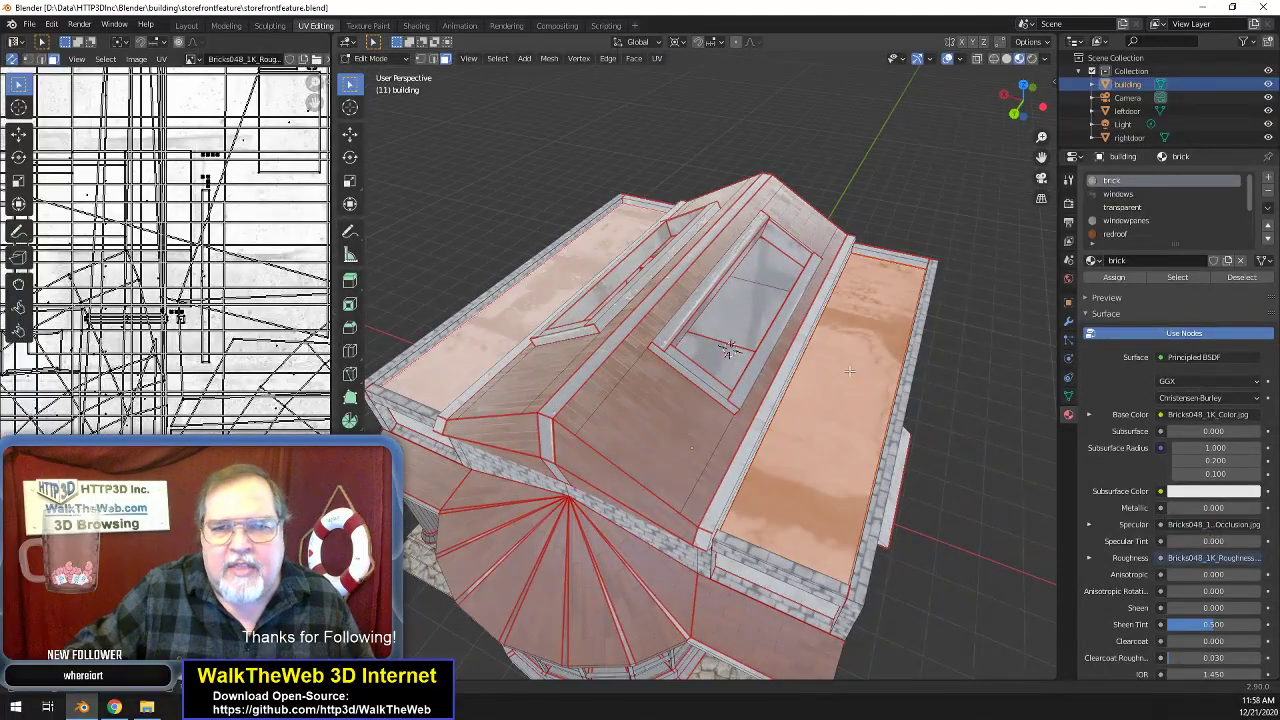
middle_drag(531, 303, 545, 300)
drag(1023, 102, 1029, 86)
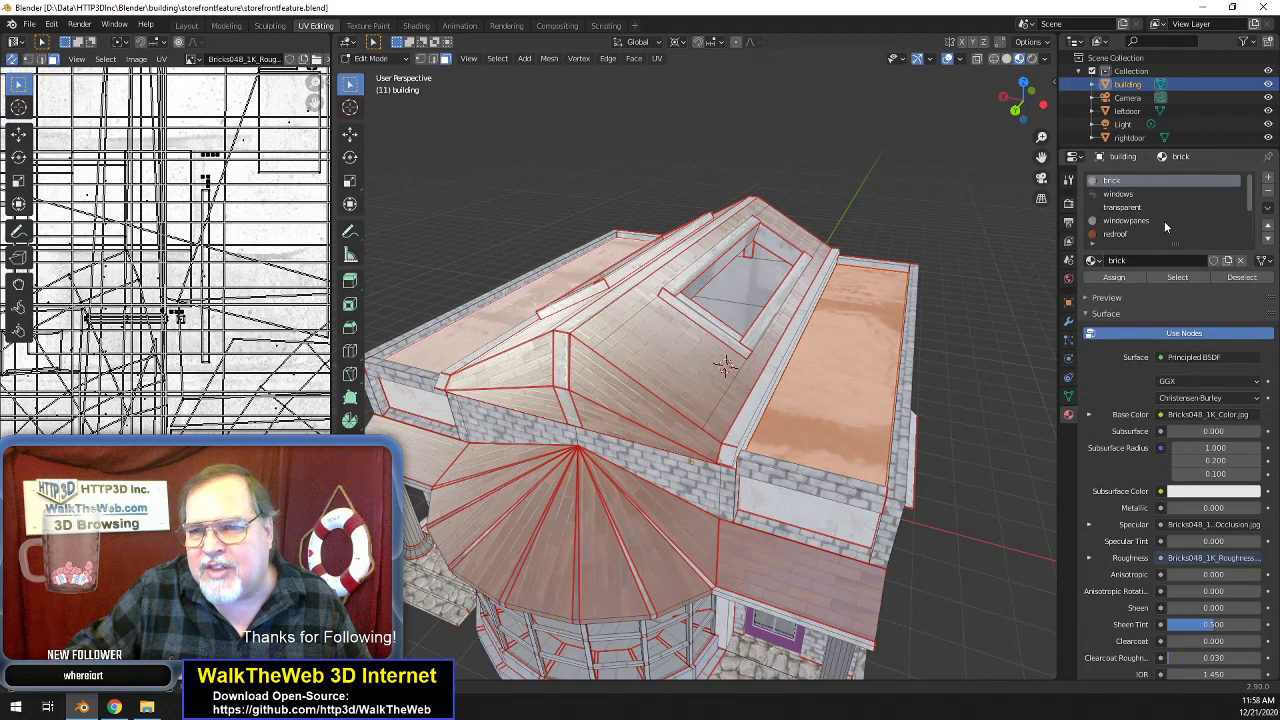
scroll(1164, 221, down, 5)
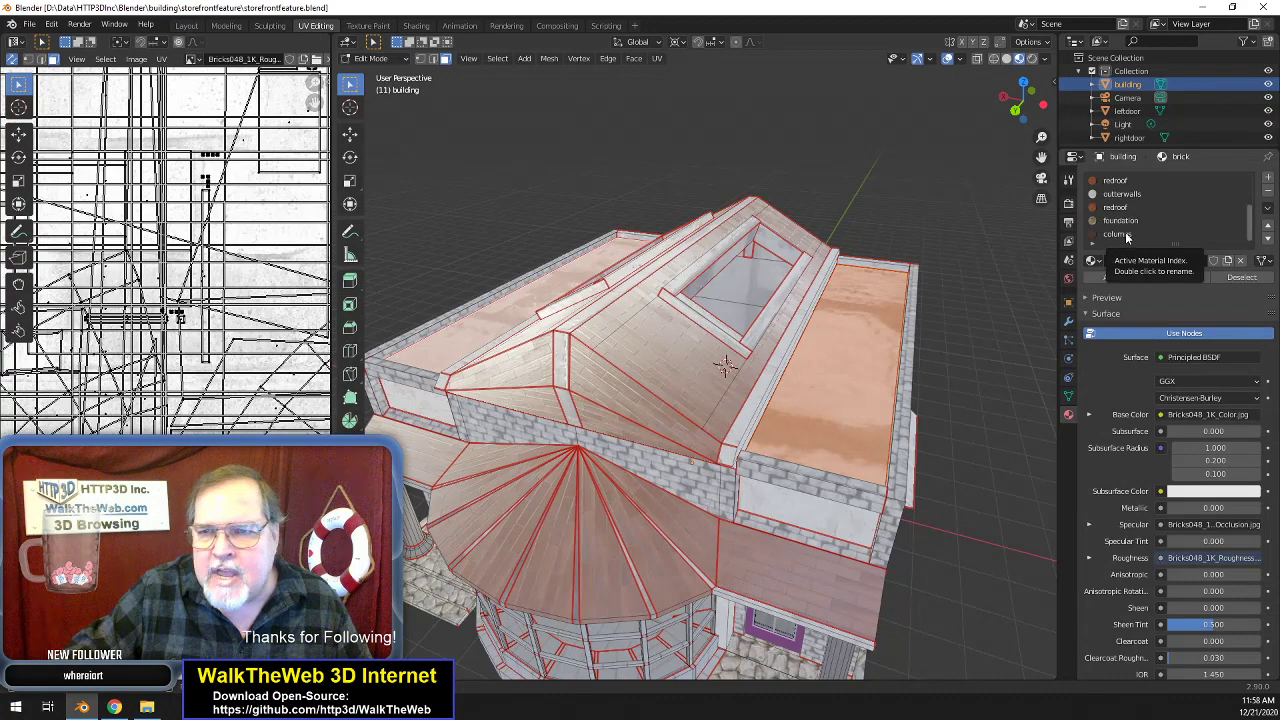
click(1125, 234)
click(1128, 279)
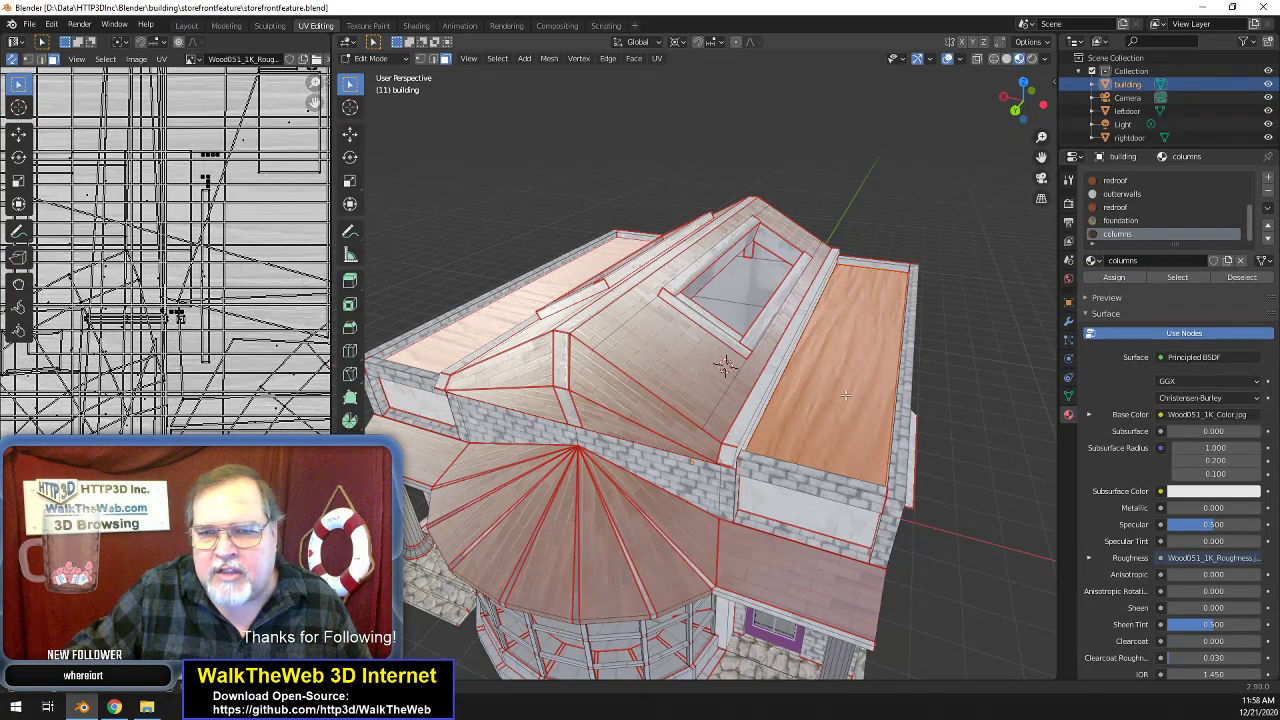
- Unwrap the two flat roof surfaces and scale their UVs by 2
click(657, 58)
click(680, 76)
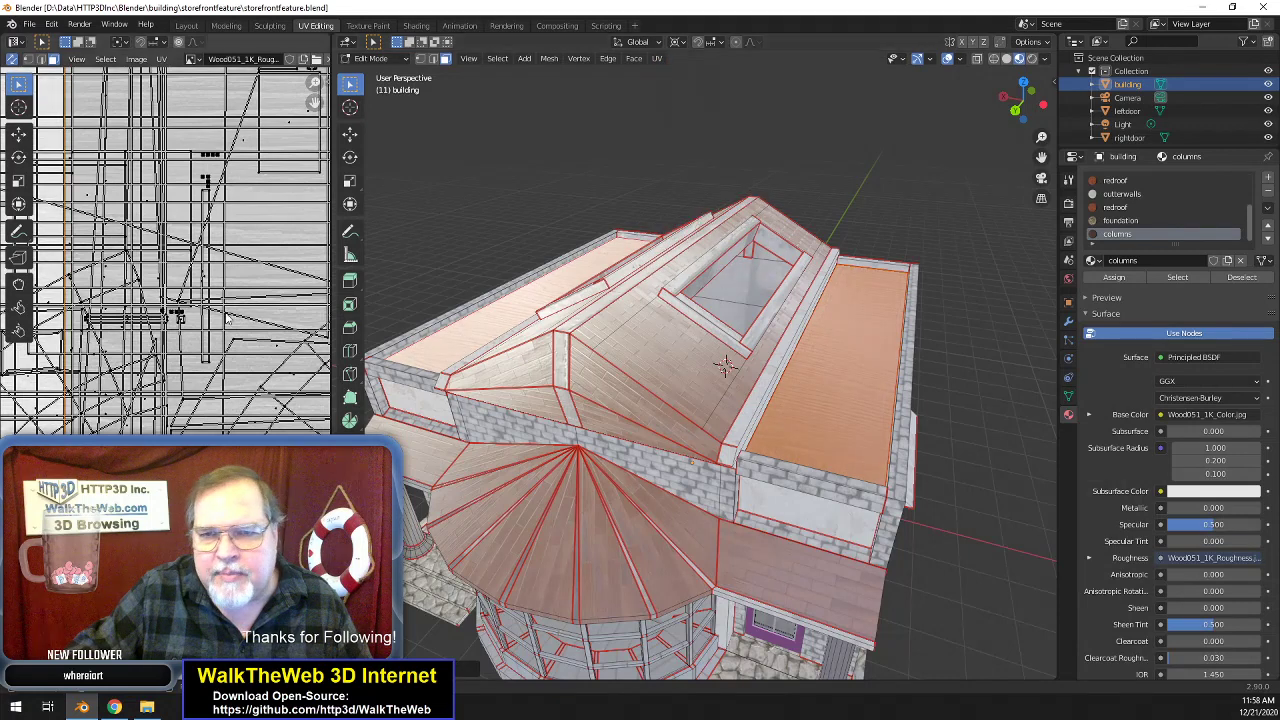
text(s)
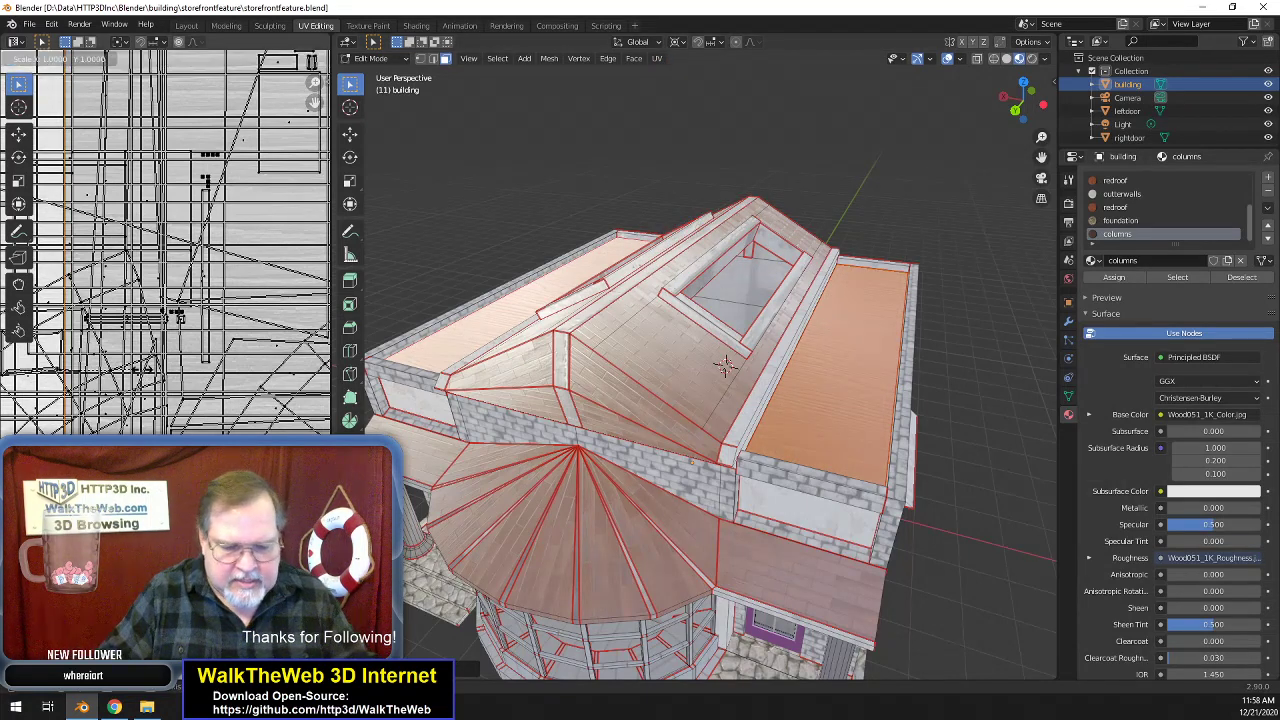
text(2)
key(Return)
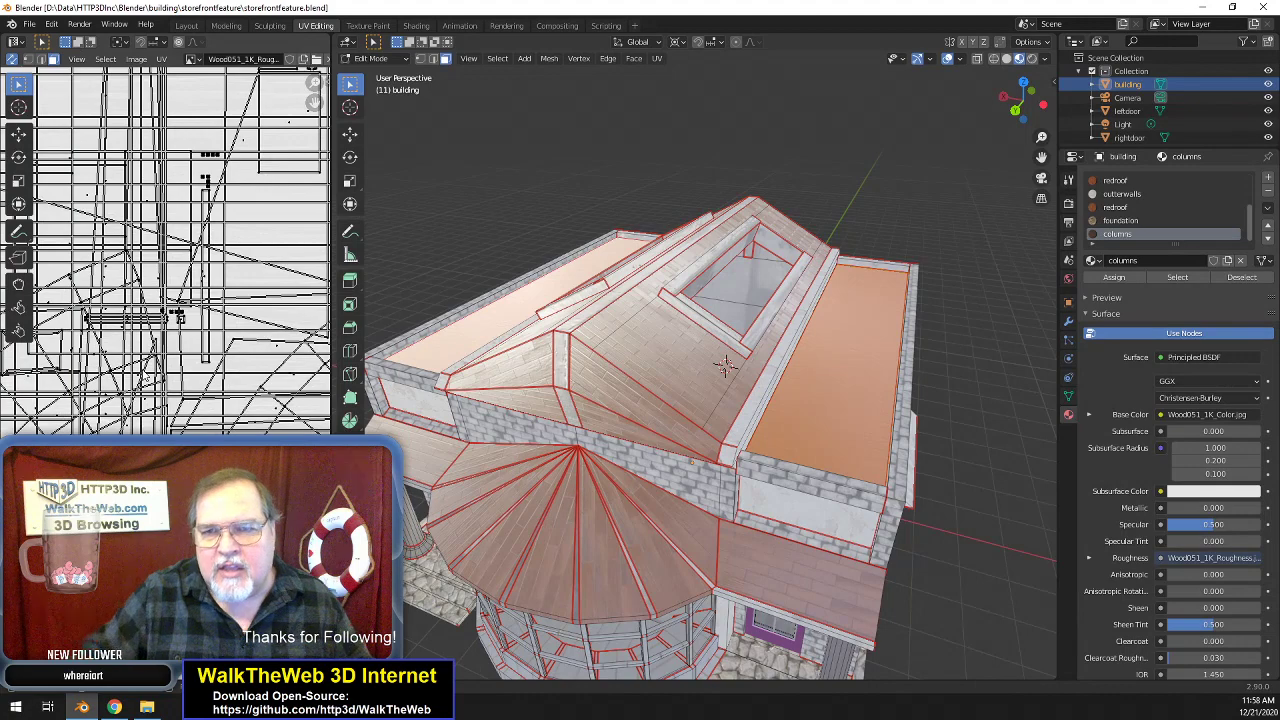
- Examine the flat roofs' wood texture up close and look over the building's roof and front
scroll(706, 380, up, 5)
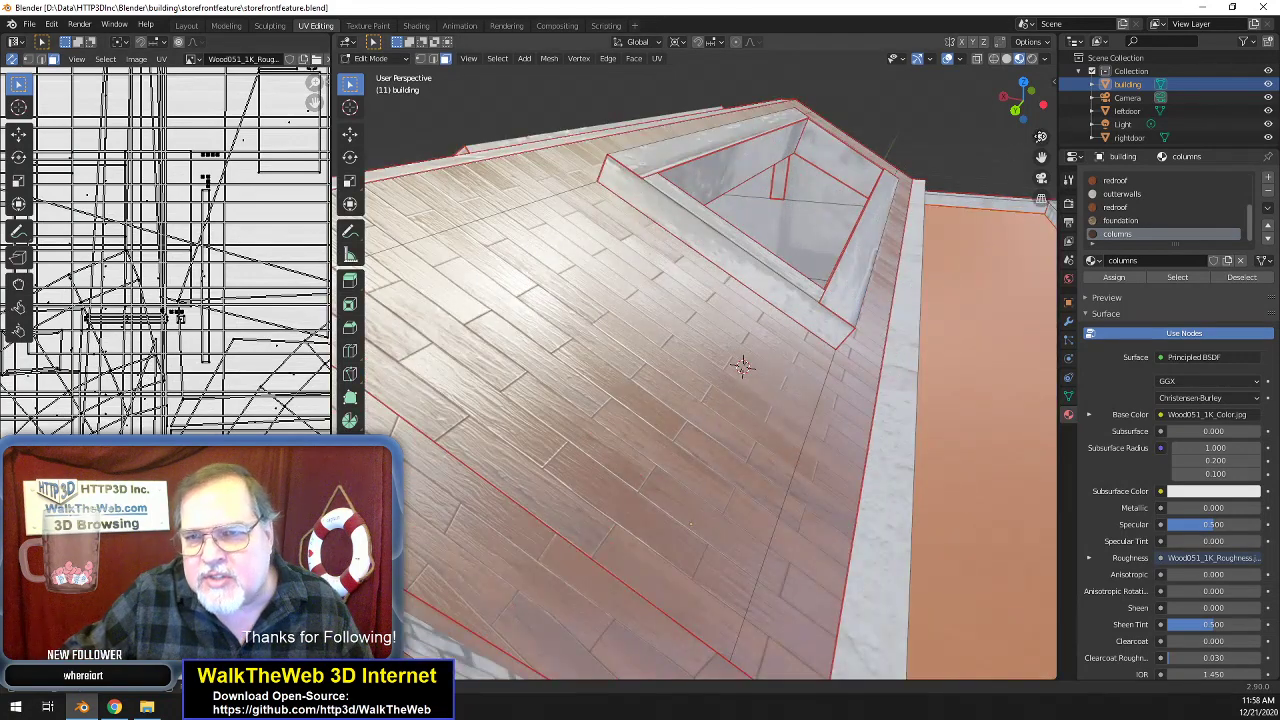
drag(1040, 158, 686, 52)
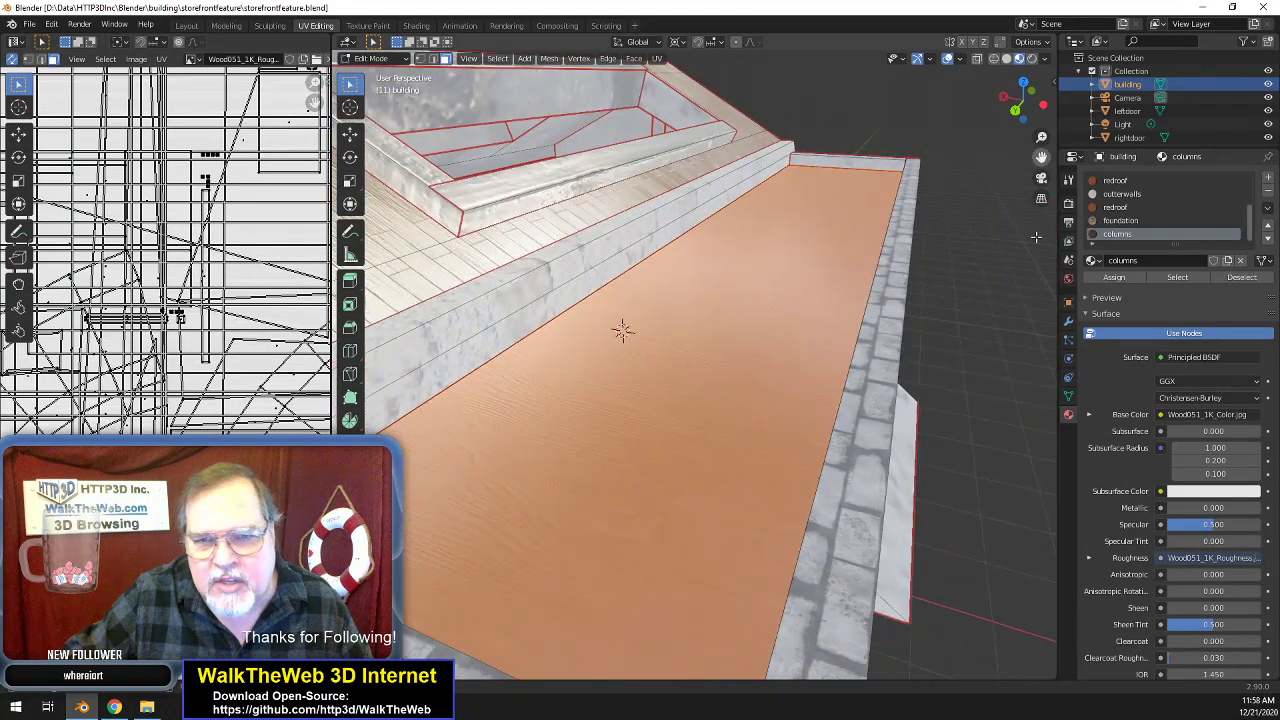
click(1027, 441)
scroll(730, 418, down, 5)
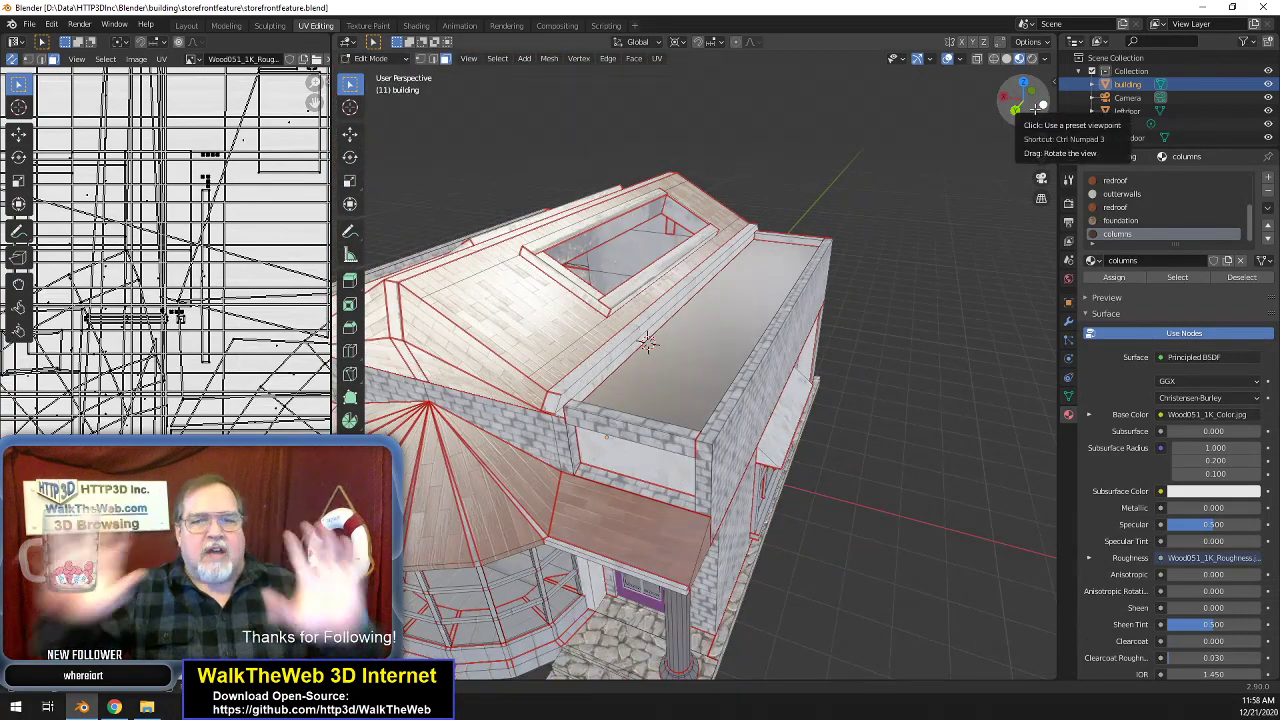
drag(1035, 108, 822, 128)
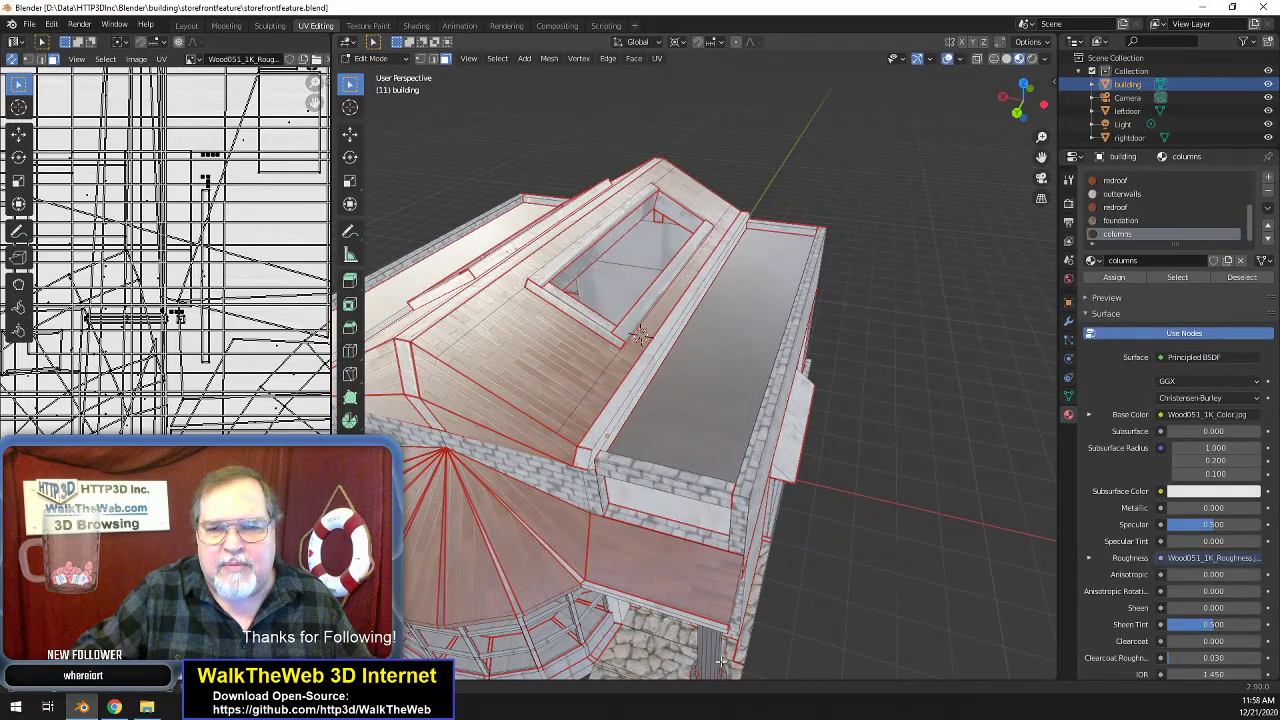
drag(1028, 106, 1048, 50)
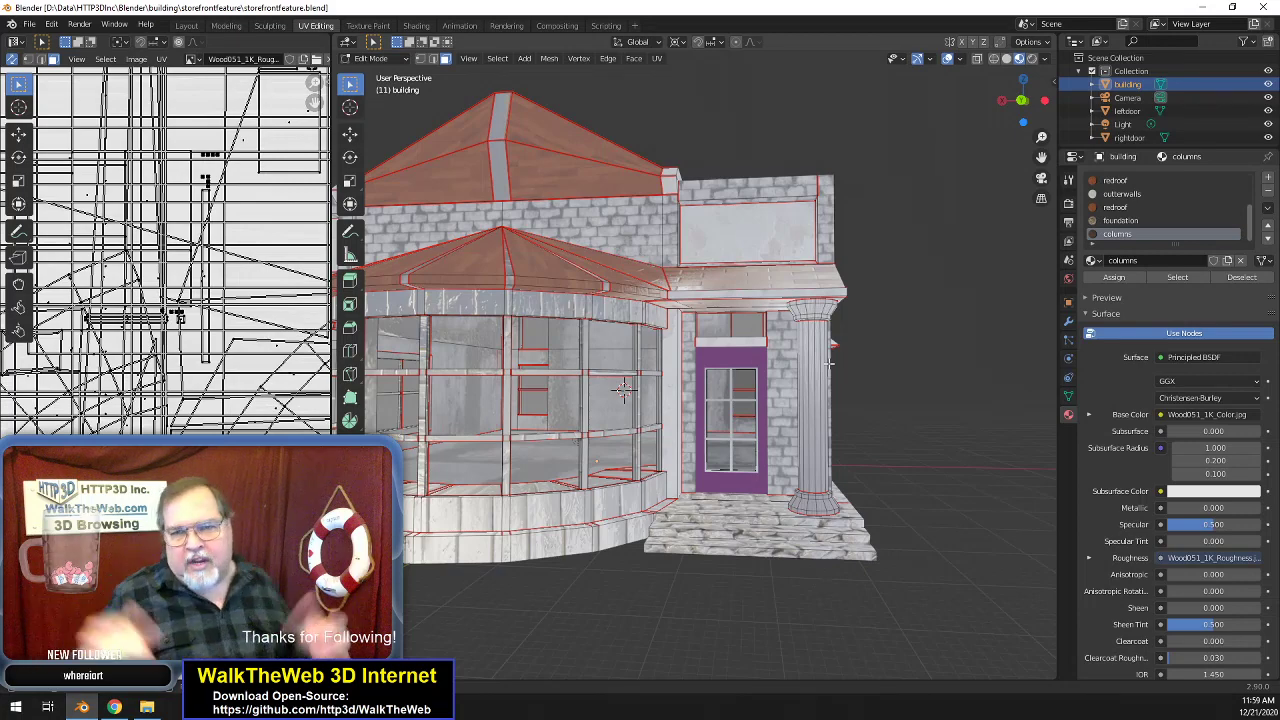
drag(1022, 102, 1030, 130)
middle_drag(607, 363, 860, 252)
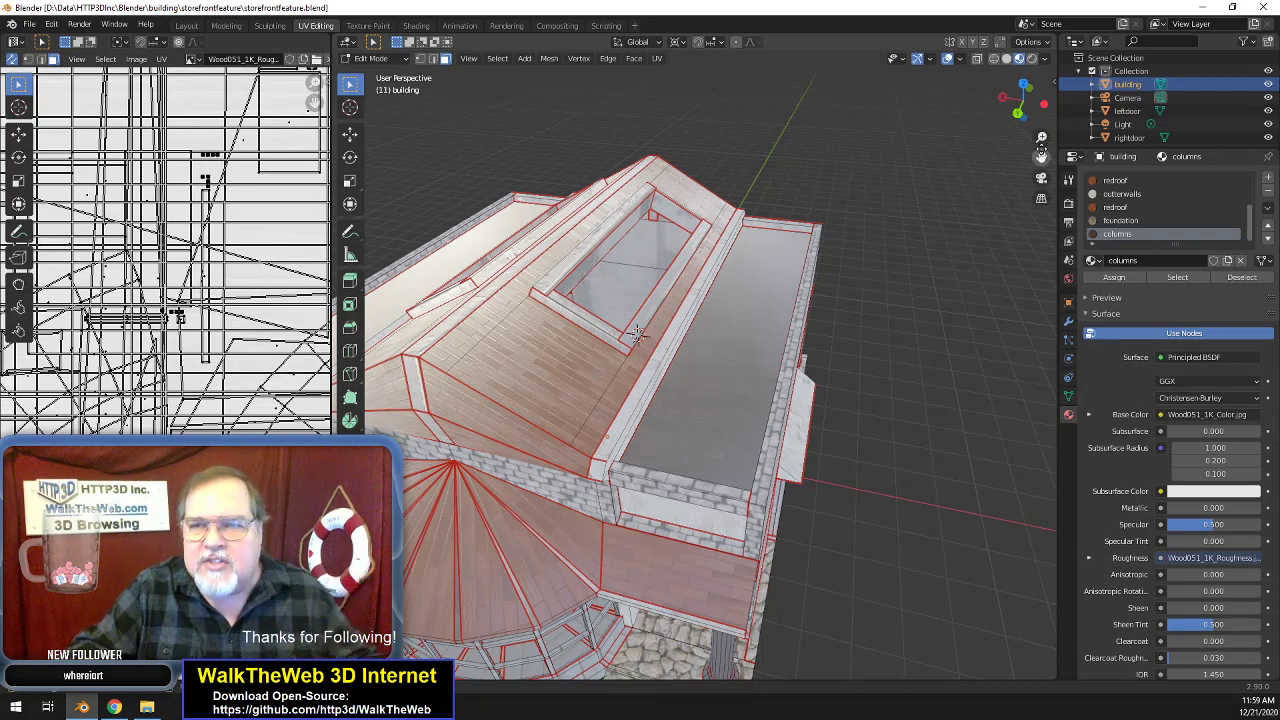
- Go in through the front door and examine the underside of the roof from inside the building
drag(1042, 105, 1056, 54)
scroll(916, 347, up, 2)
drag(1042, 157, 896, 487)
scroll(916, 456, up, 4)
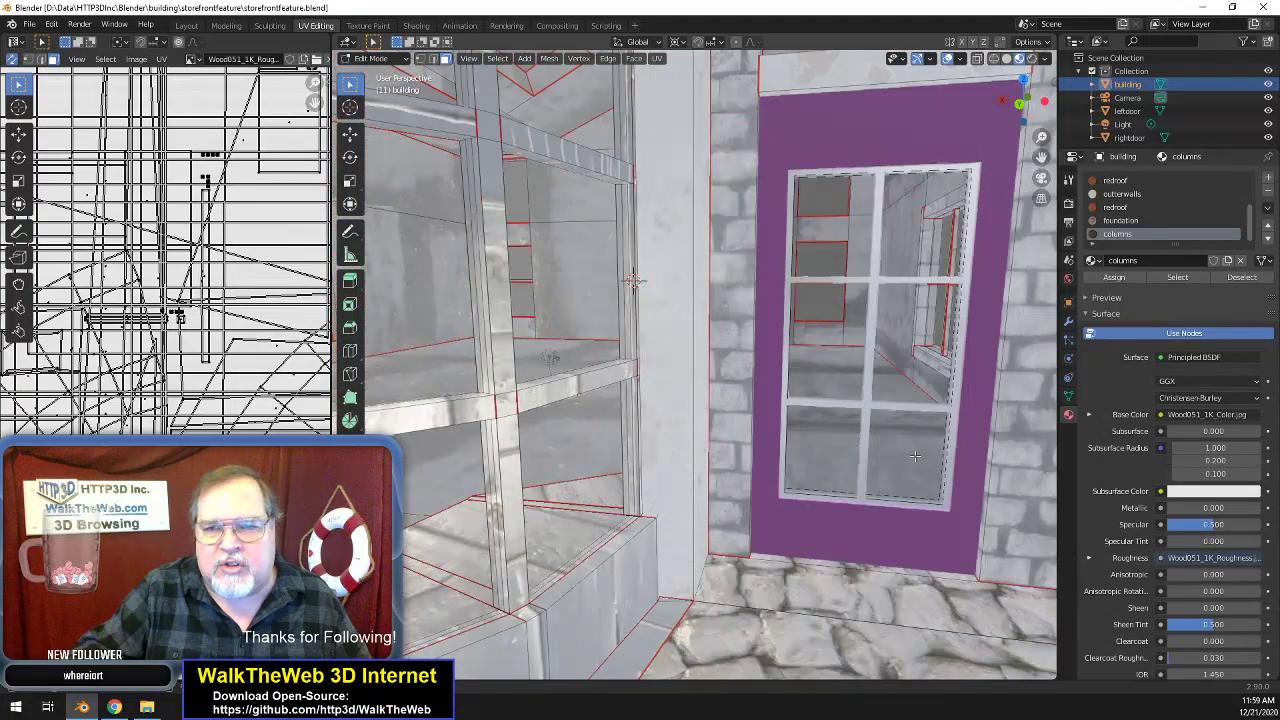
click(870, 534)
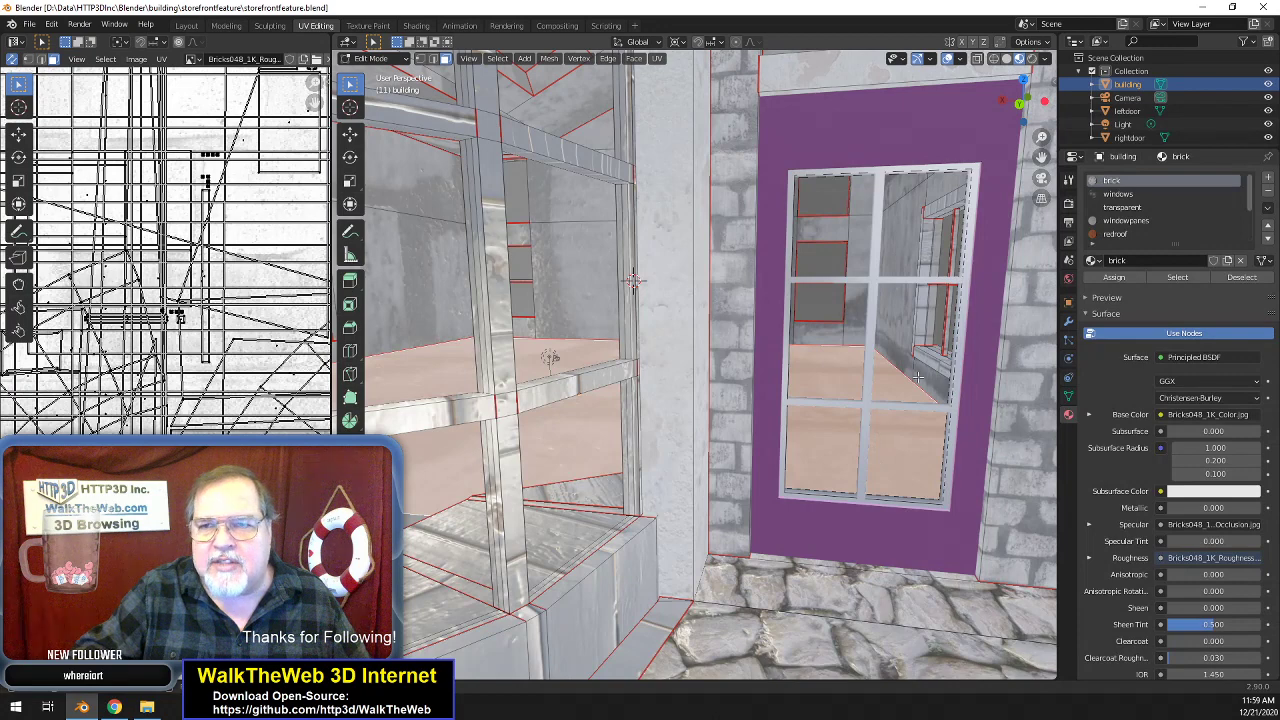
scroll(924, 376, up, 5)
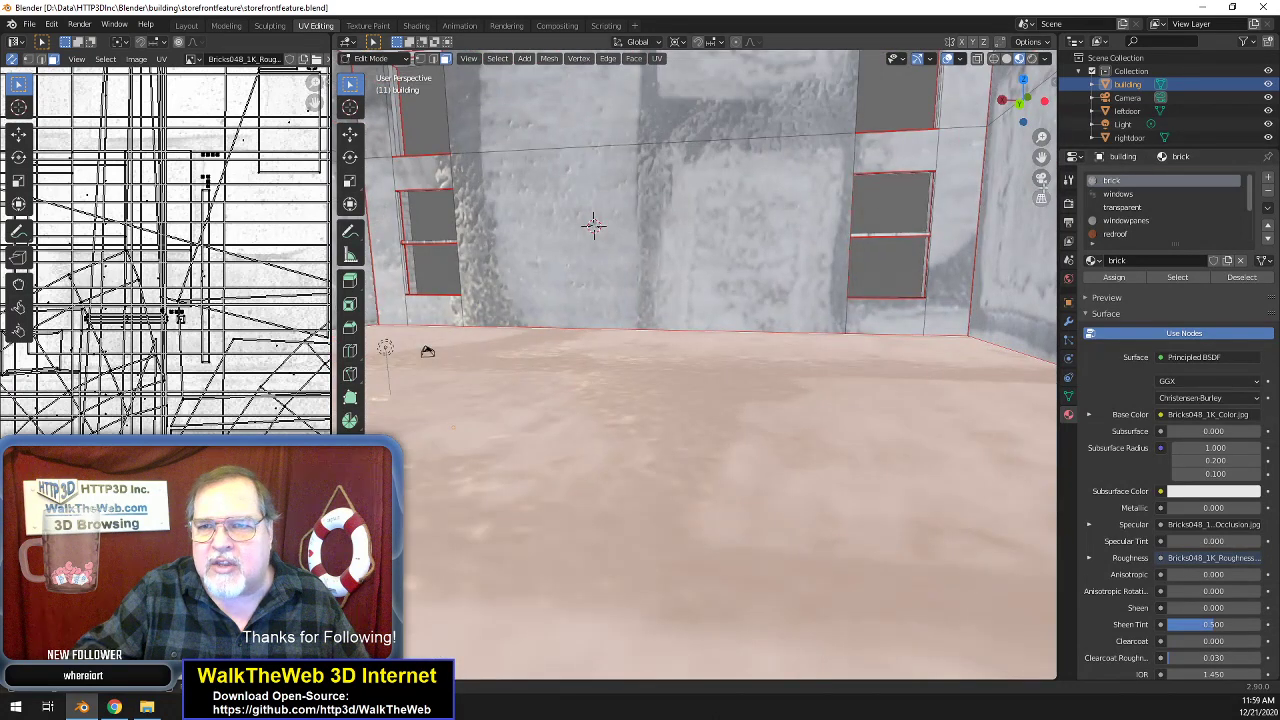
drag(1041, 157, 935, 258)
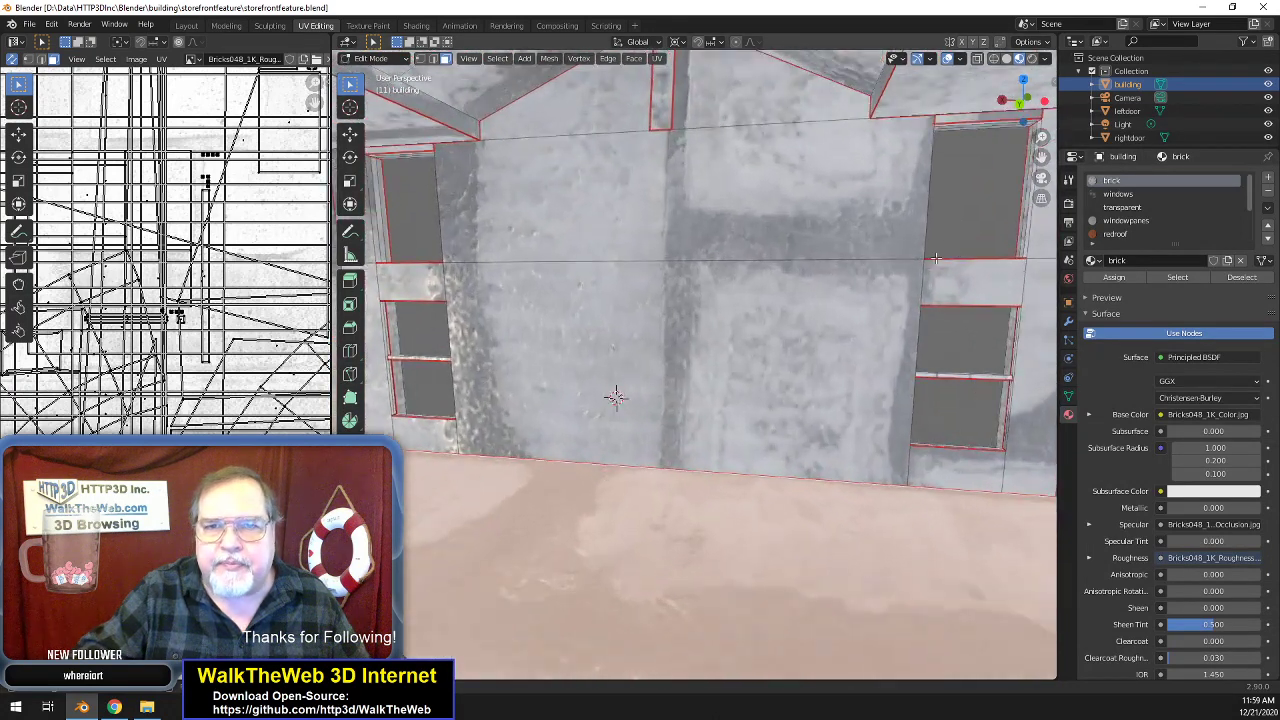
middle_drag(611, 397, 731, 357)
click(722, 385)
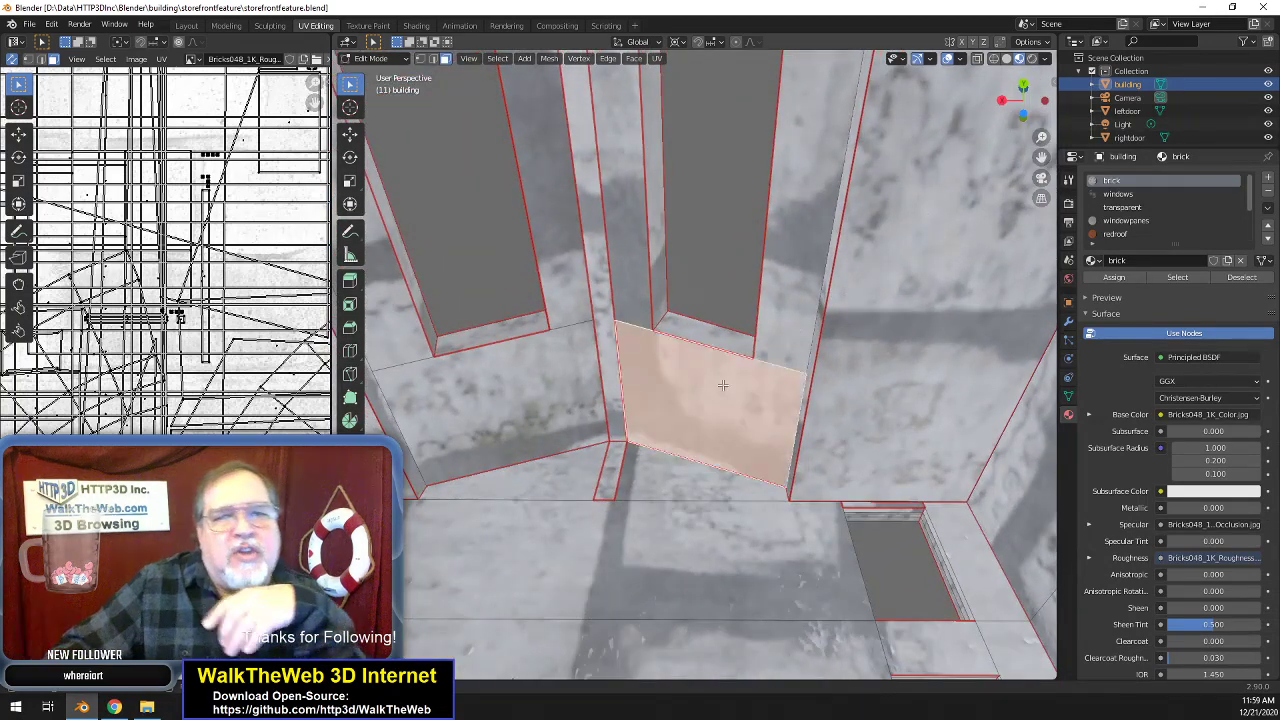
shift+click(793, 347)
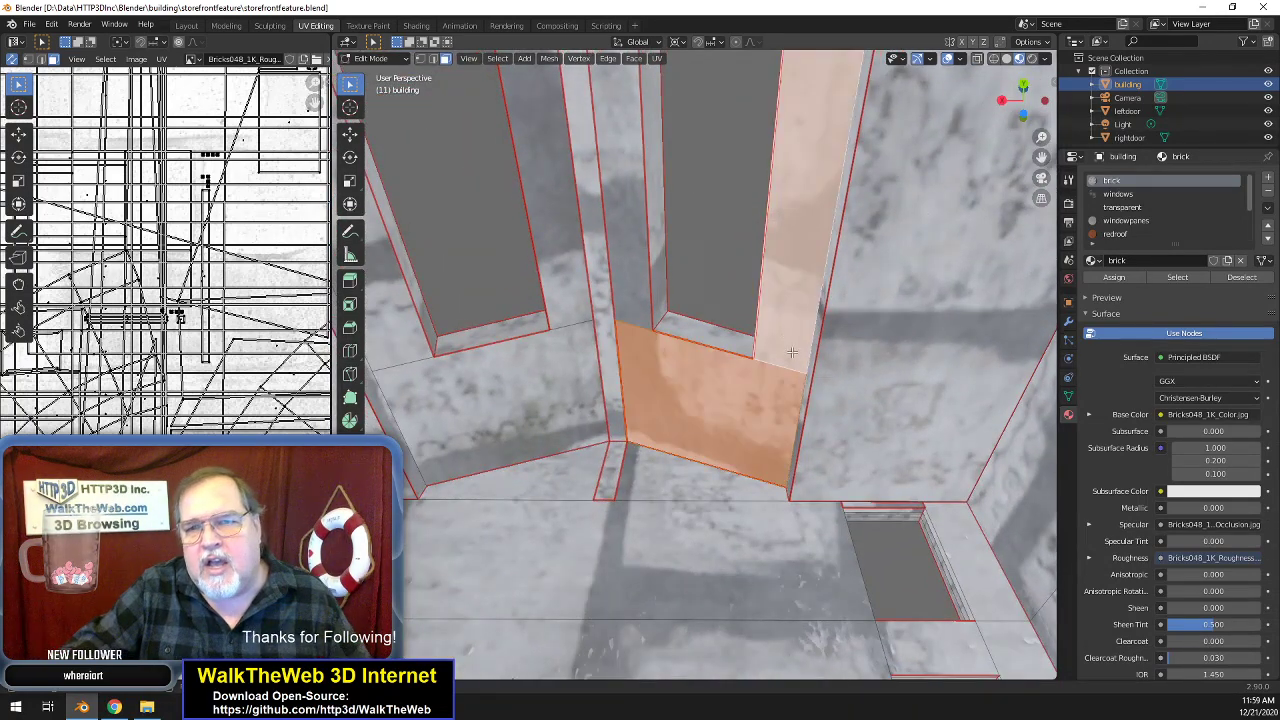
shift+click(714, 341)
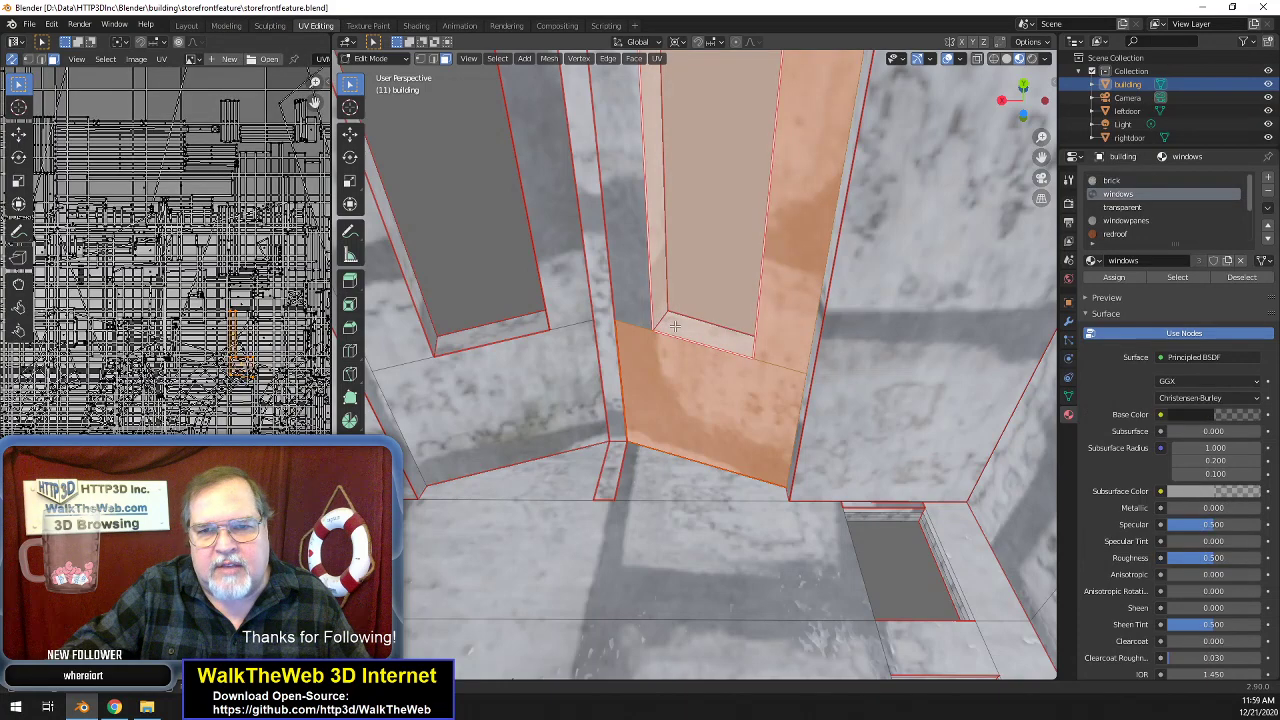
click(705, 310)
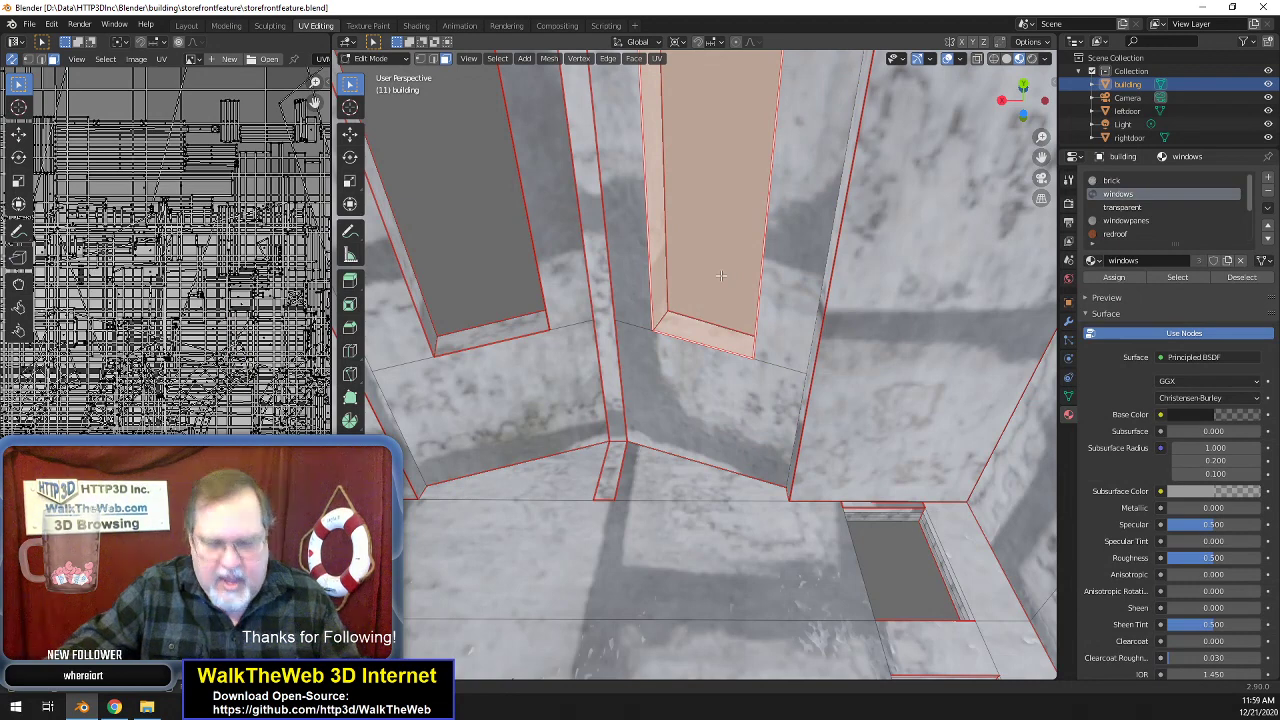
key(alt+a)
click(454, 238)
key(alt+a)
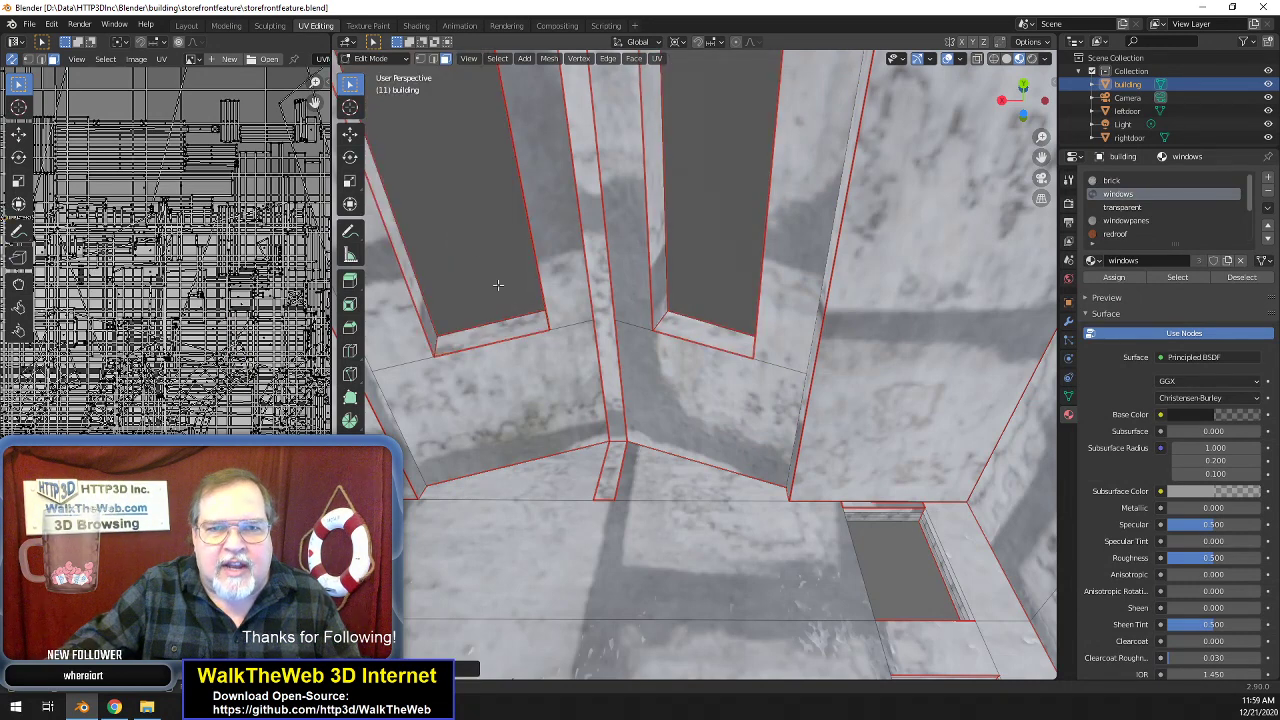
- Select the interior ceiling faces and inner frame faces around both skylights at their back ends and along their sides
click(474, 340)
shift+click(432, 327)
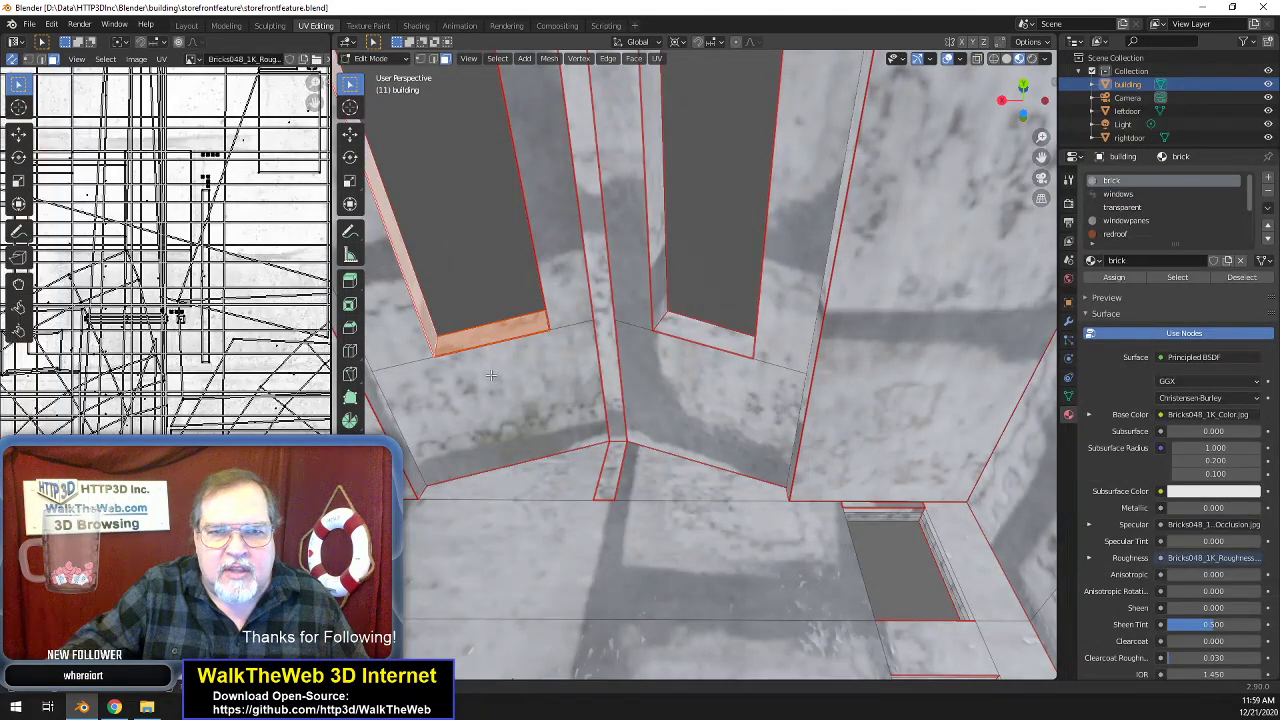
shift+click(491, 373)
shift+click(600, 315)
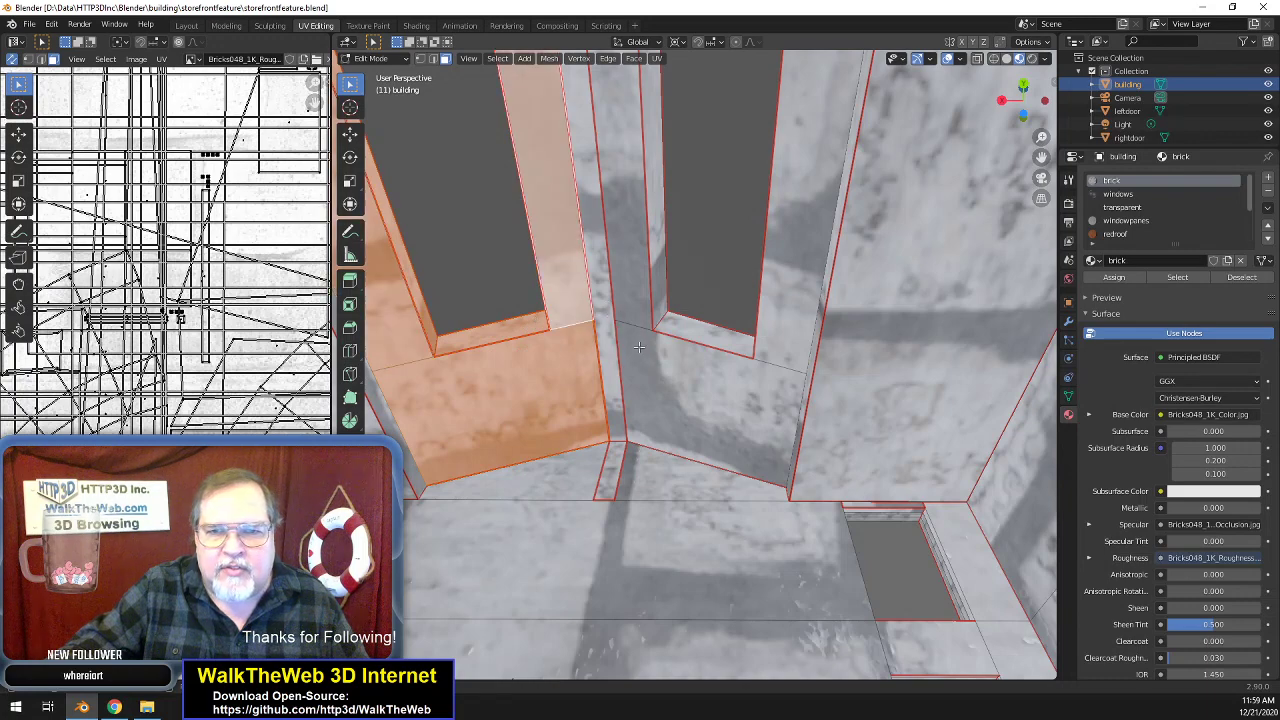
shift+click(639, 347)
shift+click(636, 312)
shift+click(677, 321)
shift+click(657, 298)
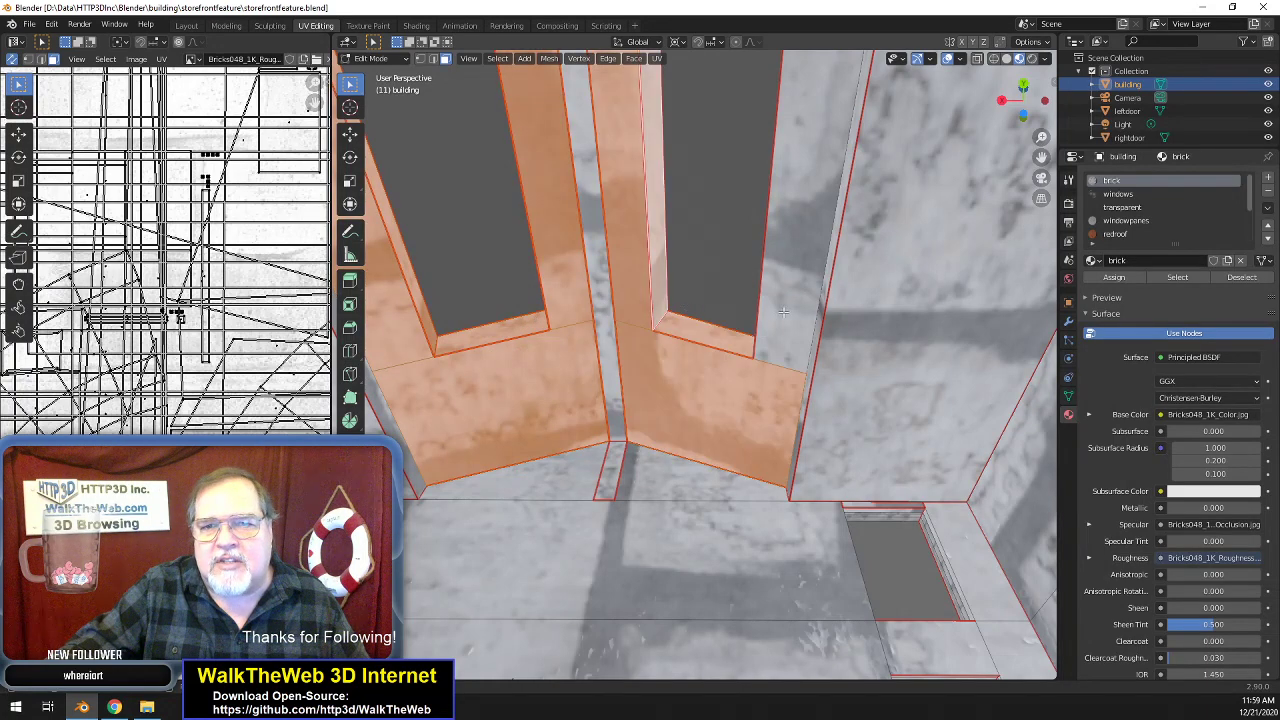
shift+click(812, 247)
- Add the remaining inner skylight frame faces and the front ceiling faces above the bay window to the selection
drag(1030, 105, 1117, 164)
shift+click(629, 96)
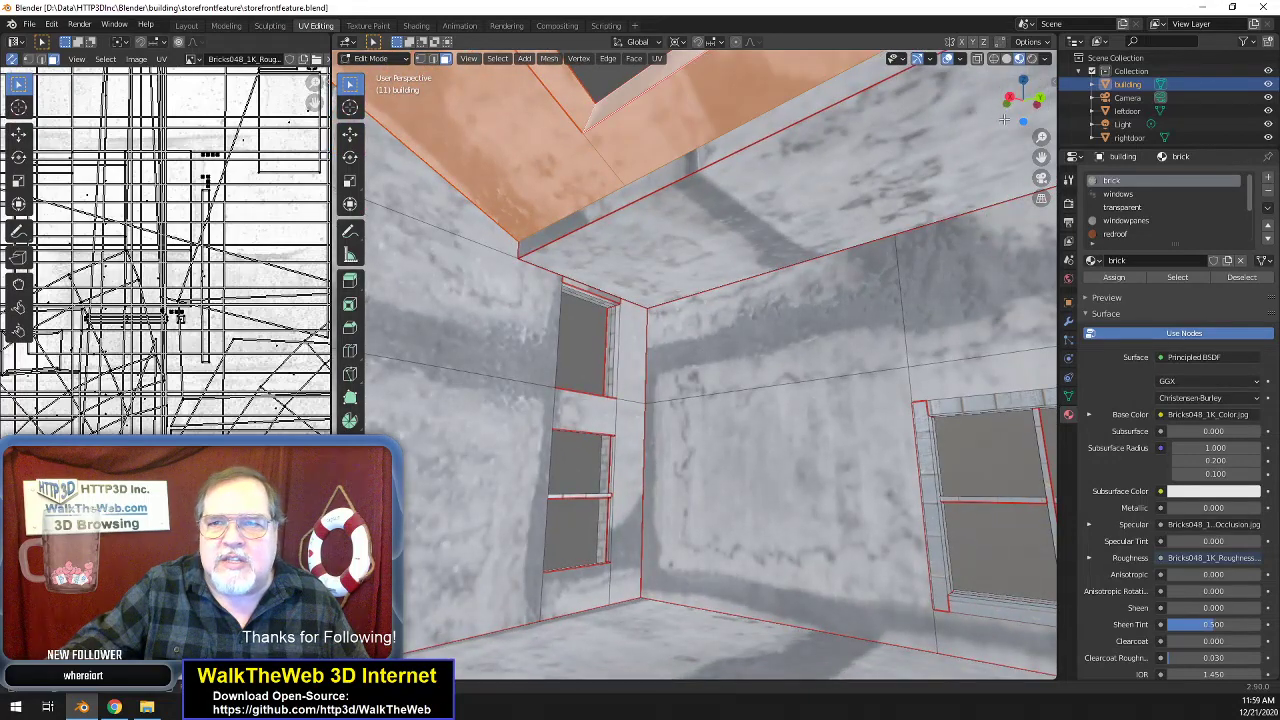
drag(1036, 105, 932, 90)
shift+click(665, 258)
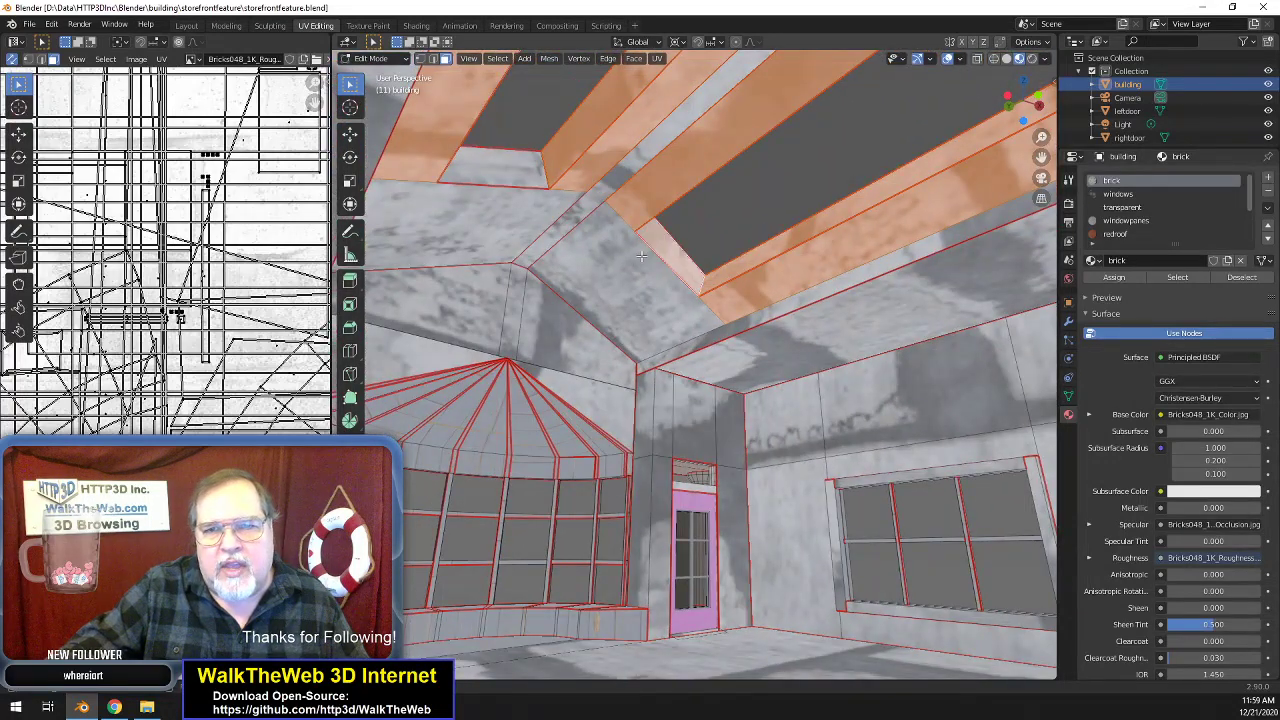
shift+click(518, 169)
shift+click(498, 224)
shift+click(648, 275)
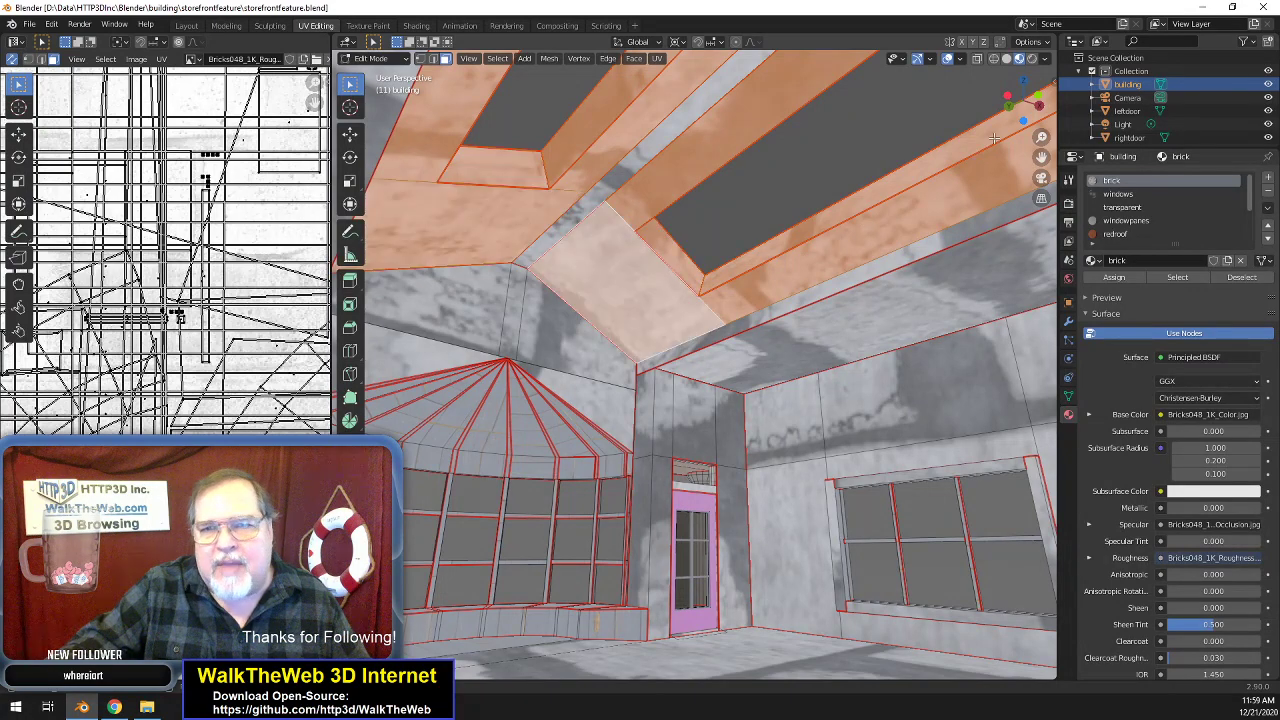
drag(1028, 106, 887, 116)
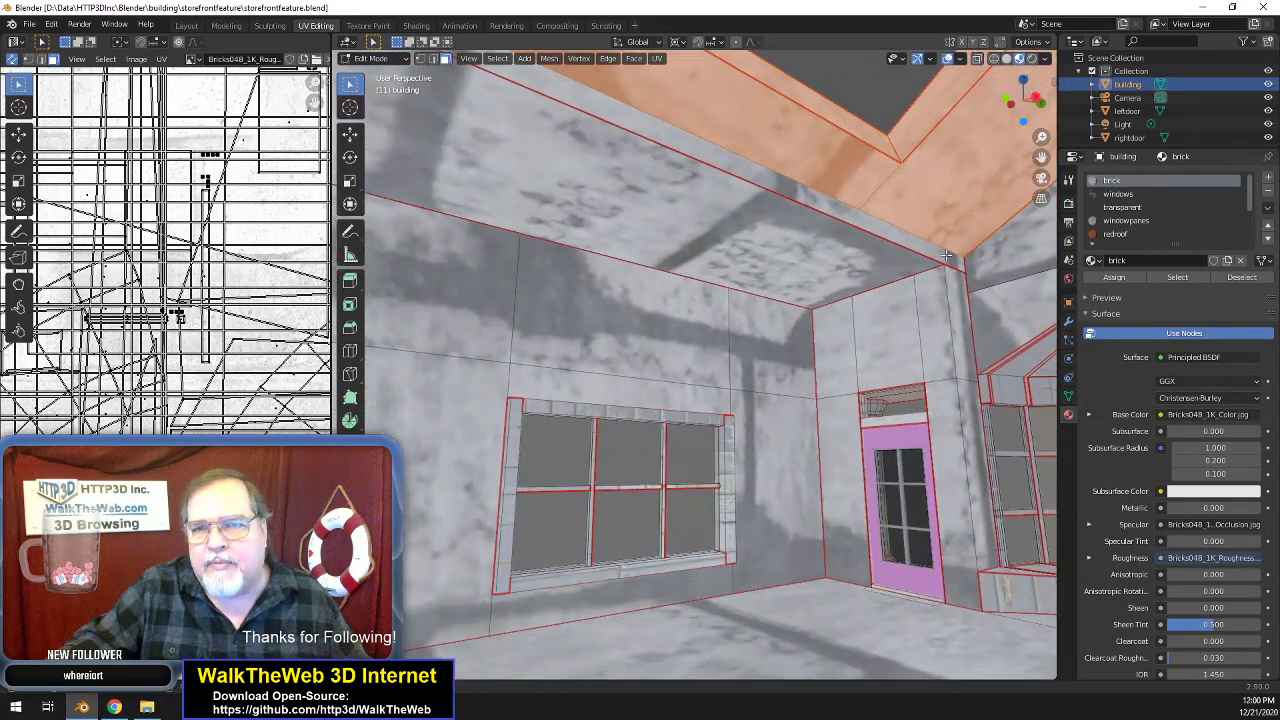
scroll(946, 250, down, 3)
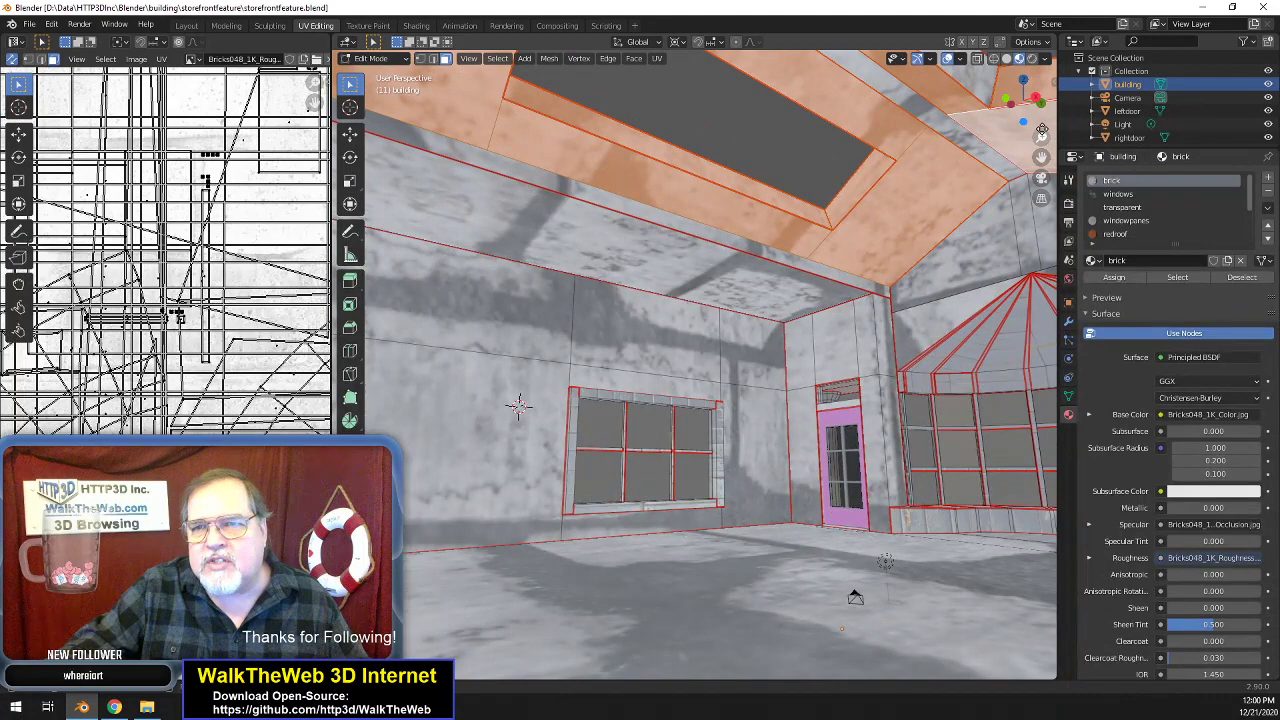
drag(1041, 157, 1027, 229)
shift+click(960, 152)
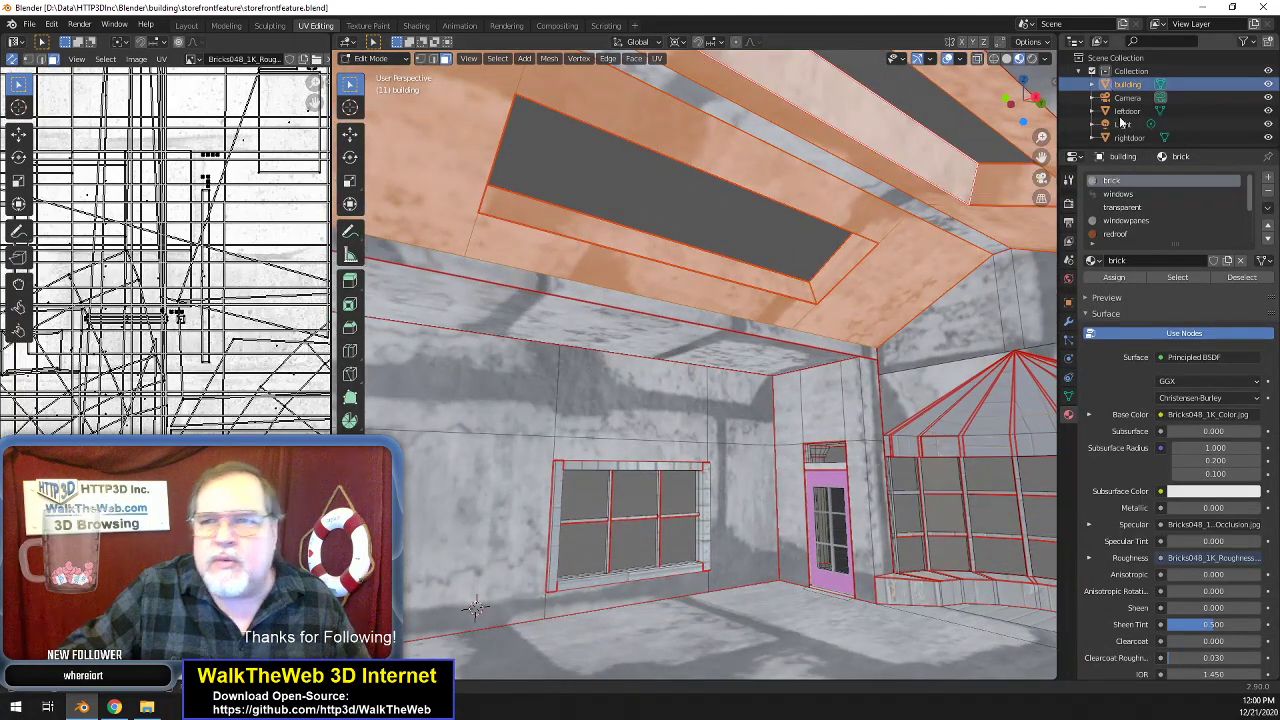
- Assign the redroof material to the selected ceiling and inner skylight frame faces
scroll(1138, 220, down, 1)
scroll(1118, 228, down, 1)
click(1118, 207)
click(1113, 277)
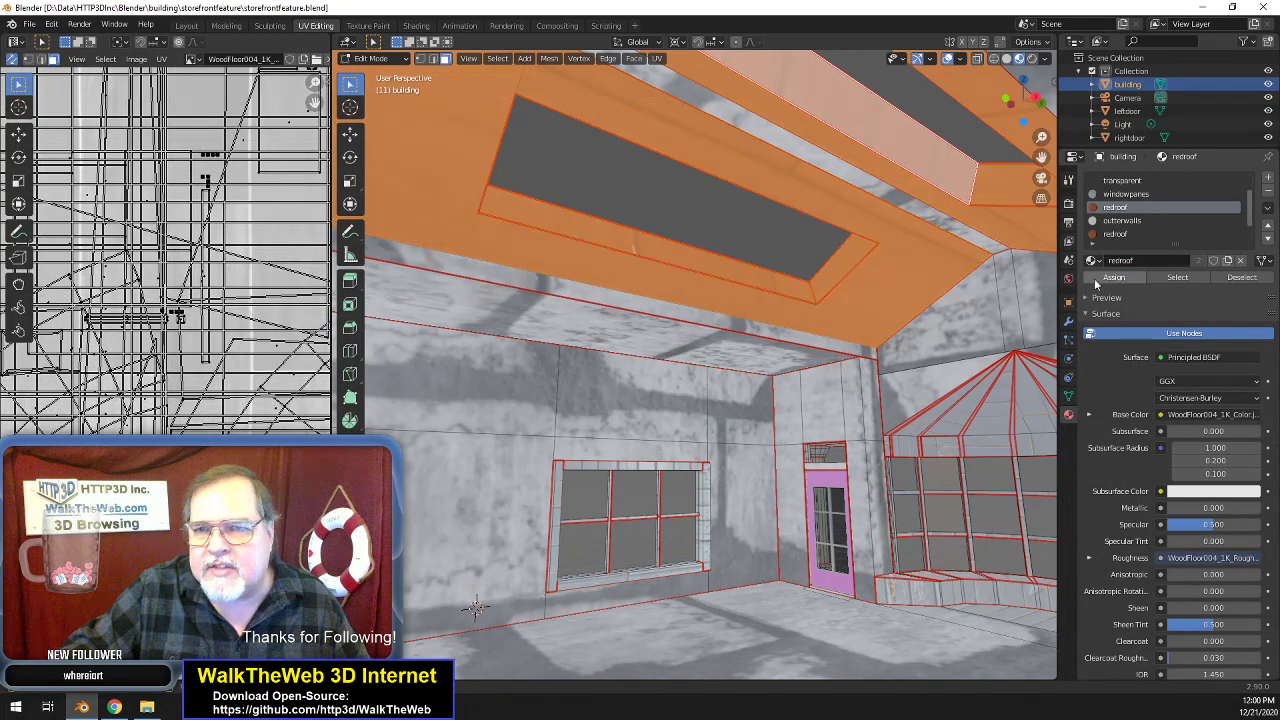
- Unwrap the selected ceiling and skylight frame faces and scale their UVs by 2
click(657, 58)
click(668, 72)
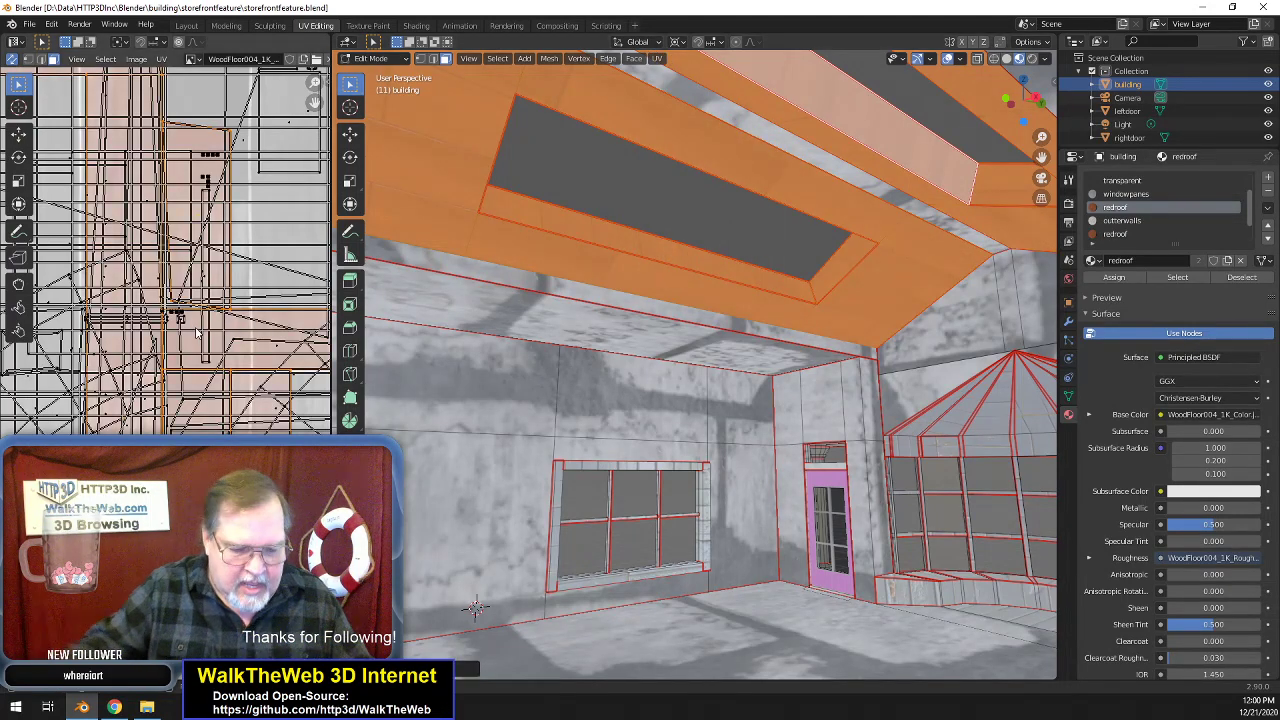
key(s)
key(2)
key(Return)
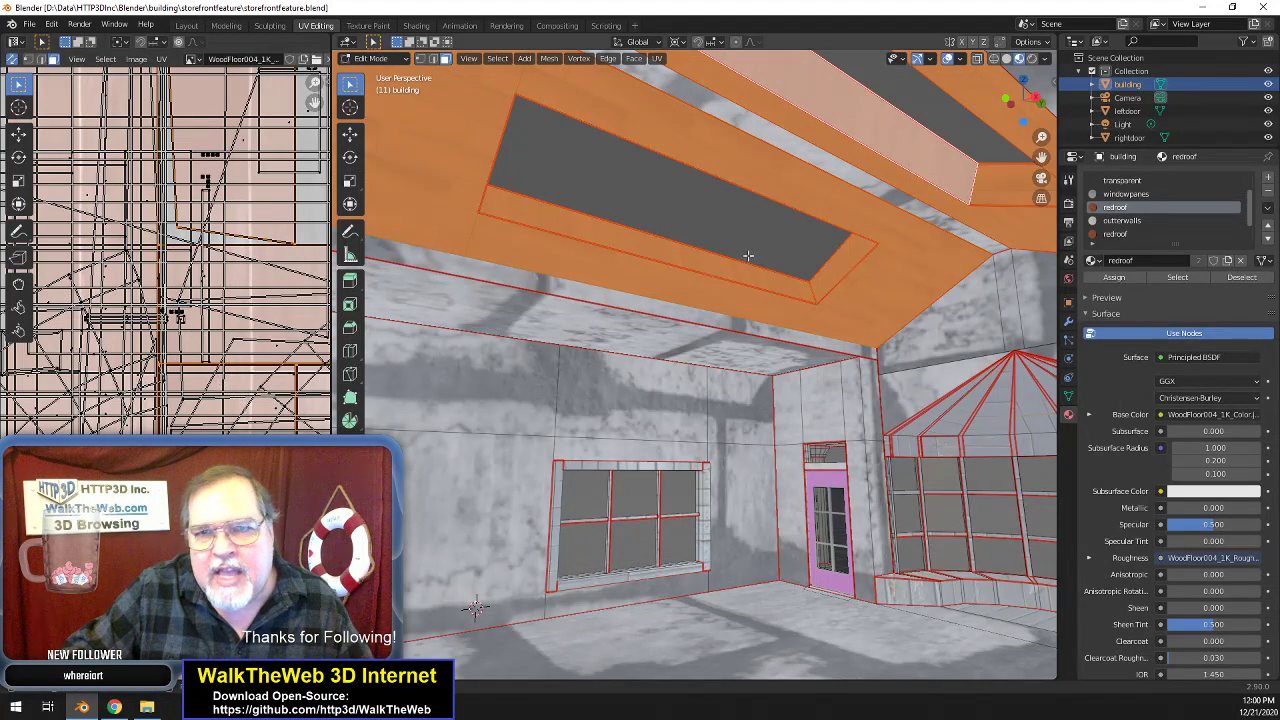
- Examine the direction of the wood planks on the interior ceiling and the inner skylight frame faces
click(623, 271)
click(877, 320)
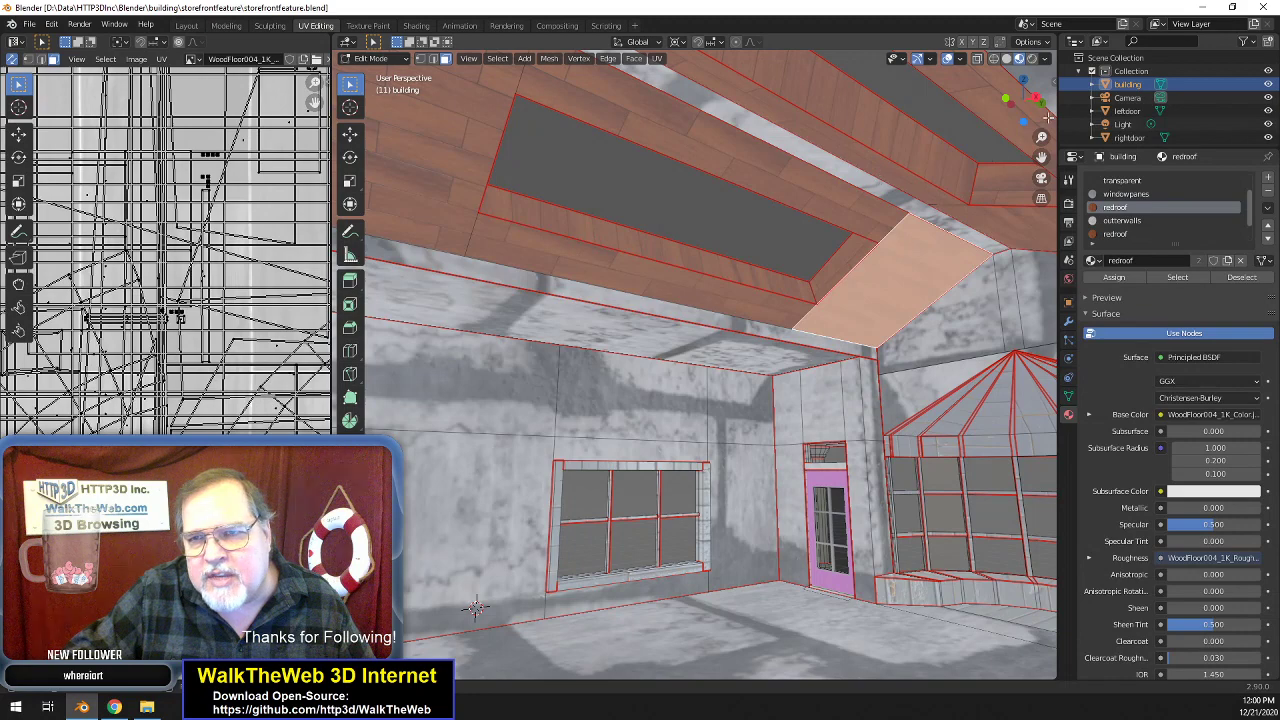
drag(1038, 108, 1080, 97)
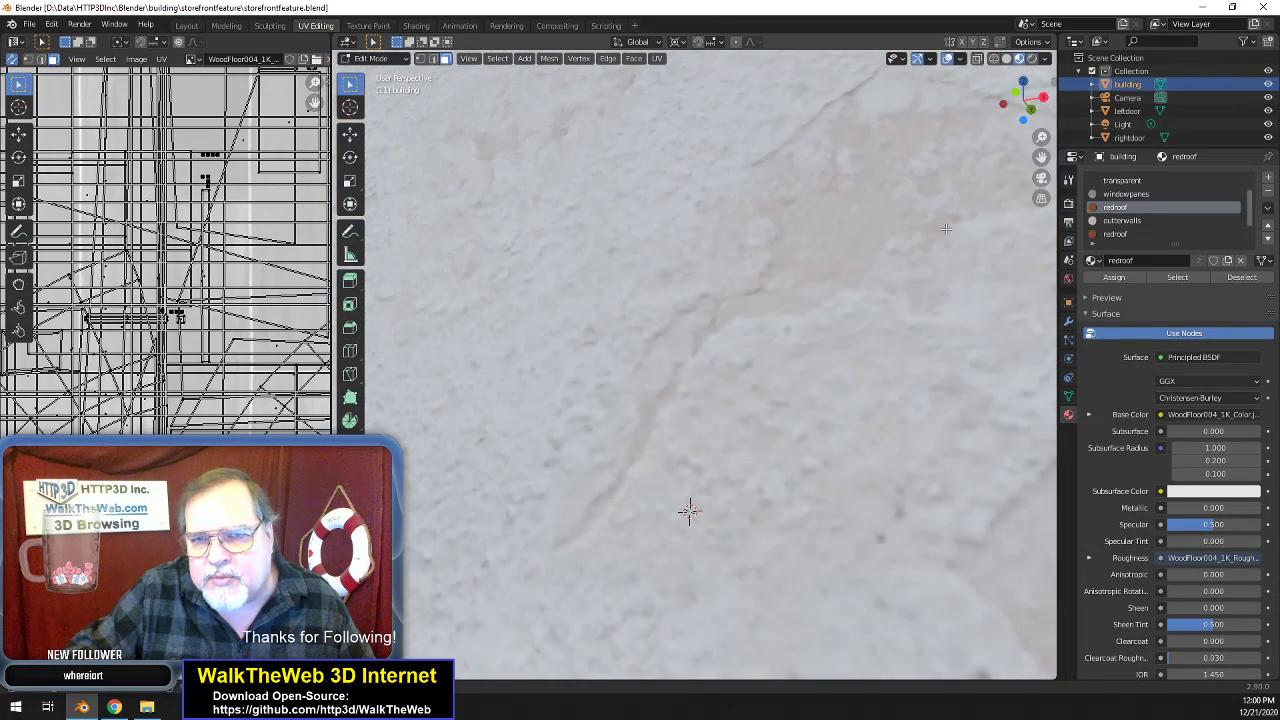
scroll(951, 224, down, 5)
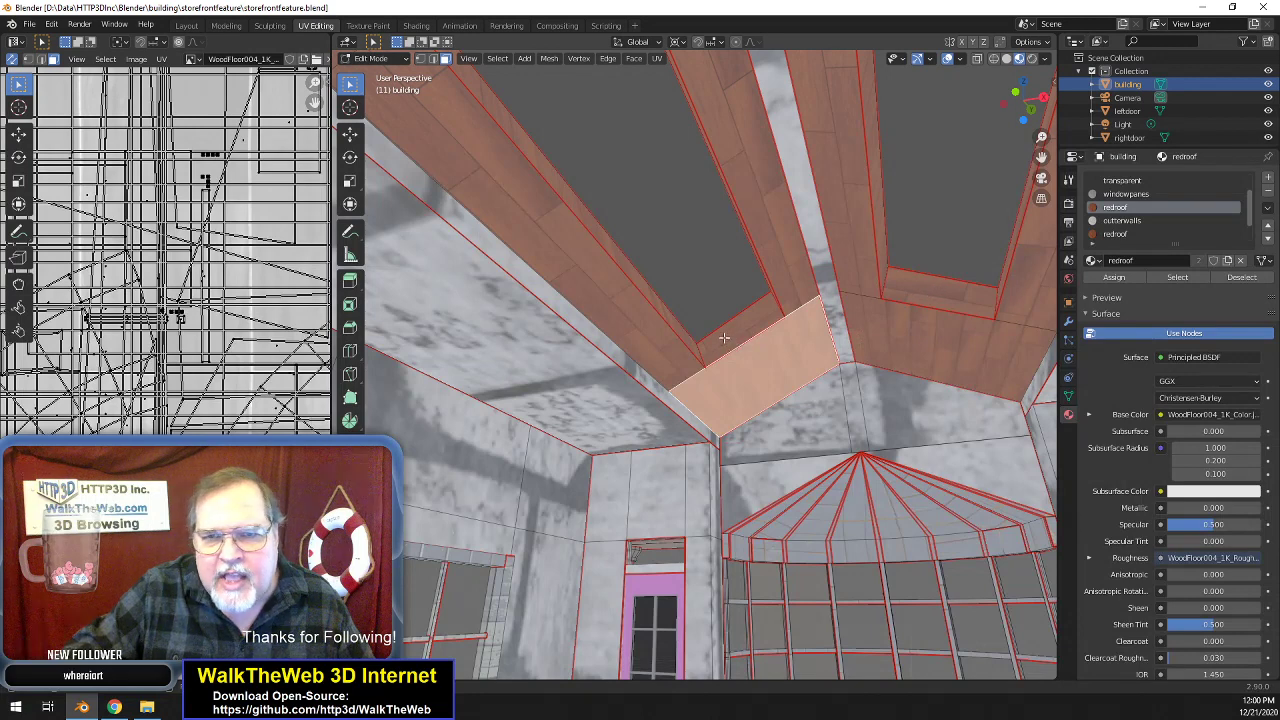
click(681, 320)
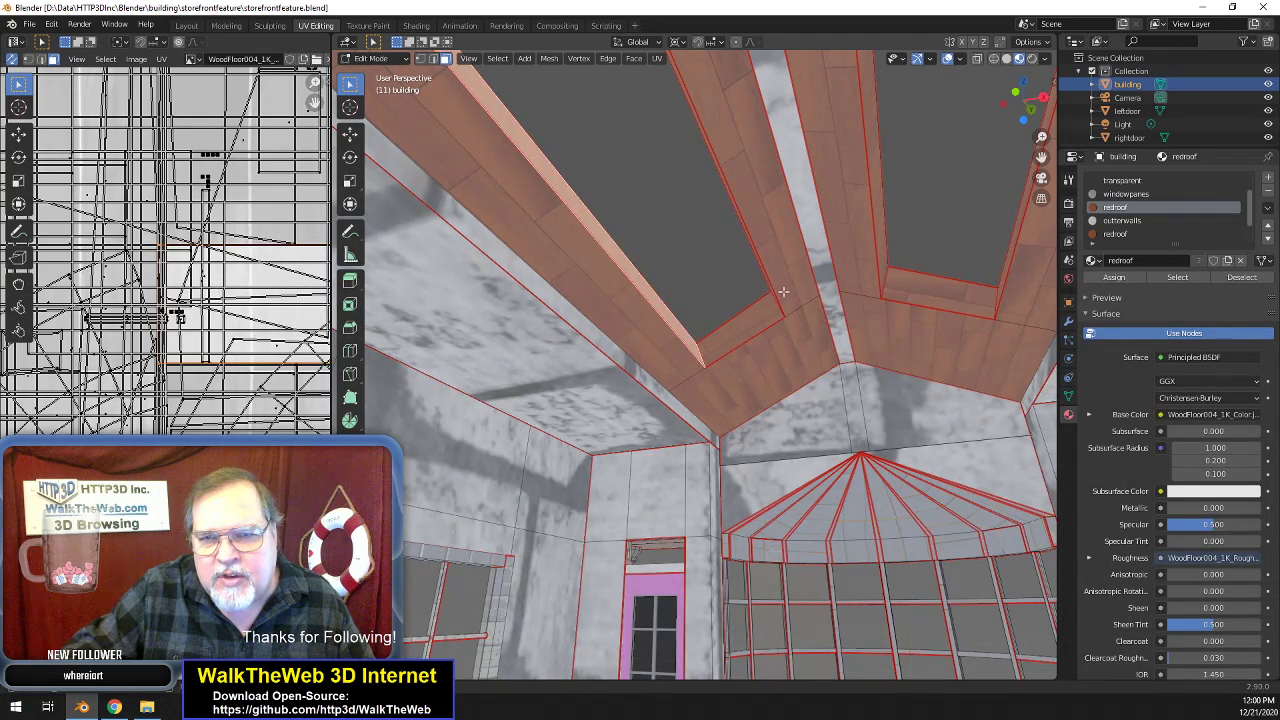
click(922, 287)
click(882, 272)
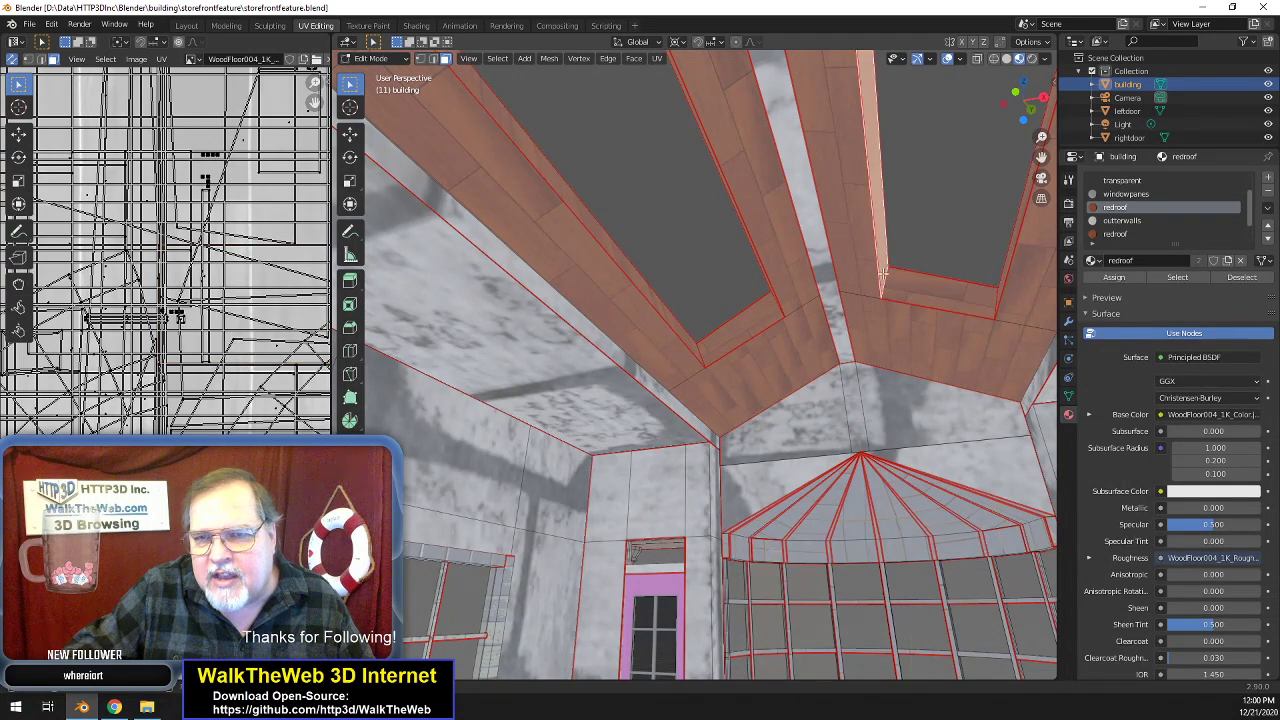
drag(1041, 114, 1104, 162)
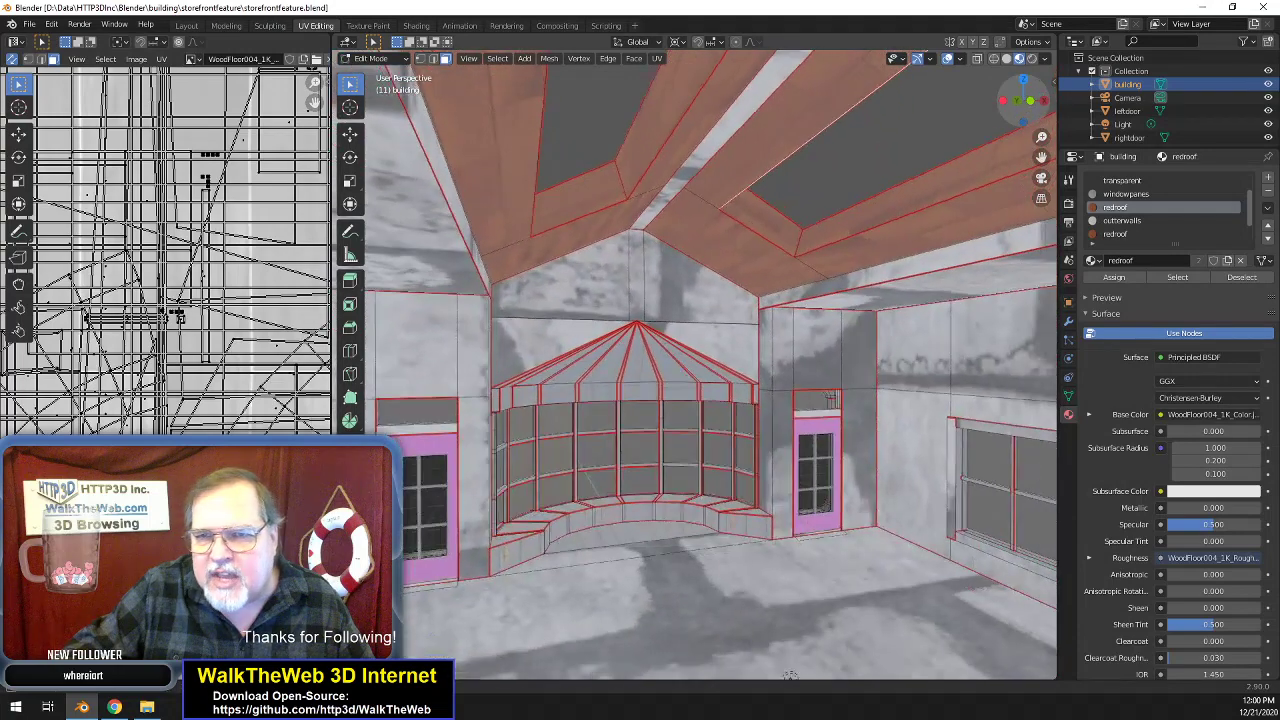
drag(1041, 114, 955, 180)
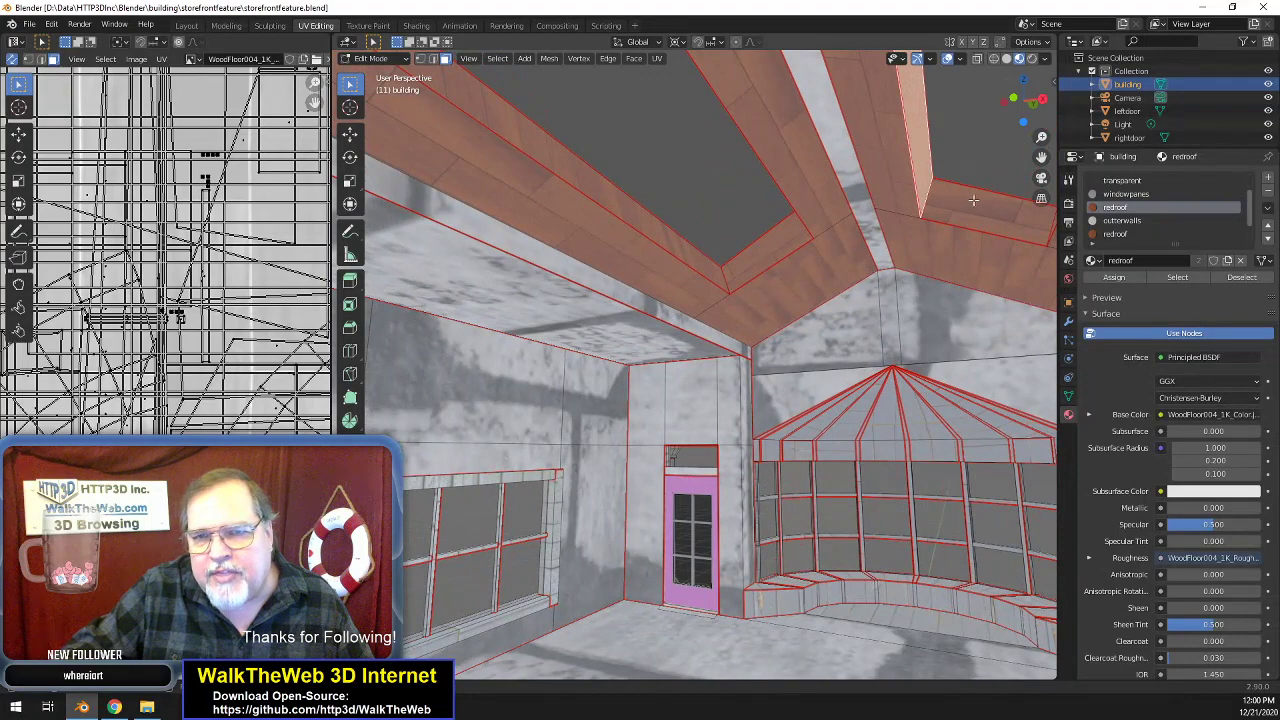
- Rotate the UVs of the short front inner frame faces of both skylights by 90 degrees
click(975, 200)
shift+click(765, 255)
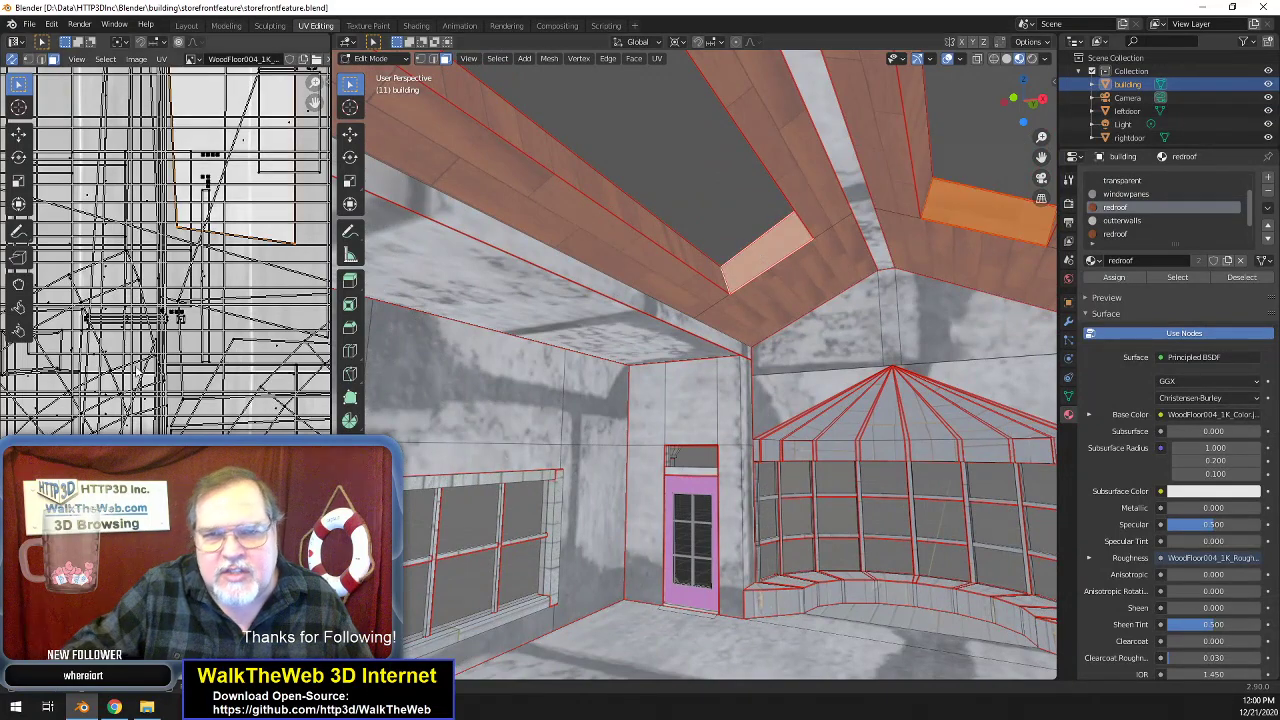
text(r90)
key(Return)
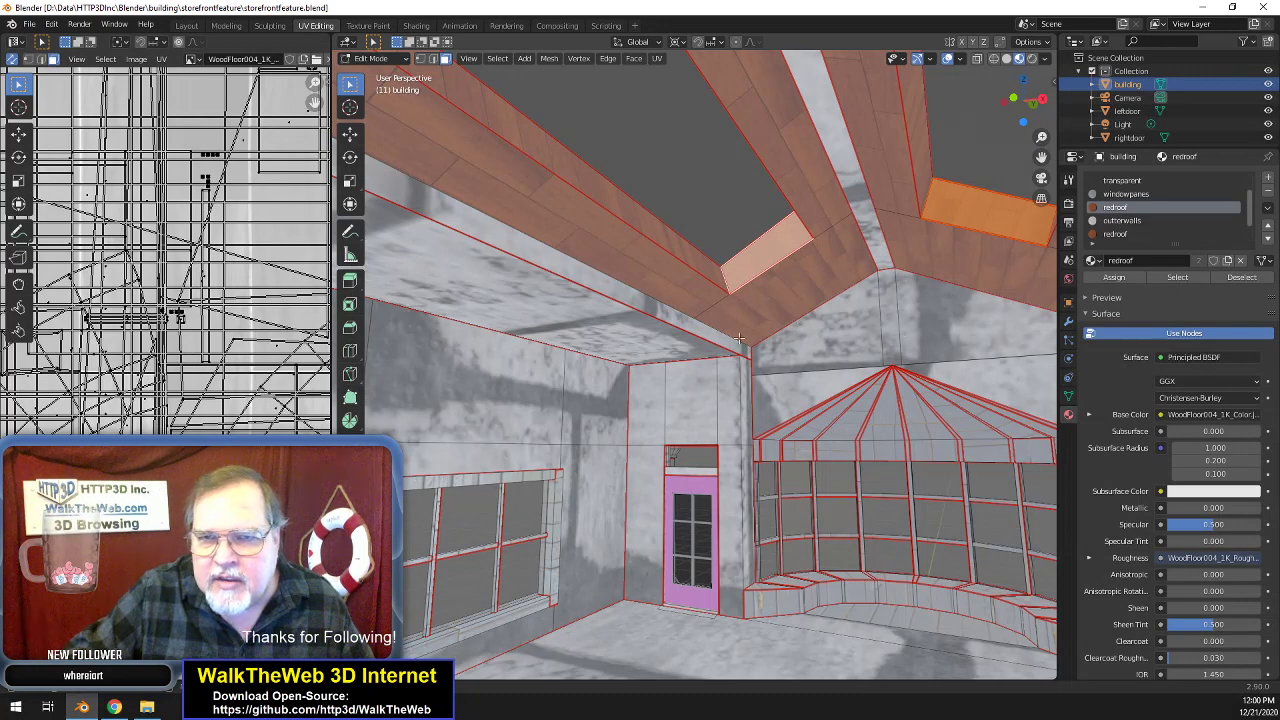
- Rotate the UVs of one long inner frame face on each skylight to change its plank direction
click(800, 312)
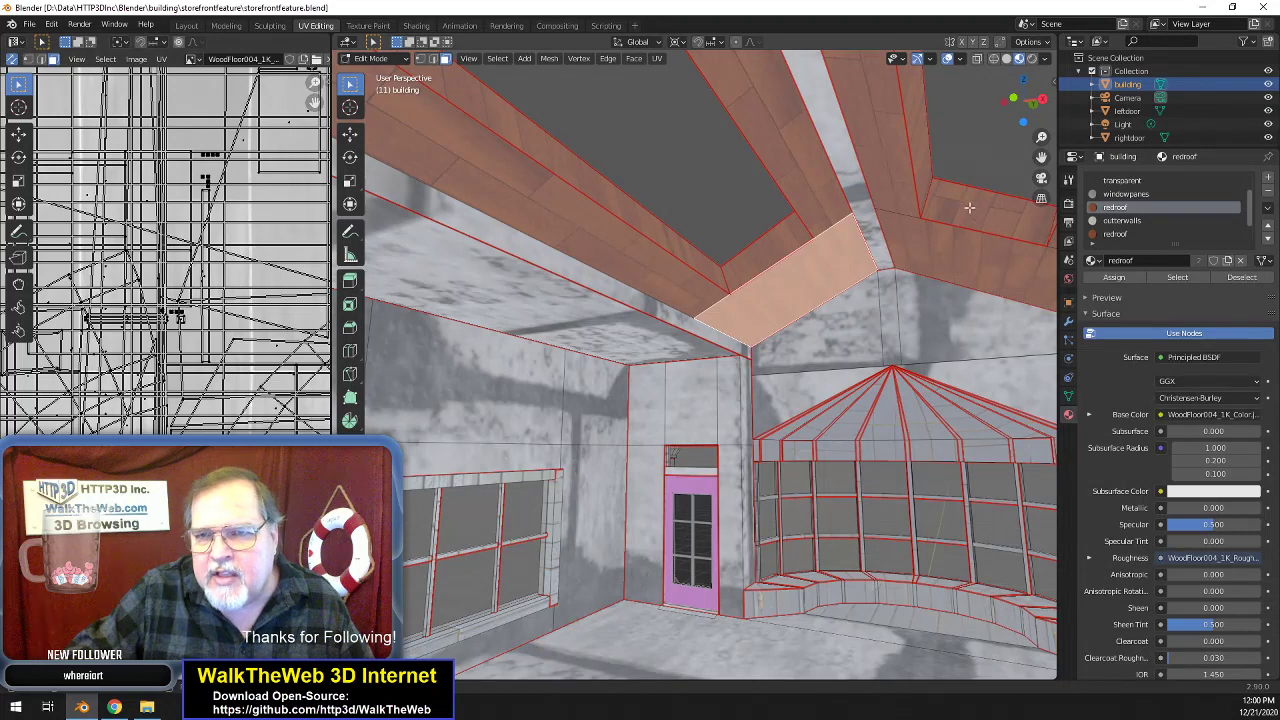
drag(1038, 116, 993, 119)
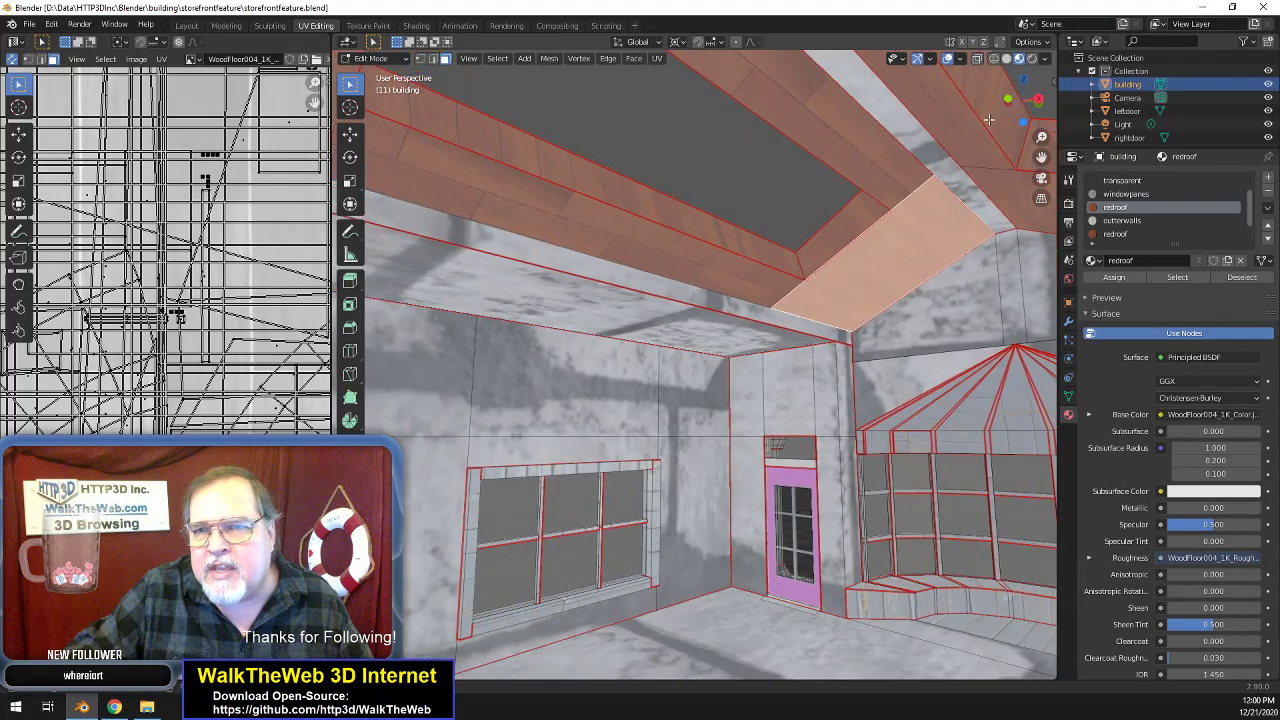
click(949, 146)
shift+click(752, 243)
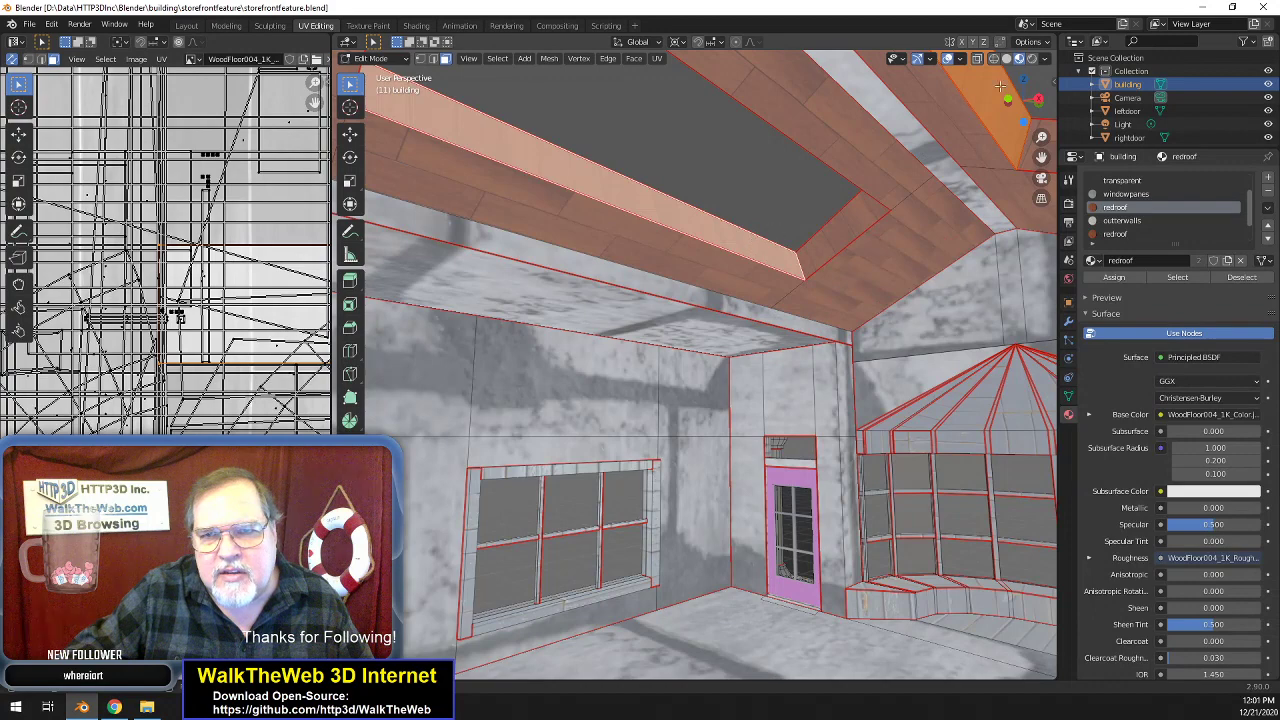
drag(1003, 104, 1030, 102)
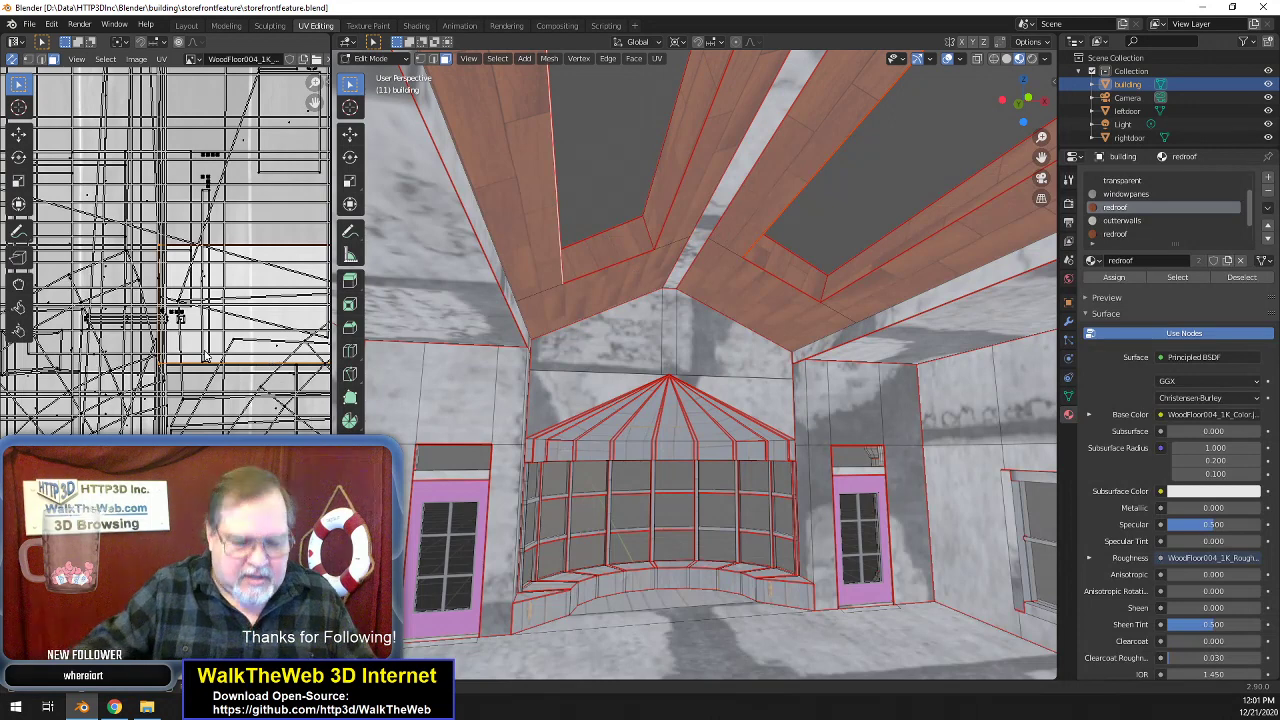
key(Return)
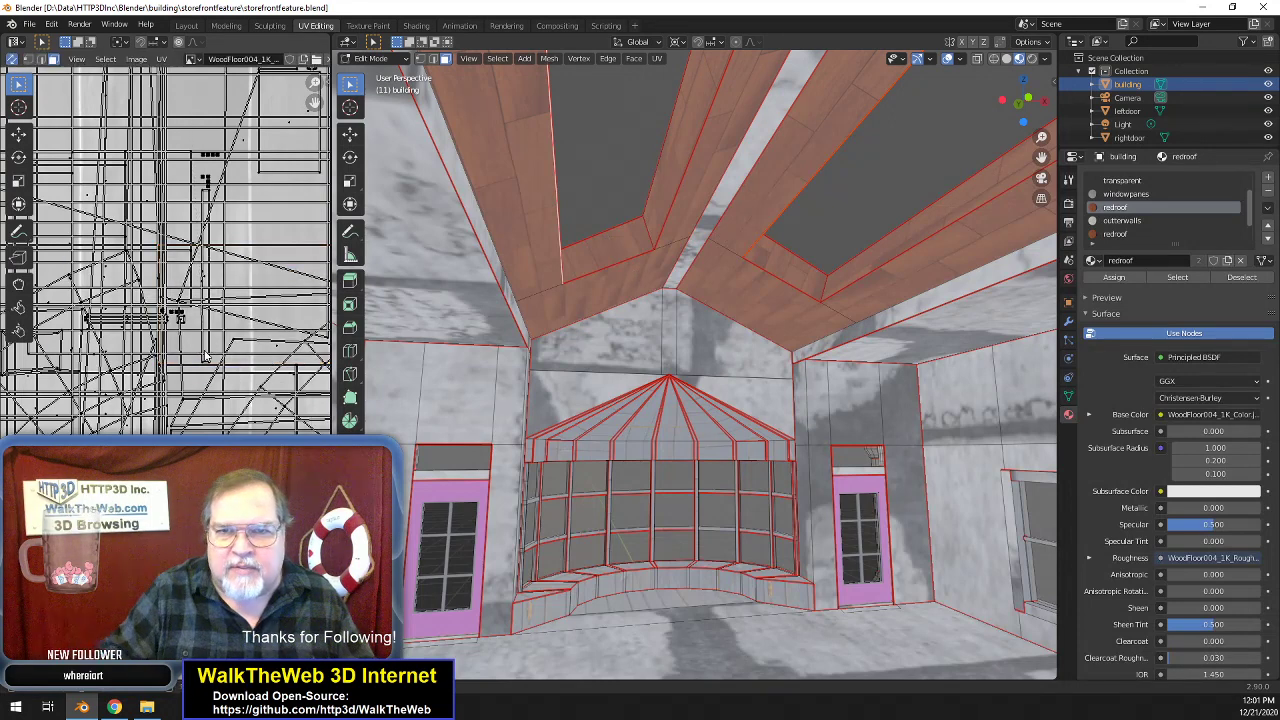
- Shift the UVs of one skylight's outer long inner frame face along Y to line up its planks
click(904, 245)
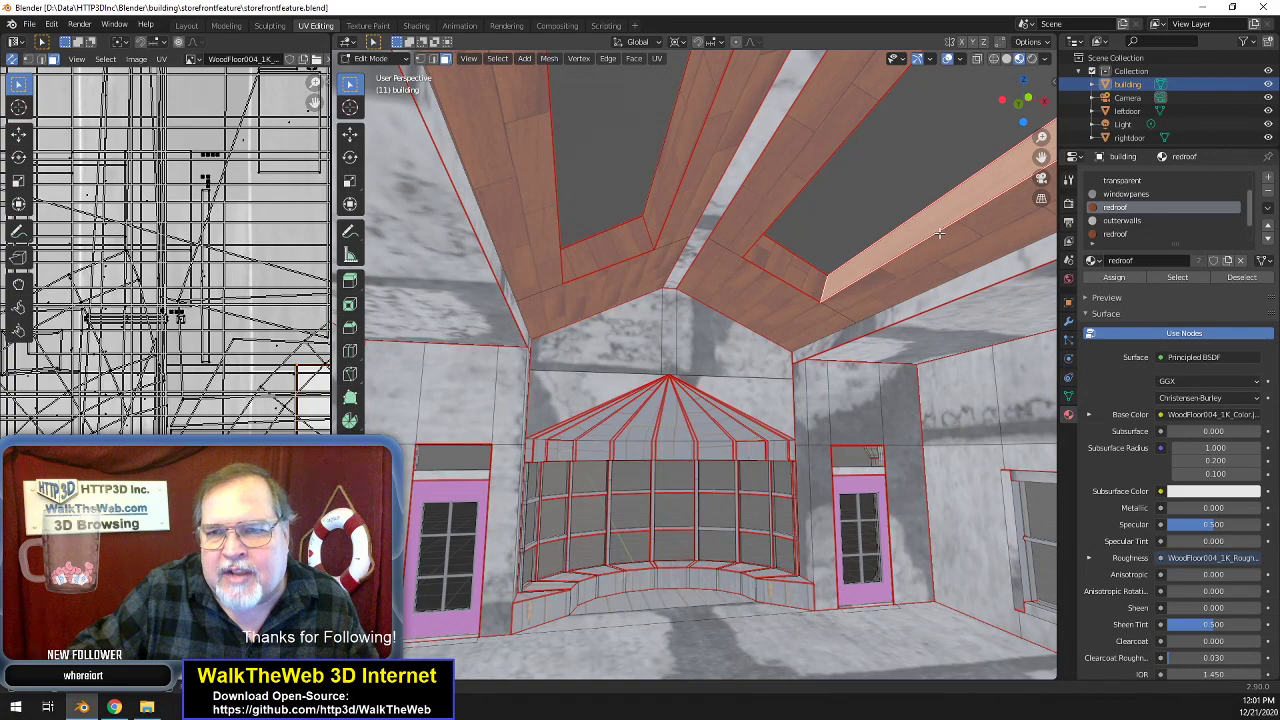
scroll(865, 268, up, 1)
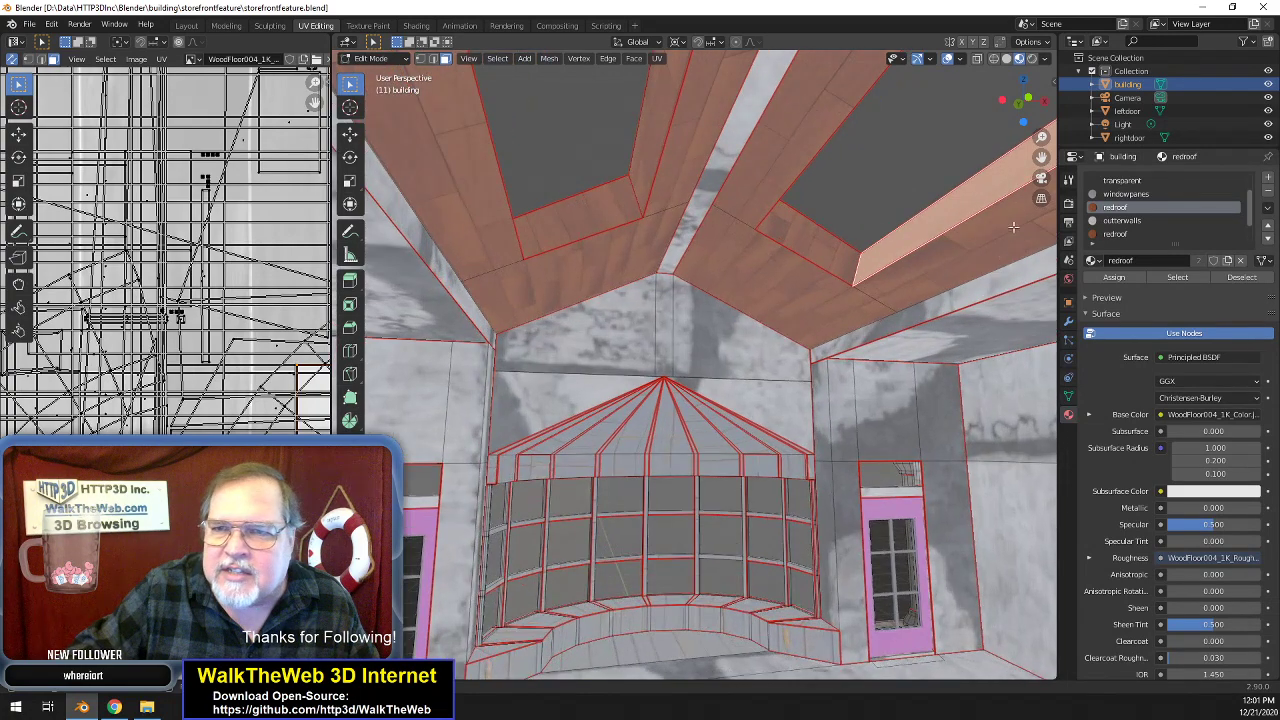
scroll(865, 268, up, 1)
drag(1041, 157, 920, 224)
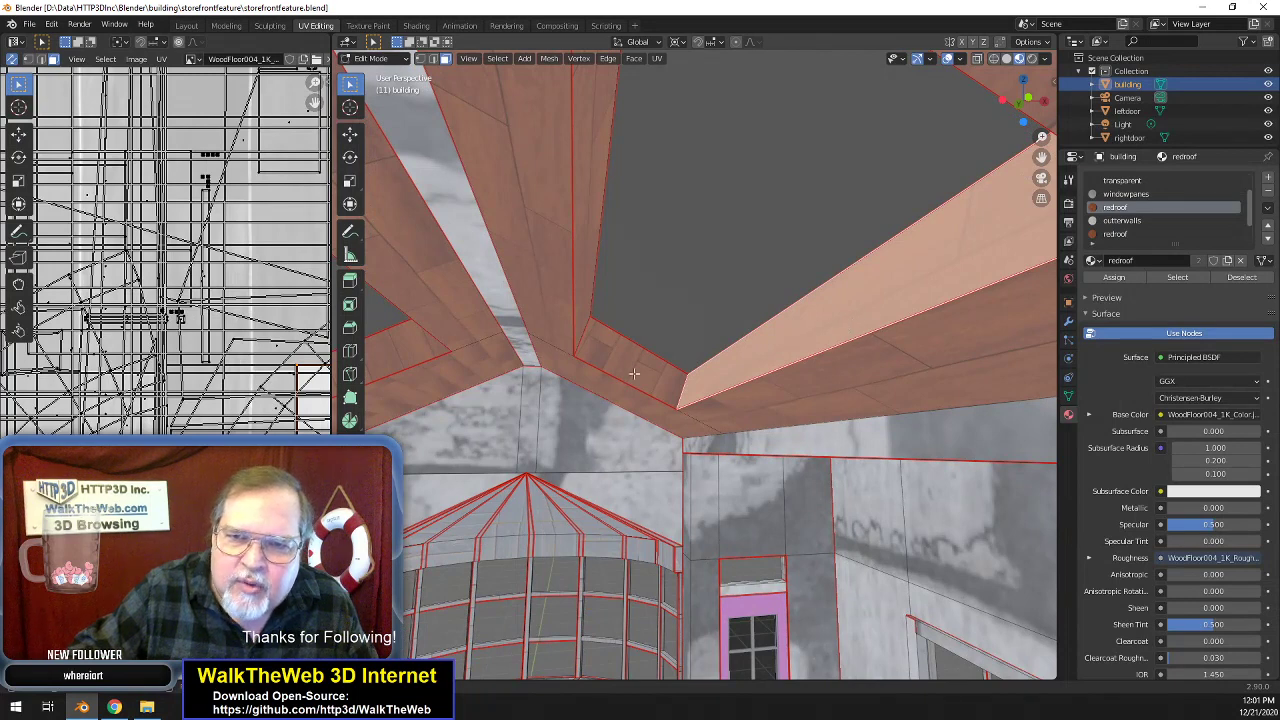
key(g)
key(y)
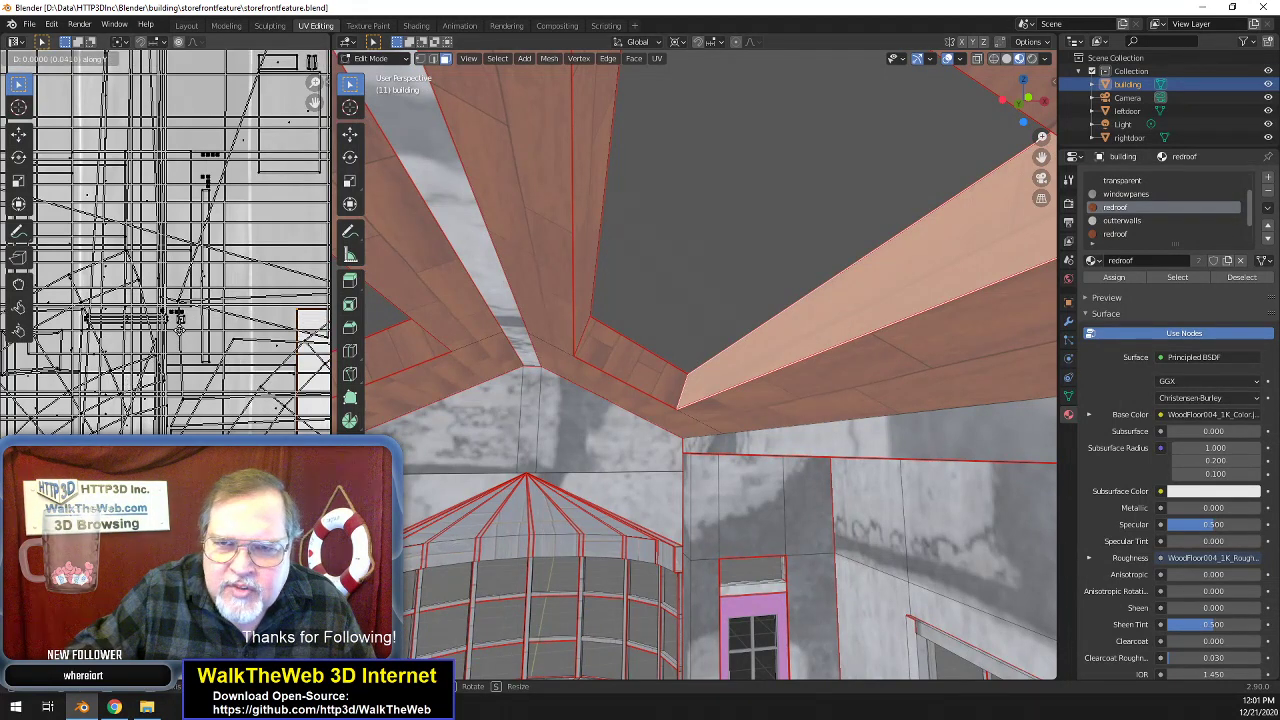
click(178, 318)
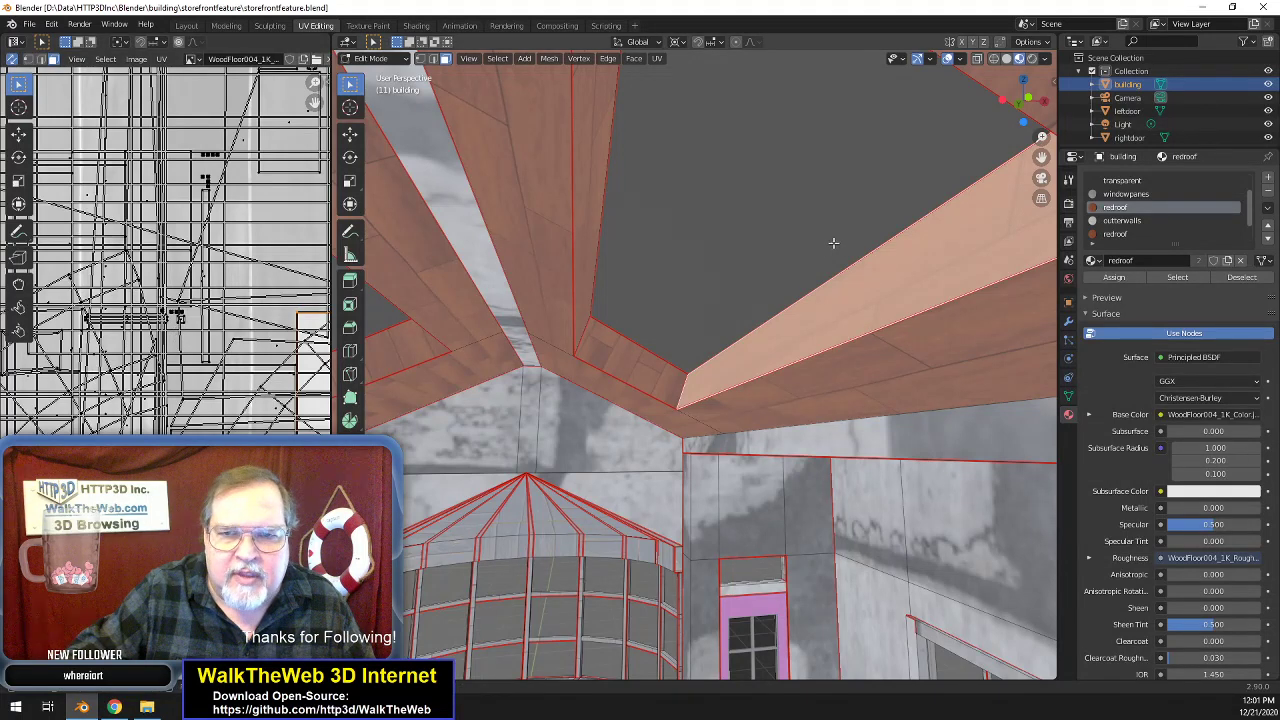
- Shift the UVs of the opposite skylight's outer long inner frame face along Y to line up its planks
drag(1036, 108, 970, 106)
scroll(952, 311, up, 3)
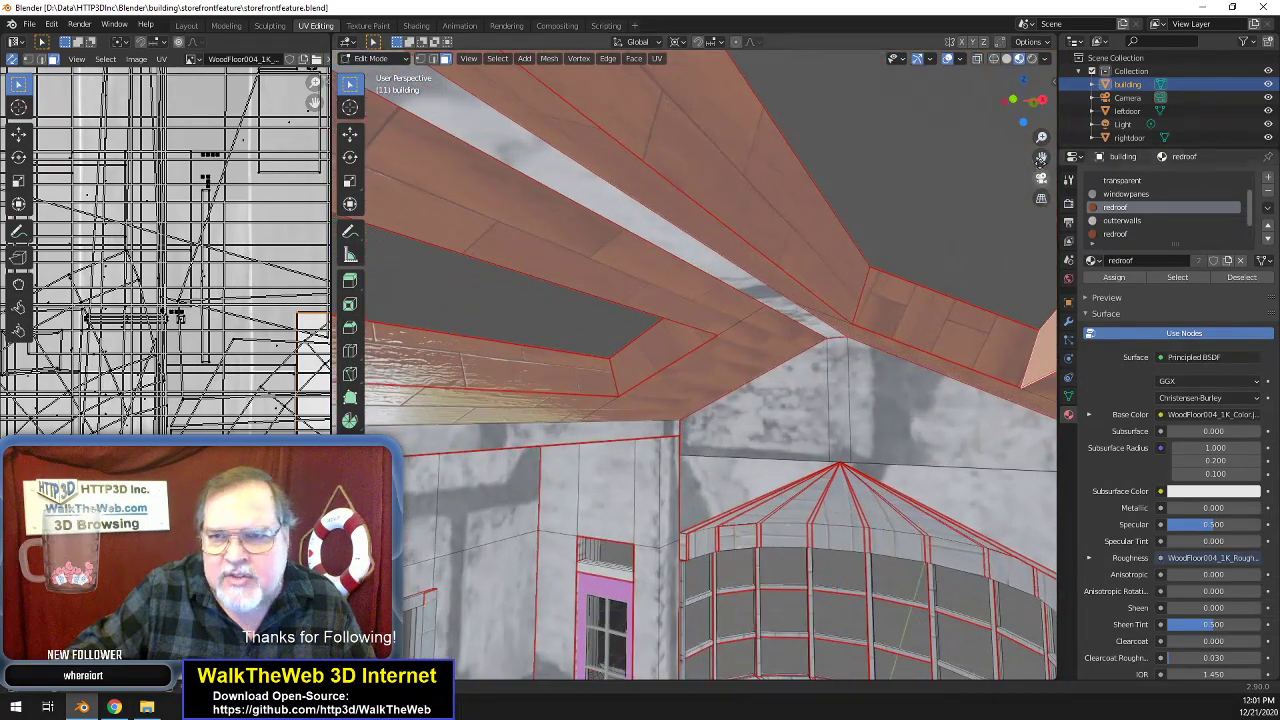
drag(1042, 158, 1170, 136)
click(567, 297)
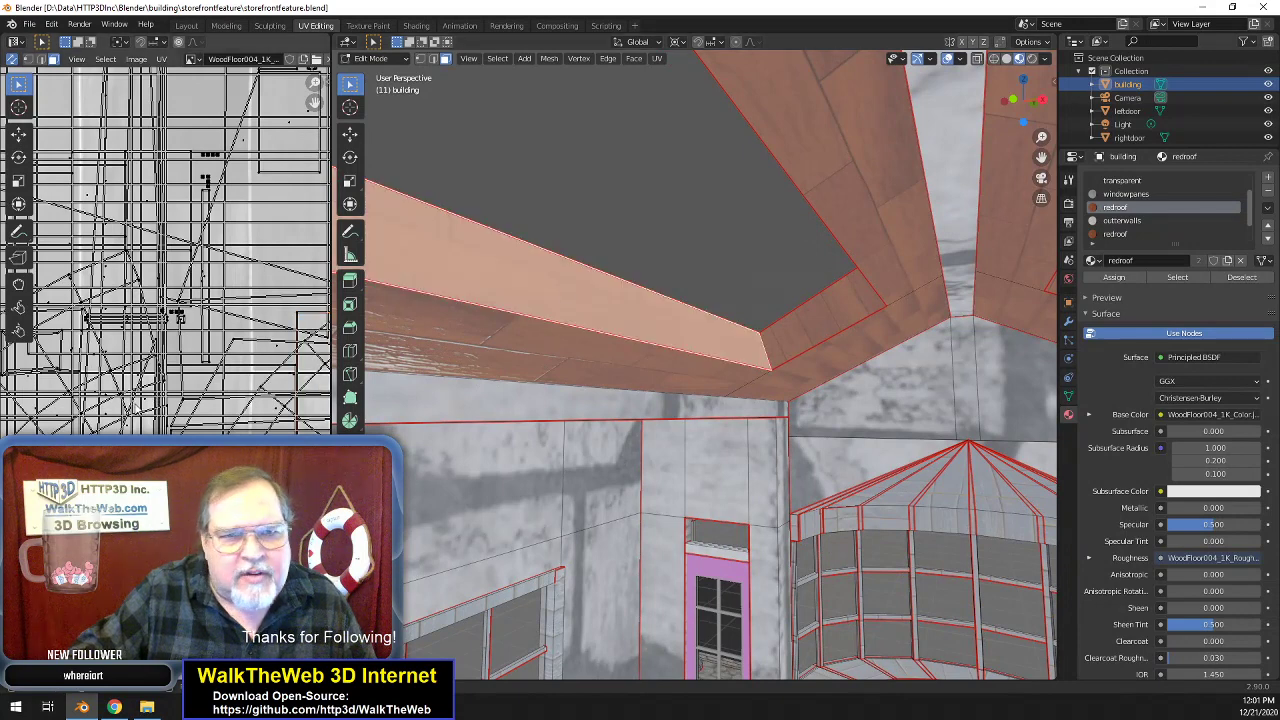
key(g)
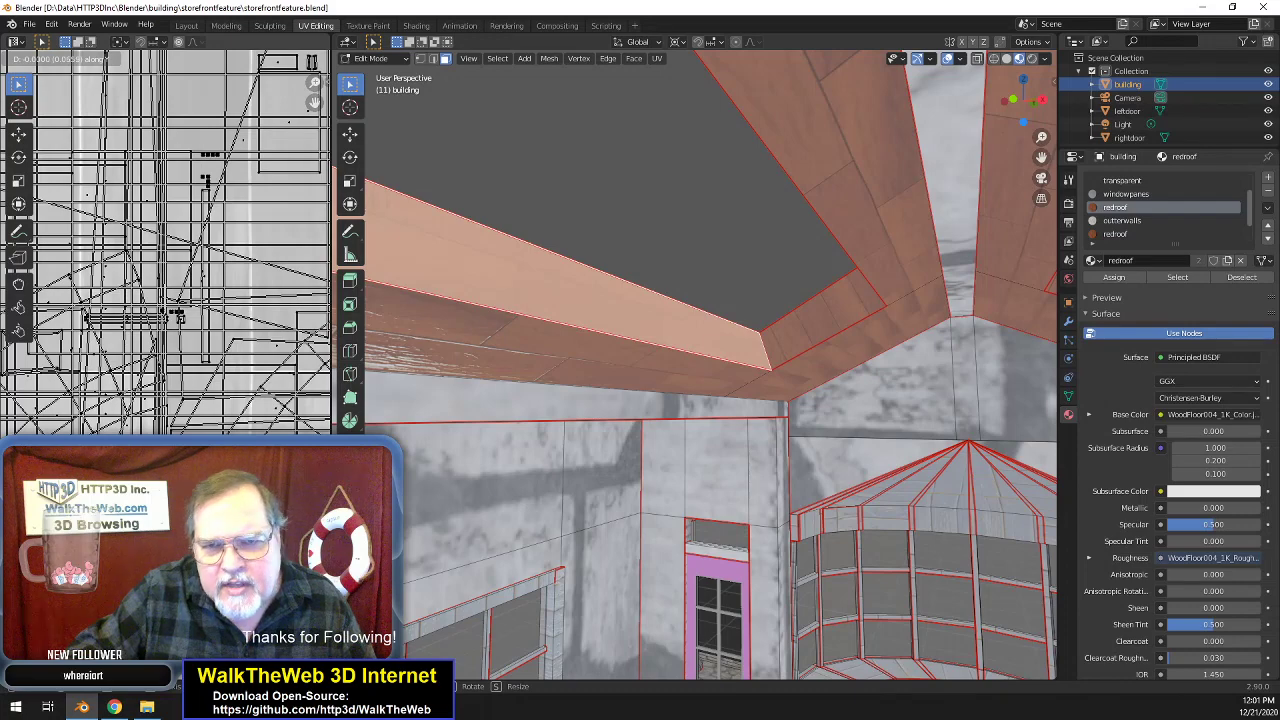
click(550, 440)
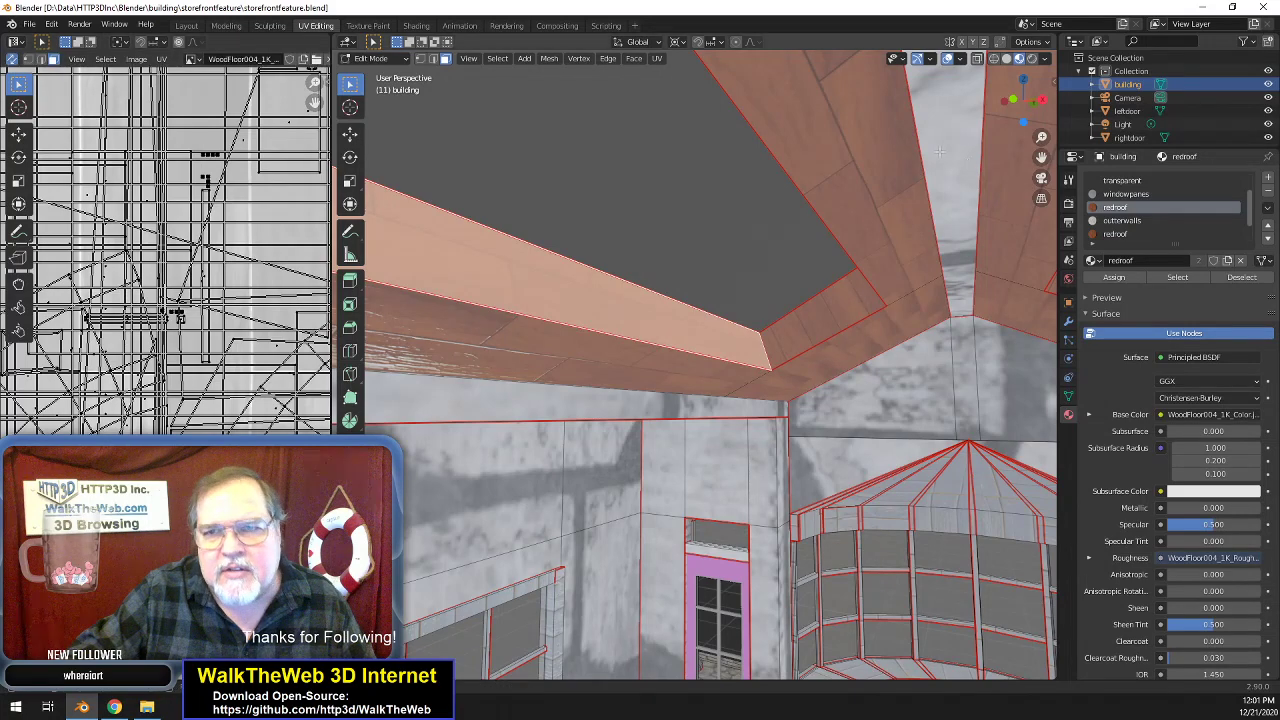
- Slightly rotate the UVs of one skylight's short inner frame face at the rear wall
drag(1022, 114, 795, 115)
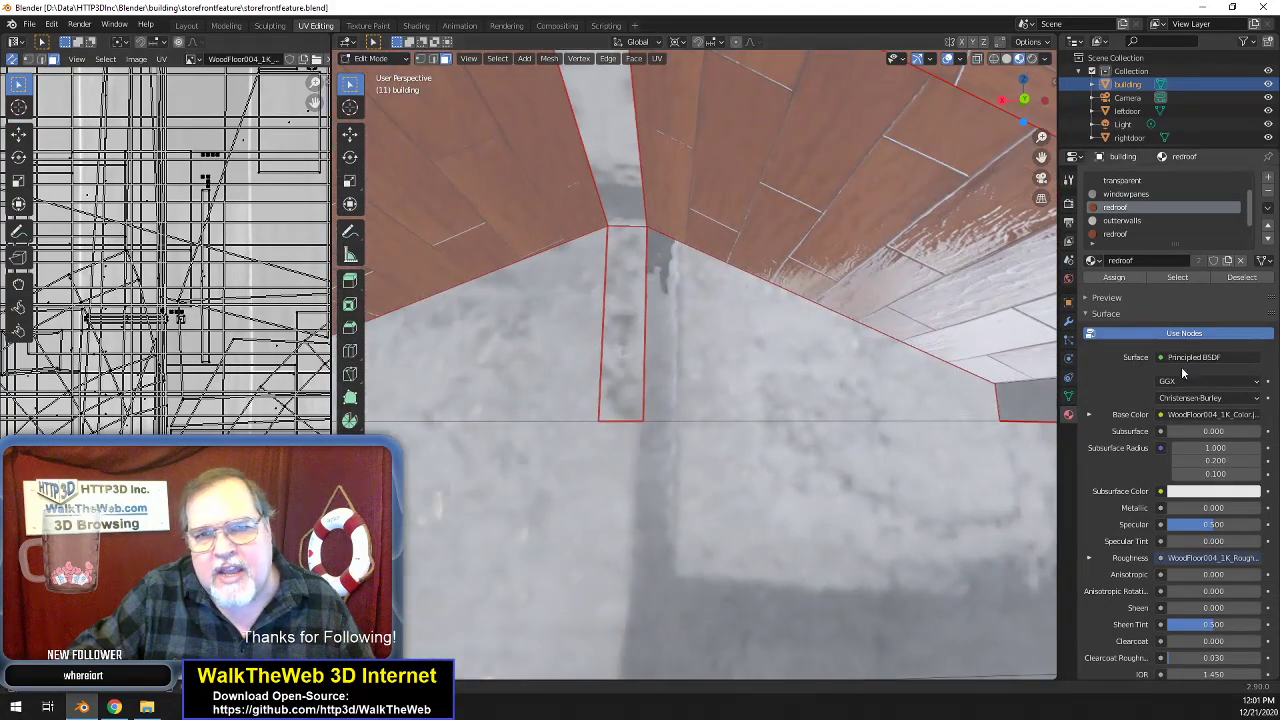
scroll(888, 320, down, 3)
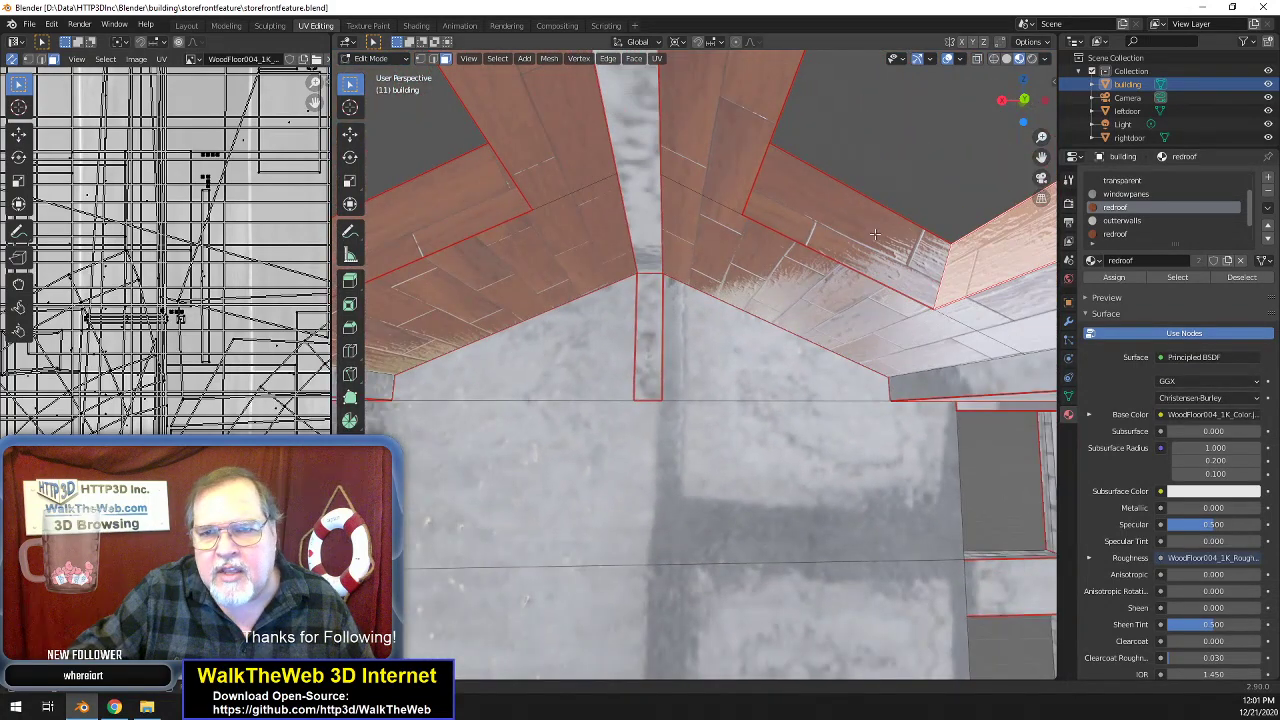
shift+click(874, 233)
shift+click(436, 228)
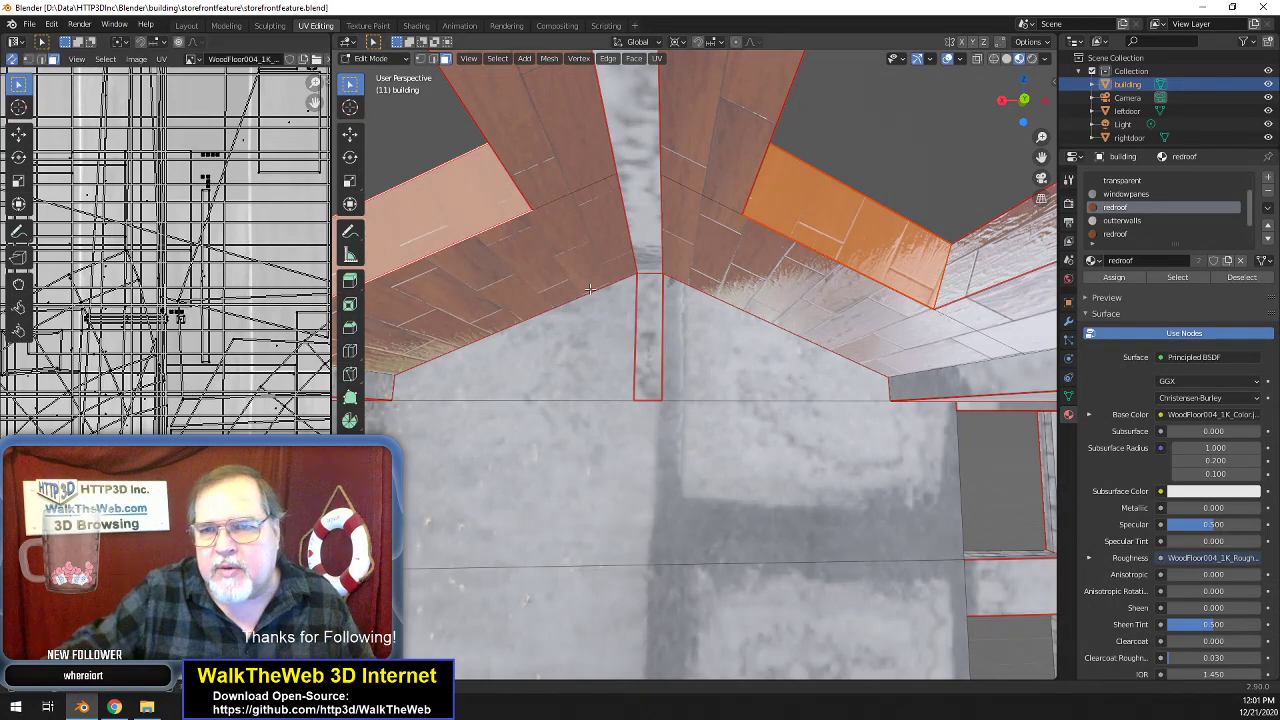
click(920, 290)
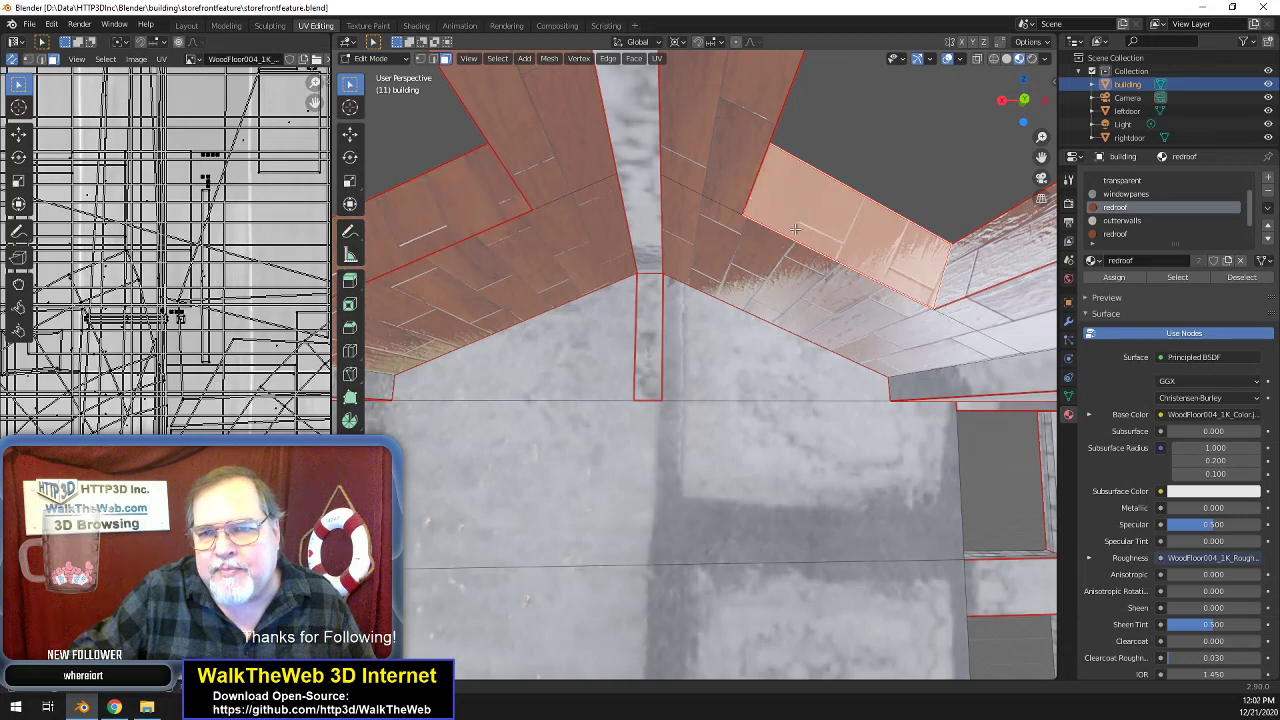
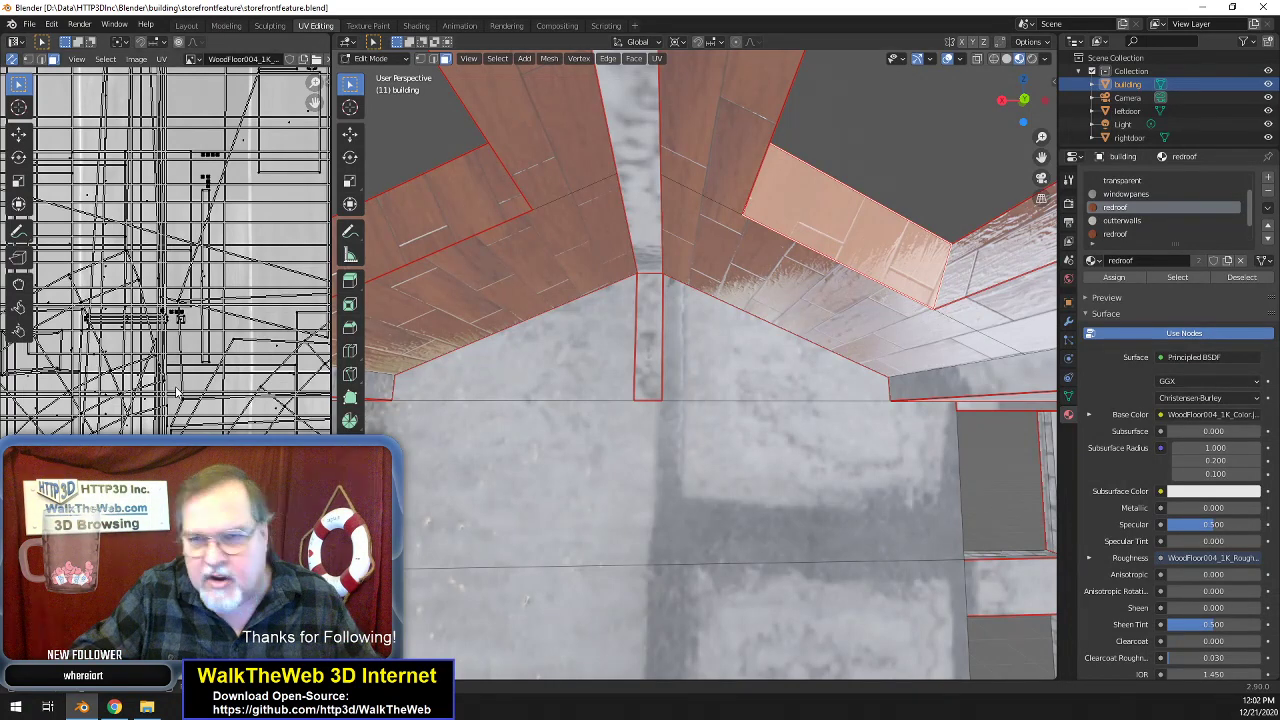
key(r)
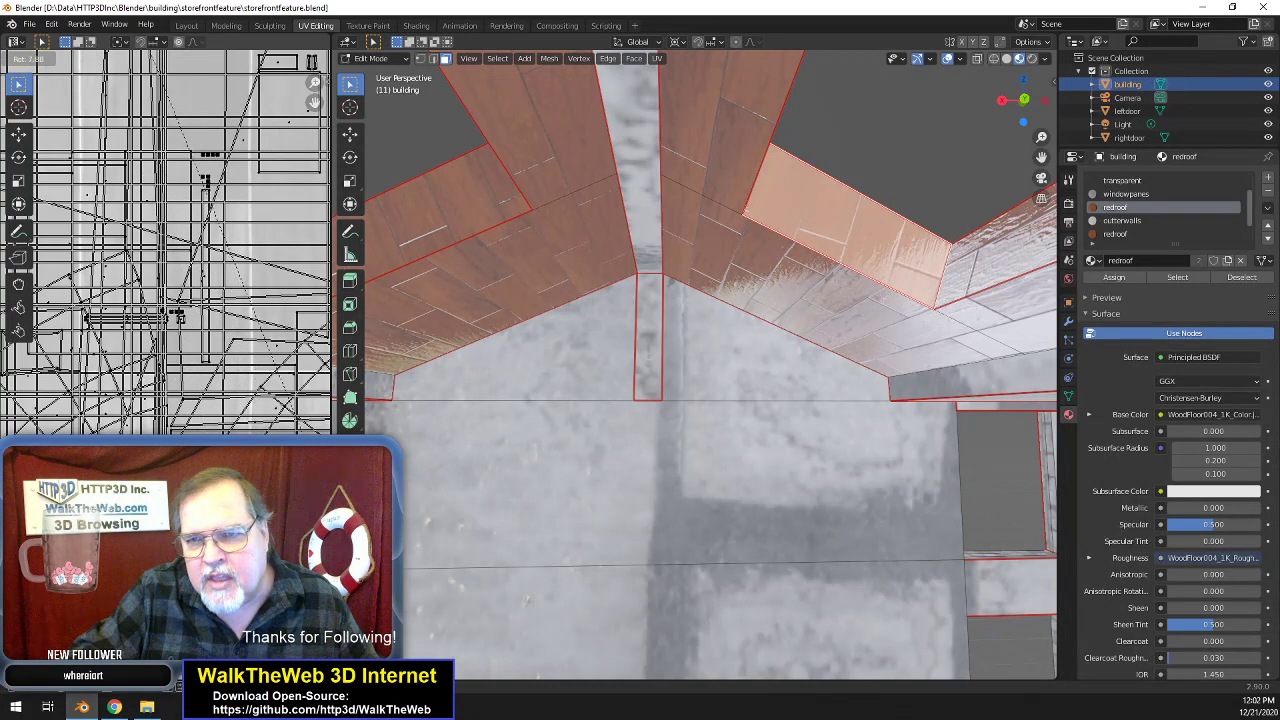
click(305, 490)
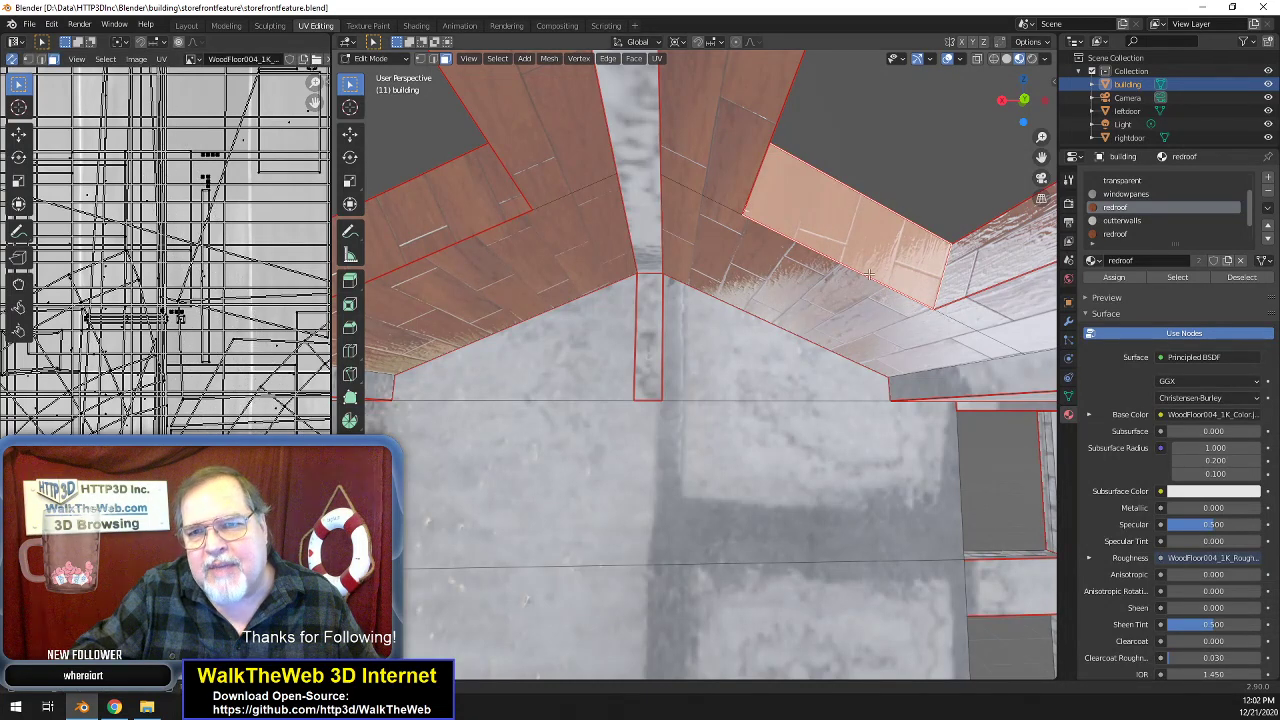
click(657, 59)
click(670, 75)
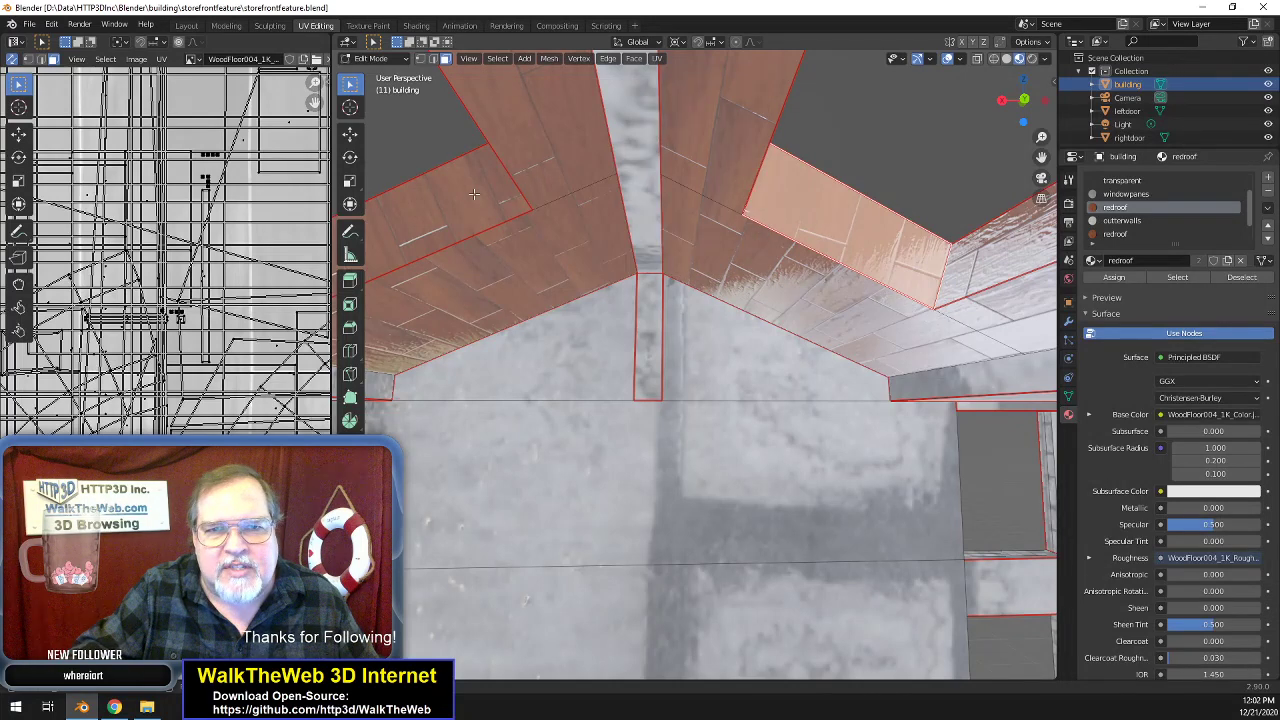
shift+click(462, 207)
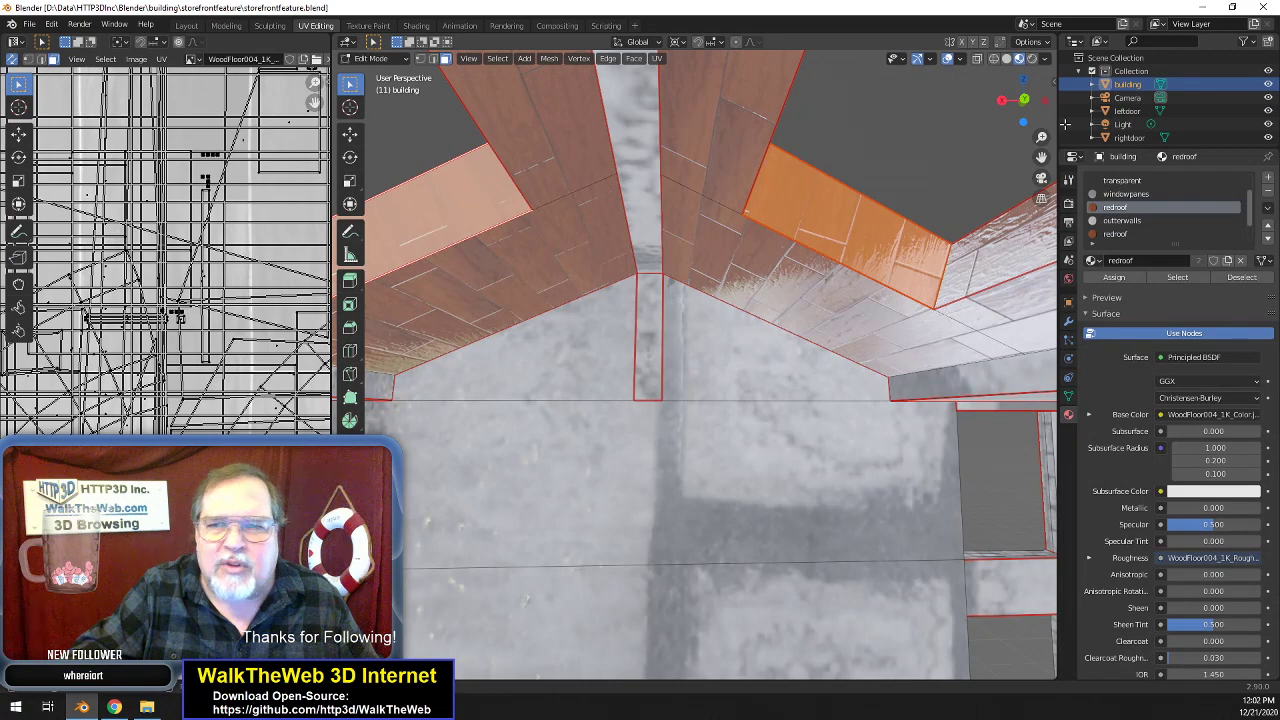
- Unwrap the short inner frame faces of both skylights above the bay window and rotate their UVs by 90 degrees
drag(1024, 101, 1023, 247)
shift+click(860, 379)
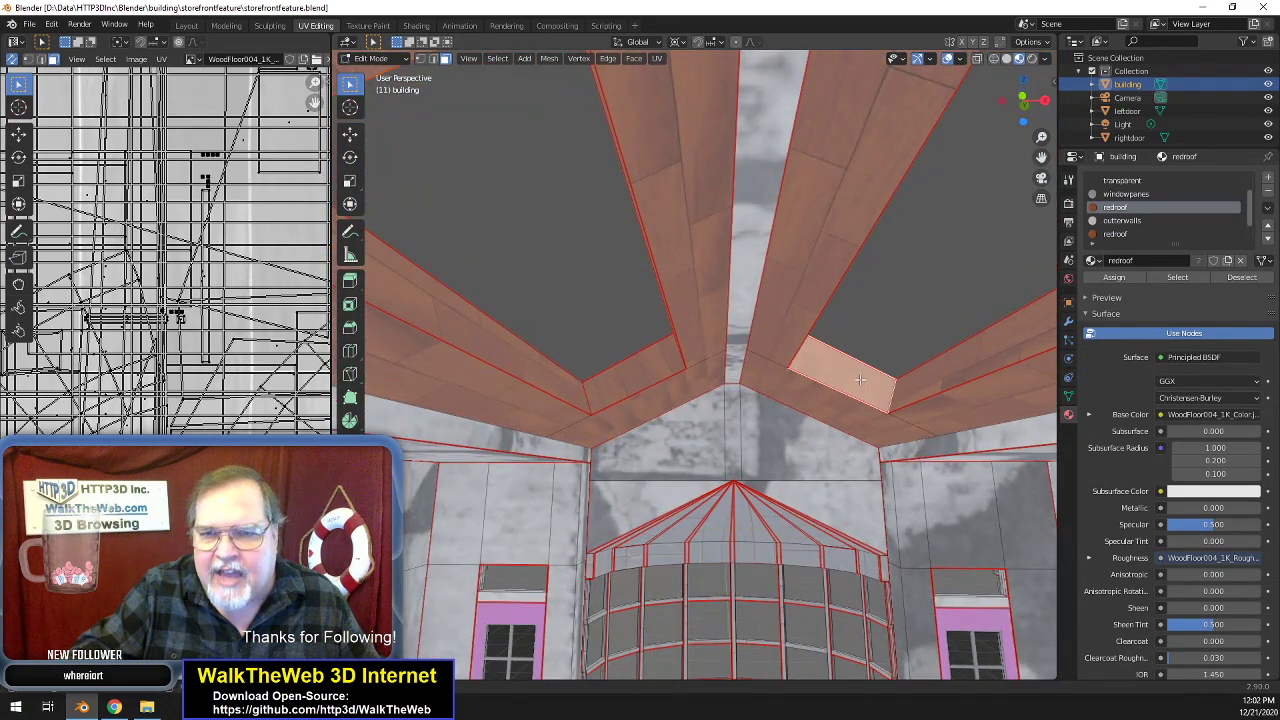
shift+click(662, 375)
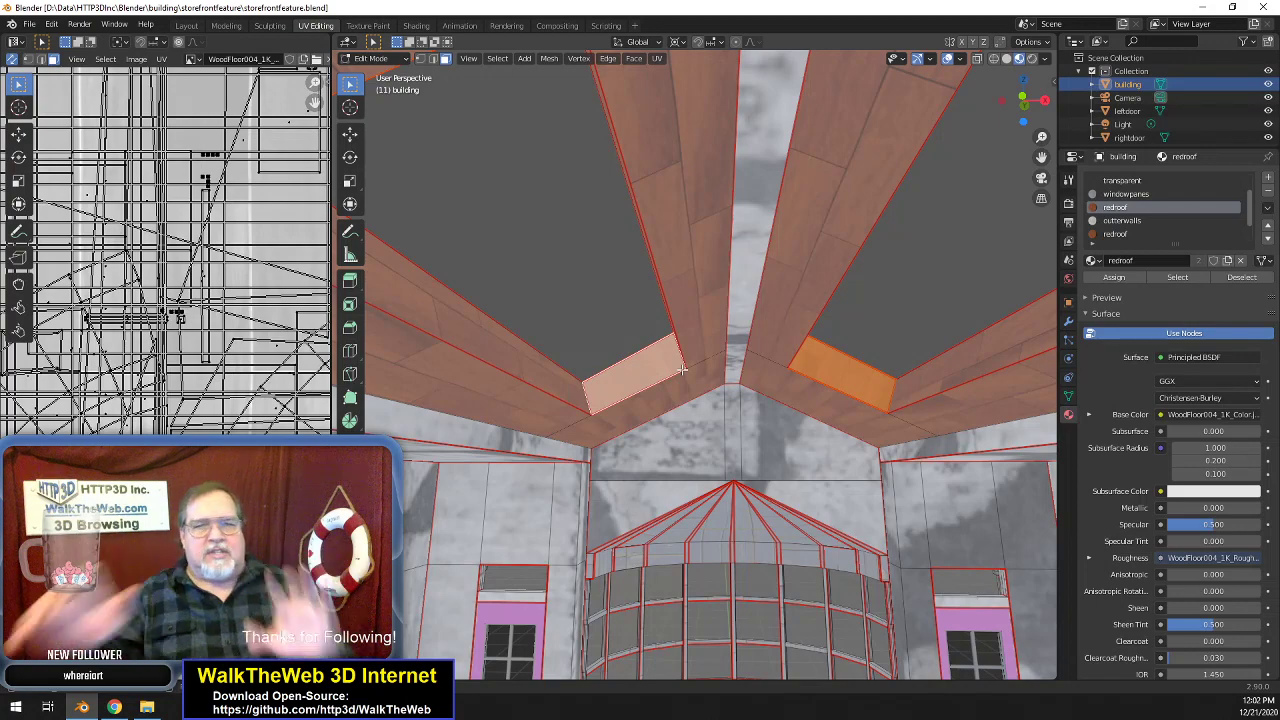
click(656, 58)
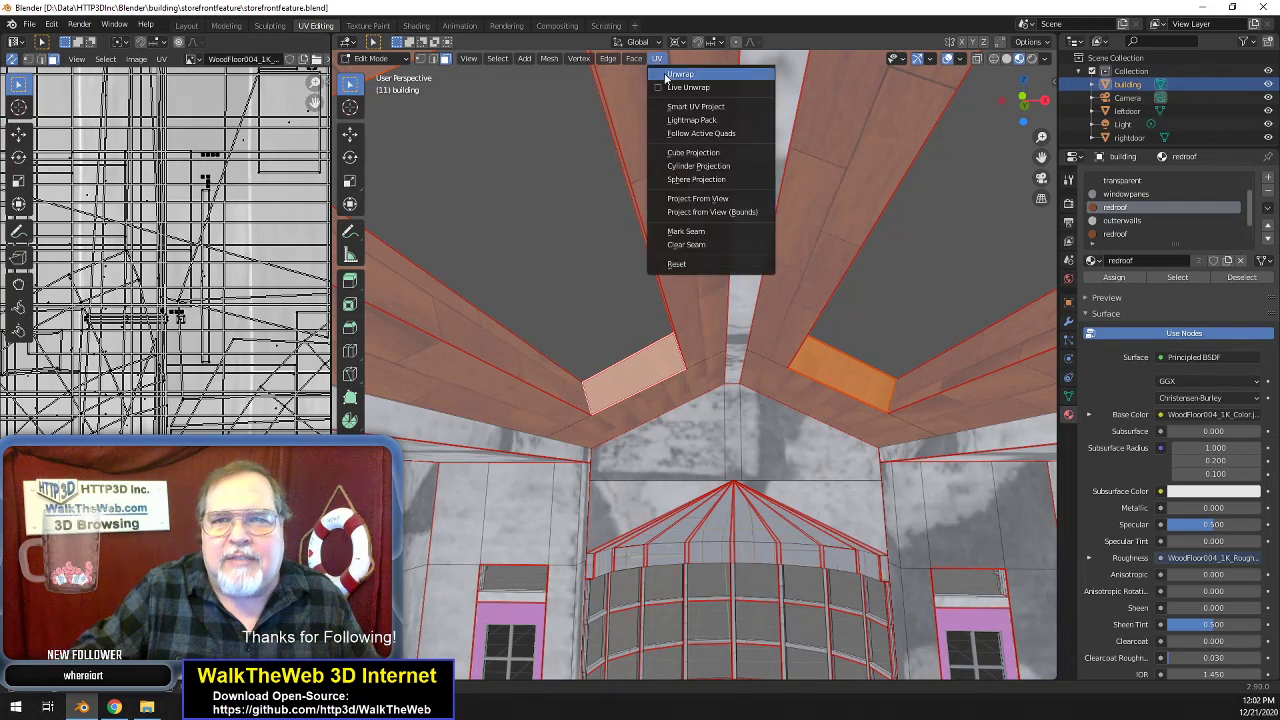
click(633, 178)
scroll(901, 395, up, 4)
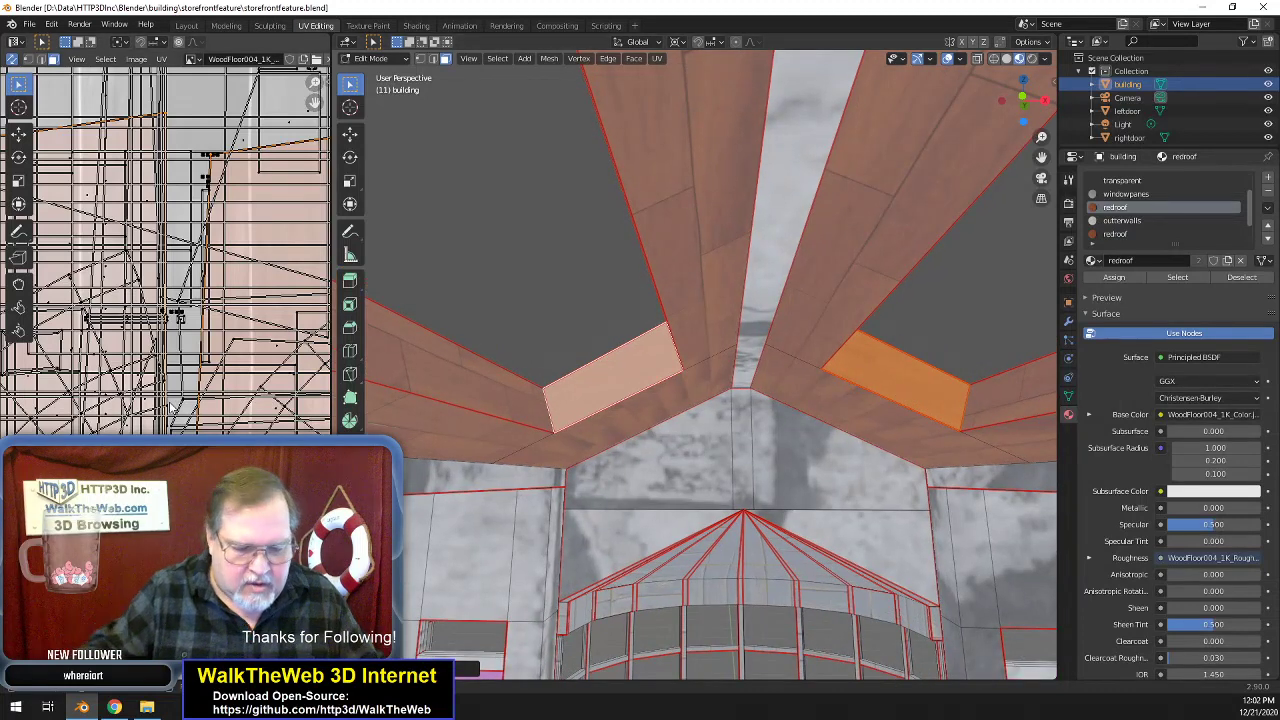
text(r90)
key(Return)
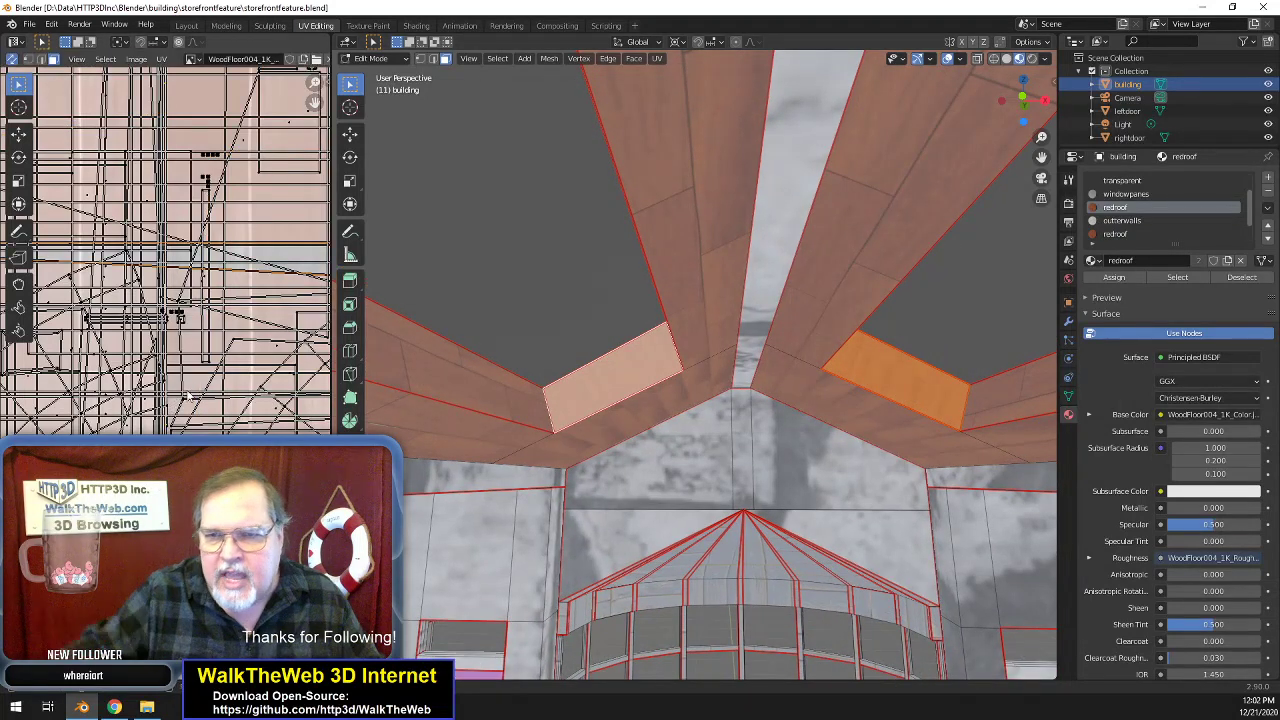
- Scale the UVs of both short front inner frame faces by 0.5, and again by about 0.83
key(s)
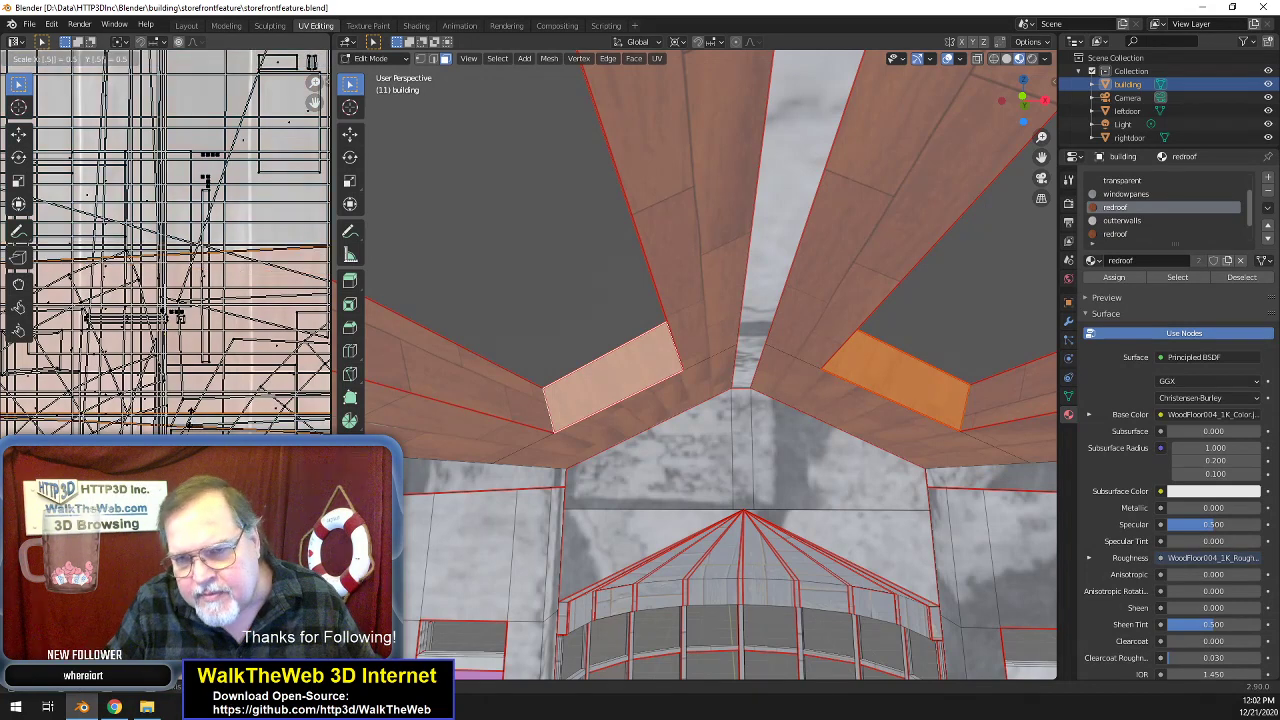
key(Return)
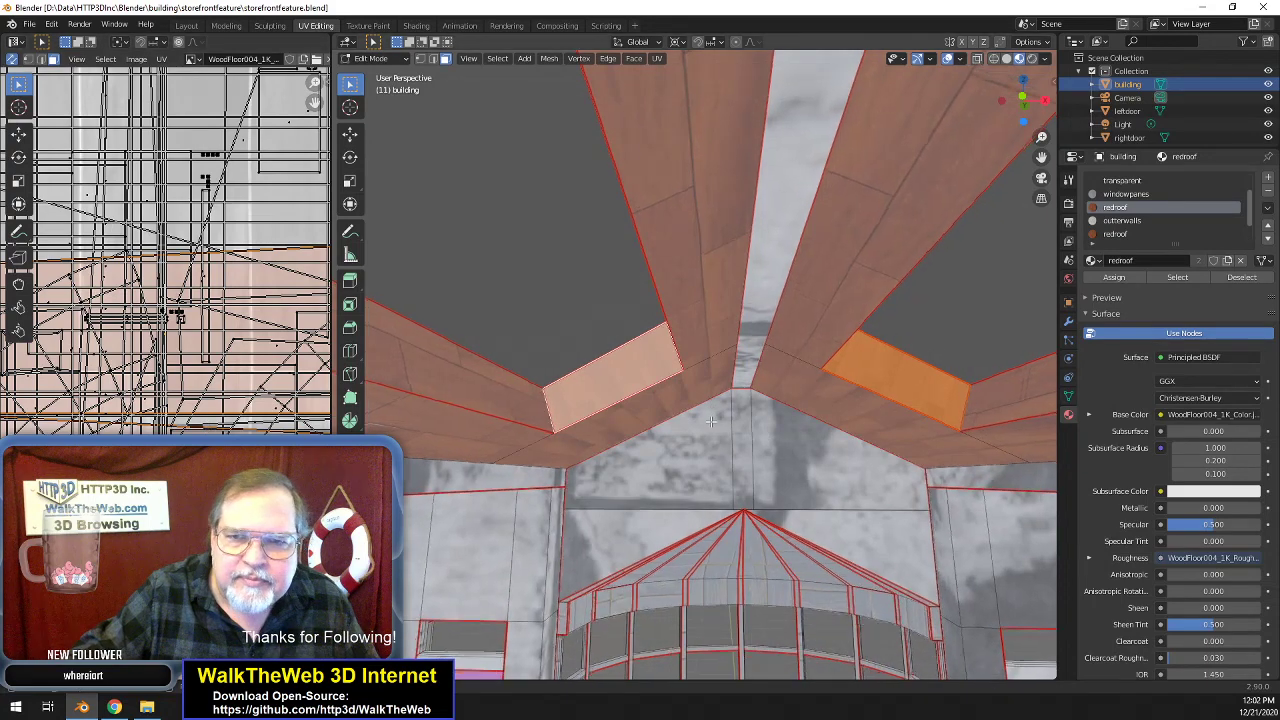
scroll(700, 415, down, 3)
scroll(710, 422, up, 2)
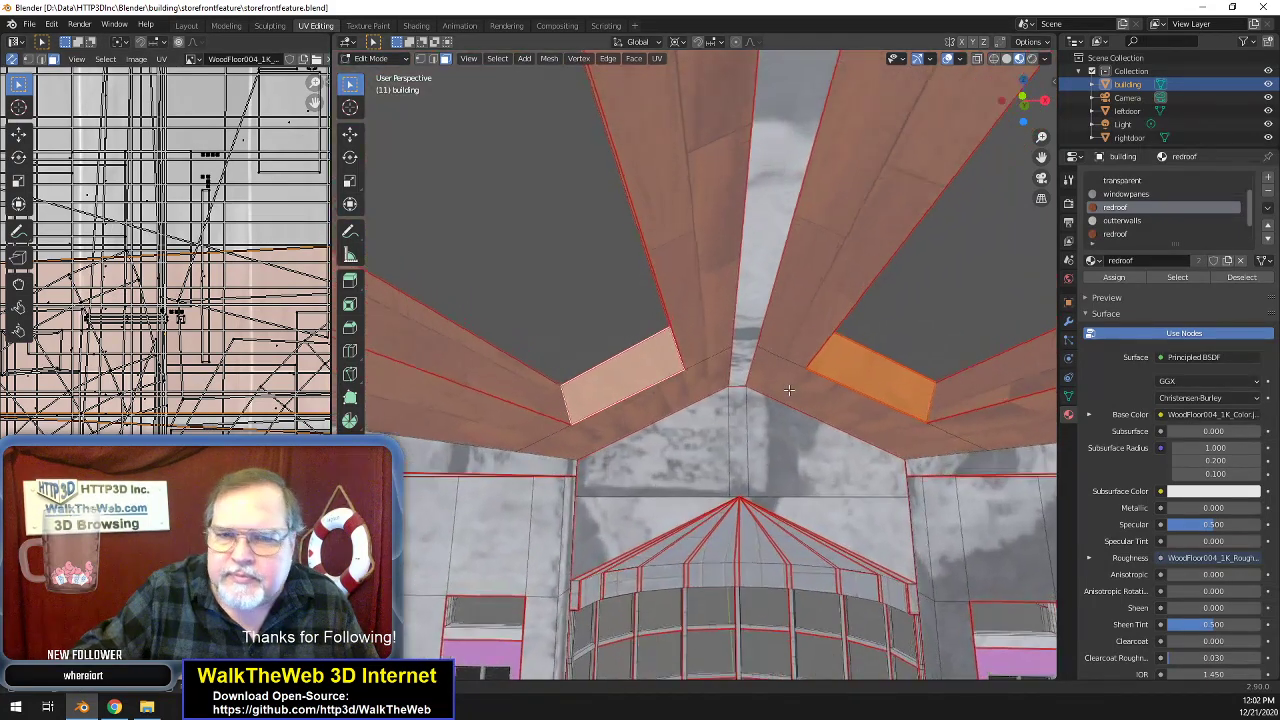
scroll(720, 395, up, 1)
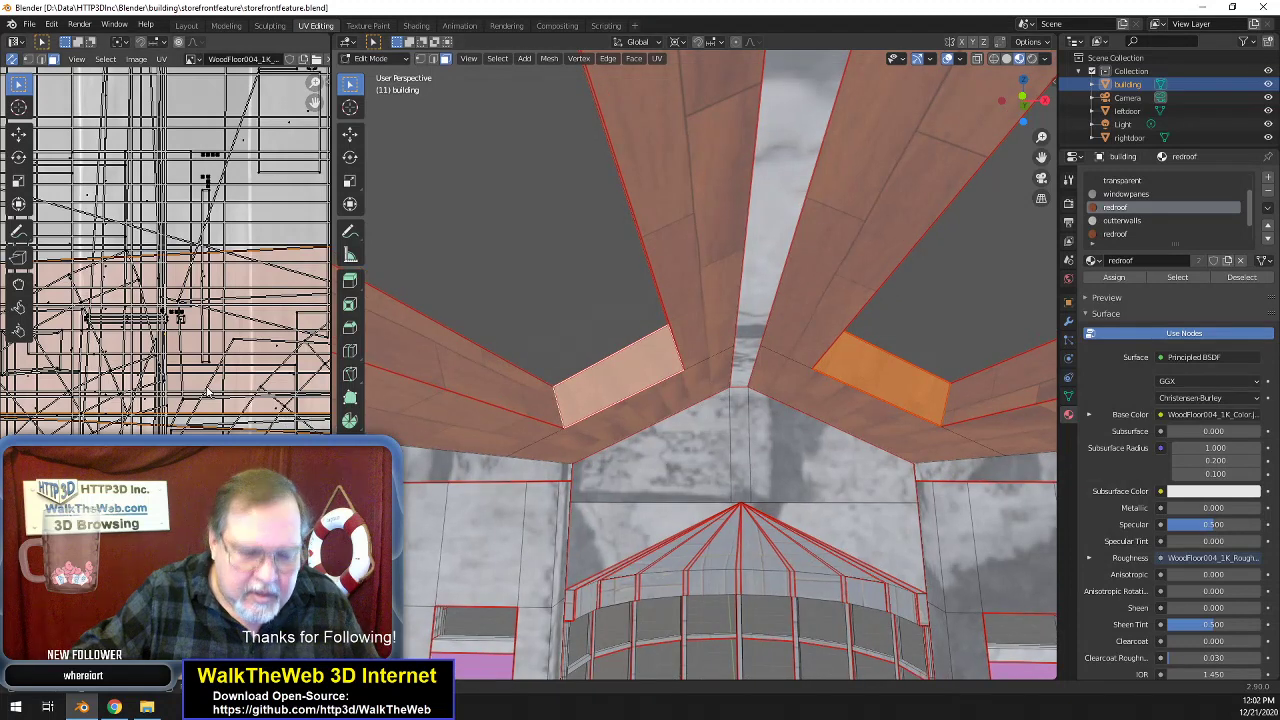
key(s)
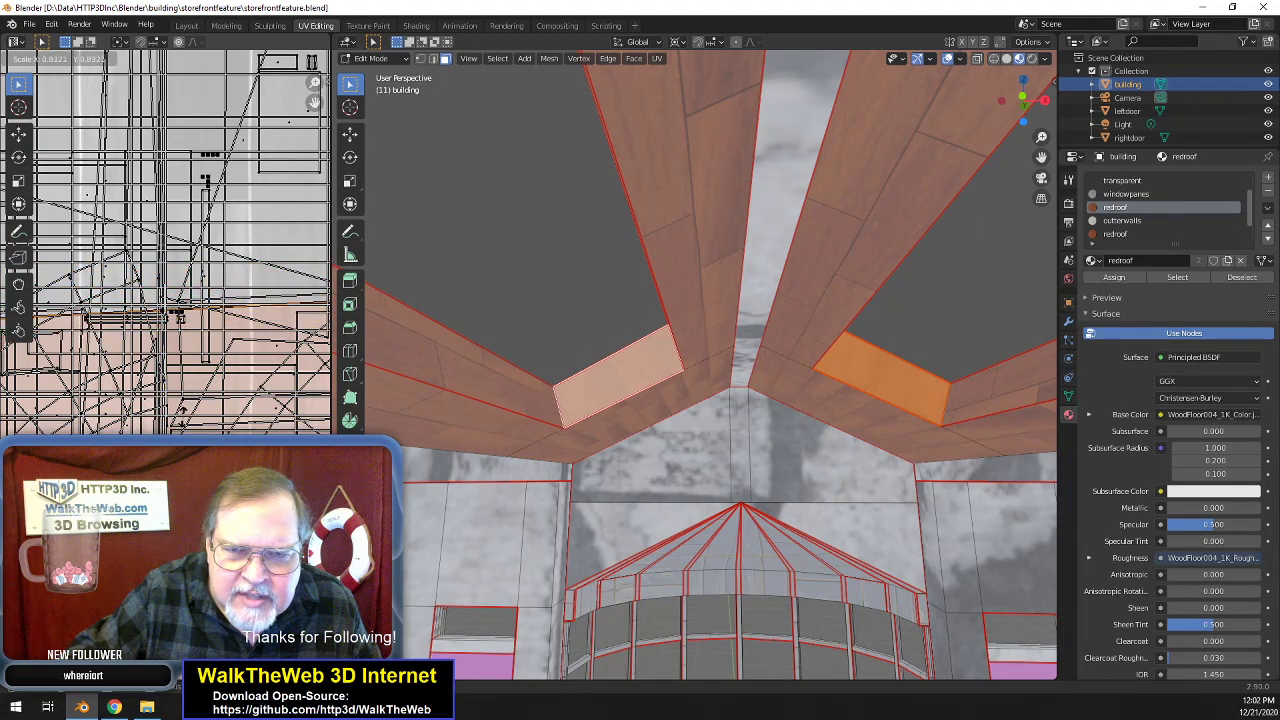
click(185, 420)
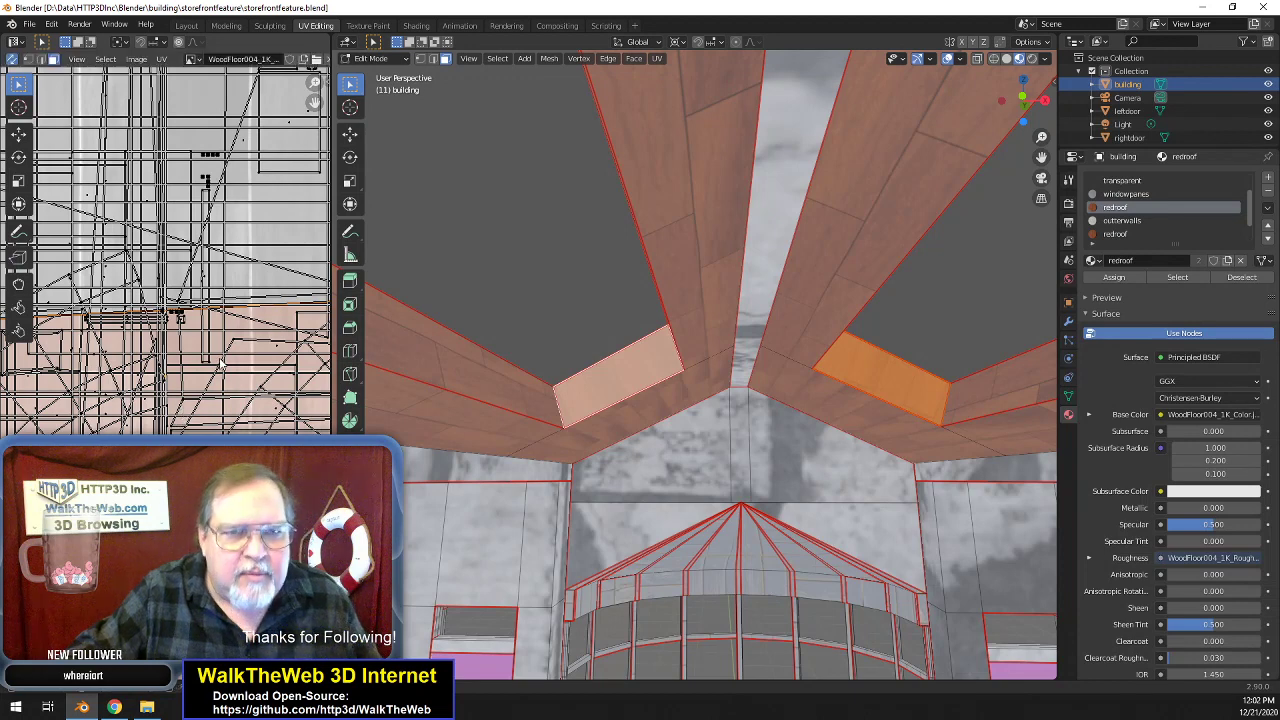
- Shift the UVs of the left skylight's short front inner frame face along X to reposition its planks
click(604, 382)
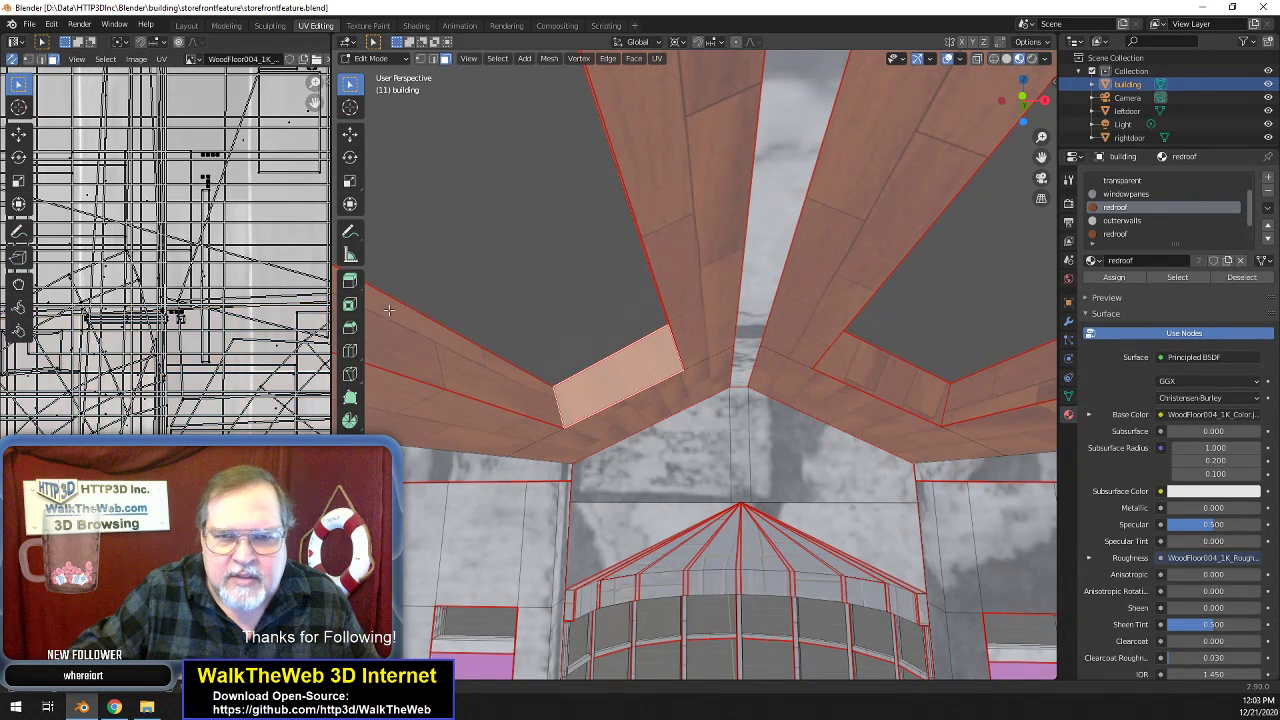
key(g)
key(x)
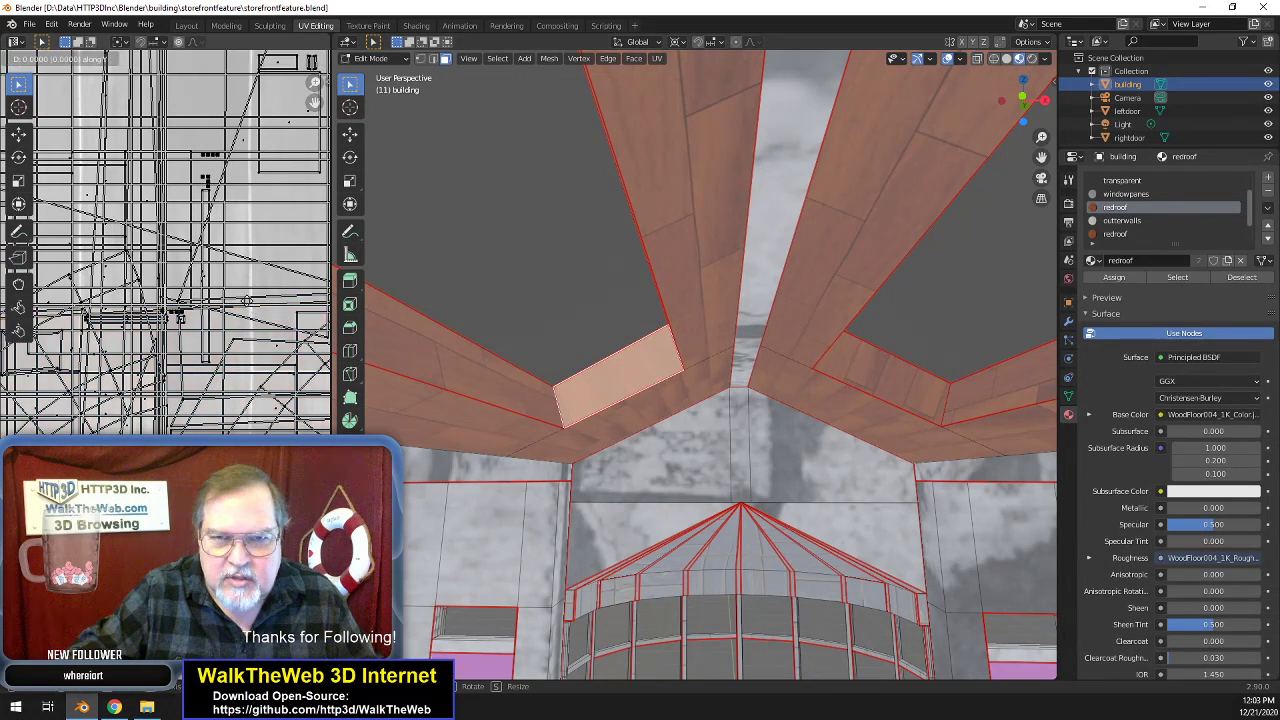
click(239, 326)
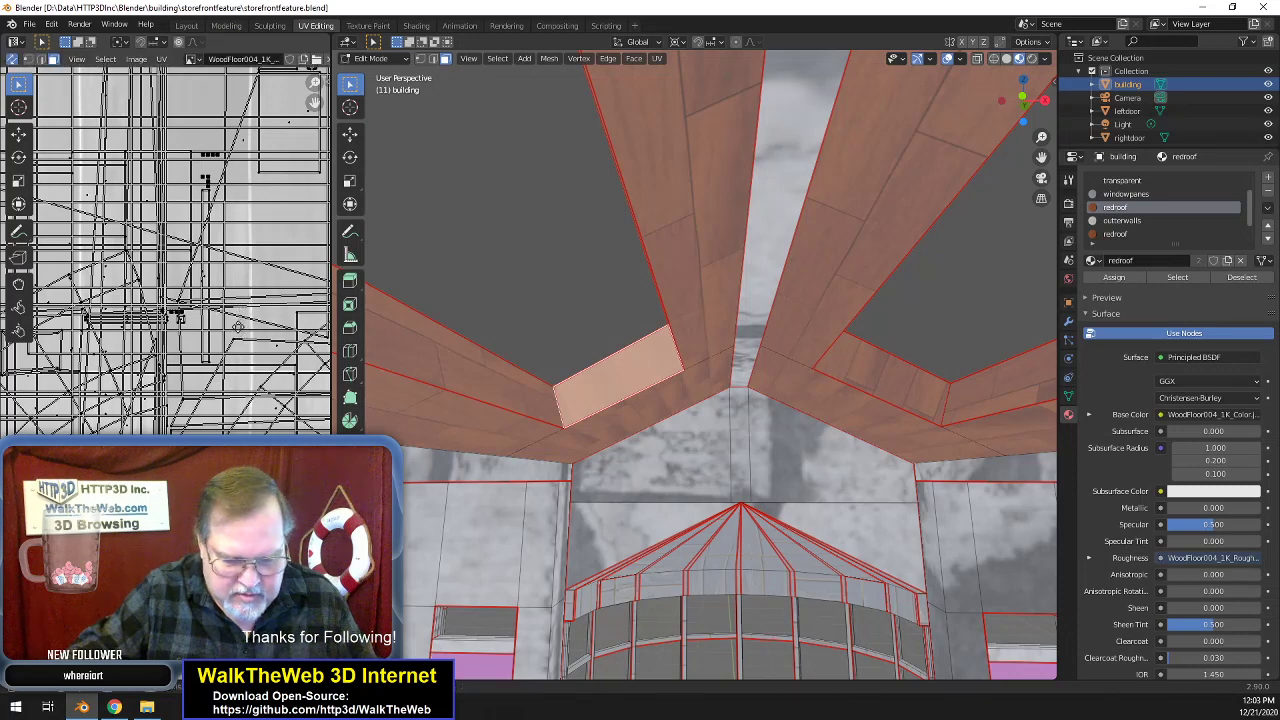
key(g)
key(x)
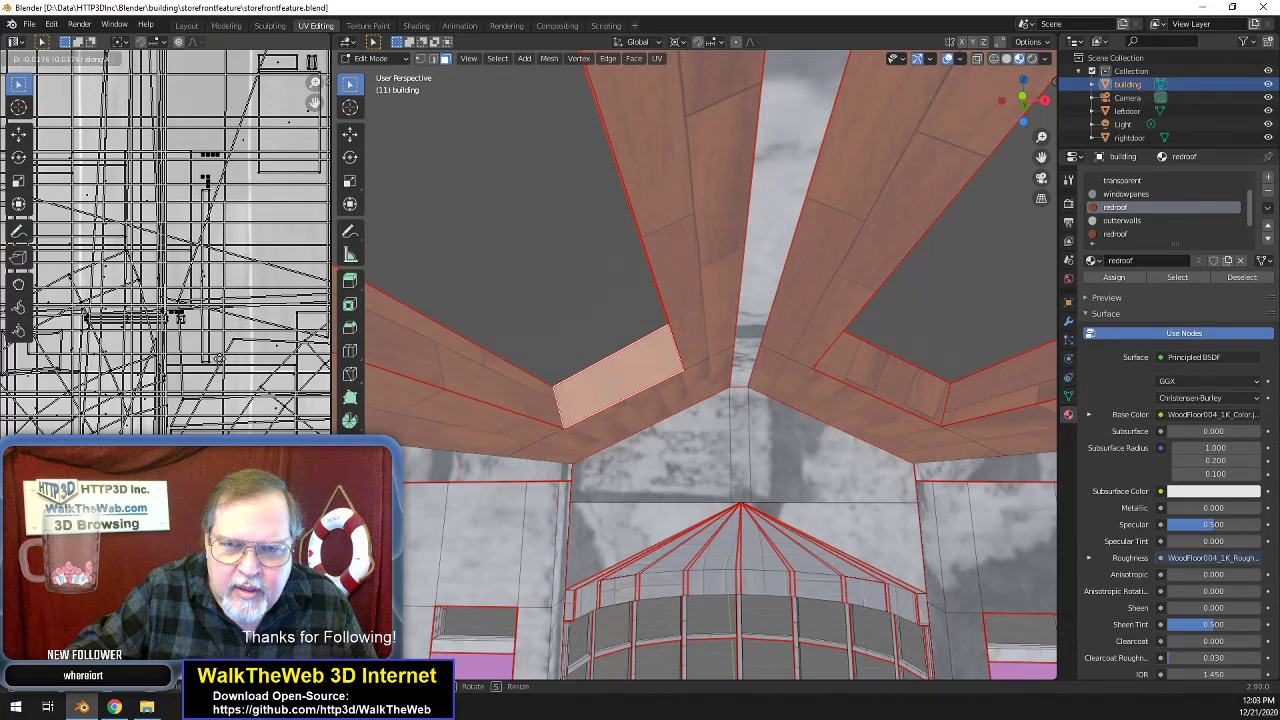
click(244, 305)
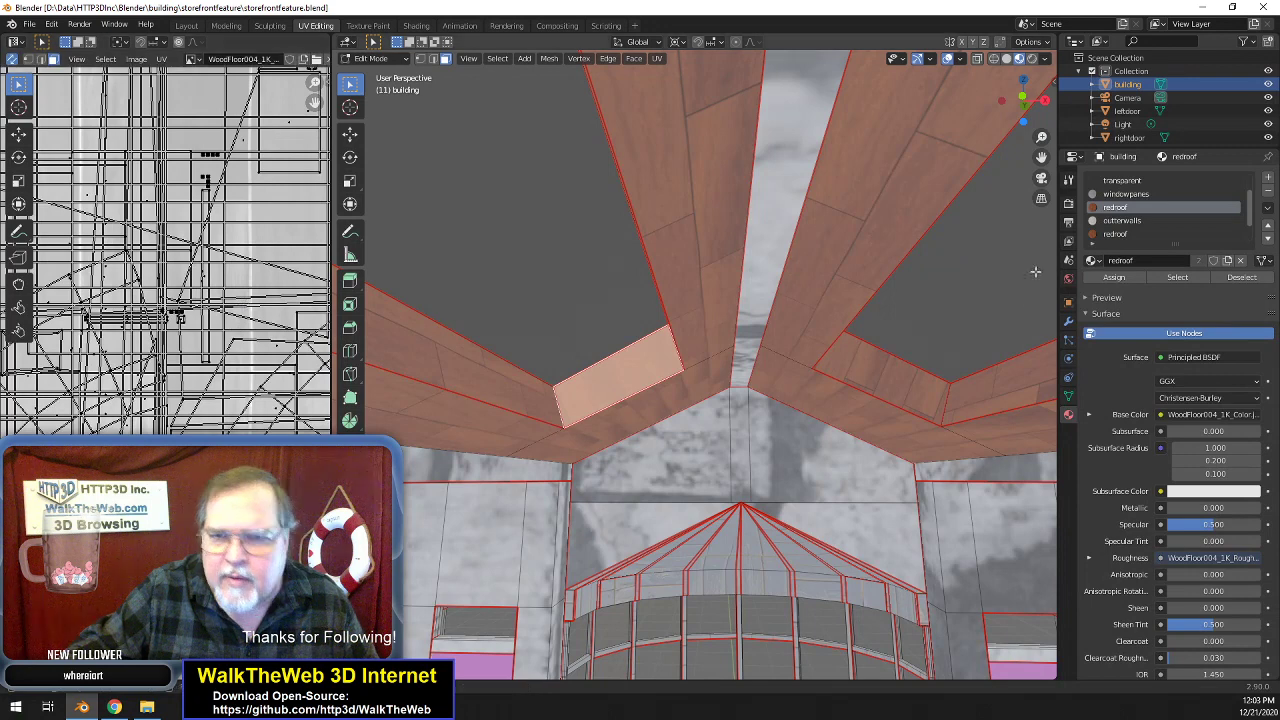
- Shift the UVs of the right skylight's short inner frame face above the bay window to reposition its planks
click(901, 381)
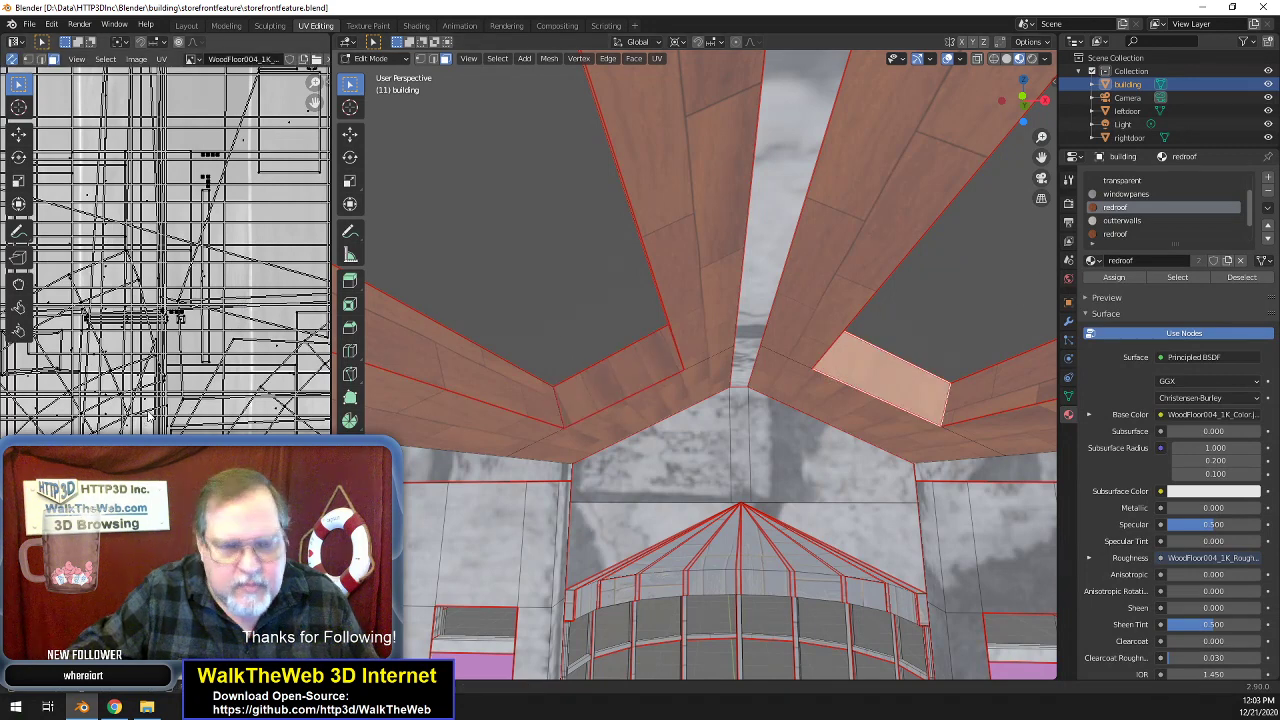
key(g)
key(y)
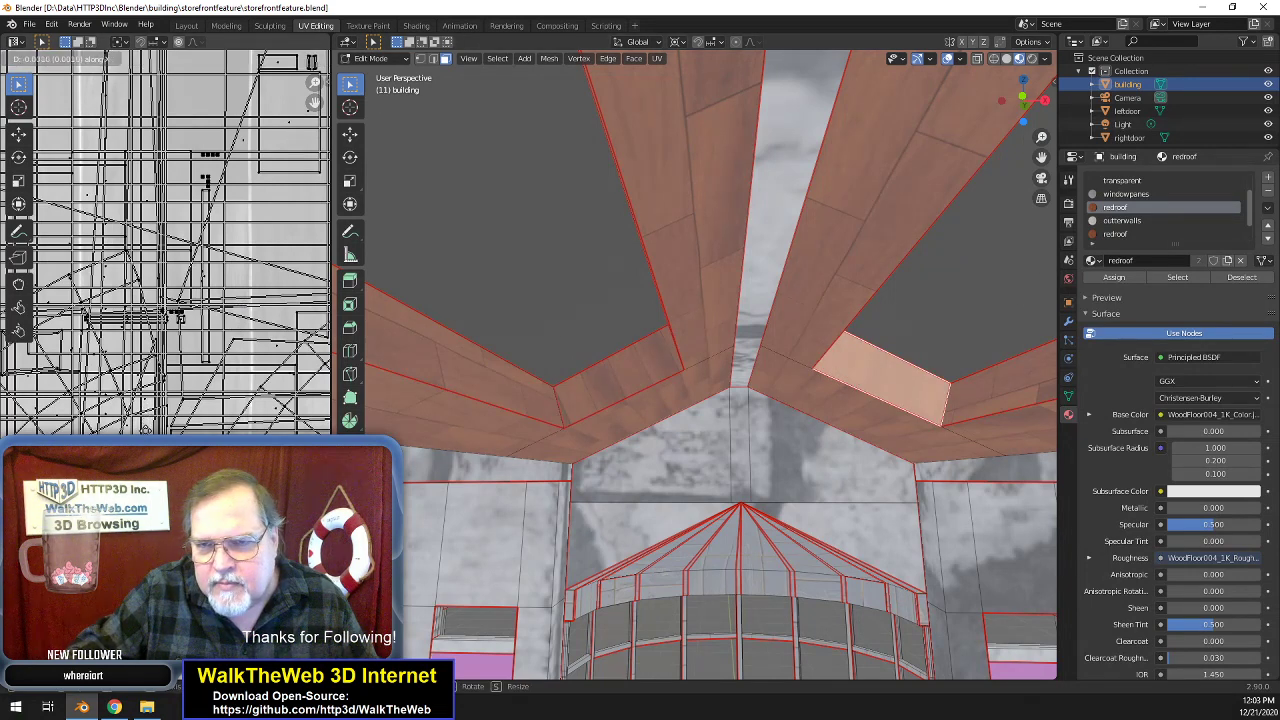
click(266, 314)
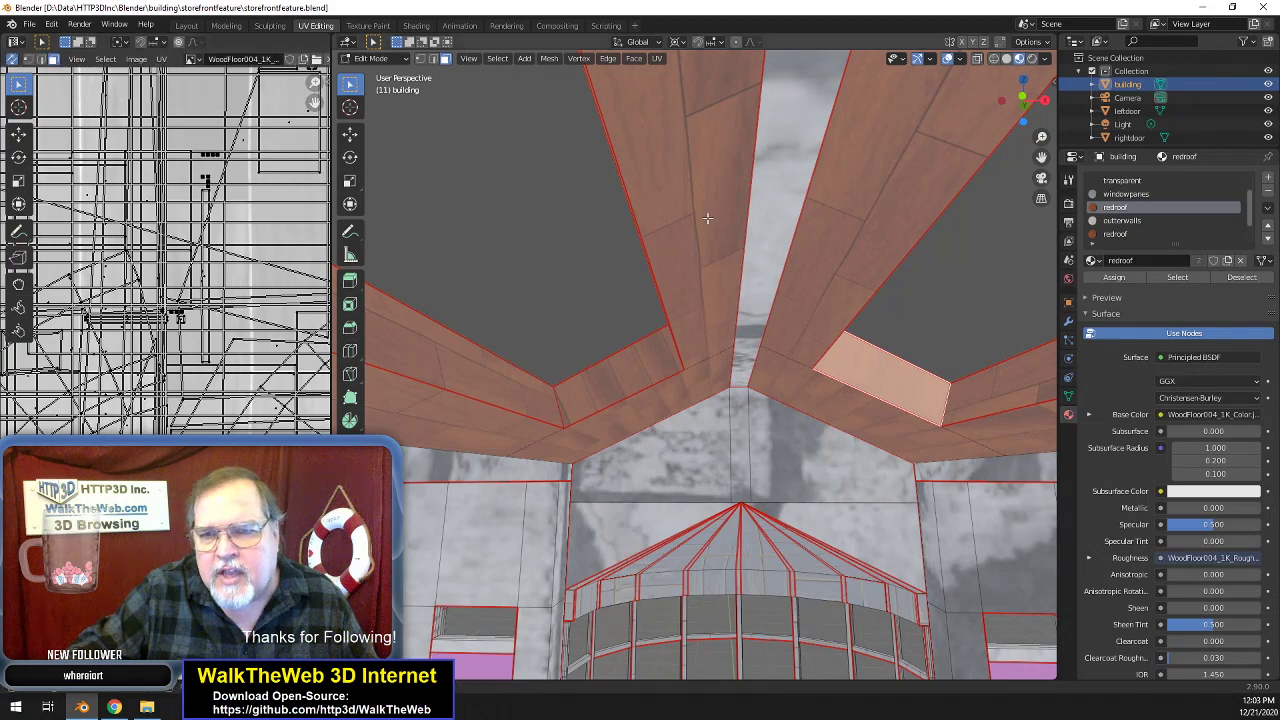
- Shift the UVs of the right skylight's short inner frame face at the rear wall along X by about -0.014
drag(1020, 105, 1013, 150)
scroll(781, 275, down, 5)
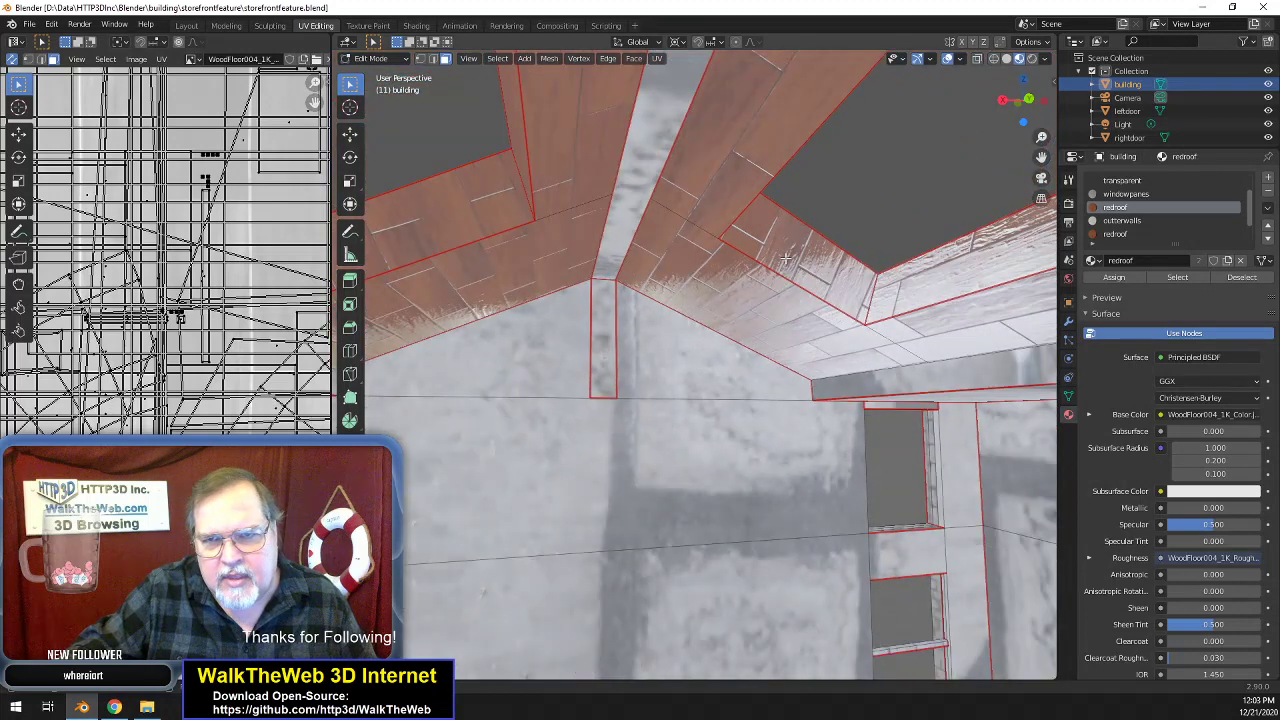
click(786, 258)
key(g)
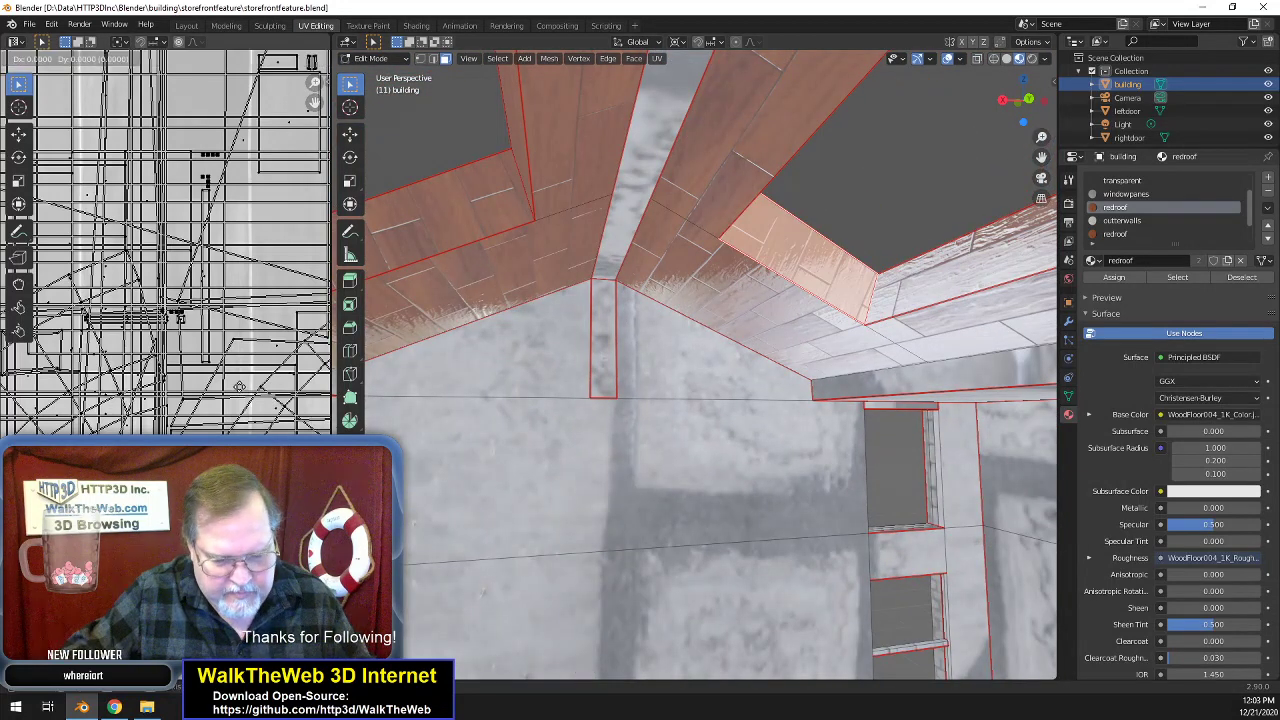
key(x)
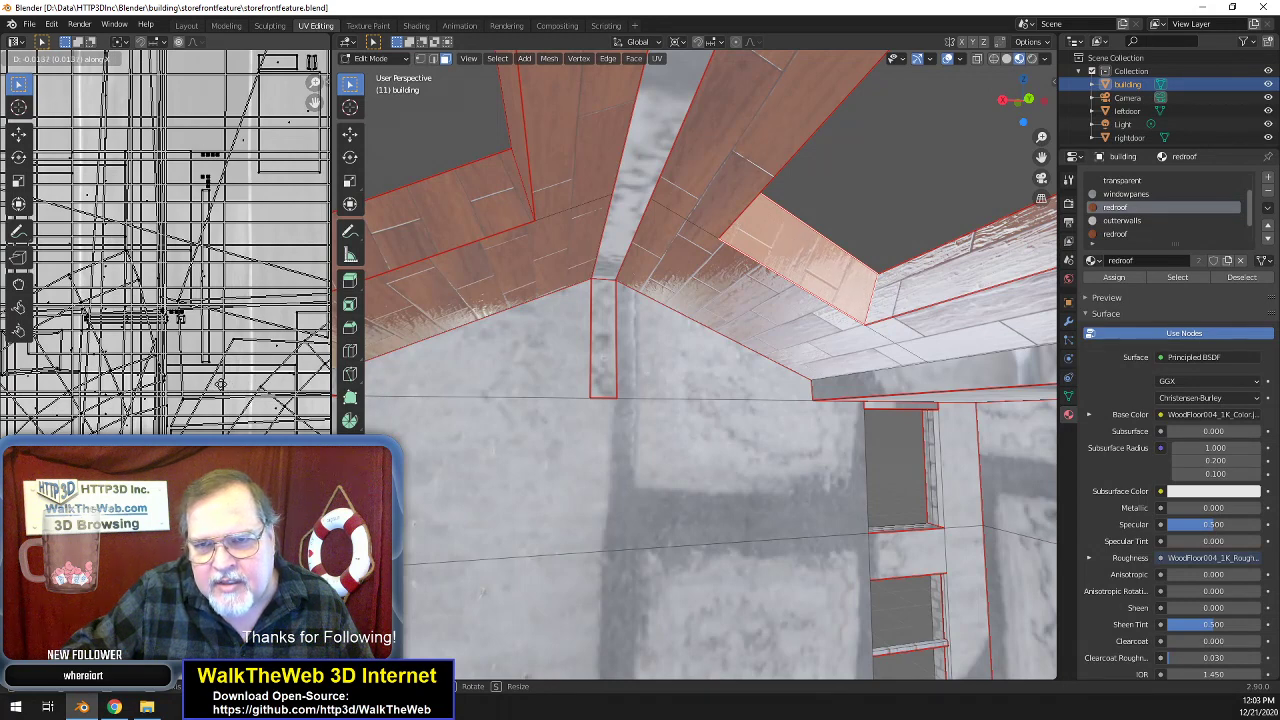
click(222, 384)
- Shift the UVs of the left skylight's short inner frame face at the rear wall slightly along X
click(205, 352)
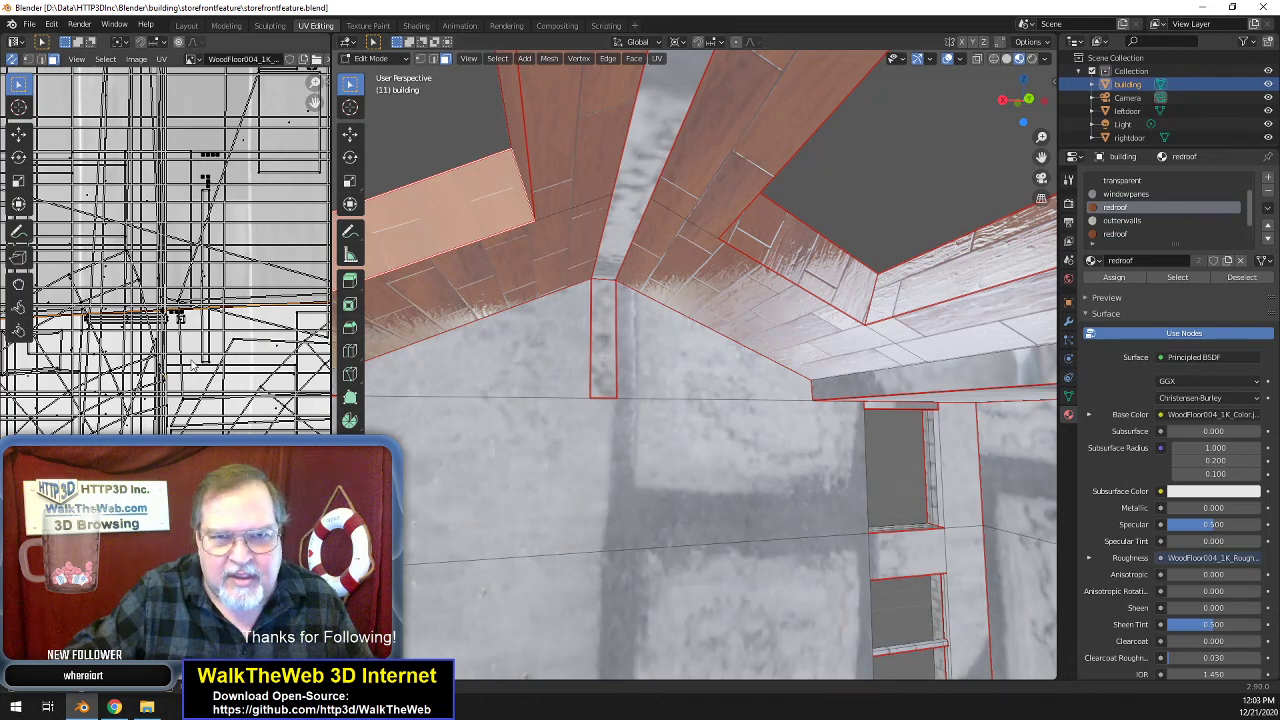
key(g)
key(x)
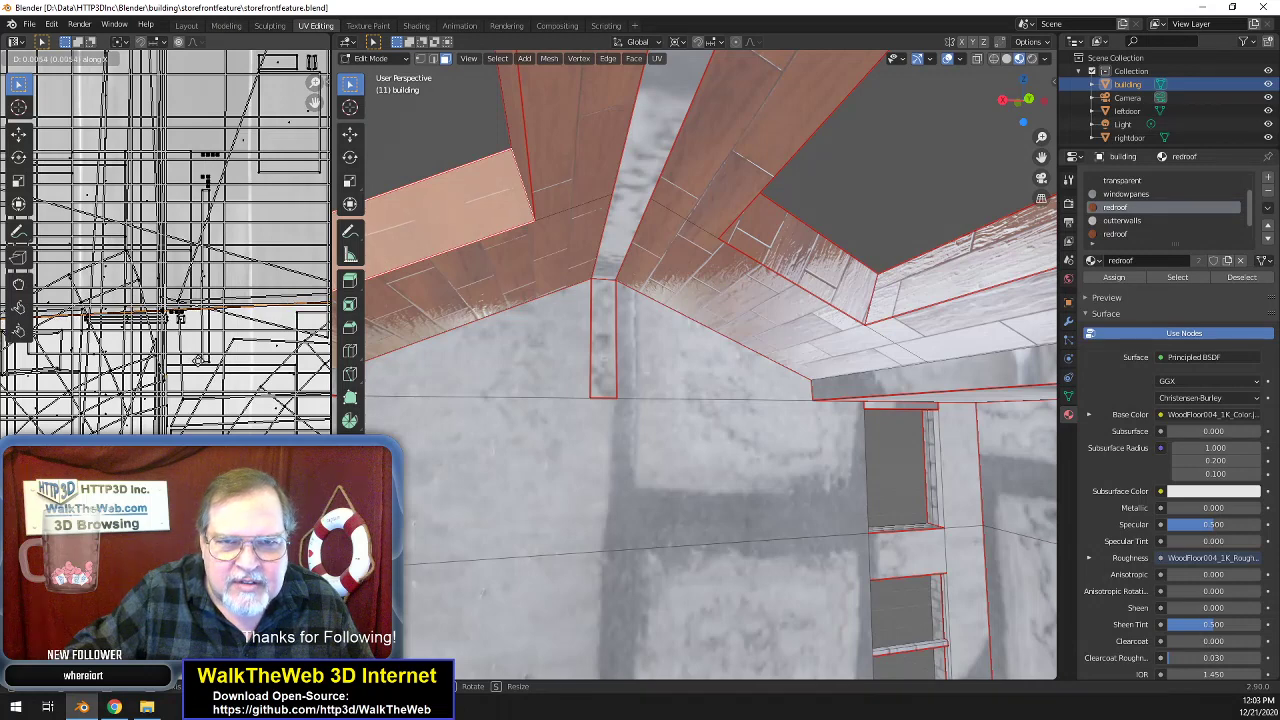
click(201, 362)
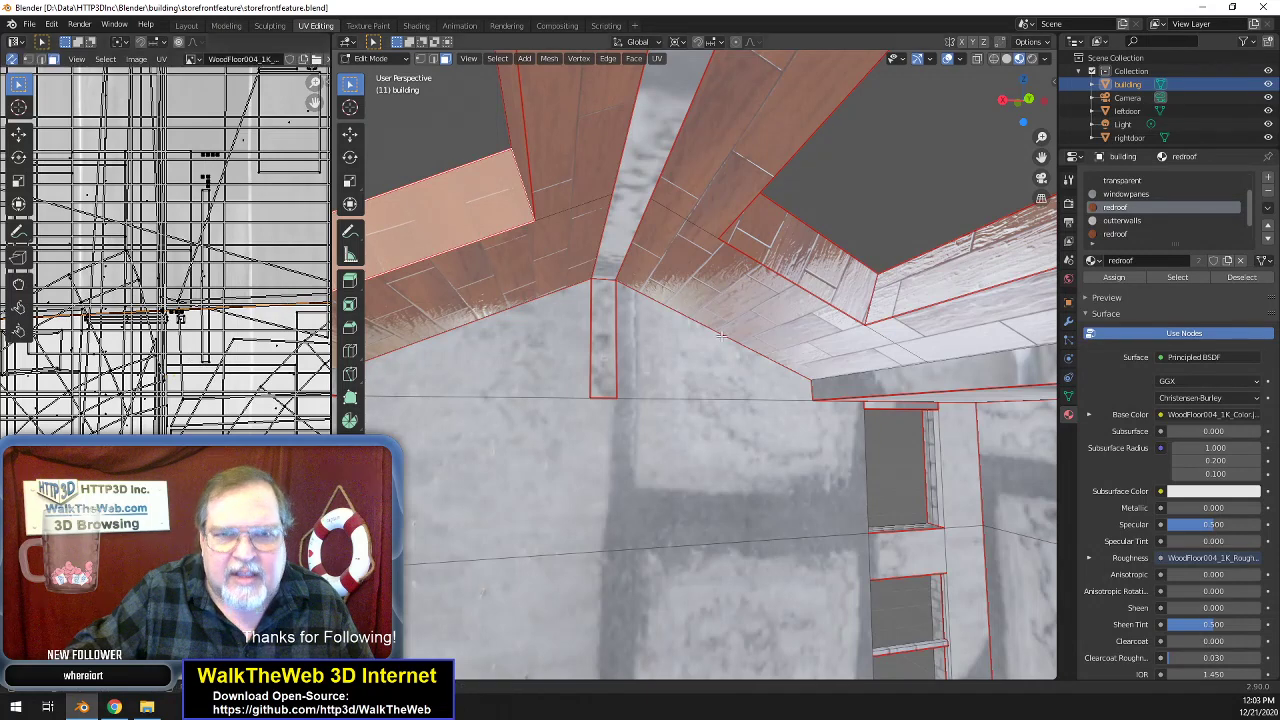
- Assign the windowpanes material to the ridge beam's underside and the vertical post faces on the rear and front gable walls
scroll(636, 346, down, 3)
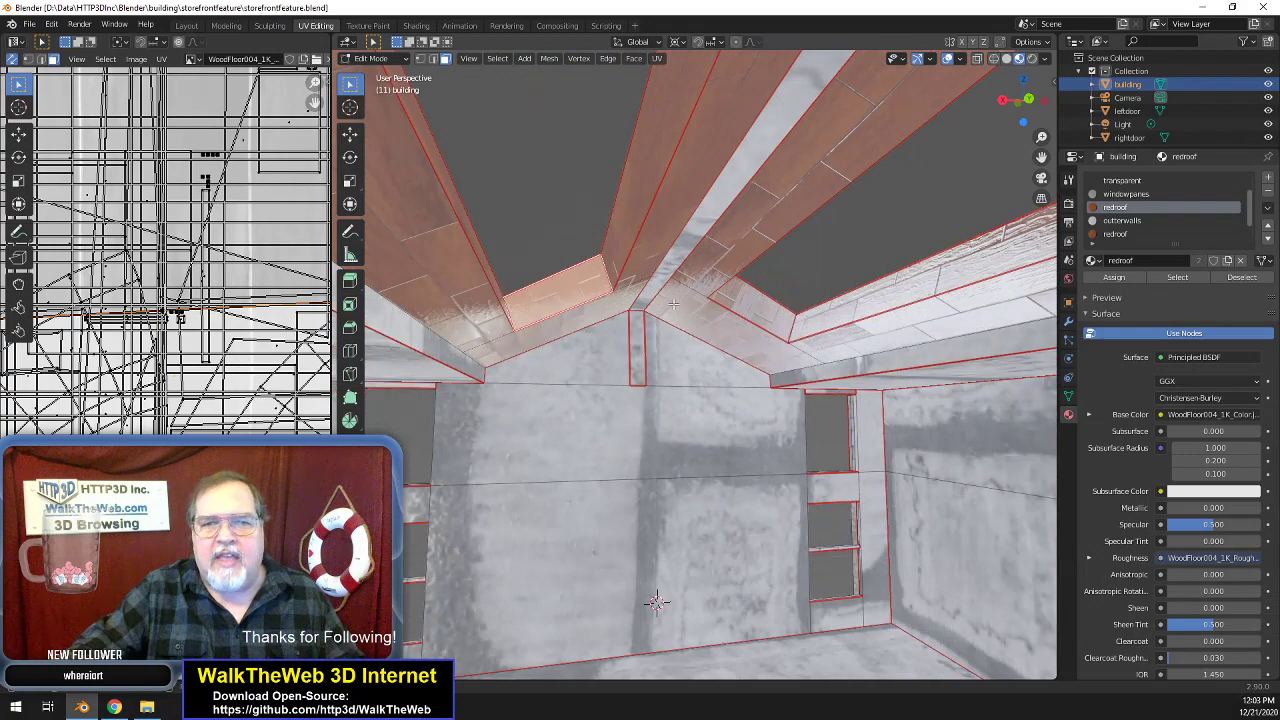
click(634, 352)
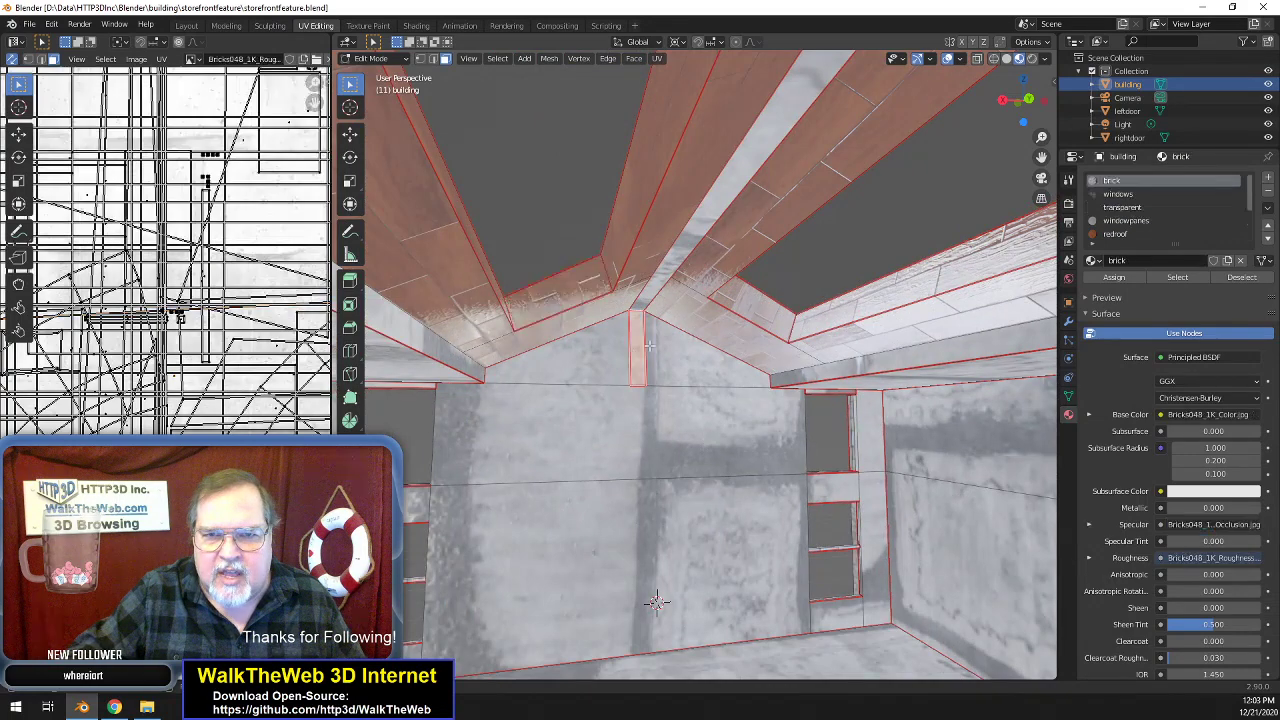
shift+click(660, 275)
drag(1025, 112, 1178, 98)
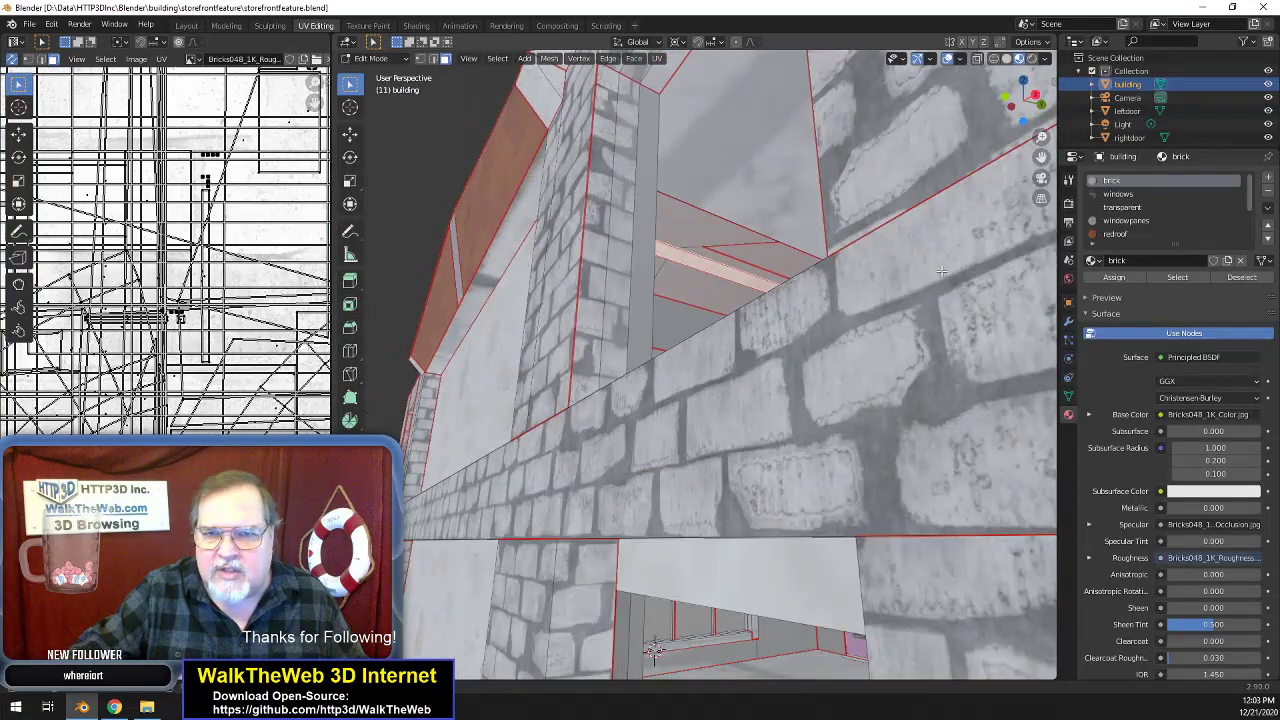
scroll(913, 262, up, 3)
drag(1036, 108, 1072, 108)
scroll(896, 310, up, 2)
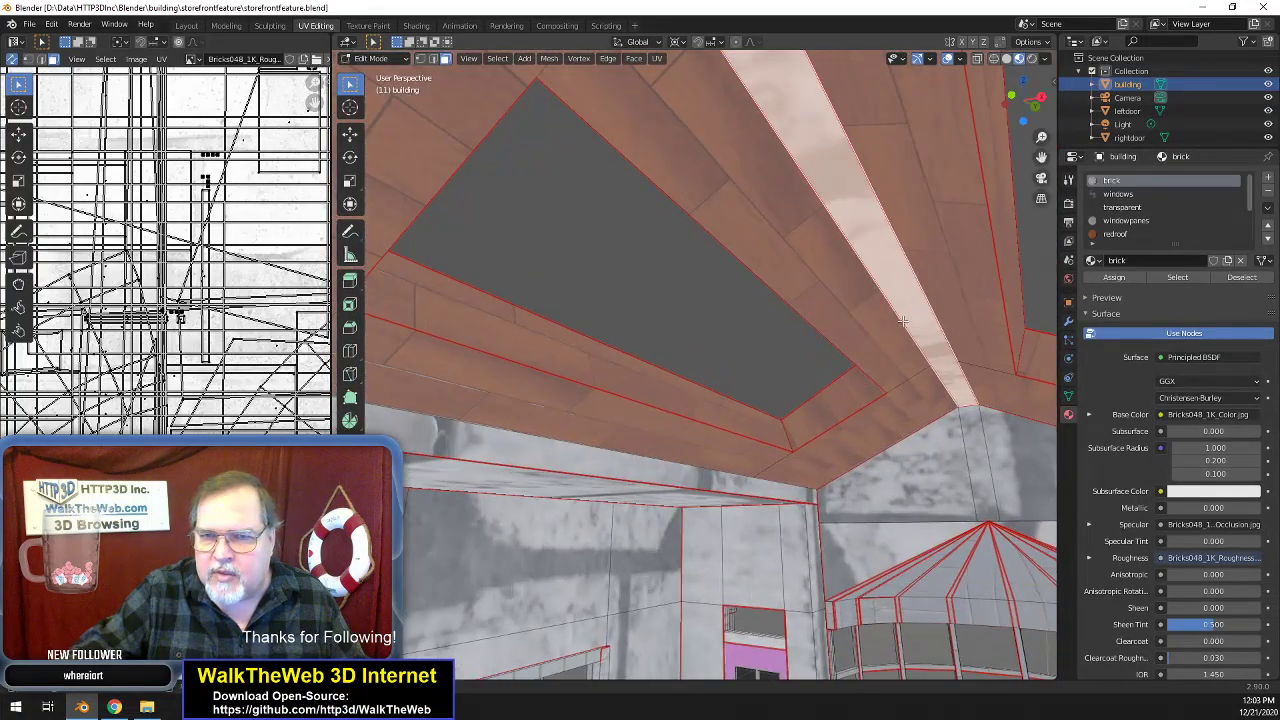
shift+click(977, 465)
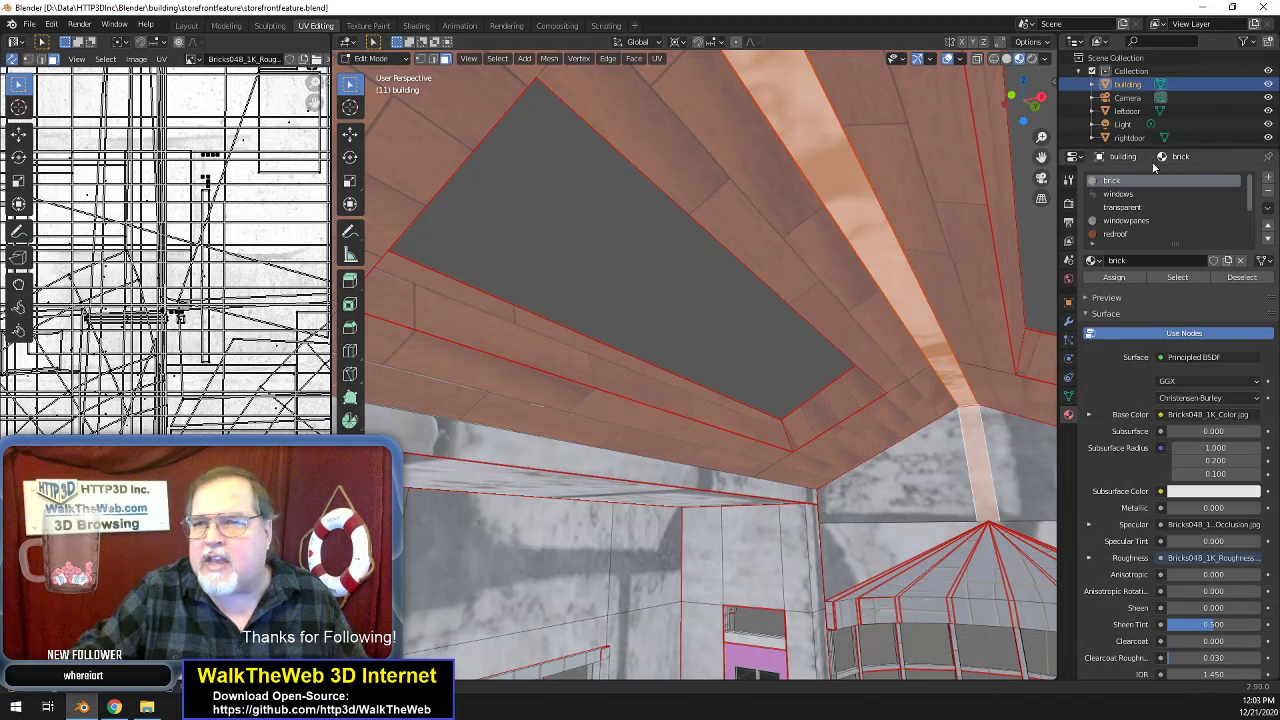
click(1126, 220)
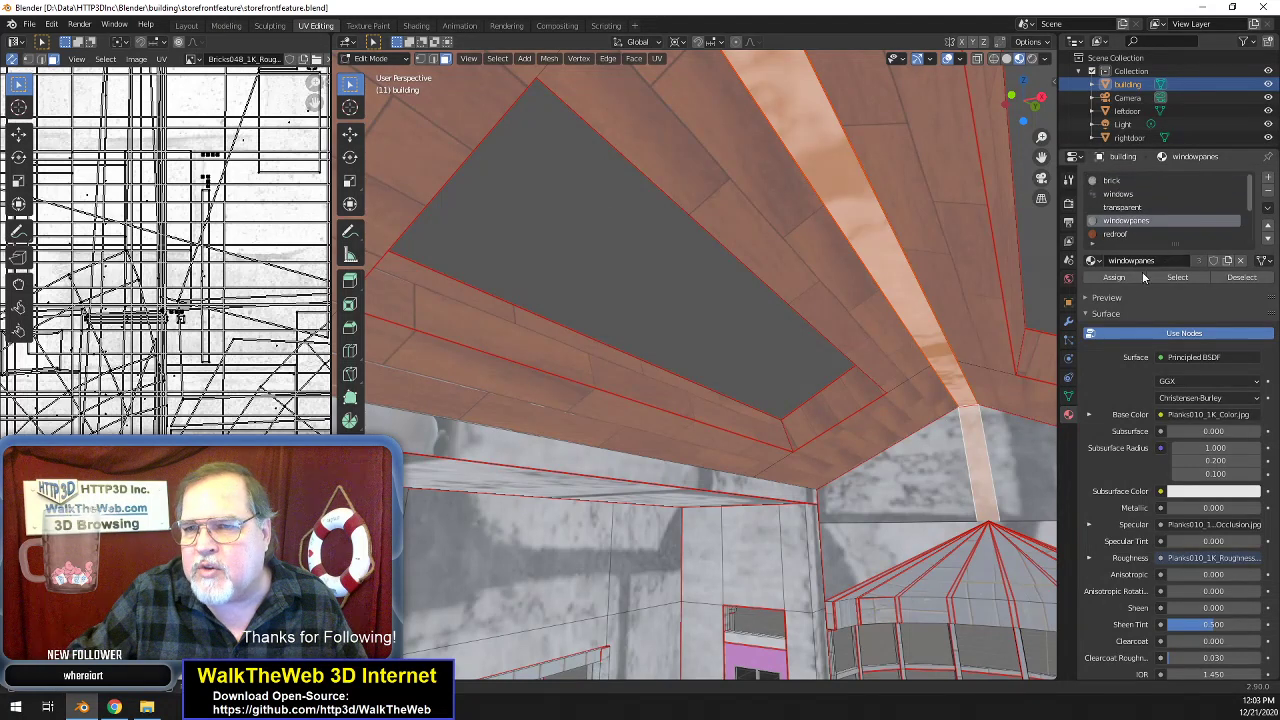
click(1113, 277)
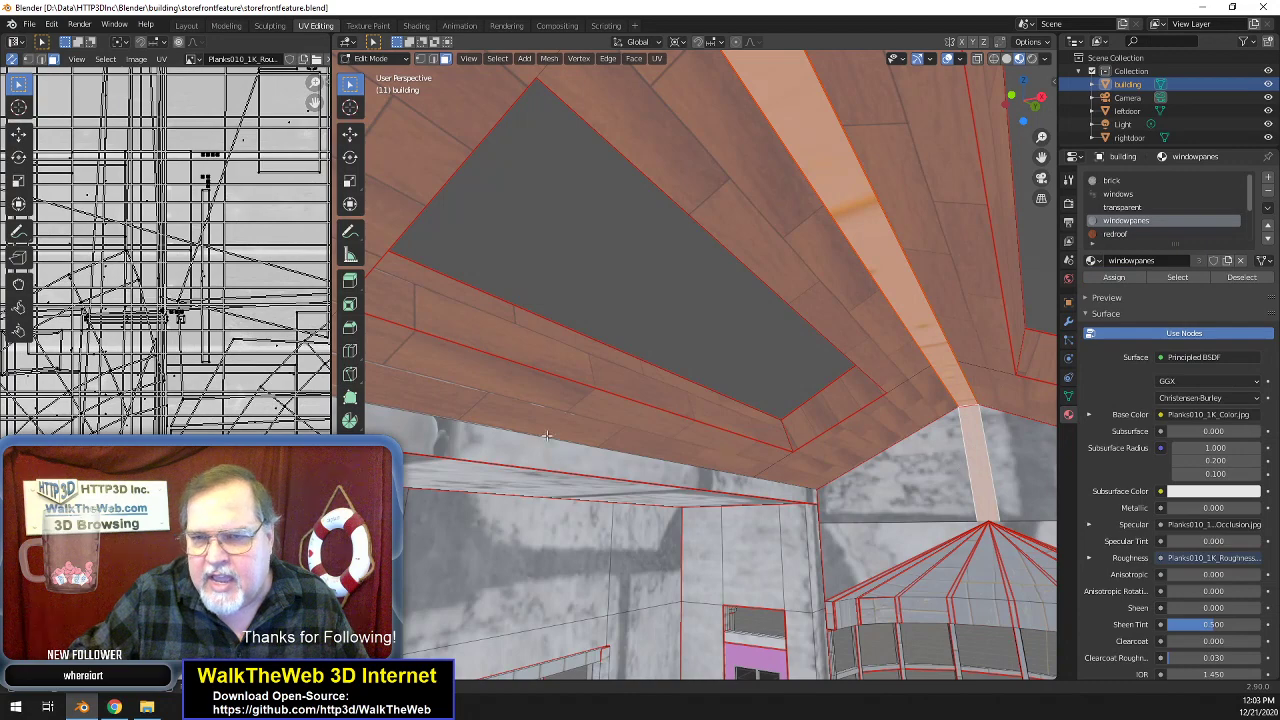
- Rotate the UVs of the ridge beam's underside and the rear gable post by 90 degrees
click(951, 377)
drag(1026, 119, 848, 147)
shift+click(441, 255)
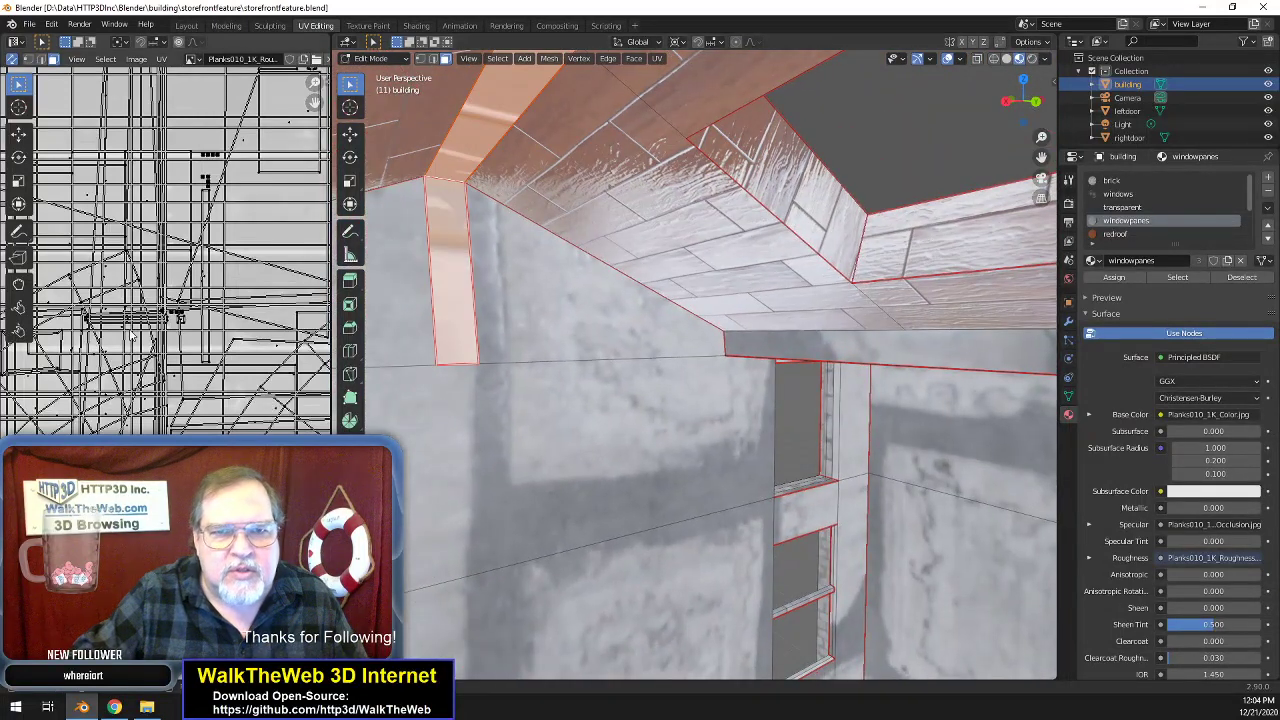
text(r90)
key(Return)
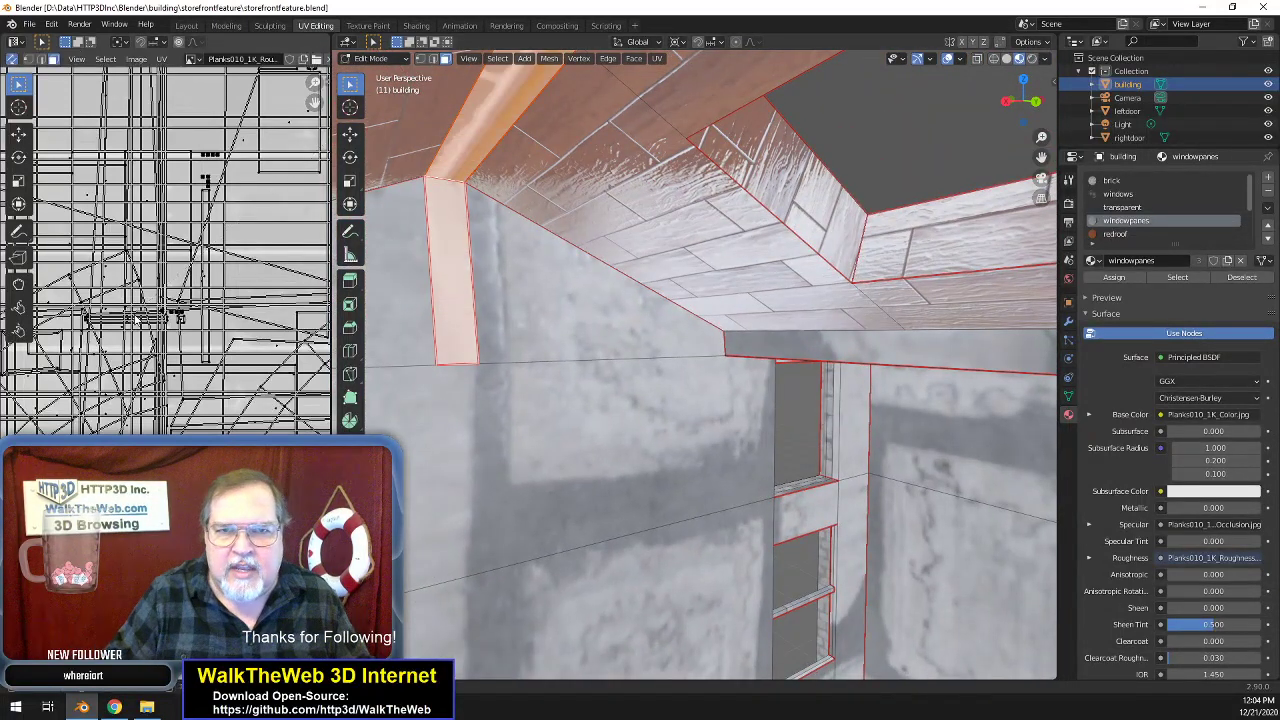
- Add the front gable post above the bay window to the selection and scale the UVs of the beam and posts
drag(1024, 114, 944, 226)
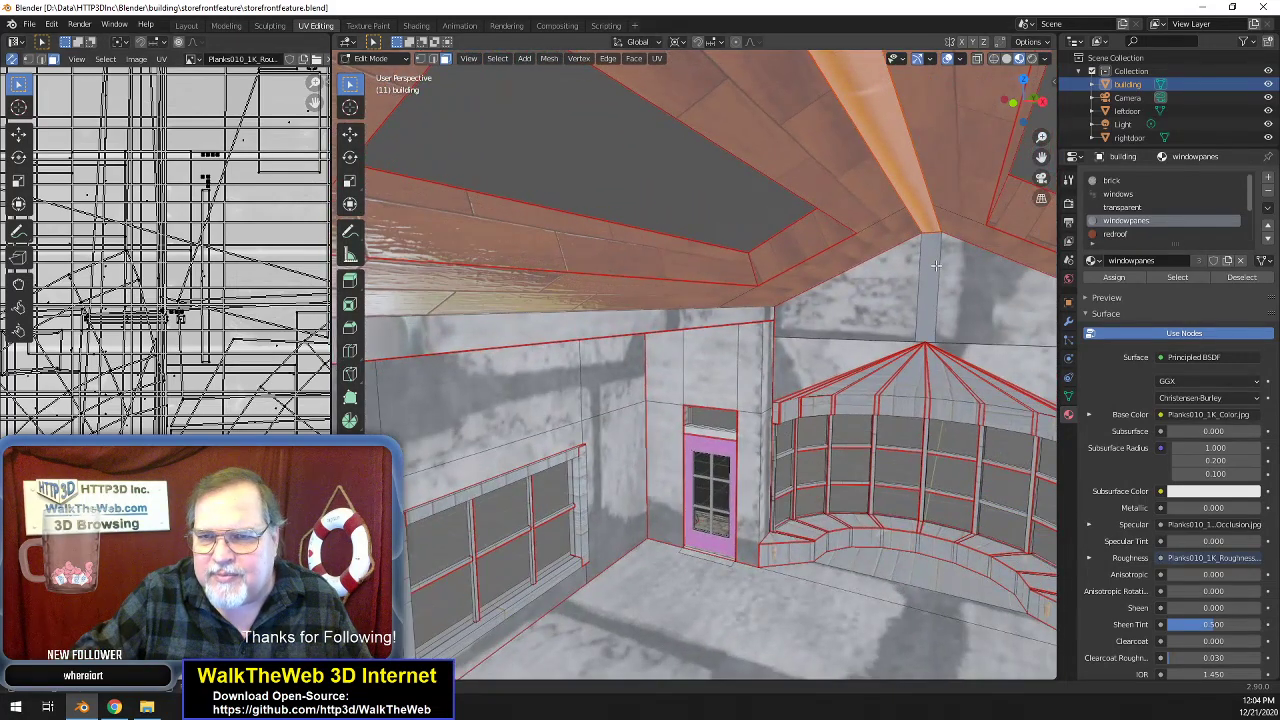
shift+click(933, 265)
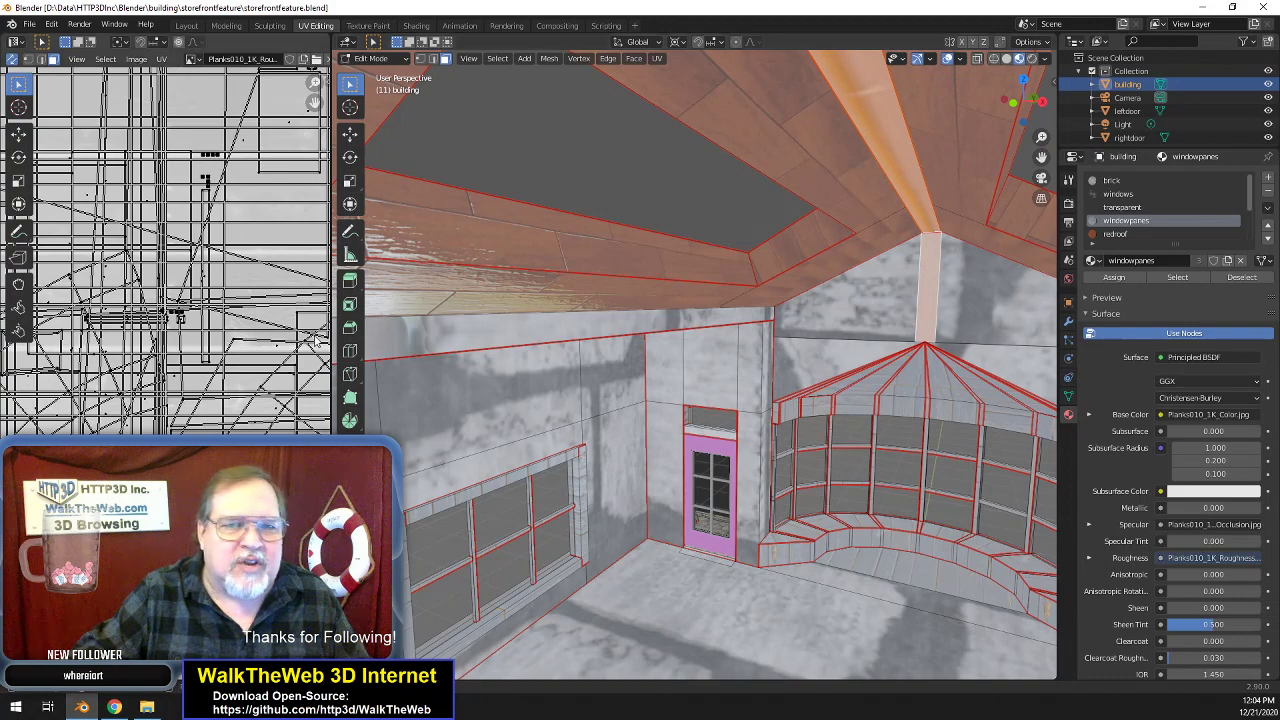
key(s)
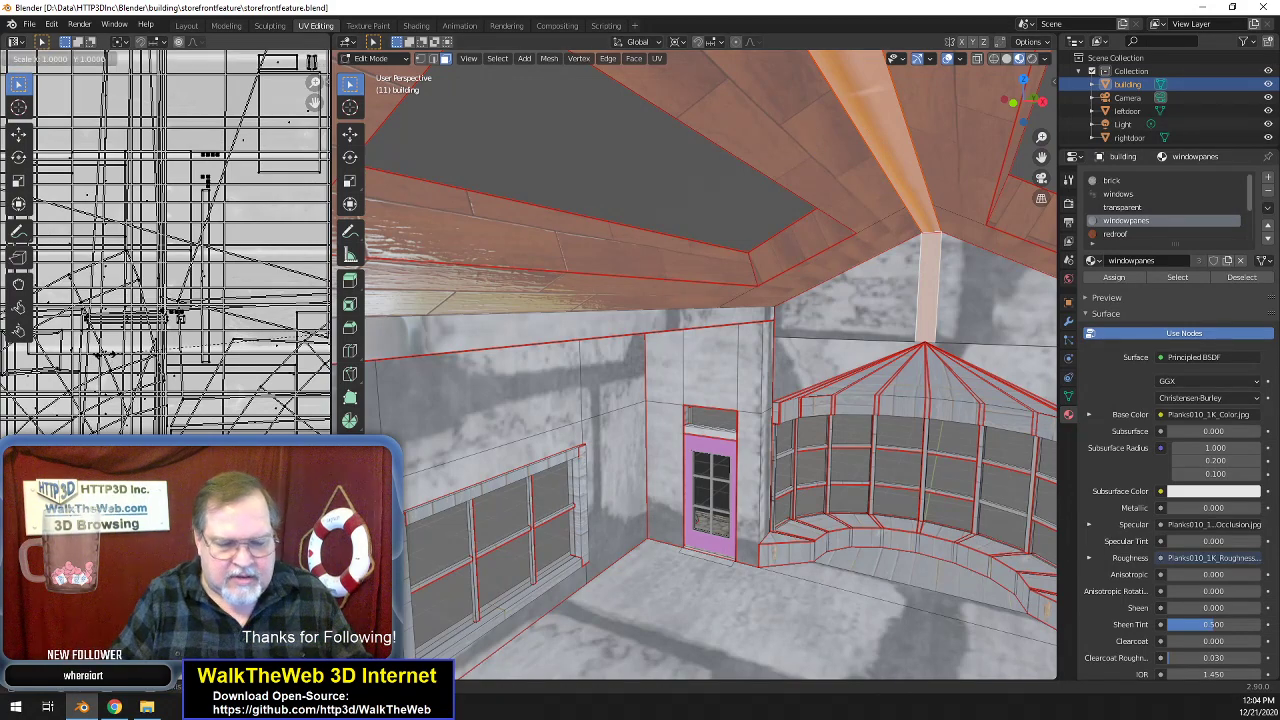
key(Return)
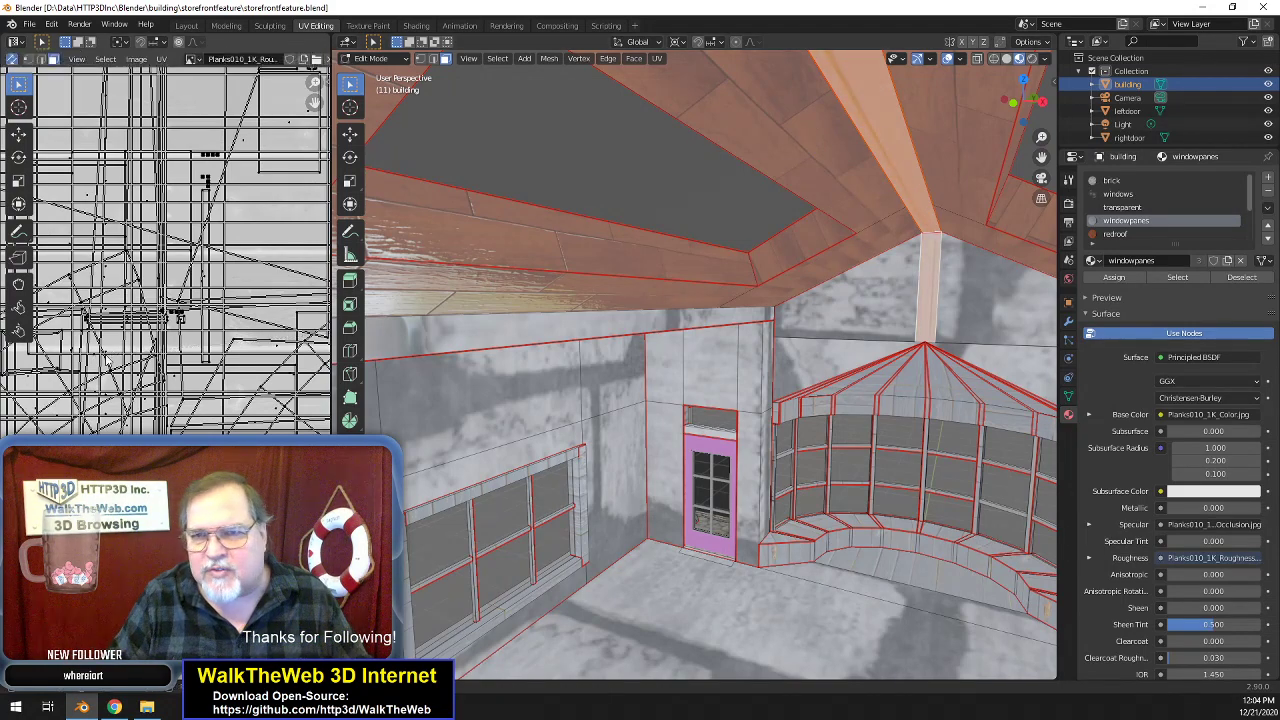
- Shift the UVs of the ridge beam's underside along Y to reposition its plank texture
scroll(882, 262, down, 3)
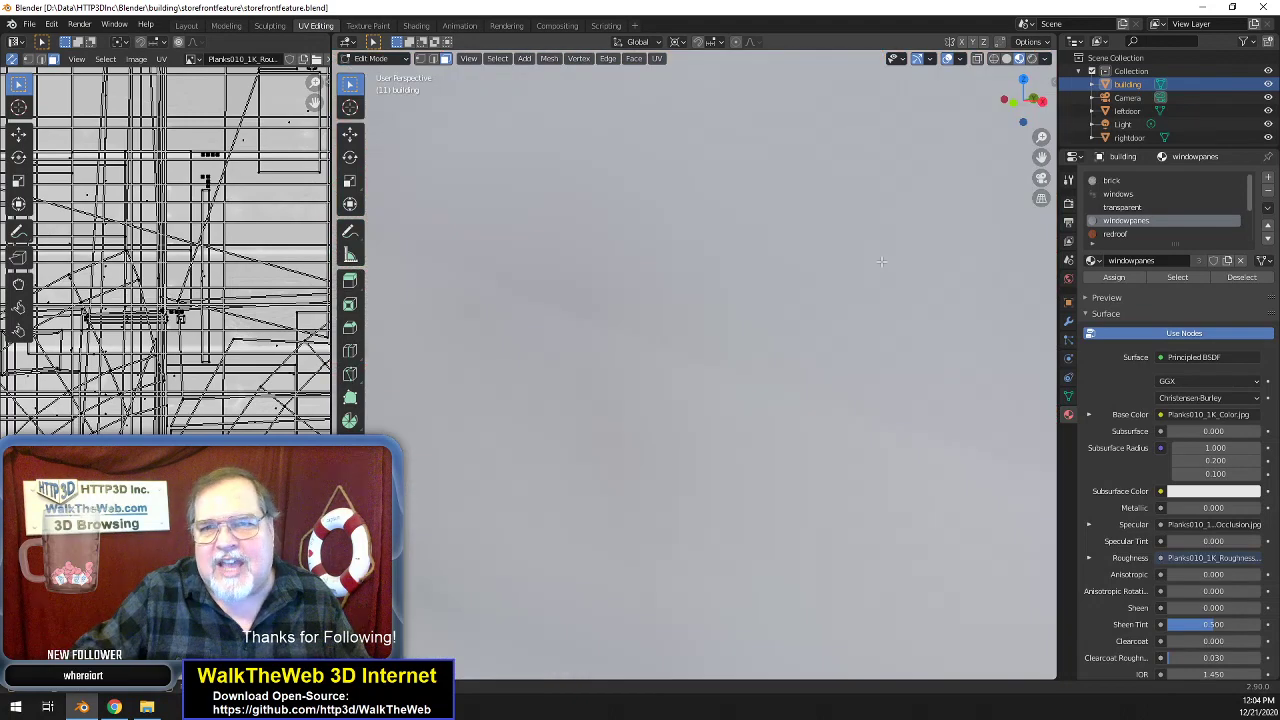
scroll(881, 261, up, 2)
drag(1038, 106, 1032, 74)
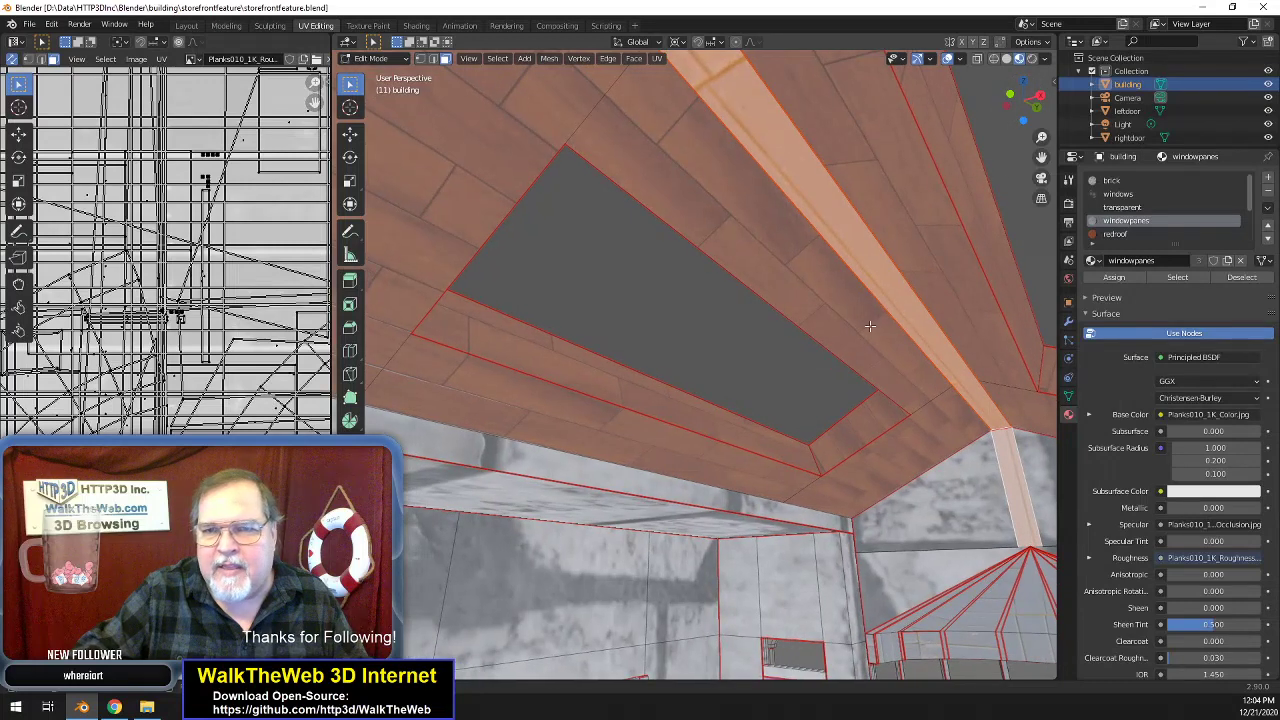
click(862, 265)
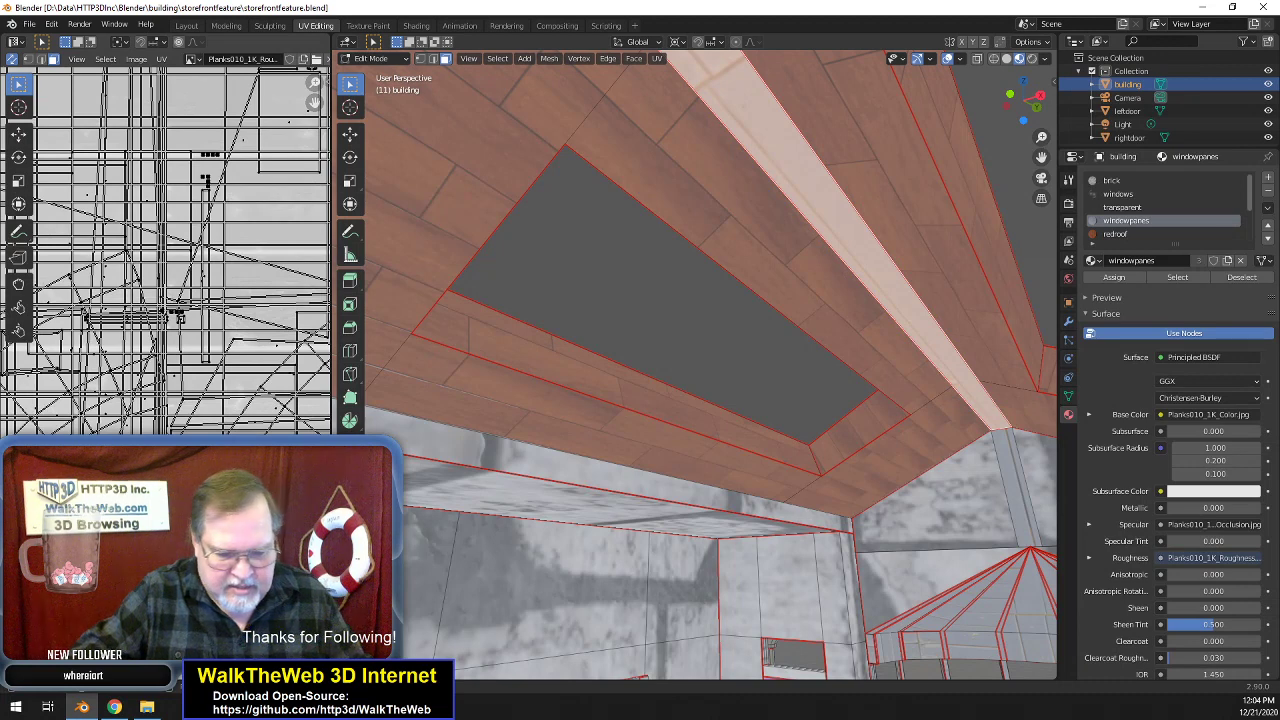
key(g)
key(y)
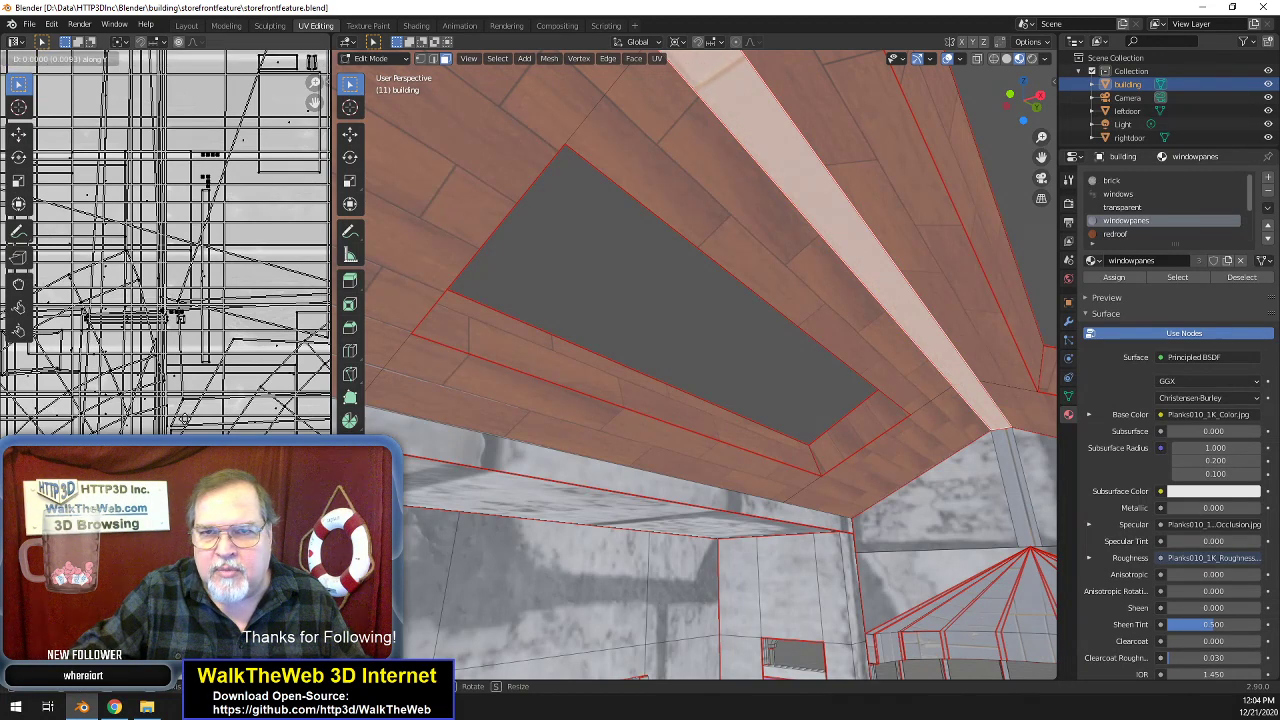
click(193, 413)
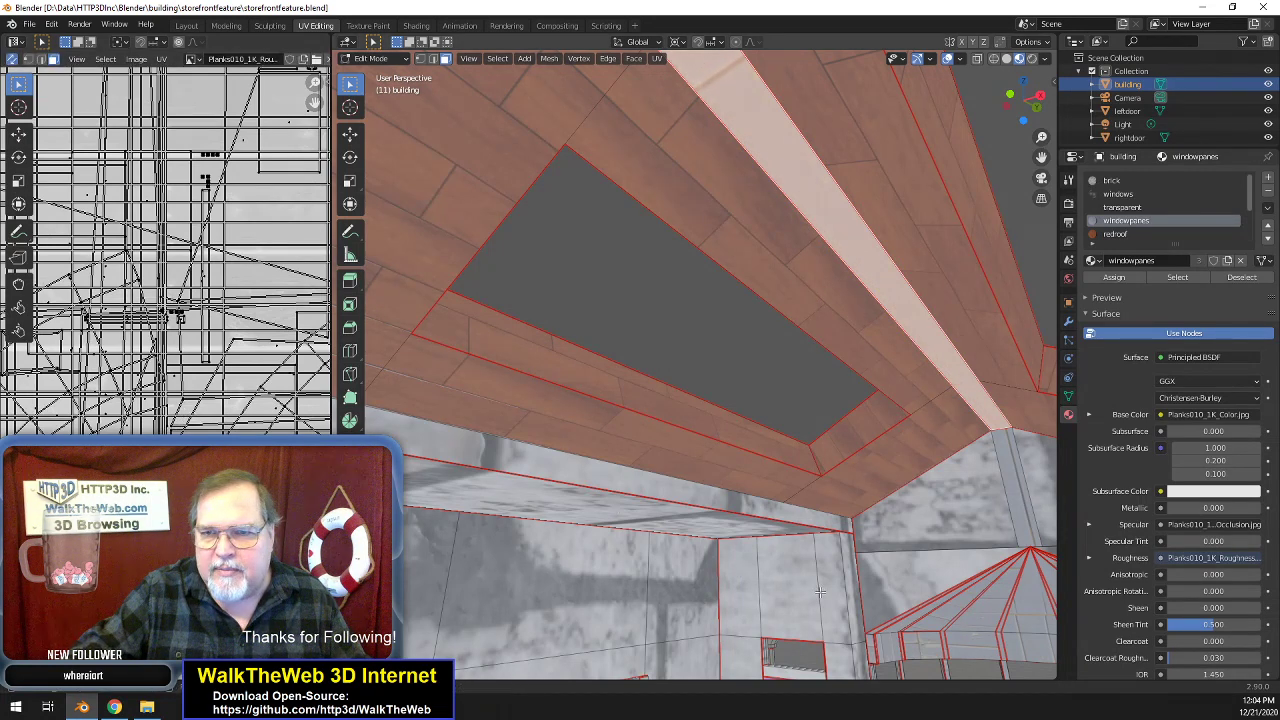
- Shift the UVs of the front gable post above the bay window along Y
click(1021, 490)
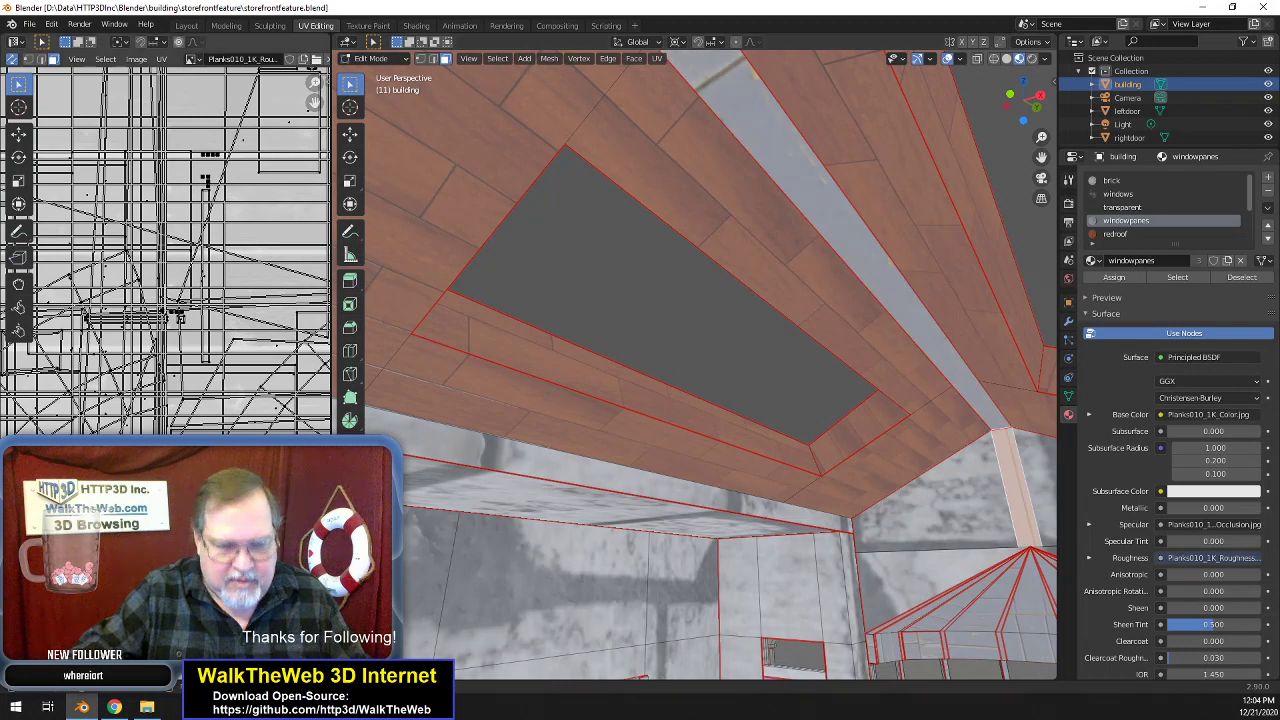
key(g)
key(y)
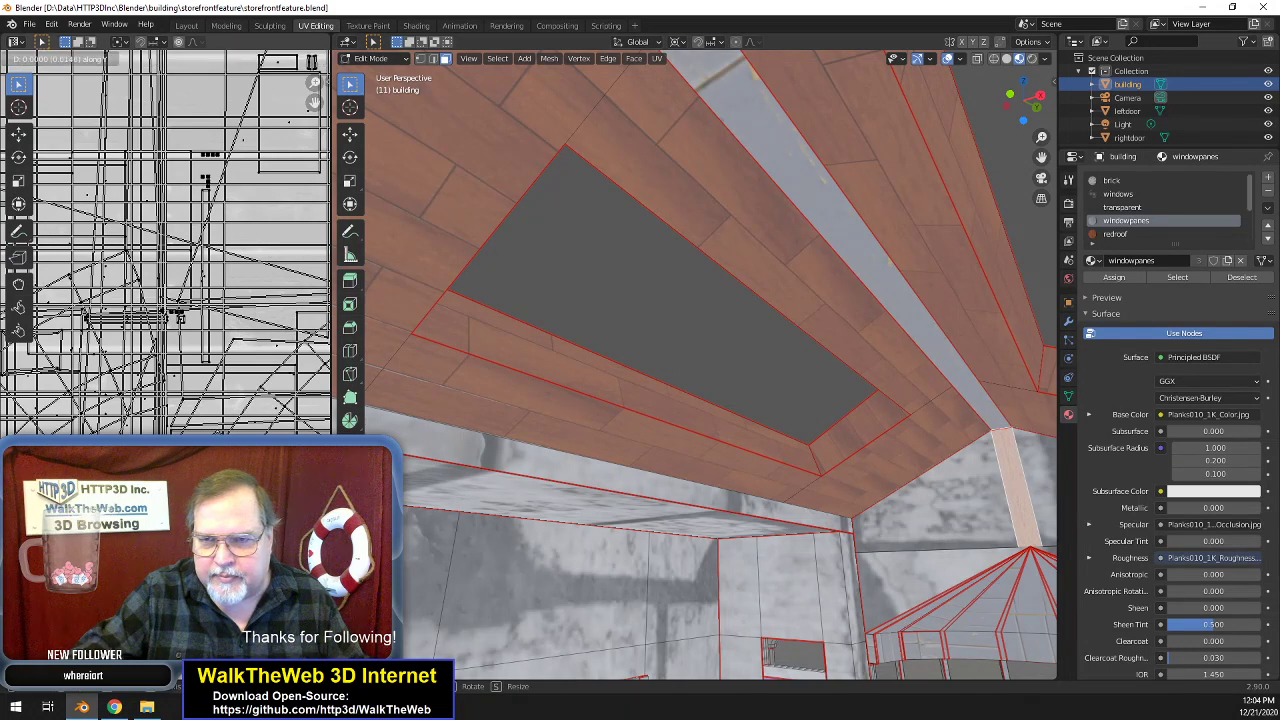
click(243, 424)
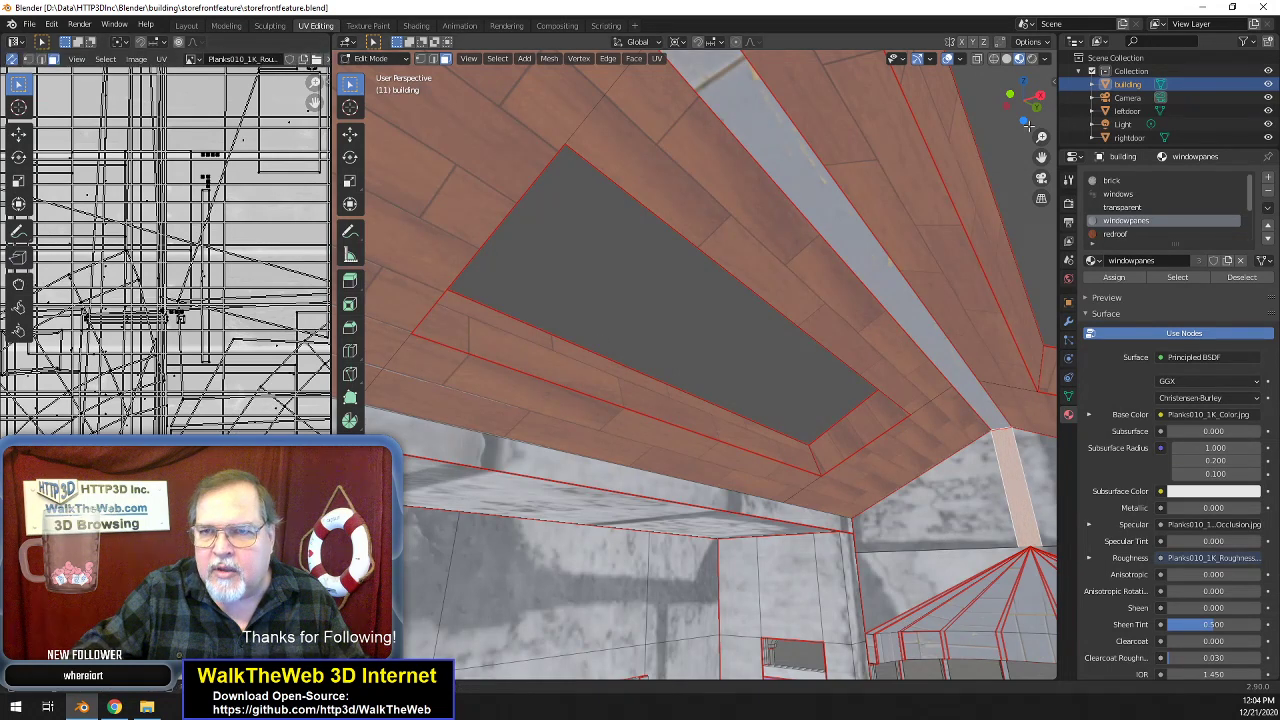
- Select the lower and upper faces of the rear interior wall plus the gable faces on both sides of its post
drag(1025, 128, 533, 341)
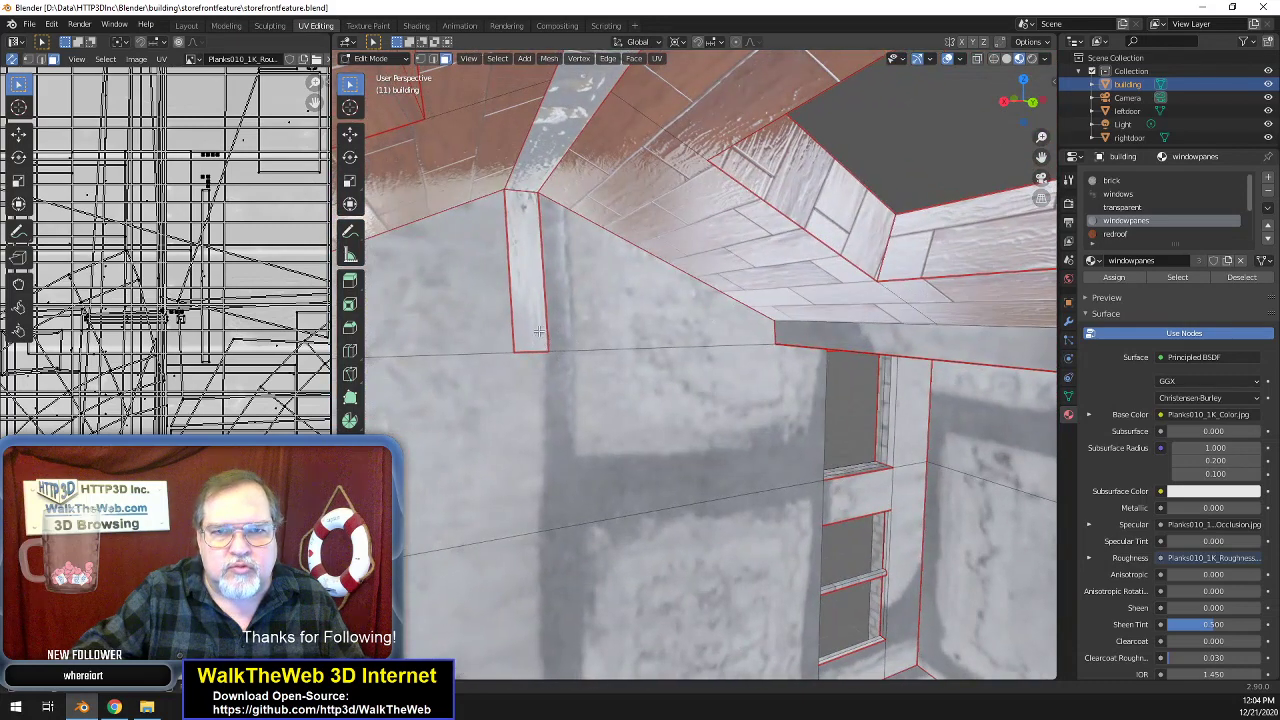
scroll(563, 326, down, 1)
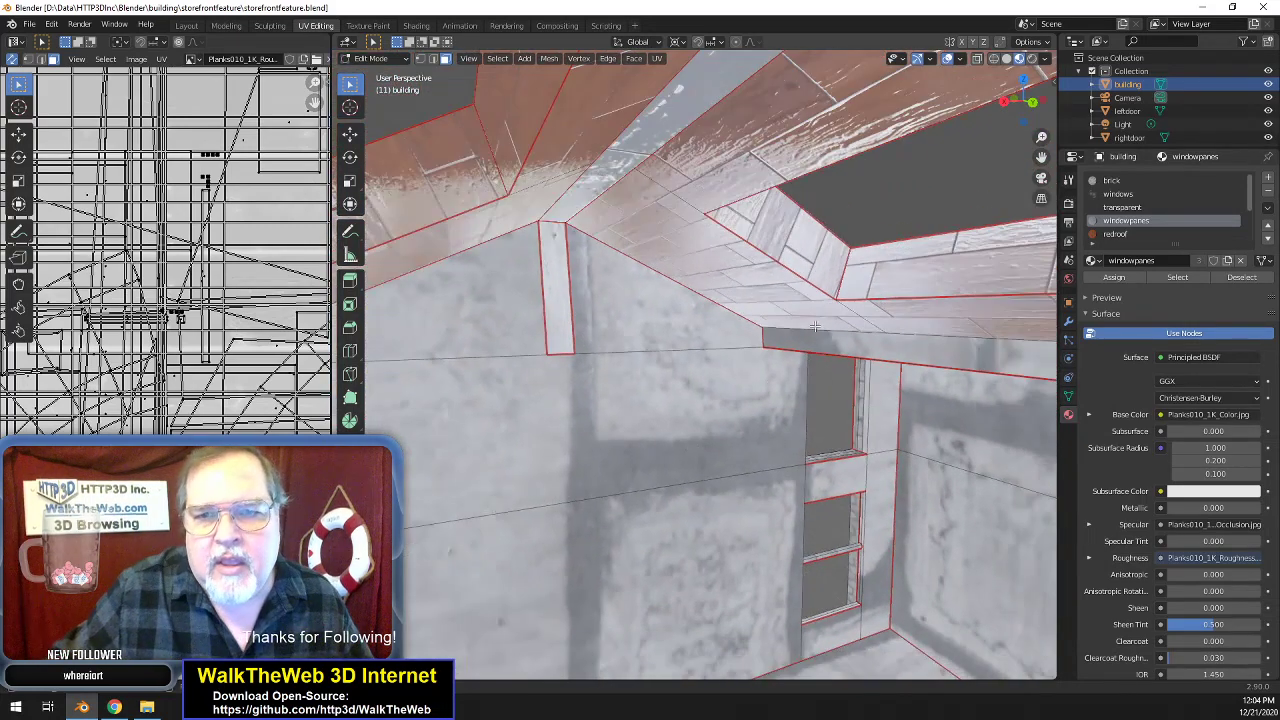
drag(1022, 104, 1016, 232)
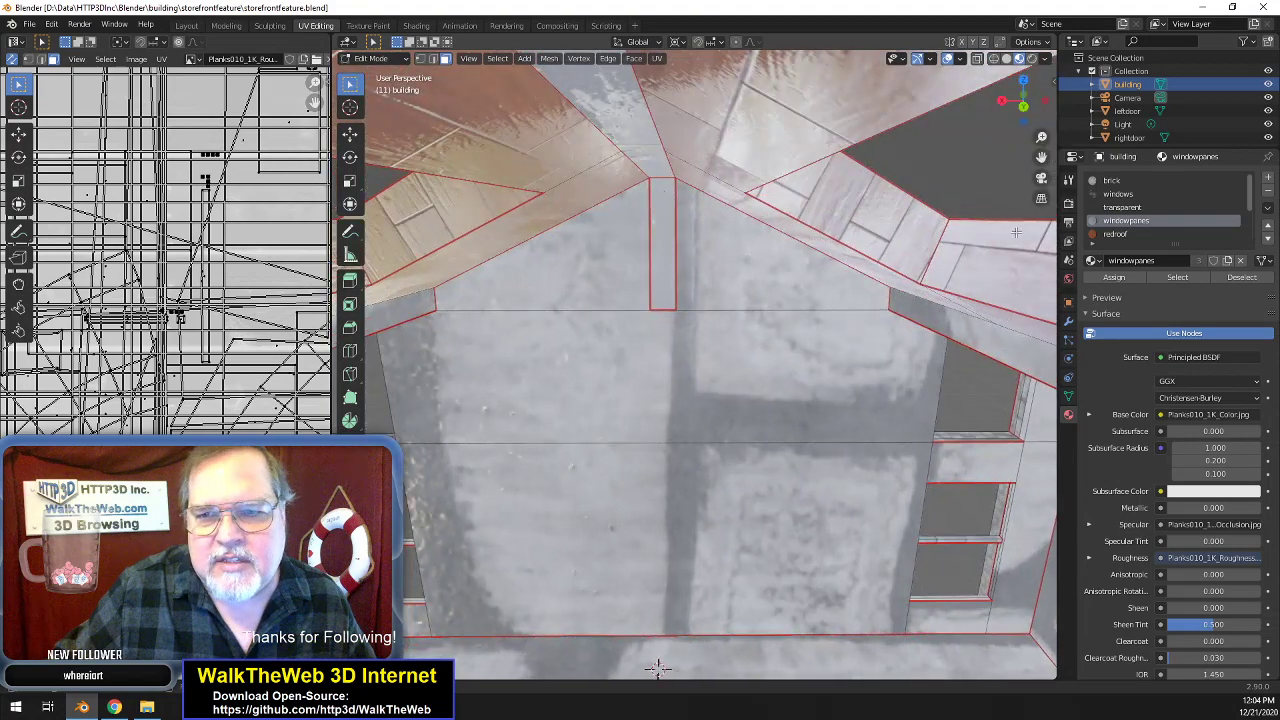
middle_drag(657, 668, 749, 433)
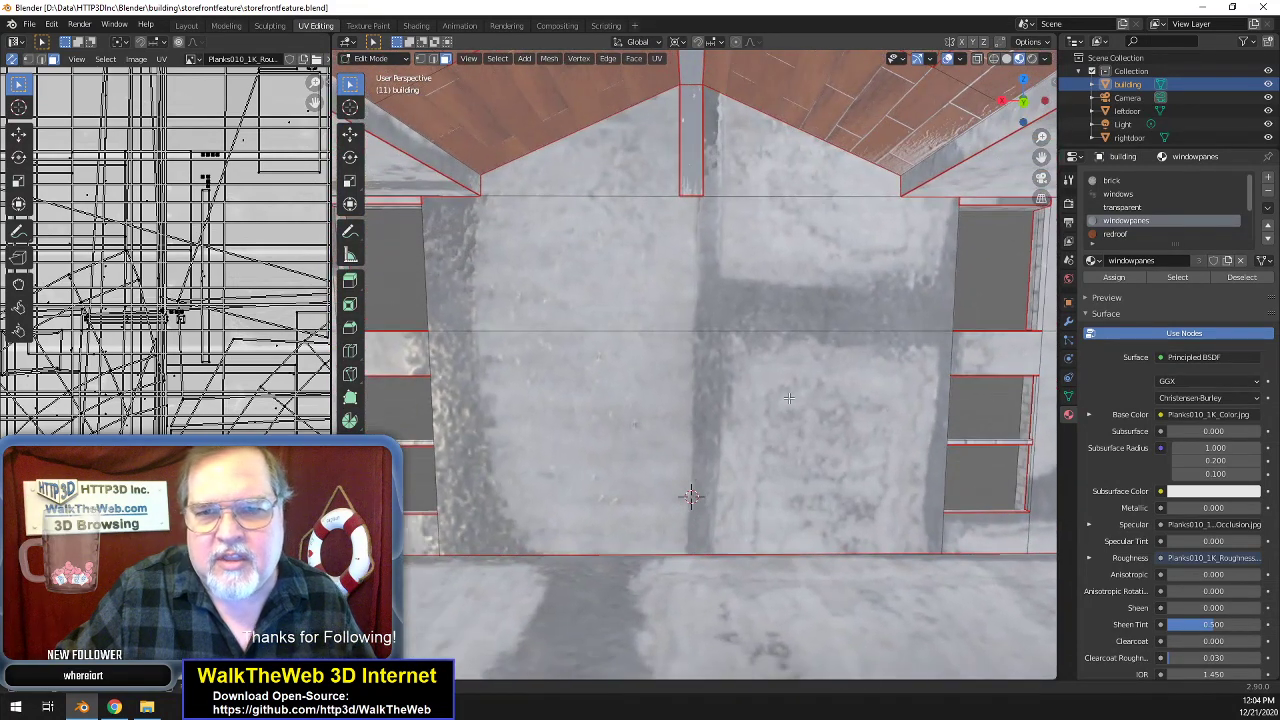
click(749, 433)
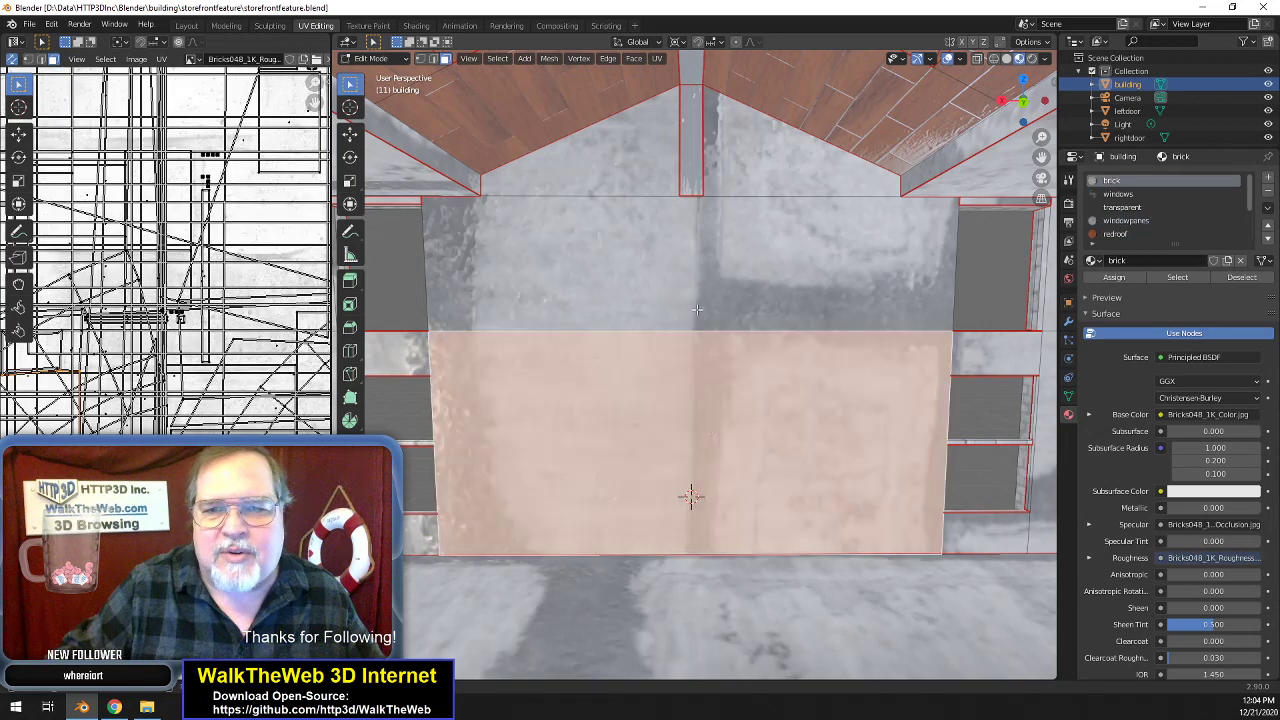
shift+click(738, 275)
shift+click(729, 174)
shift+click(643, 169)
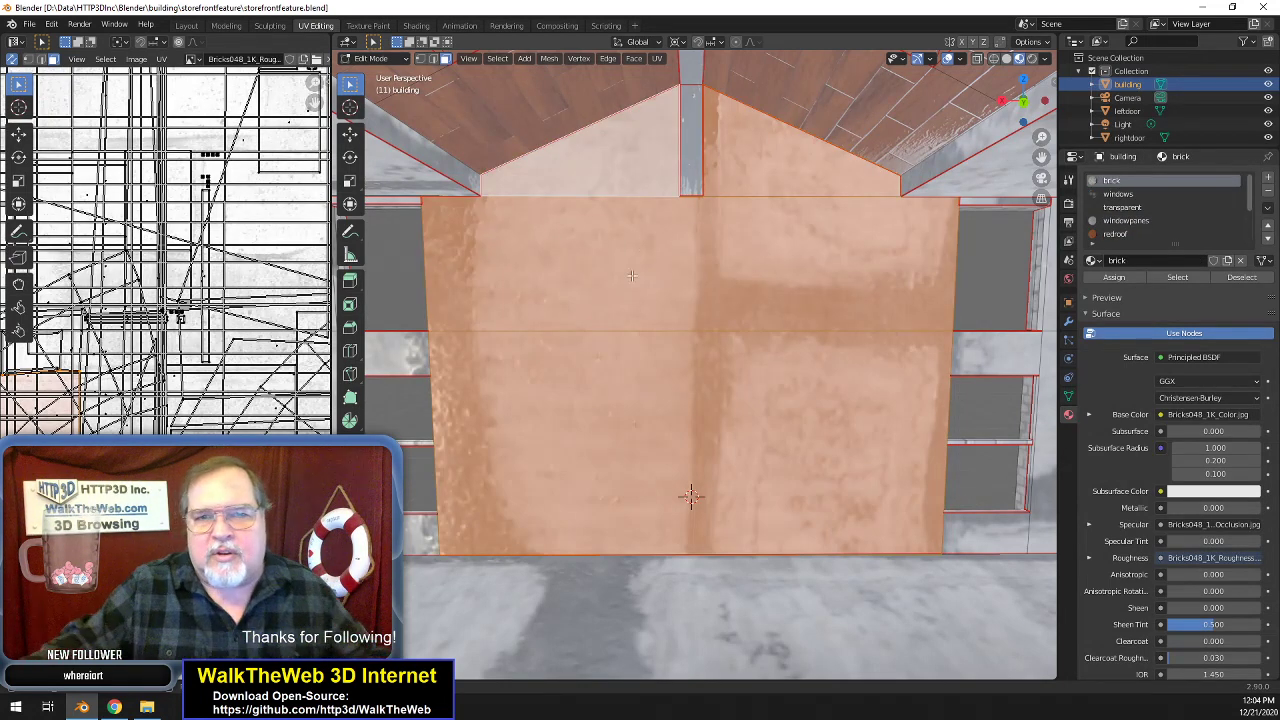
- Add the wall sections between, below, beside and above the openings of one rear-wall window column to the face selection
shift+click(986, 353)
shift+click(1028, 524)
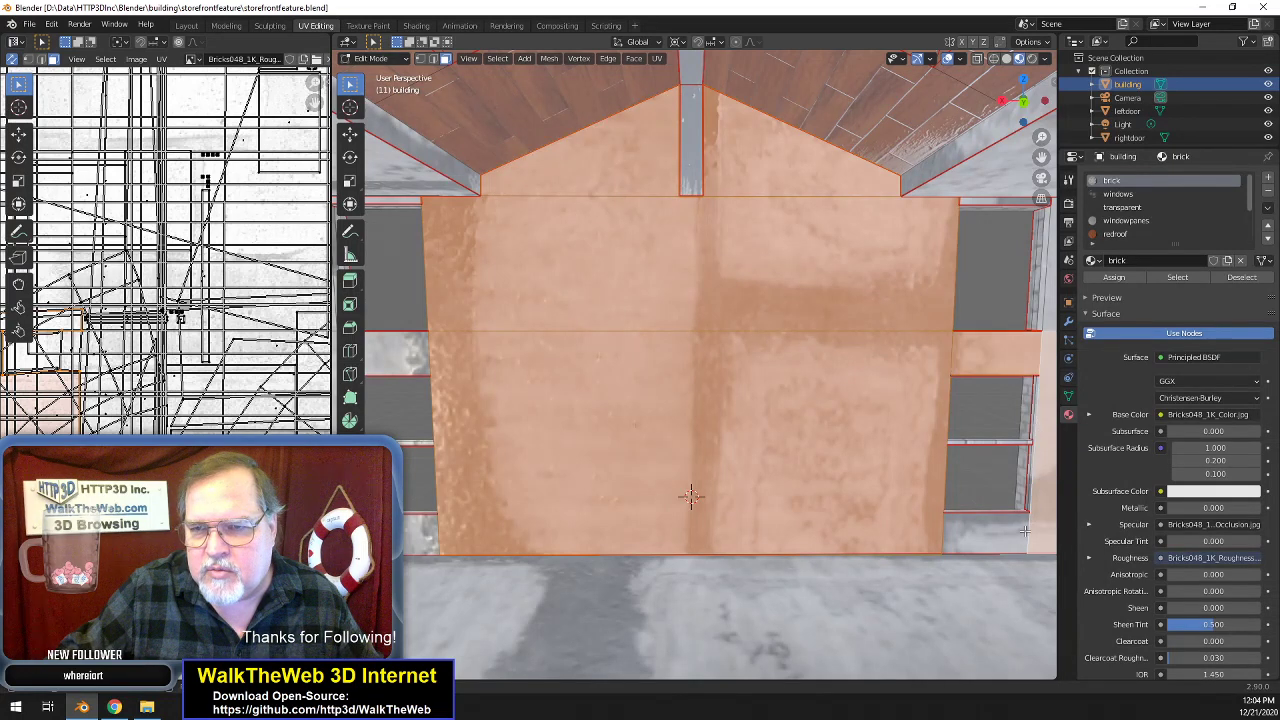
shift+click(1008, 537)
shift+click(1040, 240)
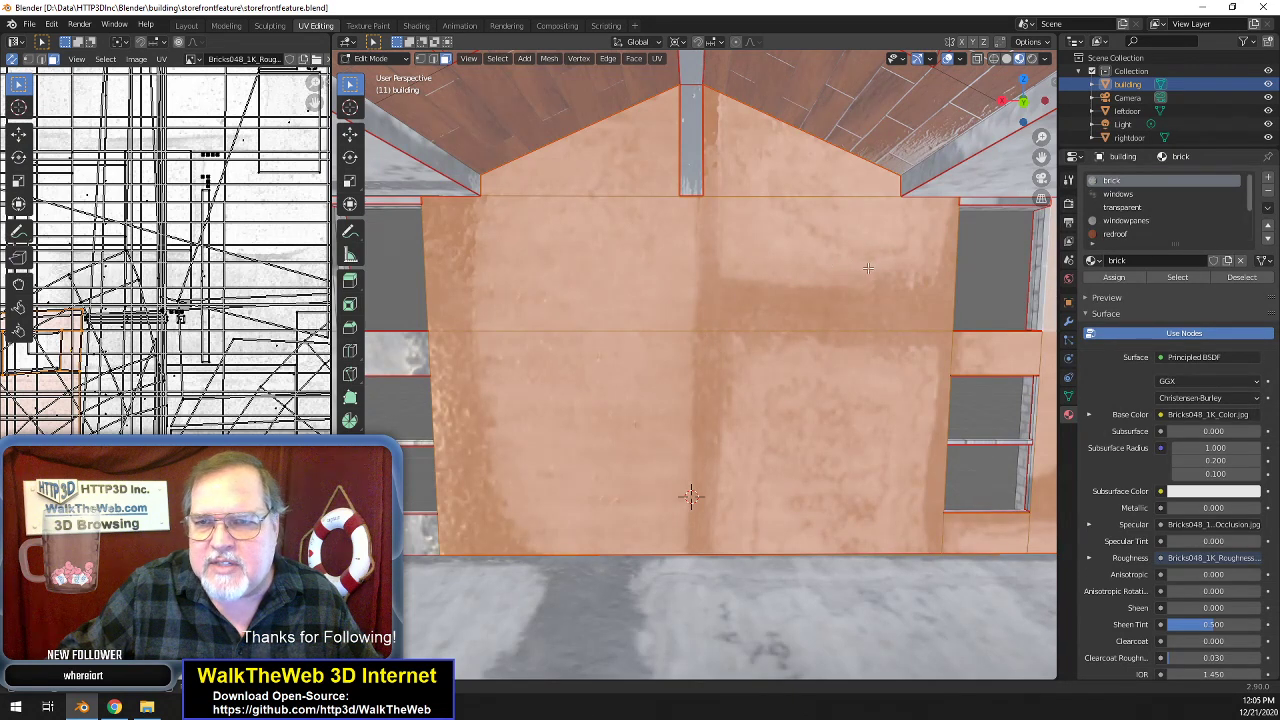
shift+click(961, 225)
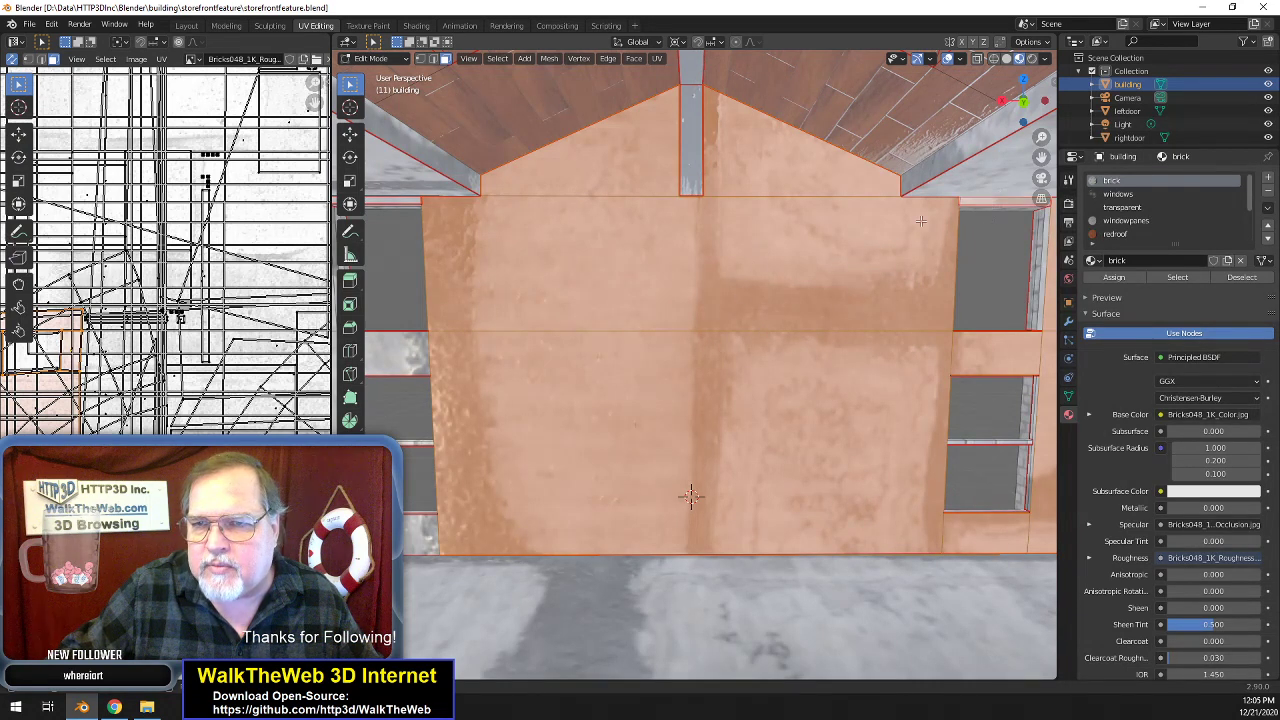
- Extend the face selection with the wall sections above, between, below and beside the openings of the opposite window column
shift+click(406, 198)
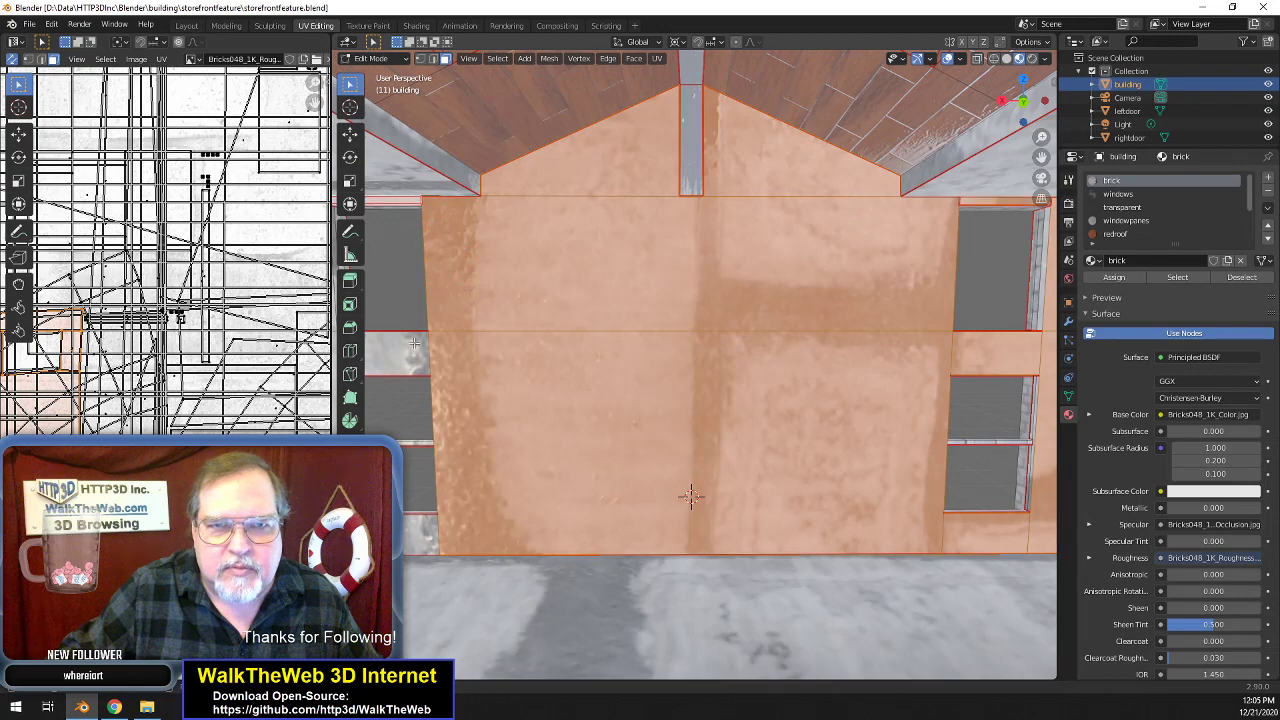
shift+click(396, 354)
shift+click(418, 535)
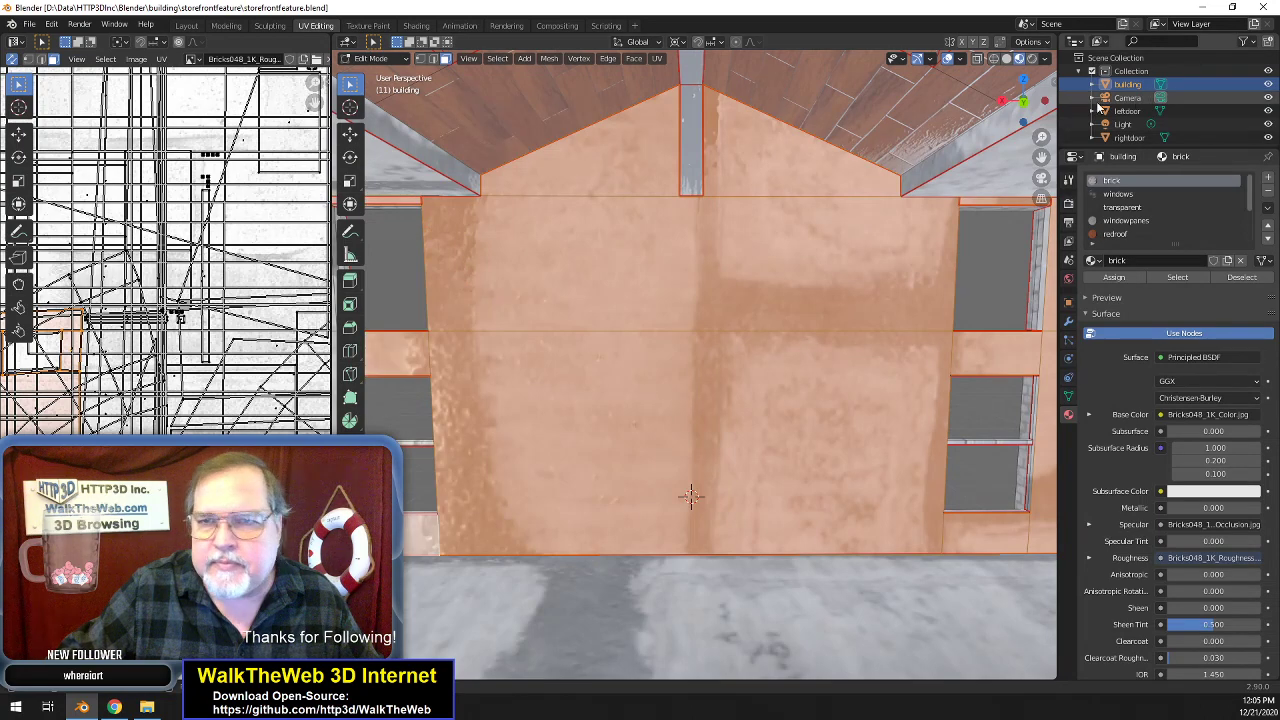
middle_drag(690, 496, 670, 458)
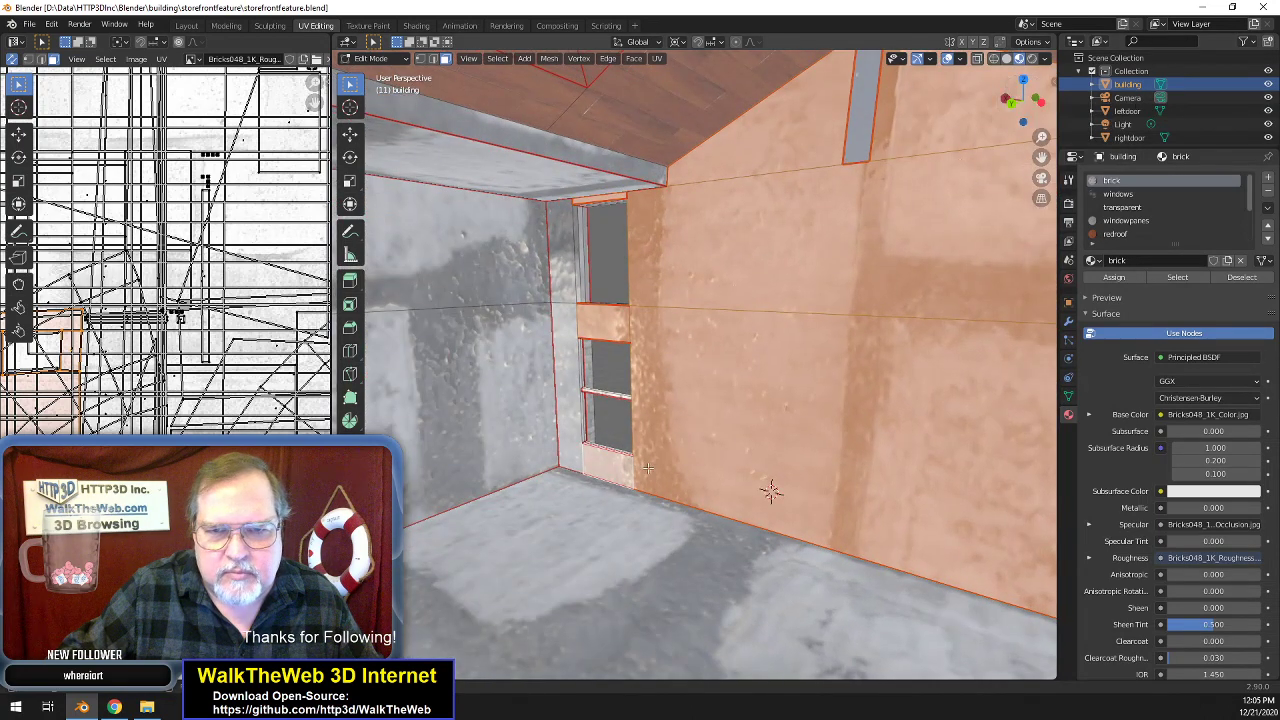
shift+click(573, 448)
shift+click(580, 279)
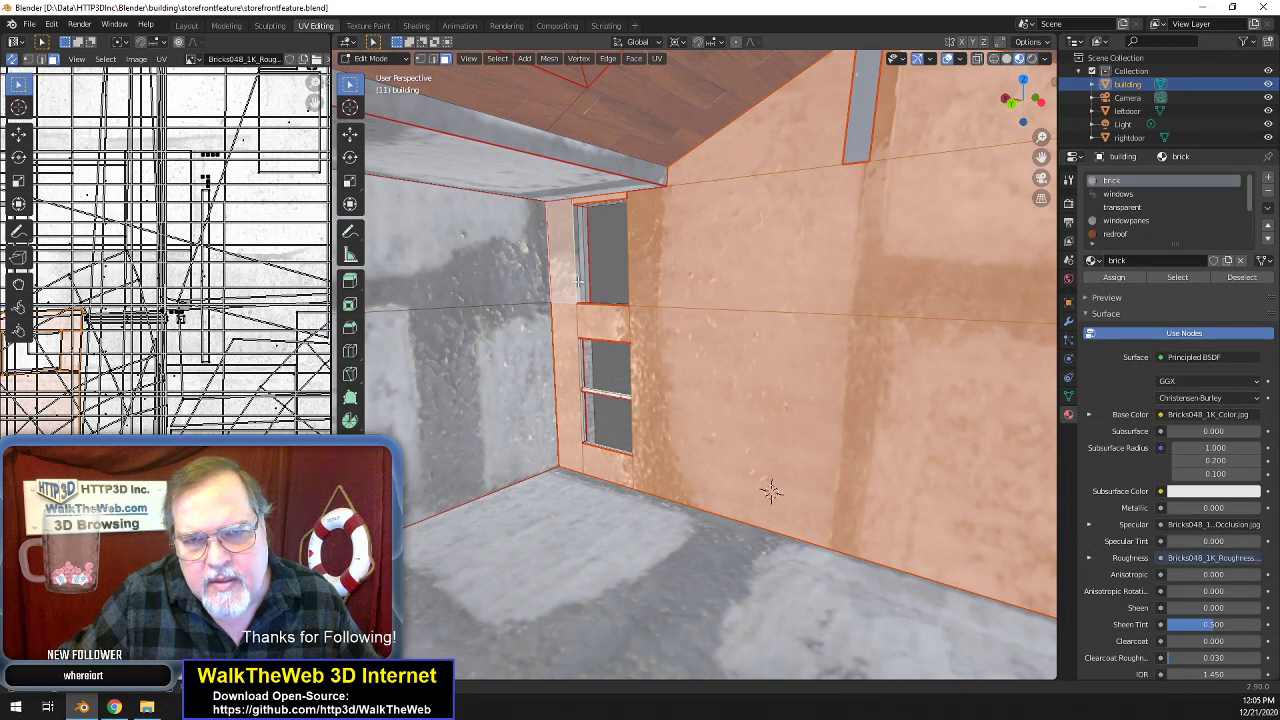
shift+click(578, 282)
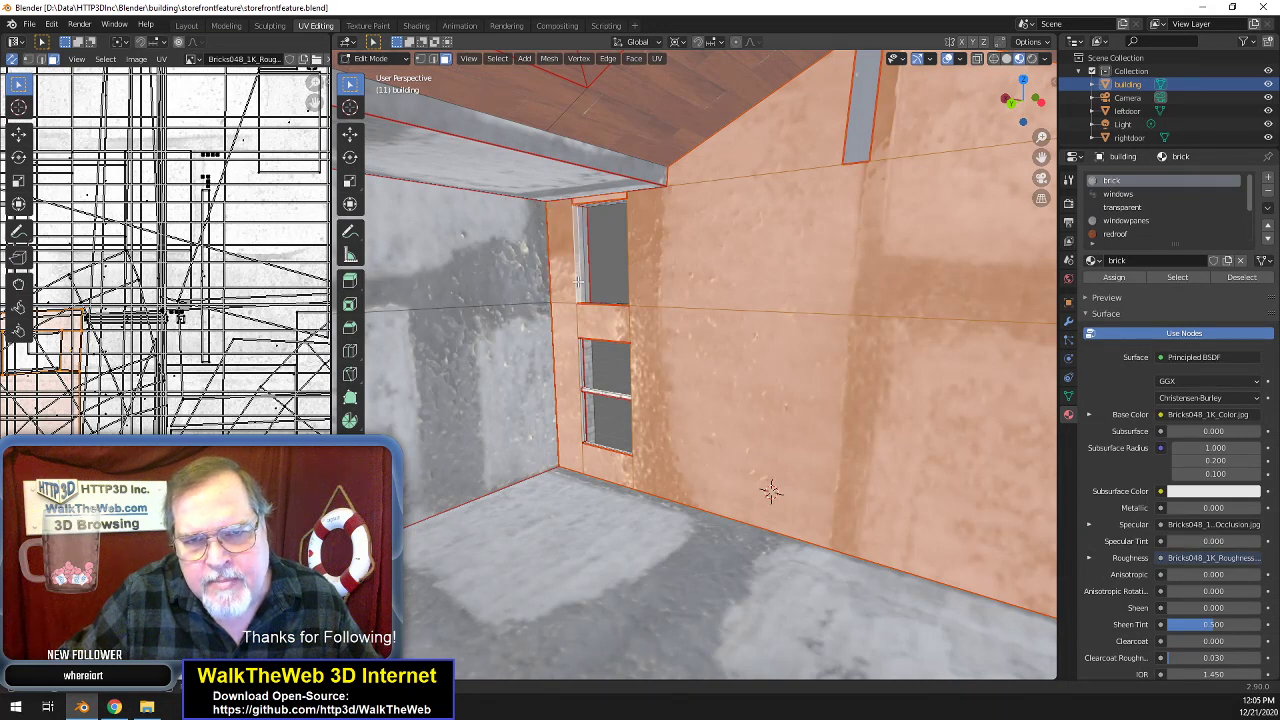
shift+click(583, 430)
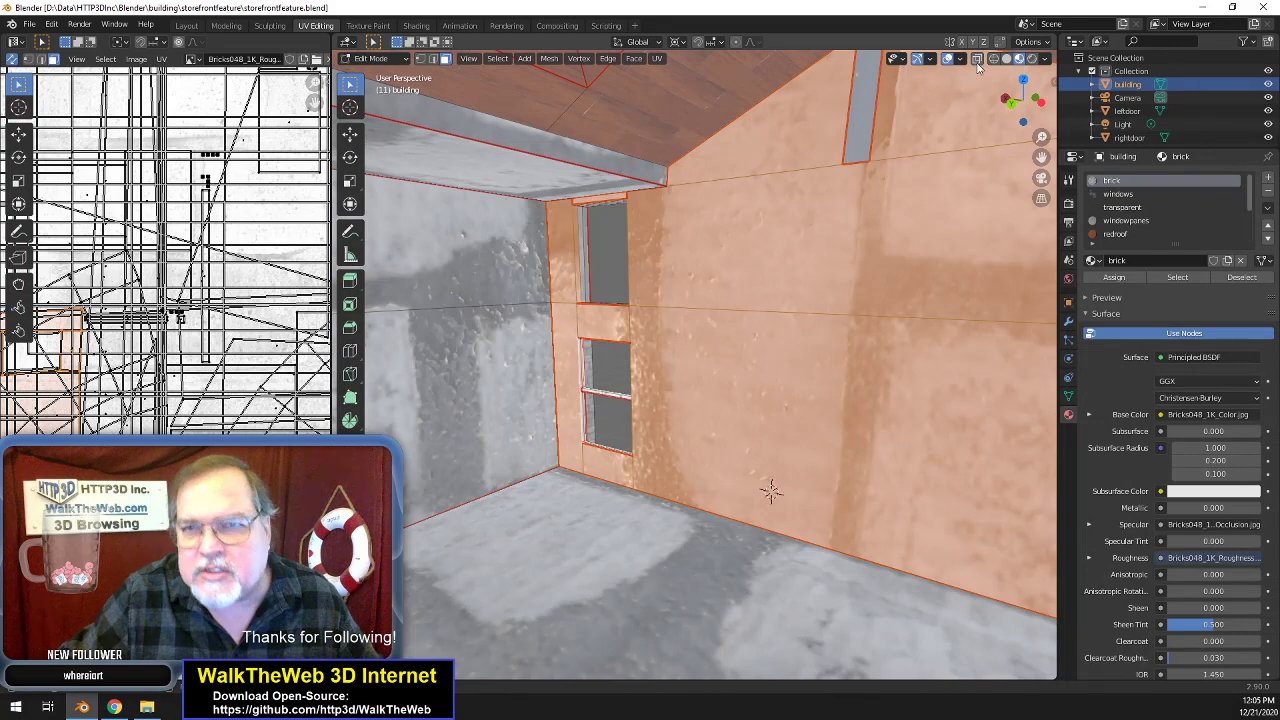
- Add the narrow inner side faces and sill faces of the rear-wall window openings to the selection
drag(1025, 100, 735, 85)
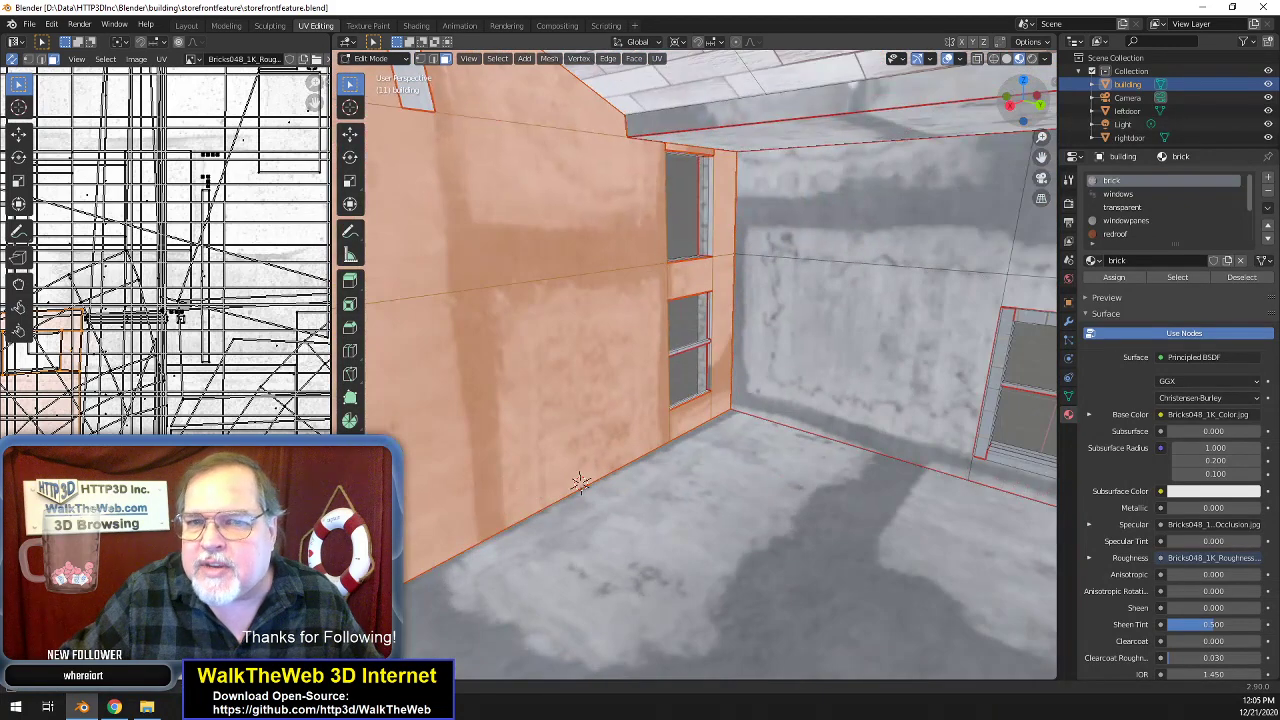
shift+click(711, 228)
shift+click(711, 310)
drag(1025, 101, 788, 101)
drag(1042, 158, 794, 155)
scroll(926, 342, down, 1)
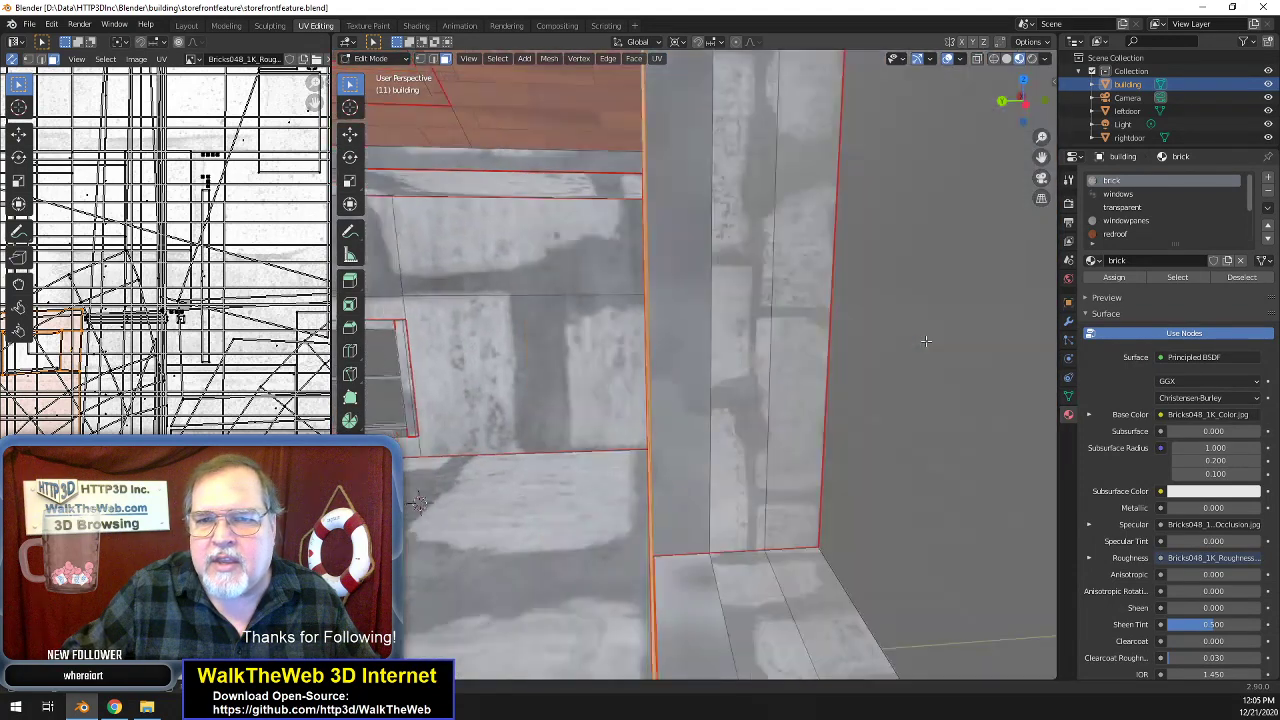
scroll(926, 342, up, 2)
shift+click(684, 316)
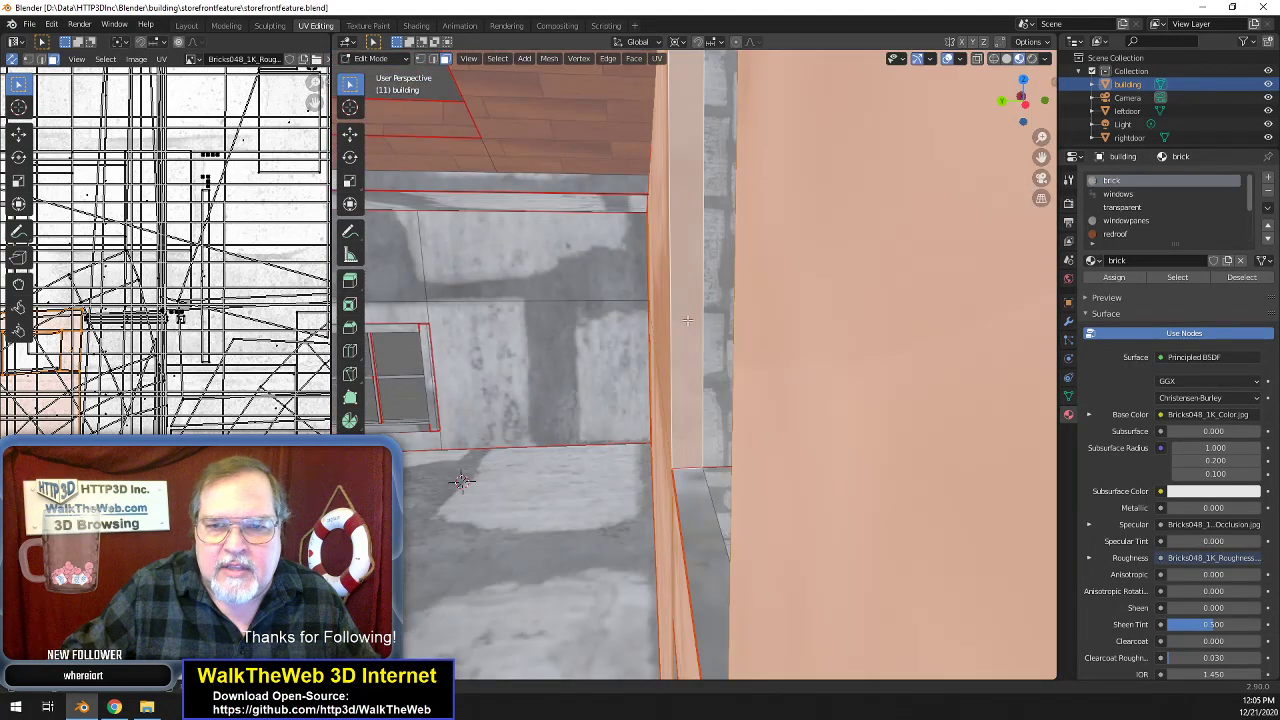
middle_drag(977, 167, 985, 407)
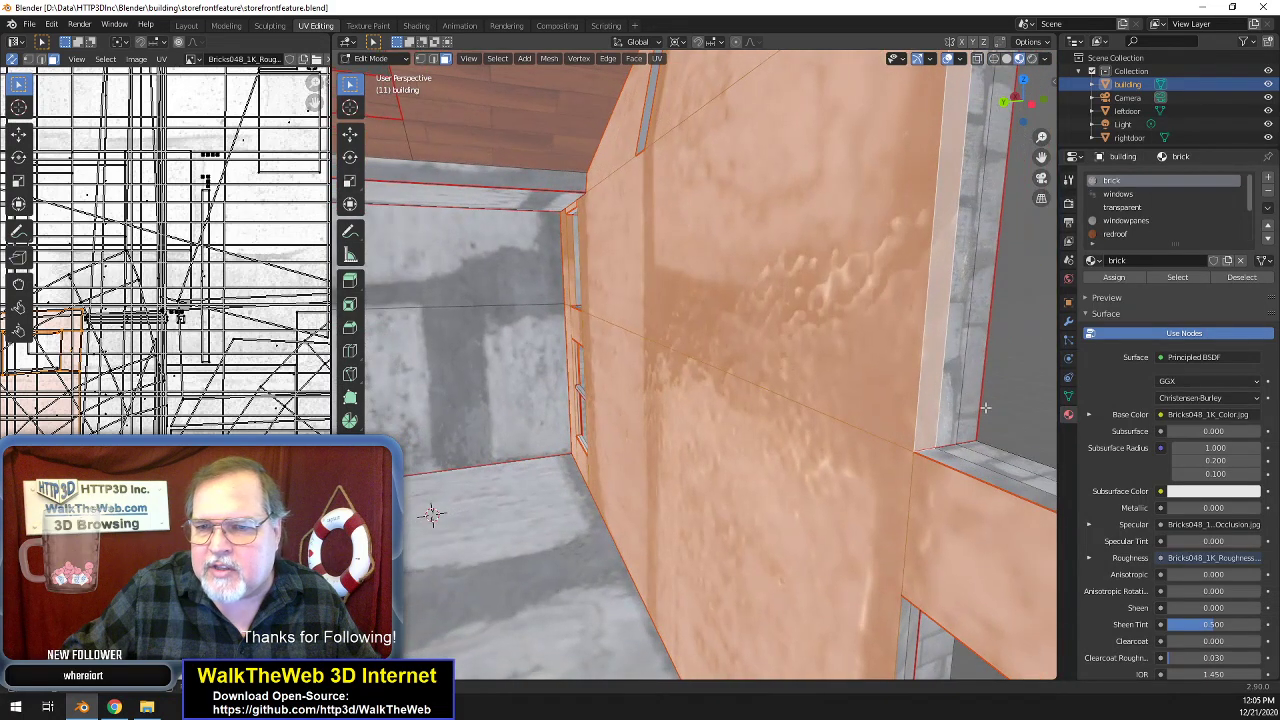
shift+click(977, 474)
shift+click(903, 632)
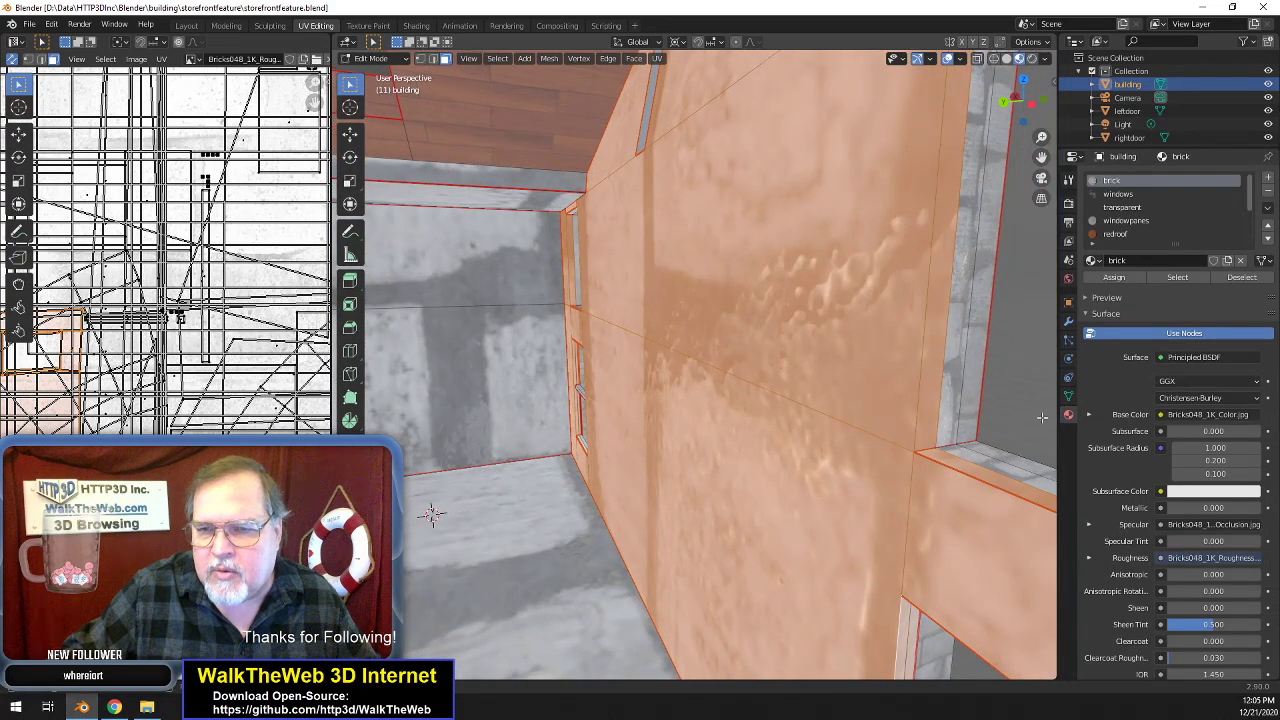
- Add the underside of the wall section between the upper and lower window openings, keeping outterwalls faces out of the selection
drag(1026, 118, 1062, 130)
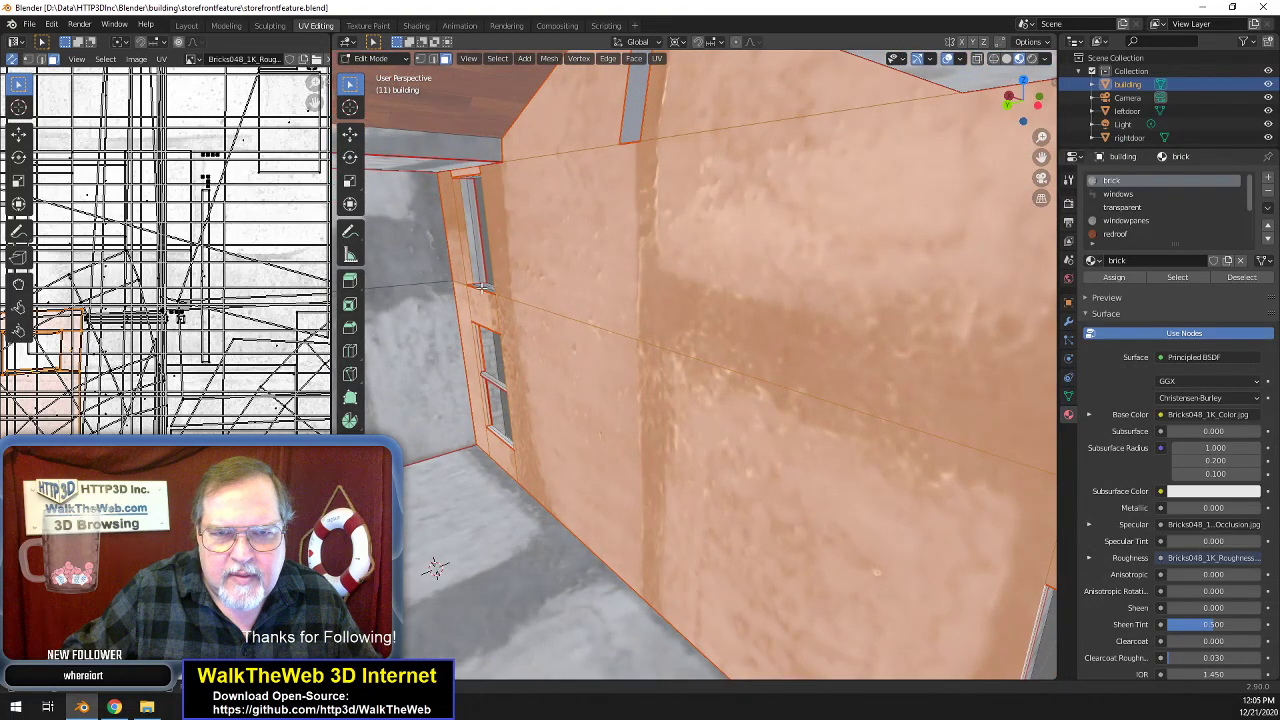
middle_drag(434, 564, 782, 316)
drag(1024, 104, 1032, 84)
click(1030, 91)
middle_drag(702, 483, 740, 420)
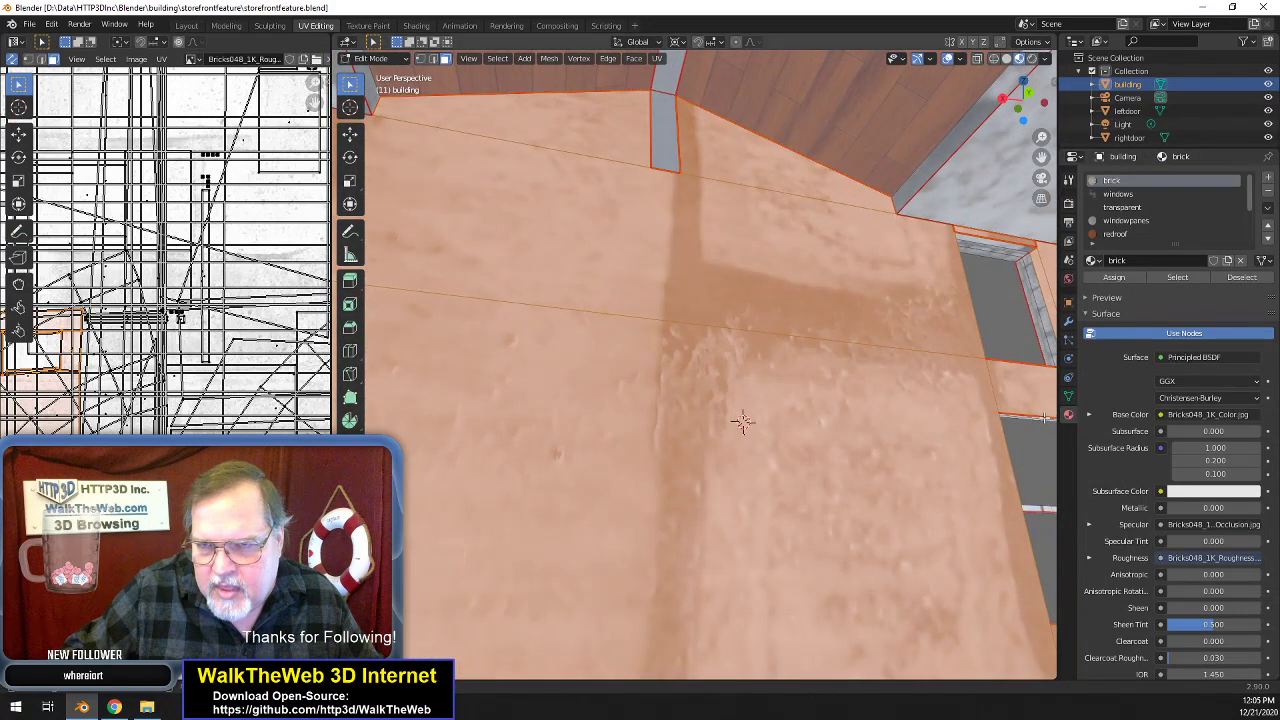
click(742, 421)
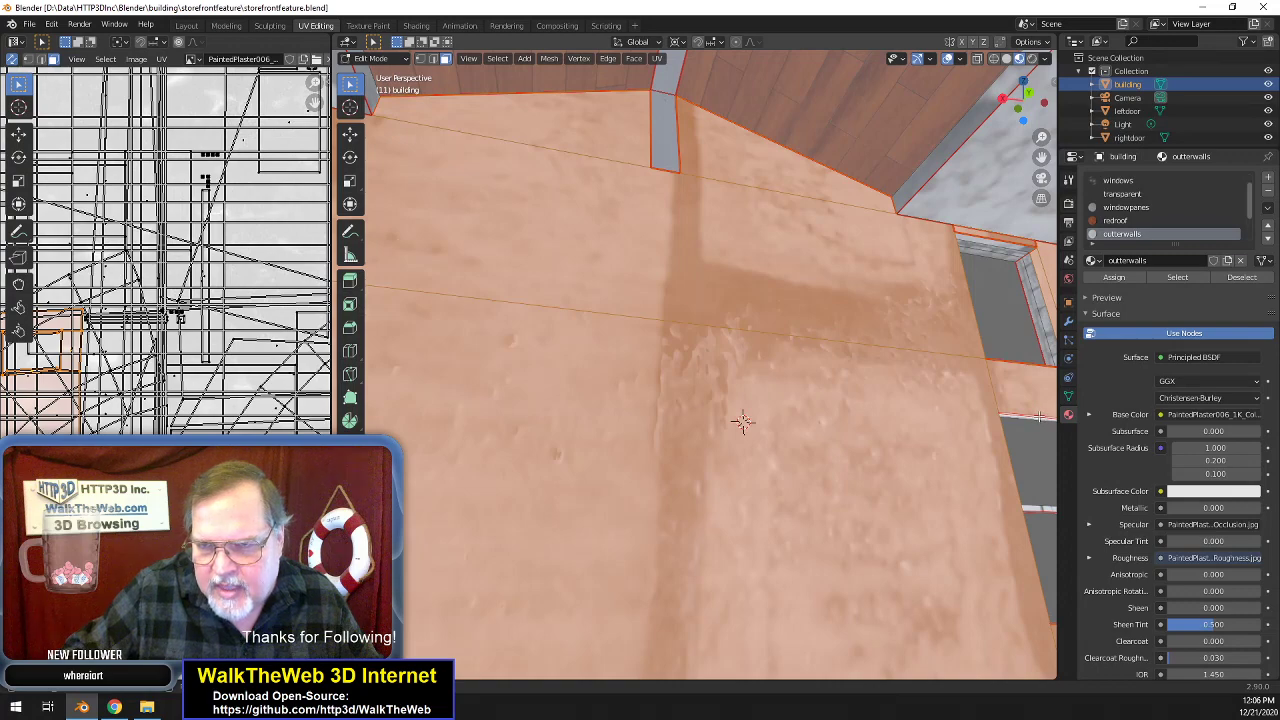
shift+click(1040, 417)
middle_drag(742, 421, 803, 645)
shift+click(1015, 370)
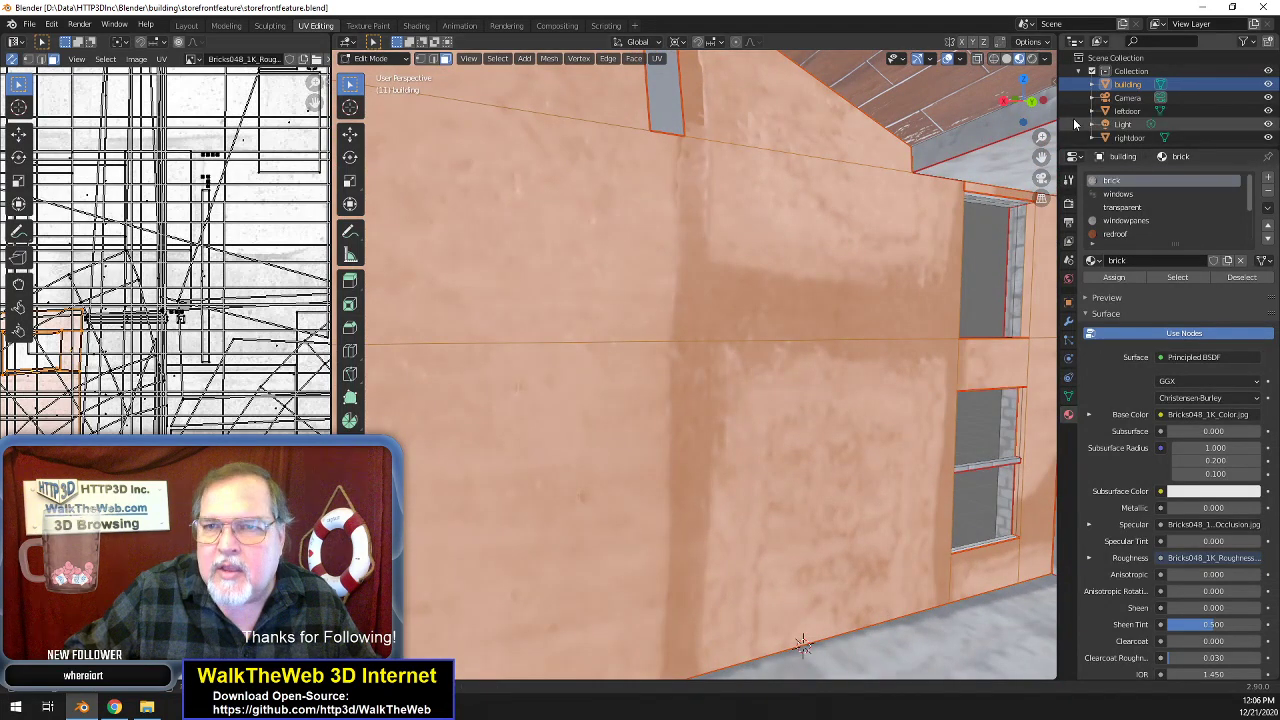
- Add a new material slot to the building and name its new material "insidewalls"
middle_drag(1005, 278, 961, 321)
scroll(961, 321, down, 4)
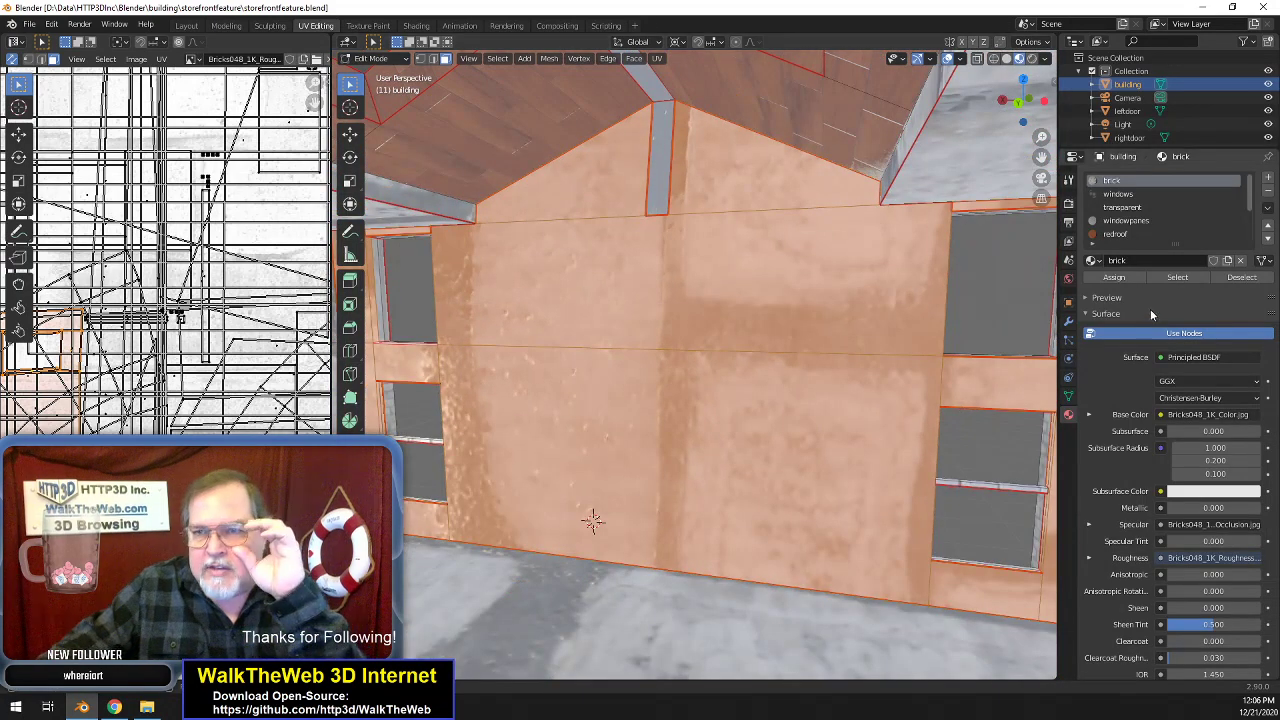
scroll(1152, 215, down, 3)
scroll(1142, 230, down, 1)
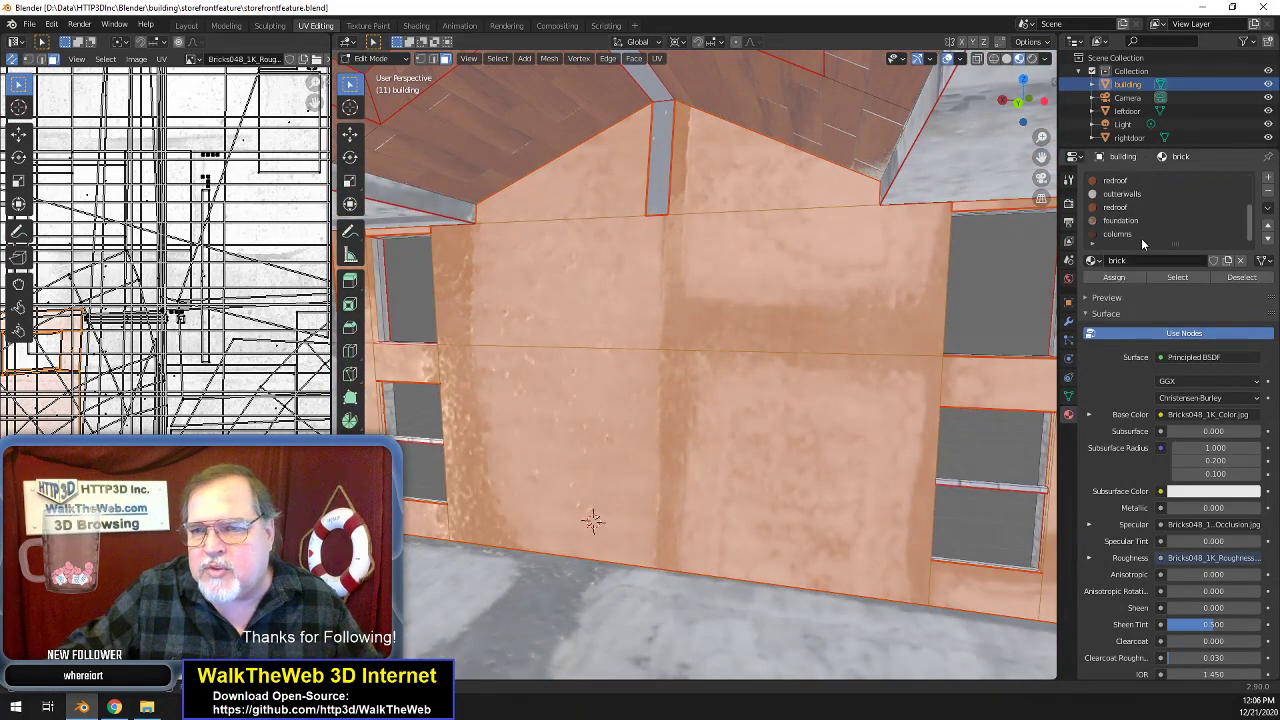
scroll(1151, 237, up, 4)
scroll(1151, 237, down, 4)
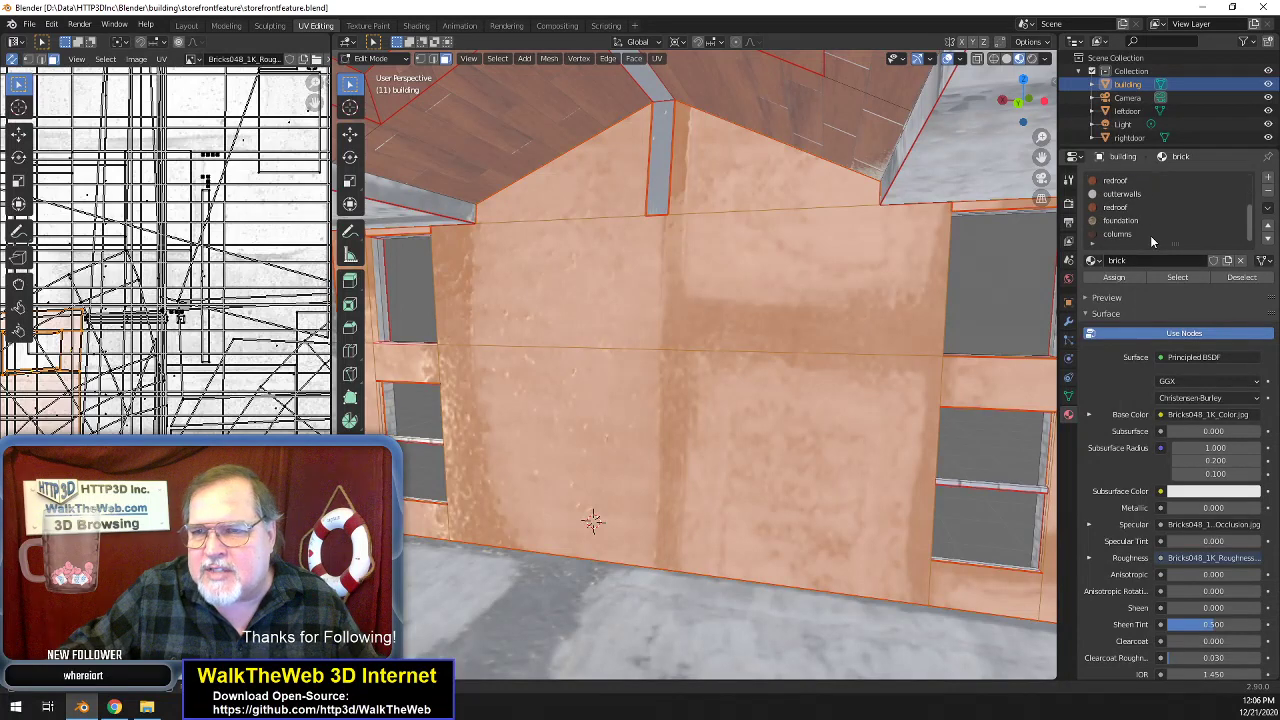
click(1268, 177)
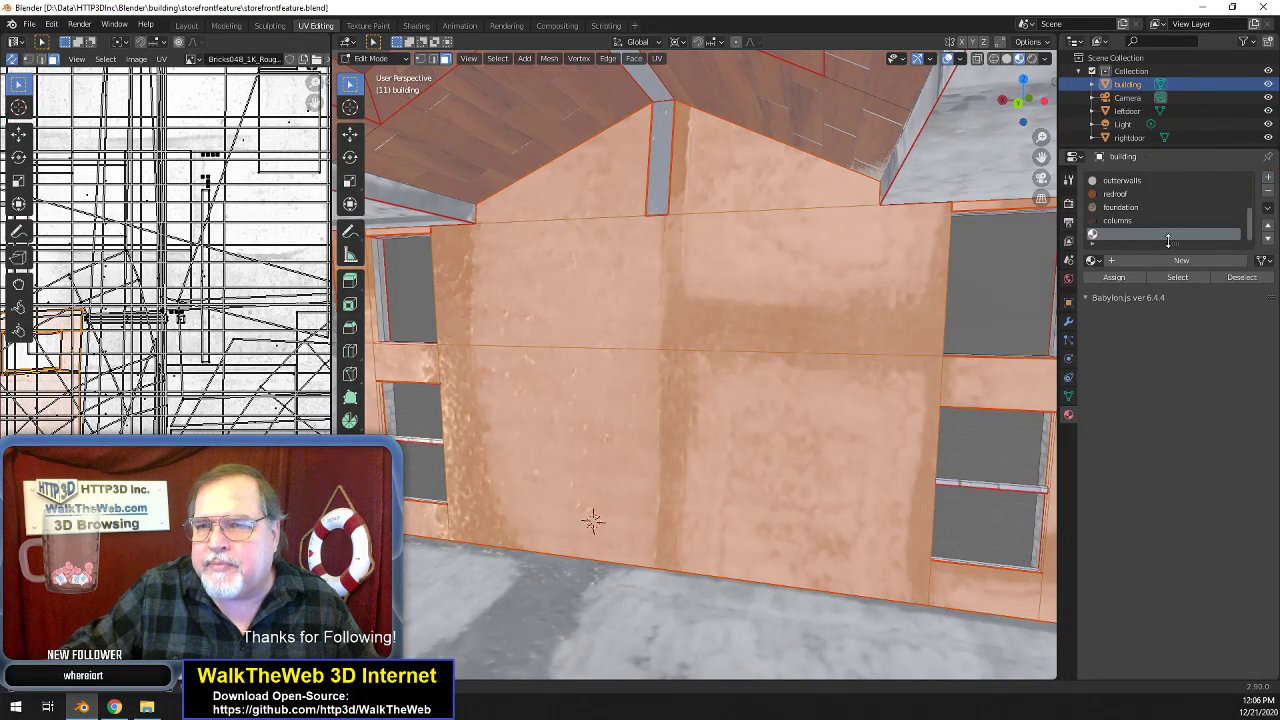
click(1146, 258)
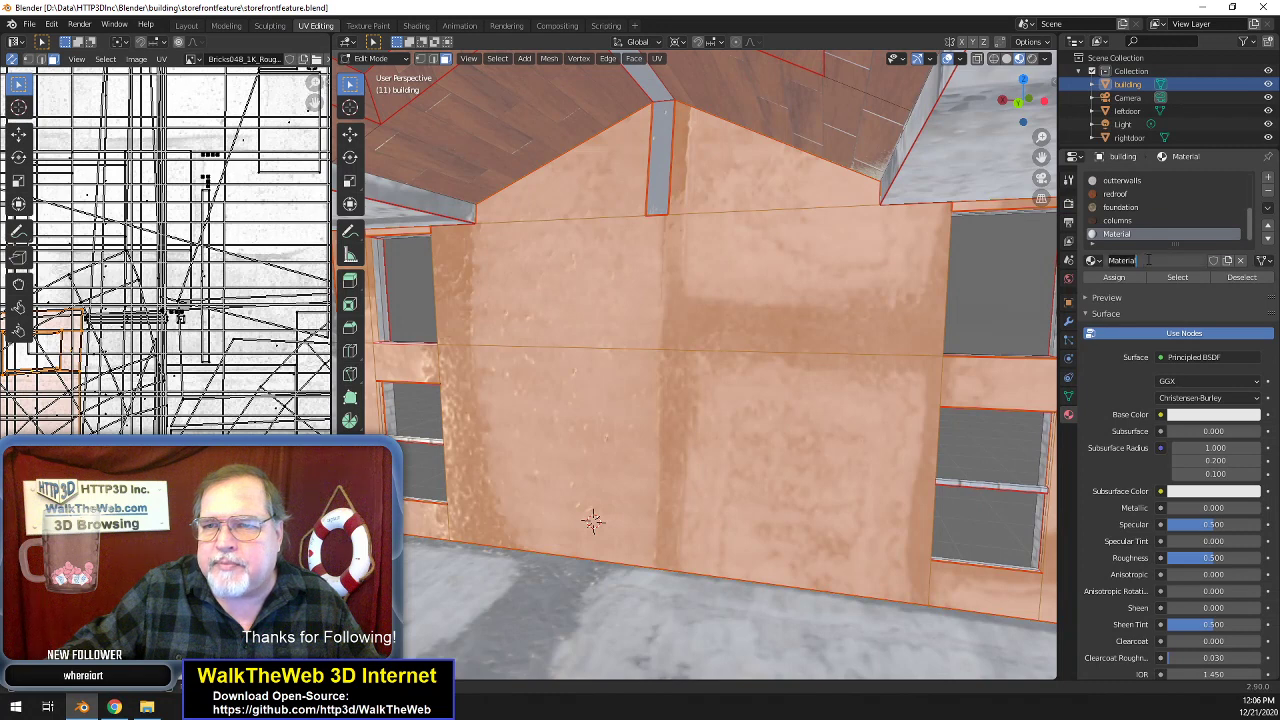
text(insidewalls)
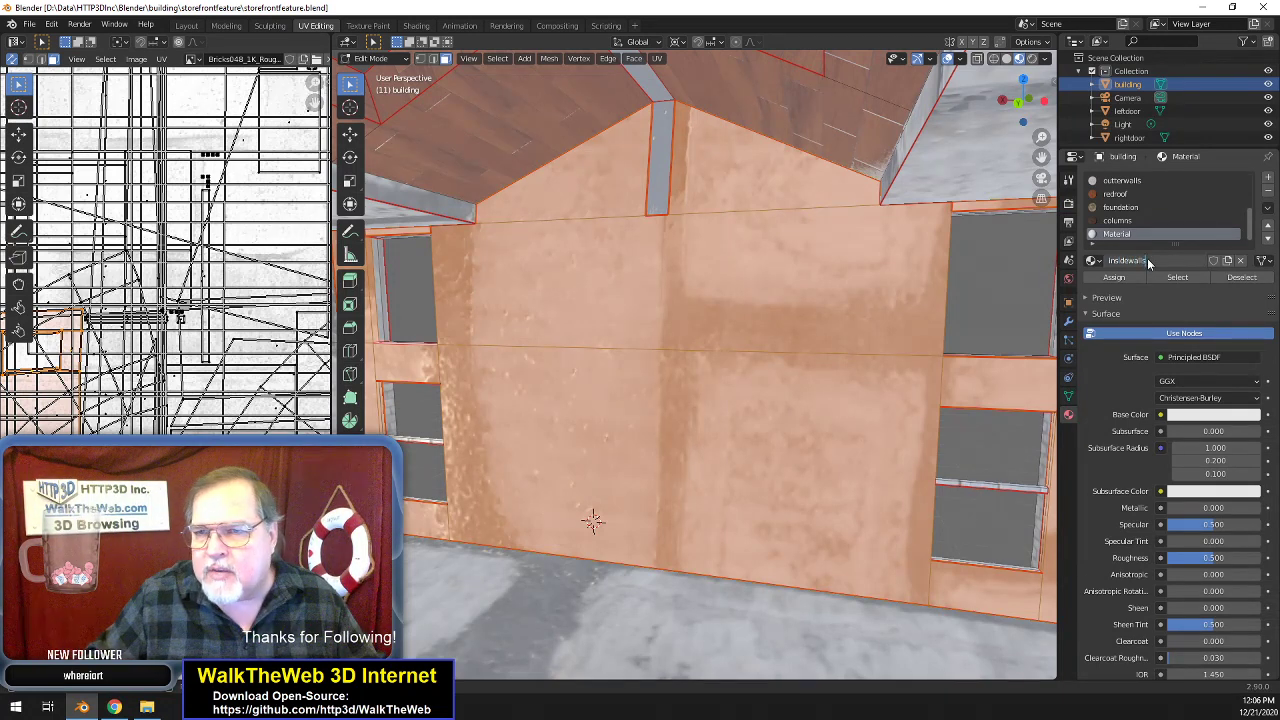
key(Return)
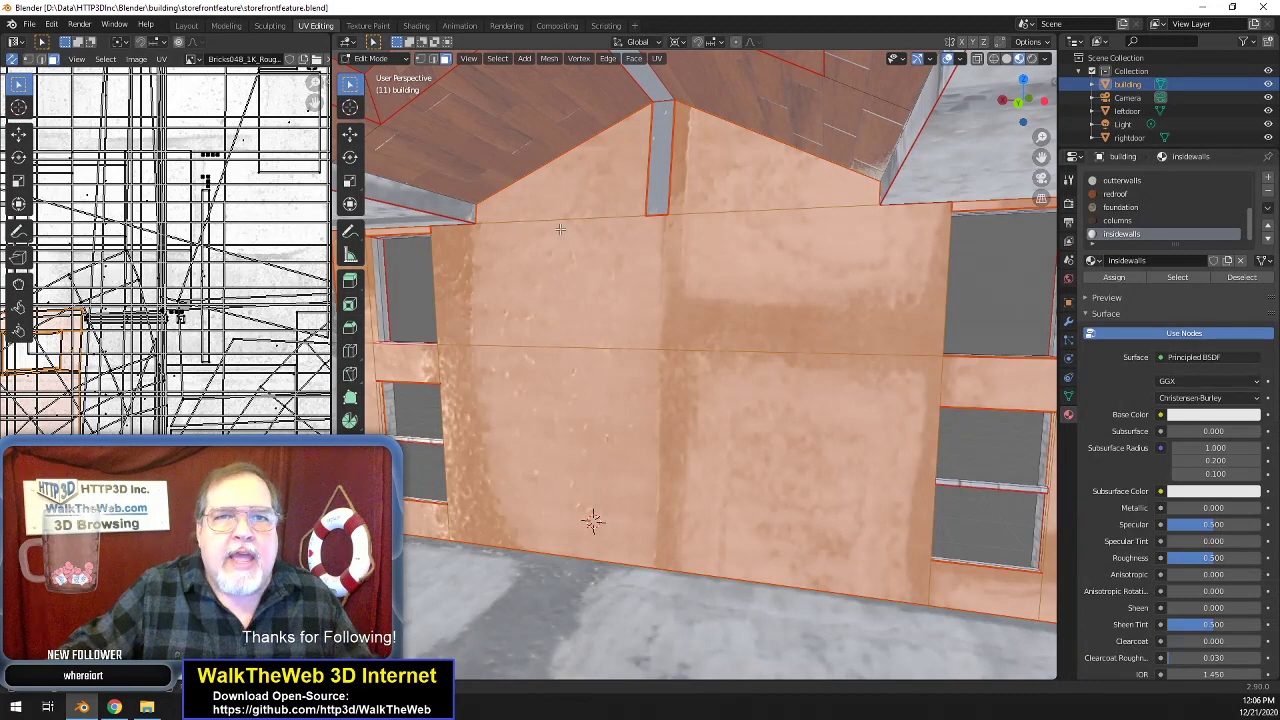
- Switch to Chrome, look through the Wood textures on CC0 Textures and return to the category overview
click(115, 707)
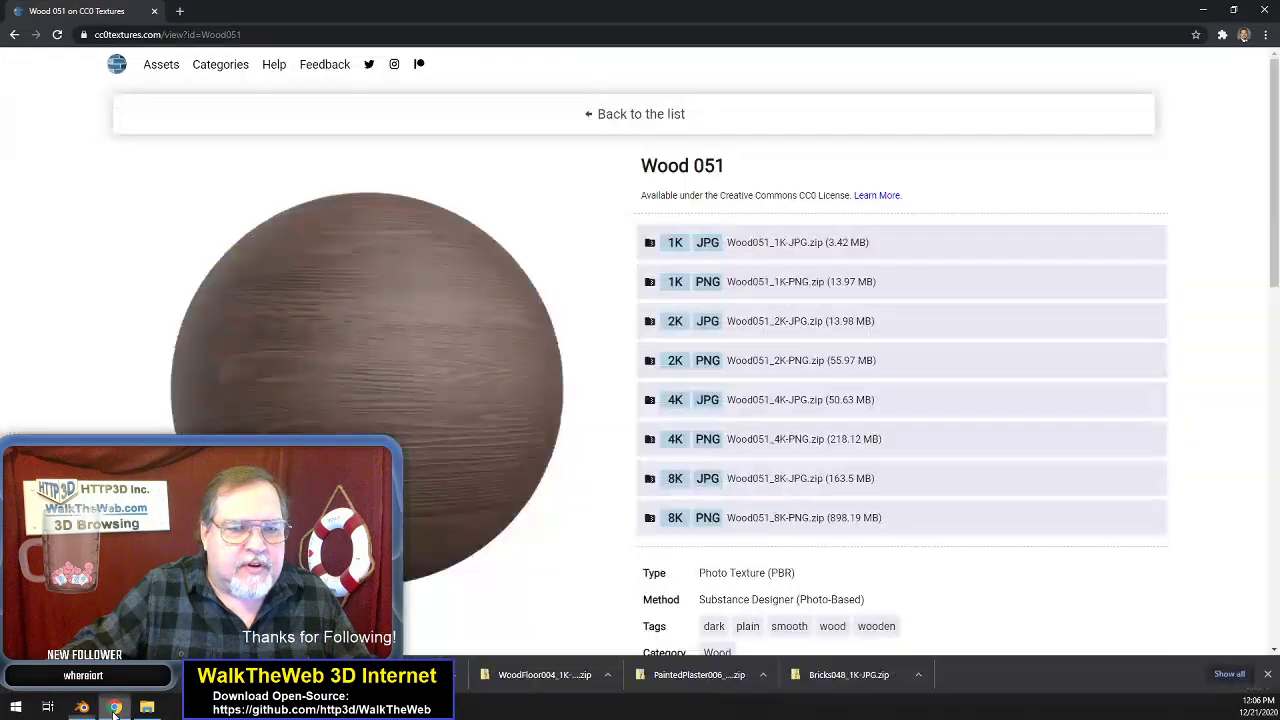
click(14, 35)
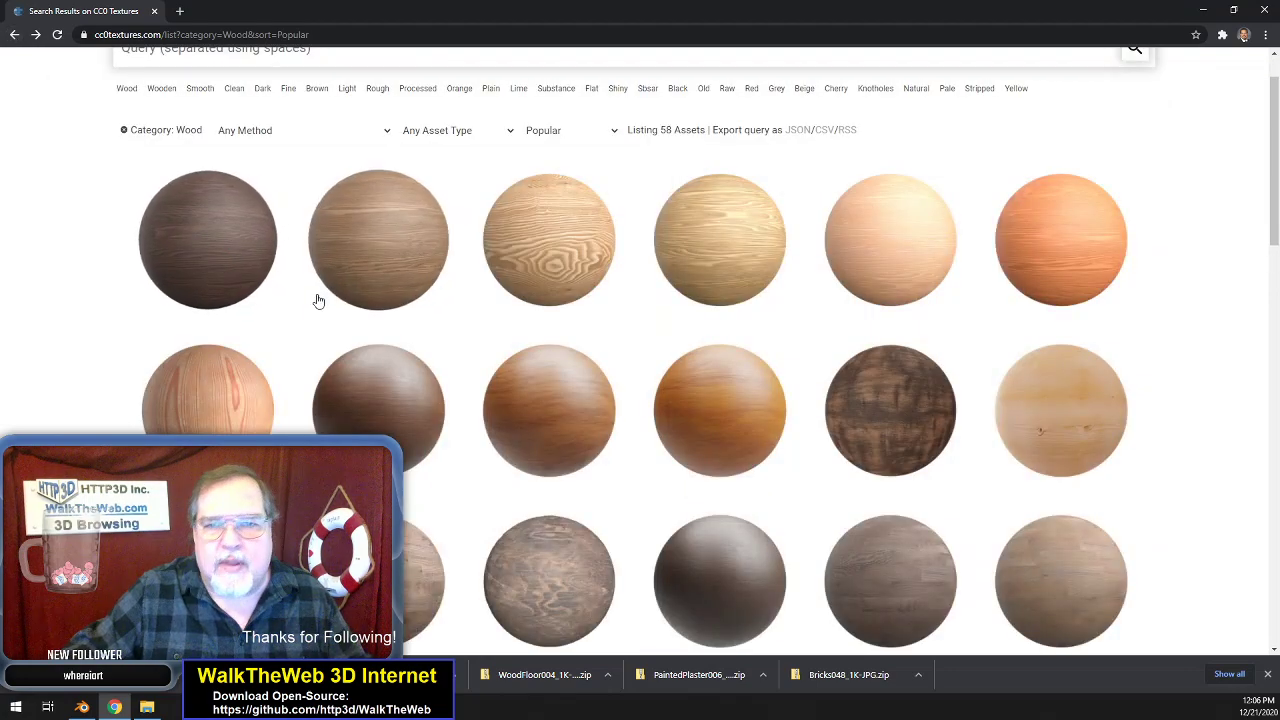
scroll(689, 400, down, 4)
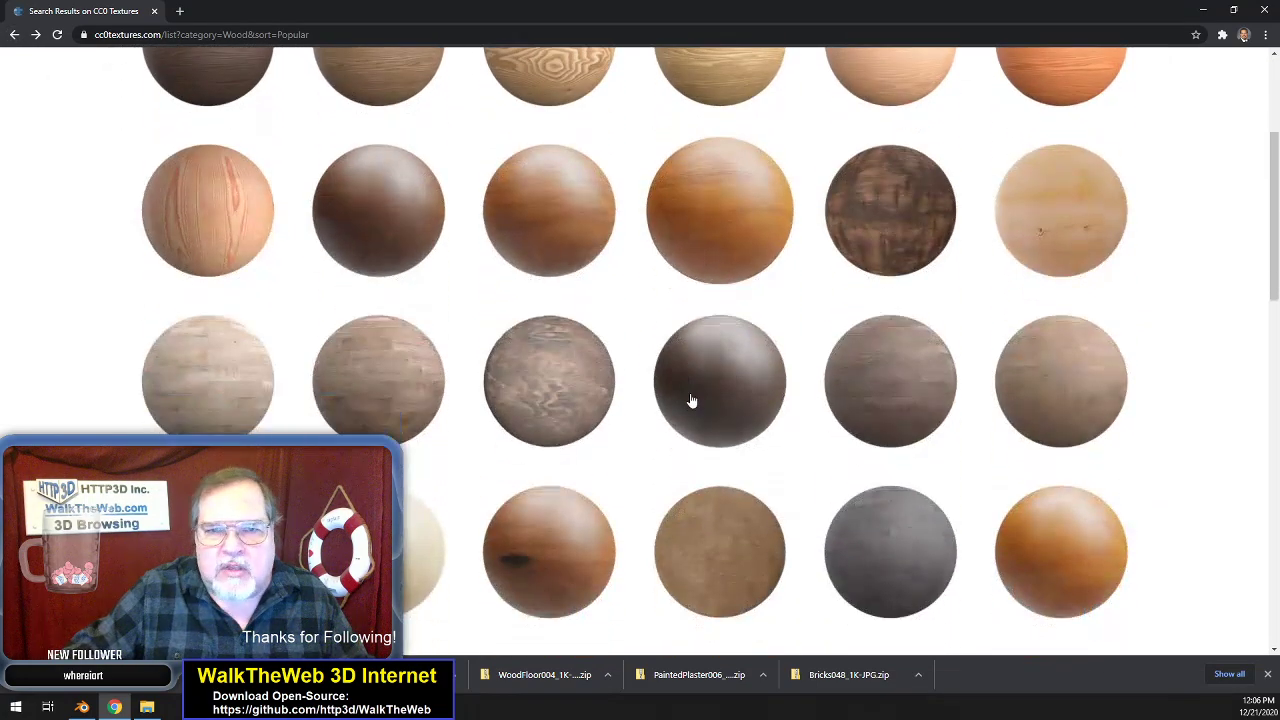
scroll(703, 400, up, 5)
click(16, 35)
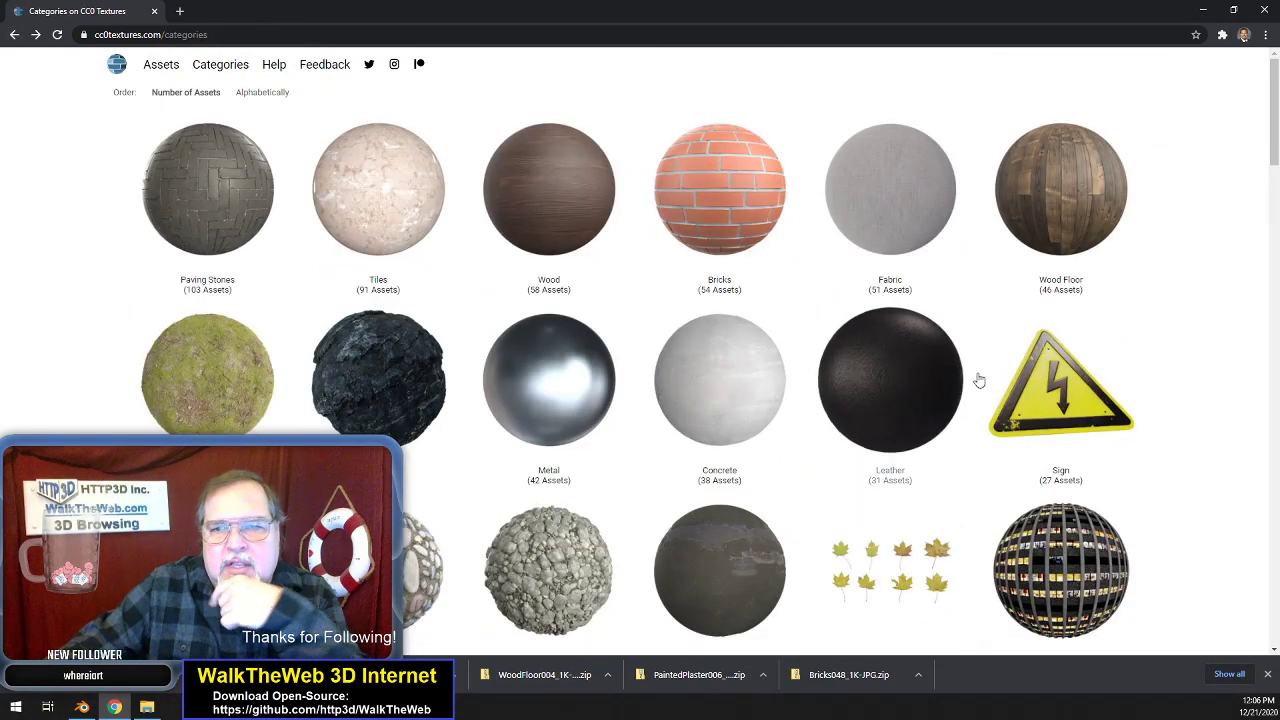
- Browse the texture categories, examine the Plaster and Paint listings for a wall finish and return to the category overview
scroll(1146, 394, down, 1)
scroll(1160, 385, down, 5)
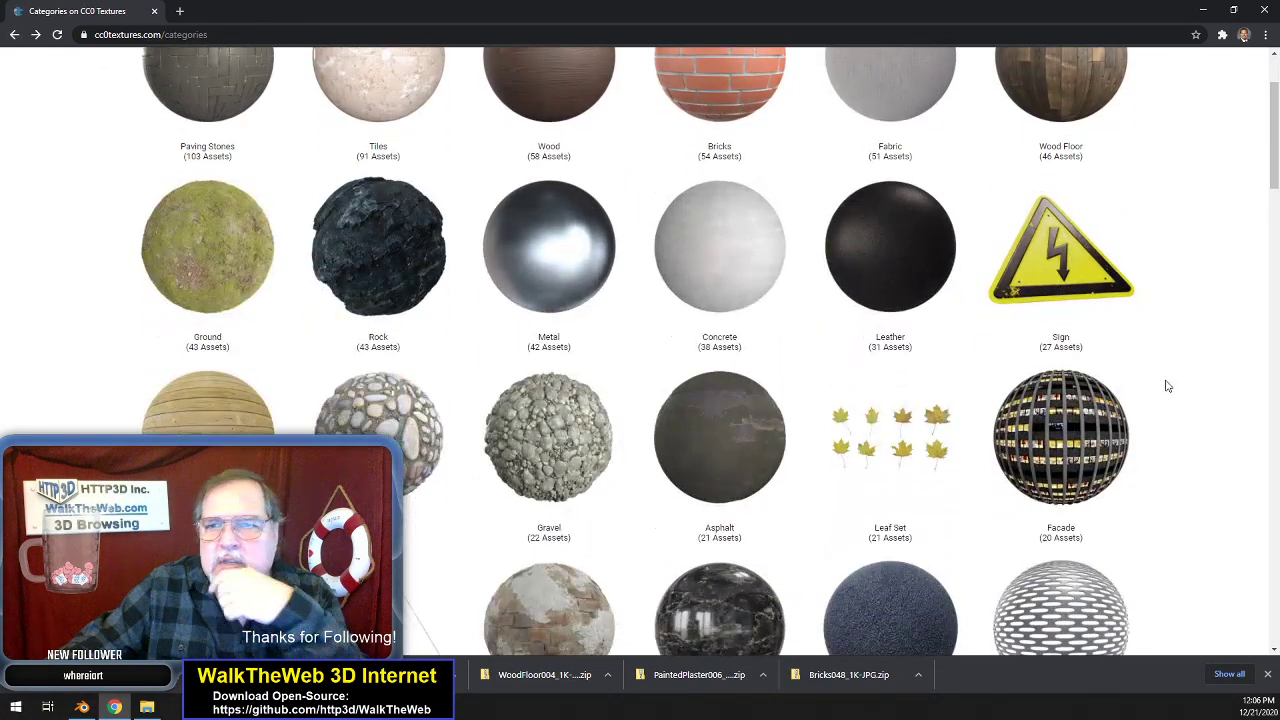
scroll(1173, 372, down, 3)
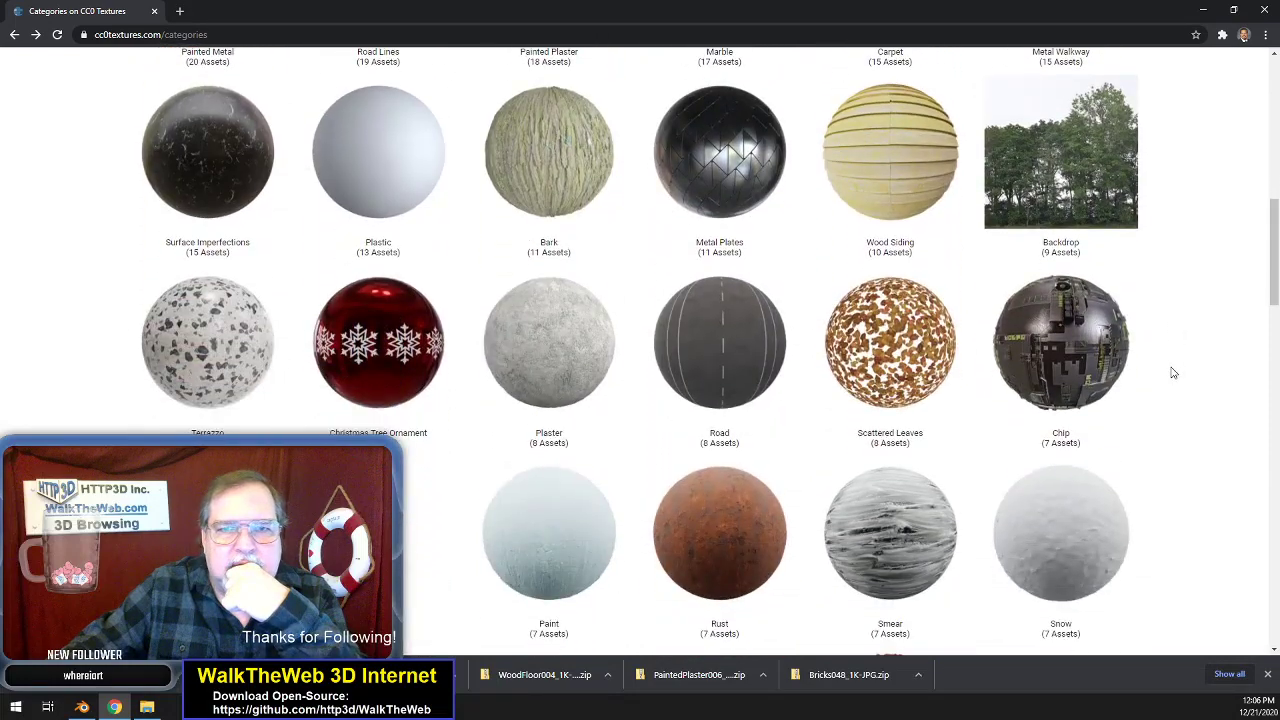
scroll(1173, 372, down, 3)
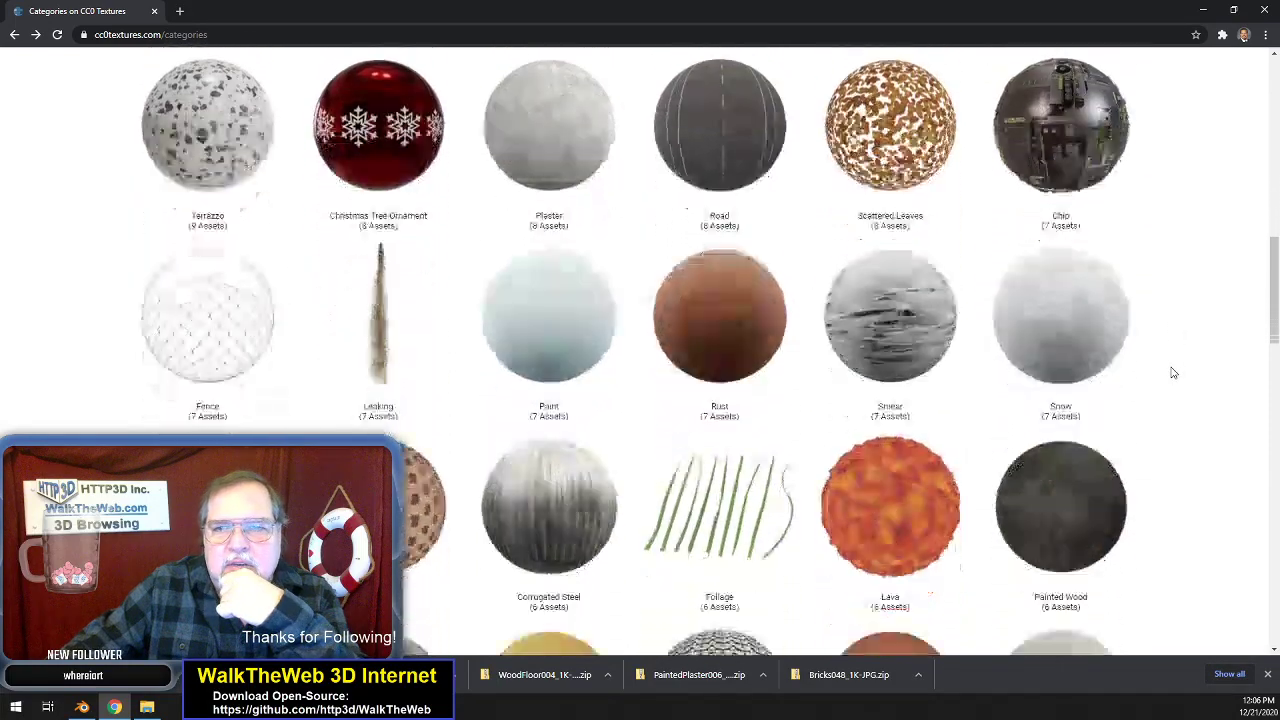
scroll(1173, 372, up, 1)
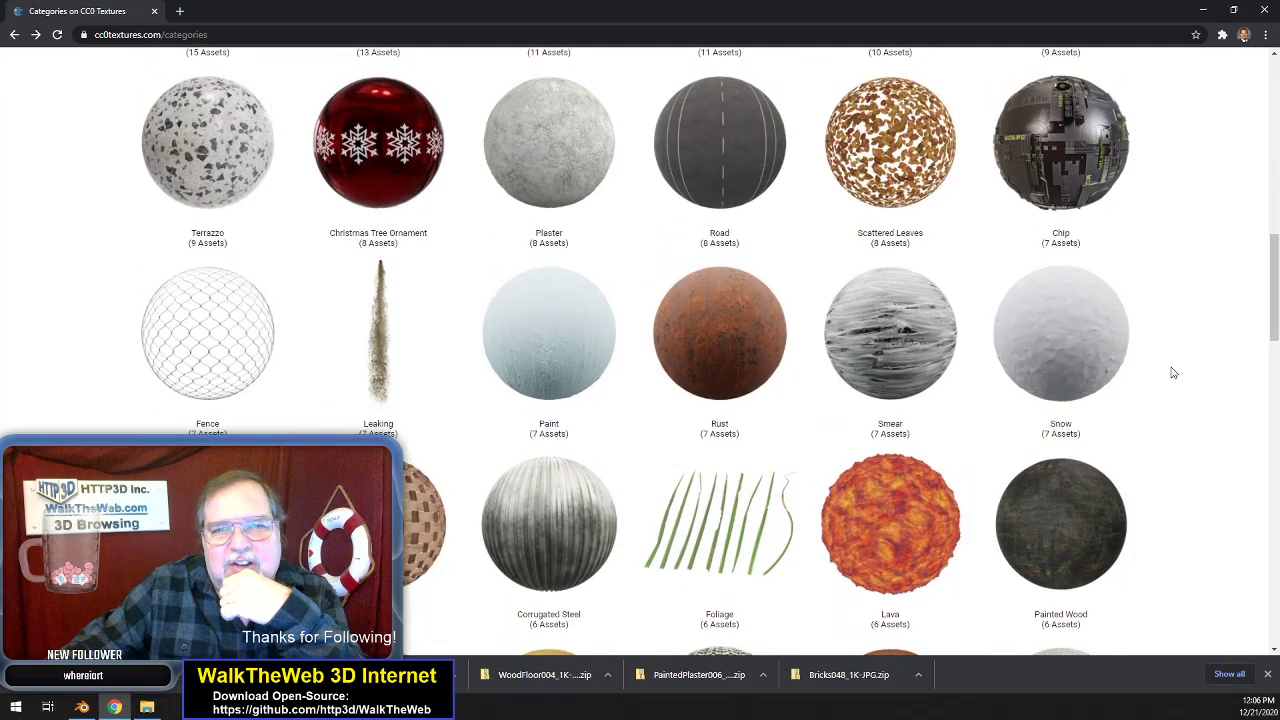
click(562, 162)
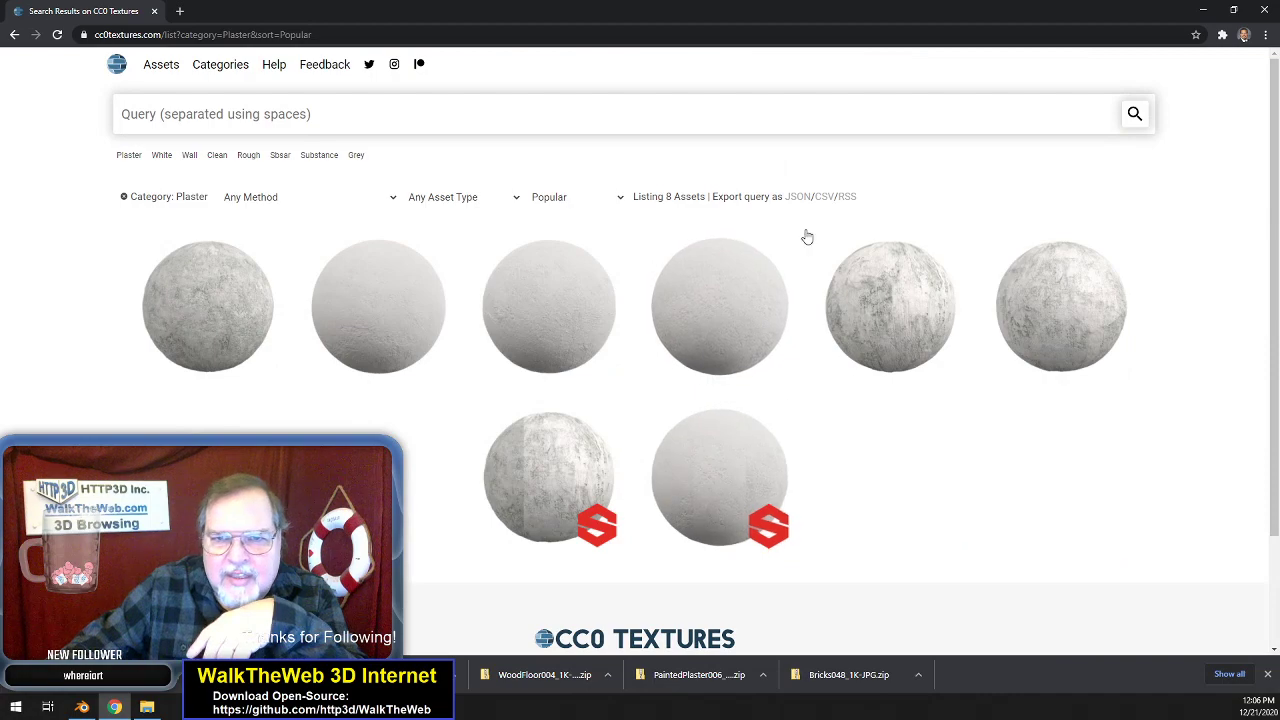
click(15, 35)
scroll(566, 335, down, 1)
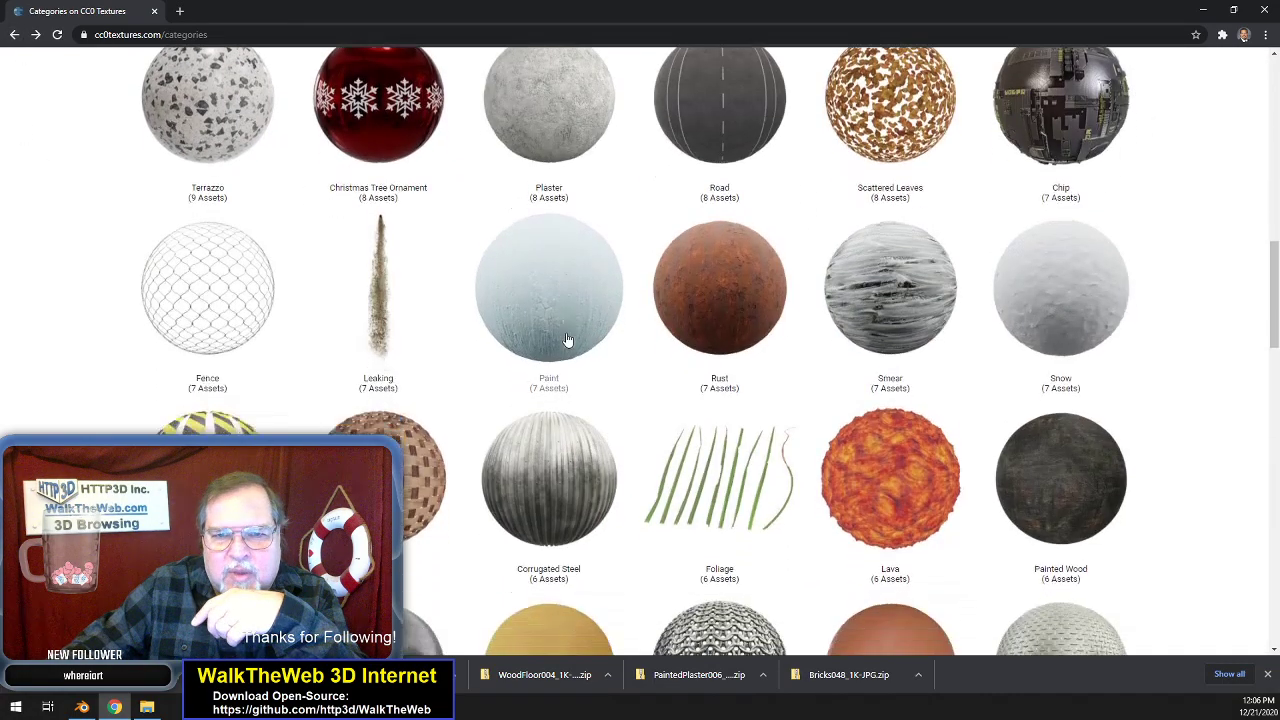
scroll(575, 320, up, 1)
click(546, 306)
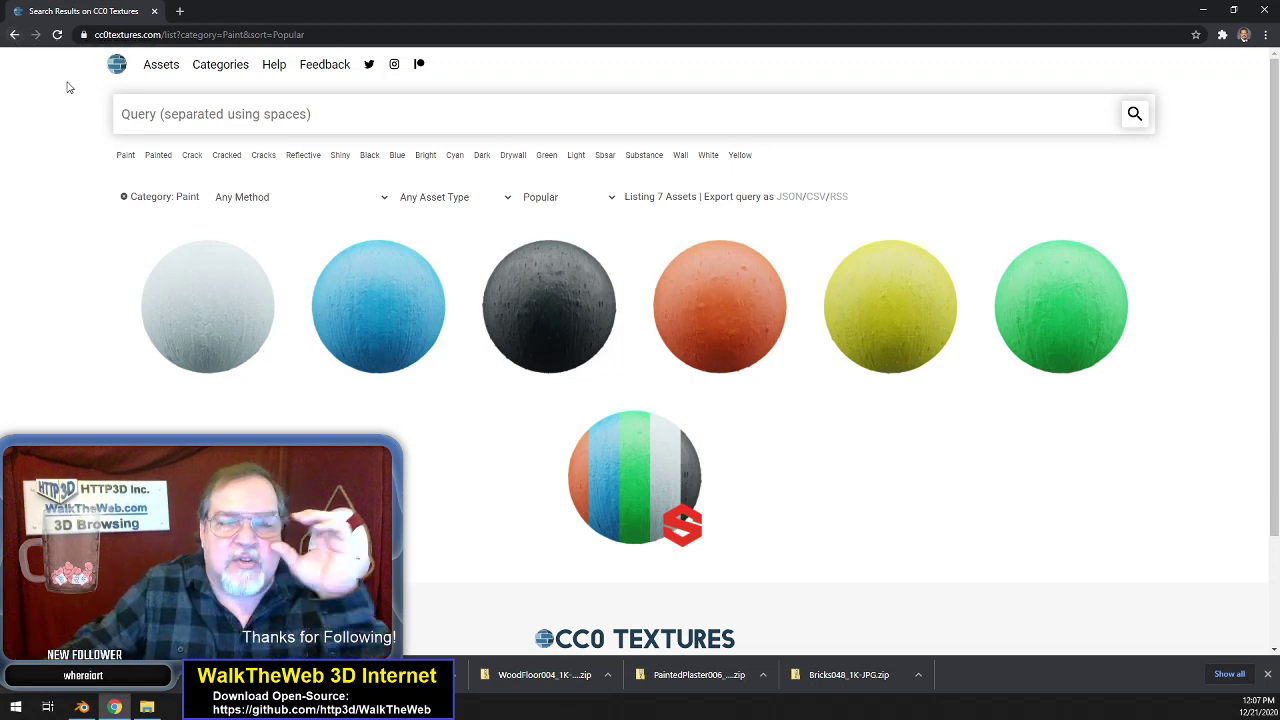
click(15, 37)
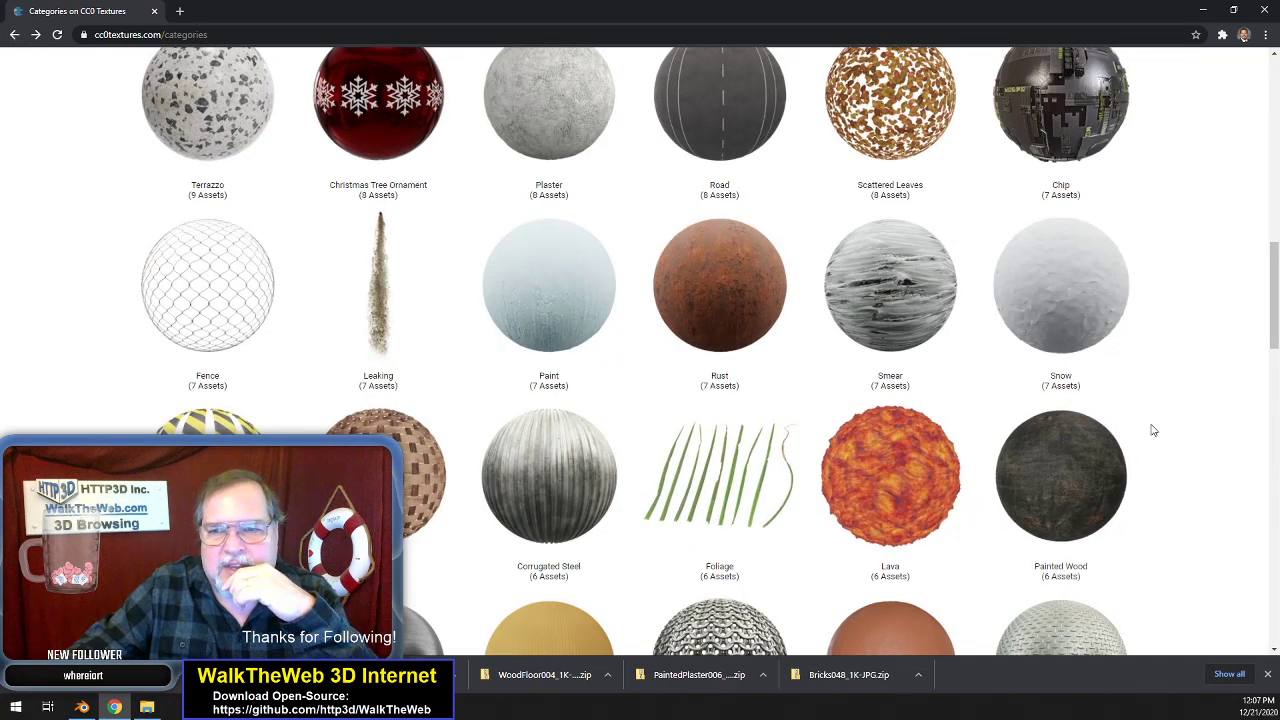
- Look through the remaining texture categories down to the end of the overview for one that suits interior walls
scroll(1152, 430, down, 4)
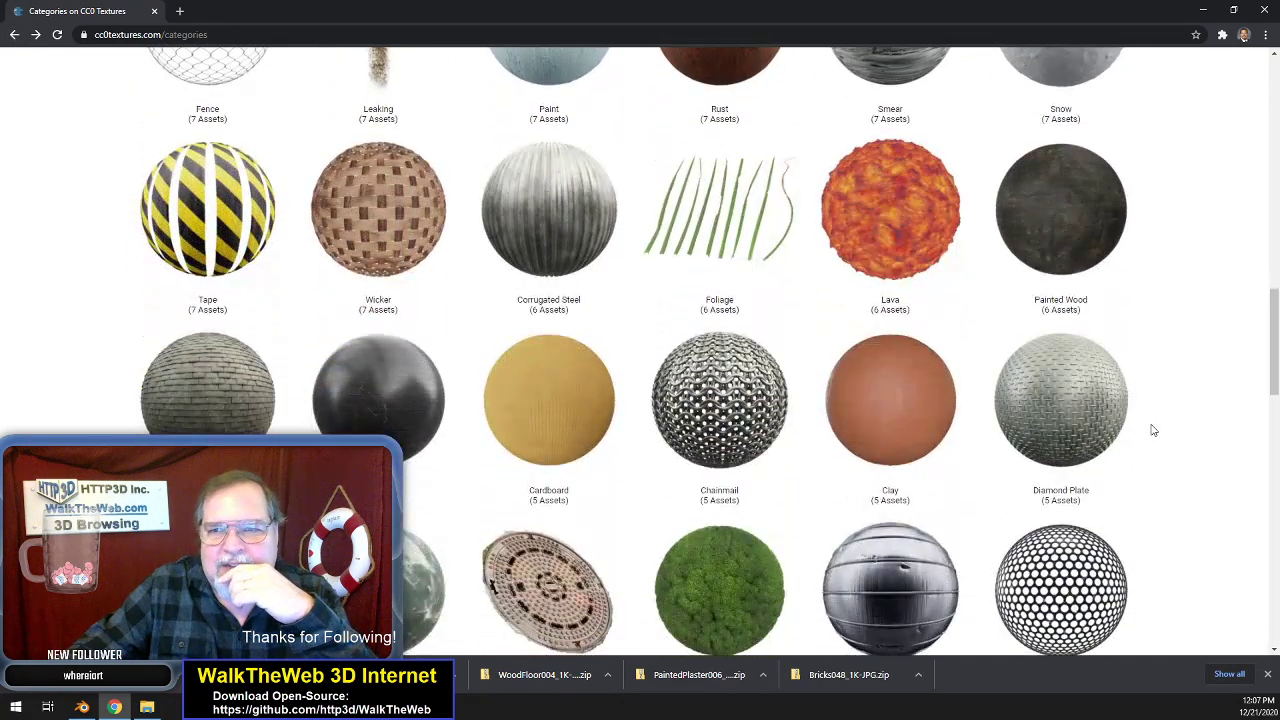
scroll(1152, 430, down, 1)
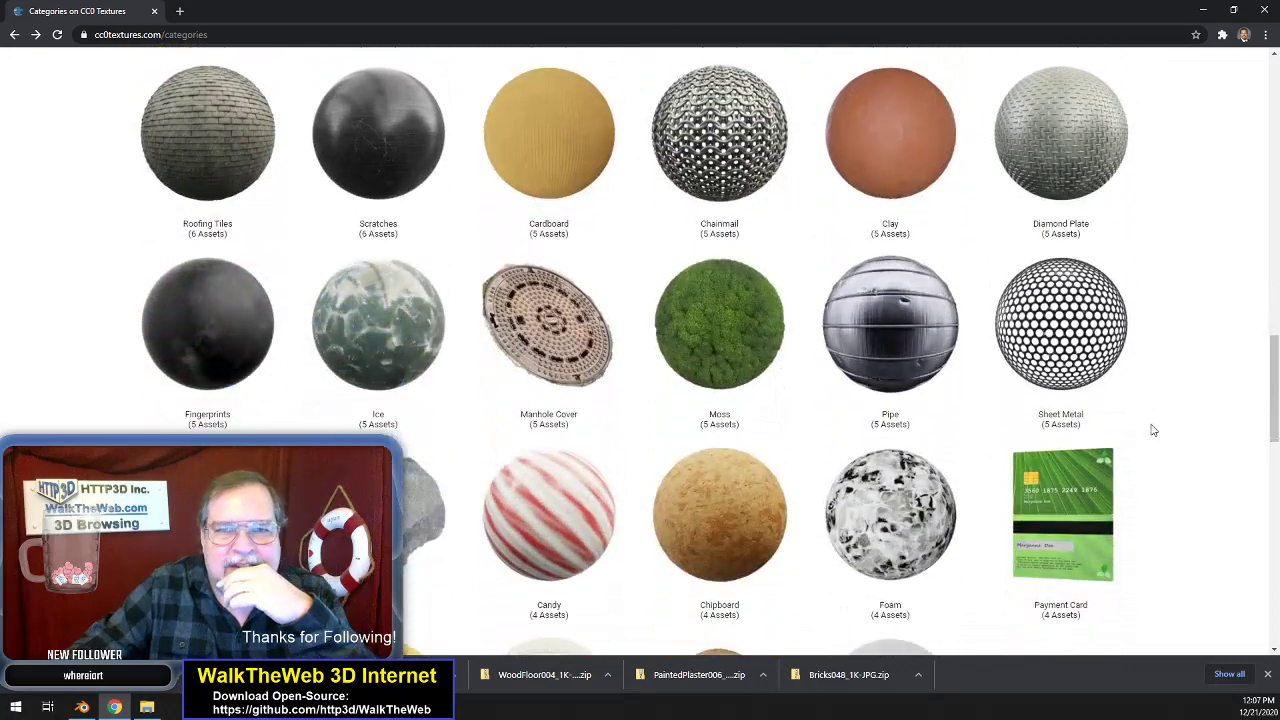
scroll(1152, 430, down, 5)
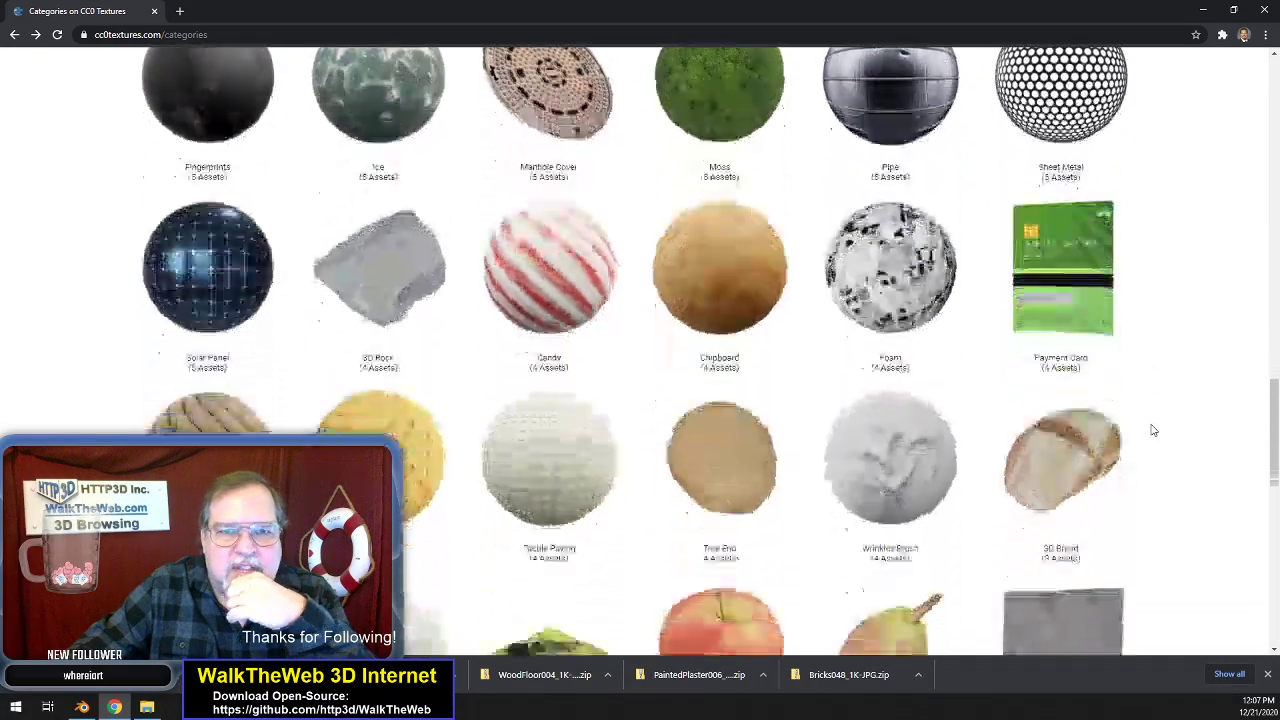
scroll(1152, 430, down, 5)
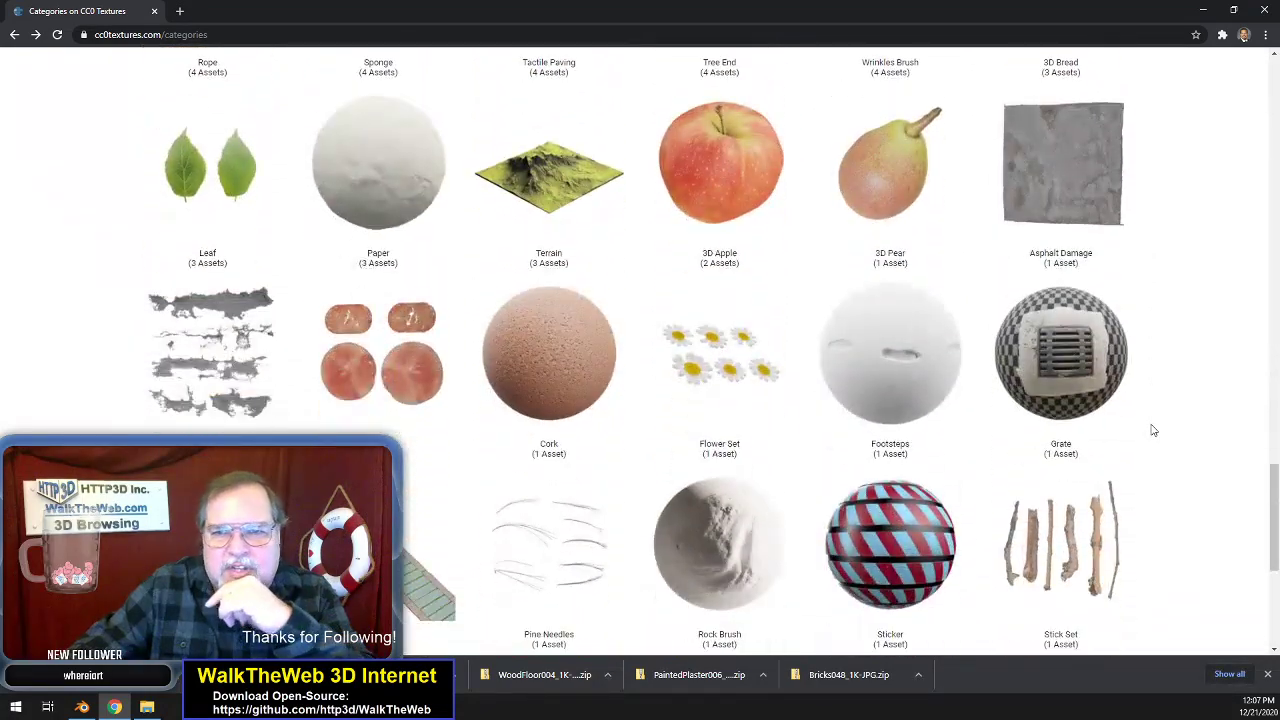
scroll(1152, 430, down, 1)
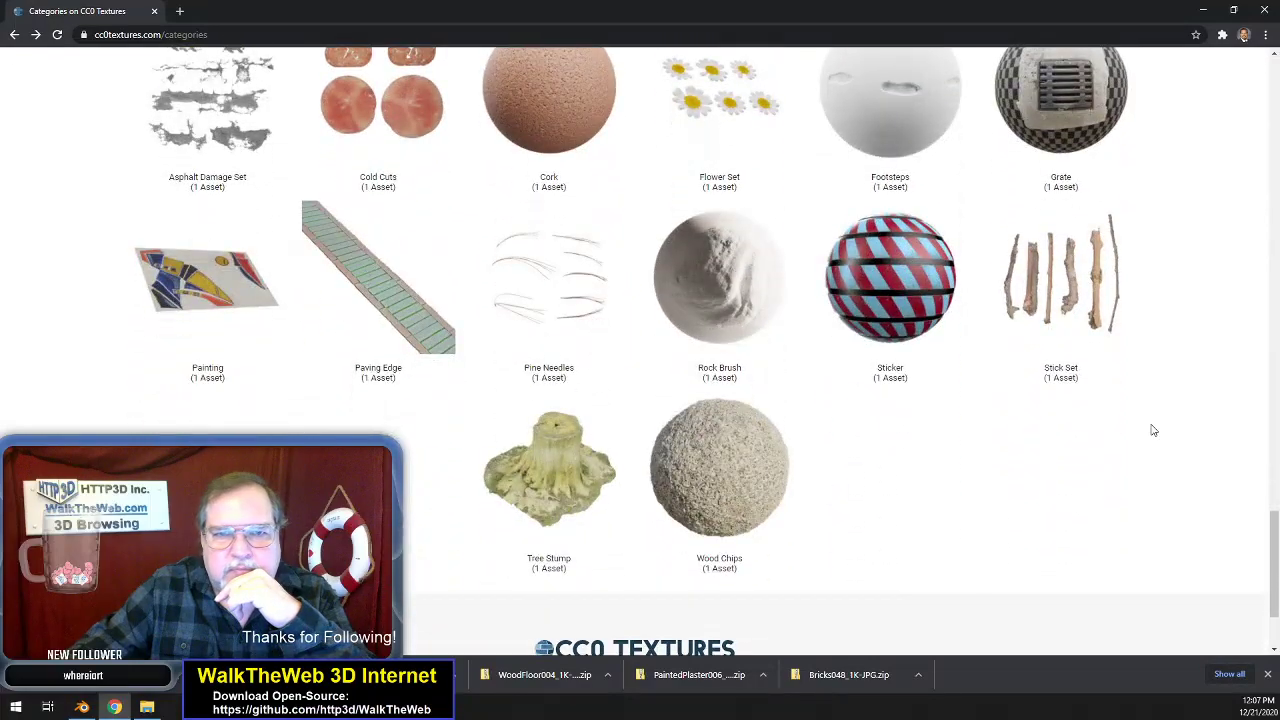
scroll(1152, 430, up, 15)
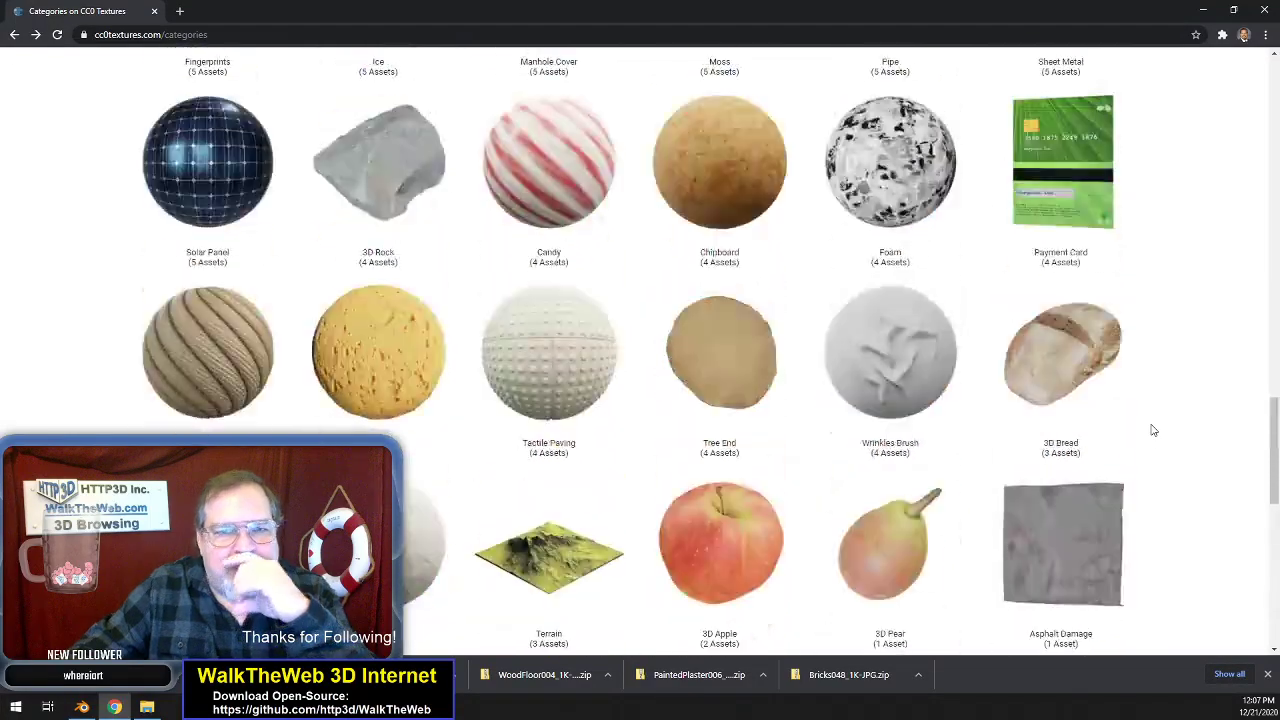
scroll(1152, 430, up, 8)
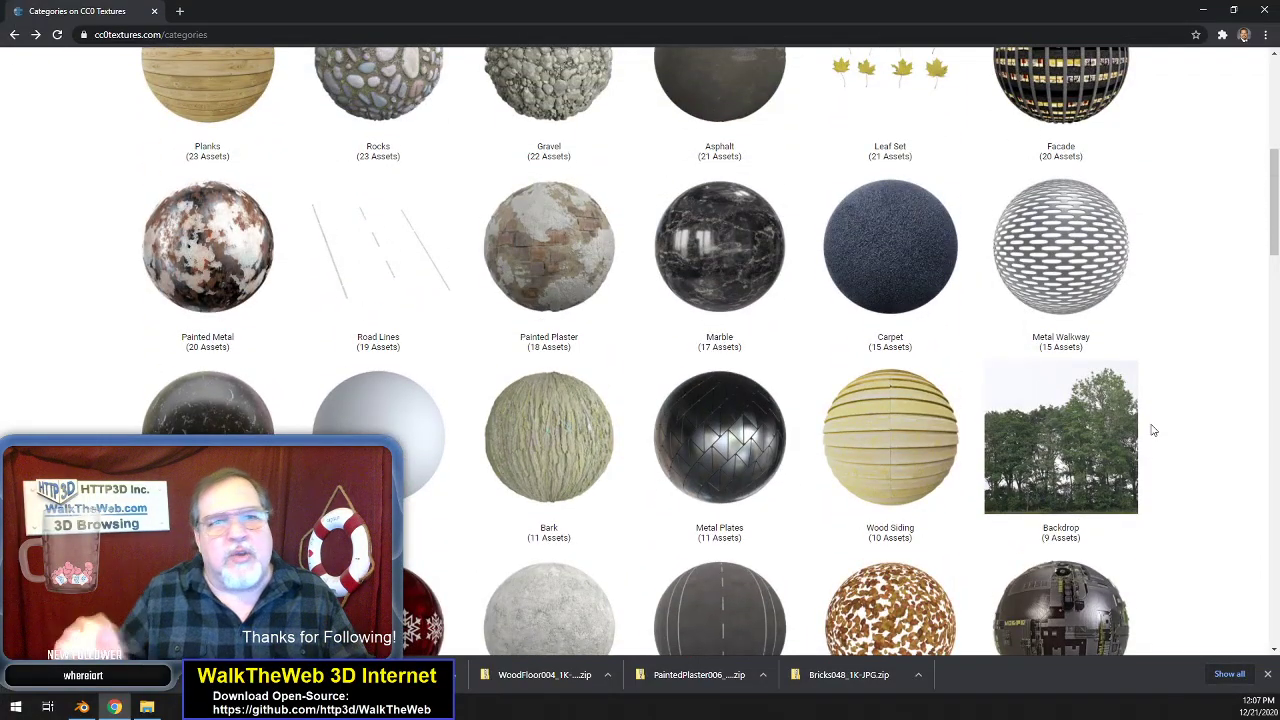
scroll(1040, 412, up, 3)
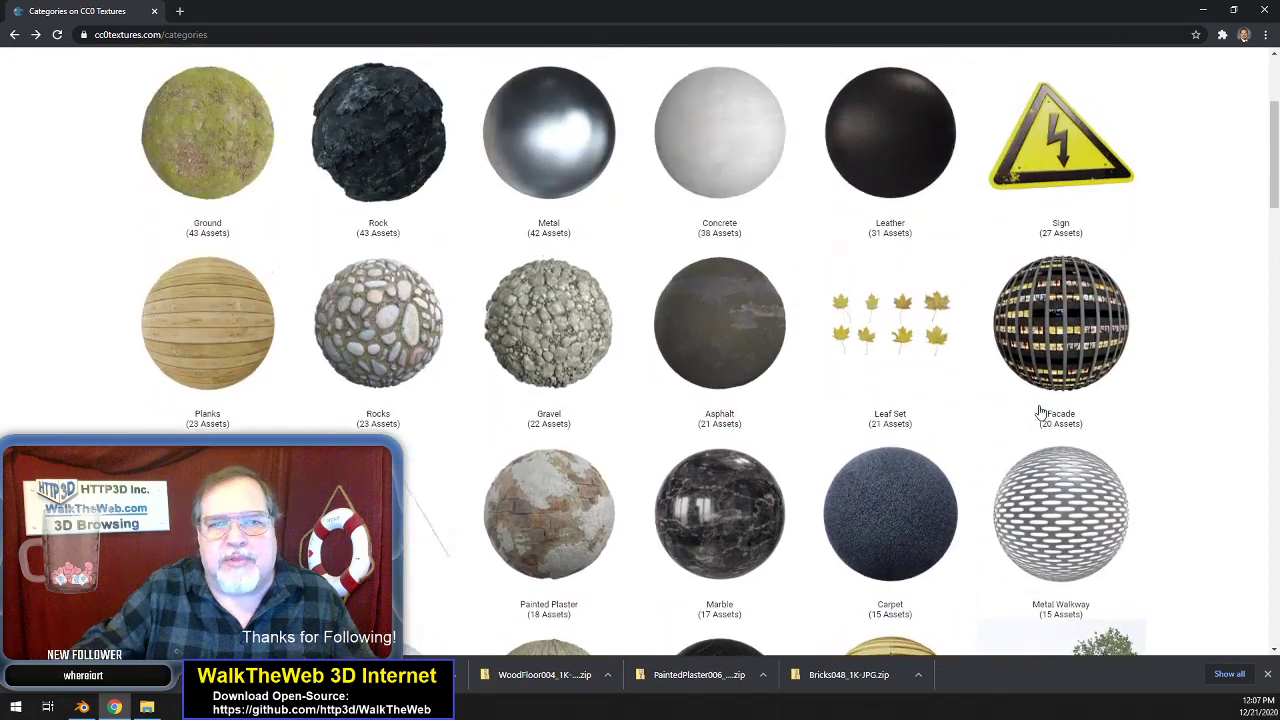
scroll(1040, 412, up, 3)
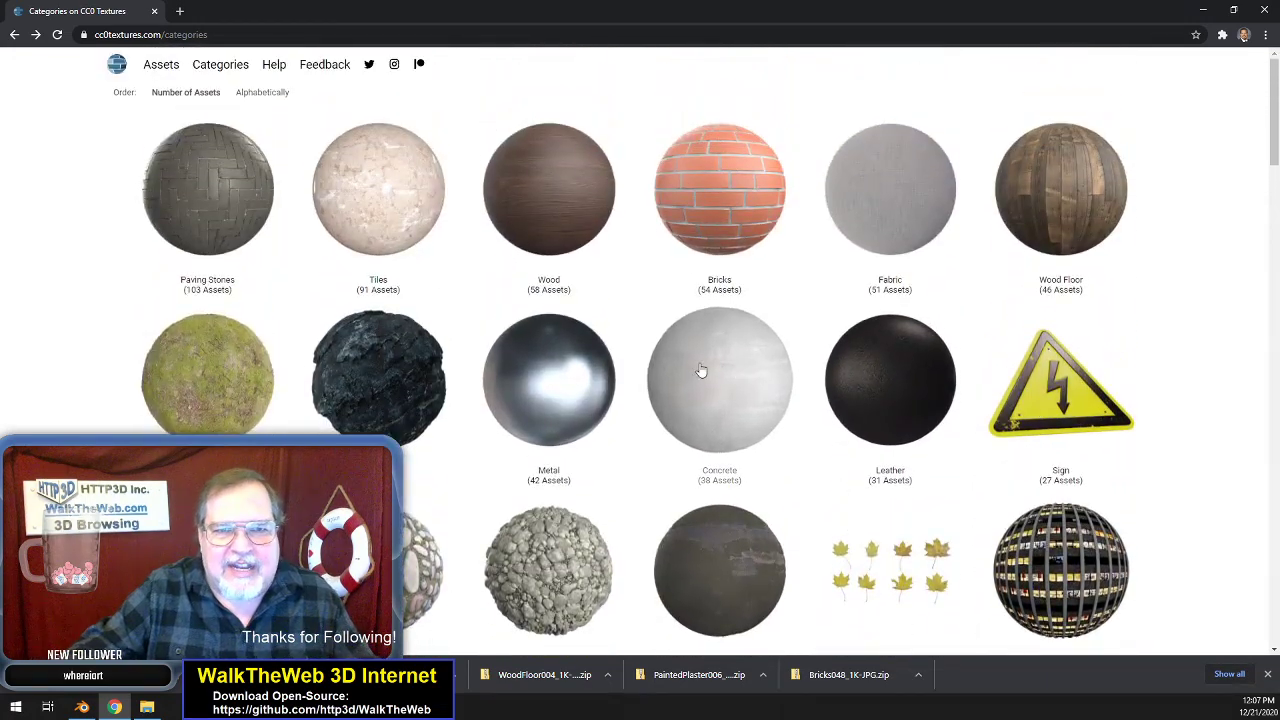
scroll(560, 313, down, 2)
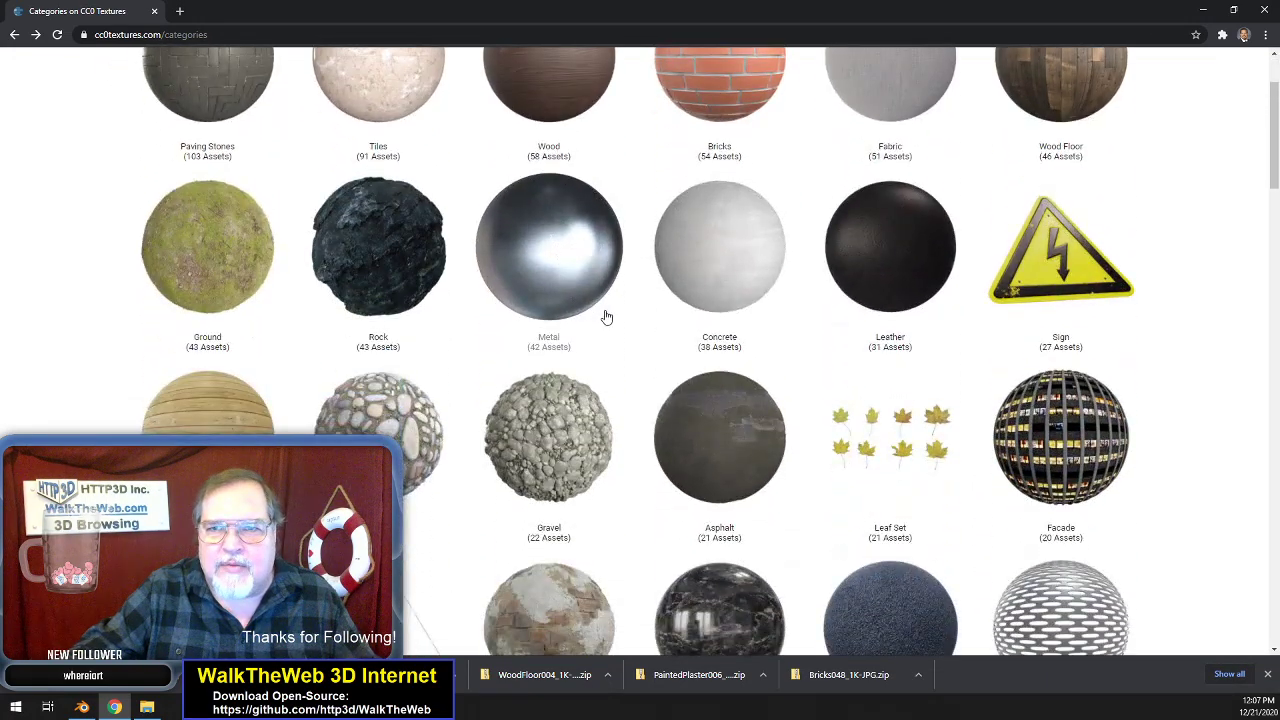
scroll(606, 317, down, 2)
scroll(606, 317, up, 4)
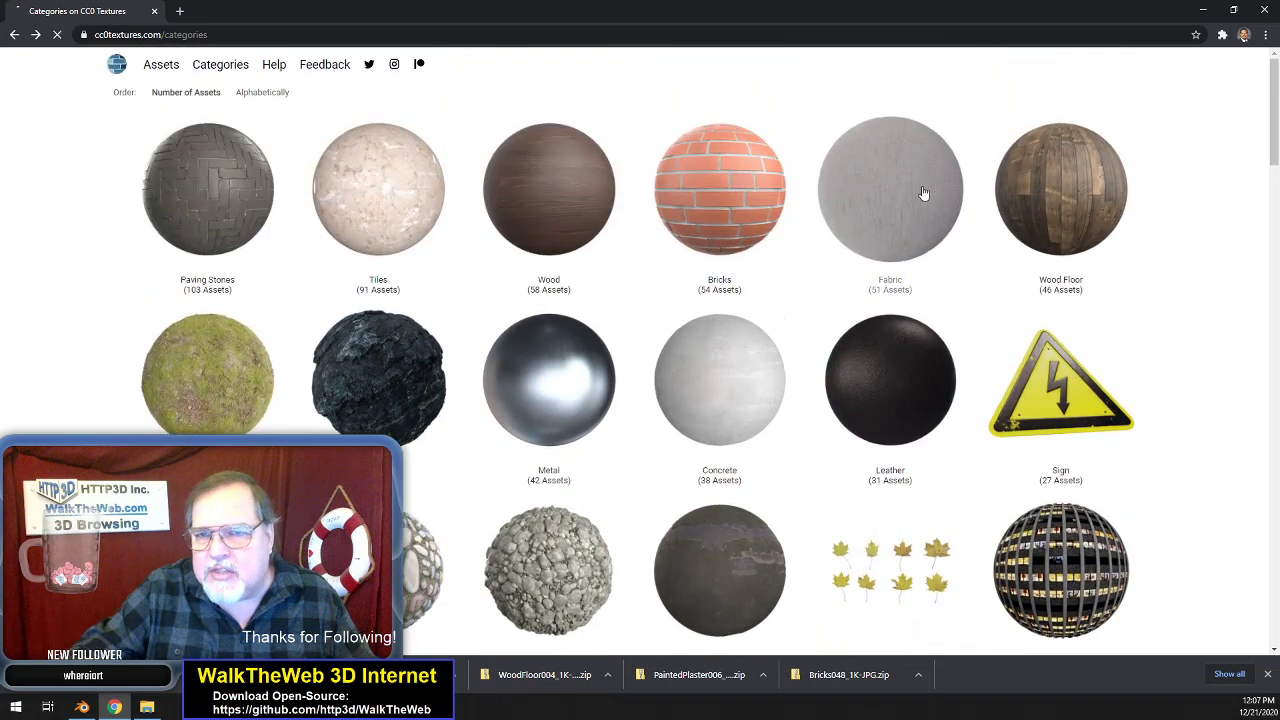
- Open the Fabric category and examine its textures for one that suits the inner walls
click(923, 196)
scroll(1197, 420, down, 2)
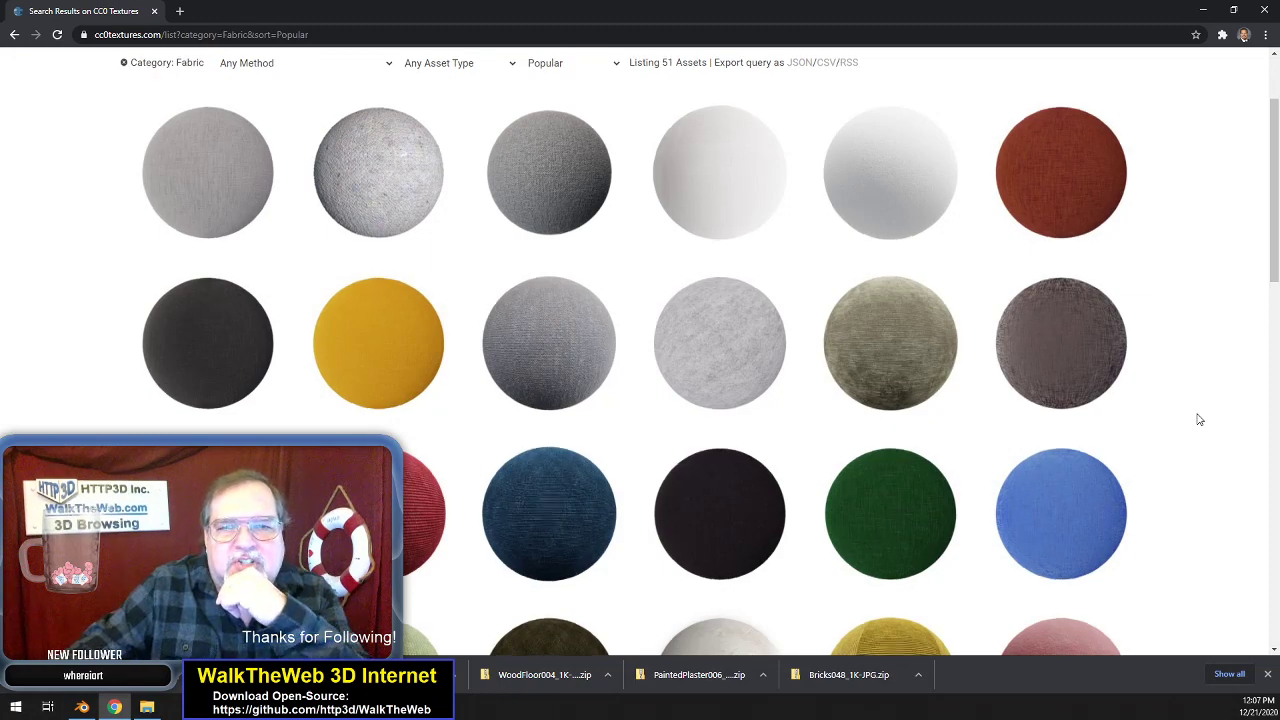
scroll(1199, 420, down, 5)
scroll(1199, 420, down, 1)
scroll(1199, 420, down, 4)
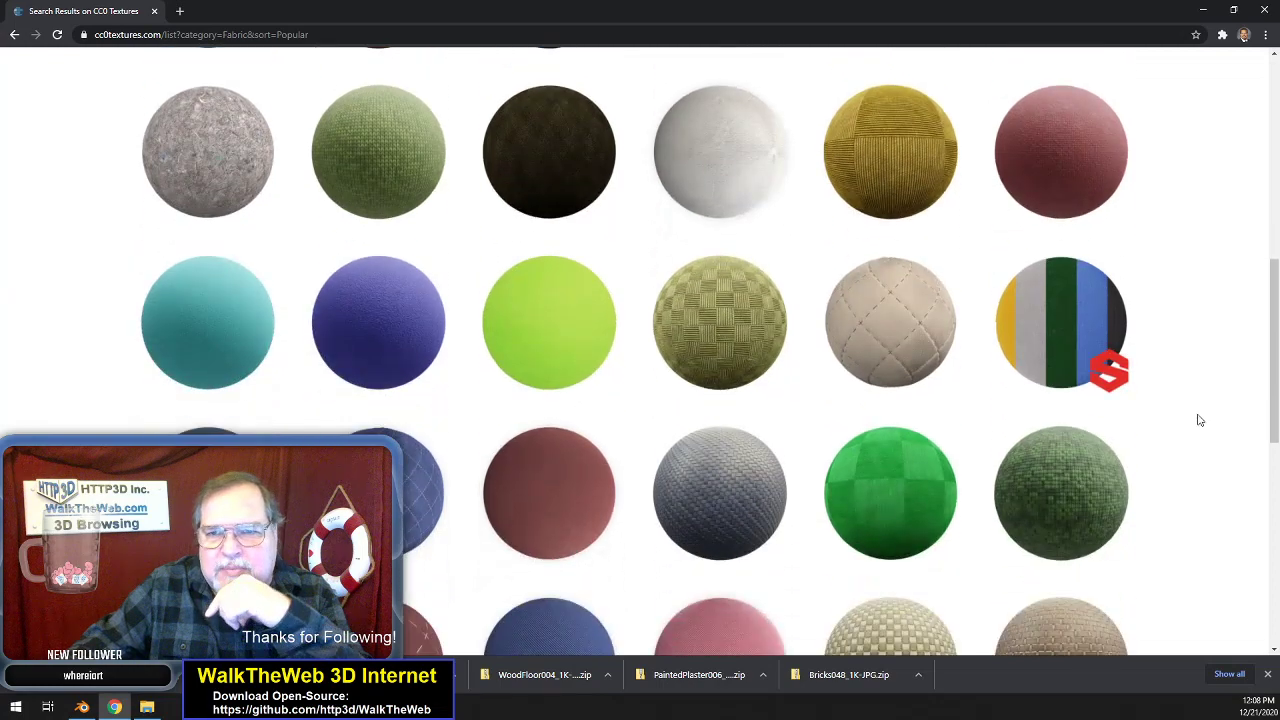
scroll(1205, 428, down, 2)
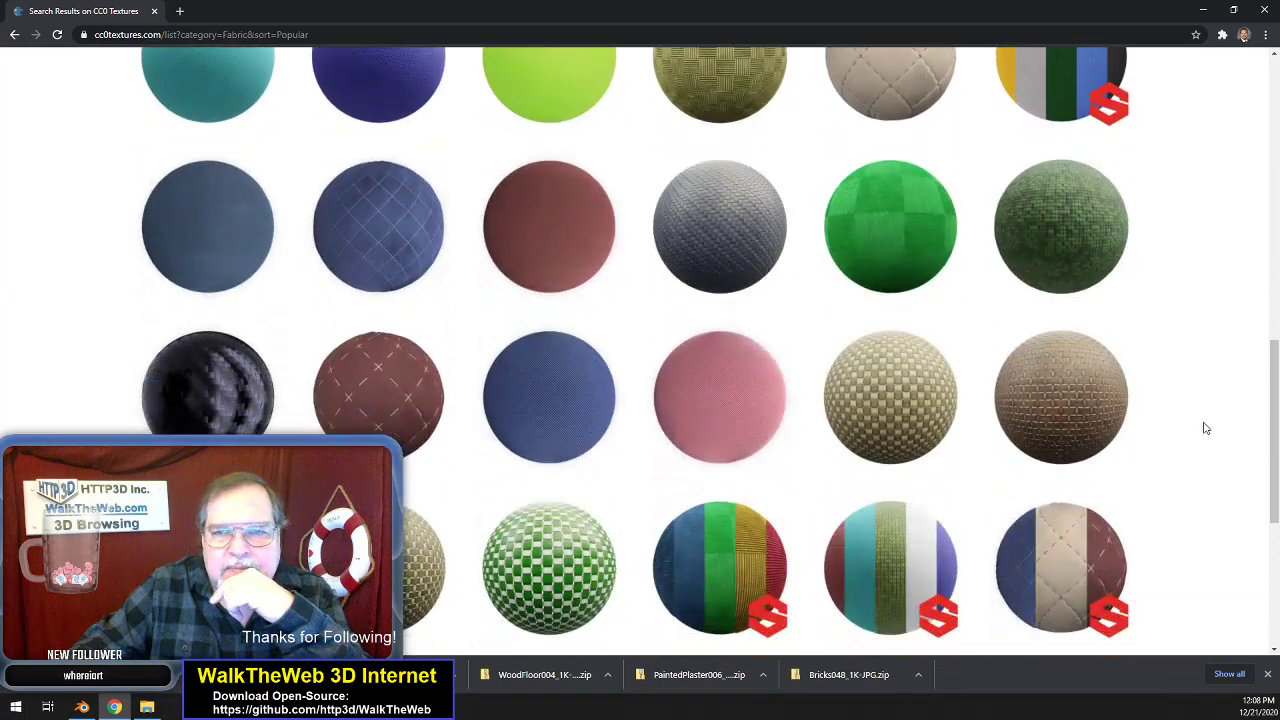
scroll(1205, 428, down, 3)
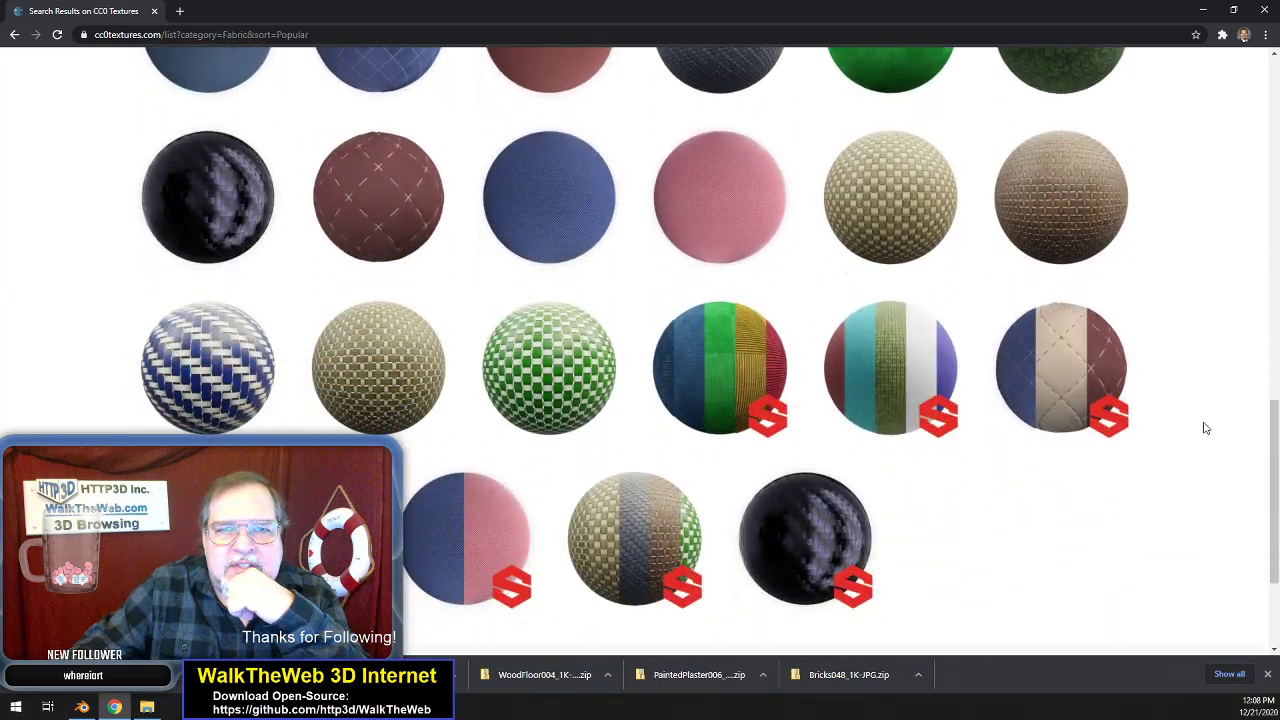
scroll(1205, 428, up, 7)
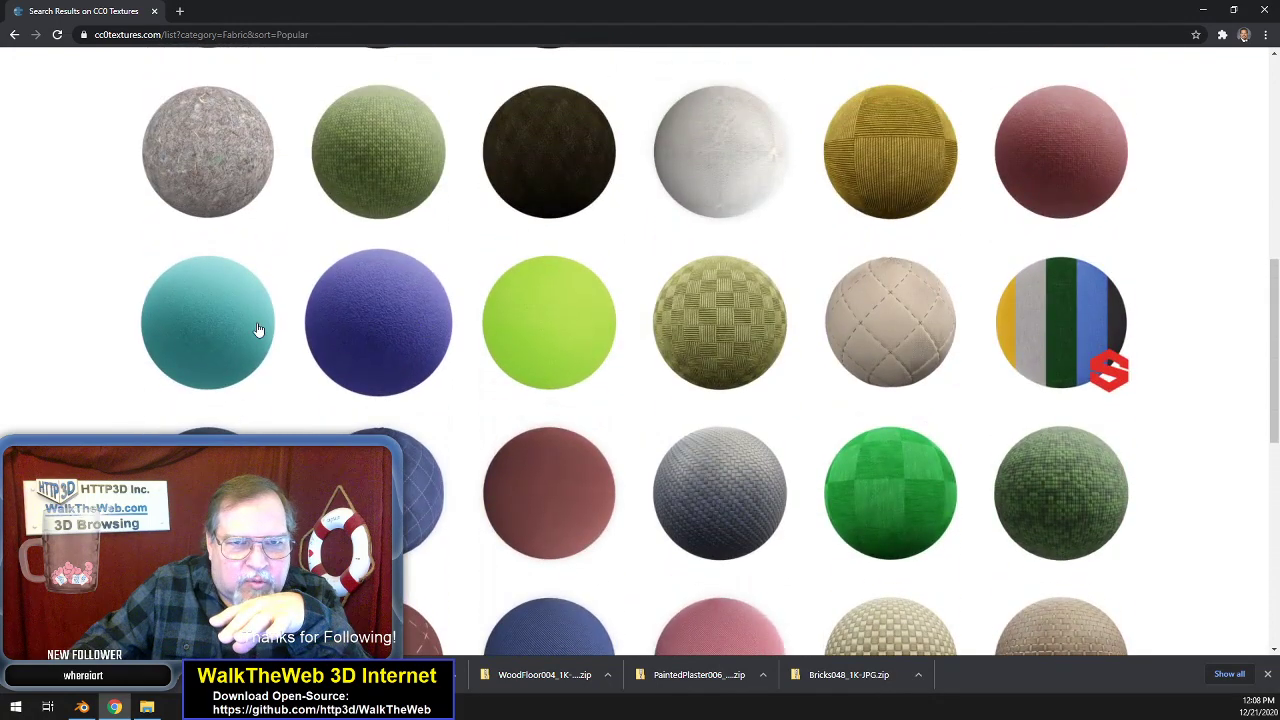
scroll(1208, 270, up, 3)
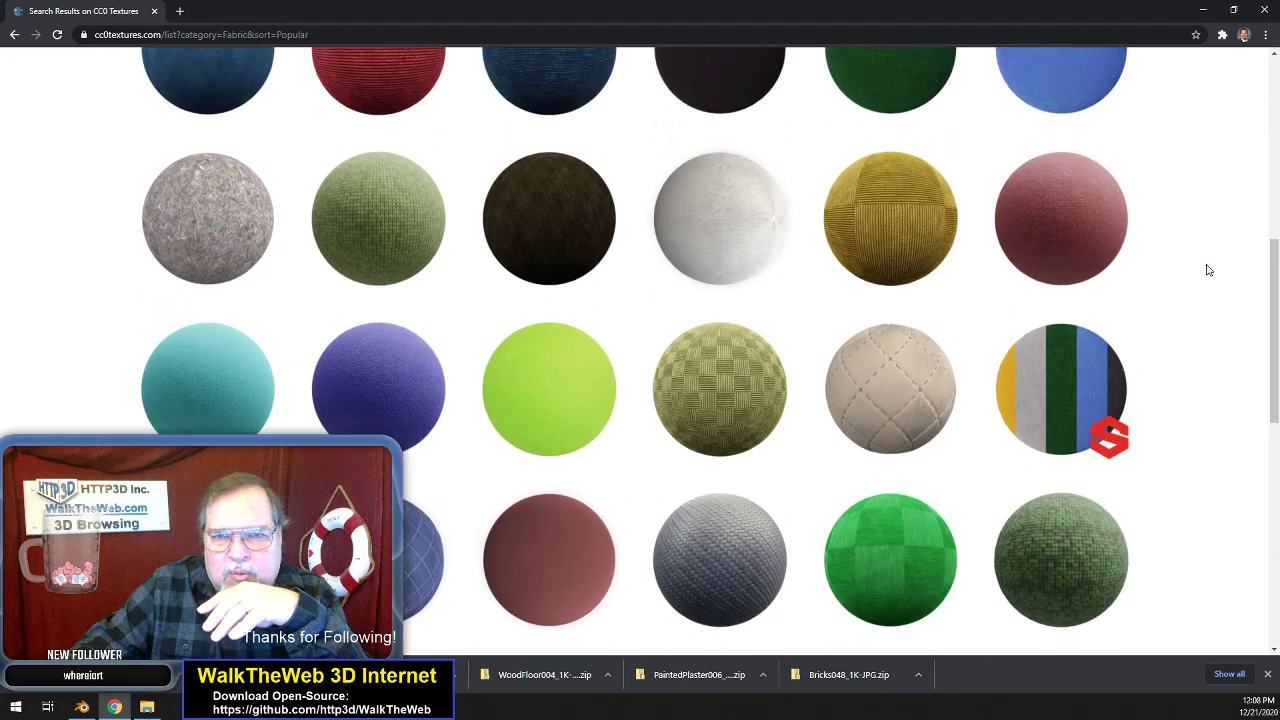
scroll(1208, 270, up, 3)
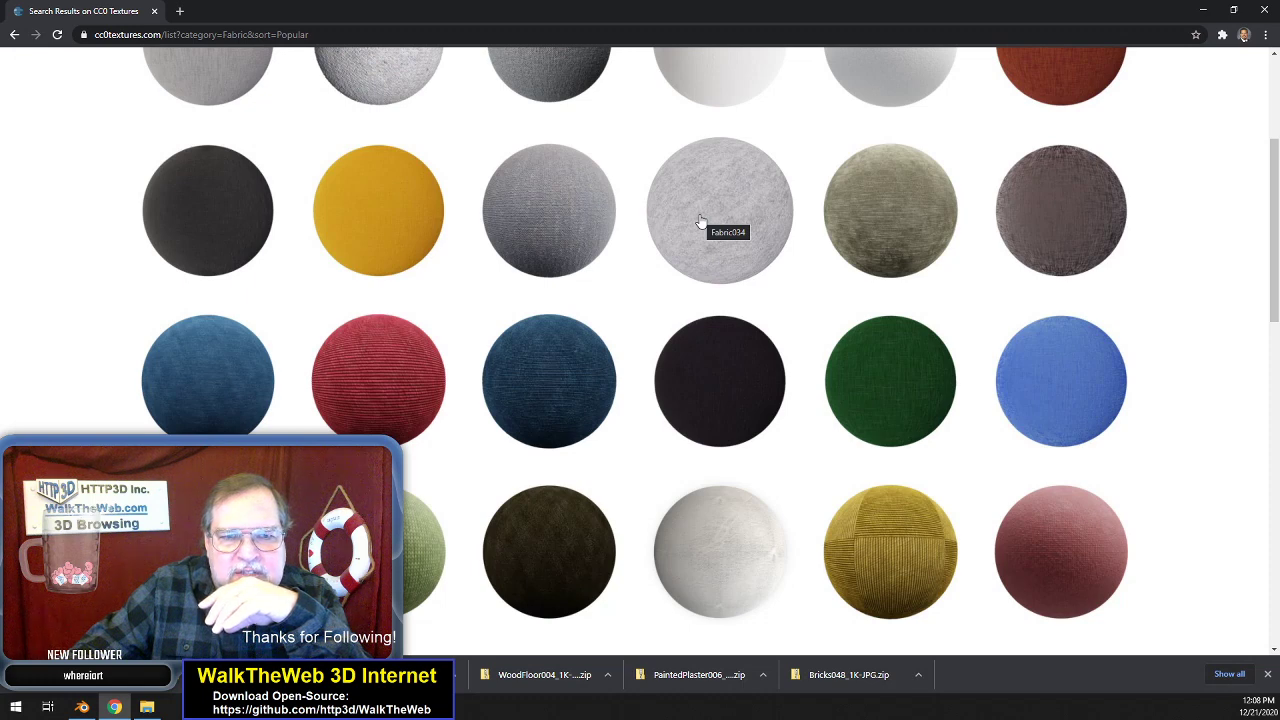
scroll(700, 221, up, 3)
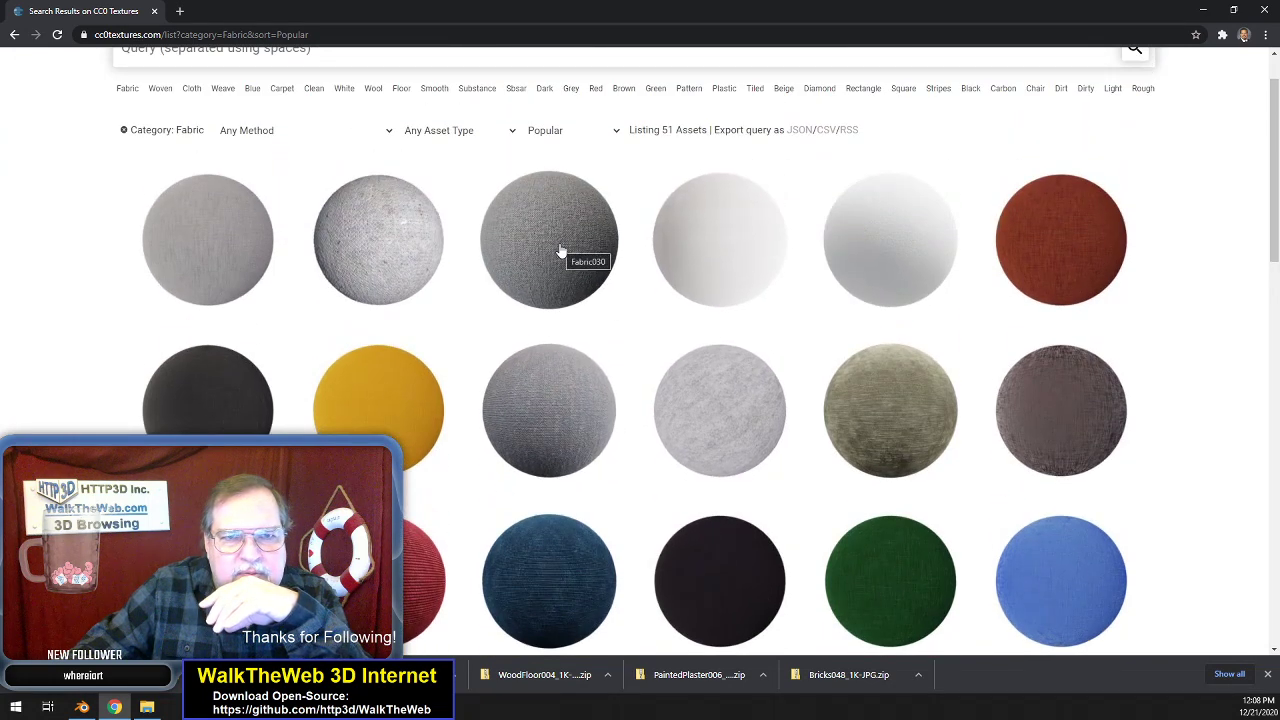
- Open the Fabric 036 texture and download Fabric036_1K-JPG.zip to the storefrontfeature folder
click(240, 252)
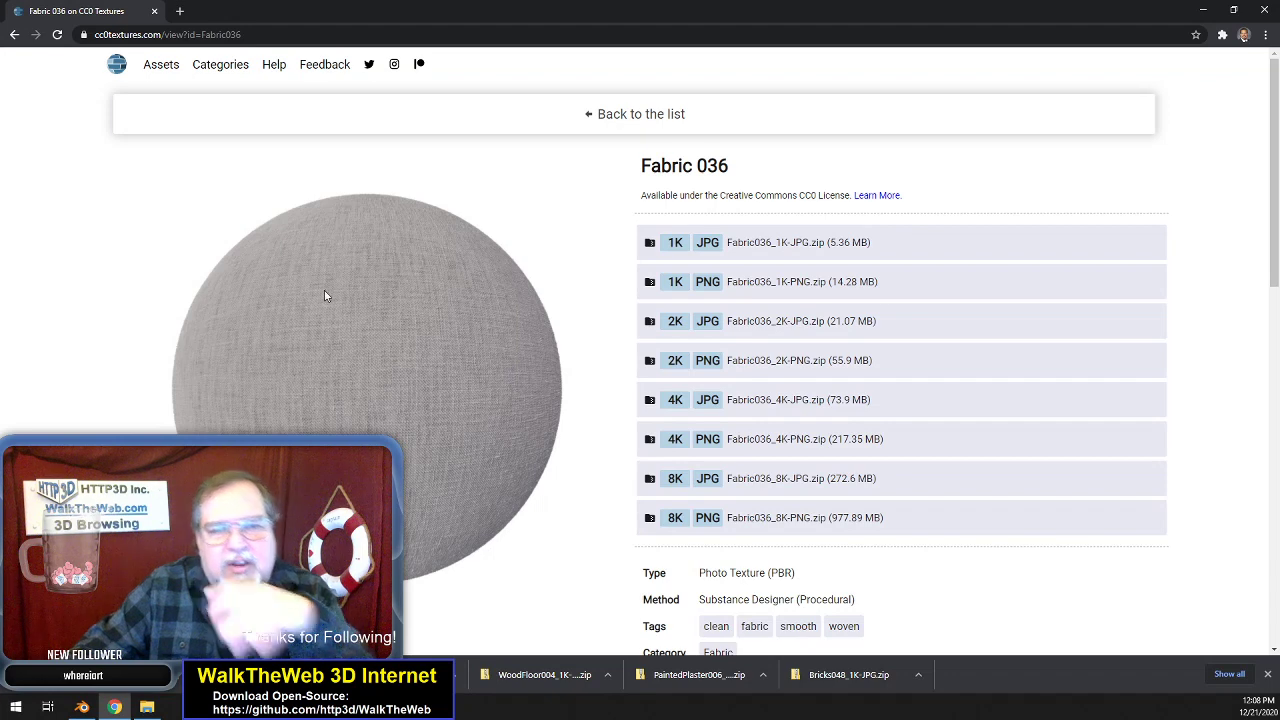
click(676, 248)
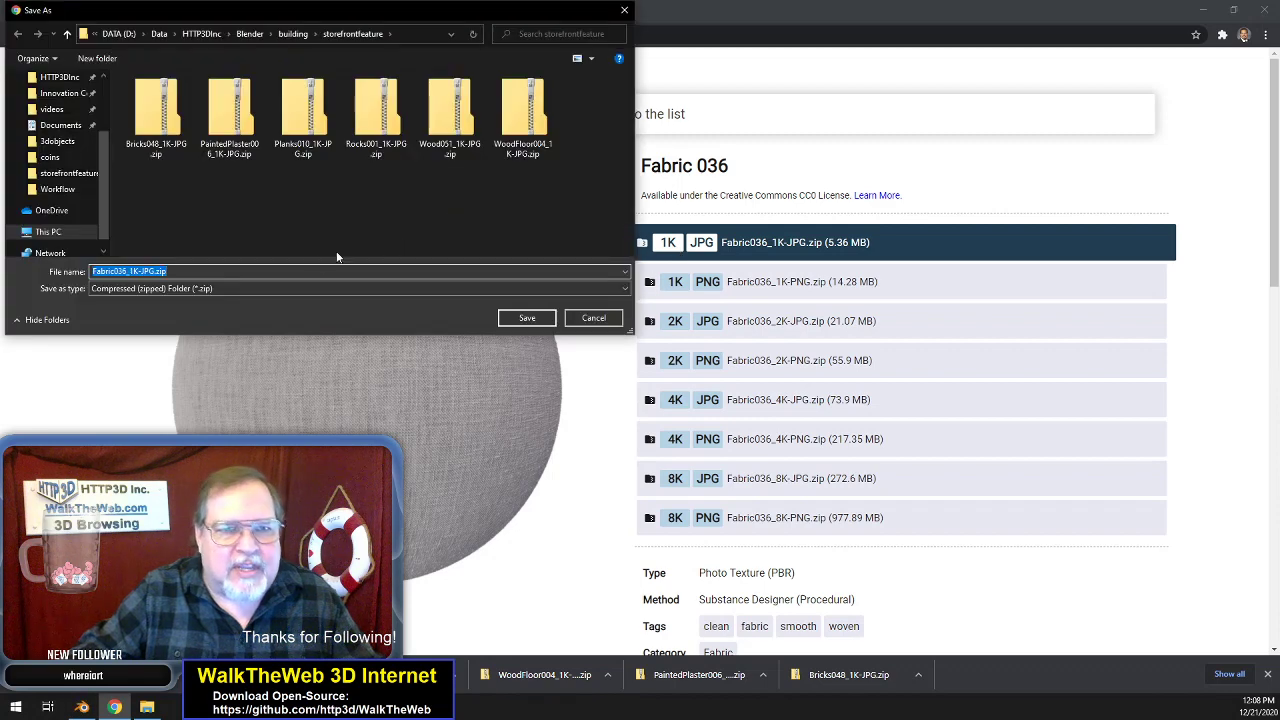
click(528, 318)
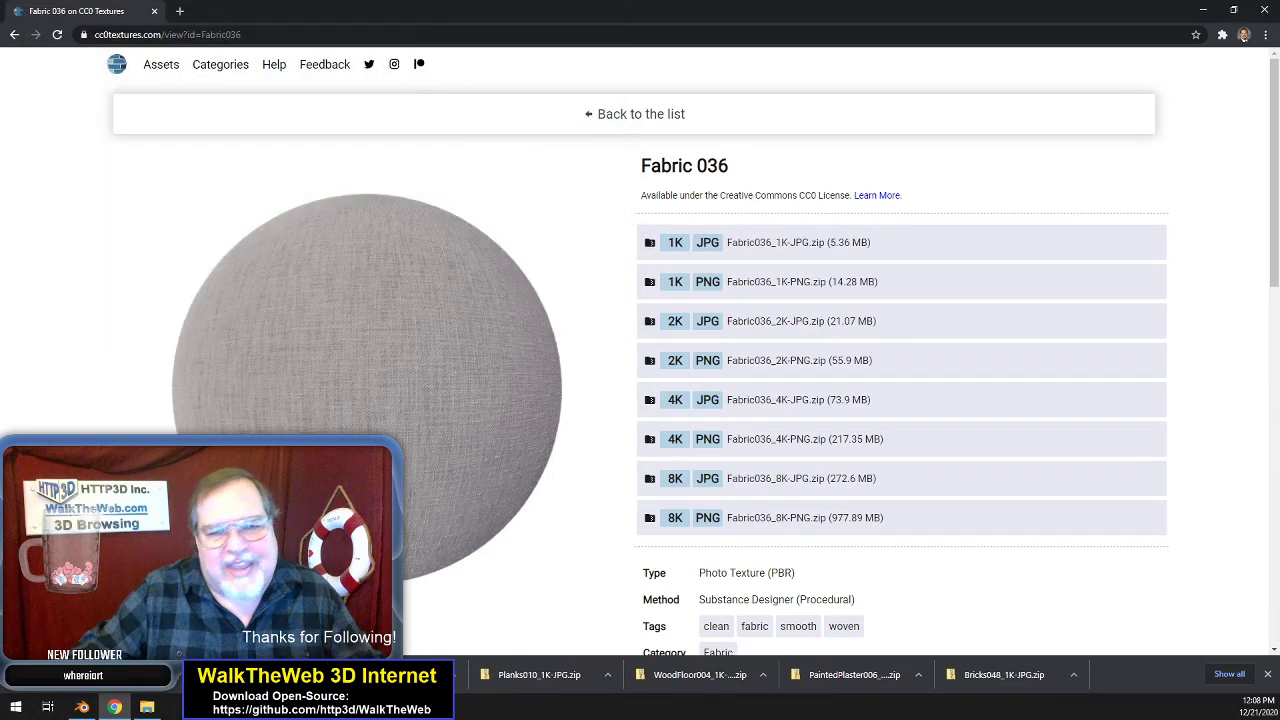
- Switch to File Explorer and copy all five Fabric036 images from Fabric036_1K-JPG.zip into the storefrontfeature folder
click(148, 708)
scroll(870, 520, down, 2)
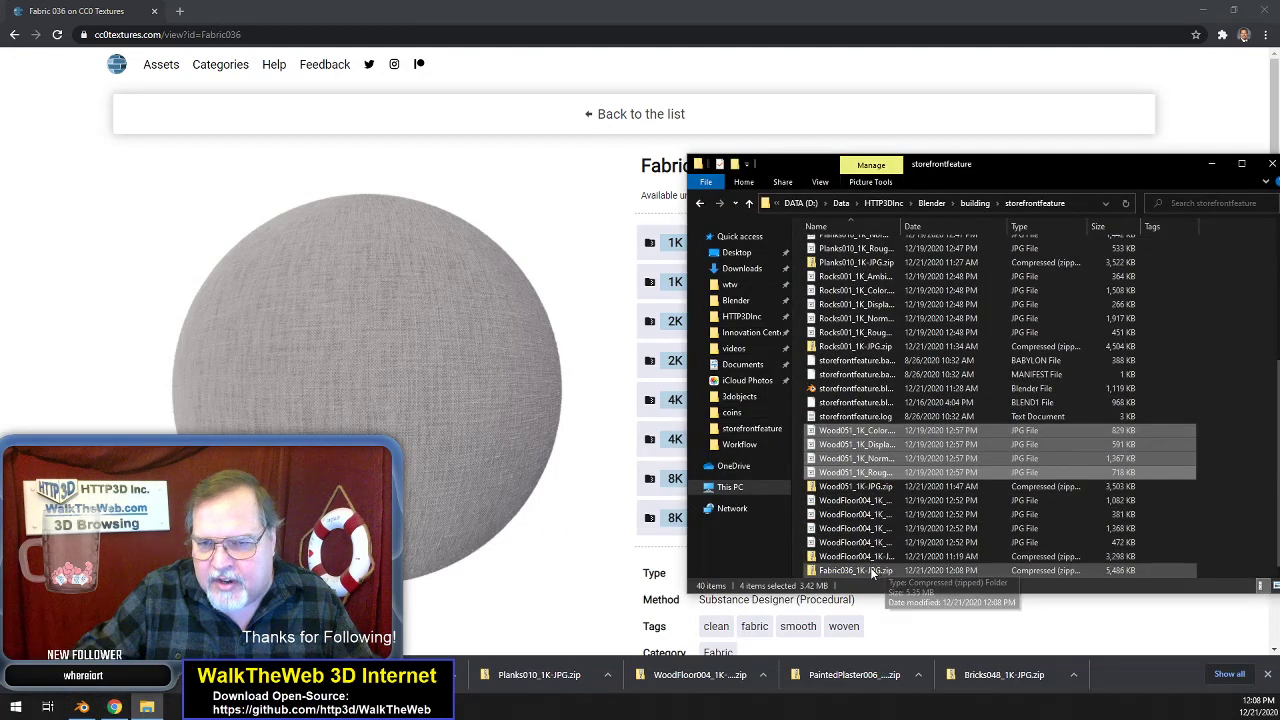
double_click(875, 572)
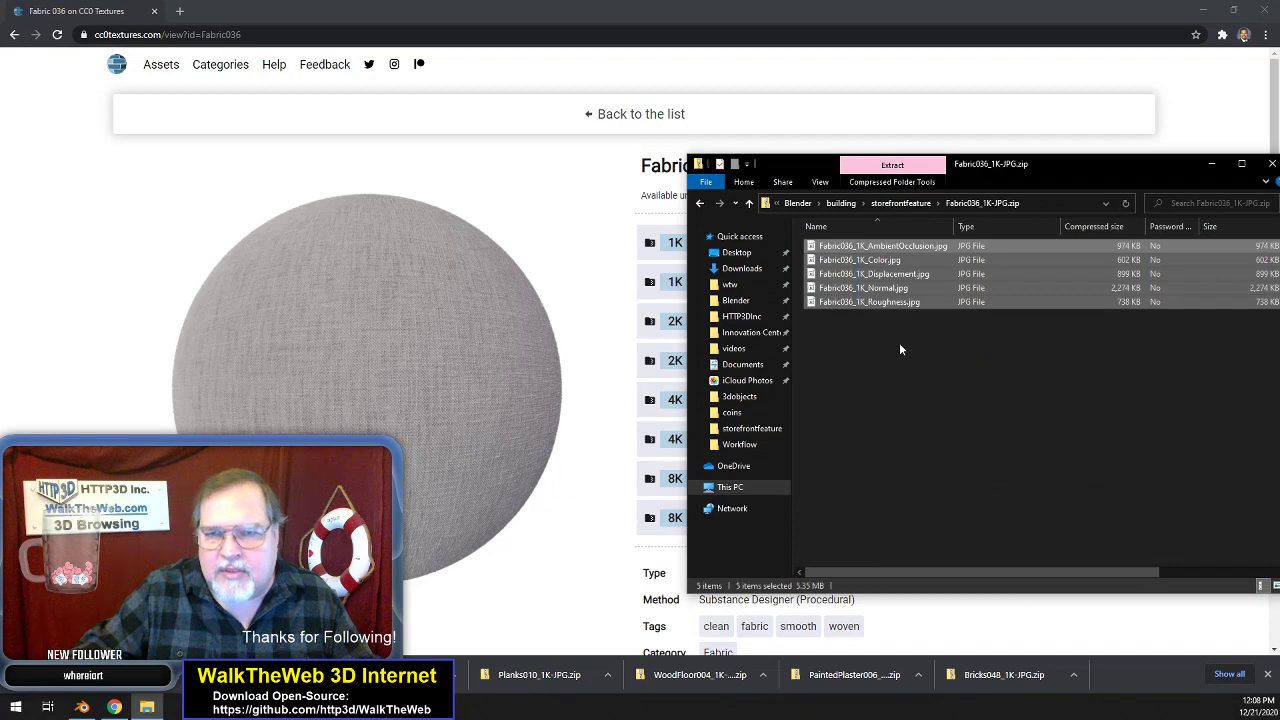
click(902, 203)
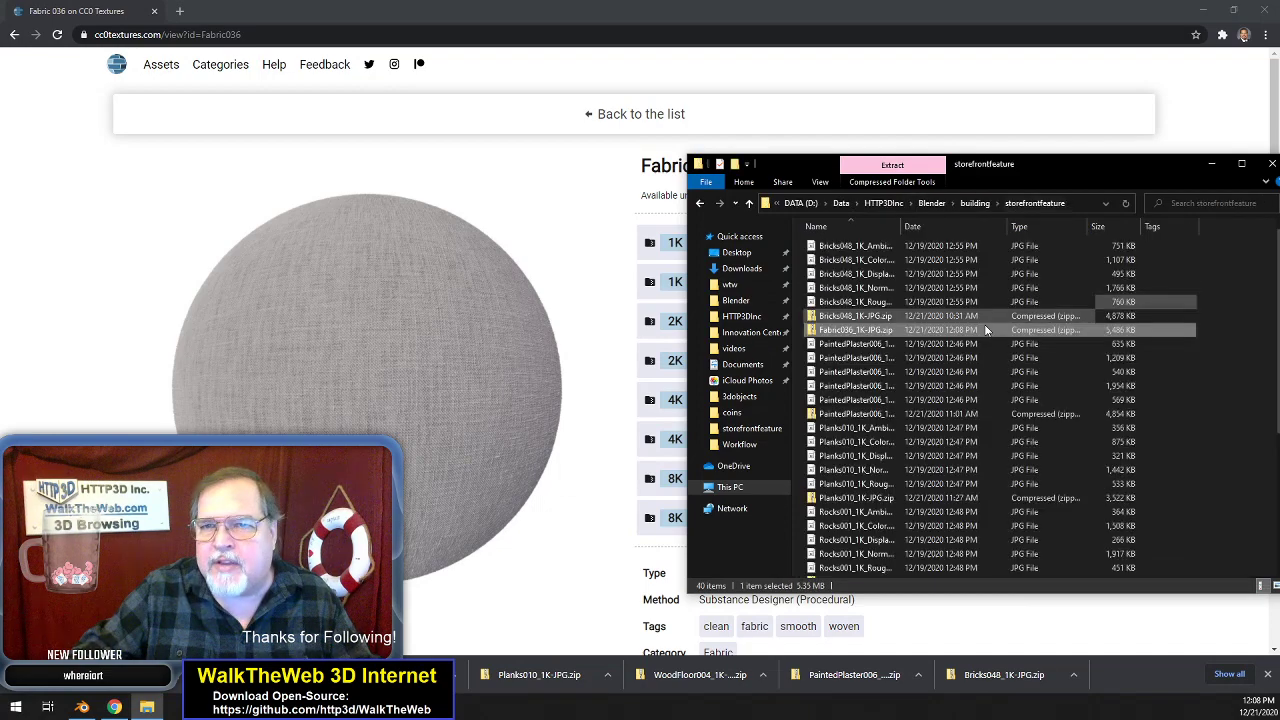
click(1234, 454)
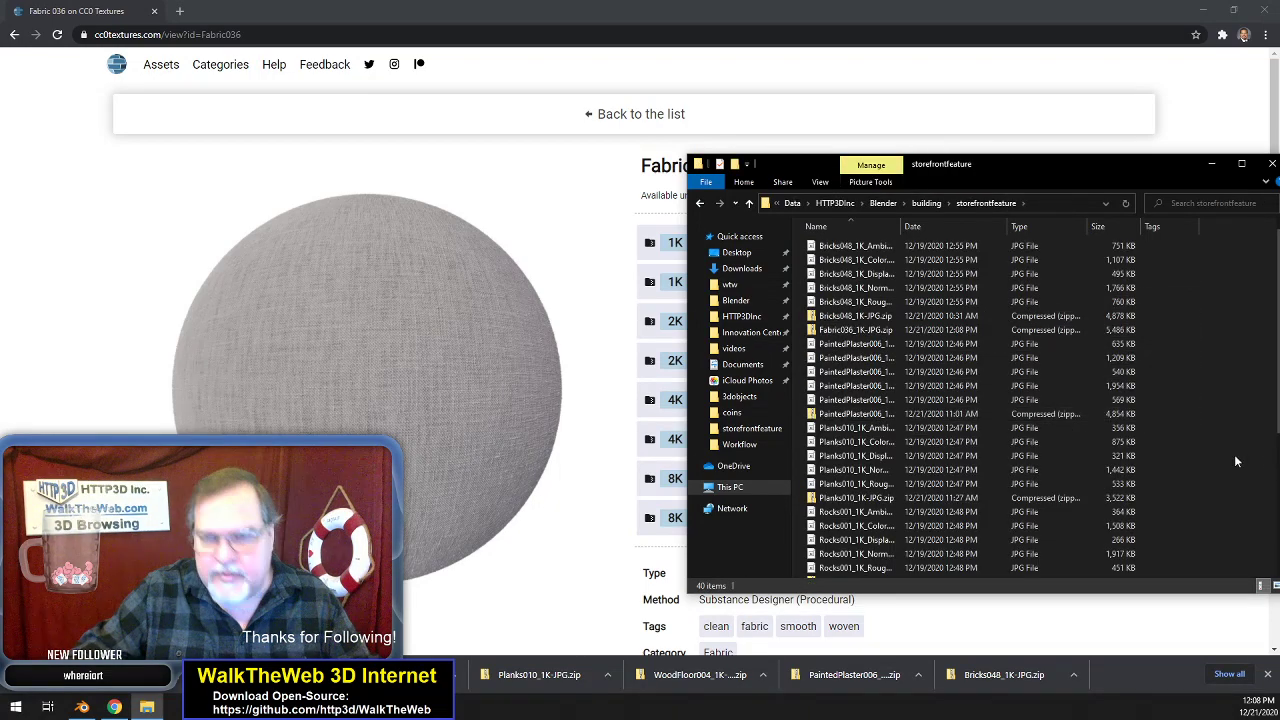
key(ctrl+v)
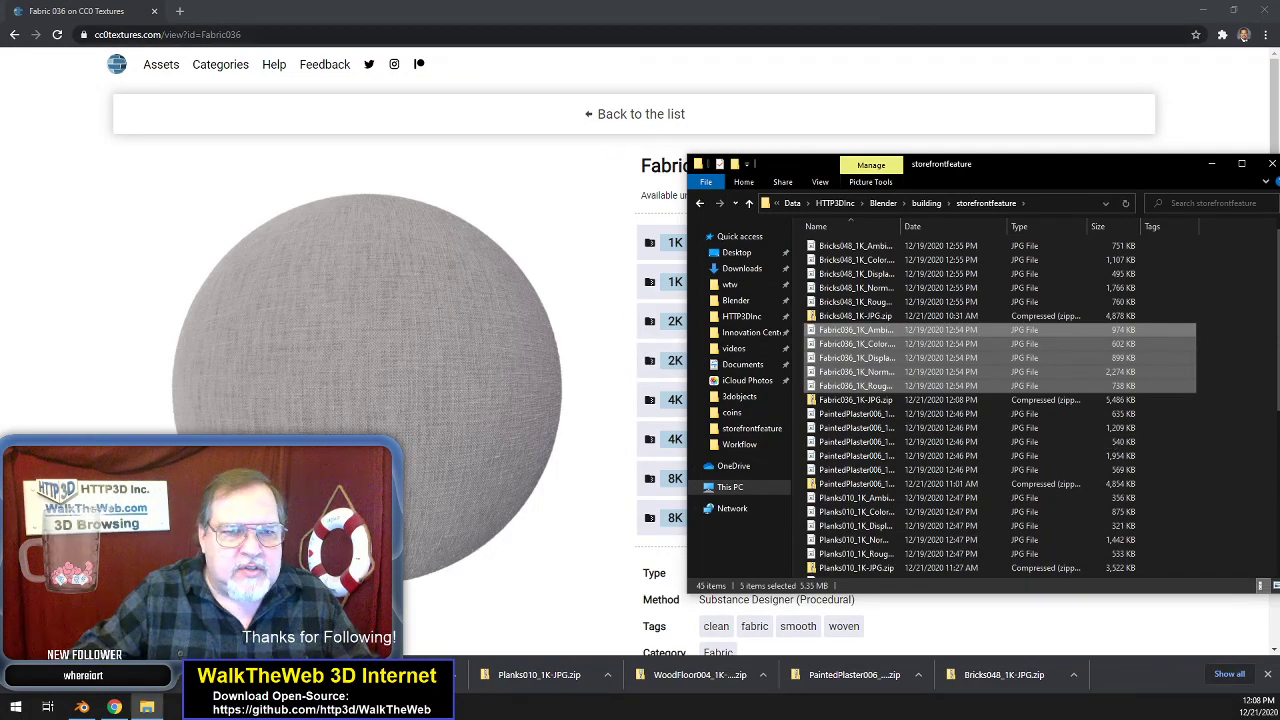
- Switch to Blender's Shading workspace, add the Fabric036 ambient occlusion image to the insidewalls material, and connect it to Specular
click(82, 707)
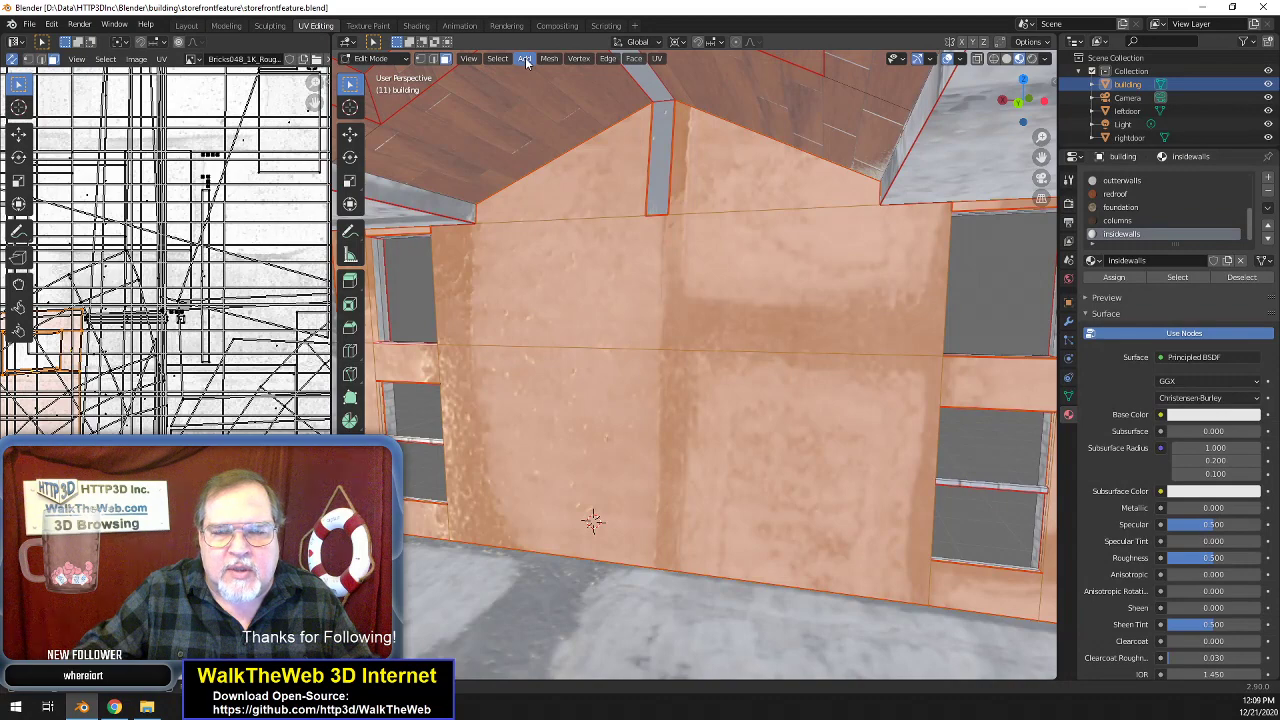
click(408, 26)
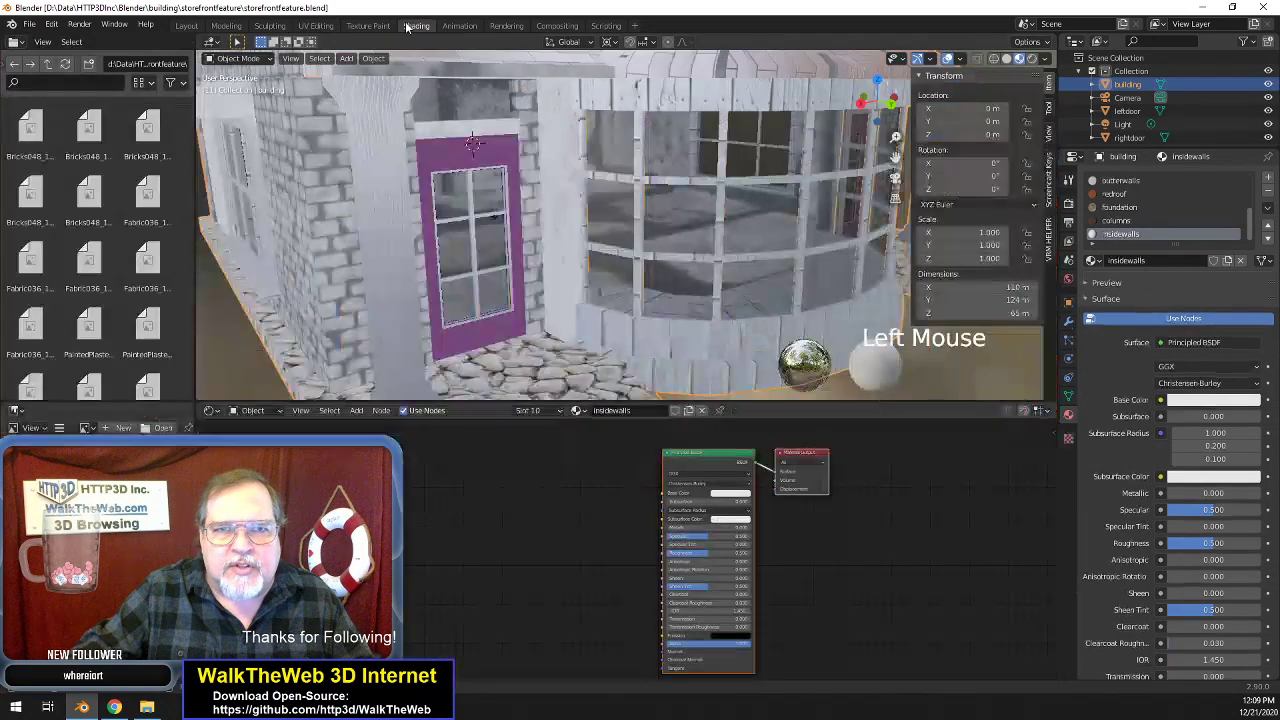
click(537, 537)
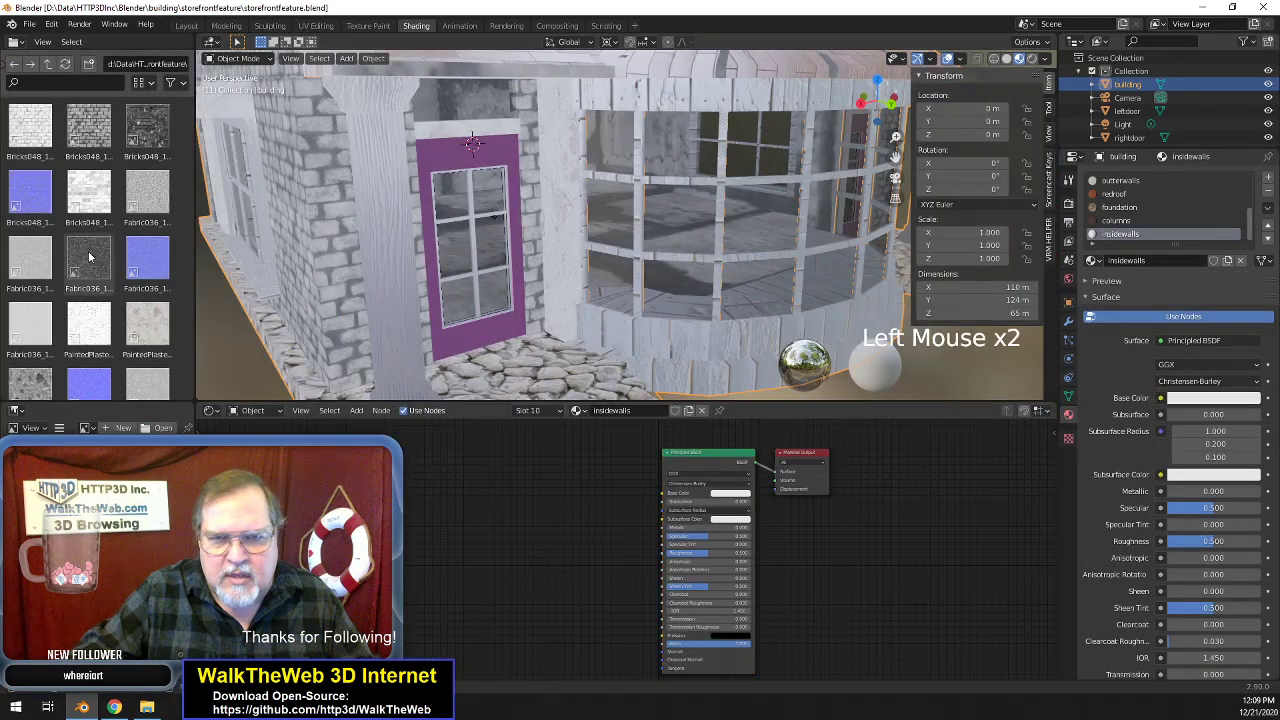
scroll(100, 262, down, 6)
scroll(110, 263, up, 9)
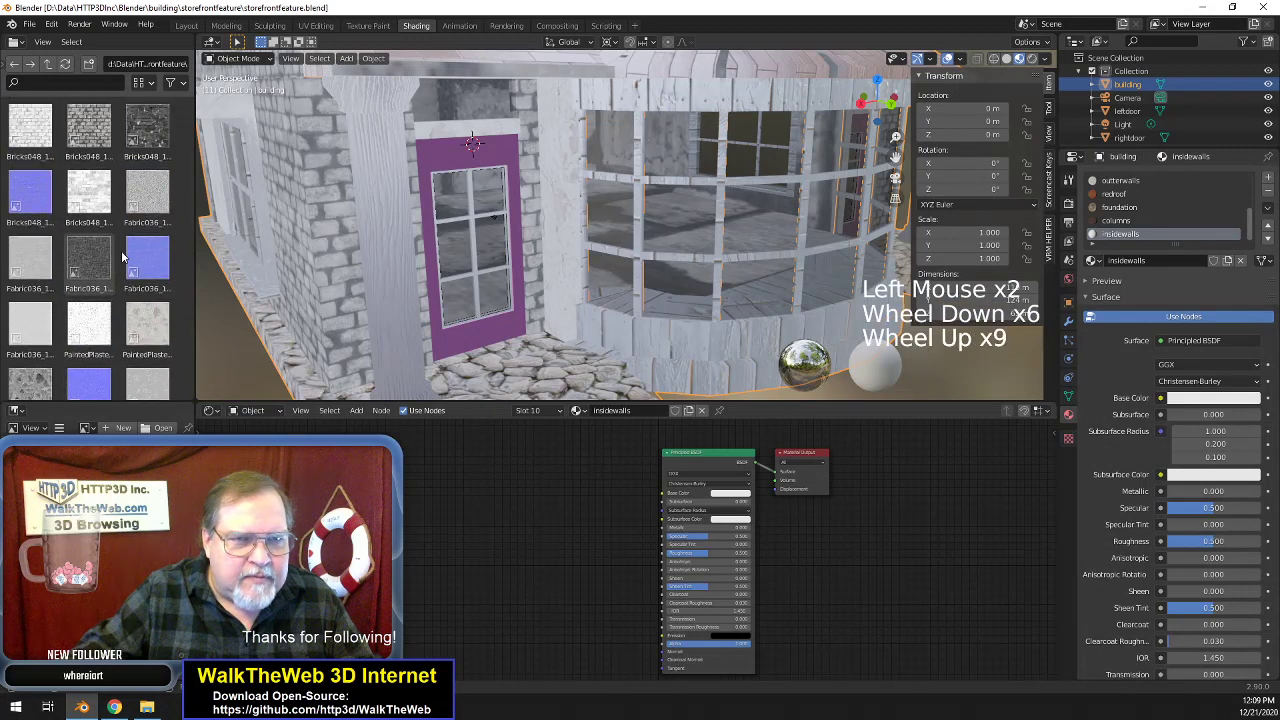
click(147, 190)
drag(147, 190, 662, 536)
- Add the Fabric036_1K_Color image to the insidewalls material, connect it to Base Color, and place its node above the occlusion node
click(30, 258)
drag(30, 258, 491, 456)
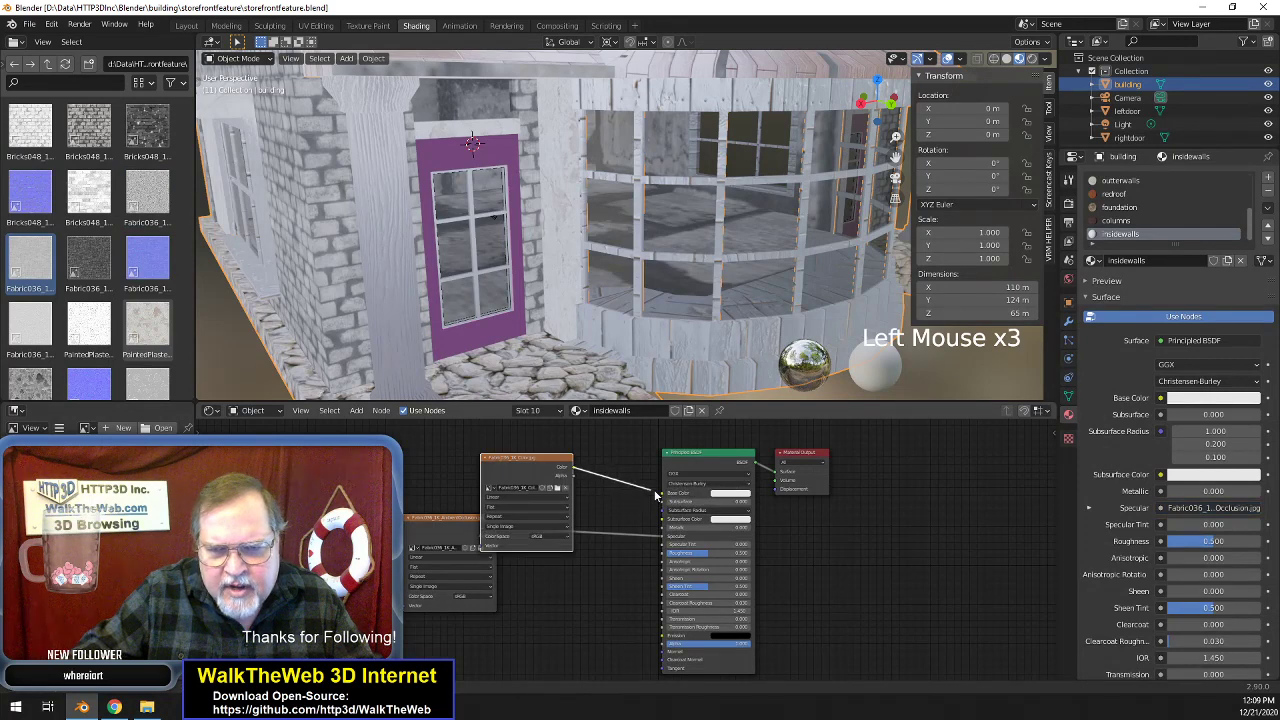
drag(651, 494, 659, 494)
click(572, 428)
click(558, 462)
drag(558, 462, 590, 424)
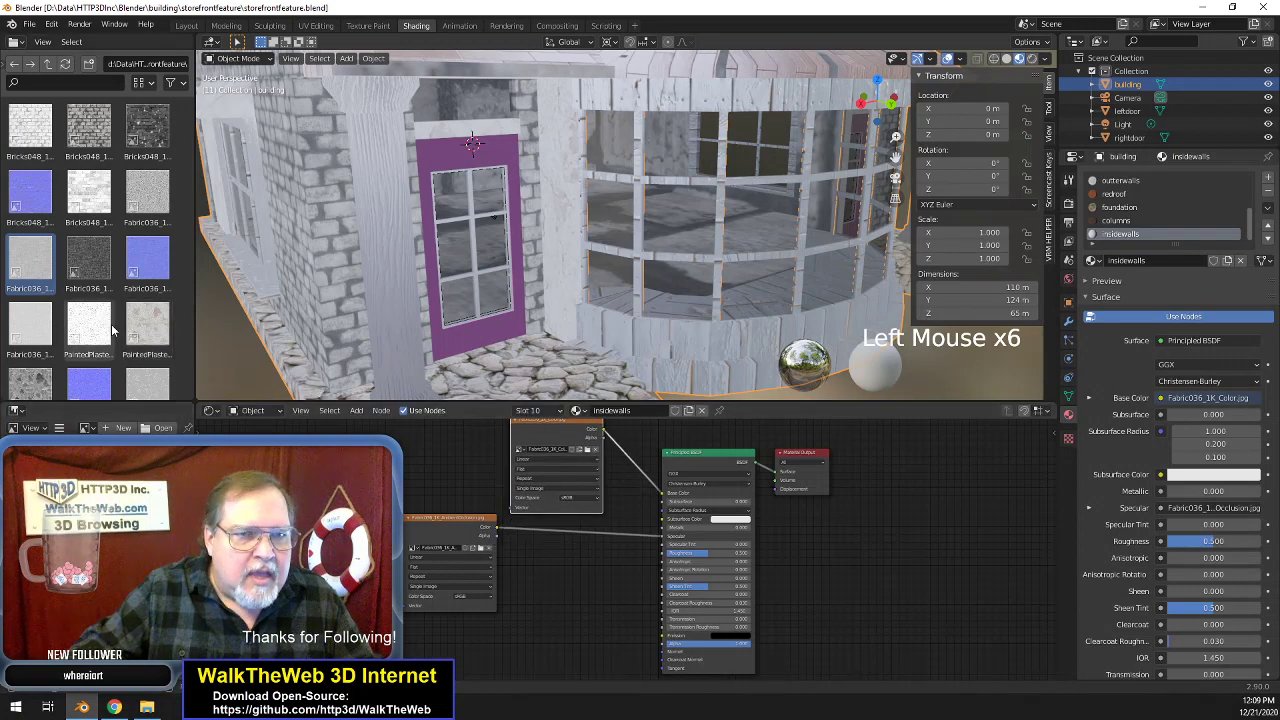
- Connect the Fabric036 displacement image to the Material Output's Displacement and the Fabric036 normal image to the shader's Normal input
click(89, 258)
drag(92, 260, 783, 497)
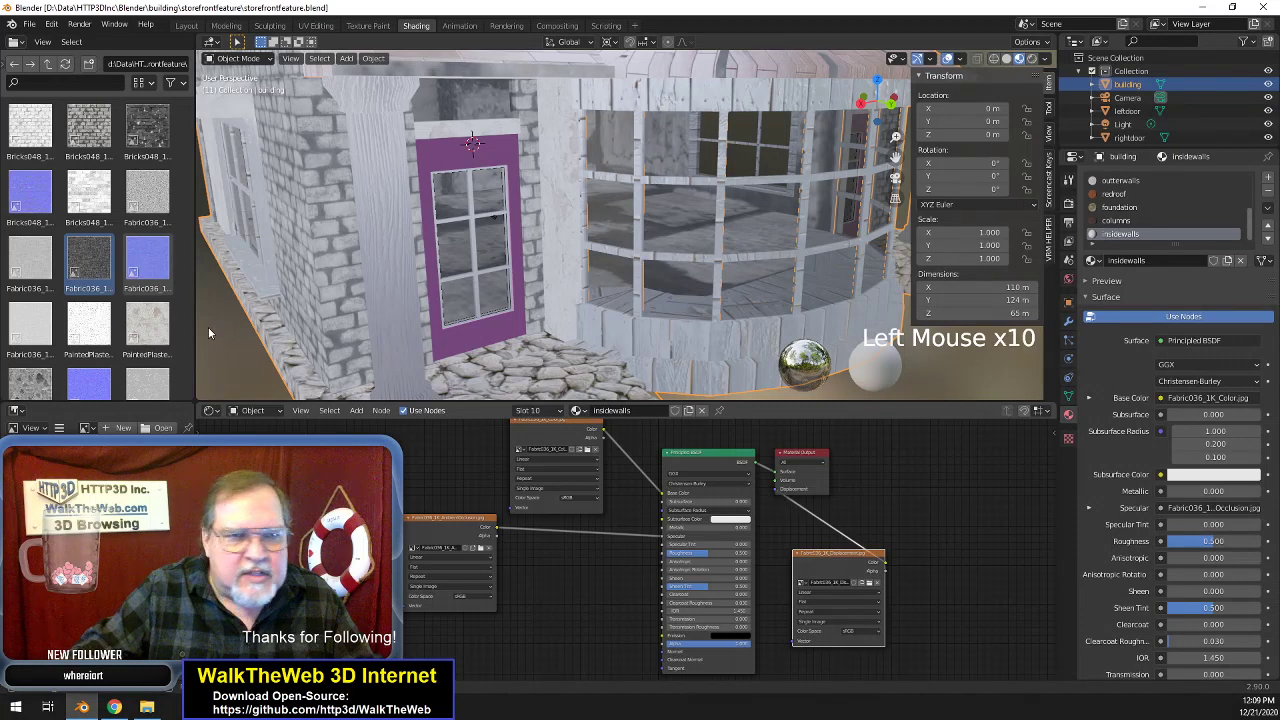
click(150, 273)
drag(150, 273, 625, 665)
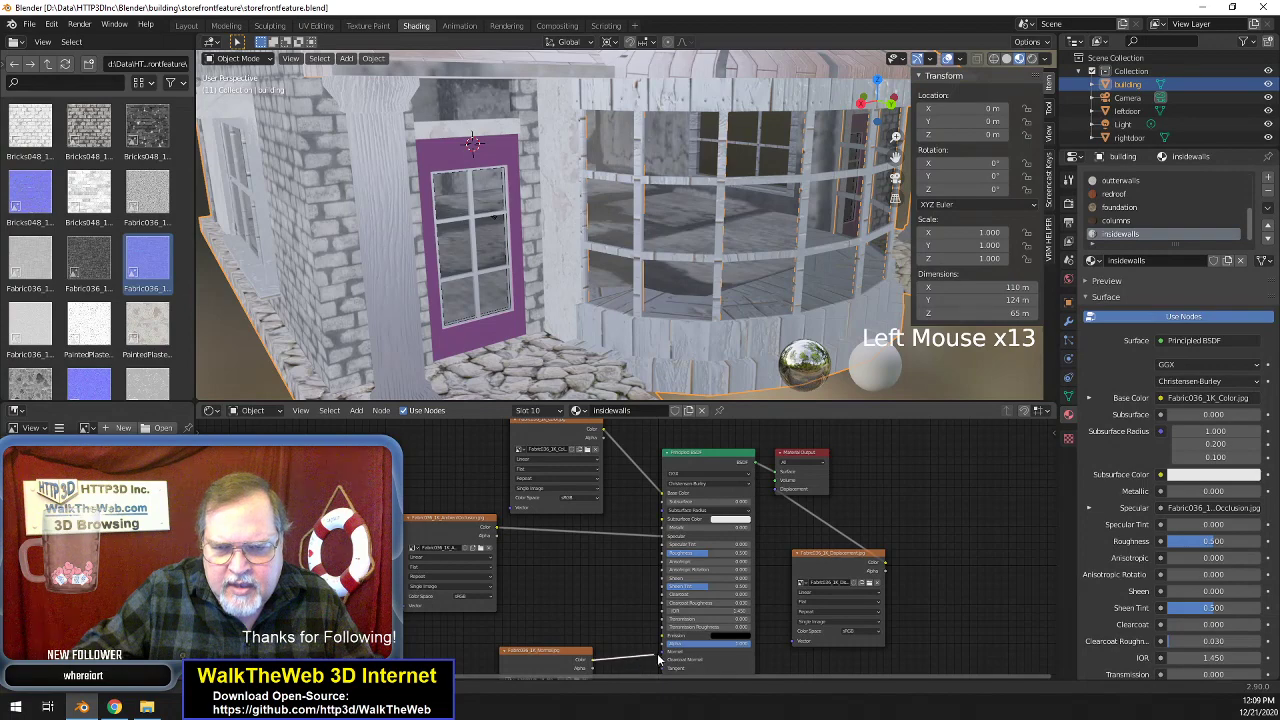
click(557, 651)
drag(557, 651, 599, 670)
- Connect the Fabric036 roughness image to the shader's Roughness input and save storefrontfeature.blend
click(38, 336)
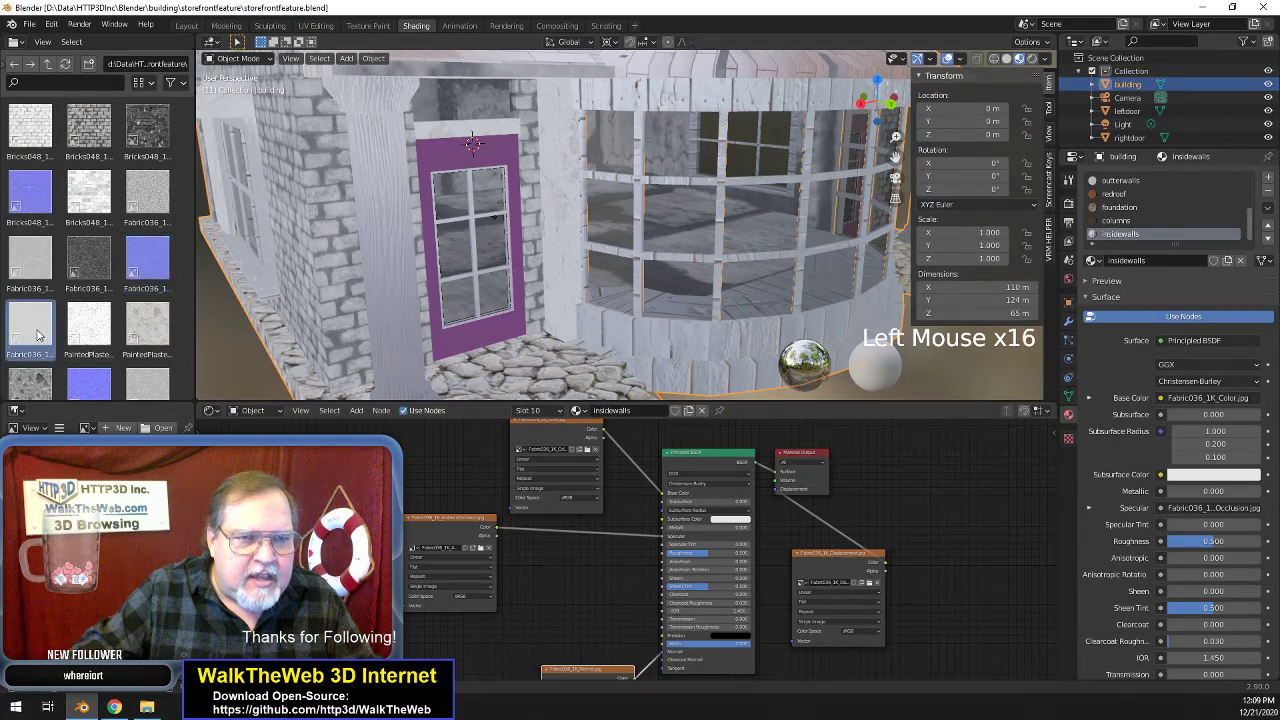
drag(44, 335, 663, 556)
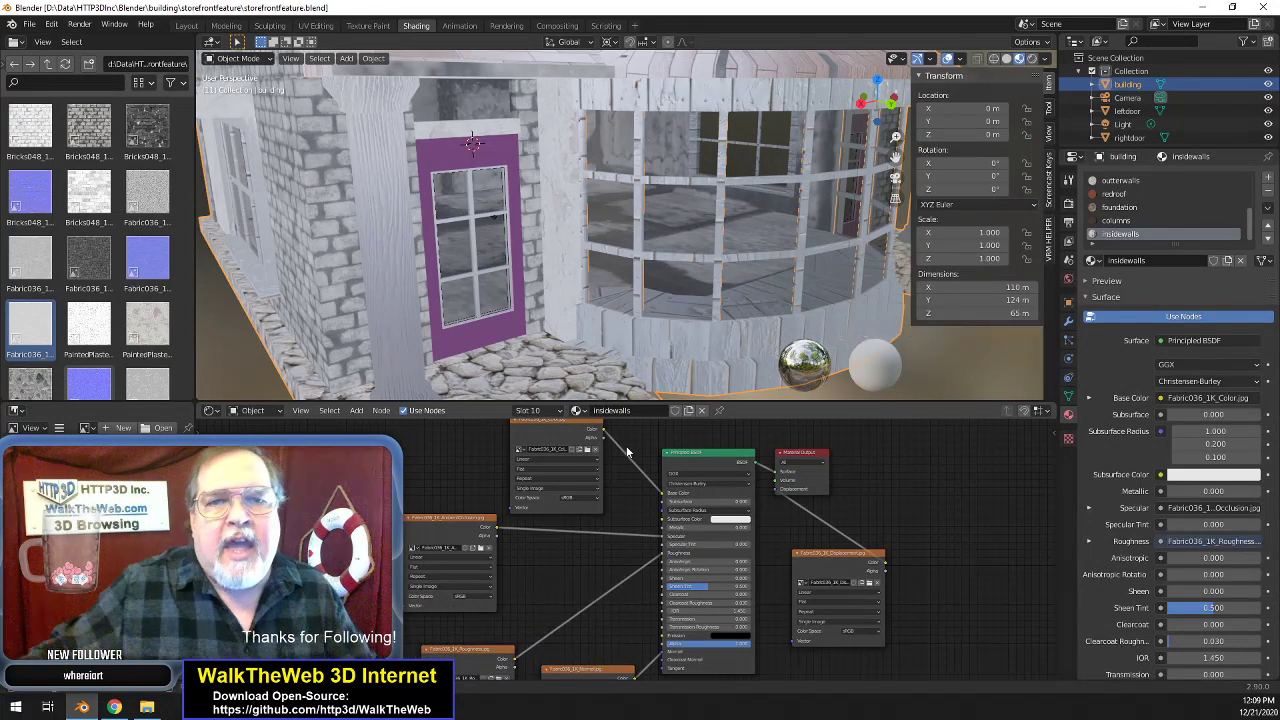
scroll(699, 206, up, 8)
scroll(701, 225, down, 5)
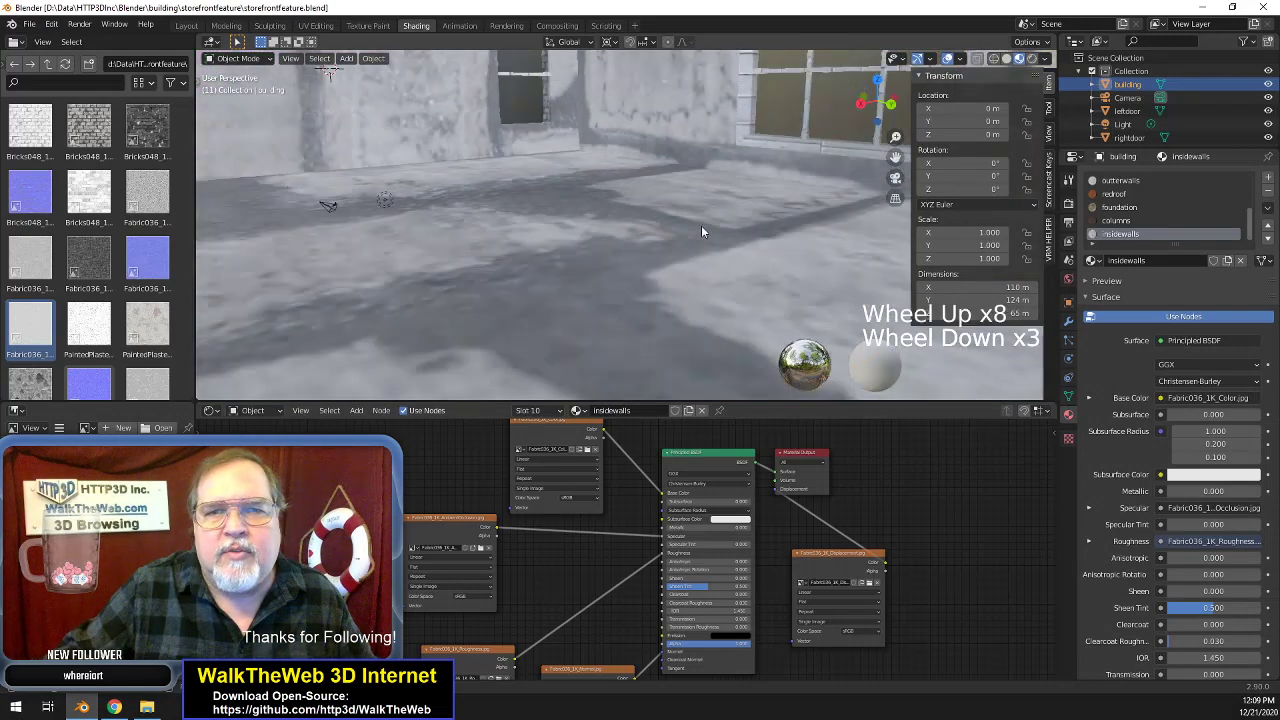
scroll(781, 222, down, 3)
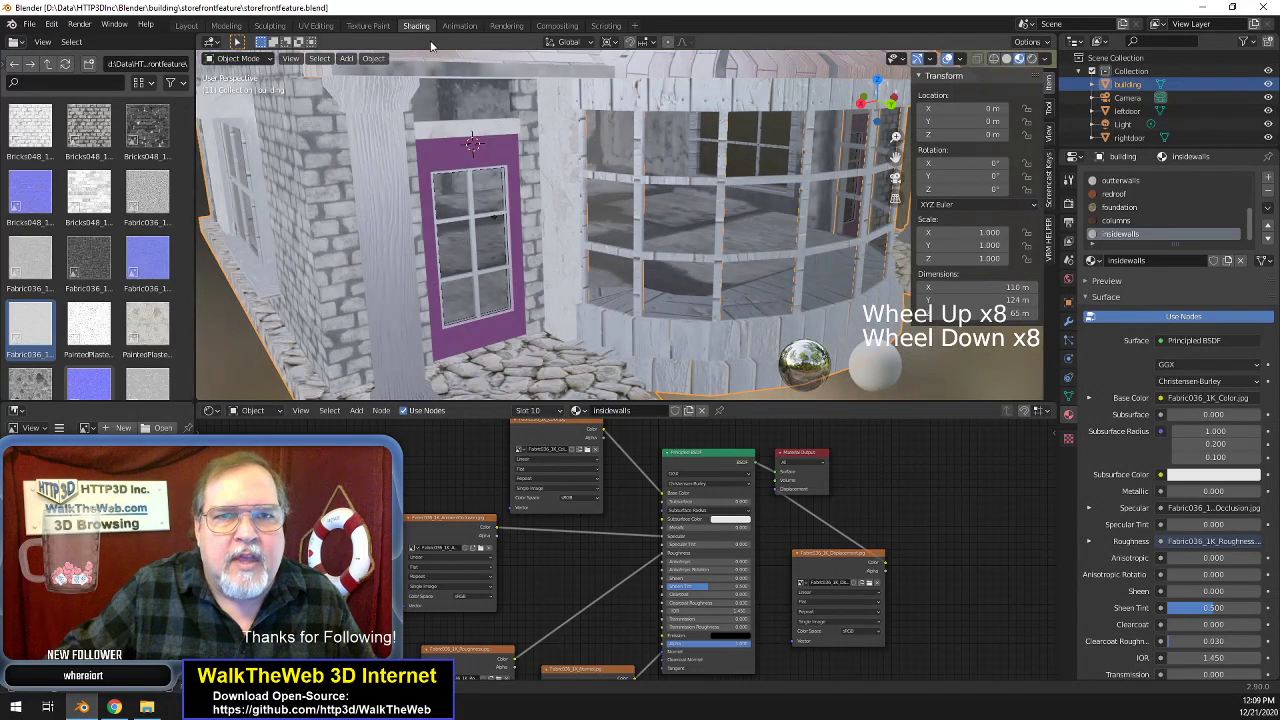
click(33, 25)
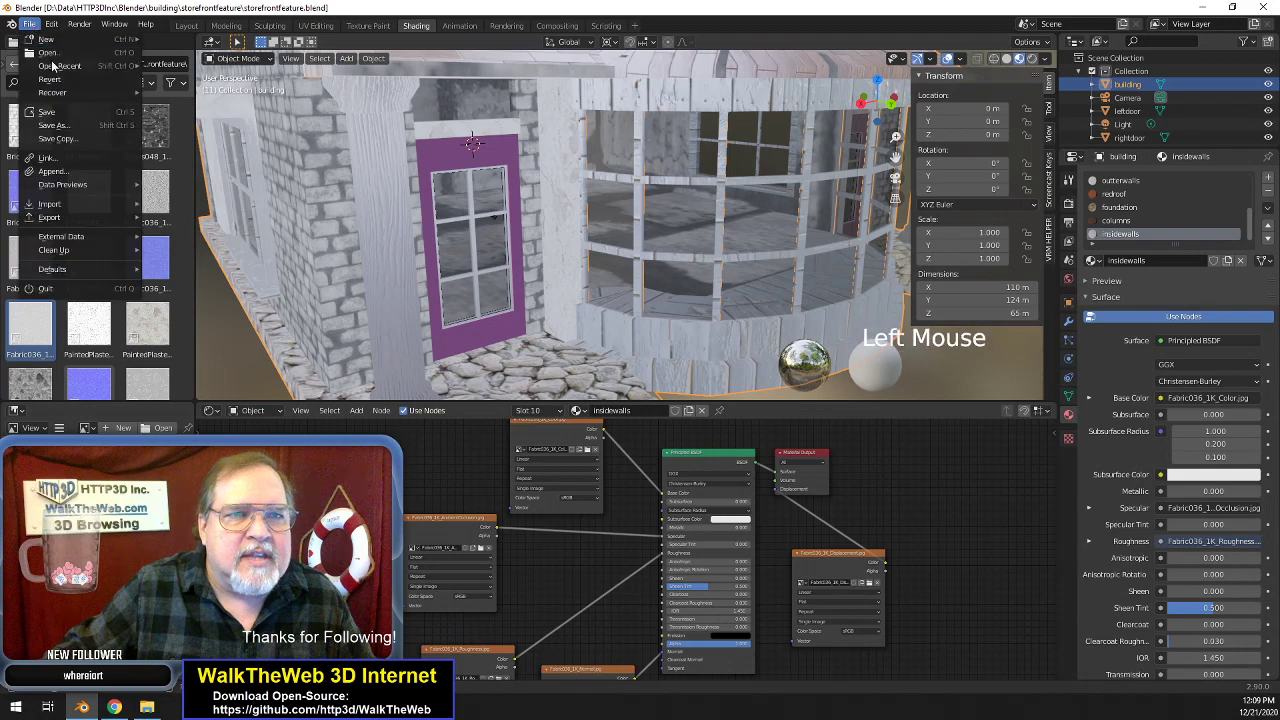
click(45, 115)
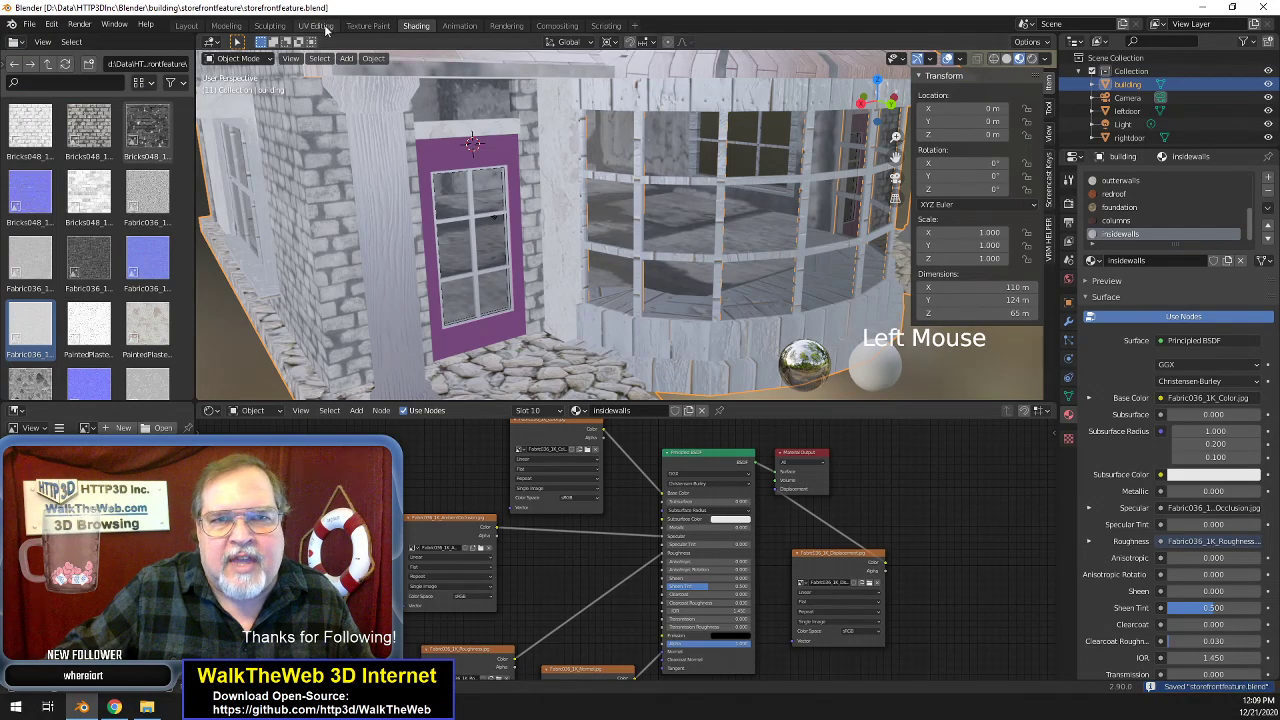
- In the UV Editing workspace, unwrap the selected gabled inner wall faces and assign the insidewalls material to them
click(315, 25)
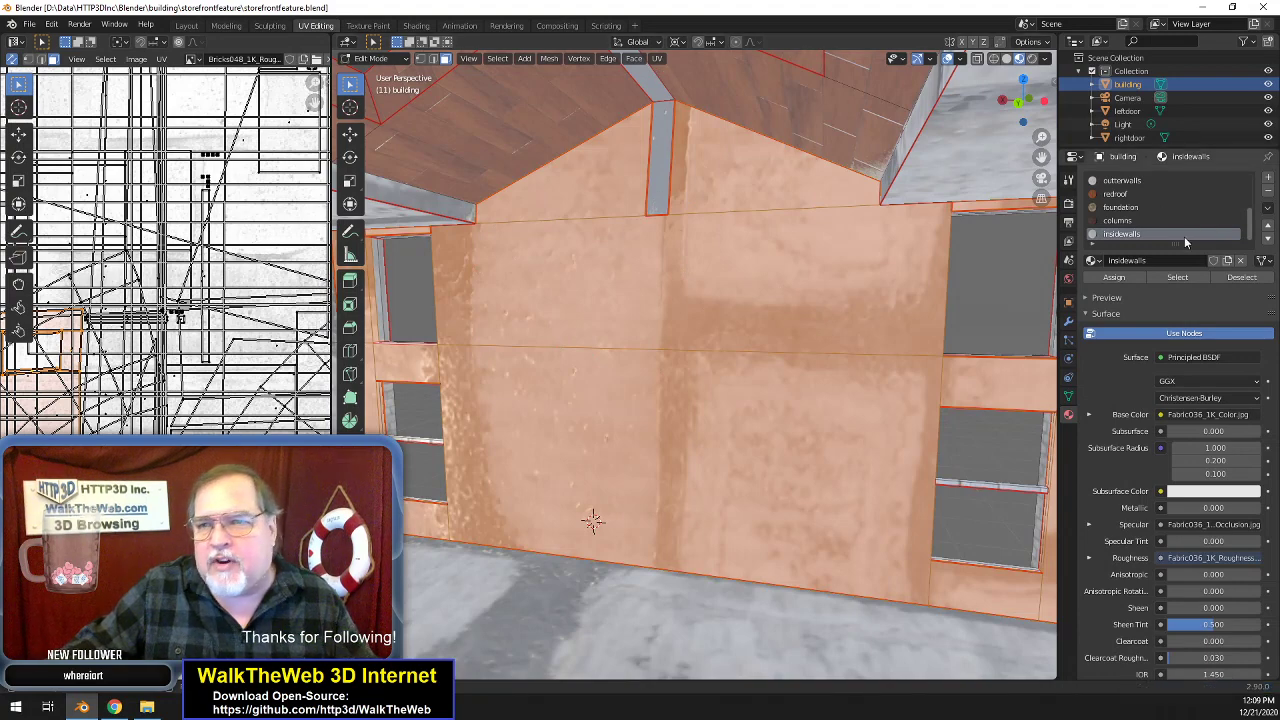
click(658, 58)
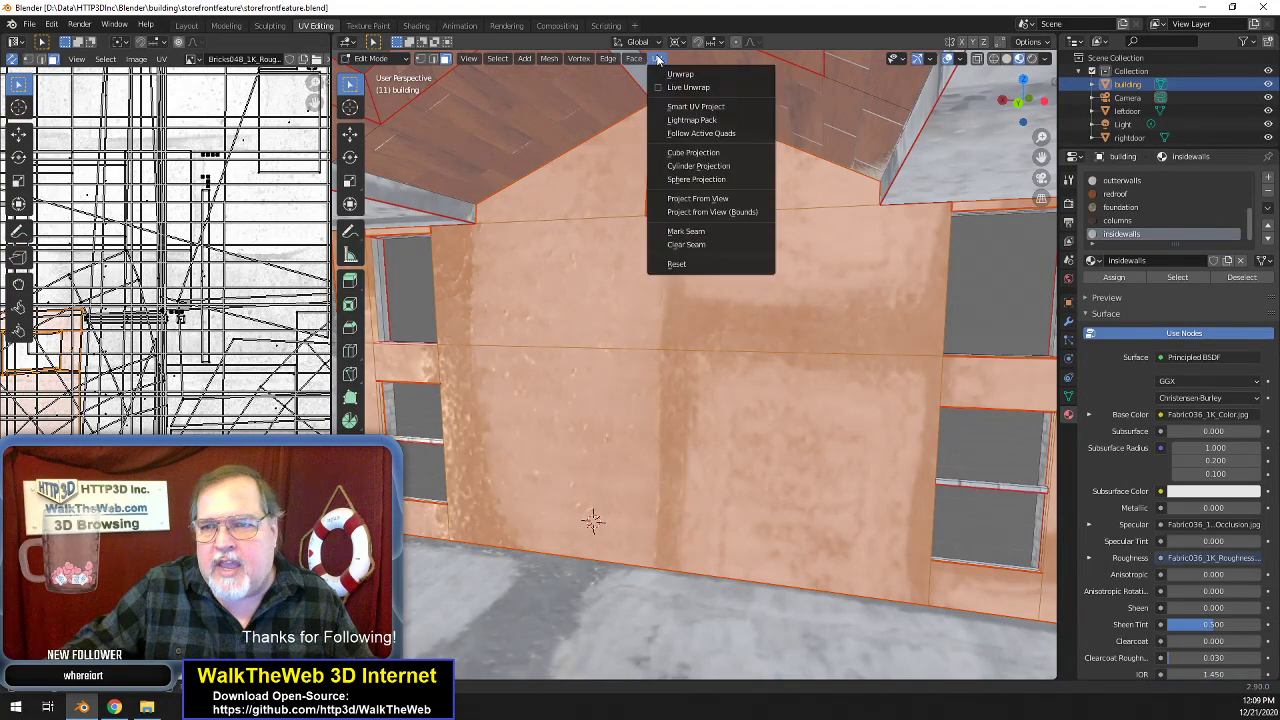
click(680, 76)
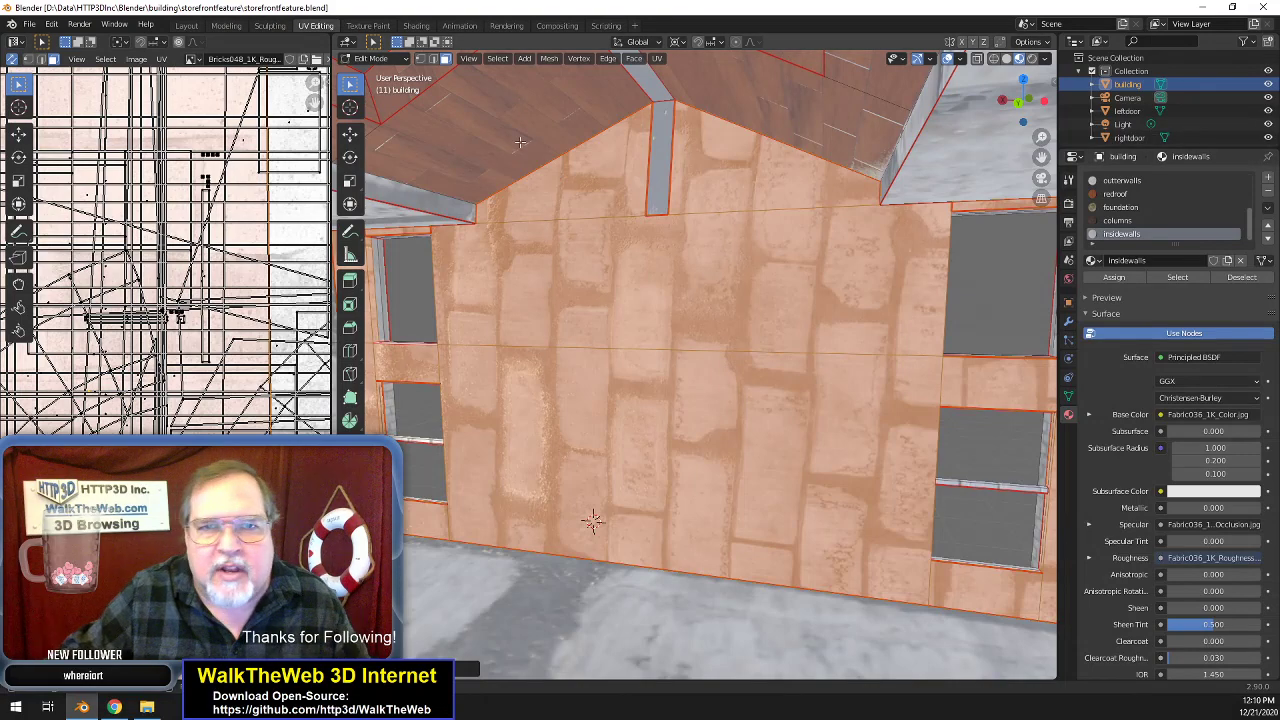
click(416, 26)
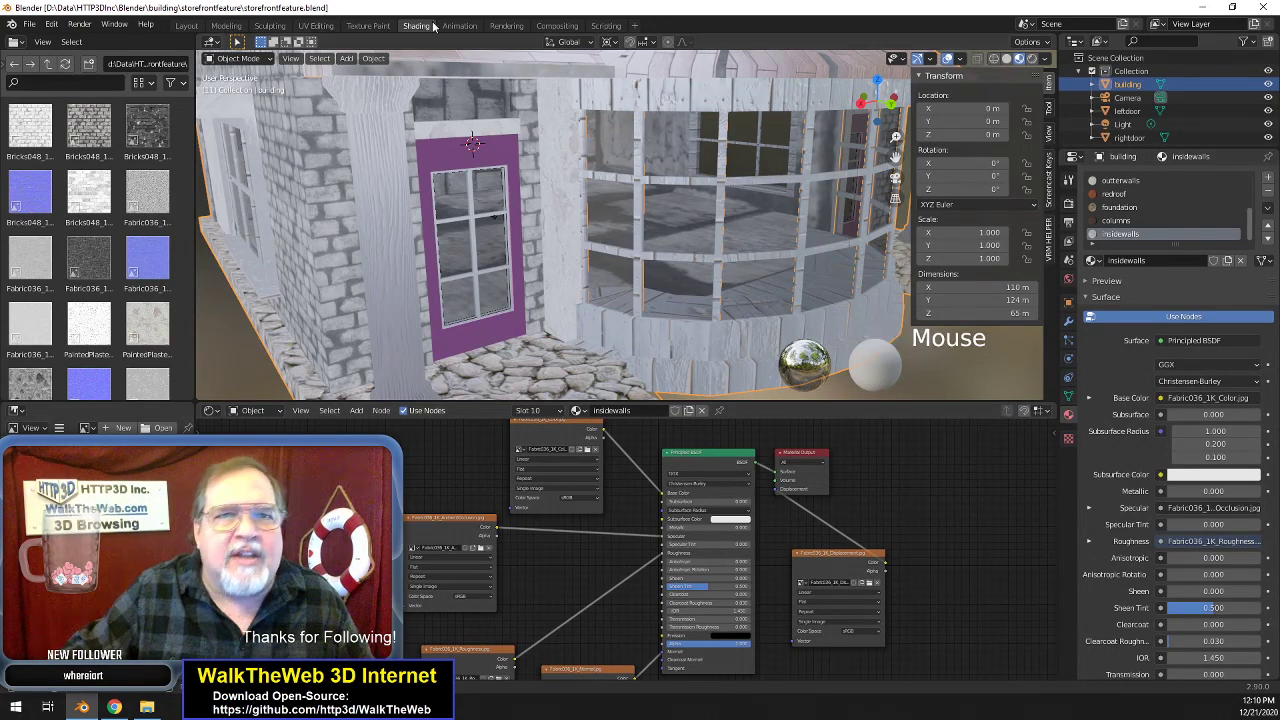
click(315, 26)
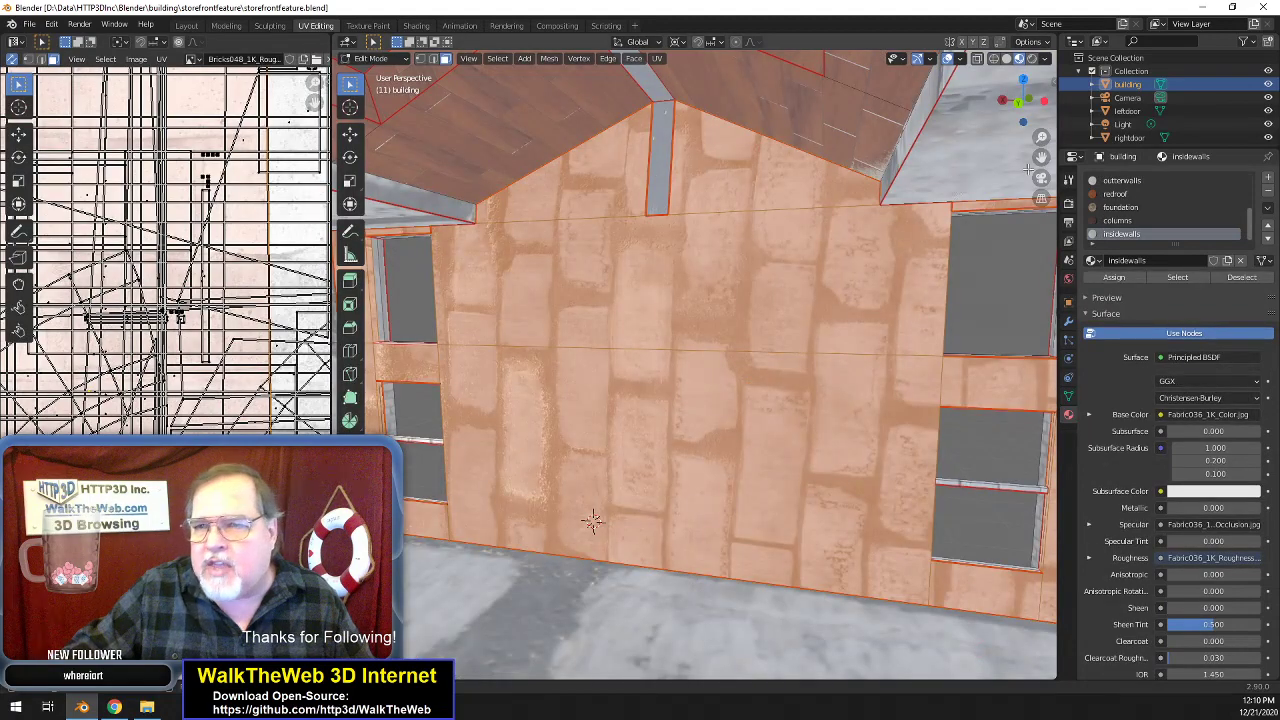
click(1139, 278)
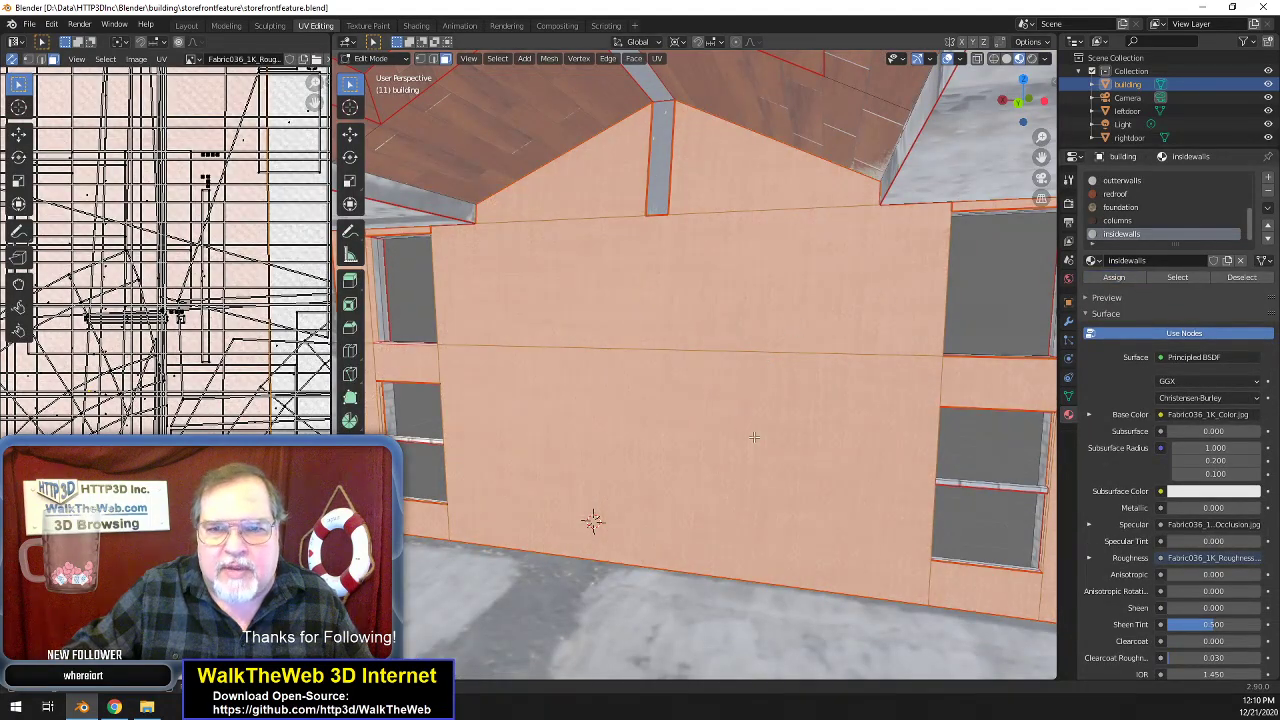
scroll(744, 430, up, 3)
scroll(700, 460, down, 5)
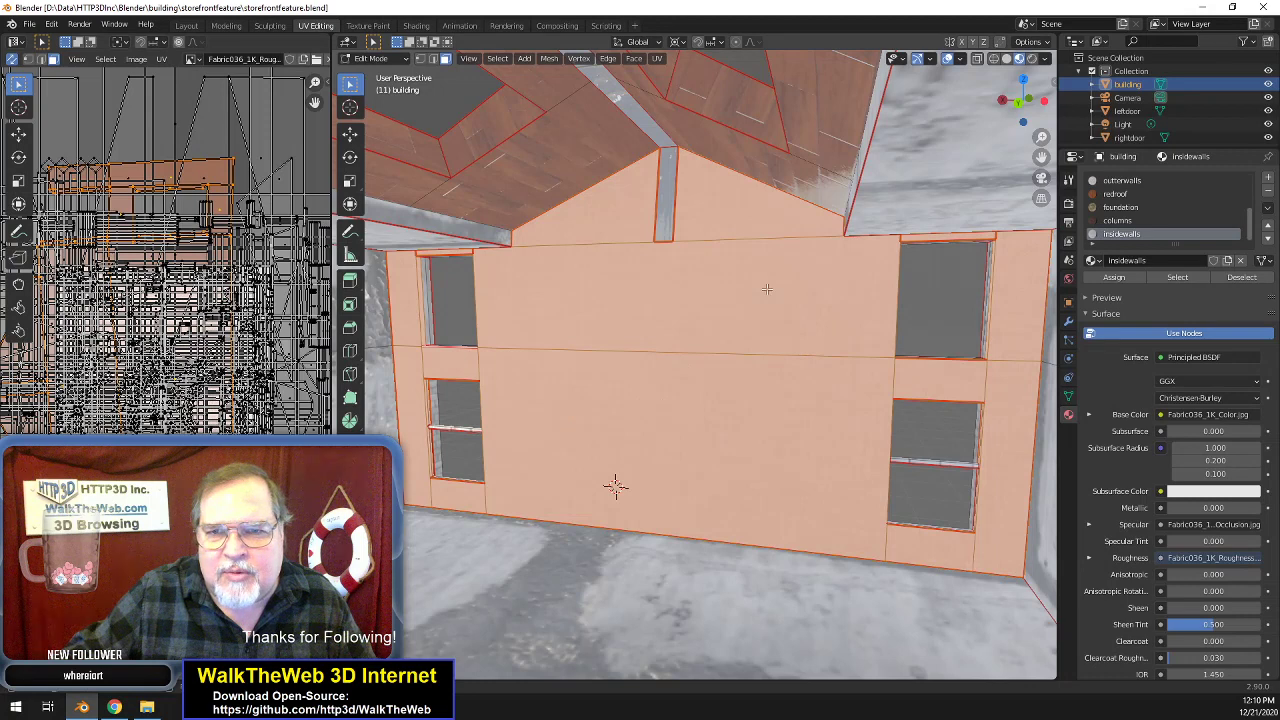
scroll(893, 390, up, 5)
scroll(893, 390, down, 5)
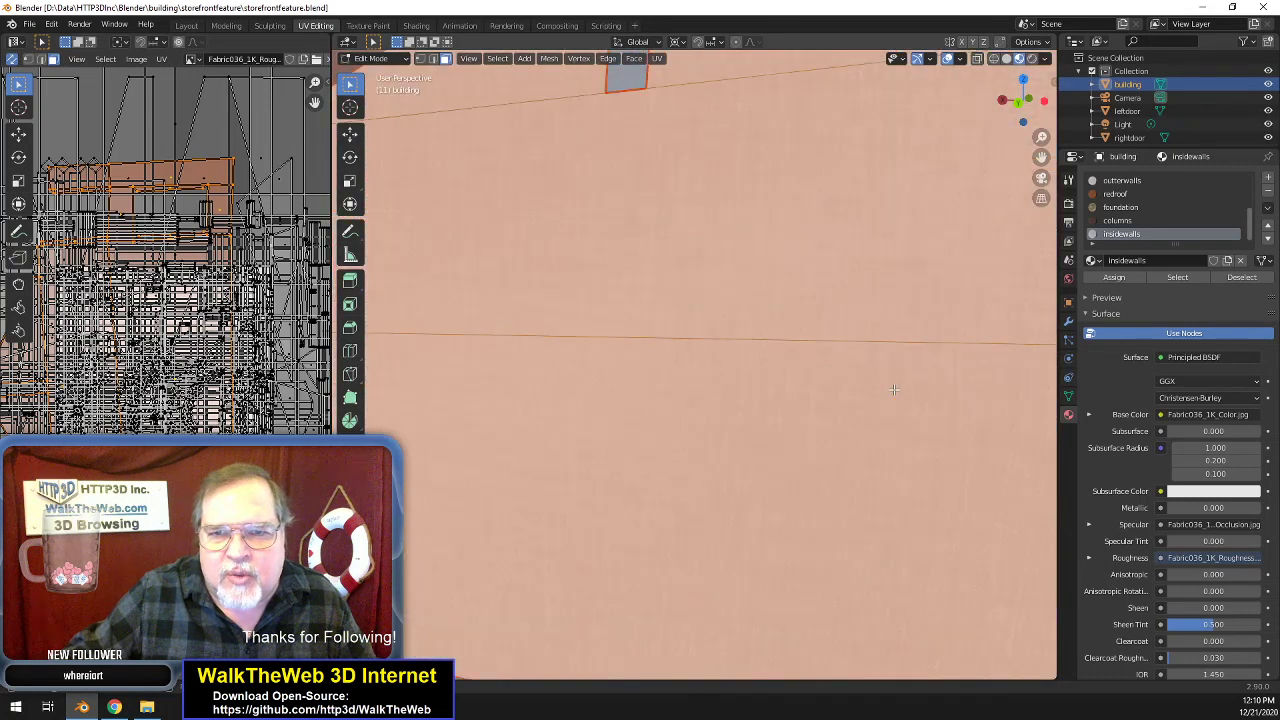
- Select the building's floor face and hide it to open the interior to view from below
click(766, 584)
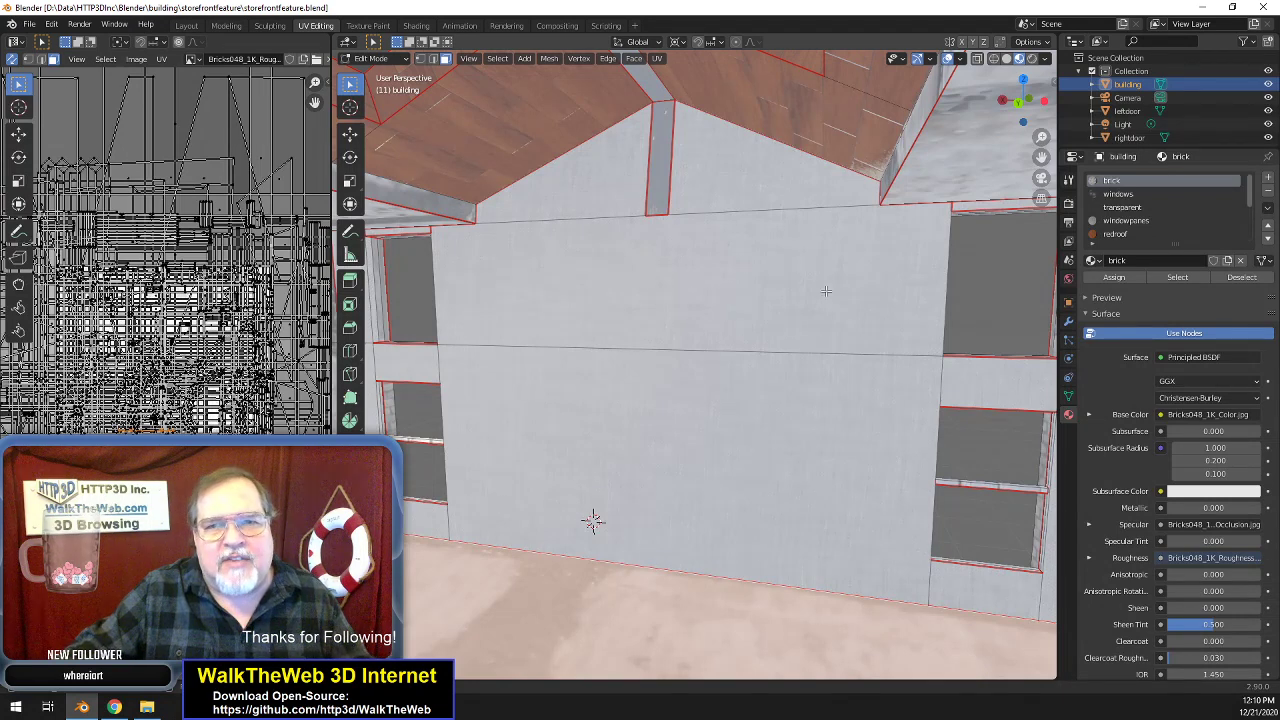
middle_drag(805, 321, 824, 190)
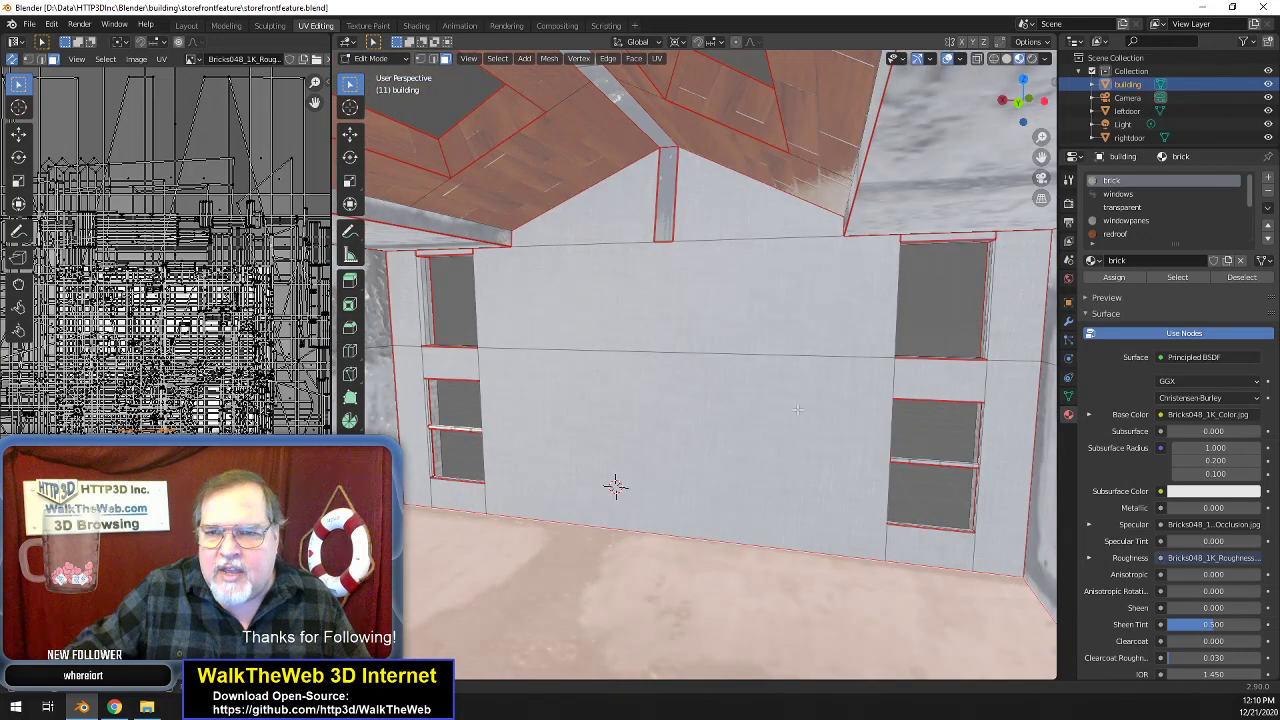
drag(1041, 115, 1140, 14)
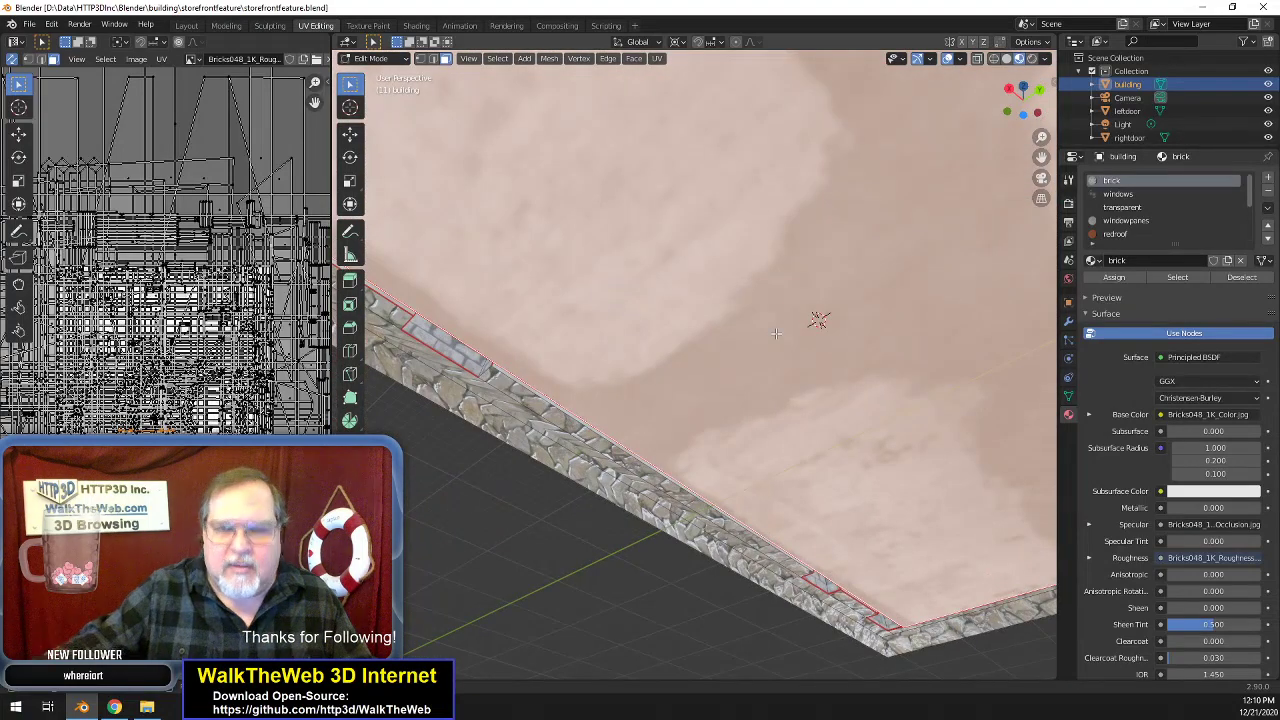
key(h)
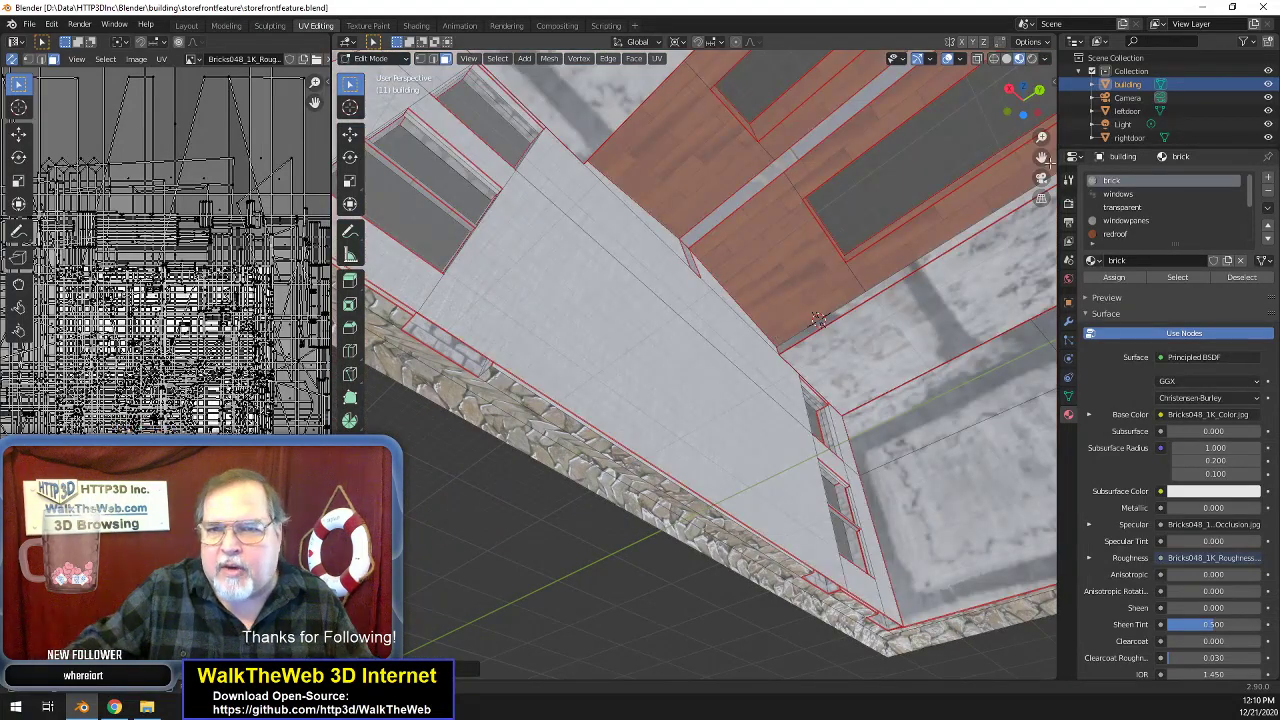
- Select all inner wall faces around the six-pane window on the wall adjoining the finished gabled wall
drag(1036, 112, 948, 178)
middle_drag(640, 432, 660, 189)
drag(1041, 157, 1269, 229)
drag(1037, 103, 975, 121)
middle_drag(835, 255, 866, 270)
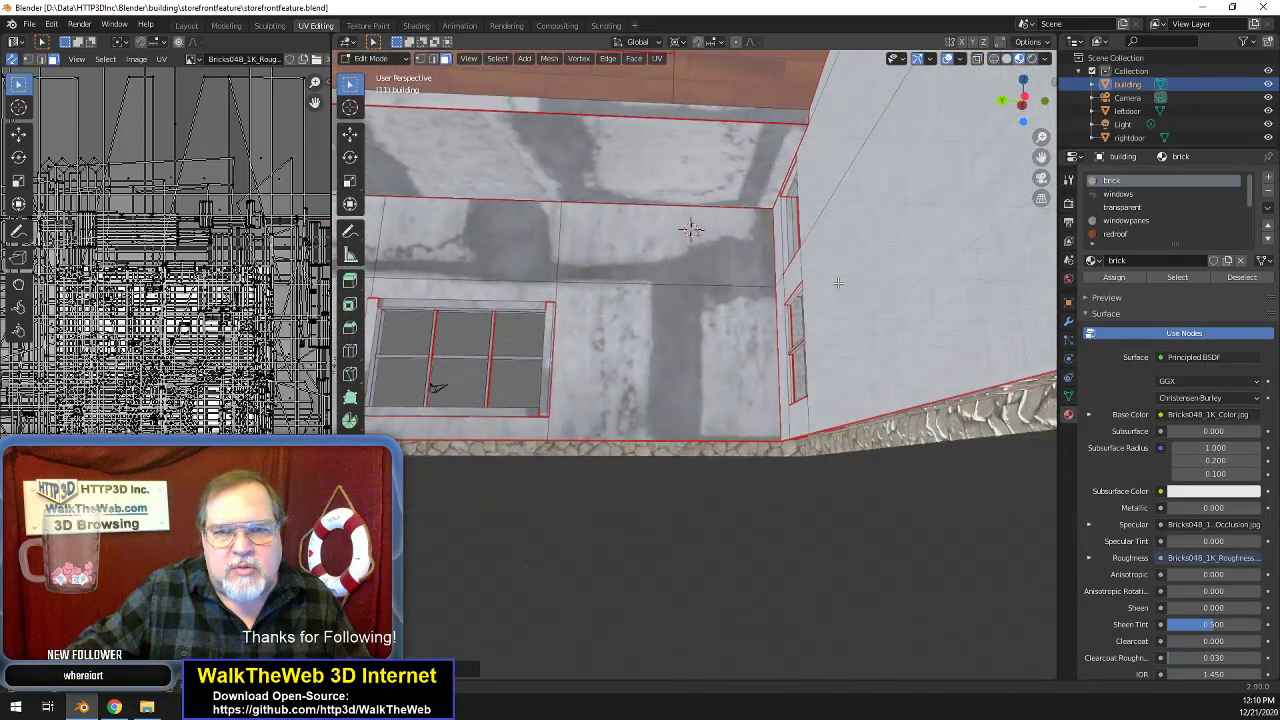
click(716, 335)
shift+click(712, 280)
shift+click(504, 262)
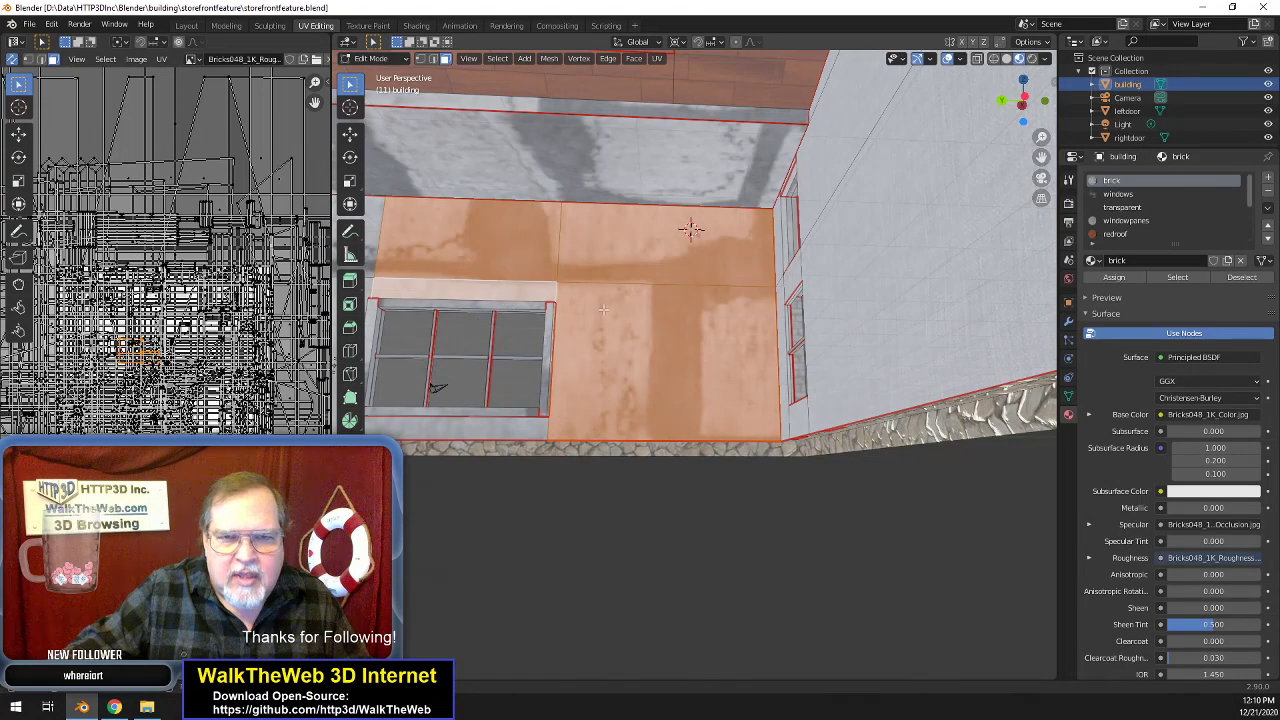
shift+click(532, 425)
middle_drag(1045, 158, 1025, 370)
shift+click(613, 381)
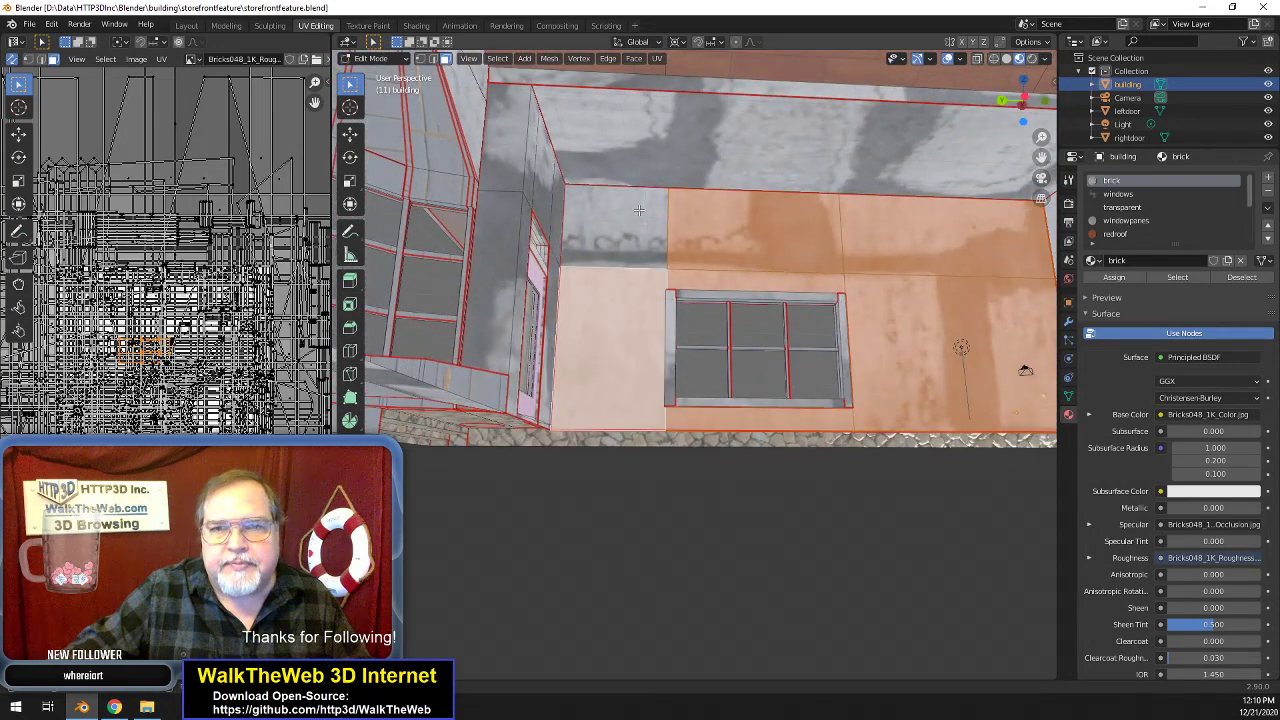
shift+click(645, 258)
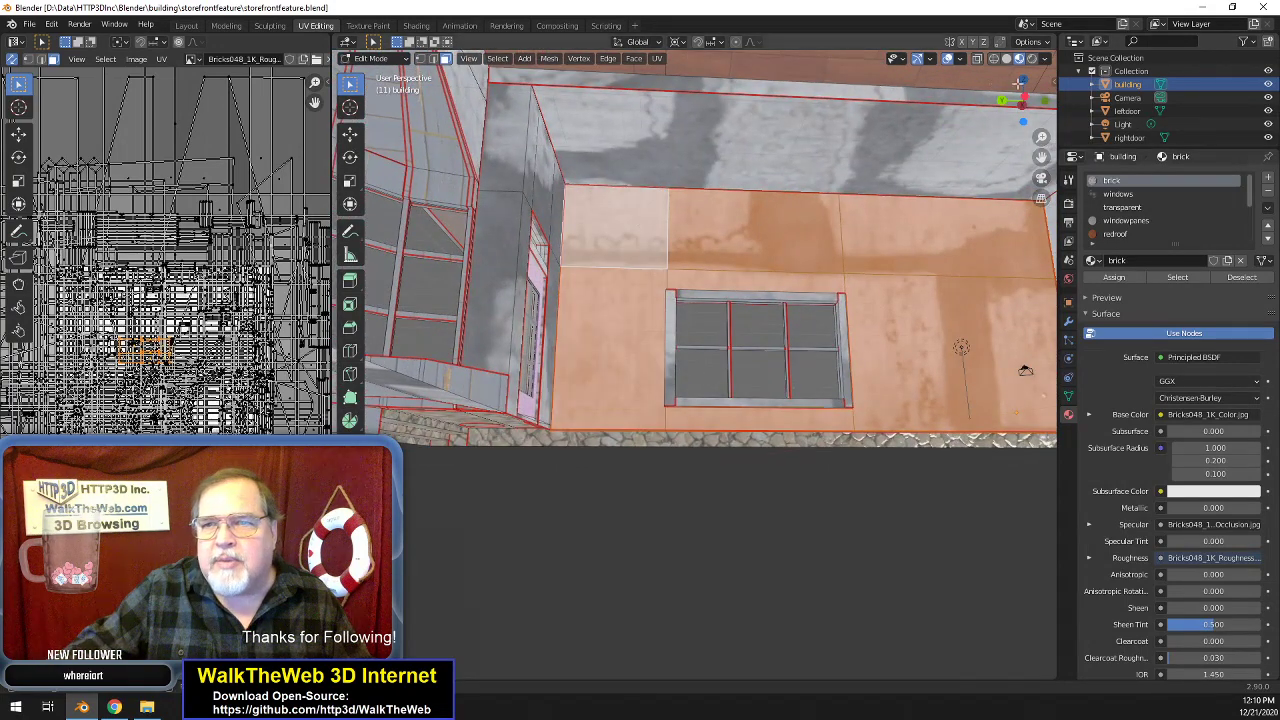
- Assign the insidewalls material to the selected window wall faces and unwrap them
scroll(1137, 221, down, 3)
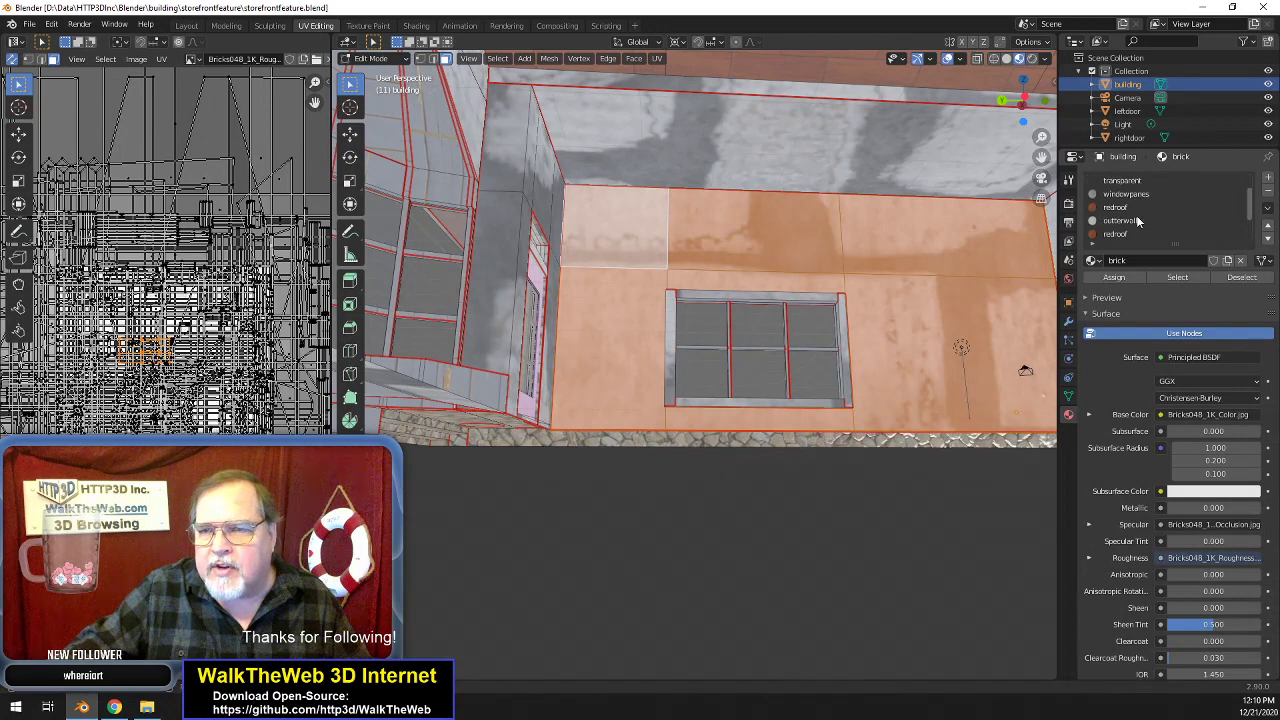
click(1120, 234)
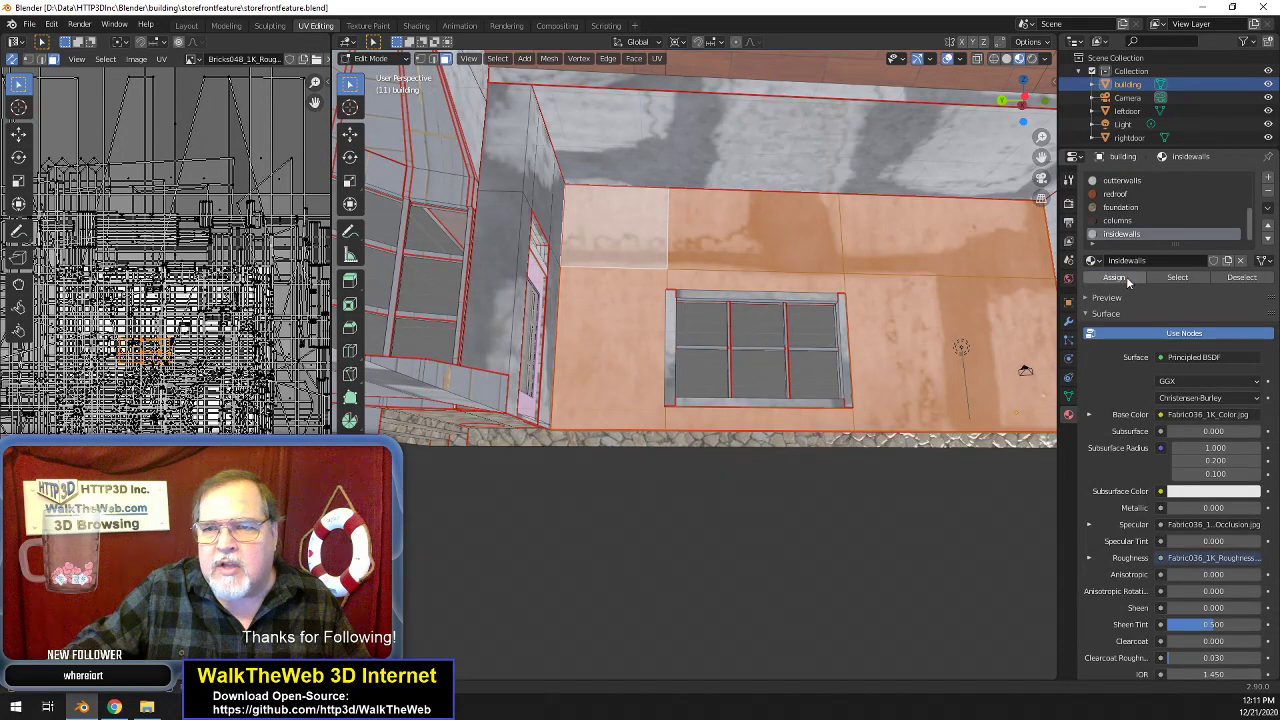
click(1127, 279)
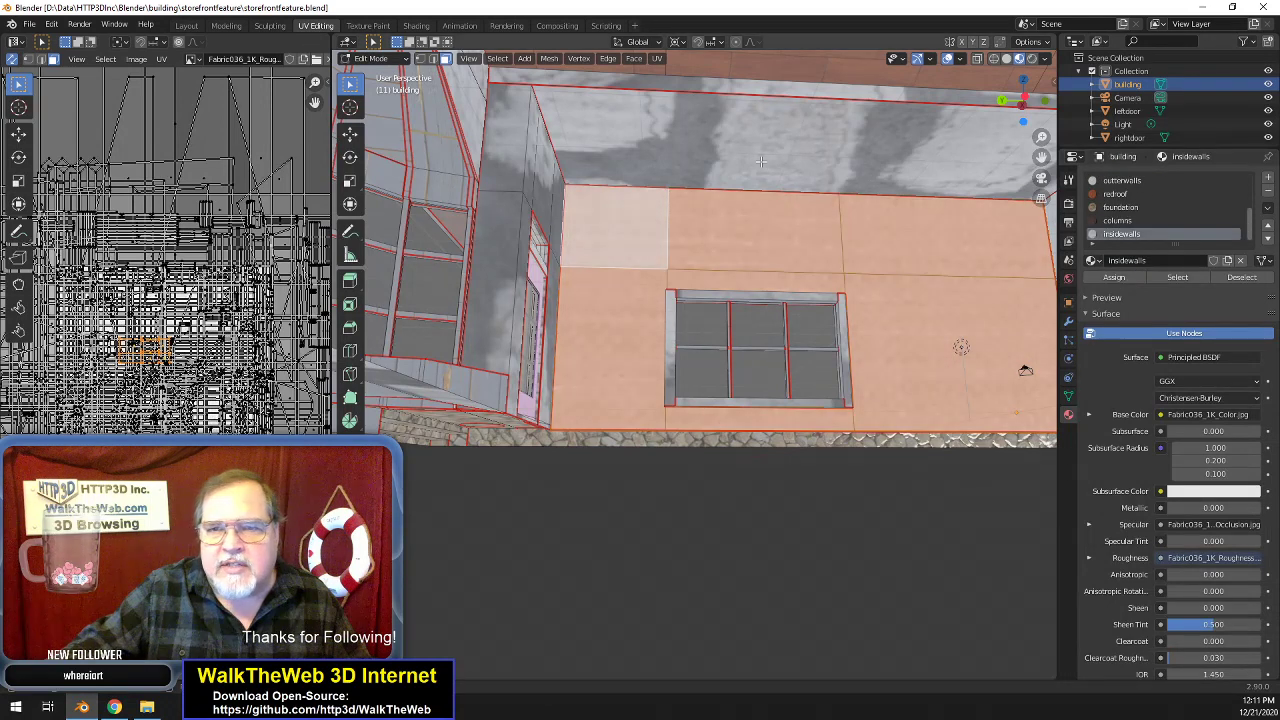
click(657, 58)
click(669, 73)
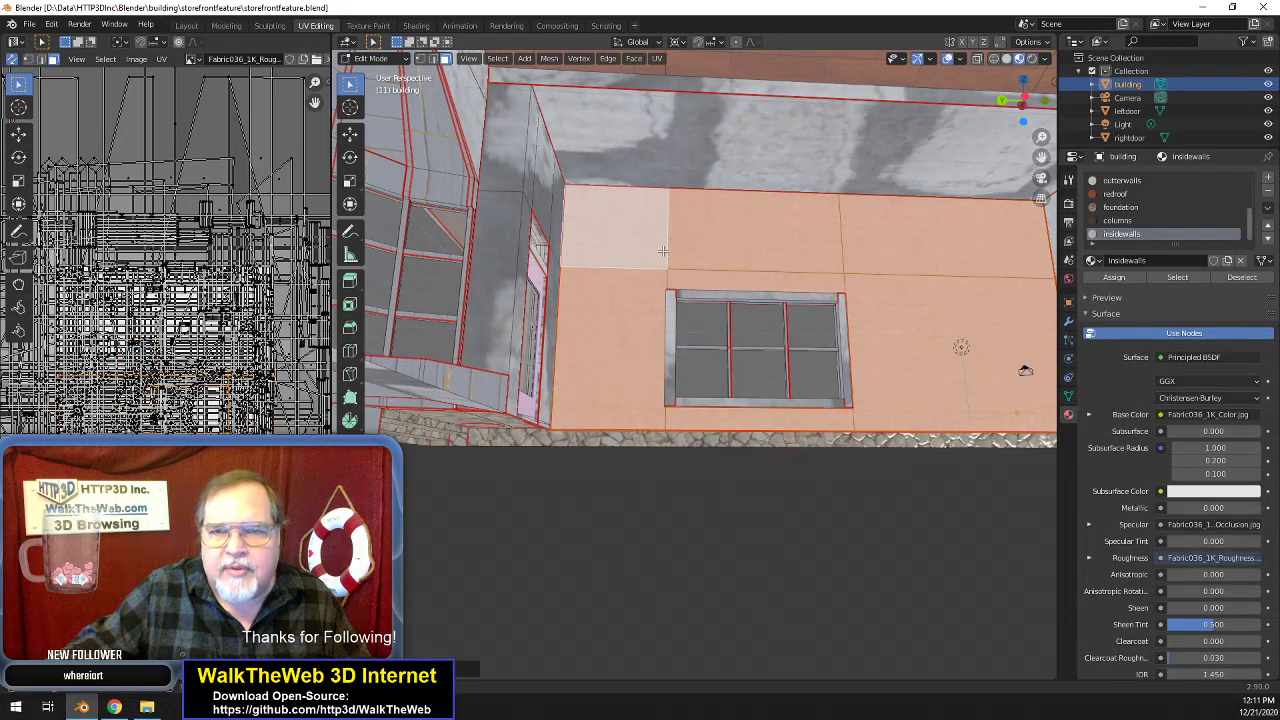
scroll(699, 321, up, 4)
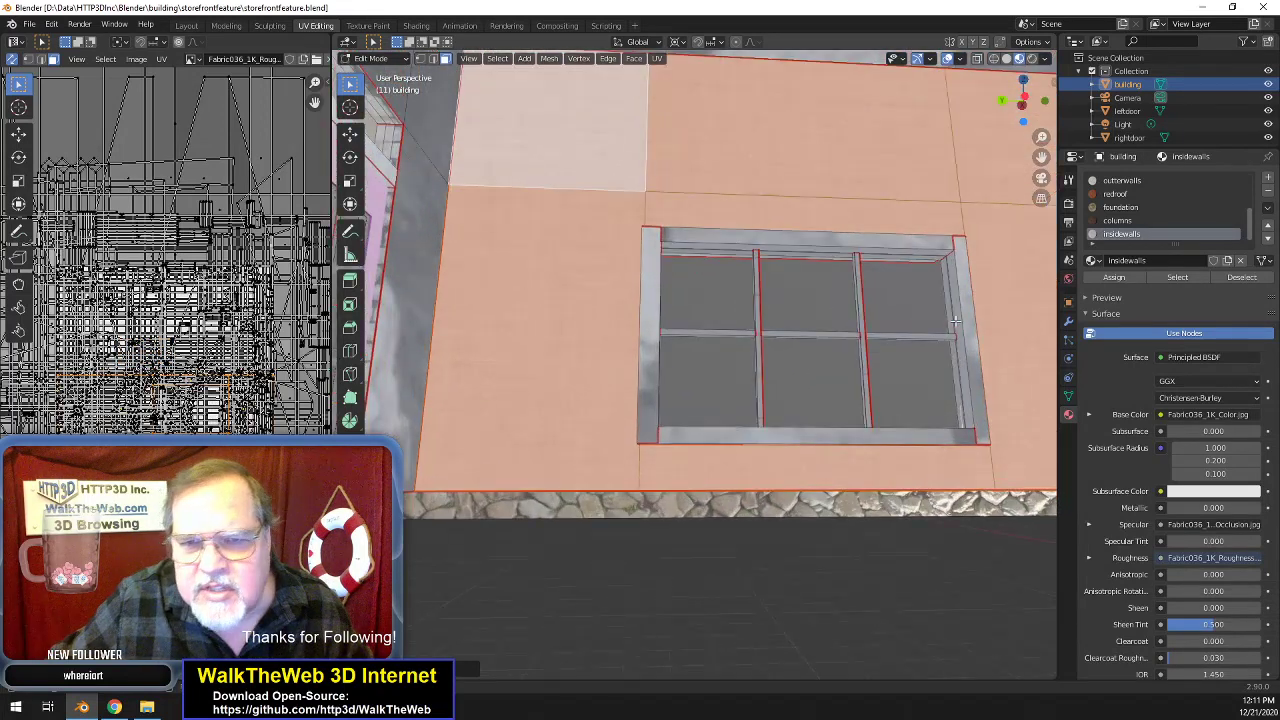
- Rotate the UVs of the lower wall face beside the six-pane window by 90 degrees, and likewise the upper corner face
drag(1040, 160, 925, 208)
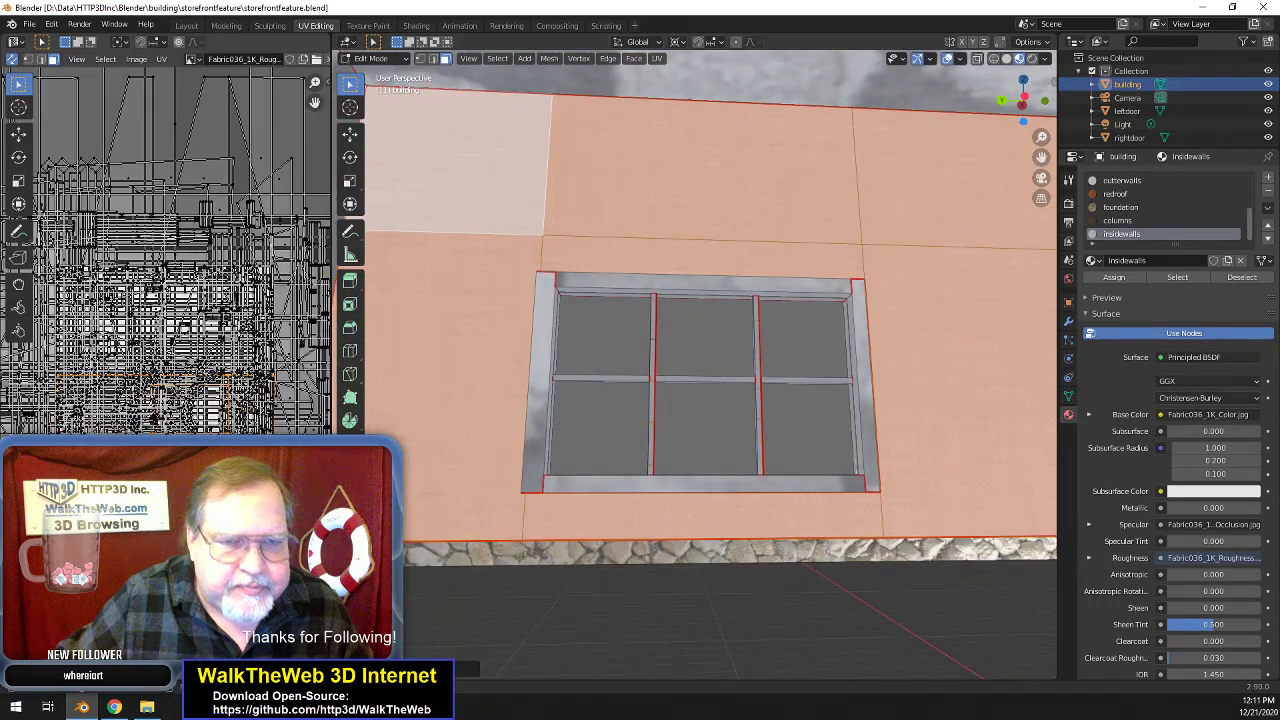
scroll(910, 267, down, 2)
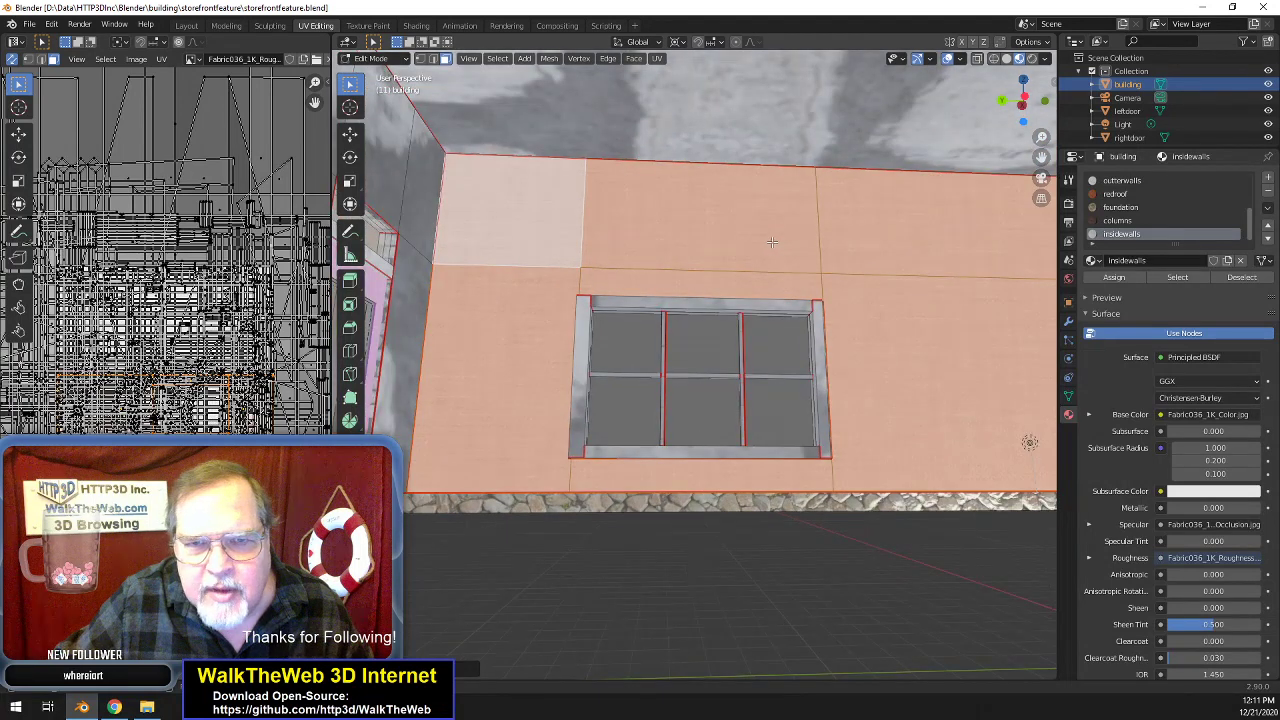
click(764, 574)
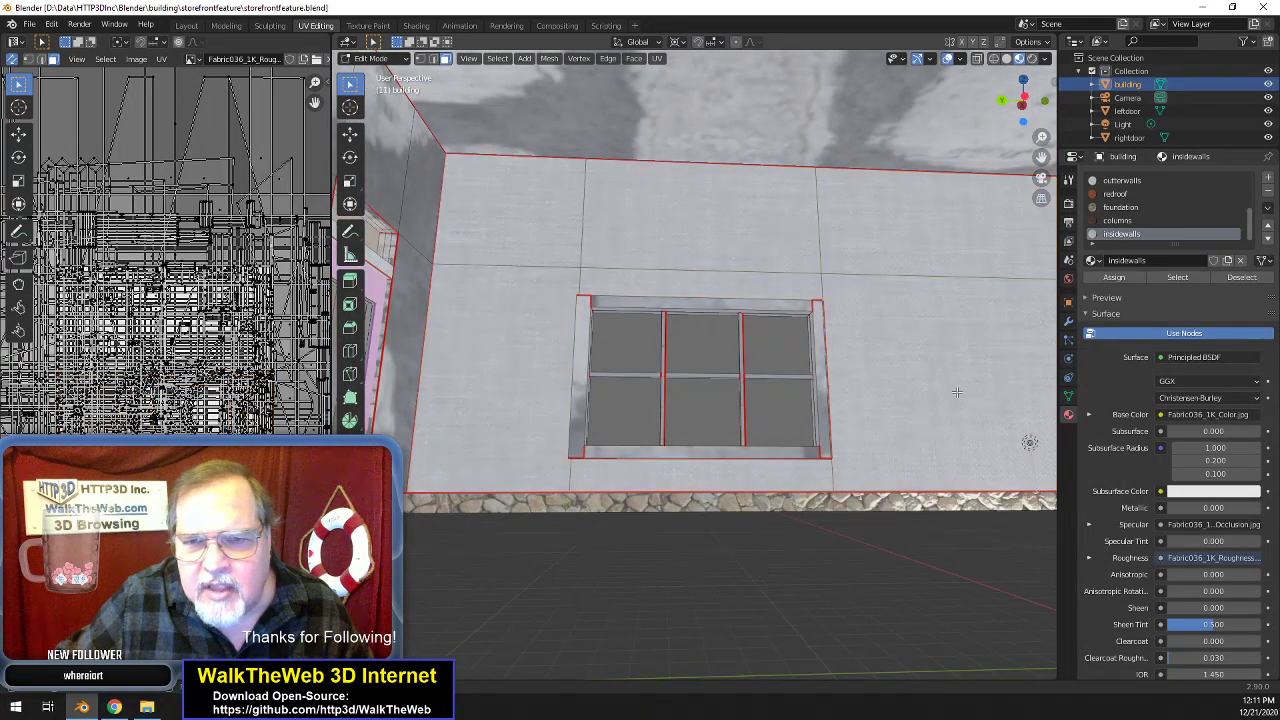
drag(1030, 116, 984, 103)
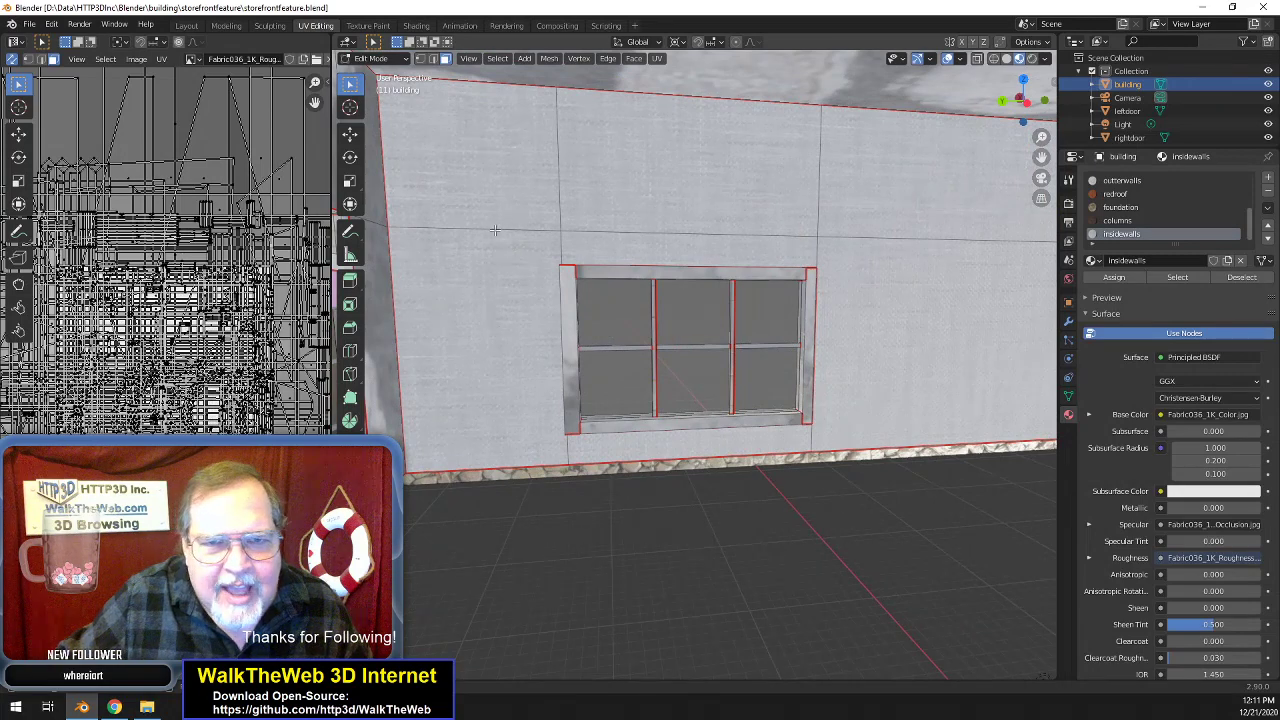
click(487, 344)
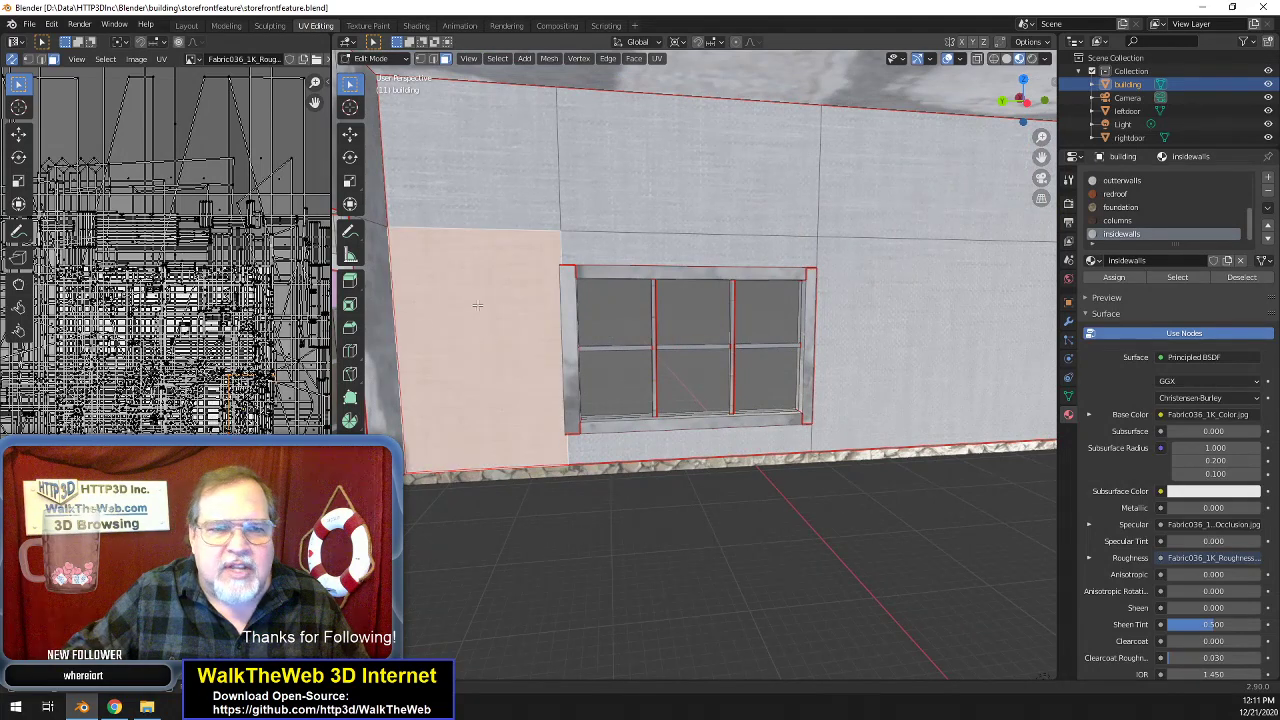
text(r90)
key(Return)
click(766, 555)
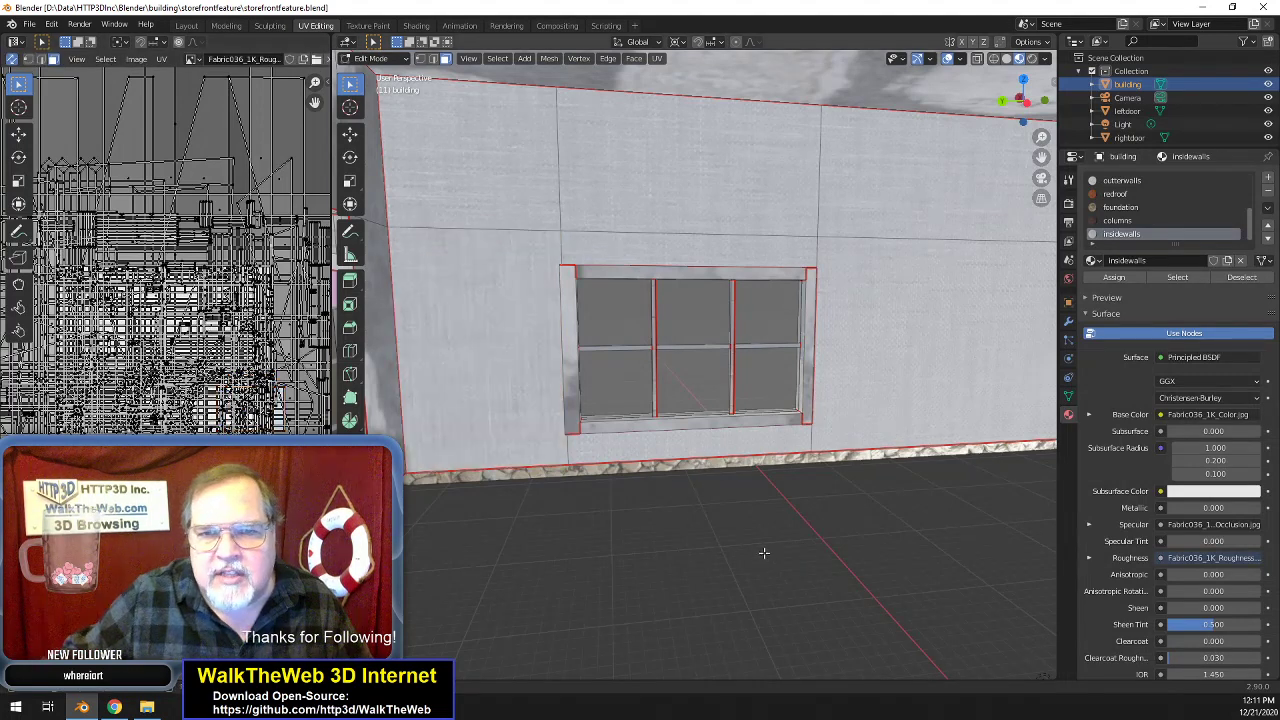
click(468, 161)
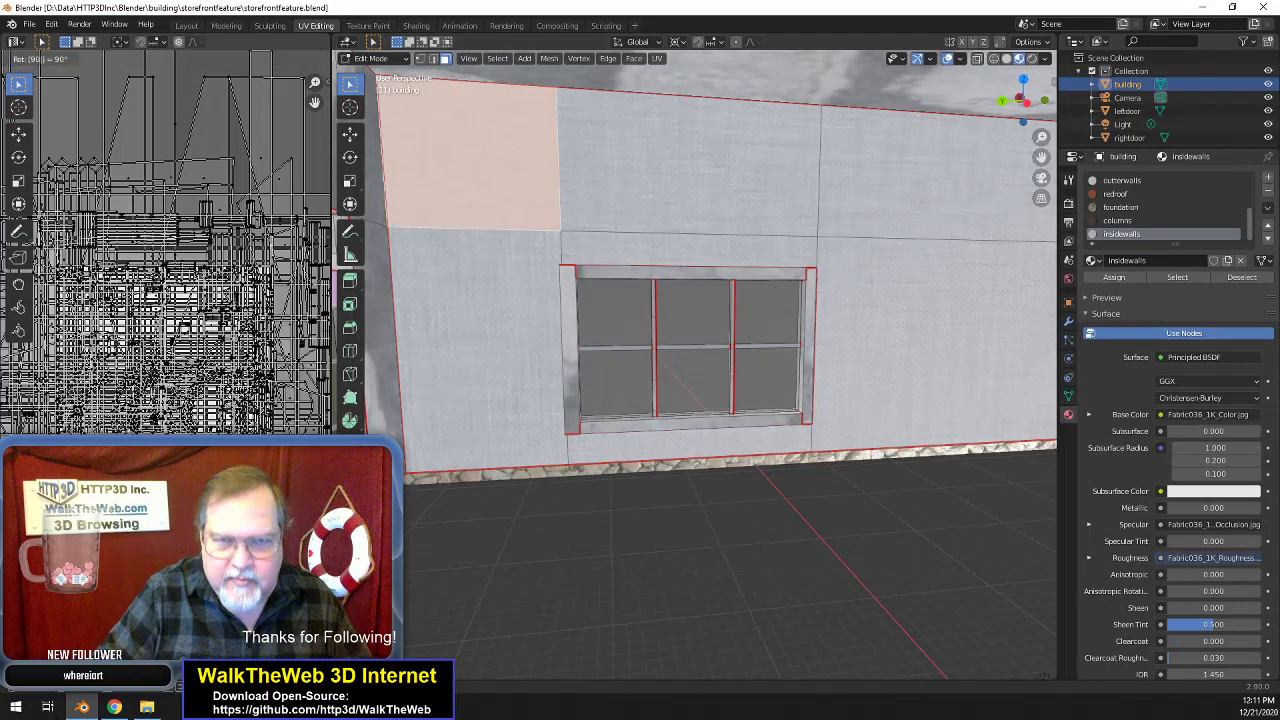
click(585, 524)
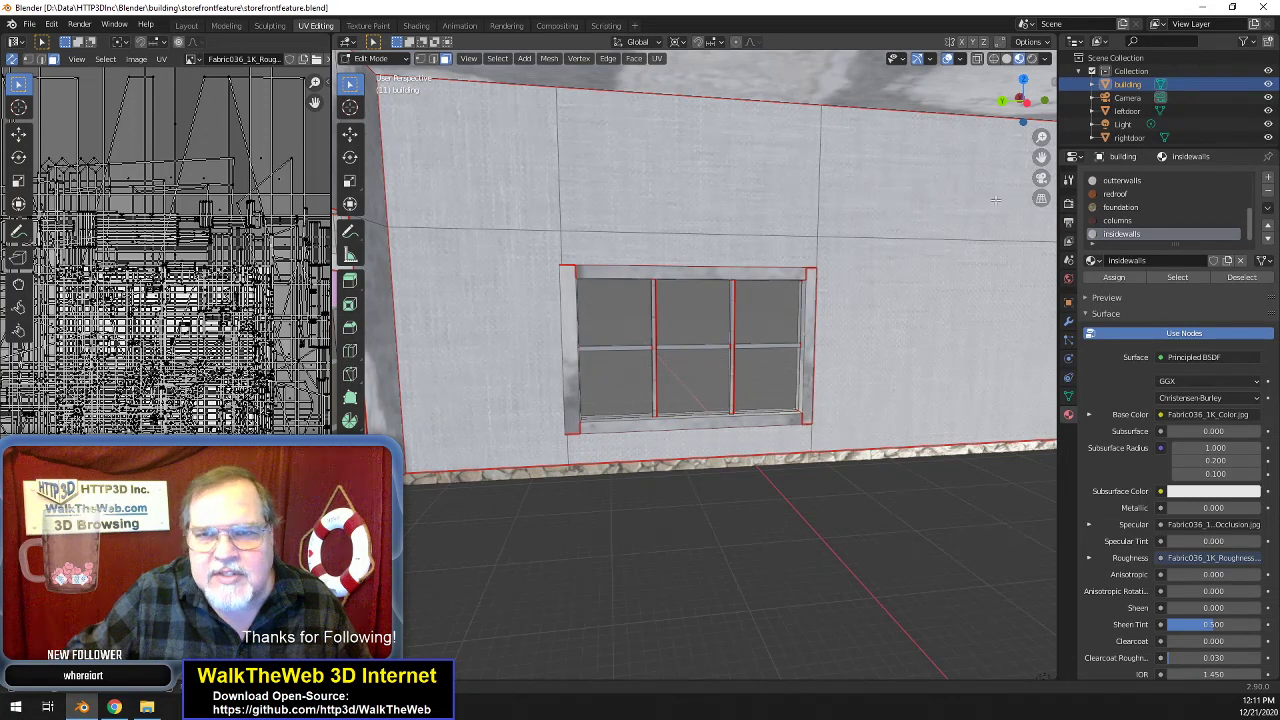
- Select all inner wall faces around the door adjoining the finished window wall, including the narrow side faces beside the bay window
drag(1034, 108, 920, 122)
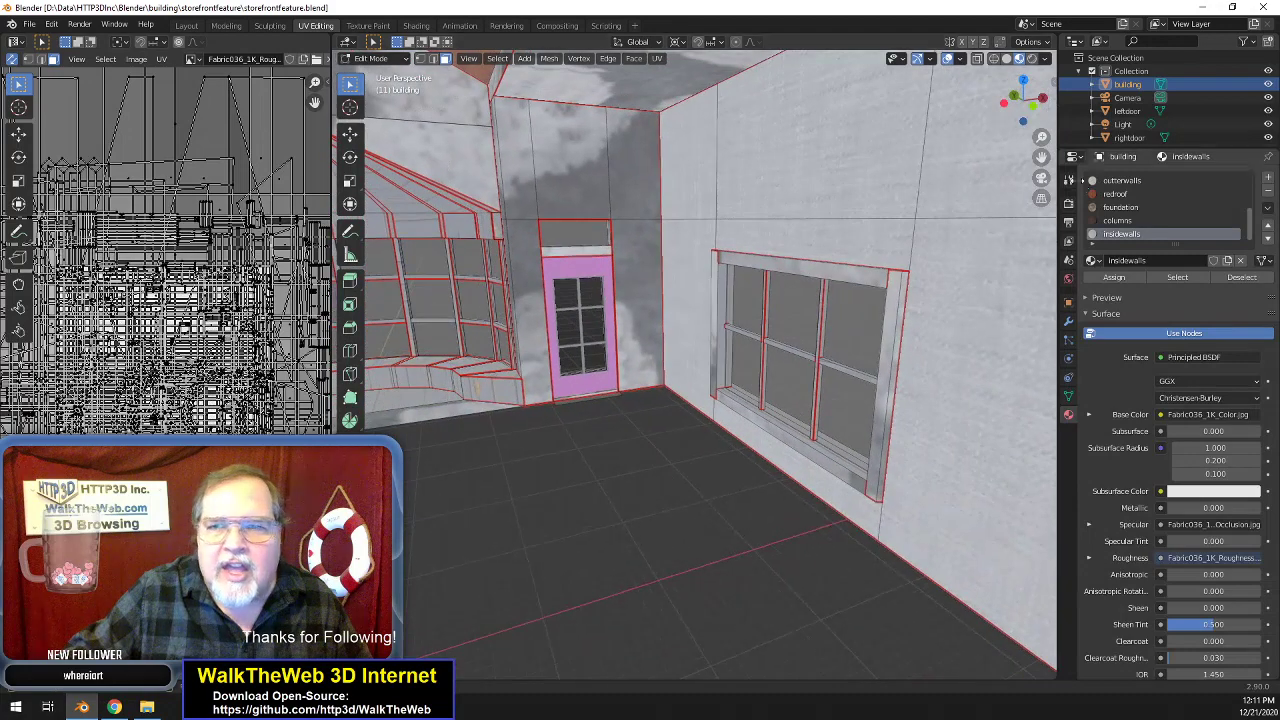
drag(1042, 158, 1238, 188)
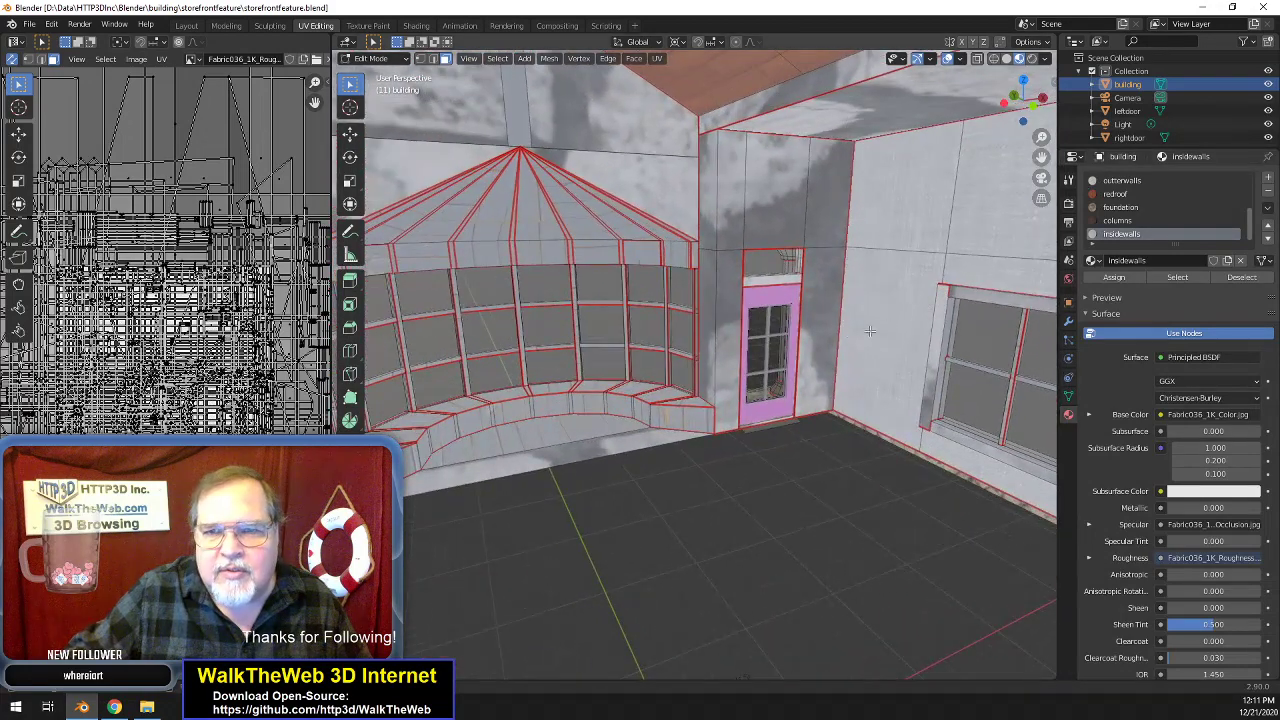
click(826, 345)
shift+click(814, 234)
shift+click(786, 216)
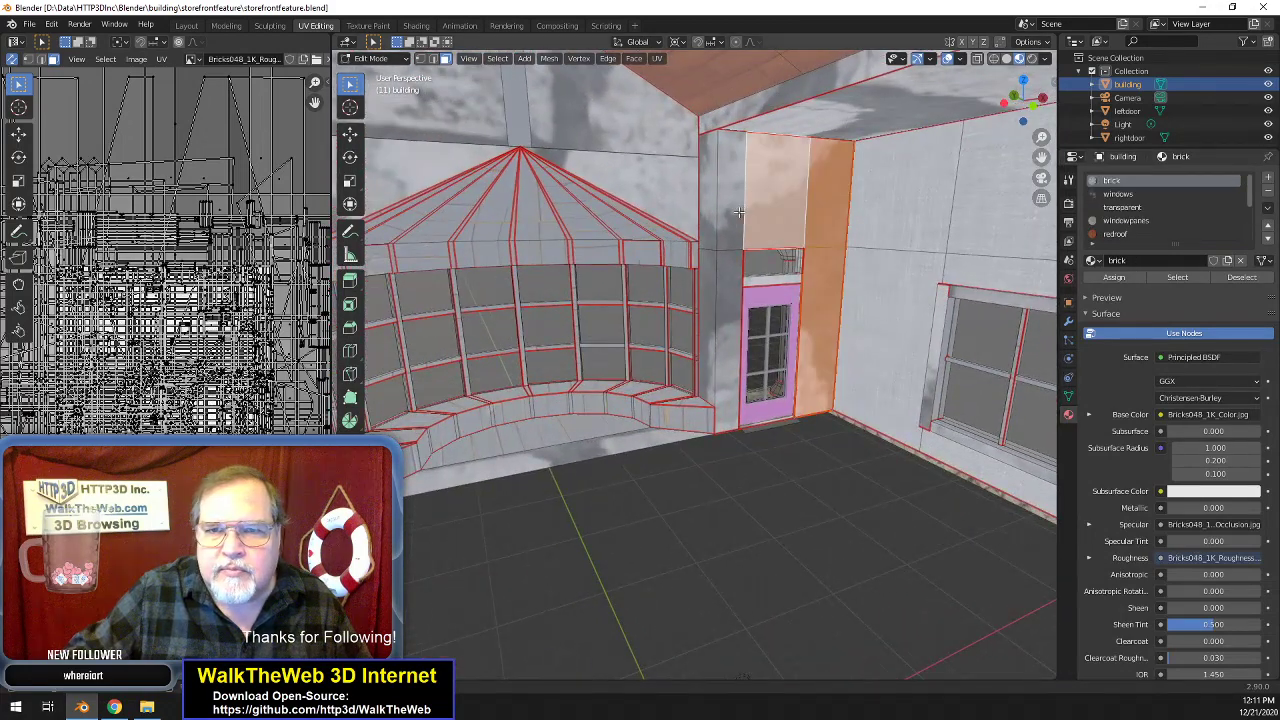
shift+click(720, 207)
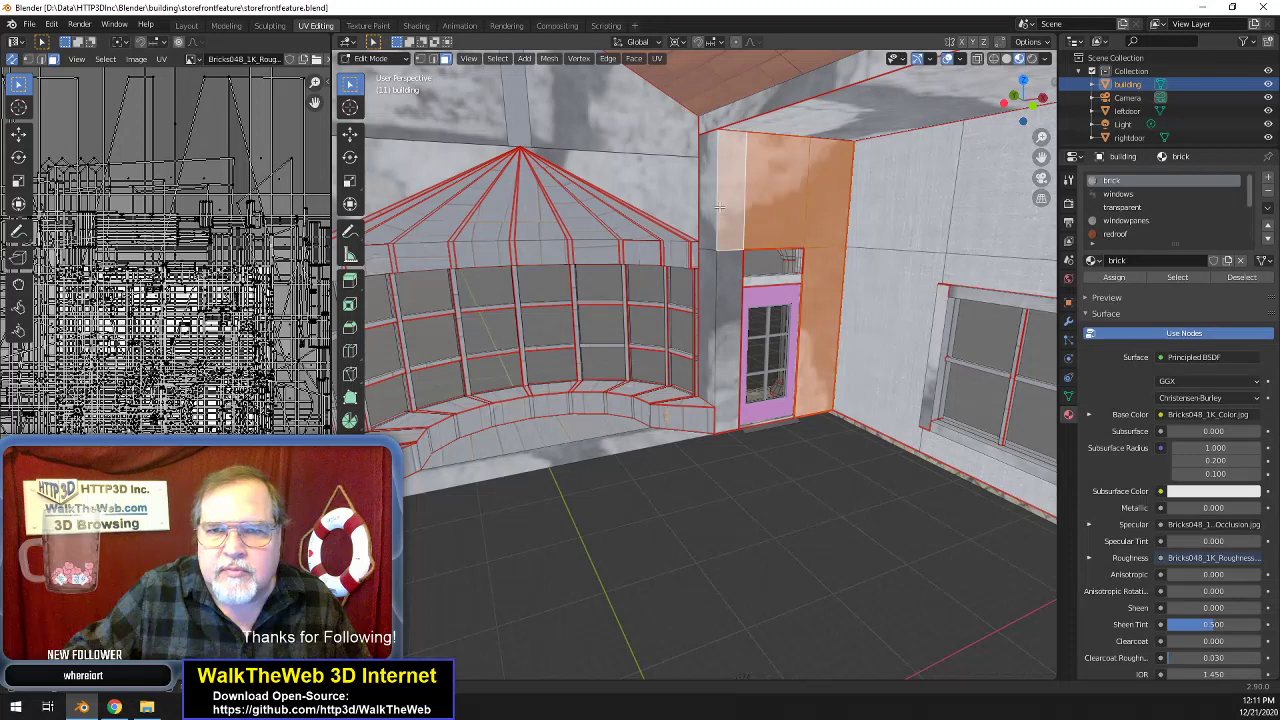
shift+click(706, 269)
shift+click(730, 263)
shift+click(709, 212)
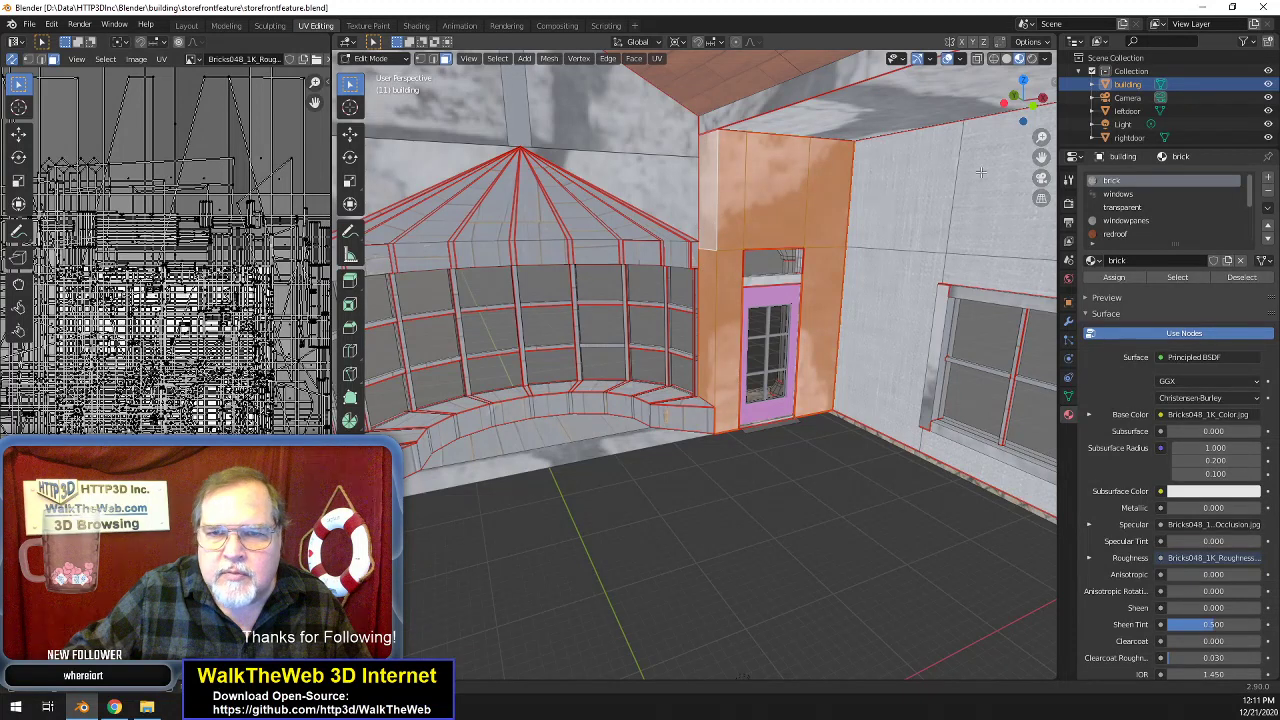
- Add the inner wall faces around the door on the other side of the bay window to the selection
drag(1022, 106, 1052, 110)
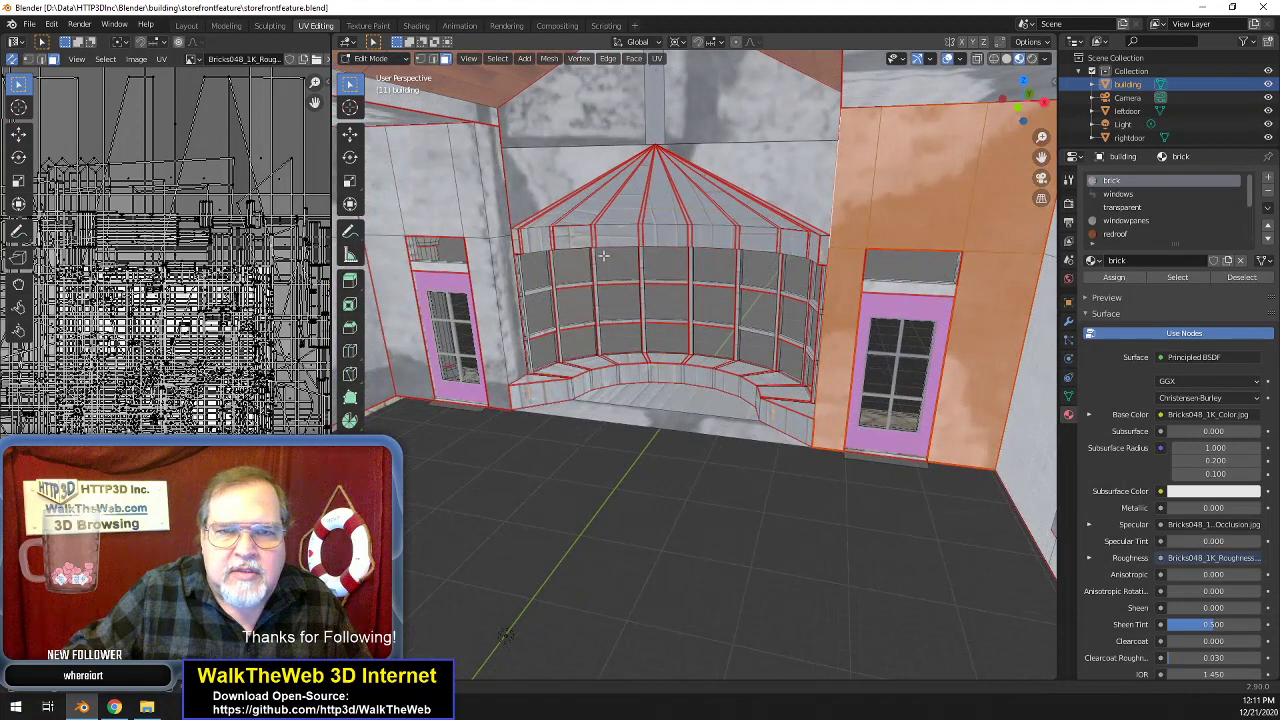
shift+click(498, 226)
shift+click(498, 267)
shift+click(480, 262)
shift+click(472, 205)
shift+click(430, 200)
shift+click(388, 250)
mouse_move(1042, 104)
mouse_down()
mouse_move(995, 108)
mouse_move(1046, 106)
mouse_up()
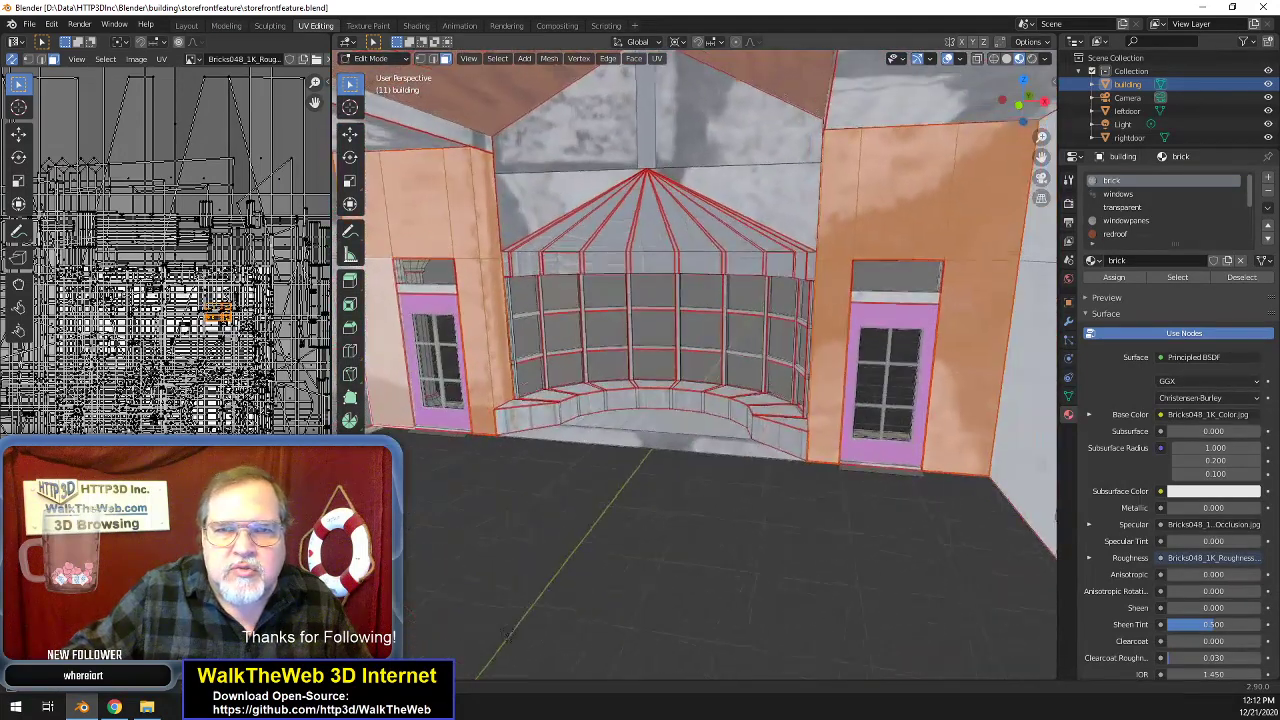
- Assign the insidewalls material to the selected wall faces around both doors and unwrap them
scroll(1127, 220, down, 3)
click(1127, 233)
click(1127, 278)
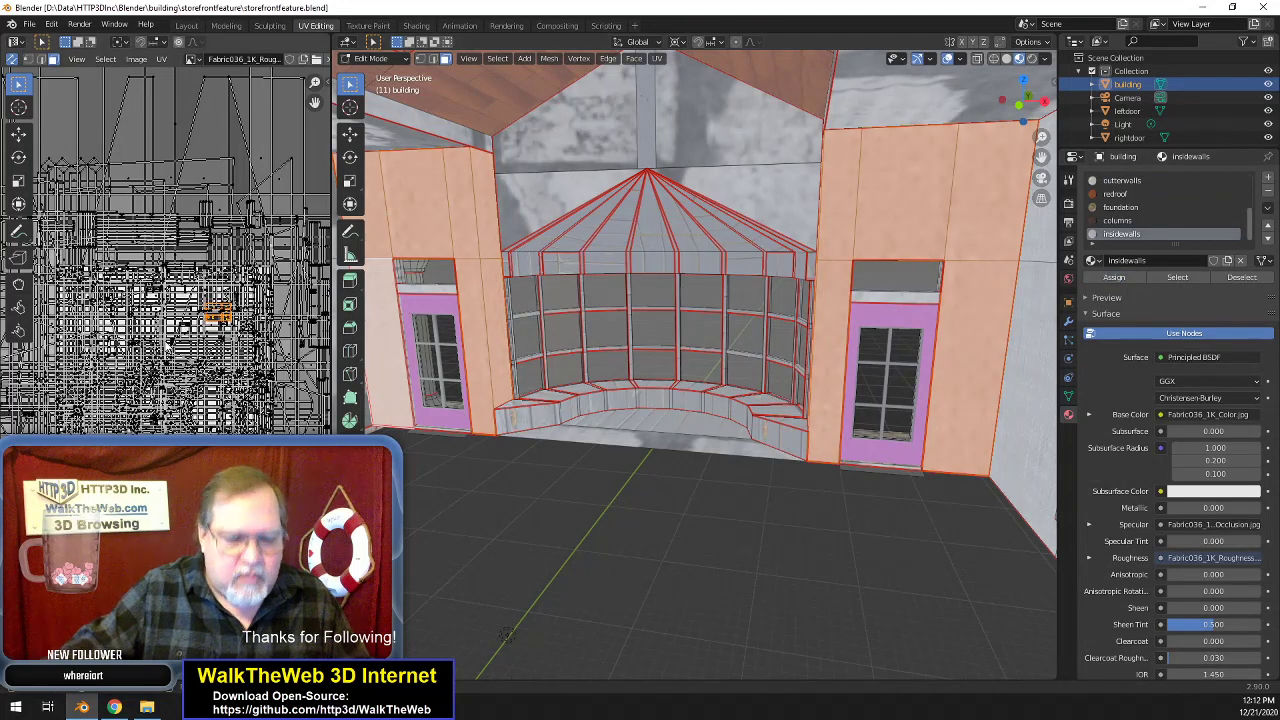
click(657, 58)
click(690, 75)
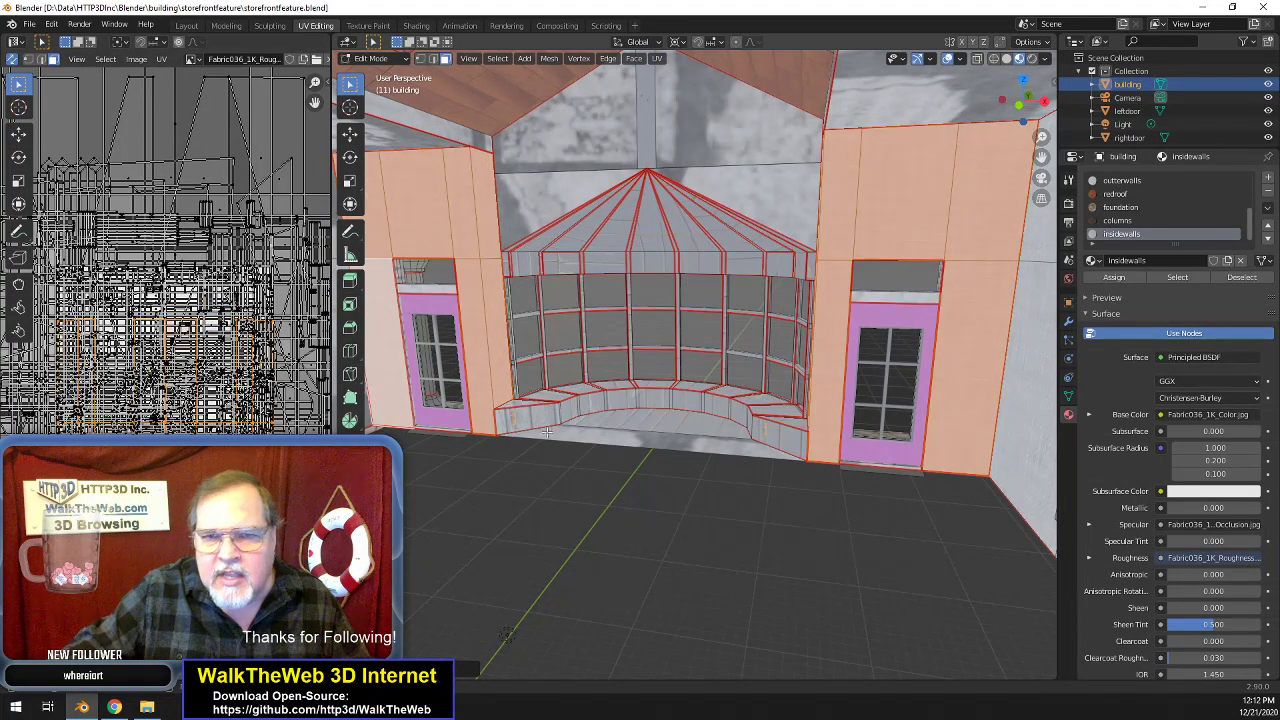
- Rotate the unwrapped UVs of the selected door wall faces, then deselect them and examine the fabric weave direction
scroll(846, 340, up, 2)
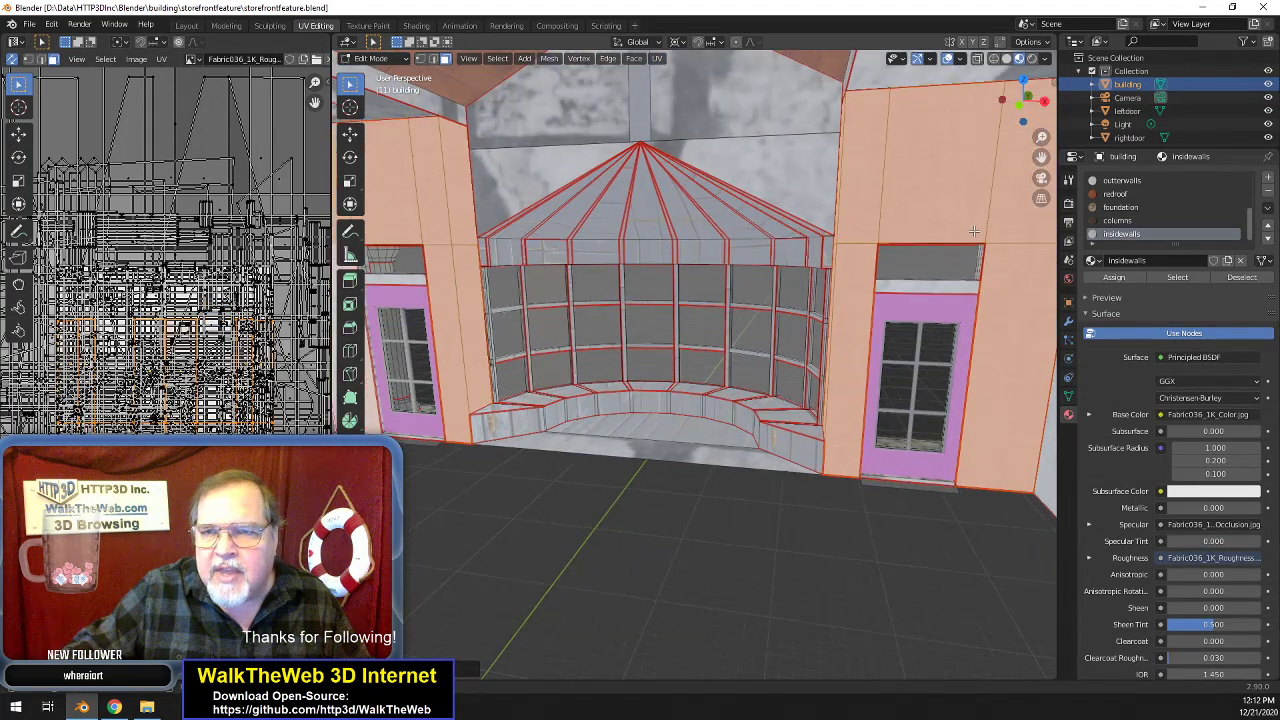
drag(1023, 122, 1140, 121)
middle_drag(929, 461, 1005, 577)
mouse_move(1023, 102)
mouse_down()
mouse_move(960, 100)
mouse_move(1021, 102)
mouse_up()
middle_drag(1005, 587, 1045, 506)
drag(1023, 102, 988, 103)
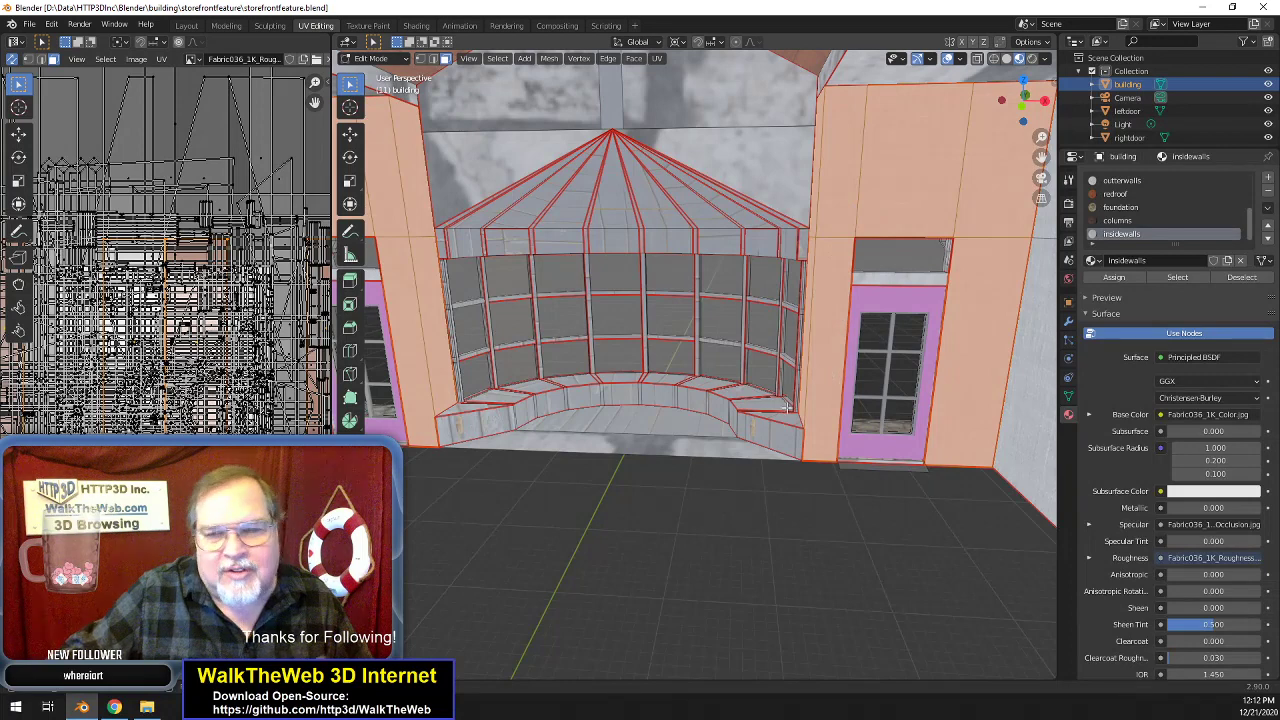
scroll(854, 386, up, 3)
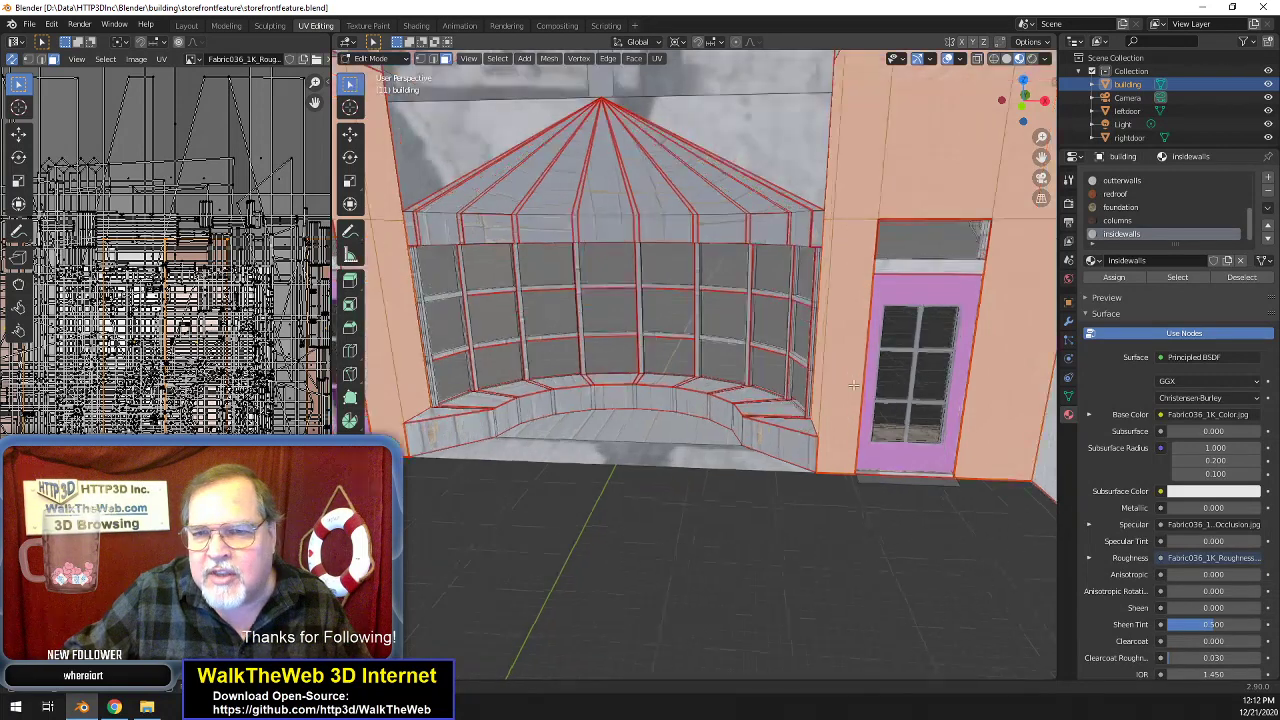
scroll(856, 378, down, 2)
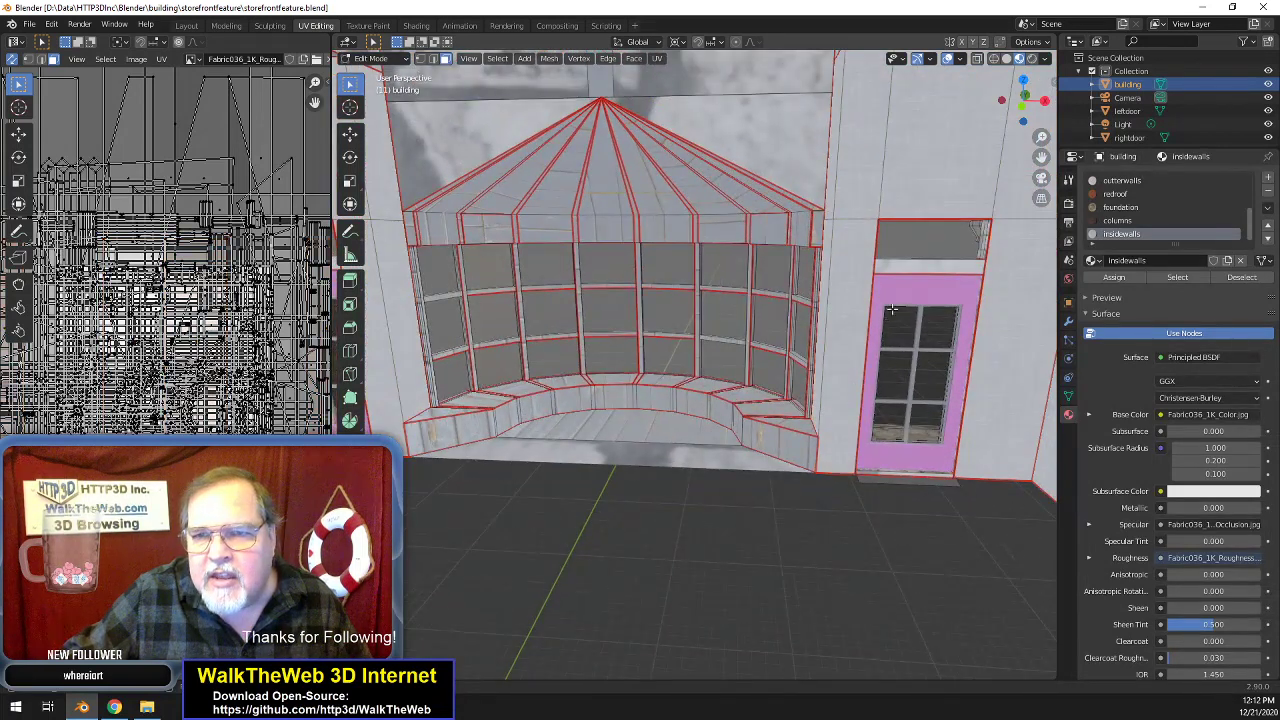
scroll(890, 308, down, 2)
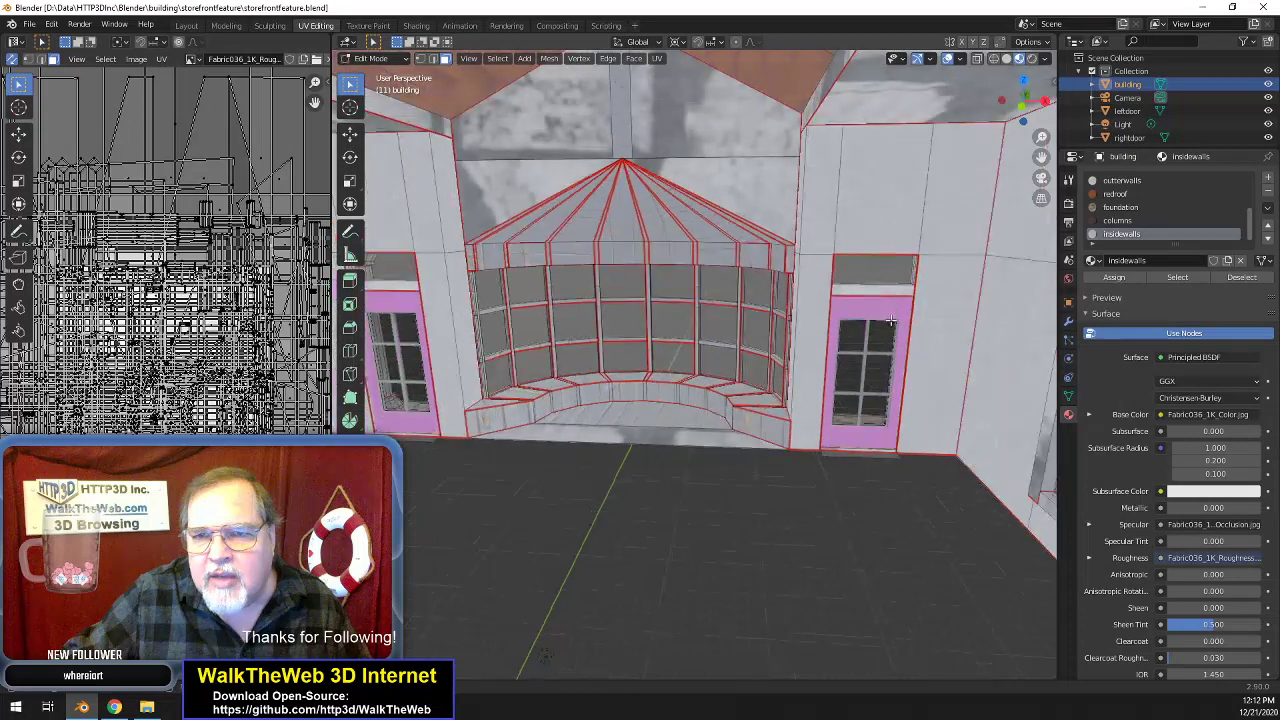
- Rotate the UVs of the wall faces above the right-hand door, and those of the faces beside it, by 90 degrees
click(966, 217)
shift+click(849, 210)
shift+click(824, 205)
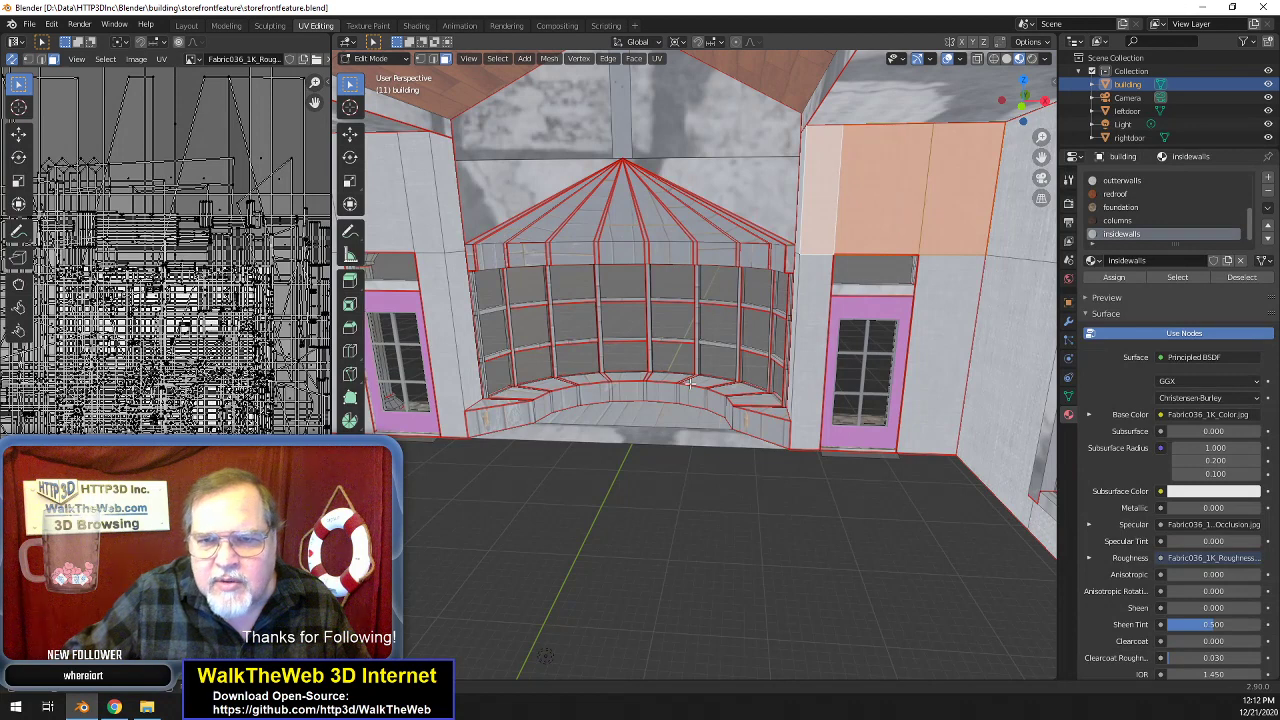
shift+click(796, 227)
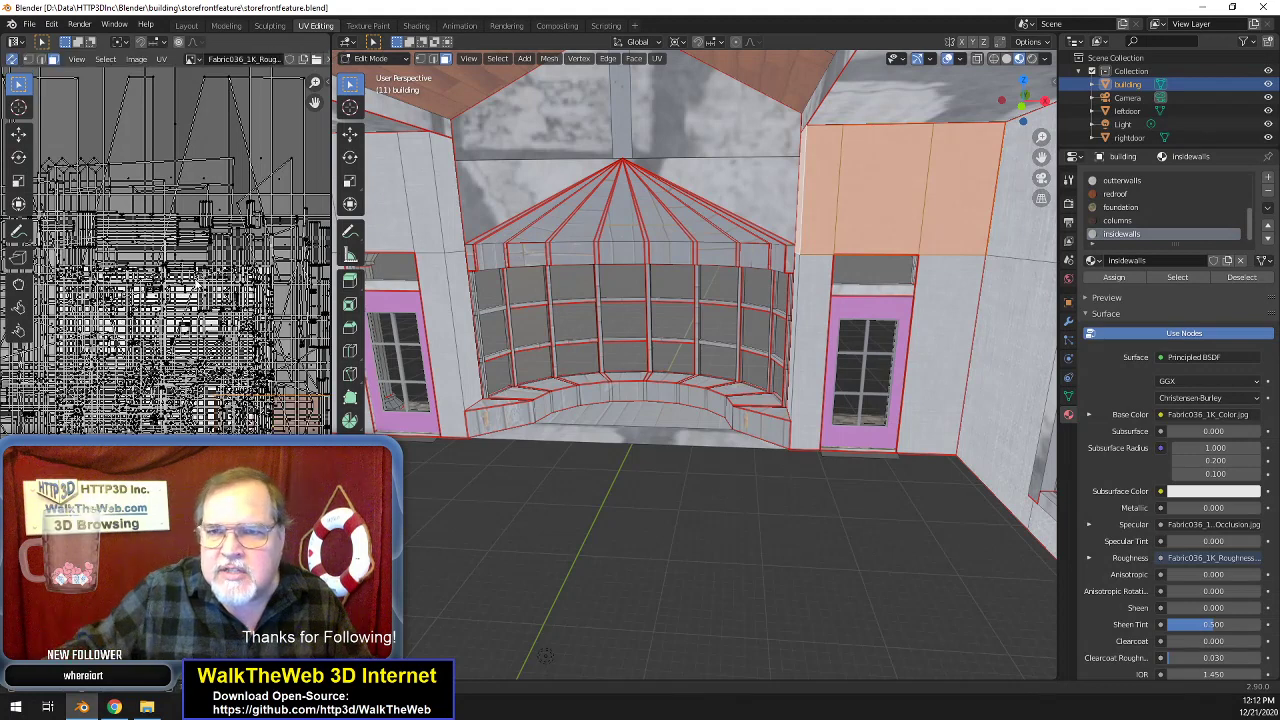
click(811, 496)
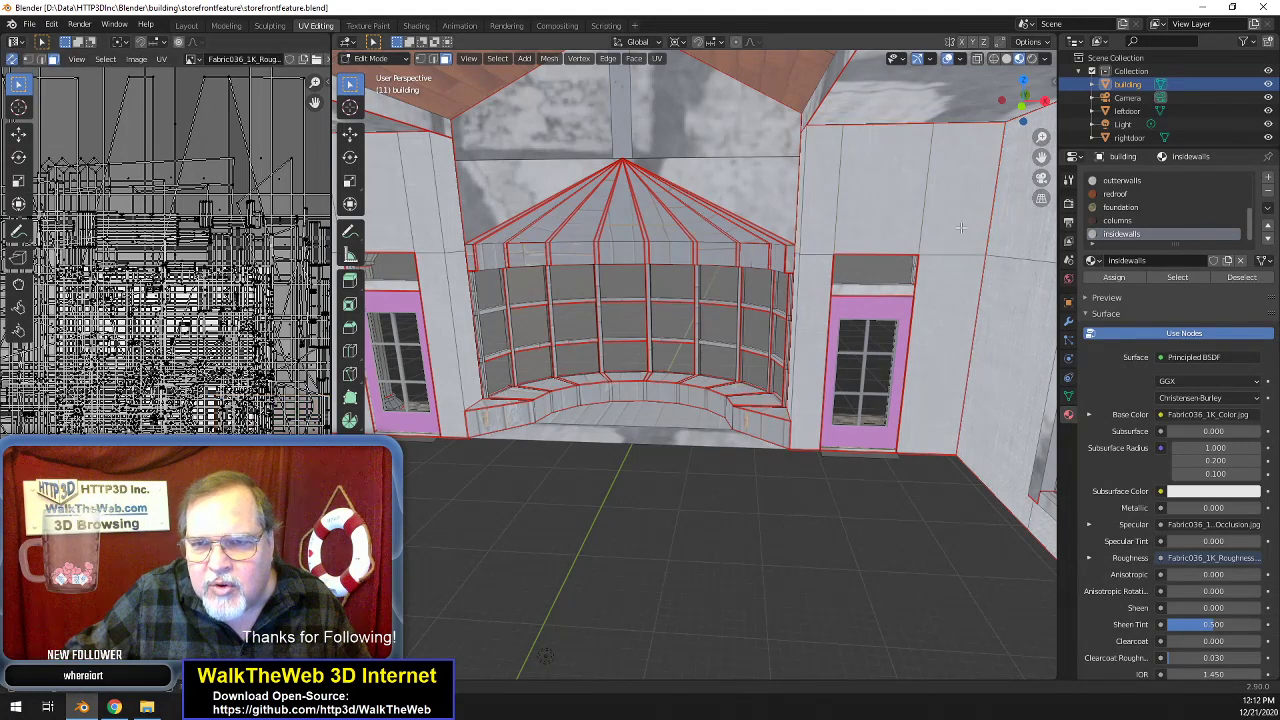
click(952, 372)
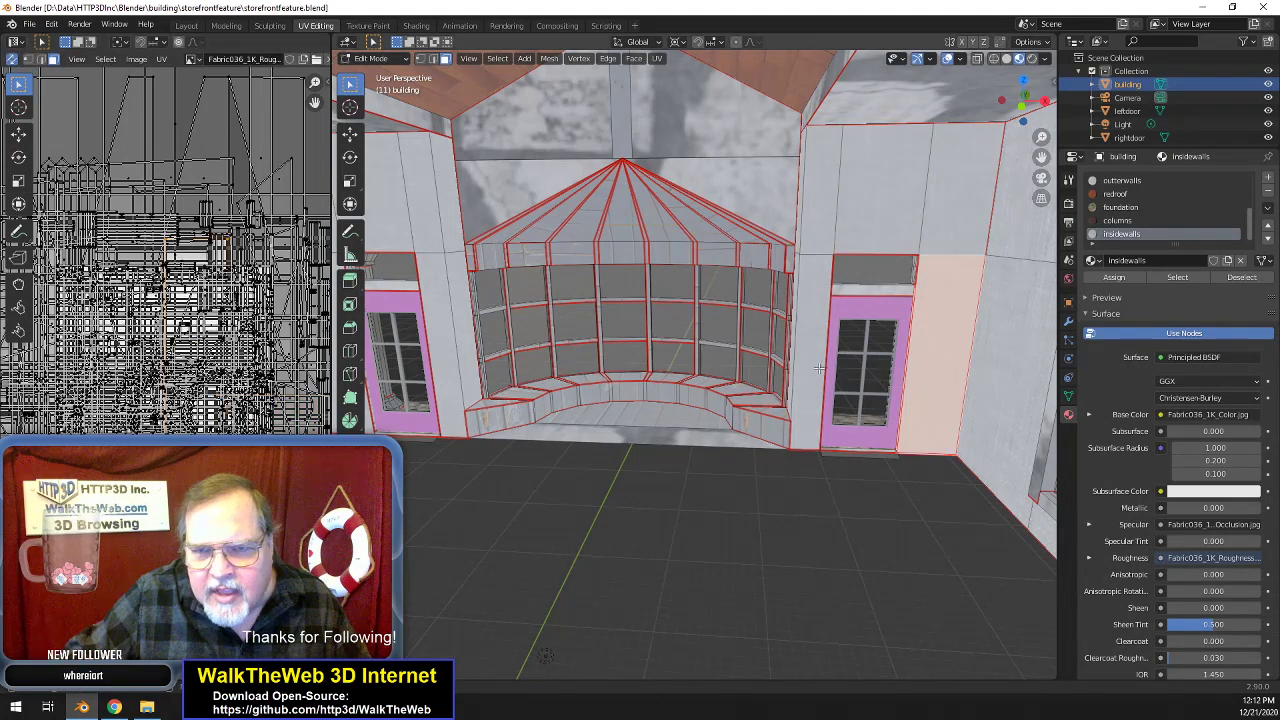
shift+click(801, 356)
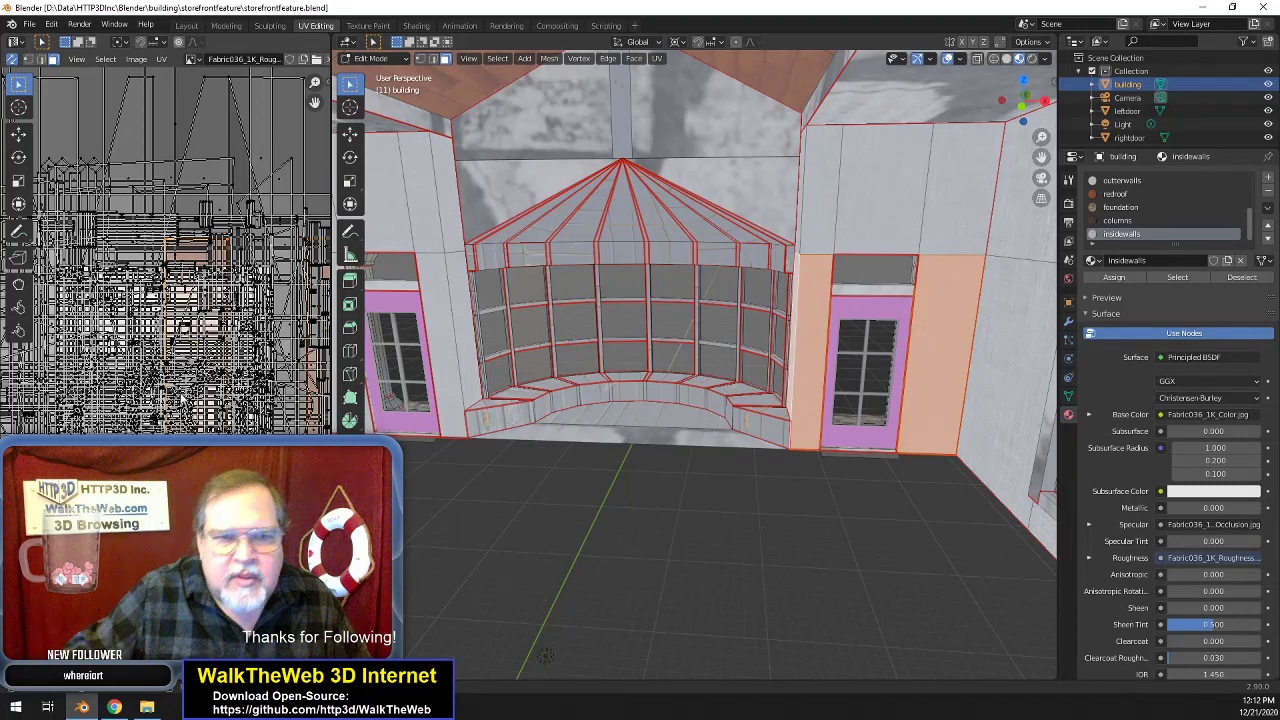
text(r90)
key(Return)
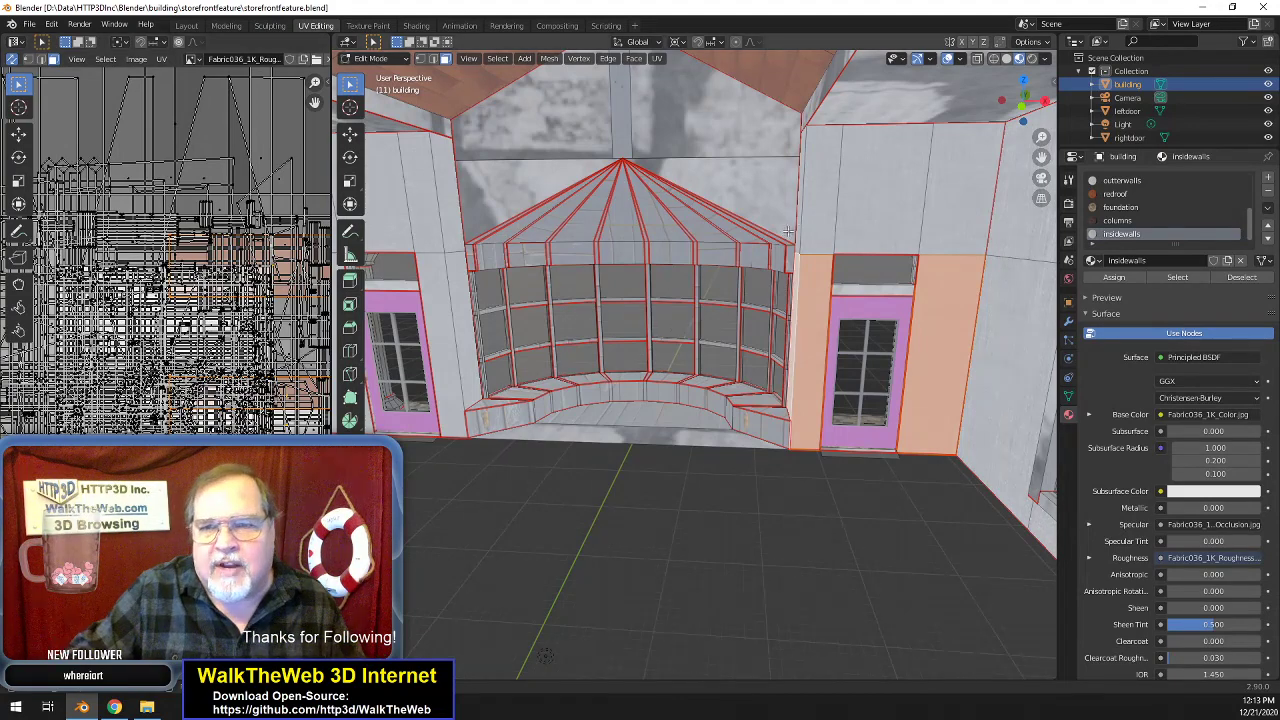
- Rotate the UVs of the lower wall faces on both sides of the left-hand door by 90 degrees and deselect them
middle_drag(700, 240, 581, 291)
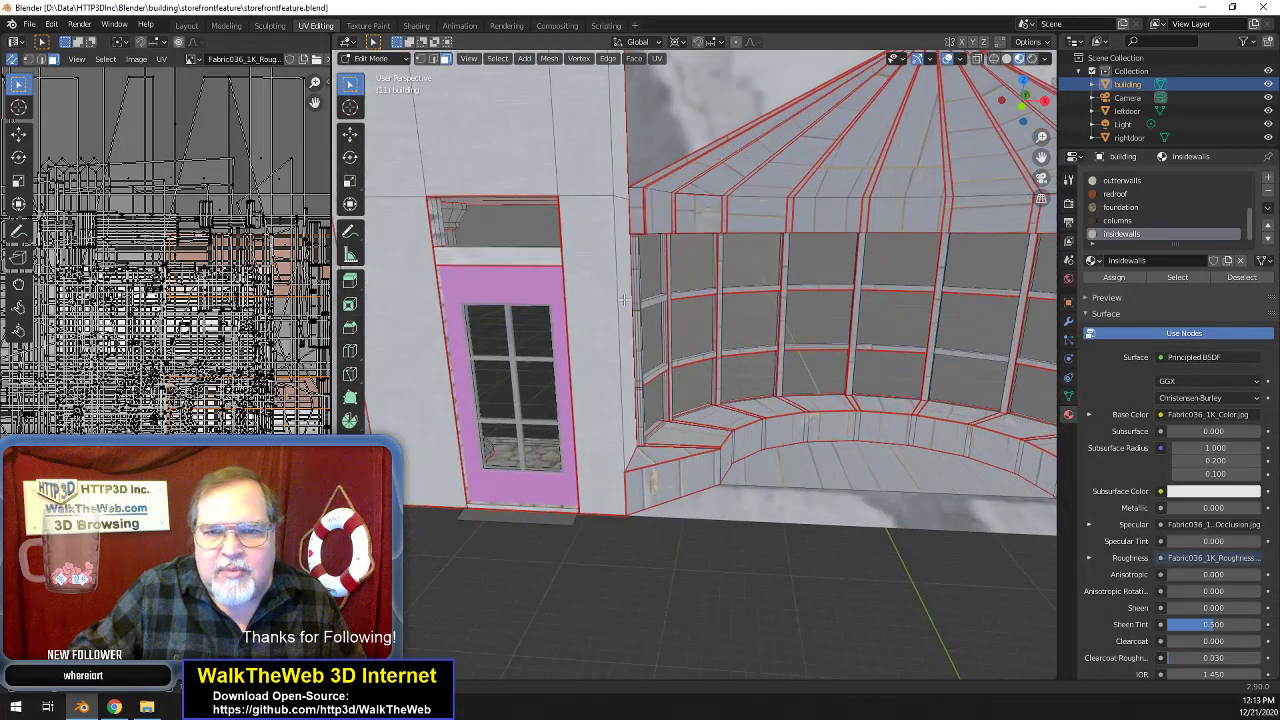
click(623, 299)
shift+click(592, 327)
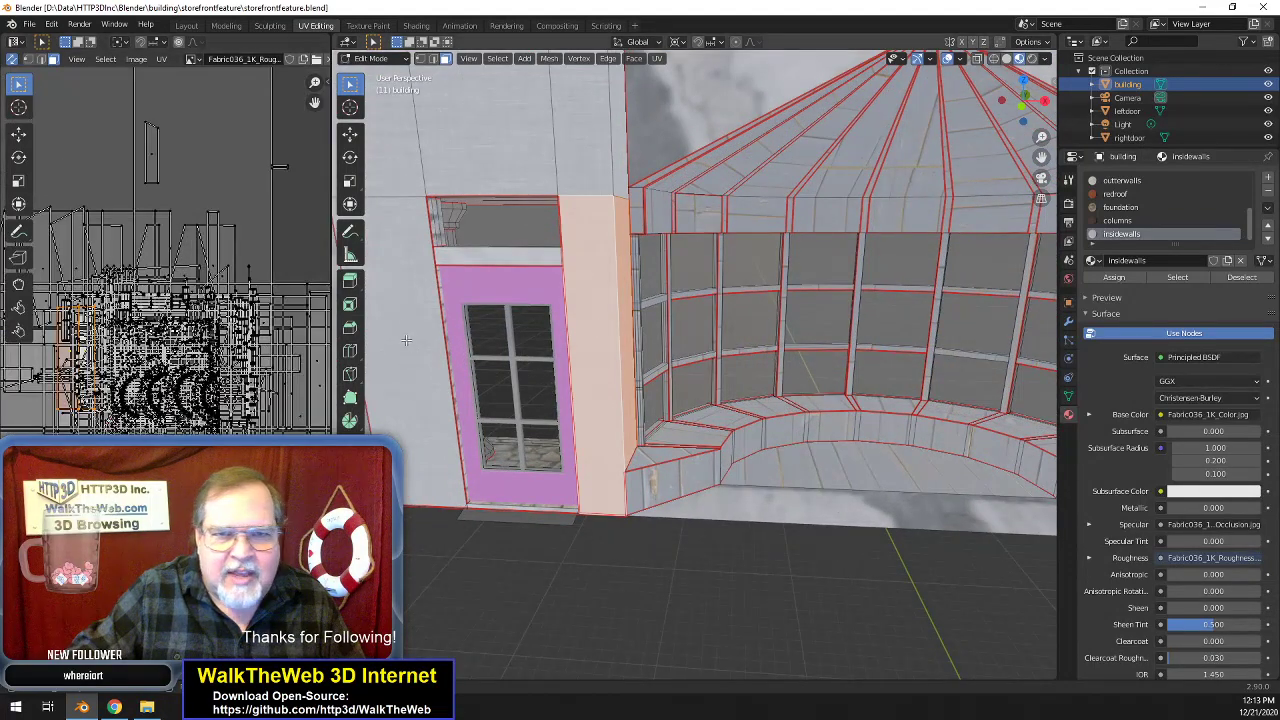
shift+click(444, 352)
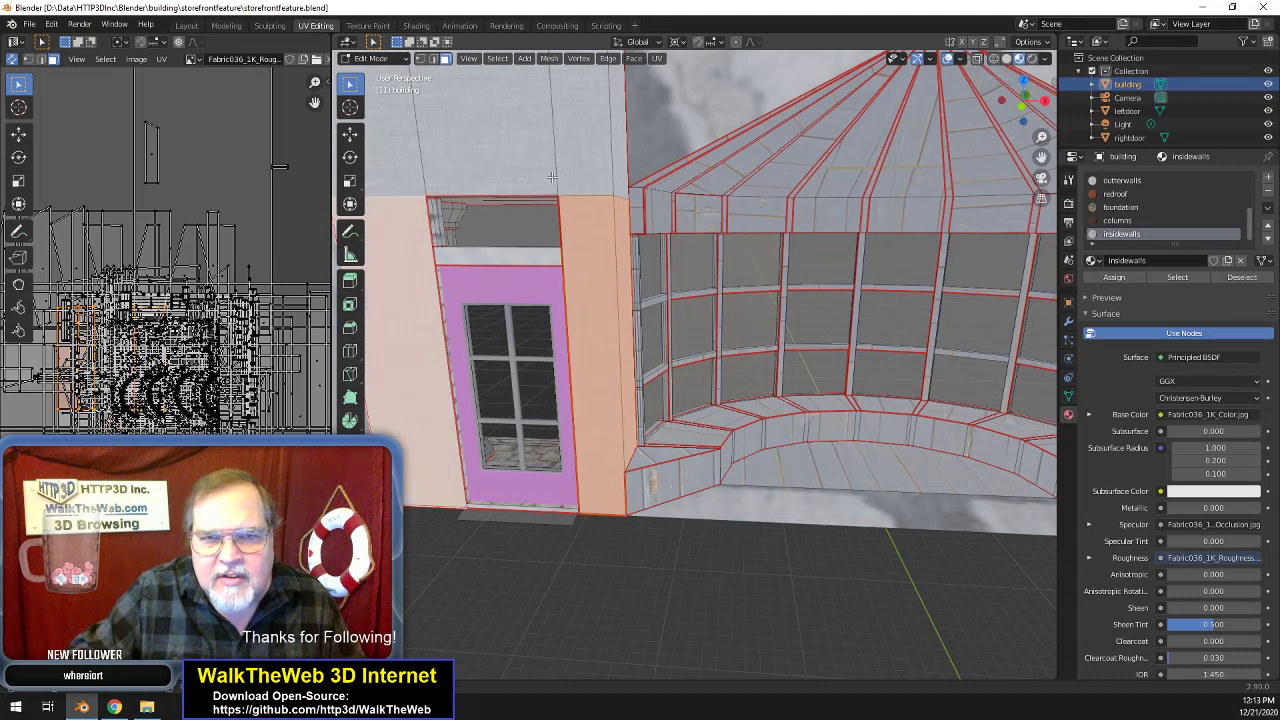
middle_drag(553, 219, 540, 296)
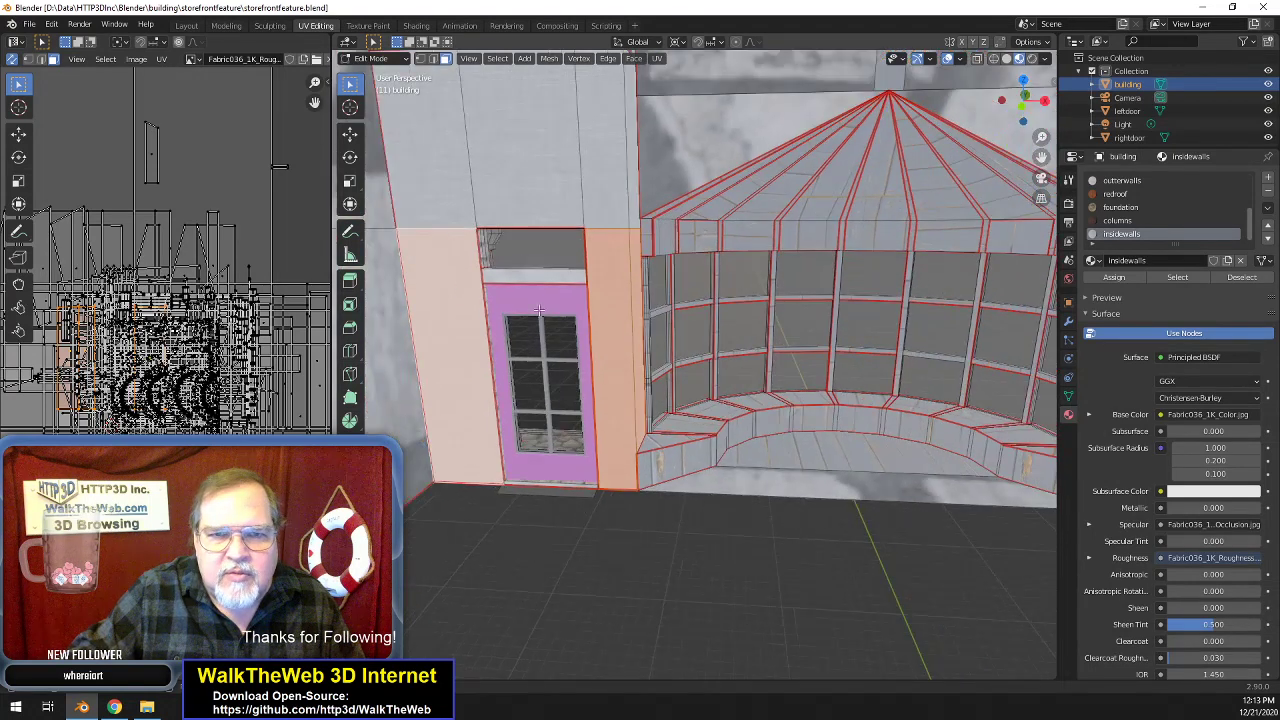
text(r90)
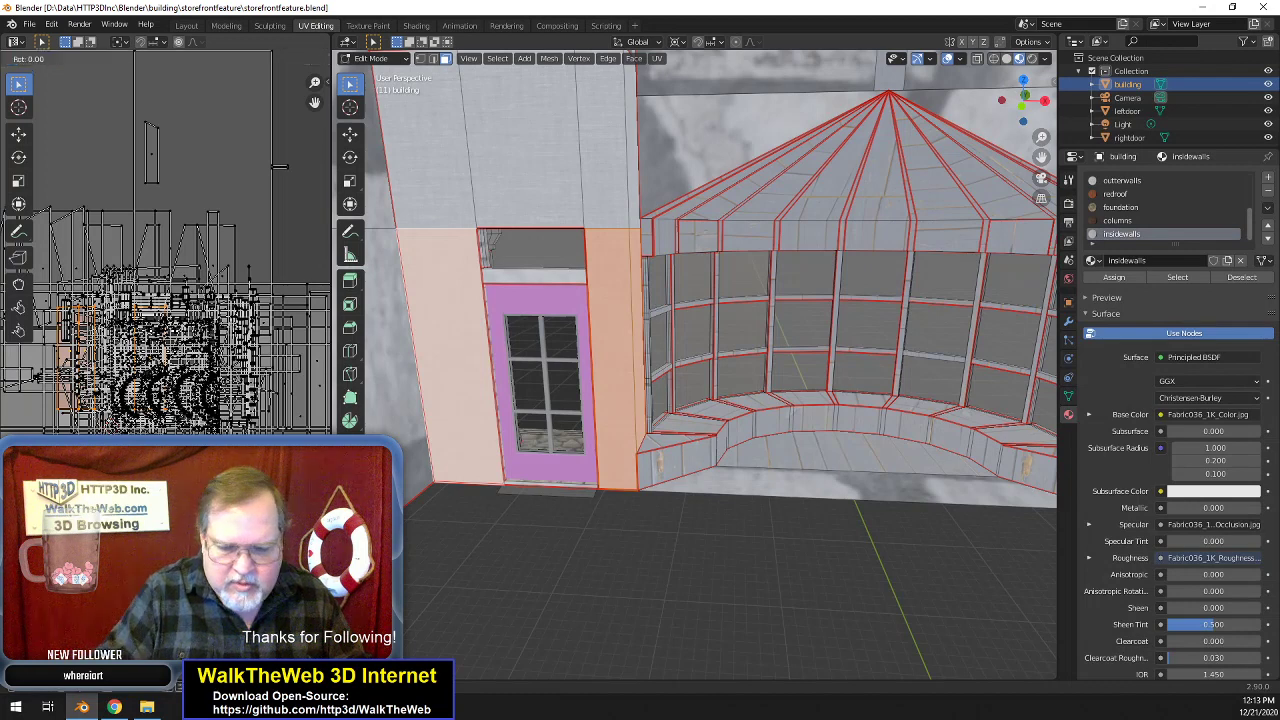
key(Return)
click(715, 587)
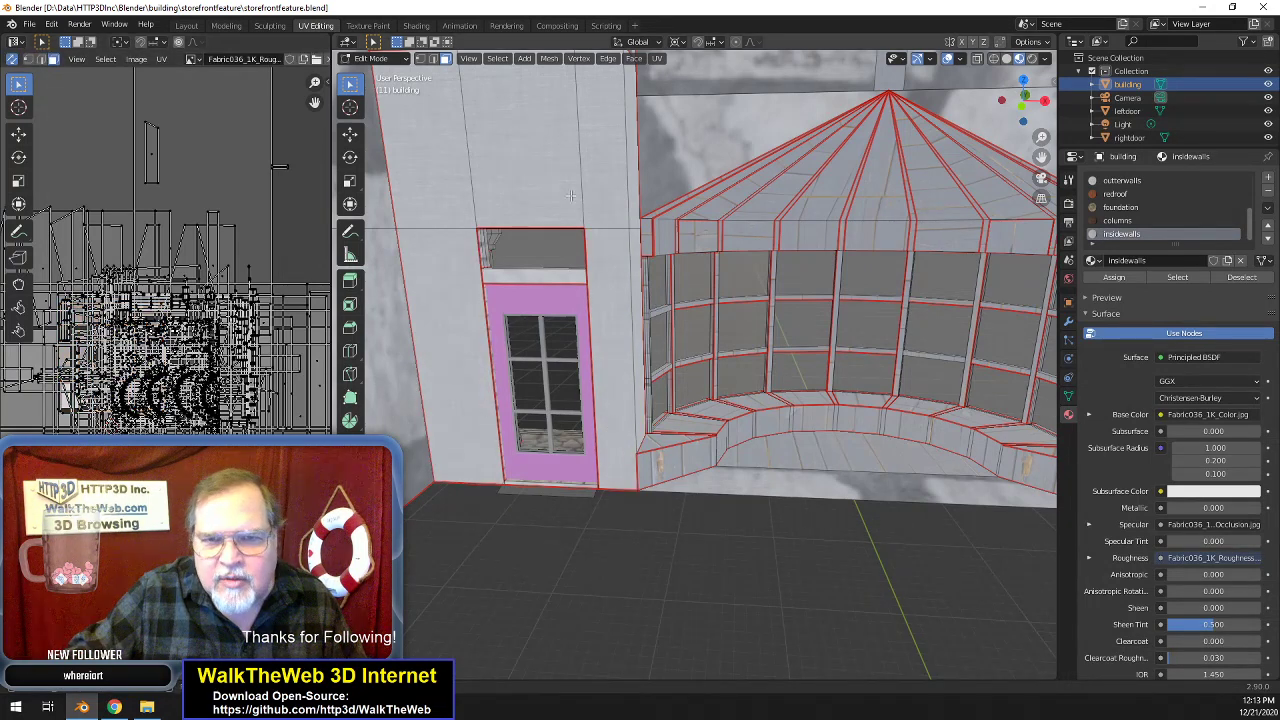
- Rotate the UVs of the upper wall faces around the left-hand door, then check the faces around the right-hand door
click(606, 150)
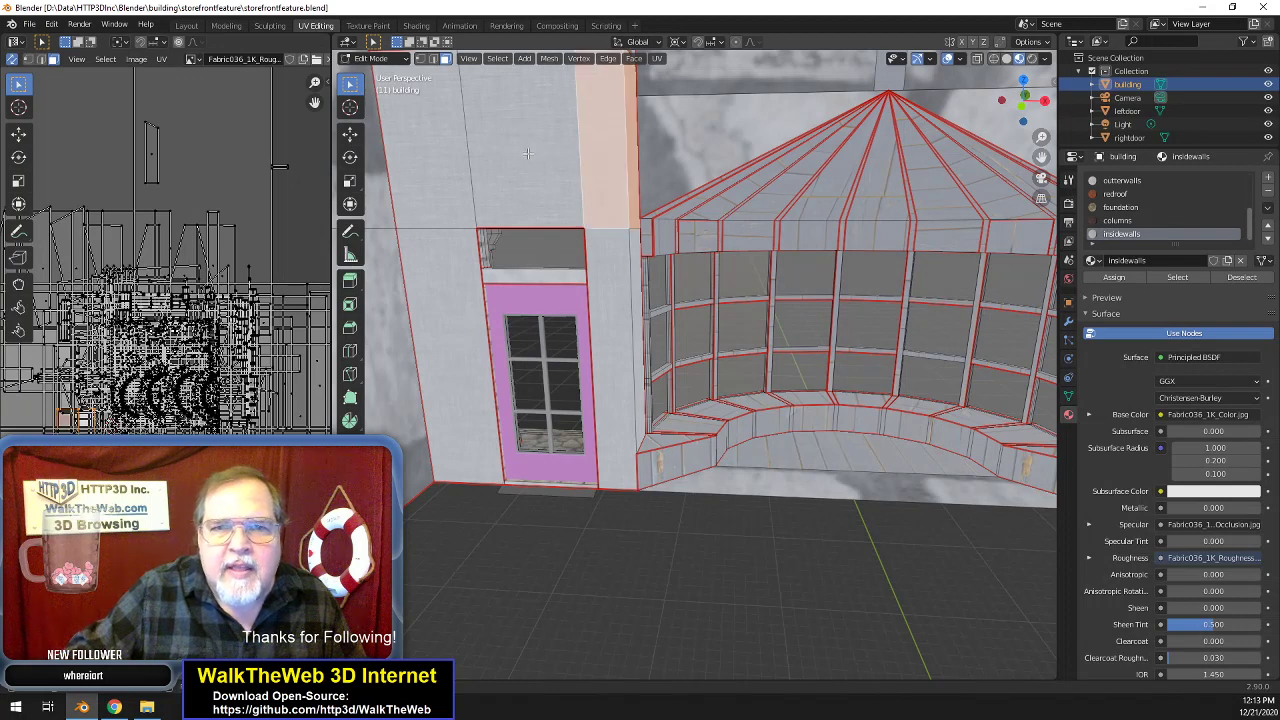
shift+click(439, 150)
shift+click(500, 158)
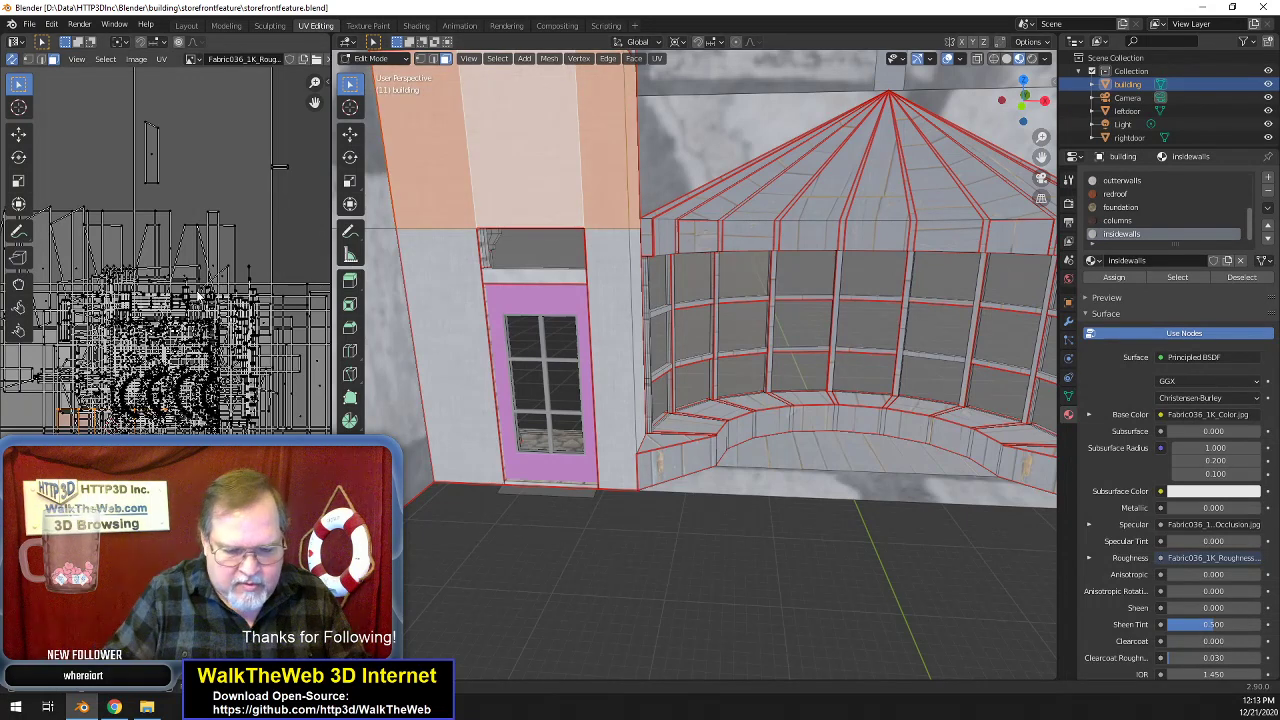
click(673, 549)
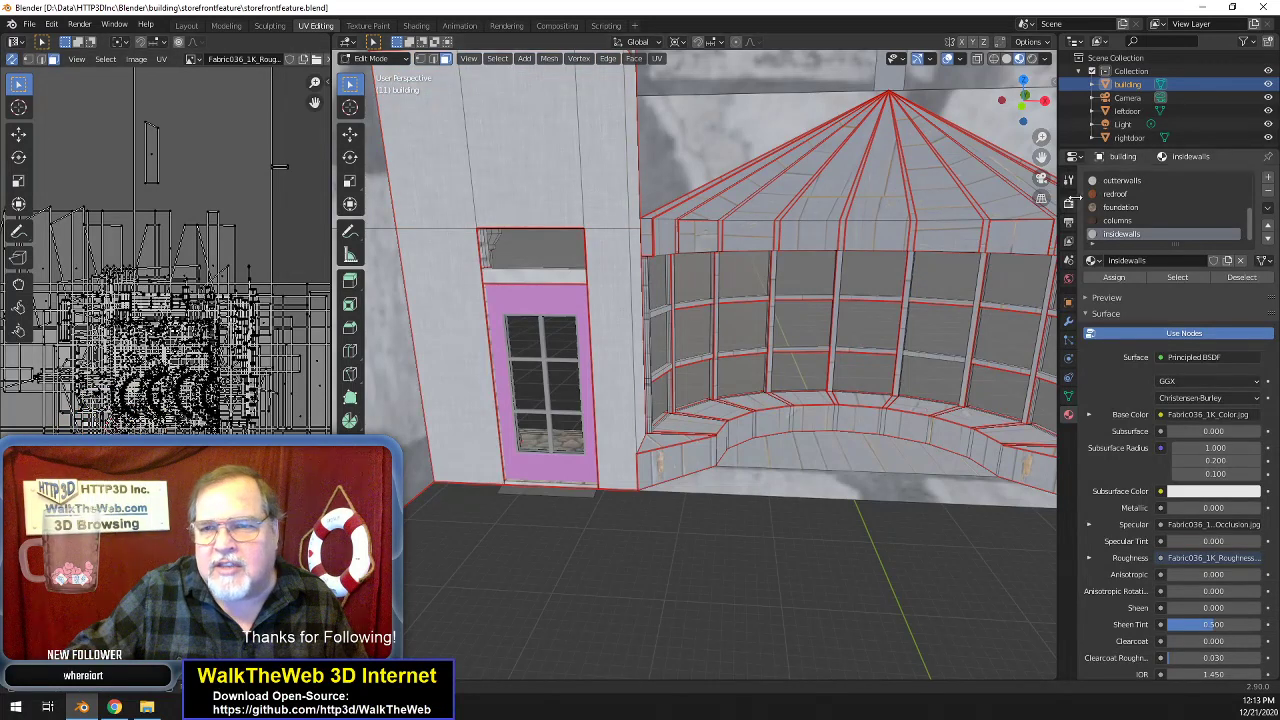
mouse_move(1041, 157)
mouse_down()
mouse_move(710, 150)
mouse_move(1040, 157)
mouse_up()
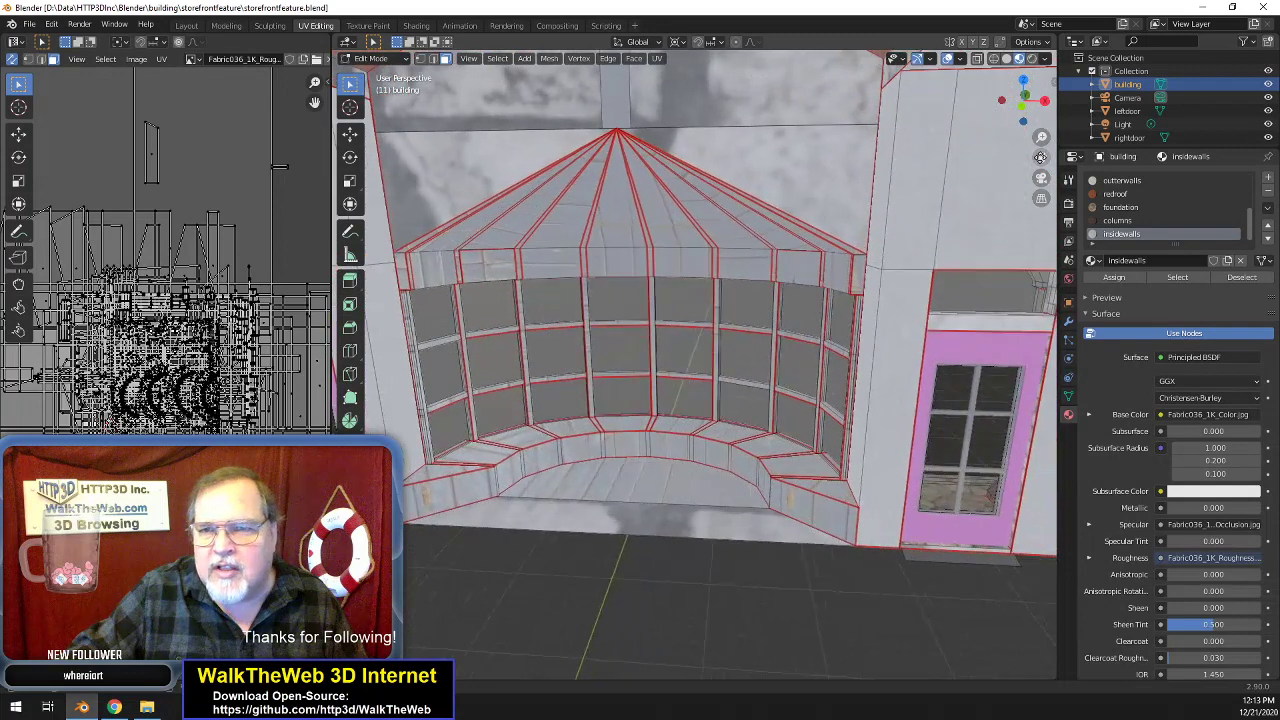
click(909, 232)
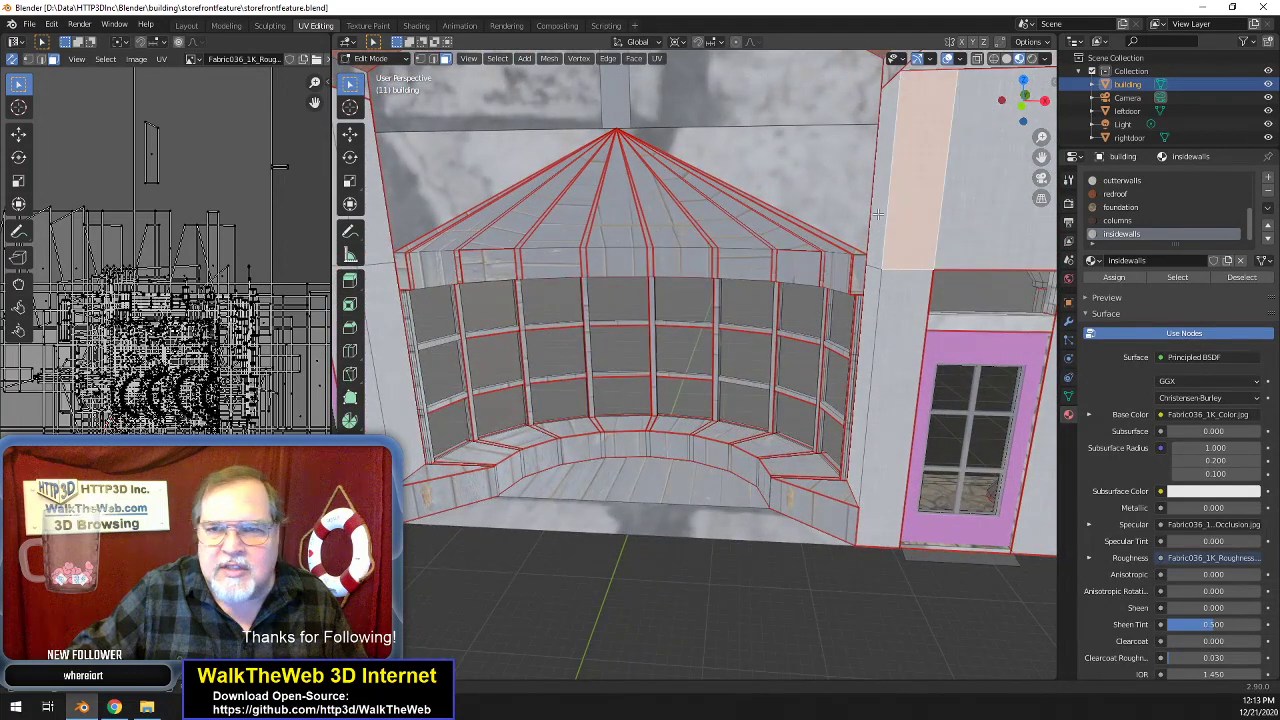
click(971, 245)
click(860, 341)
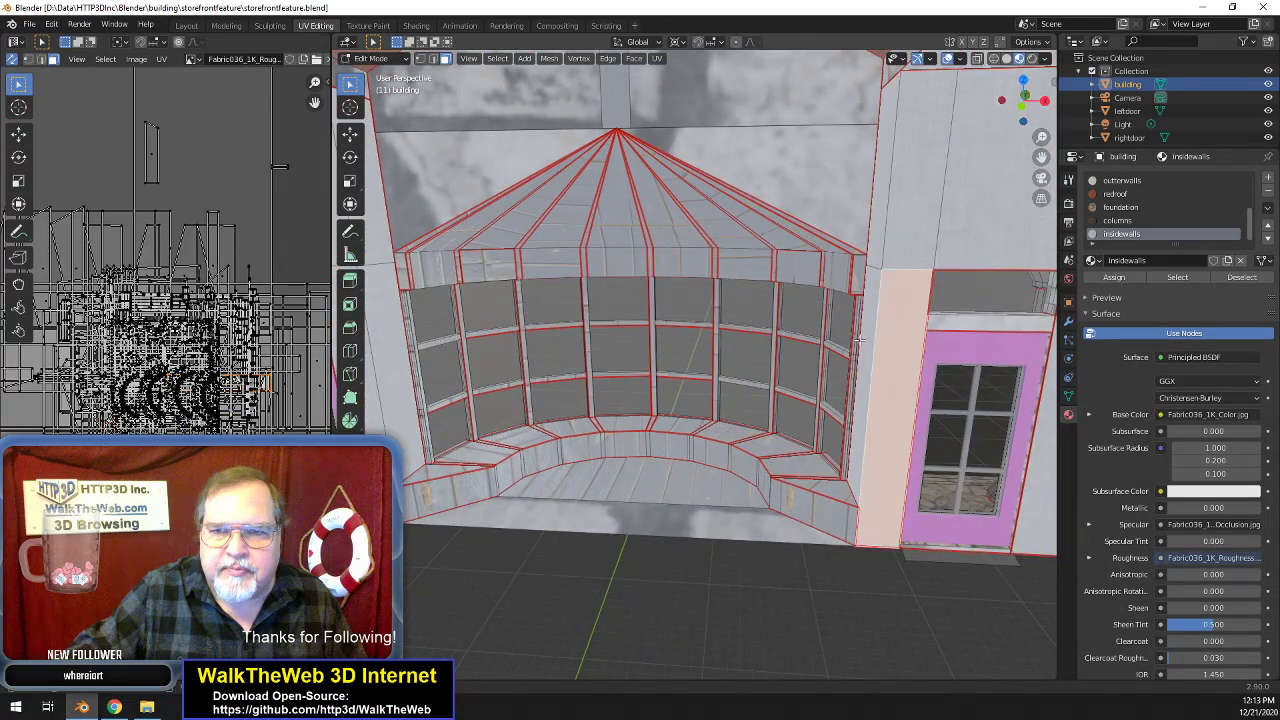
- Select all wall faces around the side window next to the right-hand door and scale their UVs by 2
drag(1031, 108, 911, 173)
click(775, 210)
shift+click(796, 288)
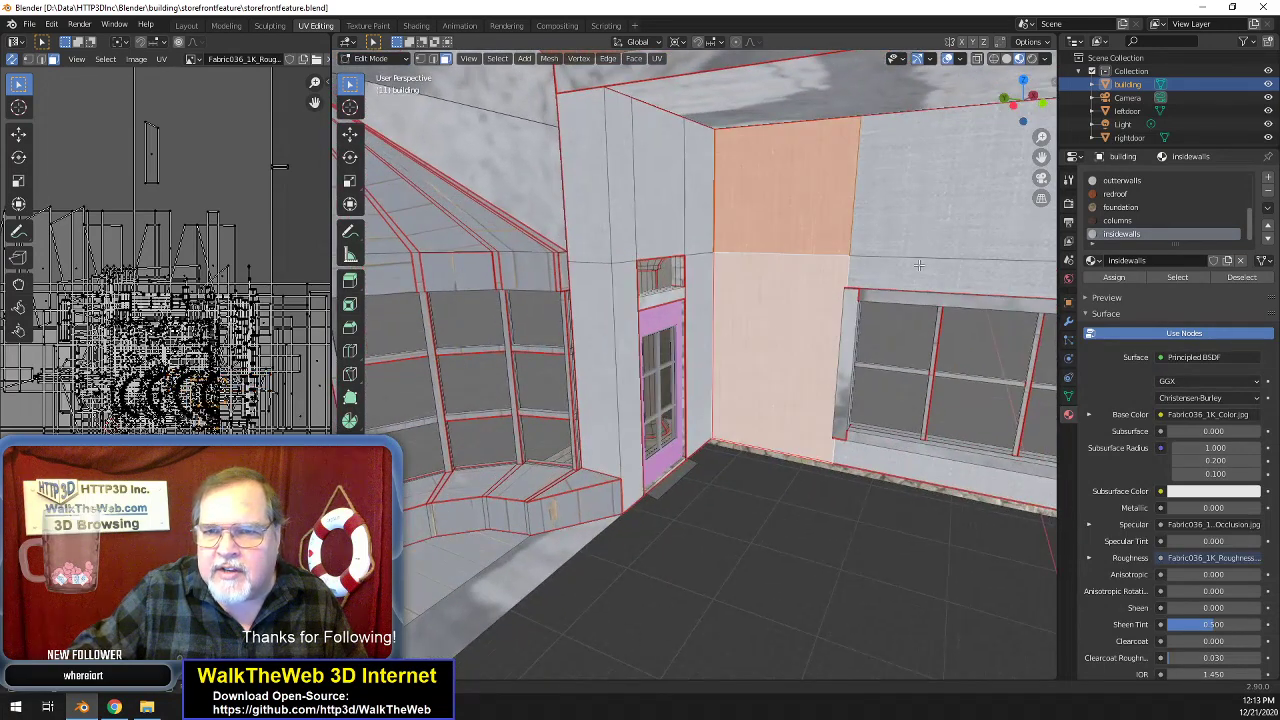
shift+click(918, 263)
shift+click(970, 475)
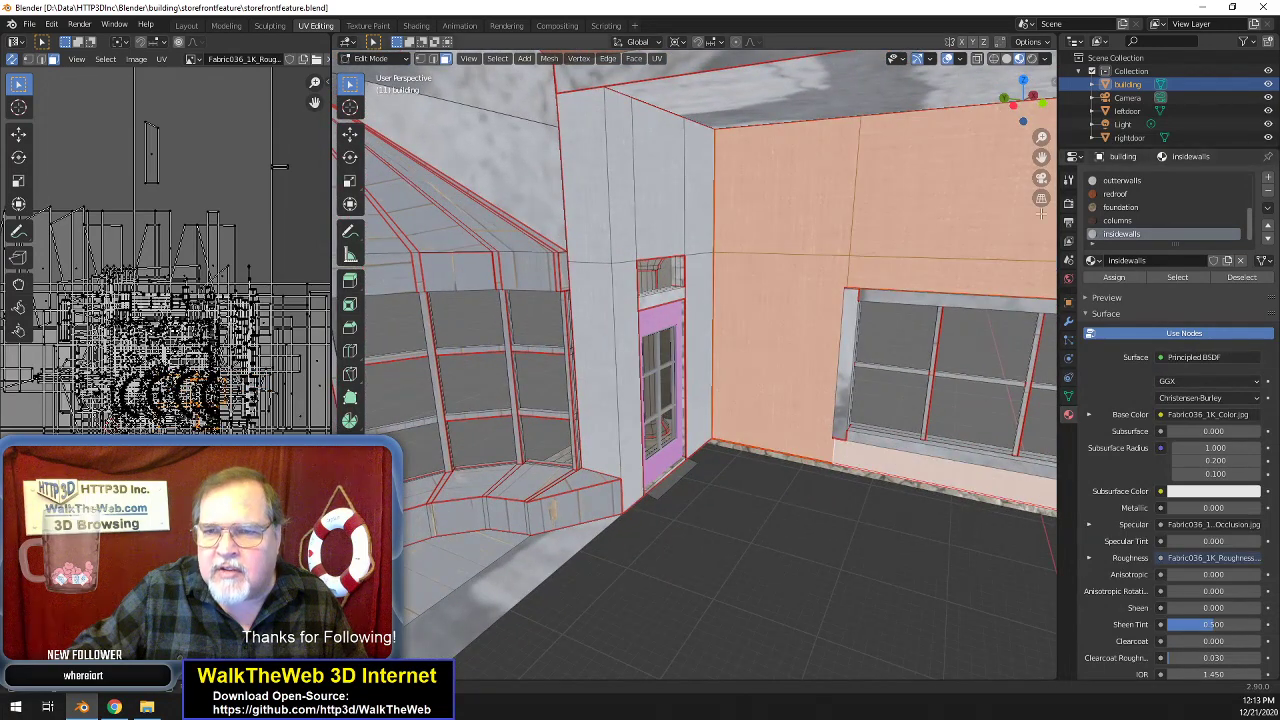
drag(1041, 157, 780, 165)
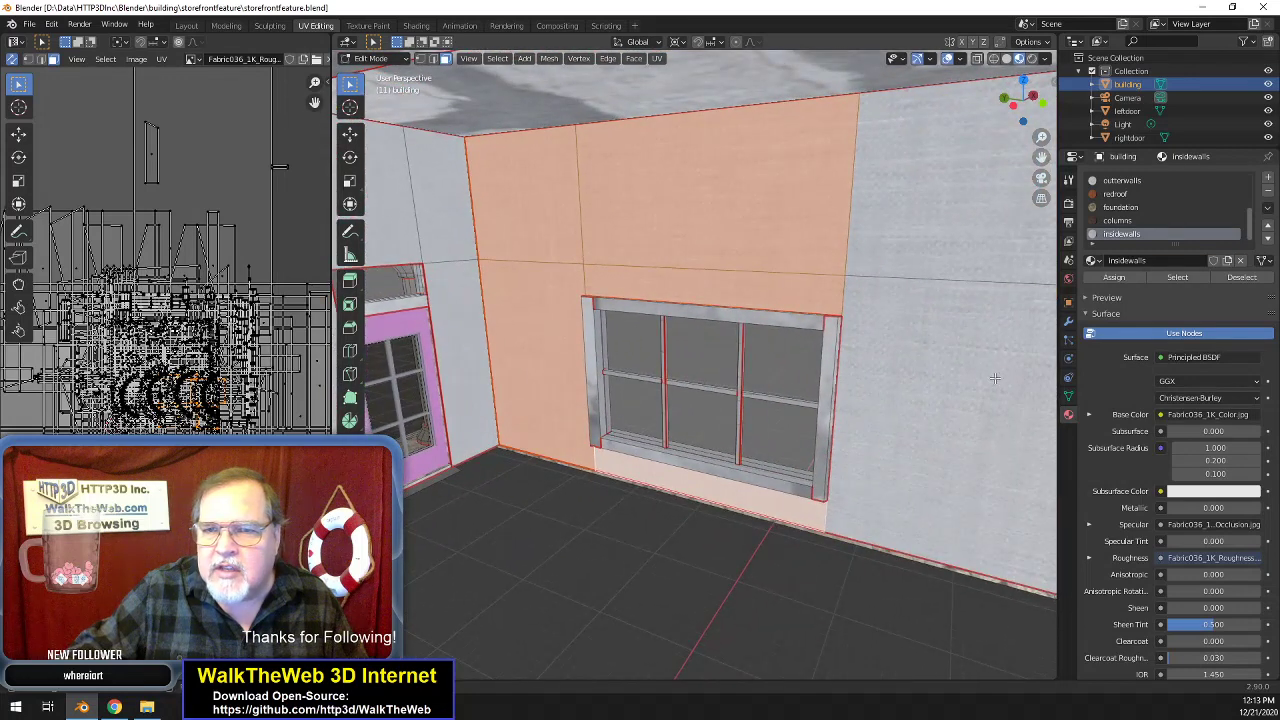
shift+click(995, 379)
shift+click(949, 228)
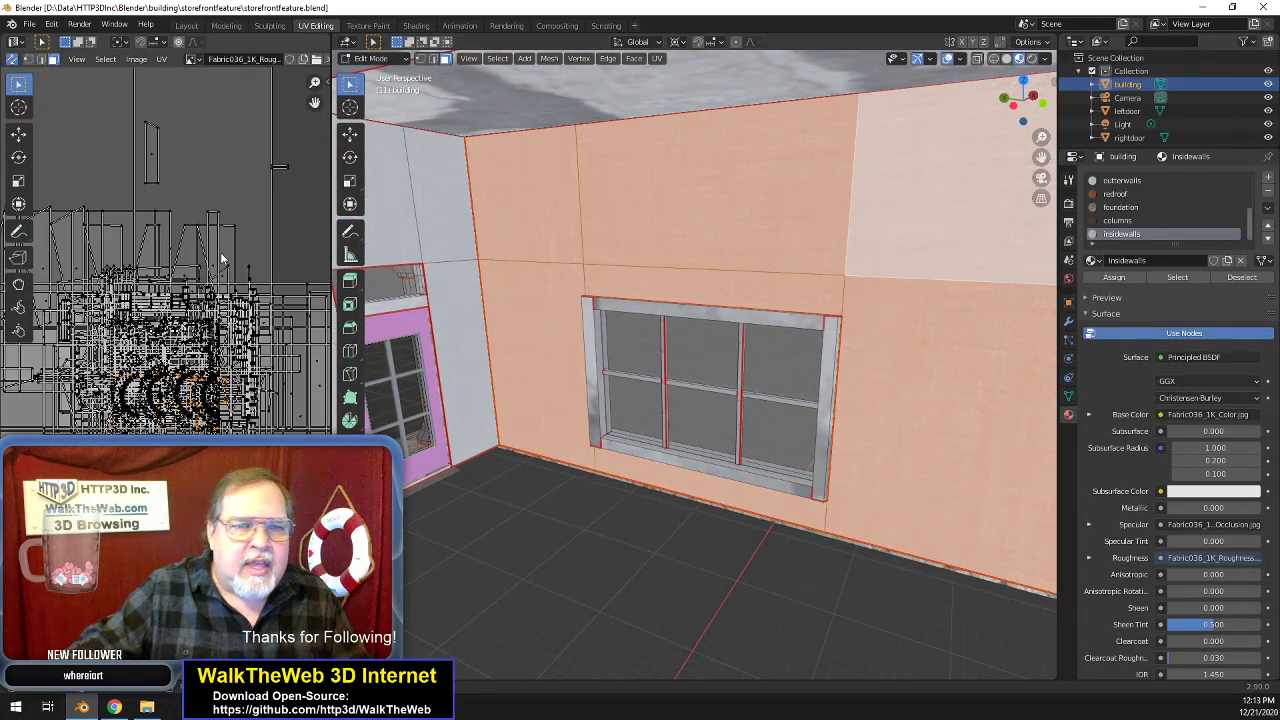
text(s2)
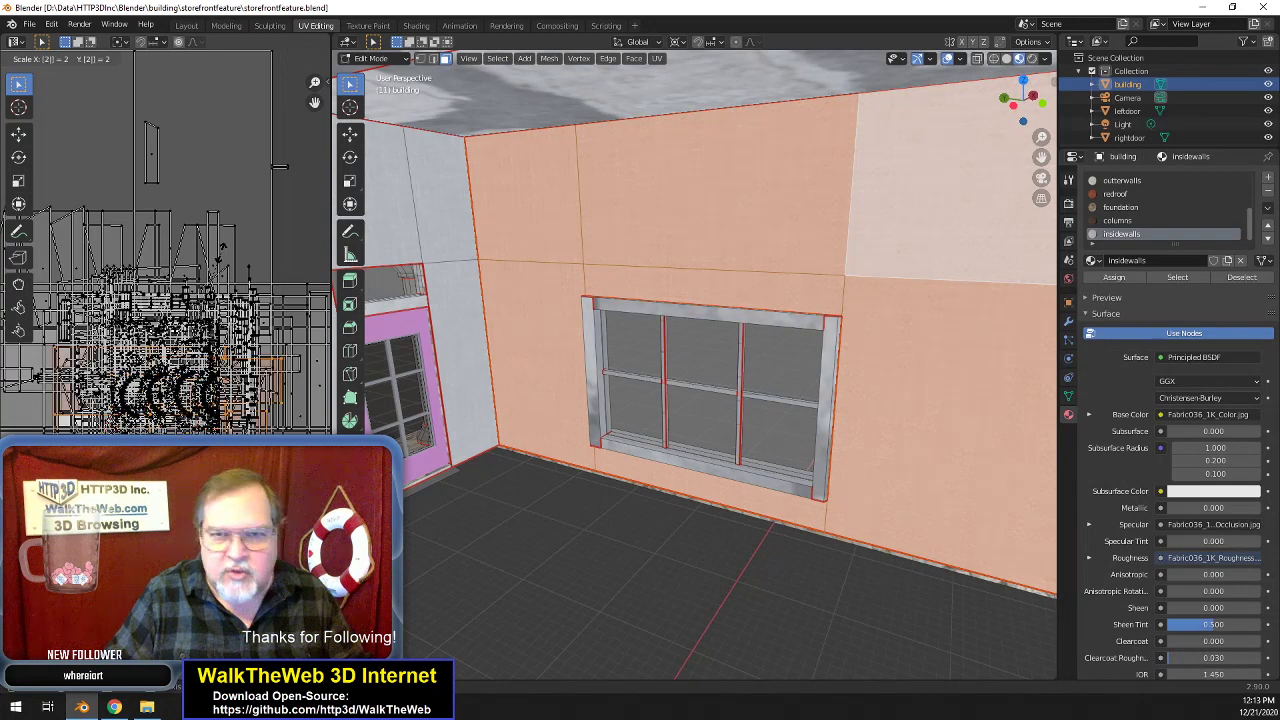
key(Return)
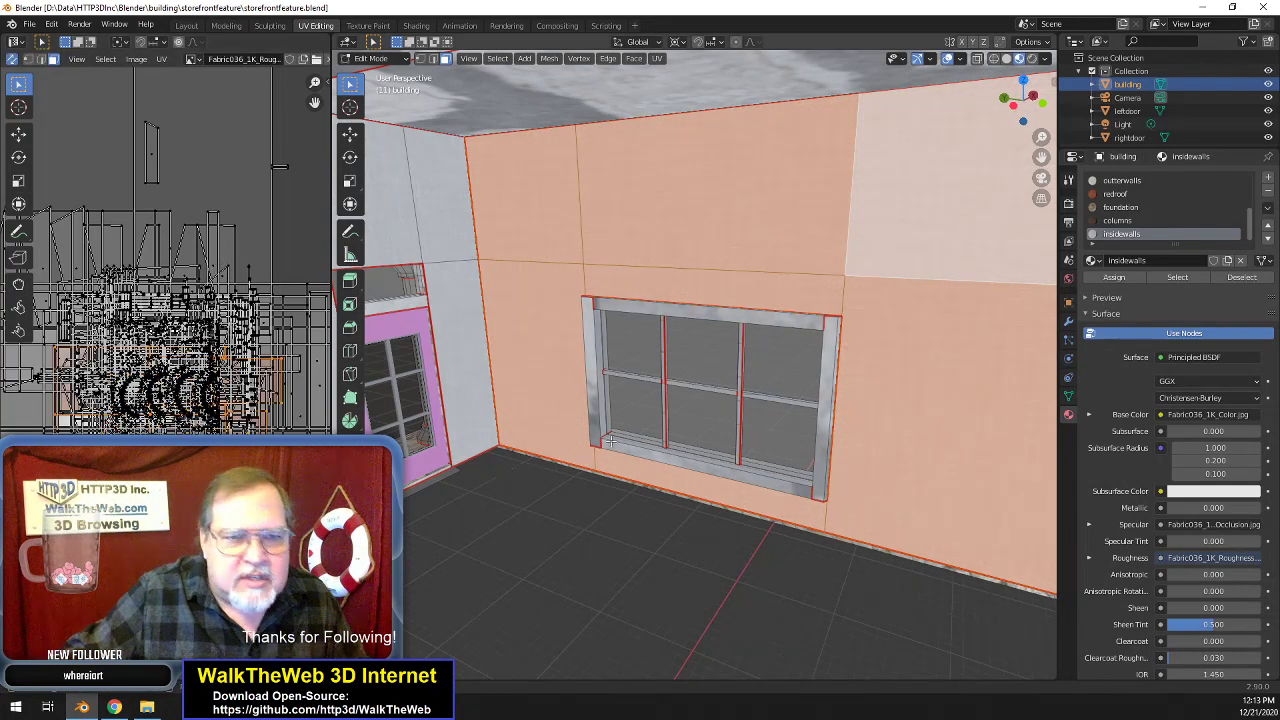
- Rotate the UVs of the wall faces around that side window by 90 degrees, one face at a time
click(738, 157)
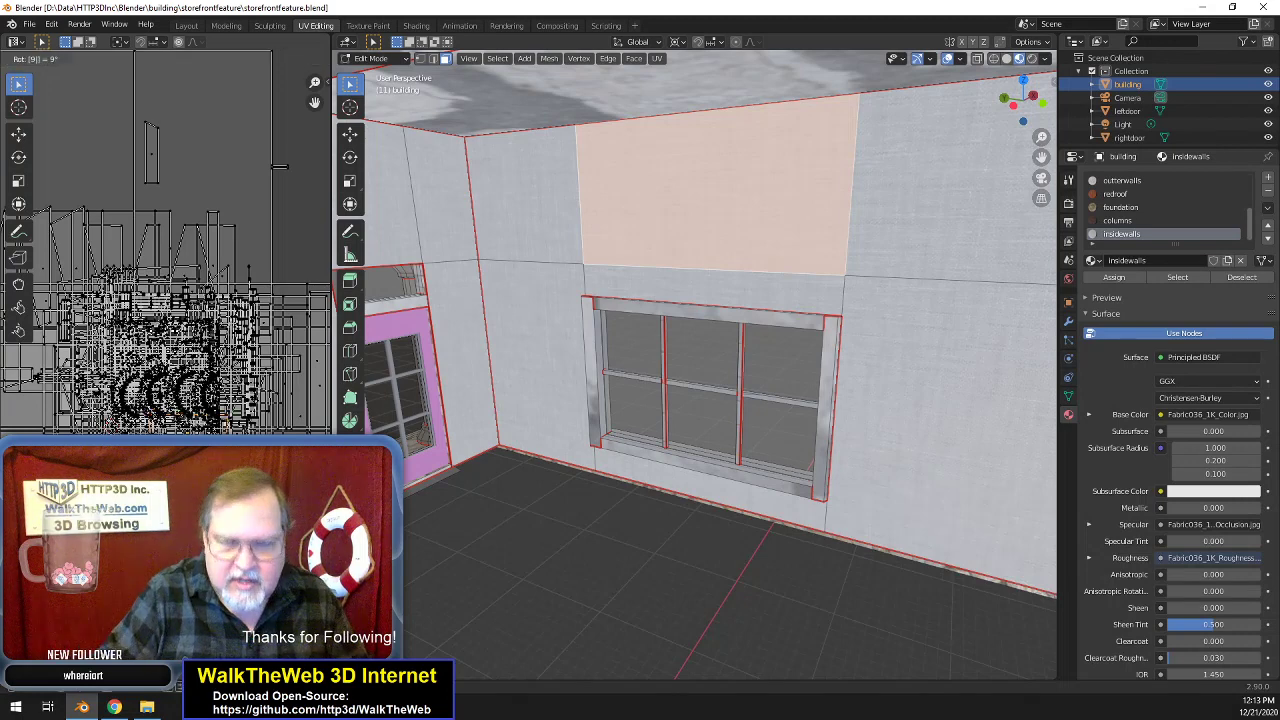
click(498, 188)
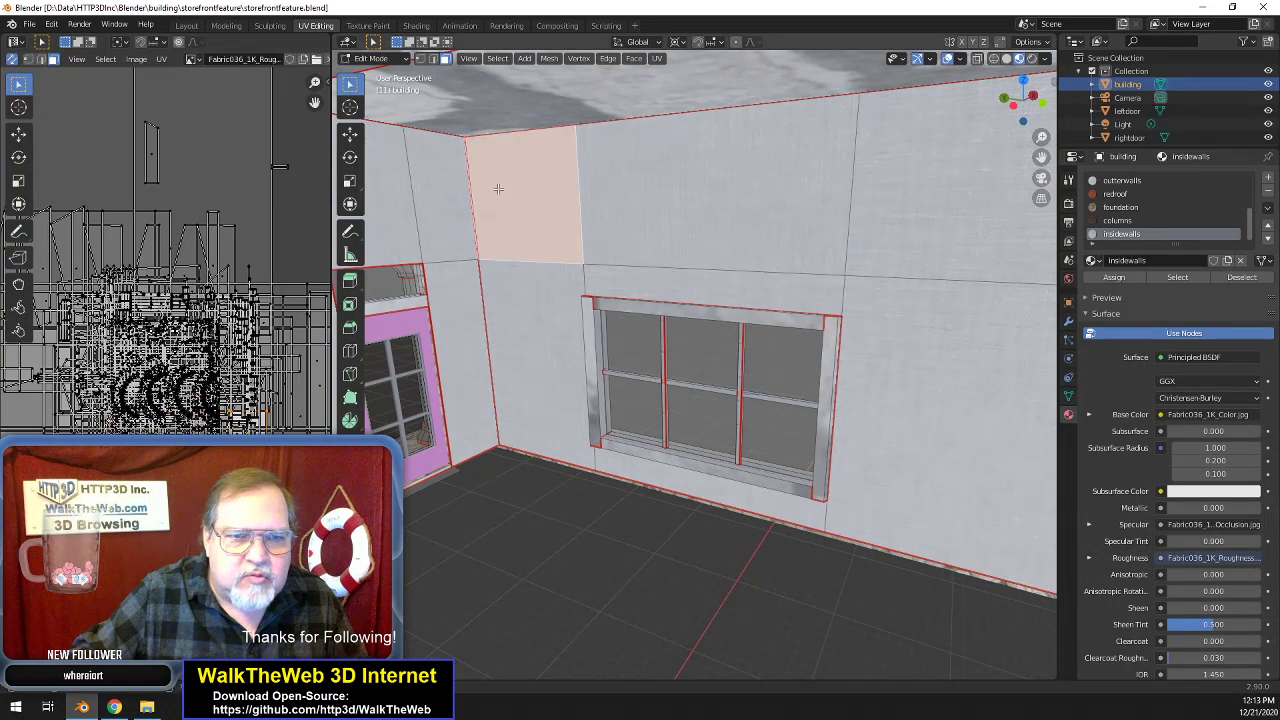
click(528, 288)
click(684, 287)
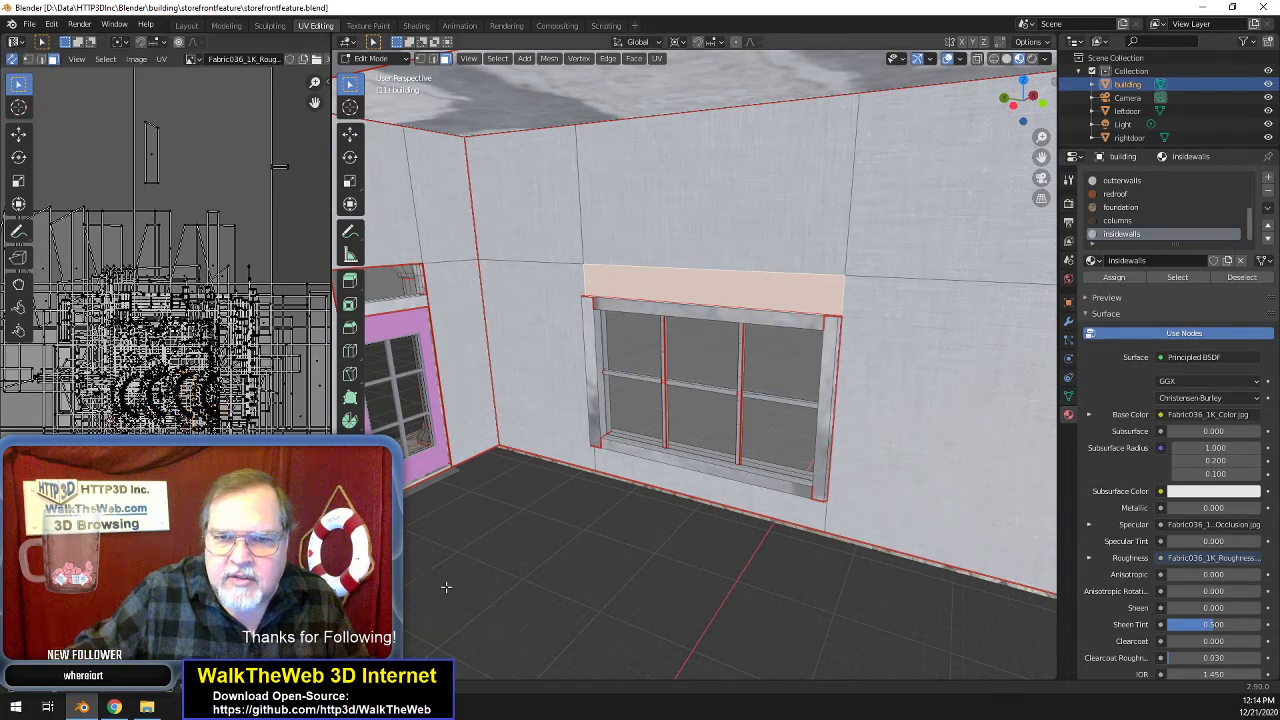
click(746, 494)
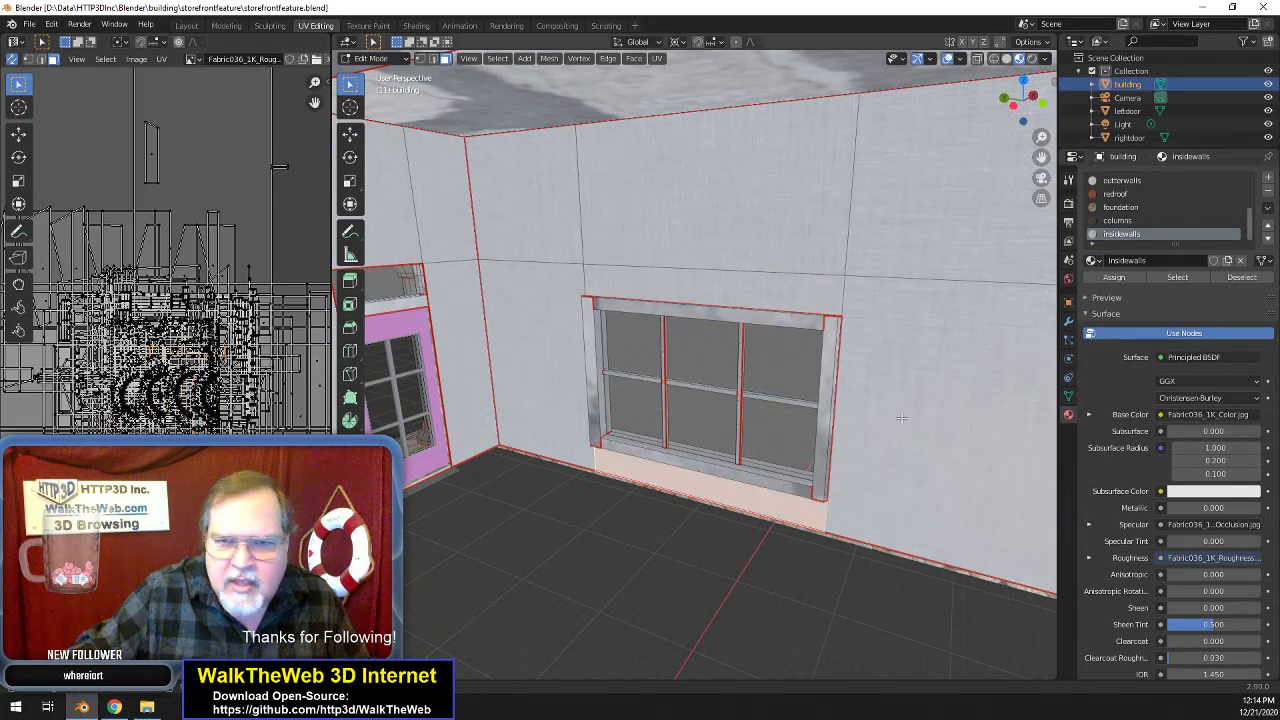
click(733, 289)
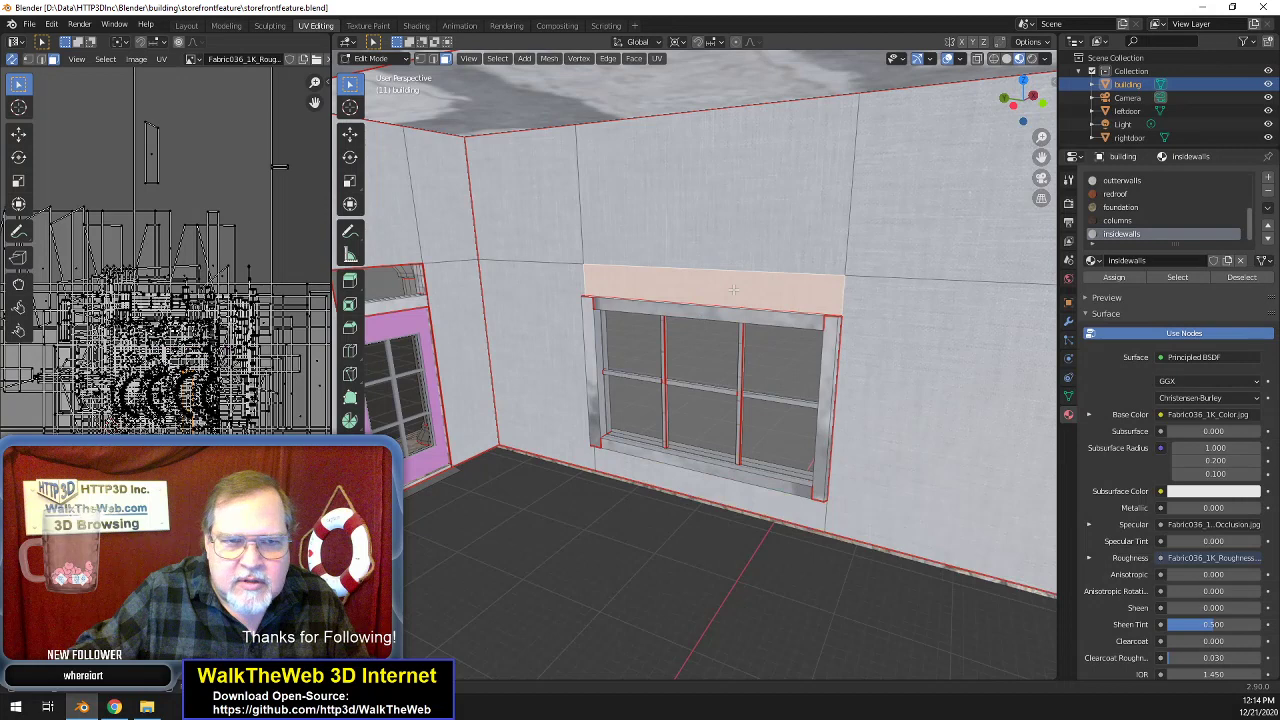
click(714, 494)
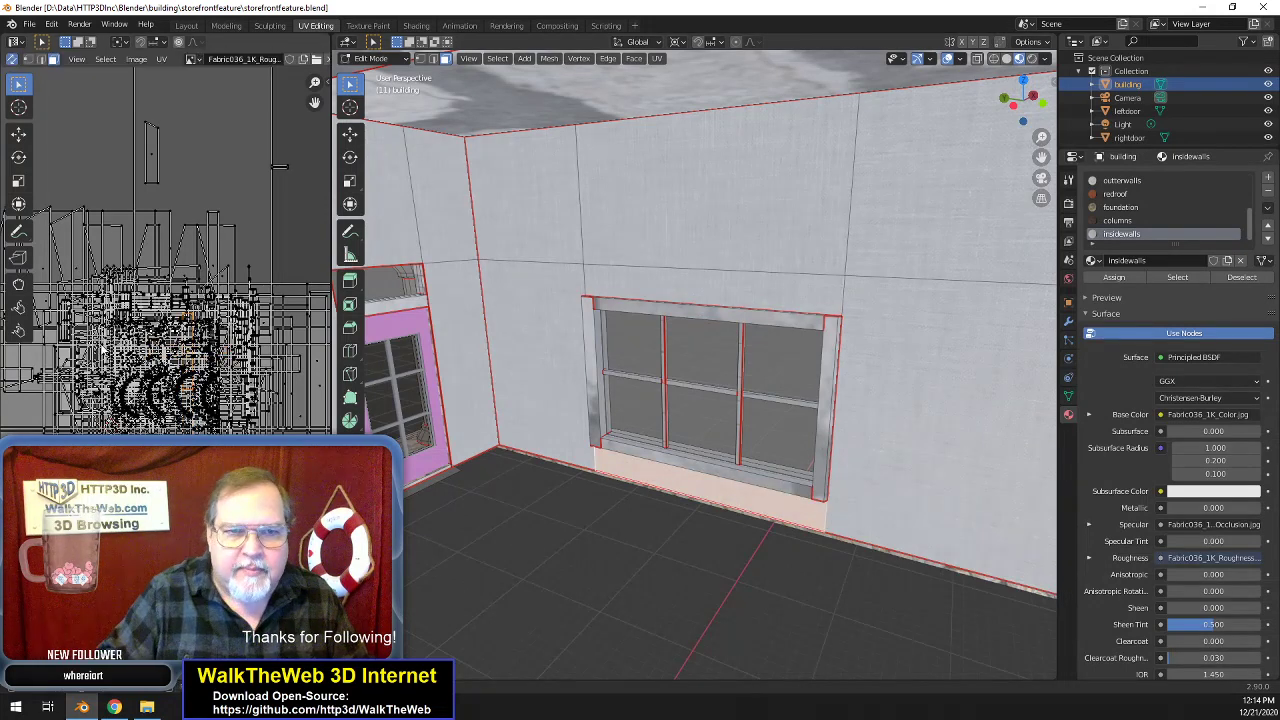
click(916, 369)
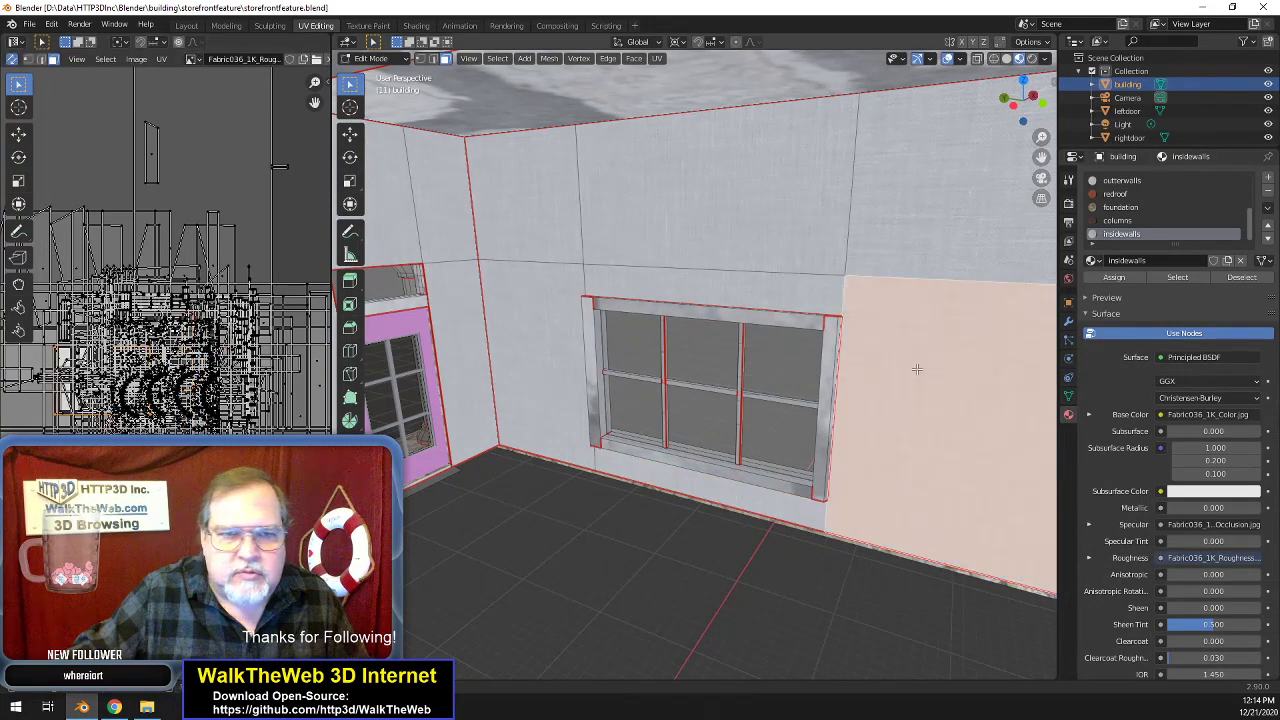
scroll(936, 354, down, 4)
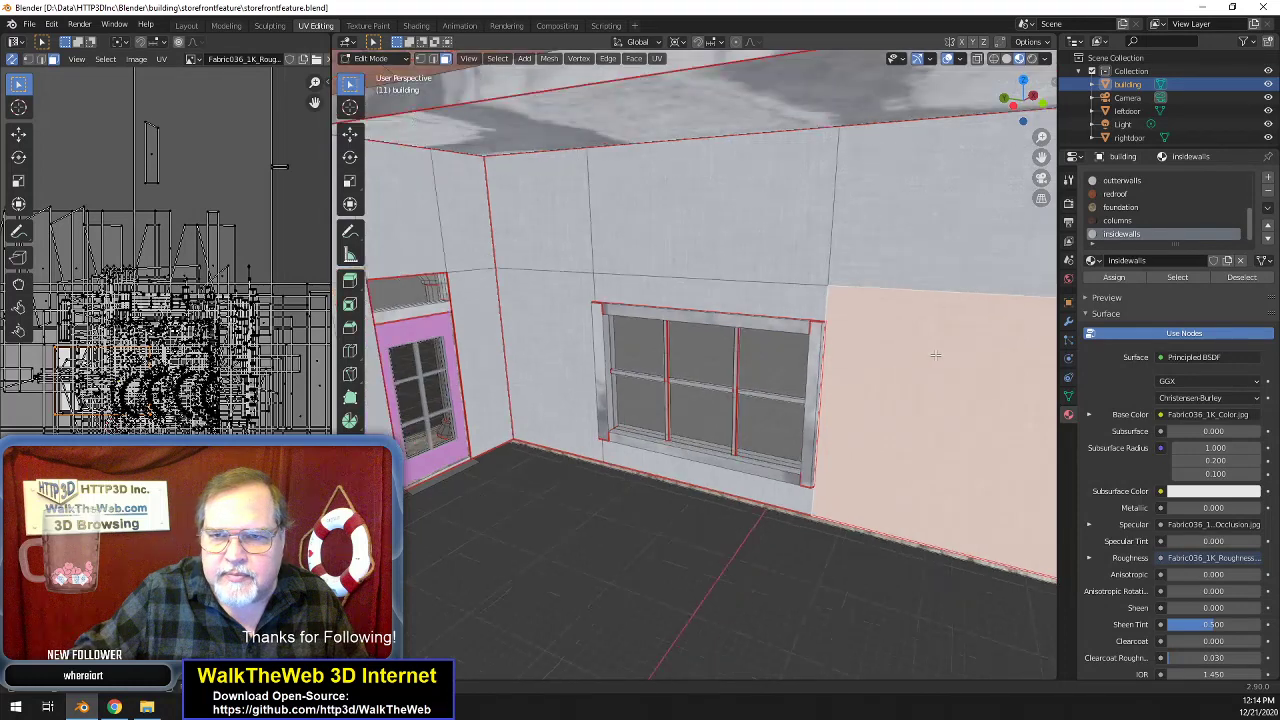
scroll(936, 355, up, 4)
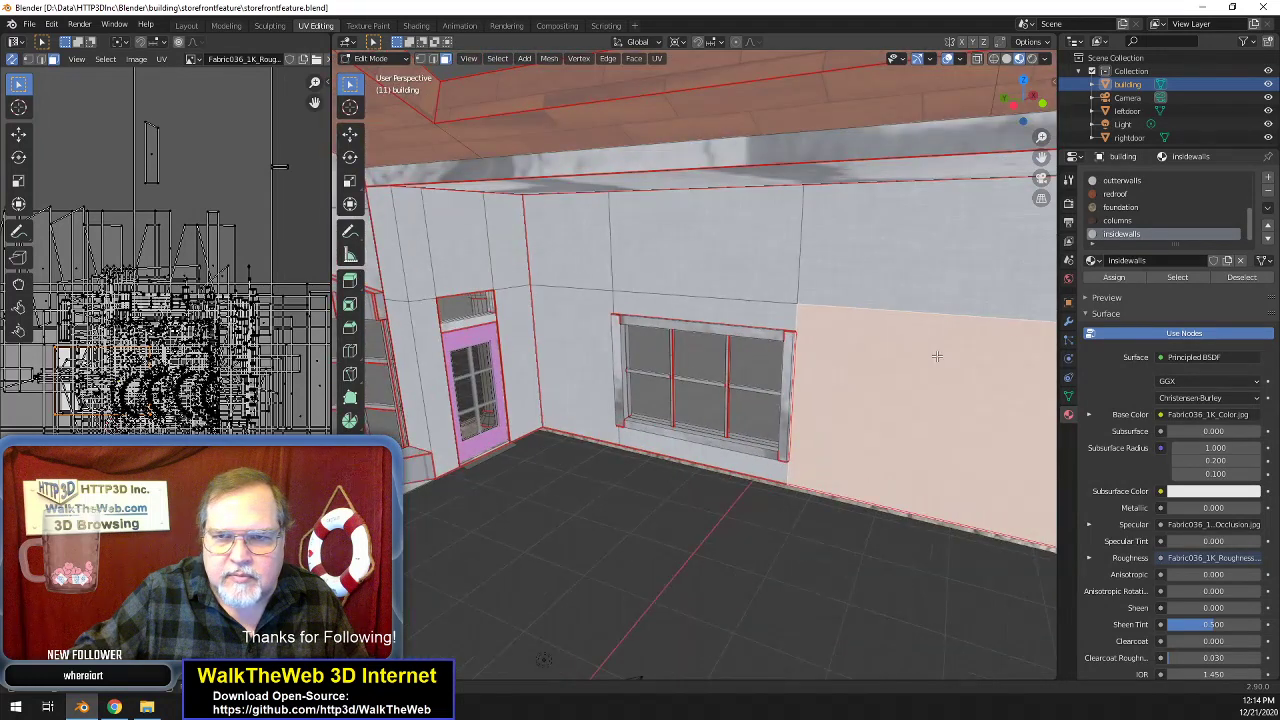
click(926, 265)
- Select all brick wall faces around the window on the opposite side wall and unwrap them
drag(1031, 109, 842, 80)
drag(1041, 157, 1274, 36)
middle_drag(873, 163, 735, 95)
drag(1042, 158, 770, 253)
click(572, 421)
shift+click(562, 320)
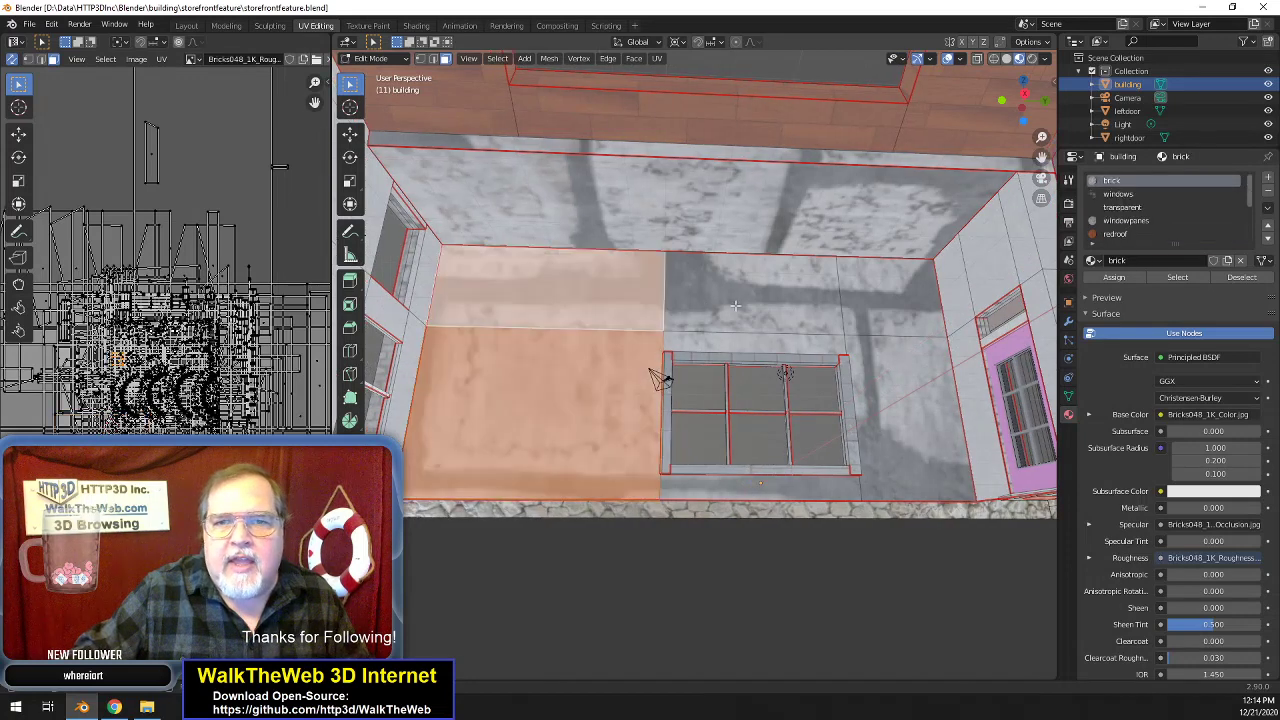
shift+click(771, 332)
shift+click(776, 343)
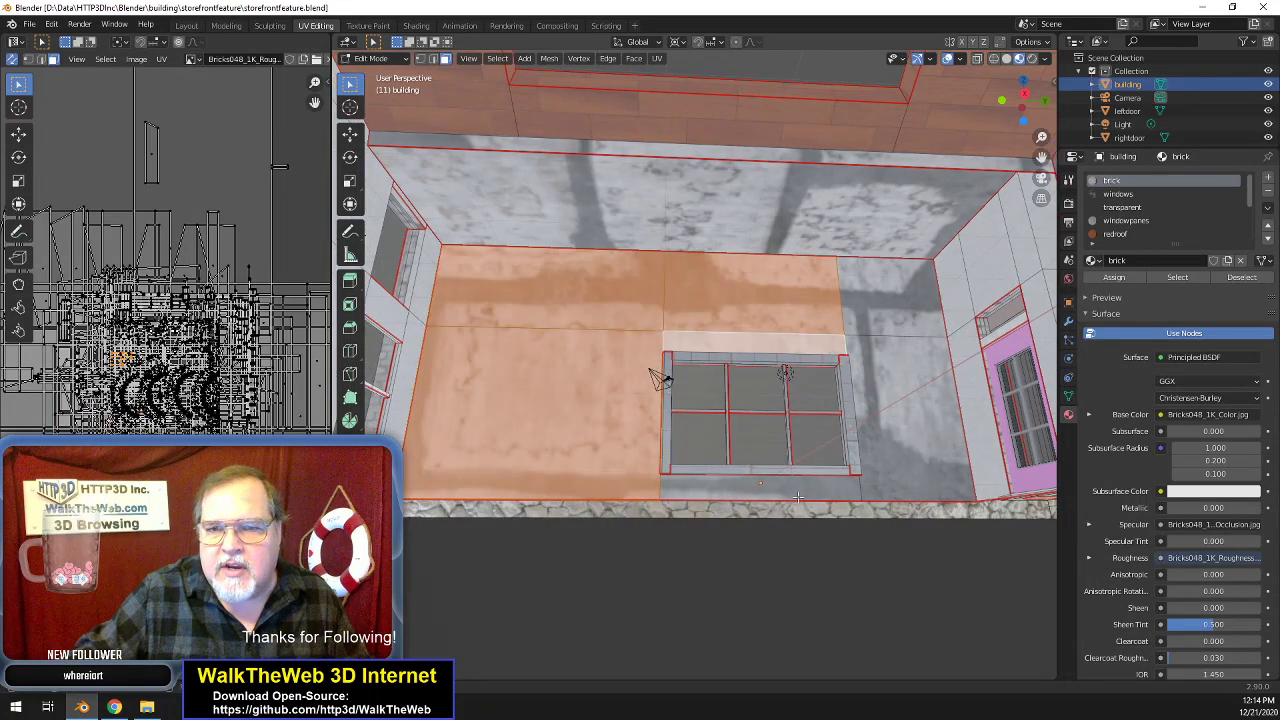
shift+click(898, 476)
shift+click(844, 492)
shift+click(913, 299)
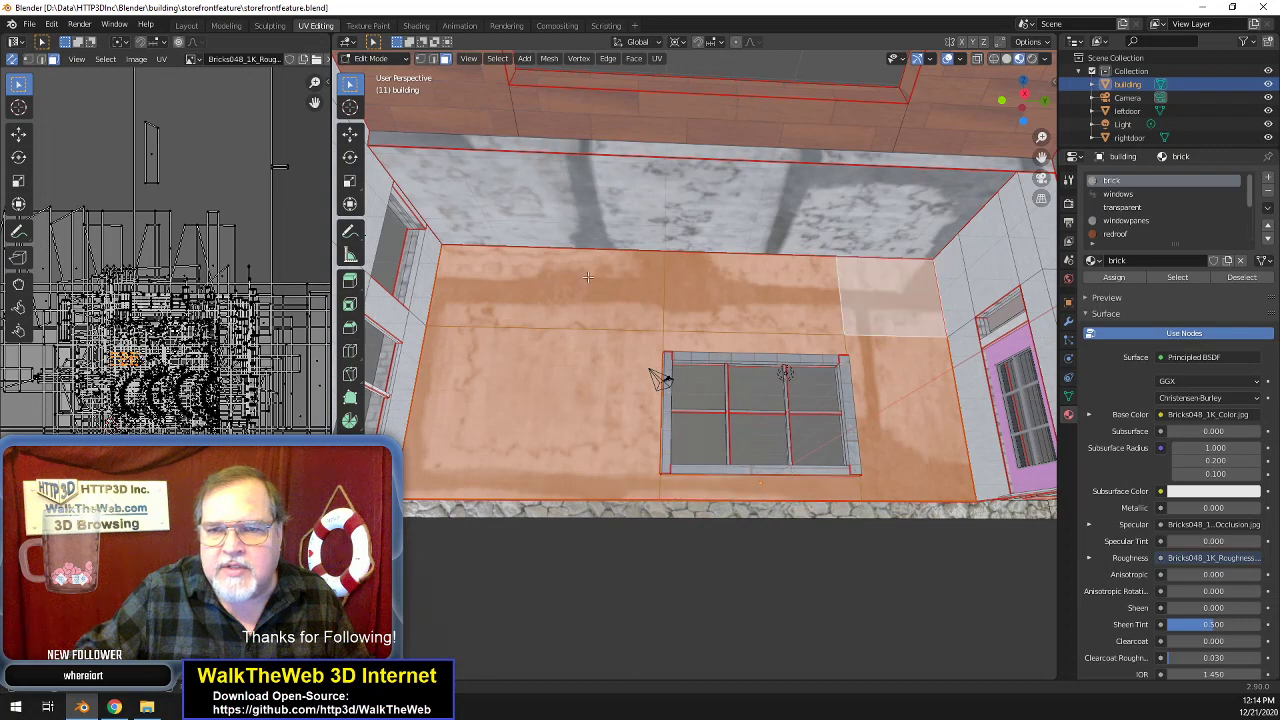
click(657, 58)
click(668, 75)
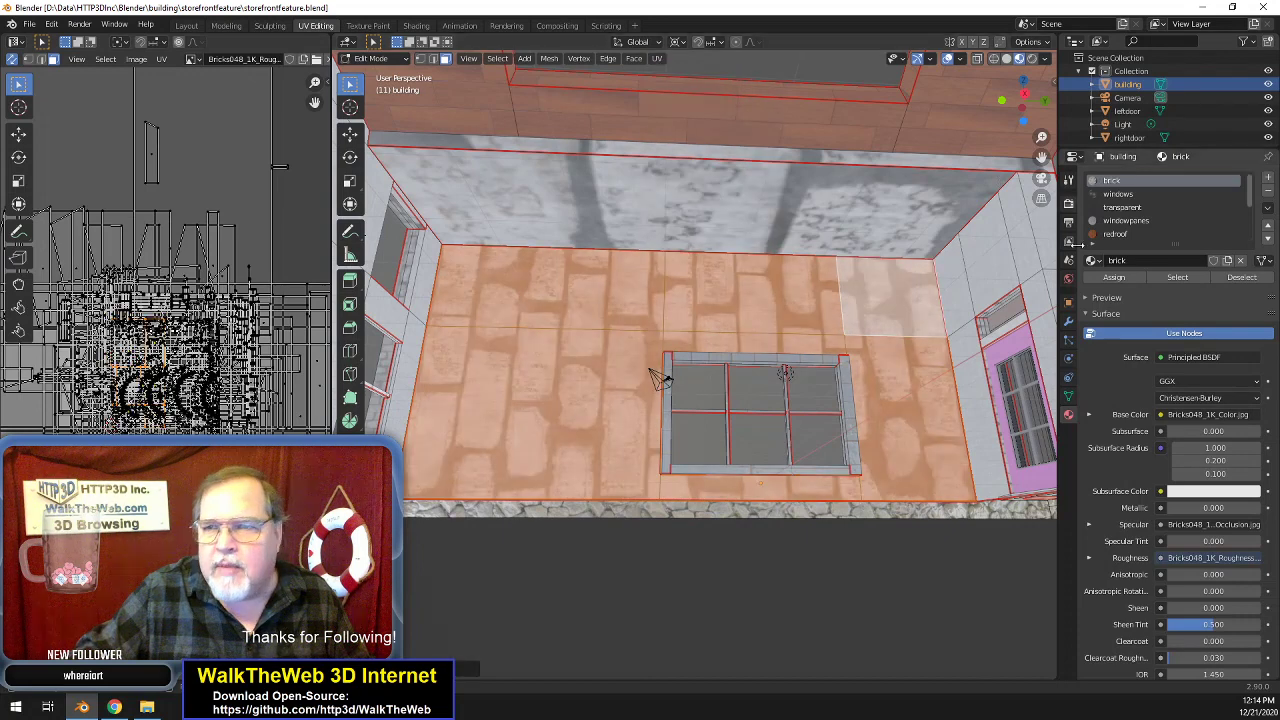
- Rotate the unwrapped UVs of the opposite side wall by 90 degrees and scale them by 2
scroll(1120, 240, down, 4)
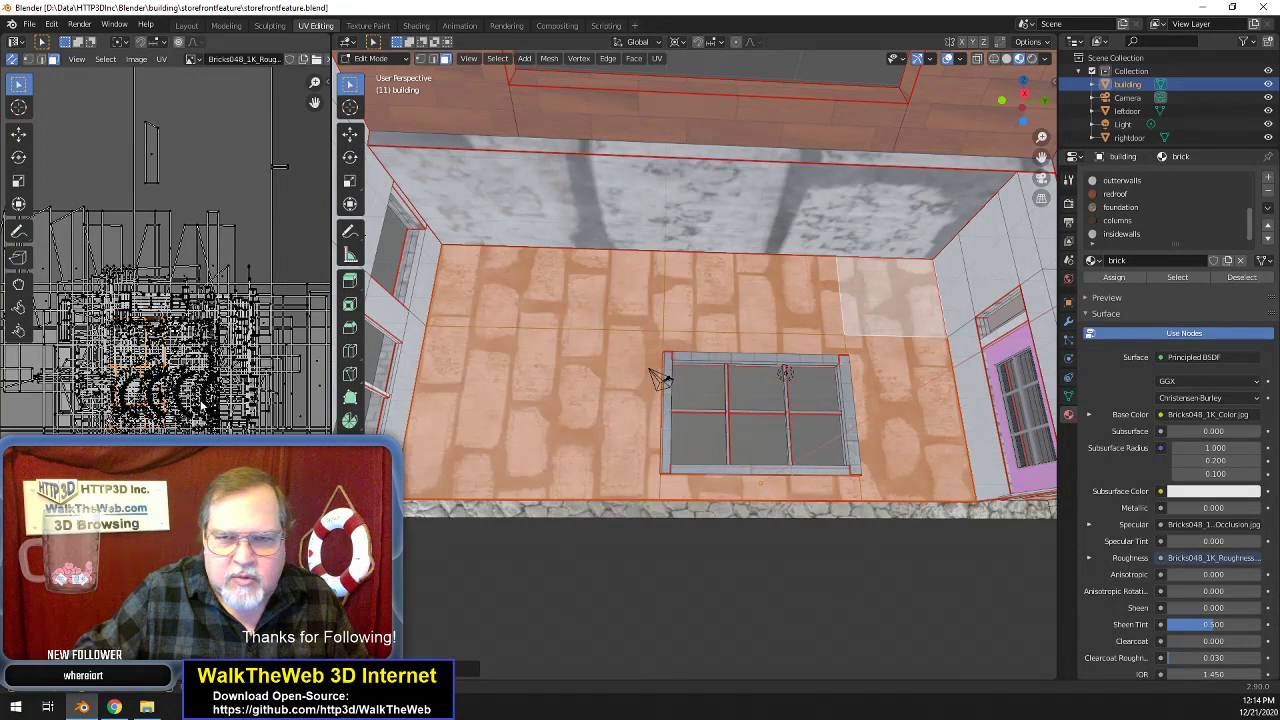
text(r90)
key(Return)
text(s2)
key(Return)
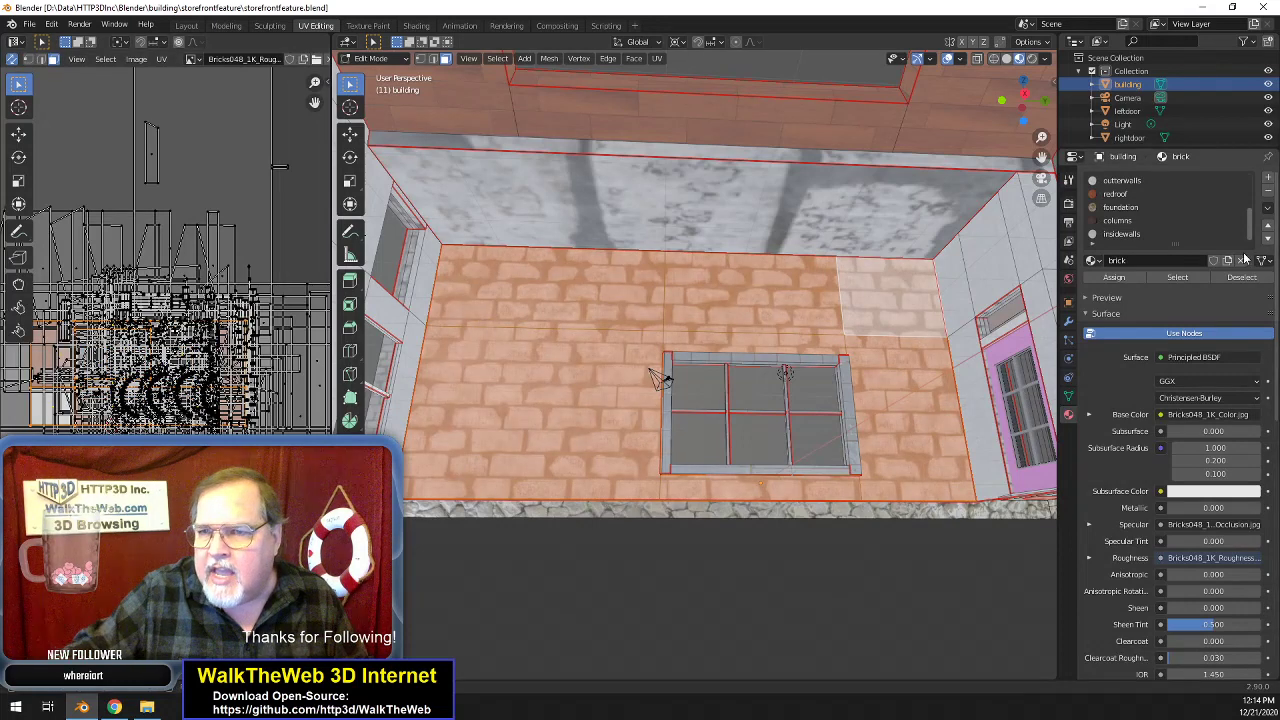
- Assign the insidewalls material to the selected opposite side wall faces and deselect them
click(1140, 234)
click(1114, 277)
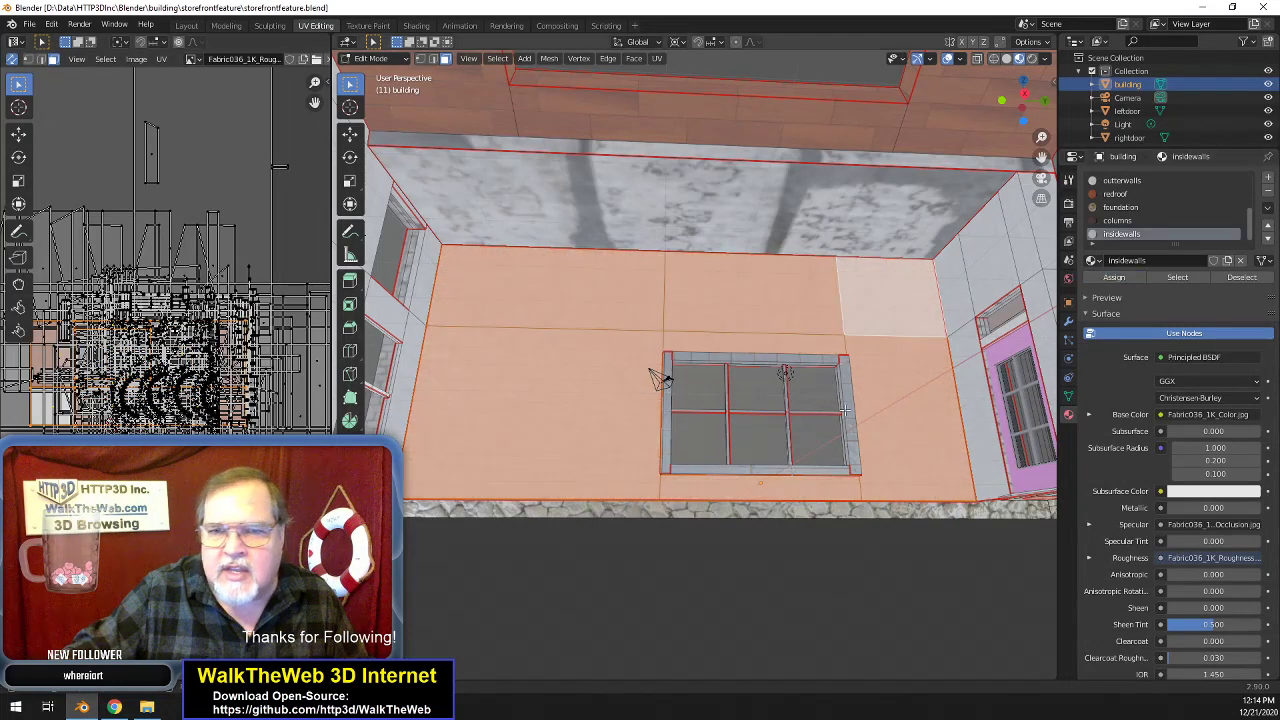
click(801, 584)
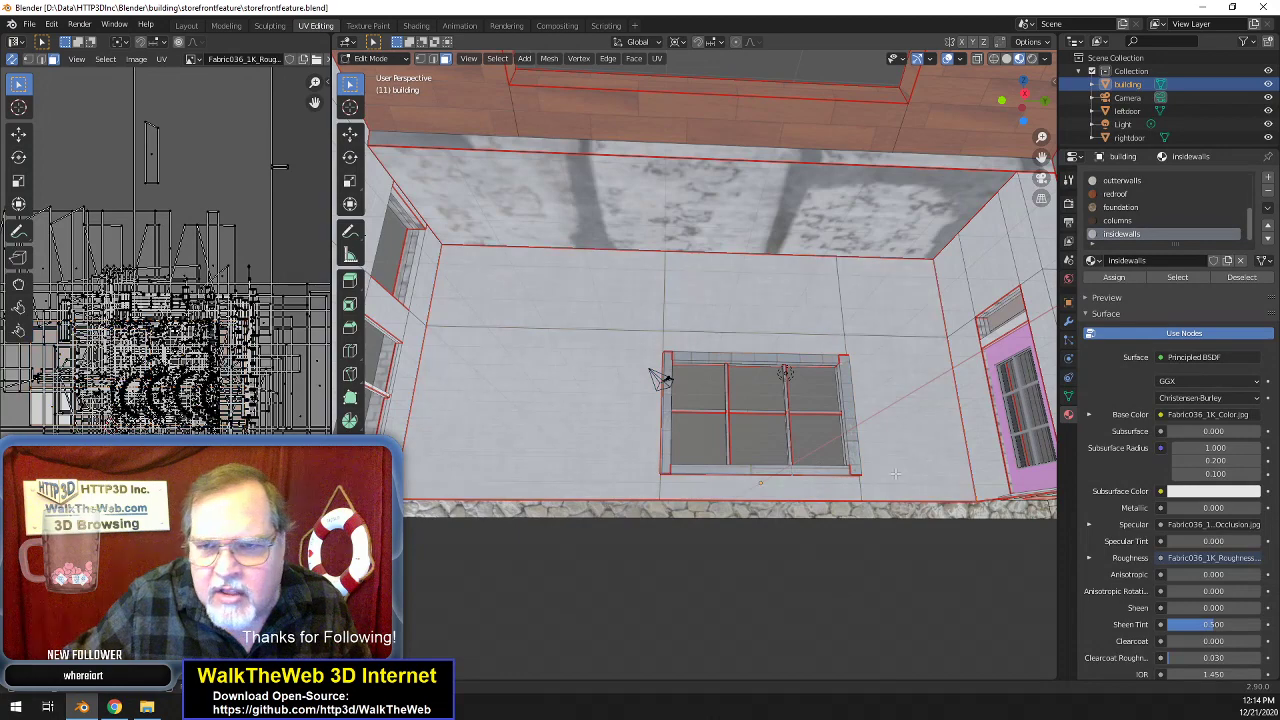
- Select the brick-textured flat ceiling panels along both sides of the interior together with the trim beside them
middle_drag(660, 378, 786, 393)
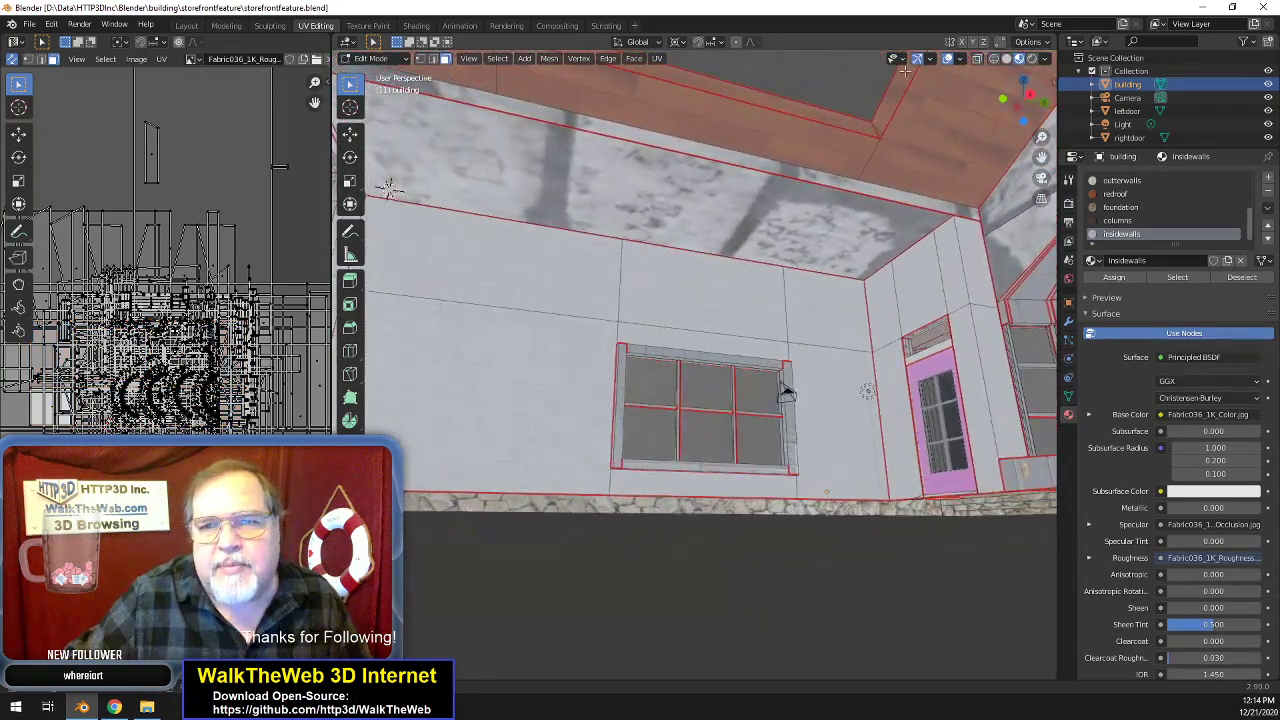
click(872, 200)
shift+click(906, 198)
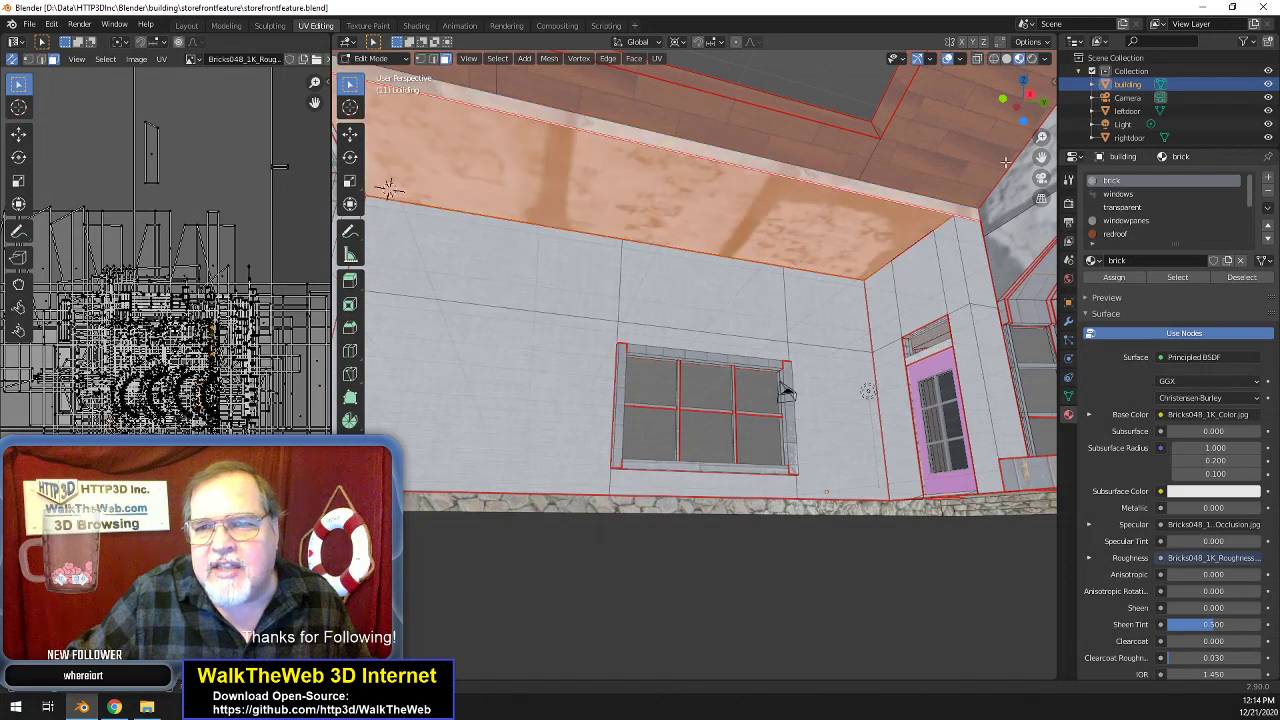
mouse_move(1033, 120)
mouse_down()
mouse_move(994, 126)
mouse_move(1056, 122)
mouse_up()
middle_drag(720, 270, 952, 219)
click(923, 282)
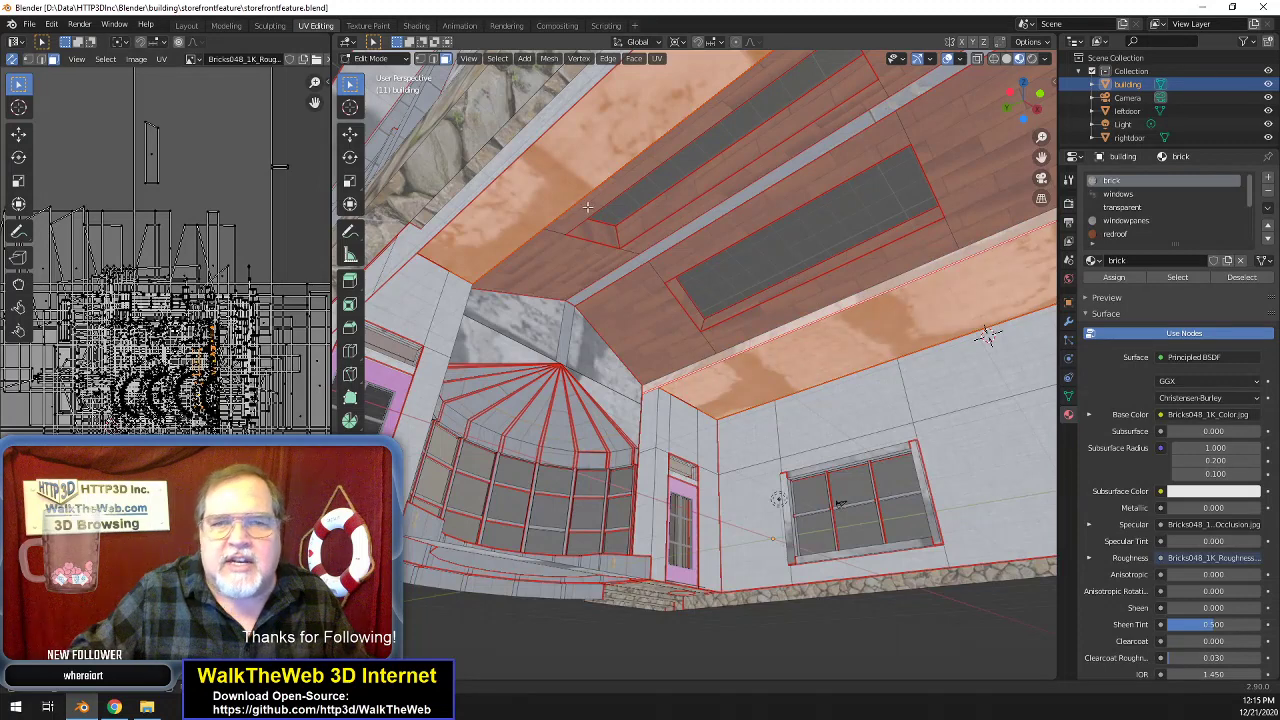
- Assign the columns material to the selected ceiling panels and trim, and unwrap them
scroll(1140, 128, down, 1)
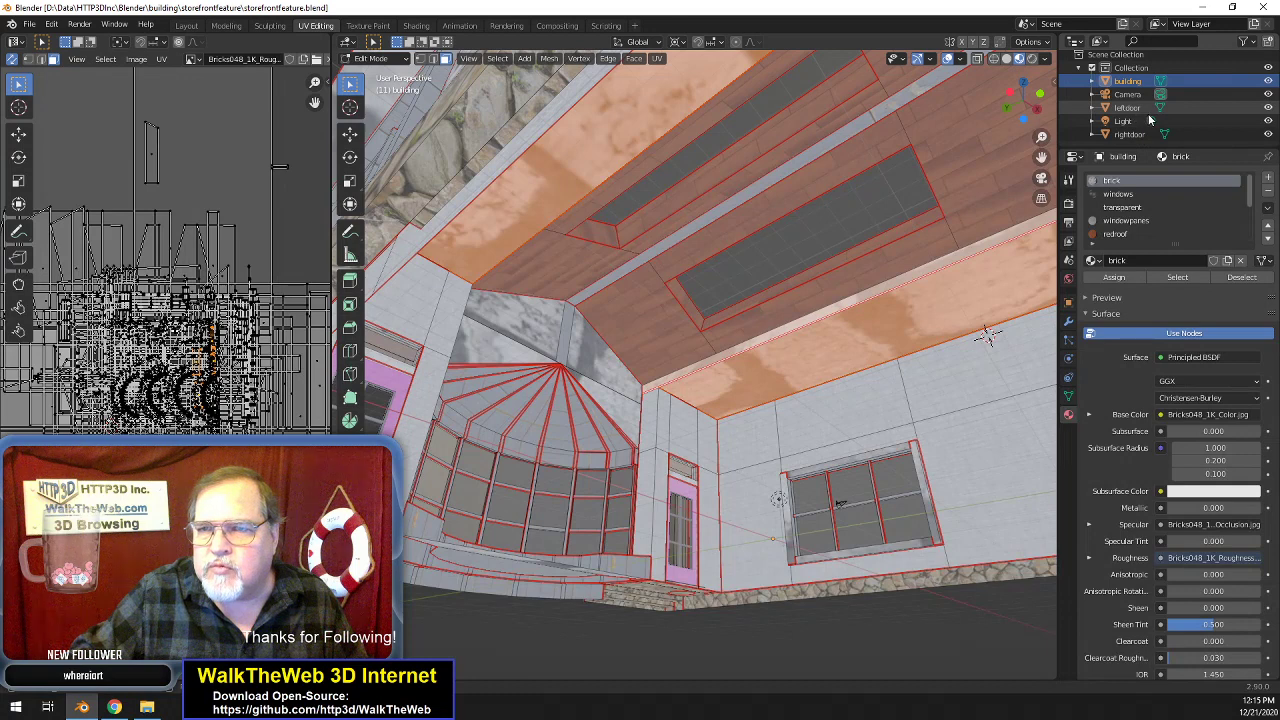
scroll(1133, 225, down, 3)
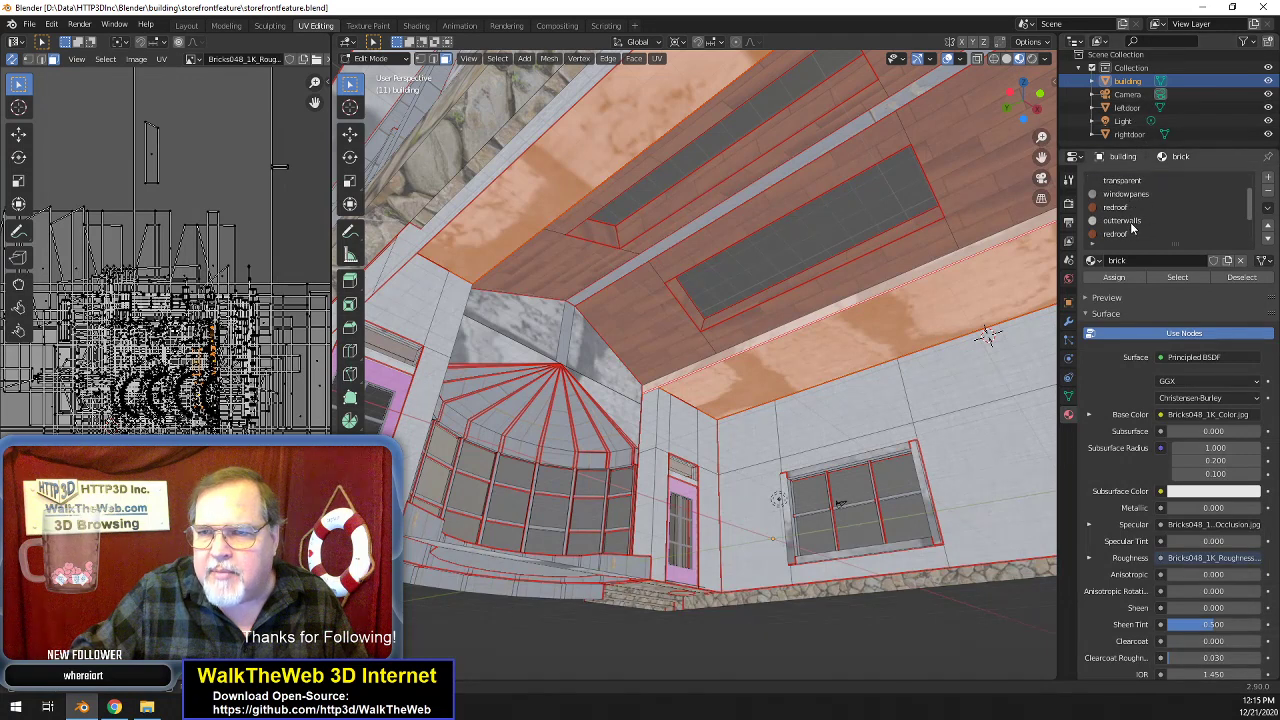
scroll(1137, 230, down, 2)
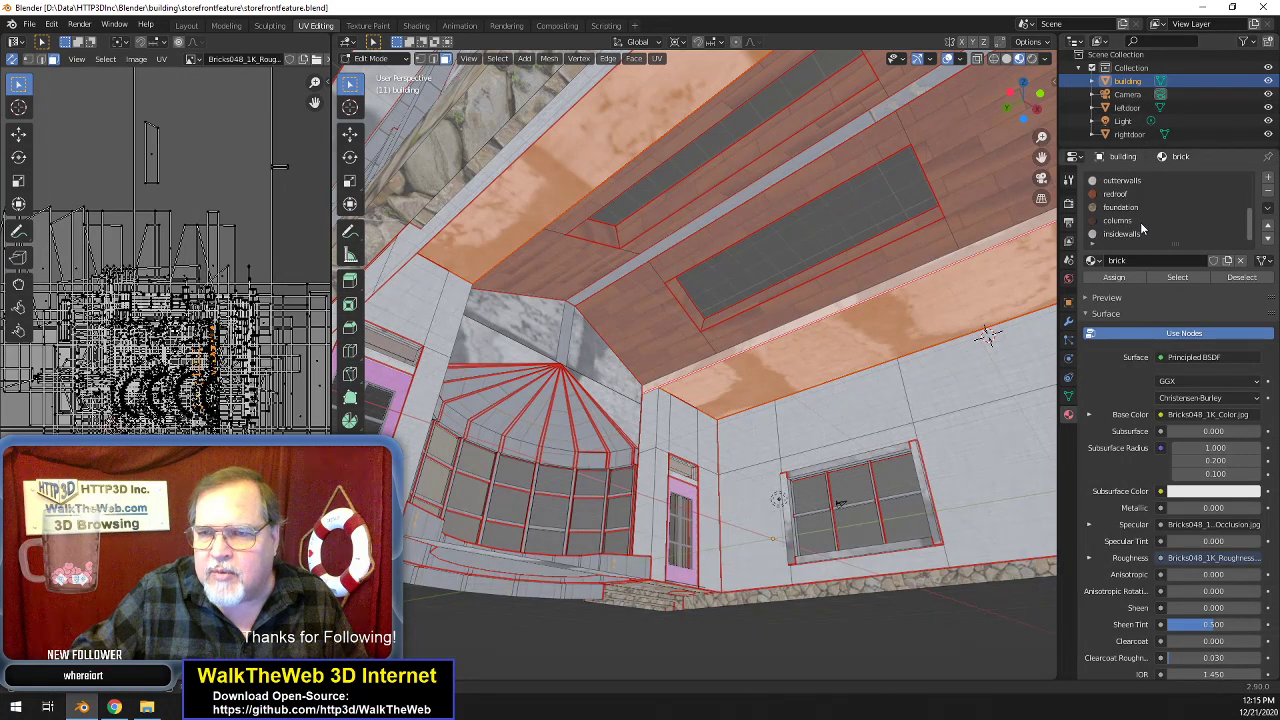
click(1135, 222)
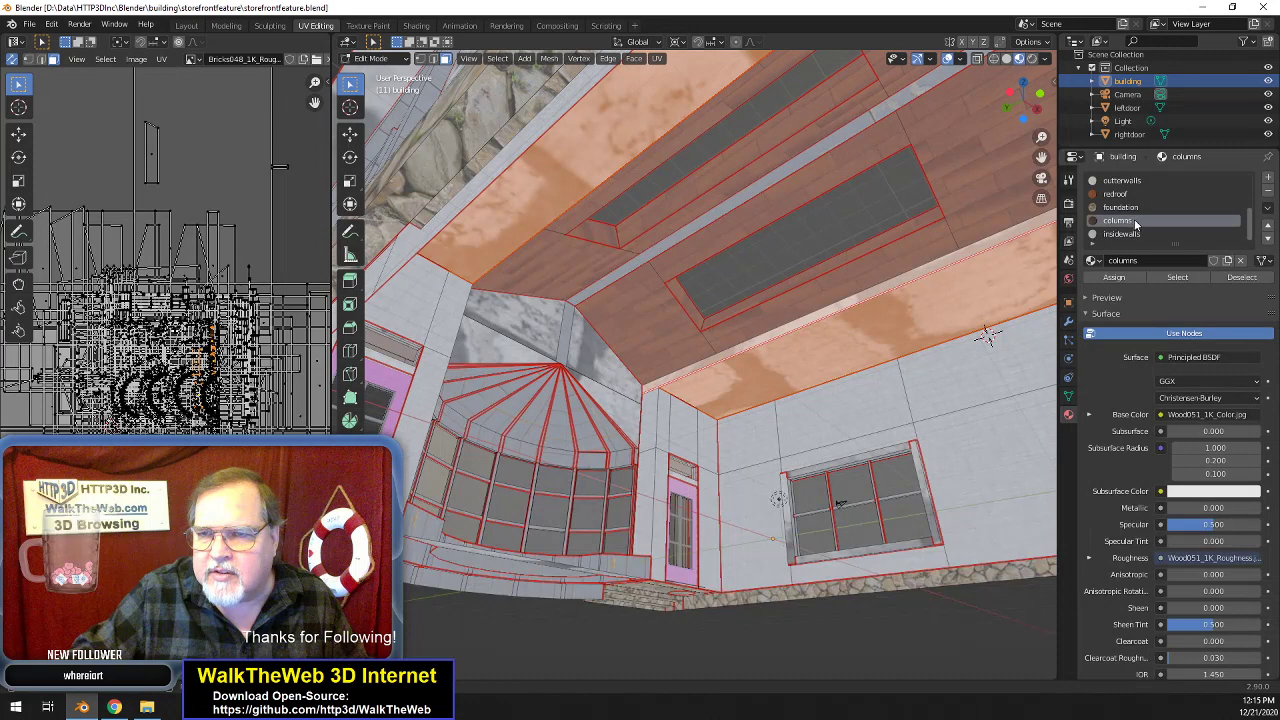
click(1114, 277)
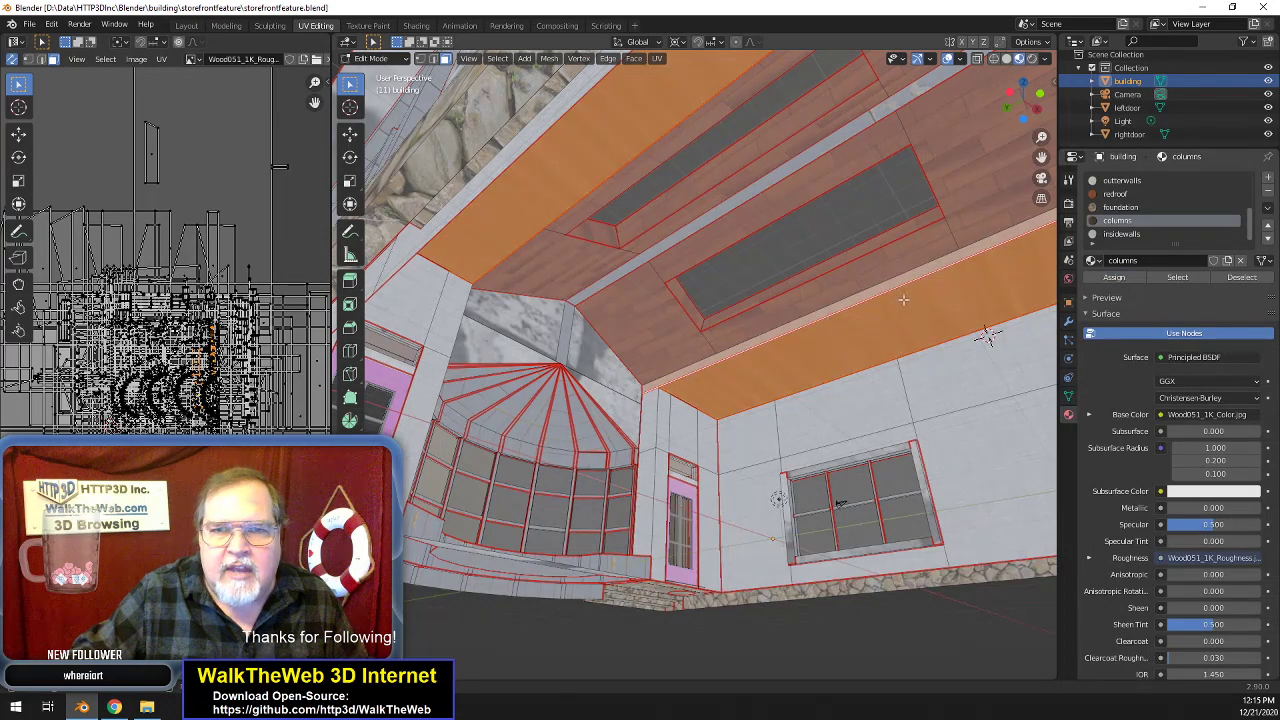
click(656, 58)
click(732, 204)
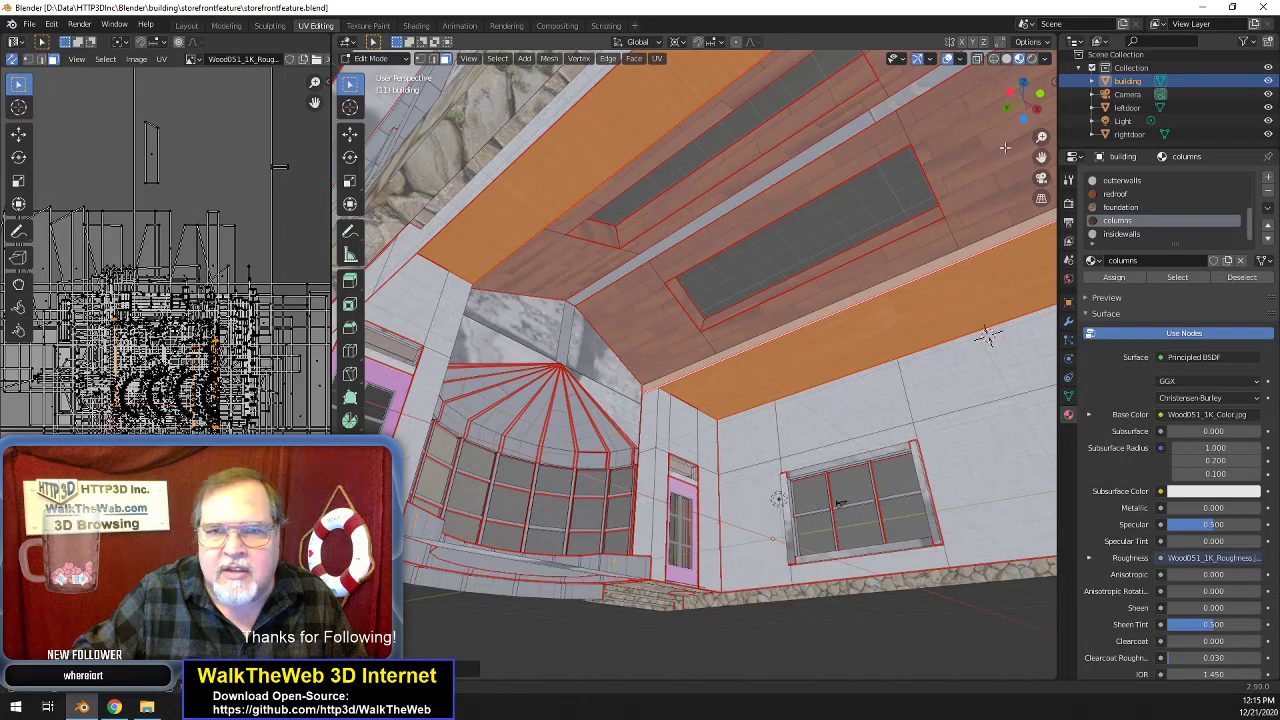
- Select the narrow trim strip between one ceiling panel and the sloped roof and rotate its UVs by 90 degrees
middle_drag(839, 503, 970, 437)
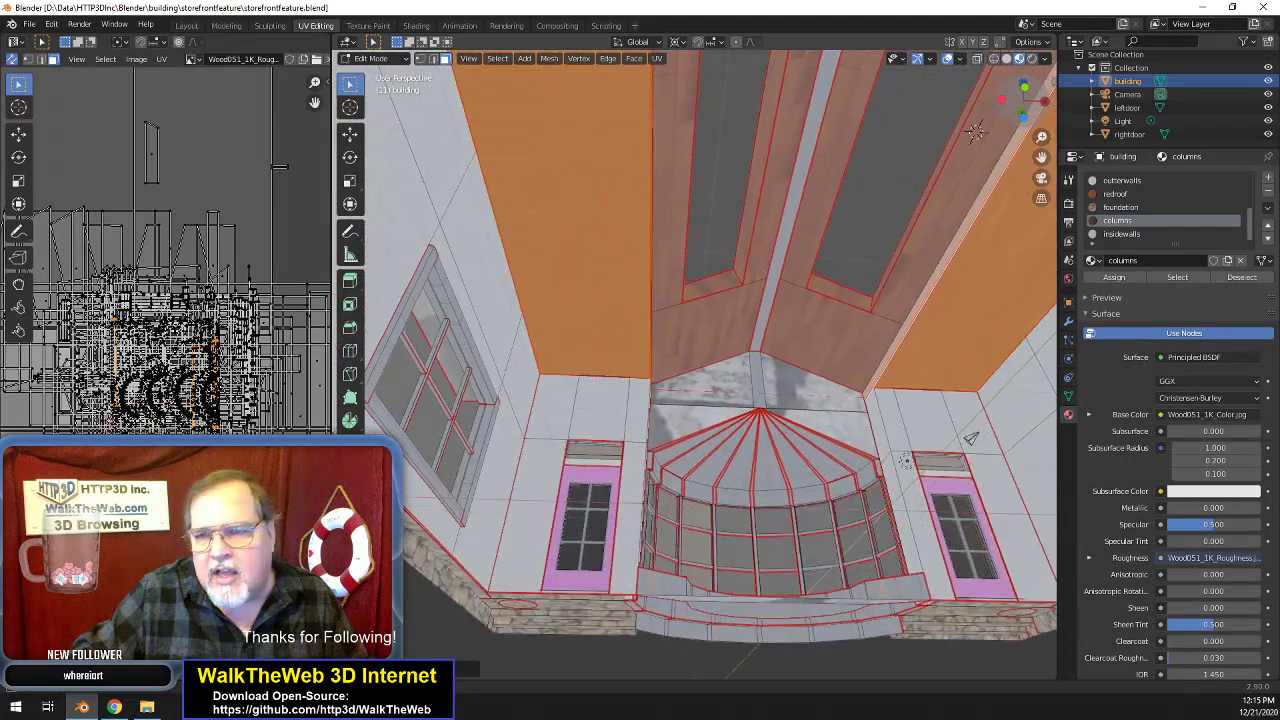
middle_drag(918, 132, 960, 175)
click(1005, 288)
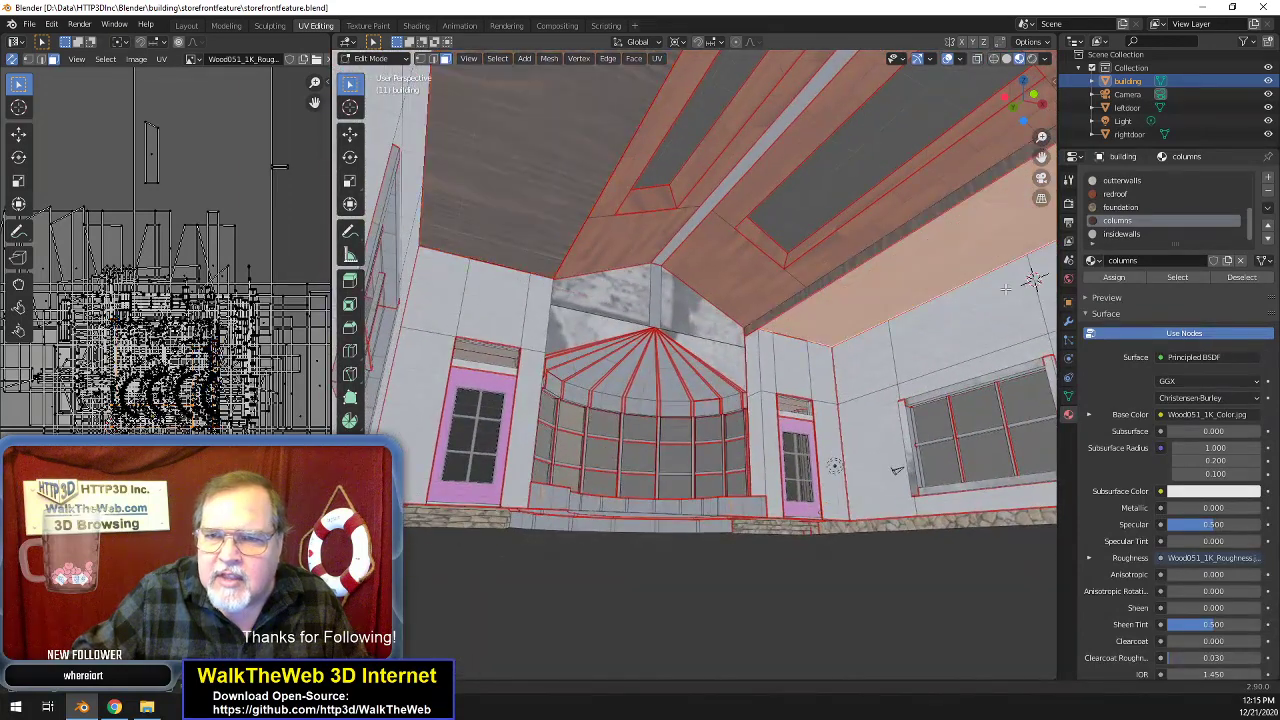
click(961, 191)
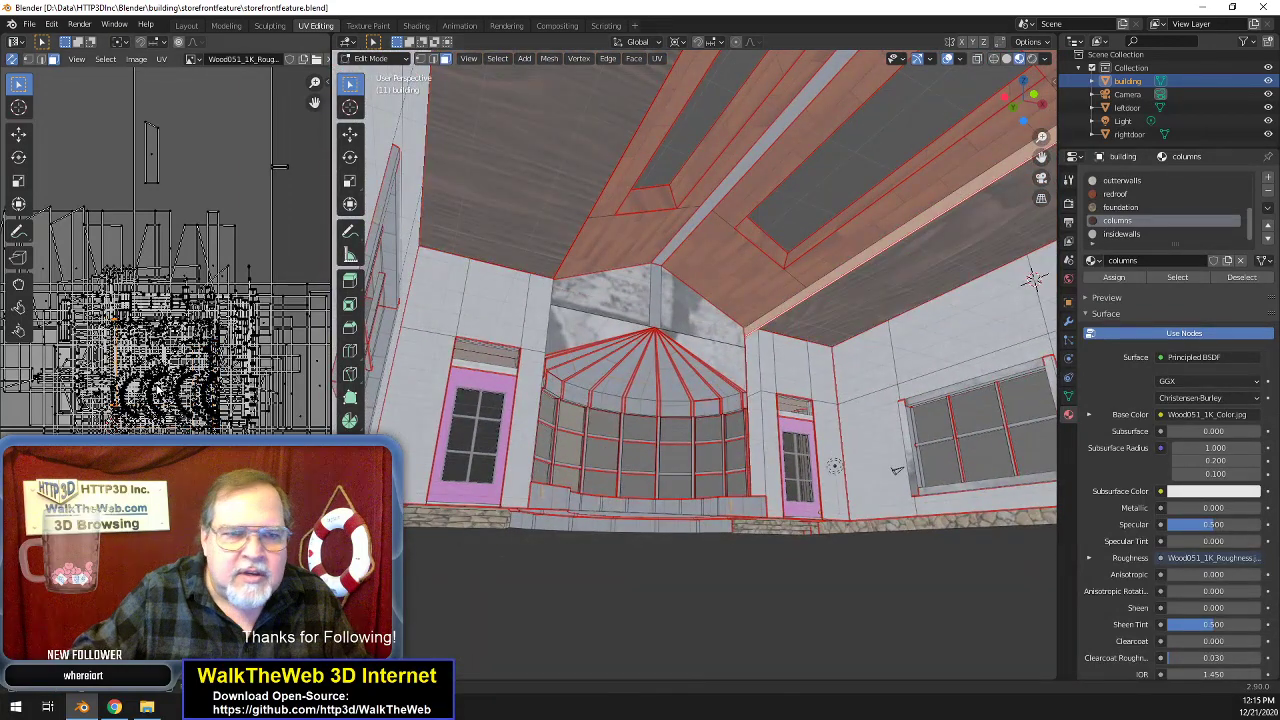
text(r90)
key(Return)
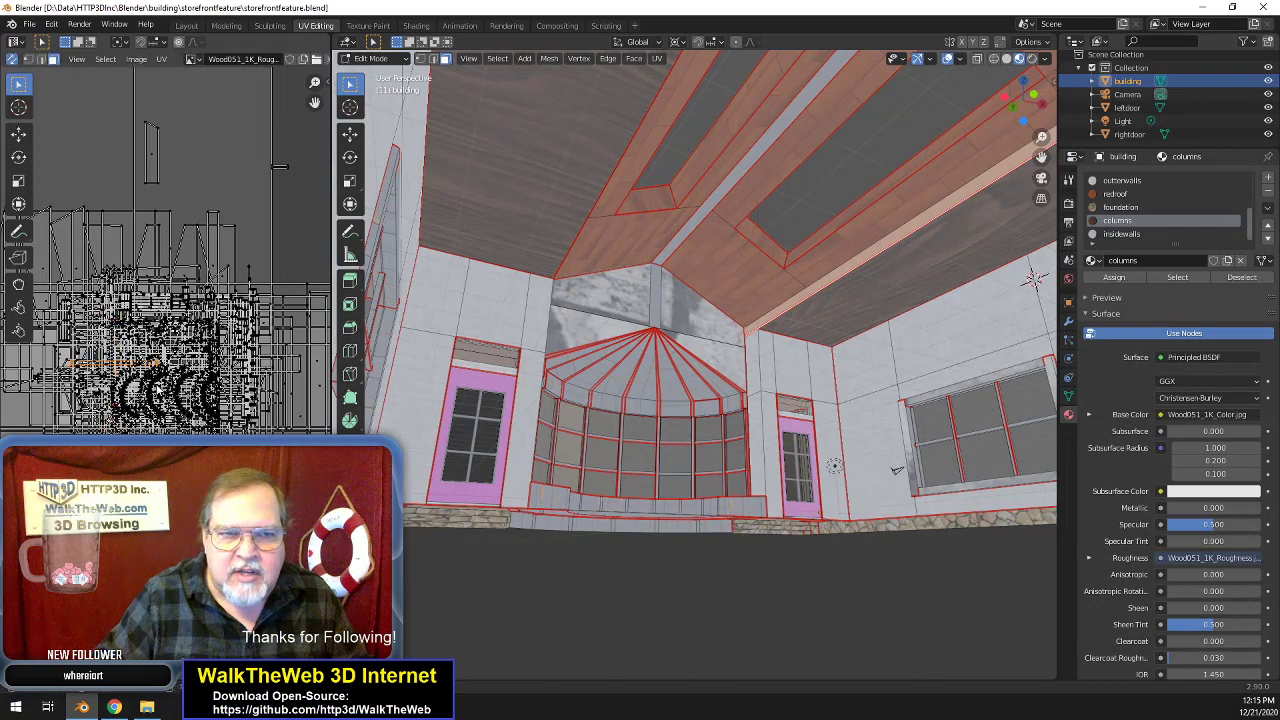
- Select the ceiling panel and trim strip on the opposite side and rotate their UVs by 90 degrees
drag(1022, 105, 791, 243)
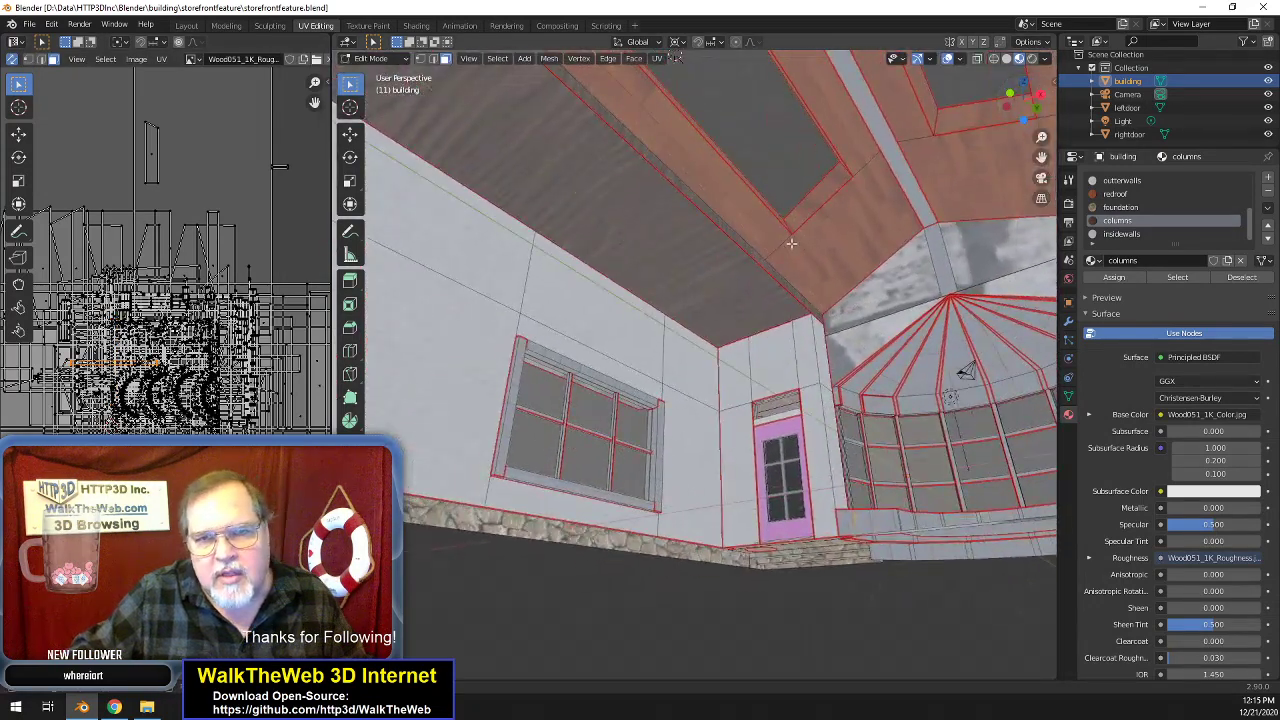
click(718, 250)
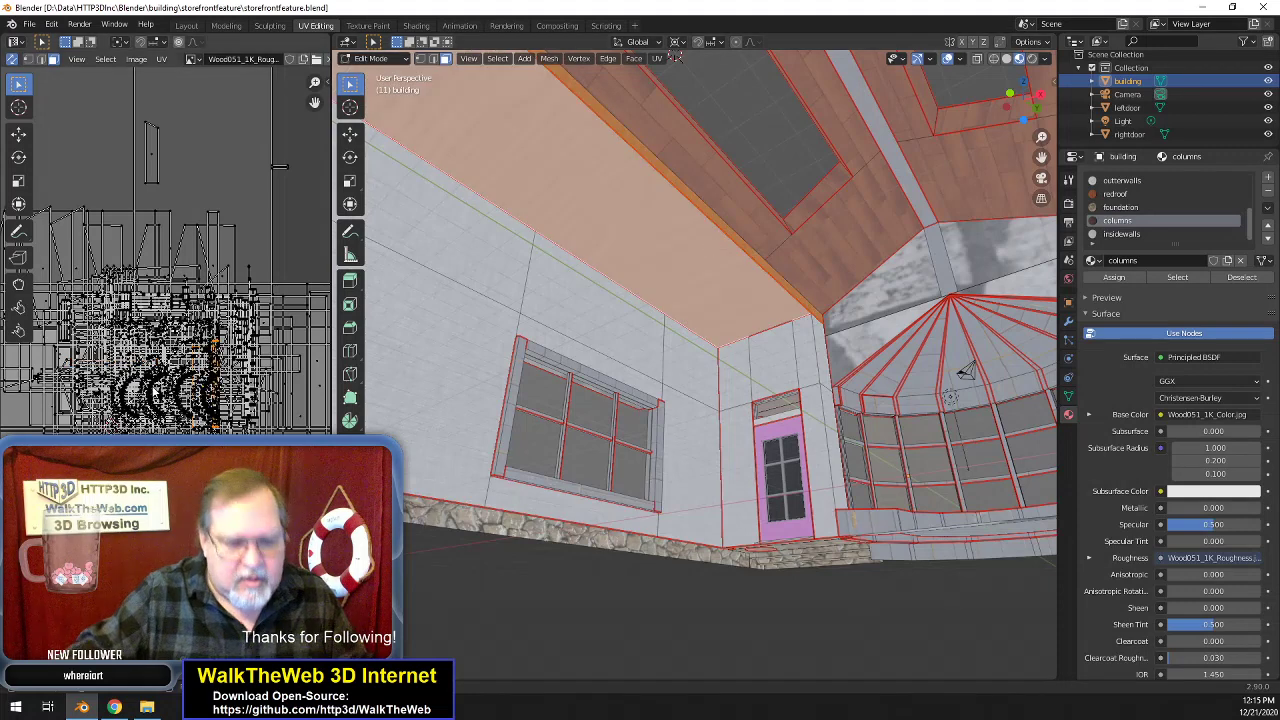
key(r)
key(Return)
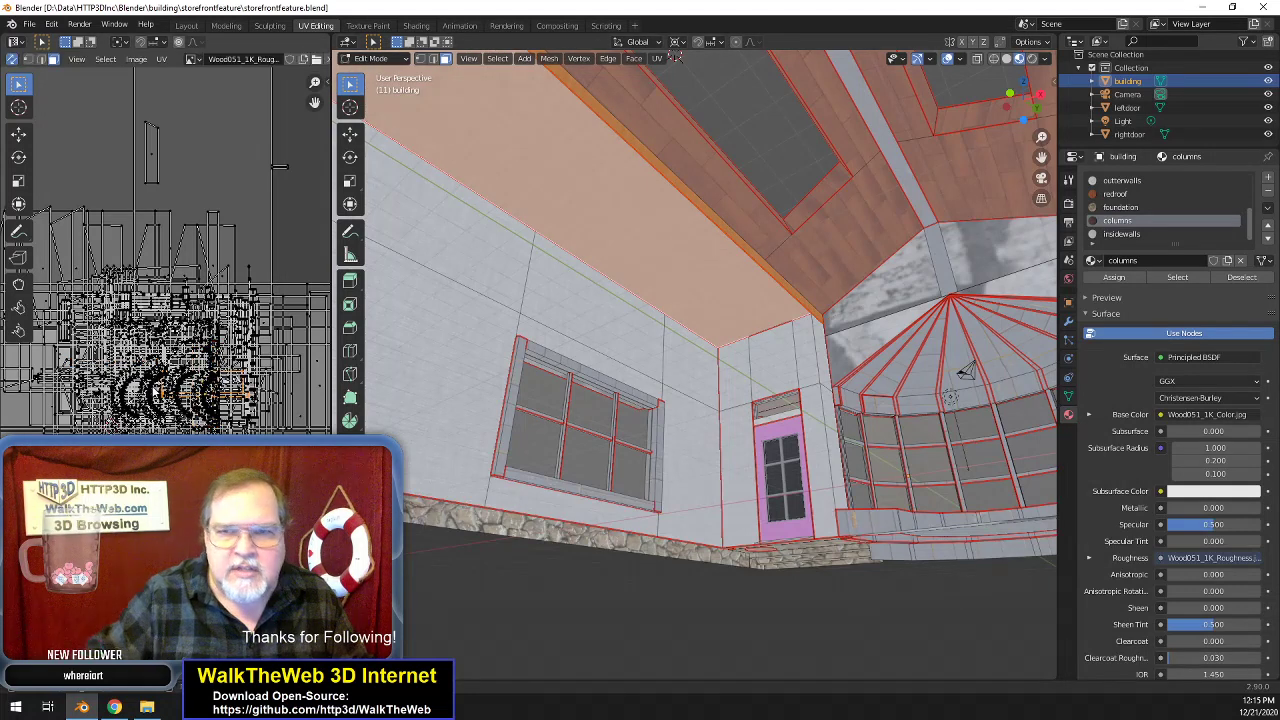
- Select the ceiling panels and trim on both sides, scale up their UVs, and deselect them
drag(1021, 100, 1097, 93)
shift+click(956, 253)
shift+click(947, 237)
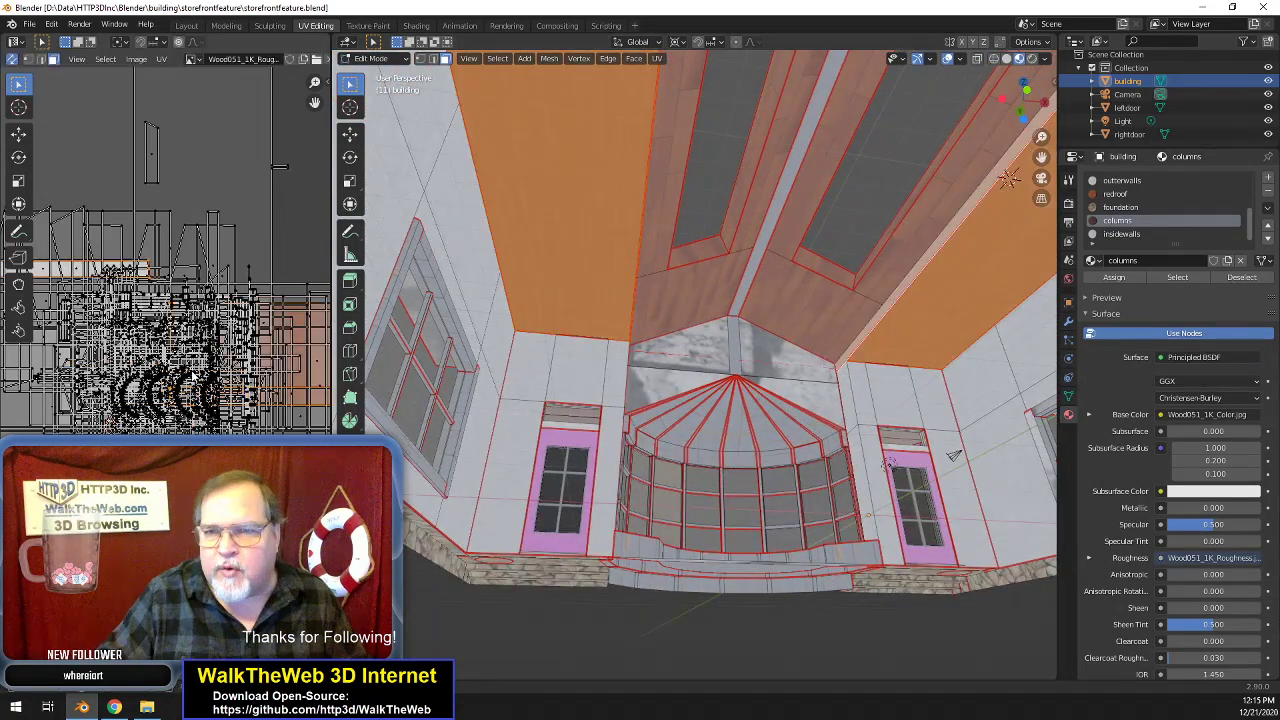
click(854, 651)
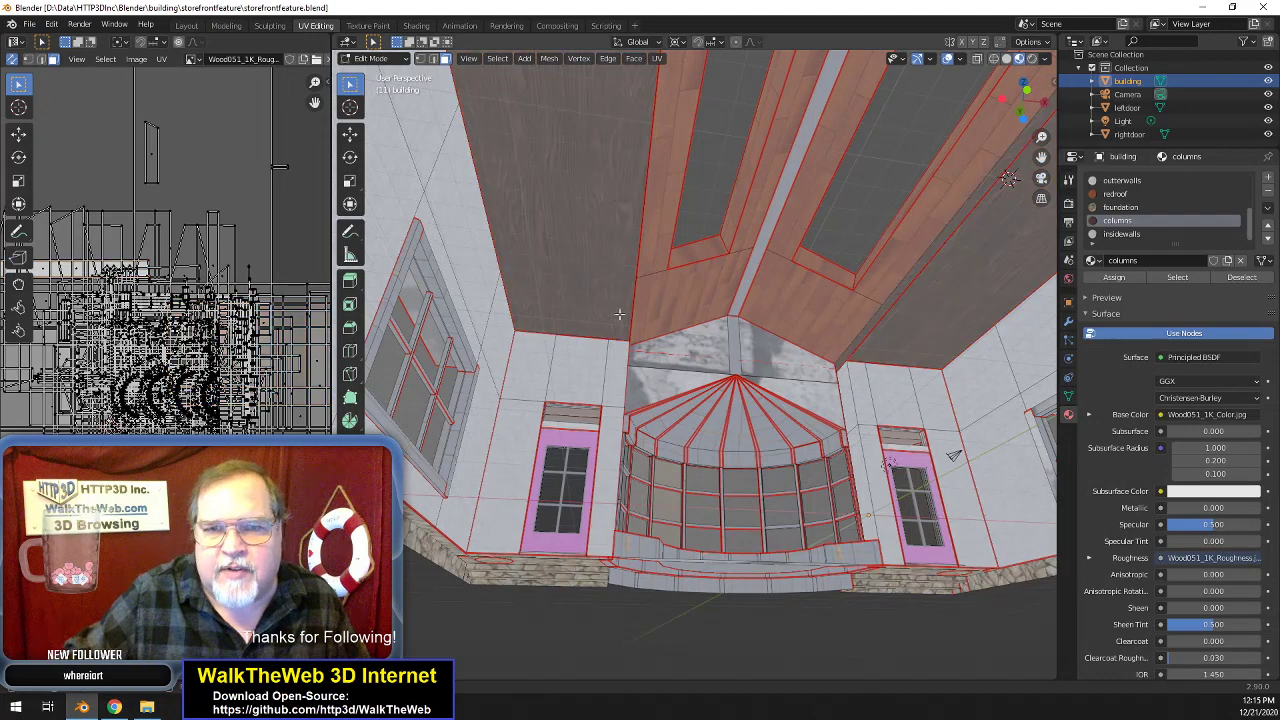
- Select the large main floor face inside the building
middle_drag(953, 455, 529, 313)
scroll(545, 300, down, 3)
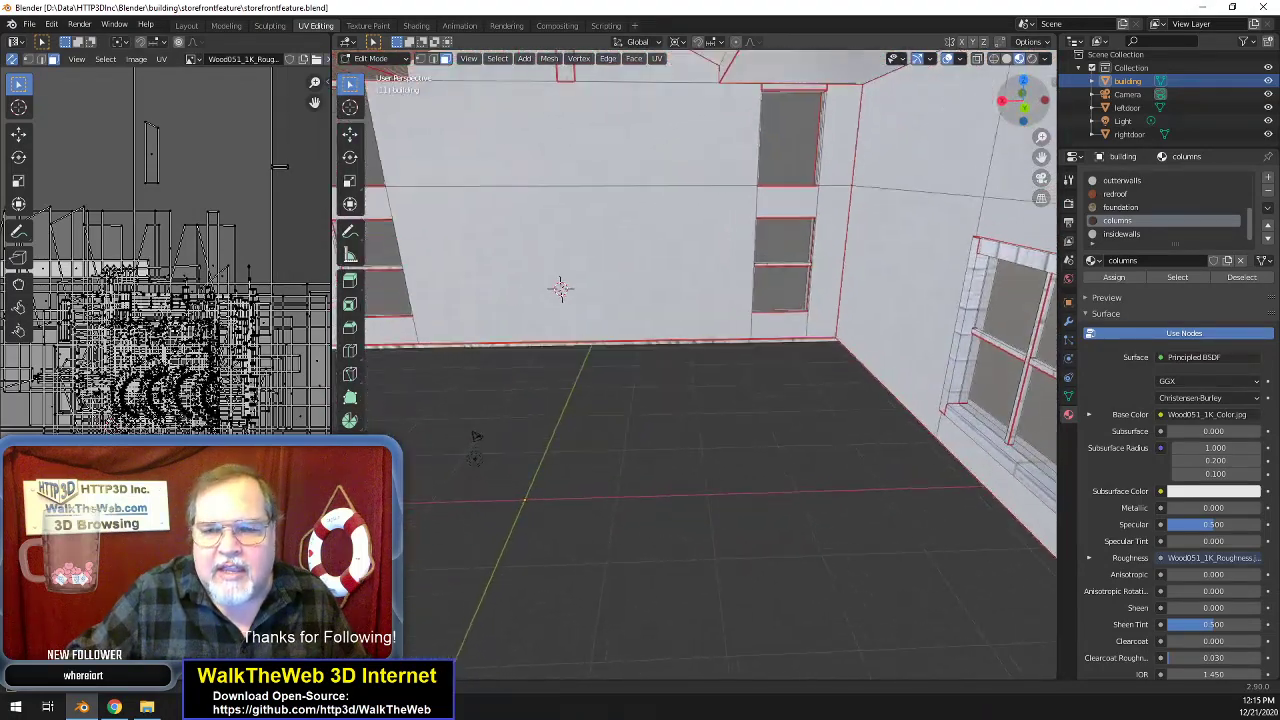
scroll(563, 280, down, 6)
scroll(827, 335, down, 5)
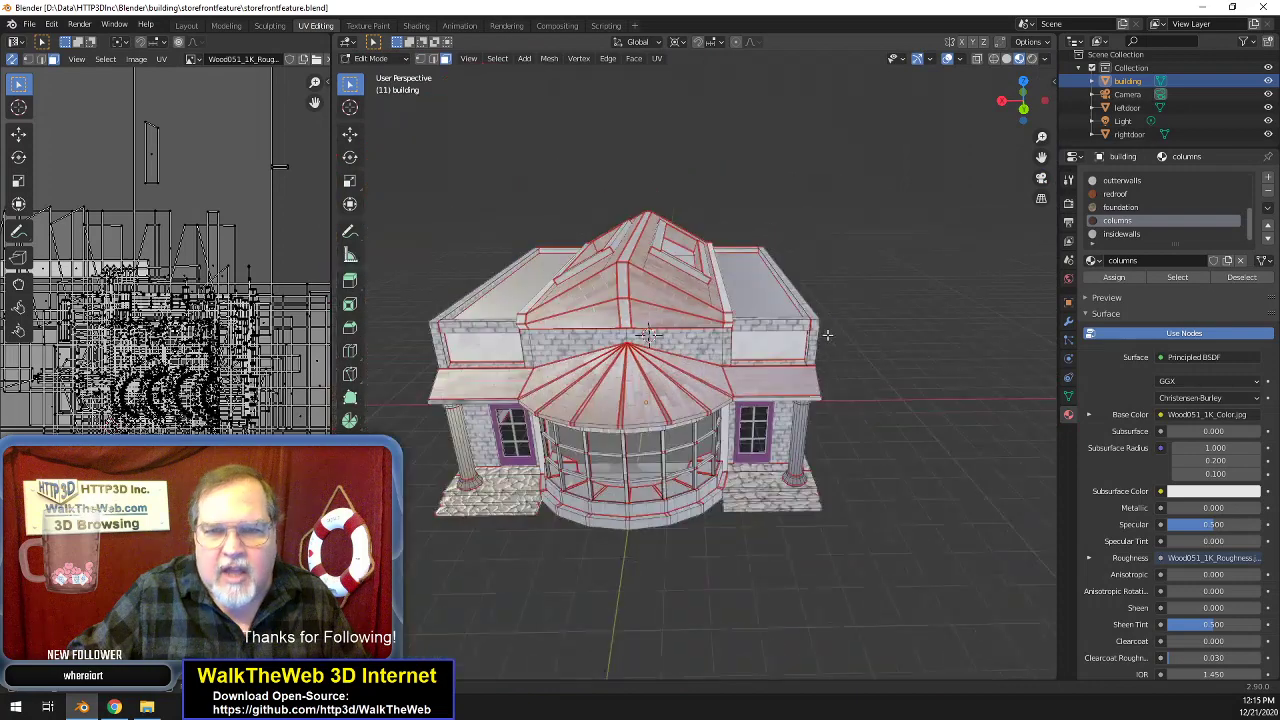
scroll(827, 335, up, 10)
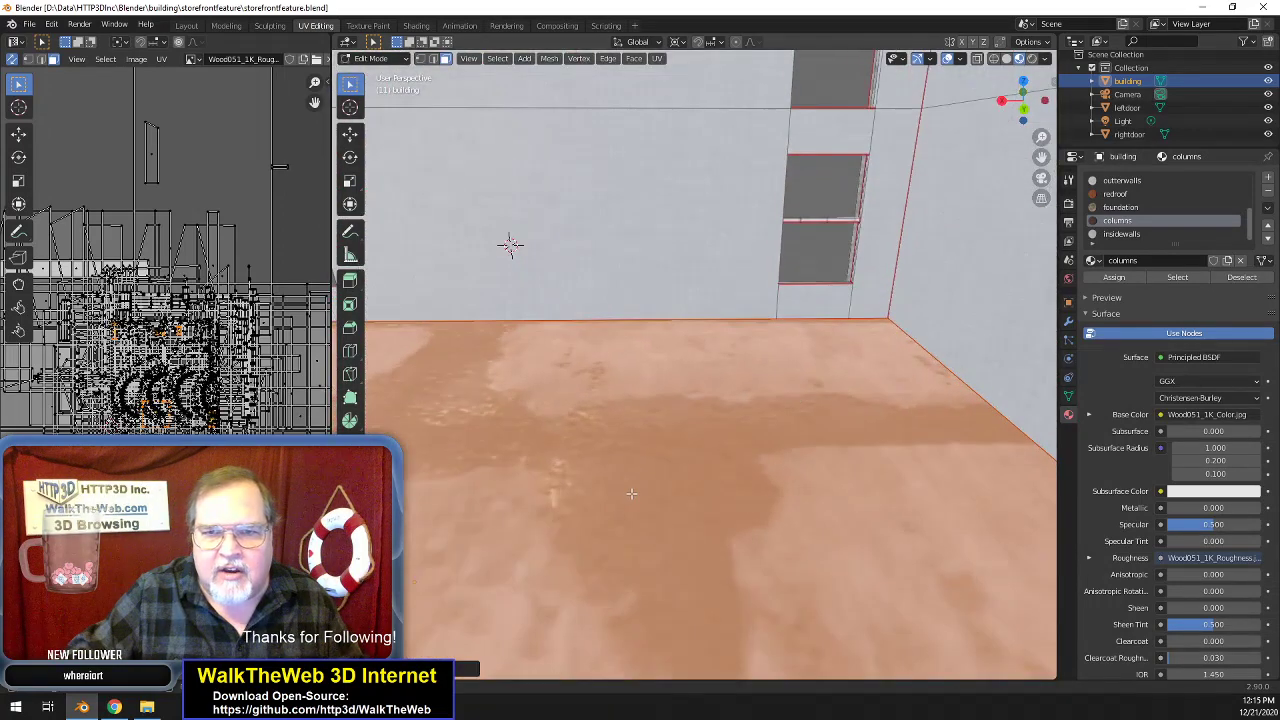
click(632, 494)
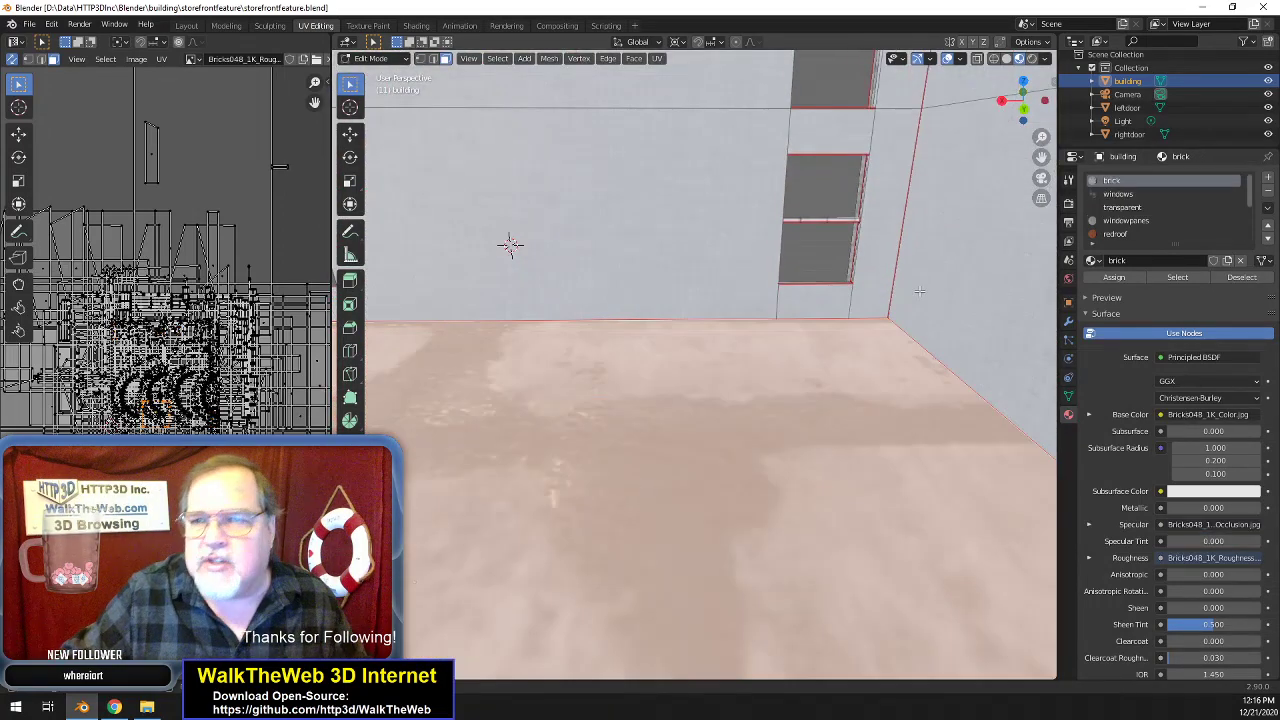
- Add the bay window floor and the strip in front of it to the floor selection, and unwrap the faces
scroll(915, 383, down, 10)
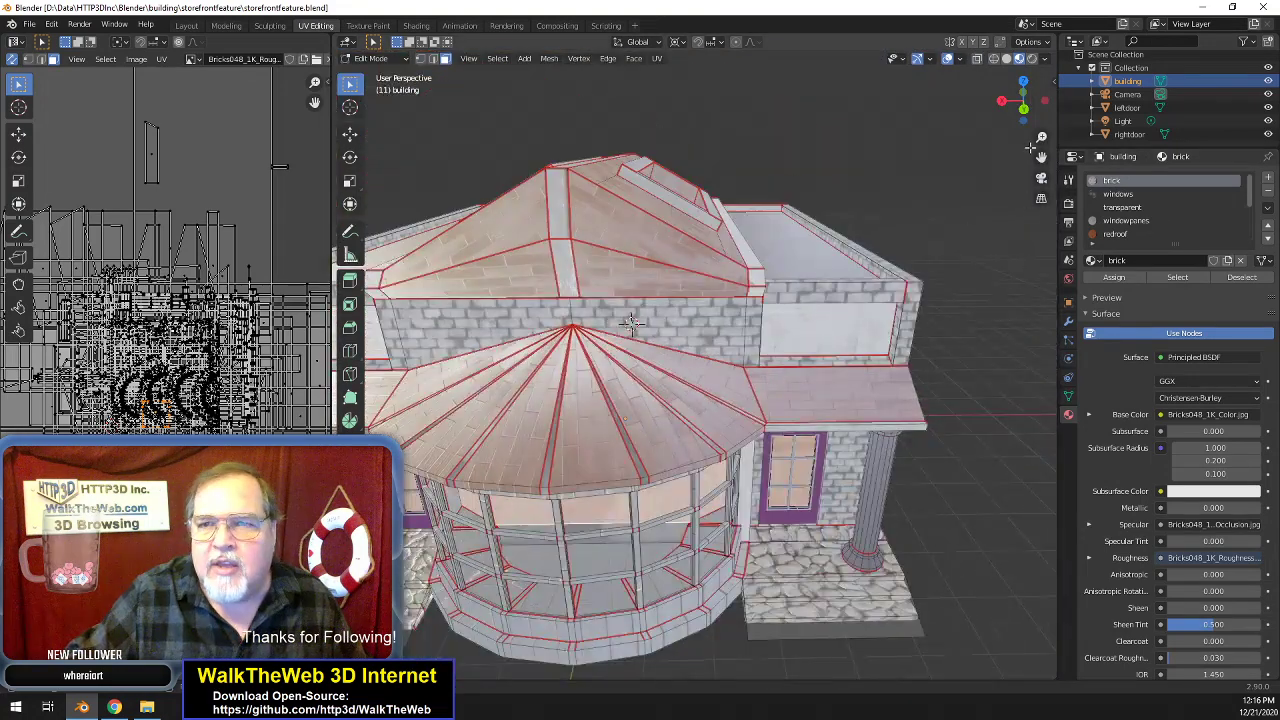
drag(1023, 107, 1031, 86)
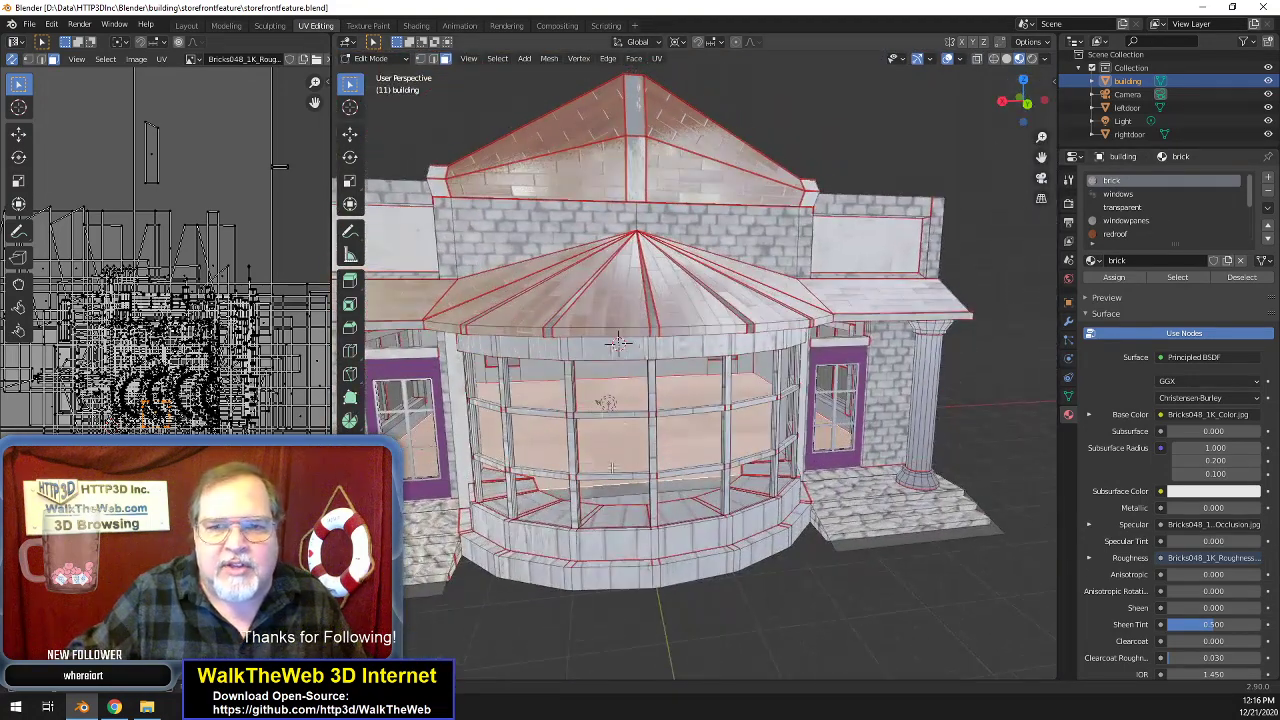
scroll(618, 343, up, 10)
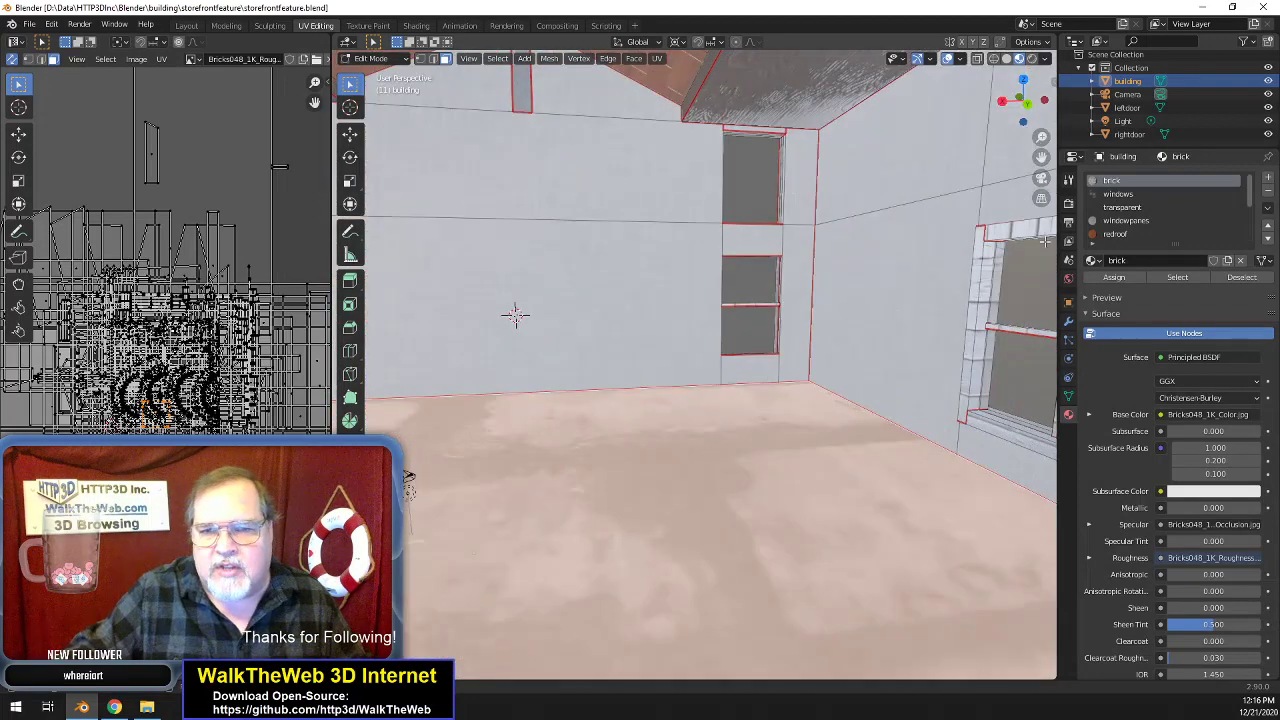
drag(1036, 121, 1022, 102)
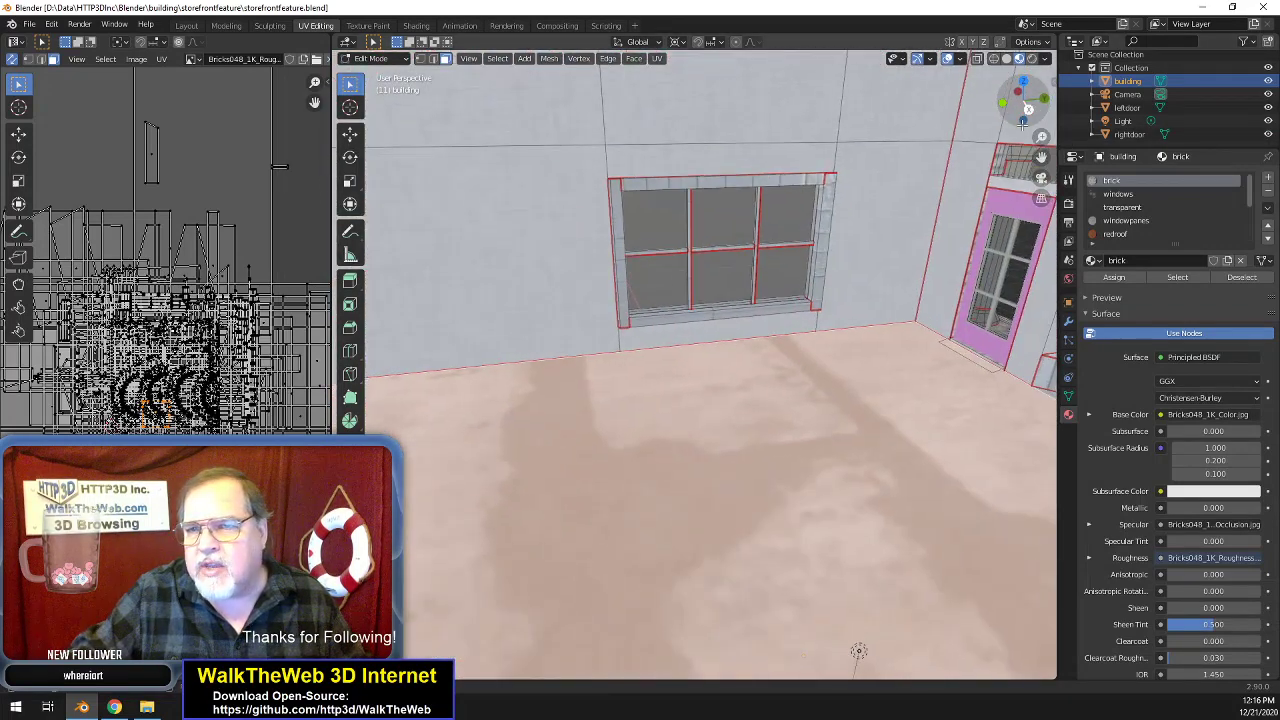
drag(1040, 158, 860, 148)
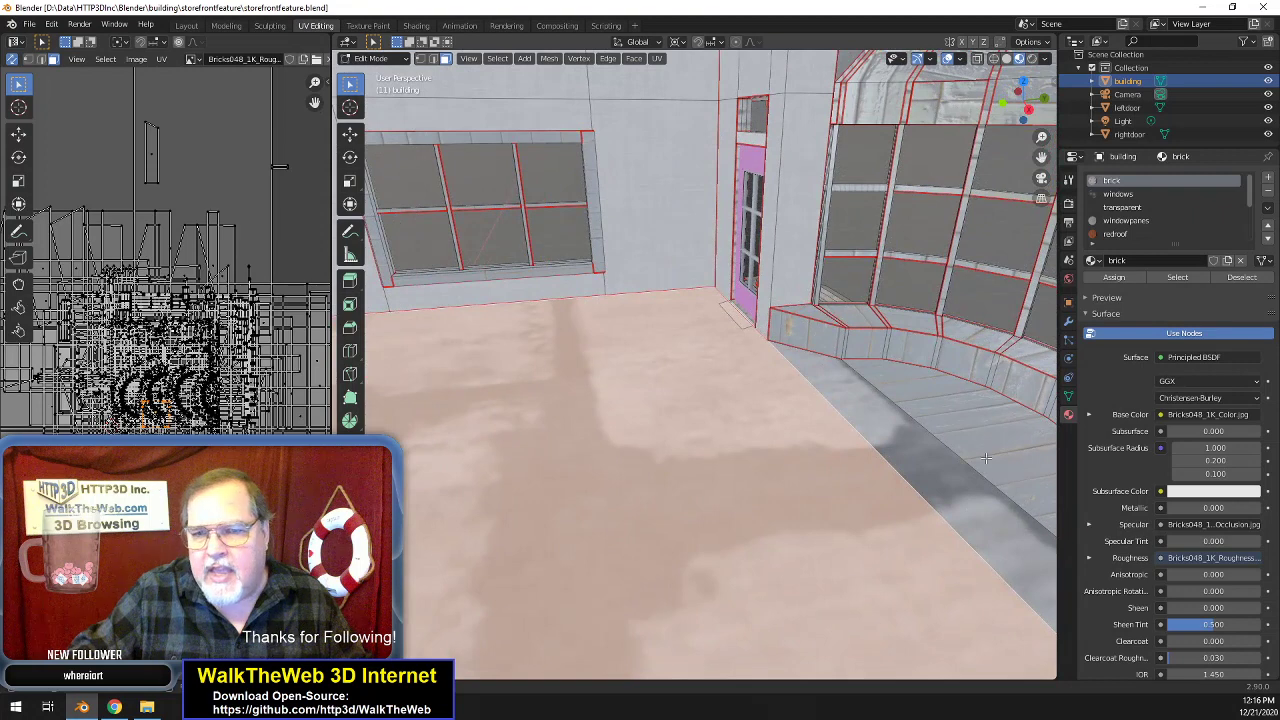
click(959, 478)
shift+click(940, 473)
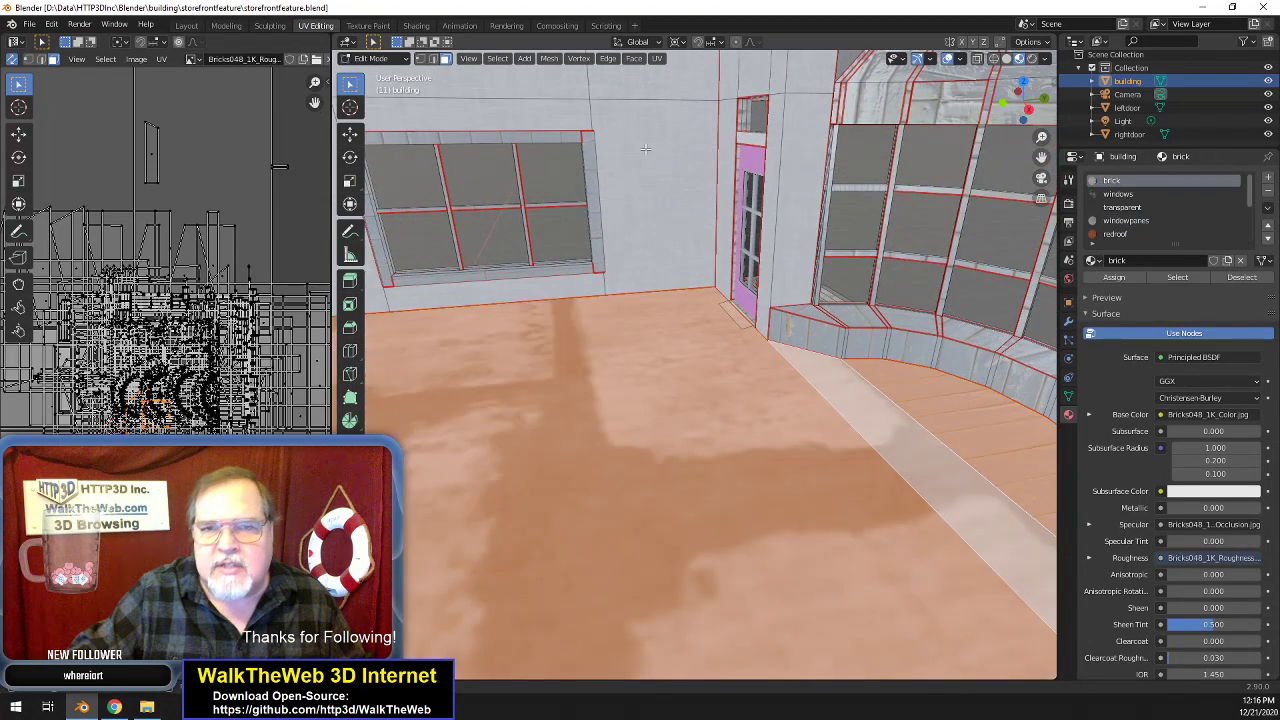
click(659, 57)
click(671, 72)
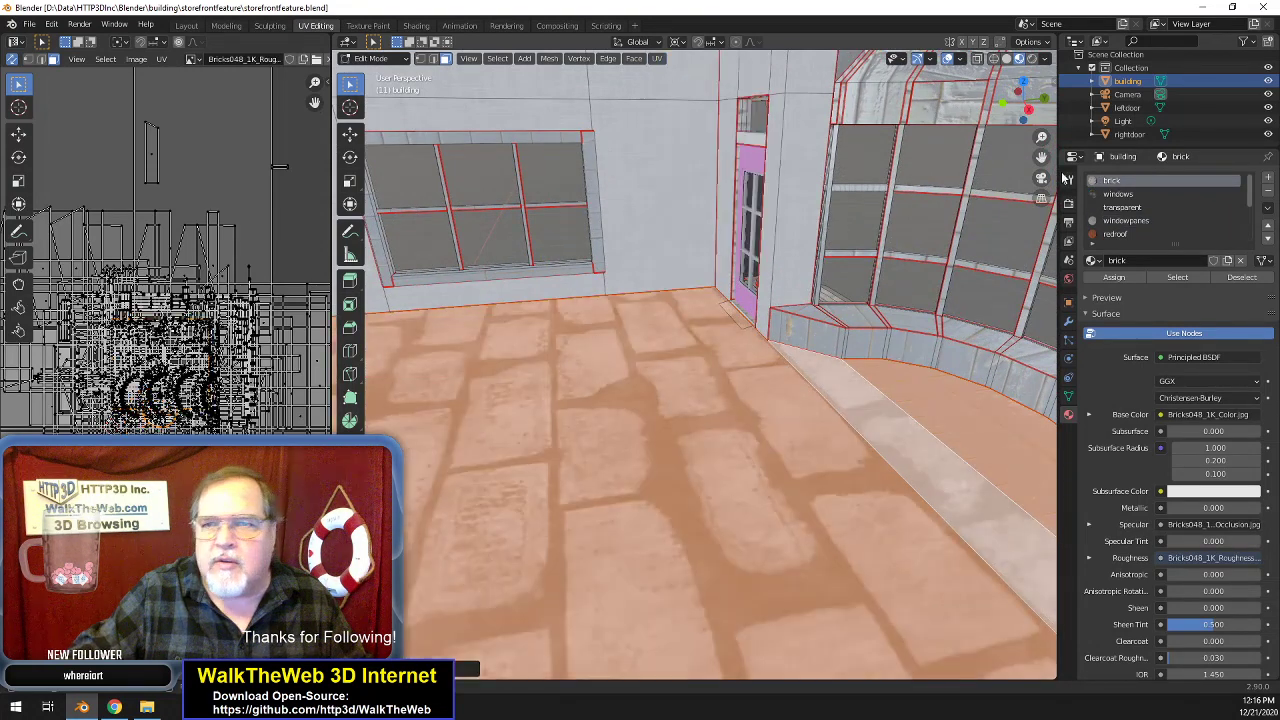
- Add a new material named floor and assign it to the selected floor faces
scroll(1203, 209, down, 2)
scroll(1193, 220, down, 3)
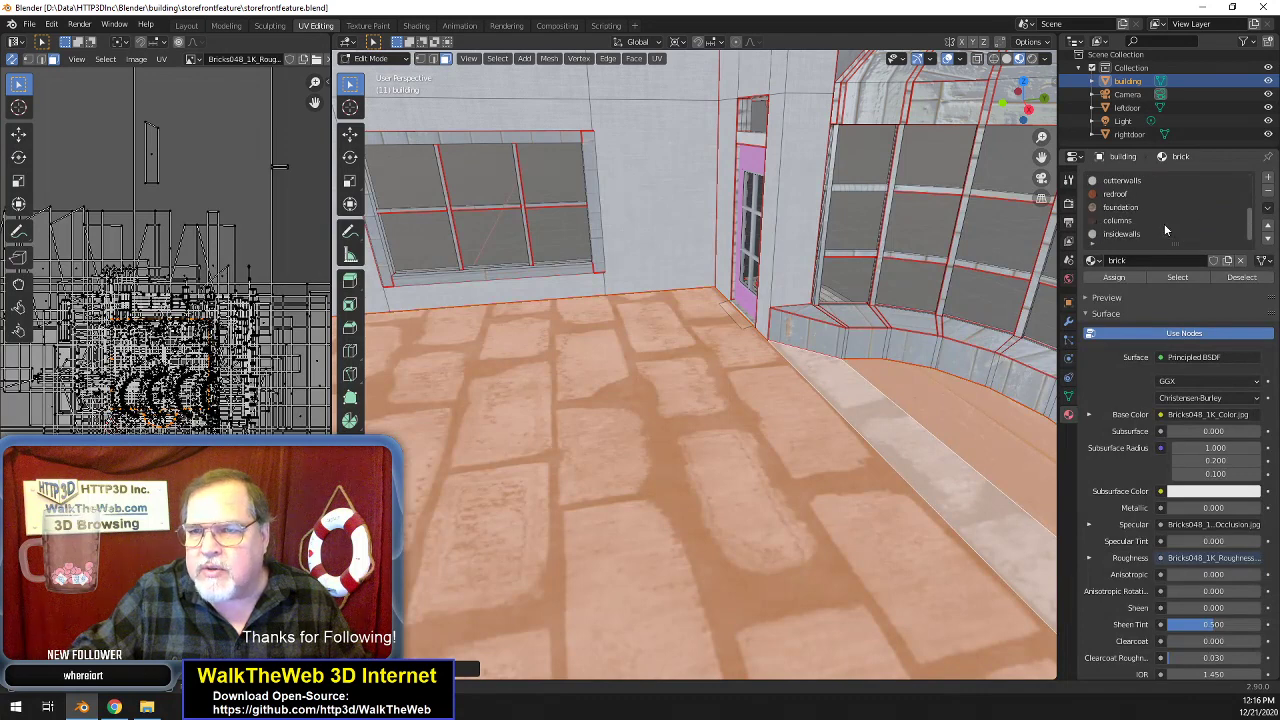
click(1268, 178)
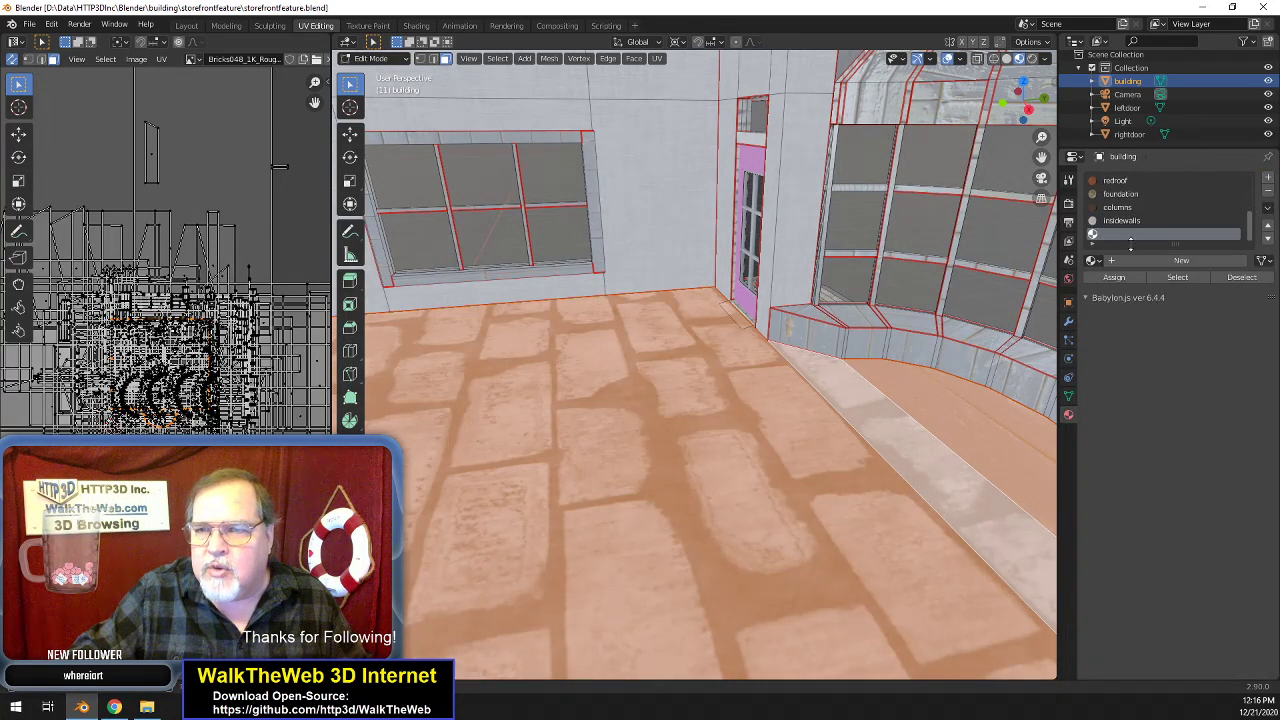
click(1142, 259)
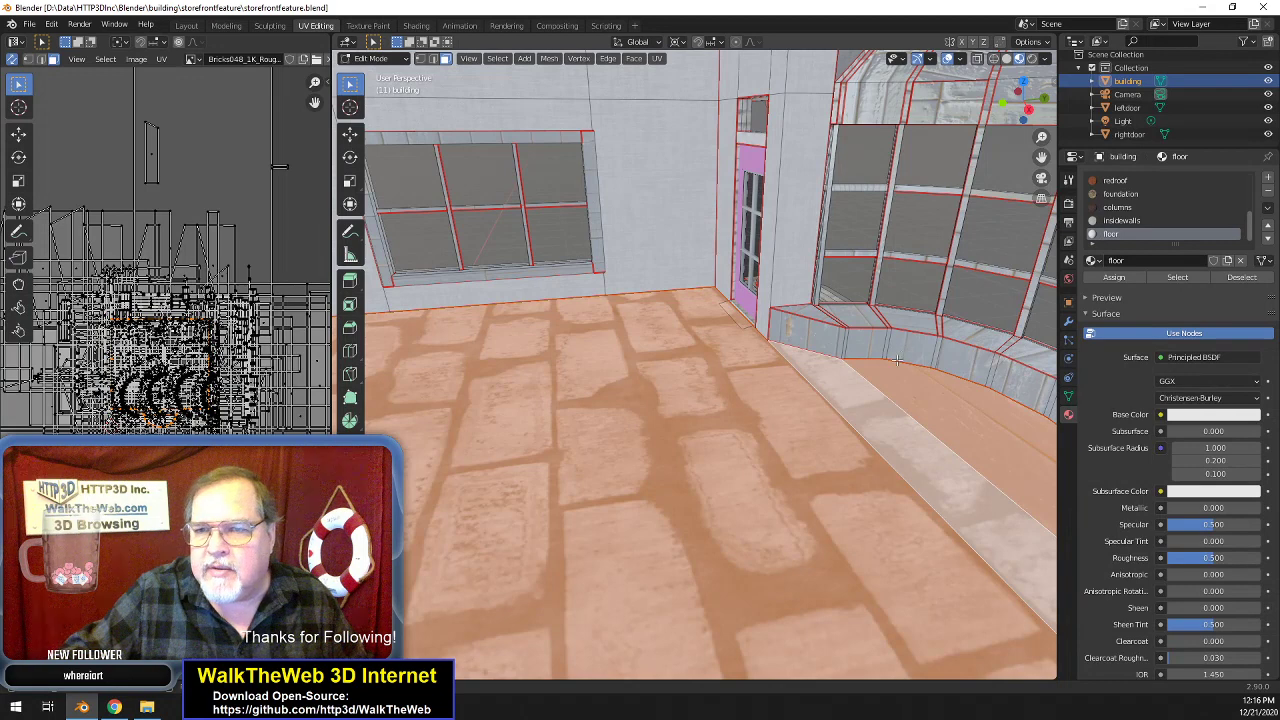
click(1115, 278)
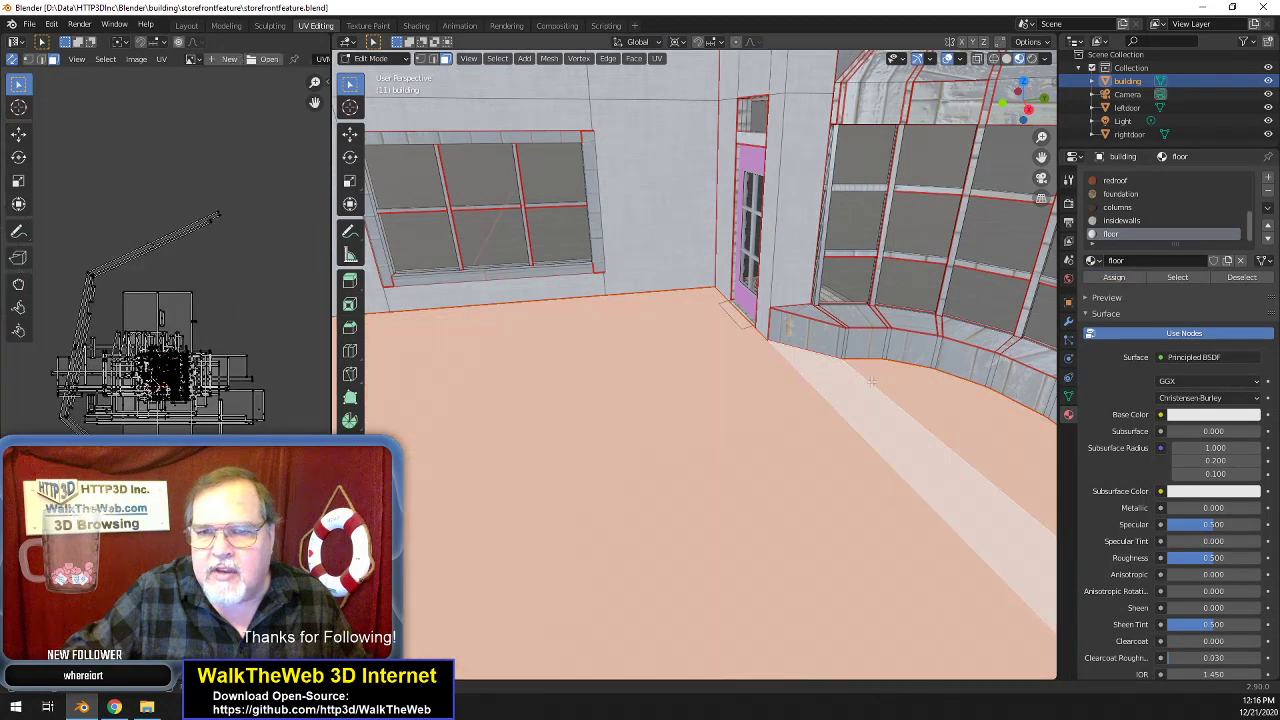
- Switch to the CC0 Textures site in Chrome, return from Fabric 036 to the category list, and open the Tiles category
click(115, 708)
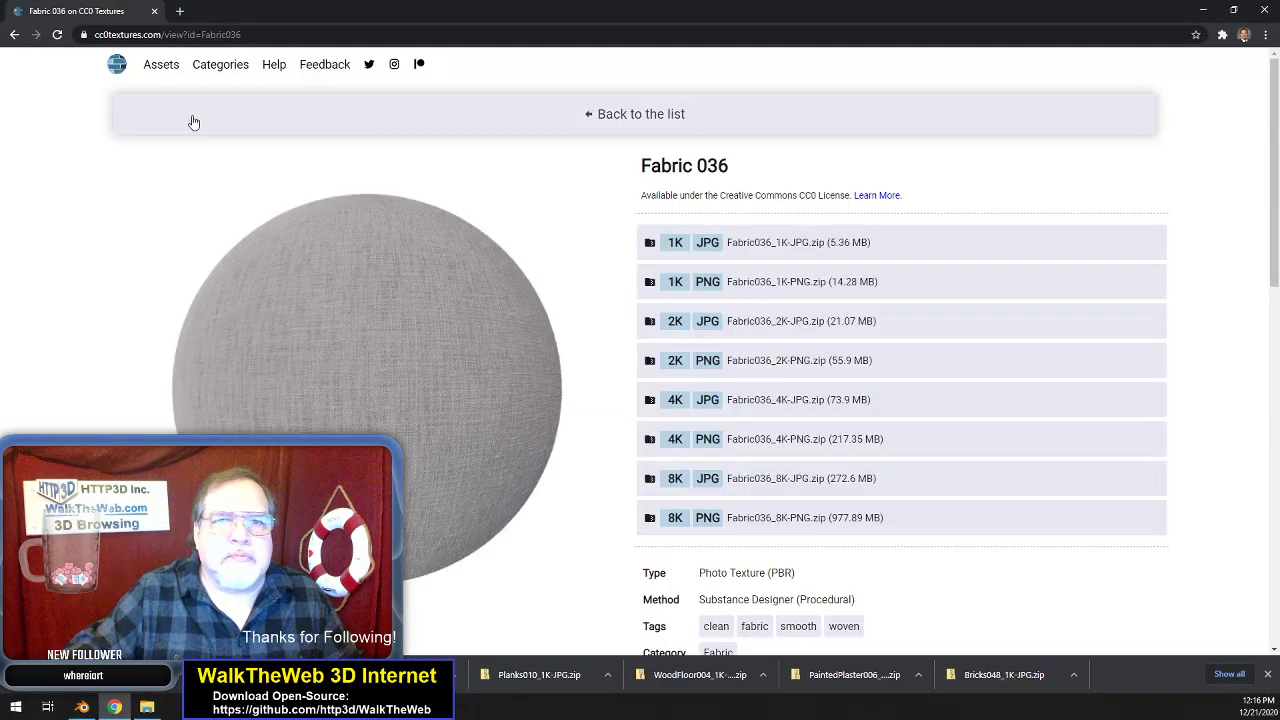
click(15, 36)
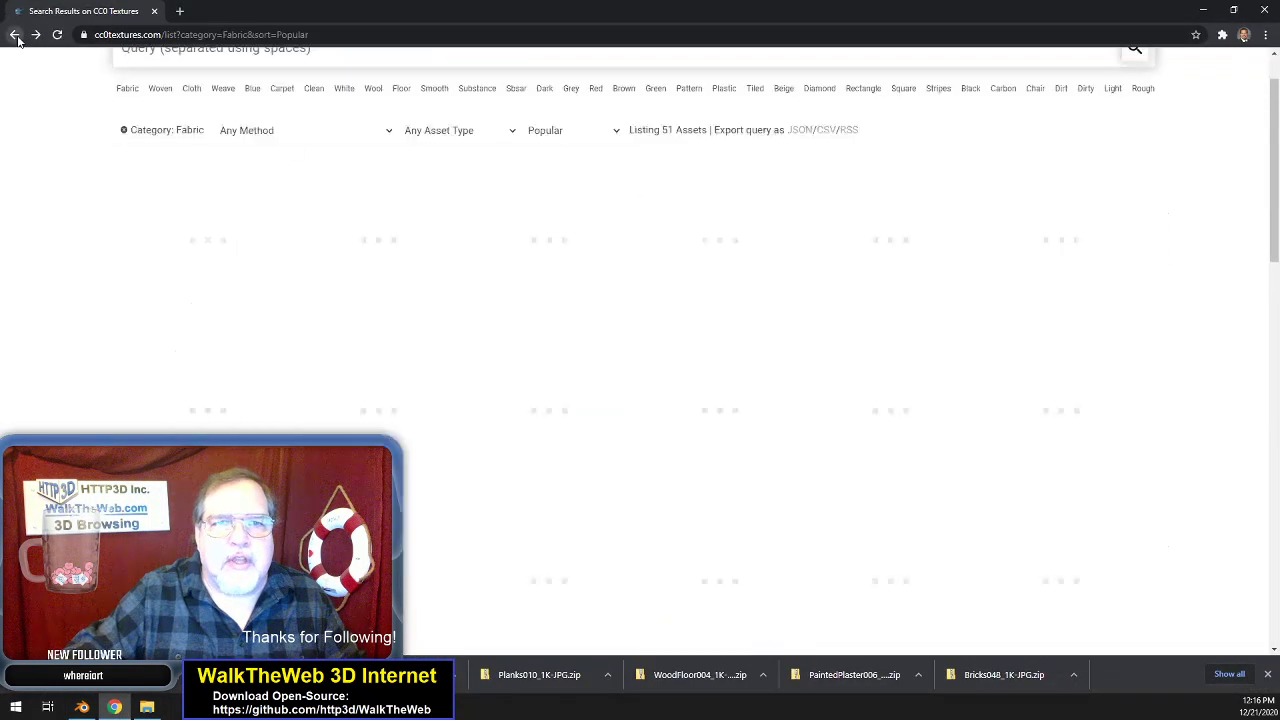
click(13, 36)
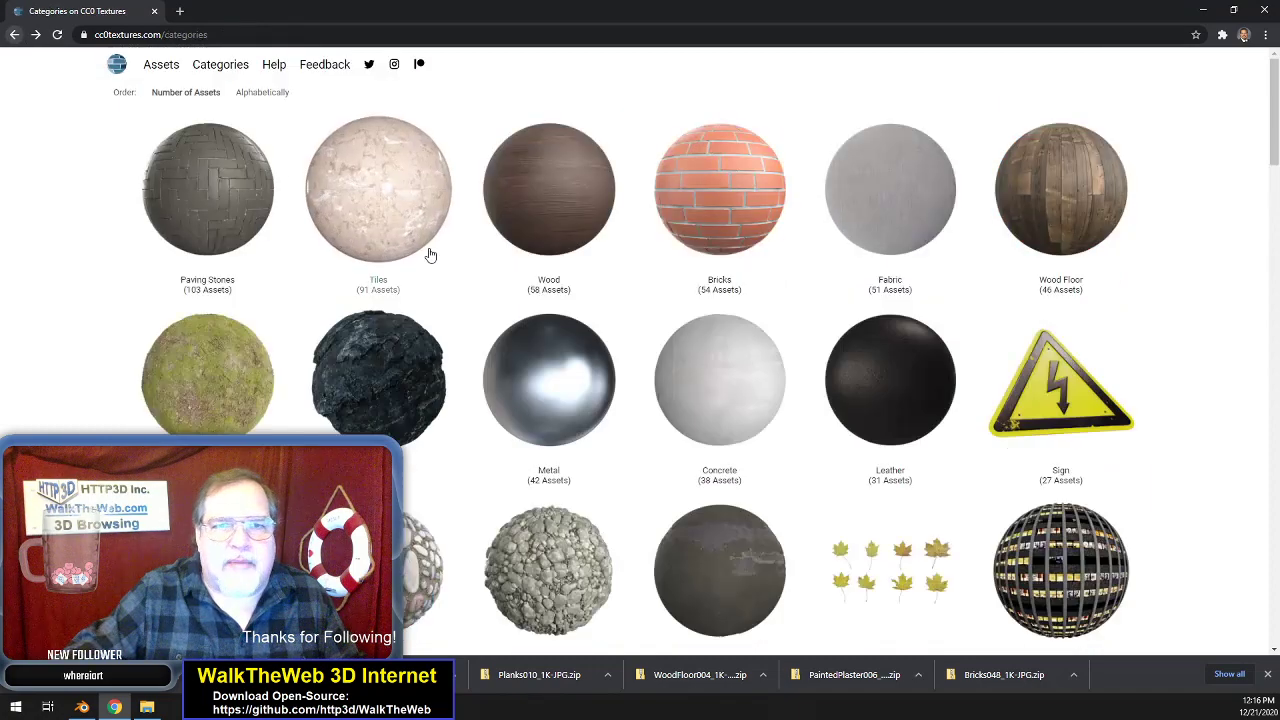
click(396, 208)
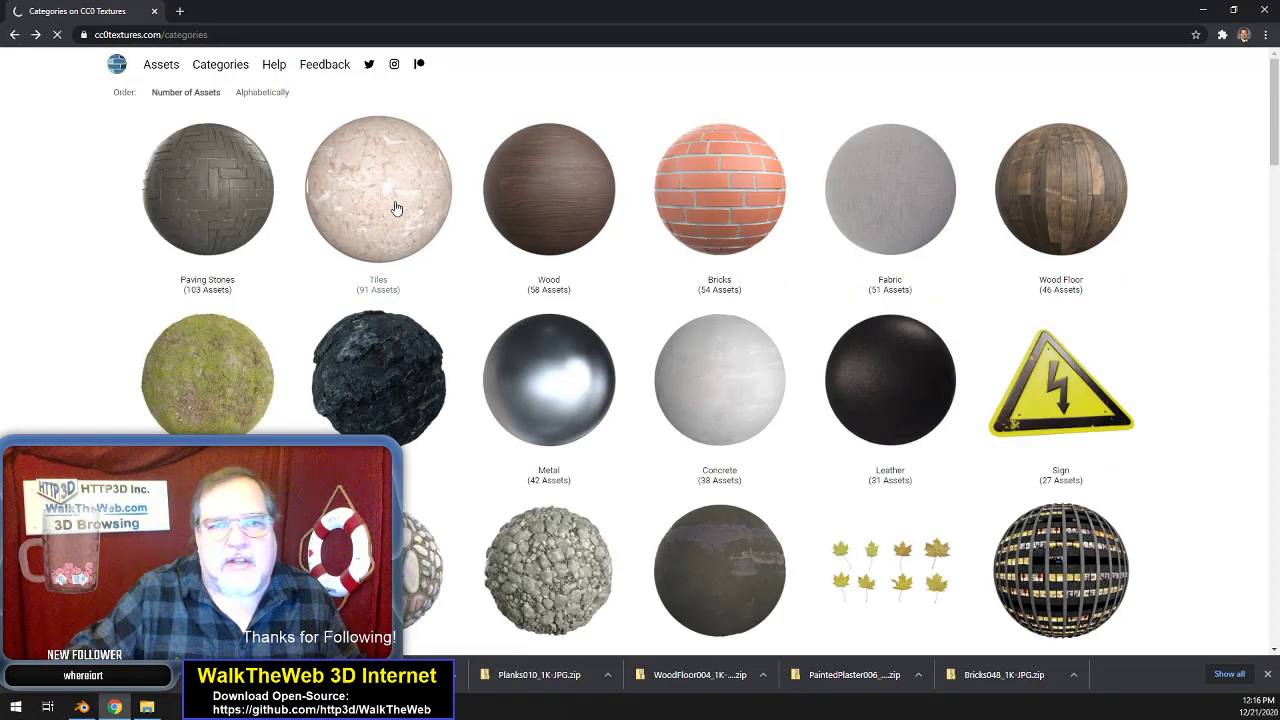
- Look through the Tiles category listing for a tile pattern suitable for the shop floor
scroll(1153, 371, down, 5)
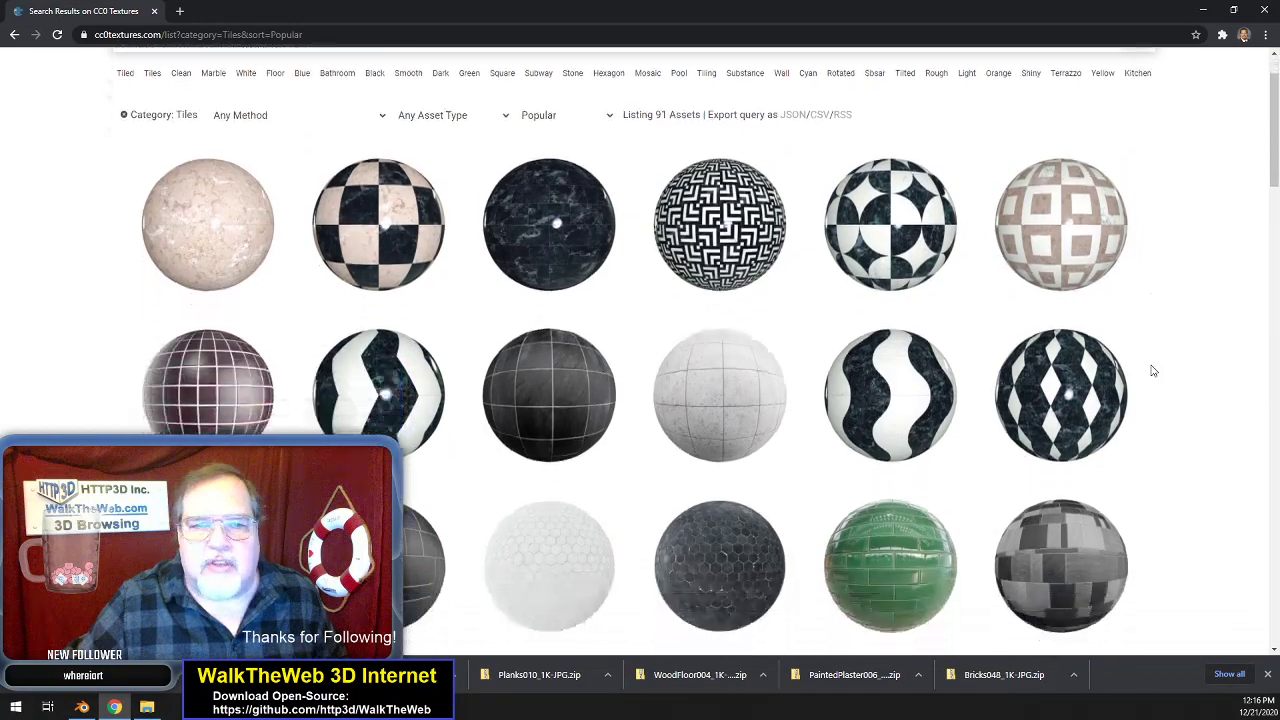
scroll(1153, 371, down, 5)
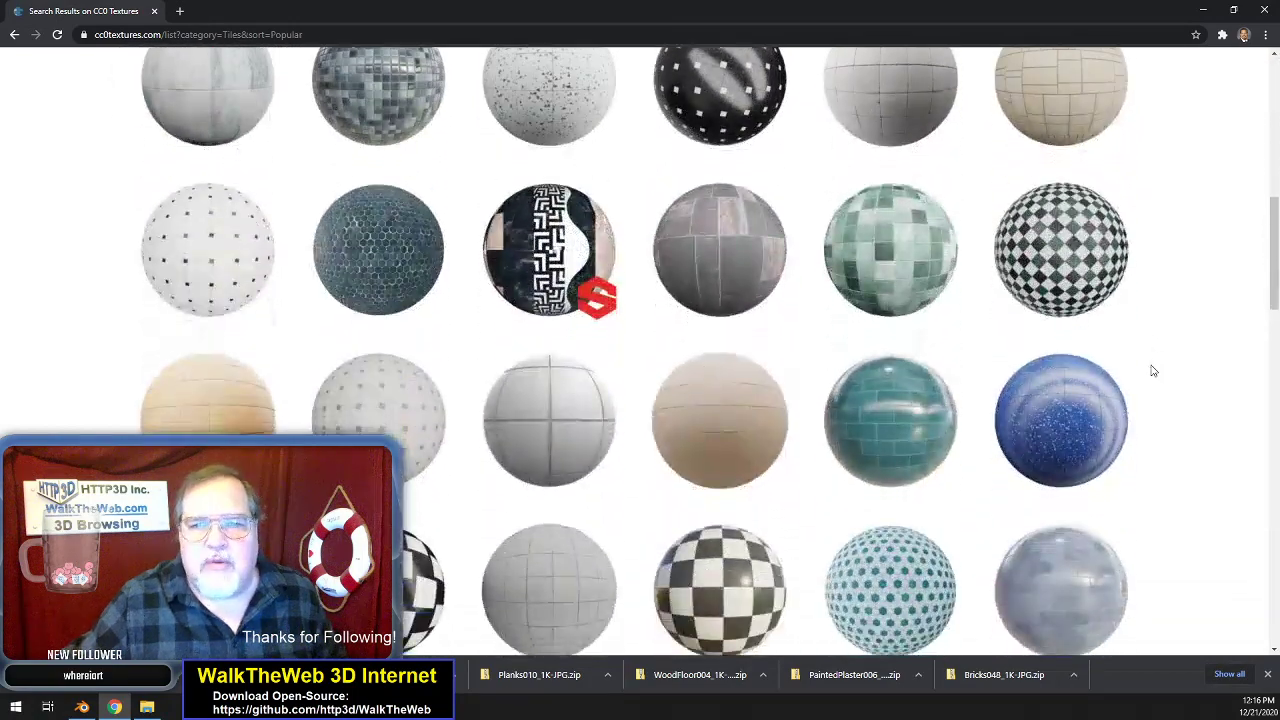
scroll(1160, 385, down, 3)
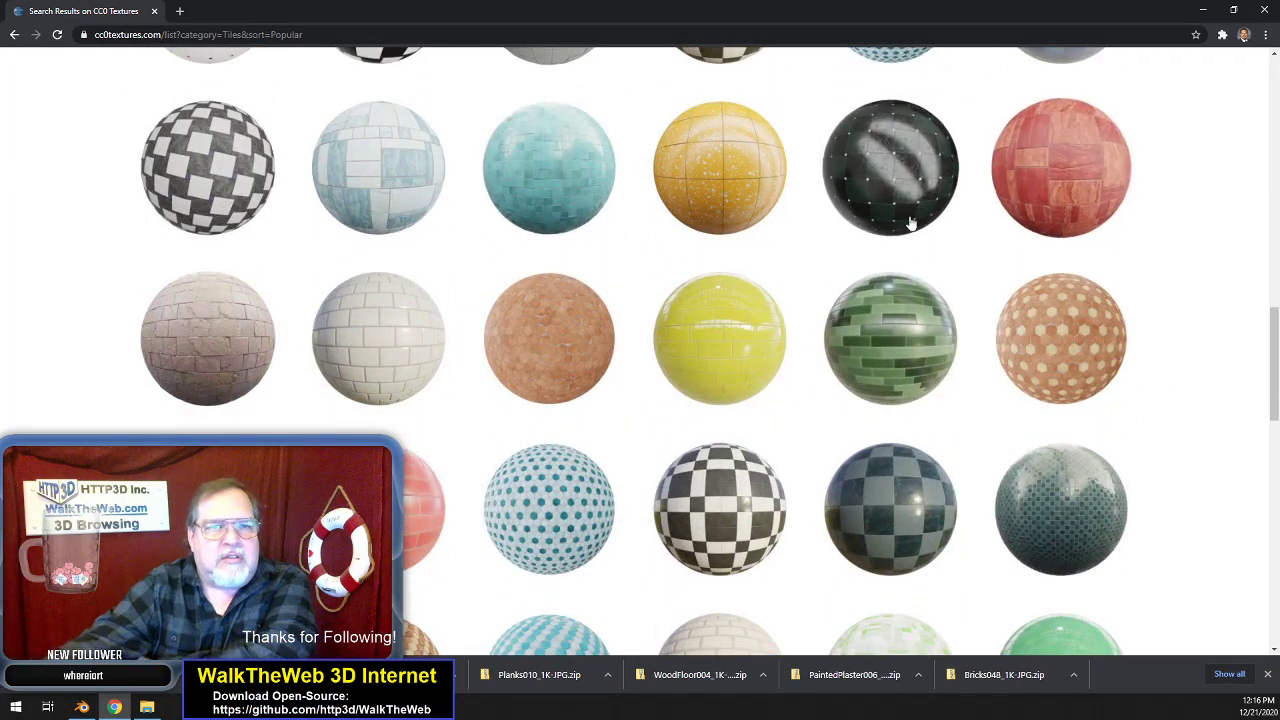
scroll(1127, 327, down, 3)
scroll(1168, 305, down, 1)
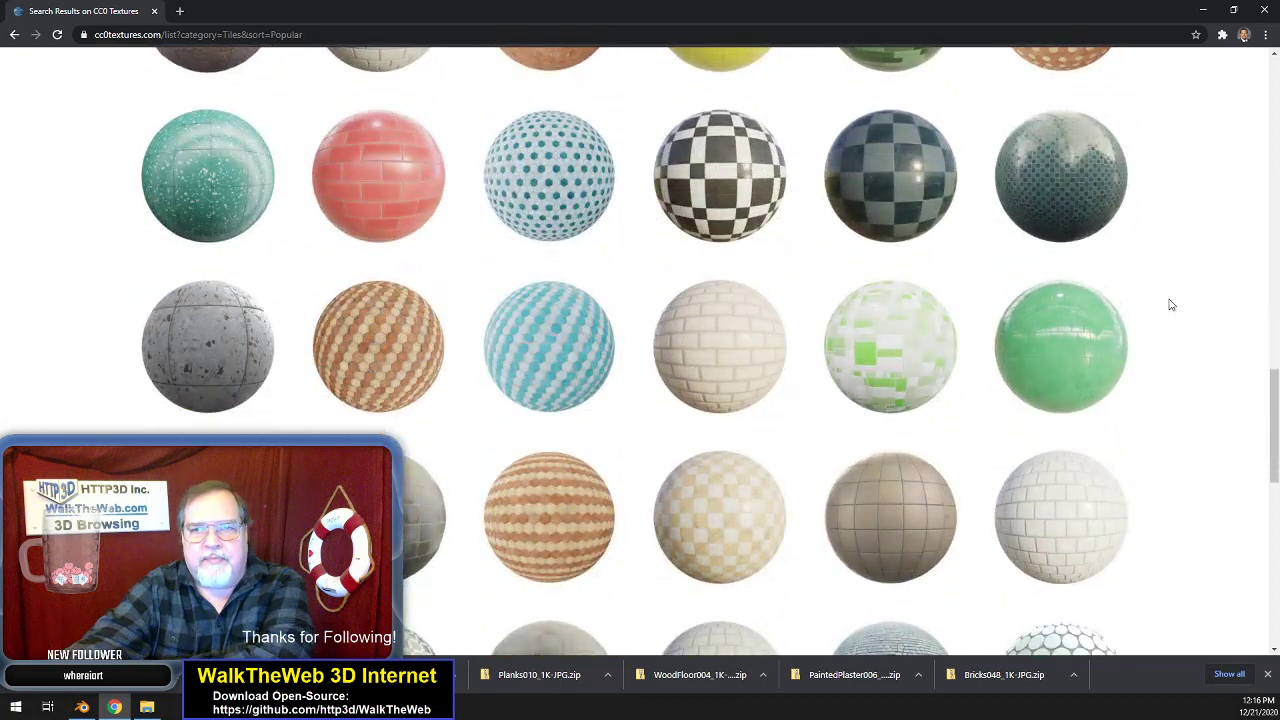
scroll(1168, 300, down, 1)
scroll(1168, 300, up, 1)
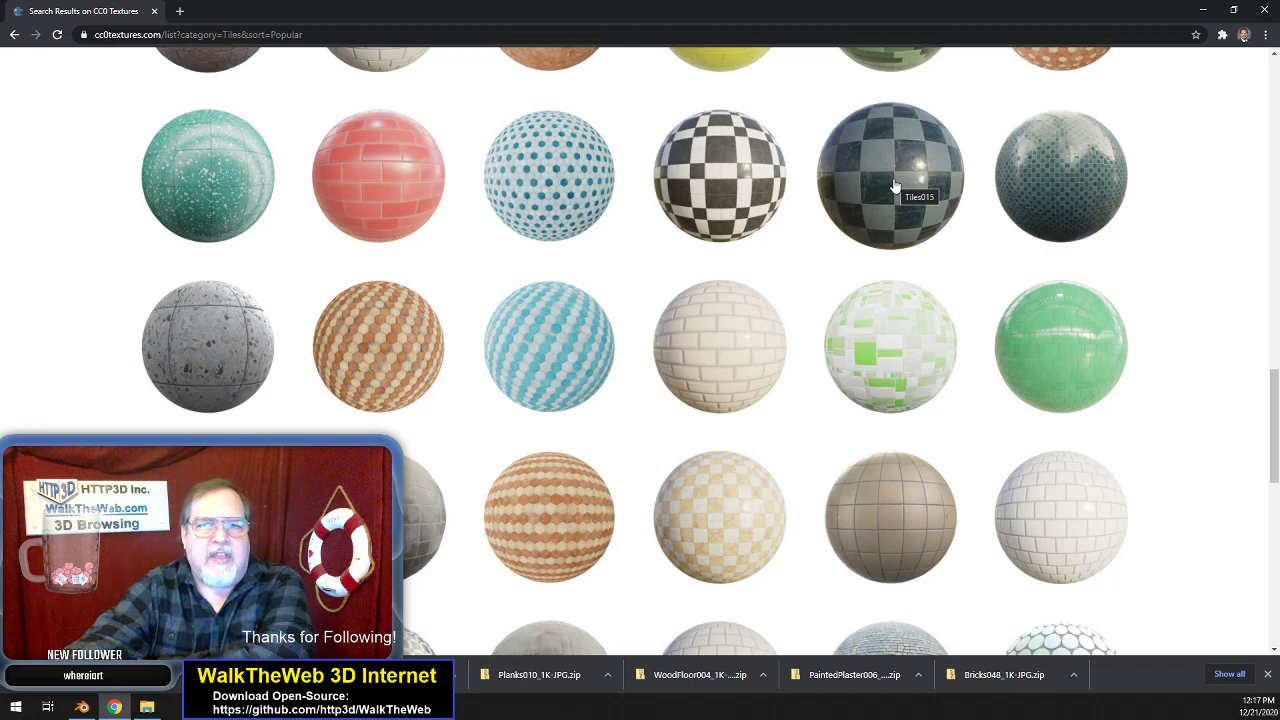
scroll(895, 187, down, 6)
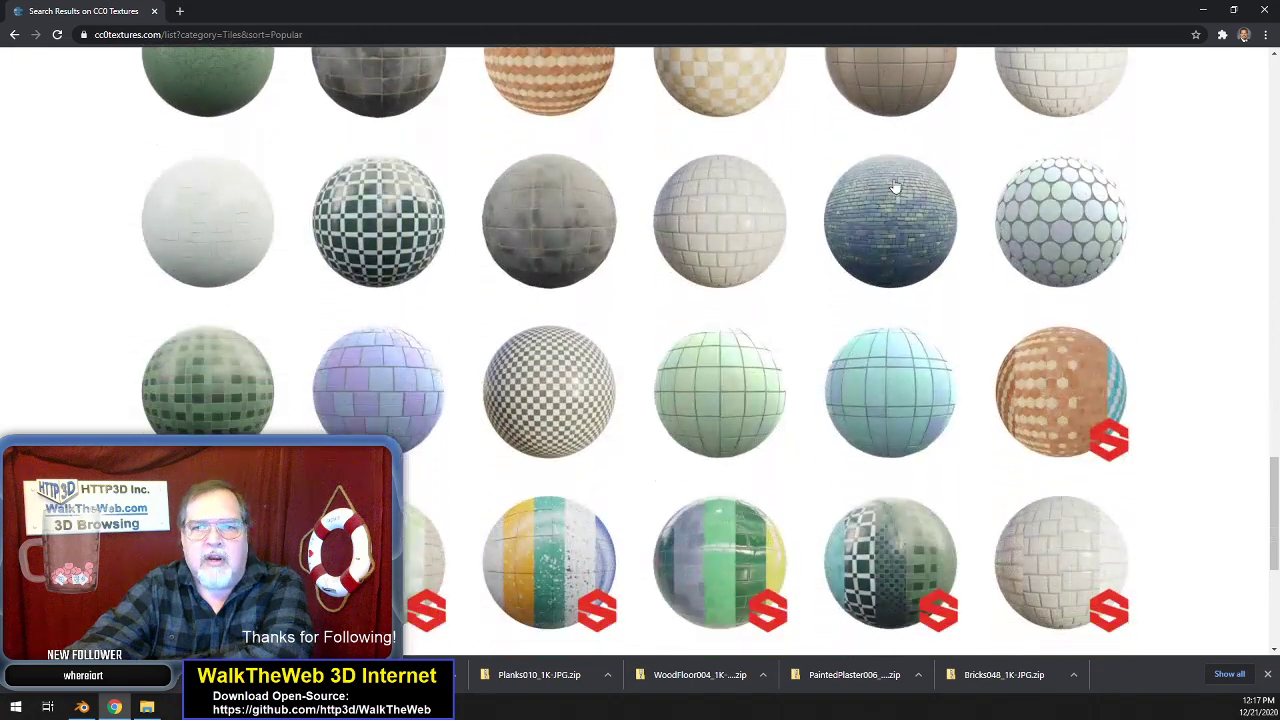
scroll(895, 187, down, 2)
scroll(895, 187, up, 3)
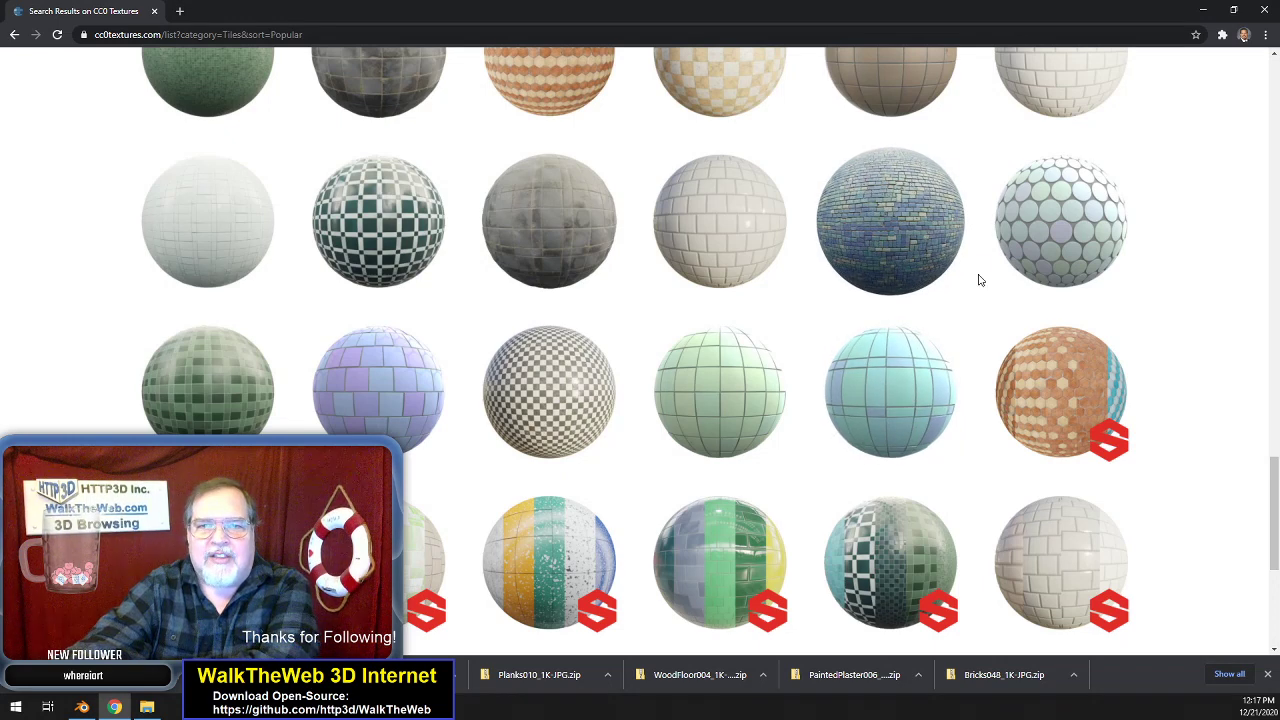
scroll(977, 302, up, 4)
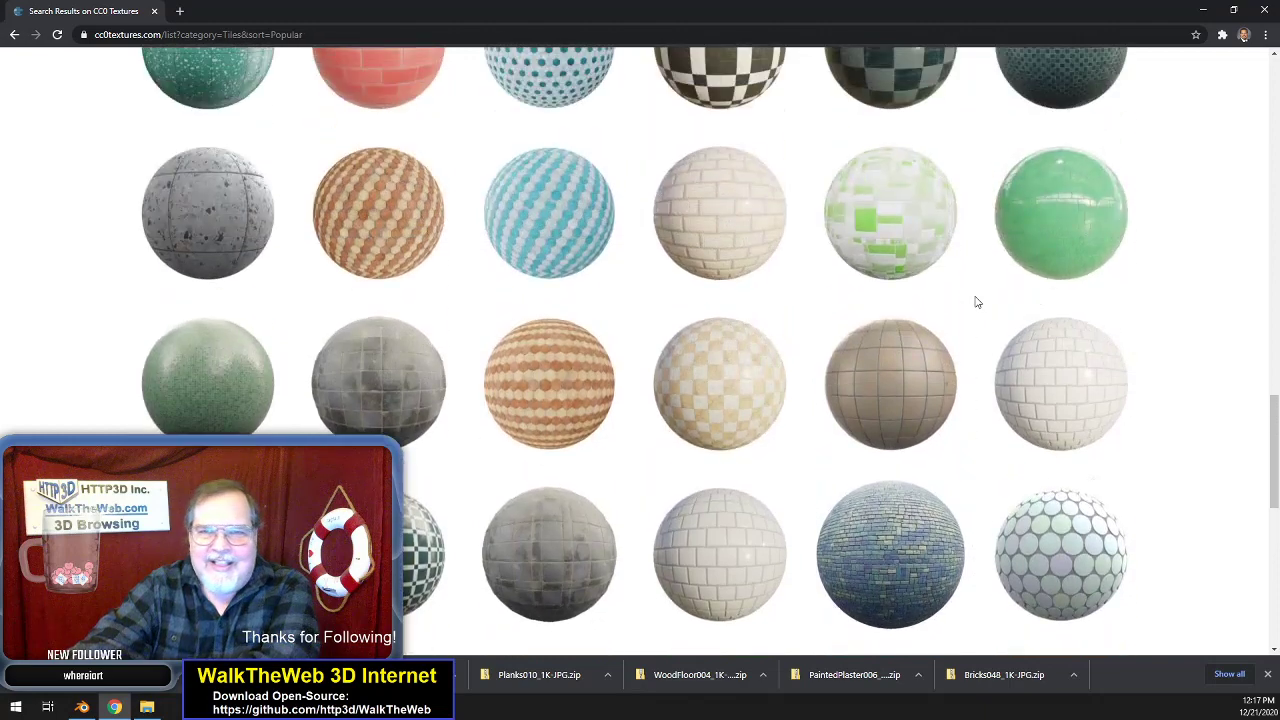
scroll(977, 302, up, 2)
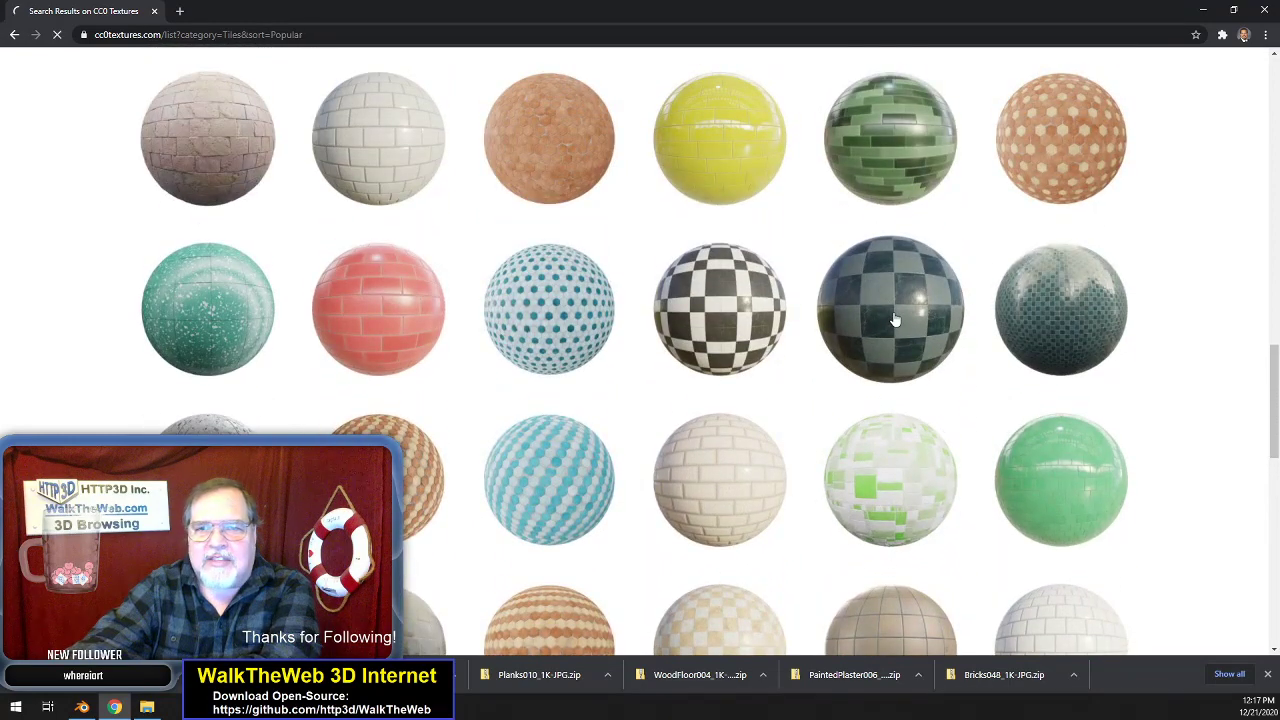
- Open the dark checkered Tiles 015 texture and download its 1K JPG archive into the storefrontfeature folder
click(895, 320)
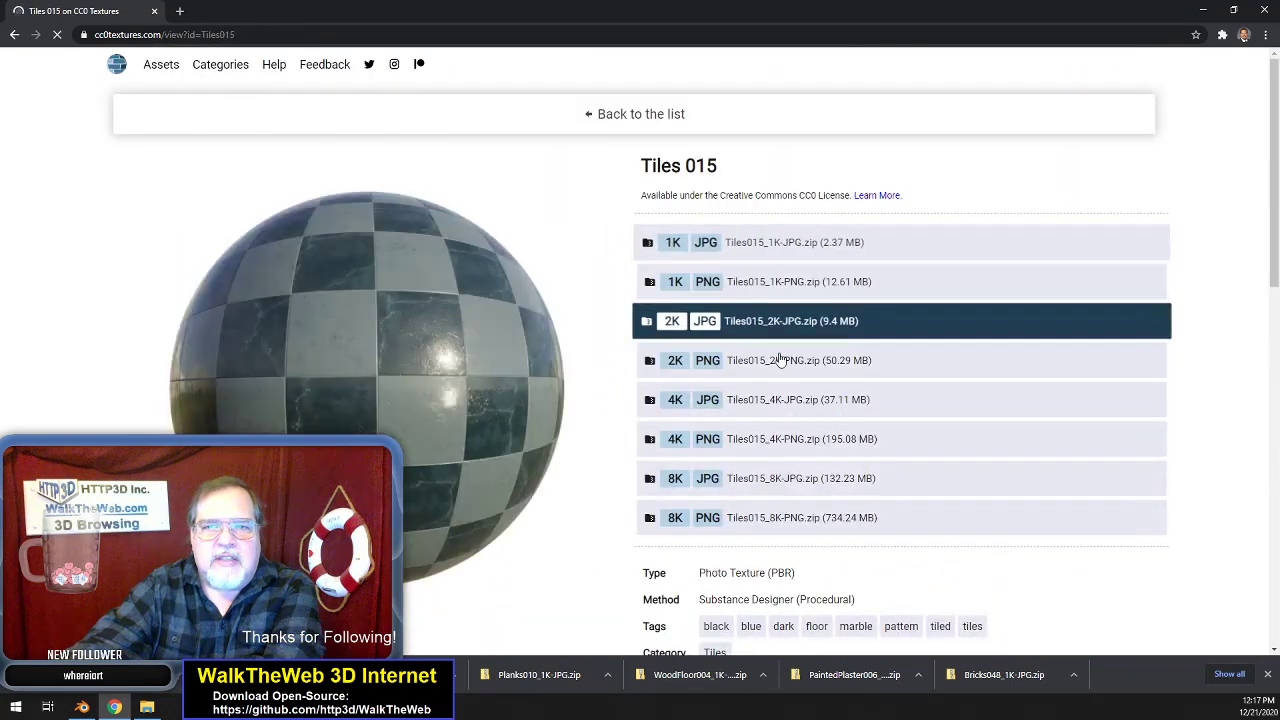
scroll(773, 340, down, 7)
scroll(943, 371, up, 7)
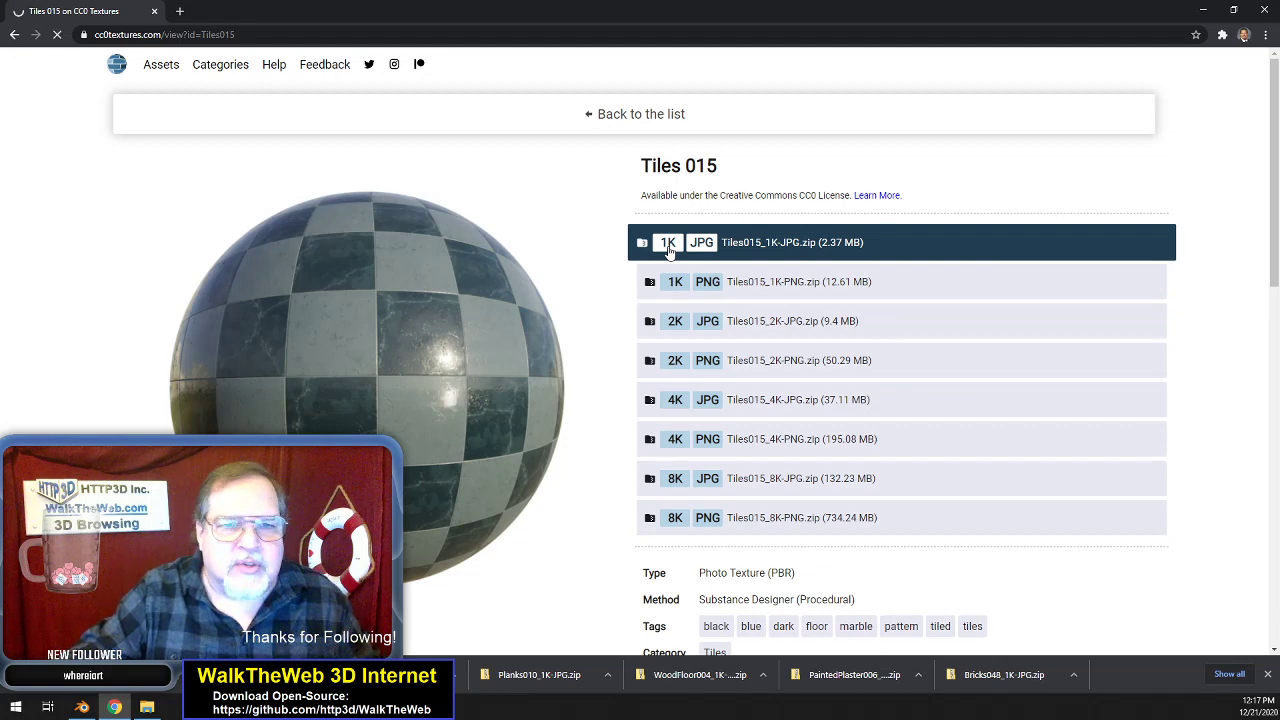
click(669, 250)
click(530, 318)
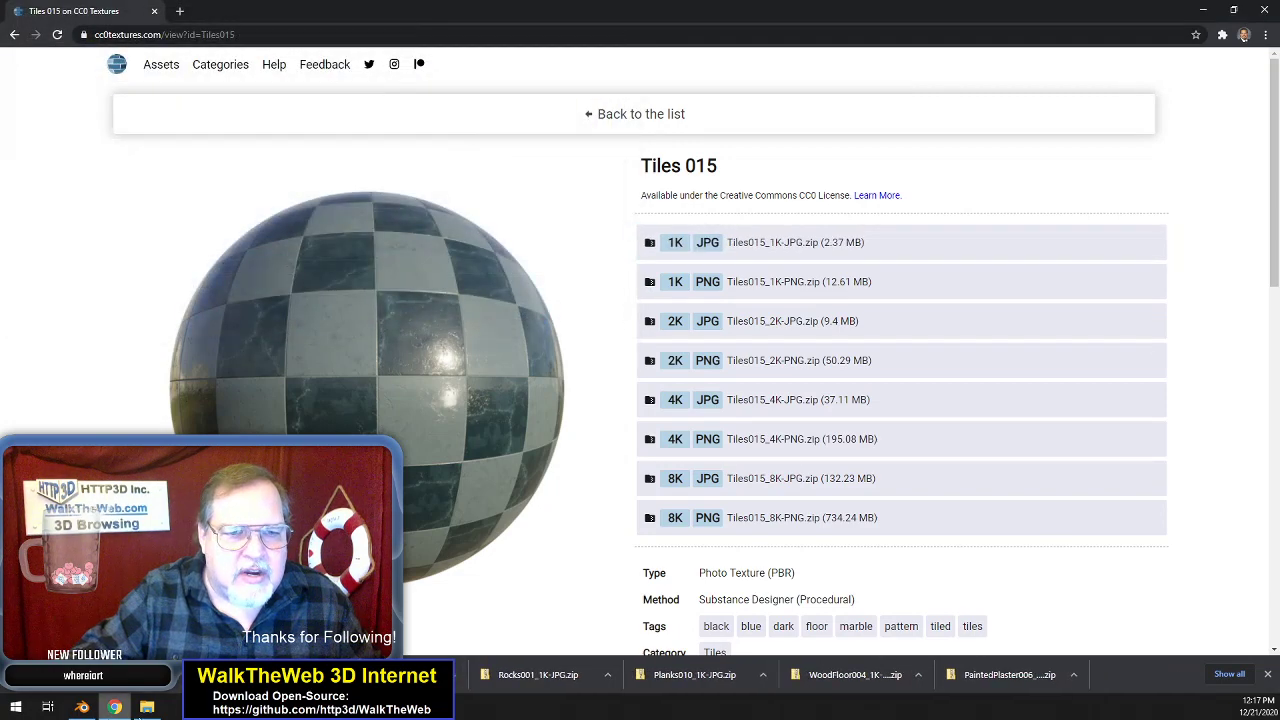
- In File Explorer, copy the four texture images from Tiles015_1K-JPG.zip into the storefrontfeature folder
click(147, 707)
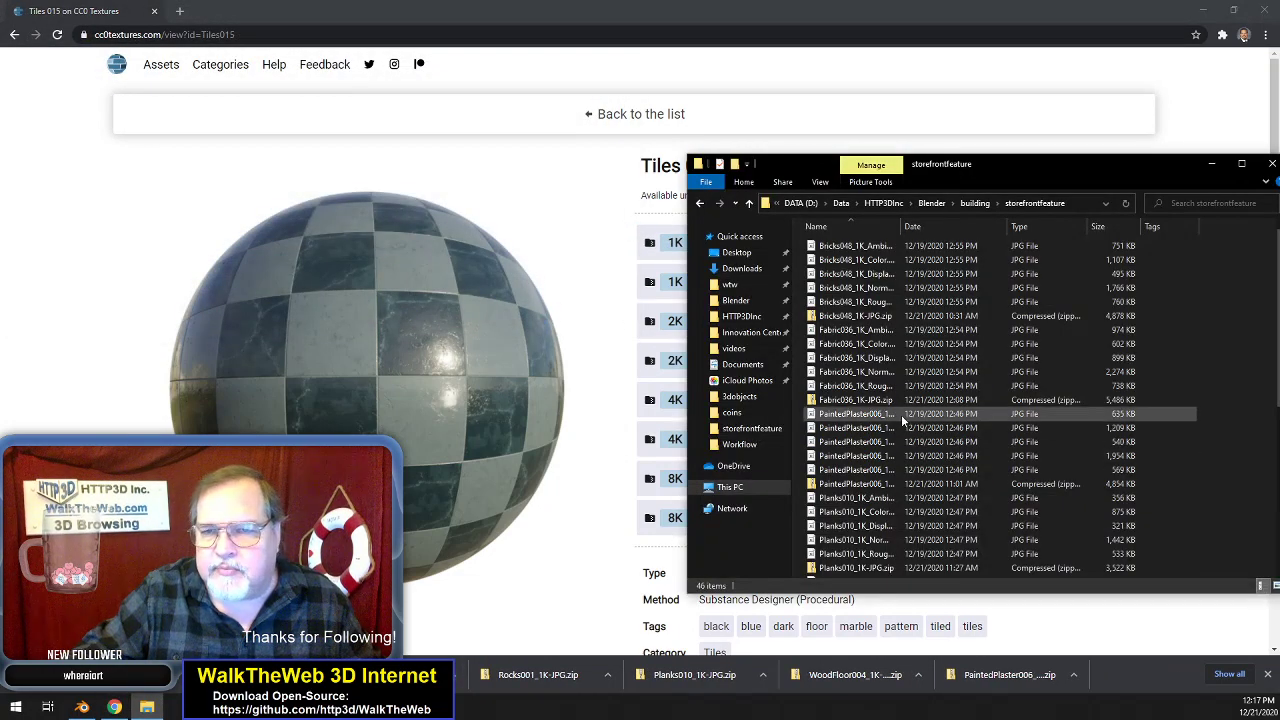
scroll(894, 491, down, 5)
double_click(860, 567)
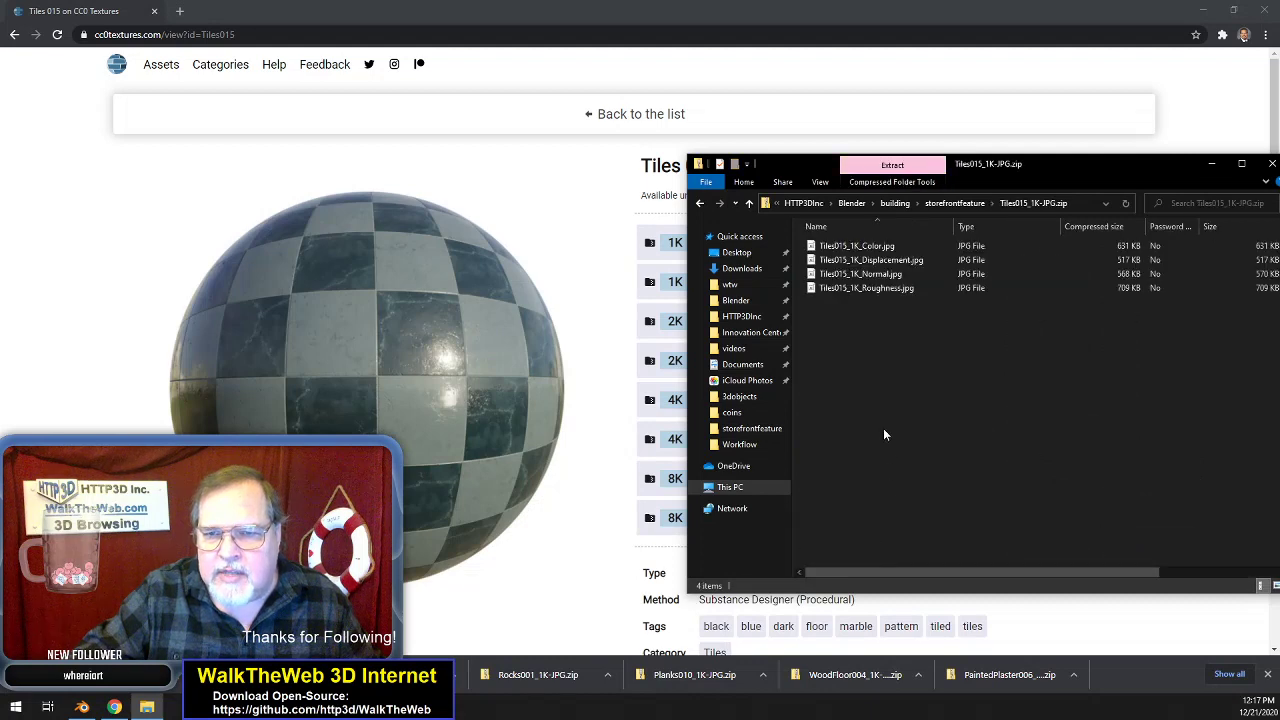
click(880, 246)
shift+click(880, 289)
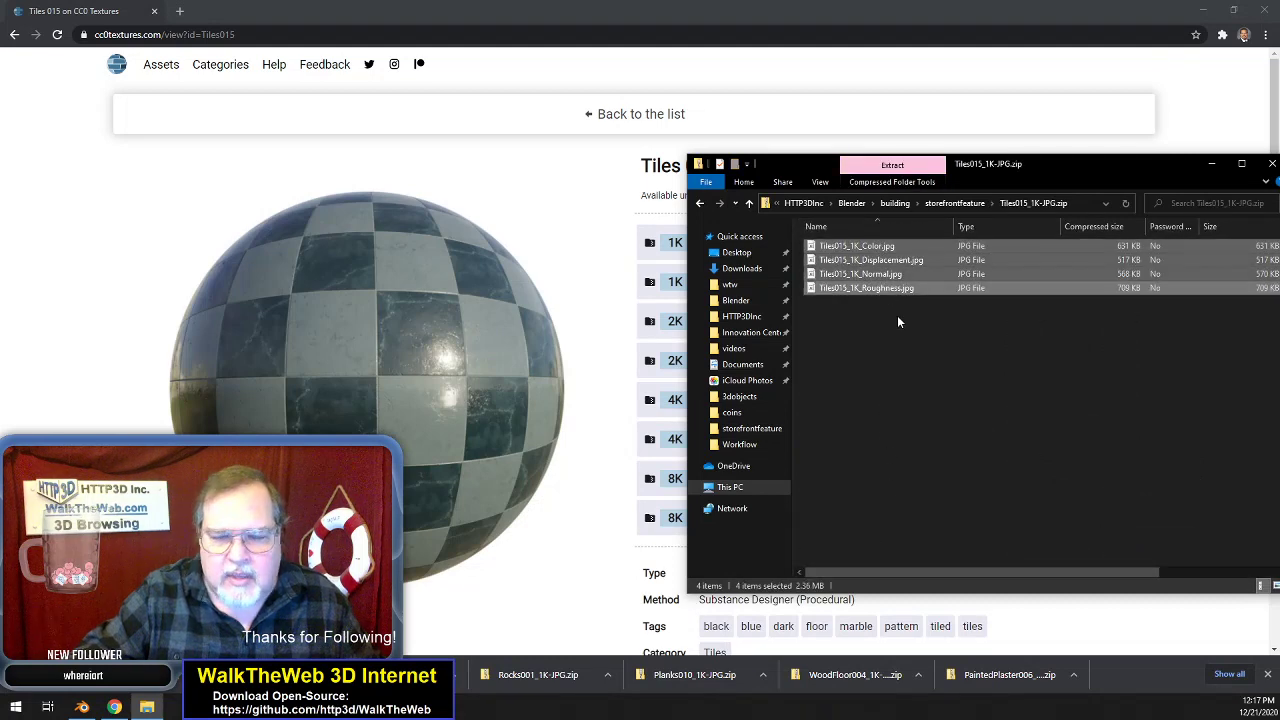
click(954, 203)
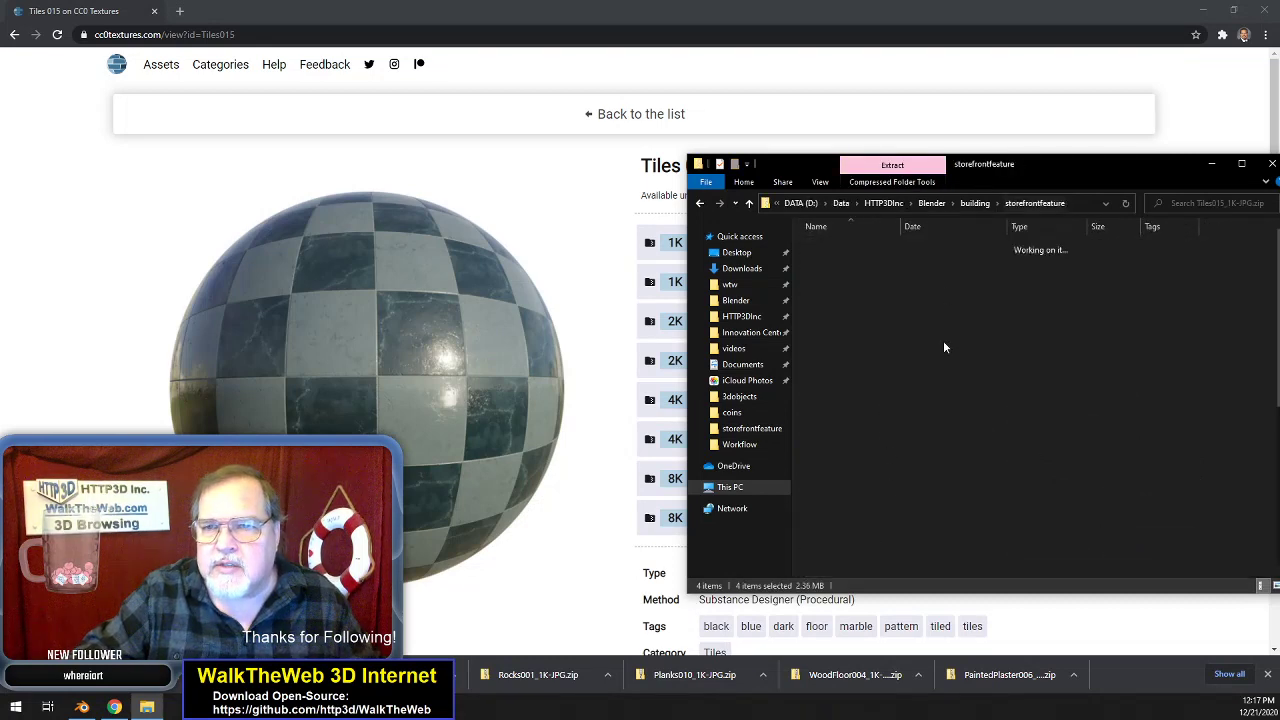
key(ctrl+v)
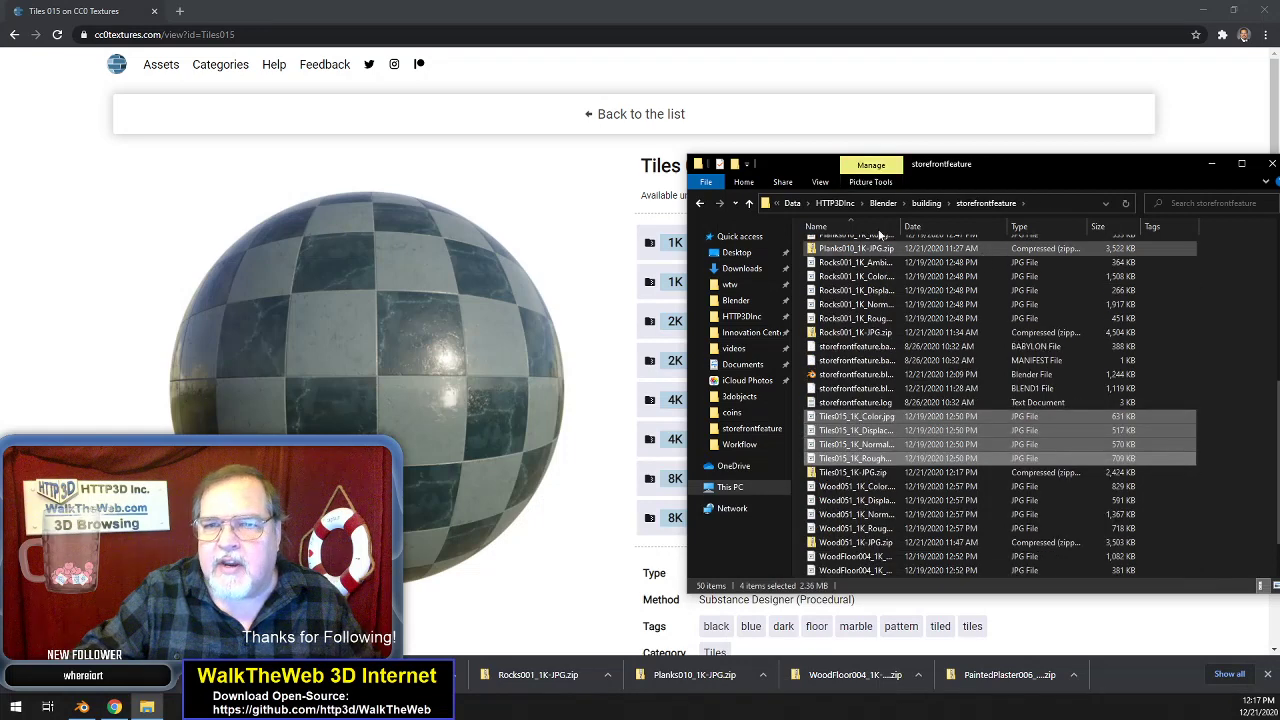
- Switch back to Blender's Shading workspace, refresh the texture folder listing, and locate the Tiles015 images
click(82, 707)
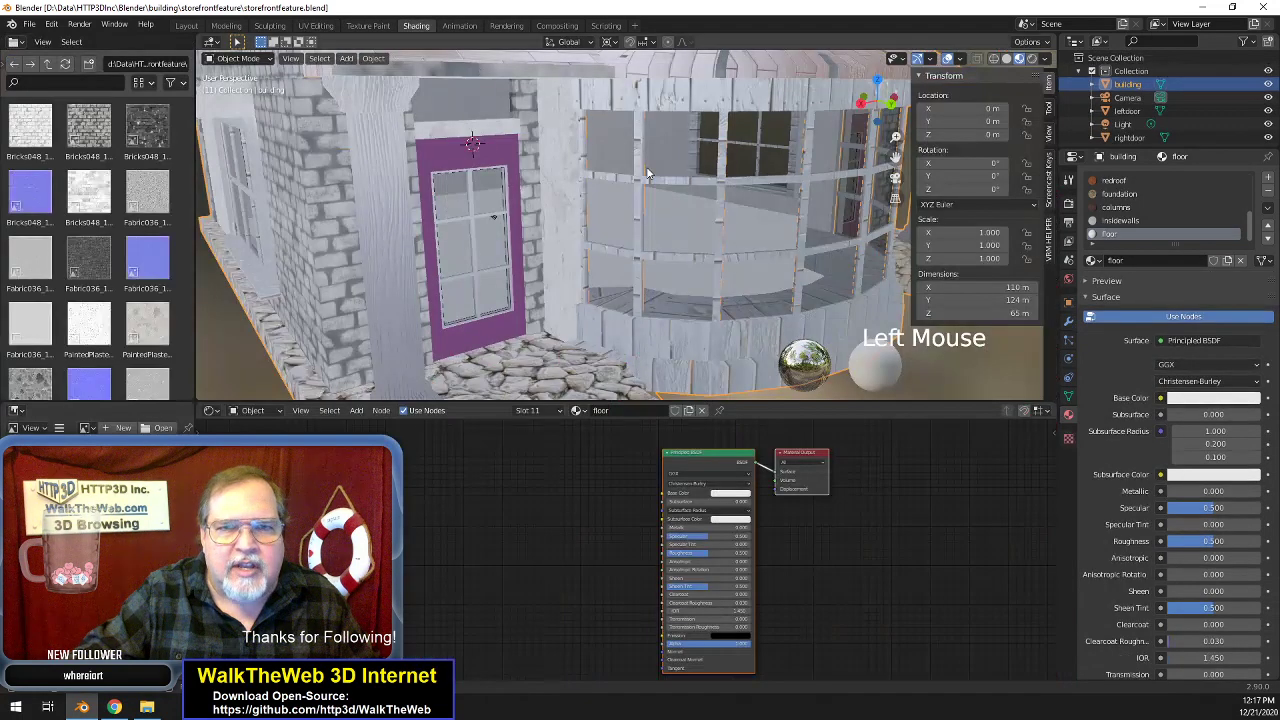
click(416, 25)
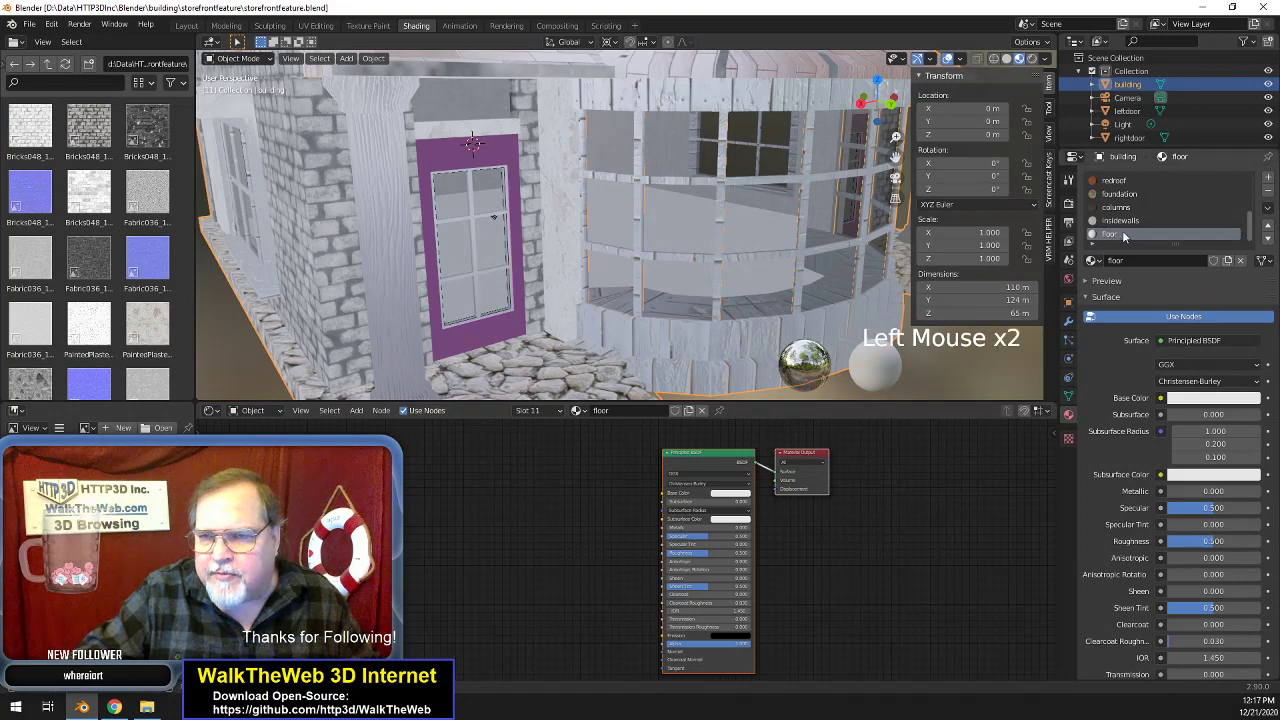
click(73, 66)
scroll(125, 230, down, 16)
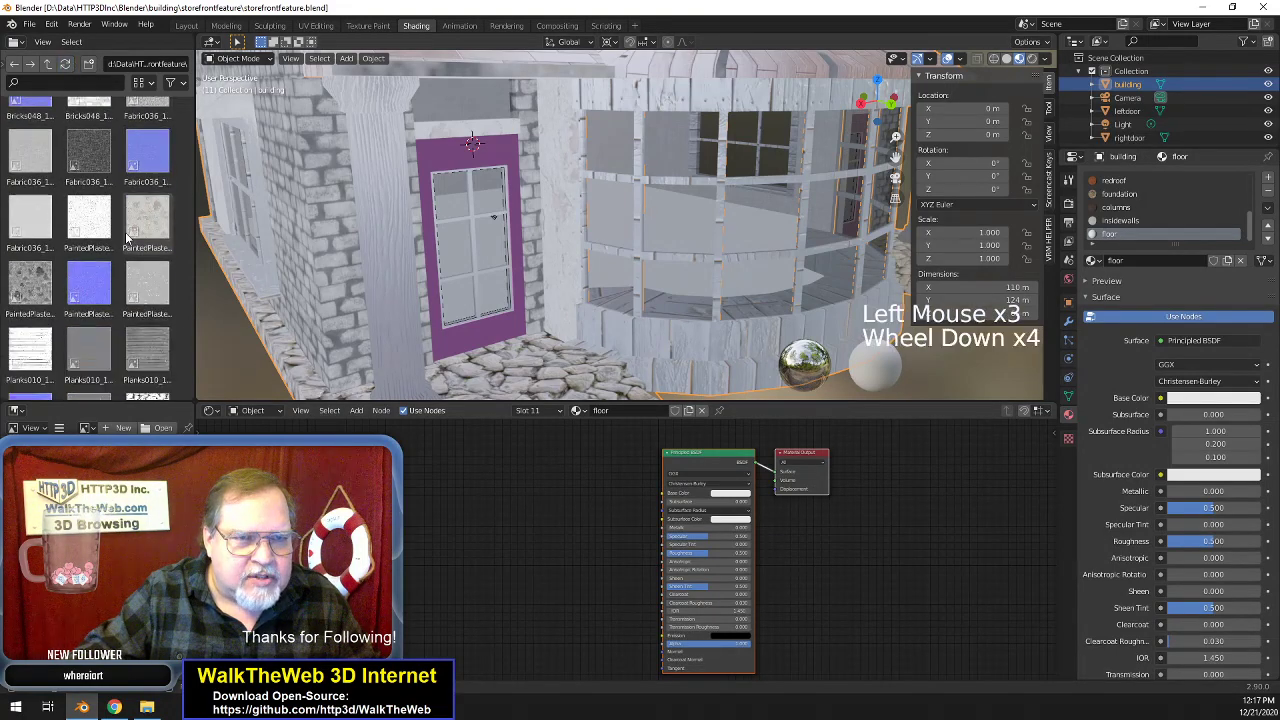
scroll(110, 230, down, 1)
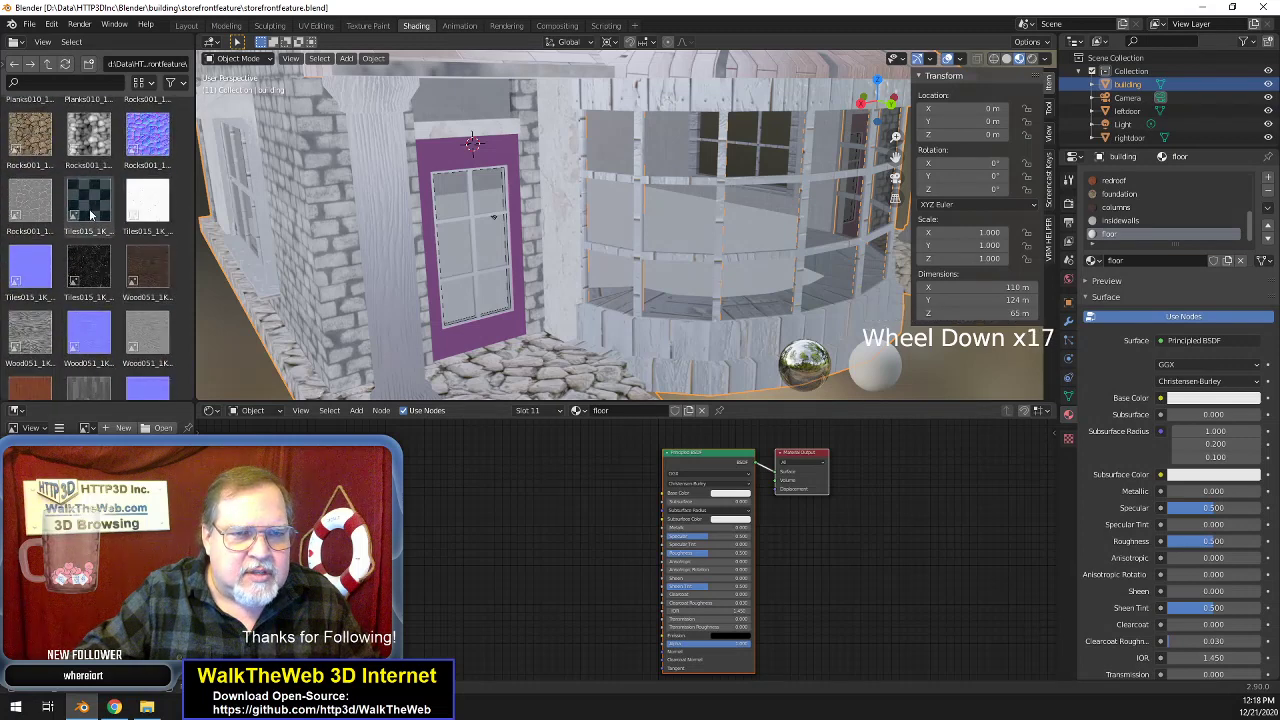
- Add the Tiles015_1K_Color image texture to the floor material and connect its Color output to the shader's Base Color
click(87, 202)
drag(87, 202, 498, 493)
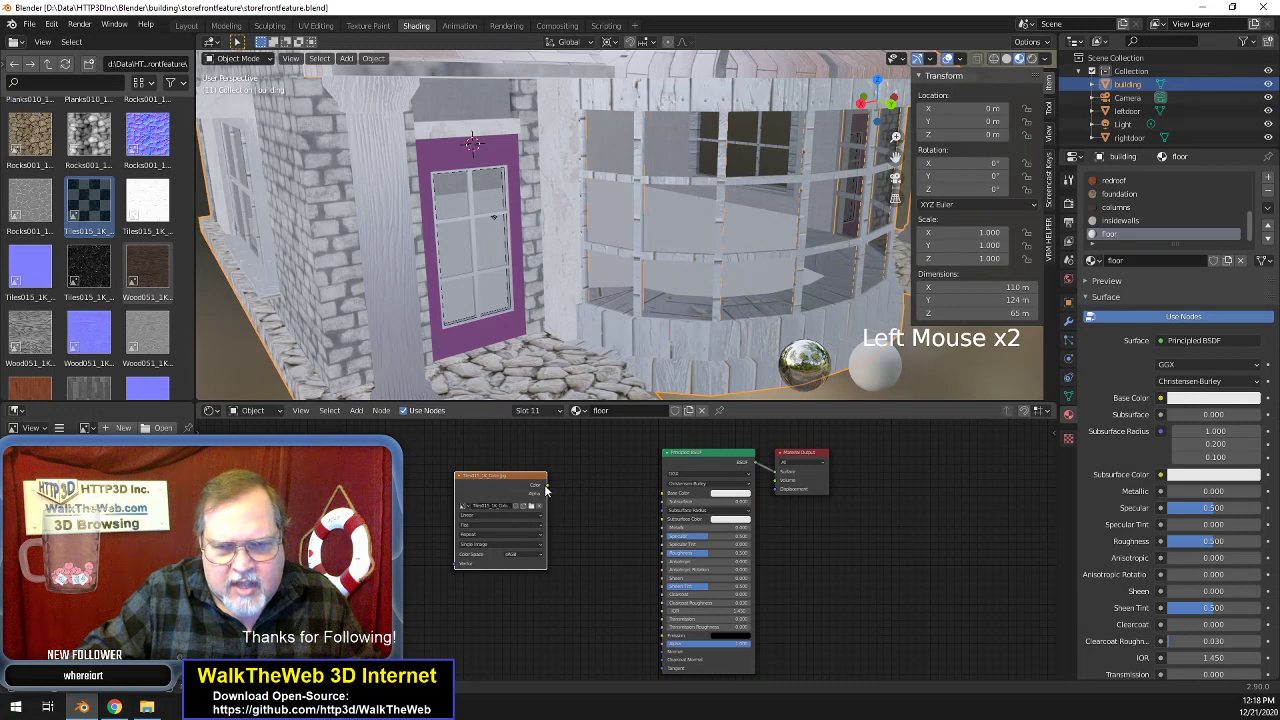
click(546, 490)
drag(665, 497, 664, 494)
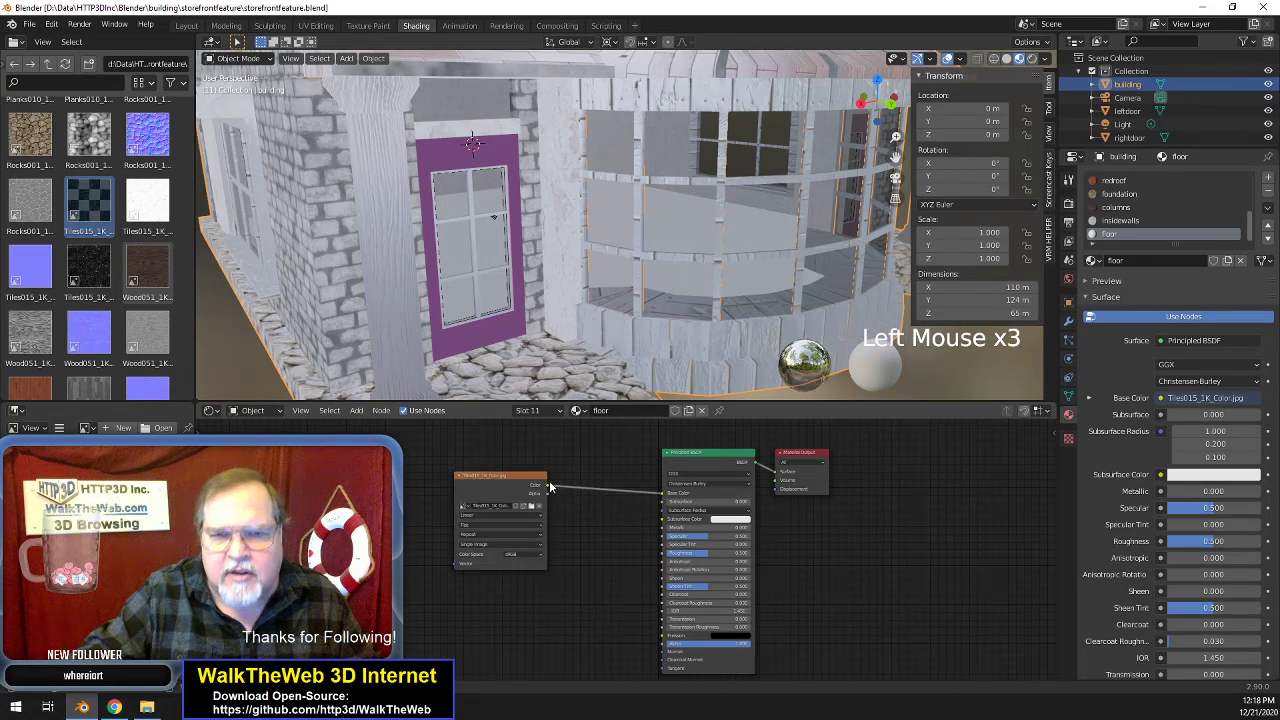
drag(505, 476, 558, 432)
- Add the Tiles015 displacement and normal image textures, linking them to Material Output Displacement and the shader's Normal input
click(150, 201)
drag(150, 199, 777, 490)
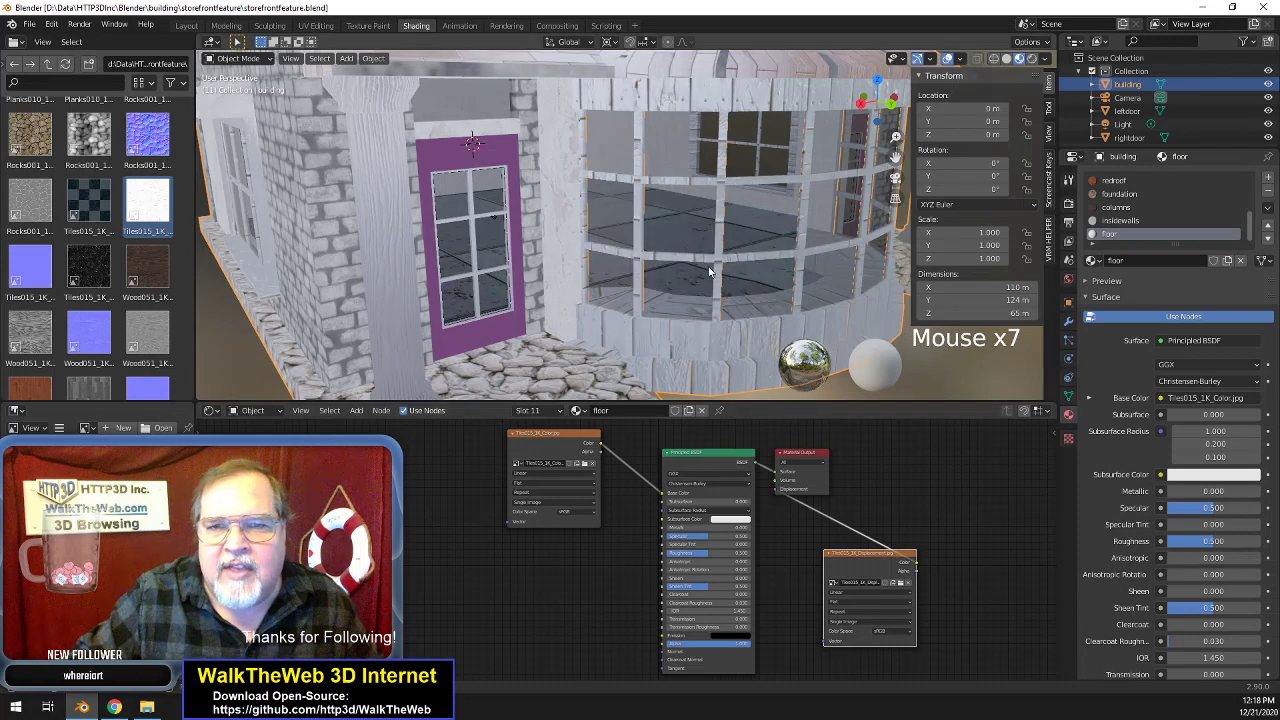
drag(30, 265, 440, 585)
click(590, 645)
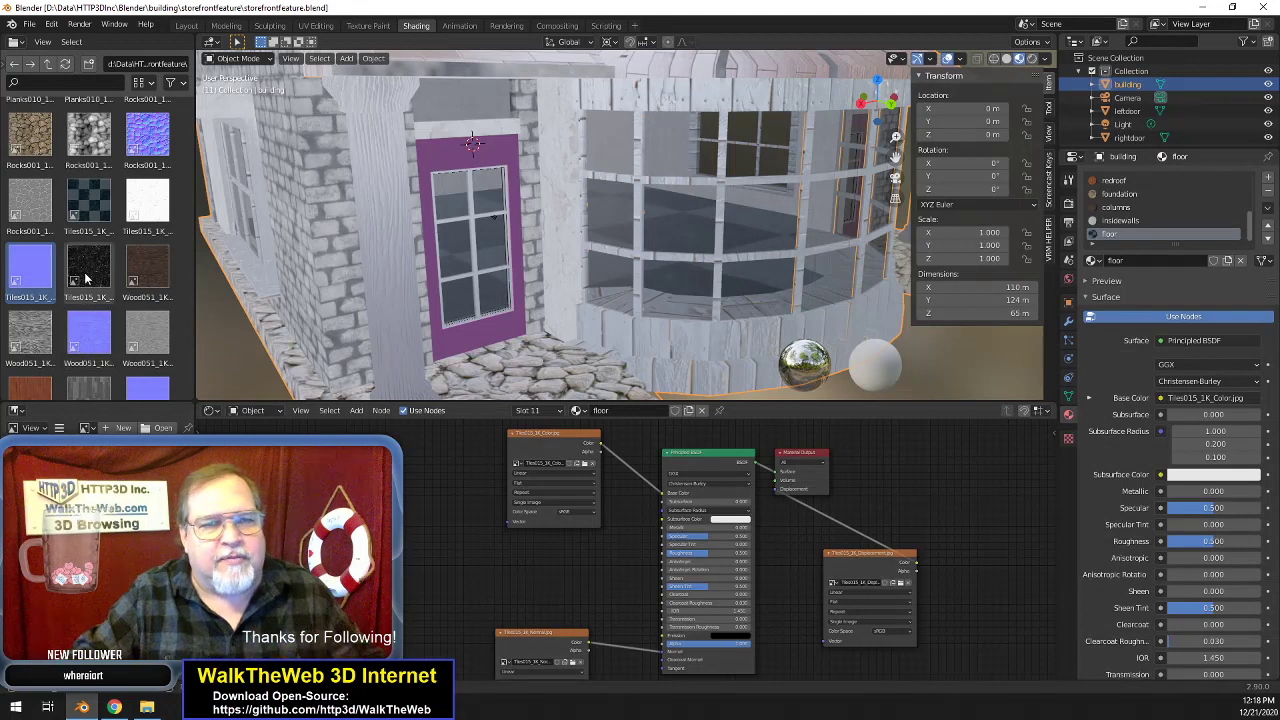
- Add the Tiles015_1K_Roughness image texture, connect it to the shader's Roughness input, and check the floor reflections
drag(86, 280, 664, 553)
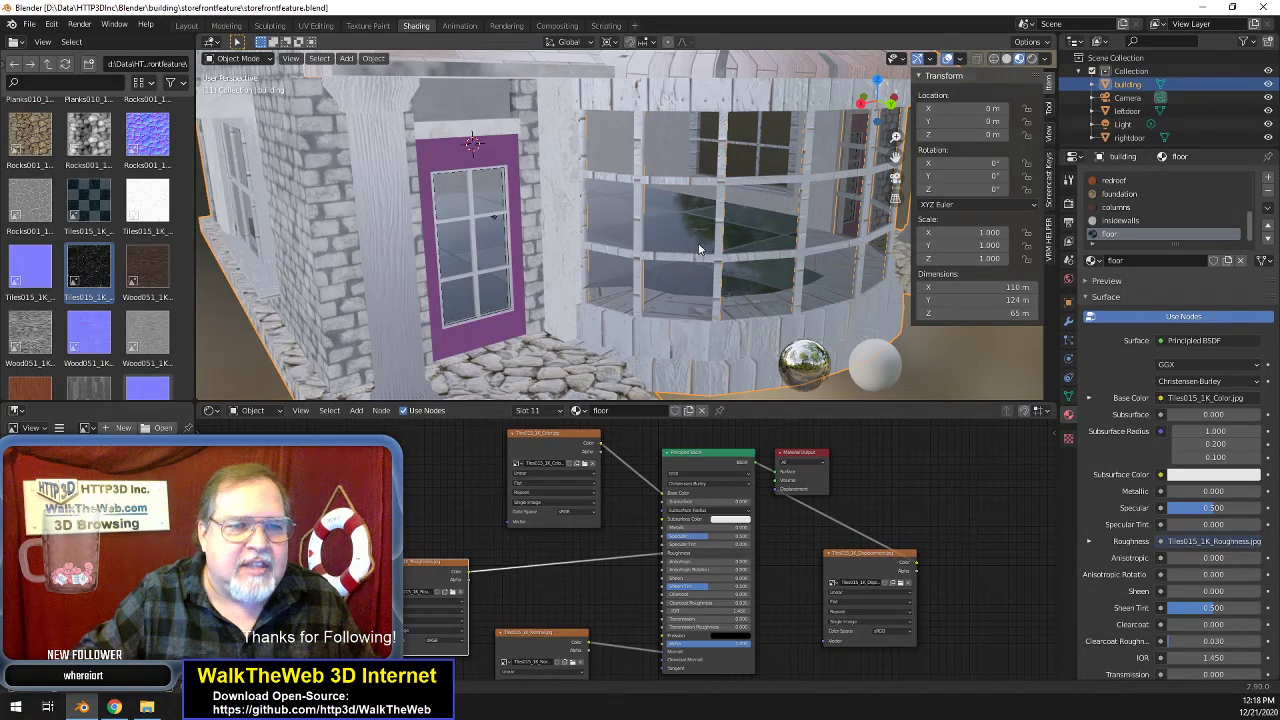
scroll(744, 260, up, 6)
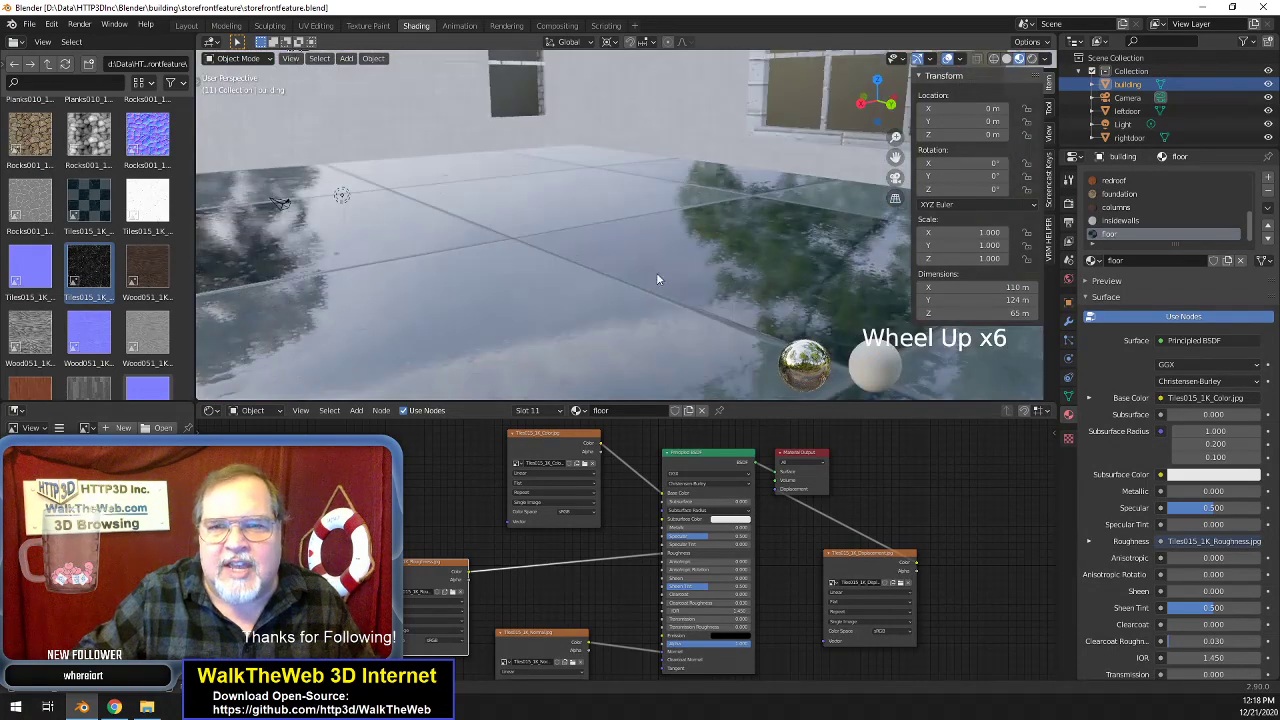
scroll(708, 254, down, 6)
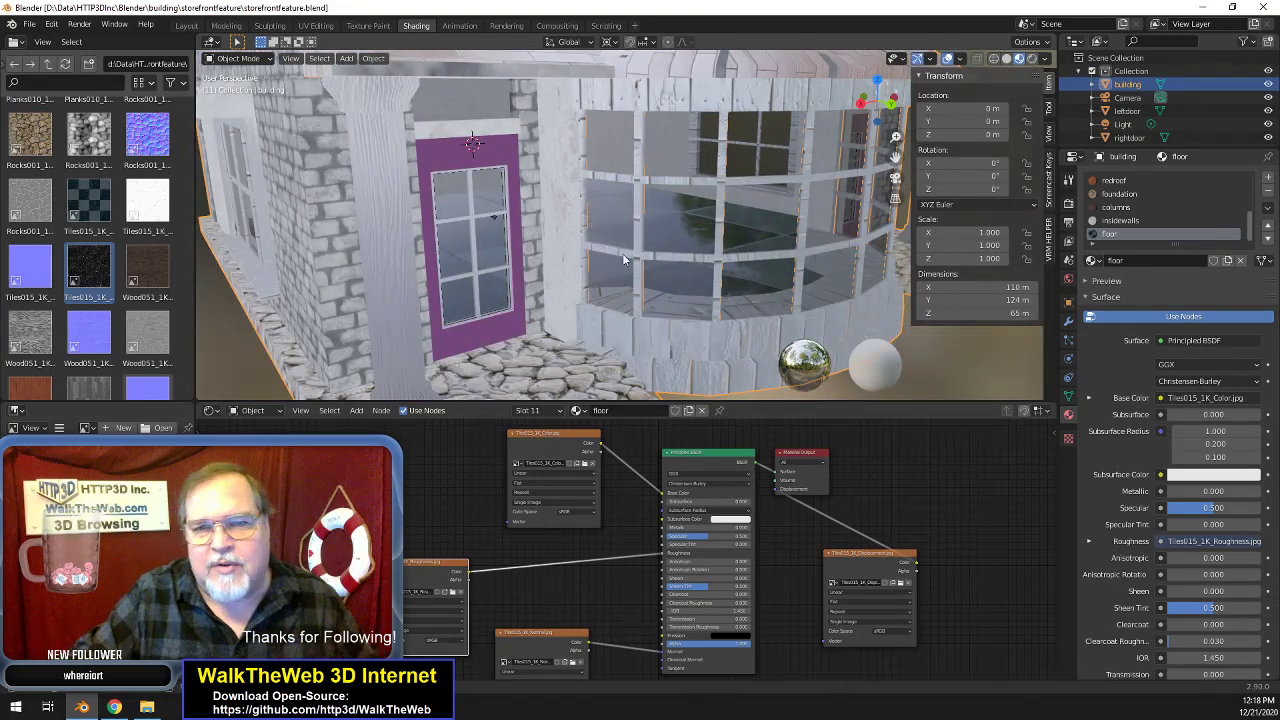
- Scale the UVs of the building's floor faces by 8 in the UV Editing workspace
drag(879, 106, 686, 212)
middle_drag(695, 145, 484, 185)
click(315, 25)
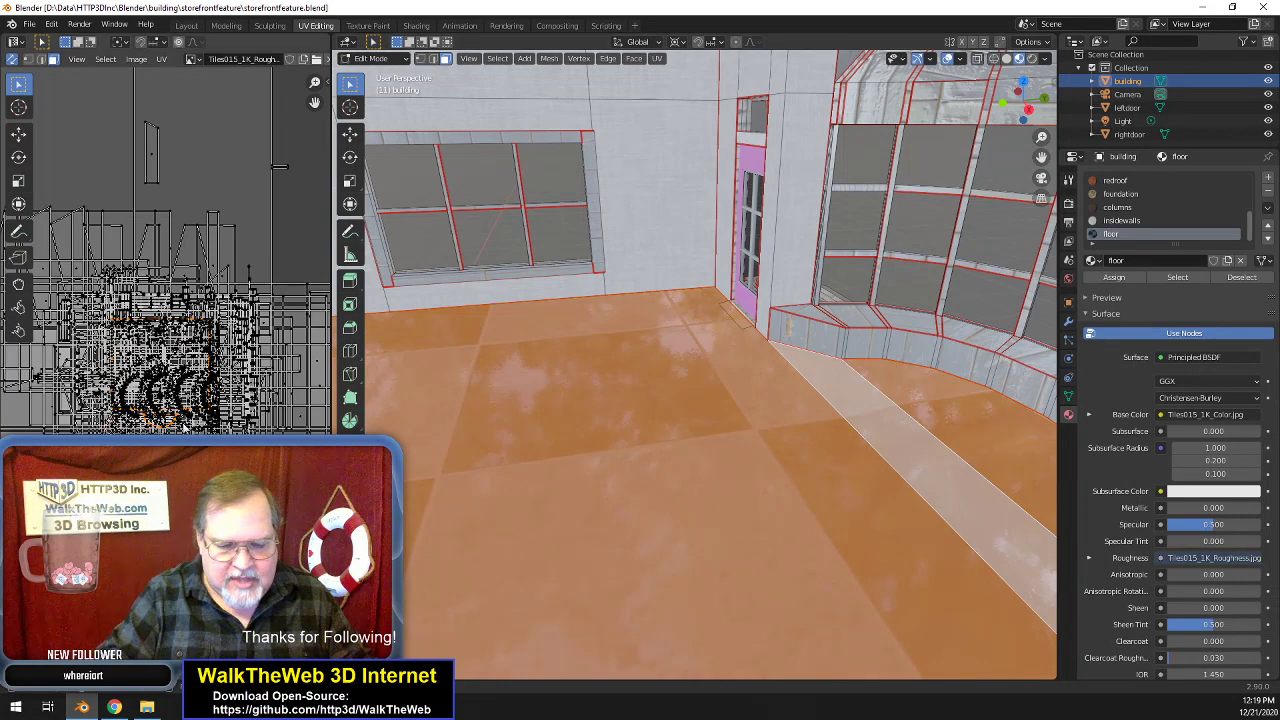
text(s6)
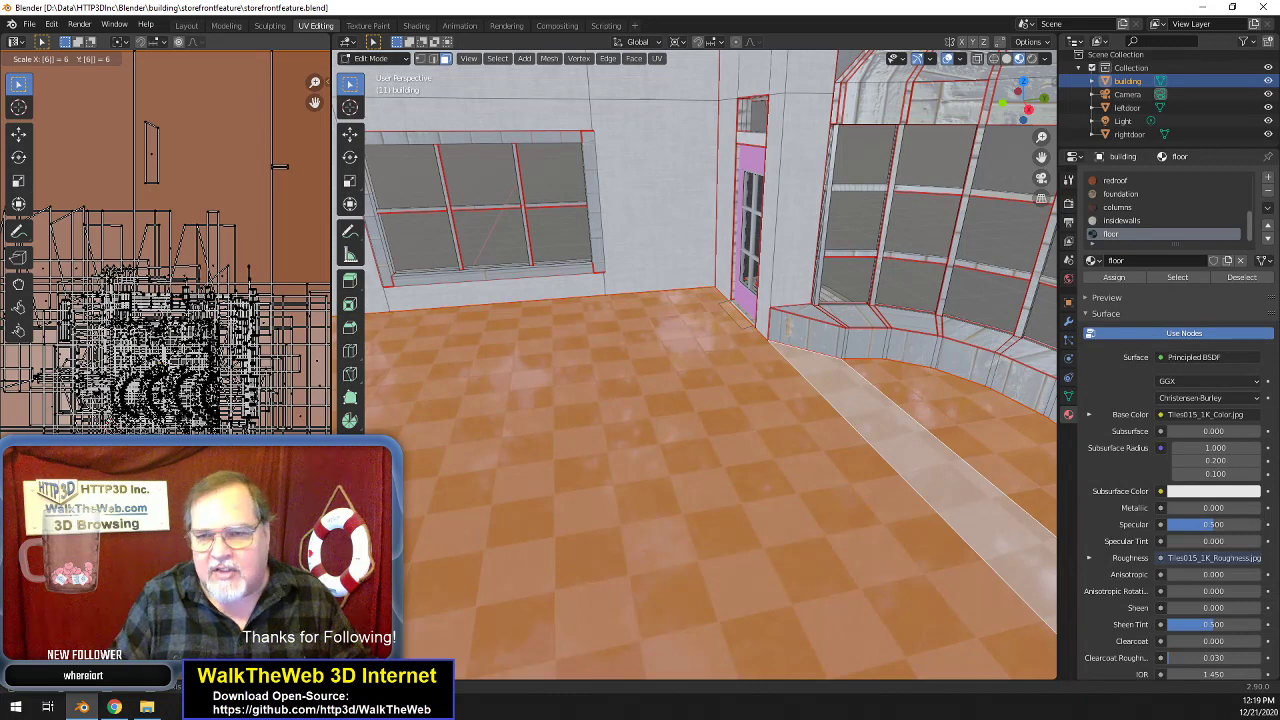
key(BackSpace)
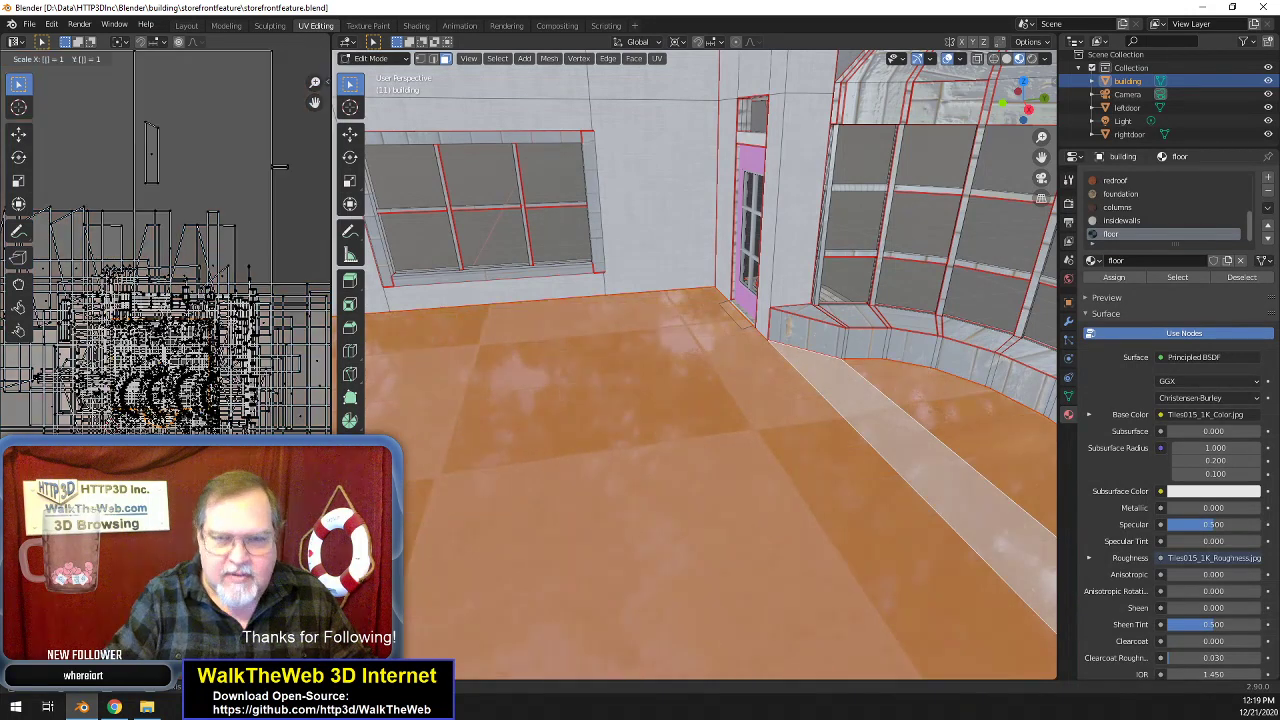
text(8)
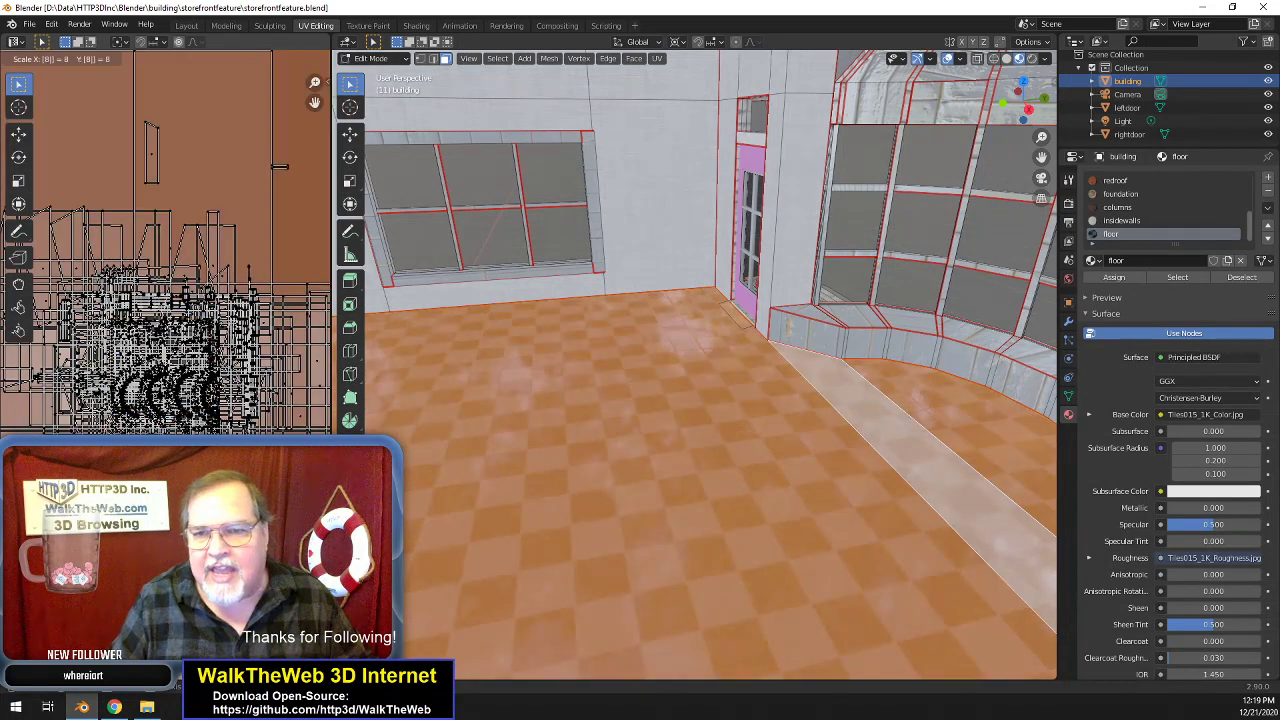
key(Return)
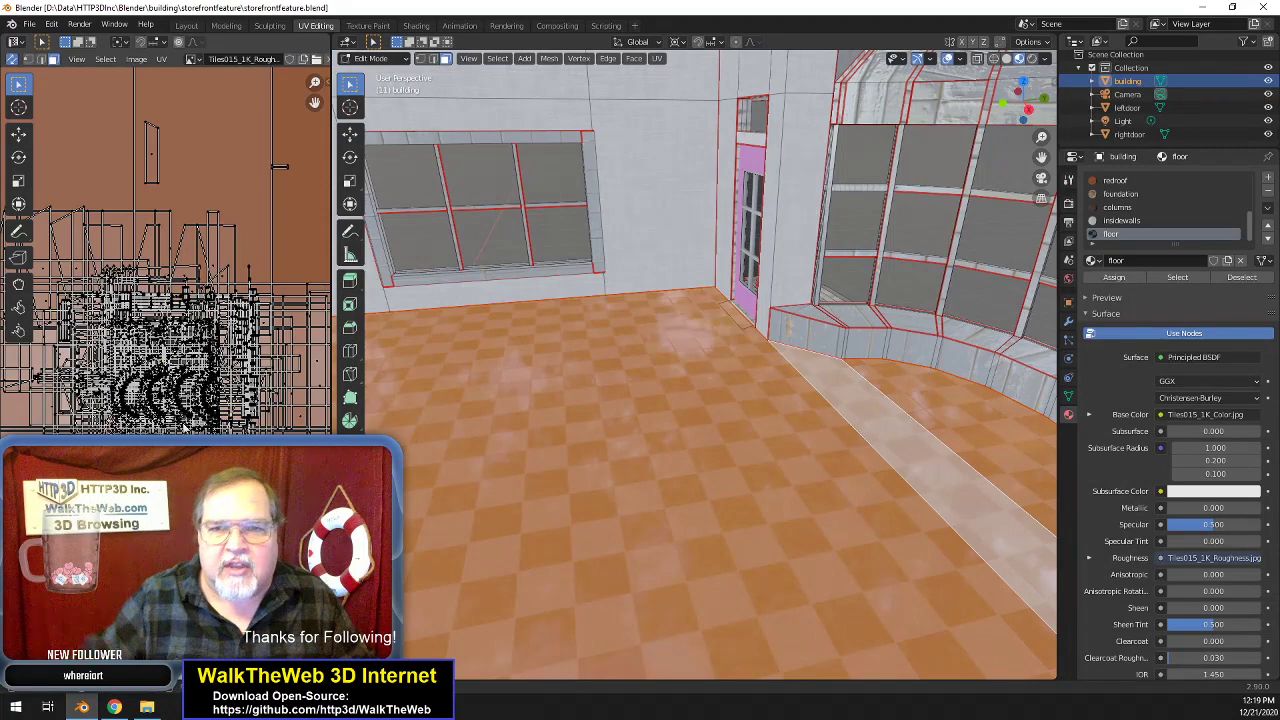
- Examine the tile pattern across the main floor and the bay window area inside the building
drag(1036, 111, 950, 72)
drag(910, 417, 697, 399)
middle_drag(697, 399, 820, 402)
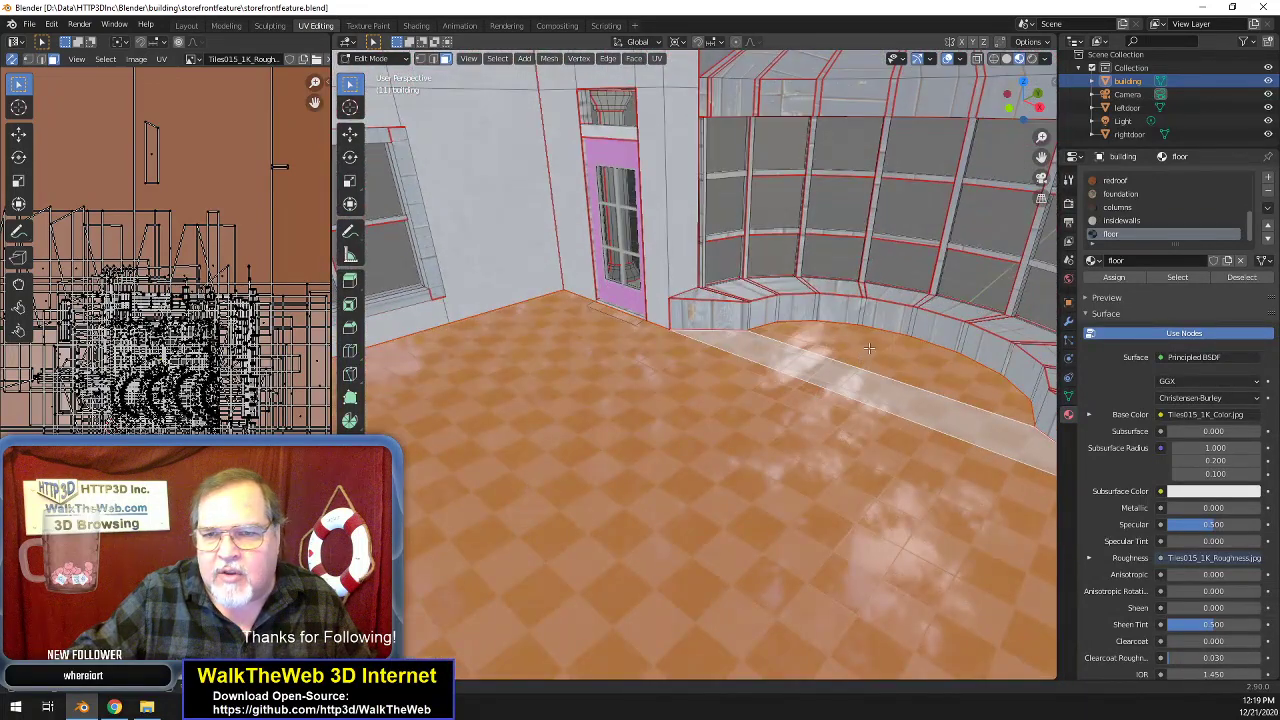
click(875, 475)
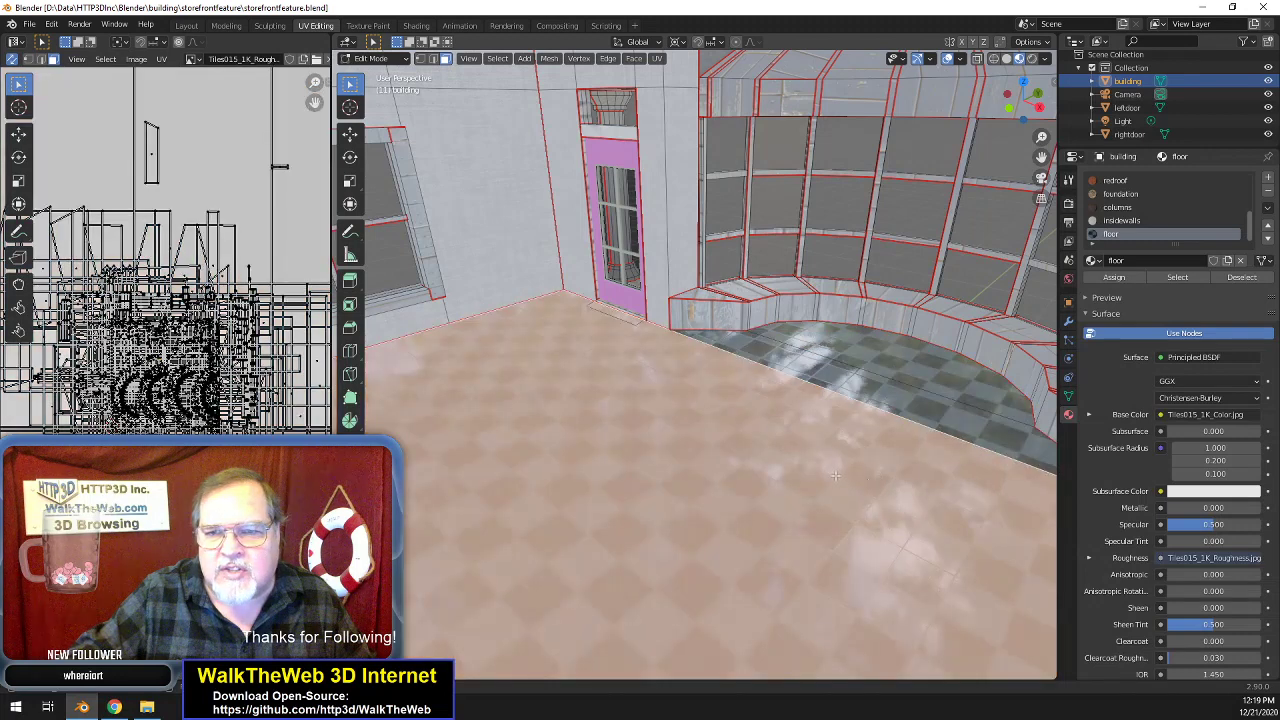
click(832, 243)
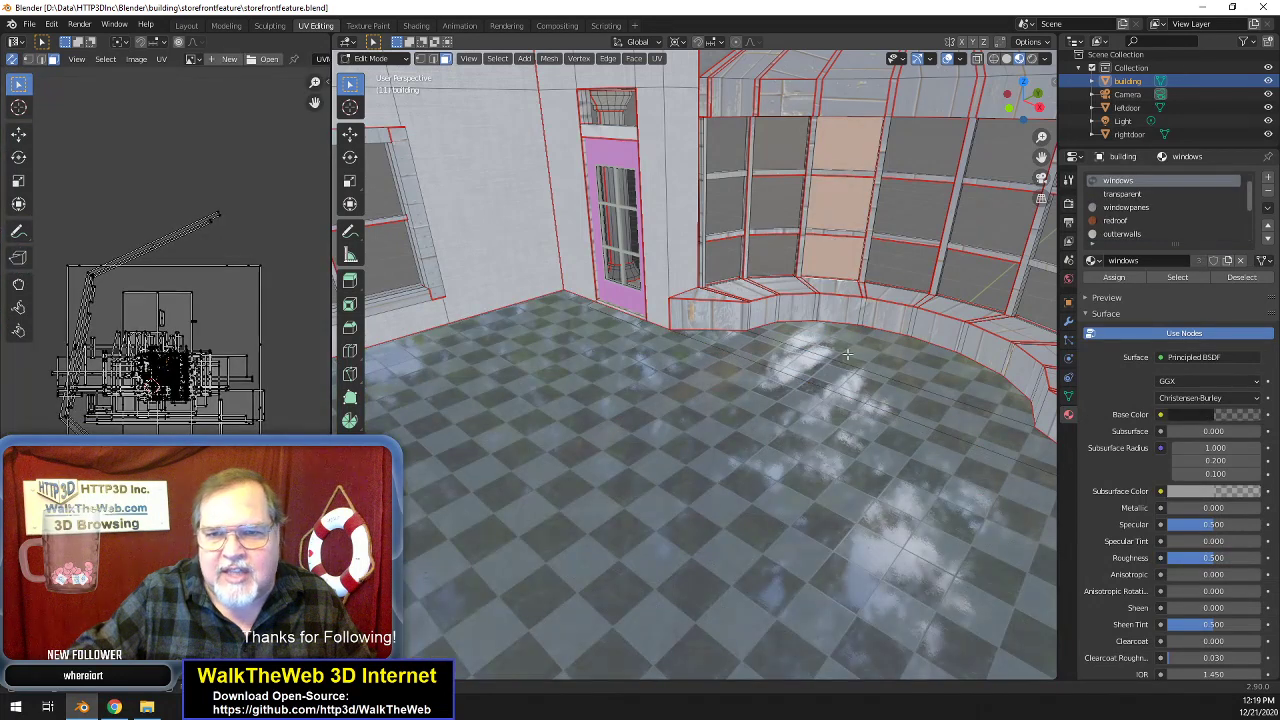
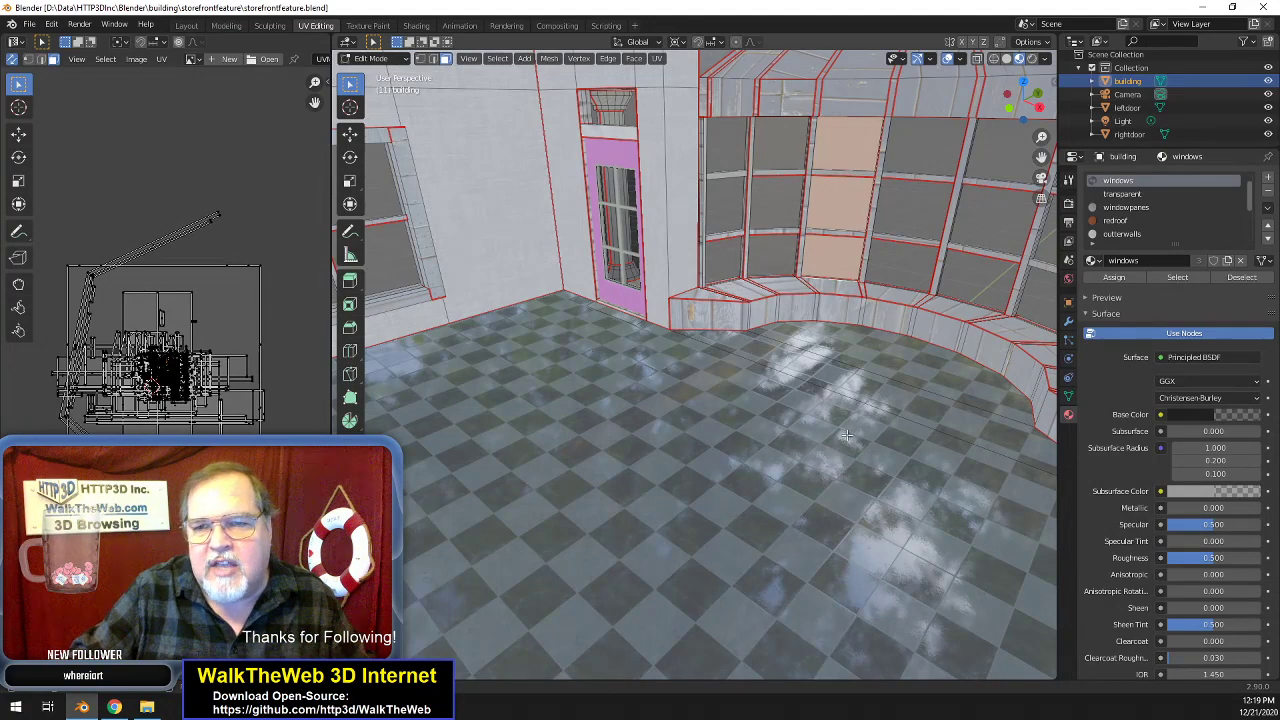
scroll(858, 409, down, 3)
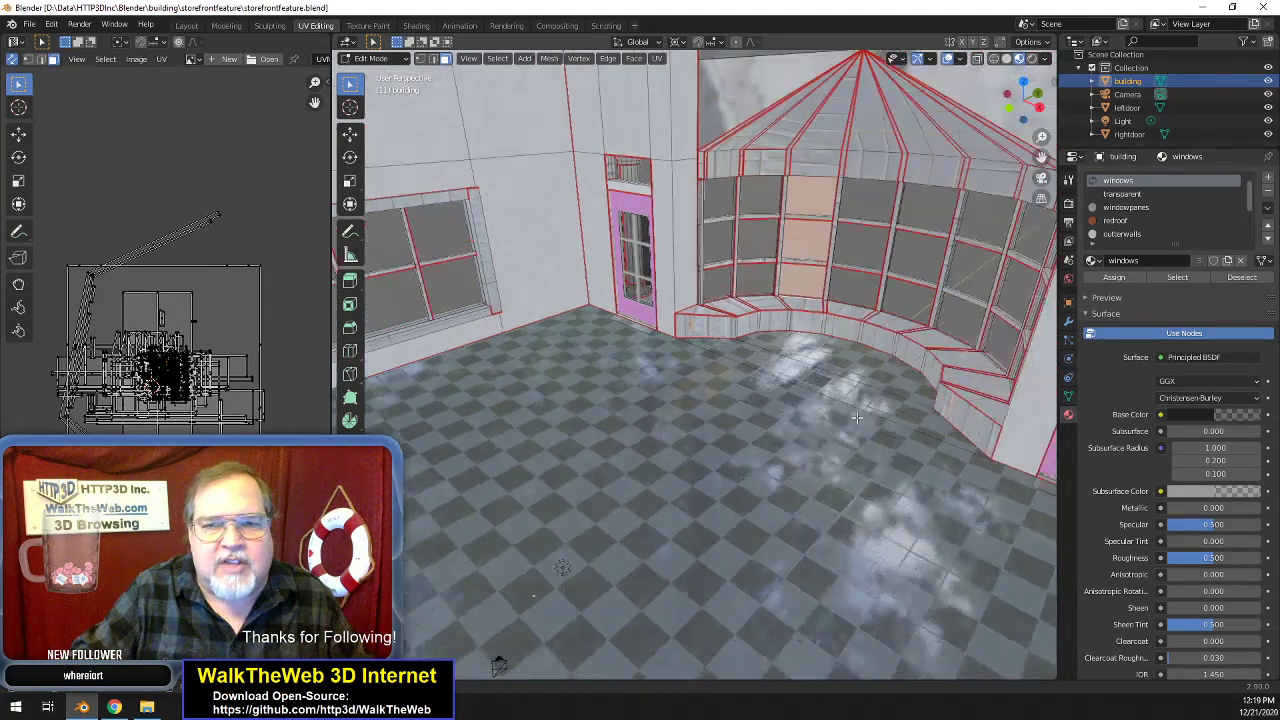
scroll(858, 418, up, 3)
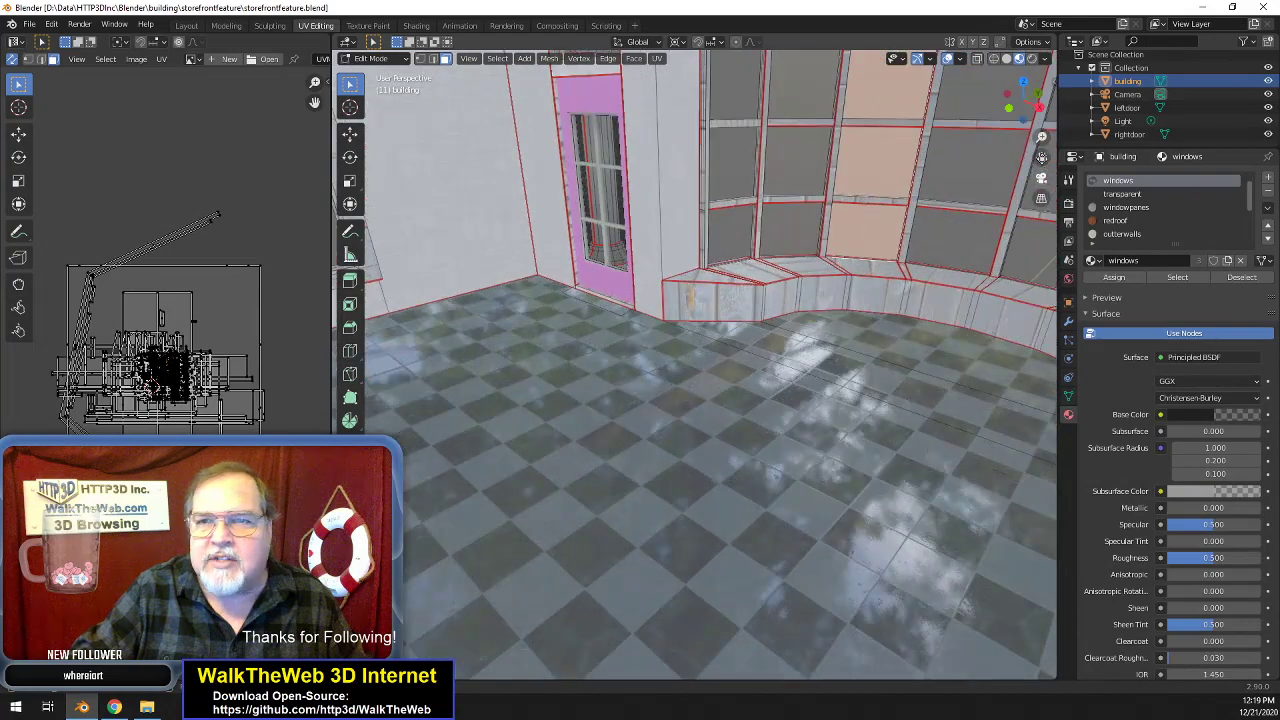
- Examine the building's exterior materials around the bay window, porch roofs and side walls
click(1038, 125)
drag(1034, 112, 850, 112)
scroll(935, 295, down, 5)
scroll(925, 306, down, 2)
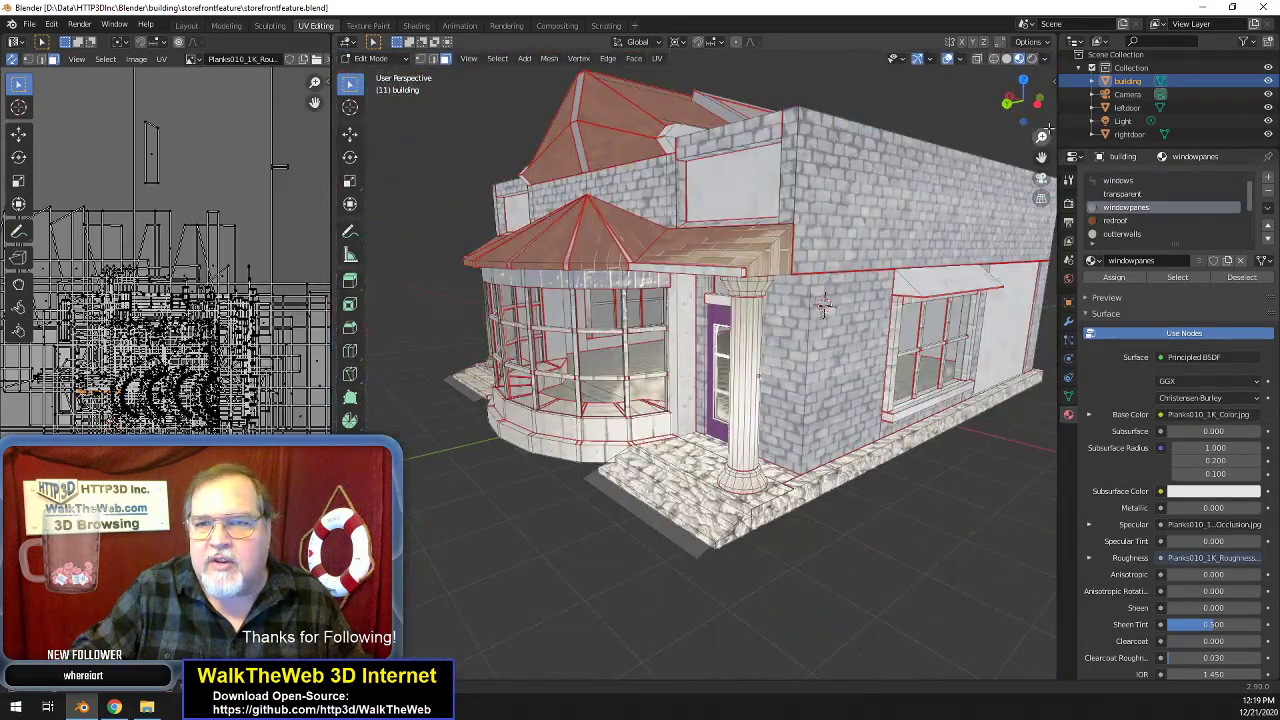
mouse_move(1039, 116)
mouse_down()
mouse_move(1135, 132)
mouse_move(1098, 112)
mouse_move(1128, 112)
mouse_move(1030, 110)
mouse_move(1072, 108)
mouse_move(1033, 116)
mouse_move(1033, 138)
mouse_up()
scroll(925, 326, down, 1)
scroll(925, 326, up, 3)
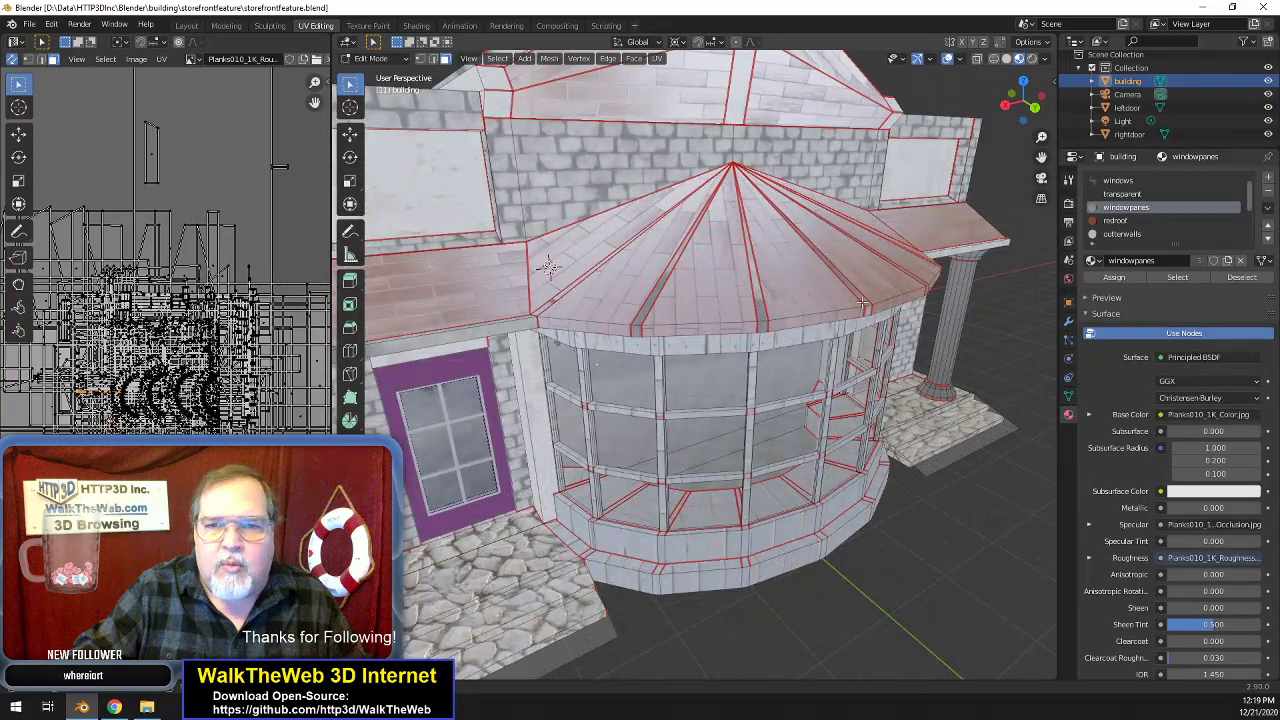
drag(1031, 112, 984, 50)
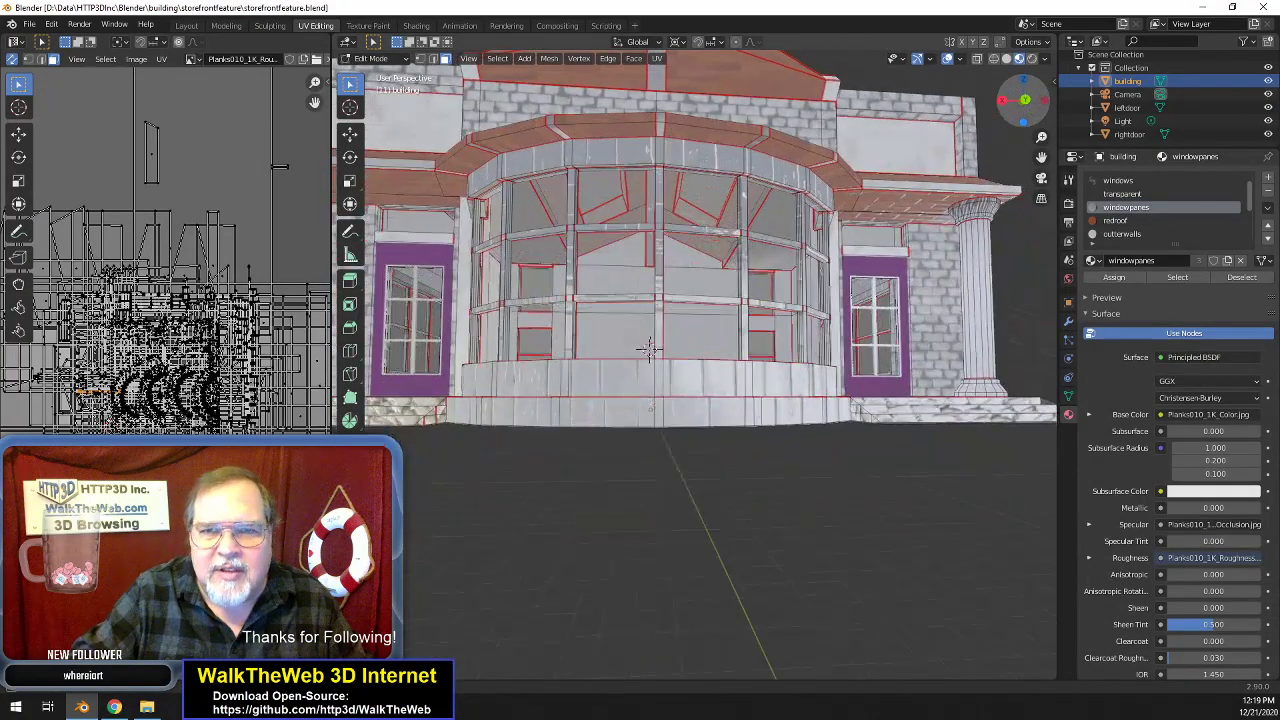
drag(1022, 104, 853, 333)
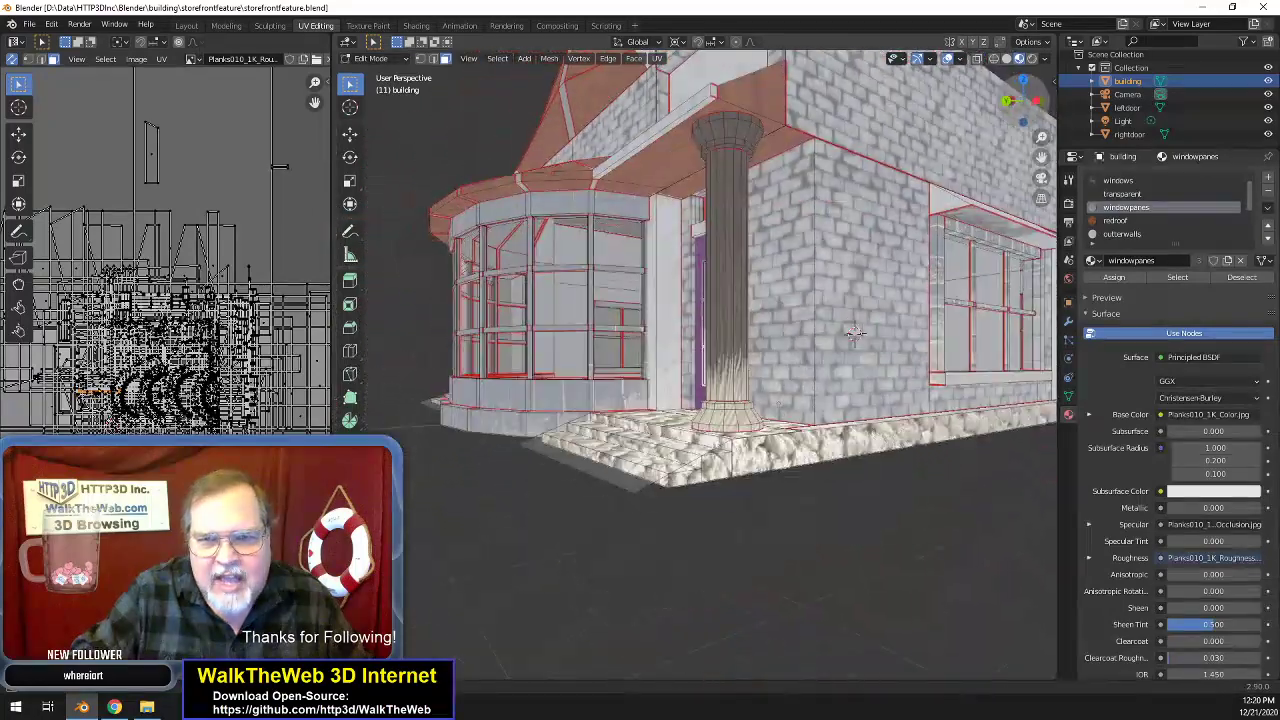
- Select the front edge faces of the porch roofs on both sides of the bay window and assign them the windowpanes material
click(705, 103)
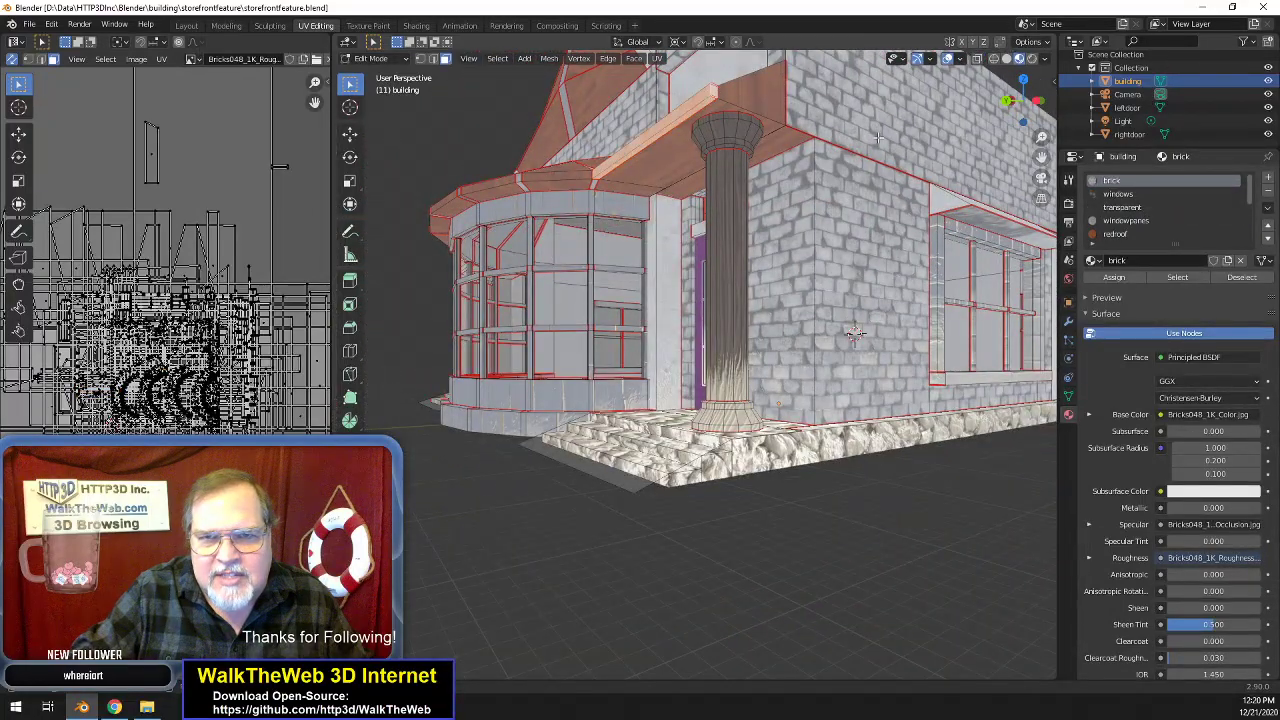
drag(1034, 112, 1032, 202)
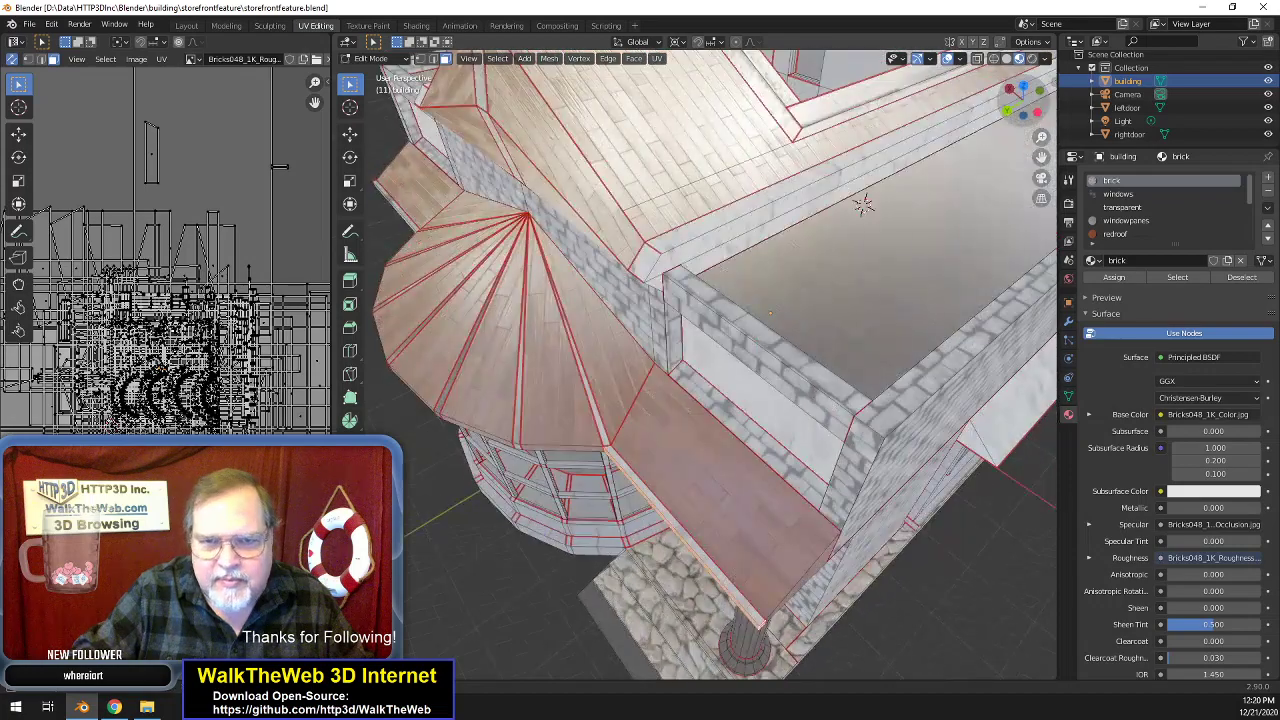
click(633, 474)
drag(1027, 111, 1205, 28)
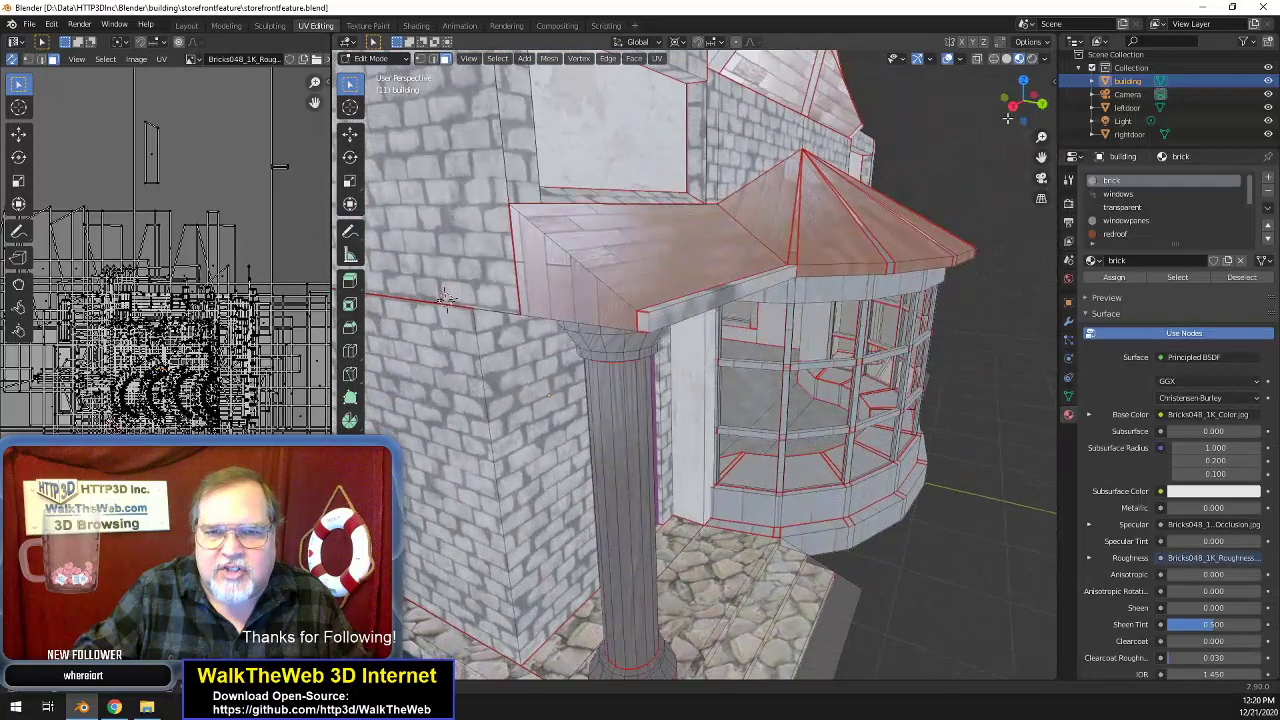
click(754, 281)
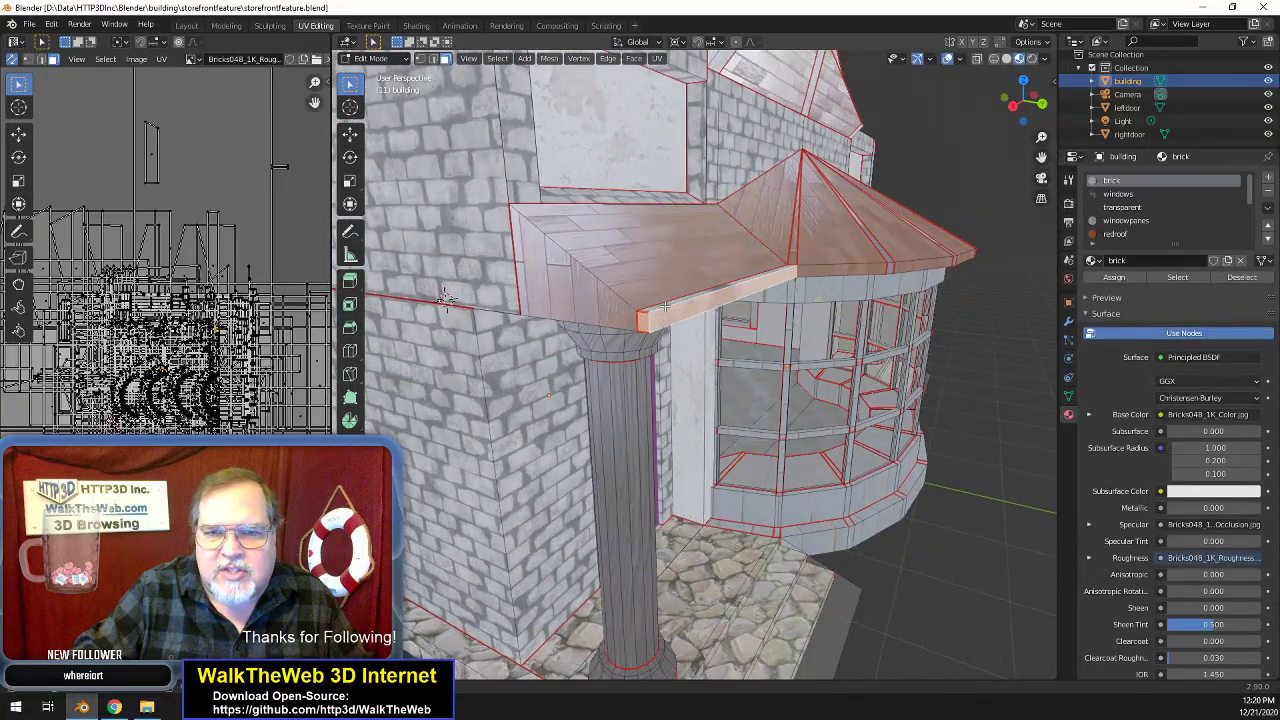
drag(1031, 113, 1020, 80)
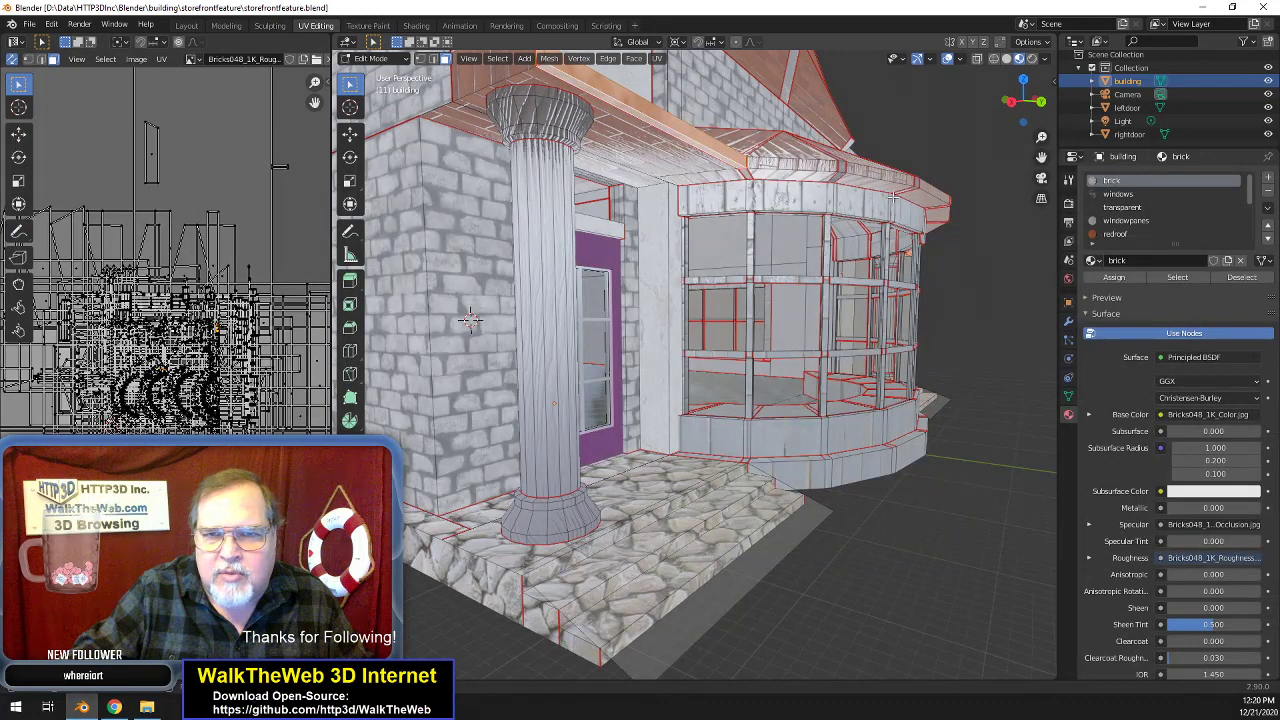
click(1128, 220)
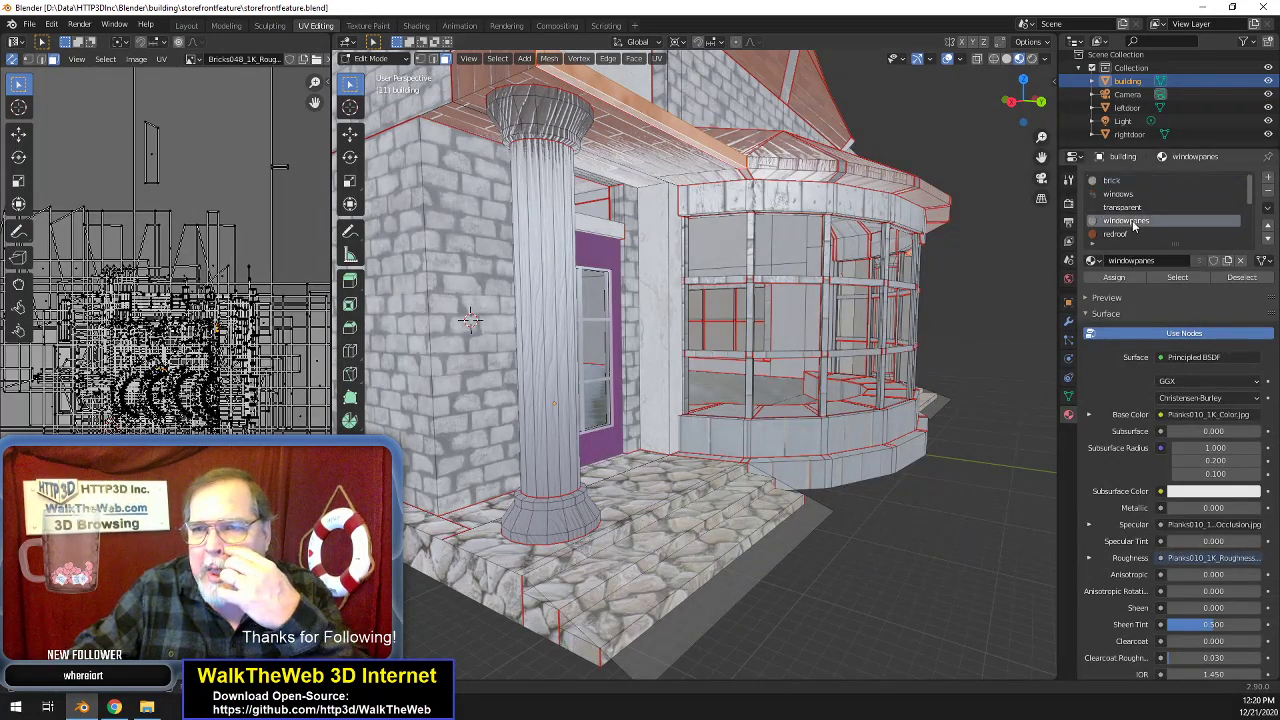
click(1113, 277)
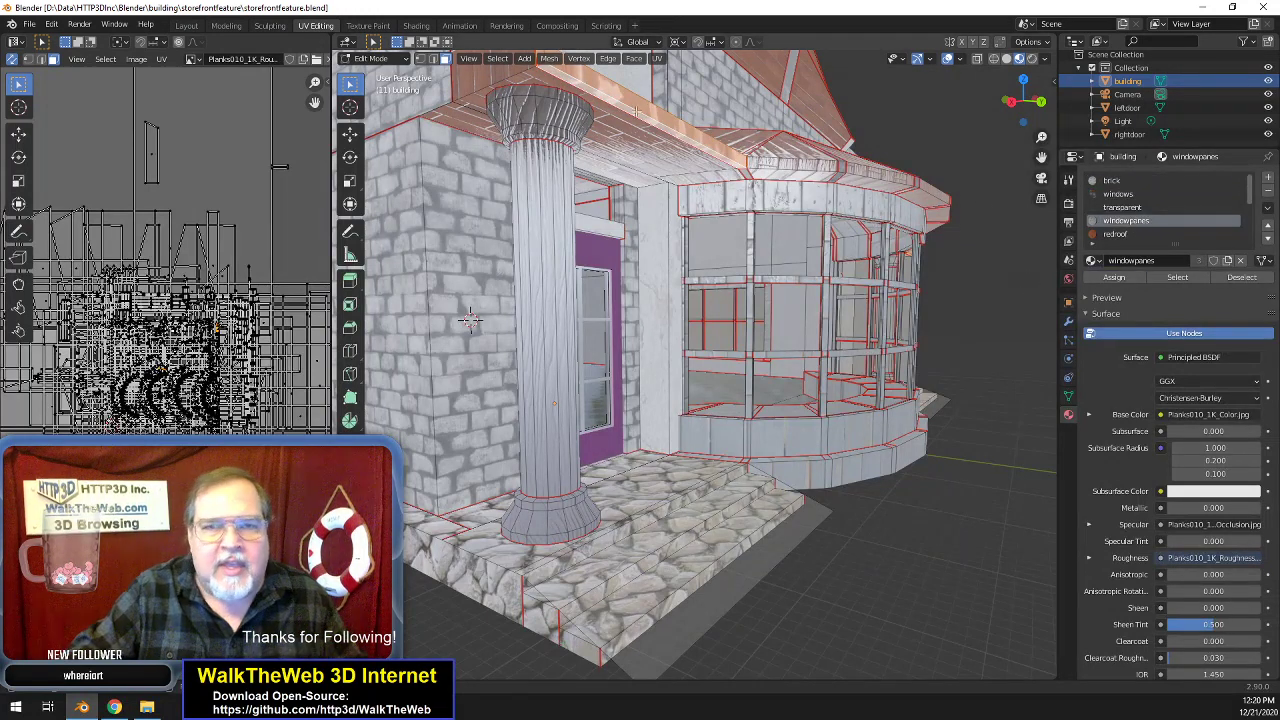
- Unwrap the selected porch roof edge faces and rotate their UVs by 90 degrees
click(668, 60)
click(675, 75)
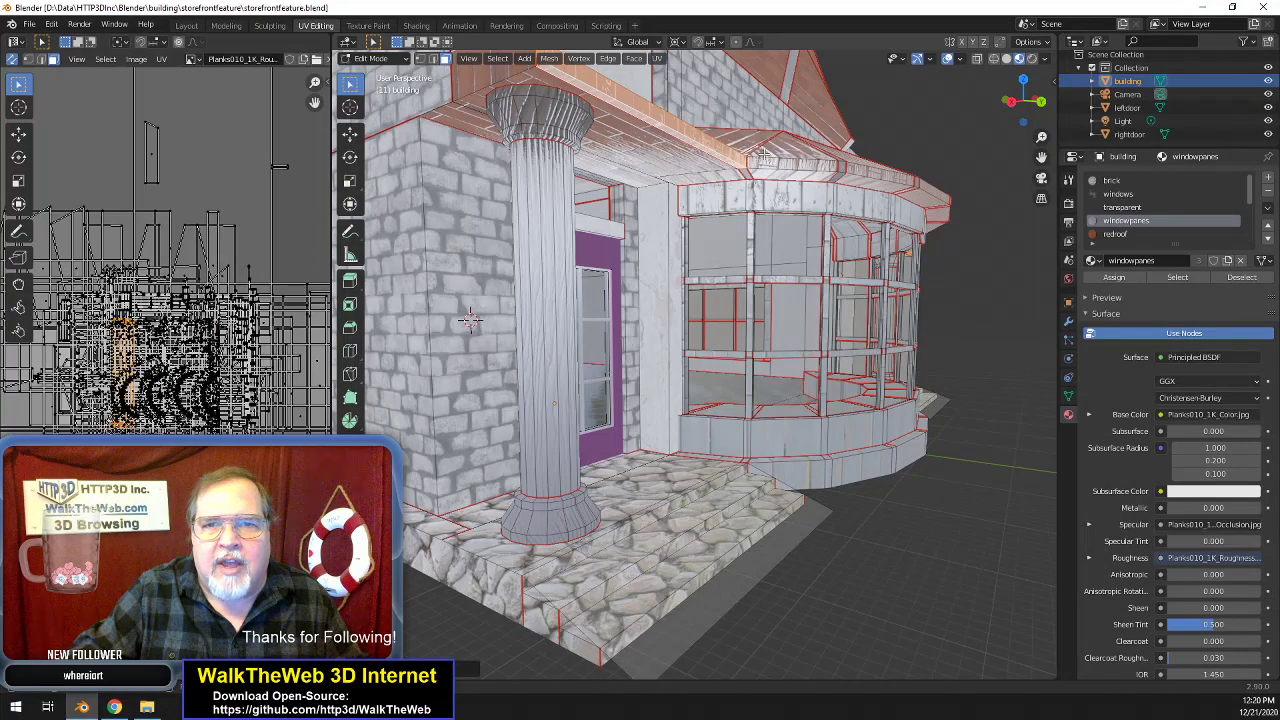
drag(1019, 98, 938, 166)
middle_drag(632, 193, 513, 236)
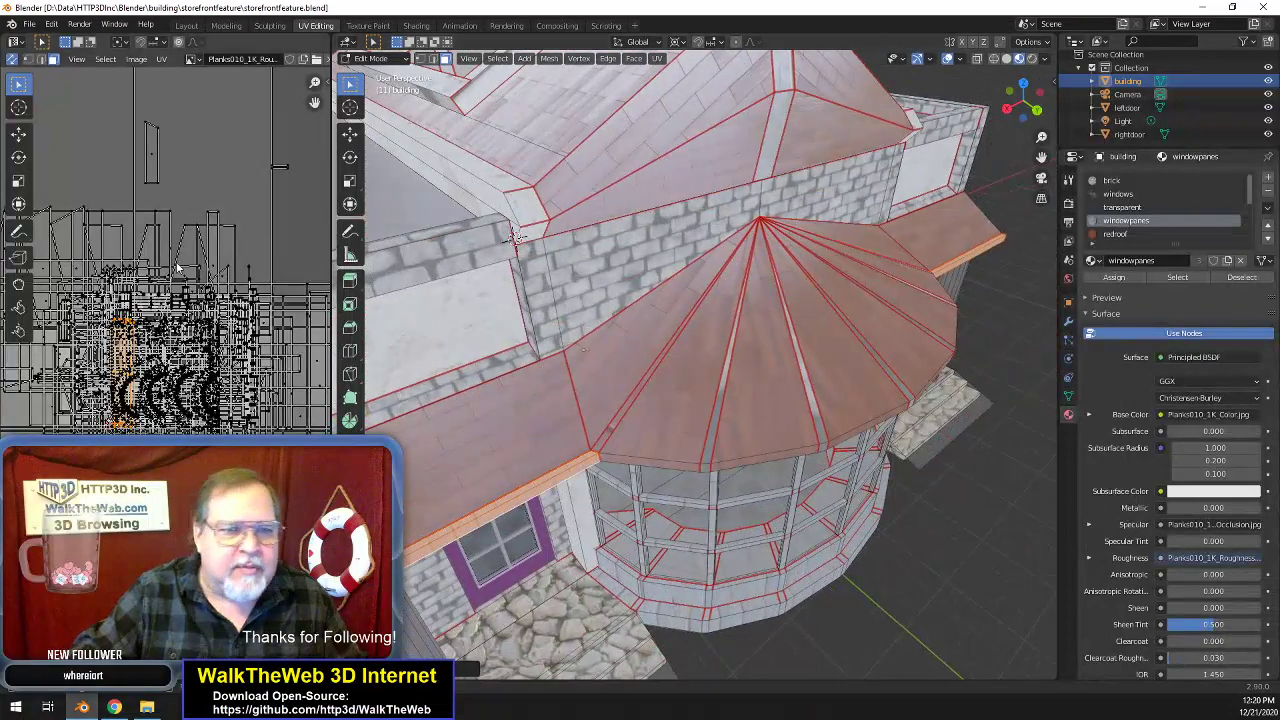
text(r90)
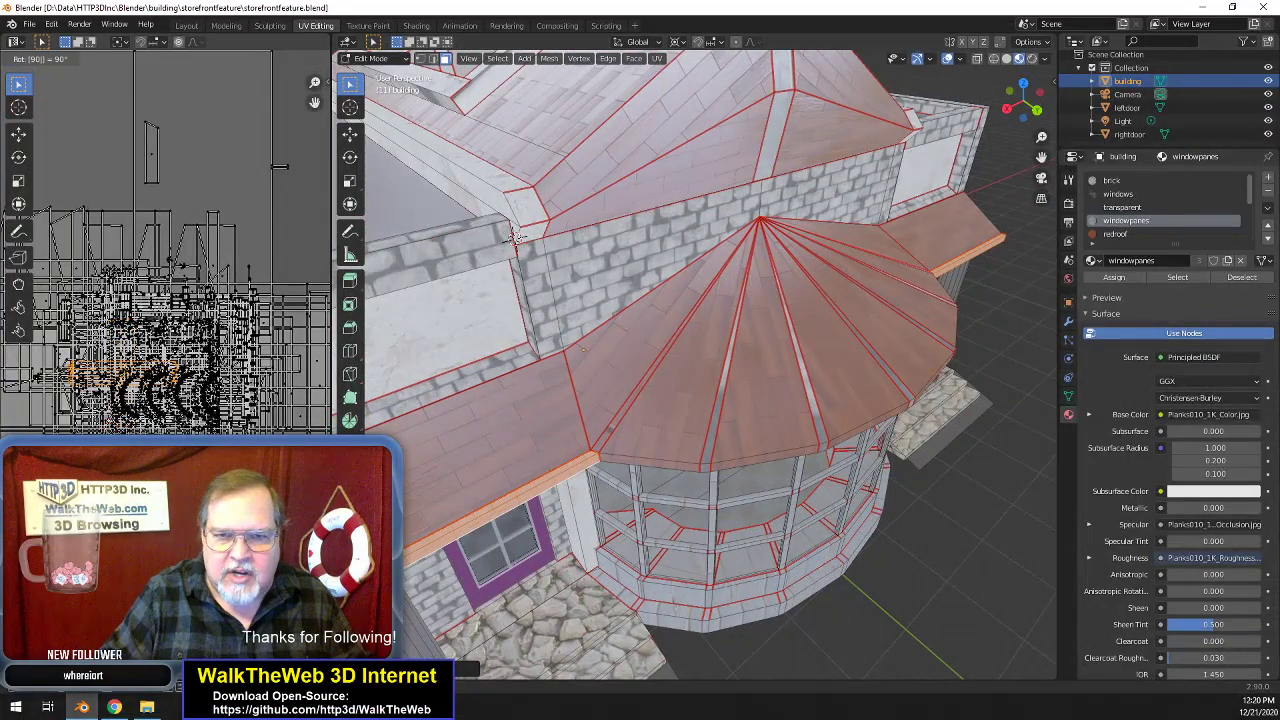
key(Return)
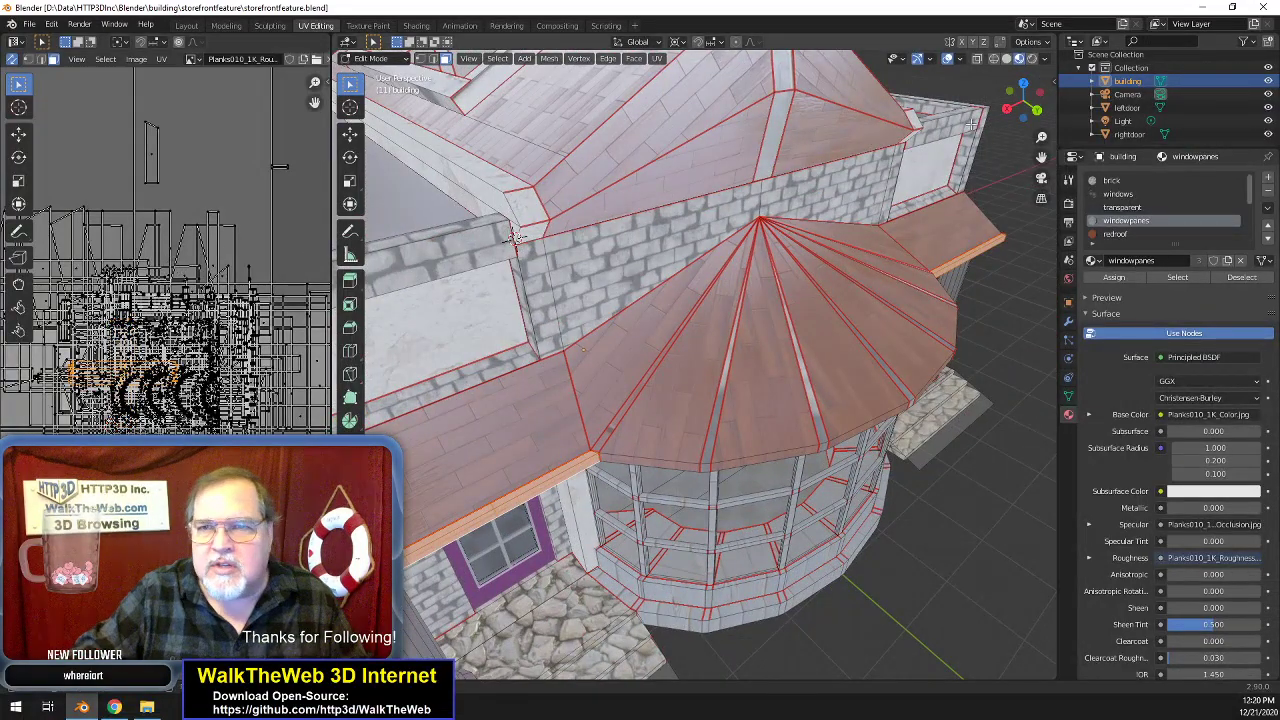
- Scale the UVs of the selected porch roof edge faces by a factor of 2
drag(1018, 113, 1041, 82)
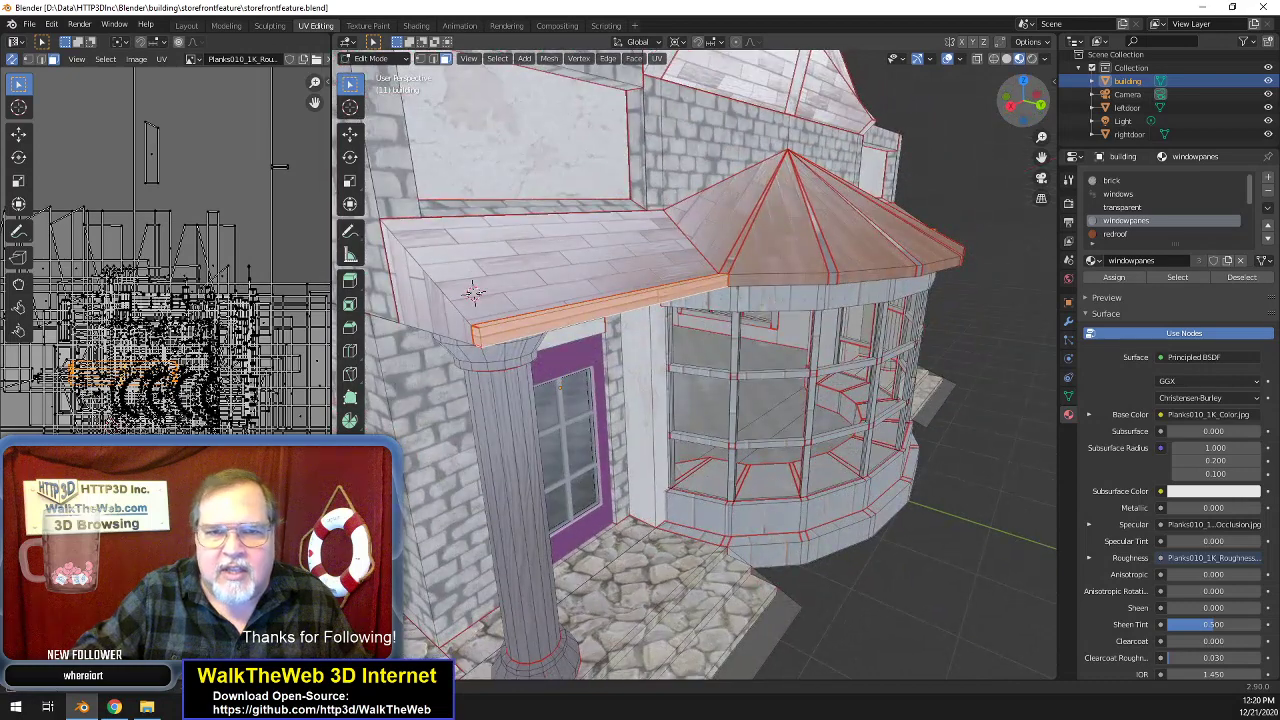
text(s)
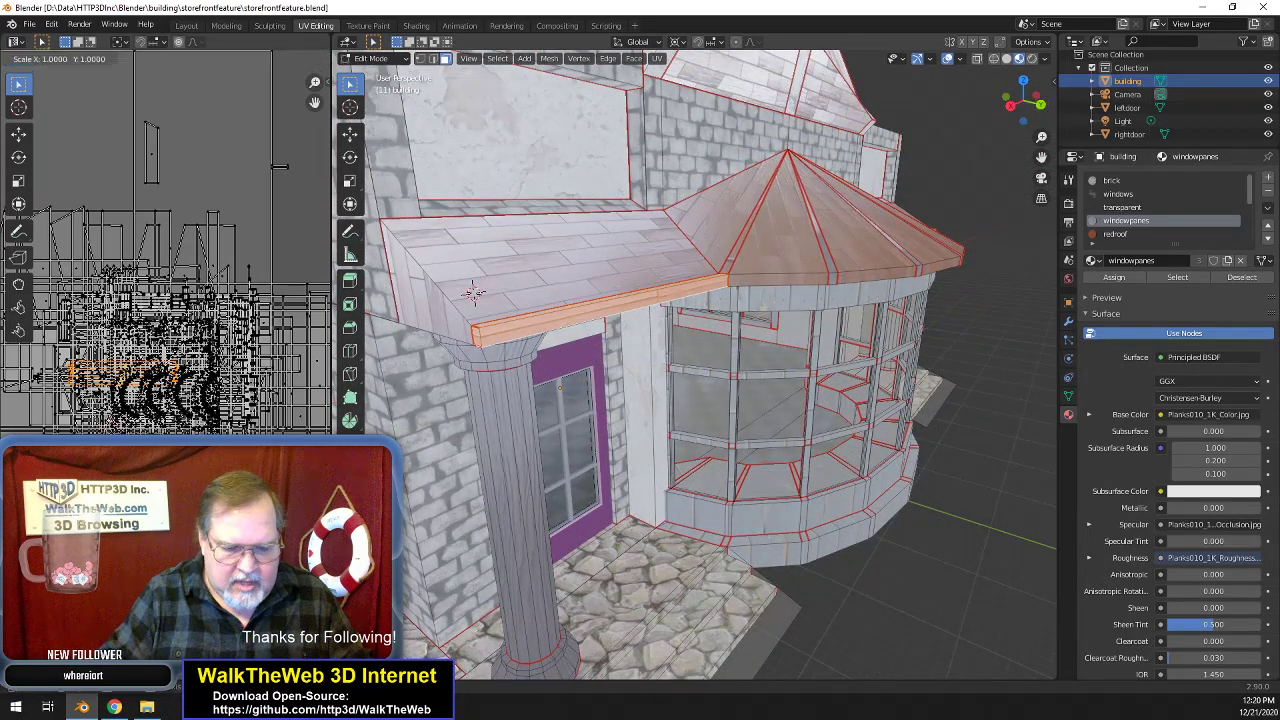
text(2)
key(Return)
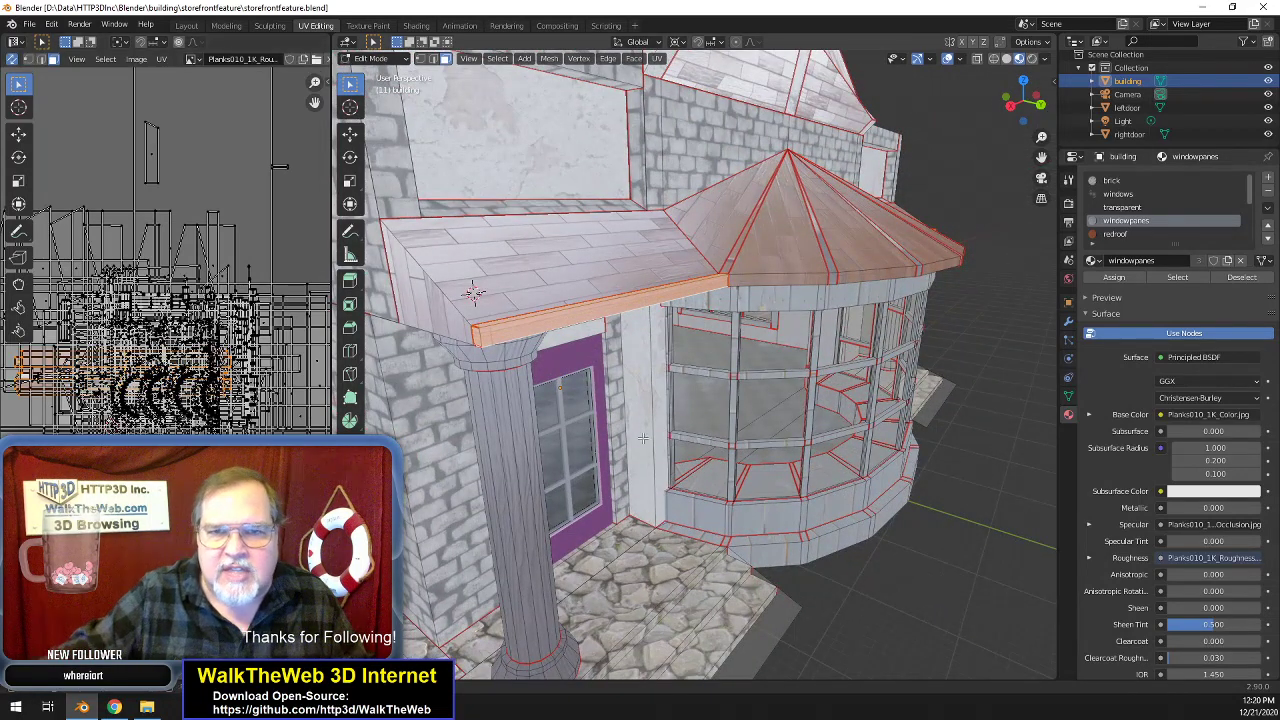
- Select only the edge faces of the porch roof left of the bay window and shift their UVs slightly along Y
click(913, 553)
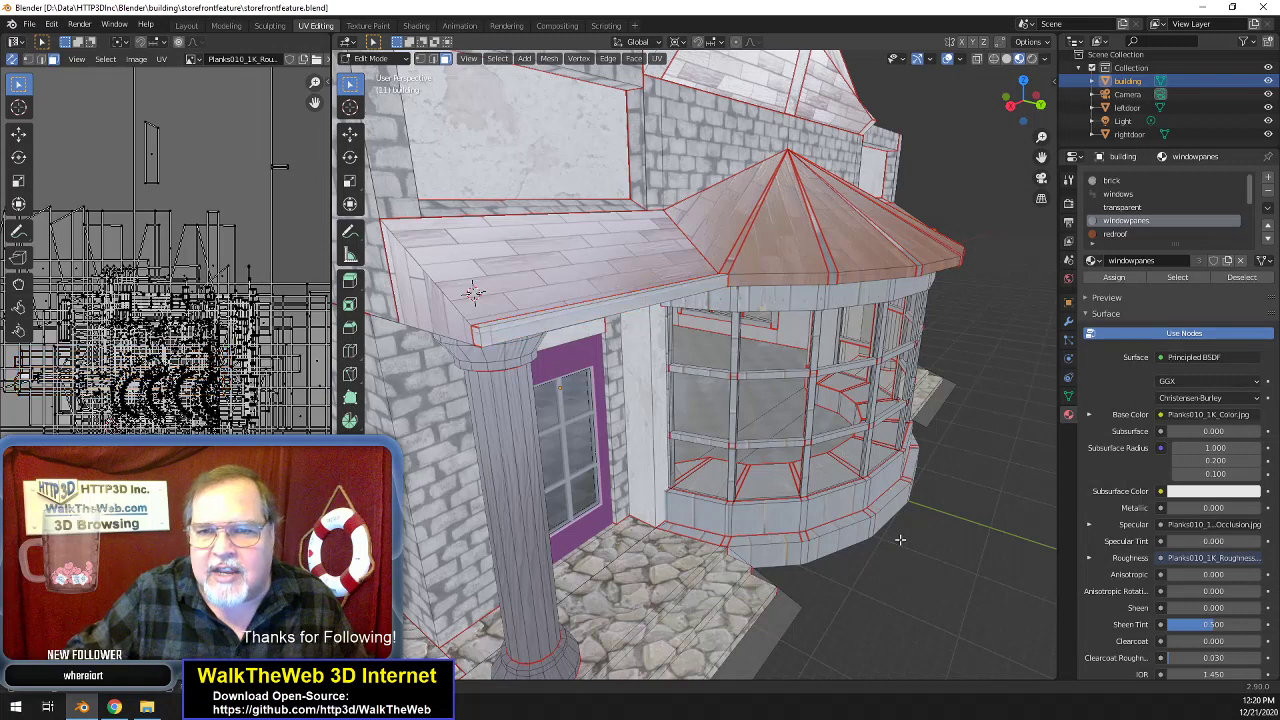
click(539, 327)
shift+click(500, 323)
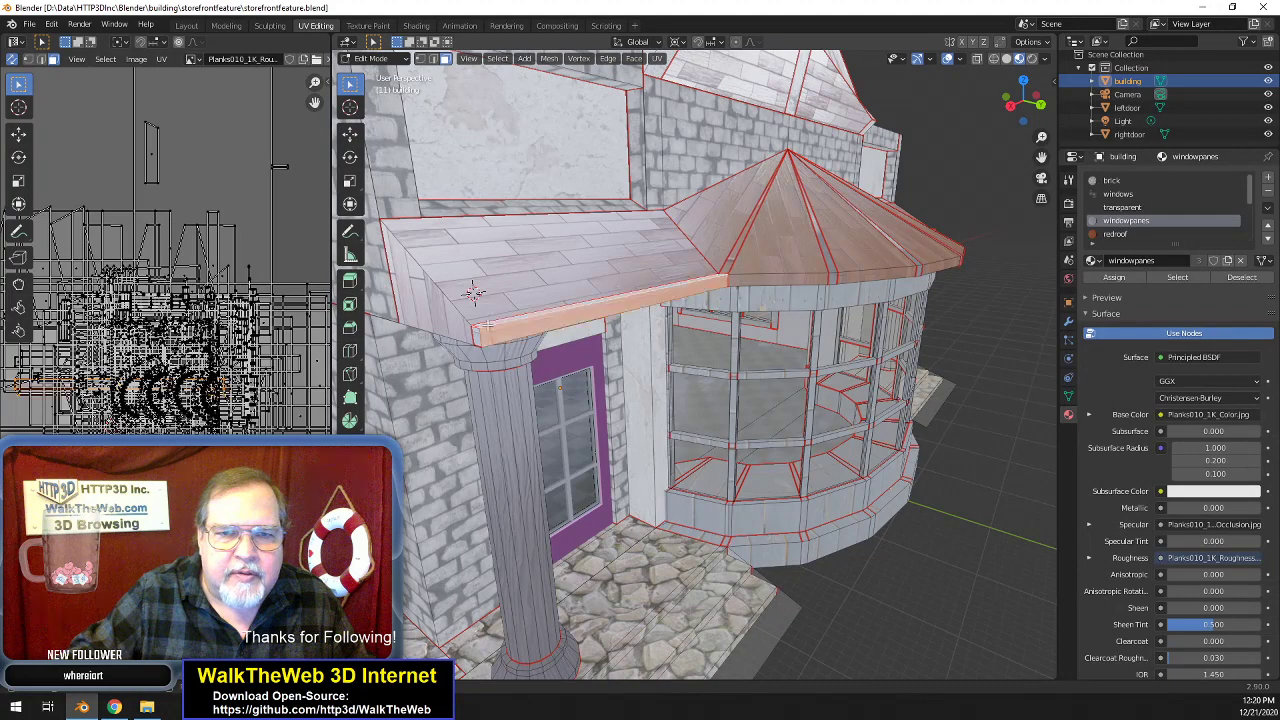
shift+click(476, 338)
drag(1013, 124, 807, 183)
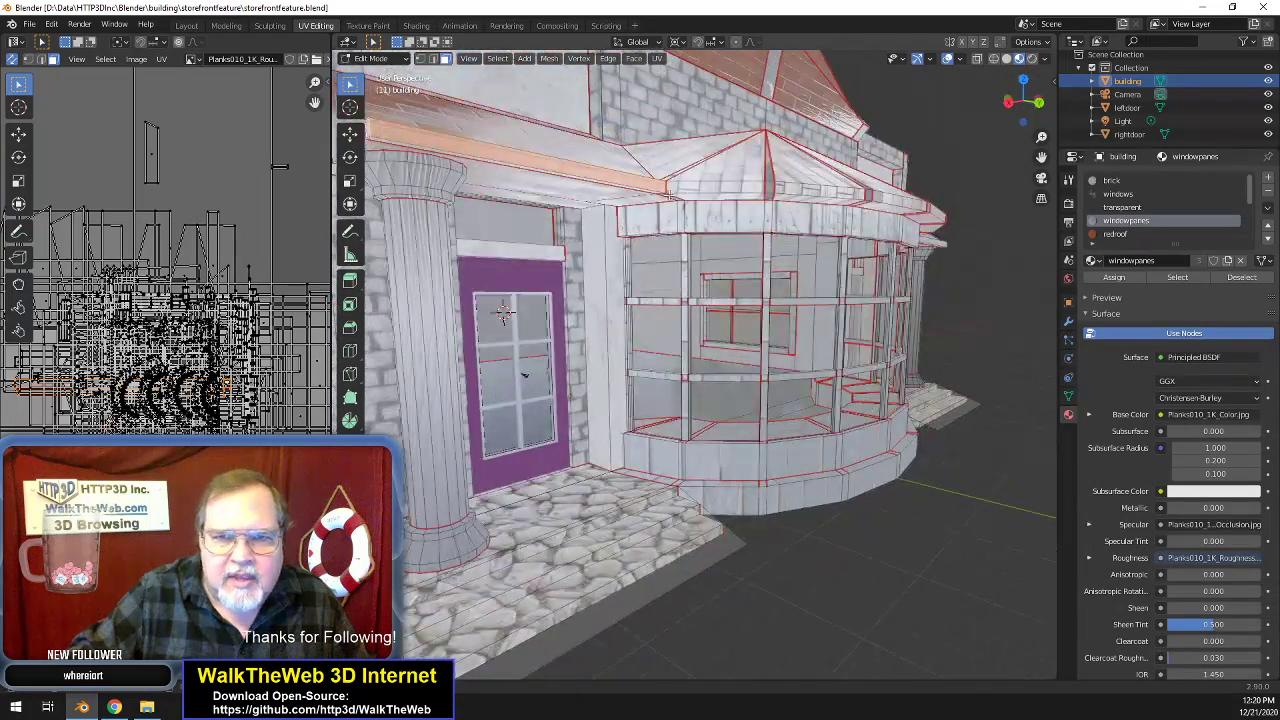
shift+click(648, 192)
shift+click(638, 194)
shift+click(620, 192)
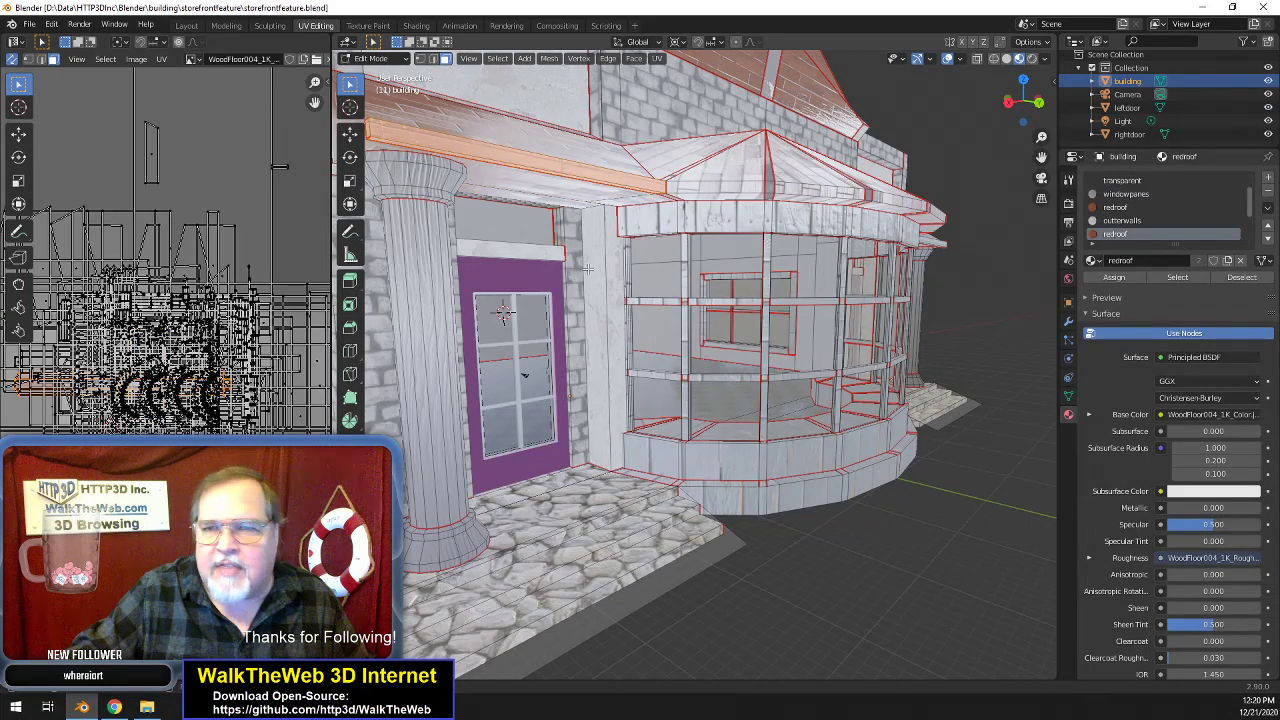
drag(1020, 110, 985, 118)
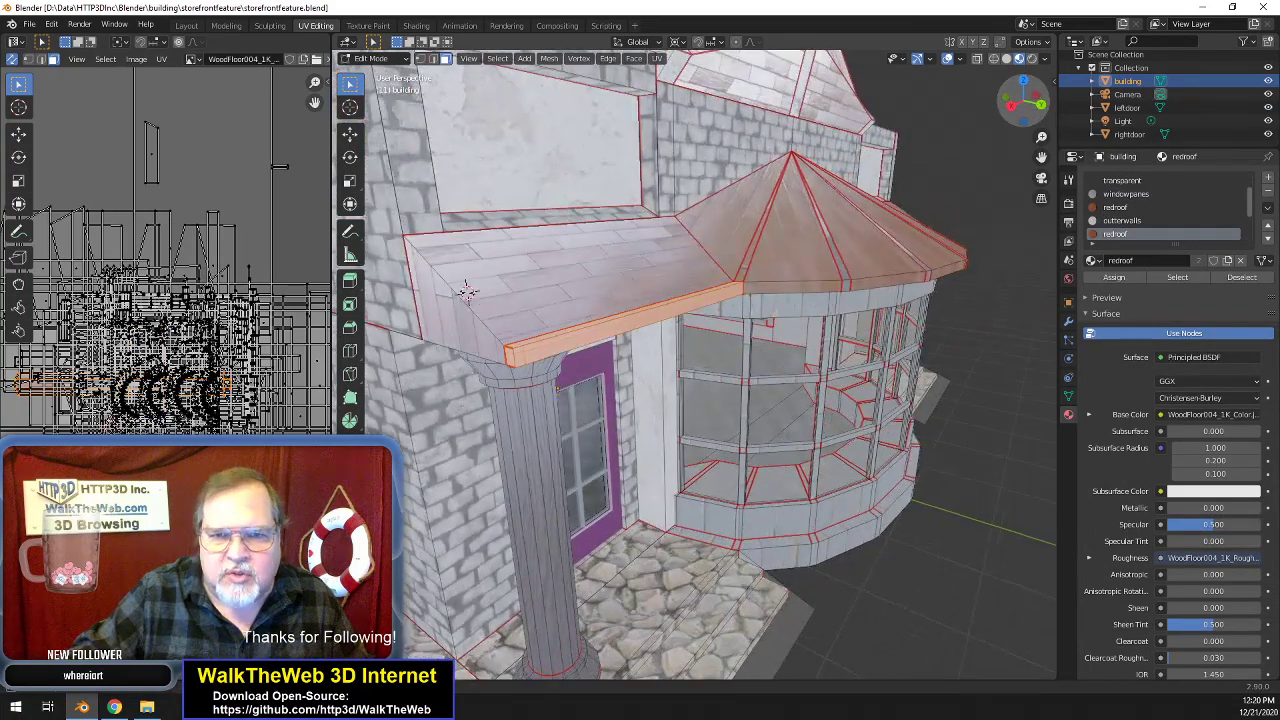
key(g)
key(y)
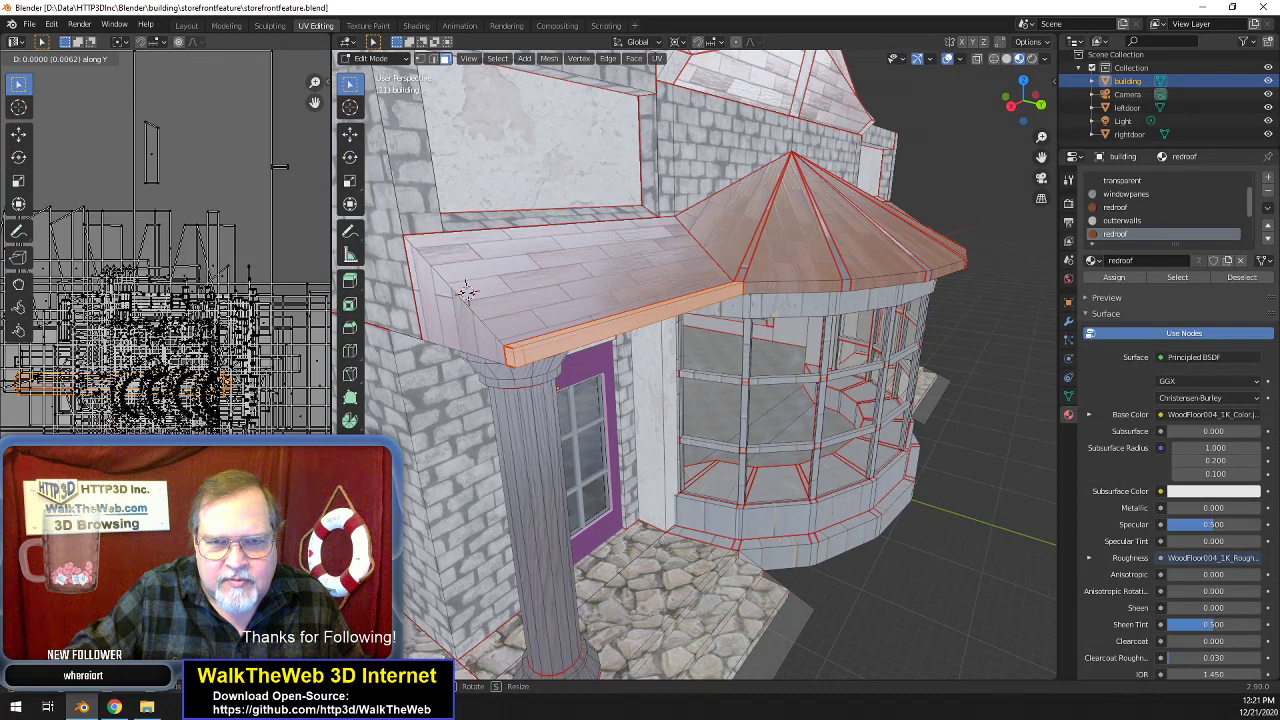
click(177, 434)
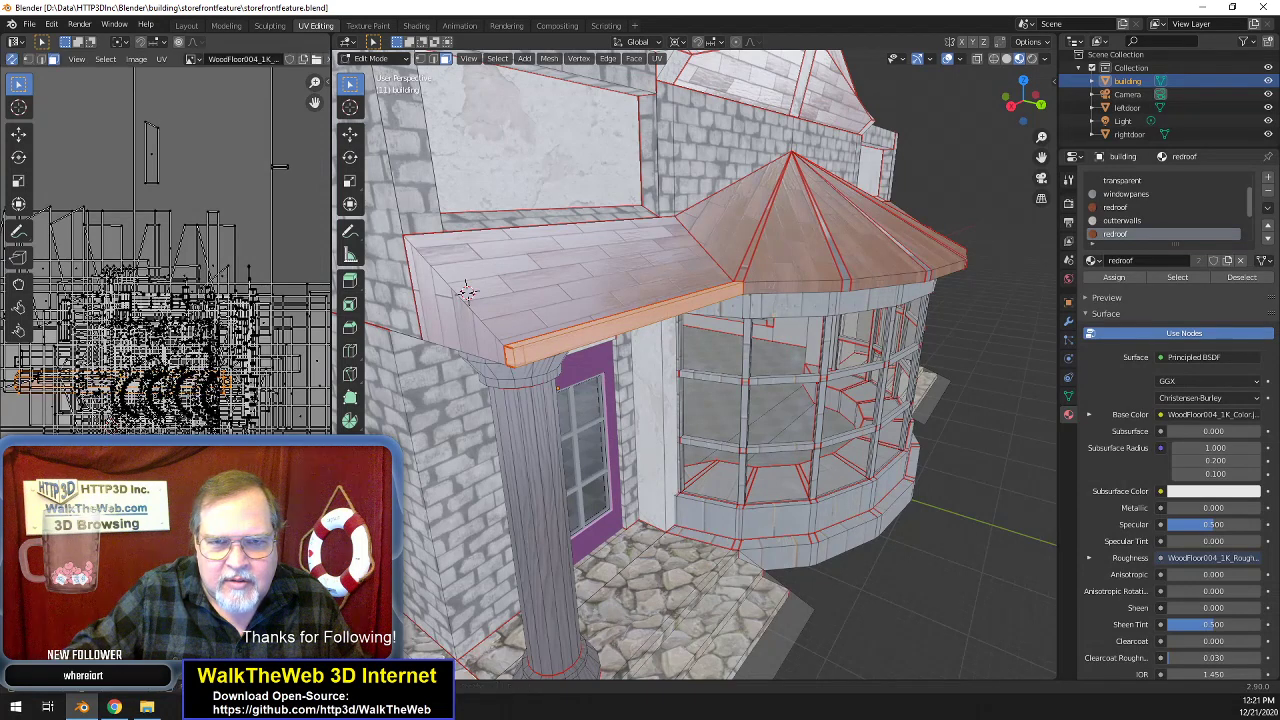
- Shift the left porch roof edge's UVs by about -0.14 along X
key(g)
key(x)
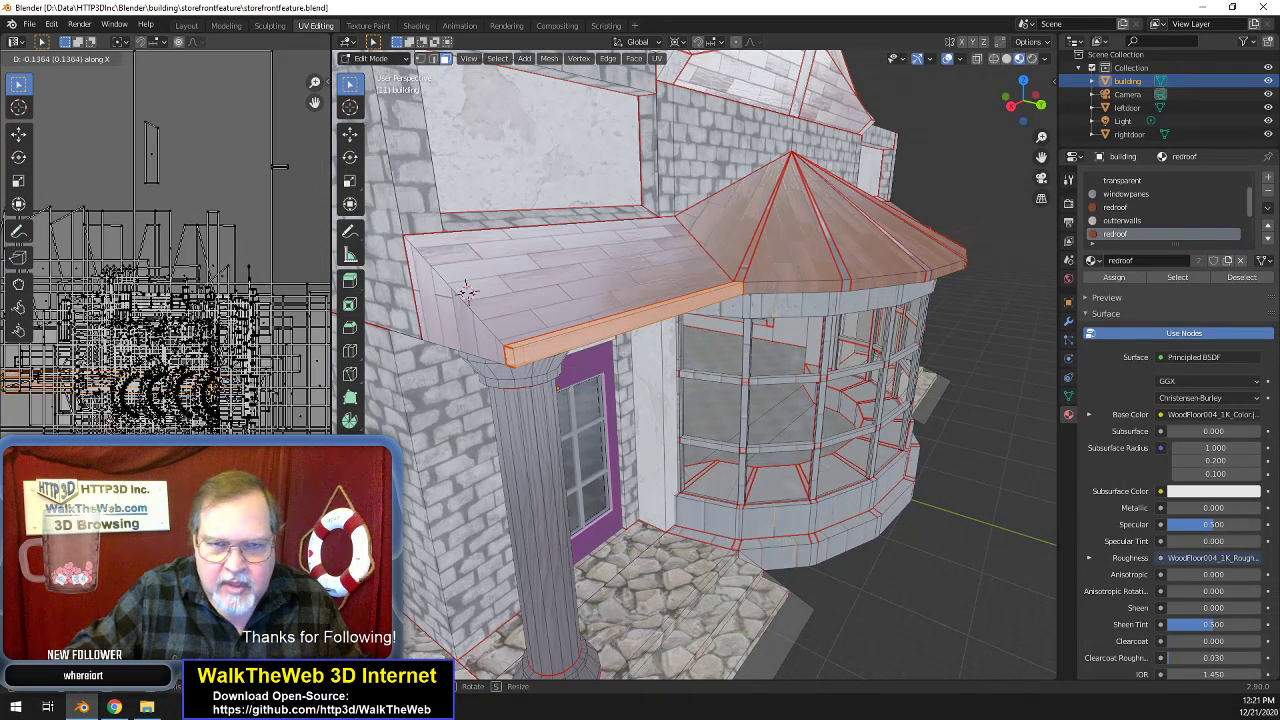
click(177, 434)
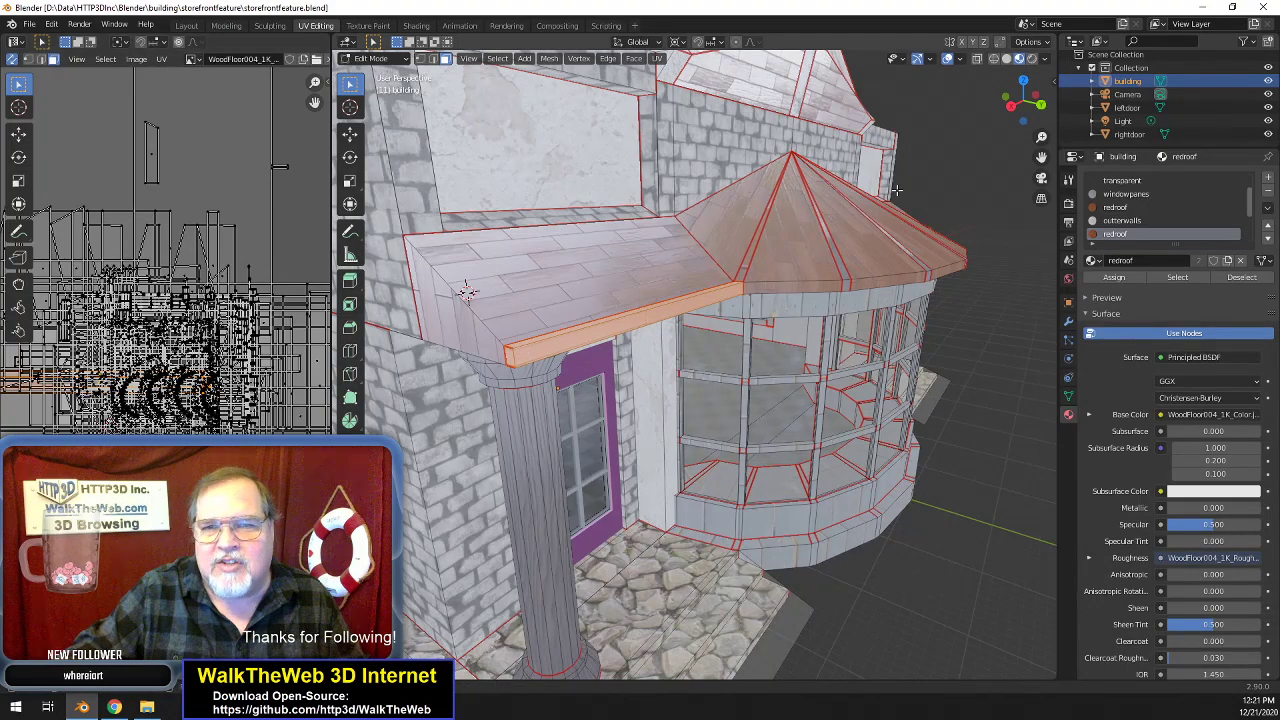
- Select the edge faces of the porch roof right of the bay window and move their UVs about 1.0 along X
middle_drag(823, 249, 645, 236)
middle_drag(812, 285, 868, 241)
scroll(832, 273, up, 2)
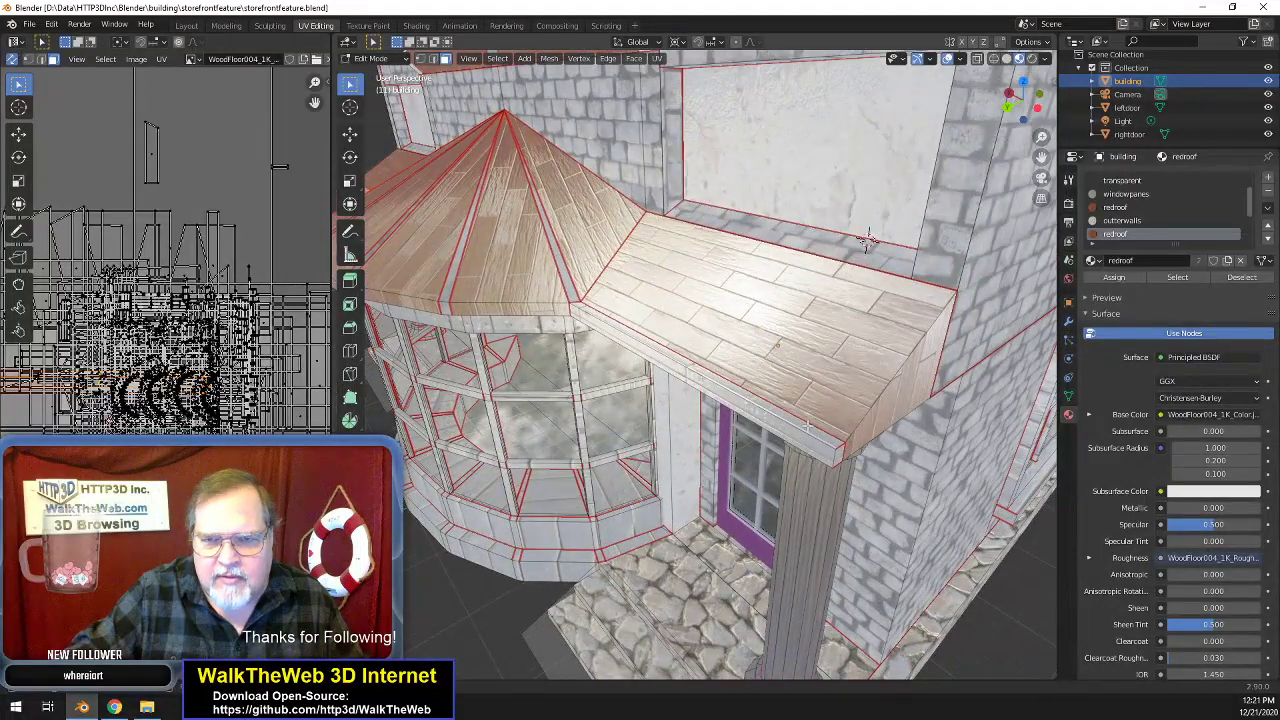
click(812, 443)
shift+click(811, 448)
shift+click(838, 451)
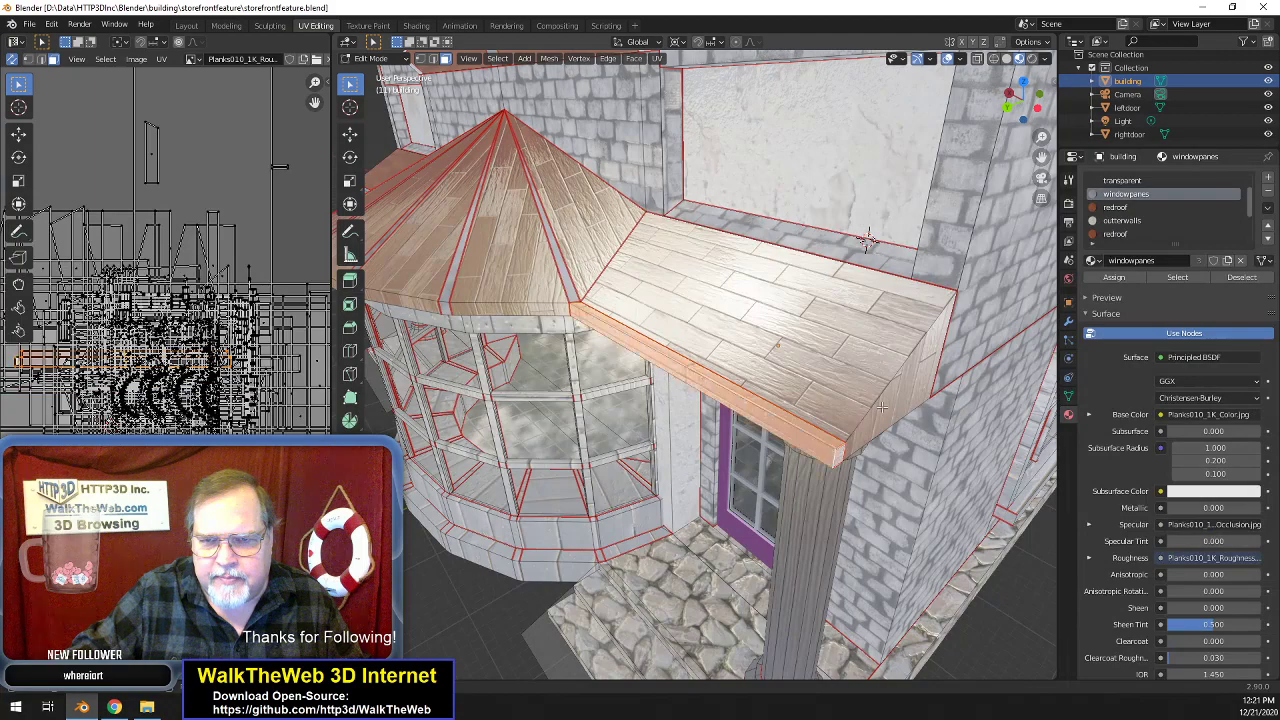
mouse_move(868, 241)
middle_down()
mouse_move(810, 320)
mouse_move(893, 248)
mouse_move(847, 233)
middle_up()
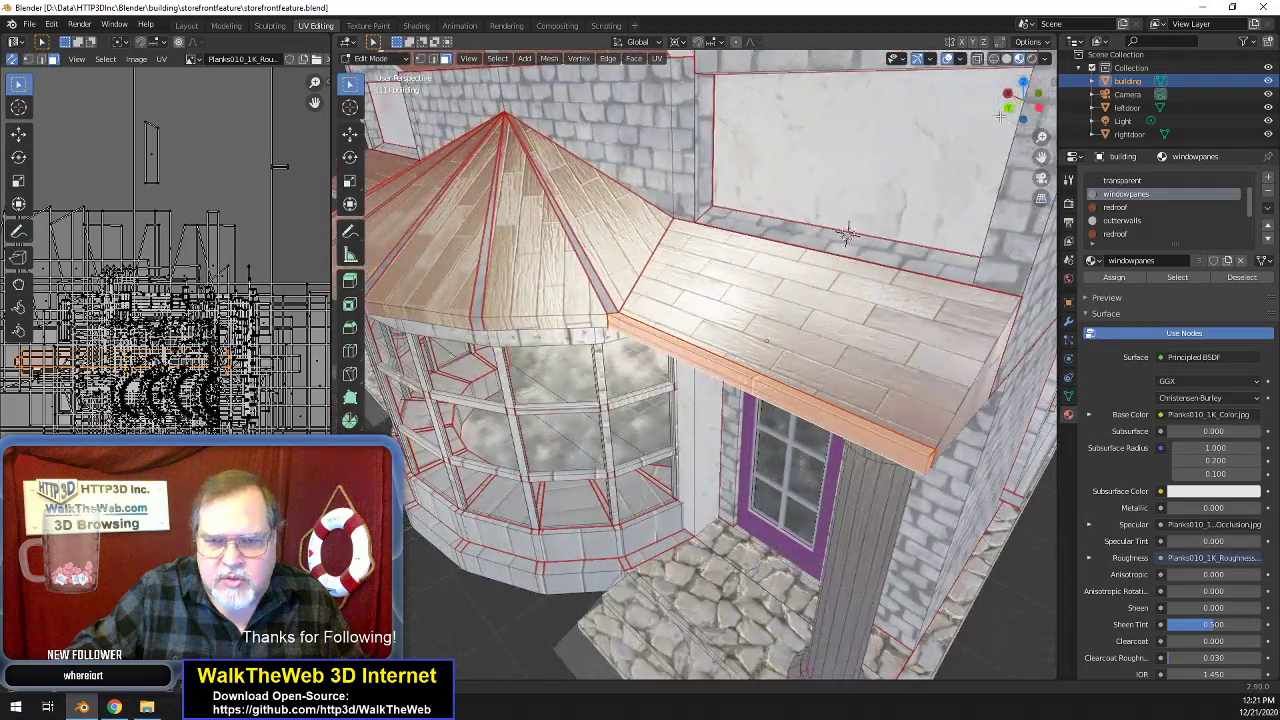
key(g)
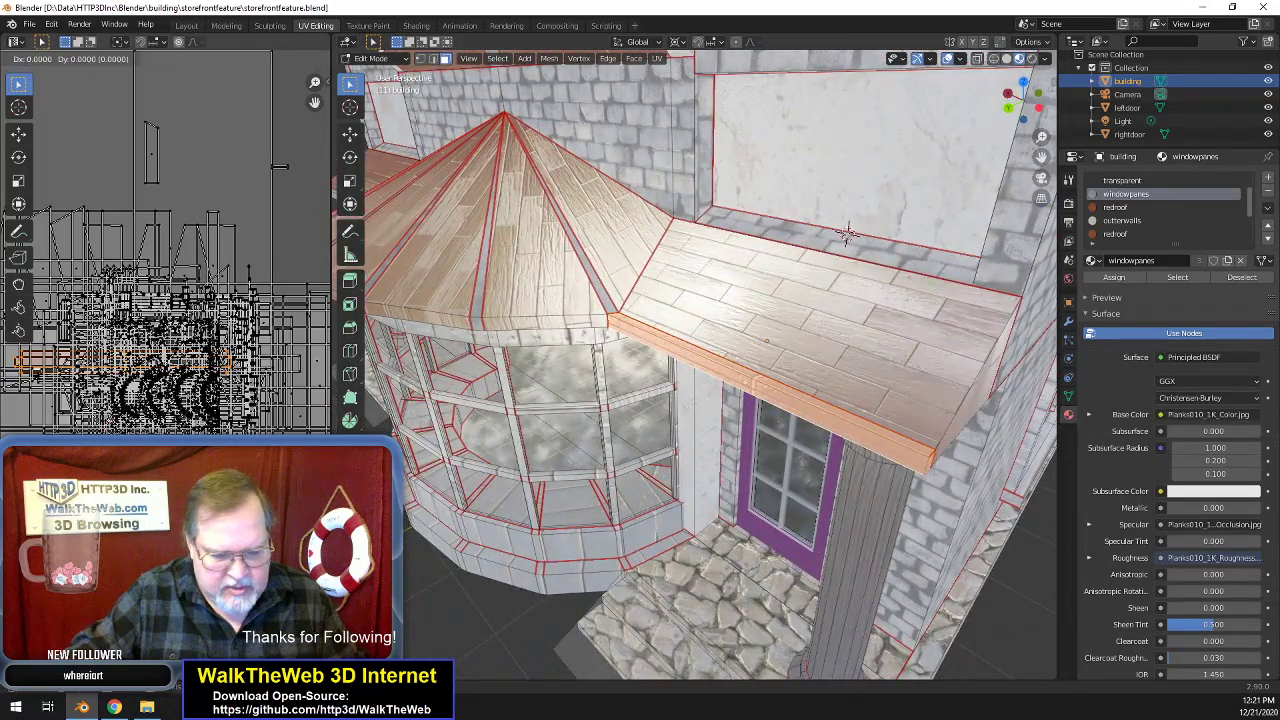
key(x)
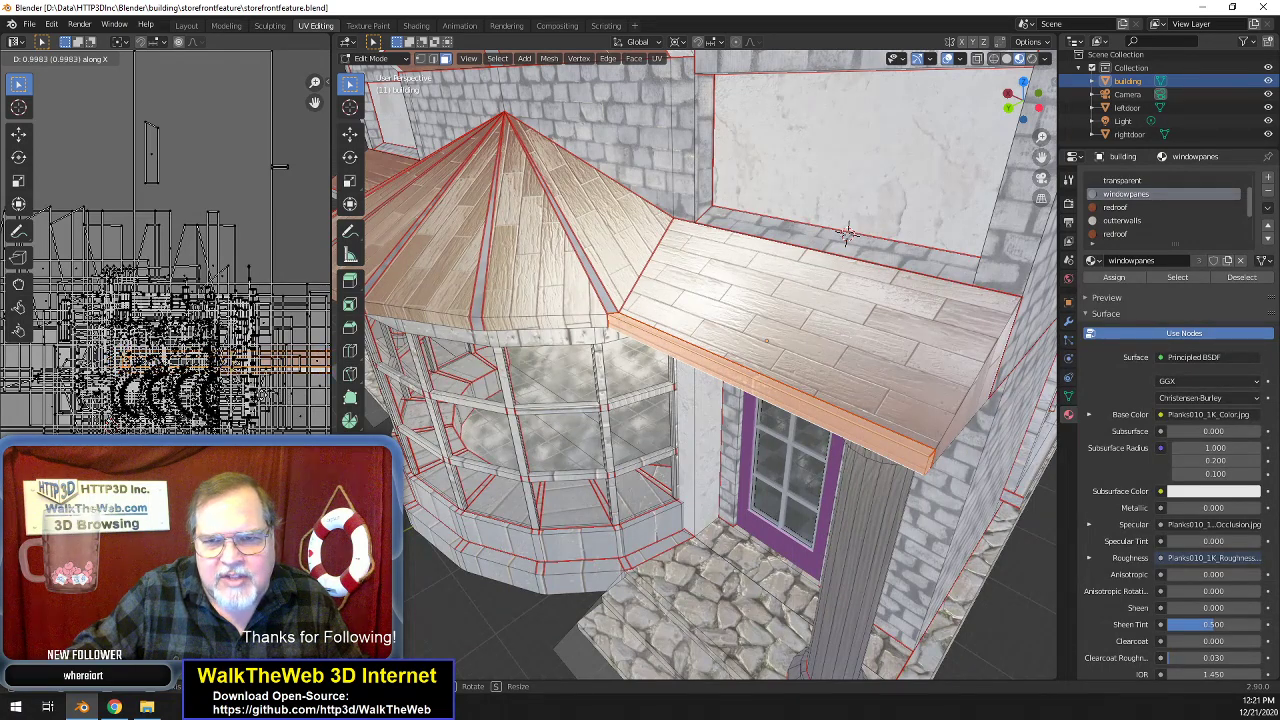
click(263, 397)
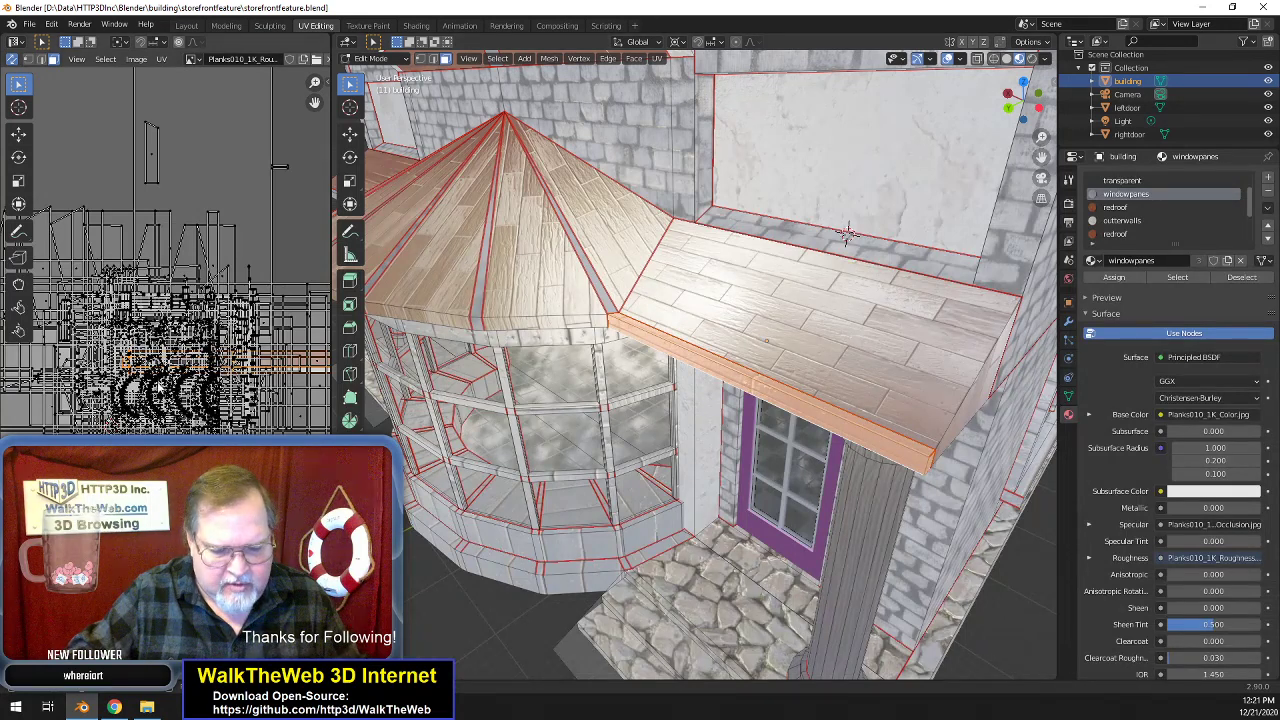
- Move the right porch roof edge's UVs back about 0.16 along X and scale them by 2
key(g)
key(x)
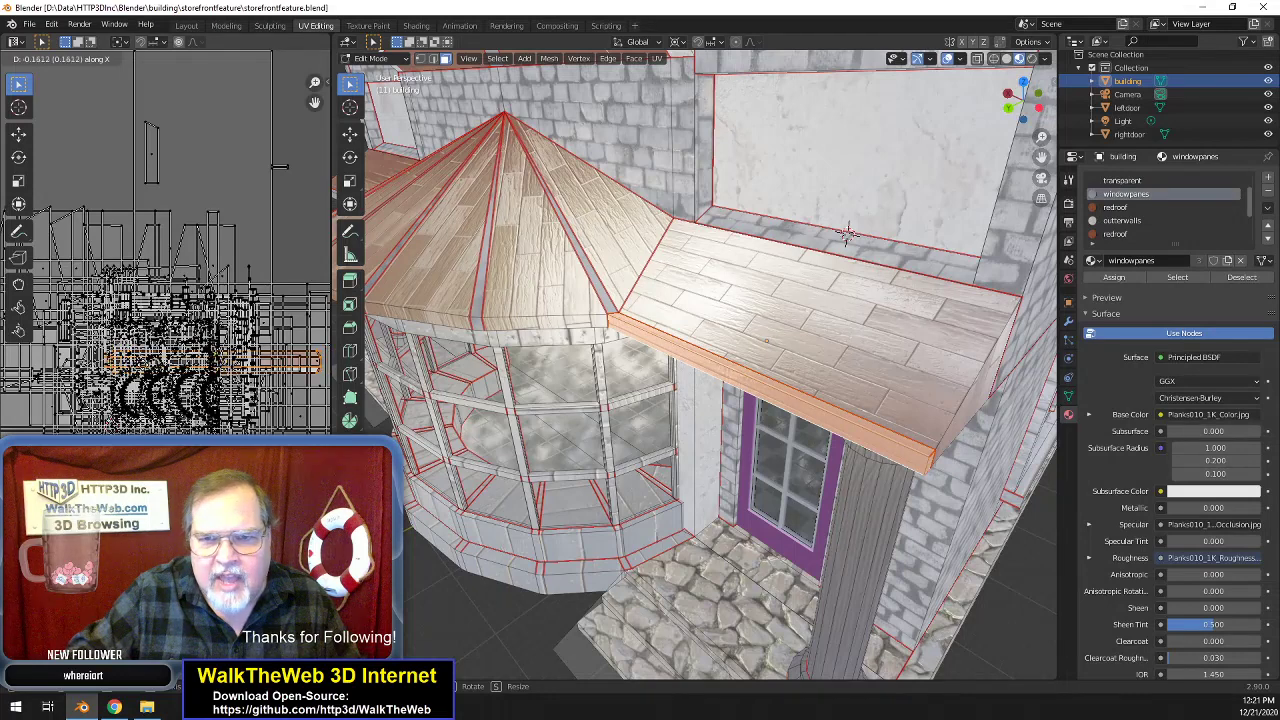
click(140, 366)
key(s)
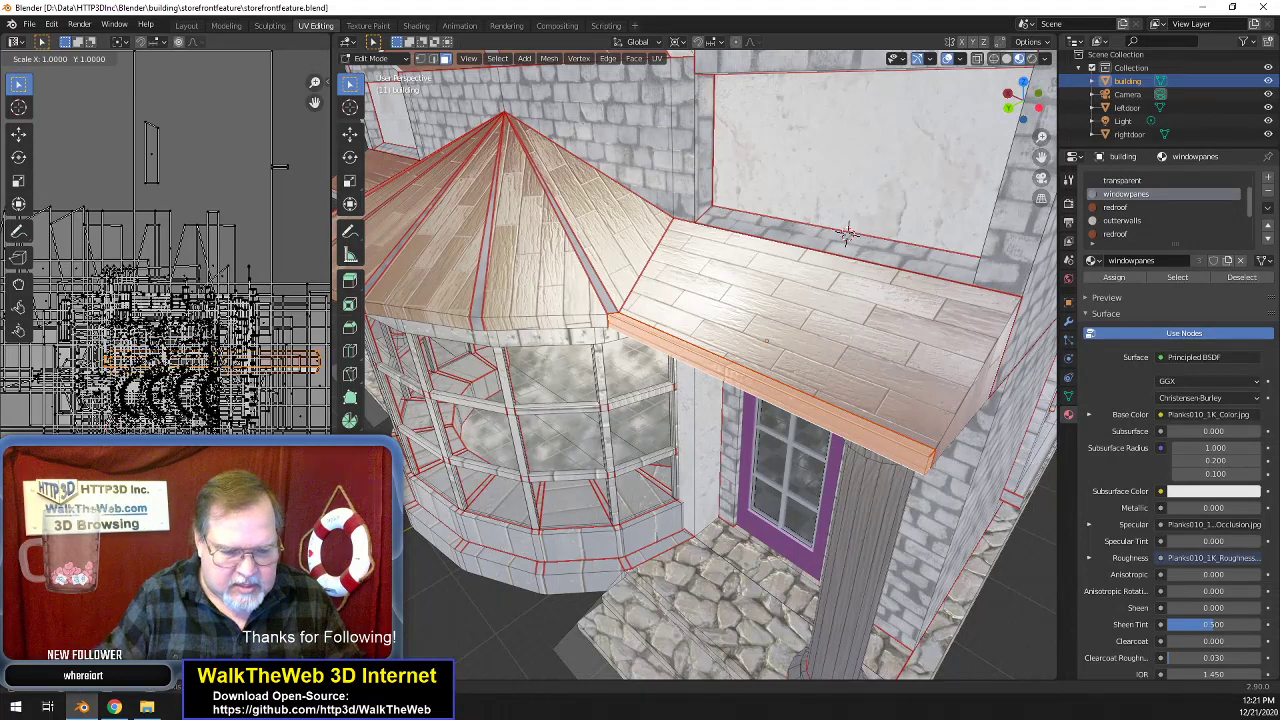
key(2)
click(165, 355)
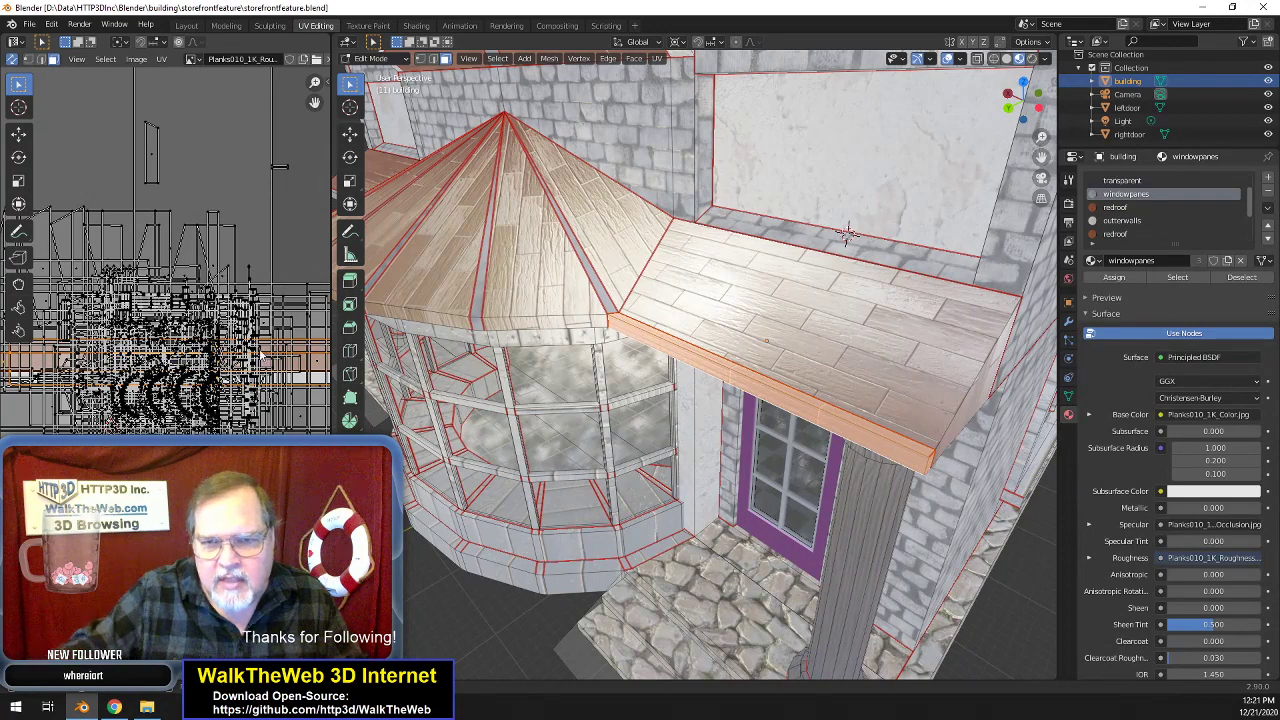
- Shift the right porch roof edge's UVs about 0.32 along X and rotate them by 90 degrees
key(g)
key(x)
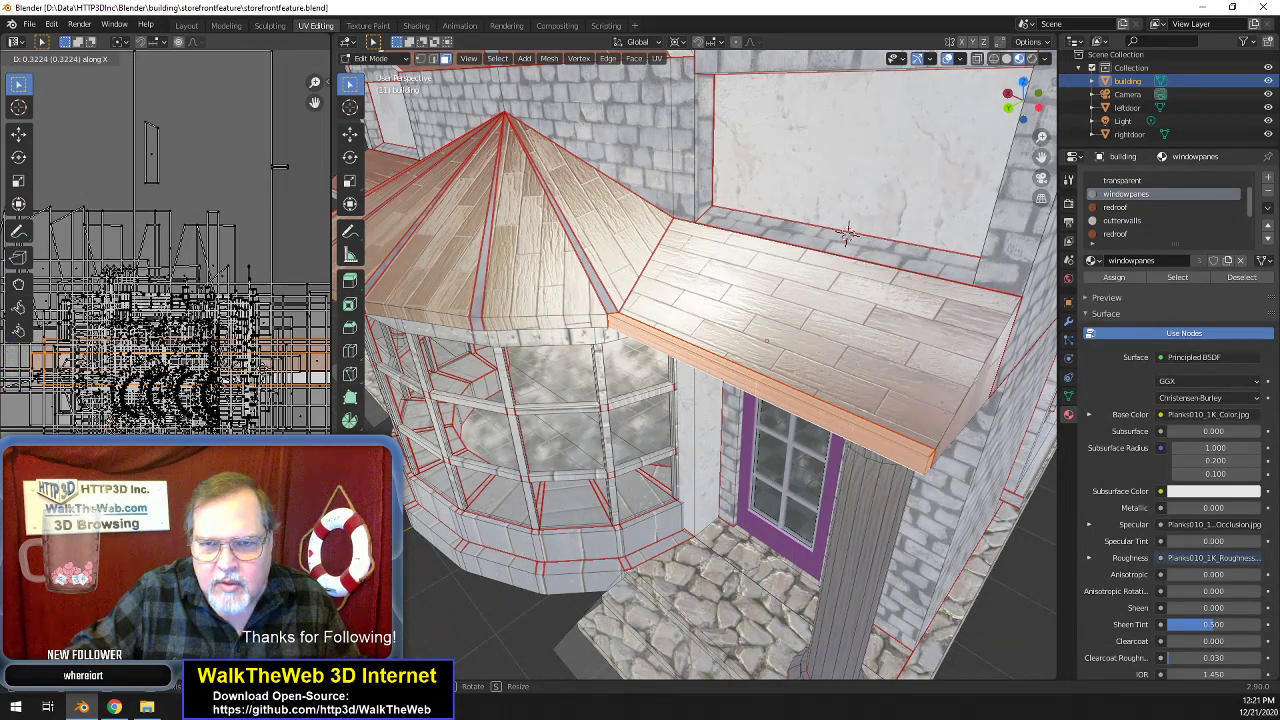
click(257, 372)
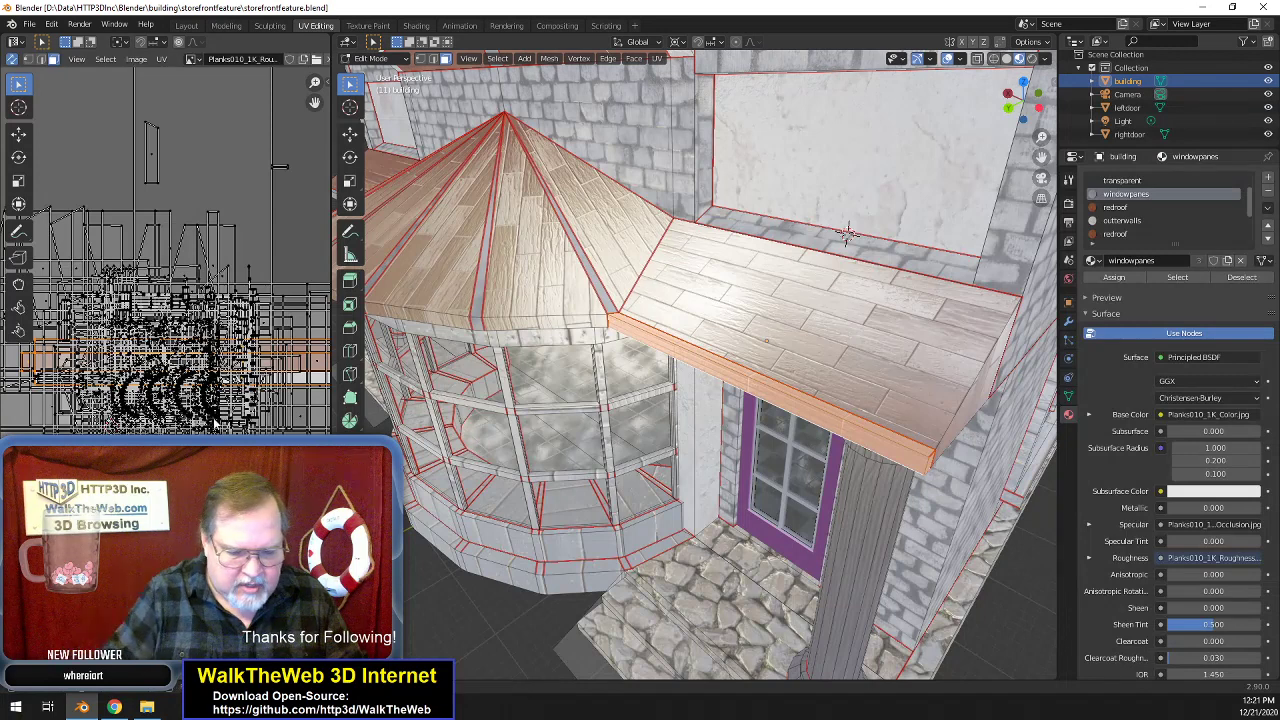
text(r90)
key(Return)
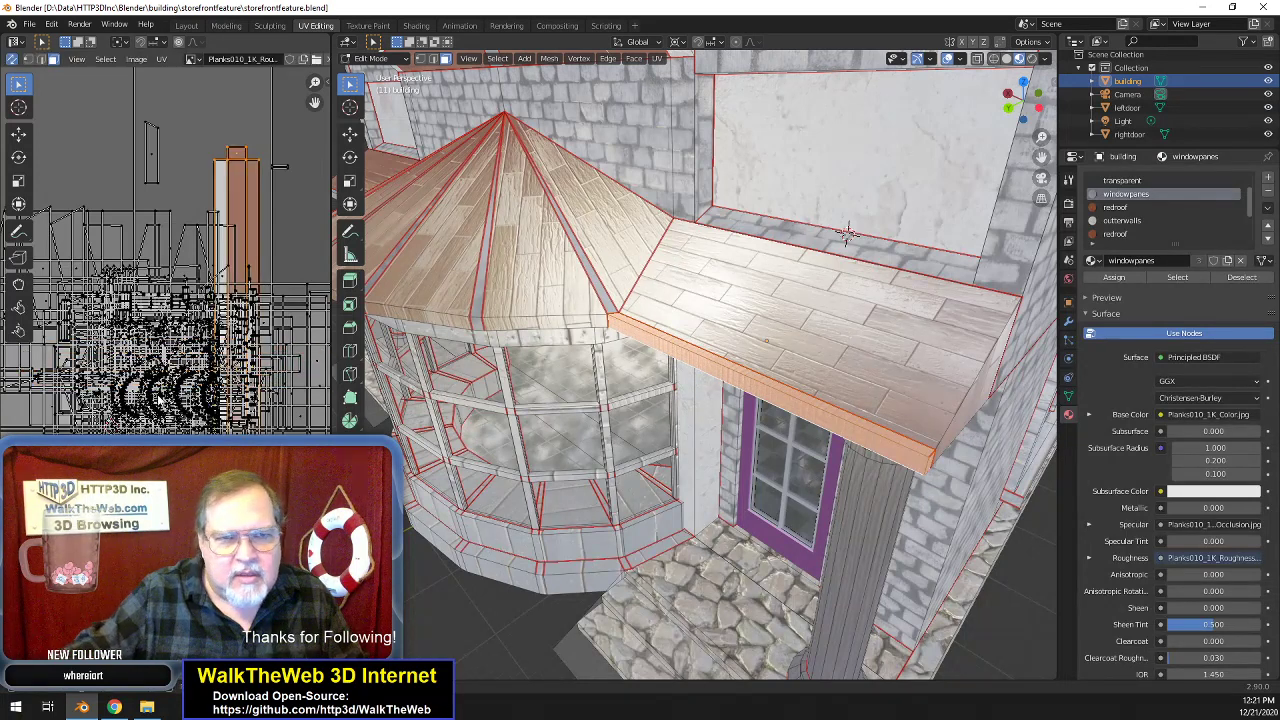
- Scale the right porch roof edge's UVs by 0.5 and rotate them by another 90 degrees
text(s.5)
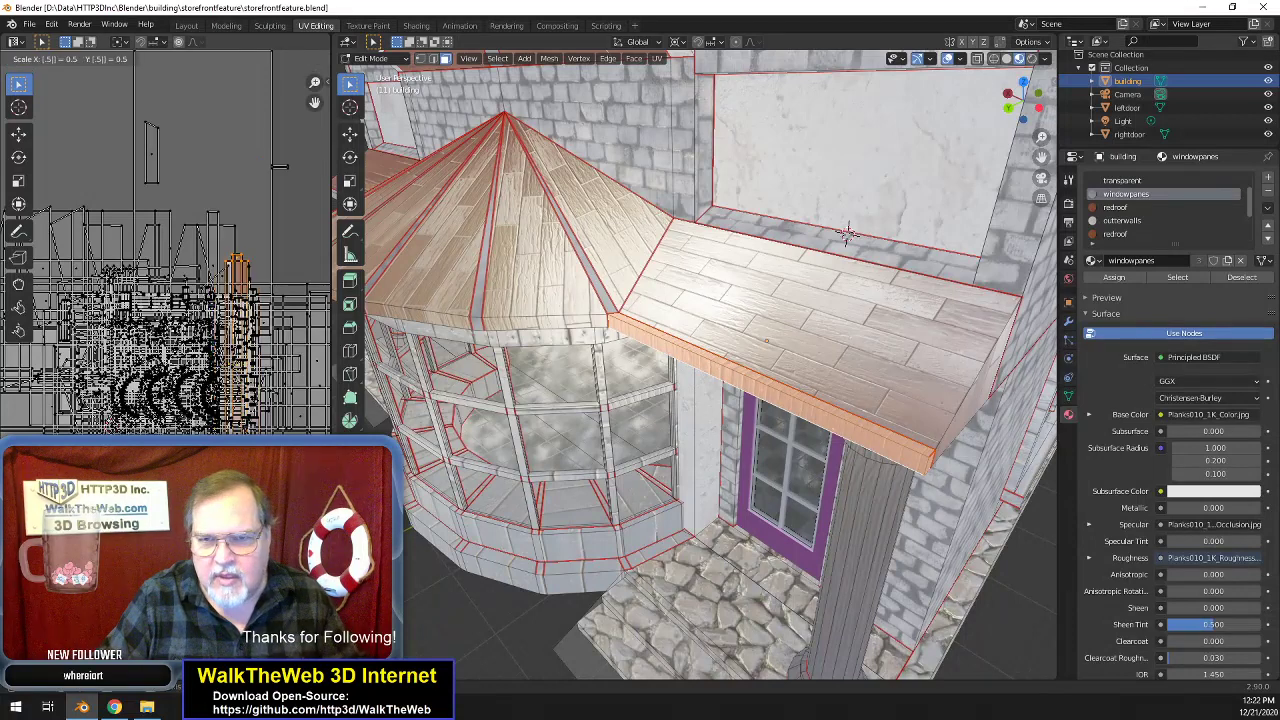
key(Return)
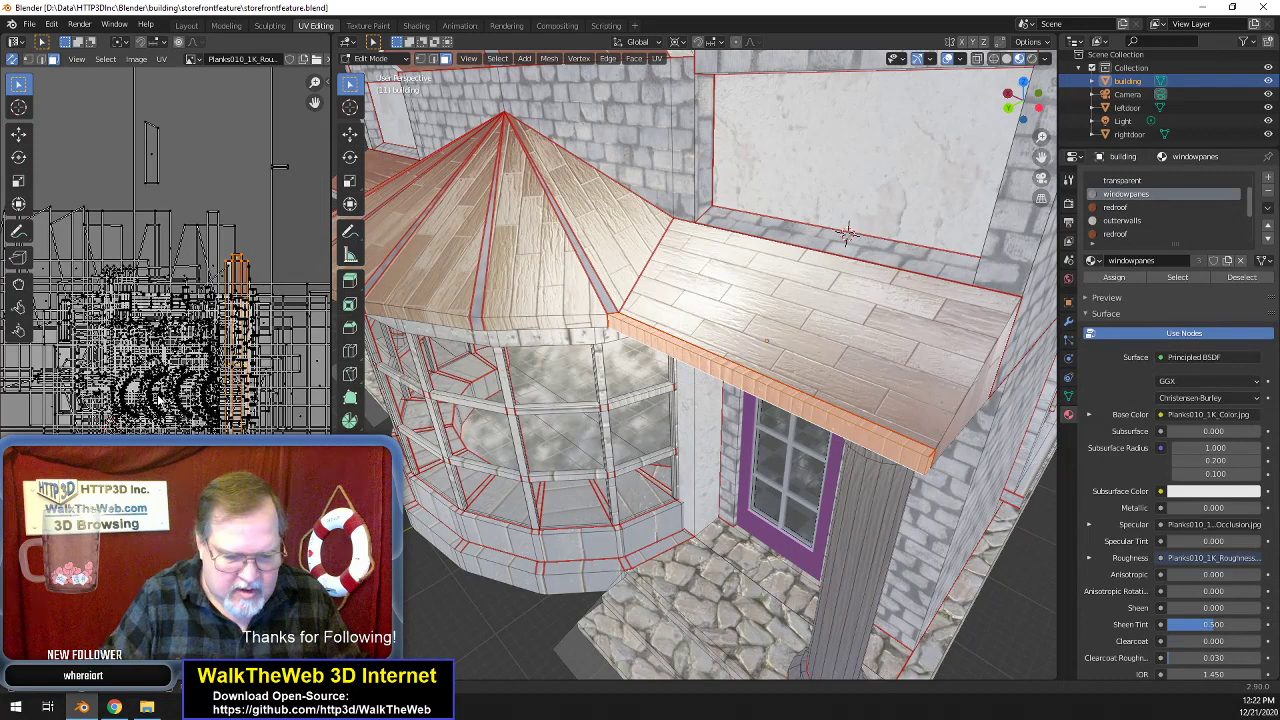
text(r90)
key(Return)
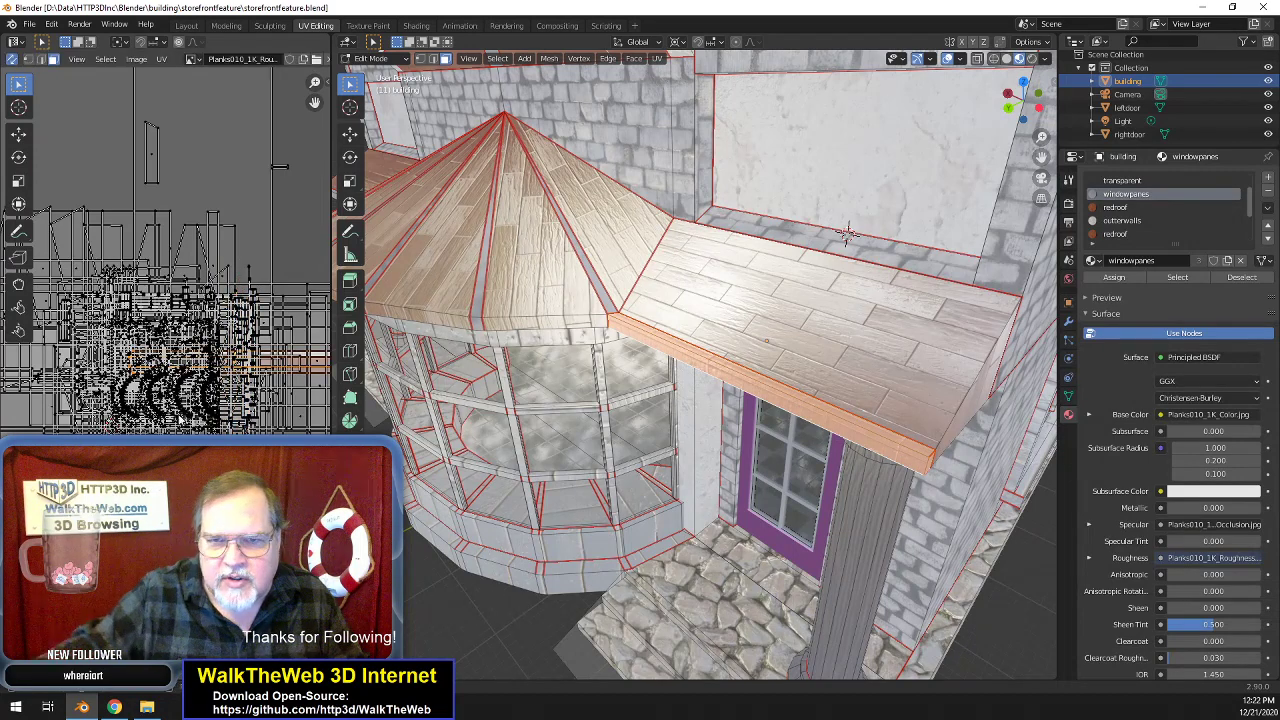
scroll(830, 229, up, 1)
middle_drag(830, 229, 801, 271)
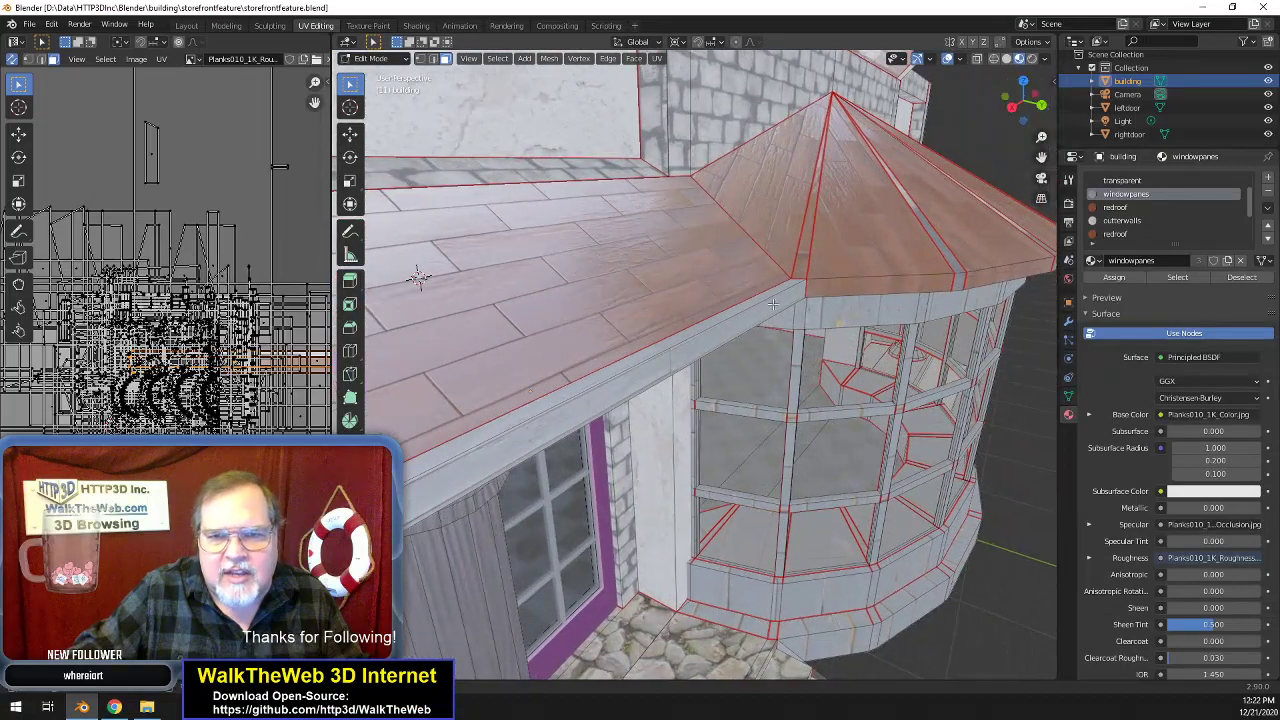
drag(1034, 103, 885, 110)
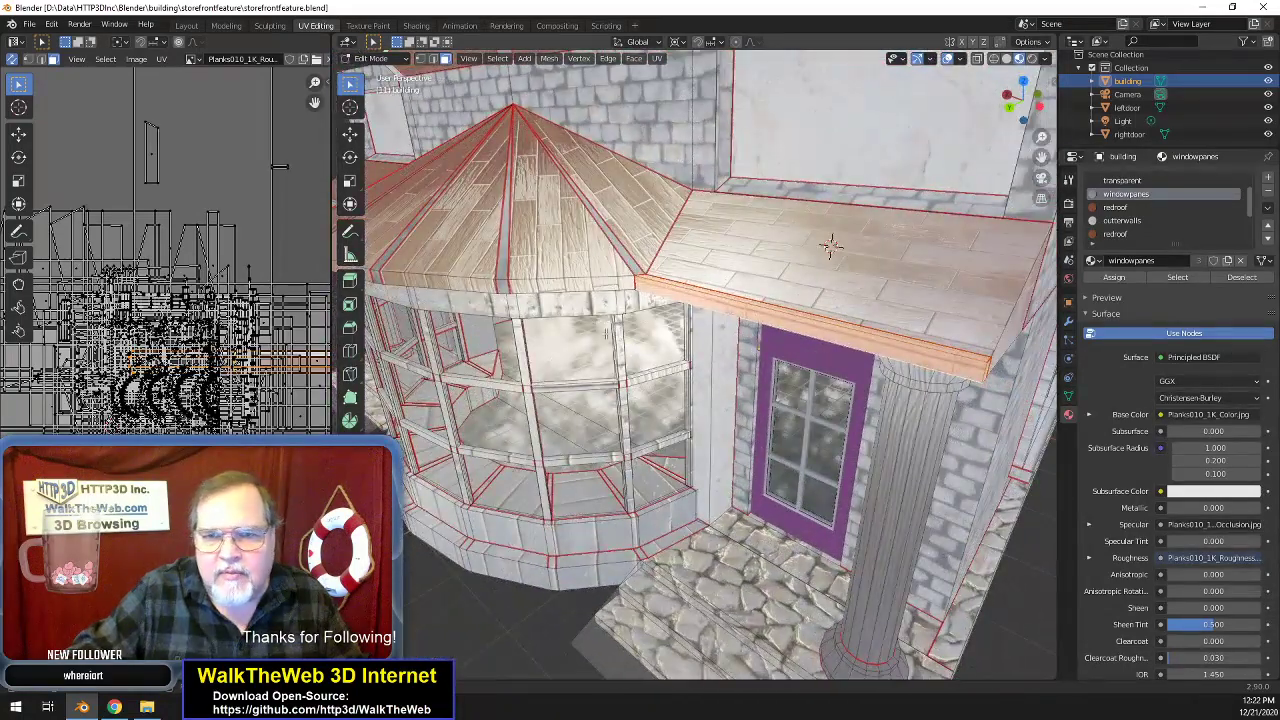
- Nudge the right porch roof edge's UVs slightly in negative X and about 0.02 along Y
key(g)
key(x)
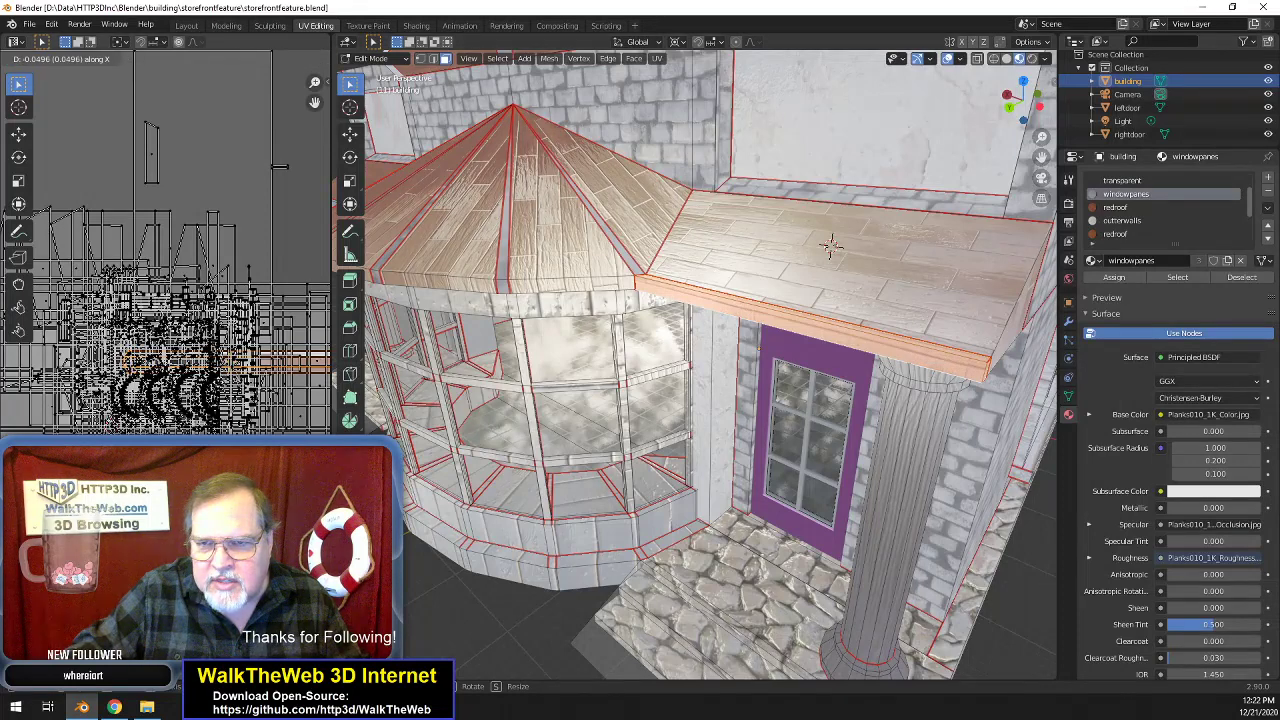
click(208, 386)
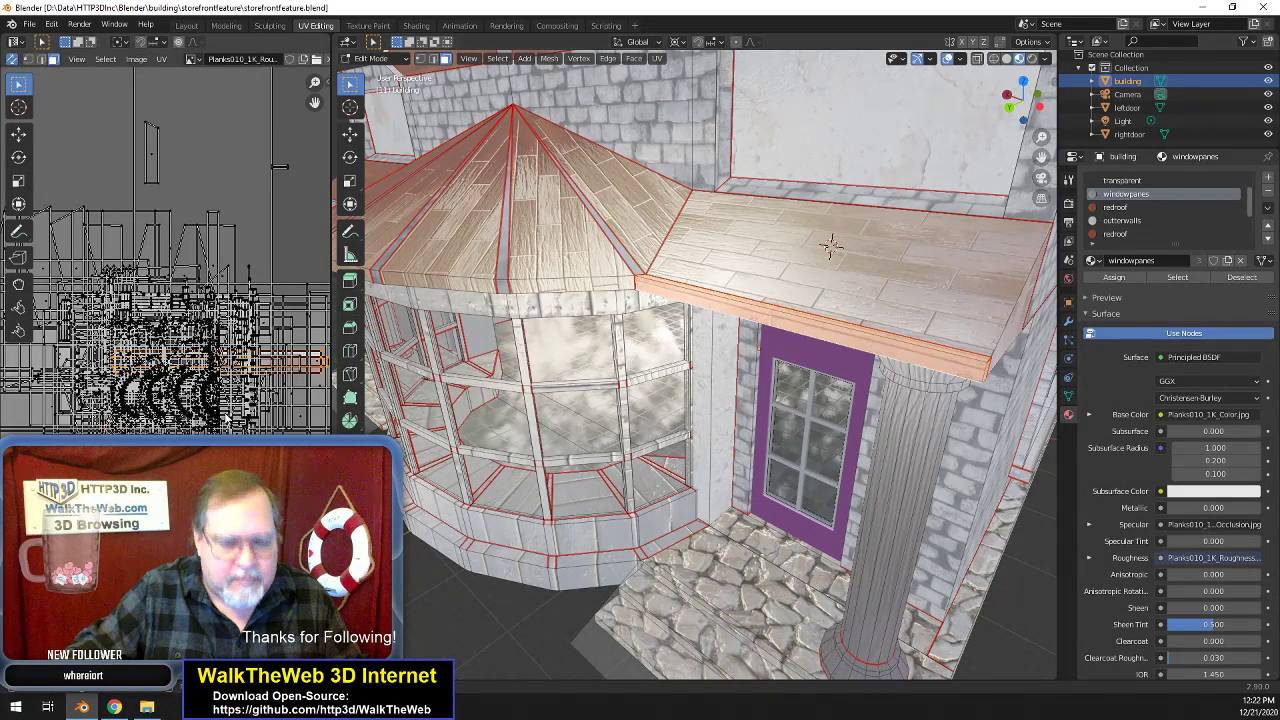
key(g)
key(y)
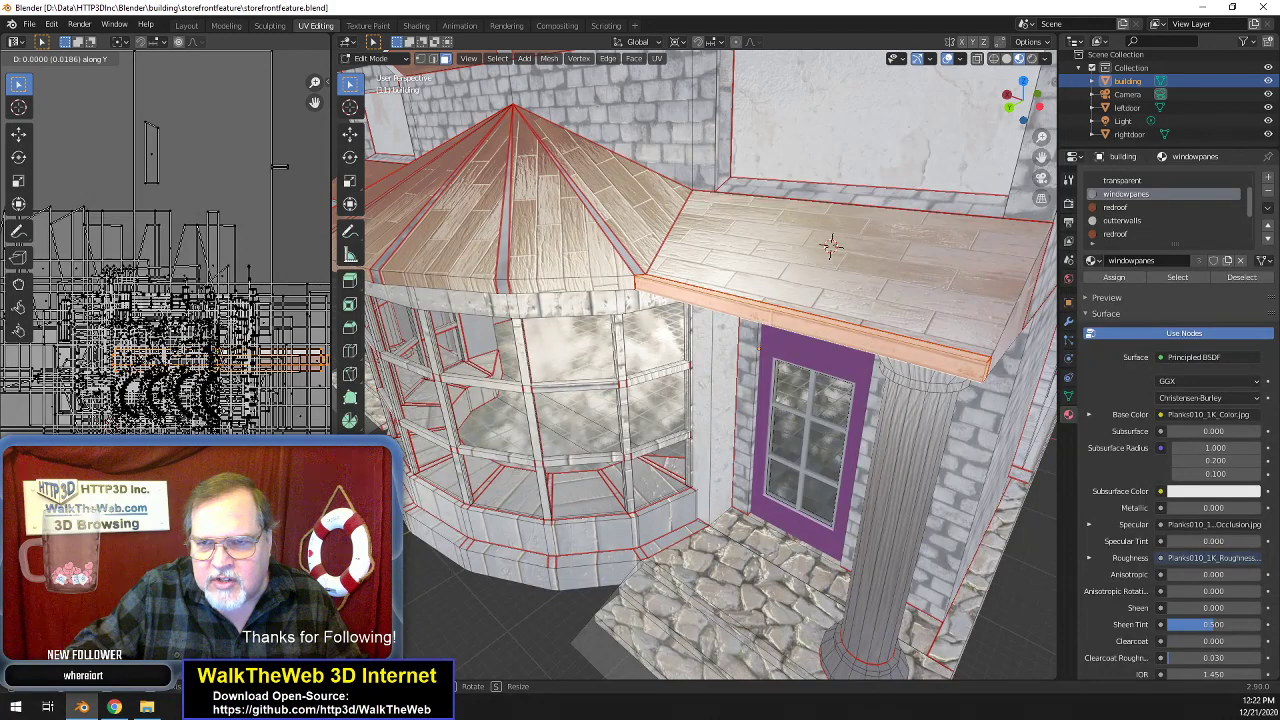
click(220, 412)
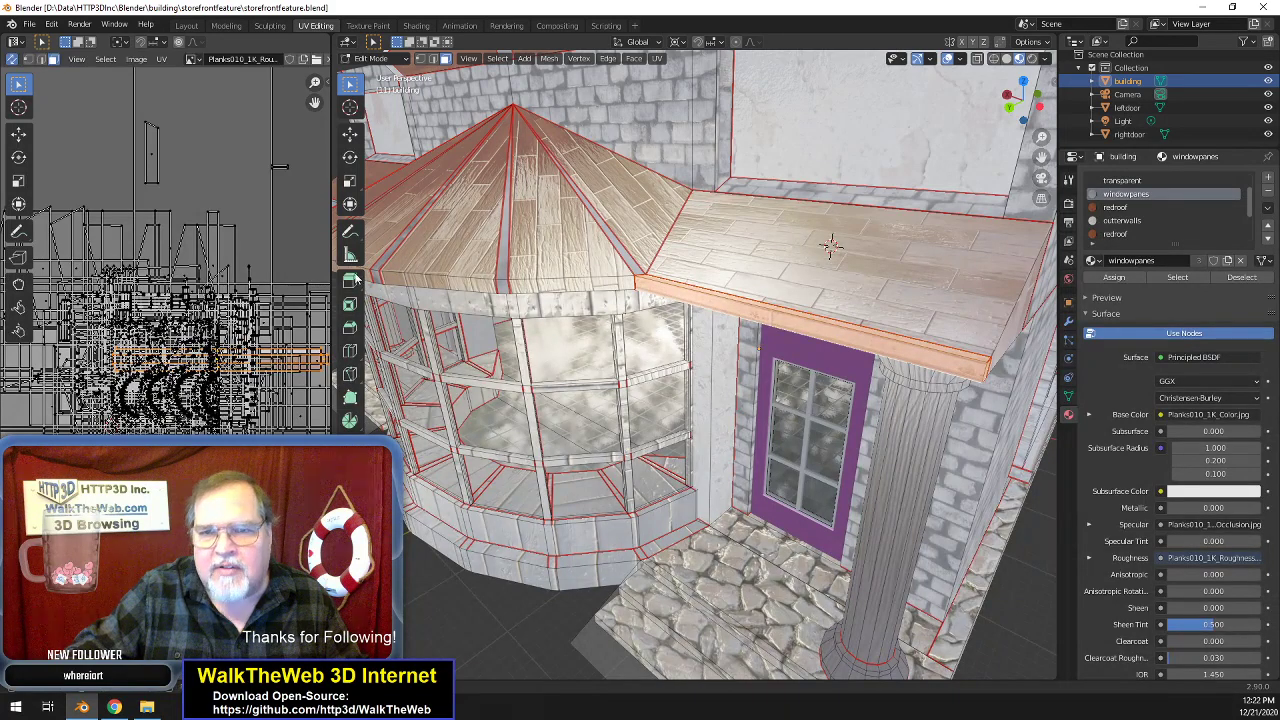
drag(1032, 97, 1031, 106)
middle_drag(832, 242, 848, 236)
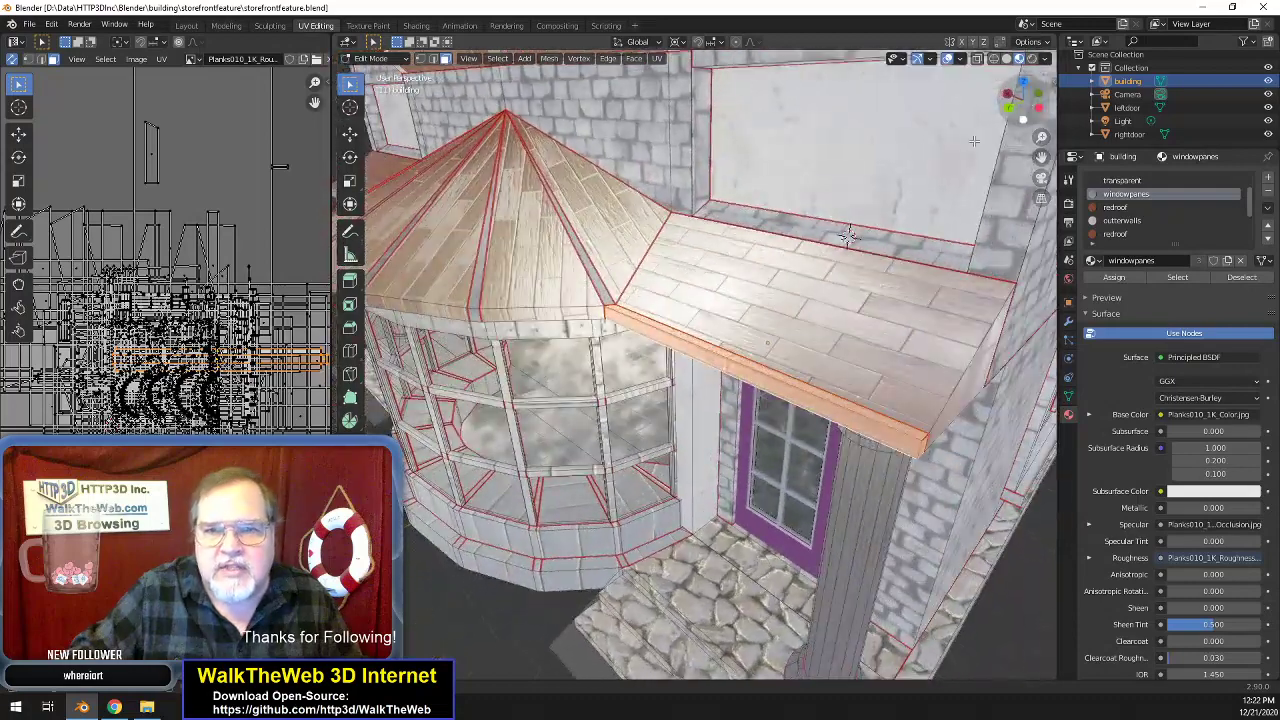
click(848, 236)
shift+click(474, 301)
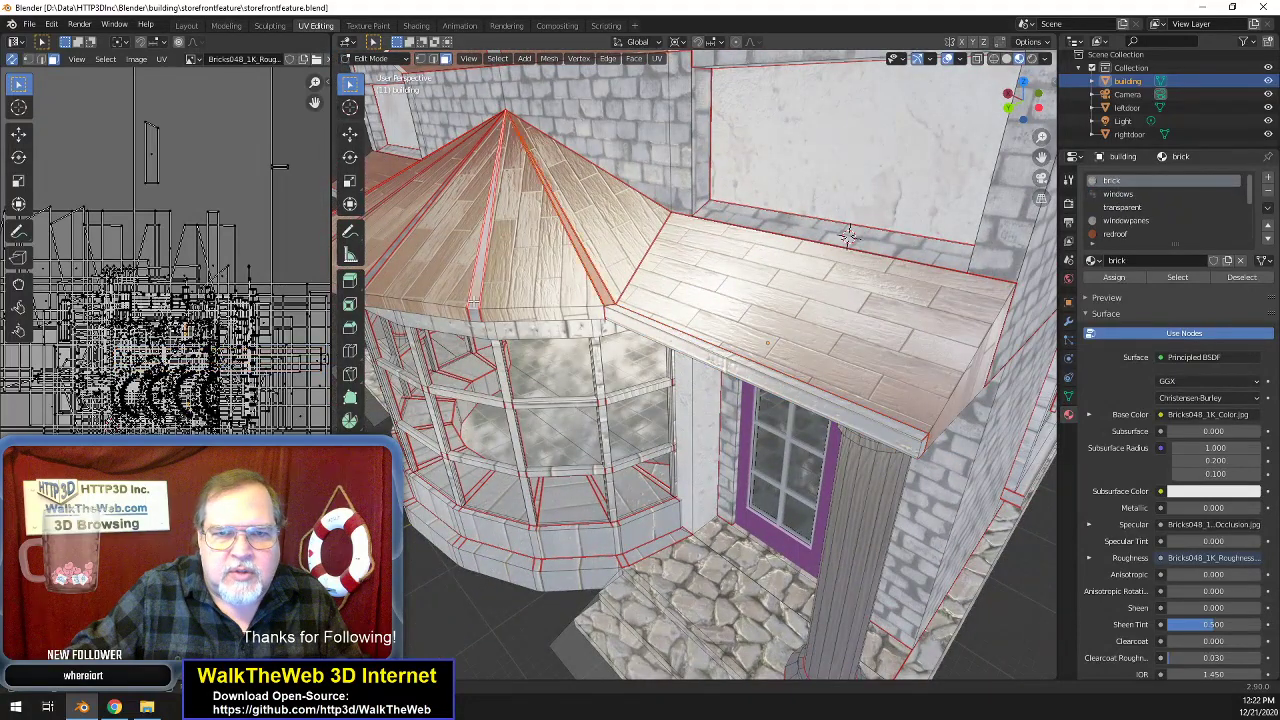
shift+click(472, 316)
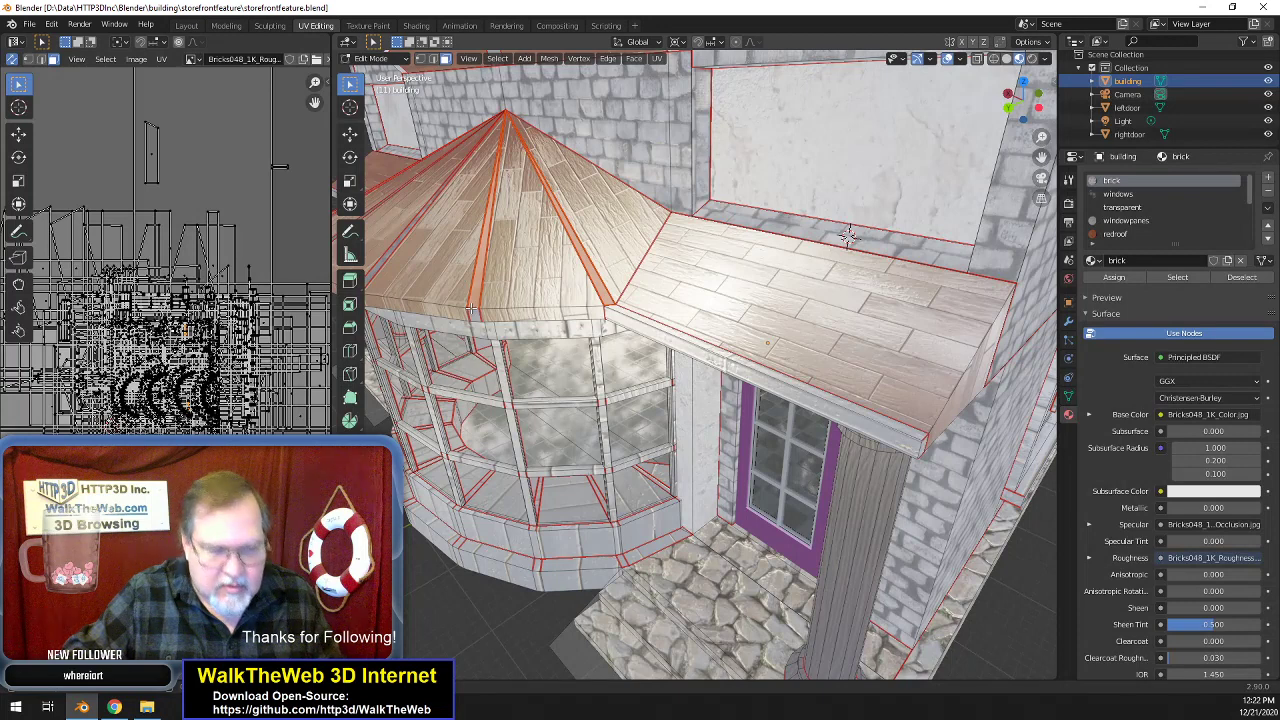
shift+click(471, 309)
shift+click(471, 307)
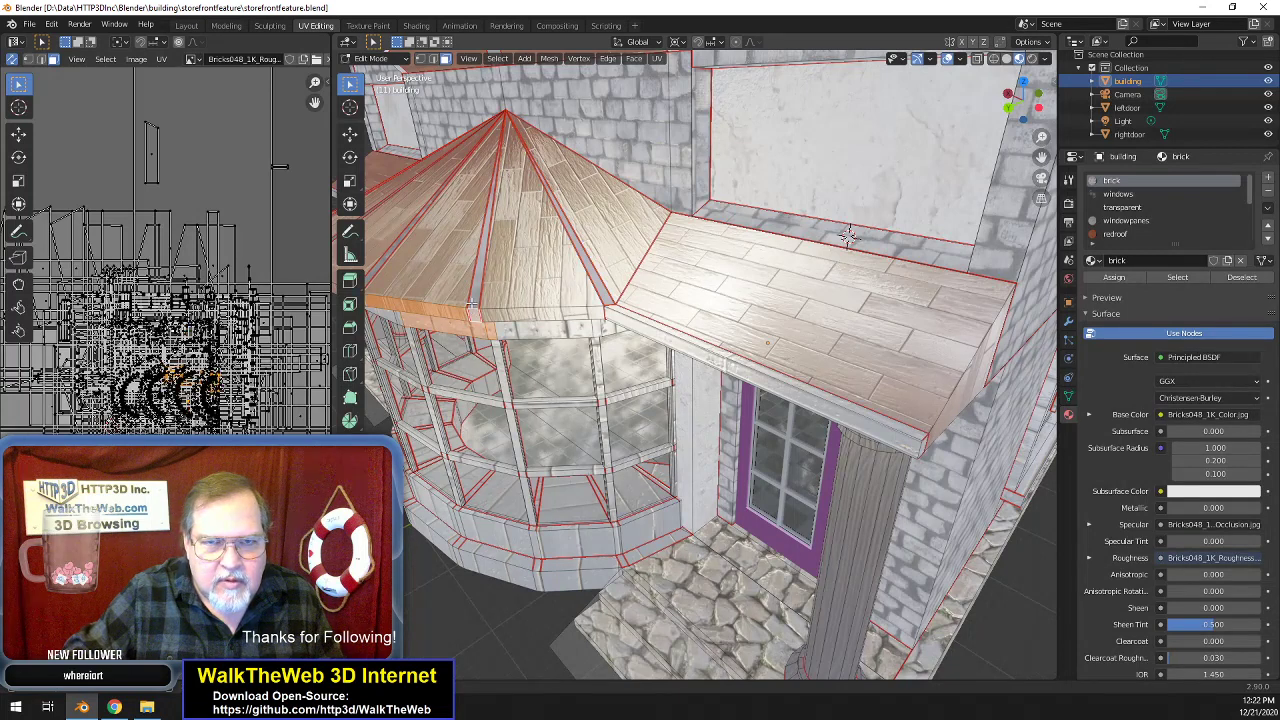
- Select all the narrow ridge strips running from the peak to the eave of the bay window roof
click(475, 296)
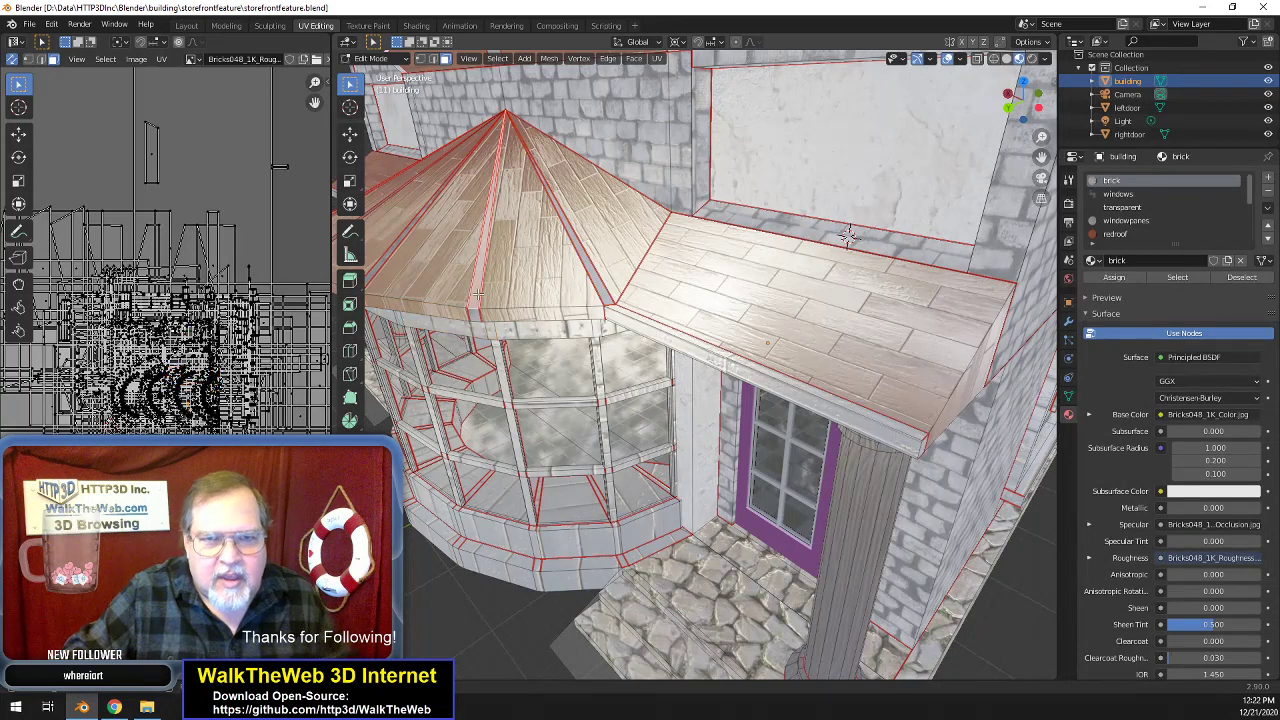
shift+click(604, 297)
shift+click(475, 316)
drag(1038, 113, 1110, 113)
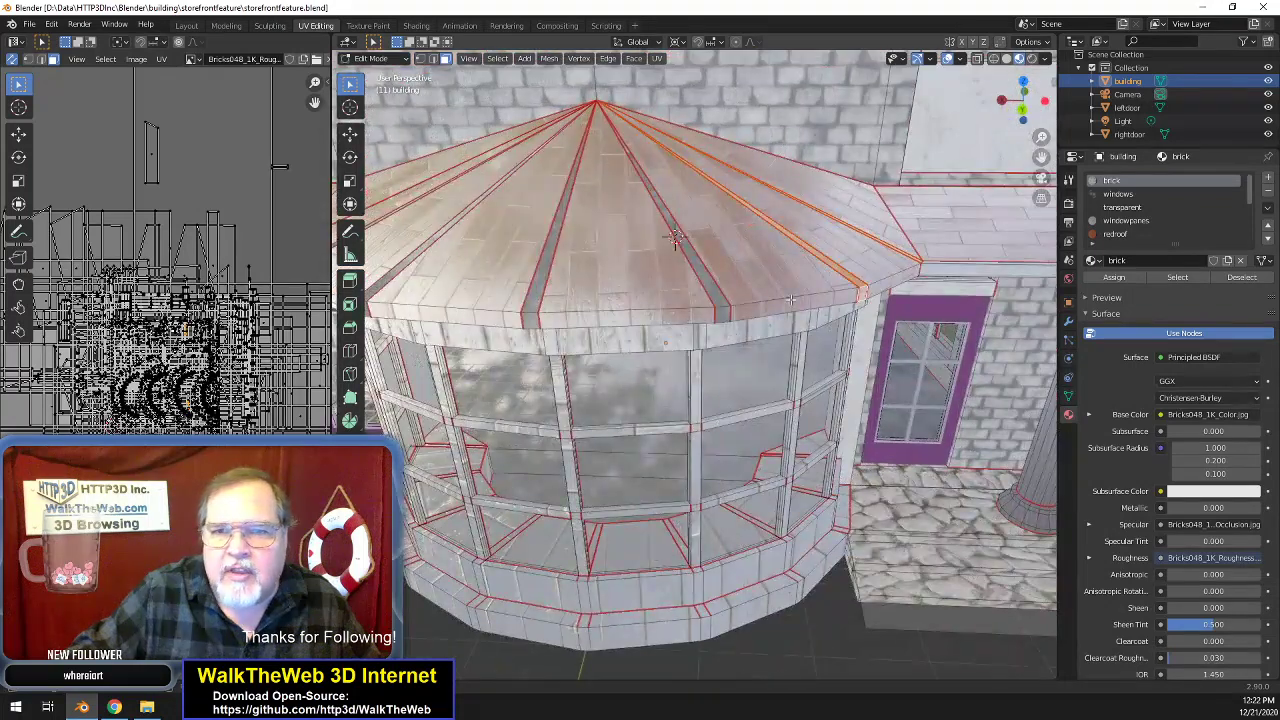
shift+click(725, 298)
shift+click(544, 297)
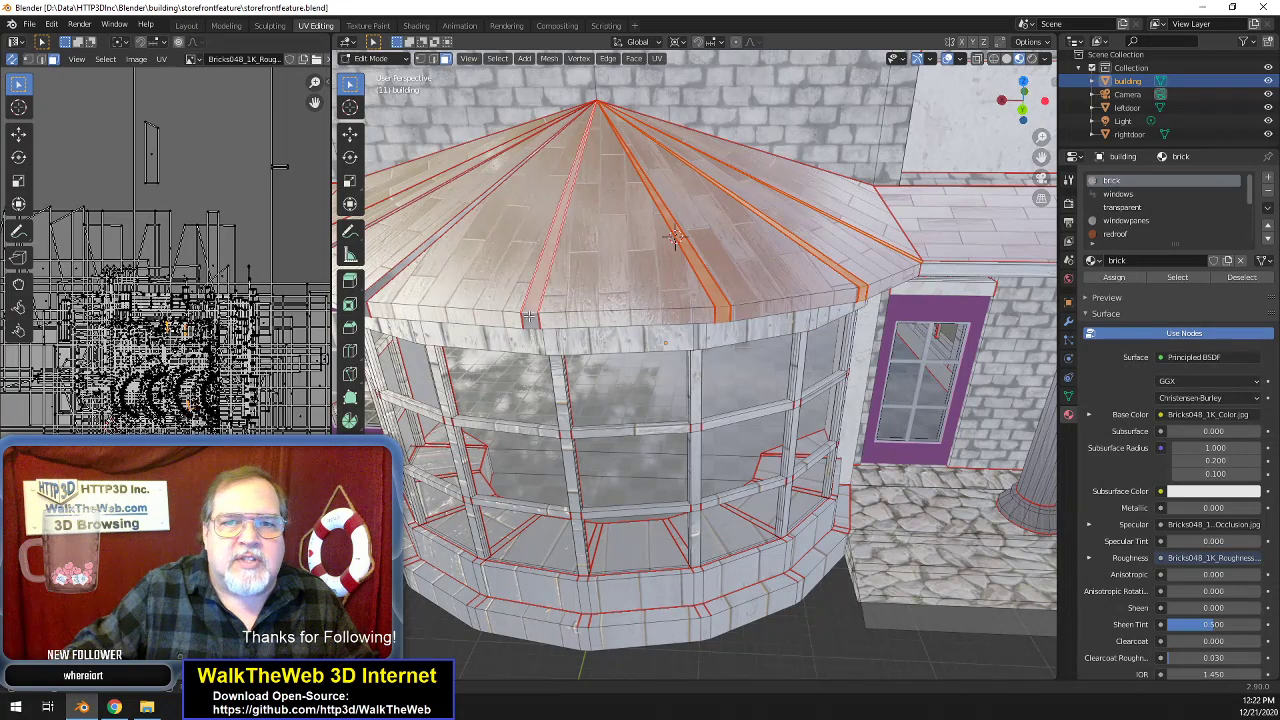
shift+click(390, 275)
drag(1038, 112, 1100, 102)
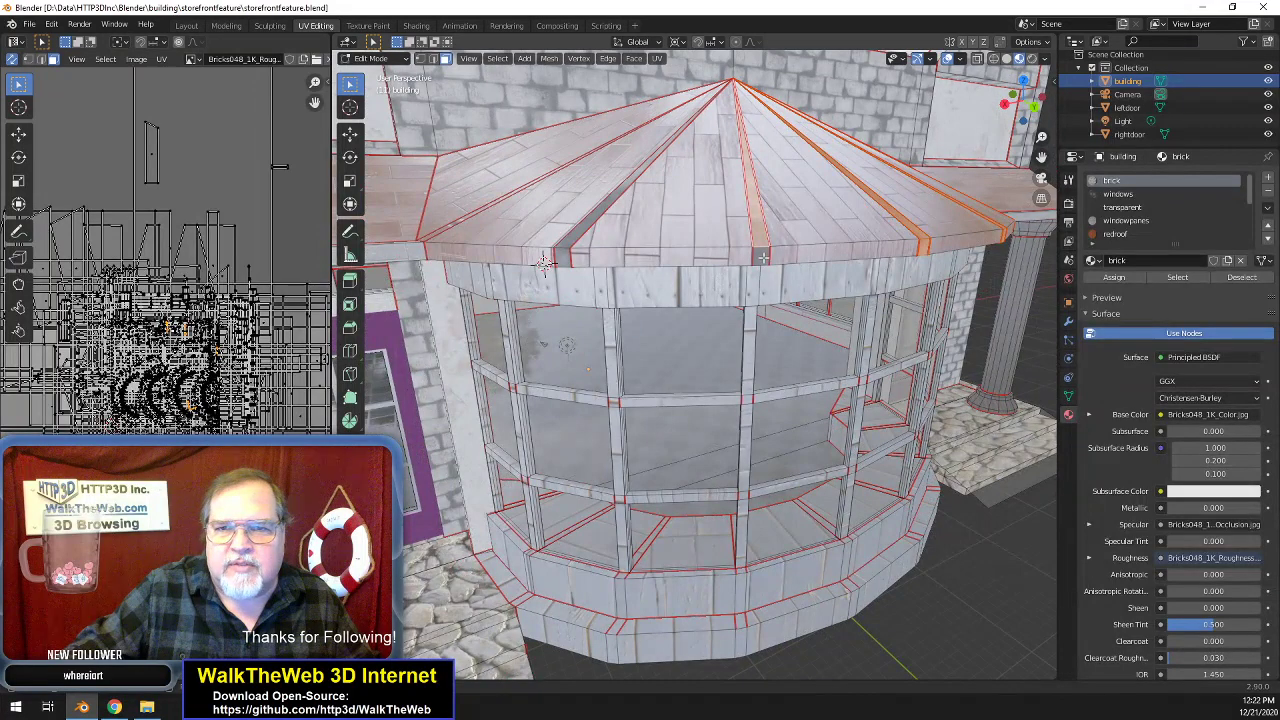
shift+click(762, 258)
shift+click(578, 236)
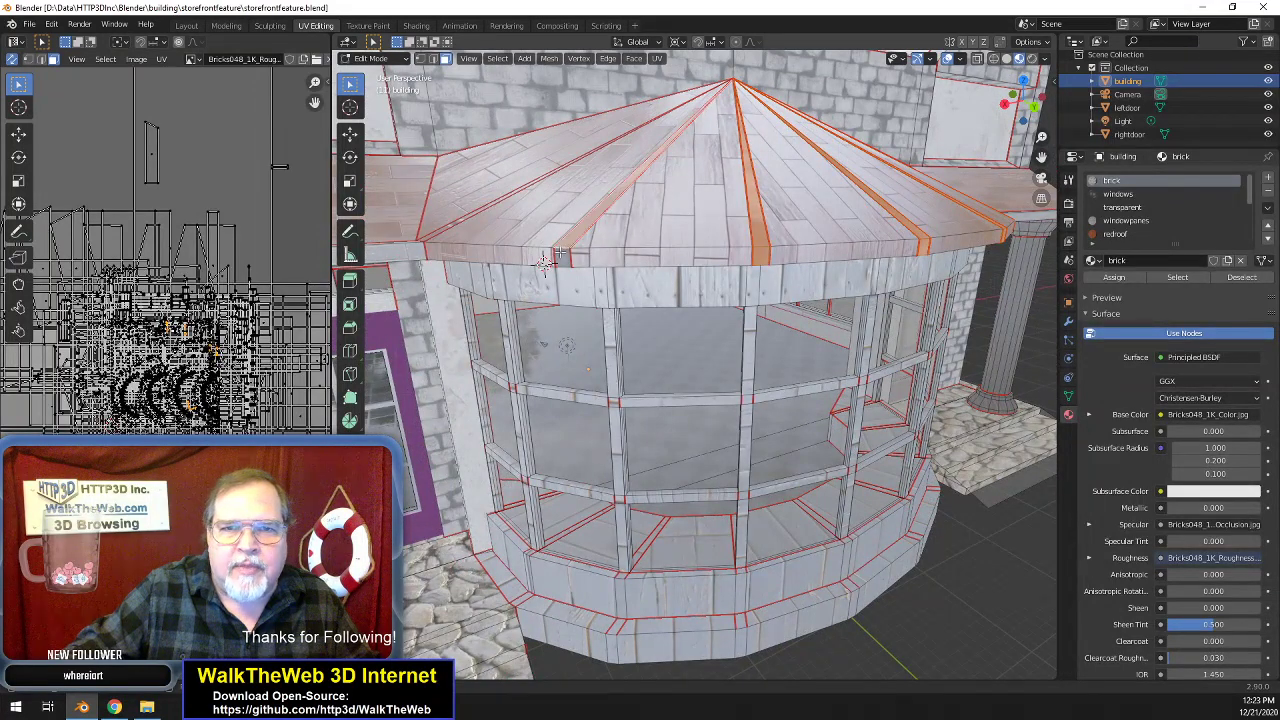
drag(1018, 105, 1067, 106)
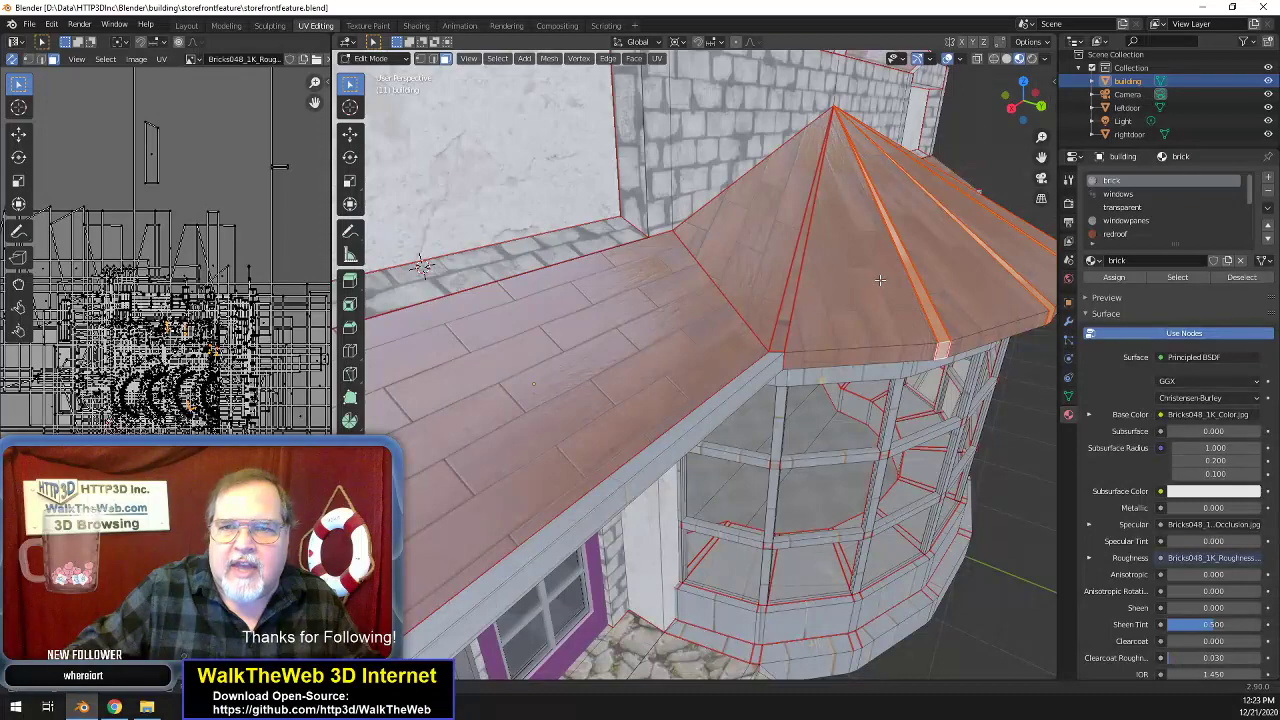
shift+click(787, 297)
- Add the ridge strips' underside faces beneath the bay window roof eave to the selection
drag(1022, 108, 1028, 58)
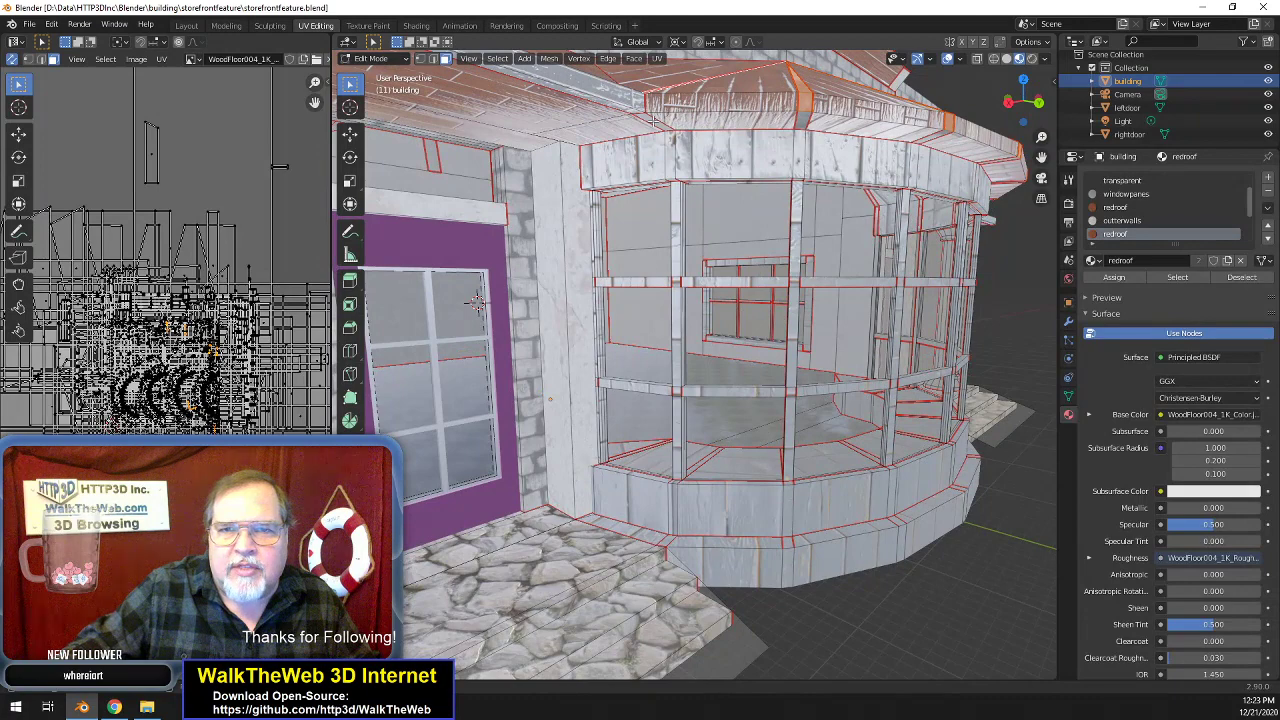
shift+click(714, 145)
drag(1030, 106, 993, 106)
shift+click(669, 137)
shift+click(834, 141)
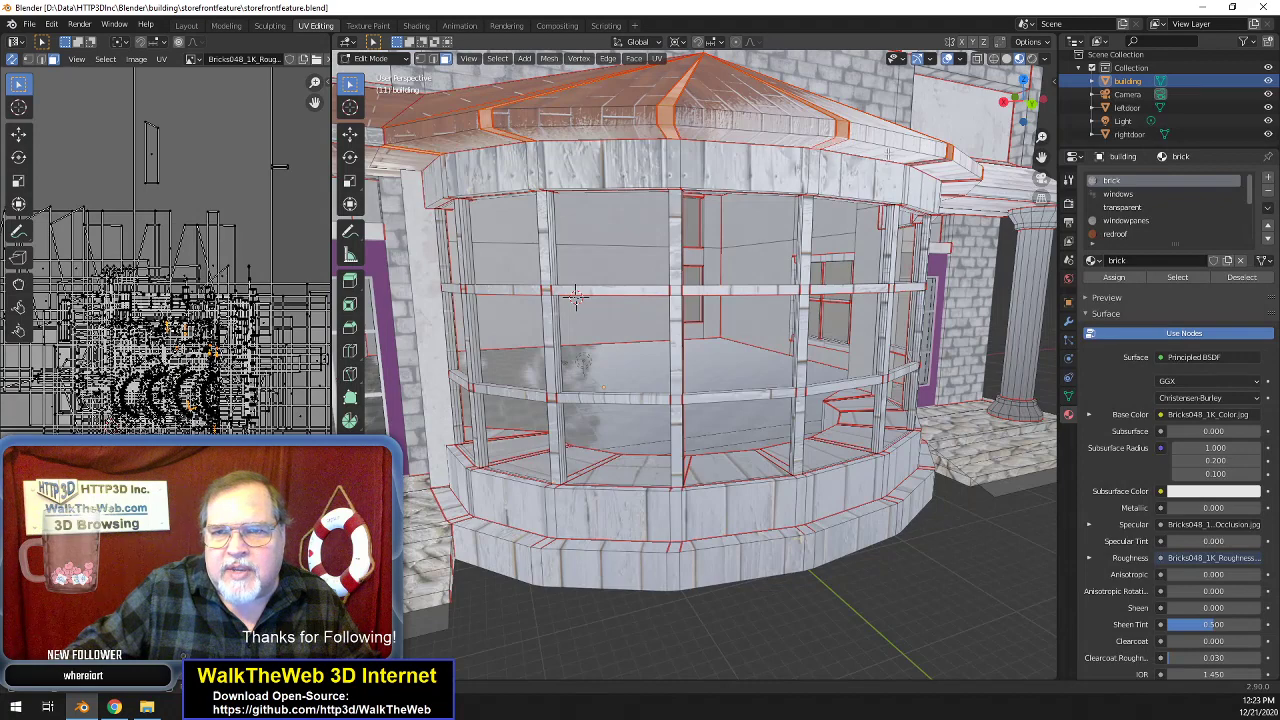
shift+click(941, 160)
drag(1024, 102, 967, 86)
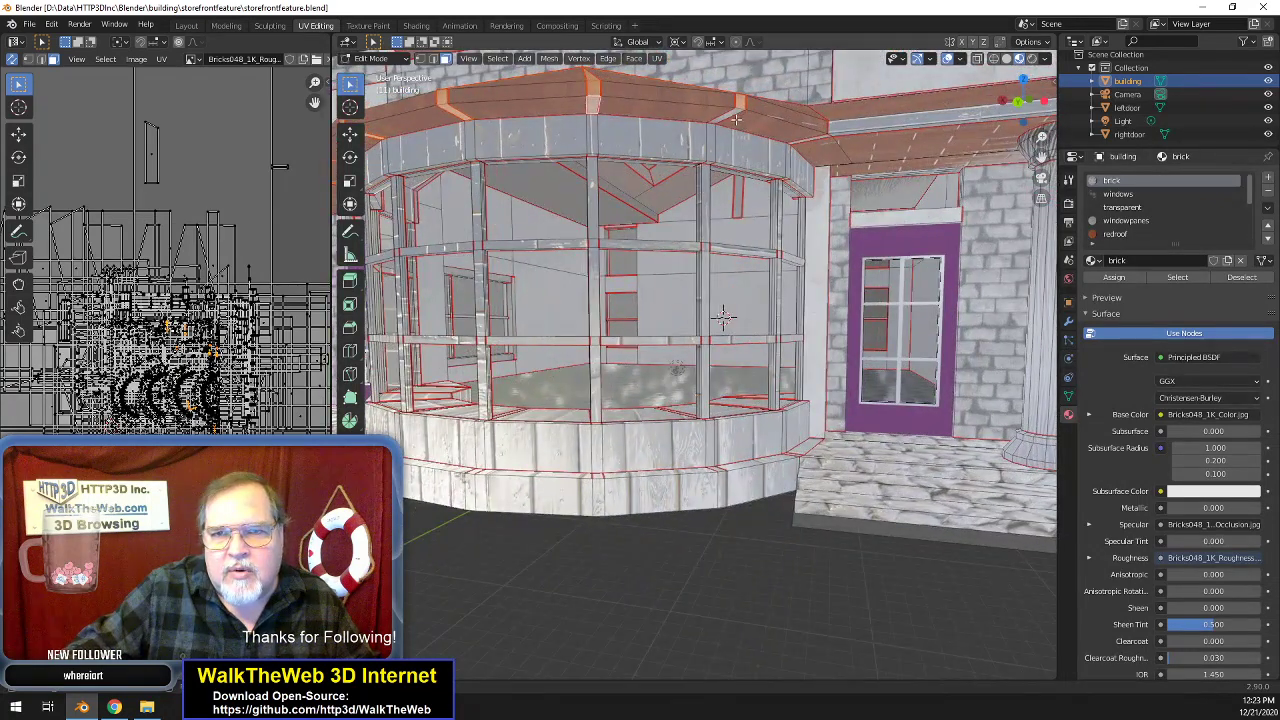
shift+click(729, 114)
shift+click(816, 138)
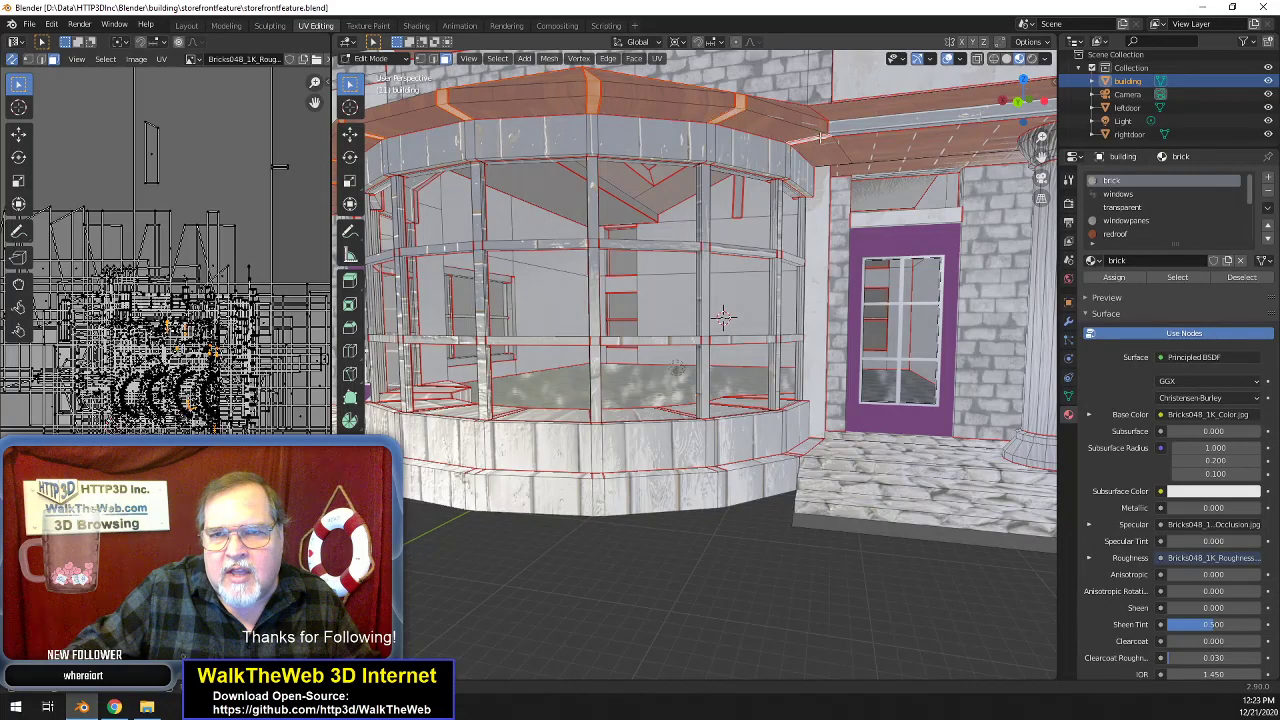
- Assign the windowpanes material to the selected ridge strips on the bay window roof
drag(1022, 102, 1018, 134)
scroll(1145, 237, down, 5)
scroll(1144, 232, up, 4)
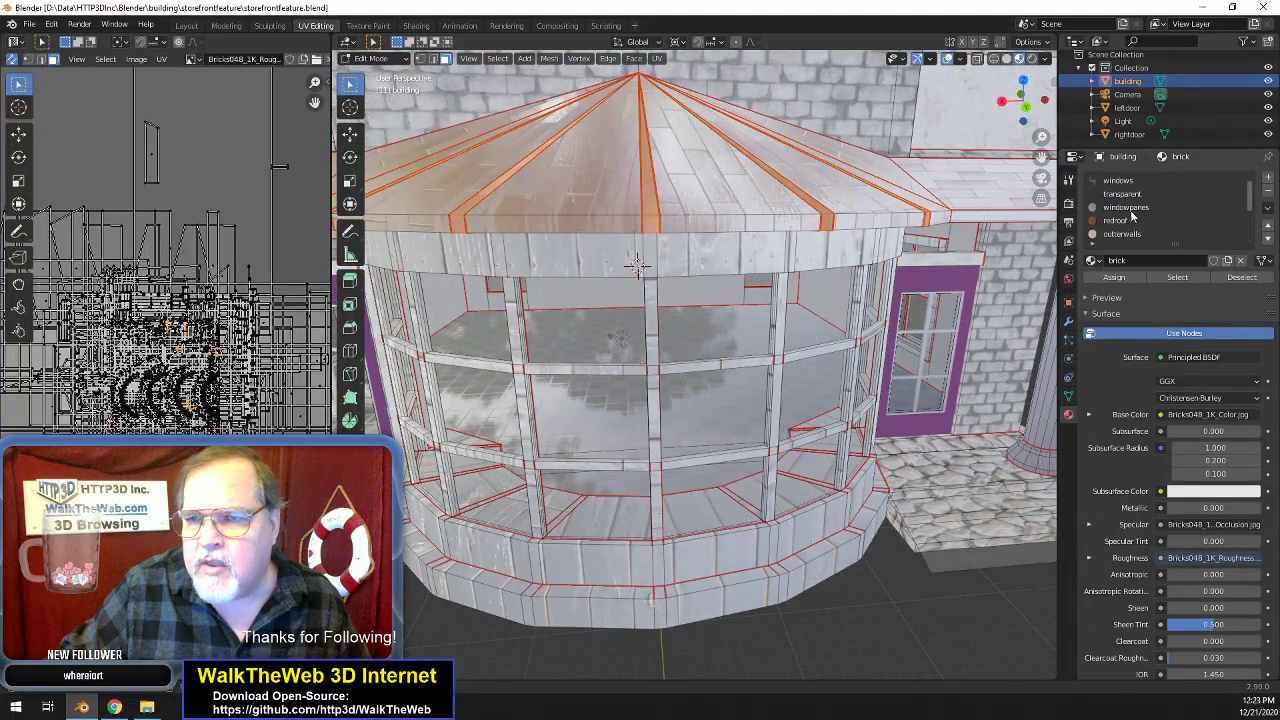
click(1128, 207)
click(1114, 277)
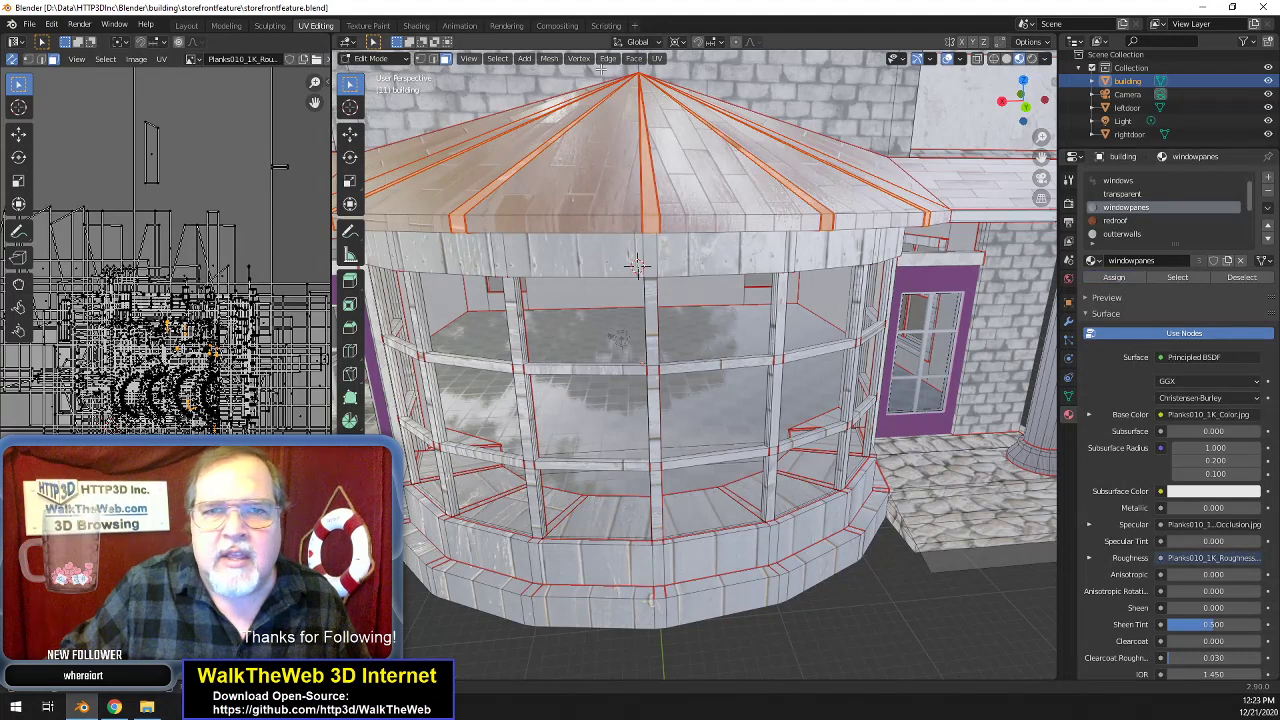
- Unwrap the bay window roof's ridge strips and scale their UVs by 2
click(657, 58)
click(690, 82)
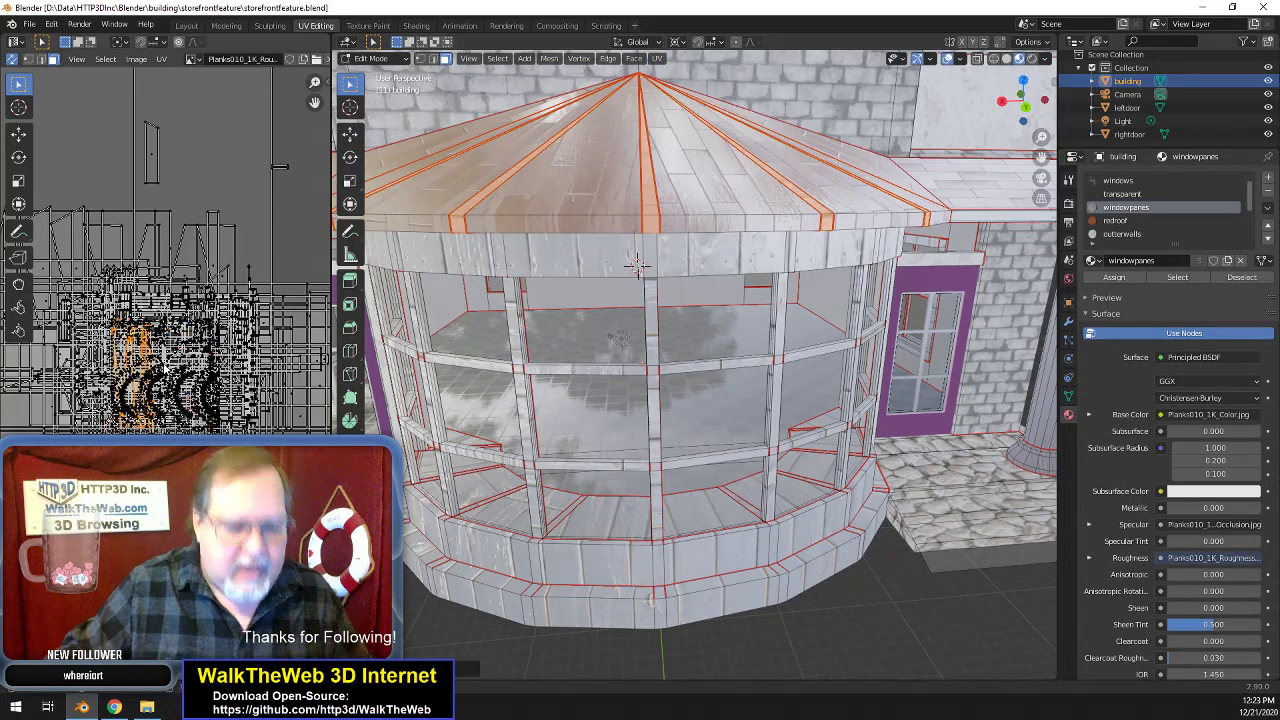
key(s)
key(2)
key(Return)
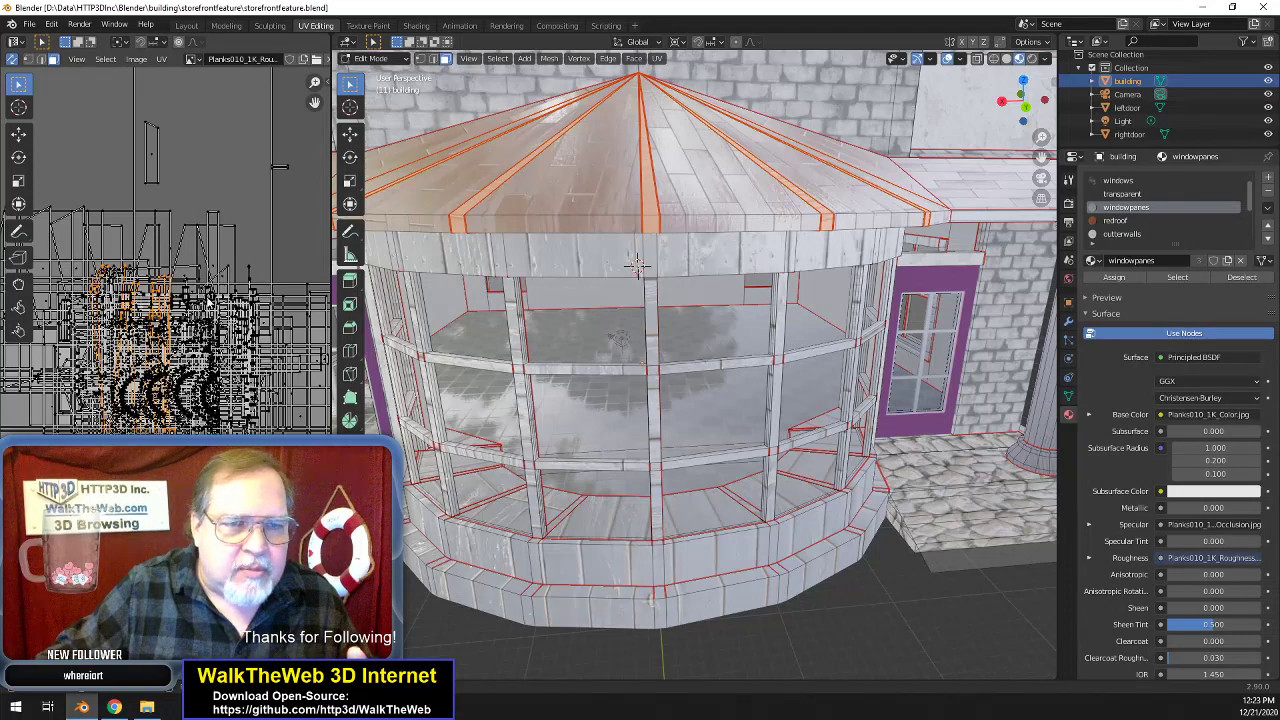
- Rotate the bay window roof ridge strips' UVs by 90 degrees and deselect everything
key(alt+a)
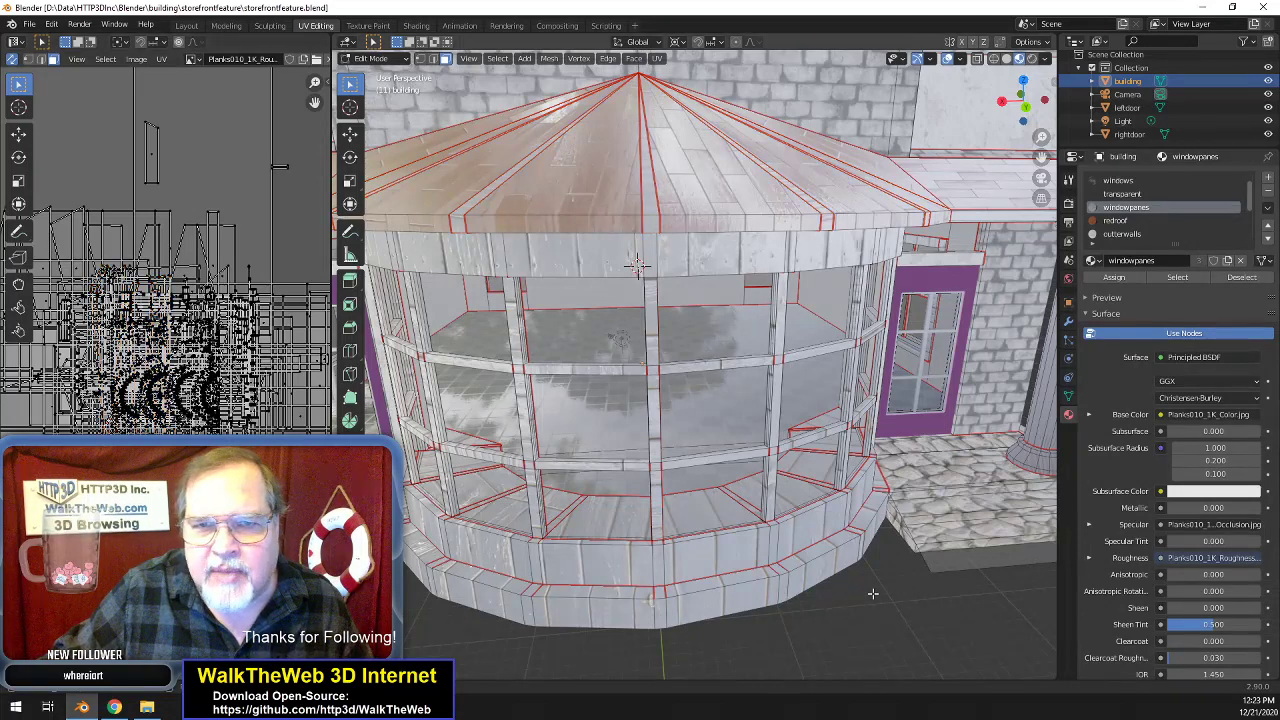
middle_drag(636, 264, 680, 221)
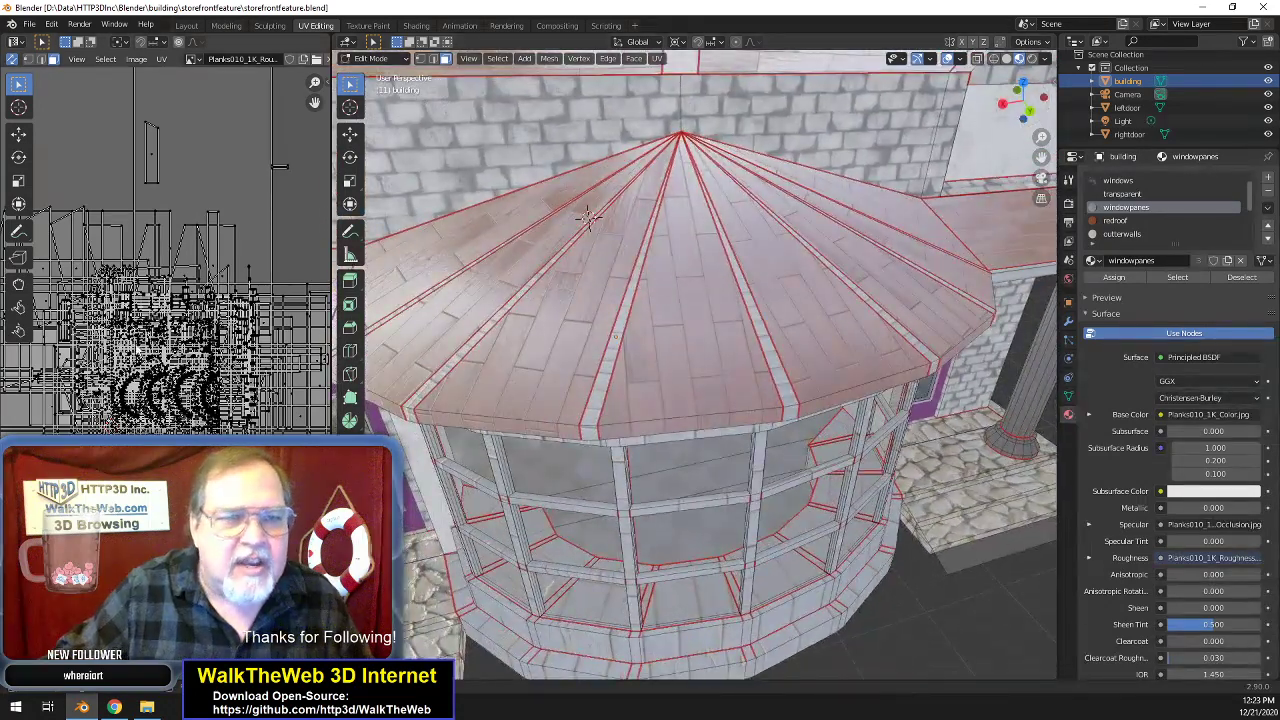
key(l)
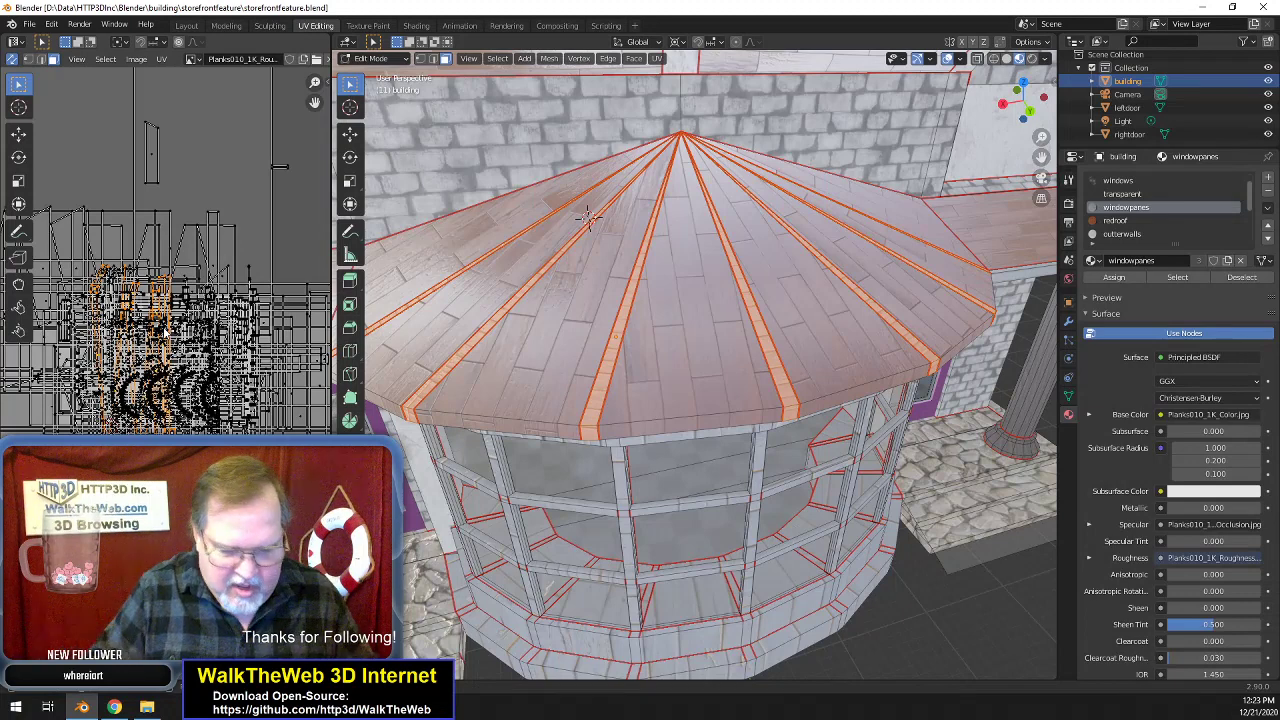
text(r90)
key(Return)
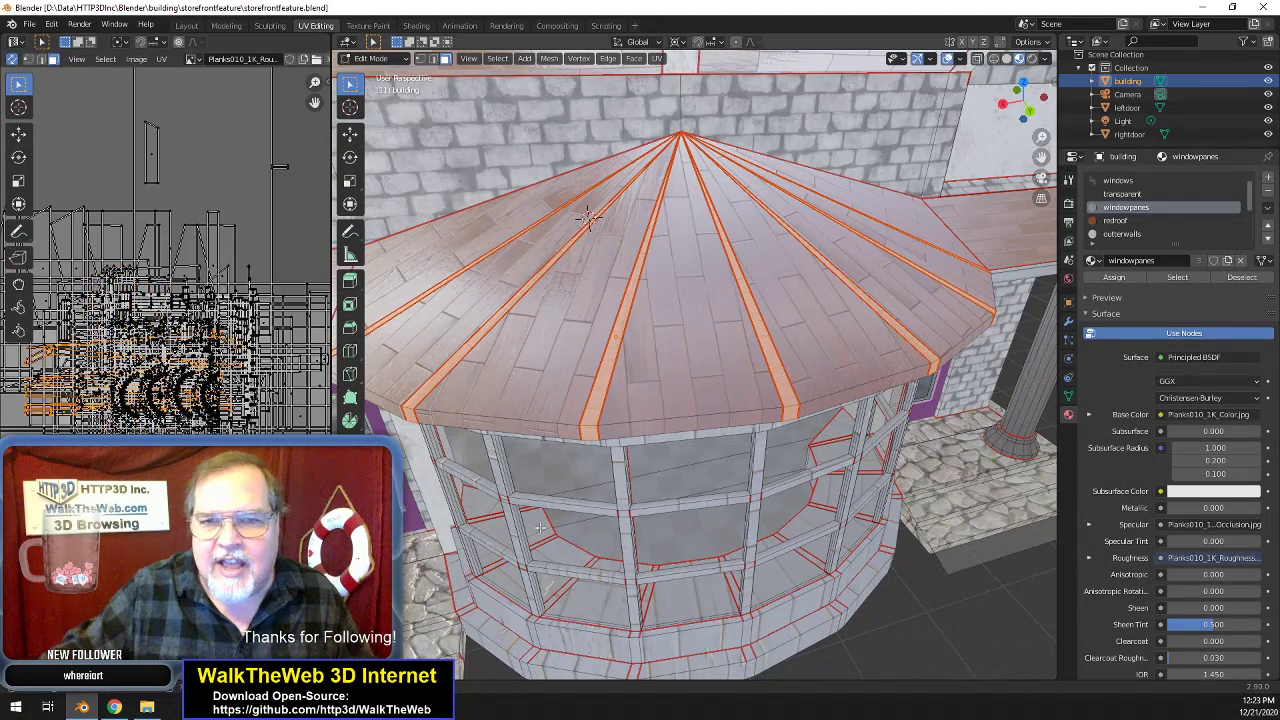
click(930, 639)
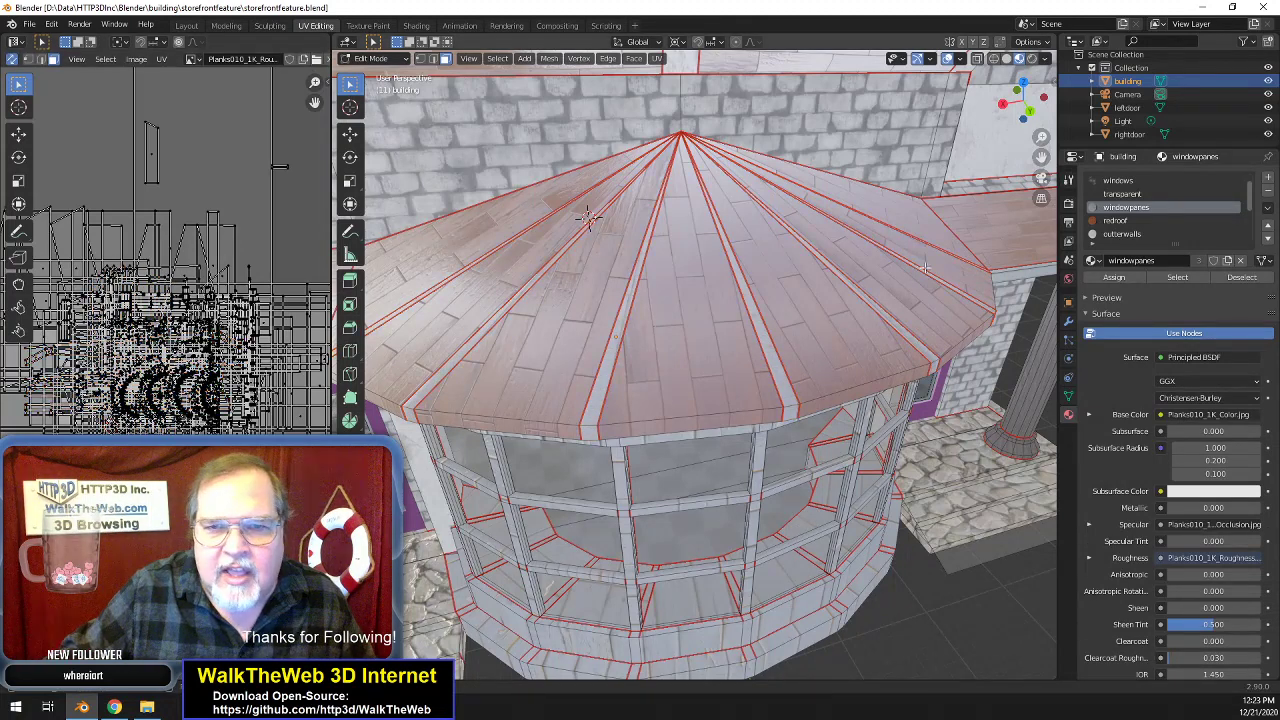
- Review the storefront's roof texturing and return the building to Object Mode
drag(1034, 104, 994, 84)
scroll(981, 359, down, 8)
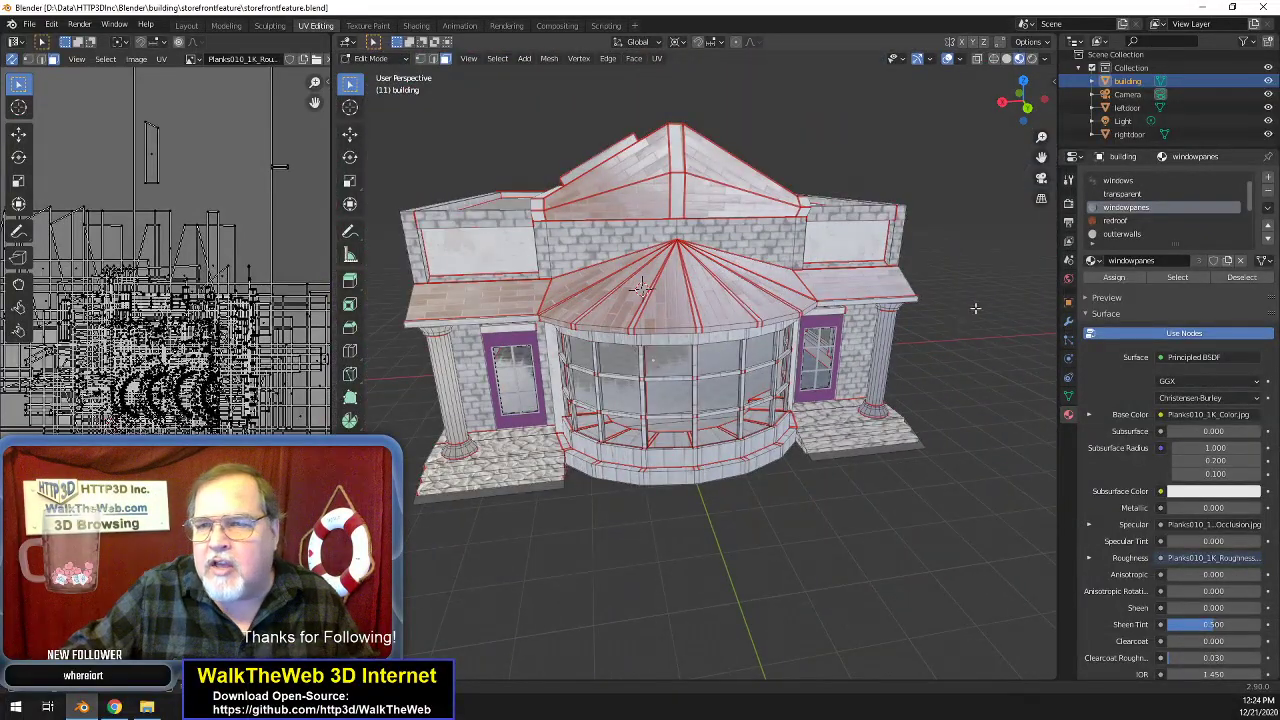
scroll(640, 288, up, 5)
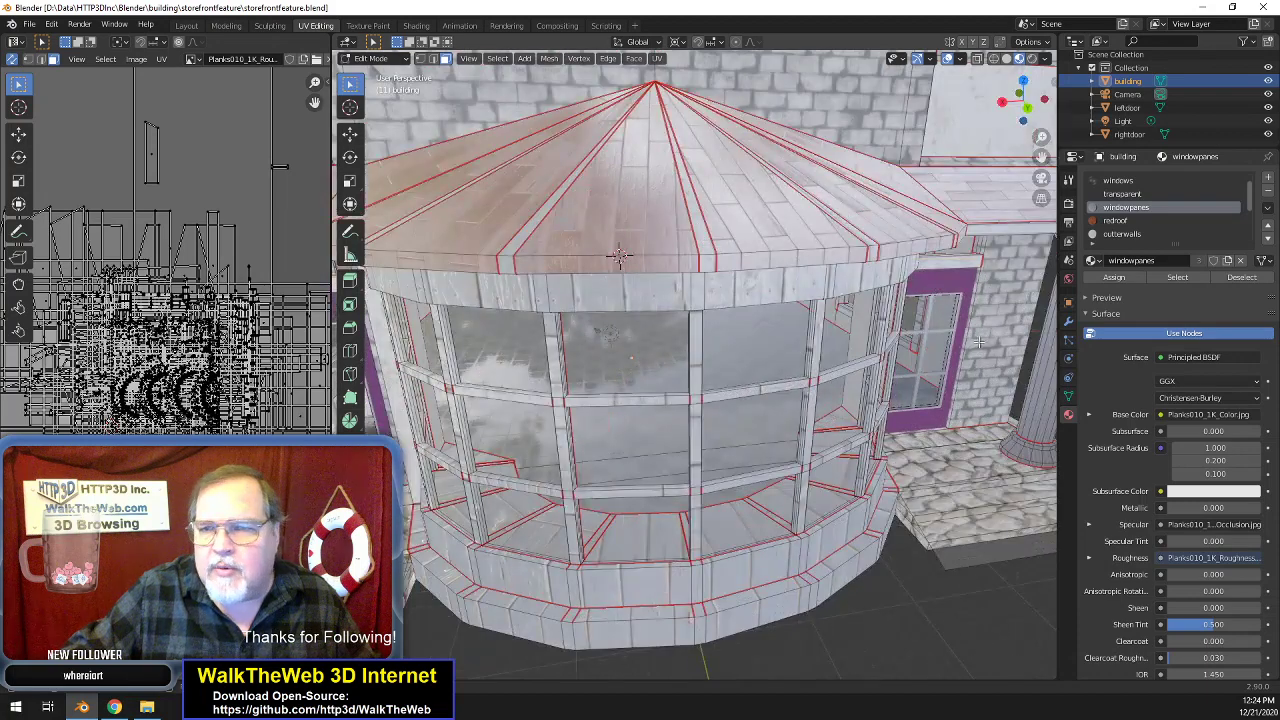
key(Tab)
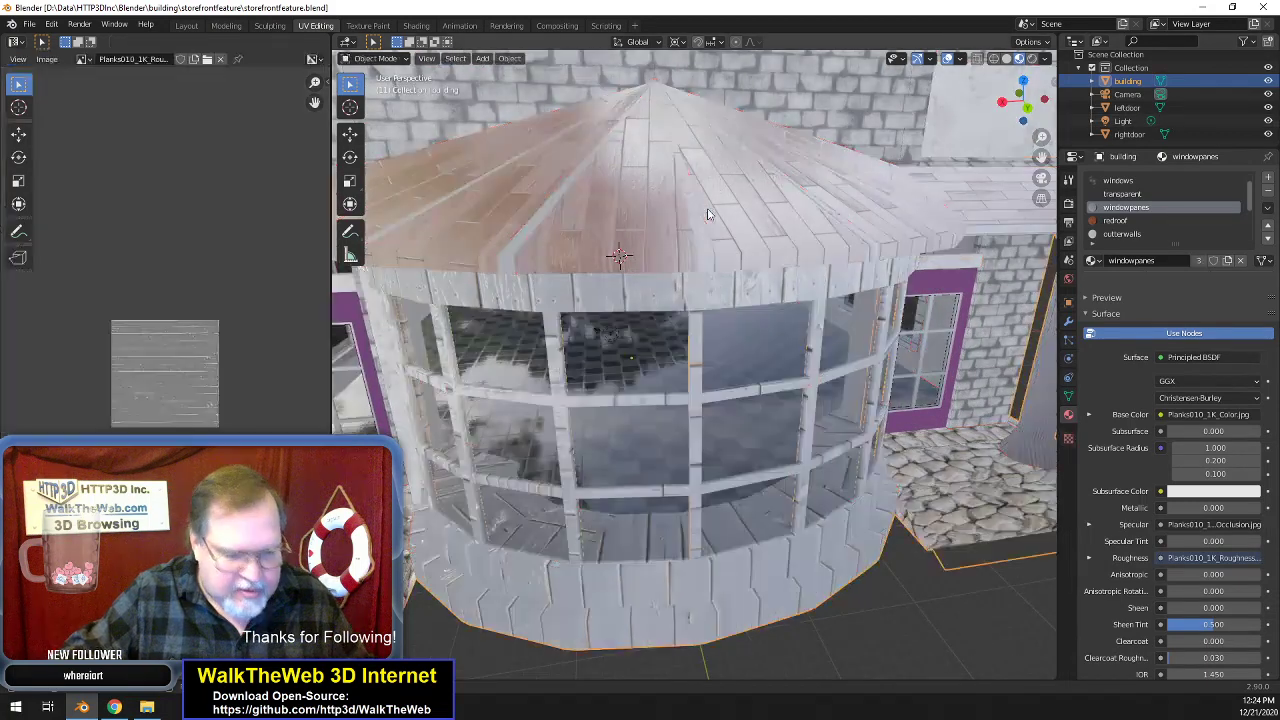
- Replace the right door's frontdoor material with the columns material
drag(1023, 103, 971, 78)
click(910, 254)
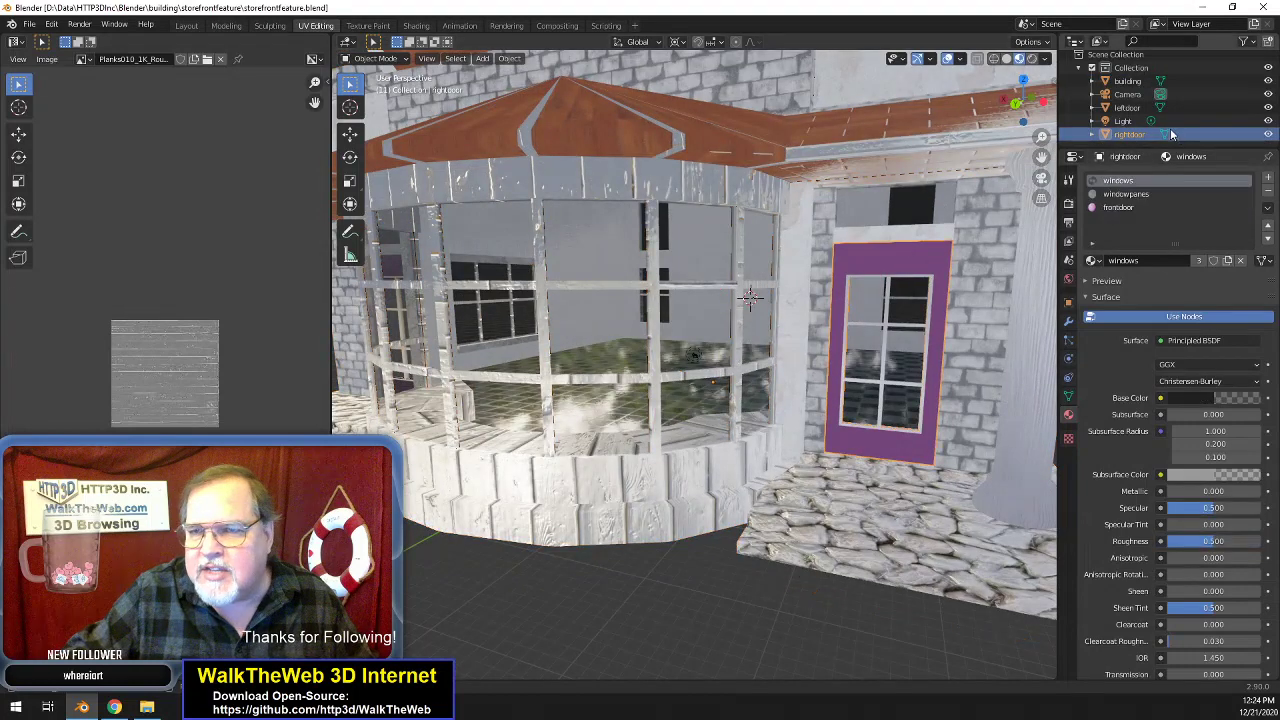
click(1128, 208)
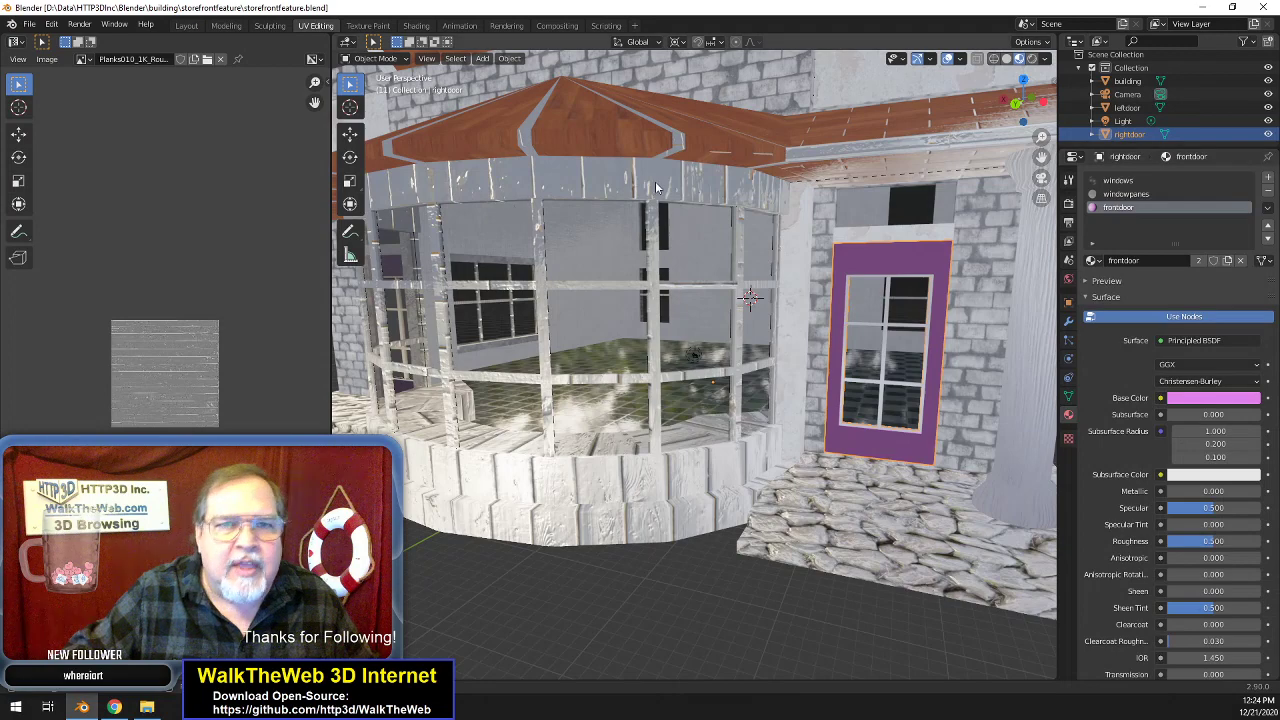
drag(1036, 118, 1066, 130)
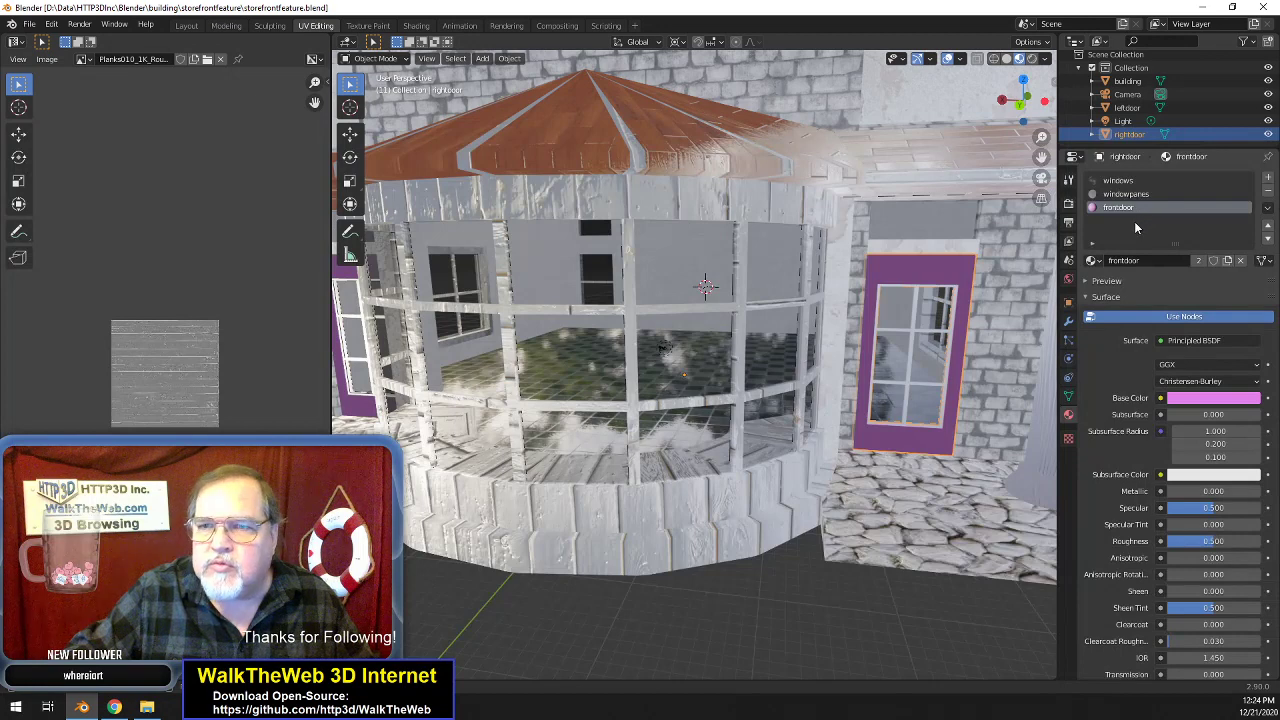
click(1094, 261)
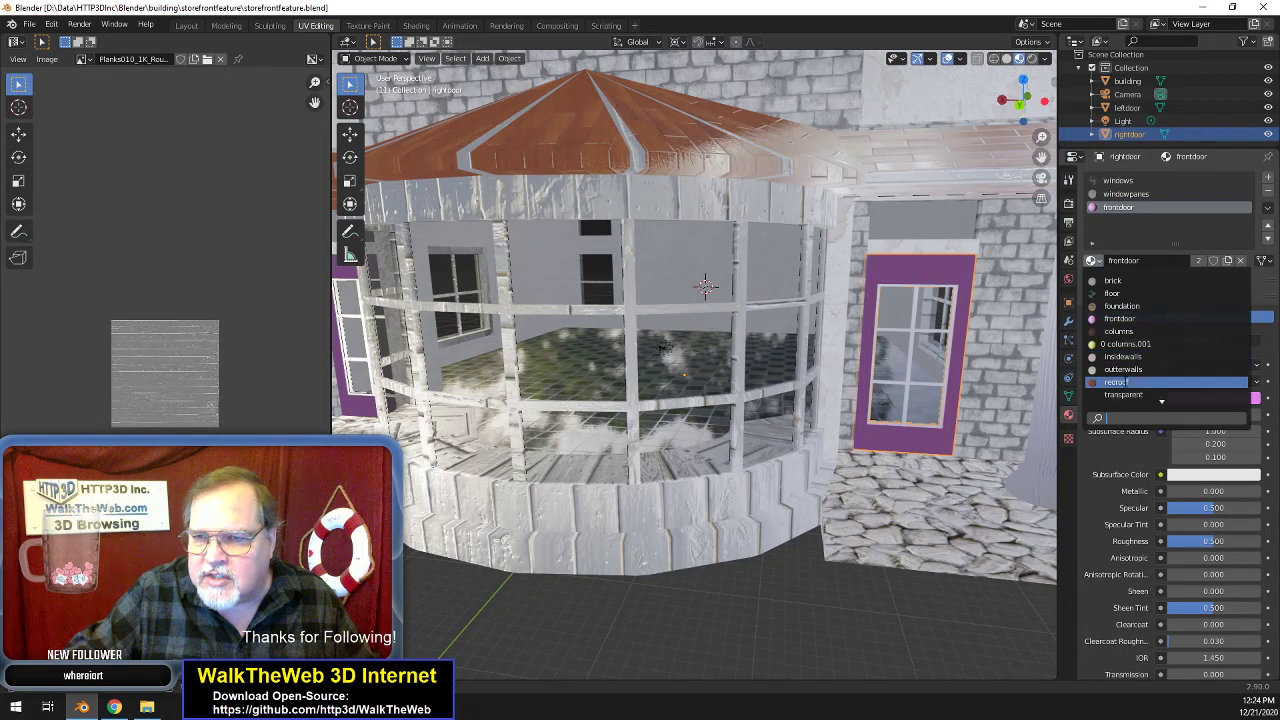
scroll(1150, 396, down, 2)
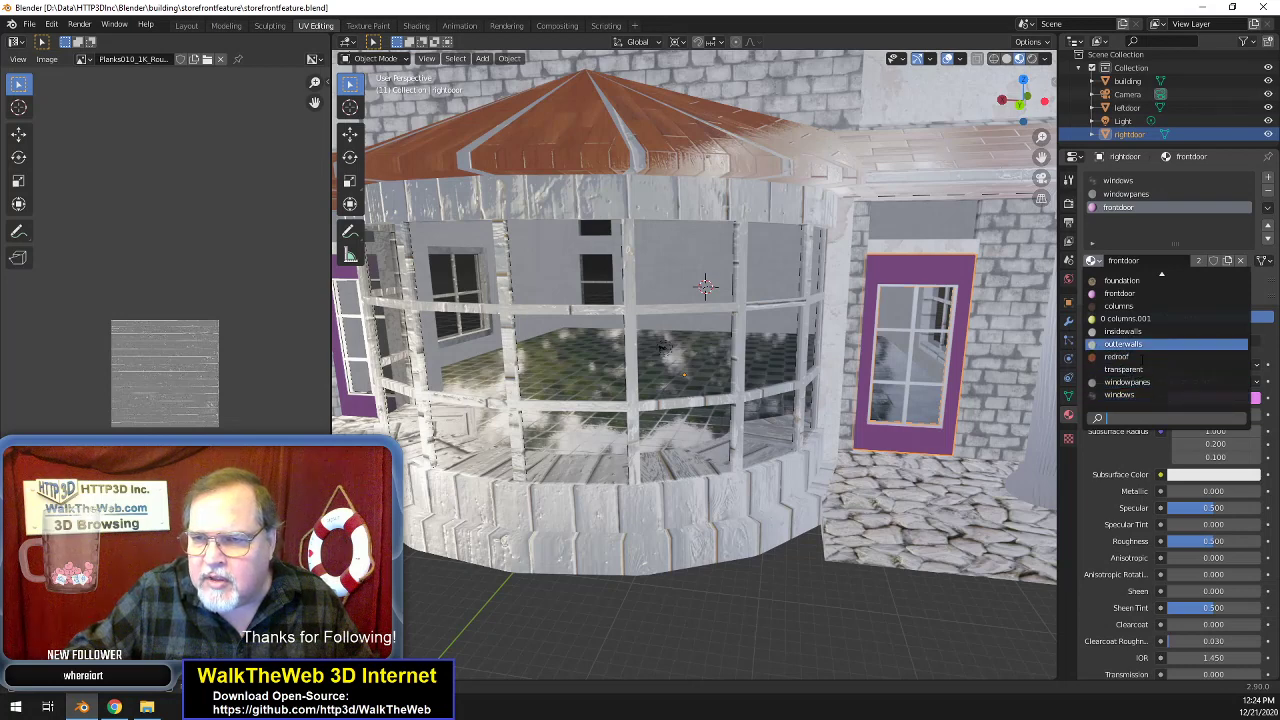
click(1118, 306)
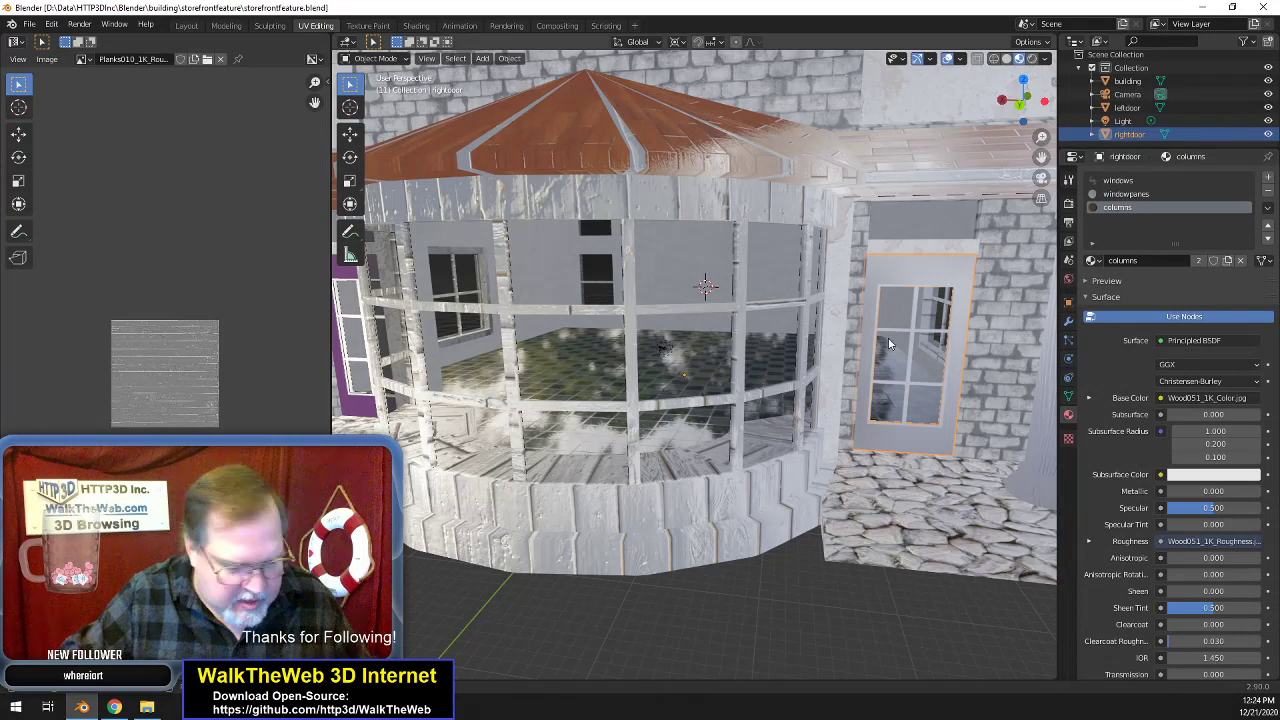
- Assign the columns material to all faces of the right door in Edit Mode and unwrap them
key(Tab)
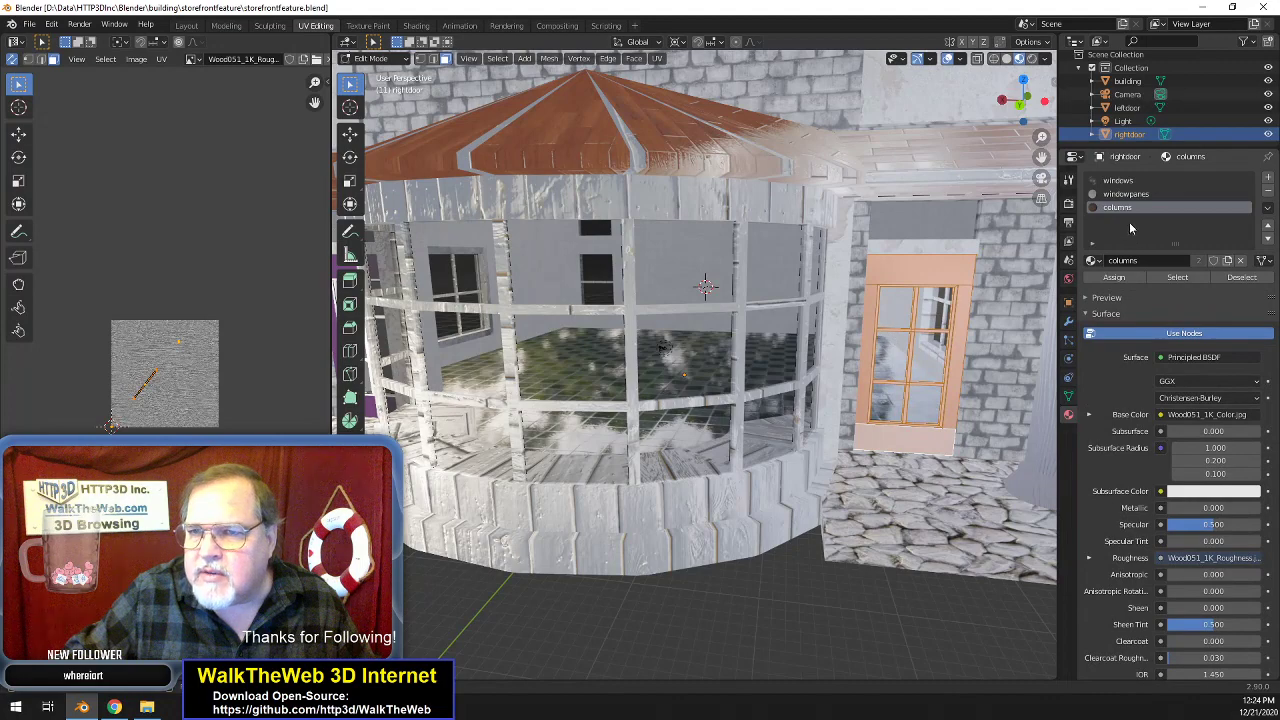
click(1120, 279)
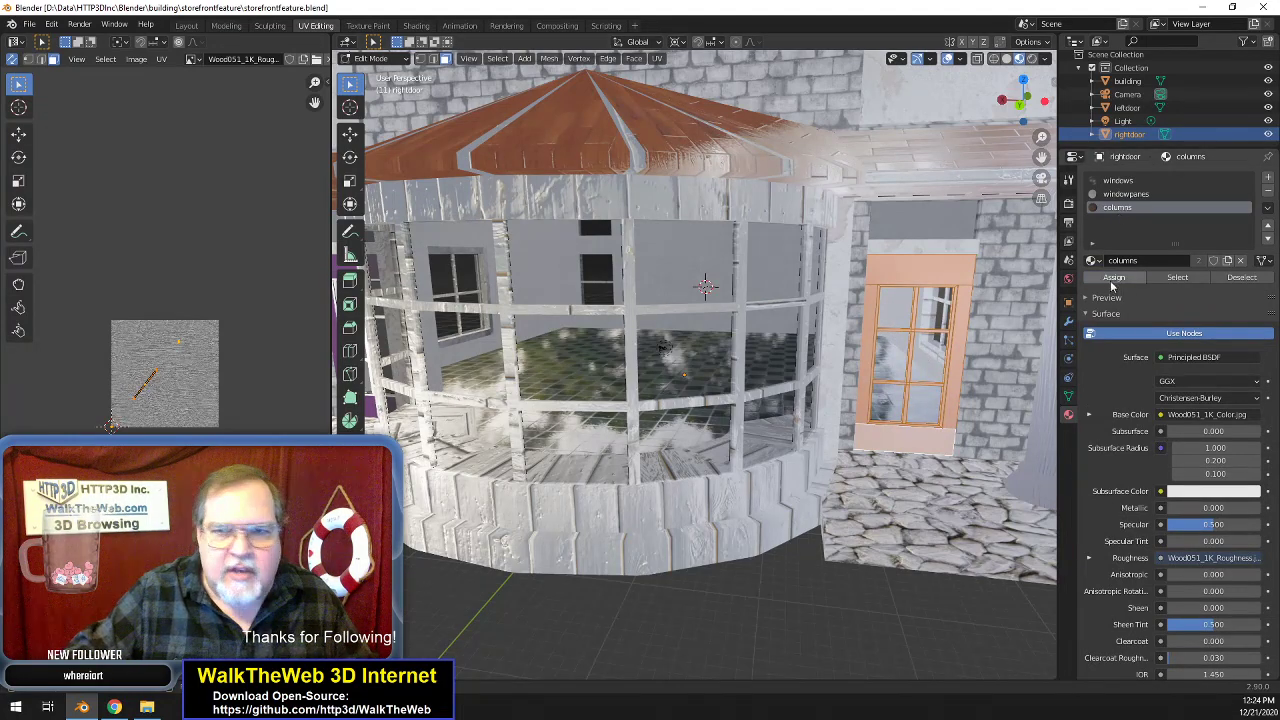
key(u)
click(705, 90)
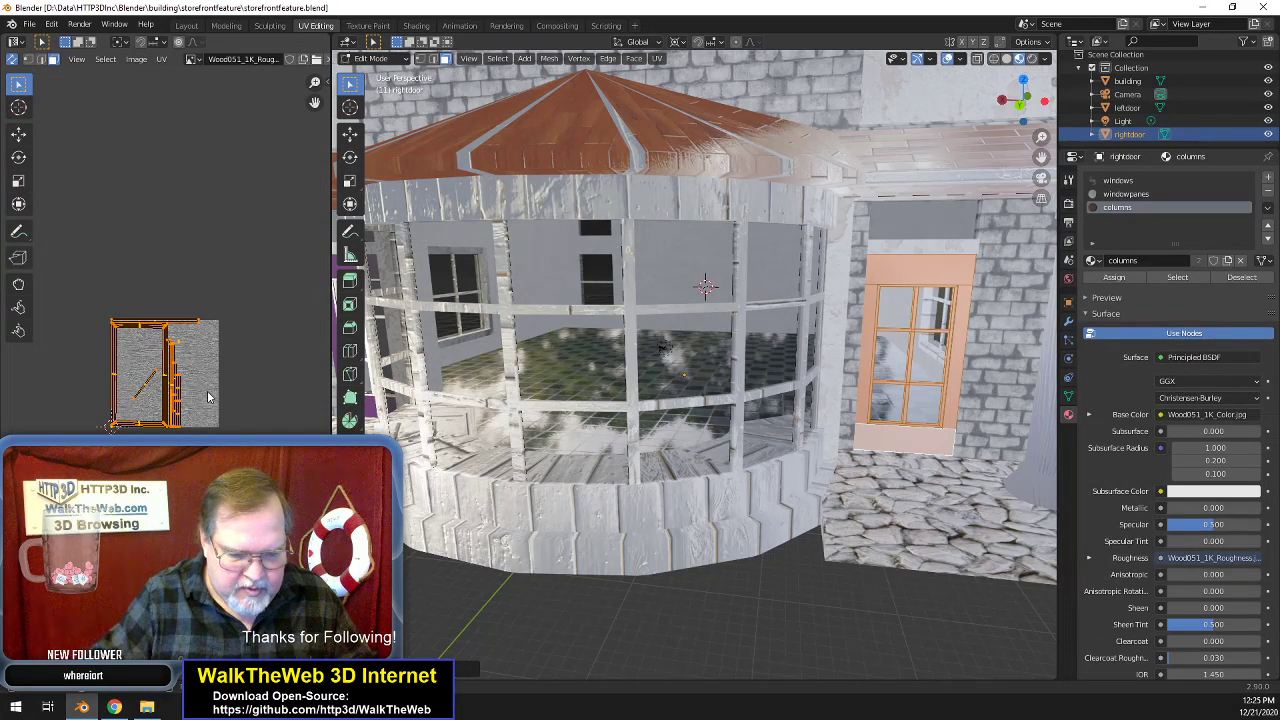
- Scale the right door's UVs by a factor of 2
key(s)
key(2)
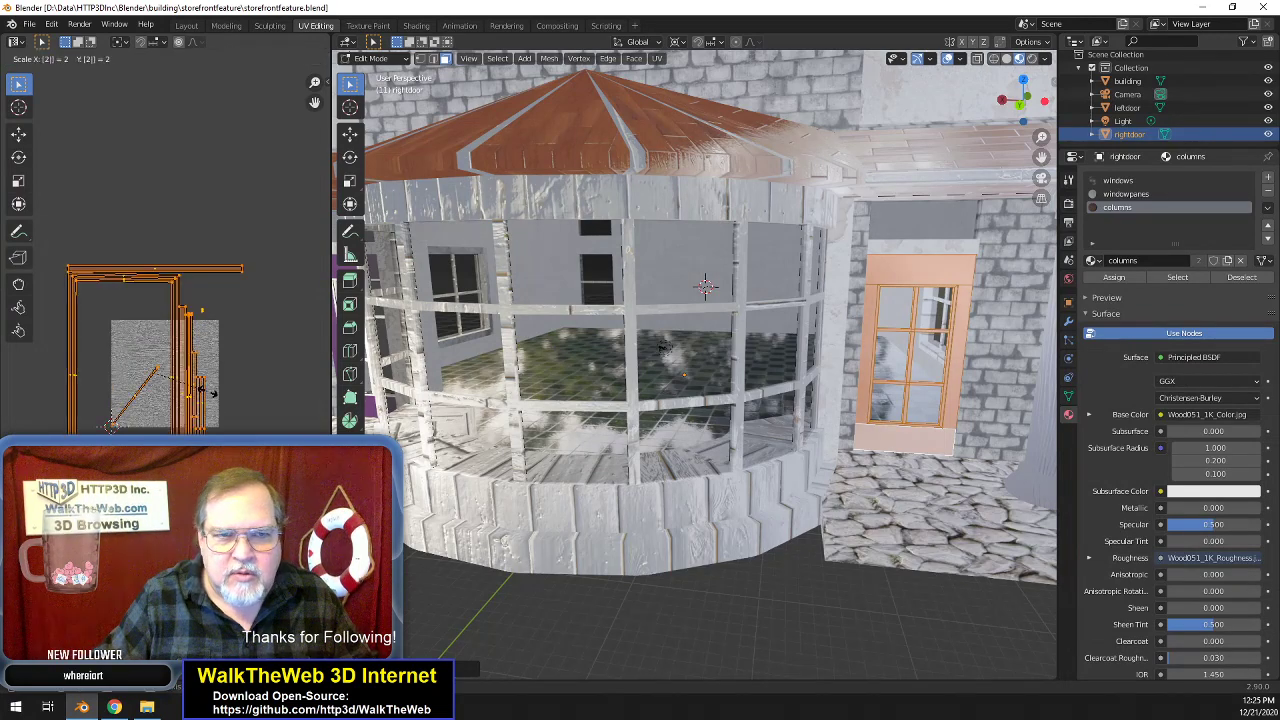
key(Return)
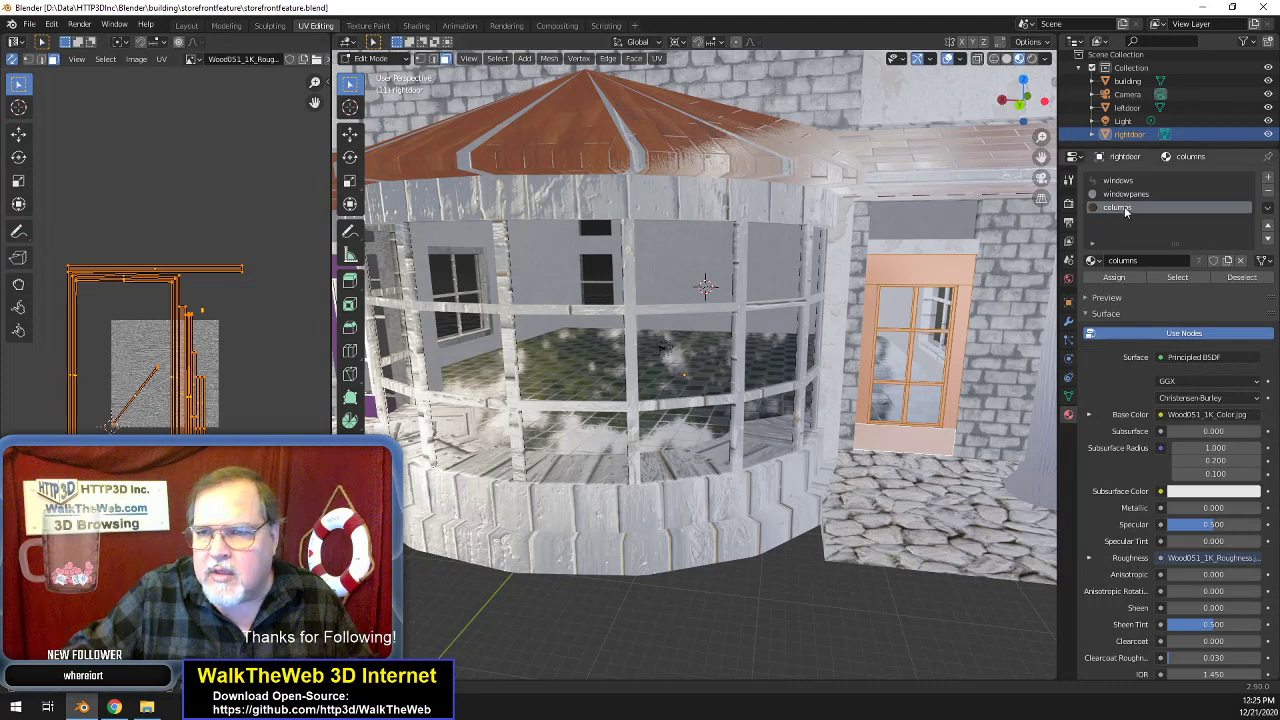
- Hide the building to isolate the right door and clear its face selection
scroll(1030, 185, up, 3)
drag(1041, 158, 660, 163)
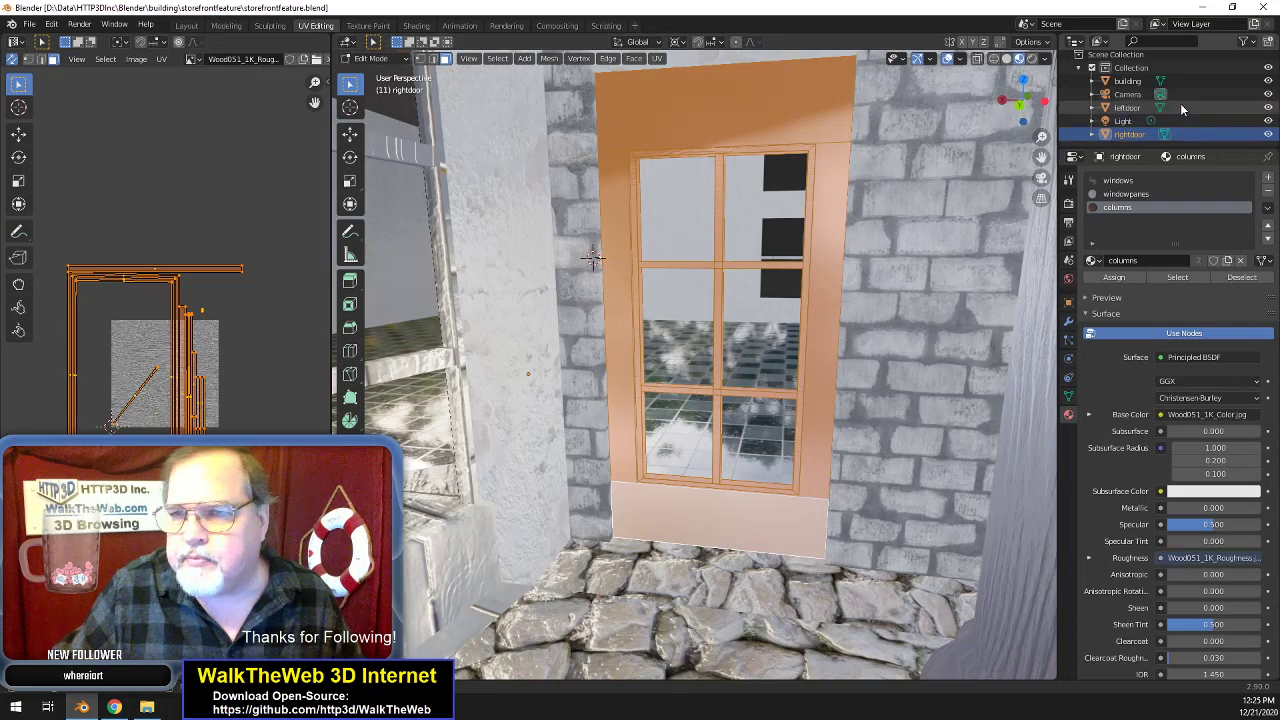
scroll(1158, 109, up, 1)
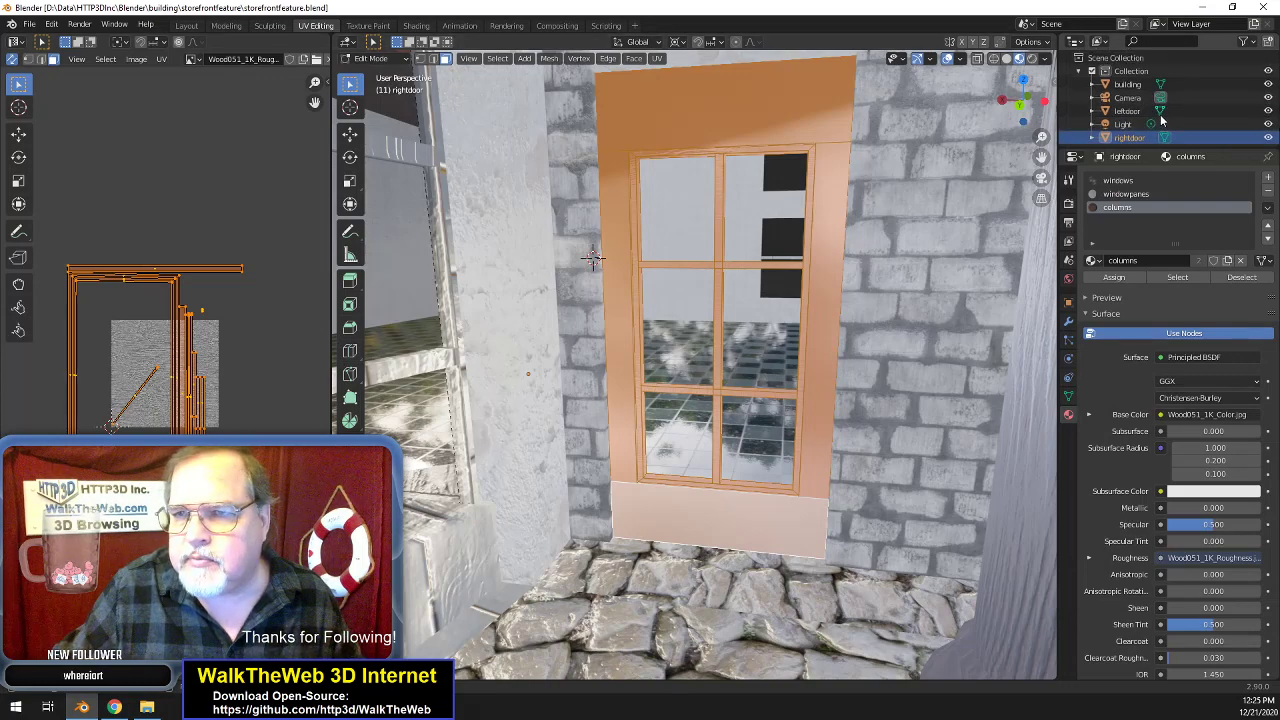
click(1268, 84)
mouse_move(1027, 118)
mouse_down()
mouse_move(1172, 120)
mouse_move(962, 124)
mouse_move(1016, 127)
mouse_up()
click(965, 412)
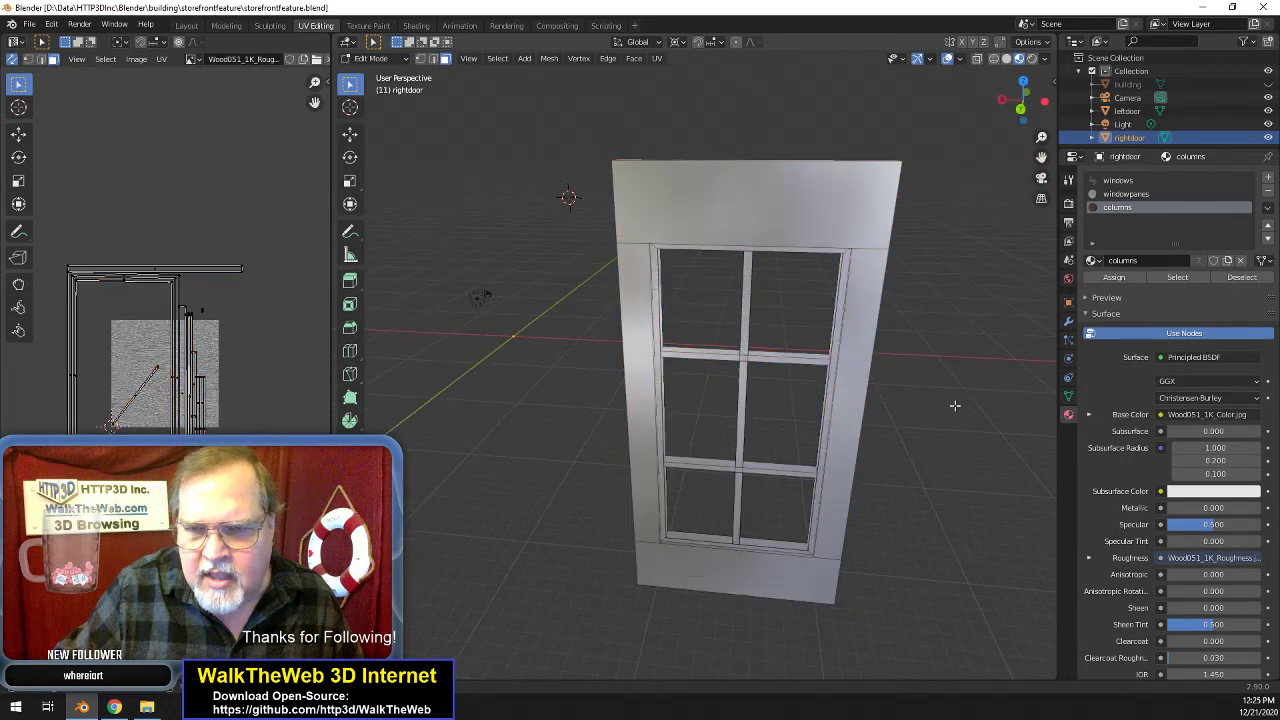
- Switch to edge selection and select the right door's outer edges along the top, one side and the bottom
click(814, 224)
drag(1016, 138, 1058, 121)
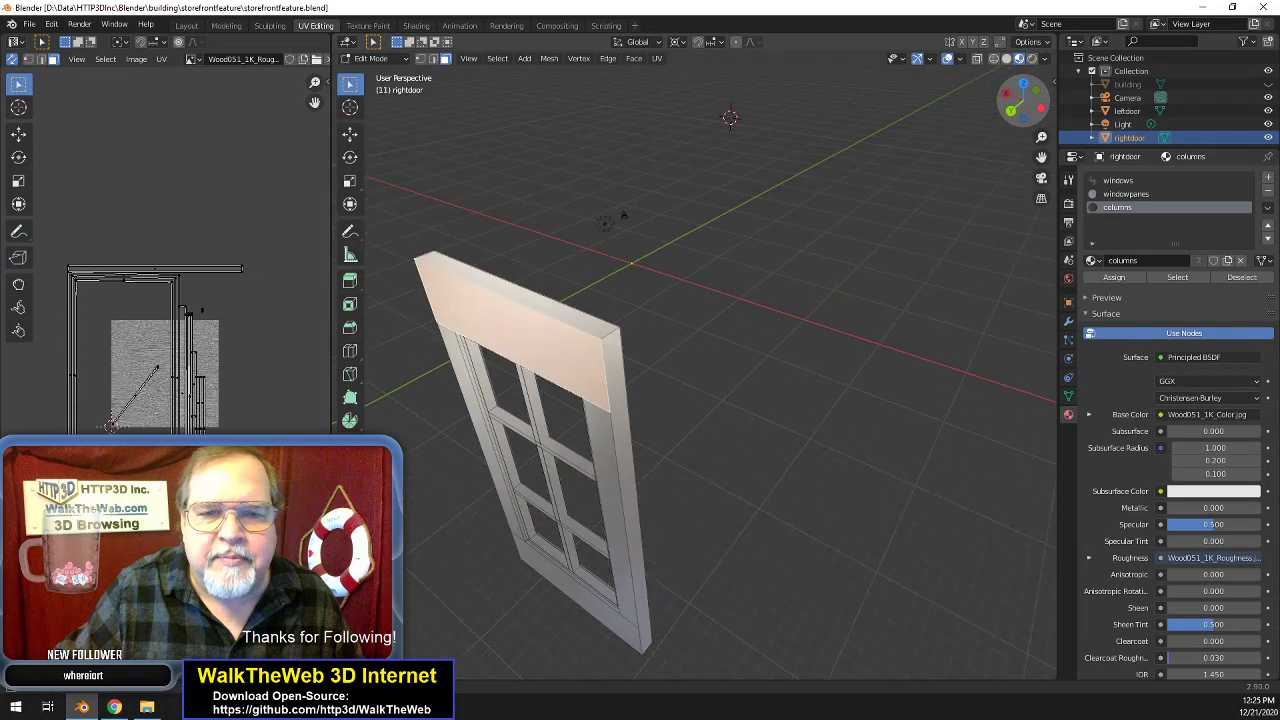
click(432, 58)
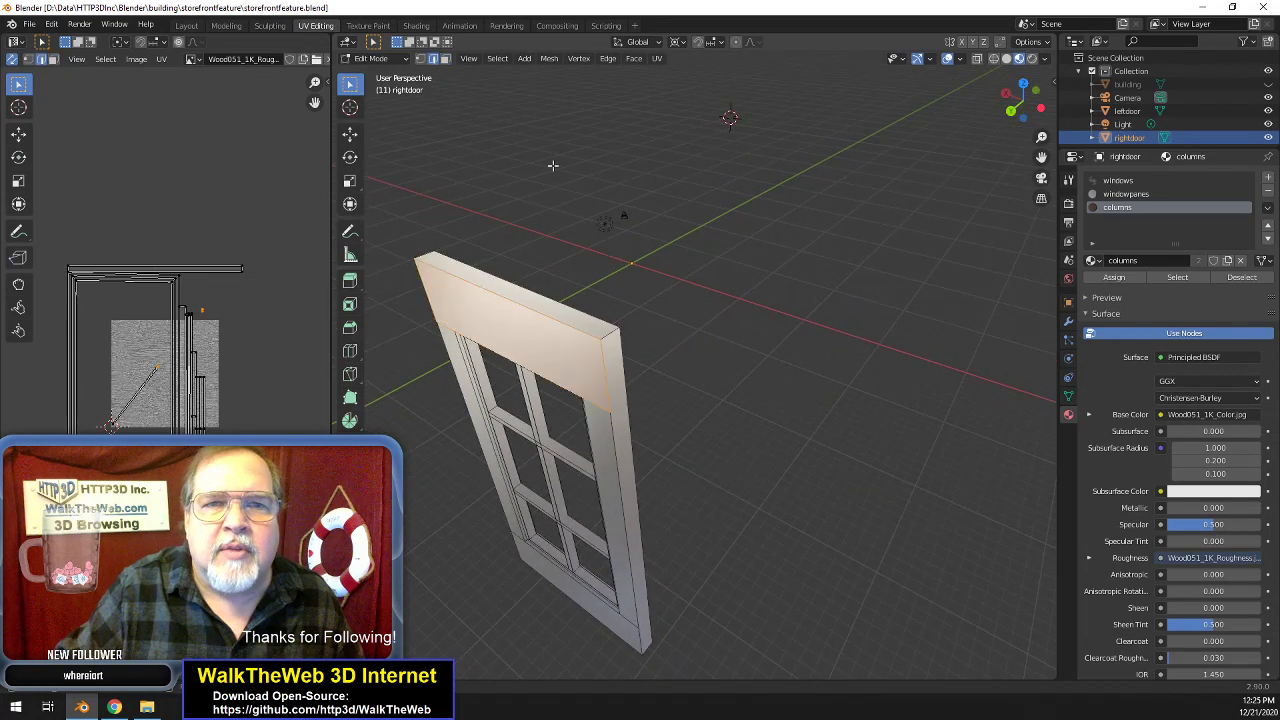
shift+click(605, 340)
shift+click(587, 334)
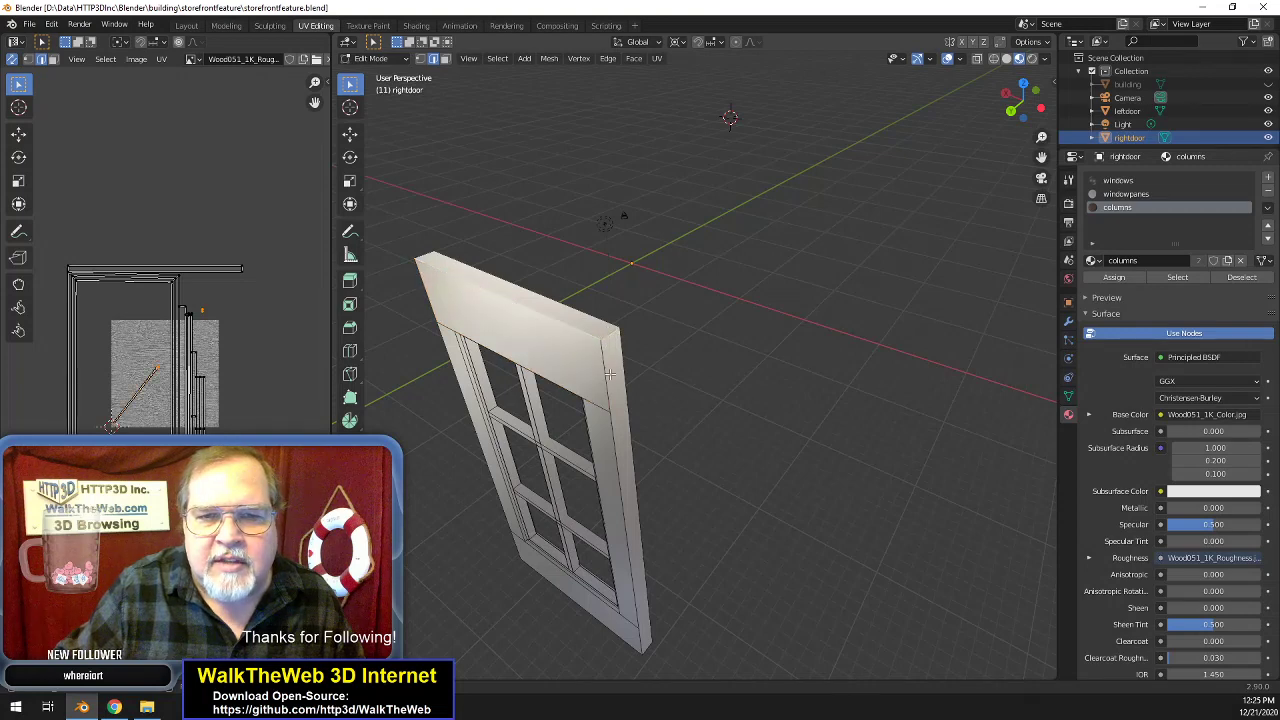
shift+click(621, 381)
shift+click(631, 440)
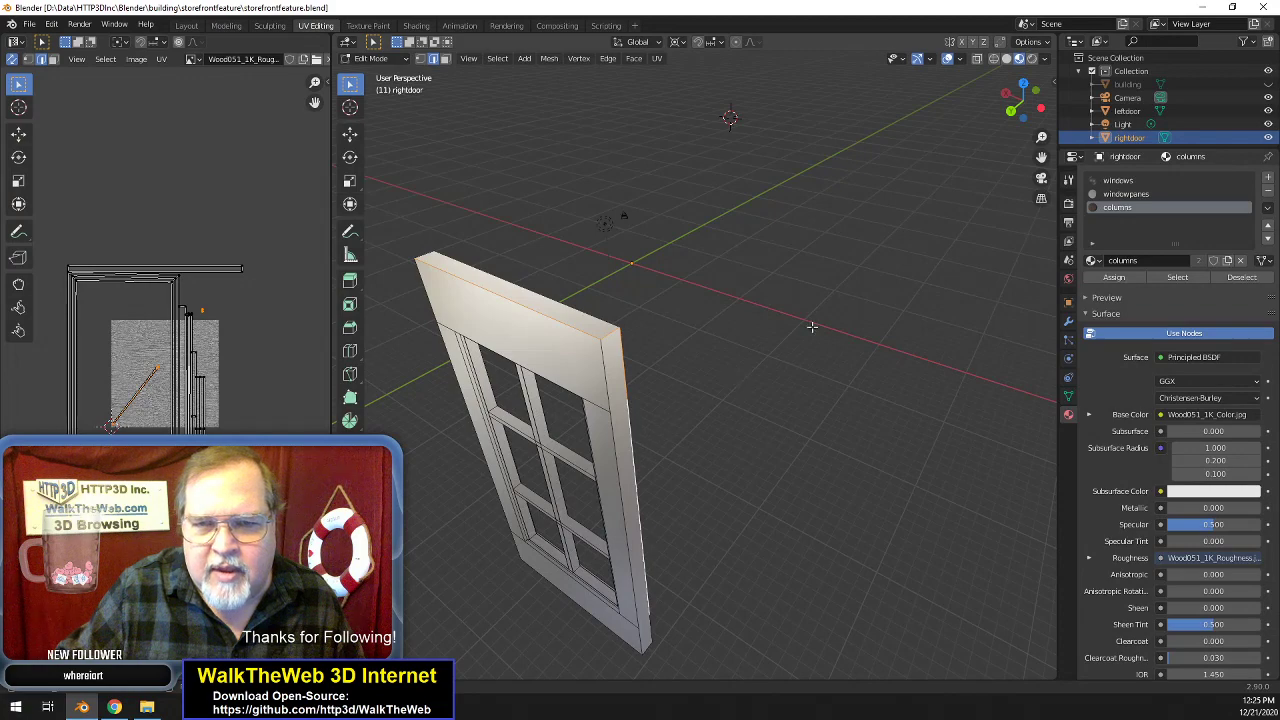
drag(1033, 102, 1034, 63)
shift+click(636, 521)
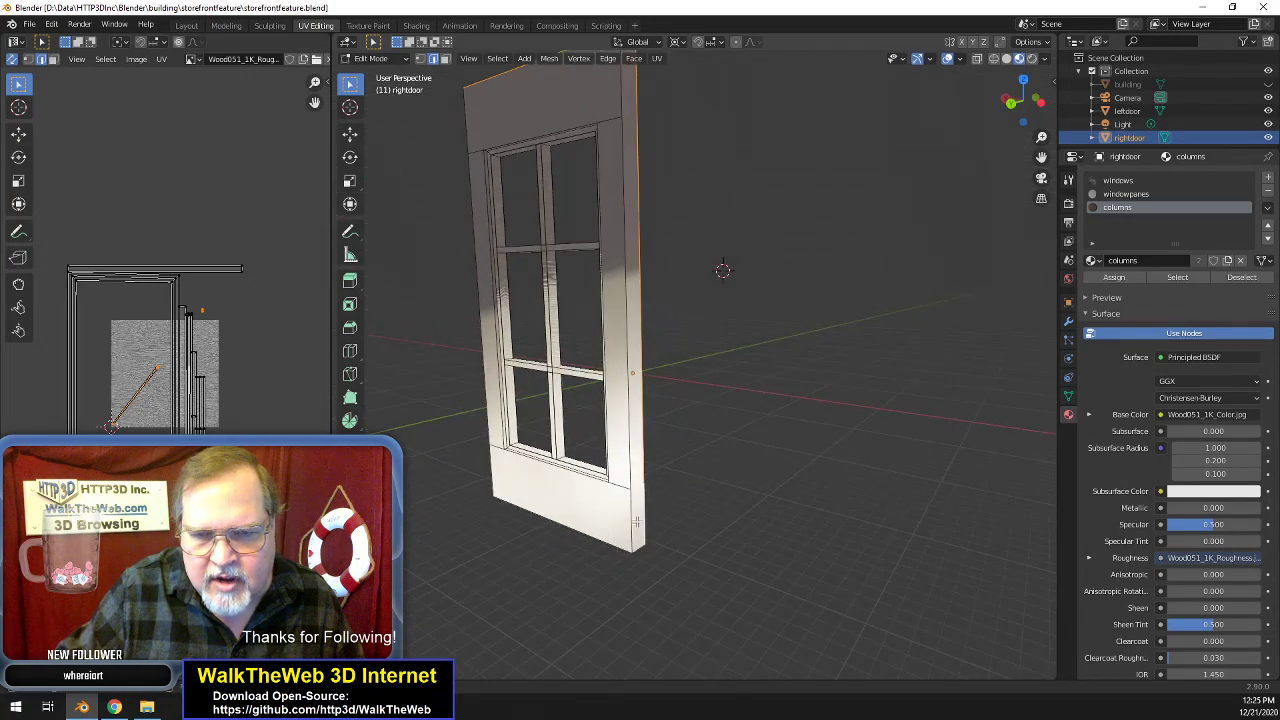
shift+click(639, 547)
shift+click(616, 546)
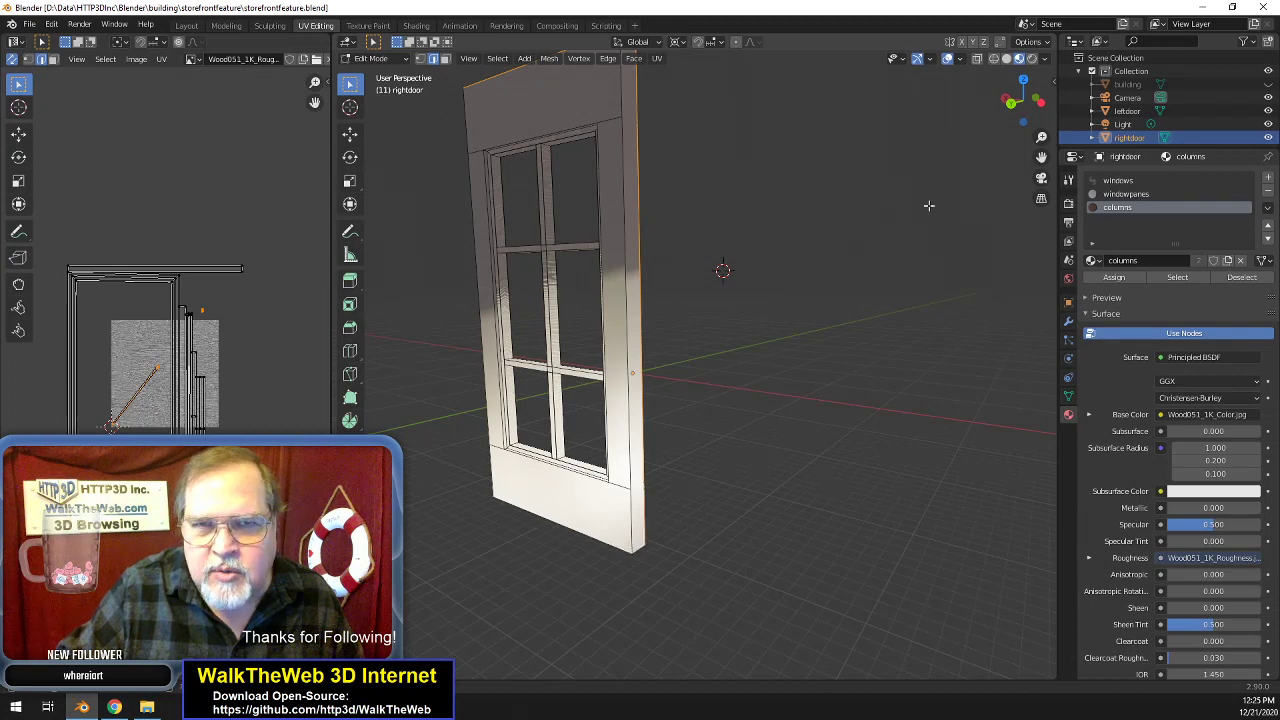
- Add the outer edges along the door's opposite side, from the bottom corner up to the top corner, to the selection
drag(1022, 100, 970, 435)
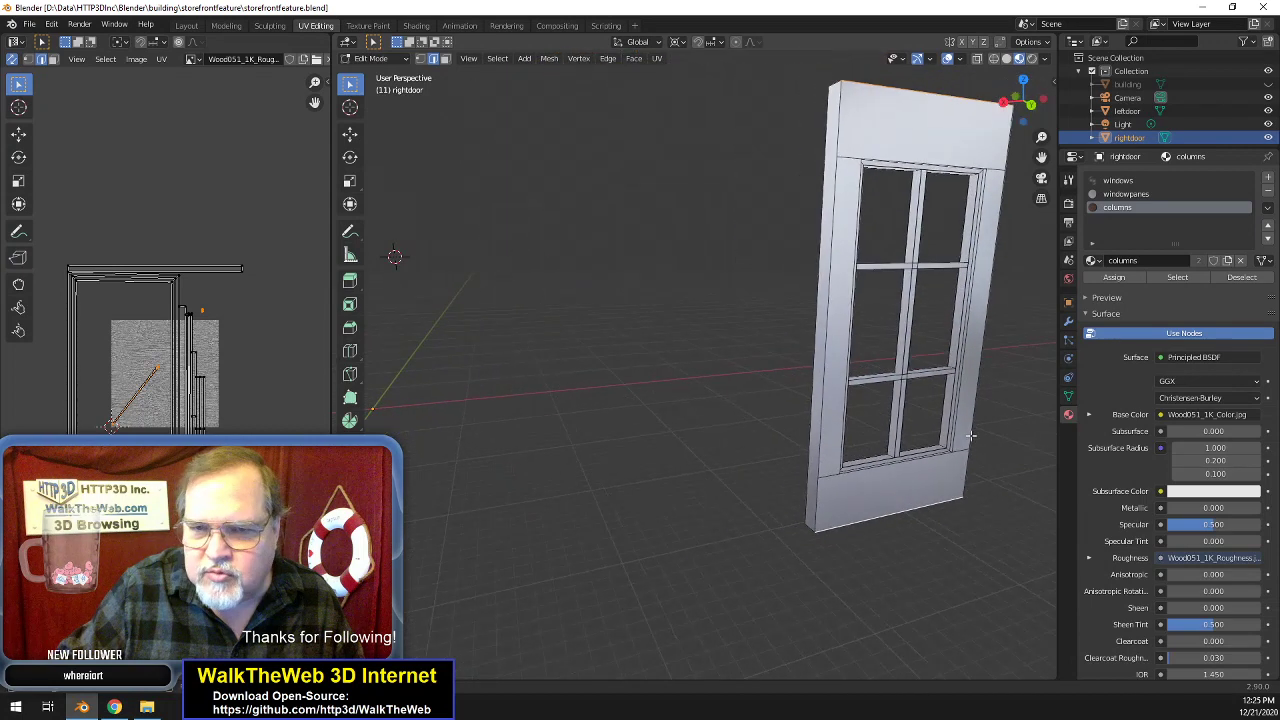
shift+click(819, 519)
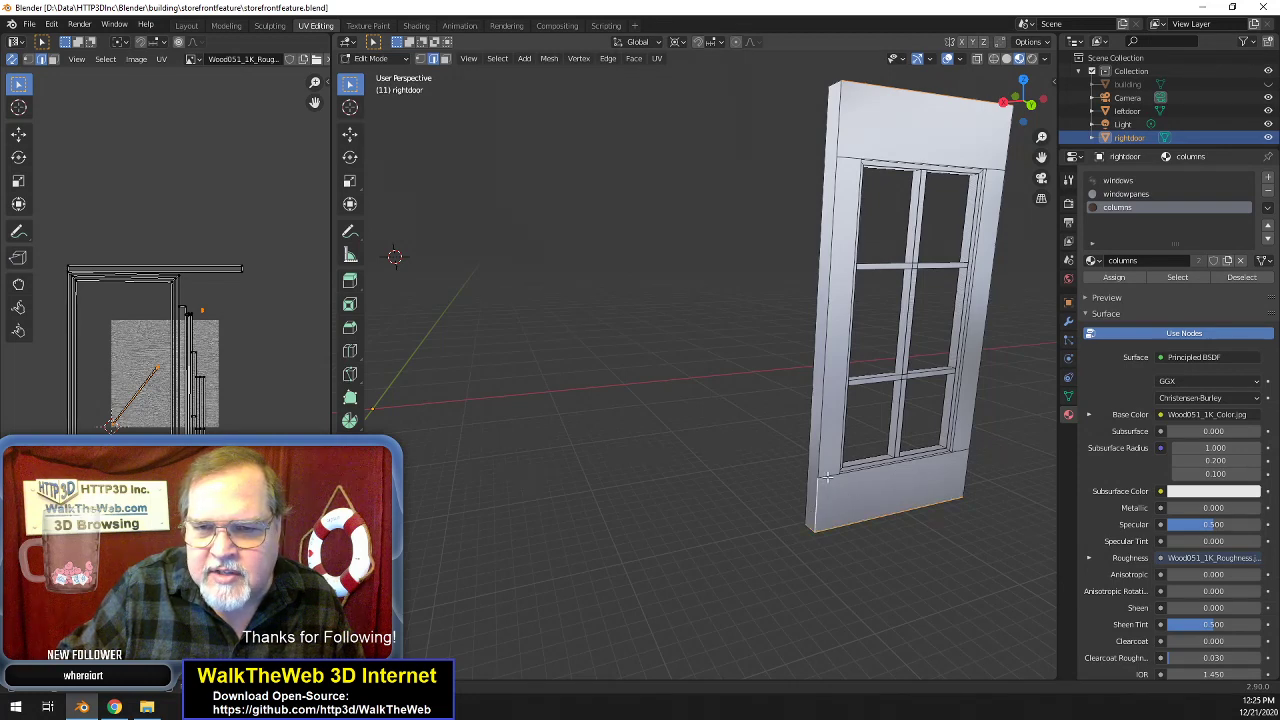
shift+click(812, 429)
shift+click(828, 143)
shift+click(835, 85)
- Add the window opening's border edges and the joints between the side stiles and the upper and lower panels to the selection
drag(1033, 104, 978, 109)
shift+click(745, 187)
shift+click(808, 268)
shift+click(617, 368)
shift+click(692, 523)
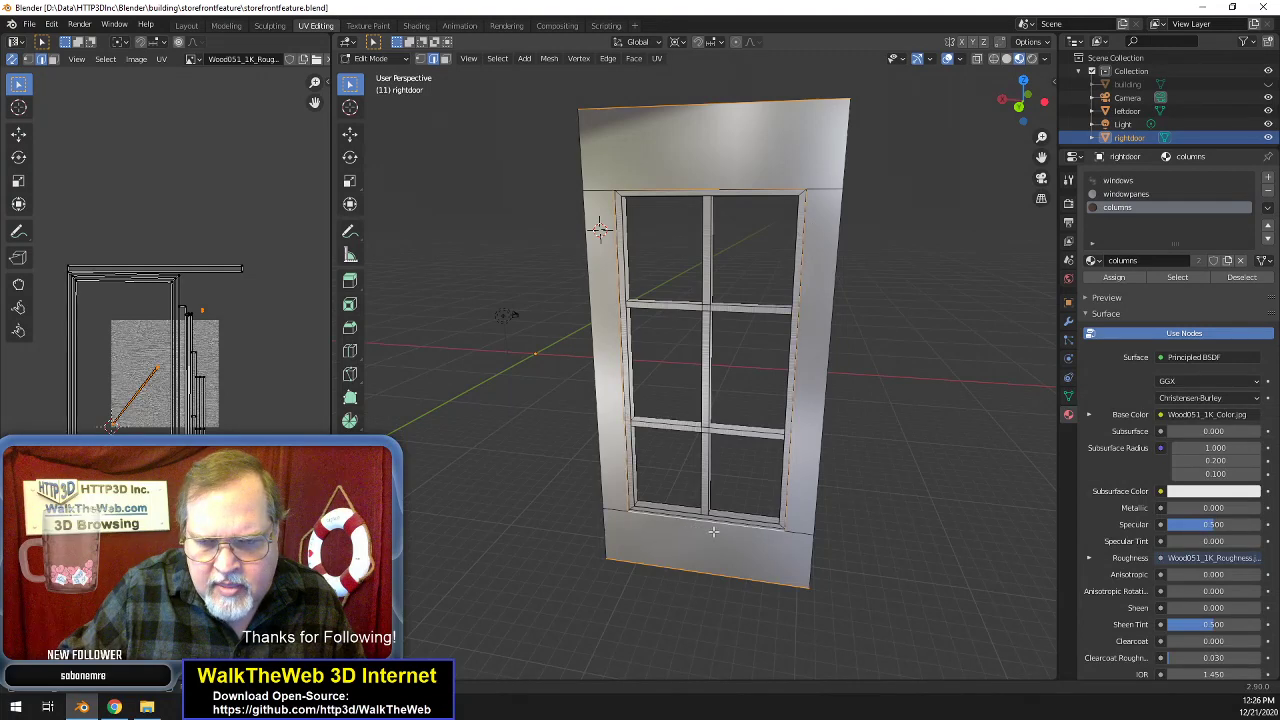
shift+click(796, 538)
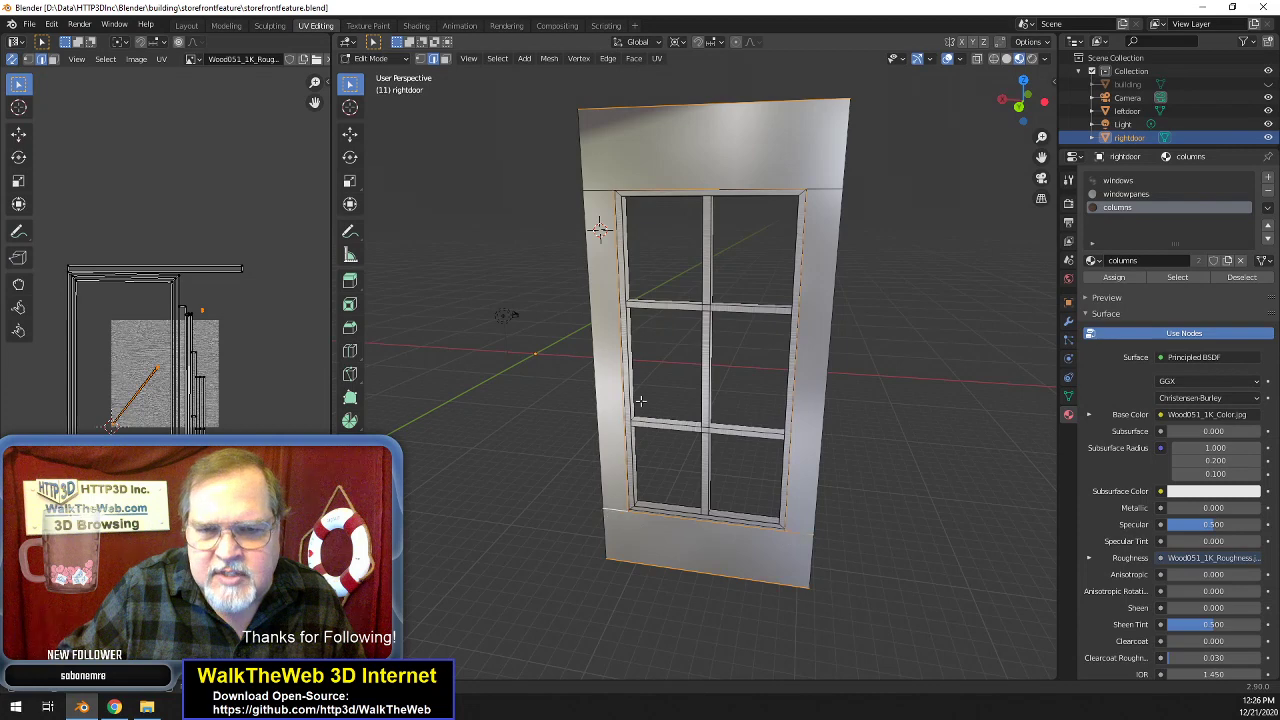
shift+click(598, 191)
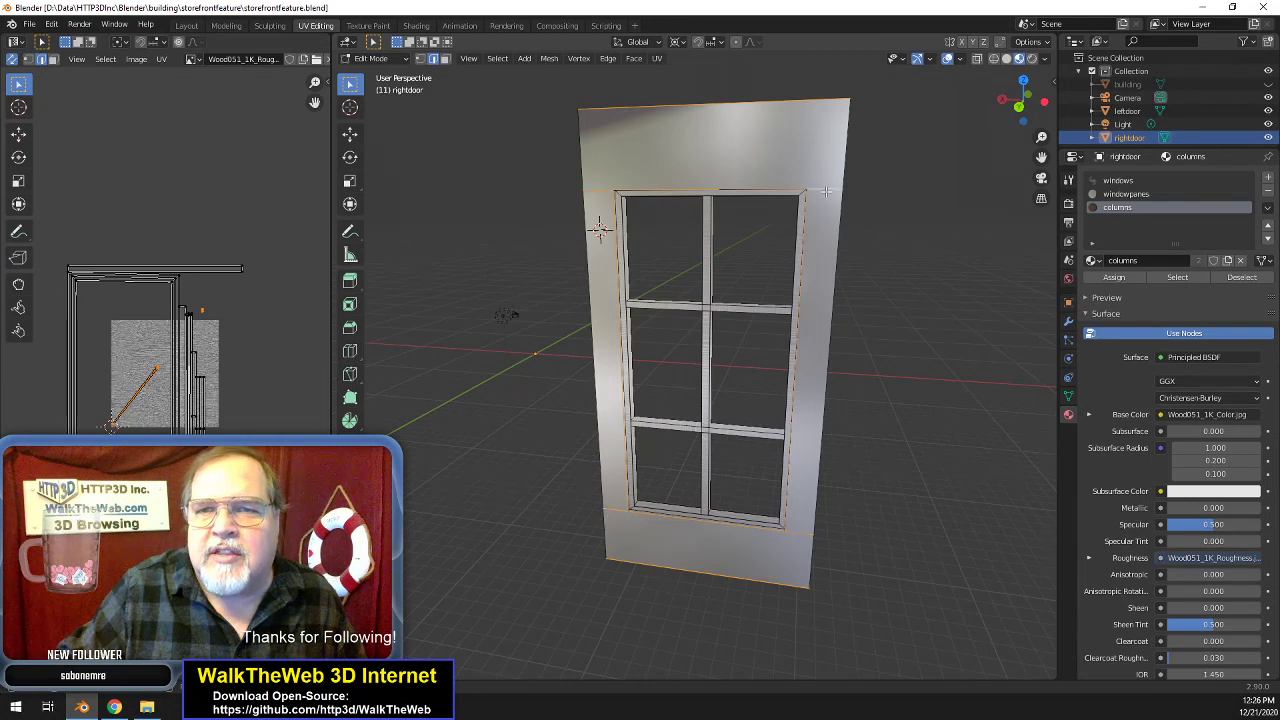
- Add the matching panel joint and window border edges on the door's other face, and mark all selected edges as seams
drag(1022, 118, 1226, 112)
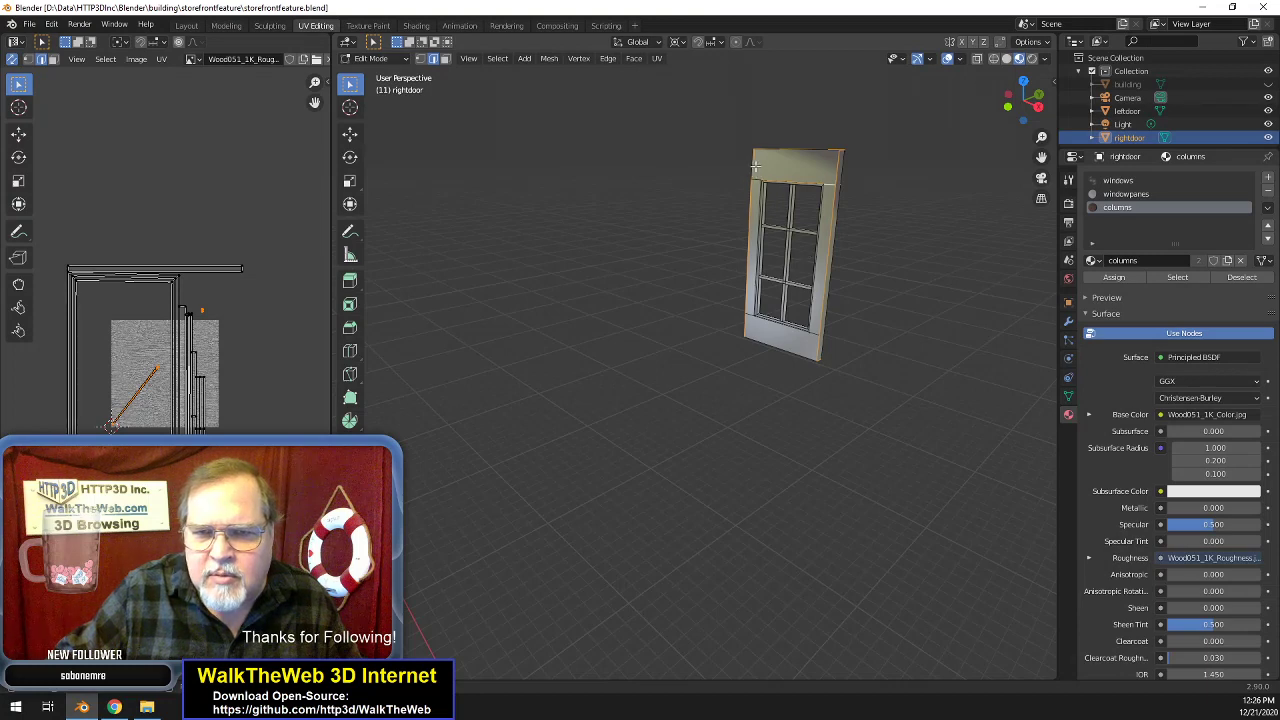
click(757, 203)
click(821, 238)
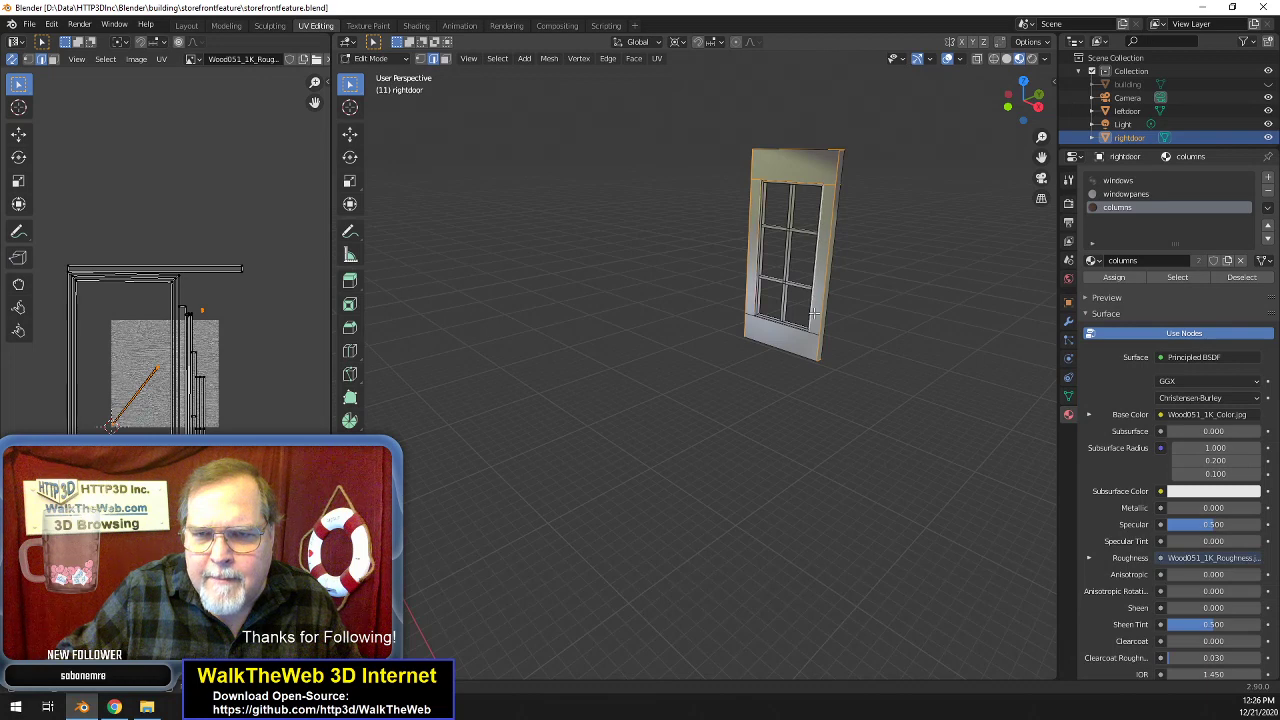
click(793, 332)
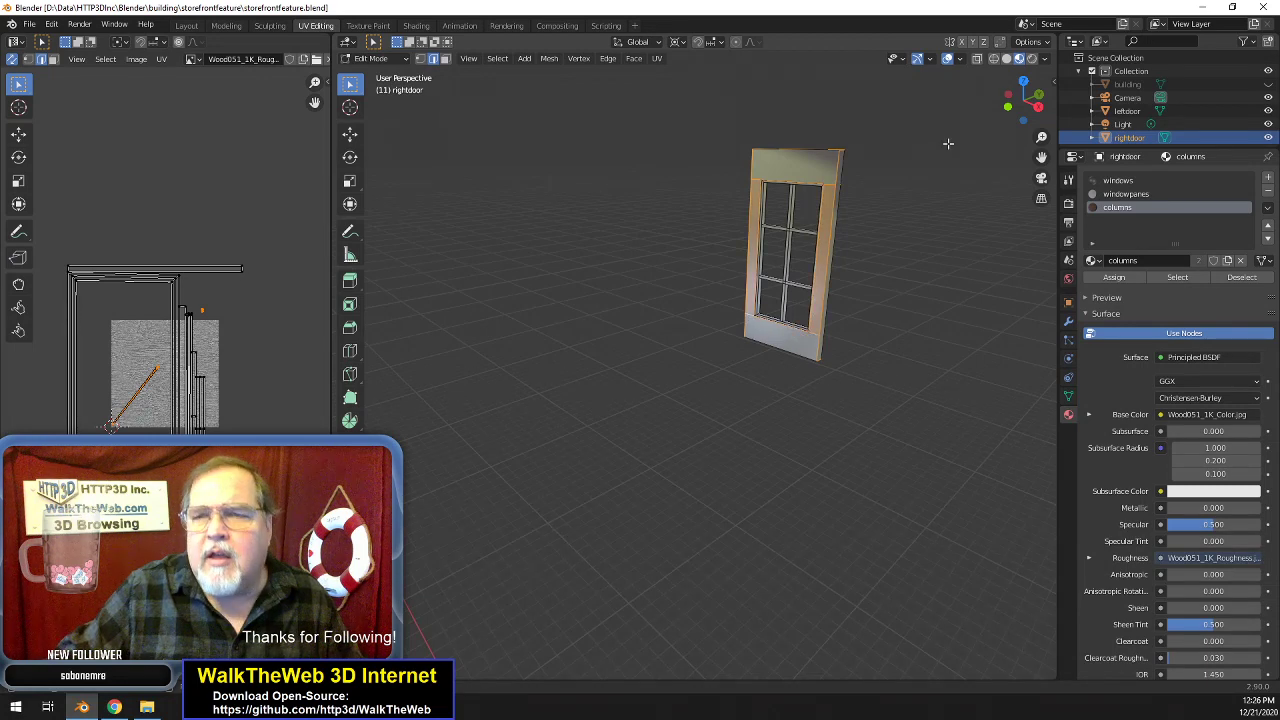
click(609, 58)
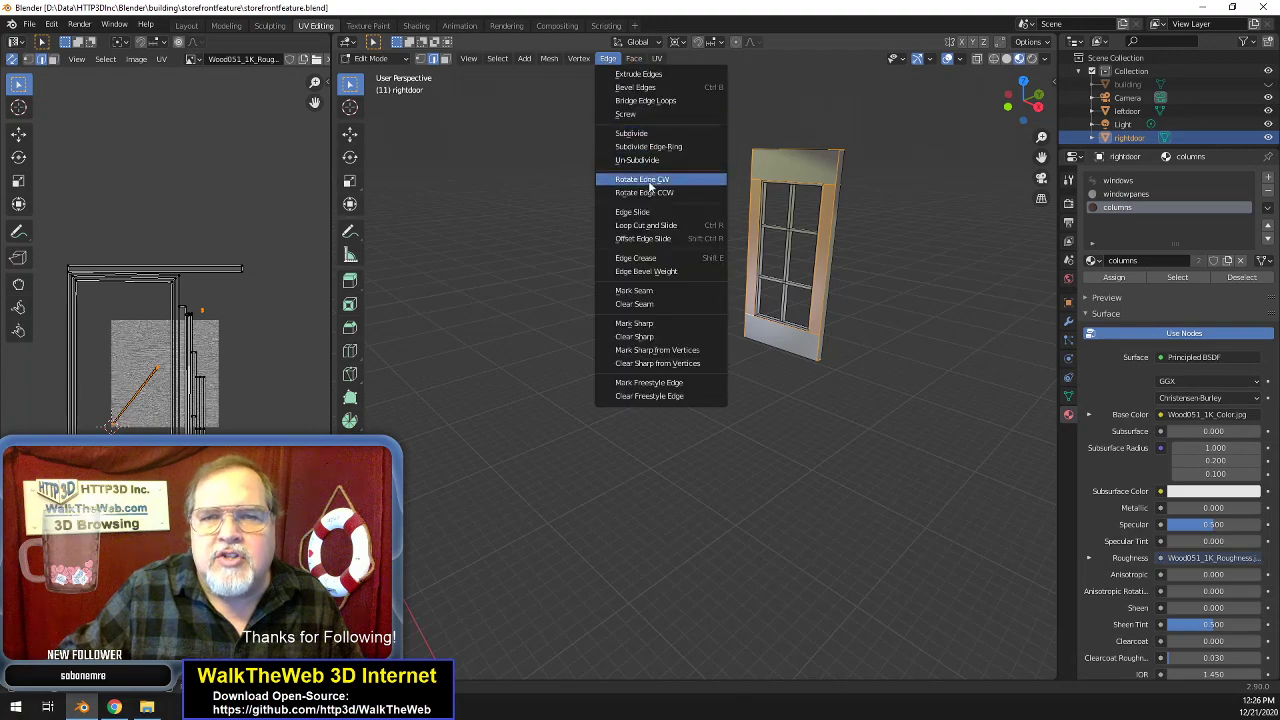
click(664, 291)
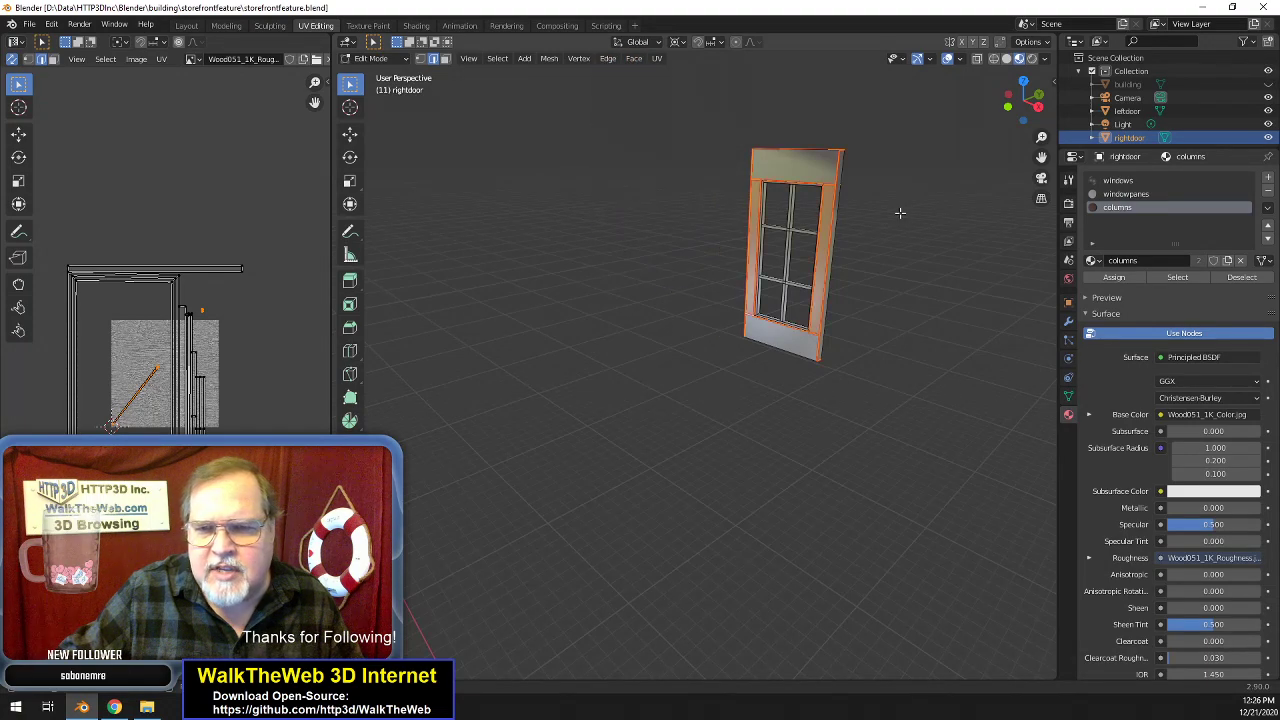
- Select the remaining unmarked vertical edges at the door's upper and lower panels and mark them as seams
drag(1041, 113, 972, 127)
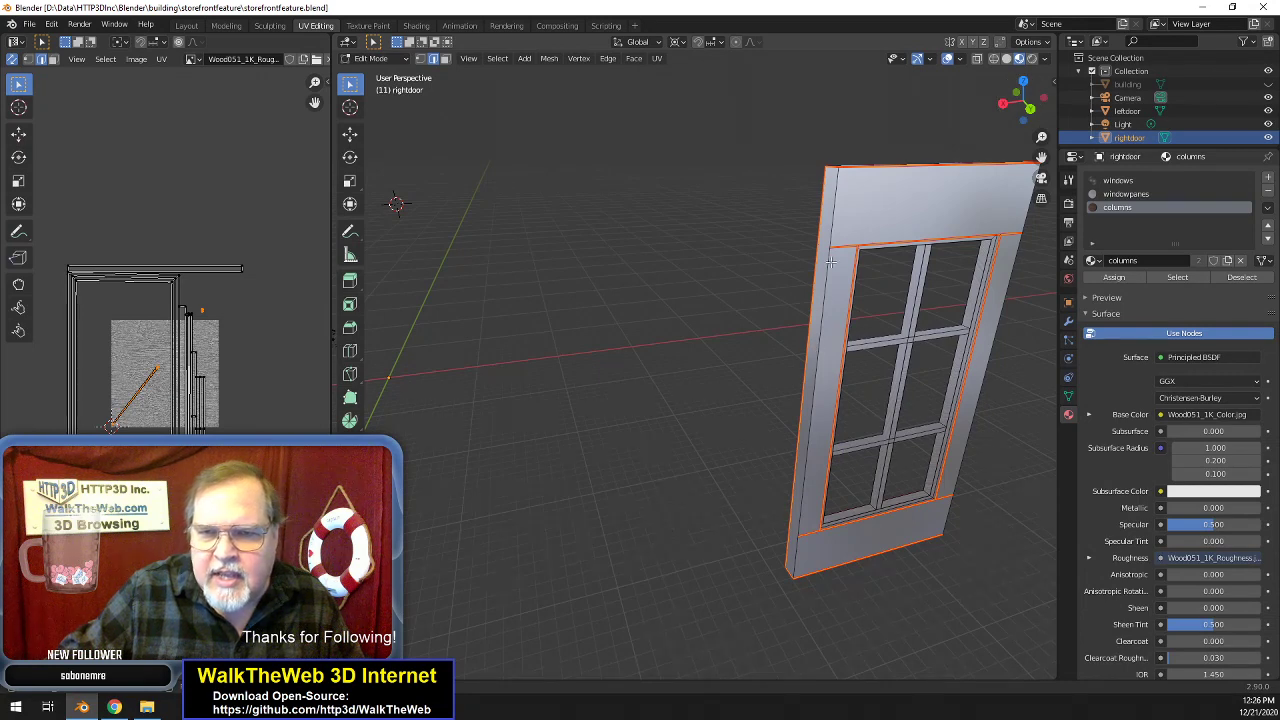
key(alt+a)
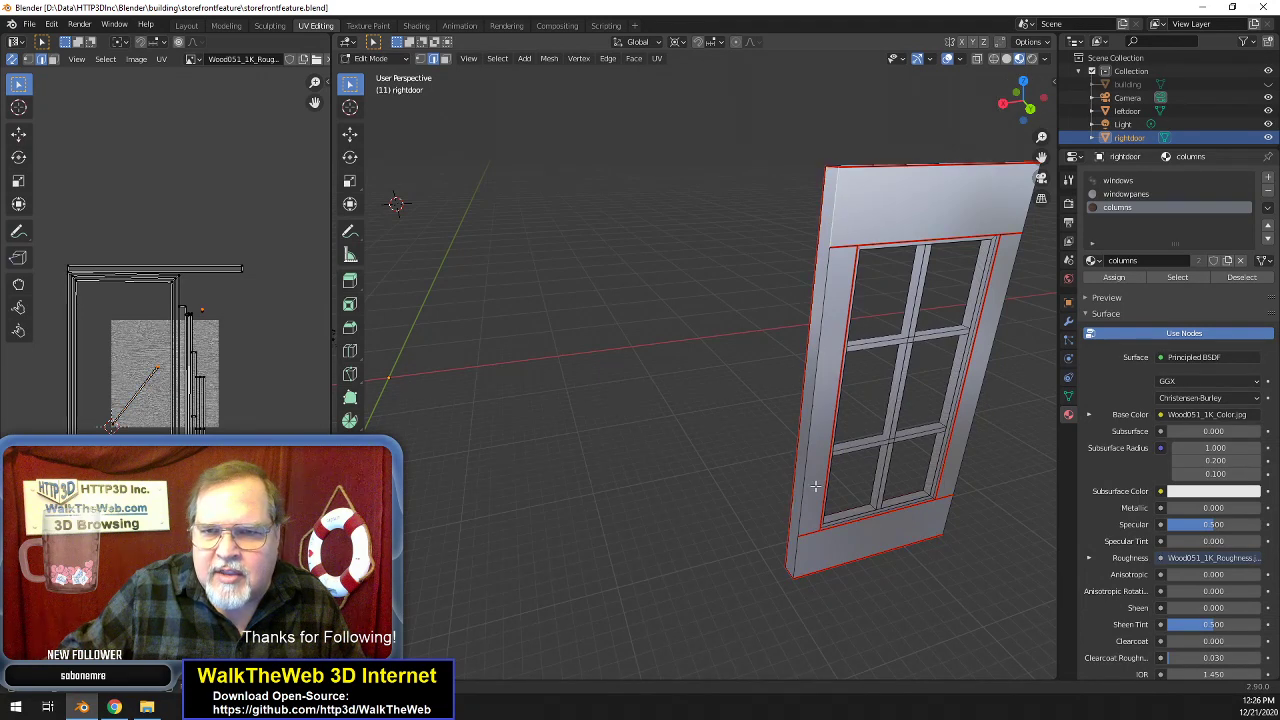
shift+click(794, 563)
drag(1030, 104, 890, 108)
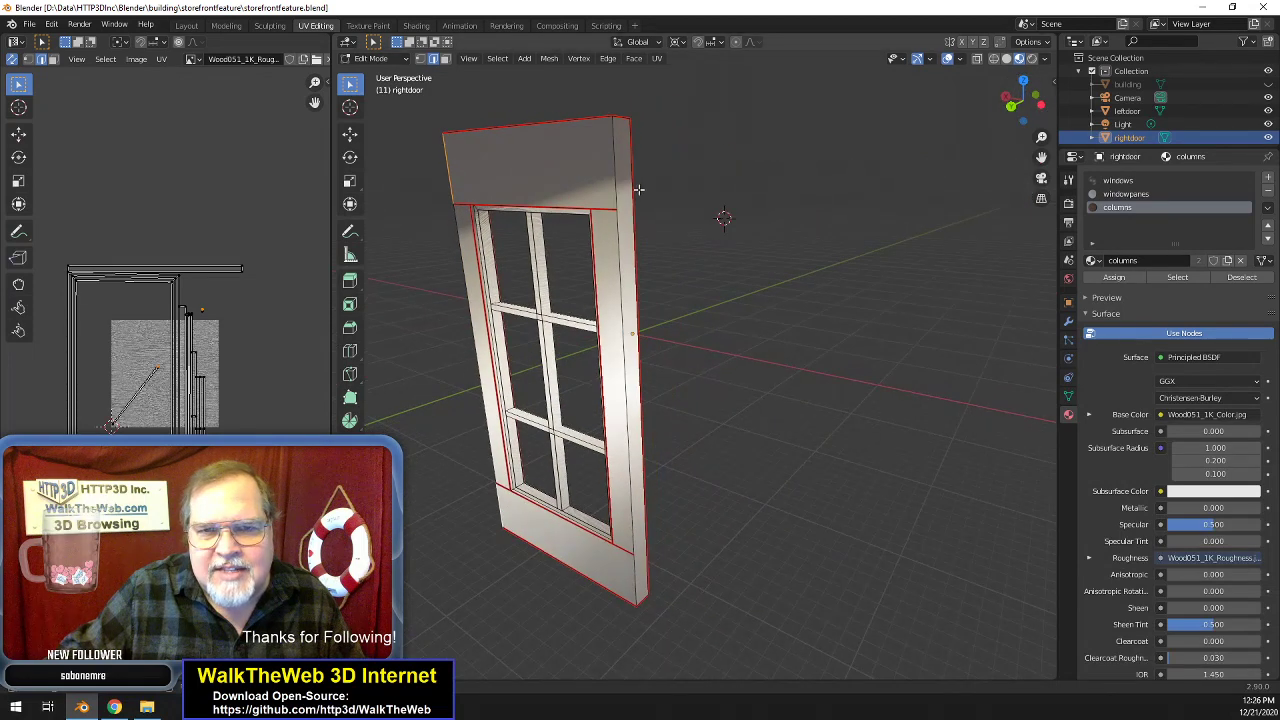
shift+click(637, 586)
click(609, 59)
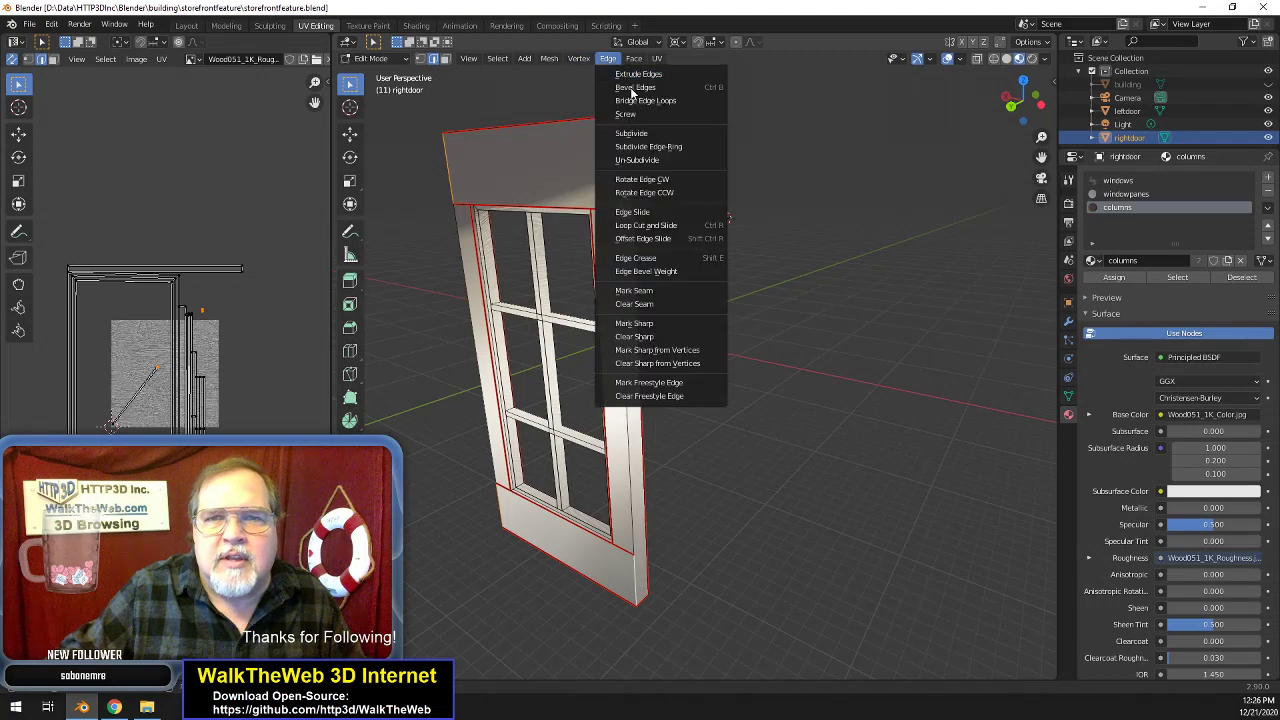
click(659, 291)
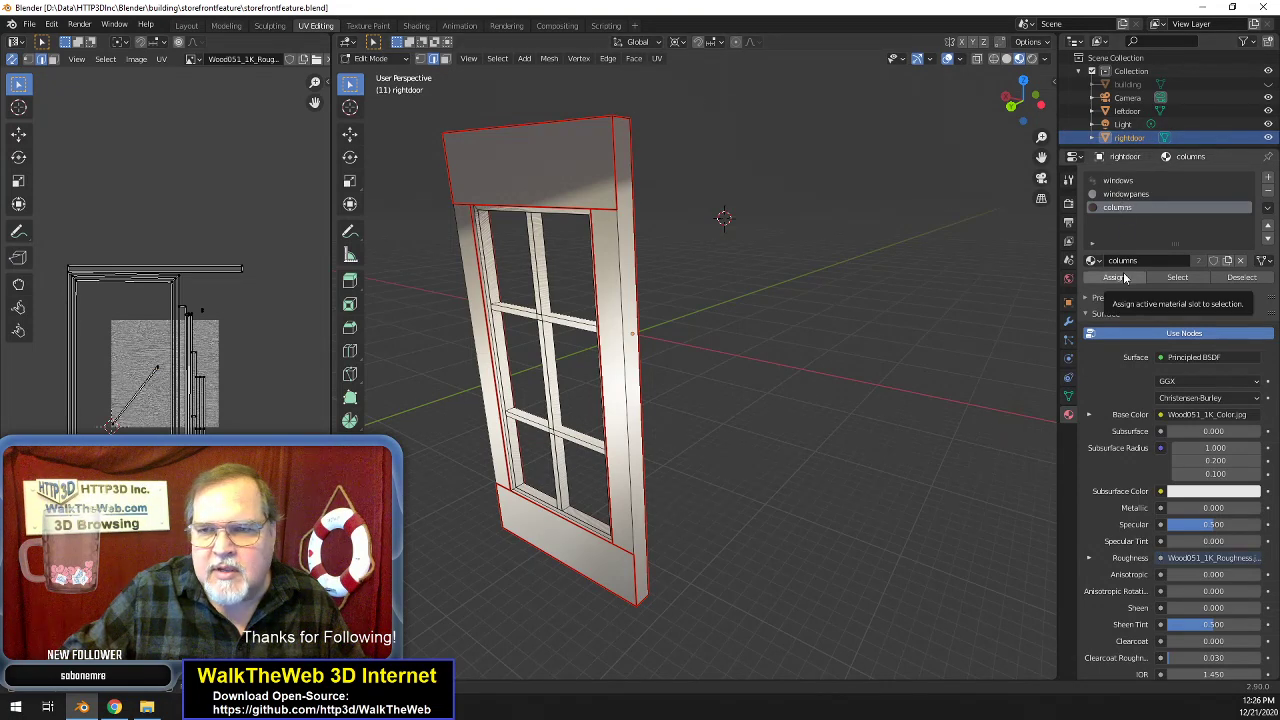
- Select all right door faces using the columns material and unwrap them along the new seams
click(1176, 280)
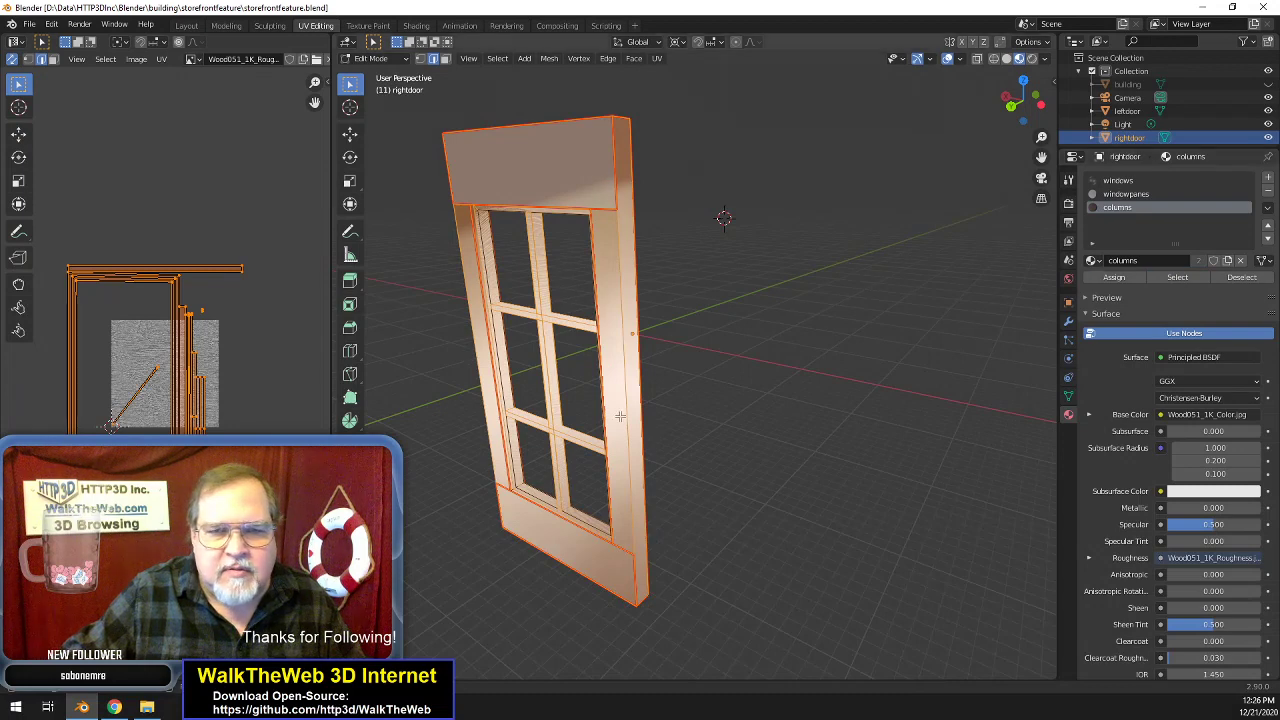
click(656, 59)
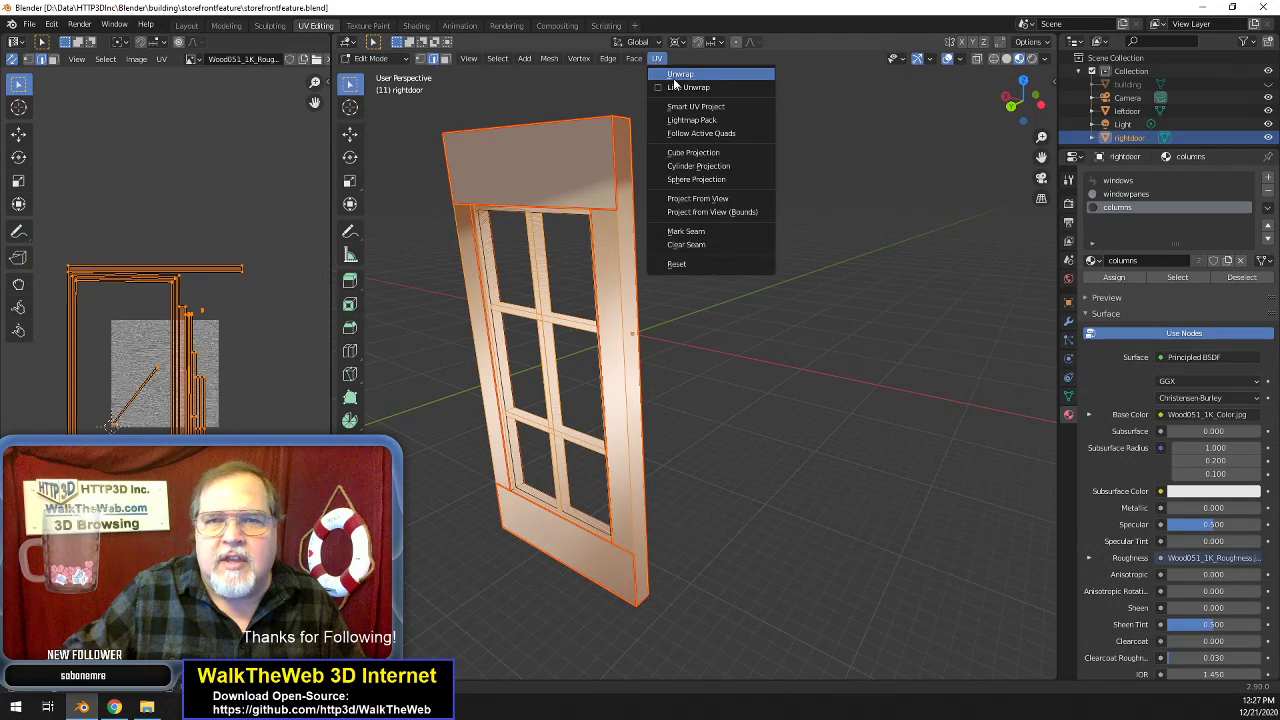
click(673, 78)
click(697, 200)
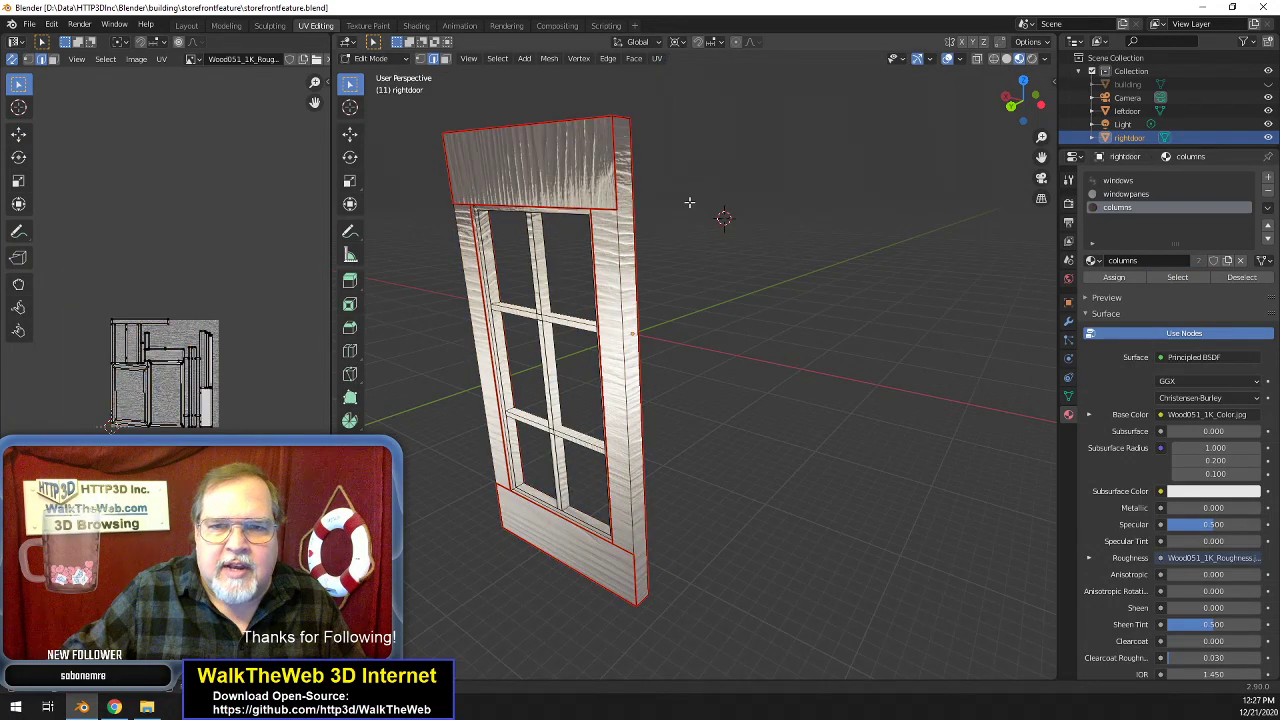
click(658, 59)
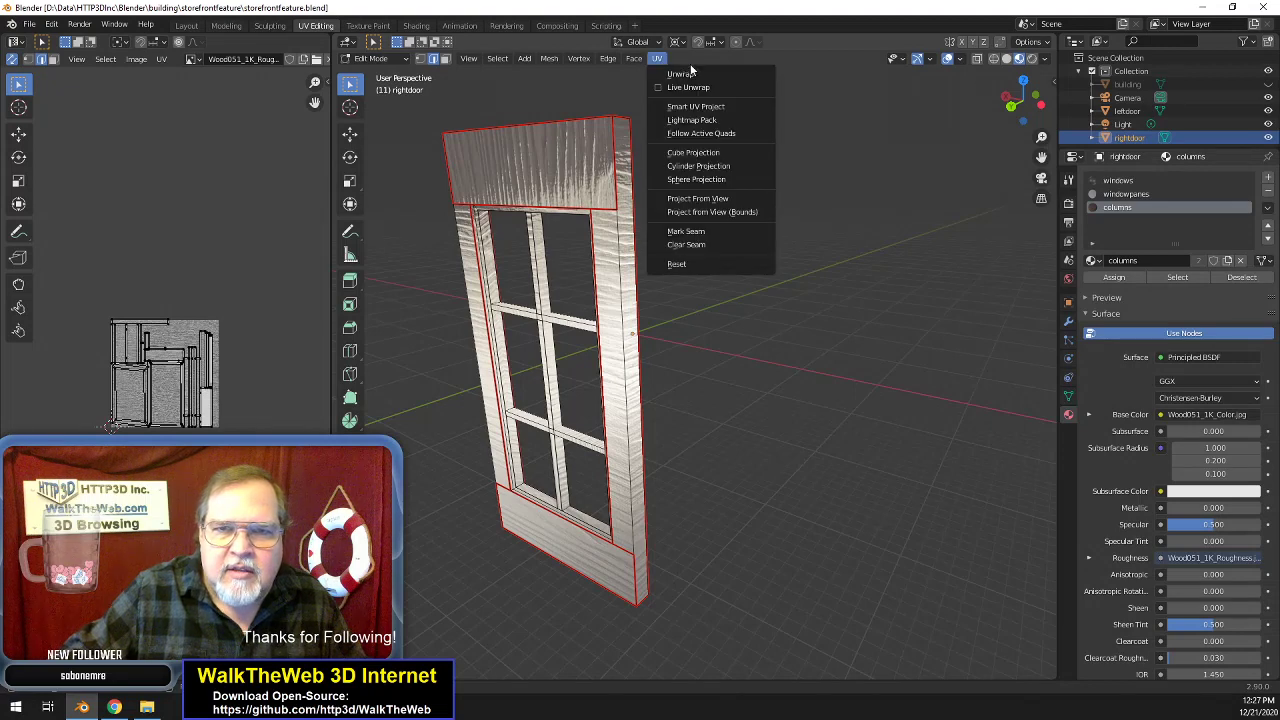
click(684, 74)
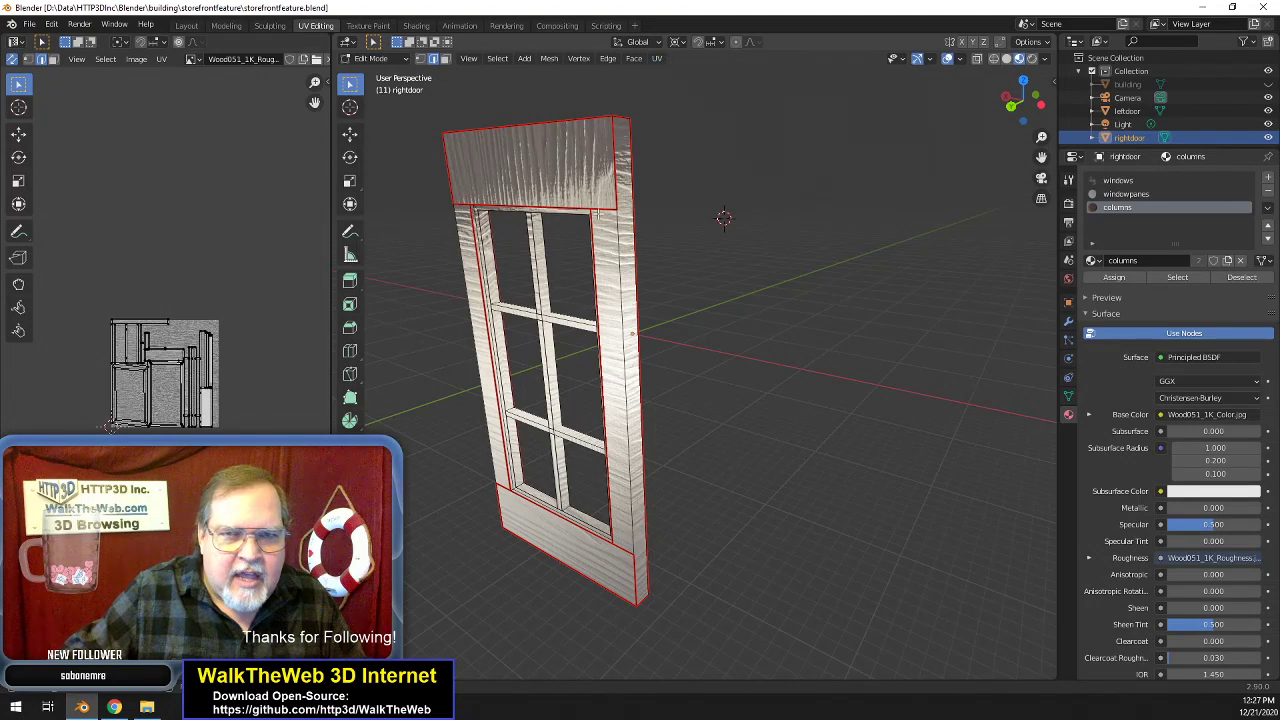
- Rotate all of the right door's UVs by 90 degrees and deselect everything
key(a)
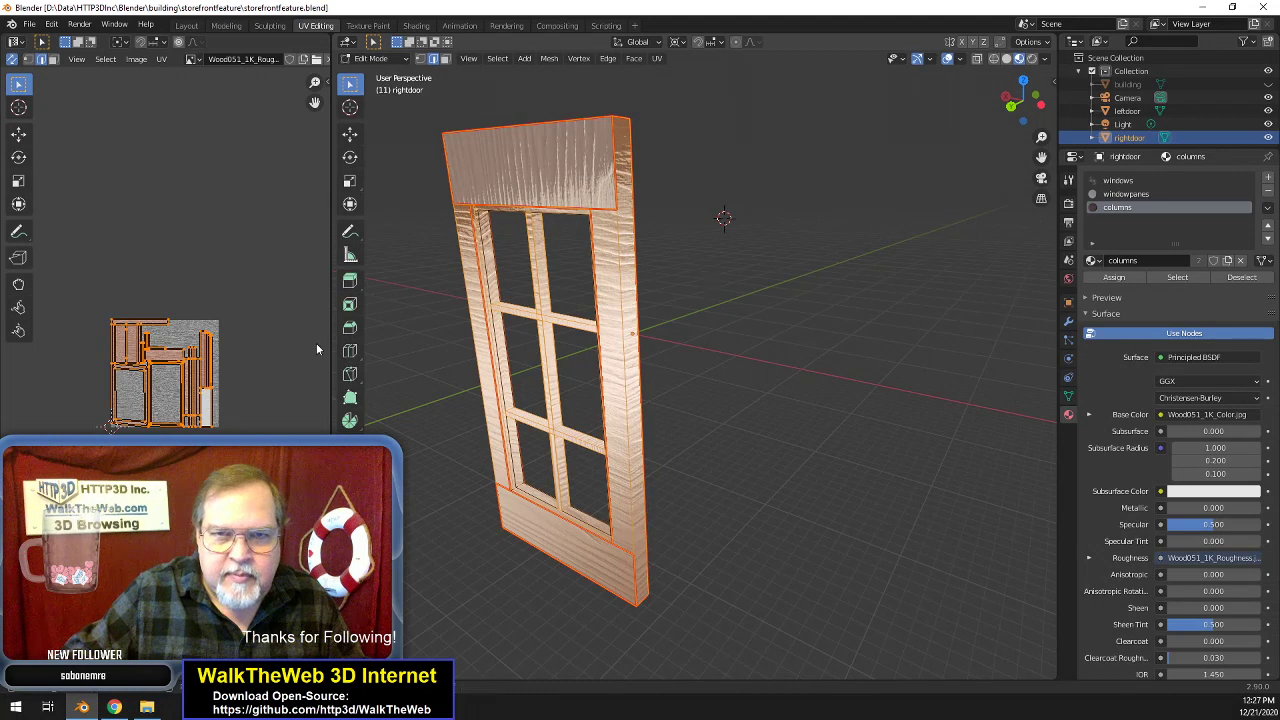
text(r90)
key(Return)
click(914, 360)
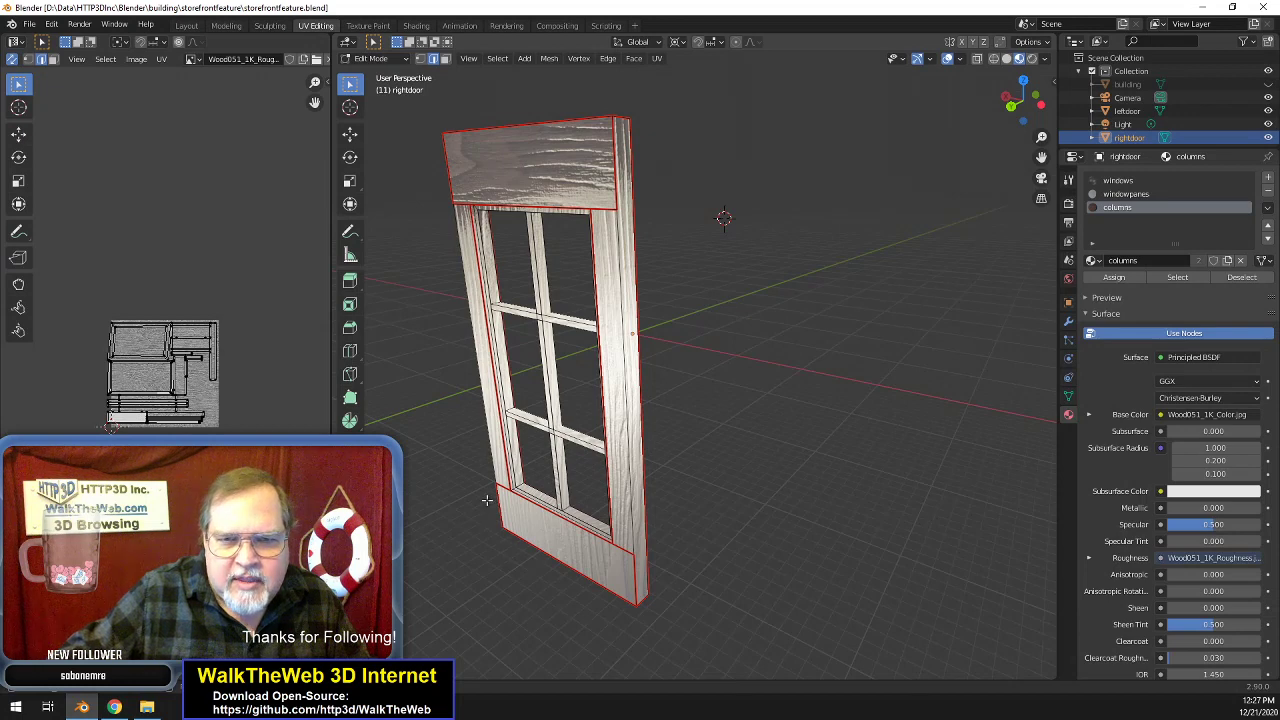
- Select the right door's lower panel face in face mode and rotate its UVs by 90 degrees
drag(1028, 101, 1072, 102)
click(790, 547)
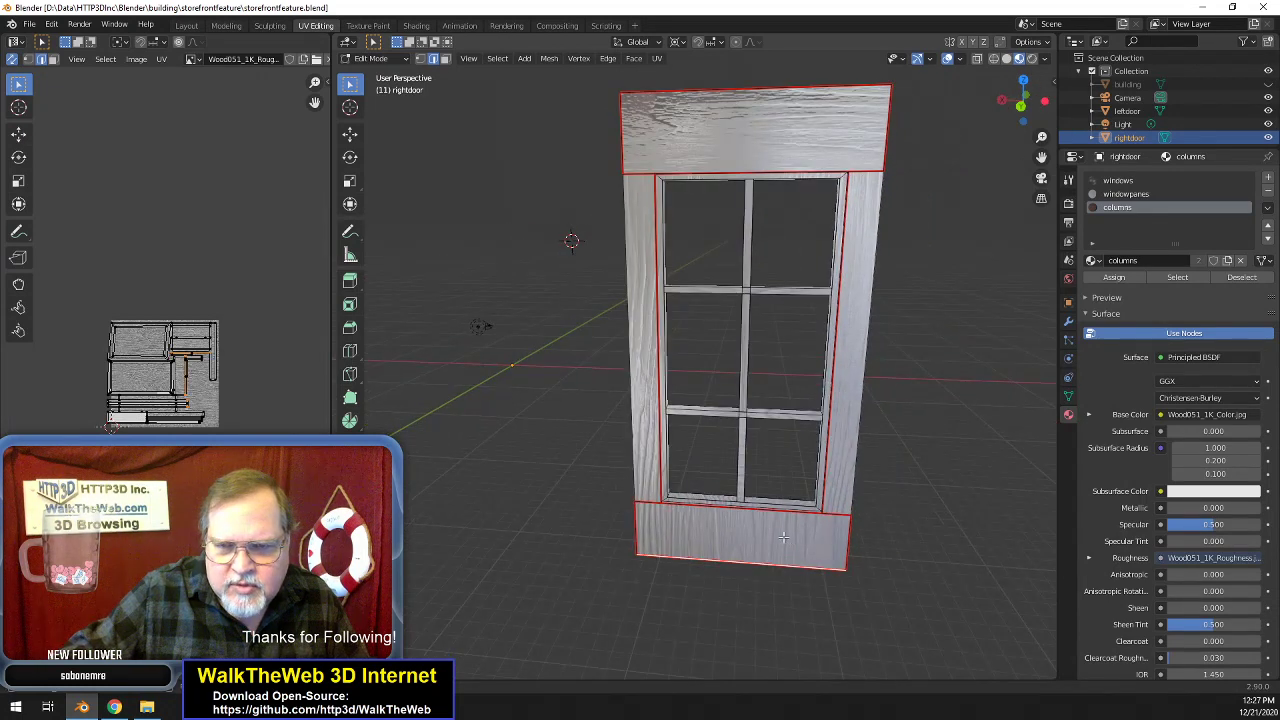
click(445, 59)
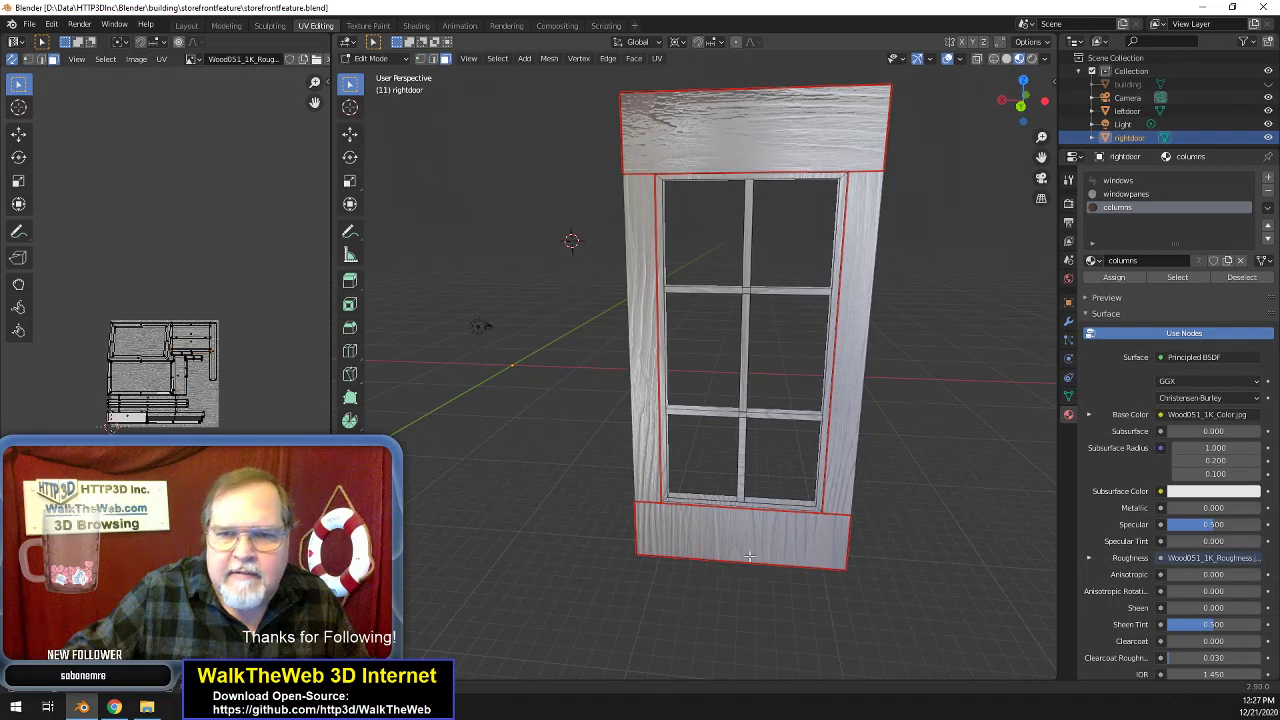
click(775, 536)
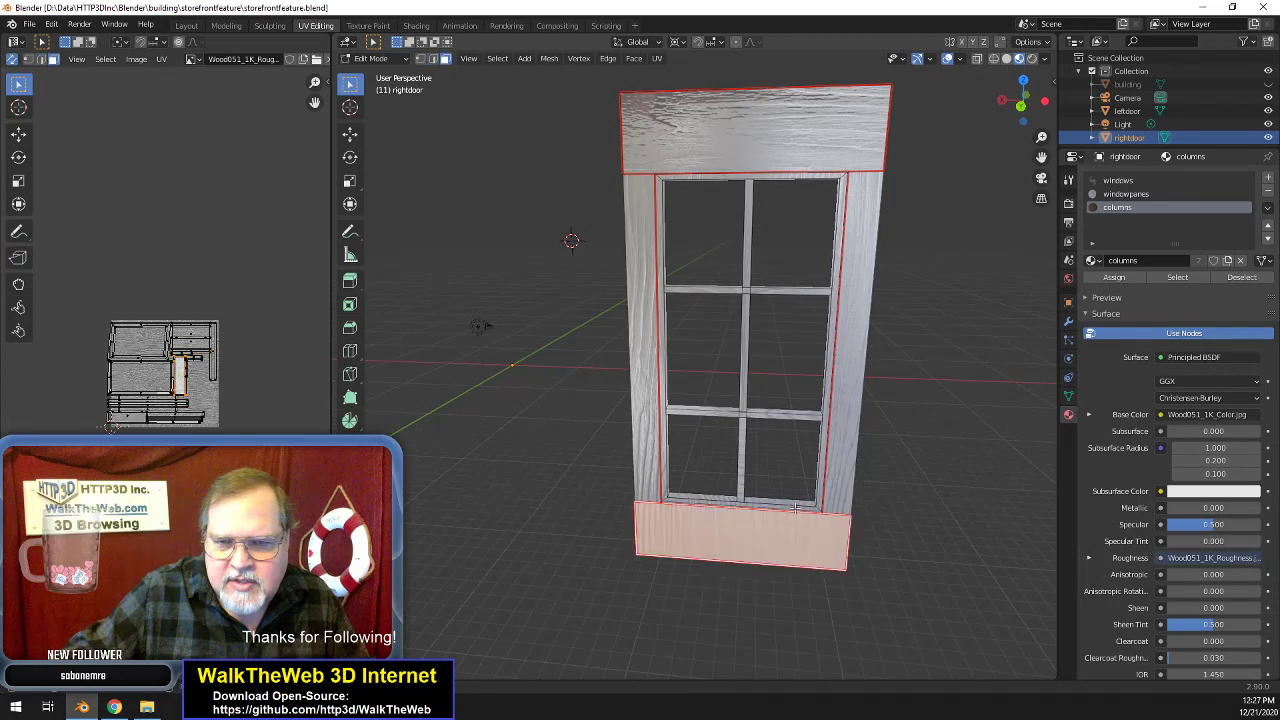
shift+click(795, 508)
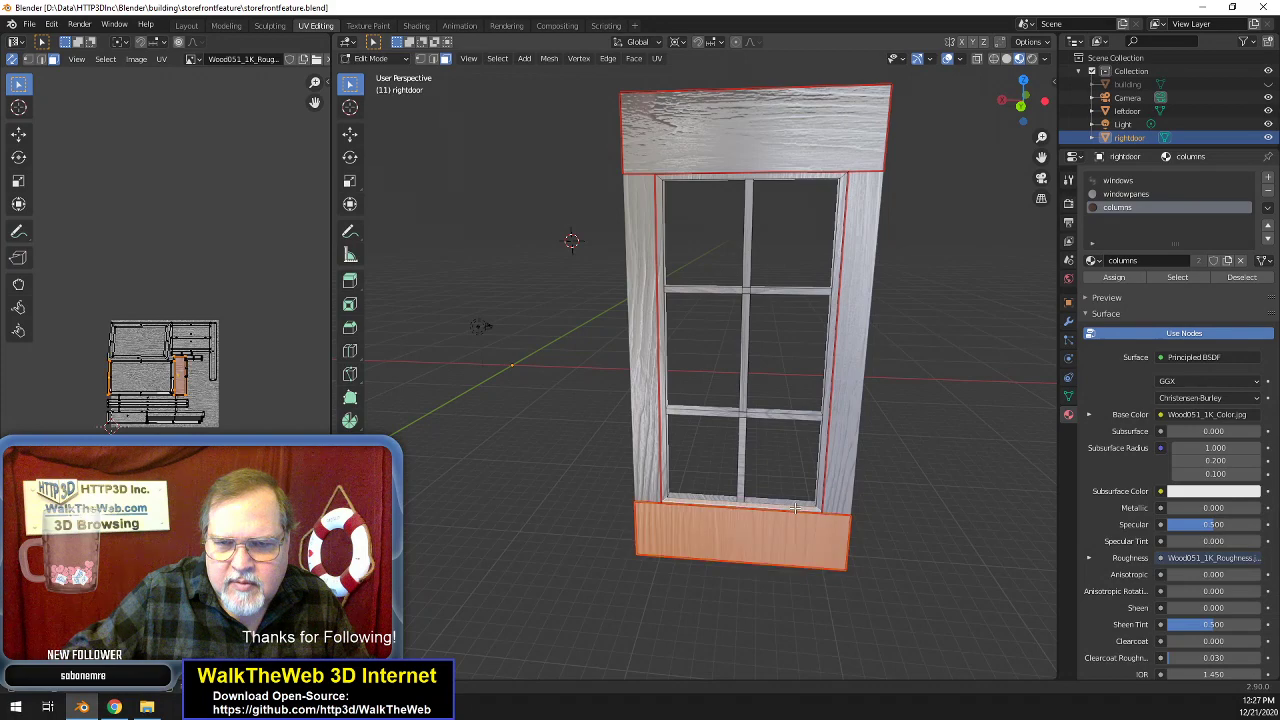
shift+click(797, 508)
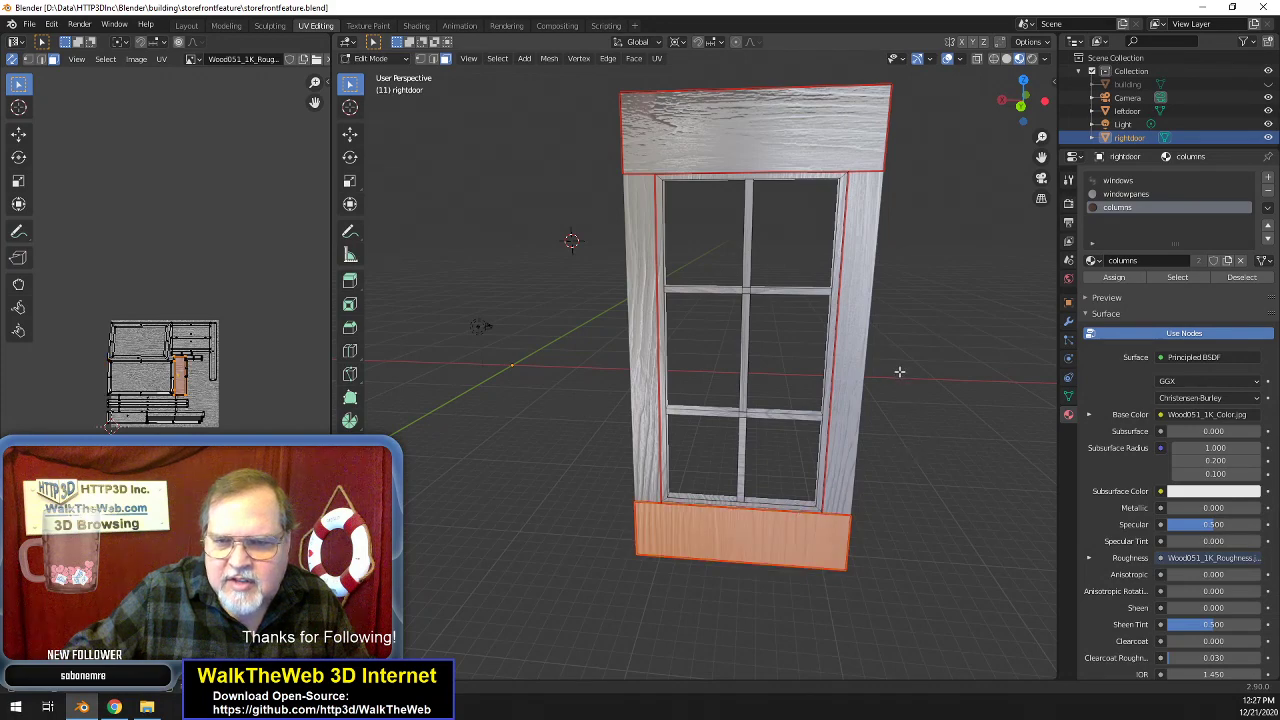
mouse_move(1016, 112)
mouse_down()
mouse_move(1046, 102)
mouse_move(1000, 114)
mouse_up()
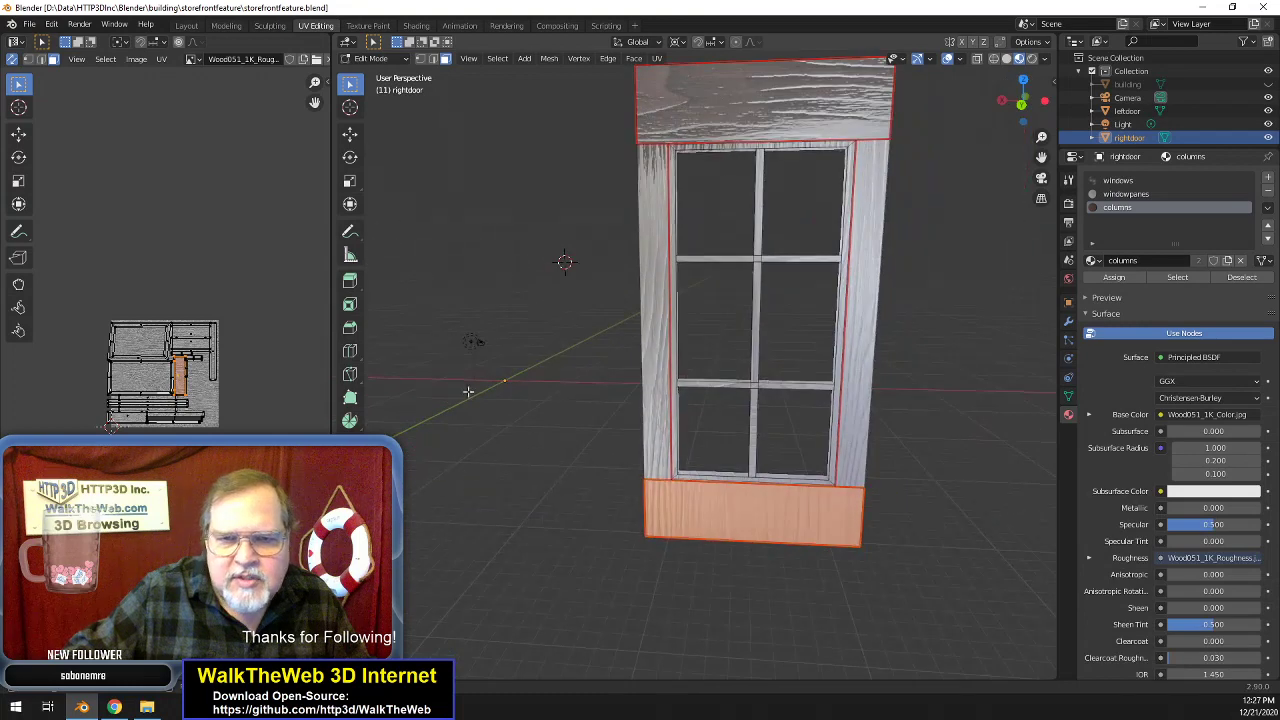
text(r90)
key(Return)
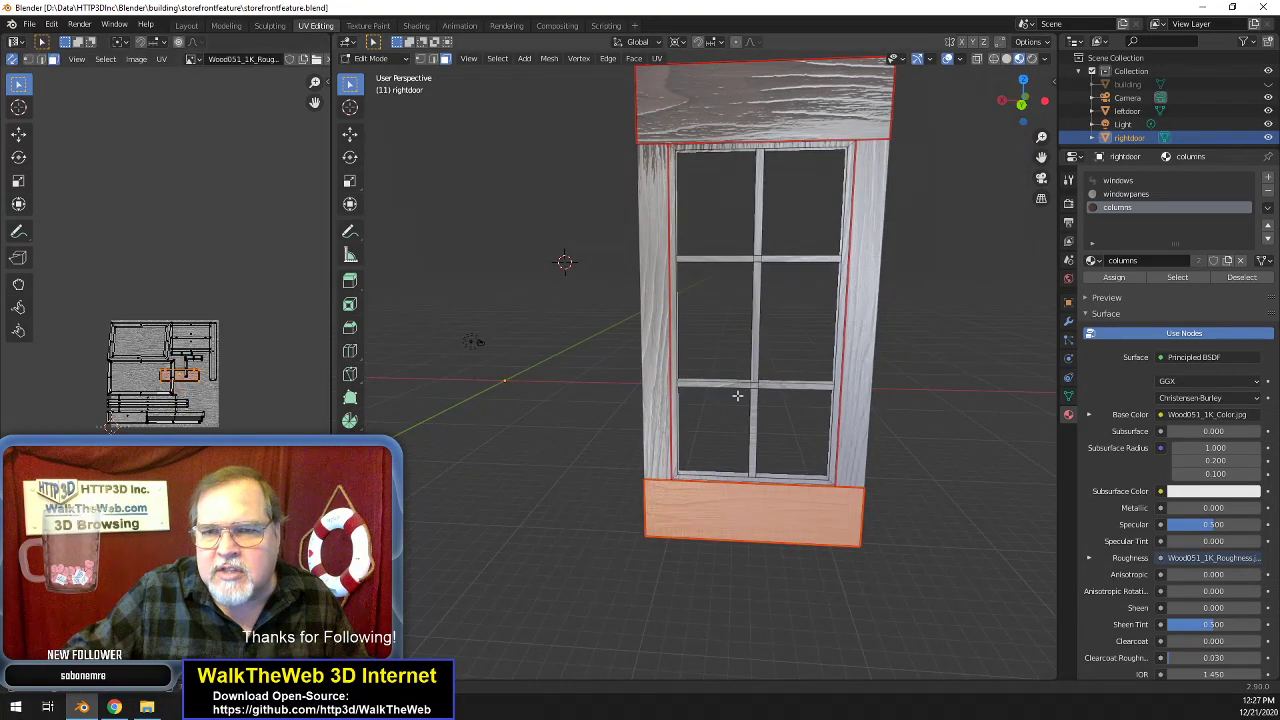
- Select all faces of the right door, scale their UVs up to about twice the size, and deselect everything
drag(1030, 100, 830, 104)
drag(1041, 157, 1265, 161)
key(KP_Decimal)
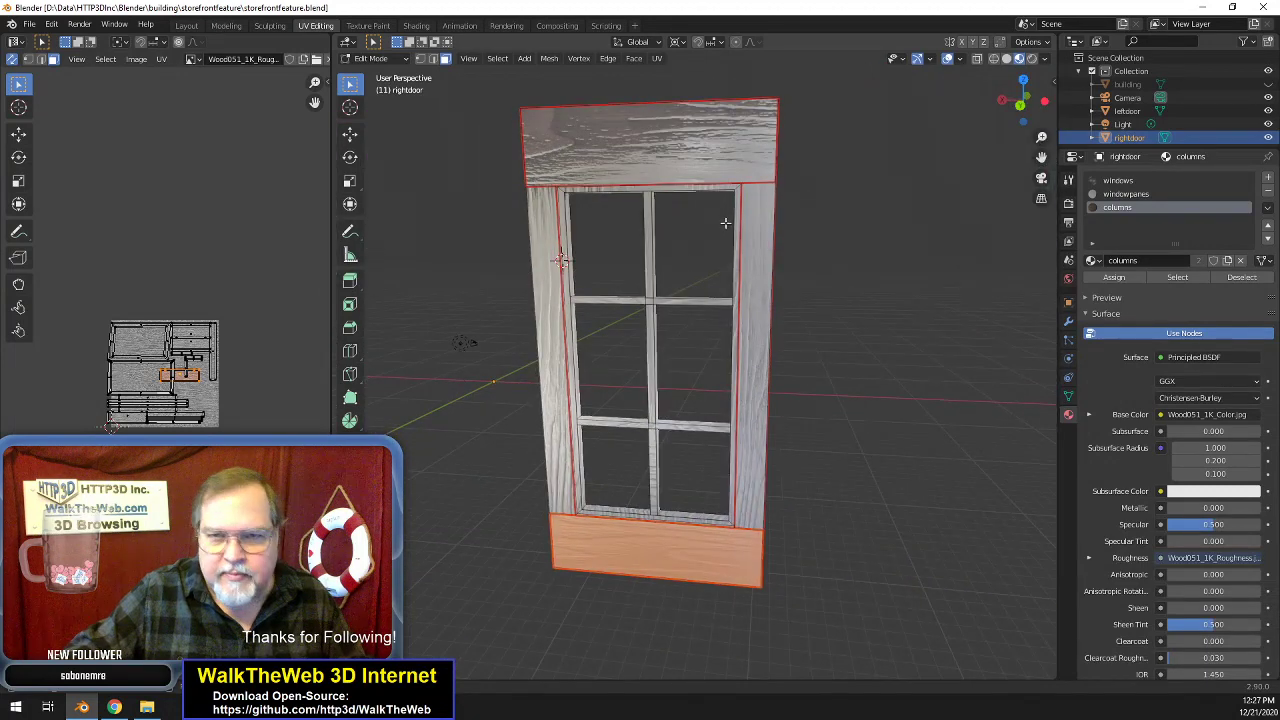
key(a)
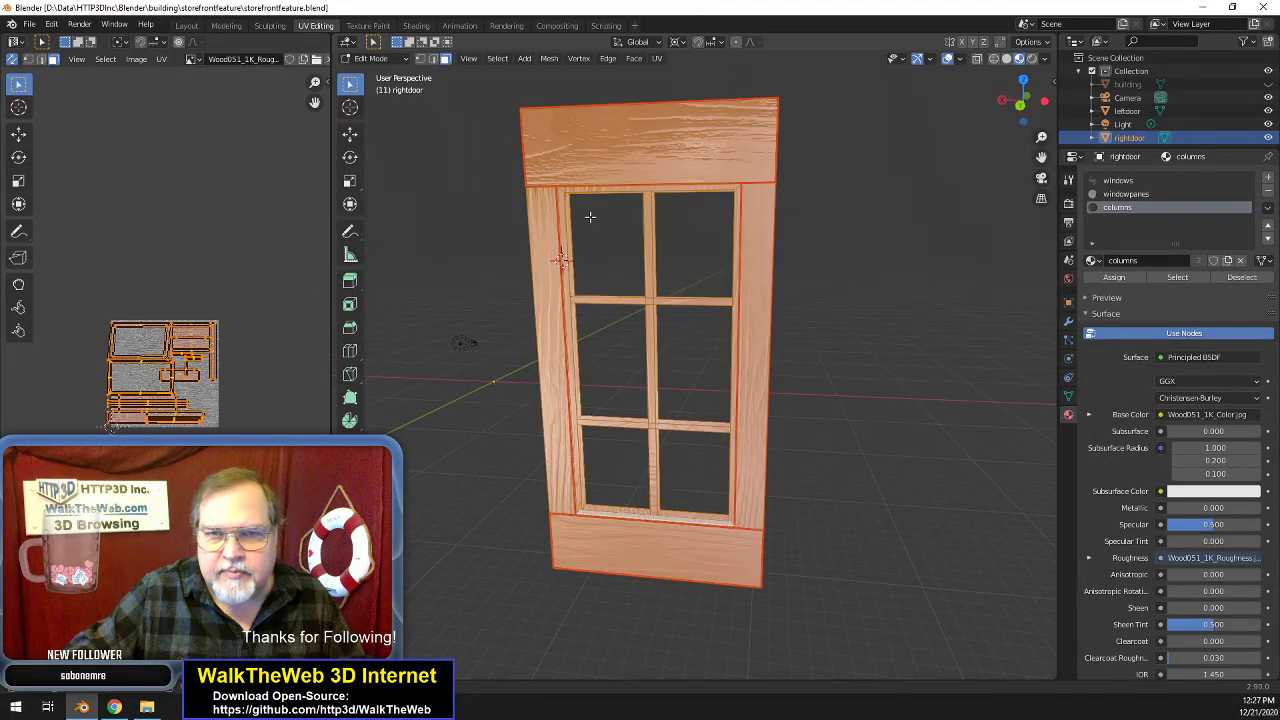
key(s)
click(216, 219)
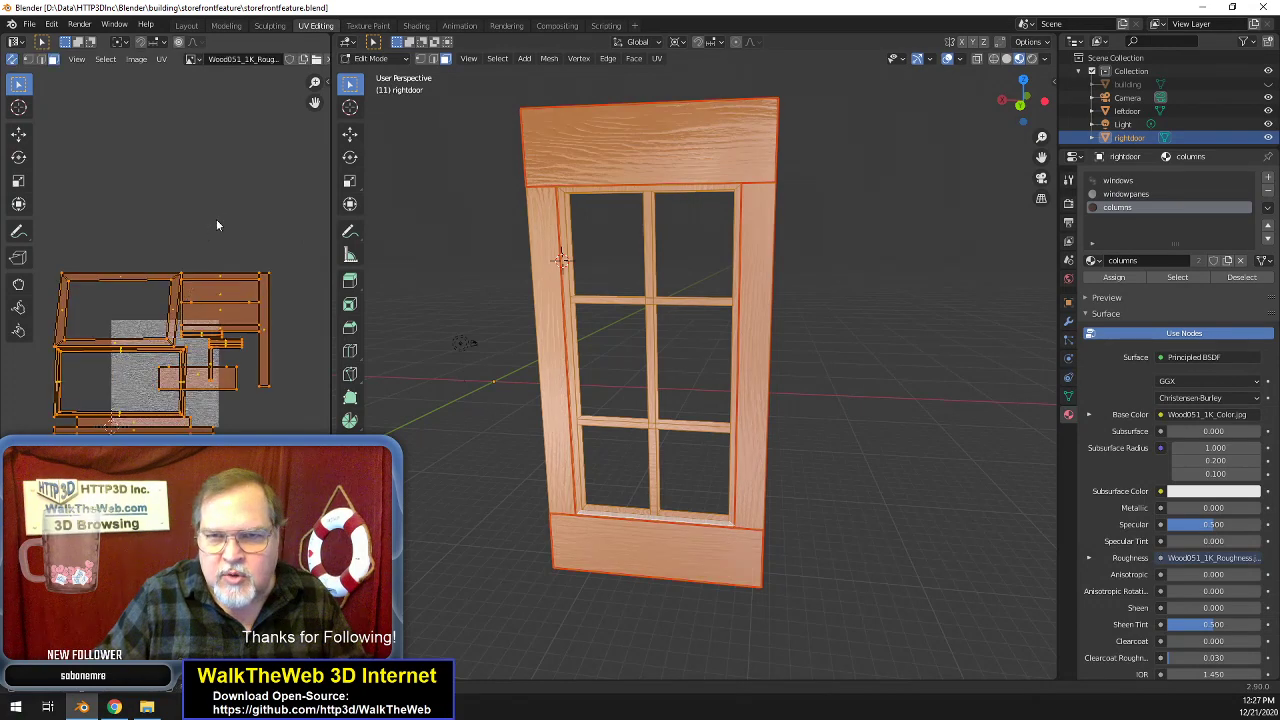
click(491, 344)
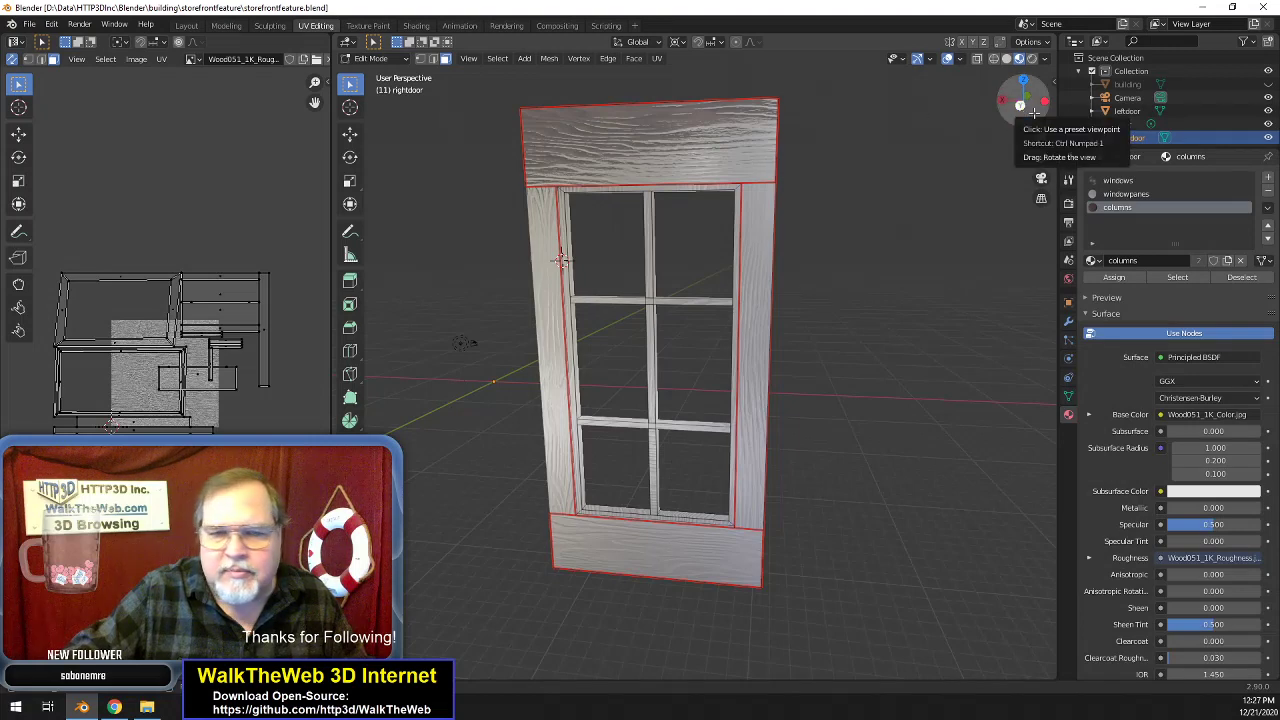
drag(1033, 110, 1018, 100)
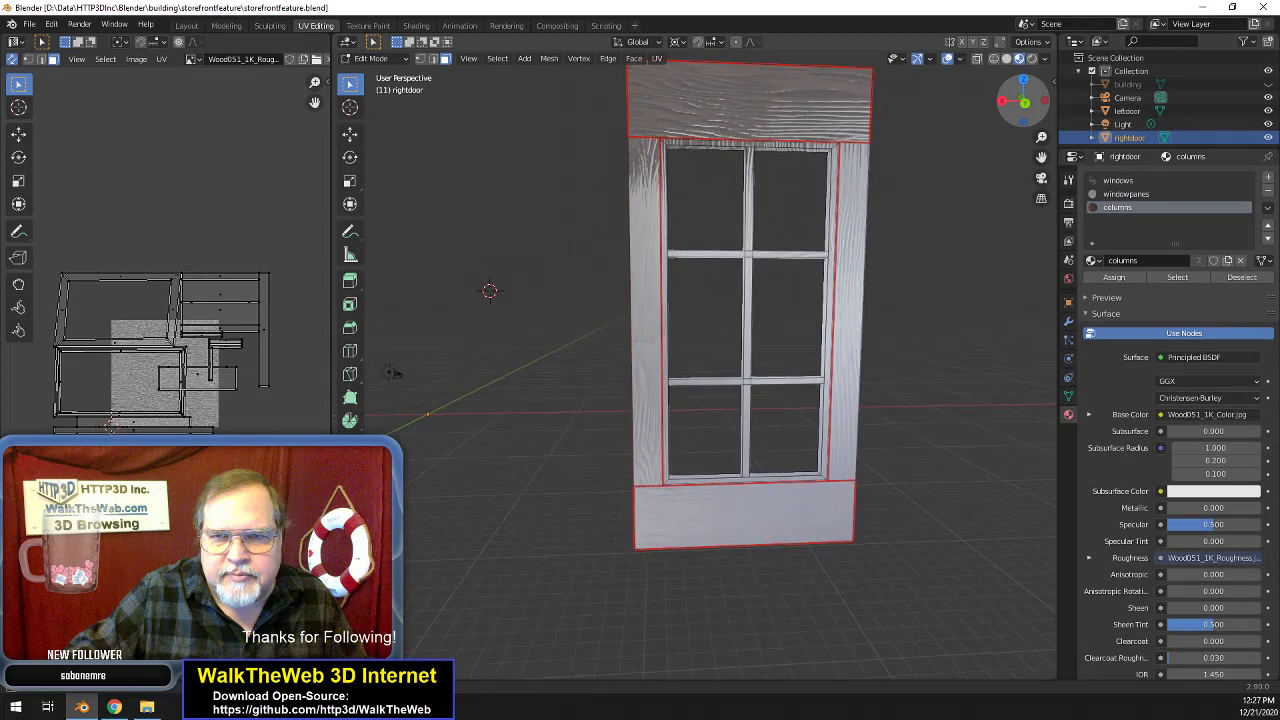
click(842, 147)
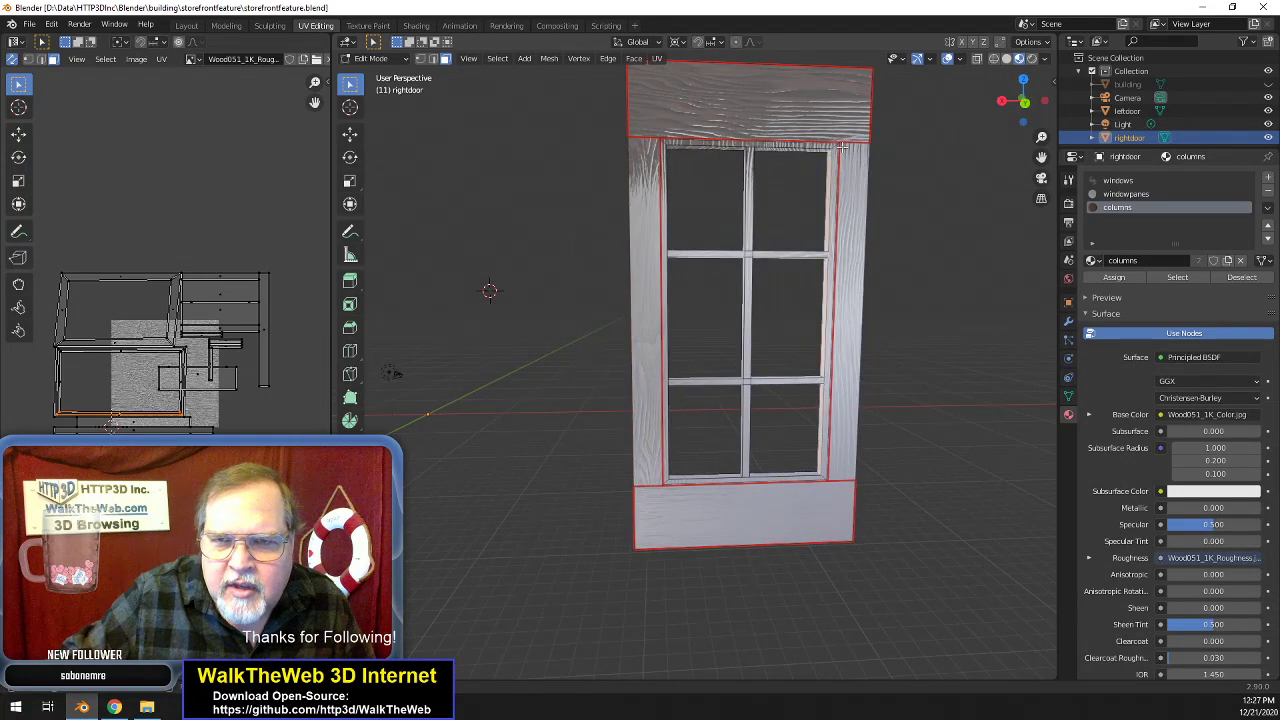
- Leave editing of the right door and open the leftdoor object's mesh for editing
drag(1041, 157, 1041, 157)
scroll(917, 250, down, 2)
scroll(917, 250, up, 2)
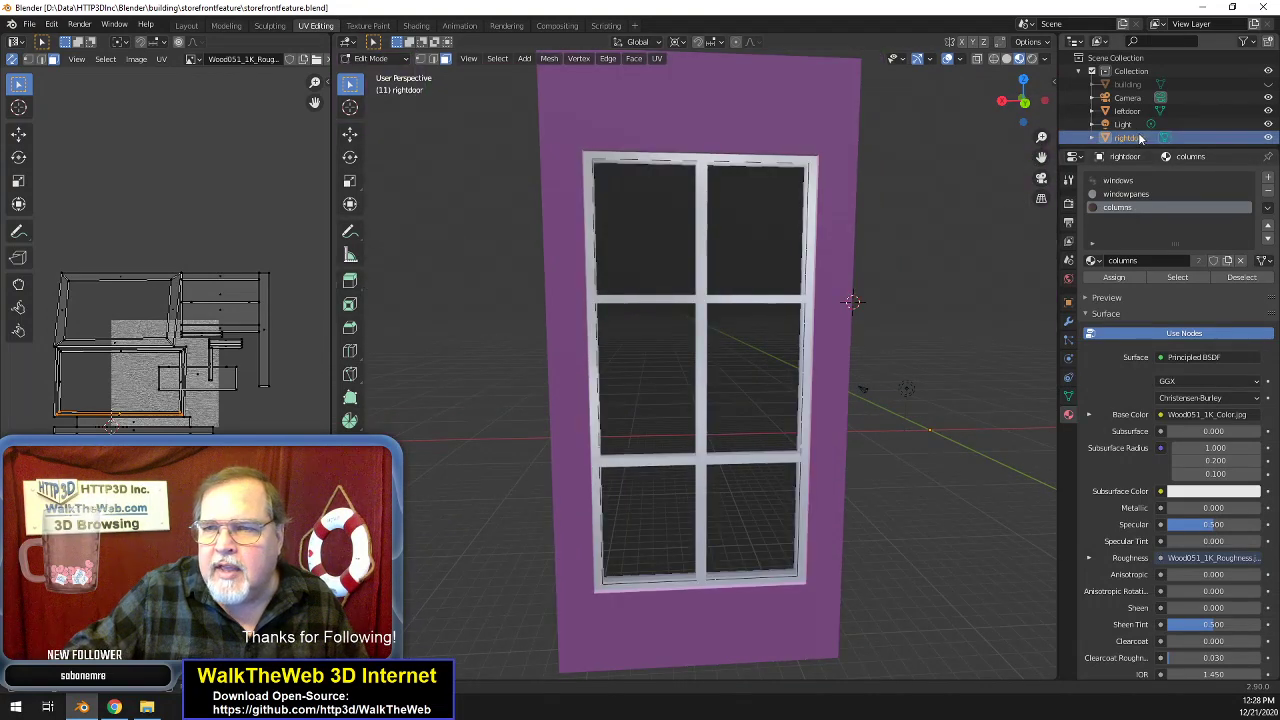
key(Tab)
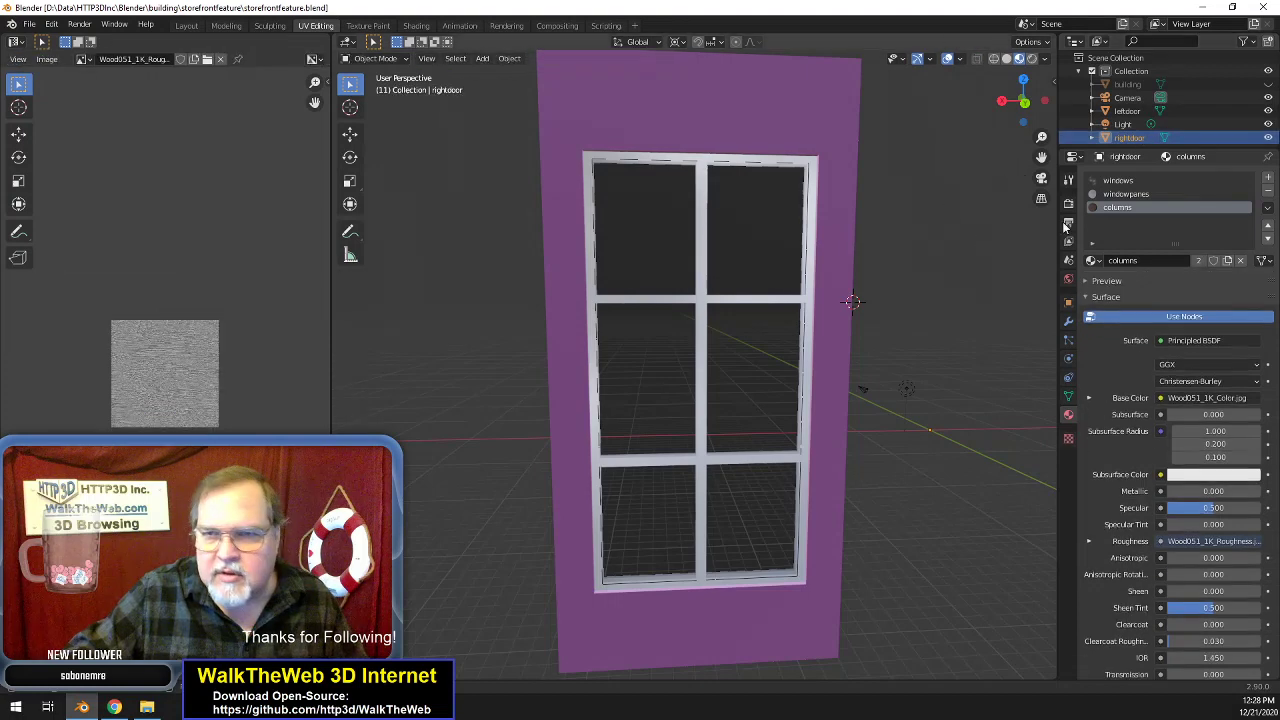
click(1138, 112)
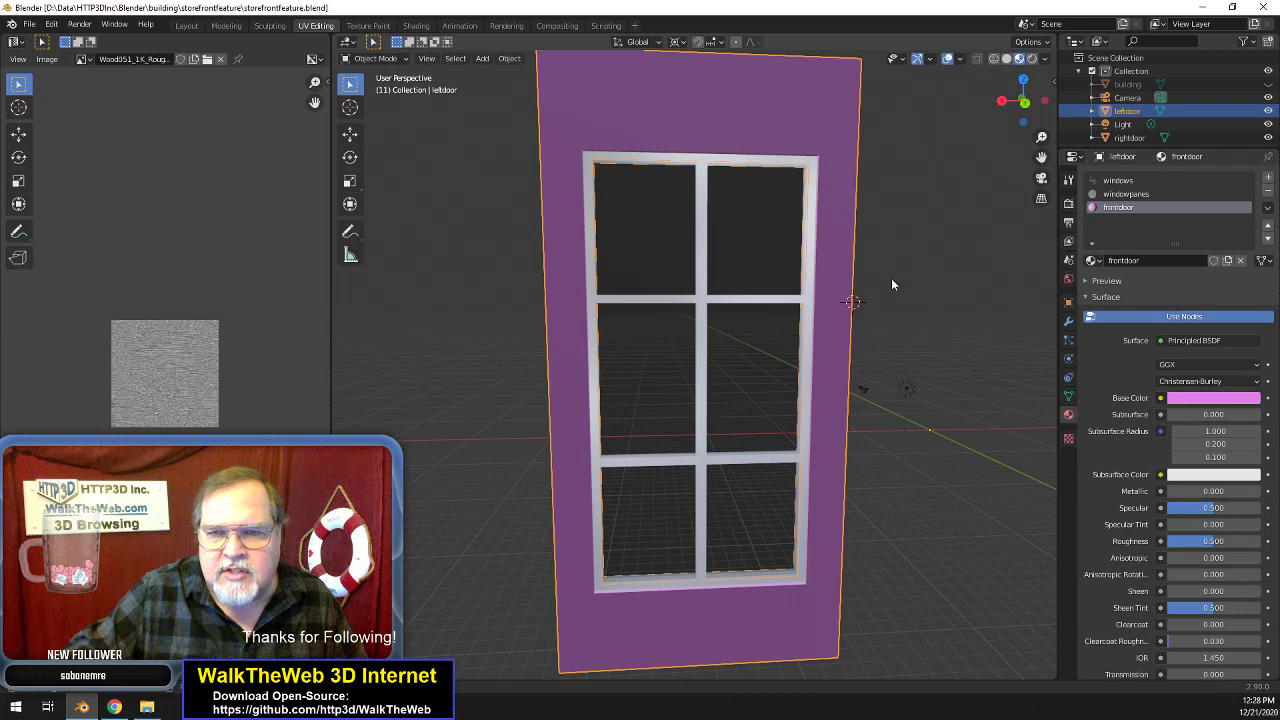
key(Tab)
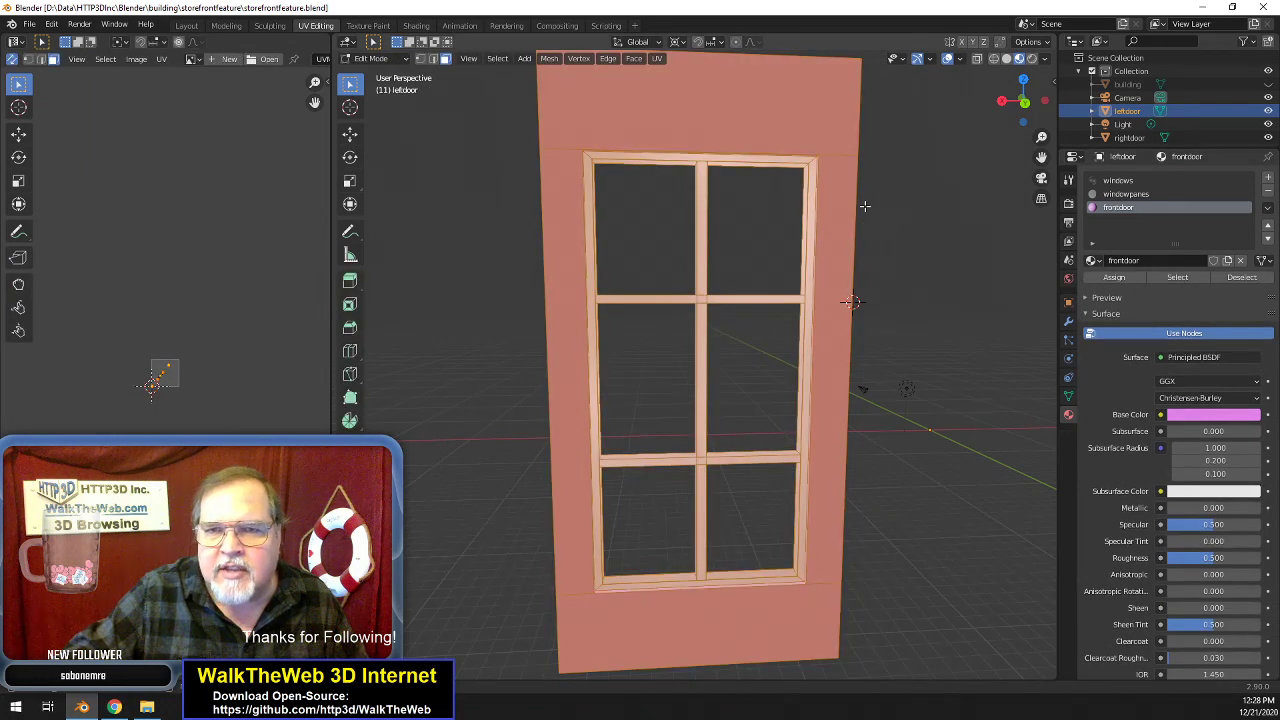
- Clear the selection and select the upper and lower panel joint edges and vertical window border edges on the left door's near face
key(alt+a)
click(433, 58)
click(762, 148)
shift+click(843, 150)
shift+click(819, 353)
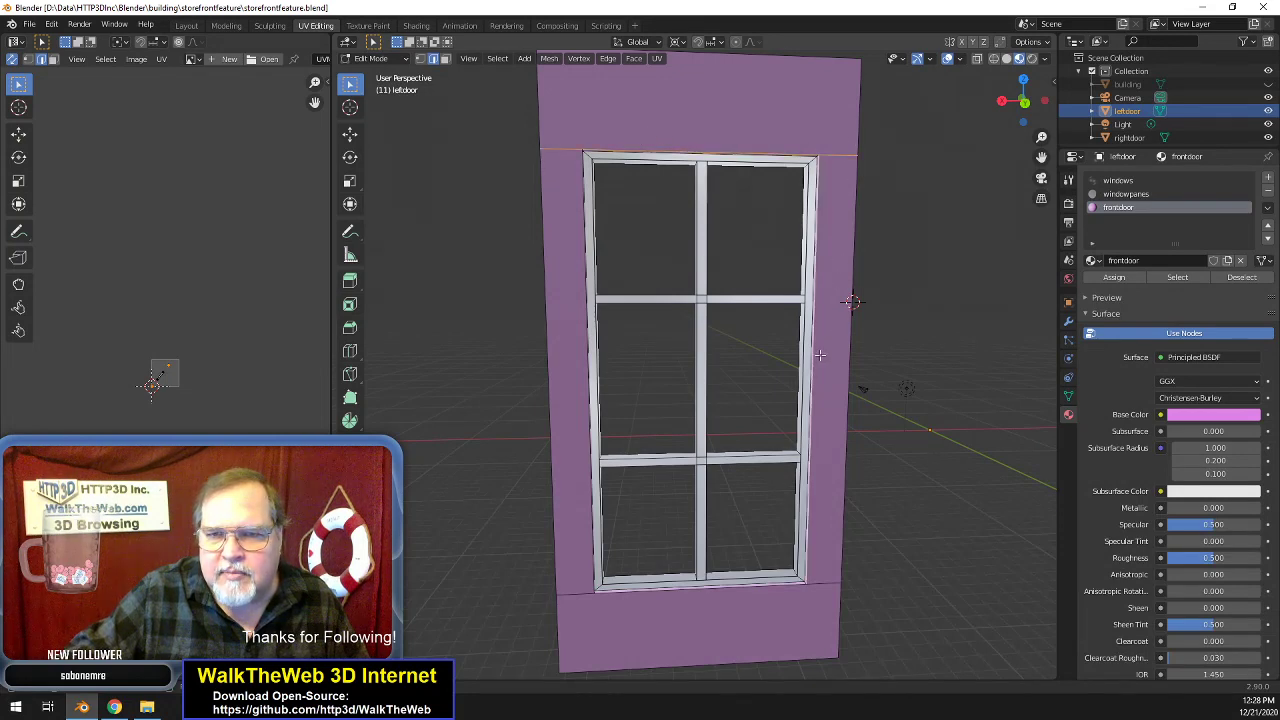
shift+click(574, 319)
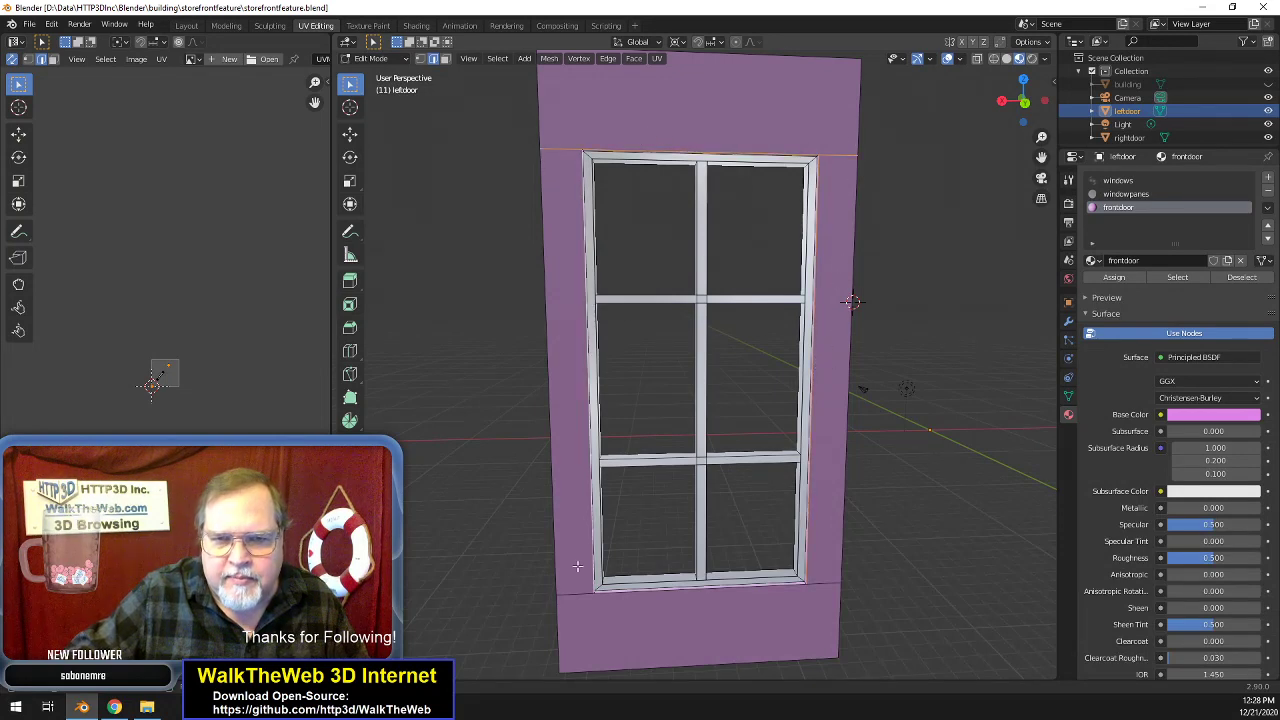
shift+click(573, 593)
shift+click(708, 604)
shift+click(823, 590)
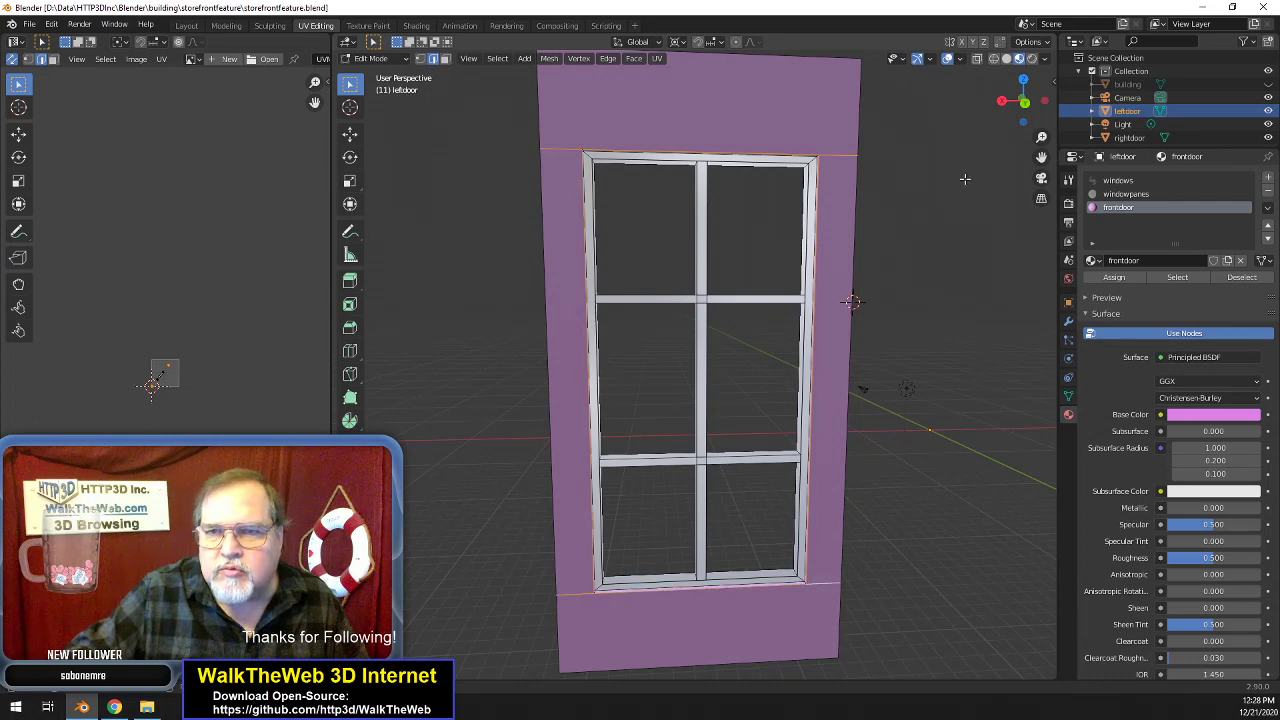
- Add the vertical side edges of the upper and lower panels on the left door's near face to the selection
shift+click(859, 109)
shift+click(586, 118)
shift+click(726, 59)
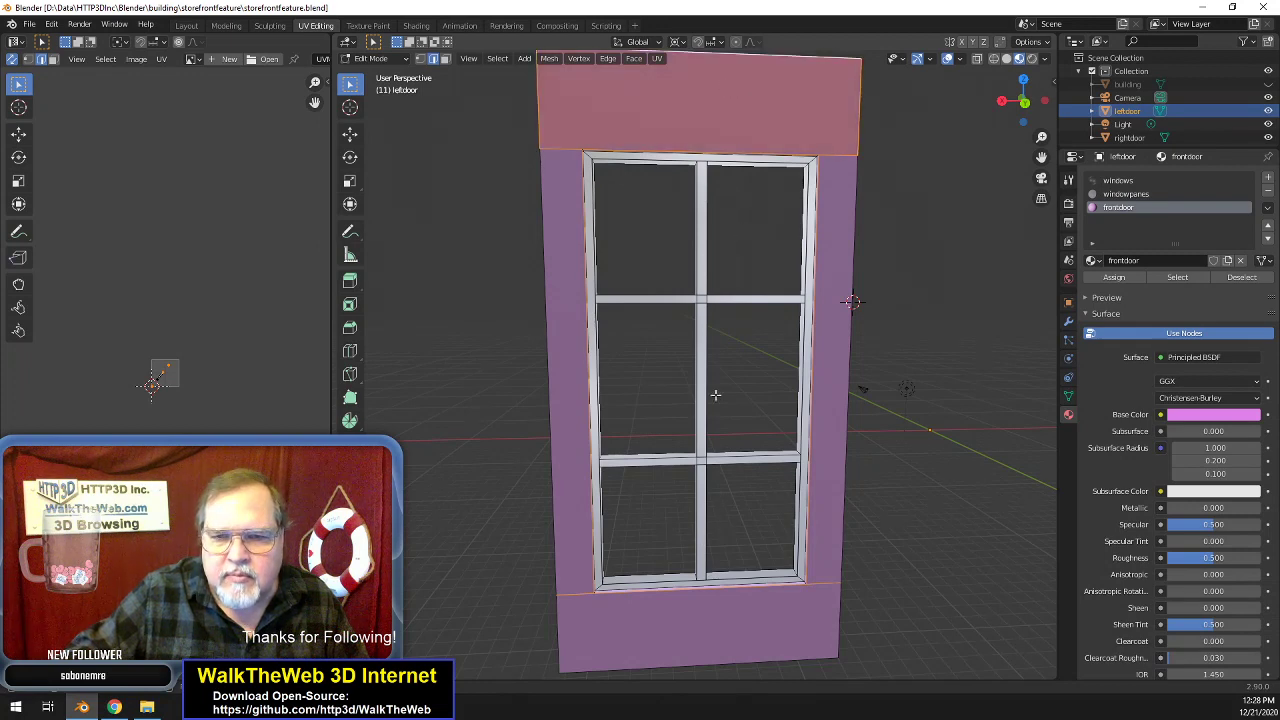
key(ctrl+z)
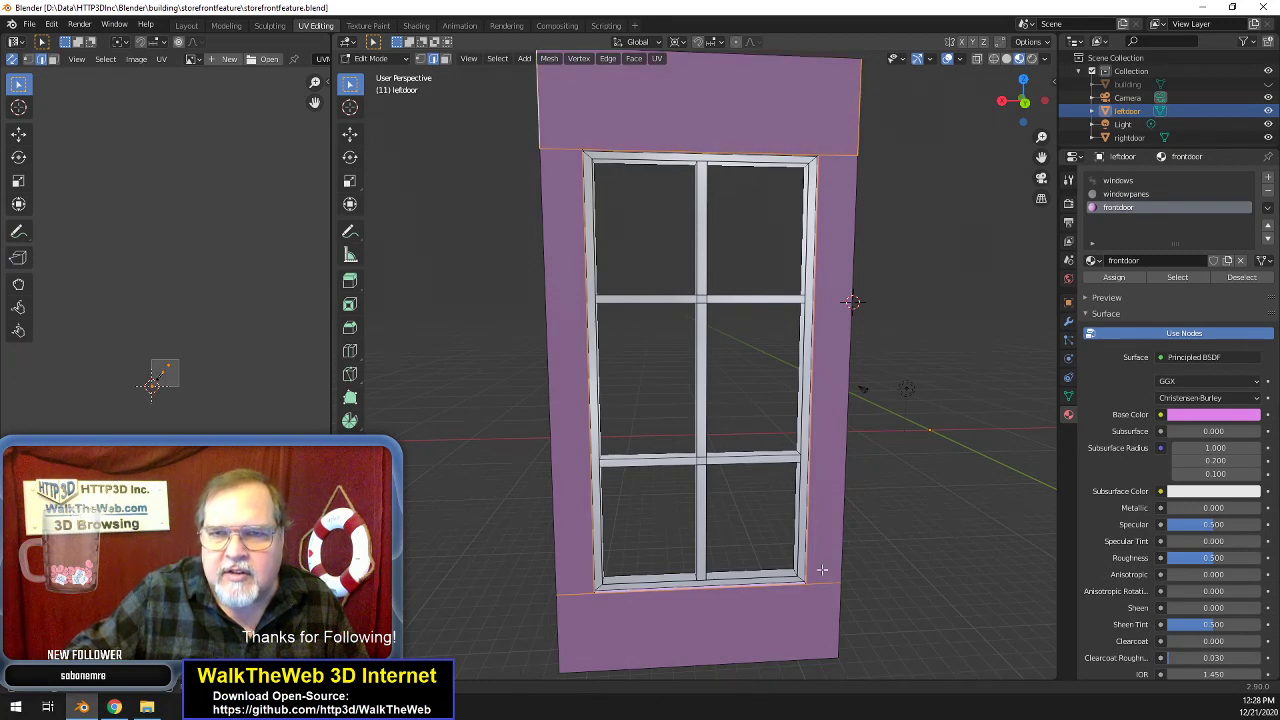
shift+click(836, 622)
shift+click(569, 631)
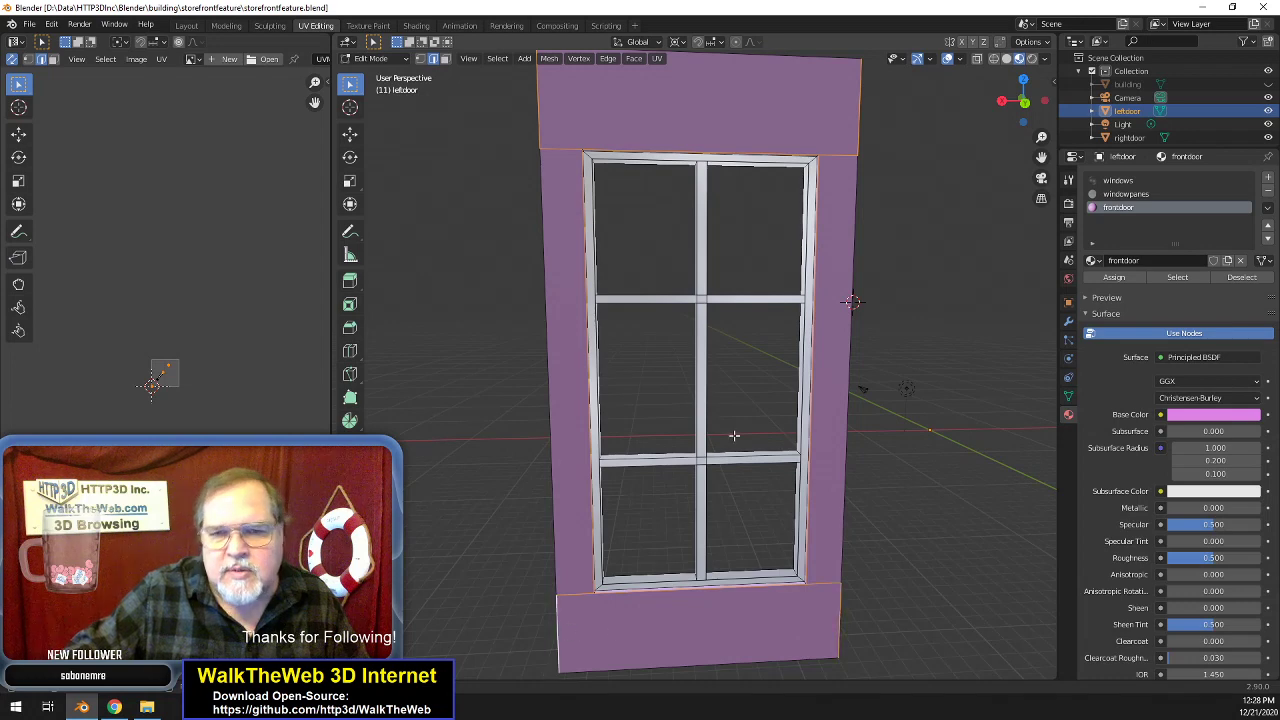
- Add the short lower corner edges and the matching panel and window border edges on the left door's other face to the selection
drag(1028, 118, 1045, 74)
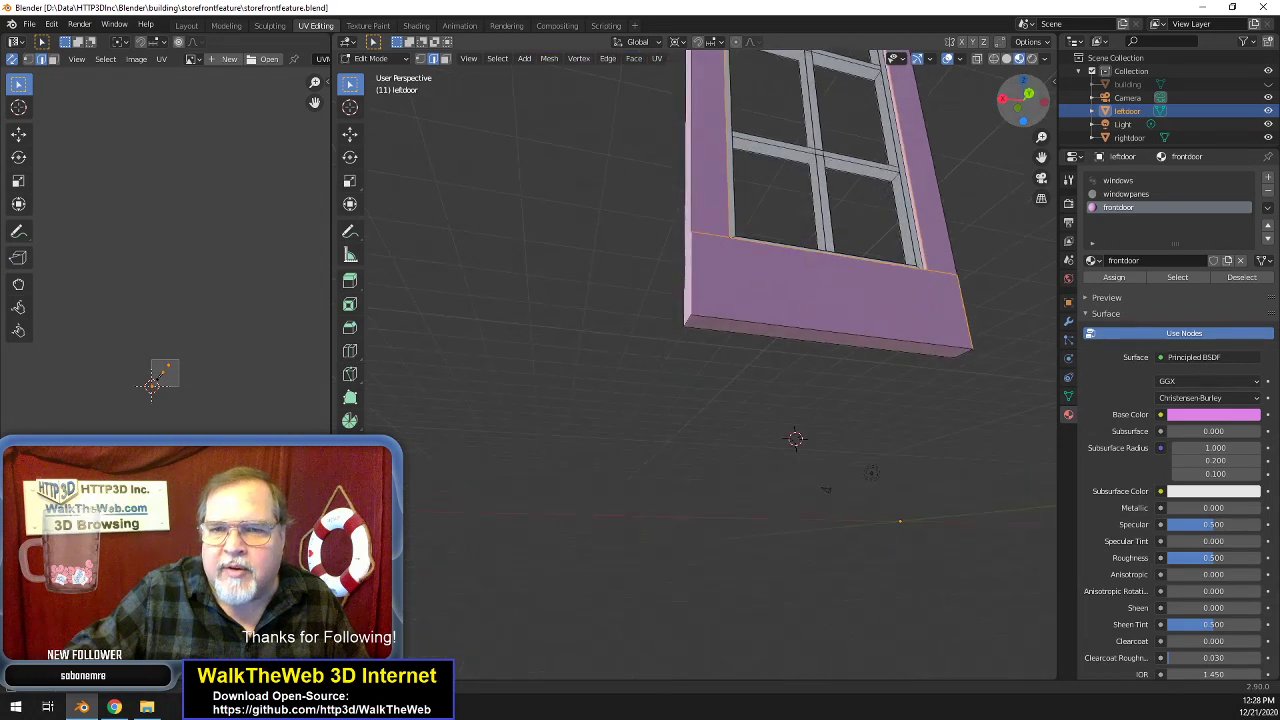
shift+click(688, 322)
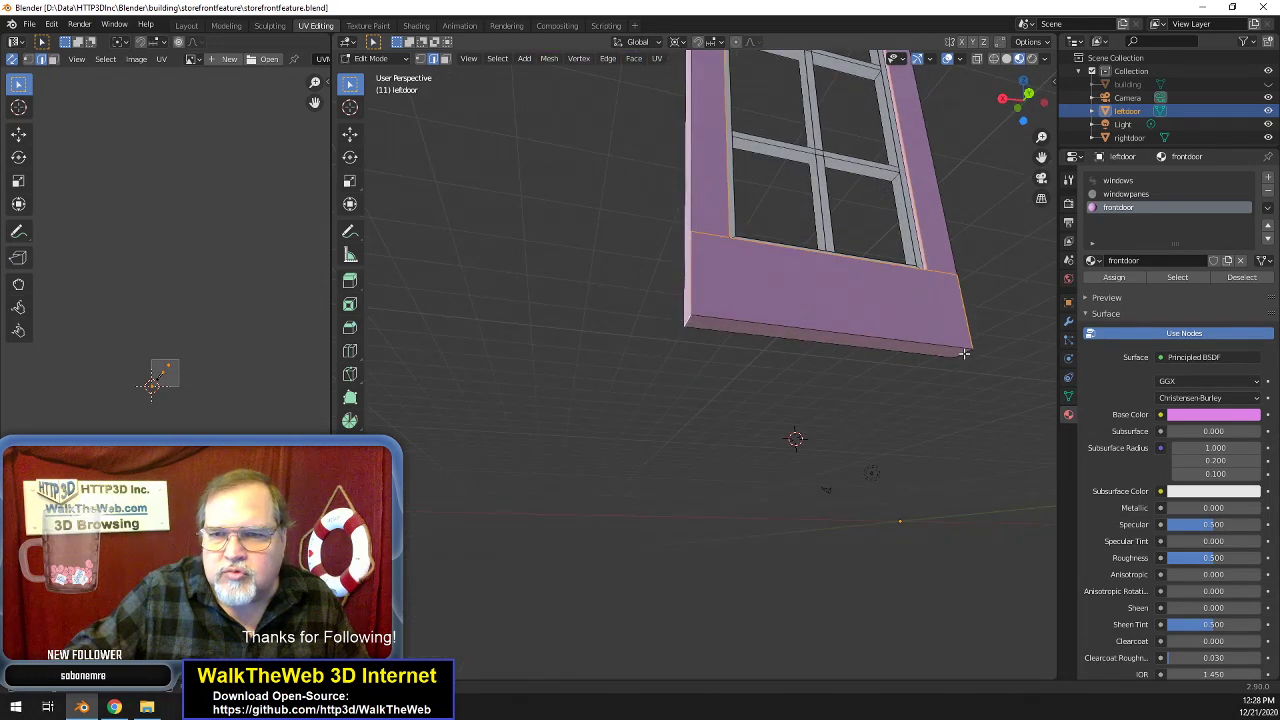
drag(1013, 125, 1022, 104)
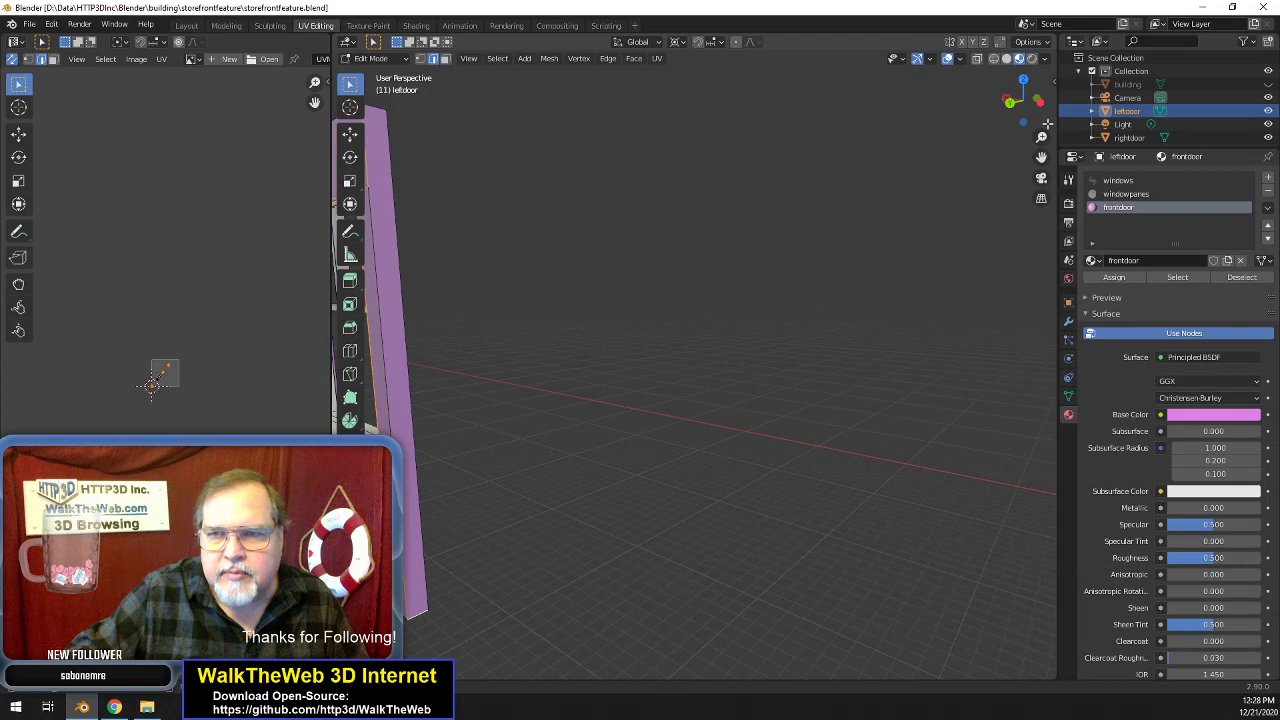
drag(1042, 157, 766, 283)
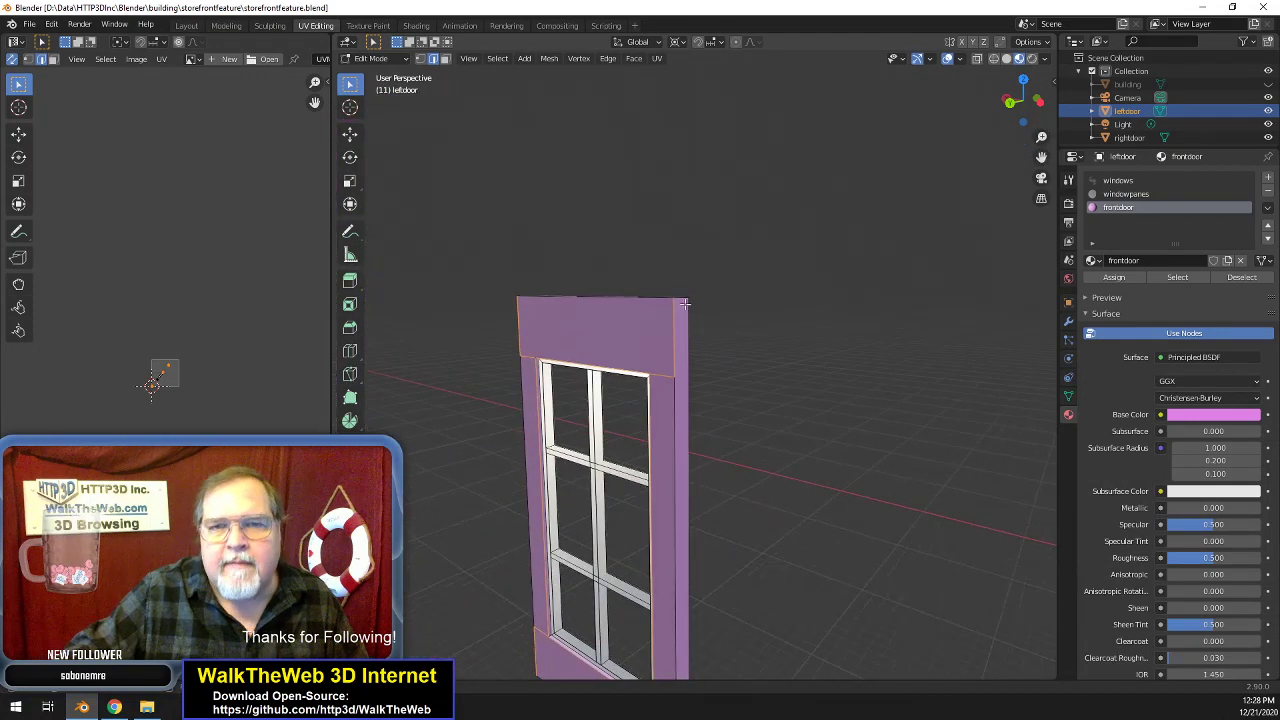
drag(1002, 121, 1012, 108)
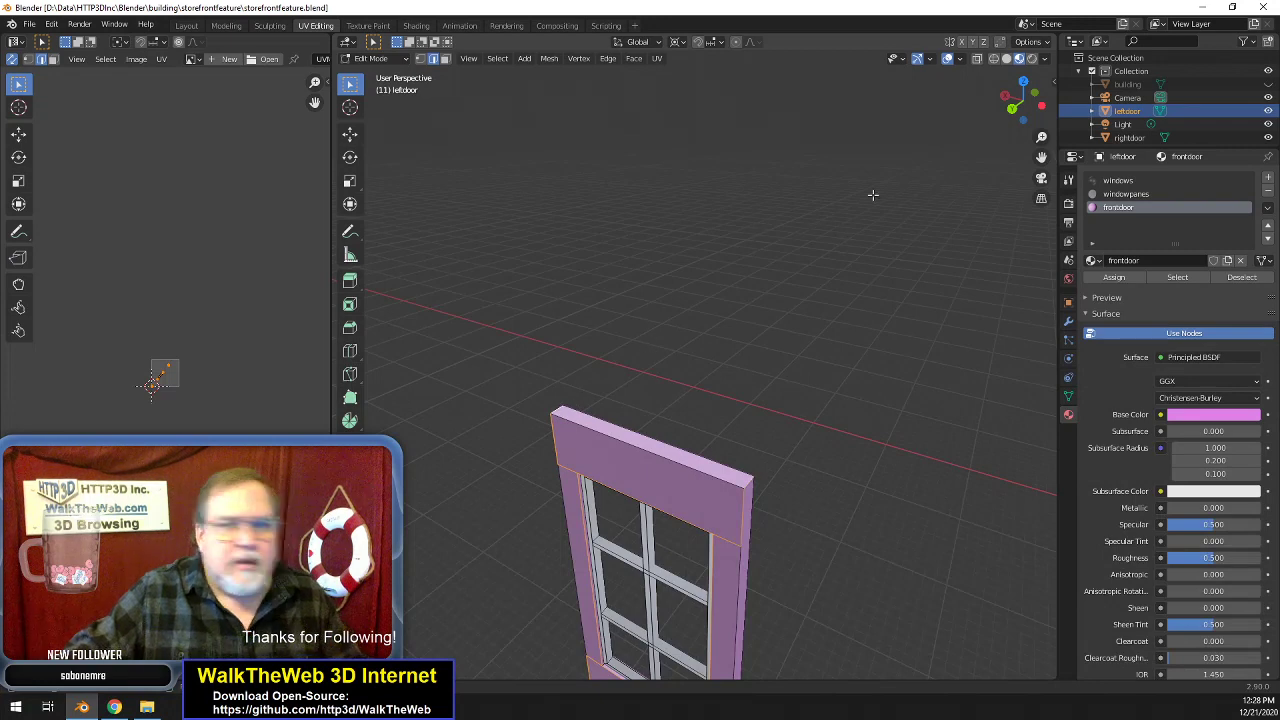
drag(1022, 103, 1022, 103)
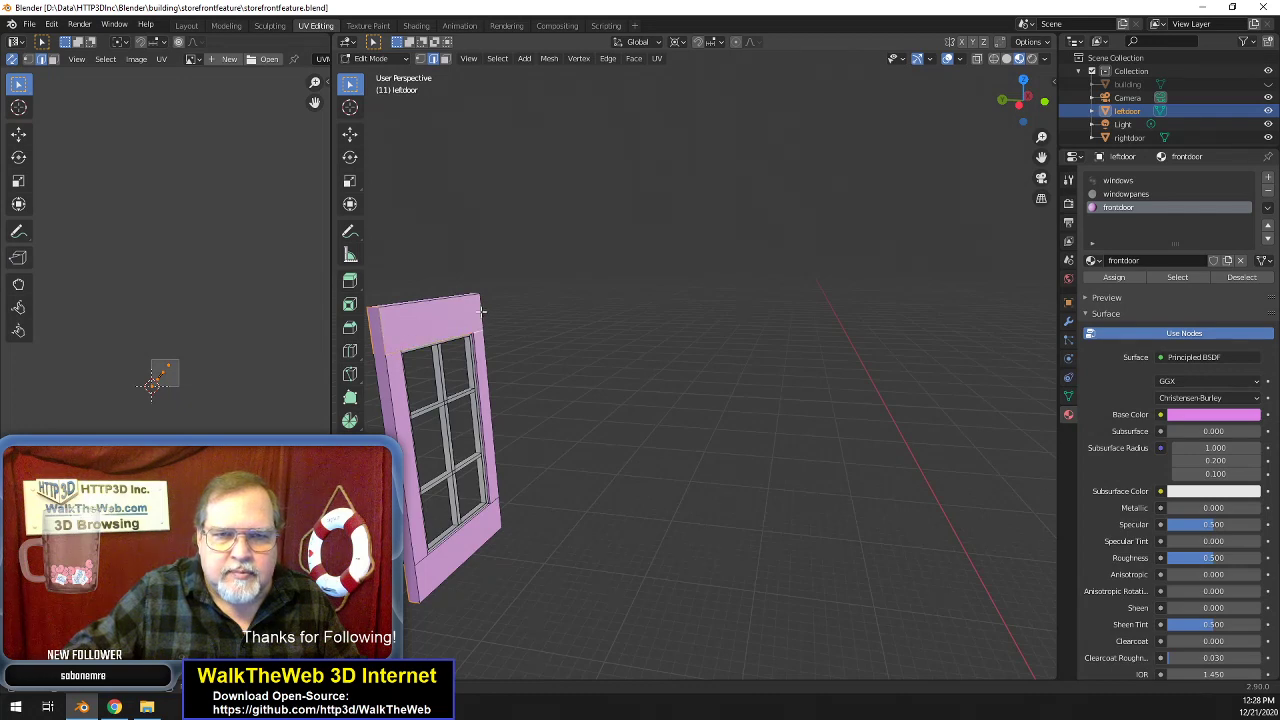
shift+click(405, 405)
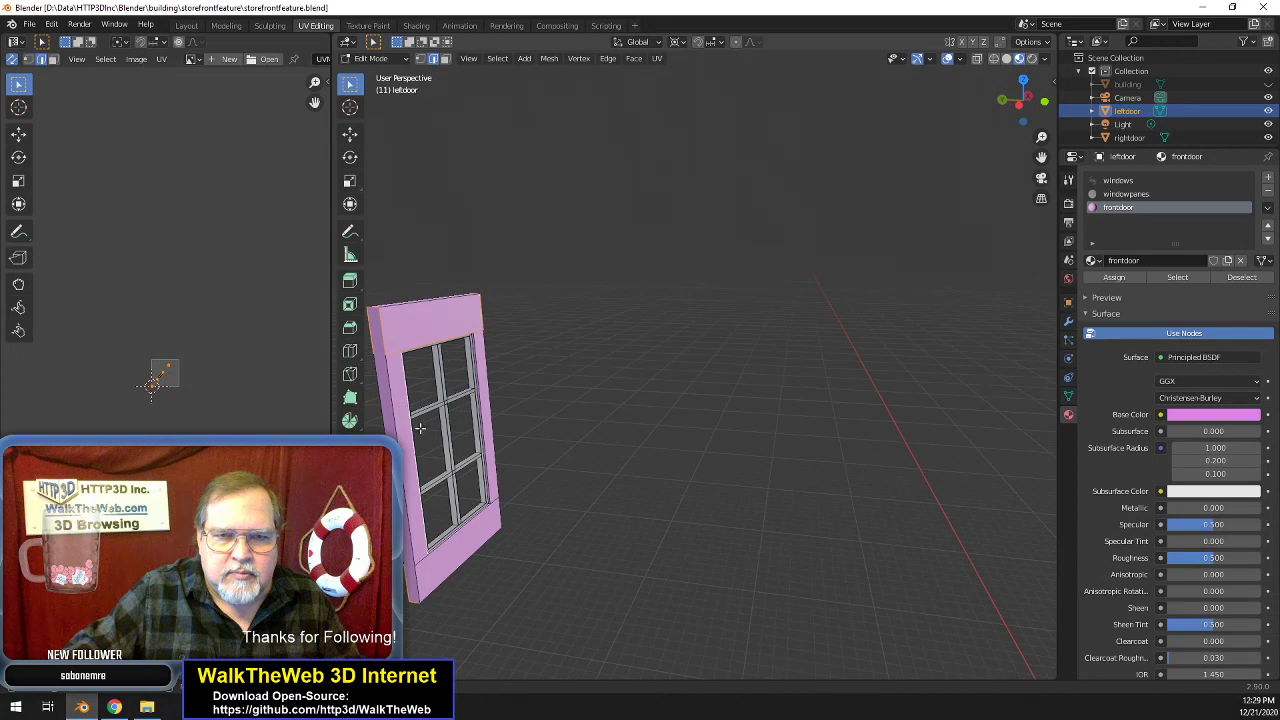
shift+click(483, 415)
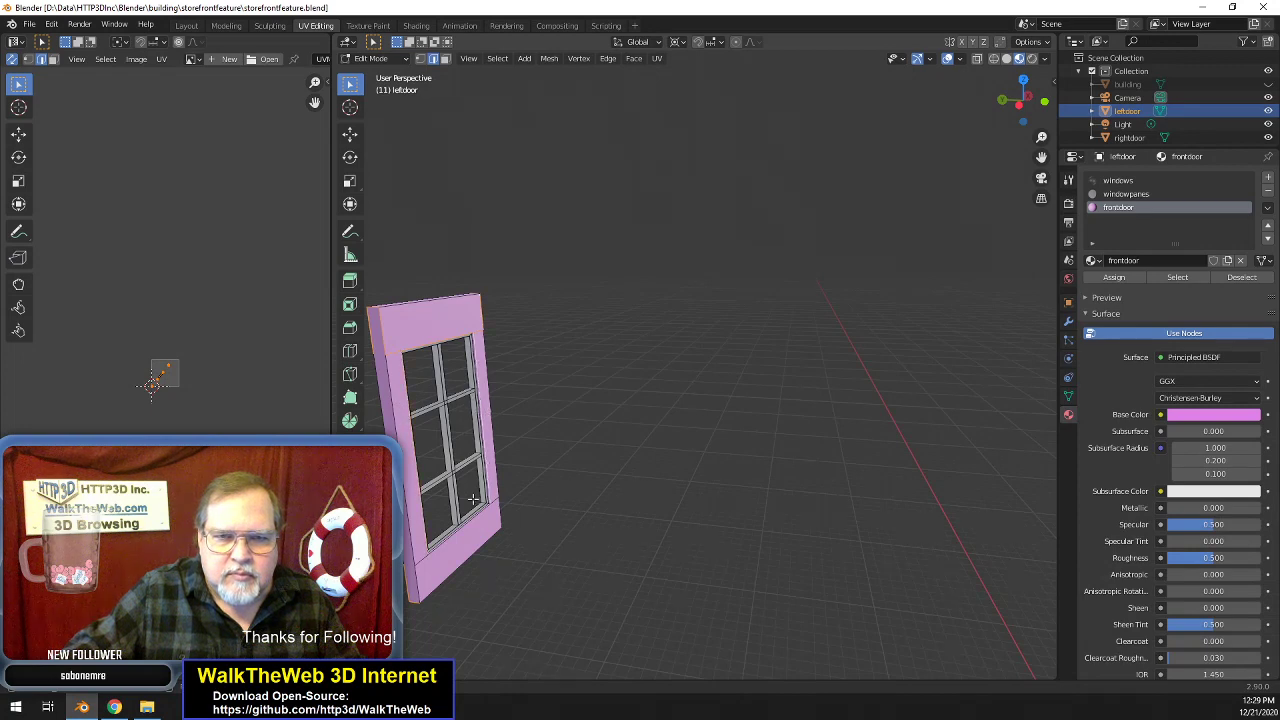
shift+click(427, 564)
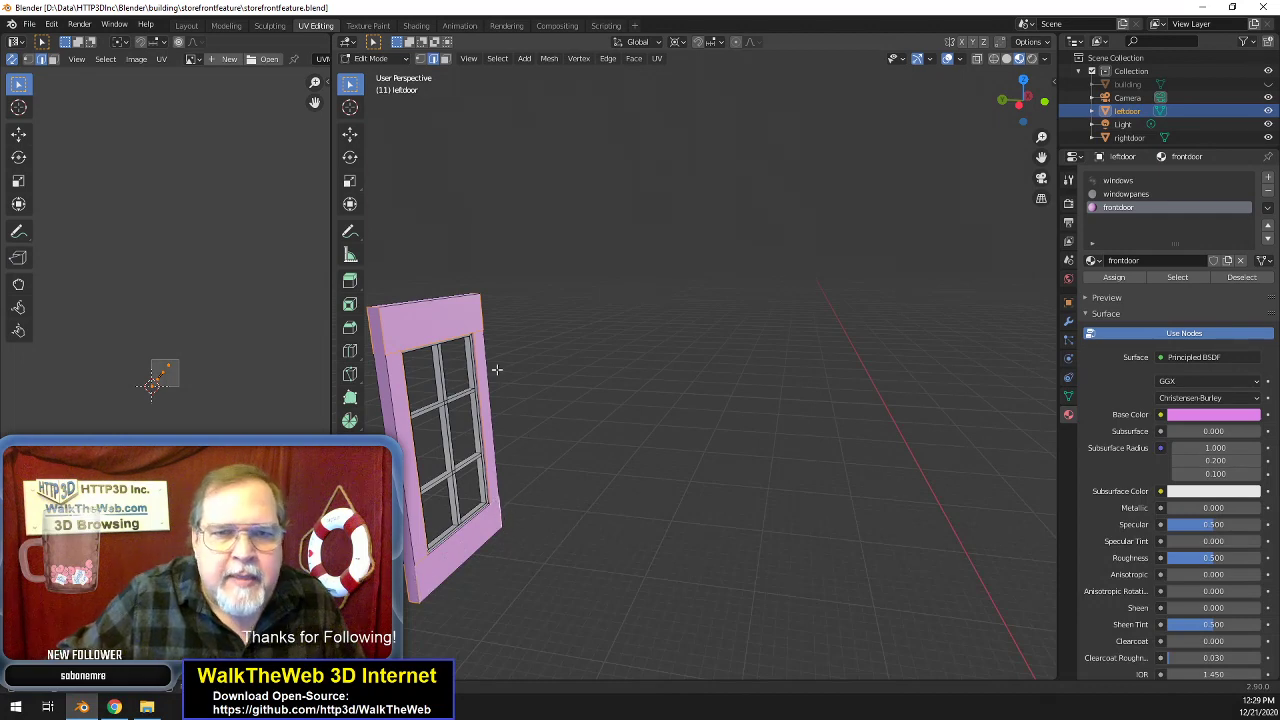
- Mark all selected edges of the left door as seams and switch to face selection
drag(1020, 100, 890, 105)
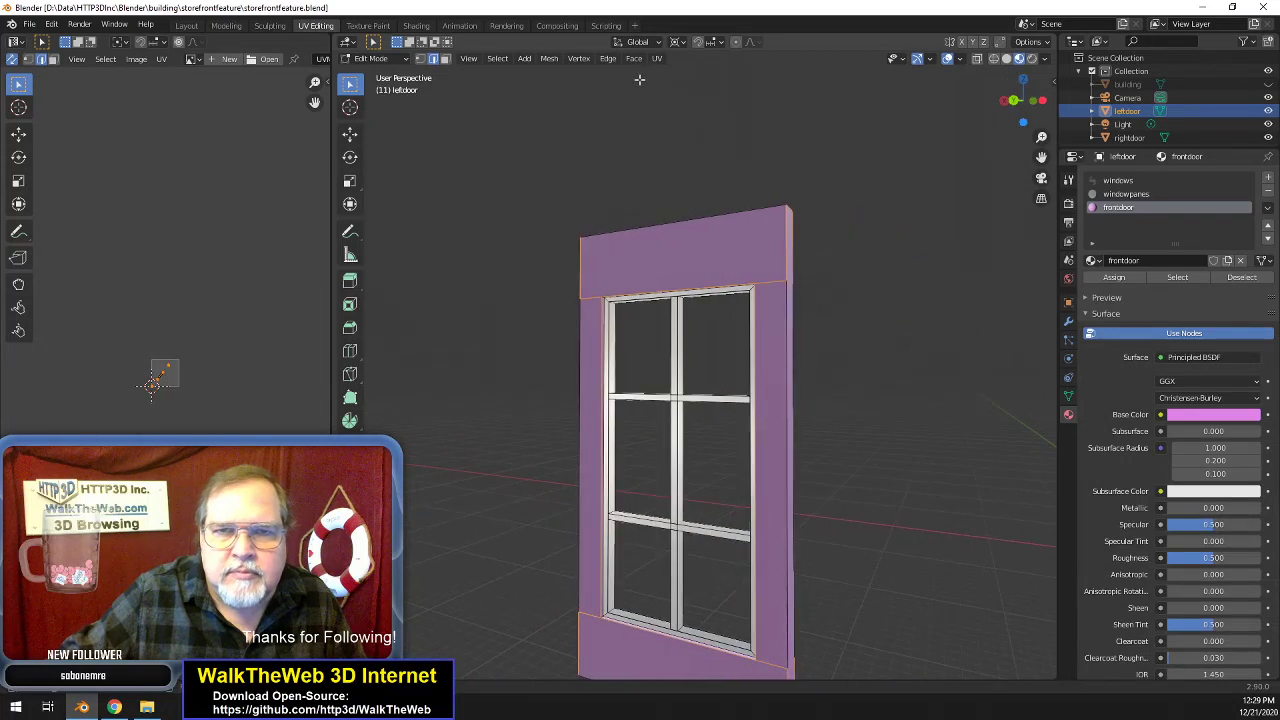
click(608, 58)
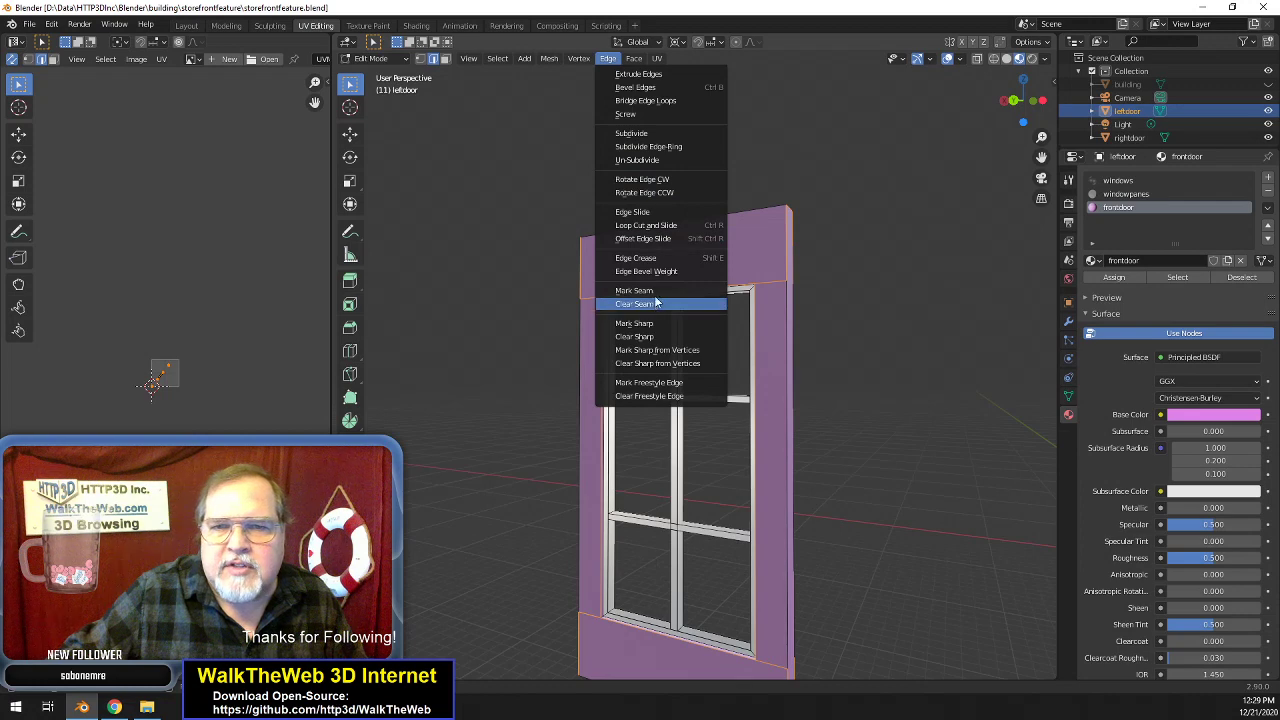
click(652, 290)
click(446, 58)
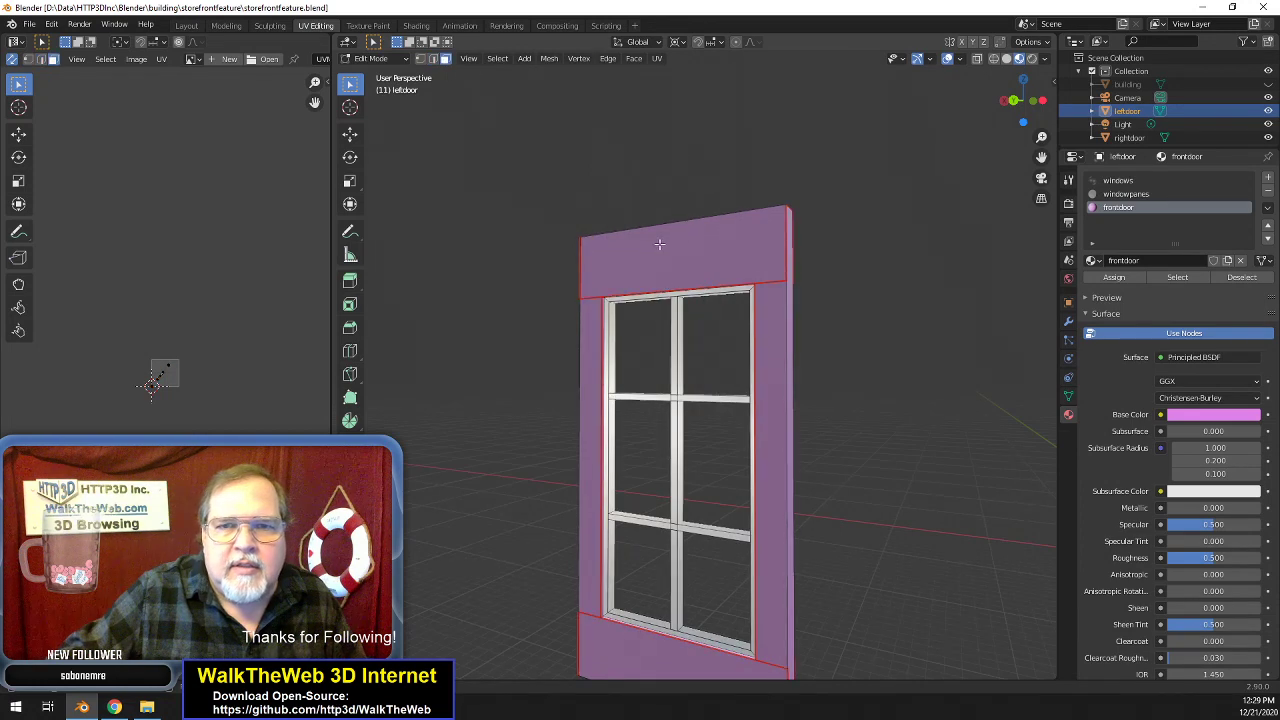
- Unwrap all faces of the left door and scale up its UV islands
key(a)
click(655, 58)
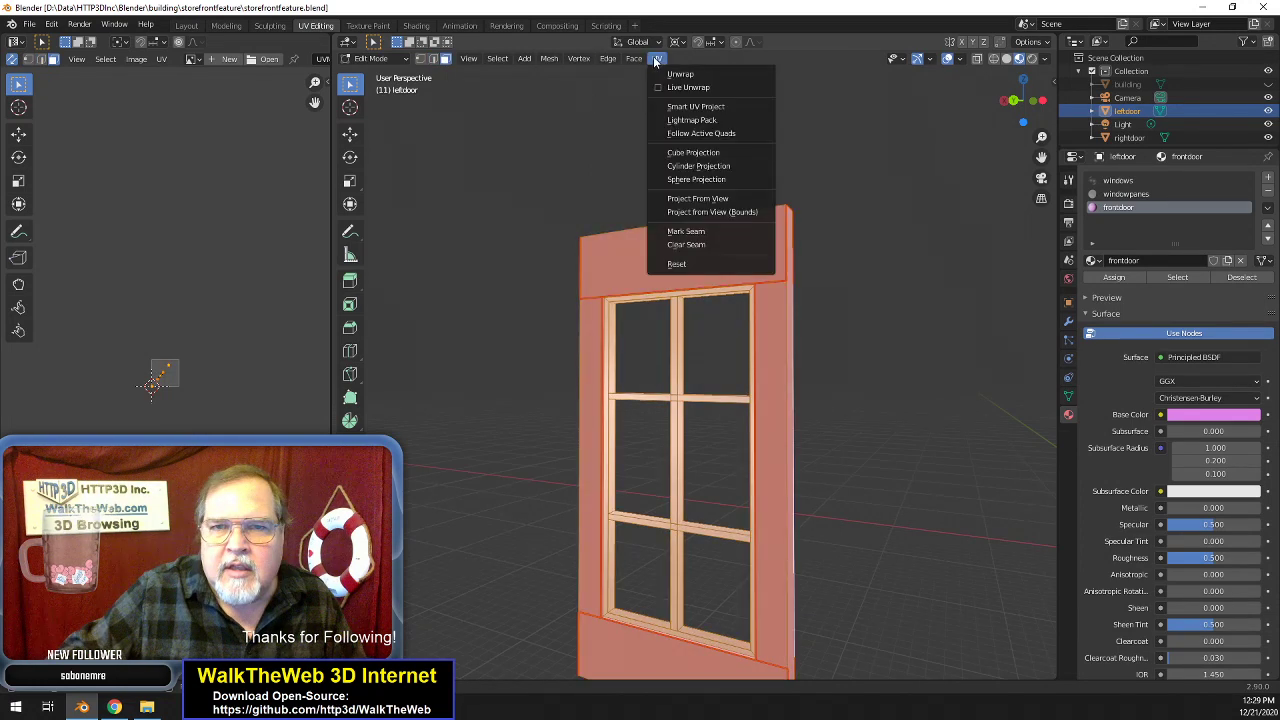
click(670, 86)
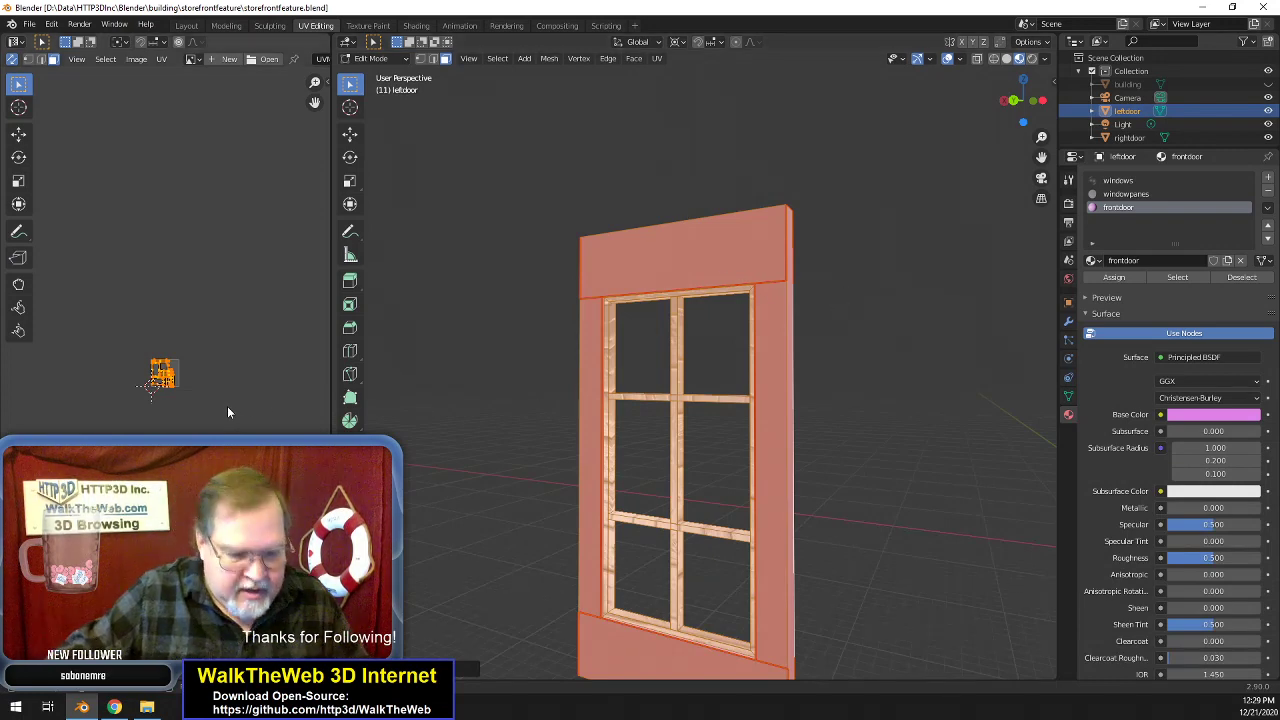
key(s)
click(178, 402)
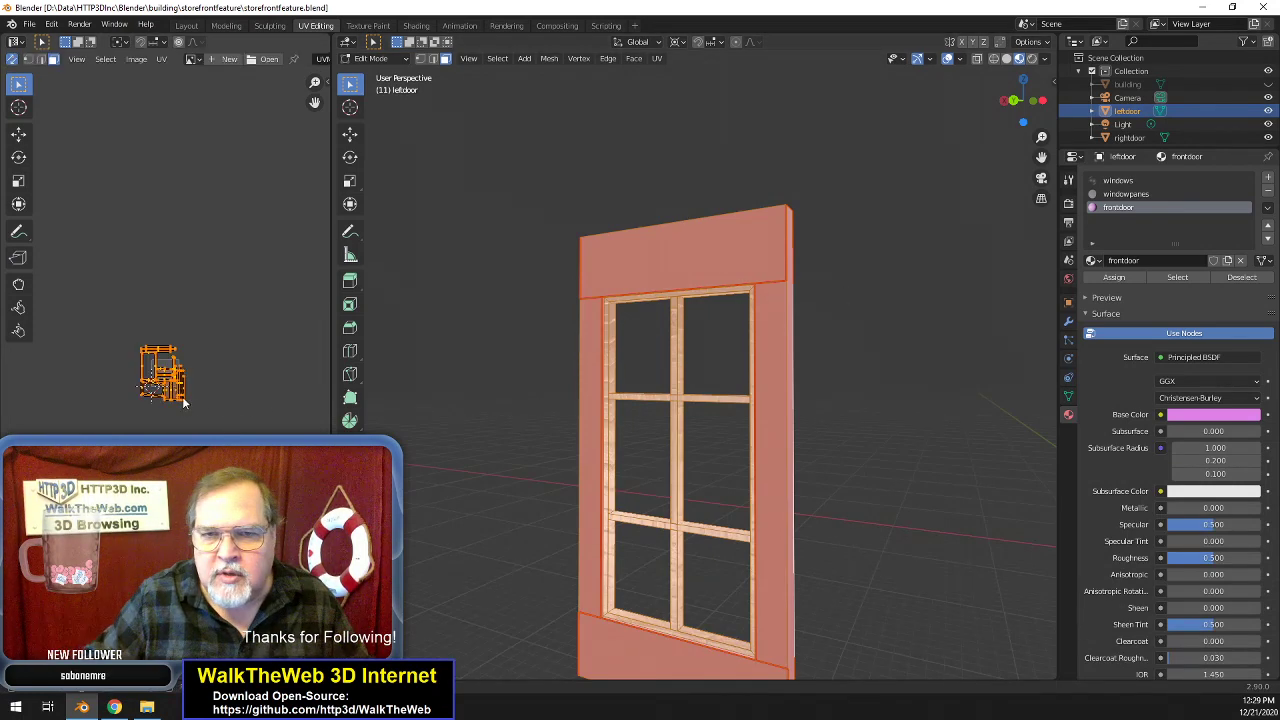
click(848, 401)
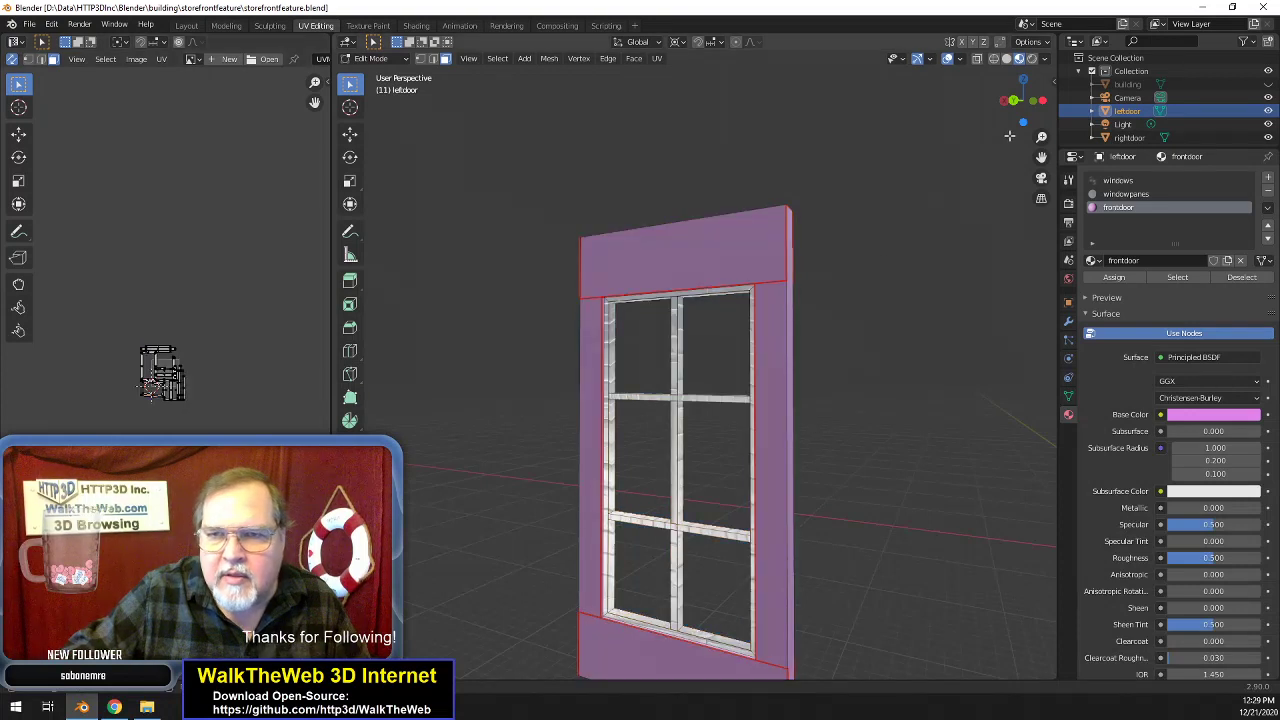
- Select the whole left door and replace the frontdoor material in its slot with the columns material
drag(1024, 118, 1068, 118)
middle_drag(942, 356, 887, 331)
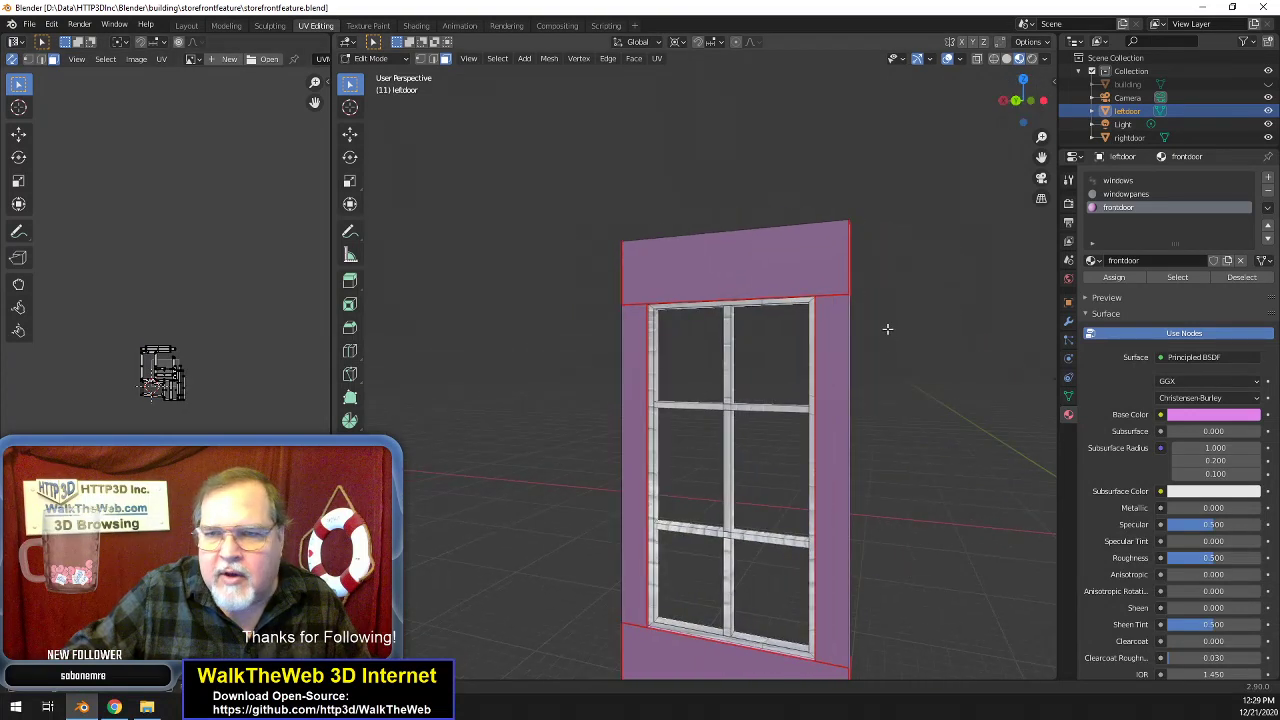
key(z)
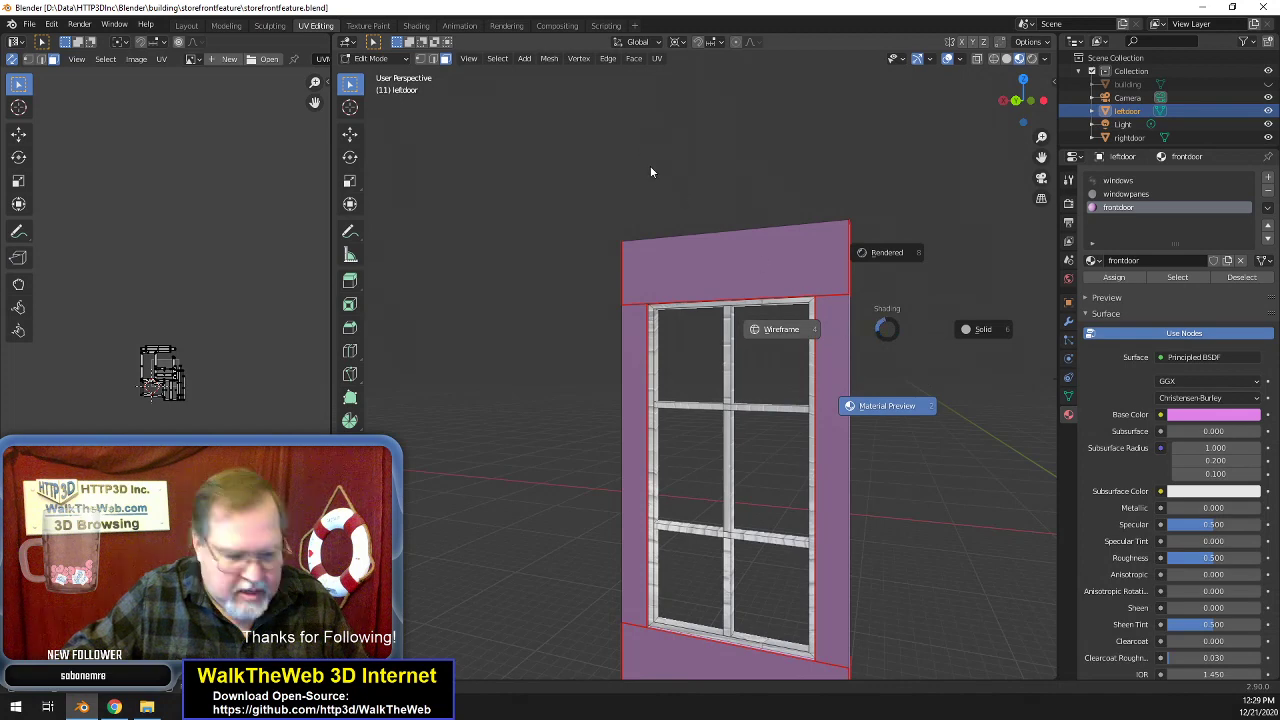
key(Escape)
key(a)
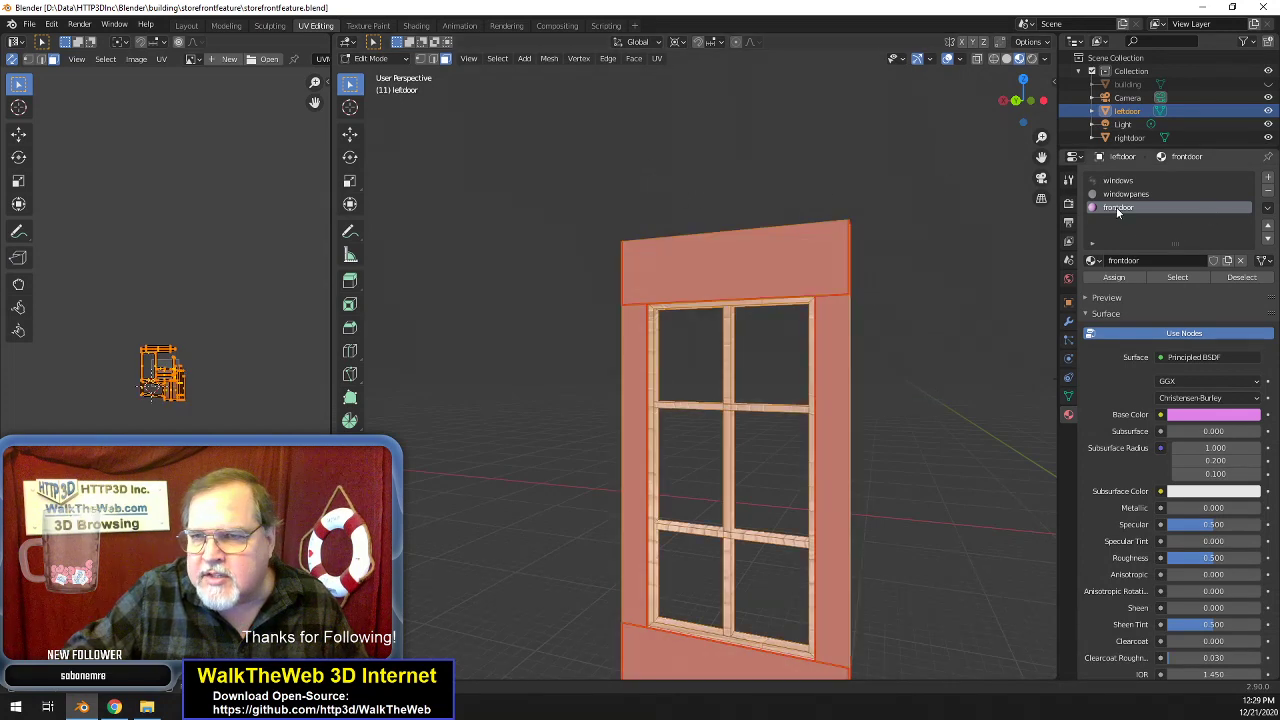
click(1093, 260)
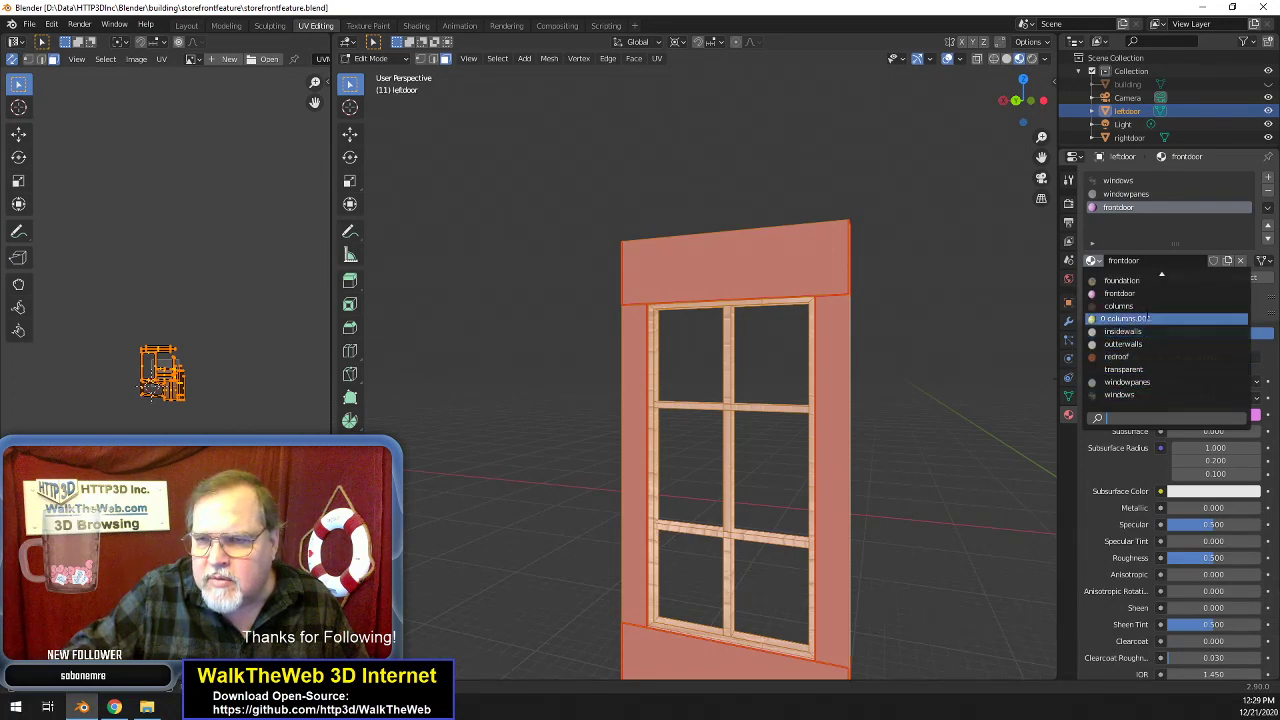
click(1120, 305)
click(933, 362)
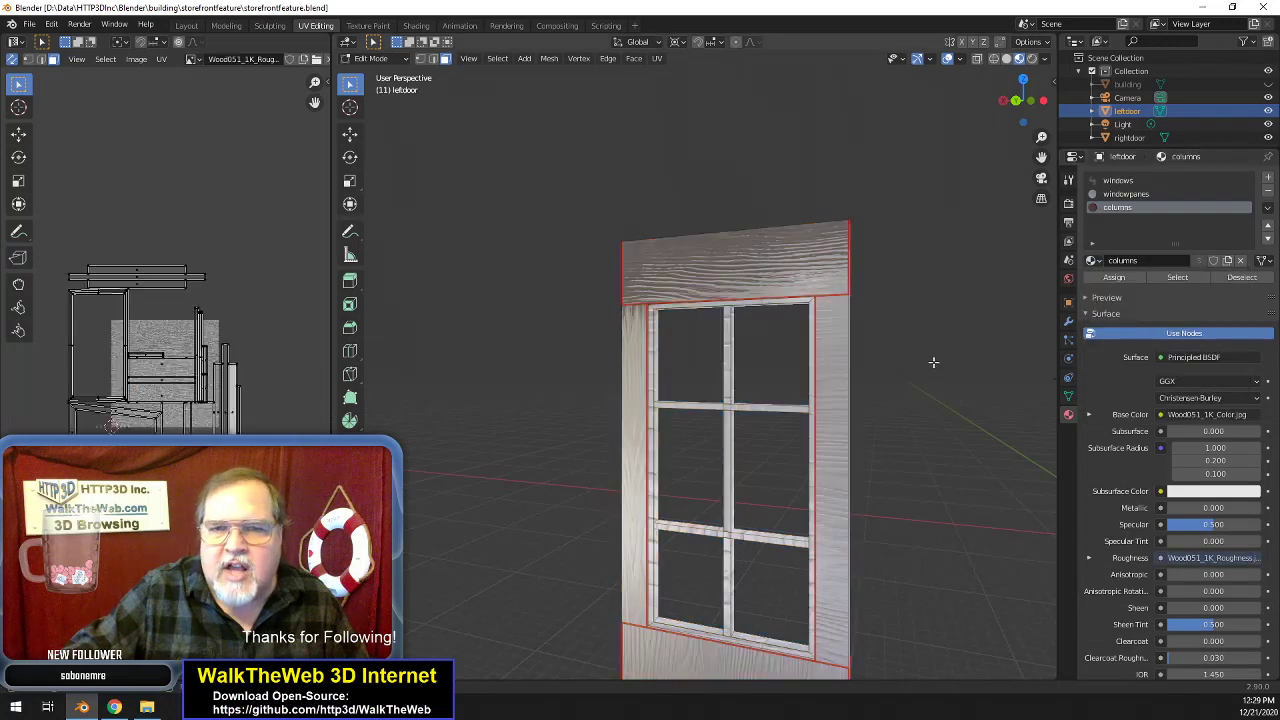
- Rotate the UVs of the left door's vertical stile on both faces and its adjoining outer edge by 90 degrees
click(843, 392)
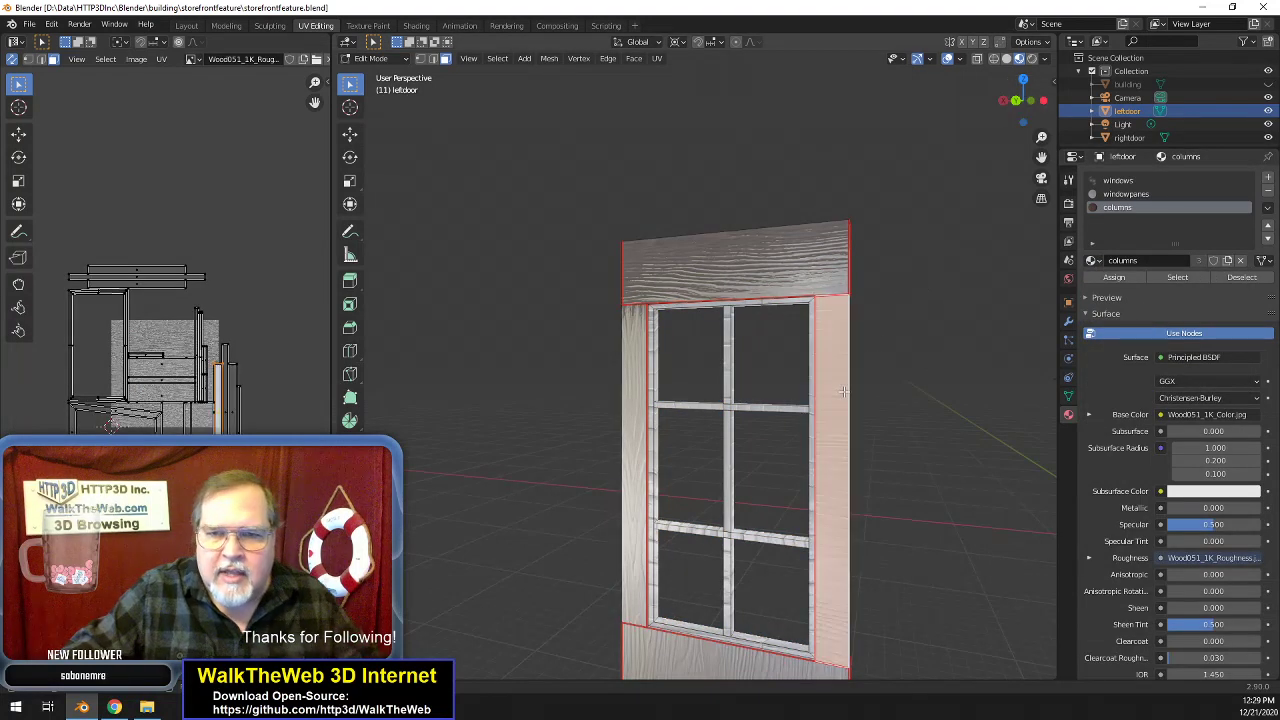
drag(1022, 100, 1060, 110)
shift+click(549, 394)
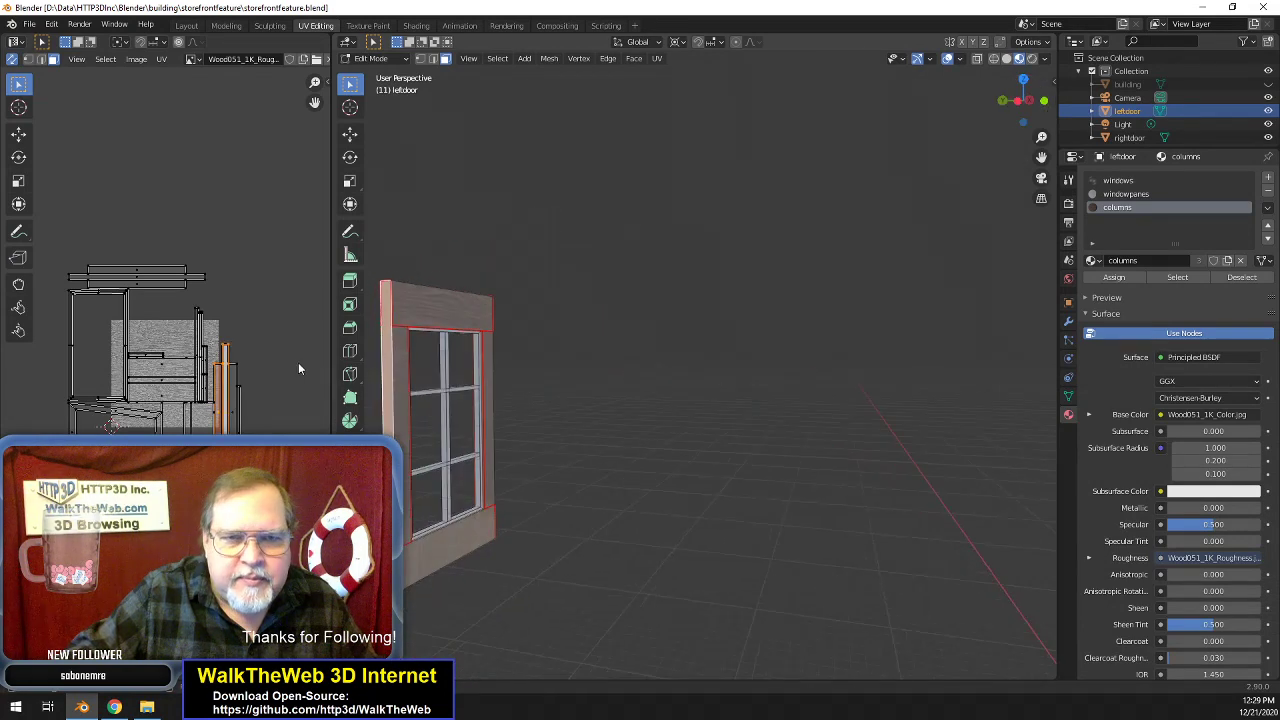
shift+click(403, 409)
text(r)
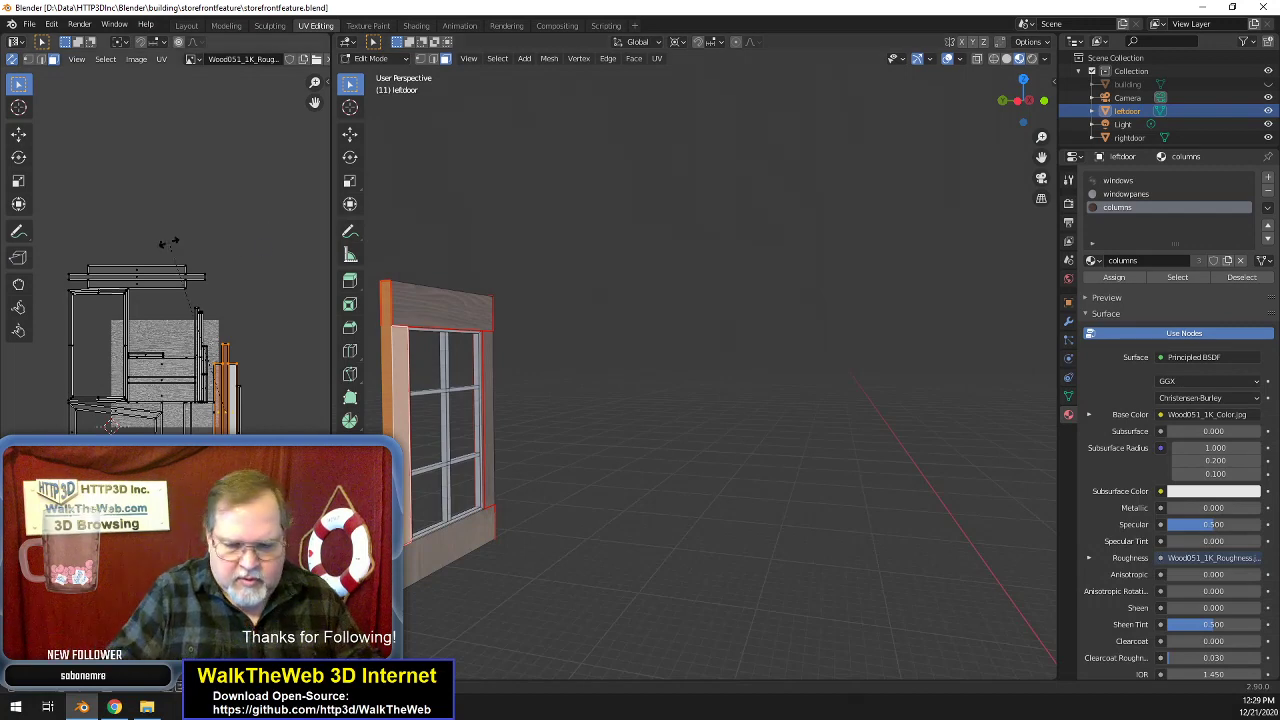
text(90)
key(Return)
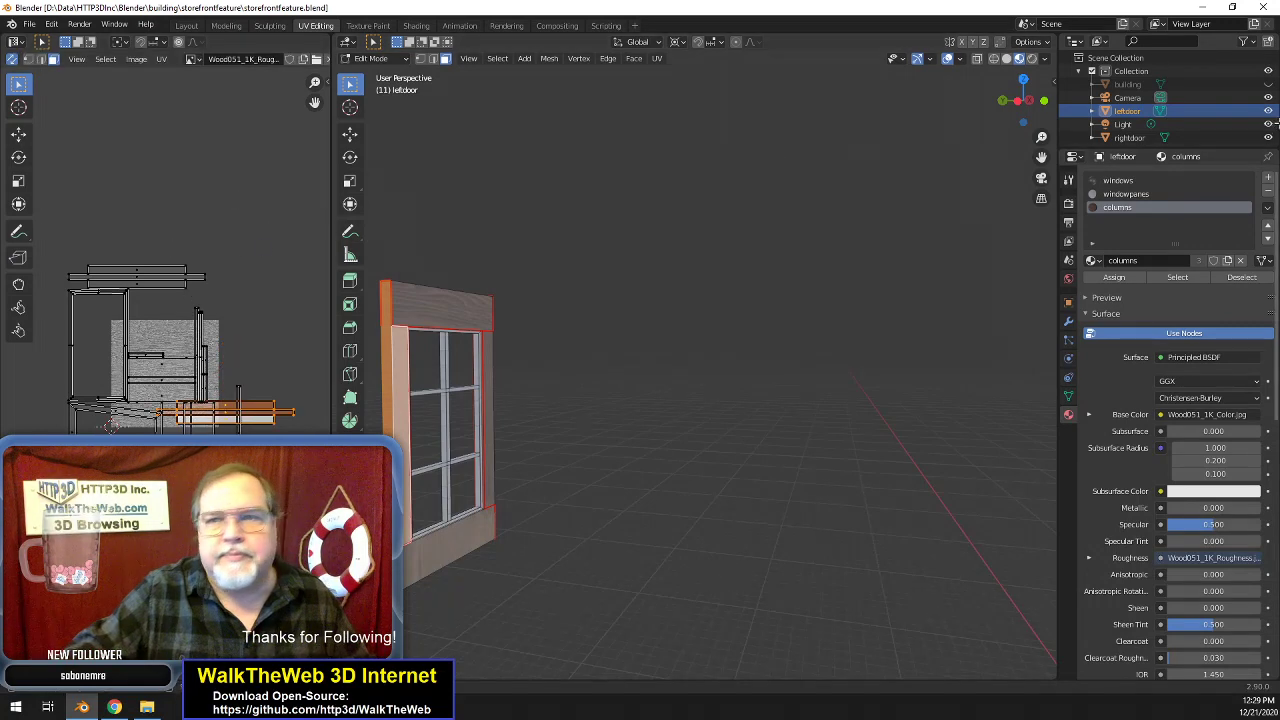
mouse_move(1022, 106)
mouse_down()
mouse_move(1051, 103)
mouse_move(1004, 103)
mouse_move(920, 148)
mouse_move(890, 106)
mouse_move(1018, 36)
mouse_move(1022, 102)
mouse_up()
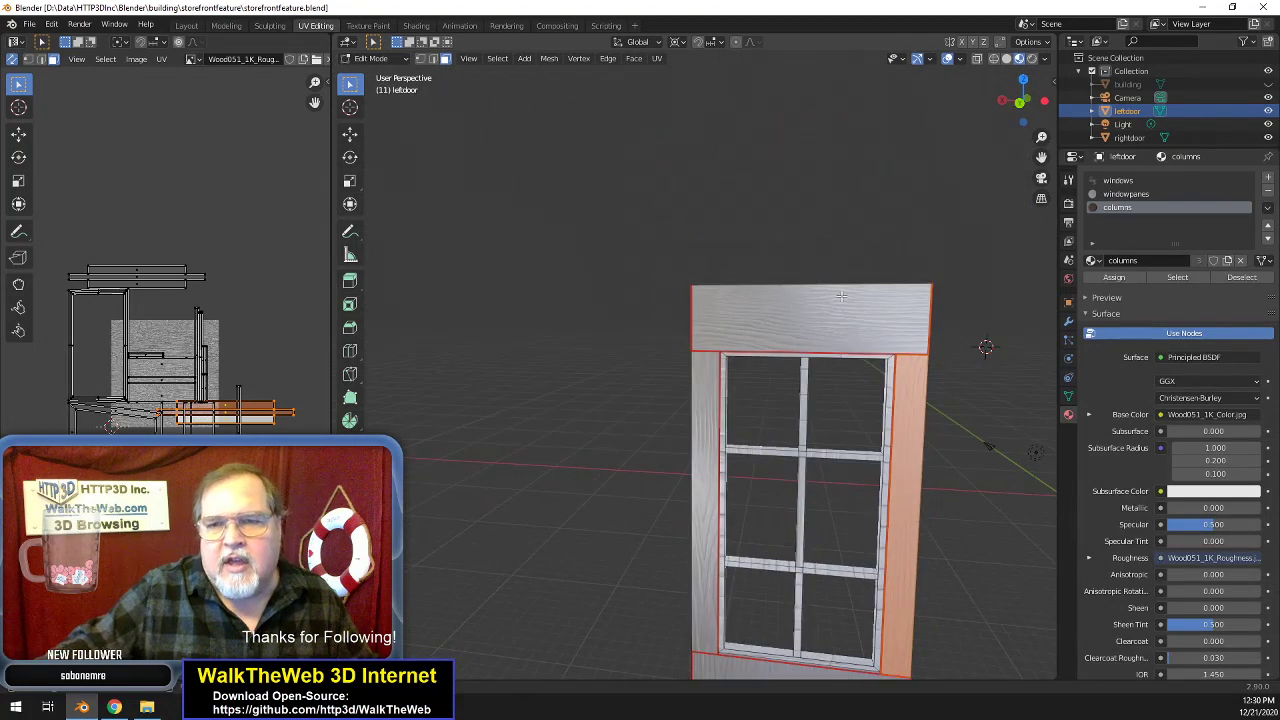
click(549, 192)
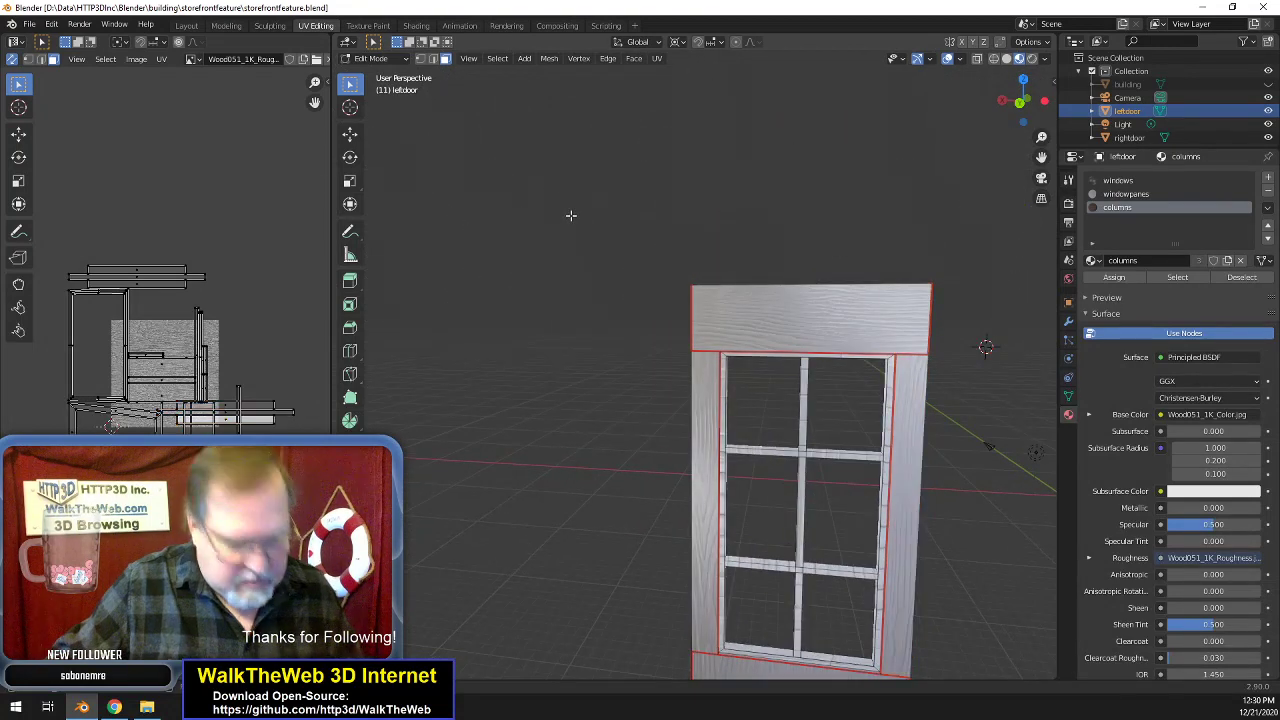
- Return to Object Mode and display the mesh data properties of the left door and the right door
key(Tab)
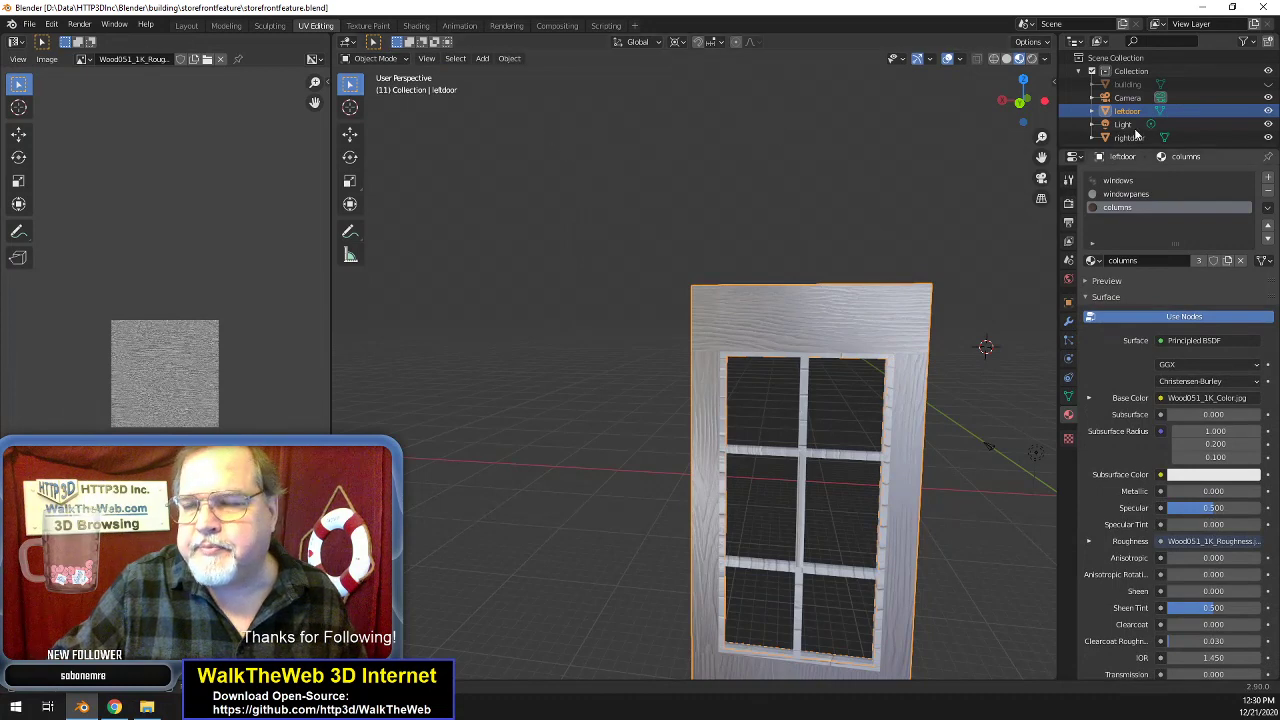
click(1069, 397)
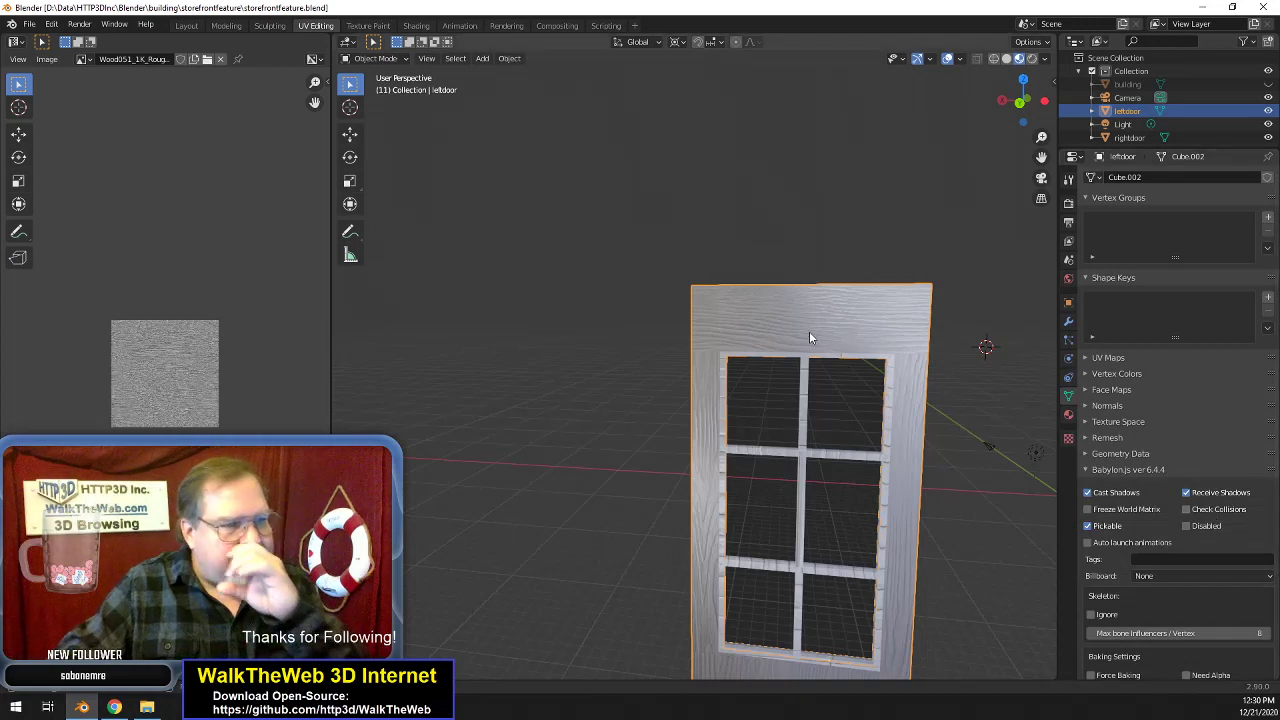
click(1129, 137)
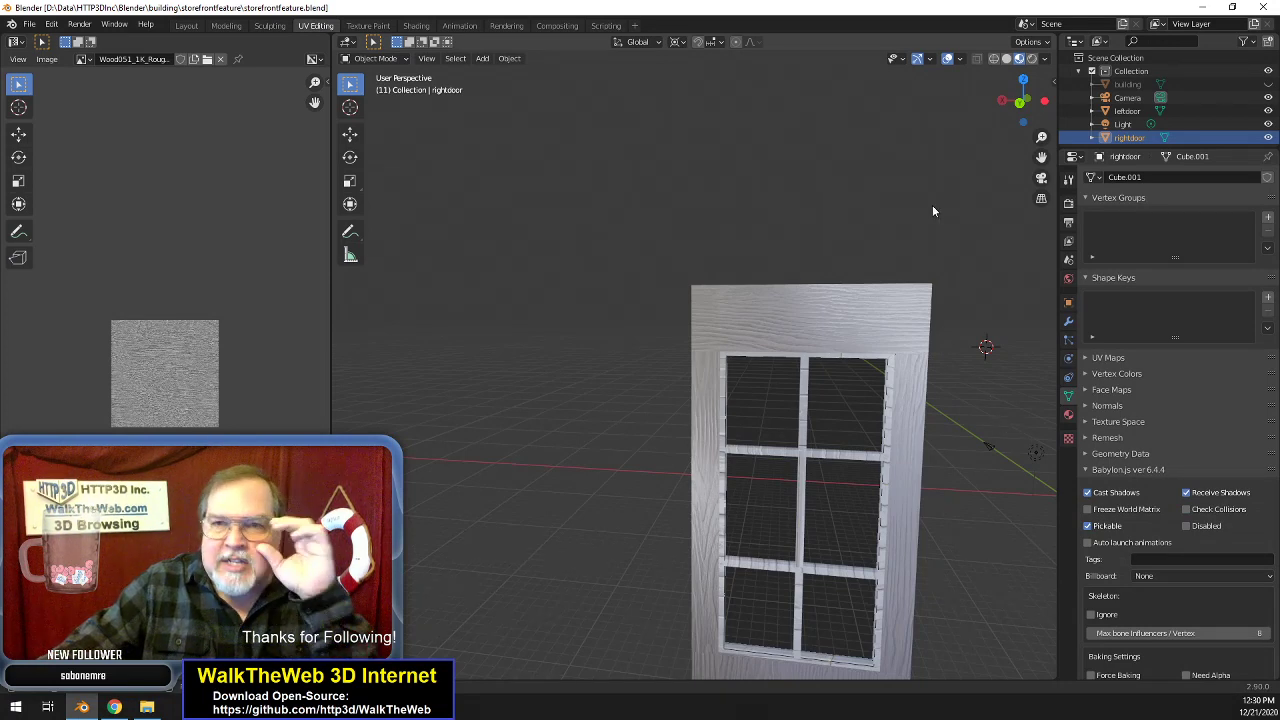
drag(1022, 100, 1000, 103)
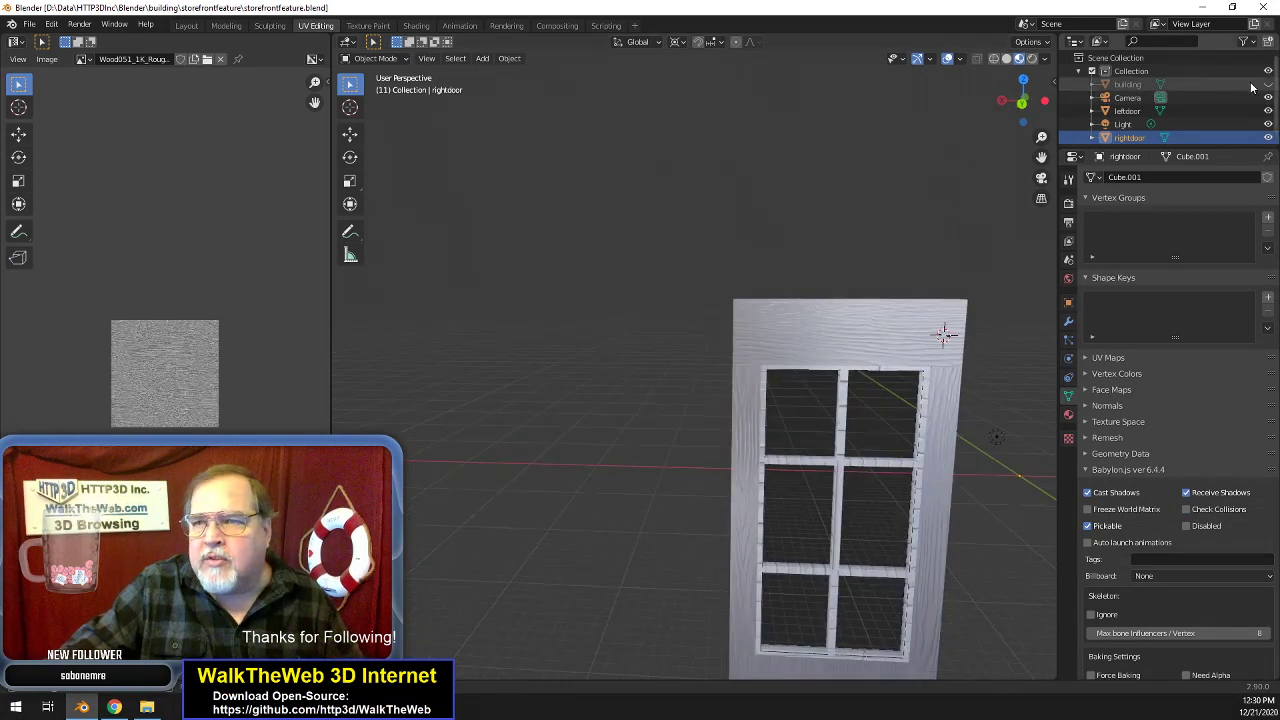
- Unhide the building and save the Blender file
key(alt+h)
scroll(798, 216, down, 6)
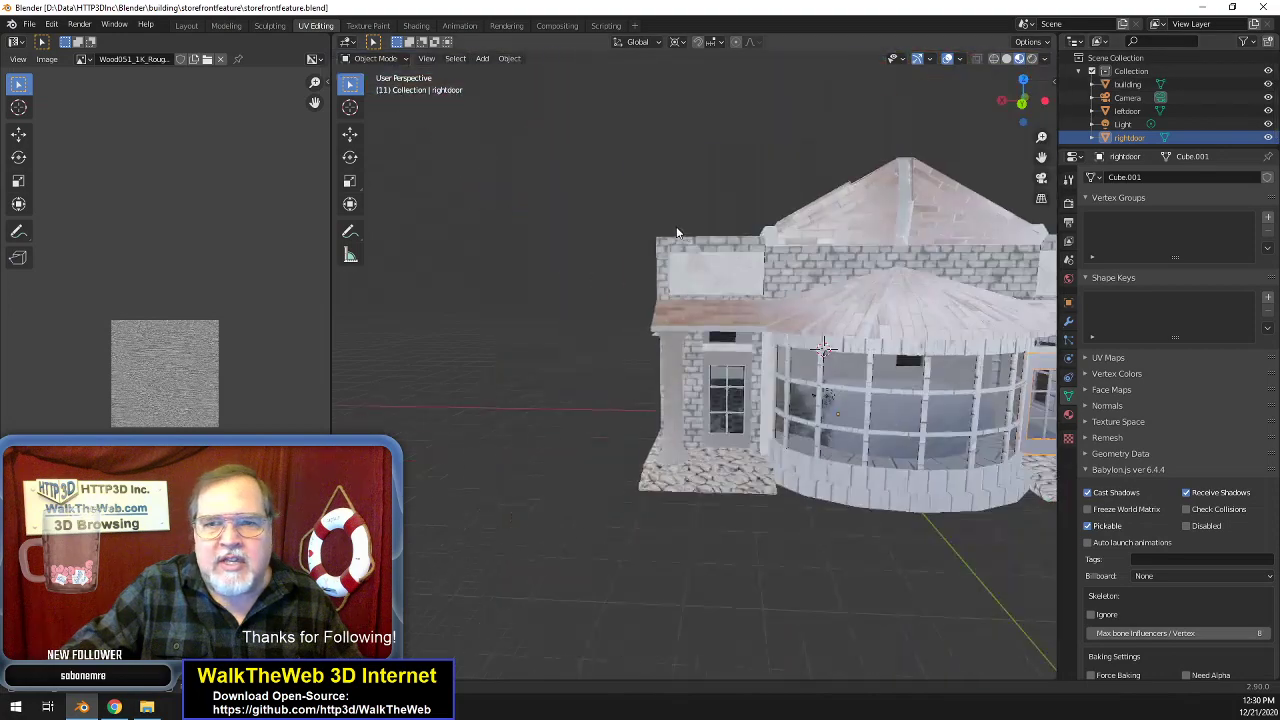
click(29, 24)
click(91, 109)
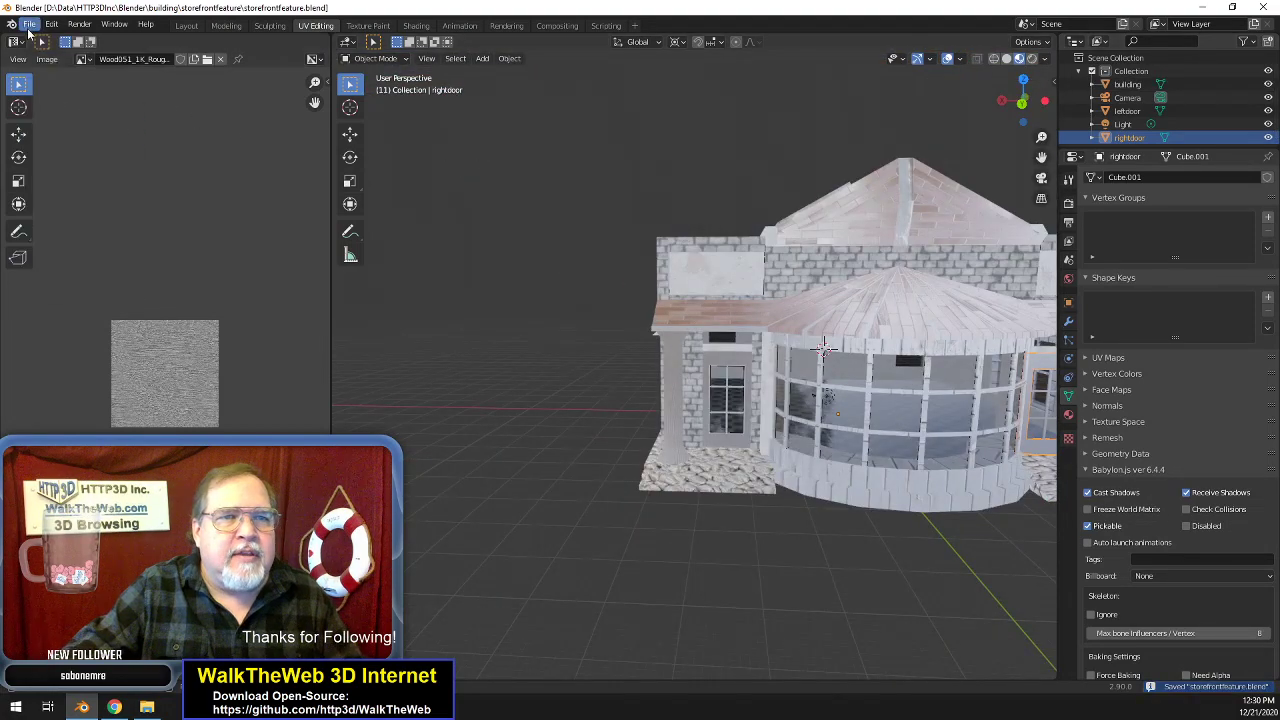
- Export the scene in Babylon.js format as storefrontfeature.babylon in the storefrontfeature folder and save the Blender file
click(33, 25)
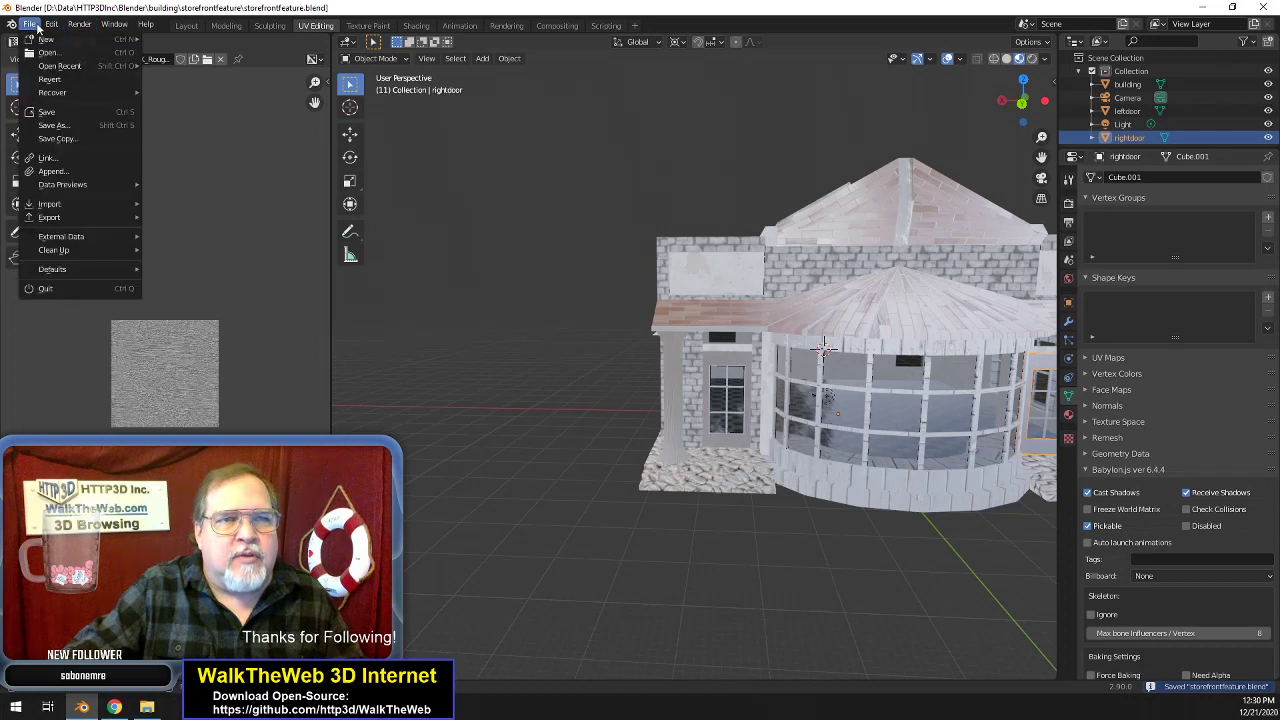
mouse_move(96, 220)
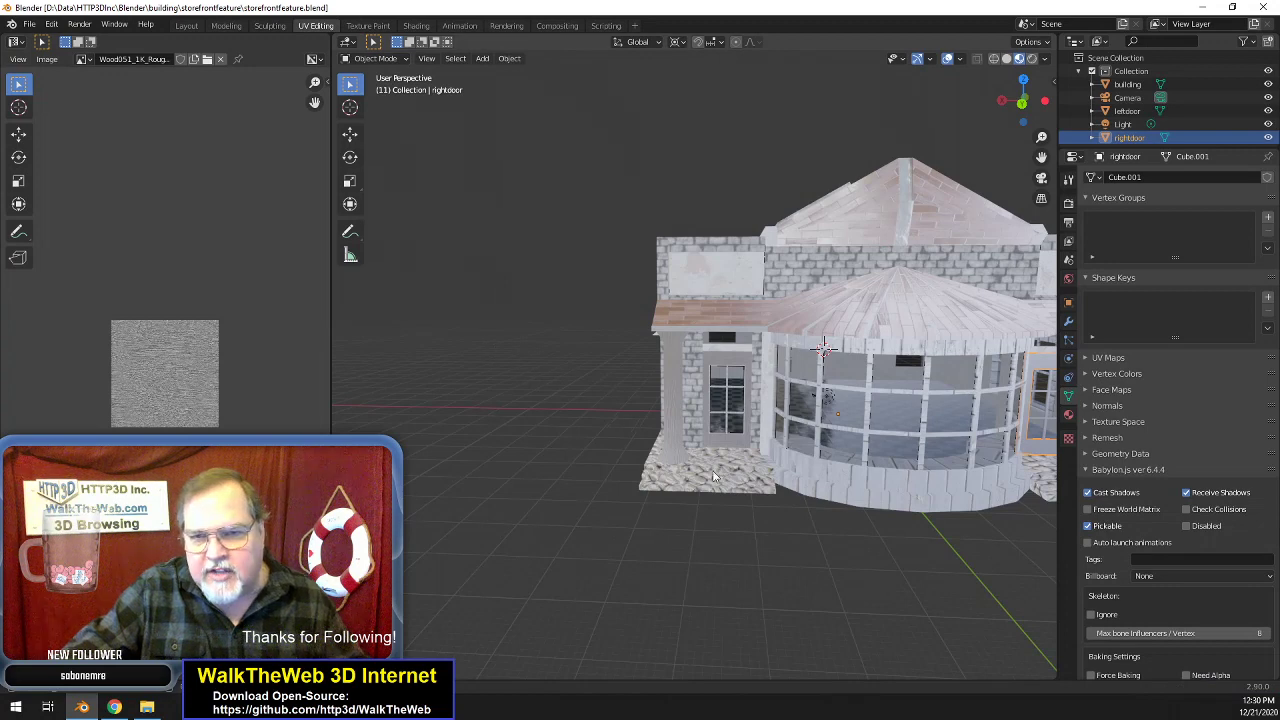
click(30, 24)
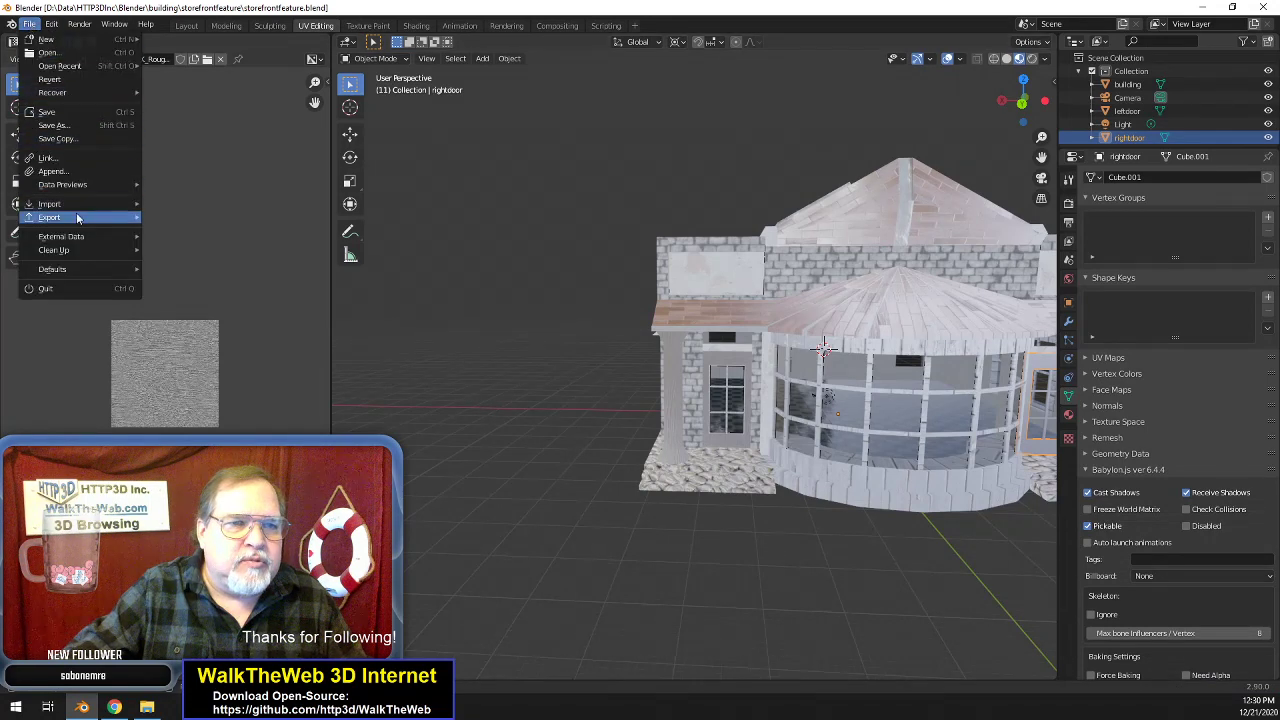
mouse_move(80, 217)
click(264, 348)
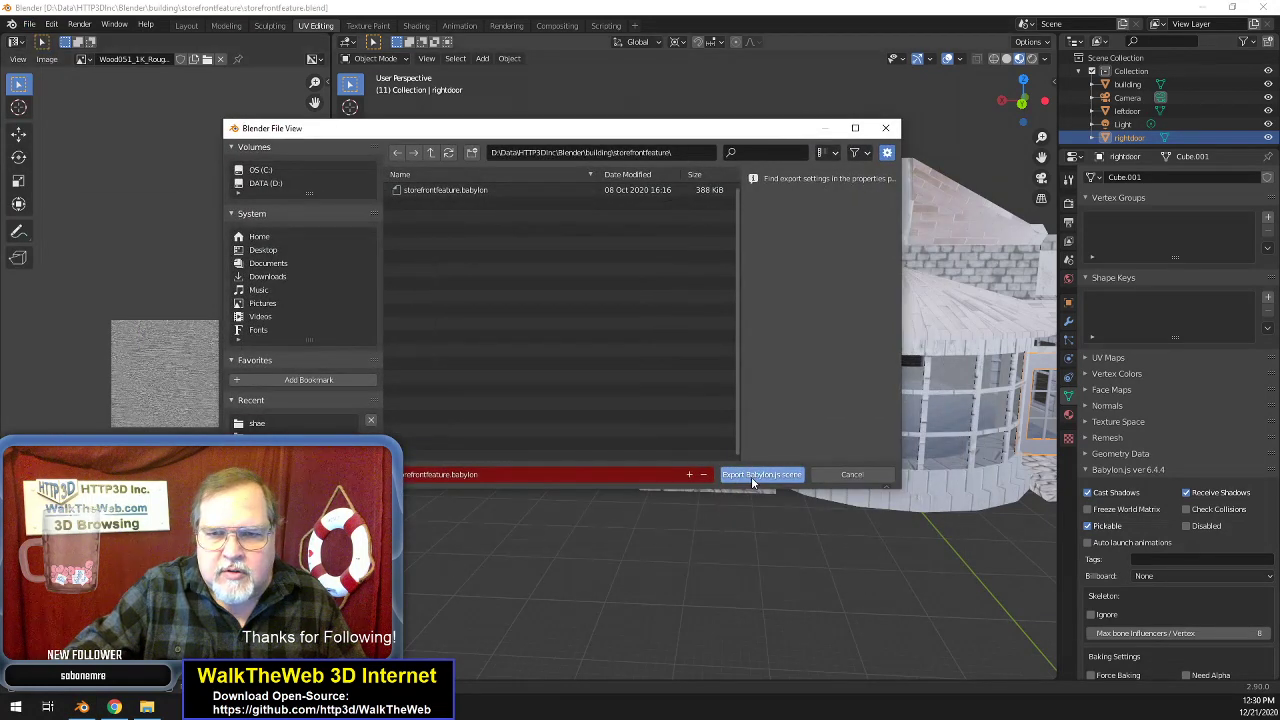
click(752, 476)
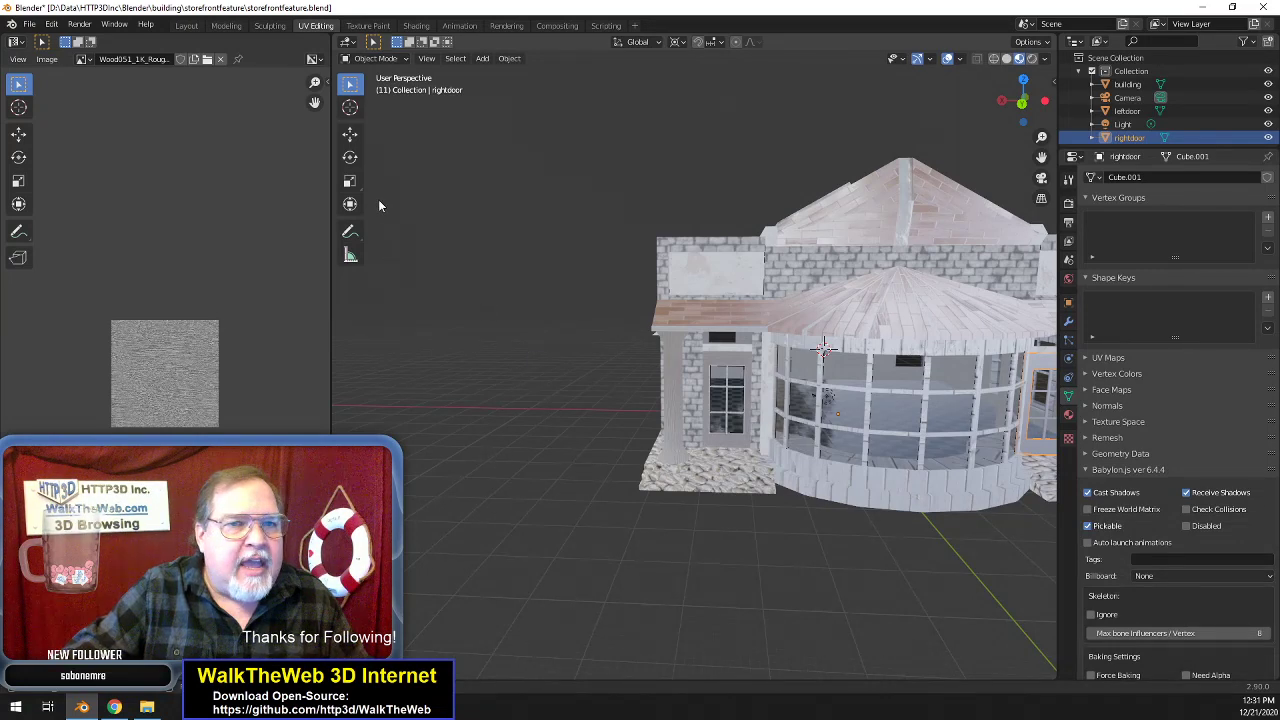
click(29, 24)
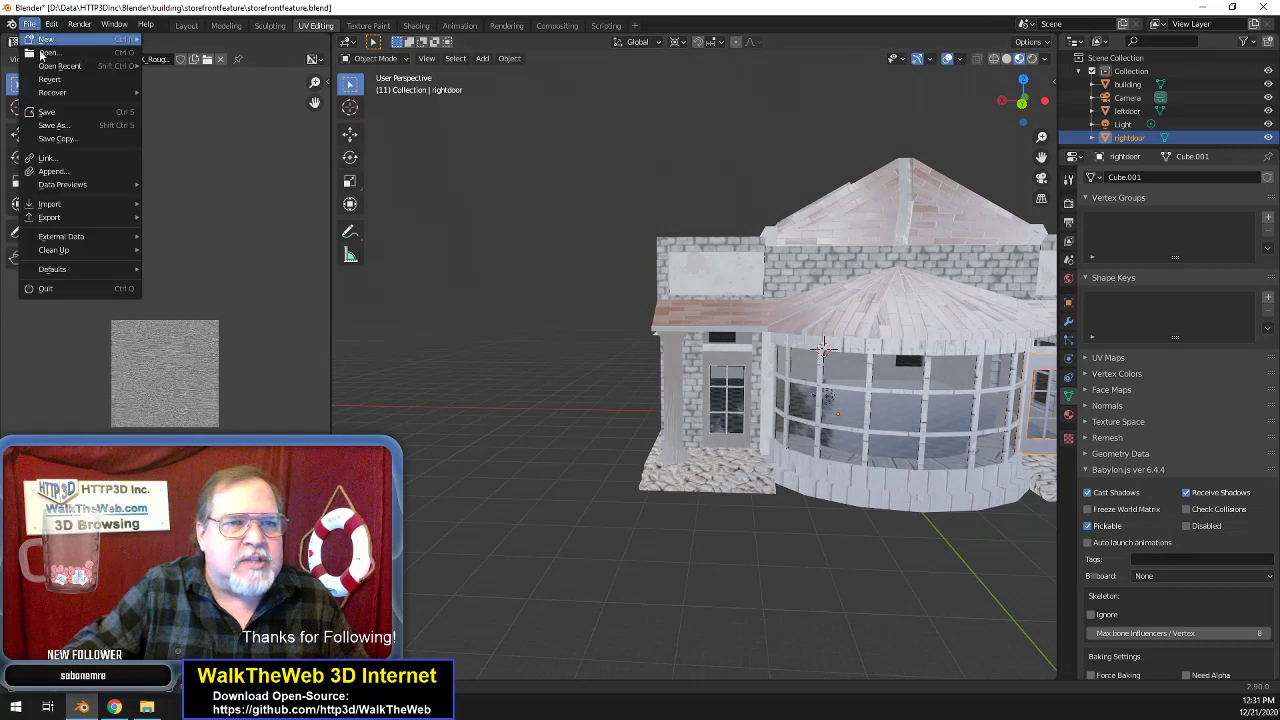
click(57, 114)
- Switch to Chrome and open the 3d.walktheweb.com site
click(115, 707)
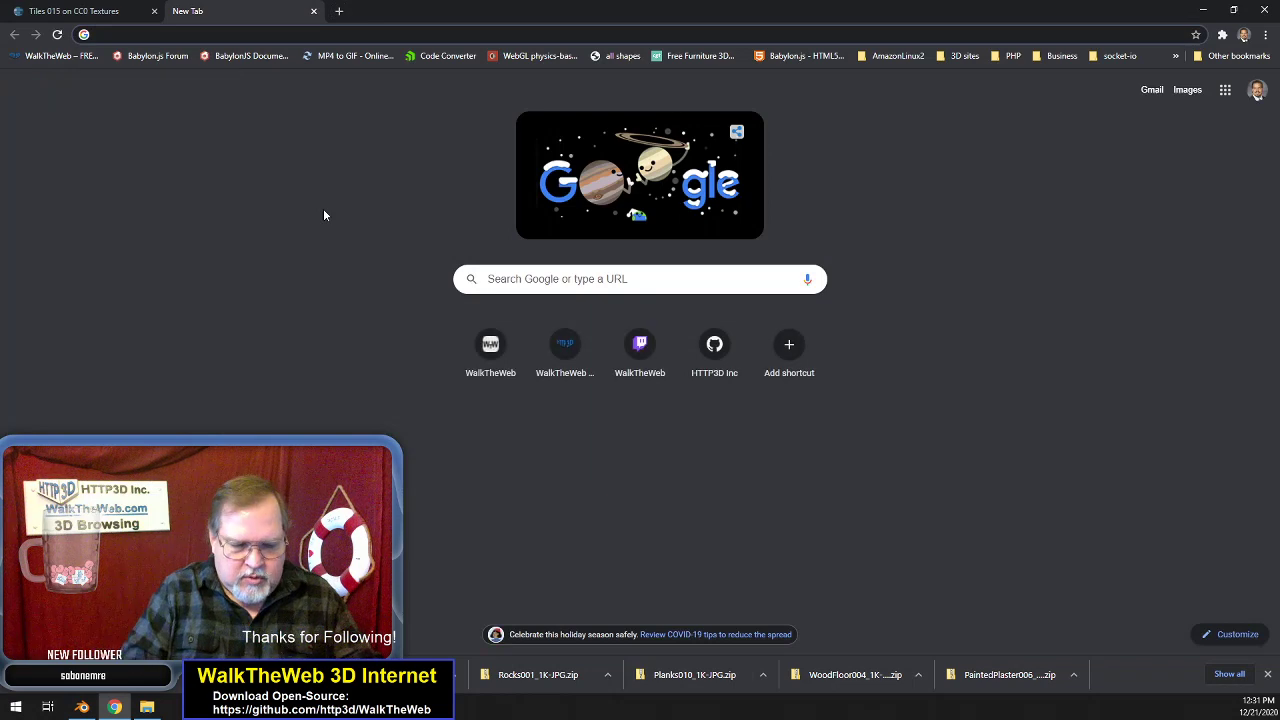
text(3d.walkthe)
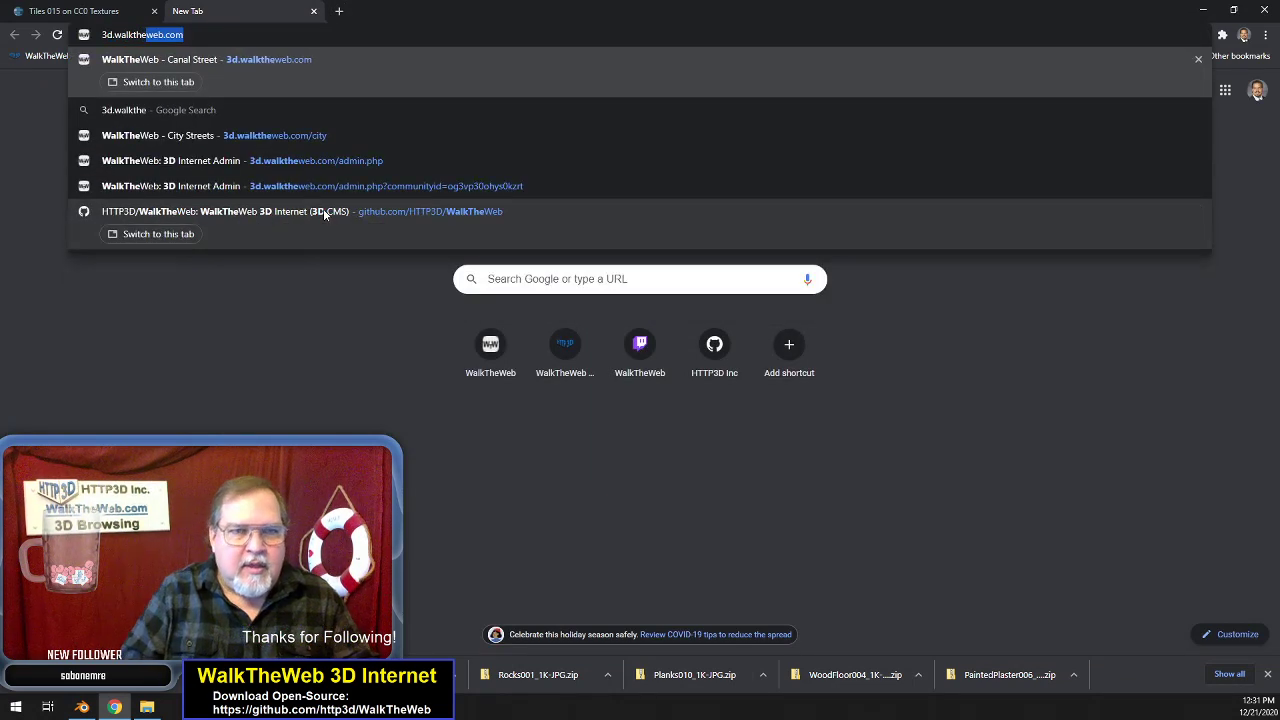
key(Return)
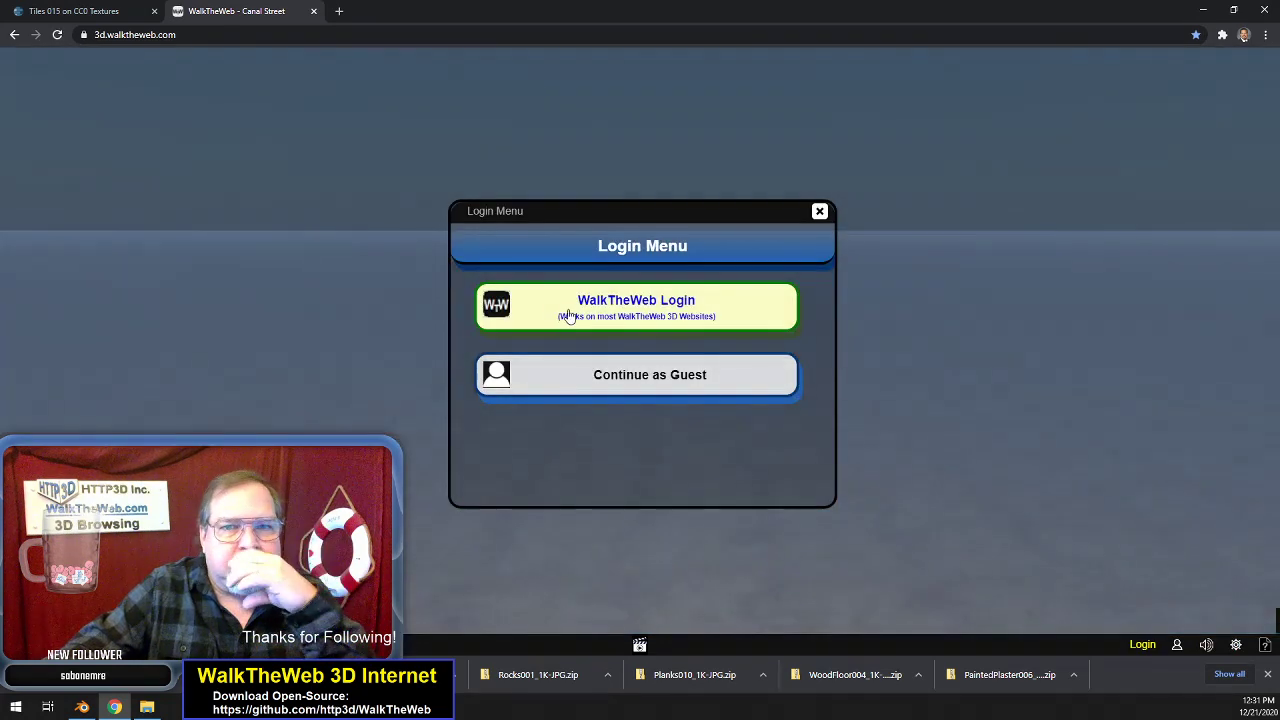
- Log in with the prefilled WalkTheWeb account, enter the scene with the first saved avatar and dismiss the downloads bar
click(626, 309)
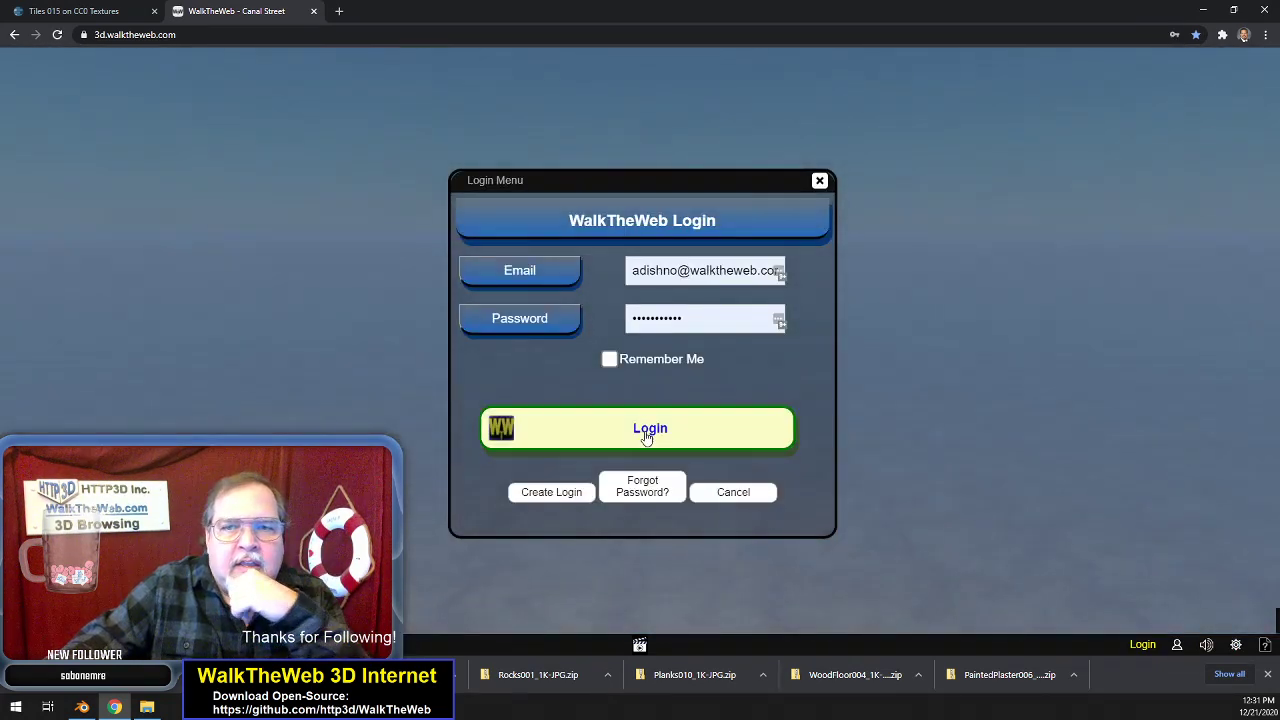
click(646, 432)
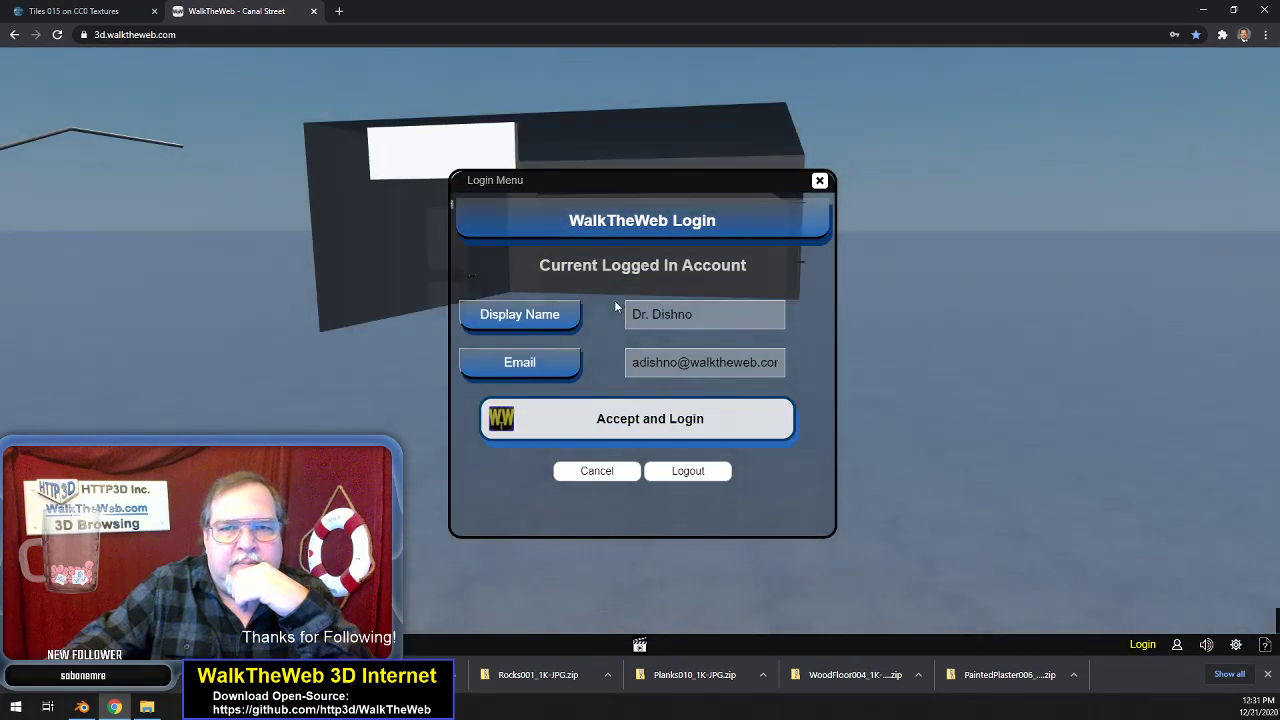
scroll(611, 312, down, 1)
scroll(613, 305, up, 1)
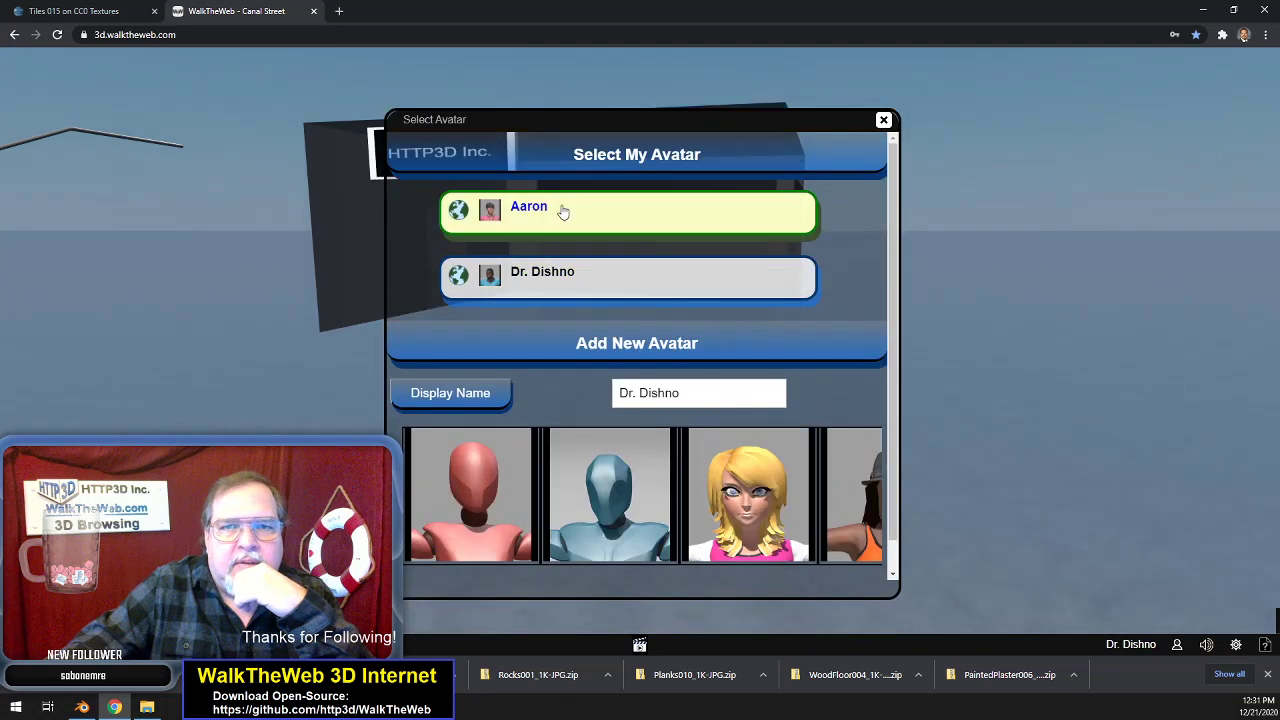
click(561, 210)
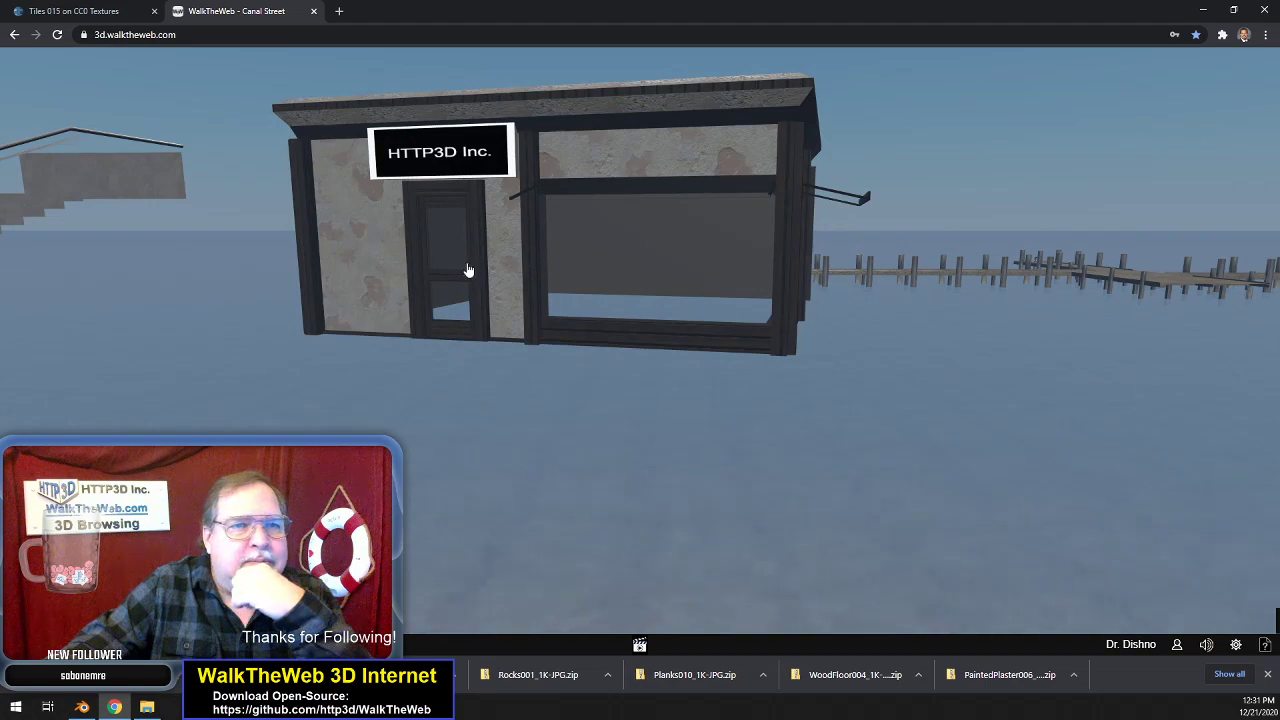
click(1267, 678)
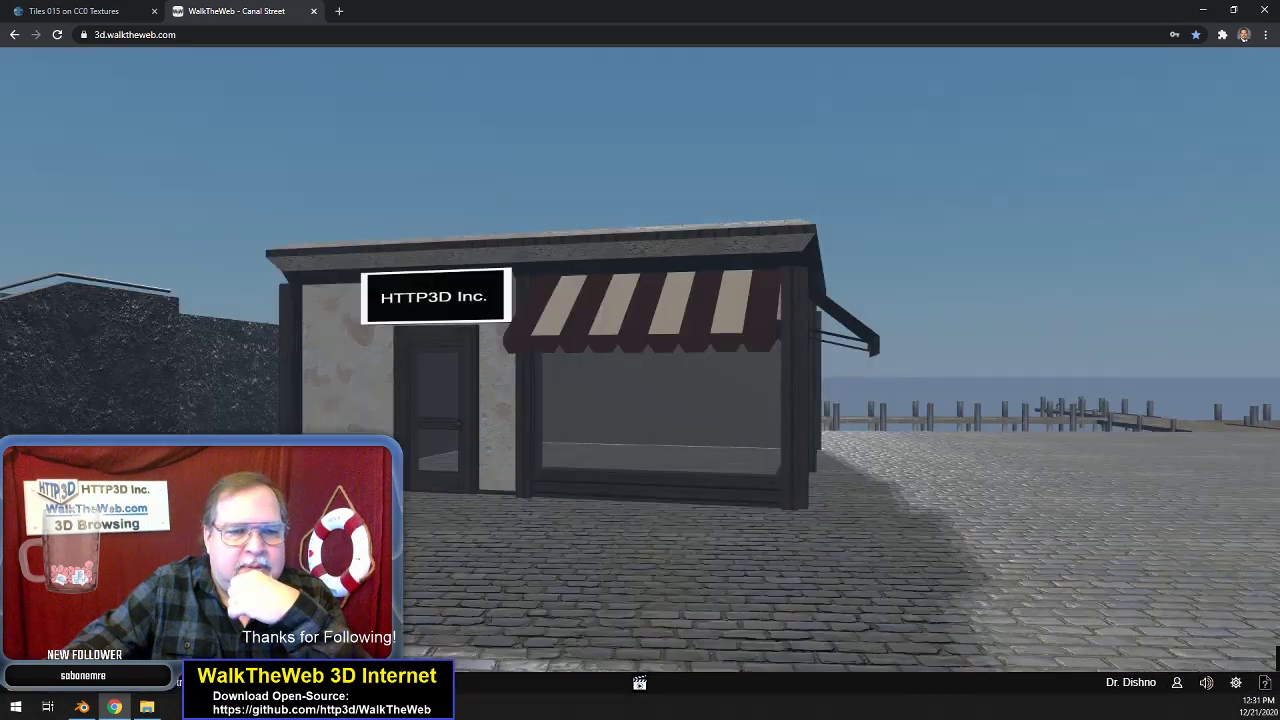
- Open the site admin's 3D models library, filter it by "storef" and open storefrontfeature.babylon for editing
key(F7)
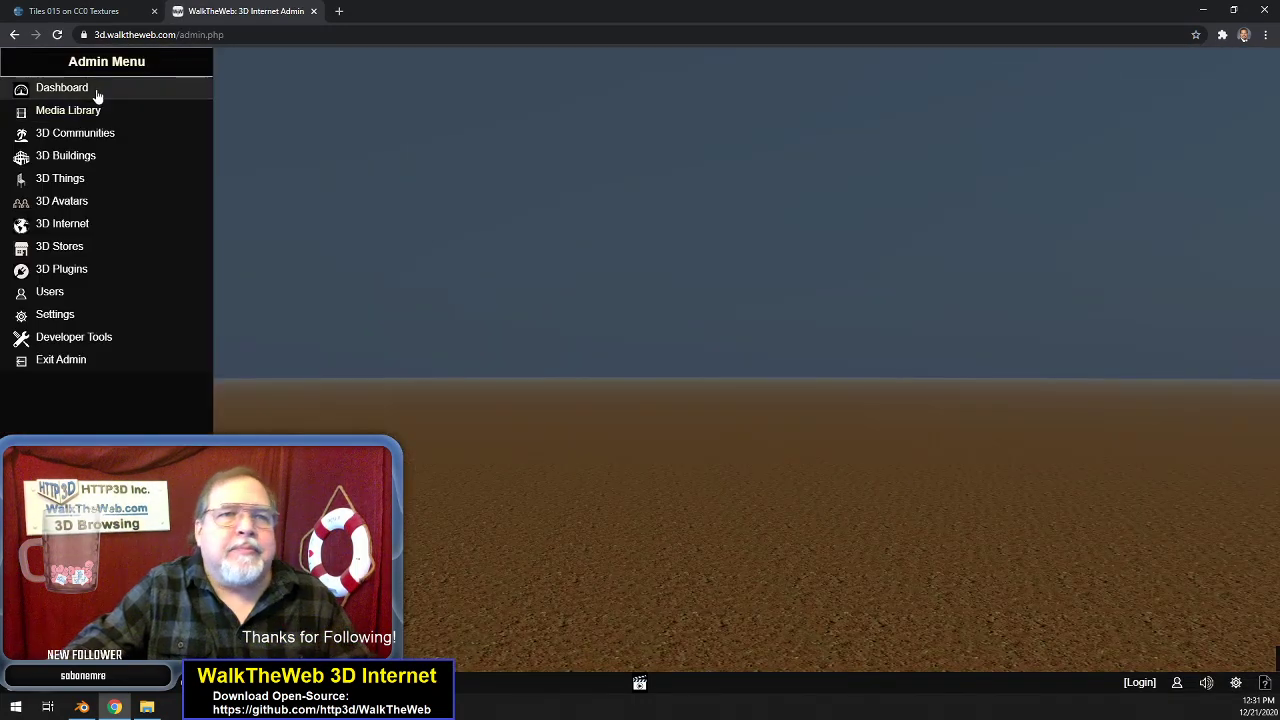
click(80, 114)
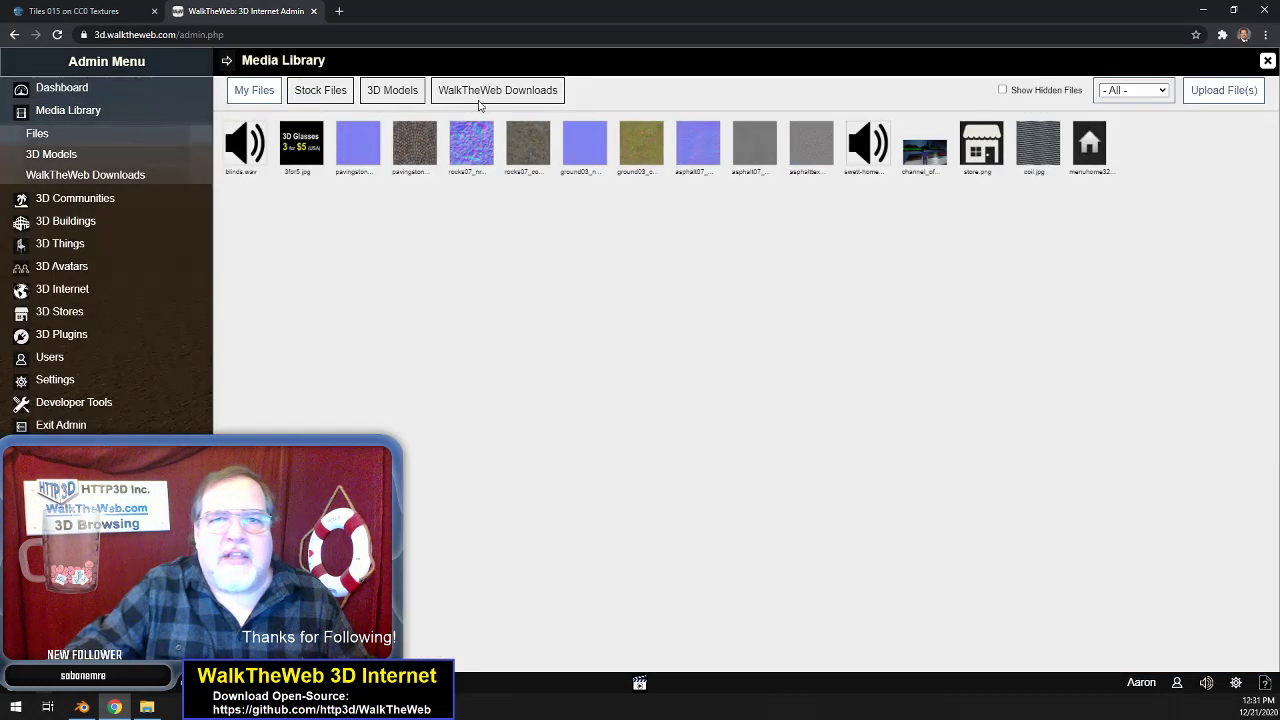
click(398, 90)
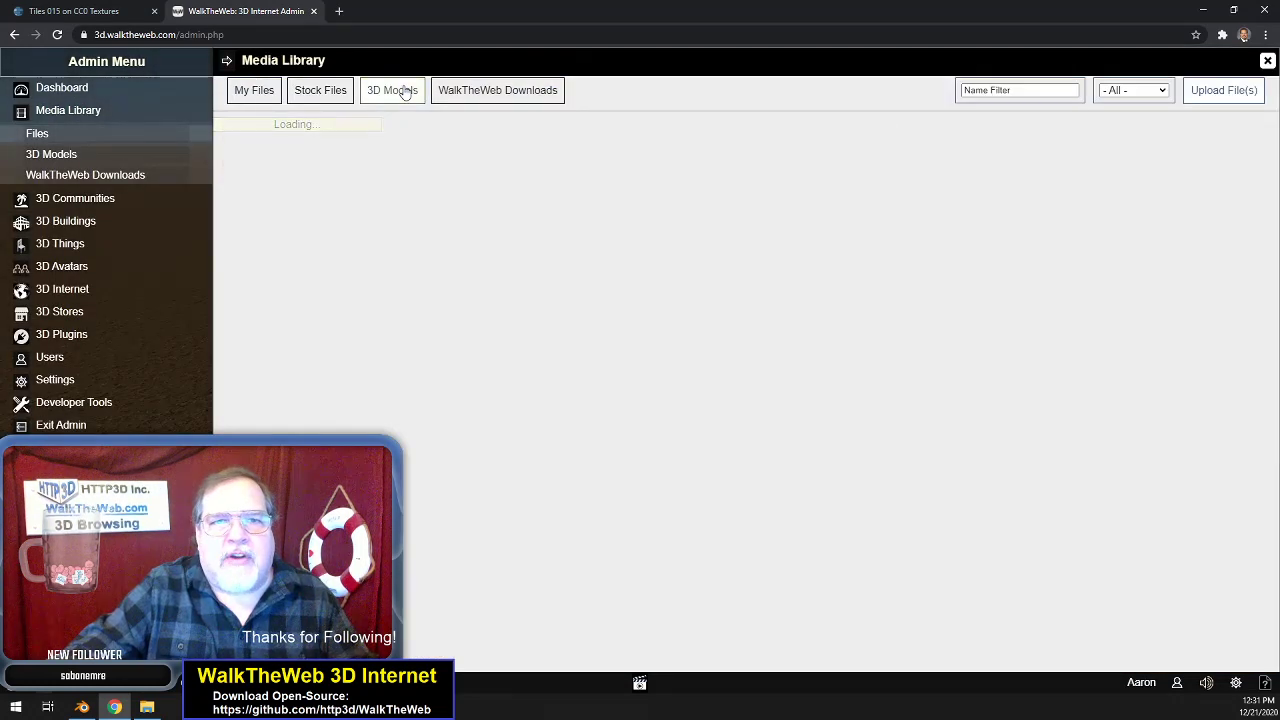
click(982, 91)
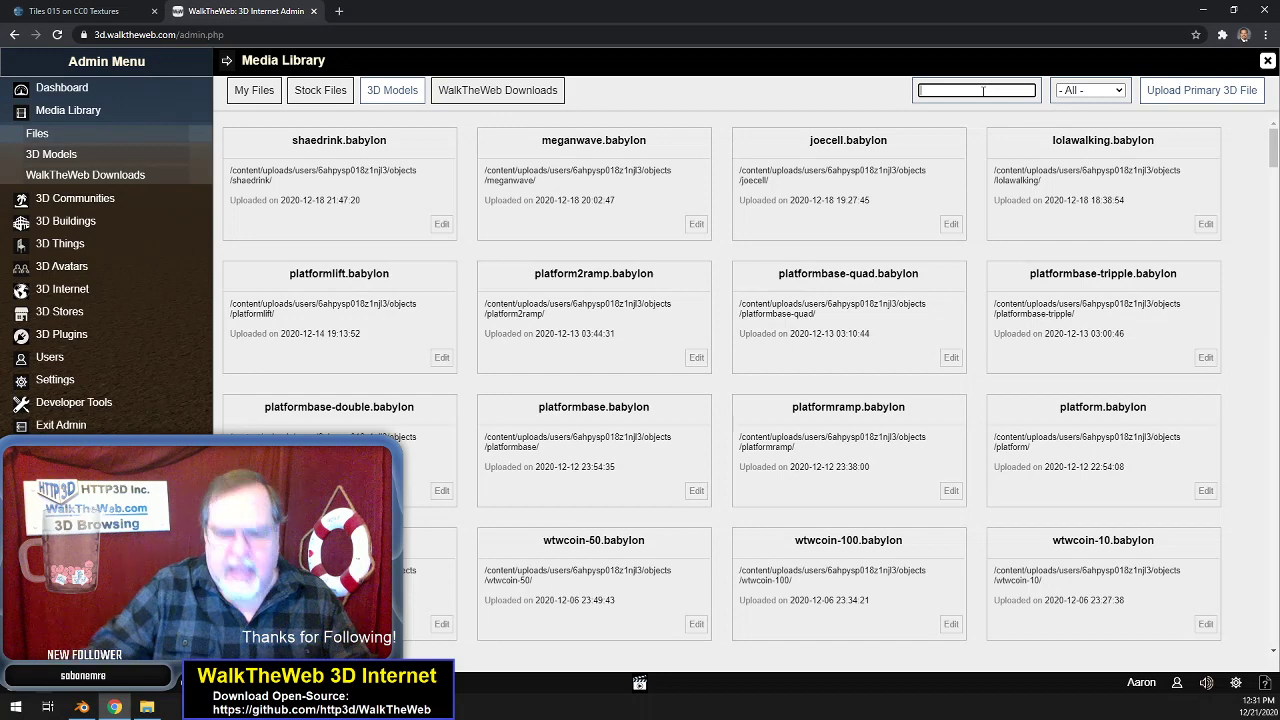
text(storef)
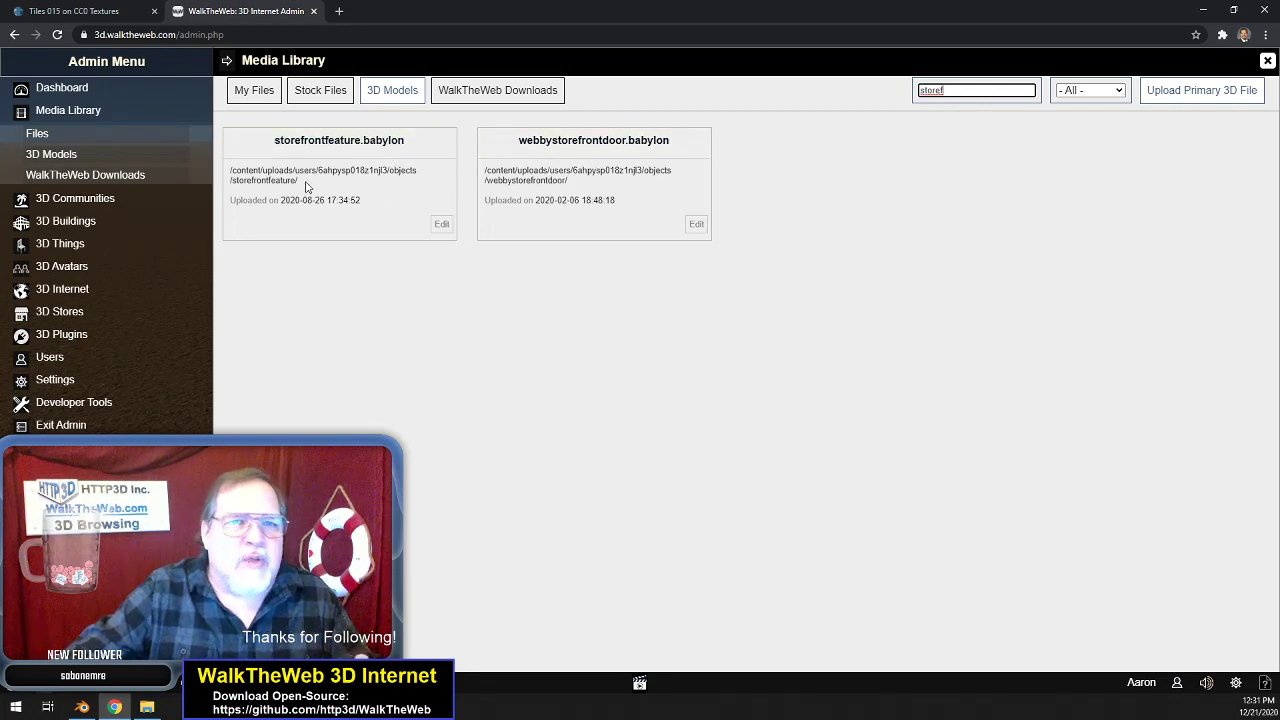
click(442, 225)
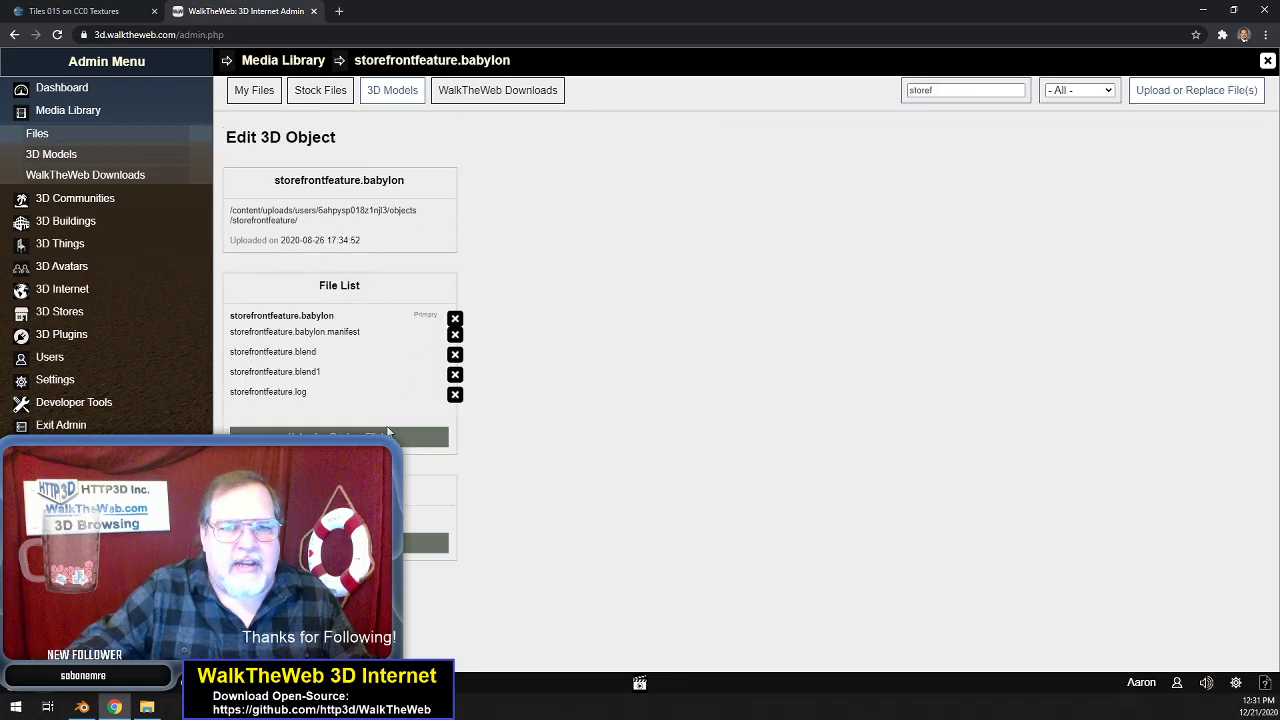
- Start a file upload, browse to the Blender\building\storefrontfeature folder and list its files in detail with full names
click(379, 436)
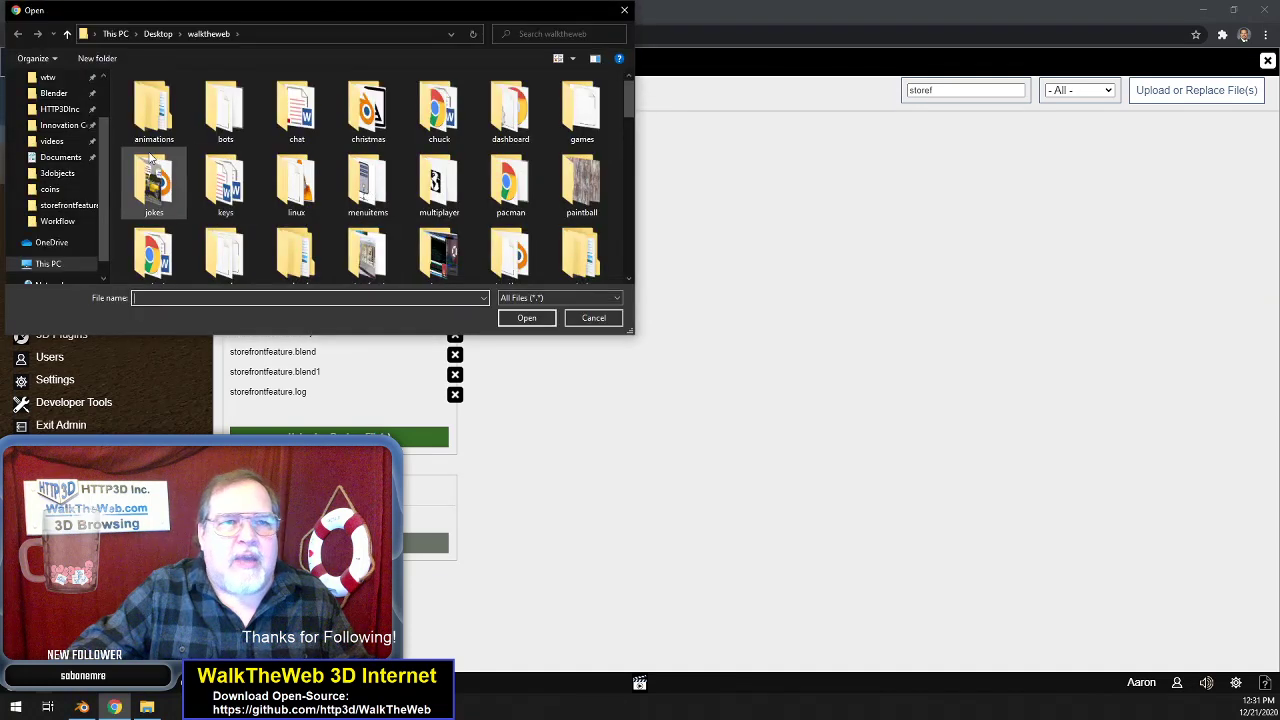
click(55, 94)
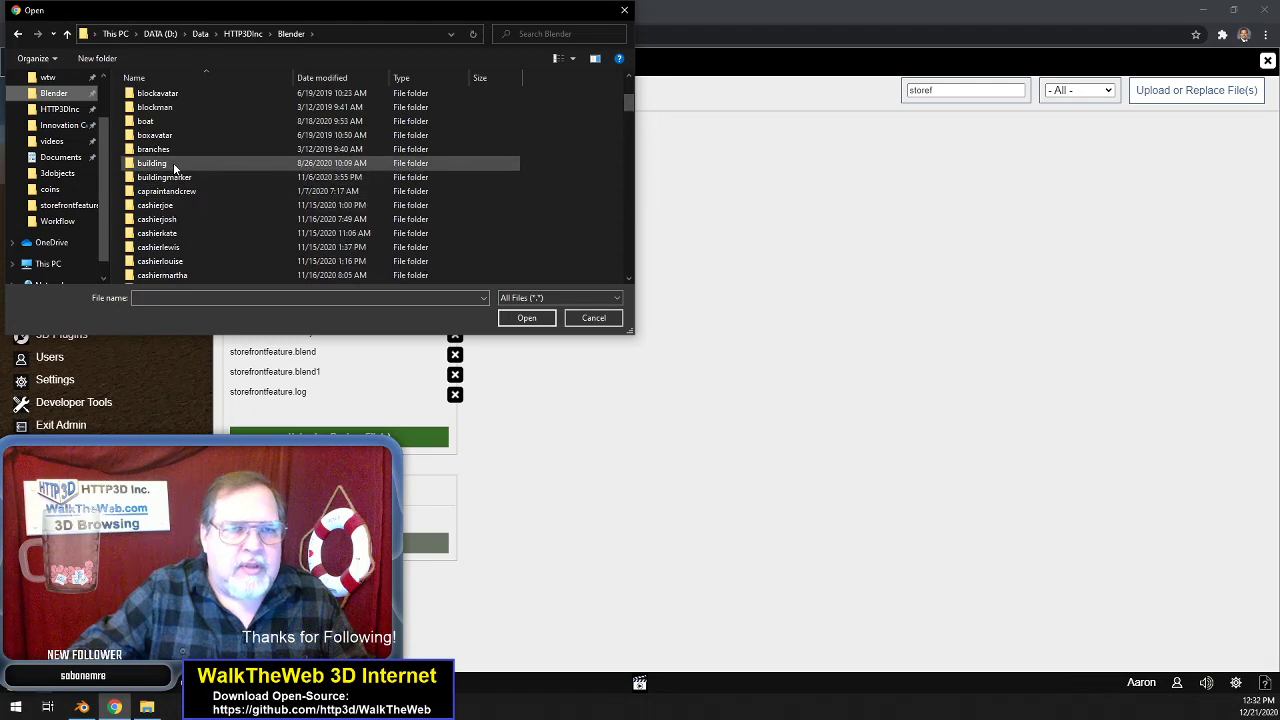
double_click(173, 162)
double_click(195, 236)
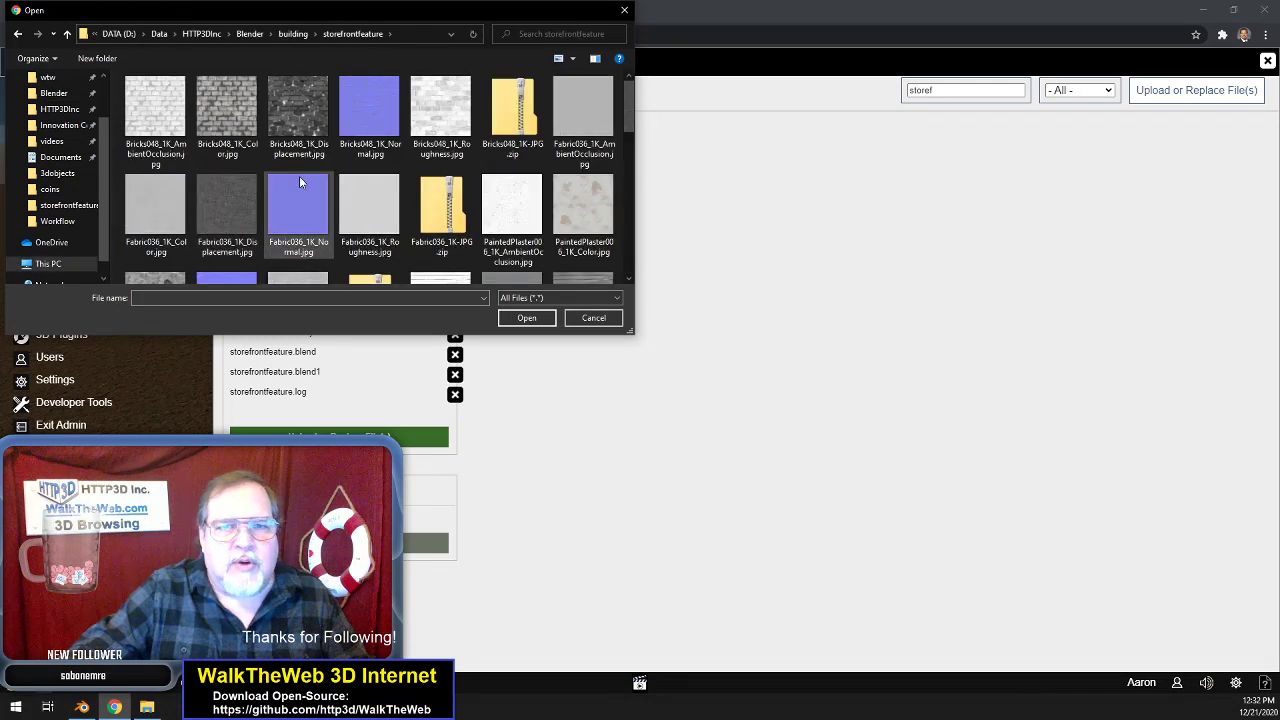
ctrl+scroll(298, 179, down, 4)
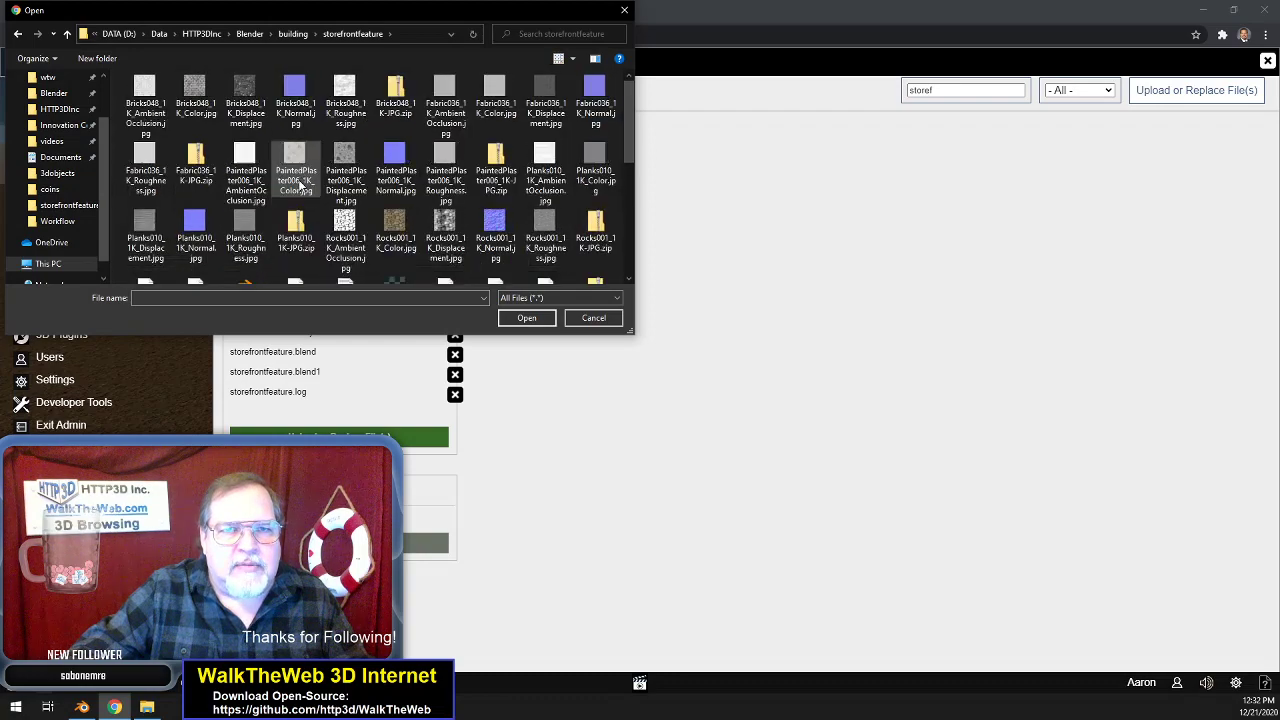
ctrl+scroll(298, 179, down, 4)
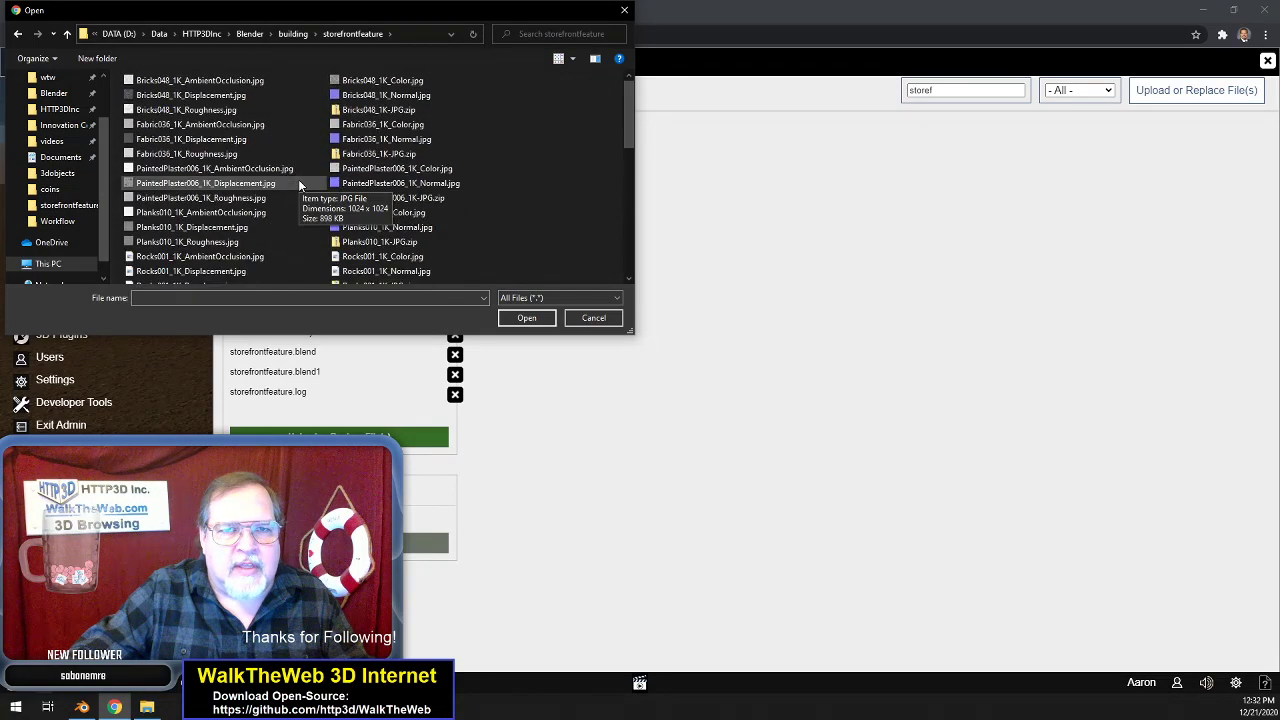
ctrl+scroll(298, 179, up, 2)
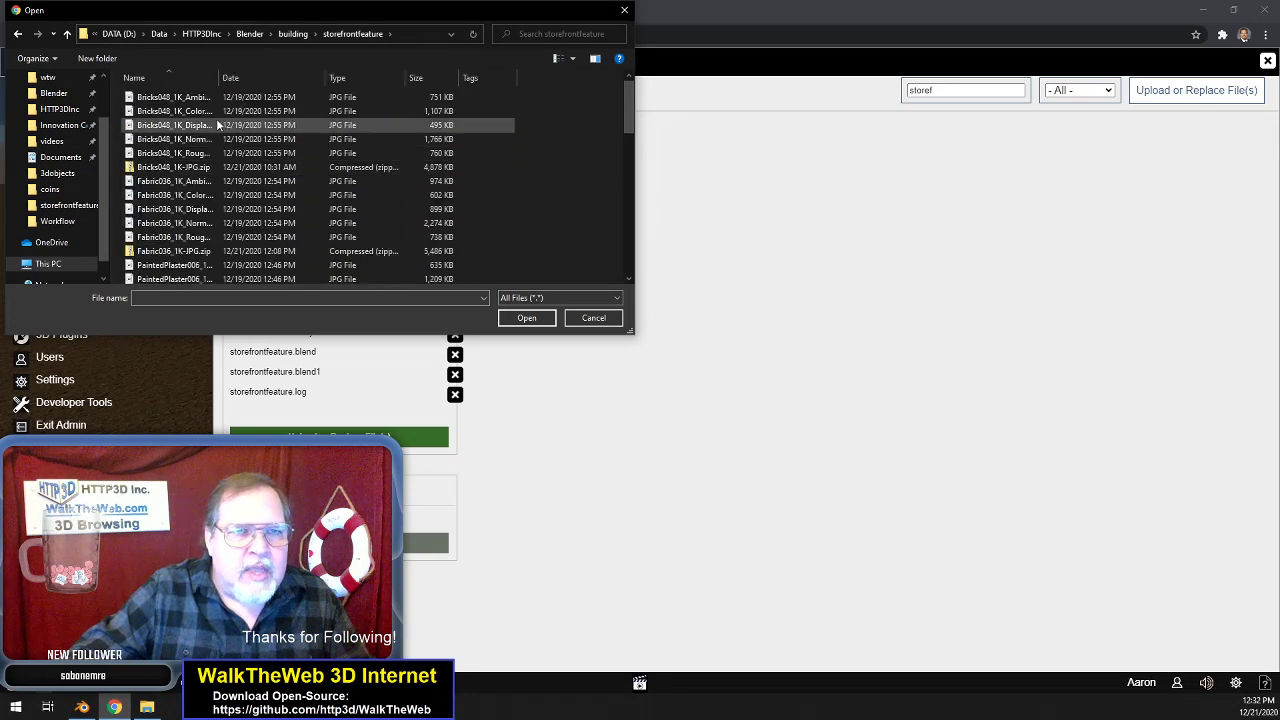
scroll(217, 238, down, 8)
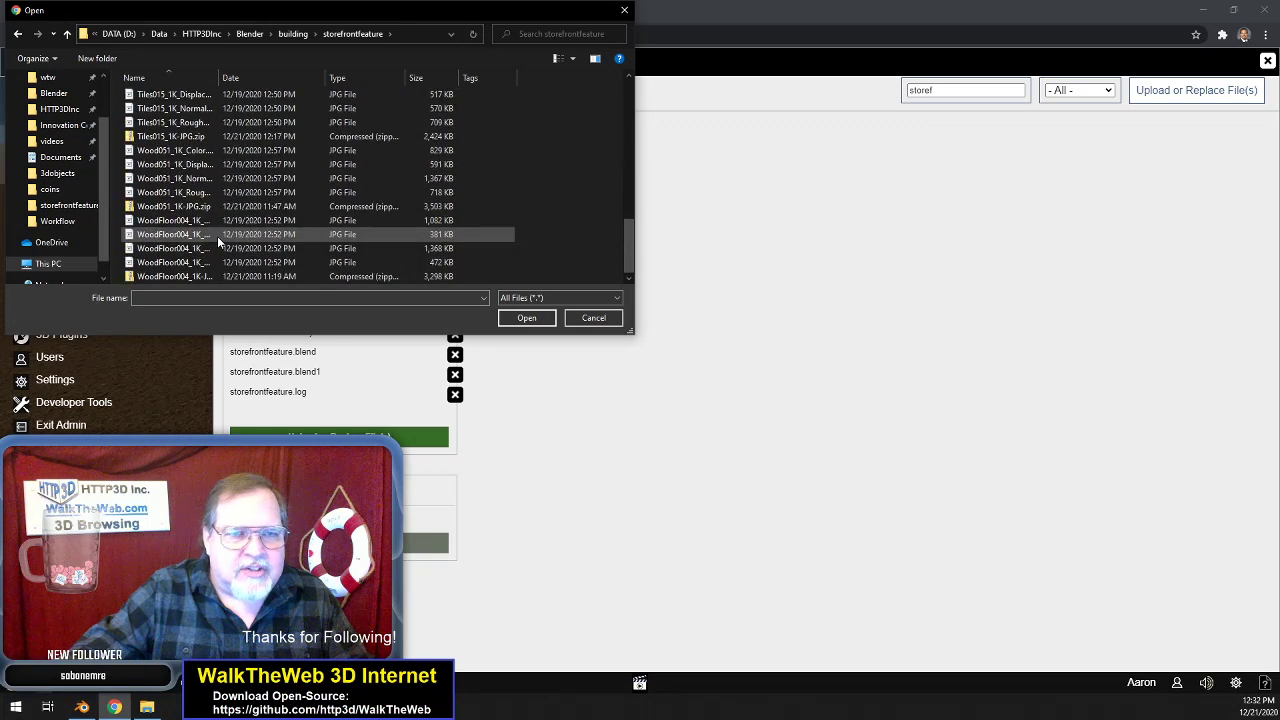
scroll(217, 236, up, 4)
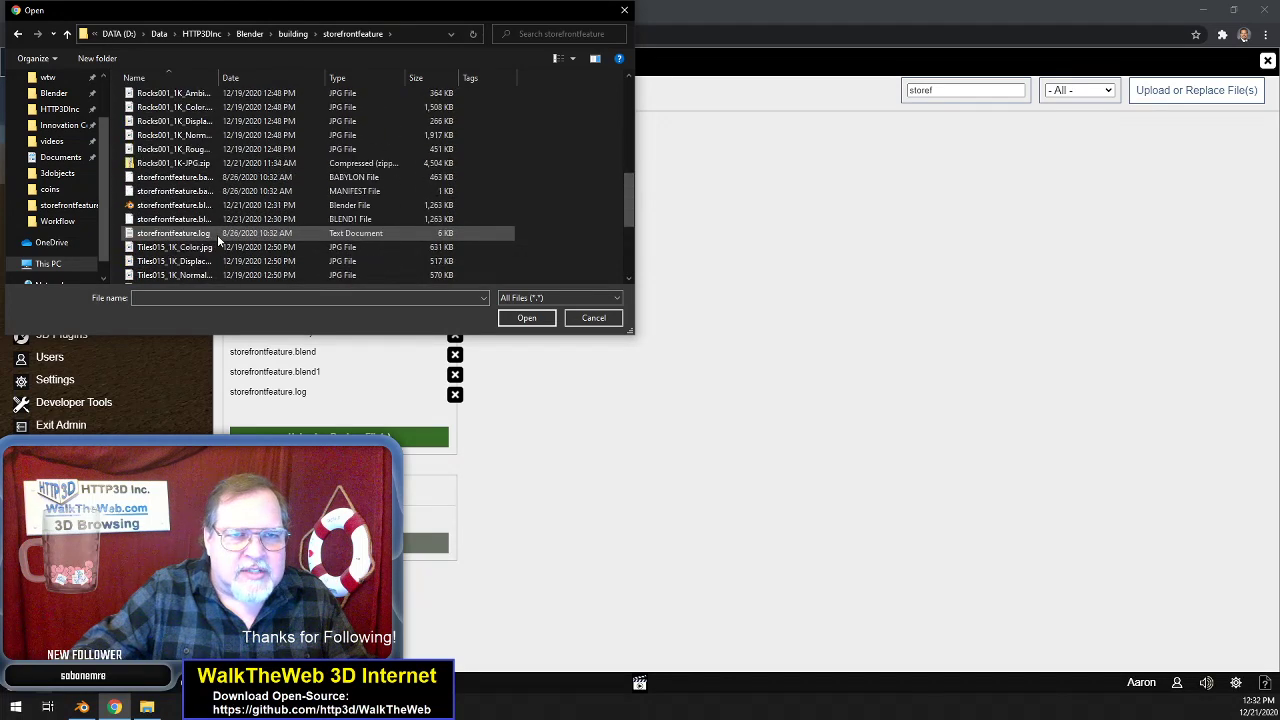
double_click(218, 78)
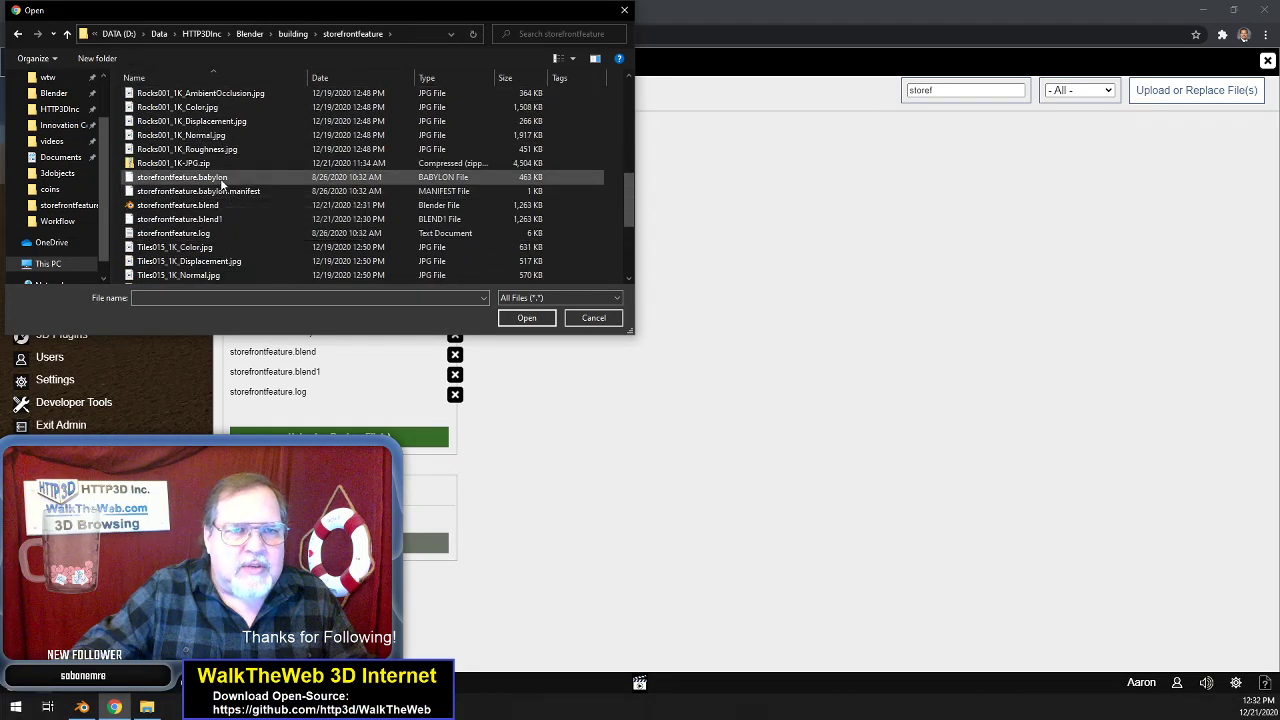
- Upload the storefrontfeature .babylon, .babylon.manifest, .blend, .blend1 and .log files as replacements for the existing ones
click(220, 178)
ctrl+click(220, 191)
ctrl+click(215, 205)
ctrl+click(215, 219)
ctrl+click(216, 233)
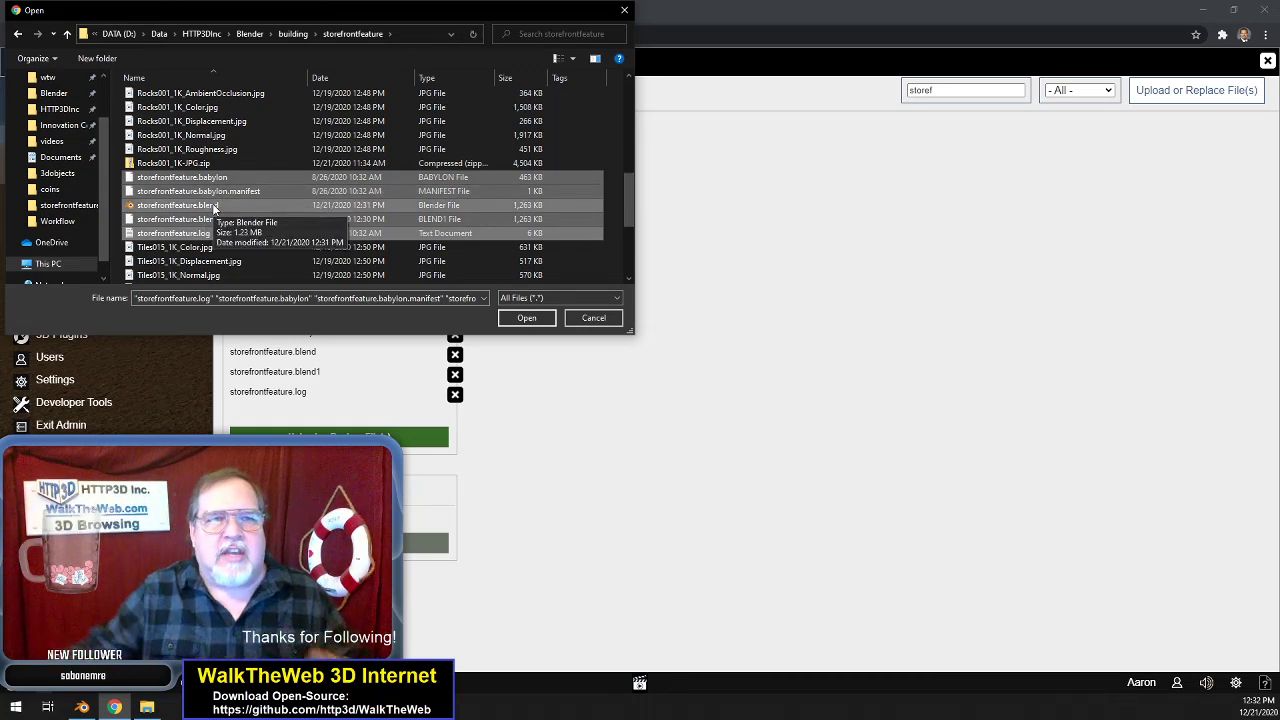
click(527, 318)
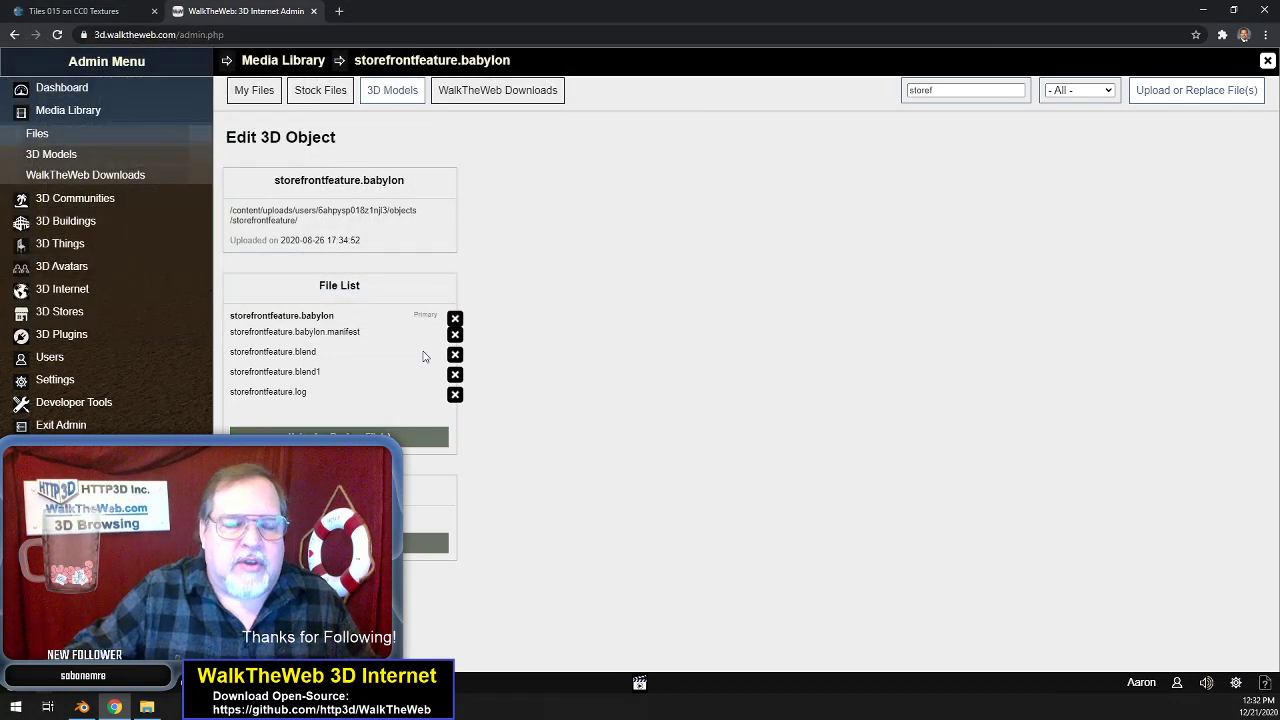
- Upload all Bricks048, Fabric036 and PaintedPlaster006 JPG texture maps to the storefrontfeature object, leaving out the zip files
click(367, 438)
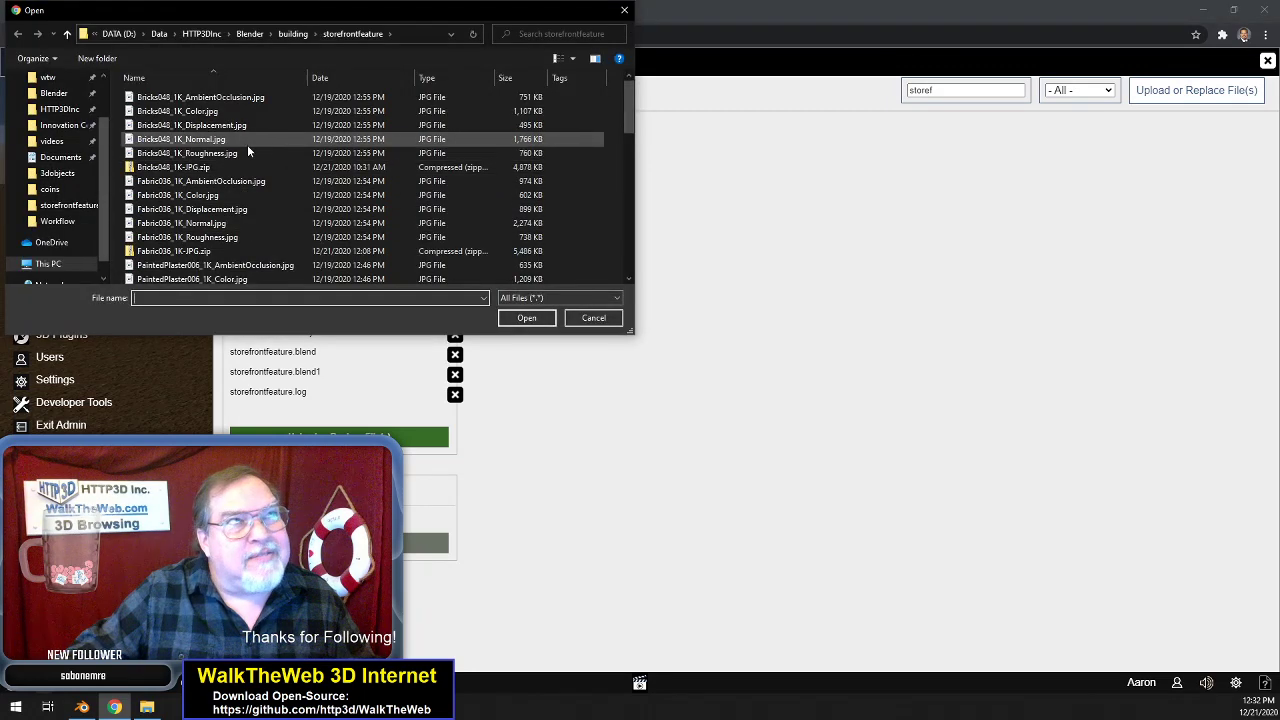
click(175, 97)
shift+click(185, 153)
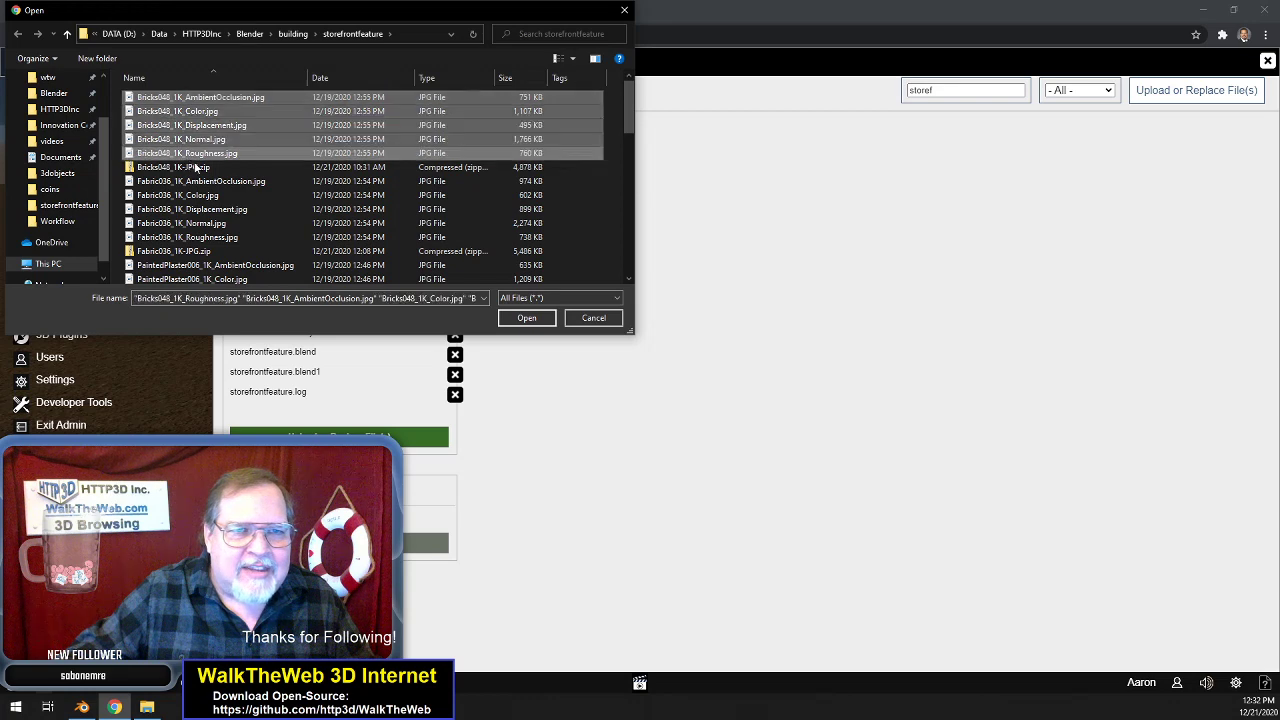
ctrl+click(185, 181)
ctrl+click(182, 195)
ctrl+click(182, 209)
ctrl+click(183, 223)
ctrl+click(185, 237)
ctrl+click(225, 265)
scroll(232, 265, down, 2)
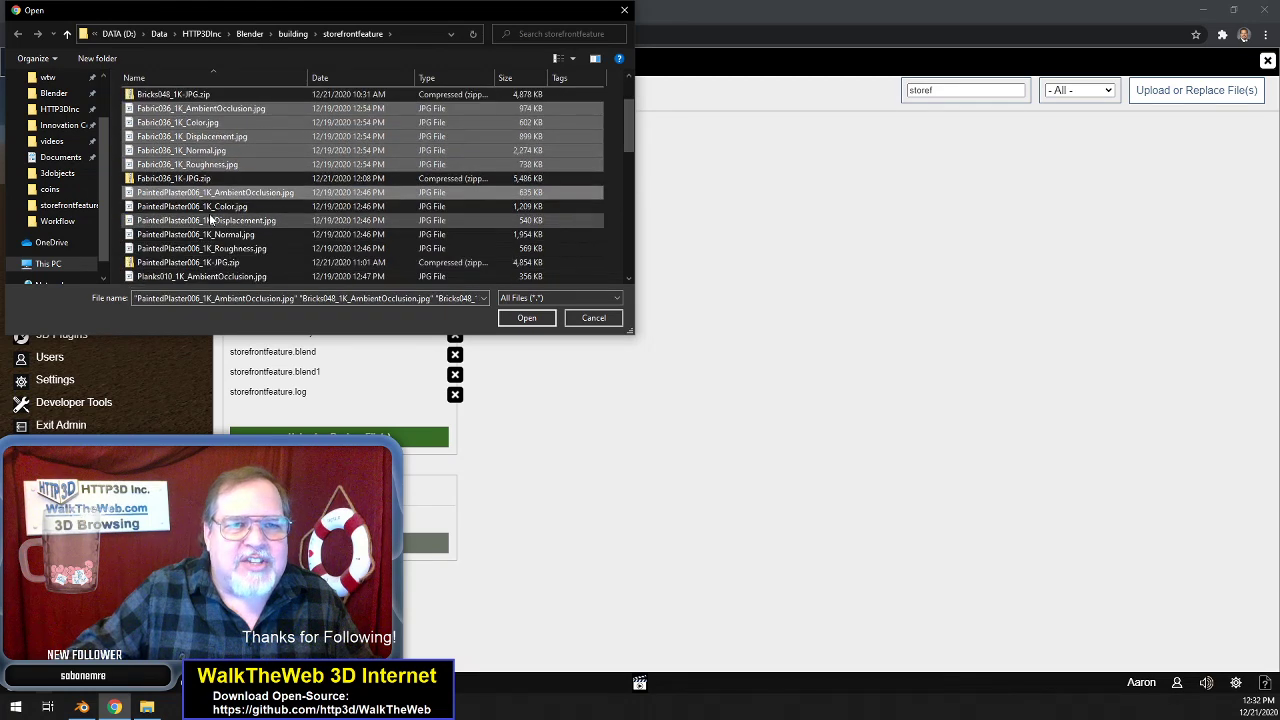
ctrl+click(210, 219)
ctrl+click(209, 207)
ctrl+click(215, 234)
ctrl+click(222, 248)
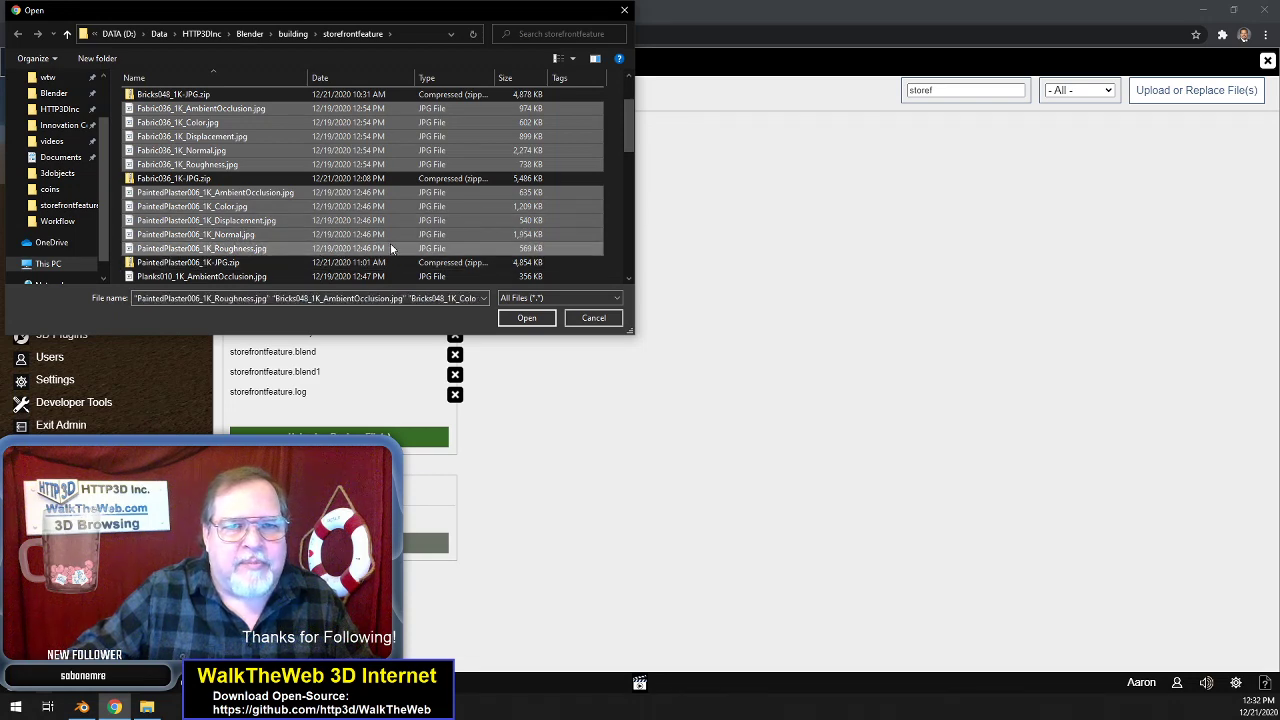
scroll(390, 243, down, 2)
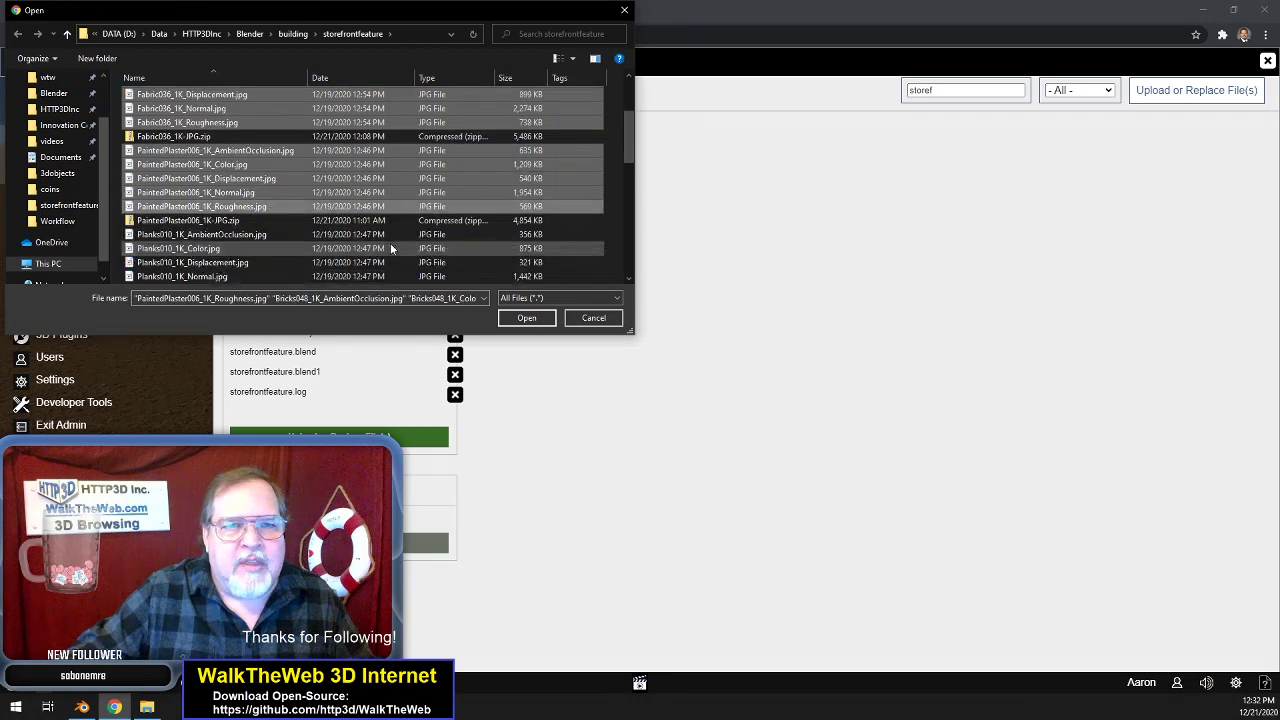
click(535, 320)
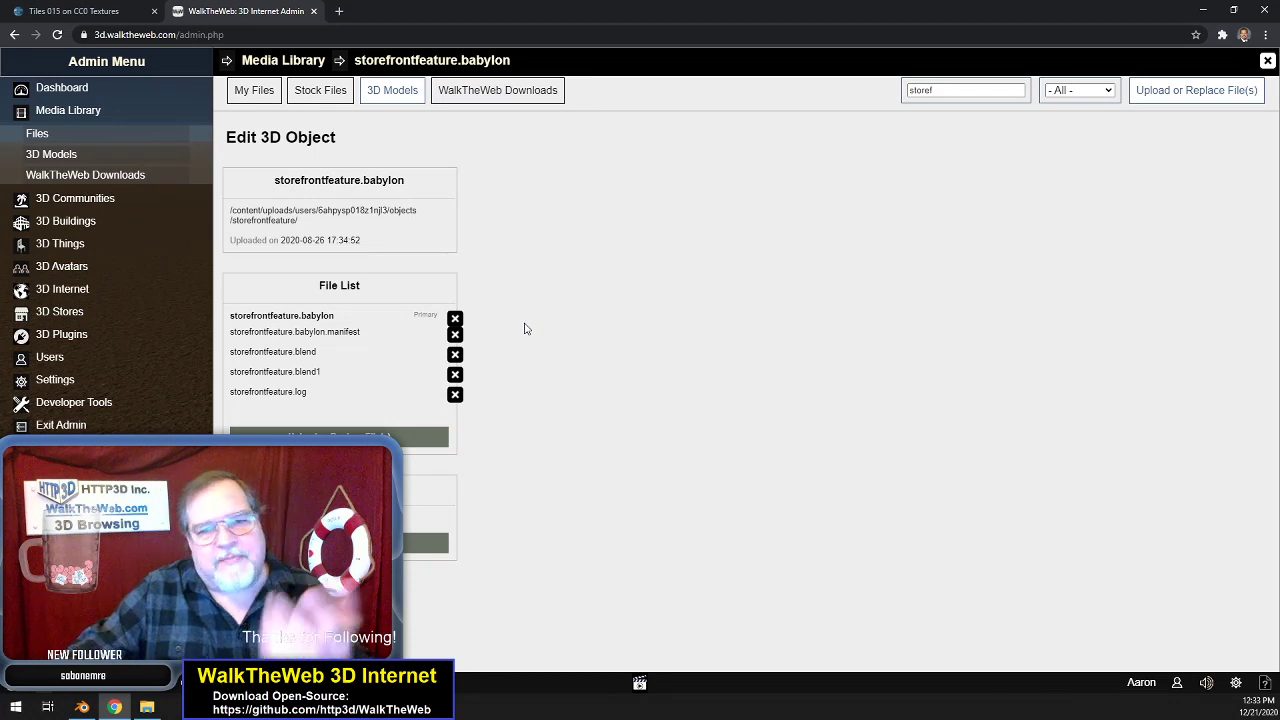
- Upload all Planks010, Rocks001 and Tiles015 JPG texture maps to the storefrontfeature object, without their zip files
scroll(521, 329, down, 2)
scroll(415, 436, down, 5)
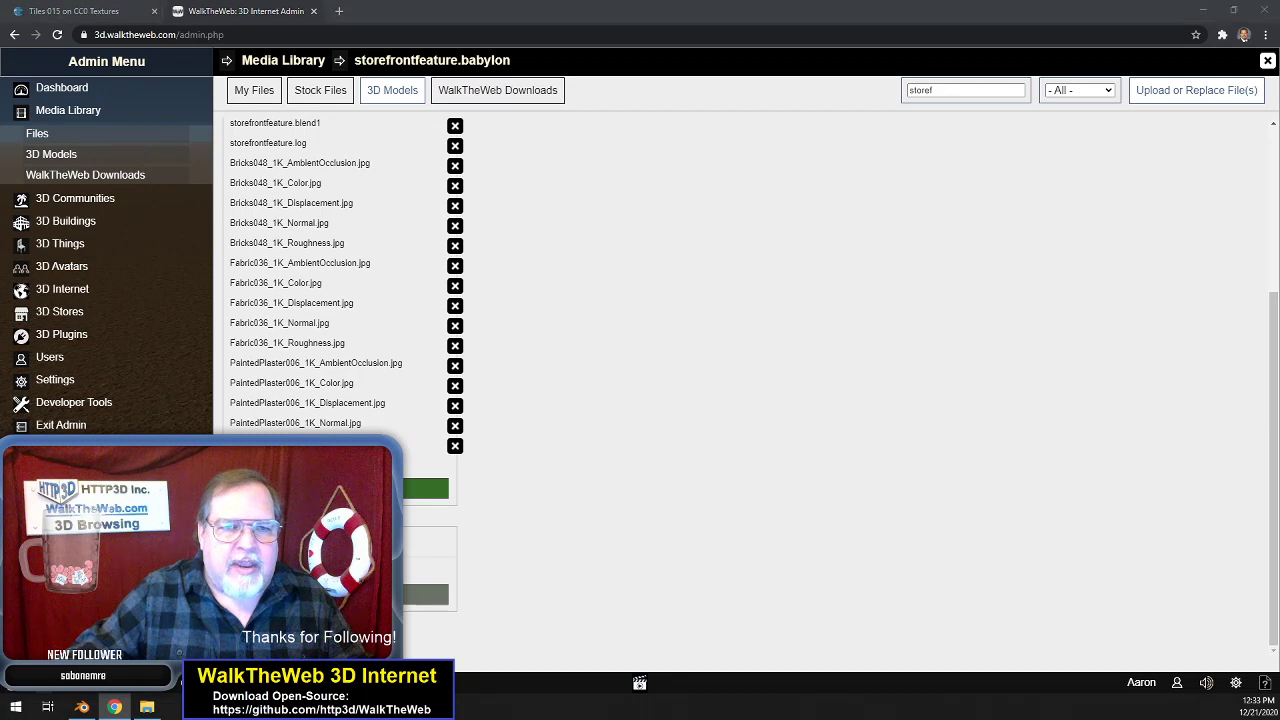
scroll(240, 235, down, 3)
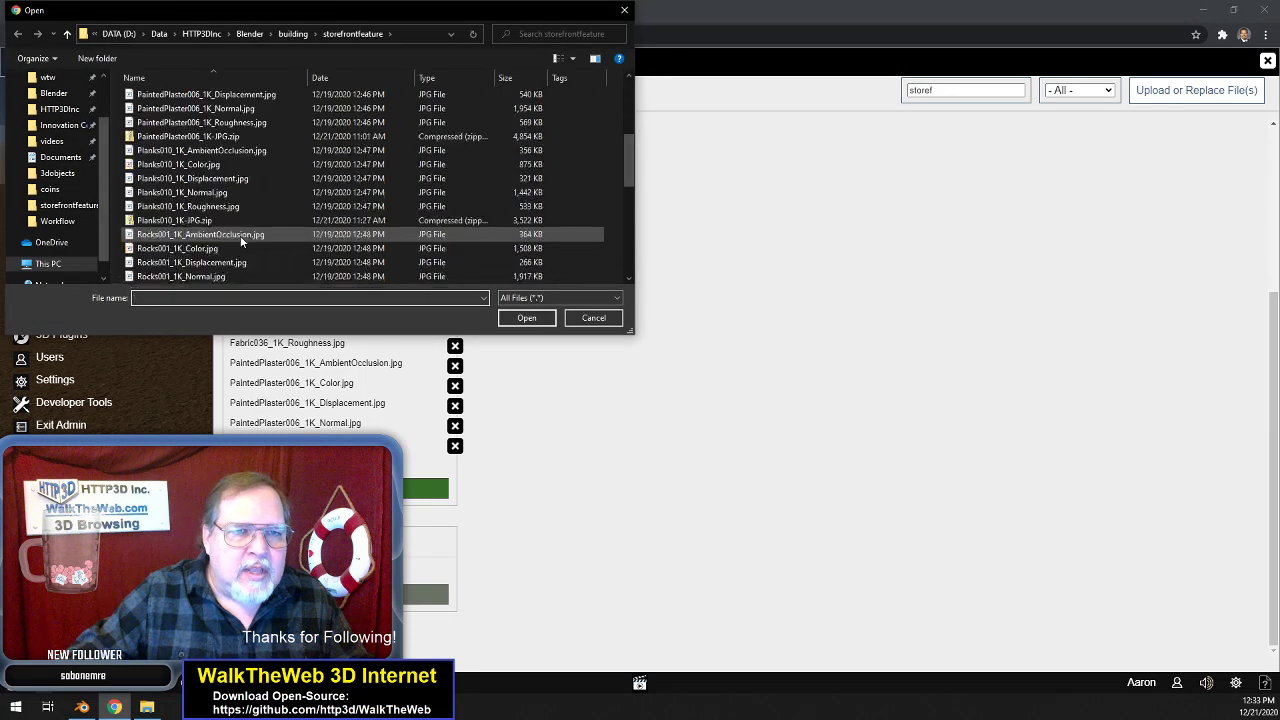
click(180, 150)
shift+click(185, 206)
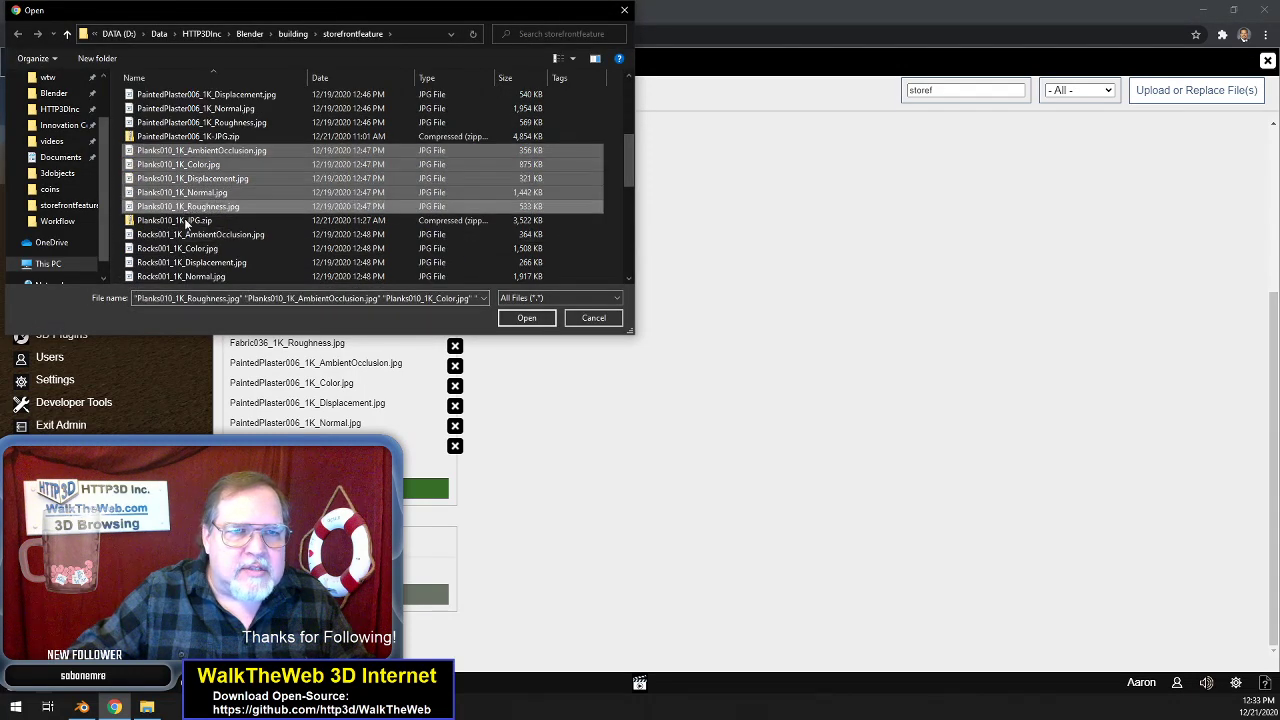
ctrl+click(180, 234)
ctrl+click(180, 248)
ctrl+click(185, 262)
ctrl+click(182, 276)
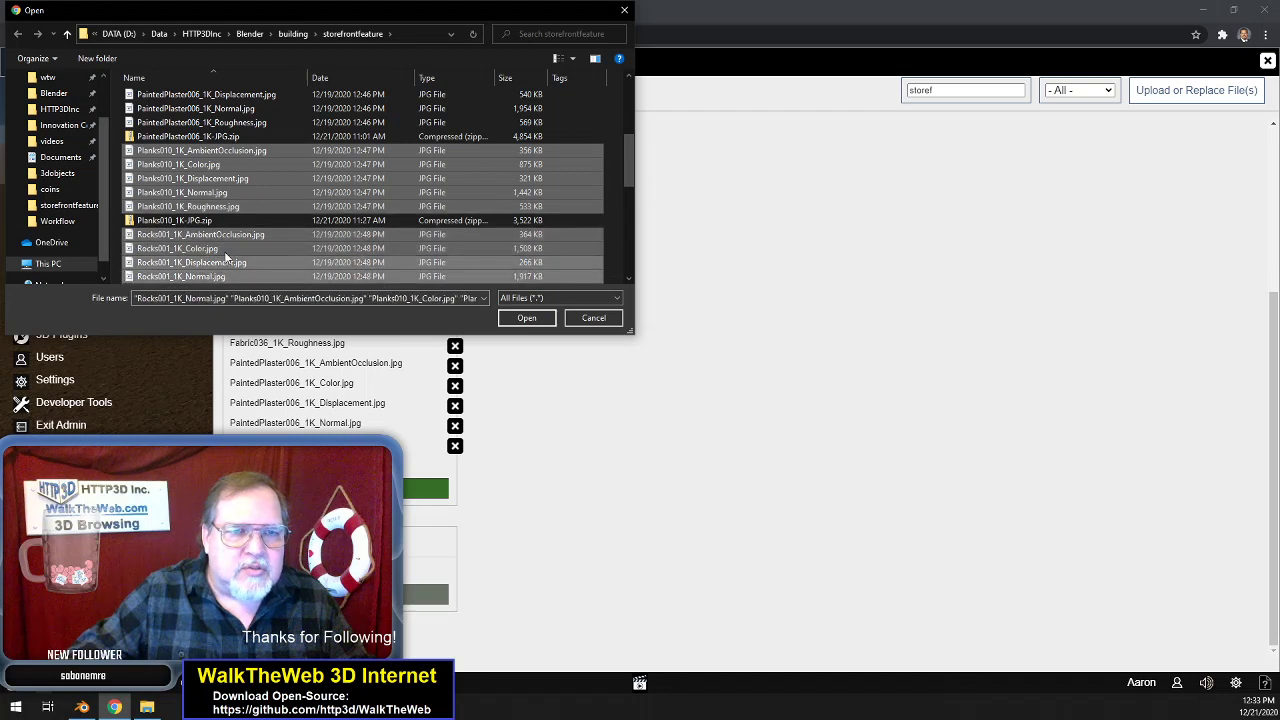
scroll(229, 252, down, 2)
scroll(229, 252, down, 1)
ctrl+click(190, 164)
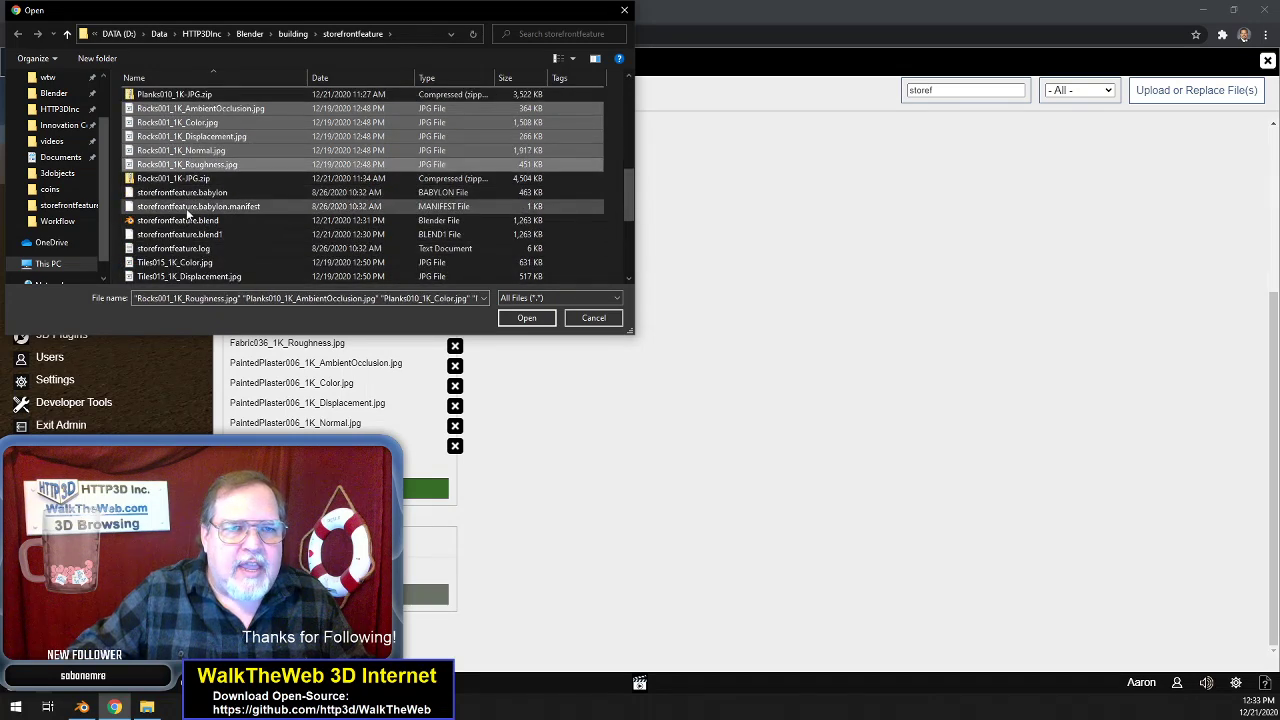
scroll(212, 237, down, 3)
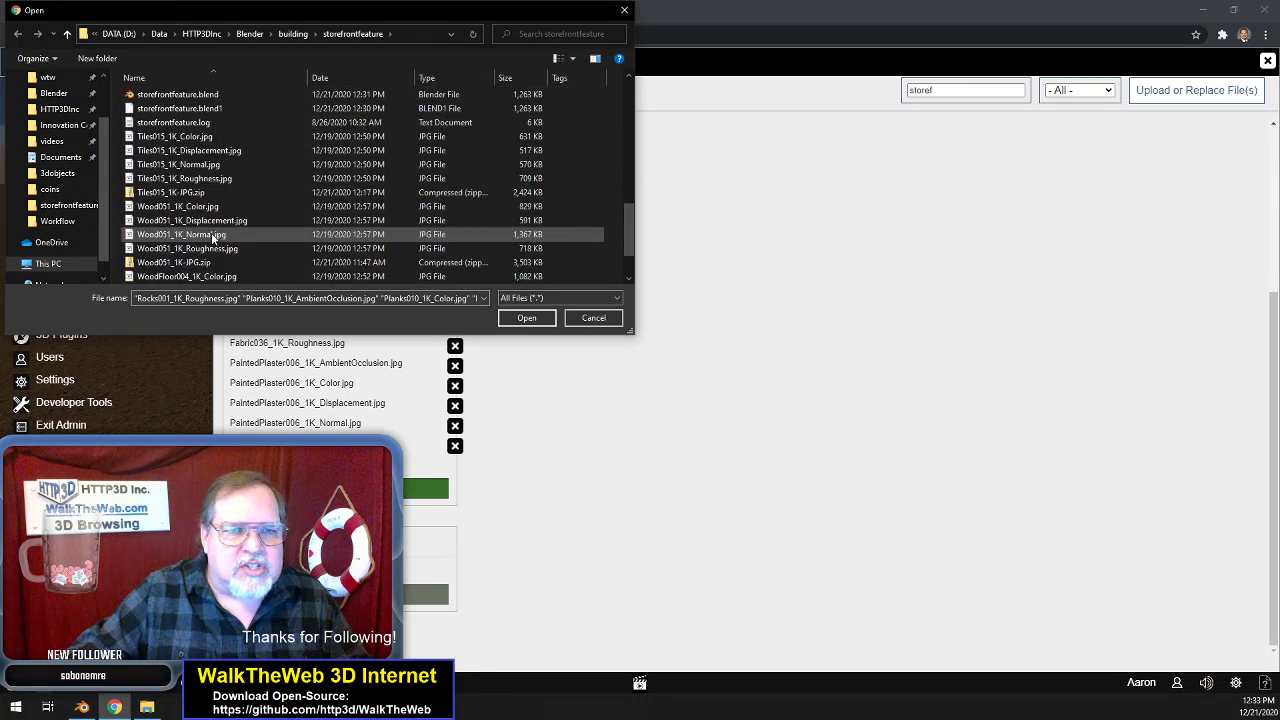
ctrl+click(176, 137)
ctrl+click(180, 150)
ctrl+click(180, 164)
ctrl+click(182, 178)
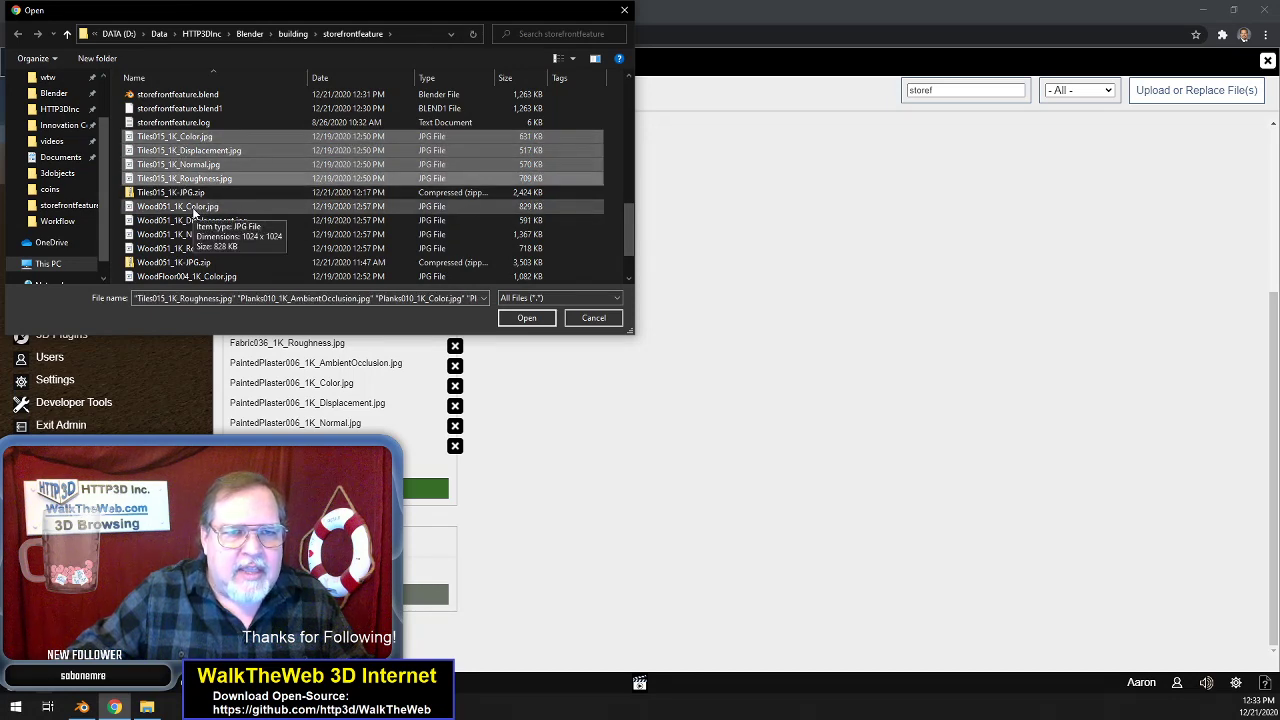
click(549, 321)
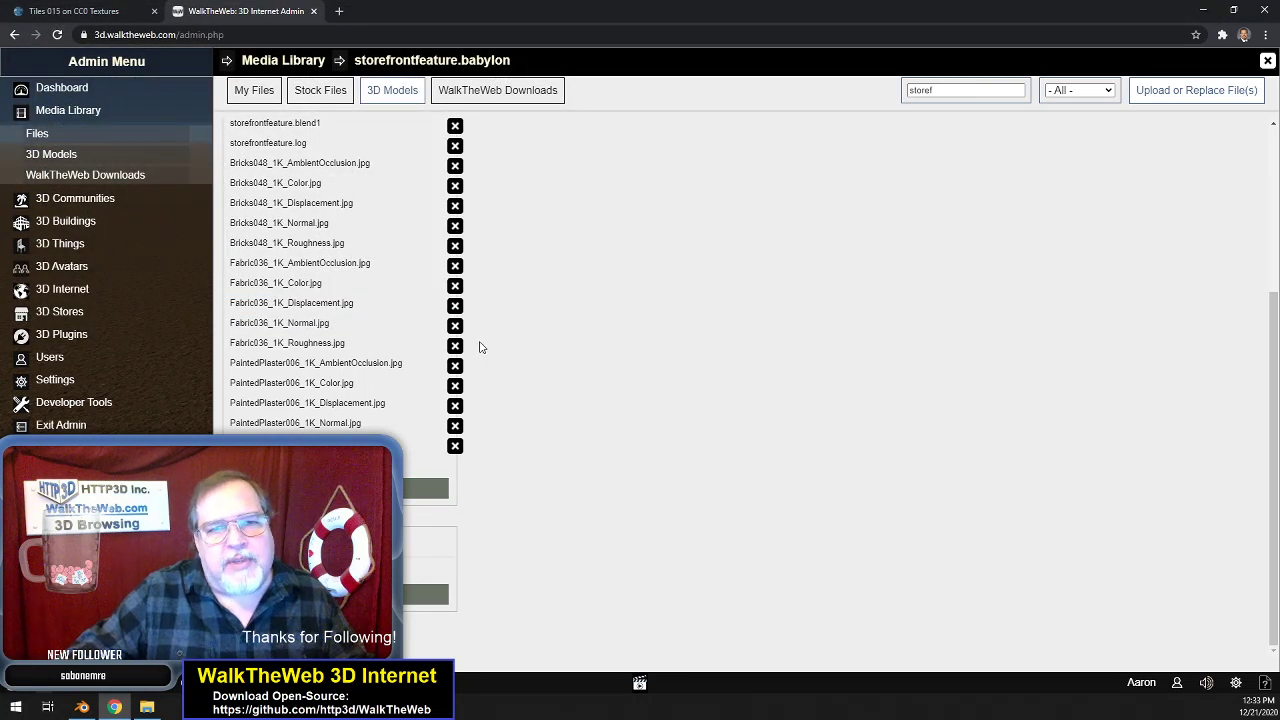
- Upload all Wood051 and WoodFloor004 JPG texture maps to the storefrontfeature object without their zip files, and return to the 3D models list
scroll(411, 386, up, 3)
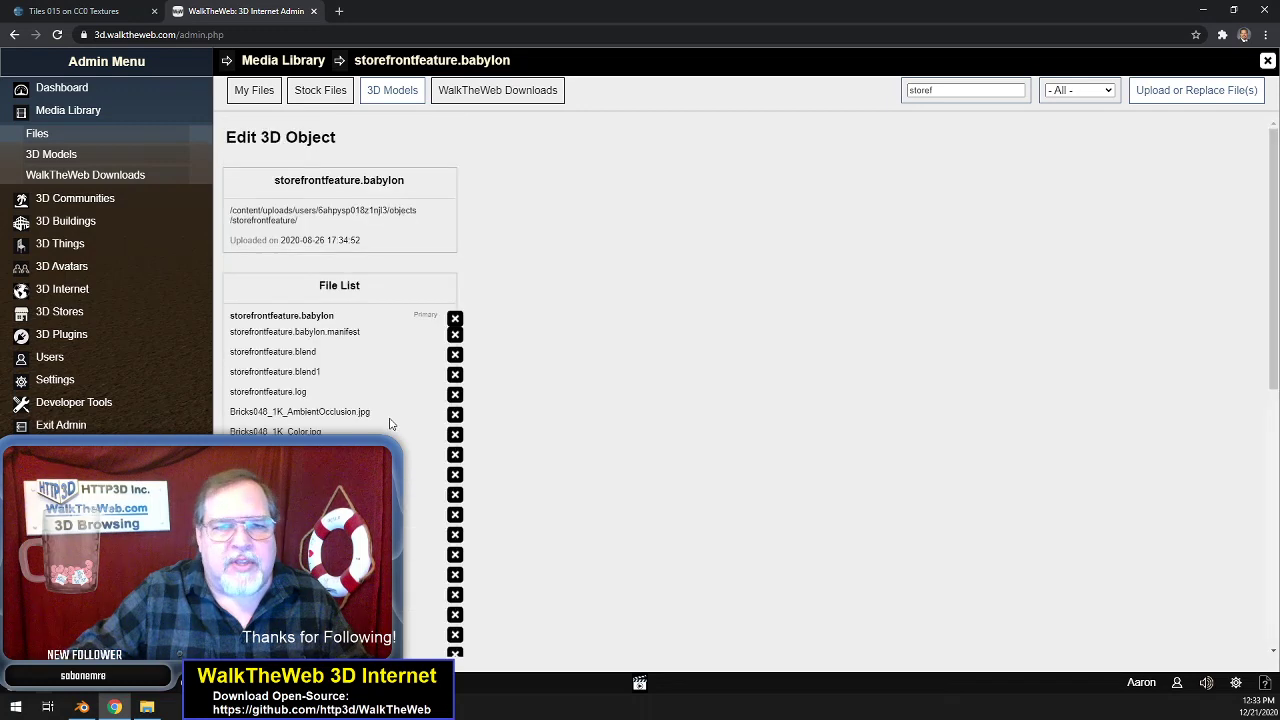
scroll(386, 432, down, 10)
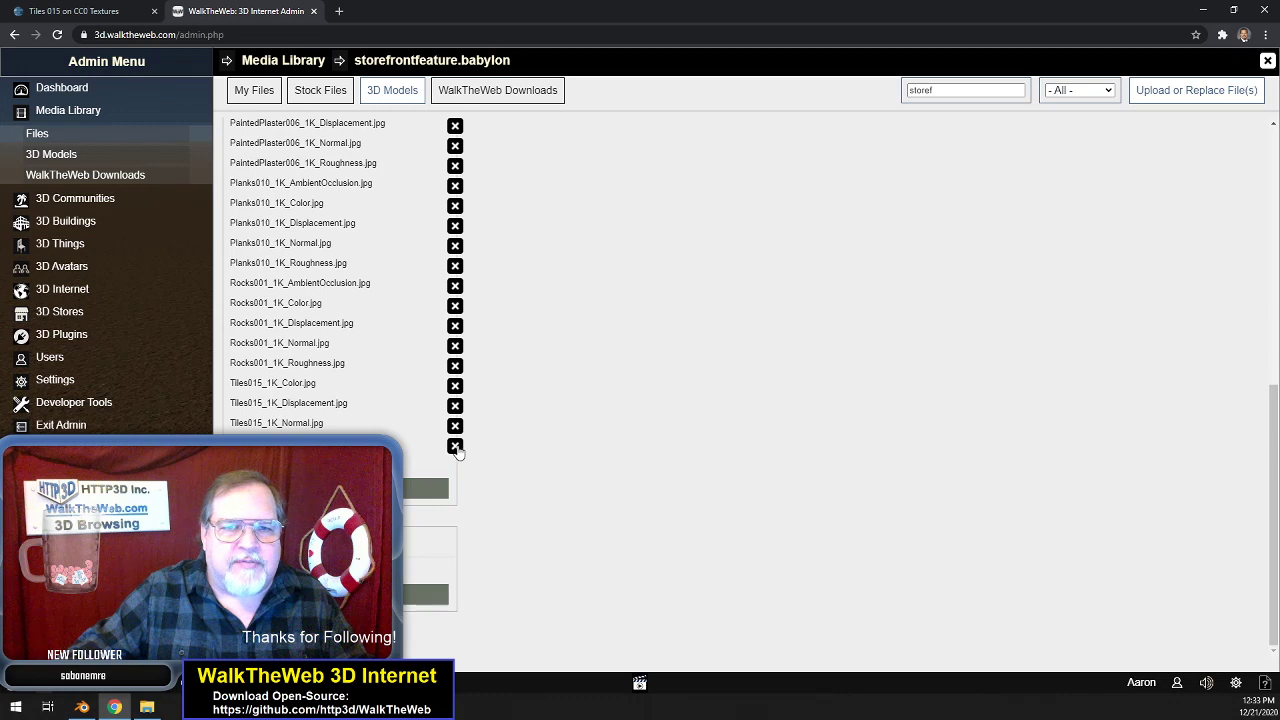
click(342, 488)
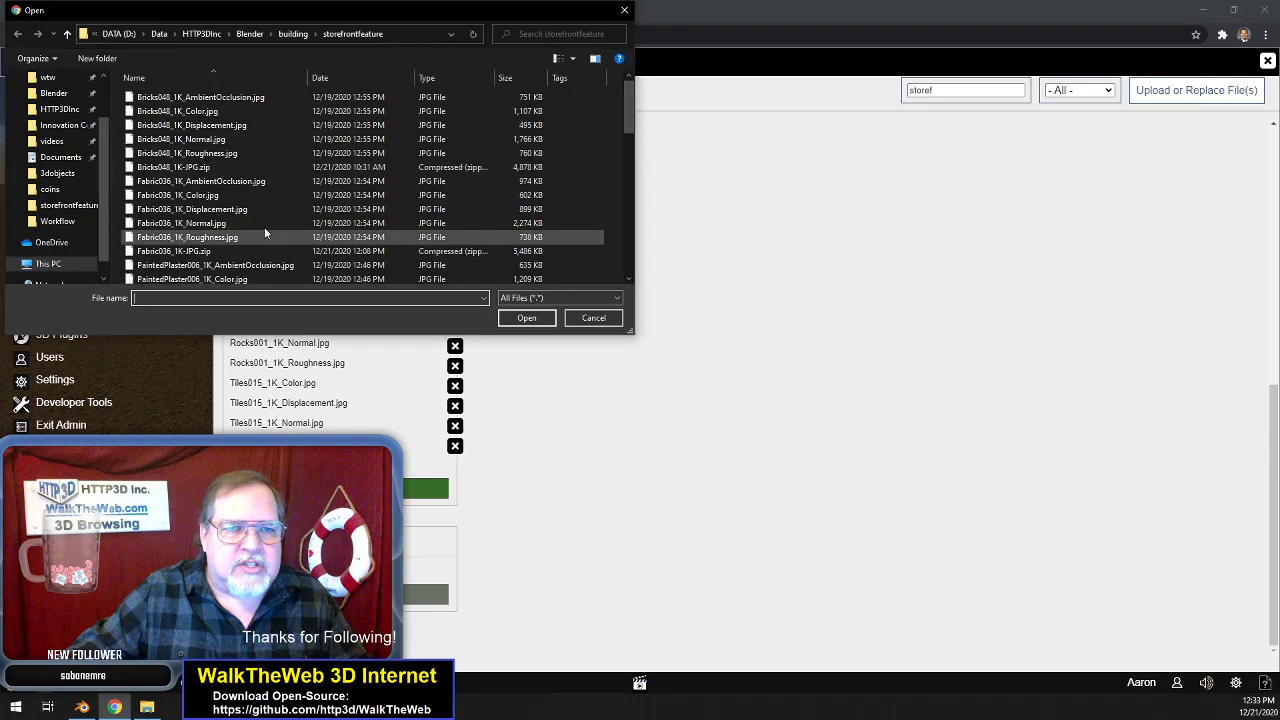
scroll(264, 231, down, 10)
click(200, 150)
shift+click(186, 194)
ctrl+click(172, 220)
ctrl+click(172, 234)
ctrl+click(172, 248)
ctrl+click(172, 262)
ctrl+click(172, 262)
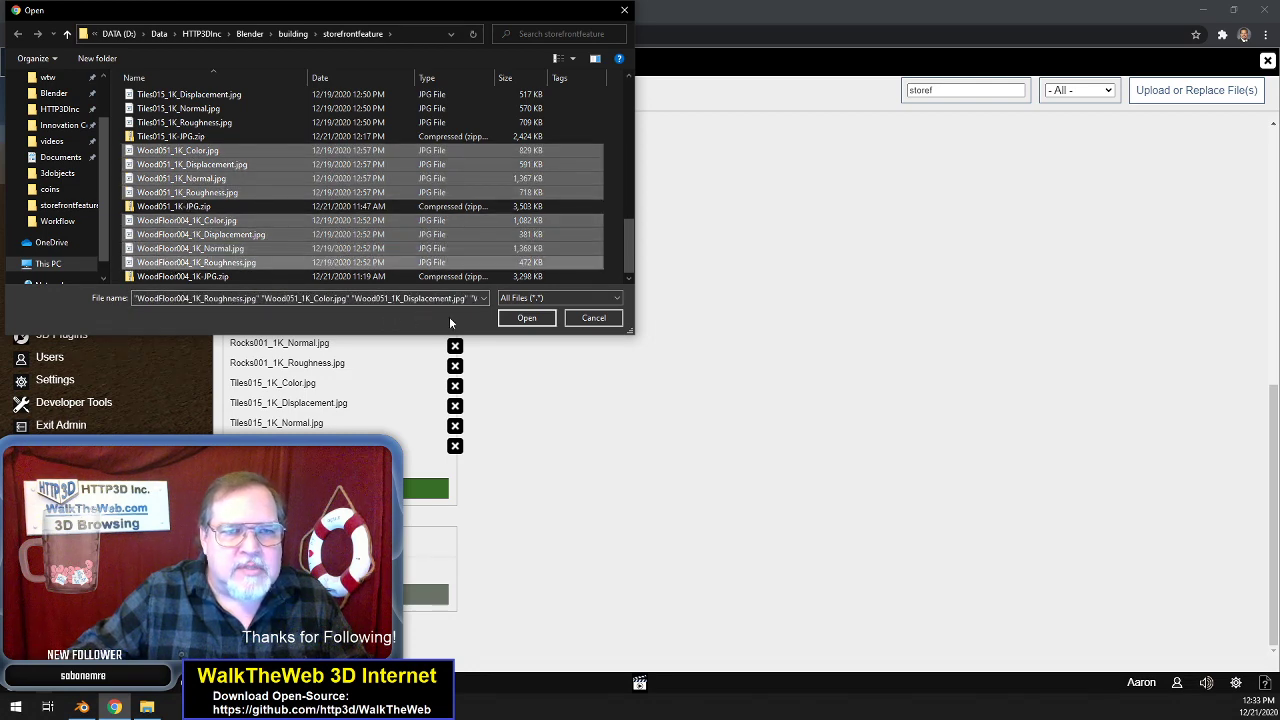
click(526, 318)
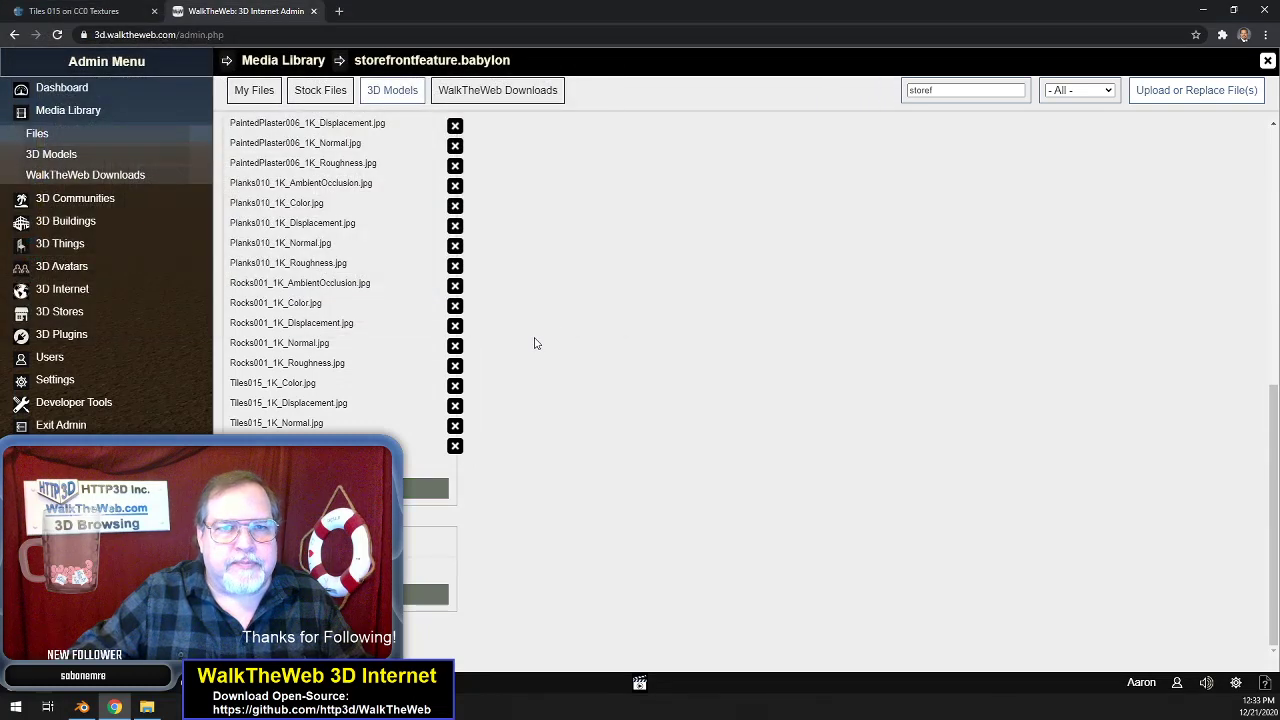
scroll(474, 466, down, 10)
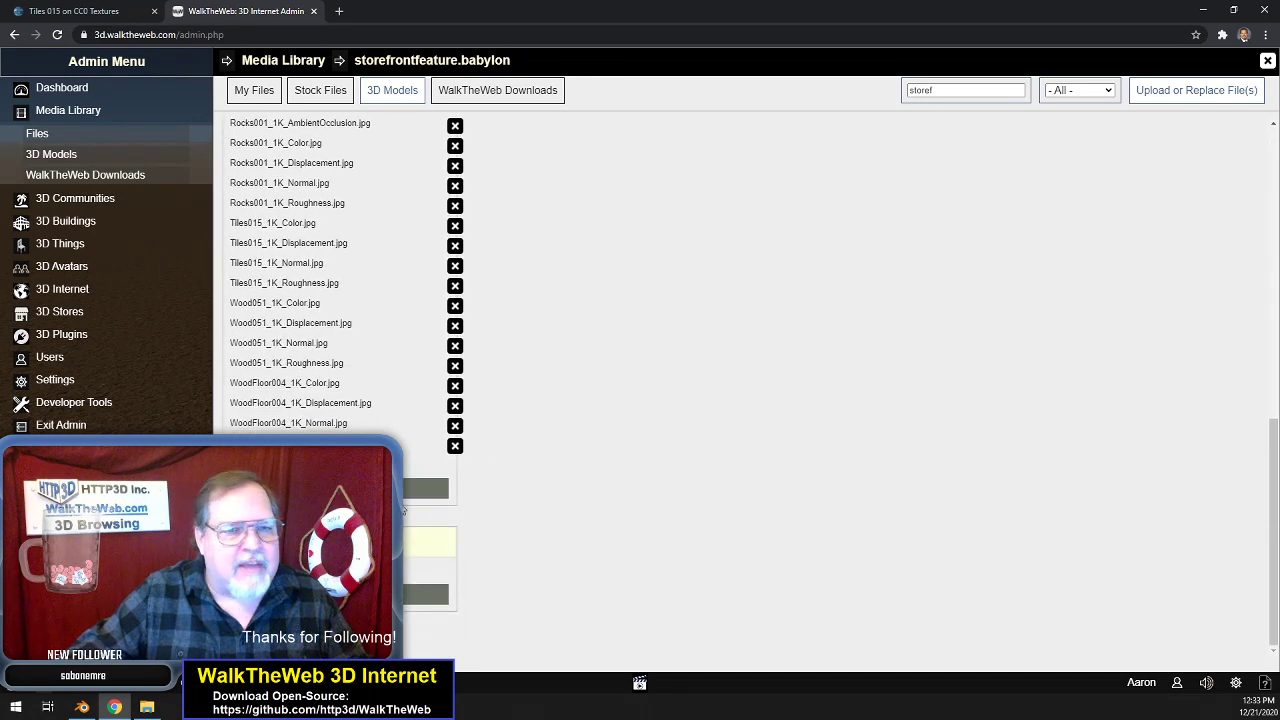
click(340, 488)
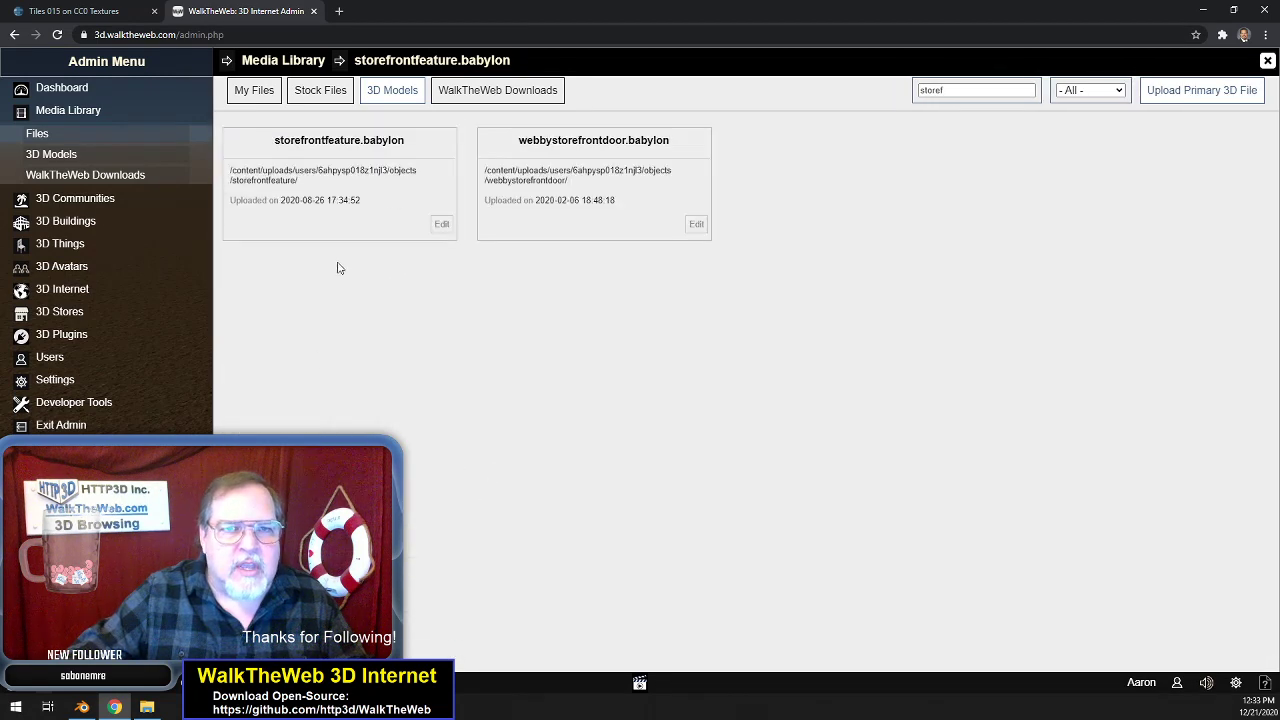
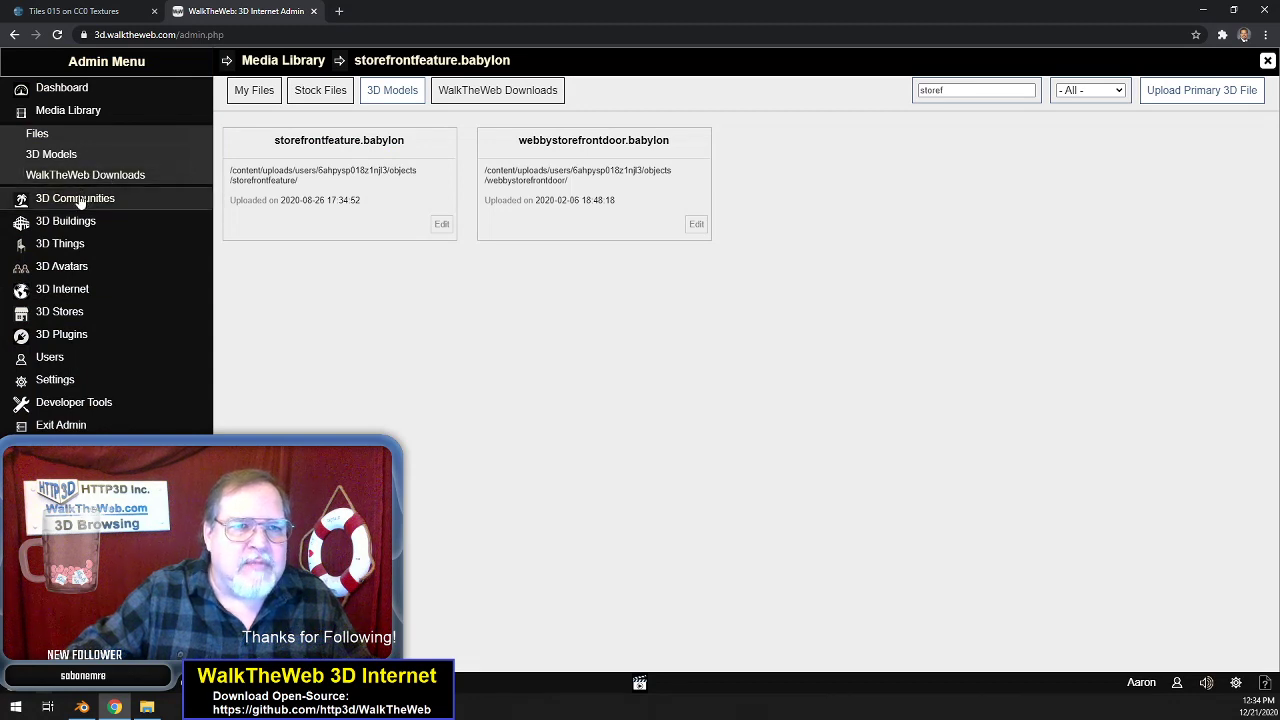
- Load the existing storefront building into the 3D scene from the list of 3D buildings
click(79, 222)
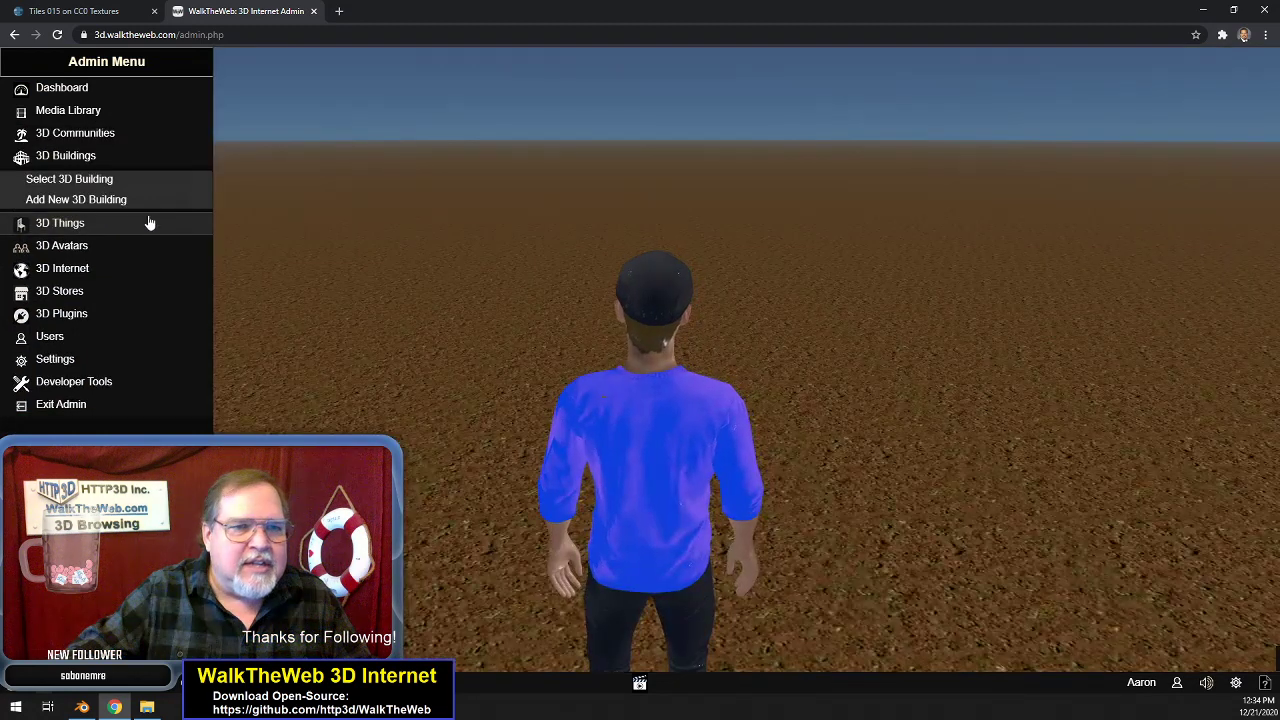
click(106, 180)
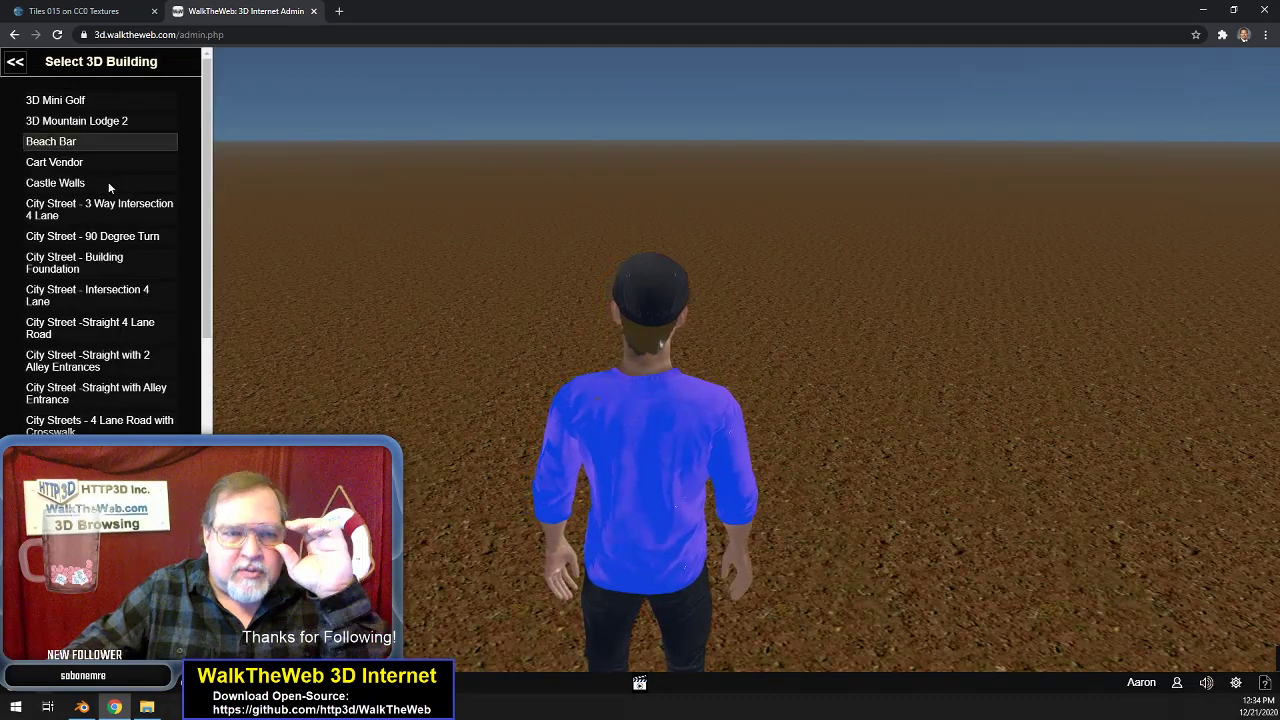
scroll(125, 361, down, 4)
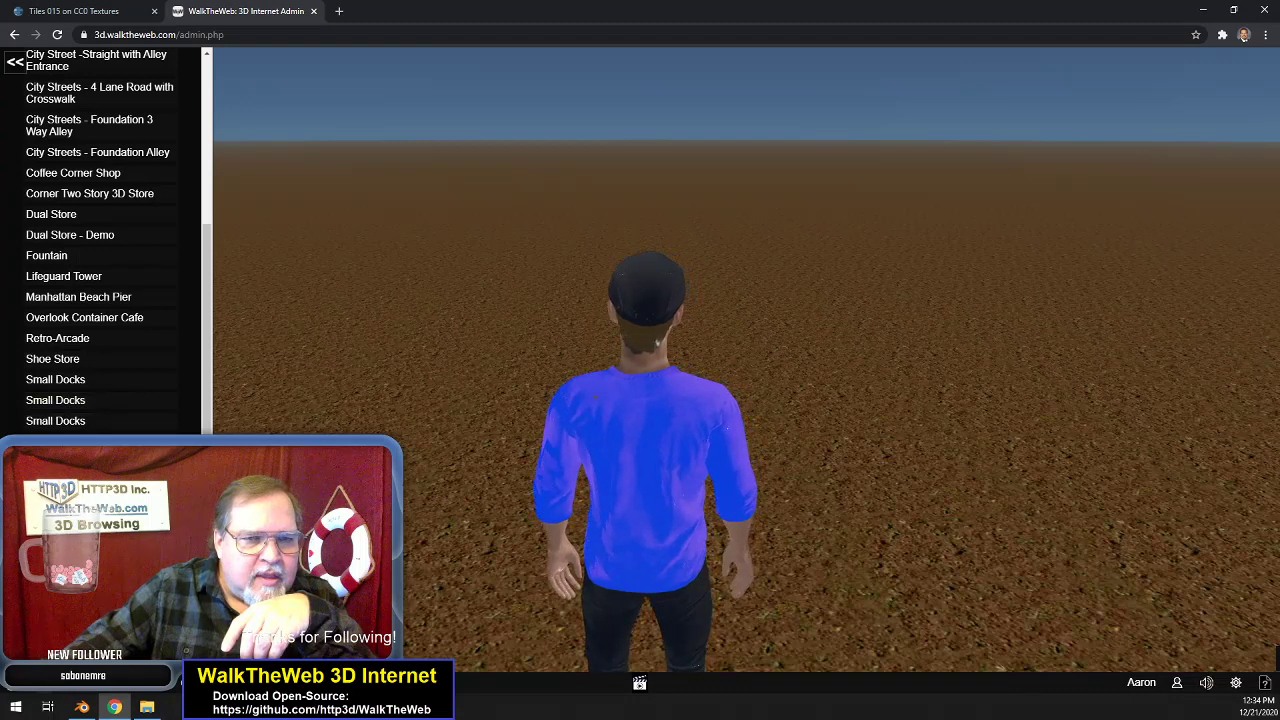
click(110, 442)
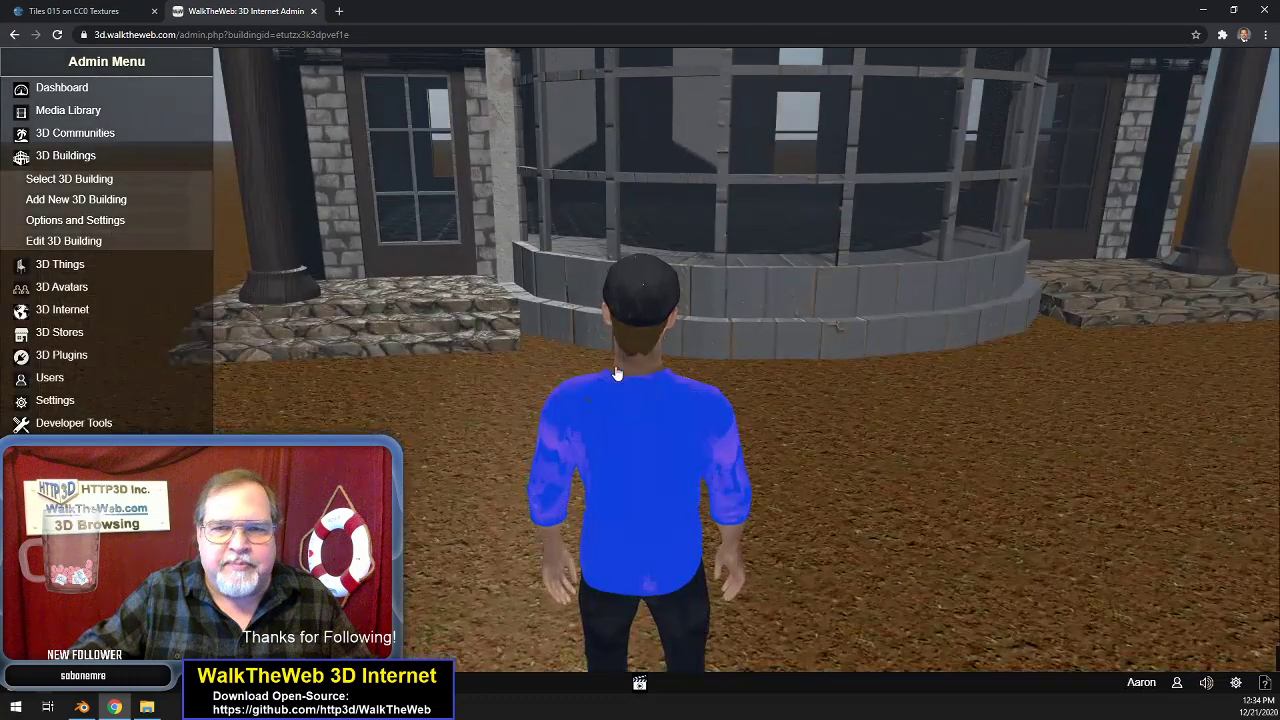
- Walk the avatar from the storefront's front facade along its side to the rear and examine the exterior textures
drag(617, 373, 692, 273)
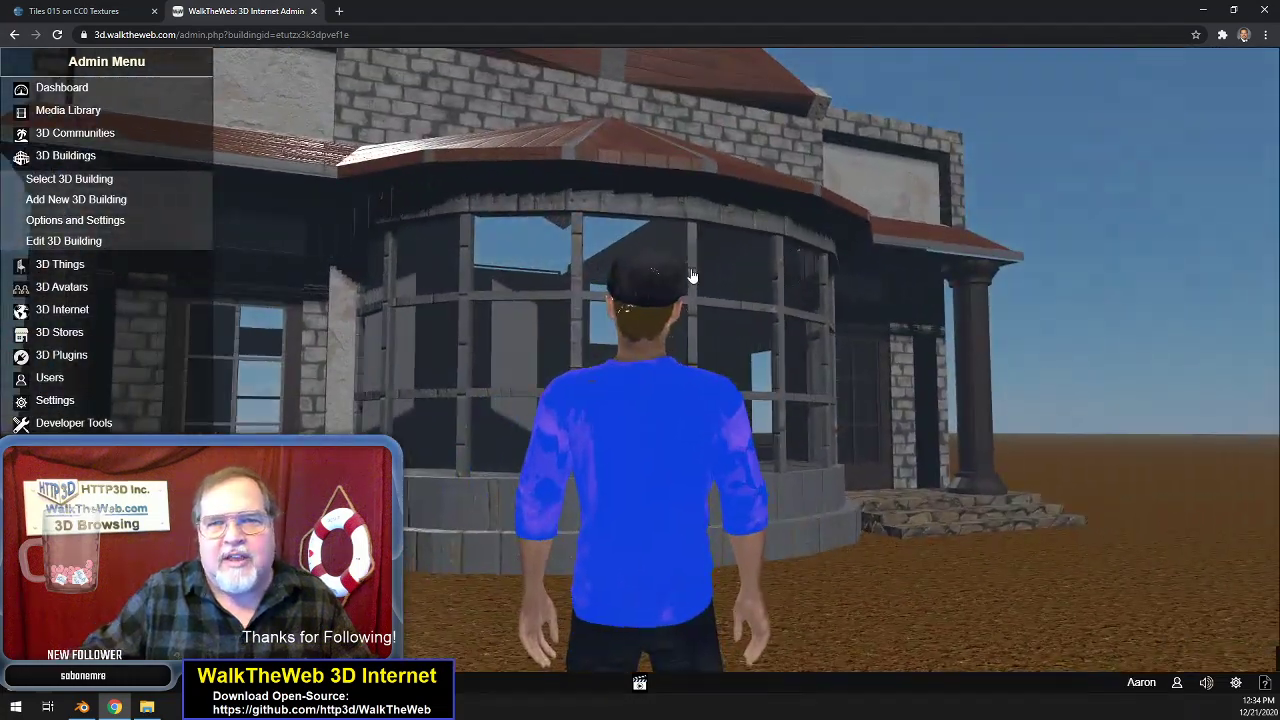
key(Down)
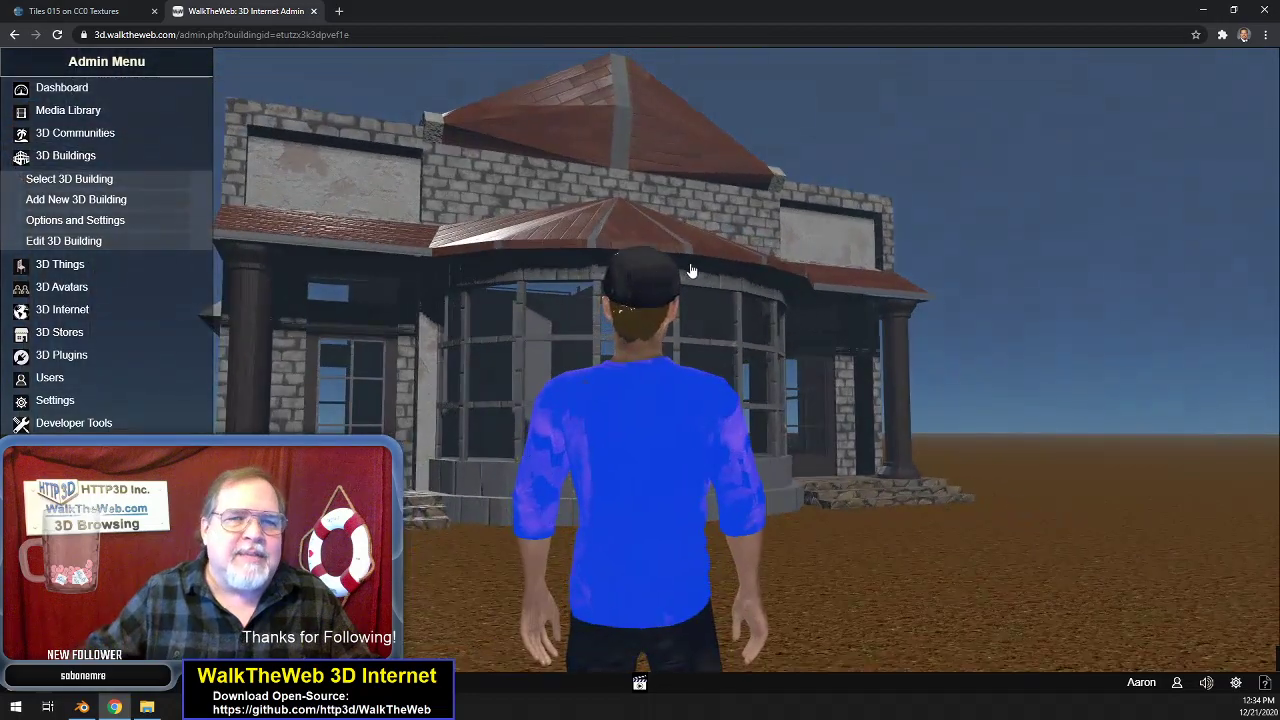
drag(573, 253, 532, 306)
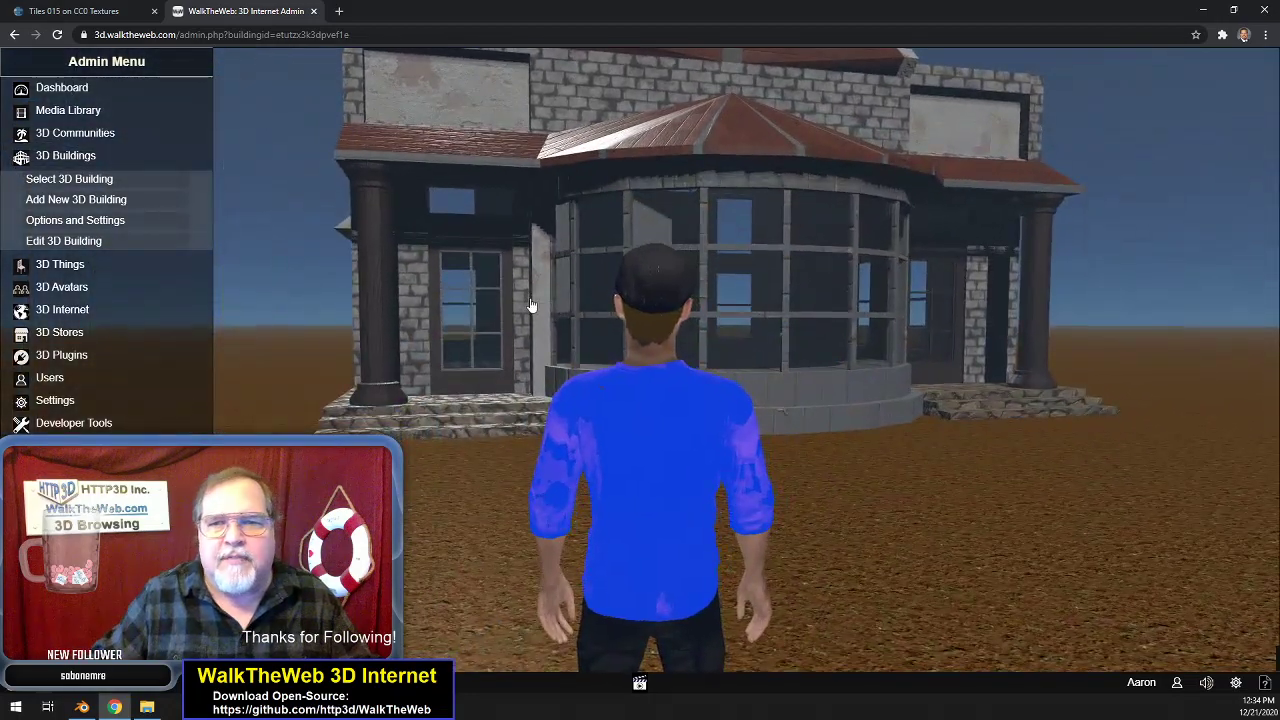
key(Left)
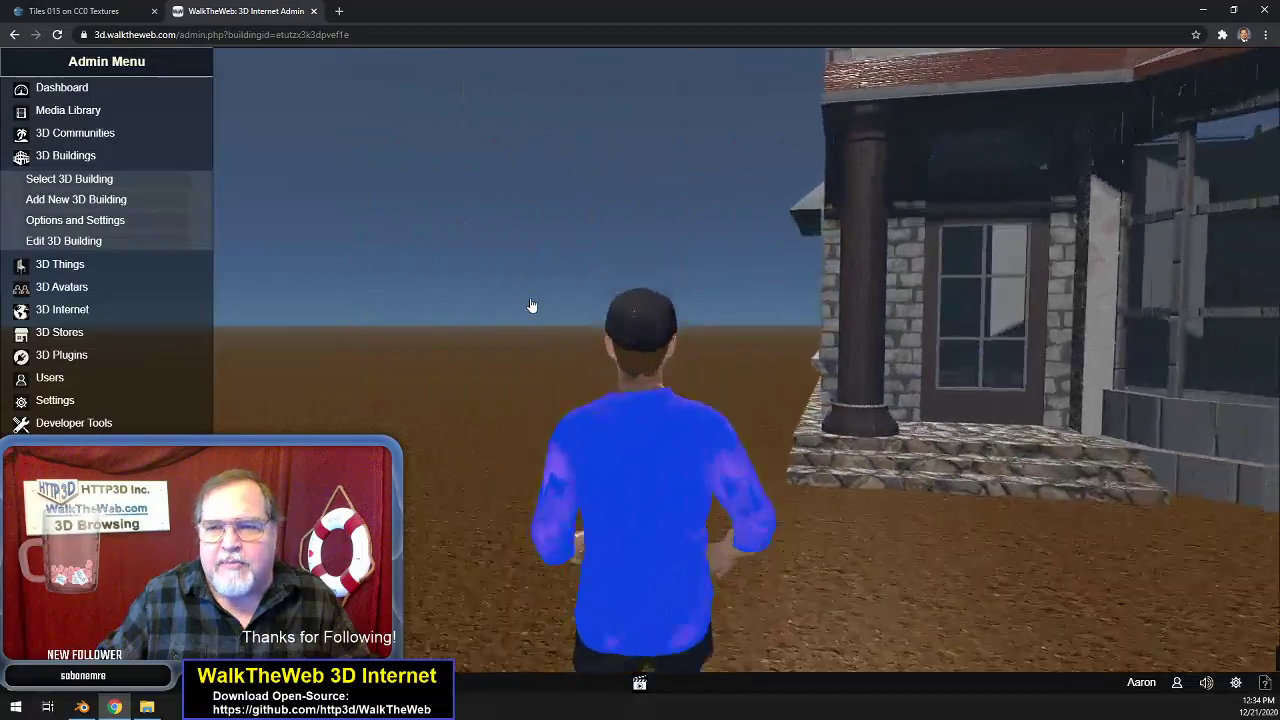
key(Right)
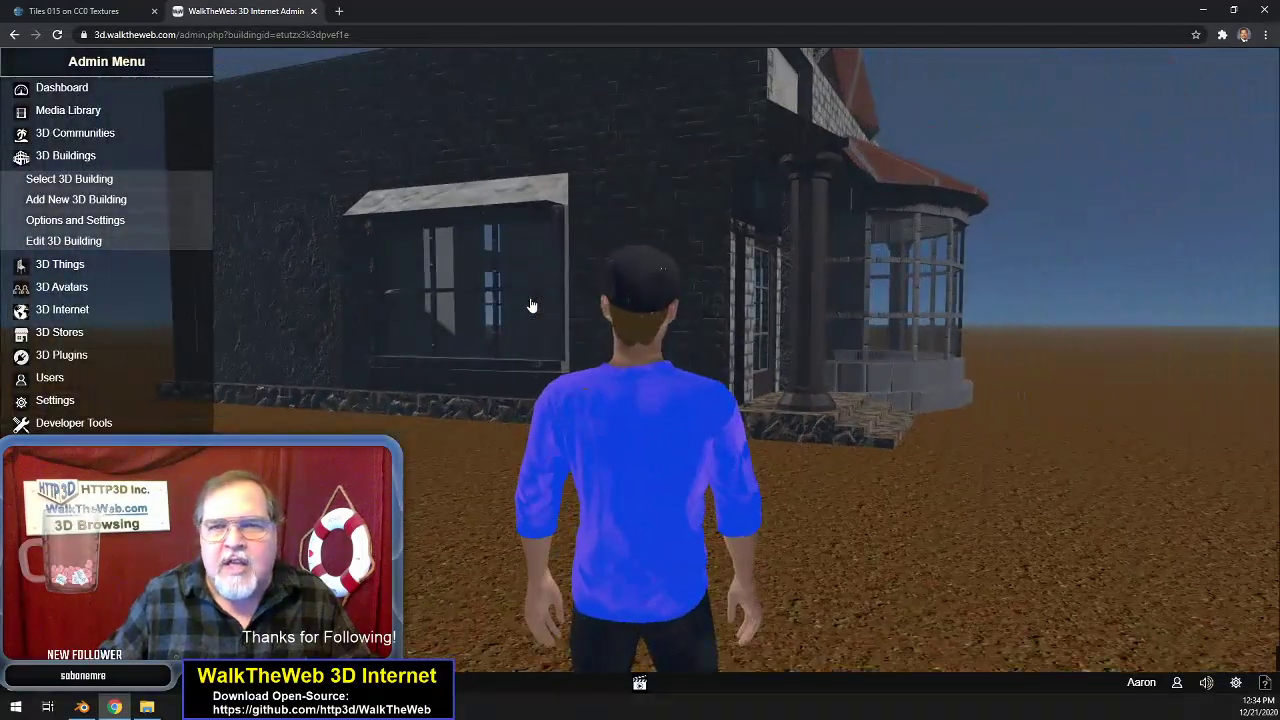
key(Left)
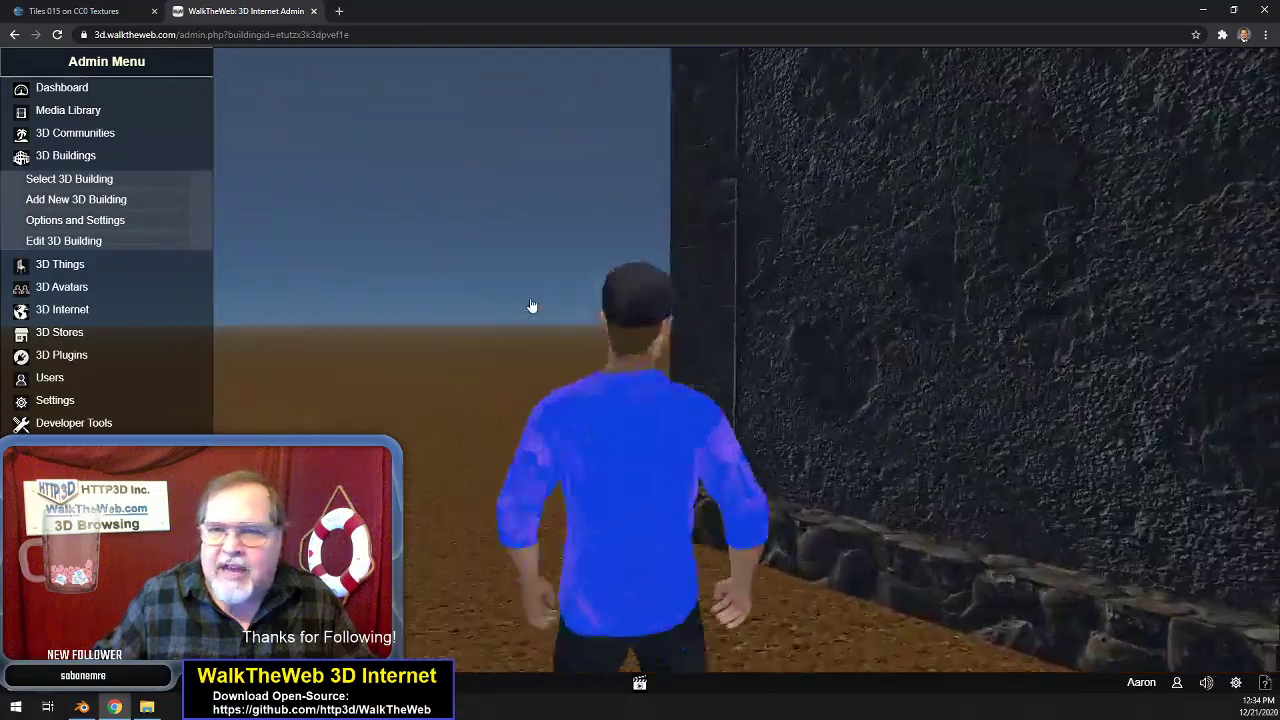
key(Right)
key(Down)
key(Left)
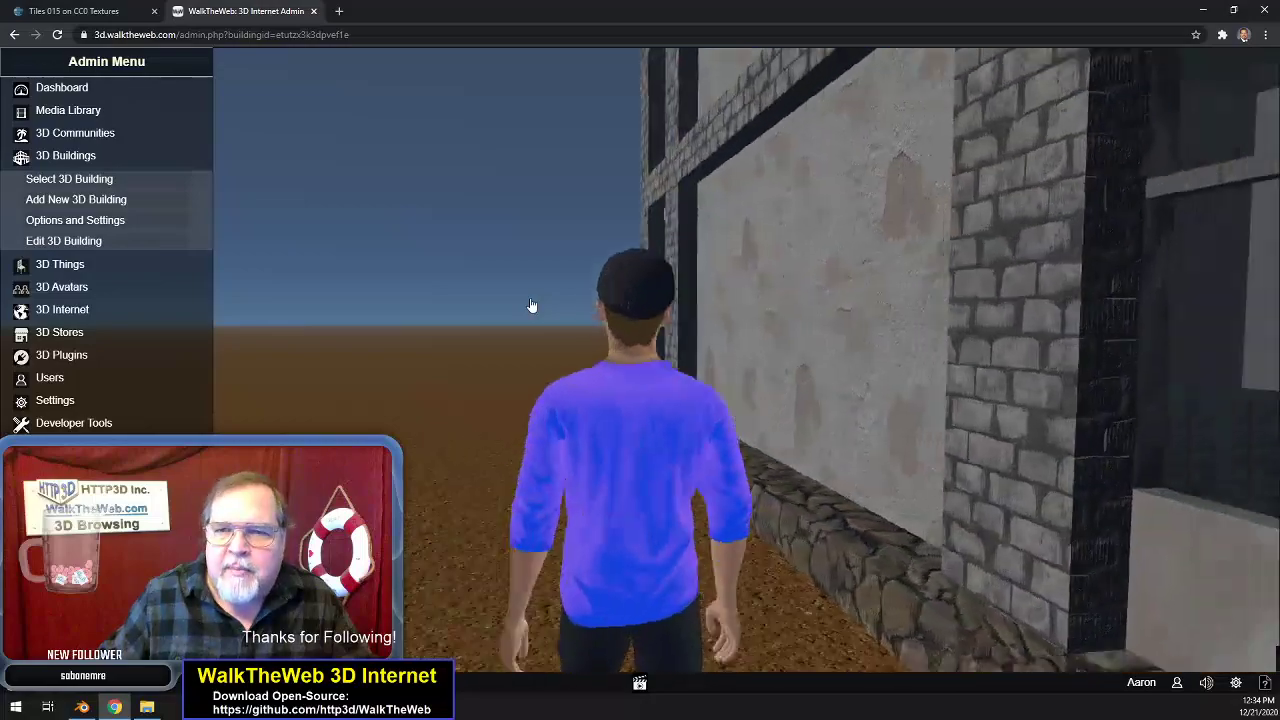
key(Right)
key(Down)
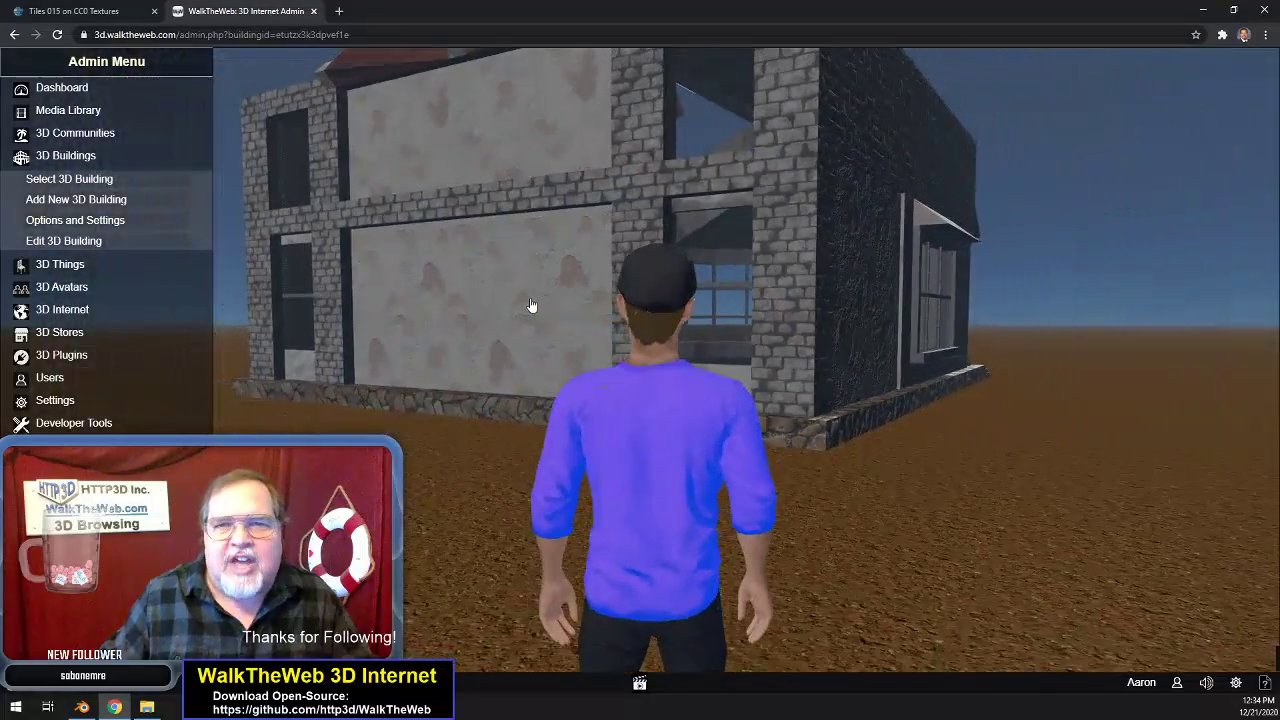
key(Down)
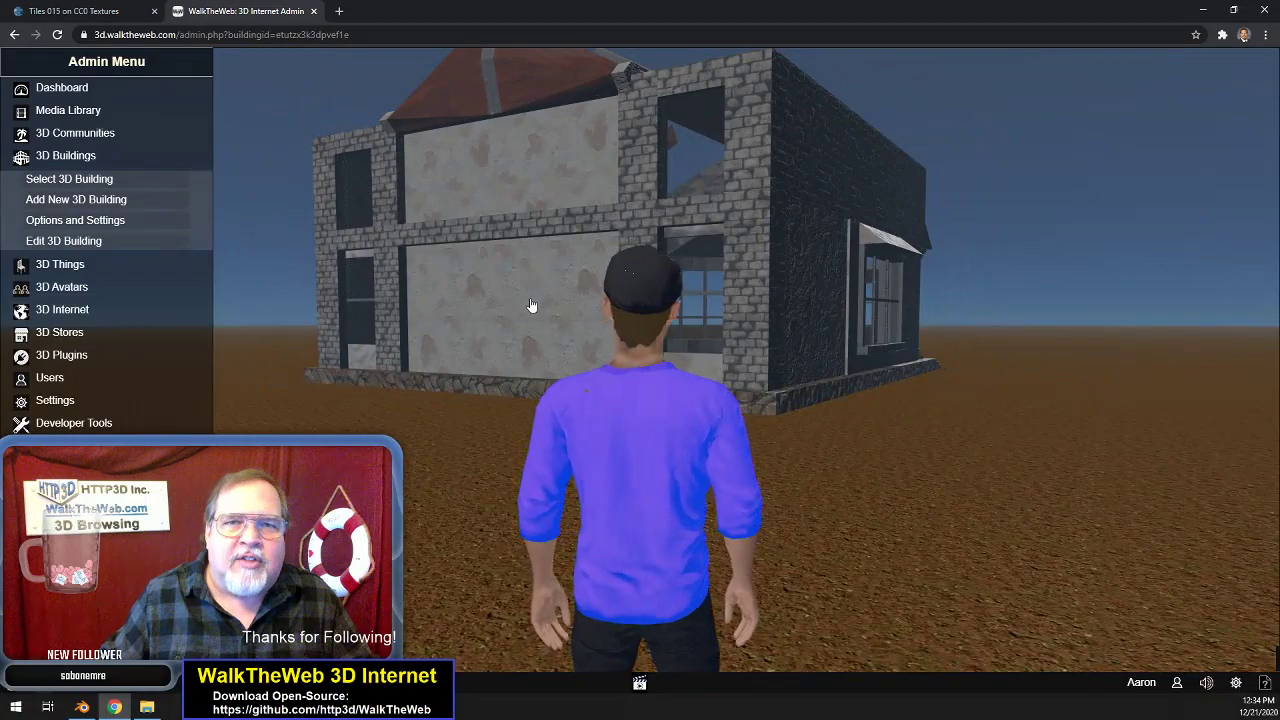
- Walk past the rear wall and along the opposite side back to the front bay window, checking the wall textures
key(Up)
key(Left)
key(Up)
key(Left)
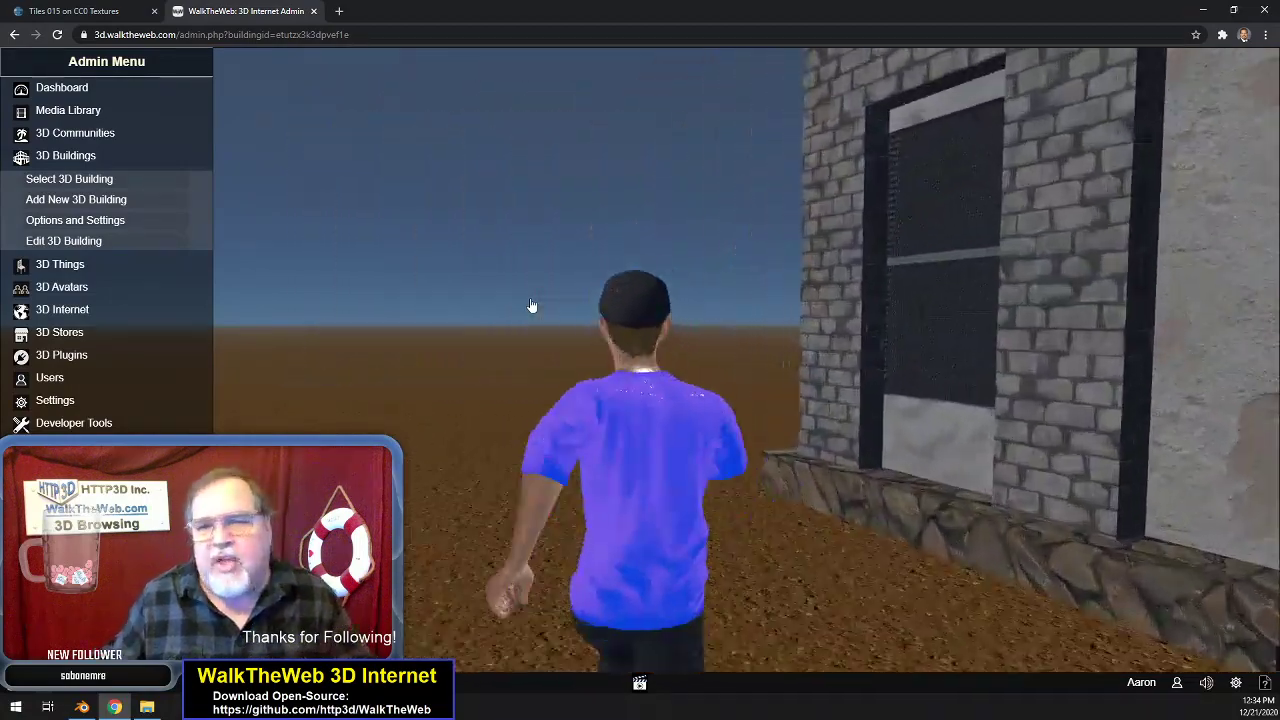
key(Right)
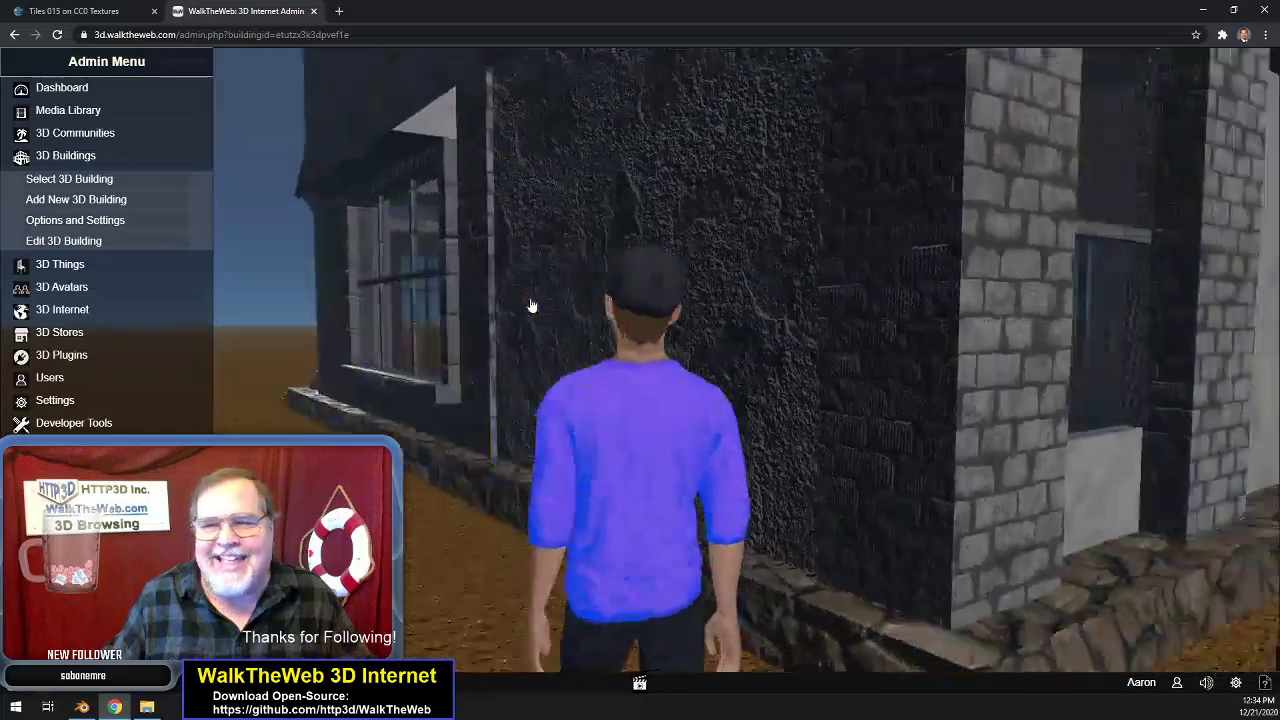
key(Down)
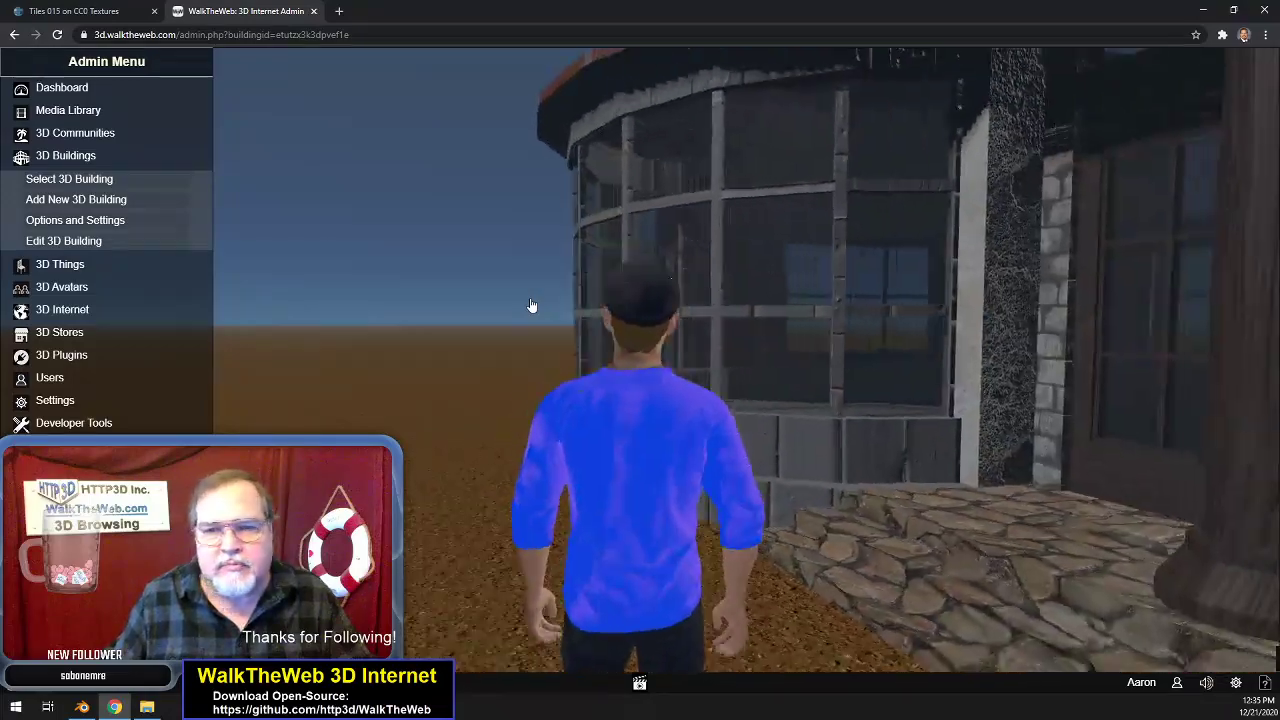
- Walk up the stone steps and through the front door to examine the tiled floor inside the building
key(Up)
key(Right)
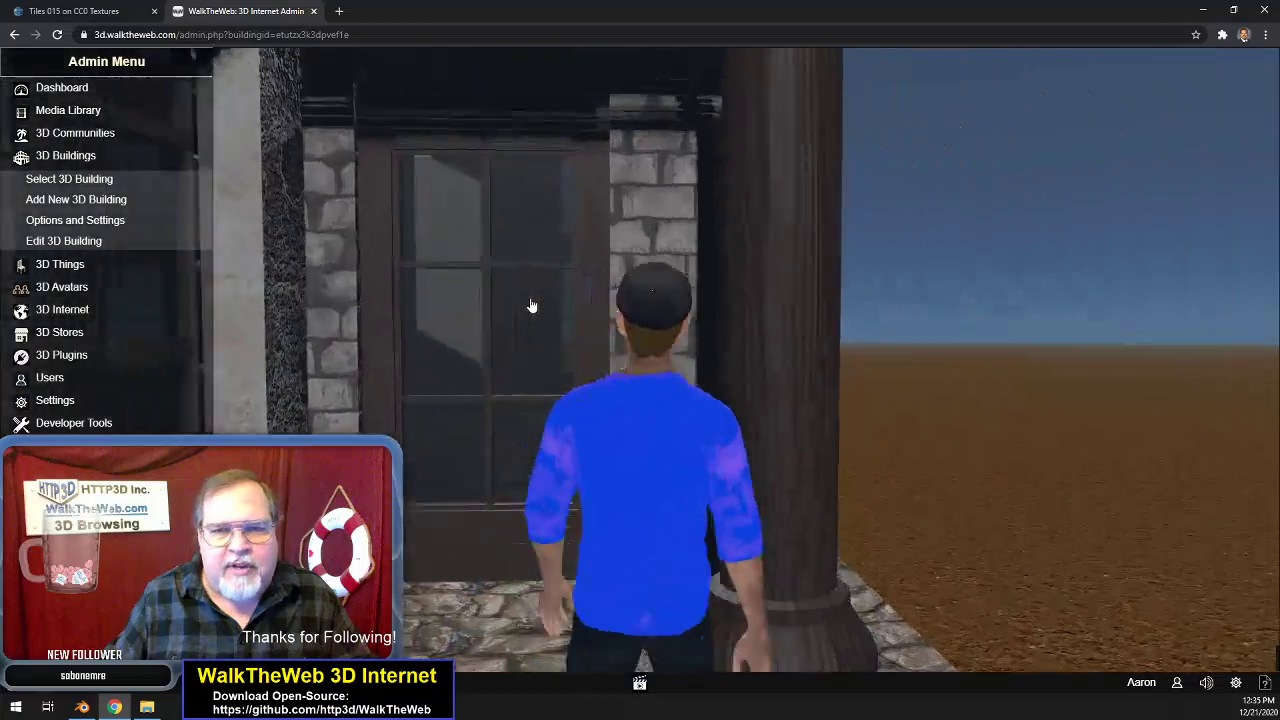
key(Left)
key(Up)
key(Up)
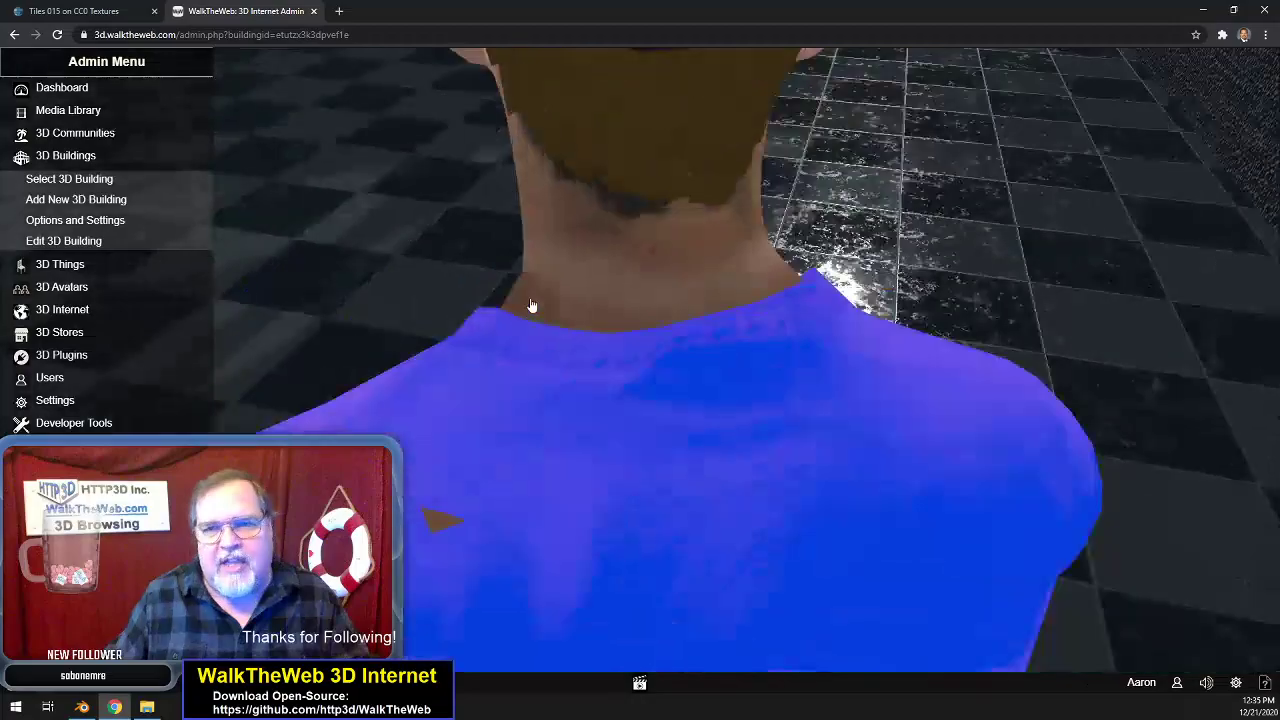
key(Down)
key(Down)
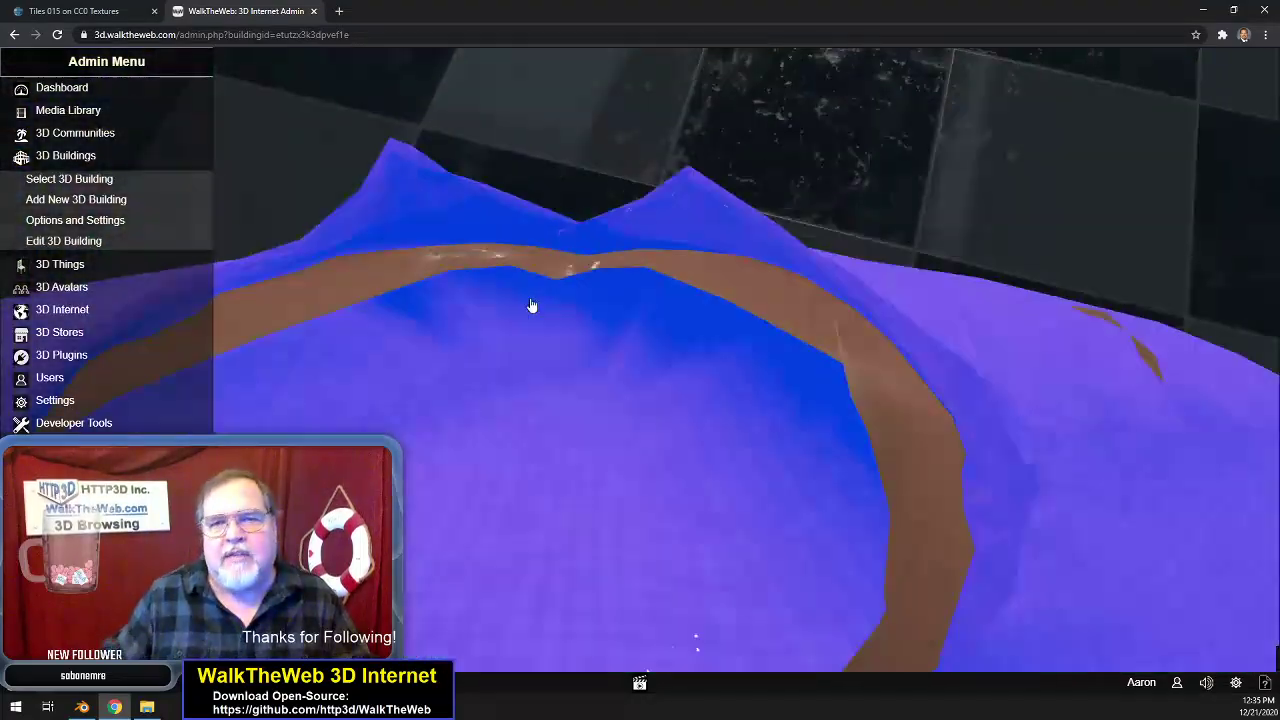
- Reload the building's page and view the front facade, bay window and roof from outside
drag(532, 305, 598, 197)
click(373, 34)
key(Return)
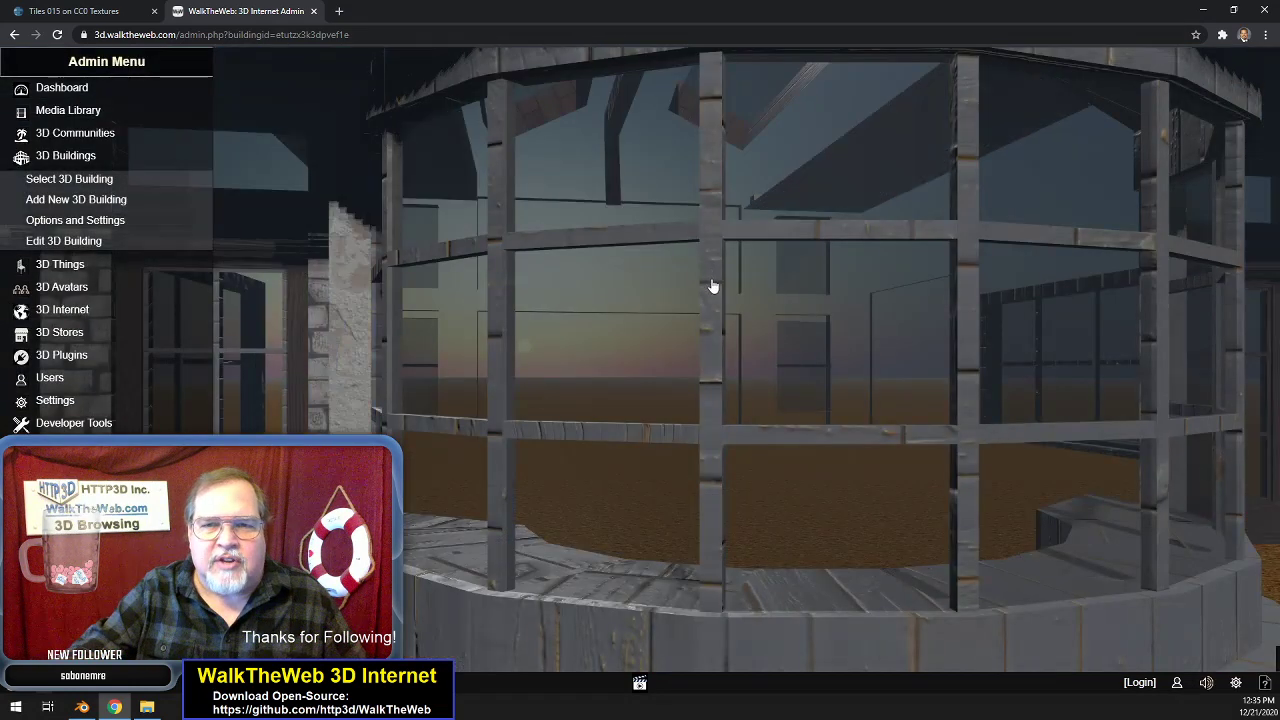
drag(712, 294, 711, 322)
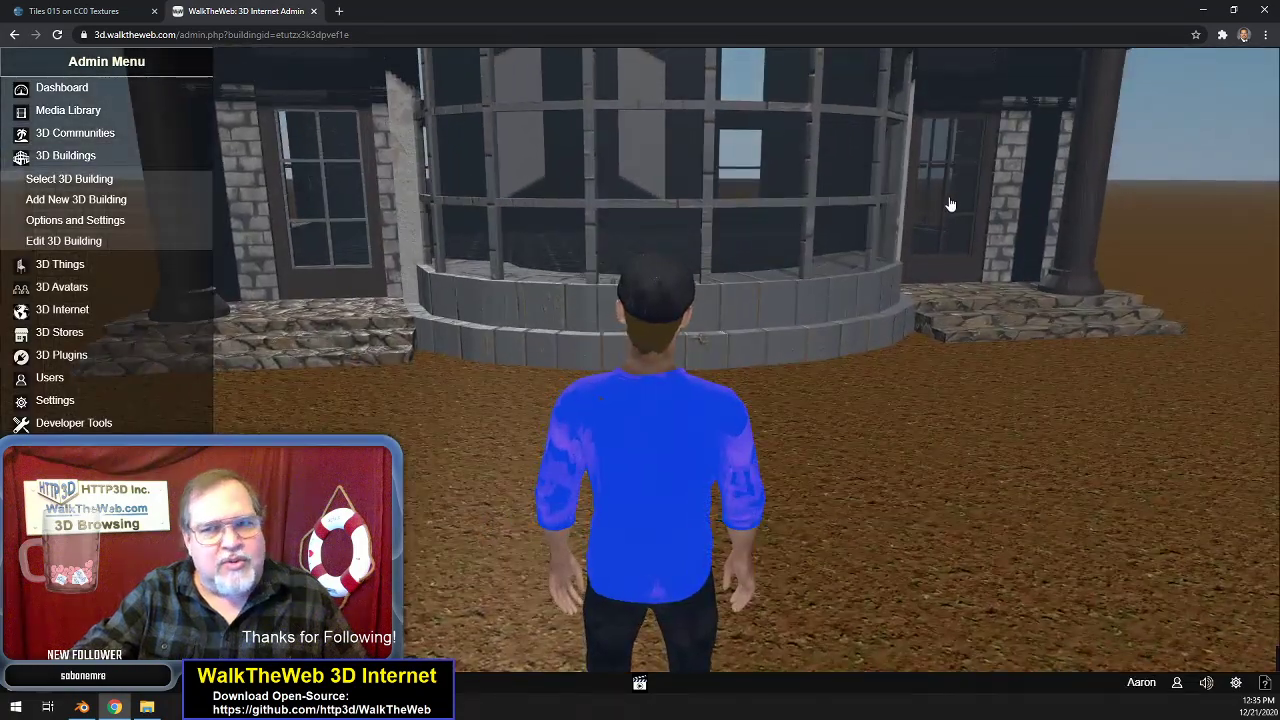
drag(950, 204, 937, 183)
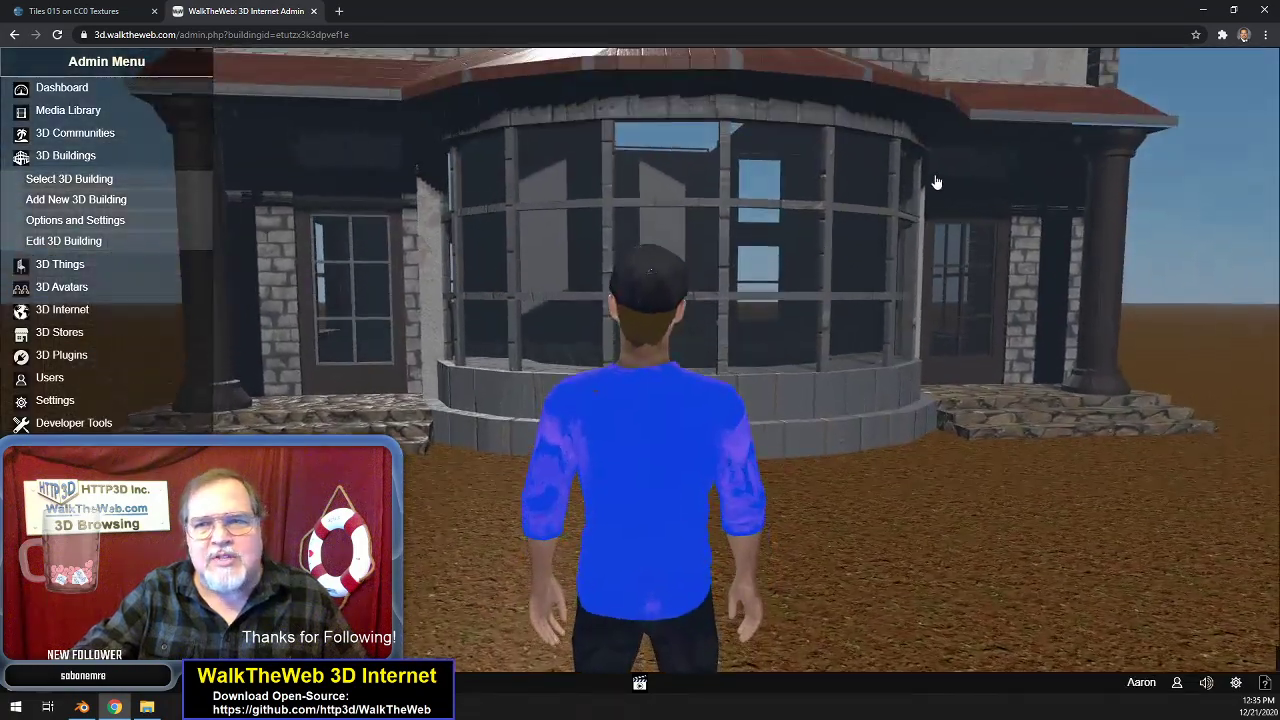
key(w)
key(s)
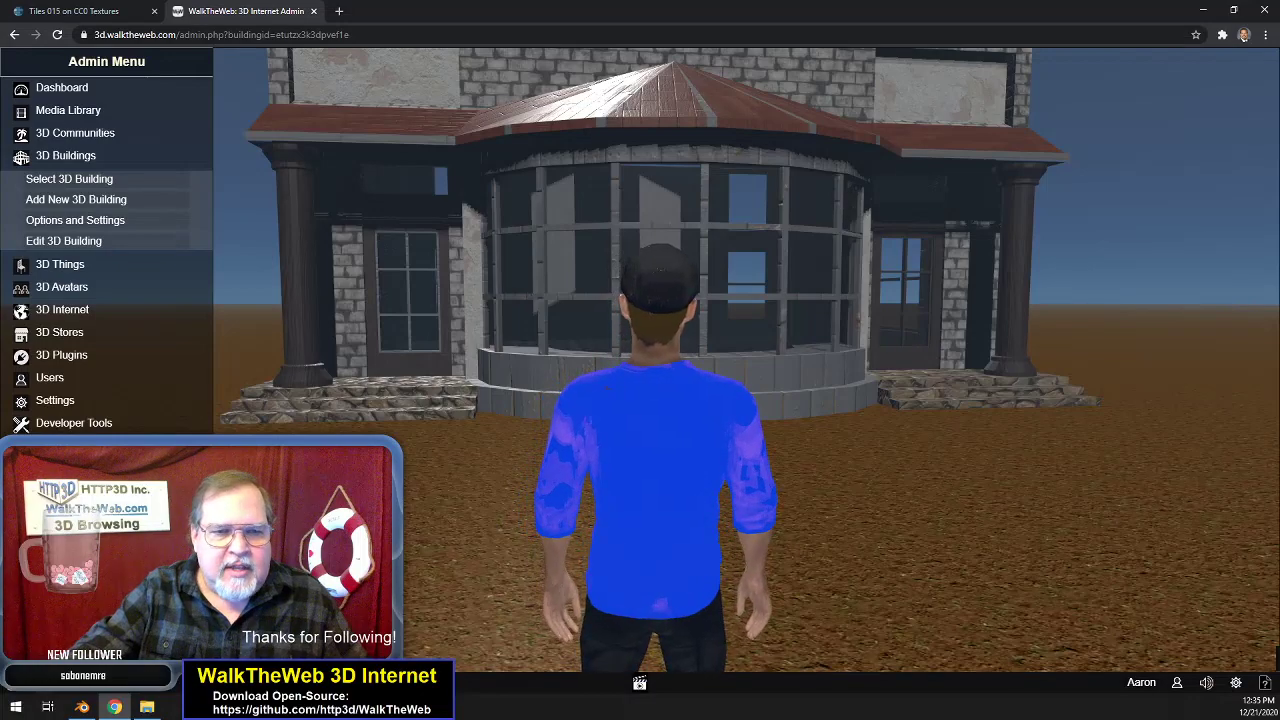
- Move the view inside the building and examine the ceiling, the roof openings and the inner side of the front wall
scroll(206, 560, up, 3)
drag(518, 423, 880, 317)
key(w)
drag(783, 237, 753, 332)
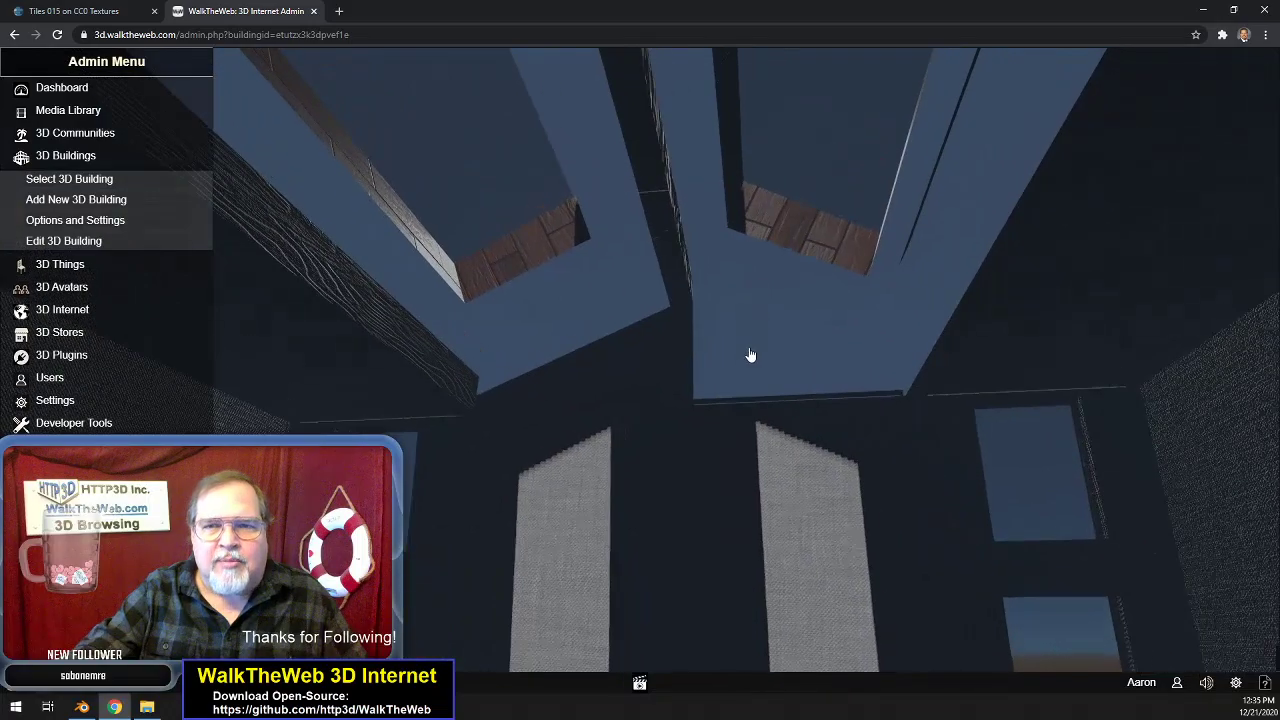
drag(826, 373, 712, 246)
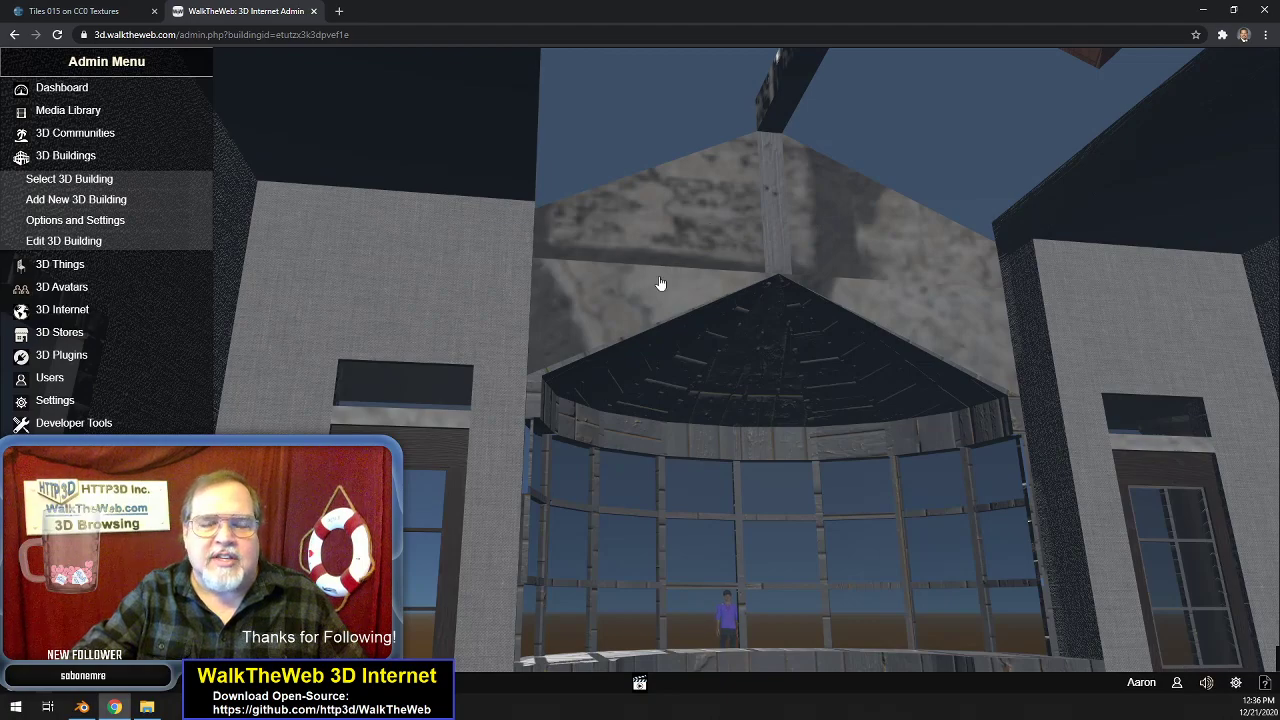
drag(829, 260, 553, 252)
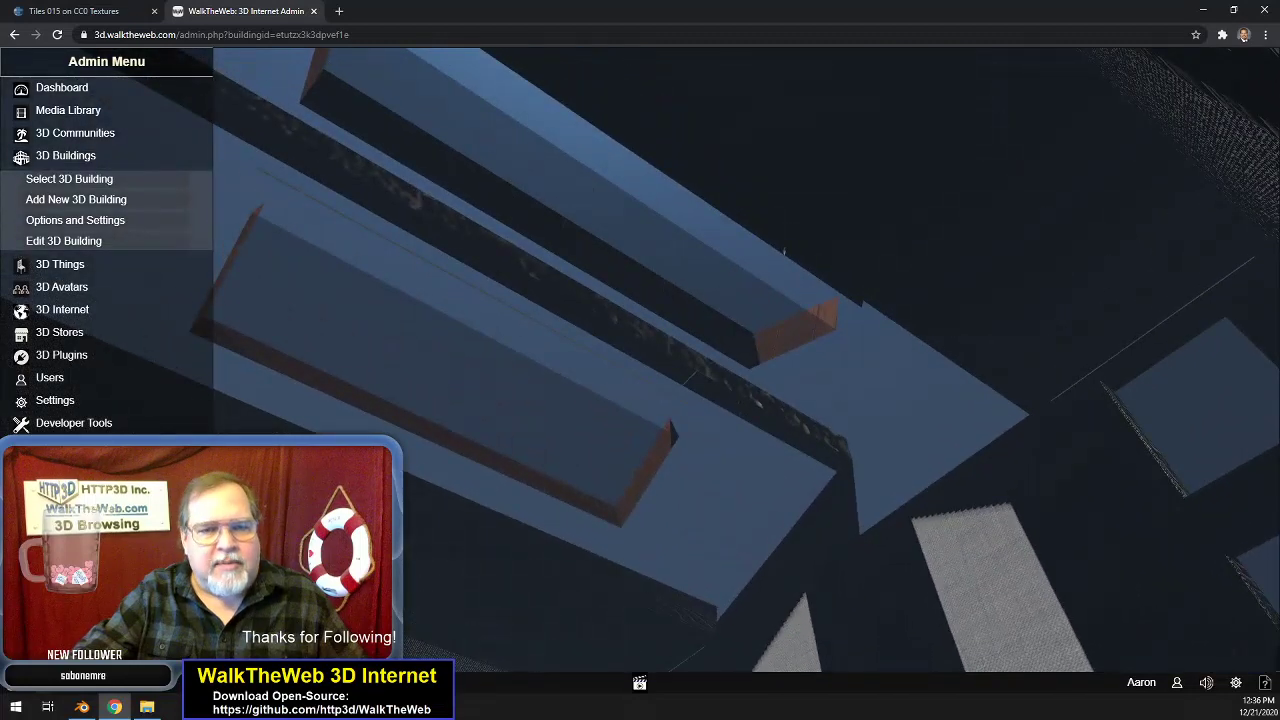
- Switch to Blender and move the view inside the building model to examine the wooden ceiling and the rear wall
click(82, 707)
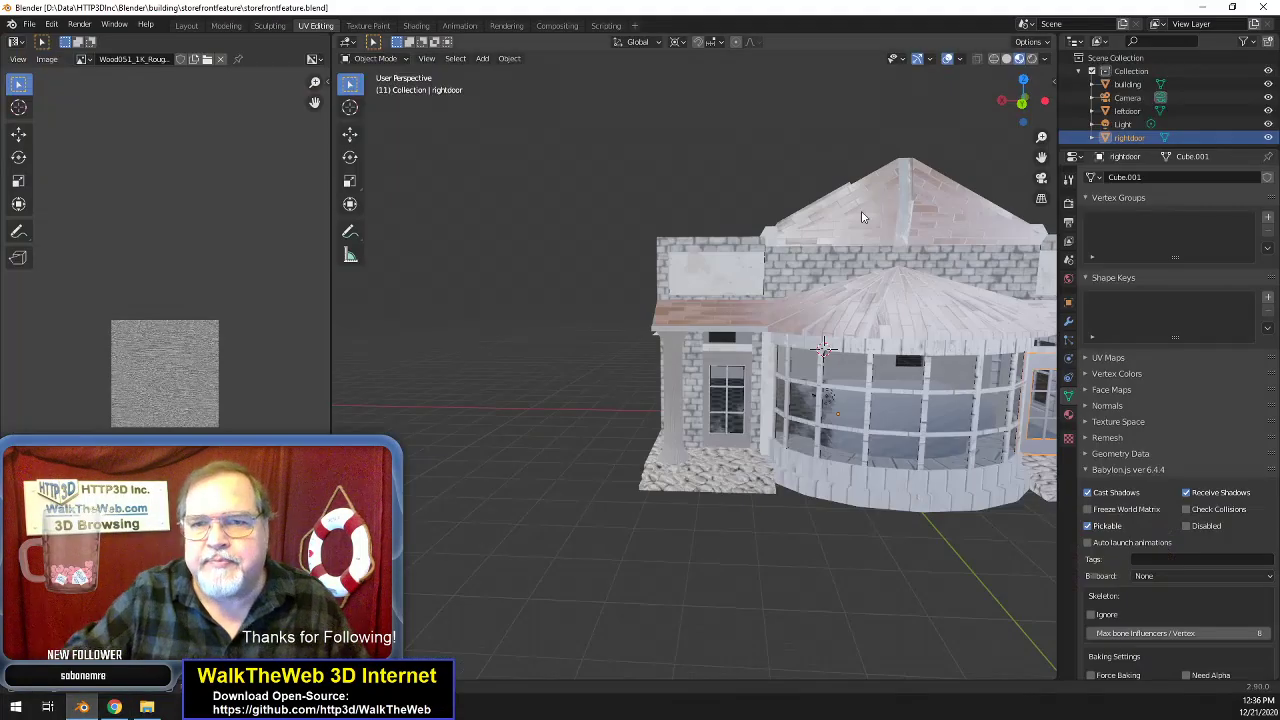
scroll(863, 217, up, 7)
scroll(862, 238, down, 6)
drag(1021, 103, 1012, 76)
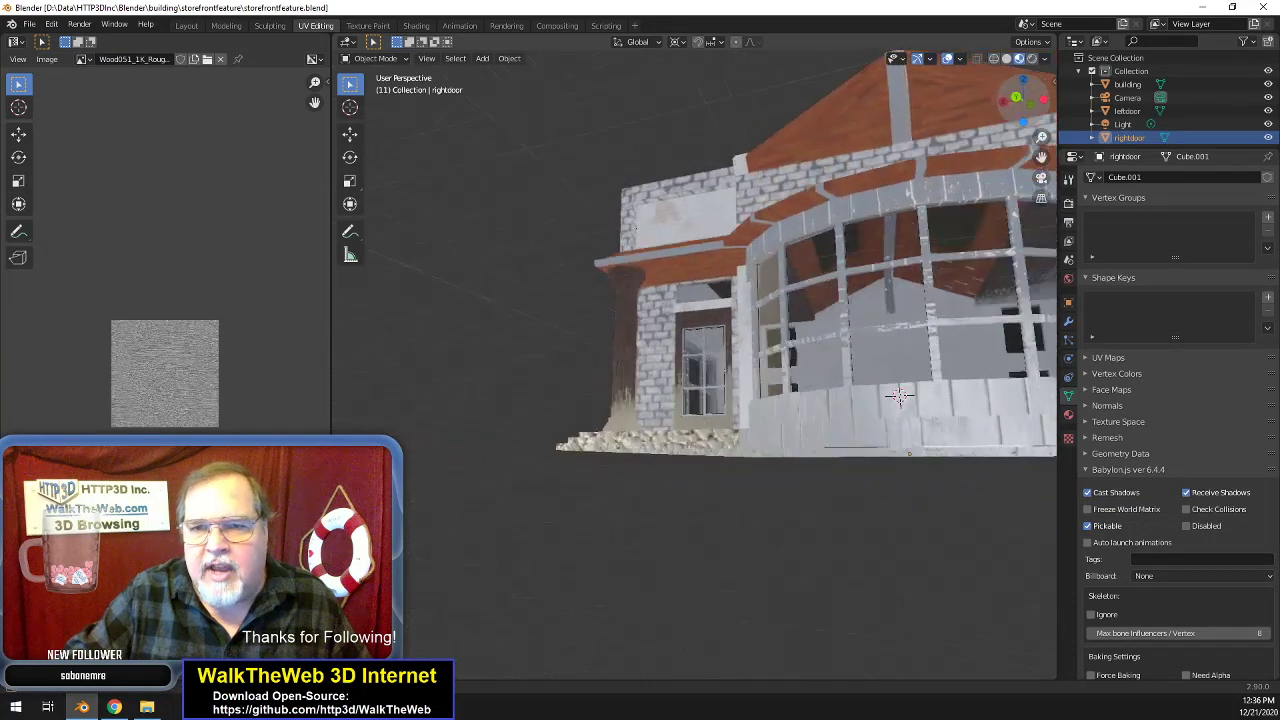
scroll(1012, 226, up, 8)
scroll(1013, 232, up, 3)
drag(1042, 153, 541, 250)
click(961, 59)
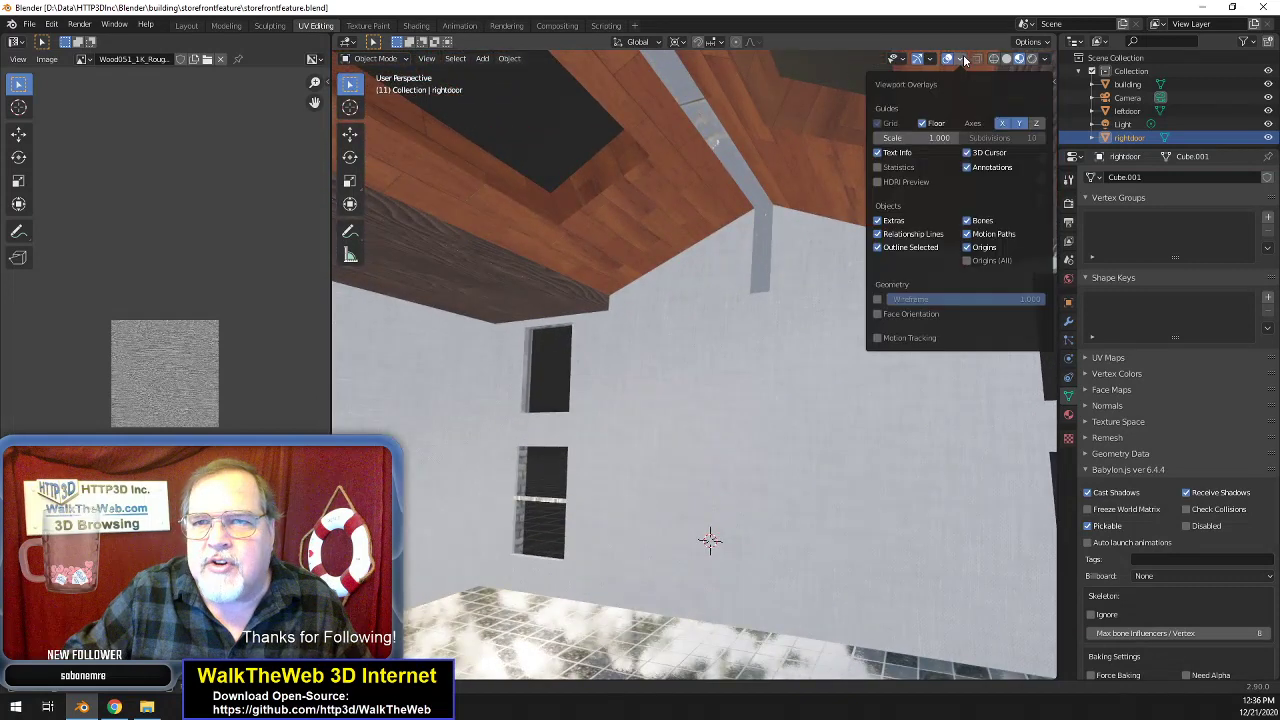
- In the Layout workspace, view the wooden ceiling from inside and put the building mesh into Edit Mode
click(186, 25)
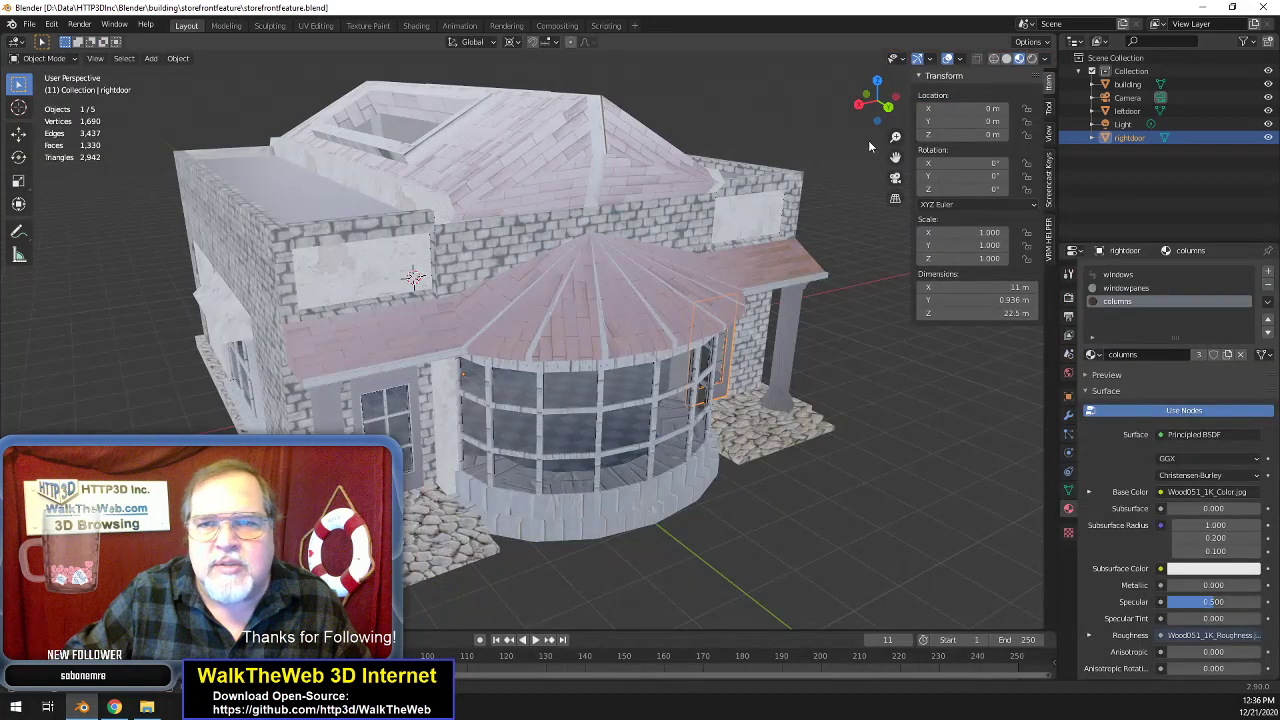
drag(873, 109, 828, 240)
scroll(674, 223, up, 8)
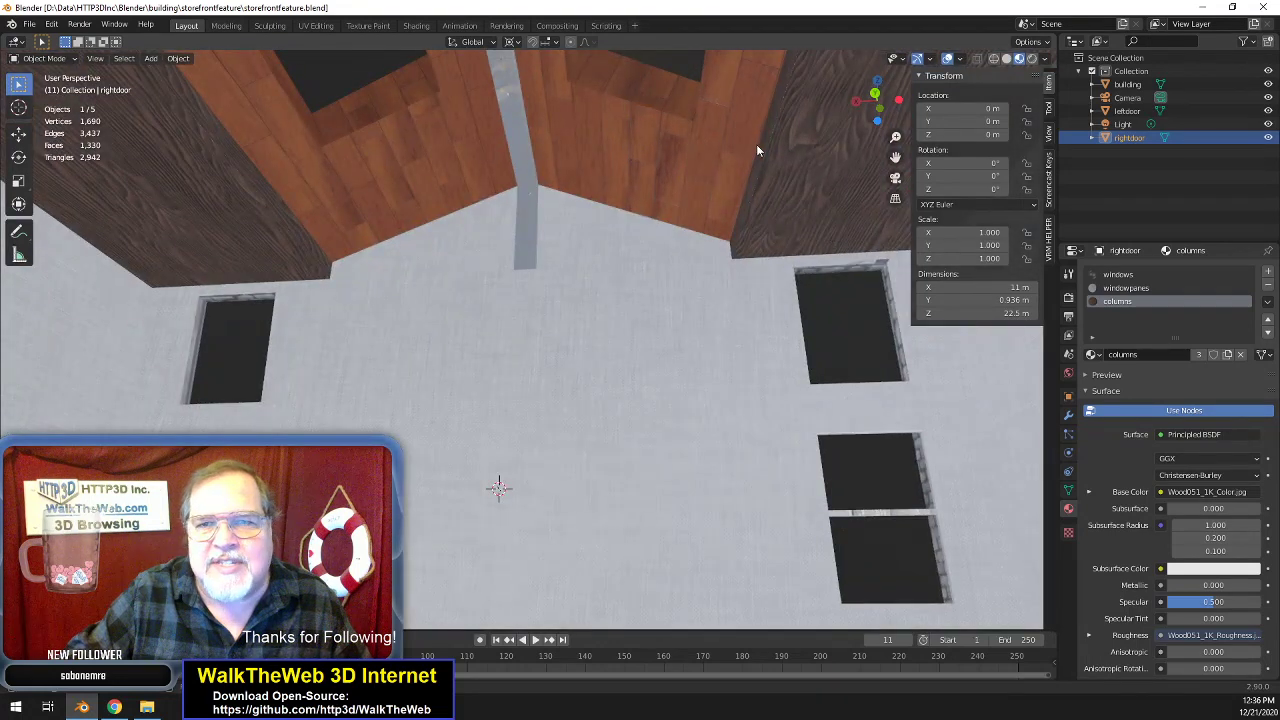
drag(895, 157, 895, 267)
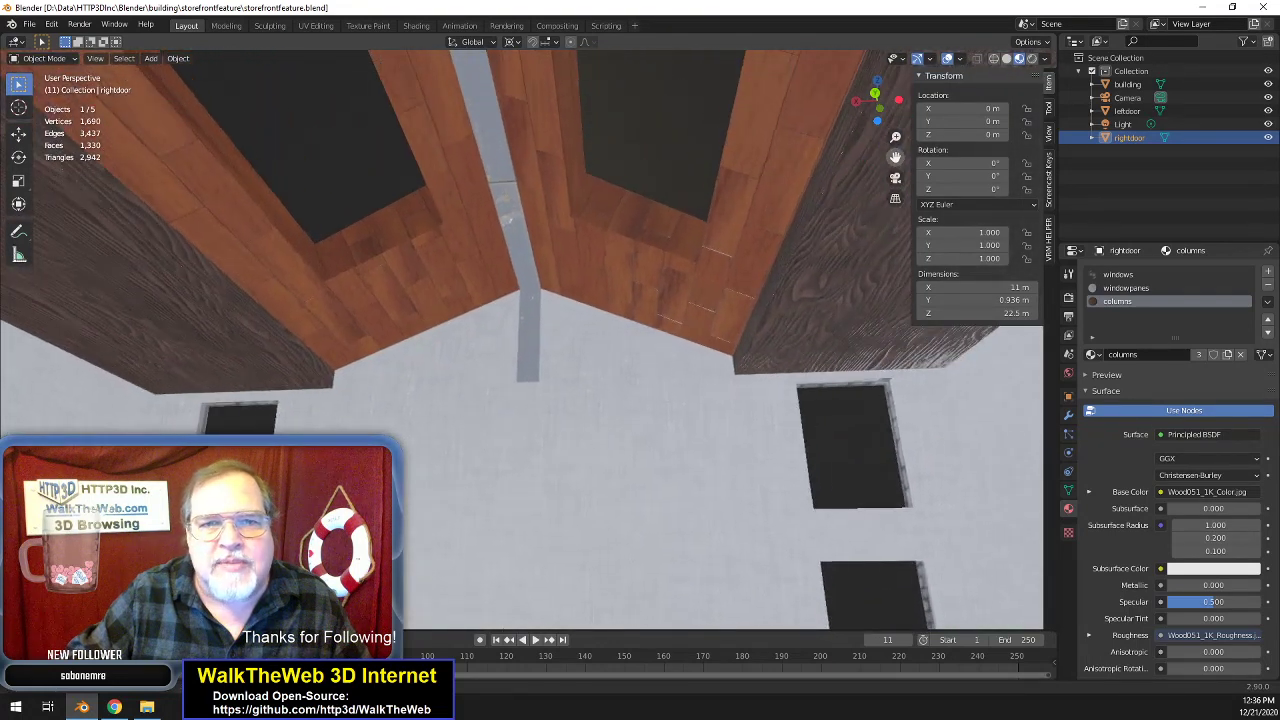
click(961, 59)
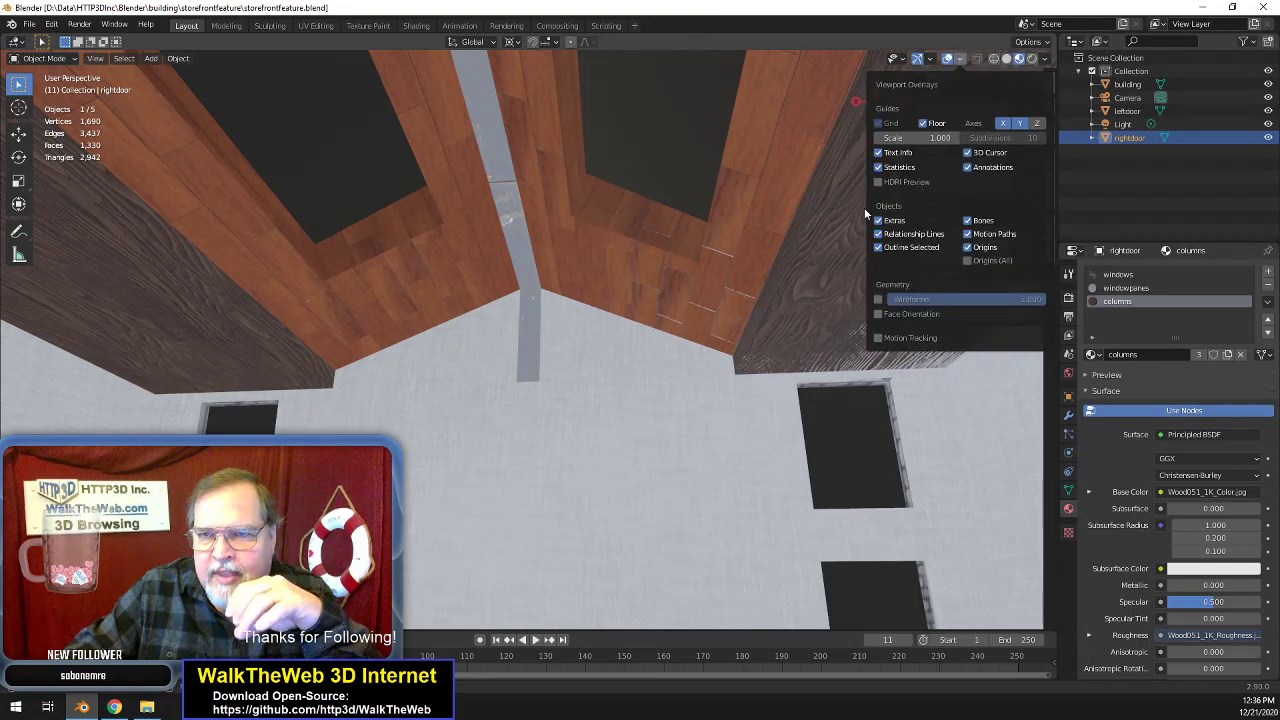
key(Tab)
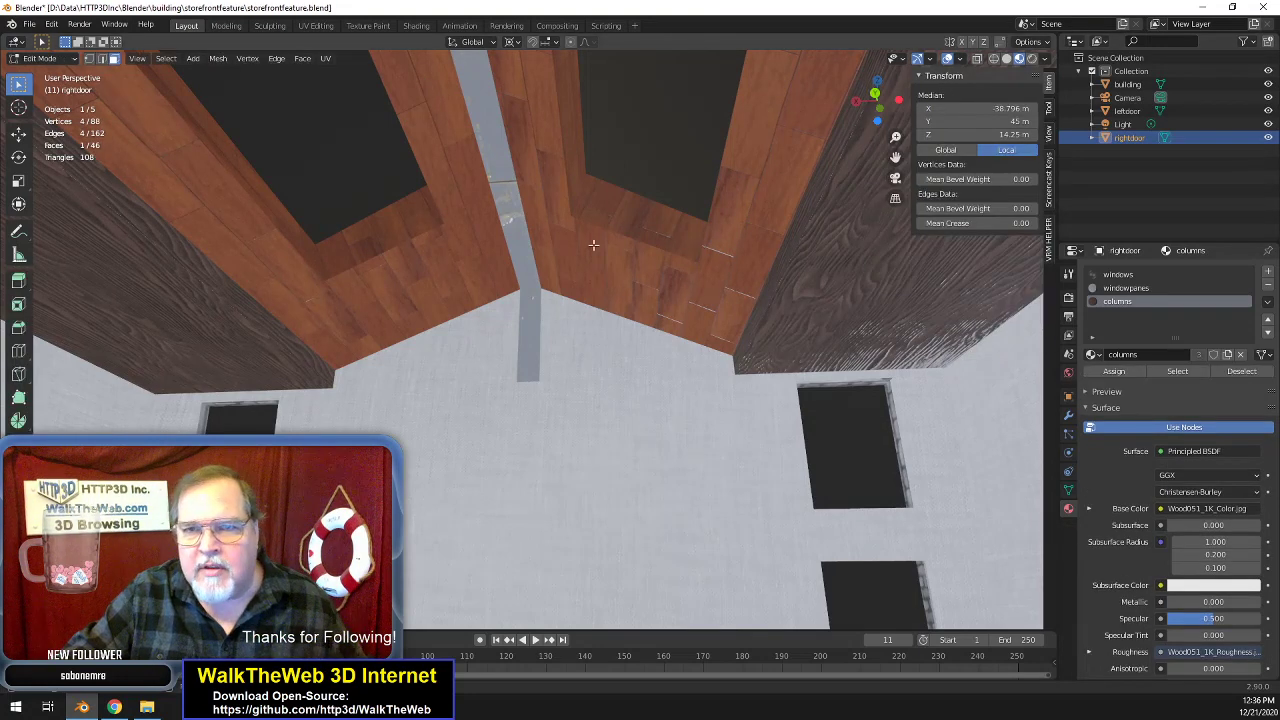
key(Tab)
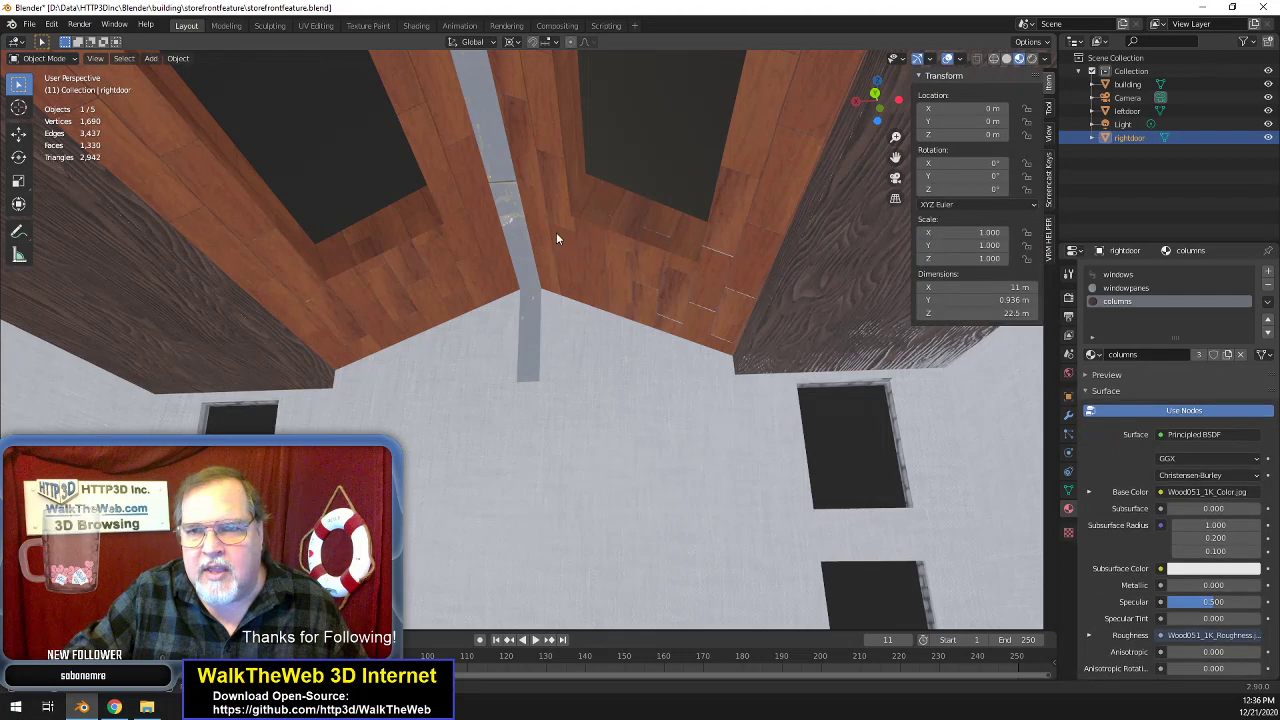
click(553, 232)
key(Tab)
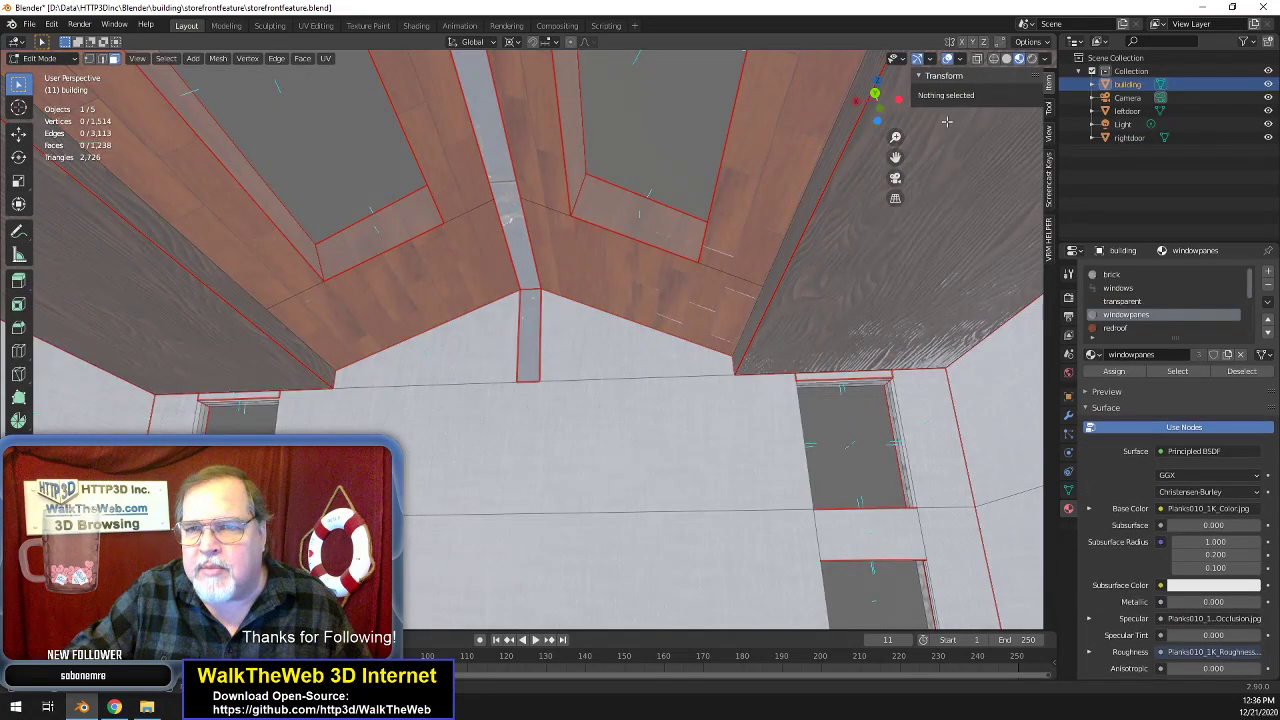
click(962, 59)
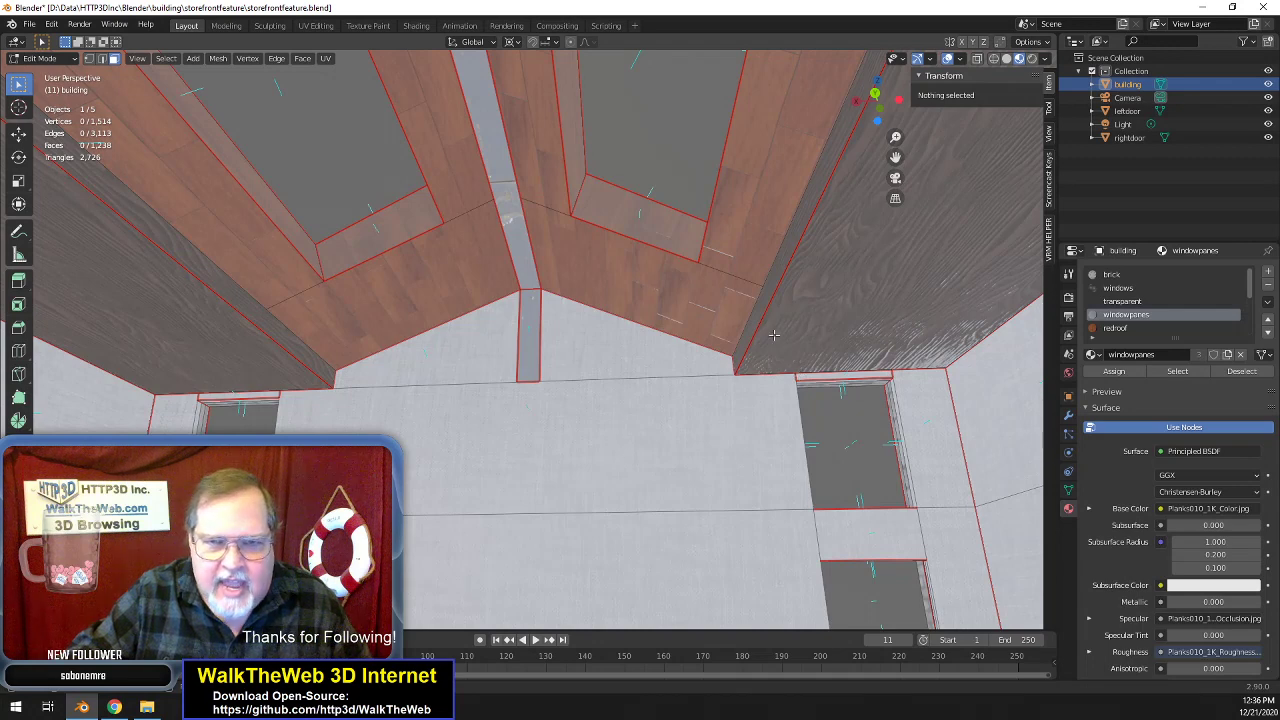
- Flip the normals of the six wooden ceiling faces at the rear wall and along both roof openings
click(670, 274)
shift+click(479, 264)
shift+click(471, 188)
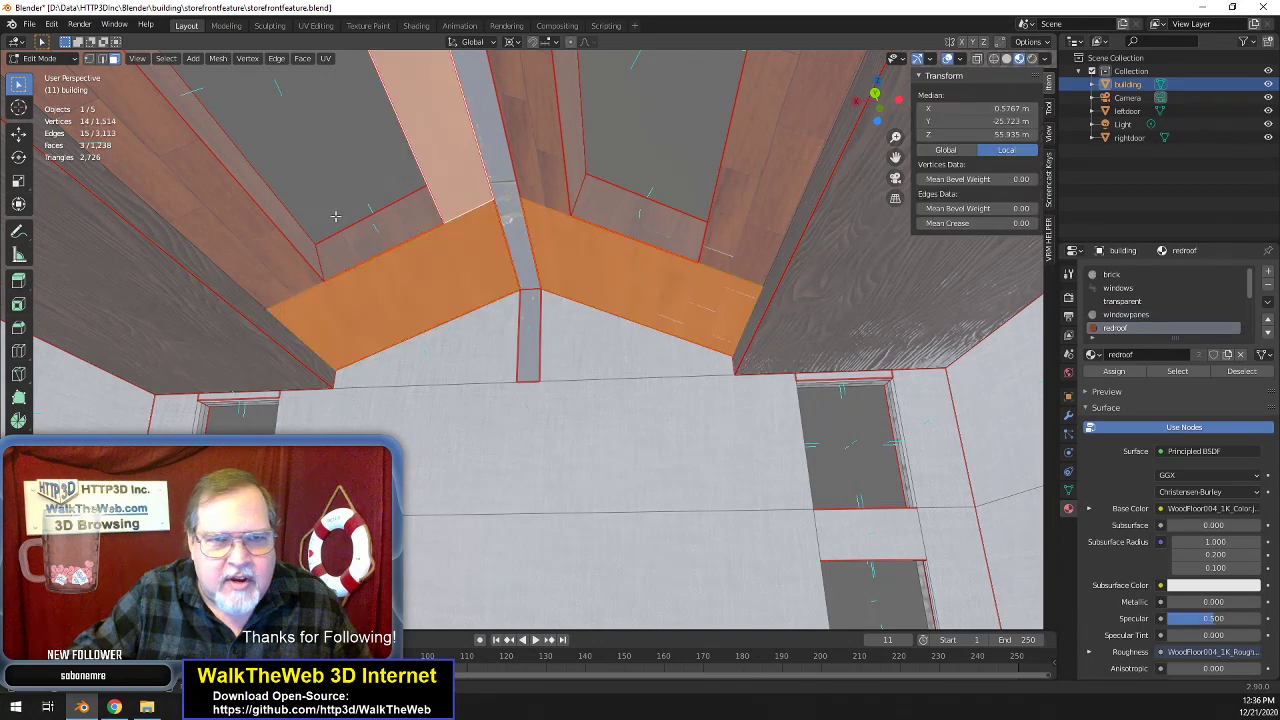
shift+click(449, 201)
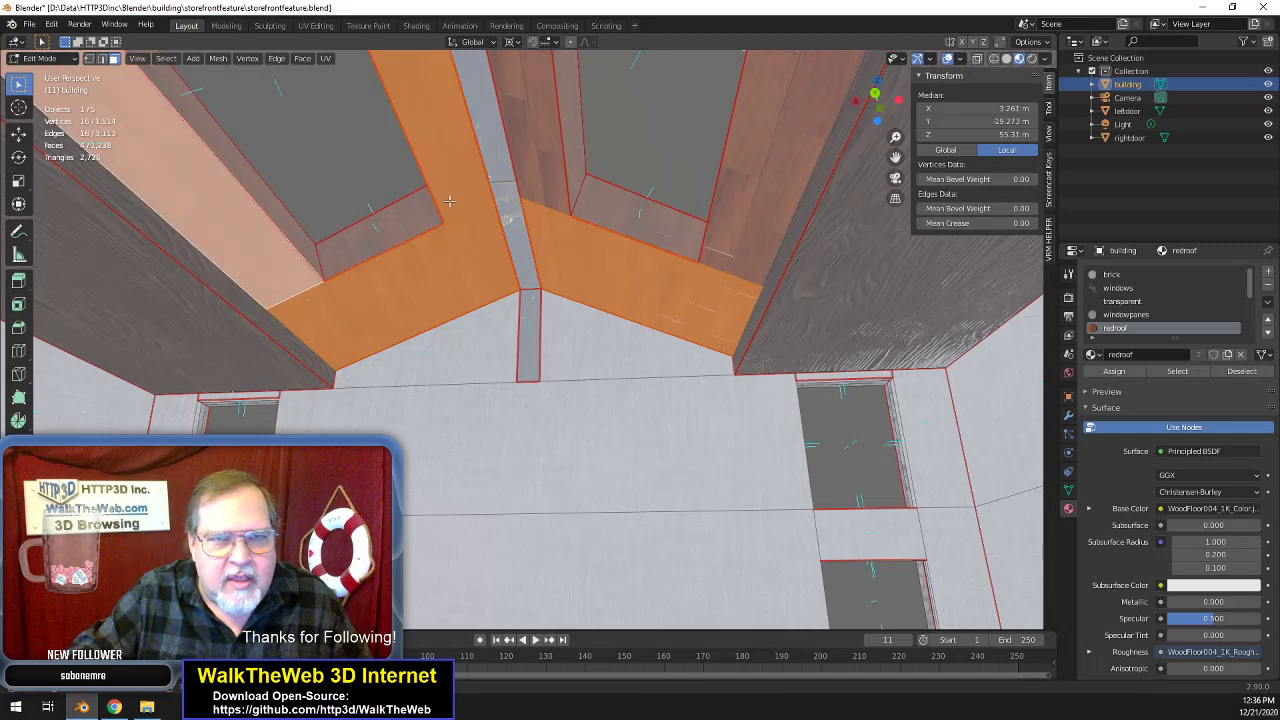
shift+click(541, 171)
shift+click(855, 180)
middle_drag(760, 240, 800, 290)
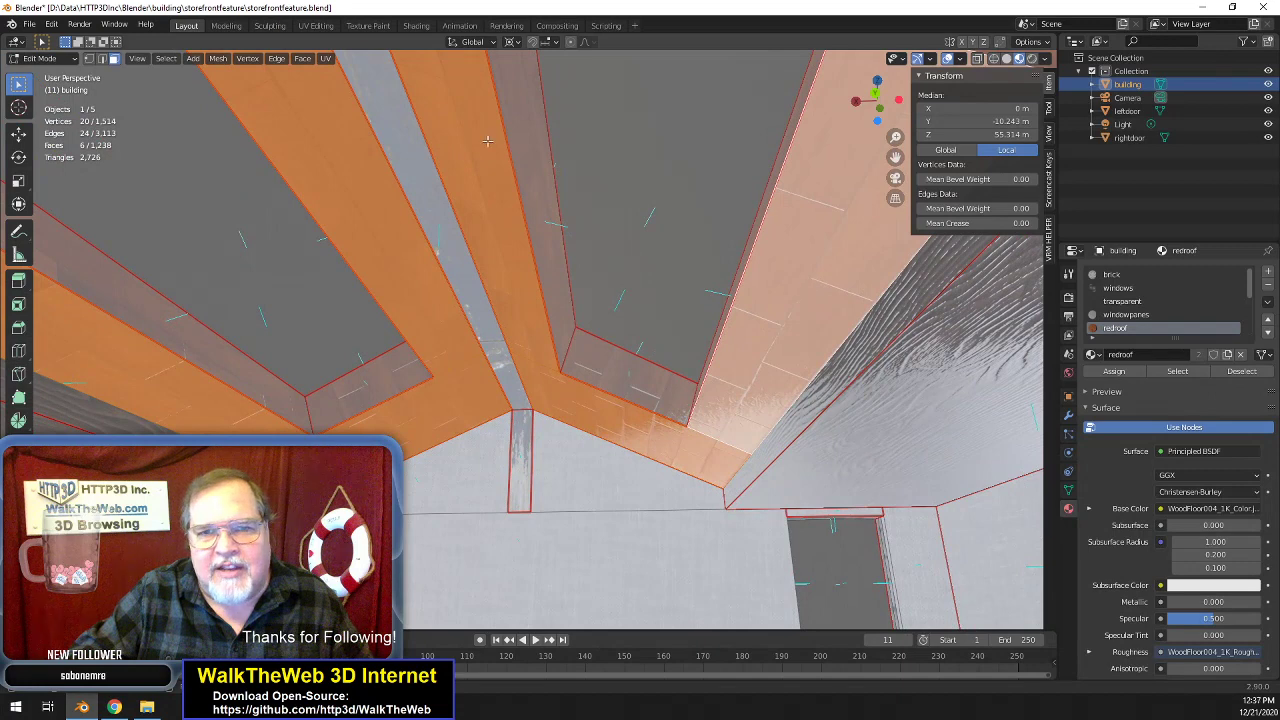
click(220, 59)
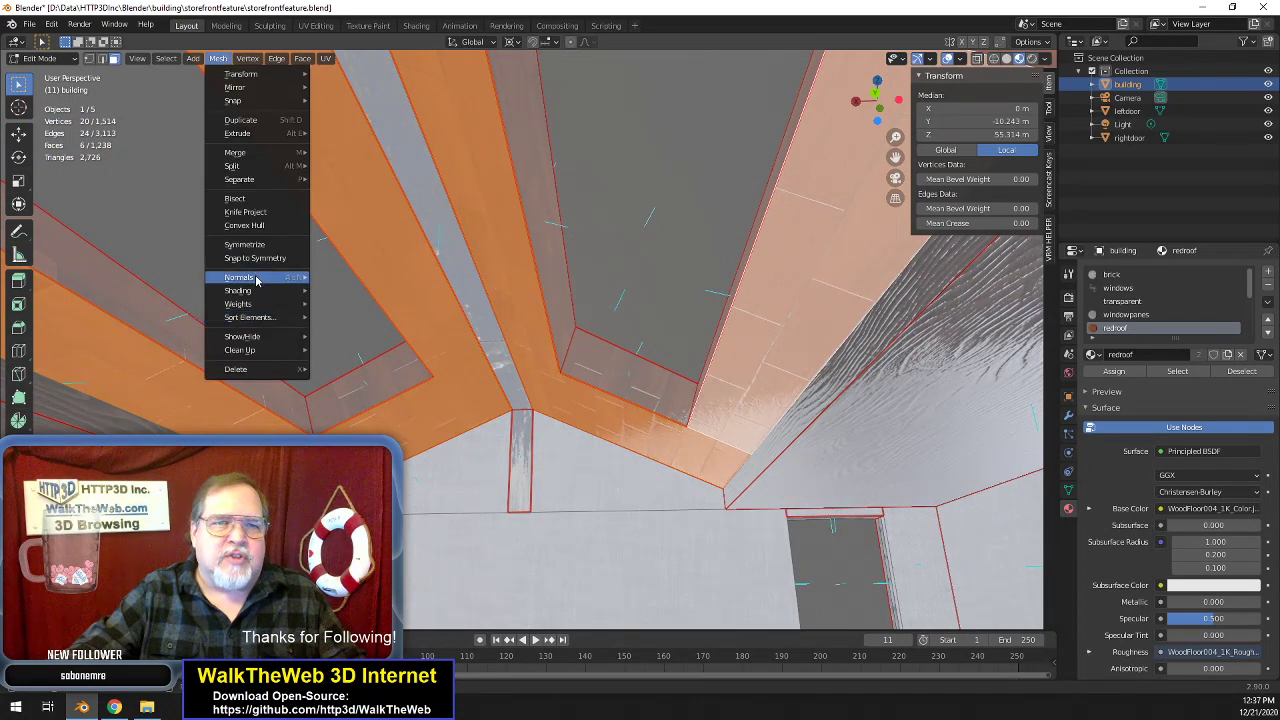
mouse_move(259, 280)
click(369, 280)
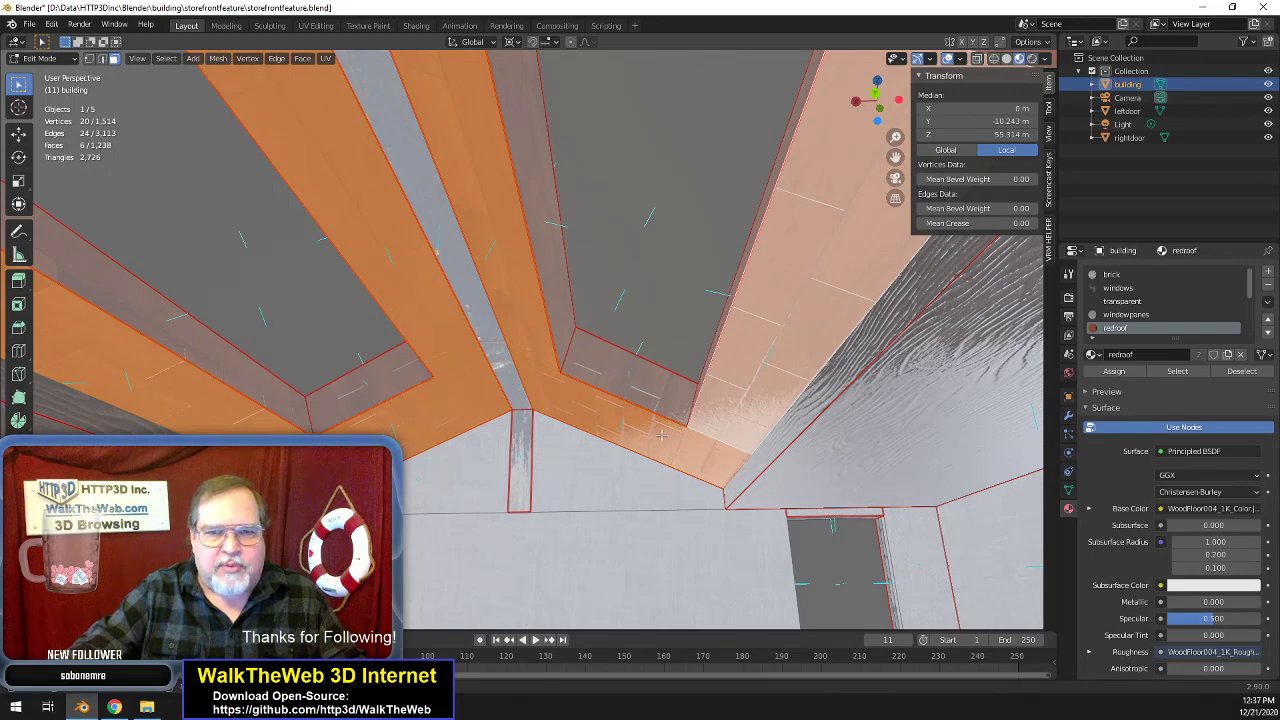
- Flip the normals of the two sloped wooden ceiling faces next to the front wall, above the bay window
drag(887, 112, 884, 38)
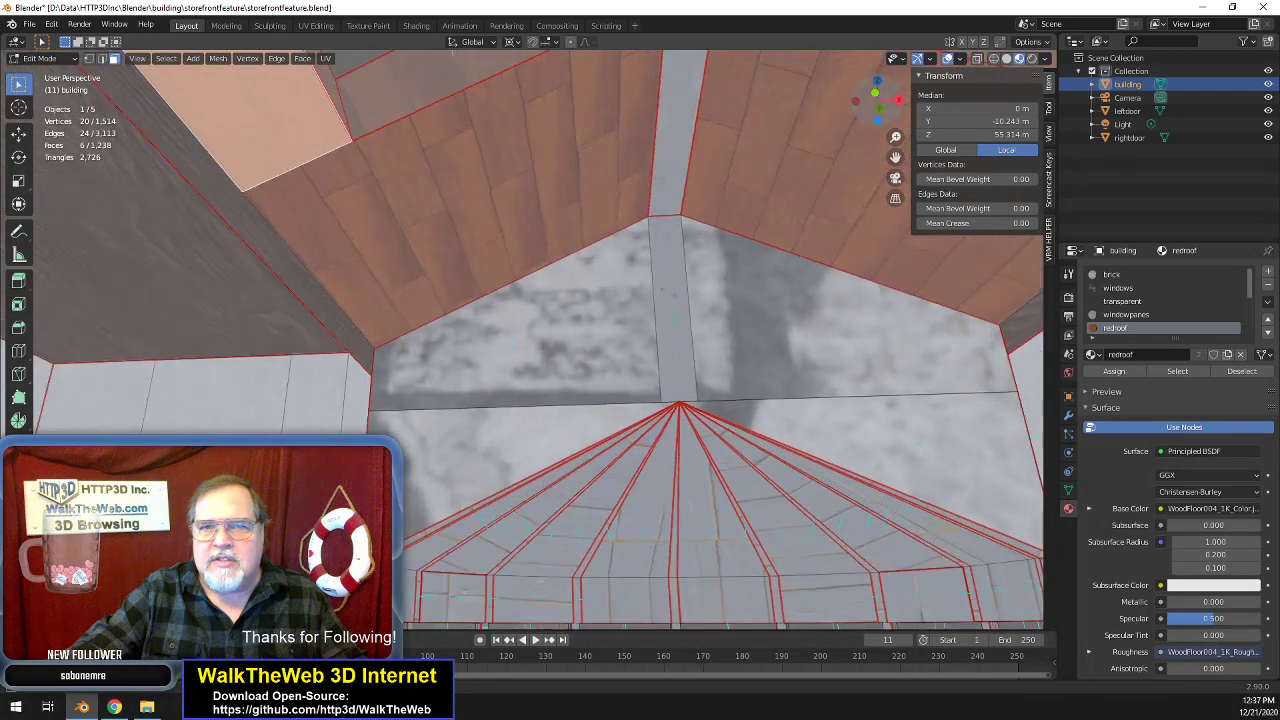
scroll(844, 308, down, 3)
click(712, 242)
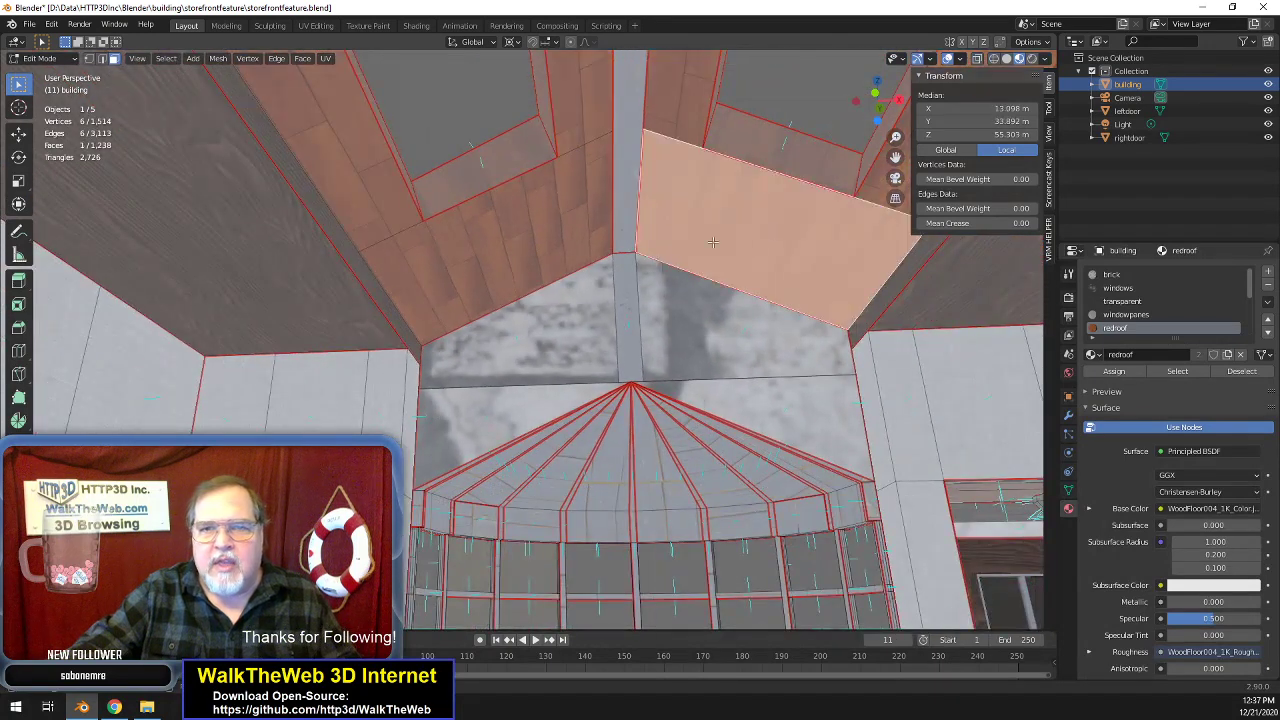
shift+click(543, 253)
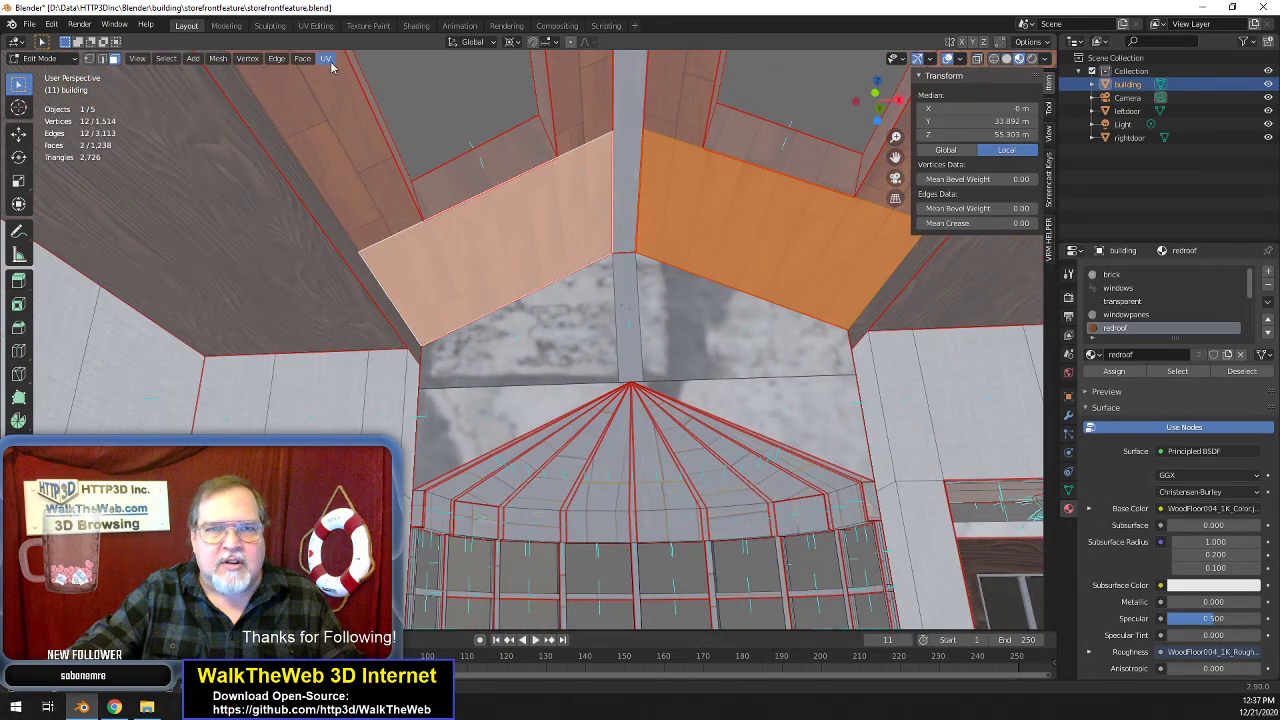
click(300, 58)
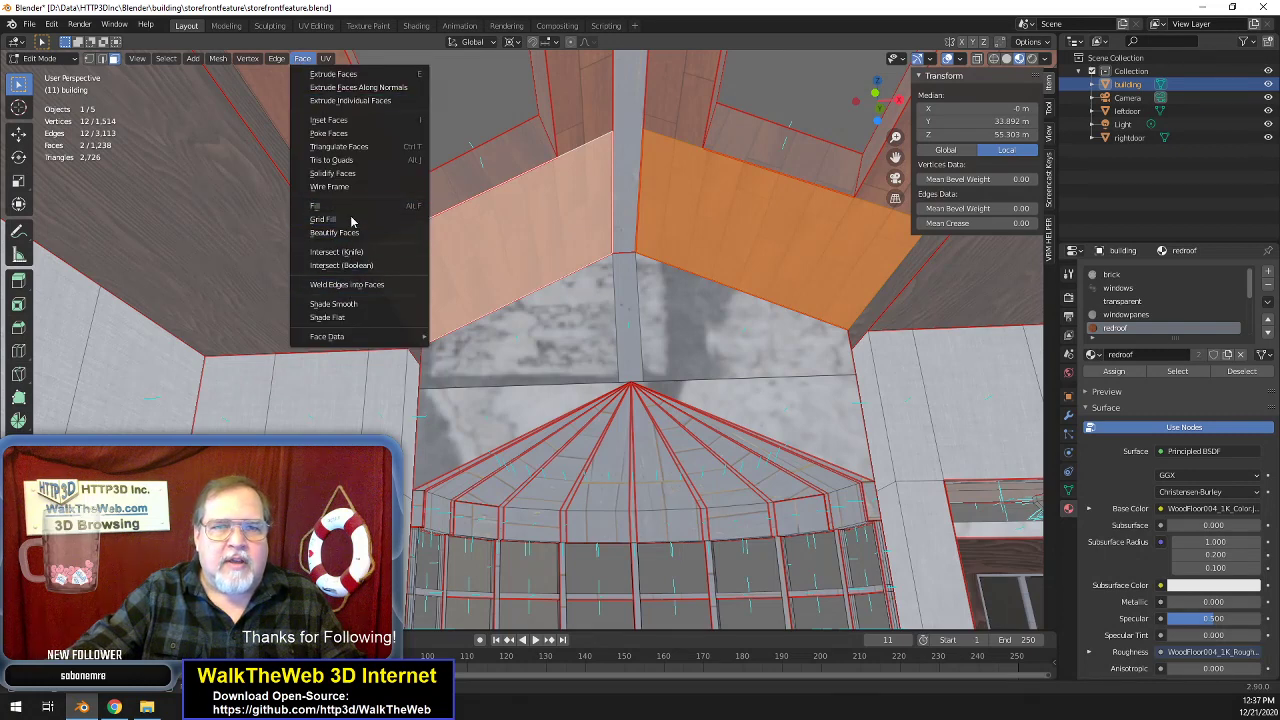
click(303, 60)
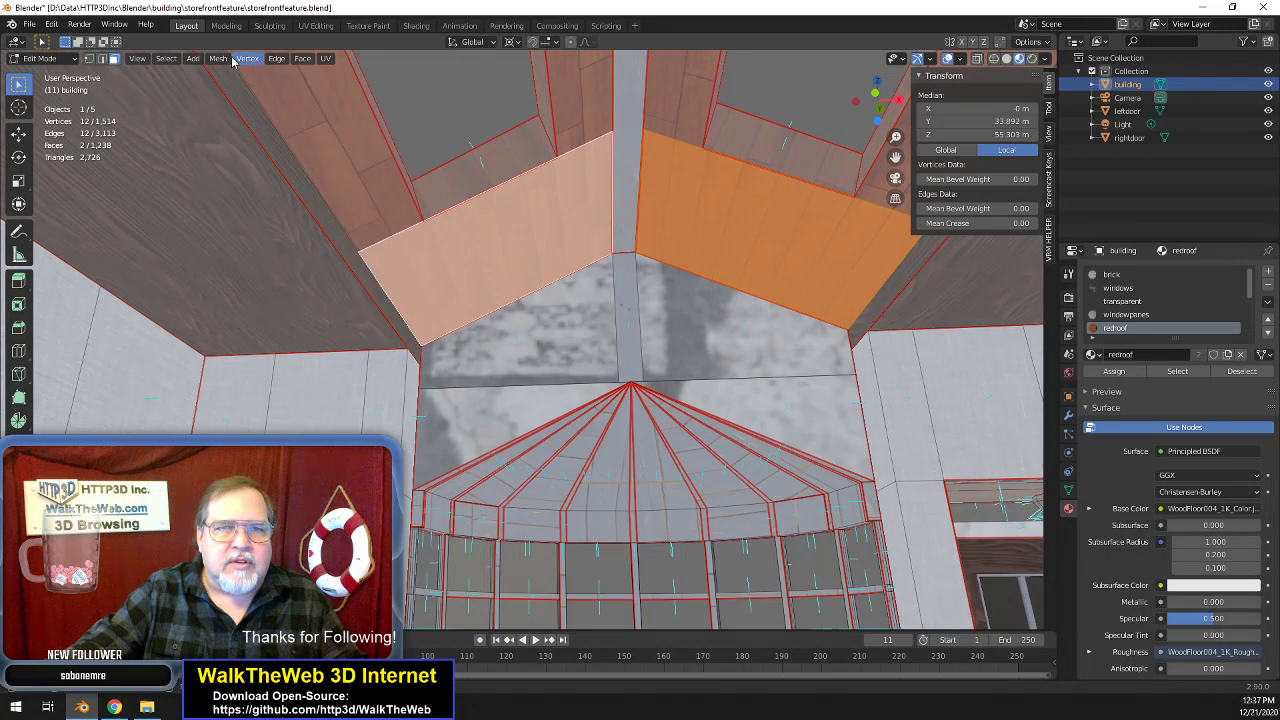
click(217, 58)
mouse_move(262, 277)
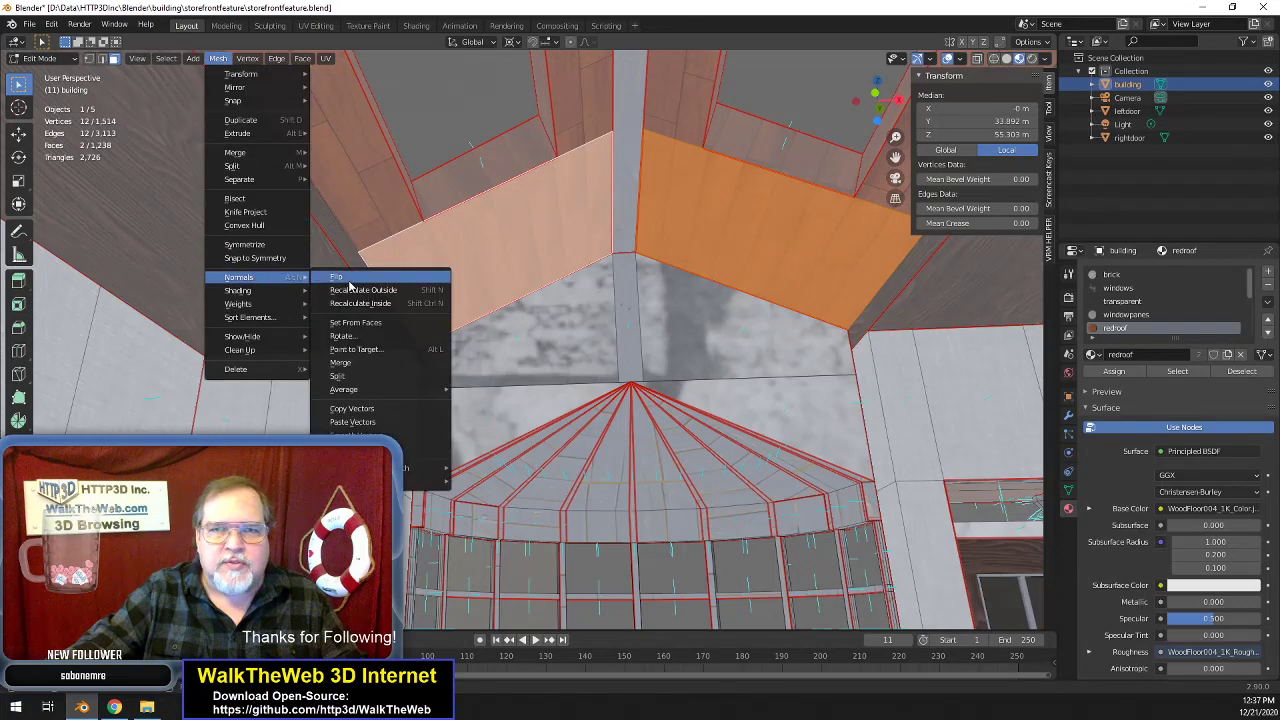
click(340, 280)
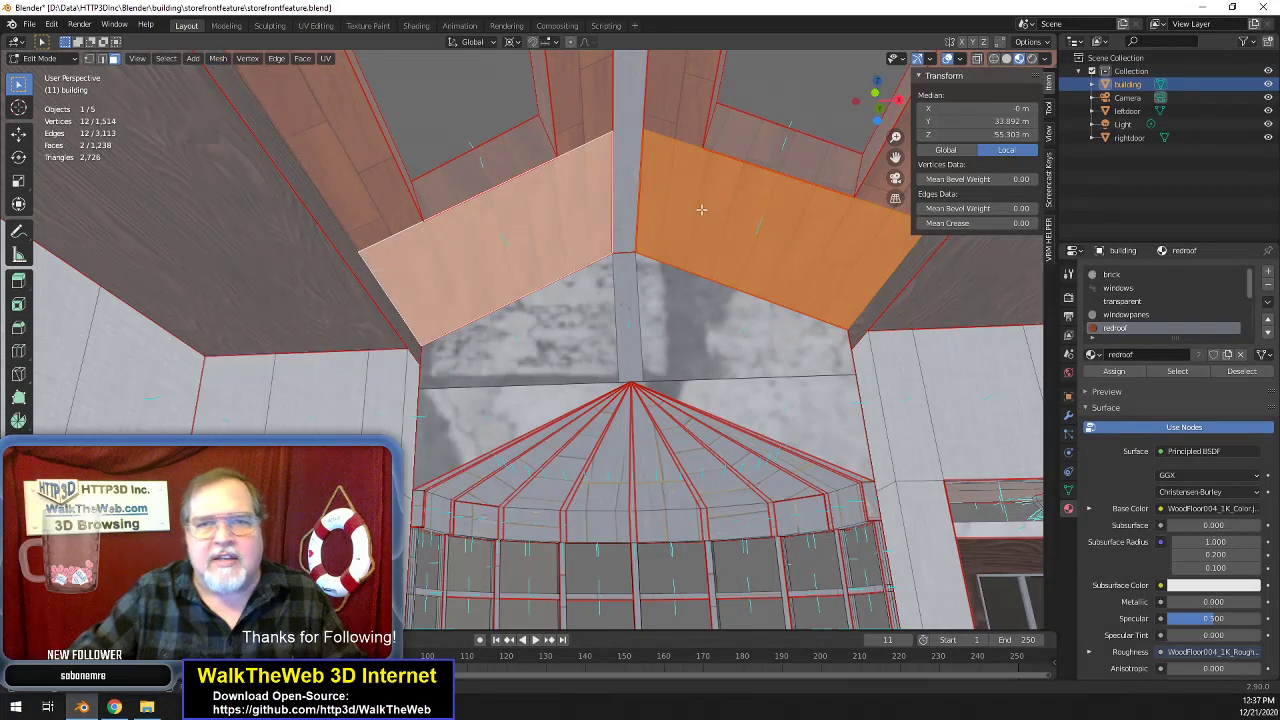
- Flip the normal of the narrow columns-material face along the lower edge of the sloped ceiling on one side
mouse_move(898, 113)
mouse_down()
mouse_move(890, 104)
mouse_move(945, 102)
mouse_move(897, 106)
mouse_up()
scroll(890, 104, down, 1)
scroll(890, 104, up, 1)
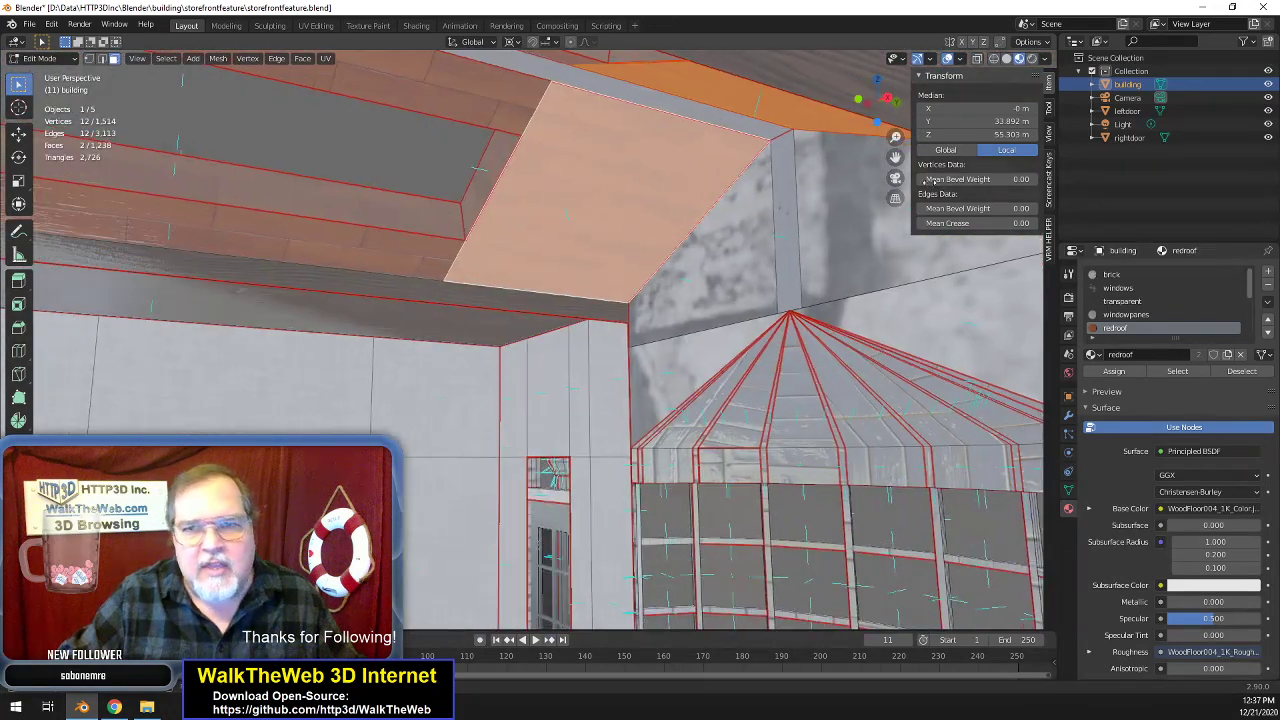
drag(896, 158, 586, 289)
click(589, 291)
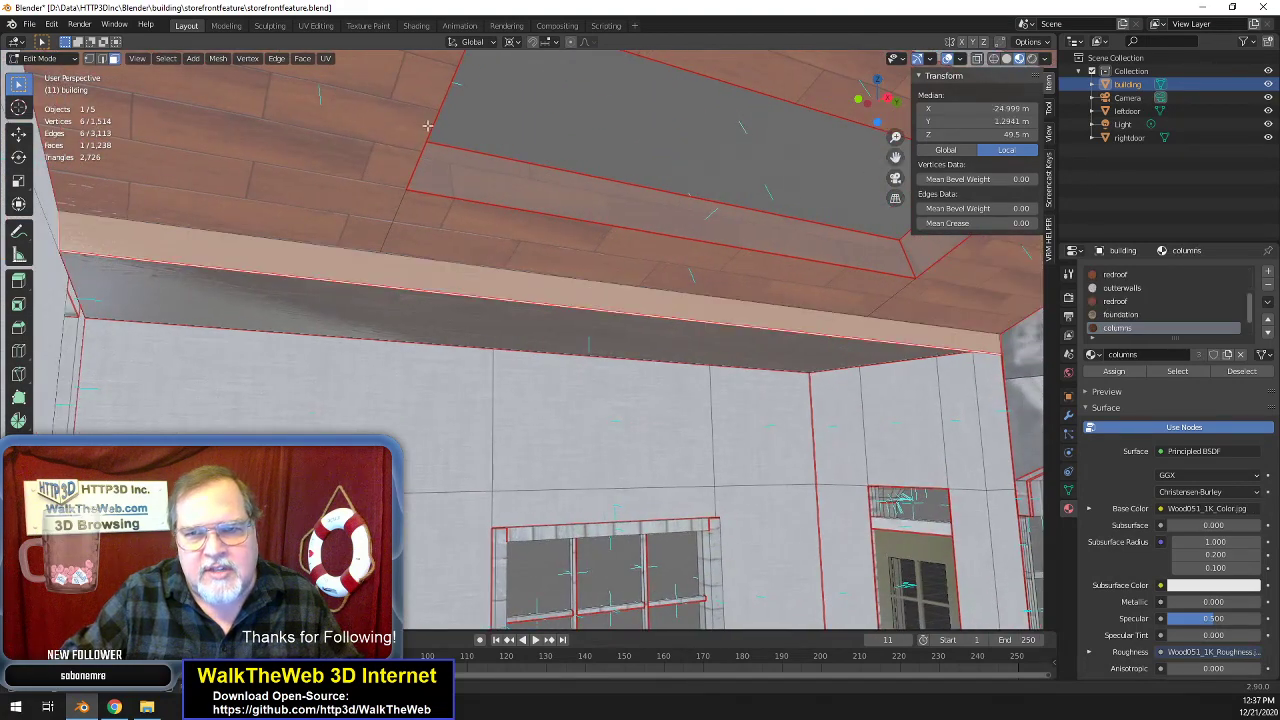
click(219, 58)
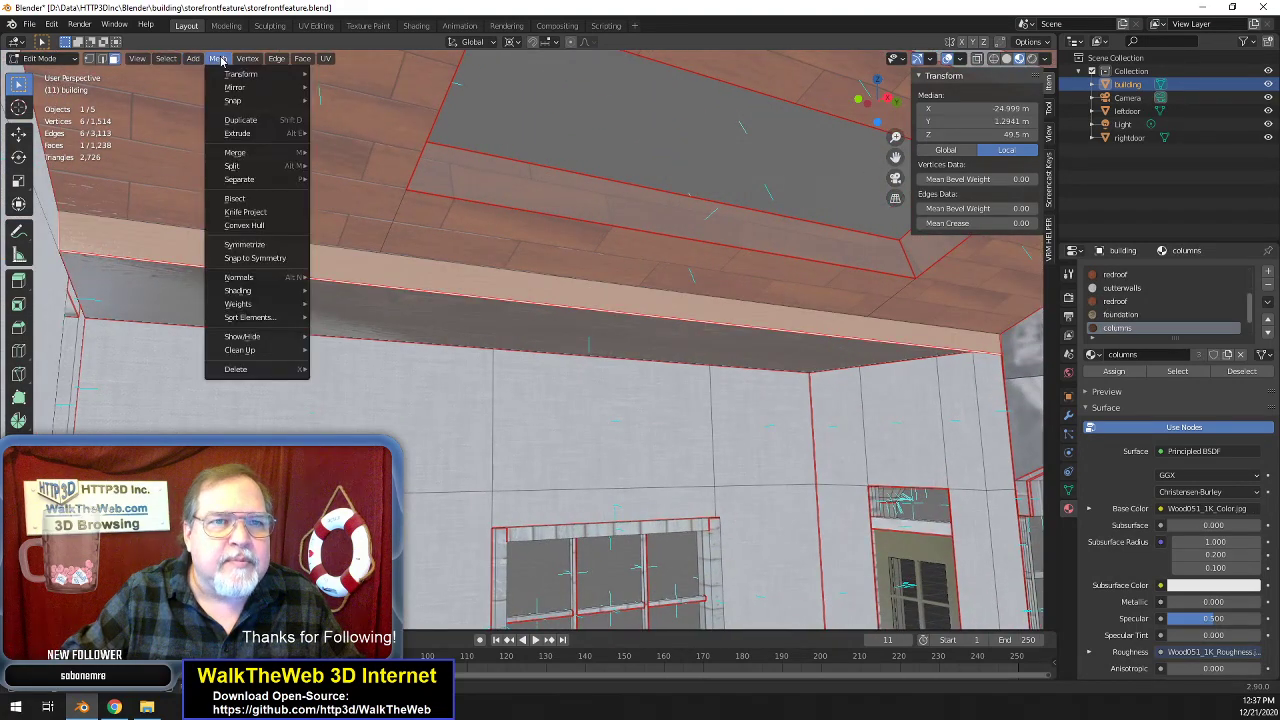
mouse_move(262, 280)
click(348, 281)
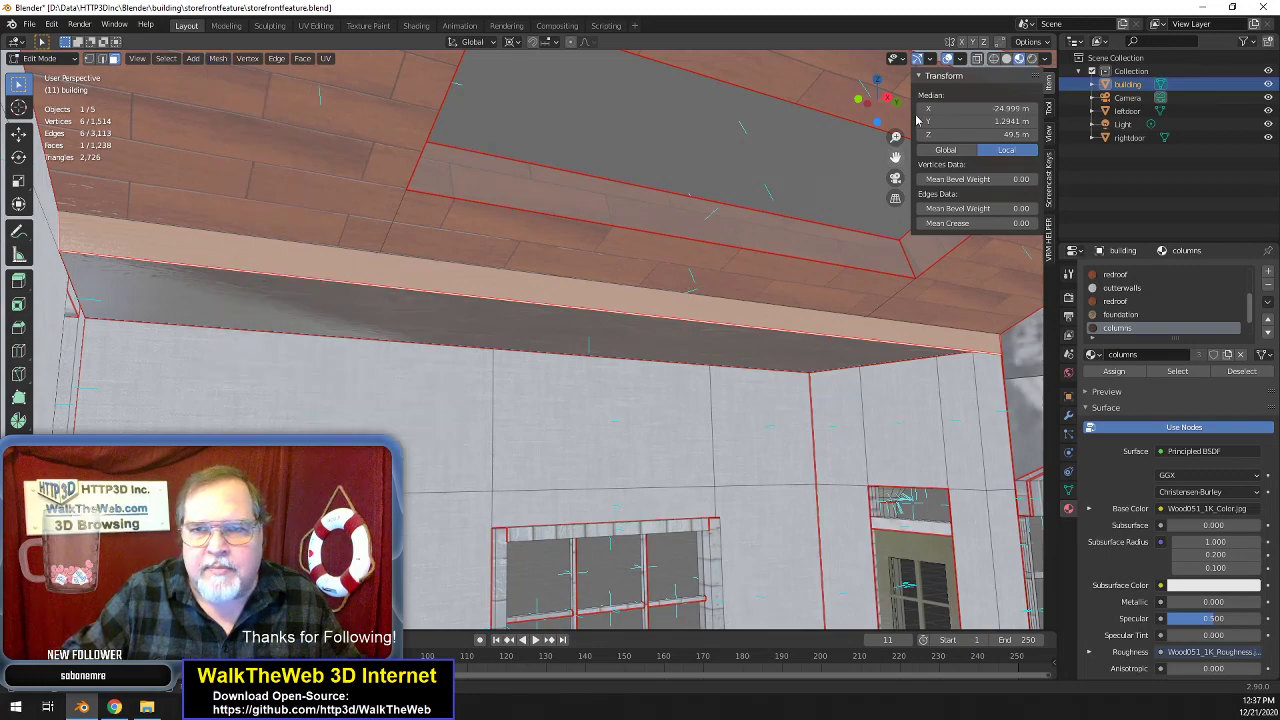
- Flip the normal of the matching narrow columns-material face on the opposite side of the ceiling
drag(890, 112, 880, 125)
scroll(828, 298, up, 3)
drag(896, 157, 1013, 391)
click(929, 341)
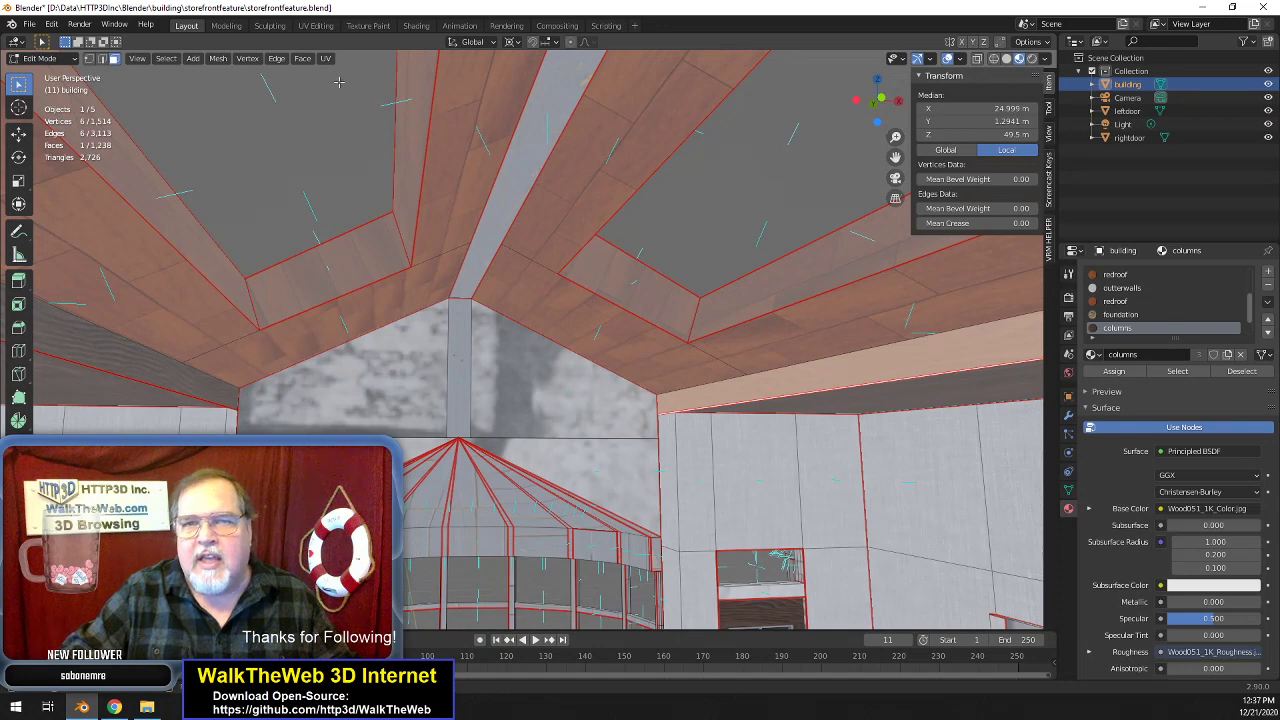
click(217, 58)
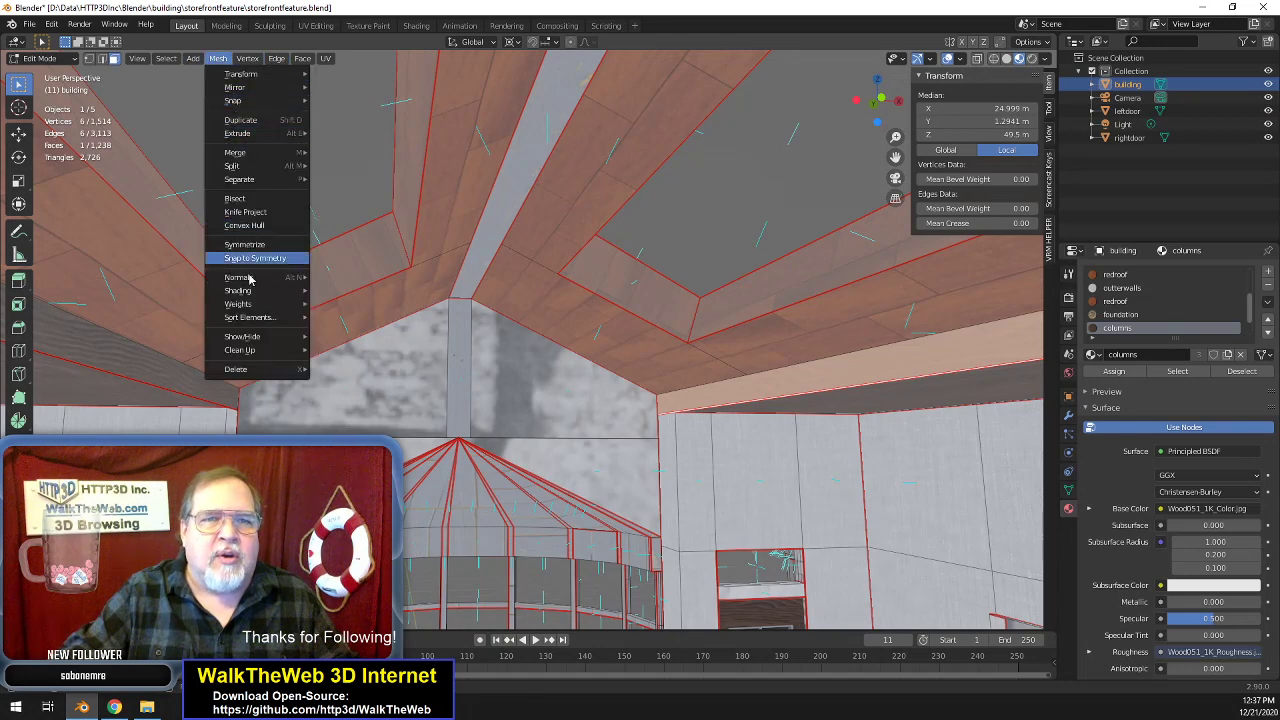
mouse_move(250, 280)
click(325, 276)
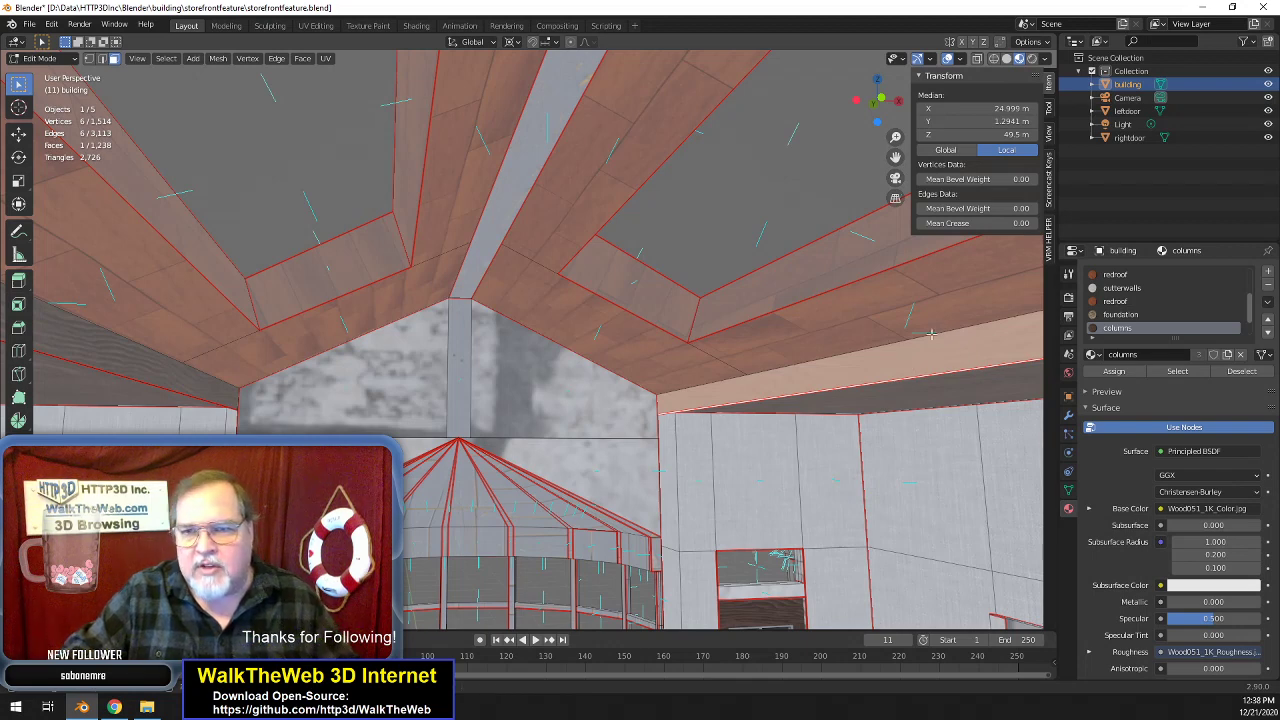
- Unwrap the four brick-textured inner front wall faces above the bay window in the UV Editing workspace
click(431, 381)
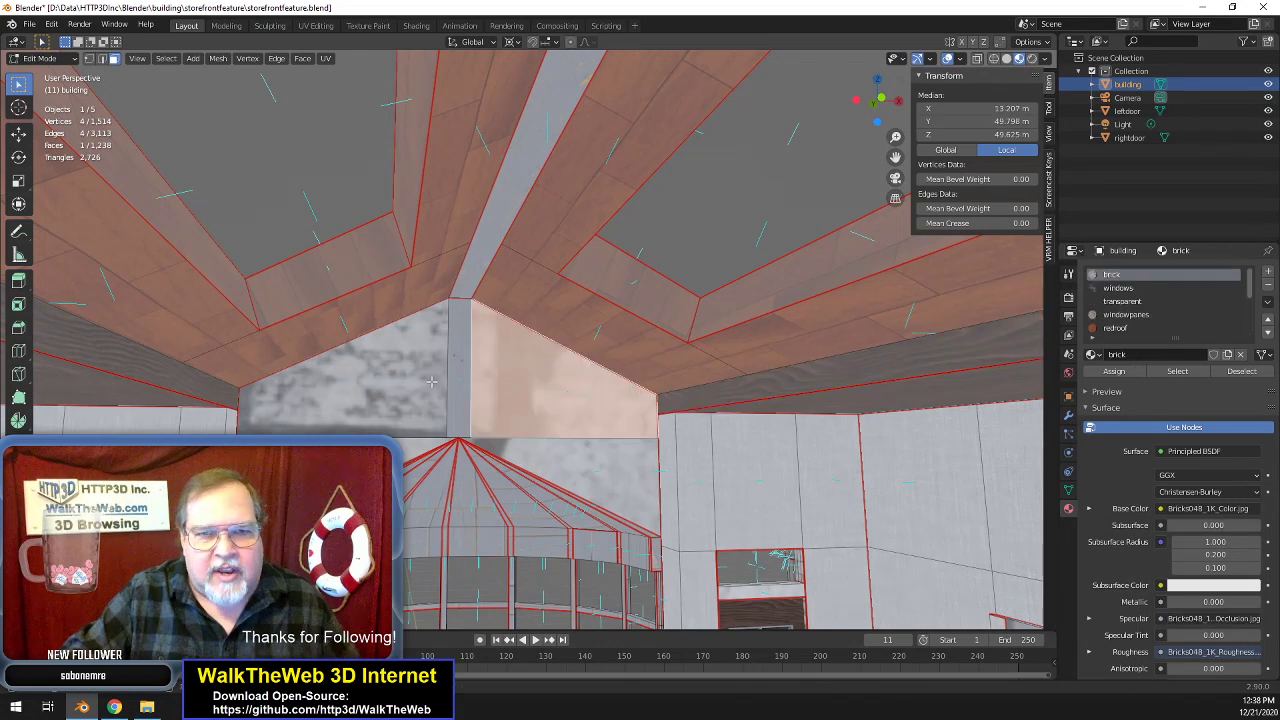
shift+click(415, 382)
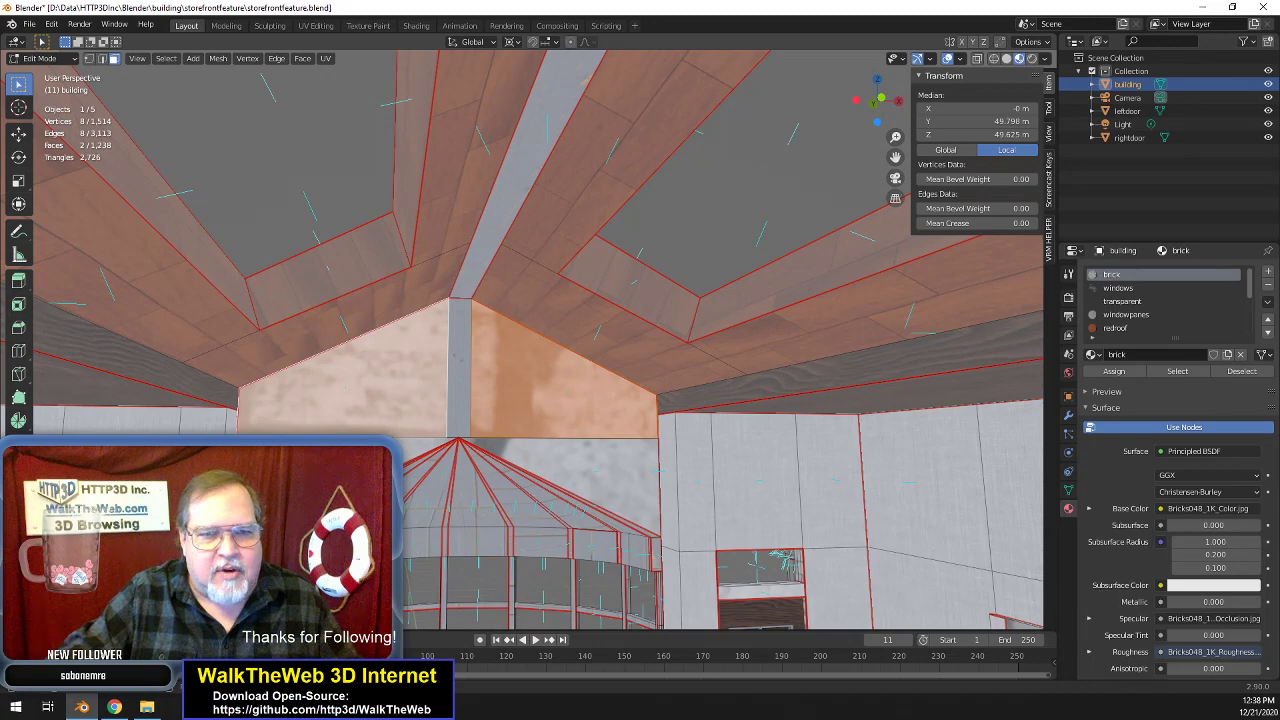
shift+click(421, 446)
shift+click(541, 452)
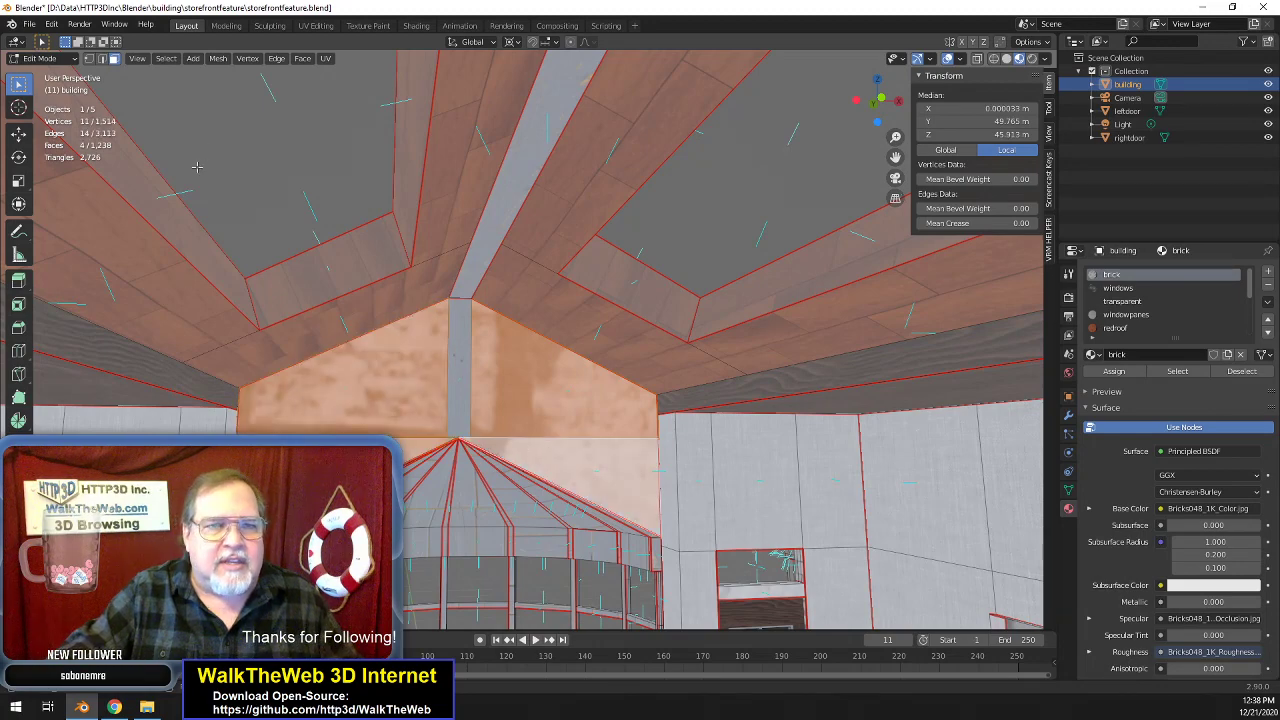
click(315, 25)
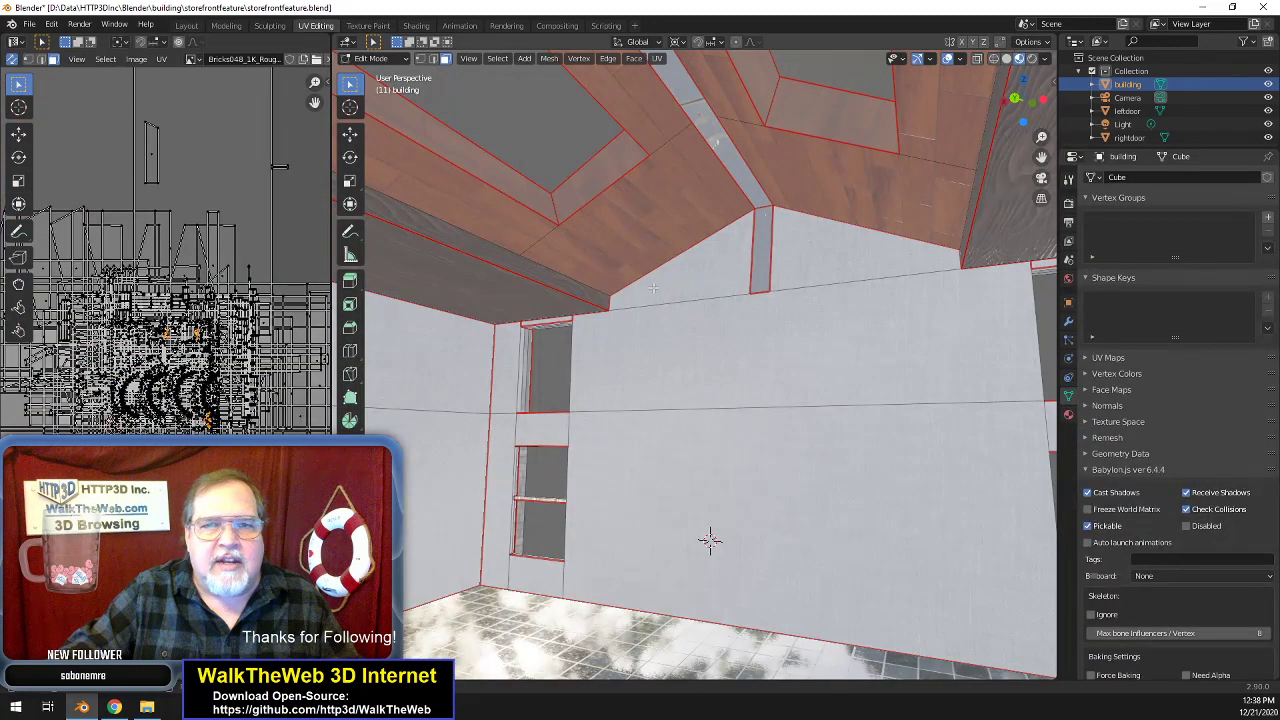
key(KP_Decimal)
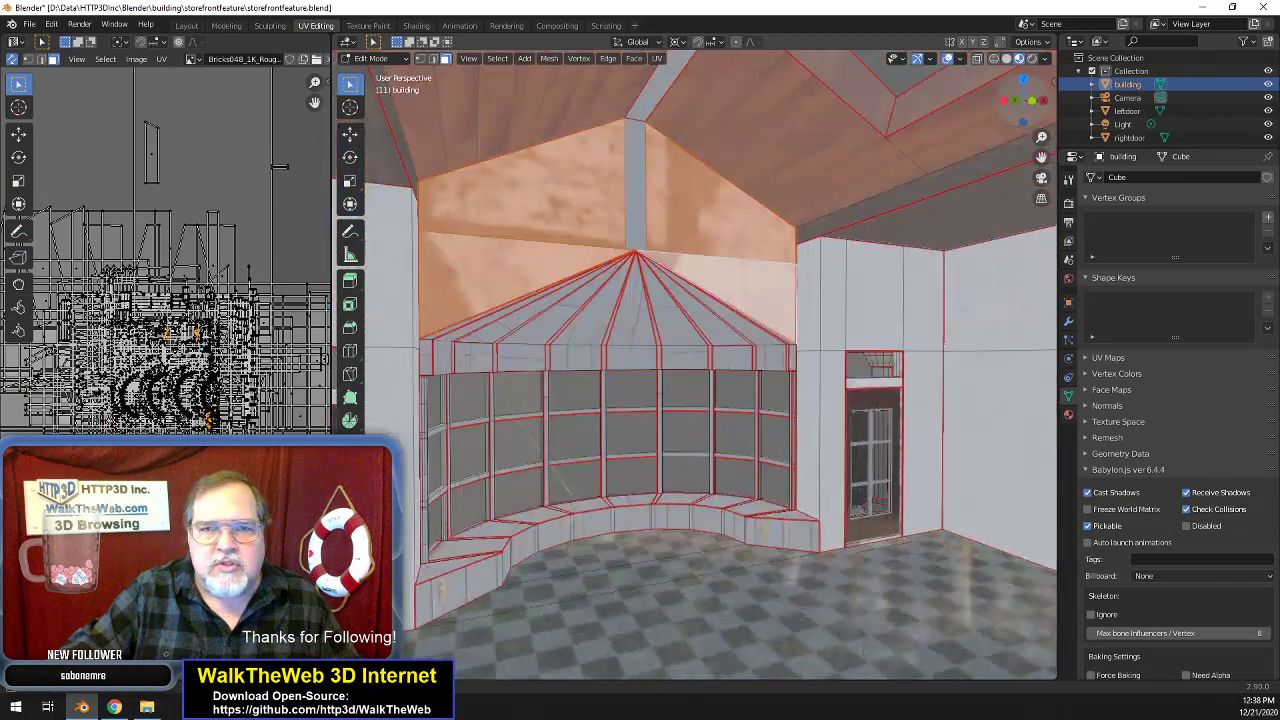
drag(1025, 102, 997, 108)
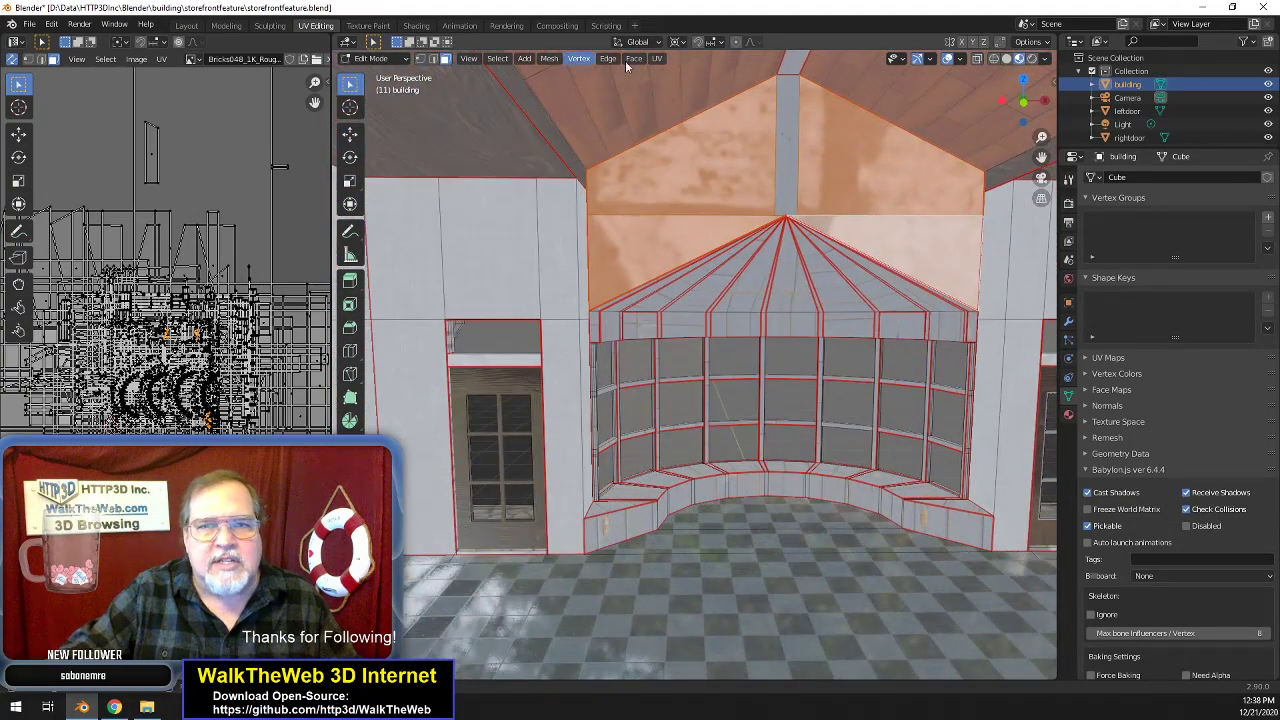
key(u)
click(739, 116)
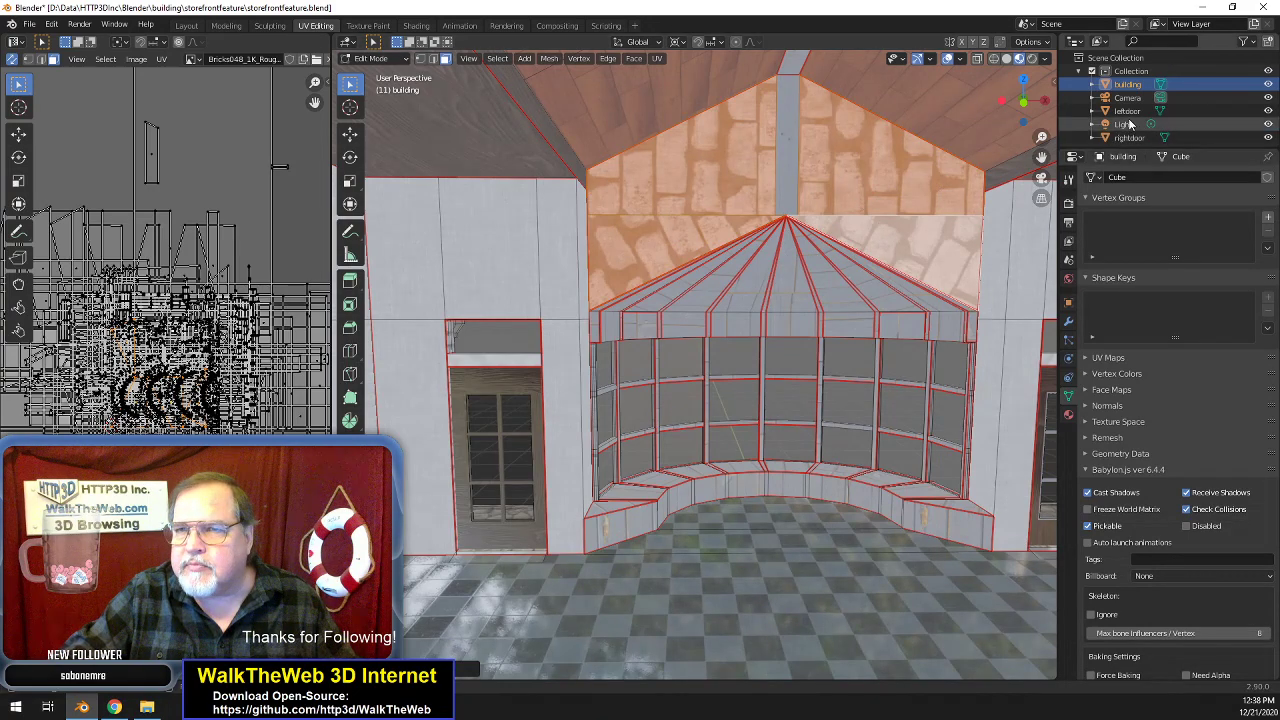
- Assign the insidewalls material to the four selected wall faces above the bay window
click(1068, 416)
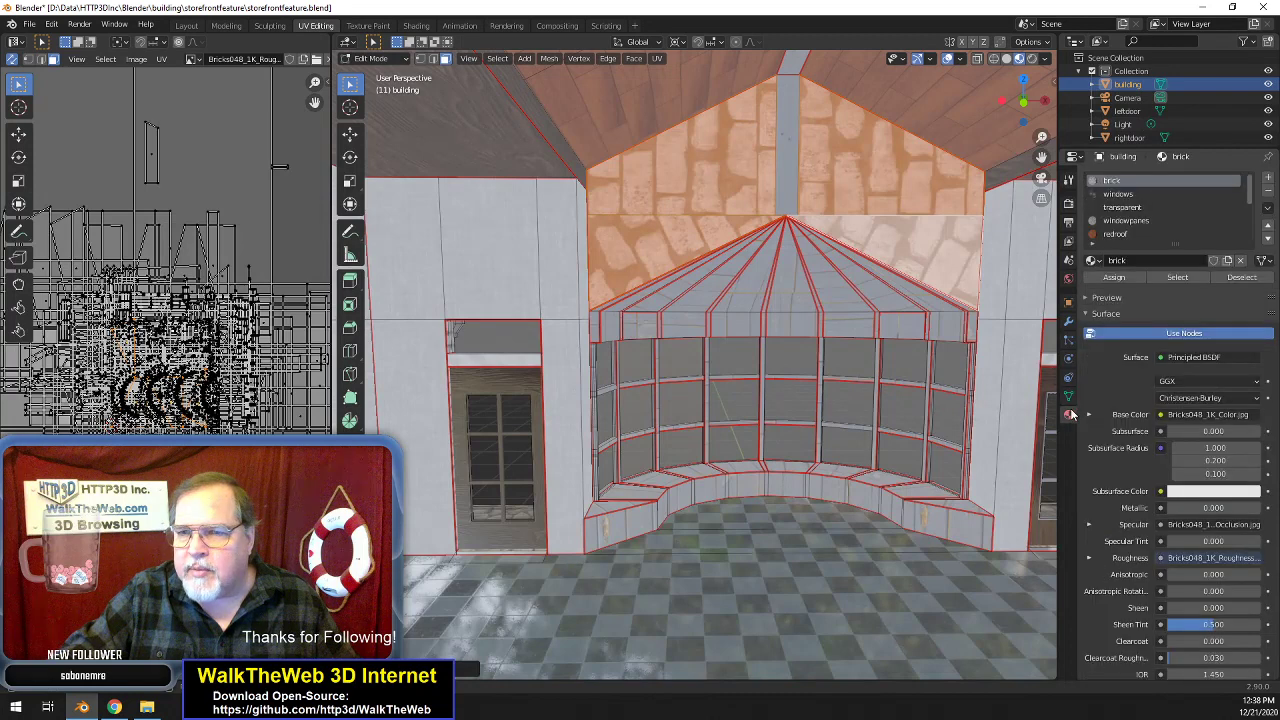
scroll(1157, 210, down, 4)
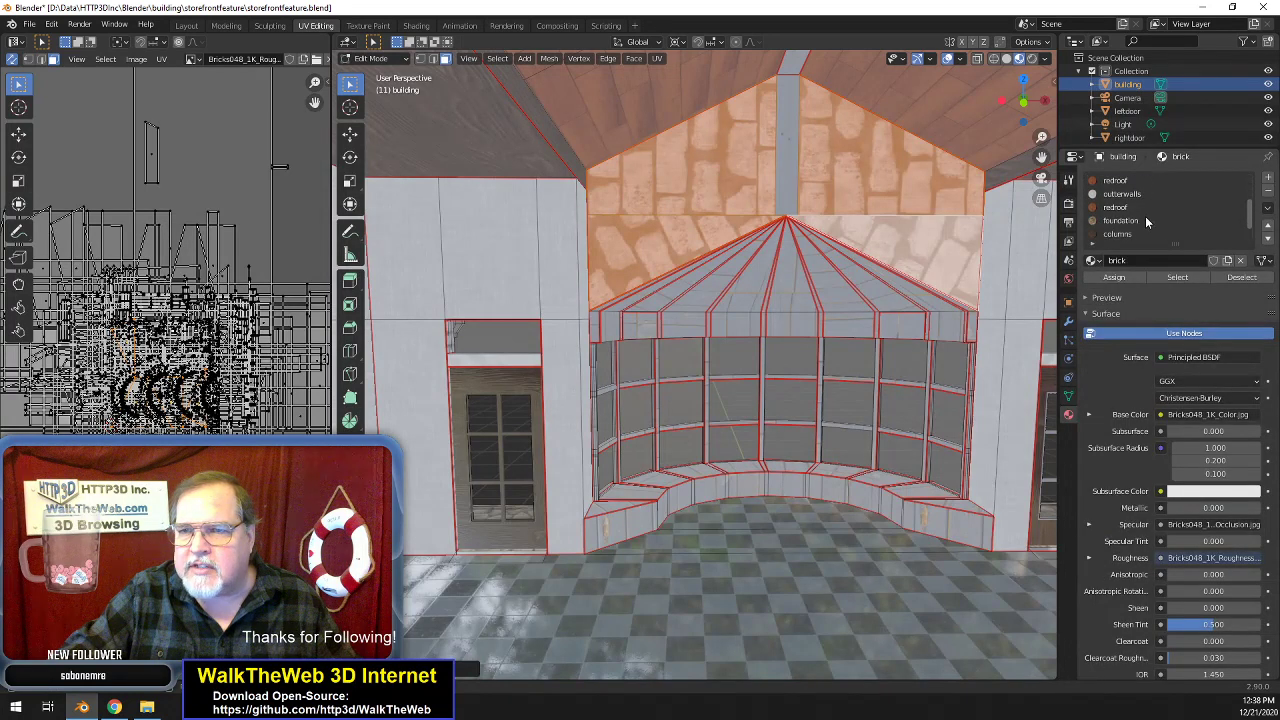
click(1142, 220)
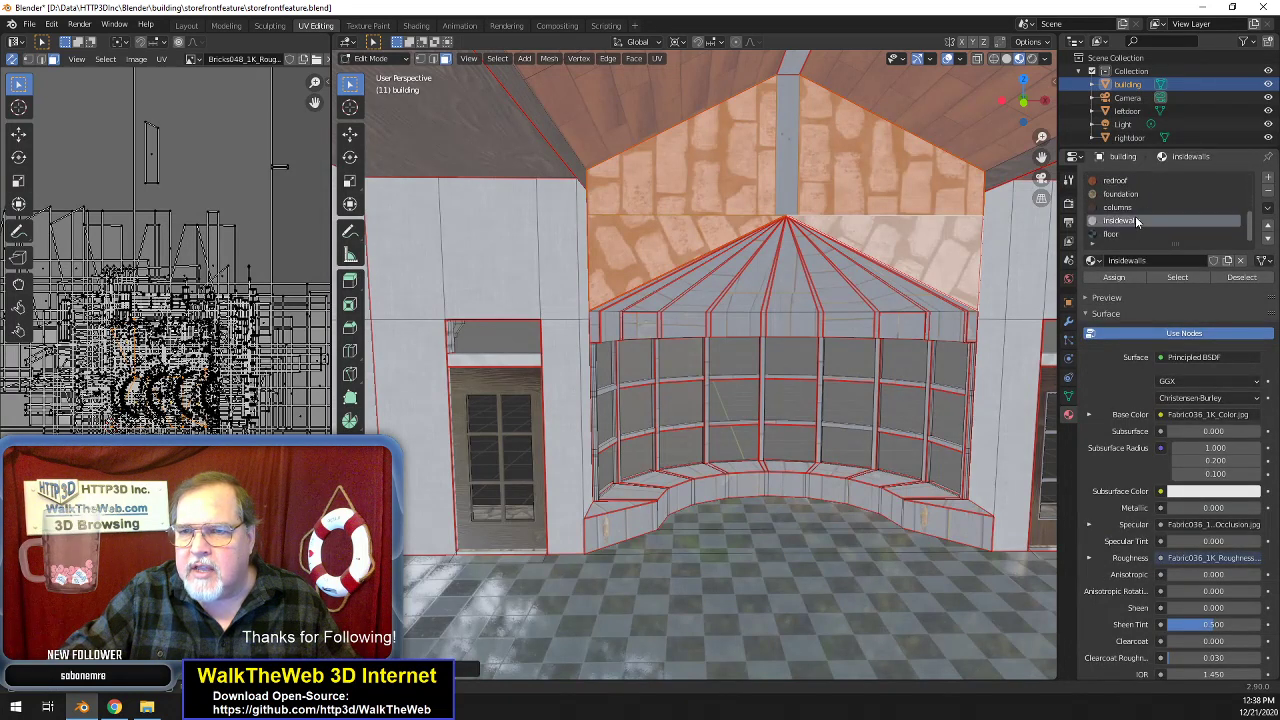
click(1124, 278)
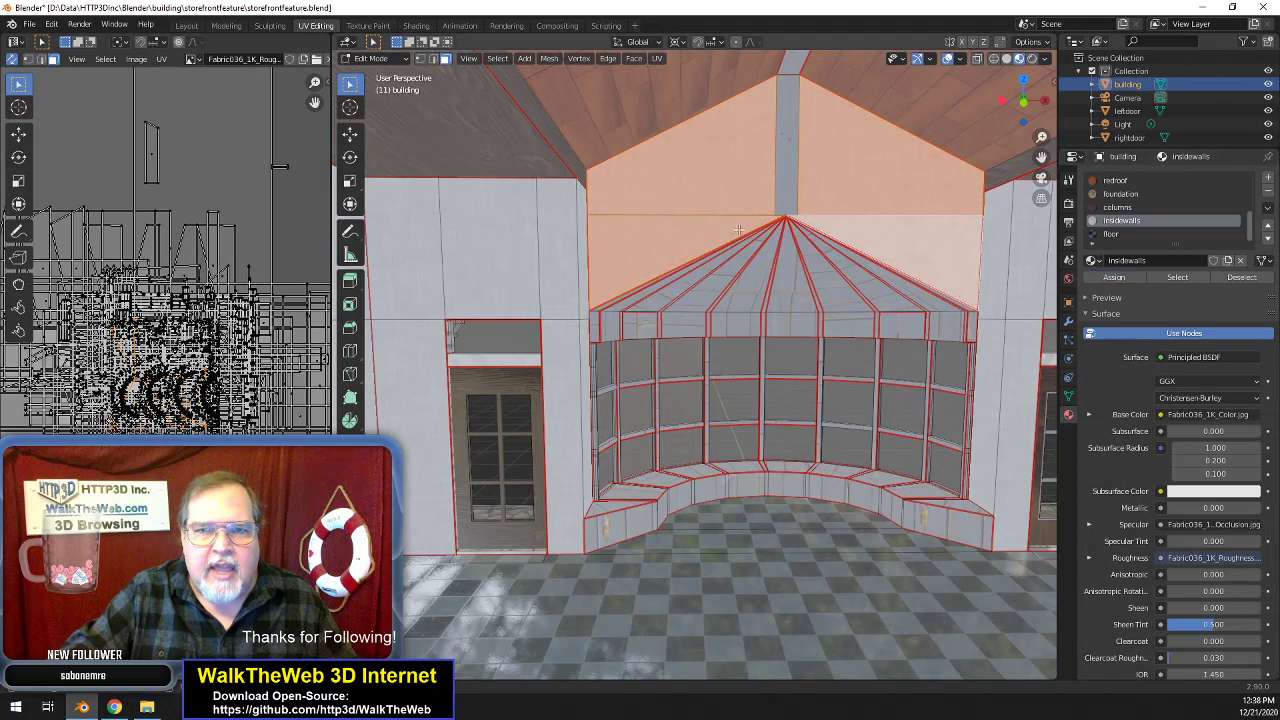
- Unwrap the upper and lower inner front wall faces together on one side of the gable's center column
click(892, 214)
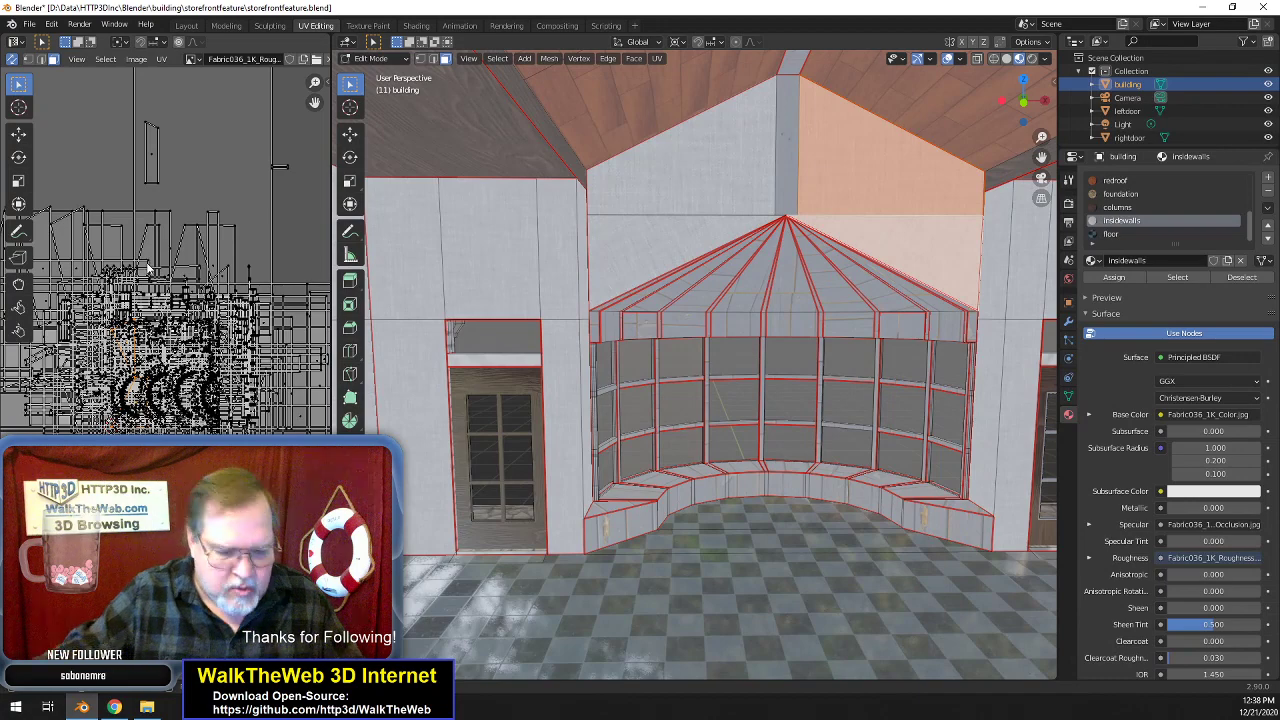
click(657, 58)
click(672, 78)
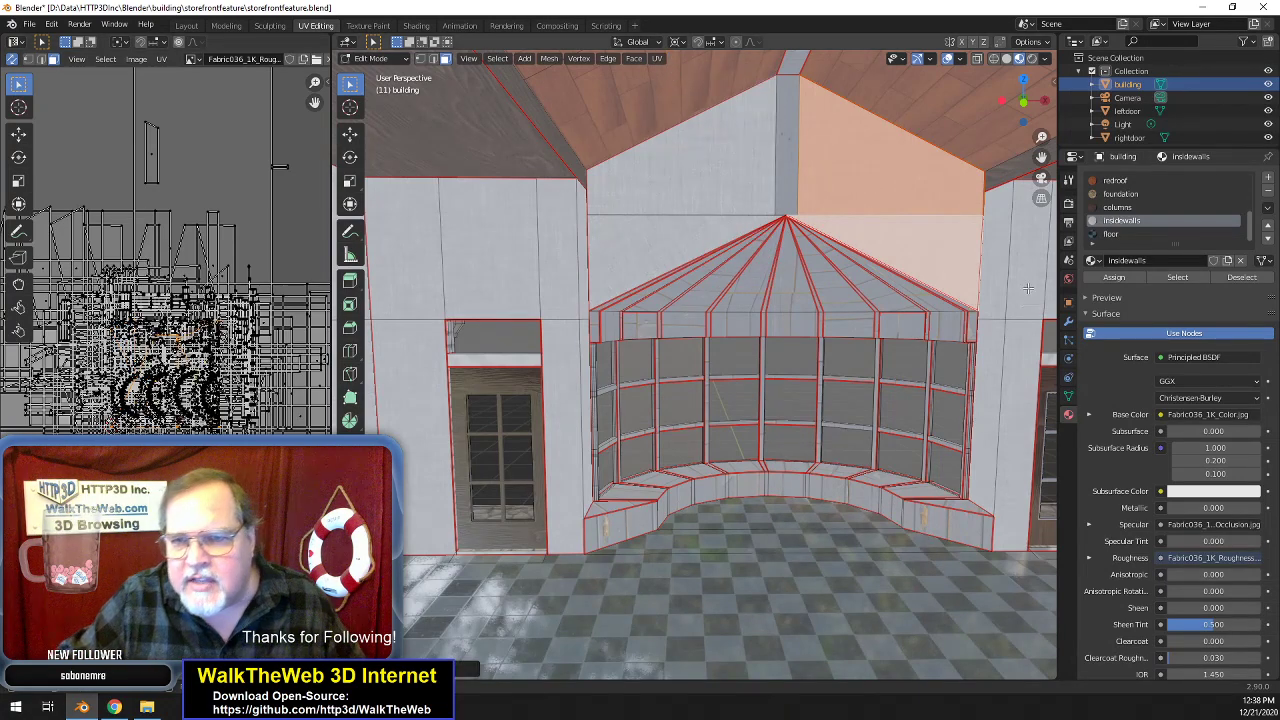
- Unwrap the two lower inner front wall faces bordering the bay window's conical roof
scroll(997, 267, up, 2)
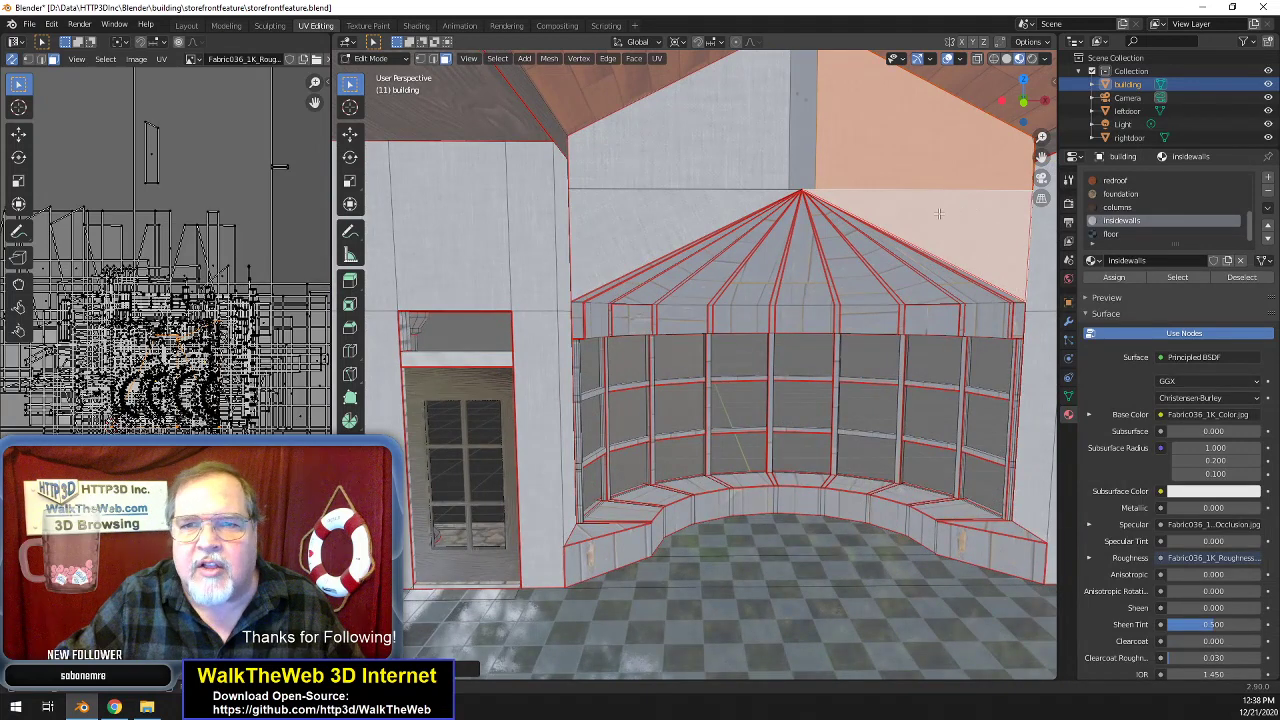
click(697, 202)
shift+click(826, 204)
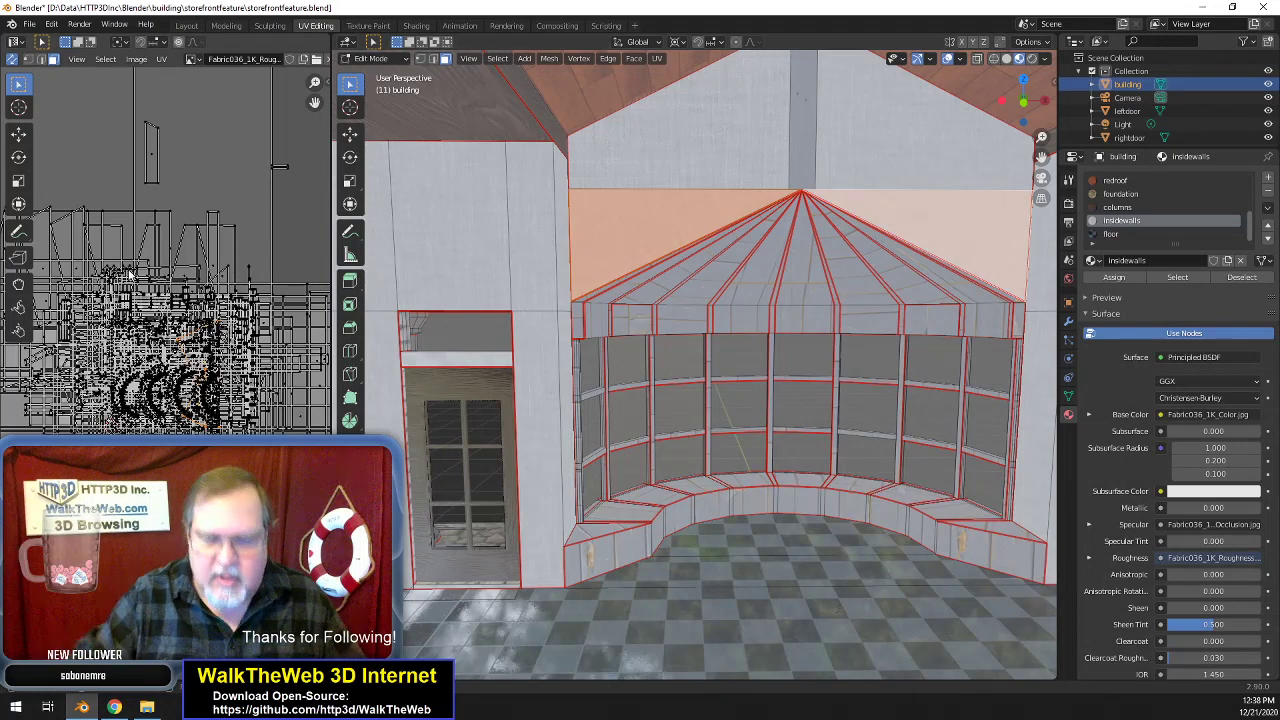
click(657, 59)
click(679, 75)
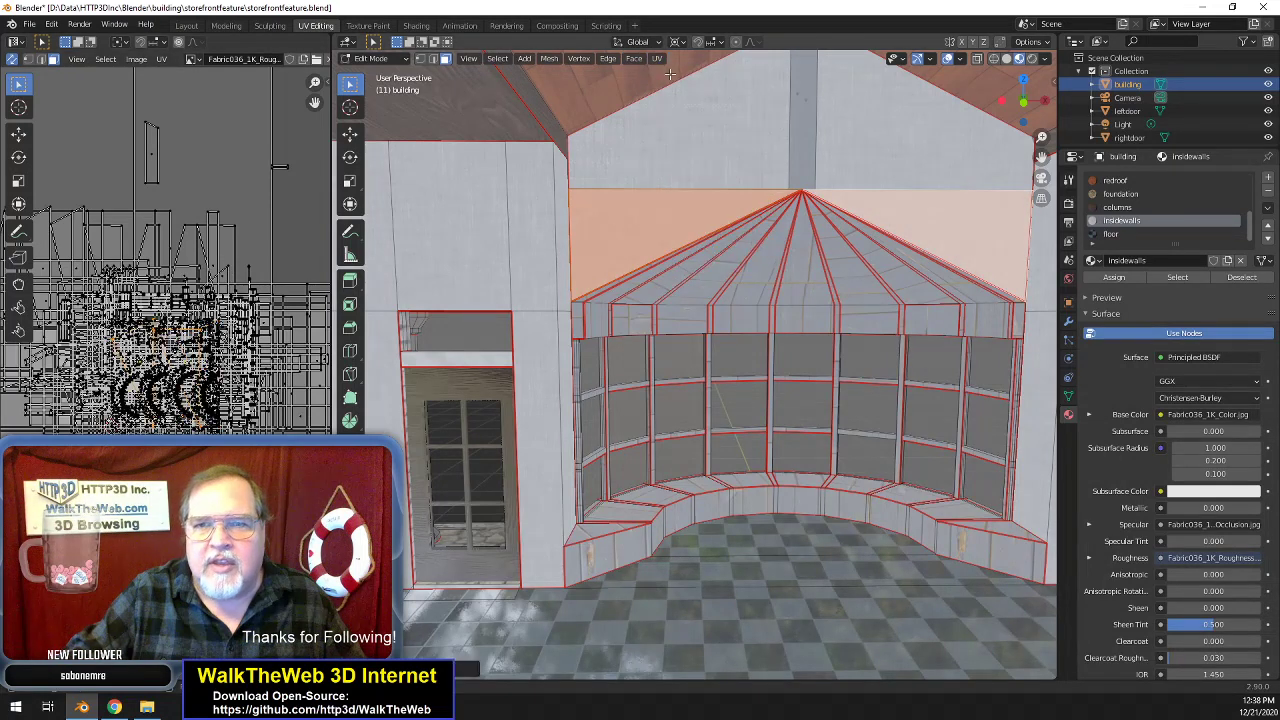
- Rotate the UVs of the single lower wall face on one side of the bay window's conical roof
click(979, 234)
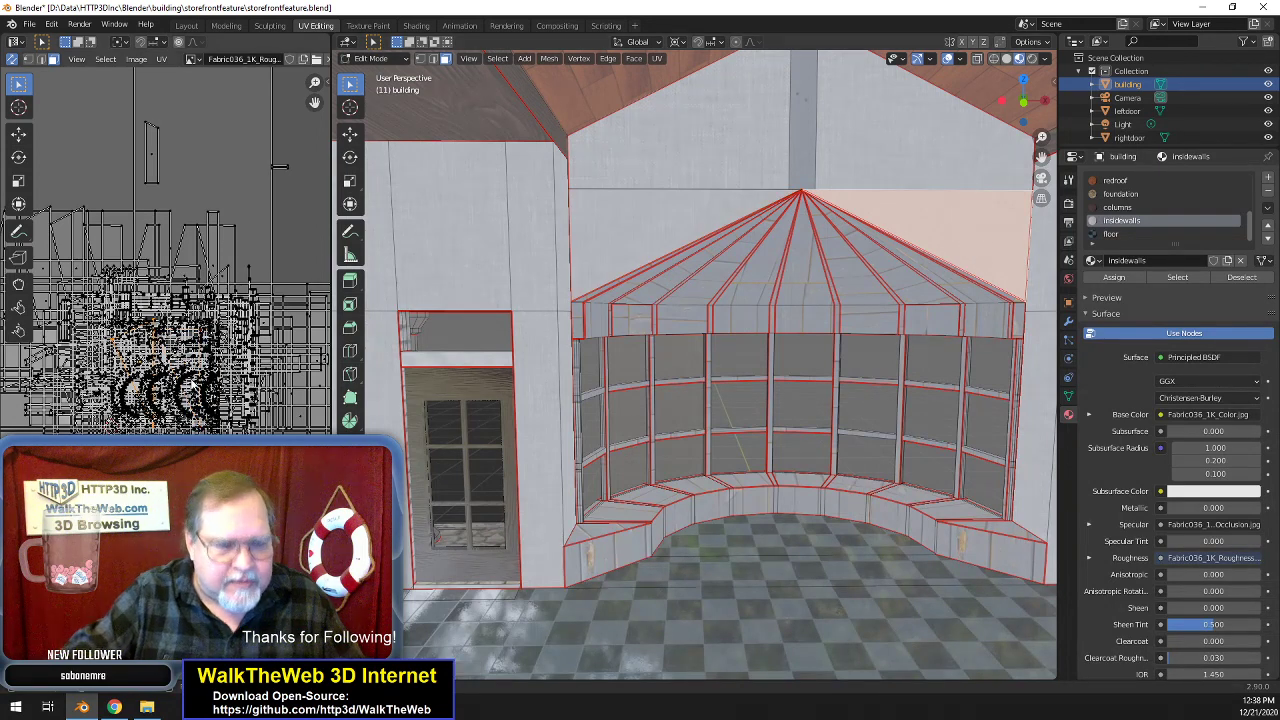
key(r)
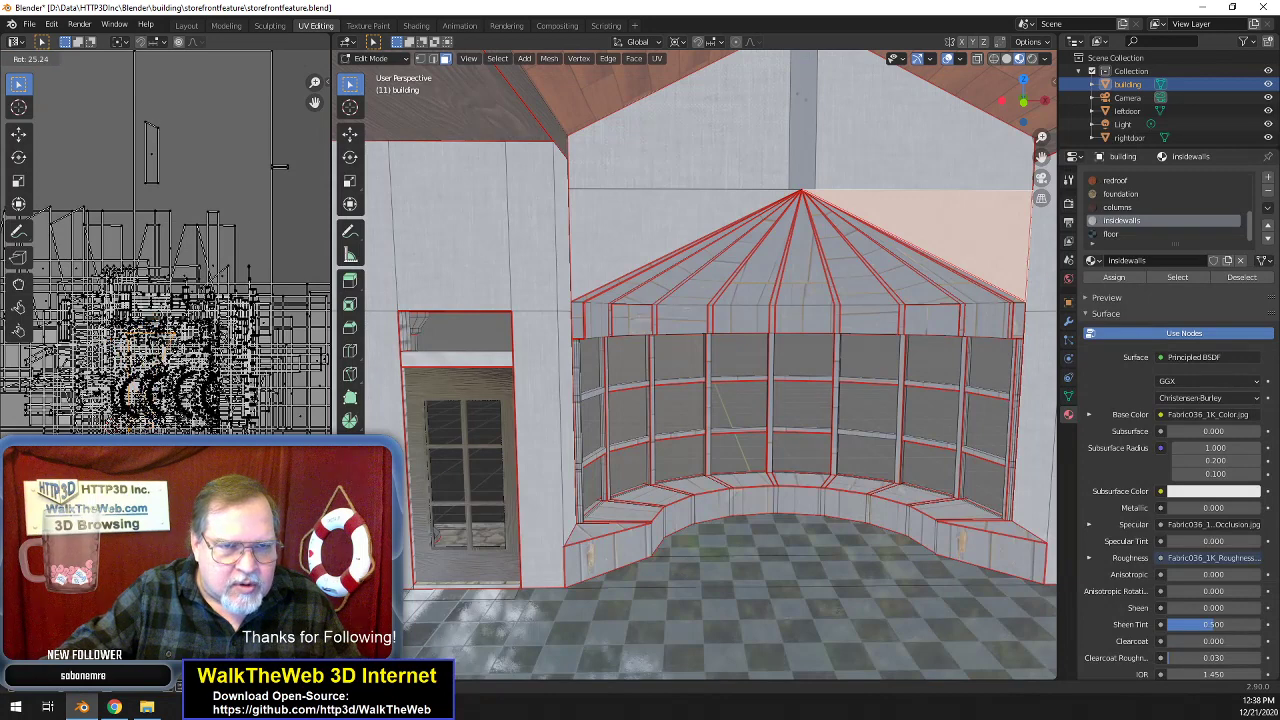
key(Return)
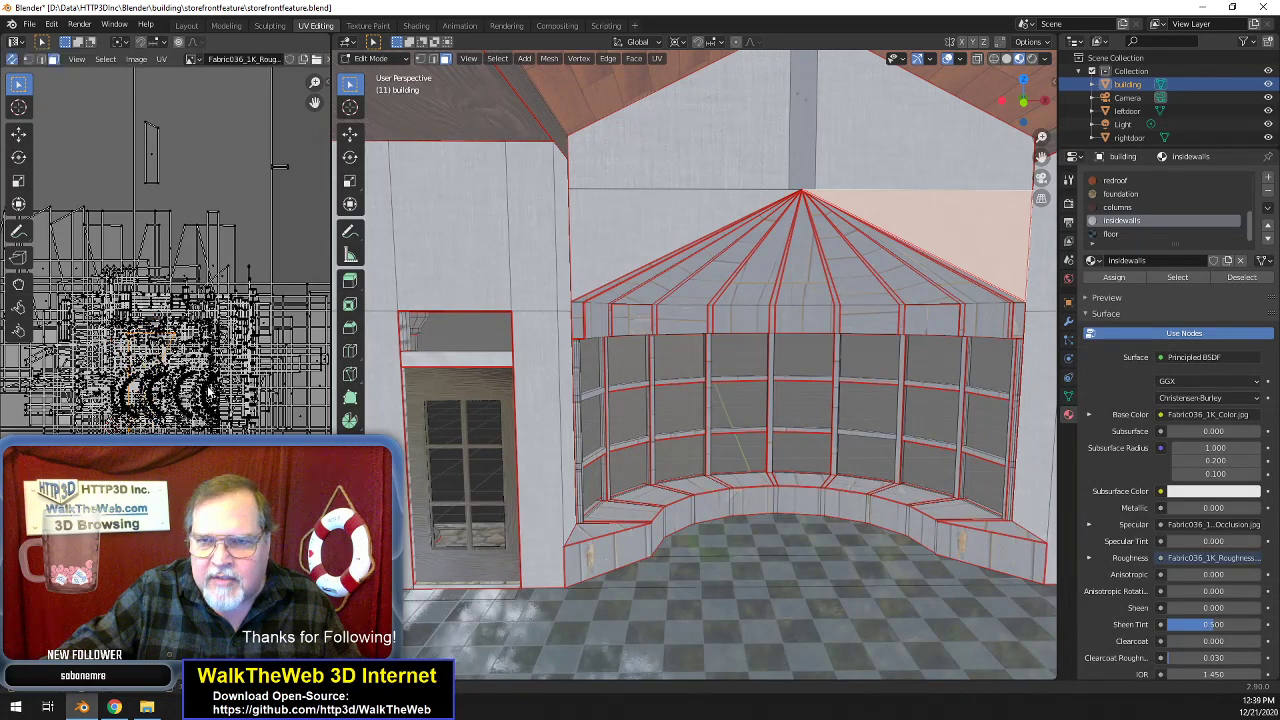
- Scale the UVs of all four inner front wall faces above the bay window by 2
click(883, 141)
shift+click(734, 140)
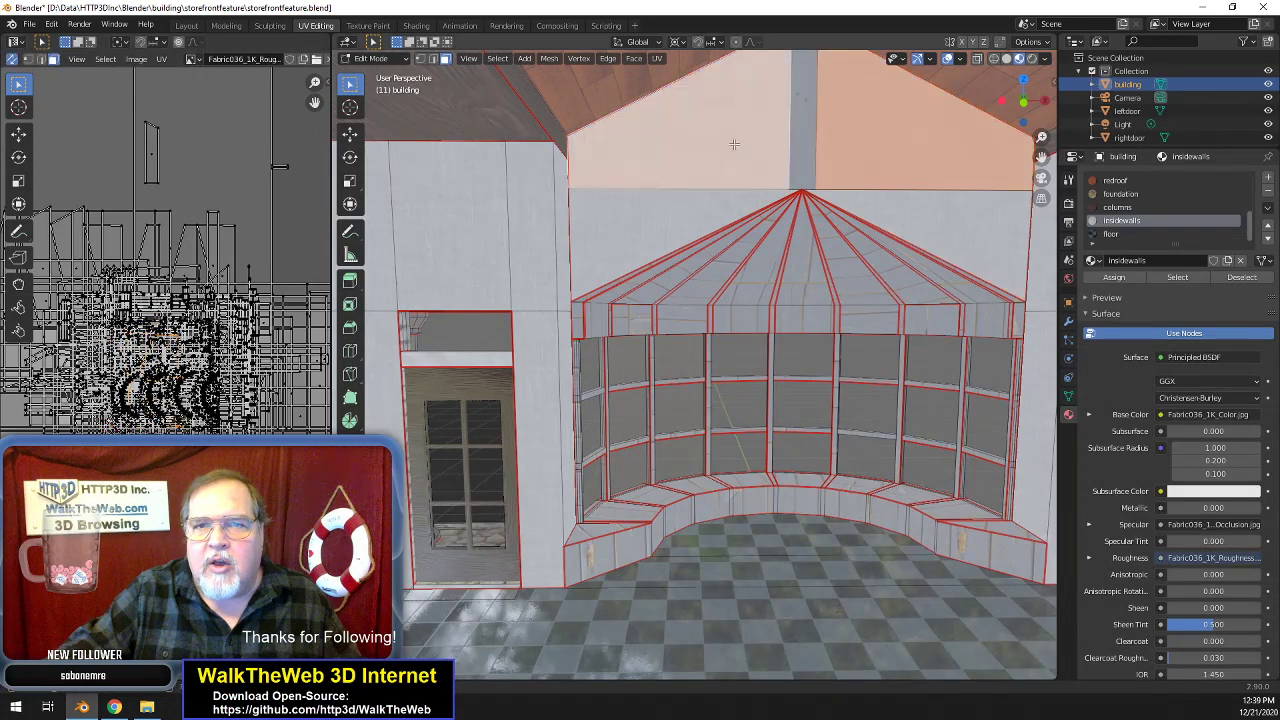
shift+click(640, 225)
shift+click(960, 225)
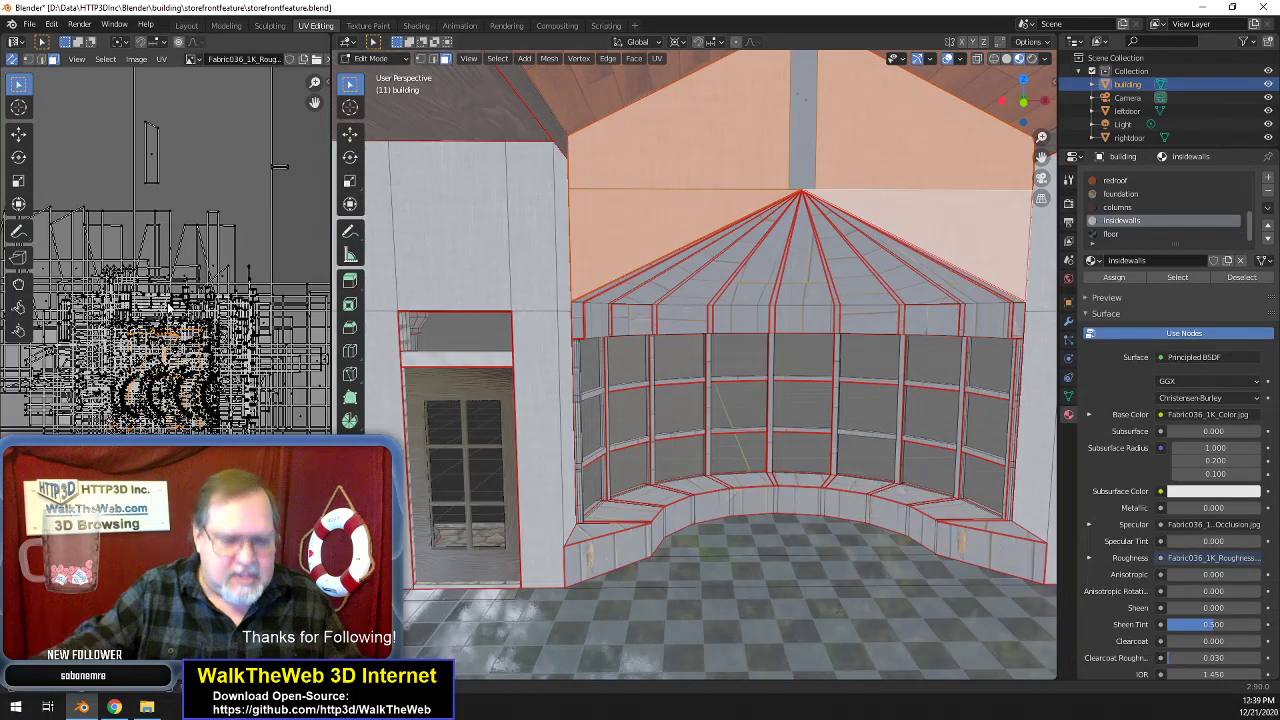
text(s2)
key(Return)
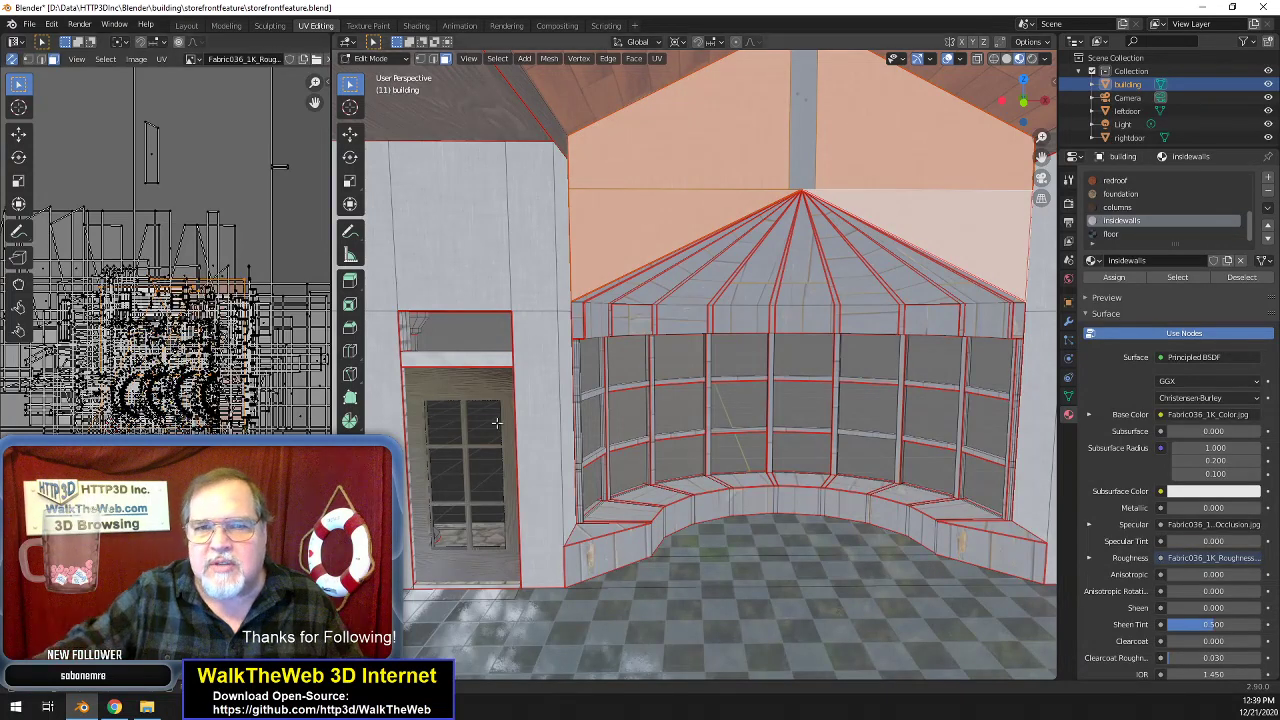
- Deselect the front wall faces, check the opposite interior wall, and save storefrontfeature.blend
click(784, 596)
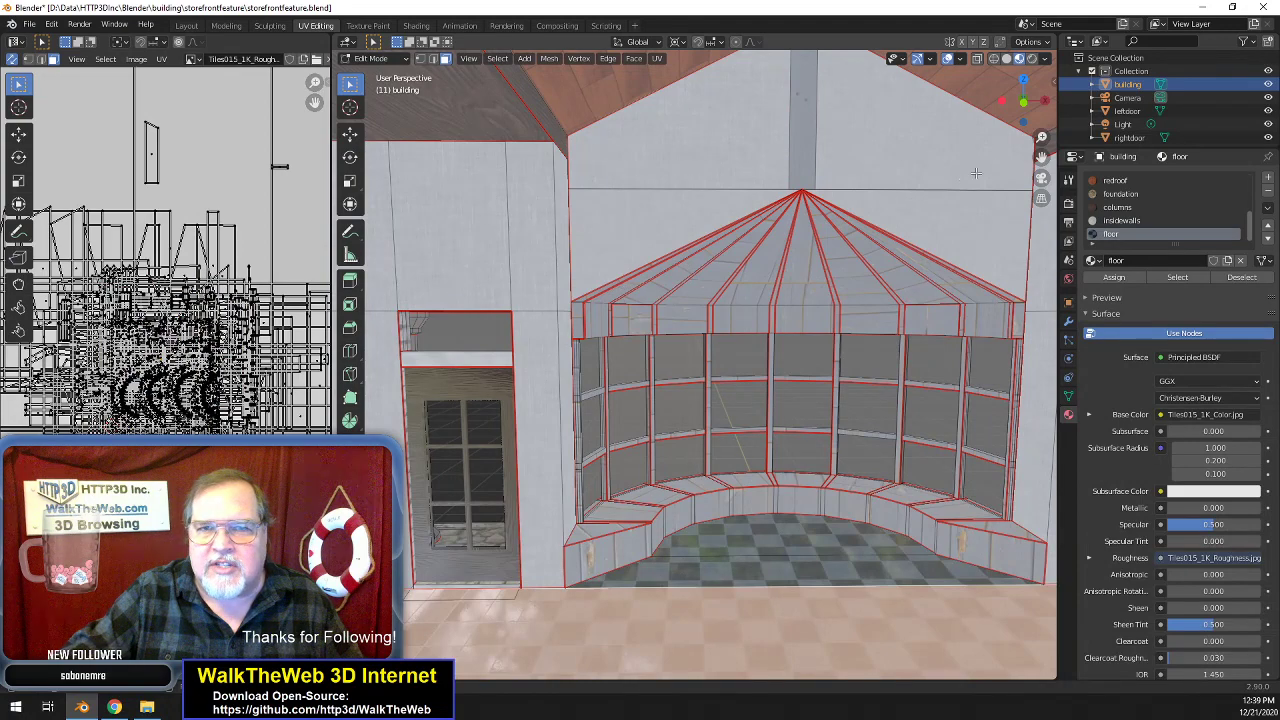
drag(1032, 111, 1270, 98)
drag(407, 500, 606, 517)
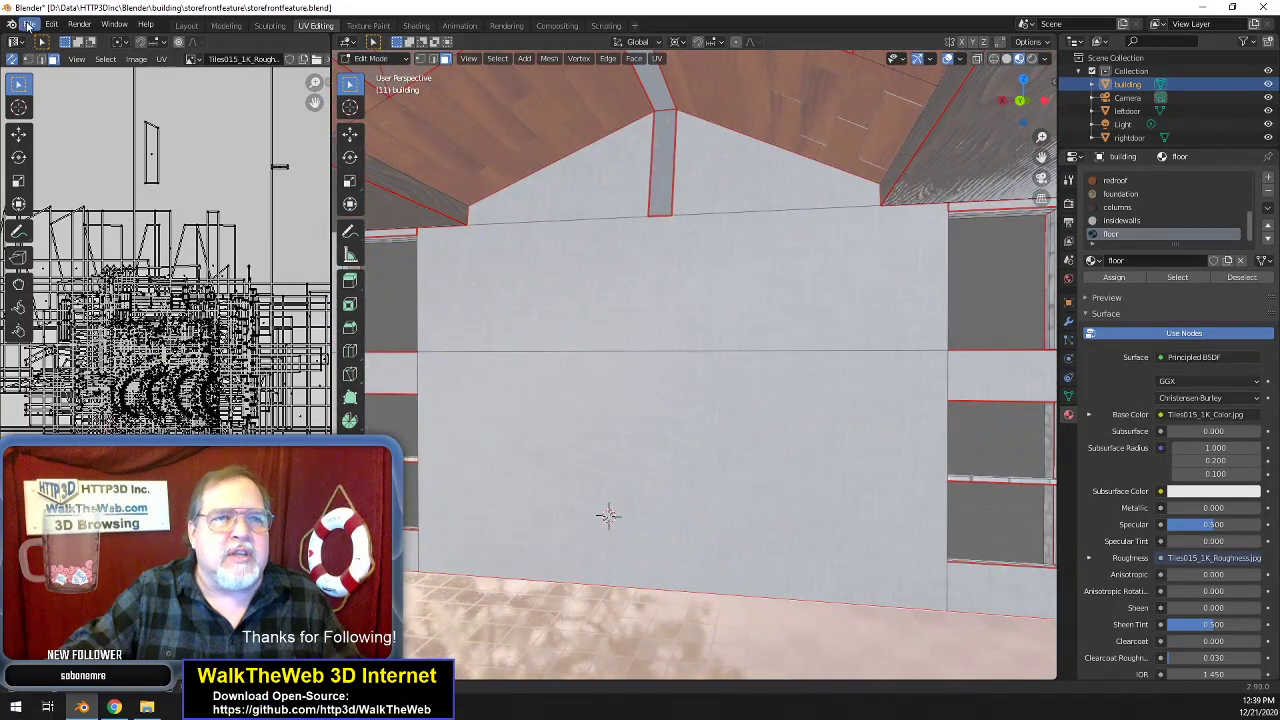
click(29, 24)
click(55, 112)
- Export the scene in Babylon.js format over the existing storefrontfeature.babylon in the storefrontfeature folder
click(29, 24)
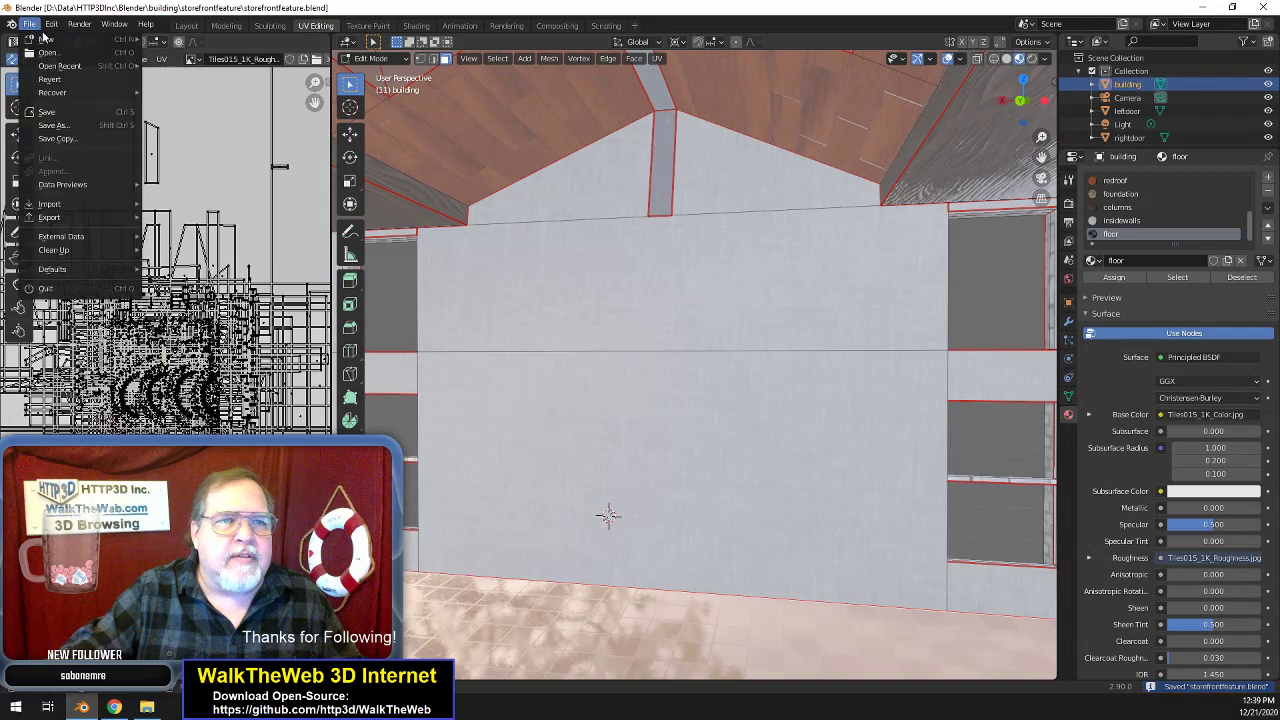
mouse_move(89, 216)
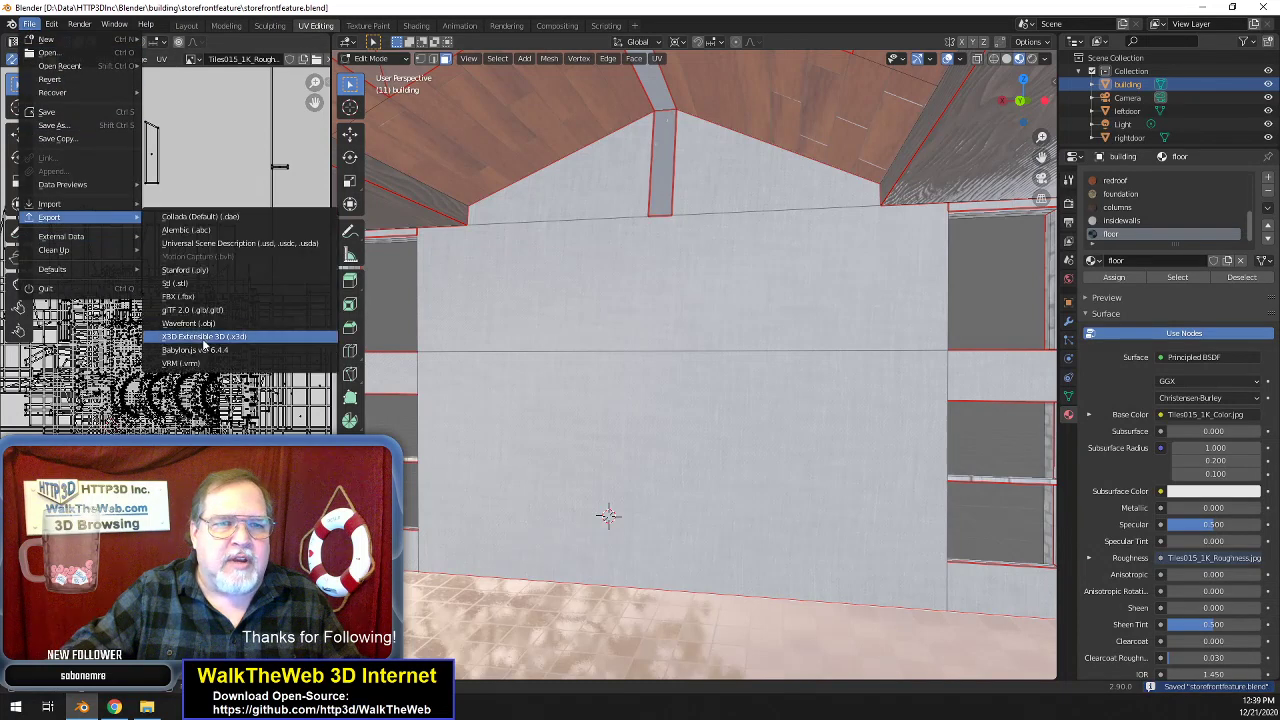
click(210, 351)
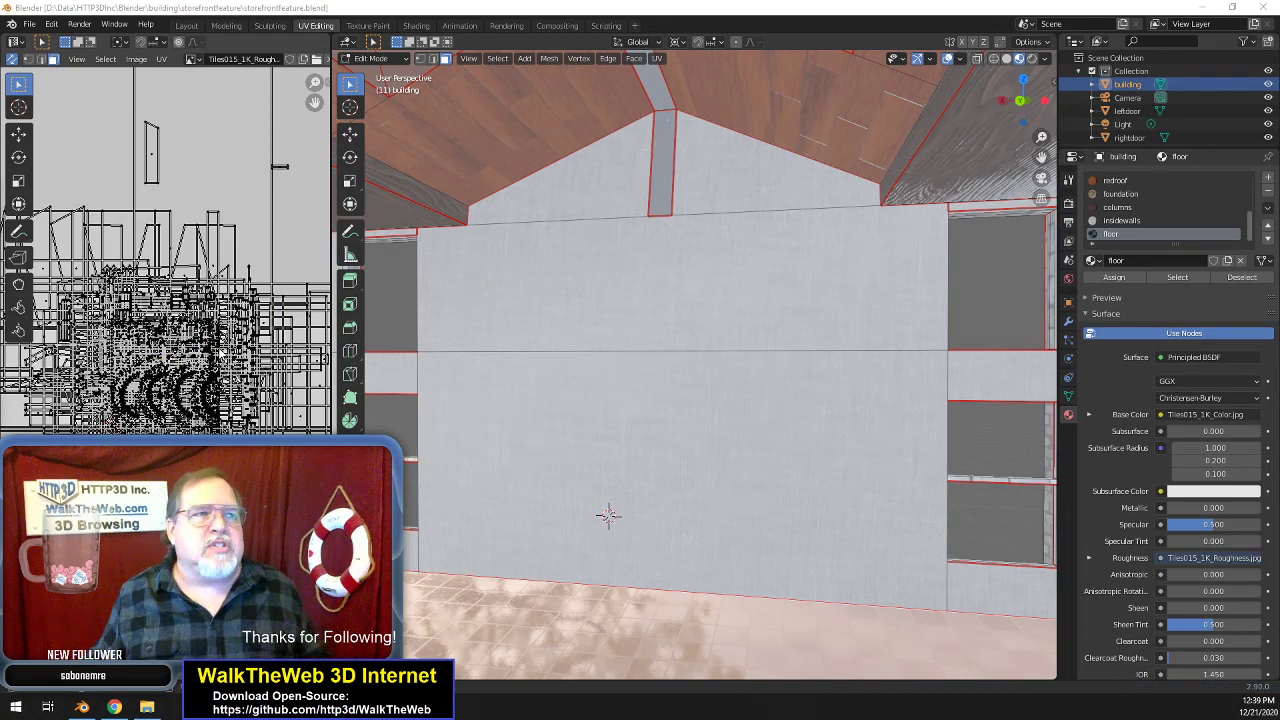
drag(563, 228, 827, 189)
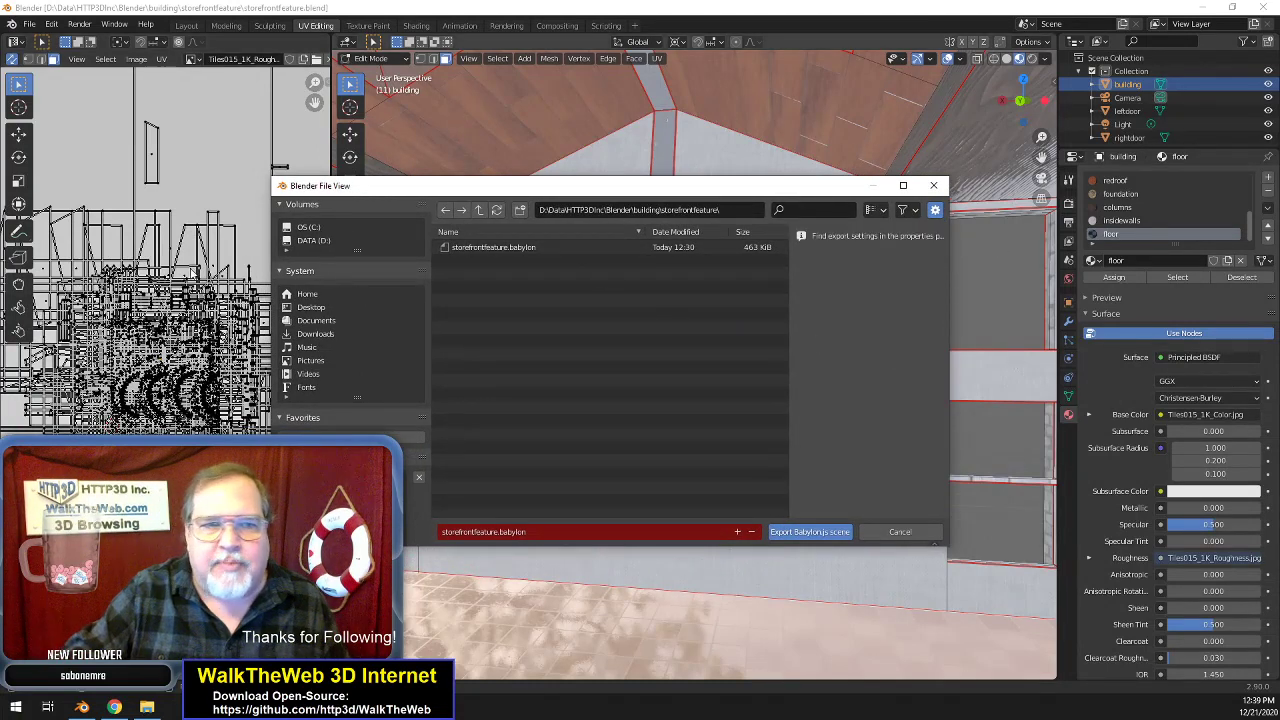
click(820, 533)
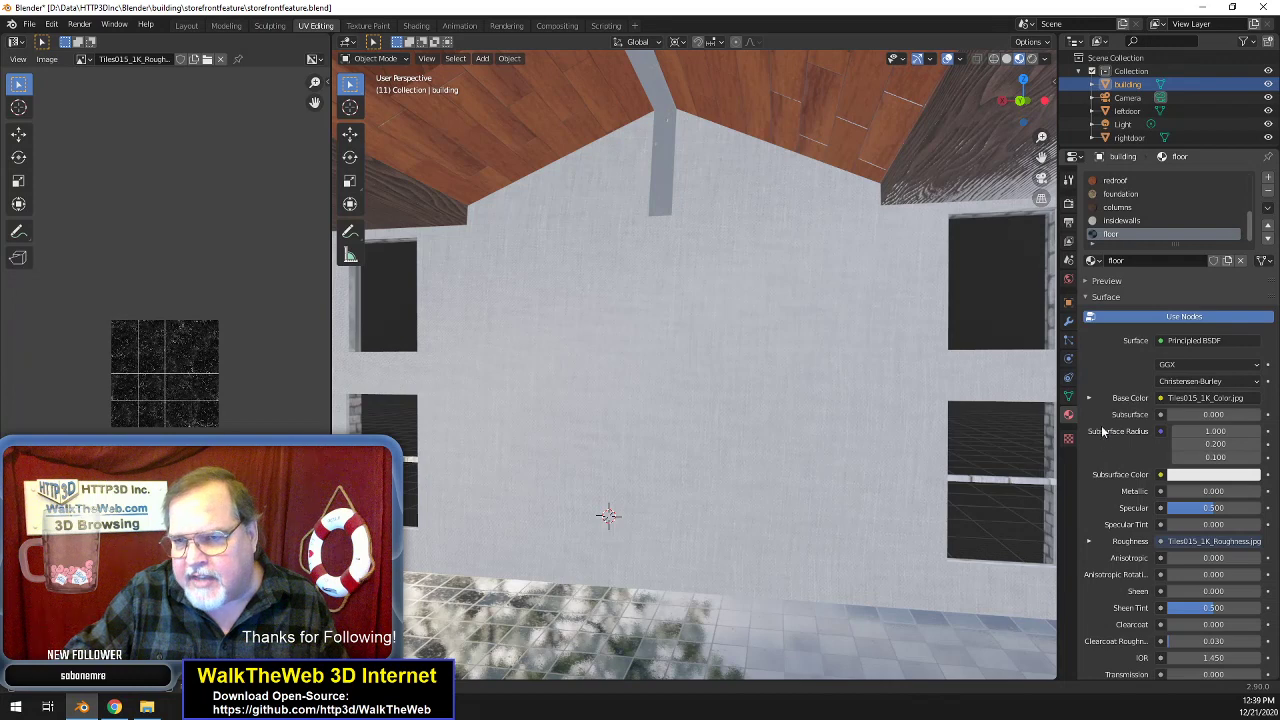
- Review the building's exterior from the front, save storefrontfeature.blend again, and switch to the WalkTheWeb admin page in Chrome
click(1068, 396)
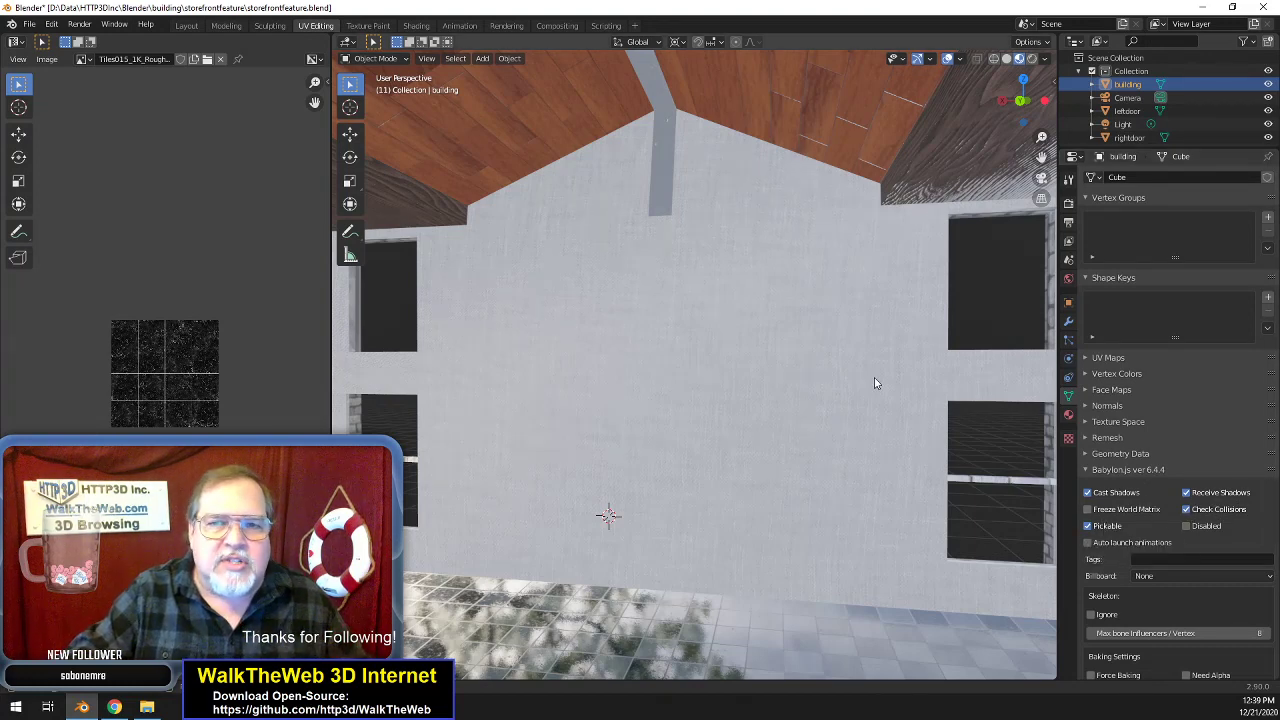
scroll(745, 360, down, 3)
key(KP_Decimal)
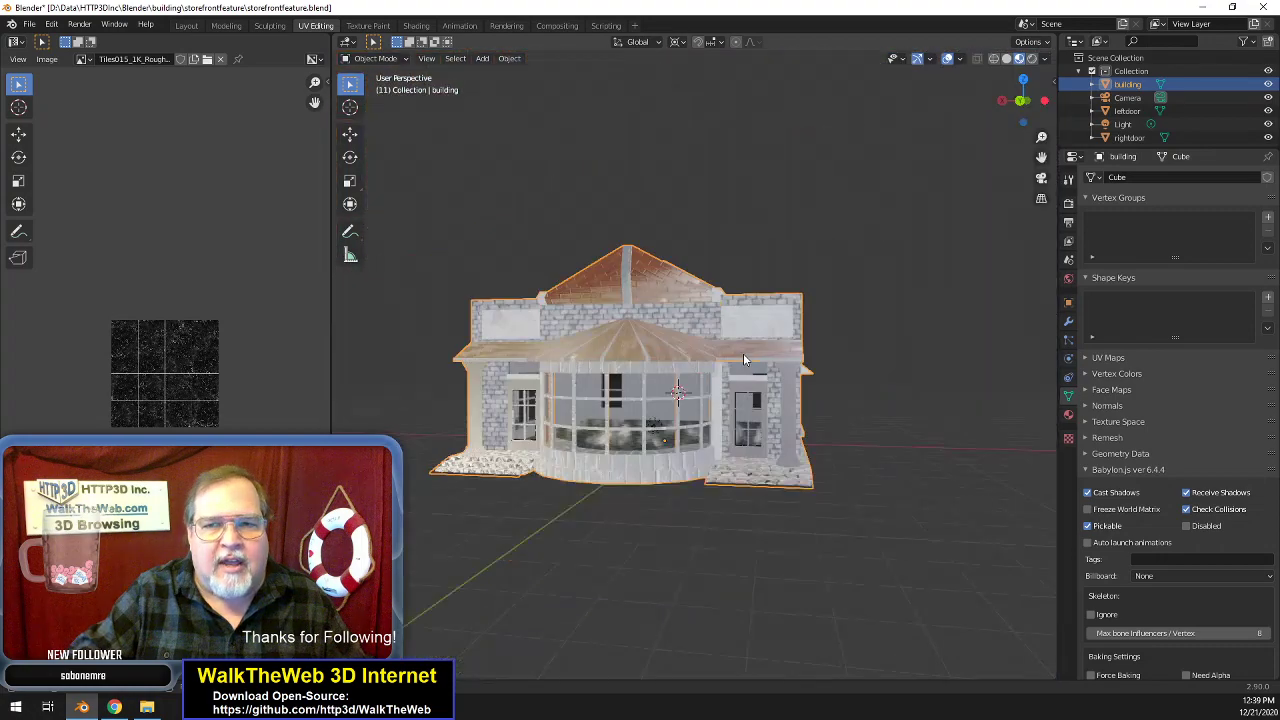
scroll(697, 354, up, 3)
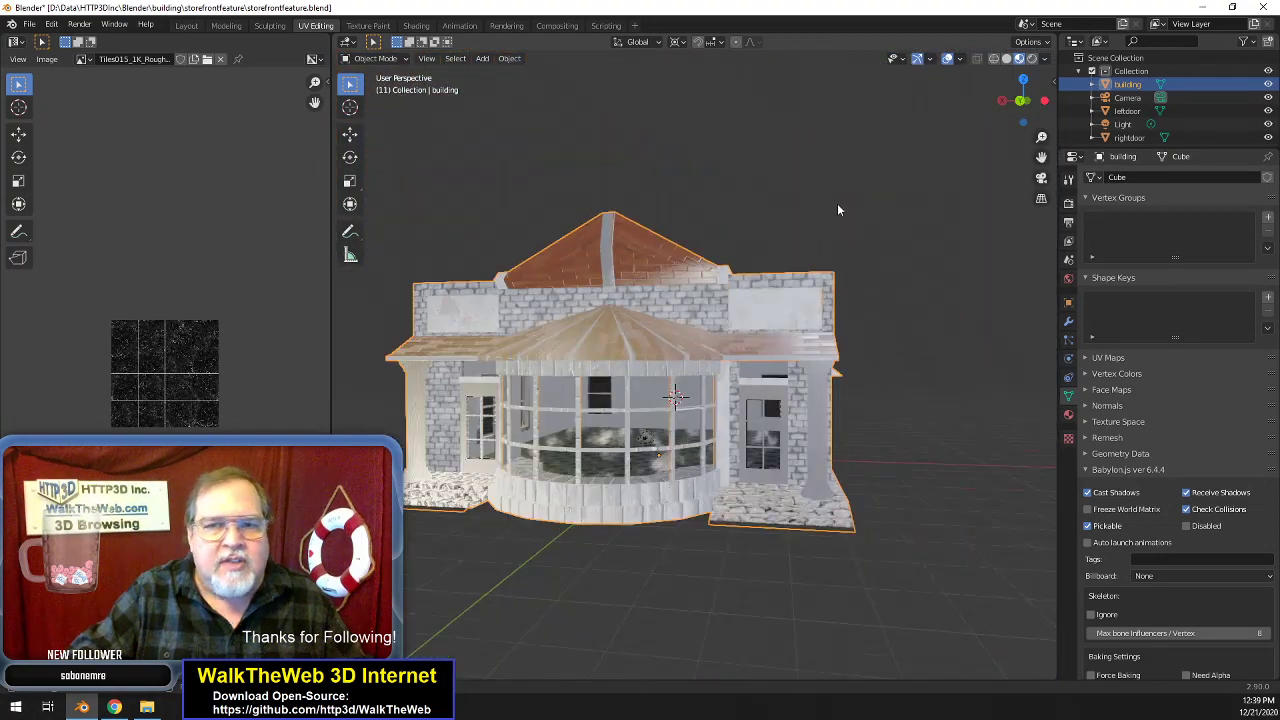
drag(1022, 100, 976, 100)
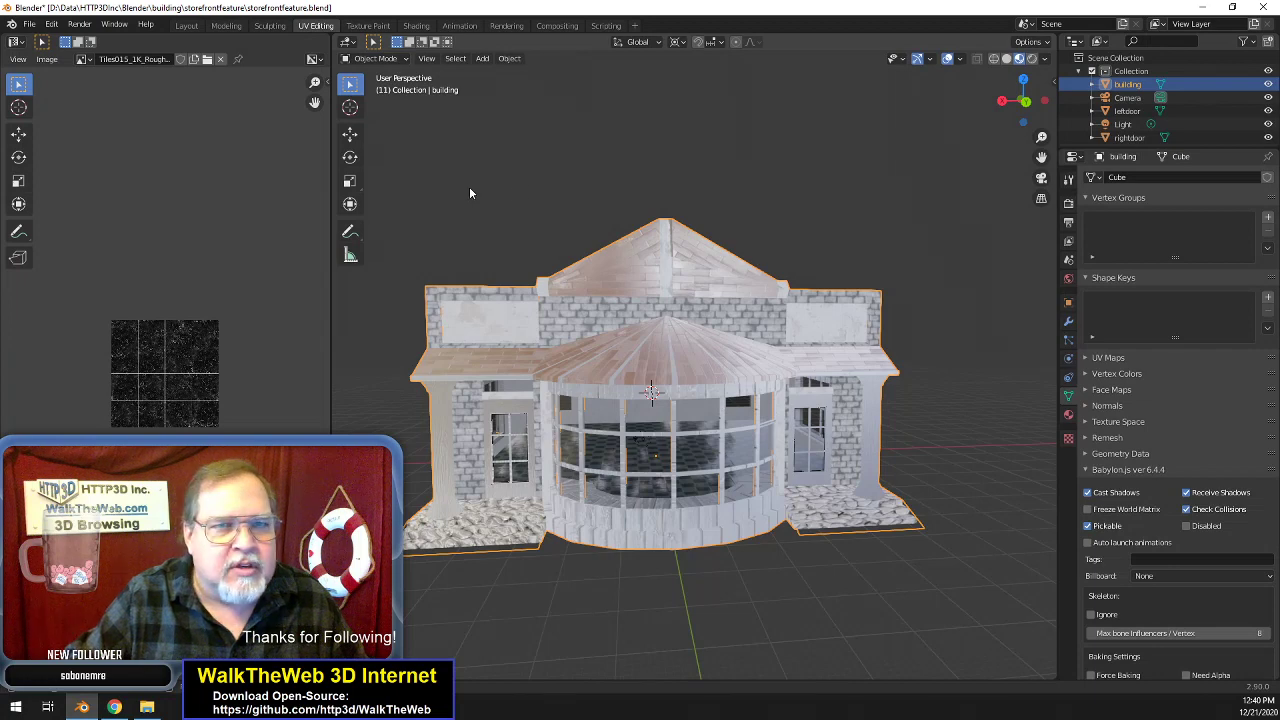
click(29, 24)
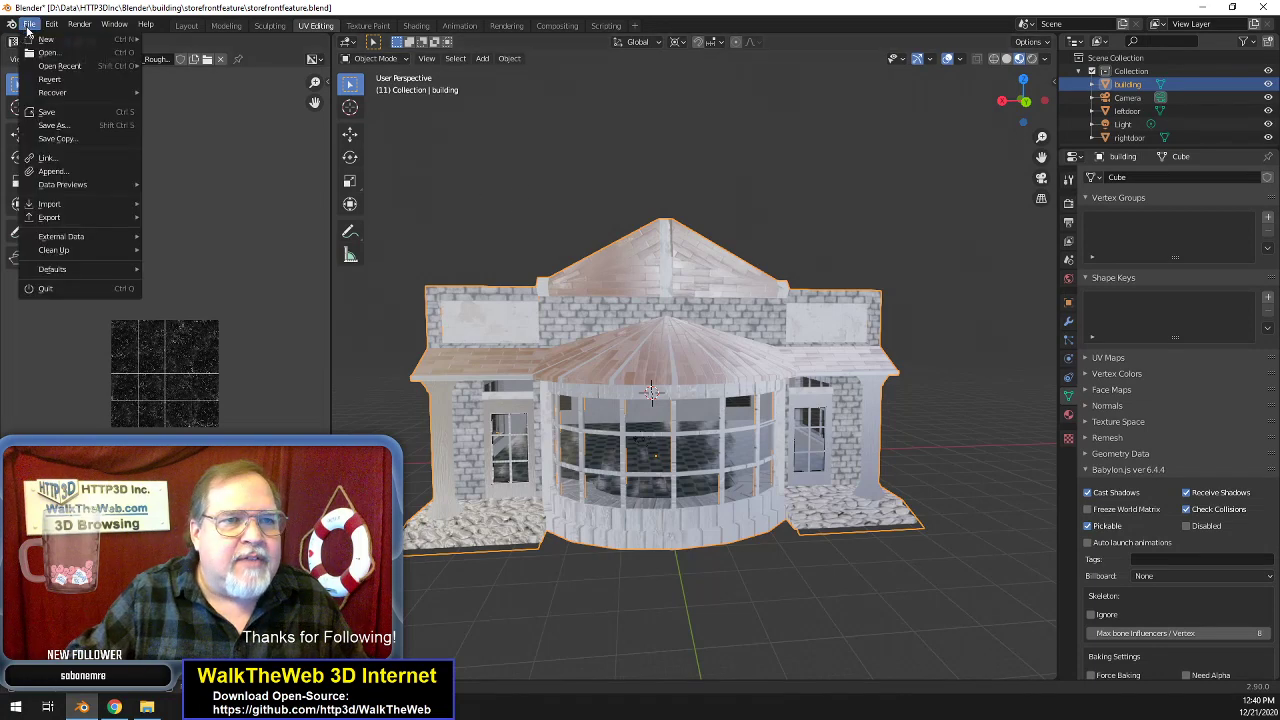
click(58, 112)
click(118, 709)
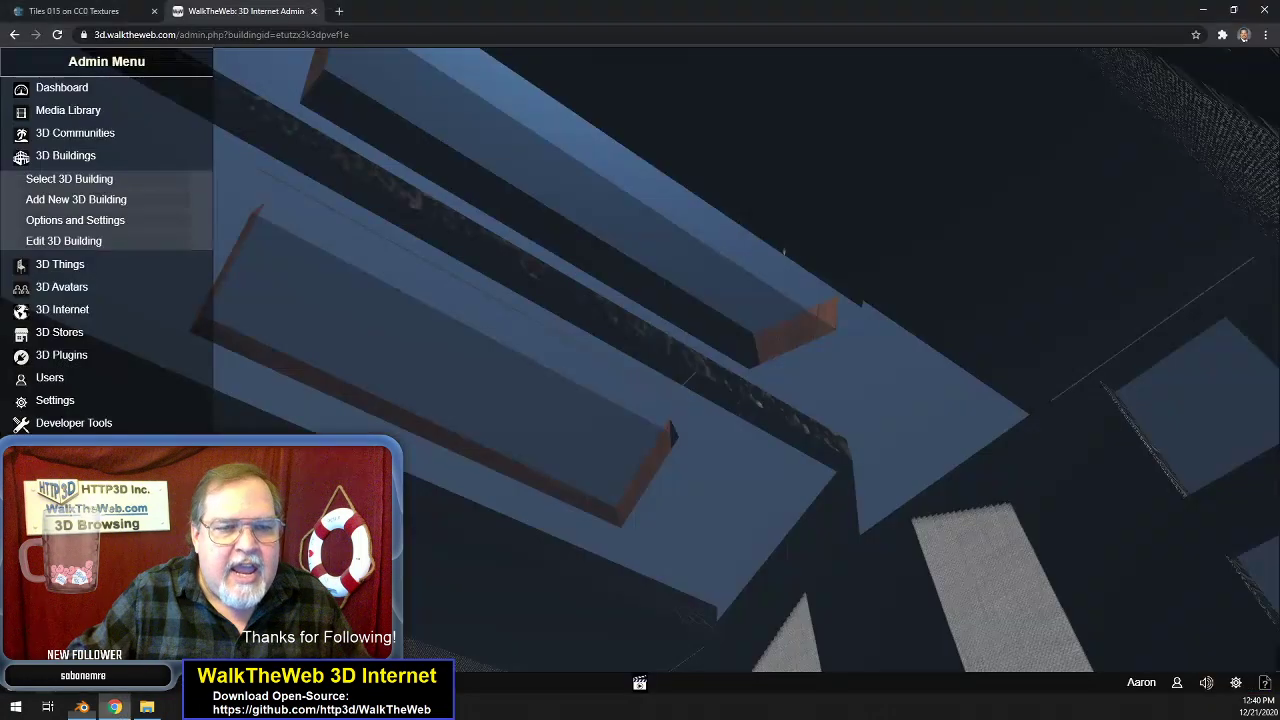
- Filter the Media Library's 3D models by "storef" and open storefrontfeature.babylon for editing
click(79, 114)
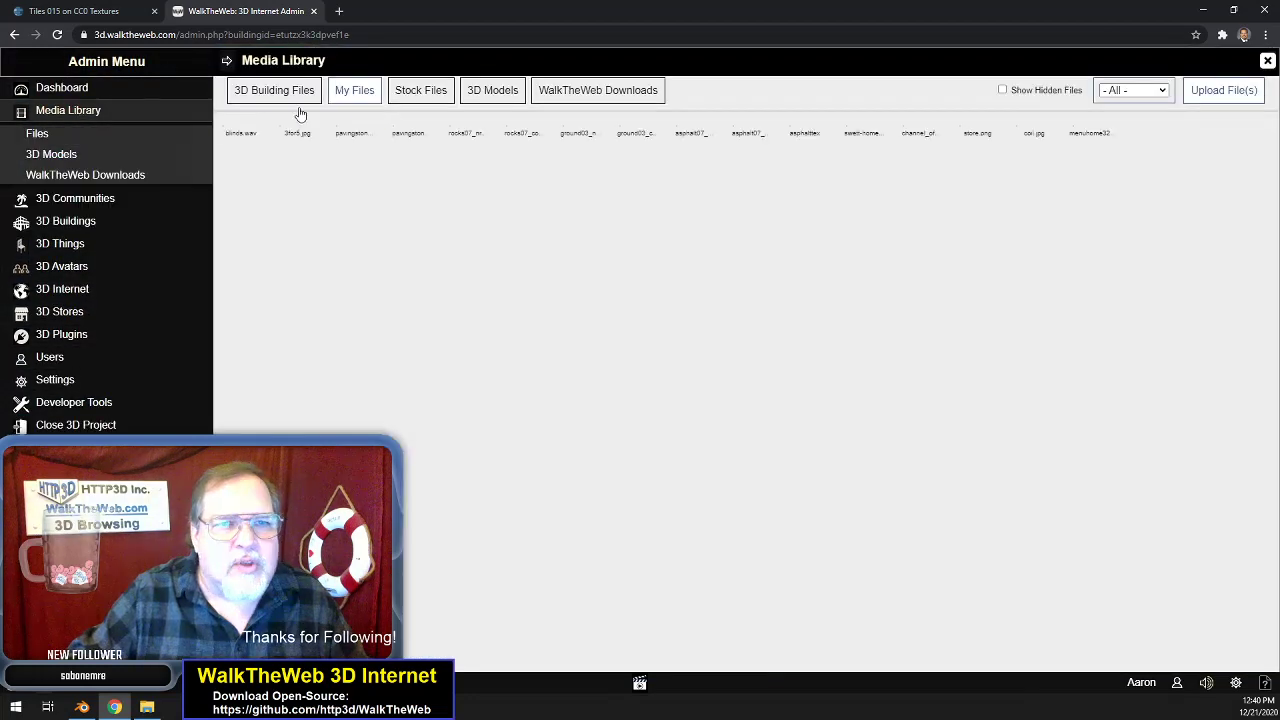
click(493, 90)
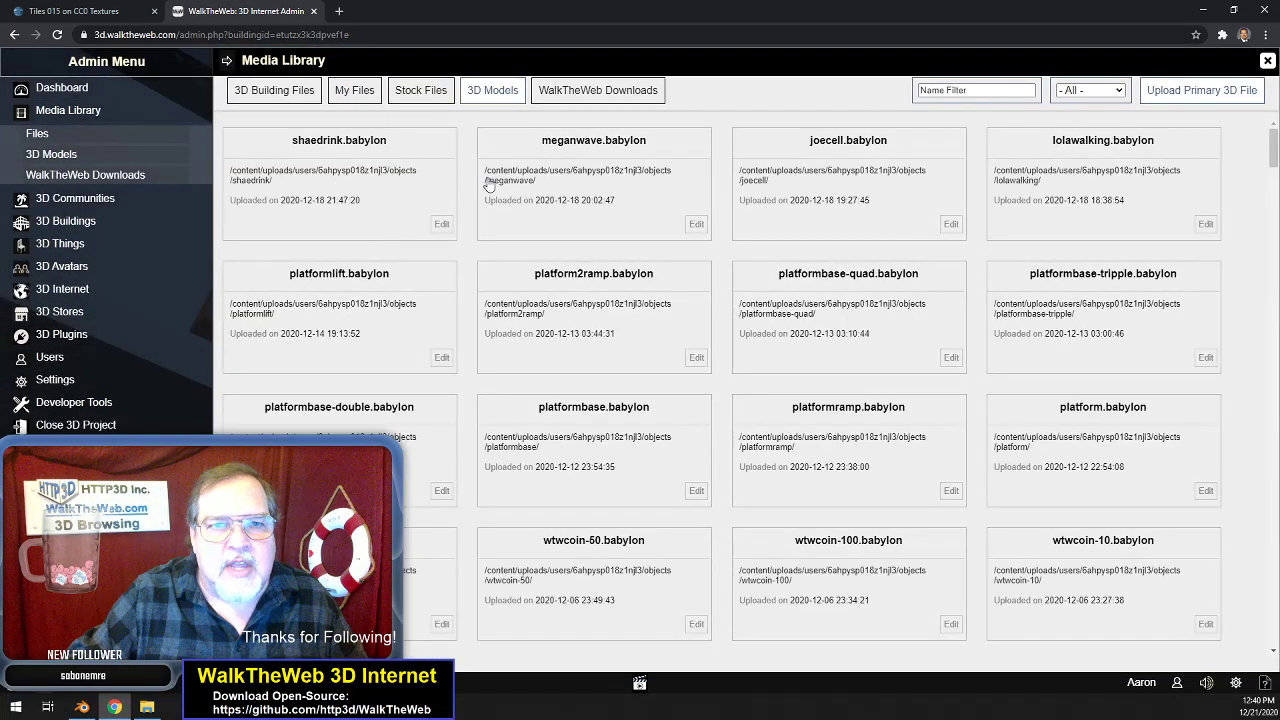
click(973, 89)
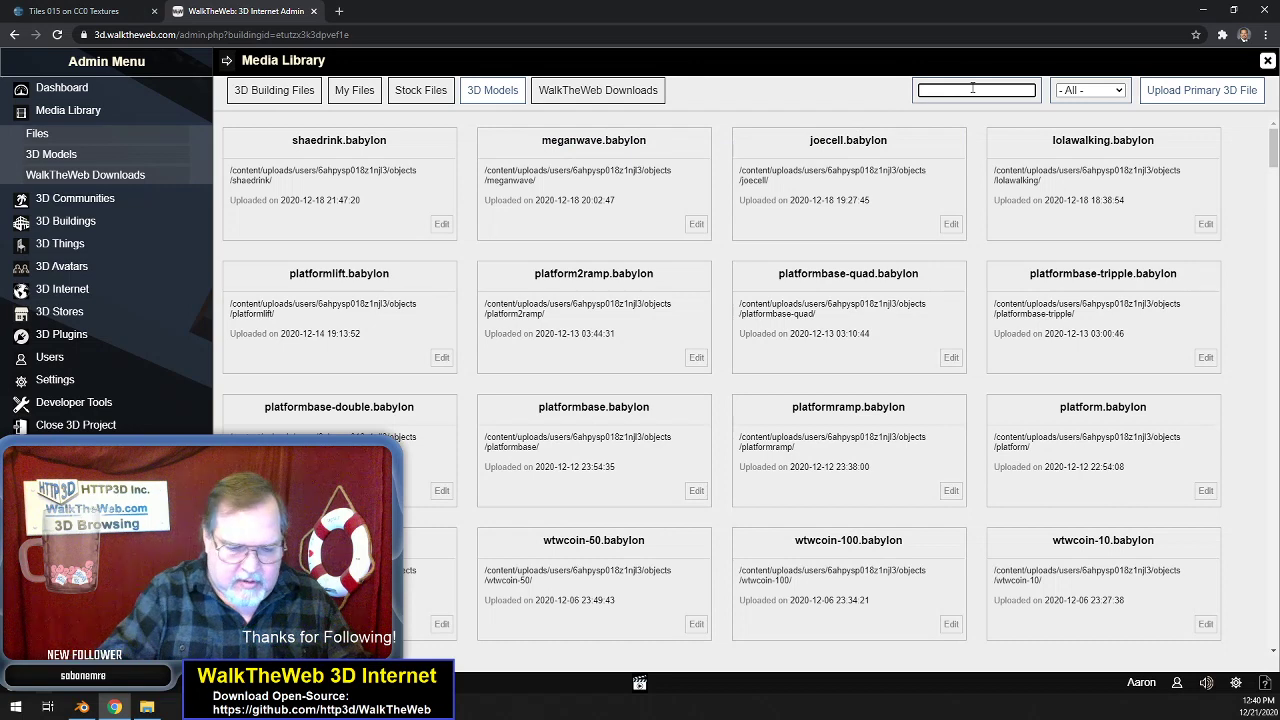
text(storef)
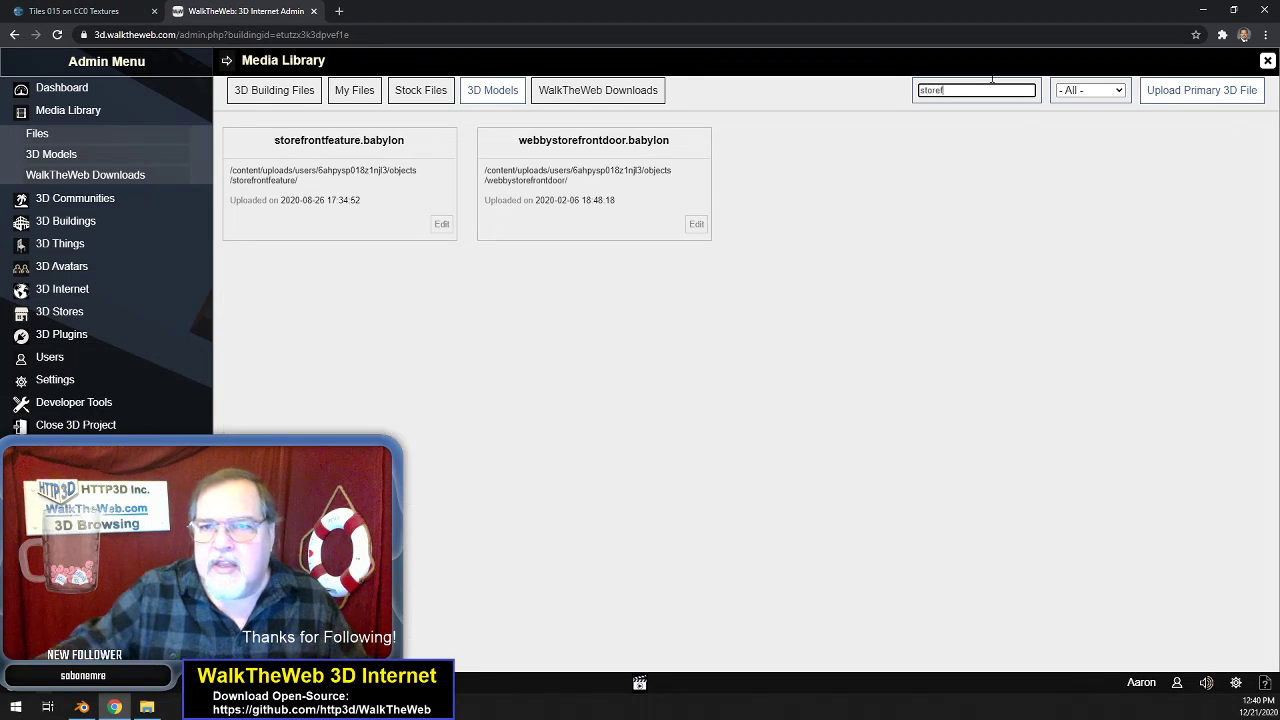
click(444, 225)
- Upload the five storefrontfeature files, from storefrontfeature.babylon through storefrontfeature.log, to replace the model's existing ones
scroll(356, 359, down, 10)
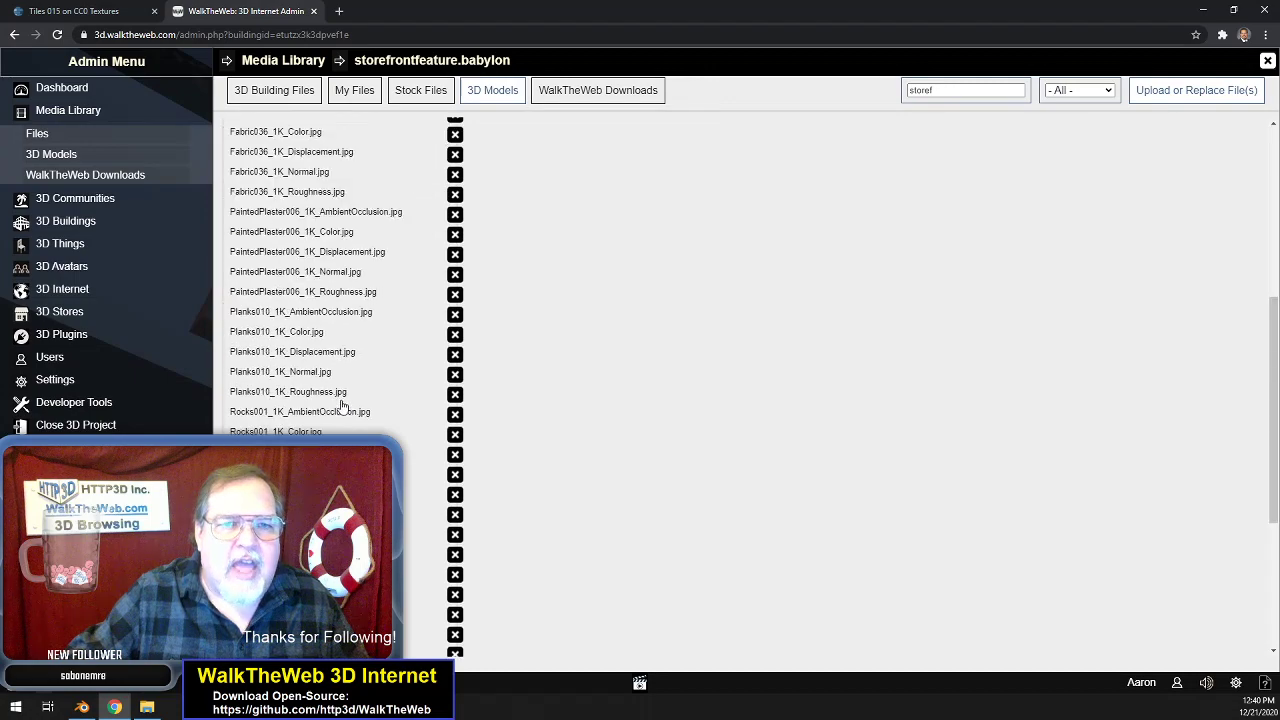
click(340, 488)
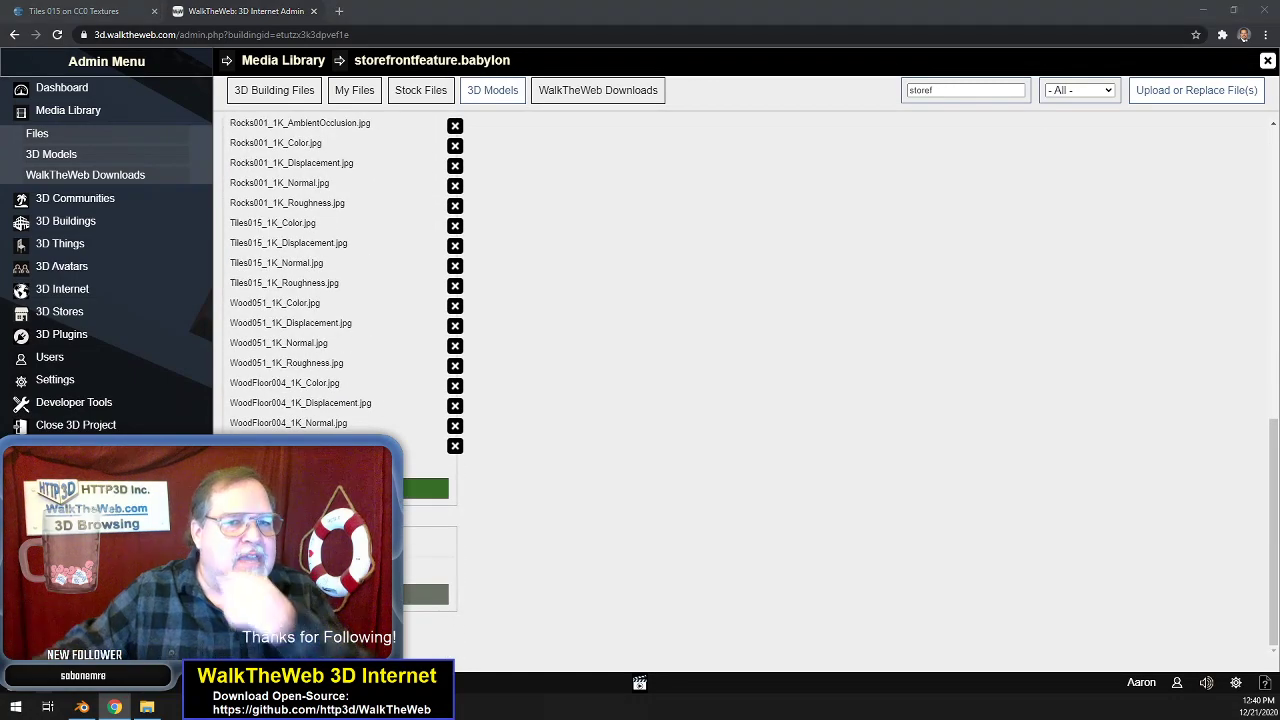
scroll(236, 185, down, 8)
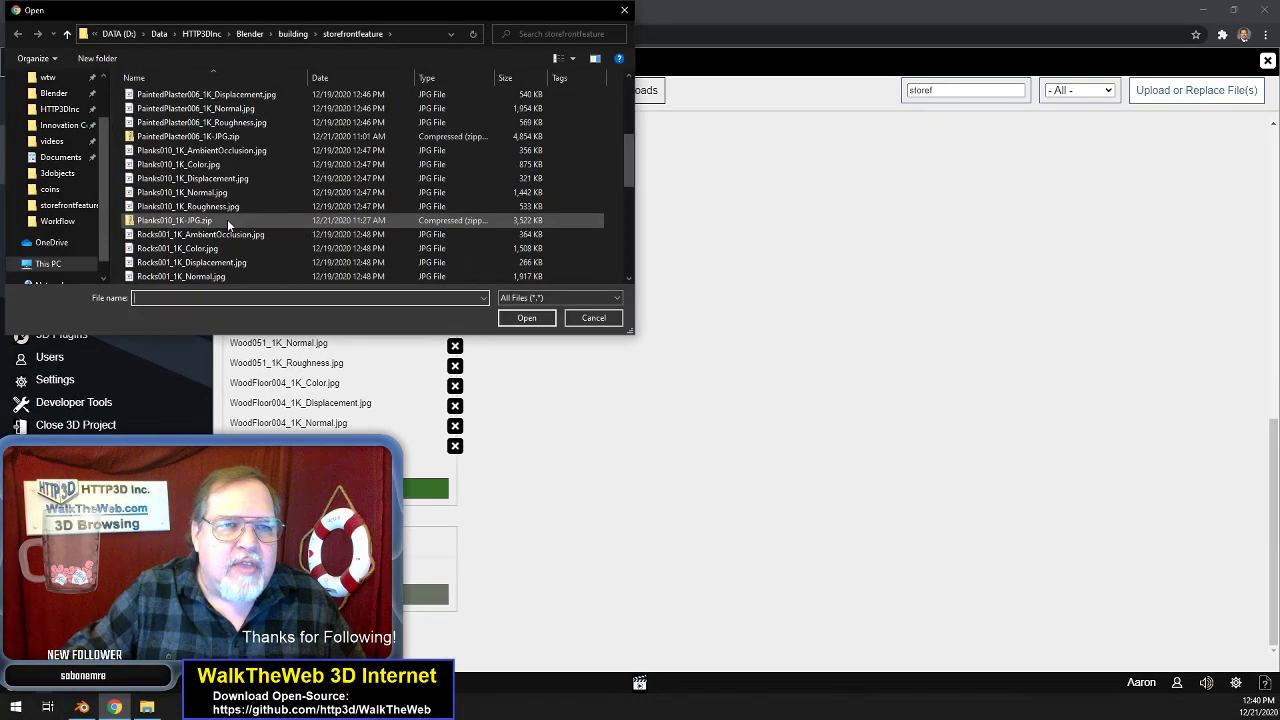
scroll(207, 190, up, 1)
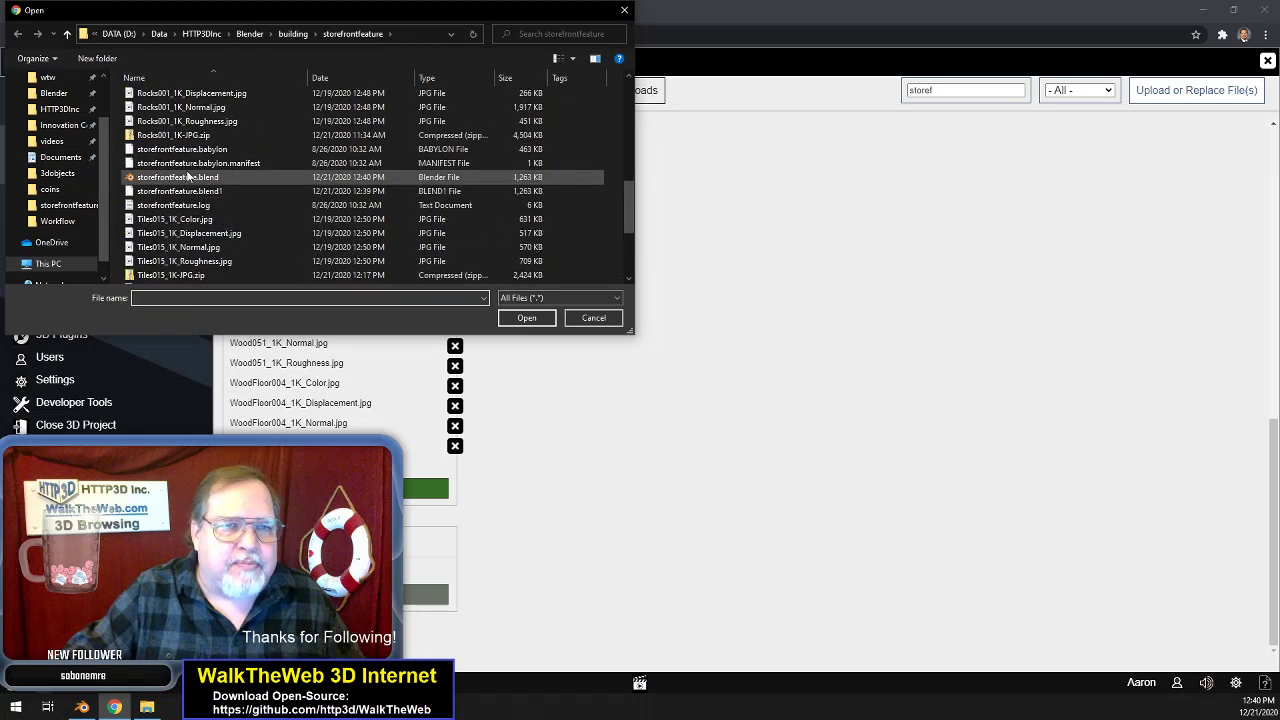
click(180, 149)
shift+click(190, 206)
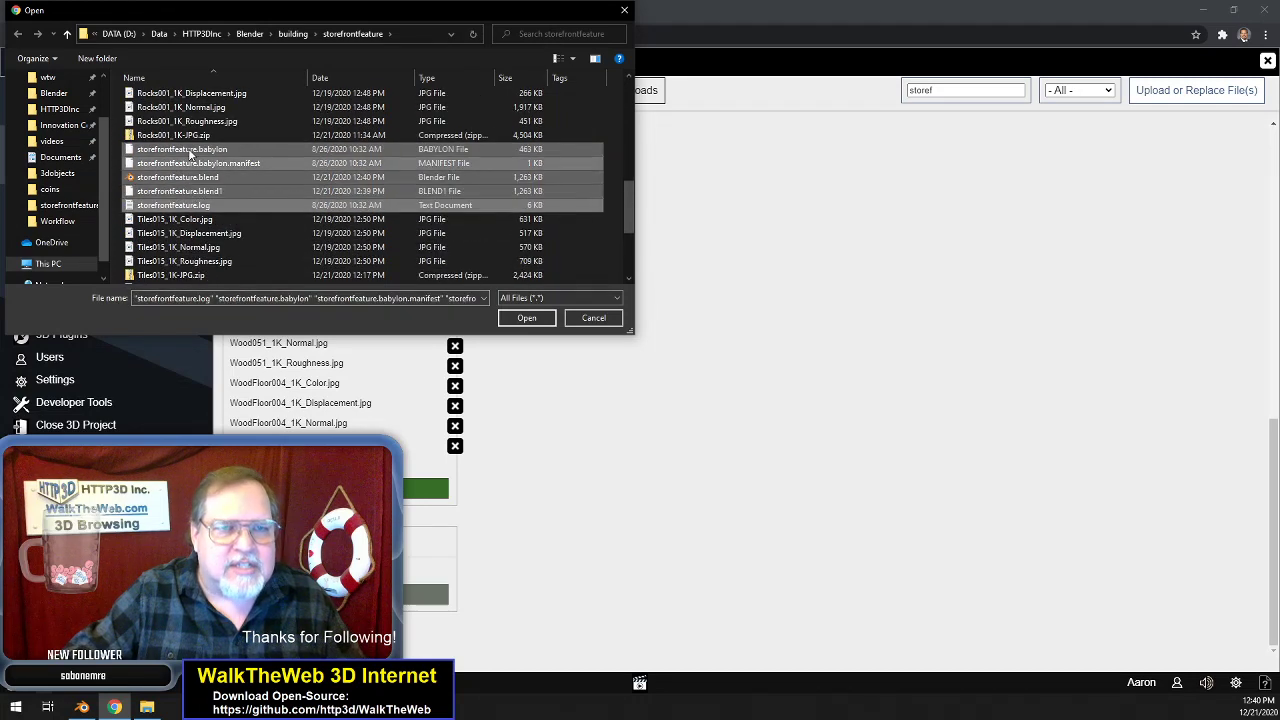
click(521, 317)
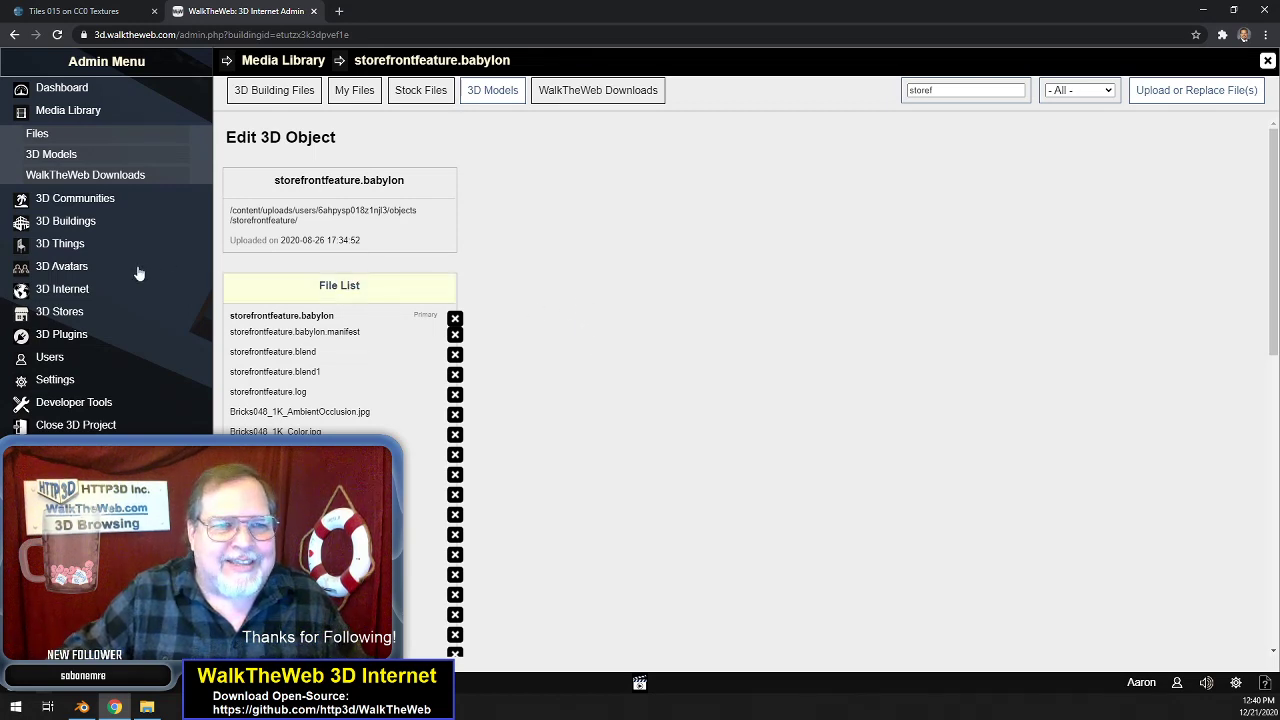
- Clear Chrome's cached images and files for all time from the browser settings in a new tab
click(339, 11)
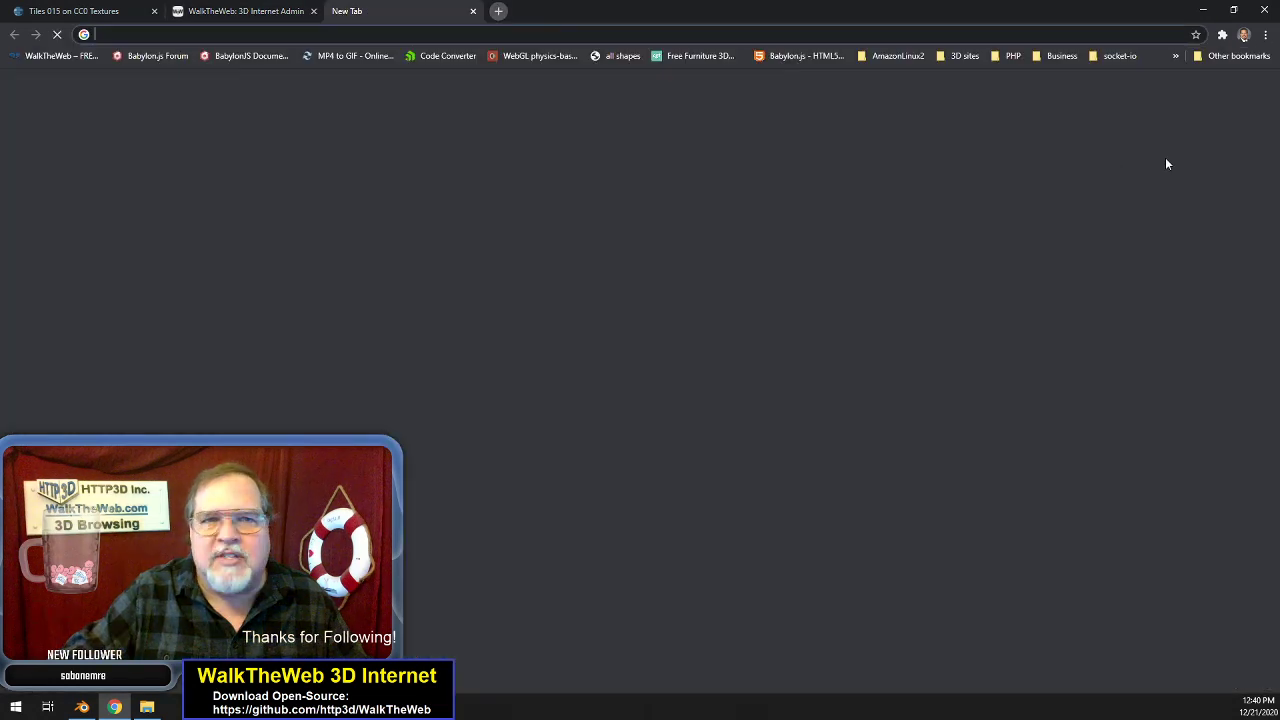
click(1265, 34)
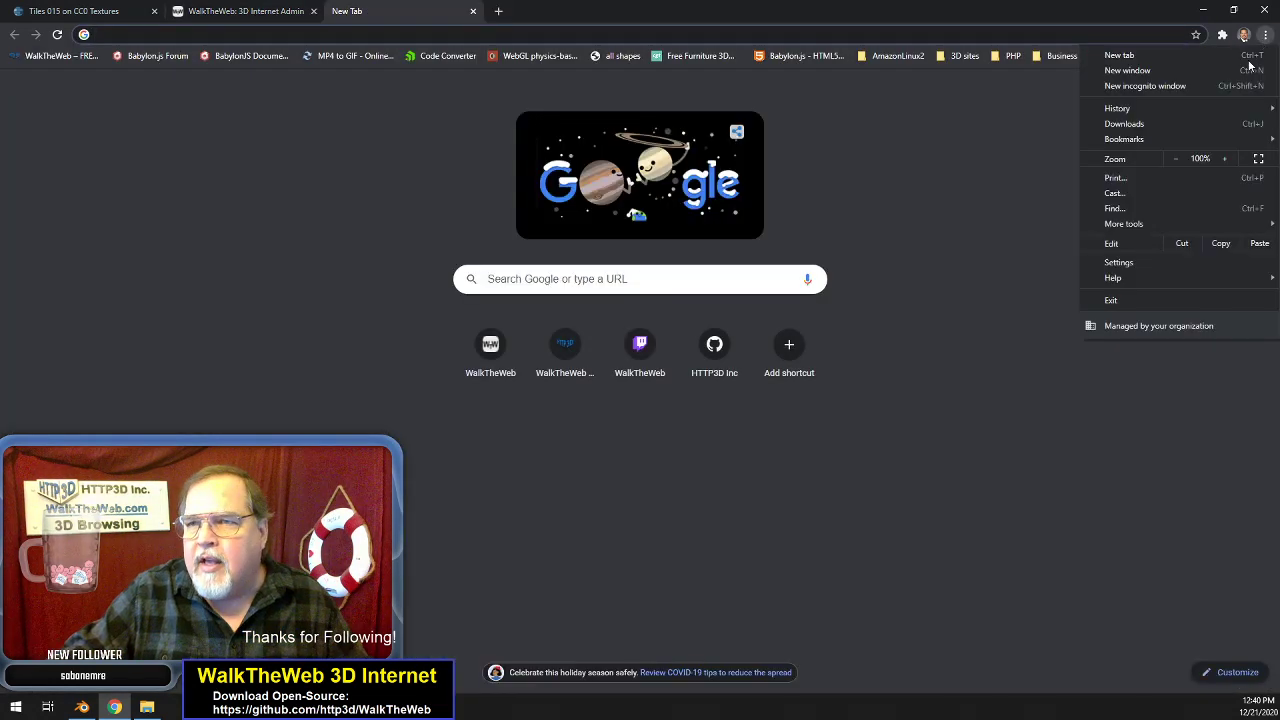
click(1153, 261)
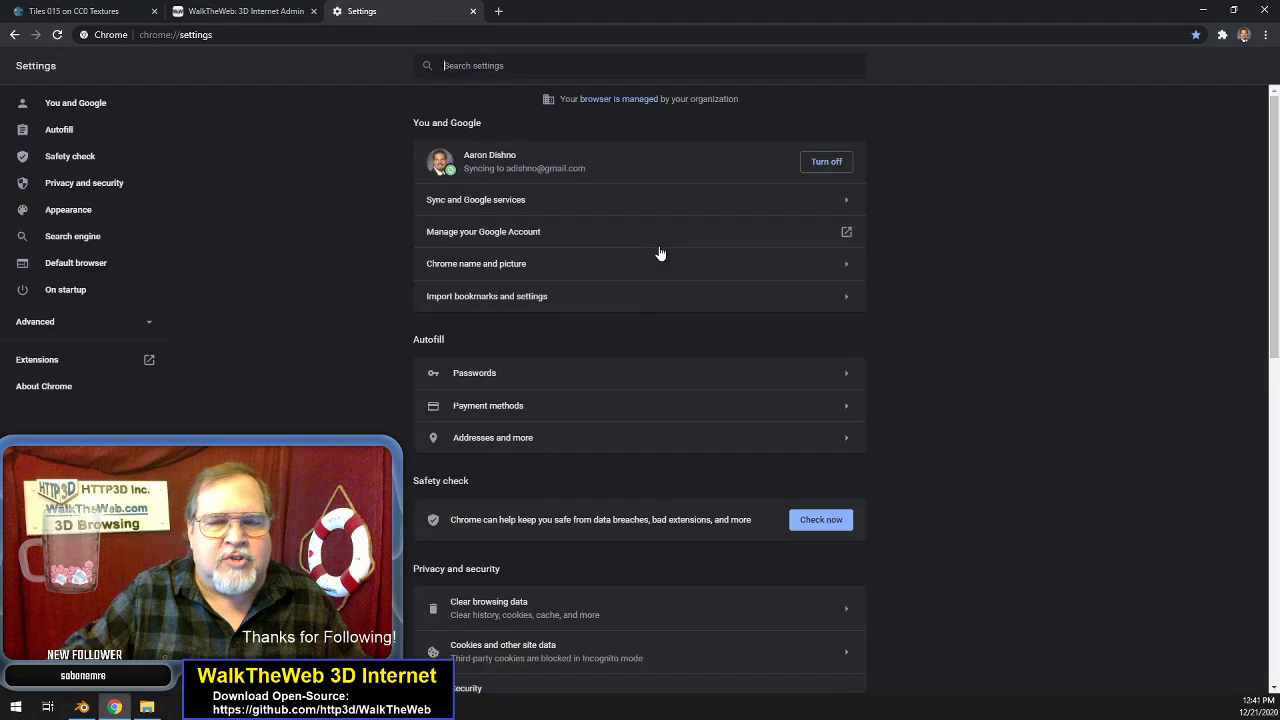
scroll(571, 511, down, 3)
click(563, 469)
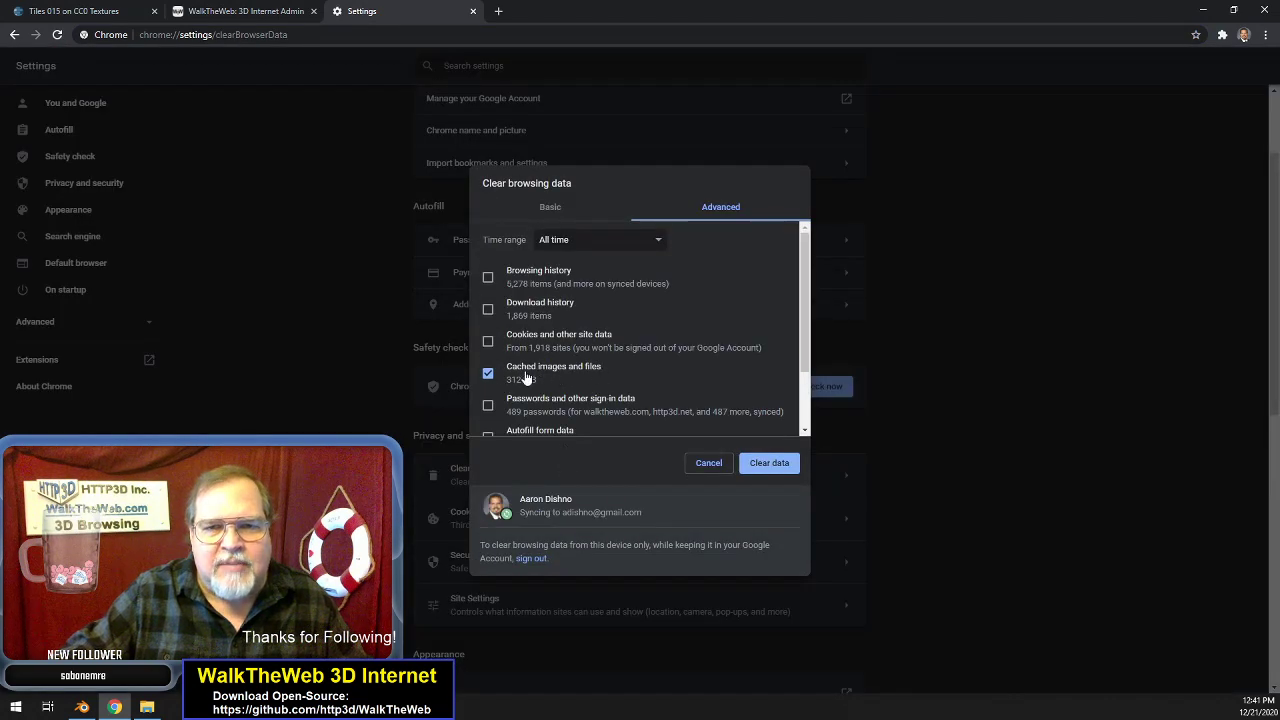
click(773, 463)
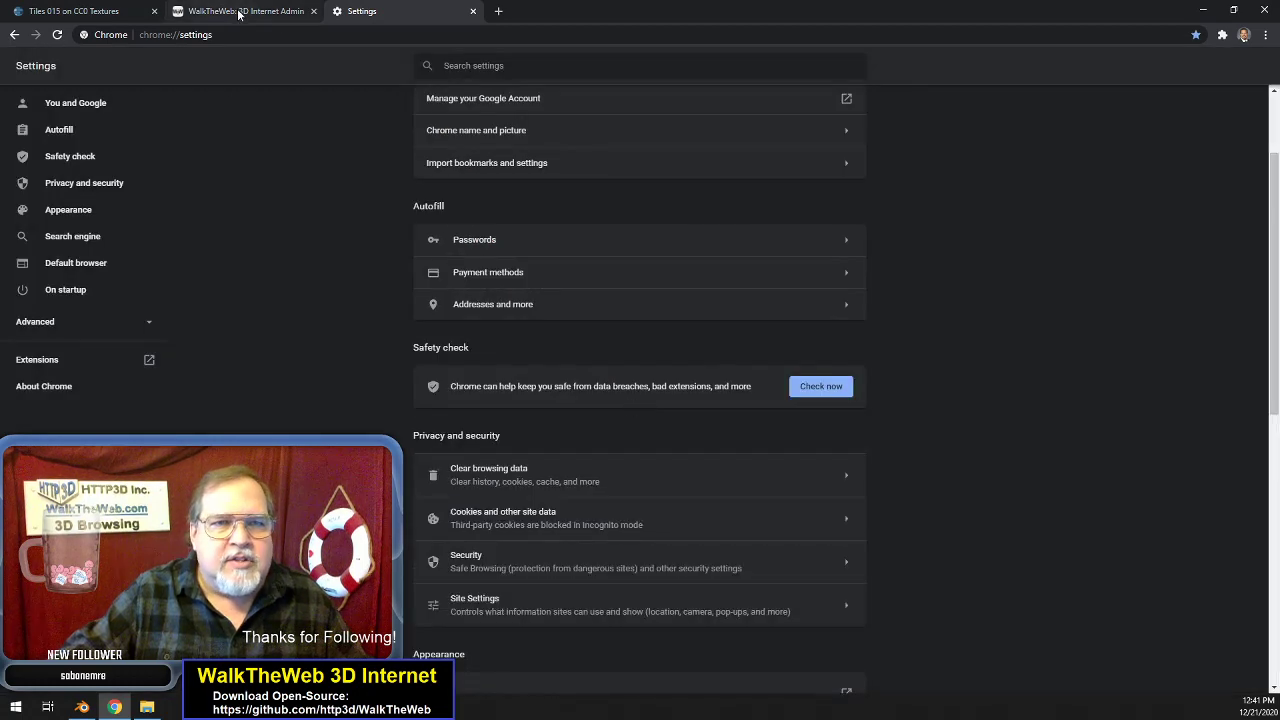
- Return to the WalkTheWeb admin page and reload the building's address
click(238, 12)
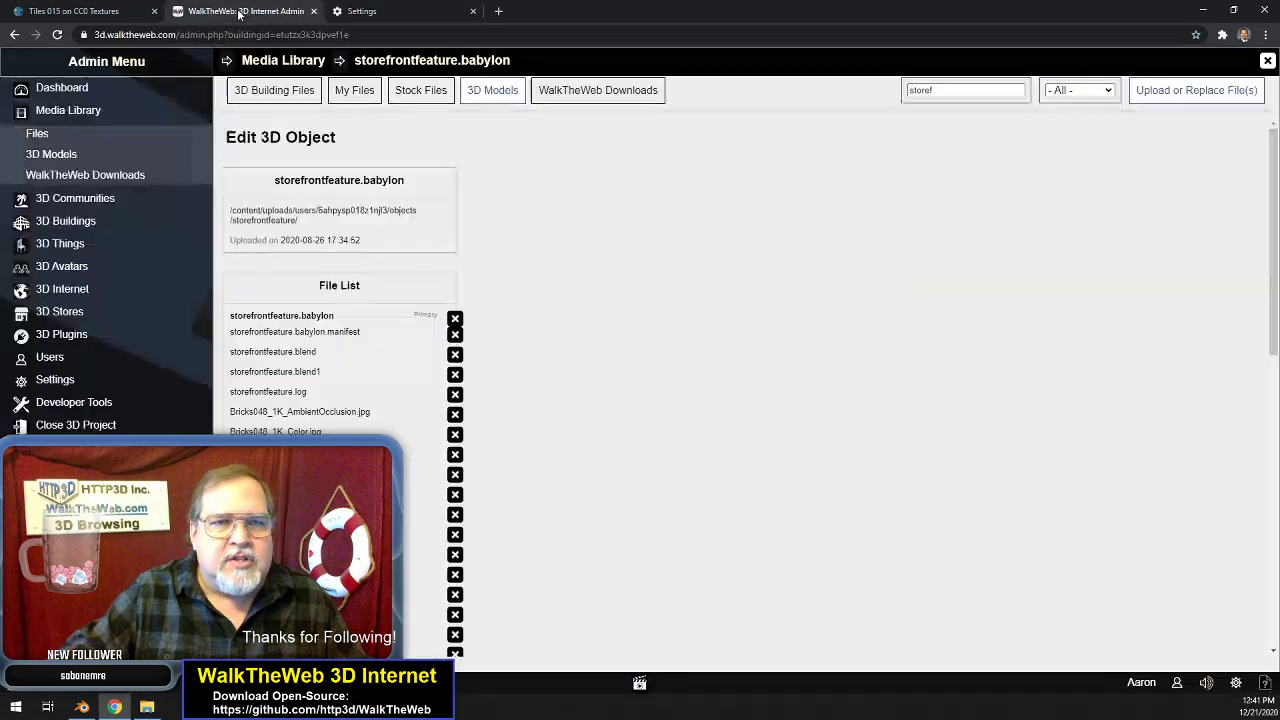
click(280, 36)
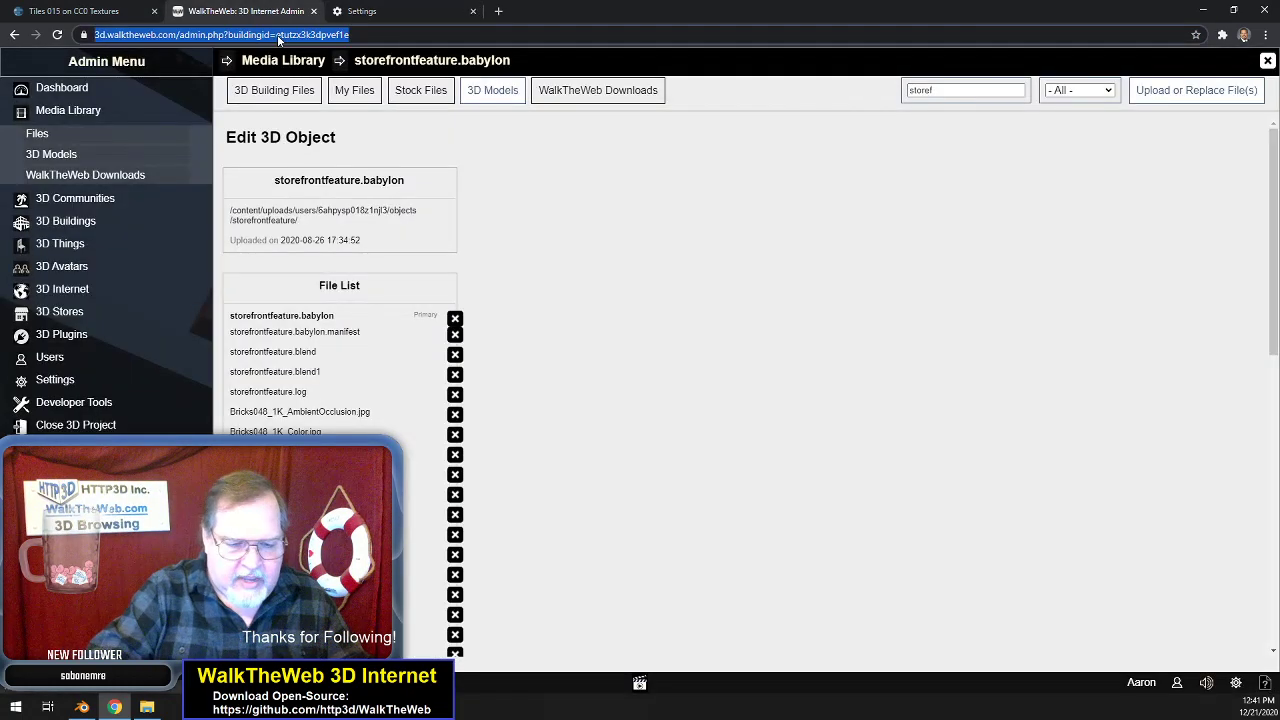
key(Return)
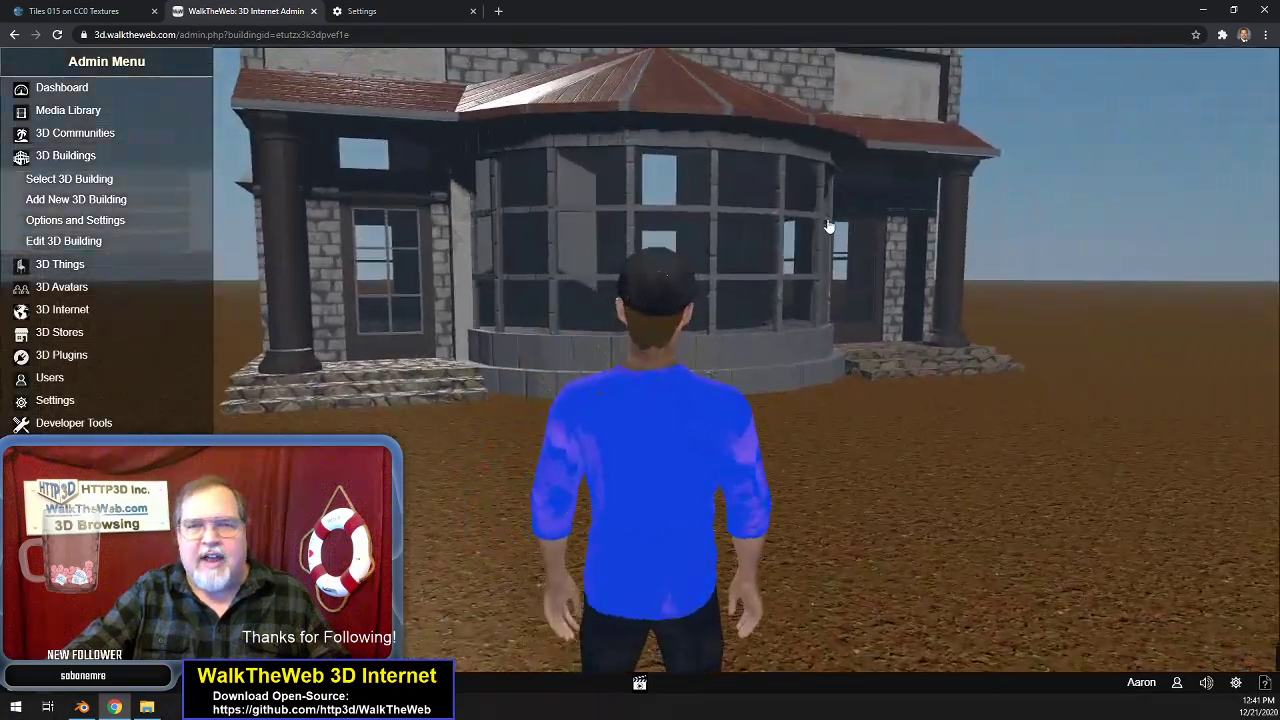
- Walk into the reloaded building and examine the ceiling, the front wall above the bay window, and the back wall
drag(829, 227, 686, 337)
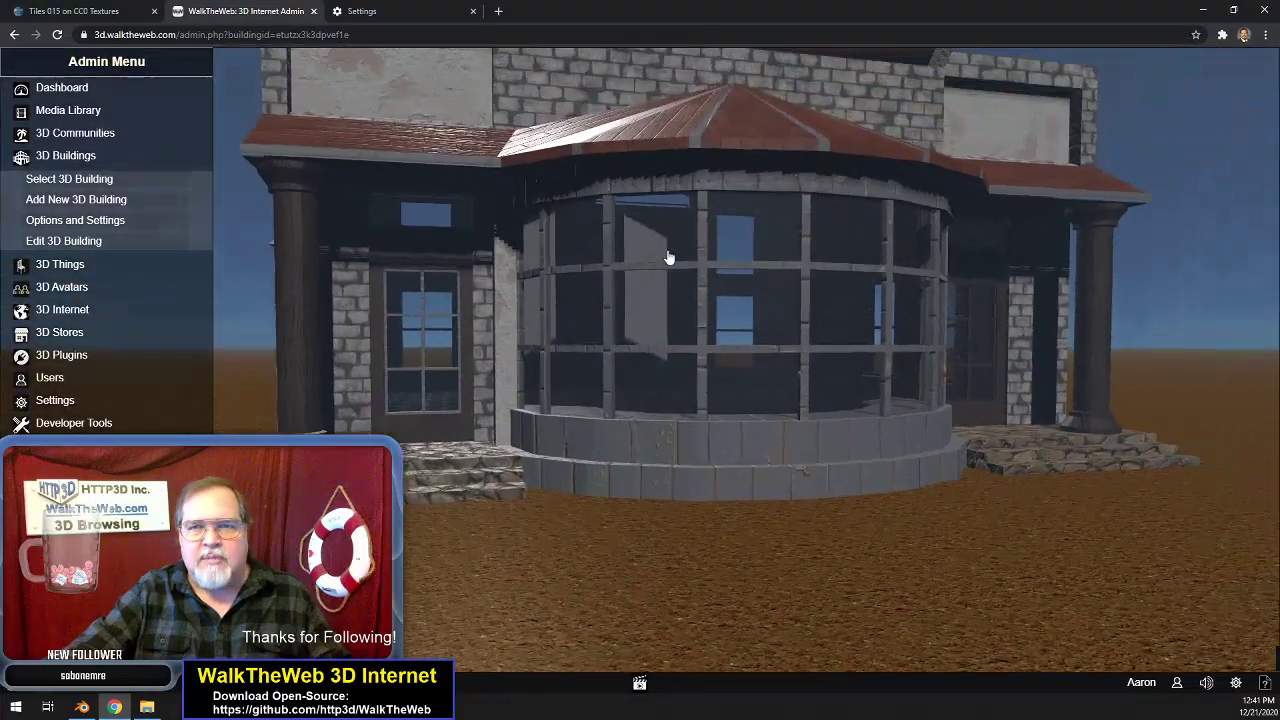
scroll(668, 257, up, 5)
drag(668, 257, 657, 137)
drag(760, 410, 645, 425)
drag(732, 445, 739, 381)
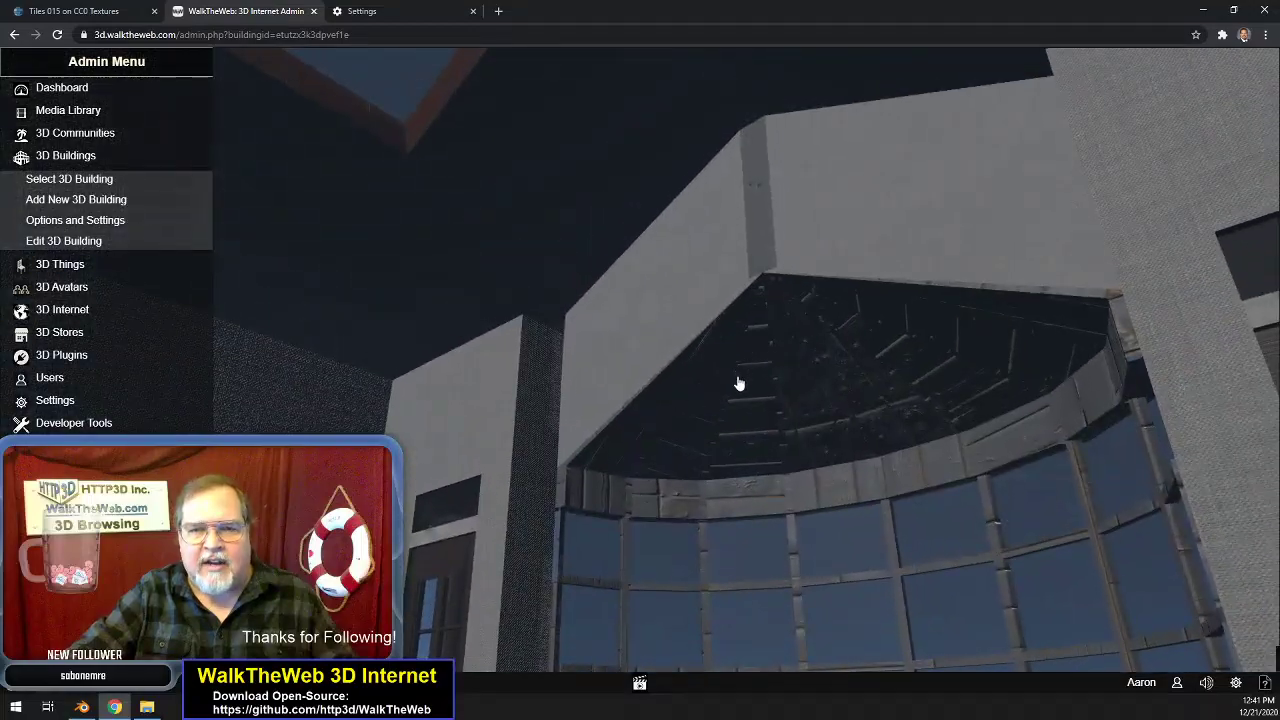
drag(704, 438, 800, 189)
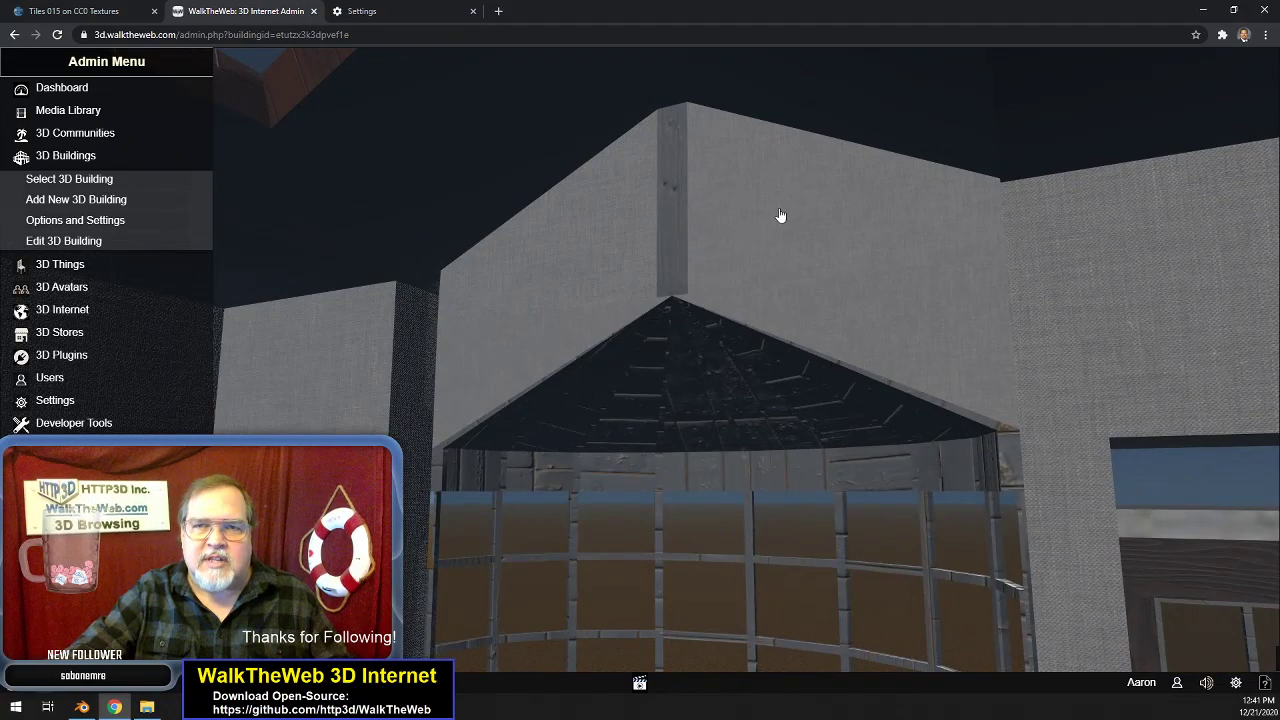
drag(797, 243, 700, 268)
drag(774, 254, 672, 292)
drag(801, 230, 623, 209)
mouse_move(714, 201)
mouse_down()
mouse_move(700, 160)
mouse_move(737, 194)
mouse_up()
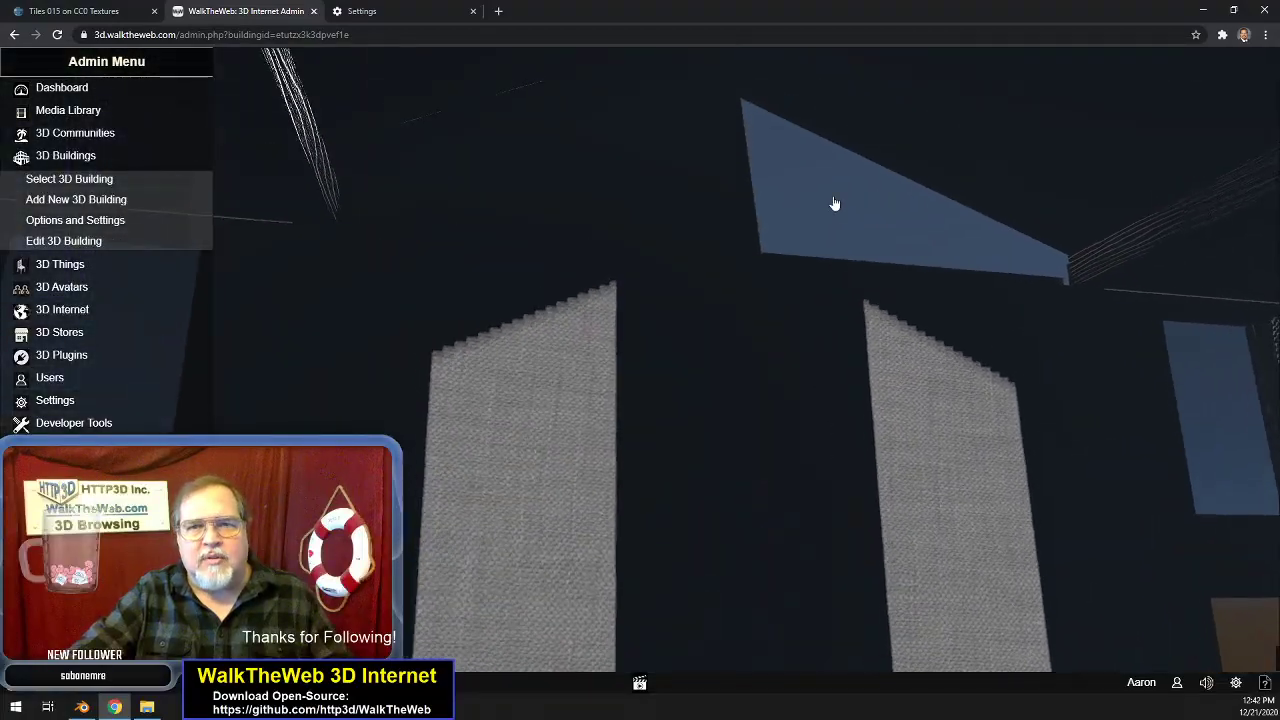
- Switch to Blender and bring up the interior back wall in Edit Mode within the Layout workspace
click(82, 707)
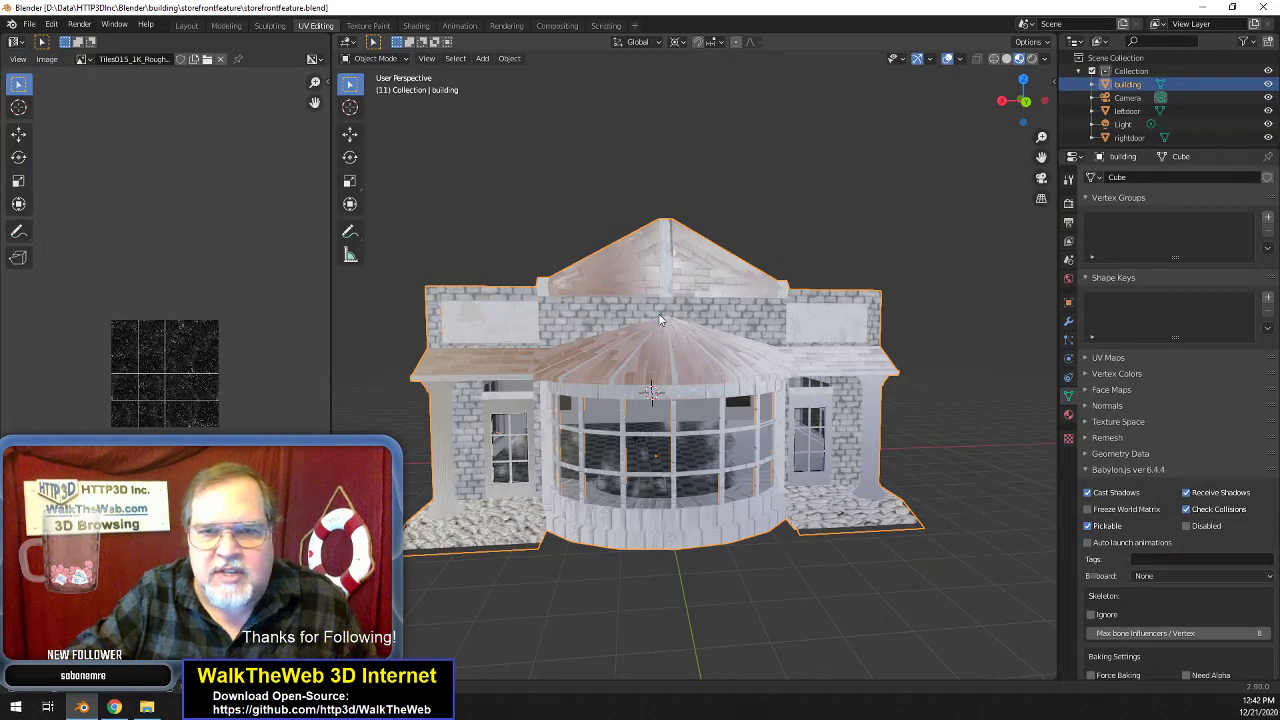
scroll(658, 318, up, 10)
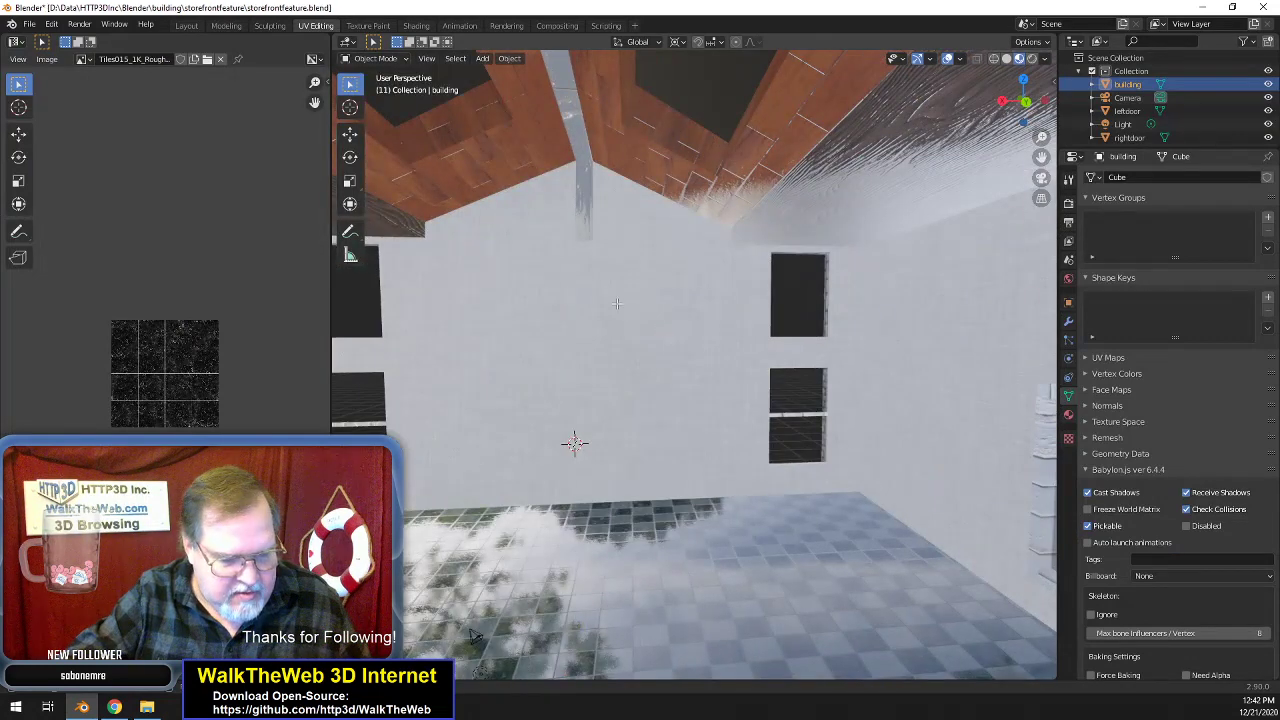
key(Tab)
click(637, 215)
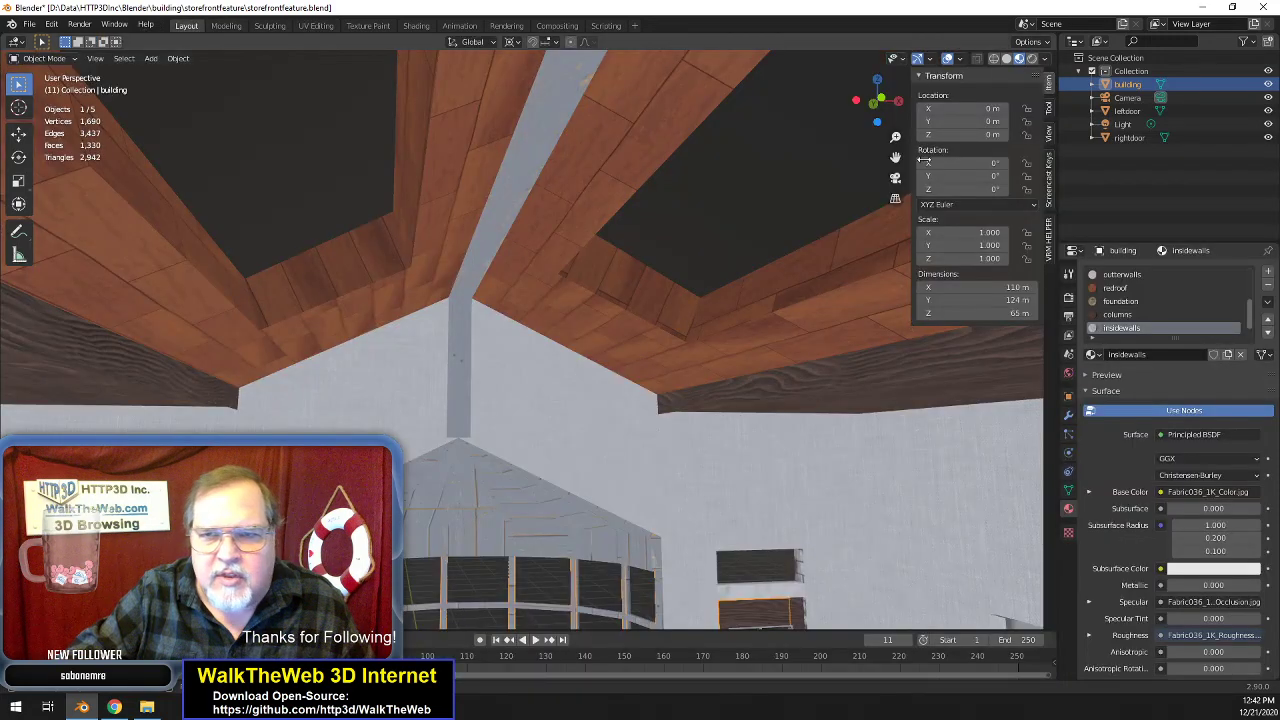
drag(890, 116, 486, 246)
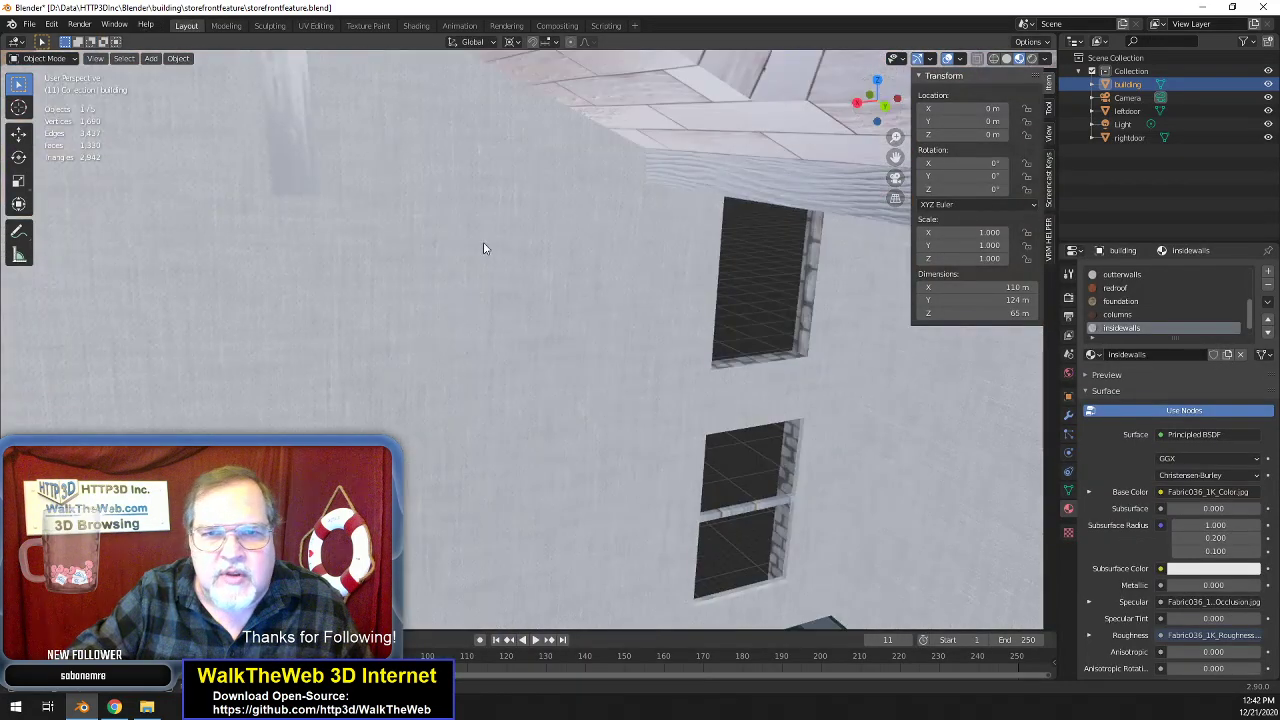
key(Tab)
middle_drag(447, 164, 473, 316)
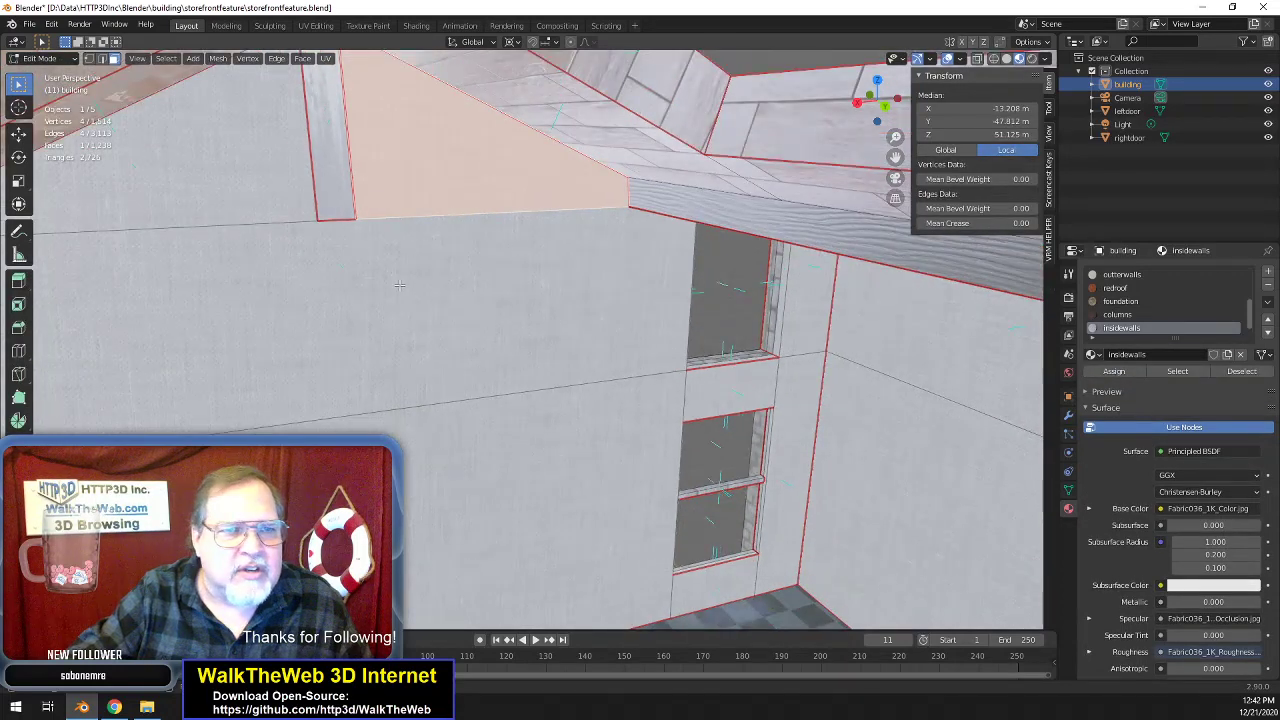
middle_drag(413, 360, 439, 358)
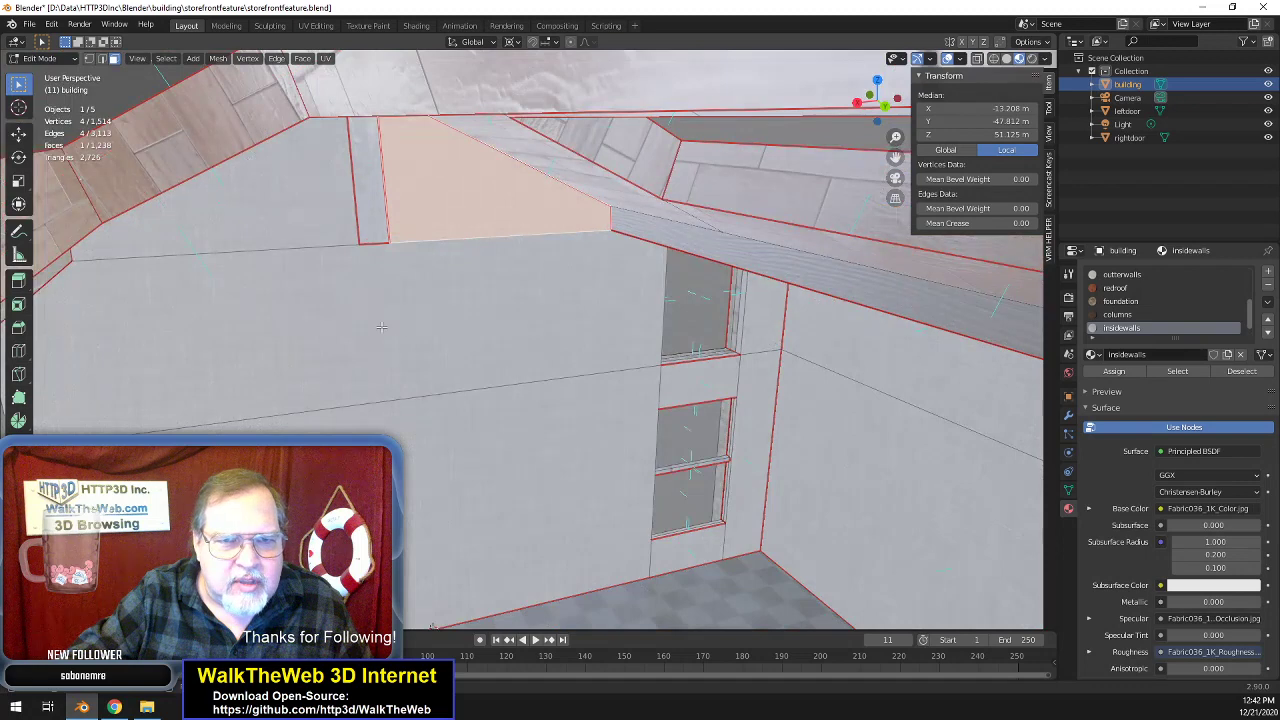
key(a)
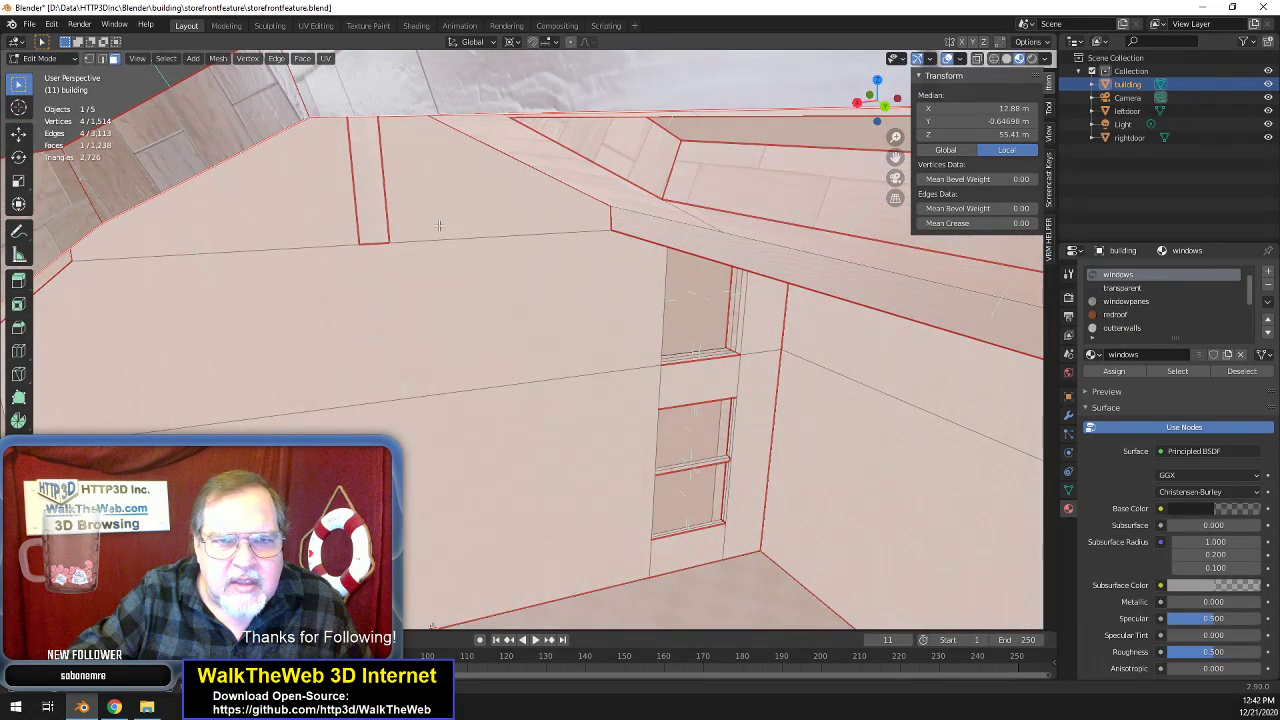
key(Tab)
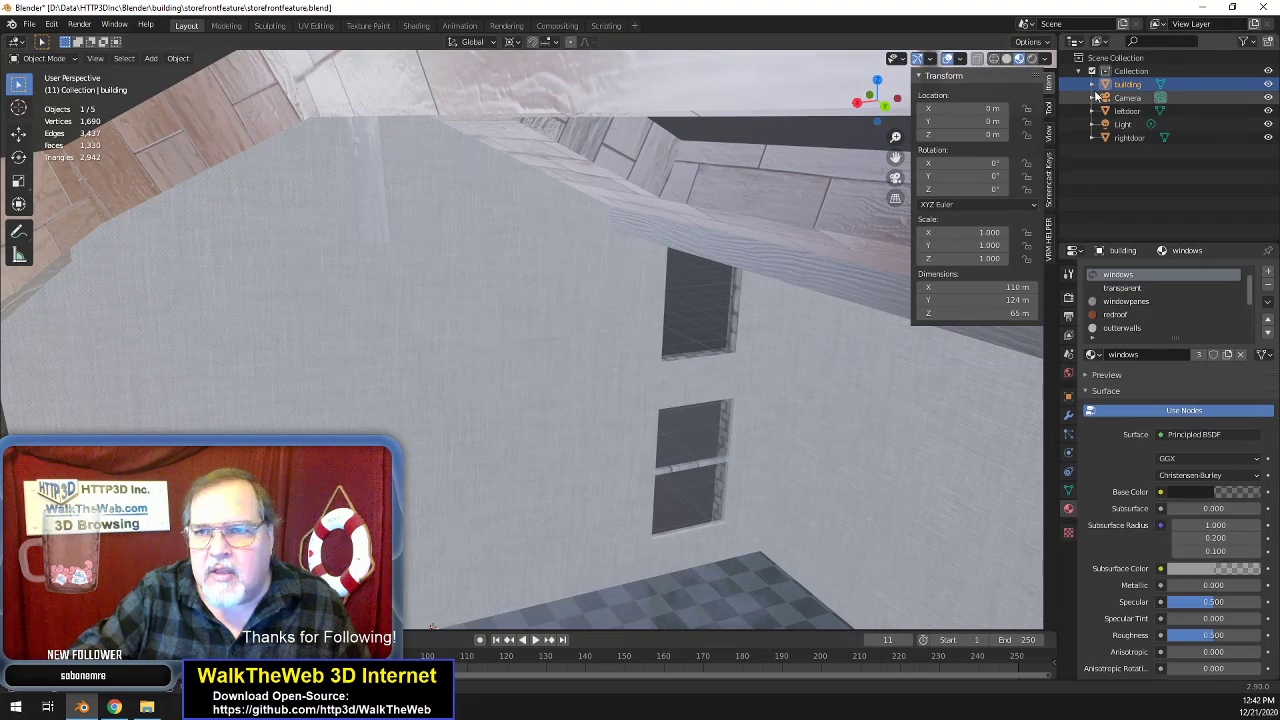
key(Tab)
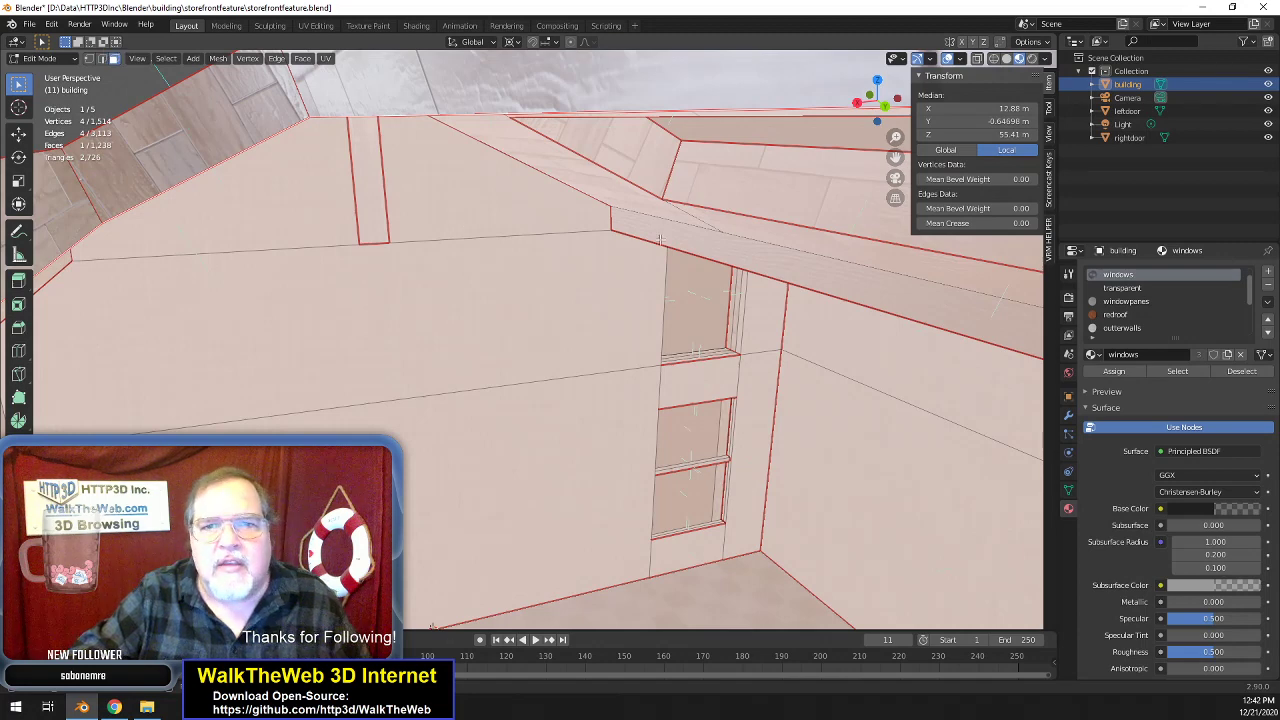
key(alt+a)
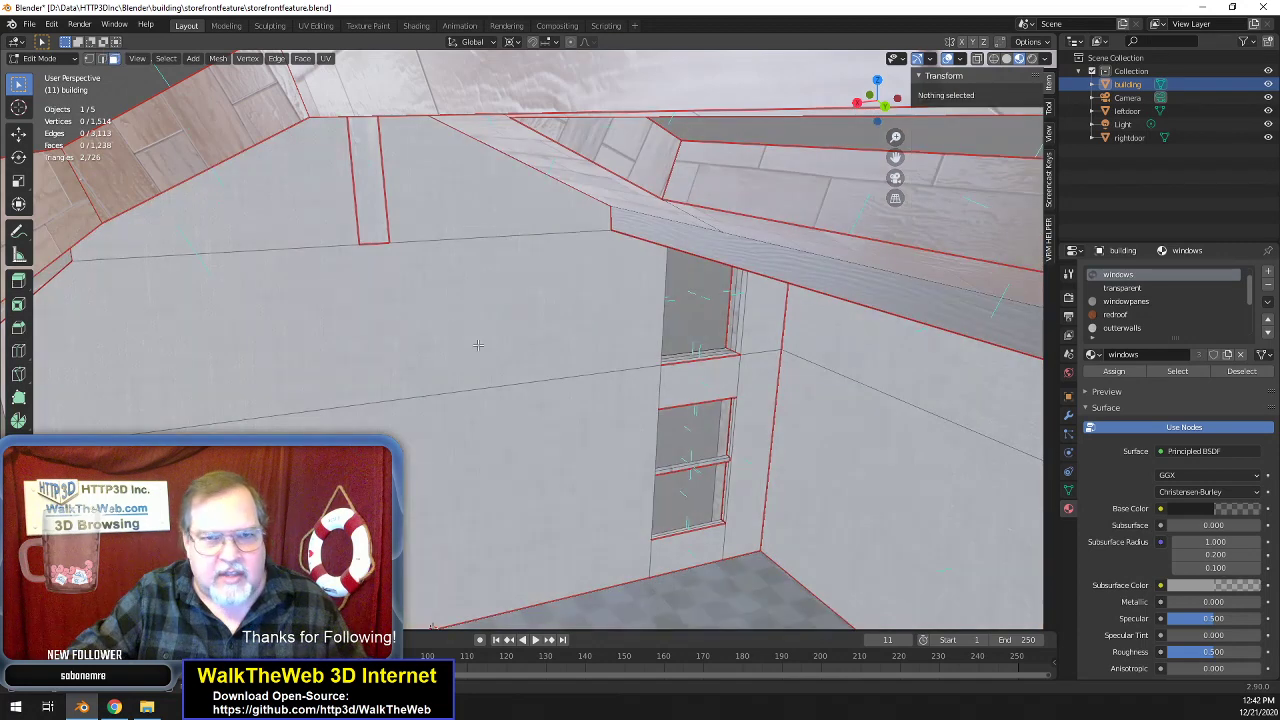
- Flip the normal of the sloped insidewalls face high on the back wall, between the central vertical beam and the window-side roof slope
click(421, 232)
key(alt+a)
scroll(463, 178, down, 3)
scroll(463, 178, up, 5)
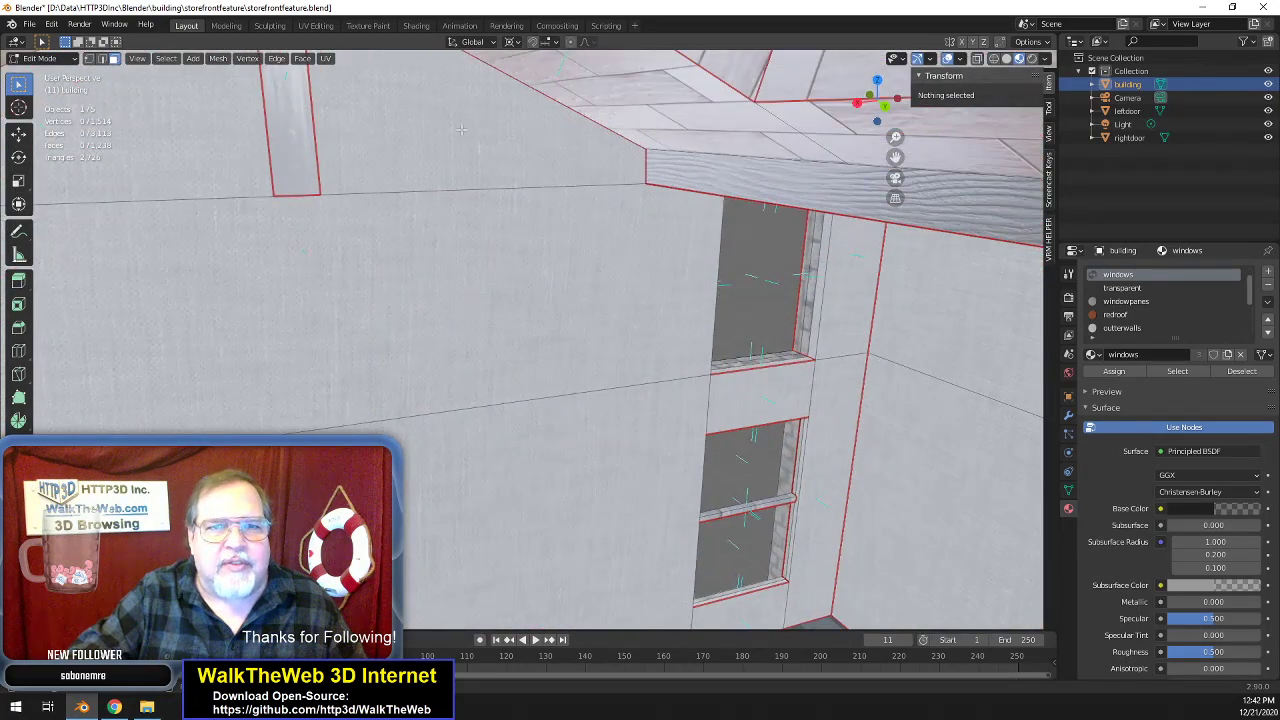
click(447, 179)
drag(874, 117, 691, 168)
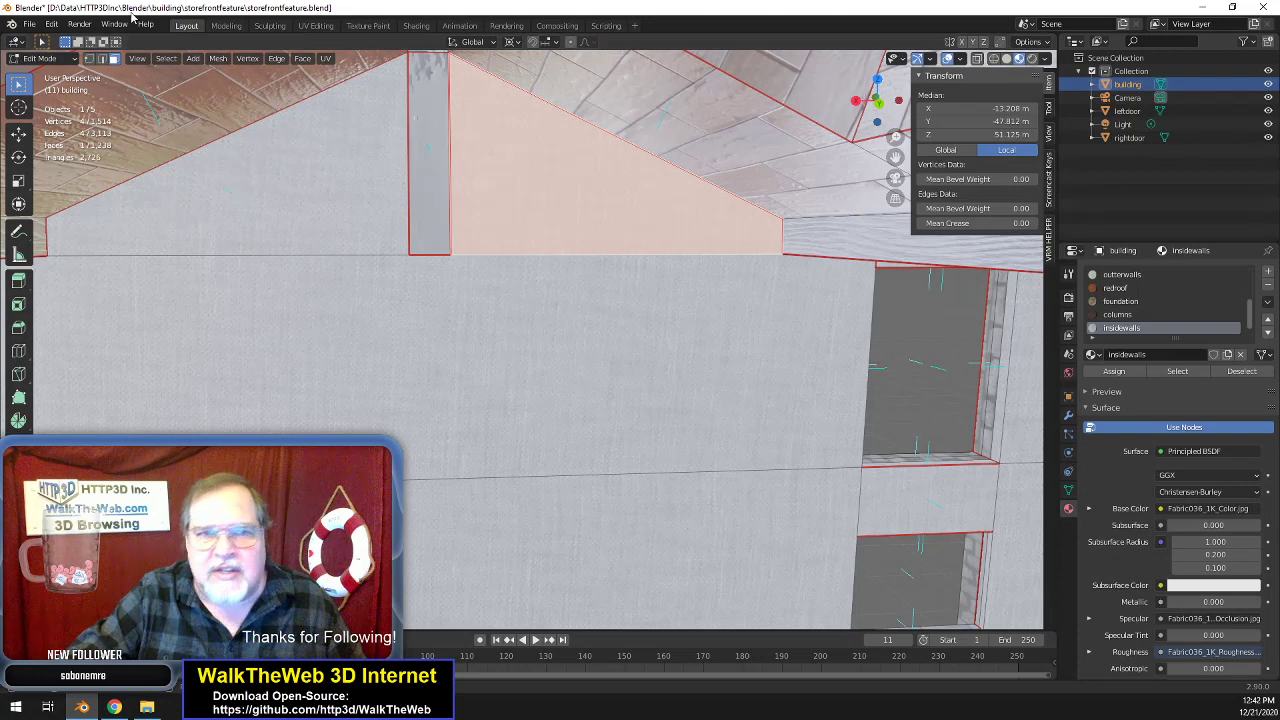
click(217, 58)
mouse_move(262, 276)
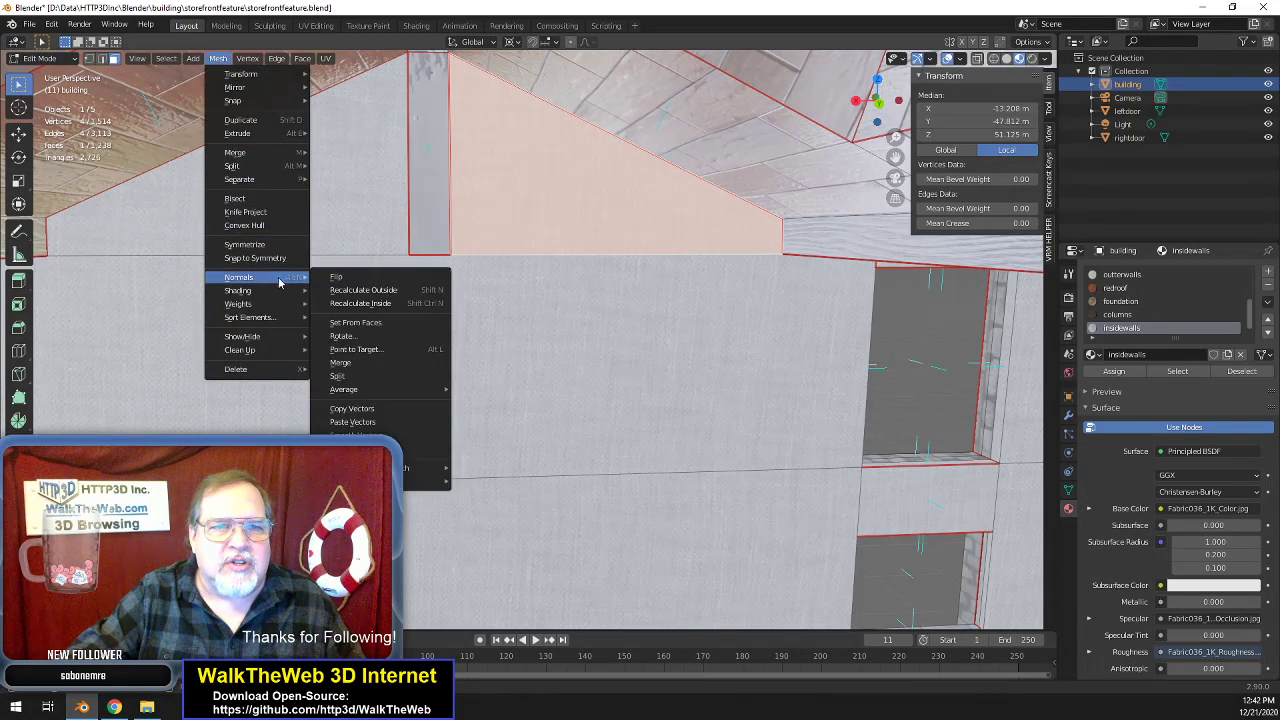
click(345, 276)
- Examine the remaining interior walls, the door corner and the bay window, and check the building's roof and side from outside
drag(864, 104, 815, 174)
key(KP_7)
scroll(737, 280, up, 3)
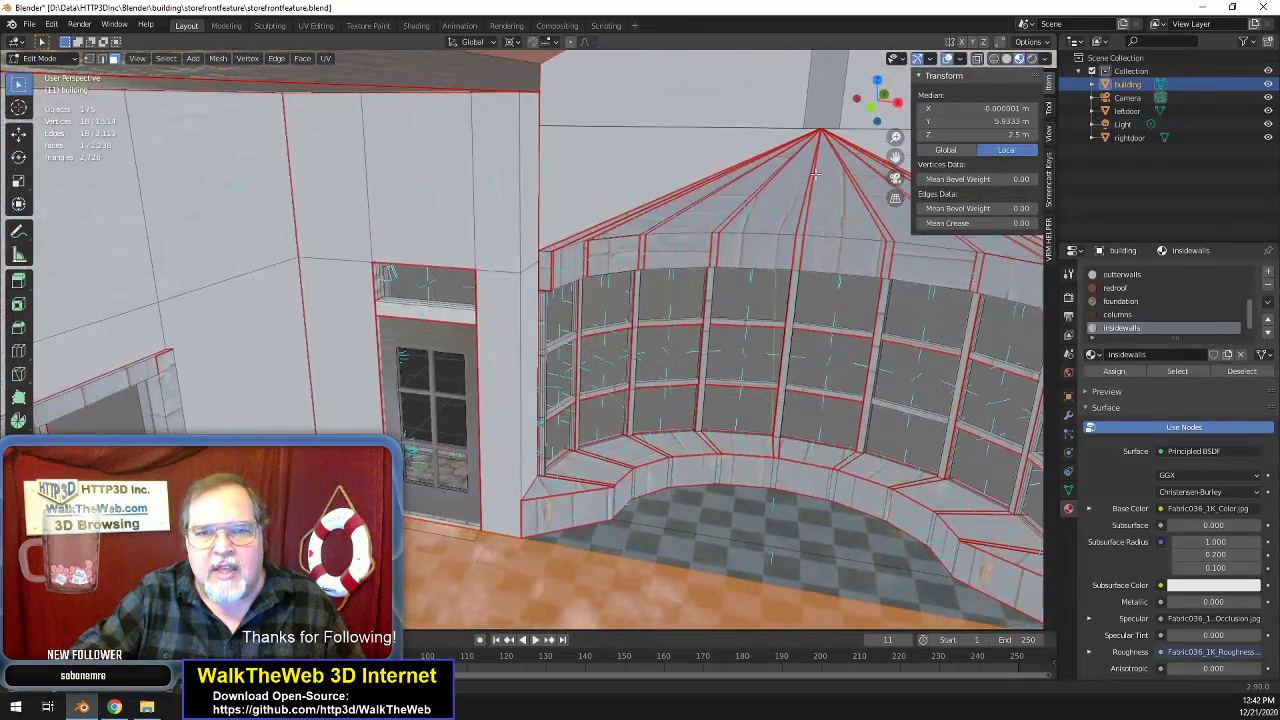
scroll(808, 178, up, 1)
drag(882, 112, 898, 150)
scroll(880, 232, down, 4)
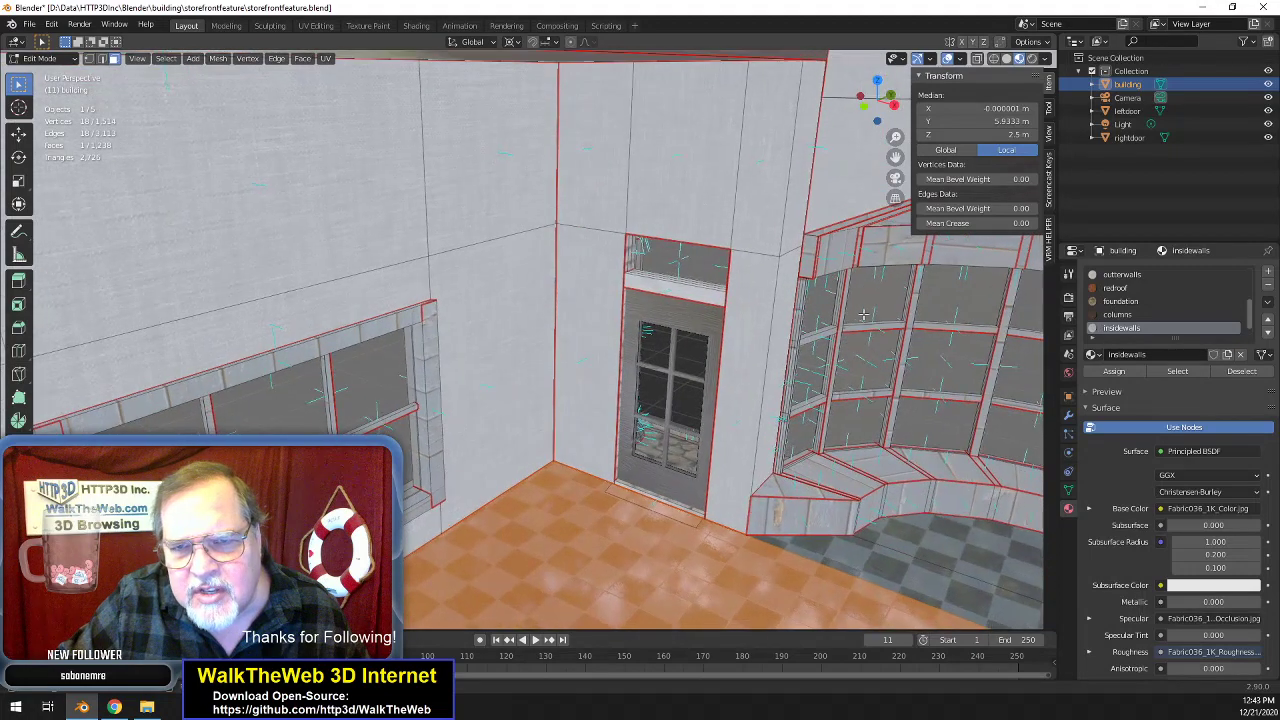
drag(896, 157, 542, 107)
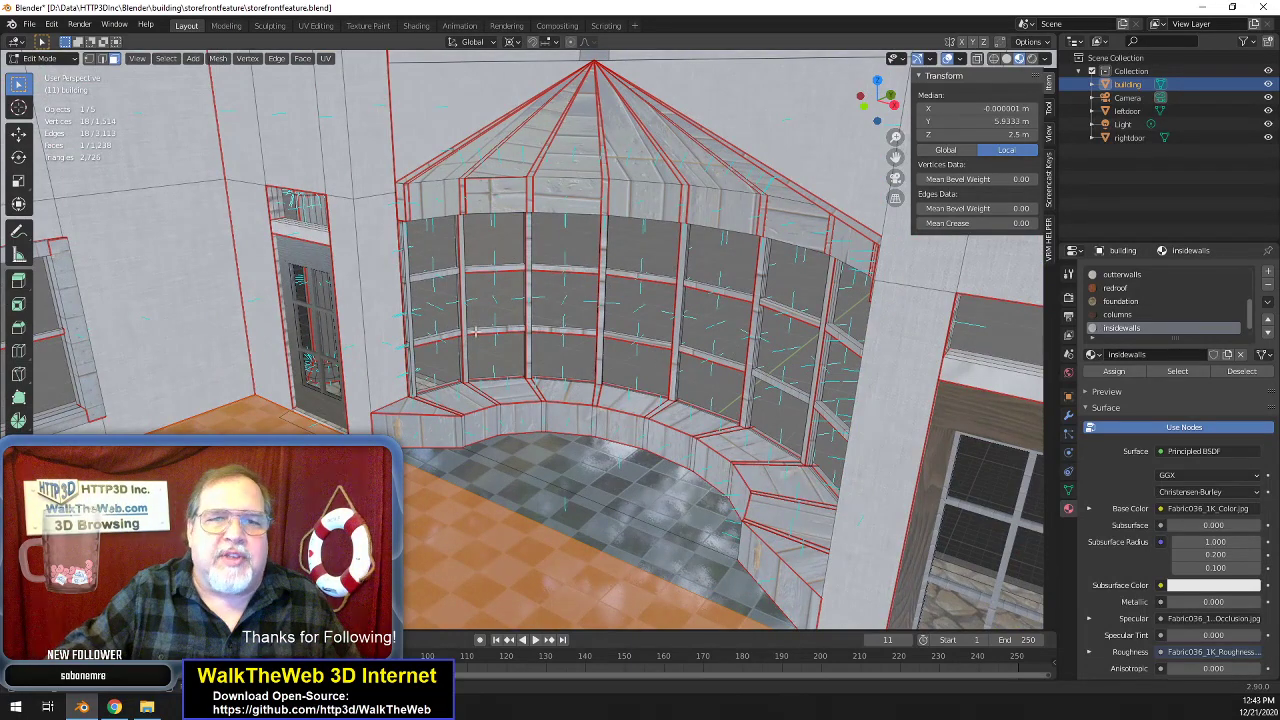
scroll(450, 298, down, 8)
scroll(513, 318, up, 3)
click(820, 489)
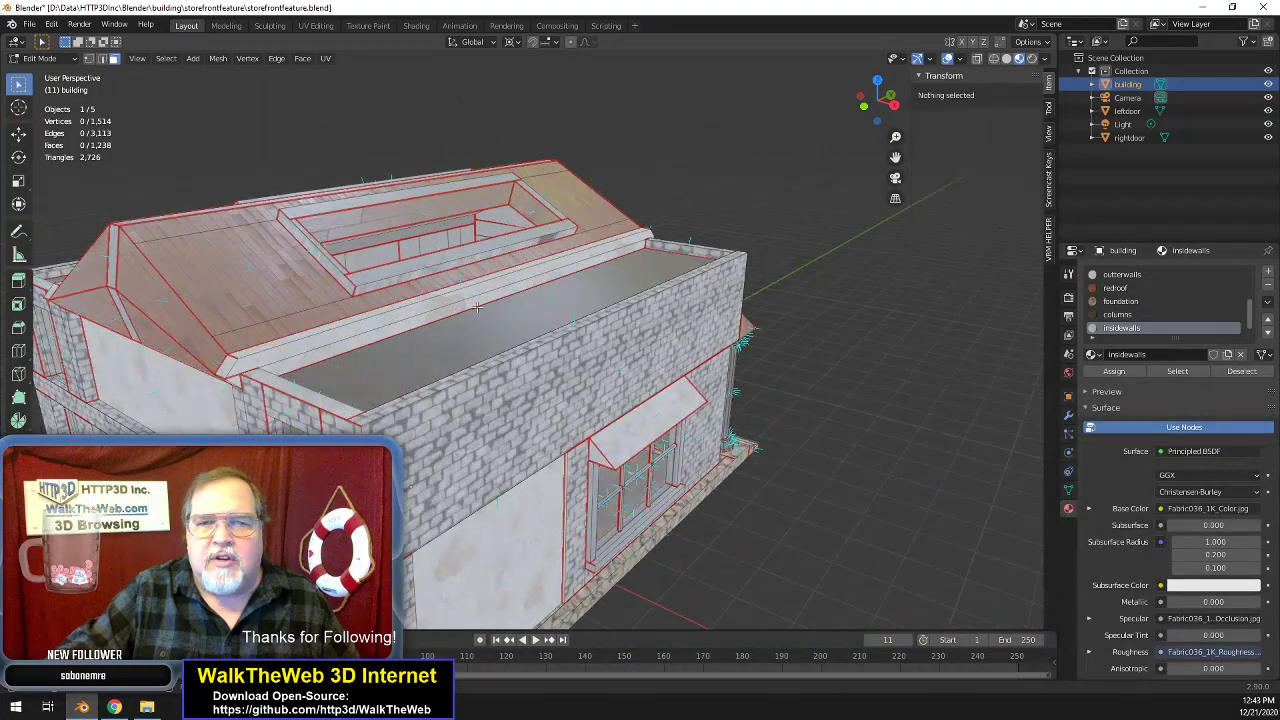
- Switch to the WalkTheWeb page in Chrome and walk around the building's corner to examine its front and side wall
click(114, 707)
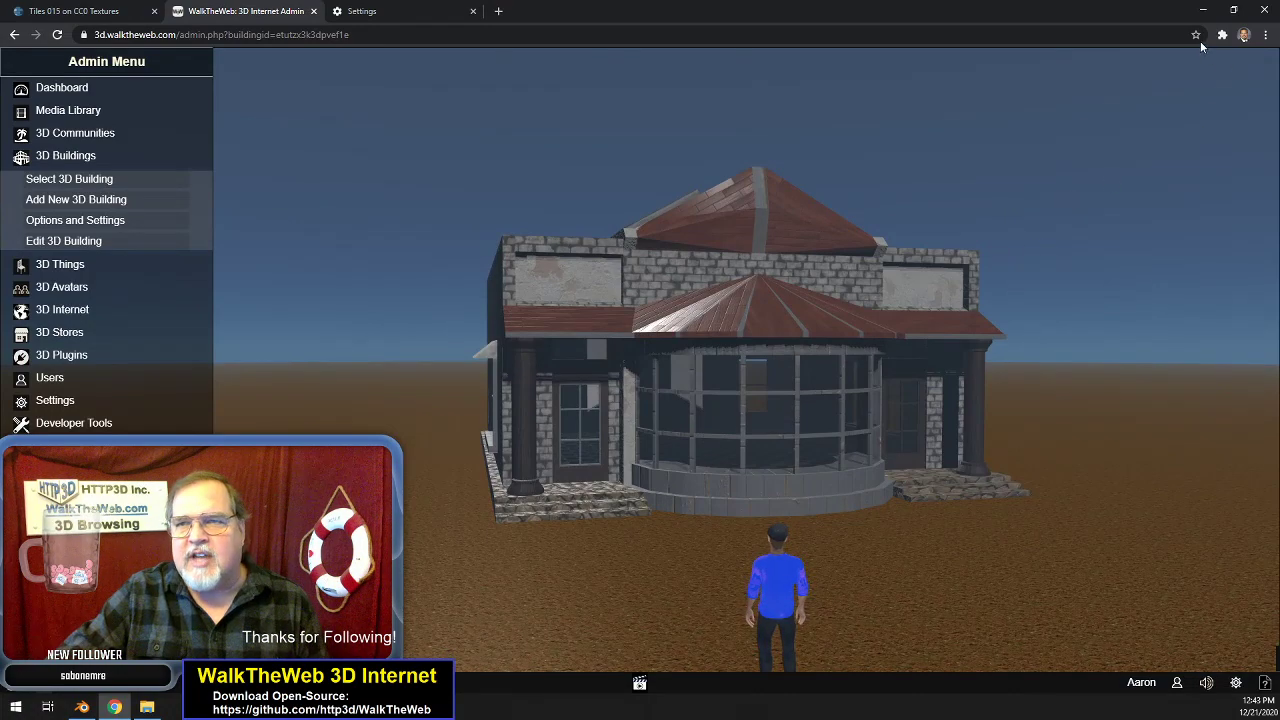
drag(925, 247, 953, 312)
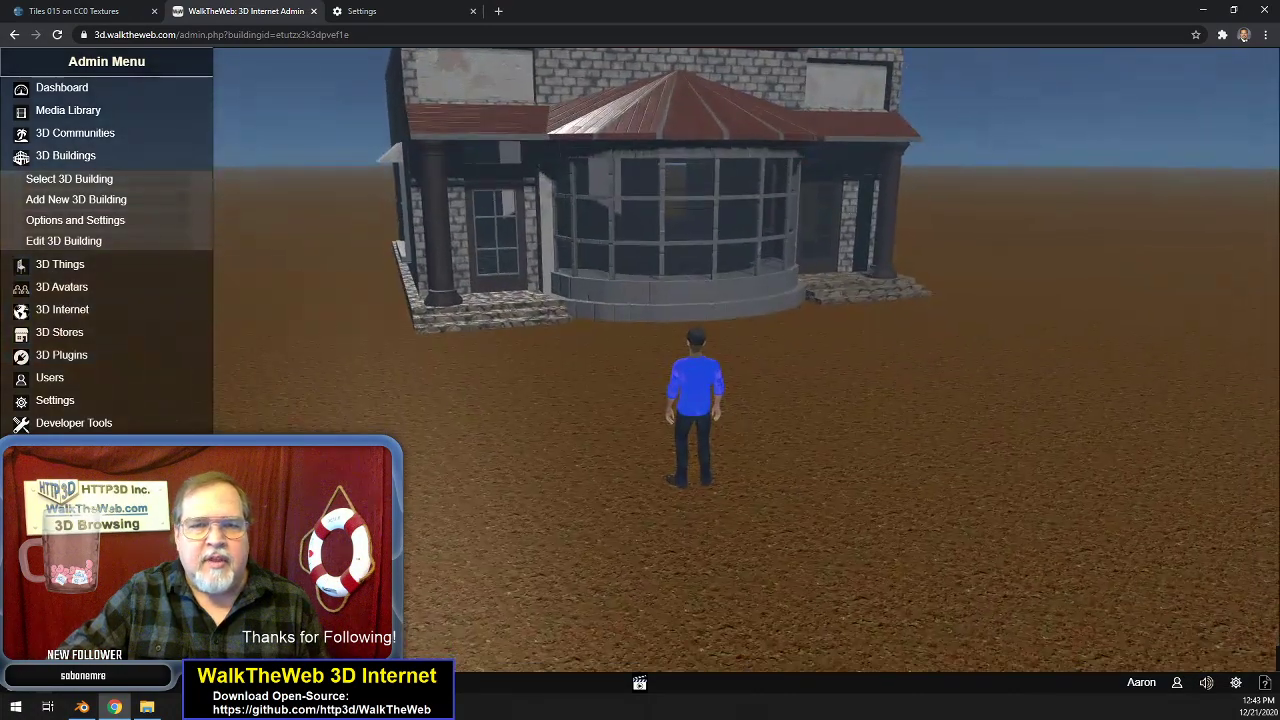
scroll(603, 537, up, 5)
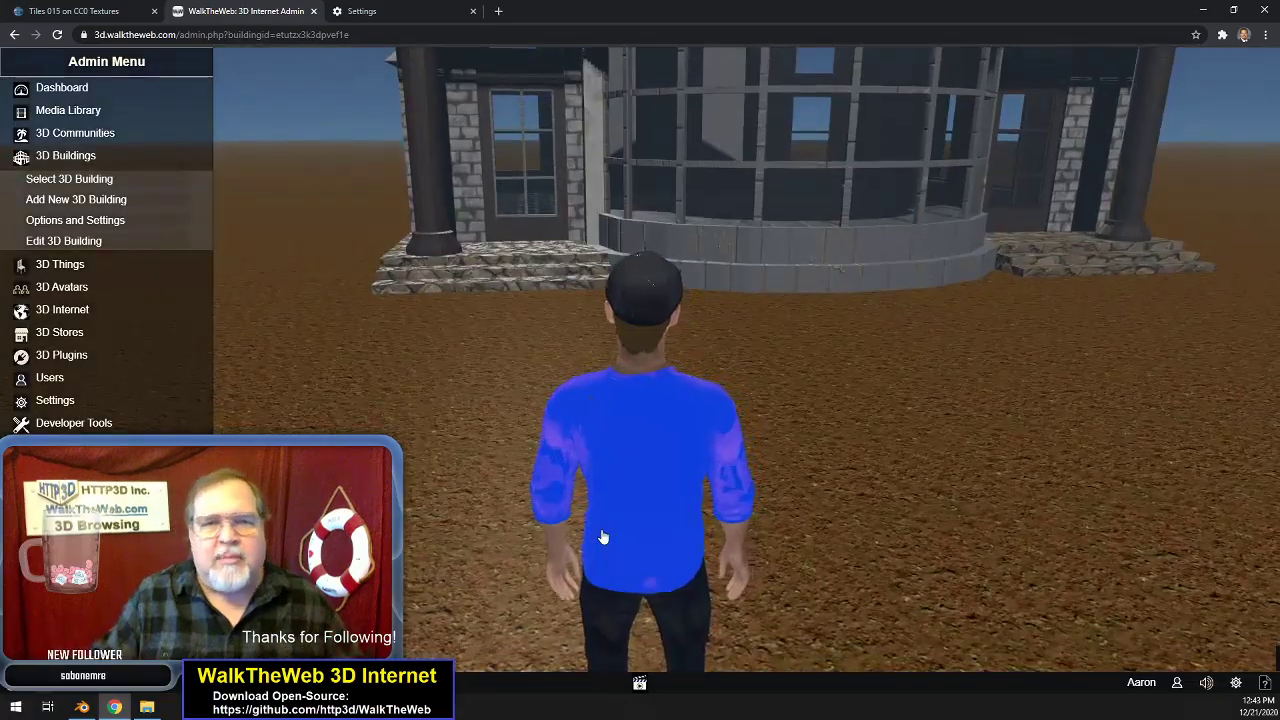
key(Left)
key(Up)
key(Right)
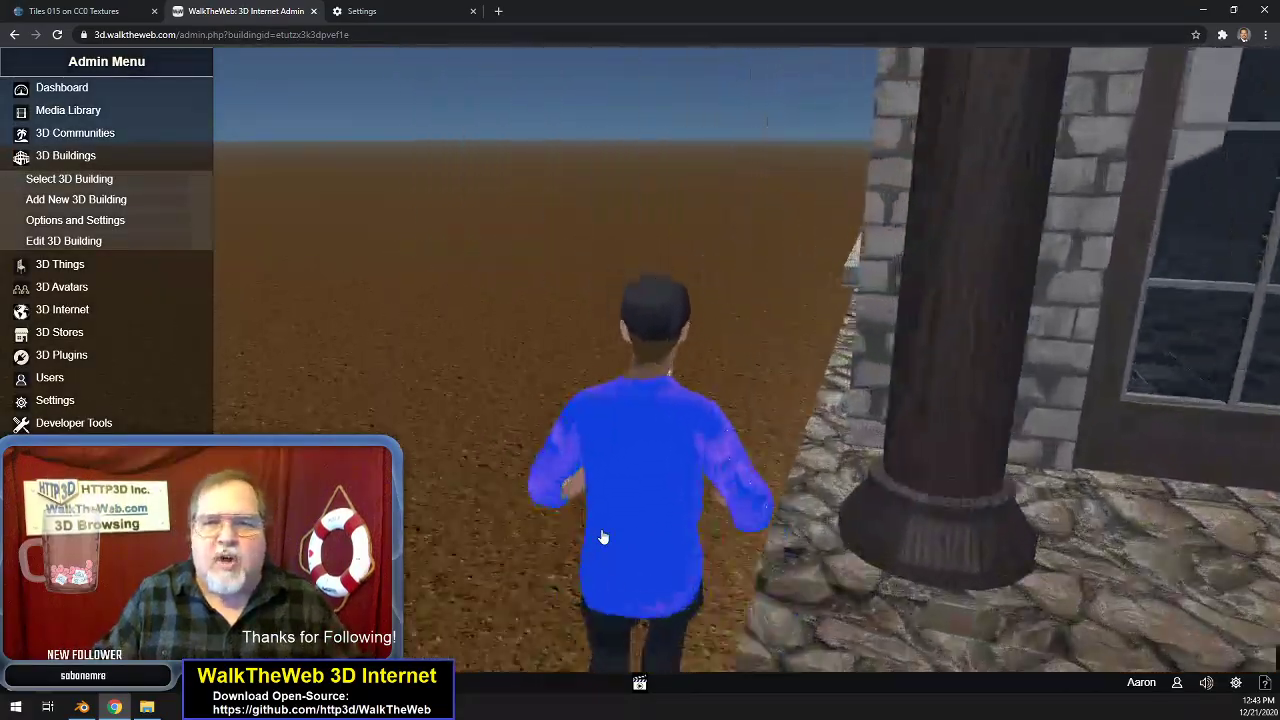
key(Down)
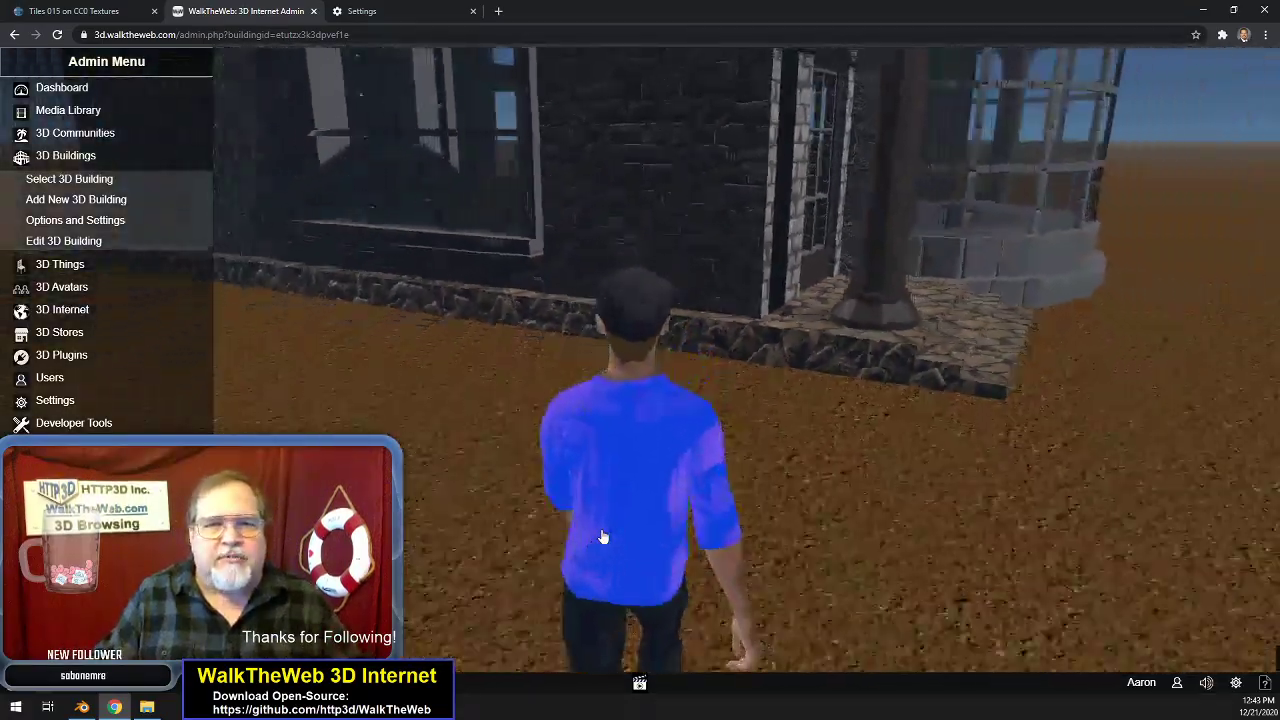
drag(1017, 349, 995, 268)
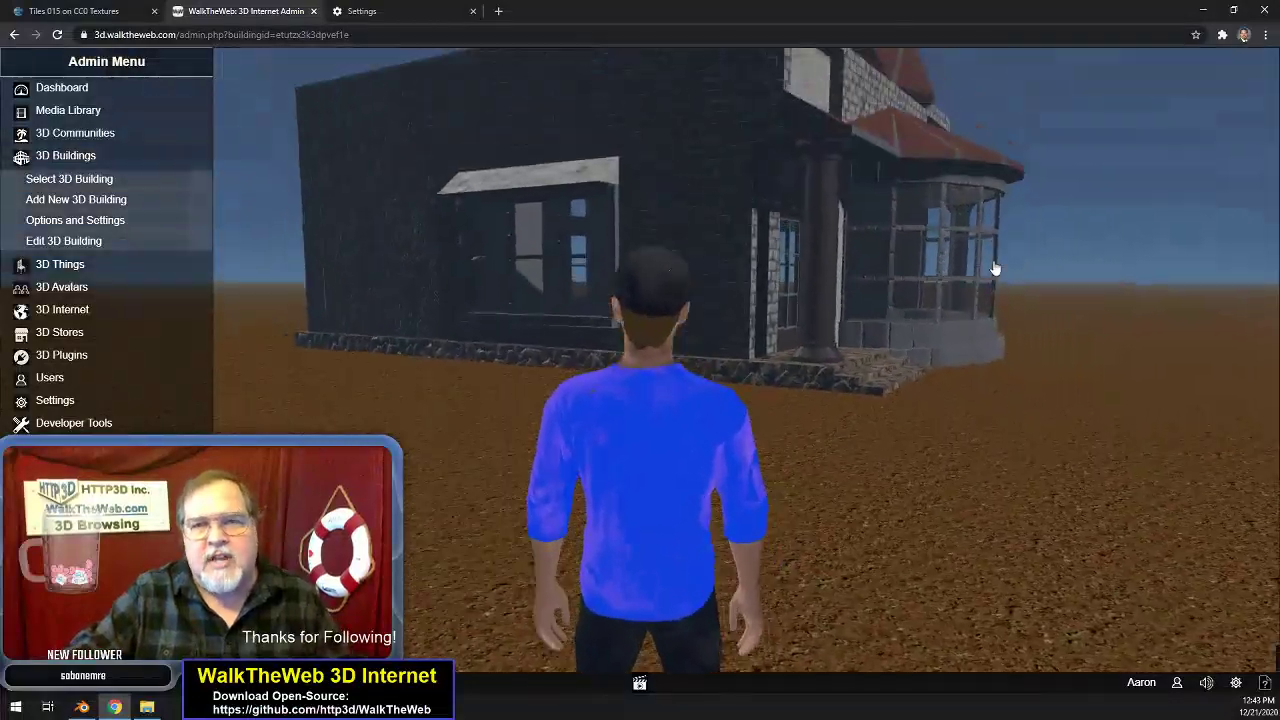
mouse_move(971, 375)
mouse_down()
mouse_move(974, 398)
mouse_move(980, 385)
mouse_up()
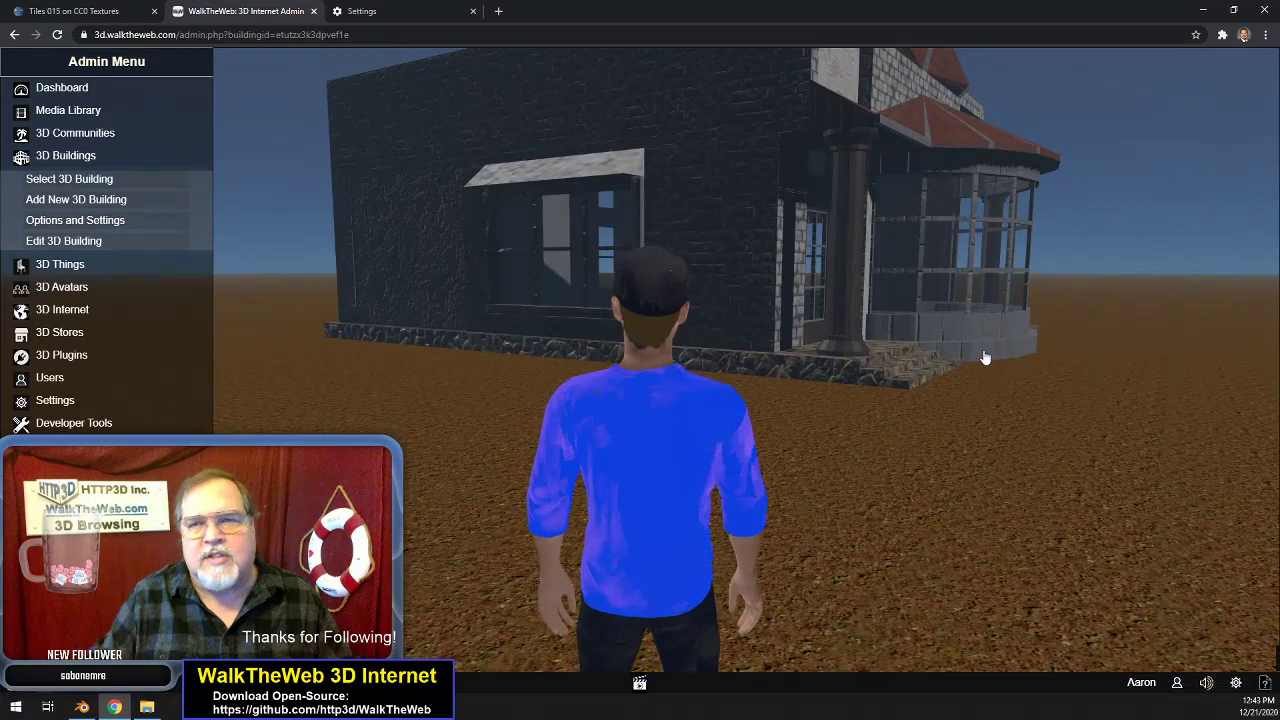
- Walk back to the front of the building and examine the bay window, entrances and roof from a distance
key(Right)
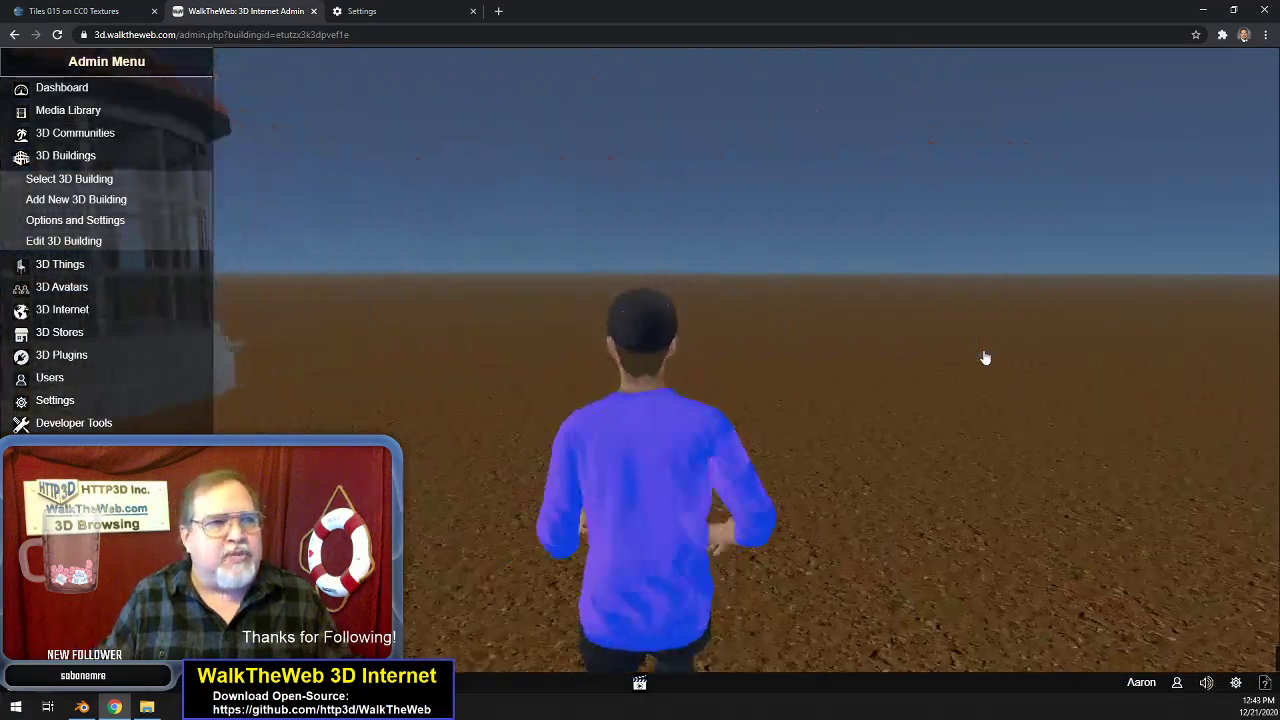
key(Left)
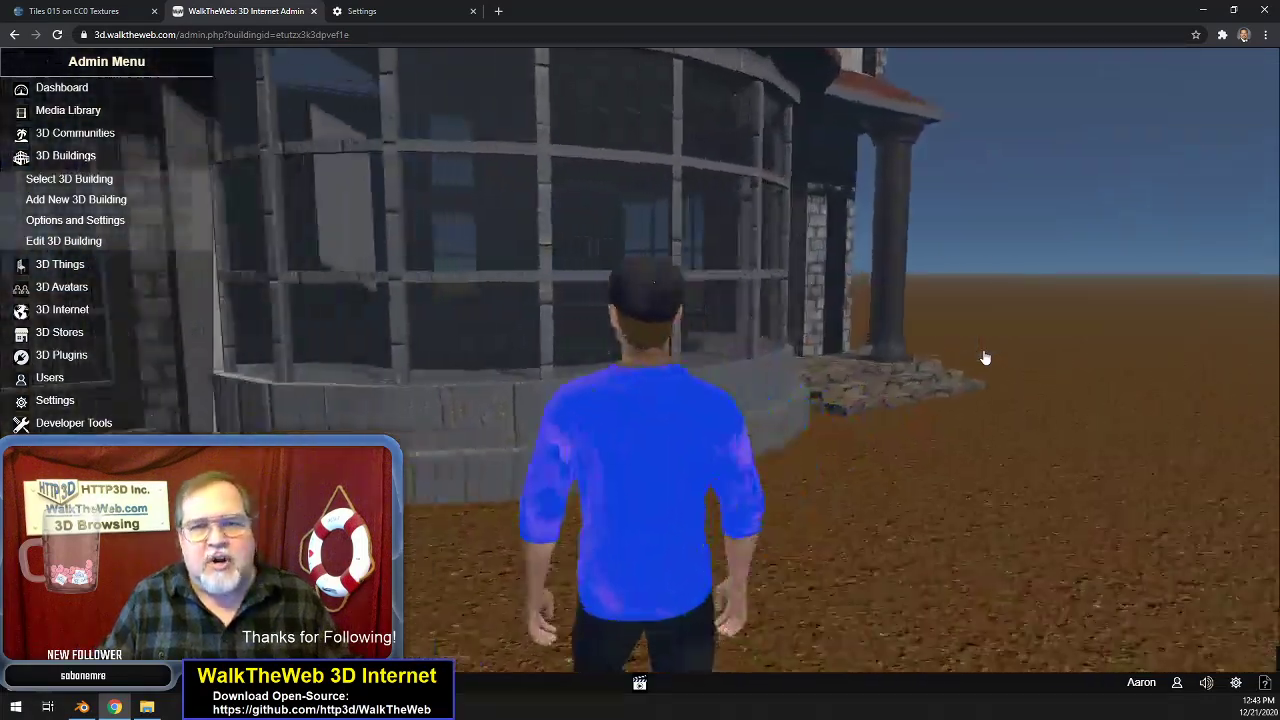
key(Down)
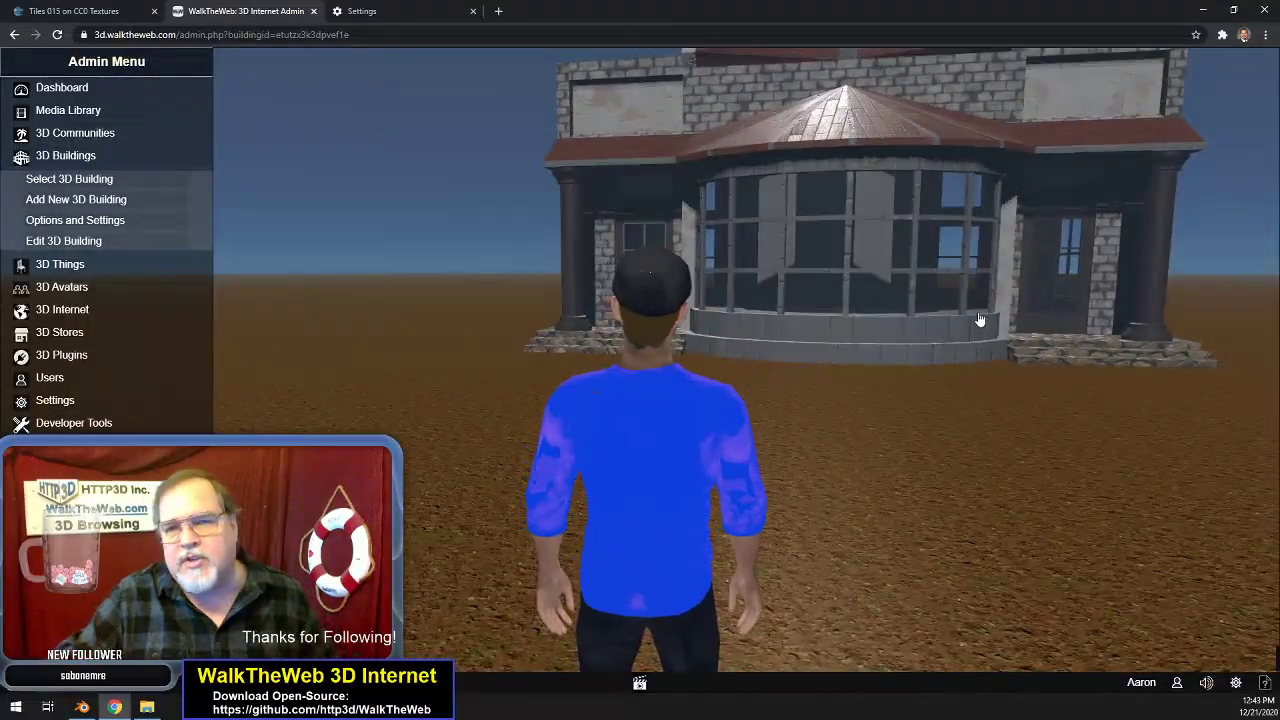
key(Down)
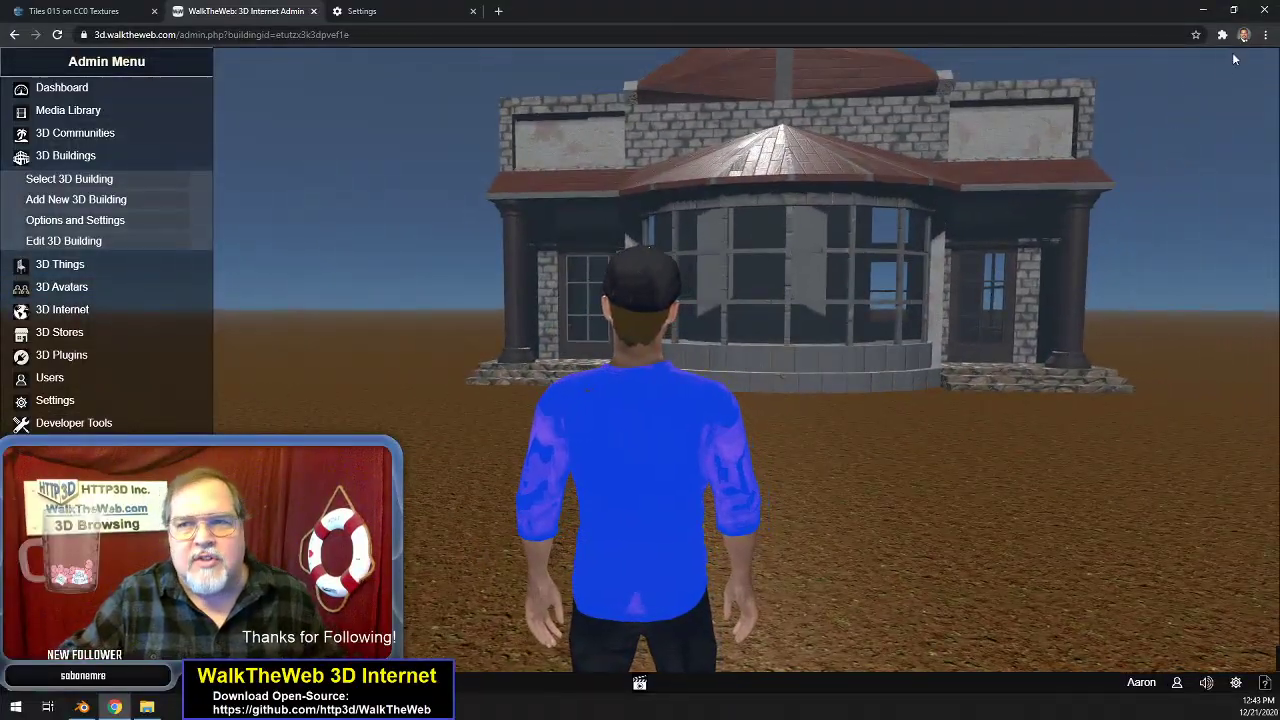
key(Left)
key(Up)
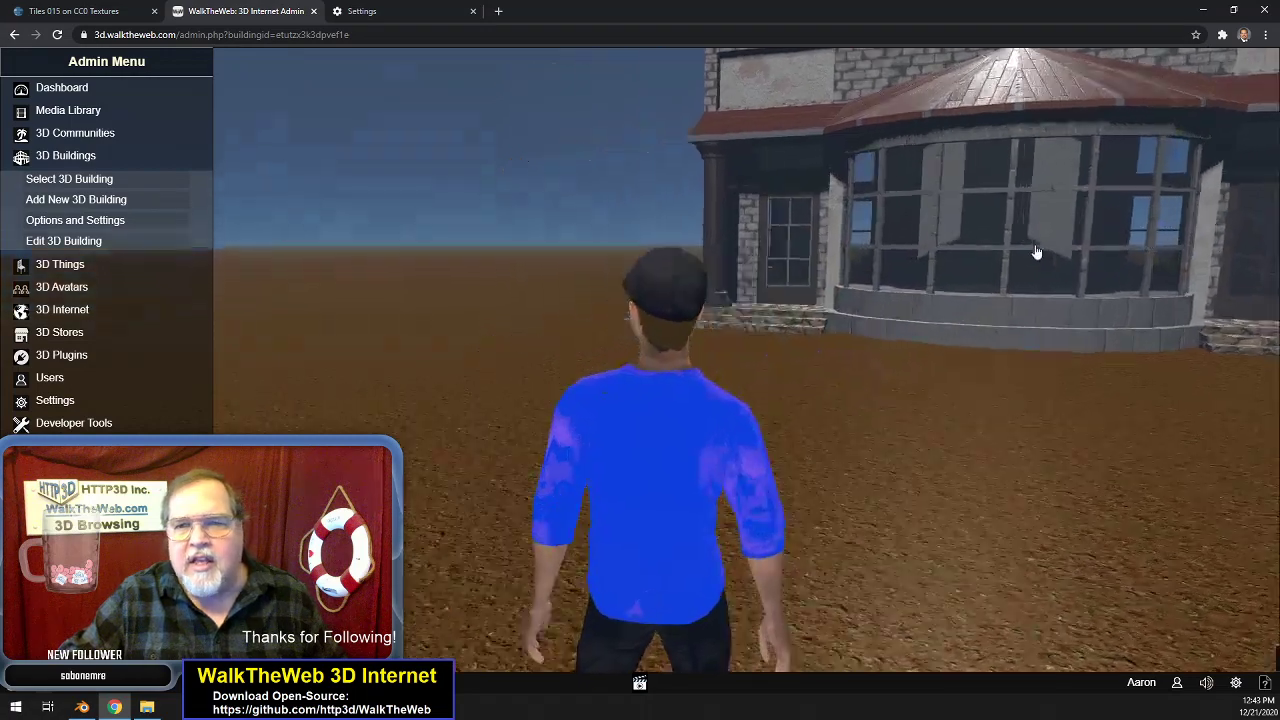
key(Right)
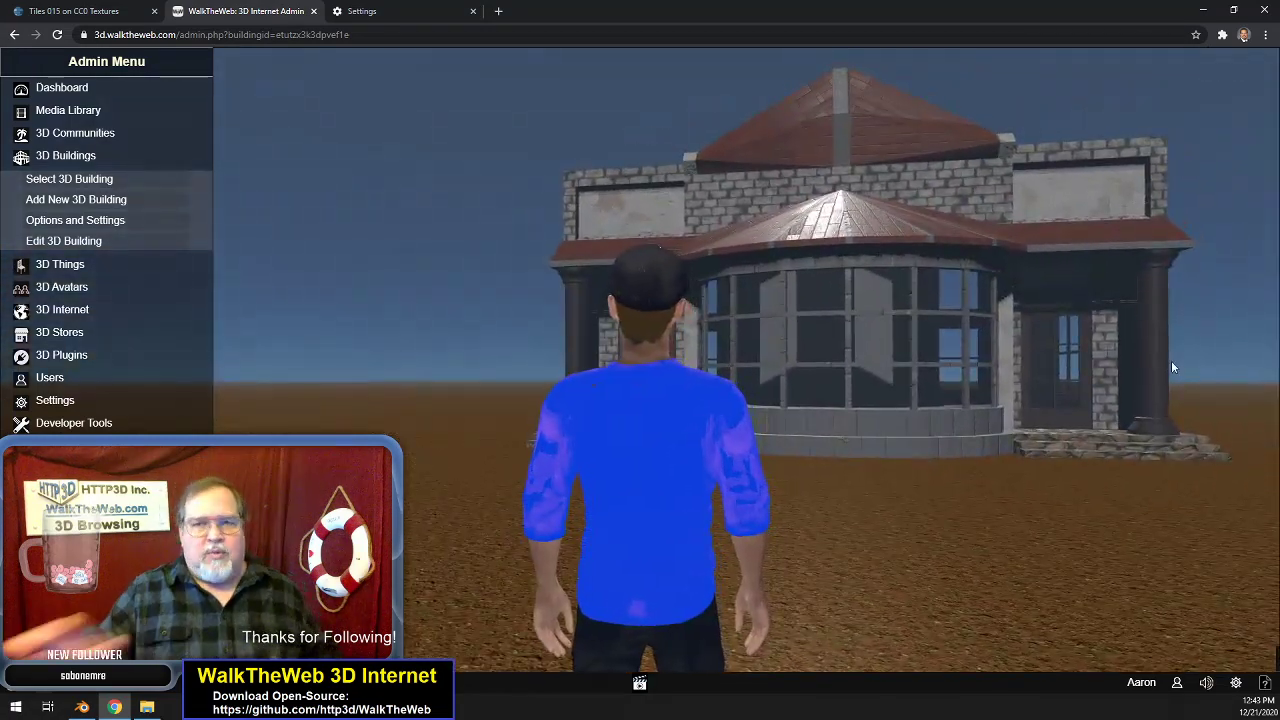